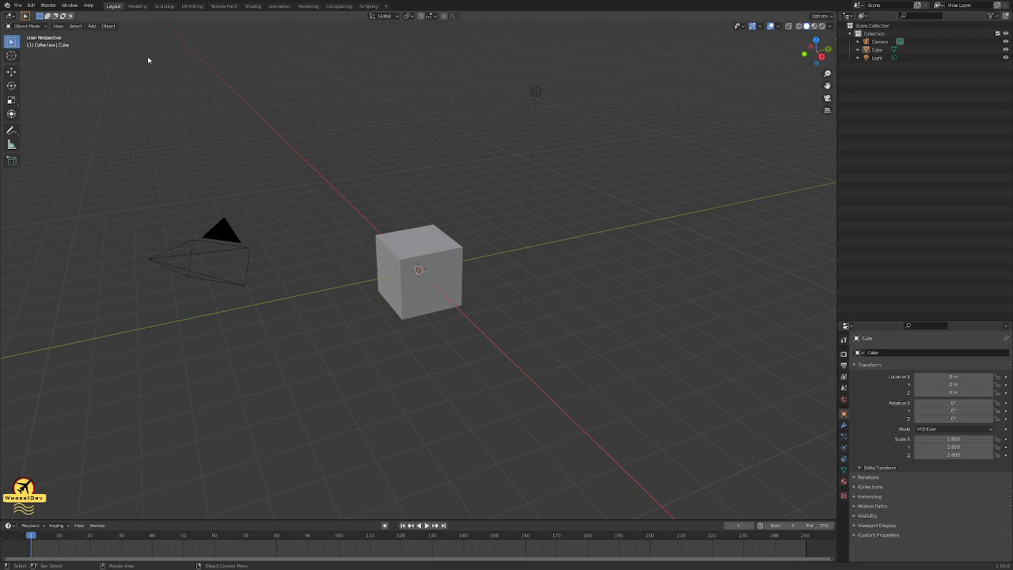
left_click(17, 5)
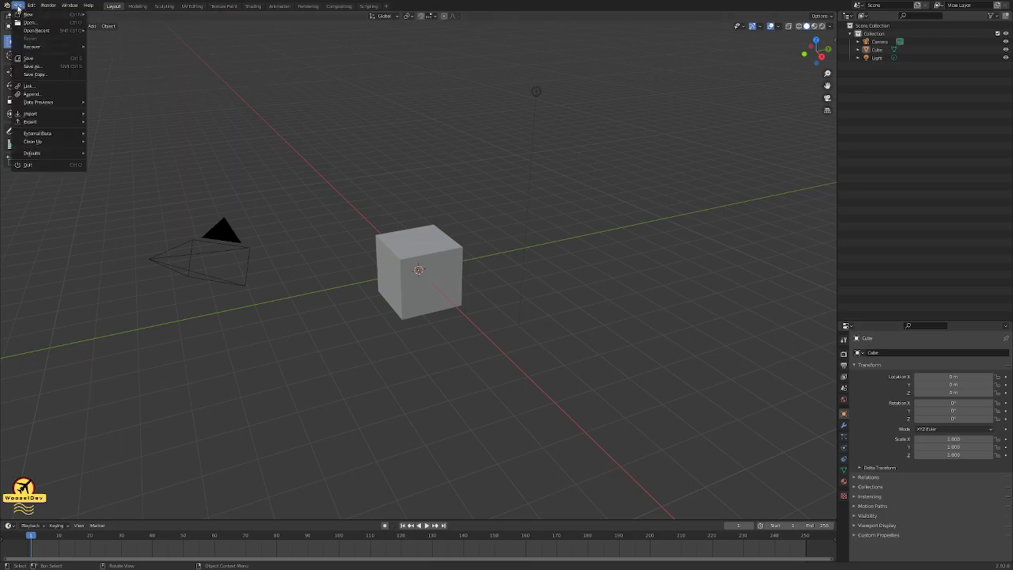
mouse_move(89, 6)
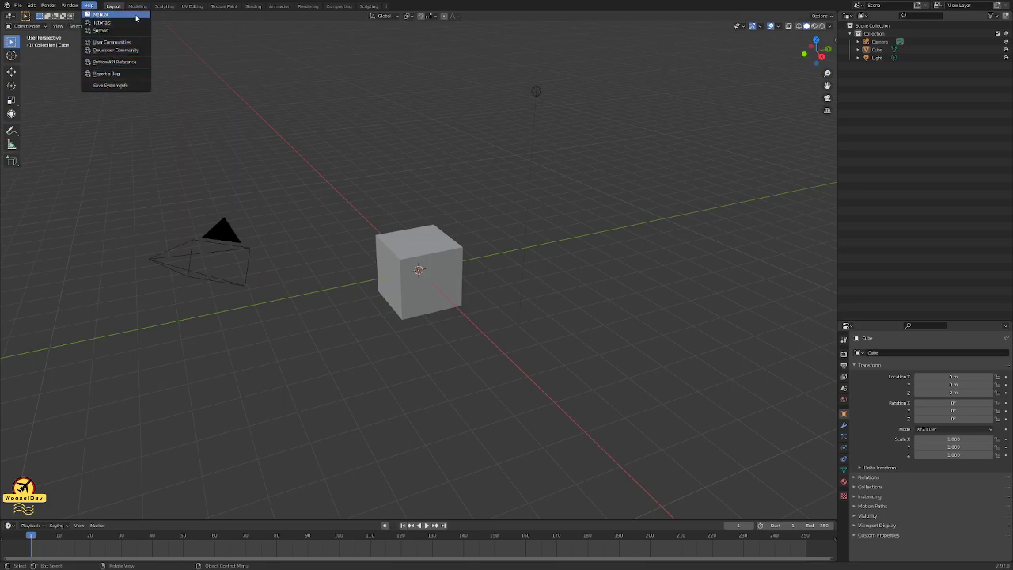
key("Escape")
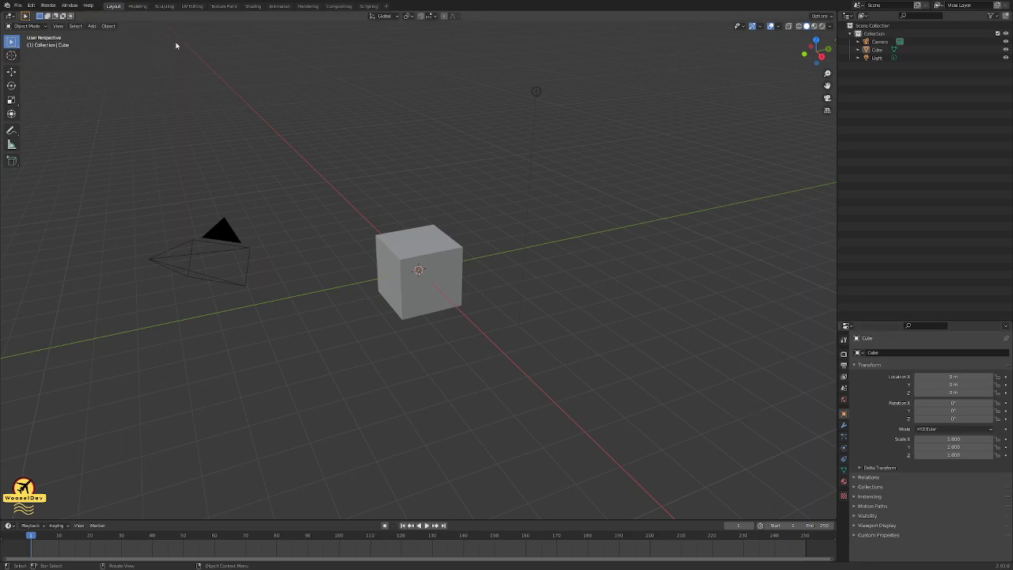
- Quit and relaunch Blender with the default scene, dismiss the splash screen and deselect the cube
left_click(16, 5)
key("ctrl+q")
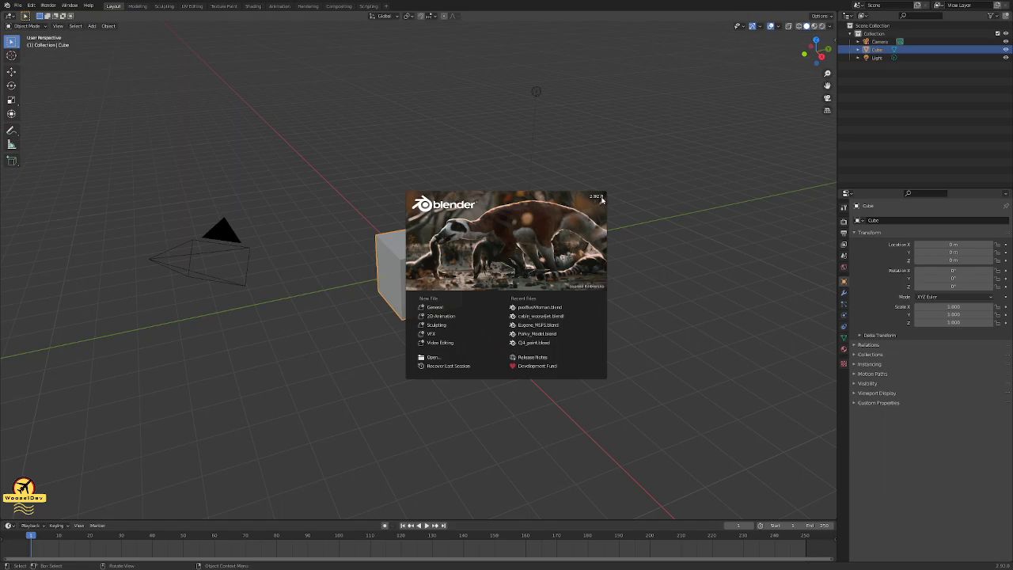
left_click(662, 164)
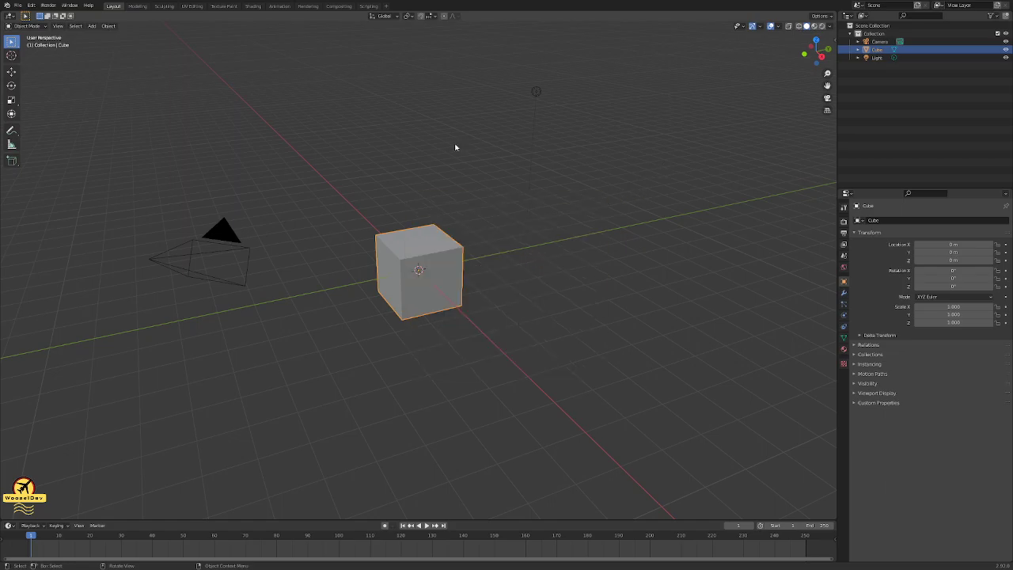
left_click(385, 132)
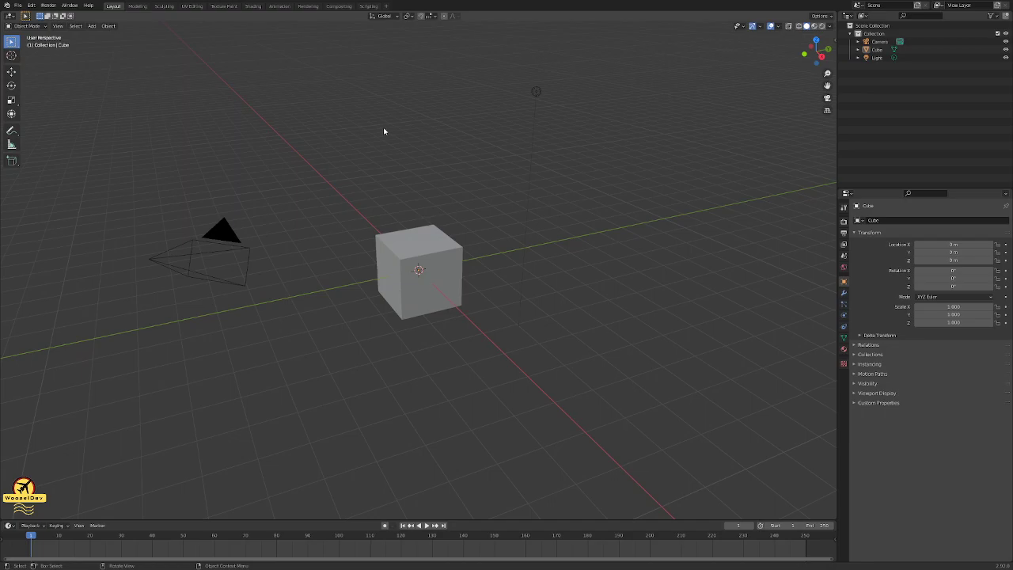
scroll(385, 131, "up", 6)
scroll(341, 102, "down", 7)
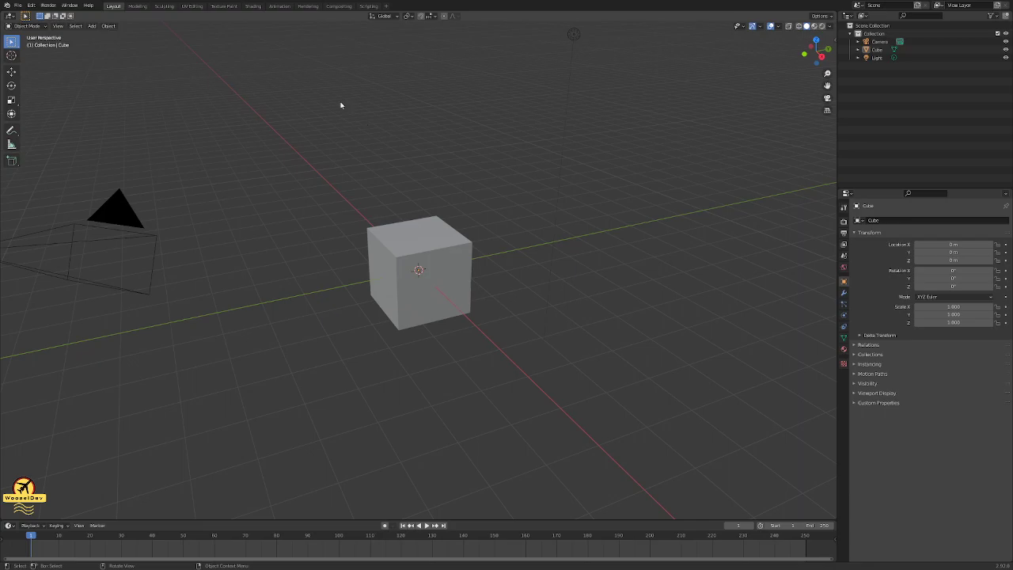
scroll(333, 159, "up", 1)
middle_click_drag(407, 185, 543, 186)
scroll(543, 187, "down", 3)
mouse_move(303, 179)
middle_mouse_down()
mouse_move(363, 163)
mouse_move(251, 158)
mouse_move(371, 162)
mouse_move(298, 166)
mouse_move(304, 196)
middle_mouse_up()
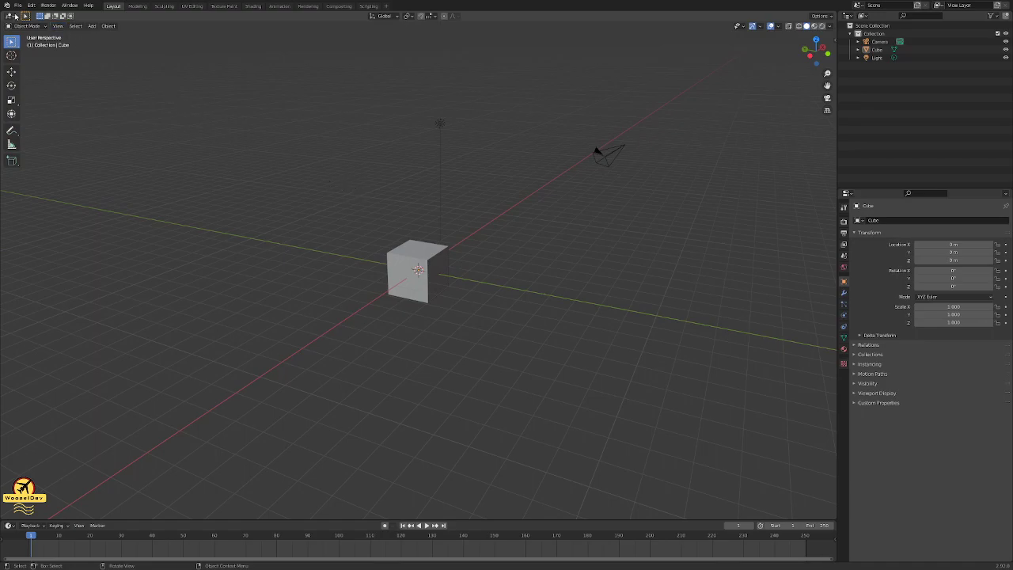
- Open the most recently used project file, which holds the aircraft cabin model with its passengers
left_click(17, 7)
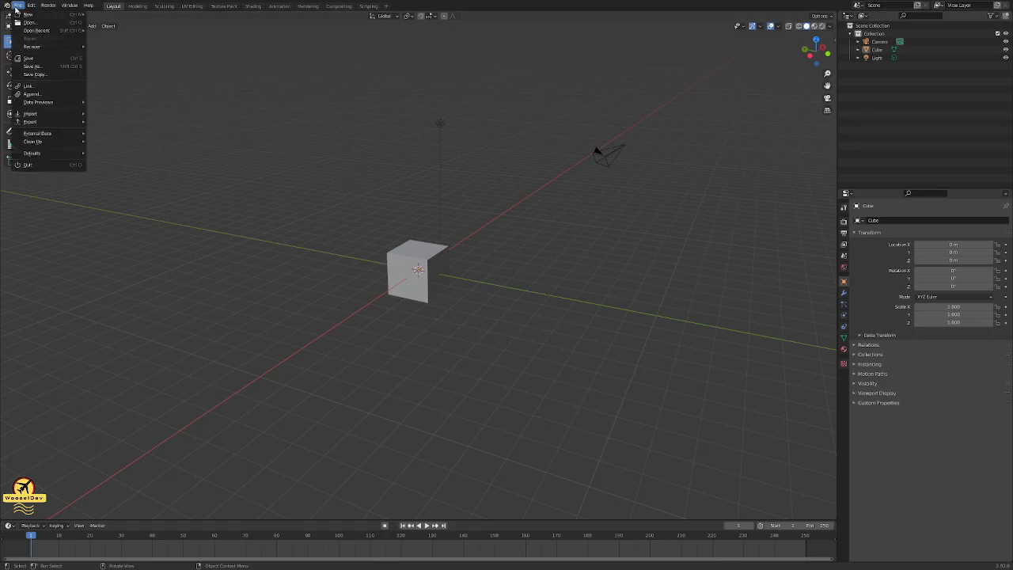
mouse_move(73, 30)
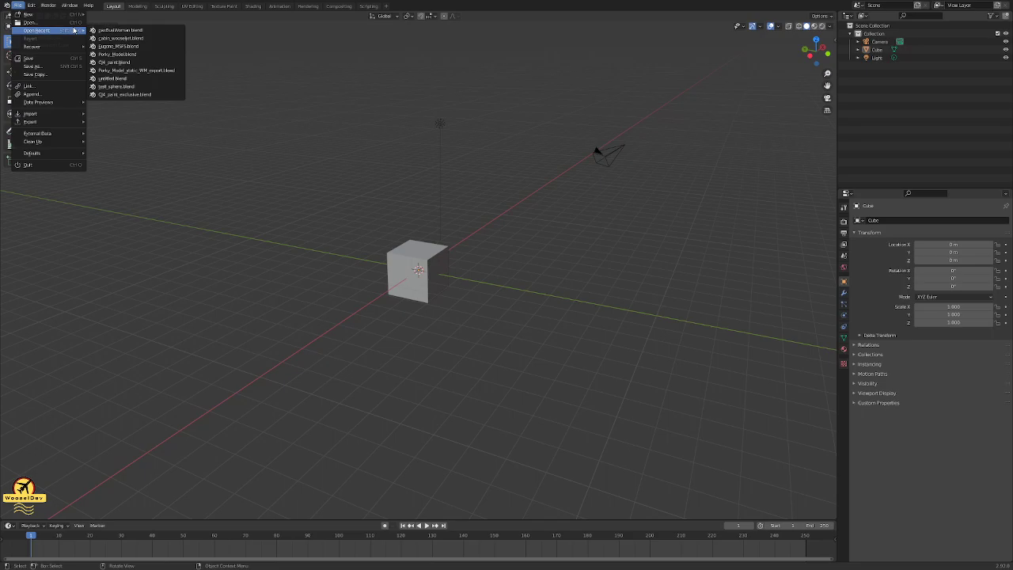
left_click(143, 31)
left_click(527, 298)
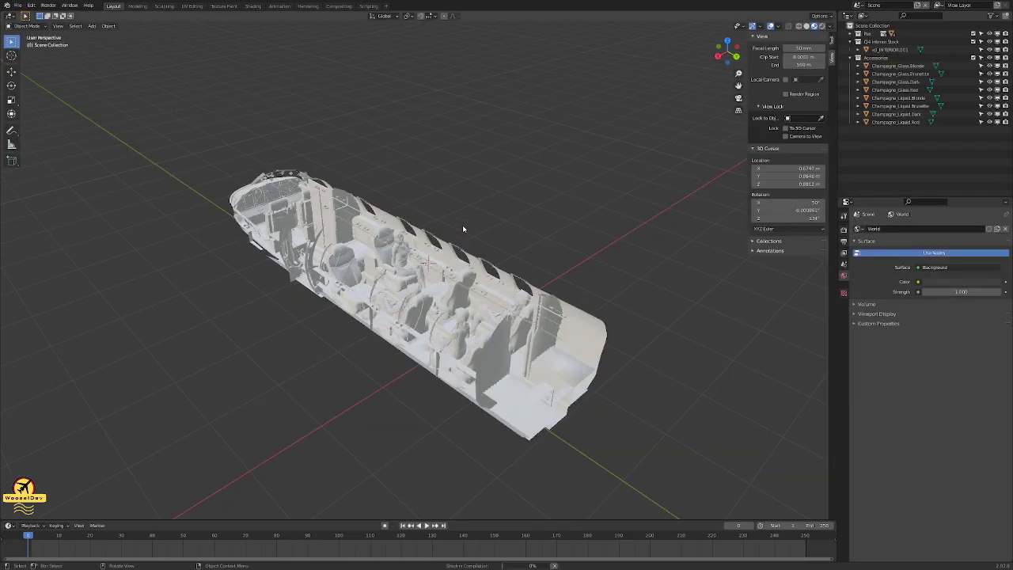
- Examine the whole aircraft cabin and its seated passengers from outside at several angles
middle_click_drag(463, 229, 351, 152)
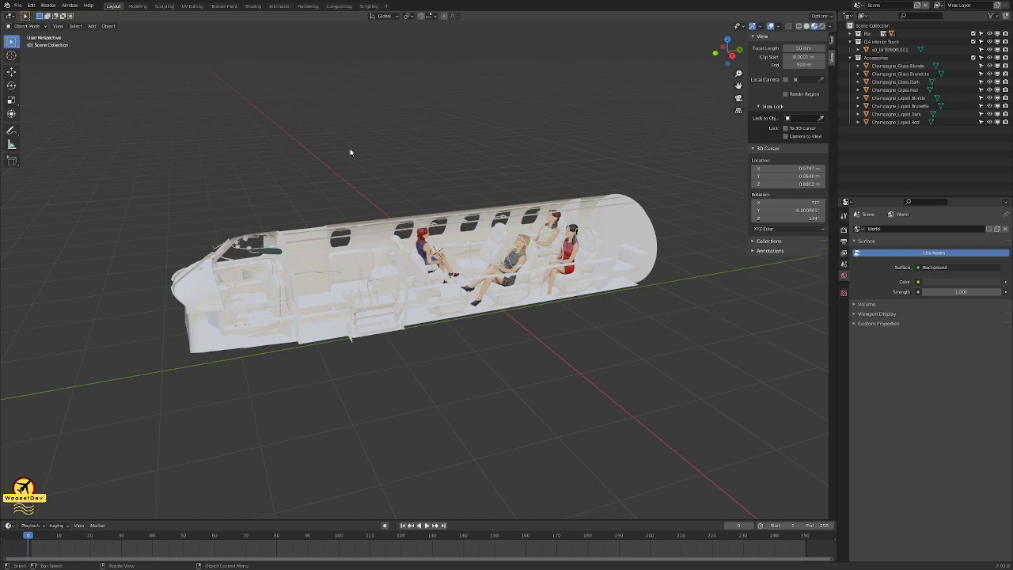
middle_click_drag(502, 163, 426, 168)
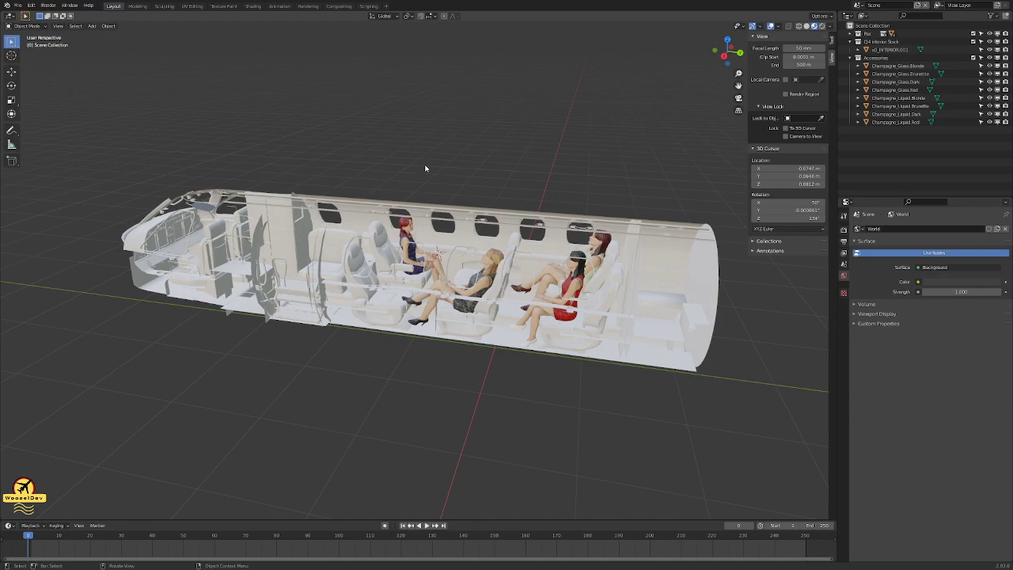
scroll(425, 168, "up", 3)
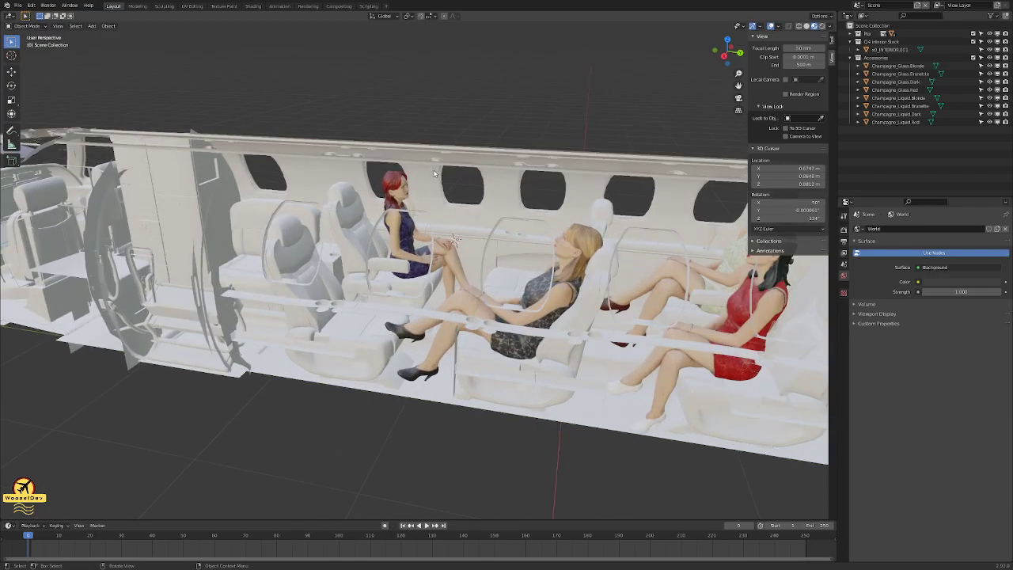
scroll(433, 169, "down", 2)
mouse_move(433, 173)
middle_mouse_down()
mouse_move(403, 160)
mouse_move(330, 161)
mouse_move(454, 172)
mouse_move(507, 160)
mouse_move(452, 174)
middle_mouse_up()
- Select the x0_INTERIOR.001 object in the interior stock collection and toggle its visibility off and on again
left_click(879, 52)
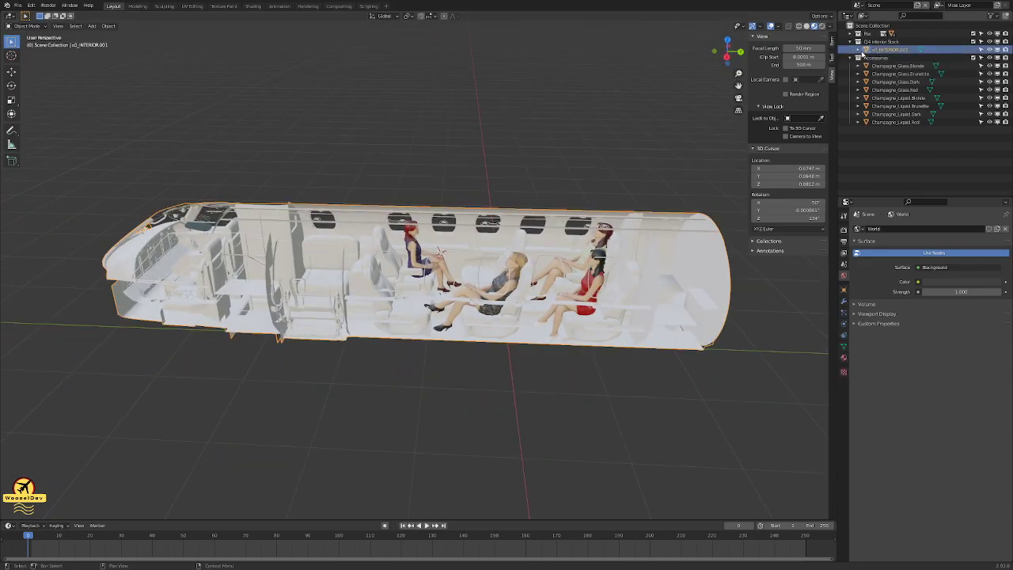
left_click(887, 43)
left_click(884, 51)
left_click(875, 43)
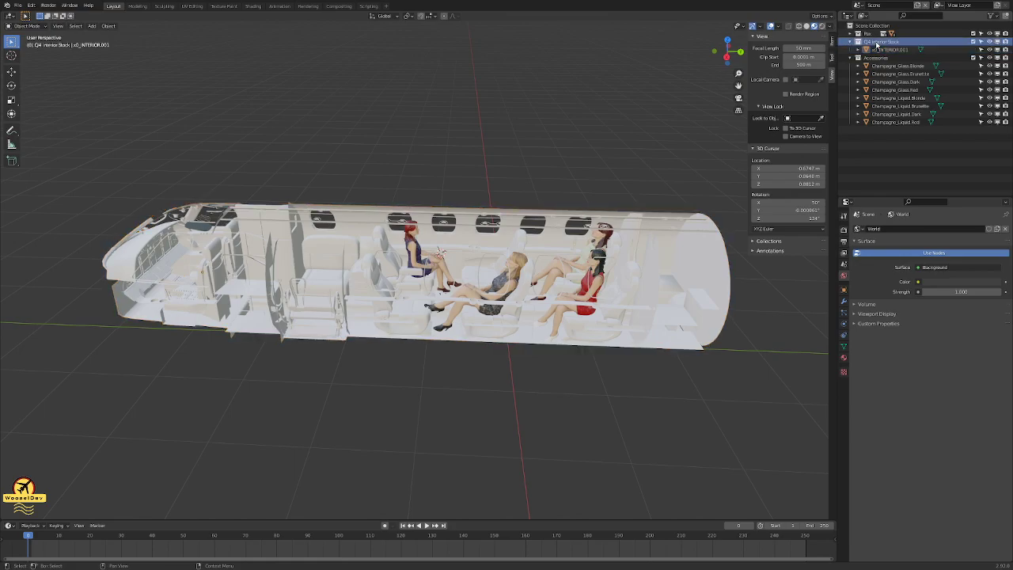
left_click(901, 51)
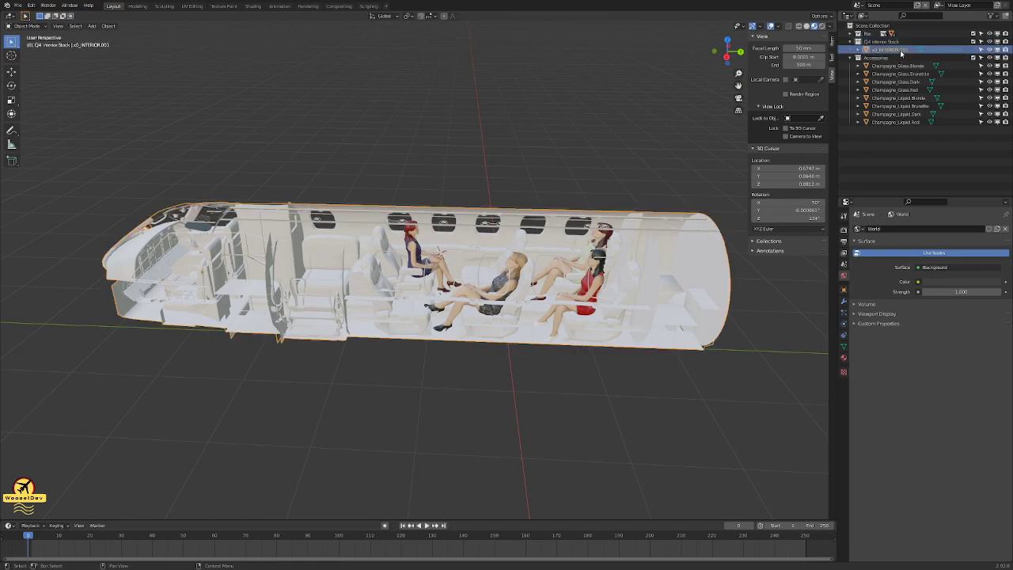
left_click(990, 50)
left_click(990, 50)
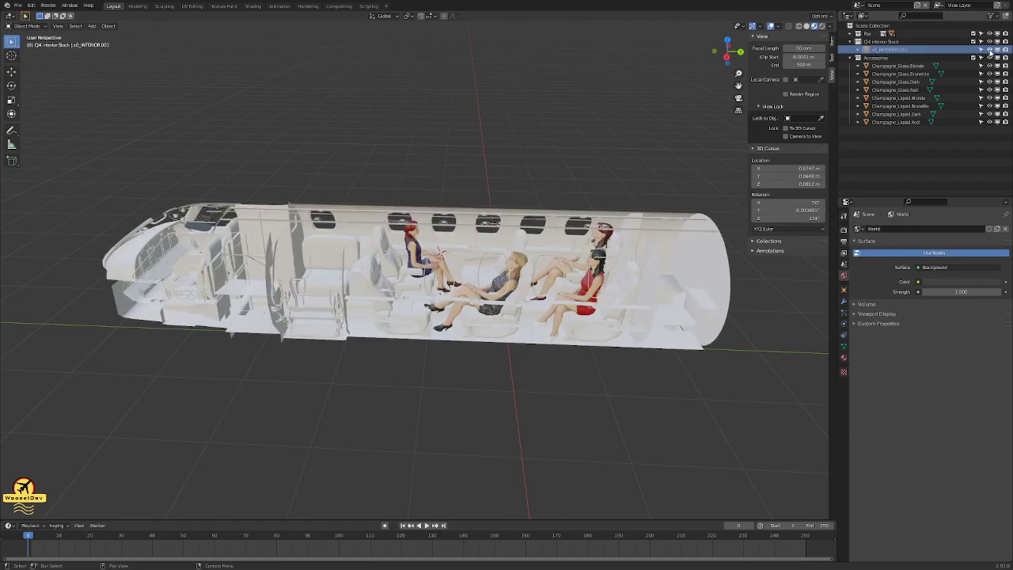
- Examine the four passengers and their seats through the open side of the cabin, and clear the object selection
scroll(573, 189, "up", 5)
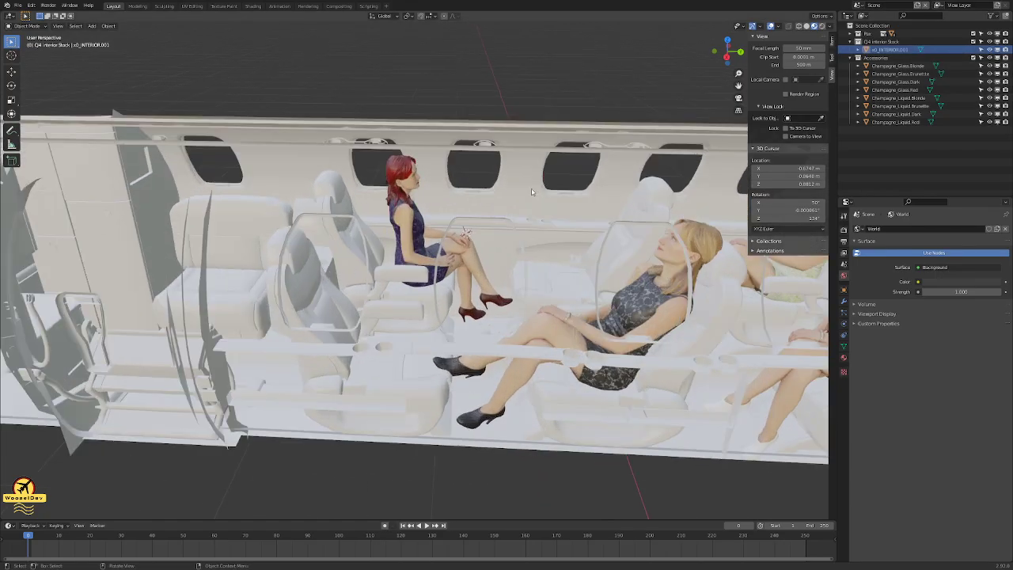
scroll(504, 208, "up", 4)
middle_click_drag(502, 207, 496, 229)
scroll(454, 206, "down", 6)
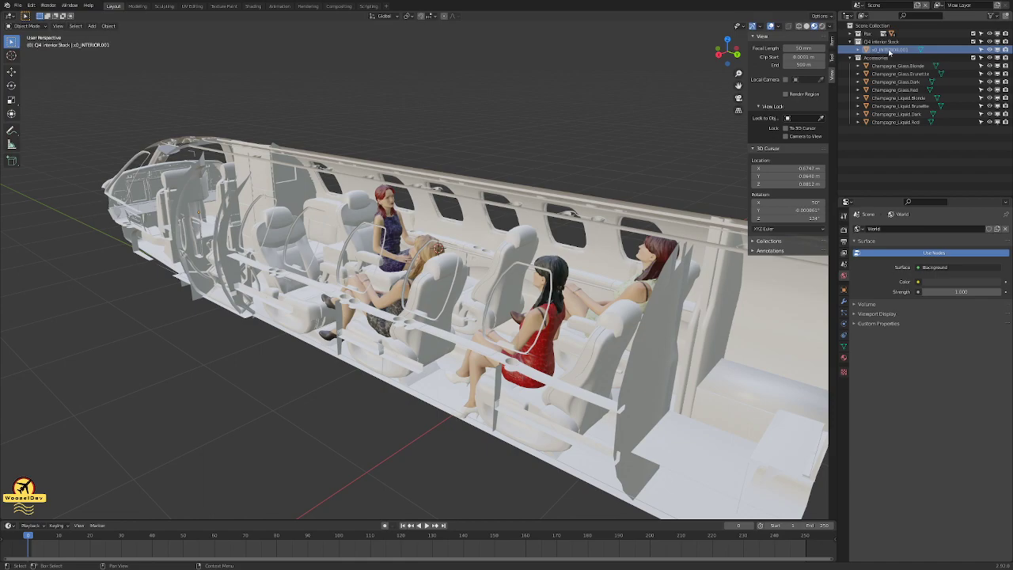
mouse_move(408, 184)
middle_mouse_down()
mouse_move(151, 168)
mouse_move(119, 182)
mouse_move(430, 184)
mouse_move(430, 170)
mouse_move(416, 204)
mouse_move(411, 188)
middle_mouse_up()
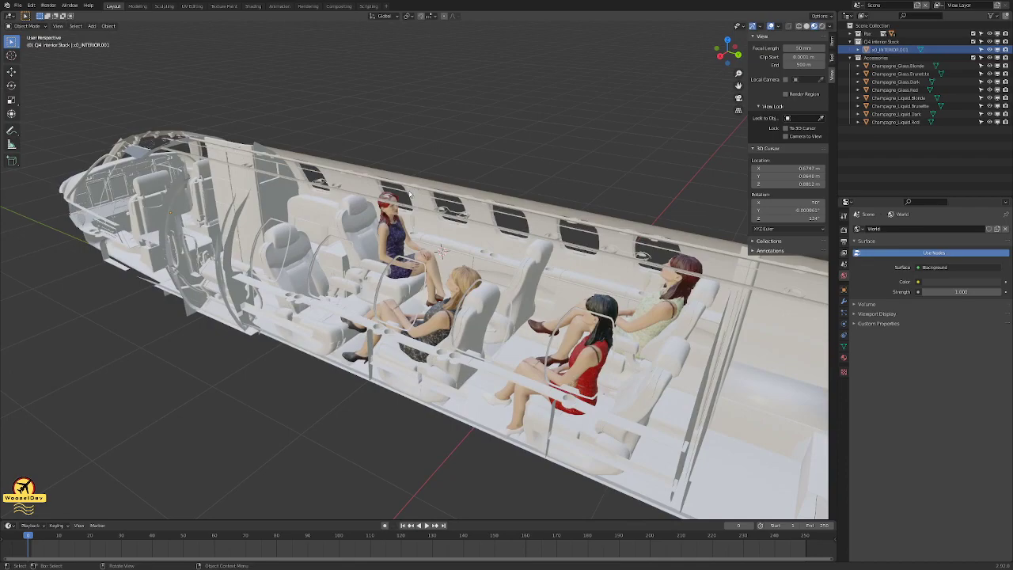
left_click(428, 119)
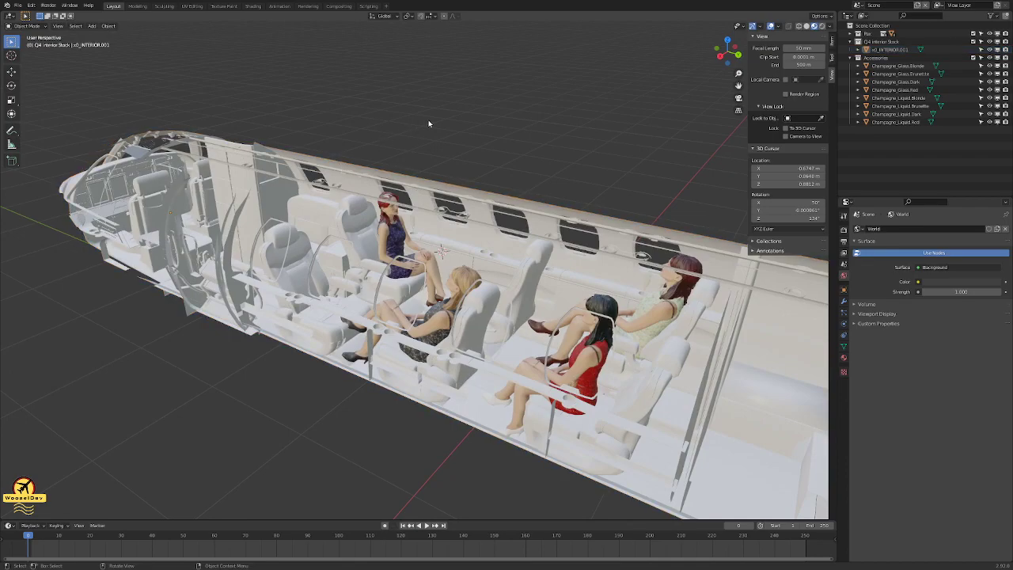
left_click(399, 244)
key("alt+a")
left_click(429, 330)
left_click(502, 156)
middle_click_drag(520, 148, 333, 187)
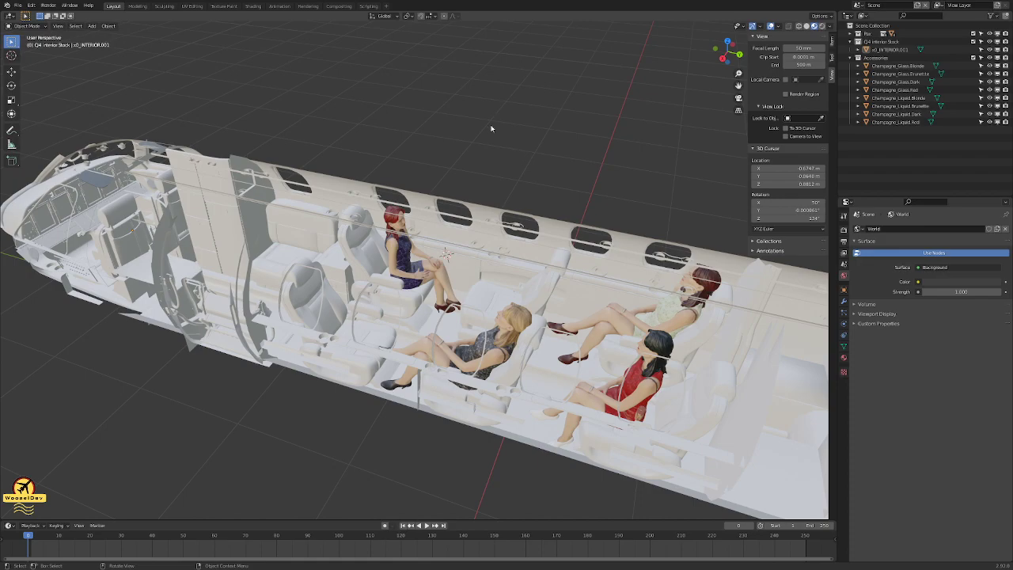
- Examine the cabin from its rear end, looking forward along the aisle past the passenger seats
middle_click_drag(499, 127, 476, 167)
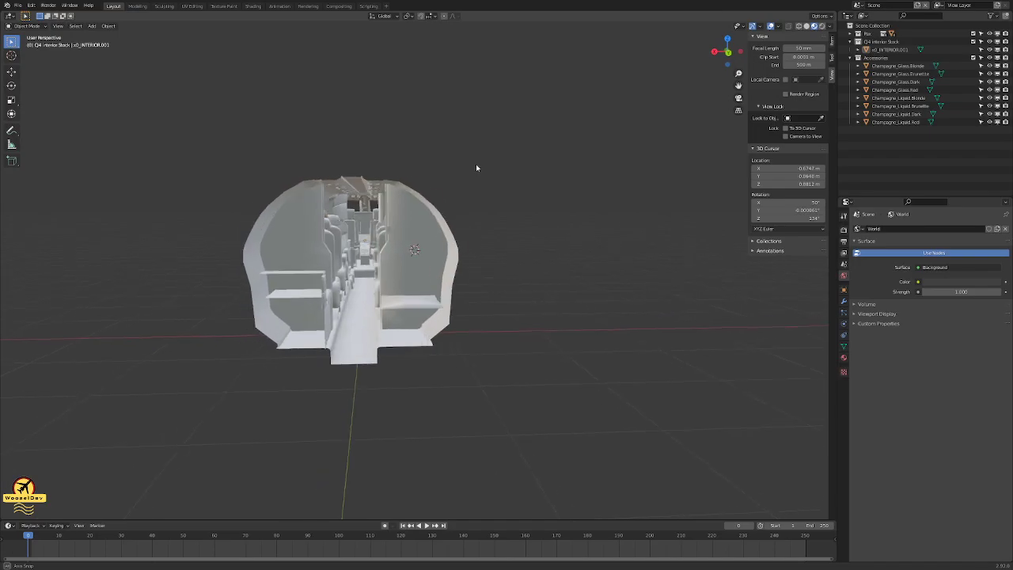
scroll(467, 182, "up", 8)
scroll(403, 174, "down", 6)
middle_click_drag(414, 179, 410, 185)
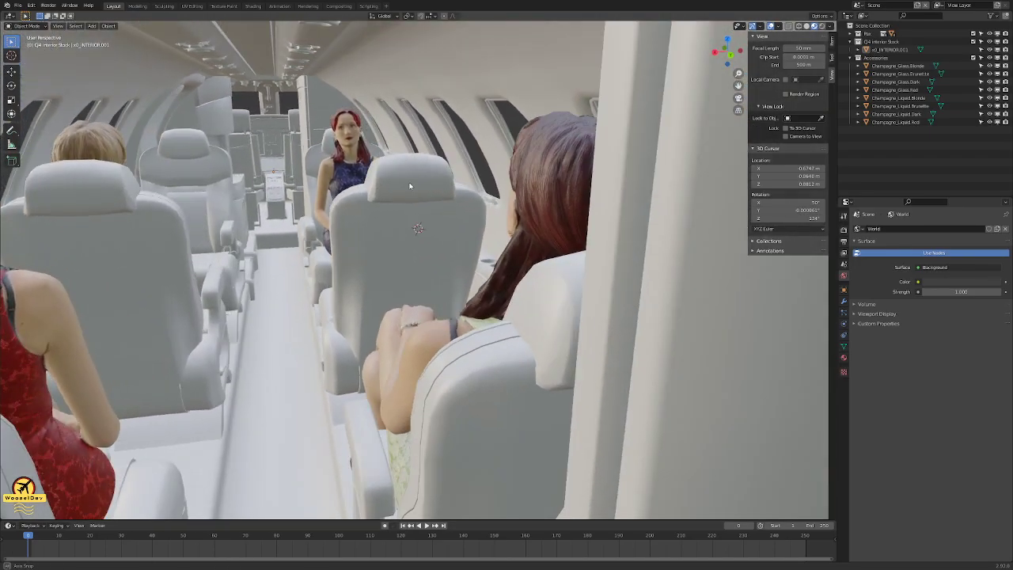
scroll(418, 183, "up", 4)
scroll(418, 184, "down", 1)
scroll(418, 182, "down", 8)
scroll(551, 320, "up", 8)
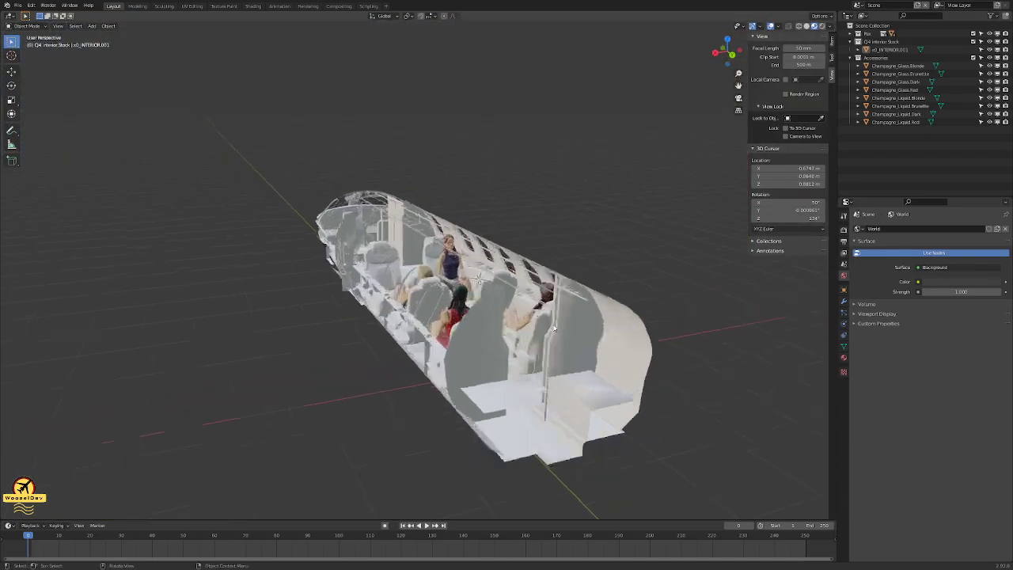
- Examine the red-haired passenger with the champagne glass on the side ledge, and the blonde and dark-haired passengers opposite
middle_click_drag(477, 341, 516, 299)
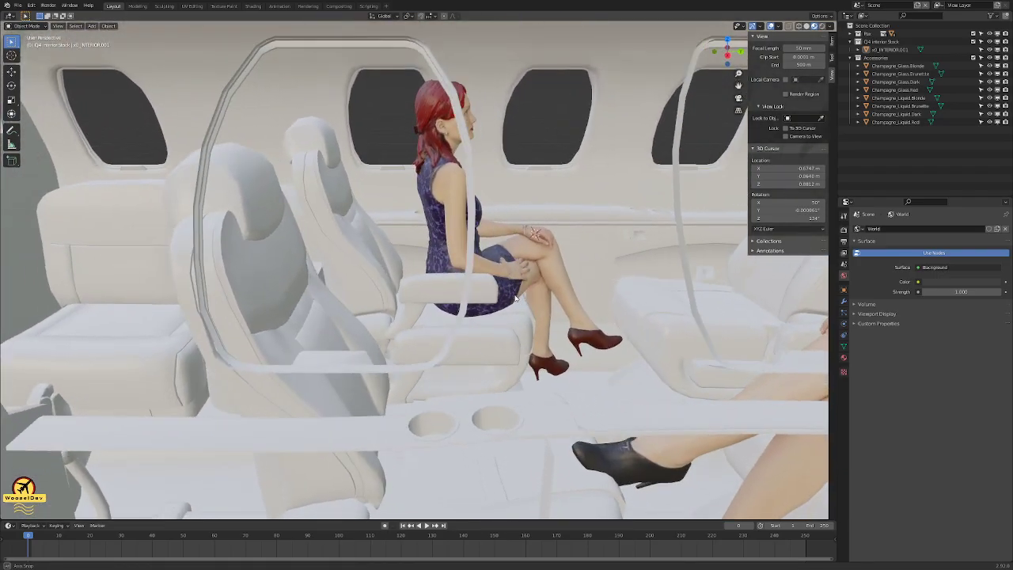
scroll(625, 287, "down", 4)
middle_click_drag(626, 286, 432, 296, "shift")
scroll(465, 288, "up", 5)
middle_click_drag(541, 291, 447, 339)
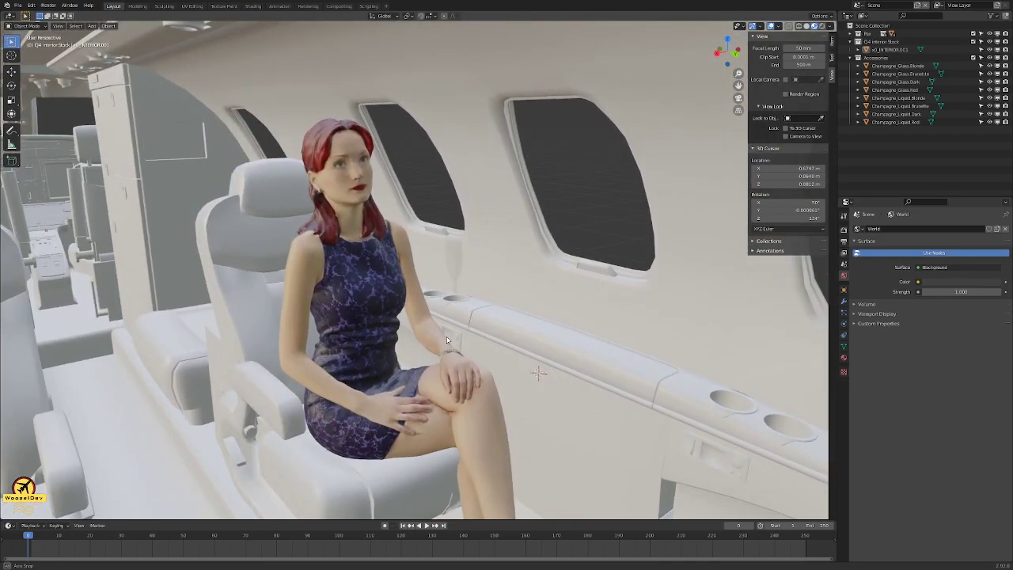
mouse_move(353, 325)
middle_mouse_down("shift")
mouse_move(445, 400)
mouse_move(420, 363)
mouse_move(352, 339)
middle_mouse_up("shift")
scroll(353, 339, "up", 3)
scroll(477, 324, "down", 4)
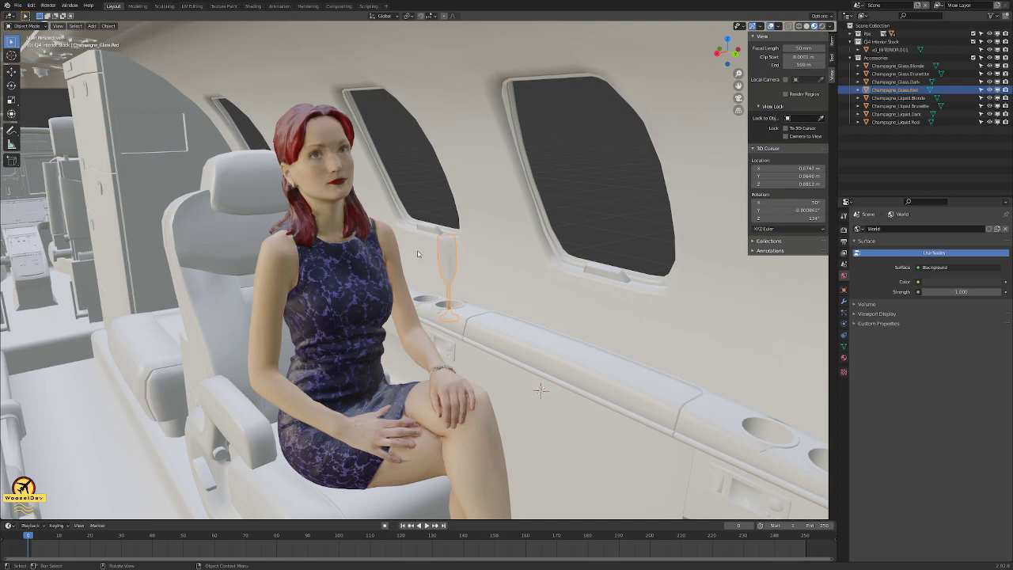
middle_click_drag(588, 191, 653, 268)
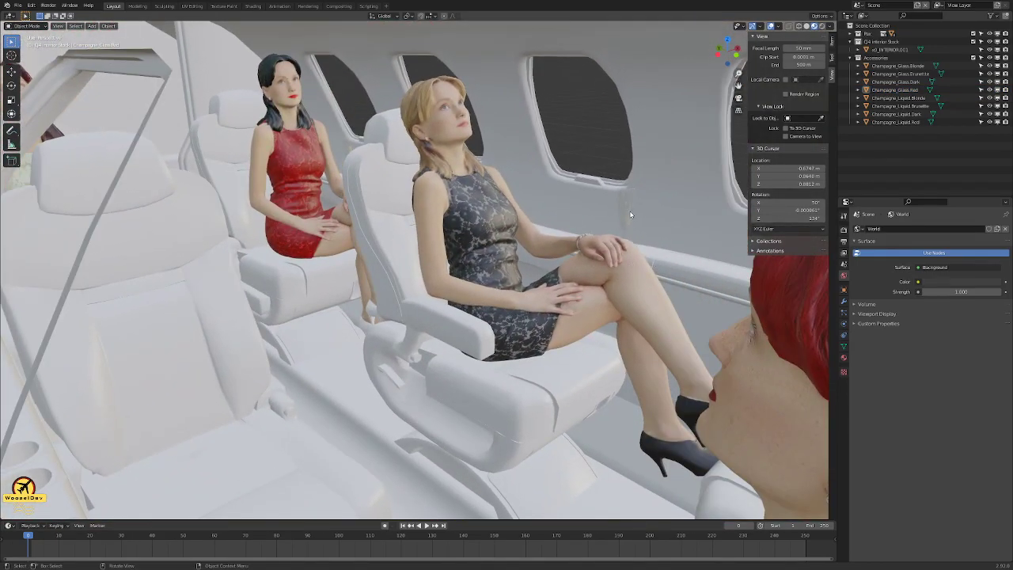
middle_click_drag(612, 235, 411, 281)
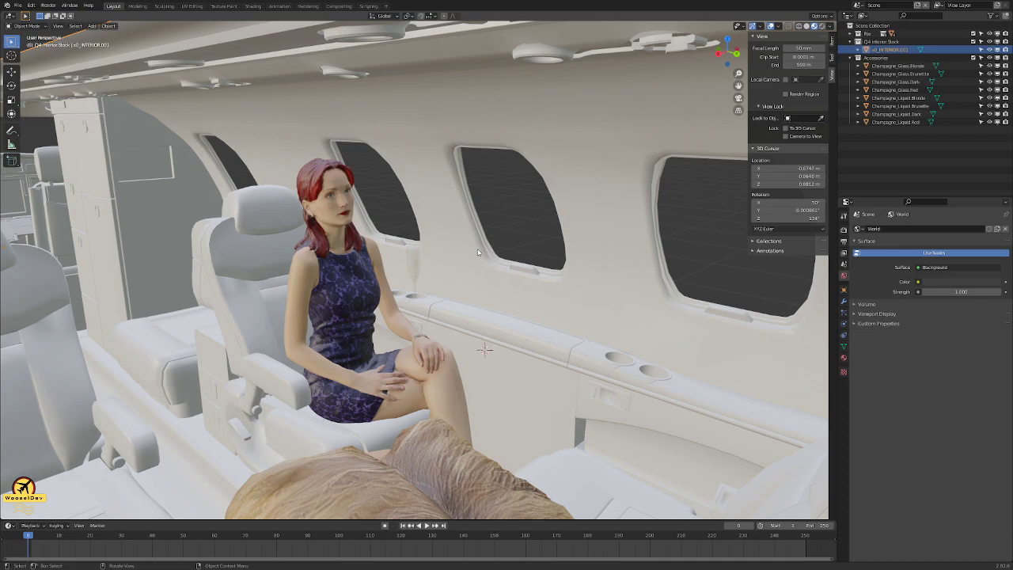
- Examine the side ledge, cup holders and seat fittings around the red-haired passenger and the neighbouring aisle at close range
scroll(478, 253, "up", 5)
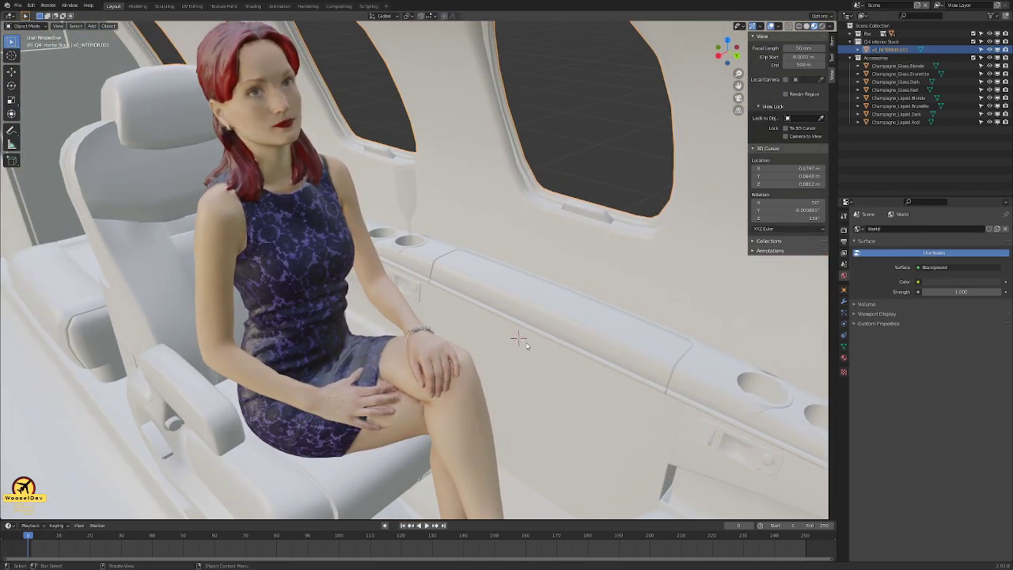
scroll(526, 346, "down", 3)
middle_click_drag(526, 346, 457, 265)
scroll(457, 256, "down", 3)
scroll(457, 255, "up", 3)
scroll(441, 273, "up", 4)
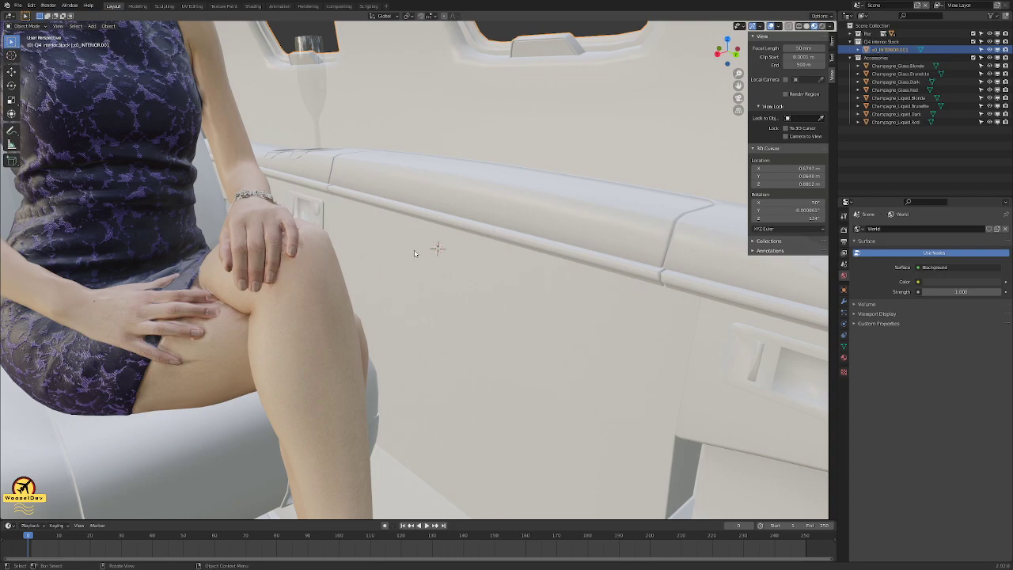
scroll(420, 259, "down", 3)
middle_click_drag(429, 265, 320, 232)
scroll(261, 247, "down", 3)
scroll(261, 244, "up", 2)
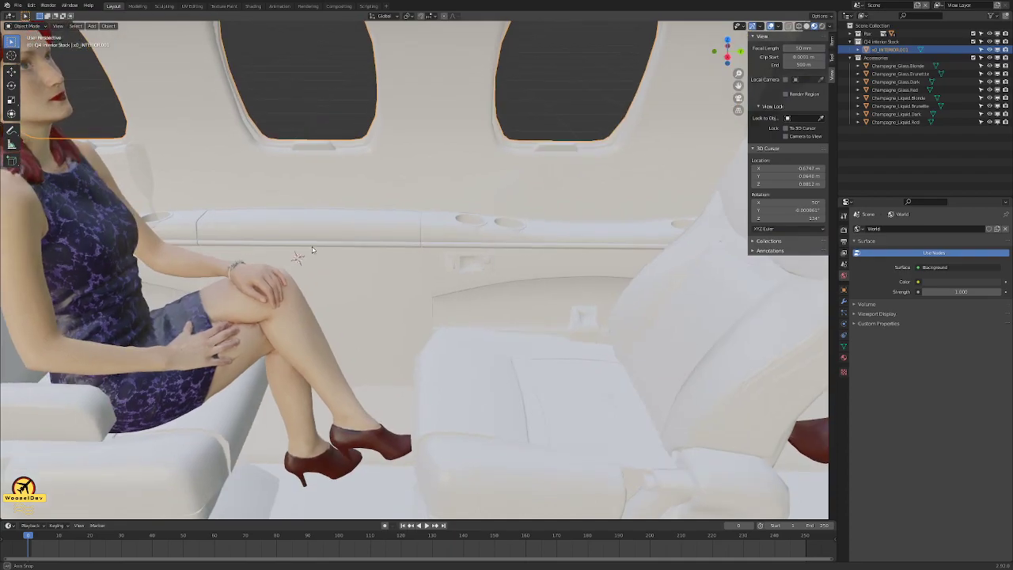
mouse_move(228, 229)
middle_mouse_down()
mouse_move(410, 165)
mouse_move(428, 180)
mouse_move(316, 167)
mouse_move(387, 206)
mouse_move(315, 184)
mouse_move(331, 314)
mouse_move(380, 275)
mouse_move(328, 242)
mouse_move(281, 252)
mouse_move(319, 237)
mouse_move(487, 250)
mouse_move(230, 258)
mouse_move(217, 244)
middle_mouse_up()
scroll(492, 174, "up", 5)
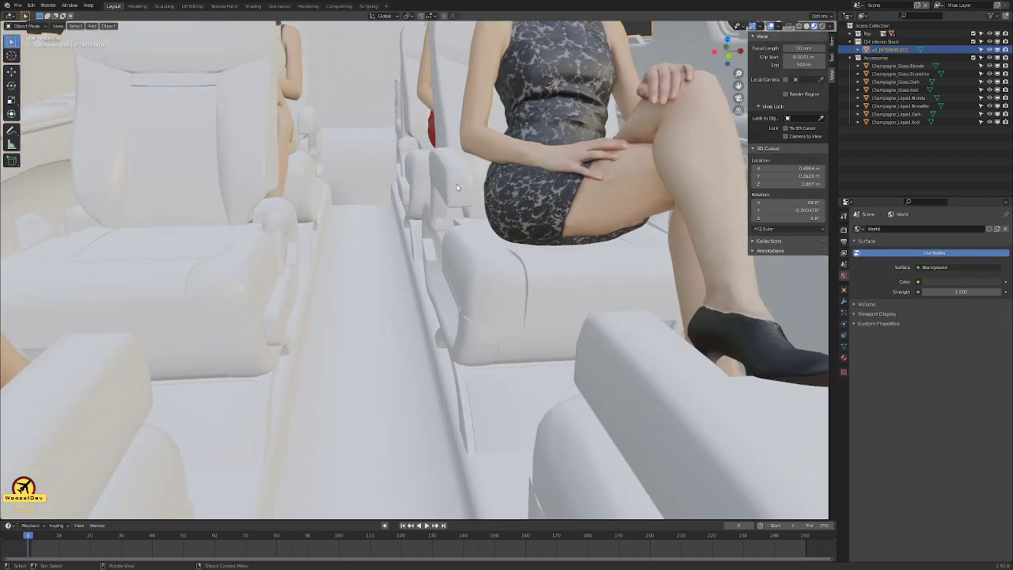
- Examine the cabin from above and from the aisle, around the blonde passenger's crossed legs and the seat facing her
scroll(488, 202, "down", 10)
scroll(453, 274, "up", 10)
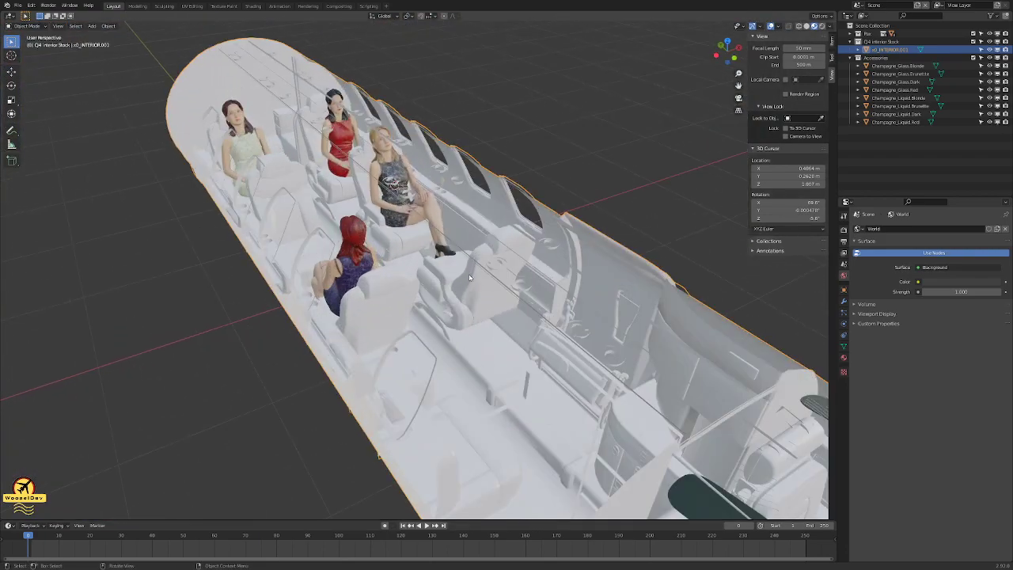
middle_click_drag(403, 230, 554, 157)
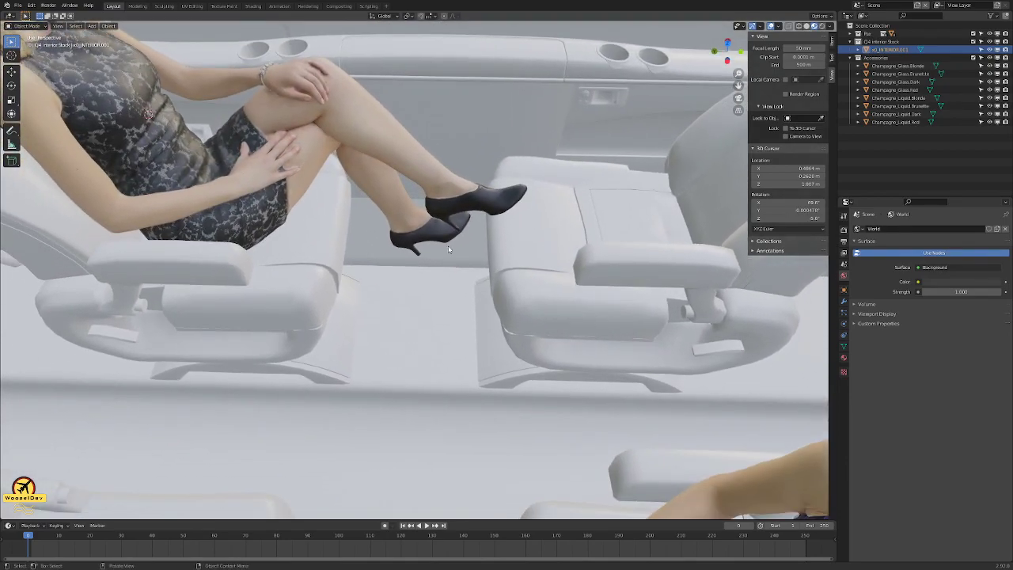
middle_click_drag(397, 298, 381, 230)
scroll(314, 263, "down", 9)
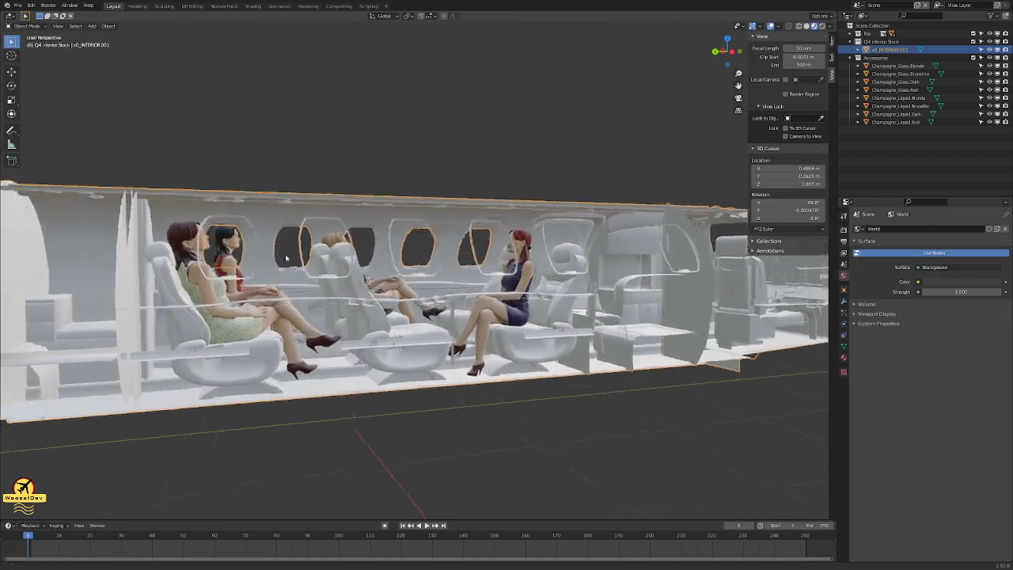
- Examine the side ledge and cup holders between the blonde passenger and the empty seat opposite her
middle_click_drag(278, 258, 443, 246, "shift")
scroll(483, 277, "up", 6)
middle_click_drag(532, 307, 464, 369)
scroll(483, 352, "up", 5)
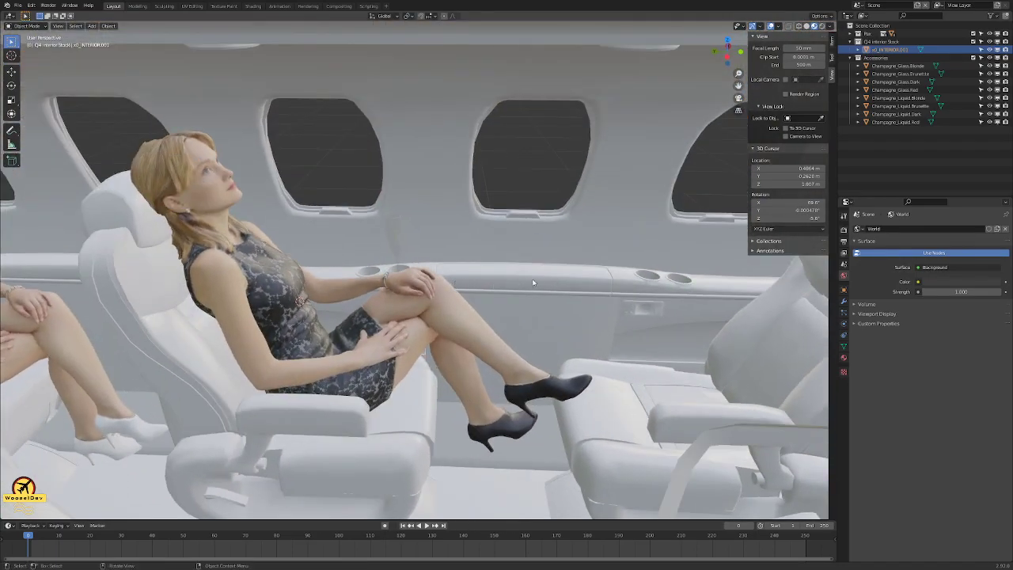
middle_click_drag(366, 345, 300, 297)
- Place the 3D cursor on the side ledge beside the red-haired passenger, lock the view to it and clear the object selection
right_click(538, 231, "shift")
scroll(539, 233, "up", 1)
middle_click_drag(538, 233, 387, 256)
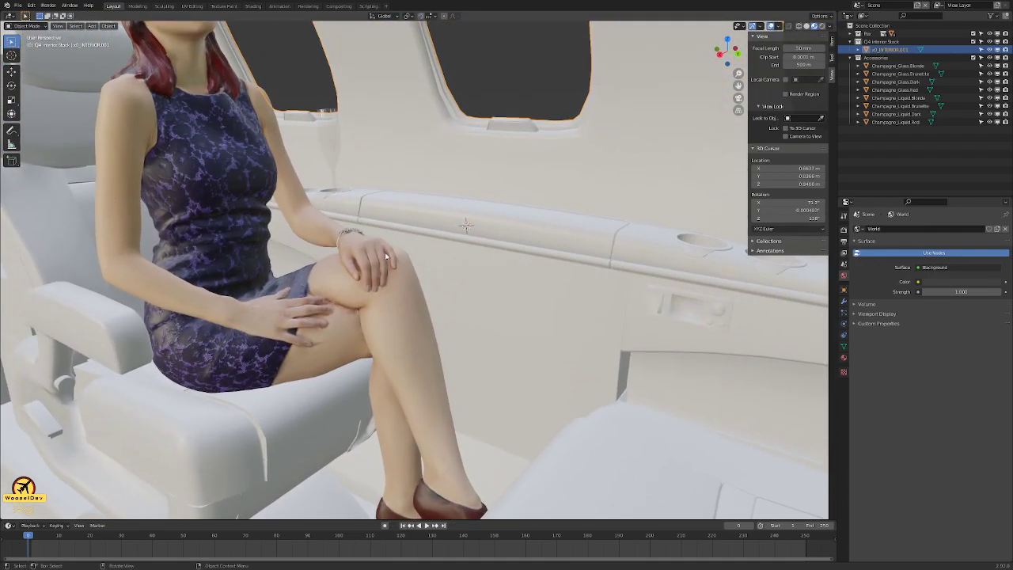
key("KP_Decimal")
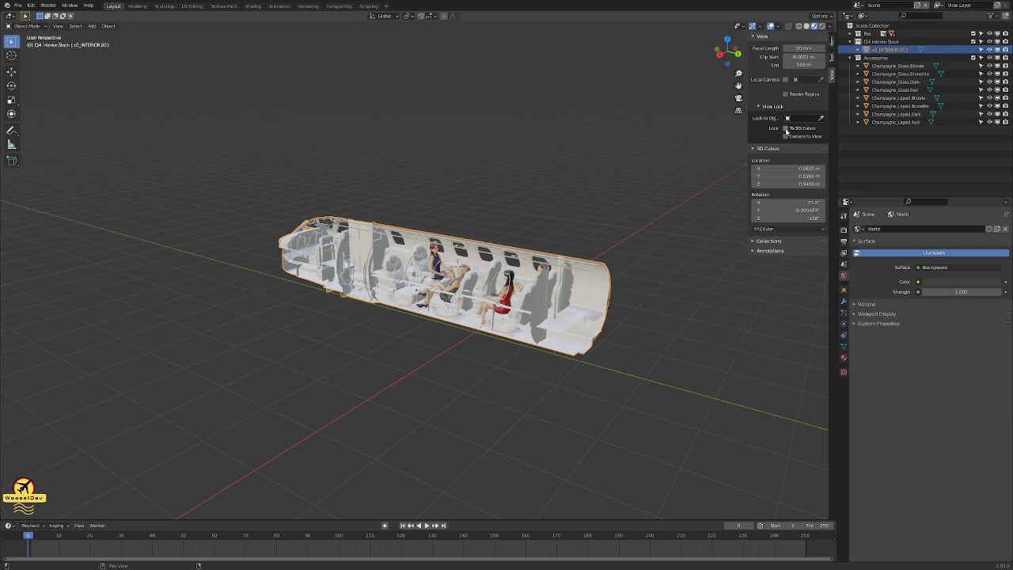
left_click(479, 131)
scroll(389, 154, "up", 13)
middle_click_drag(377, 192, 251, 212)
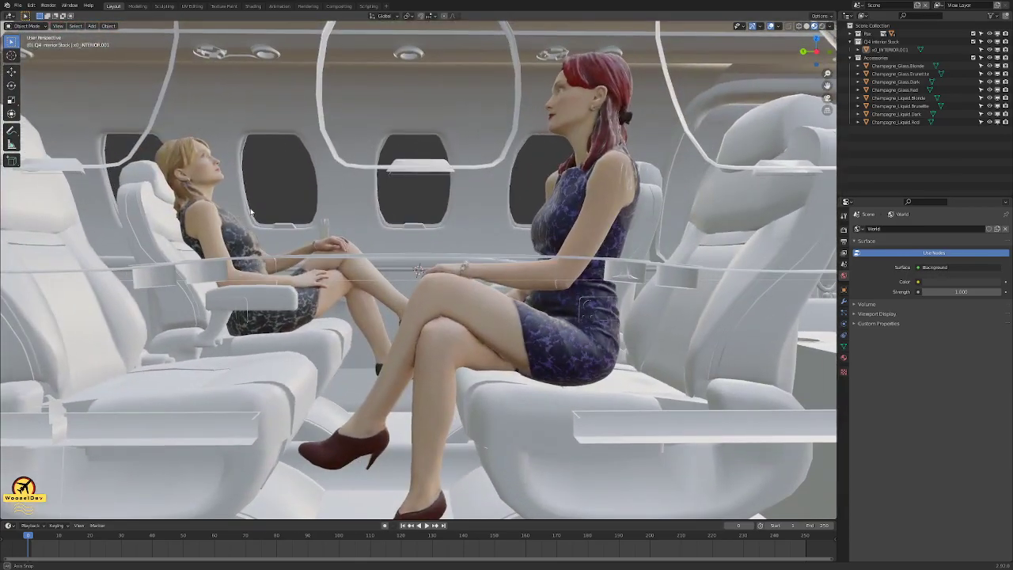
- Examine the ledge around the 3D cursor in the axis-aligned views, including the front view, and beside the red-haired passenger
key("KP_3")
key("KP_1")
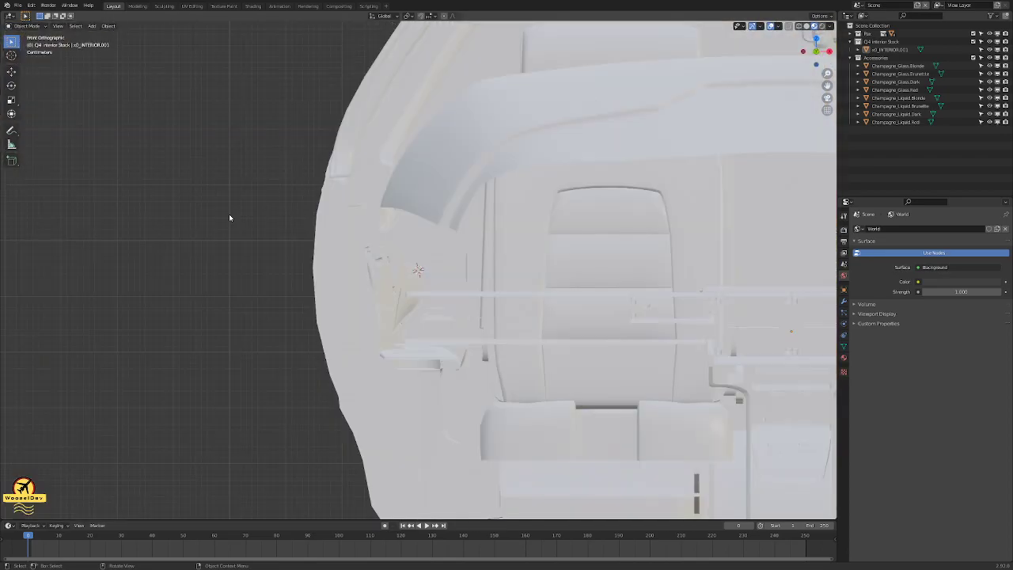
key("ctrl+KP_3")
middle_click_drag(229, 214, 176, 234)
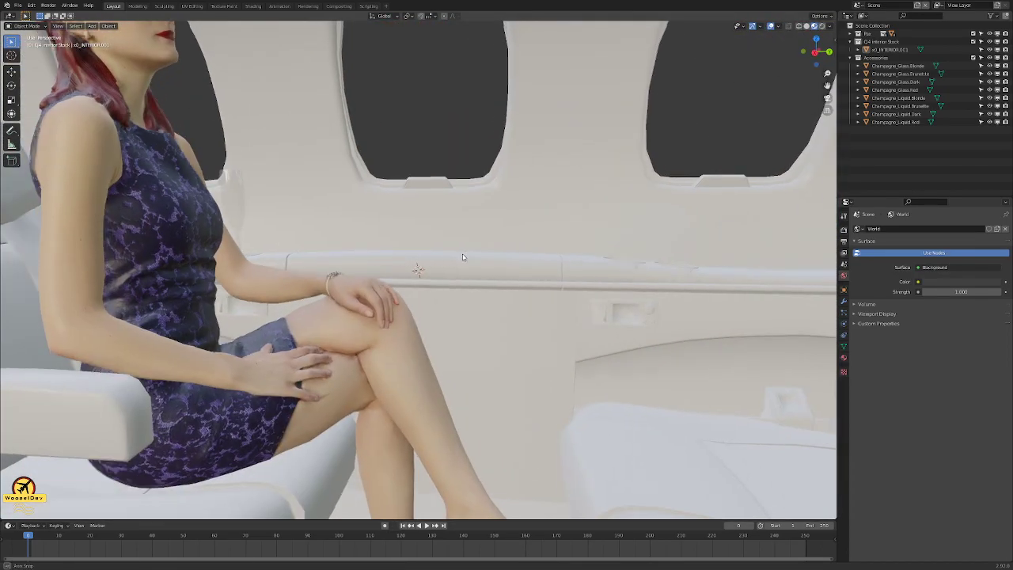
middle_click_drag(468, 256, 439, 262)
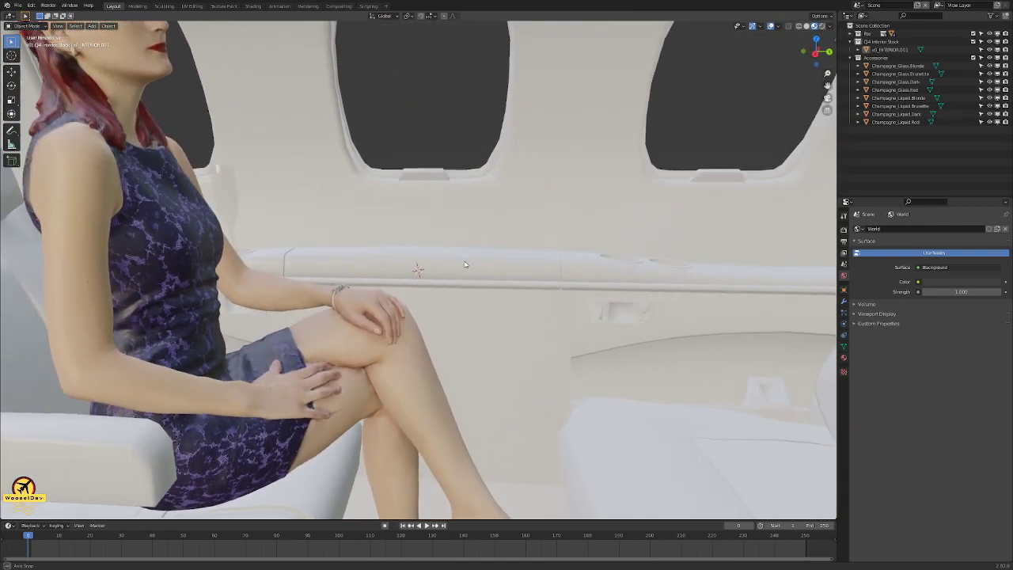
scroll(498, 275, "down", 5)
scroll(498, 275, "up", 6)
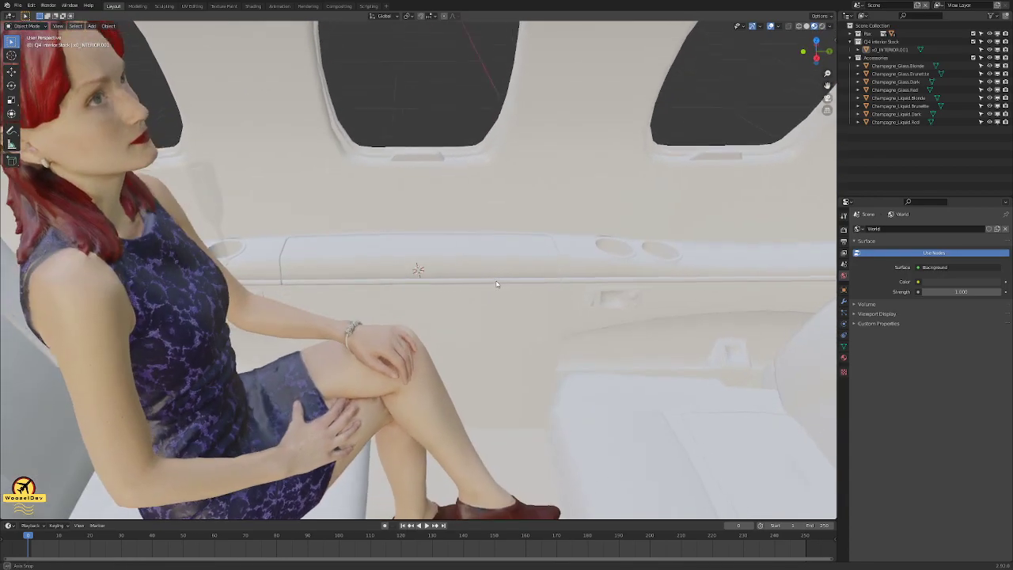
- Examine the red-haired passenger's seat, the ledge beside her and the empty facing seat from several angles and distances
scroll(509, 287, "down", 3)
middle_click_drag(516, 287, 343, 292)
middle_click_drag(350, 291, 250, 192)
middle_click_drag(293, 167, 340, 271)
middle_click_drag(572, 334, 517, 329)
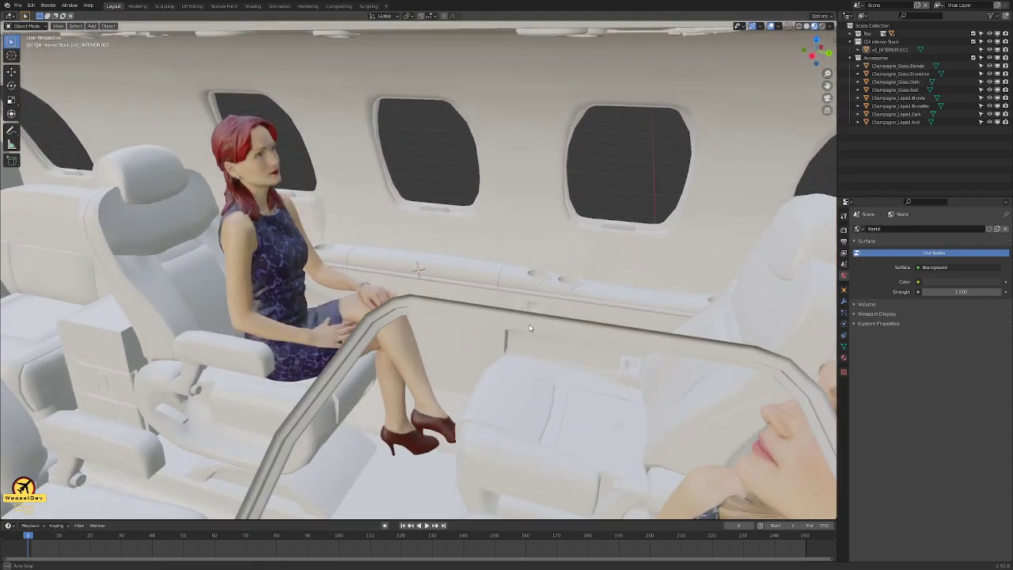
scroll(516, 330, "up", 4)
scroll(473, 309, "down", 2)
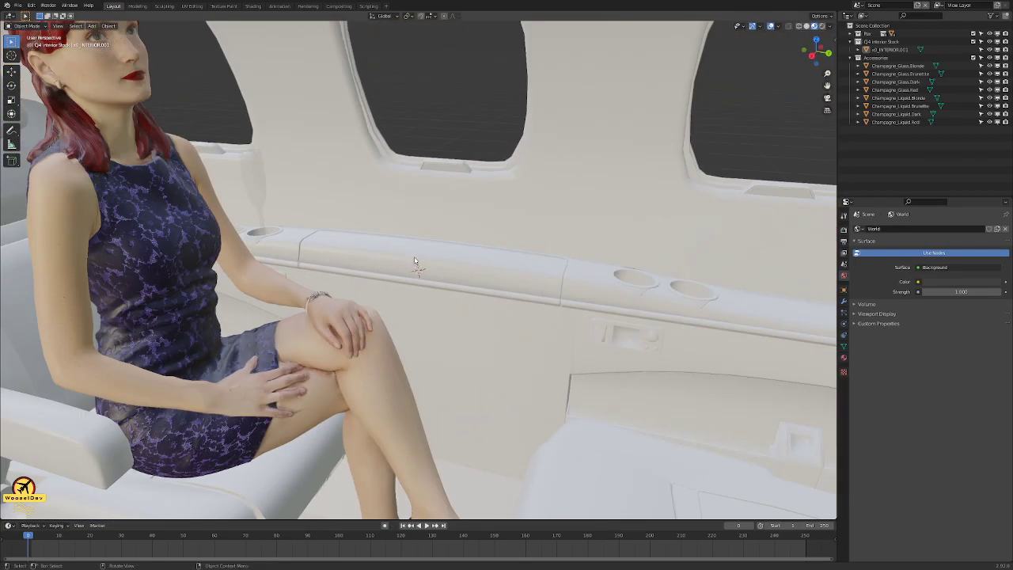
middle_click_drag(545, 292, 330, 294)
scroll(356, 296, "down", 4)
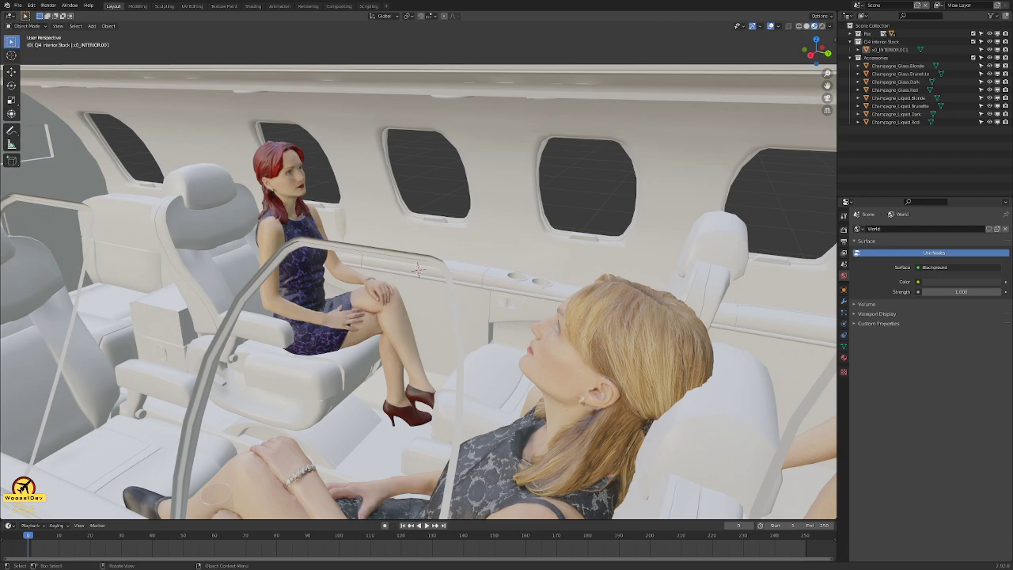
- Examine the ledge panel between the champagne glass and the two cup holders, from side-on and from in front of the red-haired passenger
middle_click_drag(466, 146, 491, 185)
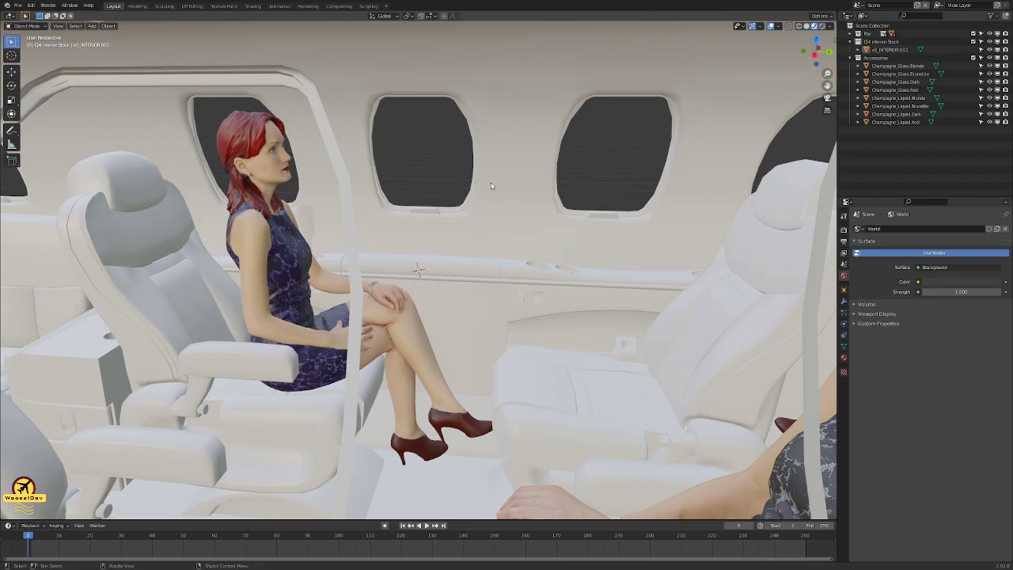
middle_click_drag(527, 152, 466, 186)
scroll(461, 222, "up", 5)
middle_click_drag(461, 222, 329, 290)
scroll(489, 267, "down", 3)
scroll(433, 236, "up", 3)
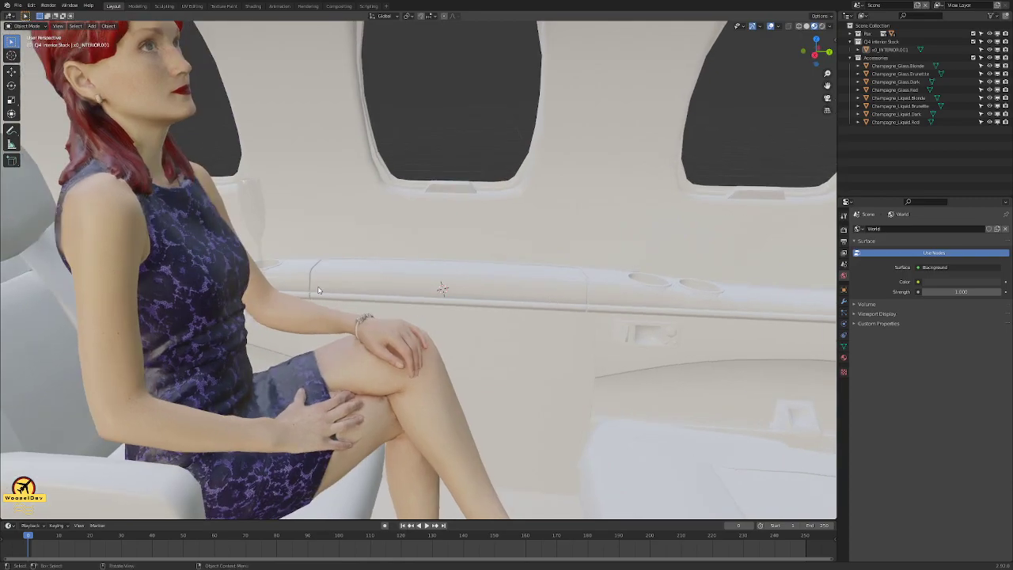
middle_click_drag(567, 298, 355, 289)
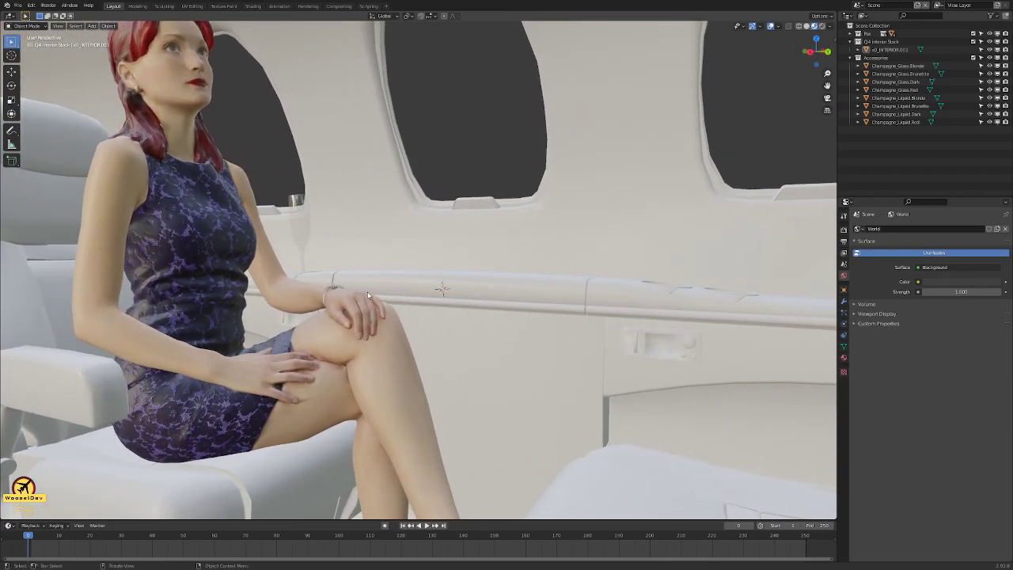
middle_click_drag(557, 306, 513, 312)
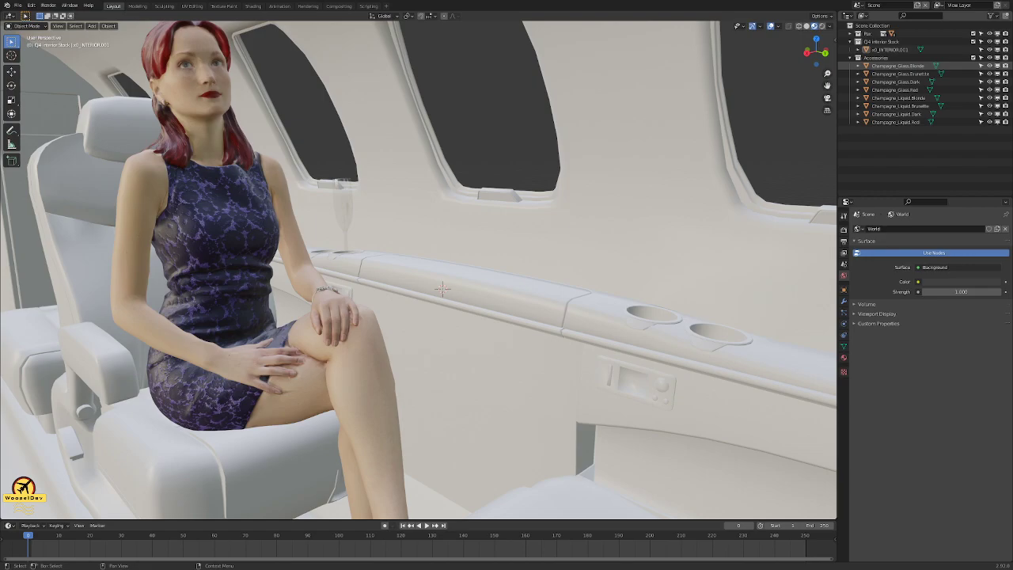
- Switch to the web browser and search Bing Images for "cj4 interior"
key("alt+Tab")
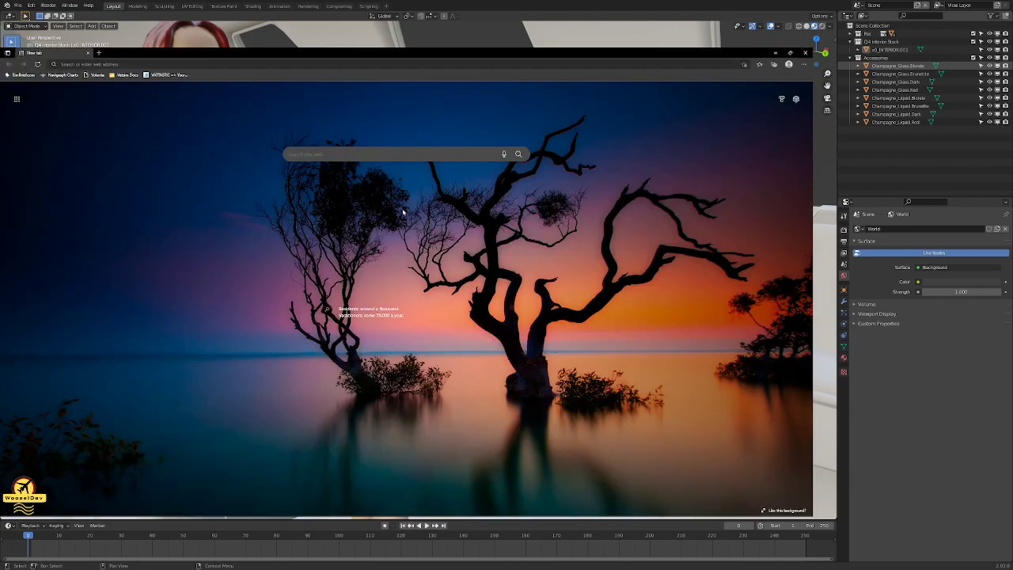
left_click(183, 64)
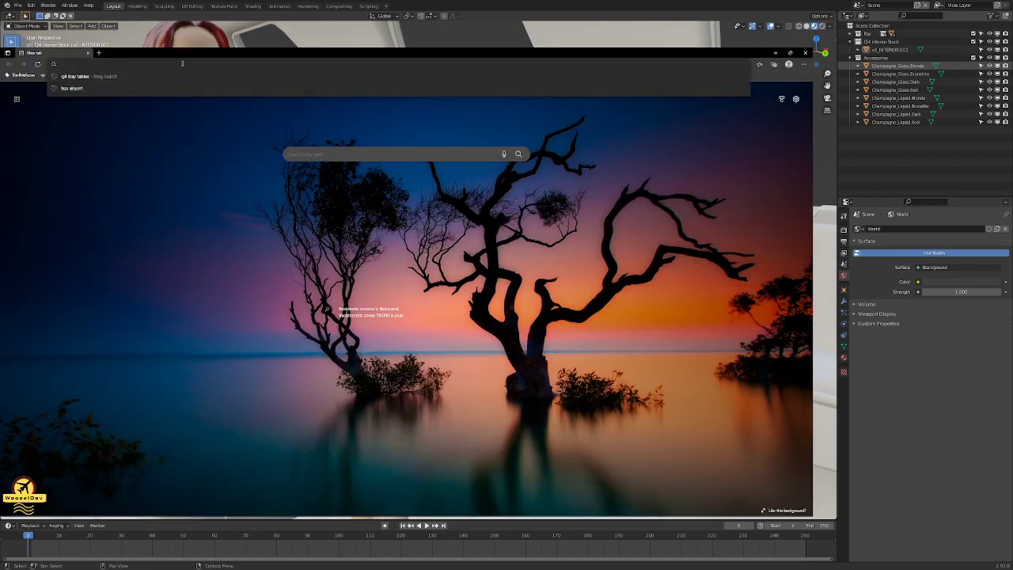
left_click(85, 76)
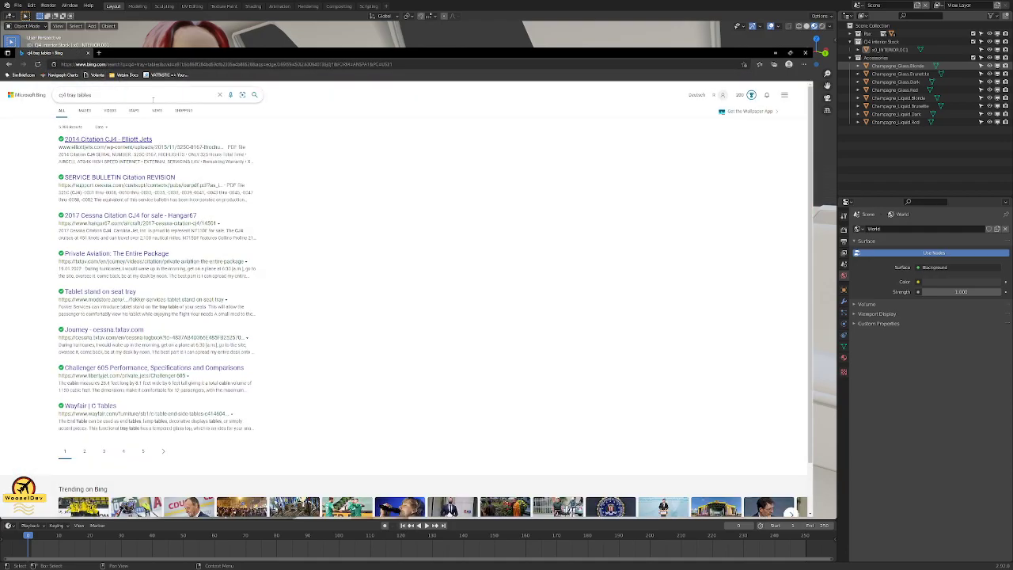
left_click_drag(68, 95, 323, 96)
key("BackSpace")
type("interior")
key("Return")
left_click(84, 111)
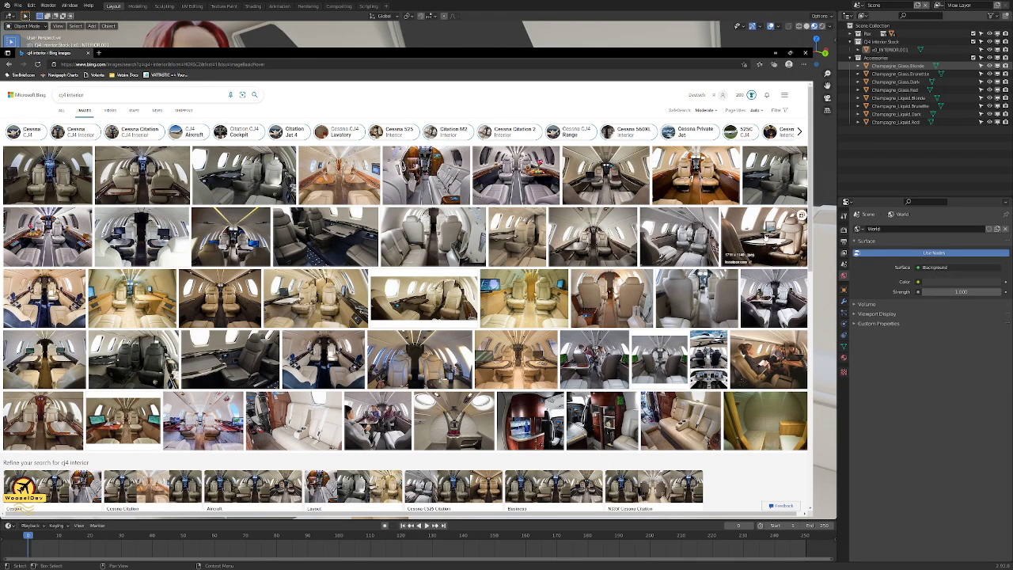
- View the photo of the extended side table, a related grey cabin photo and the wide beige cabin photo, and return to the image results
left_click(764, 234)
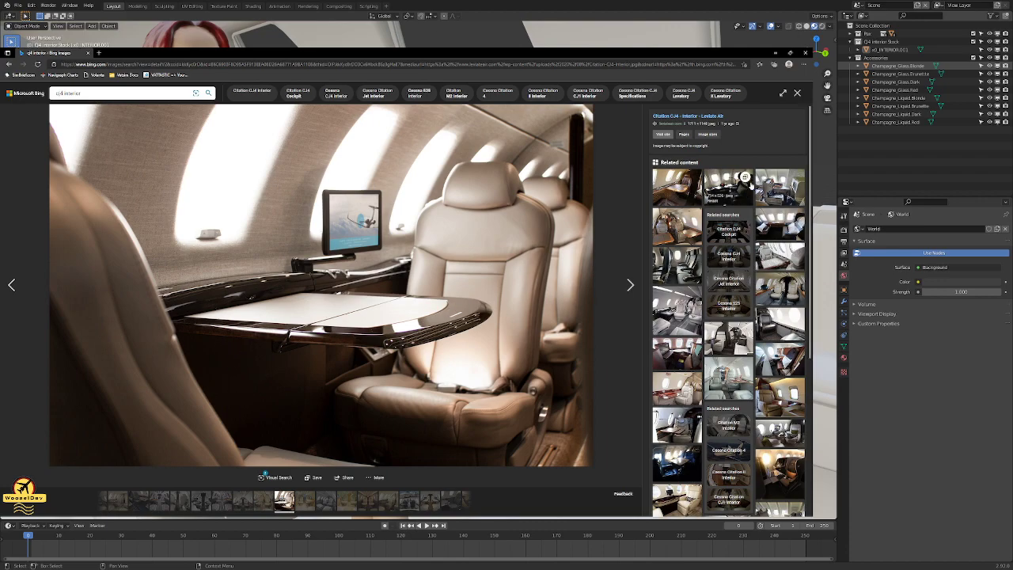
left_click(673, 321)
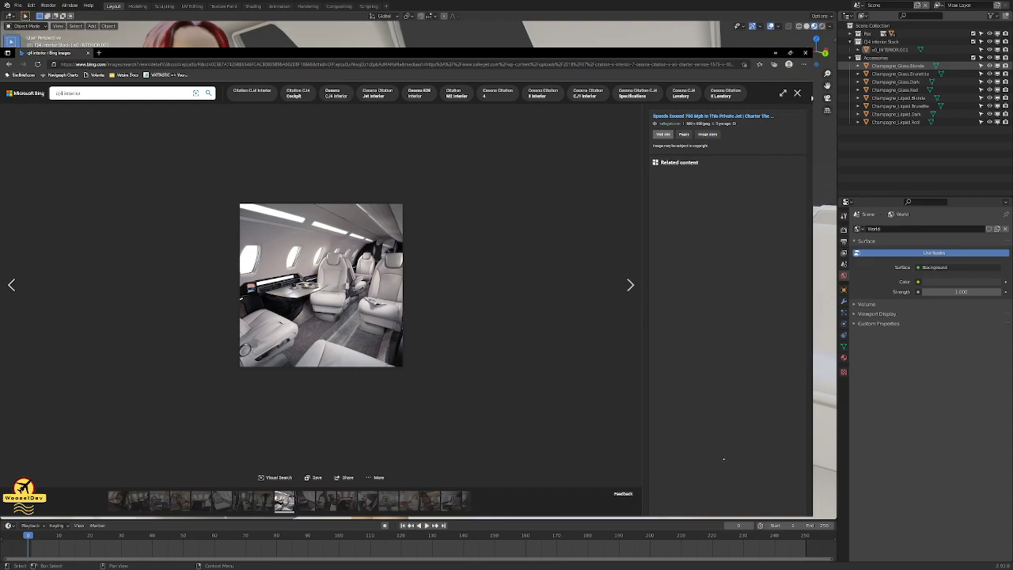
left_click(798, 95)
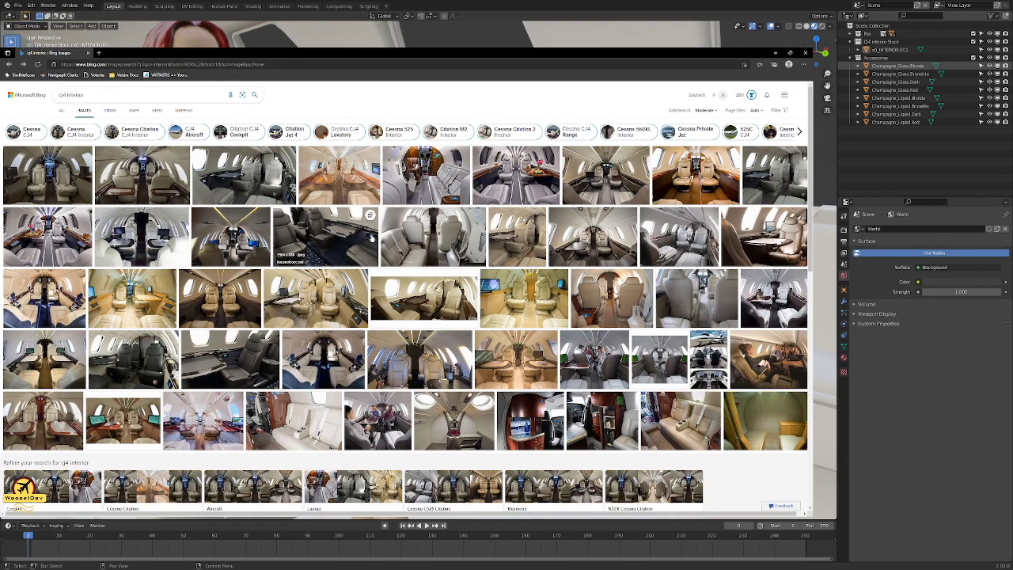
left_click(443, 293)
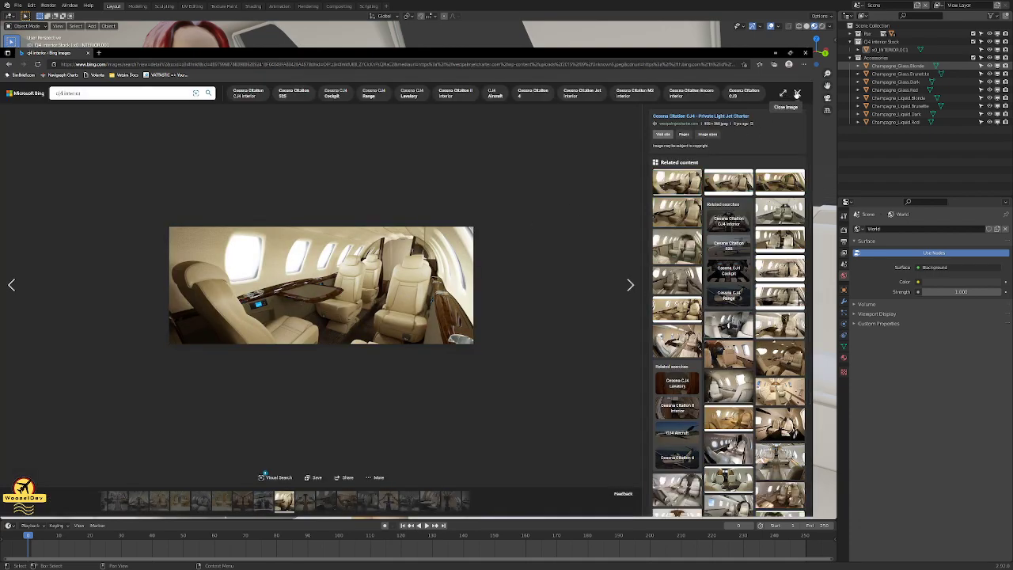
left_click(798, 94)
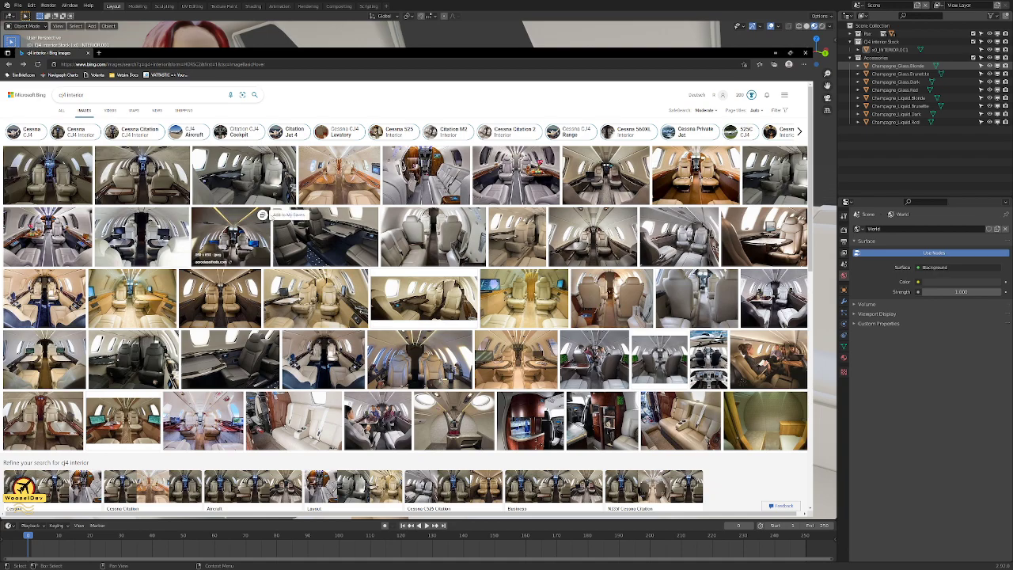
- Open the 2011 Cessna CJ4 cabin photo, study its fold-out table and side ledges enlarged, and return to the image results
left_click(32, 235)
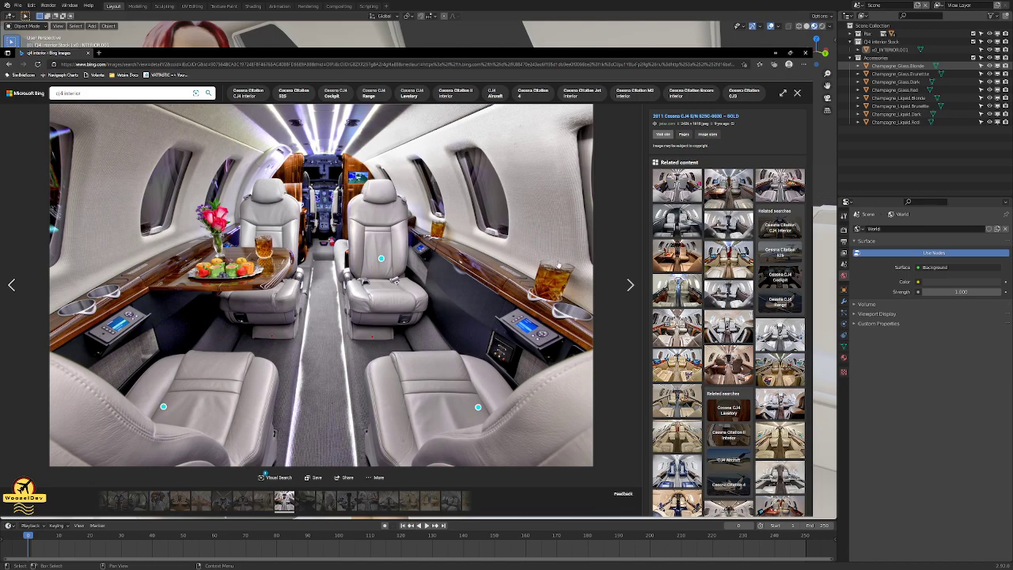
scroll(186, 260, "up", 6, "ctrl")
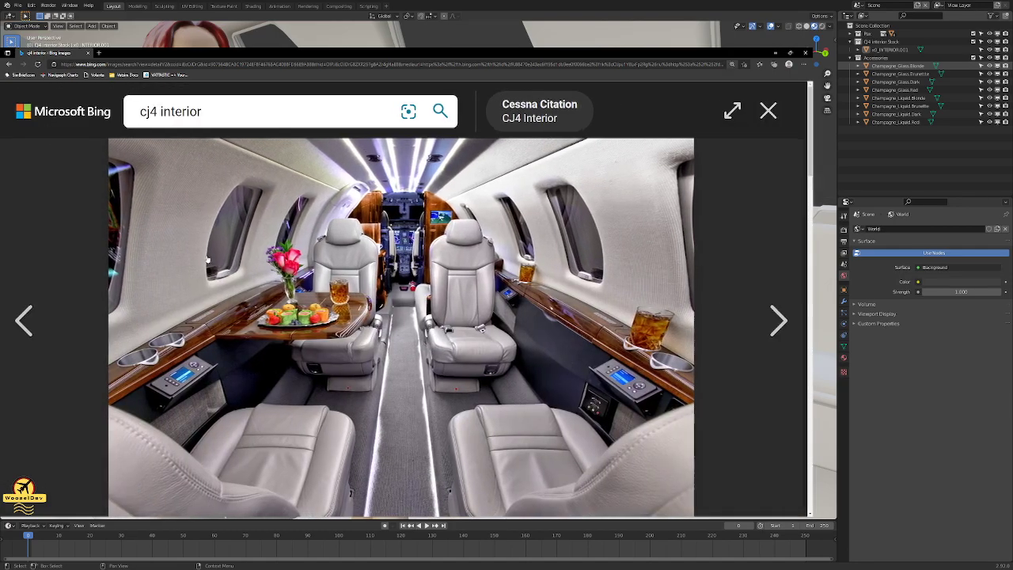
scroll(332, 300, "up", 2, "ctrl")
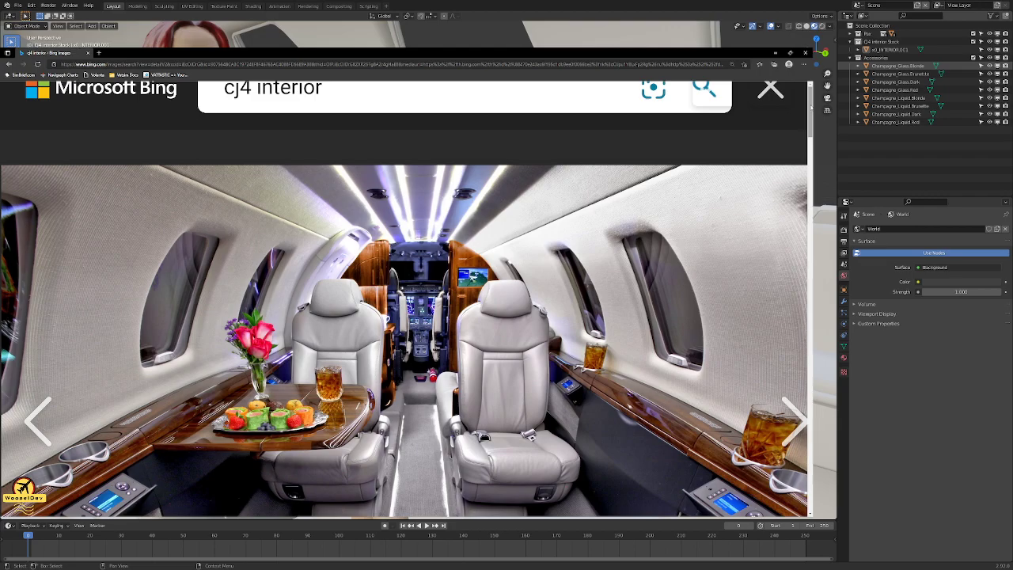
scroll(807, 126, "down", 2)
scroll(808, 126, "up", 1)
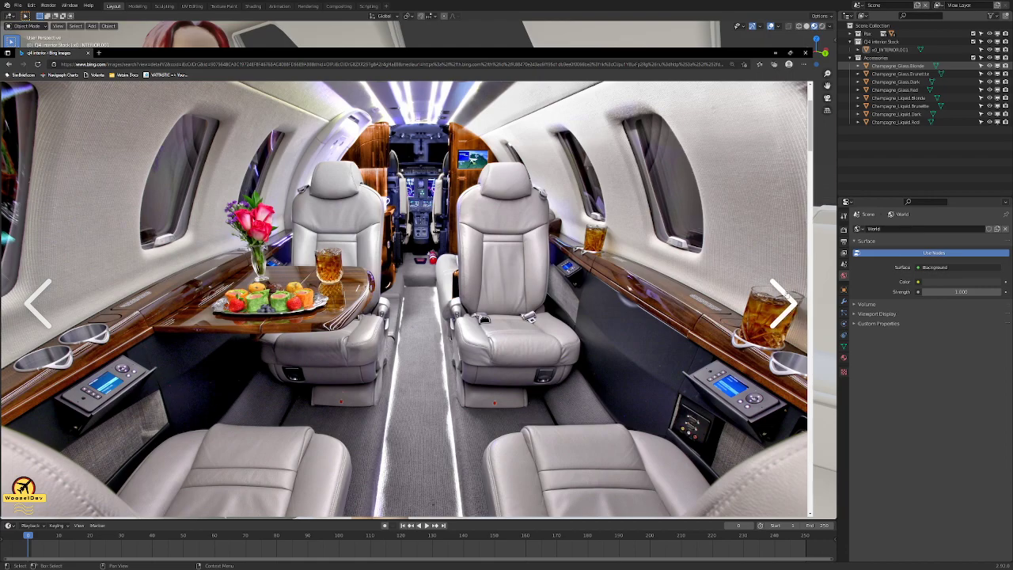
left_click(480, 252)
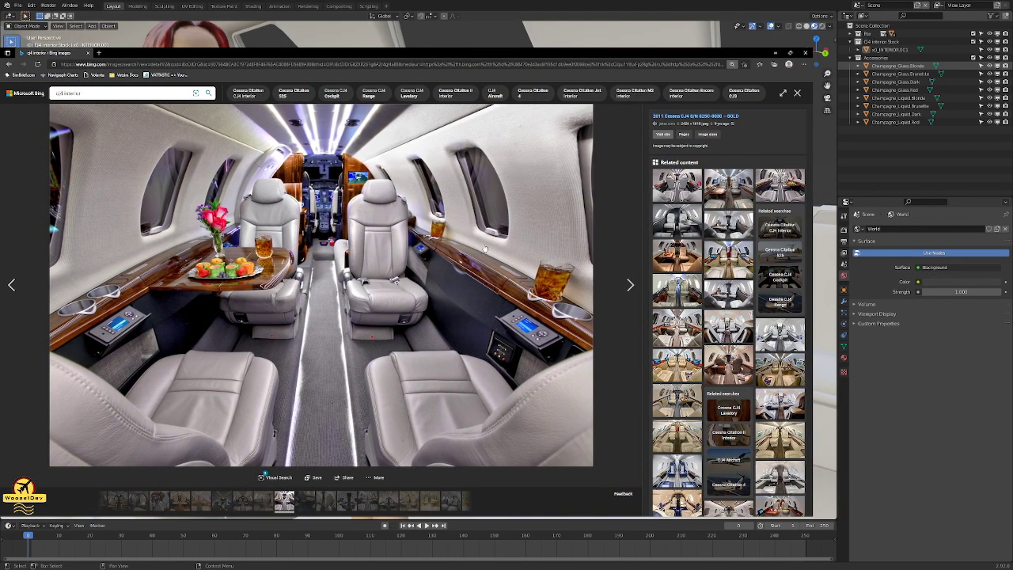
left_click(798, 93)
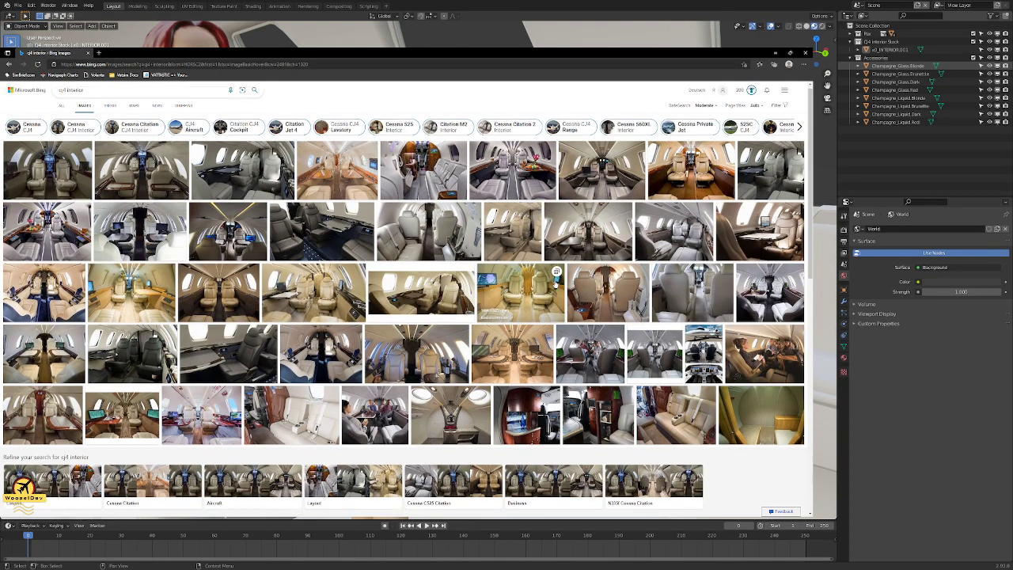
- View the photo of the wooden refreshment cabinet, and advance to the beige cabin photo with two screens and a fold-out table
scroll(527, 285, "down", 2)
left_click(527, 285)
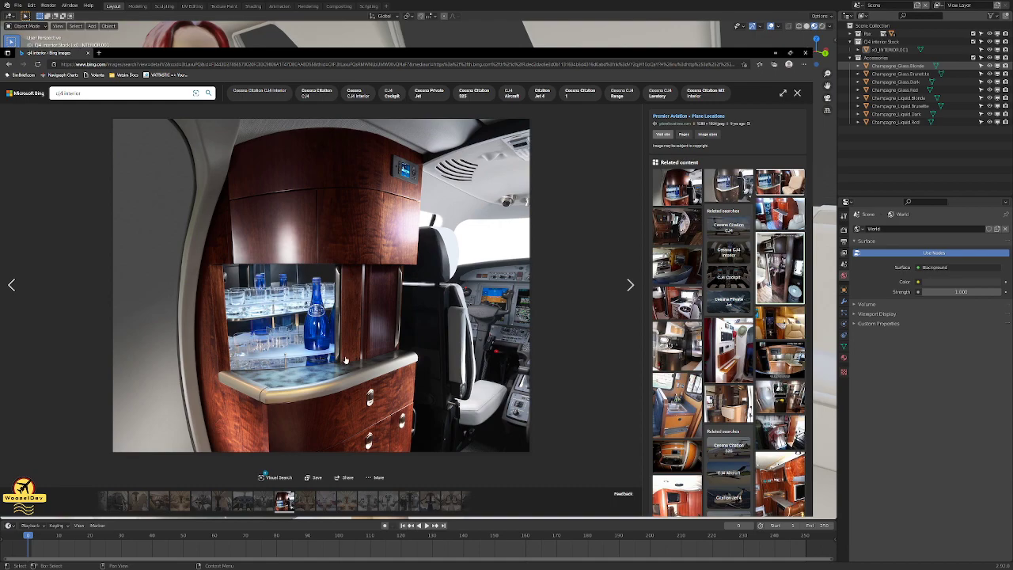
left_click(628, 285)
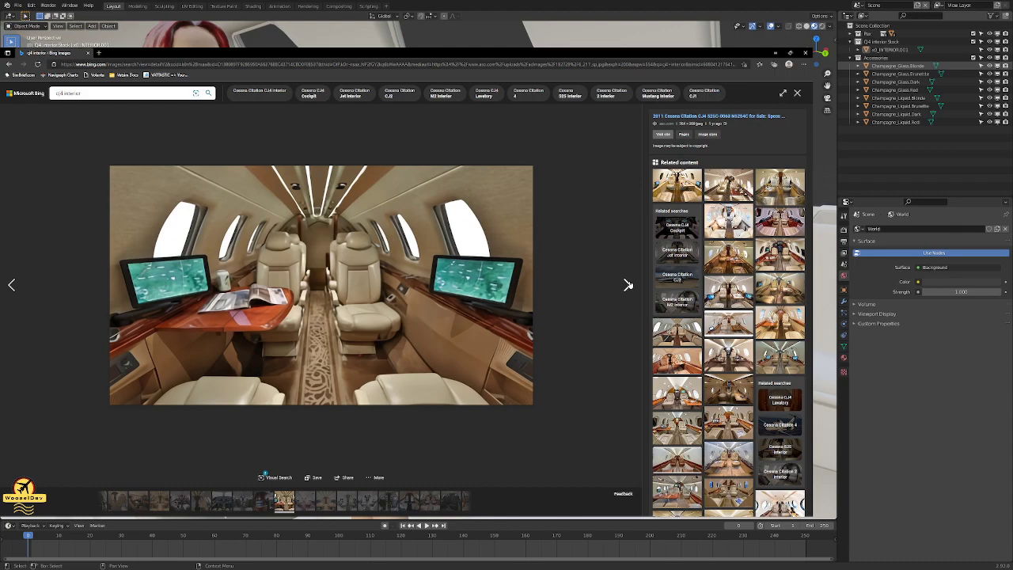
- View the next three cabin photos showing fold-out tables and side screens, and switch back to Blender
left_click(628, 285)
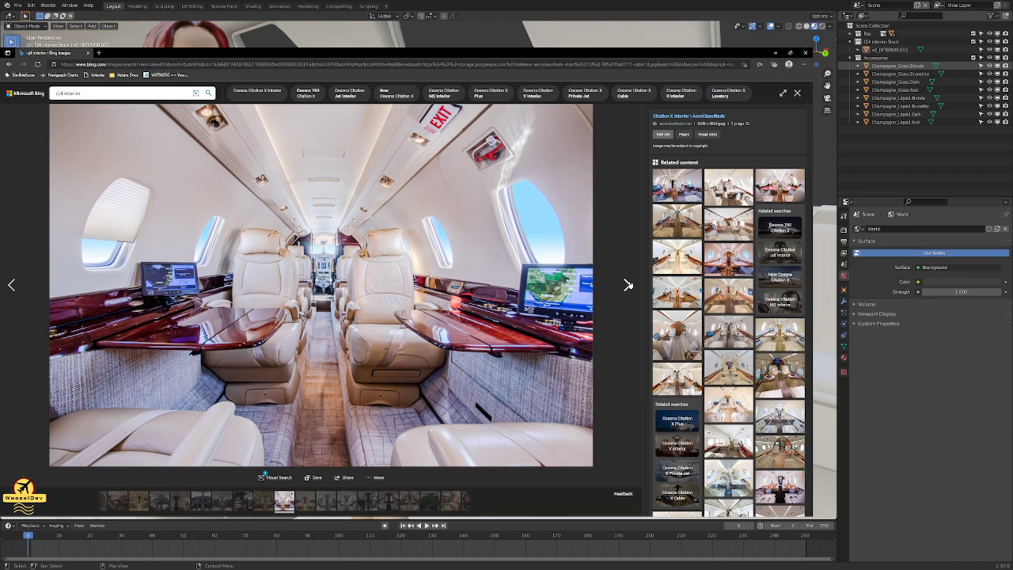
left_click(627, 285)
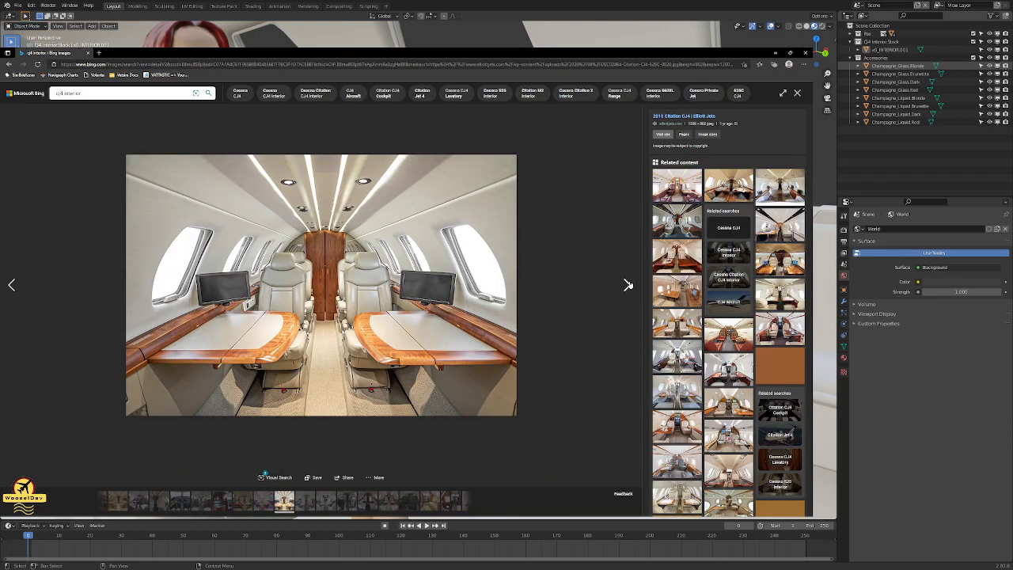
left_click(628, 285)
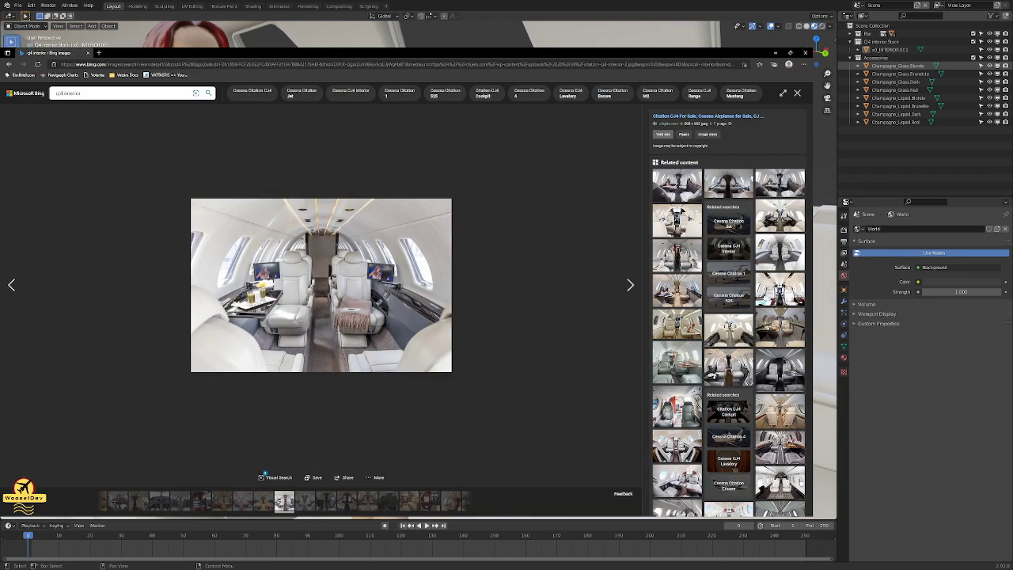
key("alt+Tab")
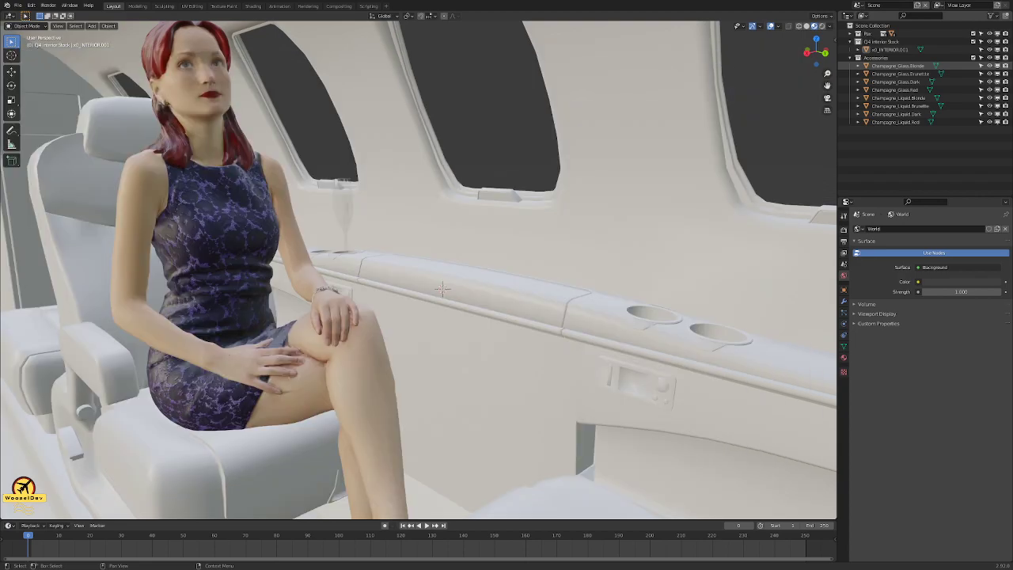
- Examine the seats, seated passengers and cupholder side ledges from both sides of the cabin
scroll(450, 242, "down", 3)
middle_click_drag(517, 271, 437, 204)
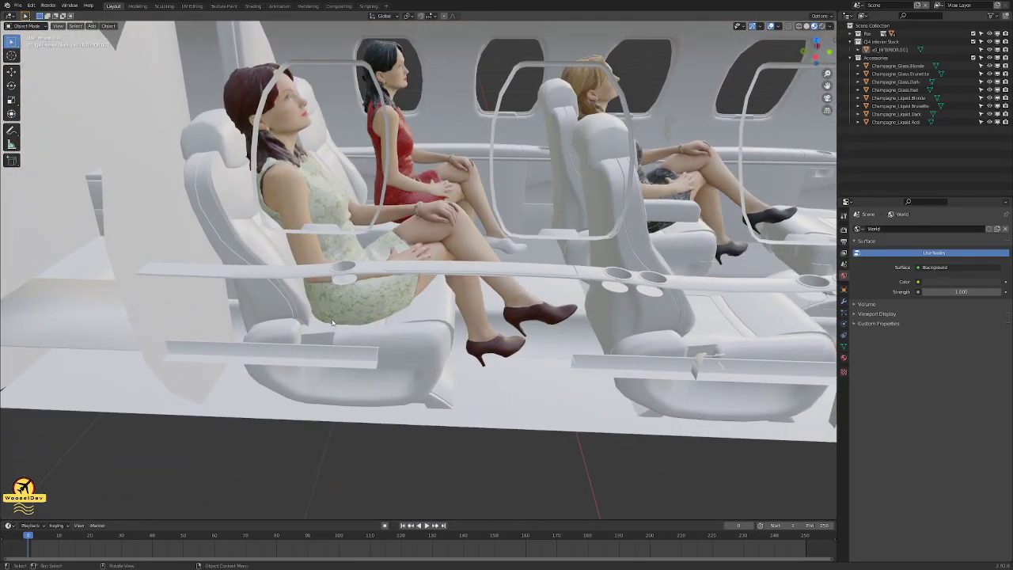
middle_click_drag(476, 265, 421, 406)
middle_click_drag(426, 356, 463, 263)
scroll(463, 274, "up", 4)
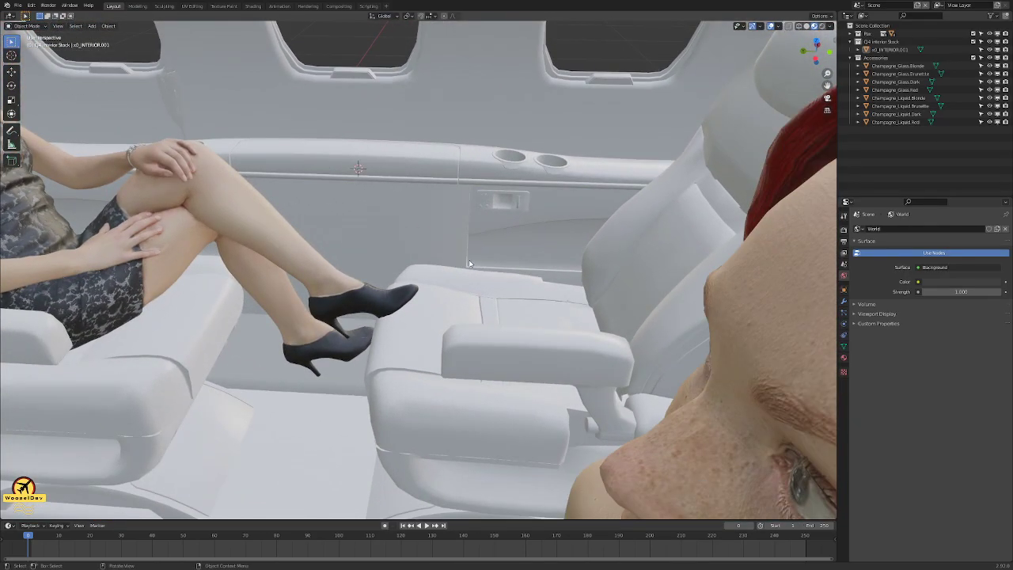
middle_click_drag(155, 329, 418, 155)
middle_click_drag(398, 200, 386, 294)
scroll(445, 212, "down", 5)
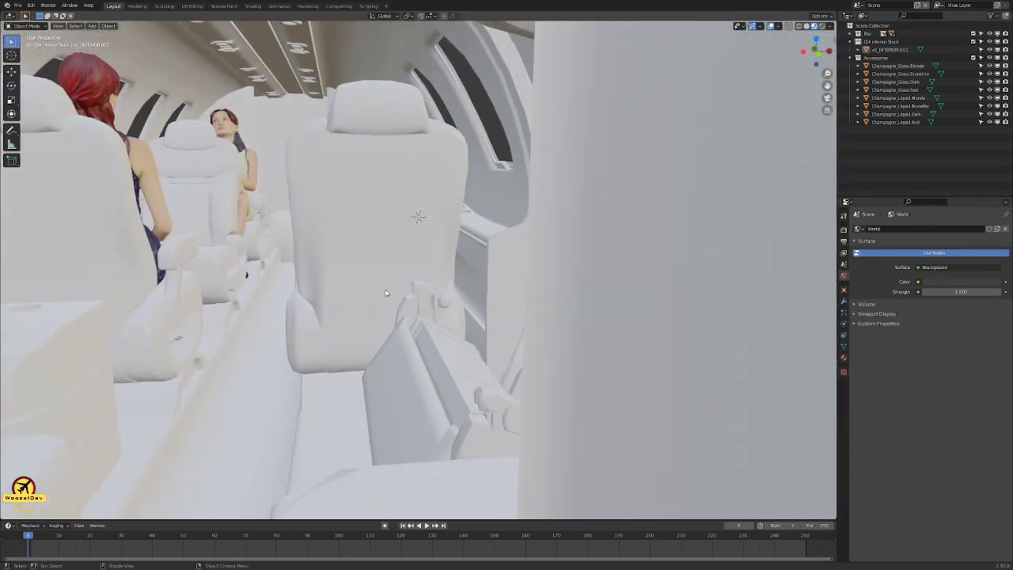
middle_click_drag(386, 296, 268, 309)
right_click(399, 84, "shift")
scroll(399, 84, "down", 1)
scroll(399, 84, "up", 7)
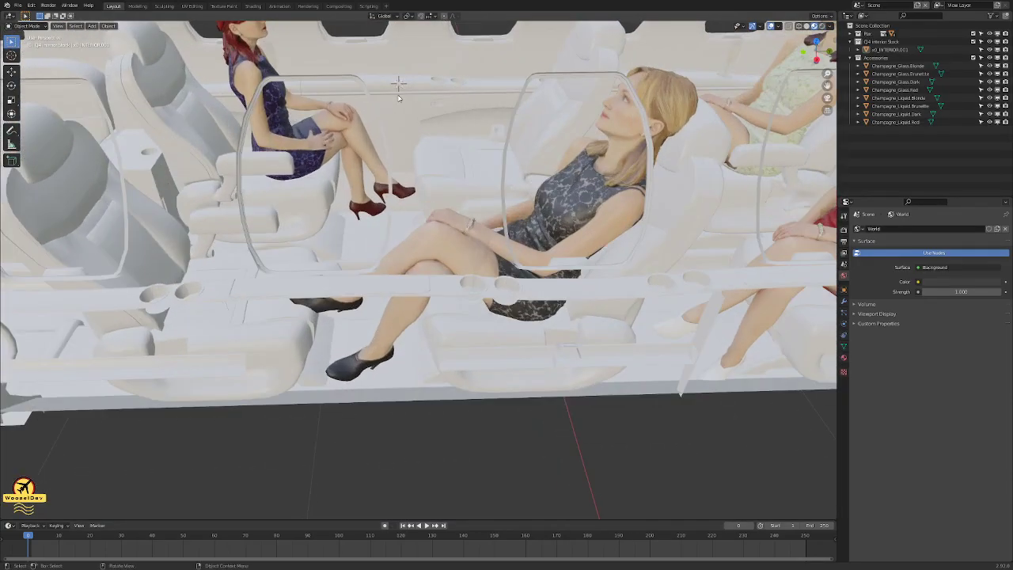
middle_click_drag(399, 84, 461, 158)
scroll(480, 168, "down", 4)
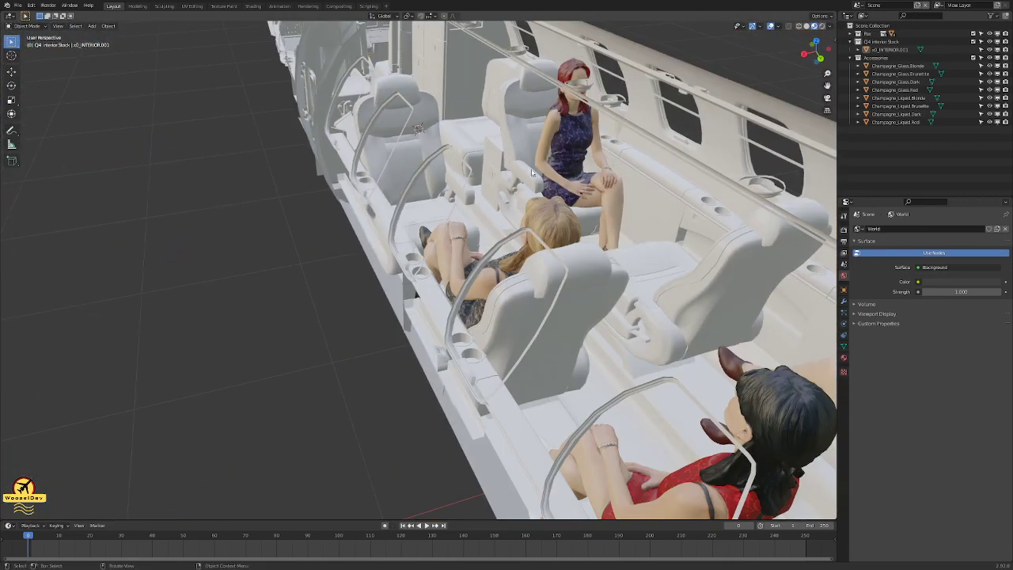
- Examine the cabin's seat layout and passenger spacing from above
right_click(660, 179, "shift")
key("Home")
scroll(563, 265, "up", 3)
scroll(564, 267, "up", 2)
middle_click_drag(701, 273, 486, 328)
right_click(570, 226, "shift")
scroll(571, 226, "up", 5)
scroll(571, 226, "down", 3)
scroll(535, 262, "down", 3)
scroll(535, 262, "down", 2)
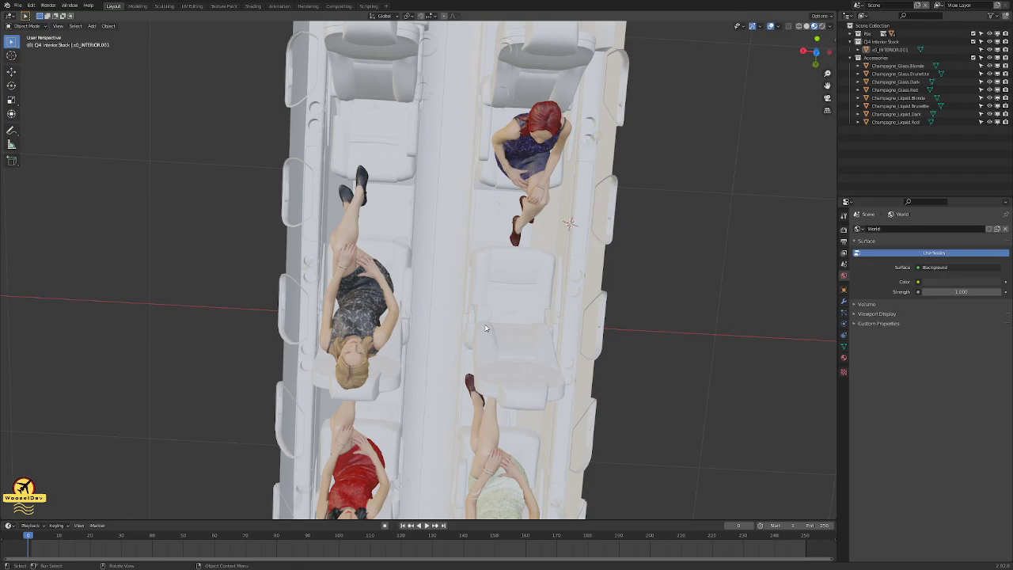
- Examine the side ledge and wall panel between the red-haired woman and the empty seat facing her
middle_click_drag(537, 330, 372, 233)
scroll(559, 265, "up", 5)
scroll(554, 240, "down", 7)
scroll(371, 234, "down", 2)
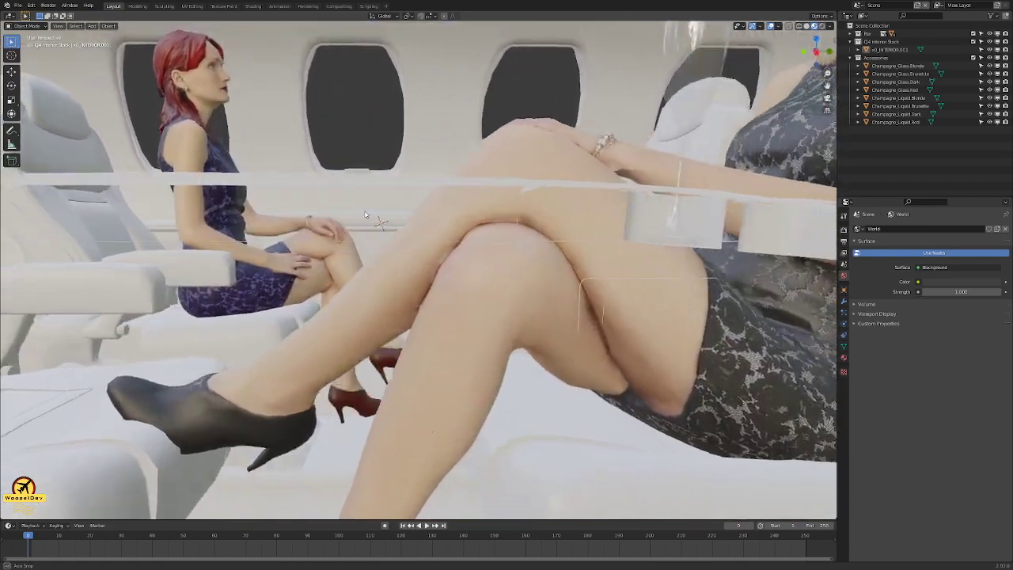
scroll(372, 235, "up", 6)
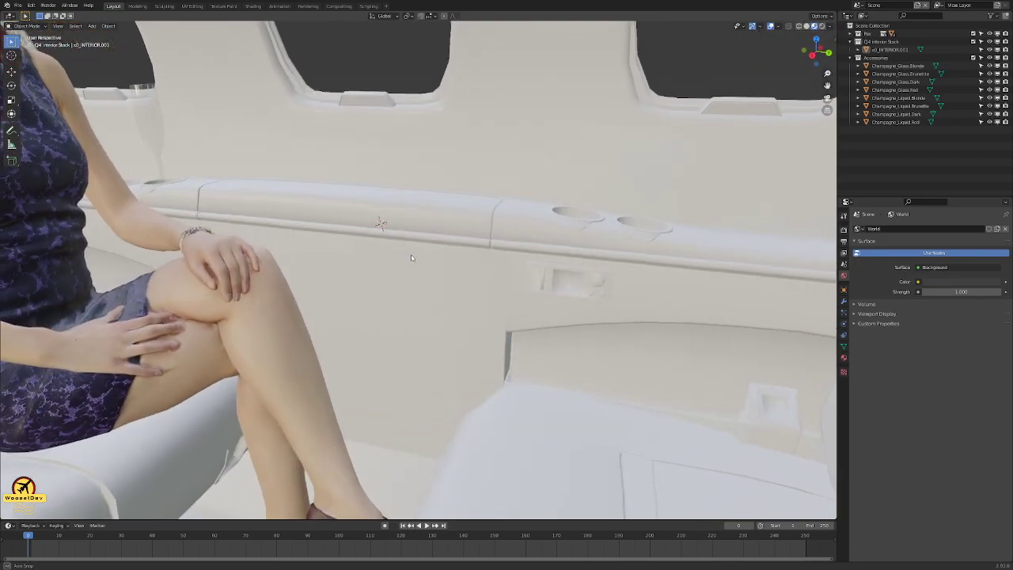
middle_click_drag(411, 257, 440, 256)
scroll(443, 250, "down", 4)
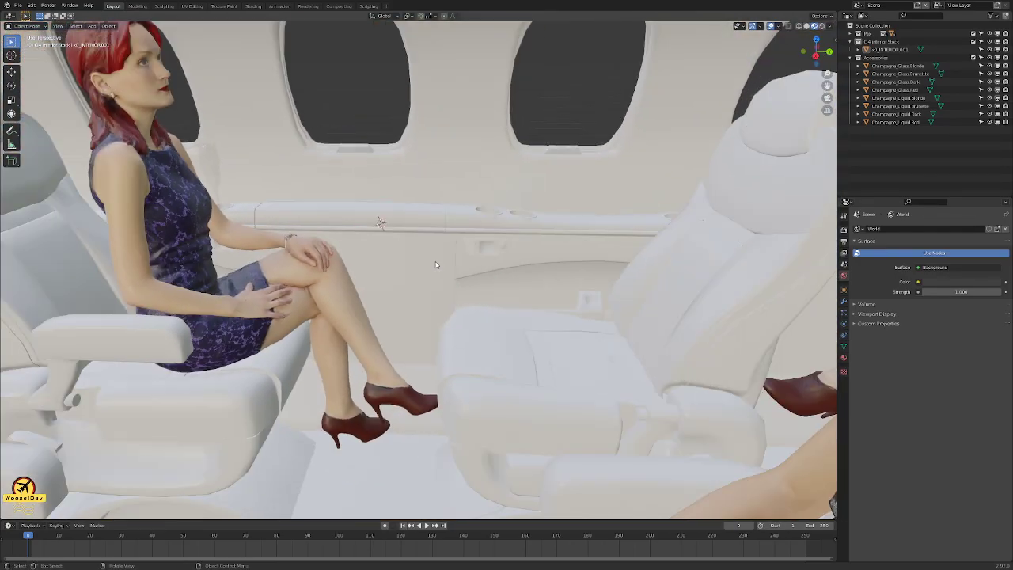
scroll(444, 250, "up", 2)
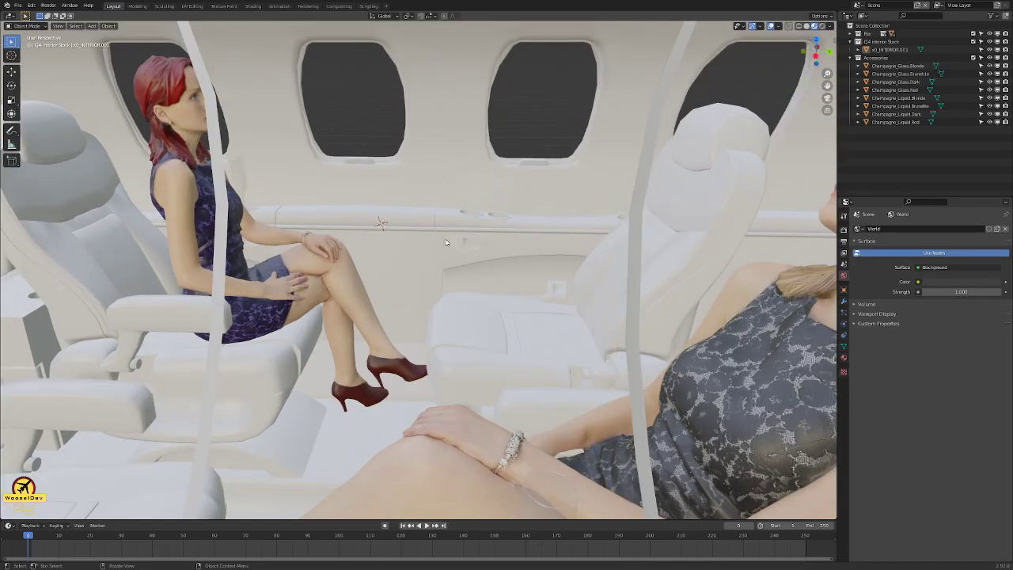
mouse_move(481, 213)
middle_mouse_down()
mouse_move(444, 214)
mouse_move(476, 216)
mouse_move(461, 226)
mouse_move(466, 218)
middle_mouse_up()
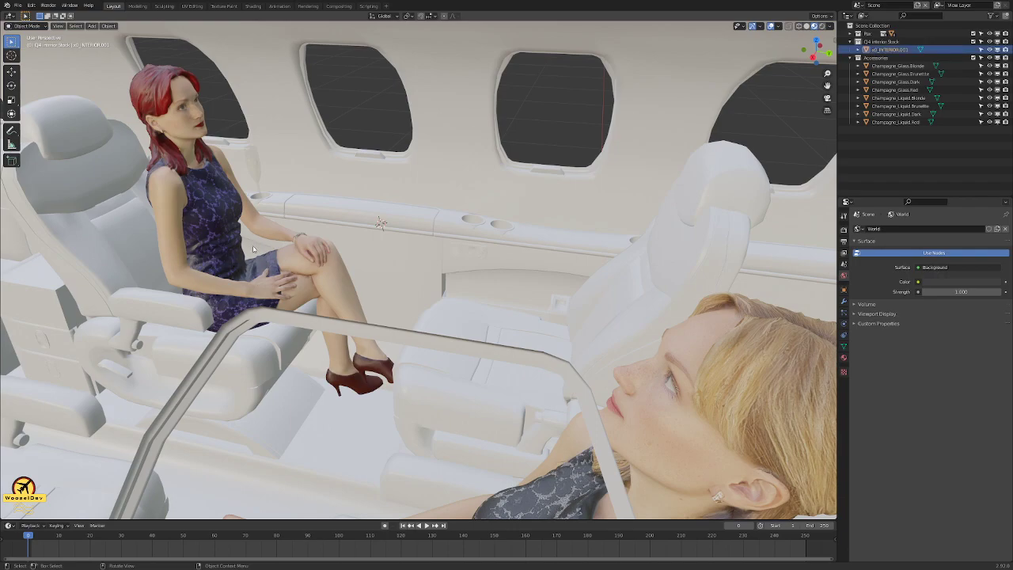
- Select the red-haired seated woman and snap the 3D cursor to the selected object
scroll(258, 229, "down", 2)
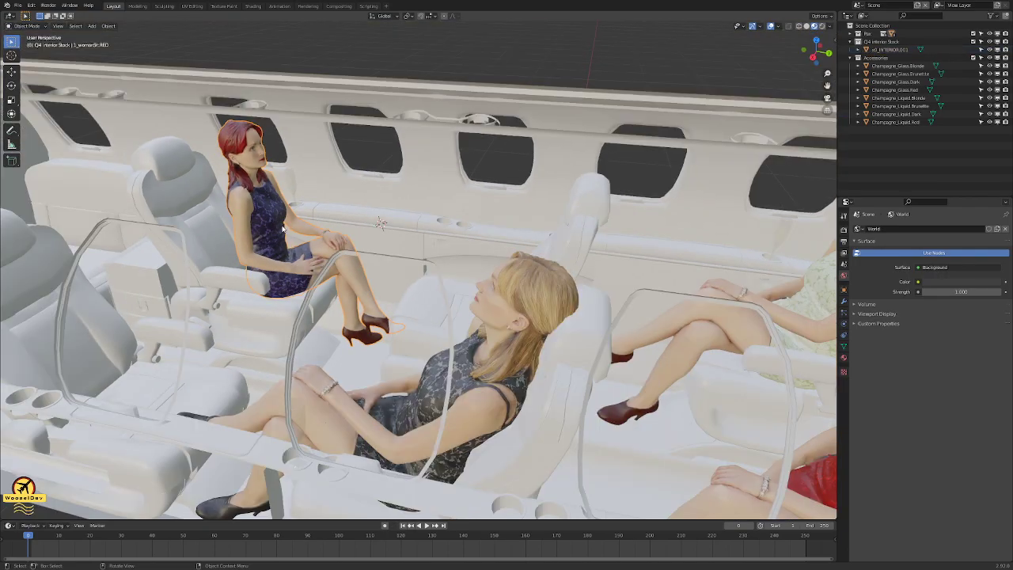
left_click(286, 272)
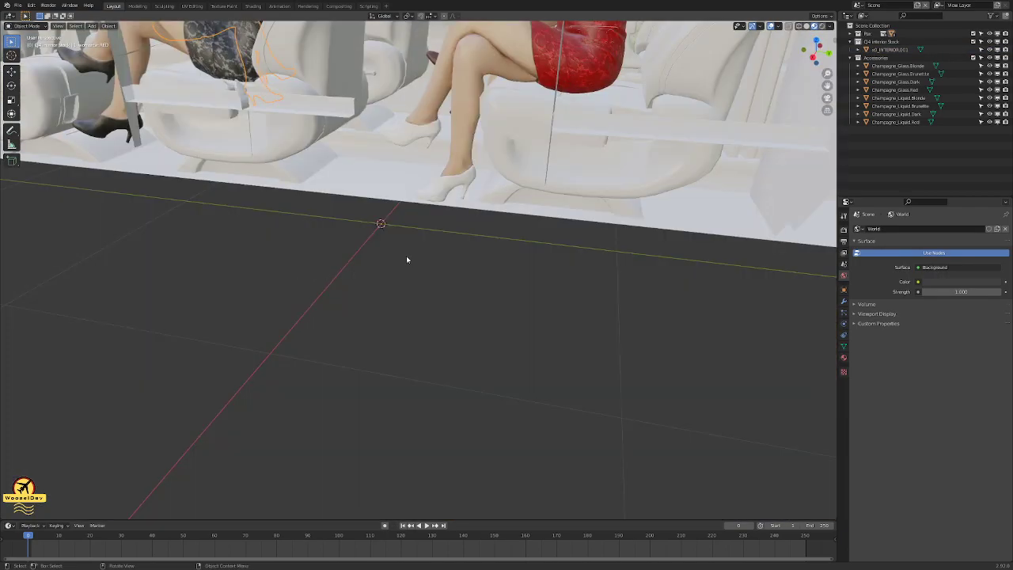
key("alt+Home")
scroll(388, 217, "down", 7)
scroll(385, 212, "up", 4)
left_click_drag(369, 190, 402, 224)
middle_click_drag(368, 191, 518, 399, "shift")
scroll(518, 399, "up", 6)
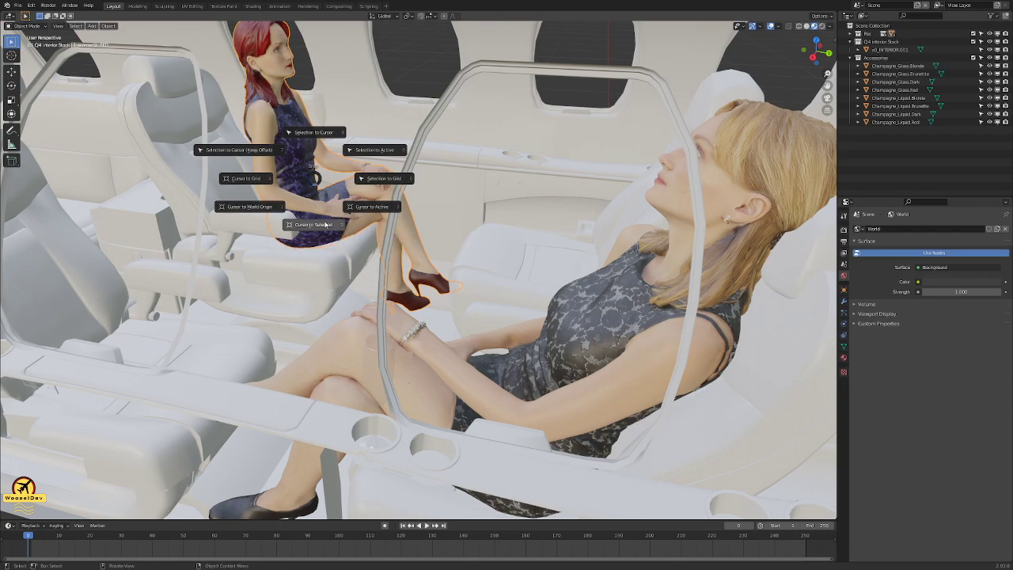
key("Tab")
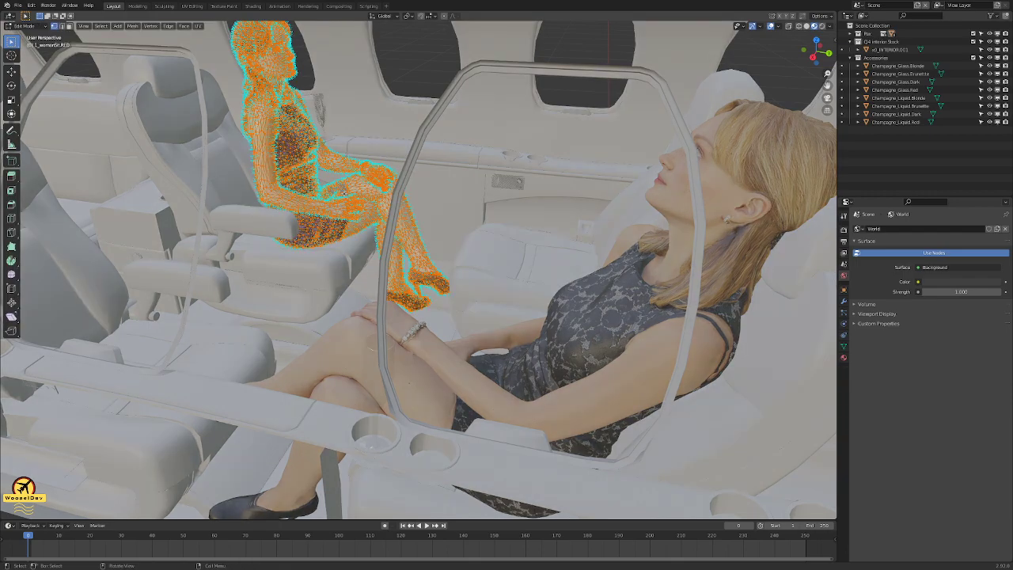
middle_click_drag(345, 193, 311, 197)
scroll(374, 175, "down", 4)
middle_click_drag(374, 175, 459, 124, "shift")
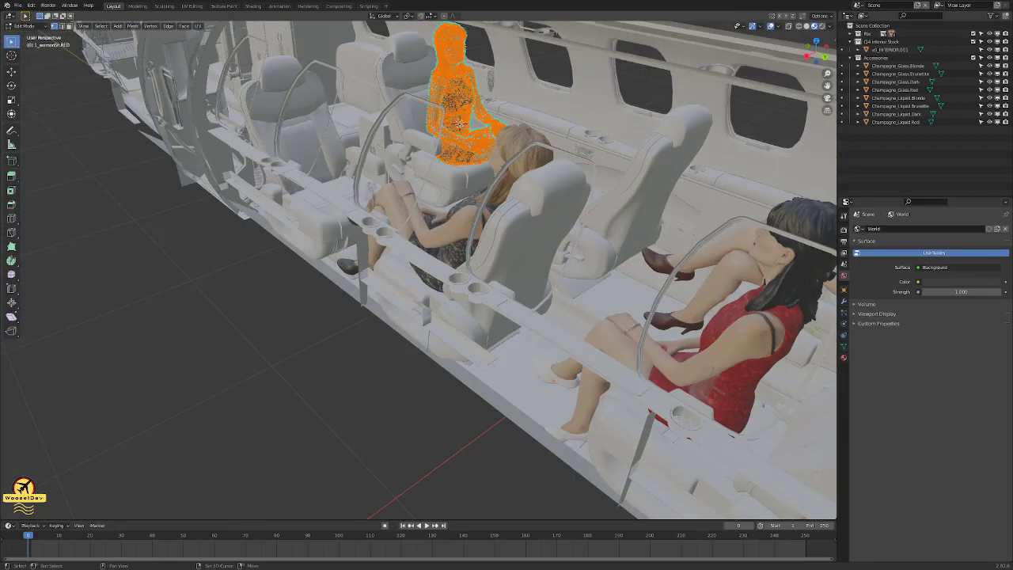
scroll(472, 124, "up", 10)
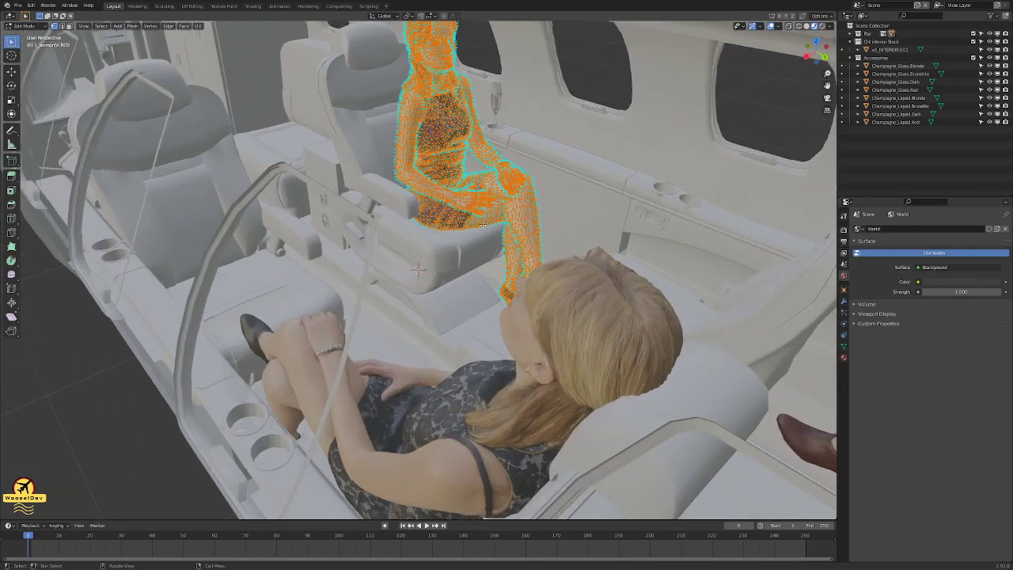
key("alt+a")
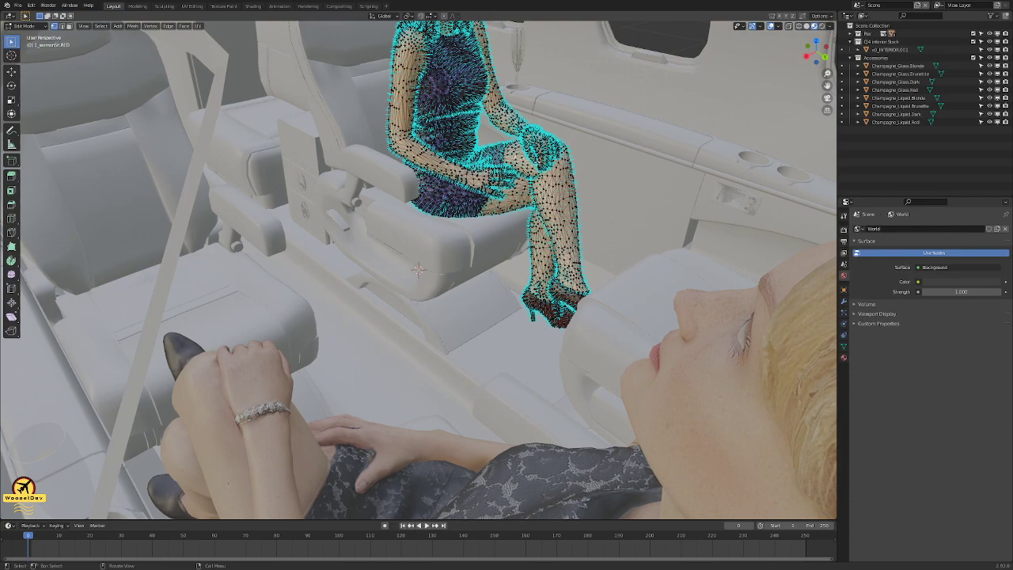
key("Tab")
mouse_move(464, 163)
middle_mouse_down()
mouse_move(487, 165)
mouse_move(448, 163)
middle_mouse_up()
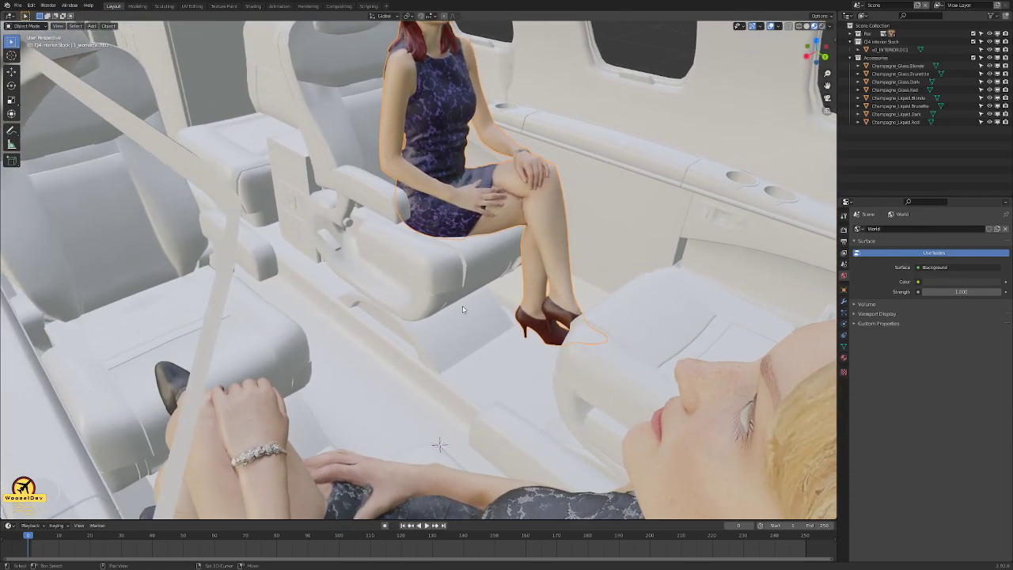
- Select the red-haired woman's entire mesh in Edit Mode and snap the 3D cursor to the selection
key("Tab")
key("a")
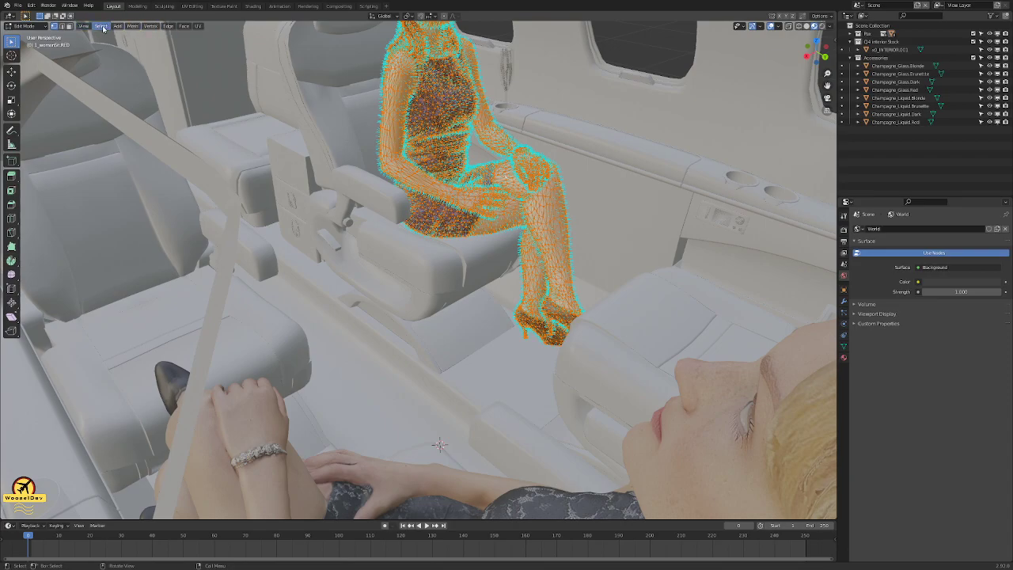
key("shift+s")
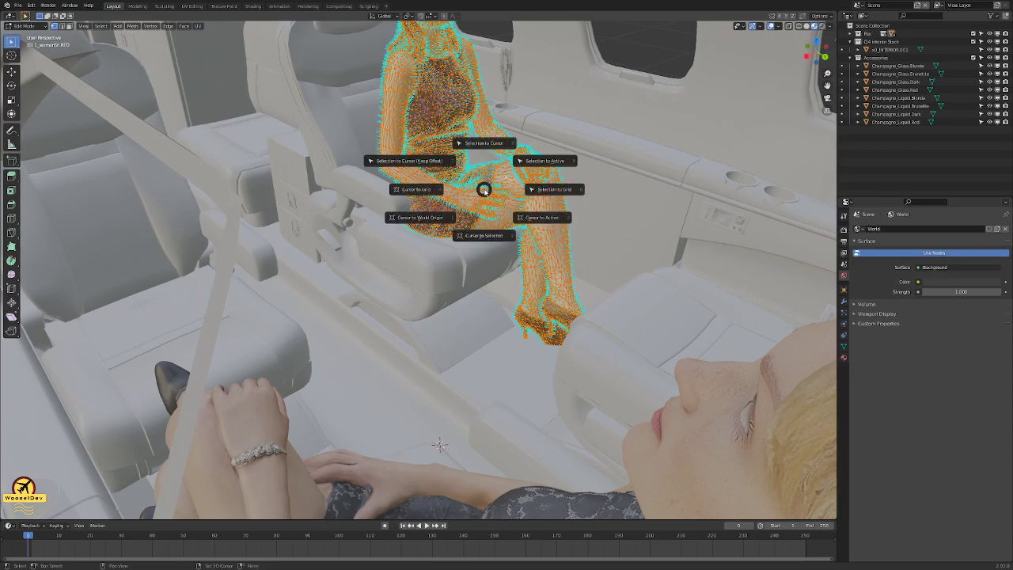
left_click(490, 237)
scroll(482, 266, "down", 14)
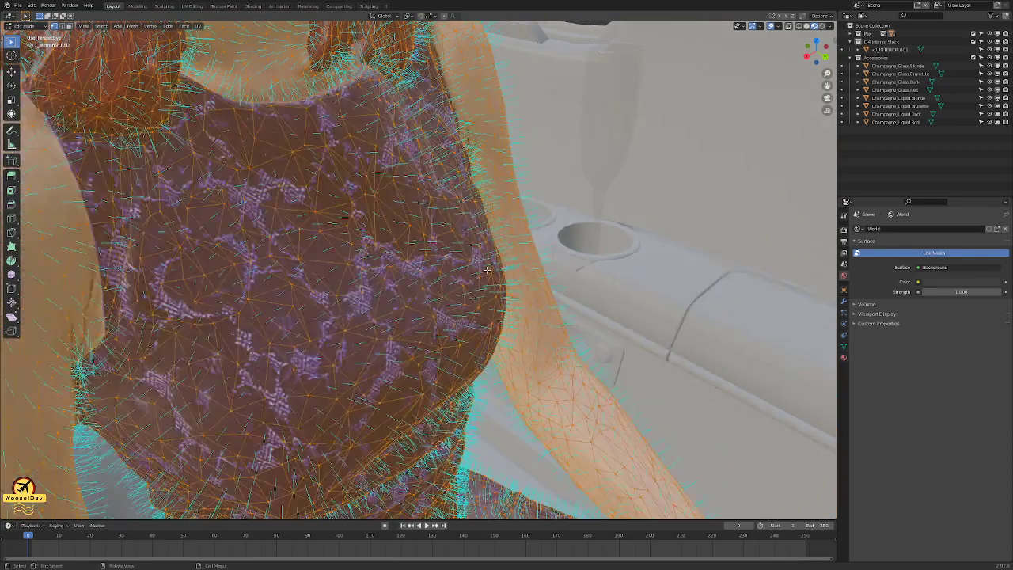
- Return to Object Mode and set the red-haired woman's origin to the 3D cursor
middle_click_drag(464, 359, 507, 142, "shift")
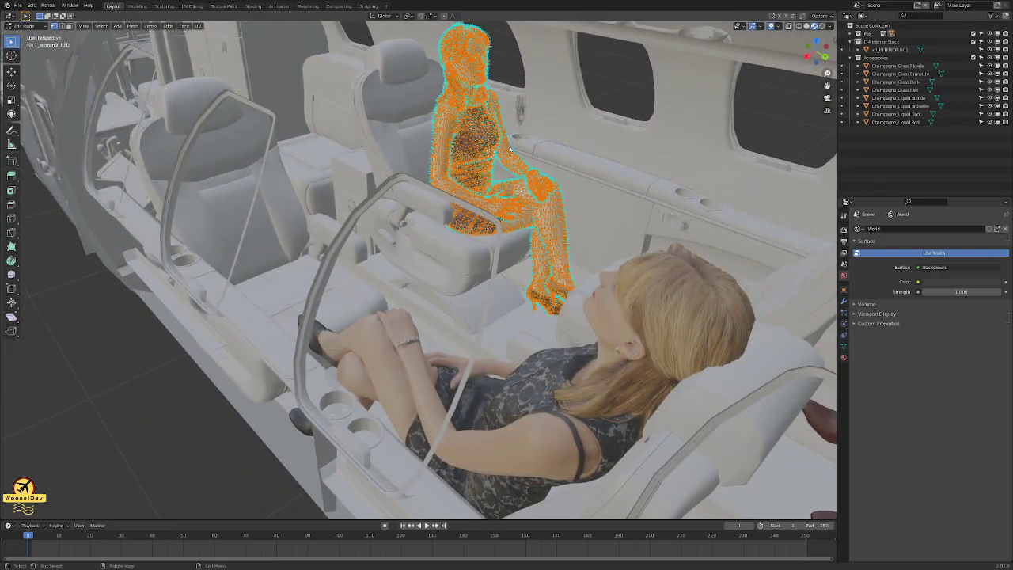
key("Tab")
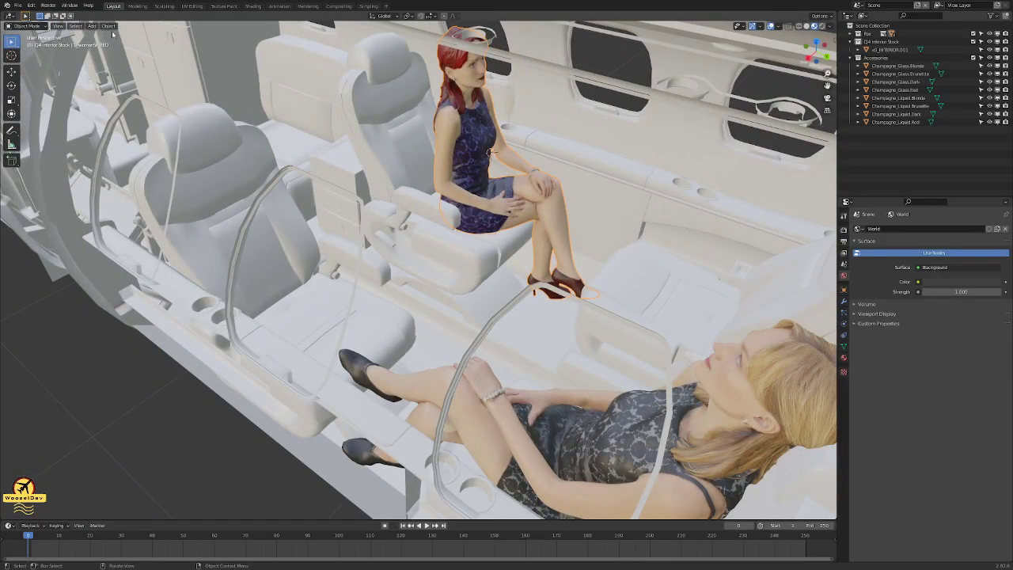
left_click(108, 26)
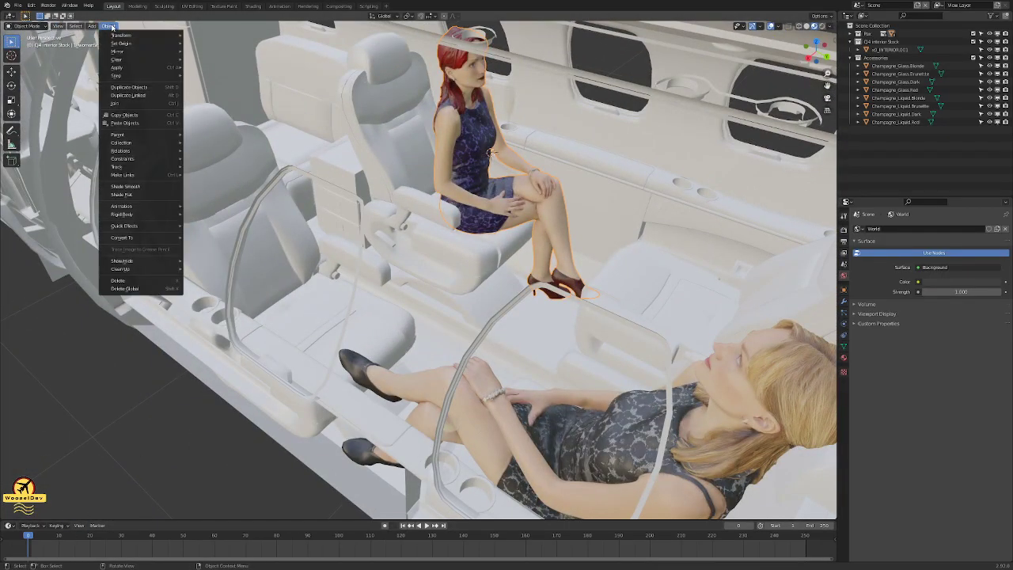
mouse_move(133, 53)
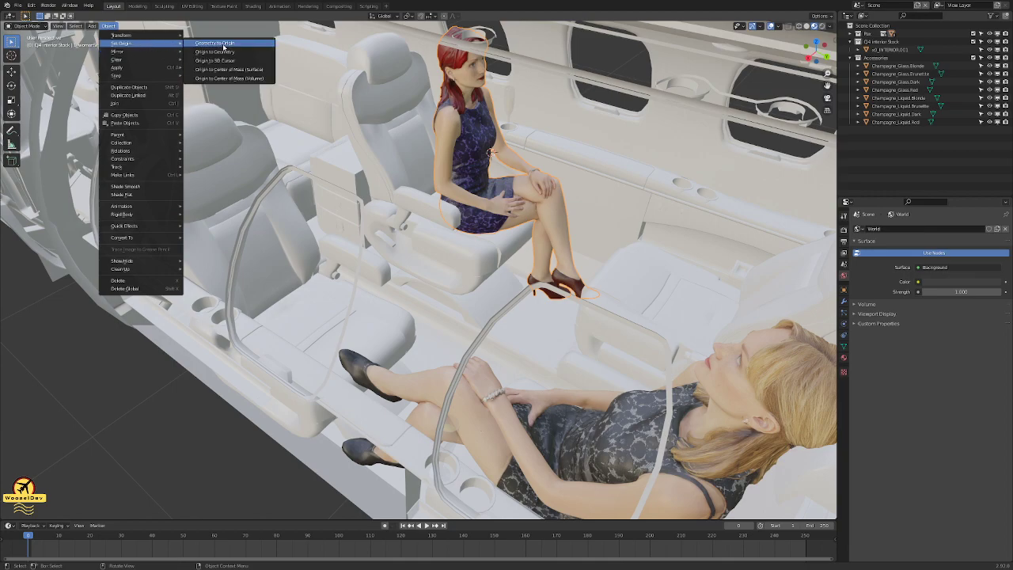
left_click(222, 60)
scroll(517, 166, "up", 5)
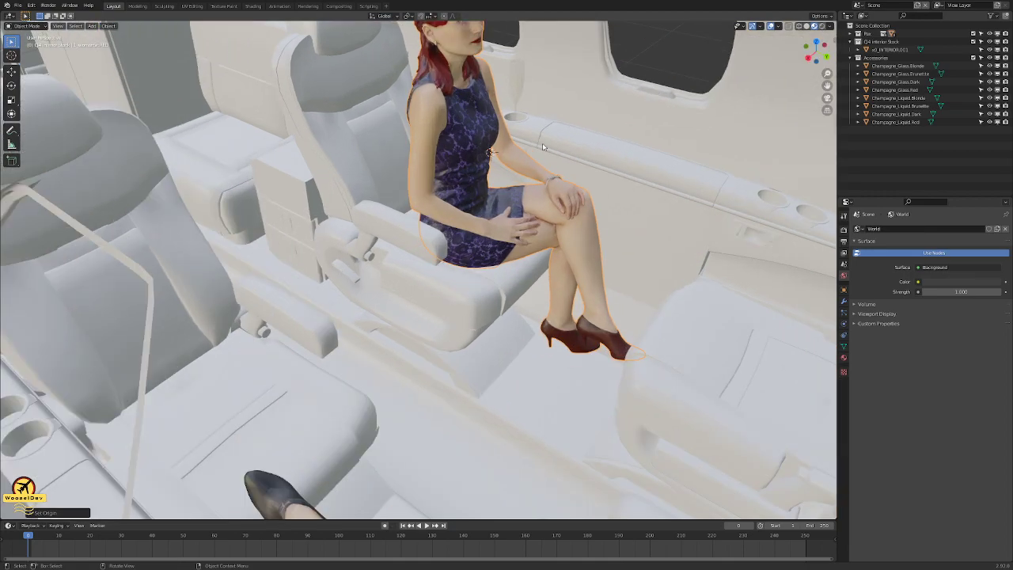
- Rotate the red-haired woman 180 degrees about the global Z axis
scroll(517, 166, "down", 5)
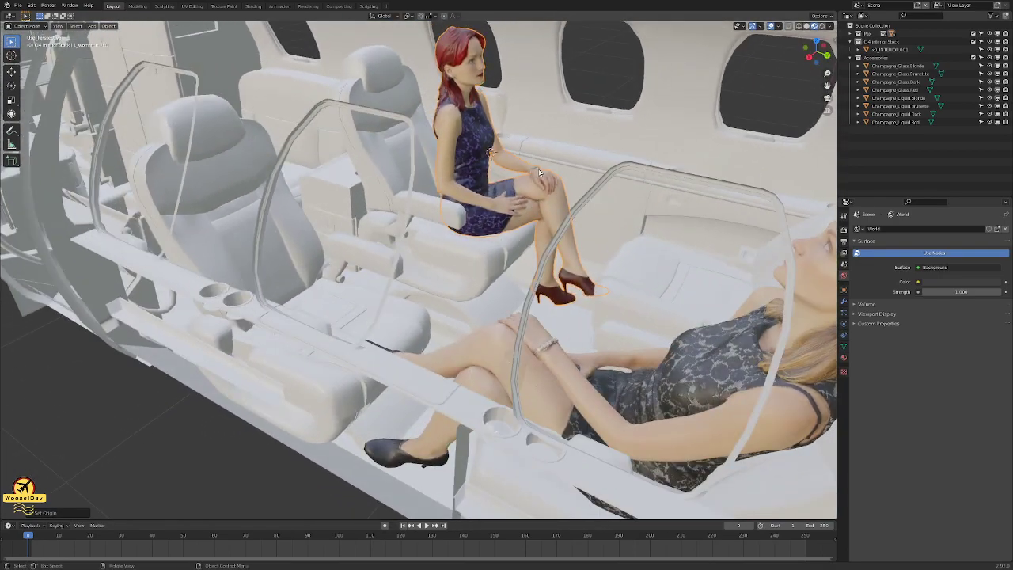
middle_click_drag(539, 173, 473, 254)
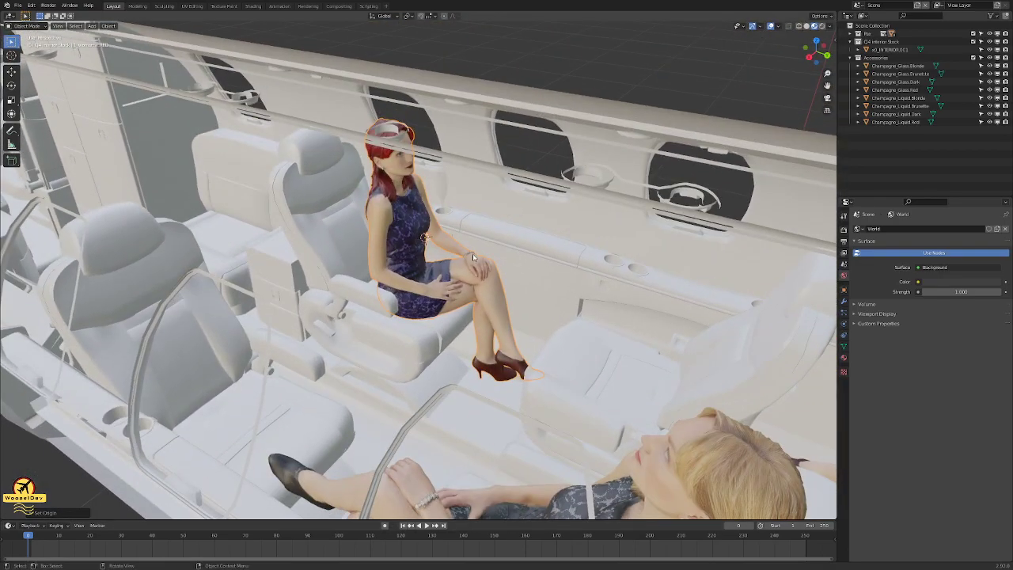
type("gz")
type("180")
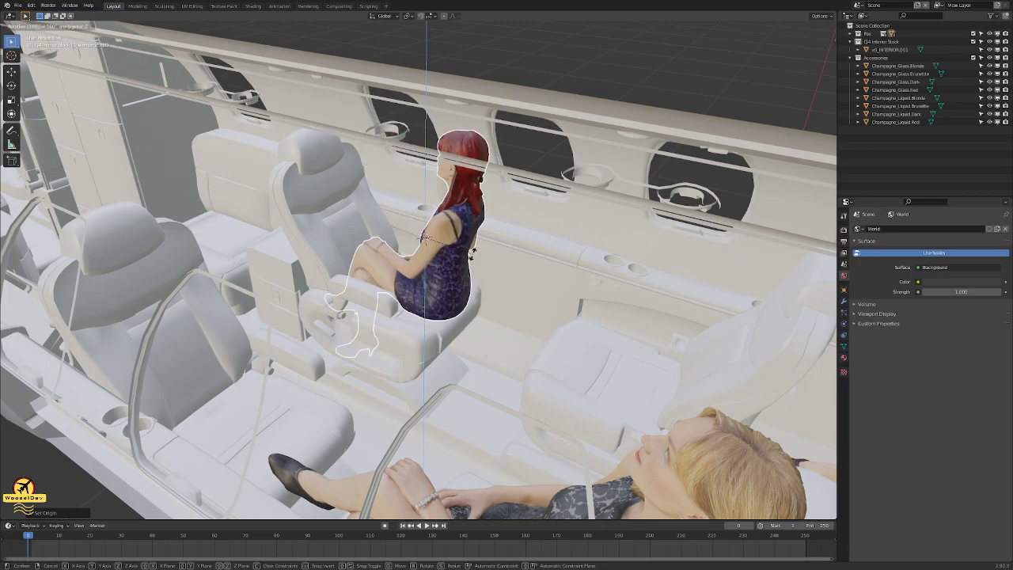
key("Return")
middle_click_drag(482, 252, 502, 254)
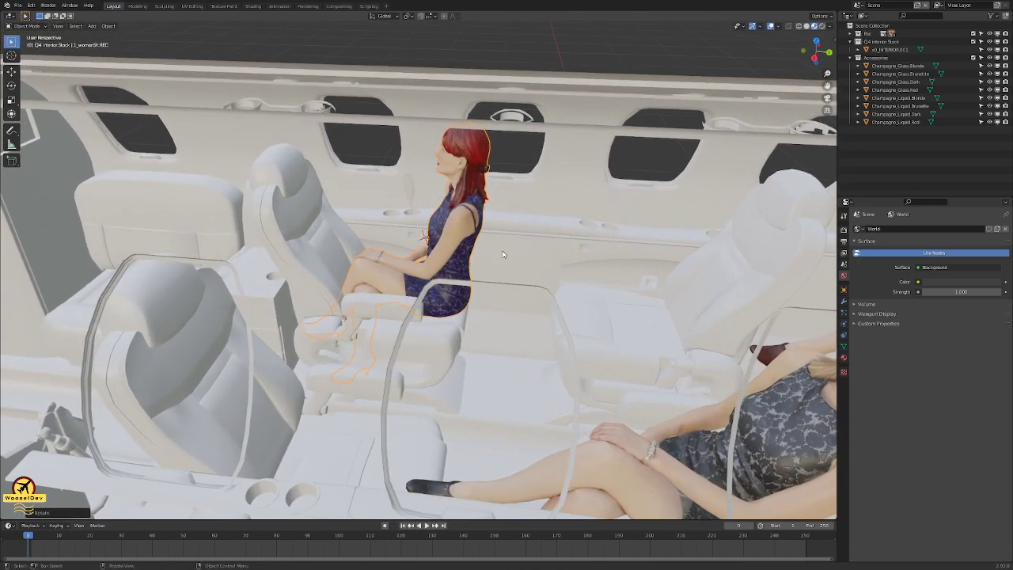
- Move the red-haired woman along the global Y axis into the opposite, forward-facing seat
key("g")
key("y")
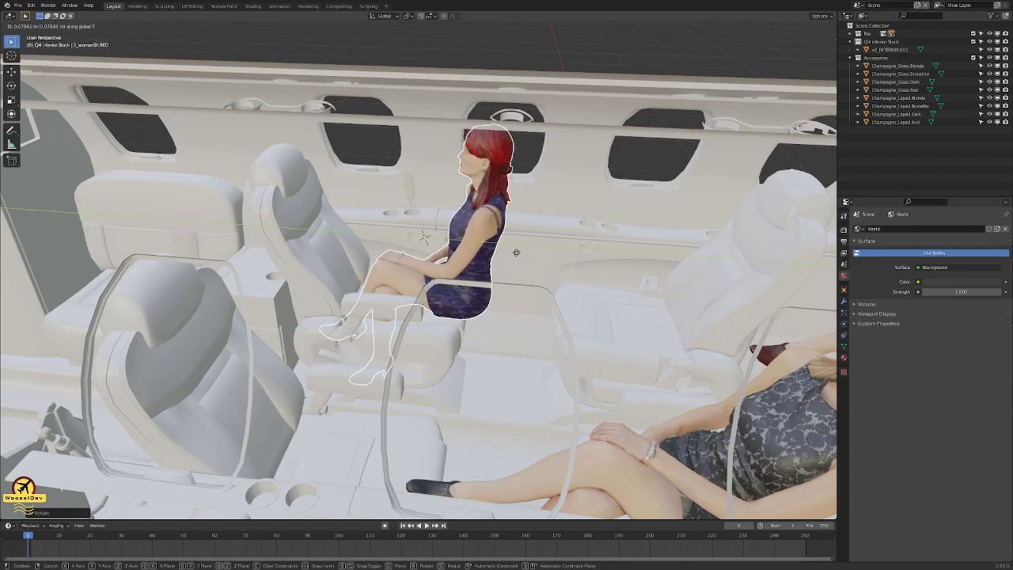
left_click(685, 276)
middle_click_drag(685, 276, 652, 283)
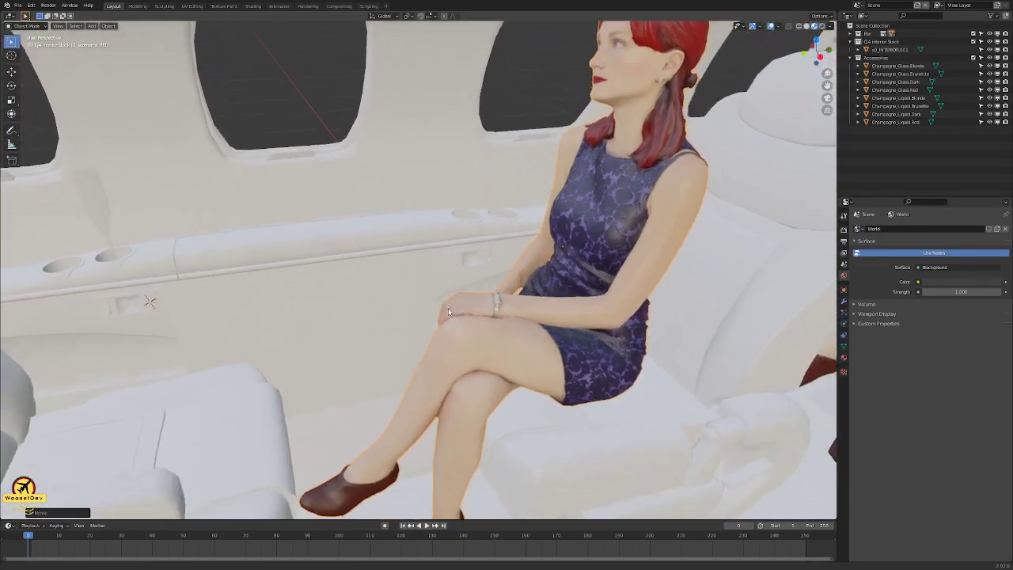
- Inspect the red-haired woman's seated position and size against the other passengers, including from the orthographic side view
middle_click_drag(449, 311, 381, 290)
scroll(378, 253, "up", 8)
scroll(378, 253, "down", 8)
middle_click_drag(378, 253, 708, 287)
key("ctrl+KP_3")
scroll(383, 263, "down", 10)
middle_click_drag(335, 286, 514, 290, "shift")
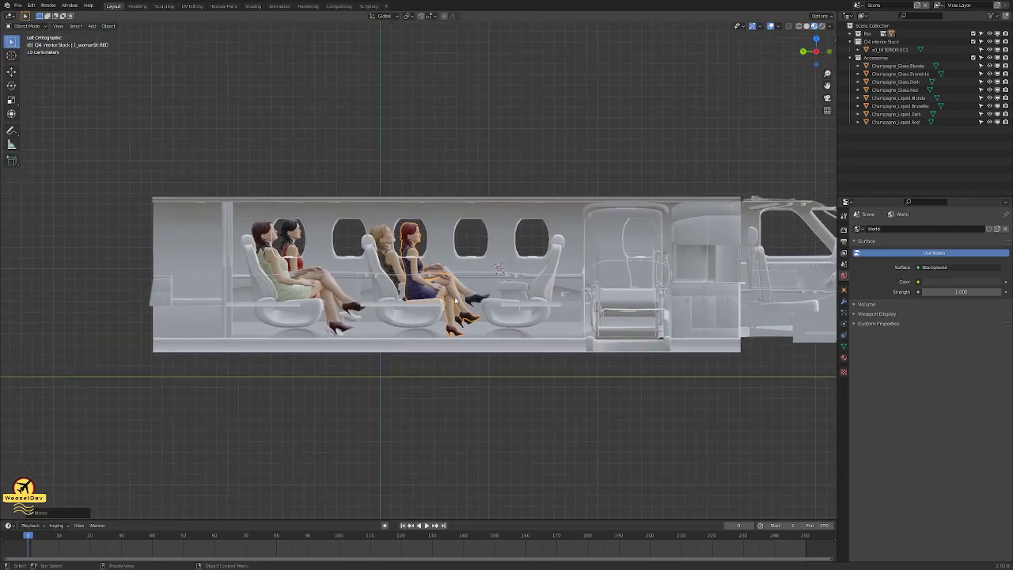
scroll(506, 283, "up", 8)
middle_click_drag(420, 328, 538, 358)
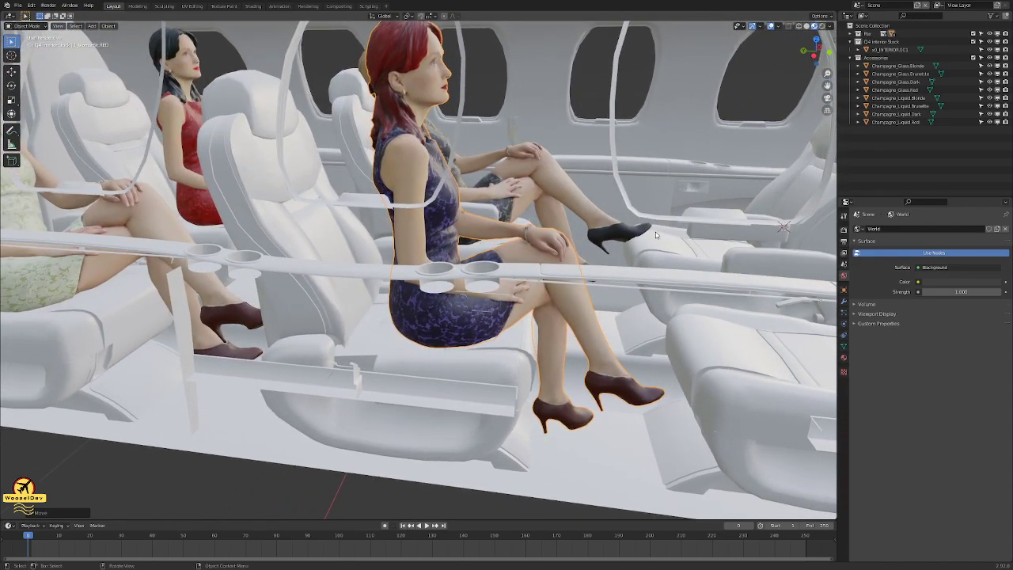
- Scale the red-haired woman down slightly so her size matches the other seated passengers
key("s")
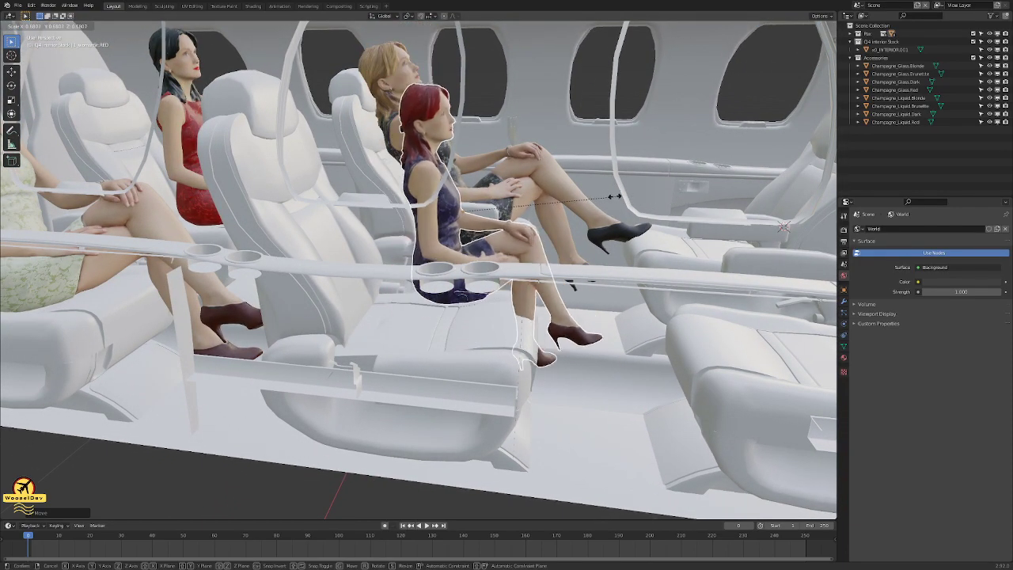
right_click(591, 200)
middle_click_drag(540, 227, 551, 223)
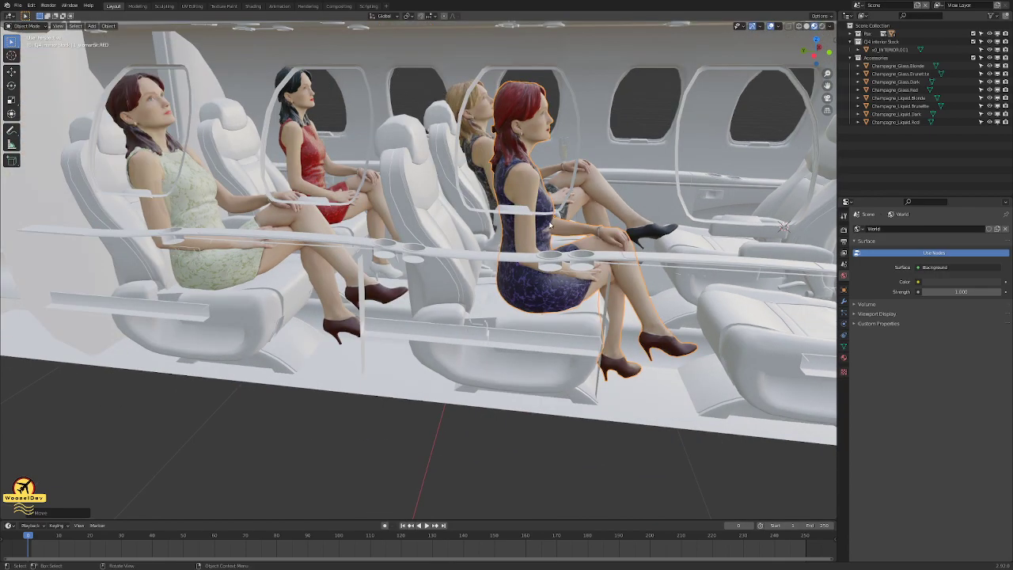
middle_click_drag(717, 185, 706, 170)
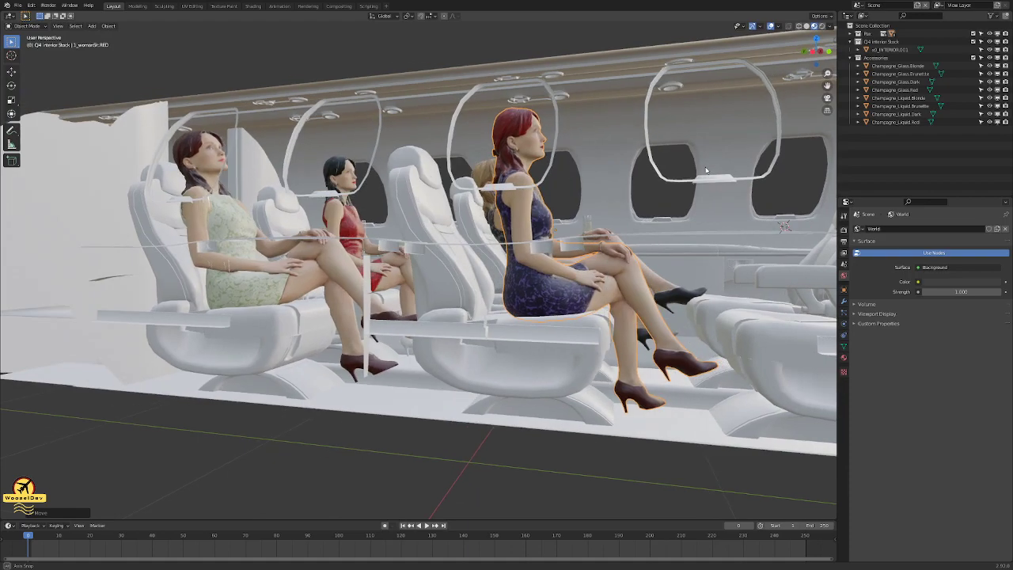
key("s")
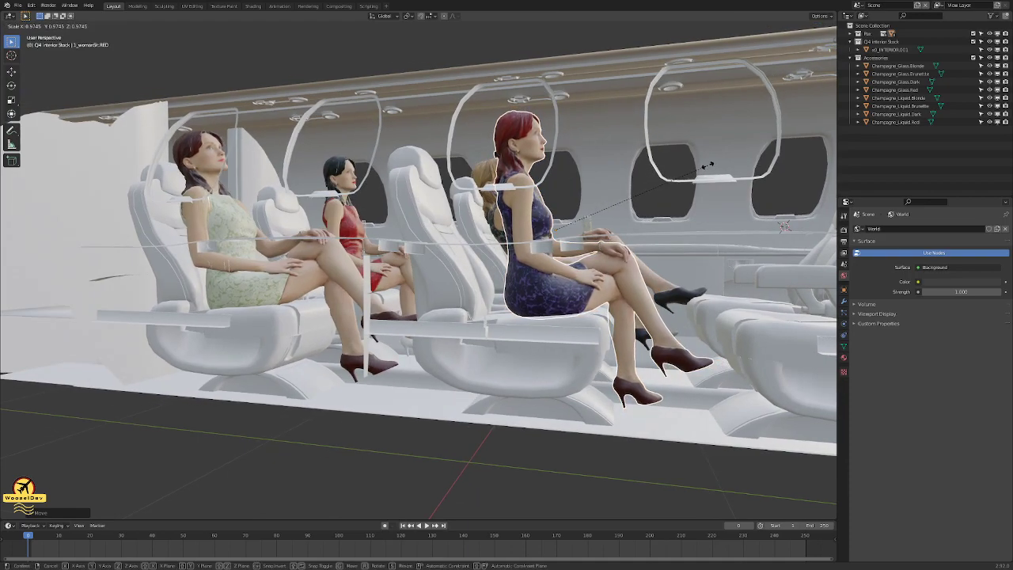
left_click(617, 248)
- Nudge the red-haired woman along global Z and Y so she rests properly on the seat
key("g")
key("z")
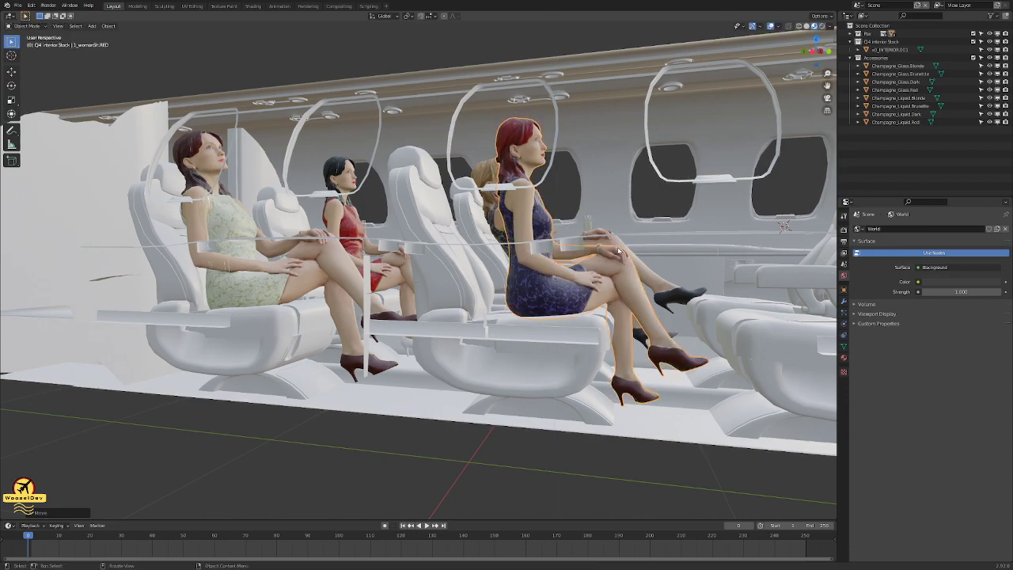
key("y")
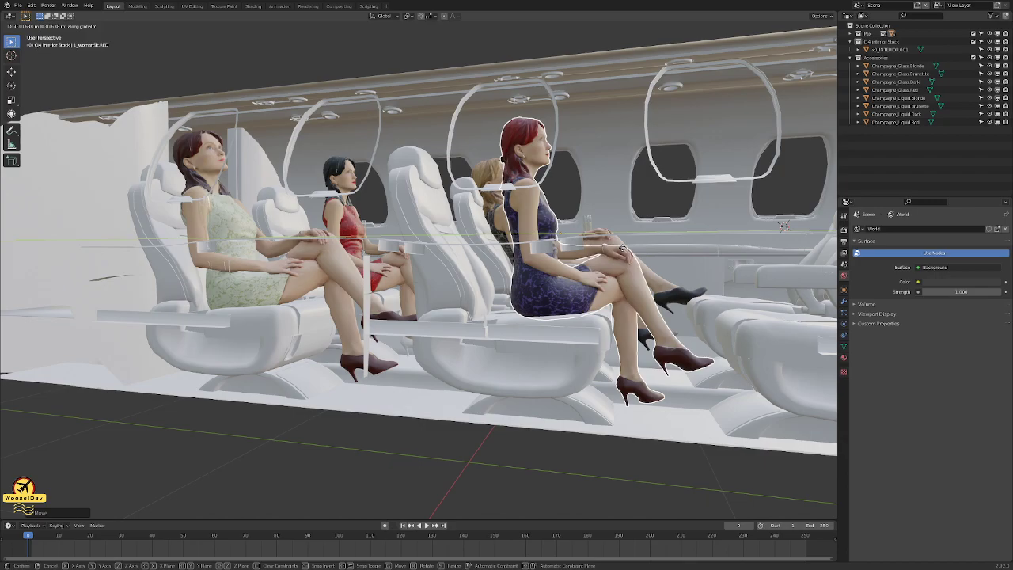
left_click(623, 249)
- Make Accessories the active collection for new objects
middle_click_drag(655, 270, 459, 283)
middle_click_drag(713, 287, 386, 271, "shift")
scroll(524, 291, "down", 2)
scroll(535, 282, "up", 3)
scroll(335, 244, "down", 3)
left_click(467, 293)
middle_click_drag(467, 293, 435, 293)
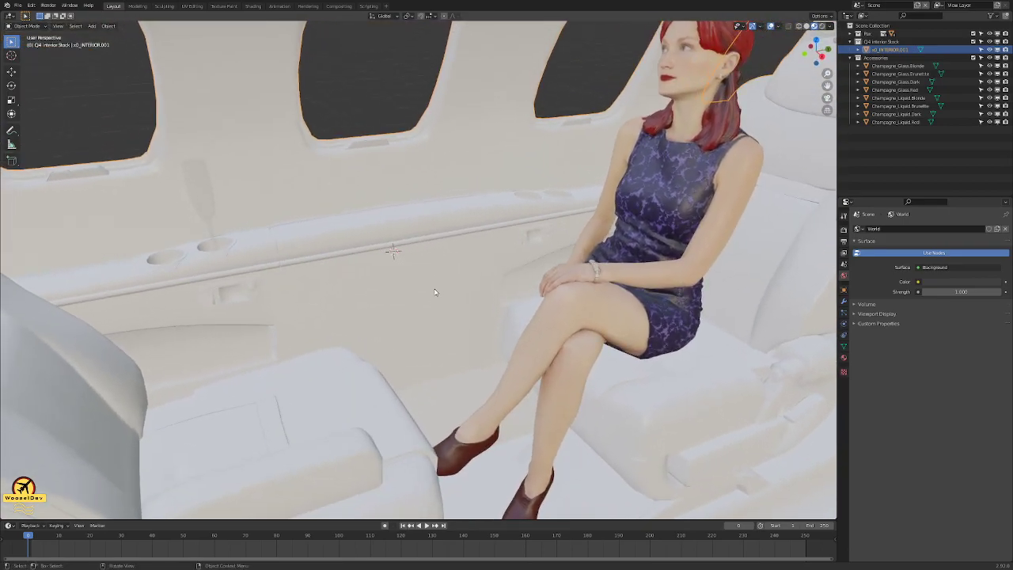
left_click(867, 35)
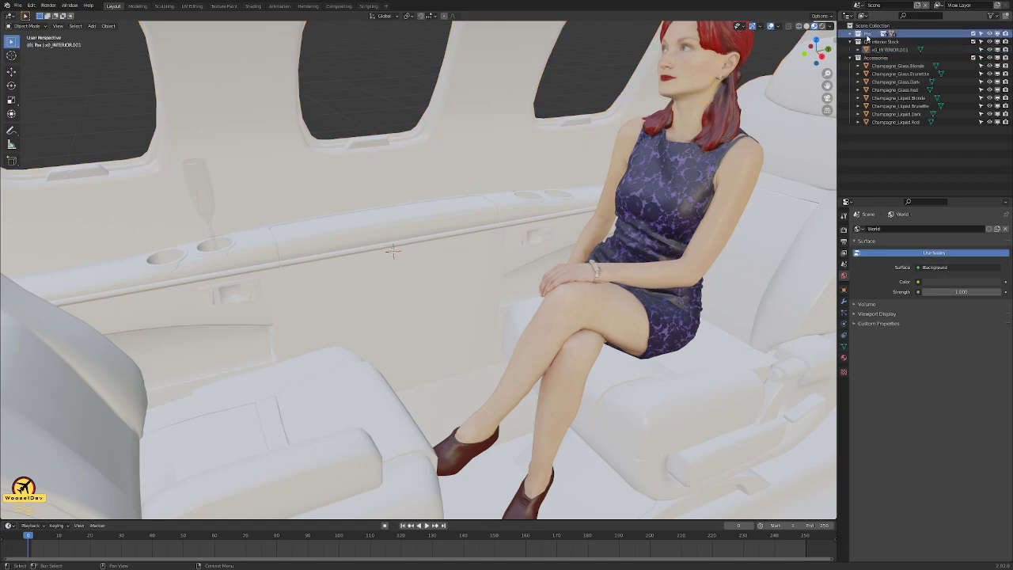
left_click(850, 36)
left_click(849, 36)
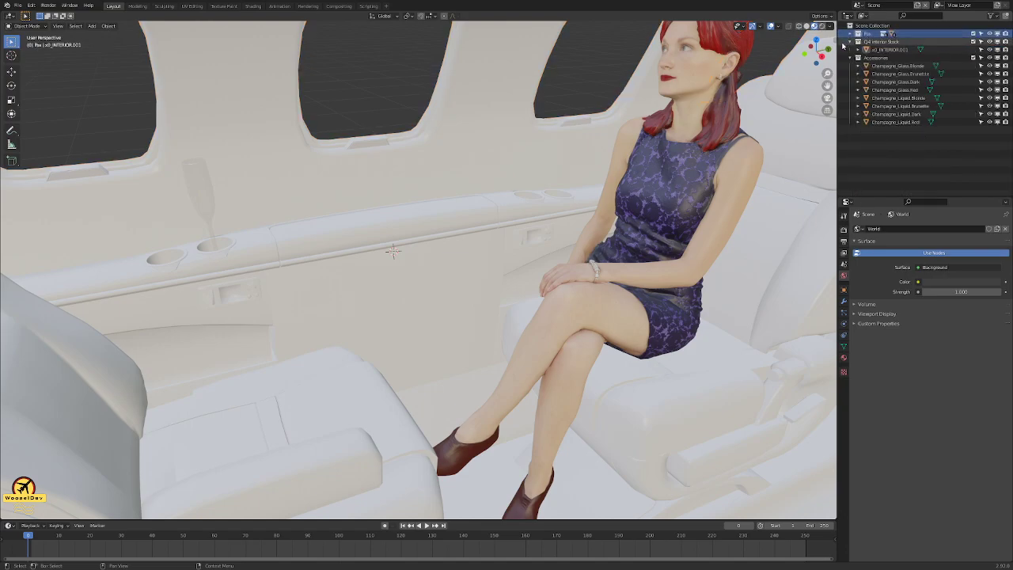
left_click(876, 58)
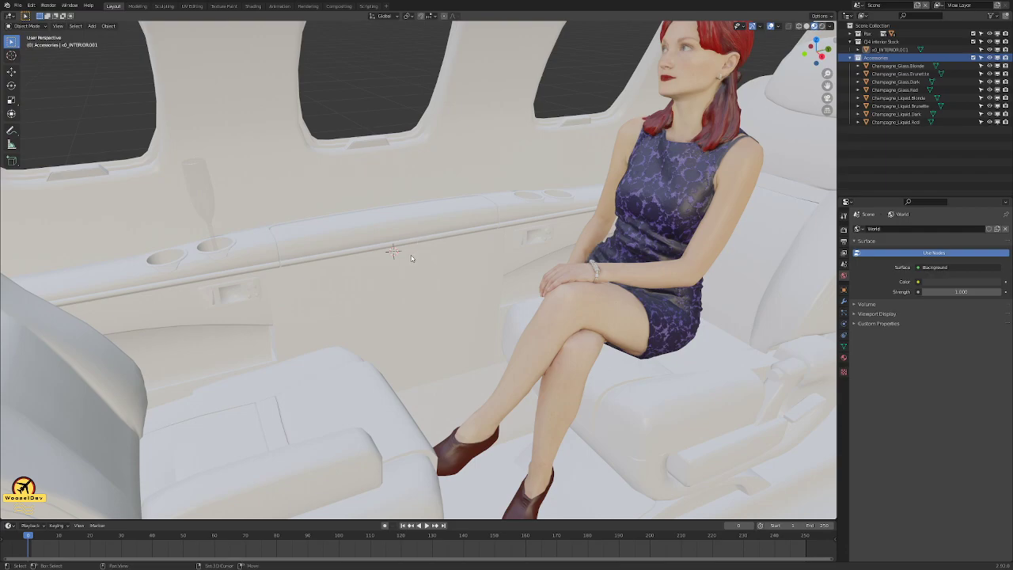
- Add a cube at the 3D cursor, scaled down to about 0.15 and flattened along Z into a thin tabletop slab
key("shift+a")
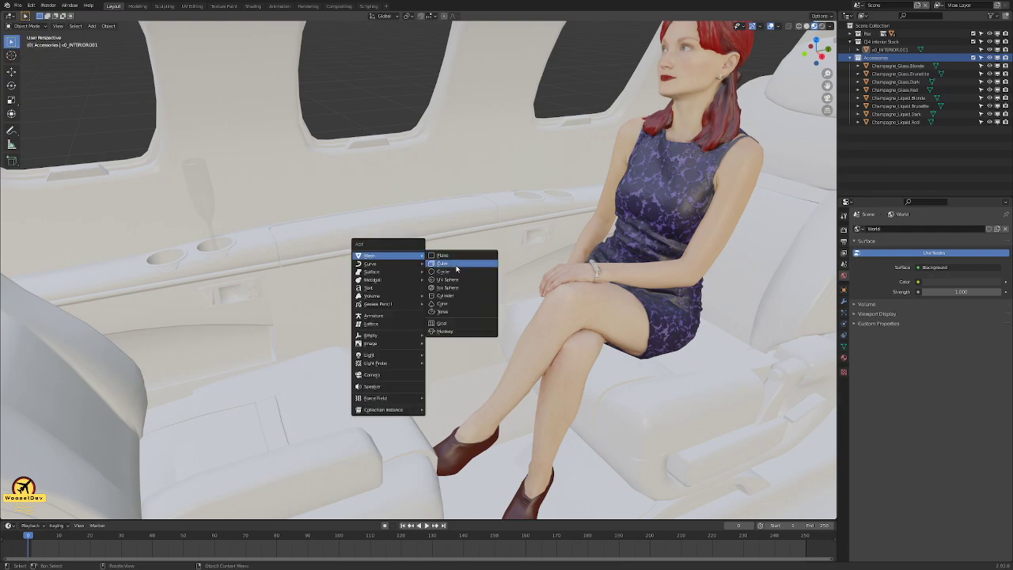
left_click(447, 264)
key("s")
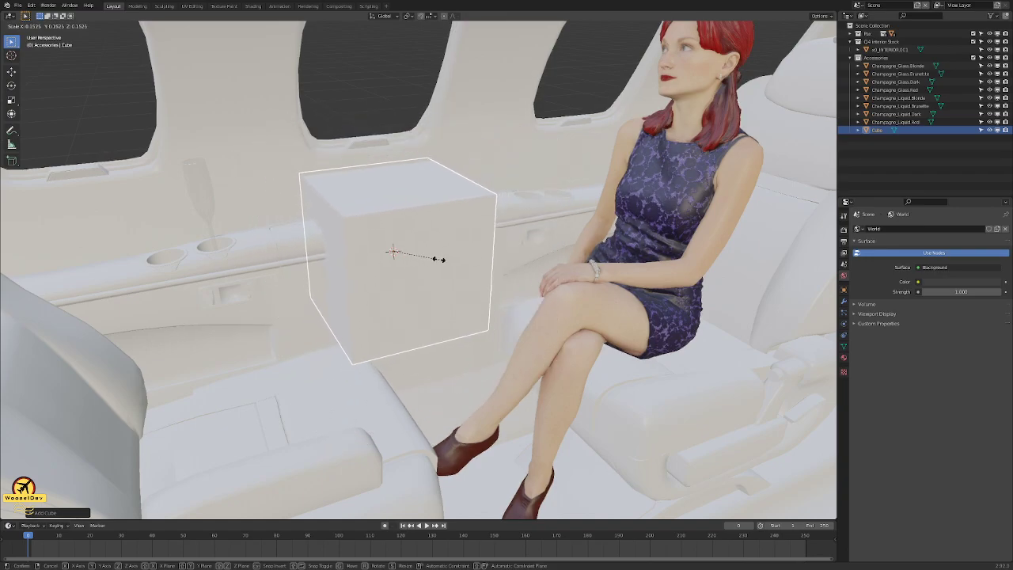
left_click(439, 262)
key("s")
key("z")
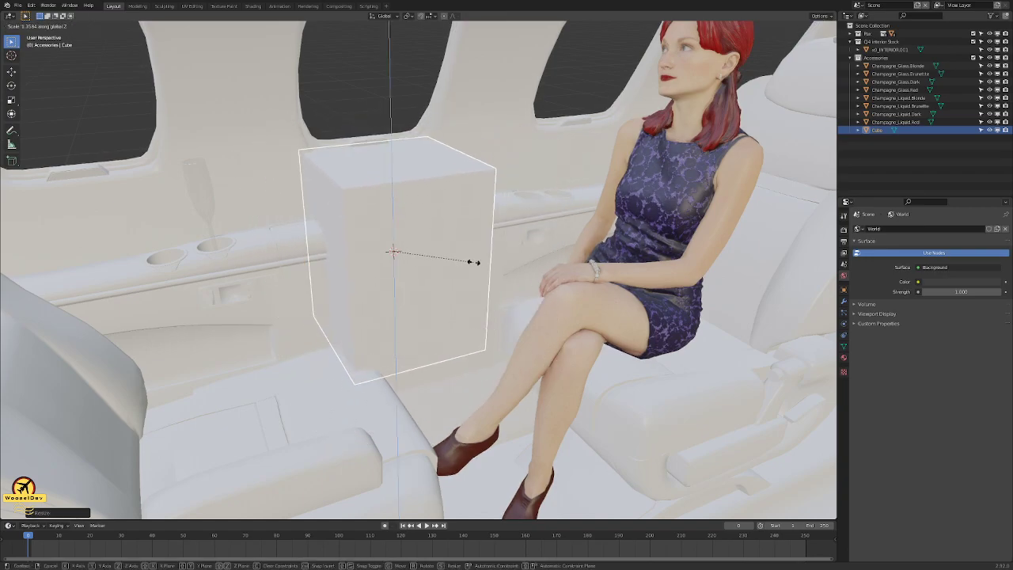
left_click(393, 256)
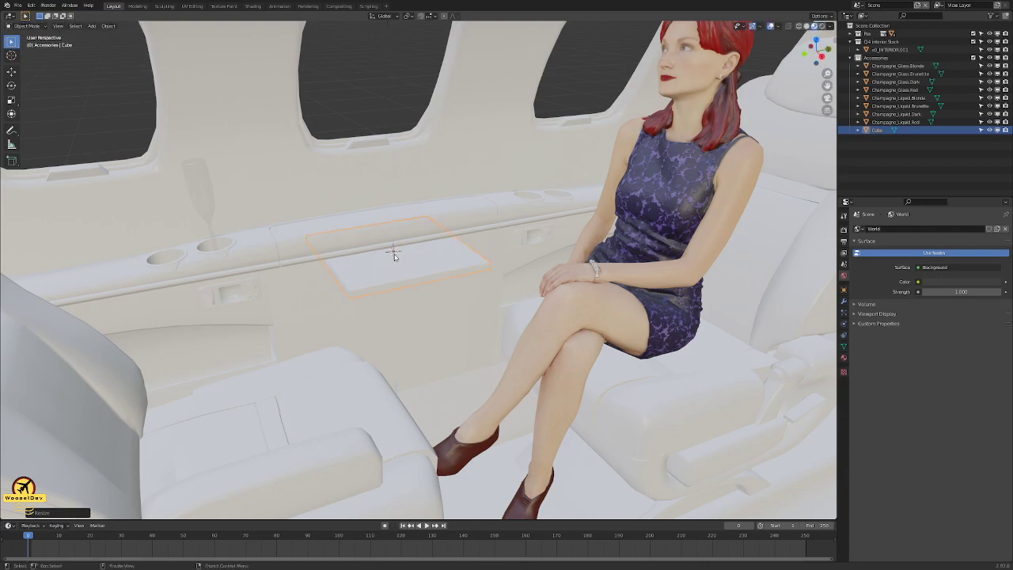
- Raise the slab along the Z axis toward the height of the cabin's side ledge
middle_click_drag(426, 259, 453, 255)
key("g")
key("z")
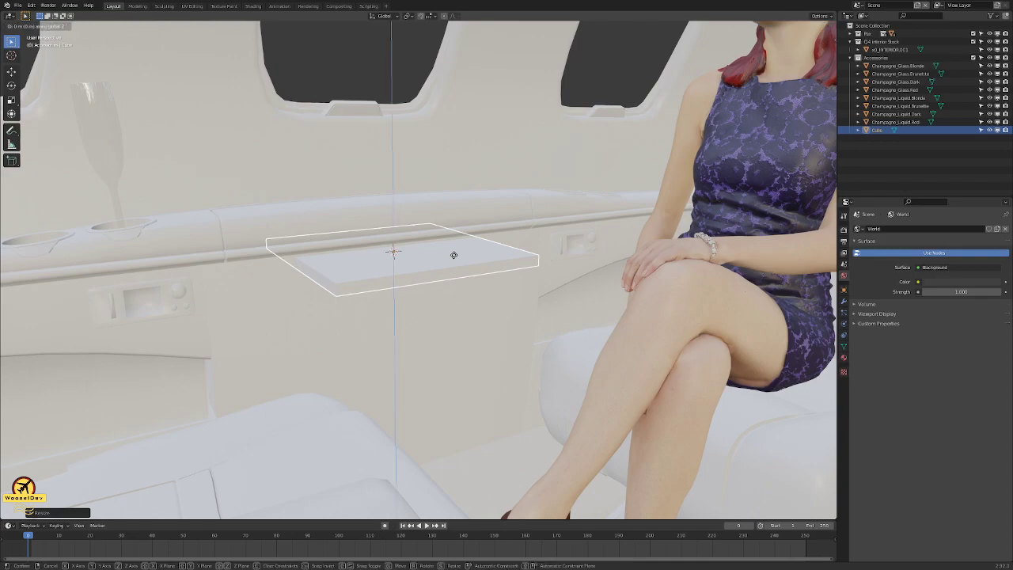
left_click(464, 240)
middle_click_drag(465, 240, 521, 270)
key("g")
key("z")
left_click(447, 234)
- Stretch the slab along Y to match the ledge panel's width and move it along X out from the wall
key("s")
key("y")
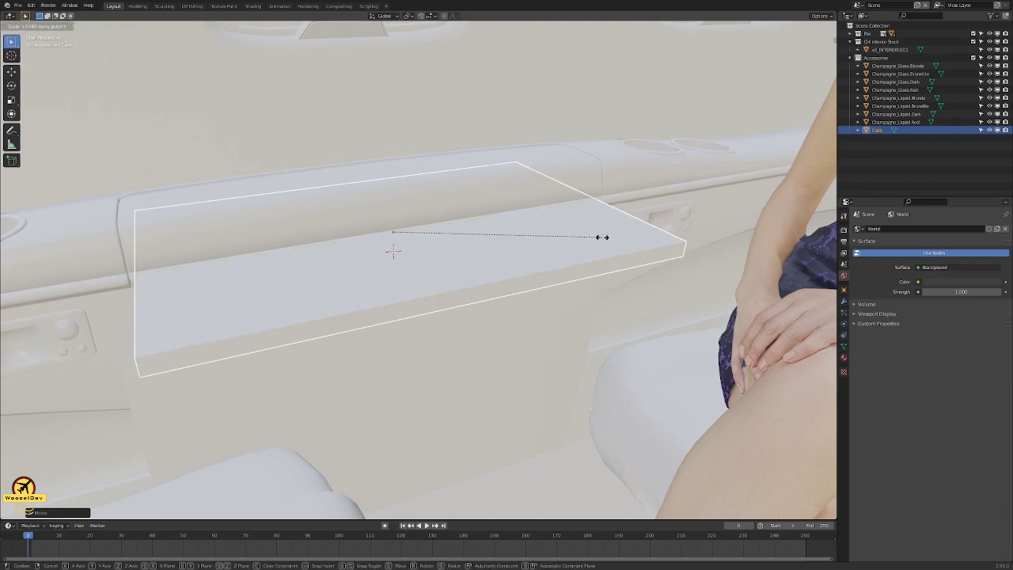
left_click(602, 237)
middle_click_drag(603, 236, 582, 284)
key("s")
key("x")
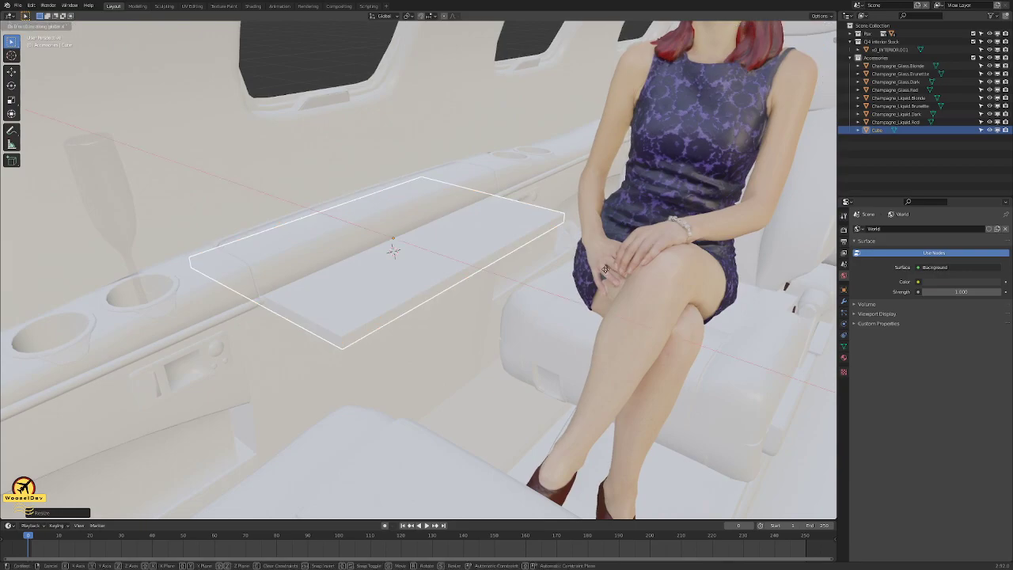
left_click(688, 299)
- In Edit Mode, extrude the slab's aisle-side face toward the aisle and narrow that end slightly along Y
middle_click_drag(688, 298, 451, 287)
key("Tab")
left_click(510, 301)
key("e")
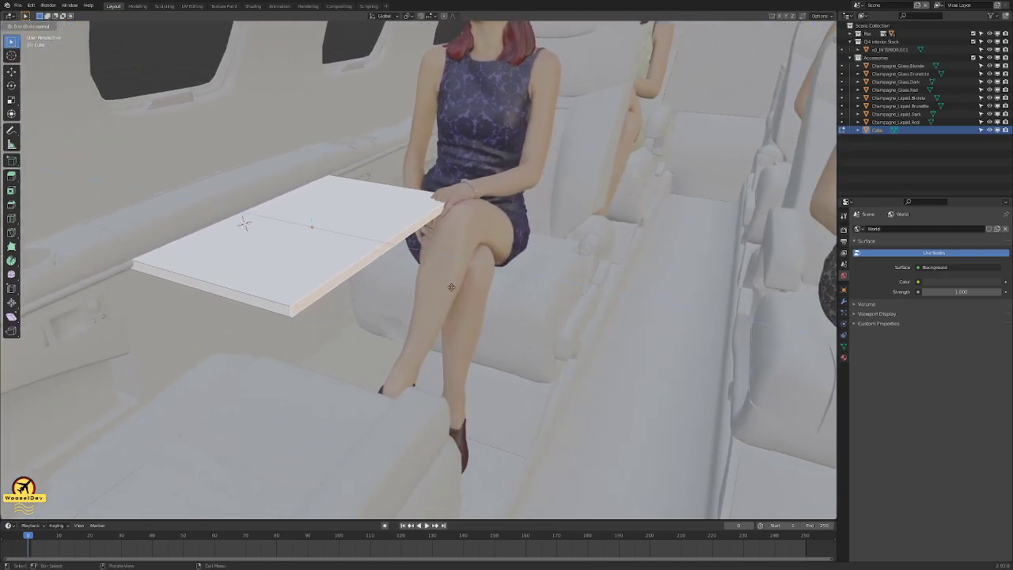
left_click(574, 322)
key("s")
key("y")
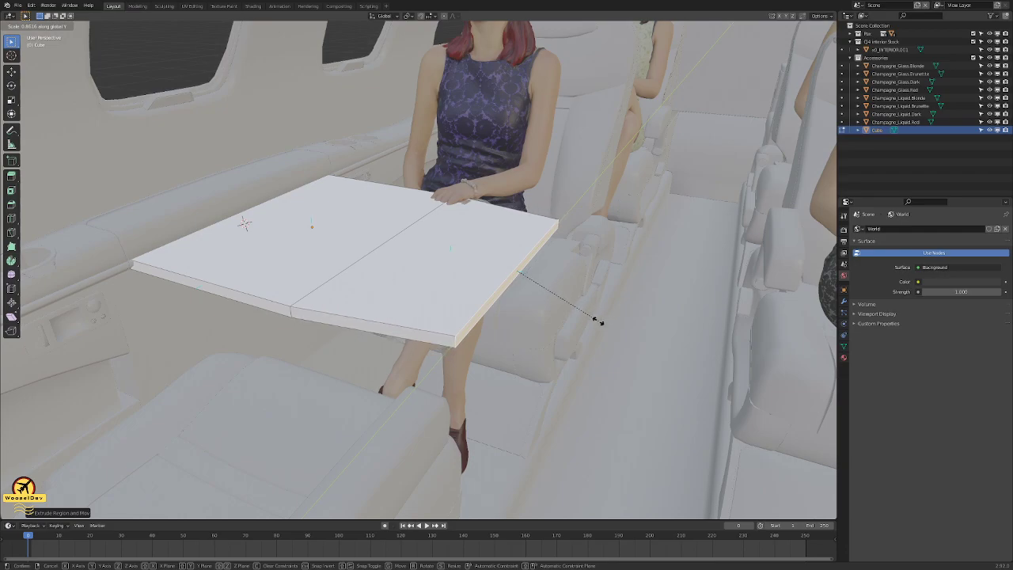
left_click(599, 321)
key("Tab")
- Select the tabletop in Object Mode and nudge it slightly along the Y axis
left_click(610, 322)
middle_click_drag(581, 319, 317, 307)
left_click(291, 302)
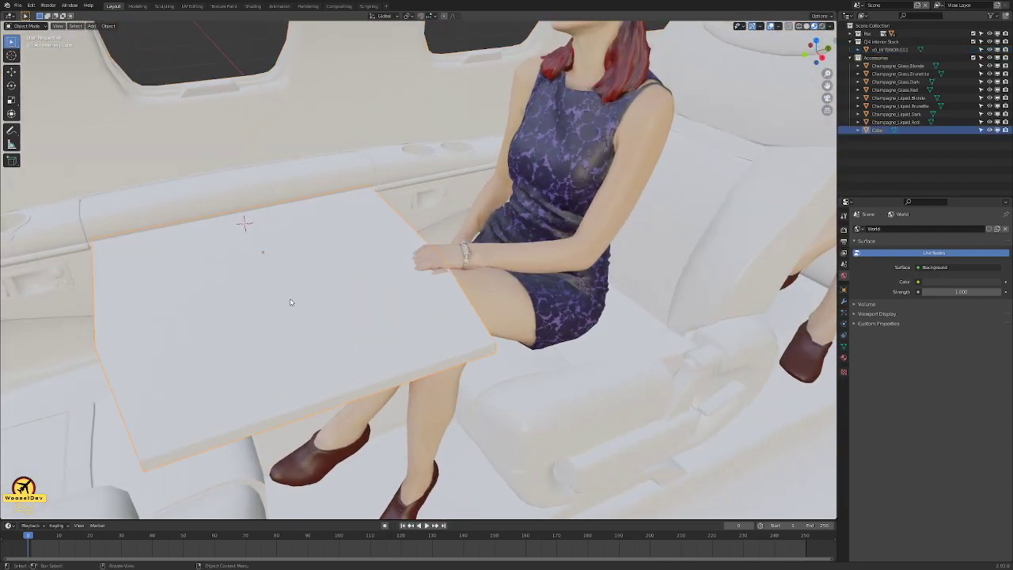
key("g")
key("y")
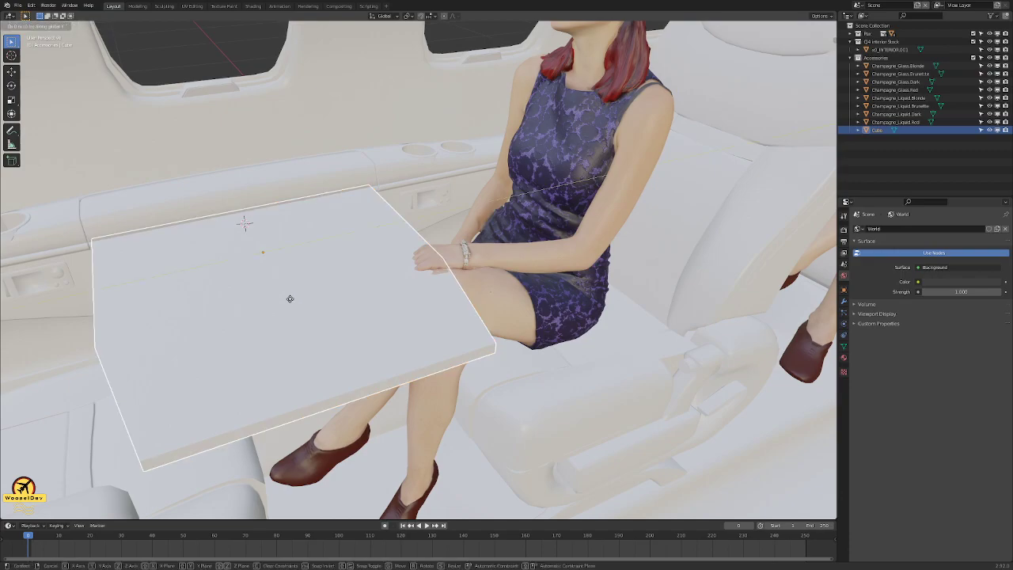
left_click(291, 298)
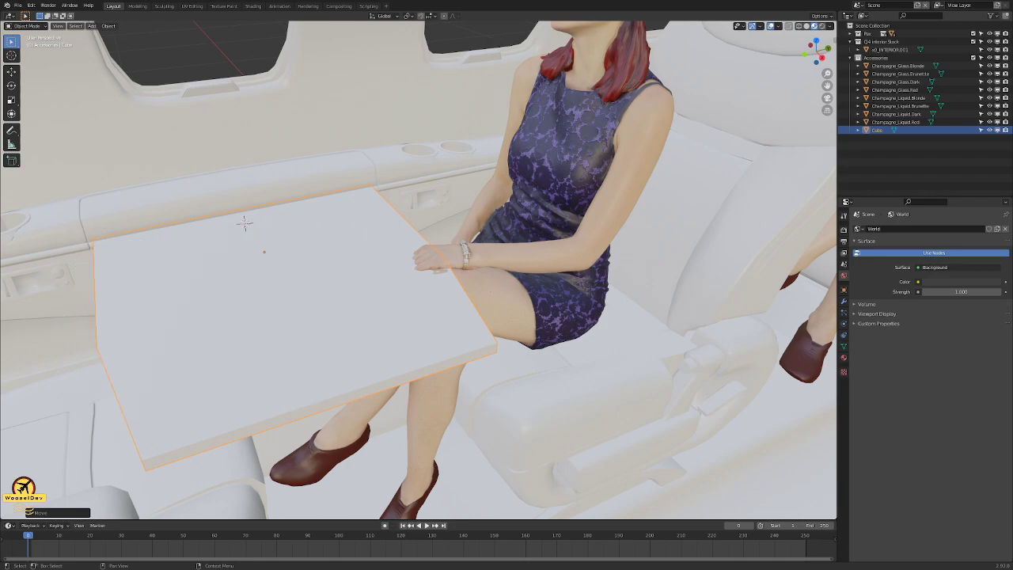
- Switch to the browser and examine a CJ4 interior photo showing the fold-out table beside the seats
key("alt+Tab")
scroll(728, 308, "up", 3)
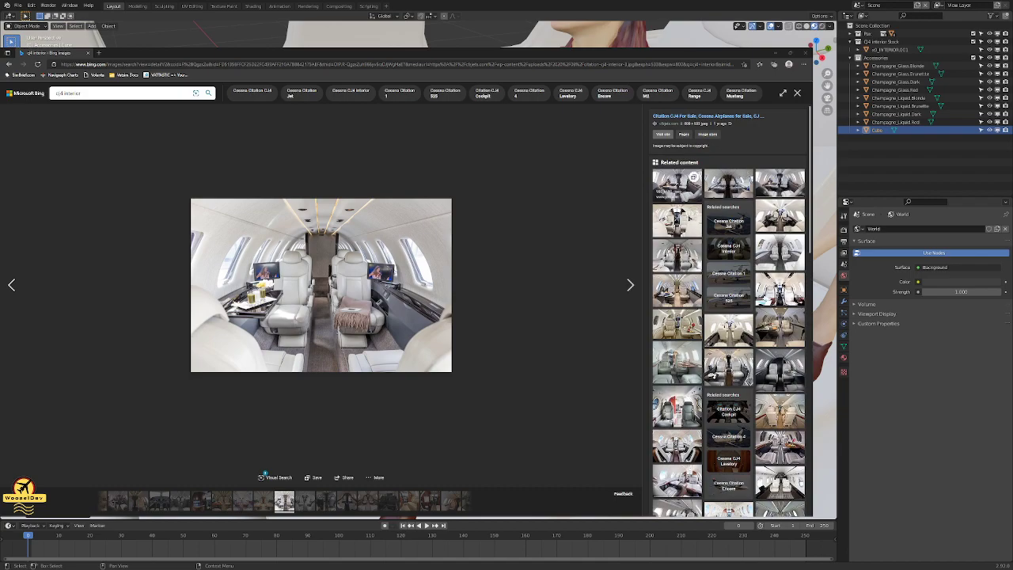
left_click(670, 179)
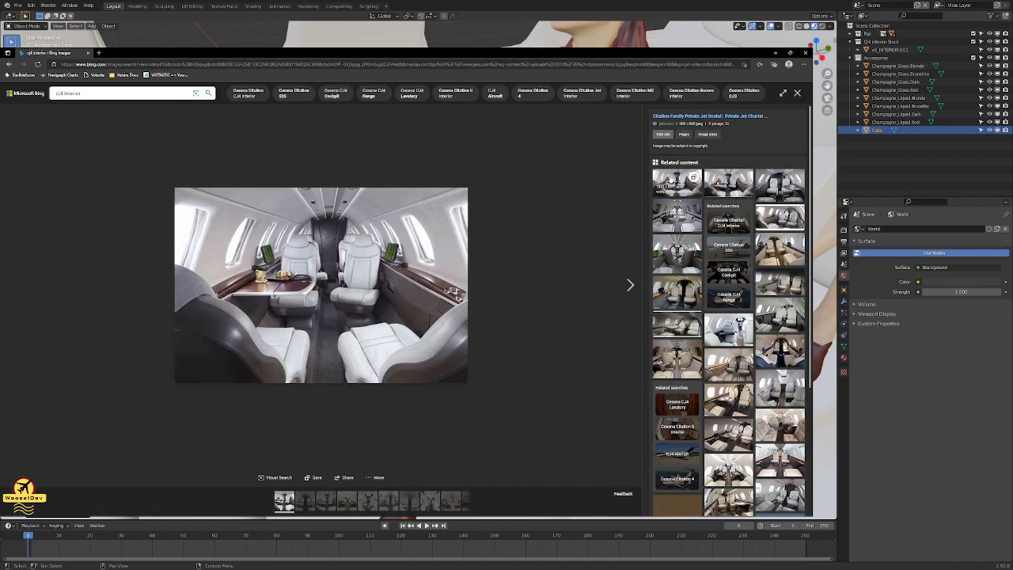
left_click(408, 251)
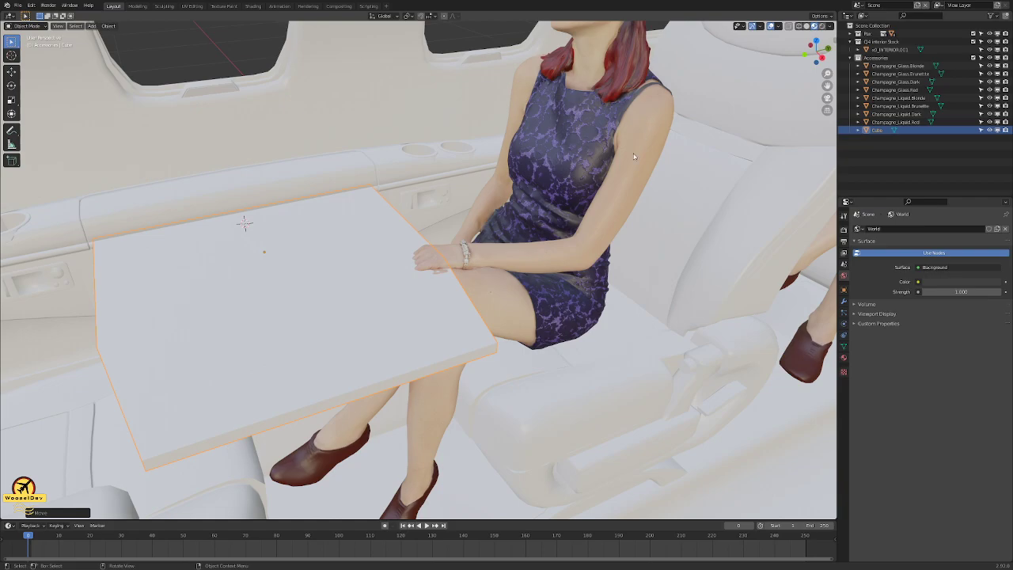
- Widen the tabletop slightly along the Y axis to match the ledge panel above it
middle_click_drag(583, 193, 567, 243)
middle_click_drag(333, 258, 511, 256, "shift")
scroll(518, 269, "down", 3)
scroll(475, 269, "up", 5)
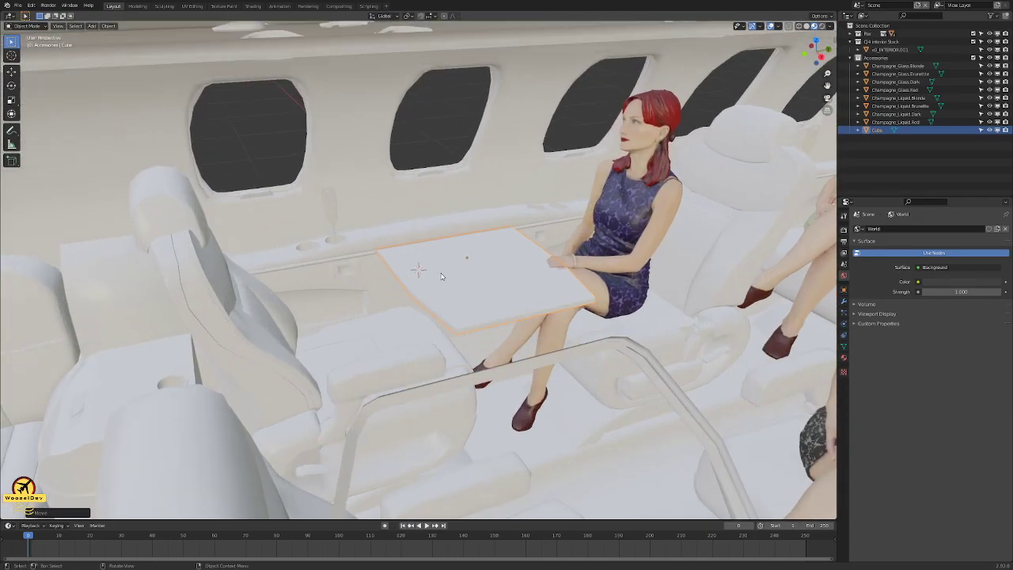
middle_click_drag(433, 271, 455, 284)
scroll(327, 256, "up", 5)
scroll(340, 271, "down", 7)
scroll(417, 221, "up", 3)
middle_click_drag(417, 221, 393, 275)
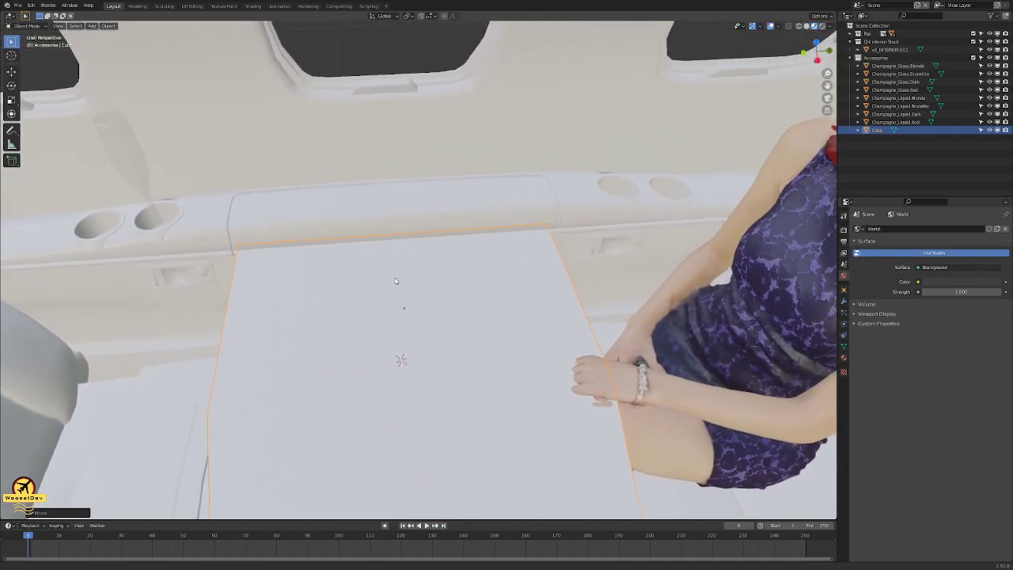
key("s")
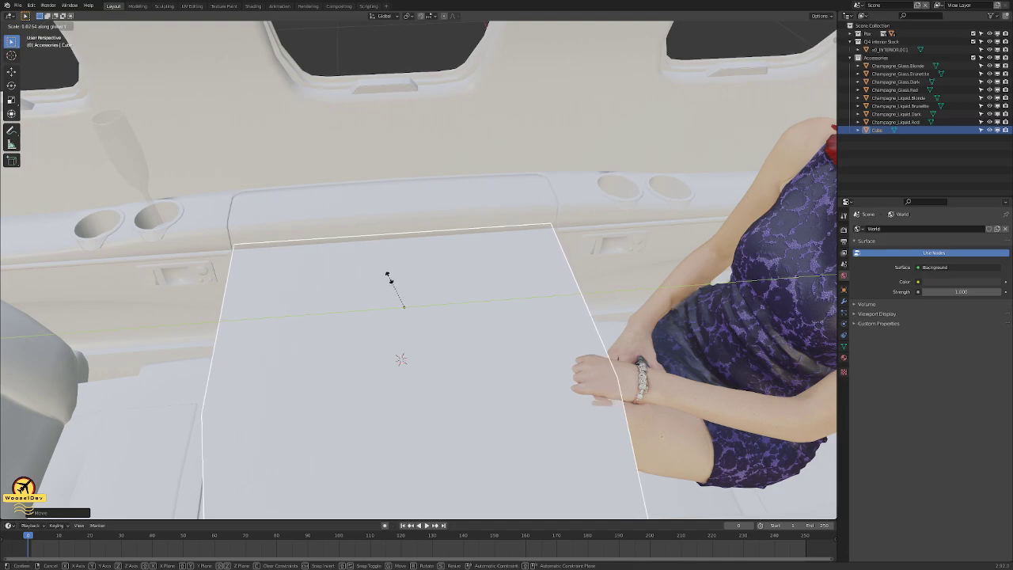
left_click(388, 277)
- Nudge the tabletop slightly along the X axis and along the Y axis to line it up with the wall ledge panel
key("g")
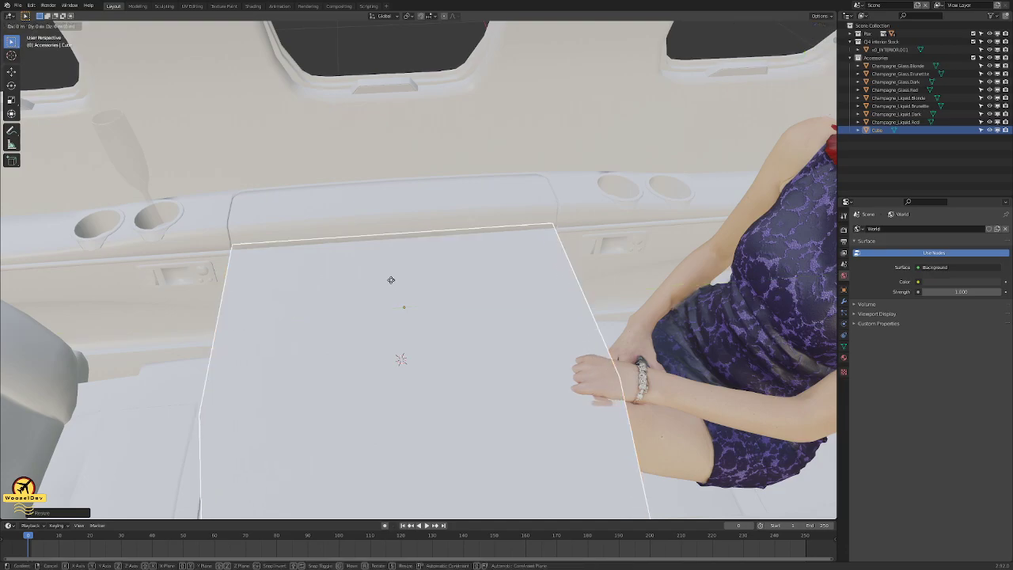
key("x")
left_click(392, 280)
middle_click_drag(392, 279, 397, 258)
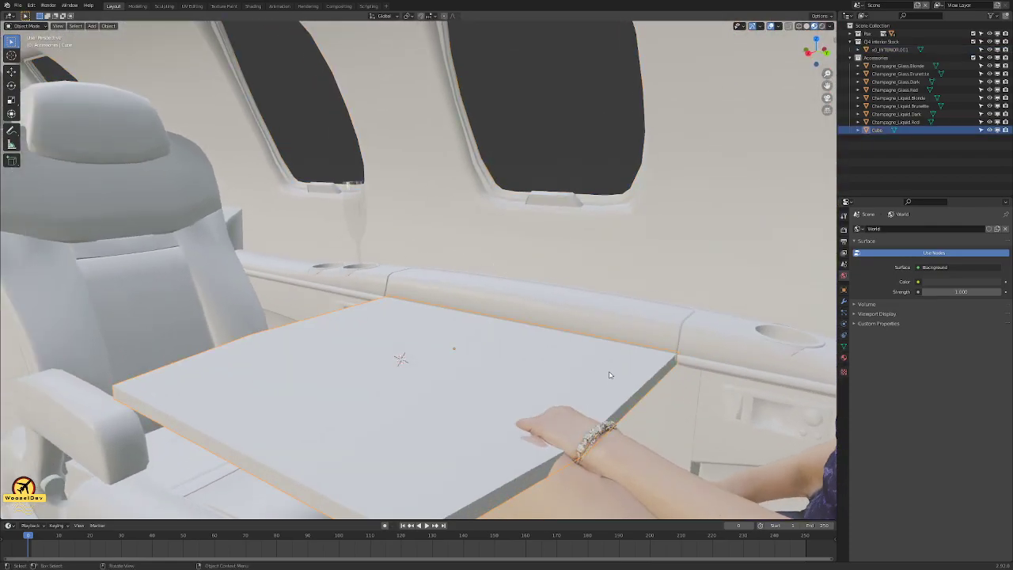
key("g")
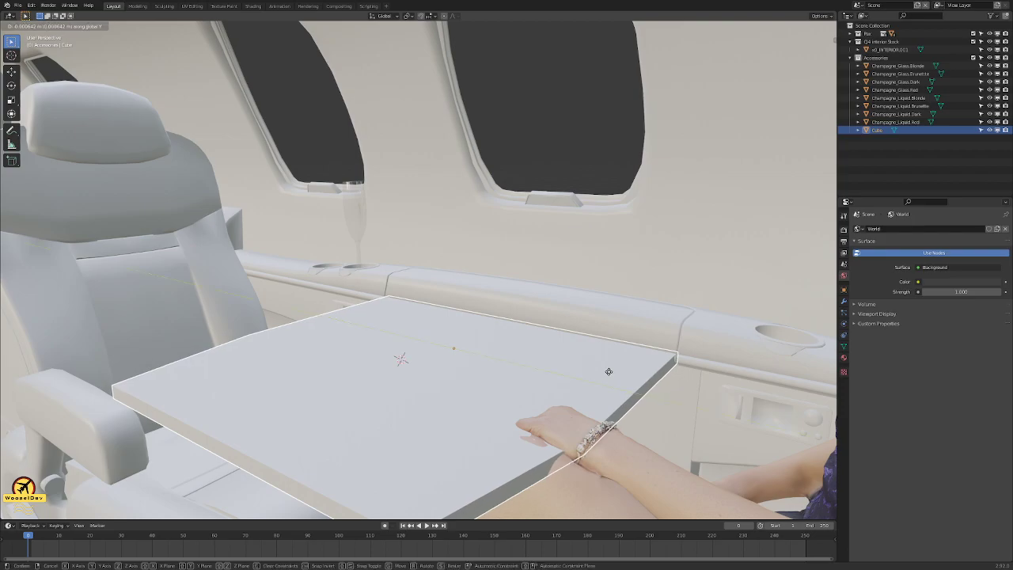
left_click(610, 371)
middle_click_drag(610, 371, 577, 339)
left_click(752, 395)
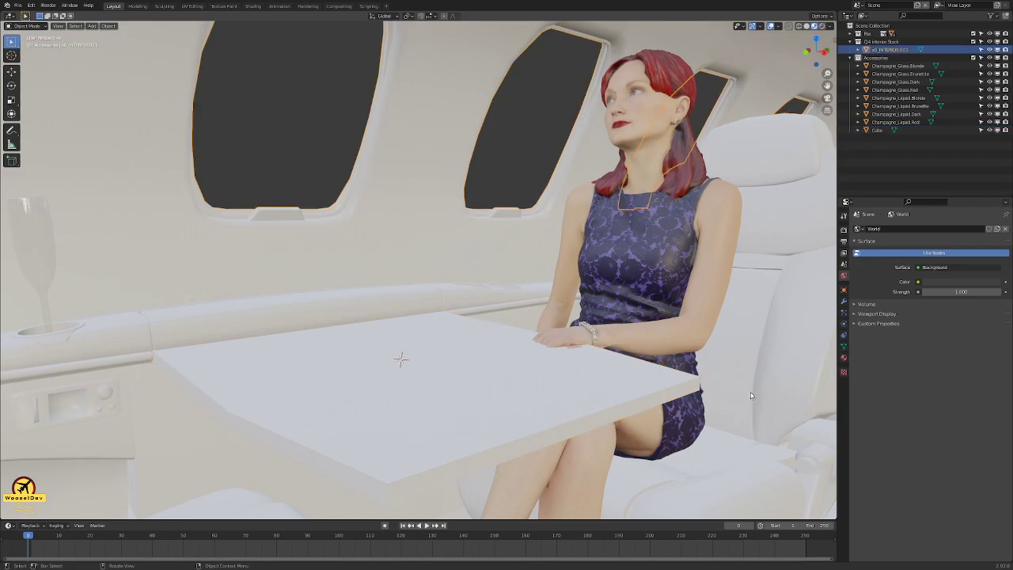
middle_click_drag(636, 331, 536, 344)
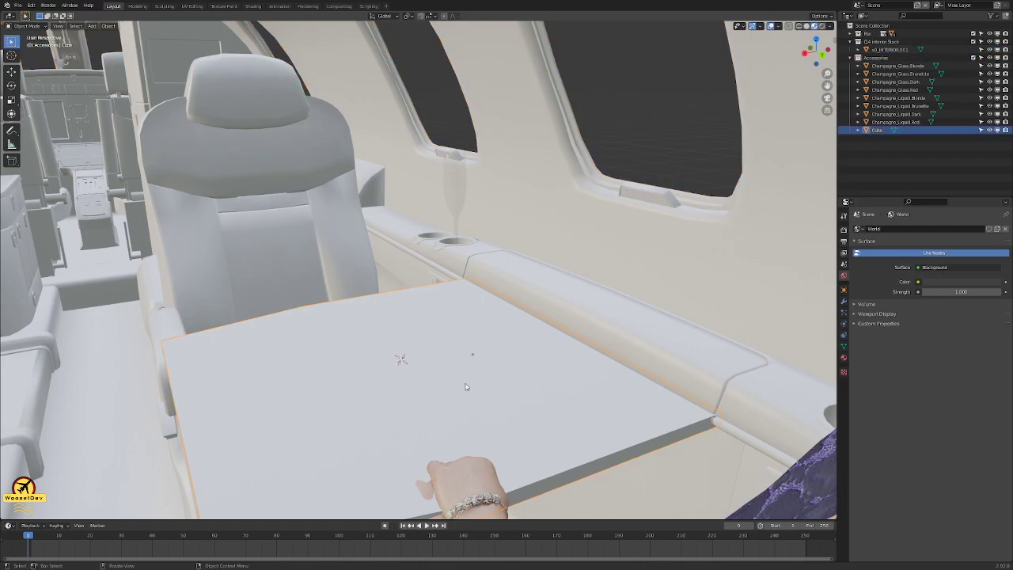
- Scale the tabletop down slightly along the Y axis so it stays within the ledge panel's seams
key("s")
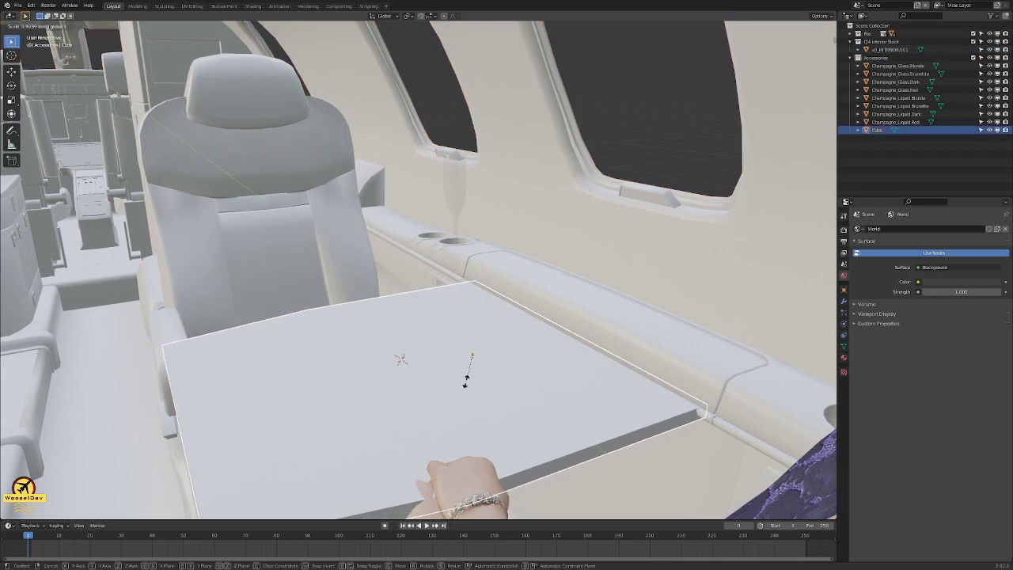
left_click(465, 380)
middle_click_drag(509, 369, 645, 353)
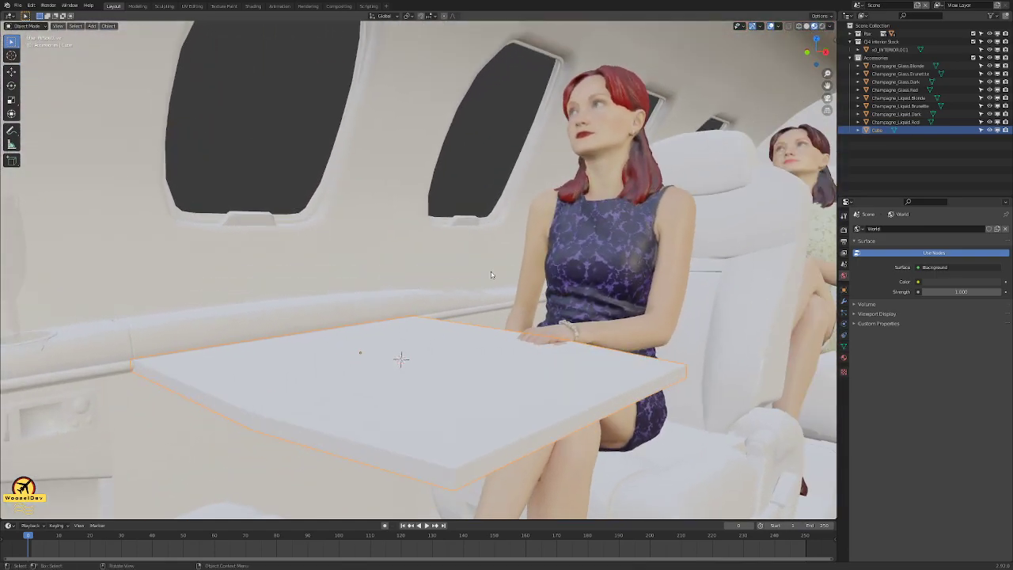
- Nudge the tabletop slightly along the X axis at the cabin sidewall and save the file
middle_click_drag(255, 139, 407, 277)
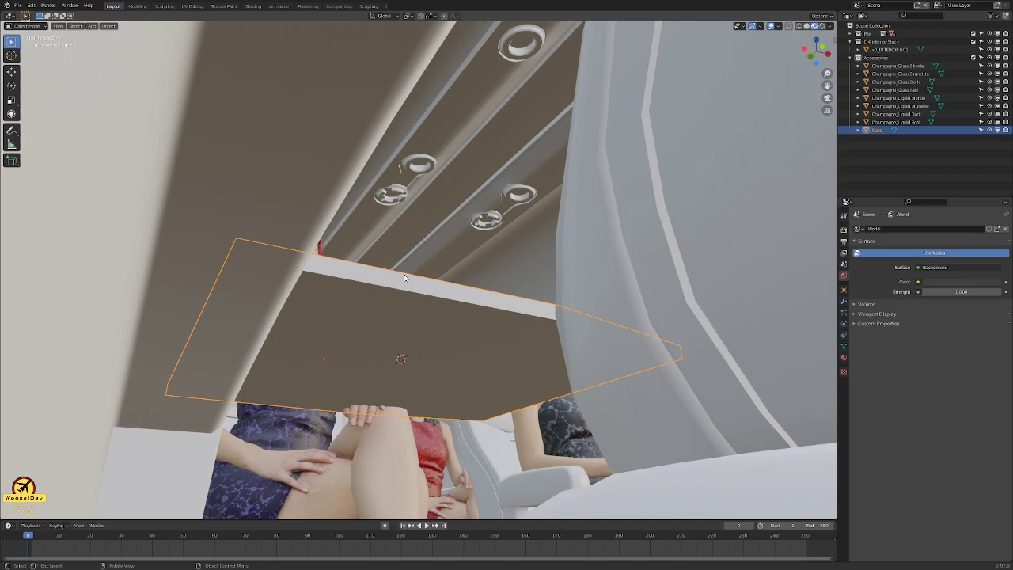
left_click(404, 276)
mouse_move(460, 276)
middle_mouse_down()
mouse_move(446, 278)
mouse_move(454, 292)
middle_mouse_up()
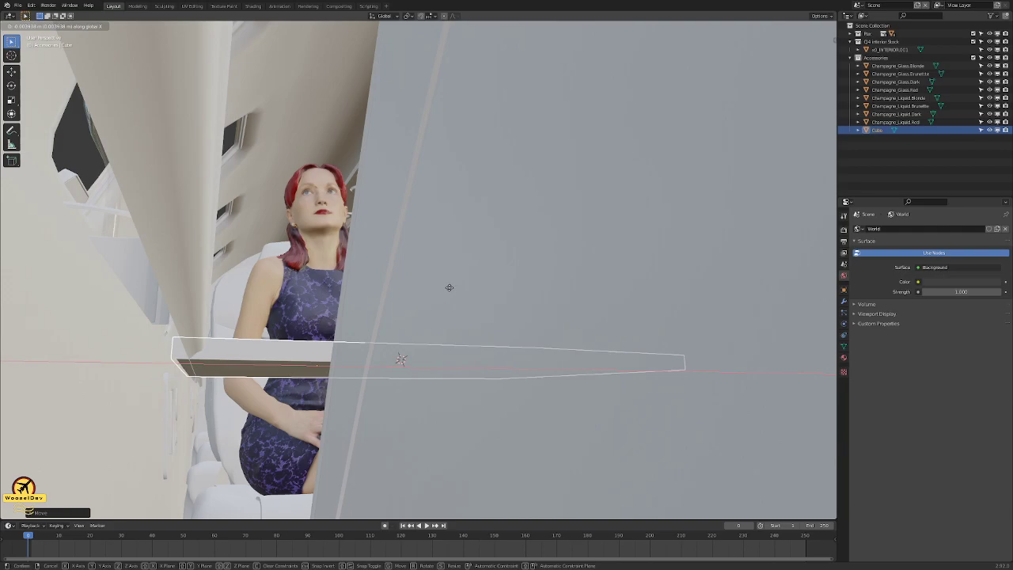
left_click(449, 288)
middle_click_drag(449, 287, 333, 308)
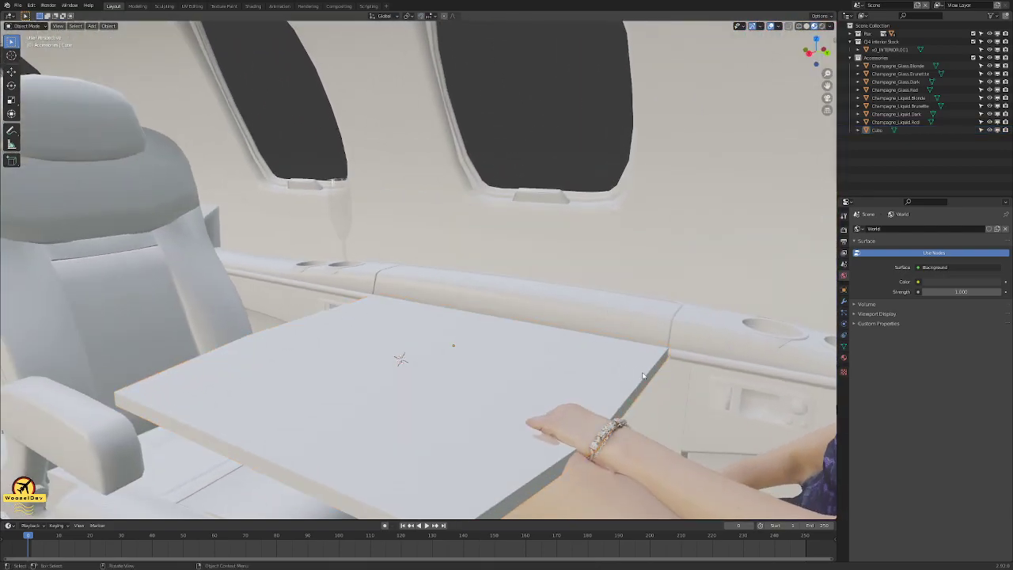
middle_click_drag(654, 376, 632, 370)
middle_click_drag(426, 340, 619, 295)
scroll(540, 331, "down", 7)
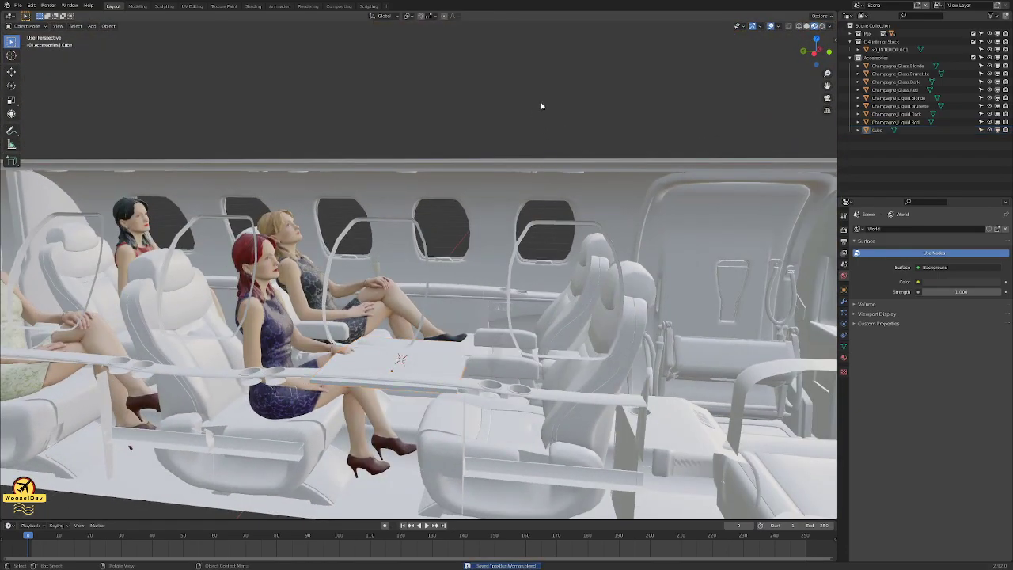
- Examine the tabletop's fit against the sidewall and the red-haired woman from several angles
middle_click_drag(578, 105, 440, 286)
scroll(440, 288, "up", 4)
middle_click_drag(461, 321, 490, 272)
scroll(494, 272, "up", 3)
scroll(423, 324, "down", 3)
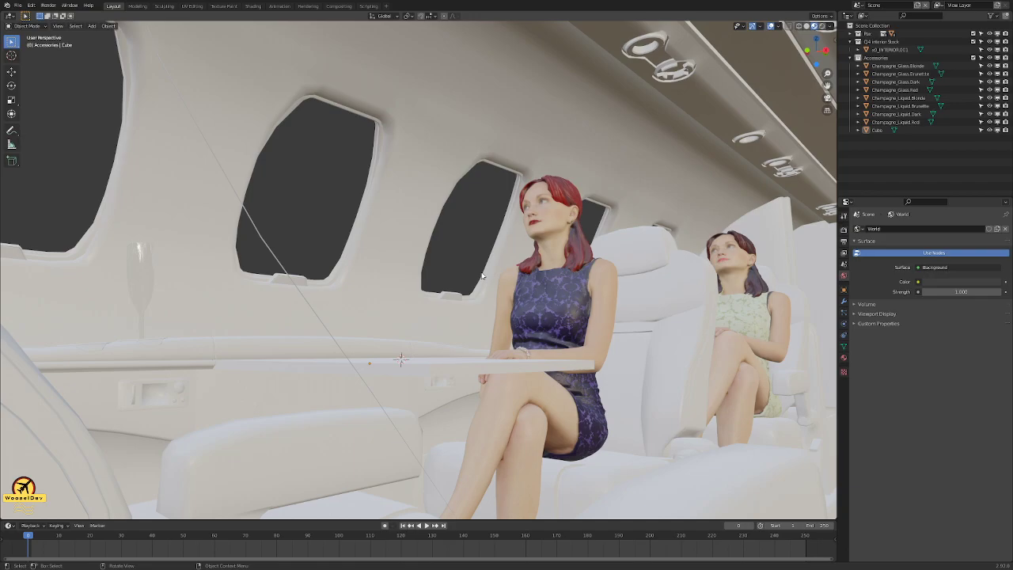
middle_click_drag(488, 274, 530, 271)
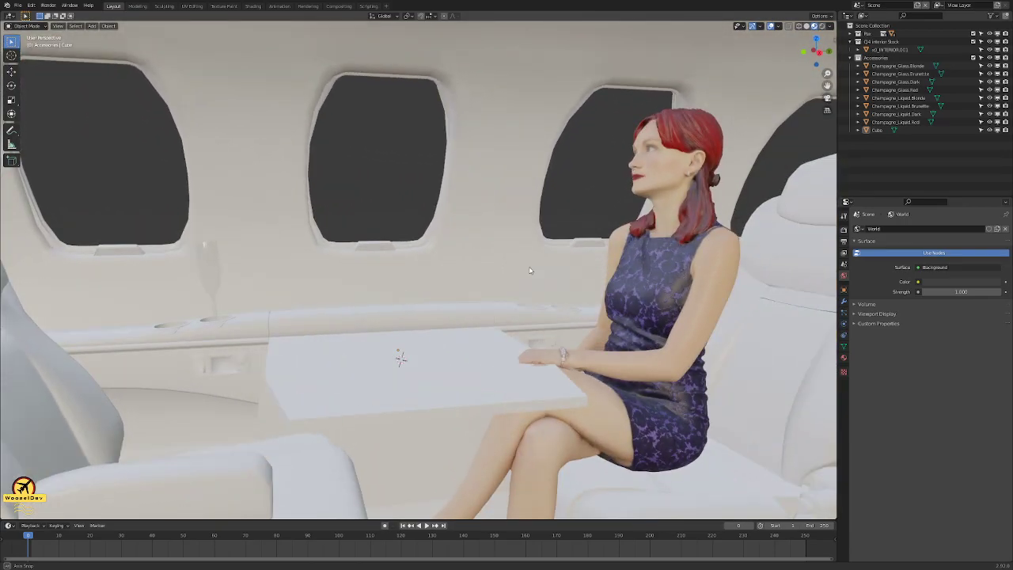
middle_click_drag(593, 321, 635, 388)
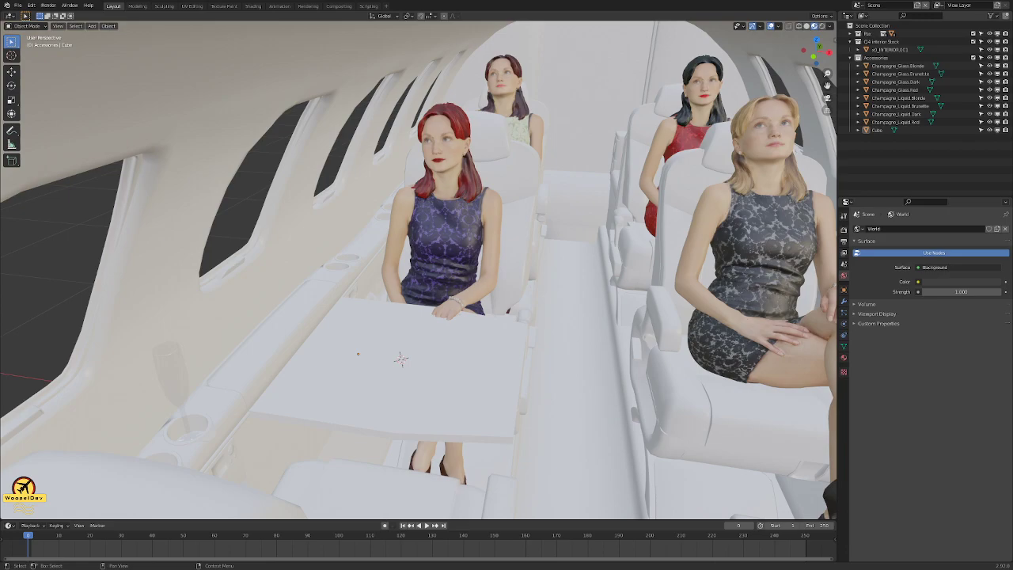
middle_click_drag(396, 355, 516, 387)
- Check the tabletop's footprint from above and the red-haired woman's position on her seat
key("KP_7")
scroll(447, 366, "down", 5)
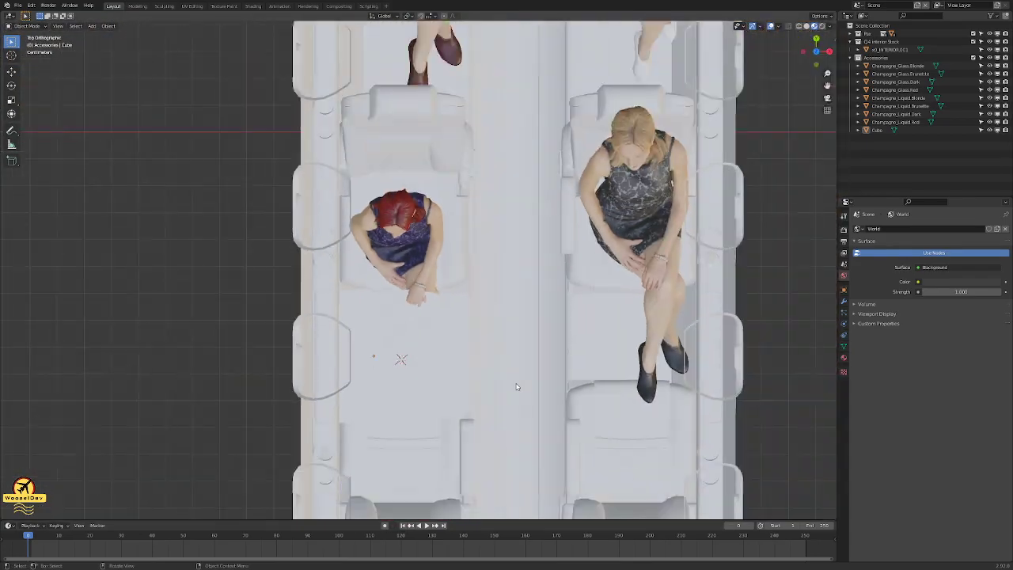
left_click(453, 353)
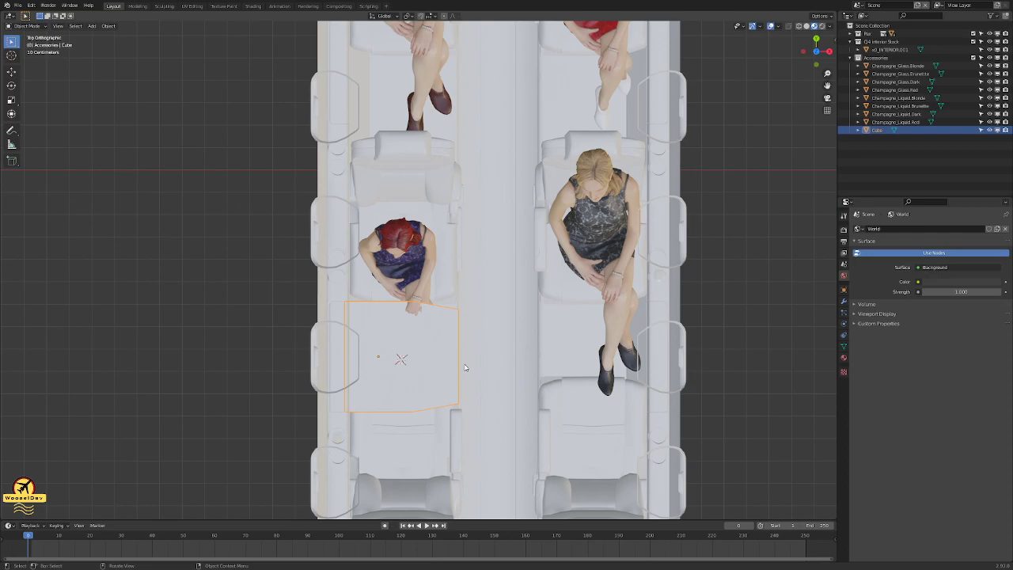
scroll(498, 380, "up", 3)
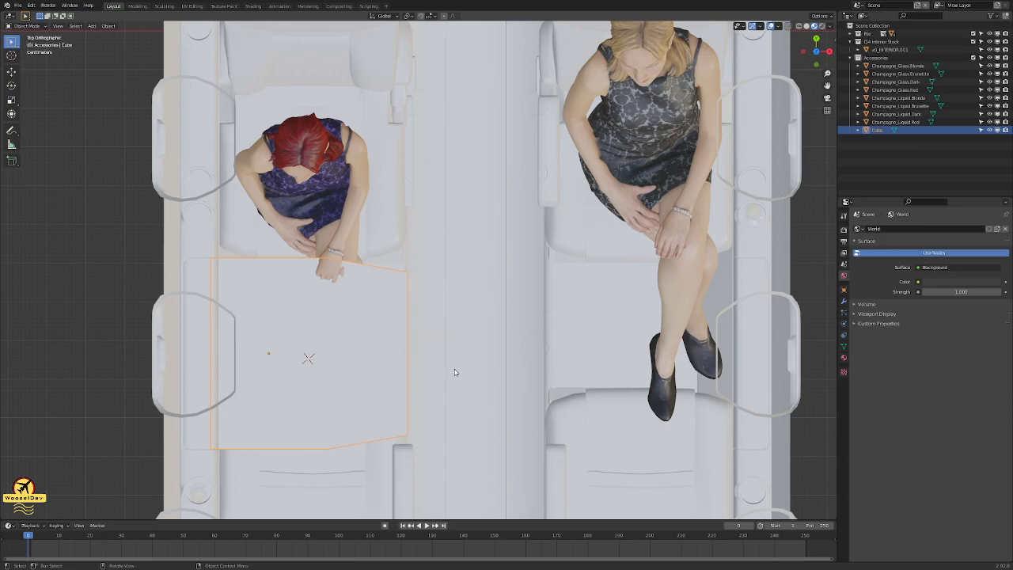
middle_click_drag(403, 349, 441, 347)
left_click(522, 421)
scroll(521, 420, "up", 4)
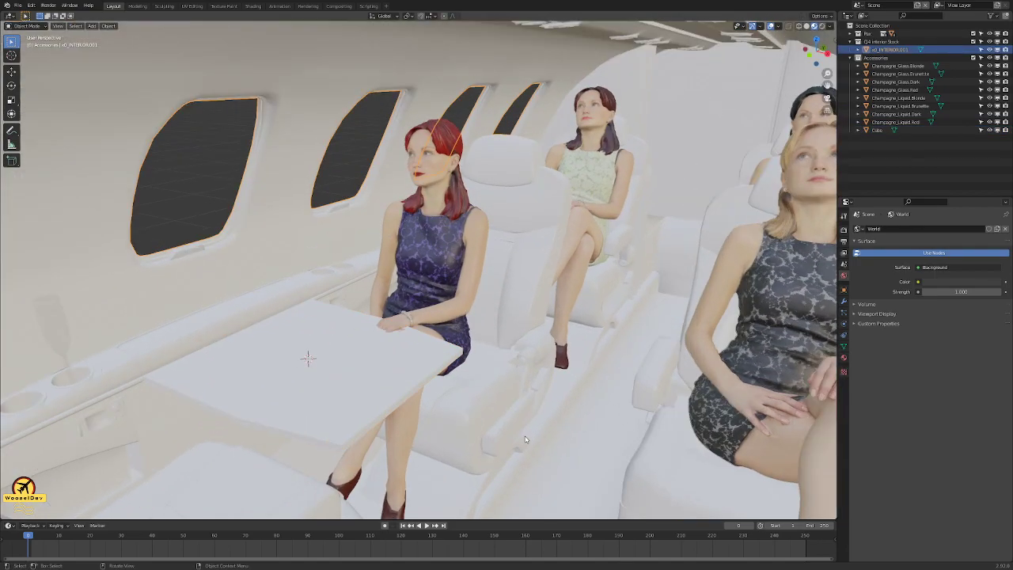
scroll(520, 413, "down", 2)
middle_click_drag(519, 411, 496, 372)
middle_click_drag(299, 381, 444, 308)
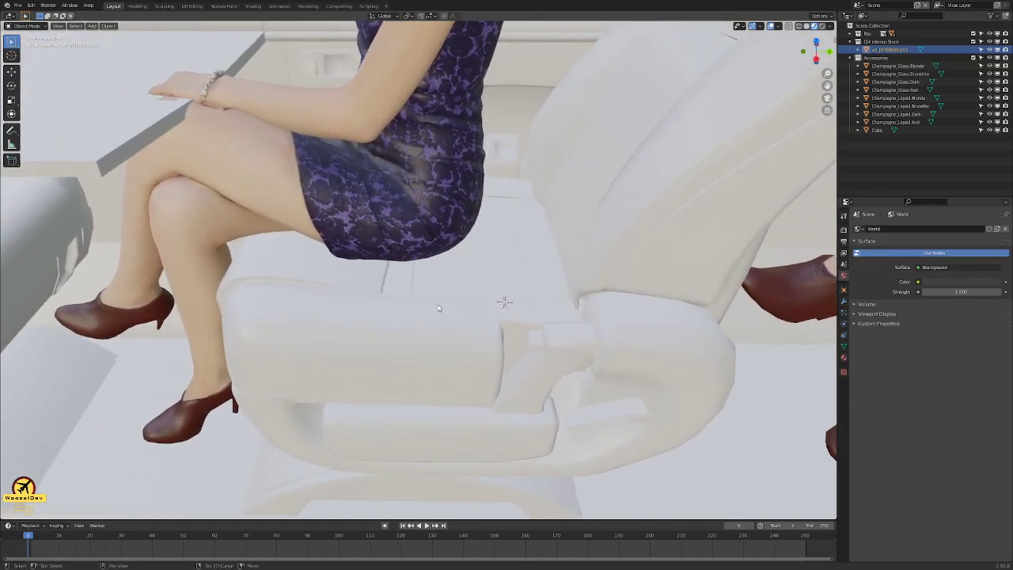
middle_click_drag(508, 366, 450, 260)
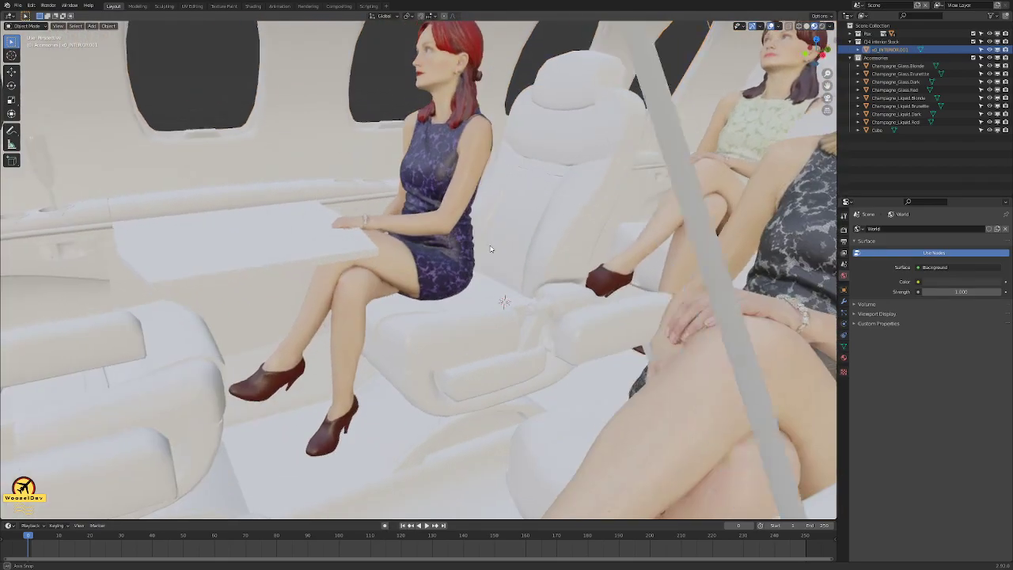
- Select the red-haired woman seated at the table
middle_click_drag(491, 248, 457, 365)
middle_click_drag(423, 333, 475, 331)
scroll(451, 334, "up", 4)
scroll(475, 337, "down", 3)
left_click(481, 376)
middle_click_drag(509, 366, 383, 218, "shift")
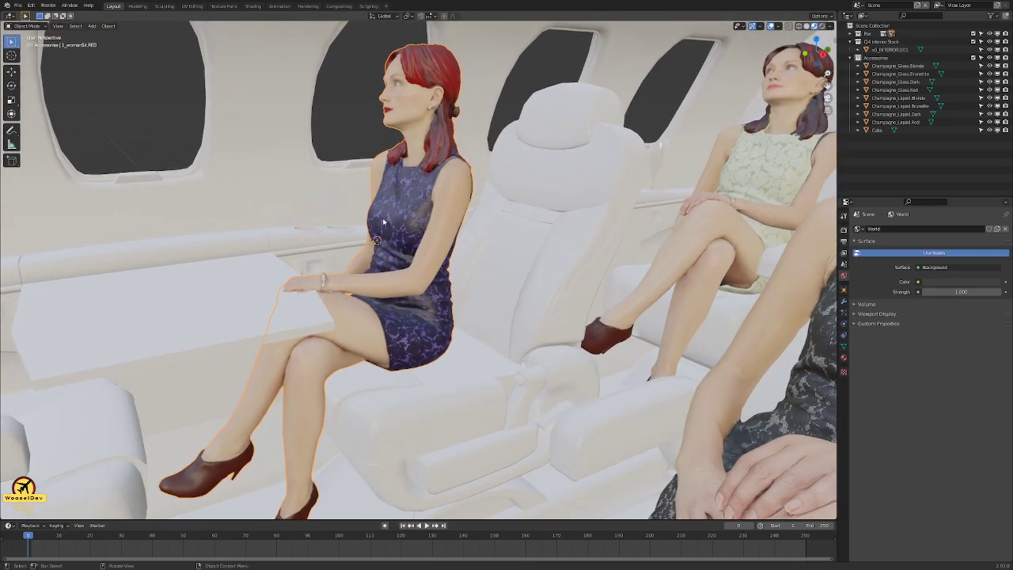
- Try lowering the red-haired woman along the Z axis and enlarging her slightly, and undo these changes
left_click(446, 212)
middle_click_drag(446, 212, 424, 236)
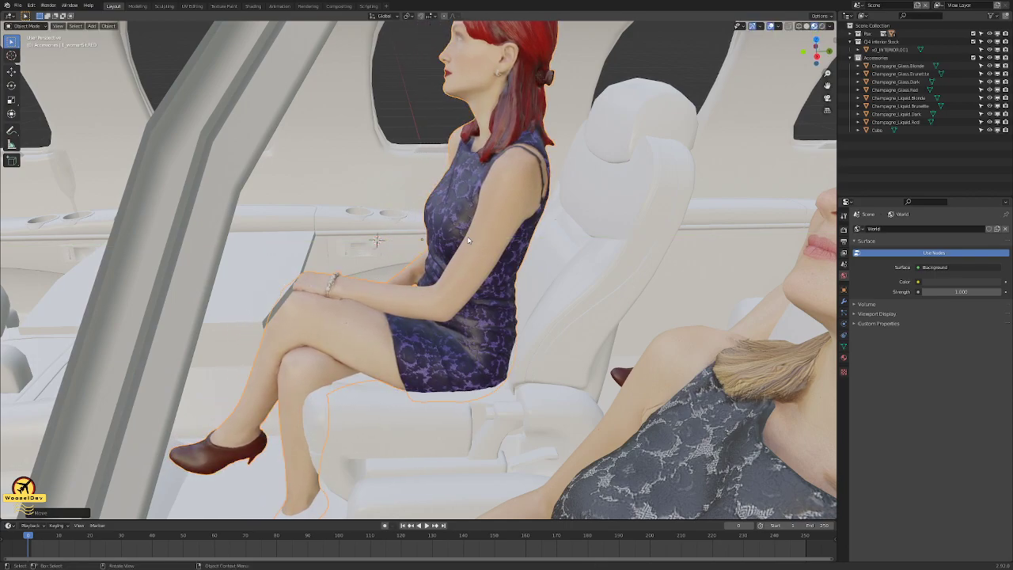
key("s")
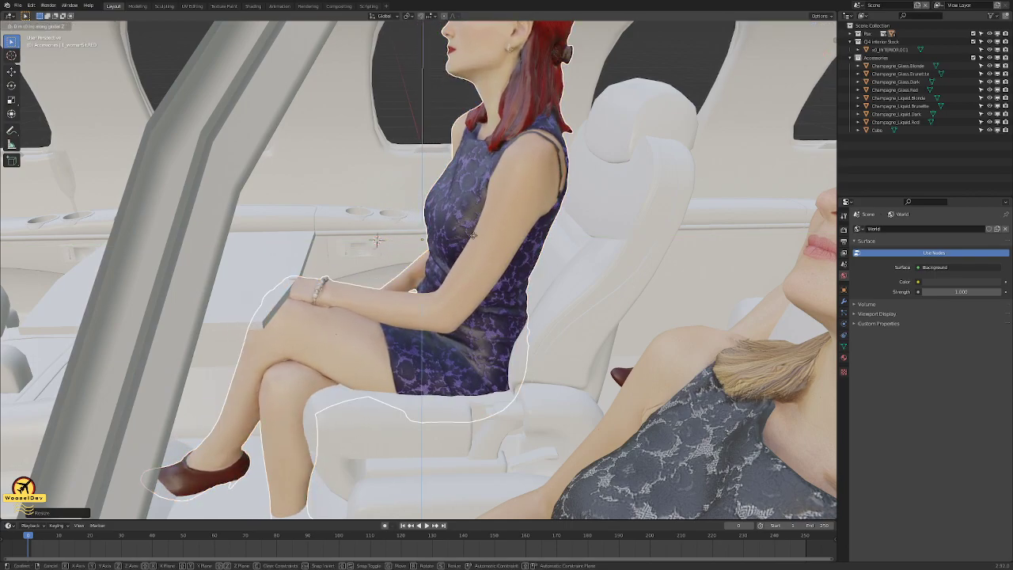
middle_click_drag(495, 252, 465, 236)
key("ctrl+z")
key("ctrl+z")
middle_click_drag(456, 336, 410, 322)
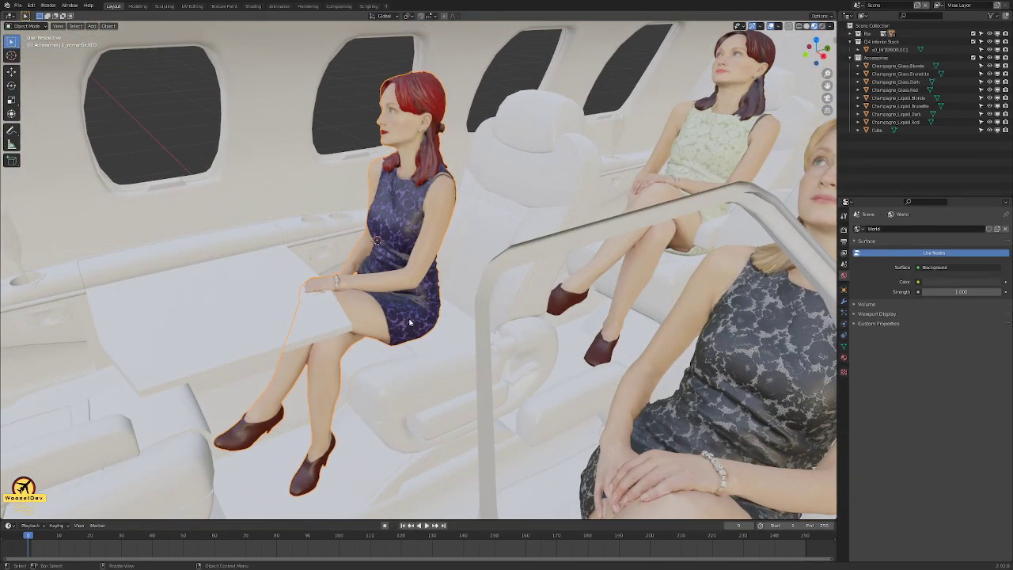
- Lower the red-haired woman slightly along the Z axis so her hand sits below the tabletop
middle_click_drag(396, 324, 457, 293)
scroll(442, 311, "up", 4)
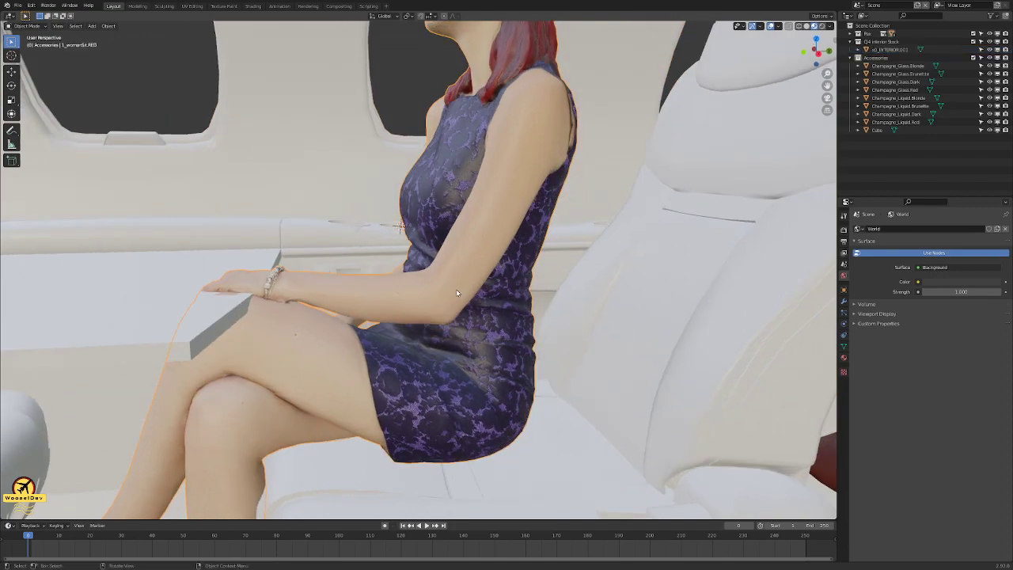
key("g")
key("z")
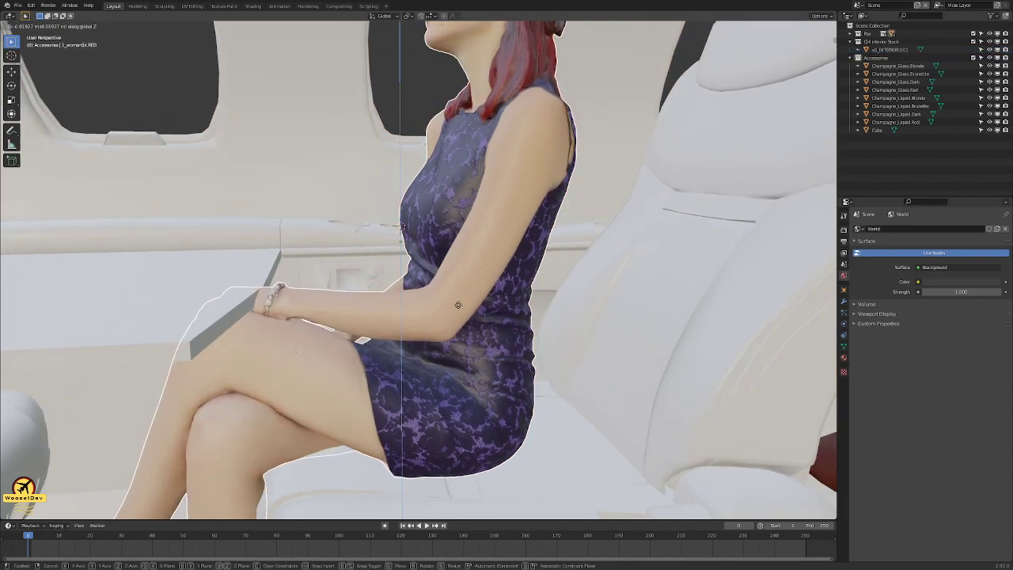
mouse_move(439, 343)
middle_mouse_down()
mouse_move(449, 331)
mouse_move(416, 348)
mouse_move(537, 334)
mouse_move(460, 340)
mouse_move(540, 350)
mouse_move(614, 345)
mouse_move(592, 333)
mouse_move(445, 378)
mouse_move(478, 339)
mouse_move(420, 356)
mouse_move(430, 356)
middle_mouse_up()
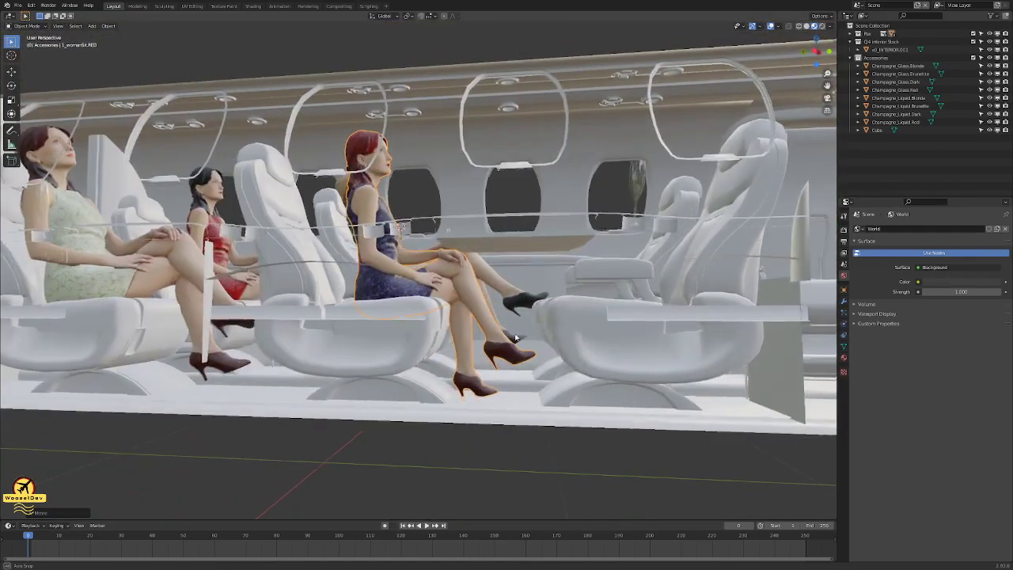
- In the left orthographic view, examine the woman's hand against the tabletop and her shoe against the floor
scroll(528, 408, "up", 2)
scroll(528, 408, "up", 3)
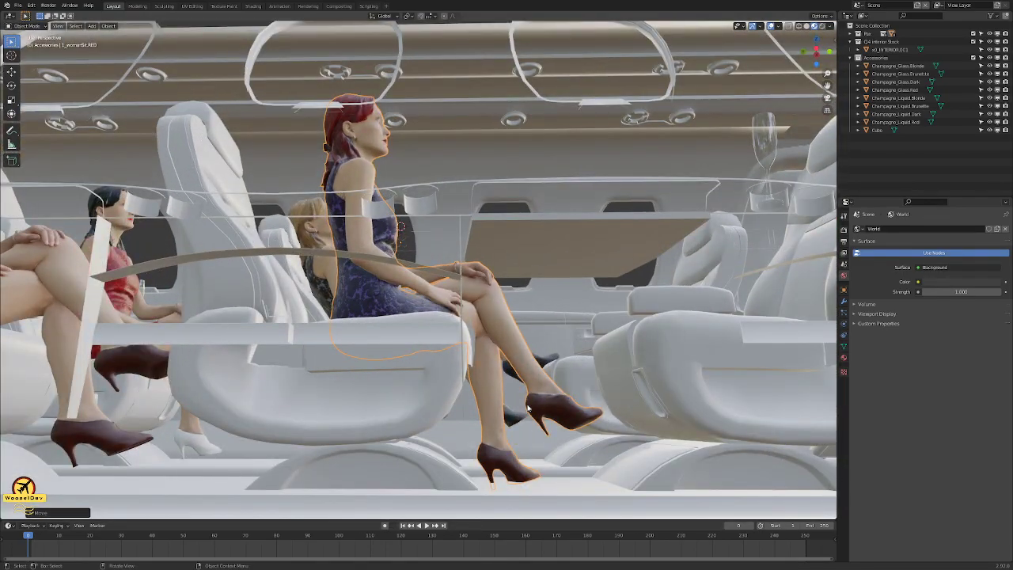
key("ctrl+KP_3")
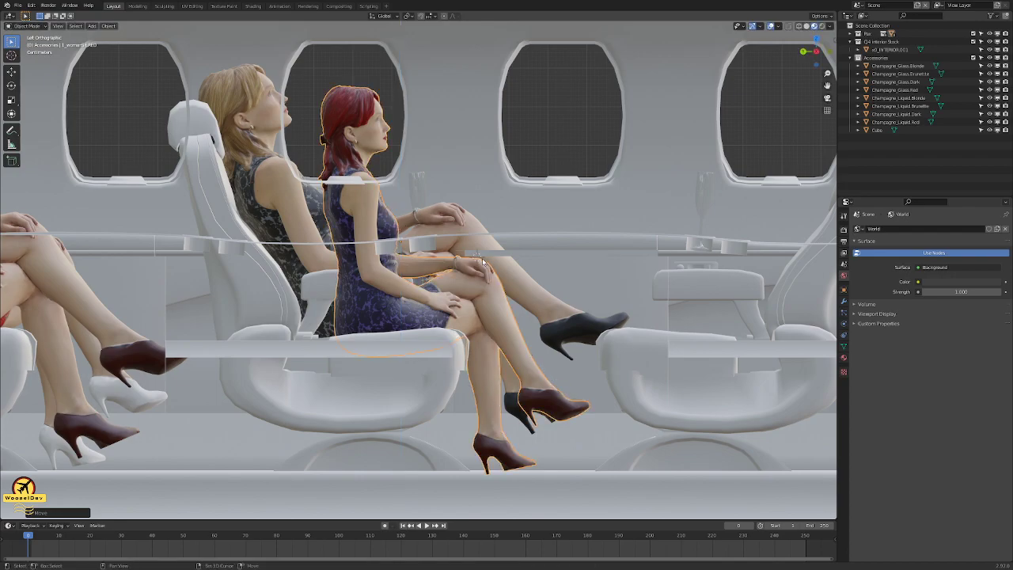
scroll(481, 260, "up", 8)
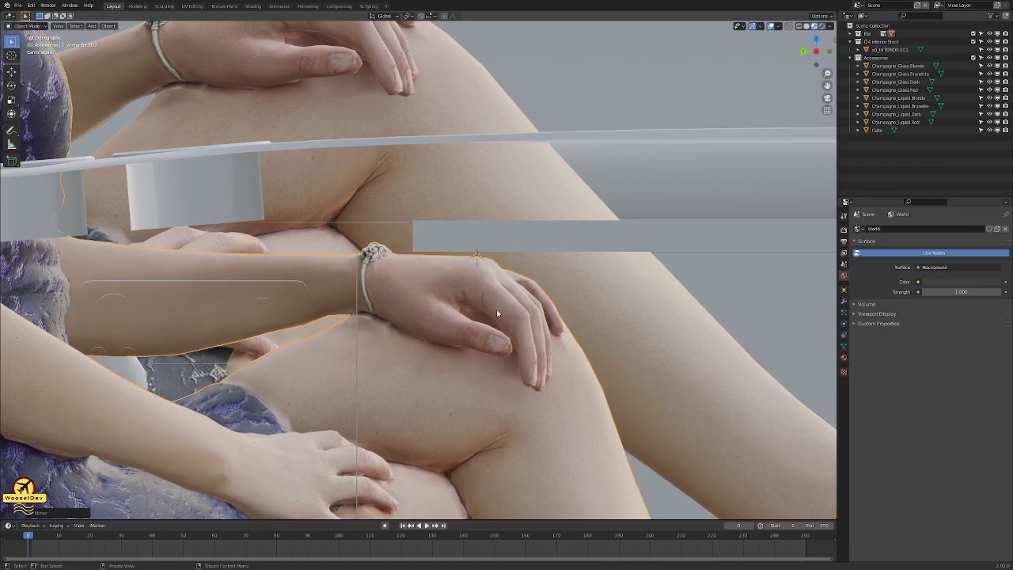
scroll(497, 313, "down", 8)
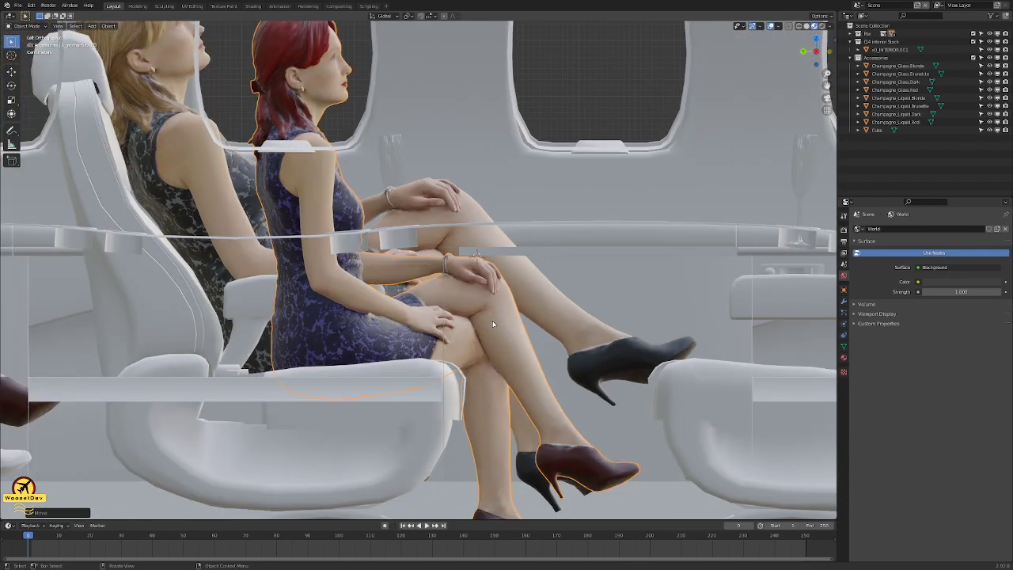
scroll(493, 325, "down", 3)
scroll(475, 326, "up", 3)
scroll(370, 441, "down", 2)
middle_click_drag(512, 466, 404, 209, "shift")
scroll(442, 381, "up", 4)
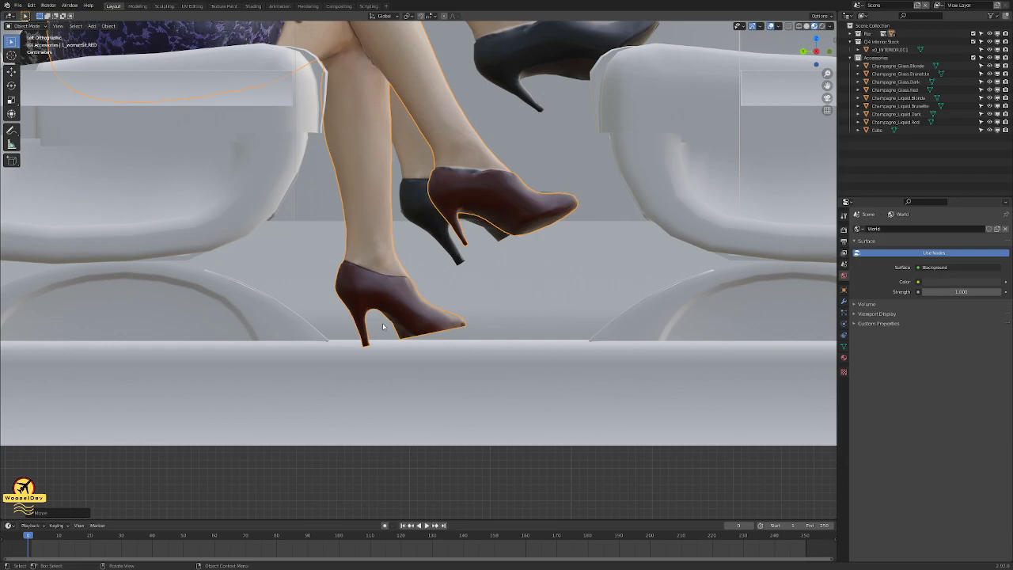
scroll(383, 327, "down", 4, "shift")
- Snap the 3D cursor to the selected red-haired woman and center the view on it
key("shift+s")
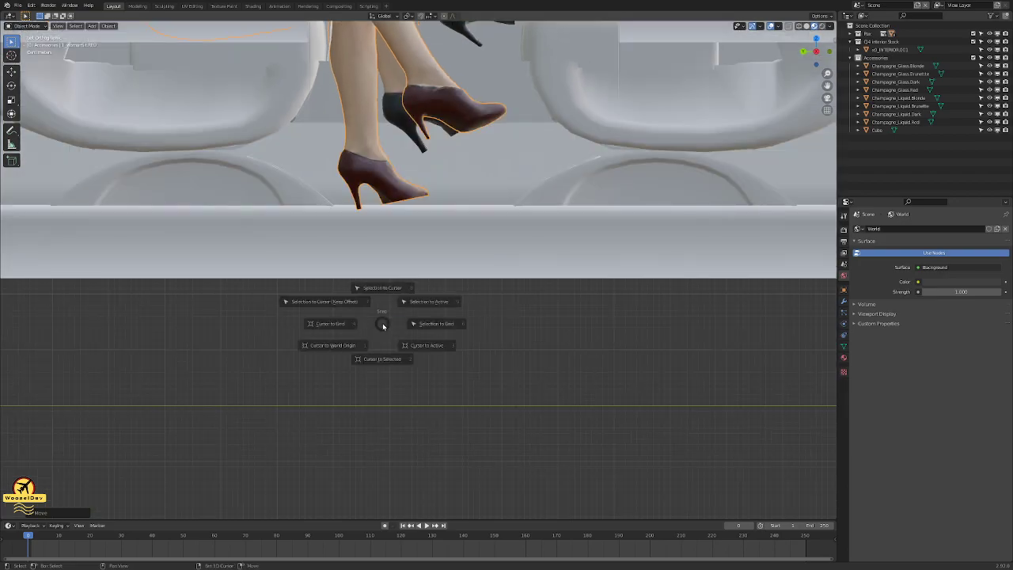
left_click(394, 370)
middle_click_drag(341, 334, 446, 355, "shift")
scroll(446, 355, "down", 3)
middle_click_drag(501, 435, 473, 283, "shift")
middle_click_drag(470, 189, 457, 414, "shift")
middle_click_drag(433, 303, 428, 337, "shift")
key("alt+Home")
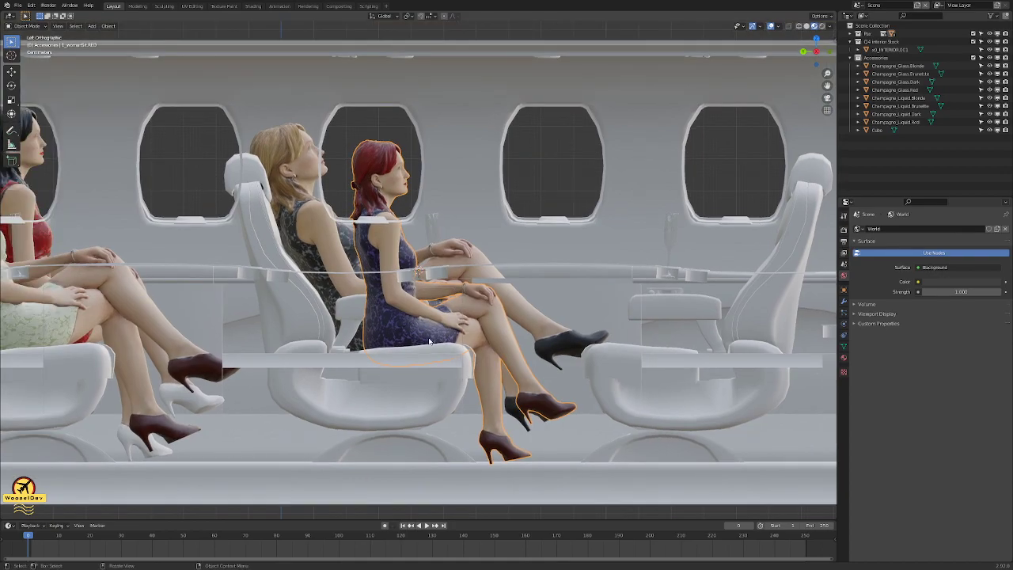
- Scale the red-haired woman down slightly so her hand clears the underside of the tabletop
scroll(504, 331, "up", 2)
scroll(631, 345, "down", 1)
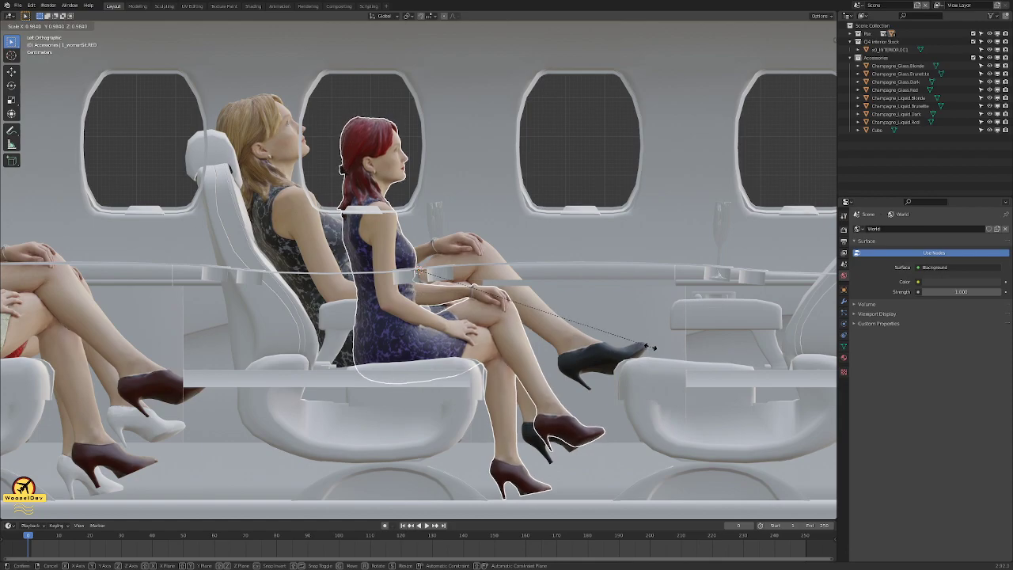
scroll(659, 354, "up", 4)
scroll(661, 356, "down", 2)
middle_click_drag(657, 355, 353, 297, "shift")
scroll(593, 357, "up", 10)
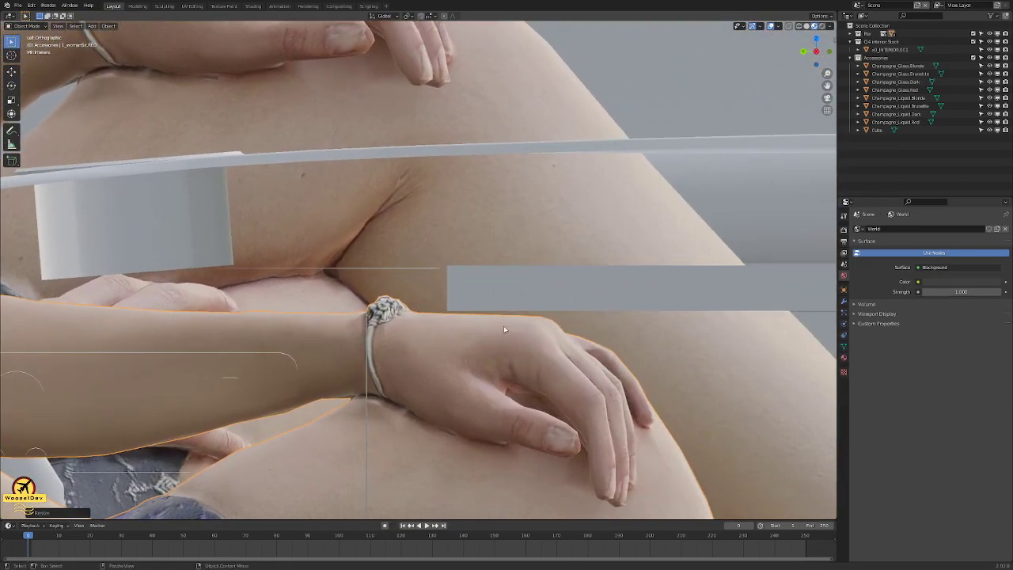
- Apply all transforms to the resized red-haired woman
scroll(504, 327, "down", 3)
scroll(382, 331, "down", 3)
middle_click_drag(579, 354, 636, 324, "shift")
scroll(380, 329, "down", 2)
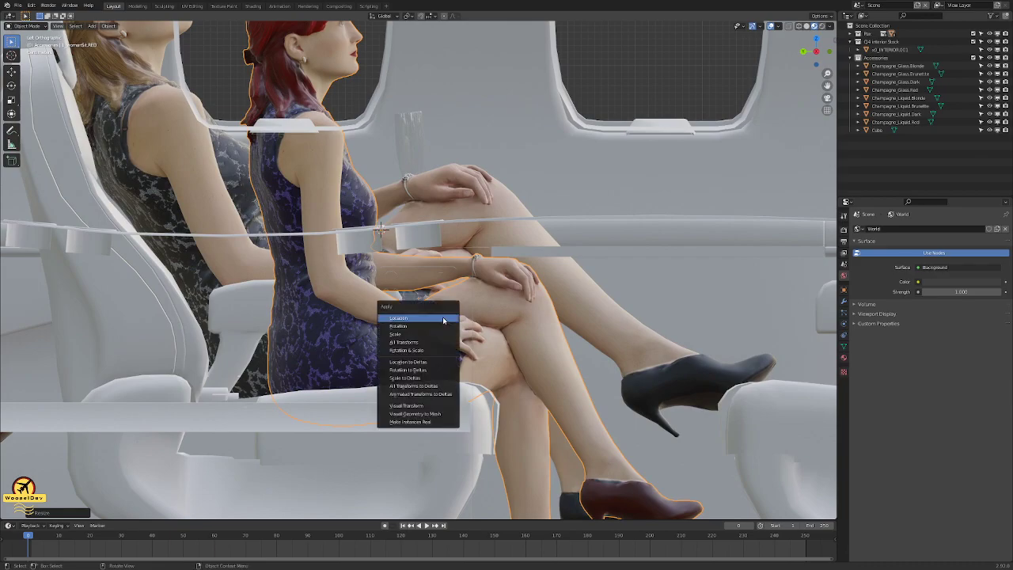
left_click(433, 343)
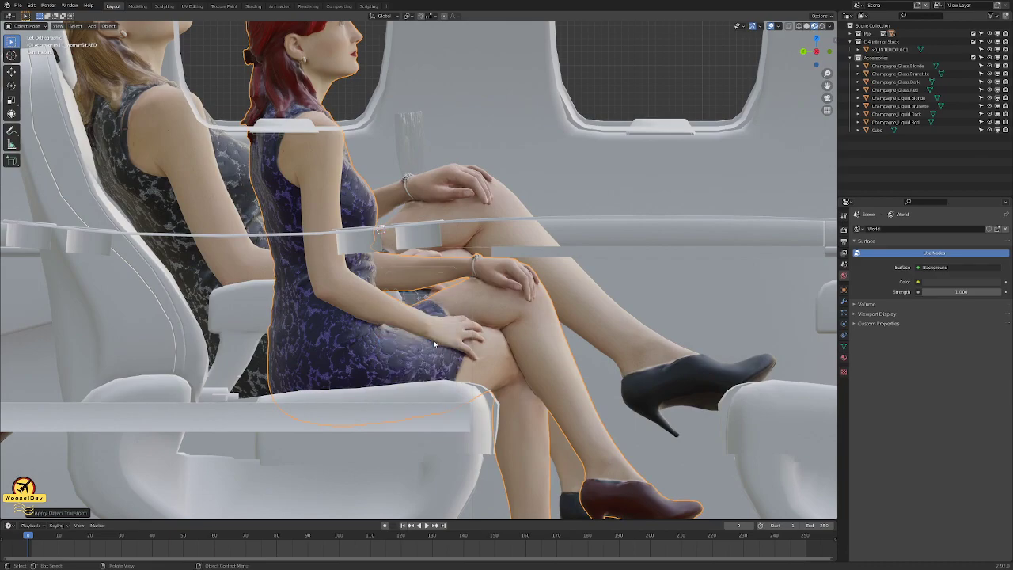
- Examine the red-haired woman's hand against the tabletop and compare her size with the other passengers from several angles
scroll(480, 330, "down", 4)
middle_click_drag(538, 412, 446, 313)
key("ctrl+KP_3")
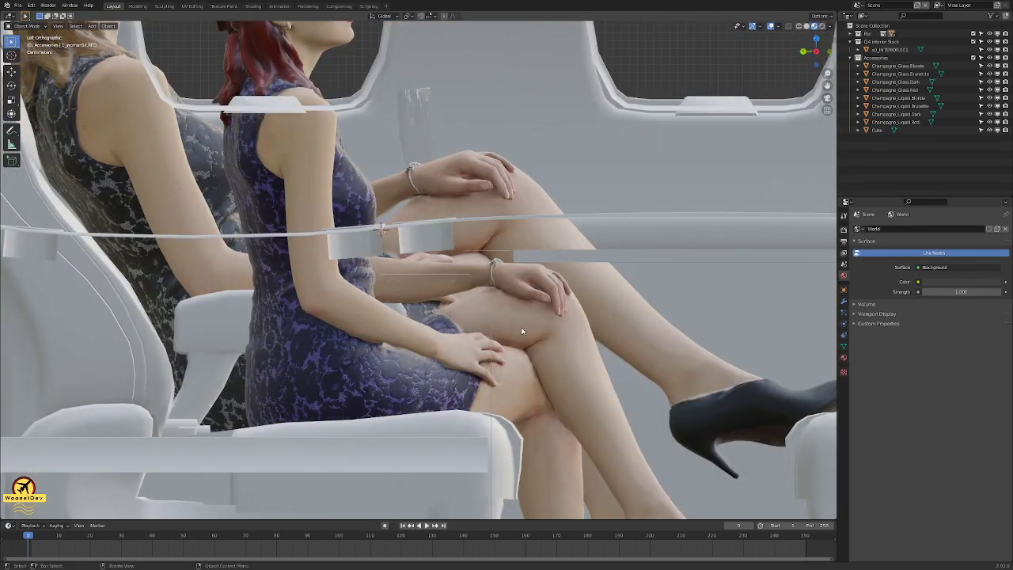
scroll(528, 267, "up", 10)
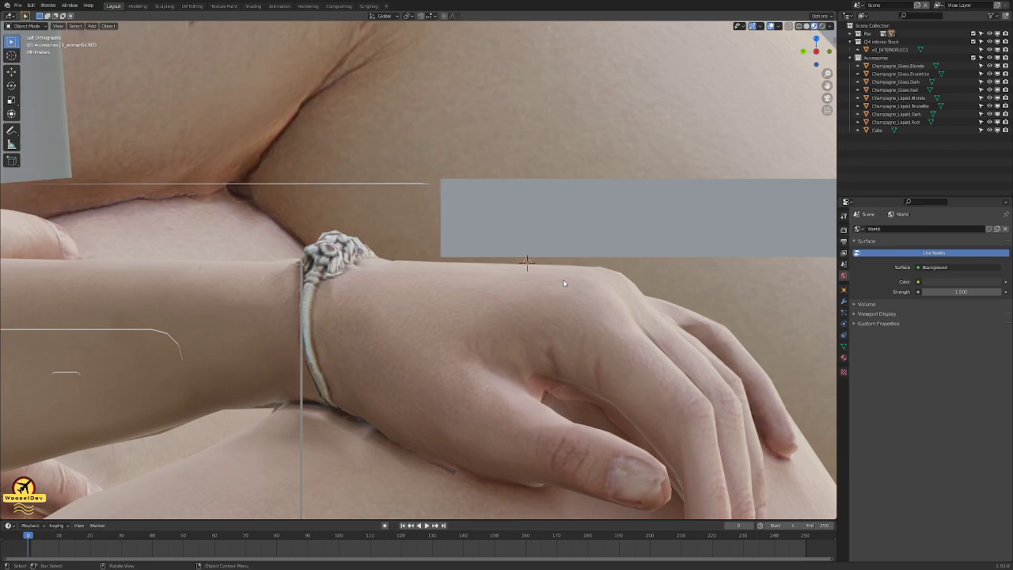
scroll(563, 283, "down", 10)
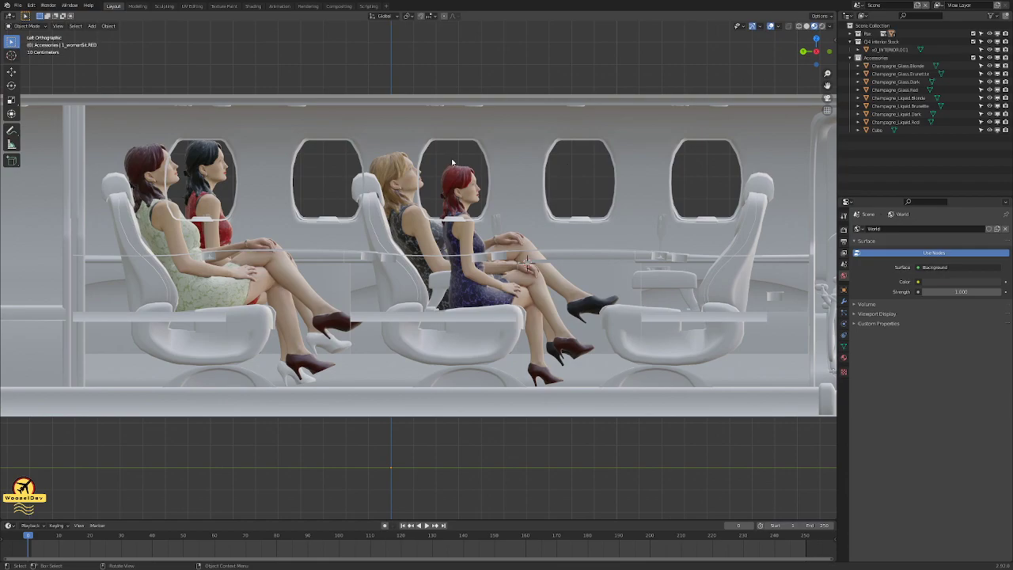
middle_click_drag(453, 162, 491, 221)
scroll(452, 207, "up", 4)
scroll(502, 217, "up", 3)
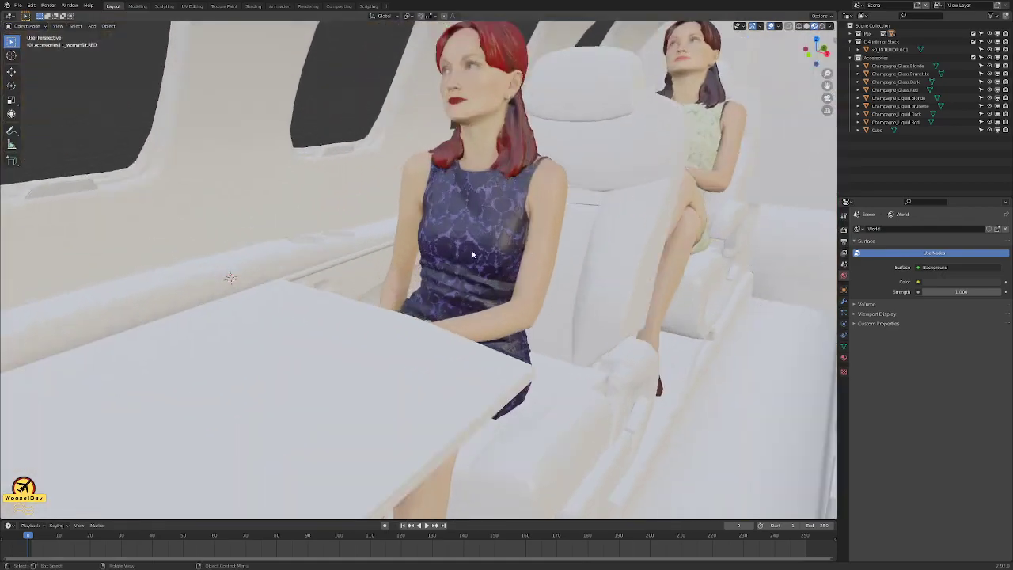
scroll(483, 249, "down", 4)
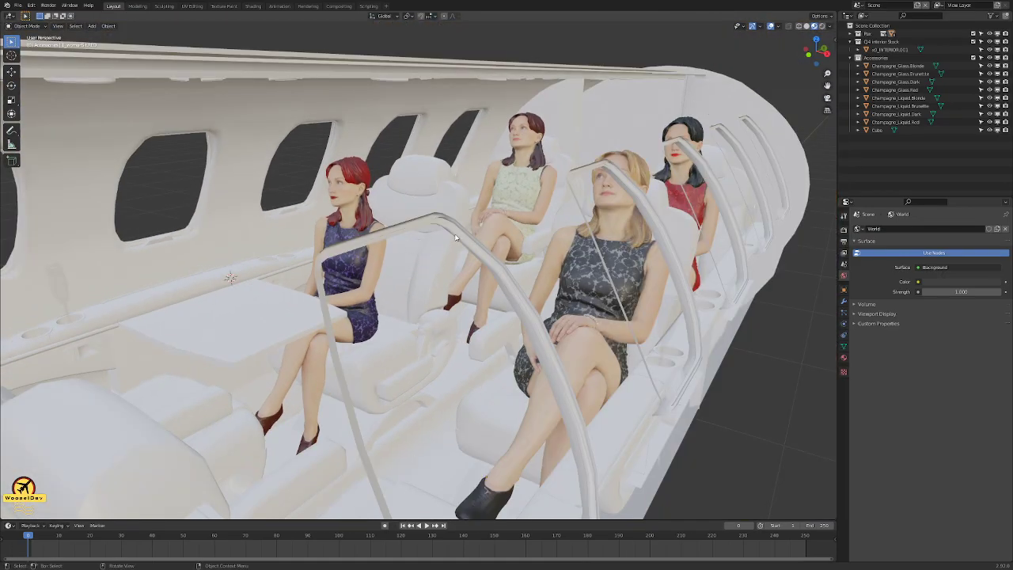
middle_click_drag(482, 225, 447, 216)
middle_click_drag(385, 364, 445, 293)
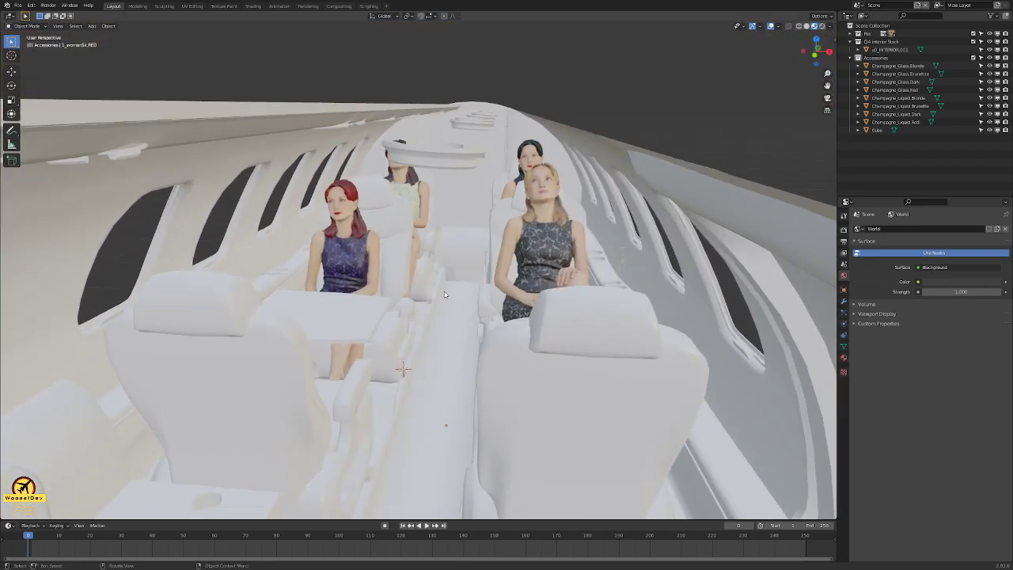
scroll(445, 295, "up", 4)
scroll(466, 247, "down", 4)
scroll(461, 238, "up", 3)
middle_click_drag(461, 238, 507, 253, "shift")
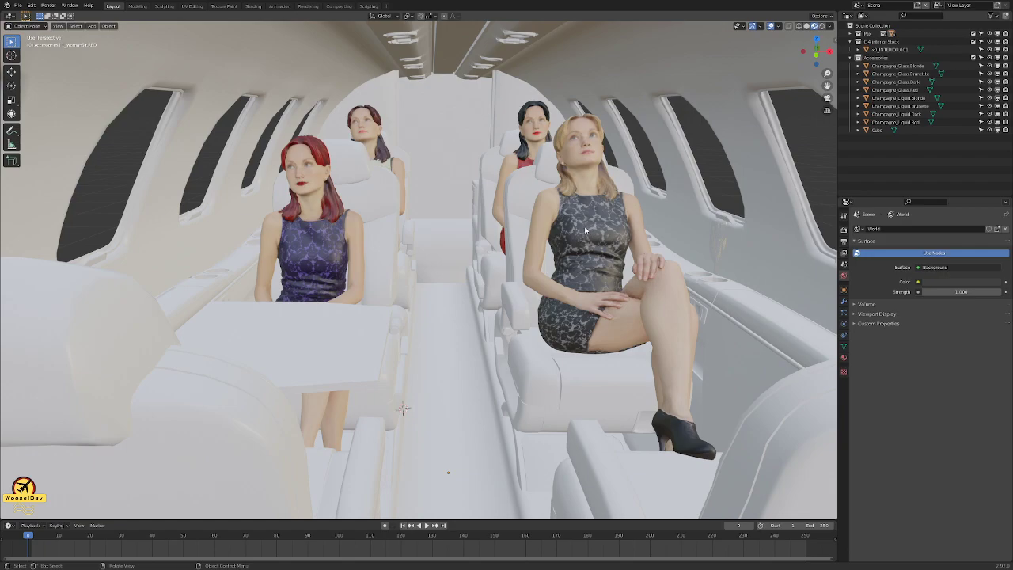
- Place the 3D cursor on the tabletop and center the view on it
middle_click_drag(587, 231, 540, 227)
right_click(215, 342, "shift")
scroll(215, 342, "down", 2)
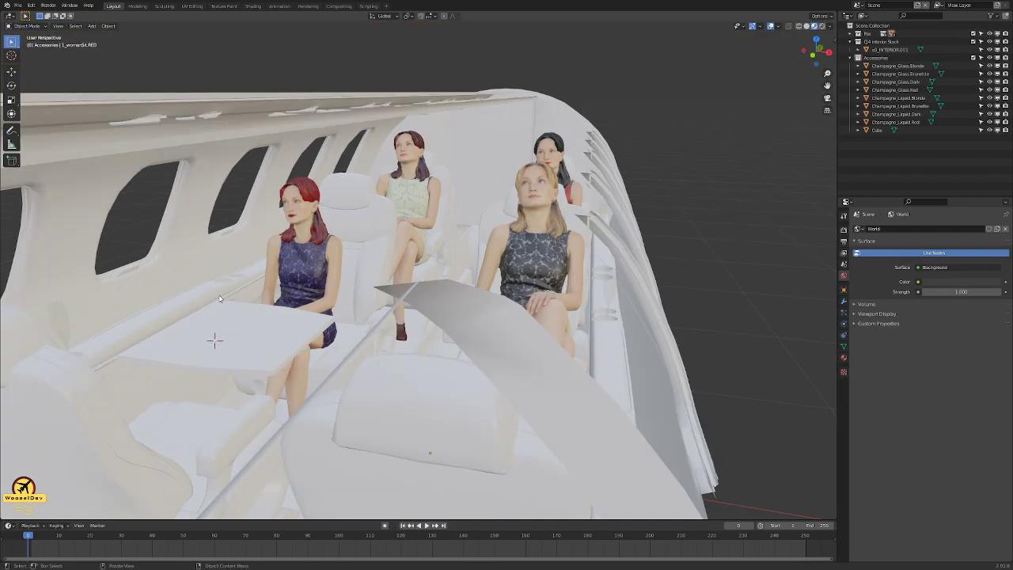
key("alt+Home")
scroll(342, 262, "up", 6)
middle_click_drag(534, 217, 455, 224)
scroll(413, 211, "down", 4)
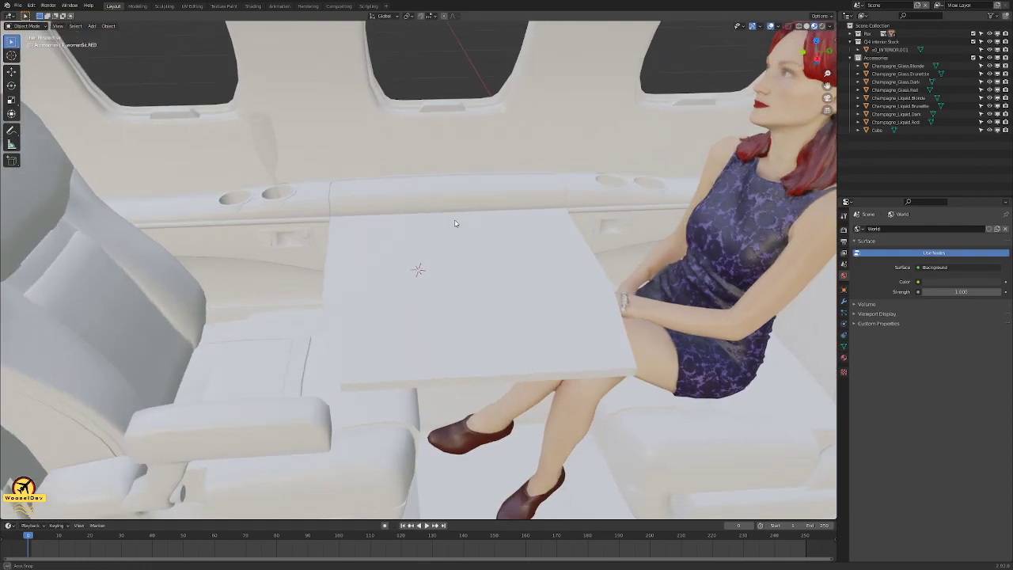
- Try moving Champagne_Glass.Red along the Y axis toward the red-haired woman in the left orthographic view
left_click(258, 159)
key("ctrl+KP_3")
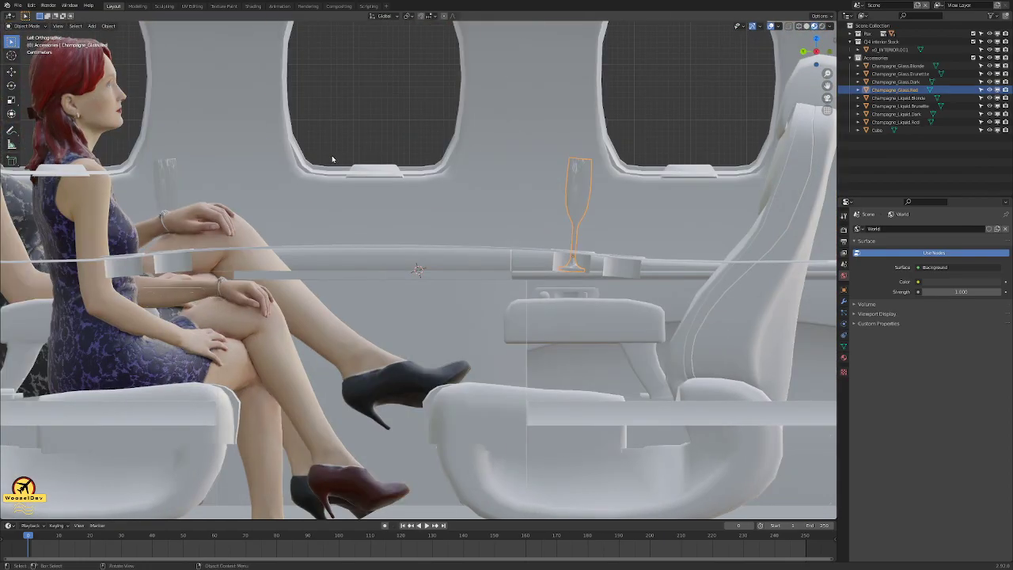
middle_click_drag(332, 155, 420, 162, "shift")
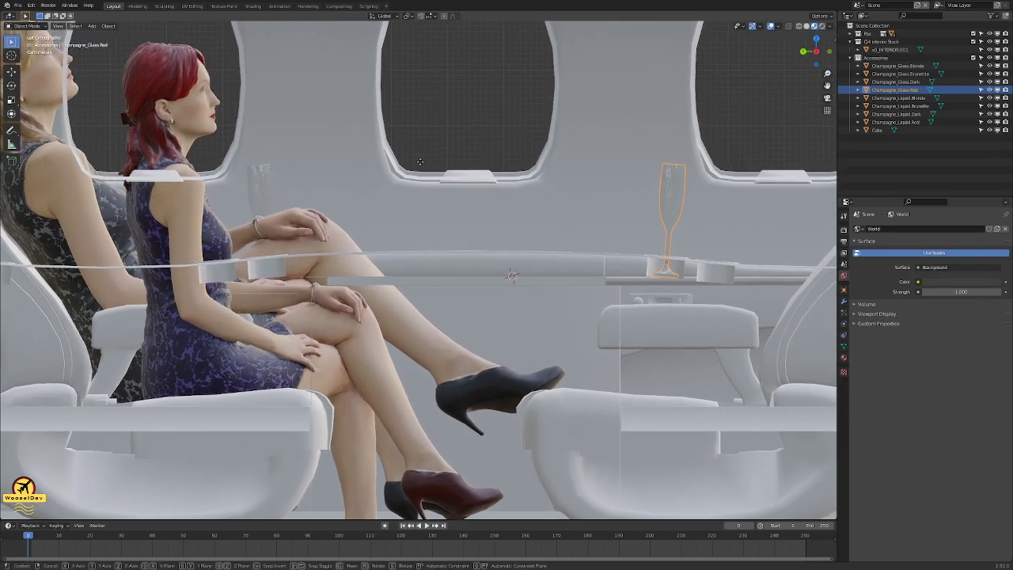
key("y")
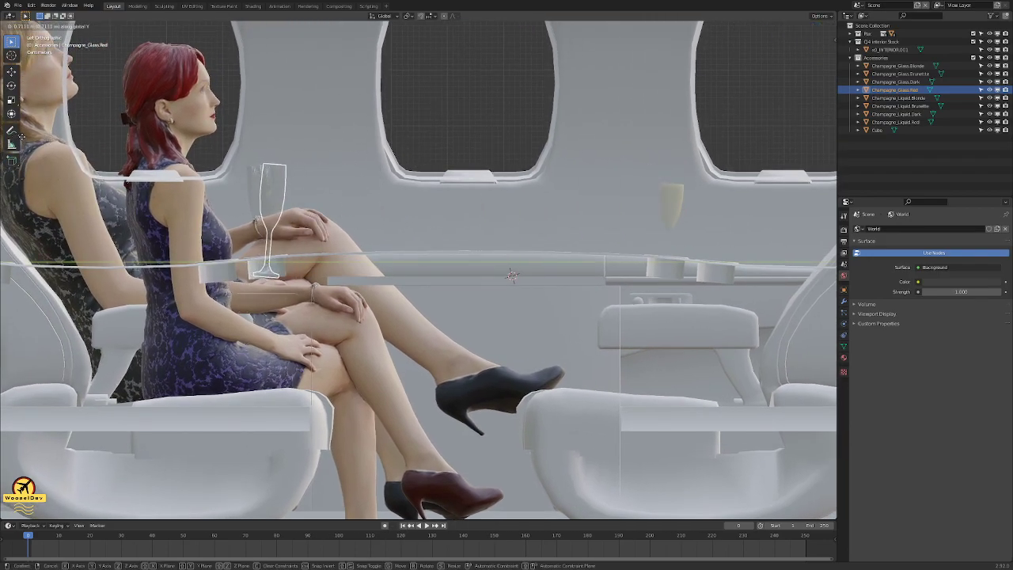
left_click(425, 151)
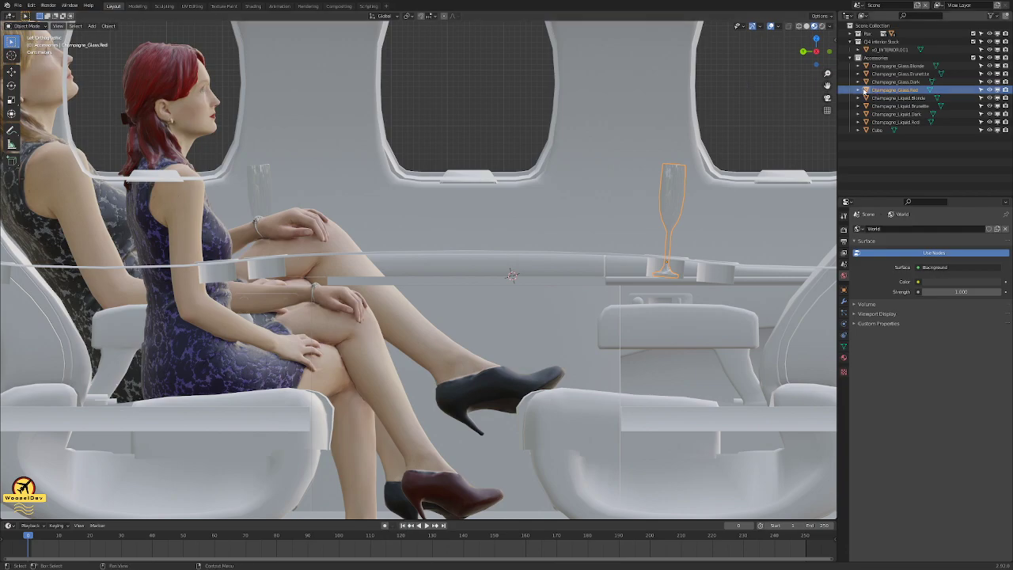
- Try moving Champagne_Glass.Red together with all the champagne liquids along the Y axis
key("Down")
key("Down")
key("Down")
key("Down")
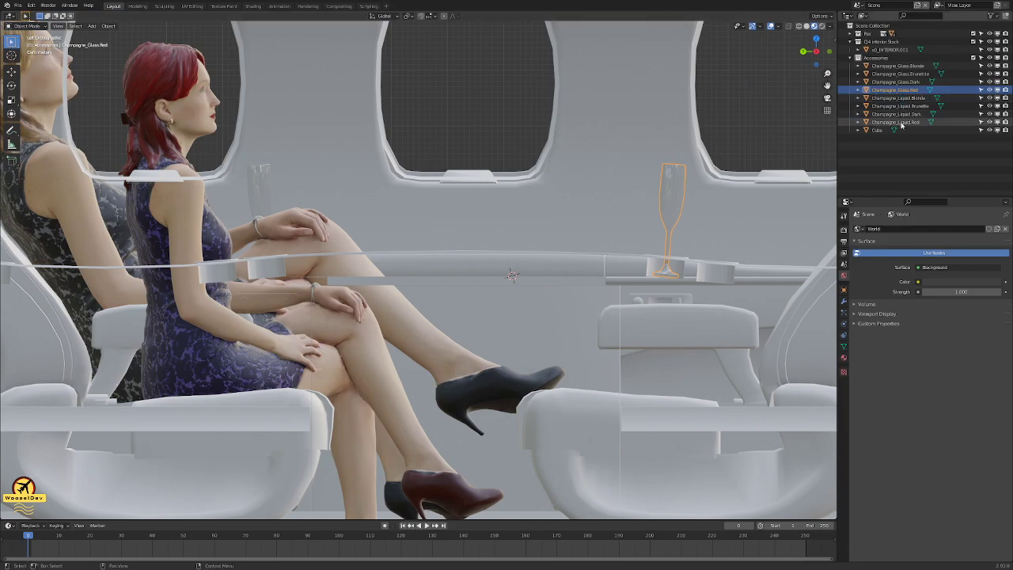
key("shift+Up")
key("shift+Up")
key("shift+Up")
key("shift+Up")
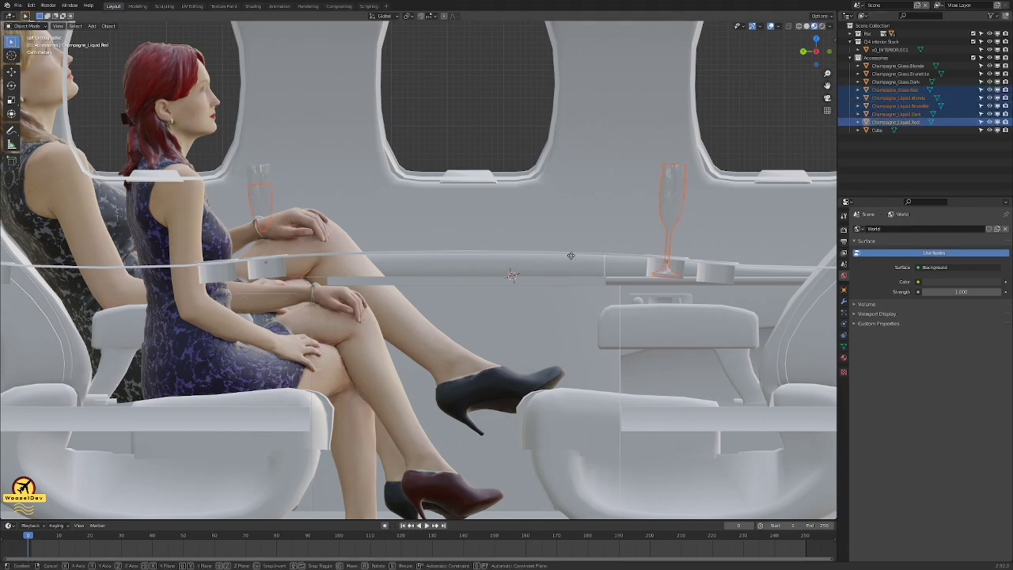
key("g")
key("y")
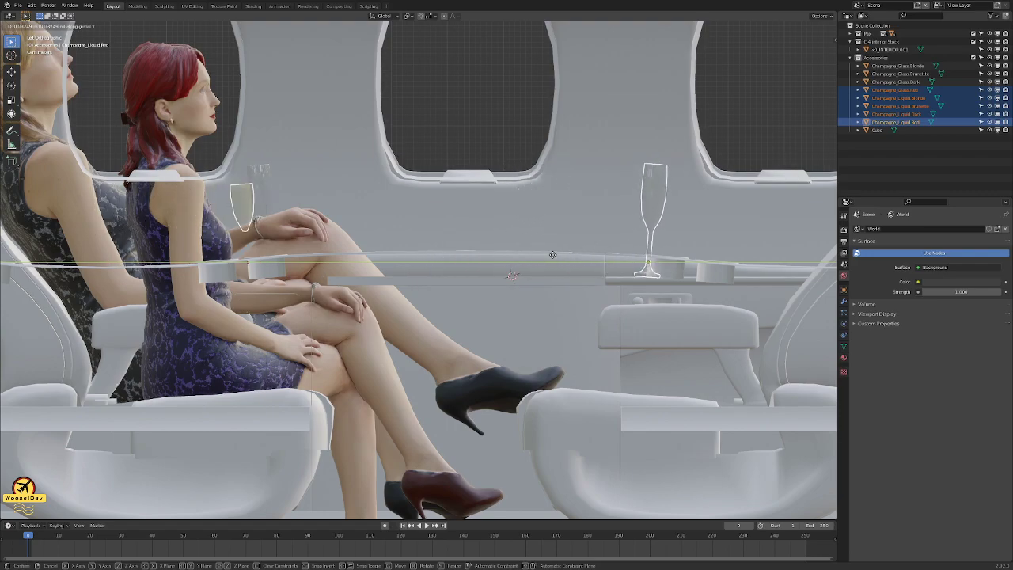
right_click(612, 258)
- Move Champagne_Glass.Red and Champagne_Liquid.Red along the Y axis into the cup holder beside the red-haired woman
left_click(679, 198)
left_click(679, 198)
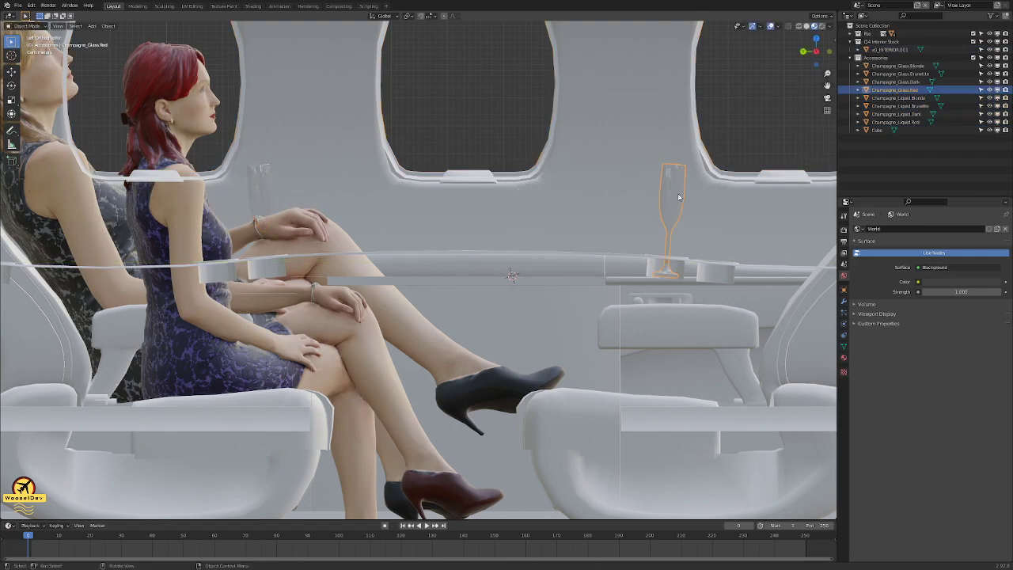
left_click(889, 123, "shift")
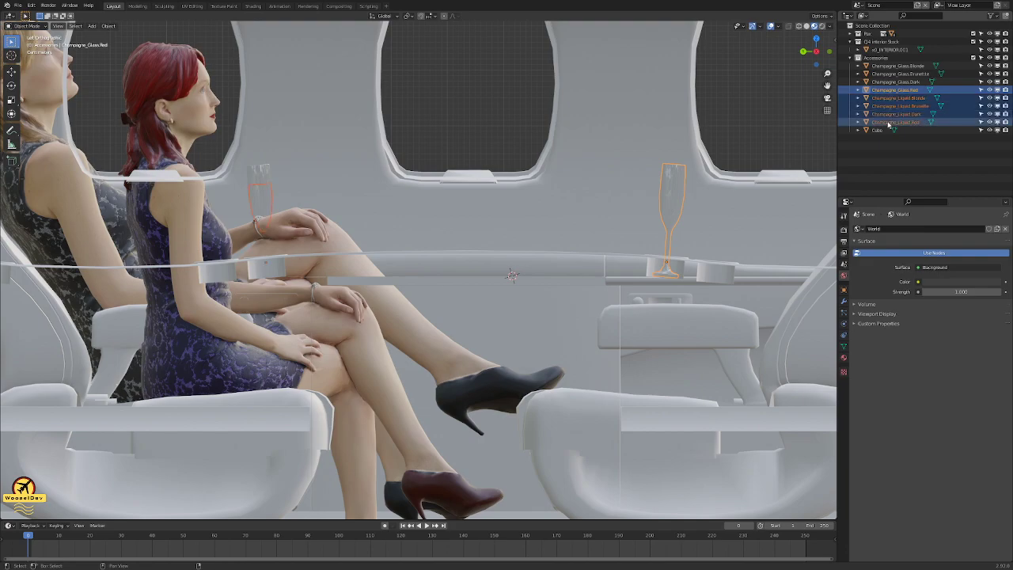
left_click(889, 123)
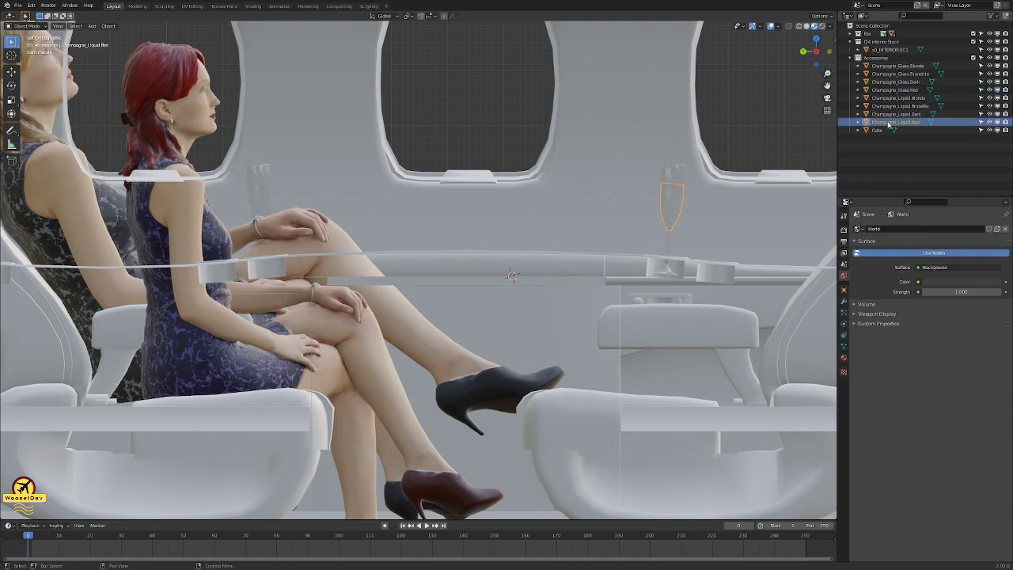
left_click(889, 90, "ctrl")
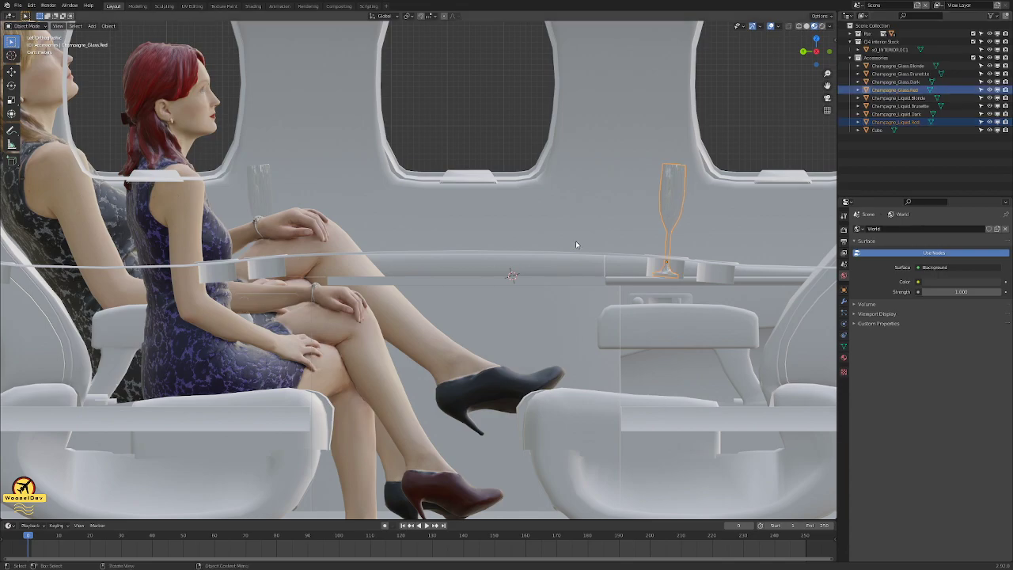
key("g")
key("y")
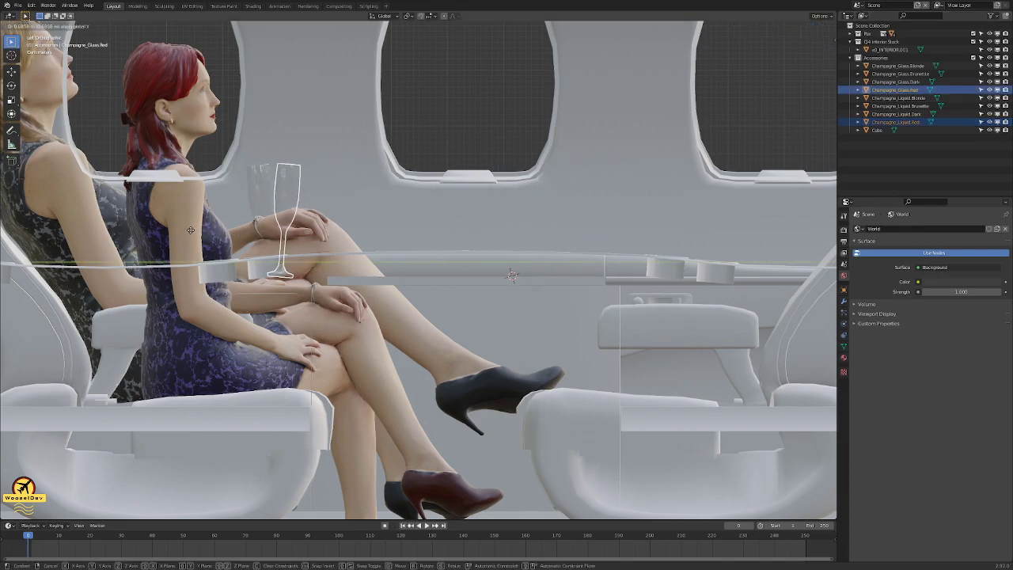
left_click(132, 238)
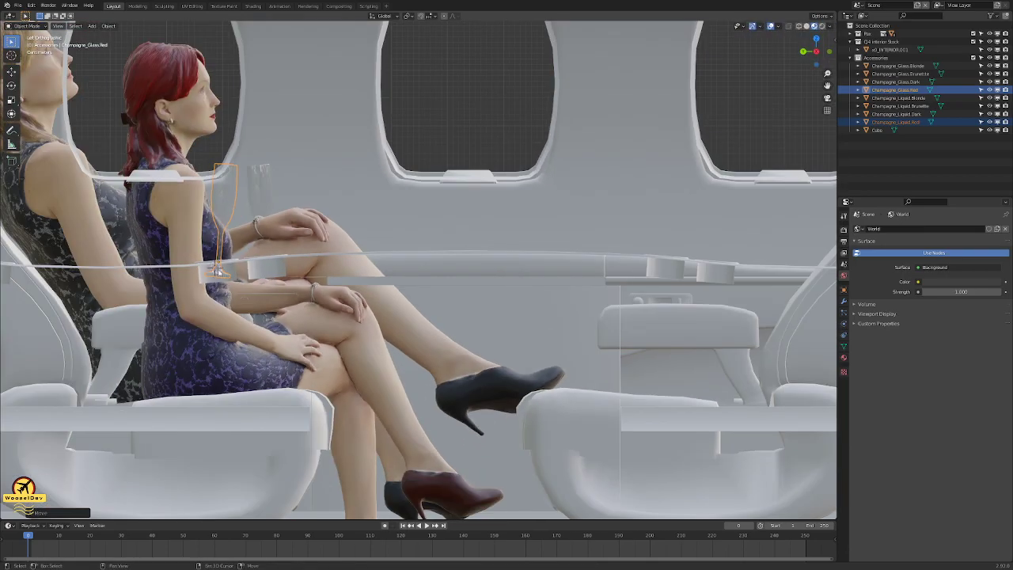
- Tilt the red-haired woman's glass and liquid to match the cup holder's slope and position the base inside the holder
middle_click_drag(286, 281, 490, 280, "shift")
scroll(423, 285, "up", 7)
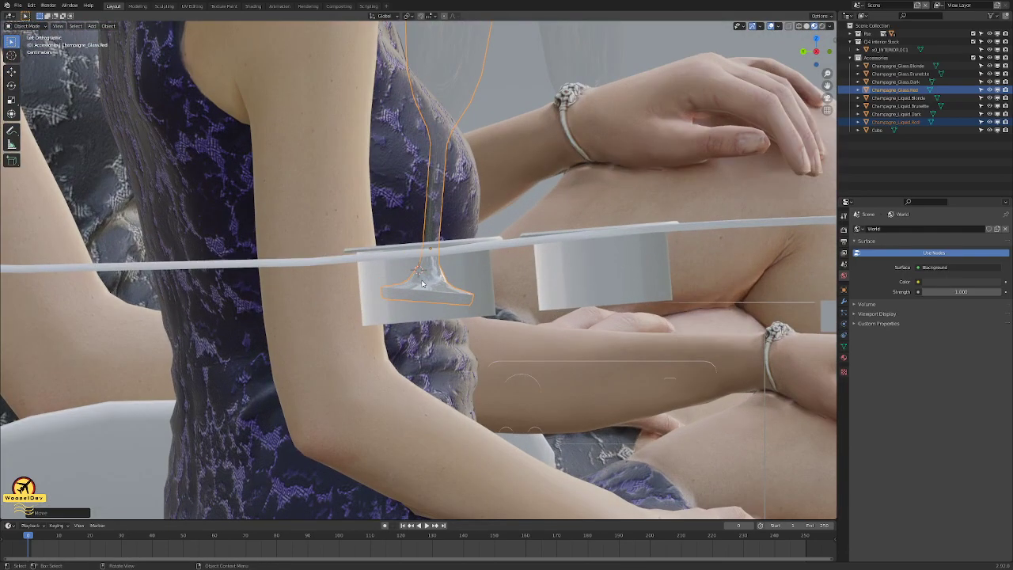
scroll(437, 280, "down", 4)
key("r")
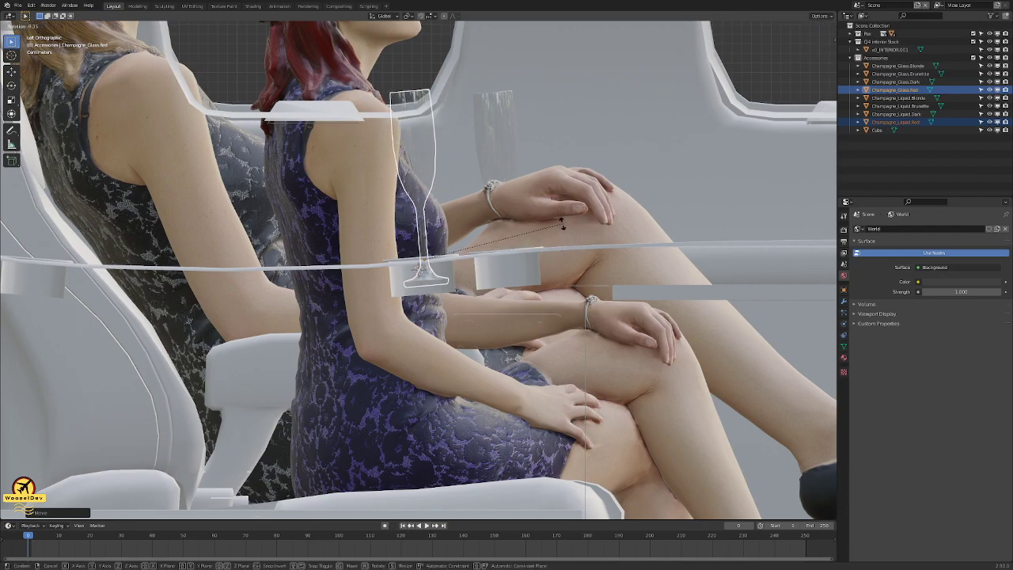
left_click(563, 226)
scroll(475, 257, "up", 6)
key("g")
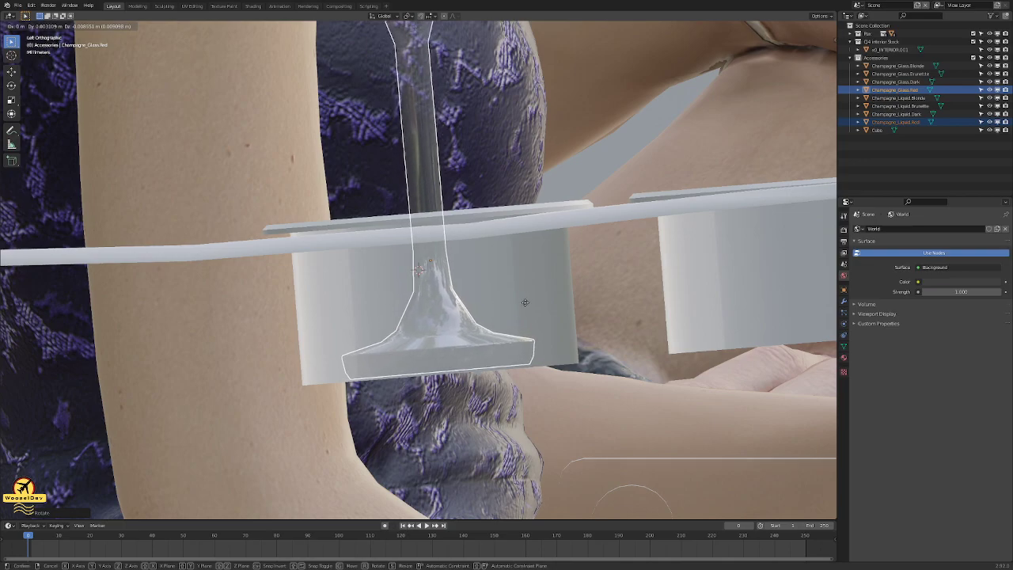
left_click(525, 302)
- Examine the champagne glass in its cup holder beside the red-haired woman from perspective and both side views
scroll(551, 275, "down", 8)
middle_click_drag(551, 275, 402, 236)
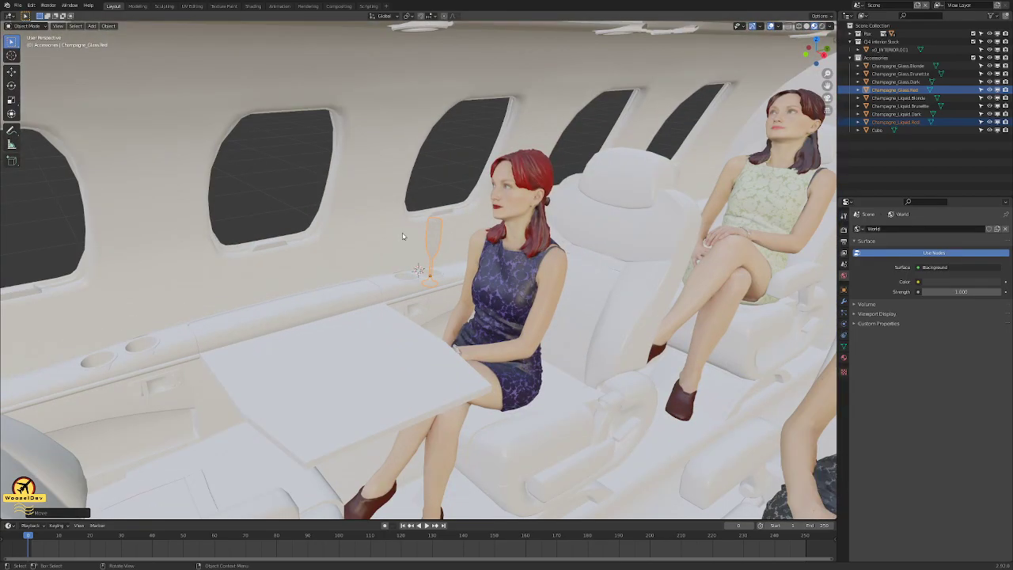
left_click(463, 162)
scroll(452, 175, "up", 5)
middle_click_drag(452, 199, 467, 239)
key("ctrl+KP_3")
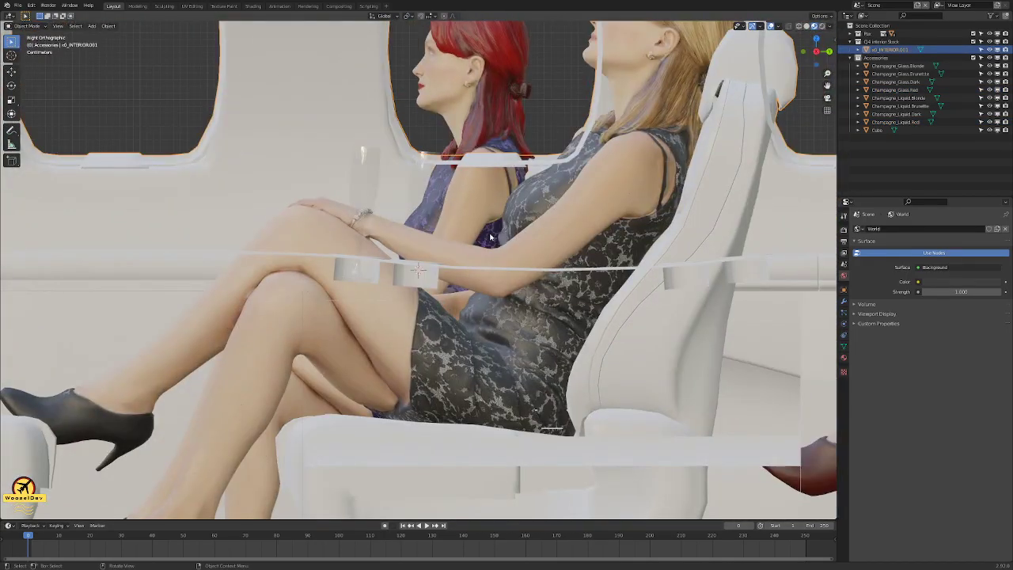
key("ctrl+KP_1")
key("KP_3")
scroll(490, 237, "down", 3)
key("ctrl+KP_3")
scroll(487, 227, "up", 3)
- Move Champagne_Glass.Red and Champagne_Liquid.Red together into the neighbouring cup holder, farther forward of the red-haired woman
middle_click_drag(499, 167, 484, 172)
left_click(881, 90)
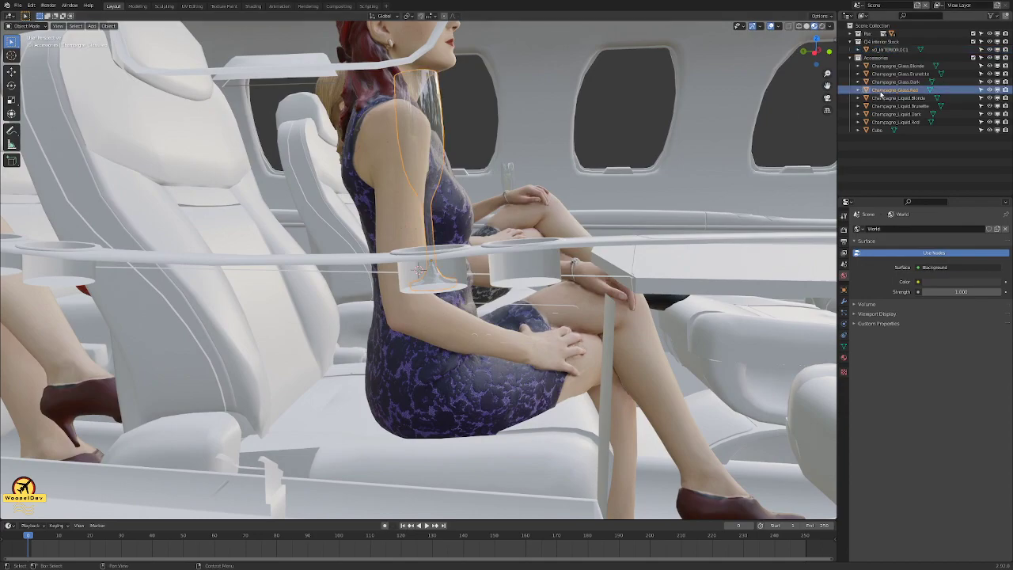
left_click(896, 122, "ctrl")
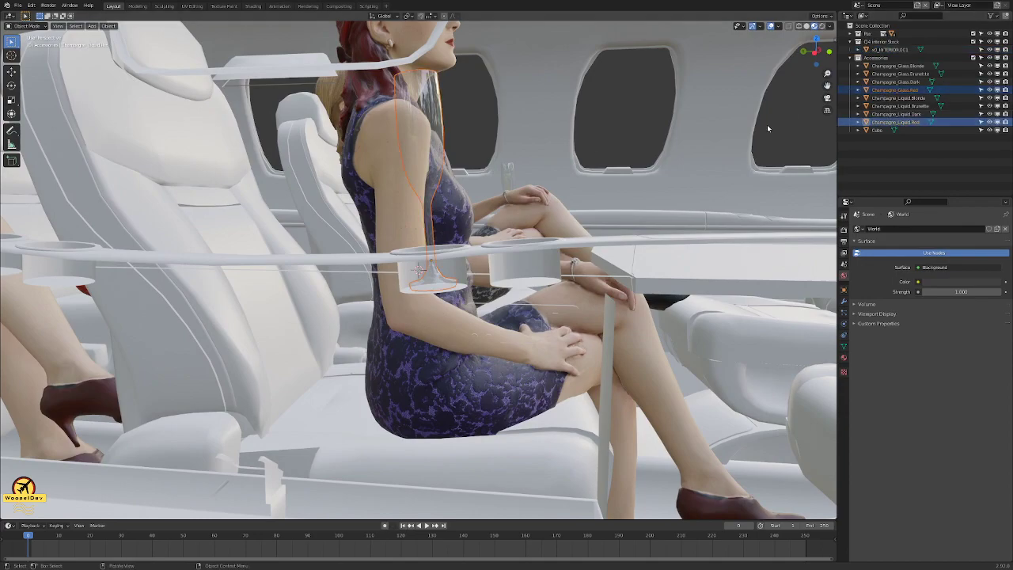
key("KP_Decimal")
key("KP_1")
key("ctrl+KP_3")
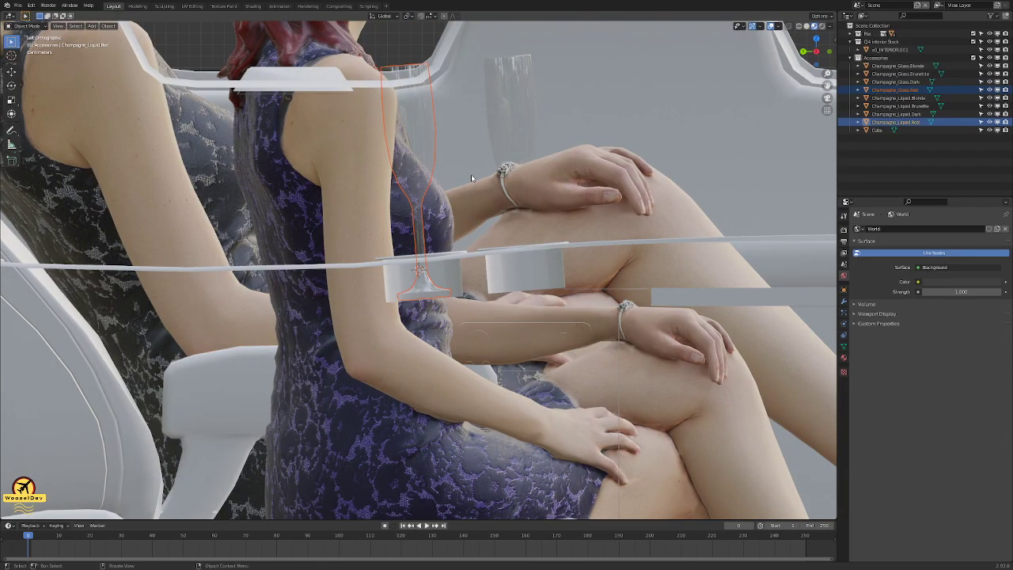
key("g")
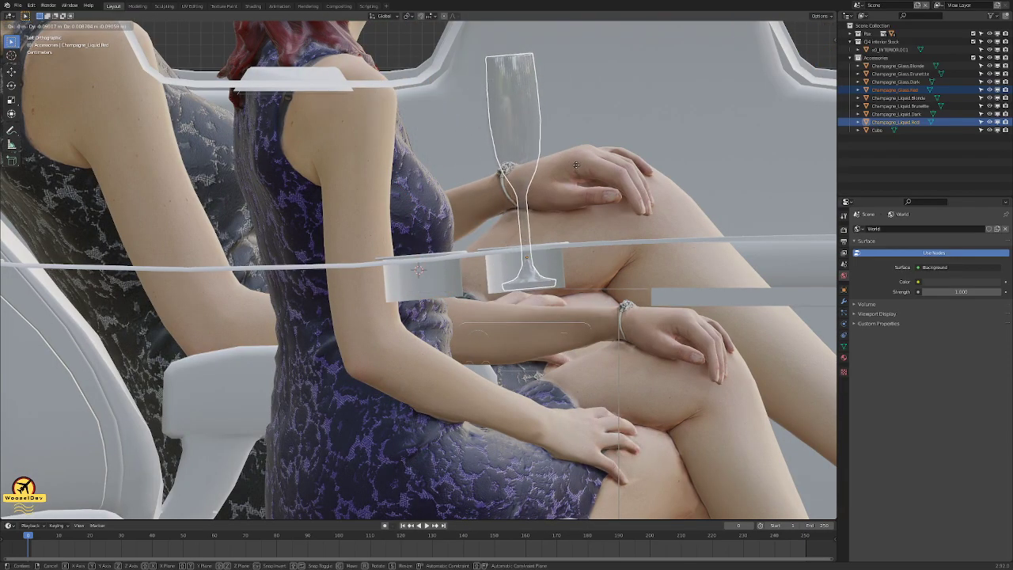
left_click(577, 165)
- Fine-position the red-haired woman's glass and liquid inside the cup holder, tilt them to its slope, and save the file
scroll(594, 183, "up", 4)
middle_click_drag(614, 200, 336, 203, "shift")
scroll(435, 234, "up", 2)
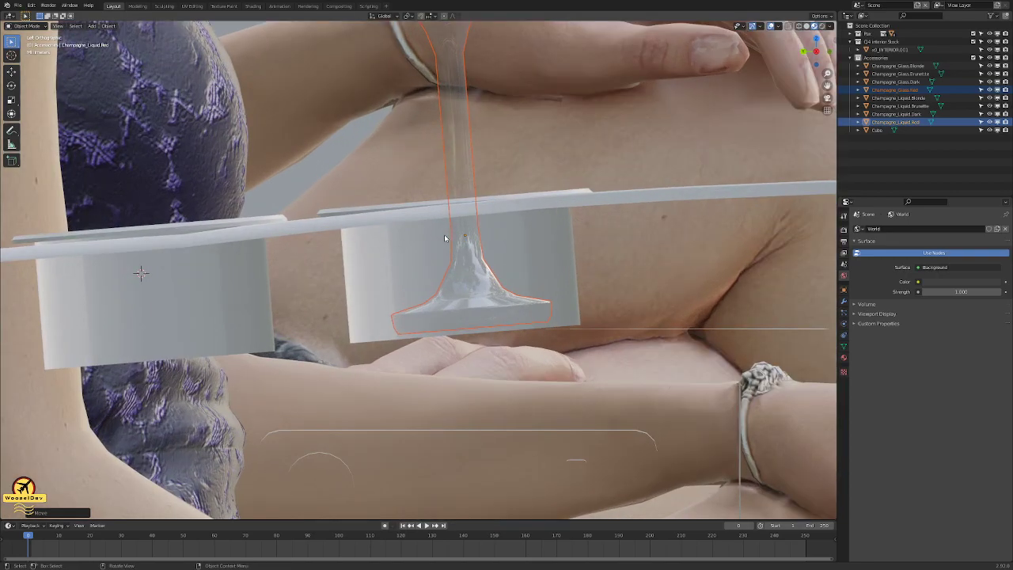
key("g")
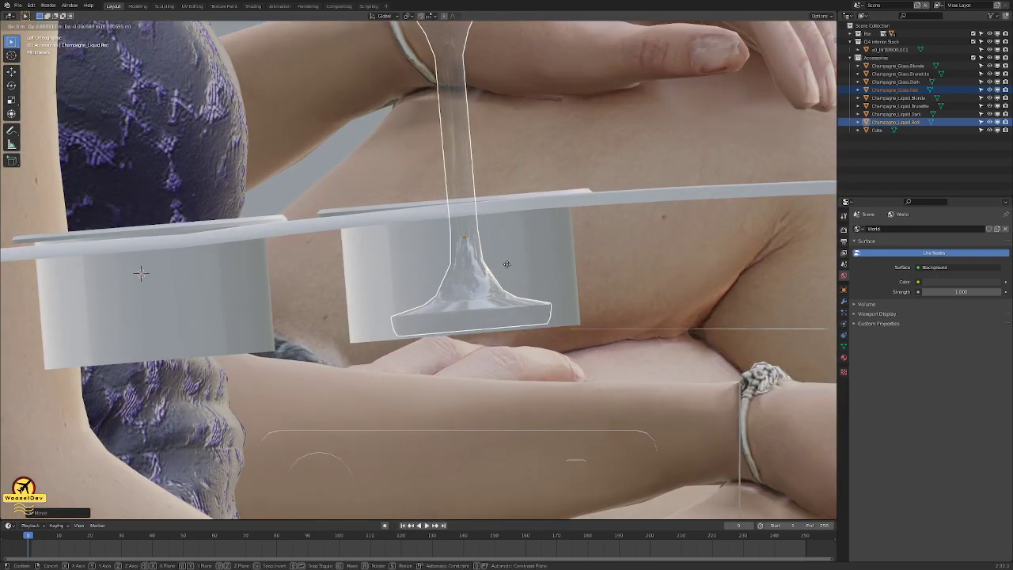
left_click(504, 265)
key("r")
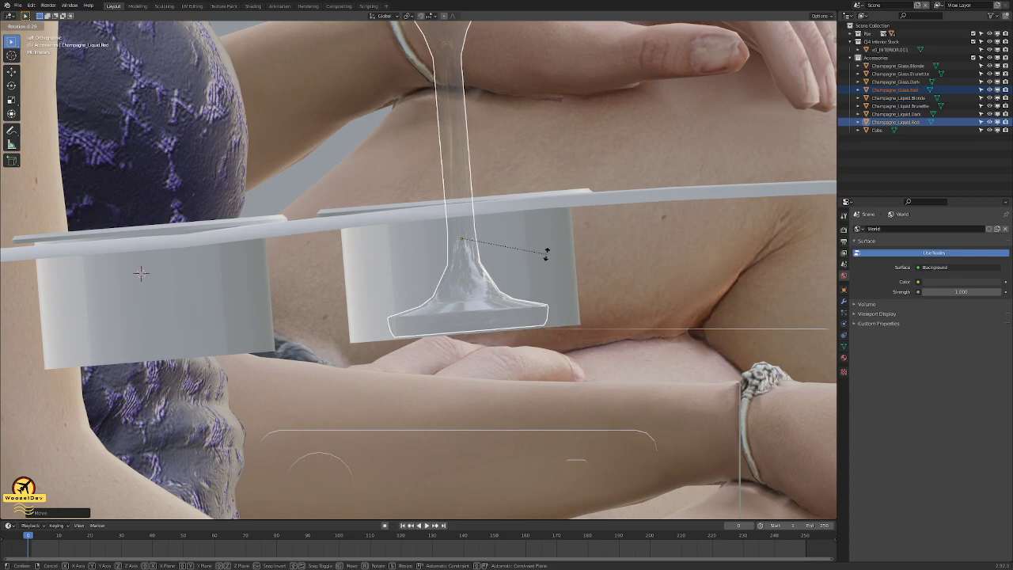
left_click(505, 238)
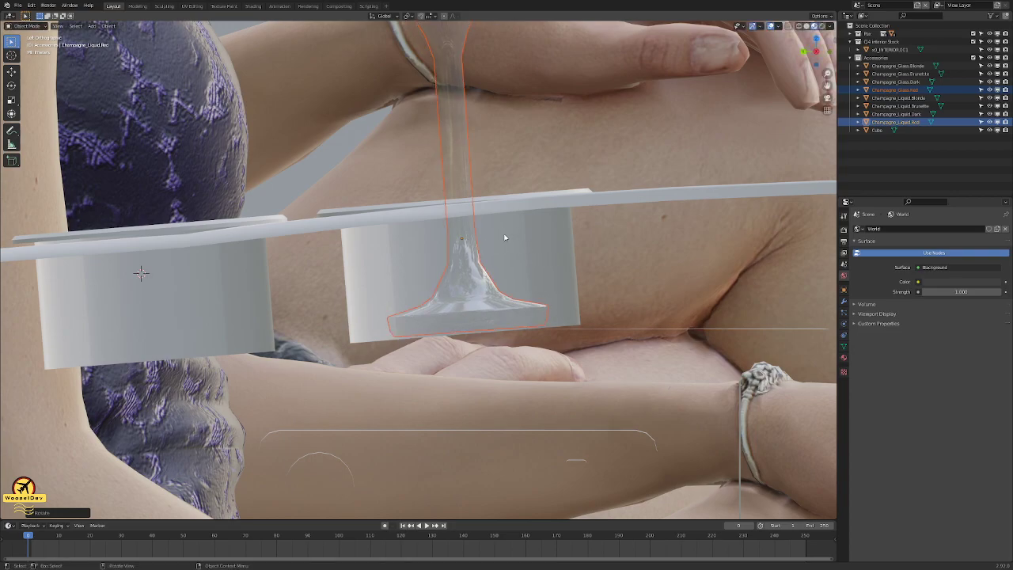
scroll(450, 235, "down", 6)
key("ctrl+s")
scroll(401, 201, "down", 5)
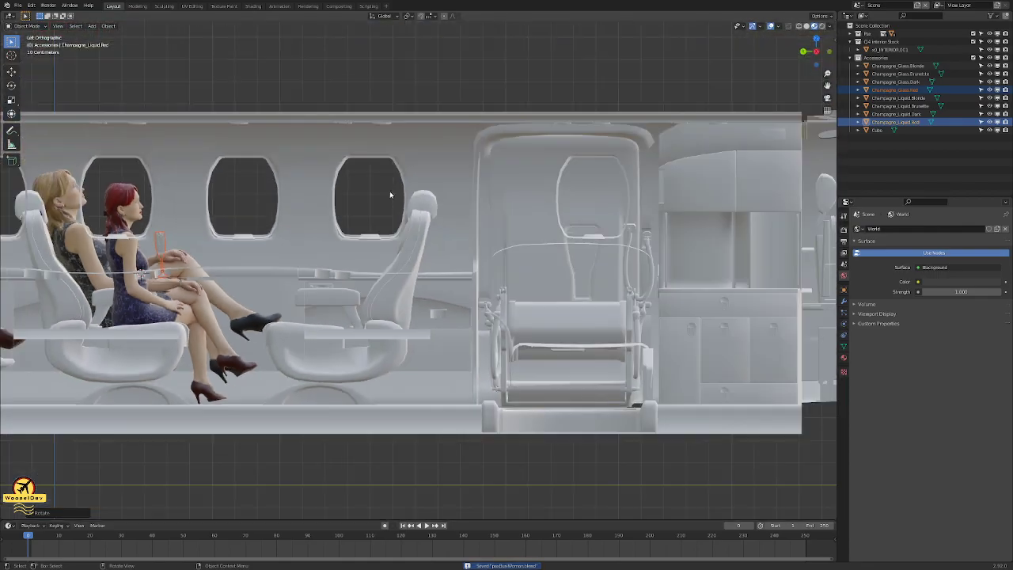
- Select Champagne_Liquid.Blonde beside the blonde woman and snap the 3D cursor to it
middle_click_drag(271, 251, 373, 342)
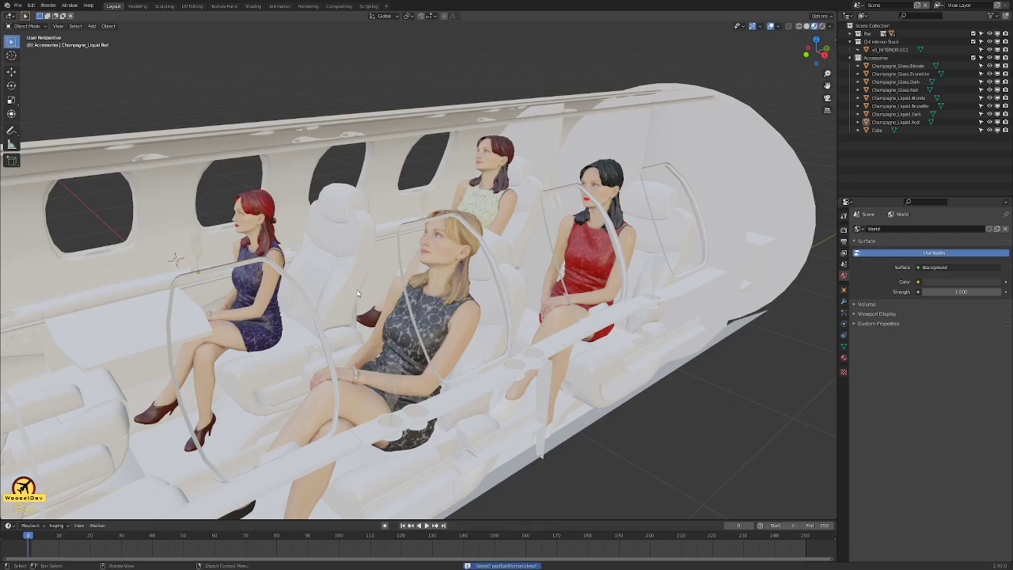
middle_click_drag(357, 293, 416, 321)
left_click(364, 184)
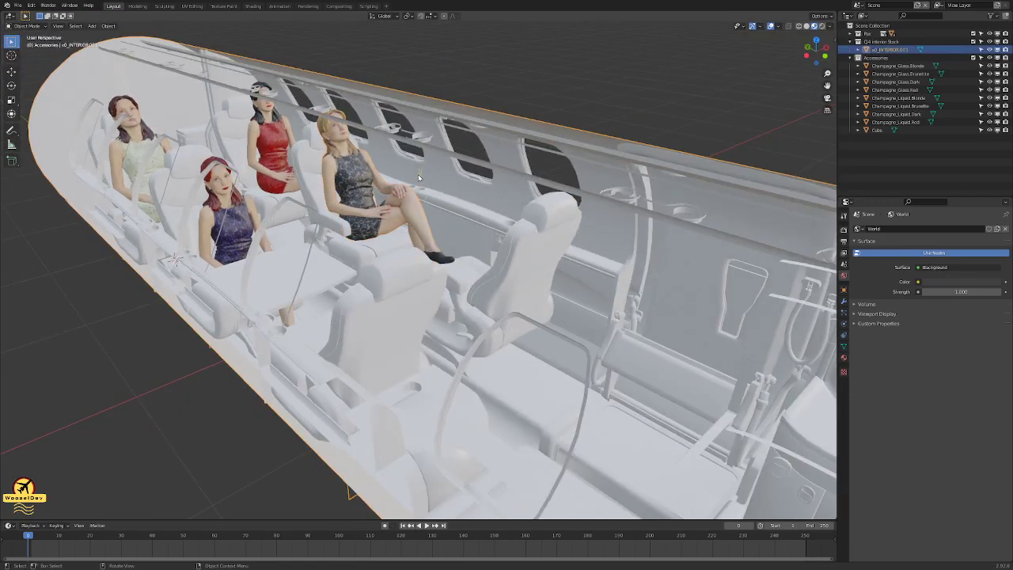
left_click(421, 176)
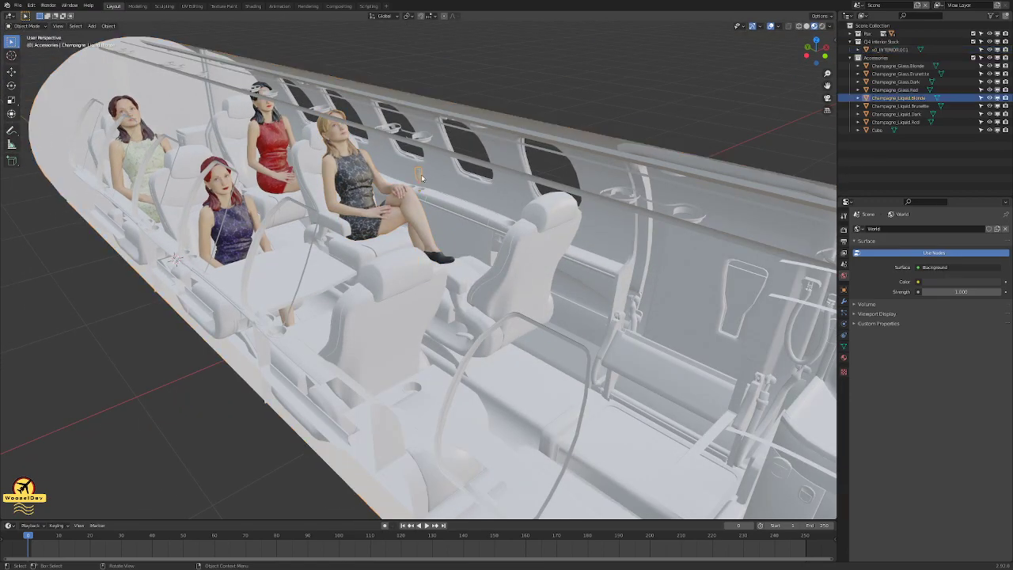
key("shift+s")
left_click(424, 217)
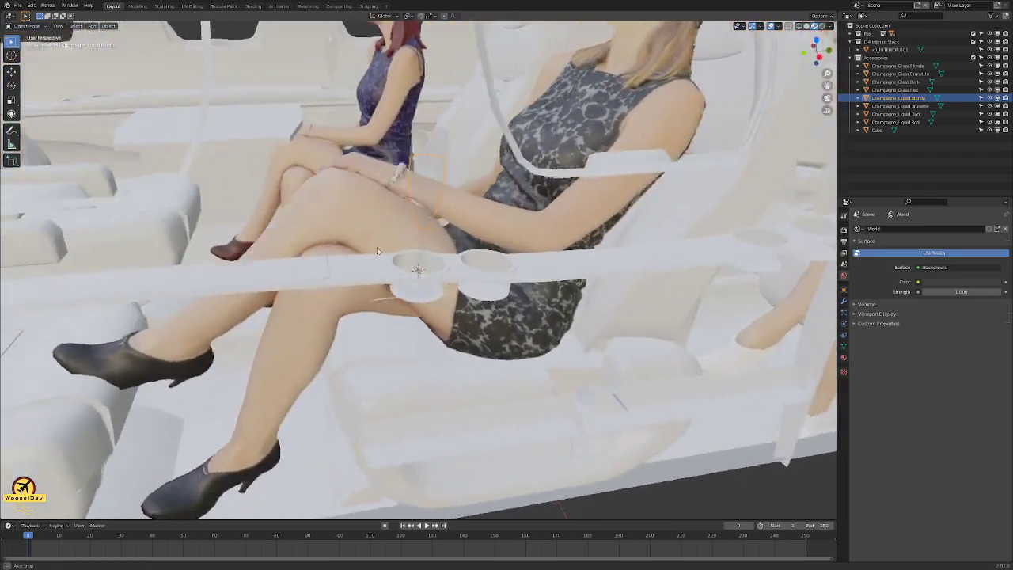
- Move Champagne_Glass.Blonde and Champagne_Liquid.Blonde together to the inner cup holder beside the empty seat facing the blonde woman
middle_click_drag(378, 251, 367, 231)
key("KP_3")
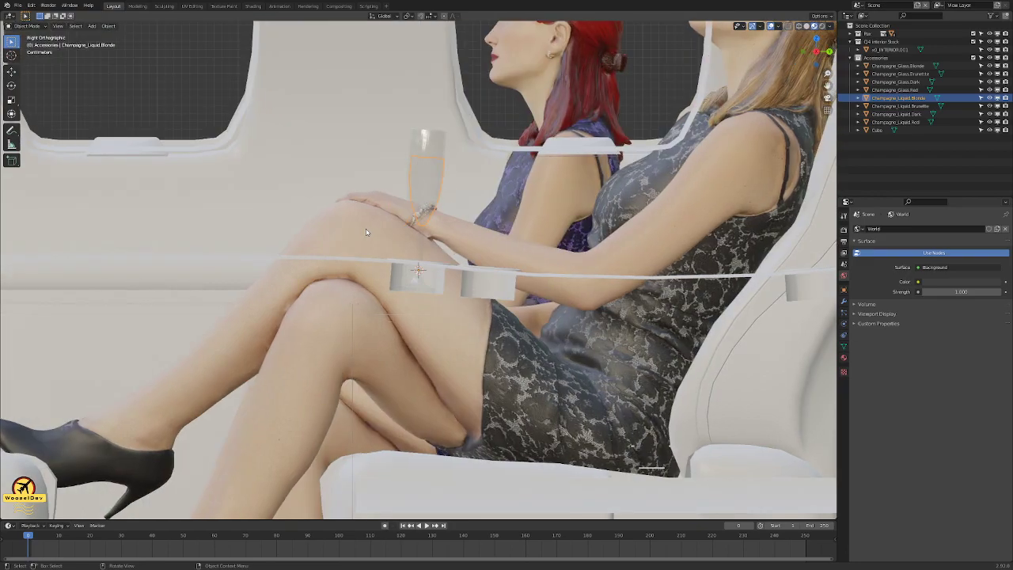
scroll(346, 189, "down", 2)
left_click(427, 182)
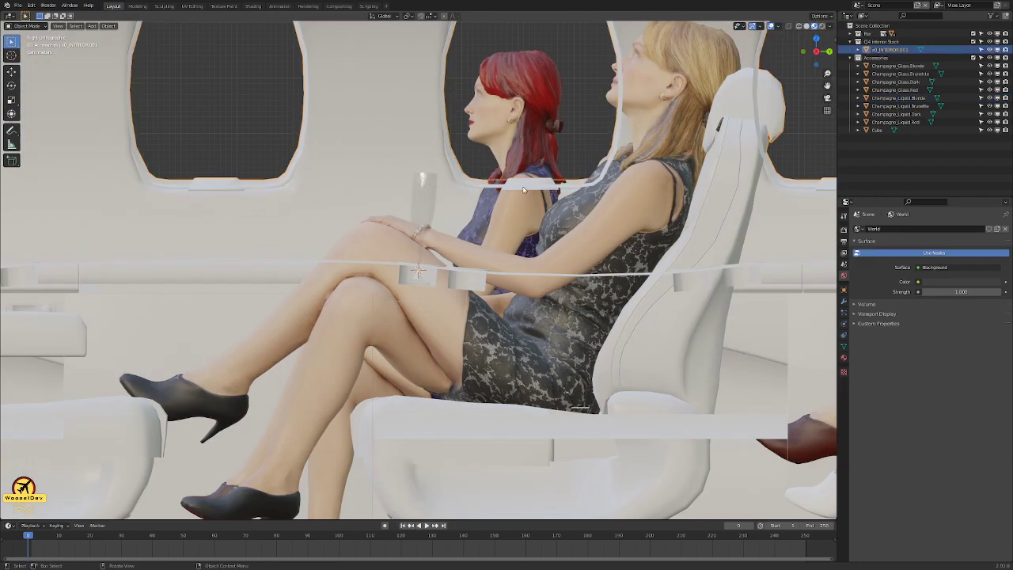
left_click(422, 190)
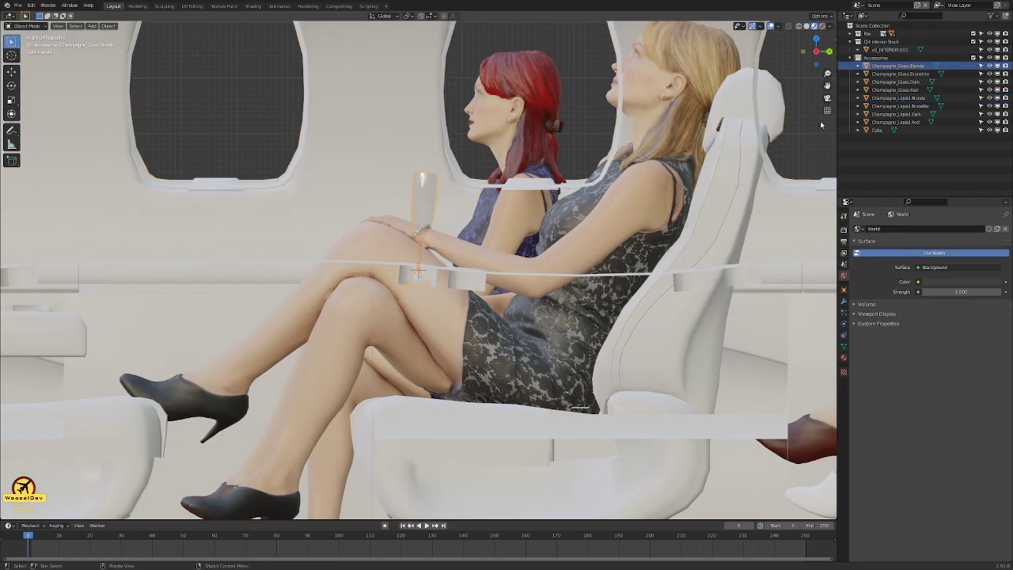
left_click(914, 98, "ctrl")
scroll(307, 253, "down", 2)
middle_click_drag(326, 264, 509, 265, "shift")
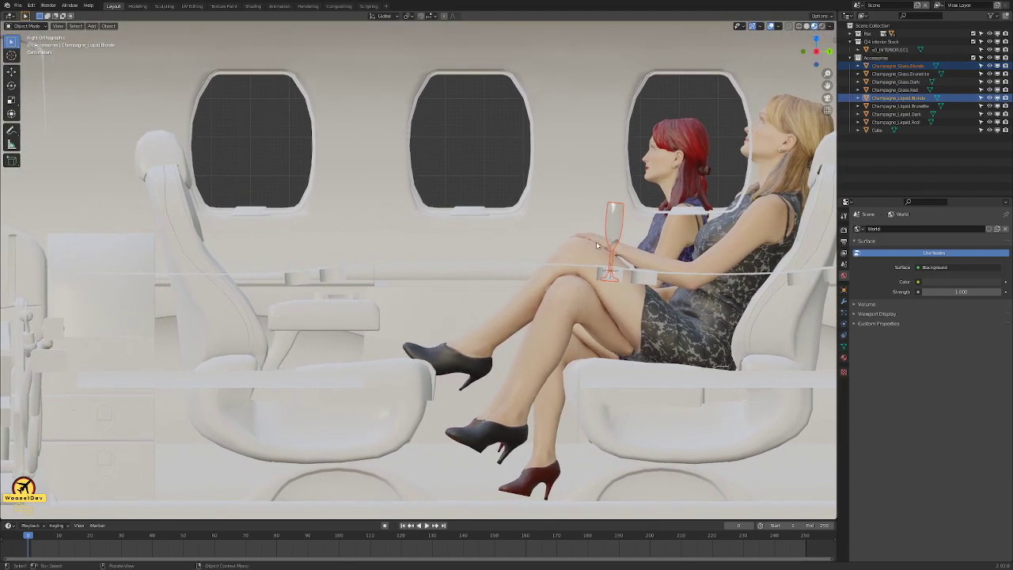
key("g")
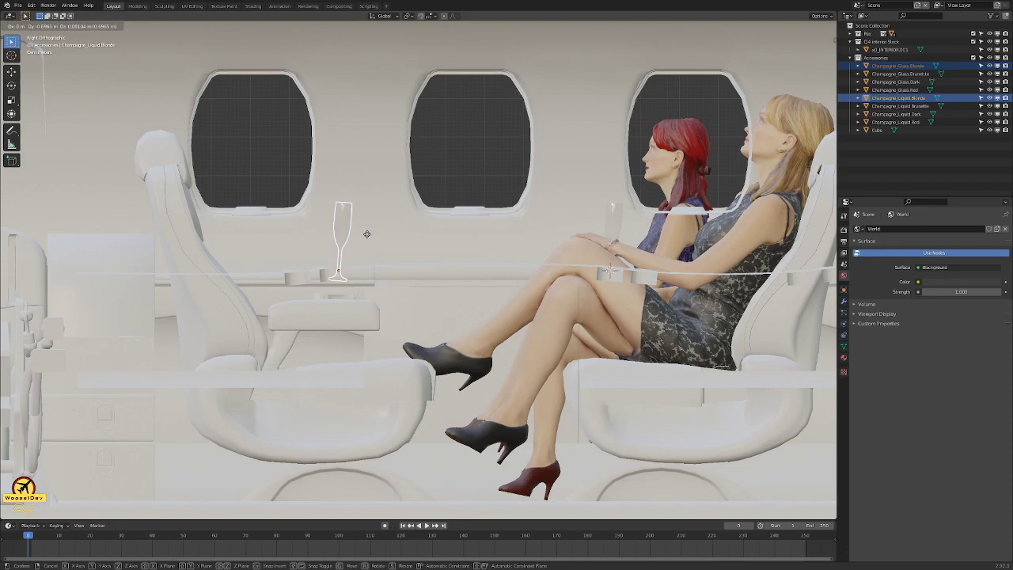
left_click(366, 236)
- Tilt the blonde woman's glass and liquid to match the slope of the cup holder beside the facing seat
scroll(365, 256, "up", 5)
middle_click_drag(310, 267, 254, 258, "shift")
scroll(378, 255, "up", 2)
middle_click_drag(377, 254, 602, 265, "shift")
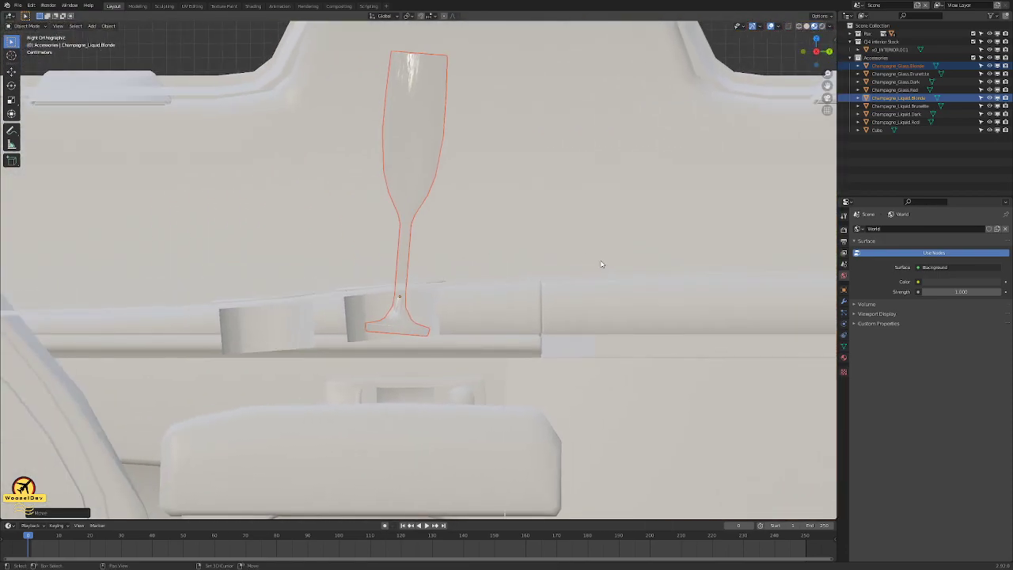
key("r")
left_click(488, 213)
scroll(381, 327, "up", 8)
scroll(381, 327, "down", 6)
scroll(405, 330, "up", 9)
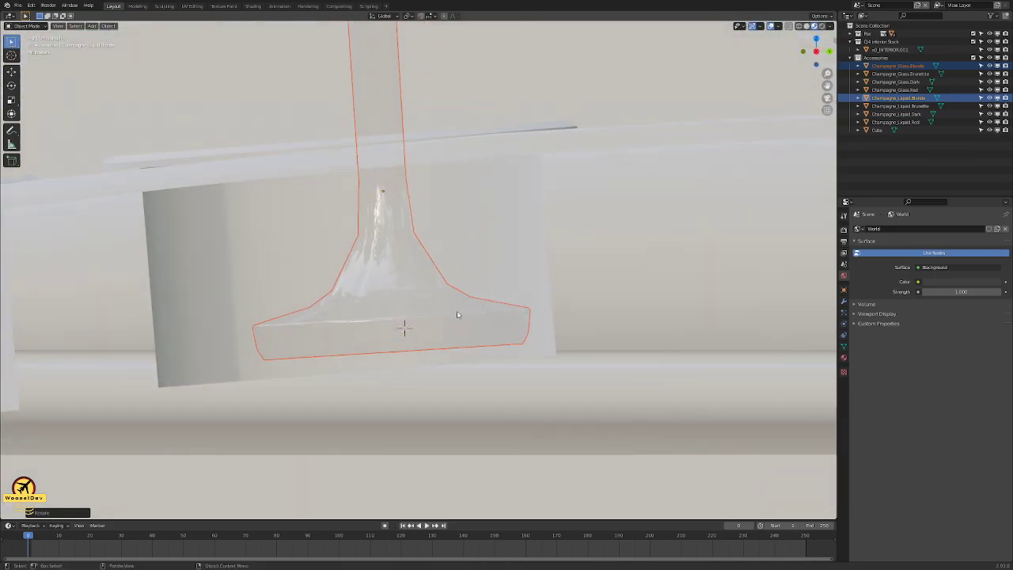
key("r")
key("Escape")
- Position the blonde woman's glass base on the bottom of the cup holder and save the file
key("g")
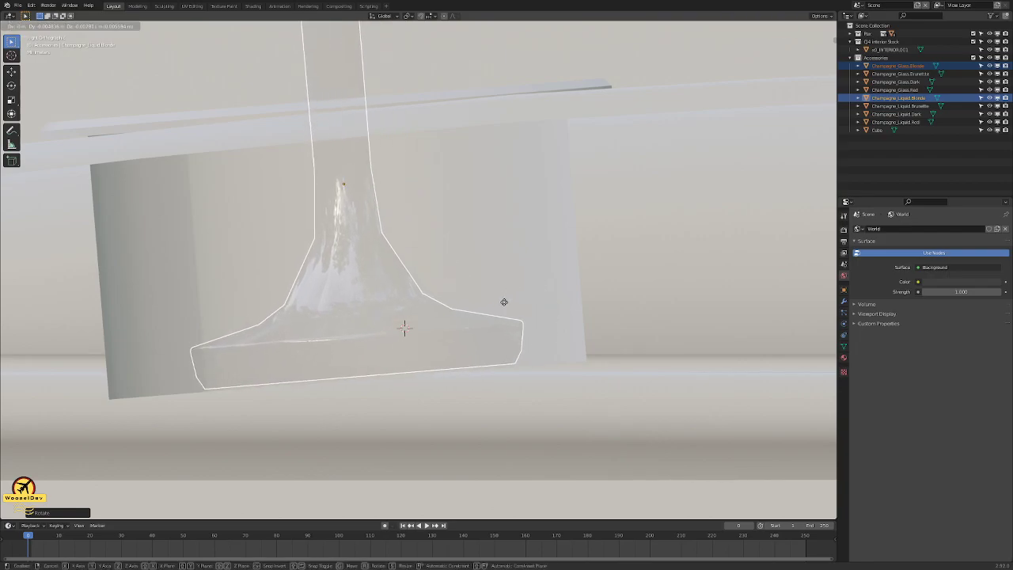
left_click(504, 301)
scroll(504, 301, "down", 8)
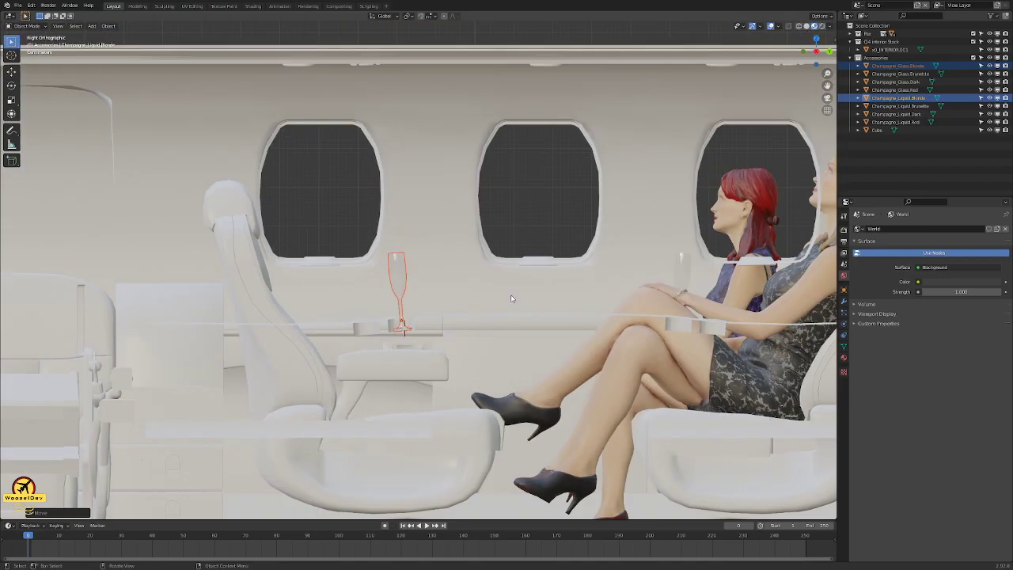
middle_click_drag(510, 294, 571, 250)
key("ctrl+s")
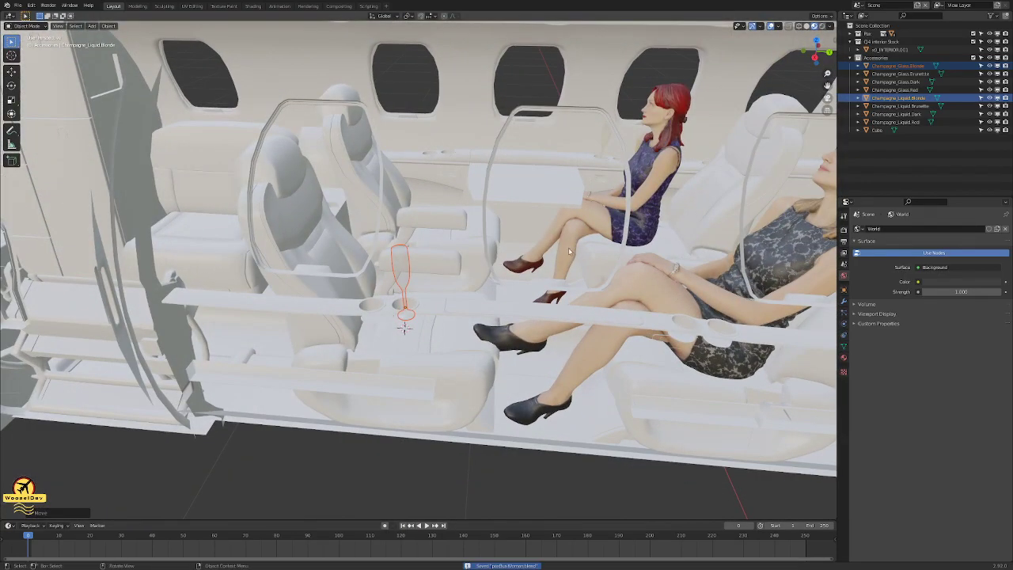
- Rotate the seated blonde woman 180° around the global Z axis in top view
scroll(571, 249, "down", 3)
left_click(519, 444)
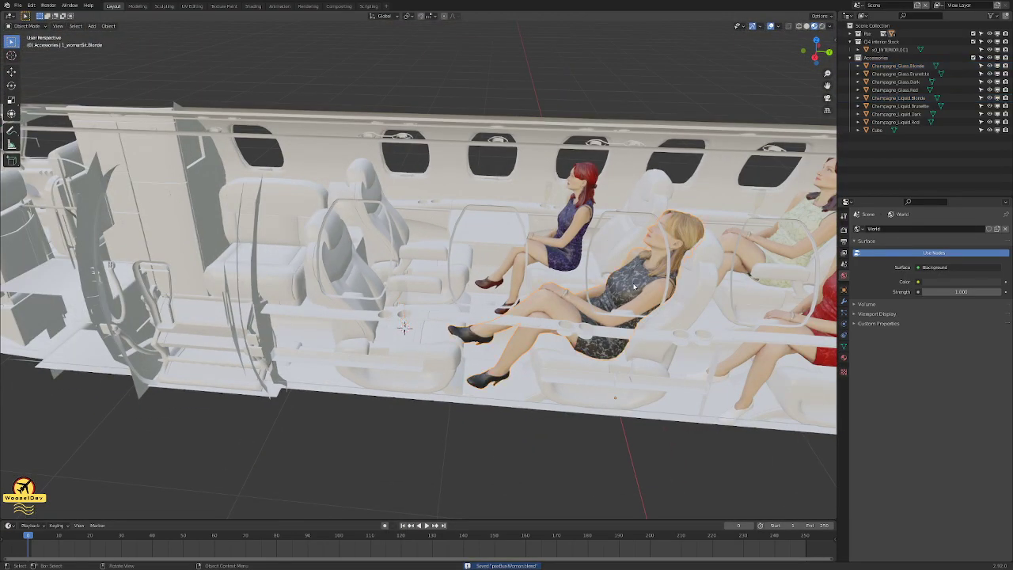
scroll(618, 290, "up", 3)
middle_click_drag(528, 274, 319, 224)
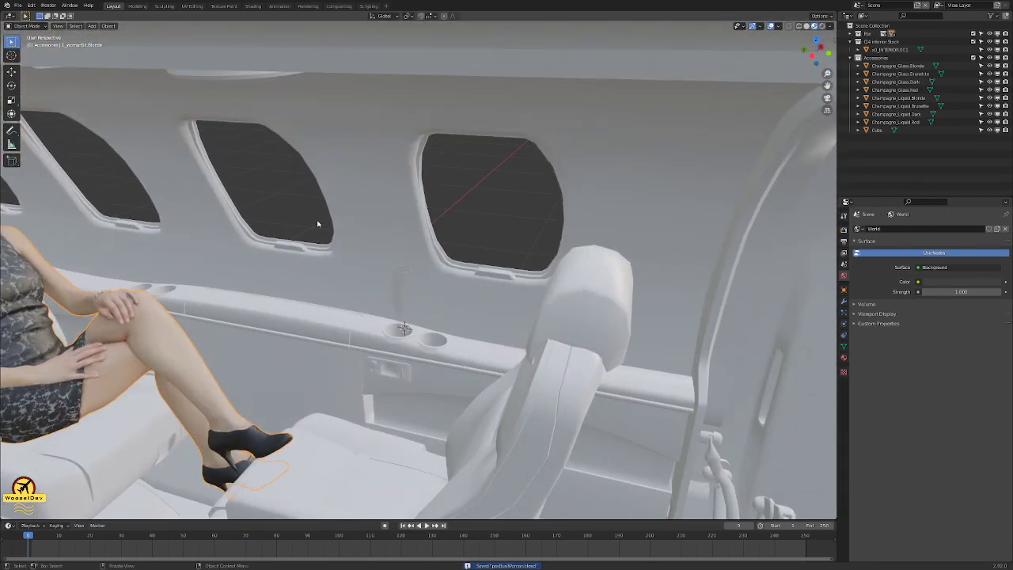
key("KP_3")
key("KP_1")
key("KP_3")
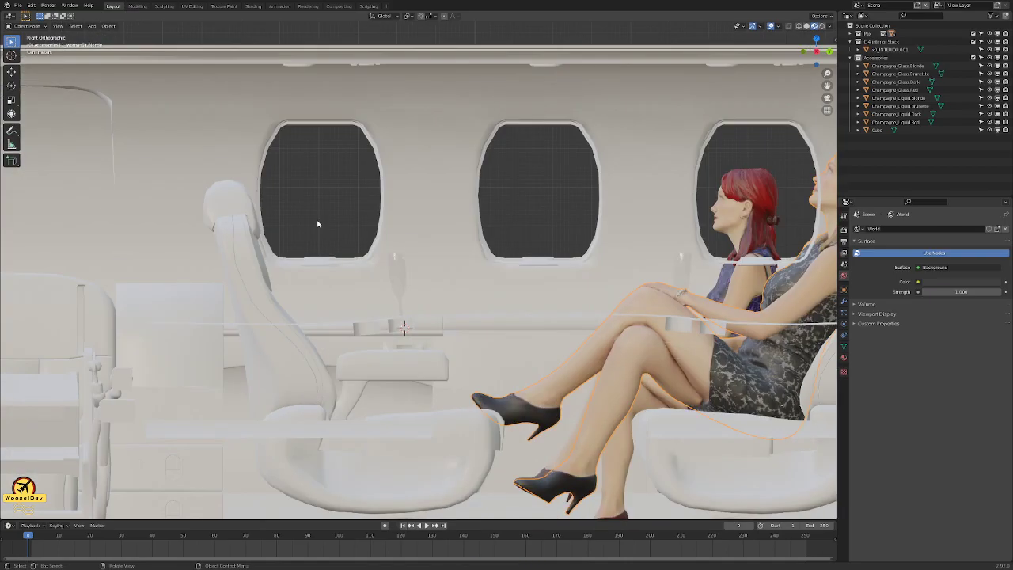
key("KP_7")
scroll(319, 224, "down", 5)
middle_click_drag(350, 190, 380, 216, "shift")
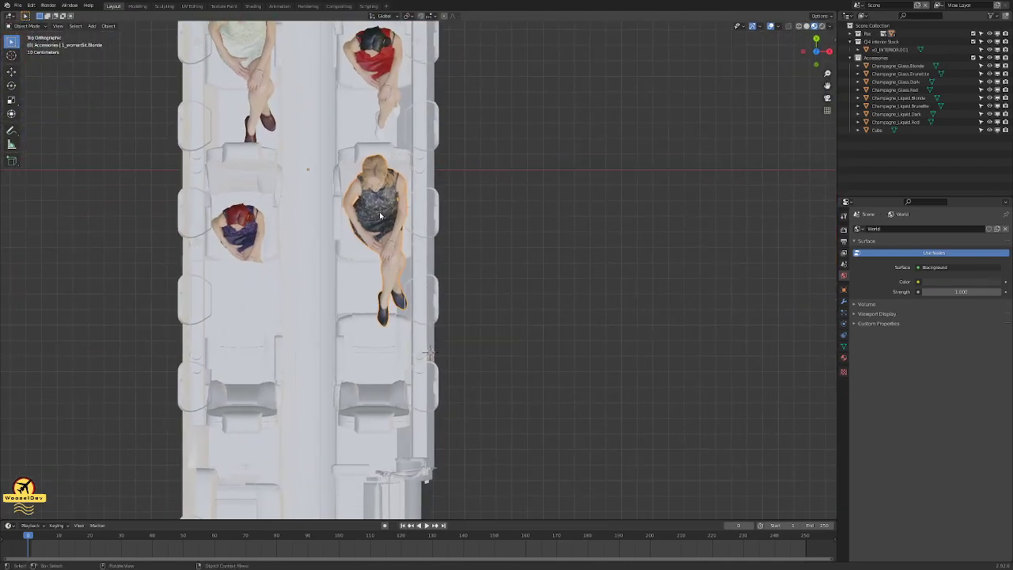
key("r")
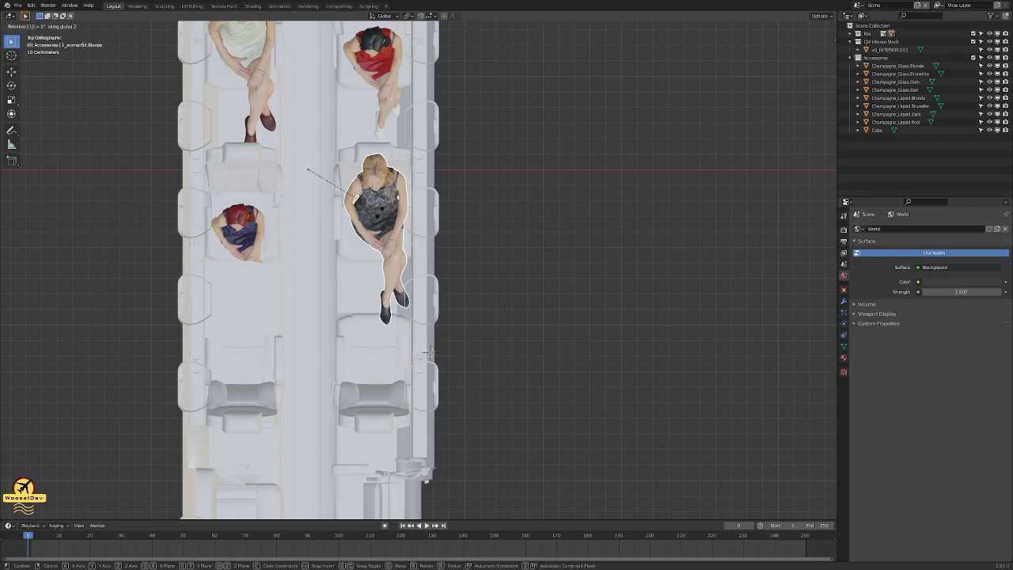
type("180")
key("Return")
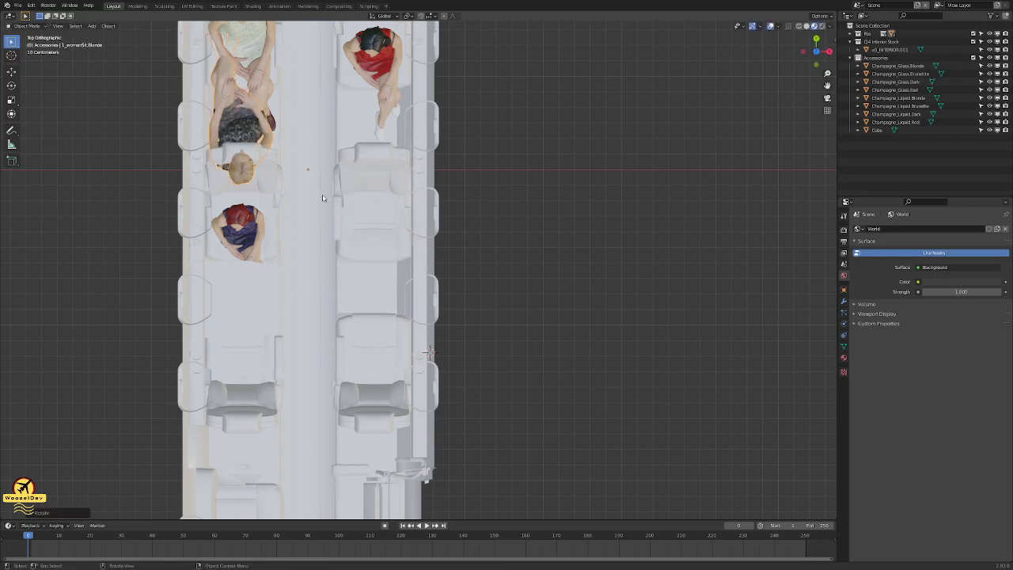
- Move the blonde woman onto the facing seat, beside the cup holder with her champagne glass
key("g")
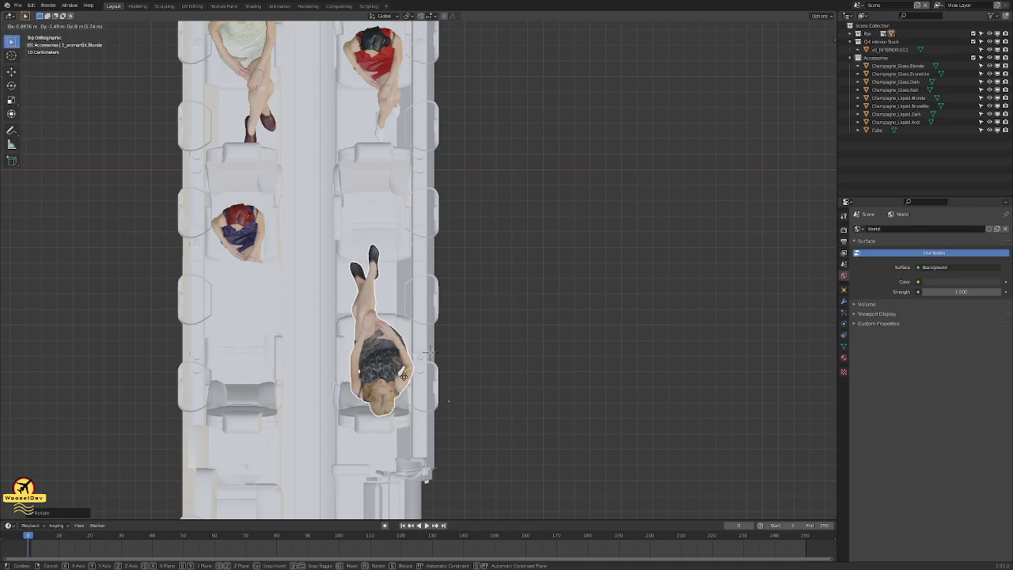
left_click(428, 356)
middle_click_drag(428, 357, 555, 247)
key("KP_5")
key("KP_3")
key("KP_Decimal")
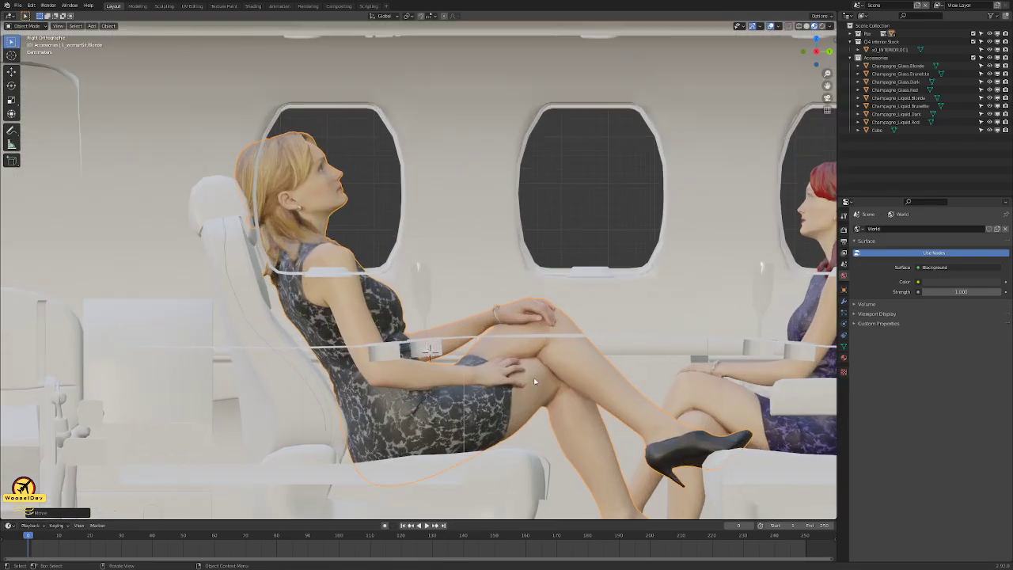
scroll(533, 381, "up", 2)
middle_click_drag(533, 381, 373, 178, "shift")
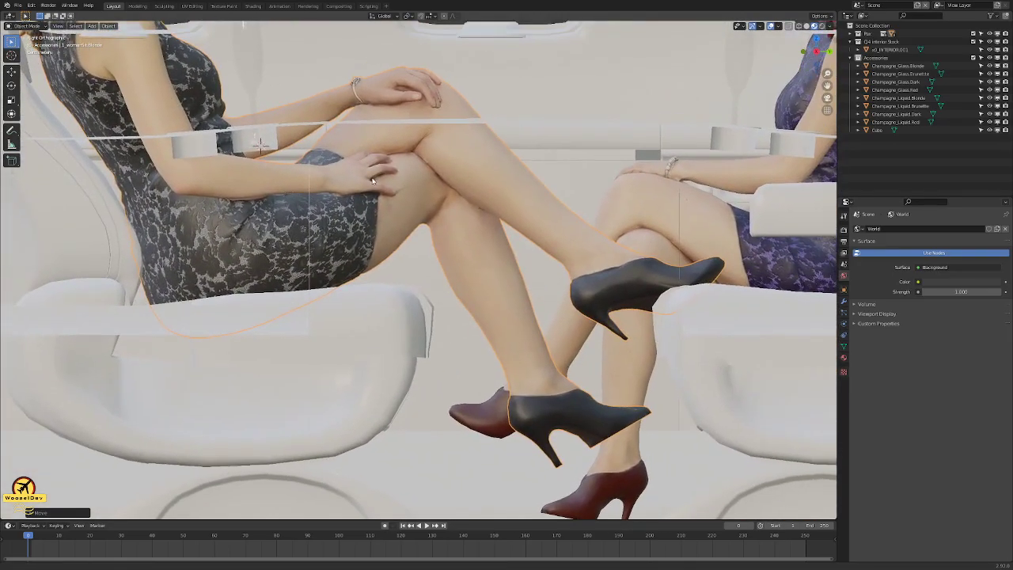
scroll(372, 178, "down", 5)
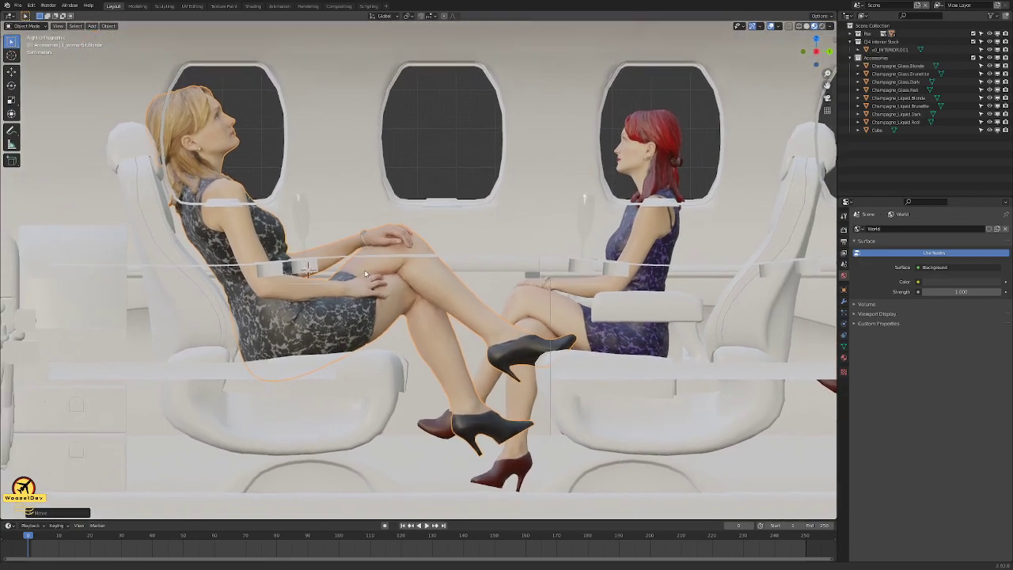
middle_click_drag(366, 273, 385, 265, "shift")
key("s")
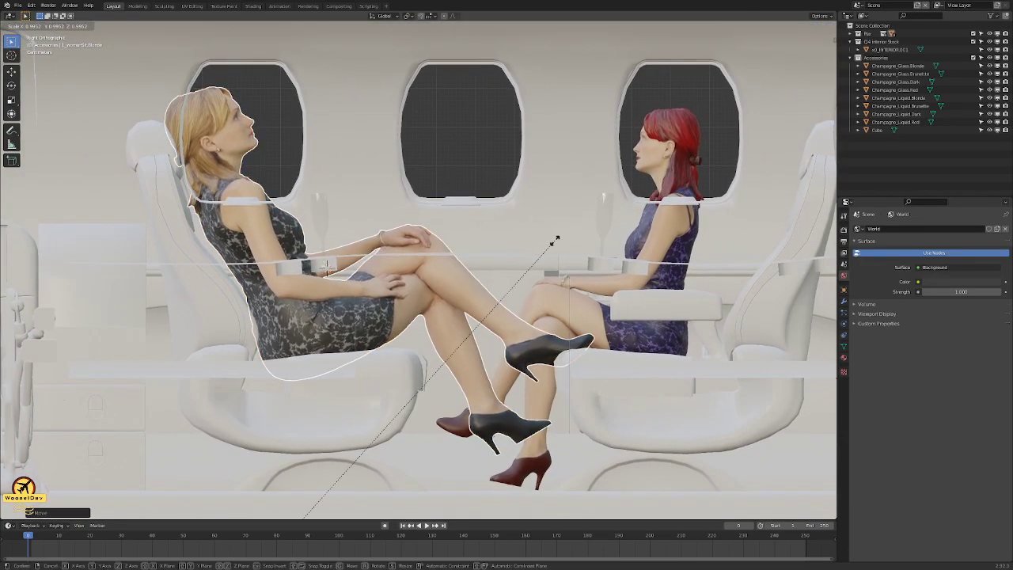
right_click(553, 243)
- Select the blonde woman's entire mesh in Edit Mode and snap the 3D cursor to the selection
middle_click_drag(546, 249, 509, 271)
key("a")
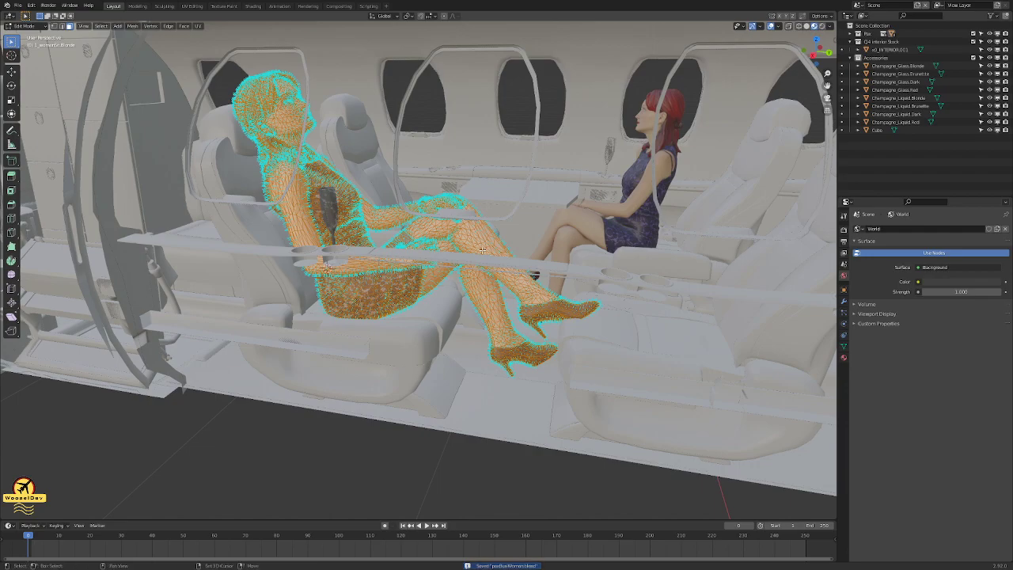
key("shift+s")
left_click(495, 296)
scroll(490, 295, "up", 2)
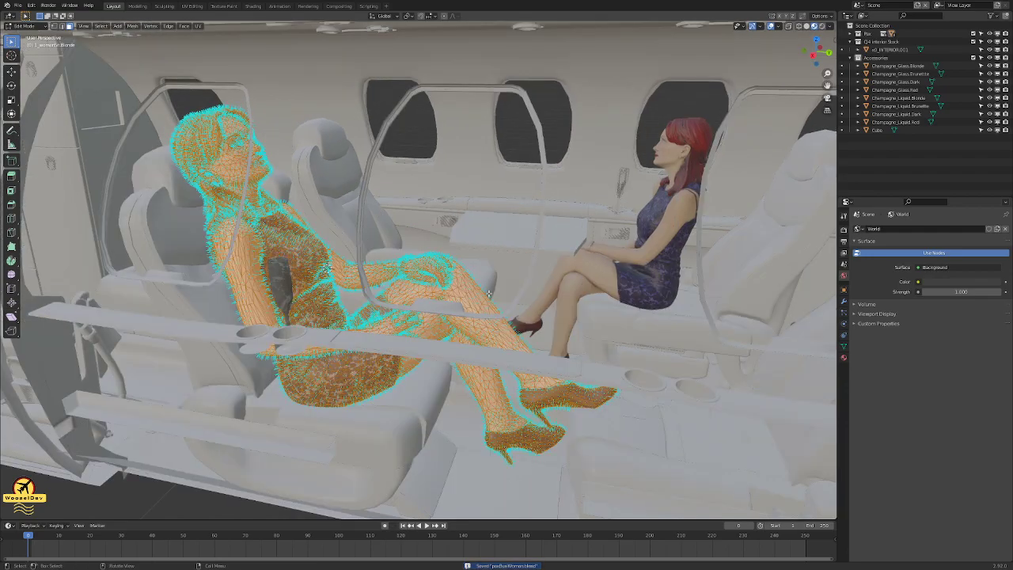
middle_click_drag(499, 289, 521, 293)
key("Tab")
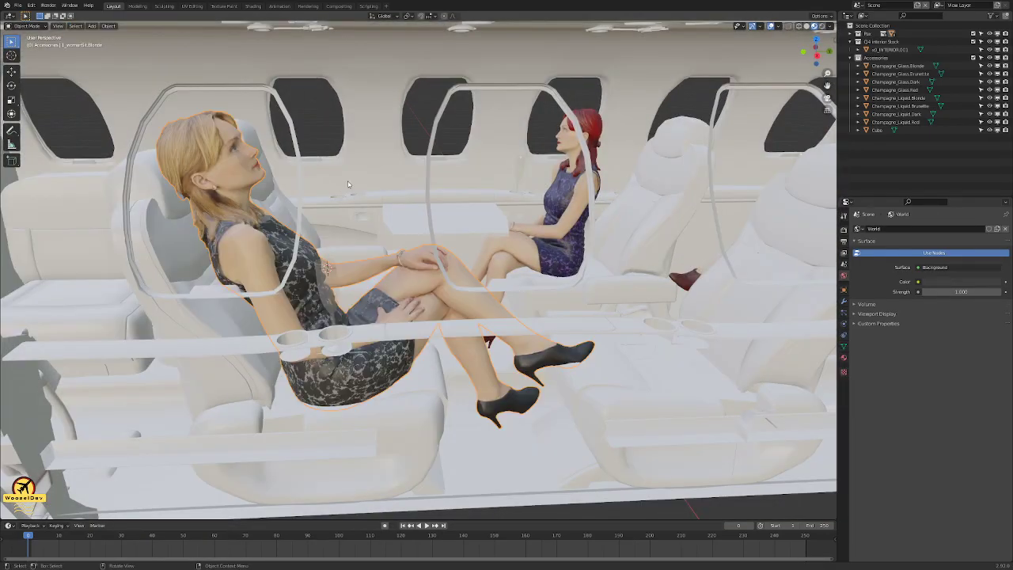
- Set the blonde woman's origin to the 3D cursor
left_click(110, 26)
mouse_move(147, 45)
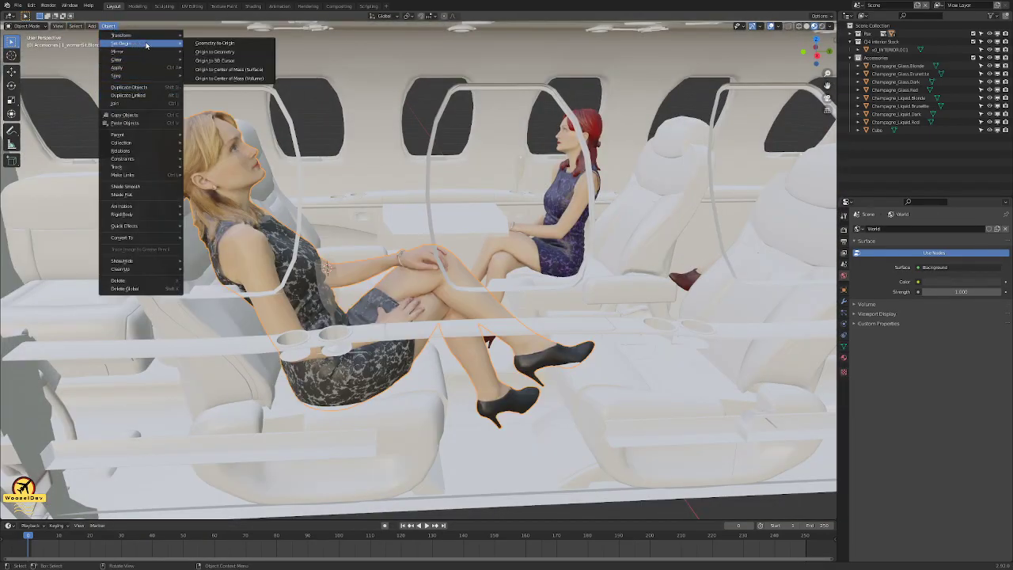
left_click(232, 62)
scroll(421, 210, "down", 3)
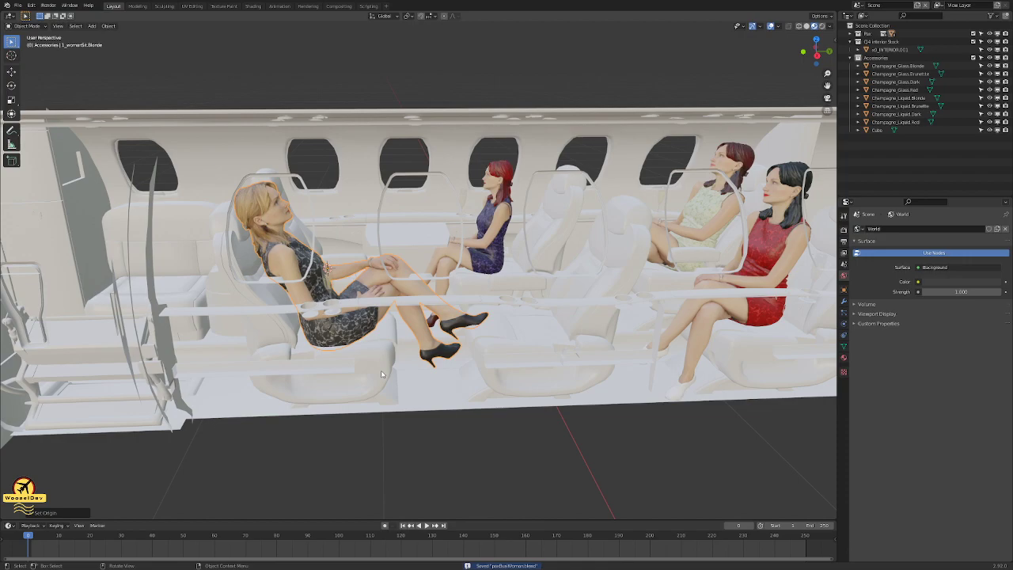
- Scale the blonde woman down slightly in the right-side view so she fits her seat better
scroll(381, 374, "up", 2)
key("KP_3")
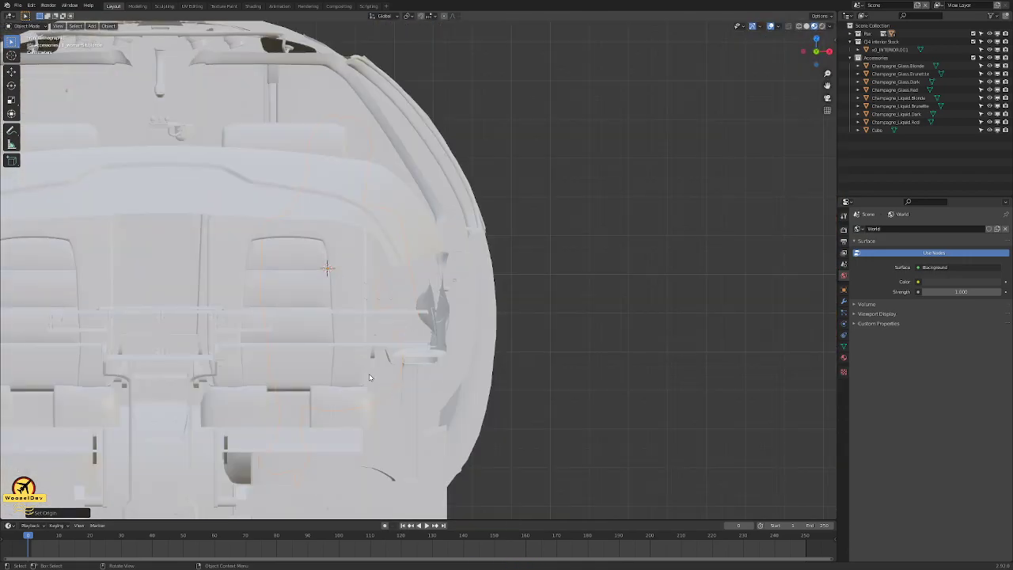
scroll(371, 375, "up", 2)
scroll(420, 364, "down", 2)
middle_click_drag(458, 347, 452, 280, "shift")
scroll(452, 280, "up", 1)
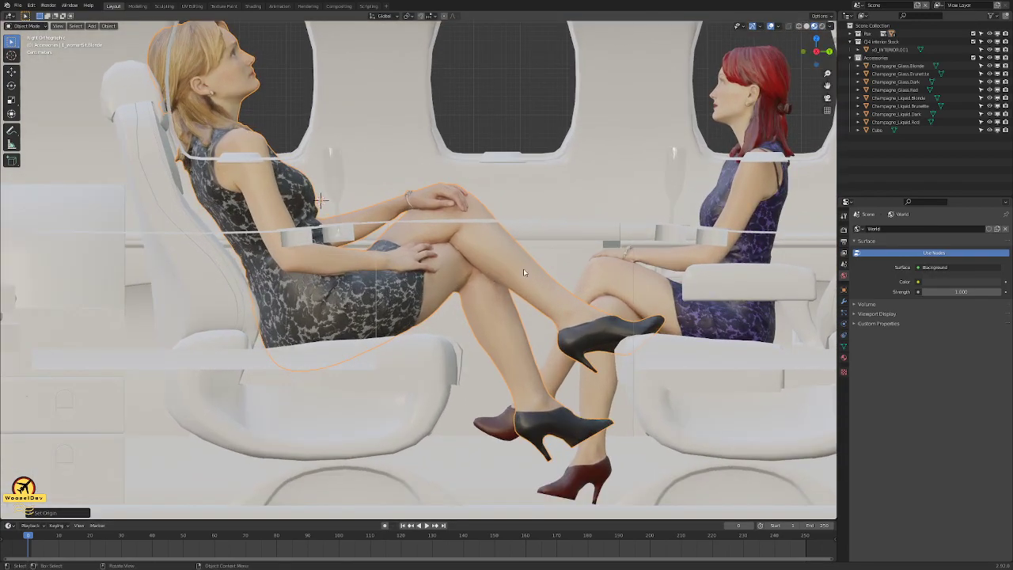
key("s")
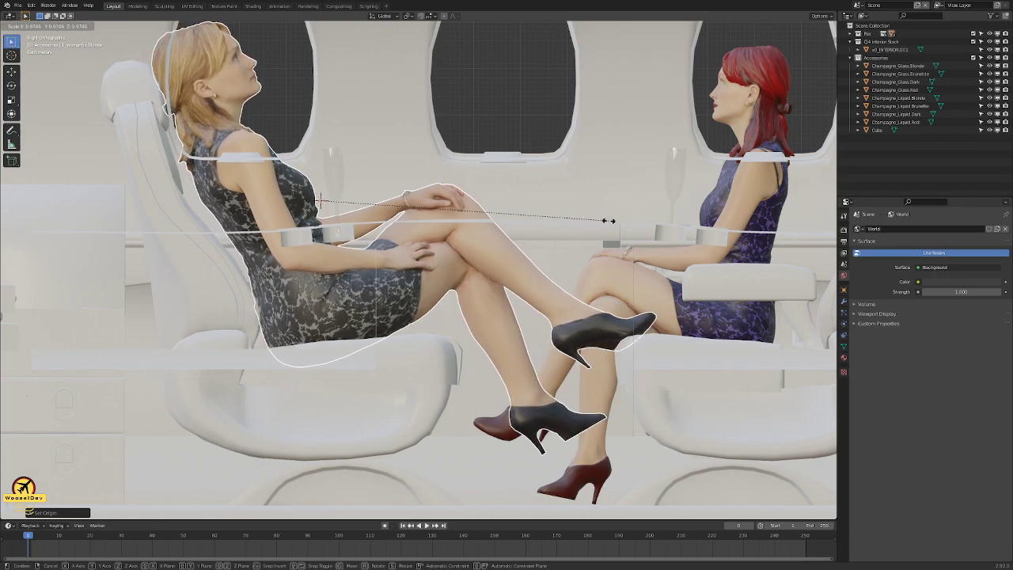
left_click(608, 221)
scroll(444, 194, "up", 1)
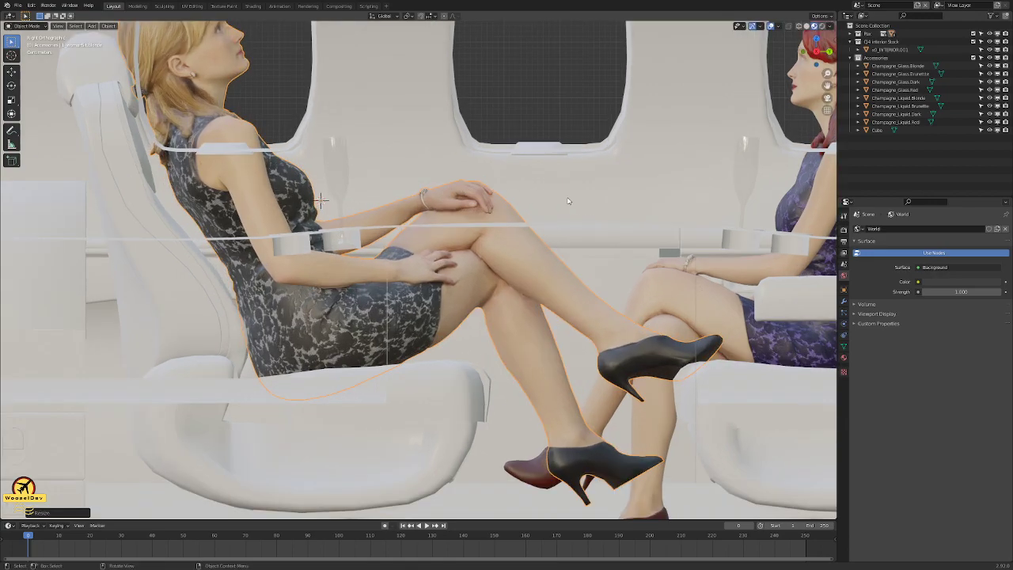
- Rotate and reposition the blonde woman in the right-side view so her back rests against the seat back
key("g")
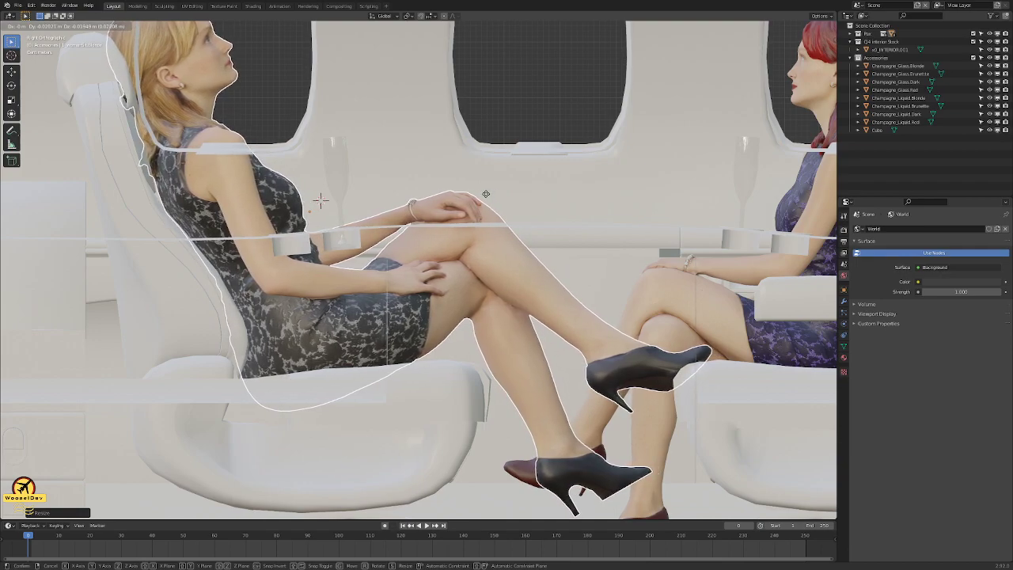
key("r")
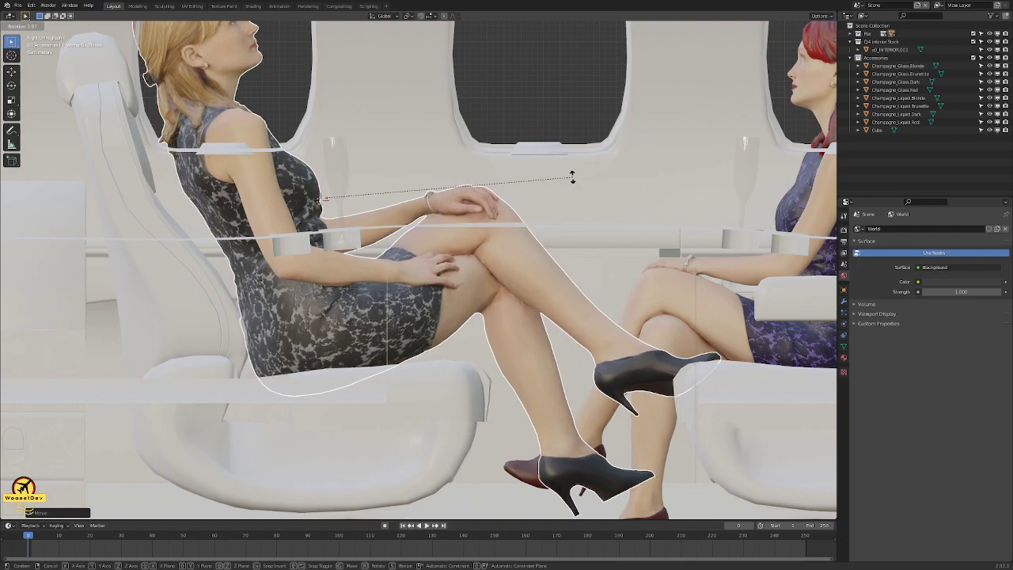
left_click(572, 178)
key("g")
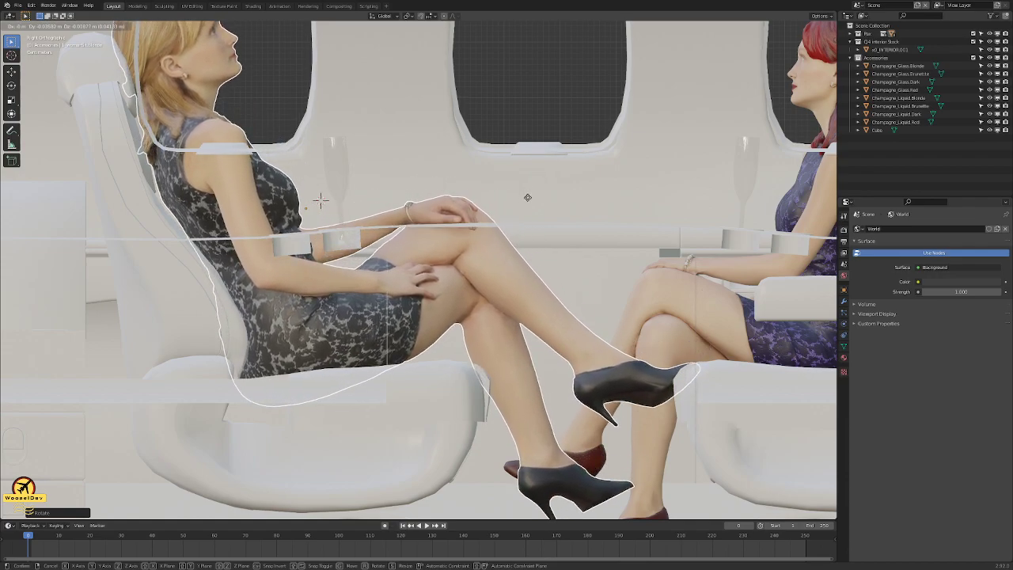
left_click(529, 197)
middle_click_drag(529, 197, 598, 223)
key("KP_3")
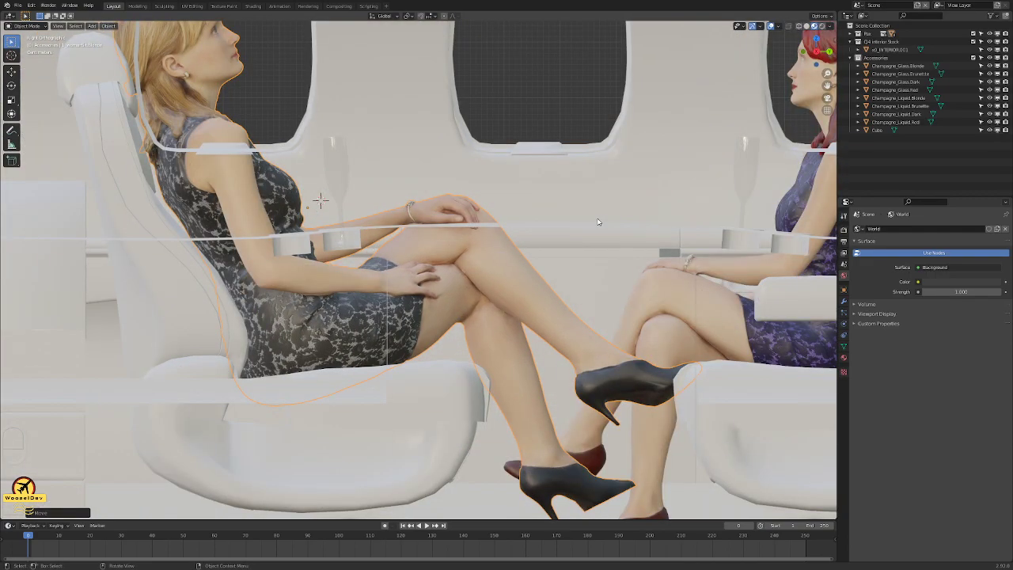
key("r")
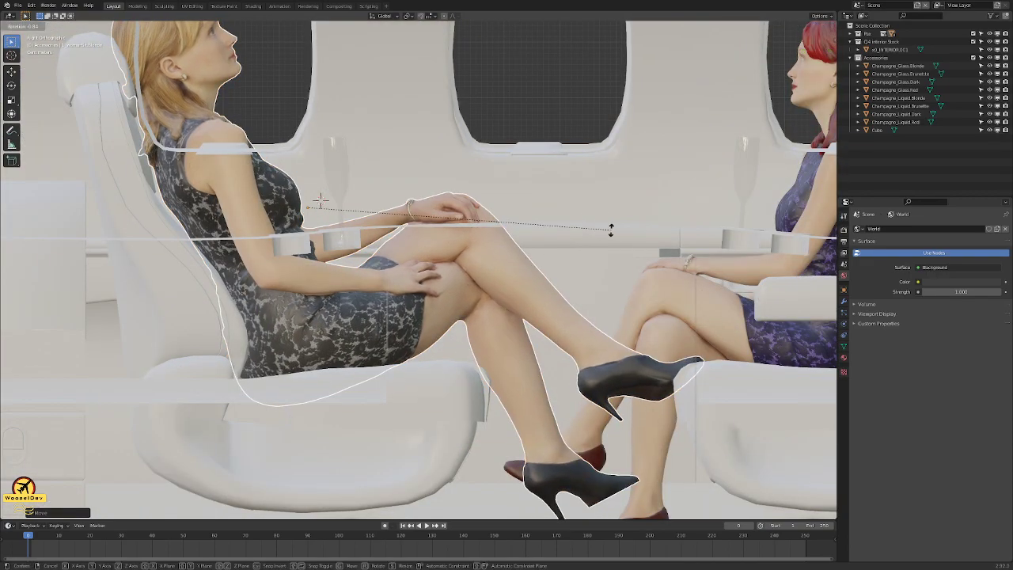
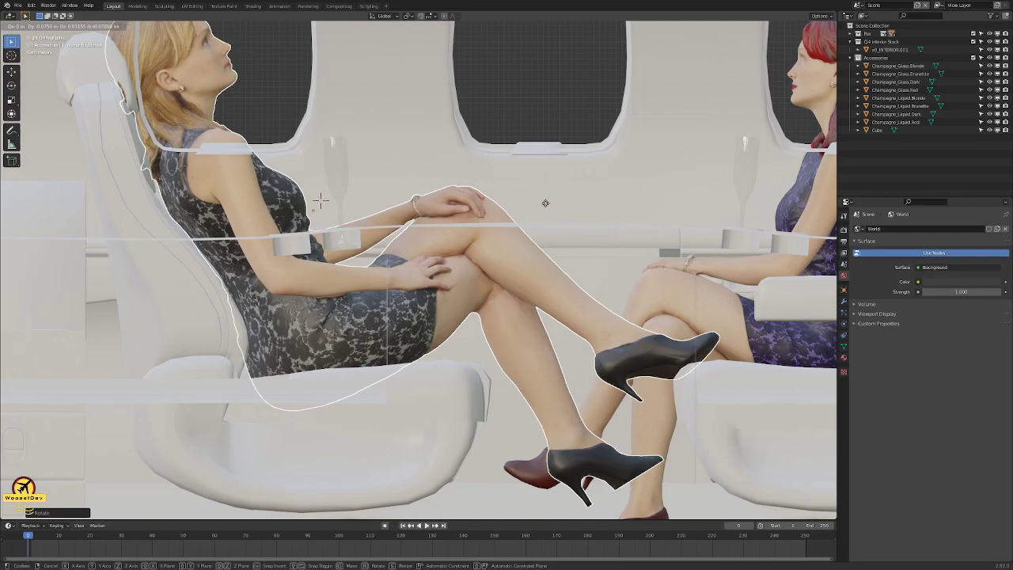
left_click(546, 203)
- Shift the blonde woman along the global X axis across the width of her seat
middle_click_drag(559, 205, 349, 317)
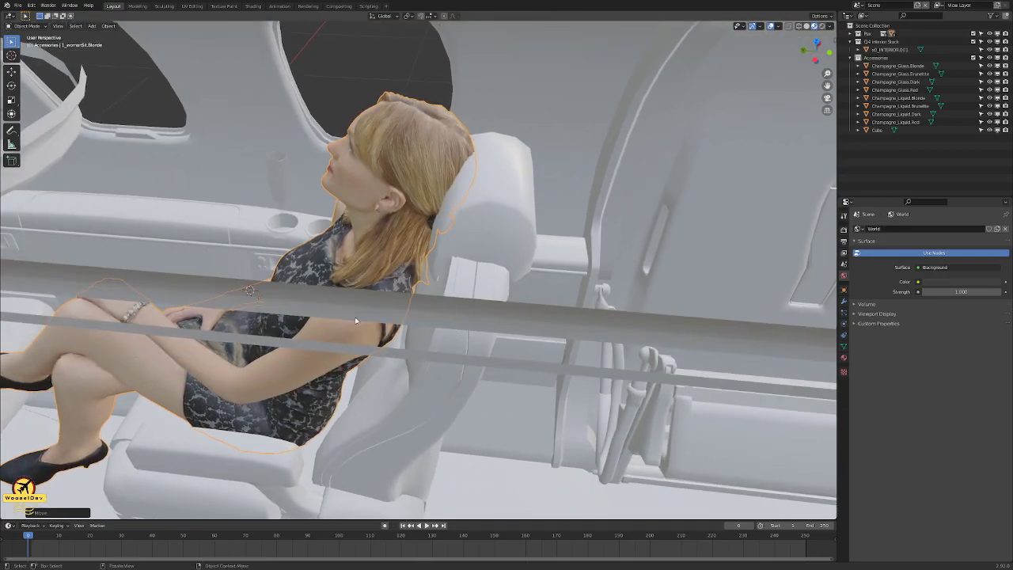
middle_click_drag(571, 329, 261, 257)
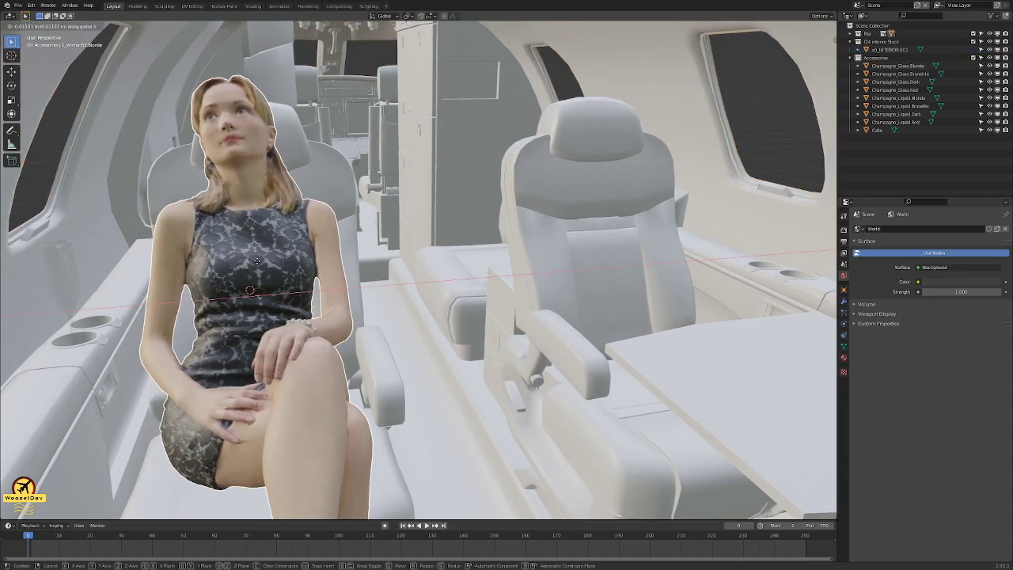
left_click(259, 261)
middle_click_drag(259, 262, 440, 253)
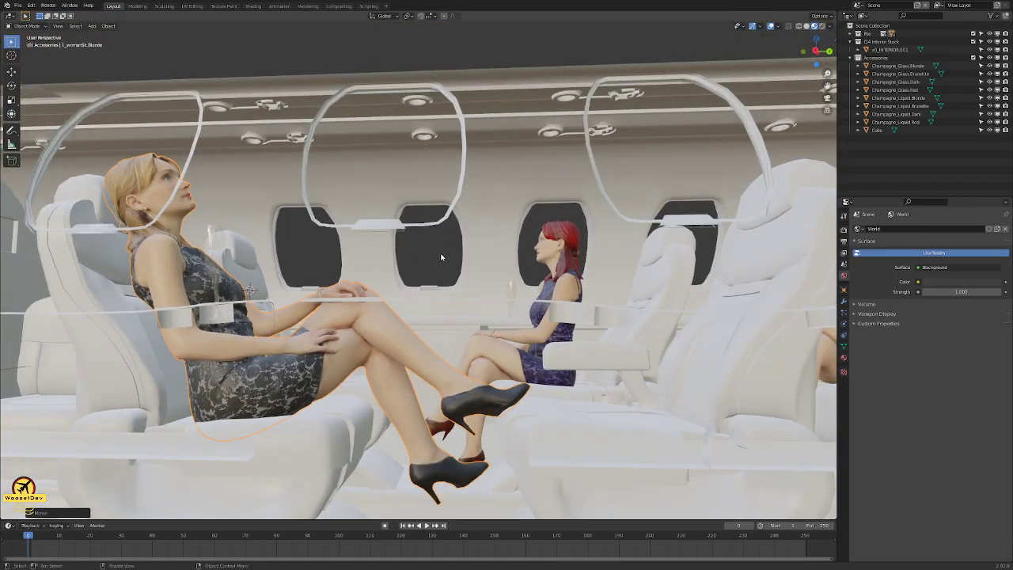
key("KP_3")
scroll(414, 258, "up", 1)
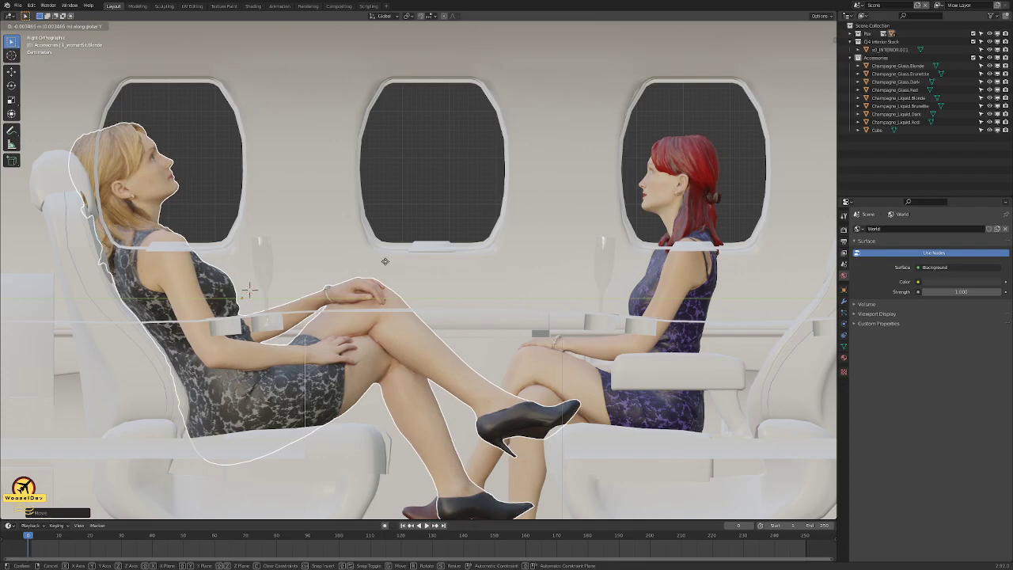
key("Escape")
- Center the blonde woman on her seat along the global X axis in top view and save the file
middle_click_drag(339, 237, 175, 255)
middle_click_drag(380, 168, 644, 224)
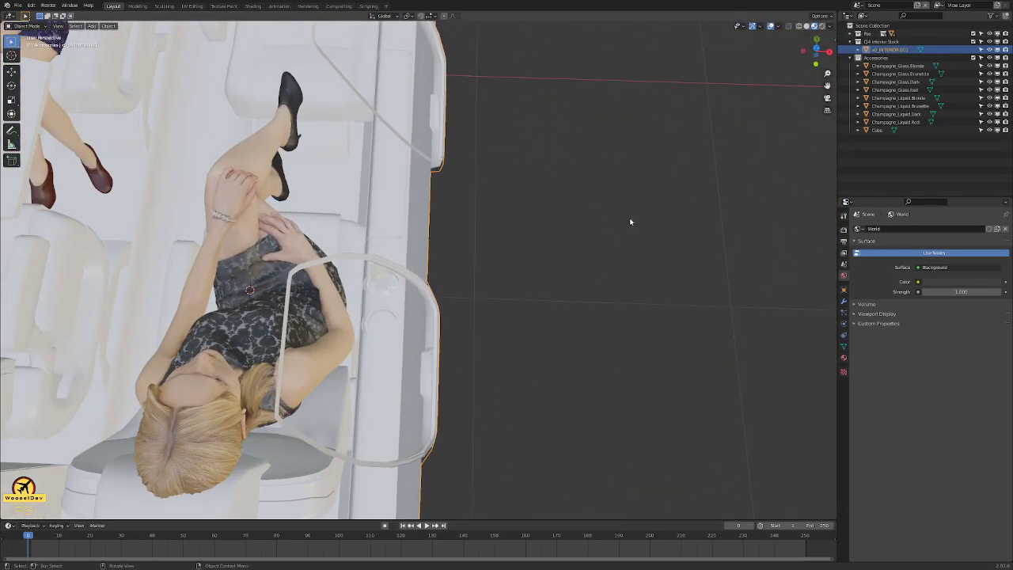
key("KP_7")
middle_click_drag(317, 254, 443, 245, "shift")
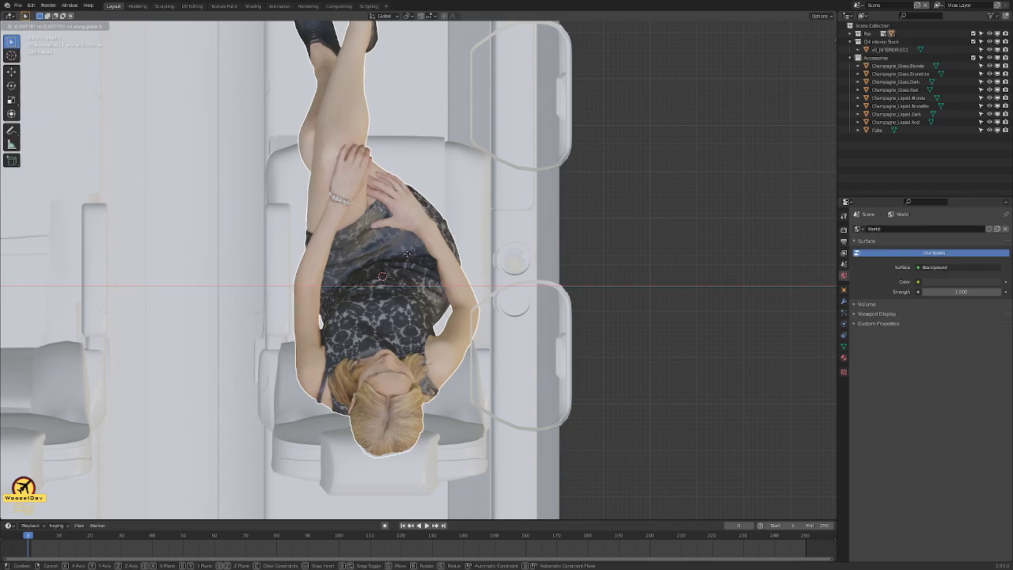
left_click(407, 254)
middle_click_drag(407, 253, 135, 184)
key("ctrl+s")
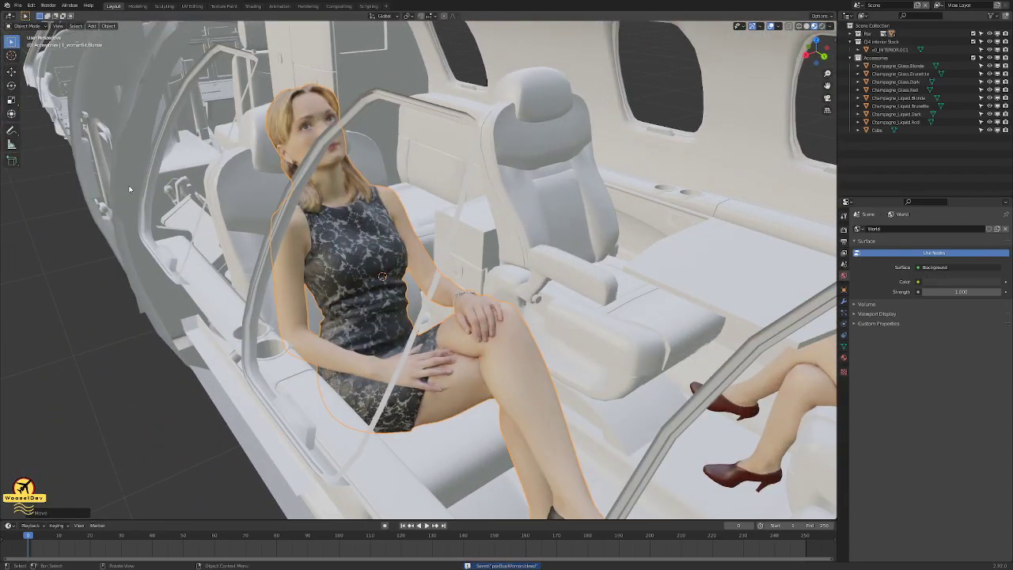
- Inspect the blonde woman's contact with the seat and the height of her shoes above the cabin floor
middle_click_drag(264, 219, 279, 189)
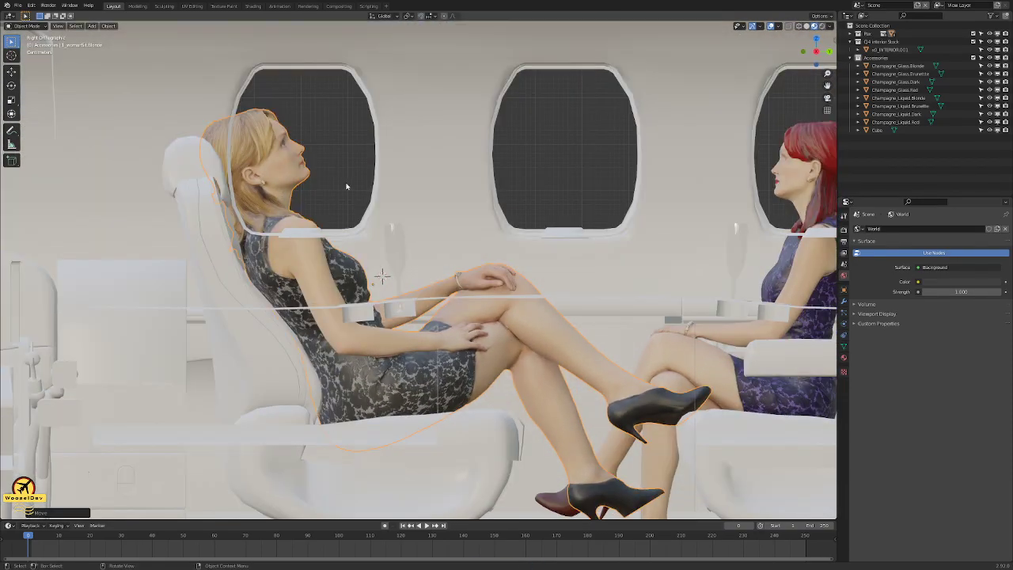
middle_click_drag(486, 304, 247, 269)
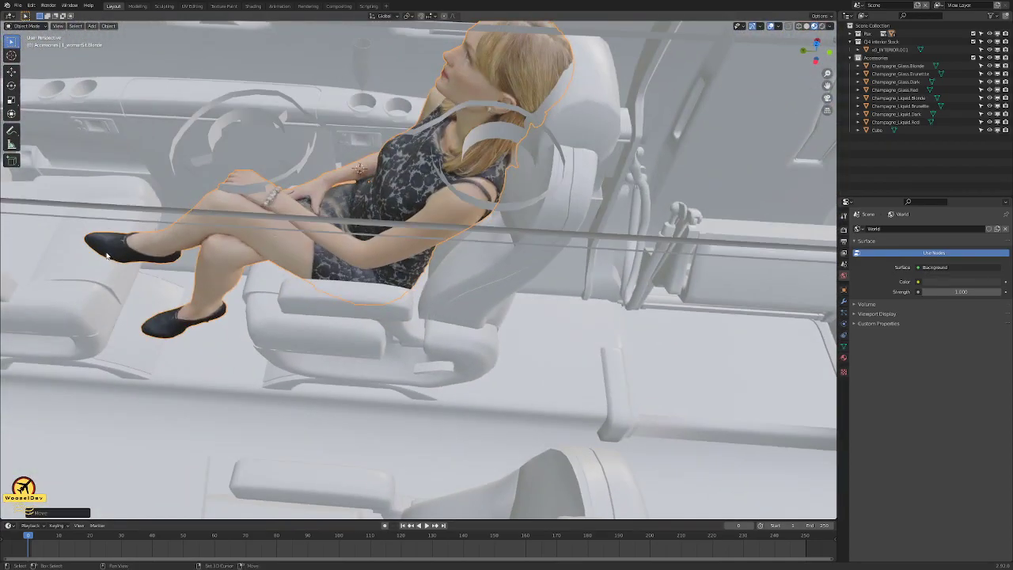
scroll(107, 255, "down", 3)
middle_click_drag(115, 259, 280, 256, "shift")
scroll(427, 252, "up", 4)
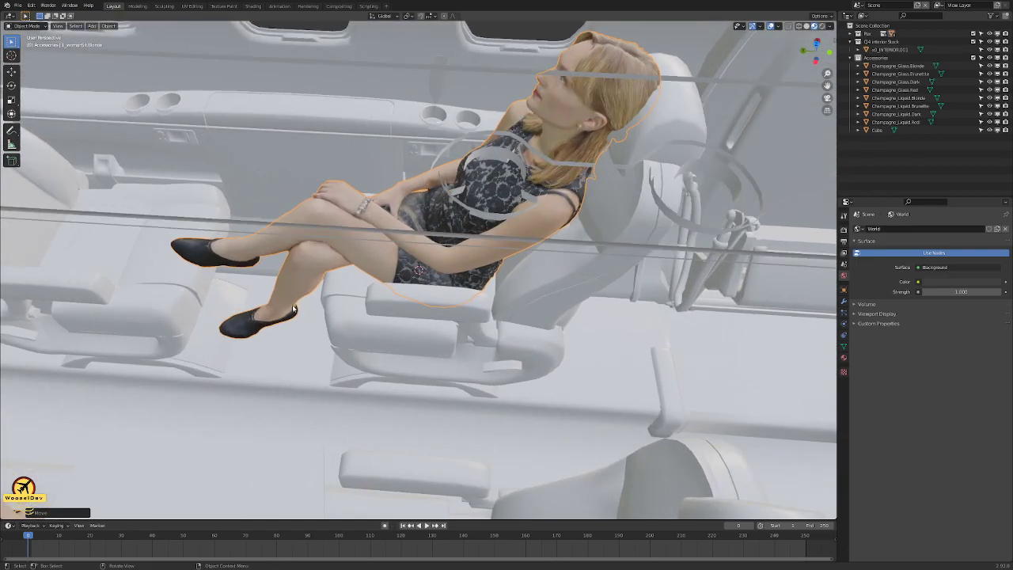
middle_click_drag(514, 305, 526, 429)
scroll(454, 421, "up", 5)
middle_click_drag(463, 422, 496, 424)
scroll(495, 425, "down", 7)
key("KP_3")
scroll(387, 436, "down", 2)
middle_click_drag(387, 436, 391, 214, "shift")
scroll(404, 214, "up", 3)
scroll(408, 313, "down", 4)
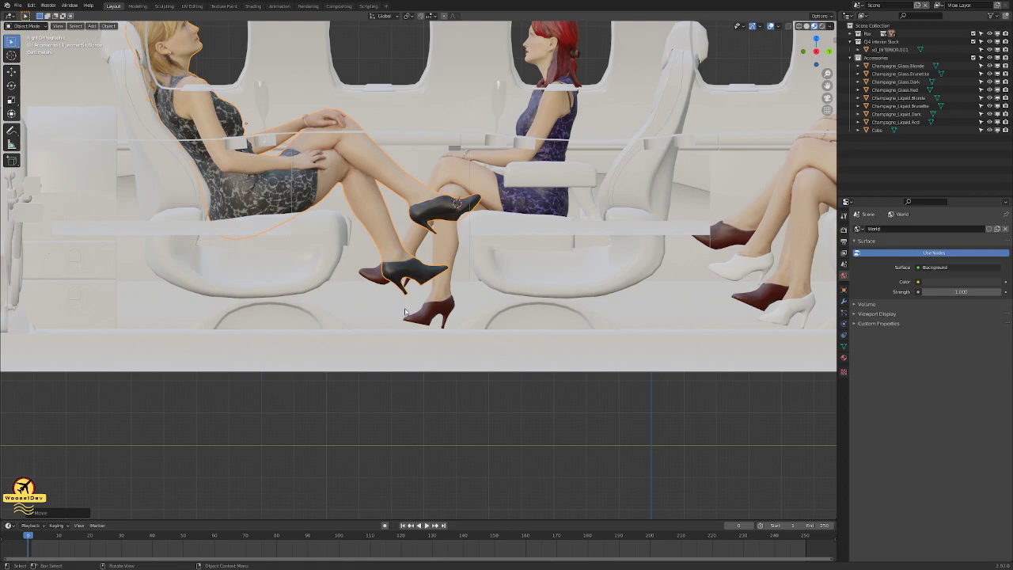
scroll(365, 204, "down", 3)
- Review the seating of the women from several angles around the cabin and save the file
middle_click_drag(364, 203, 290, 245)
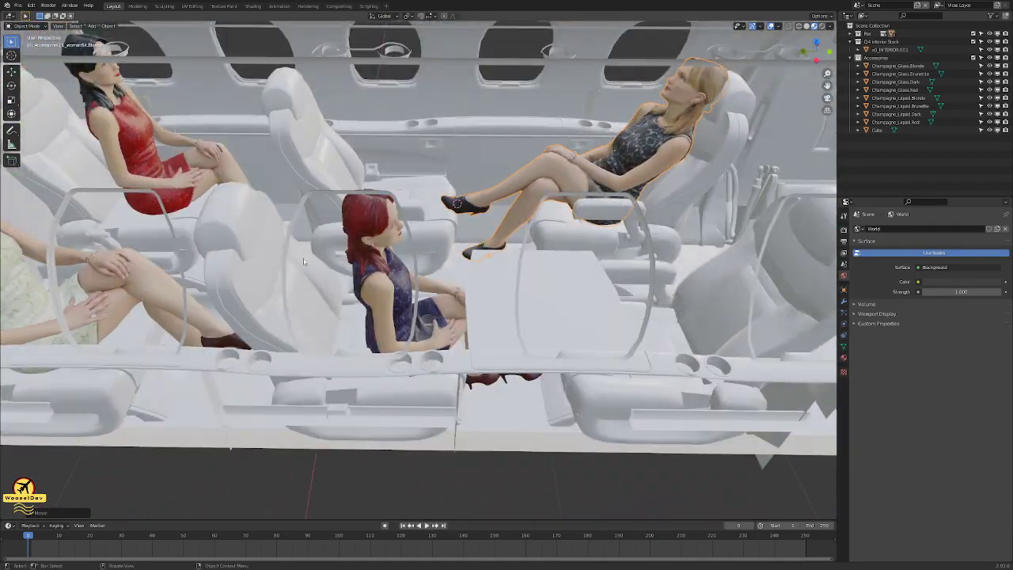
middle_click_drag(484, 387, 366, 287)
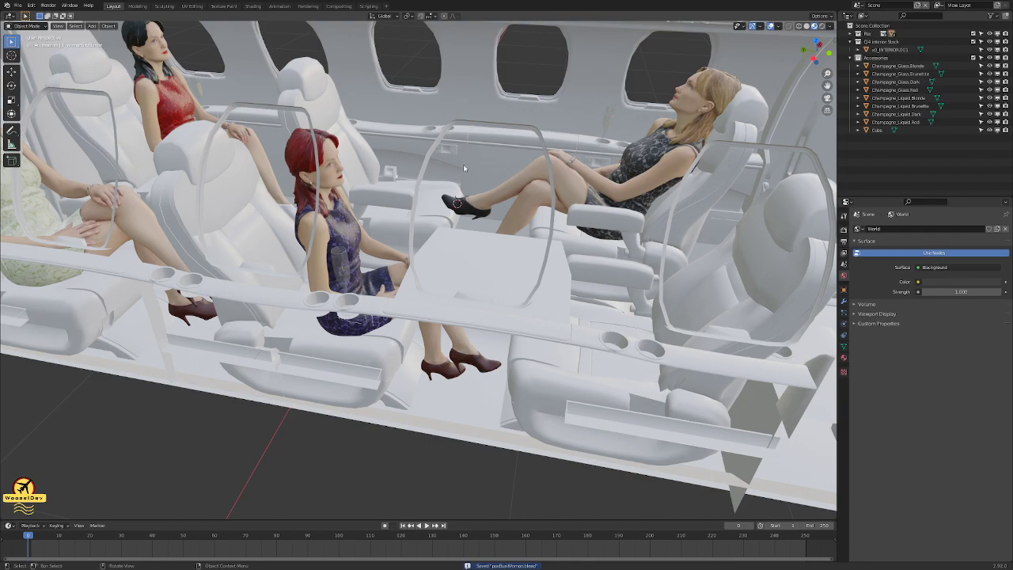
scroll(467, 180, "up", 5)
middle_click_drag(570, 138, 223, 259, "shift")
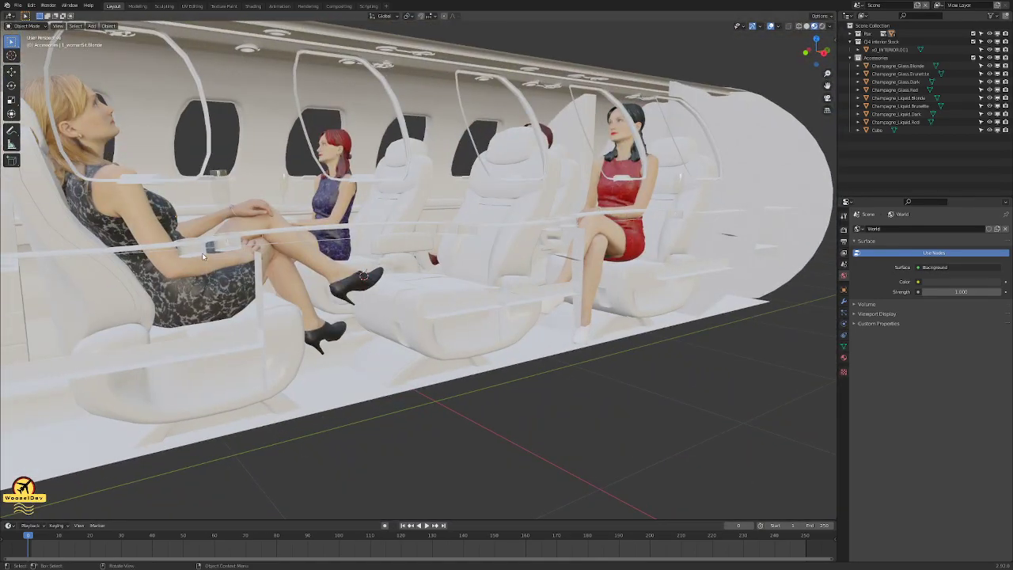
key("KP_3")
middle_click_drag(279, 258, 484, 284, "shift")
middle_click_drag(415, 292, 407, 236)
scroll(272, 171, "up", 5)
middle_click_drag(422, 193, 377, 291)
key("ctrl+s")
- Place the 3D cursor on the tabletop in front of the red-haired woman
middle_click_drag(432, 309, 346, 272)
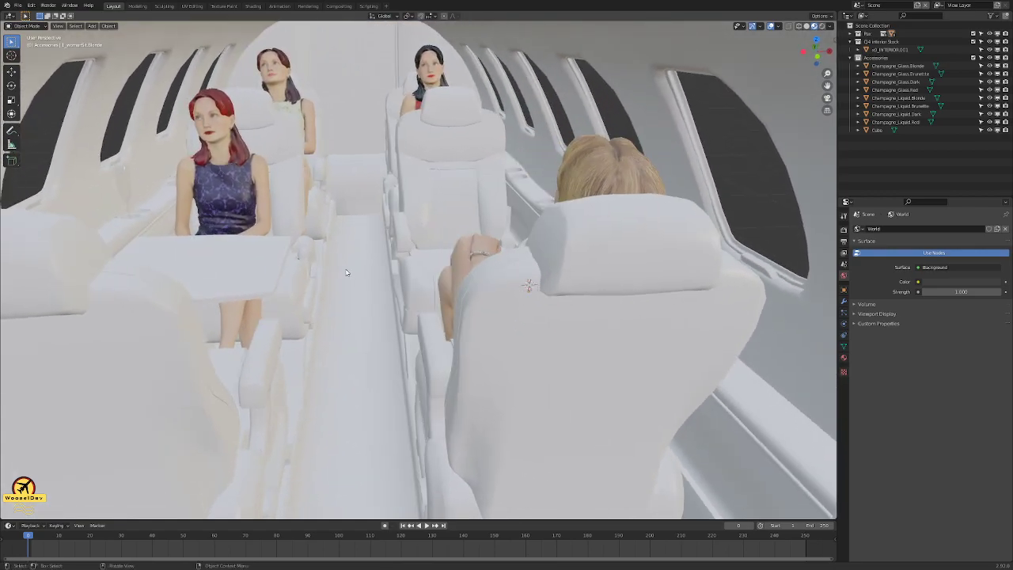
middle_click_drag(309, 216, 448, 239)
scroll(290, 216, "up", 3)
right_click(286, 219, "shift")
scroll(288, 219, "up", 4)
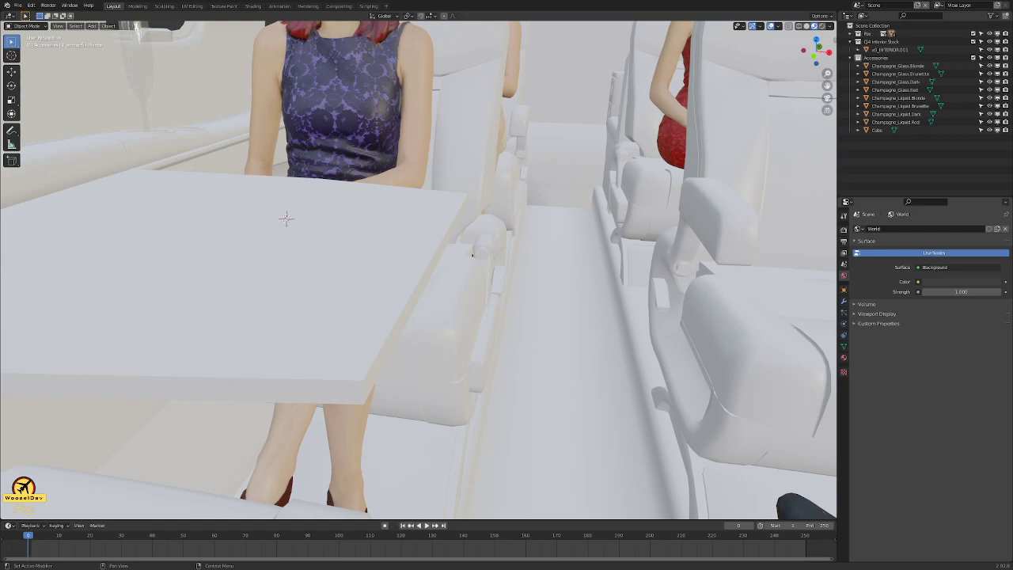
- Switch to the browser, search Bing Images for "cj4 interior" and open a cabin photo showing the folding table
key("alt+Tab")
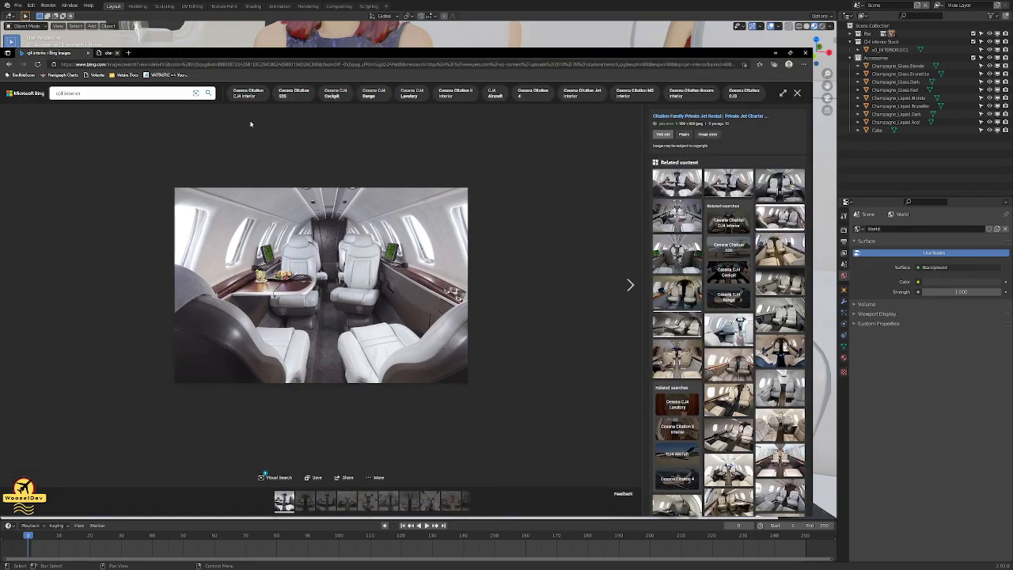
left_click(165, 52)
left_click(677, 184)
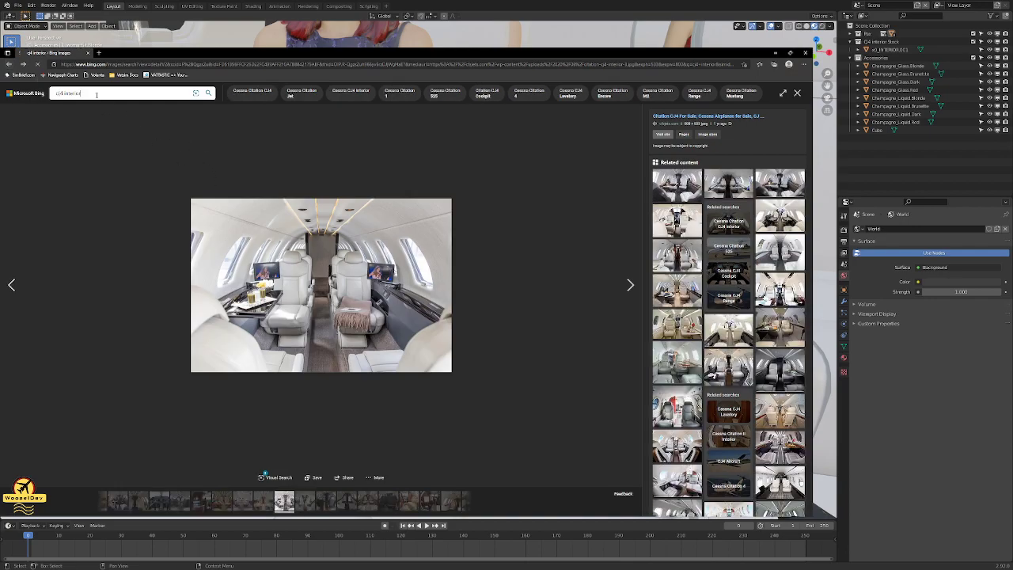
key("Return")
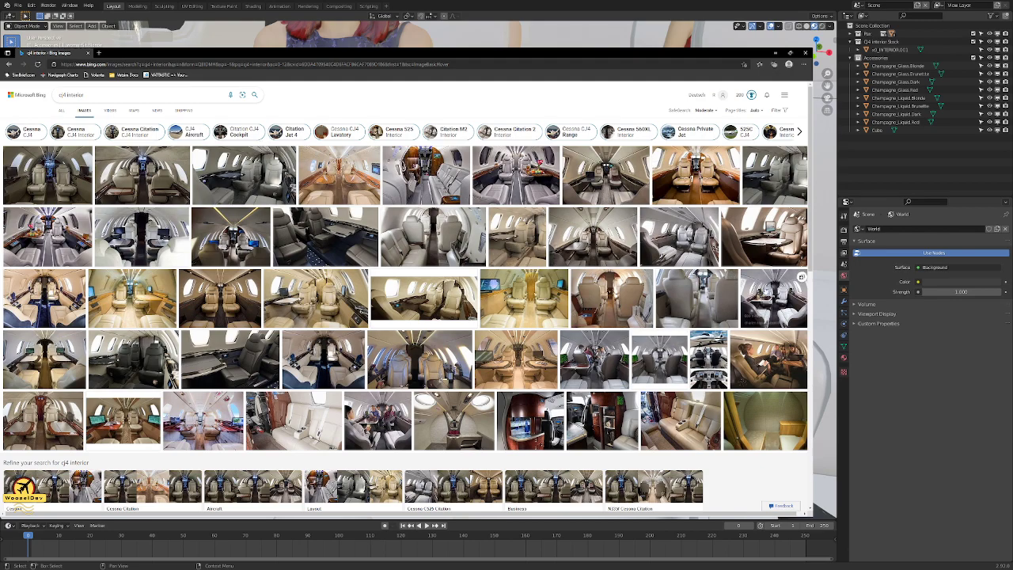
left_click(749, 297)
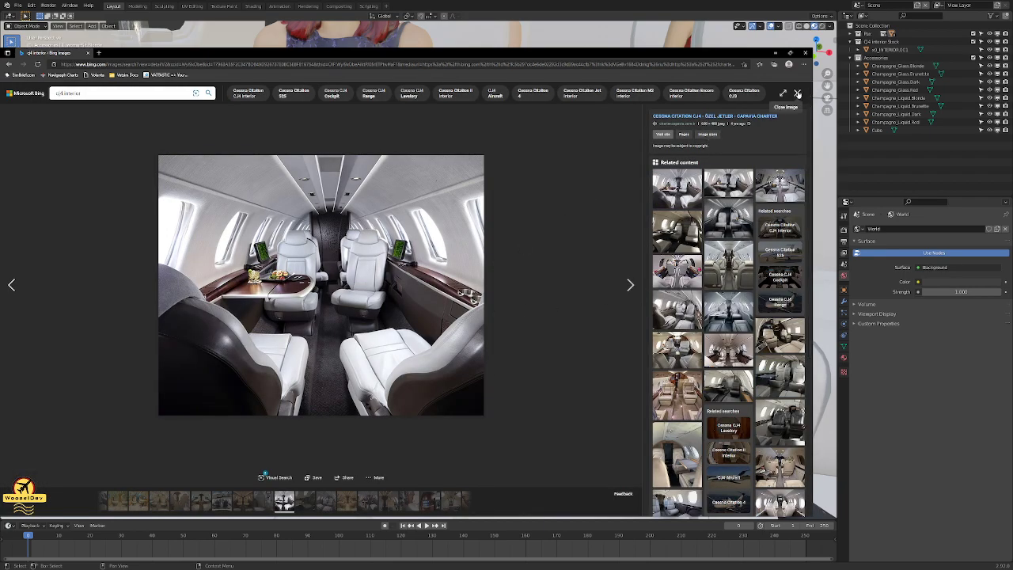
- Return to the image results, open the beige cabin photo with two folding tables and look through its related pictures
left_click(797, 93)
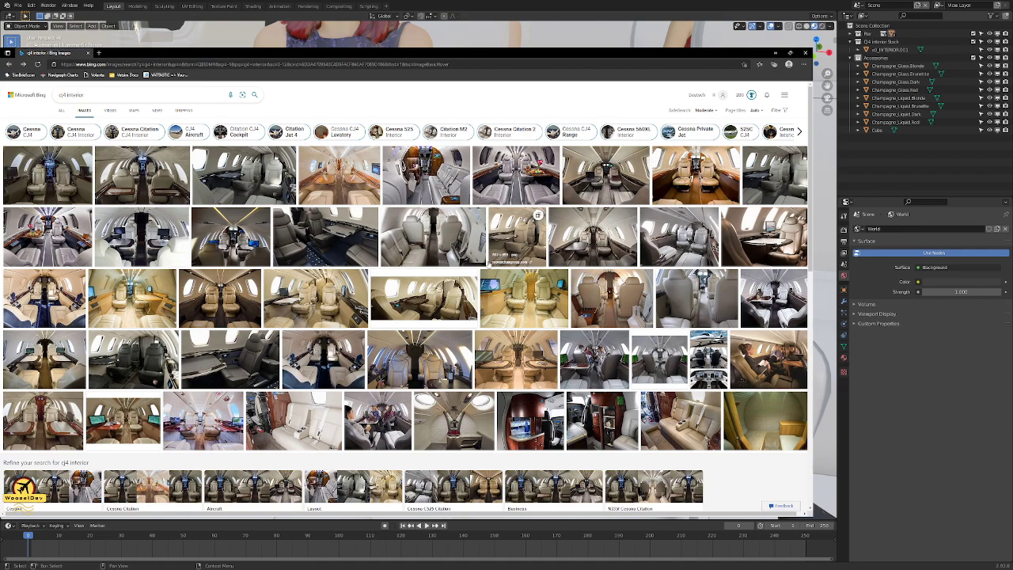
scroll(521, 292, "down", 1)
left_click(518, 290)
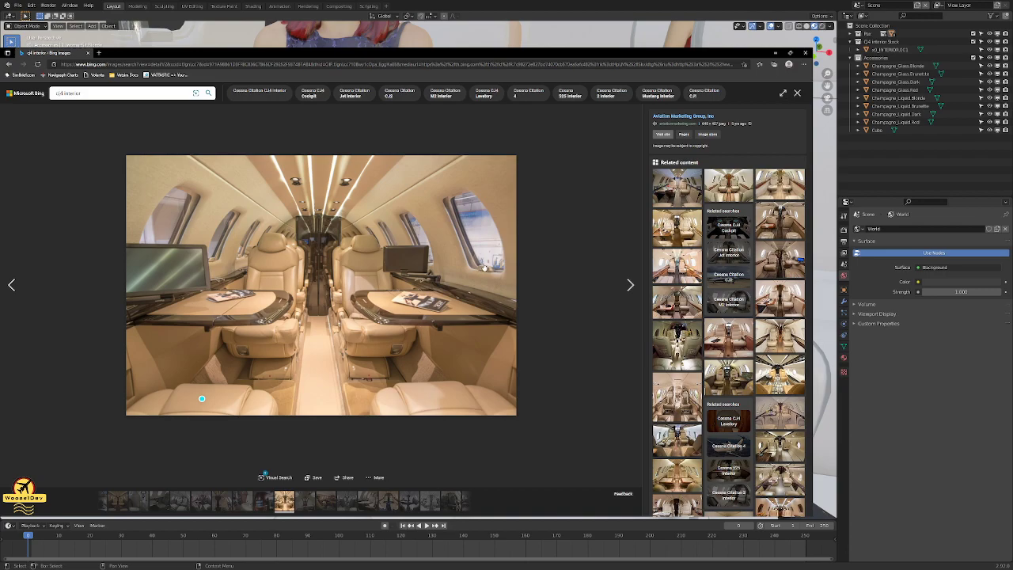
scroll(728, 292, "down", 2)
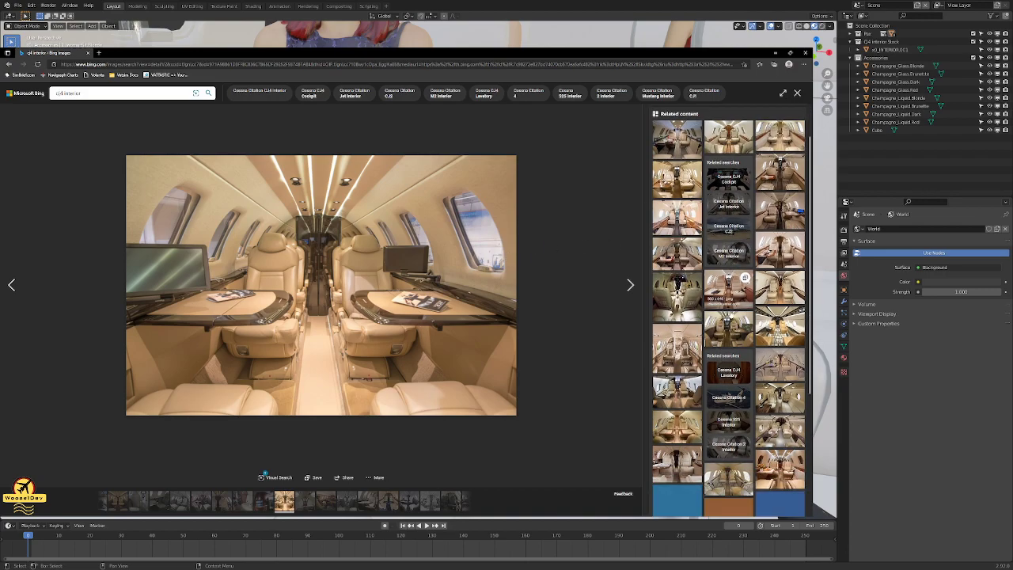
left_click(779, 303)
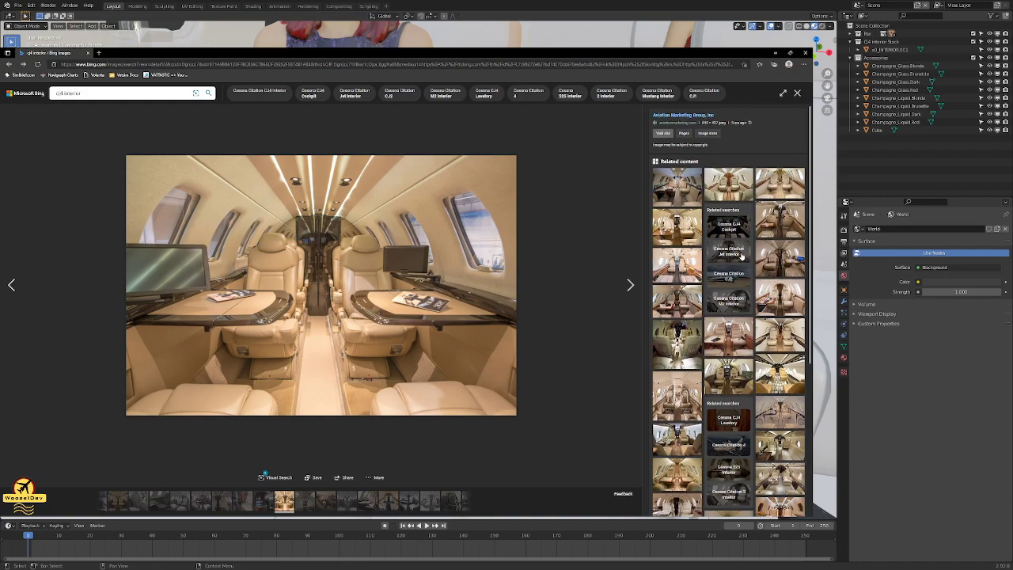
scroll(737, 253, "down", 3)
scroll(739, 254, "down", 2)
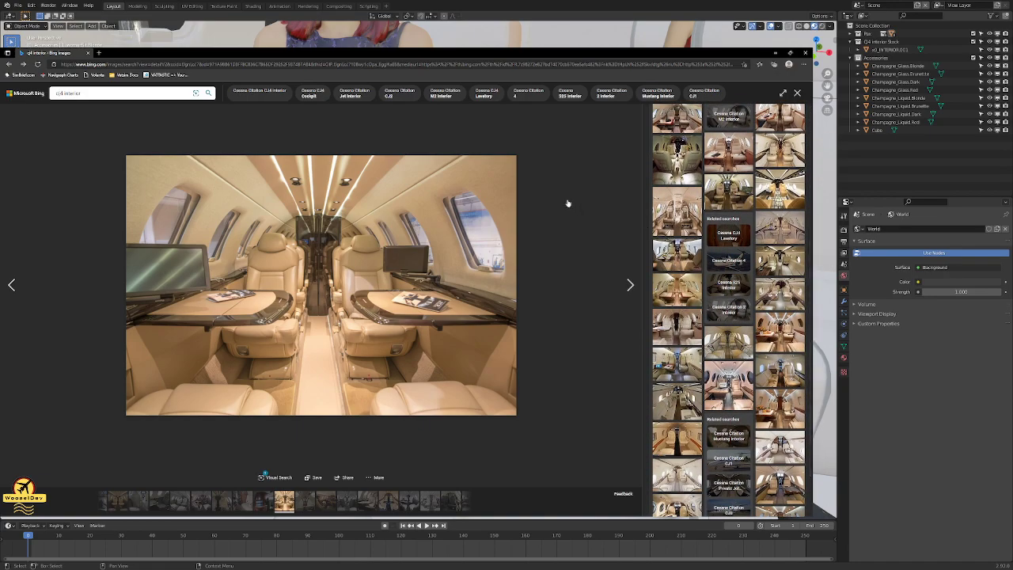
- Check related cabin photos for their folding tables, going back to the beige two-table photo between them
left_click(671, 354)
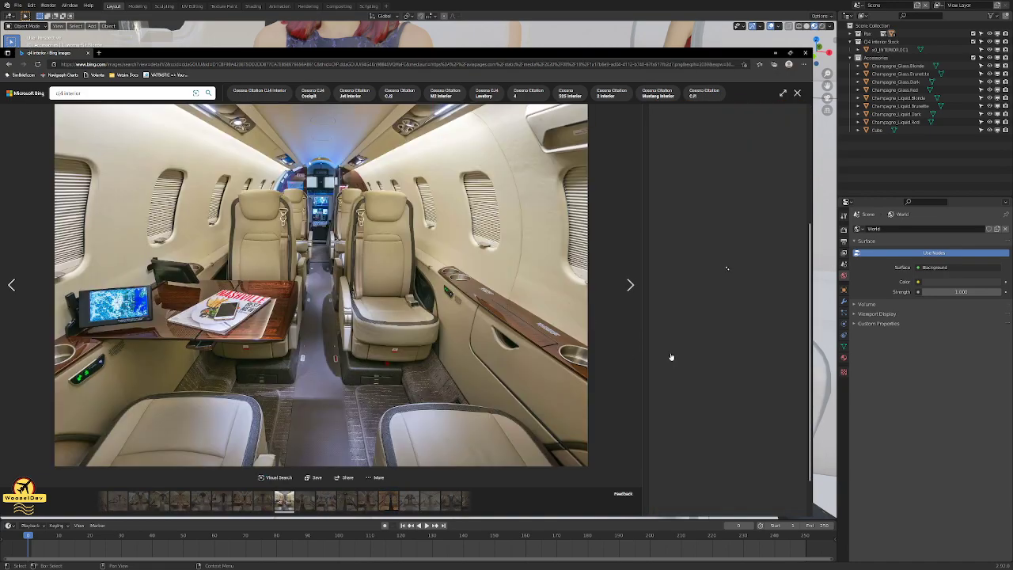
left_click(678, 370)
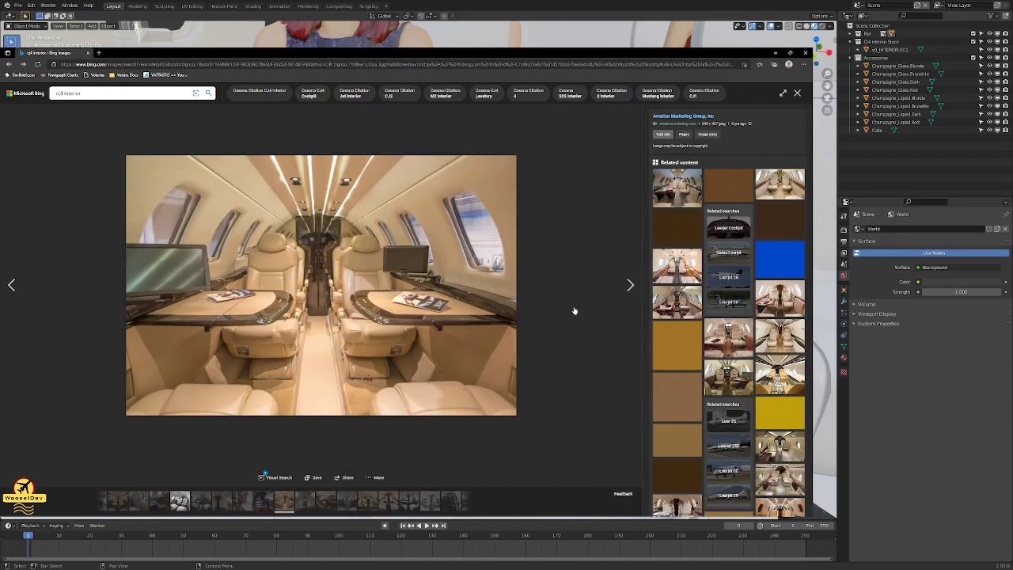
scroll(709, 282, "down", 5)
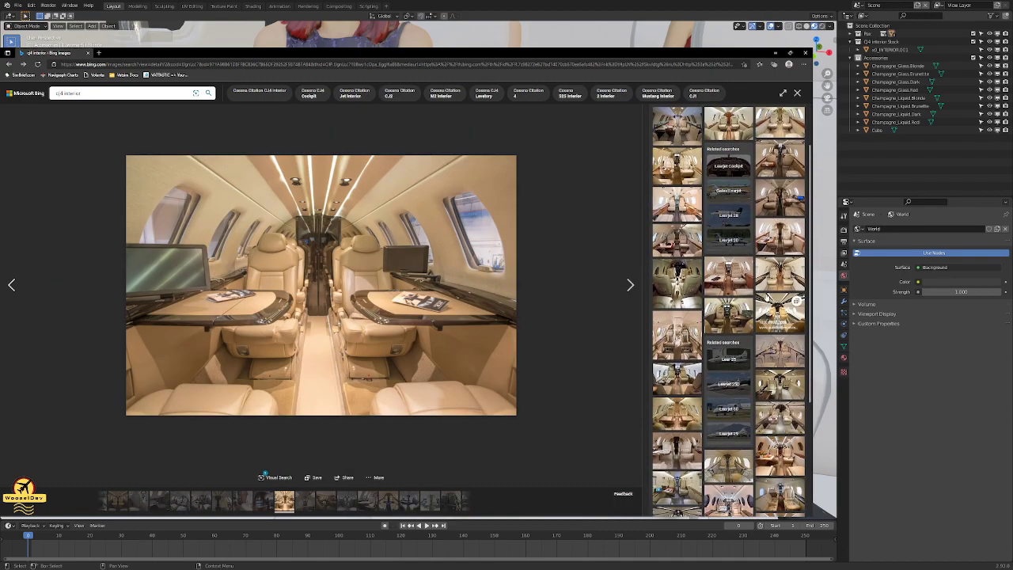
left_click(676, 364)
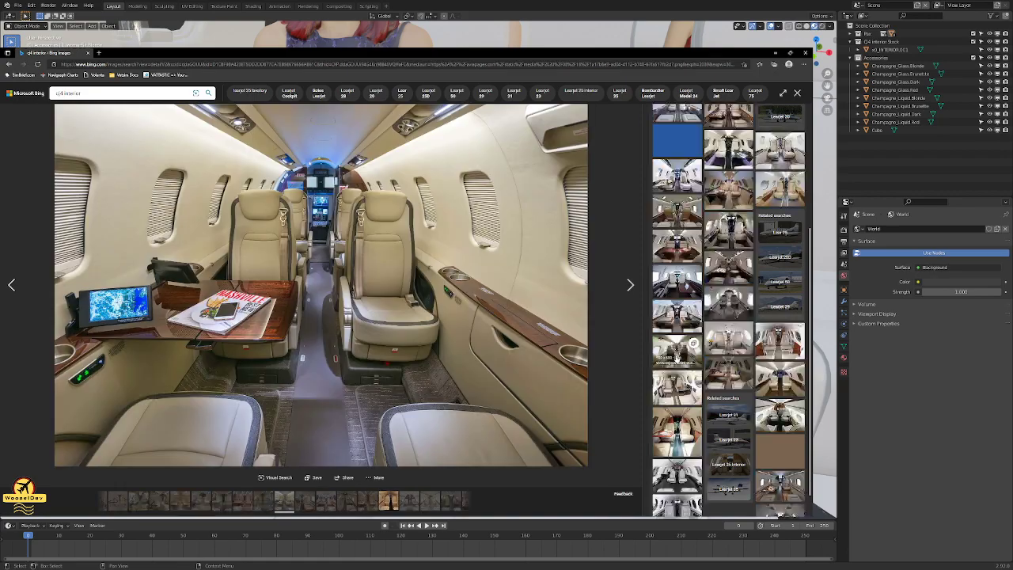
key("alt+Left")
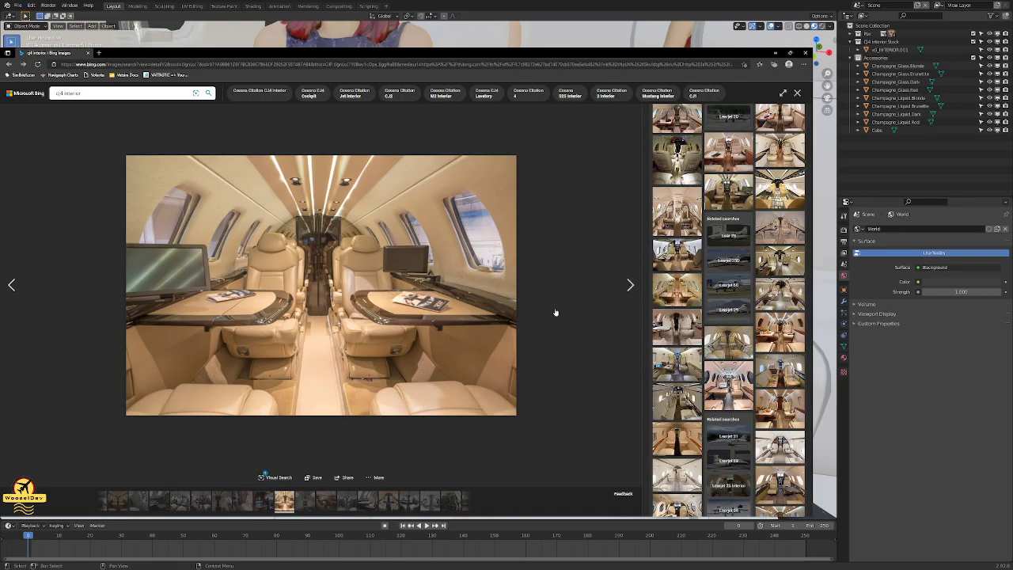
left_click(769, 403)
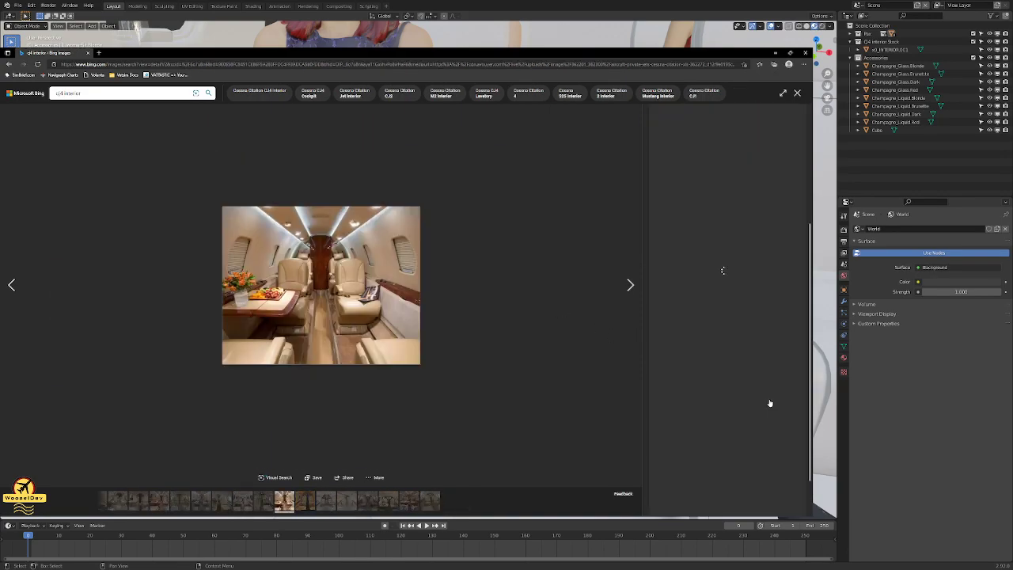
scroll(702, 283, "down", 5)
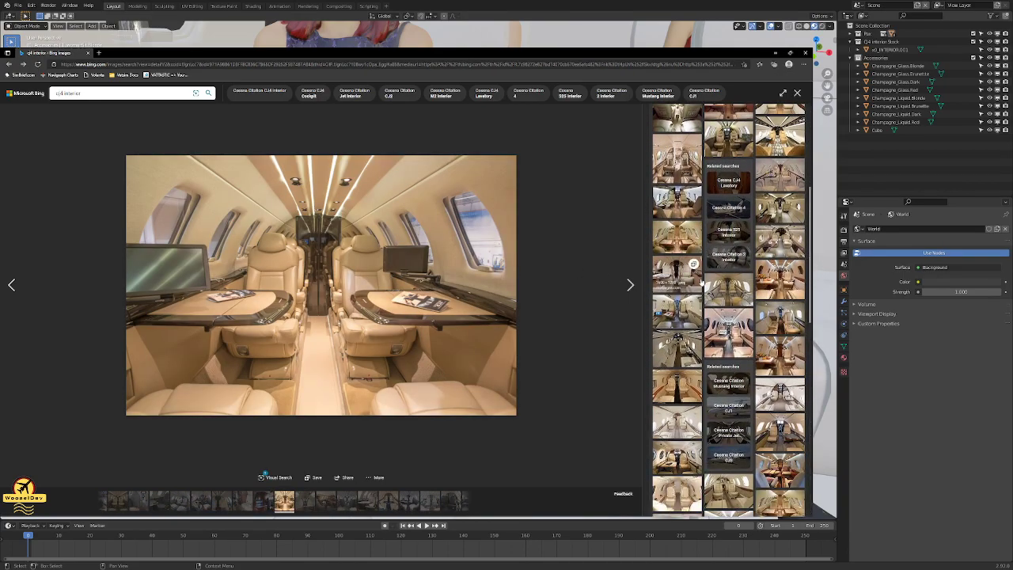
scroll(702, 282, "down", 4)
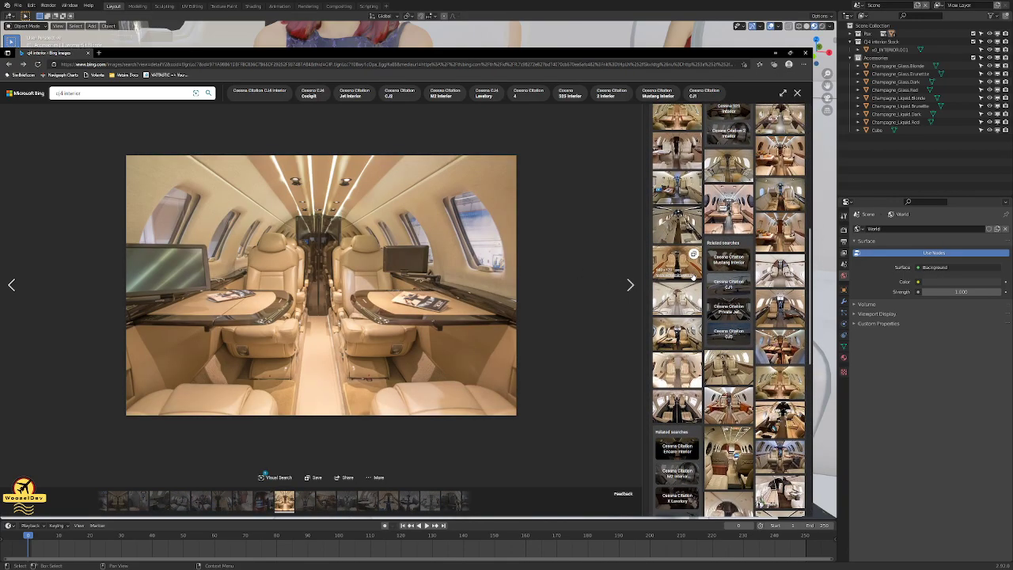
scroll(693, 276, "down", 6)
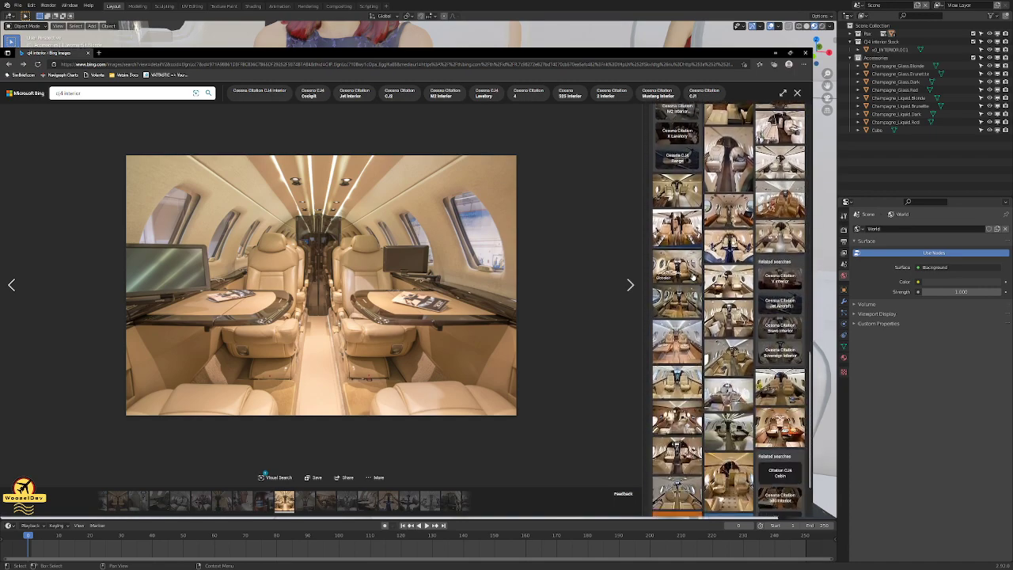
scroll(694, 275, "up", 10)
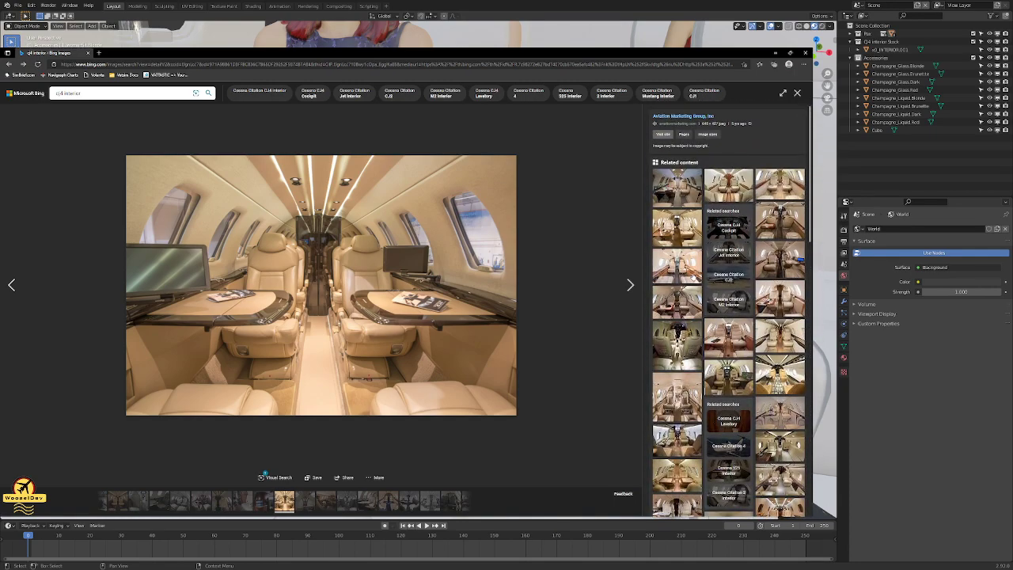
- Open the wide beige cabin photo from the image results at full size and examine the folding table and side ledge
left_click(611, 257)
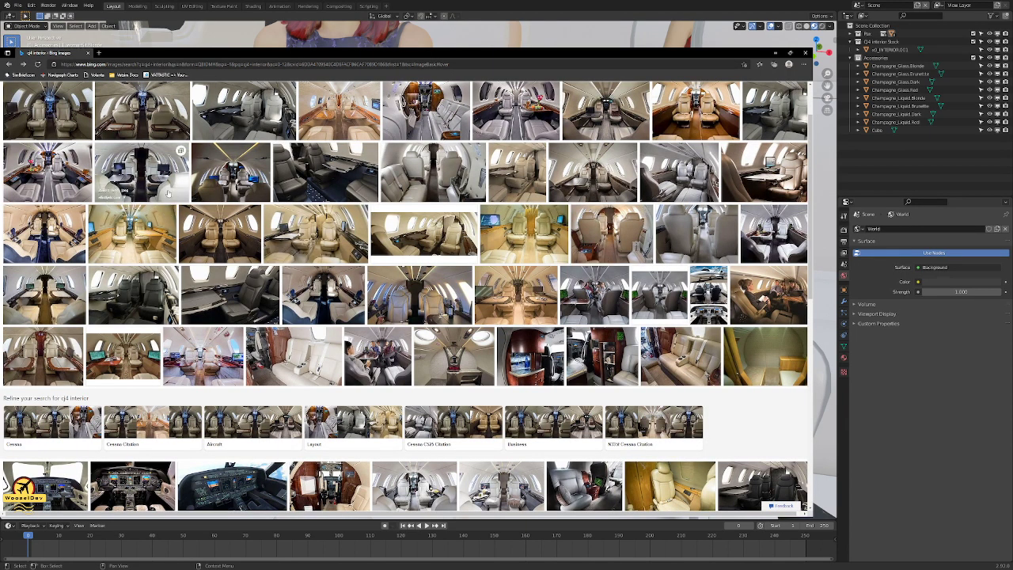
left_click(436, 237)
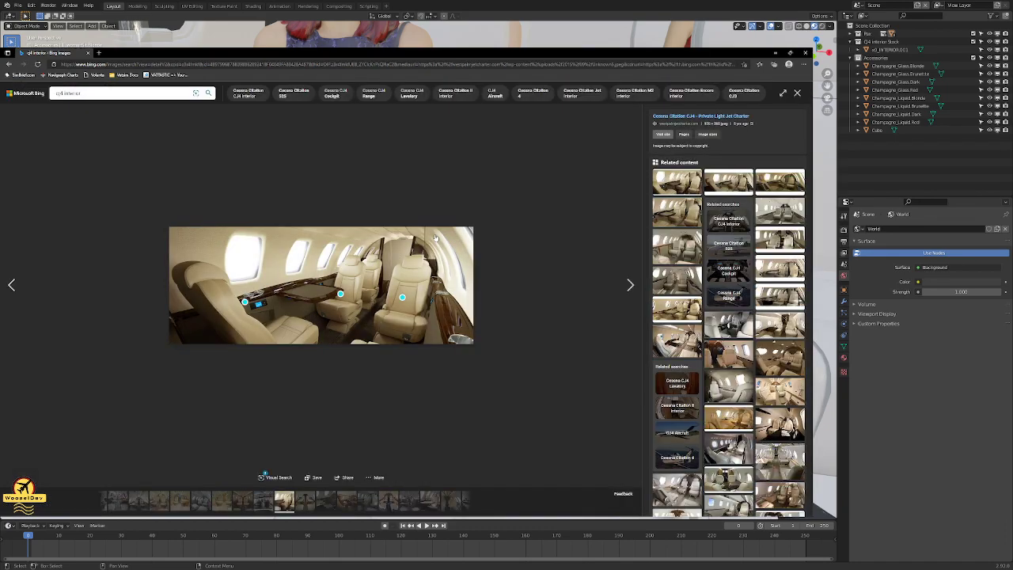
left_click(299, 298)
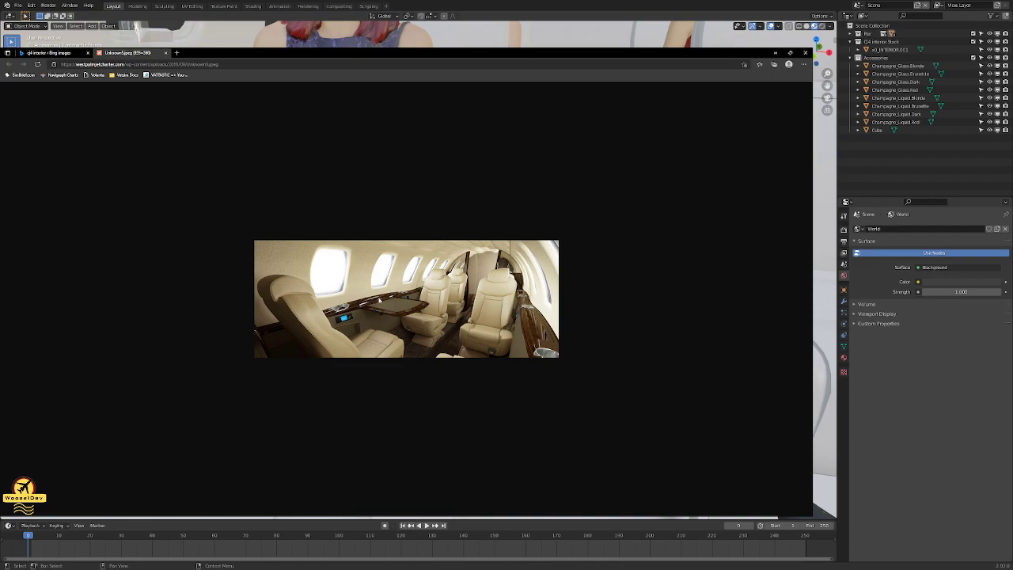
scroll(380, 300, "up", 6, "ctrl")
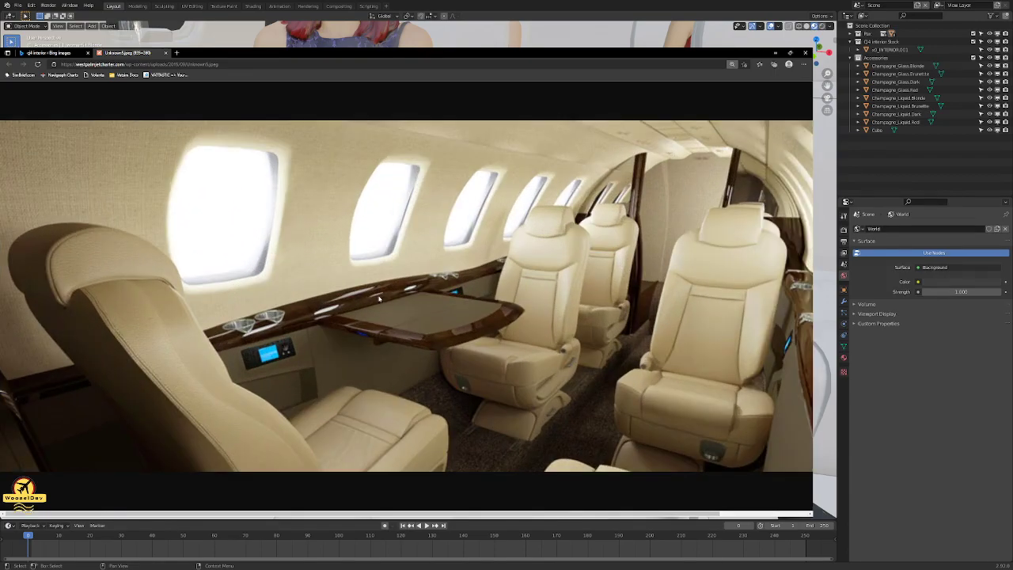
scroll(379, 298, "down", 1, "ctrl")
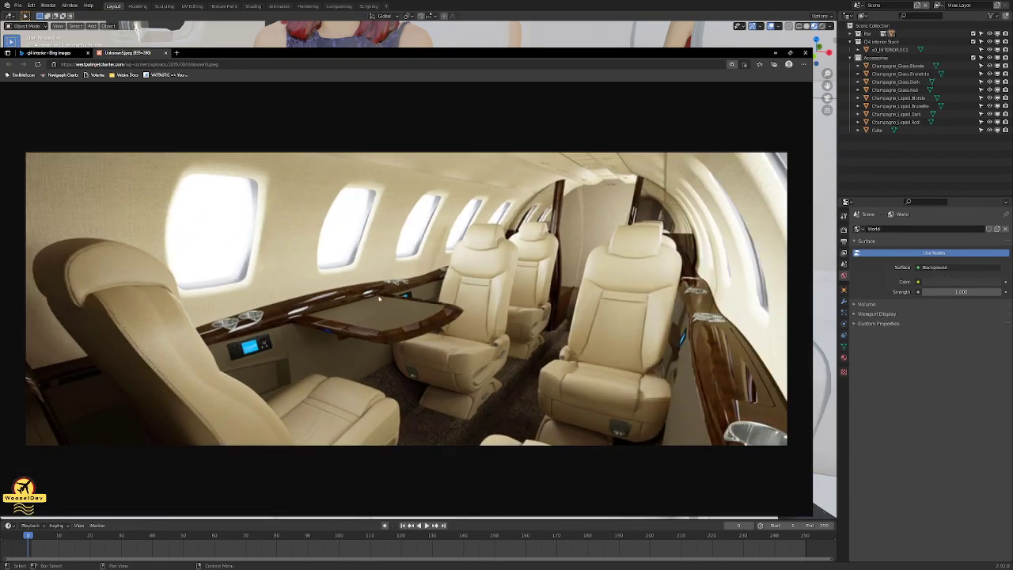
scroll(379, 298, "up", 1, "ctrl")
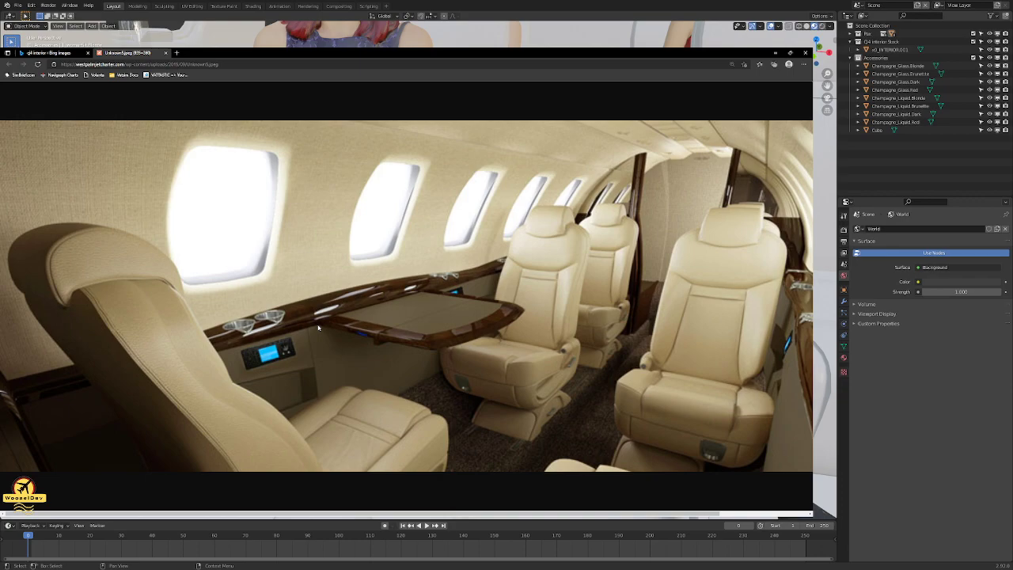
left_click(164, 53)
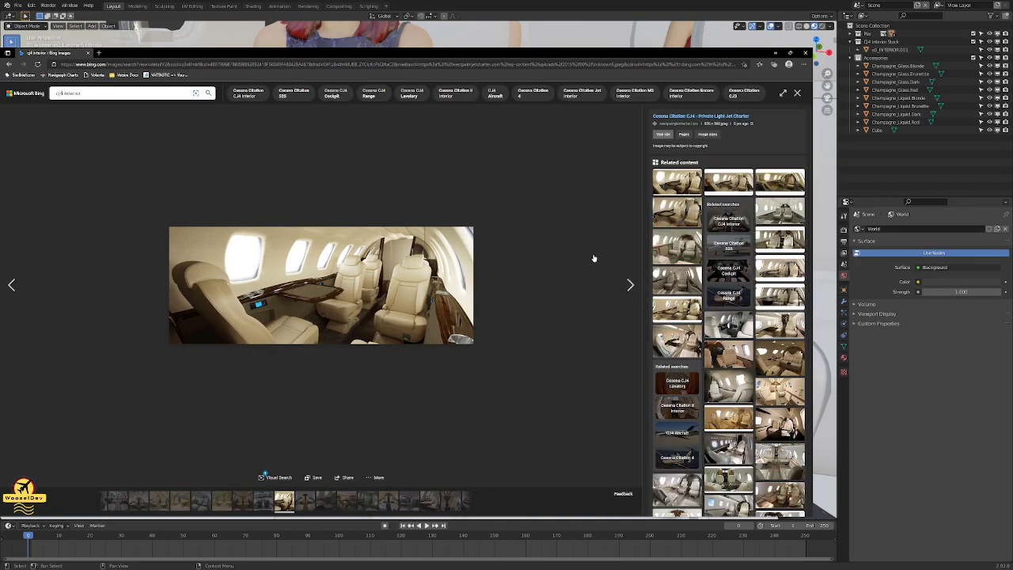
- Find the wide cabin photo with black seats further down the image results and examine its folding table at full size
left_click(798, 93)
scroll(565, 214, "down", 4)
scroll(557, 238, "down", 3)
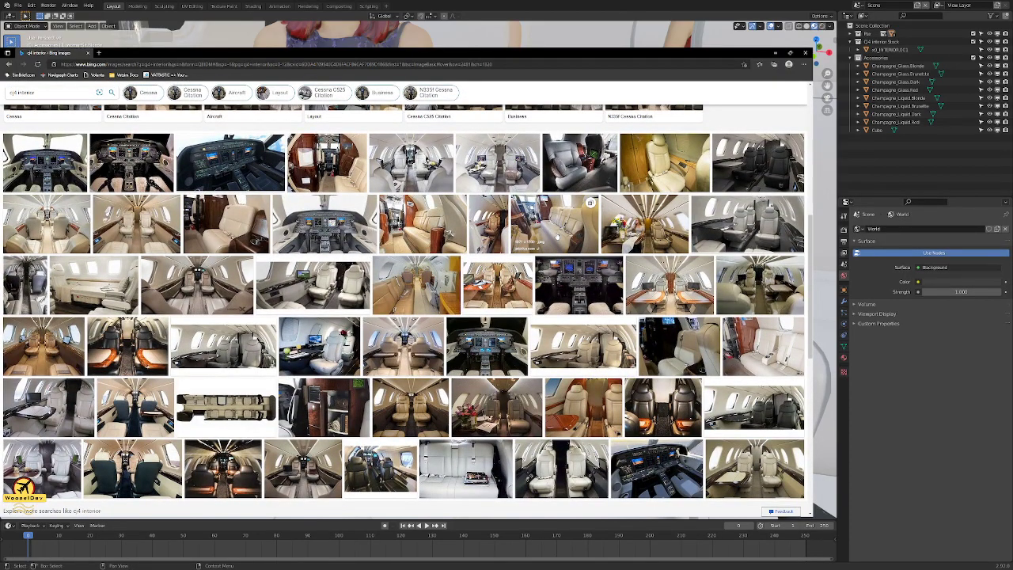
scroll(557, 236, "down", 3)
left_click(750, 275)
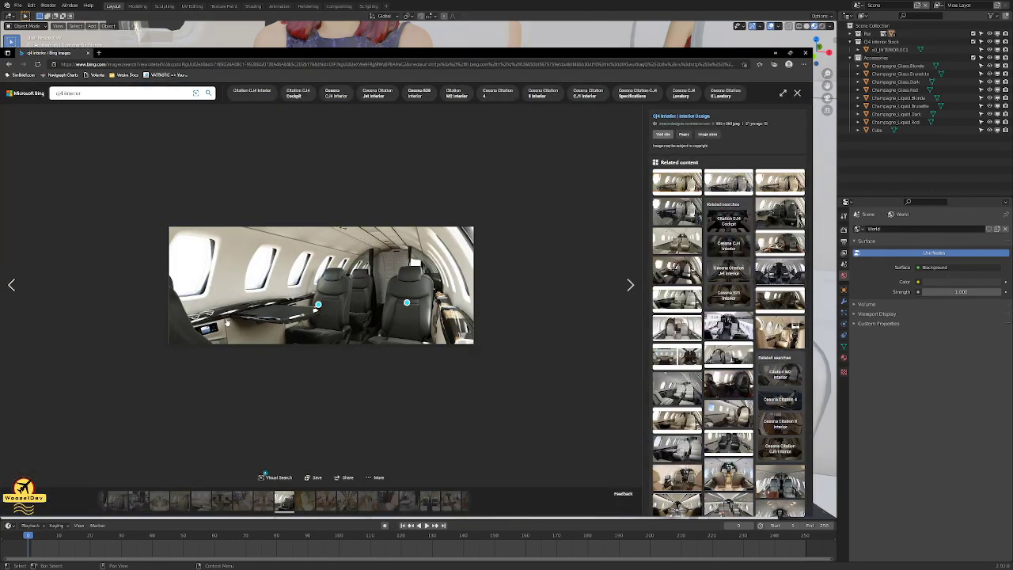
left_click(231, 322)
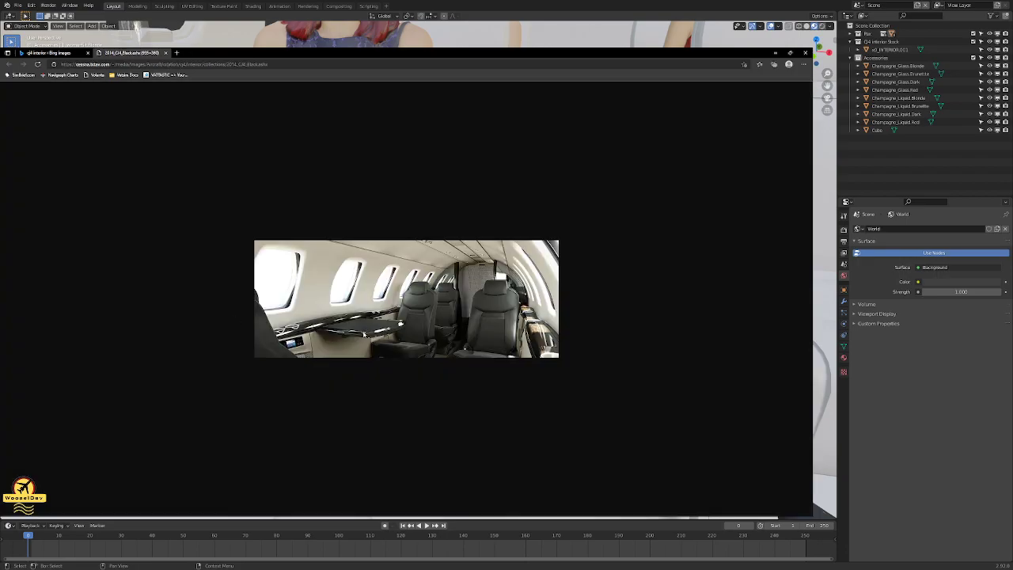
scroll(363, 334, "up", 8, "ctrl")
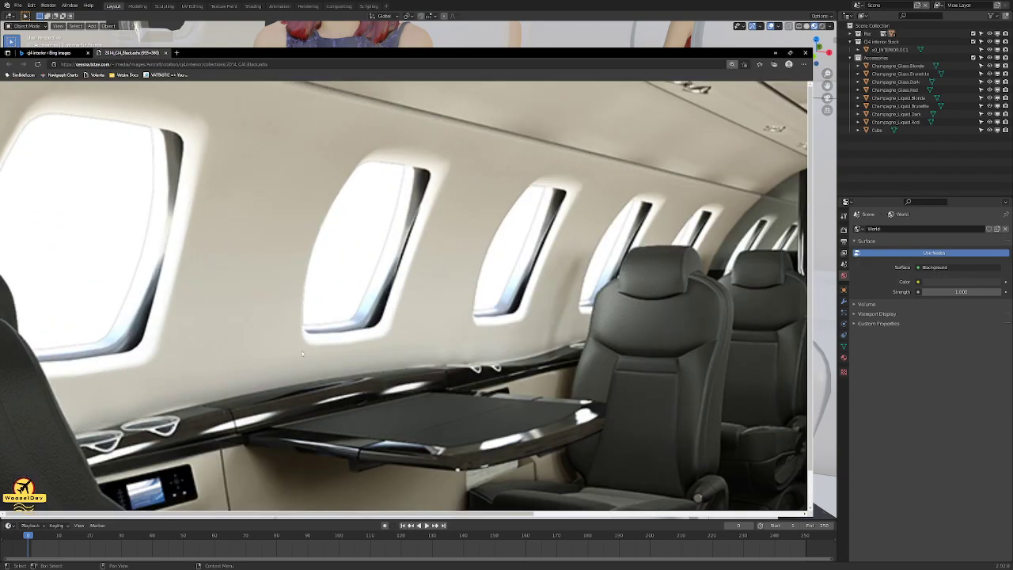
scroll(301, 351, "down", 1, "ctrl")
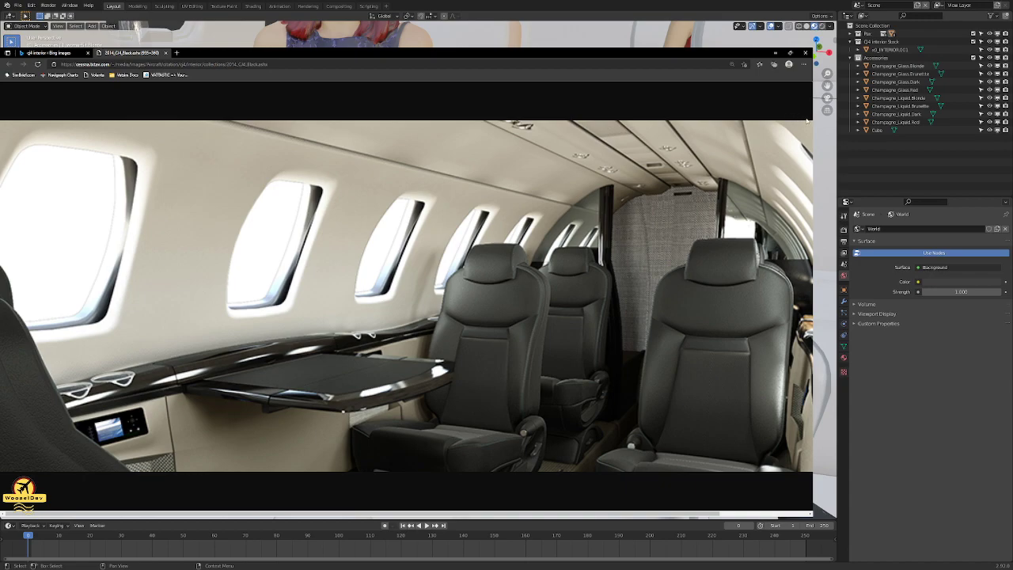
- View the Blender cabin from another angle beside the reference photo to compare the table area
middle_click_drag(825, 316, 815, 321)
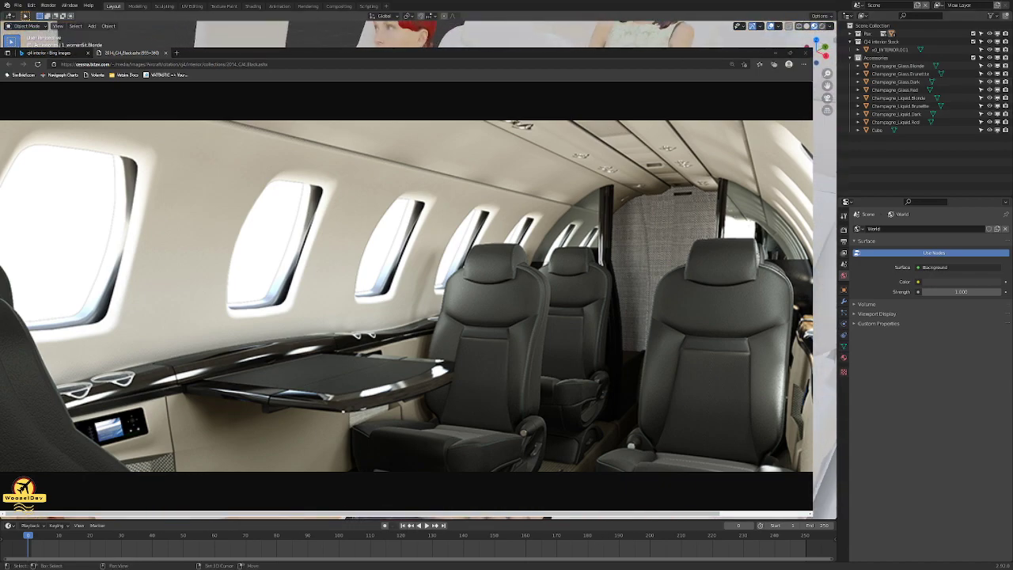
middle_click_drag(428, 301, 491, 293, "shift")
left_click(315, 329)
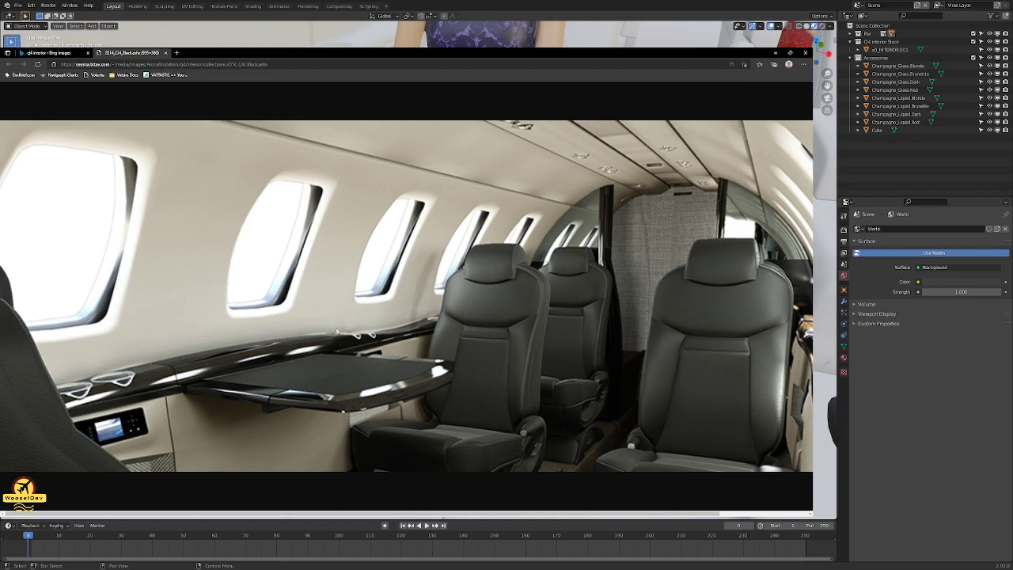
- Close the full-size black-seat photo and check the related white-seat cabin photo with the laid table
left_click(165, 52)
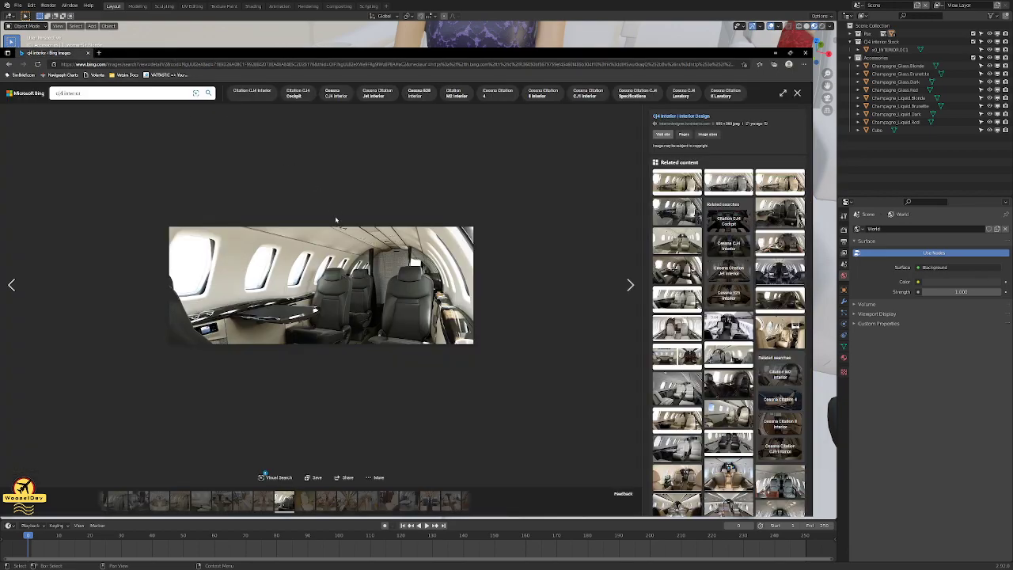
left_click(729, 326)
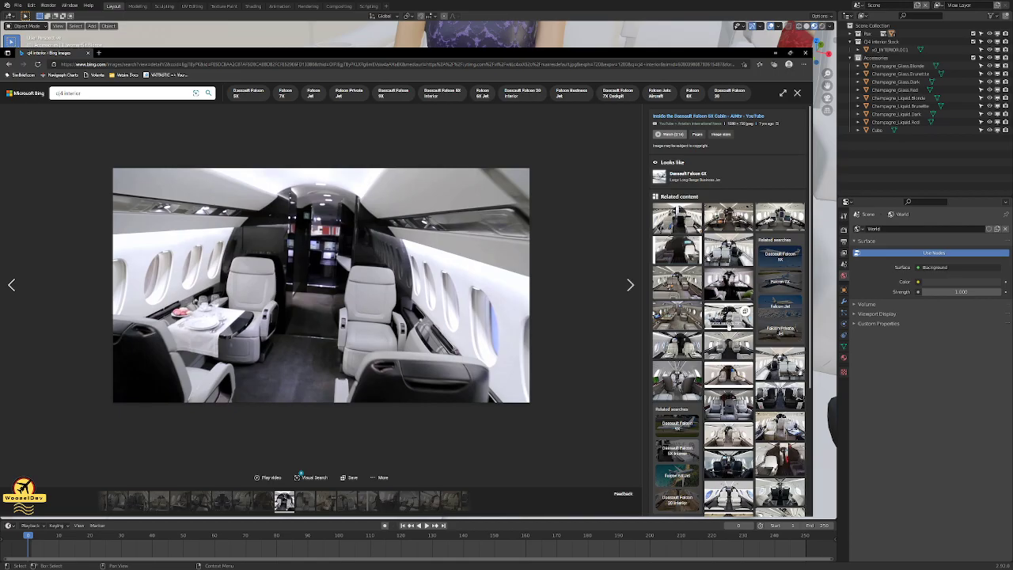
key("alt+Left")
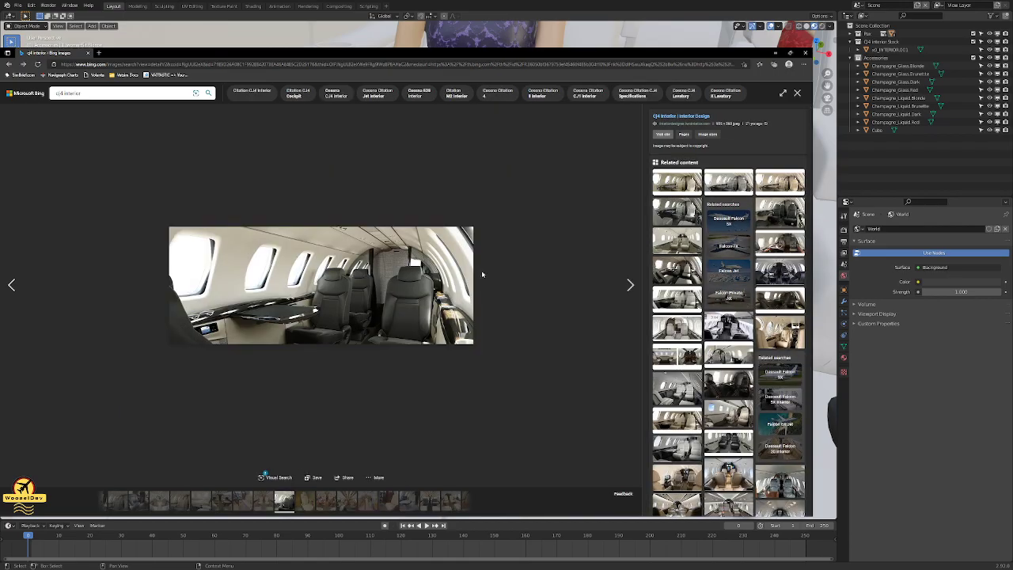
- Go back to the "cj4 interior" image results, switch to the general web results and open the Citation CJ4 Gen2 page from Cessna
key("alt+Left")
scroll(486, 274, "down", 13)
scroll(486, 274, "up", 10)
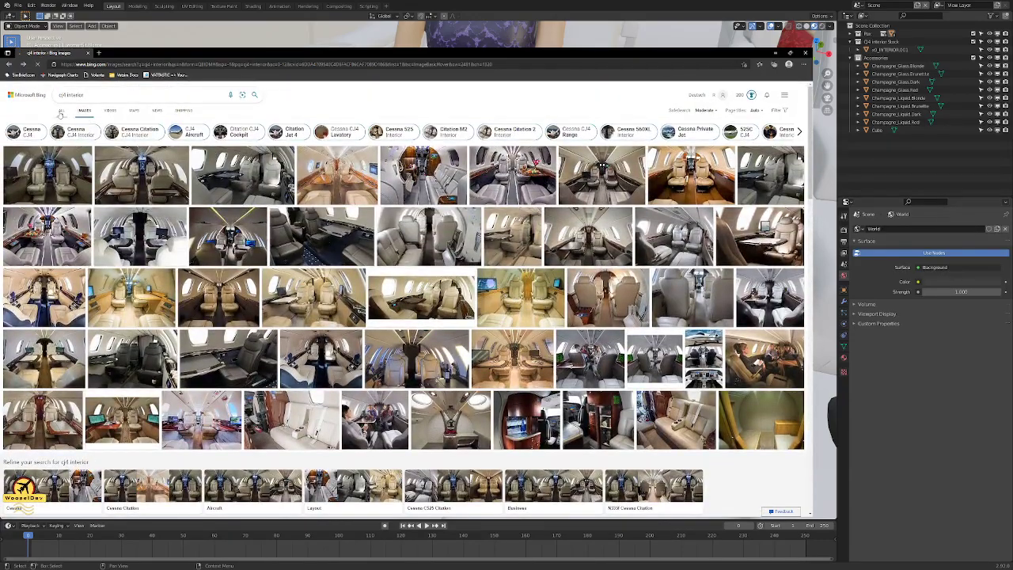
left_click(61, 112)
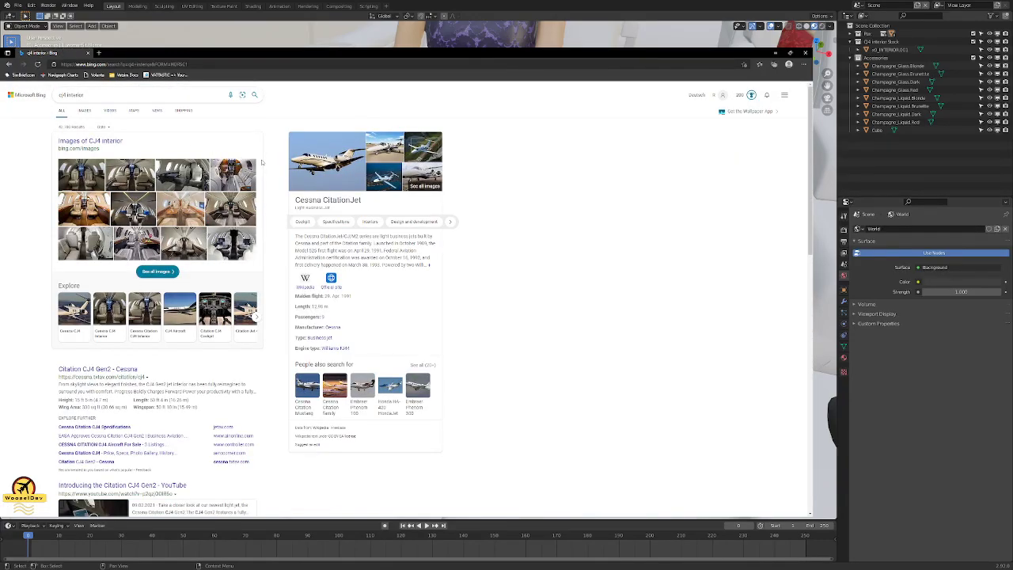
left_click(114, 371)
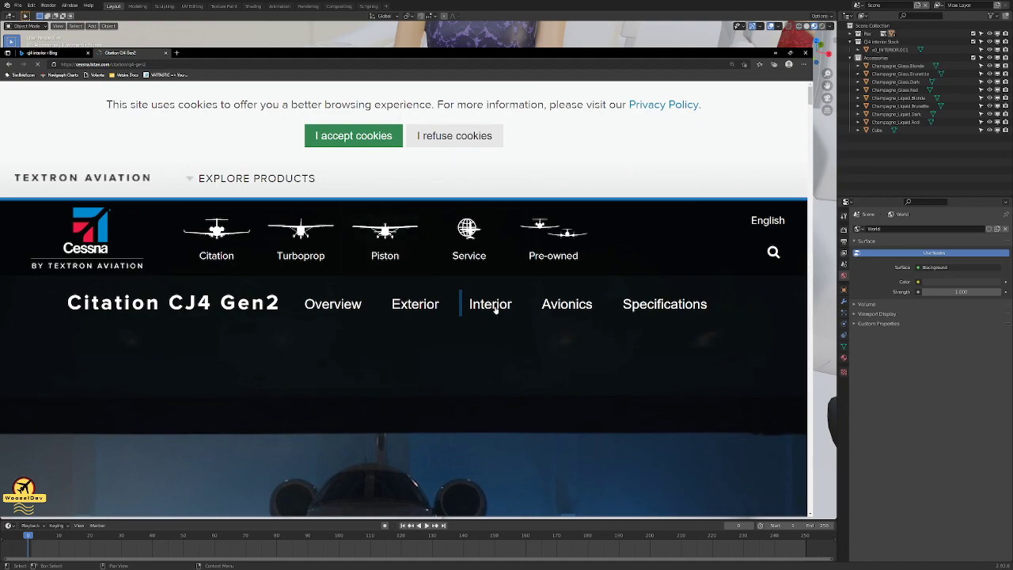
- Look down the Citation CJ4 Gen2 page to the interior slideshow and go through its slides for the side ledge and table
scroll(494, 311, "down", 5)
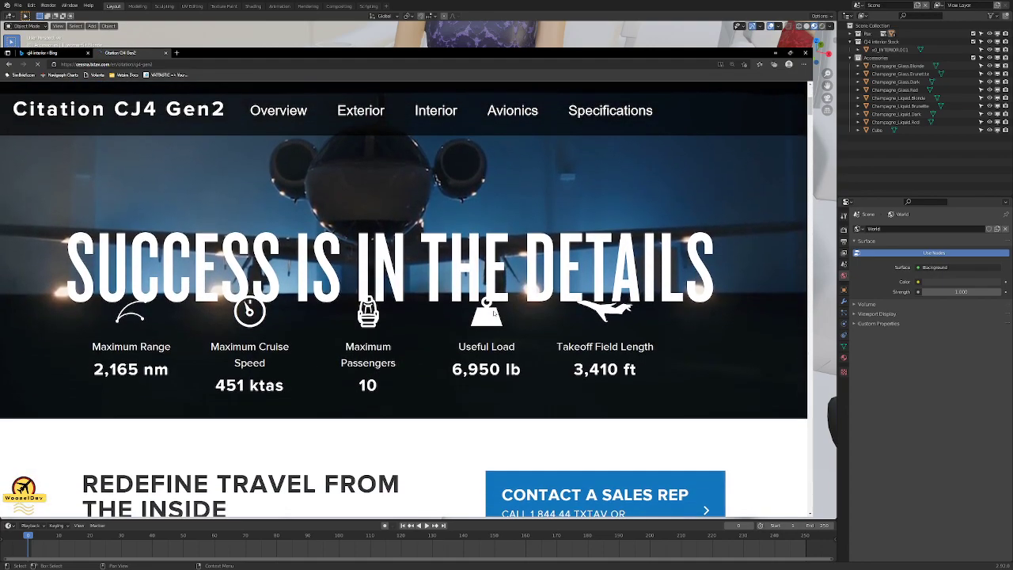
scroll(493, 313, "down", 6)
scroll(486, 332, "up", 6)
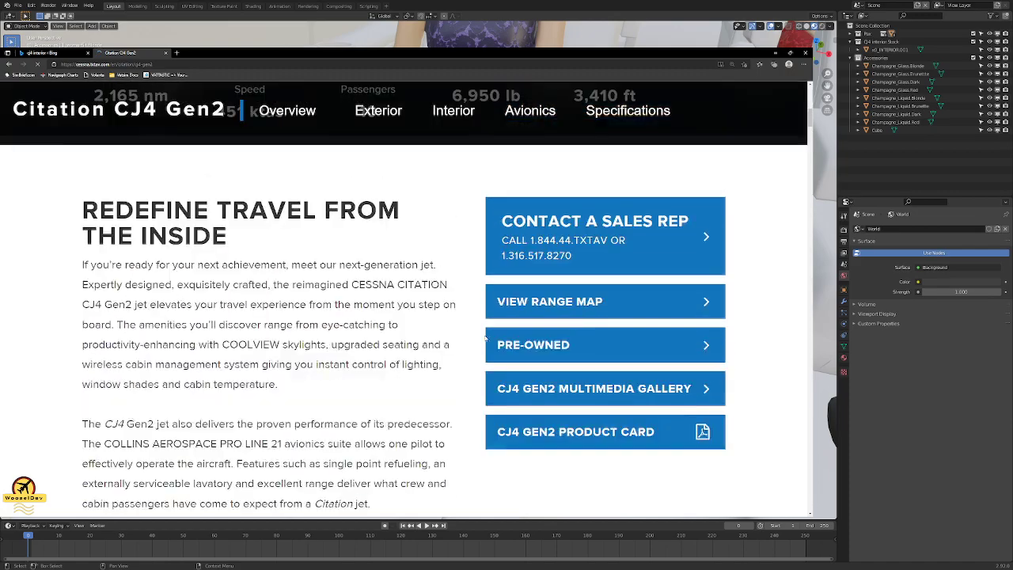
scroll(485, 338, "down", 8)
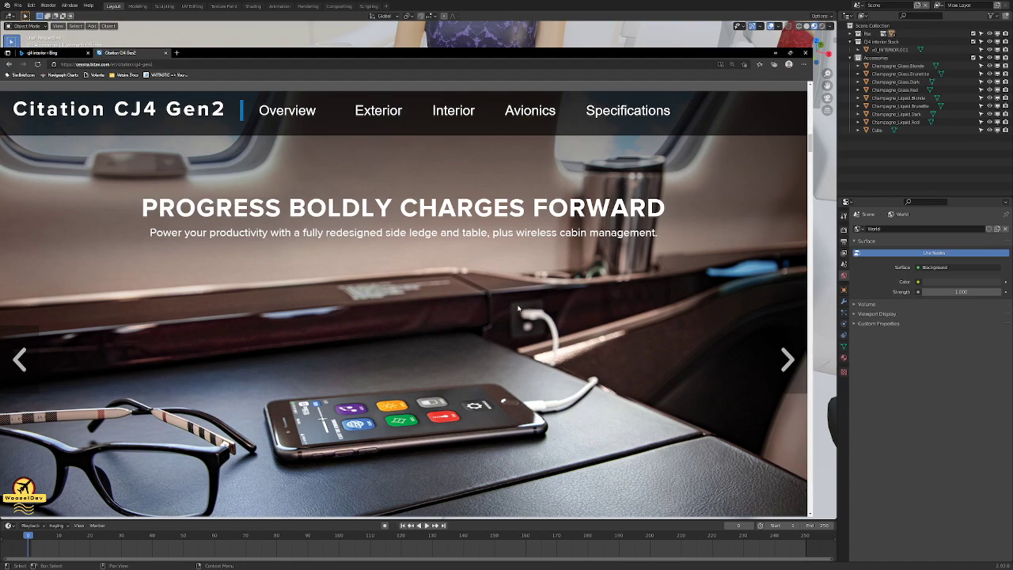
scroll(573, 319, "down", 1)
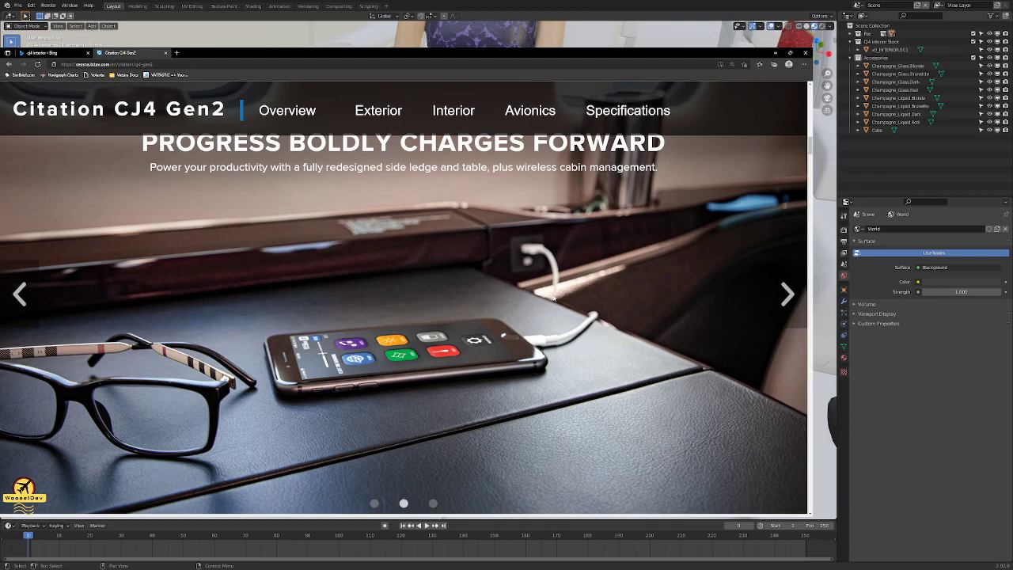
left_click(787, 295)
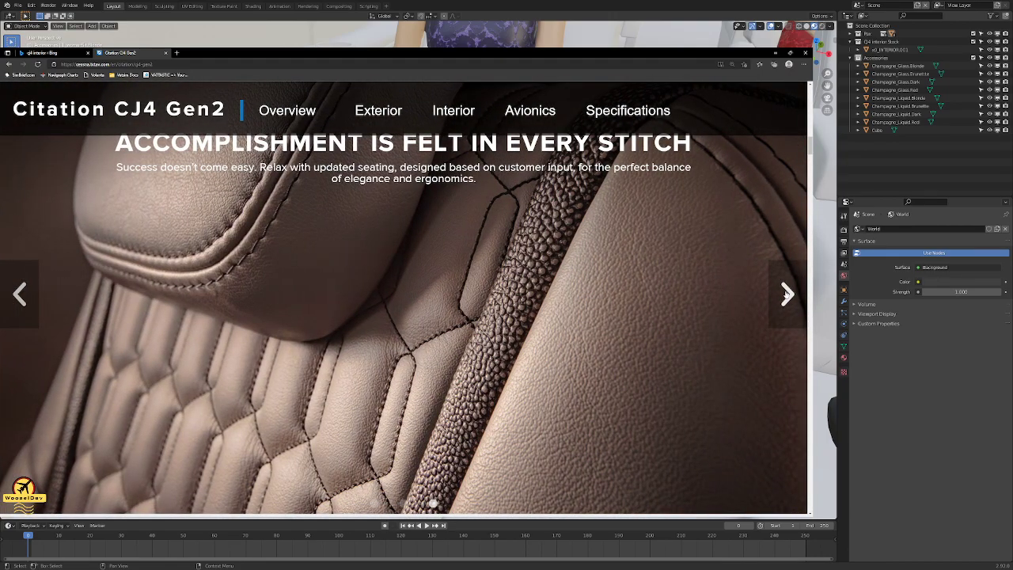
left_click(786, 295)
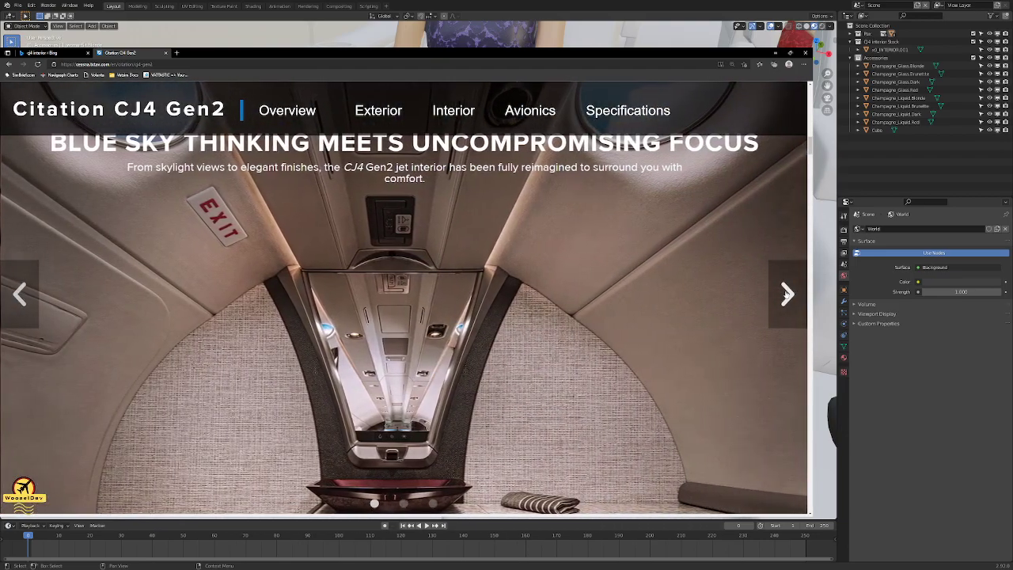
left_click(786, 295)
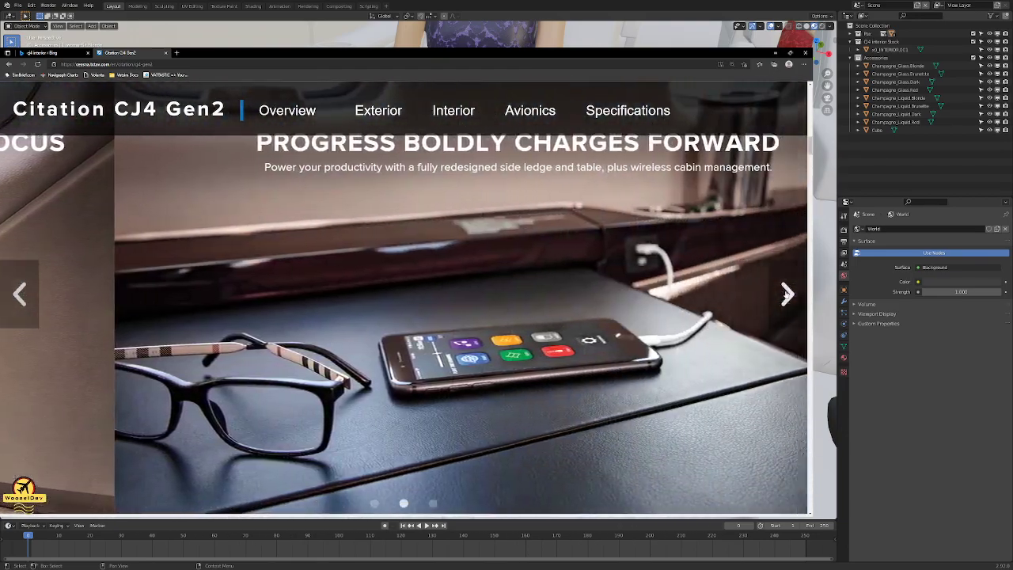
- Find the Interior 360° tour further down the page and show it full screen
scroll(559, 344, "down", 4)
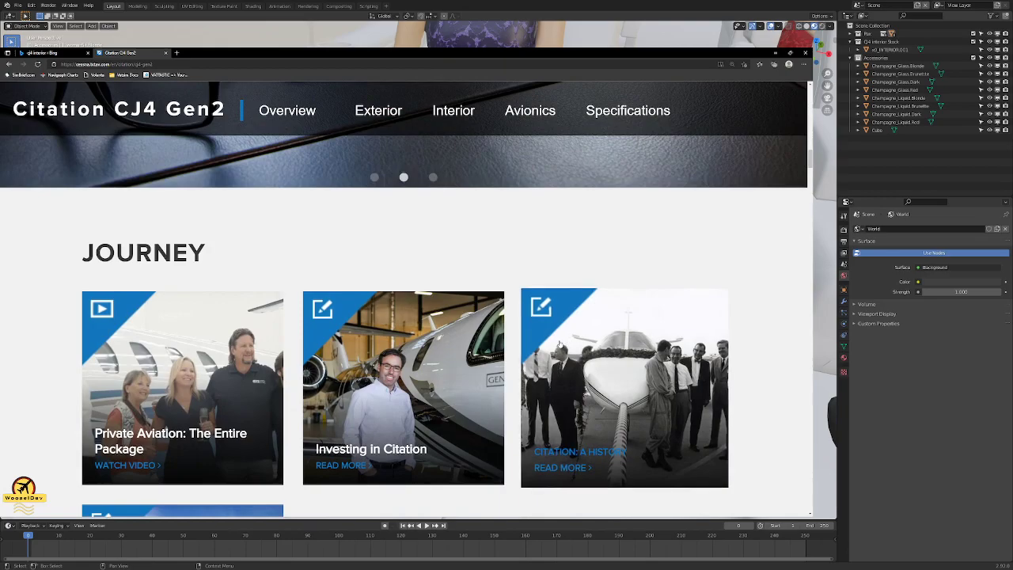
scroll(559, 345, "down", 6)
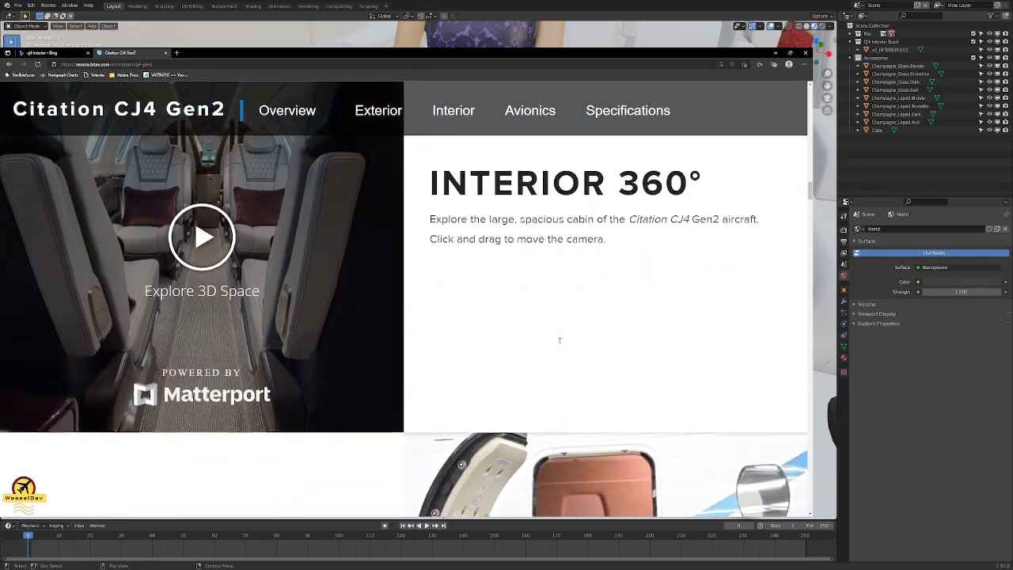
scroll(559, 340, "up", 1)
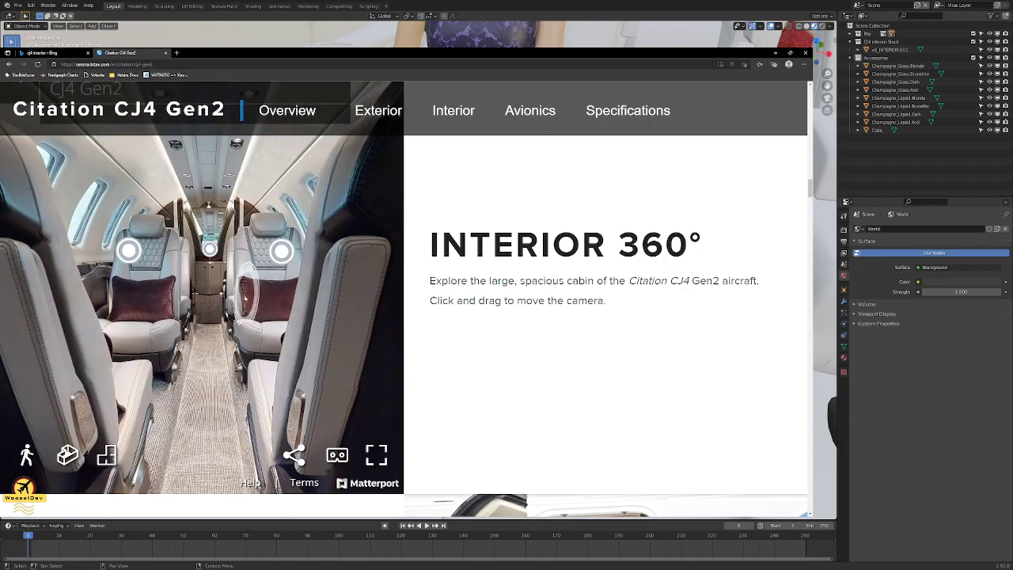
left_click(378, 456)
- Move through the virtual cabin to the facing seats and examine the side ledge between them where the table folds away
left_click_drag(539, 327, 599, 297)
left_click(498, 311)
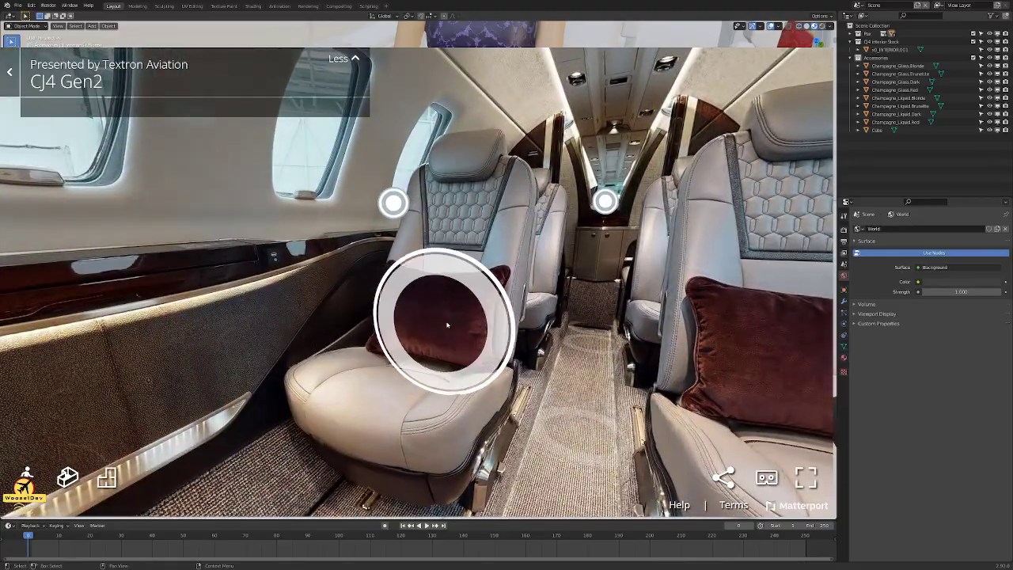
left_click(444, 325)
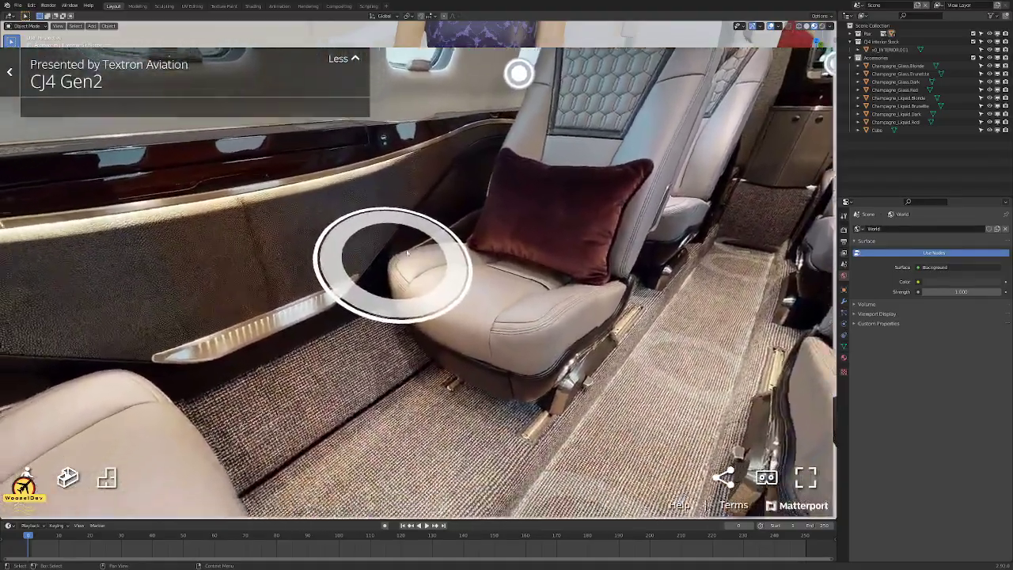
left_click(399, 260)
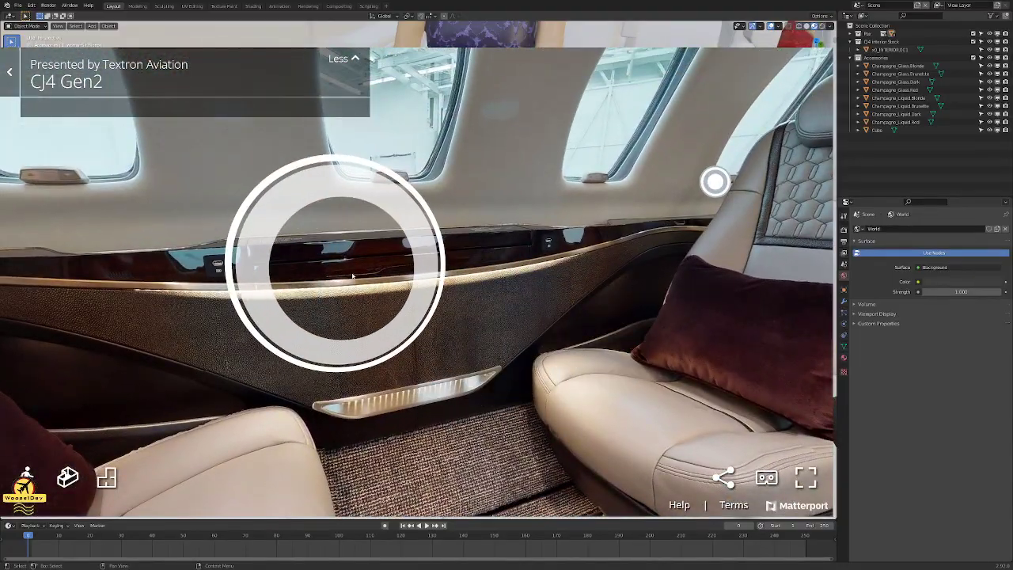
left_click(350, 274)
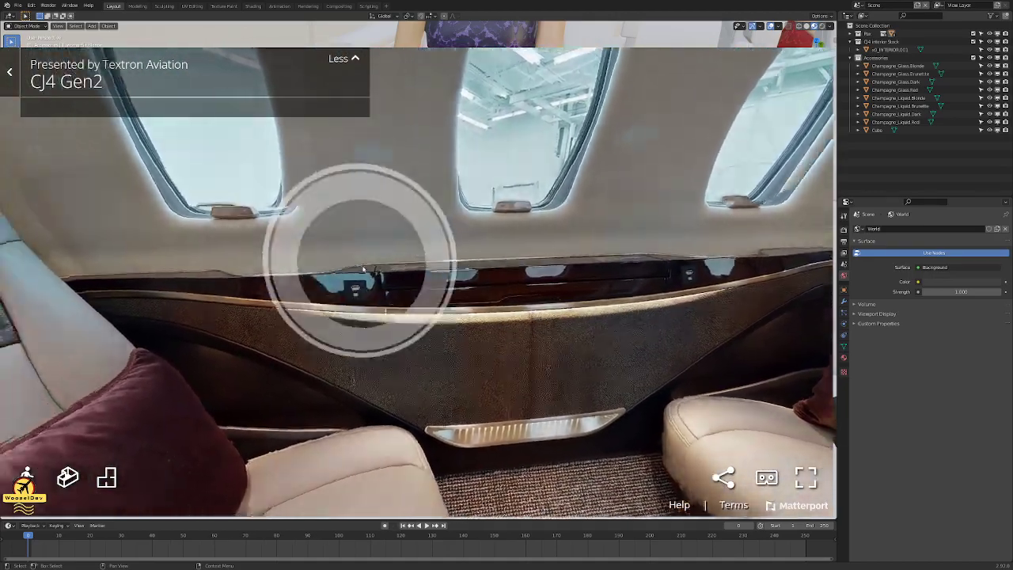
left_click(363, 270)
left_click_drag(467, 301, 100, 217)
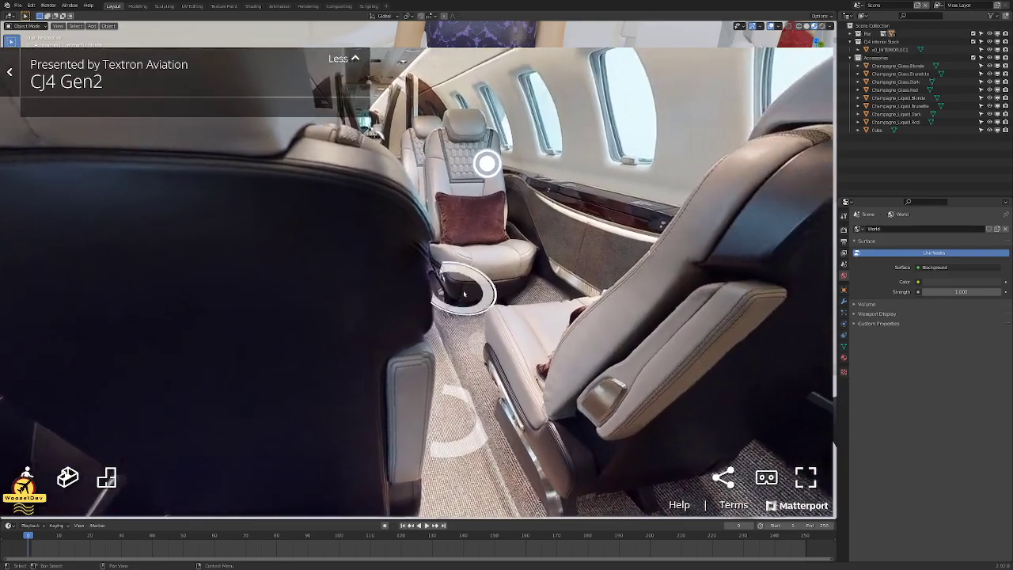
- Walk forward to the facing seats and inspect the side ledge with cup holders up close, including the opposite wall
left_click(465, 295)
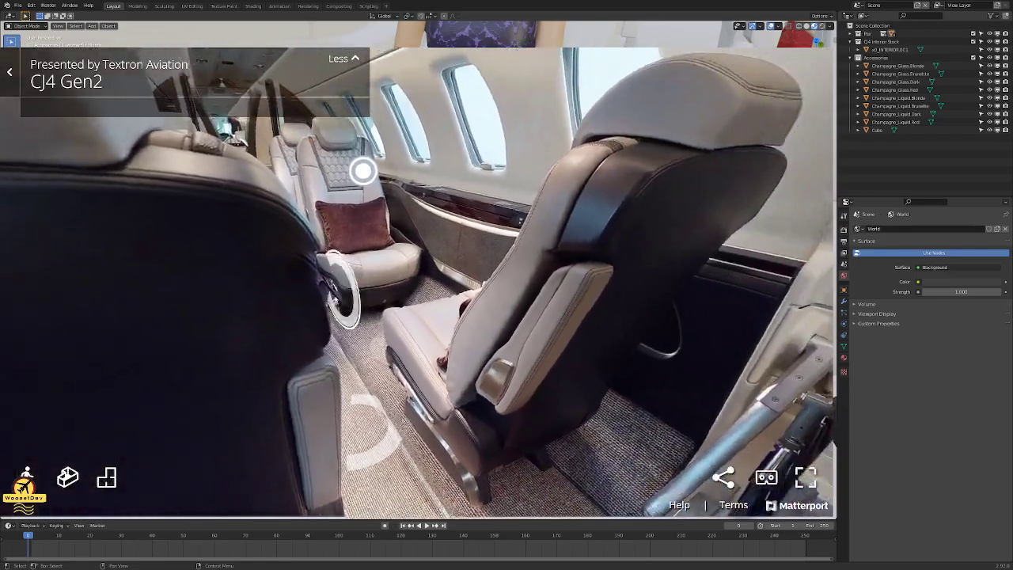
left_click(496, 251)
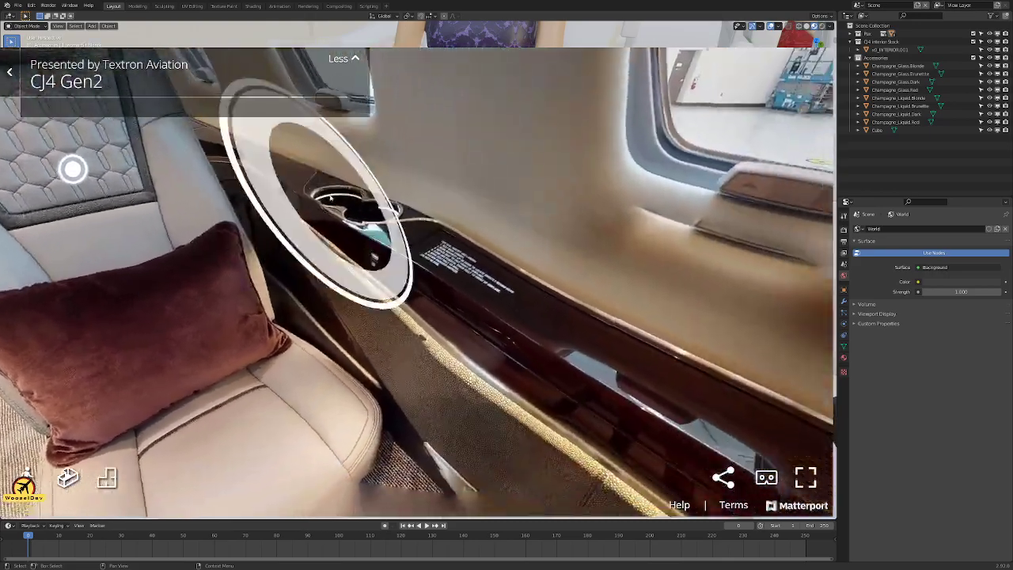
left_click_drag(331, 197, 233, 156)
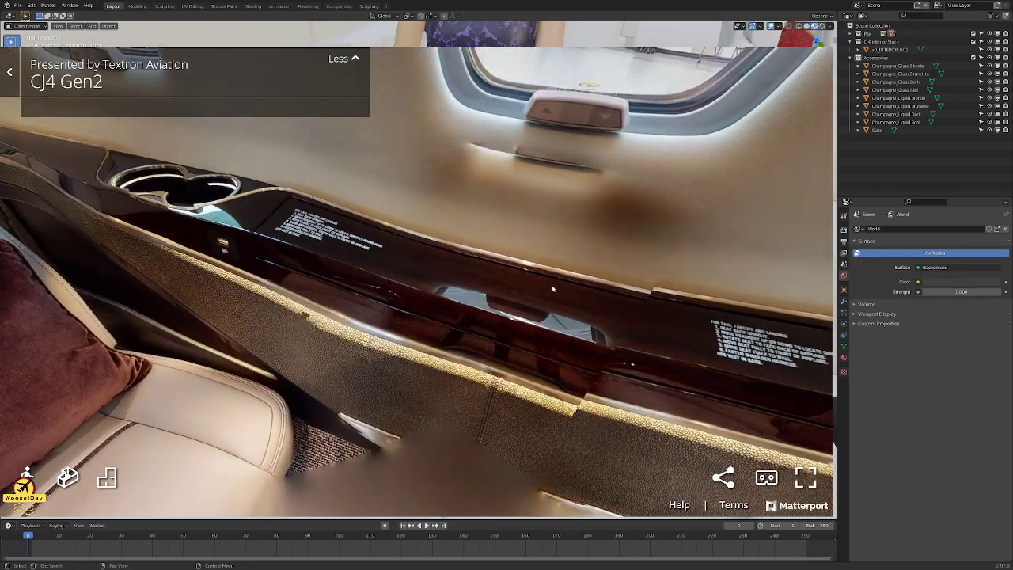
left_click(553, 289)
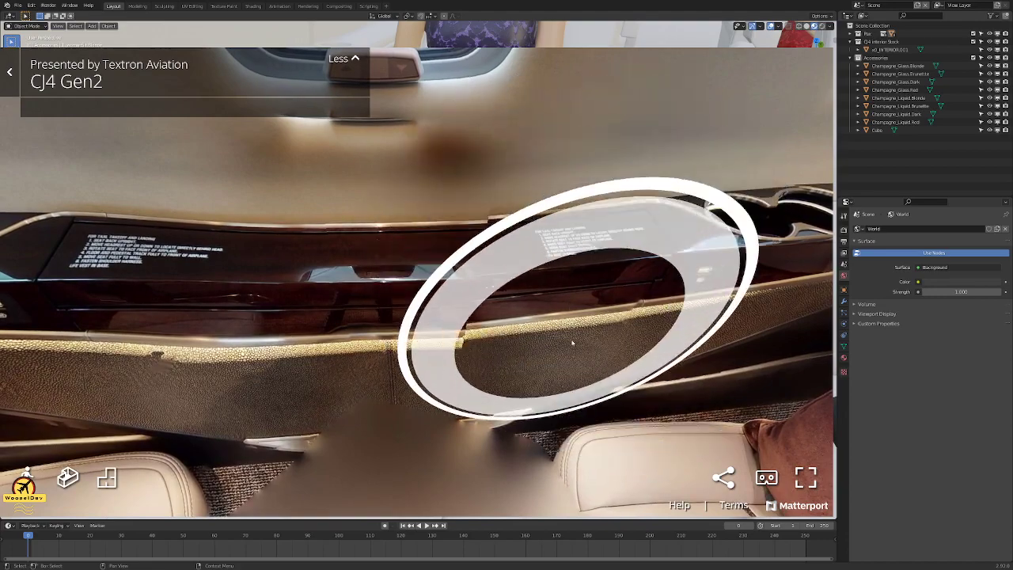
left_click(747, 299)
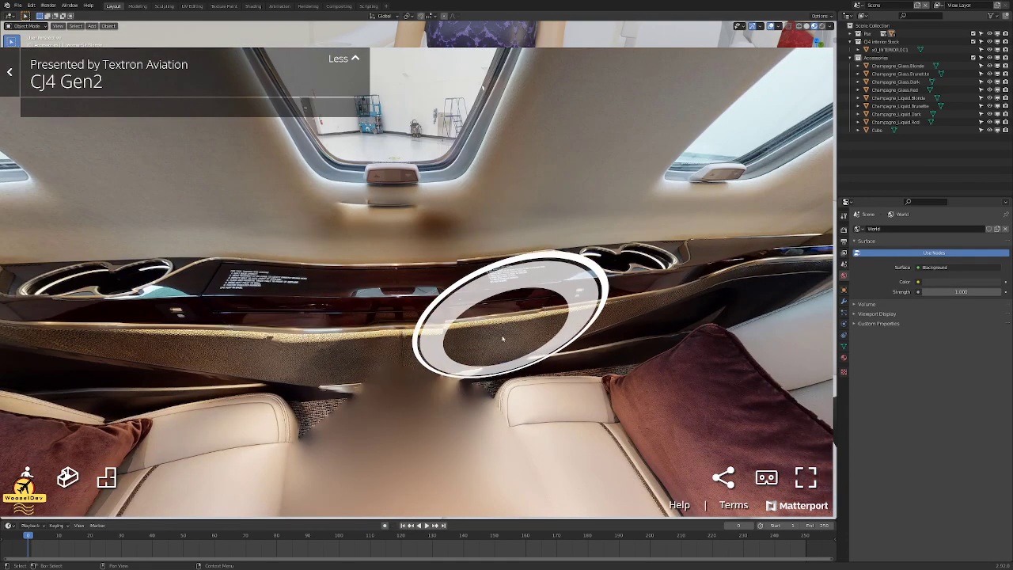
left_click(504, 339)
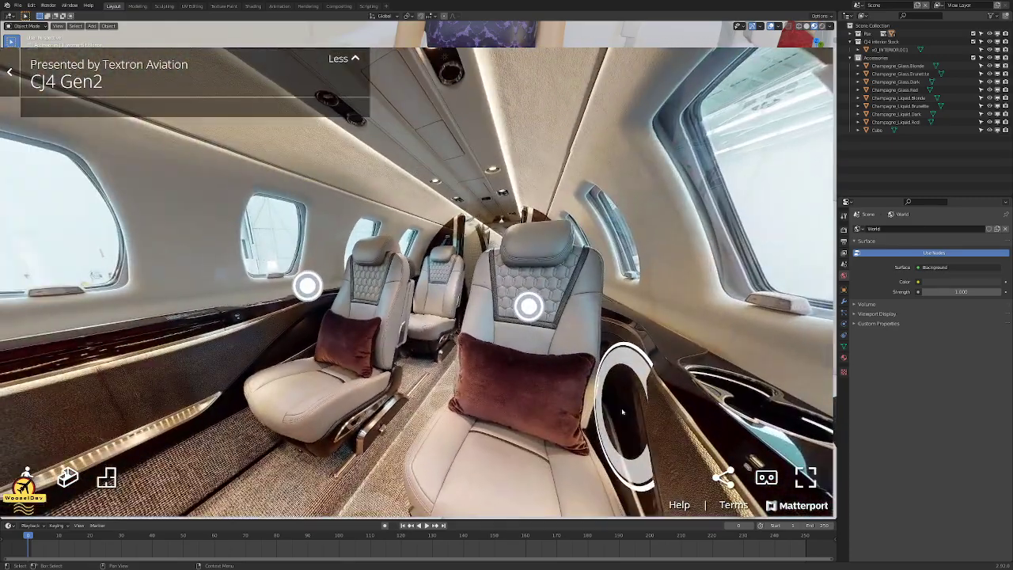
left_click(403, 333)
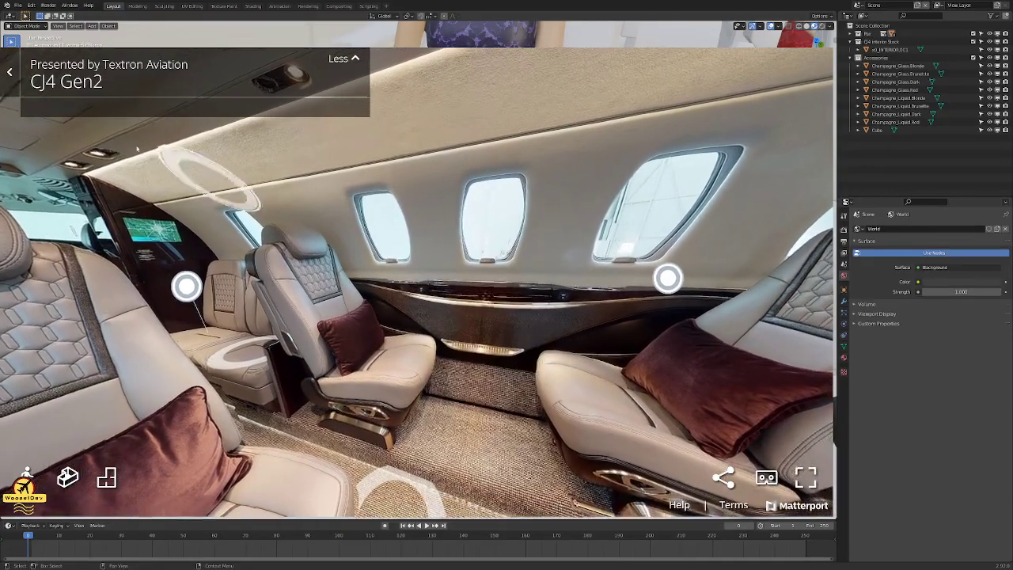
- Hide the tour's title panel, switch to the 3D model overview and examine the whole cabin from another angle
left_click(16, 70)
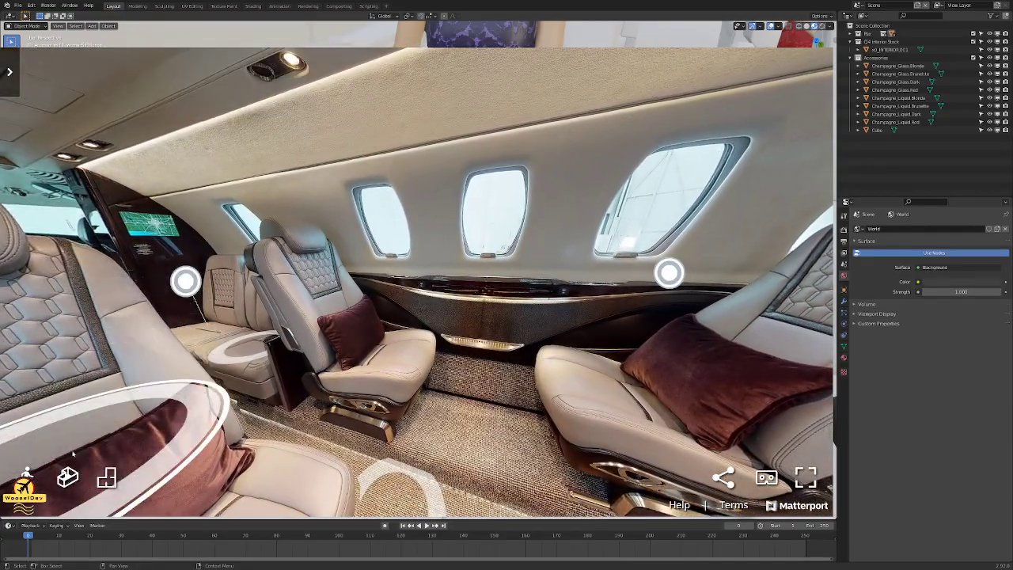
left_click(70, 481)
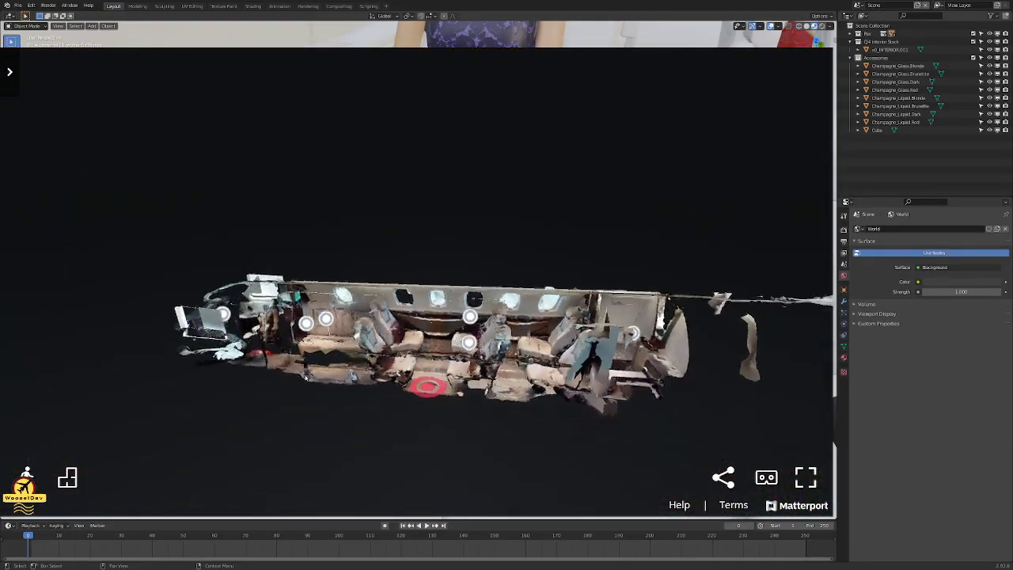
left_click_drag(424, 361, 553, 345)
mouse_move(365, 329)
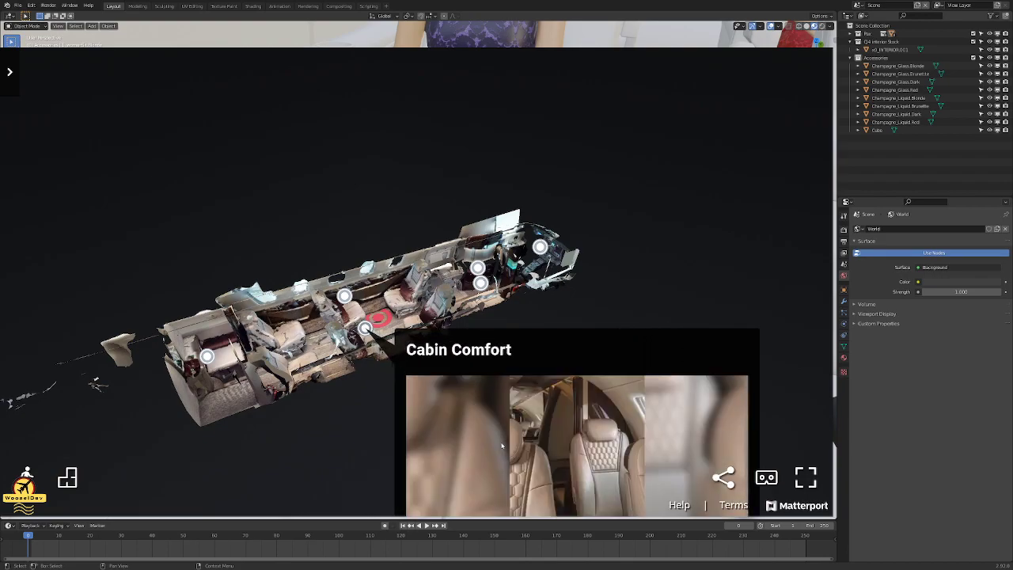
scroll(580, 264, "down", 2)
scroll(580, 264, "up", 5)
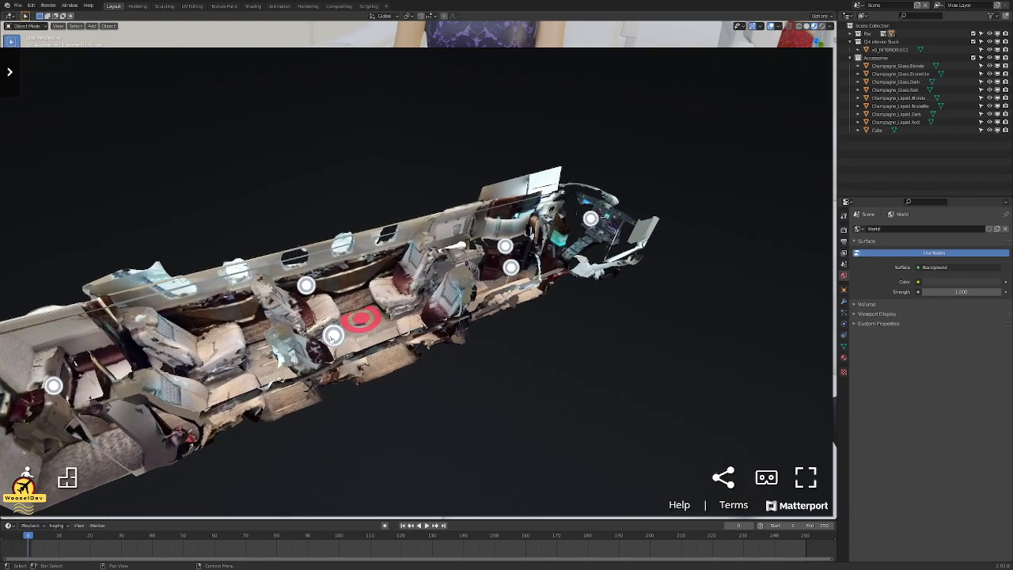
- Return inside the cabin at the Cabin Comfort marker and open its video larger
left_click(332, 335)
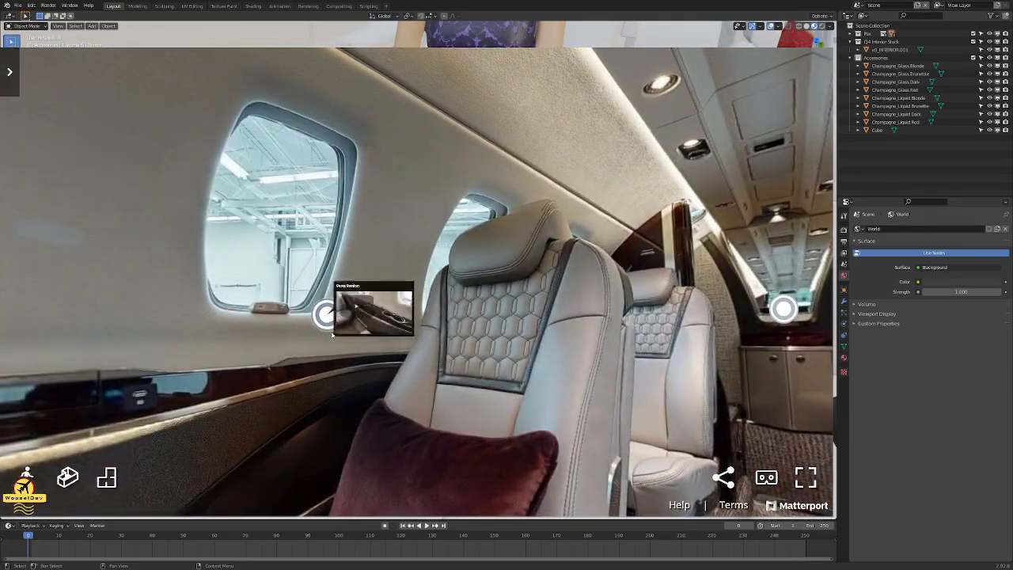
left_click(459, 275)
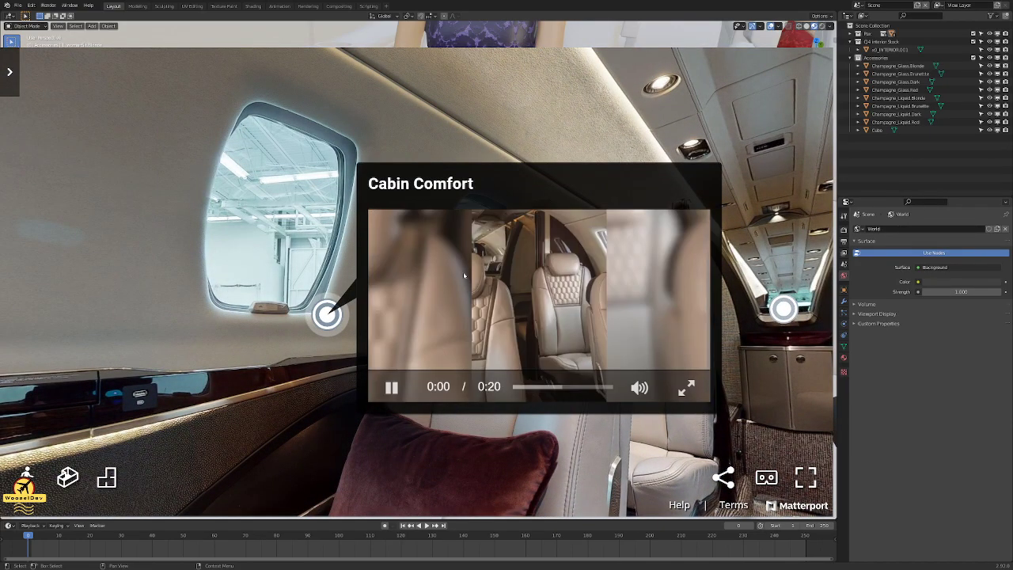
left_click(686, 389)
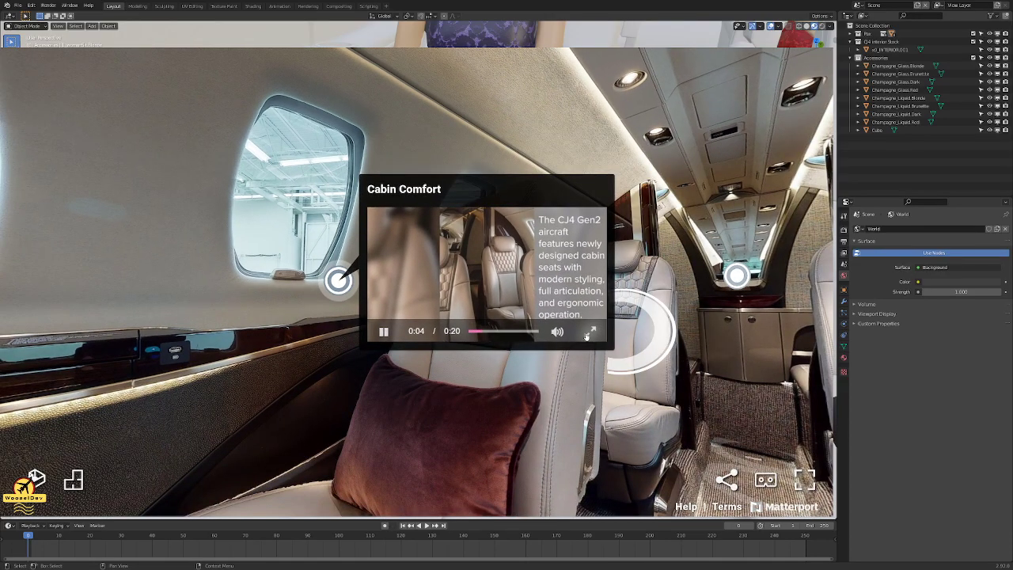
- Look at the side ledge by the rear seats, then watch the Cabin Comfort video
left_click(675, 278)
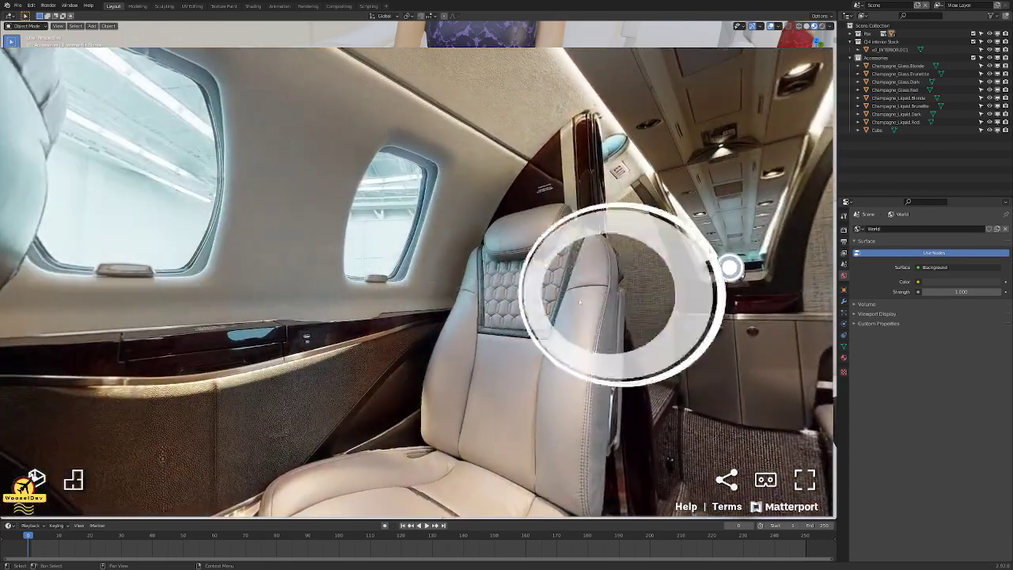
left_click(238, 324)
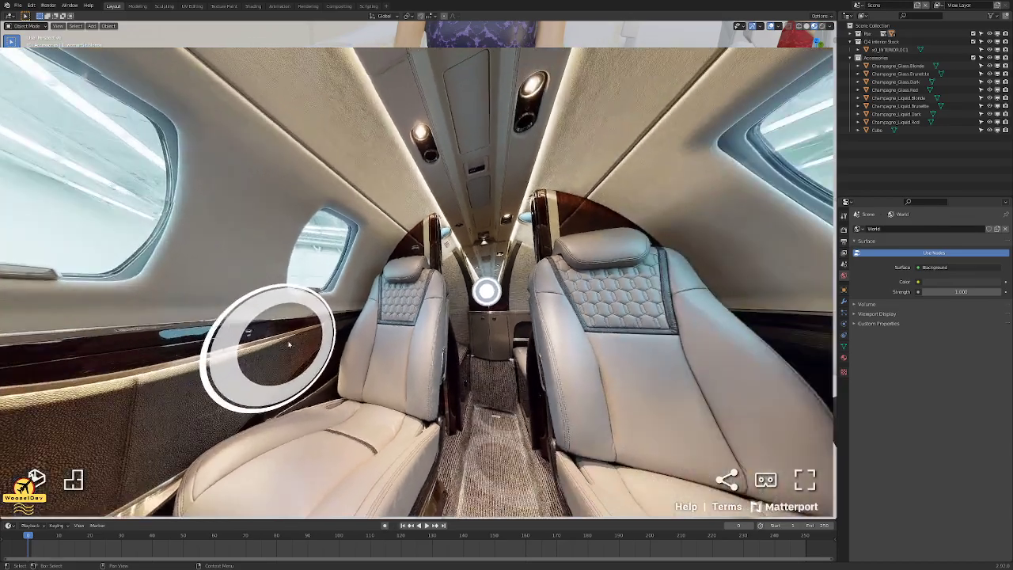
left_click(289, 344)
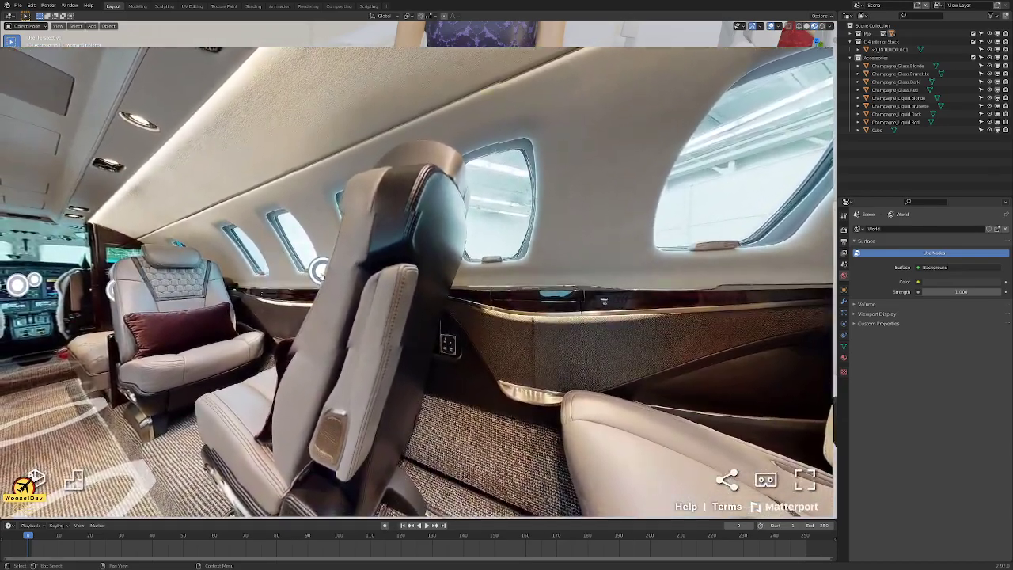
left_click(319, 274)
left_click(456, 388)
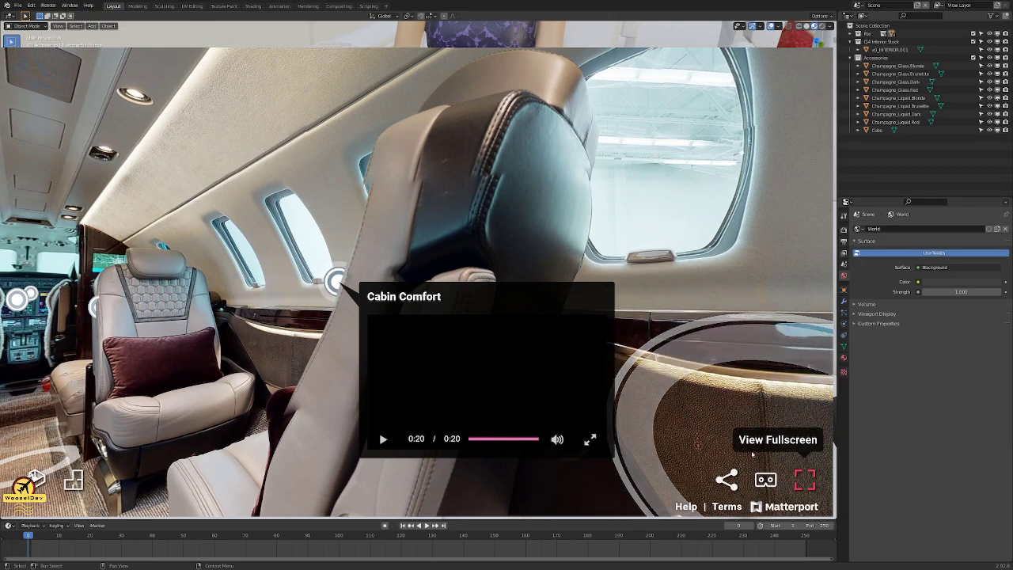
- Leave the virtual tour and examine the product page's Interior section, including the French Roast Premier Collection cabin
key("Escape")
scroll(397, 269, "down", 6)
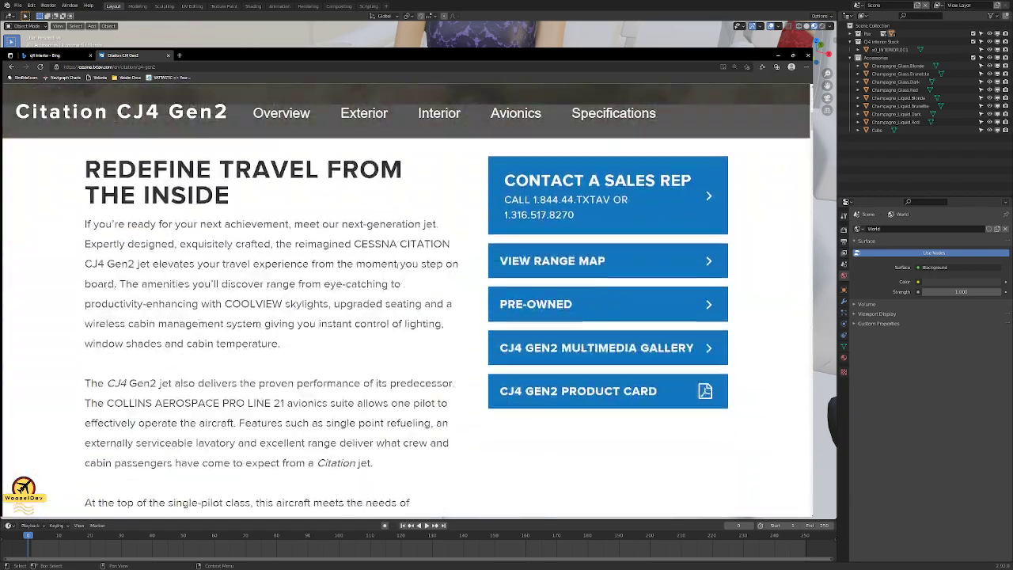
scroll(398, 269, "down", 3)
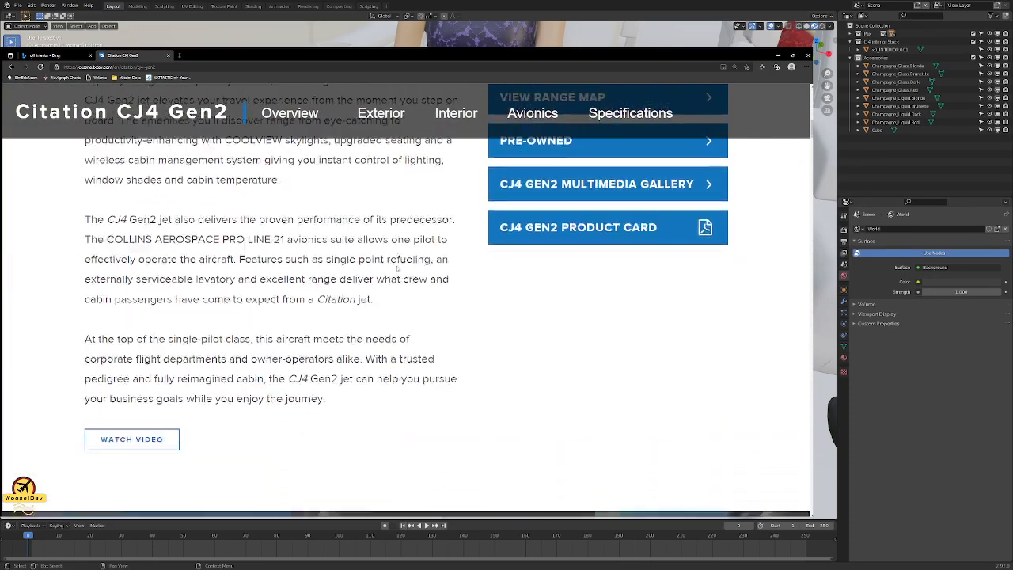
left_click(453, 119)
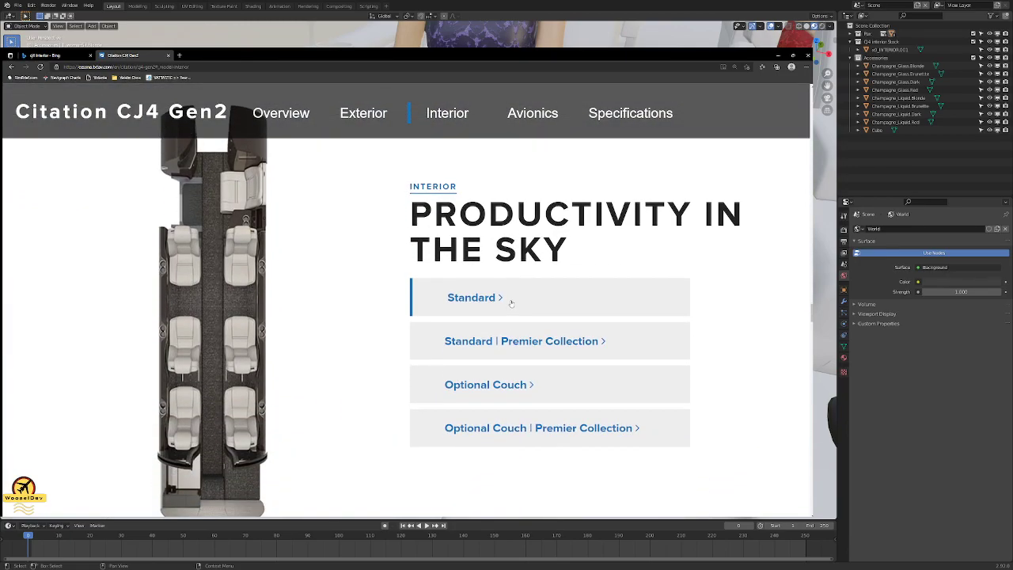
scroll(511, 301, "down", 6)
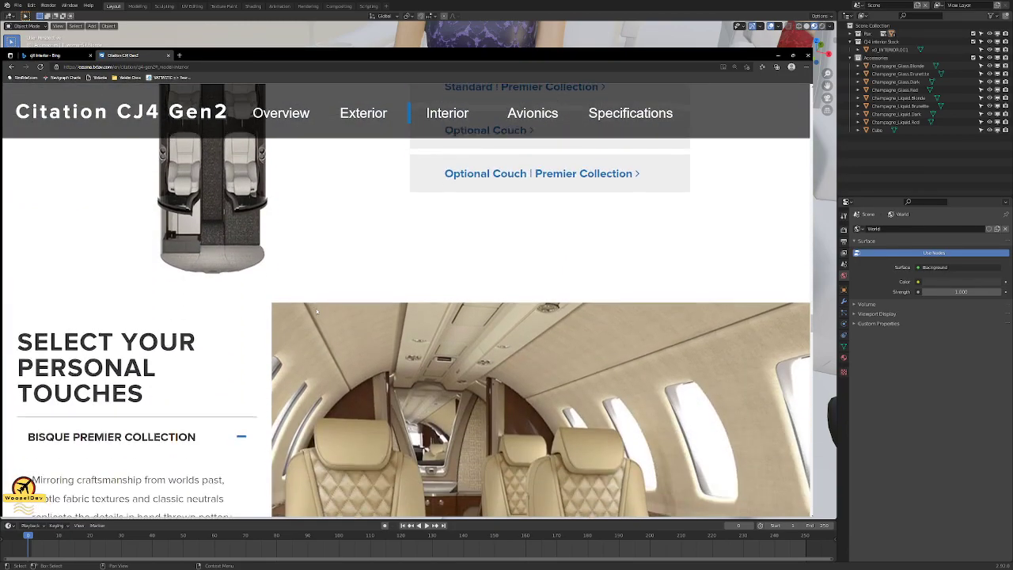
scroll(317, 311, "down", 1)
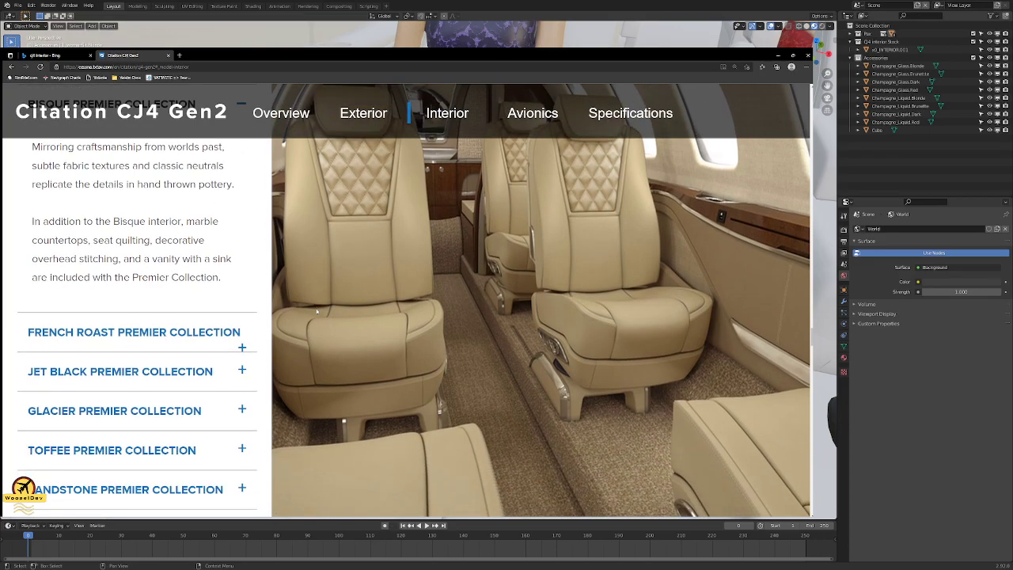
scroll(317, 311, "up", 1)
scroll(226, 426, "down", 1)
left_click(242, 346)
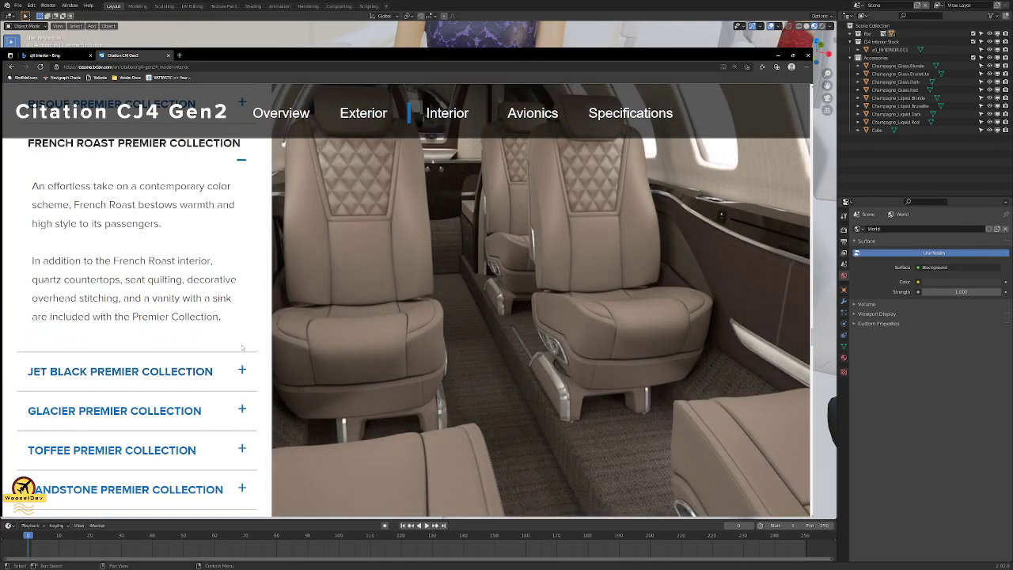
- Look through the avionics, specifications and remaining sections down to the end of the Citation CJ4 Gen2 page
scroll(242, 347, "down", 7)
scroll(242, 346, "down", 10)
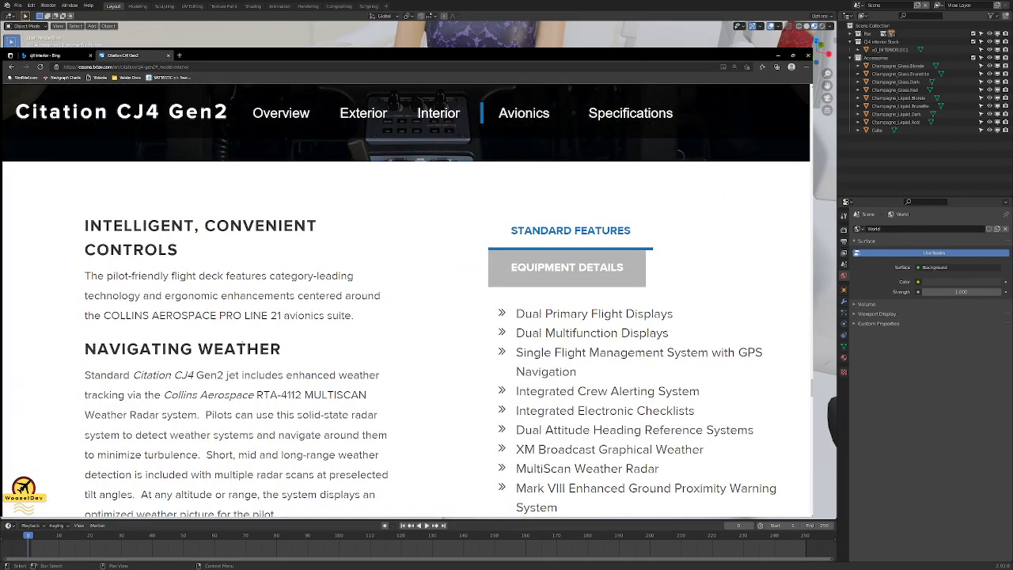
scroll(242, 346, "down", 12)
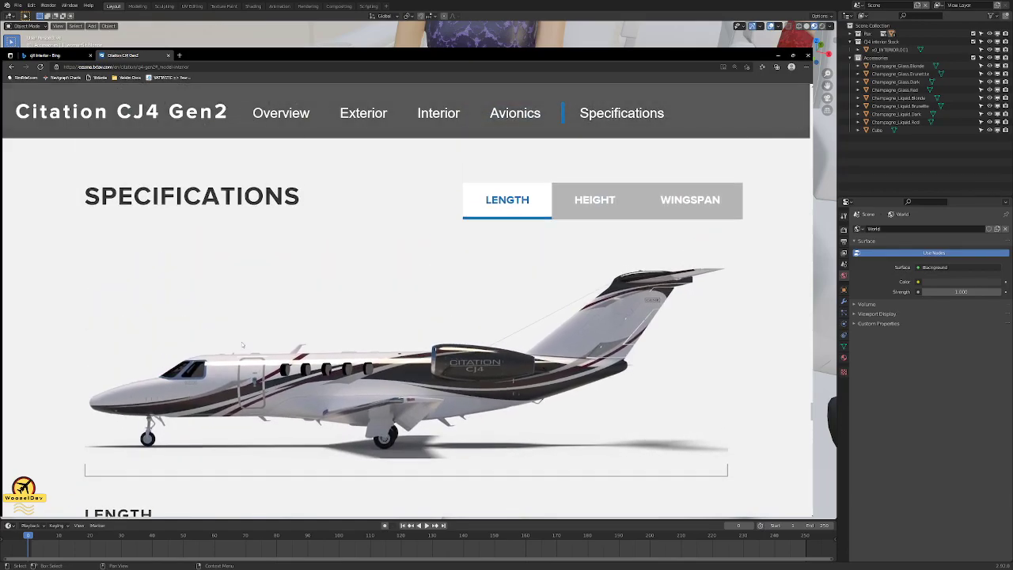
scroll(242, 345, "down", 2)
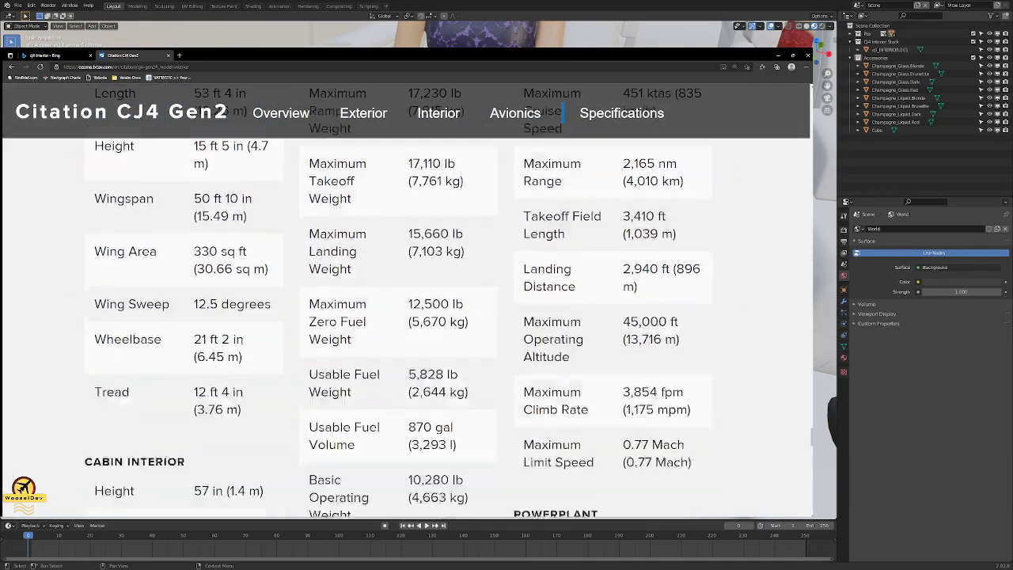
scroll(243, 345, "down", 8)
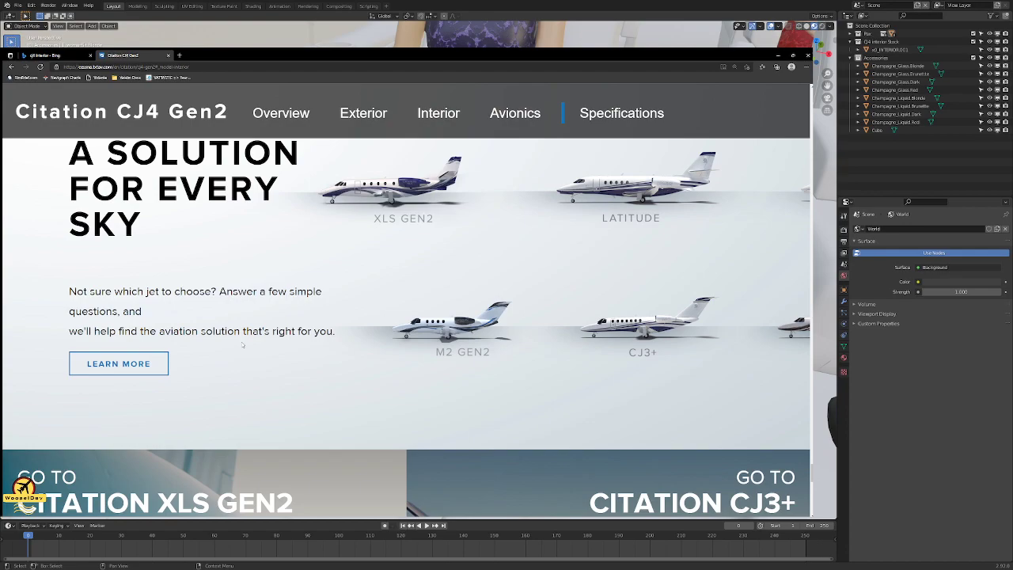
scroll(242, 343, "down", 10)
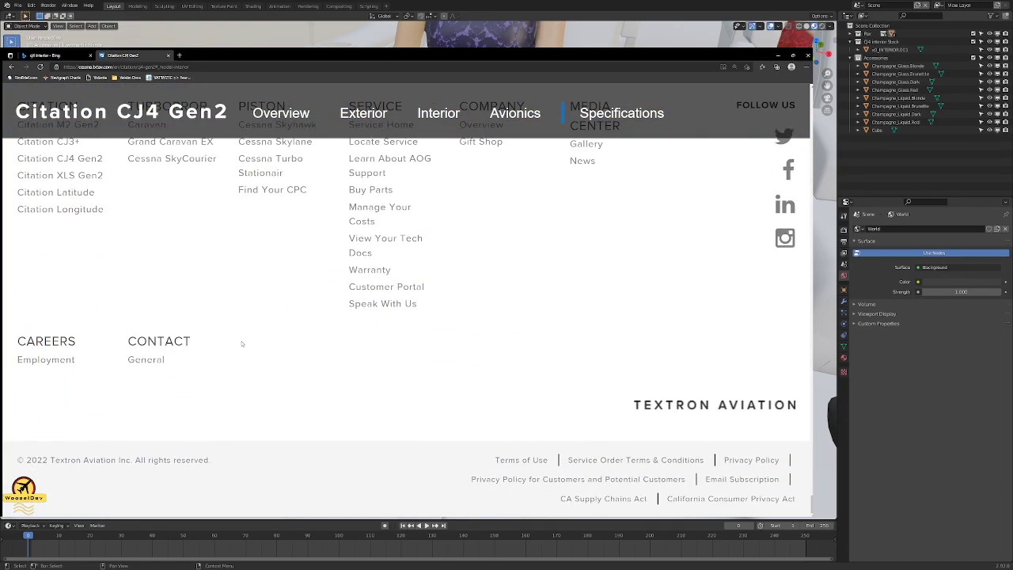
- Close the Citation CJ4 Gen2 page and browse the image results for "cj4 interior"
scroll(242, 344, "up", 10)
left_click(12, 67)
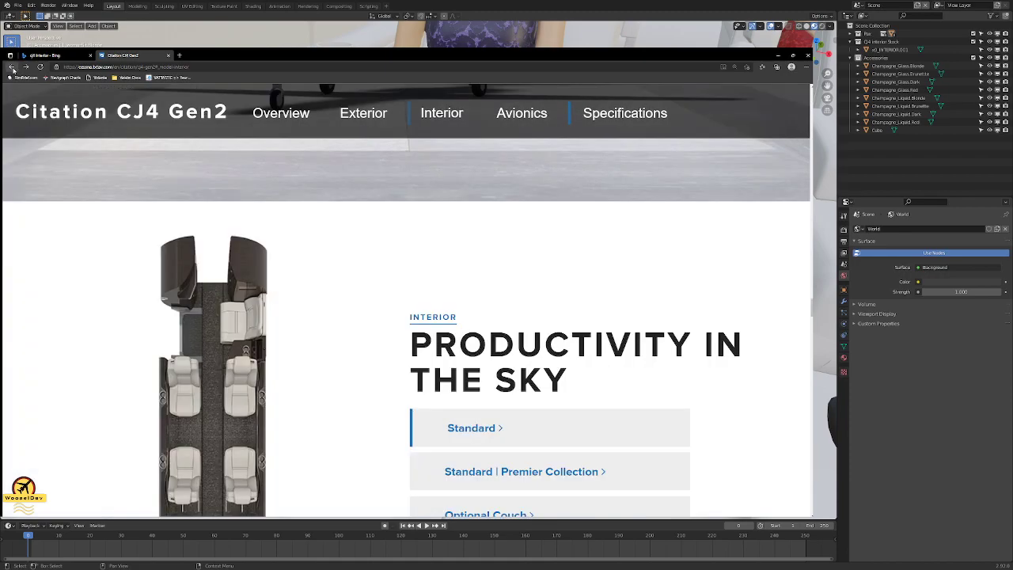
left_click(168, 56)
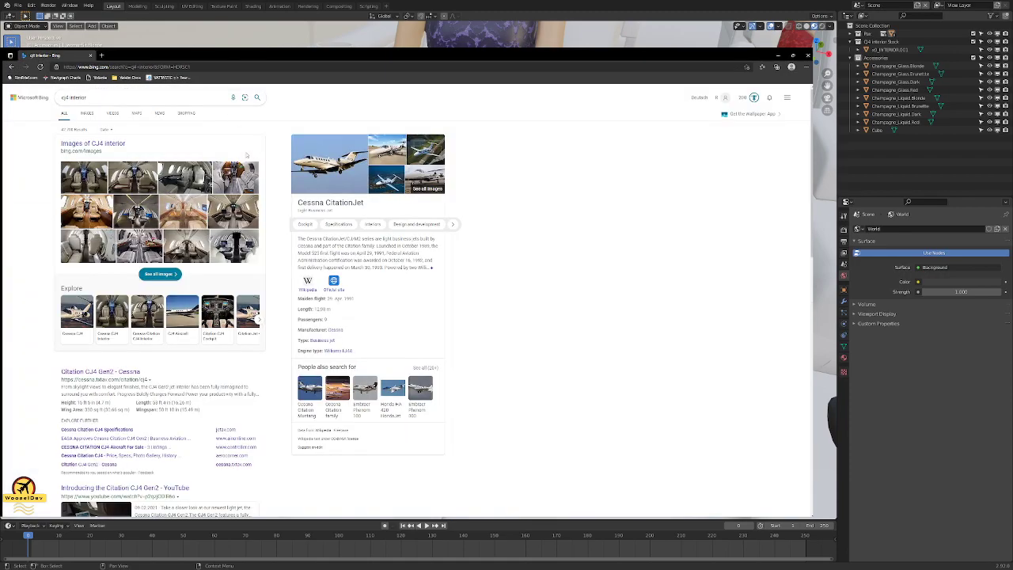
left_click(87, 113)
scroll(540, 252, "down", 3)
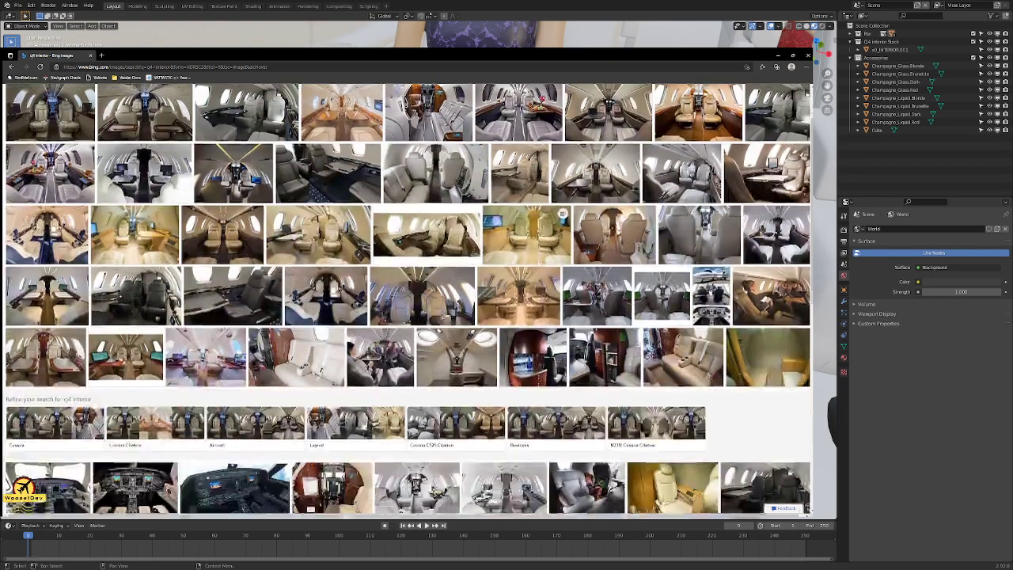
scroll(540, 251, "down", 6)
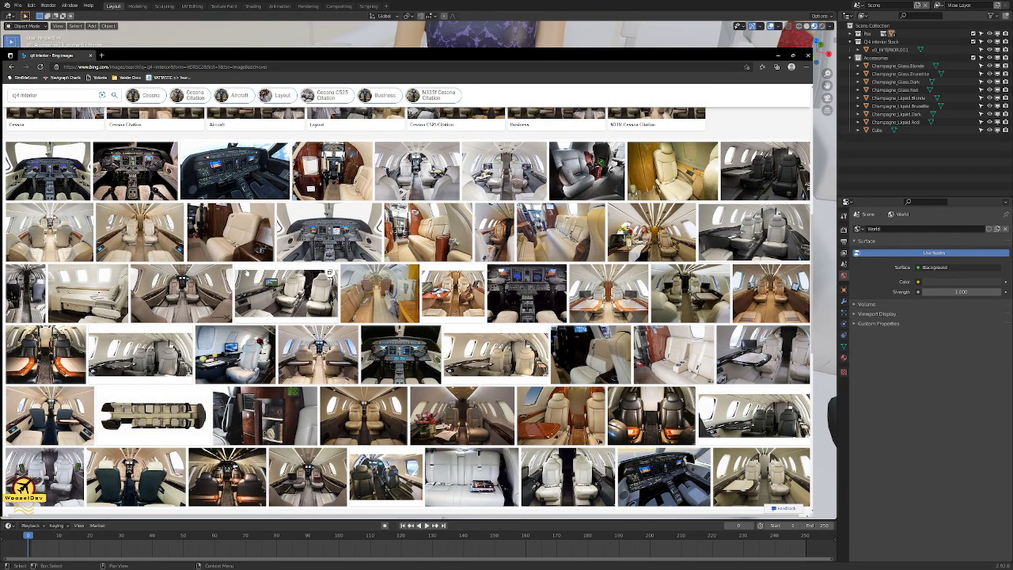
- Open the JetBed for CJ4 photo and examine the bed, seats and side ledge enlarged
left_click(92, 287)
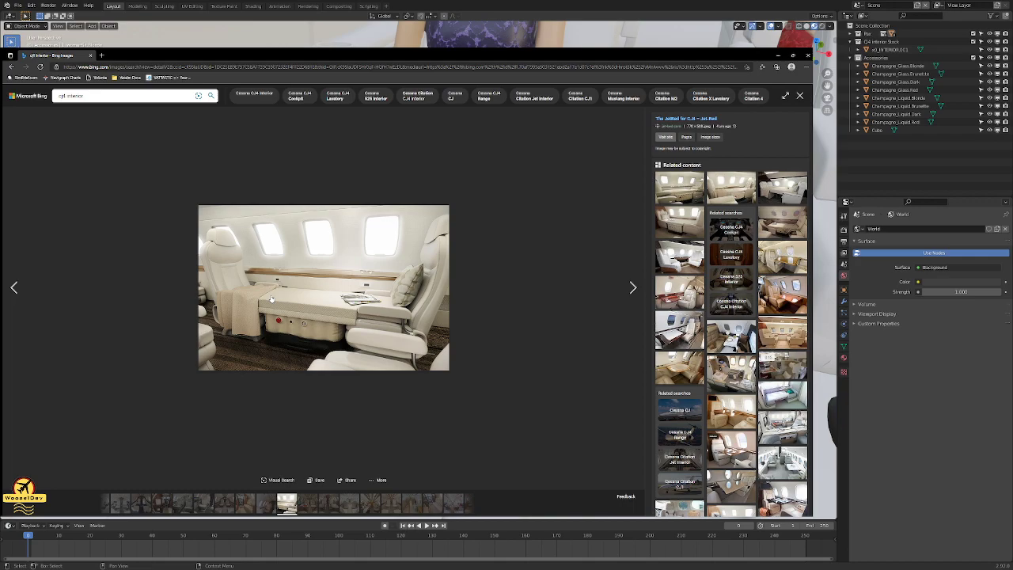
scroll(261, 291, "up", 3, "ctrl")
scroll(262, 292, "up", 2, "ctrl")
scroll(261, 291, "down", 1, "ctrl")
scroll(445, 361, "up", 1, "ctrl")
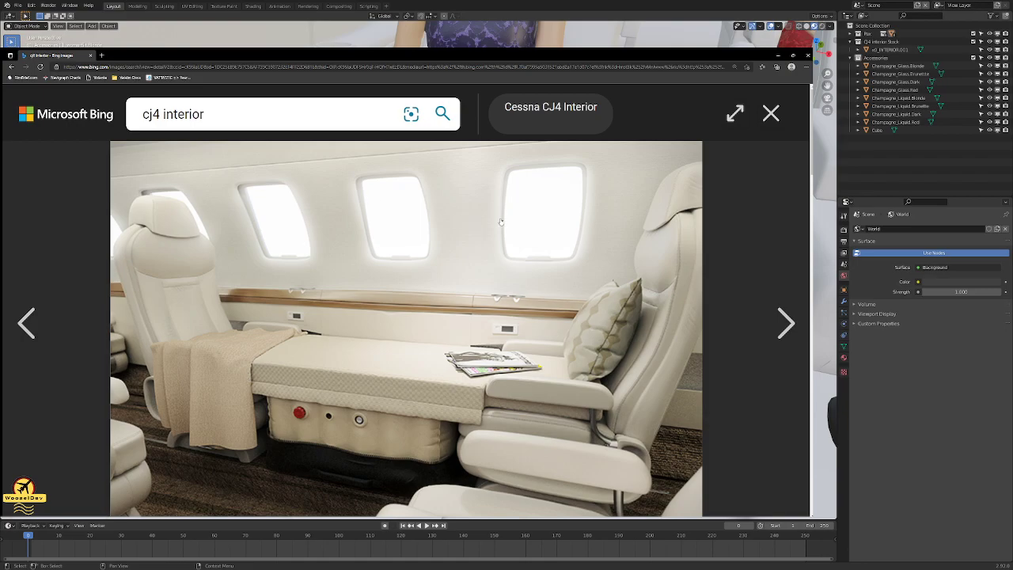
scroll(524, 243, "down", 3, "ctrl")
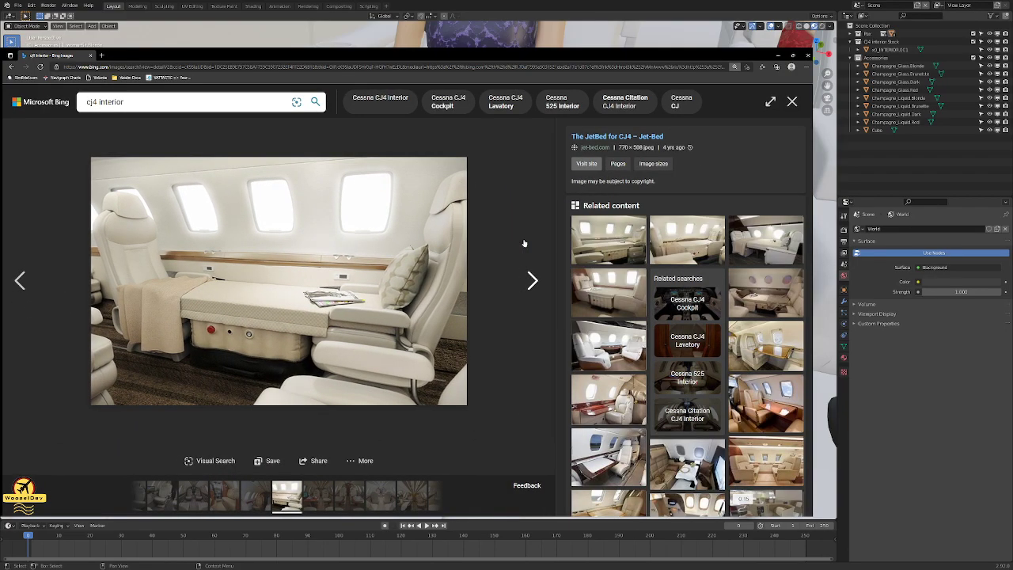
scroll(329, 270, "up", 2, "ctrl")
scroll(329, 270, "up", 1, "ctrl")
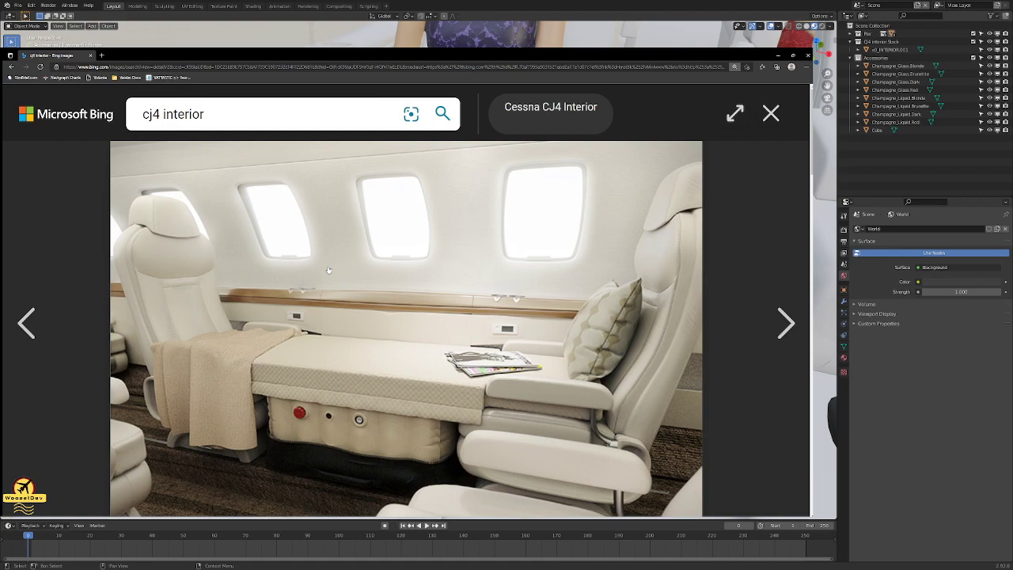
scroll(292, 266, "down", 1, "ctrl")
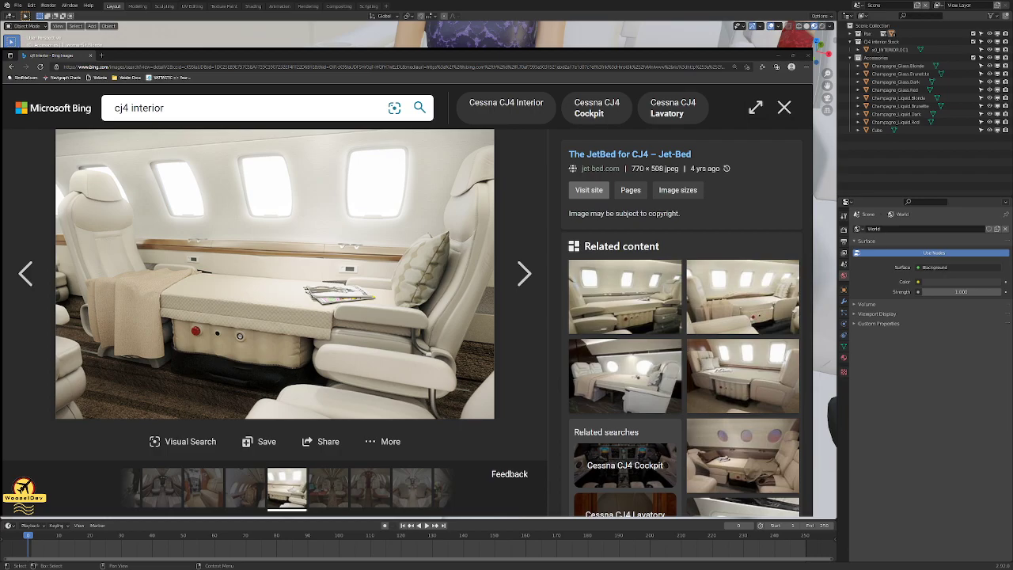
- Go back to the image results and view the Slike cabin photo with wooden tables and two of its related Citation photos
left_click(109, 247)
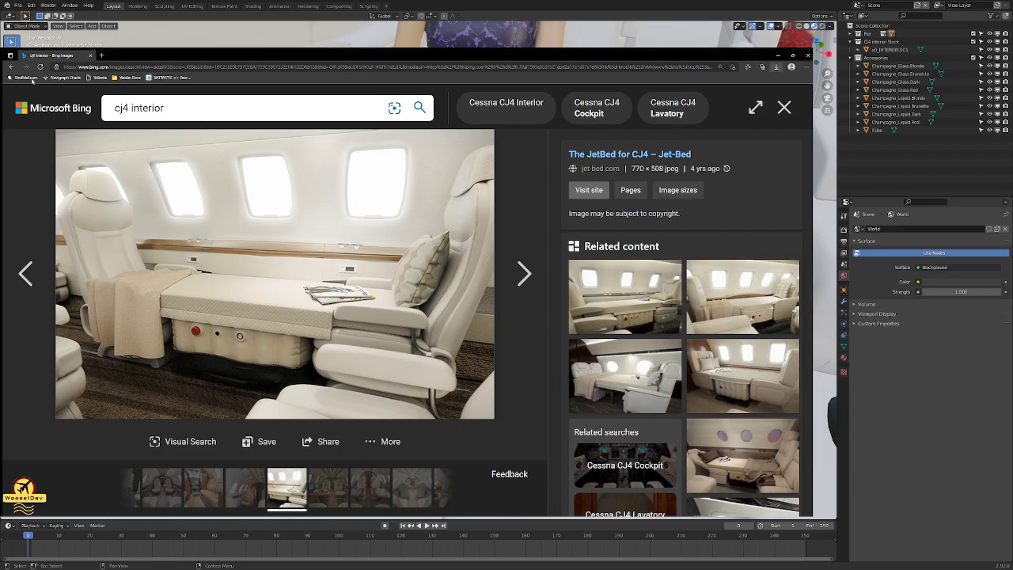
left_click(11, 66)
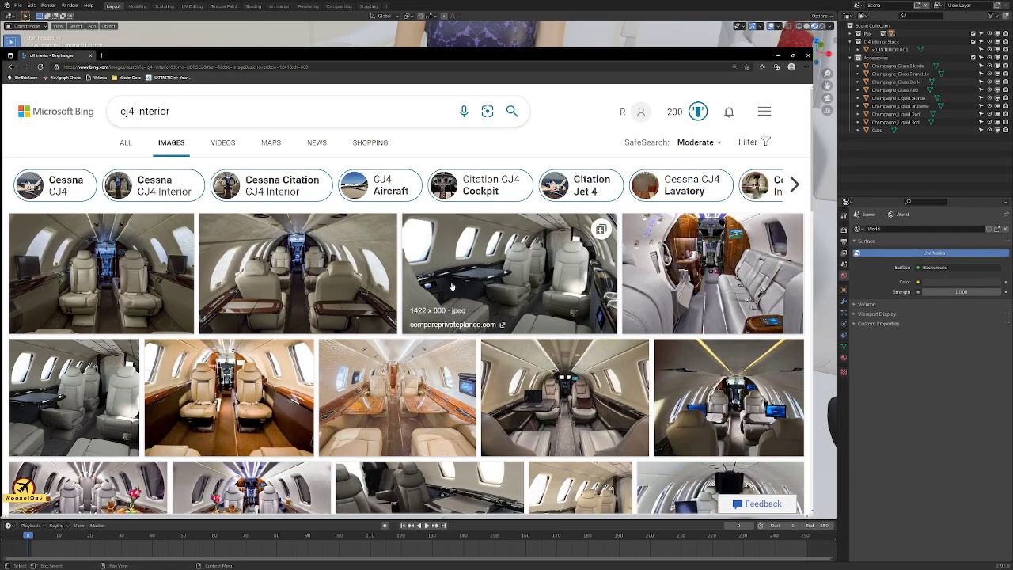
scroll(451, 286, "down", 1)
left_click(398, 327)
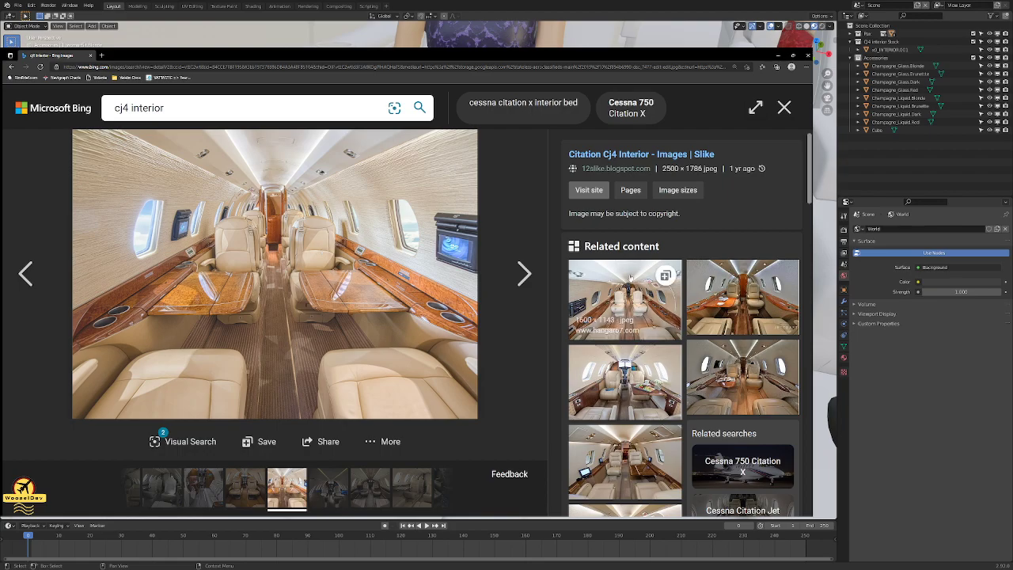
left_click(741, 286)
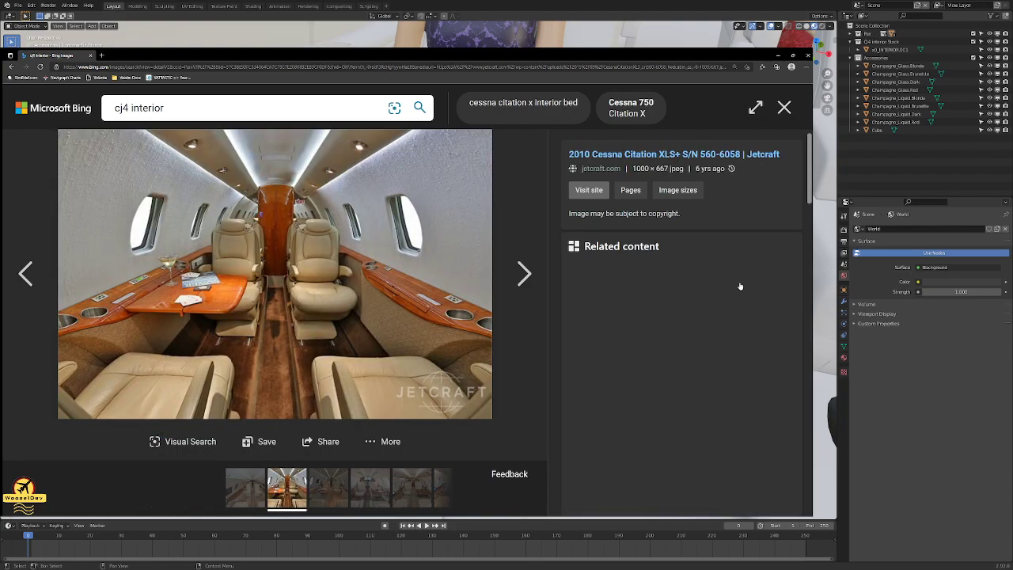
left_click(11, 67)
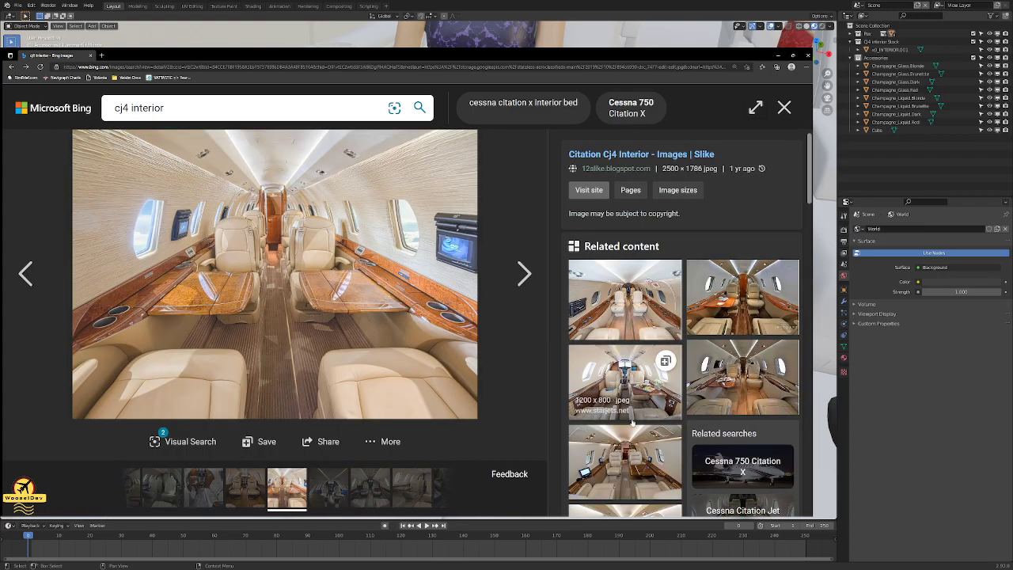
left_click(632, 448)
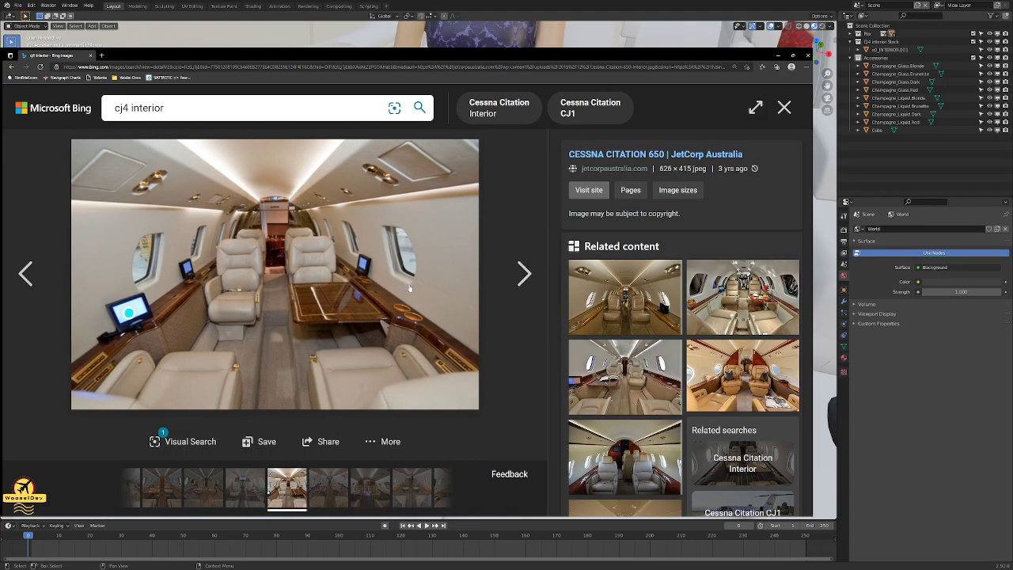
- Return to the image results, inspect the House of Coco photo's extended table, and browse the Worthly cabin photo with its related images
key("alt+Left")
key("alt+Left")
scroll(416, 294, "down", 2)
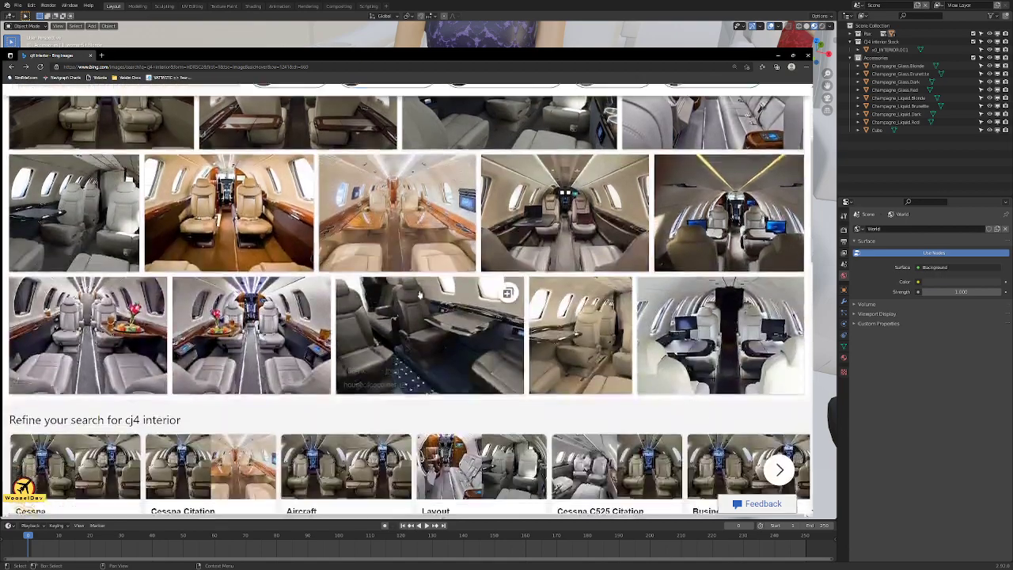
left_click(417, 291)
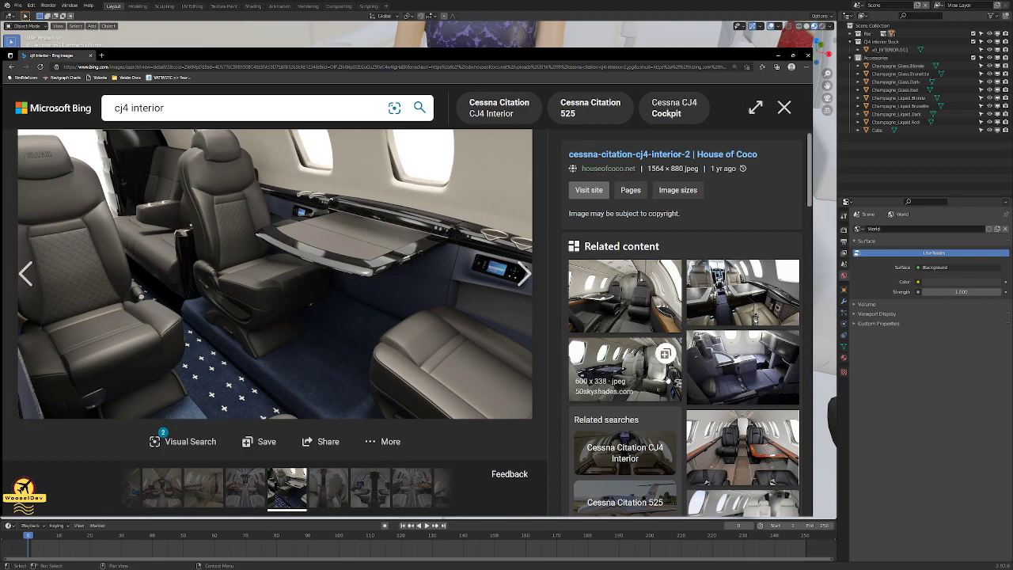
scroll(657, 308, "down", 1)
left_click(732, 454)
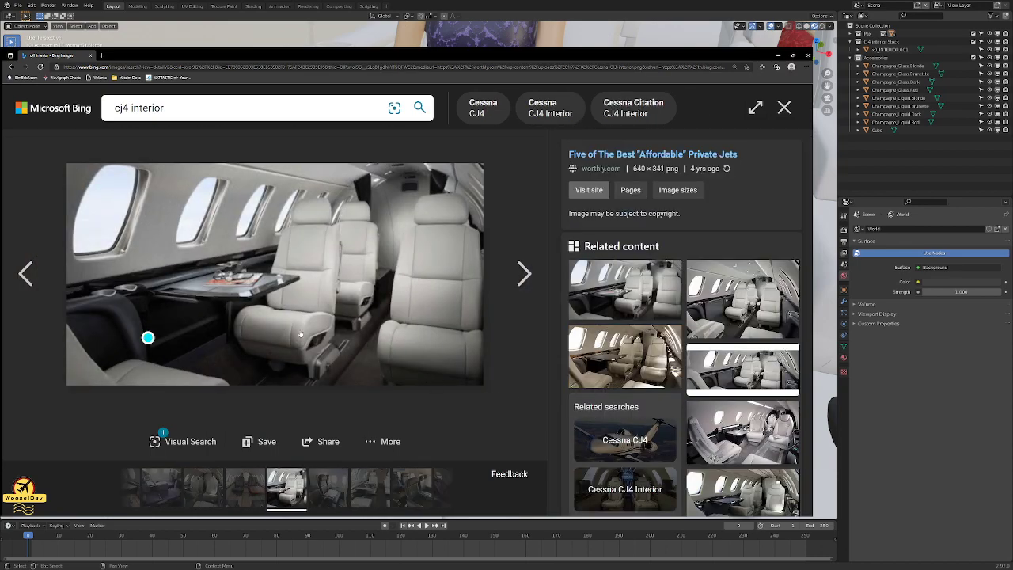
scroll(624, 360, "down", 2)
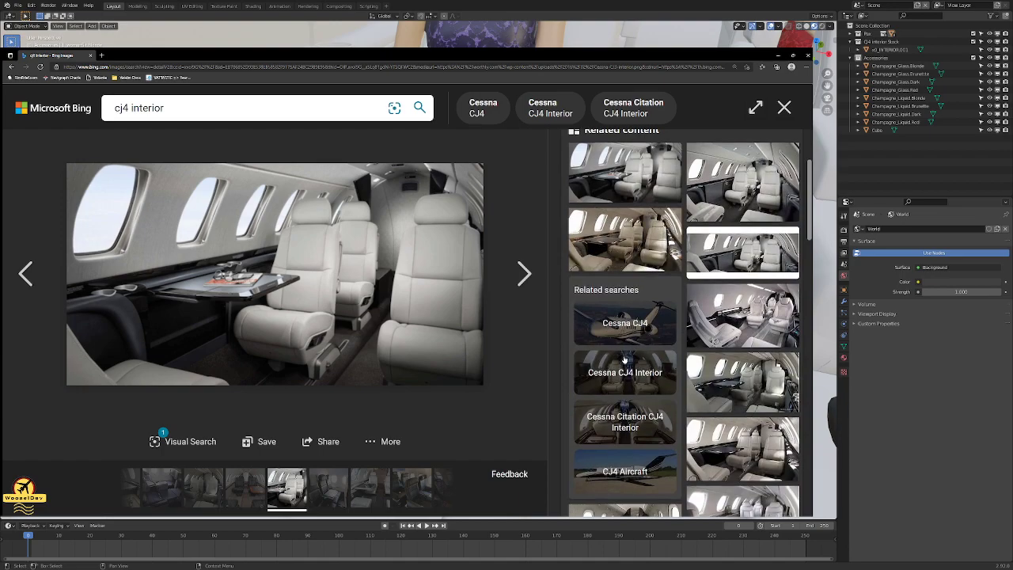
scroll(625, 359, "down", 4)
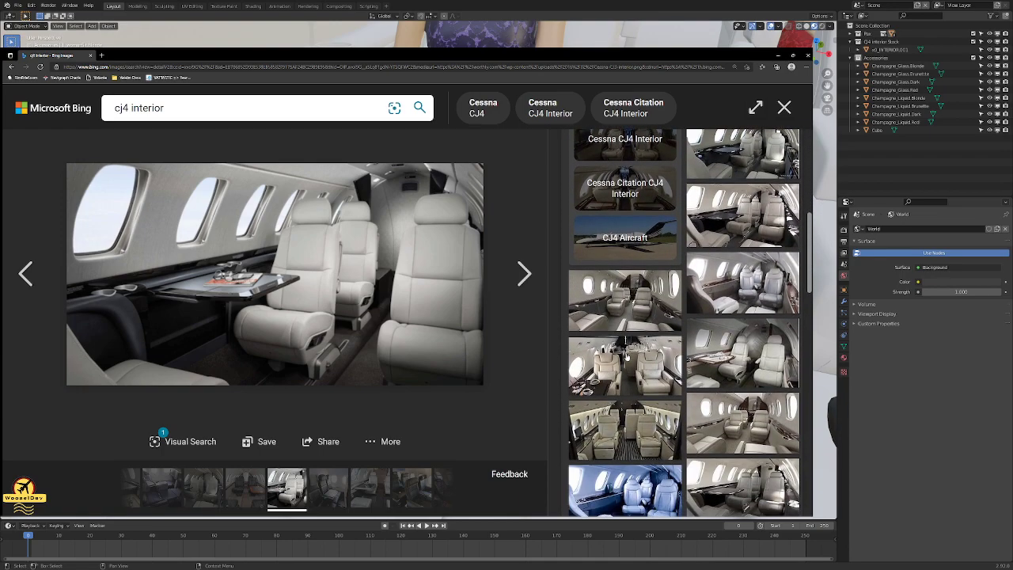
scroll(626, 358, "down", 5)
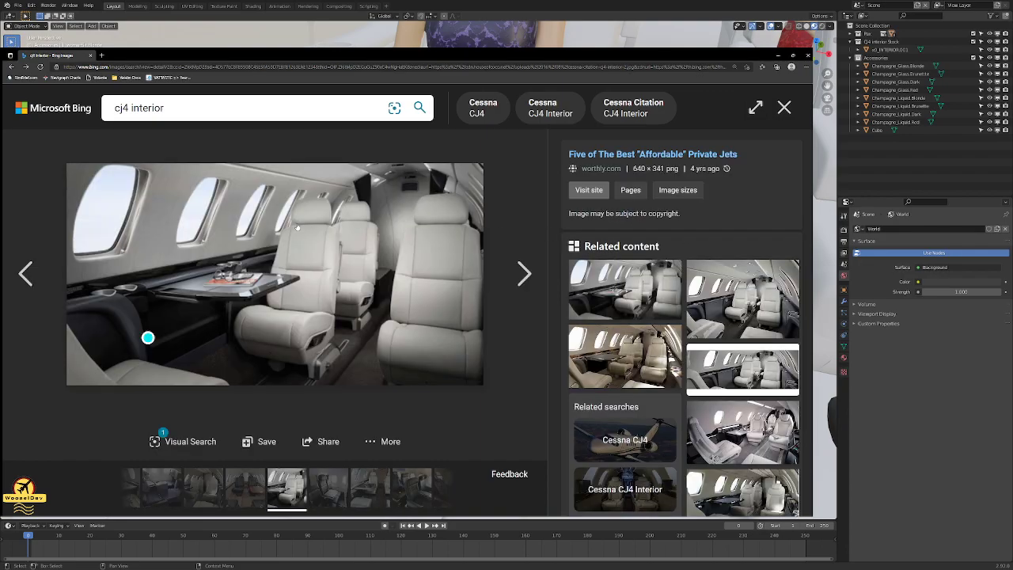
scroll(607, 301, "down", 10)
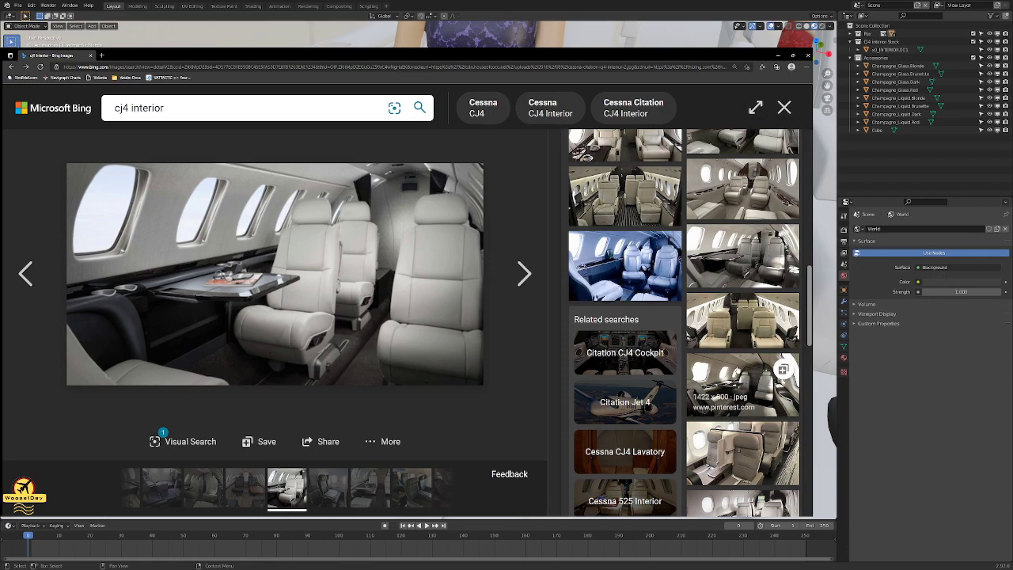
- View another related cabin photo, then open the Leviate Air photo of the extended folding table from the image results
left_click(738, 370)
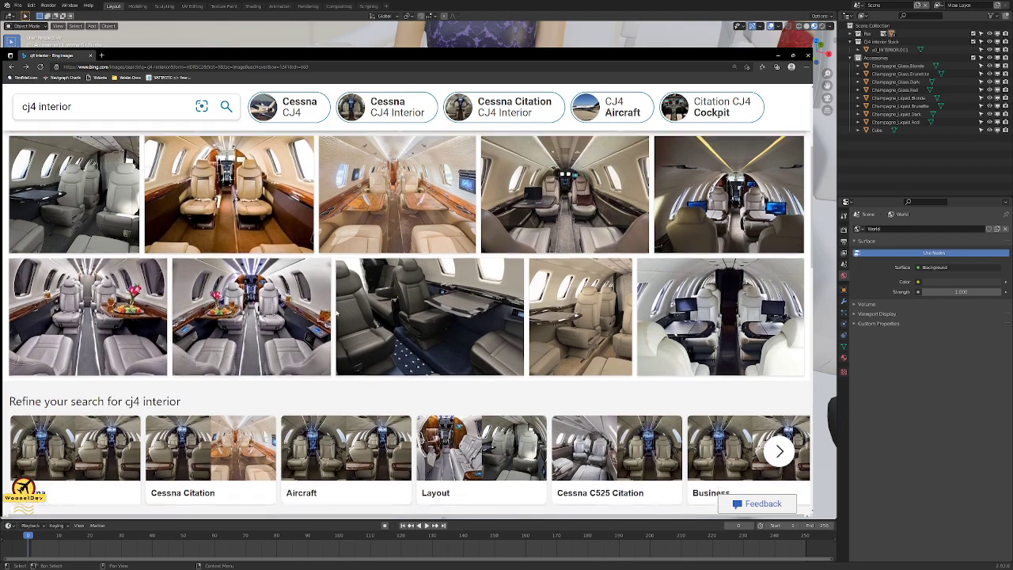
scroll(349, 303, "down", 4)
left_click(271, 265)
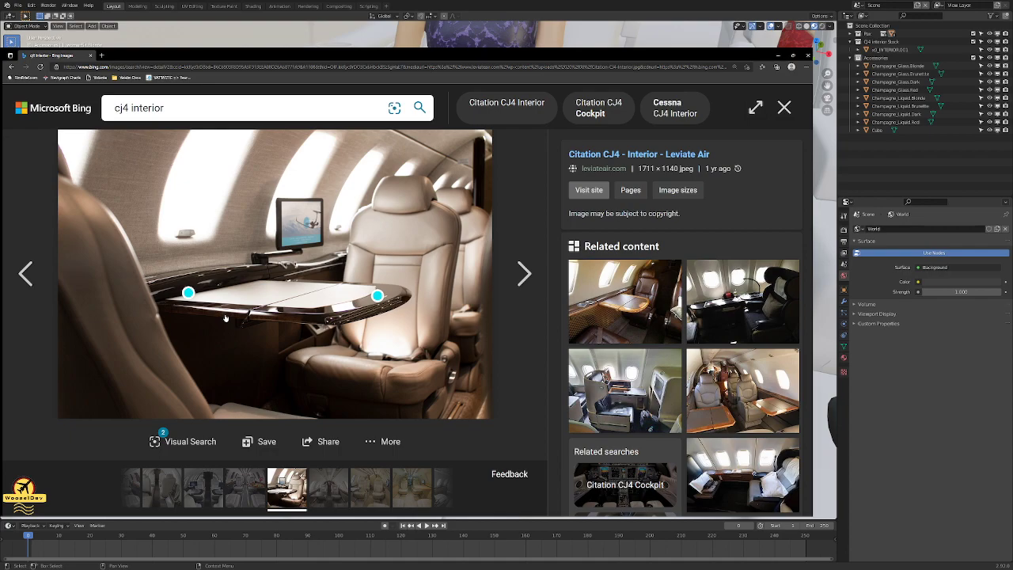
- Compare the Leviate Air table with the related Citation CJ1+ cabin photo, and check the related photo of grey seats with an extended table
left_click(591, 283)
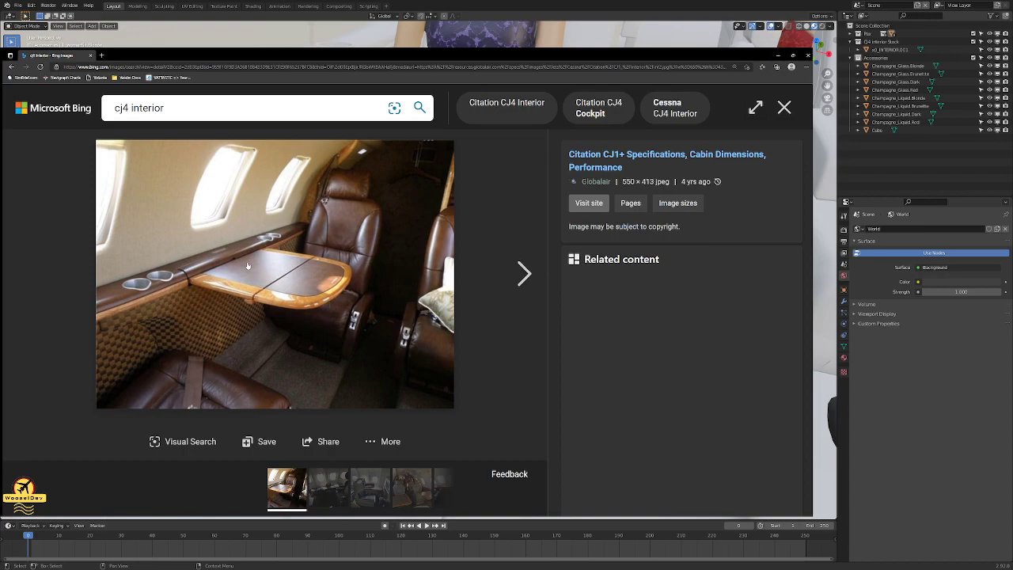
key("alt+Left")
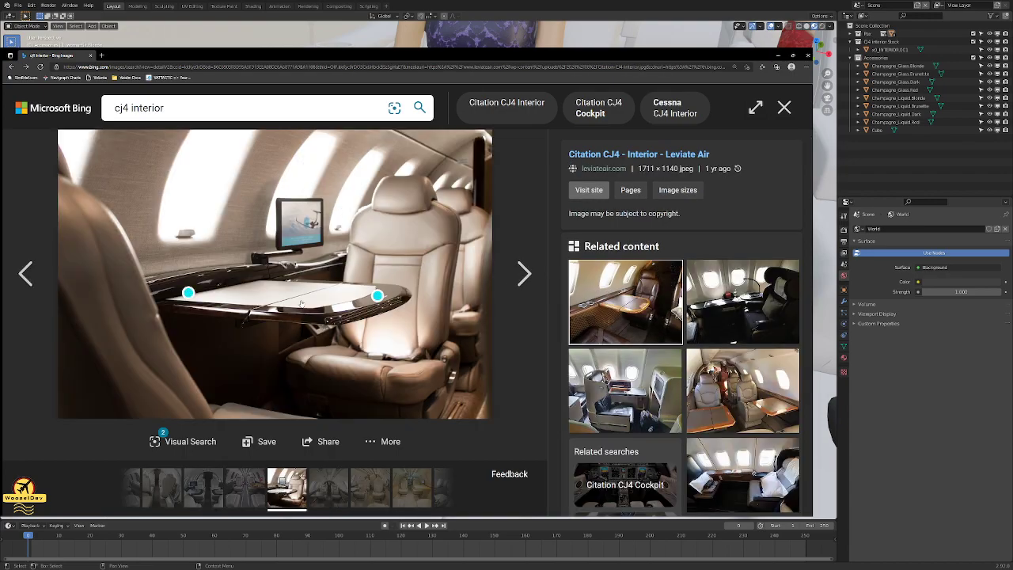
left_click(596, 299)
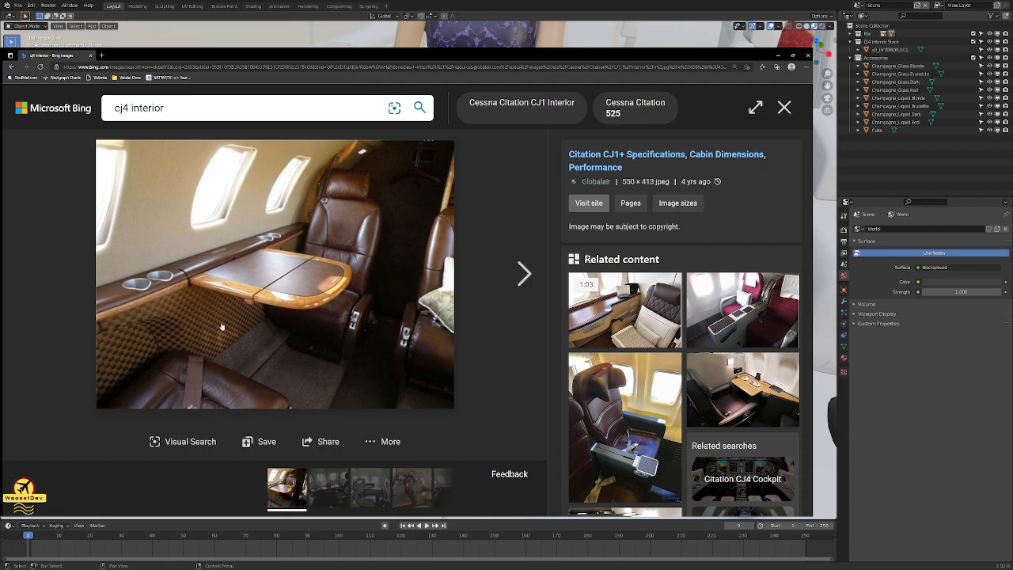
left_click(524, 273)
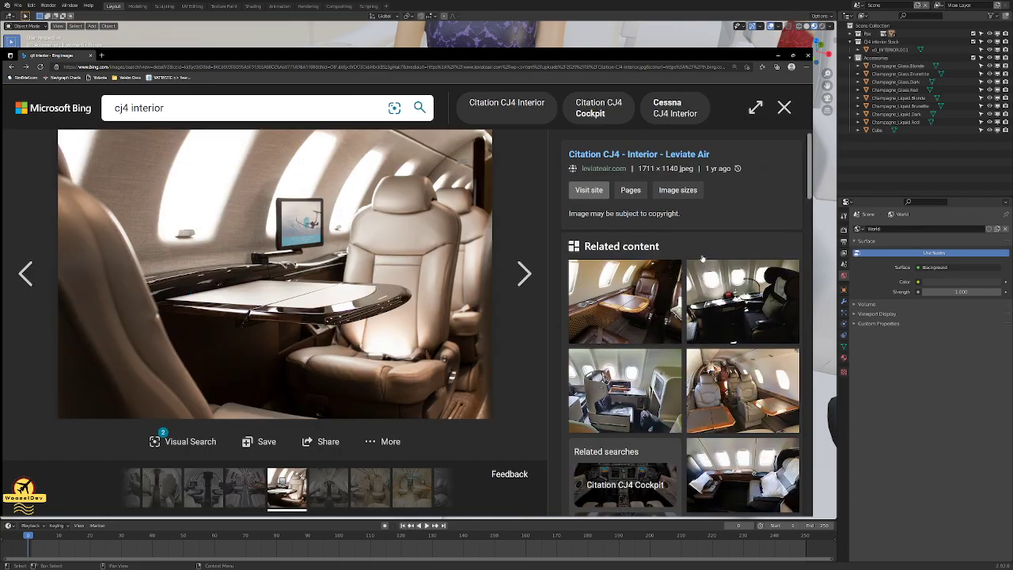
scroll(641, 190, "down", 2)
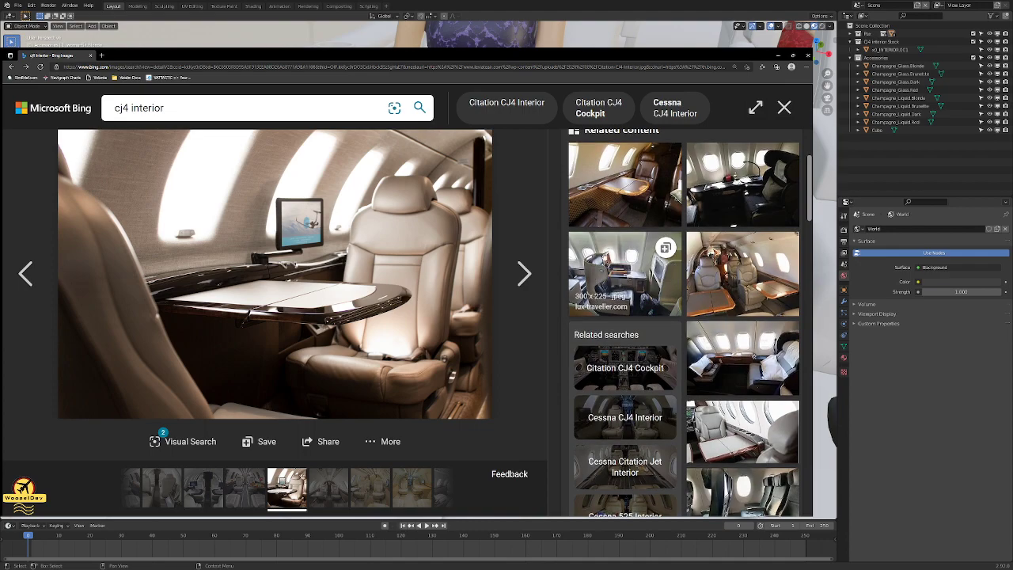
left_click(763, 415)
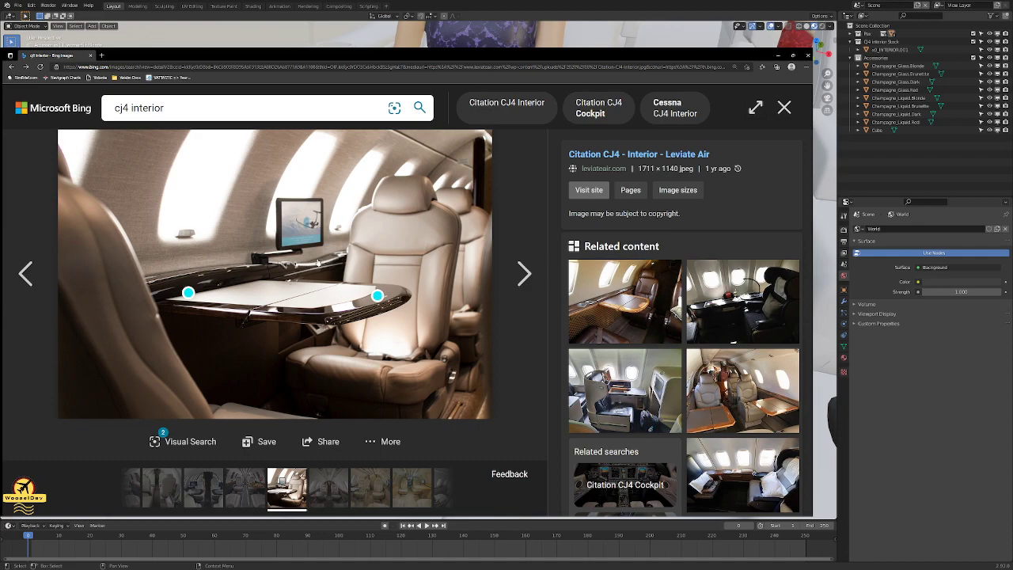
- Open the leviateair.com image of the cabin table and seat in a separate browser tab, and return to the image results
key("Escape")
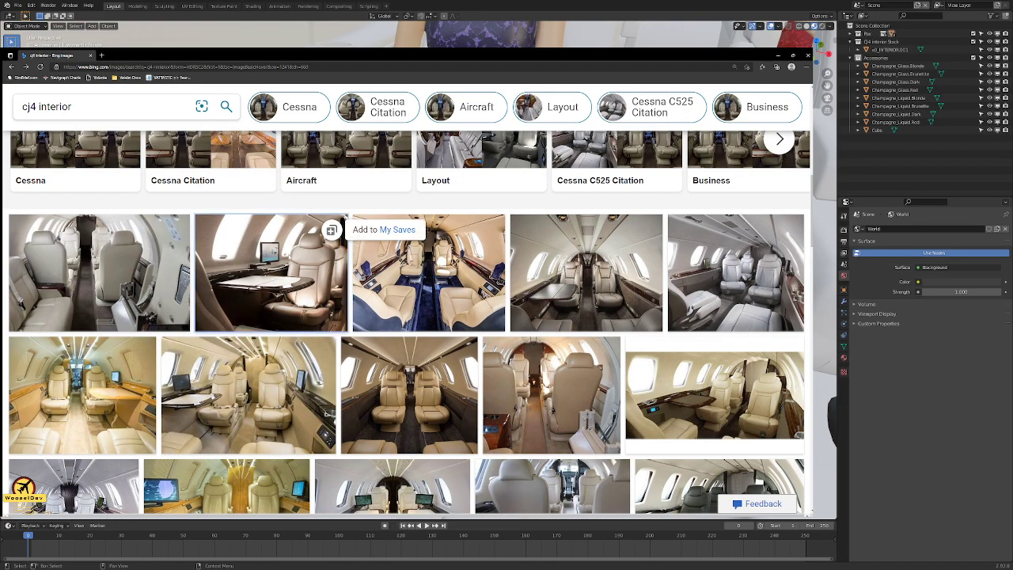
middle_click(345, 217)
left_click(132, 56)
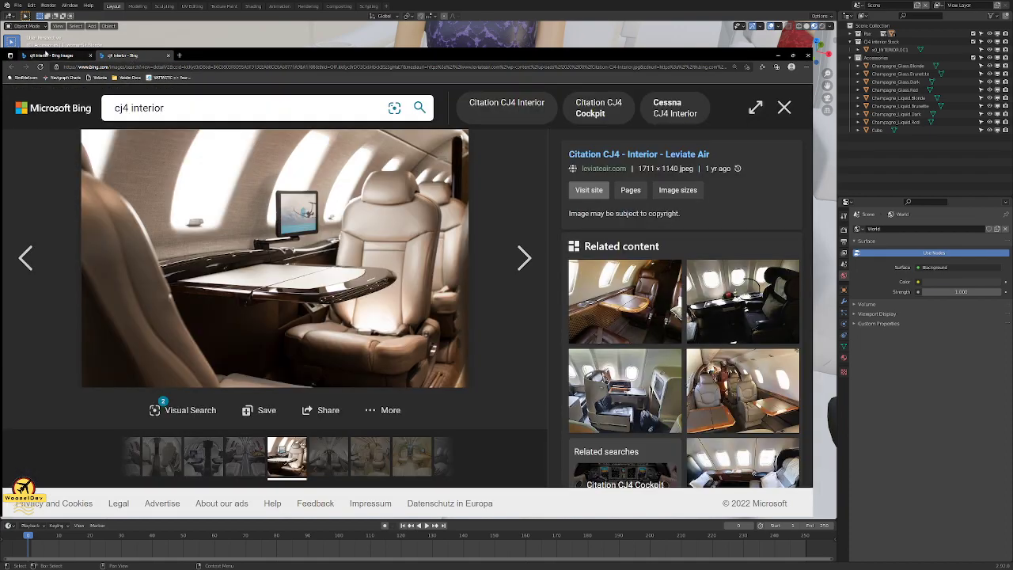
left_click(46, 55)
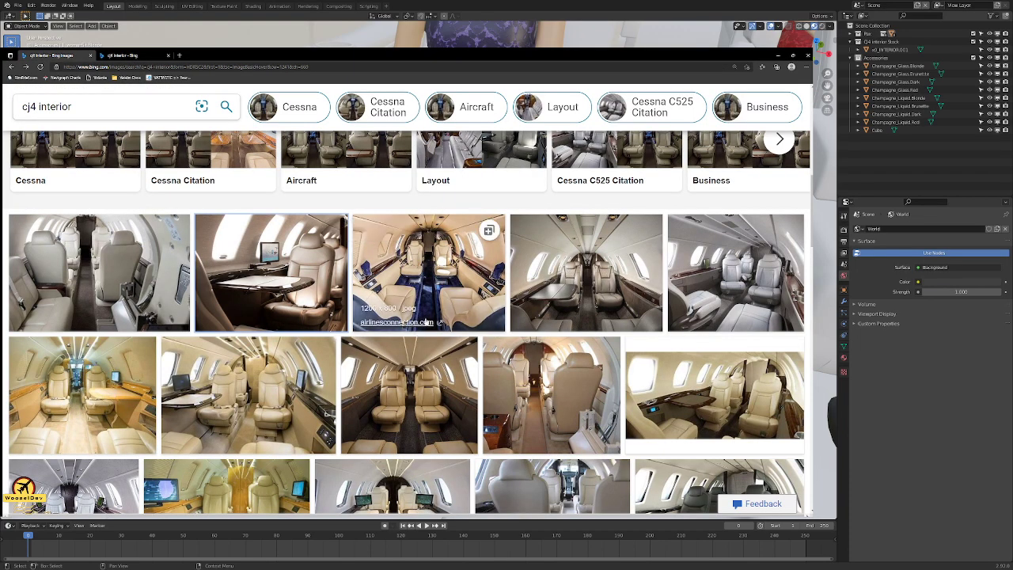
- Preview the grey-seat Air Partner image of the Cessna Citation CJ4 cabin and one related image, and return to the results
scroll(348, 309, "up", 10)
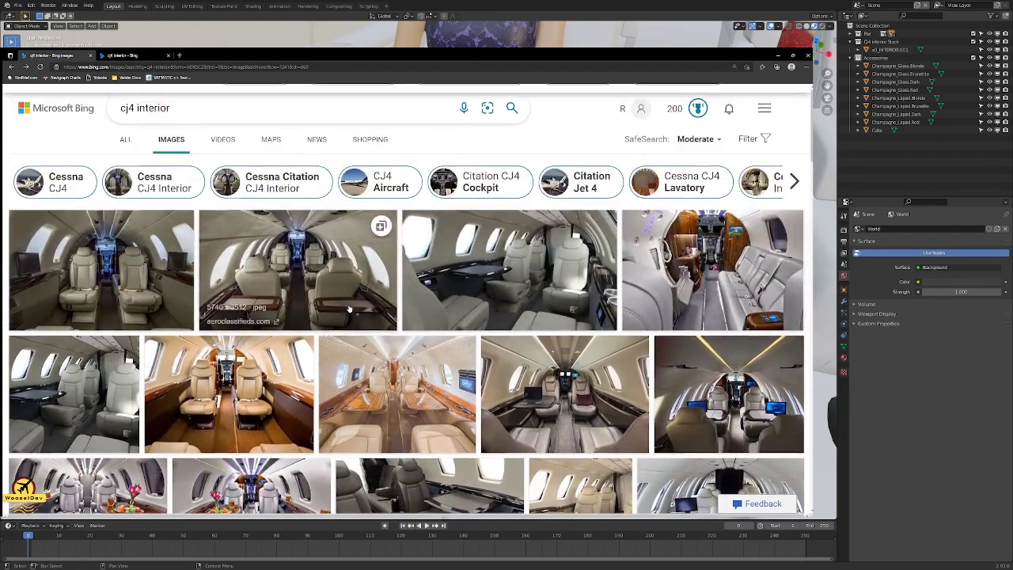
left_click(75, 377)
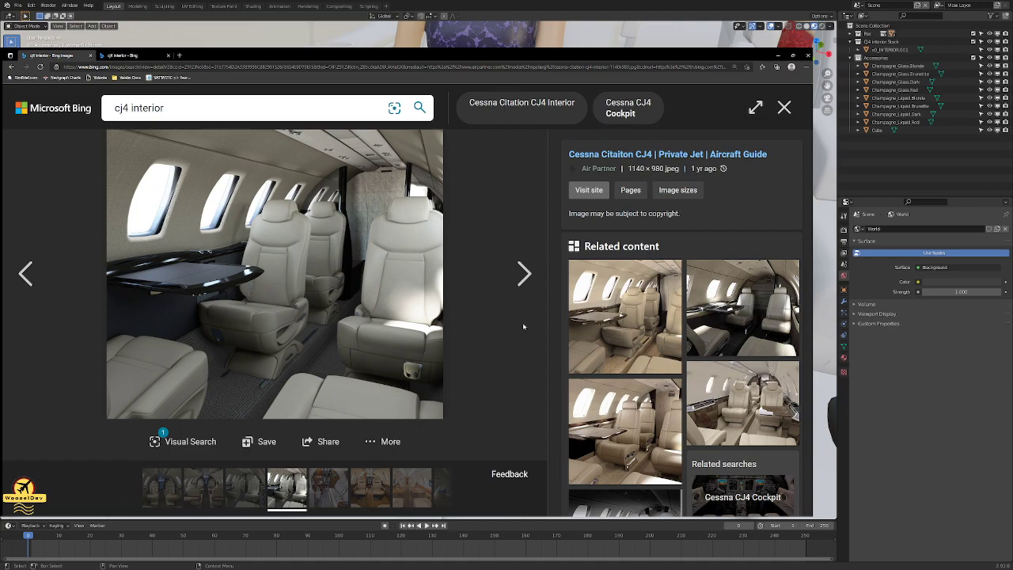
left_click(734, 275)
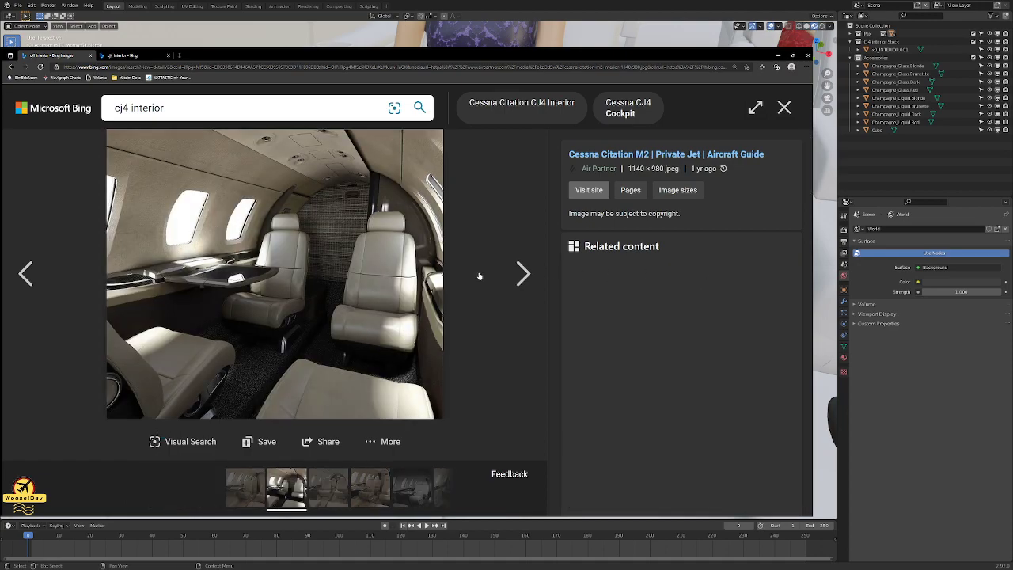
key("alt+Left")
key("alt+Left")
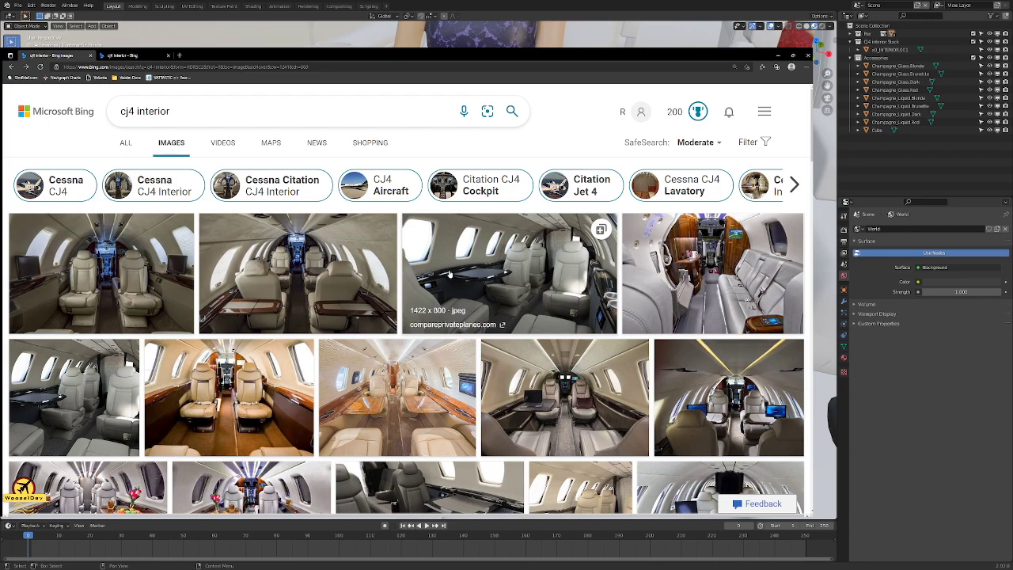
- Compare the cabin image results with the table and seat picture kept in the separate tab
scroll(450, 274, "down", 3)
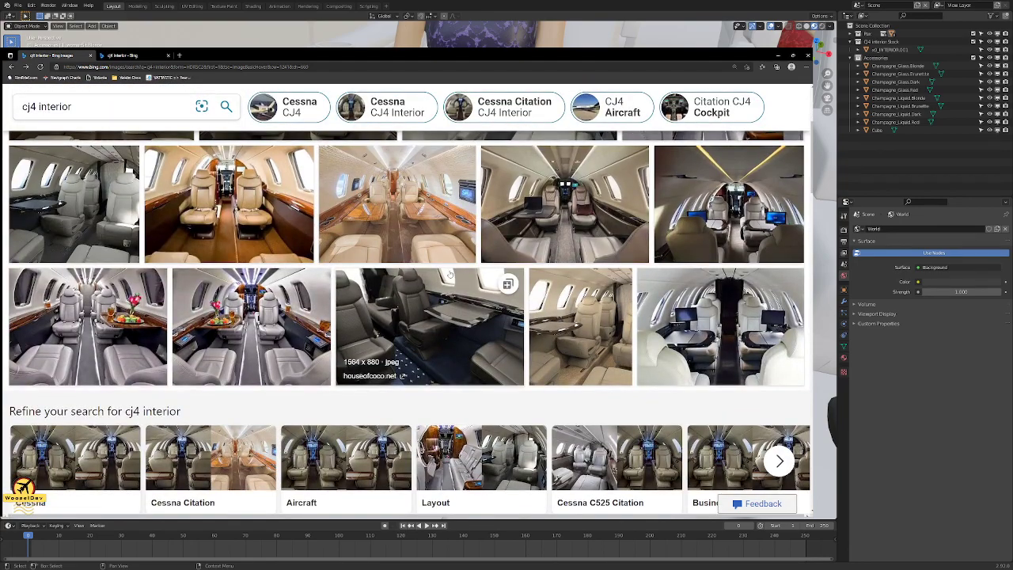
scroll(450, 274, "down", 3)
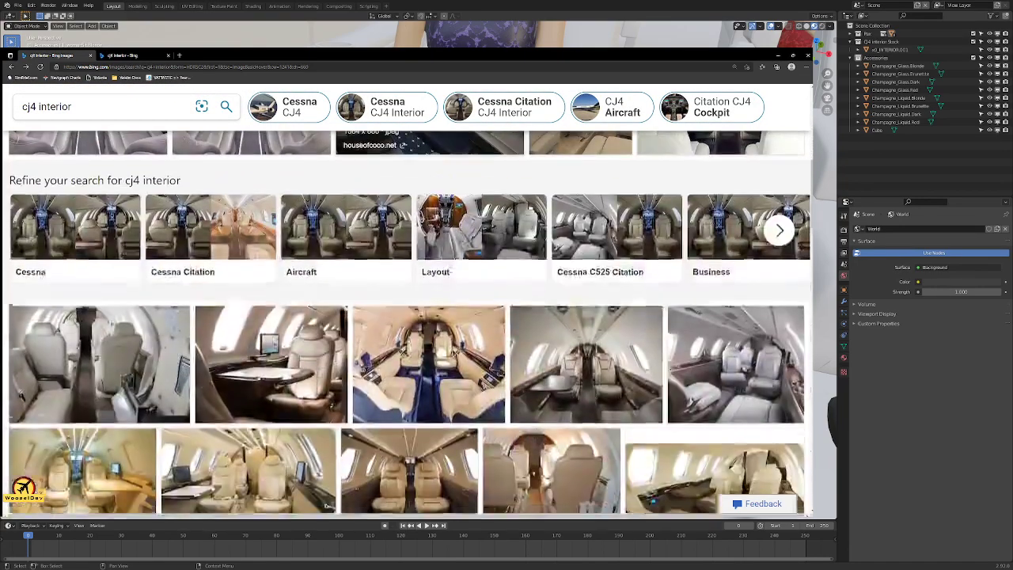
scroll(449, 274, "down", 1)
left_click(272, 271)
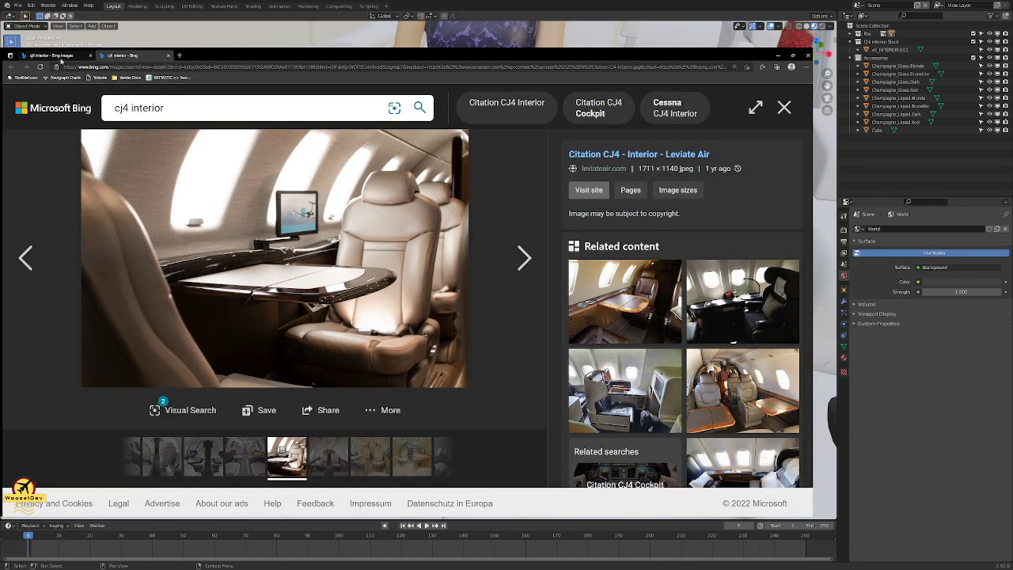
key("Escape")
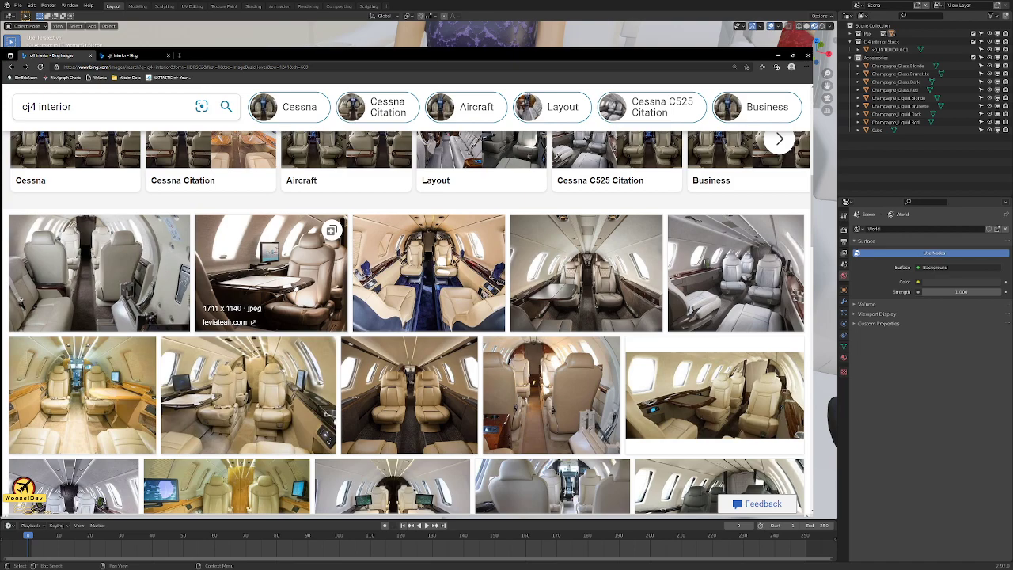
- Preview the 12slike.blogspot.com image of the dark seat and folding table, and open it in a separate tab
scroll(272, 285, "down", 2)
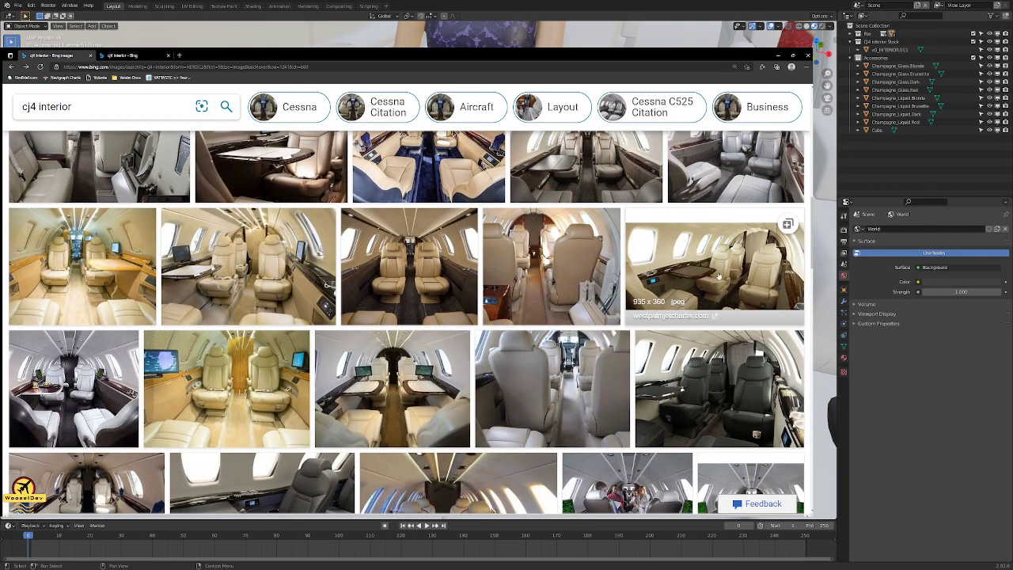
scroll(398, 281, "down", 3)
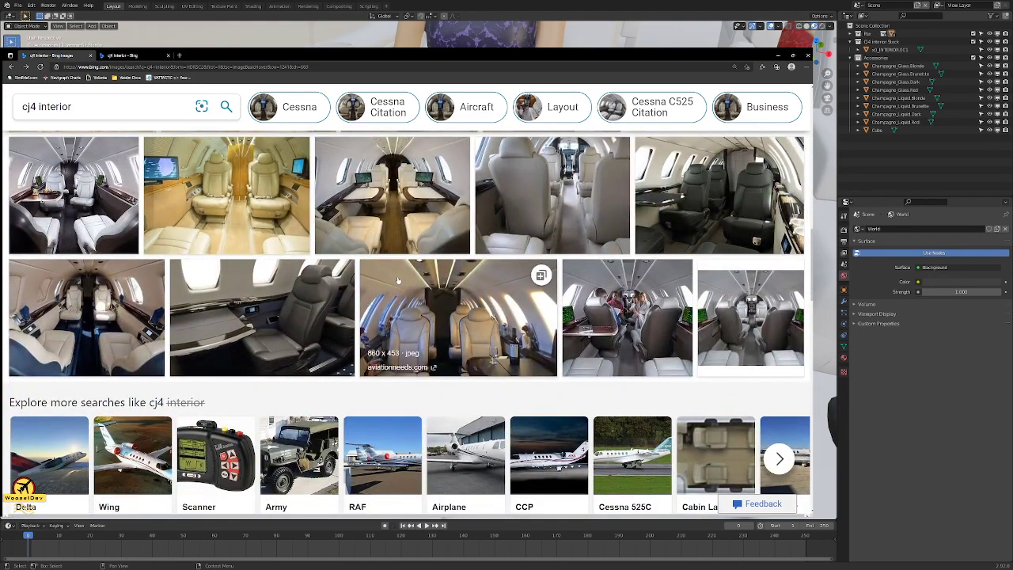
left_click(236, 322)
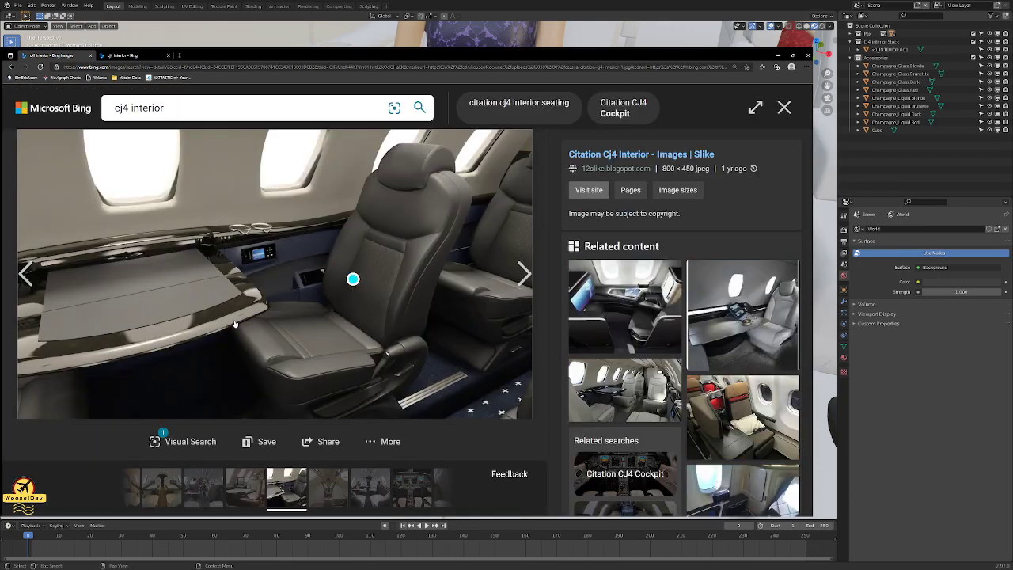
key("Escape")
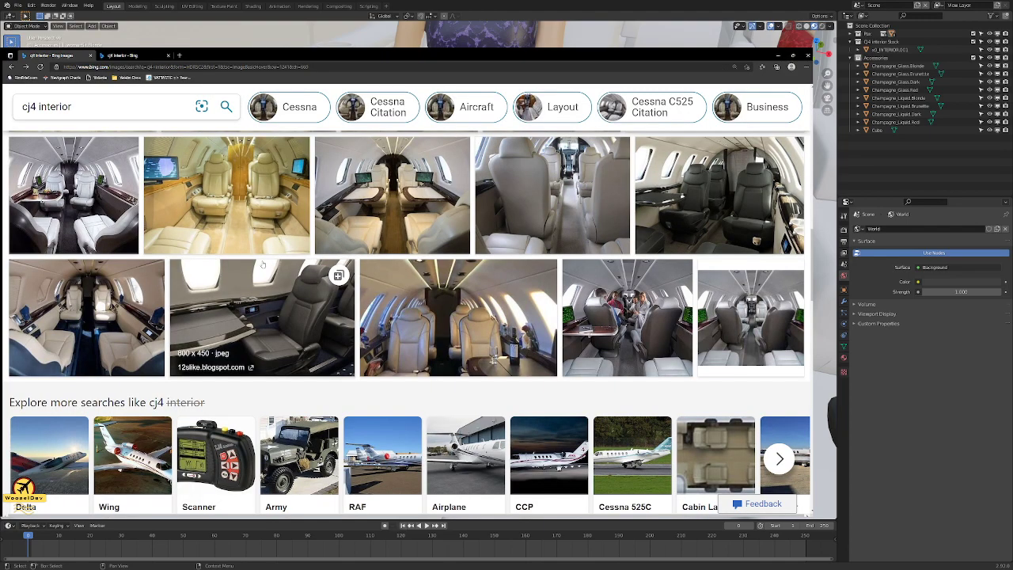
middle_click(295, 310)
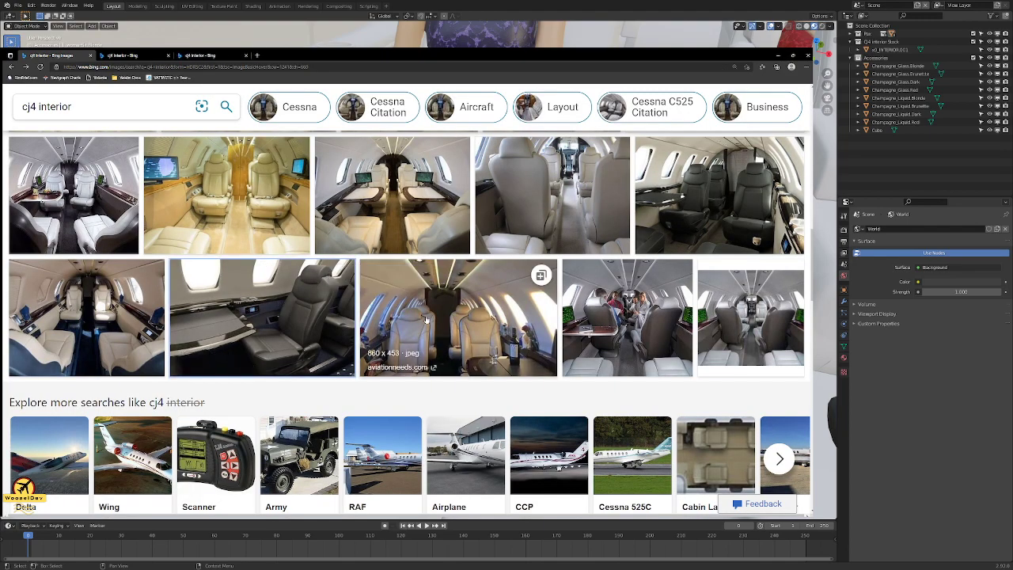
- Inspect the Globalair cabin image with two wood-edged tables in the preview and at its original size
scroll(444, 305, "down", 1)
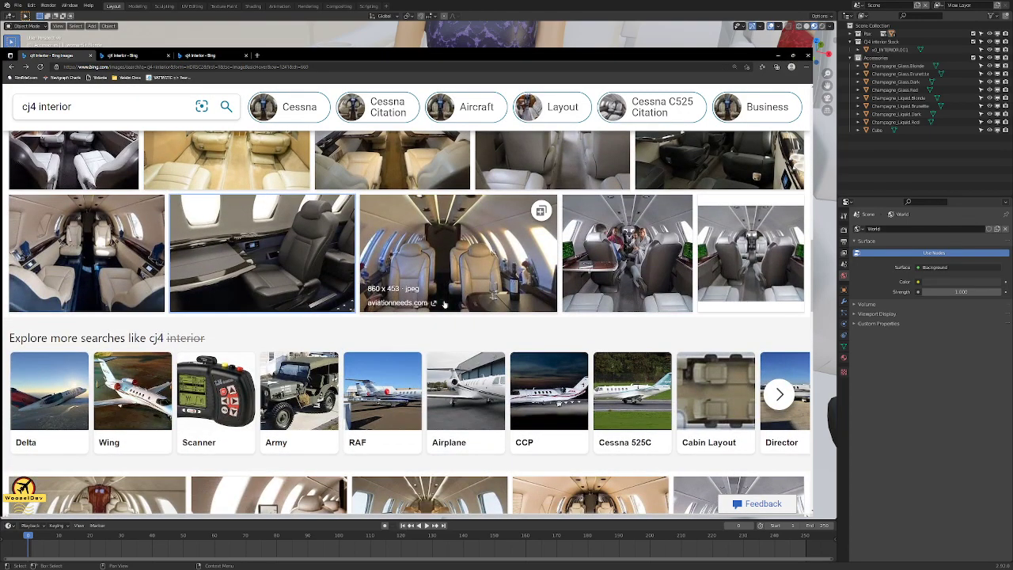
scroll(444, 305, "down", 2)
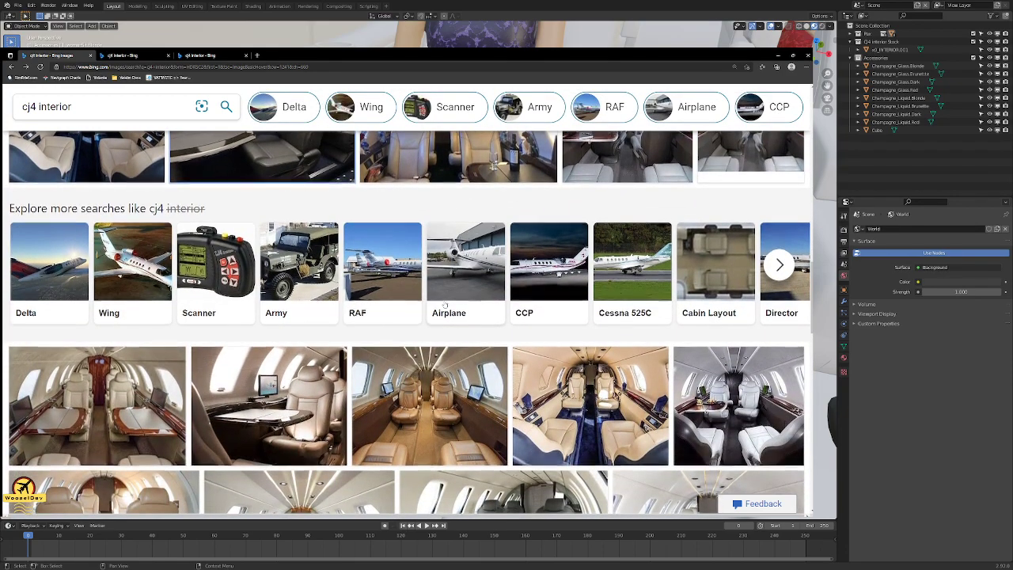
scroll(444, 305, "down", 1)
left_click(135, 331)
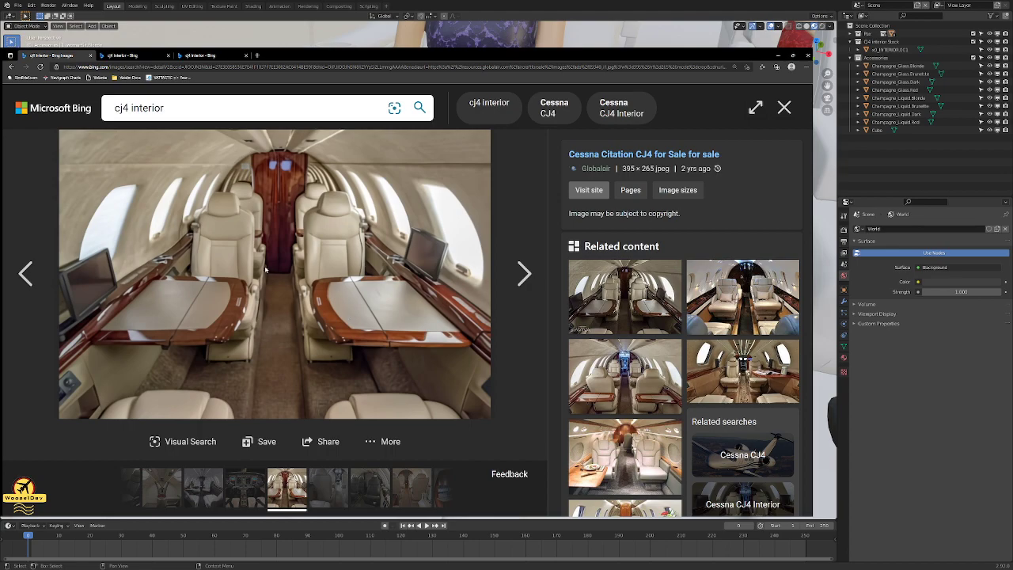
left_click(296, 277)
left_click(274, 57)
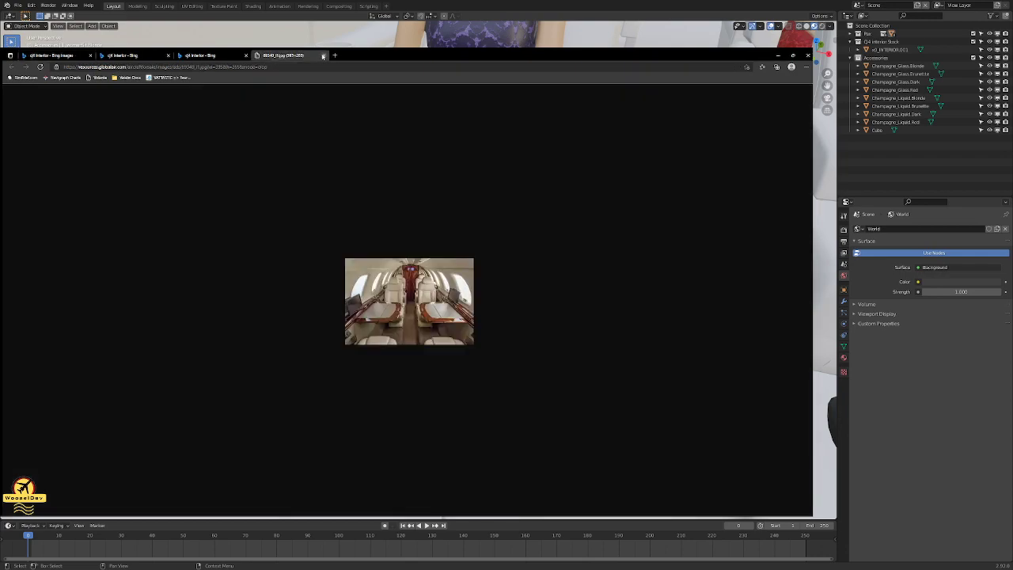
left_click(324, 55)
left_click(53, 56)
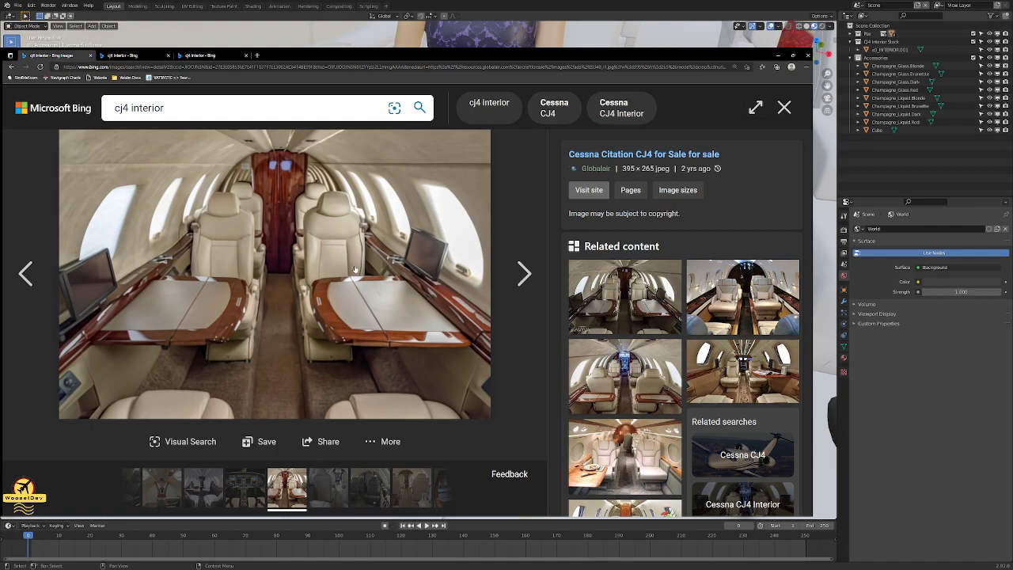
- Open the Globalair image with the two wood-edged tables in a separate tab, and return to the results
key("Escape")
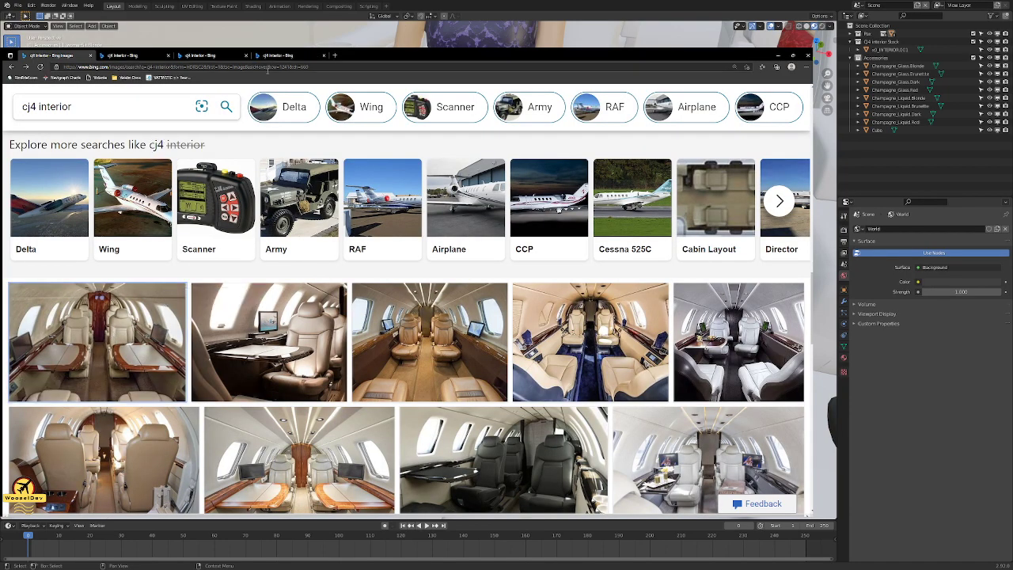
left_click(271, 56)
left_click(53, 56)
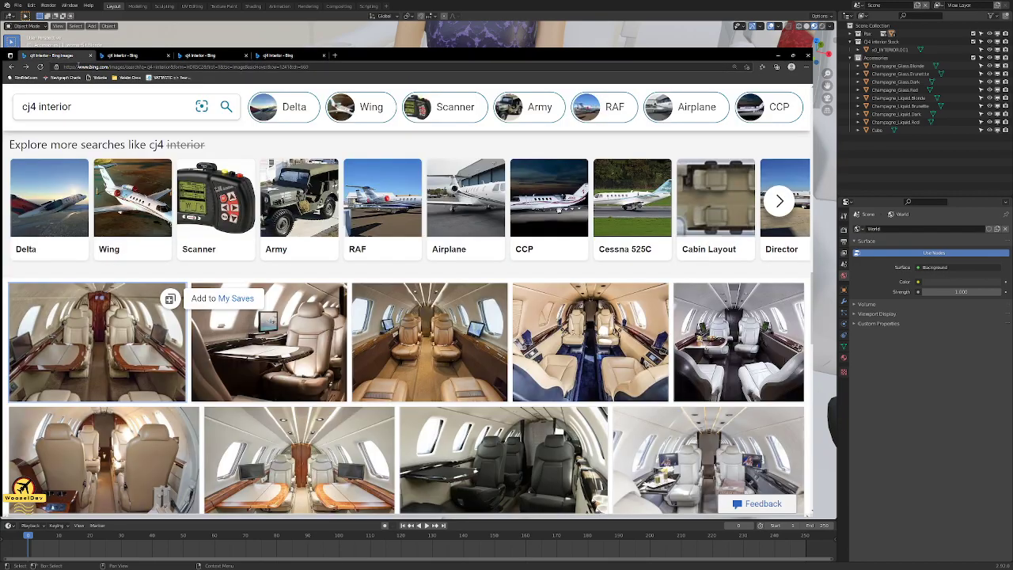
- Look further through the cj4 interior results and examine the citationjetpilots.com cabin image with dark blue seat backs
scroll(398, 302, "down", 2)
scroll(398, 302, "down", 3)
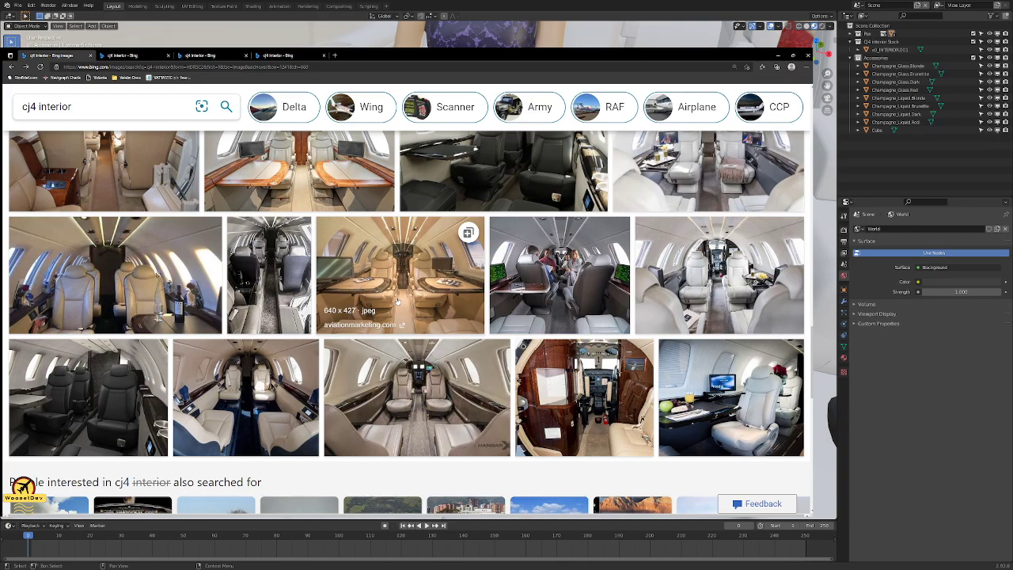
scroll(397, 302, "down", 5)
scroll(434, 291, "down", 4)
scroll(433, 291, "down", 1)
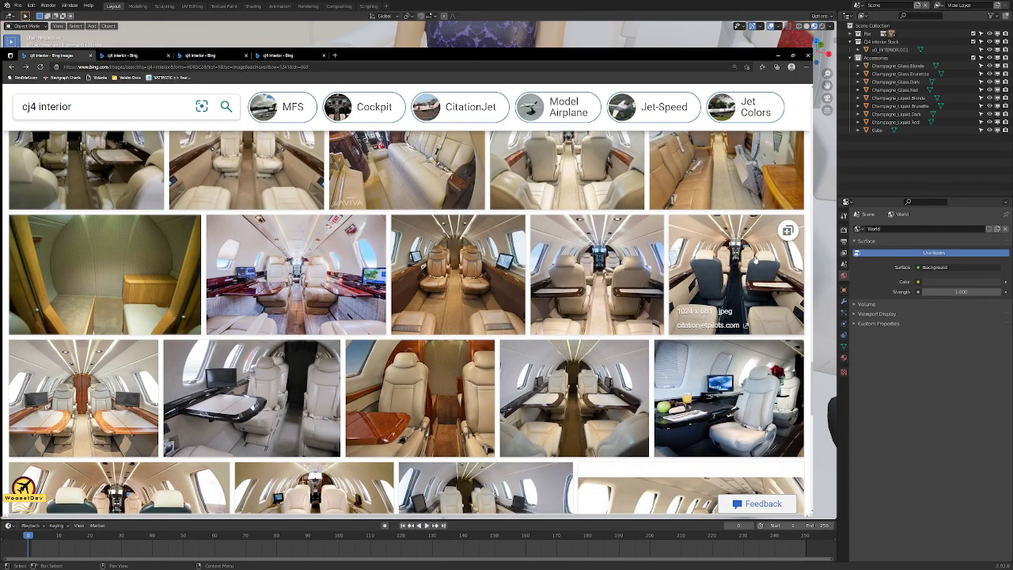
left_click(698, 240)
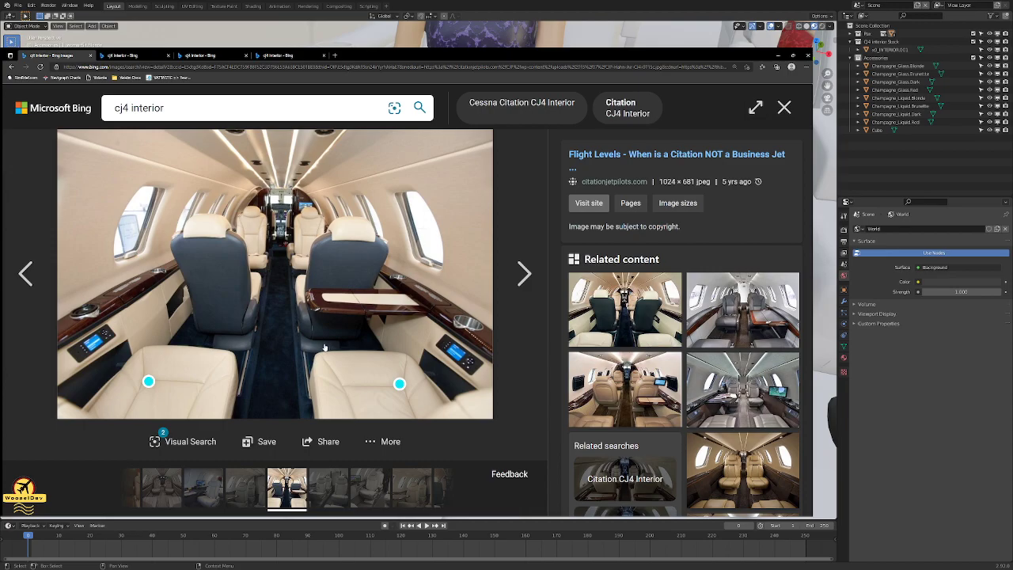
key("Escape")
- Examine the remaining cj4 interior image results for seat, table and cabin layout references
scroll(322, 348, "down", 4)
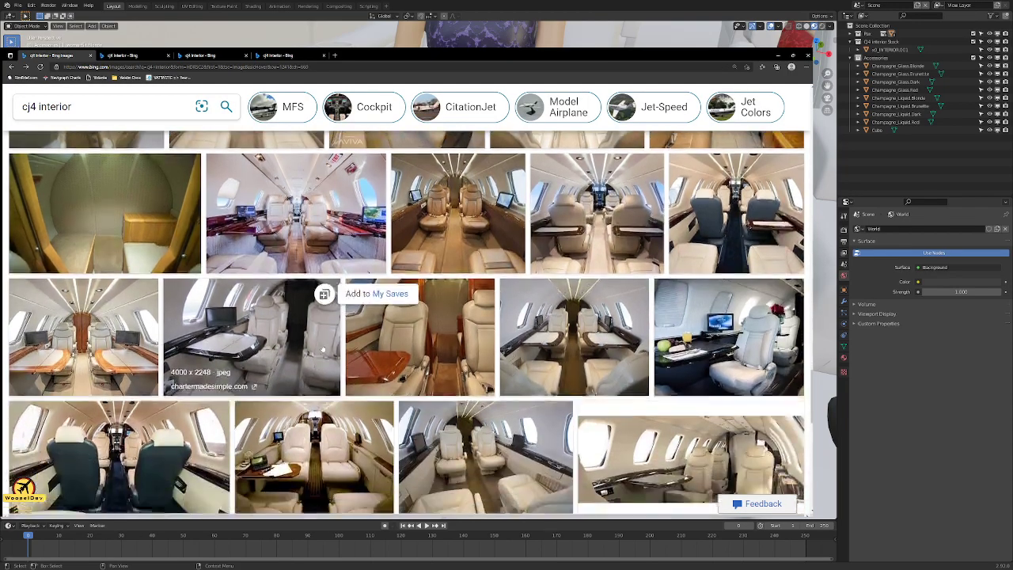
scroll(322, 348, "down", 2)
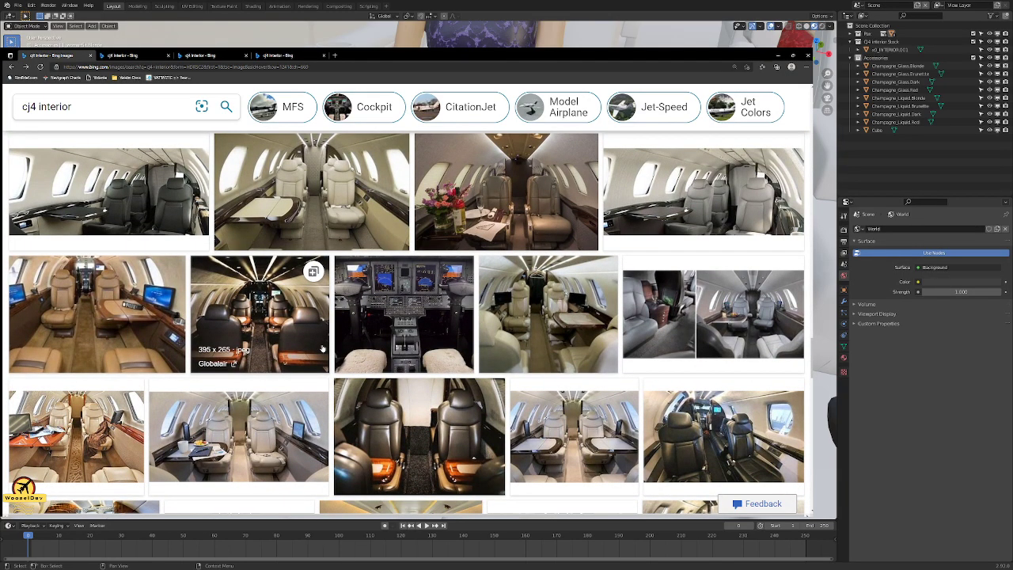
scroll(322, 348, "down", 5)
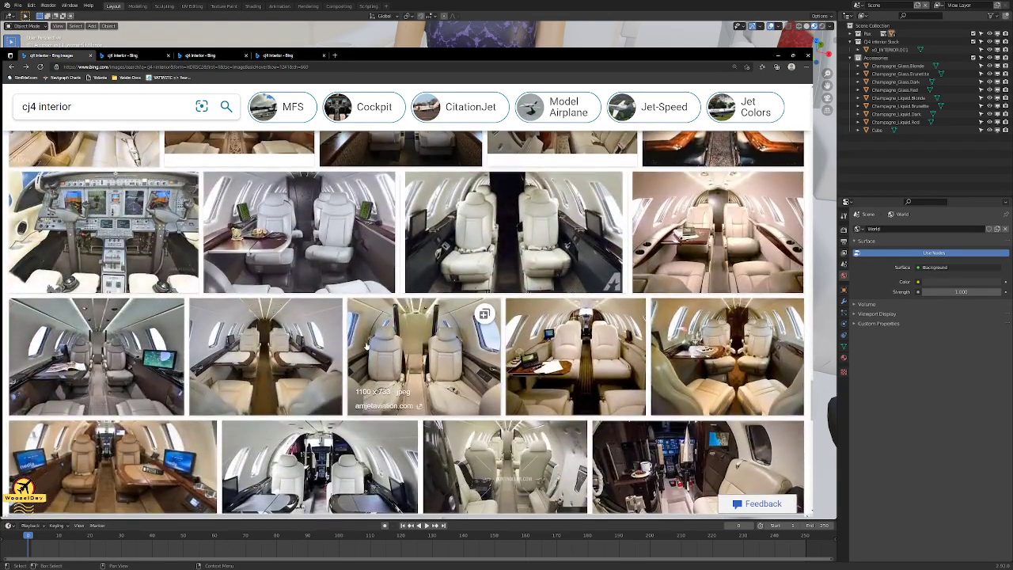
scroll(366, 346, "down", 4)
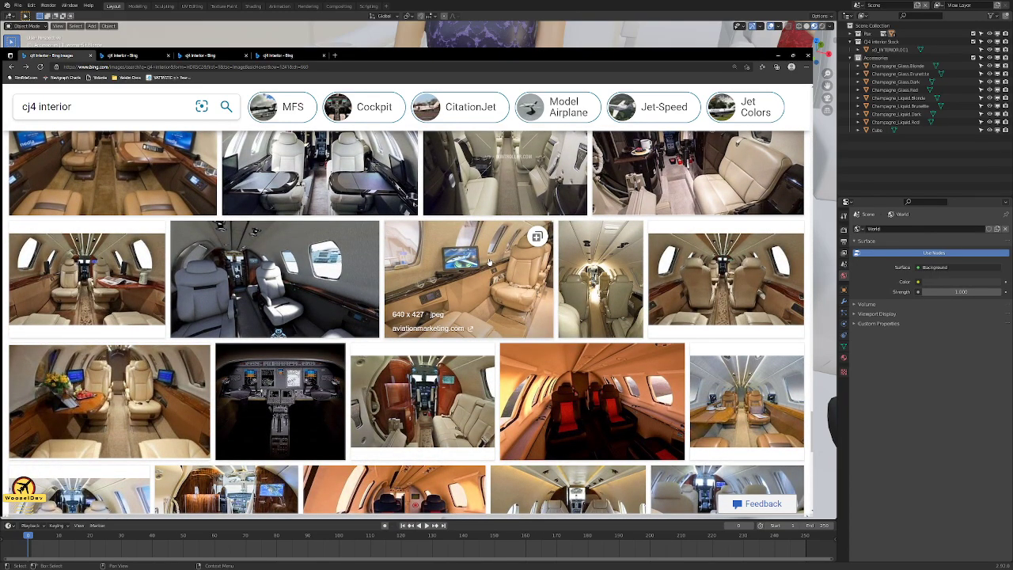
scroll(489, 263, "down", 1)
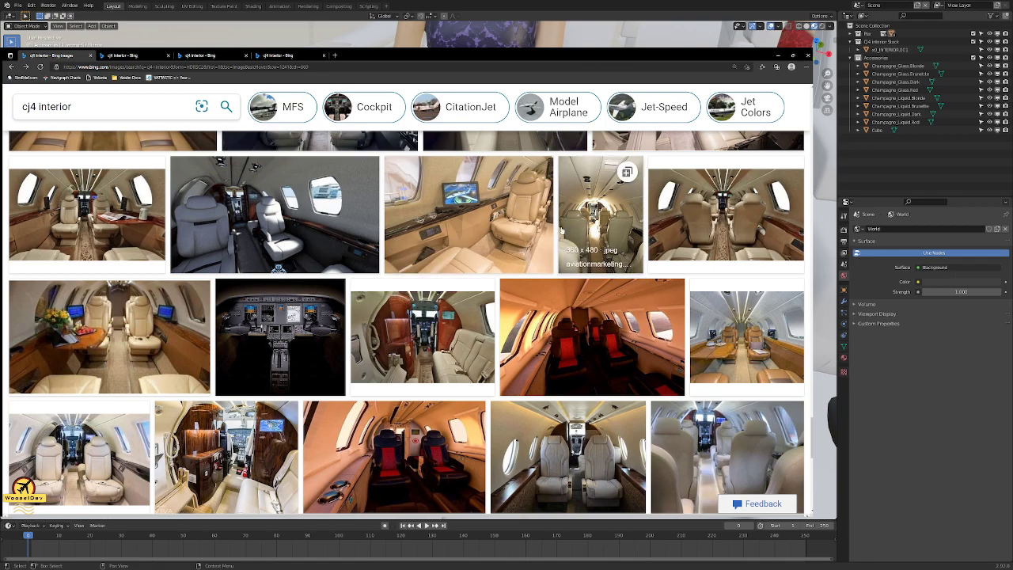
scroll(563, 218, "down", 3)
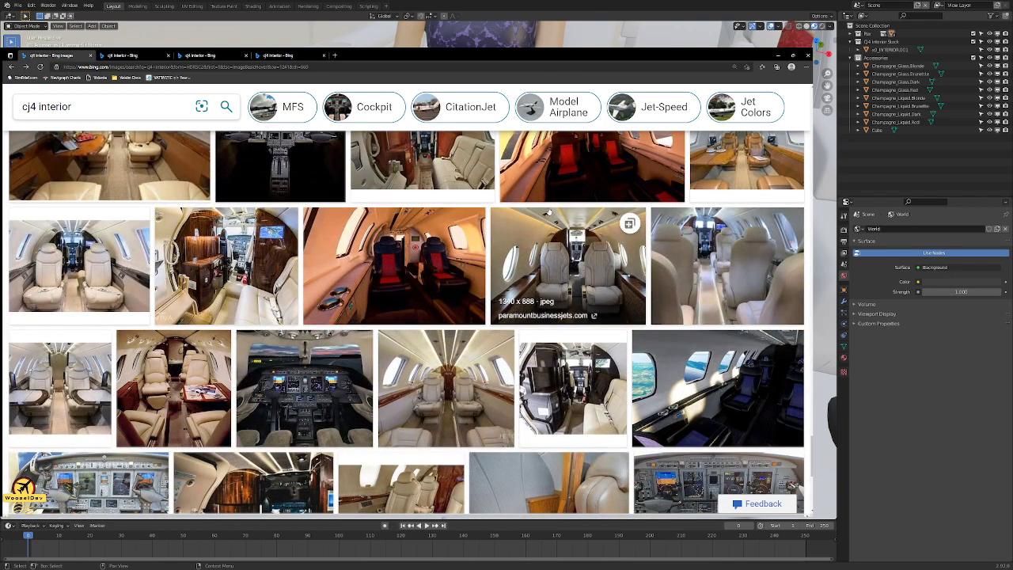
scroll(543, 213, "down", 1)
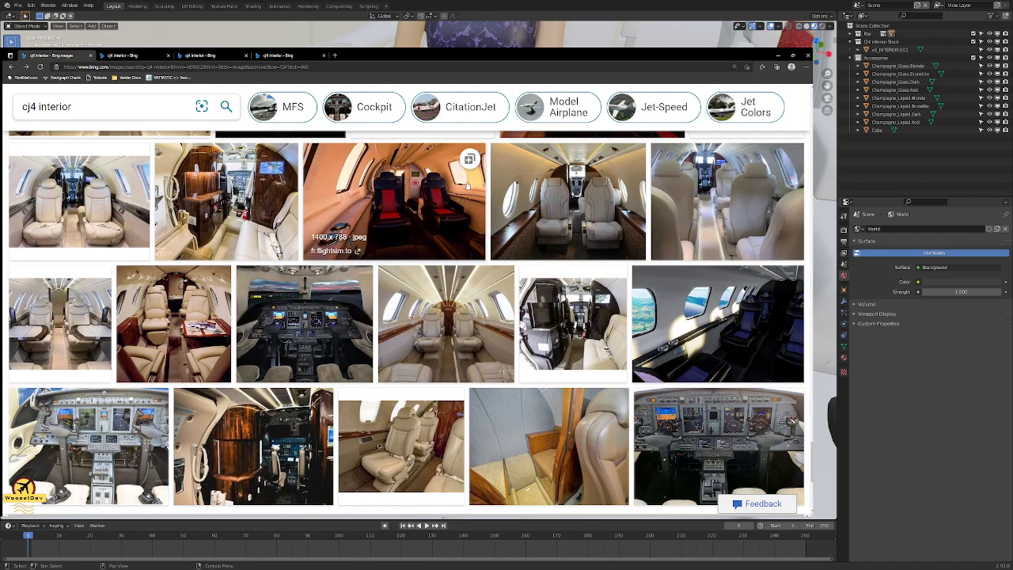
scroll(459, 194, "down", 2)
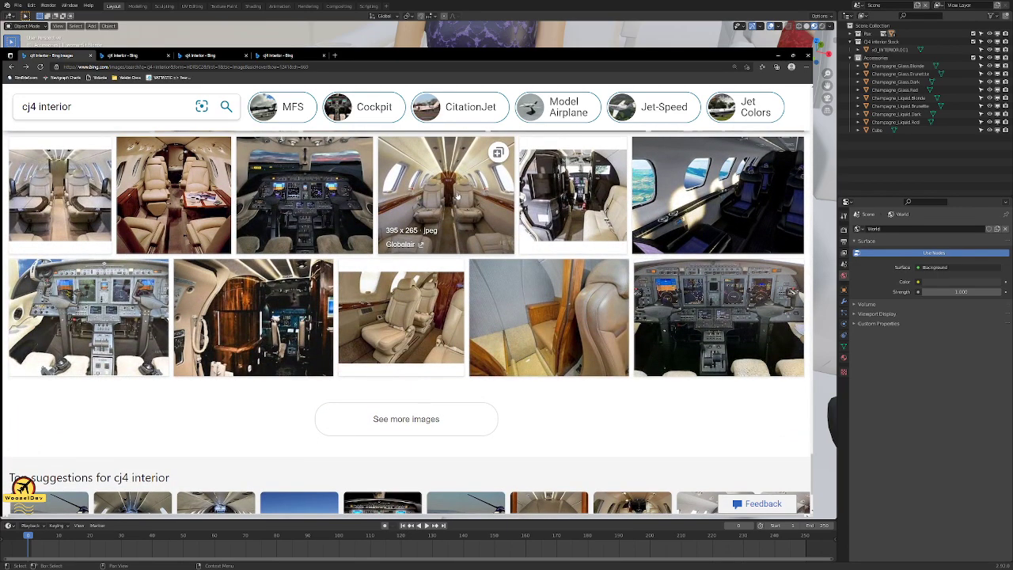
scroll(513, 238, "down", 2)
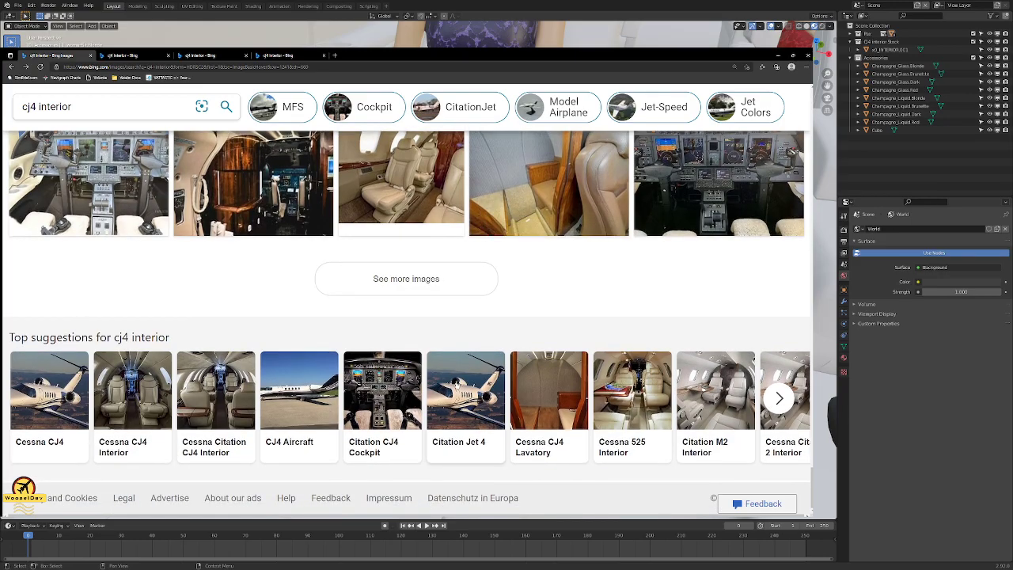
- Look through the suggested Citation Jet 4 image results for cabin views, and return to the cj4 interior results
left_click(466, 392)
scroll(372, 301, "down", 10)
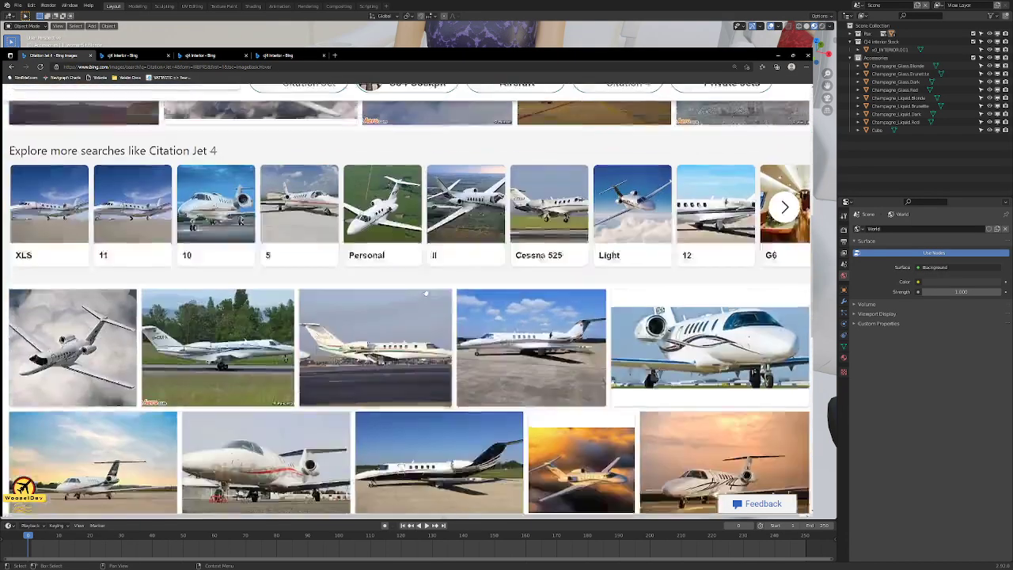
scroll(423, 295, "down", 15)
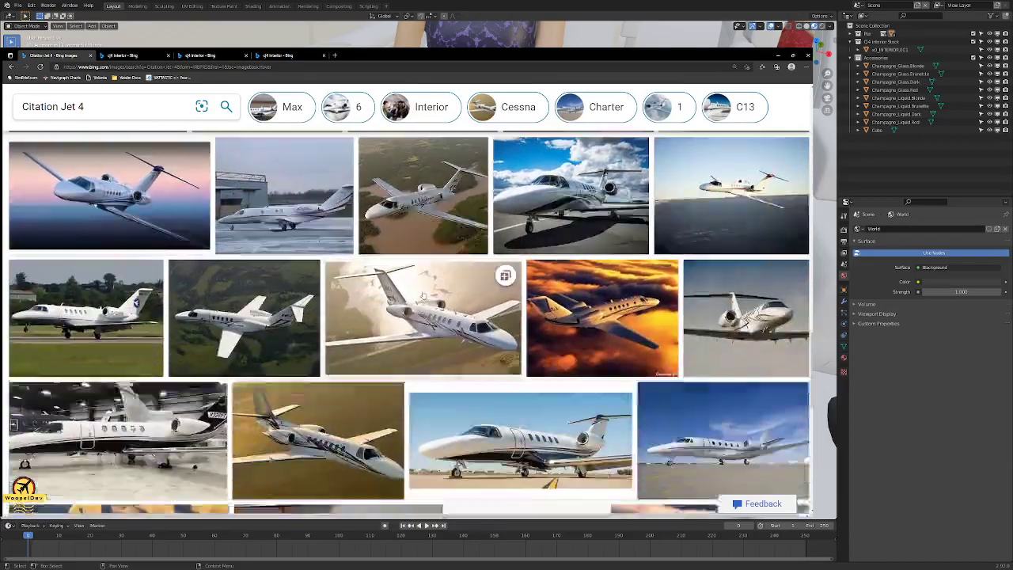
scroll(423, 295, "down", 5)
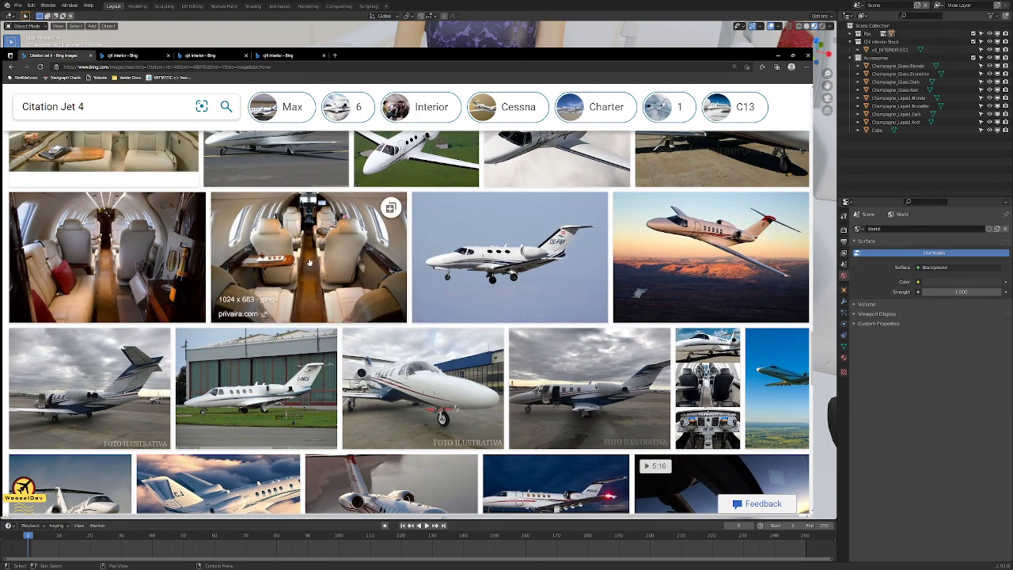
scroll(267, 265, "down", 8)
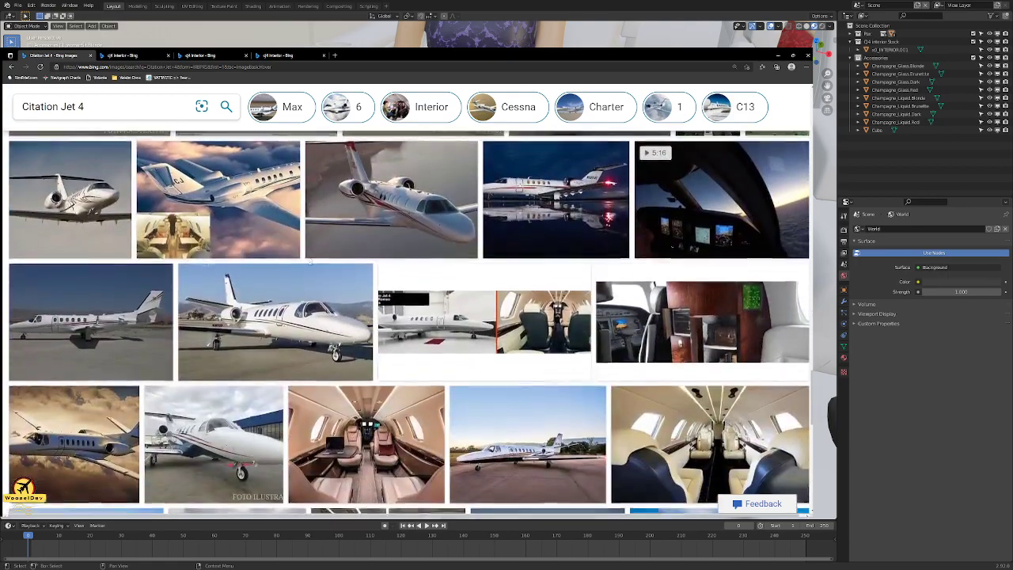
key("alt+Left")
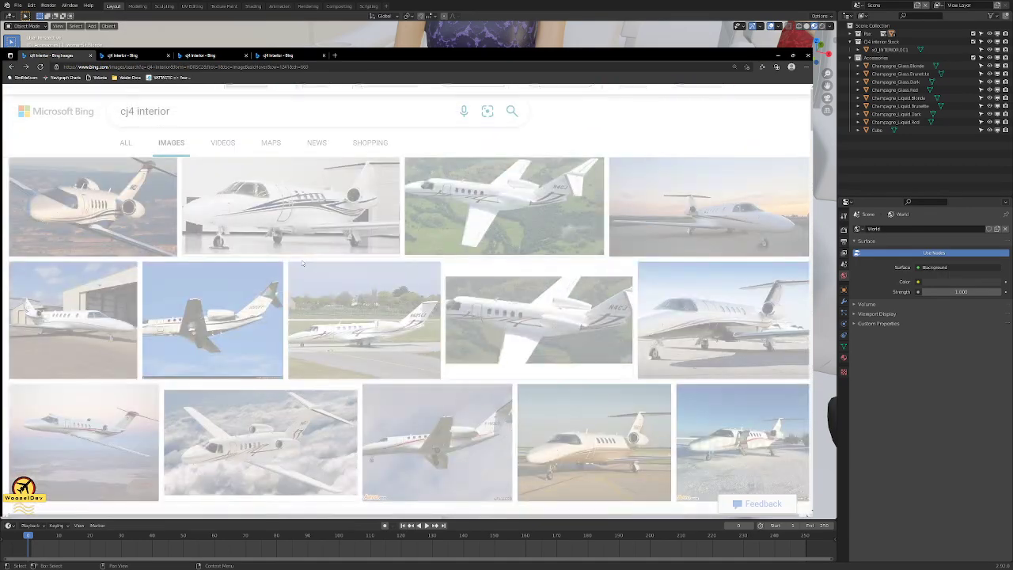
- Search the images for "cj4 table" and shrink the page zoom to fit more results on screen
left_click_drag(136, 111, 517, 137)
type("table")
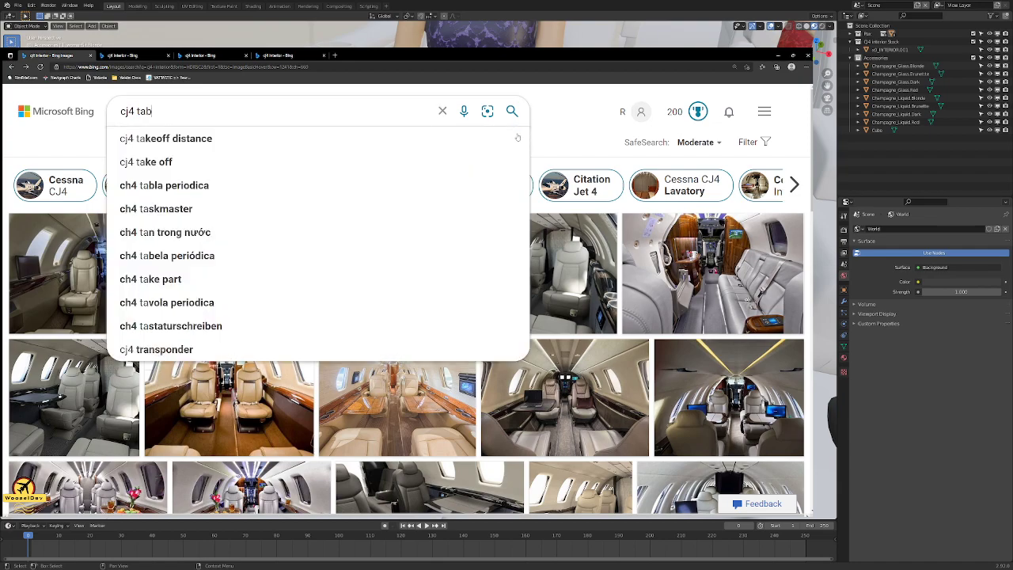
key("Return")
key("ctrl+minus")
key("ctrl+minus")
key("ctrl+minus")
key("ctrl+minus")
key("ctrl+minus")
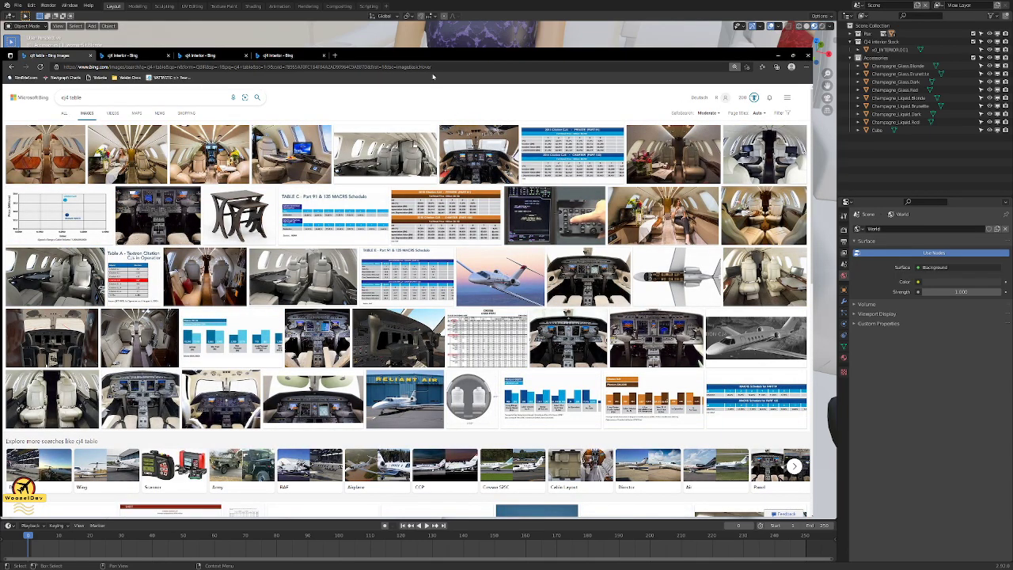
- Preview the cabin image with the media monitor above the set table, close it, and open it in a separate tab
left_click(294, 139)
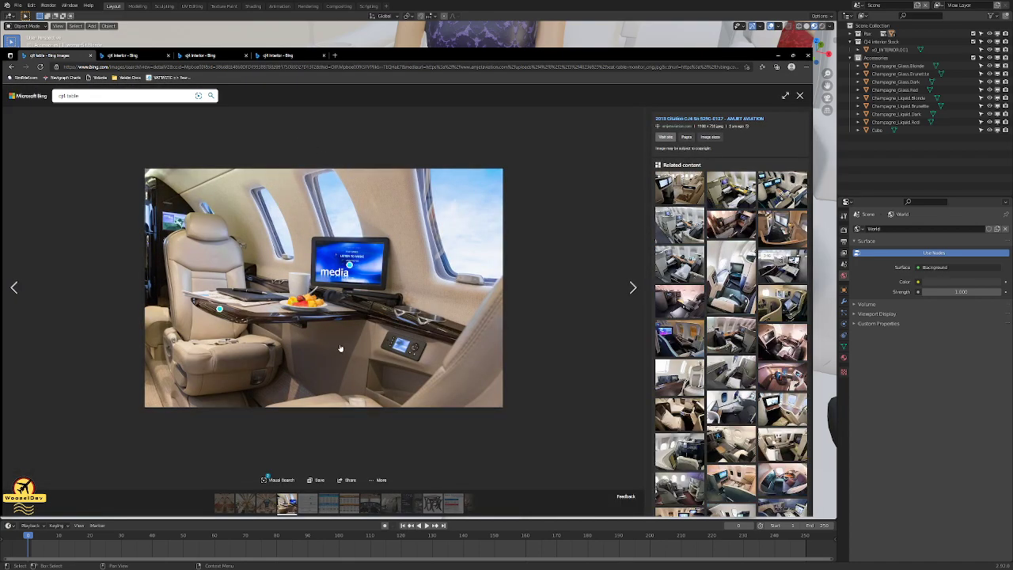
key("Escape")
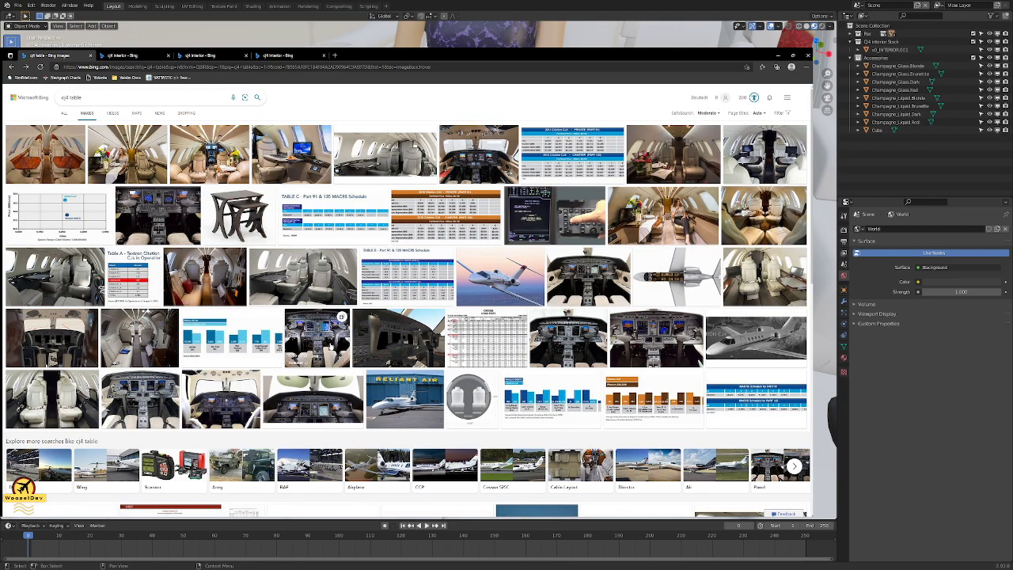
middle_click(309, 157)
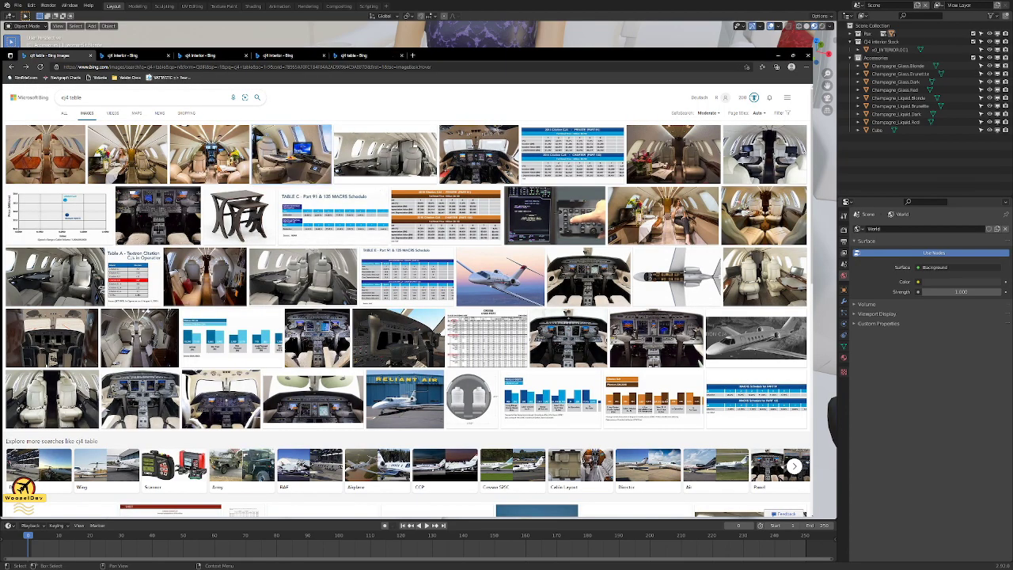
- Compare the new media-monitor image with the three cabin table images already open in other tabs
left_click(140, 56)
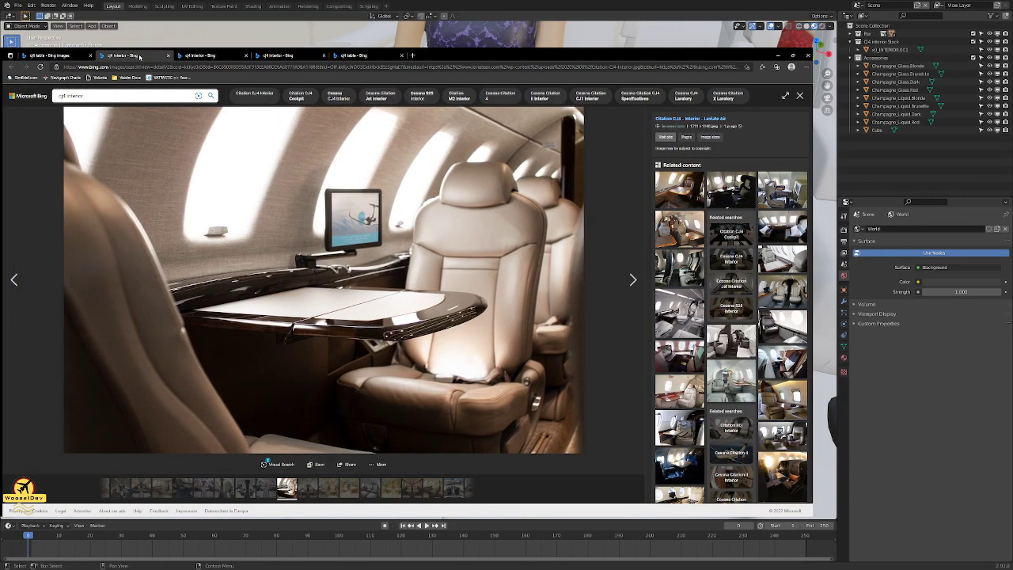
left_click(373, 56)
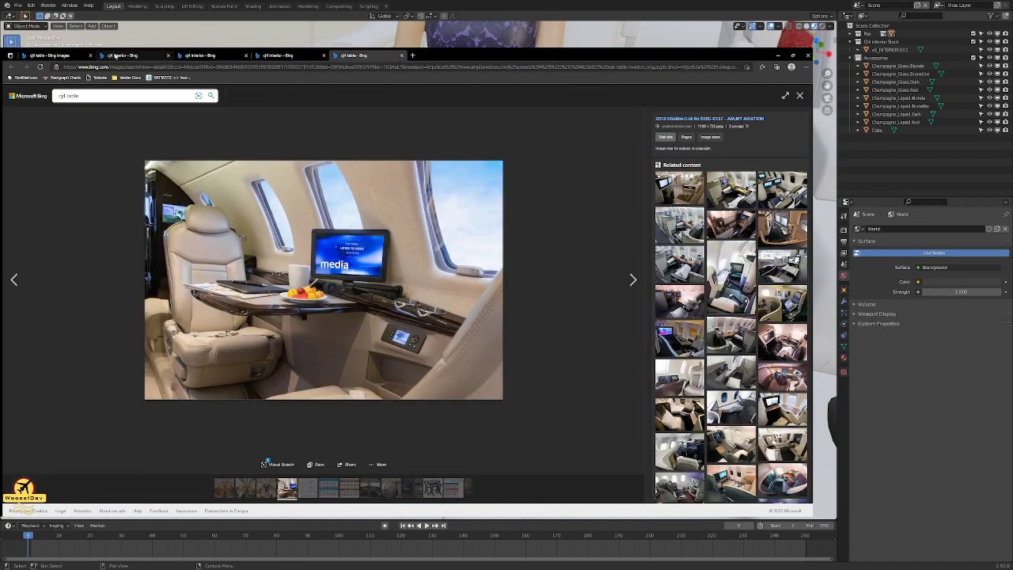
left_click(115, 56)
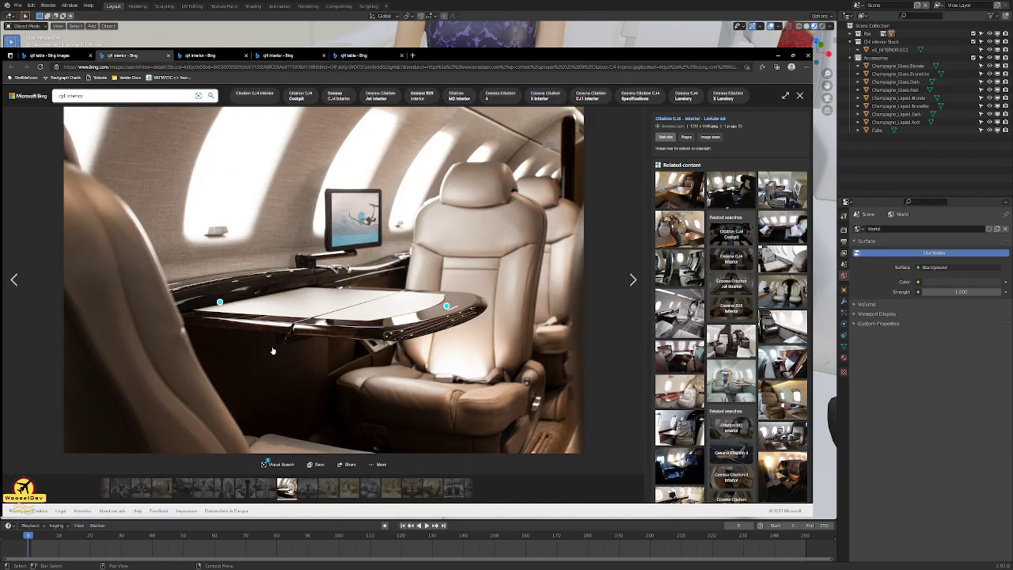
left_click(200, 56)
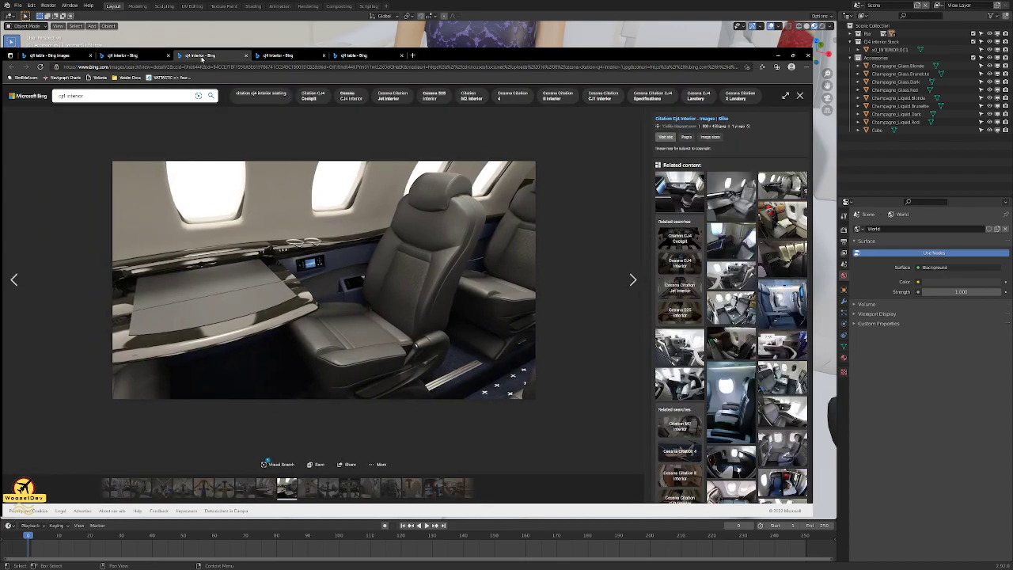
left_click(287, 57)
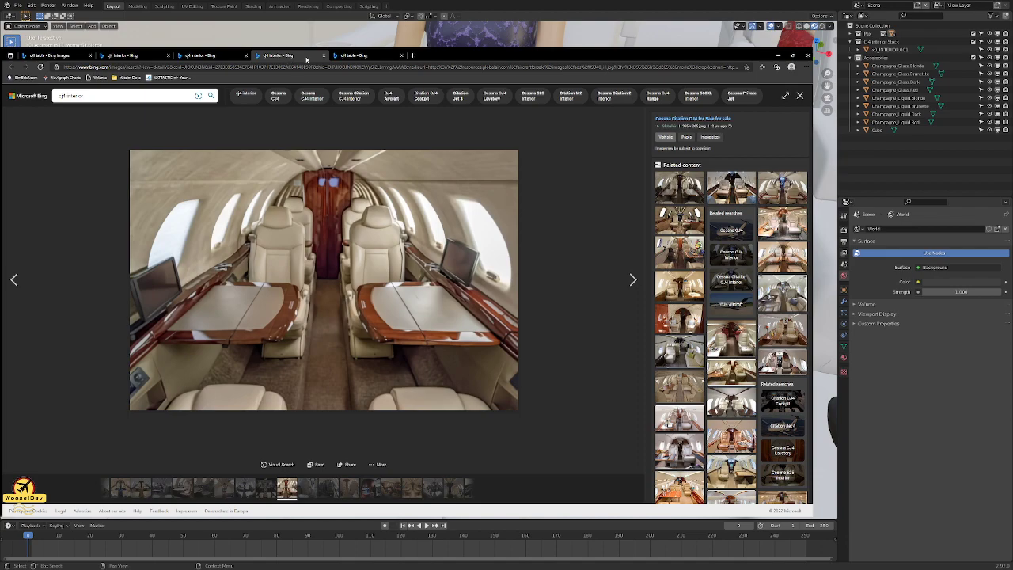
left_click(343, 56)
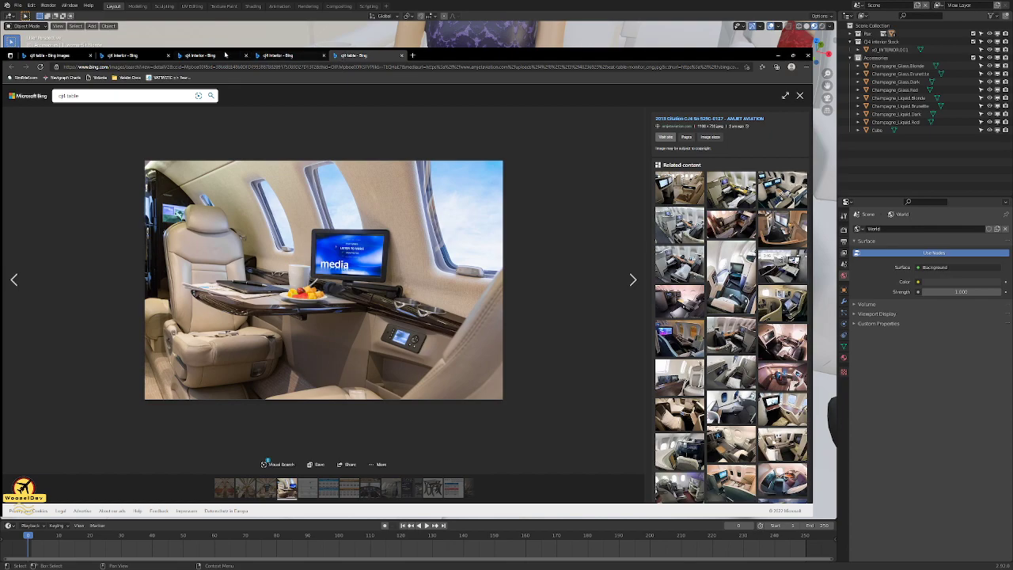
left_click(213, 56)
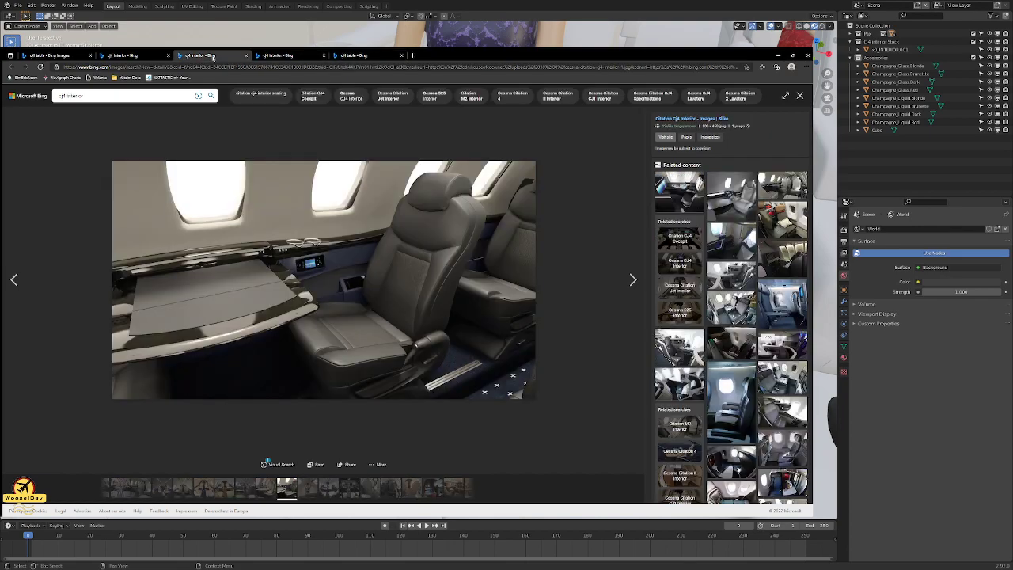
- Search the images for "cj4 cabin top", look through the results for overhead cabin views, and return to the cj4 table results
left_click(52, 56)
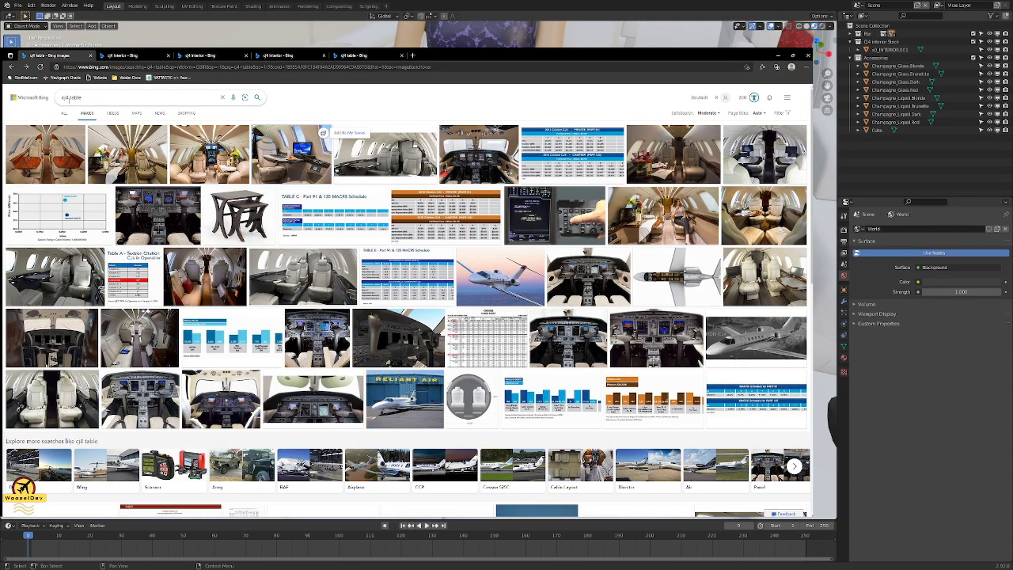
type("cabin top")
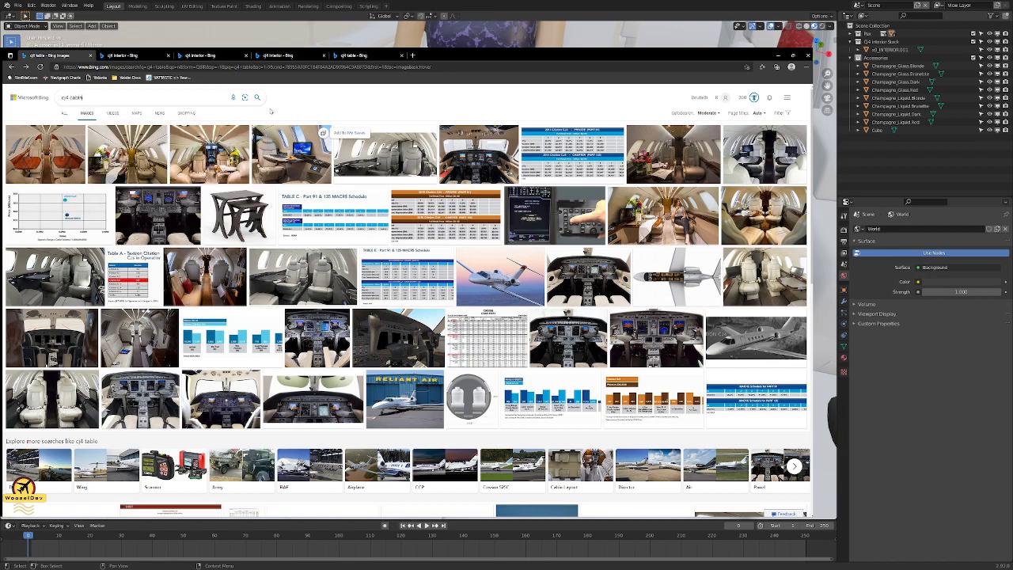
key("Return")
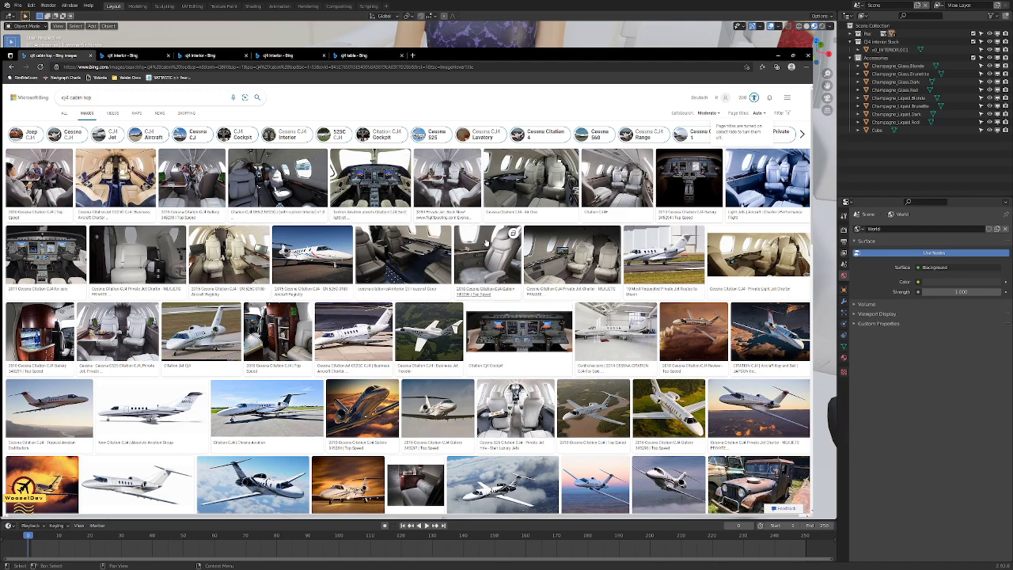
scroll(444, 206, "down", 3)
scroll(485, 240, "down", 3)
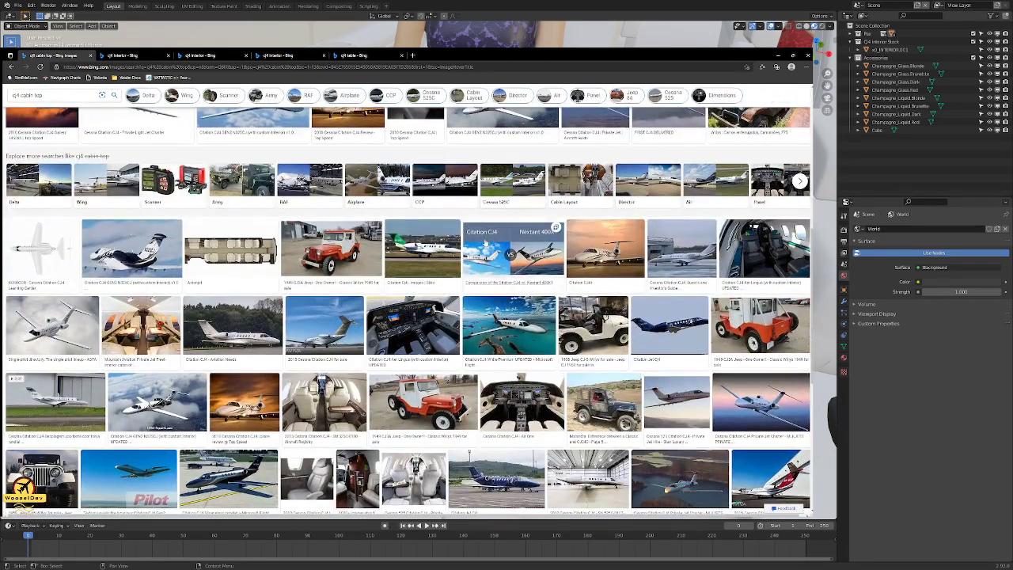
scroll(485, 242, "down", 3)
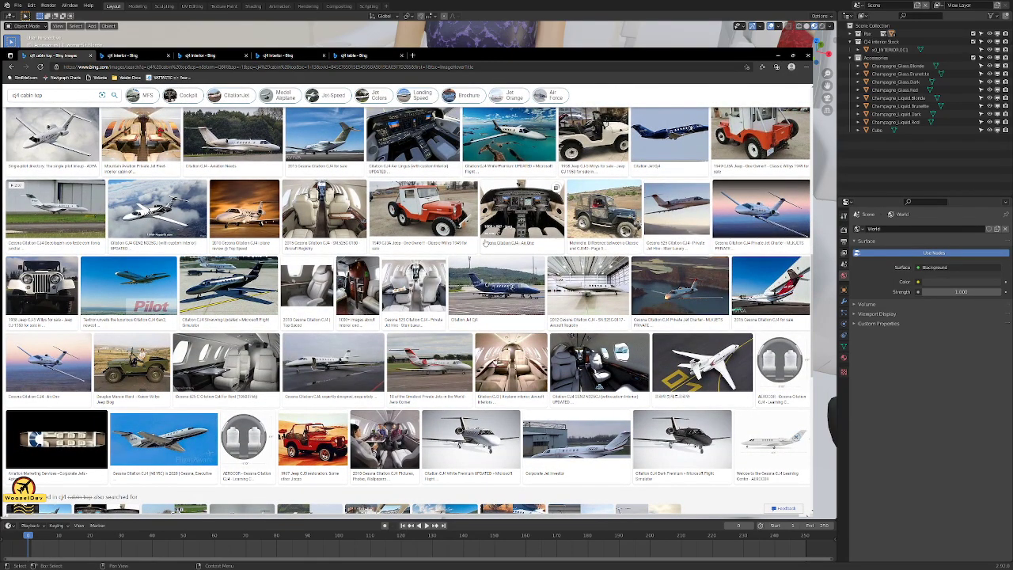
scroll(484, 242, "down", 8)
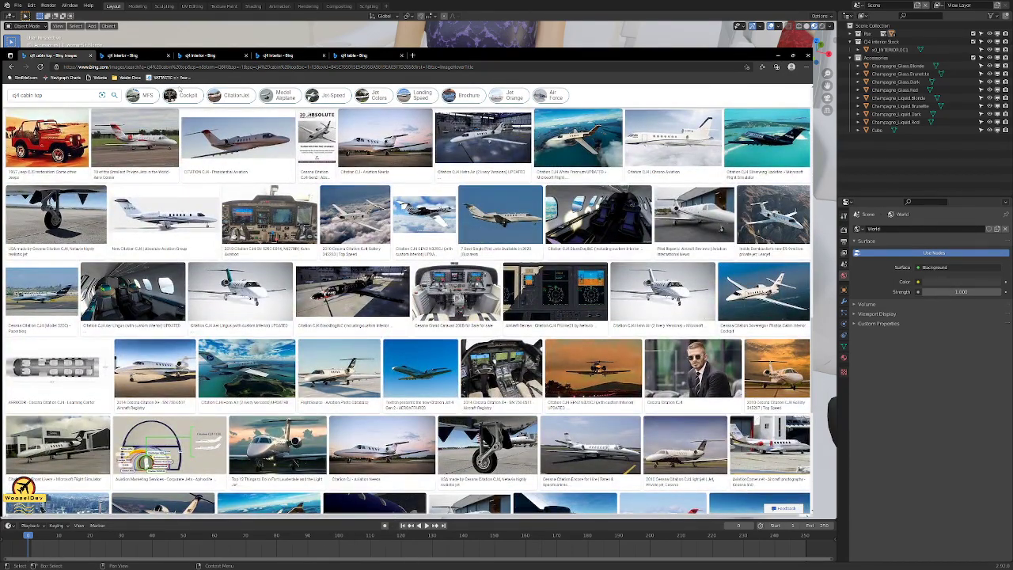
key("alt+Left")
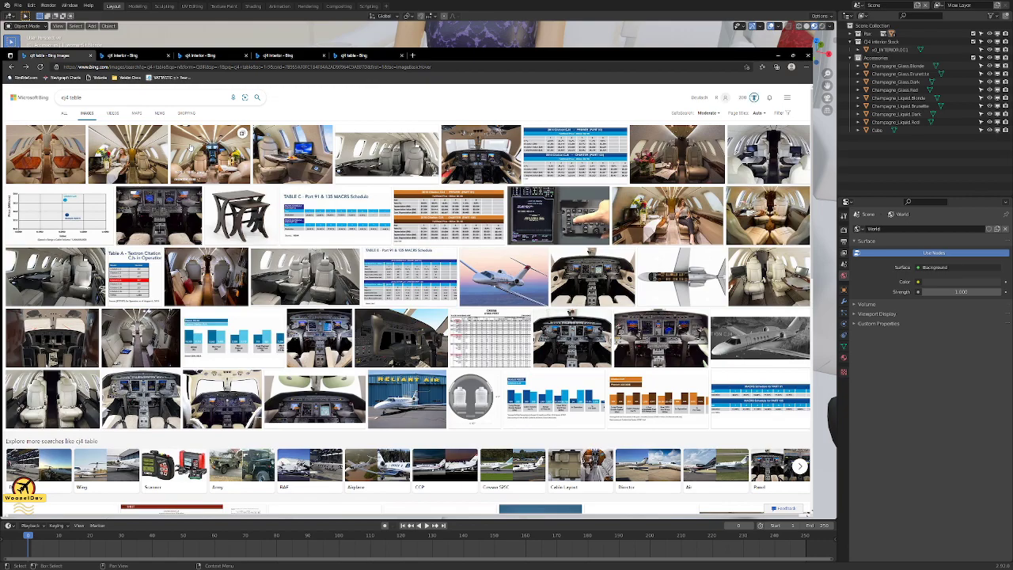
- Examine the table shape, folding leaves, edge trim and side ledge across the four collected cabin reference images
key("ctrl+Tab")
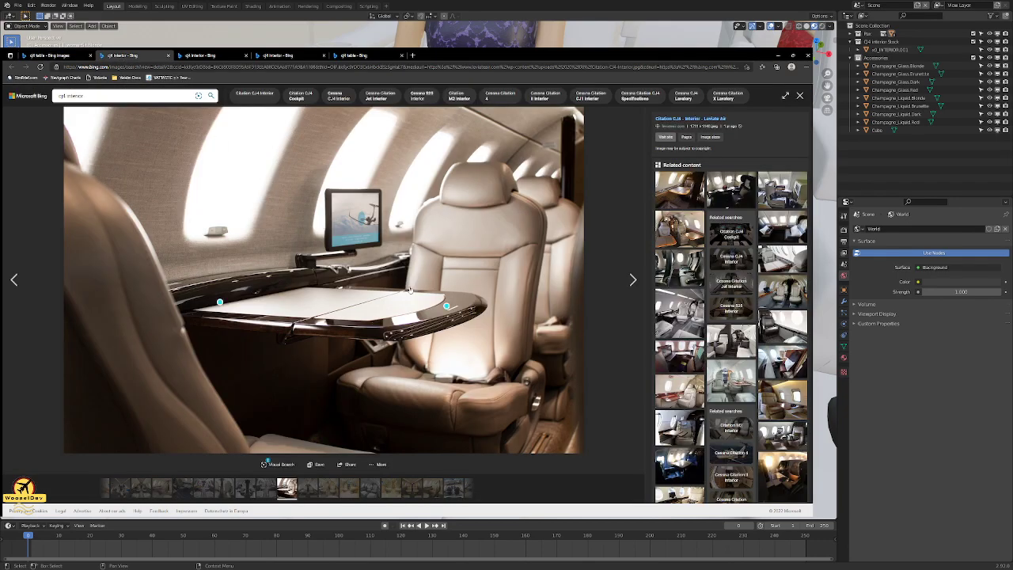
left_click(209, 55)
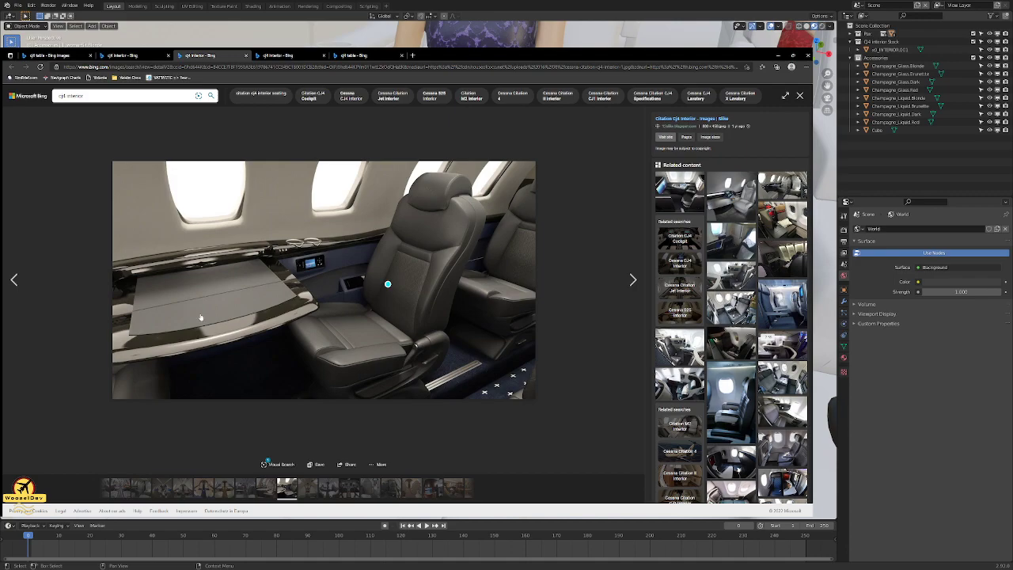
left_click(271, 56)
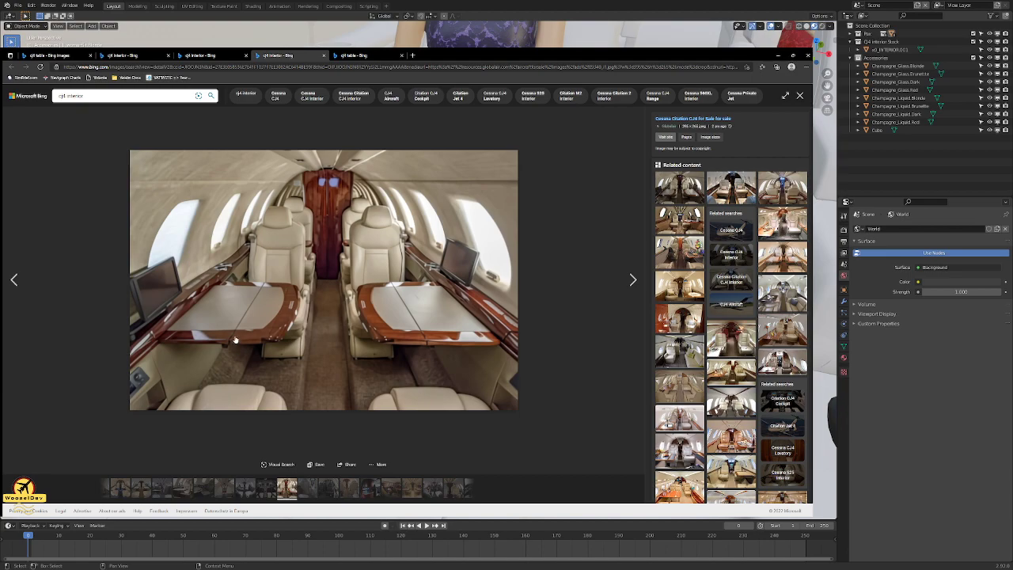
left_click(350, 57)
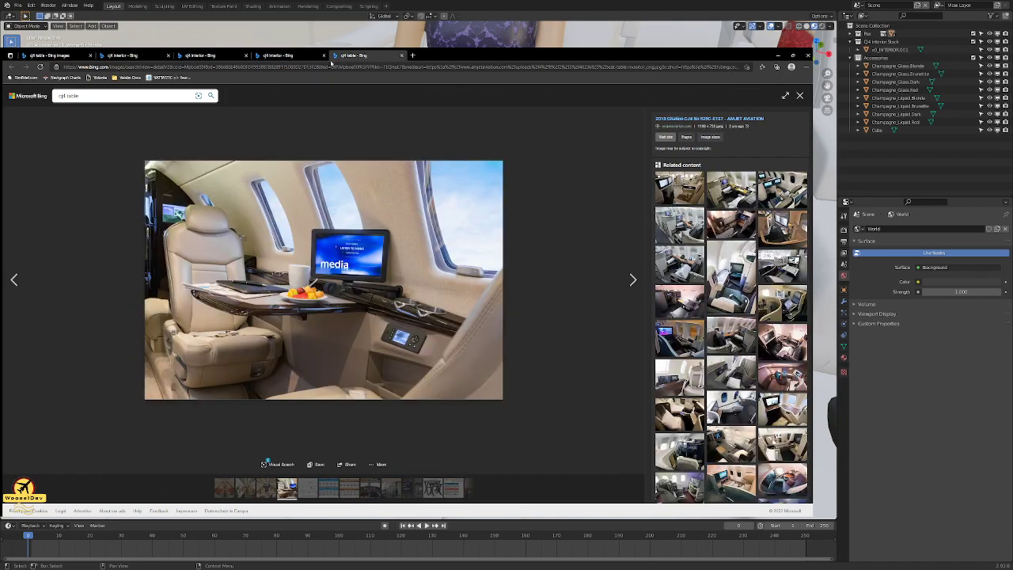
left_click(194, 56)
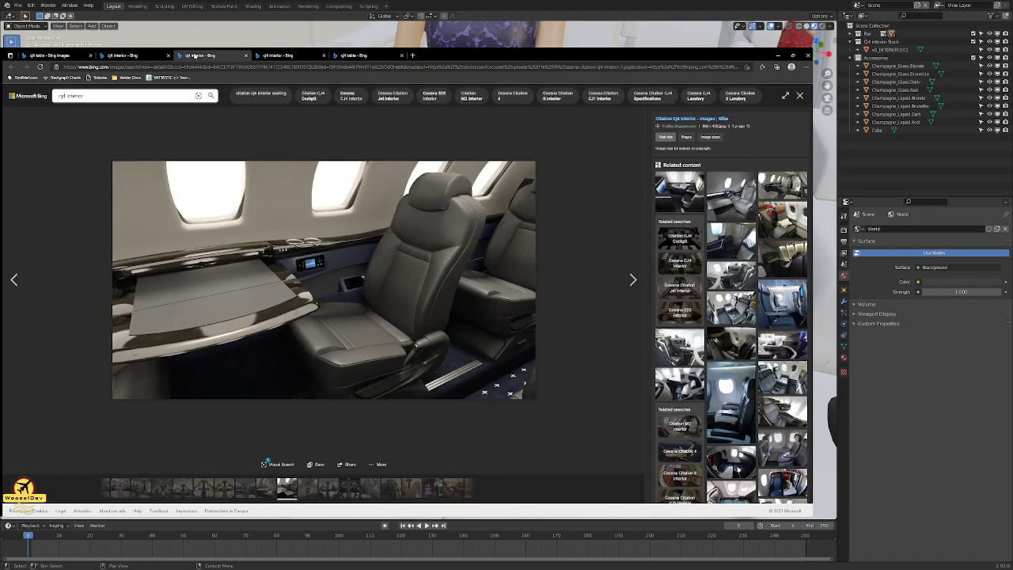
left_click(135, 56)
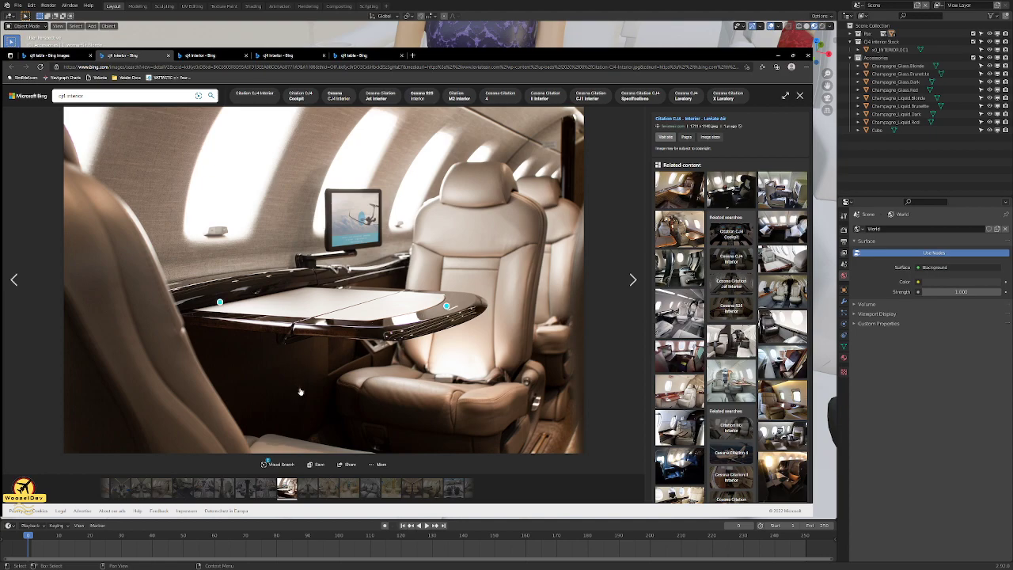
left_click(194, 55)
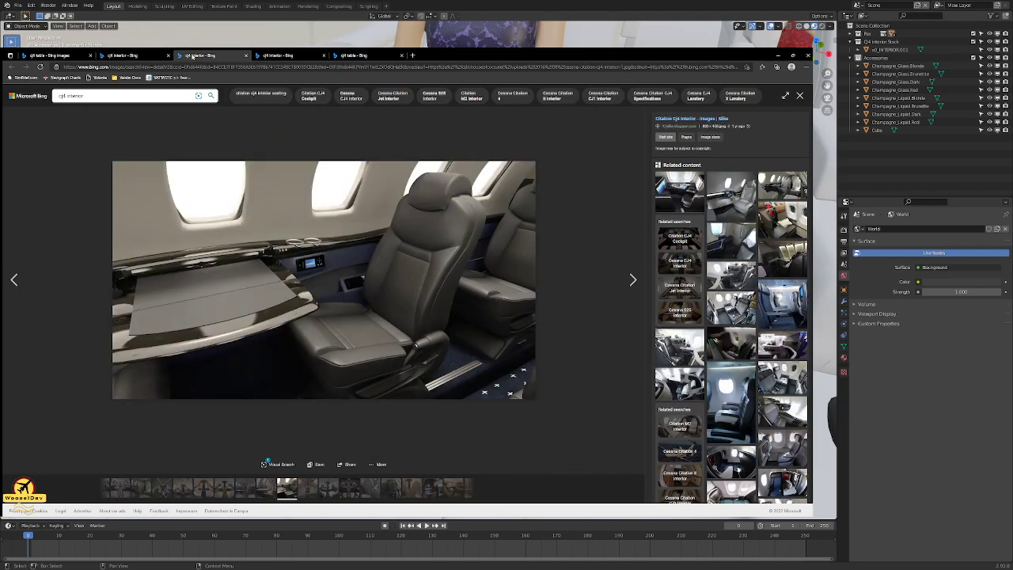
left_click(273, 55)
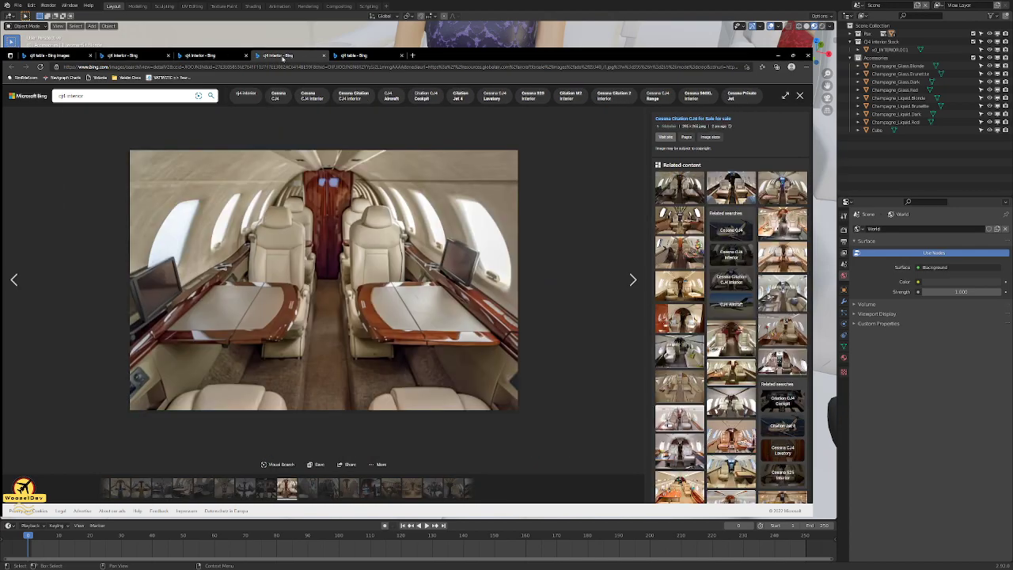
left_click(352, 56)
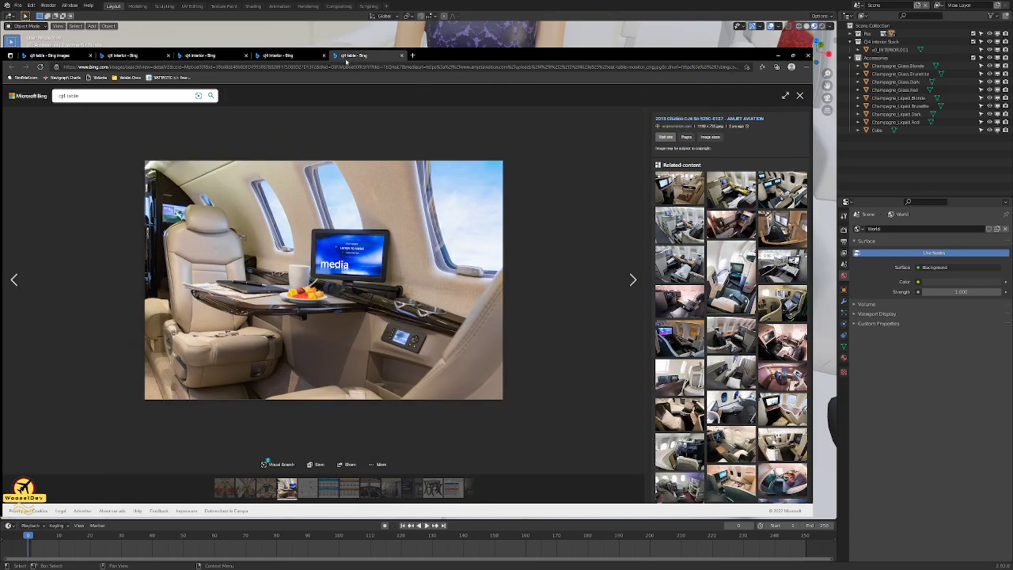
left_click(133, 56)
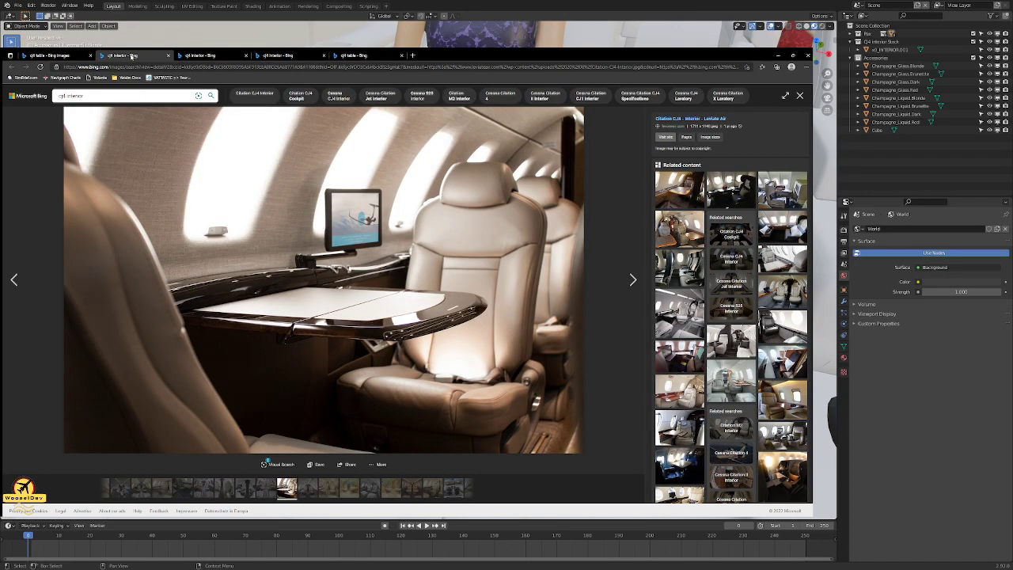
left_click(210, 57)
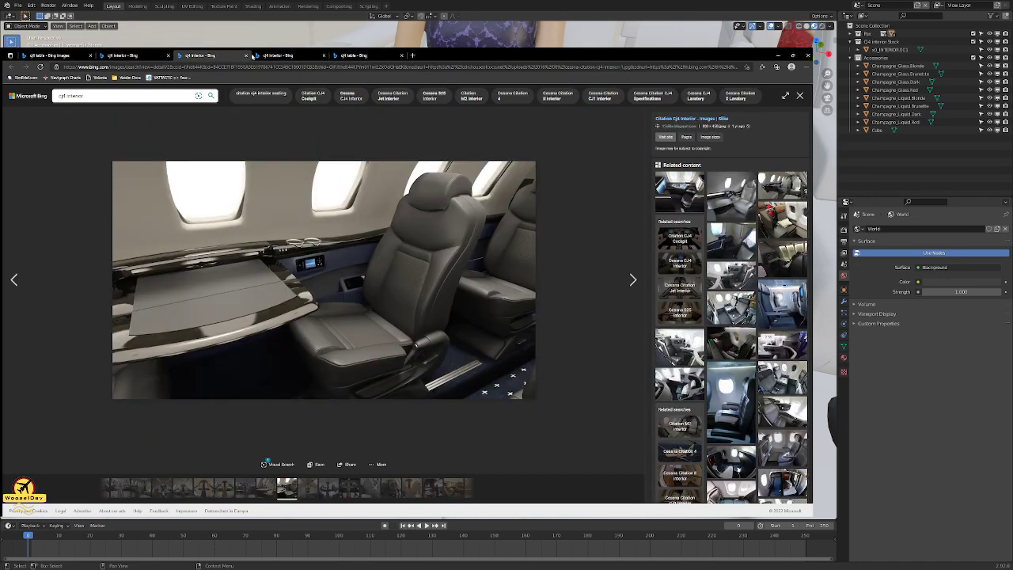
- Check the reference showing both open cabin tables, switch to Blender and open the table mesh for edge editing
left_click(278, 56)
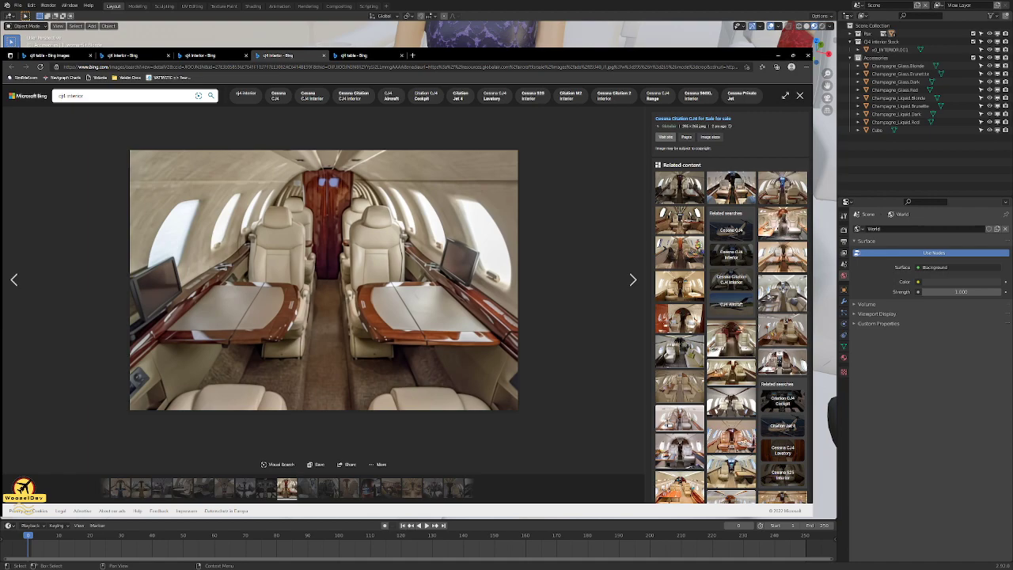
key("alt+Tab")
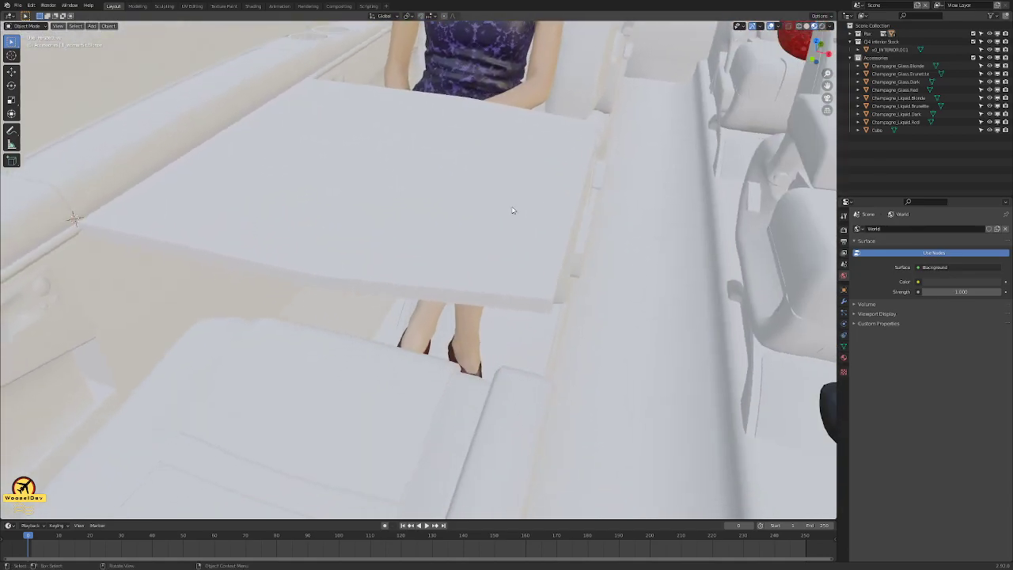
left_click(512, 210)
key("Tab")
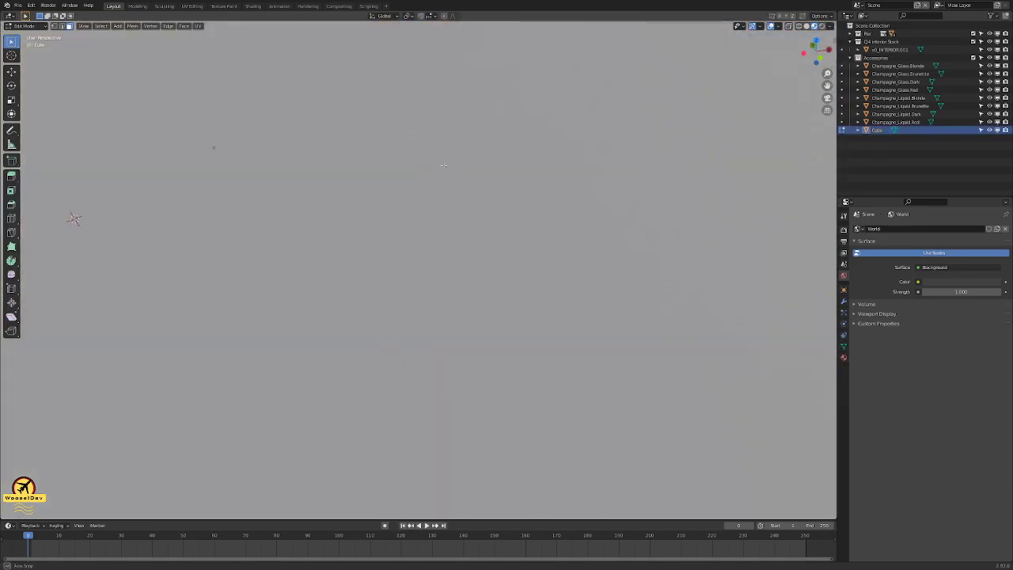
middle_click_drag(409, 148, 567, 306)
key("Tab")
scroll(426, 194, "down", 1)
scroll(425, 194, "up", 2)
key("Tab")
key("KP_7")
scroll(463, 190, "down", 5)
key("2")
middle_click_drag(386, 264, 408, 282)
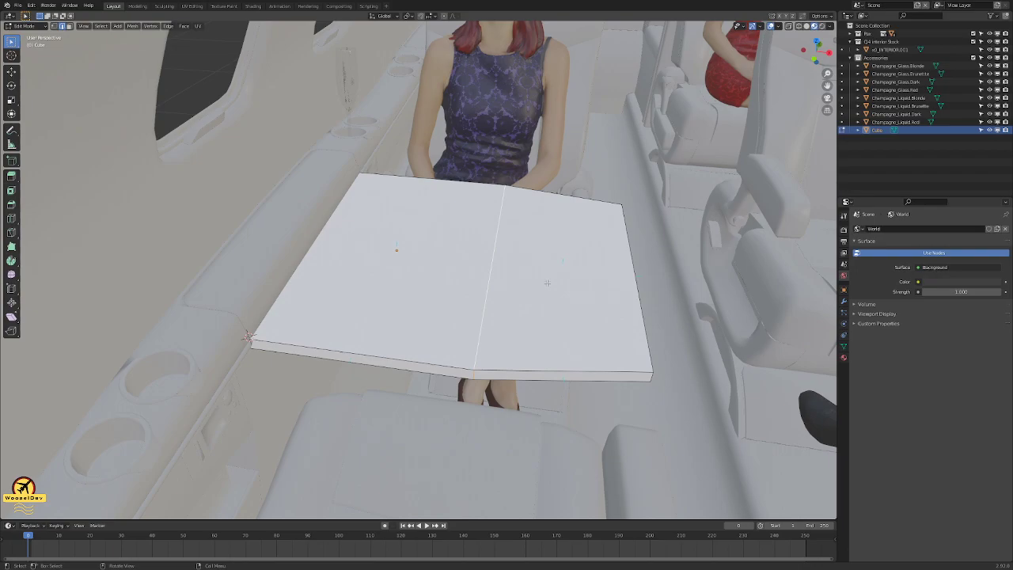
key("g")
key("g")
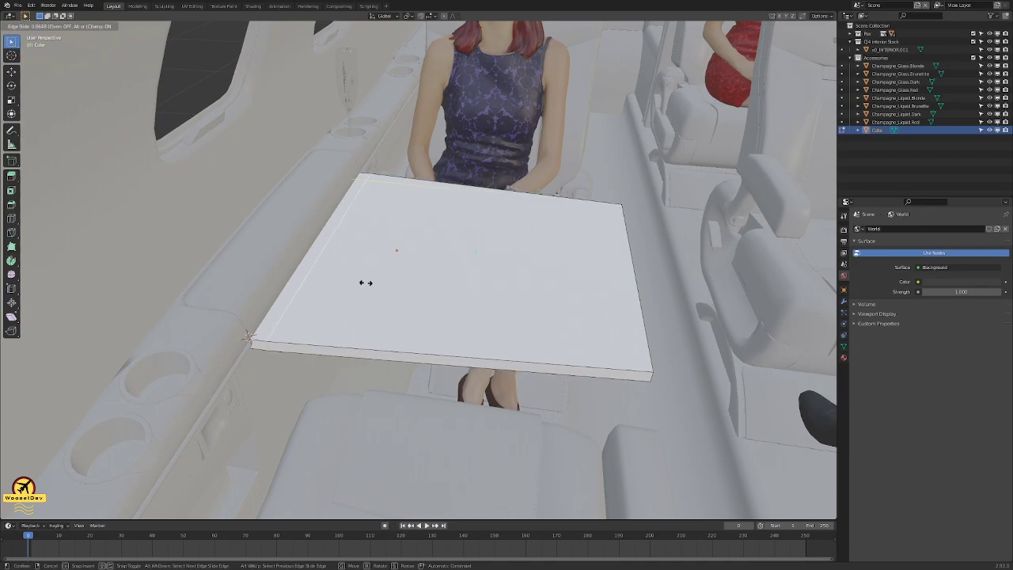
left_click(521, 325)
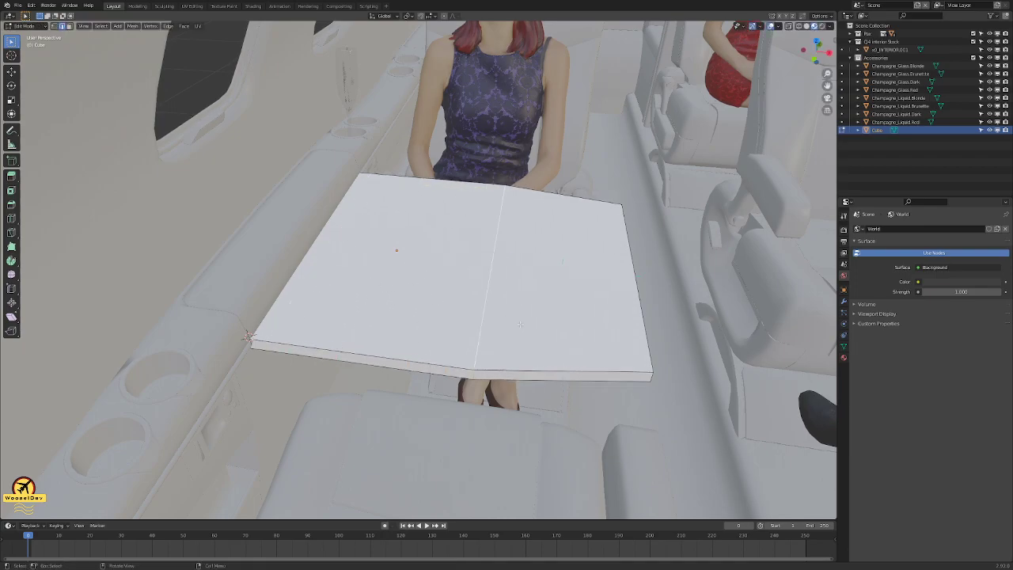
- Slide the table's lengthwise dividing edge toward the window wall, close to the middle of the tabletop
key("KP_7")
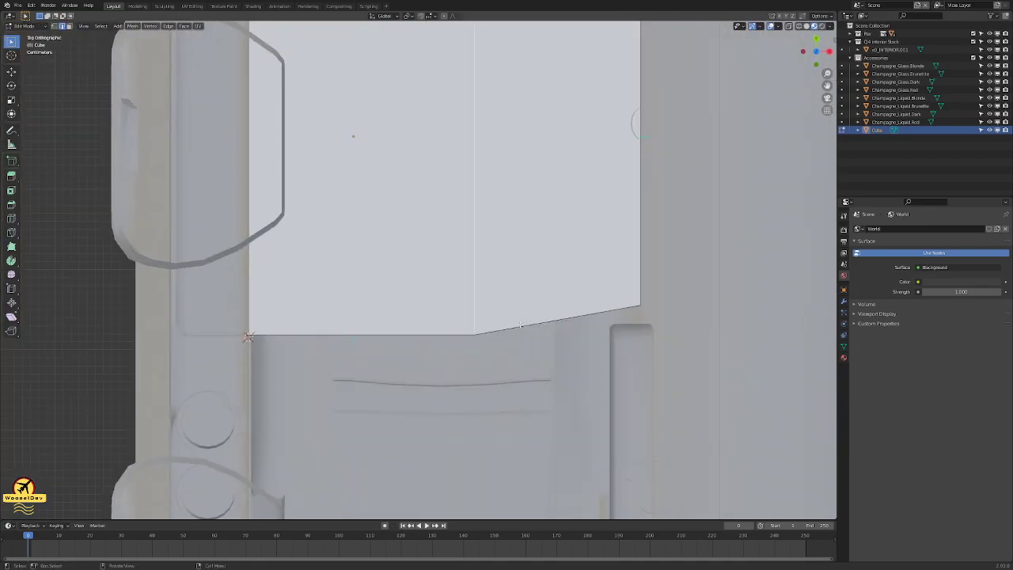
scroll(520, 326, "down", 2)
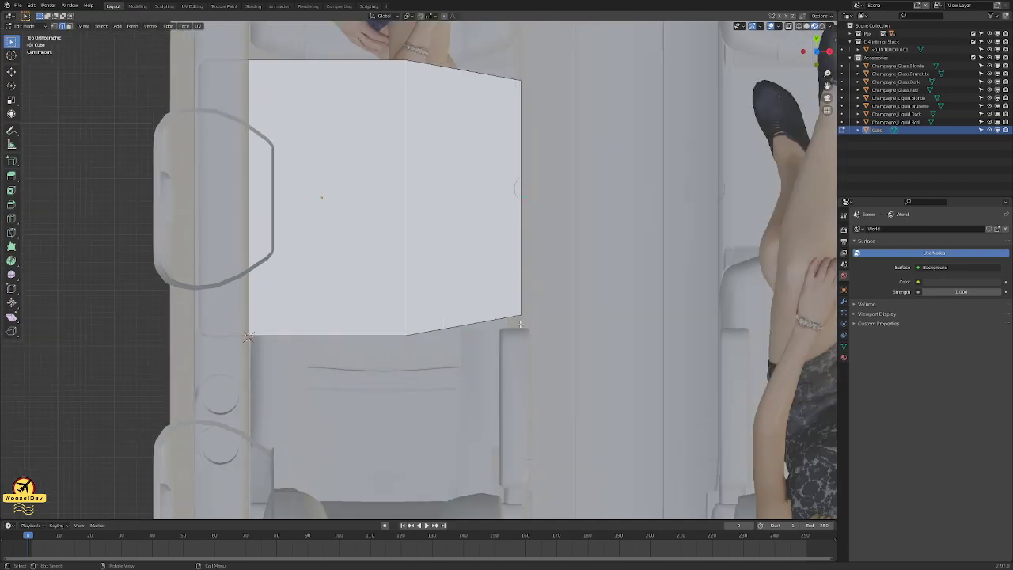
key("g")
key("g")
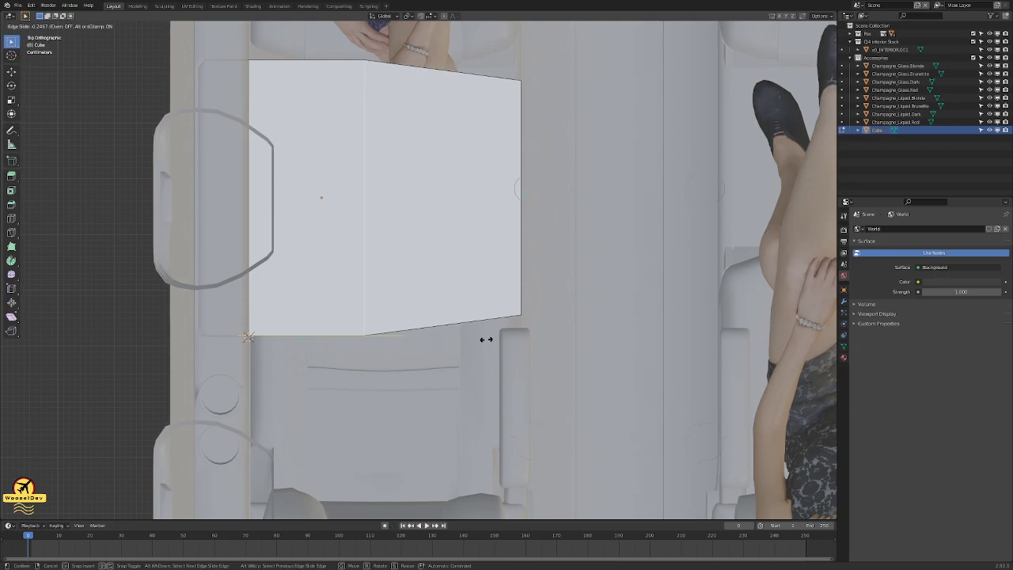
left_click(490, 339)
middle_click_drag(489, 340, 566, 266)
scroll(583, 322, "up", 1)
scroll(585, 323, "down", 1)
middle_click_drag(586, 331, 585, 328)
middle_click_drag(578, 317, 581, 328)
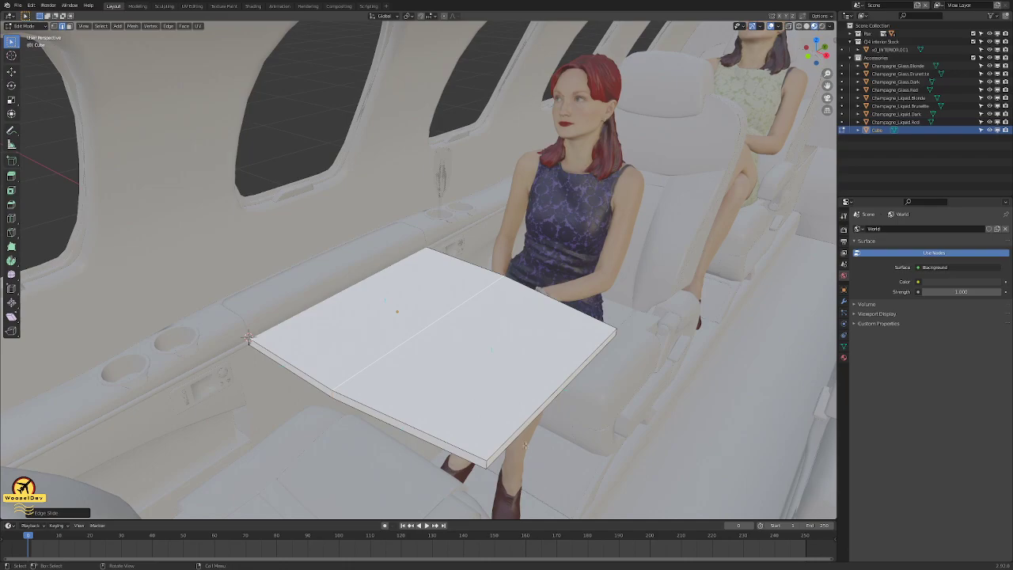
middle_click_drag(485, 418, 478, 396)
right_click(490, 391)
left_click(491, 390)
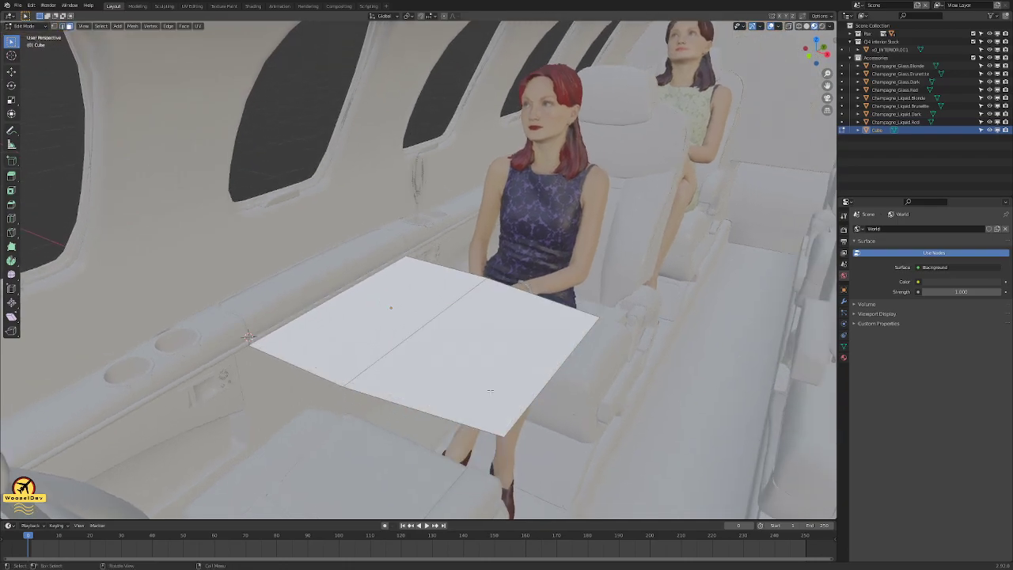
key("ctrl+z")
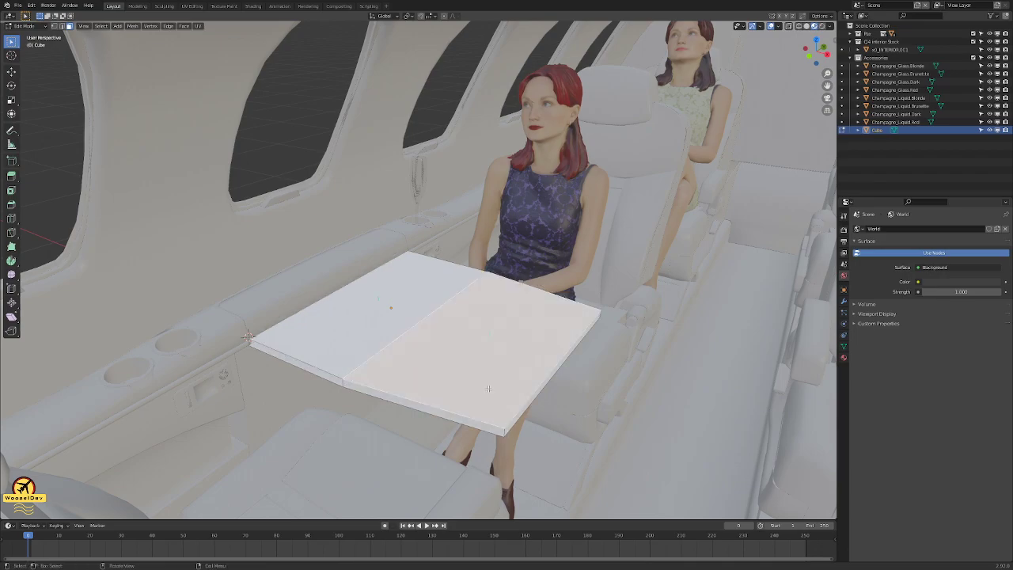
- Delete the top, underside and side faces of the table's aisle-side leaf, keeping only the wall-side leaf
right_click(488, 389)
left_click(477, 404)
right_click(470, 394)
left_click(470, 394)
right_click(422, 406)
left_click(422, 406)
left_click(566, 355)
key("x")
left_click(569, 353)
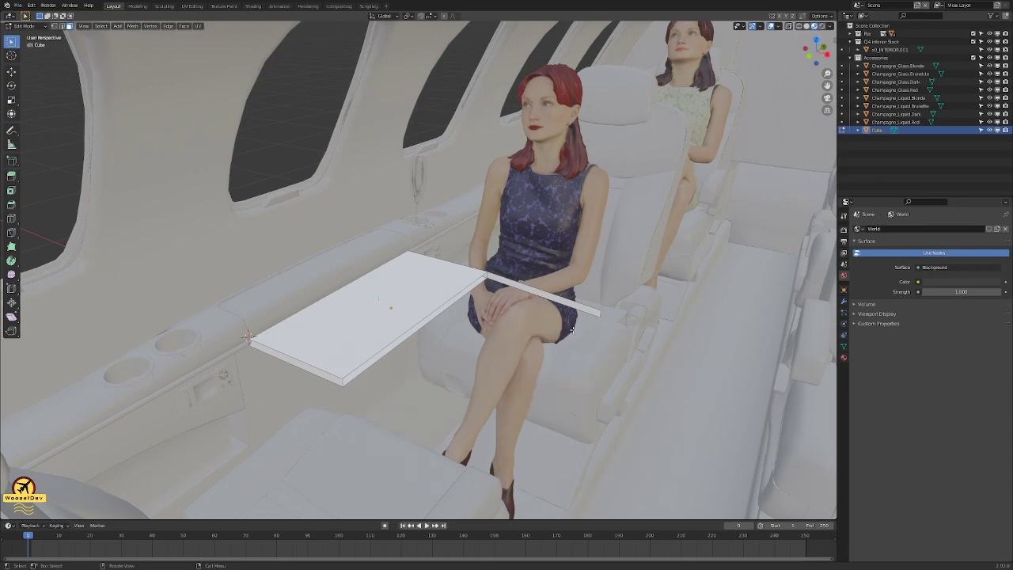
left_click(573, 307)
key("x")
left_click(572, 306)
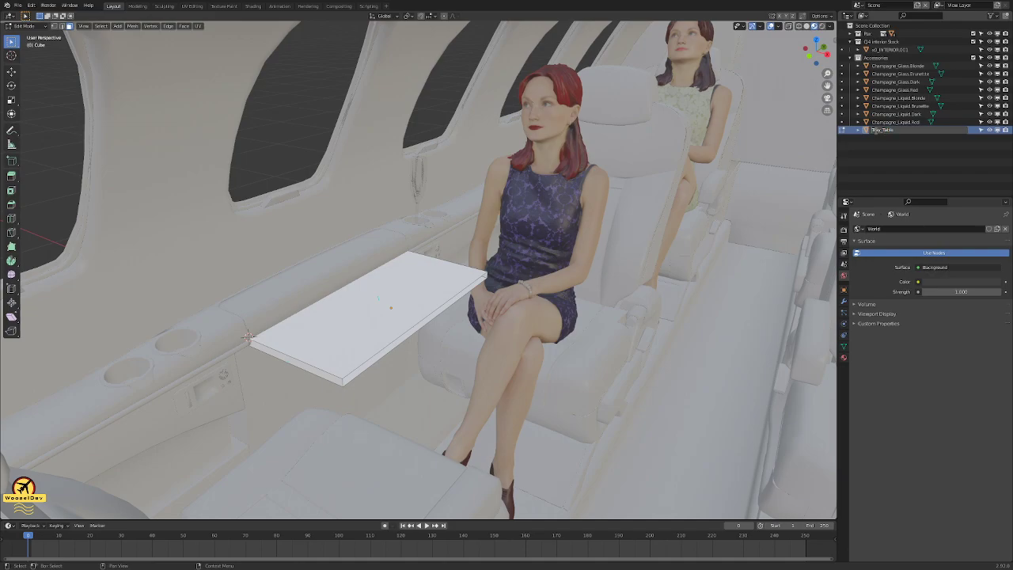
- Rename the Cube object as CJ4_WJ_Accs_Tray_Table
left_click(875, 131)
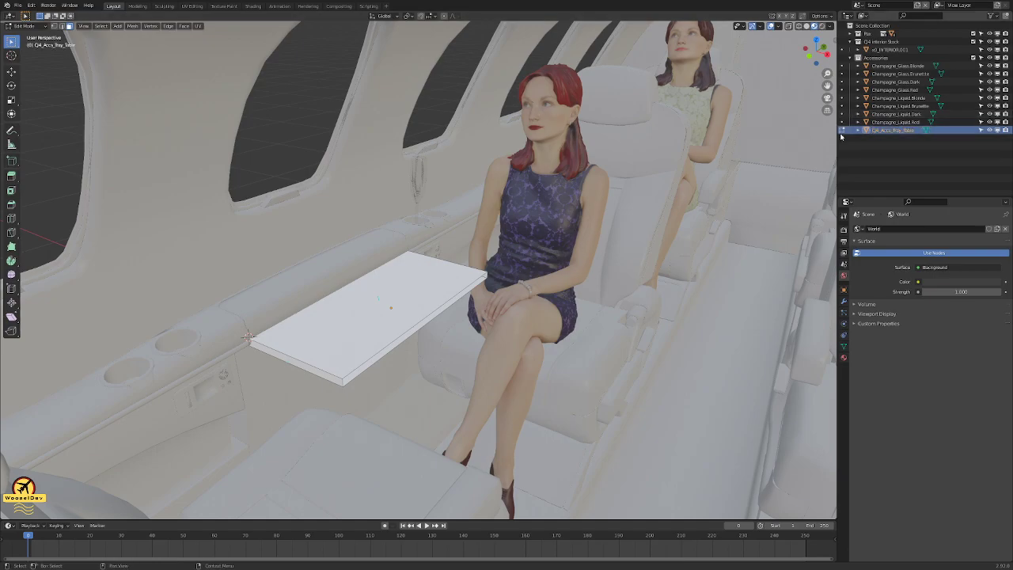
double_click(881, 132)
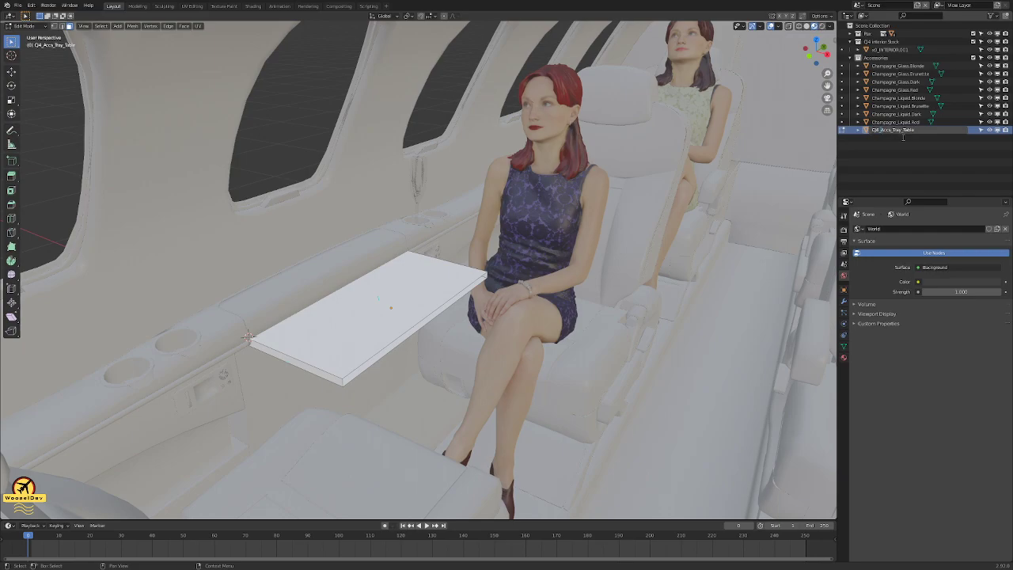
key("Return")
- Fill the open aisle-side end of the remaining table leaf with a face between its four corner vertices
scroll(441, 348, "up", 3)
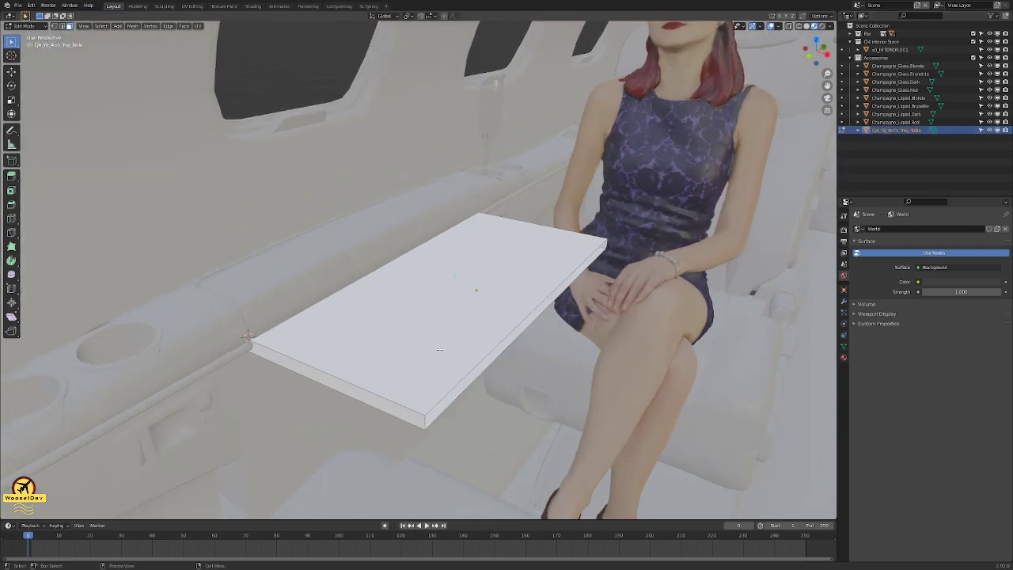
scroll(459, 366, "down", 2)
middle_click_drag(459, 367, 420, 342)
scroll(414, 352, "up", 2)
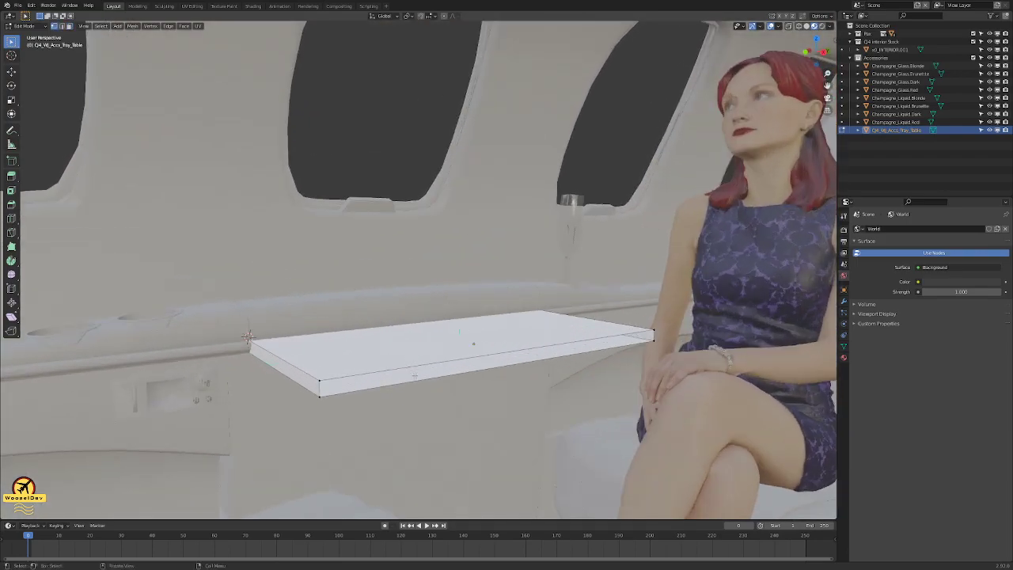
left_click(339, 380)
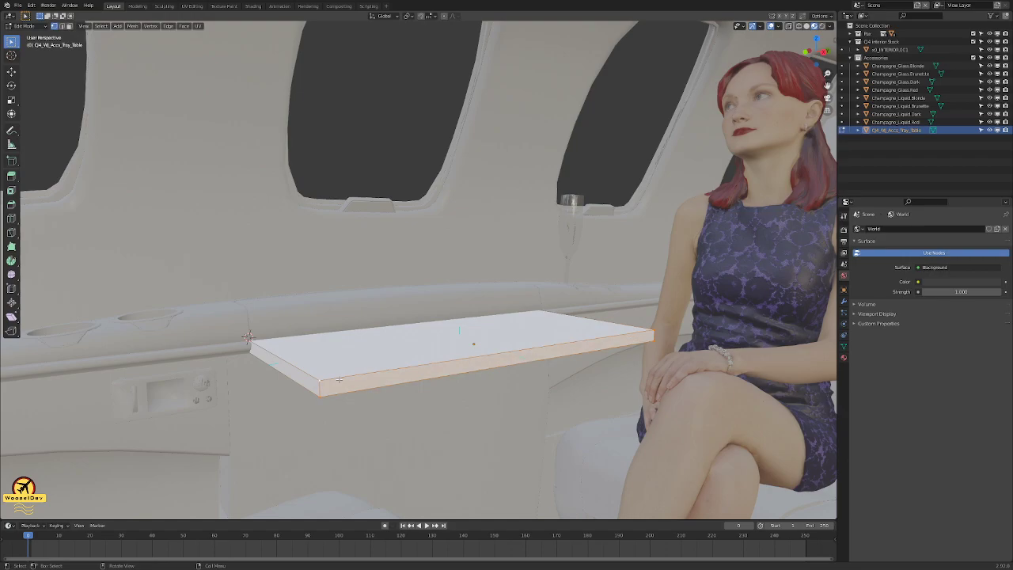
- Select the whole table mesh and merge its vertices by distance
middle_click_drag(339, 380, 344, 380)
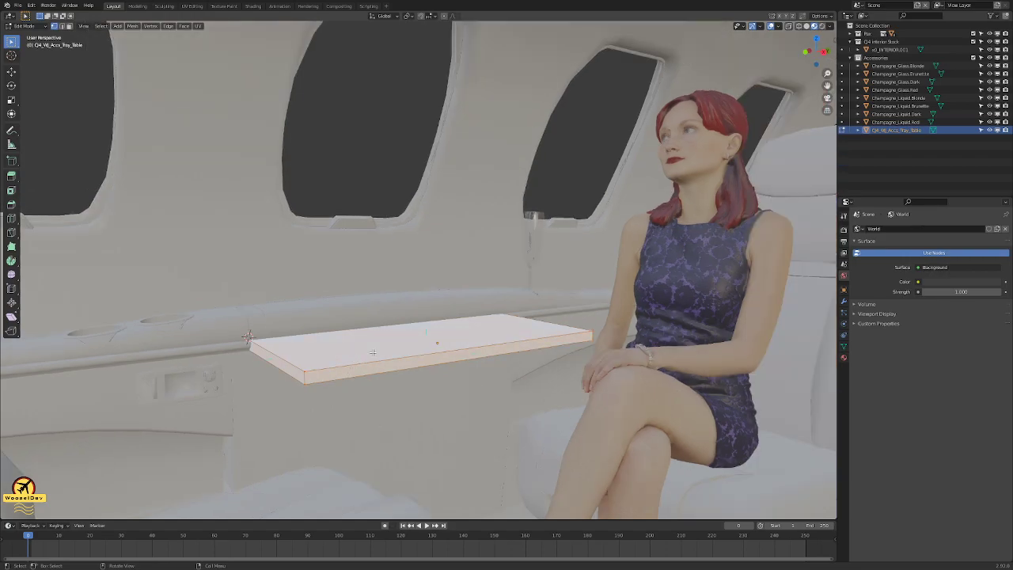
left_click(133, 26)
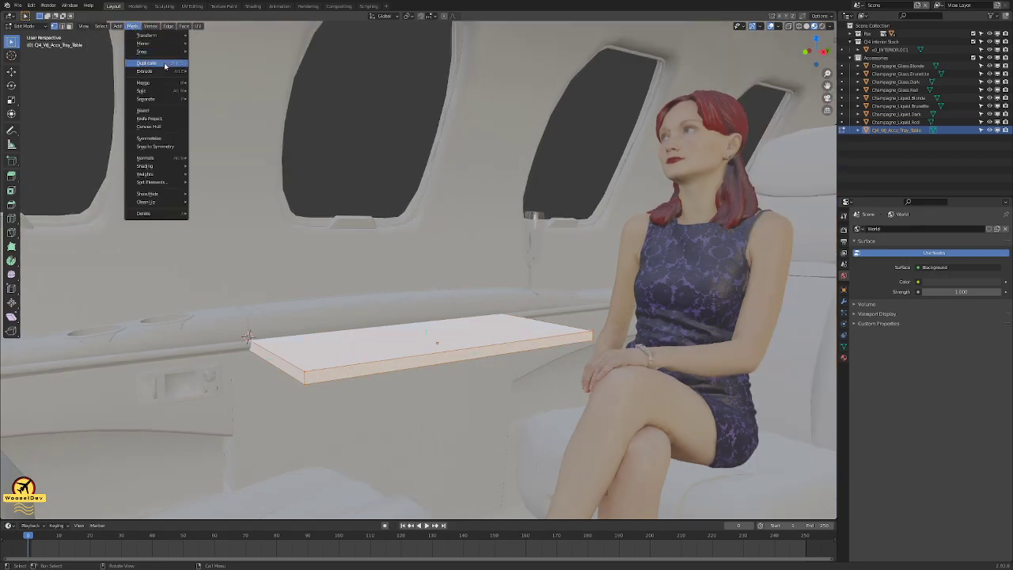
mouse_move(163, 50)
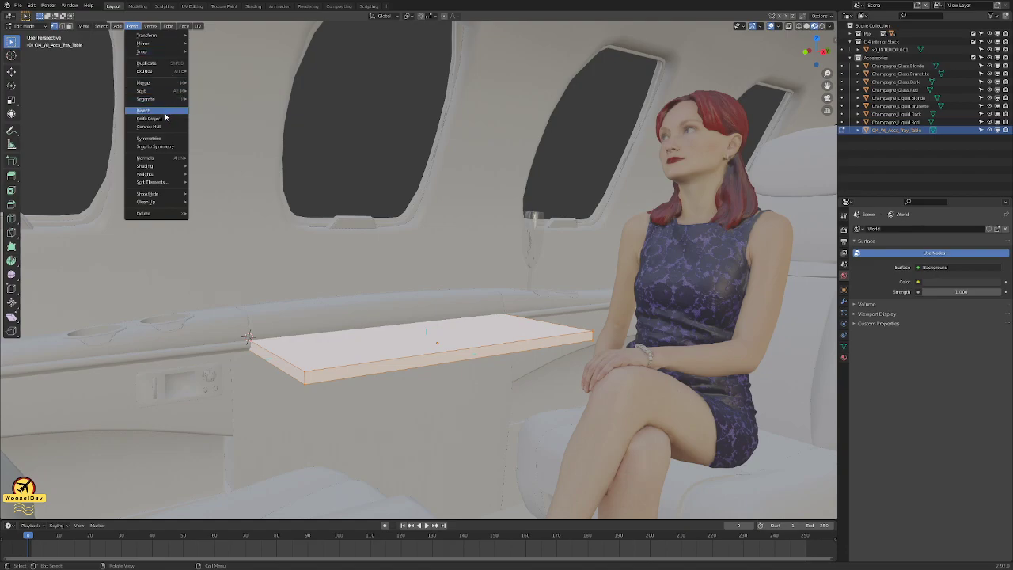
mouse_move(168, 202)
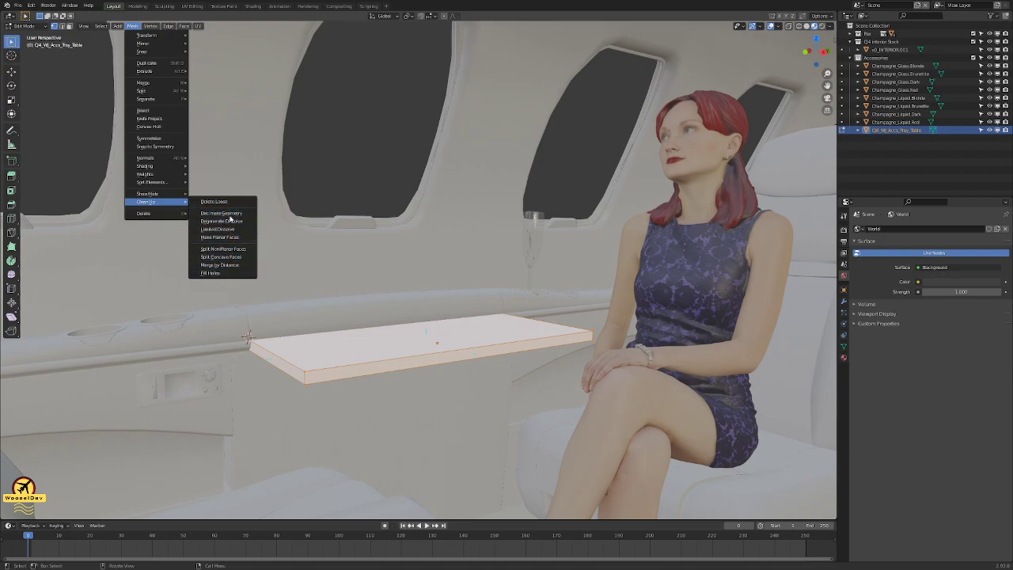
left_click(230, 265)
middle_click_drag(360, 265, 358, 244)
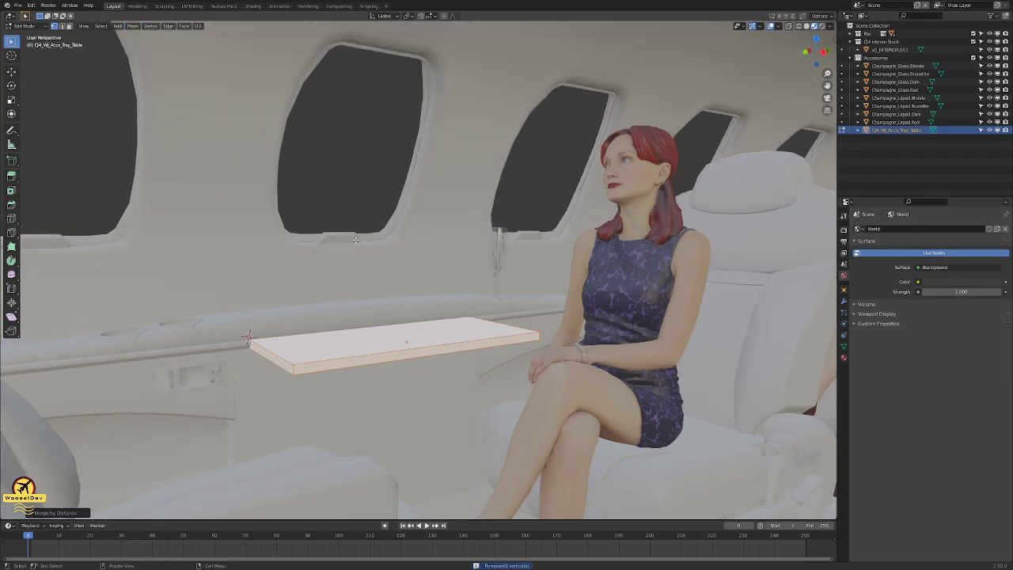
middle_click_drag(343, 183, 372, 203)
key("Tab")
key("Tab")
- Extrude the table's aisle-side face along X to form a straight outer leaf reaching the seat's aisle-side armrest, and save the file
scroll(426, 317, "up", 2)
middle_click_drag(426, 356, 501, 401)
left_click(427, 389)
key("KP_7")
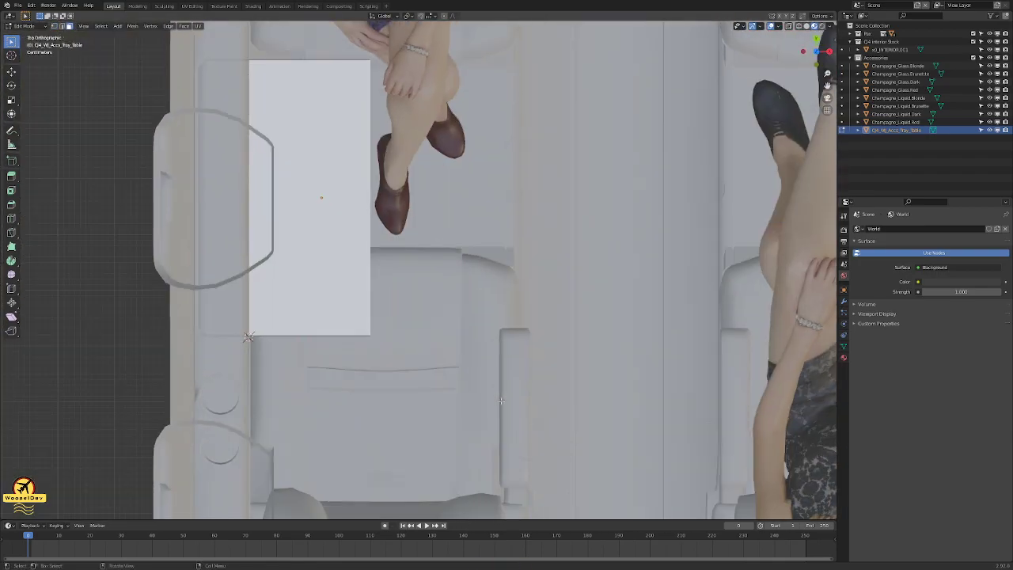
key("e")
key("x")
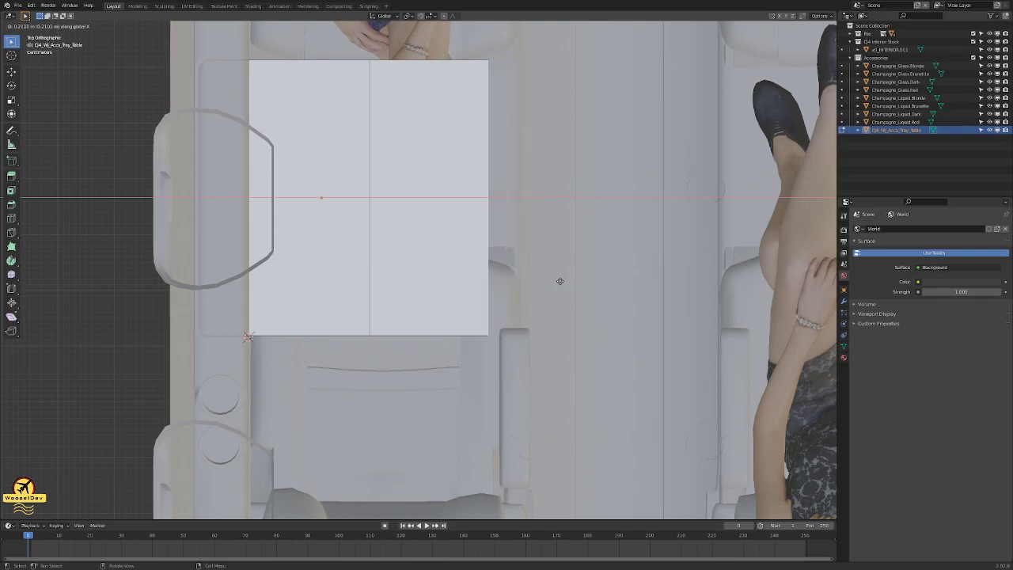
left_click(592, 284)
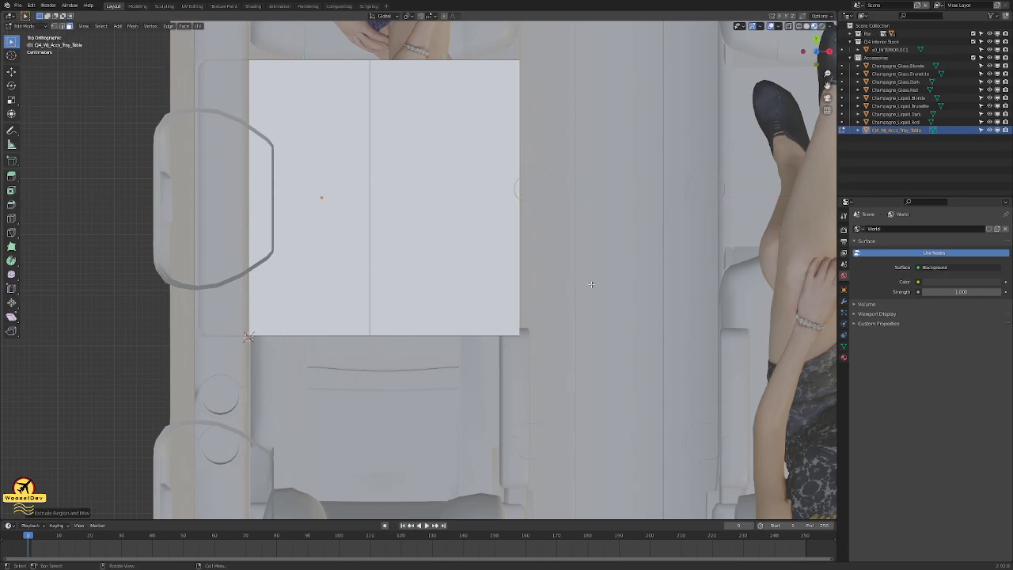
middle_click_drag(567, 288, 522, 214)
left_click(336, 152)
mouse_move(370, 186)
middle_mouse_down()
mouse_move(390, 200)
mouse_move(340, 150)
mouse_move(382, 191)
middle_mouse_up()
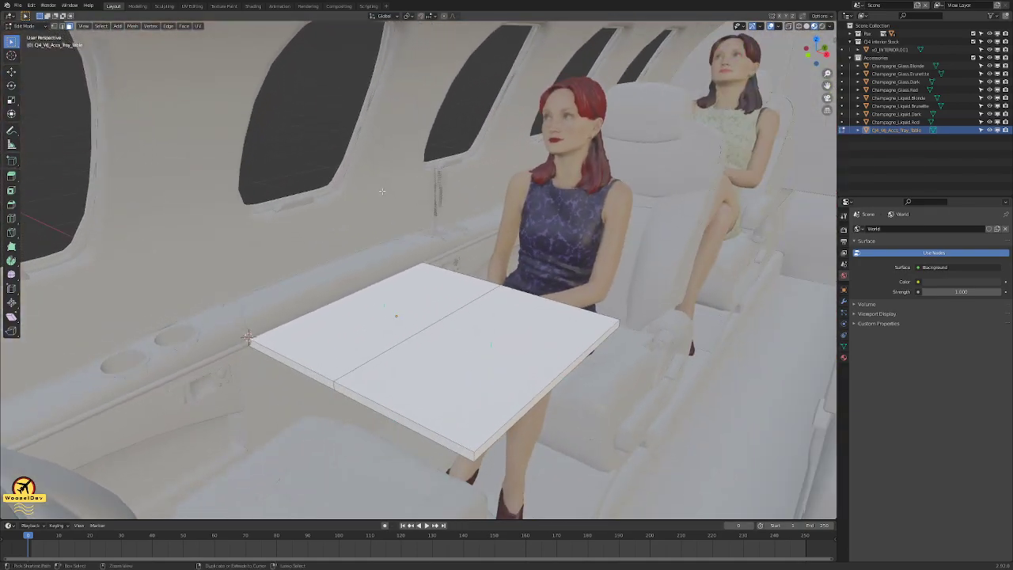
key("ctrl+s")
- Return the tray table to object mode, apply its transforms and check the mesh
middle_click_drag(388, 229, 410, 251)
key("a")
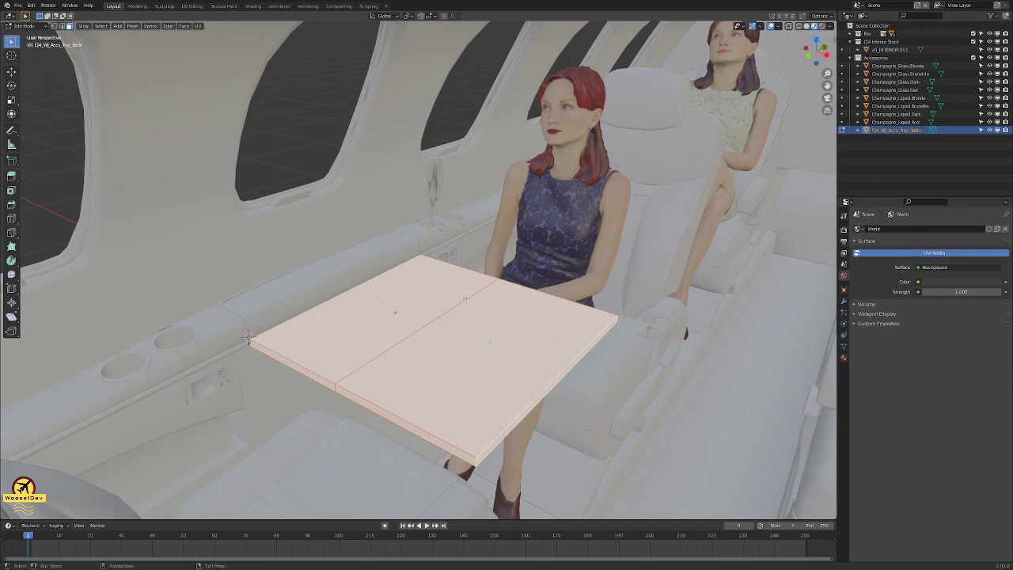
key("Tab")
key("ctrl+a")
left_click(454, 310)
key("Tab")
scroll(457, 293, "up", 2)
key("Tab")
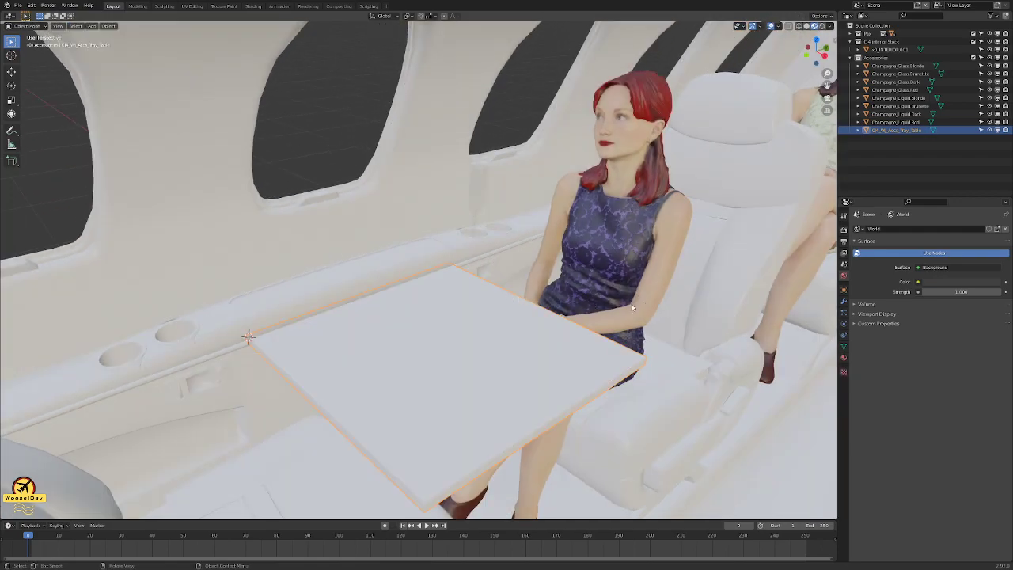
- Snap the 3D cursor to the selected tray table, reset it to the world origin and centre the view on the cursor
key("grave")
left_click(649, 346)
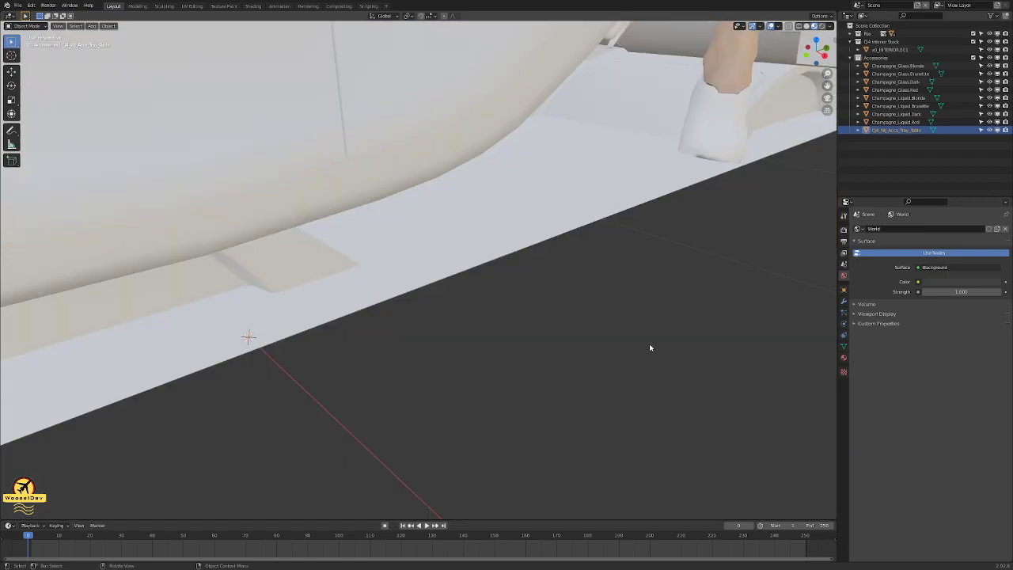
middle_click_drag(546, 288, 676, 308)
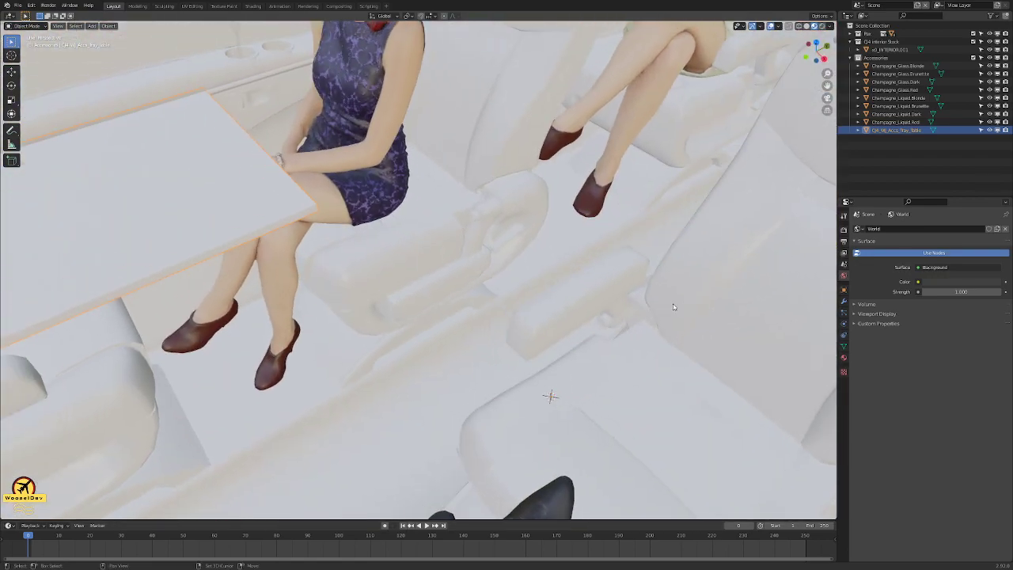
key("shift+s")
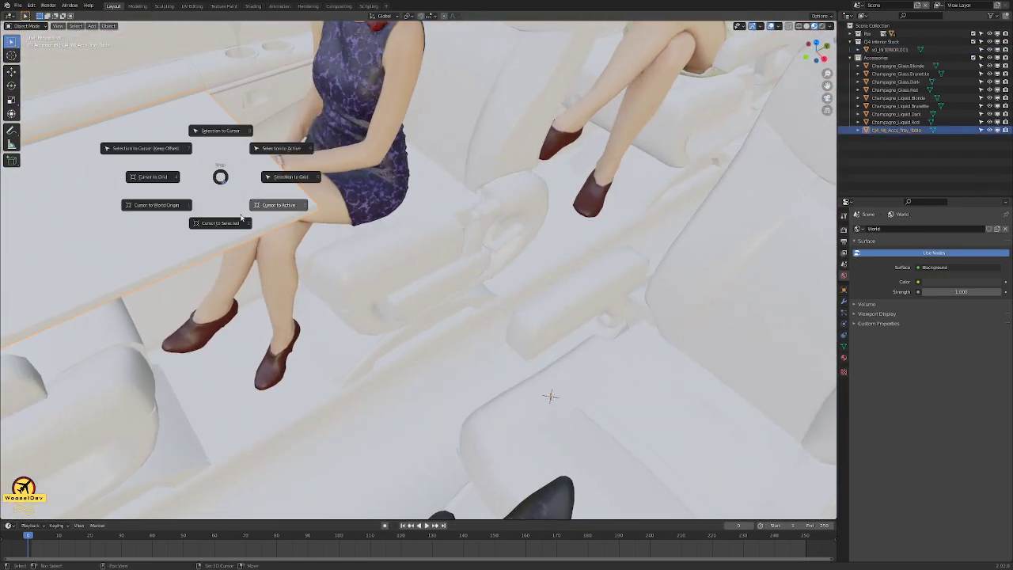
left_click(236, 225)
key("shift+c")
middle_click_drag(143, 196, 343, 257)
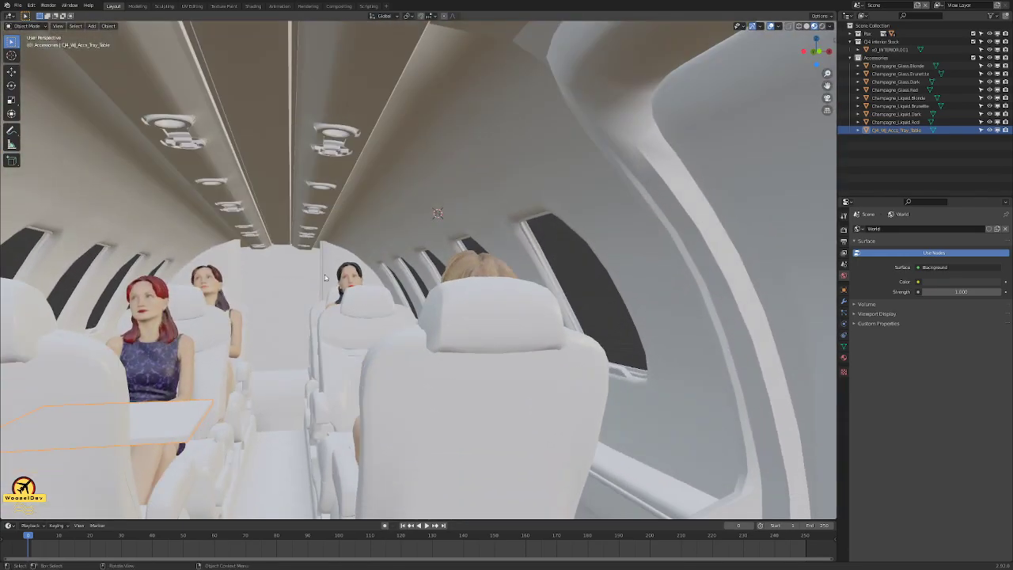
scroll(166, 425, "down", 1)
key("alt+Home")
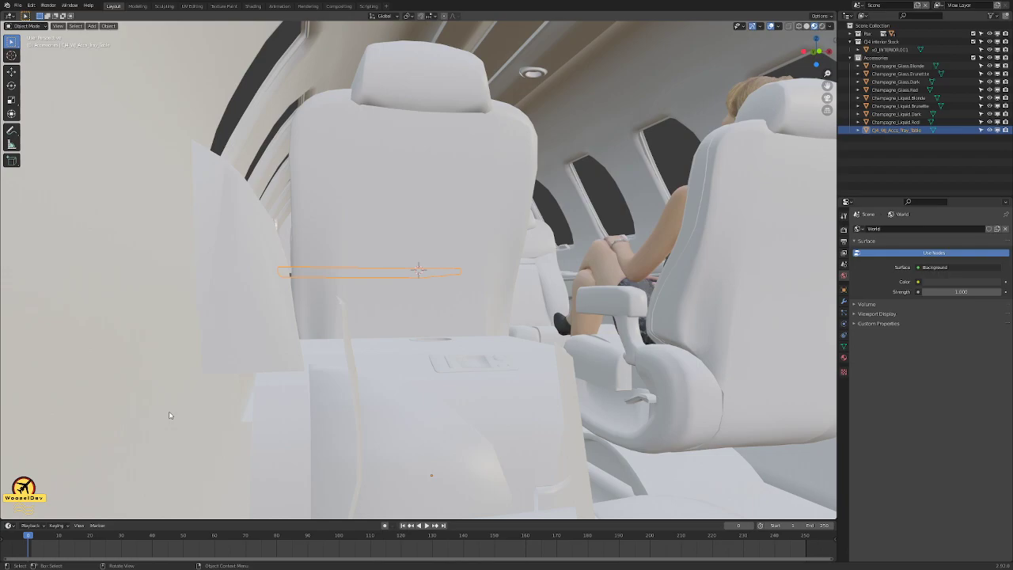
- Select the tray table and enter edit mode with its whole mesh selected
scroll(480, 264, "up", 2)
middle_click_drag(480, 264, 494, 298)
scroll(461, 295, "up", 3)
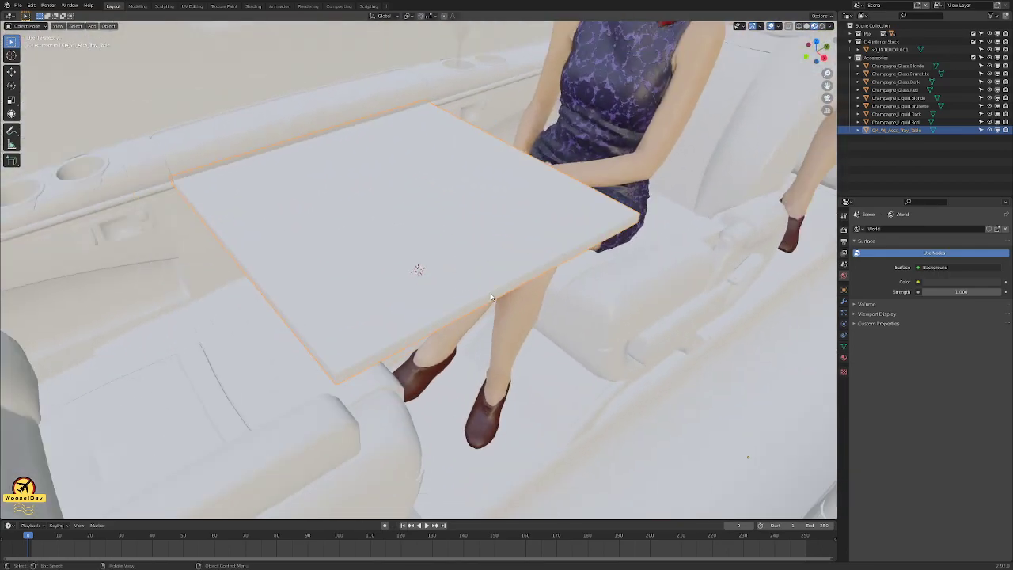
left_click(387, 242)
key("Tab")
key("Tab")
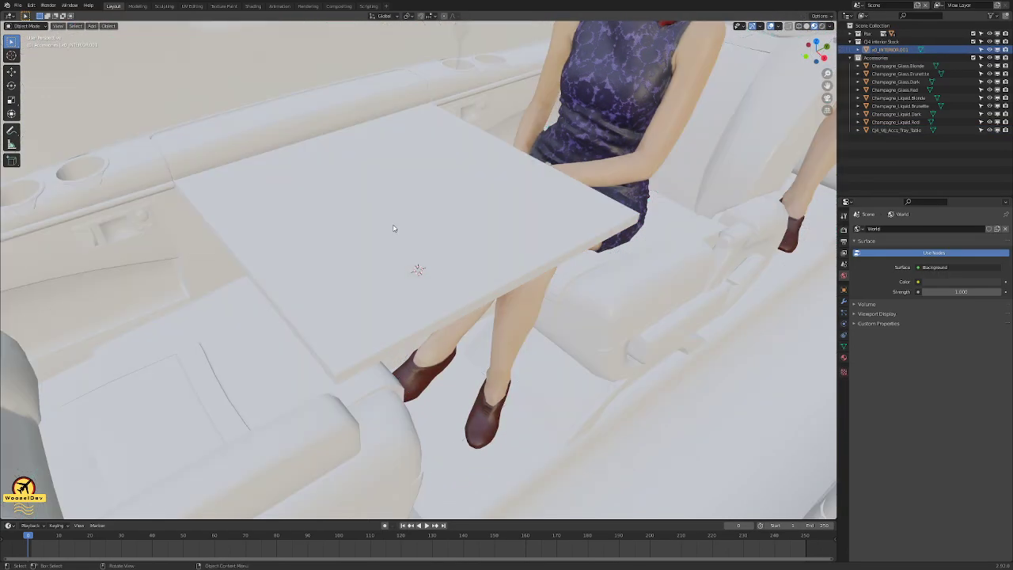
left_click(393, 229)
middle_click_drag(393, 230, 609, 291)
left_click(393, 233)
key("Tab")
key("Tab")
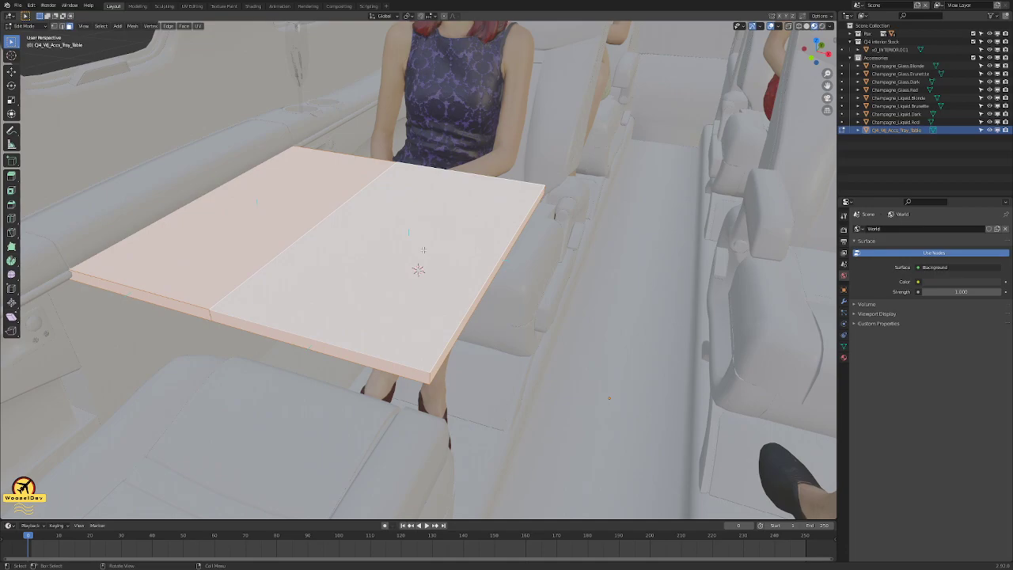
- Snap the 3D cursor to the selected table mesh, centre the view on it and return to object mode
key("shift+s")
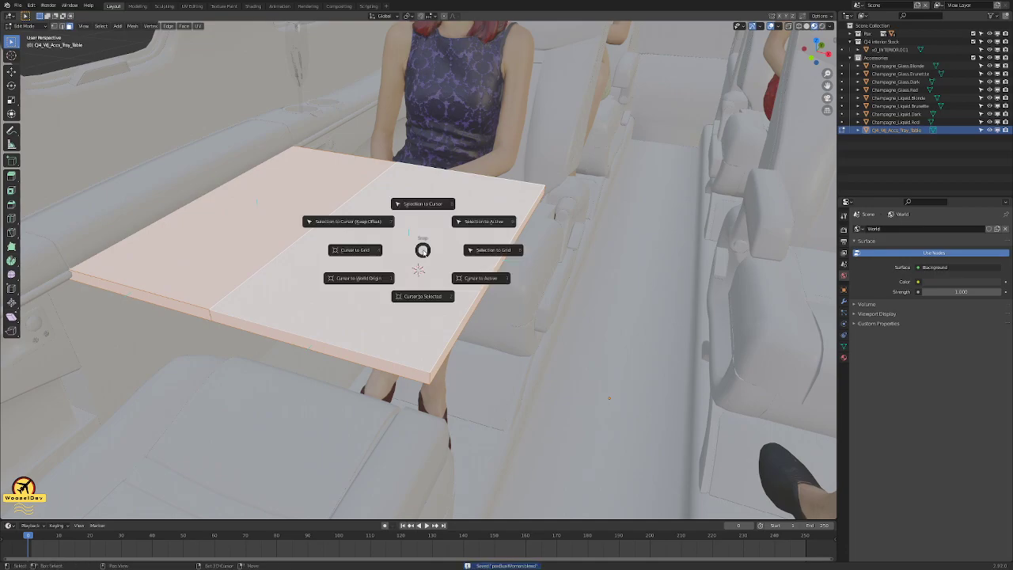
left_click(414, 298)
key("KP_Decimal")
key("Tab")
- Set the tray table's origin to the 3D cursor
middle_click_drag(549, 328, 535, 290)
left_click(107, 26)
mouse_move(130, 43)
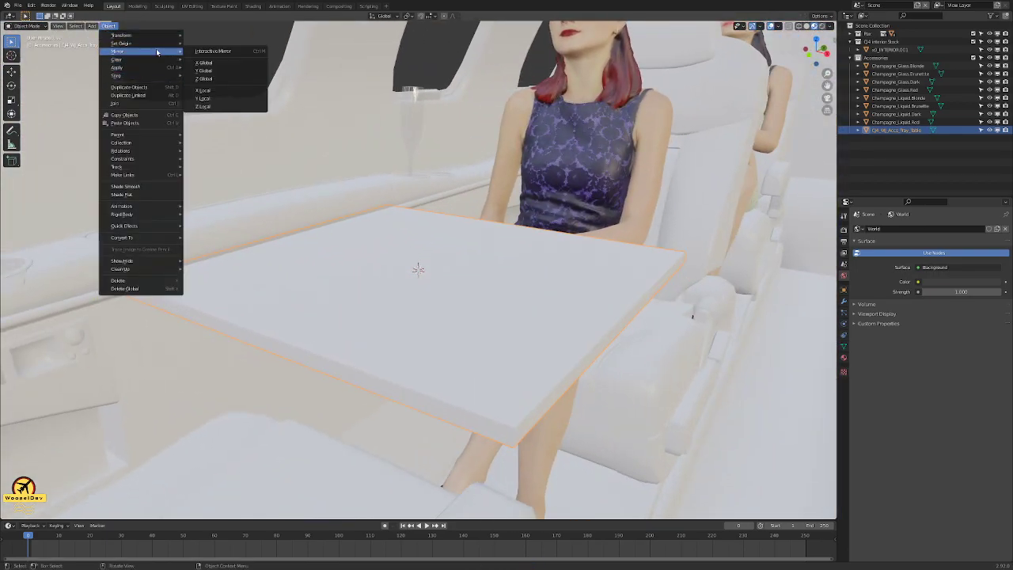
left_click(237, 61)
- Scale the tray table down uniformly to about 0.98 and save the file
middle_click_drag(342, 111, 401, 202)
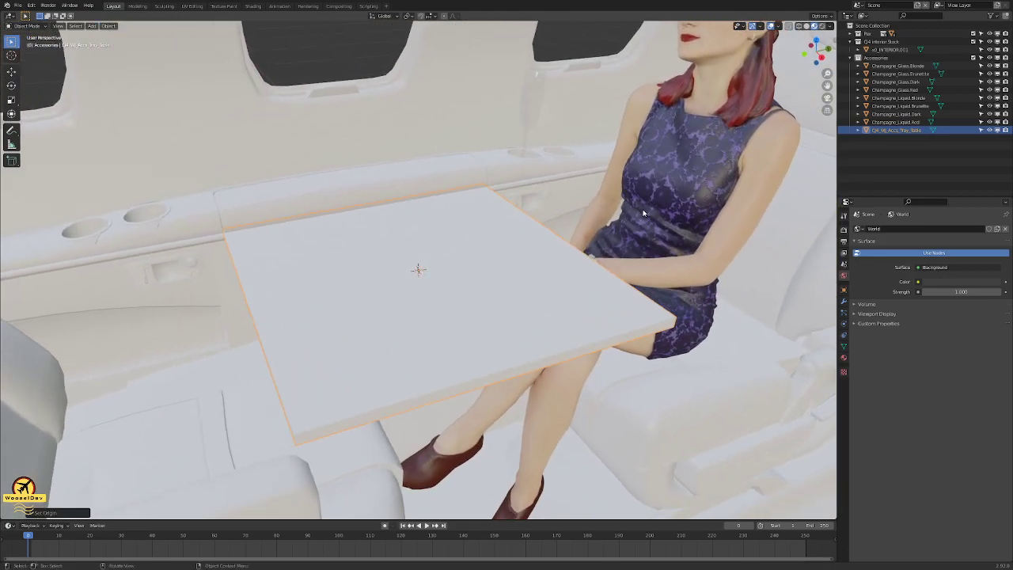
key("s")
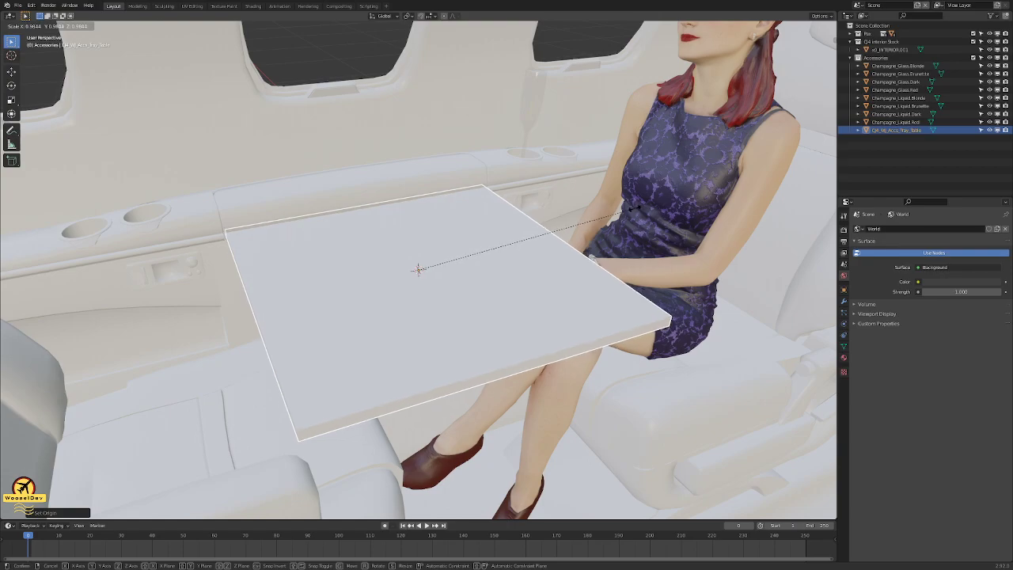
left_click(635, 212)
middle_click_drag(635, 212, 596, 211)
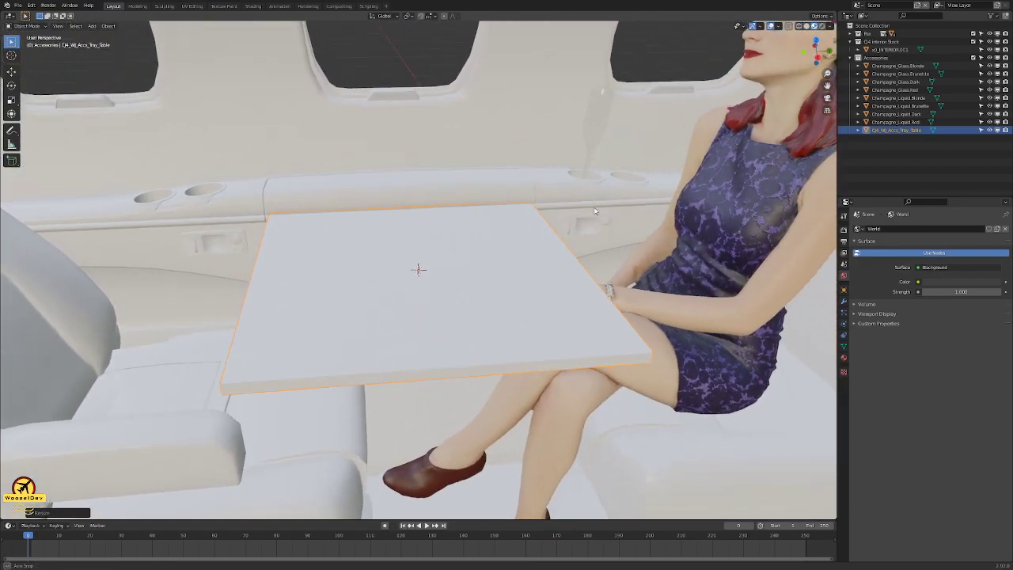
key("ctrl+s")
- Shift the tray table slightly along the global Z axis to align it with the cabin's side ledge
middle_click_drag(389, 160, 467, 279)
left_click(593, 347)
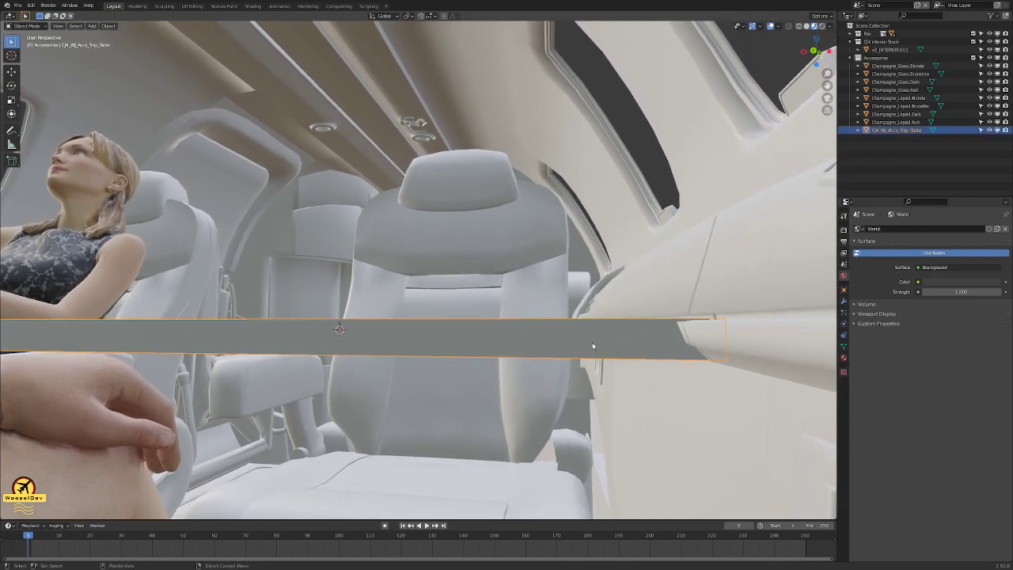
middle_click_drag(592, 347, 531, 295)
key("g")
key("z")
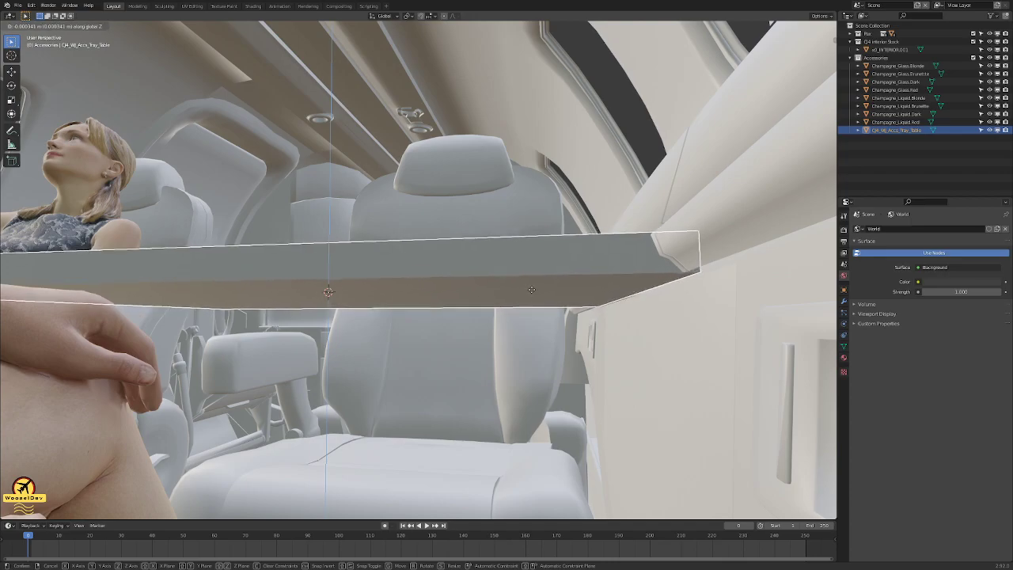
left_click(532, 287)
- Move the tray table along the global X axis slightly further into the cabin side wall
middle_click_drag(444, 237, 630, 175)
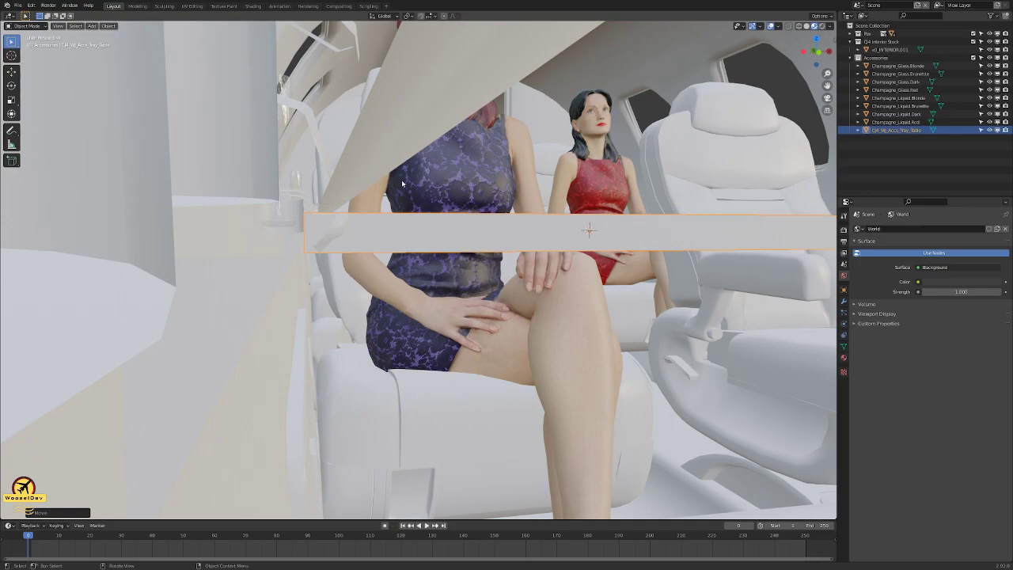
key("g")
key("x")
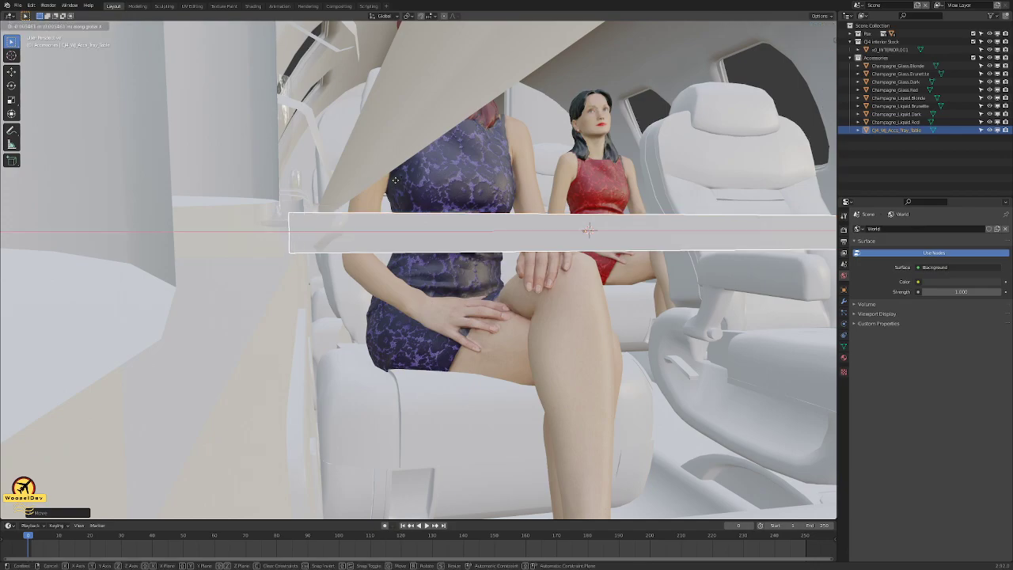
left_click(393, 181)
- Fine-tune the tray table's height along the global Z axis against the side ledge and save the file
mouse_move(392, 182)
middle_mouse_down()
mouse_move(344, 161)
mouse_move(152, 182)
mouse_move(271, 205)
mouse_move(156, 172)
mouse_move(148, 155)
mouse_move(145, 166)
mouse_move(399, 184)
middle_mouse_up()
key("g")
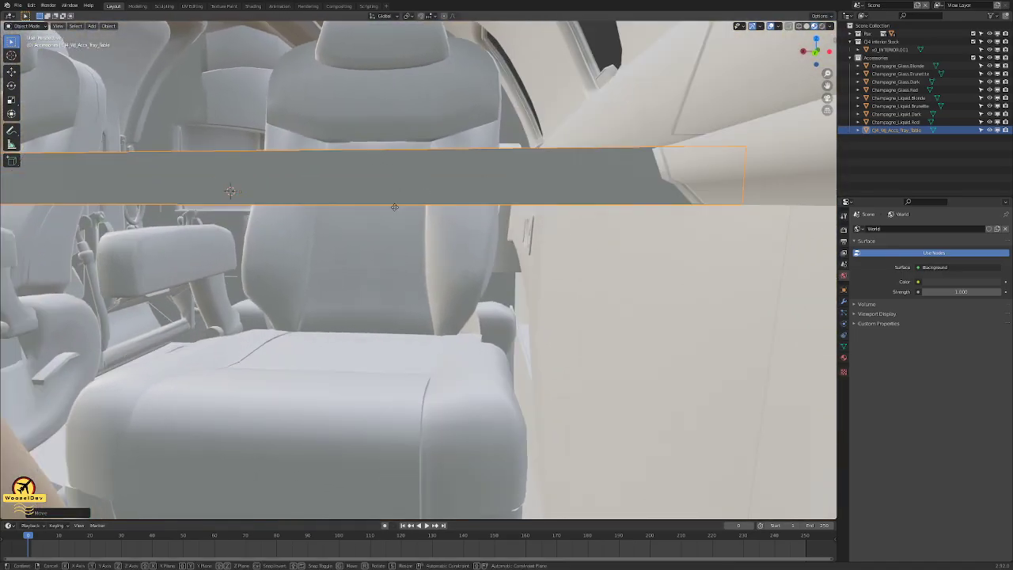
key("z")
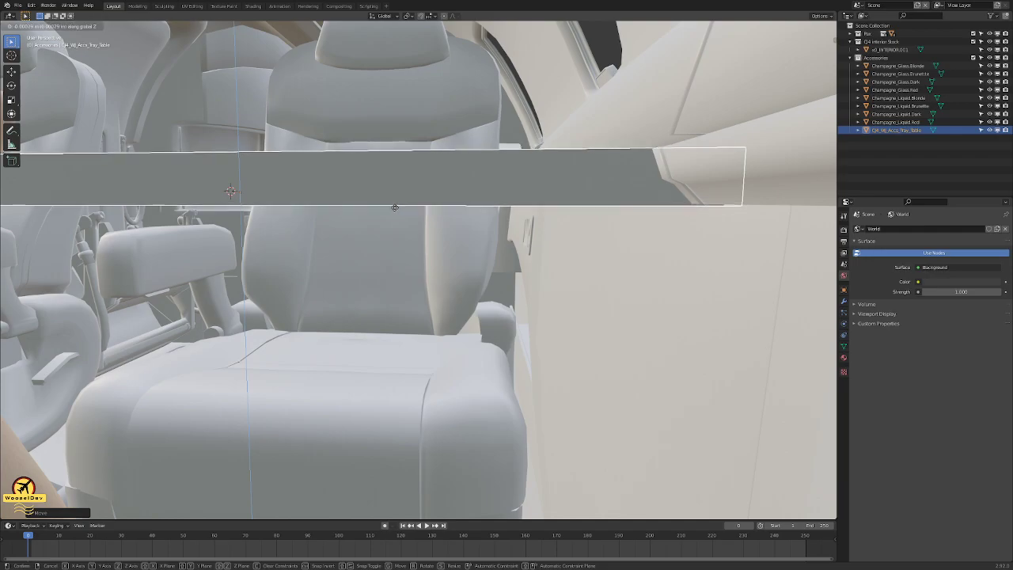
left_click(478, 226)
middle_click_drag(478, 226, 473, 226)
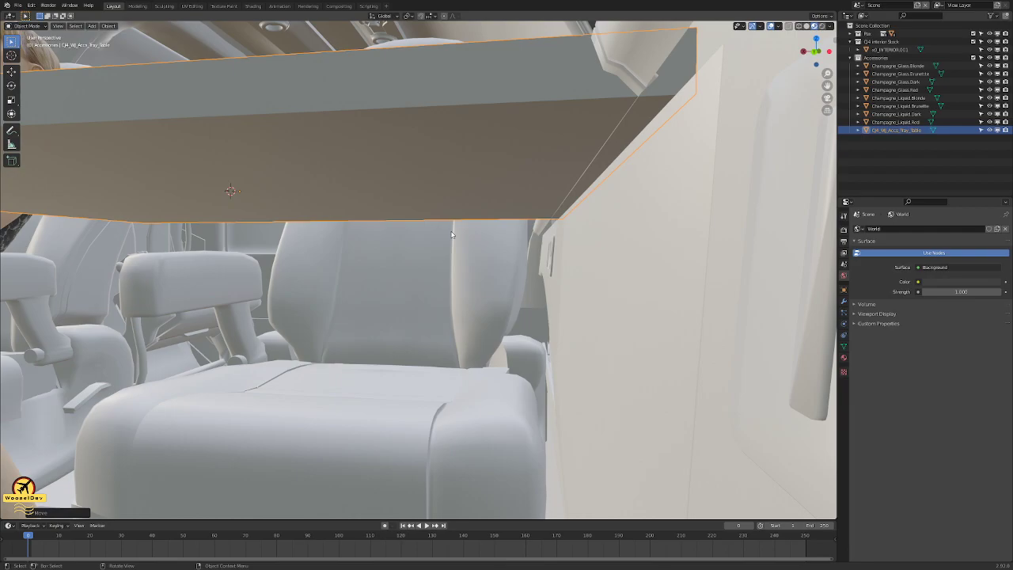
key("g")
key("z")
left_click(451, 234)
middle_click_drag(366, 229, 556, 240)
middle_click_drag(426, 220, 312, 303, "shift")
key("ctrl+s")
key("ctrl+s")
scroll(313, 296, "down", 5)
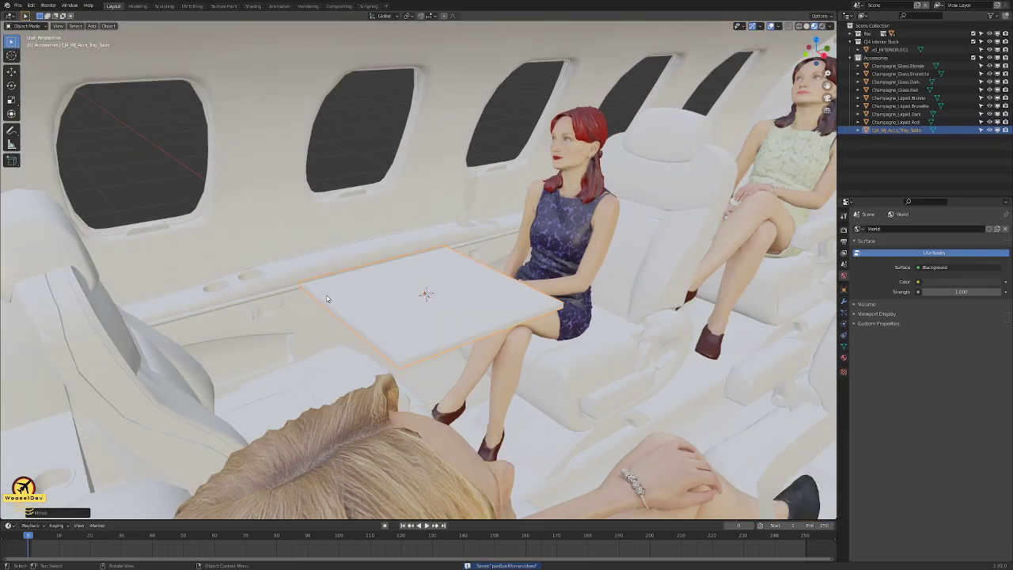
- Add a loop cut around the table's aisle-side leaf and slide it close to the centre seam, leaving a narrow strip
middle_click_drag(359, 280, 396, 241)
middle_click_drag(368, 243, 455, 293)
scroll(440, 294, "up", 3)
key("Tab")
left_click(621, 288)
middle_click_drag(604, 318, 558, 302)
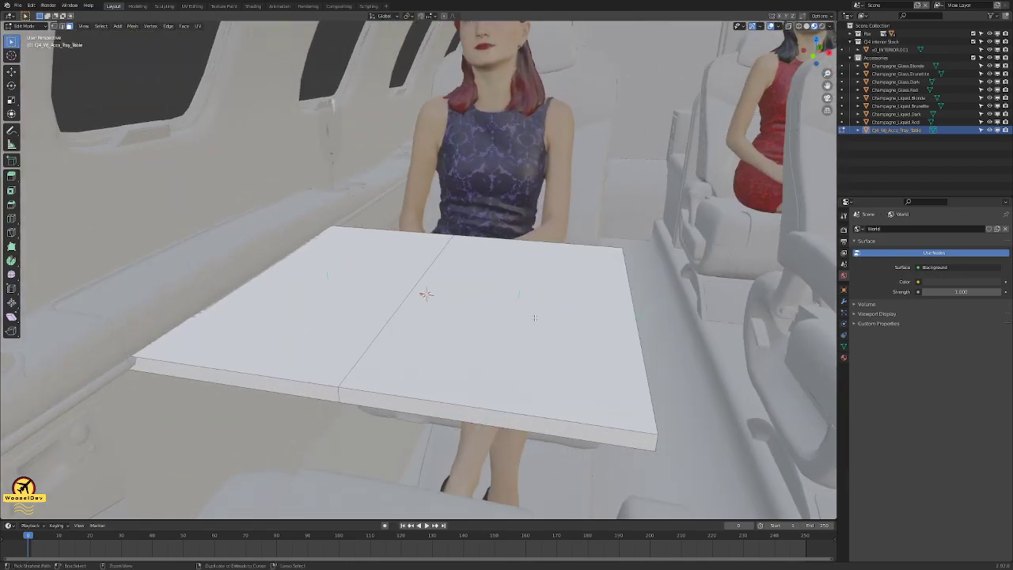
key("ctrl+e")
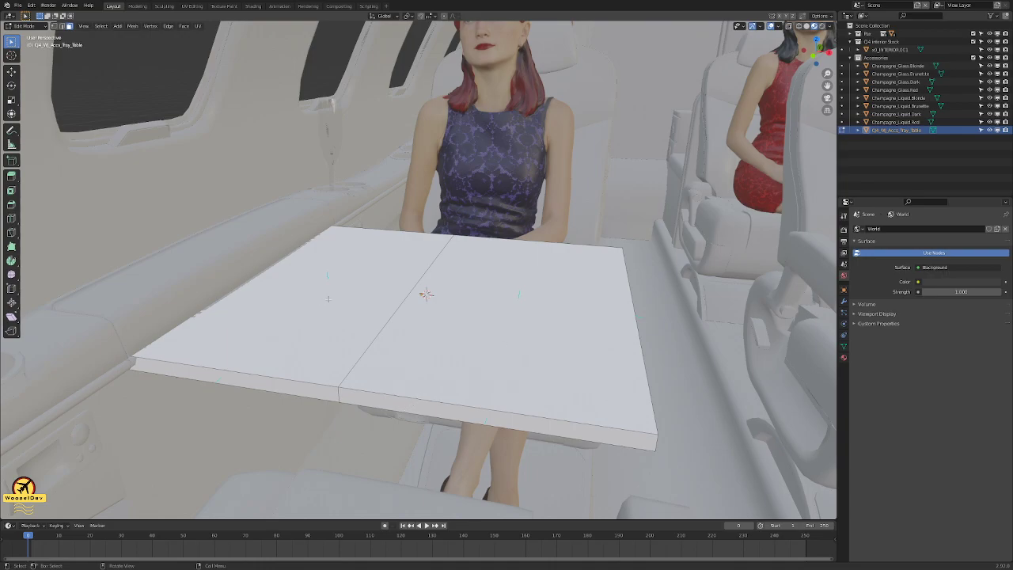
left_click(482, 292)
key("2")
left_click(488, 292)
right_click(485, 293)
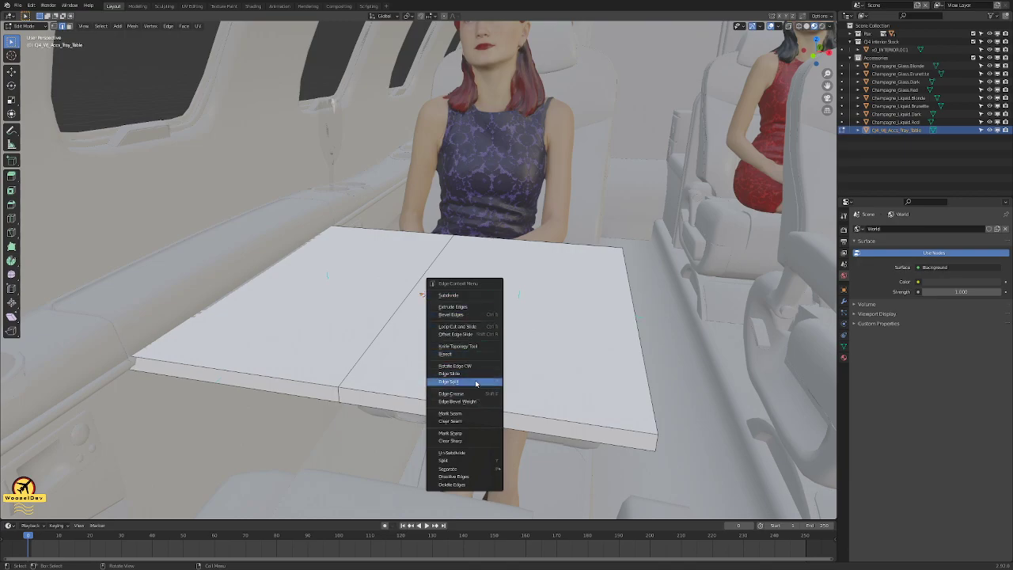
left_click(476, 328)
left_click(473, 405)
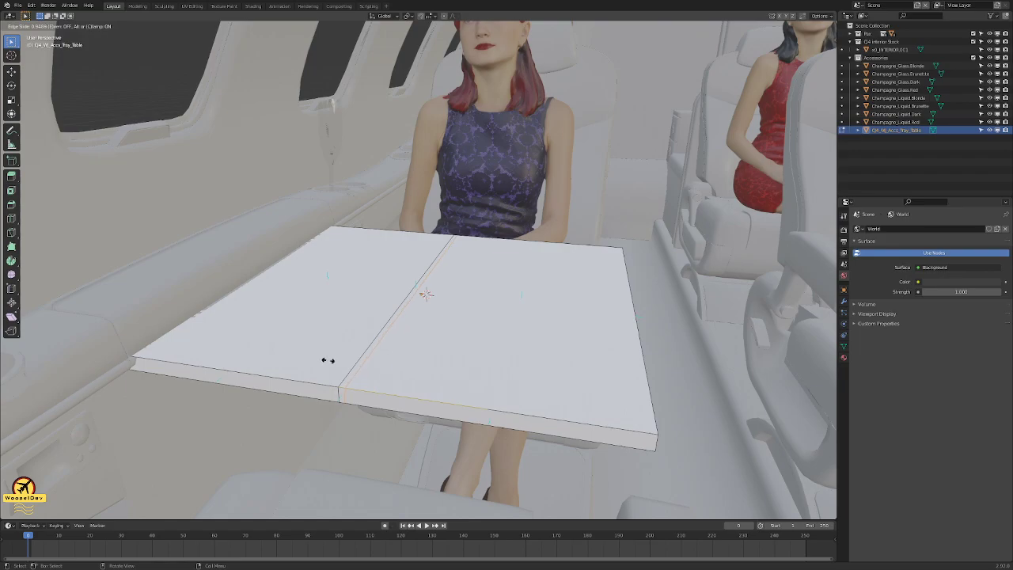
left_click(323, 362)
- Select the narrow strip's faces around the table at the centre seam and snap the 3D cursor to them
middle_click_drag(323, 362, 432, 335)
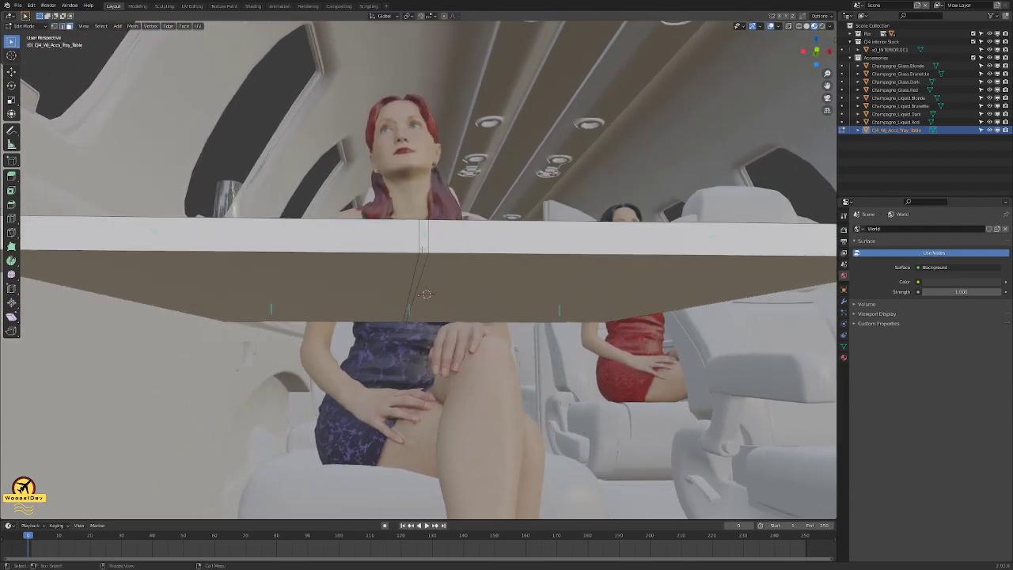
left_click(425, 266)
middle_click_drag(424, 265, 436, 424)
left_click(411, 285, "shift")
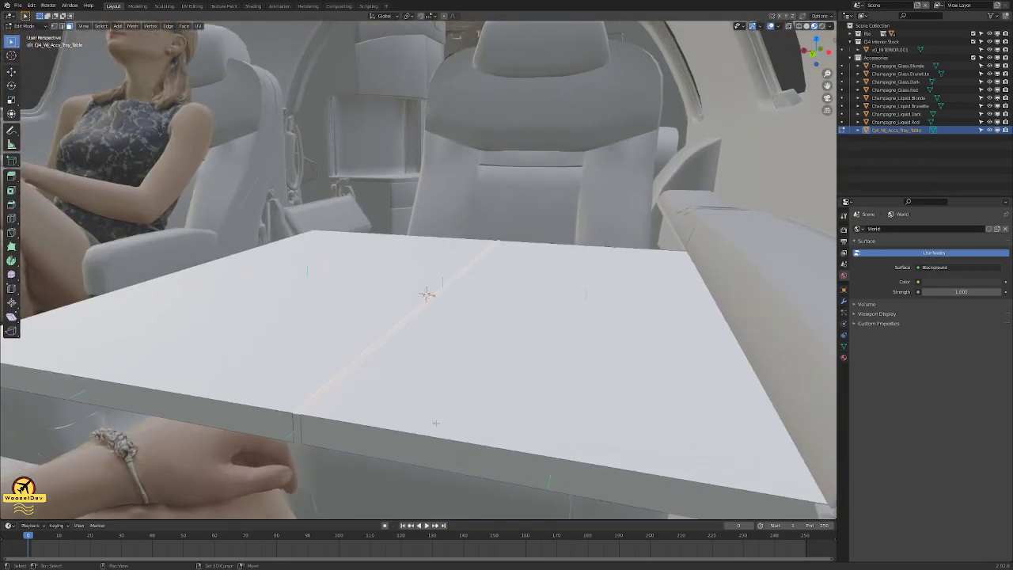
left_click(299, 423, "shift")
key("shift+s")
left_click(544, 384)
key("s")
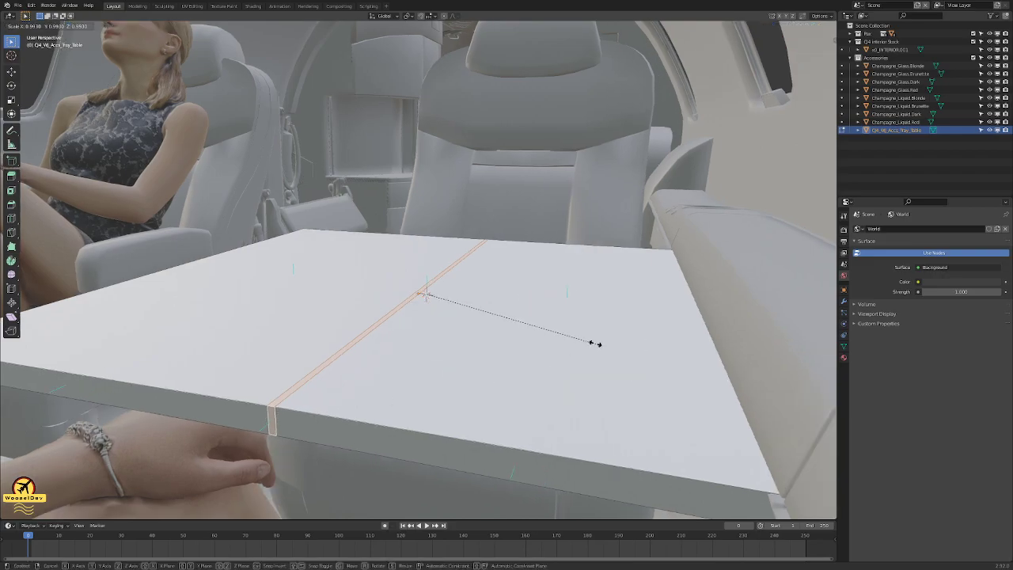
key("Escape")
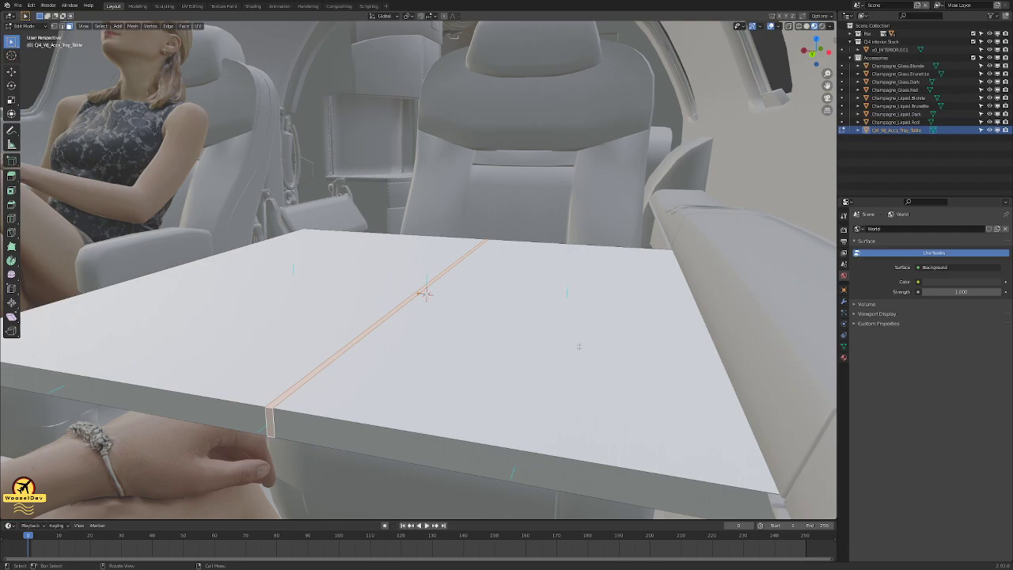
key("g")
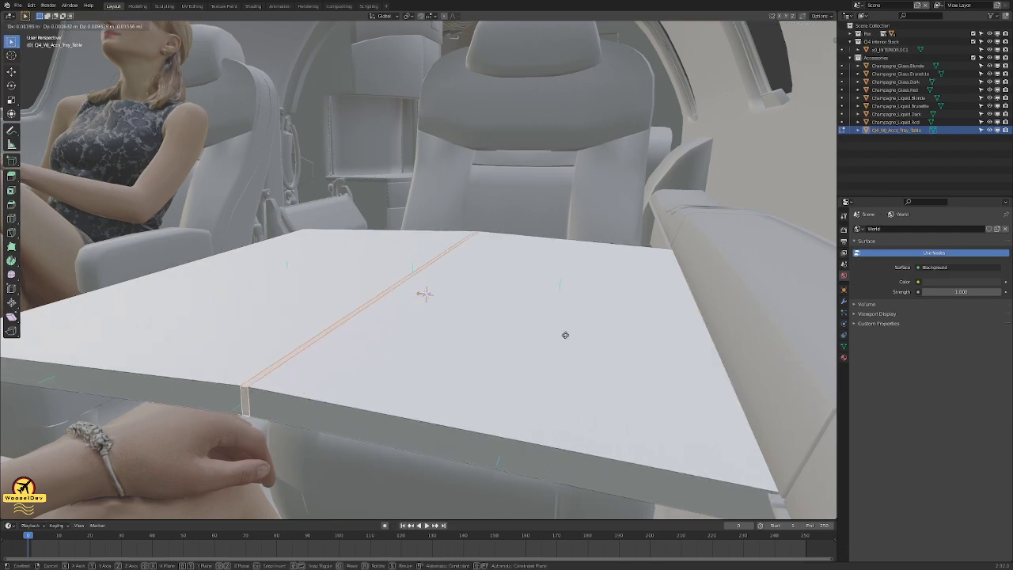
key("Escape")
key("s")
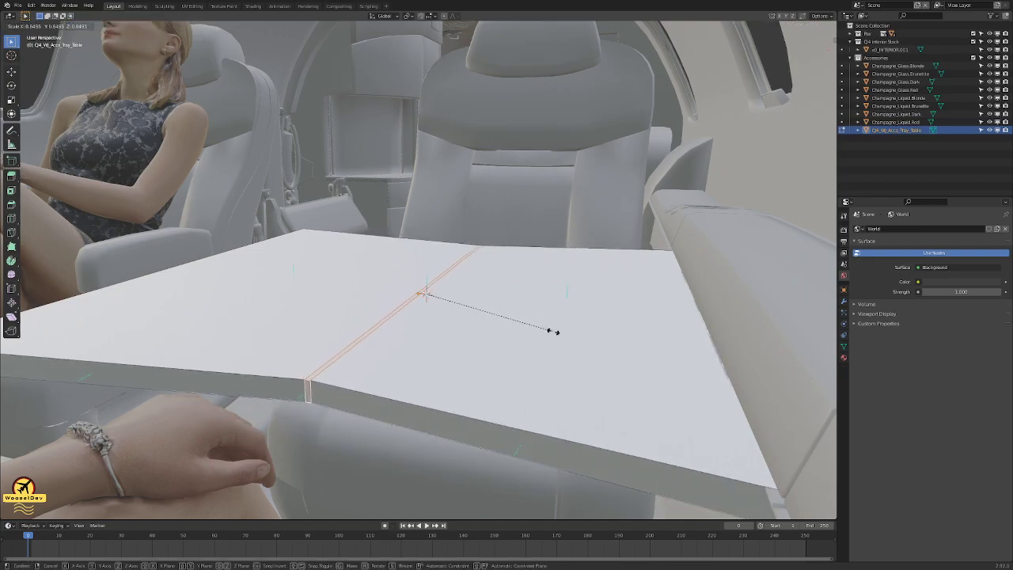
key("Escape")
- Inset the selected seam strip faces by about 0.001 m
key("i")
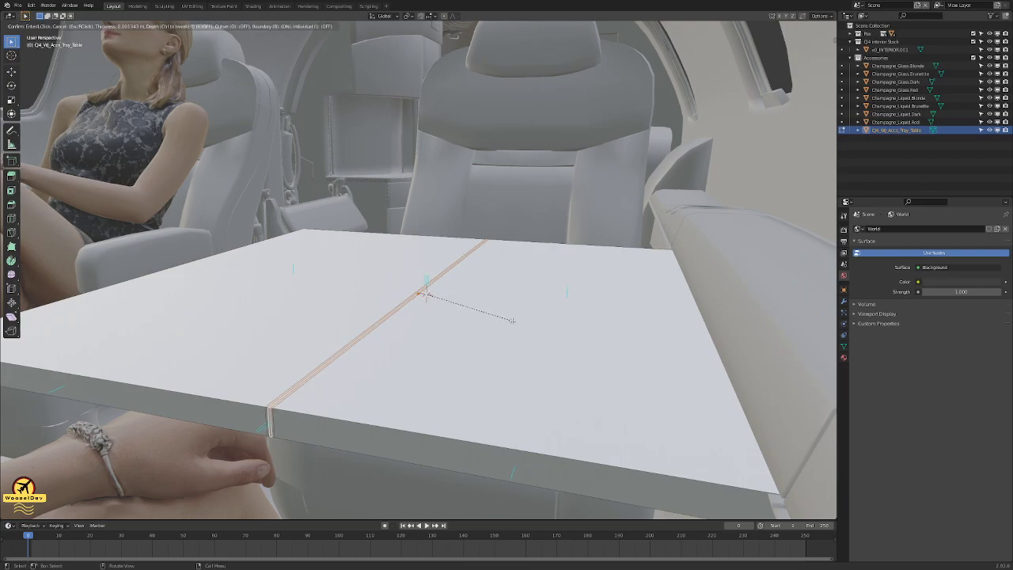
key("Escape")
key("s")
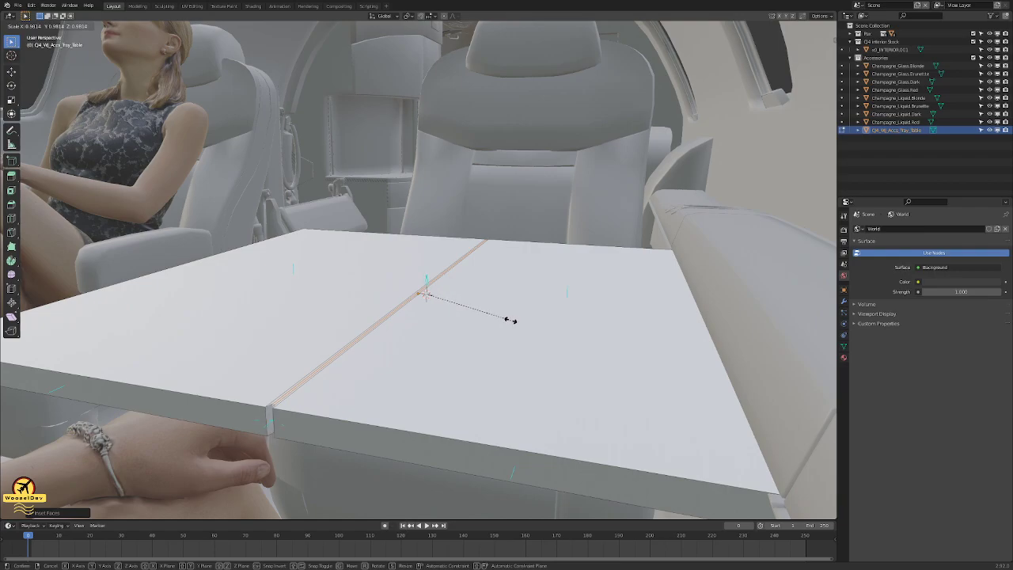
key("Escape")
key("shift+s")
left_click(512, 364)
key("s")
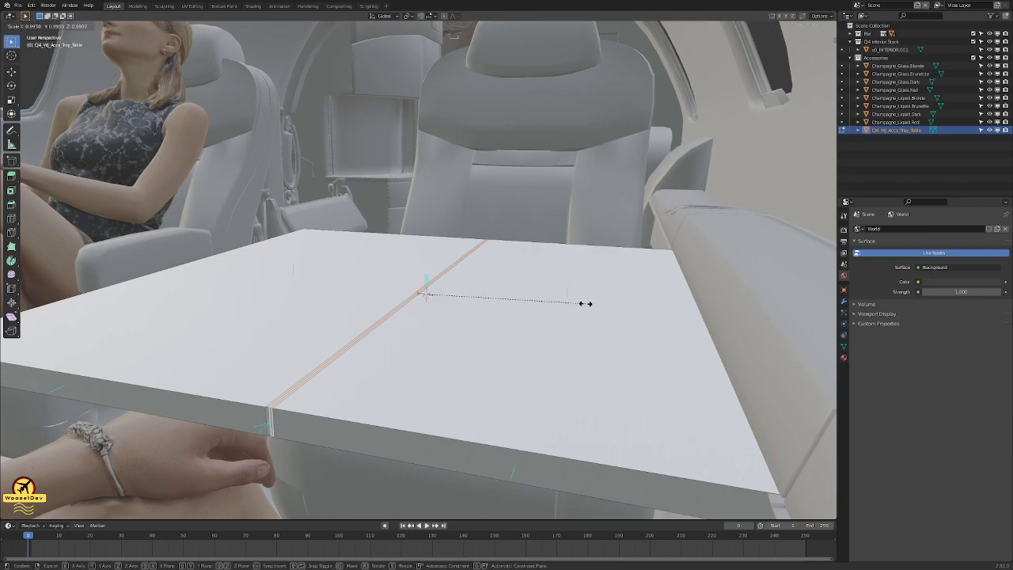
right_click(585, 304)
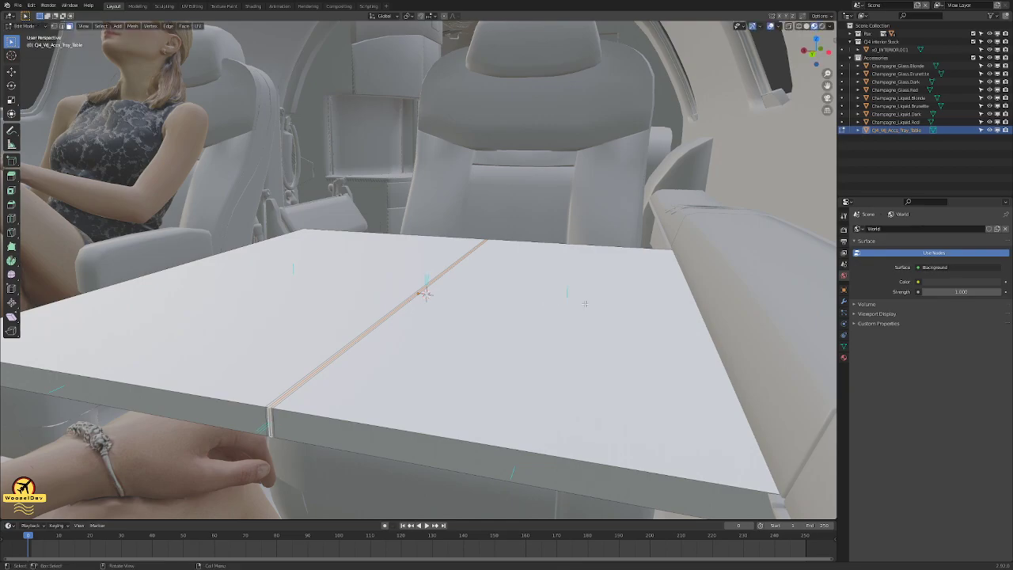
- Shrink the inset strip faces inward along their normals by about 0.001 m to form a fold groove
key("alt+s")
mouse_move(577, 305)
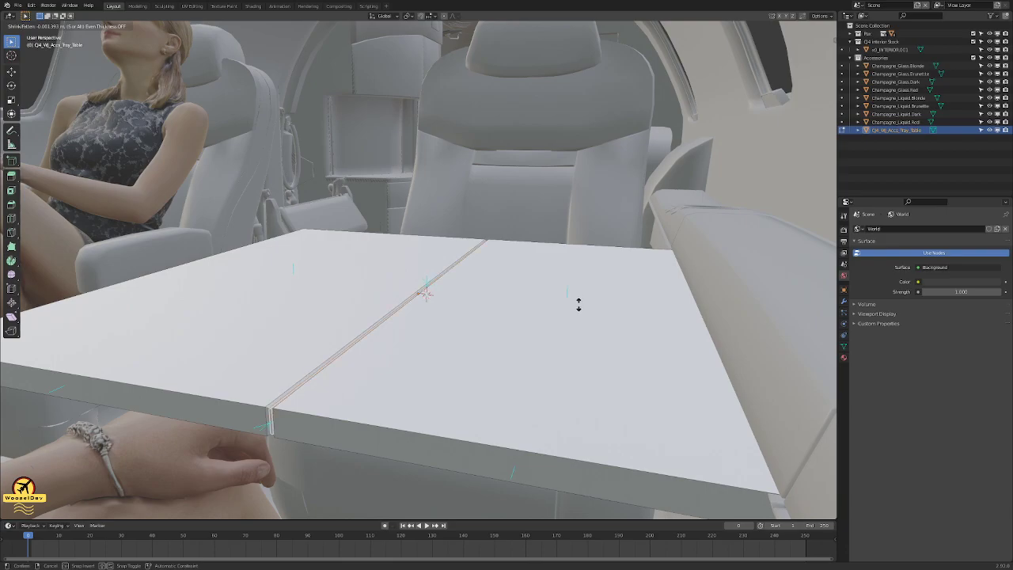
left_click(577, 305)
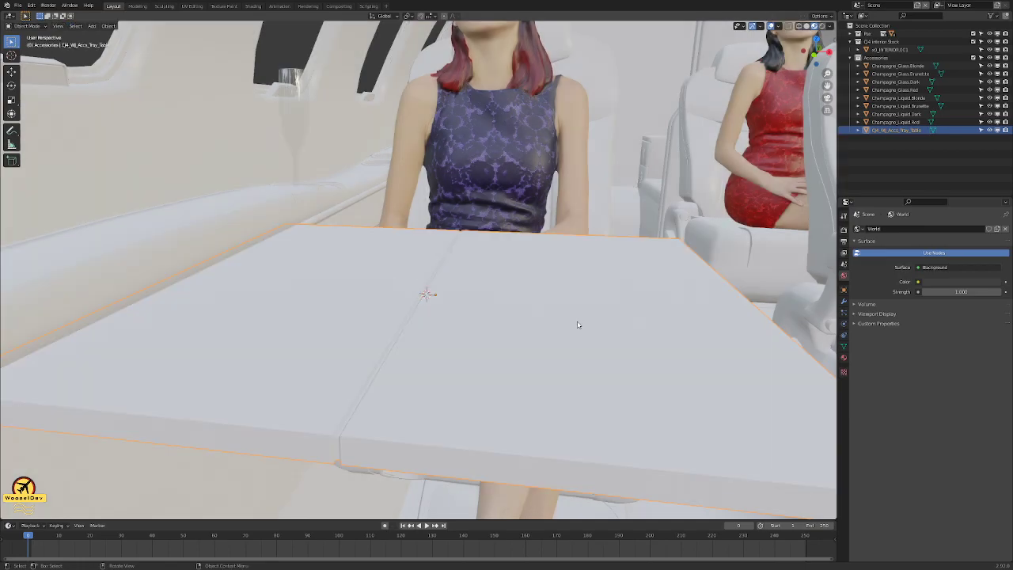
- Check the fold groove in object mode with the tray table selected and save the file
left_click(555, 326)
middle_click_drag(554, 325, 532, 323)
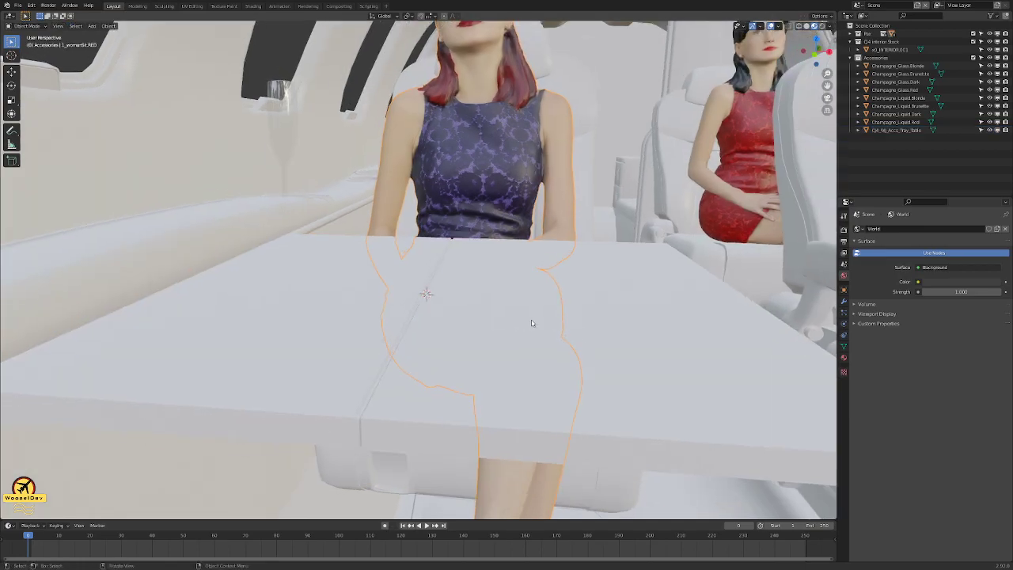
left_click(608, 333)
mouse_move(465, 370)
middle_mouse_down()
mouse_move(476, 342)
mouse_move(460, 374)
middle_mouse_up()
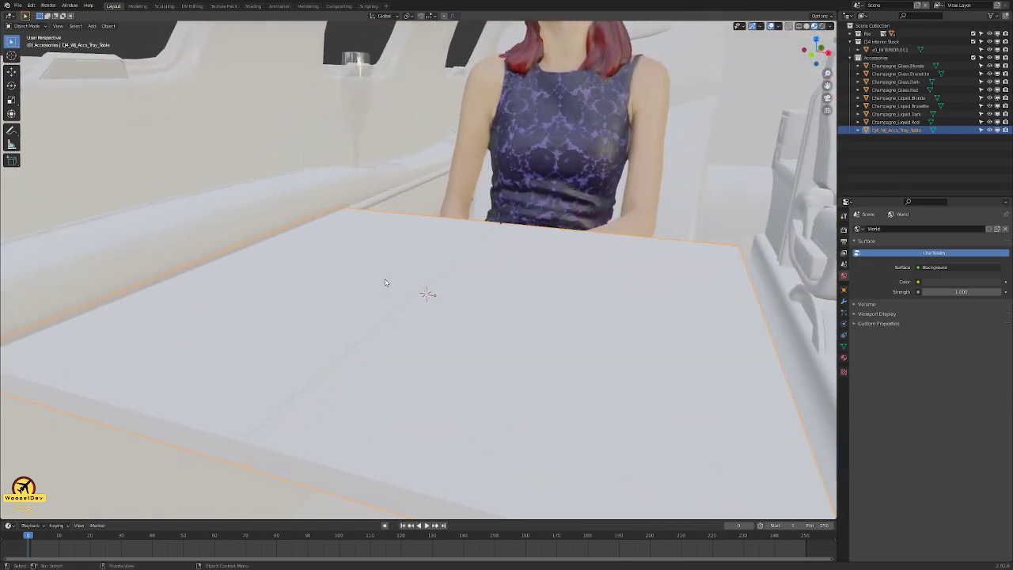
scroll(398, 293, "down", 5)
middle_click_drag(357, 271, 476, 285)
key("ctrl+s")
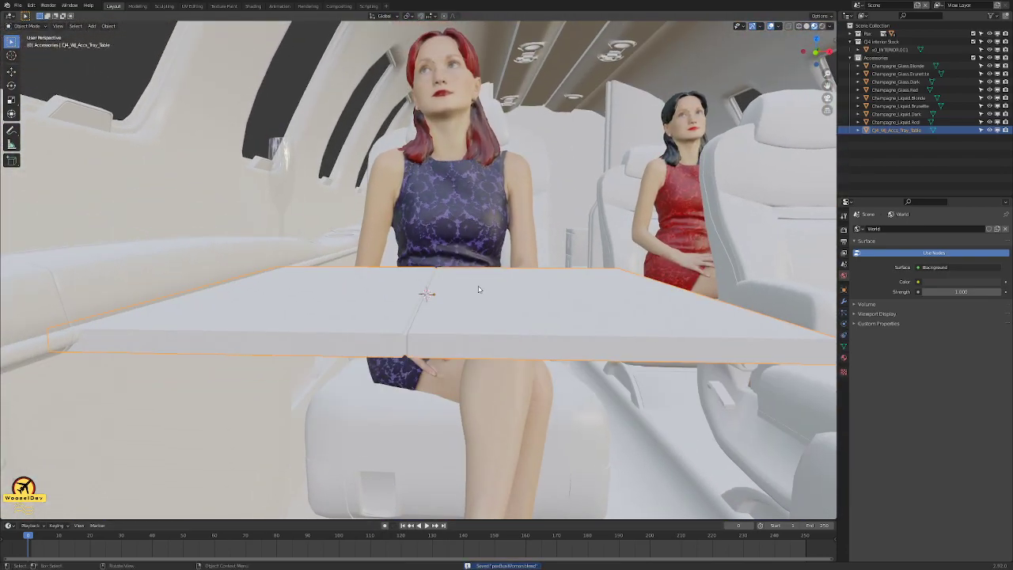
- Select the tray table again, save the file and open the table's mesh for editing
left_click(476, 286)
middle_click_drag(536, 303, 499, 325)
middle_click_drag(522, 290, 532, 335)
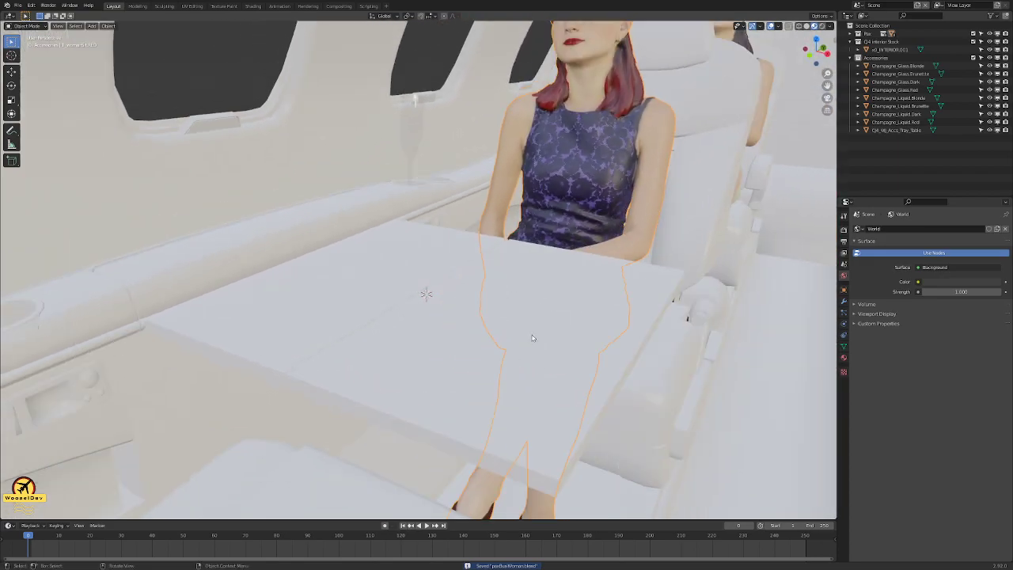
left_click(367, 368)
mouse_move(367, 368)
middle_mouse_down()
mouse_move(380, 348)
mouse_move(365, 331)
mouse_move(322, 352)
mouse_move(292, 339)
mouse_move(353, 367)
middle_mouse_up()
left_click(451, 384)
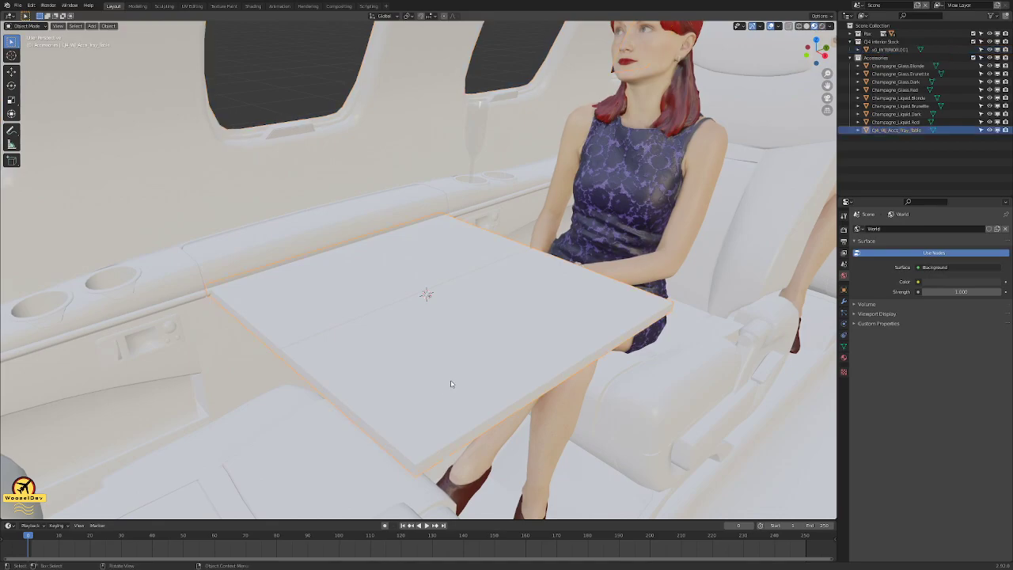
key("ctrl+s")
key("Tab")
middle_click_drag(451, 381, 383, 449)
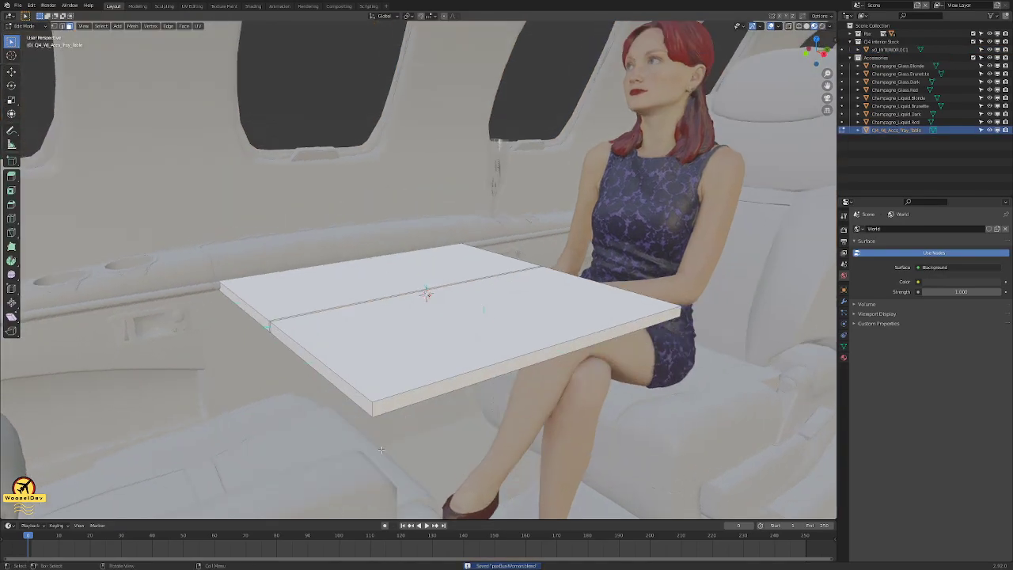
left_click(405, 406)
middle_click_drag(475, 359, 439, 365)
key("2")
middle_click_drag(495, 425, 352, 437)
key("ctrl+b")
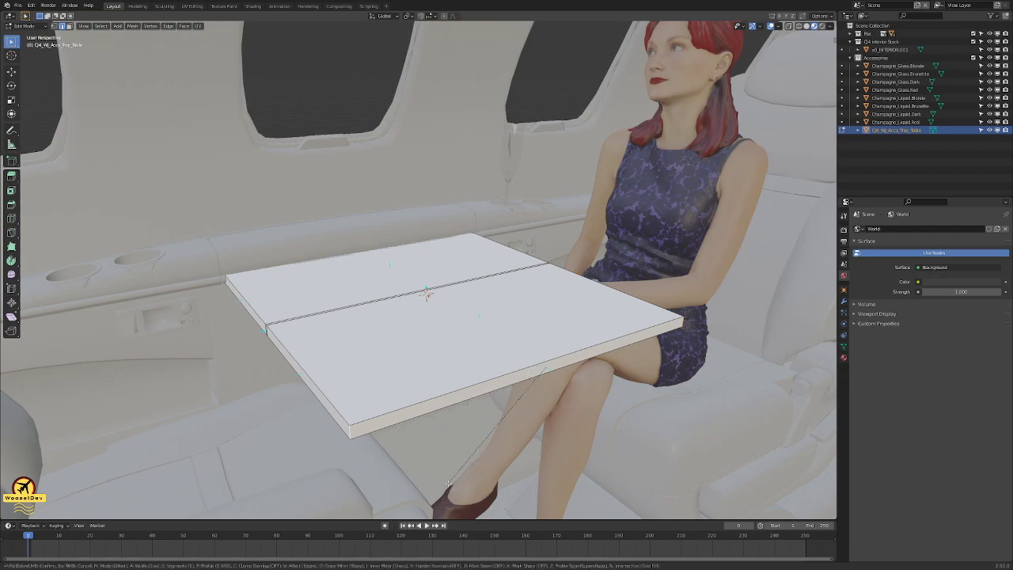
scroll(755, 470, "up", 3)
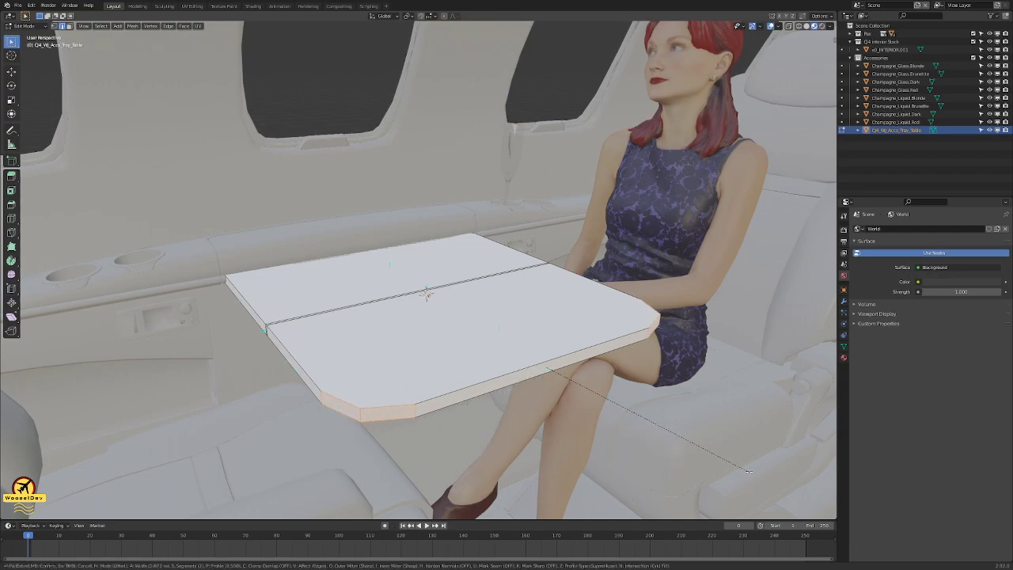
scroll(754, 471, "down", 2)
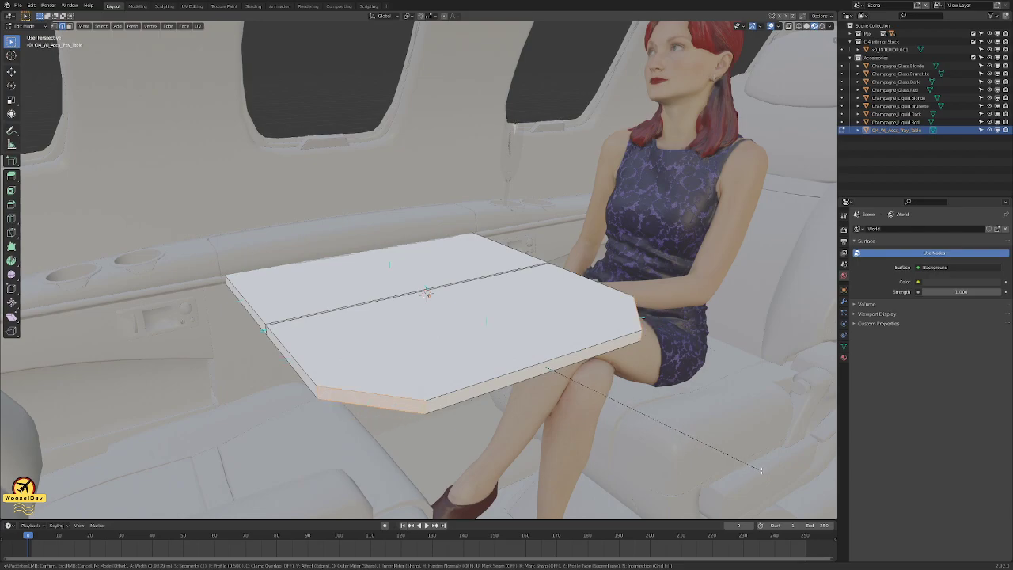
scroll(760, 471, "up", 1)
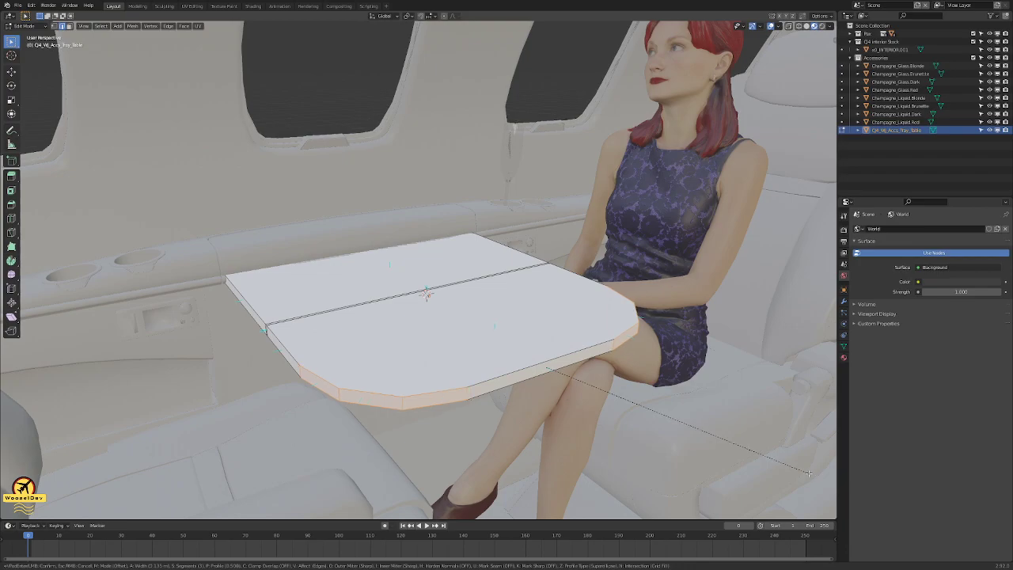
key("Escape")
- Add a loop cut across the outer leaf parallel to the fold groove, slid close to the table's outer edge, and clear the selection
middle_click_drag(524, 355, 542, 362)
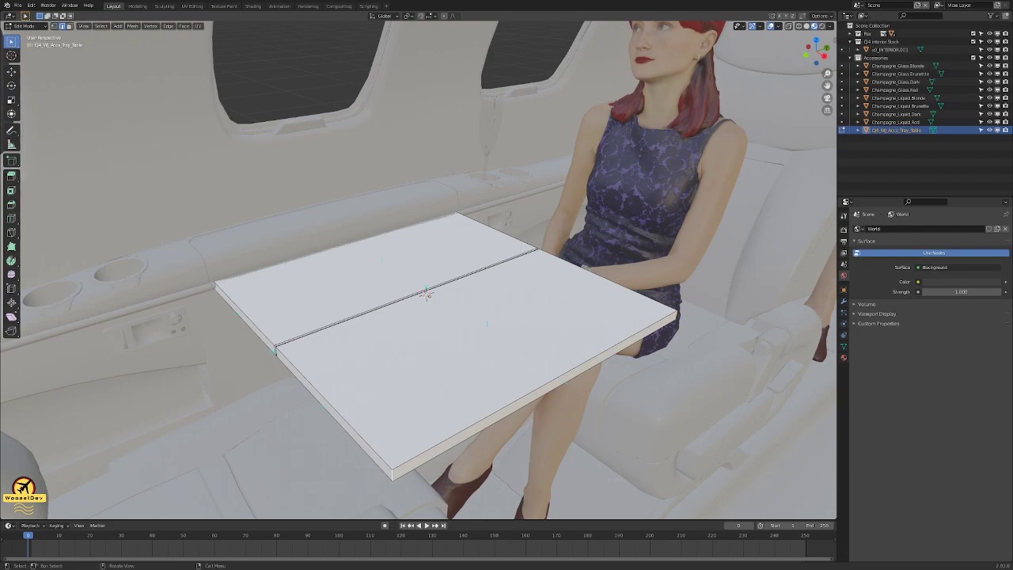
key("ctrl+r")
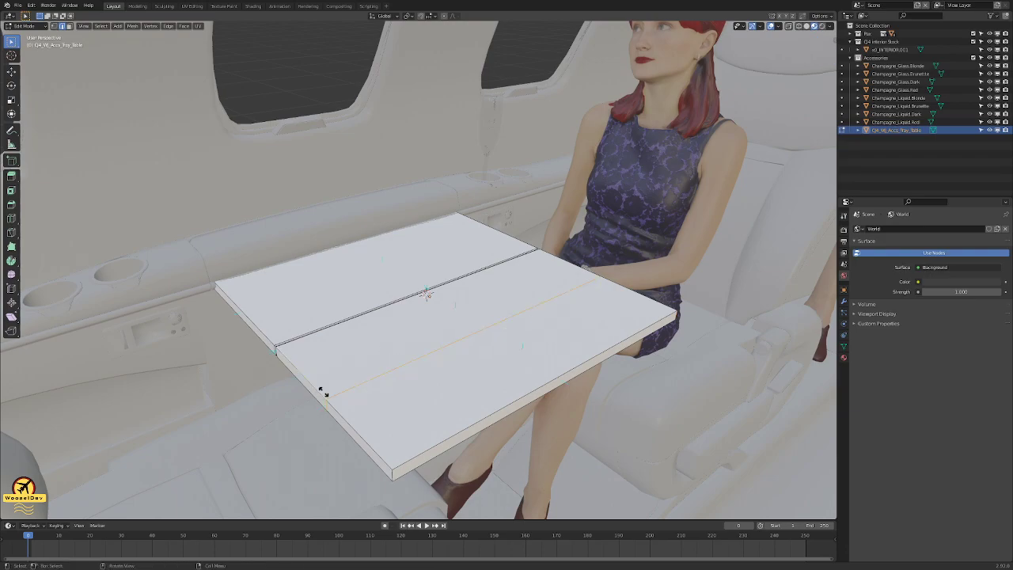
left_click(323, 391)
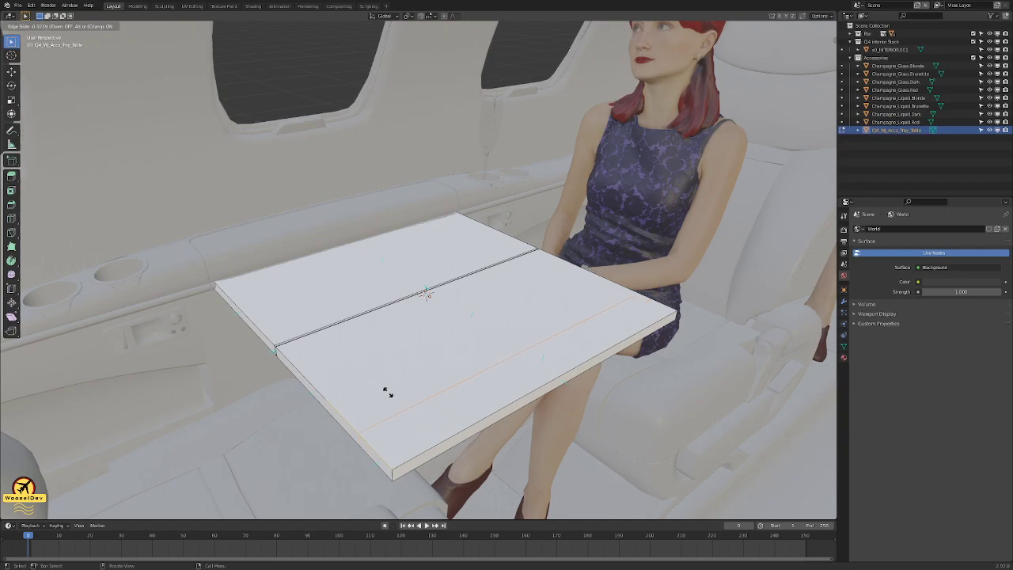
left_click(391, 396)
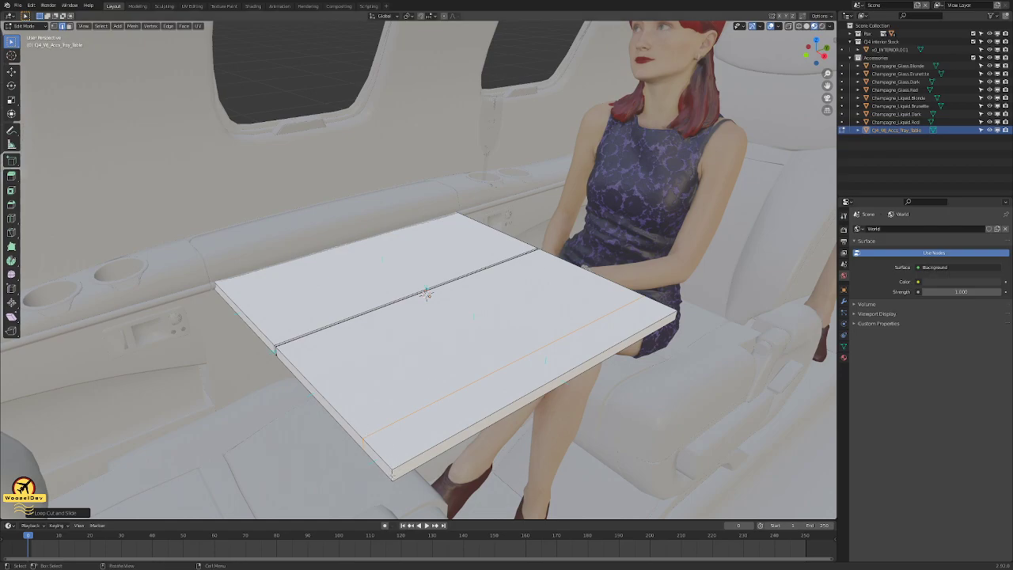
key("alt+a")
- Round the outer leaf's two vertical corner edges with a seven-segment bevel about 0.1 m wide
middle_click_drag(429, 466, 524, 447)
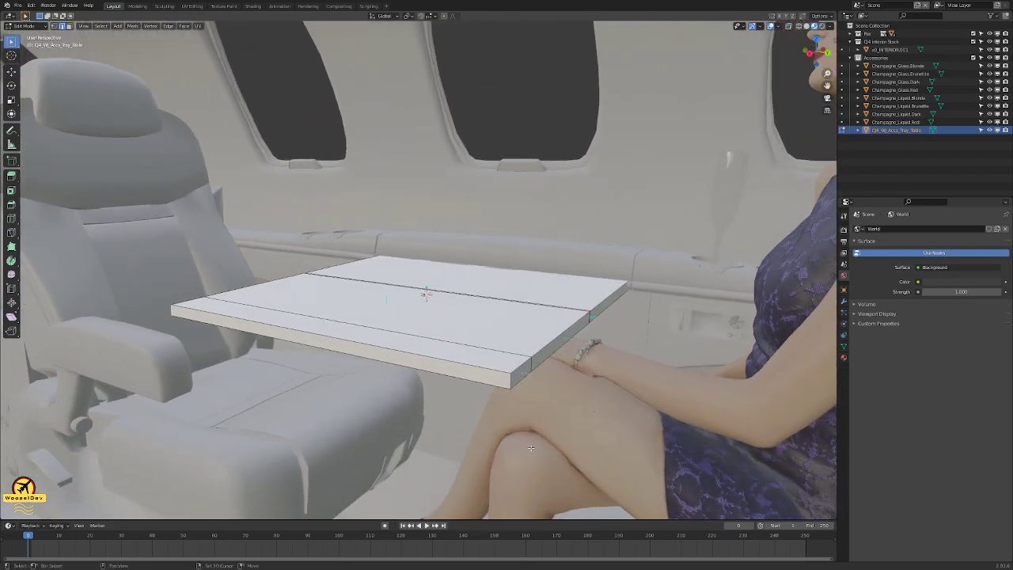
left_click(505, 385, "shift")
mouse_move(505, 385)
middle_mouse_down()
mouse_move(588, 397)
mouse_move(504, 392)
middle_mouse_up()
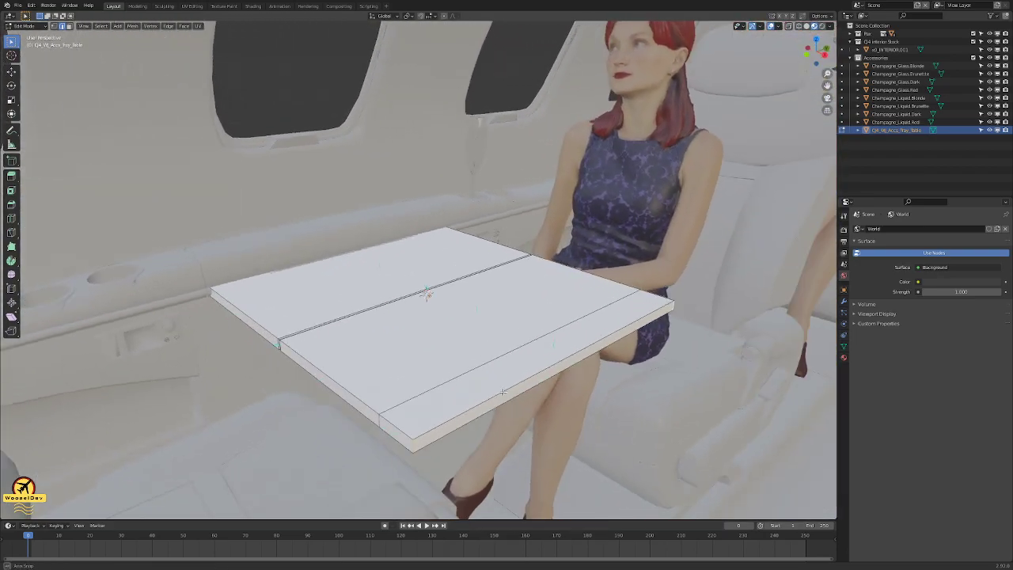
key("ctrl+b")
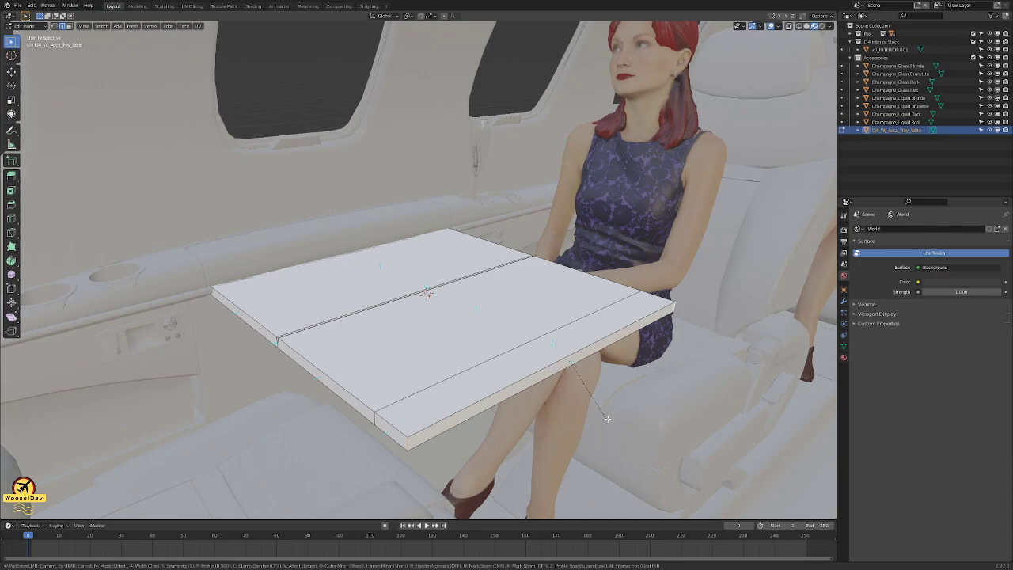
scroll(642, 441, "up", 1)
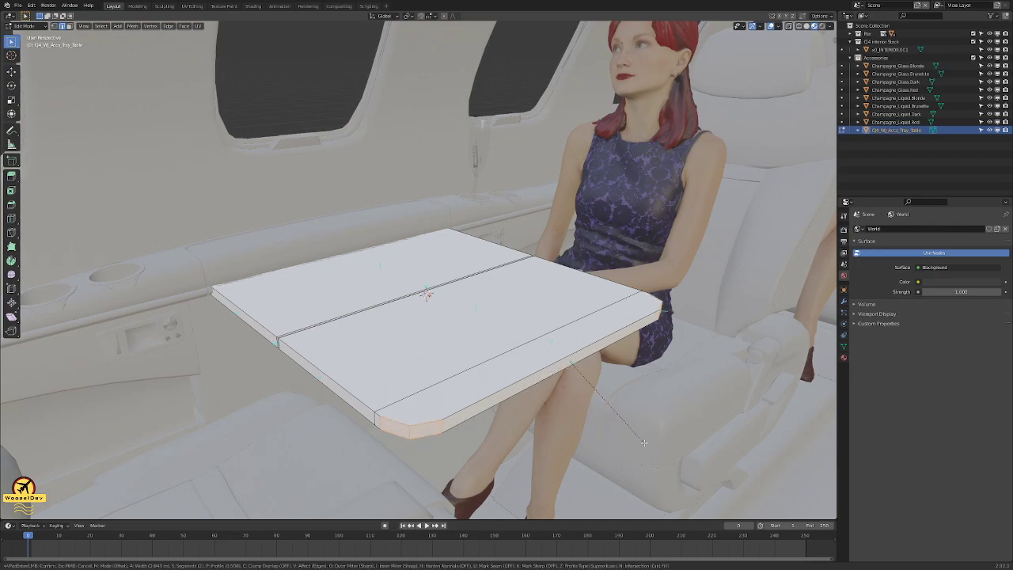
scroll(673, 457, "up", 3)
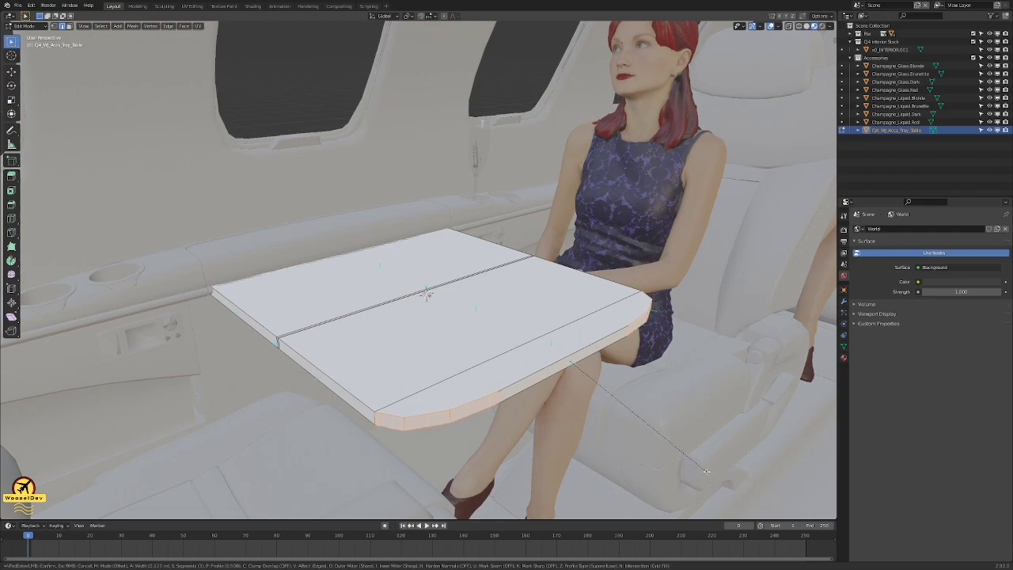
scroll(682, 440, "down", 2)
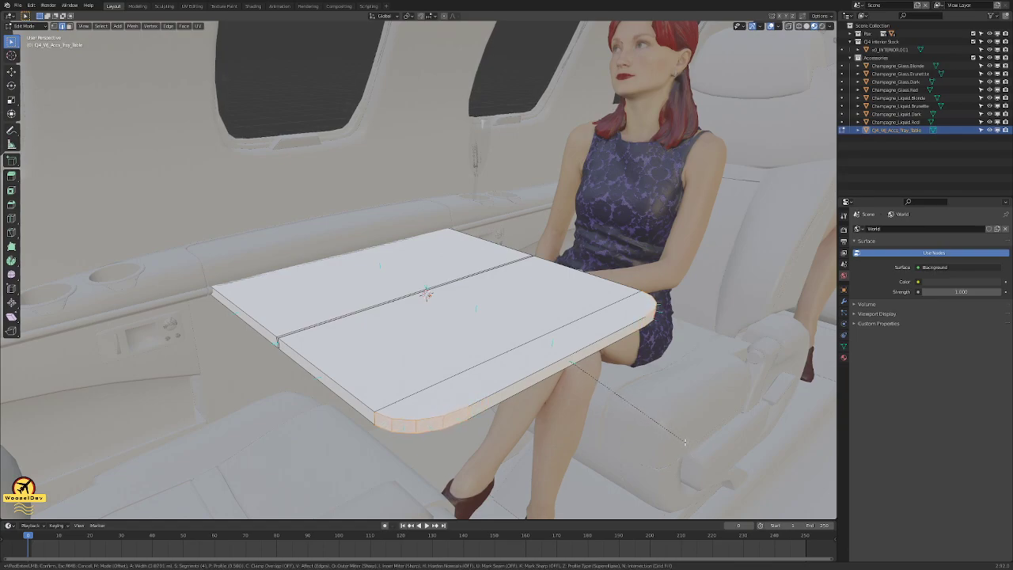
scroll(687, 445, "up", 1)
scroll(698, 452, "up", 4)
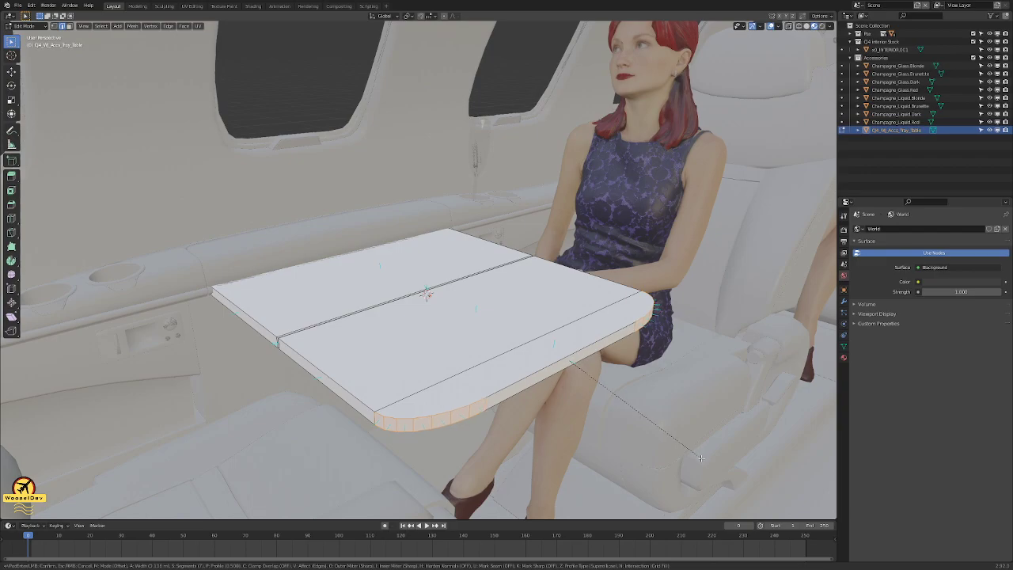
left_click(703, 460)
- Return the tray table to object mode and enable Auto Smooth for its mesh normals
middle_click_drag(598, 418, 467, 361)
key("Tab")
left_click(656, 419)
left_click(446, 355)
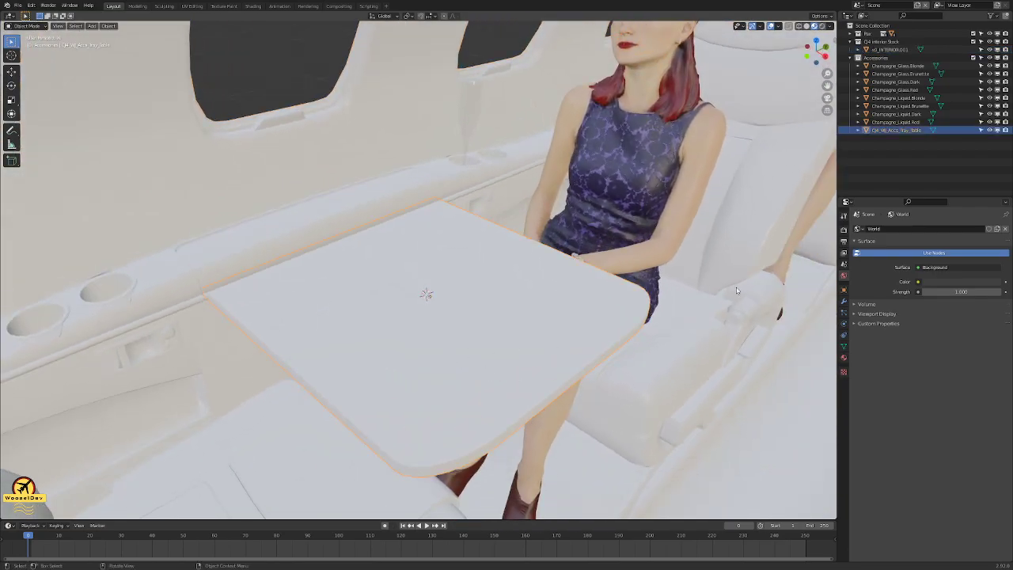
left_click(844, 347)
left_click(918, 379)
- Try Auto Smooth angles of 45° and 50° and an extreme value on the tray table
middle_click_drag(760, 341, 580, 325)
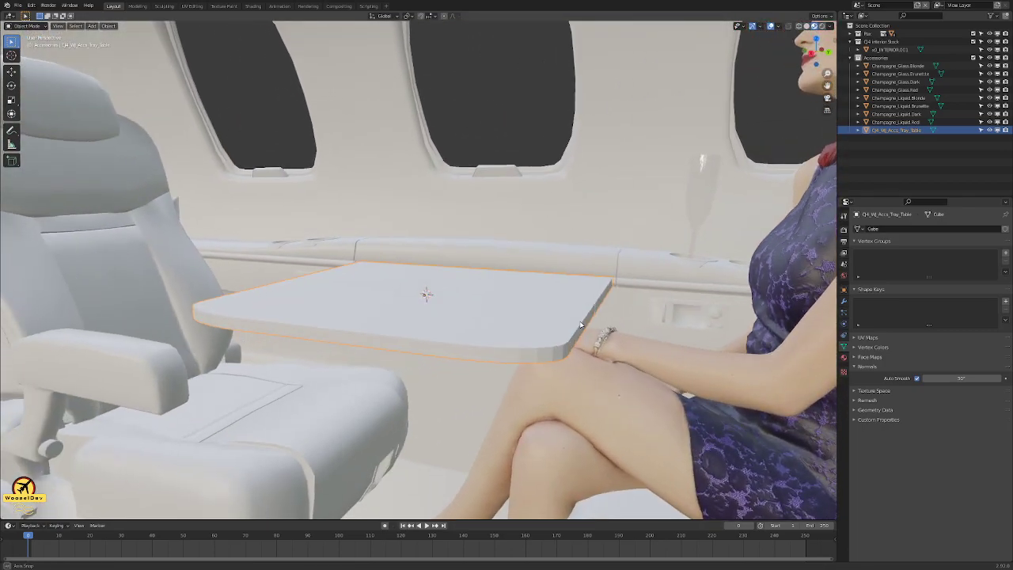
double_click(969, 379)
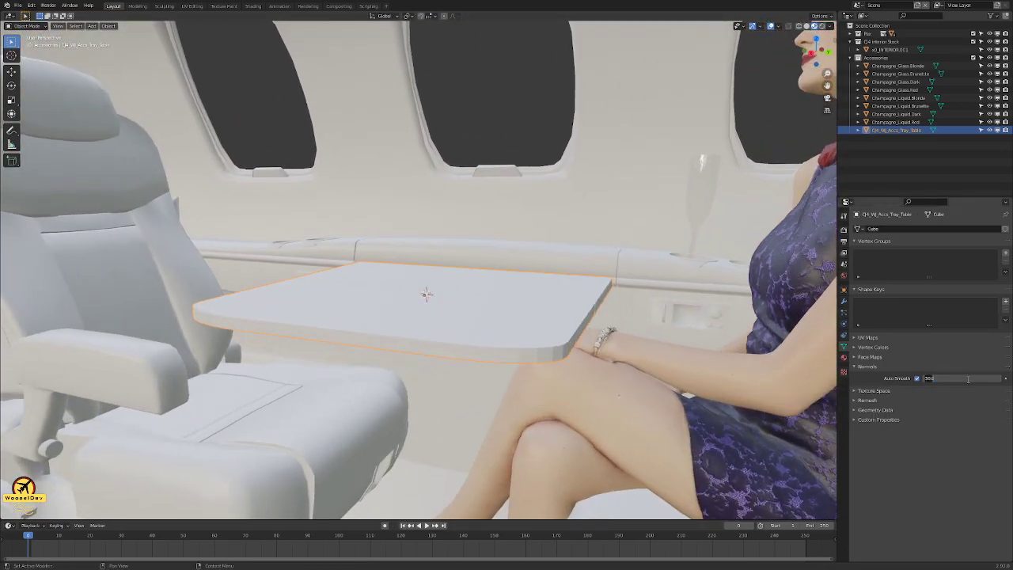
type("45")
key("Return")
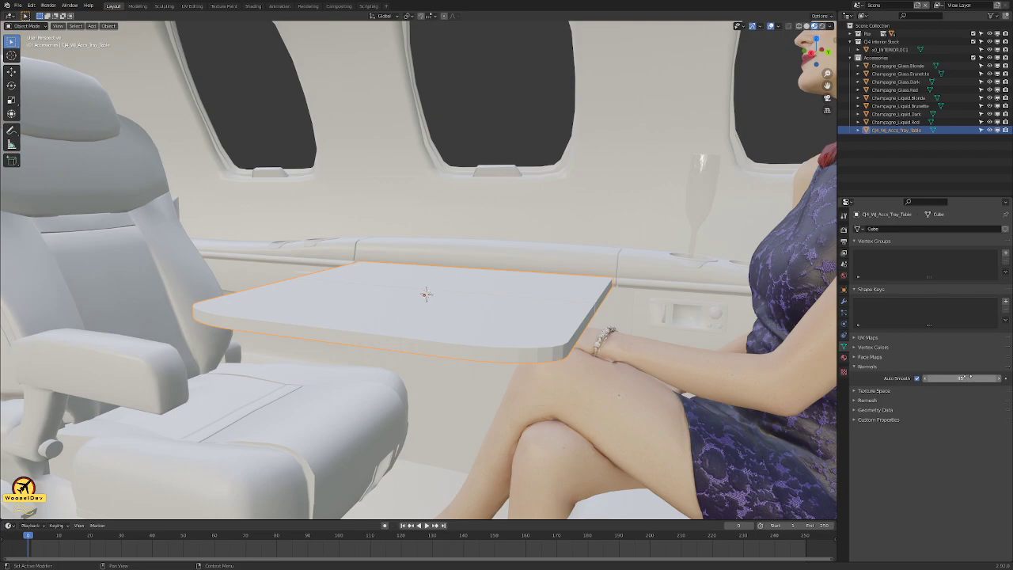
double_click(972, 378)
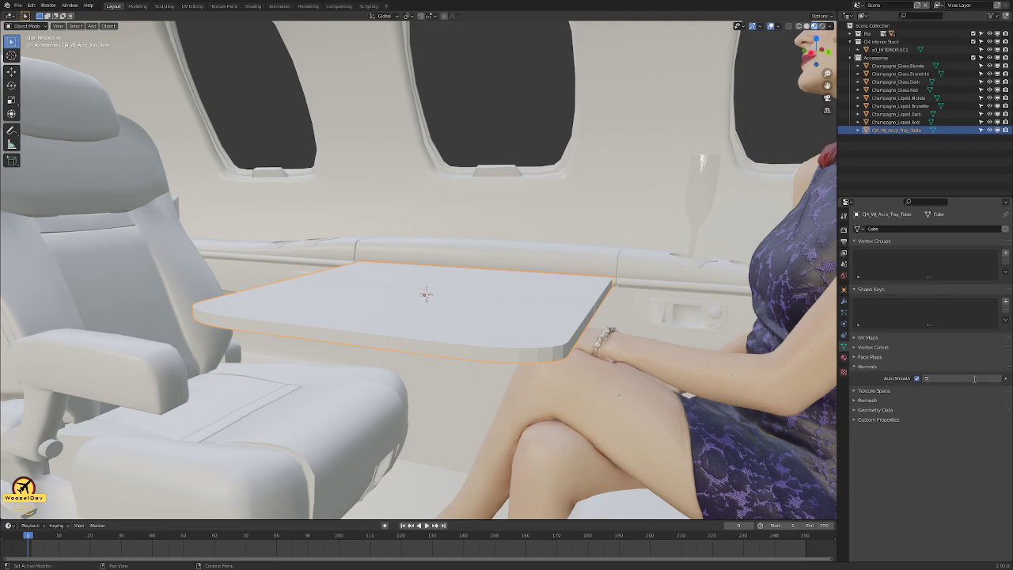
type("50")
key("Return")
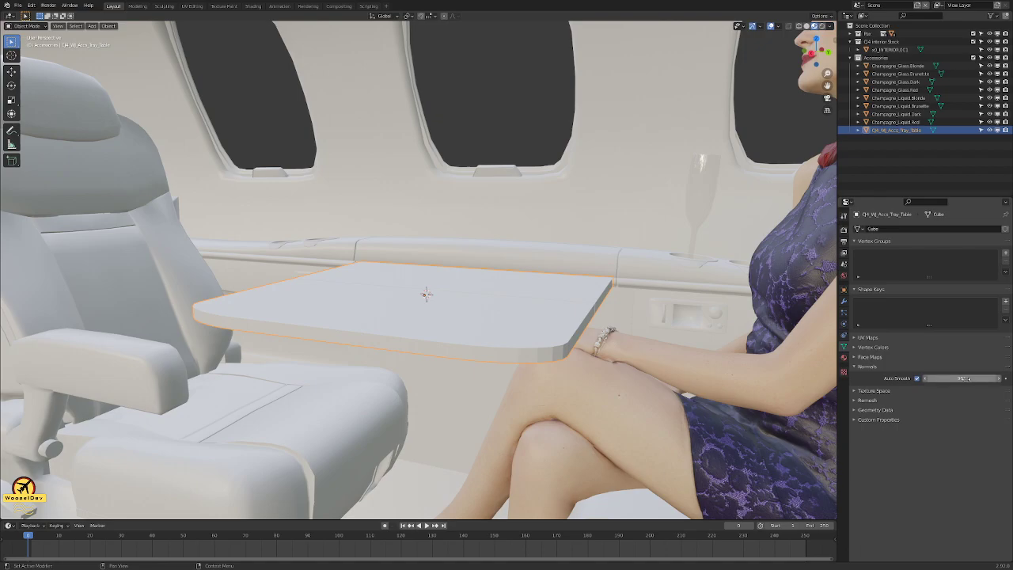
double_click(969, 378)
type("500")
key("Return")
double_click(968, 378)
key("Return")
- Shade the tray table smooth with a 30° Auto Smooth angle and save the file
left_click(523, 329)
left_click(524, 330, "alt")
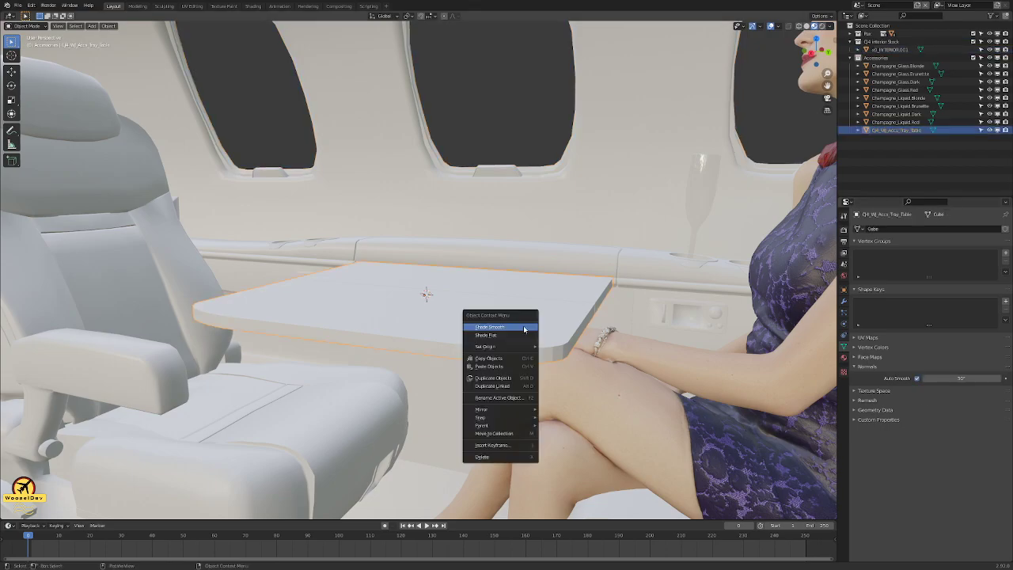
left_click(523, 333)
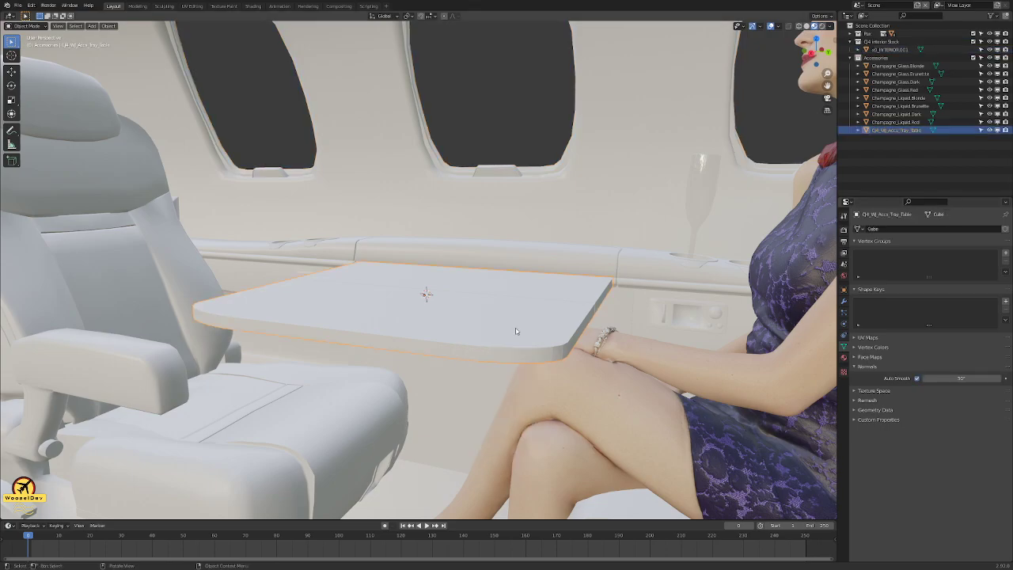
left_click(952, 377)
type("30")
key("Return")
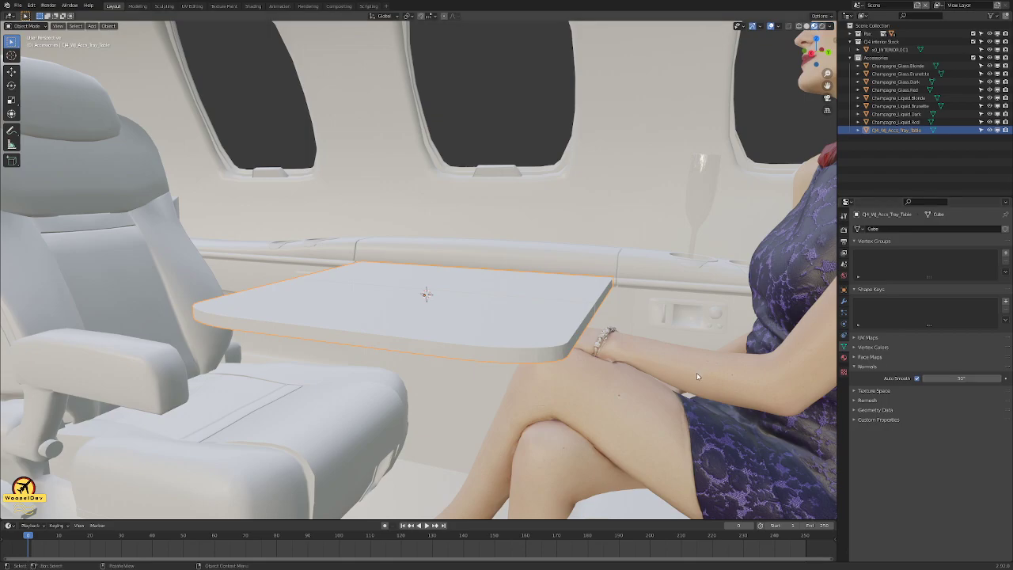
key("ctrl+s")
middle_click_drag(521, 206, 600, 205)
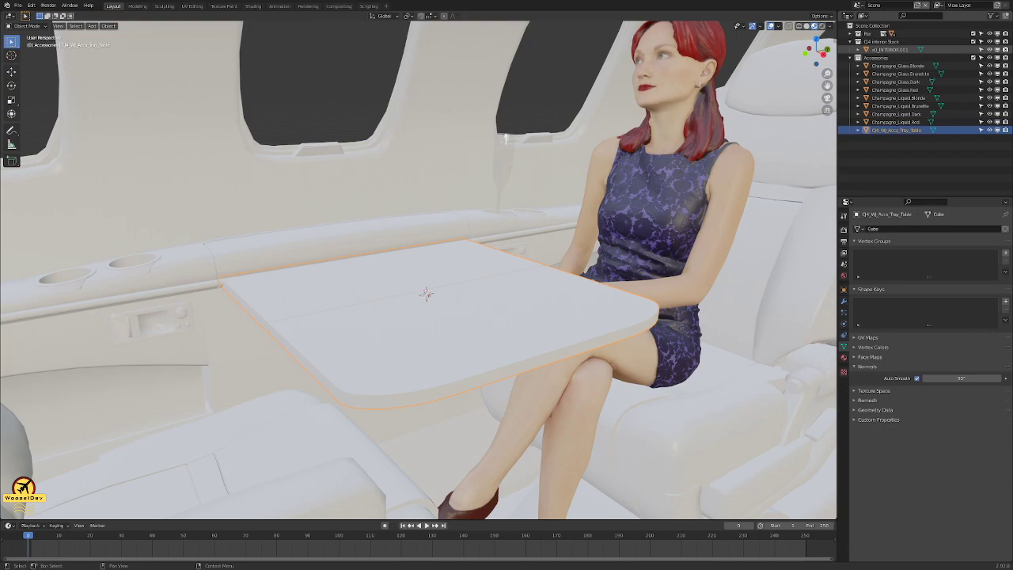
- Switch to the browser, compare the tray table's shape and surface panels in the CJ4 interior reference photos, and return to Blender
key("alt+Tab")
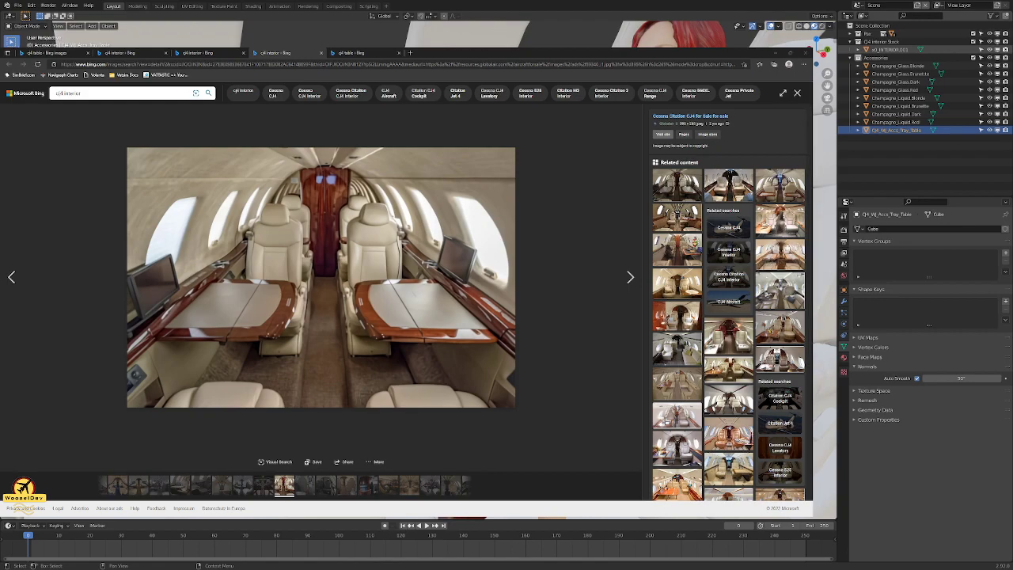
key("ctrl+Tab")
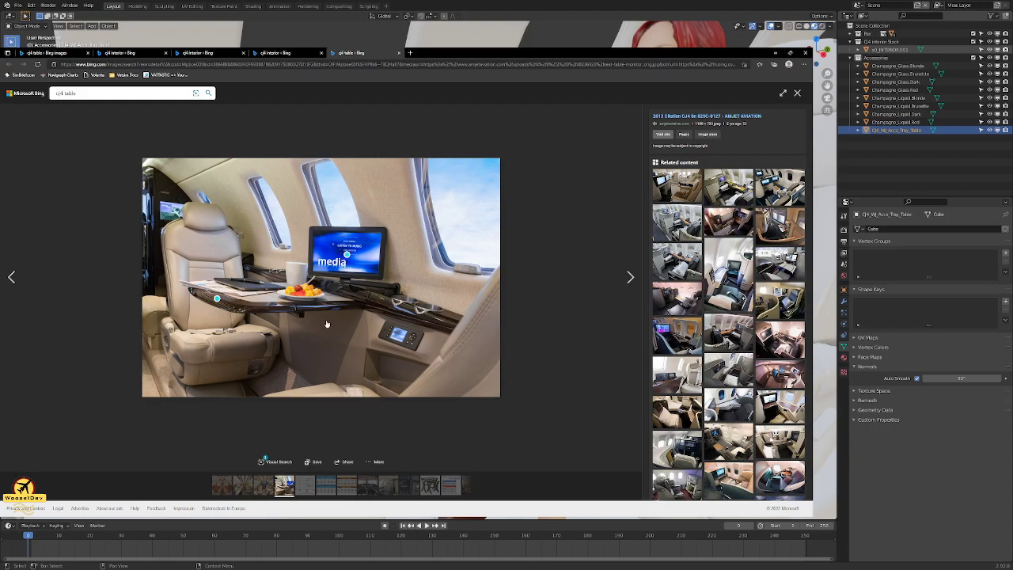
left_click(271, 53)
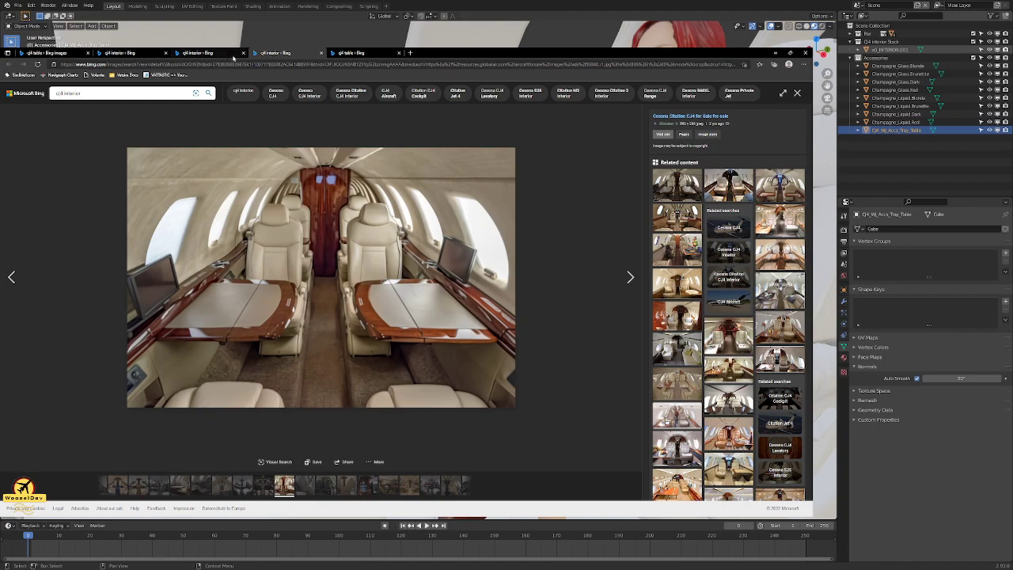
left_click(214, 54)
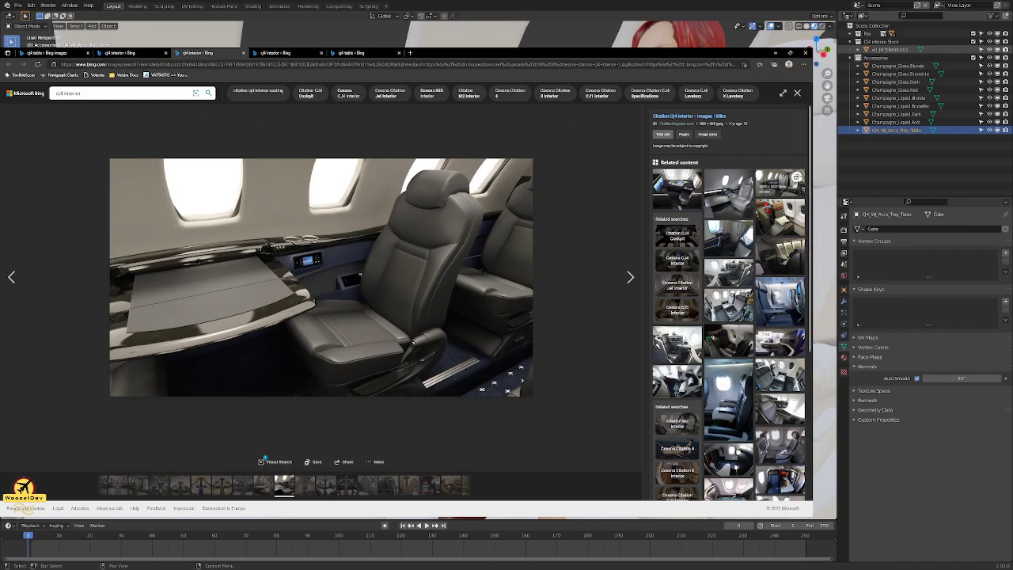
key("alt+Tab")
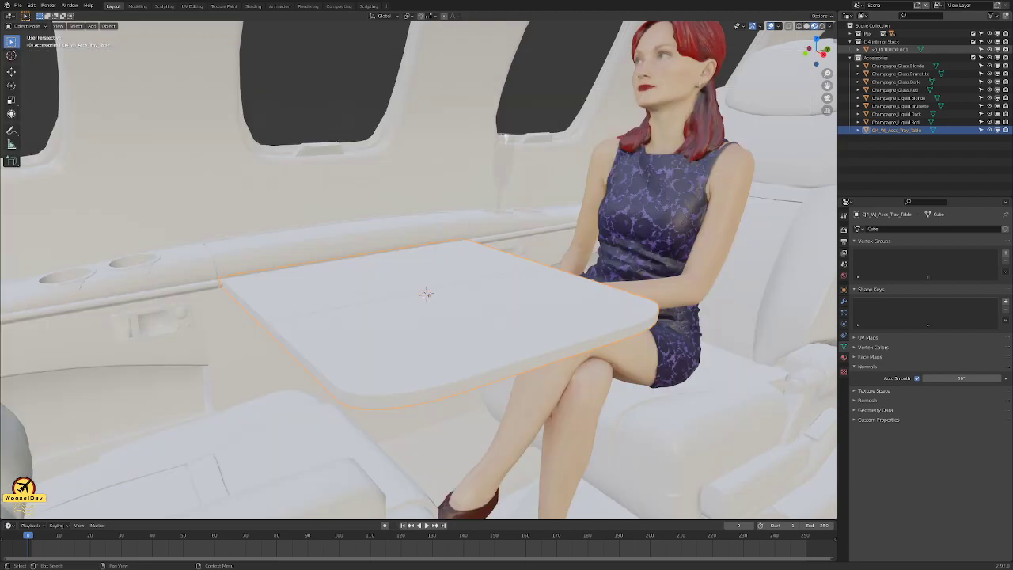
- Save the file and add a centred loop cut across the tray table's top, perpendicular to the fold groove
key("ctrl+s")
mouse_move(507, 309)
middle_mouse_down()
mouse_move(523, 313)
mouse_move(518, 319)
middle_mouse_up()
key("Tab")
scroll(575, 354, "up", 1)
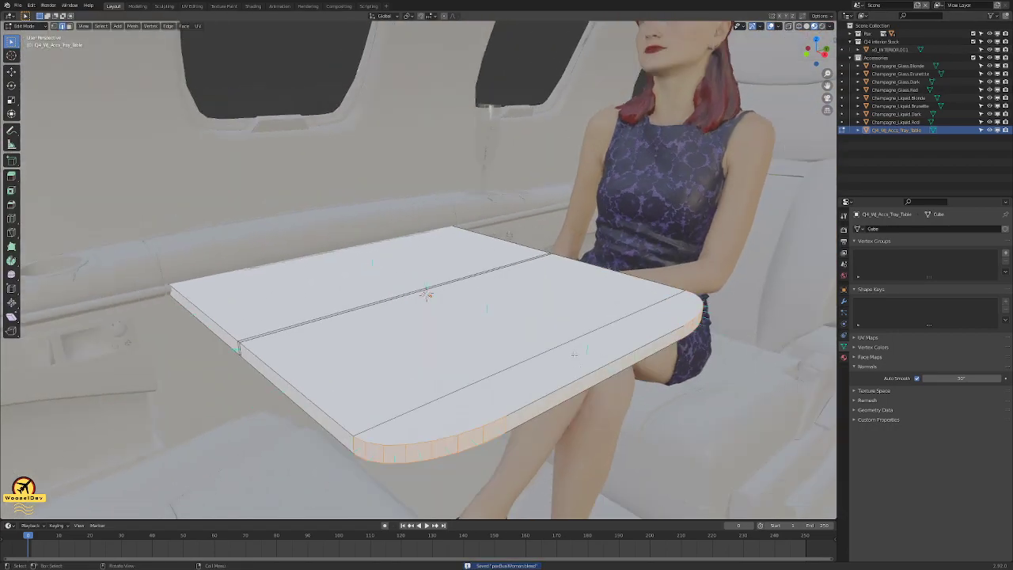
left_click(500, 369)
key("1")
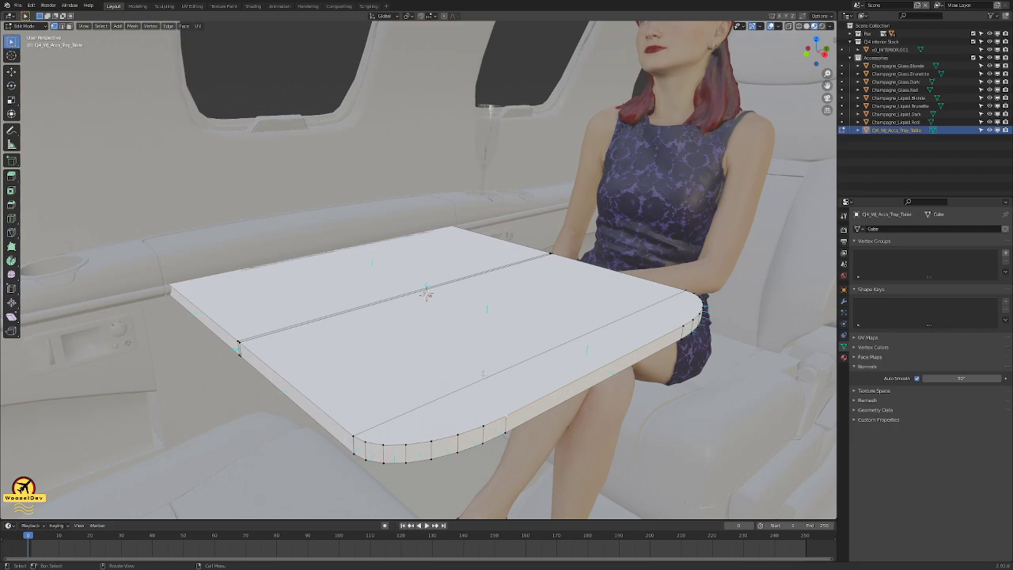
middle_click_drag(437, 318, 456, 334)
key("ctrl+r")
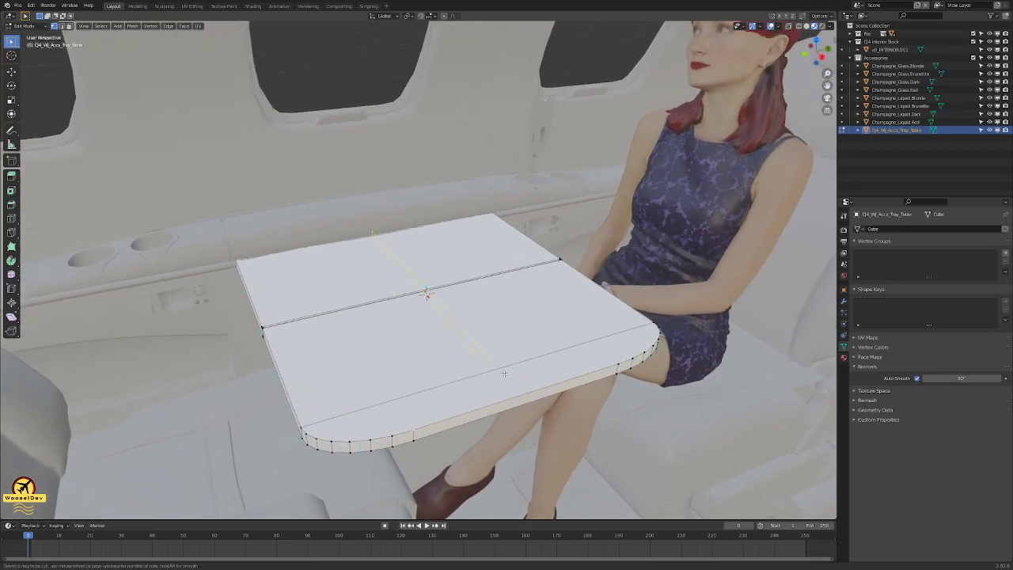
left_click(498, 360)
right_click(487, 325)
- Add a centred loop cut through the tray table's outer rim, continuing the middle line, and check the table from below and above
mouse_move(516, 350)
middle_mouse_down()
mouse_move(502, 317)
mouse_move(509, 337)
middle_mouse_up()
key("ctrl+r")
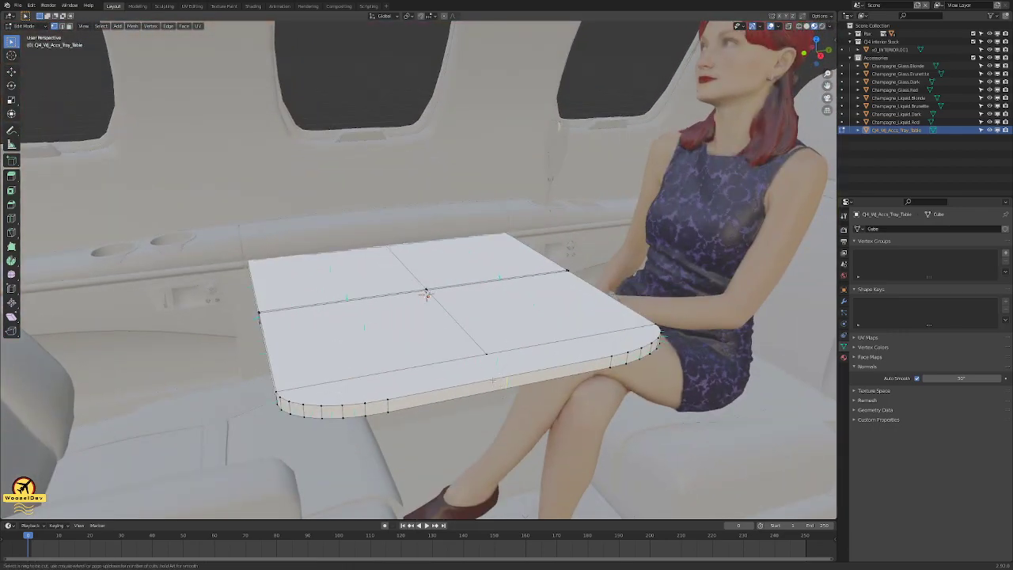
left_click(507, 380)
right_click(498, 357)
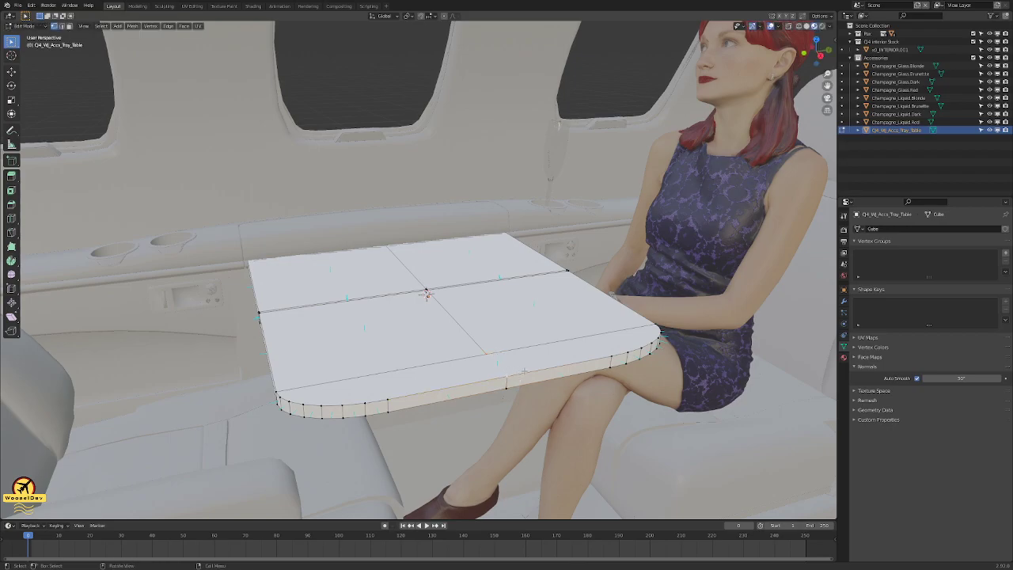
middle_click_drag(525, 360, 308, 267)
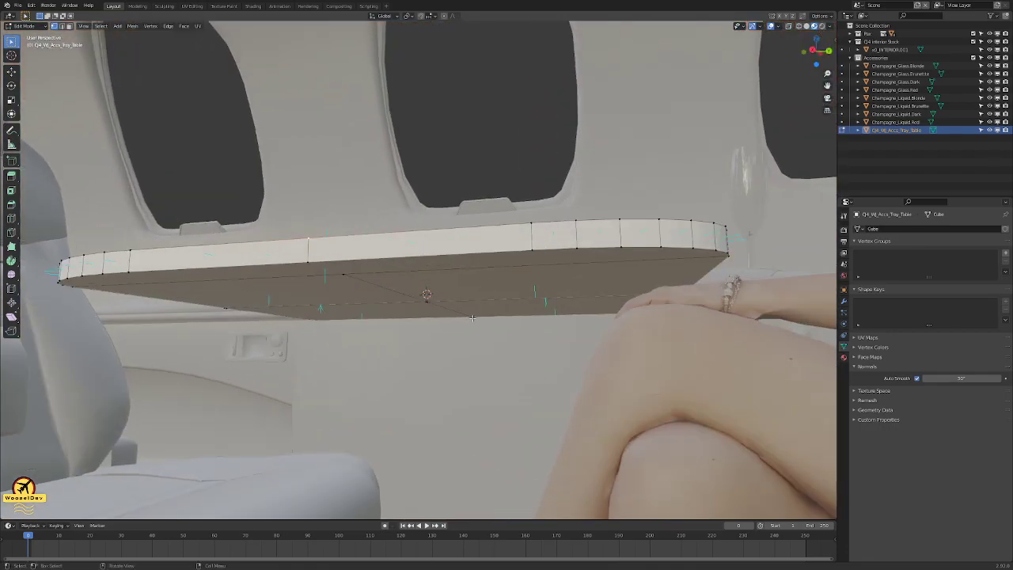
middle_click_drag(426, 318, 425, 291)
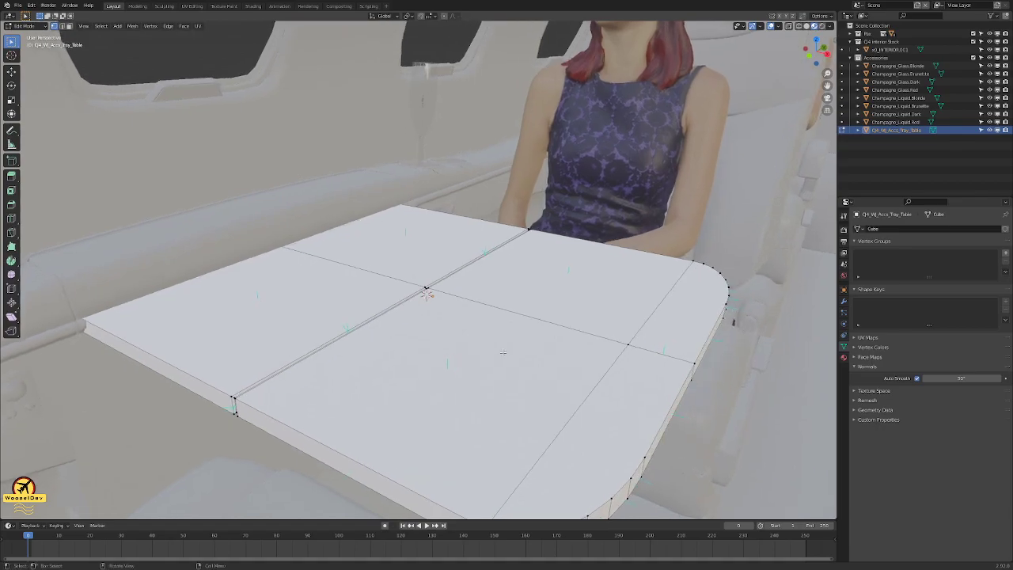
scroll(425, 282, "up", 2)
key("Tab")
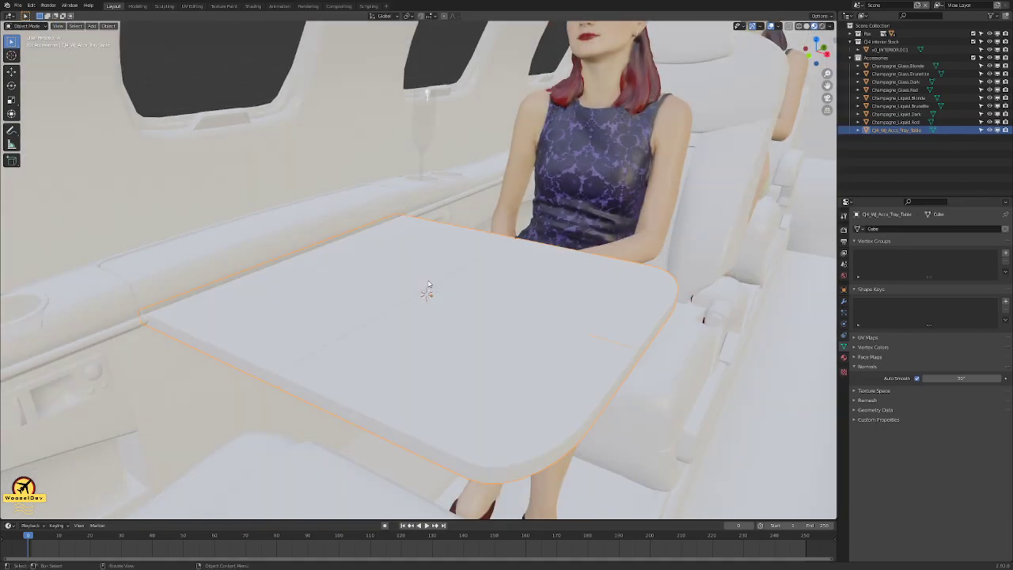
key("Tab")
- Try to delete one half of the tray table in wireframe top view, including the vertices on the centre line
middle_click_drag(427, 276, 458, 286)
scroll(454, 305, "up", 7)
scroll(450, 317, "down", 4)
scroll(449, 318, "down", 5)
key("KP_7")
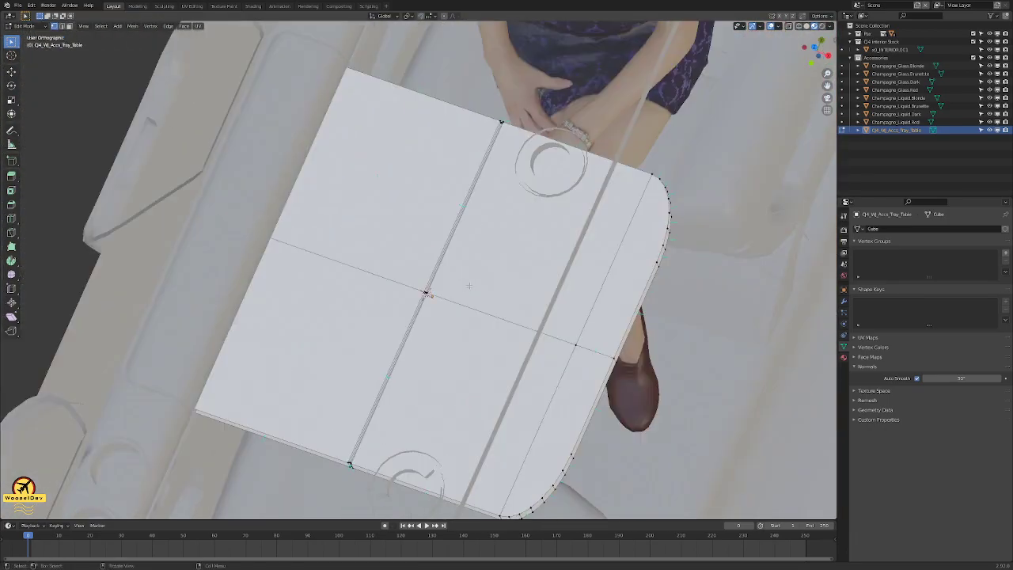
scroll(483, 273, "down", 2)
scroll(487, 273, "up", 1)
key("z")
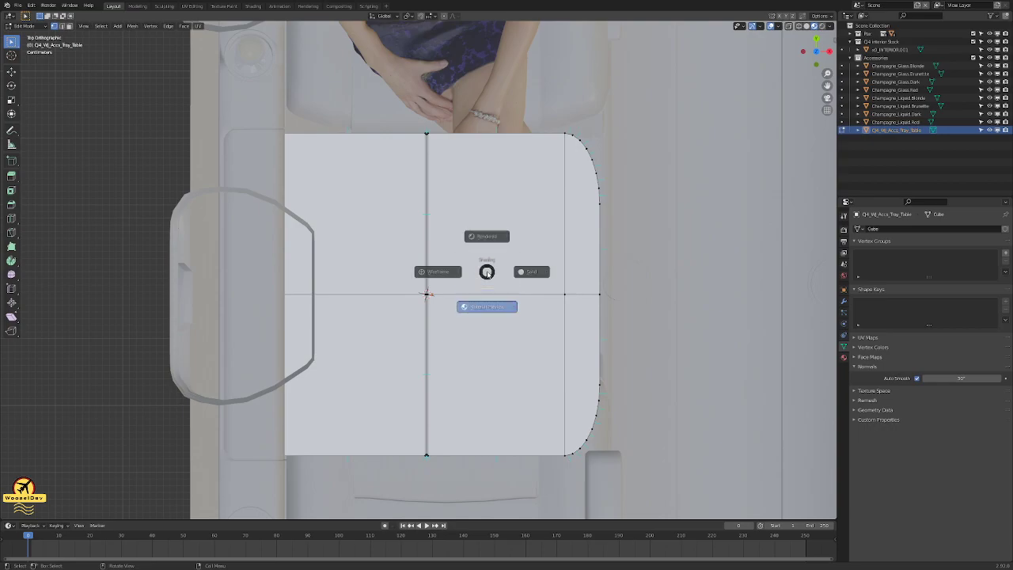
left_click(429, 275)
mouse_move(646, 112)
left_mouse_down()
mouse_move(285, 224)
mouse_move(84, 345)
left_mouse_up()
key("x")
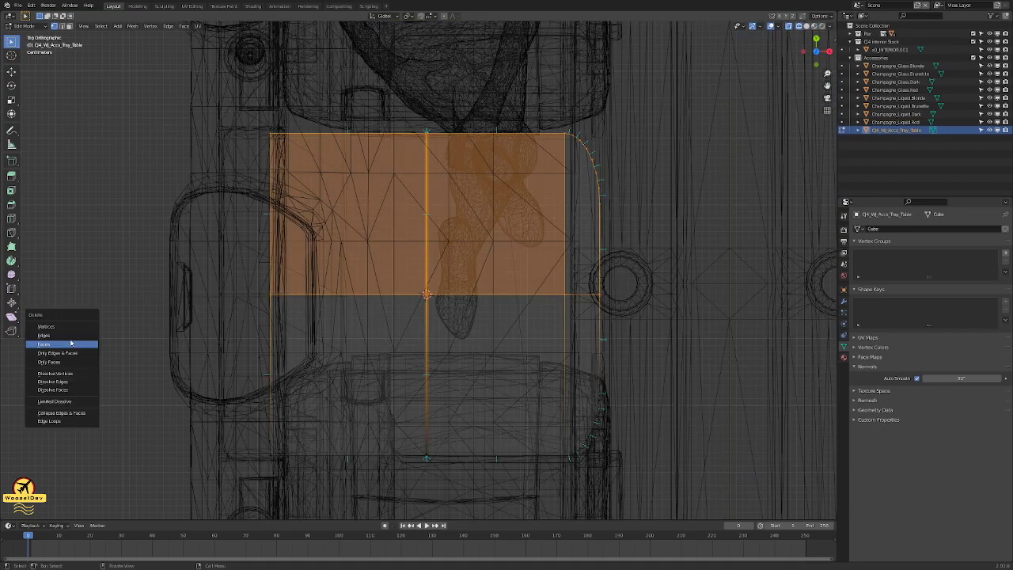
left_click(58, 327)
key("ctrl+z")
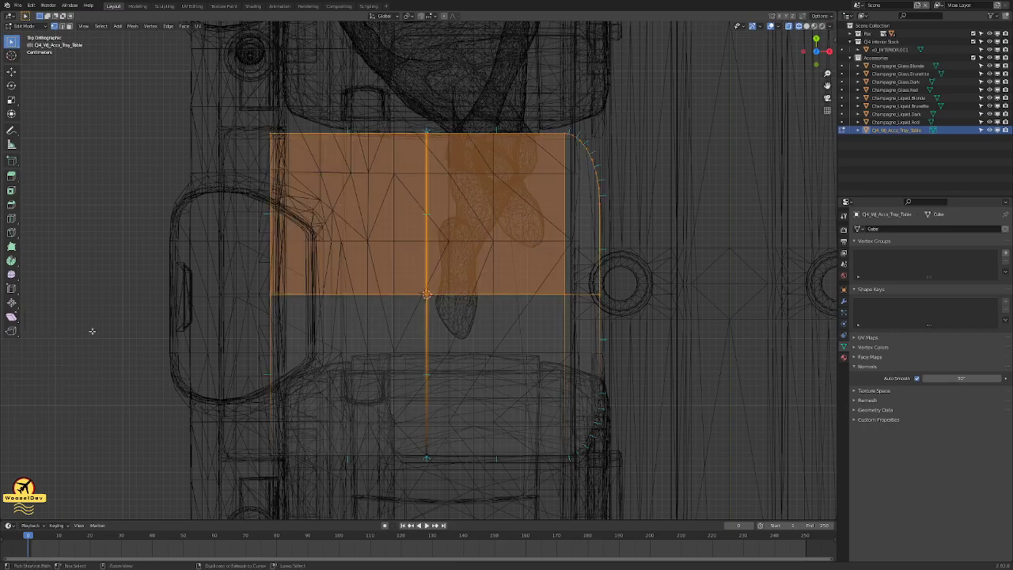
key("ctrl+z")
- Try to delete only the vertices beyond the tray table's centre line and inspect the cut in solid shading
left_click_drag(653, 103, 181, 269)
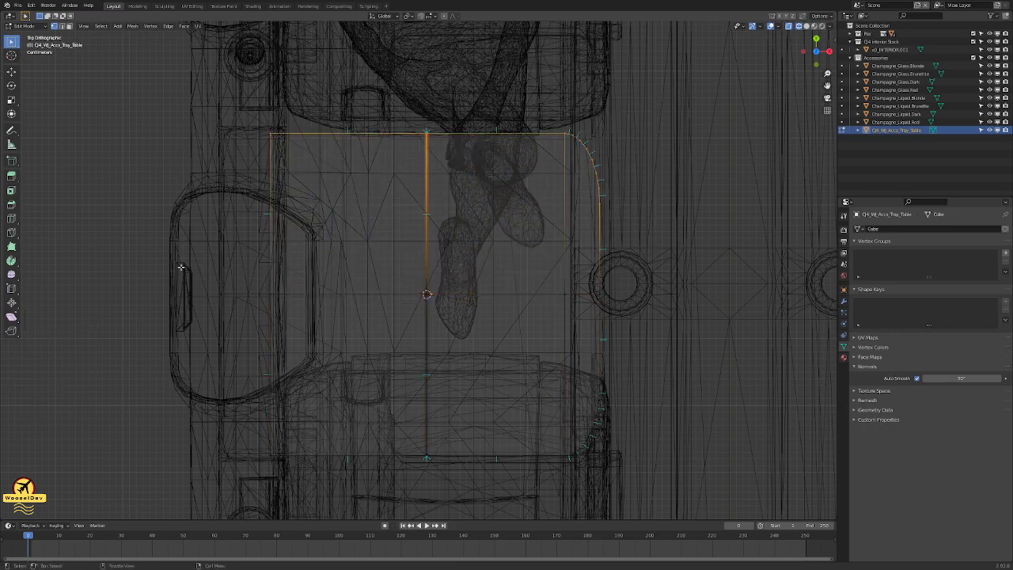
key("x")
left_click(179, 270)
key("z")
left_click(554, 294)
middle_click_drag(554, 293, 451, 226)
scroll(422, 304, "up", 2)
middle_click_drag(424, 302, 408, 307)
key("ctrl+z")
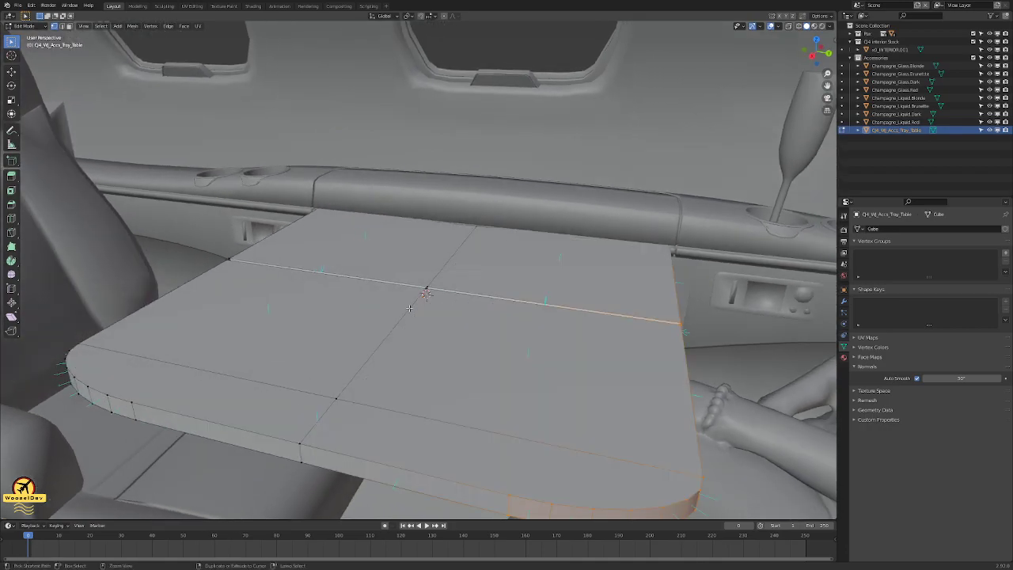
- Try to delete the tray table half nearest the seated woman in an angled wireframe view
scroll(415, 308, "down", 1)
middle_click_drag(647, 335, 692, 286)
left_click(693, 286)
key("z")
left_click(633, 276)
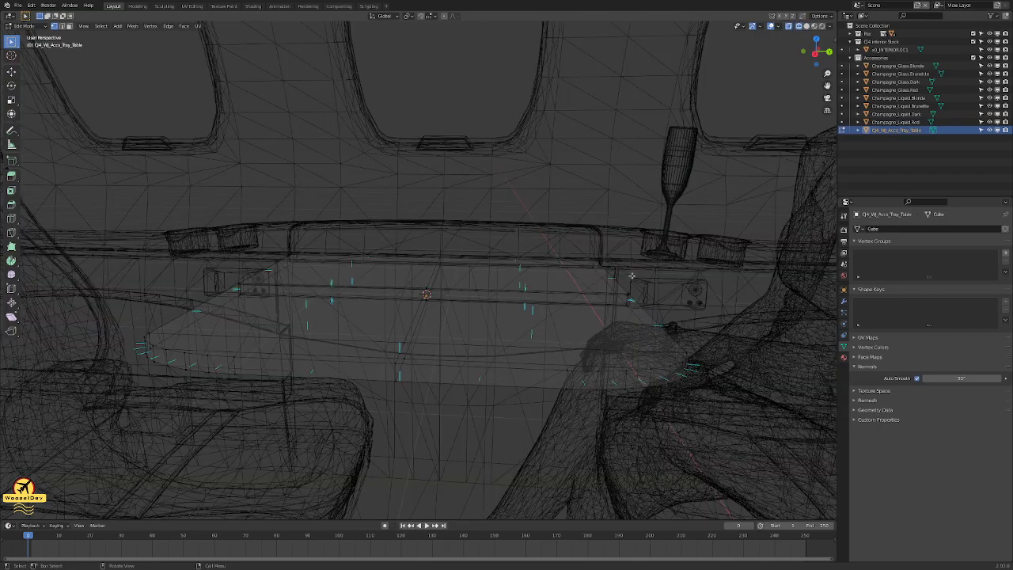
left_click_drag(689, 192, 515, 451)
key("x")
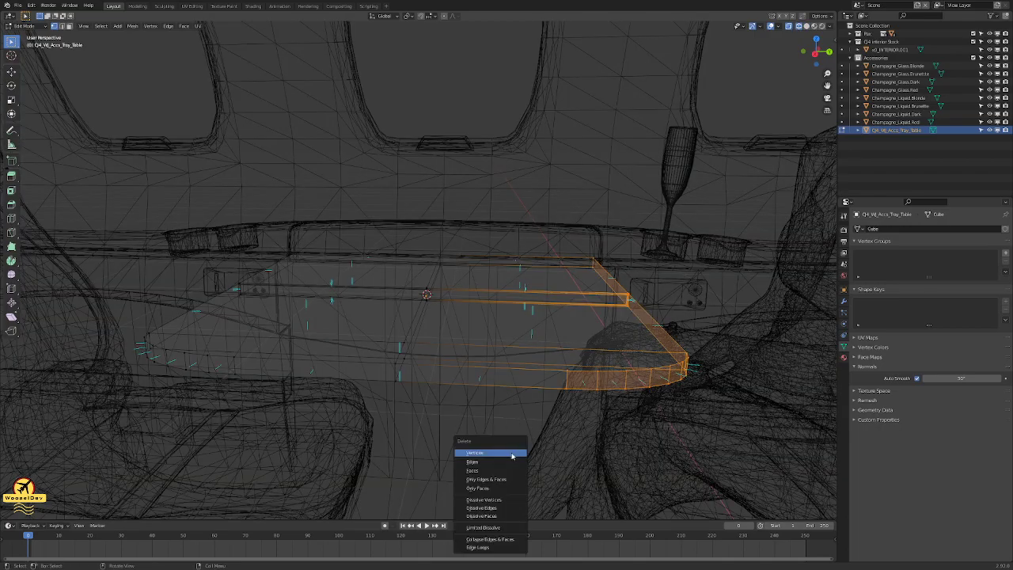
left_click(512, 453)
key("ctrl+z")
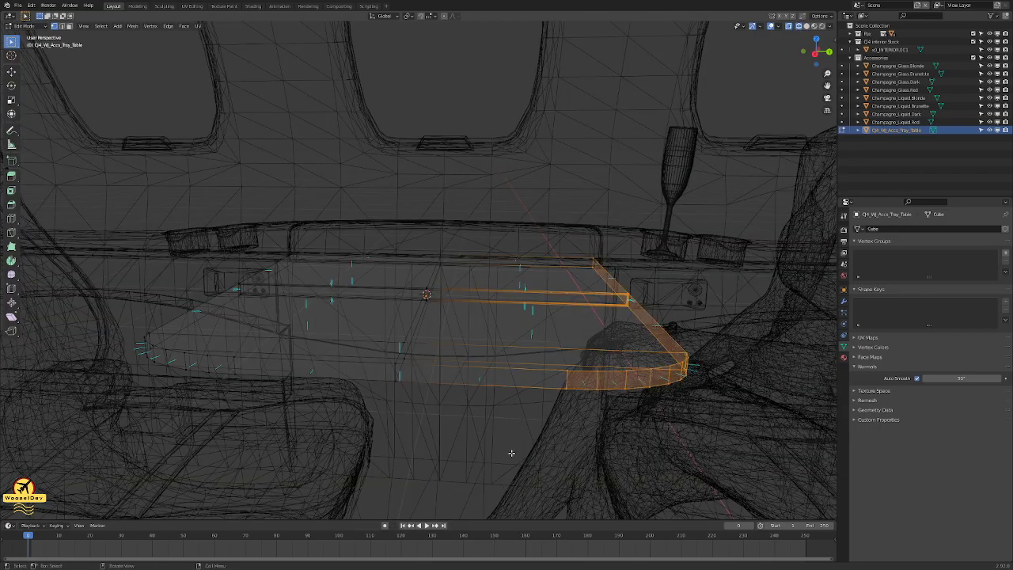
- Examine the vertices where the centre loop cut meets the outer cross edge of the tray table
key("Tab")
middle_click_drag(487, 396, 511, 301)
key("Tab")
scroll(403, 400, "up", 3)
left_click(347, 275)
left_click(354, 296, "shift")
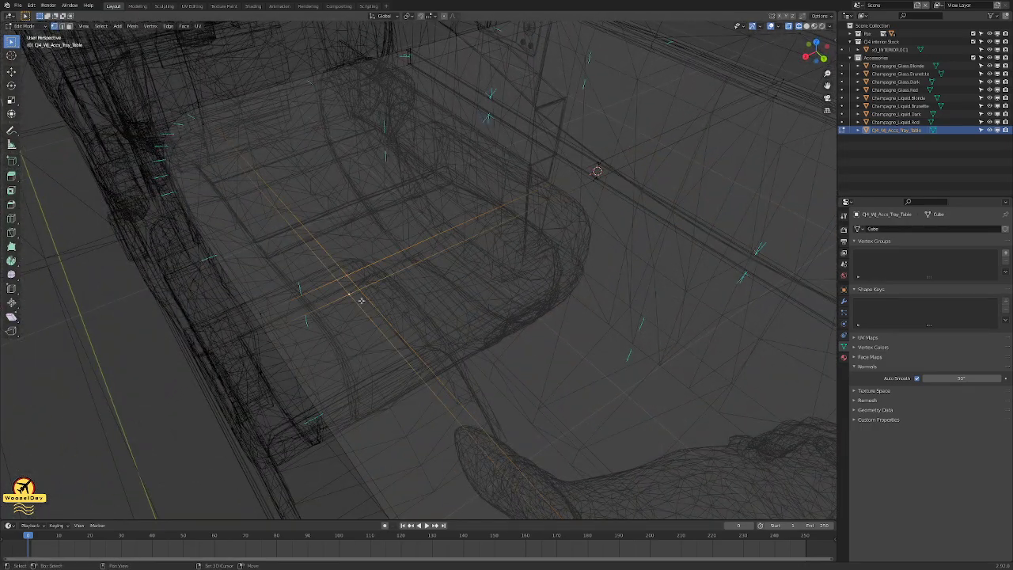
left_click(428, 322)
scroll(453, 327, "down", 2)
- Select the whole tray table mesh and merge its vertices by distance
key("a")
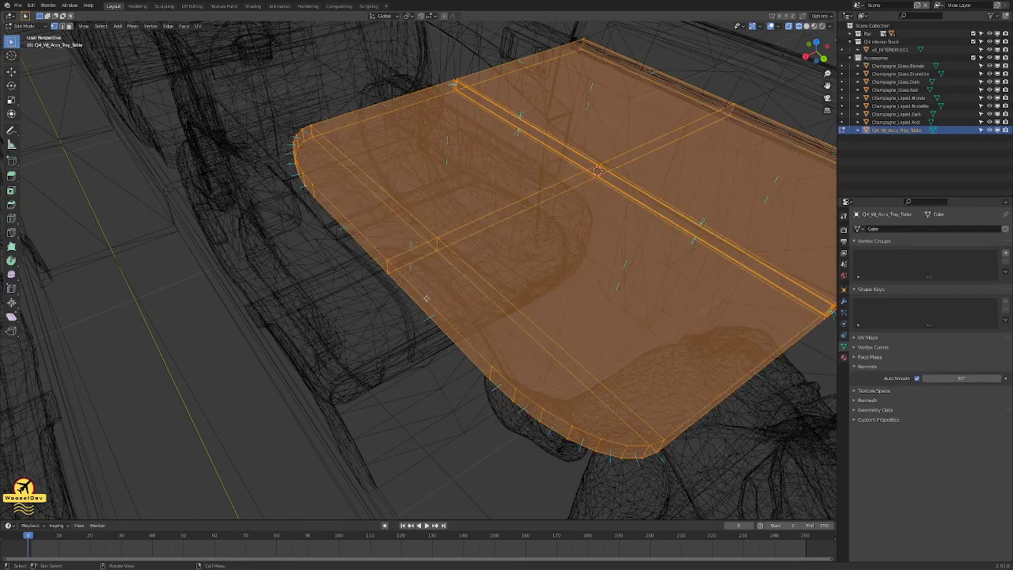
left_click(132, 26)
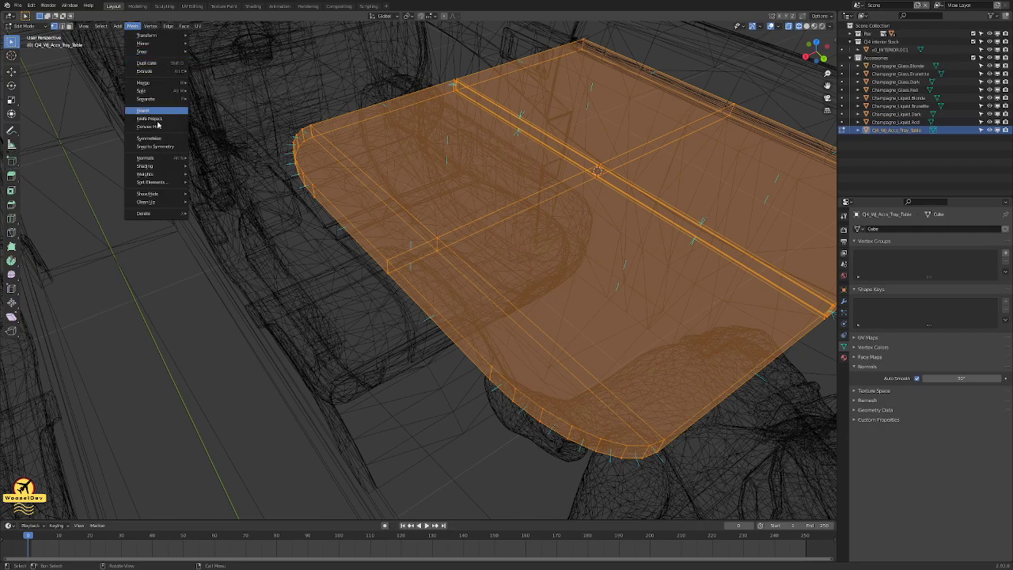
mouse_move(158, 202)
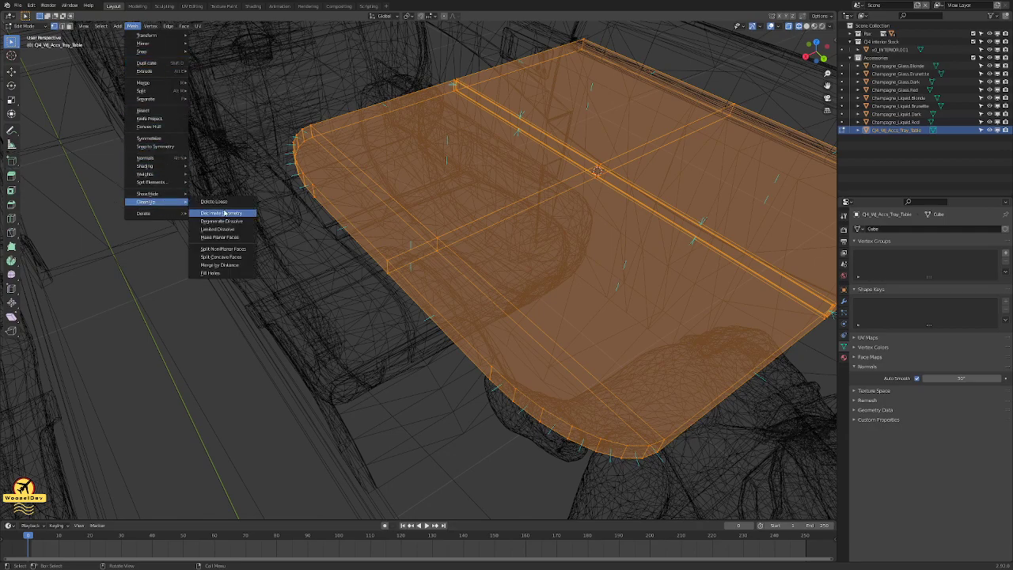
left_click(222, 264)
- Examine the tray table from several angles and check individual vertices along the centre loop cut for remaining duplicates
middle_click_drag(389, 256, 427, 246)
key("Tab")
middle_click_drag(493, 249, 624, 222)
middle_click_drag(594, 232, 445, 233)
key("Tab")
middle_click_drag(623, 139, 646, 154)
left_click(615, 121)
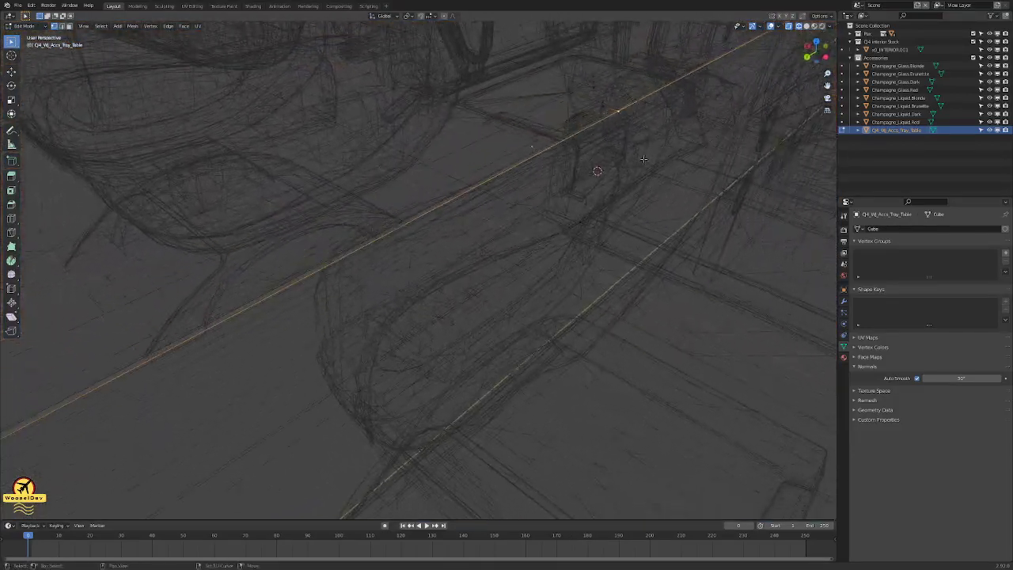
left_click(594, 228, "shift")
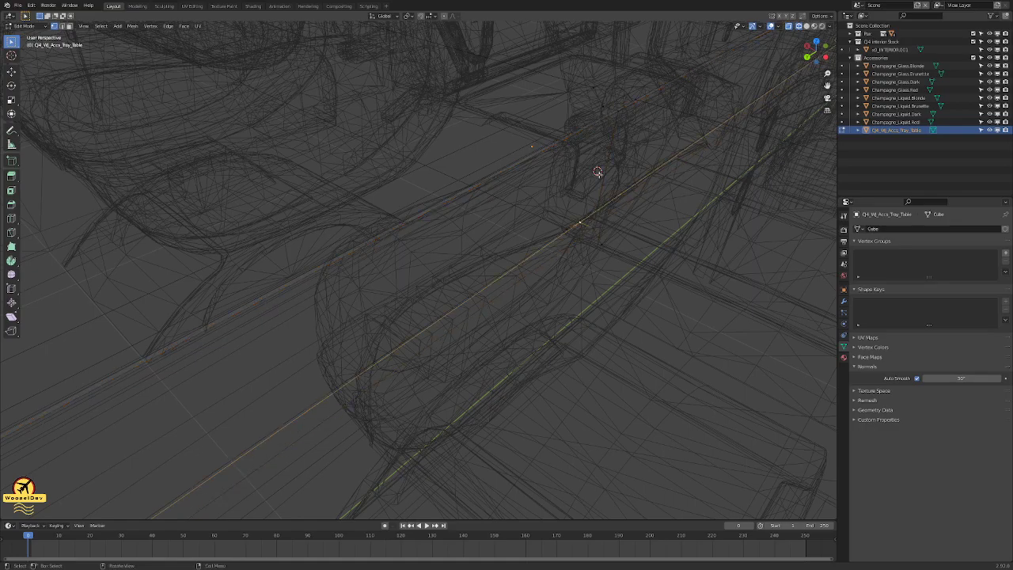
middle_click_drag(601, 194, 642, 175)
middle_click_drag(604, 109, 583, 161)
- Merge all tray table vertices by distance once more and return to object mode
key("a")
scroll(582, 161, "down", 10)
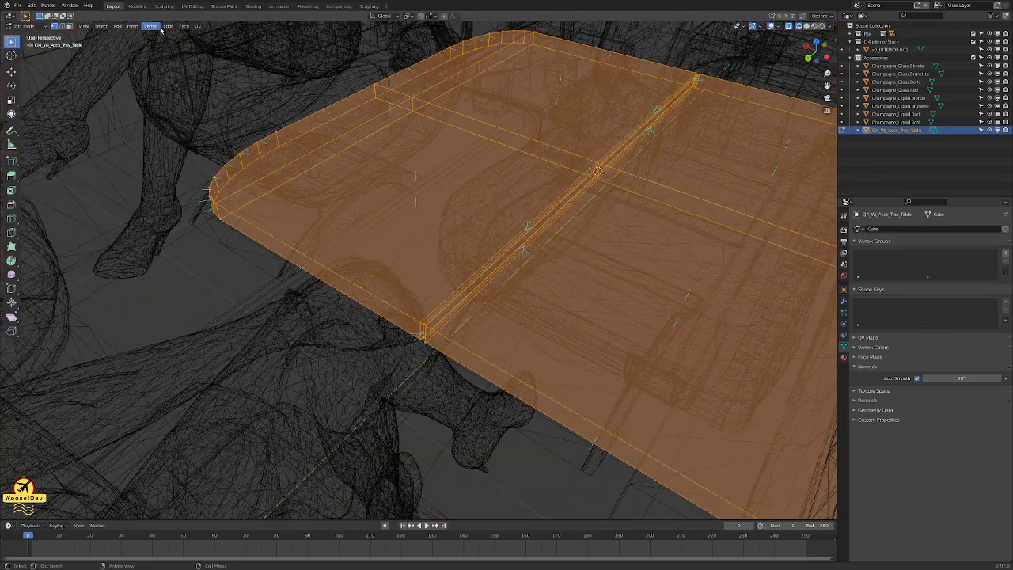
left_click(132, 27)
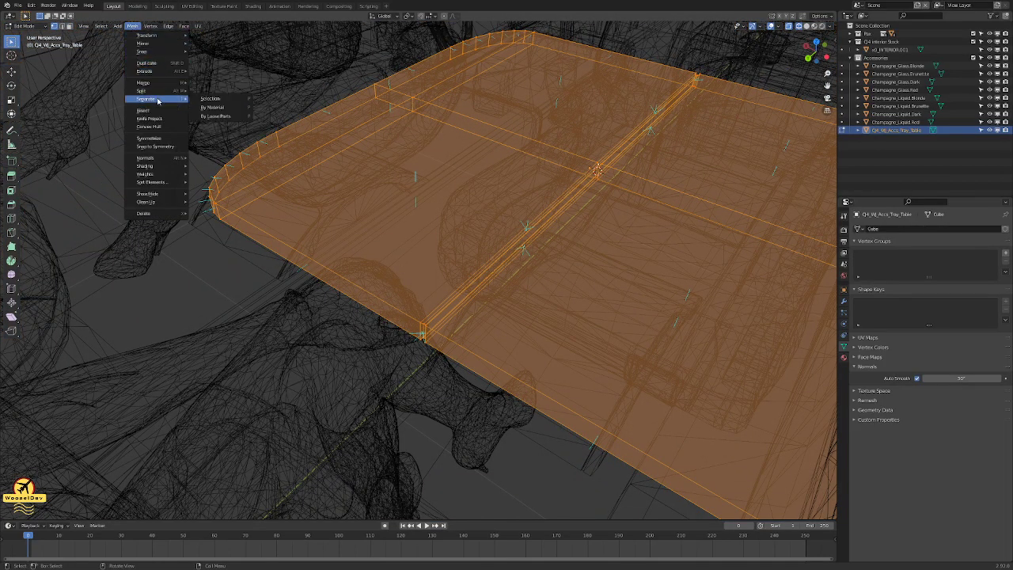
mouse_move(158, 85)
left_click(225, 132)
middle_click_drag(245, 129, 523, 164)
key("Tab")
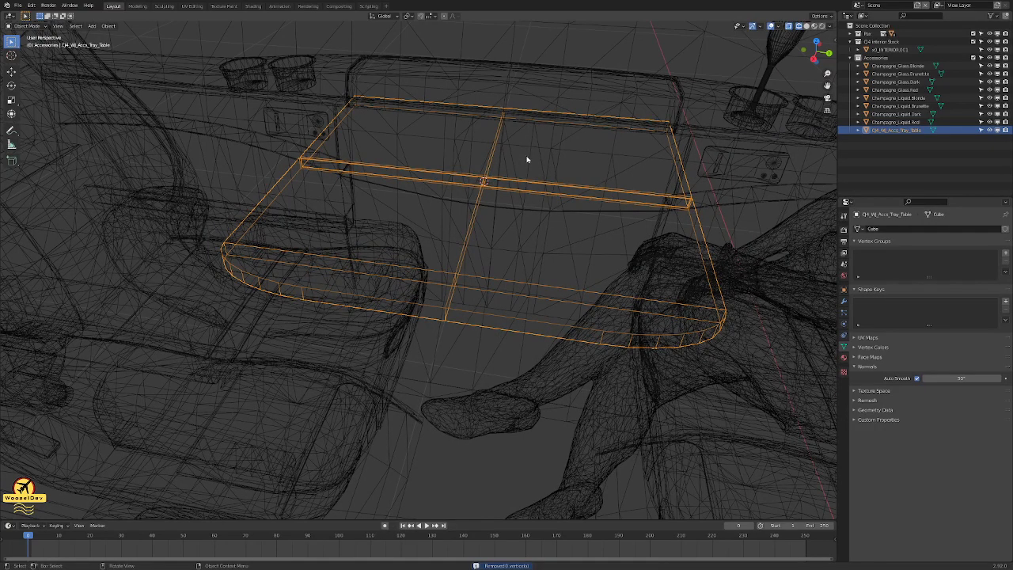
- Hide the passengers collection, keeping the cabin interior and Accessories collections visible, with the tray table in edit mode
key("1")
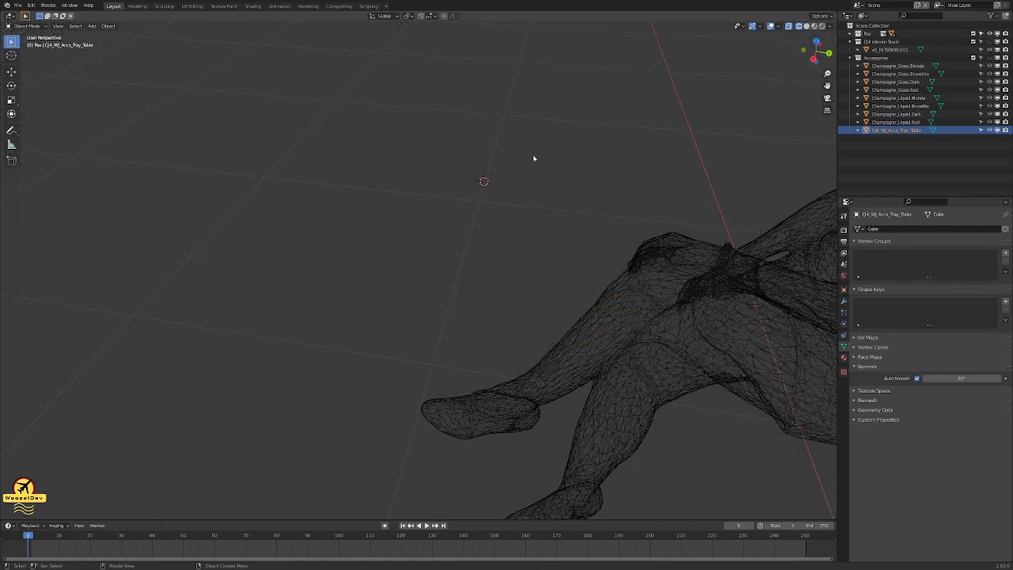
key("3")
key("1")
key("2")
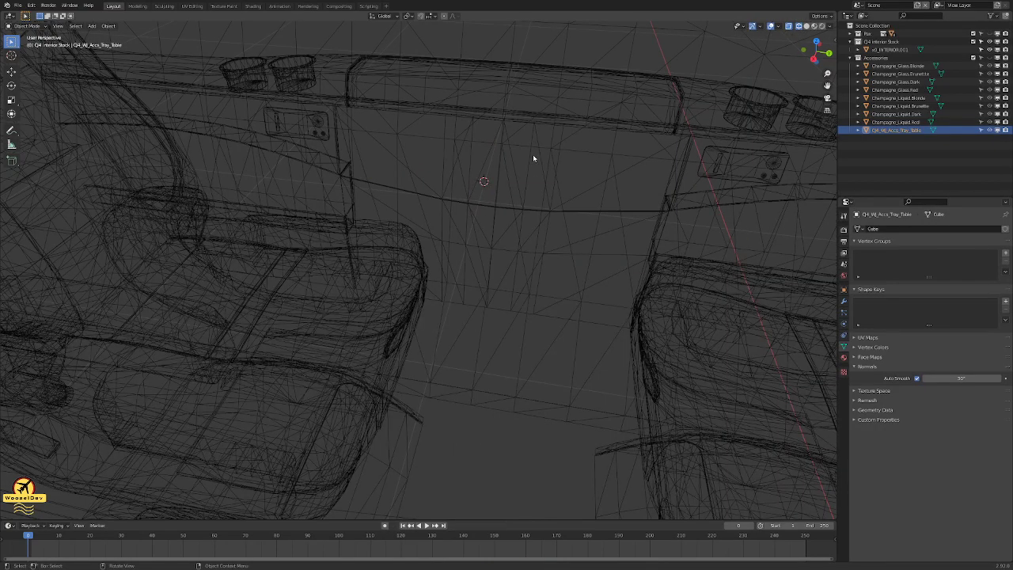
scroll(533, 158, "down", 5)
scroll(512, 198, "down", 3)
key("Tab")
scroll(511, 198, "up", 3)
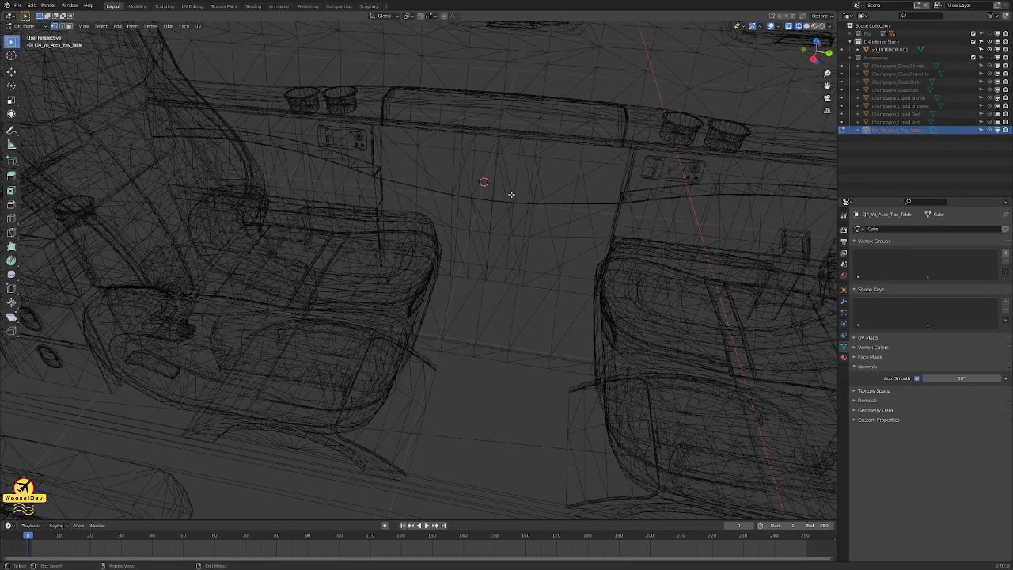
left_click(989, 58)
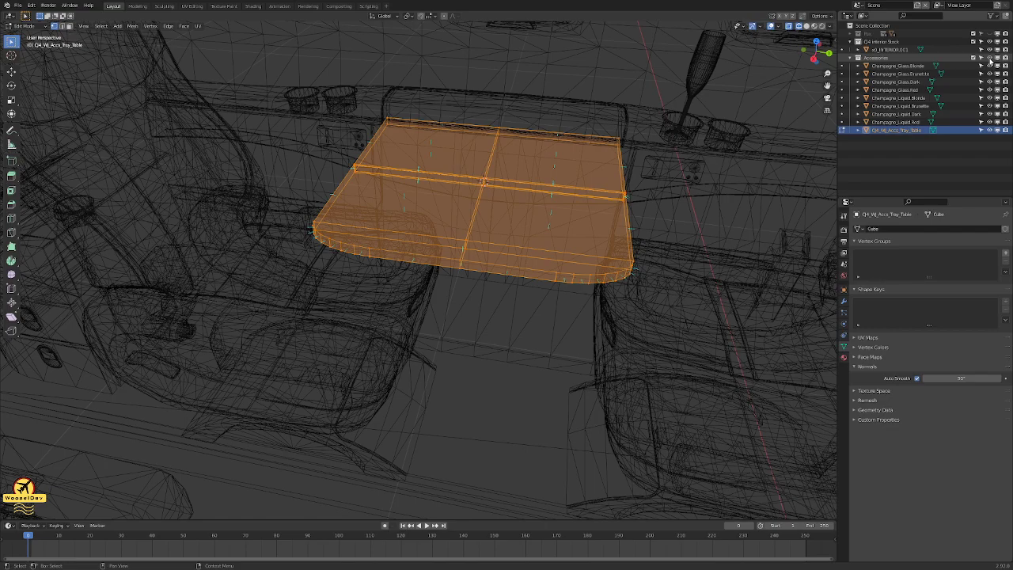
- Delete the vertices of the tray table half beyond the centre line on the champagne glass side
key("alt+a")
left_click_drag(668, 90, 475, 326)
key("x")
left_click(526, 326)
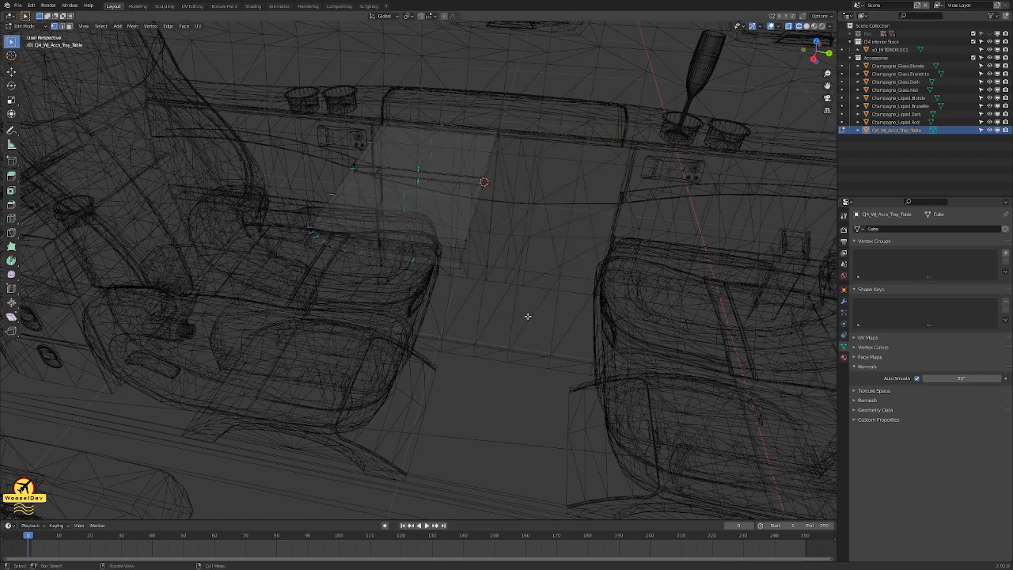
- Switch to solid shading and examine the open cut side and interior of the remaining tray table half
key("z")
left_click(572, 321)
mouse_move(585, 248)
middle_mouse_down()
mouse_move(539, 215)
mouse_move(521, 266)
mouse_move(440, 217)
mouse_move(570, 191)
mouse_move(665, 208)
middle_mouse_up()
scroll(520, 266, "up", 5)
scroll(502, 248, "up", 3)
middle_click_drag(427, 205, 499, 211, "shift")
middle_click_drag(190, 222, 256, 229, "shift")
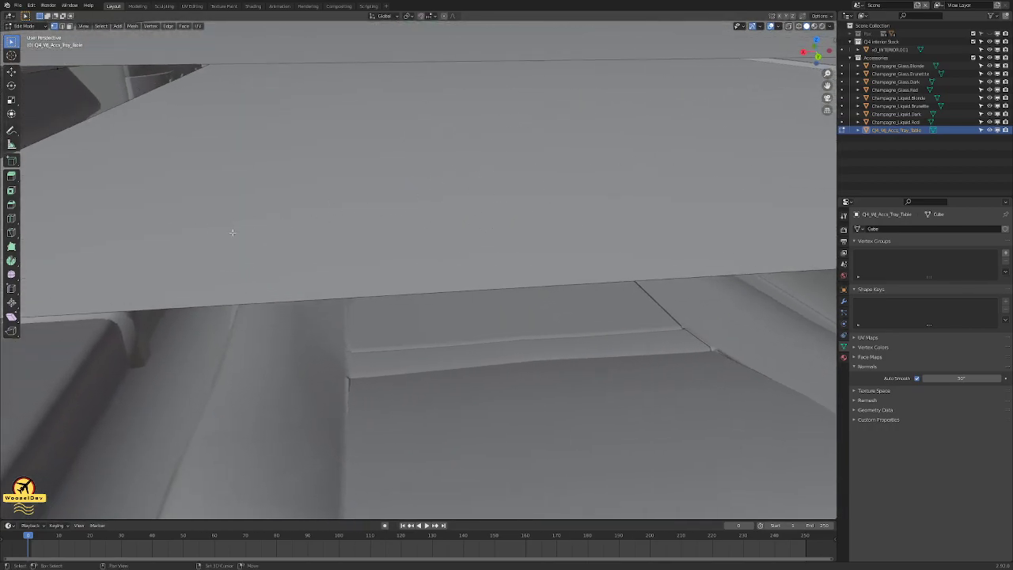
scroll(255, 229, "down", 3)
middle_click_drag(158, 237, 265, 241, "shift")
middle_click_drag(369, 222, 357, 253)
middle_click_drag(595, 222, 519, 358, "shift")
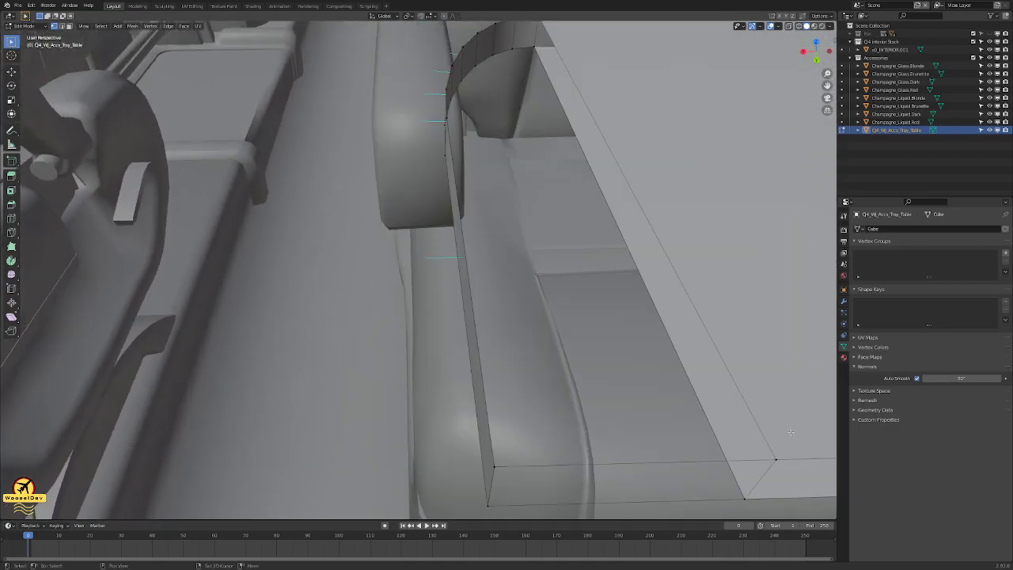
- Select the open boundary loop along the tray table's cut side and fill it with a face
middle_click_drag(448, 128, 472, 129)
left_click(404, 129, "alt")
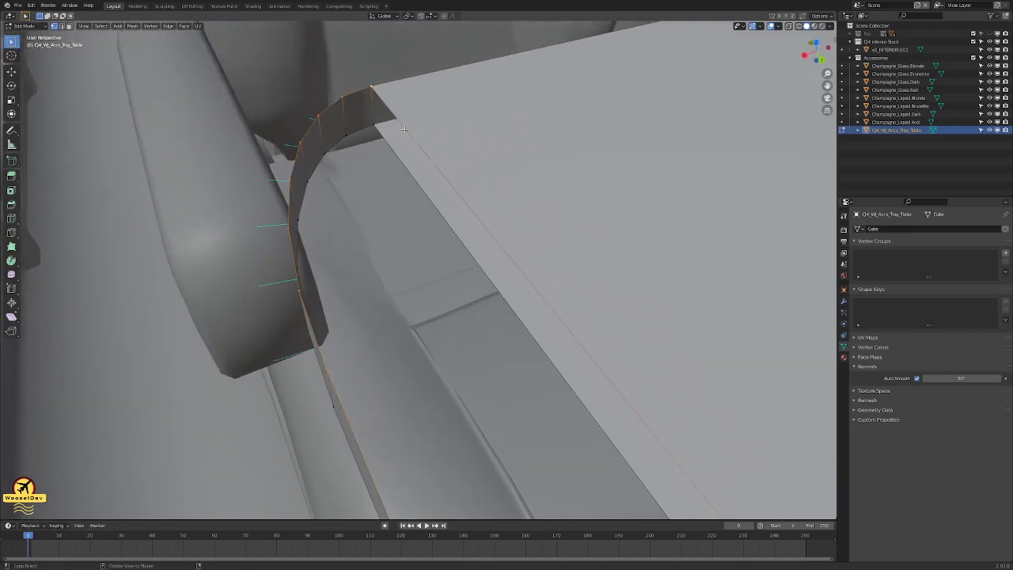
scroll(411, 139, "down", 1)
middle_click_drag(411, 139, 475, 214, "shift")
scroll(444, 207, "down", 1)
scroll(680, 256, "up", 4)
middle_click_drag(680, 257, 748, 243, "shift")
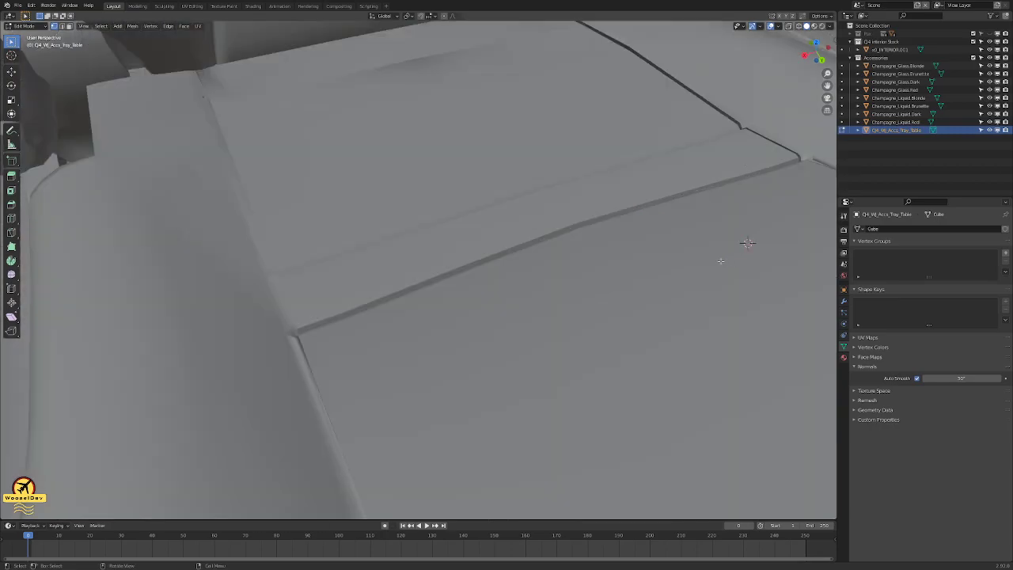
key("alt+Home")
scroll(722, 258, "down", 6)
middle_click_drag(432, 257, 387, 181)
key("f")
- Select all linked geometry of the tray table half and merge its vertices by distance
left_click(270, 68, "alt")
middle_click_drag(321, 93, 434, 175)
left_click(524, 161)
middle_click_drag(459, 144, 477, 171)
key("l")
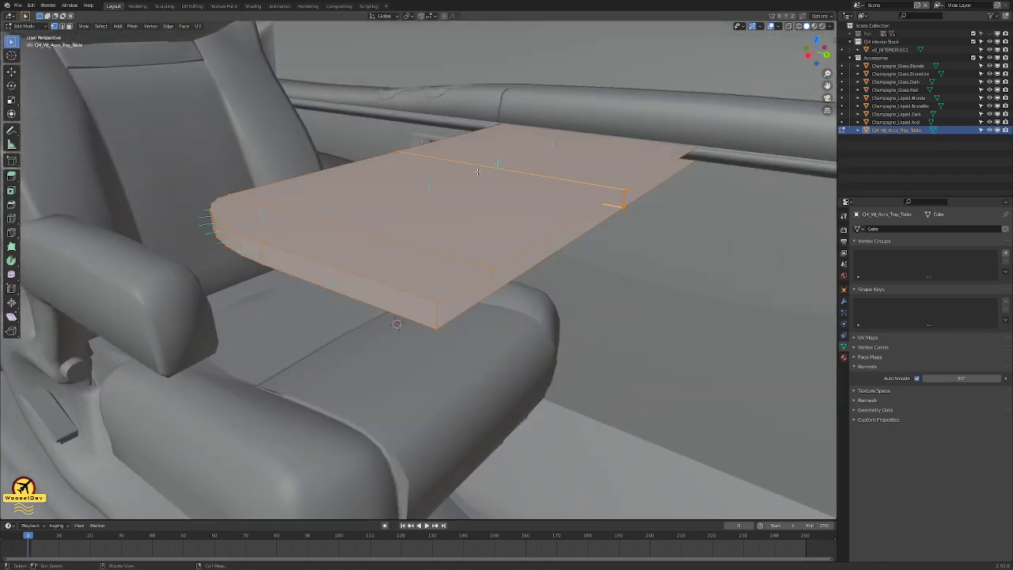
left_click(131, 26)
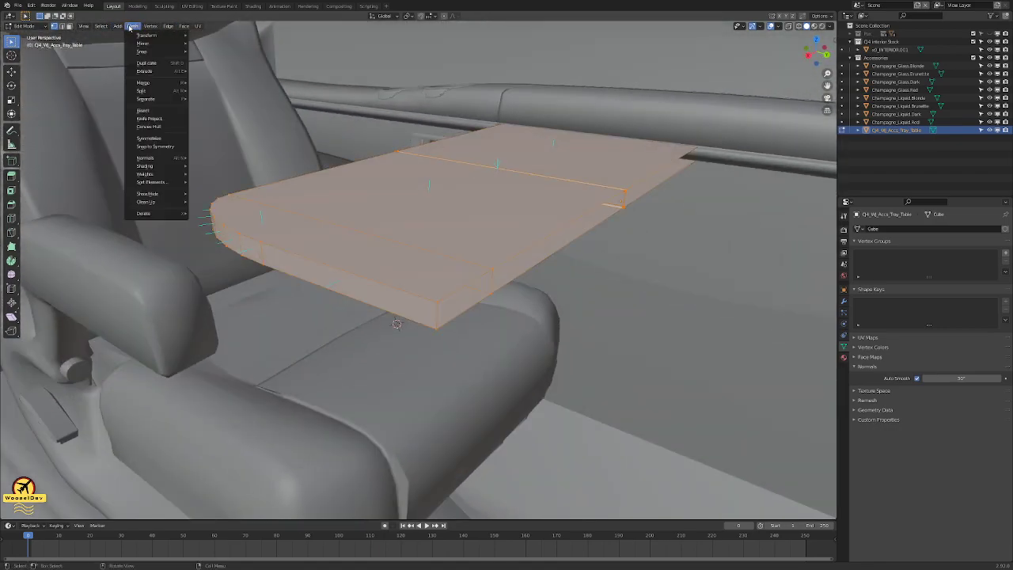
mouse_move(159, 90)
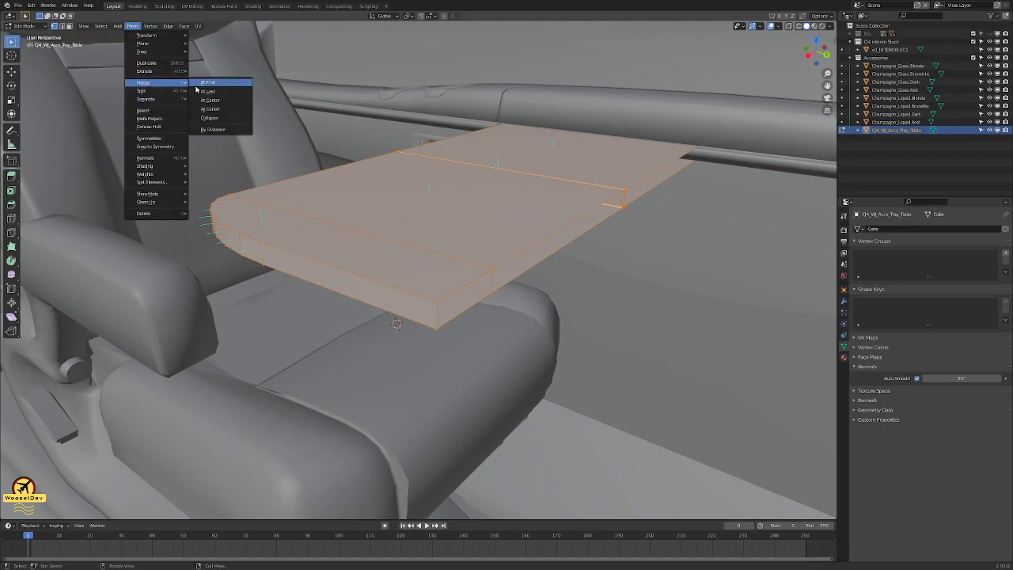
left_click(218, 128)
- Add a Mirror modifier to the tray table half
middle_click_drag(648, 319, 760, 313)
left_click(844, 303)
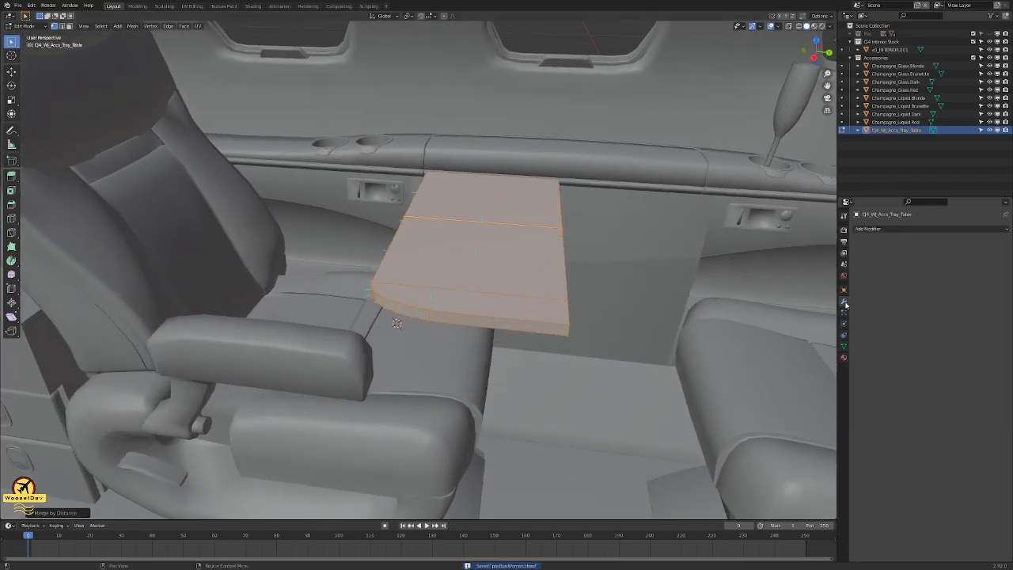
left_click(880, 230)
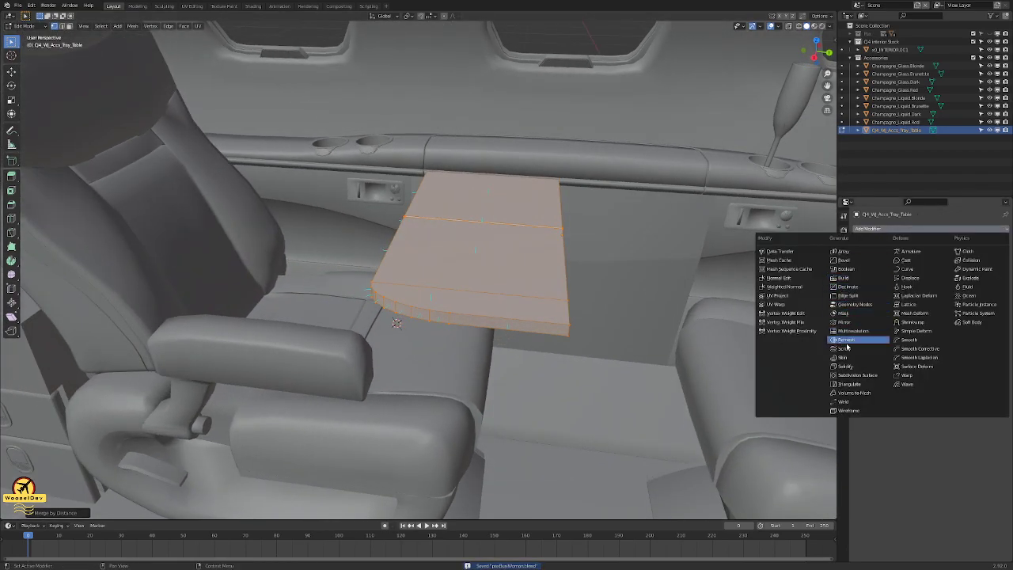
left_click(843, 322)
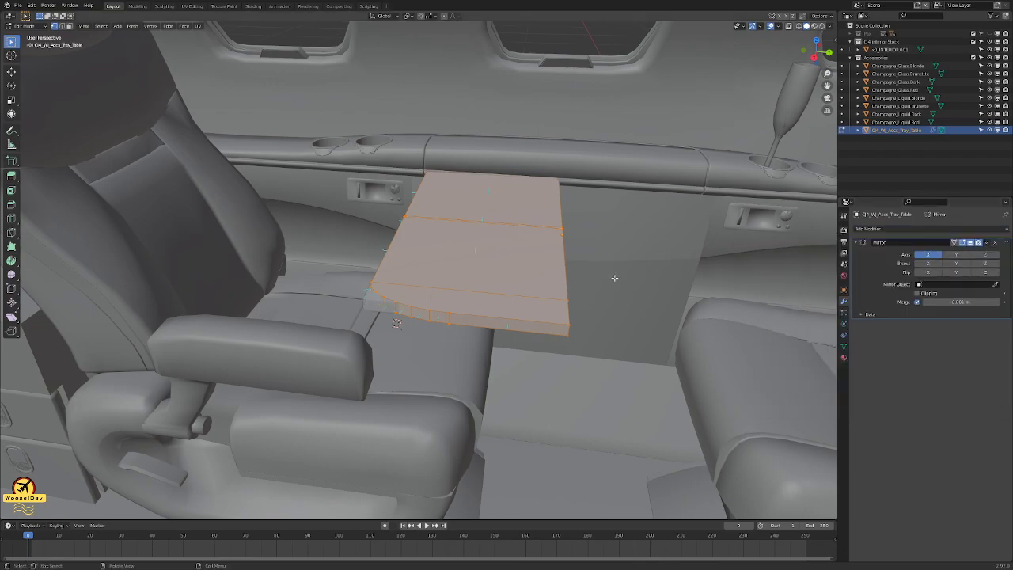
- Apply the tray table's object transforms in object mode
key("Tab")
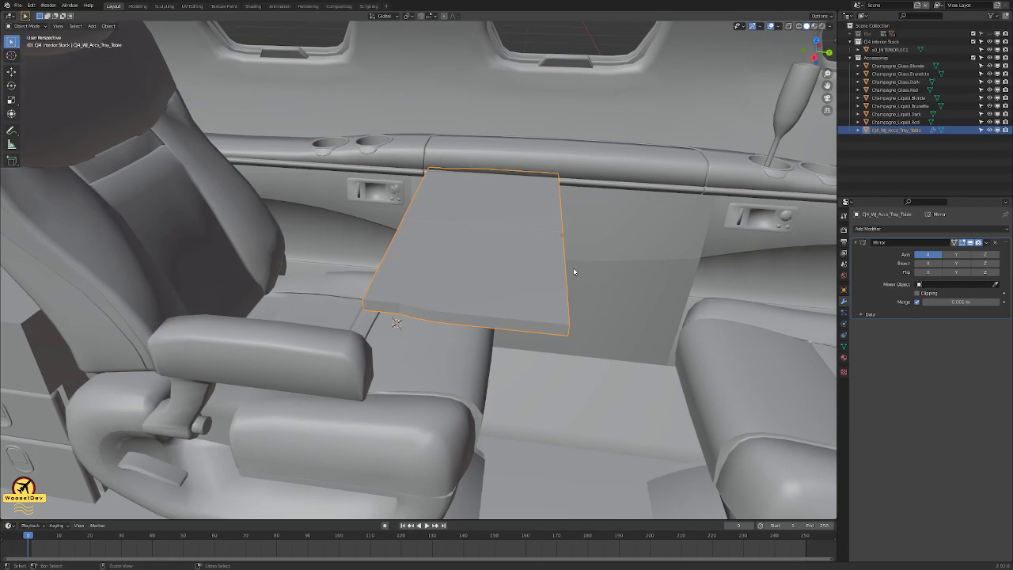
key("ctrl+a")
left_click(575, 270)
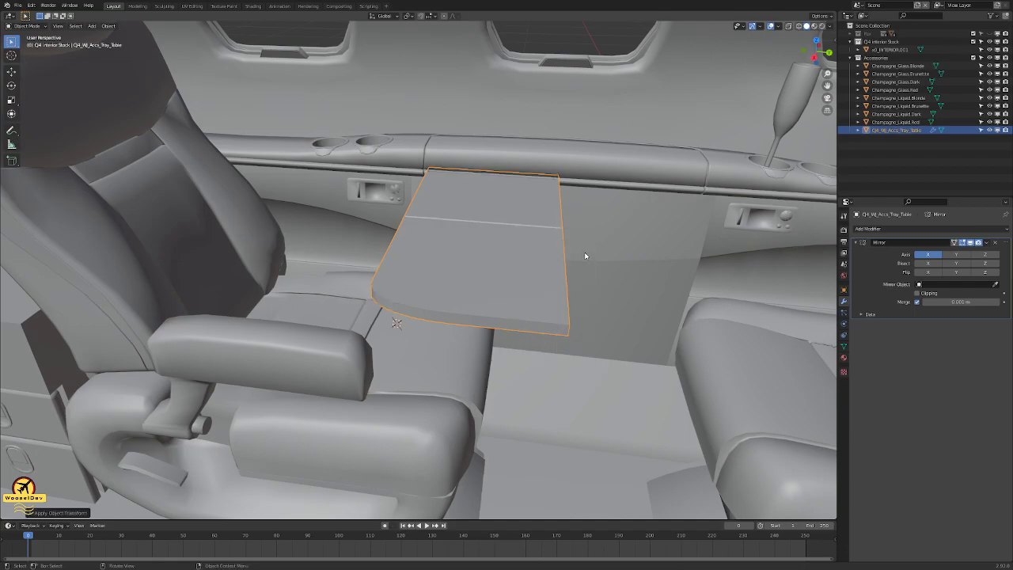
- Try mirroring along the Y axis as well, and remove the Mirror modifier
middle_click_drag(588, 255, 570, 253)
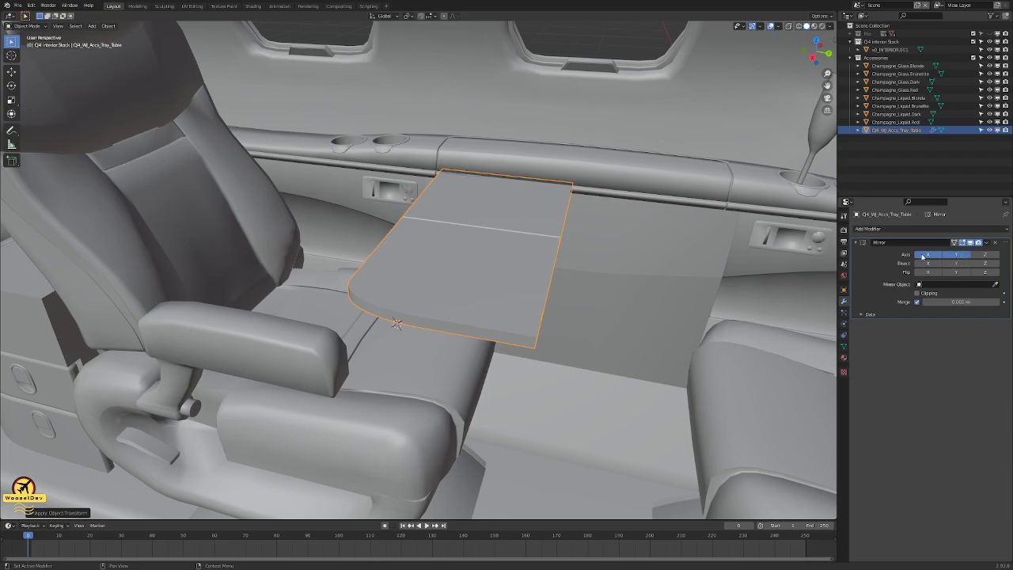
left_click(966, 256)
left_click(995, 244)
- Put all visible objects into edit mode and switch to edge selection near the tray table's groove
middle_click_drag(602, 237, 532, 253)
key("Tab")
key("Tab")
left_click(531, 254)
key("a")
middle_click_drag(510, 255, 336, 221)
key("Tab")
scroll(500, 197, "up", 2)
middle_click_drag(484, 191, 457, 174)
left_click(446, 105)
scroll(458, 173, "up", 1)
scroll(460, 174, "down", 1)
key("2")
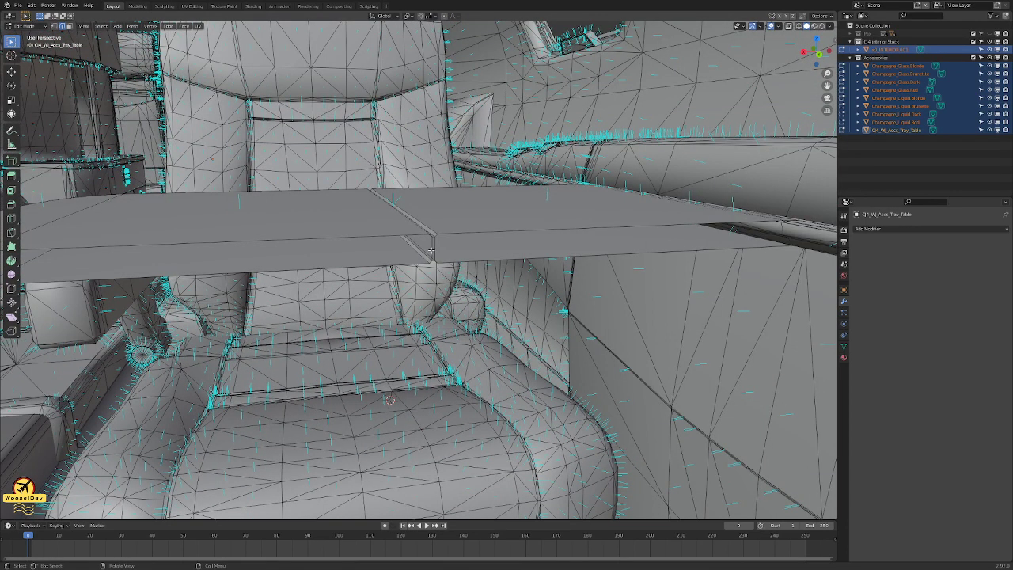
- Try to delete edges at the tray table's groove, cancelling the deletion each time
right_click(431, 251)
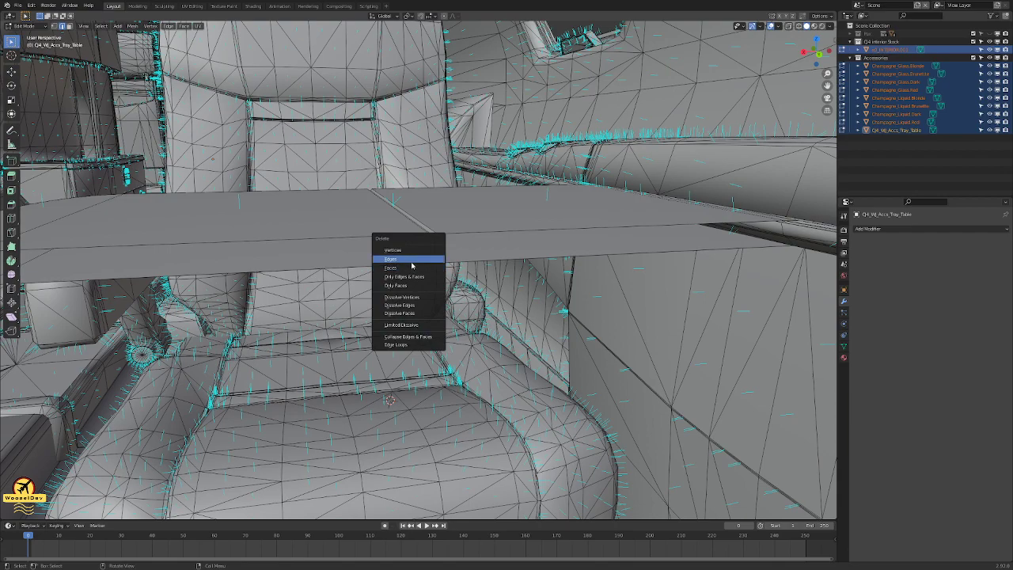
key("Escape")
right_click(435, 250)
key("Escape")
middle_click_drag(435, 250, 348, 282)
right_click(198, 289)
key("Escape")
scroll(347, 281, "down", 4)
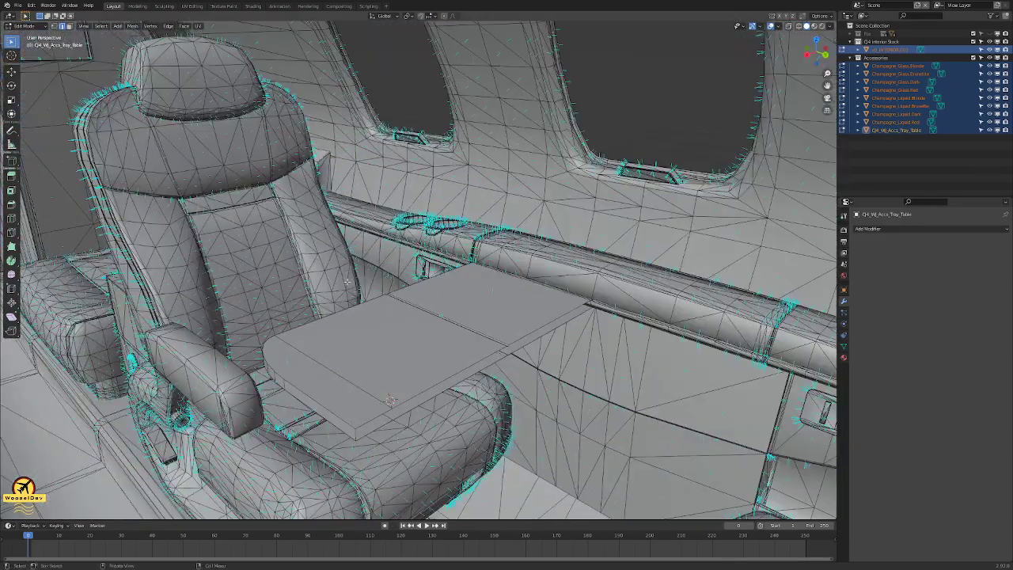
scroll(348, 284, "up", 2)
key("Tab")
key("Tab")
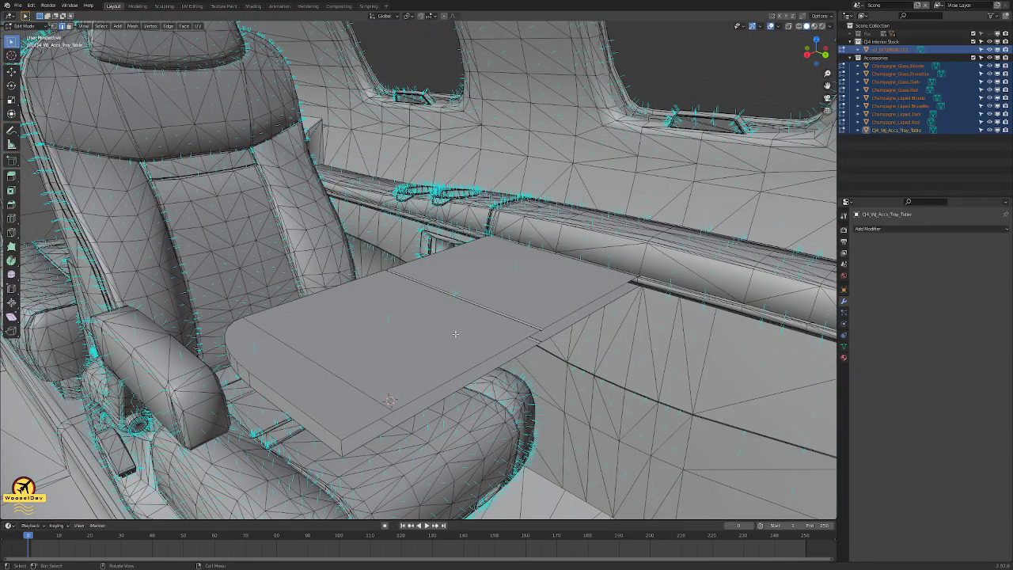
- Return to object mode, select only the tray table and reapply its object transforms
key("Tab")
key("alt+a")
left_click(449, 328)
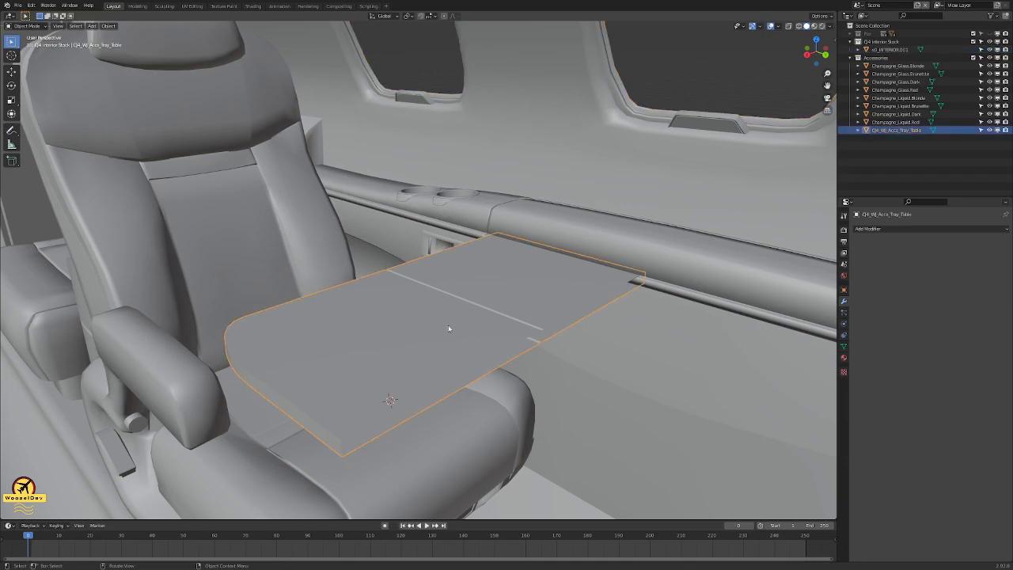
left_click(942, 229)
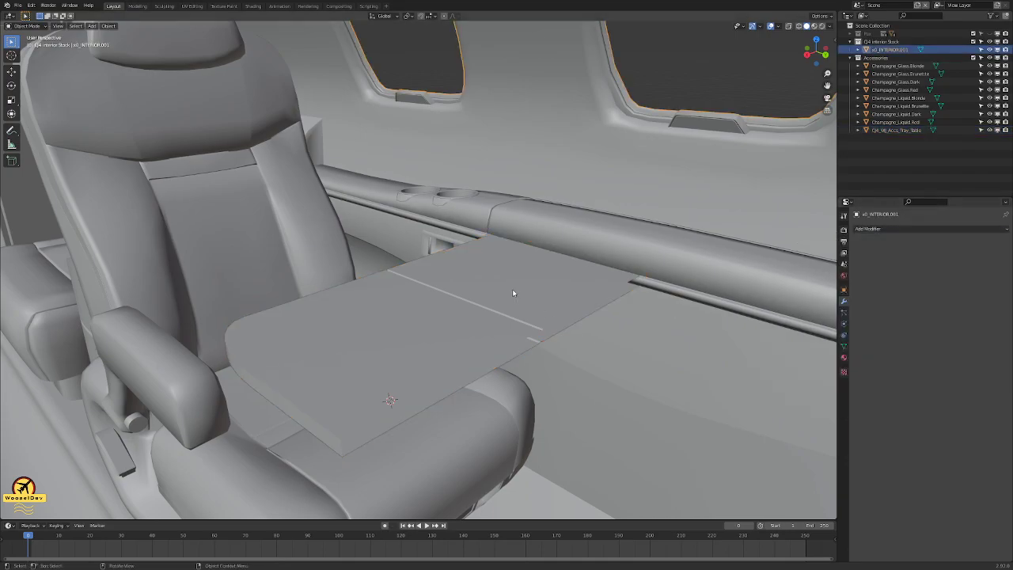
key("ctrl+a")
left_click(513, 293)
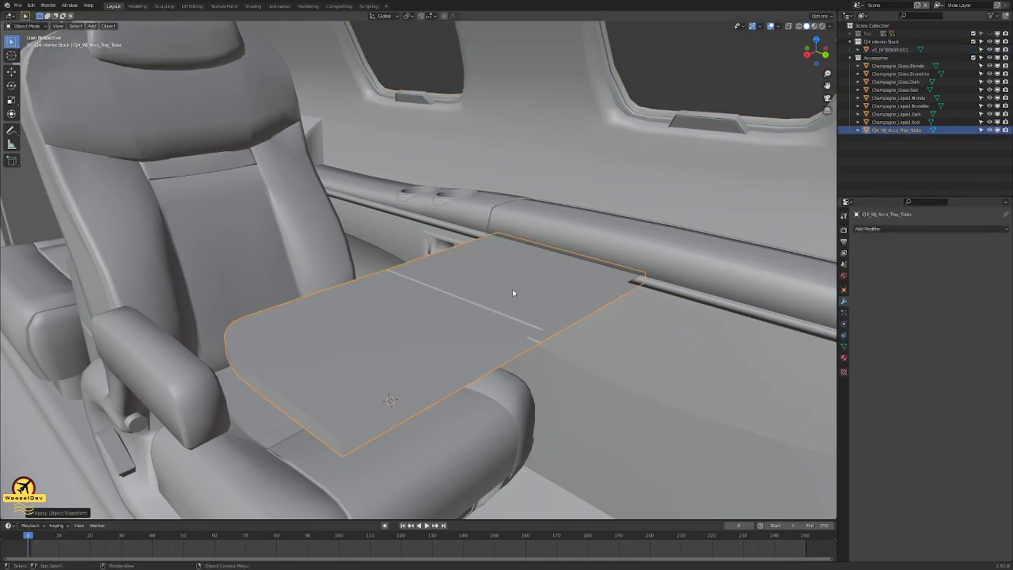
- Add a Mirror modifier to the tray table with only the Z axis enabled, and check where the copy lands
left_click(911, 229)
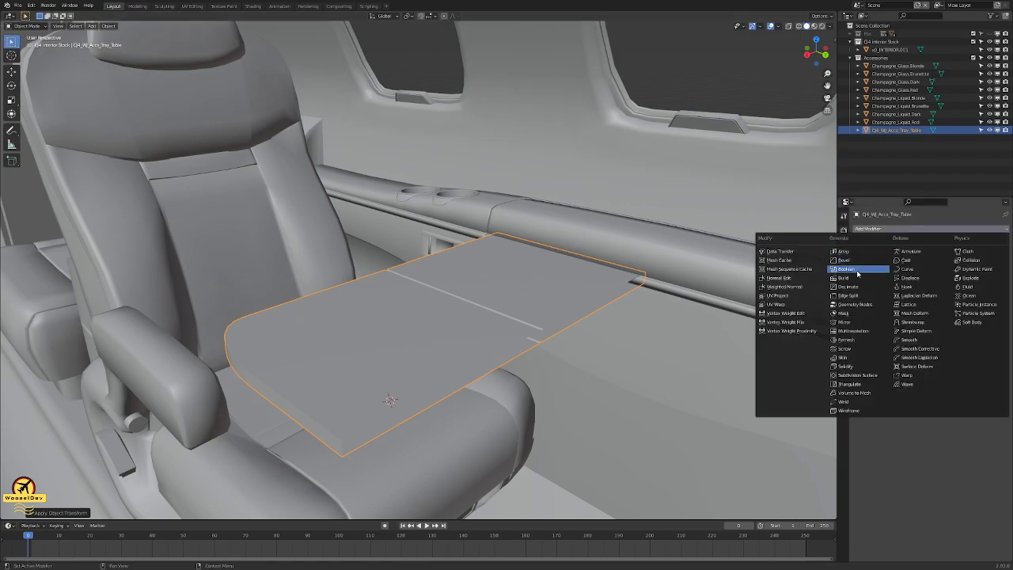
left_click(849, 322)
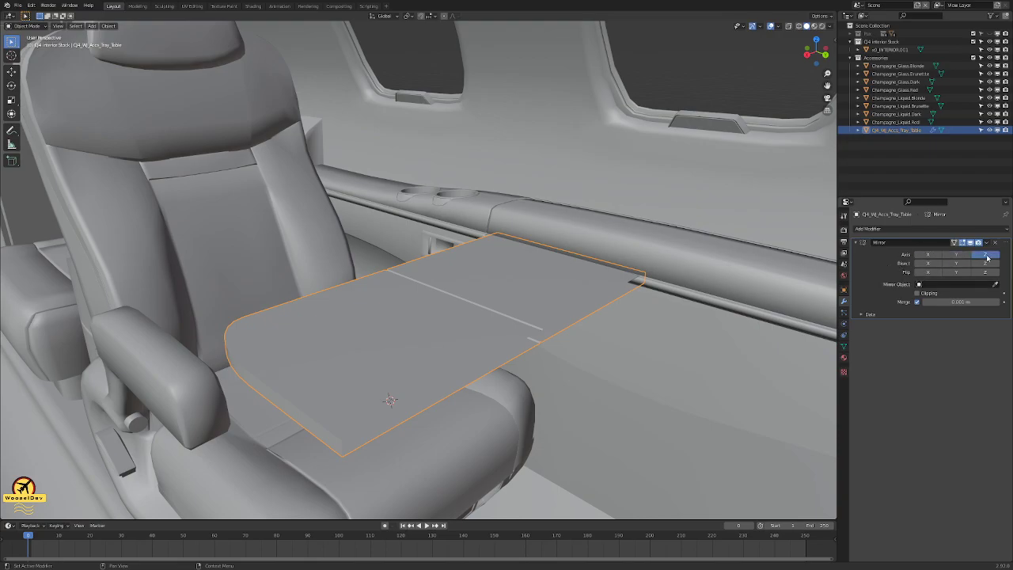
scroll(522, 317, "down", 5)
middle_click_drag(483, 317, 498, 422)
scroll(564, 307, "up", 5)
scroll(509, 311, "down", 5)
scroll(509, 311, "down", 5)
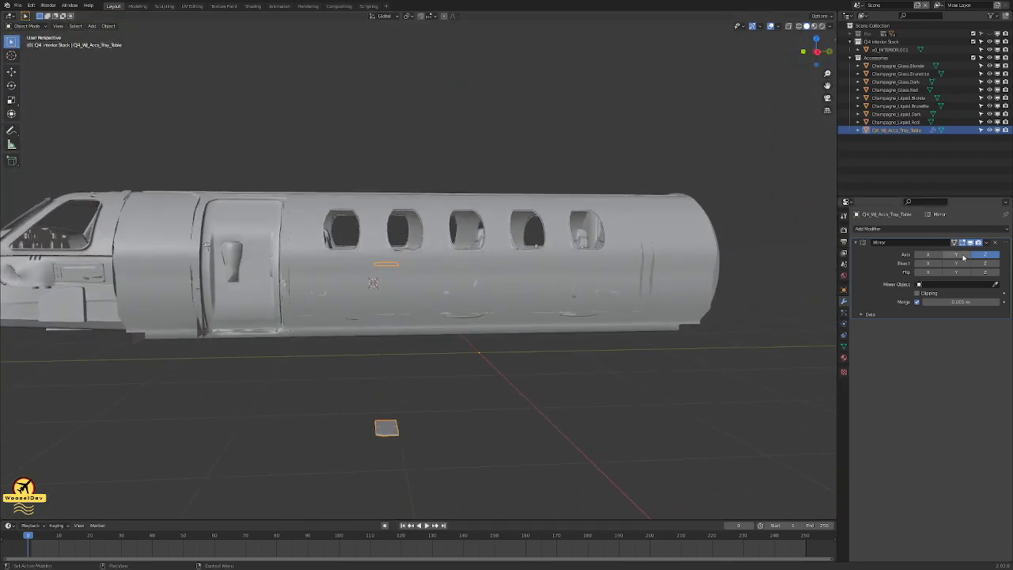
- Try mirroring the tray table along the Y and X axes, and turn all mirror axes off
left_click(964, 255)
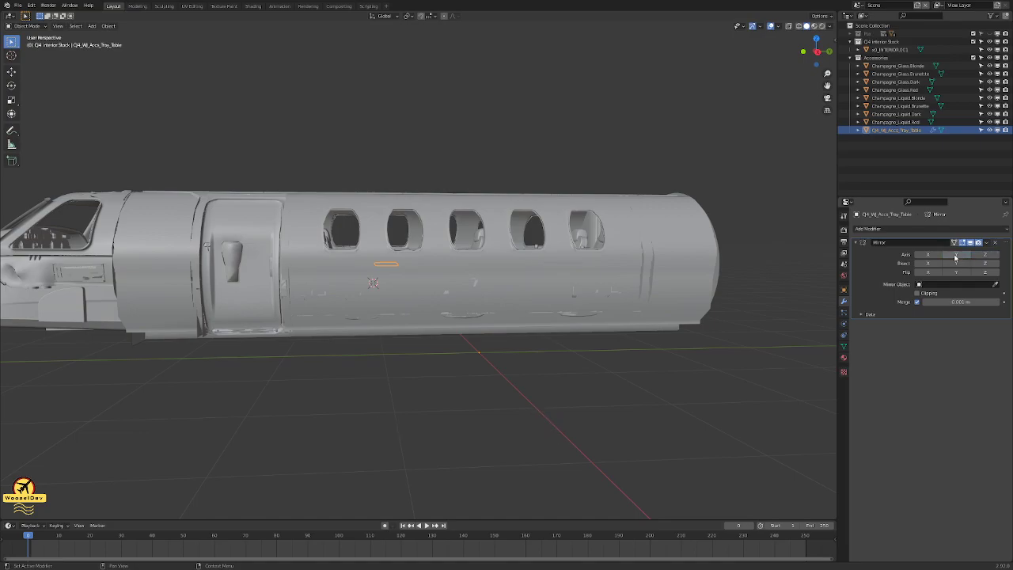
middle_click_drag(402, 215, 445, 254)
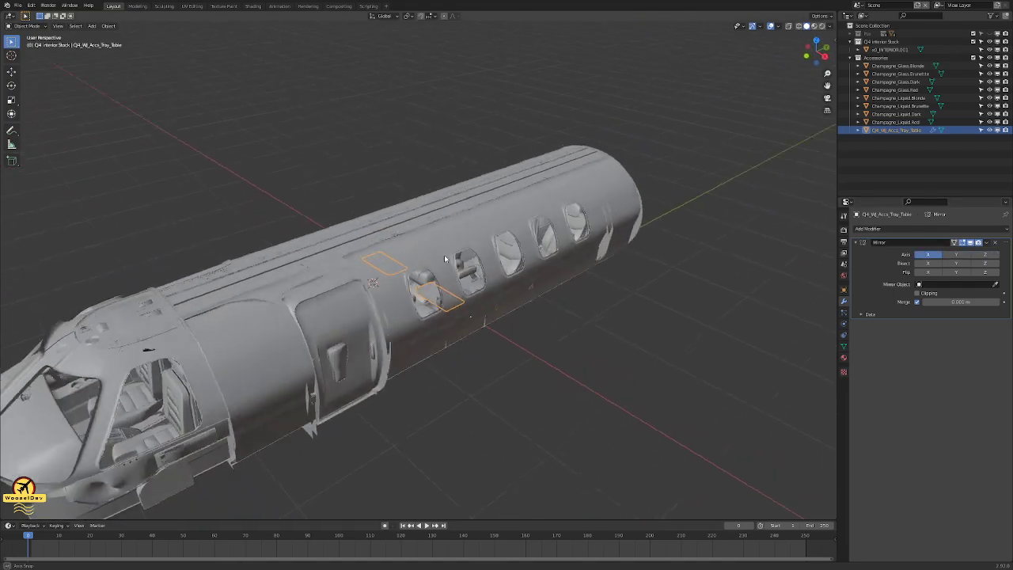
scroll(442, 291, "up", 9)
scroll(552, 293, "down", 10)
middle_click_drag(550, 297, 456, 271)
scroll(456, 271, "up", 10)
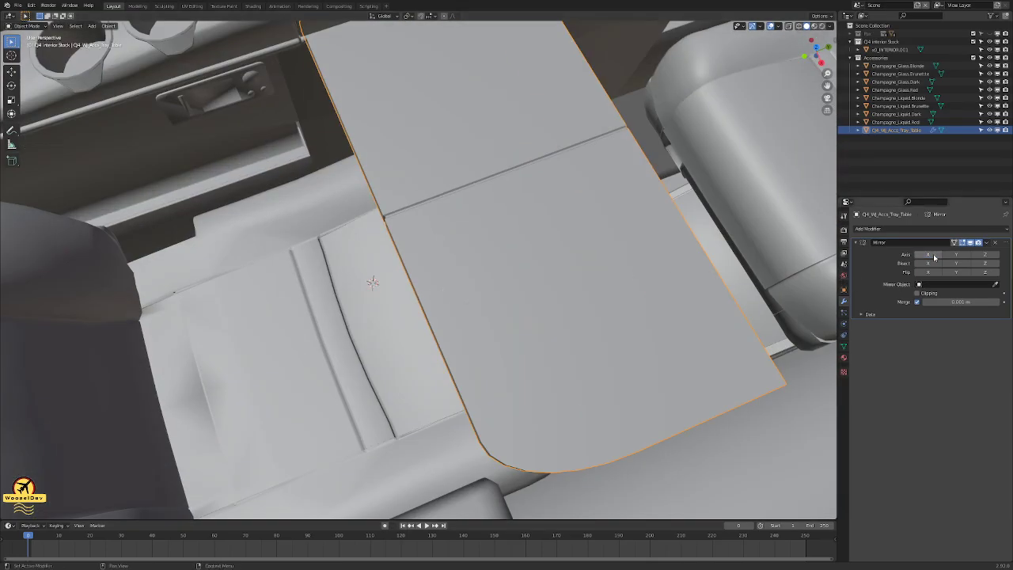
middle_click_drag(688, 229, 546, 219)
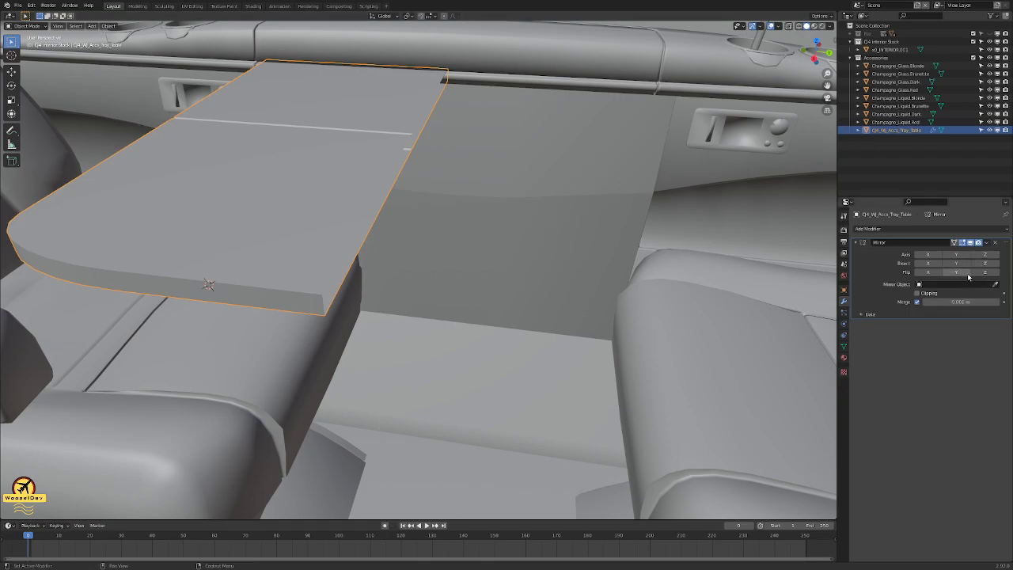
- Review the Mirror modifier's options and data settings, and examine the tray table half from several angles
left_click(986, 243)
left_click(987, 245)
left_click(861, 315)
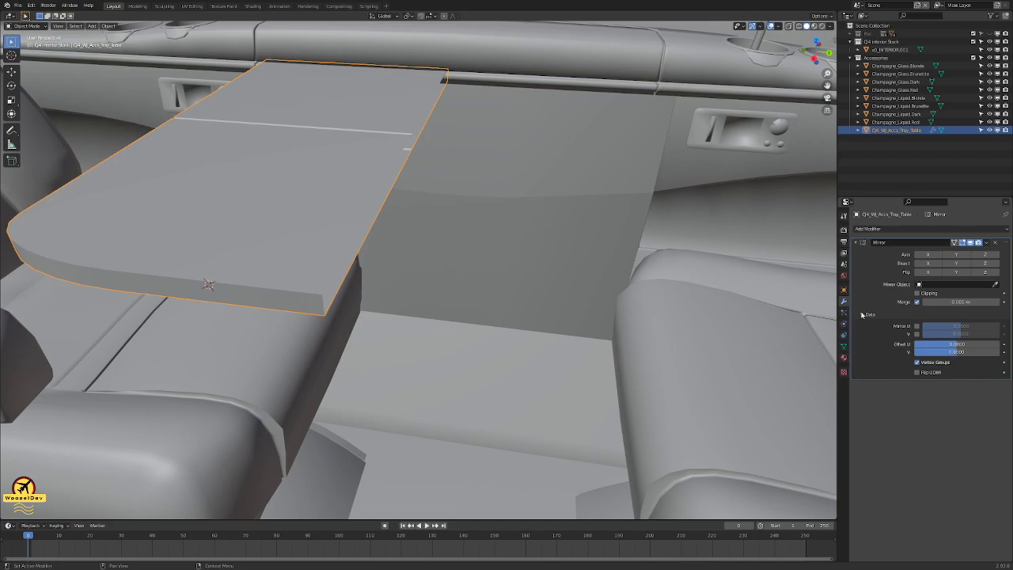
left_click(862, 315)
scroll(491, 177, "down", 4)
left_click(403, 166)
middle_click_drag(403, 165, 480, 190)
left_click(452, 214)
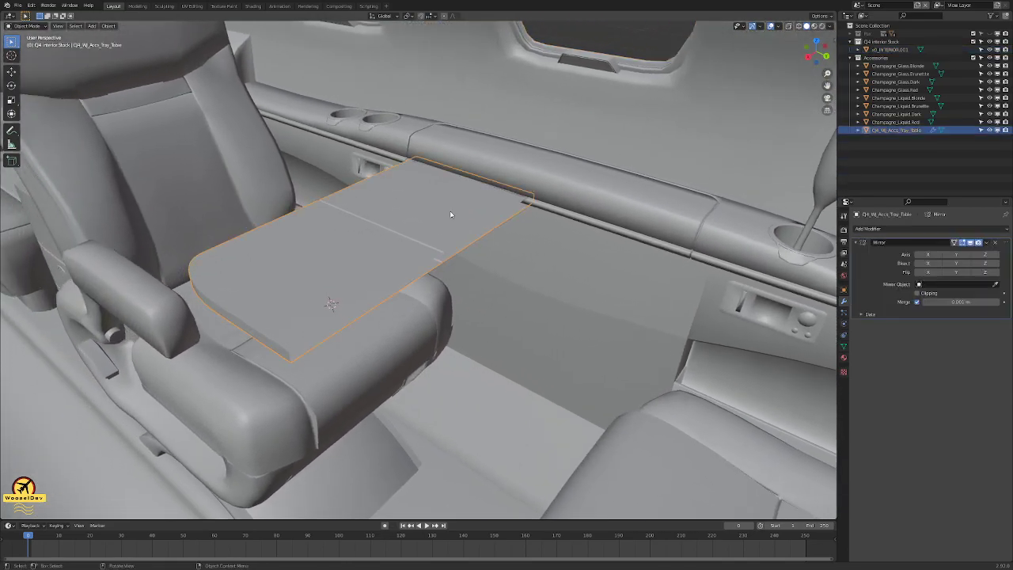
scroll(450, 215, "up", 3)
middle_click_drag(572, 215, 610, 220)
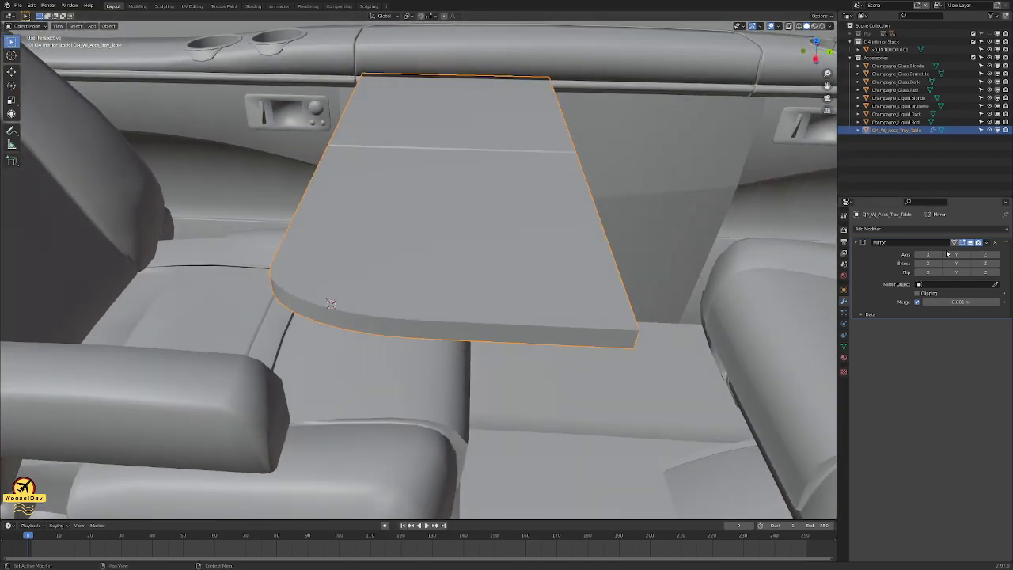
- Try to assign the tray table itself as the Mirror modifier's mirror object
left_click(919, 285)
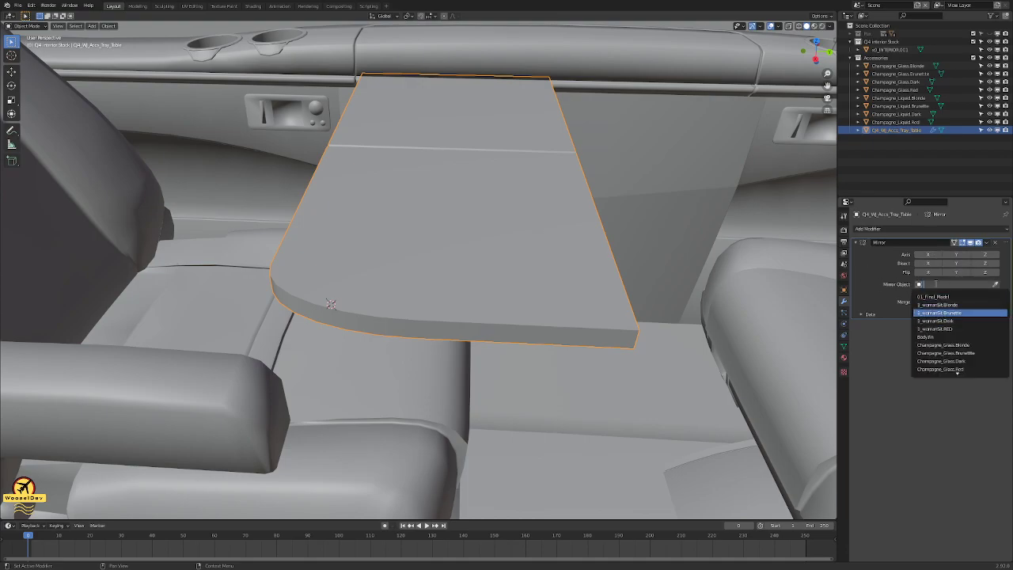
left_click(996, 285)
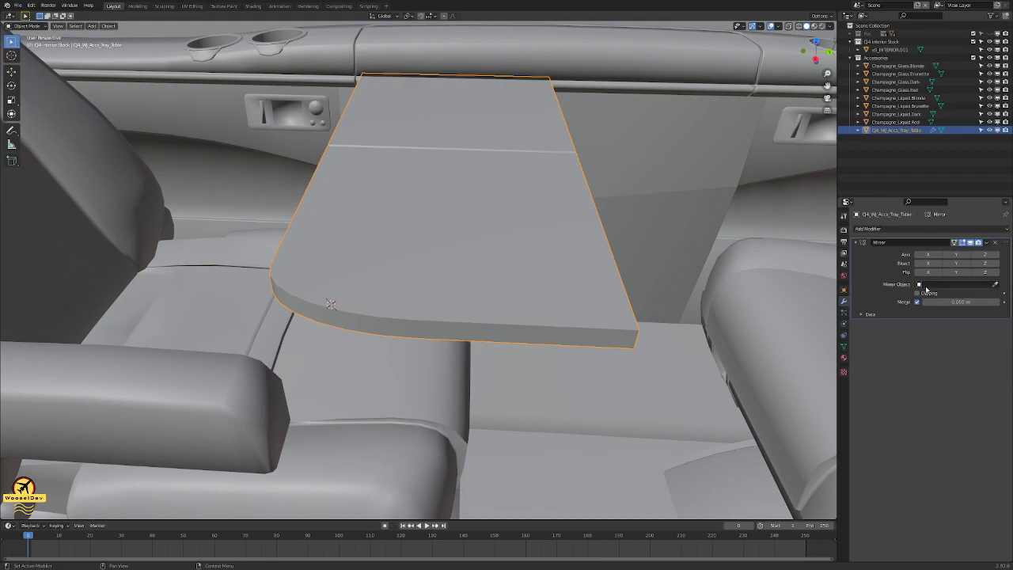
left_click(996, 285)
left_click(477, 198)
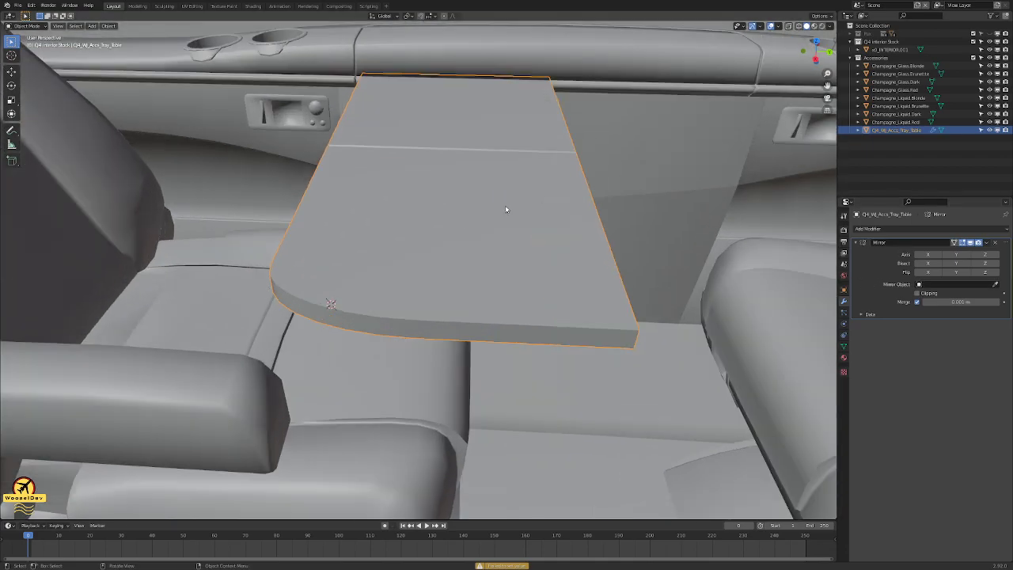
- Set the cabin interior mesh as the Mirror modifier's mirror object
mouse_move(547, 199)
middle_mouse_down()
mouse_move(512, 195)
mouse_move(533, 196)
middle_mouse_up()
scroll(534, 195, "down", 4)
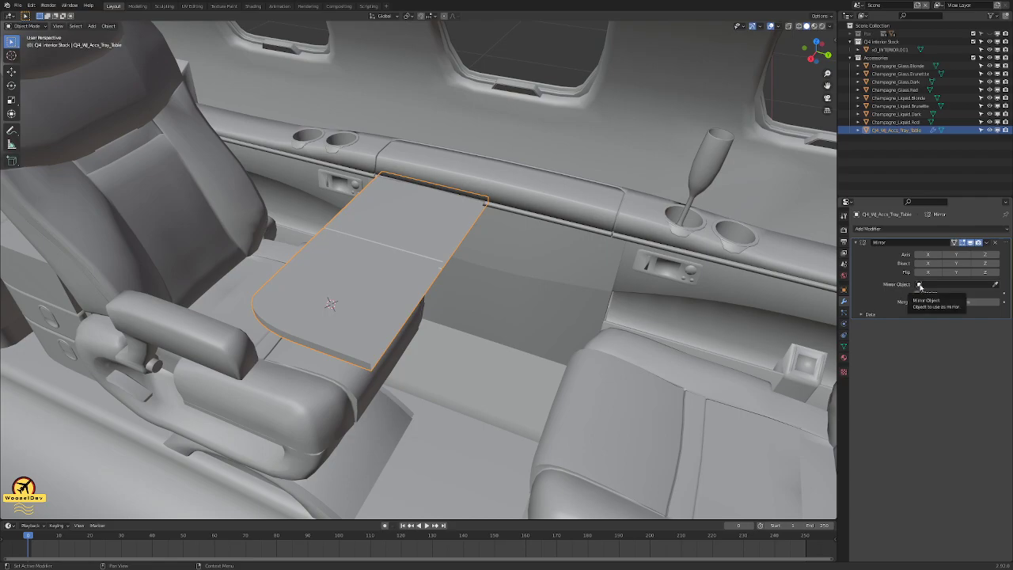
left_click(995, 284)
left_click(567, 209)
- Test mirroring about the cabin interior along the Y and Z axes, and leave only the X axis enabled
left_click(958, 258)
left_click(986, 255)
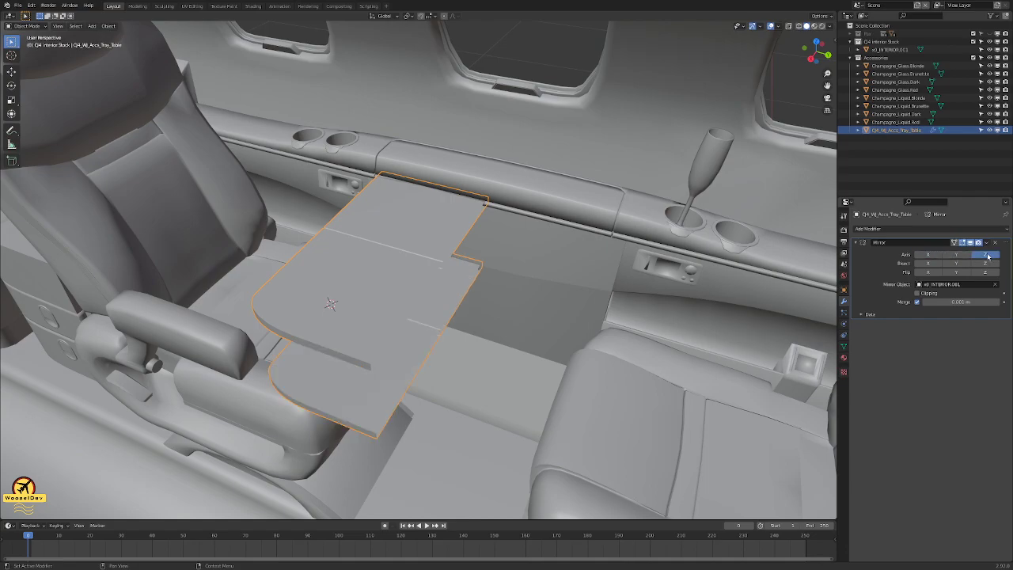
middle_click_drag(379, 247, 378, 215)
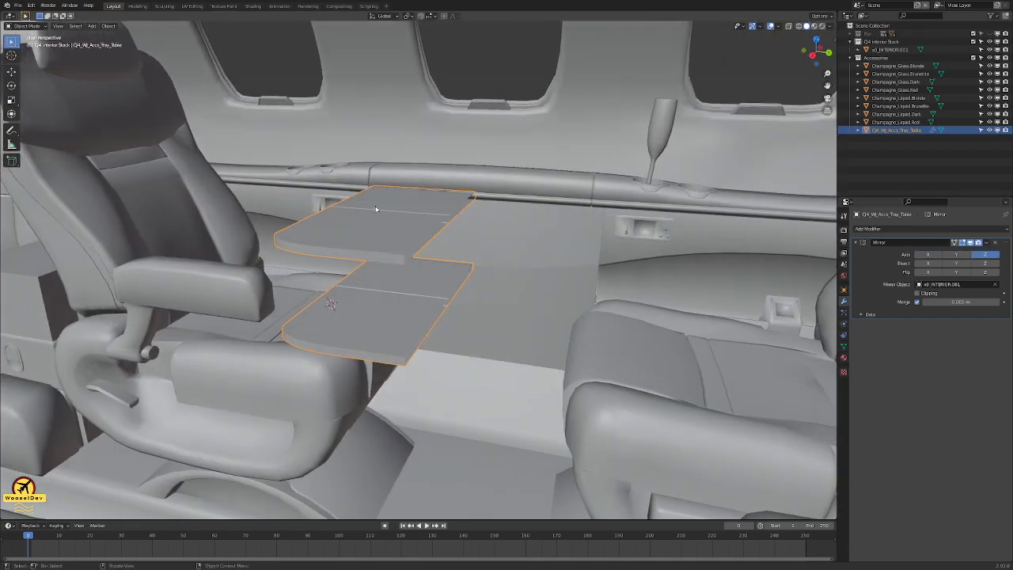
left_click(954, 254)
left_click(930, 255)
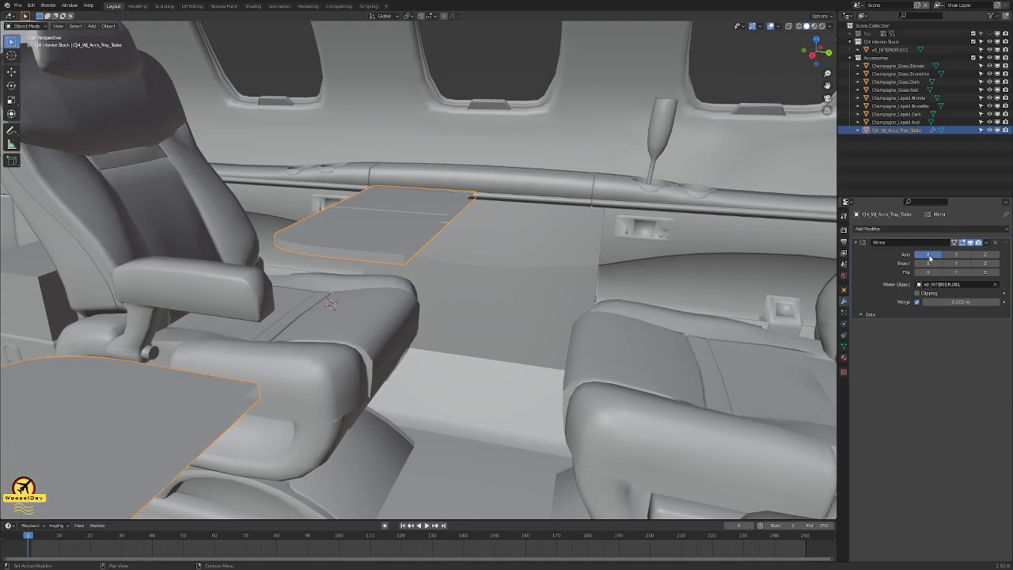
- Disable all mirror axes and clear the cabin interior from the Mirror modifier's mirror object
left_click(929, 256)
left_click(954, 255)
left_click(954, 255)
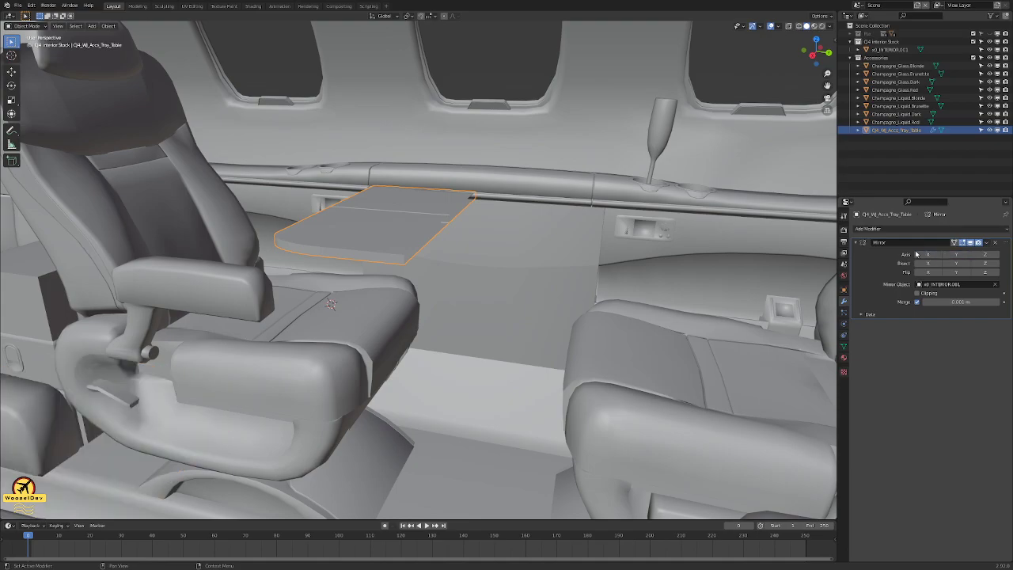
left_click(995, 284)
- Examine the tray table half's cut edge and the 3D cursor's location on it in vertex editing
mouse_move(365, 207)
middle_mouse_down()
mouse_move(484, 212)
mouse_move(369, 220)
middle_mouse_up()
scroll(507, 226, "up", 3)
middle_click_drag(517, 226, 420, 215)
key("Tab")
scroll(428, 221, "up", 3)
key("1")
middle_click_drag(479, 241, 446, 176)
key("grave")
left_click(493, 222)
scroll(333, 305, "up", 7)
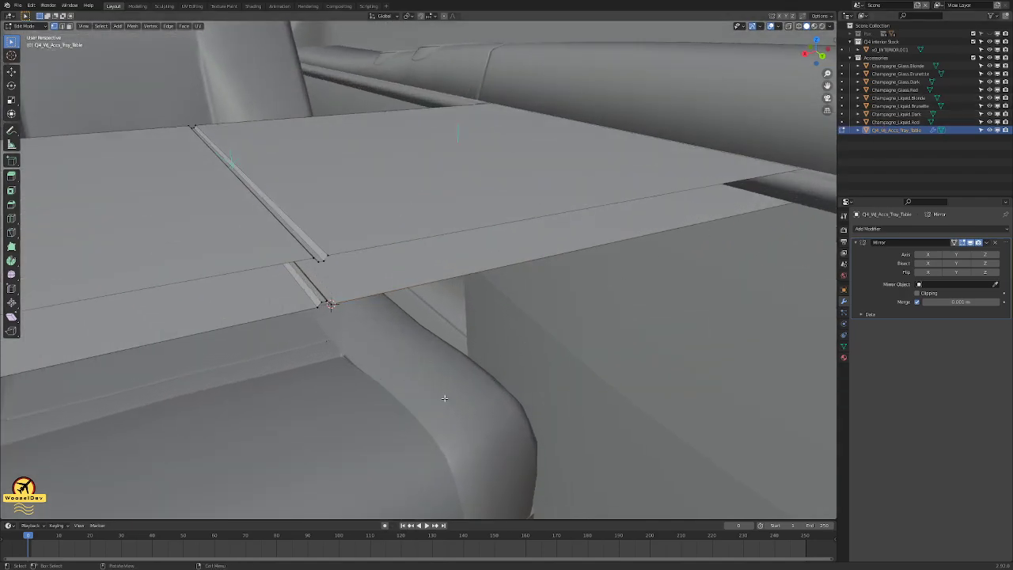
key("shift+a")
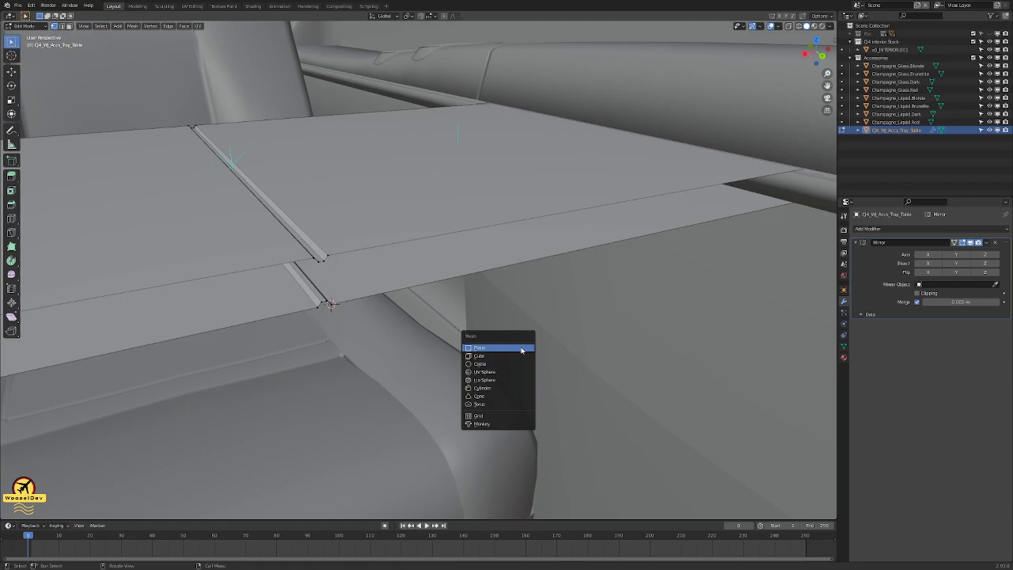
key("Escape")
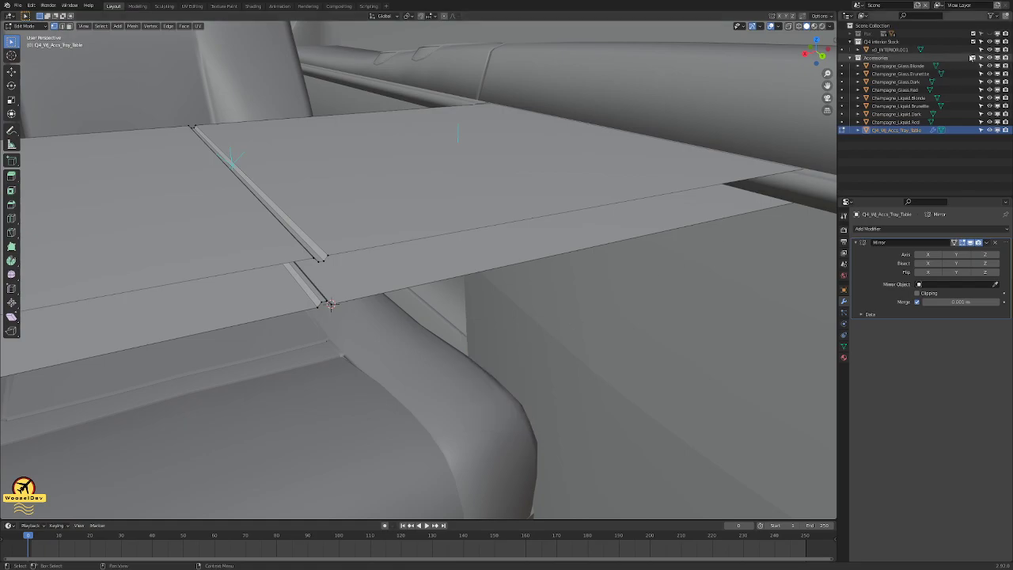
- Add a plain axes empty at the 3D cursor on the tray table's cut edge
key("Tab")
left_click(600, 353)
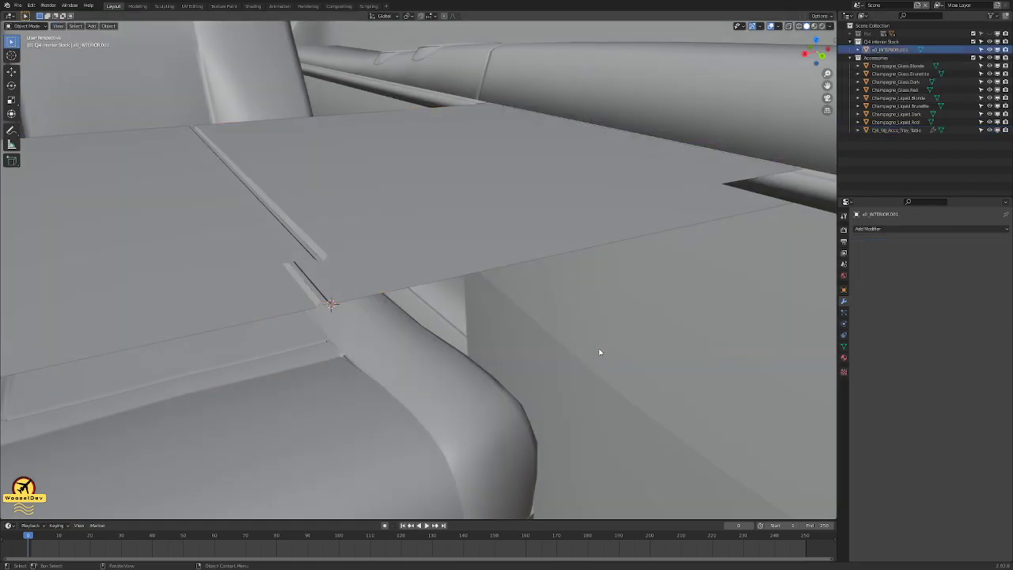
key("shift+a")
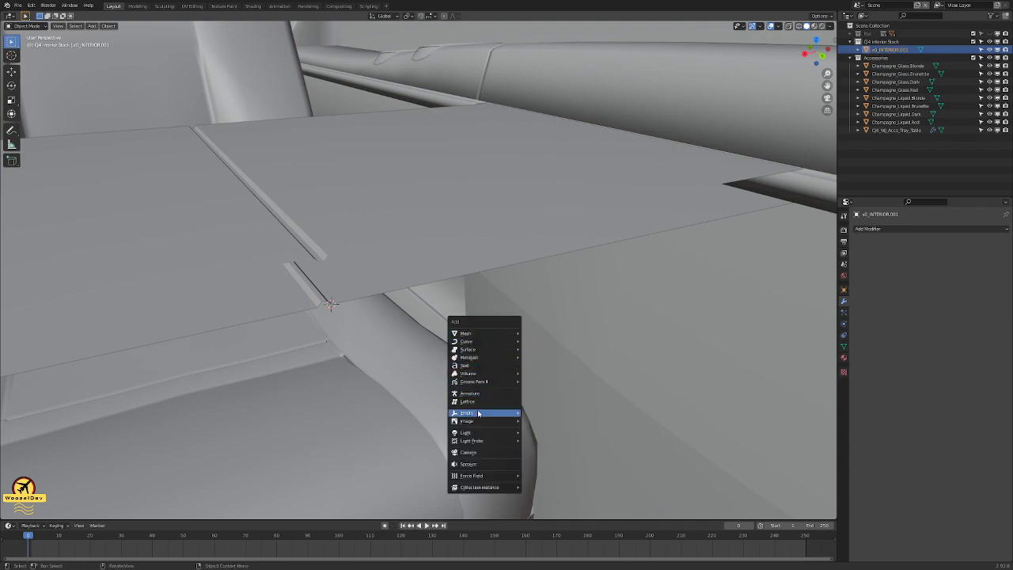
mouse_move(478, 413)
left_click(558, 413)
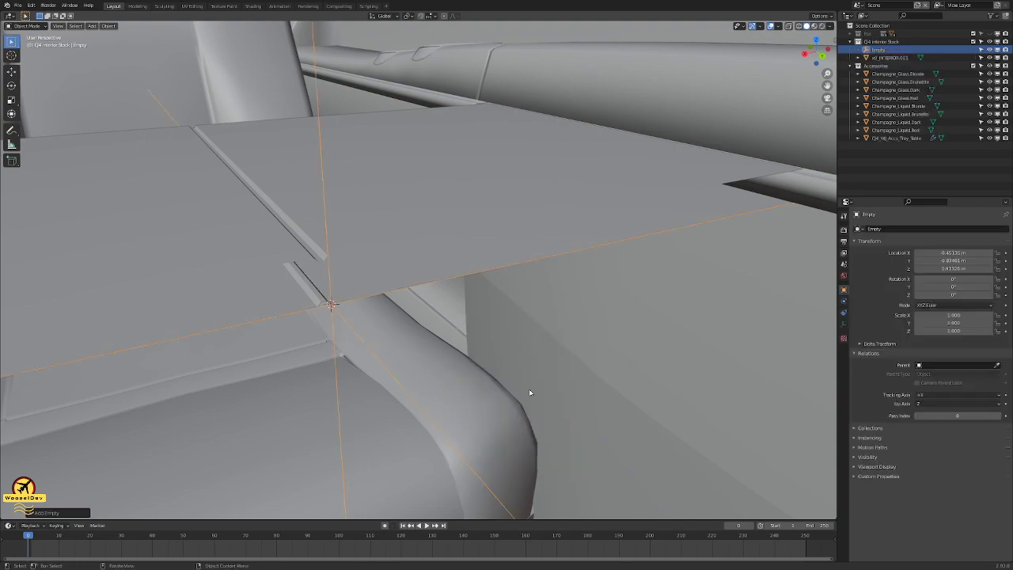
- Rename the empty Mirror_Helper and move it directly into the Scene Collection
double_click(883, 51)
type("Mirror_HHelper")
key("Return")
left_click_drag(882, 50, 878, 26)
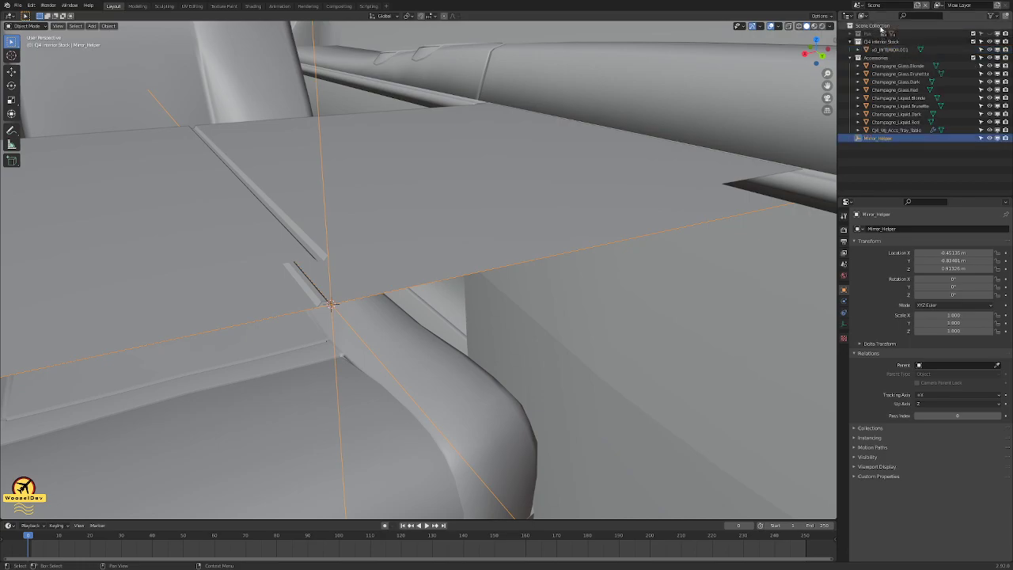
middle_click_drag(560, 242, 530, 274)
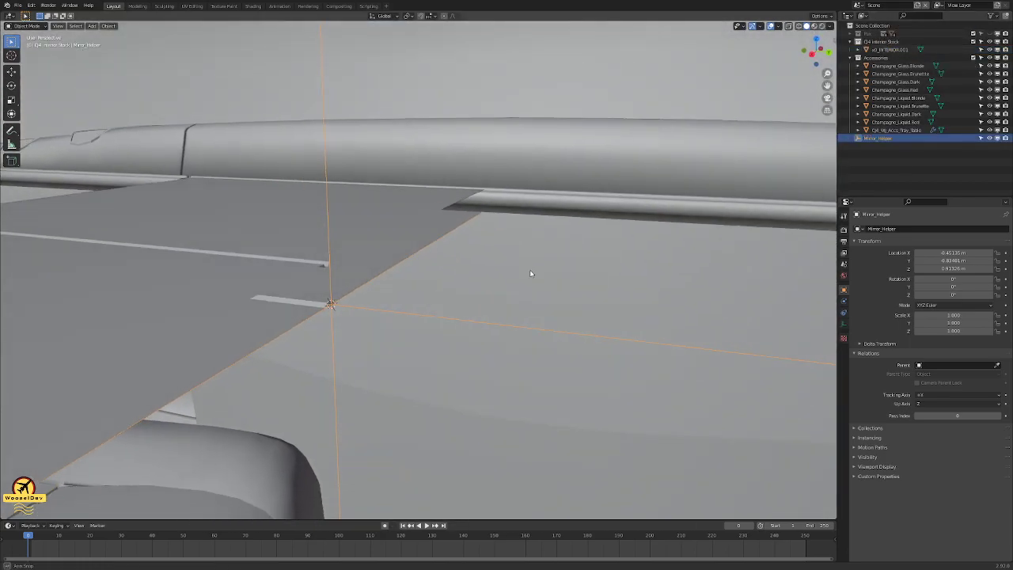
- Set Mirror_Helper as the mirror object of the tray table's Mirror modifier
left_click(892, 131)
left_click(996, 284)
left_click(324, 198)
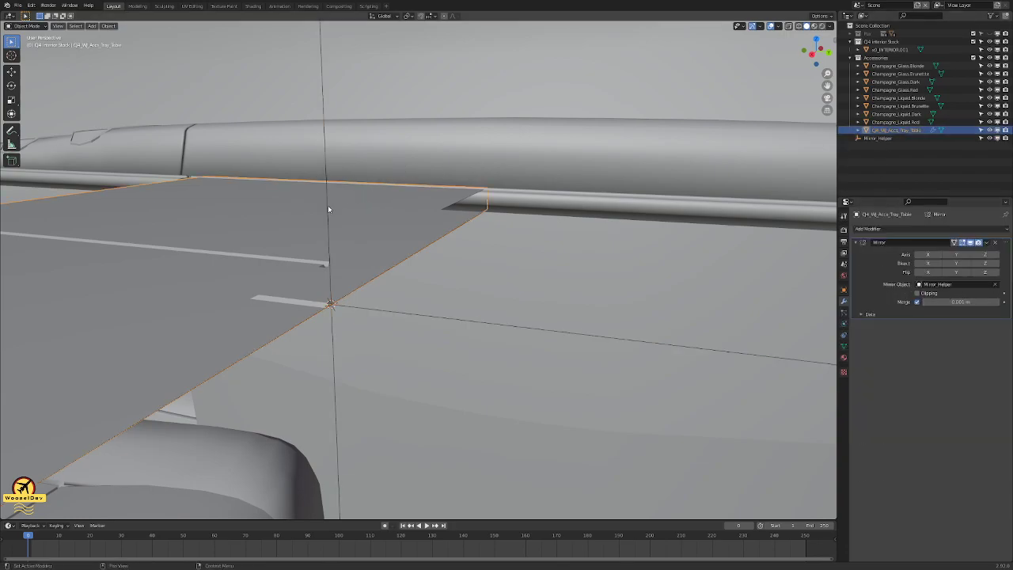
- Enable only the Y axis for mirroring about the helper, and save the file
left_click(929, 254)
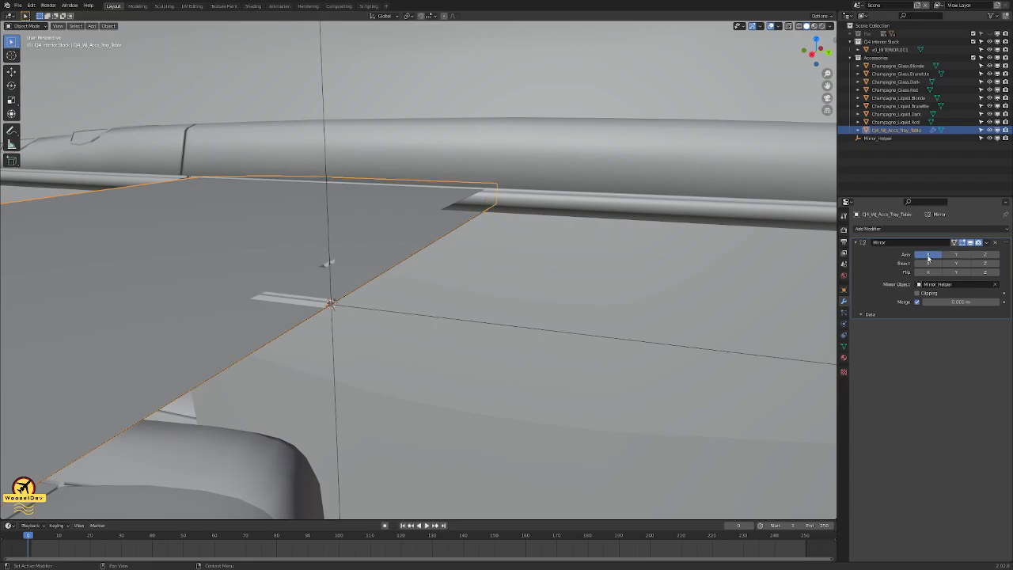
left_click(928, 258)
left_click(957, 257)
scroll(470, 264, "down", 7)
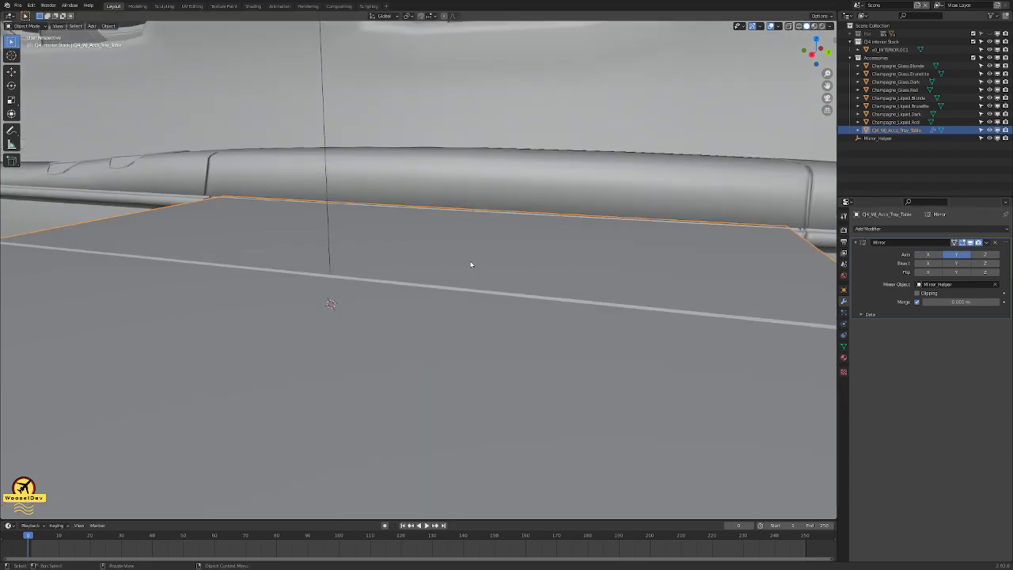
scroll(470, 263, "down", 5)
middle_click_drag(381, 283, 415, 286)
key("ctrl+s")
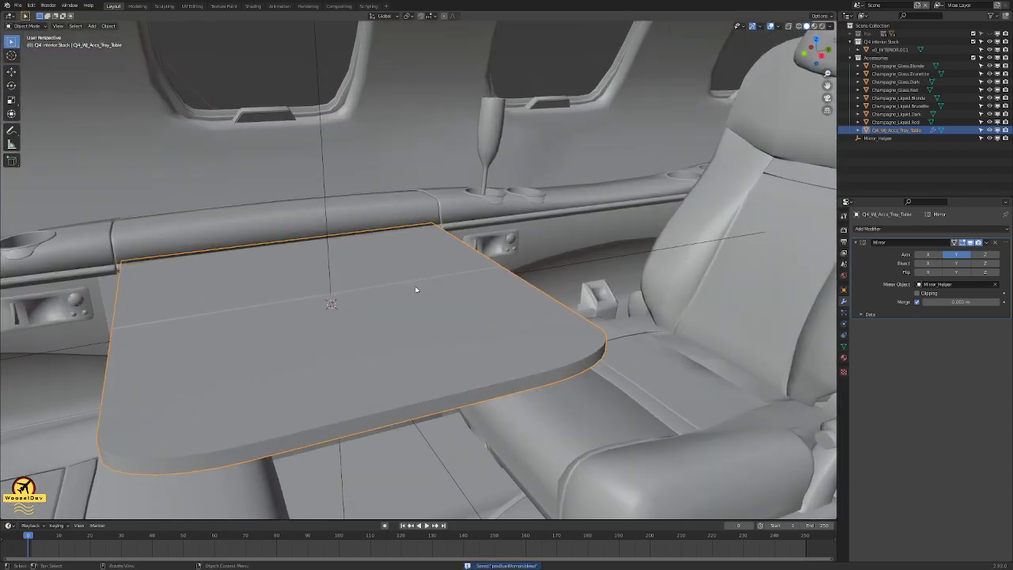
- Enable Clipping on the Mirror modifier, testing it on the front vertex of the centre seam, and save the file
left_click(918, 294)
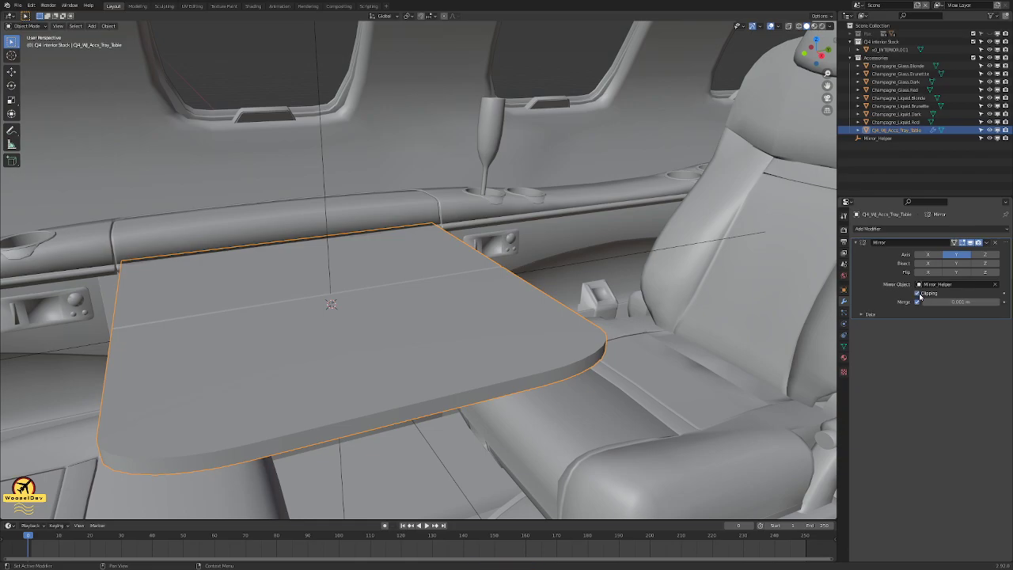
middle_click_drag(543, 233, 460, 247)
key("Tab")
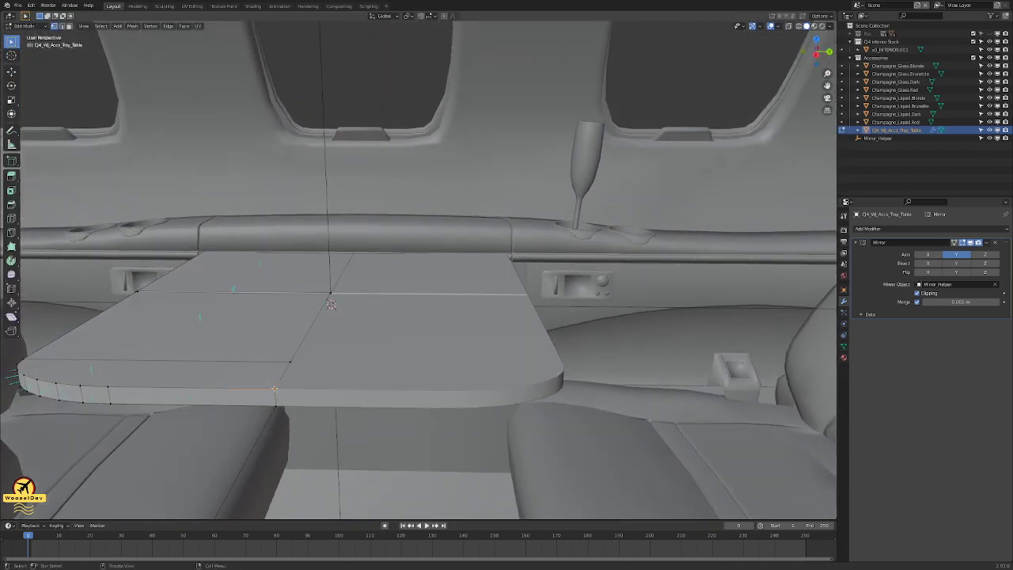
key("g")
right_click(323, 373)
key("ctrl+z")
key("ctrl+s")
scroll(341, 366, "down", 1)
key("Tab")
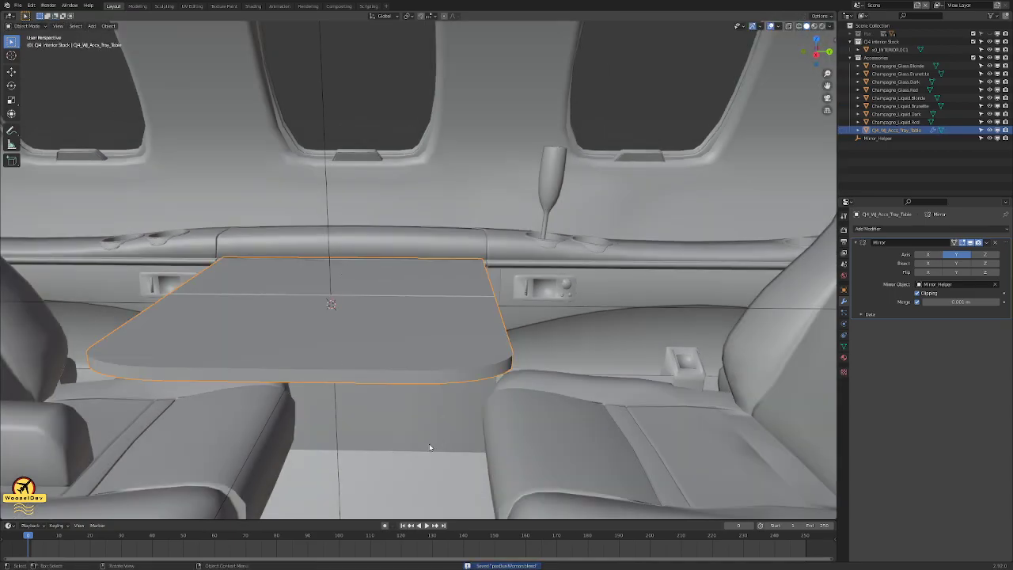
- Try moving the upper vertex where the rounded corner meets the table's front edge to test the mirroring
middle_click_drag(422, 446, 406, 412)
key("Tab")
key("g")
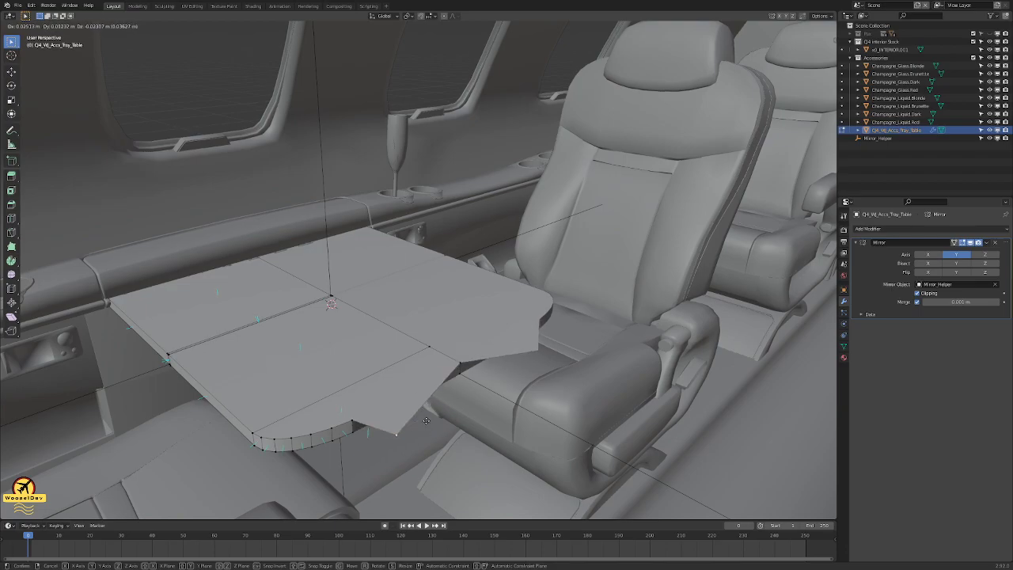
left_click(423, 411)
key("Tab")
middle_click_drag(437, 422, 483, 313)
scroll(483, 311, "up", 3)
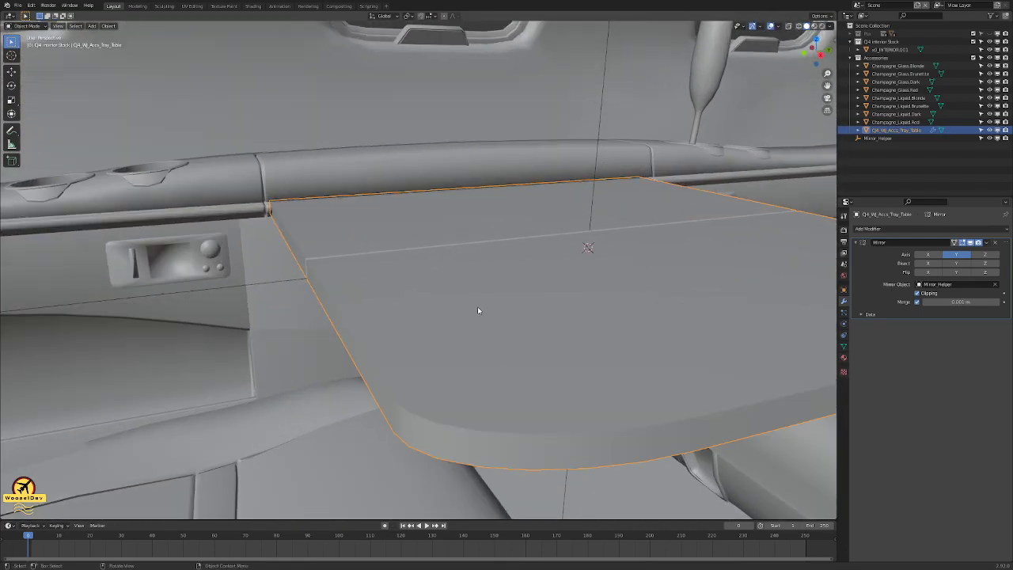
- Try to add a loop cut across the tray table's front section
key("Tab")
middle_click_drag(385, 298, 531, 335)
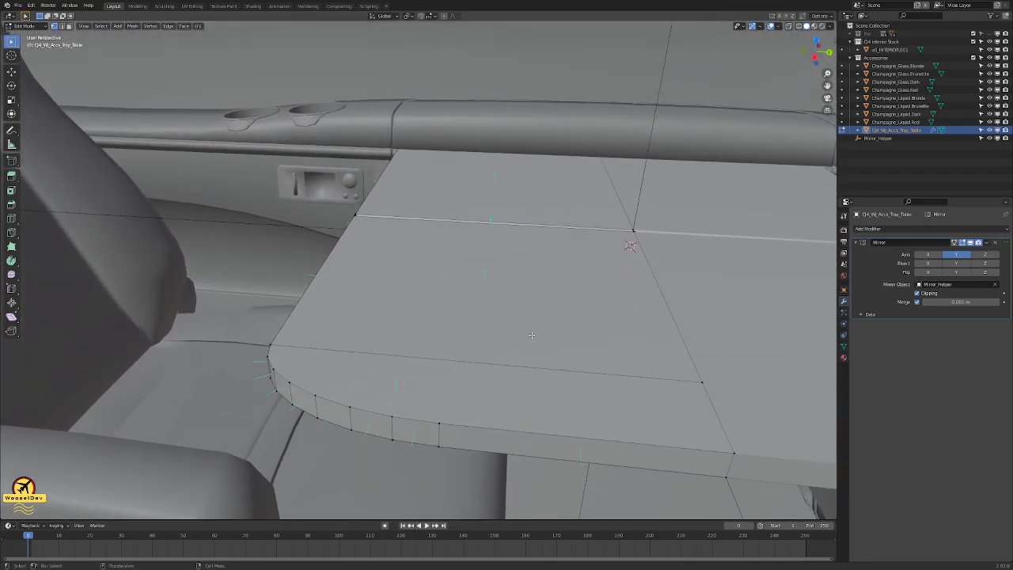
key("ctrl+r")
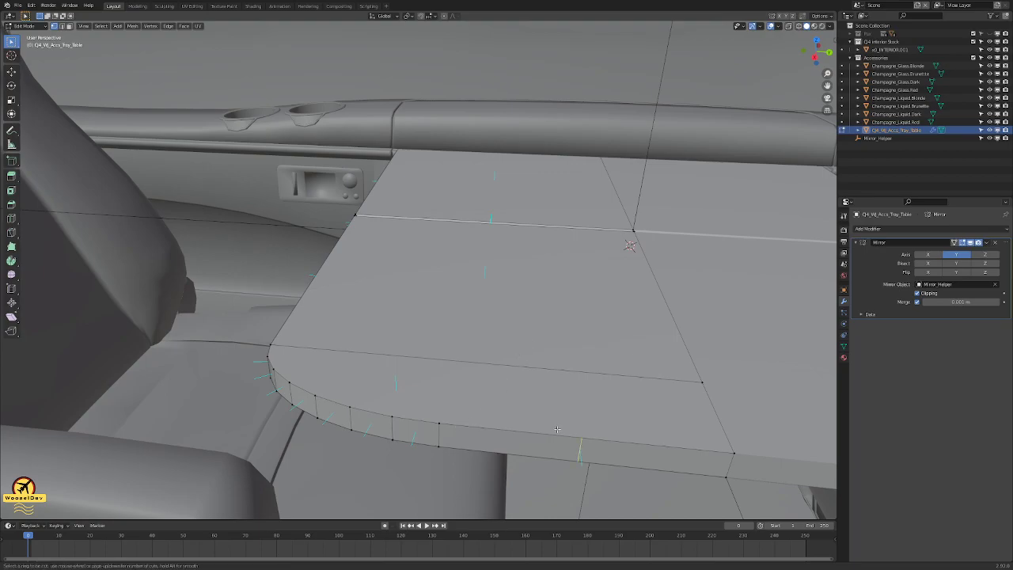
mouse_move(544, 396)
middle_mouse_down()
mouse_move(543, 363)
mouse_move(548, 394)
middle_mouse_up()
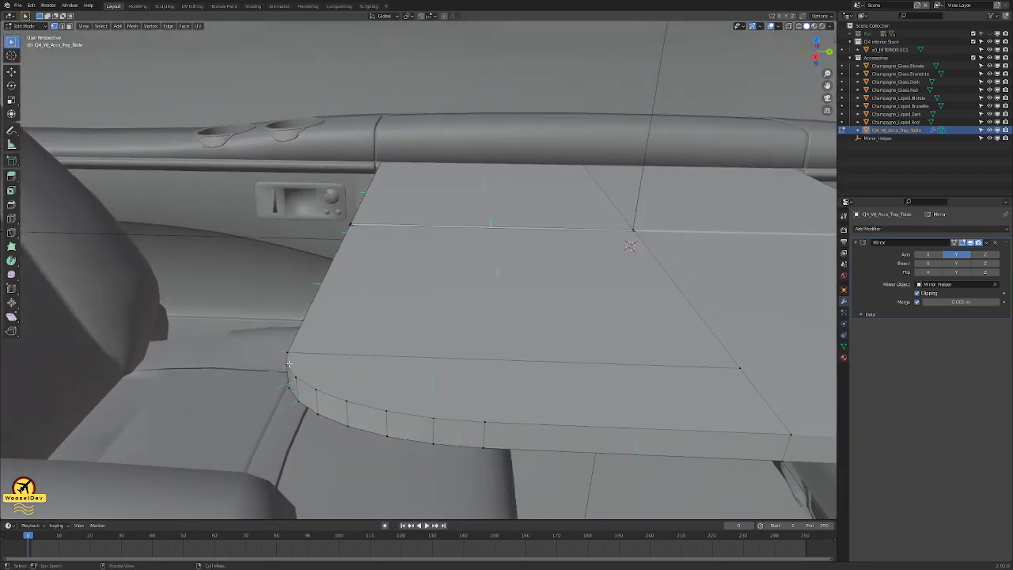
- Try to knife-cut the tabletop from the rounded corner's front end straight across to the rear edge
key("k")
left_click(485, 421)
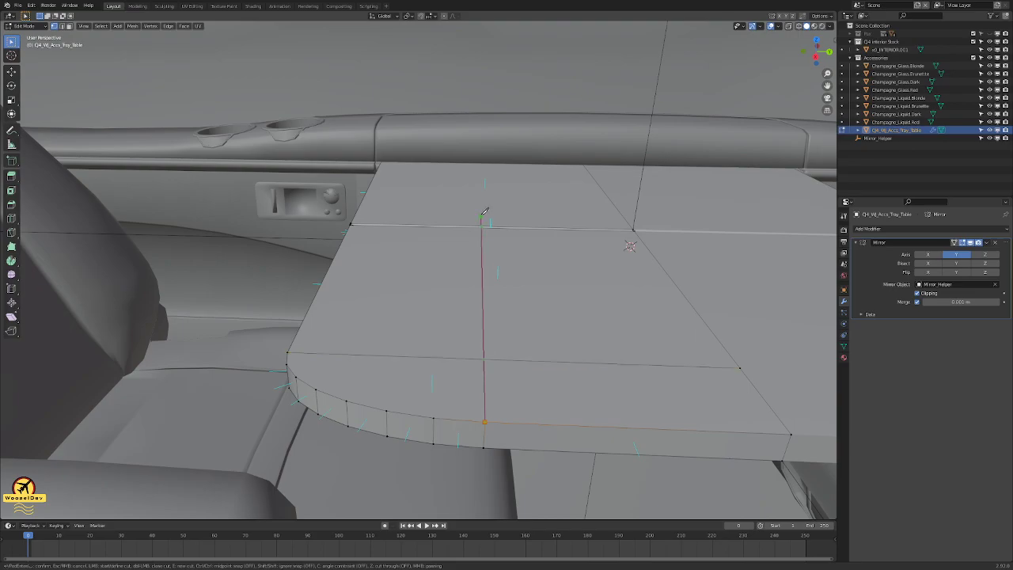
left_click(486, 162)
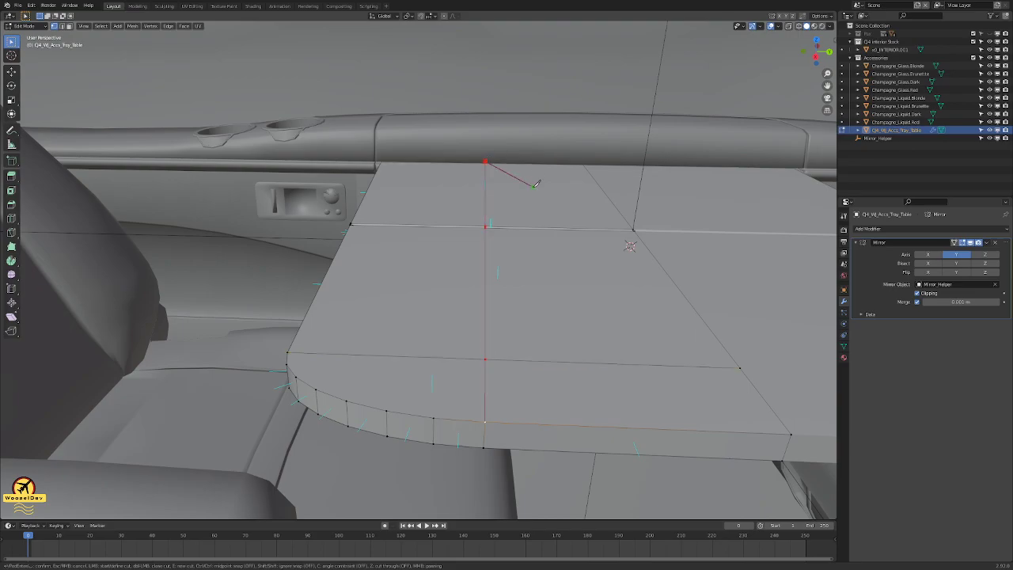
key("Return")
middle_click_drag(520, 260, 510, 195)
scroll(599, 301, "up", 5)
scroll(588, 311, "down", 6)
scroll(553, 328, "up", 2)
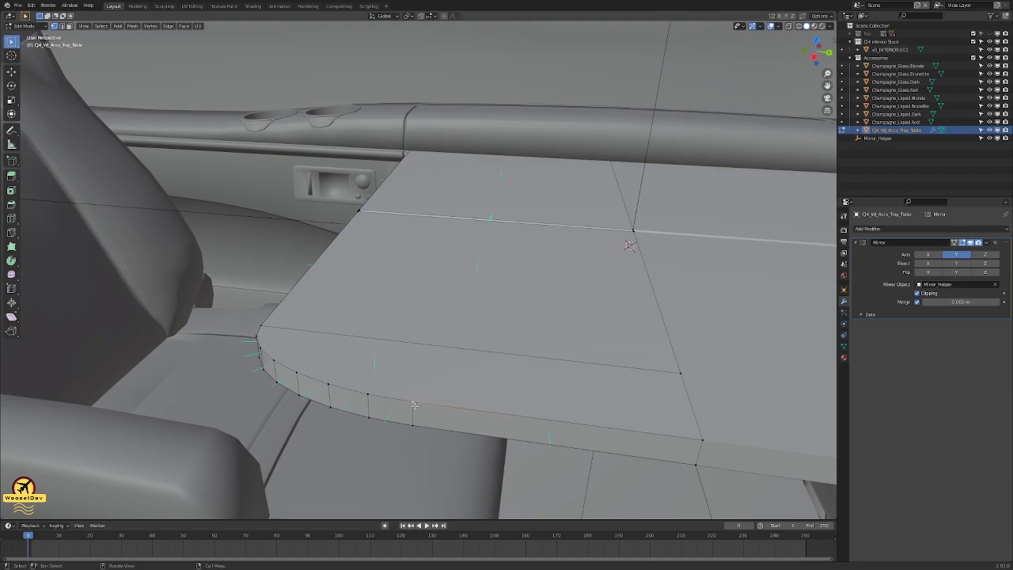
- Undo the last cut and try another knife cut from the rounded corner's front end toward the fold groove
left_click(680, 373)
key("ctrl+z")
key("k")
left_click(413, 402)
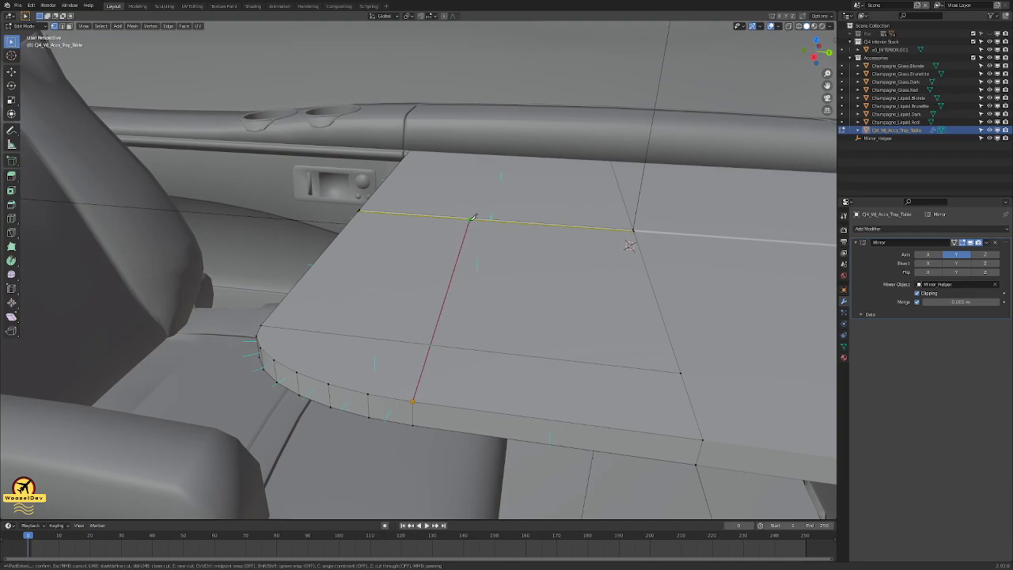
key("Escape")
- Knife-cut the tabletop from the rounded corner's second vertex to the inner vertex on the centre seam
middle_click_drag(405, 347, 516, 303)
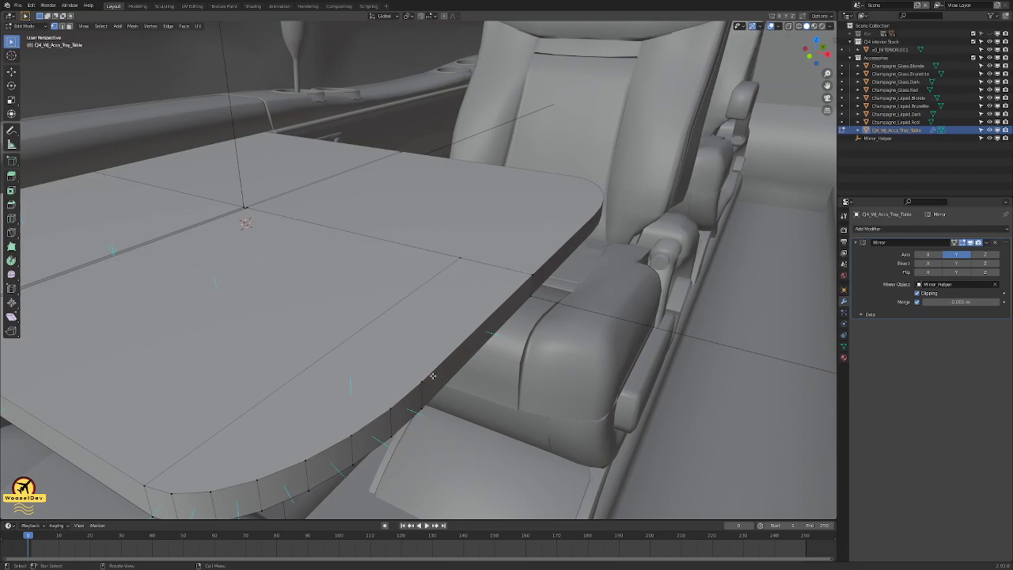
key("k")
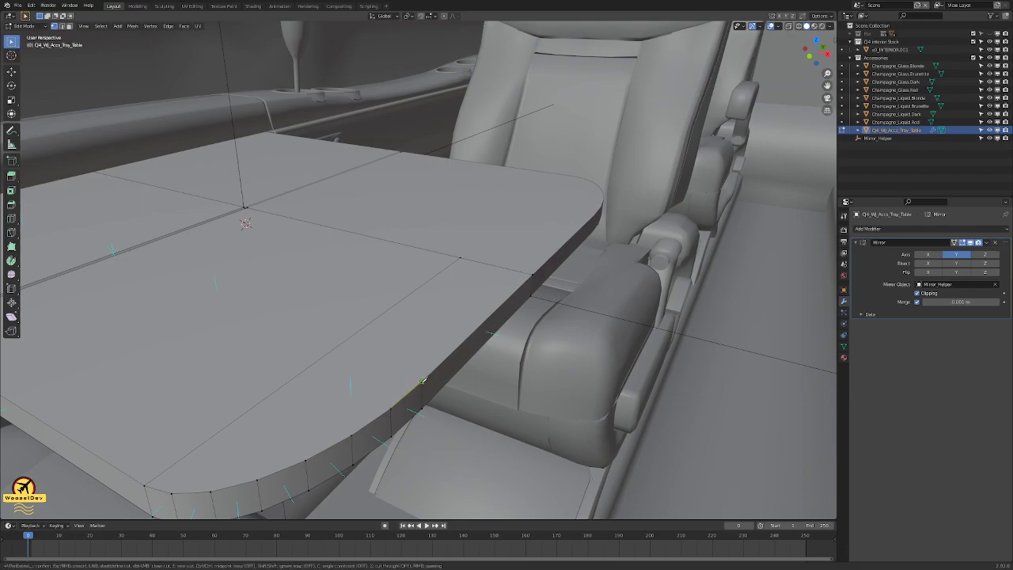
left_click(390, 409)
left_click(461, 257)
key("Return")
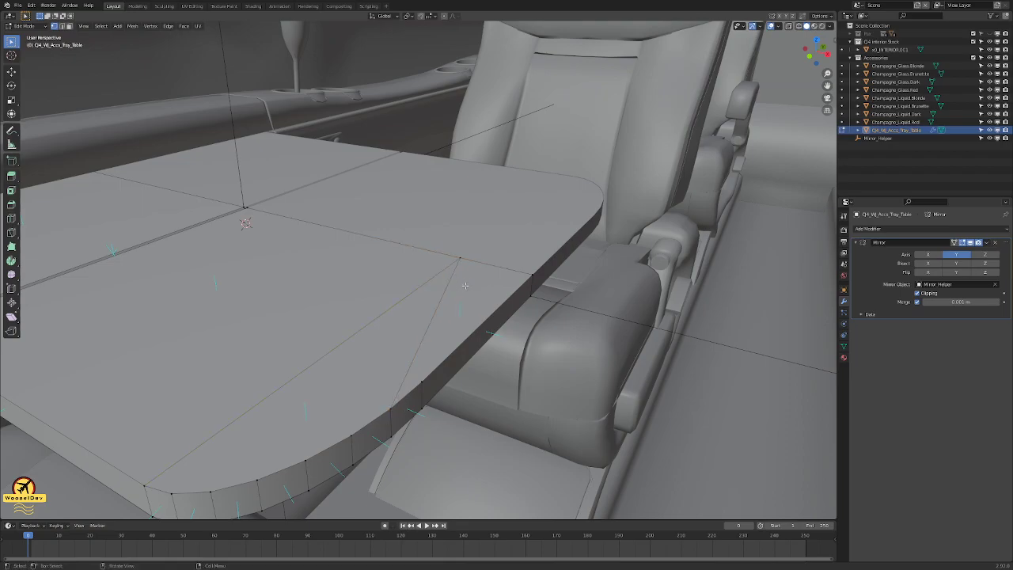
- Knife-cut the tabletop from the rounded corner's fourth vertex to the inner centre seam vertex, and clear the selection
mouse_move(412, 345)
middle_mouse_down()
mouse_move(449, 340)
mouse_move(426, 338)
middle_mouse_up()
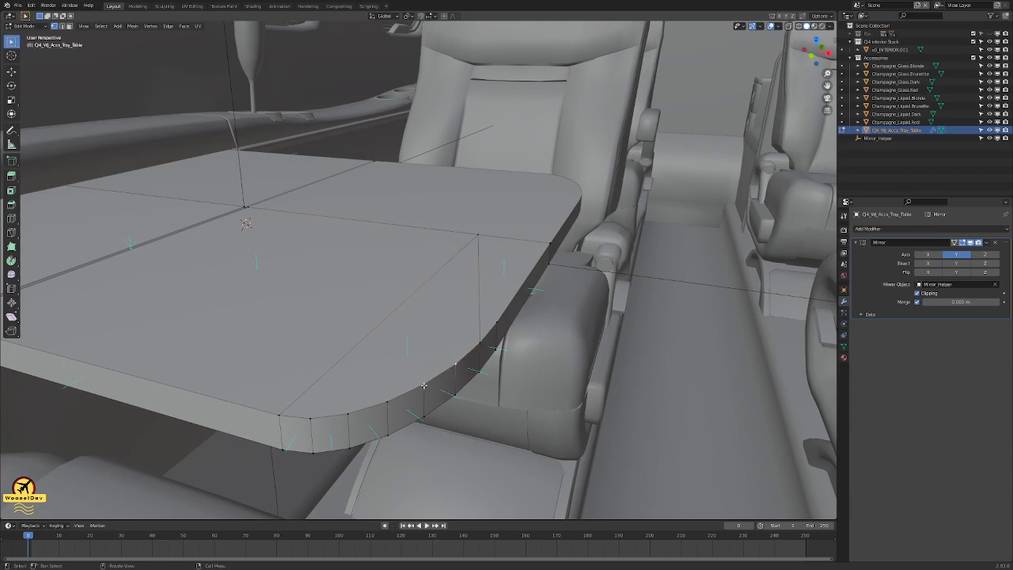
key("k")
left_click(425, 385)
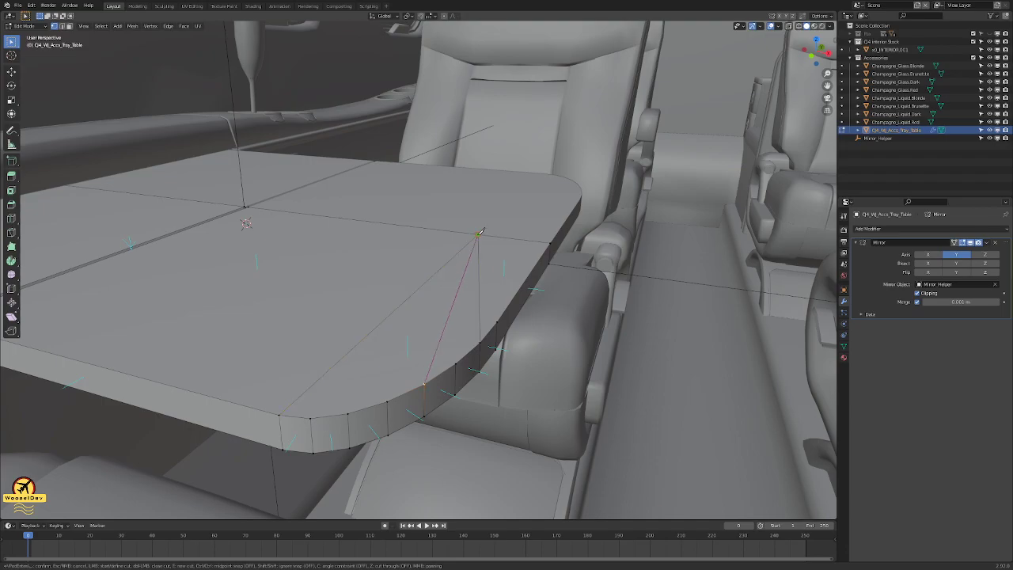
left_click(490, 230)
key("Return")
key("alt+a")
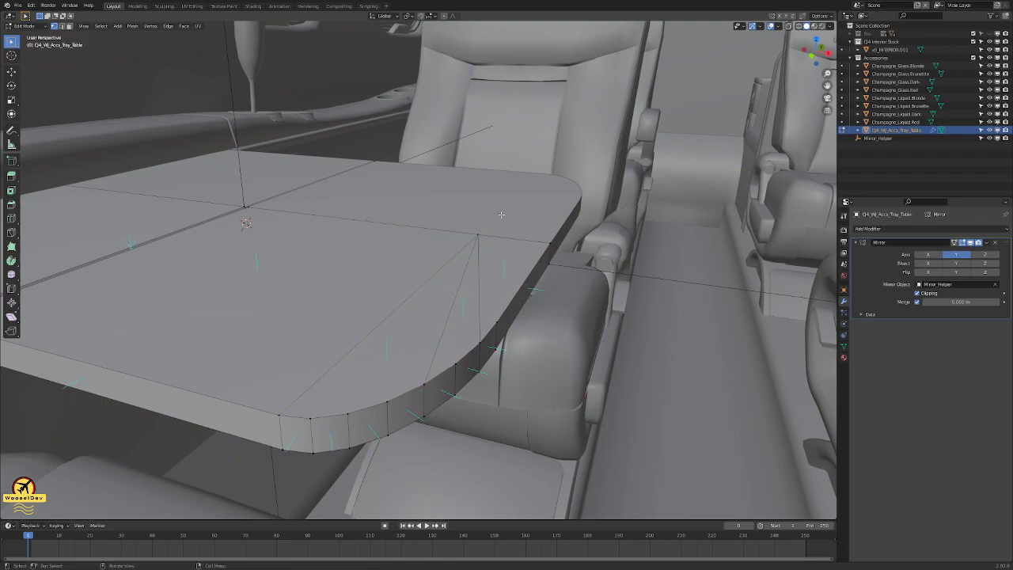
- Knife-cut the tabletop from the rounded corner's sixth vertex to the inner centre seam vertex
key("k")
left_click(353, 410)
left_click(479, 232)
key("Return")
- Knife-cut the table's underside between the inner centre seam vertex and the rounded corner's second vertex
middle_click_drag(417, 334, 488, 224)
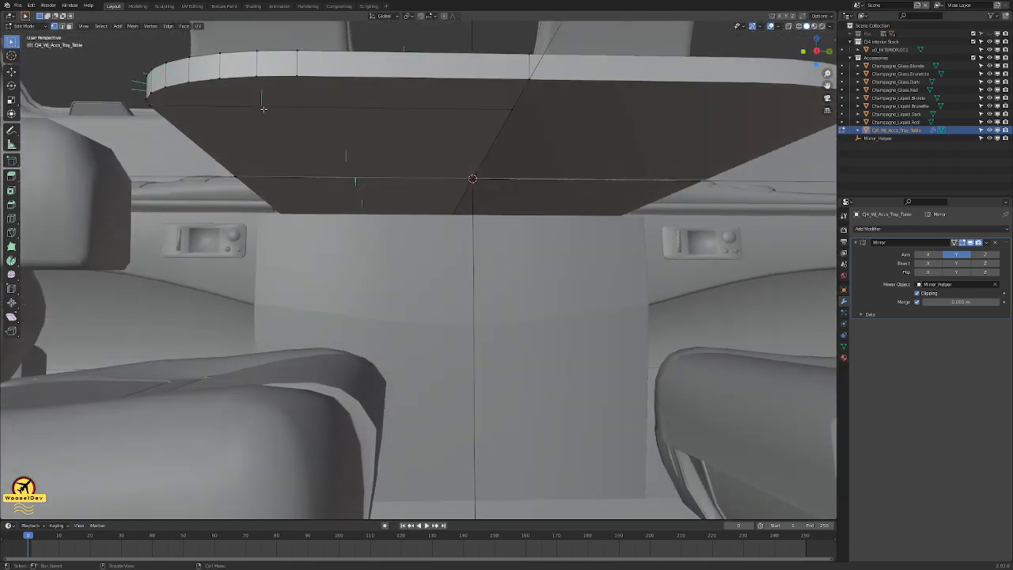
scroll(339, 115, "up", 1)
scroll(292, 112, "down", 2)
right_click(292, 113, "shift")
scroll(308, 123, "up", 2)
mouse_move(308, 120)
middle_mouse_down("shift")
mouse_move(407, 256)
mouse_move(425, 229)
mouse_move(414, 219)
mouse_move(422, 273)
mouse_move(293, 118)
middle_mouse_up("shift")
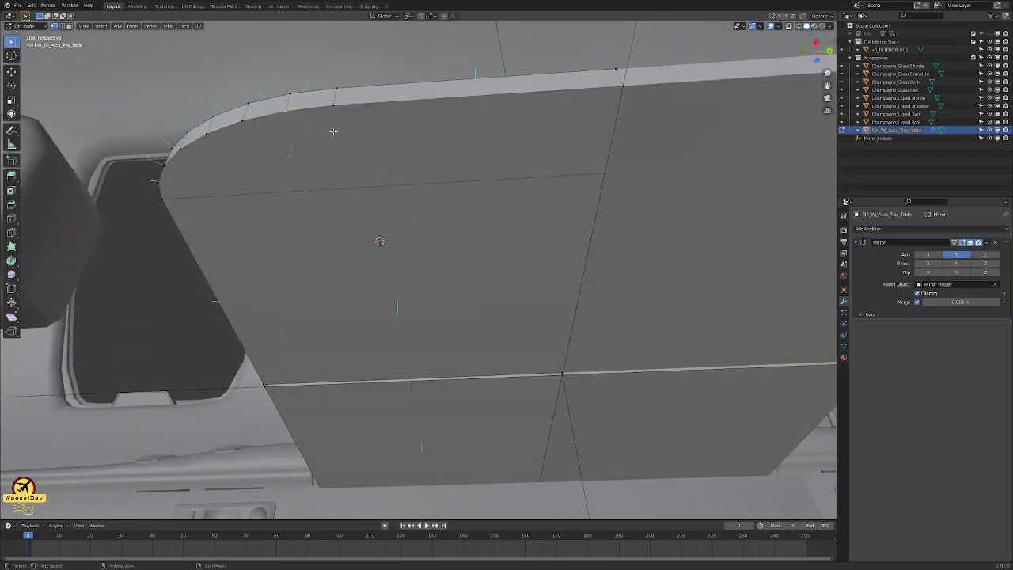
key("k")
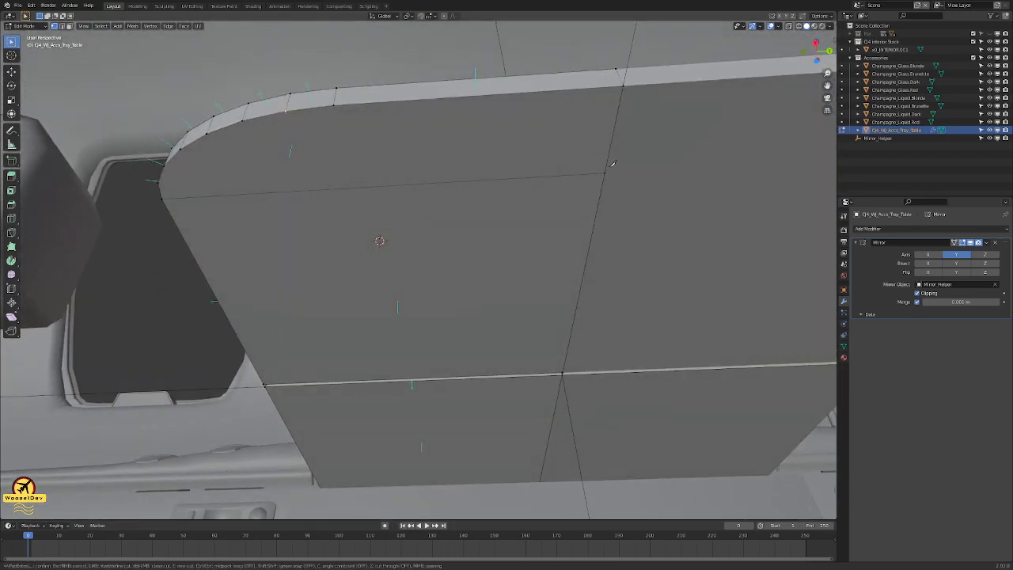
left_click(287, 109)
key("Return")
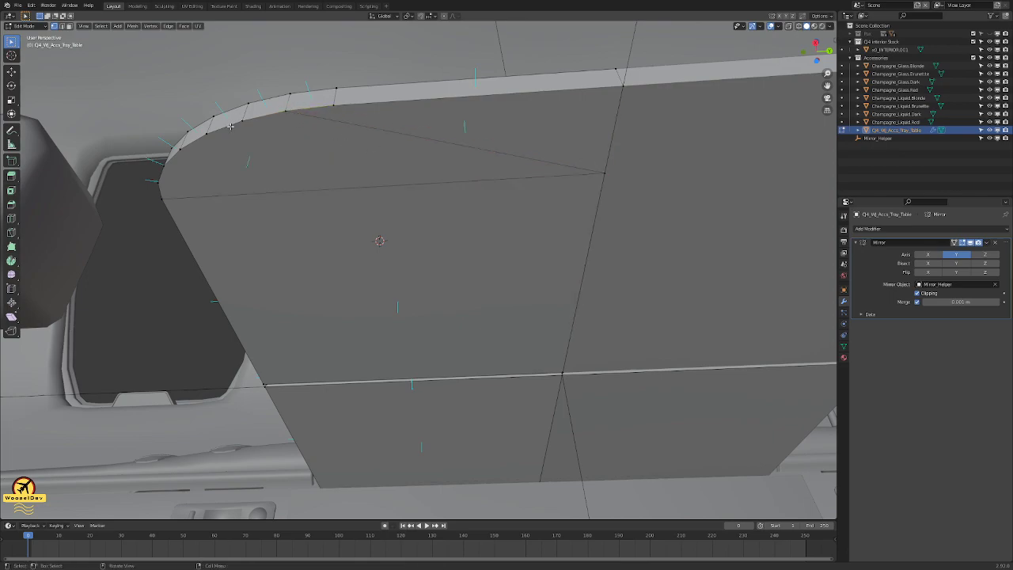
- Knife-cut the table's underside from the rounded corner's fourth vertex to the inner centre seam vertex, and clear the selection
key("k")
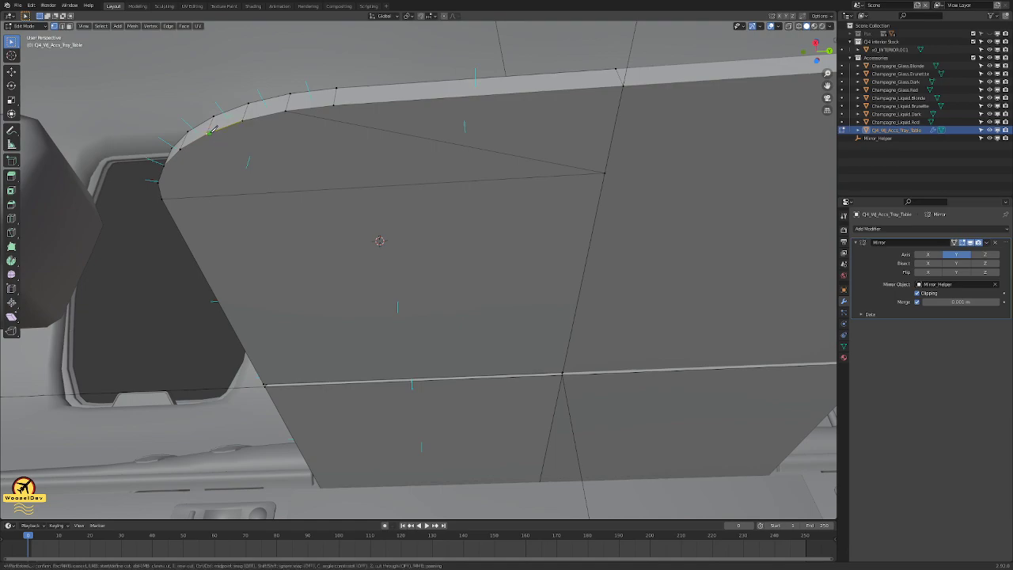
left_click(606, 171)
key("Return")
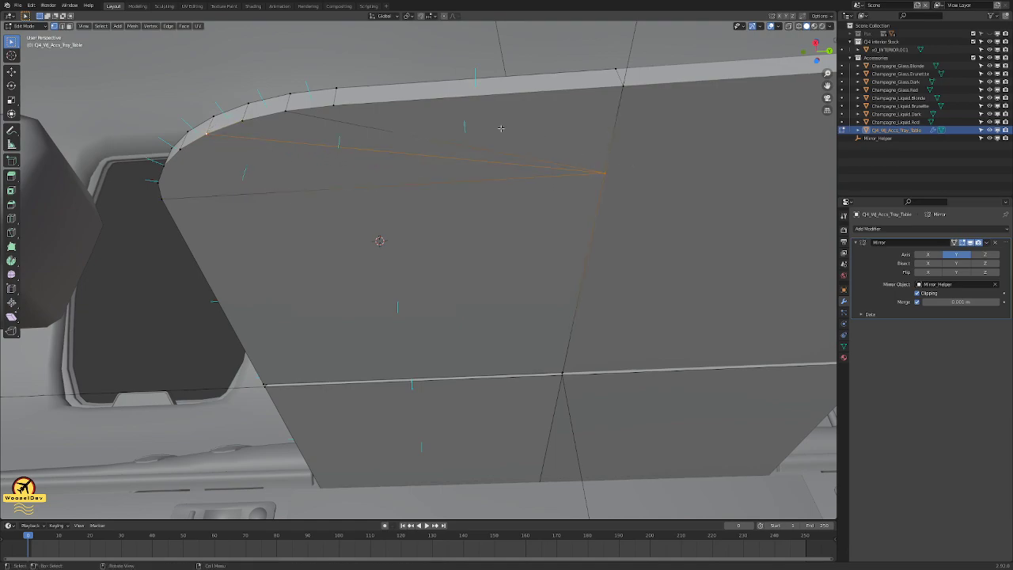
key("alt+a")
middle_click_drag(239, 164, 286, 102)
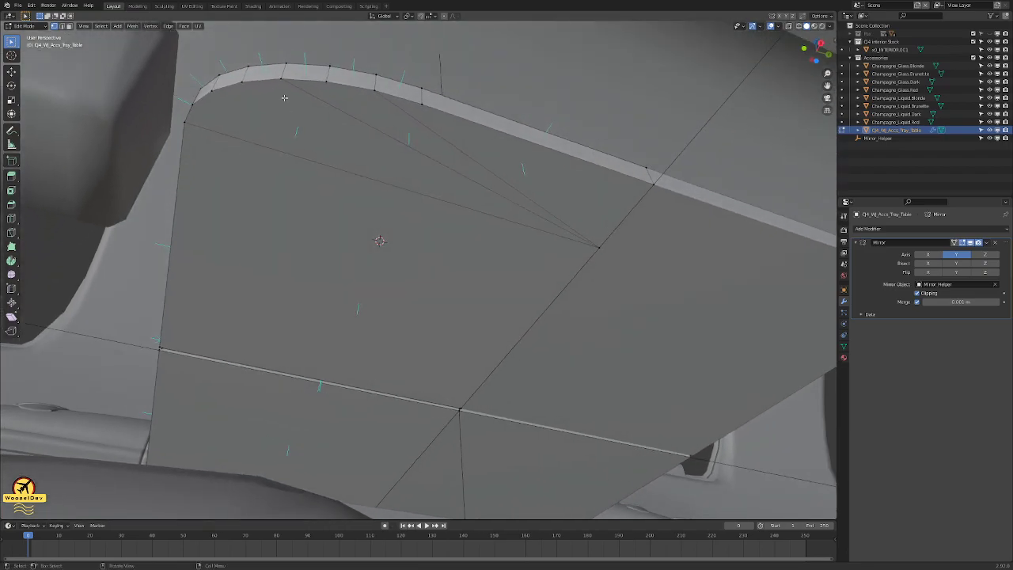
- Knife-cut the table's underside from the rounded corner's sixth vertex to the inner centre seam vertex, and save the file
key("k")
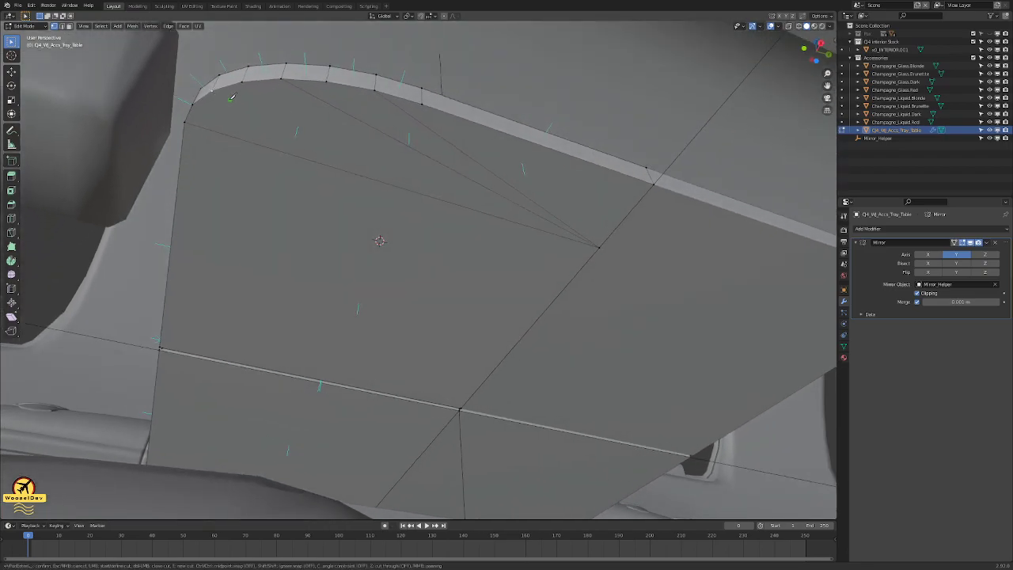
left_click(213, 89)
left_click(601, 245)
key("Return")
middle_click_drag(391, 141, 385, 218)
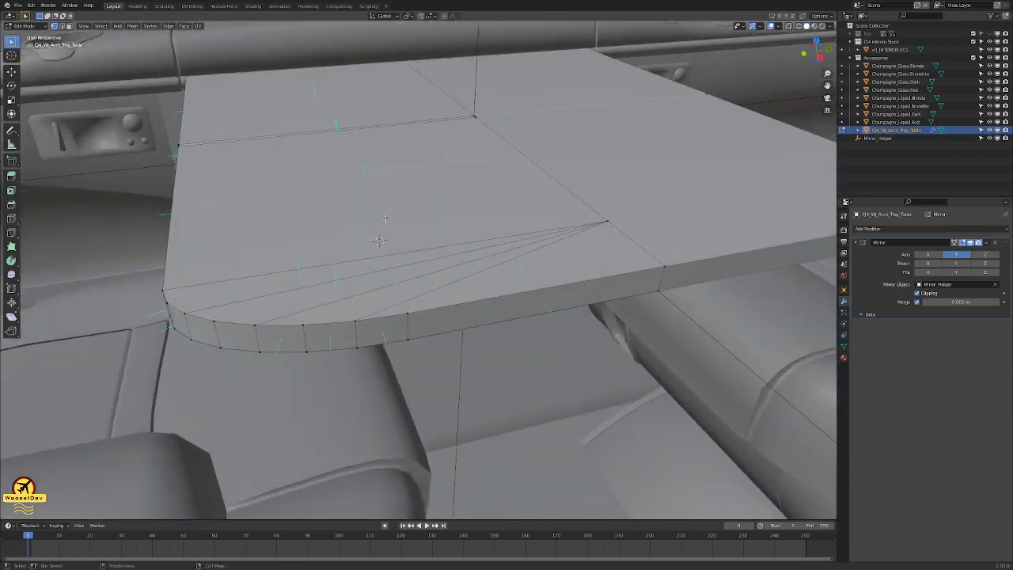
key("ctrl+s")
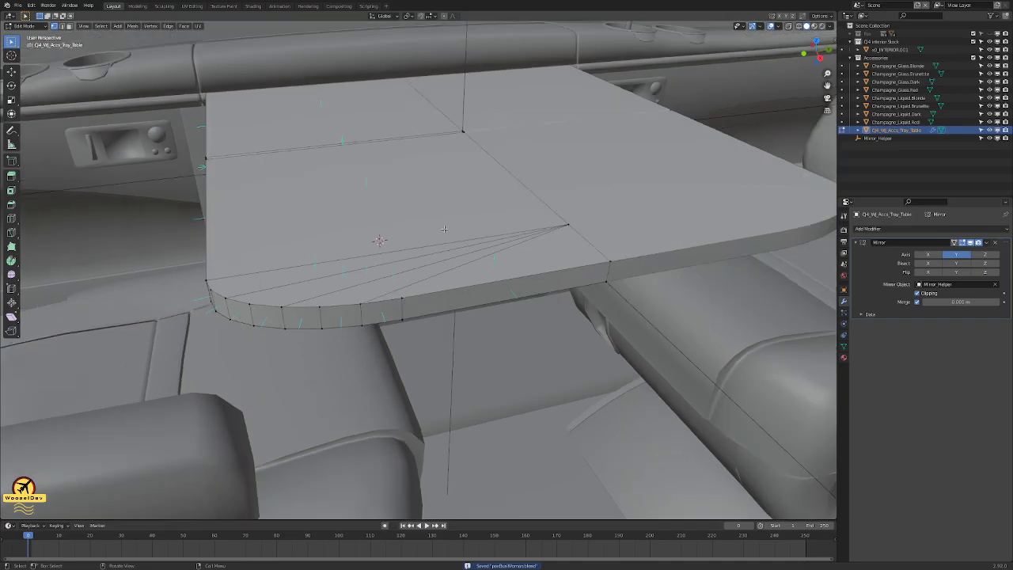
- Leave Edit Mode and exclude the CJ4 Interior Stock collection from the view layer
key("Tab")
middle_click_drag(443, 232, 511, 191)
key("Tab")
scroll(511, 192, "down", 6)
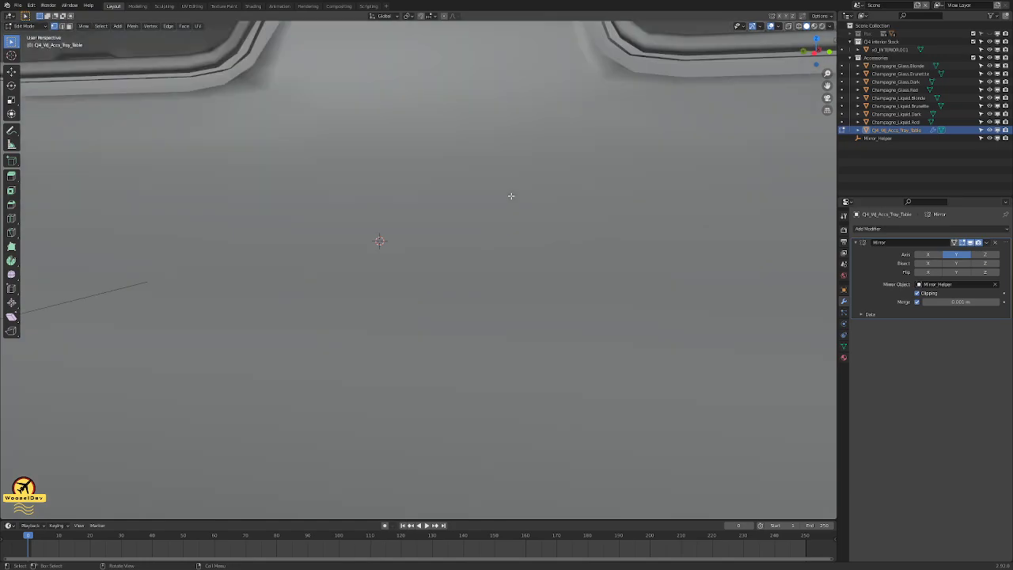
key("Tab")
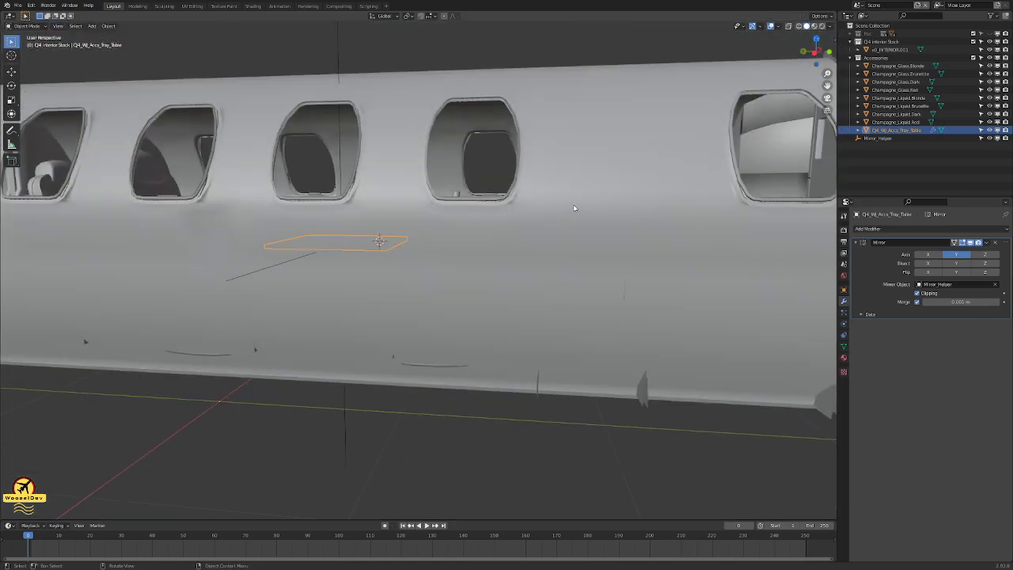
left_click(574, 208)
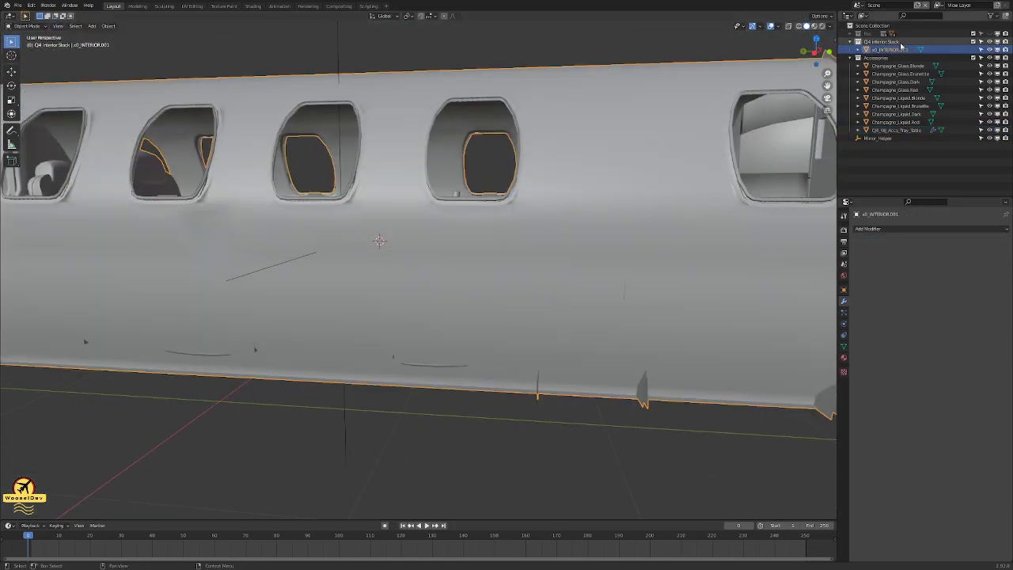
left_click(974, 41)
middle_click_drag(467, 152, 433, 178)
scroll(378, 268, "up", 8)
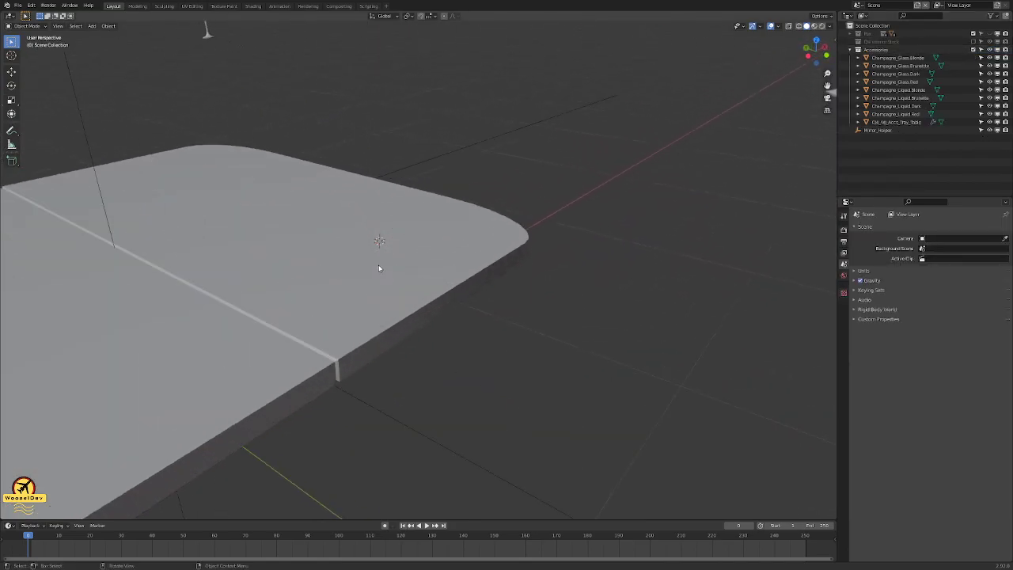
- Select the tray table and apply its object transforms in Object Mode
left_click(469, 265)
key("Tab")
middle_click_drag(558, 363, 400, 343)
key("a")
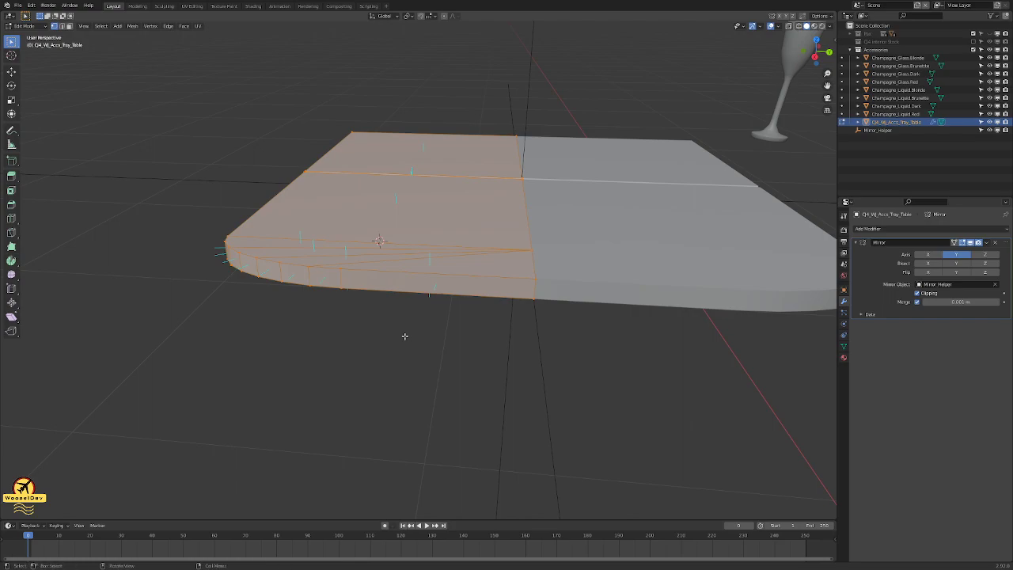
key("Tab")
key("ctrl+a")
left_click(406, 339)
- Reselect the tray table and return to editing its mesh with nothing selected
middle_click_drag(404, 336, 317, 266)
key("alt+a")
left_click(317, 265)
key("Tab")
scroll(395, 283, "up", 3)
key("alt+a")
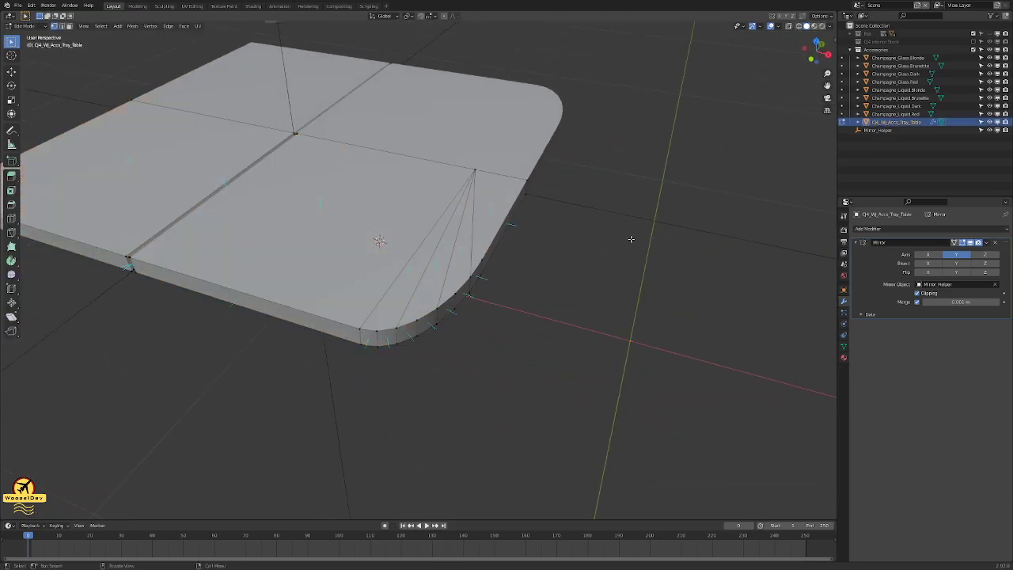
scroll(625, 230, "up", 3)
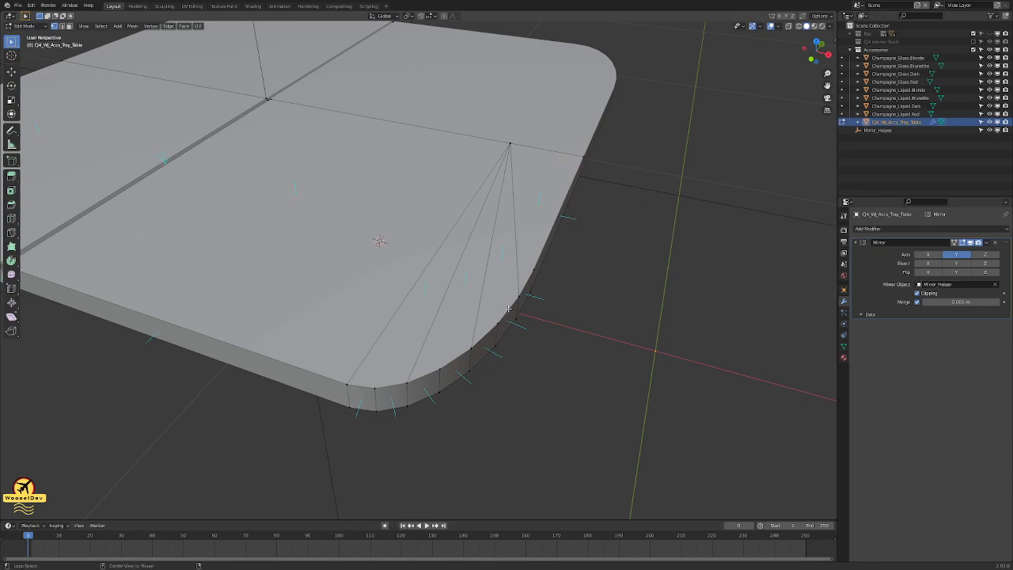
scroll(613, 264, "down", 4)
middle_click_drag(613, 264, 573, 240)
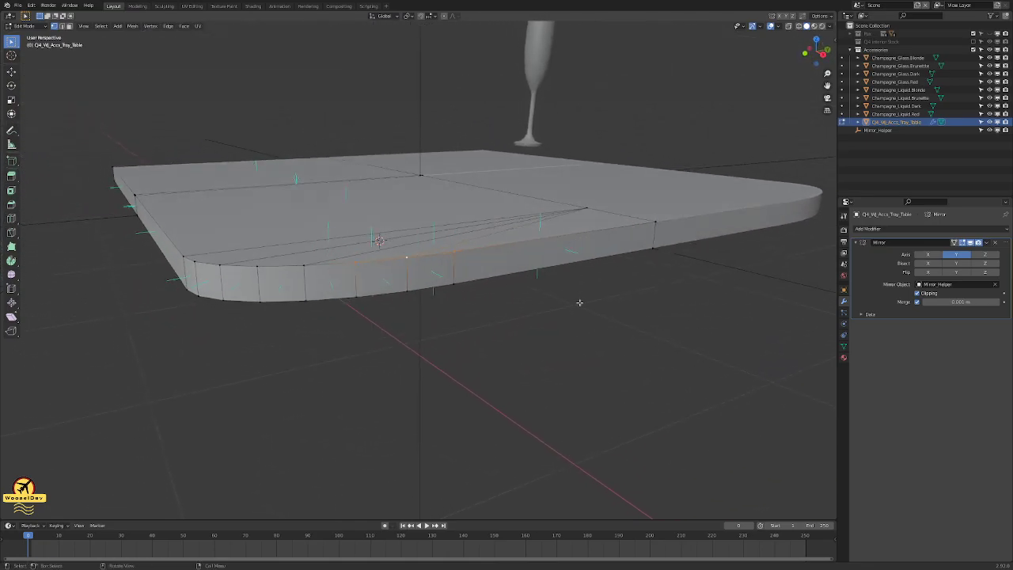
left_click(159, 220, "alt")
middle_click_drag(546, 309, 140, 217)
left_click(623, 304)
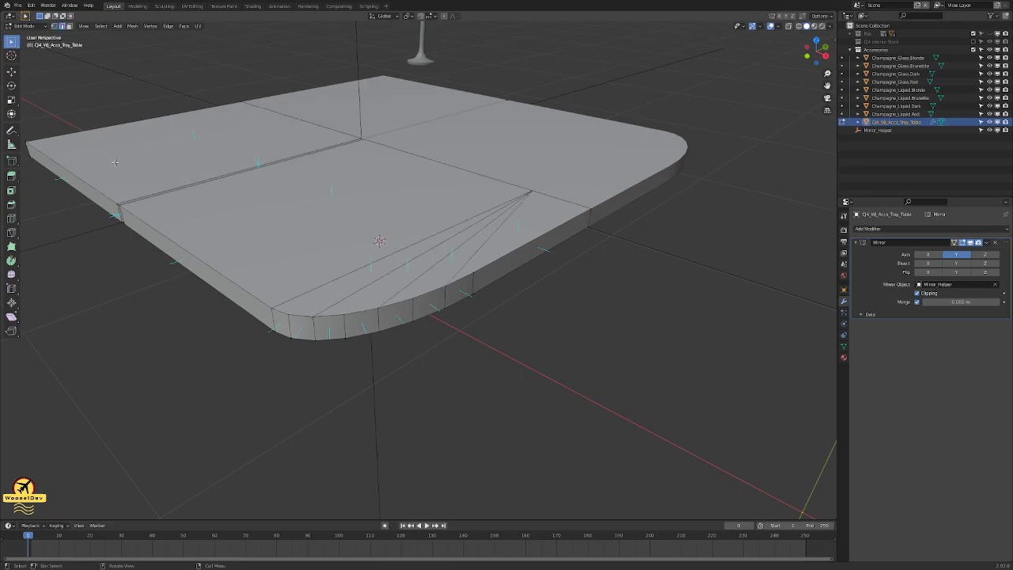
- Select the tabletop's upper outer edges along the straight side, across the fold gap and around the rounded corner
left_click(91, 187)
middle_click_drag(123, 210, 133, 283)
left_click(99, 296, "alt")
scroll(133, 283, "up", 2)
left_click(258, 314, "ctrl")
left_click(372, 303, "ctrl")
left_click(429, 290, "alt+shift")
left_click(505, 264, "alt+shift")
middle_click_drag(504, 263, 478, 241)
scroll(566, 258, "down", 5)
- Try to scale the selected border edges inward from the top view, and snap the 3D cursor to the selection
key("KP_7")
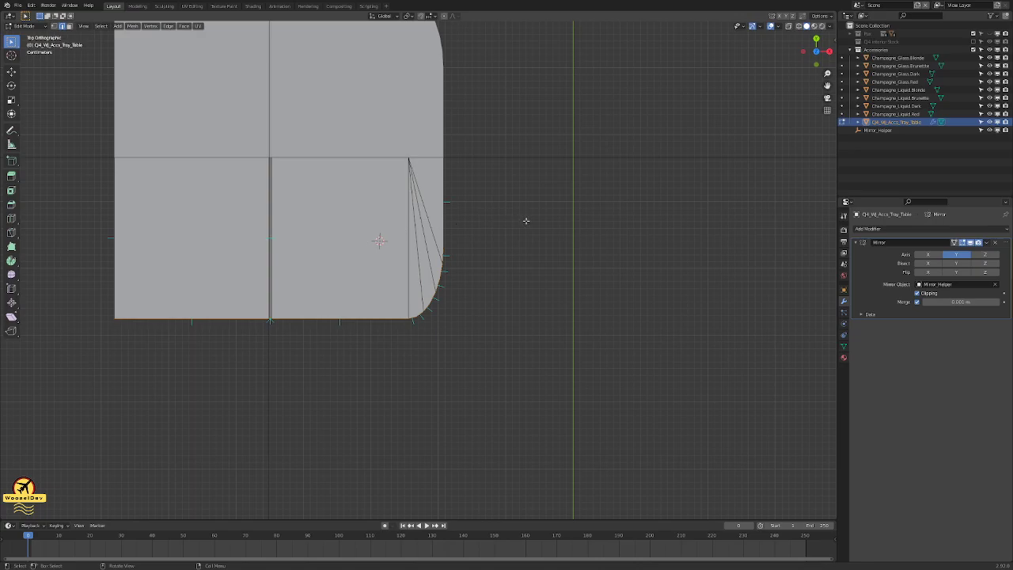
key("s")
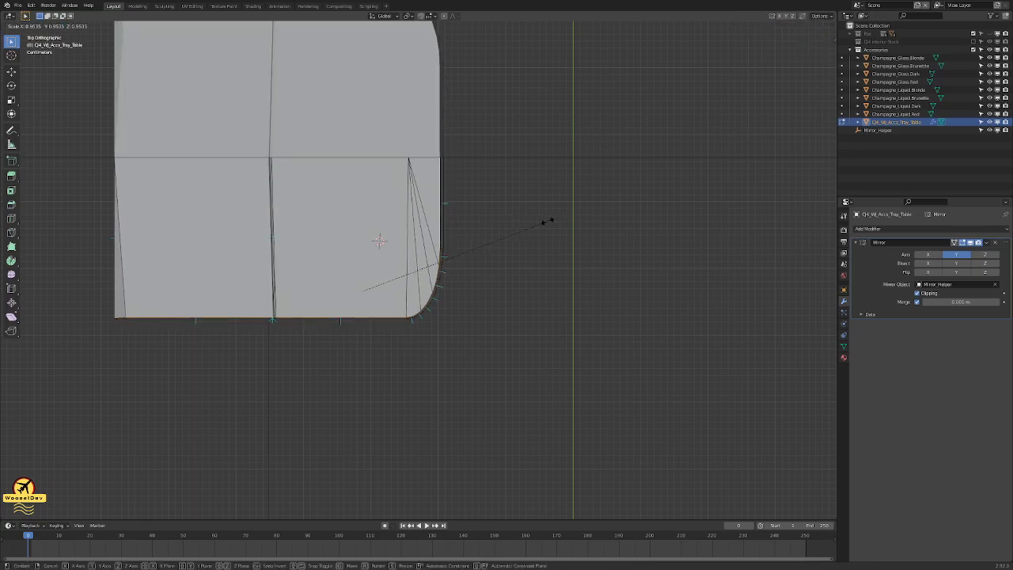
right_click(554, 219)
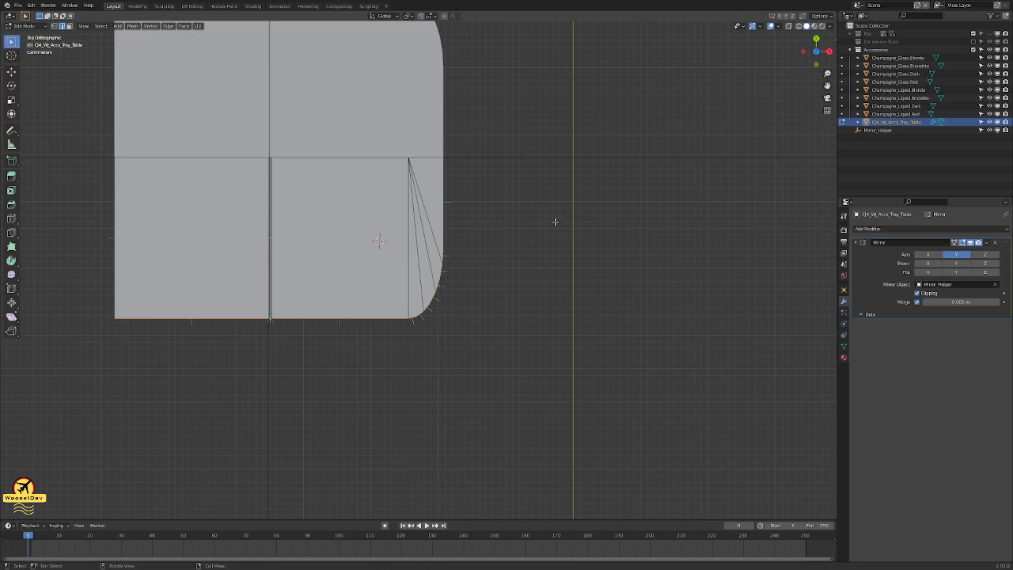
key("shift+s")
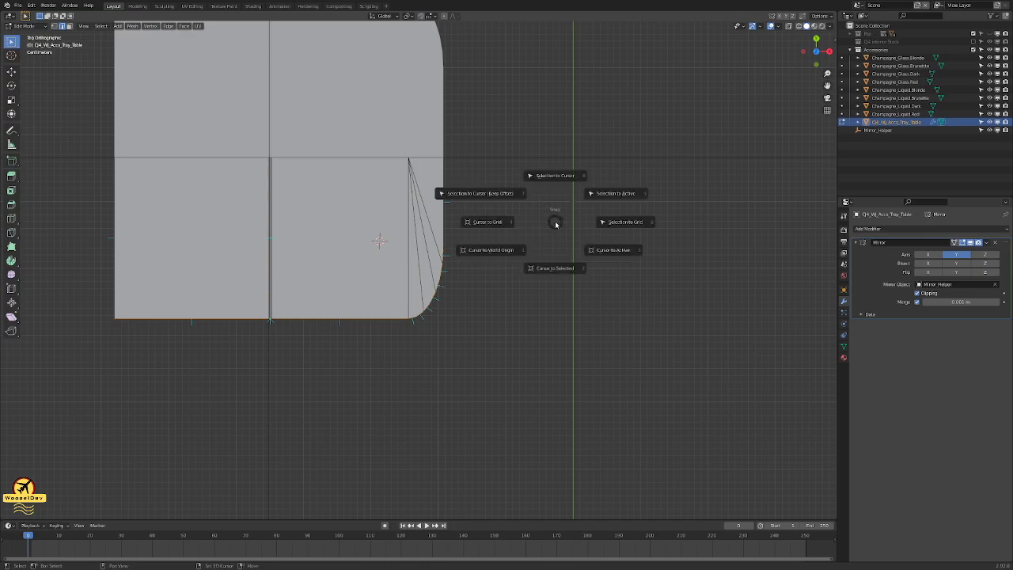
left_click(559, 266)
scroll(512, 226, "up", 2)
scroll(511, 227, "down", 1)
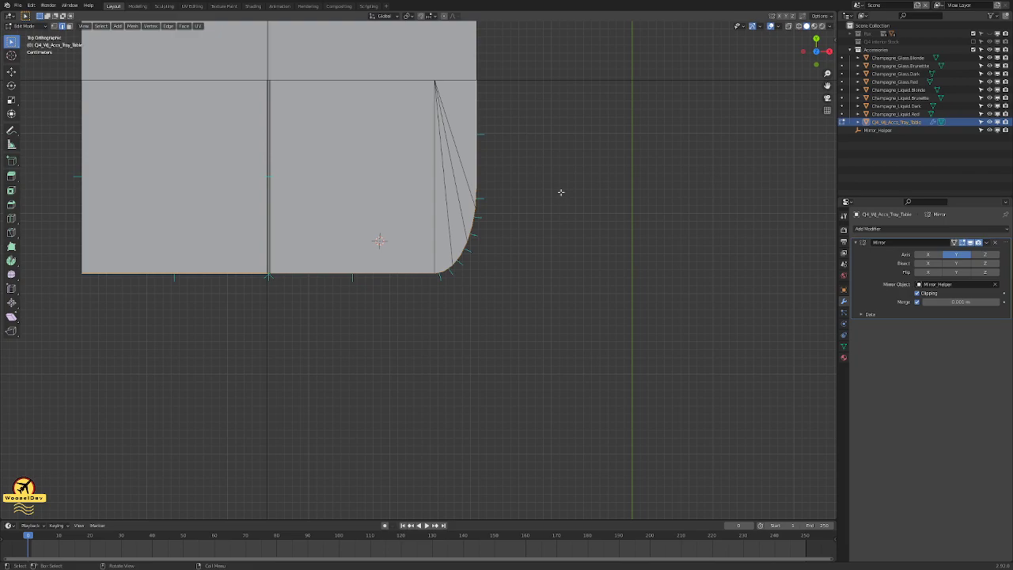
- Try to pull the selected border edges inward with Shrink/Fatten
key("alt+s")
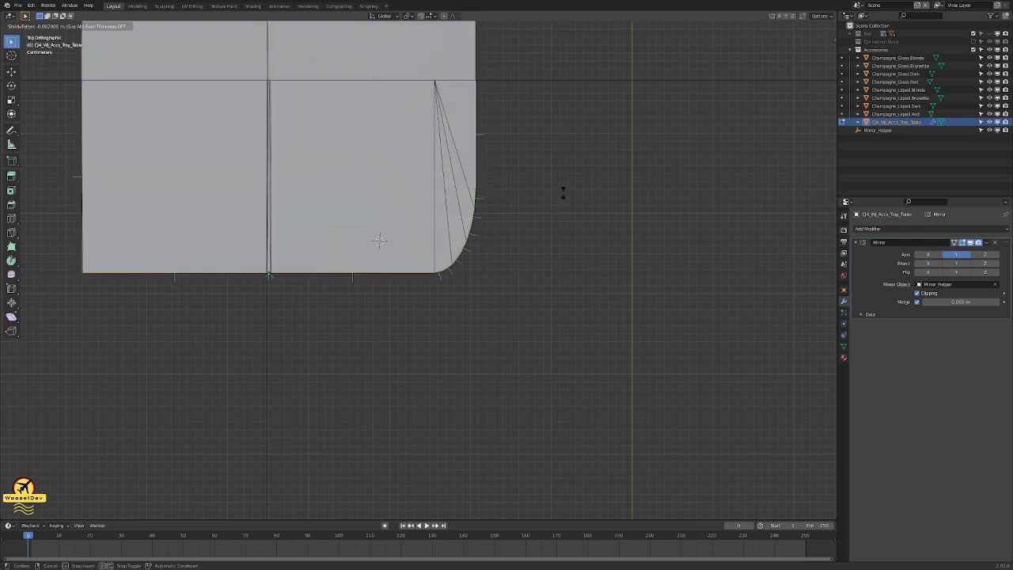
right_click(563, 192)
middle_click_drag(558, 202, 463, 176)
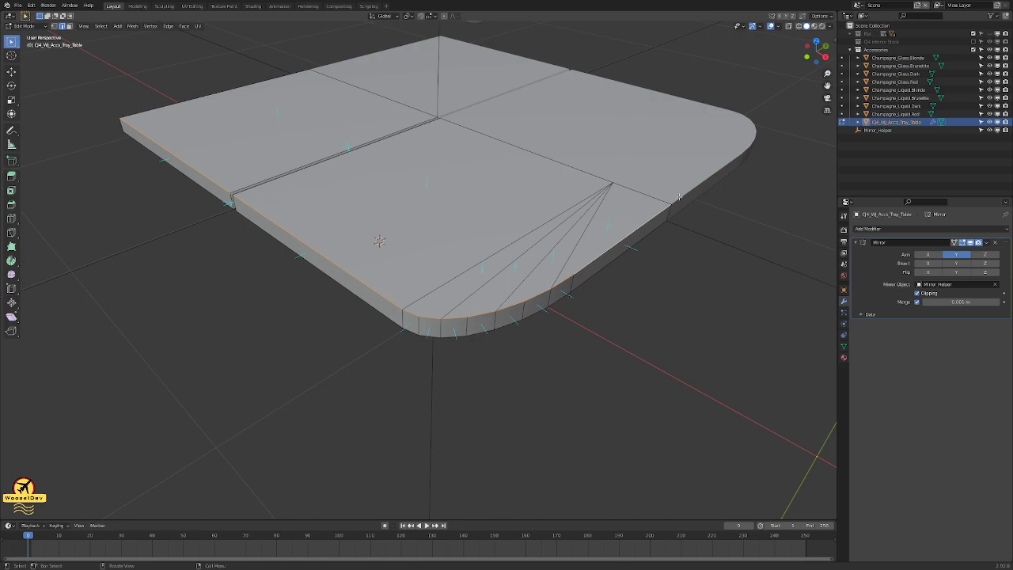
key("alt+s")
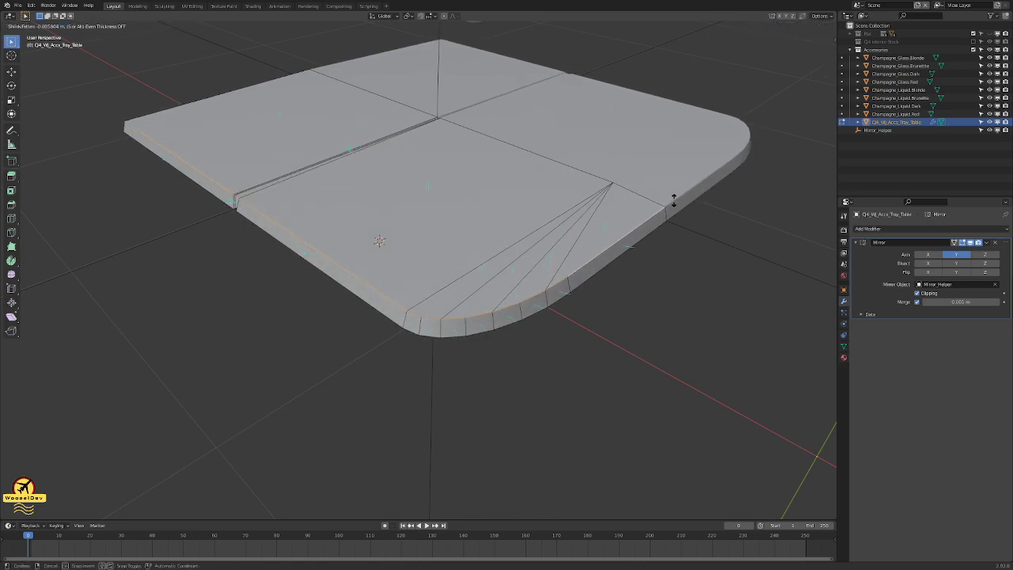
right_click(669, 199)
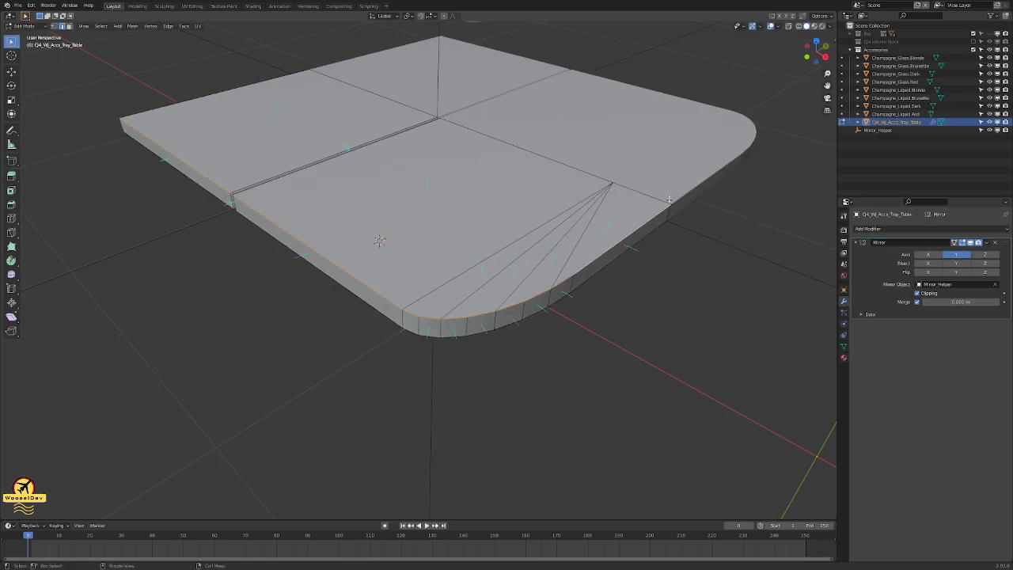
- Try to inset and to scale down the selected border edges
key("i")
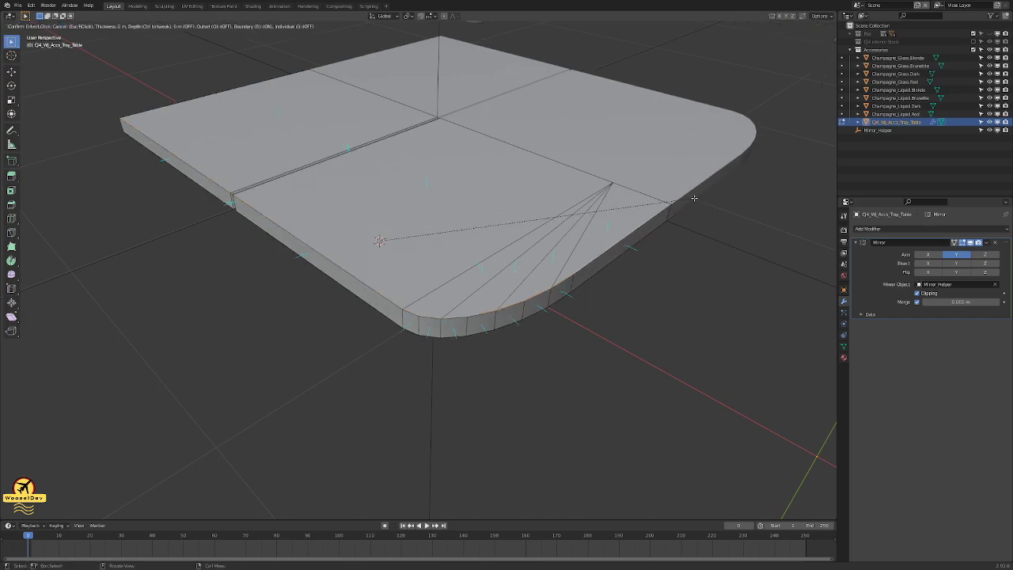
right_click(652, 169)
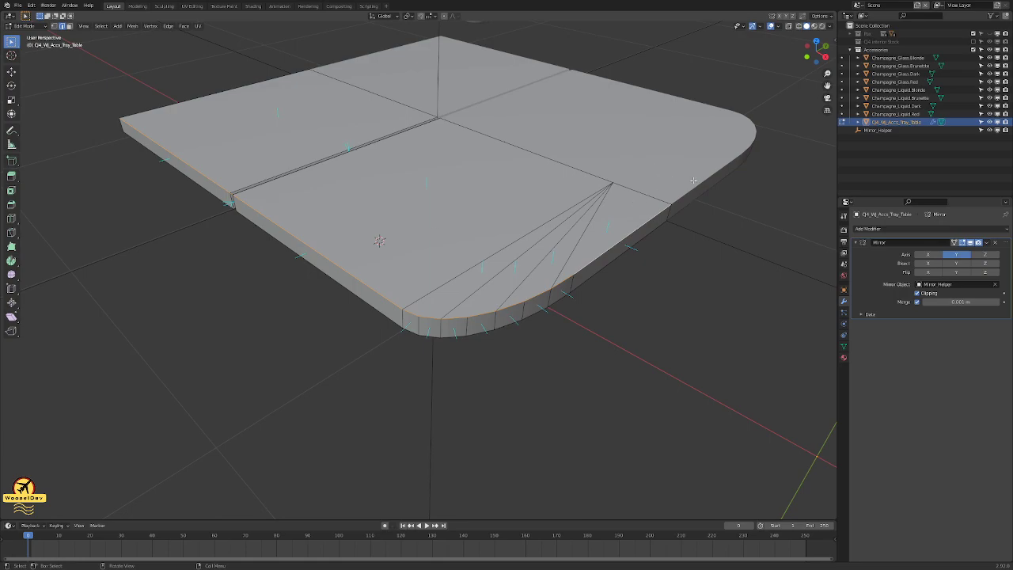
key("s")
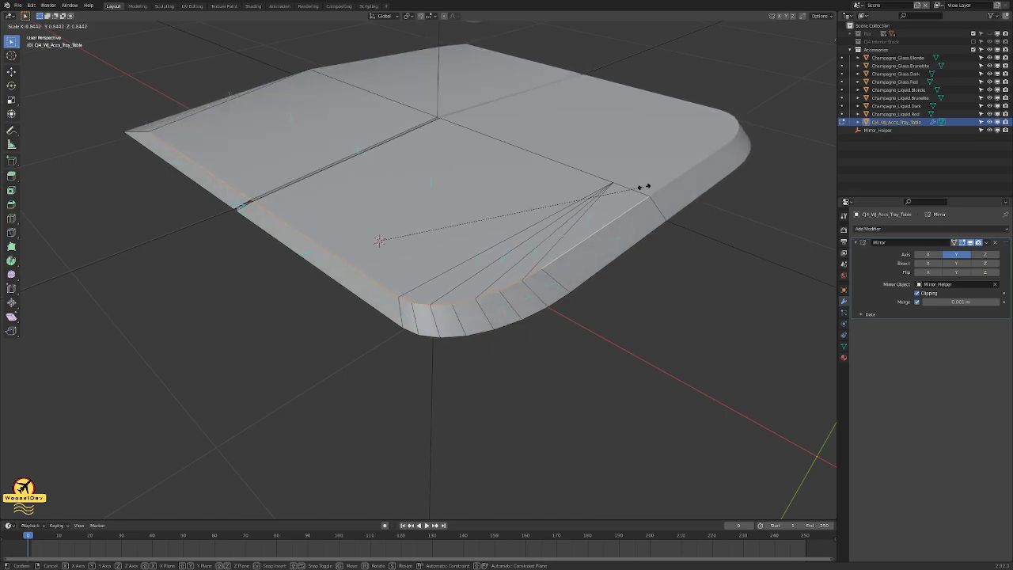
right_click(645, 187)
- Snap the 3D cursor to the selected border edges again and try scaling them slightly inward from the top view
middle_click_drag(606, 183, 663, 201)
key("KP_7")
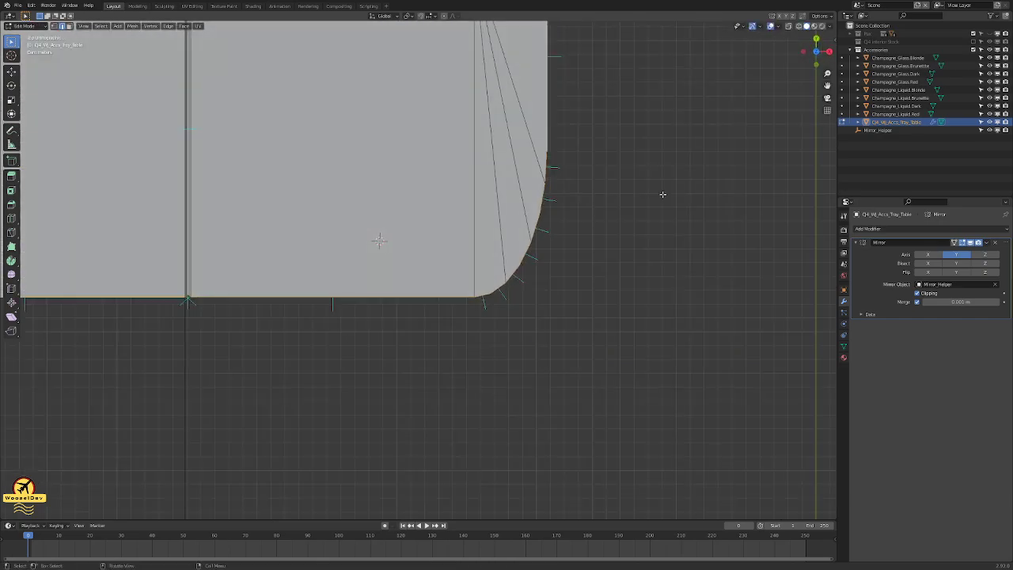
scroll(617, 192, "down", 3)
key("shift+s")
left_click(629, 215)
key("s")
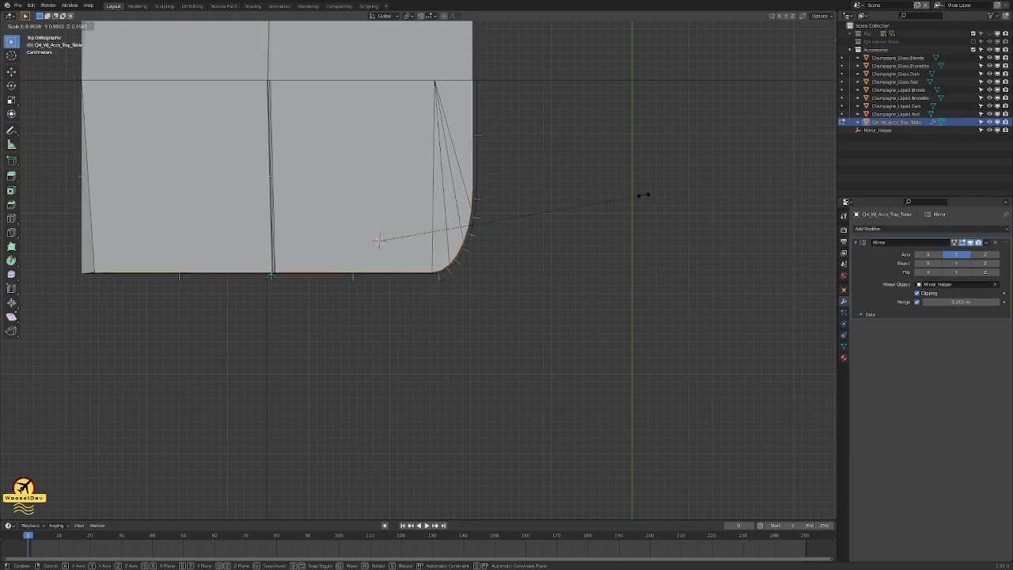
left_click(631, 194)
middle_click_drag(631, 194, 493, 86)
scroll(500, 165, "up", 5)
middle_click_drag(391, 152, 449, 134)
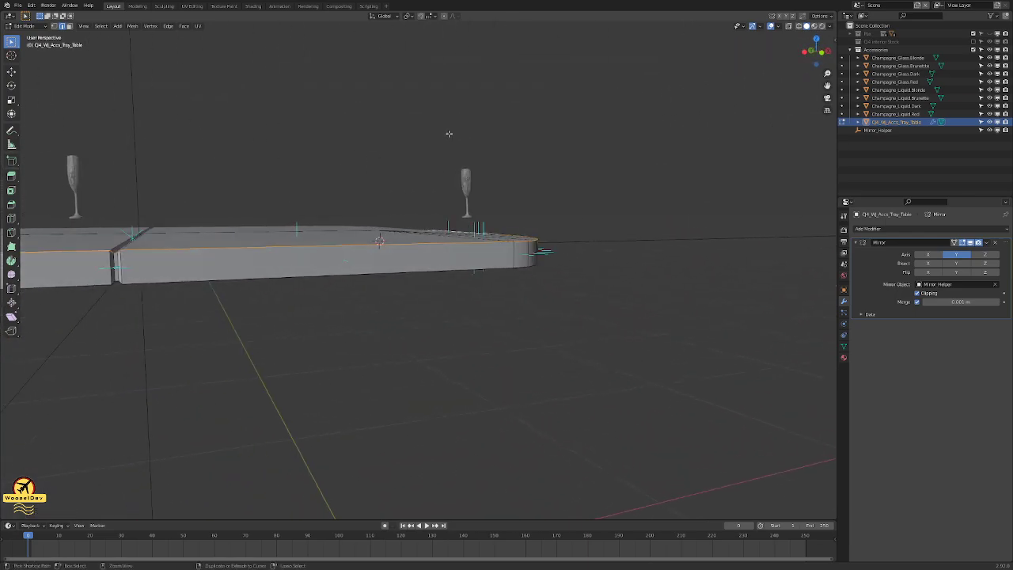
- Clear the border selection and snap the 3D cursor to the vertex where the fold gap meets the centre seam
key("Tab")
key("Tab")
middle_click_drag(631, 283, 452, 285)
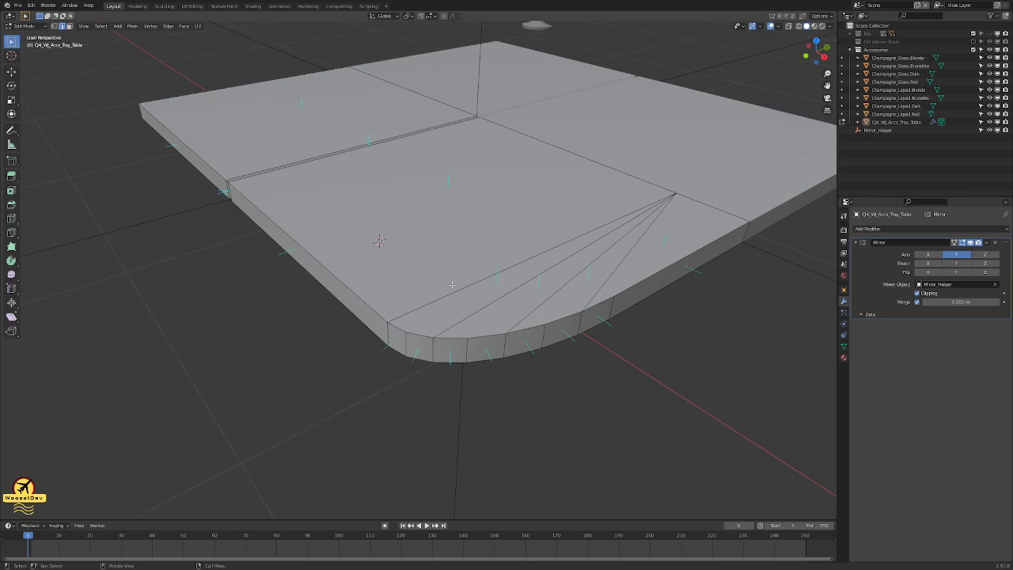
left_click(476, 117)
middle_click_drag(477, 146, 596, 199)
scroll(455, 146, "up", 1)
key("1")
left_click(583, 155)
middle_click_drag(584, 155, 618, 178)
middle_click_drag(264, 134, 323, 141, "shift")
key("shift+s")
left_click(333, 192)
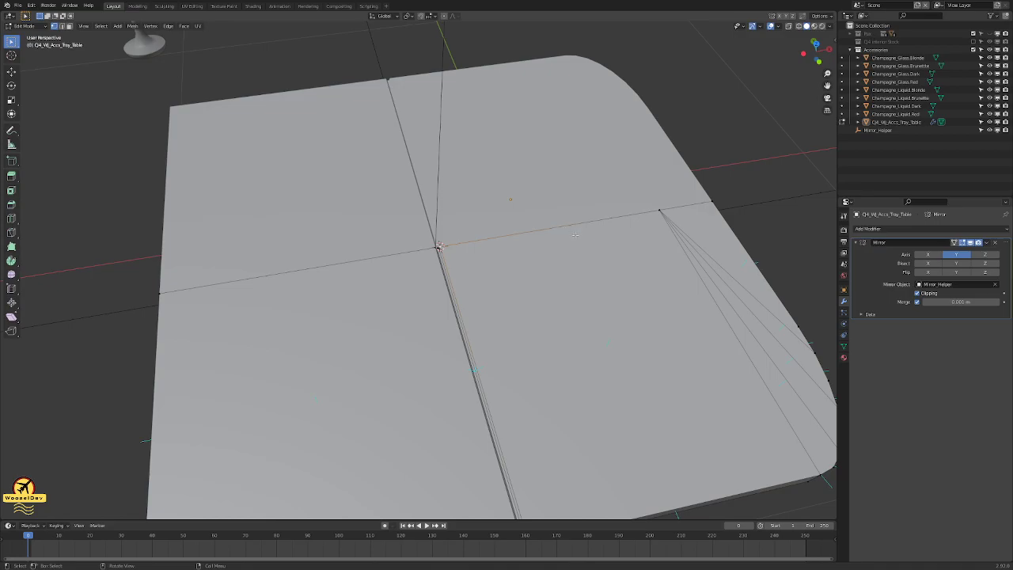
- Select the tabletop's upper border edges along the long side and around the rounded corner, and try scaling them inward
scroll(704, 227, "down", 4)
middle_click_drag(710, 236, 286, 329)
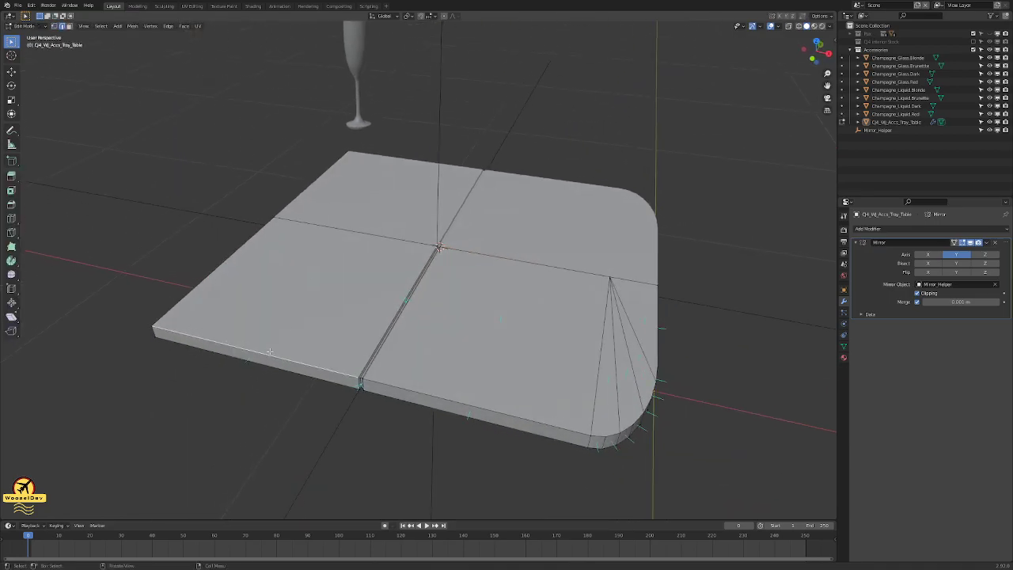
scroll(373, 384, "up", 3)
scroll(373, 384, "down", 2)
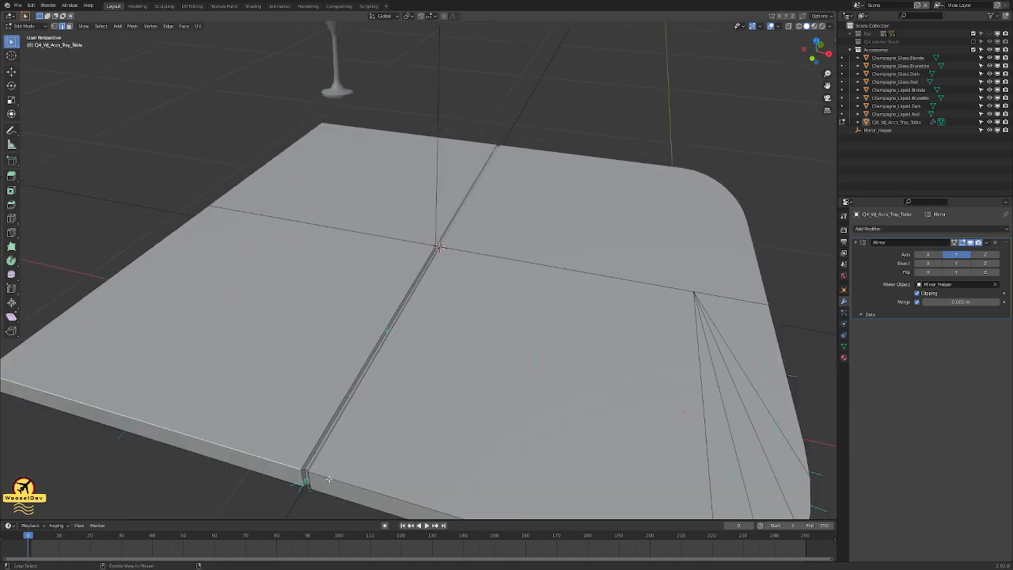
scroll(328, 479, "down", 2)
middle_click_drag(328, 479, 453, 438)
left_click(453, 438, "shift")
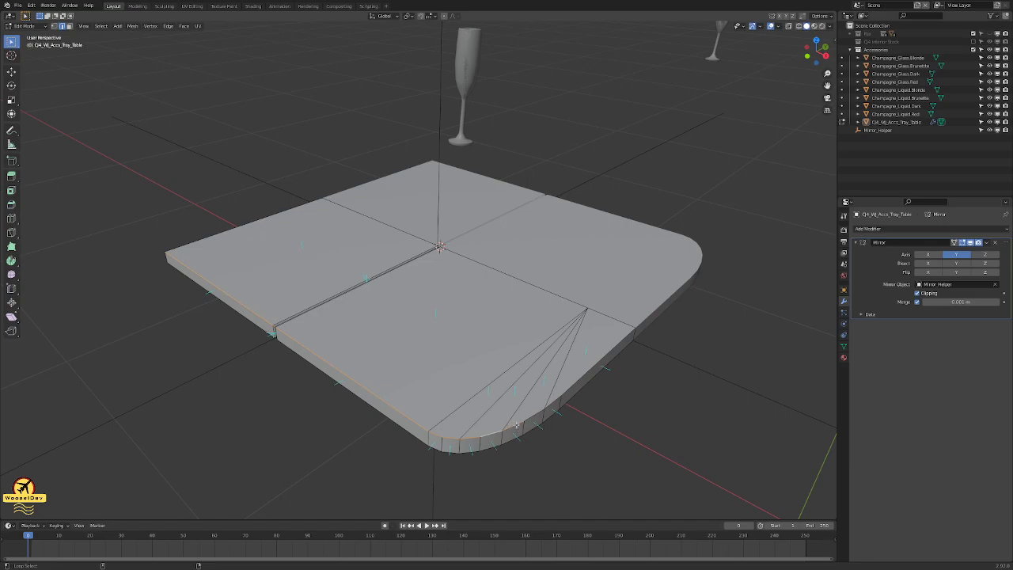
middle_click_drag(568, 386, 560, 351)
key("s")
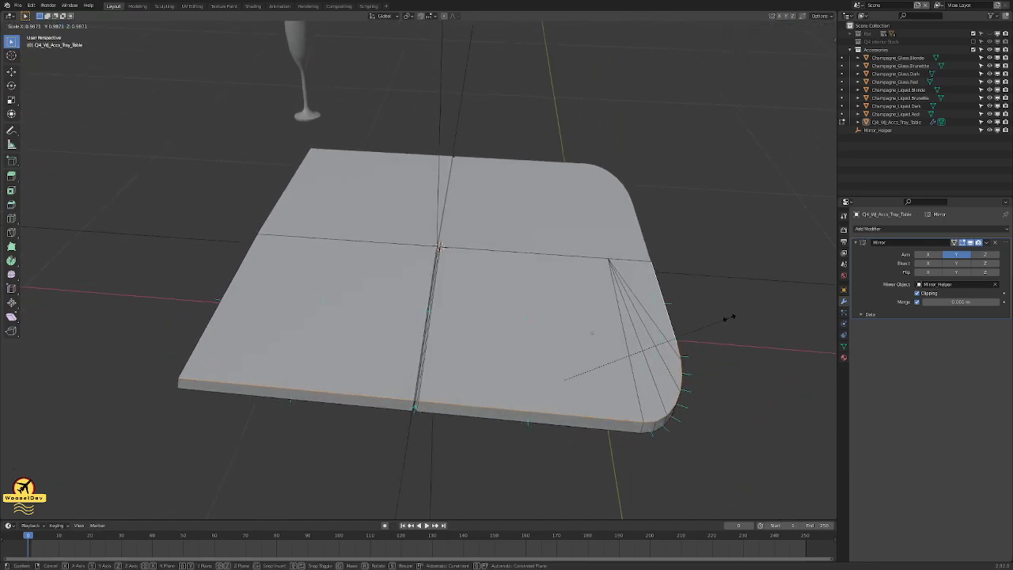
key("Escape")
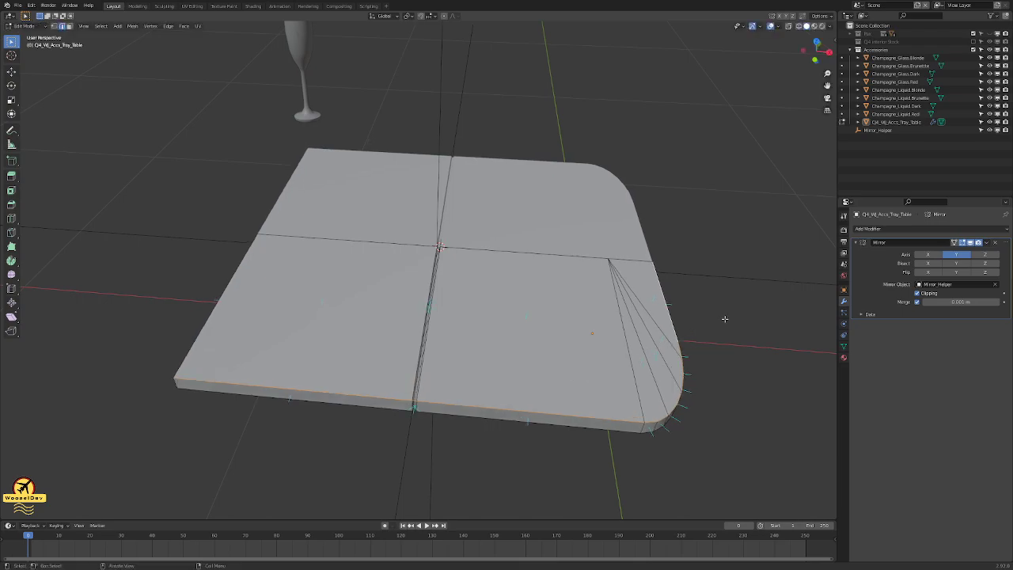
- Set the transform pivot point to the 3D cursor and try scaling the selected border edges inward
left_click(410, 16)
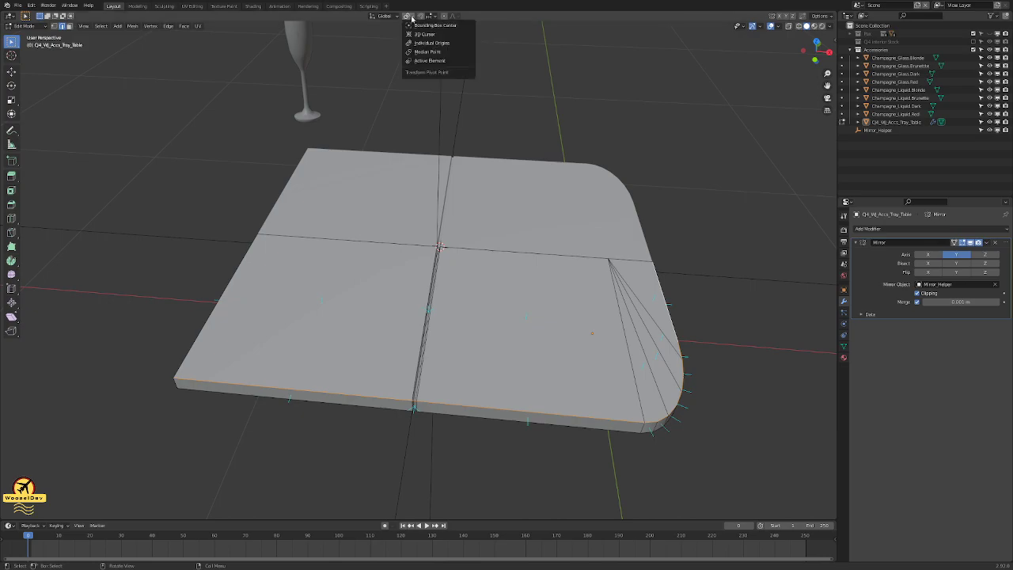
left_click(425, 34)
key("s")
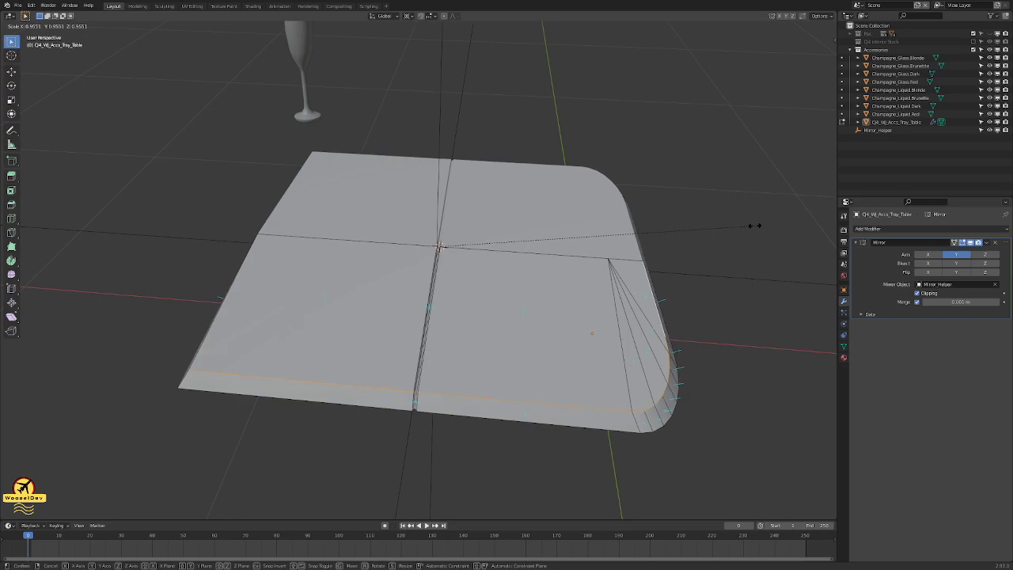
right_click(750, 231)
middle_click_drag(746, 233, 662, 199)
key("s")
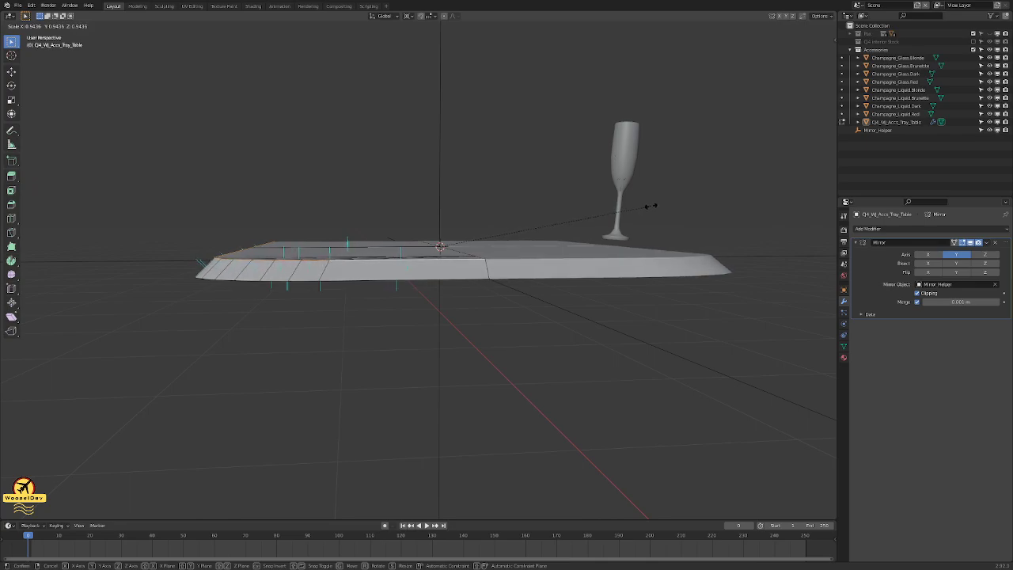
left_click(650, 206)
middle_click_drag(650, 207, 446, 206)
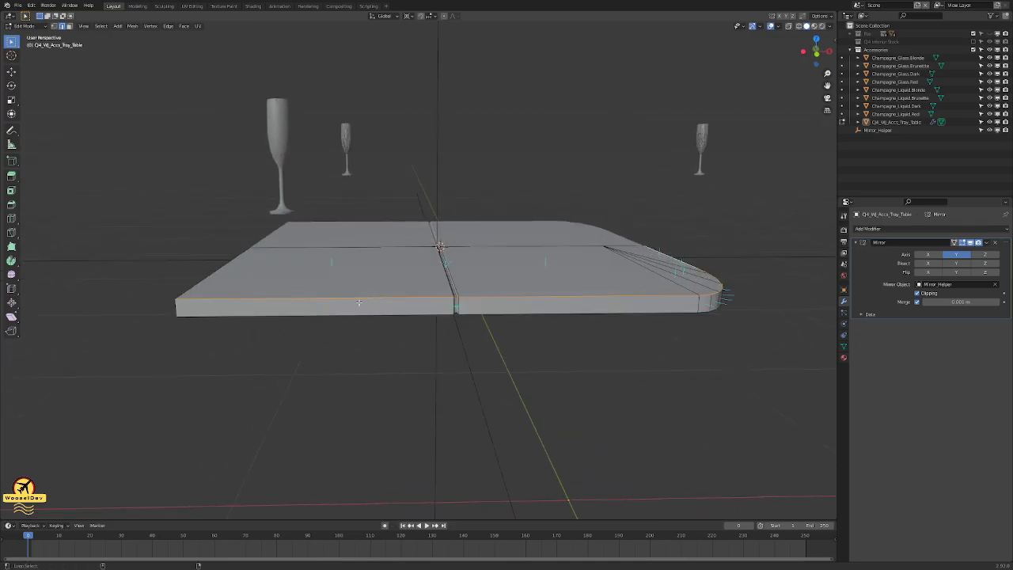
- Reselect the modelled half's upper outer border edges along the long side and around the rounded corner up to the centre seam
left_click(356, 299, "alt+shift")
left_click(488, 297, "alt")
left_click(399, 297, "alt+shift")
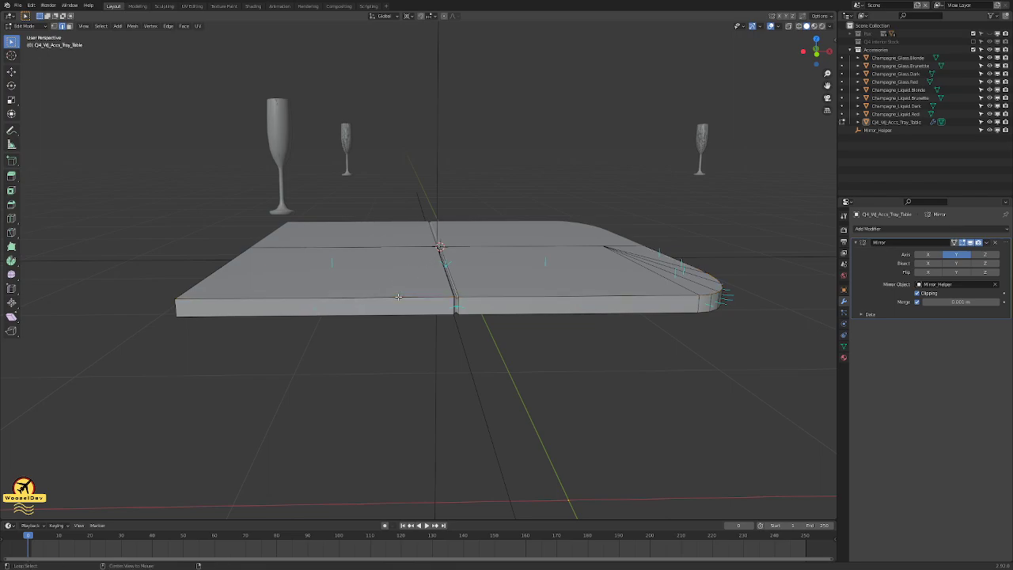
left_click(486, 299, "alt")
left_click(403, 297, "shift")
middle_click_drag(506, 242, 500, 263)
left_click(297, 354)
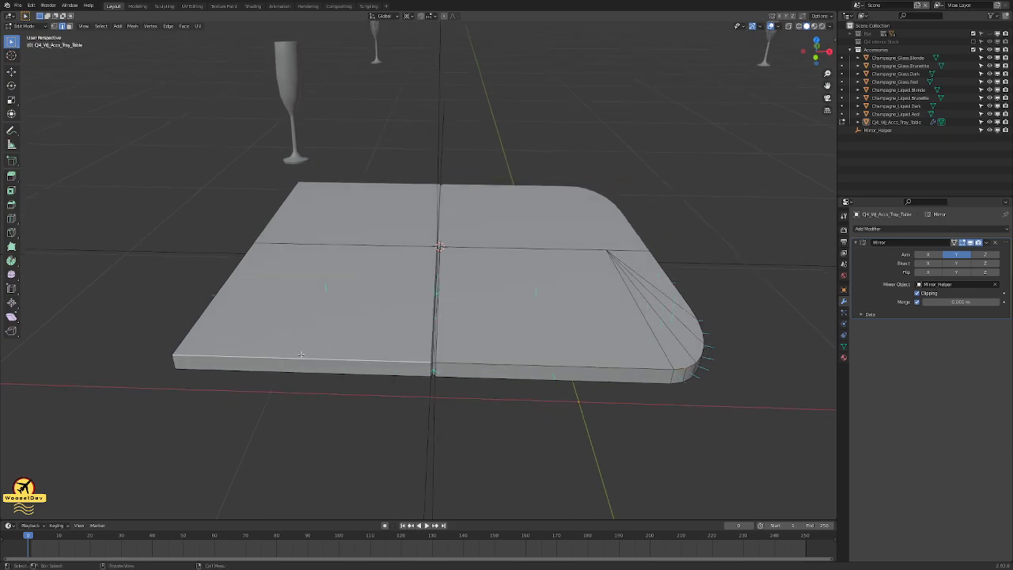
left_click(465, 364, "alt")
middle_click_drag(464, 364, 409, 385)
left_click(369, 402, "alt+shift")
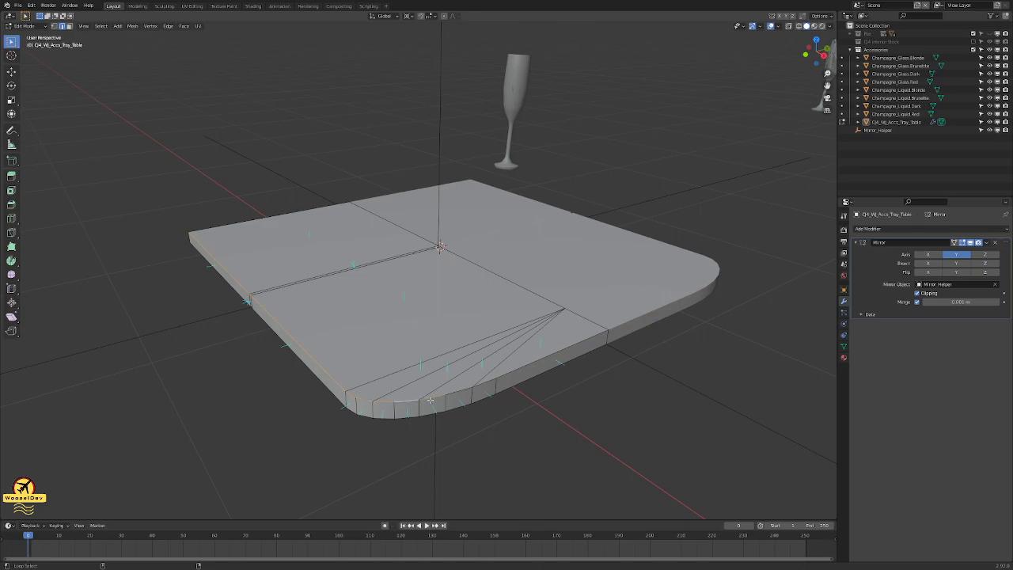
middle_click_drag(532, 363, 697, 188)
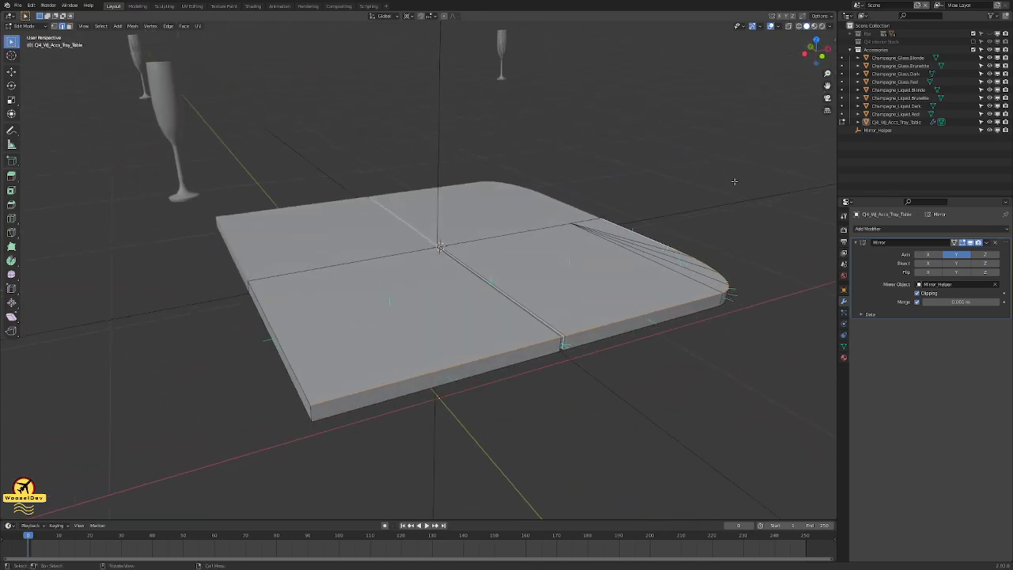
- Scale the selected upper border edges inward about the 3D cursor to about 0.955, slanting the tabletop's sides
key("s")
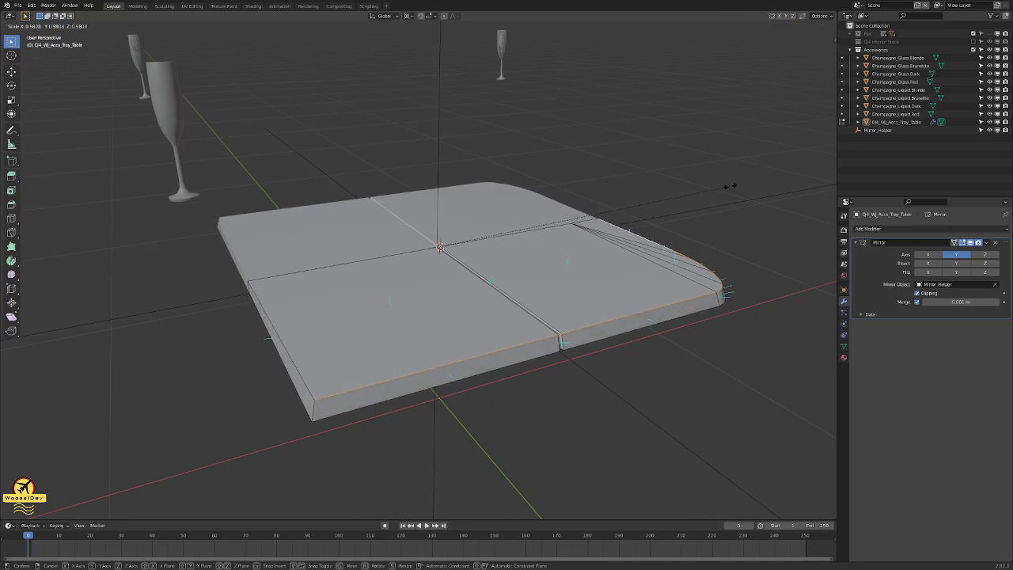
right_click(729, 188)
middle_click_drag(729, 188, 614, 180)
scroll(615, 179, "up", 3)
key("KP_3")
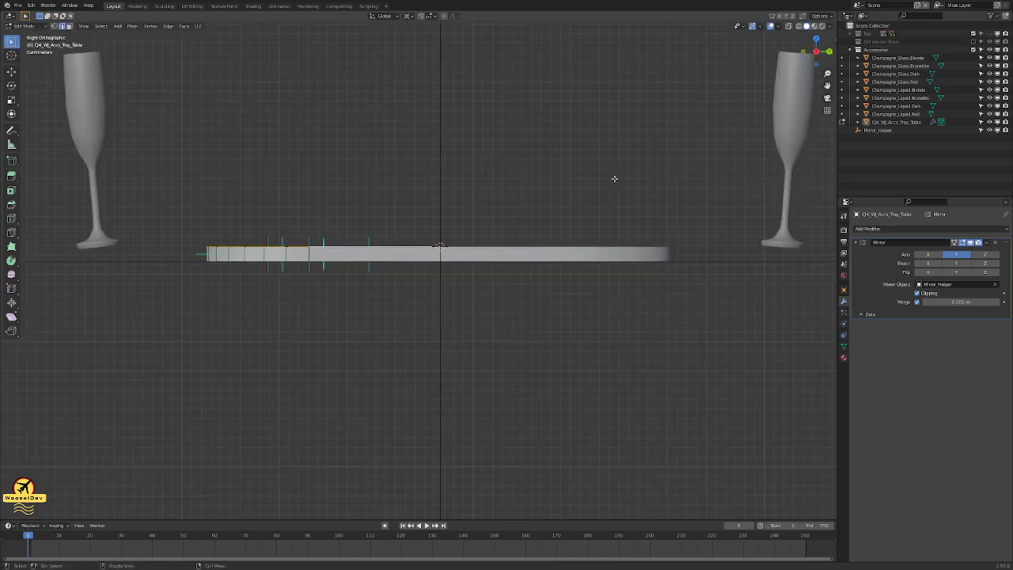
key("s")
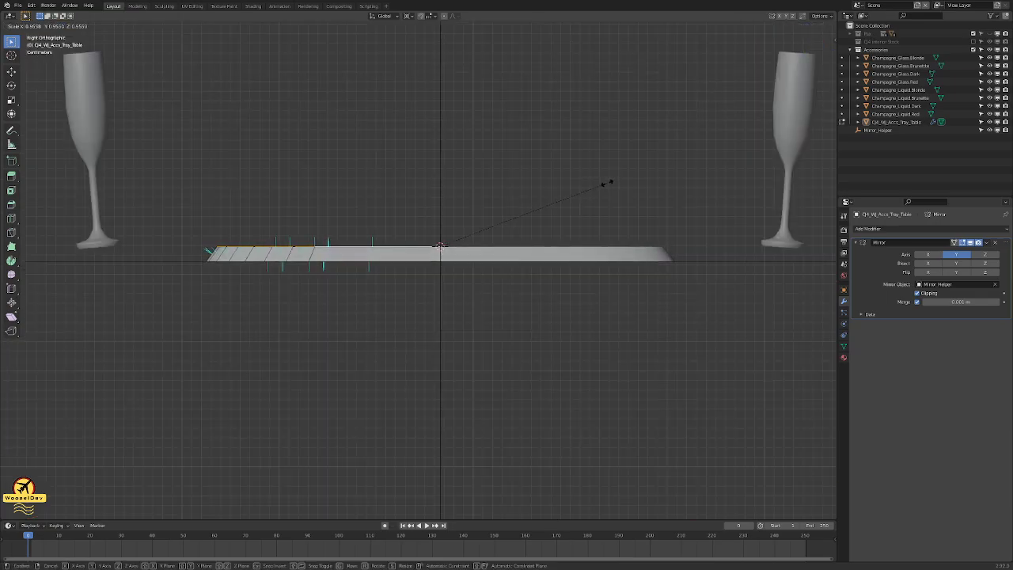
left_click(608, 182)
middle_click_drag(588, 177, 503, 155)
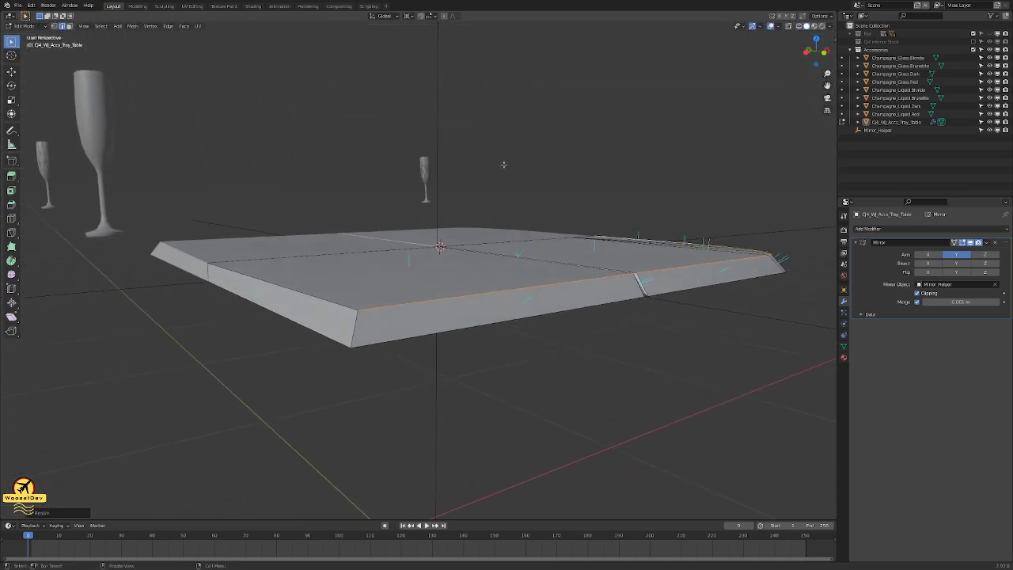
- Use vertex selection to select only the upper edge of the tabletop's straight, uncurved end
key("KP_1")
scroll(436, 242, "up", 4)
middle_click_drag(89, 210, 474, 259, "shift")
key("Tab")
key("Tab")
left_click(383, 309)
key("1")
scroll(384, 309, "up", 3)
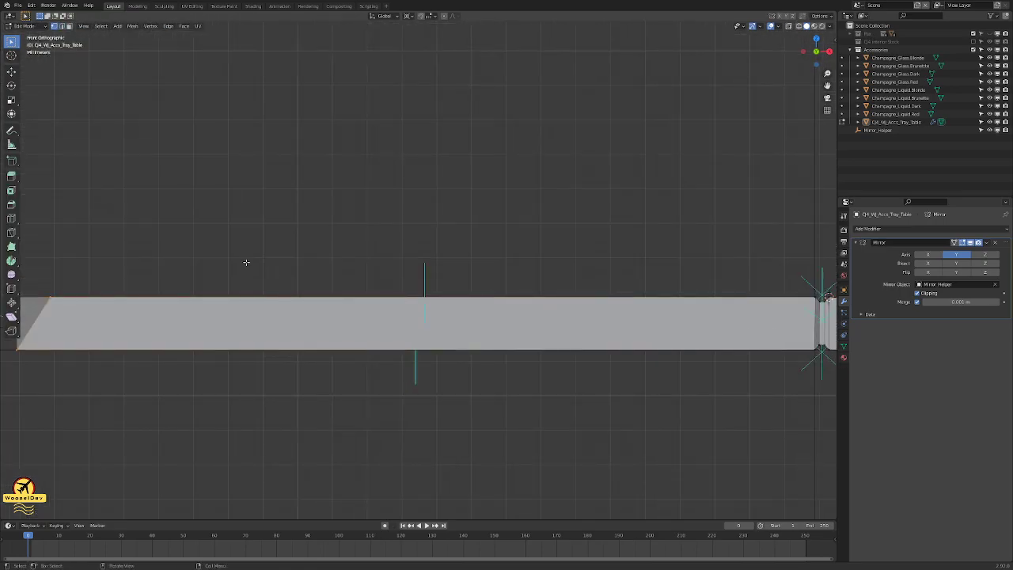
middle_click_drag(132, 278, 477, 298, "shift")
left_click(391, 294)
left_click(368, 327, "alt")
middle_click_drag(368, 326, 414, 333)
middle_click_drag(517, 351, 413, 346)
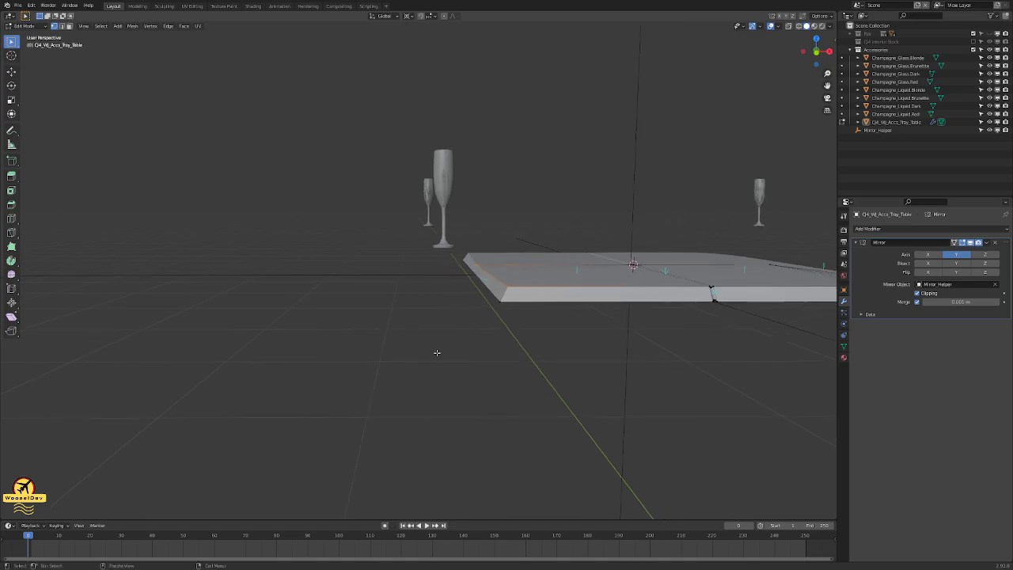
key("KP_1")
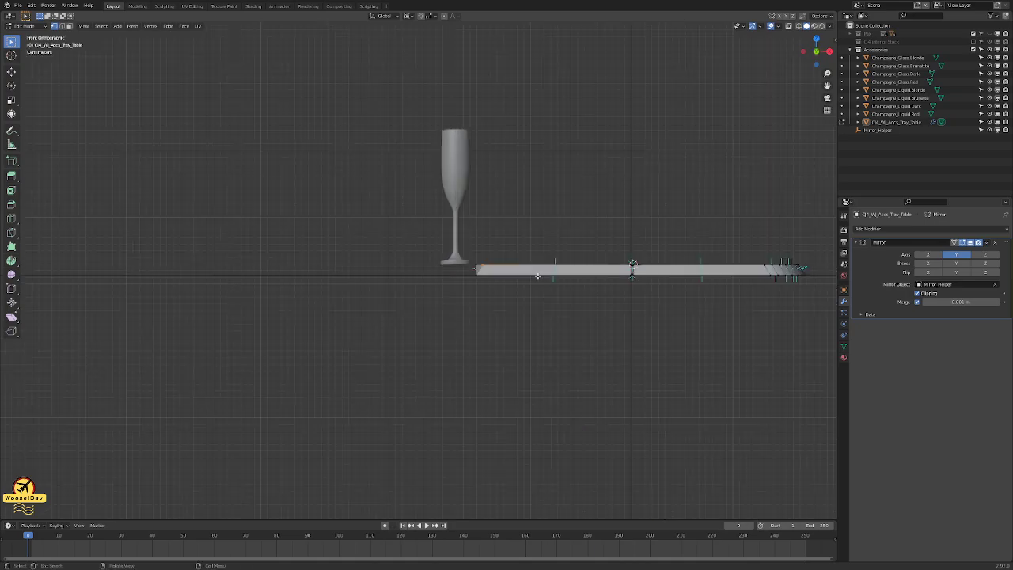
scroll(537, 274, "up", 6)
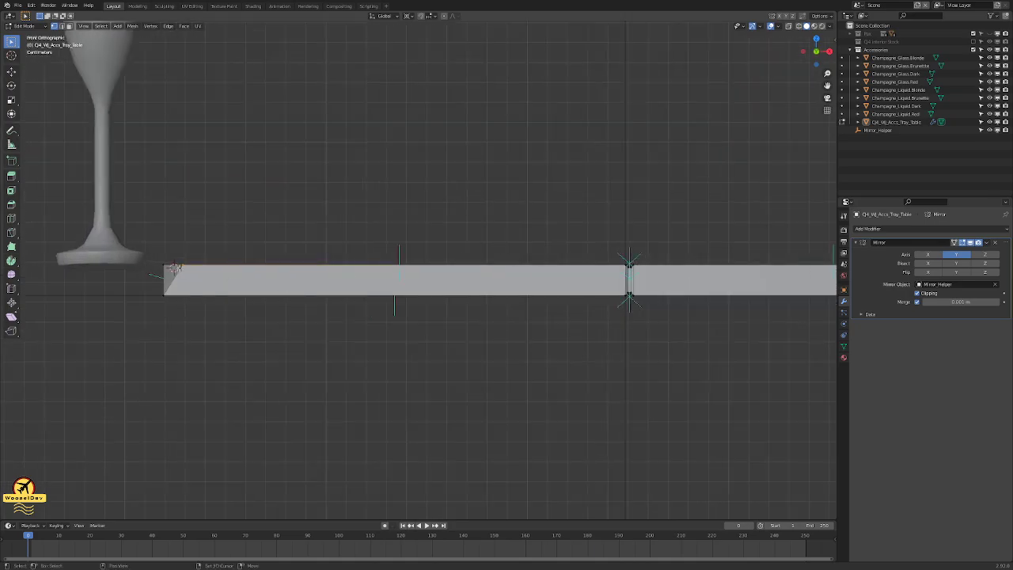
key("alt+Home")
scroll(404, 240, "up", 11)
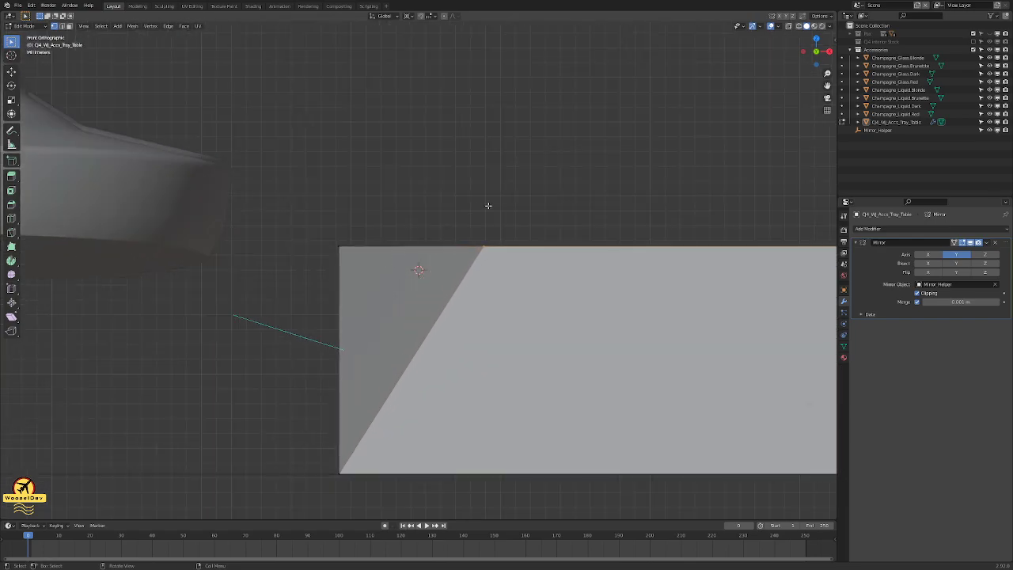
- Try to vertex-slide the straight end's upper edge outward, and undo the slide
key("g")
key("g")
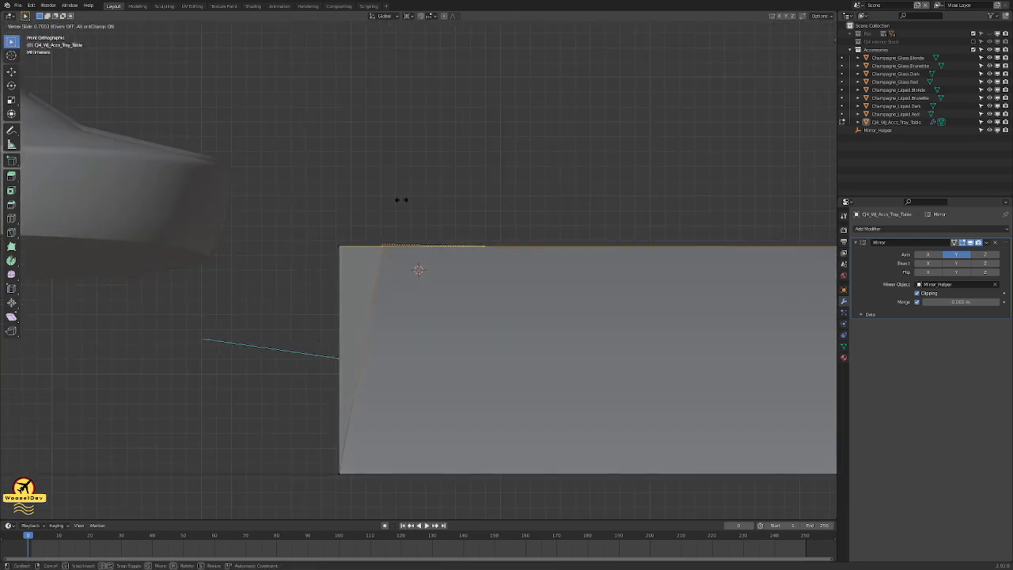
left_click(340, 189)
middle_click_drag(335, 188, 489, 215)
scroll(452, 205, "down", 5)
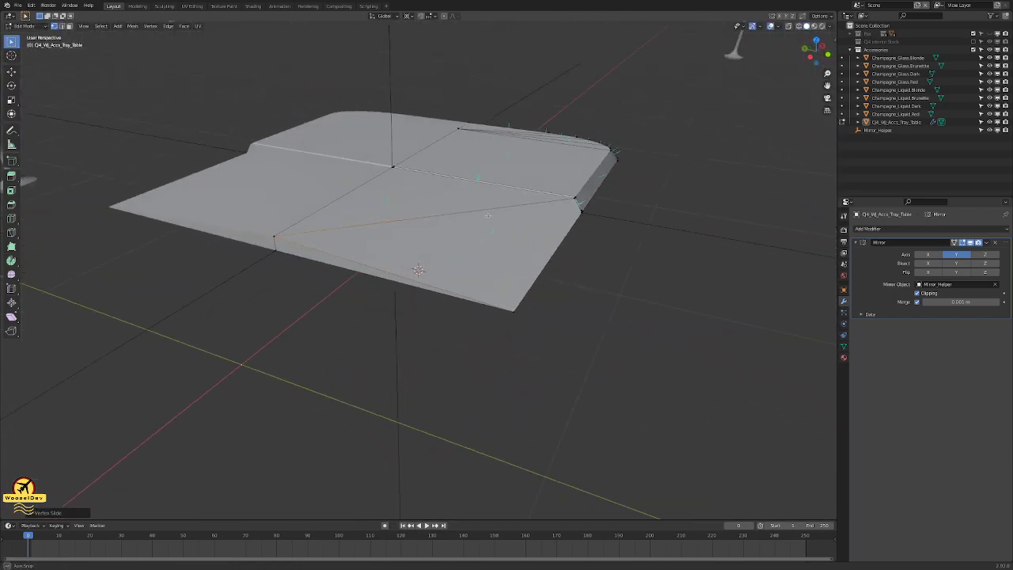
key("ctrl+z")
- Move the straight end's upper edge outward along X by about 0.0096 m so that end face stands vertical
middle_click_drag(631, 251, 515, 389)
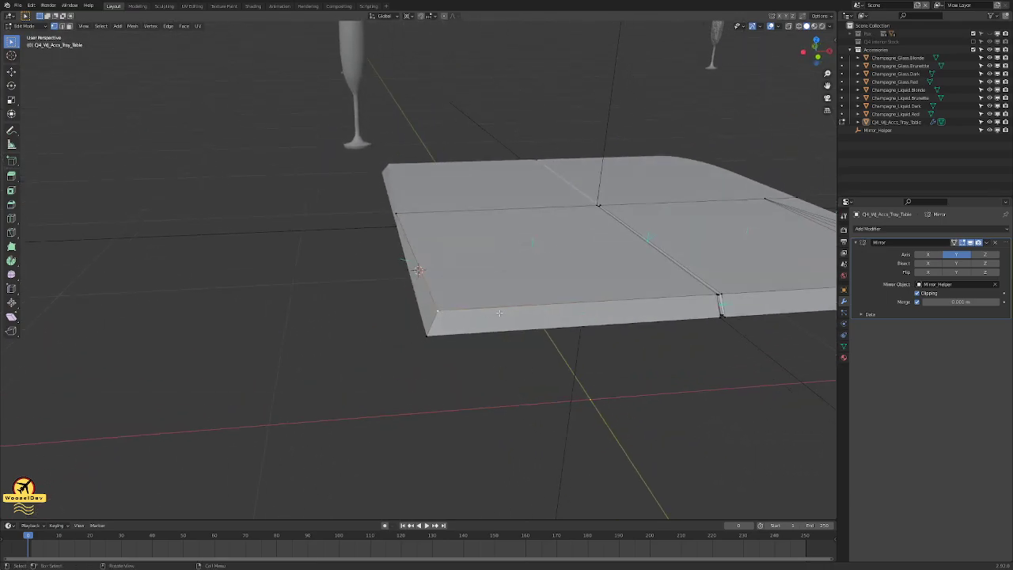
key("KP_1")
scroll(498, 312, "up", 5)
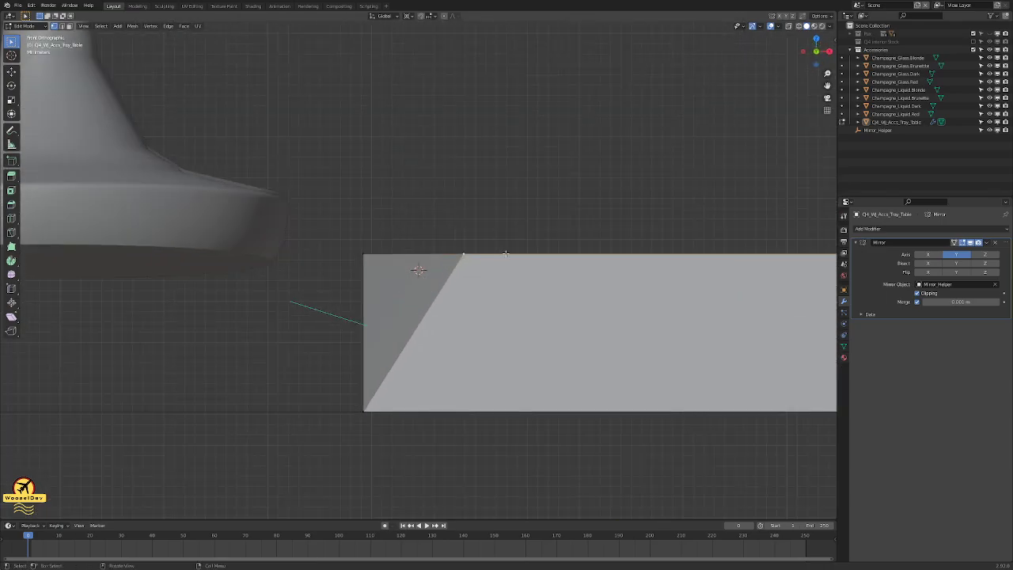
key("g")
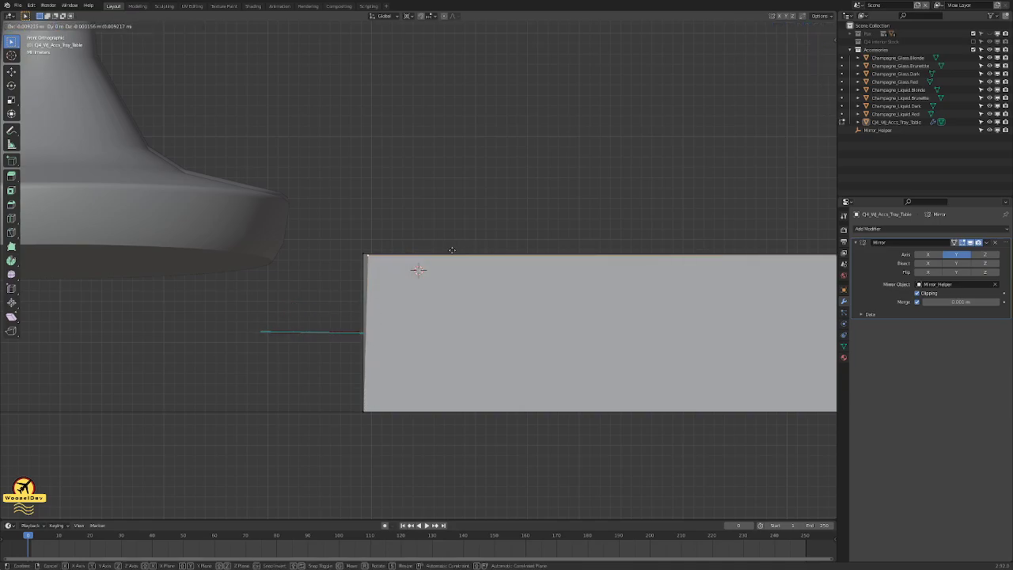
key("x")
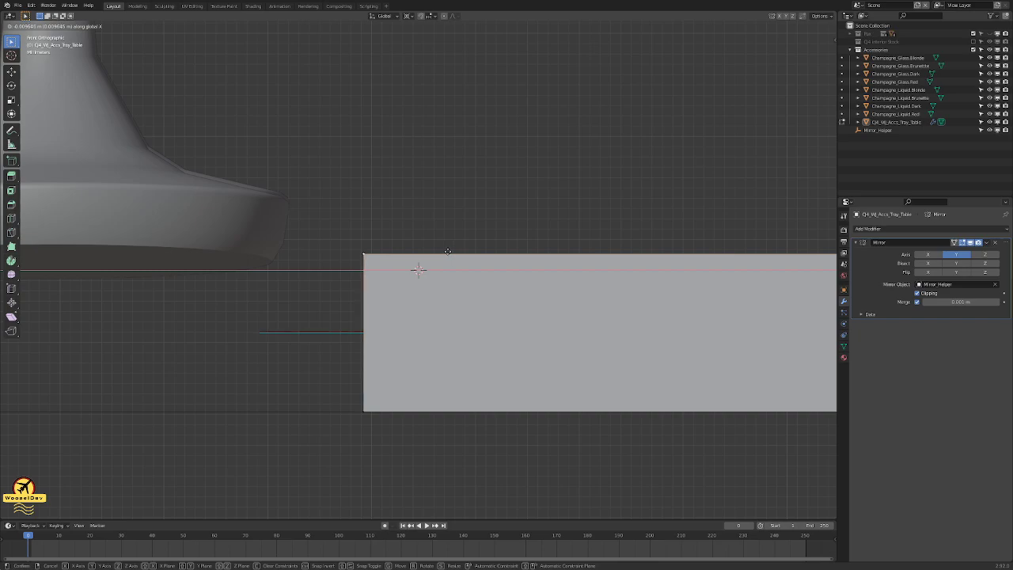
left_click(449, 251)
mouse_move(451, 249)
middle_mouse_down()
mouse_move(445, 231)
mouse_move(458, 241)
middle_mouse_up()
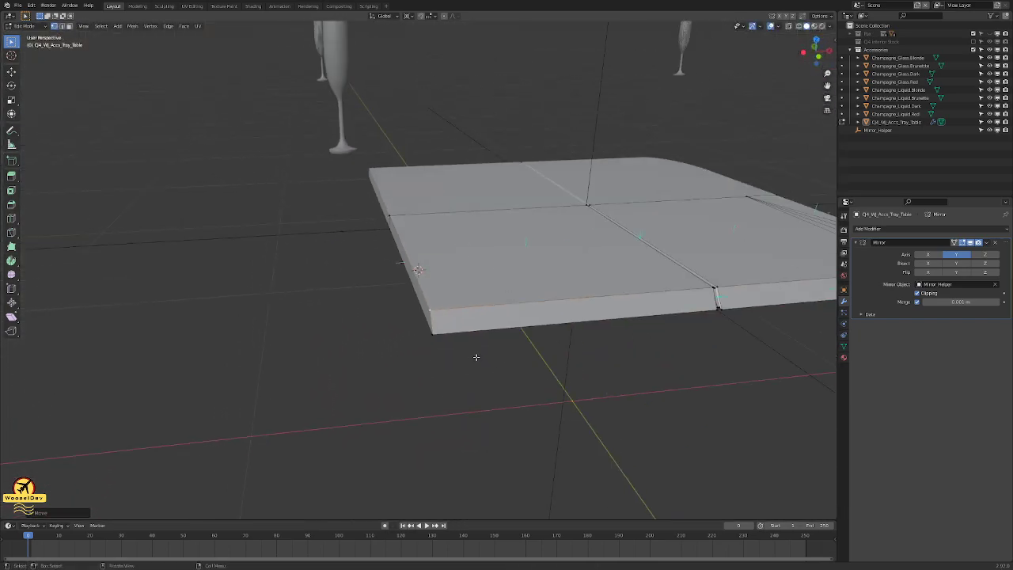
- Leave mesh editing, check the slanted border around the tabletop and save the file
key("Tab")
middle_click_drag(484, 357, 445, 346)
key("ctrl+s")
scroll(411, 331, "down", 6)
scroll(624, 344, "up", 5)
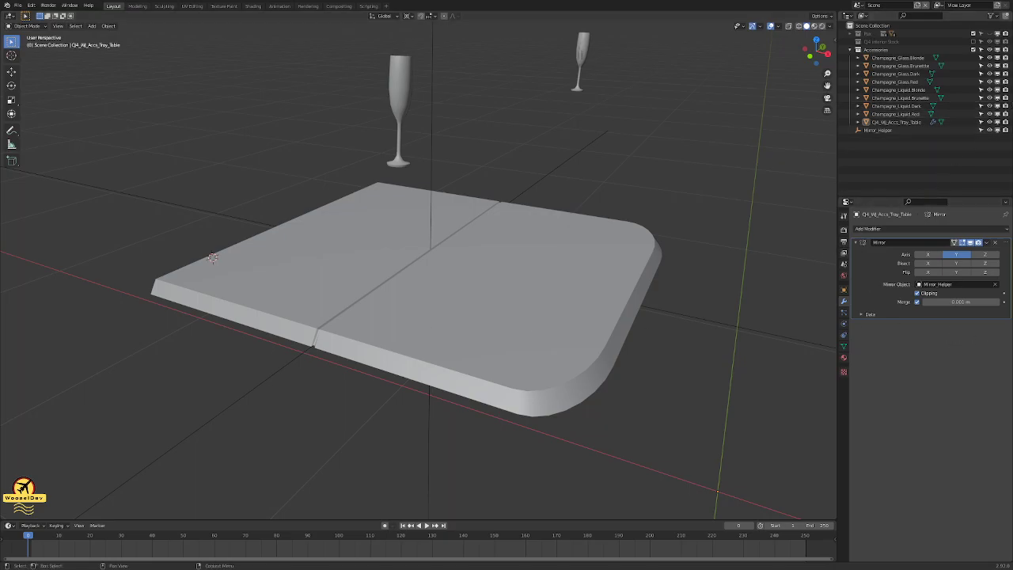
- Switch to the browser and compare the CJ4 interior reference photos for the folding table's border and shape
key("alt+Tab")
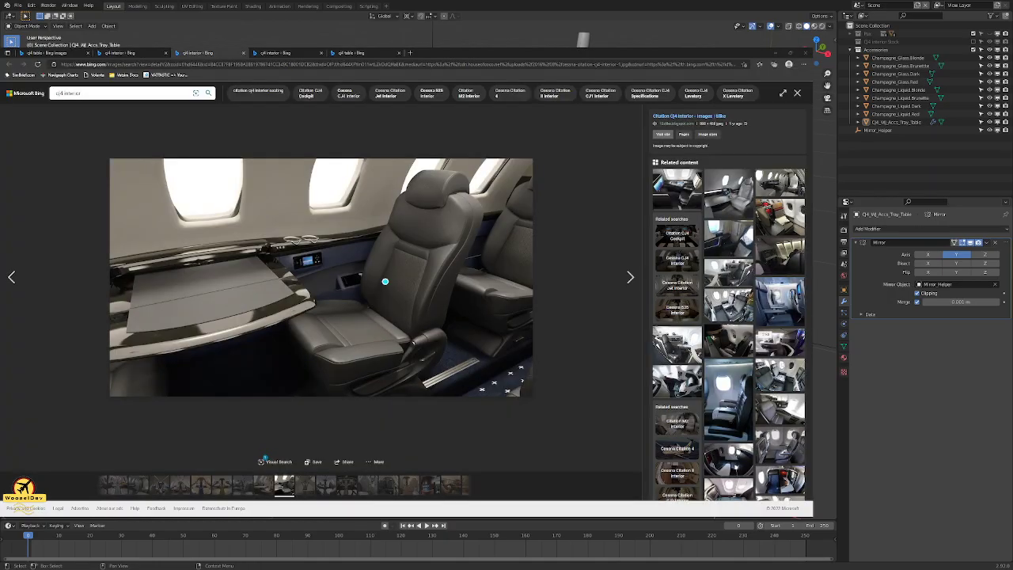
left_click(273, 53)
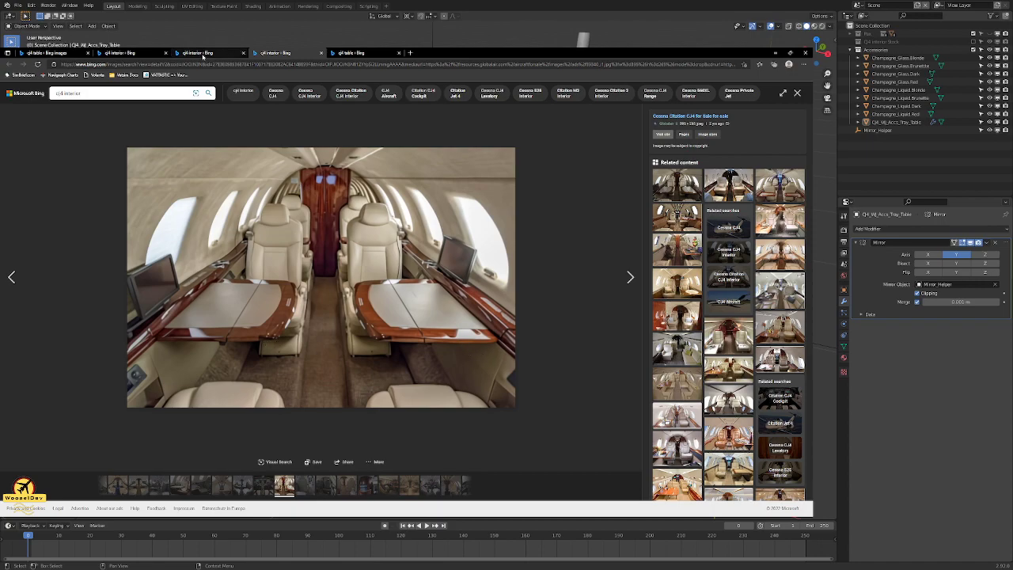
left_click(200, 53)
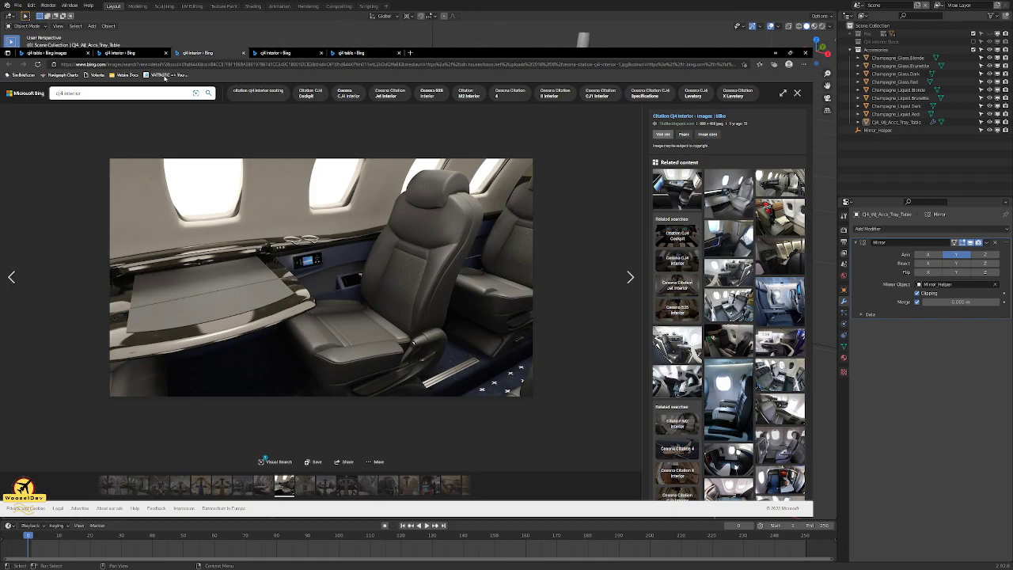
left_click(277, 53)
left_click(348, 53)
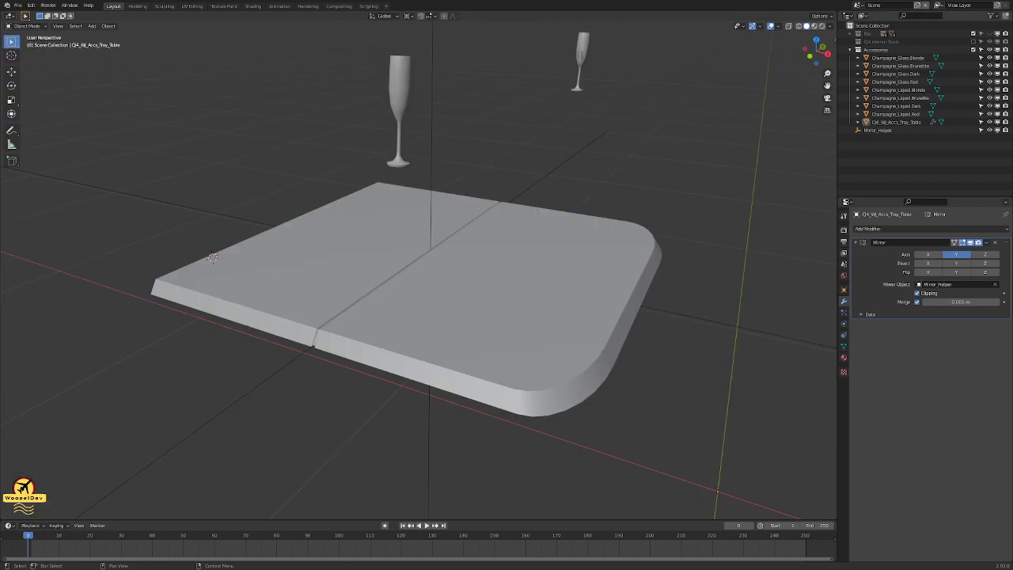
- Return to Blender, save the file and reopen the tray table's mesh for editing at the fold gap's outer end
middle_click_drag(645, 391, 520, 380)
key("ctrl+s")
left_click(435, 377)
key("Tab")
middle_click_drag(431, 374, 419, 409)
key("Tab")
left_click(312, 429)
scroll(312, 430, "up", 2)
middle_click_drag(312, 430, 532, 327)
scroll(337, 403, "down", 4)
scroll(326, 425, "up", 6)
left_click(327, 328)
key("Tab")
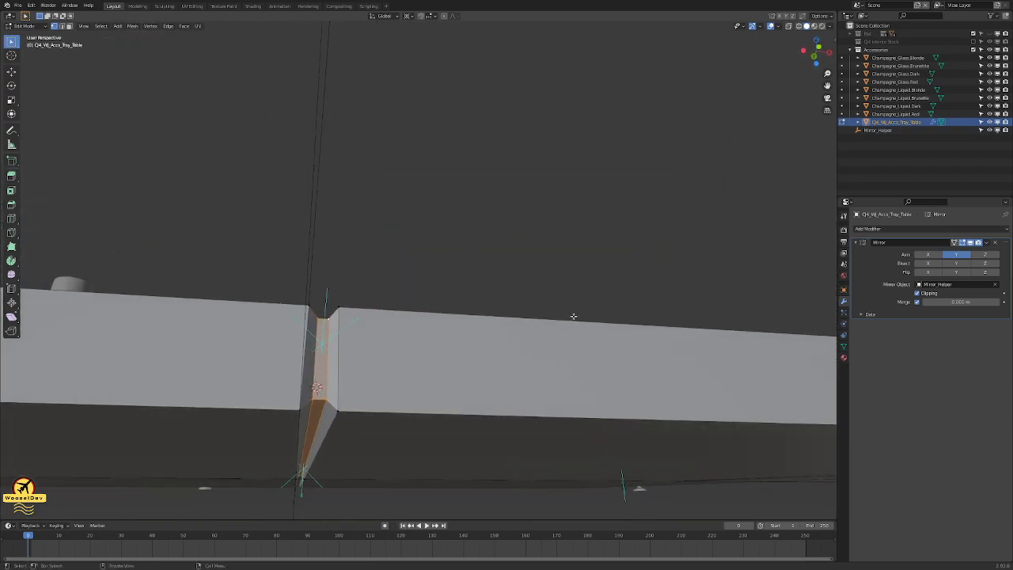
- Try scaling the recessed faces of the fold gap around the 3D cursor, both along X and uniformly
key("shift+s")
left_click(583, 362)
key("KP_Decimal")
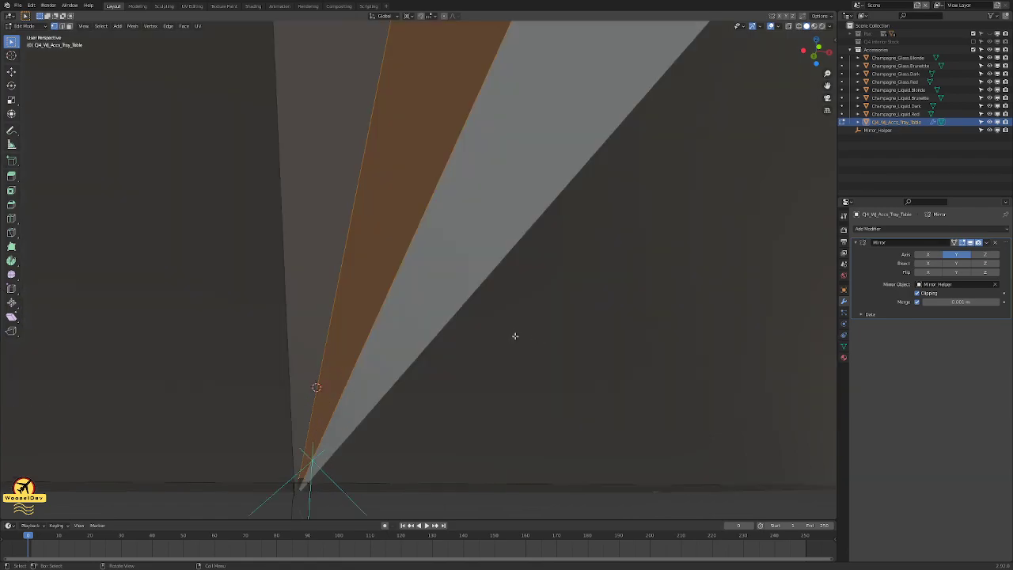
scroll(514, 336, "down", 3)
middle_click_drag(515, 335, 596, 333)
scroll(595, 334, "up", 2)
key("s")
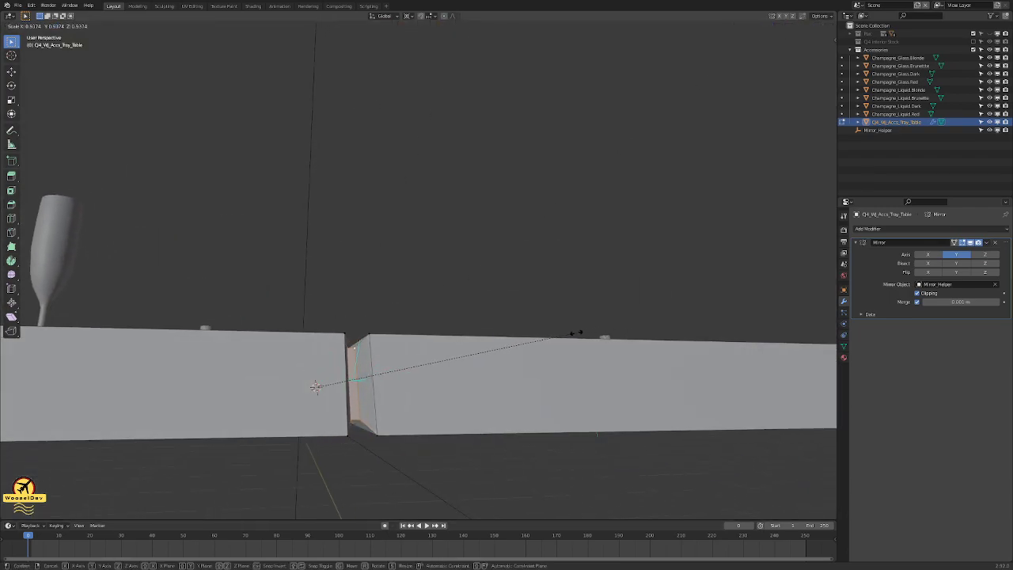
key("x")
right_click(577, 332)
middle_click_drag(576, 333, 573, 337)
key("s")
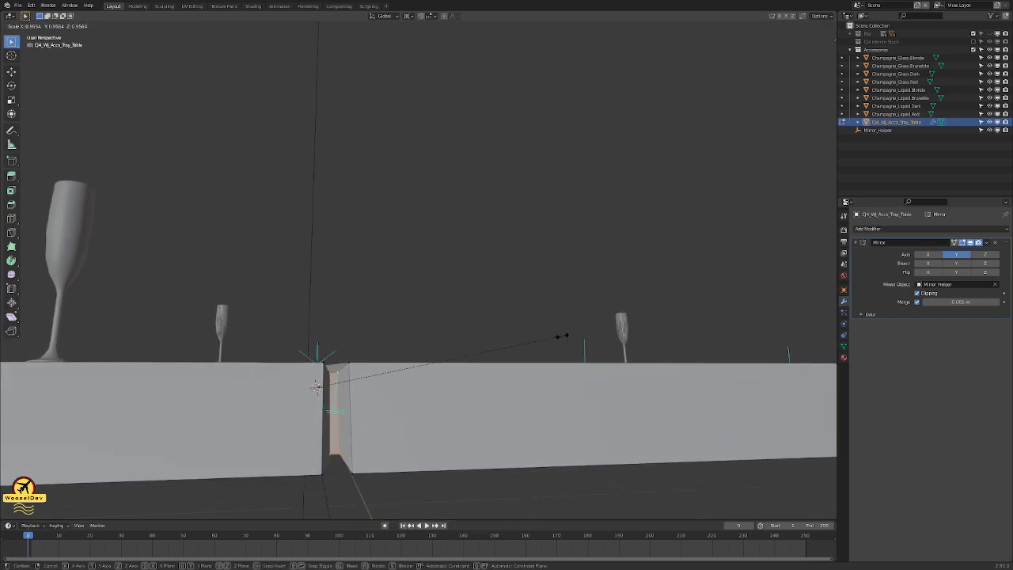
left_click(564, 336)
middle_click_drag(564, 336, 558, 347)
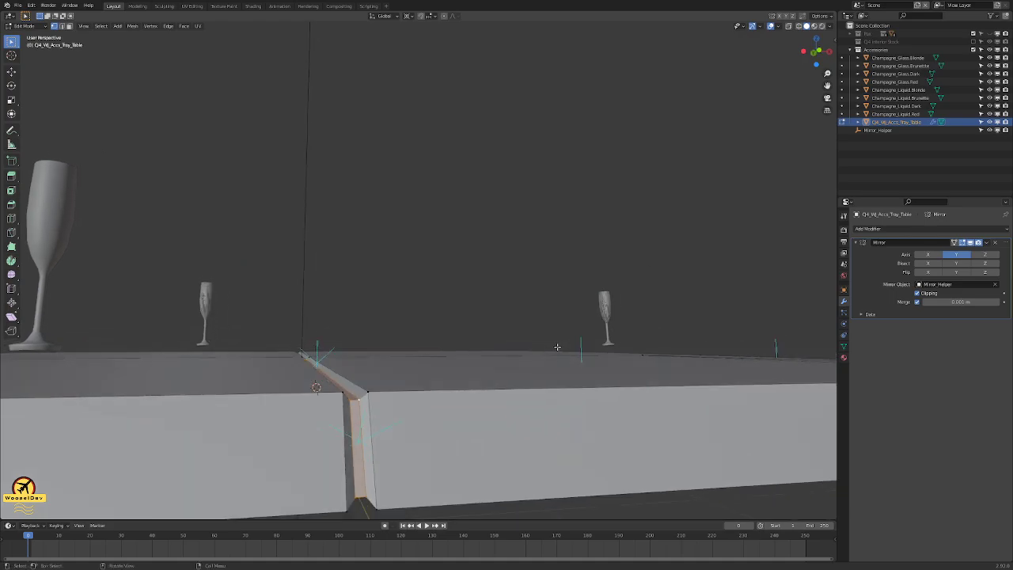
- Try a Shrink/Fatten offset on the recessed faces of the fold gap
key("alt+s")
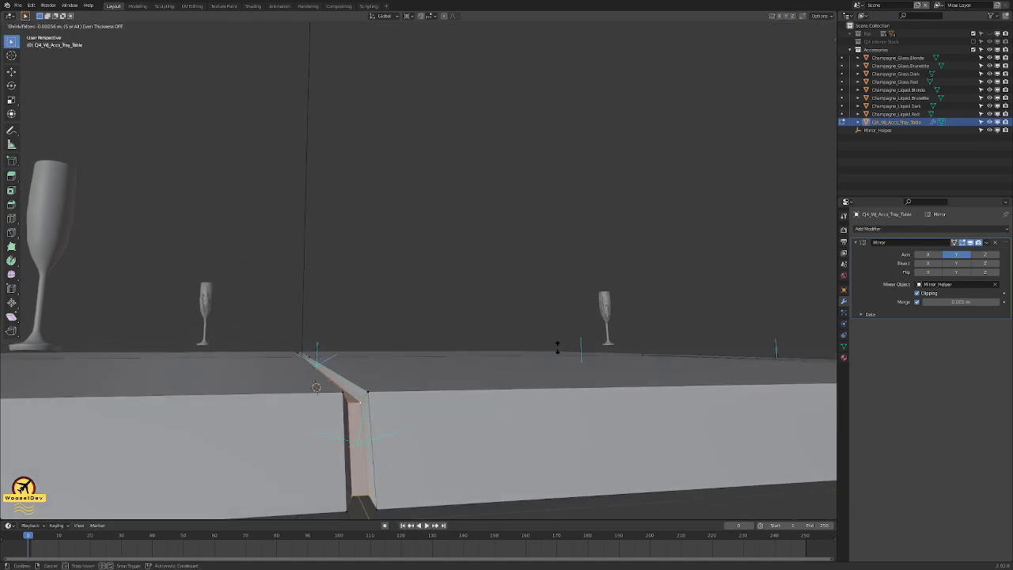
left_click(558, 347)
middle_click_drag(535, 351, 533, 348)
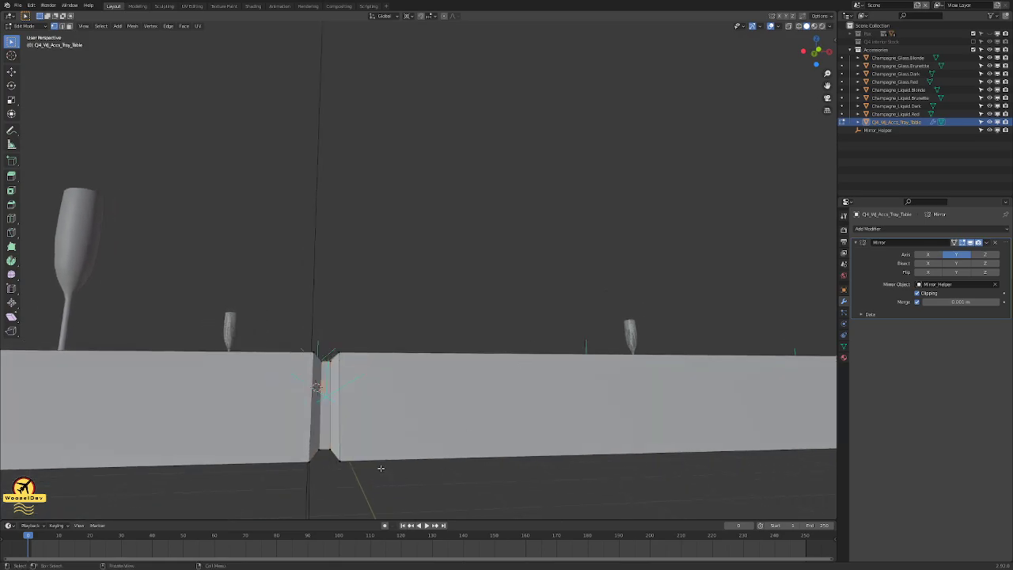
- Snap the 3D cursor from the fold gap selection and set the transform pivot to Median Point
middle_click_drag(327, 382, 396, 367)
key("shift+s")
left_click(371, 433)
scroll(376, 389, "down", 2)
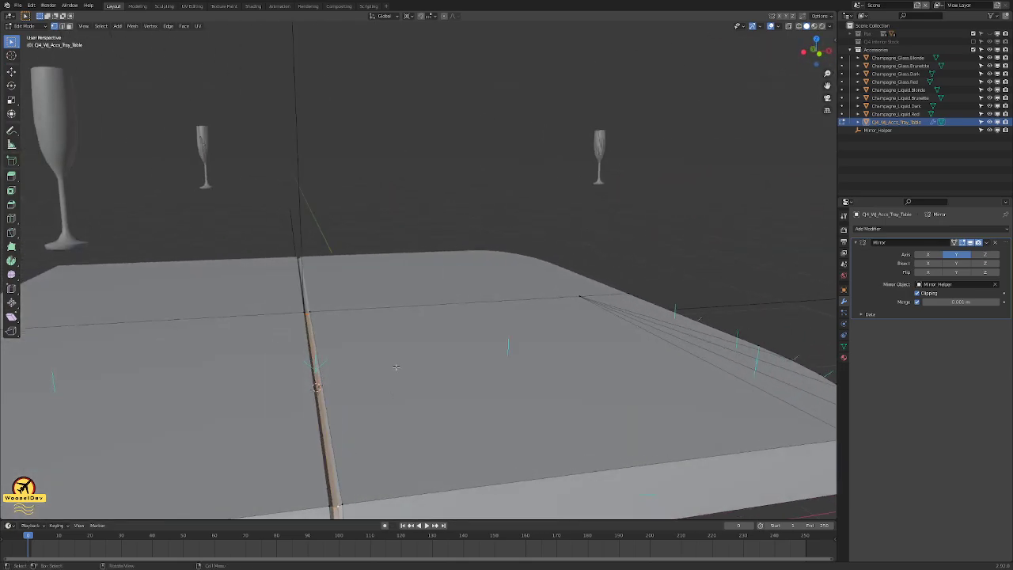
left_click(408, 16)
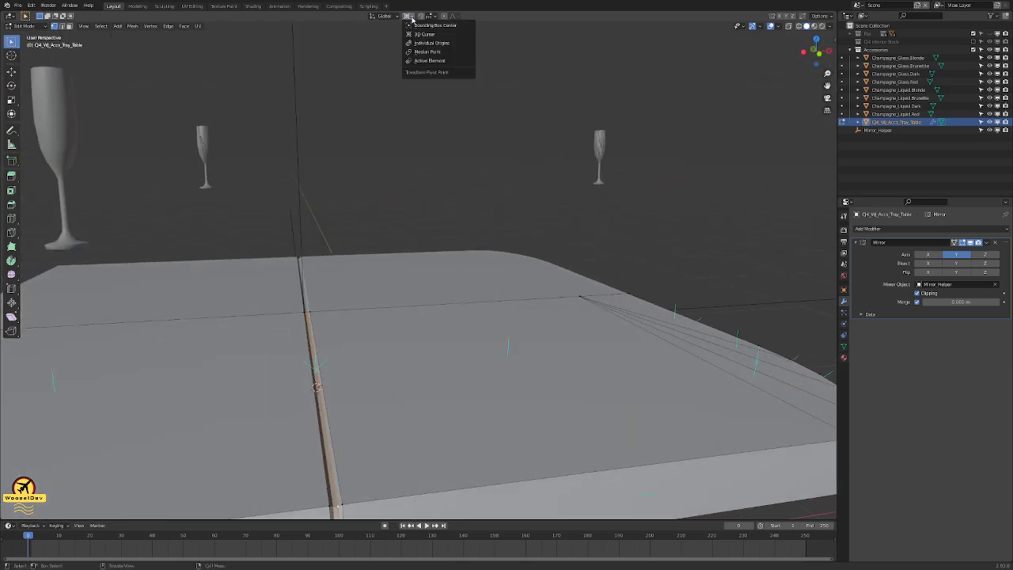
left_click(453, 52)
- Try offsetting the fold gap's recessed faces along their normals again, followed by a uniform scale
middle_click_drag(415, 290, 416, 259)
key("alt+s")
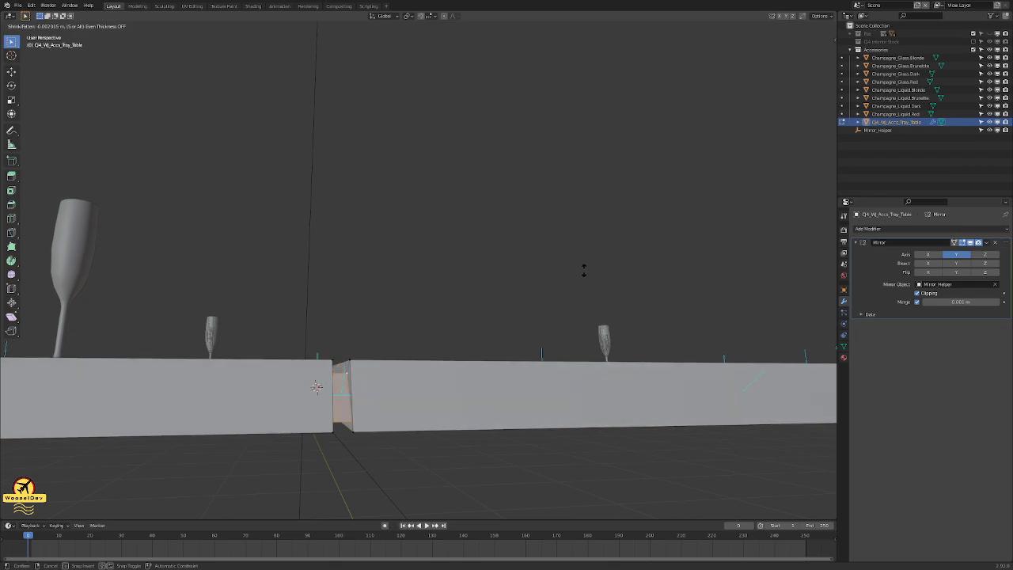
left_click(585, 269)
middle_click_drag(530, 278, 521, 285)
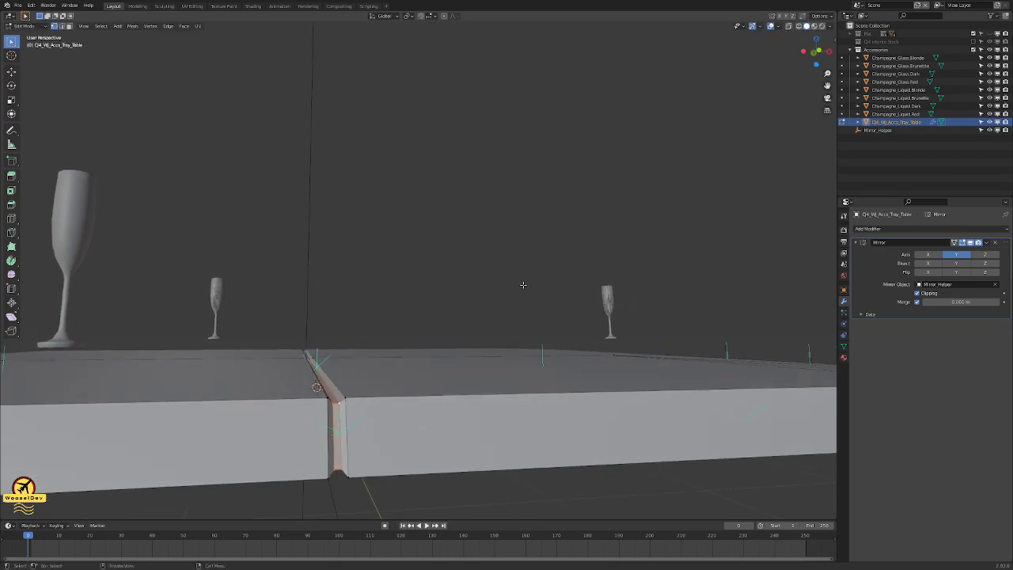
key("s")
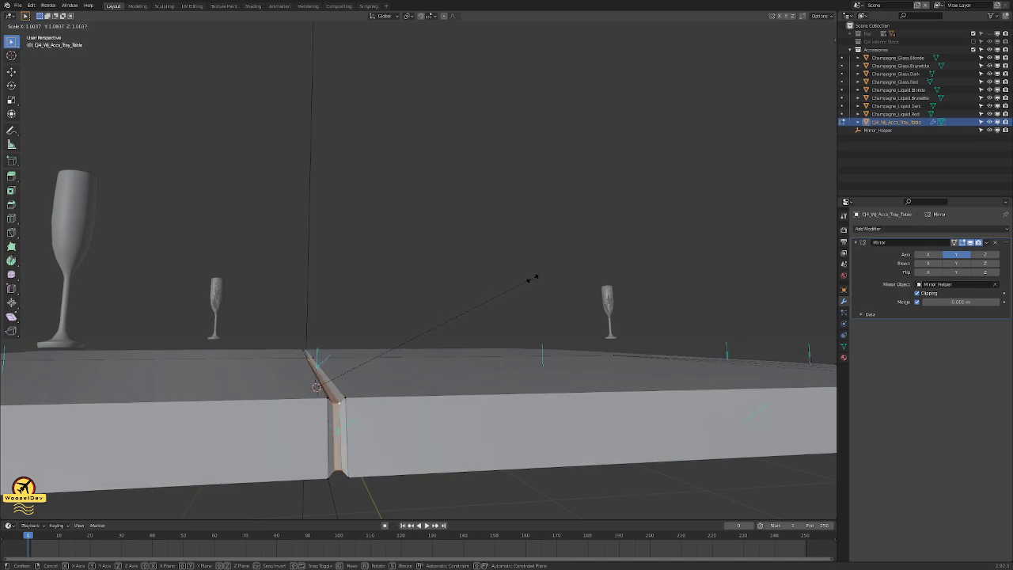
left_click(527, 275)
- Leave mesh editing, deselect the tray table and save the file
key("Tab")
left_click(461, 262)
middle_click_drag(461, 262, 363, 281)
scroll(407, 271, "down", 3)
key("ctrl+s")
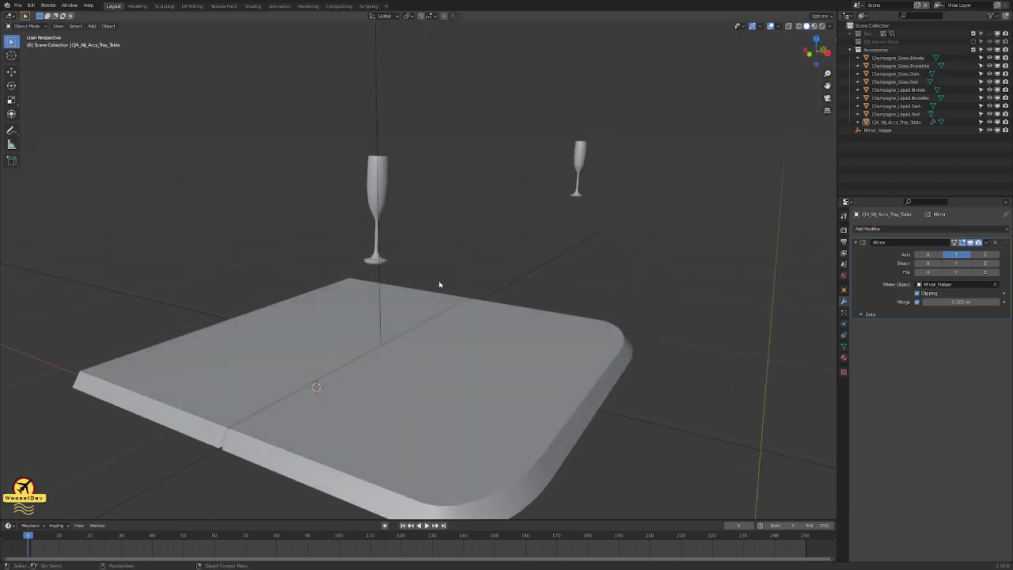
- Place the 3D cursor on the tabletop's lower corner vertex at the fold gap's outer end and deselect the table
scroll(424, 331, "down", 2)
middle_click_drag(423, 336, 438, 321)
scroll(399, 374, "up", 3)
middle_click_drag(398, 375, 456, 295)
left_click(413, 271)
key("Tab")
left_click(396, 457)
key("Tab")
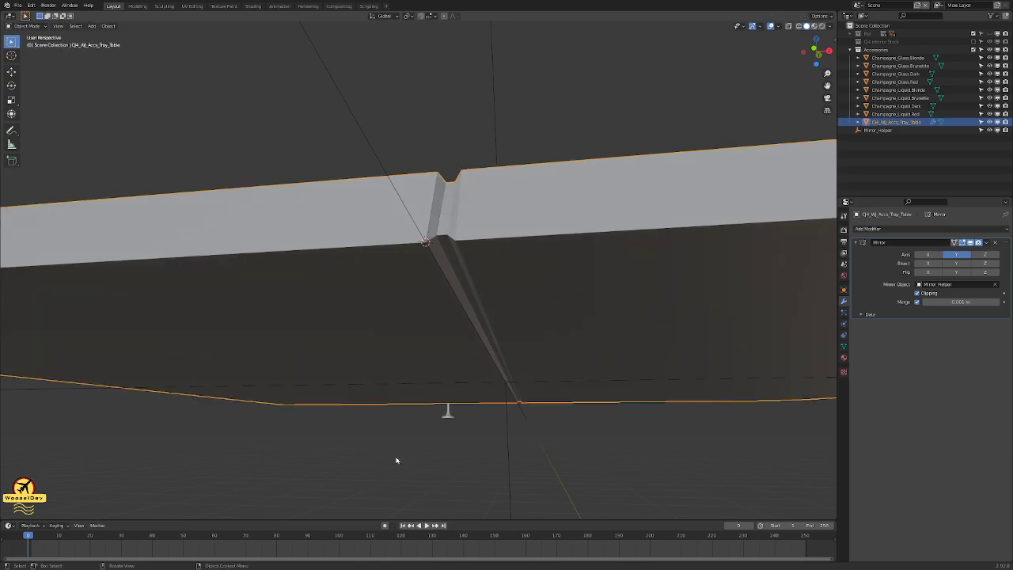
left_click(397, 462)
- Add a cube at the 3D cursor and scale it down to a small block at the fold gap's lower corner
key("shift+a")
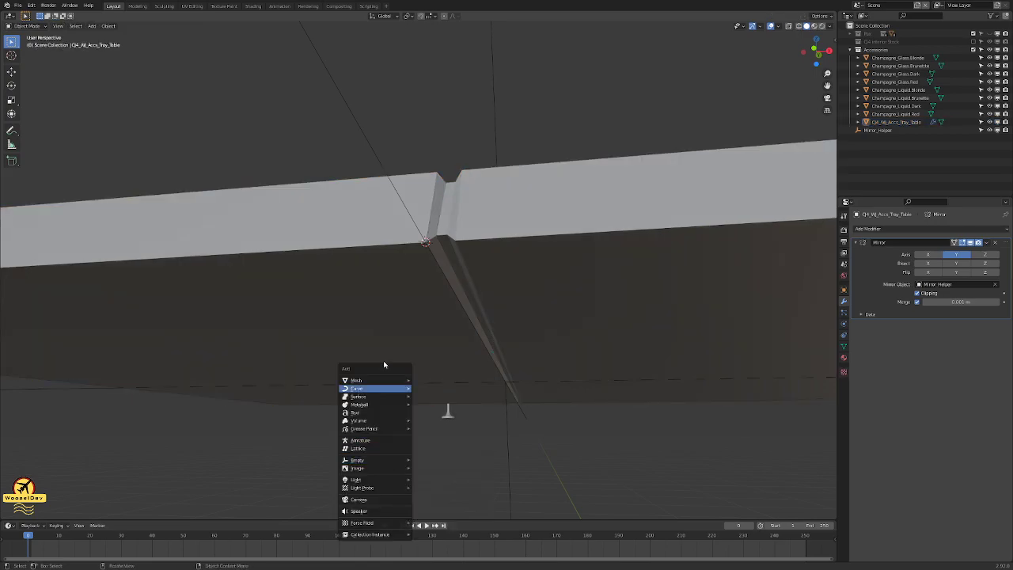
mouse_move(375, 384)
left_click(452, 388)
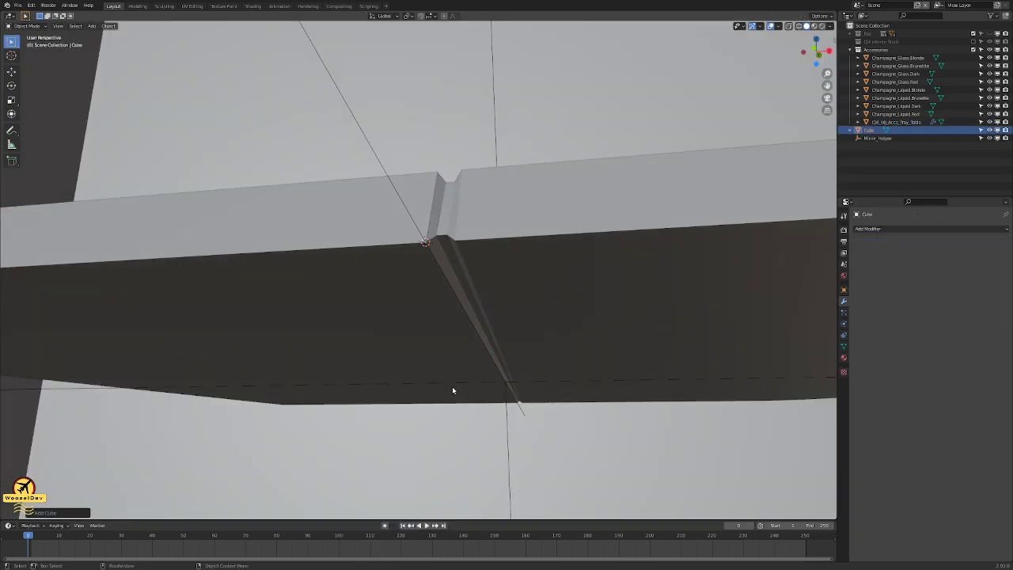
key("s")
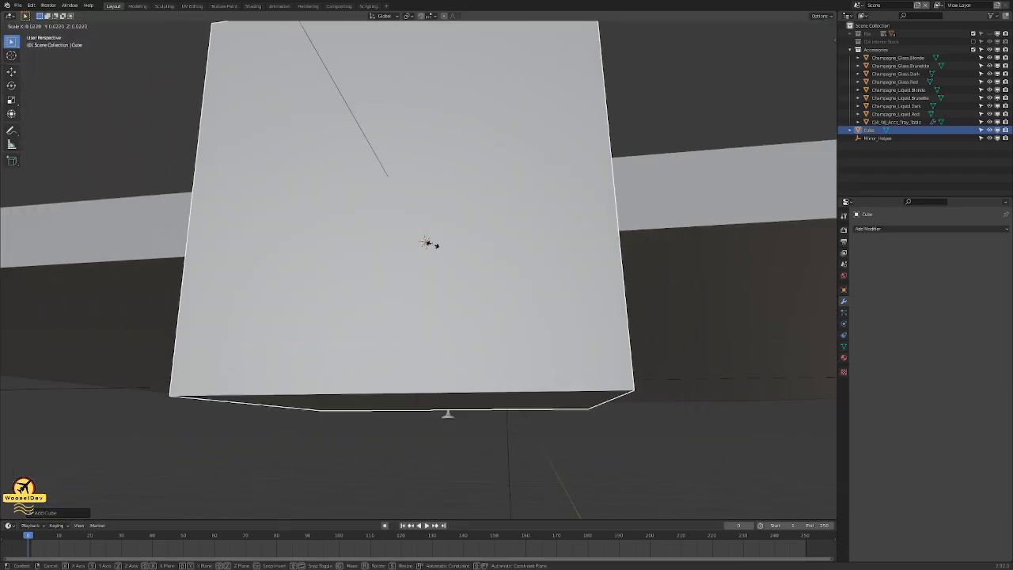
left_click(427, 241)
- Position the cube just beneath the tabletop's outer edge, shifted about 0.0032 m along negative X beside the fold gap
middle_click_drag(427, 240, 462, 342)
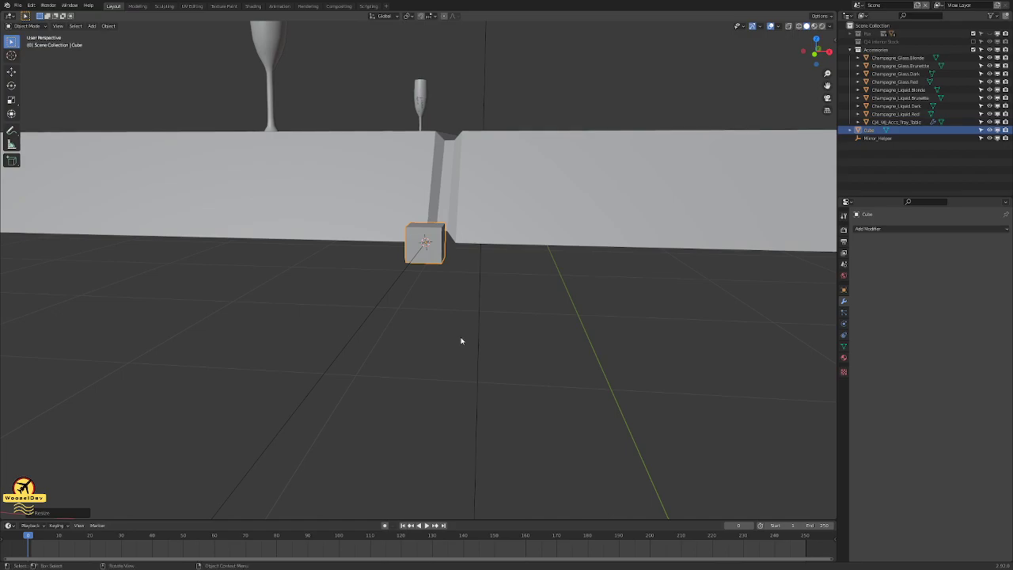
key("KP_3")
scroll(462, 341, "up", 4)
key("g")
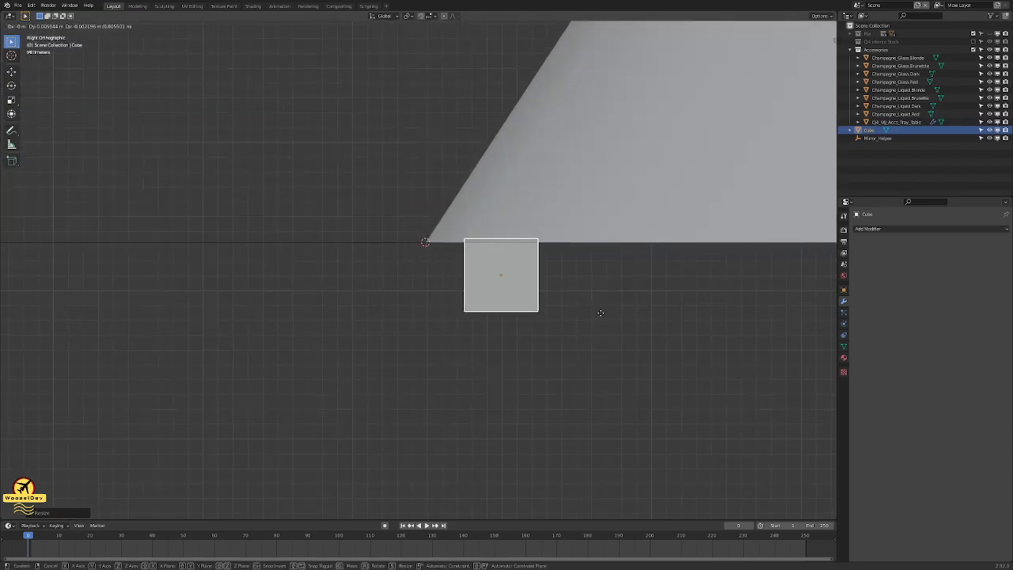
left_click(564, 316)
middle_click_drag(361, 265, 357, 240)
key("KP_1")
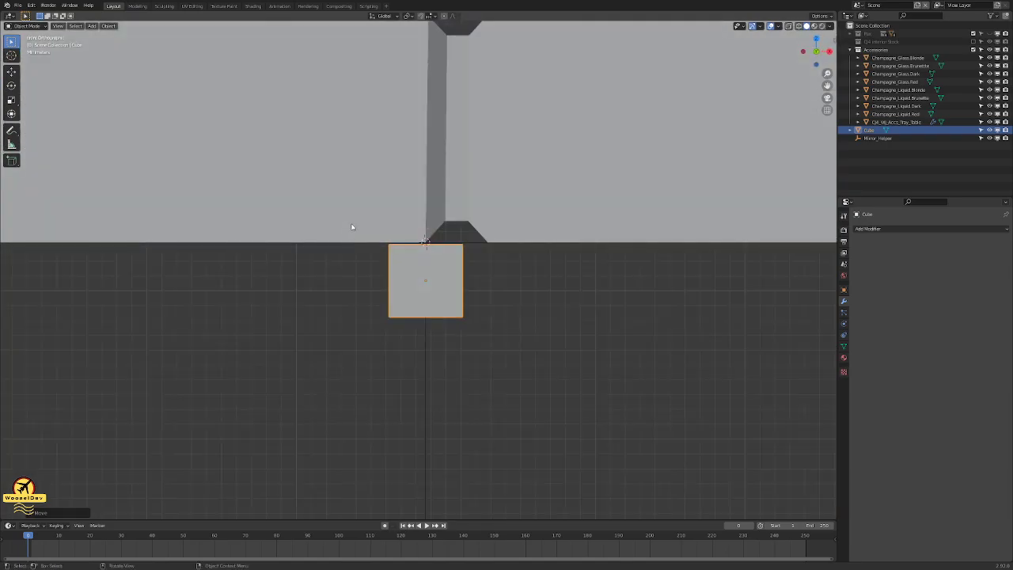
key("g")
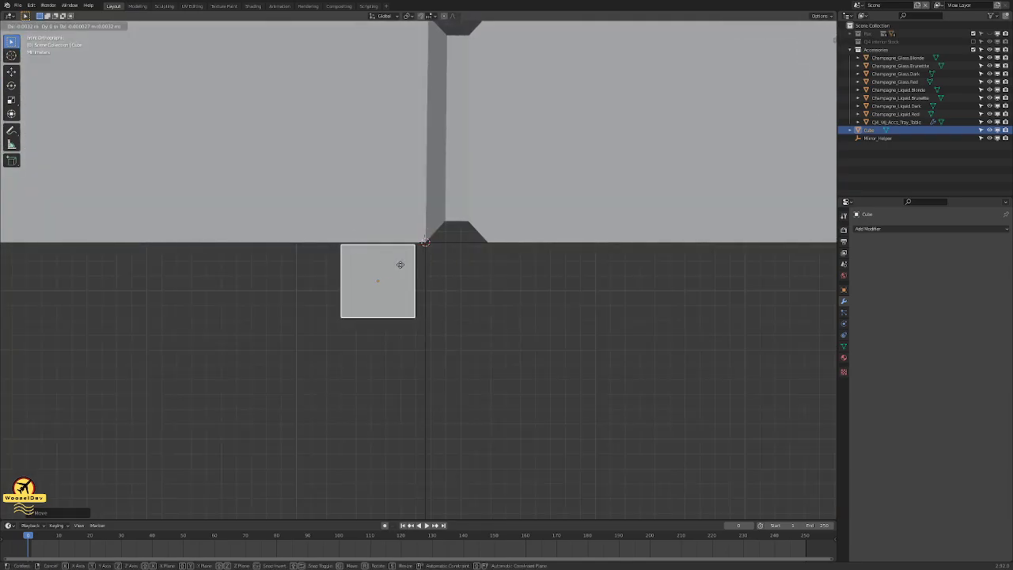
left_click(402, 266)
- Enlarge the cube under the tabletop, check its proportions against the table and reselect it
middle_click_drag(453, 277, 479, 277)
key("s")
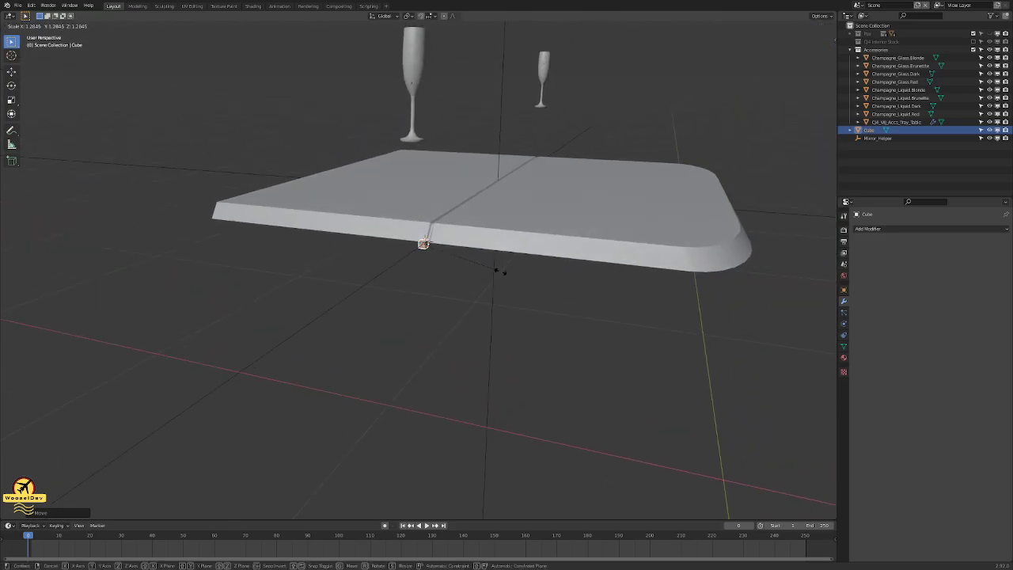
left_click(545, 280)
left_click(417, 312)
middle_click_drag(417, 312, 380, 298)
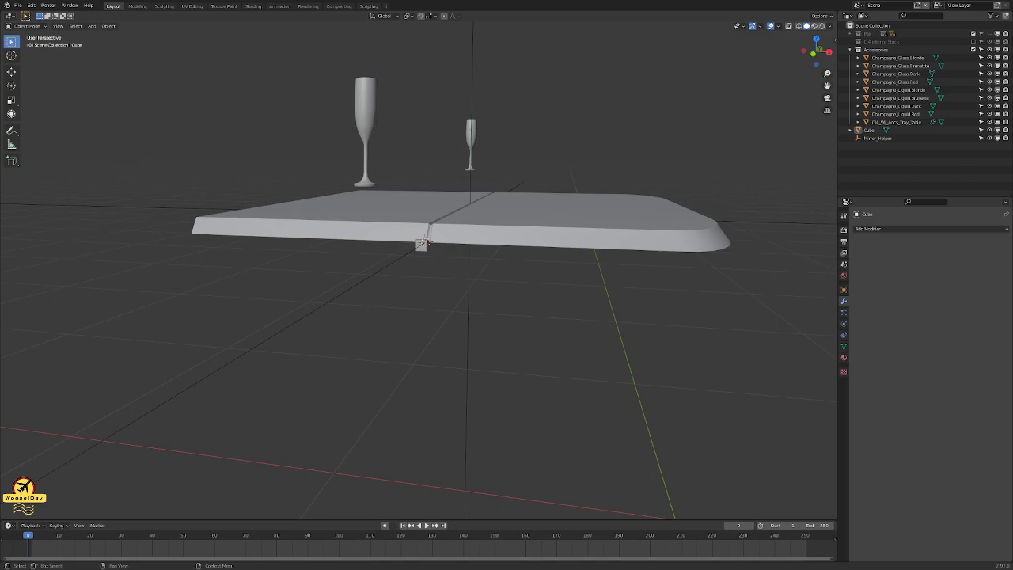
scroll(425, 273, "up", 3)
left_click(423, 264)
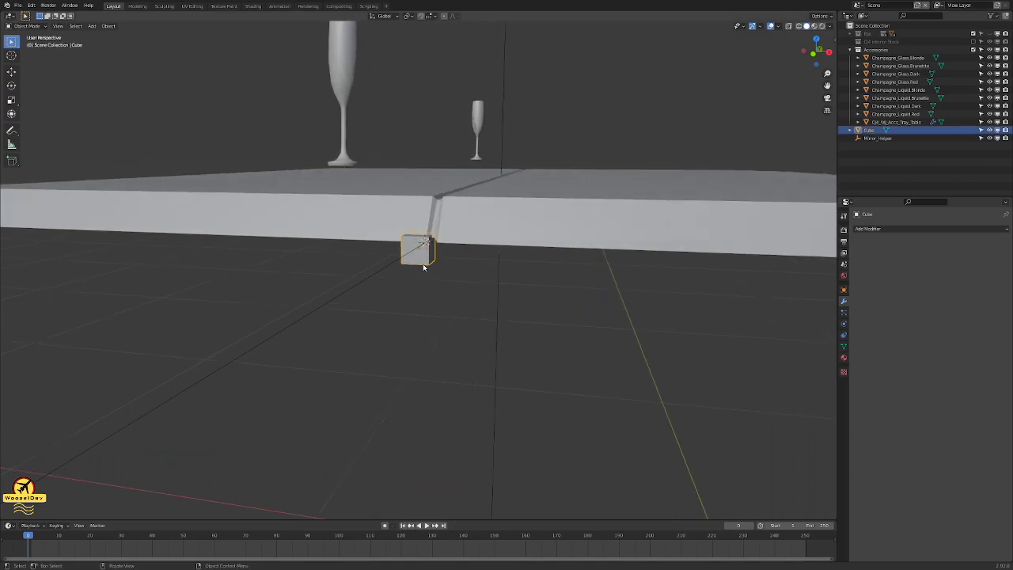
- Scale the cube to match the tabletop's thickness and set it directly below the tabletop, lowering it about 0.0157 m
key("KP_1")
key("g")
left_click(412, 227)
key("s")
left_click(435, 228)
key("s")
left_click(438, 226)
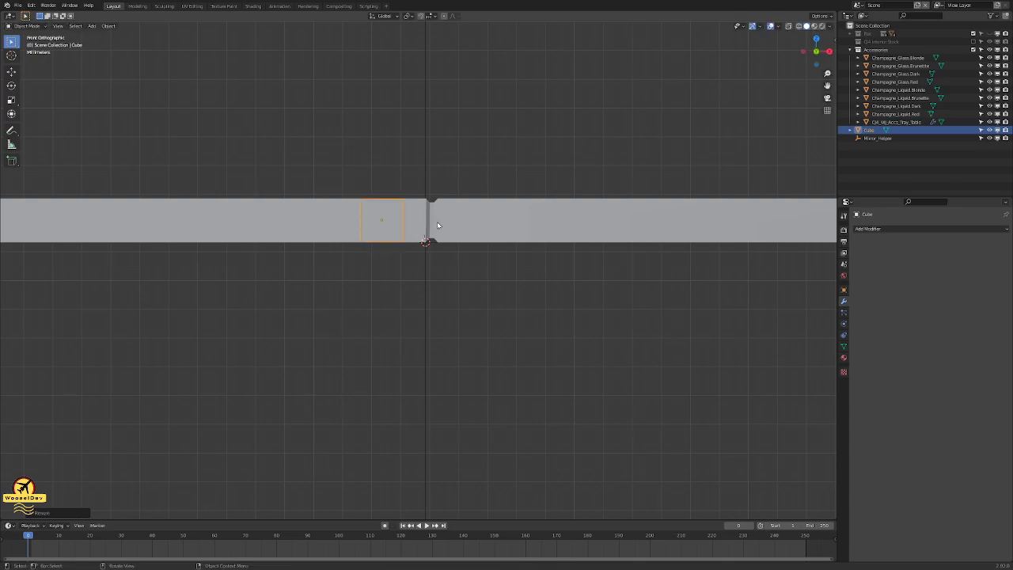
key("g")
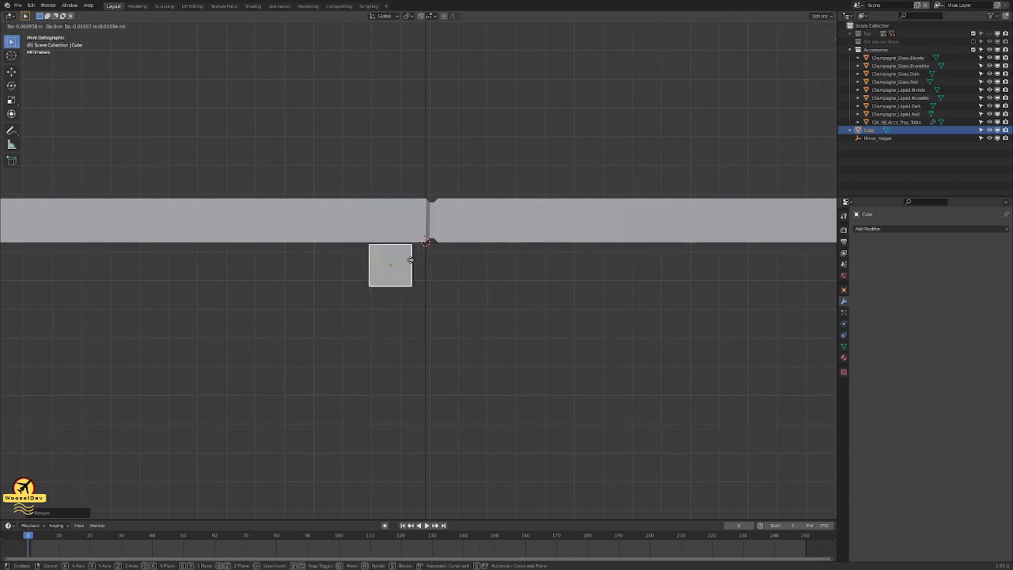
left_click(410, 259)
- Move the cube's inward face about 0.47 m along Y to form a long bar beneath the fold gap
mouse_move(443, 303)
middle_mouse_down()
mouse_move(425, 340)
mouse_move(564, 341)
mouse_move(445, 312)
middle_mouse_up()
key("Tab")
left_click(464, 258)
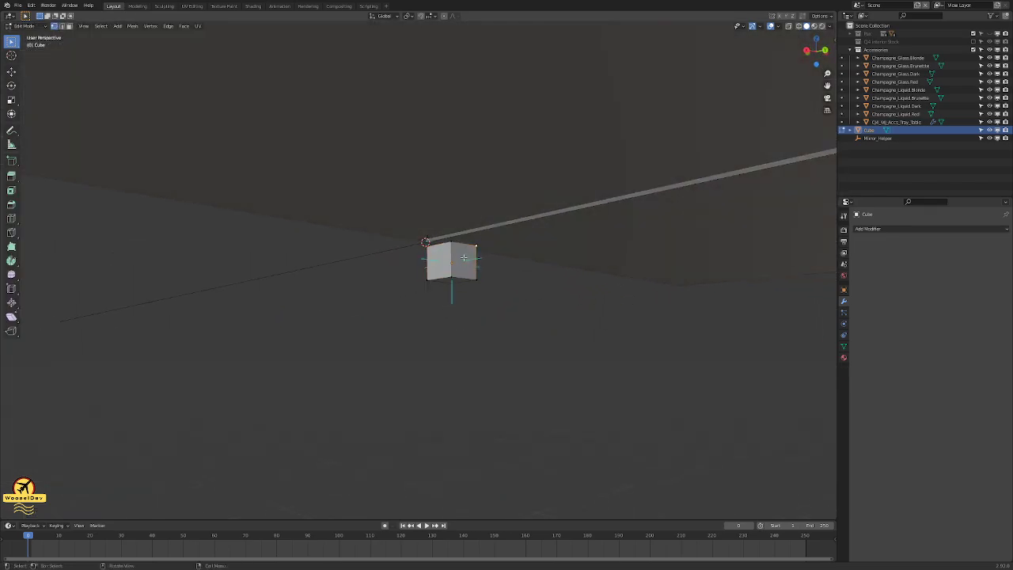
scroll(464, 261, "down", 6)
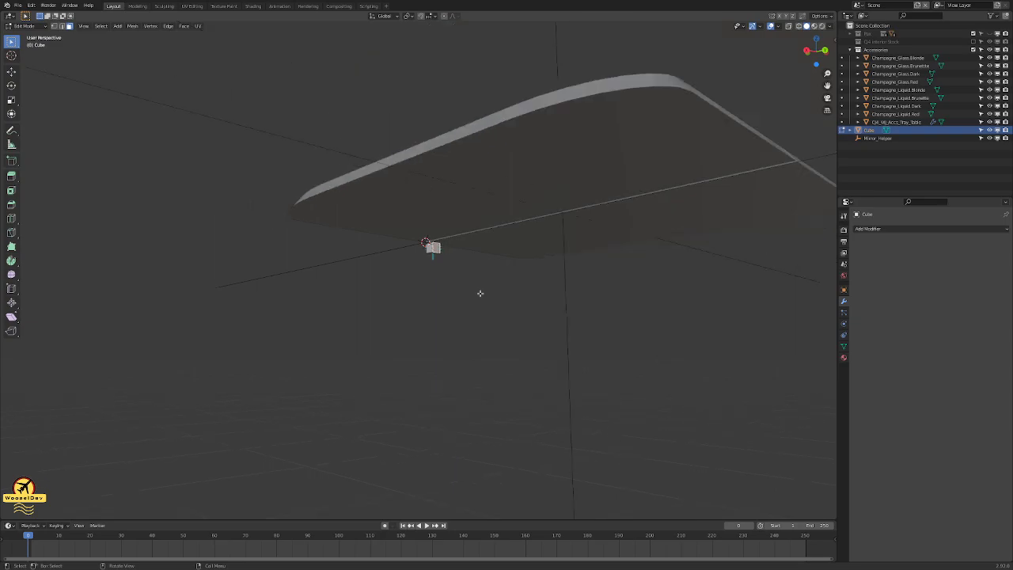
key("g")
key("y")
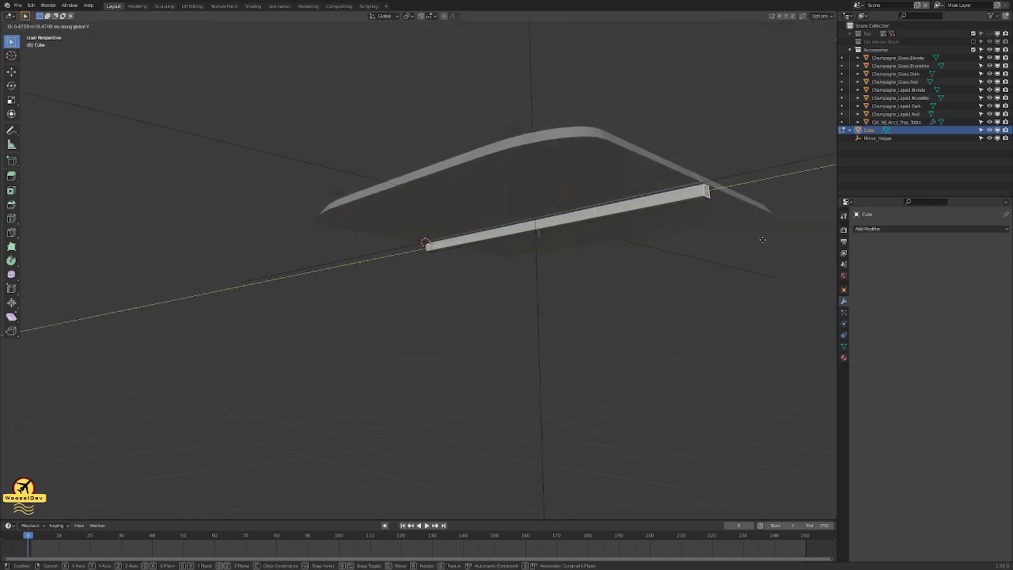
left_click(756, 239)
- Move the bar's outer end face inward along Y to line up with the tabletop's lower edge
middle_click_drag(355, 278, 377, 314)
scroll(446, 353, "up", 10)
left_click(392, 259)
middle_click_drag(393, 260, 401, 304)
key("KP_7")
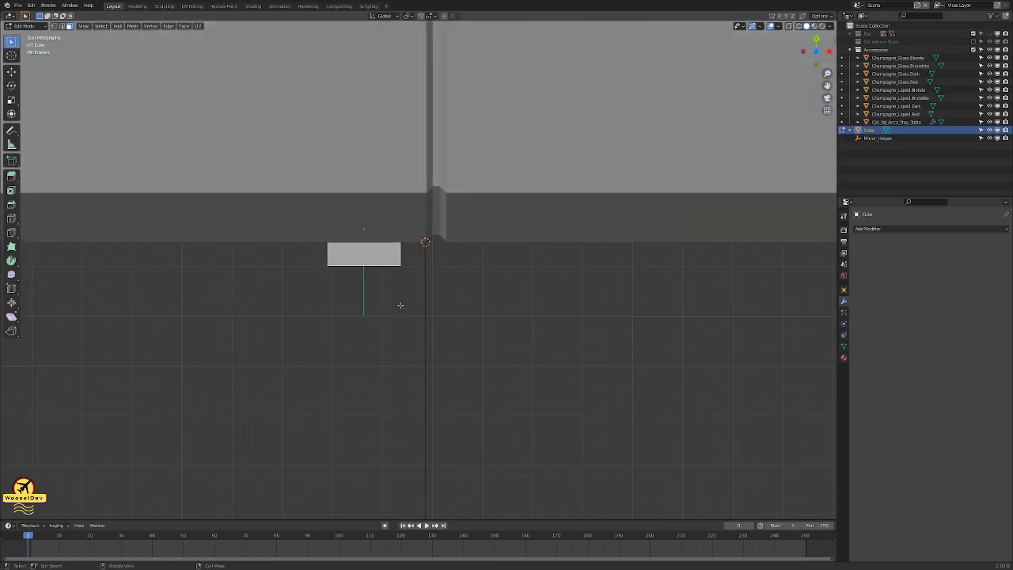
key("g")
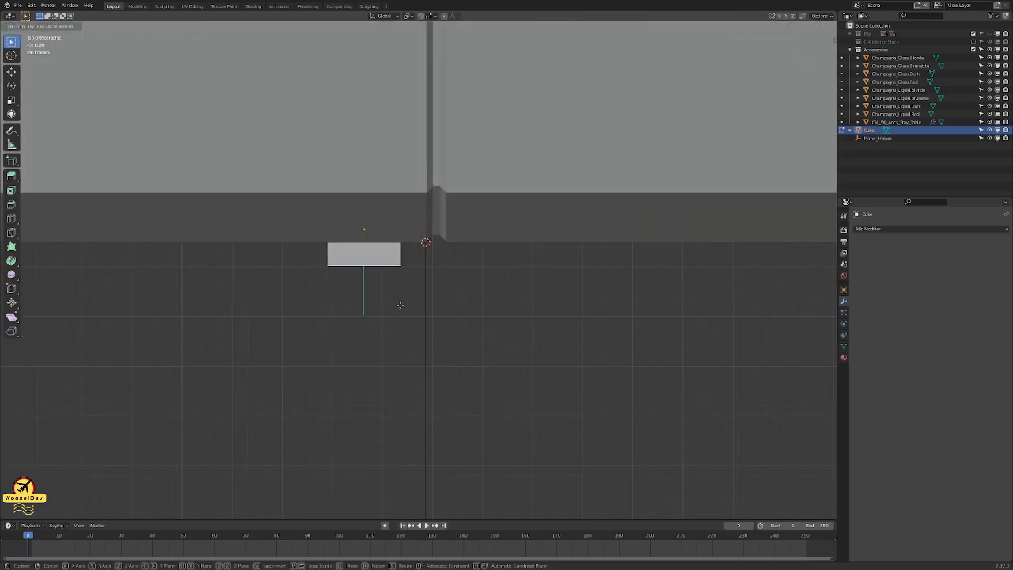
key("y")
left_click(407, 282)
- Examine both ends of the bar and its fit beneath the tabletop from several angles
middle_click_drag(451, 335, 519, 350)
scroll(520, 349, "down", 4)
middle_click_drag(655, 348, 509, 339)
scroll(524, 345, "down", 2)
middle_click_drag(696, 349, 595, 369)
scroll(562, 339, "up", 5)
left_click(593, 371)
middle_click_drag(388, 360, 513, 351)
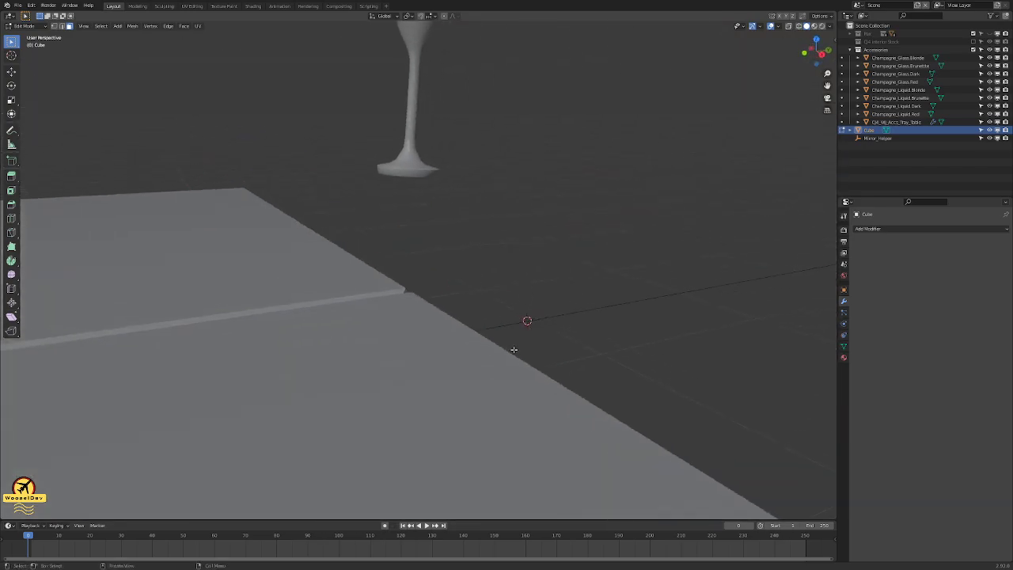
scroll(521, 367, "down", 5)
scroll(521, 367, "down", 7)
scroll(437, 409, "up", 7)
middle_click_drag(437, 409, 489, 356)
- Place the 3D cursor on the bar's outer end face, leave mesh editing and deselect the bar
right_click(384, 249, "shift")
scroll(384, 249, "up", 4)
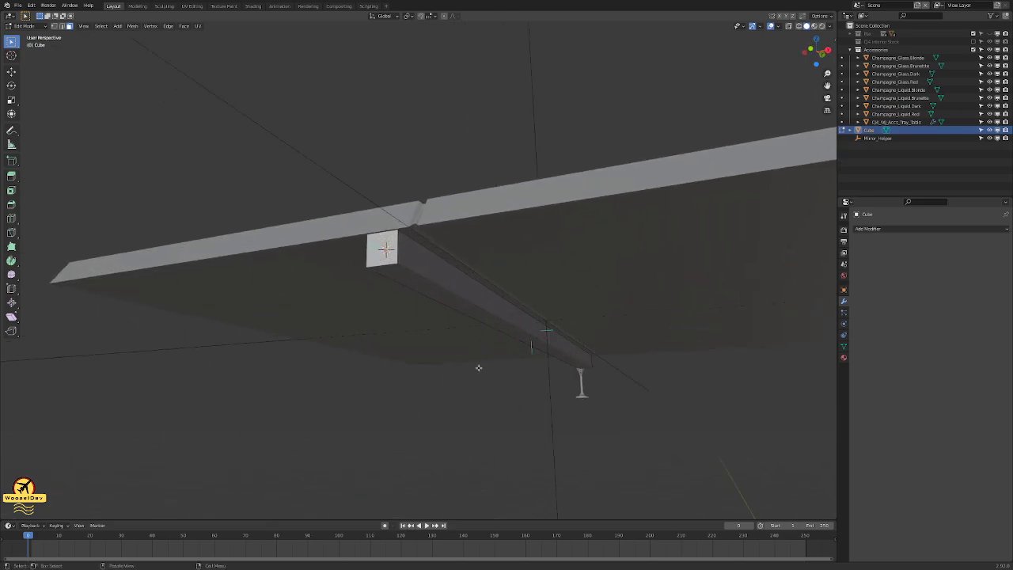
key("Tab")
left_click(488, 429)
middle_click_drag(488, 430, 436, 290)
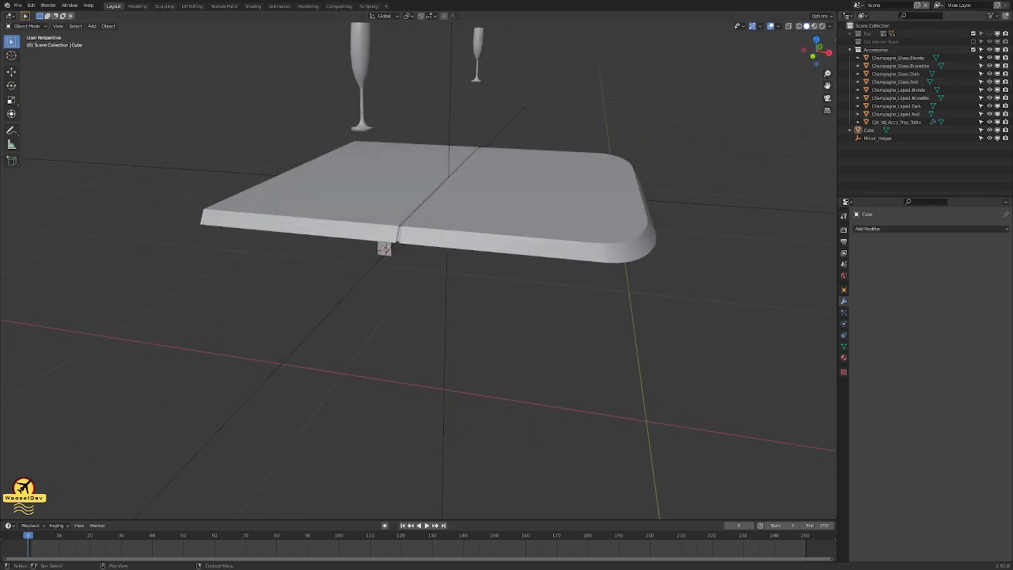
- Switch to the browser and compare the CJ4 interior photos for the support beneath the folding table
key("alt+Tab")
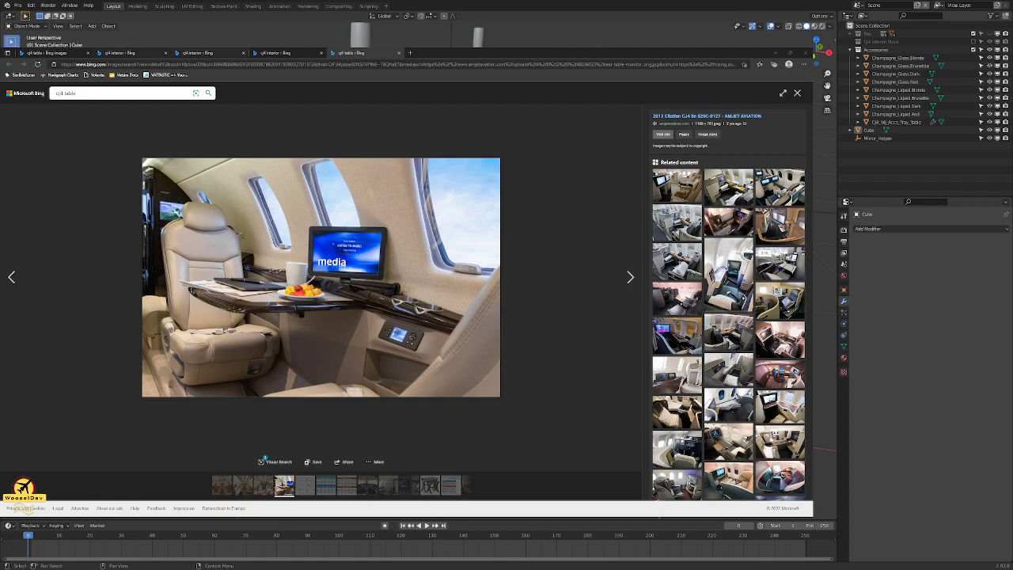
left_click(202, 52)
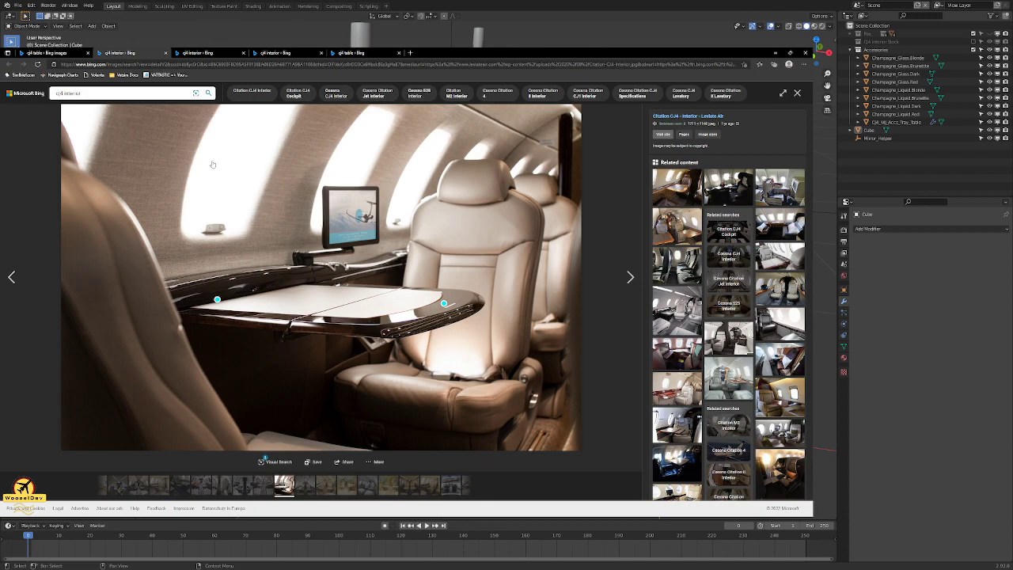
left_click(199, 53)
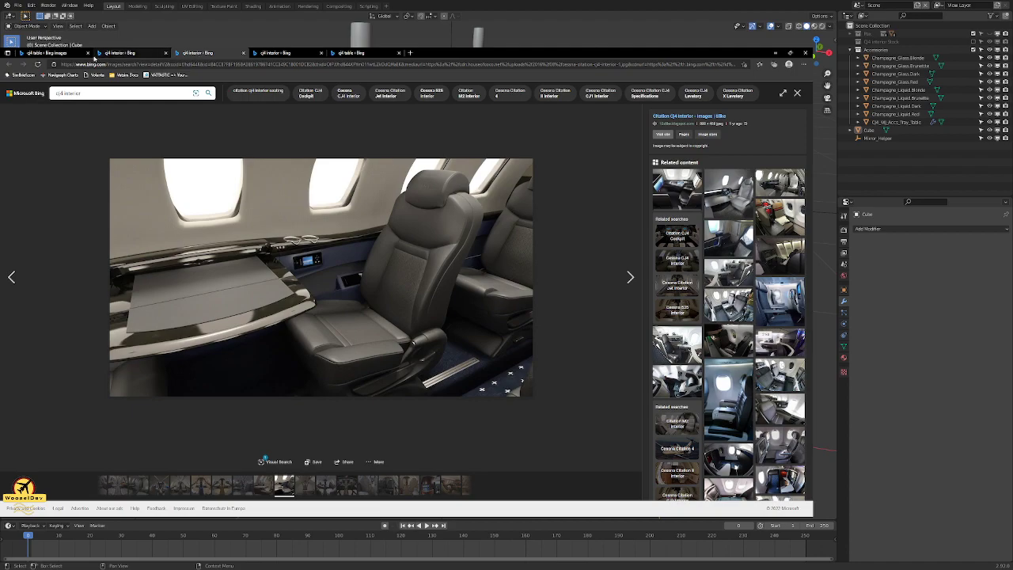
left_click(46, 52)
left_click(105, 53)
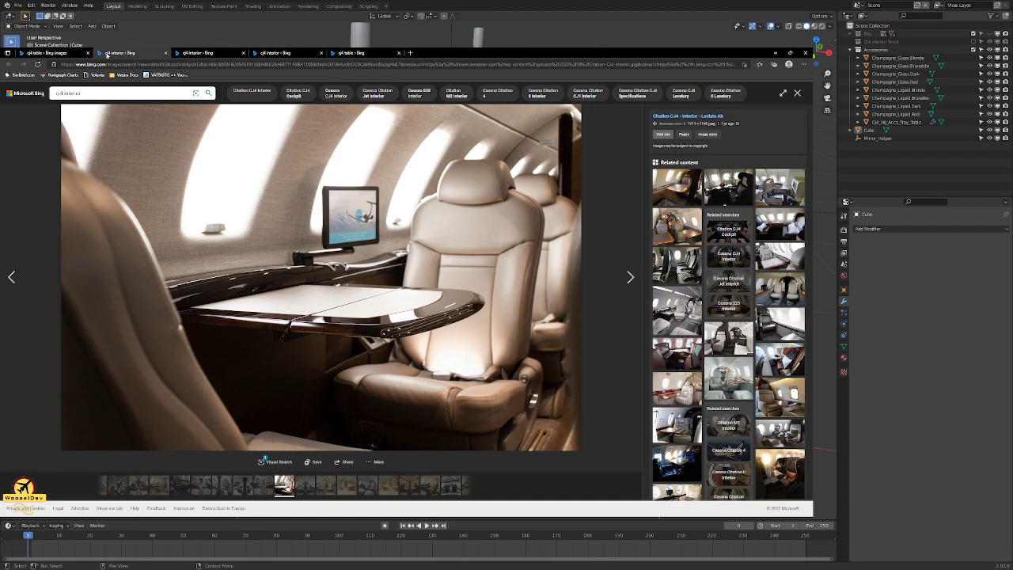
- Examine the table shape in the Citation CJ4 cabin reference photos, and return to the Blender scene
left_click(197, 53)
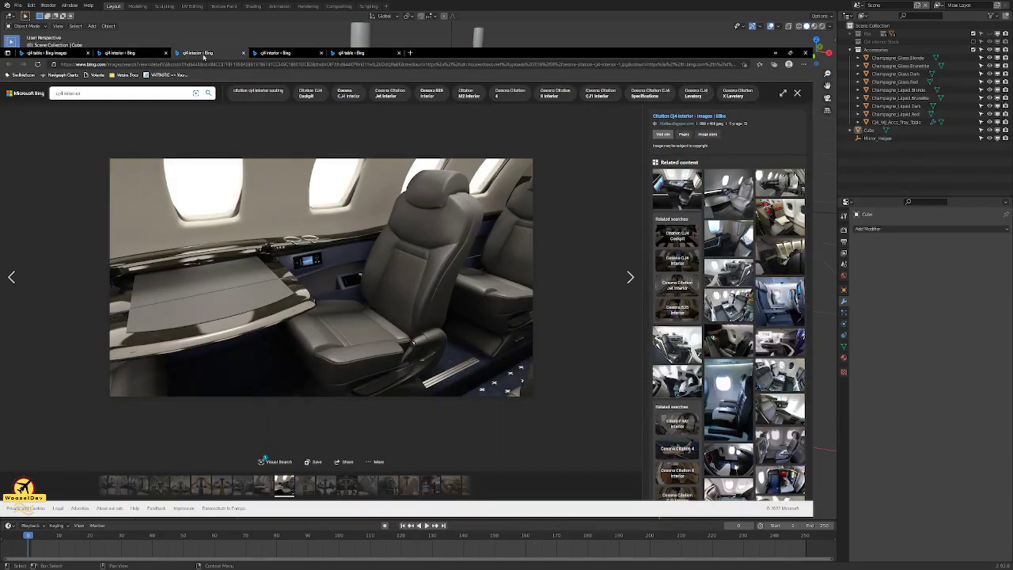
left_click(283, 53)
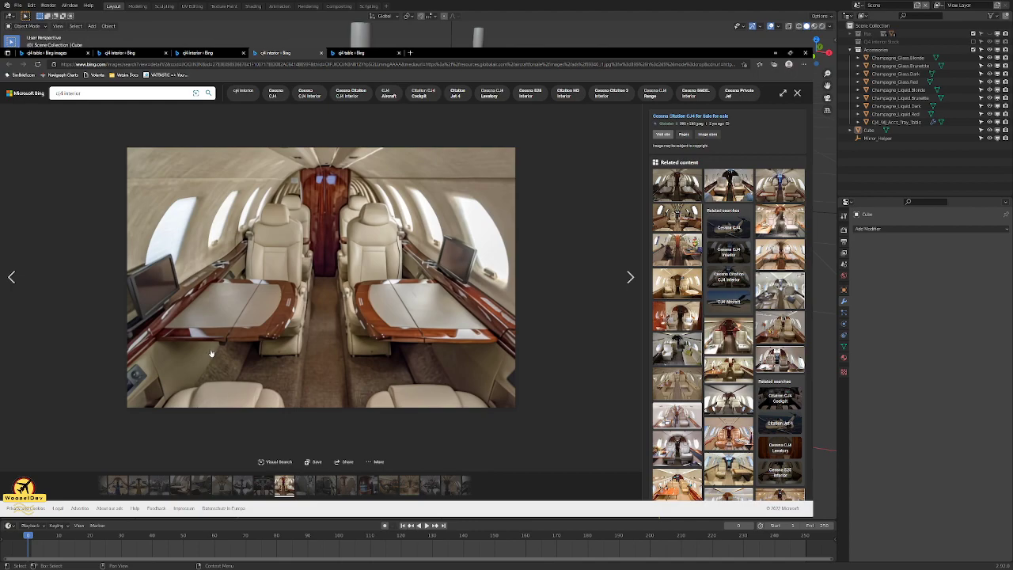
left_click(357, 53)
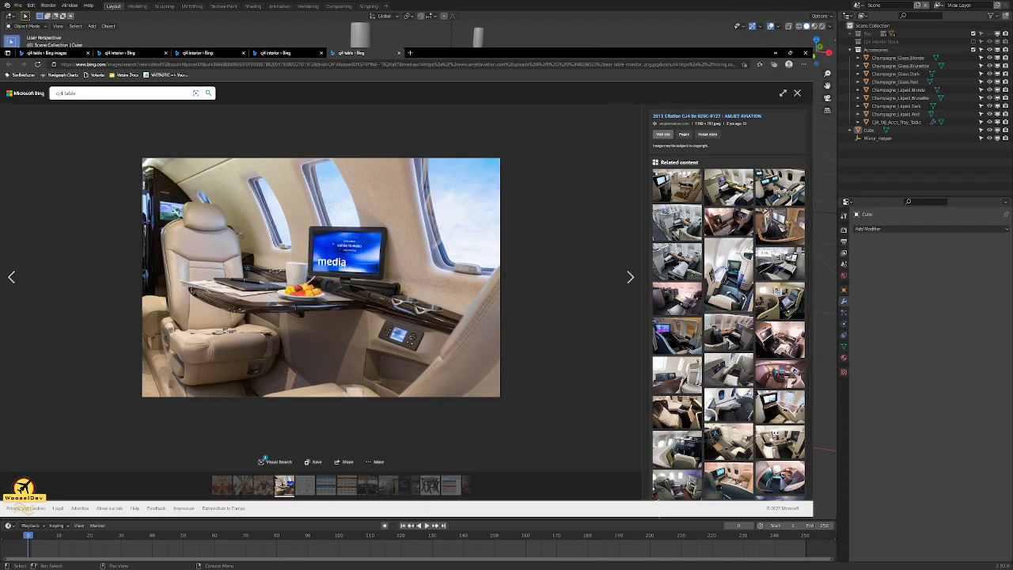
key("alt+Tab")
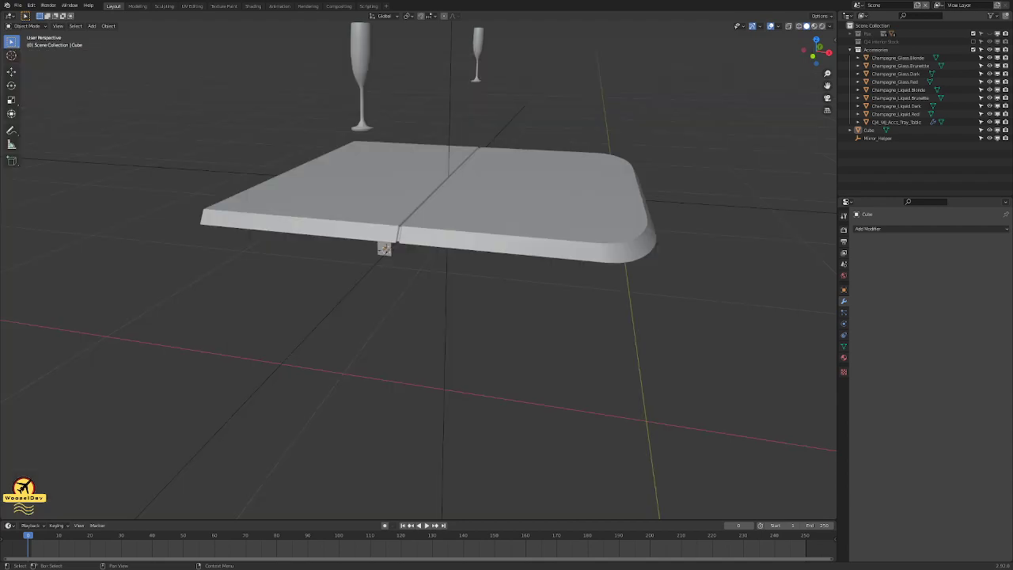
- Open the tray table for mesh editing in a top wireframe view
middle_click_drag(411, 301, 418, 179)
scroll(407, 201, "down", 5)
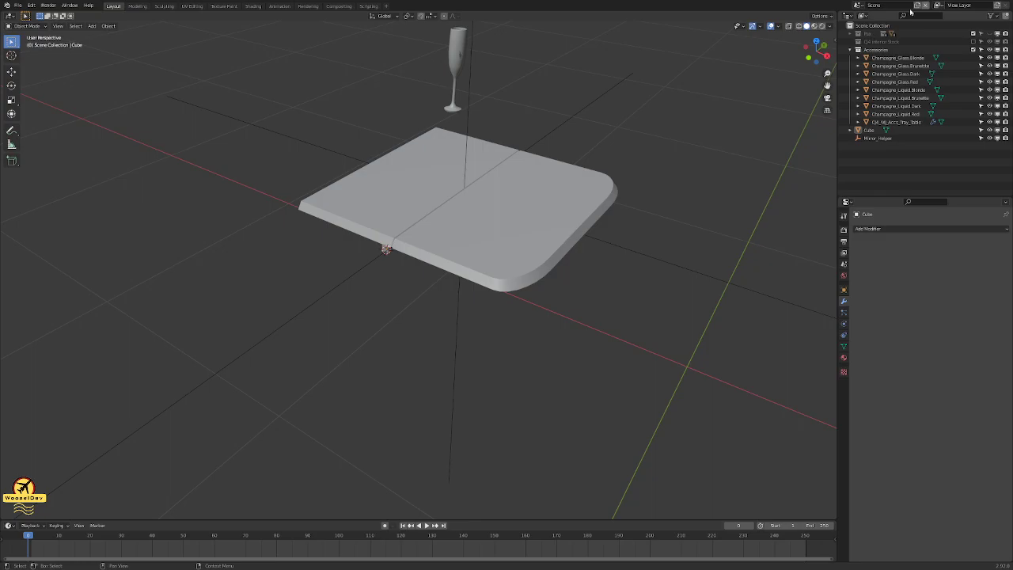
middle_click_drag(661, 125, 499, 169)
left_click(483, 200)
key("Tab")
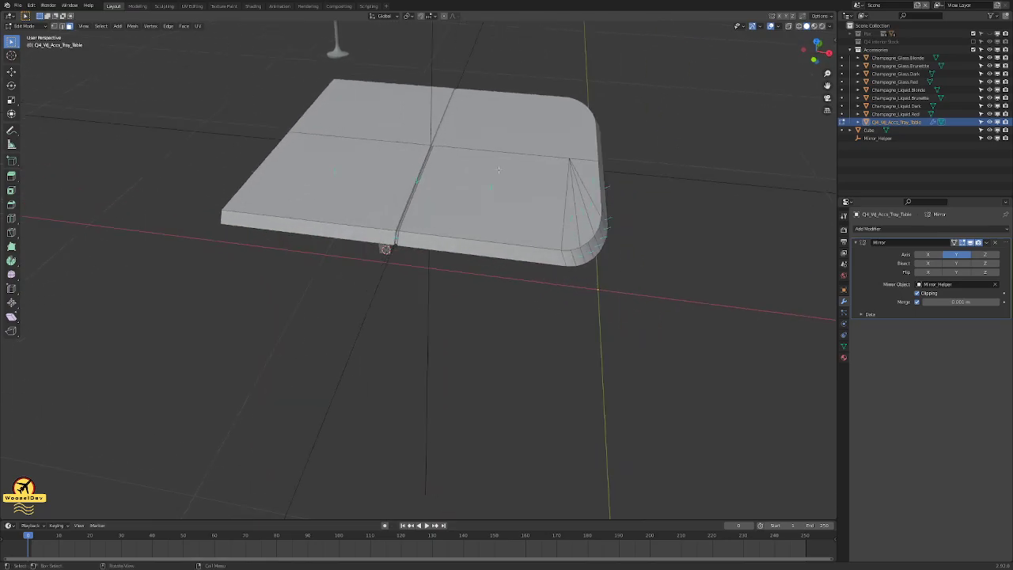
key("KP_7")
scroll(532, 168, "down", 3)
middle_click_drag(570, 166, 530, 197, "shift")
key("z")
left_click(502, 190)
- Move the vertices of the tray table's rounded end about 0.05 m inward along X, and return to Object Mode with solid shading
left_click_drag(533, 166, 395, 330)
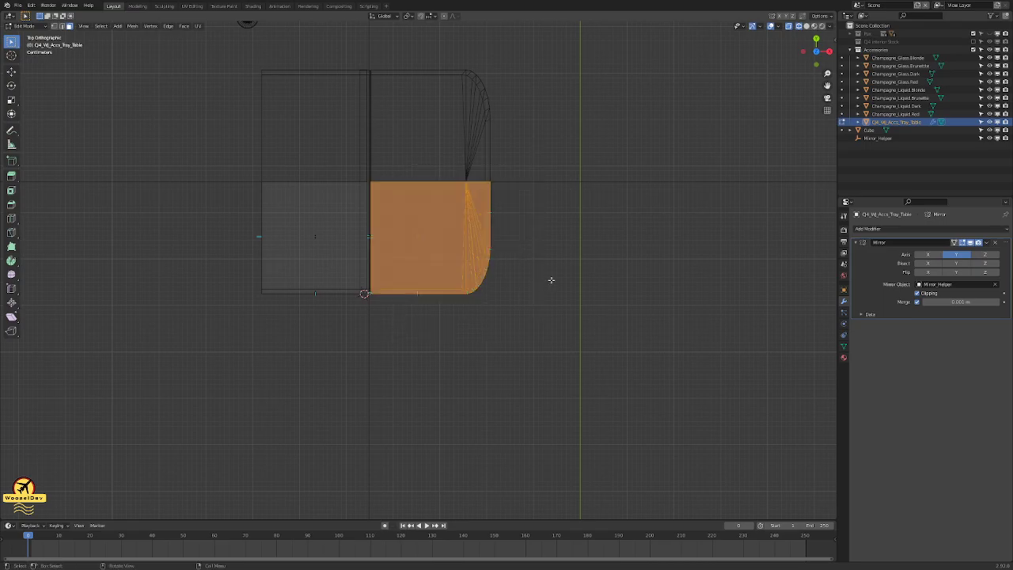
key("alt+a")
left_click_drag(528, 146, 422, 357)
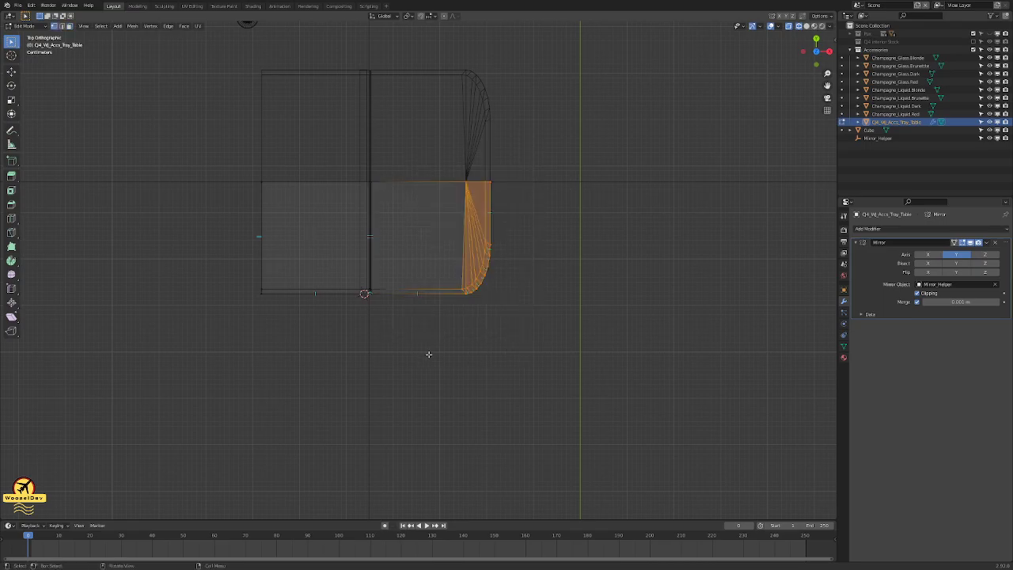
key("g")
key("x")
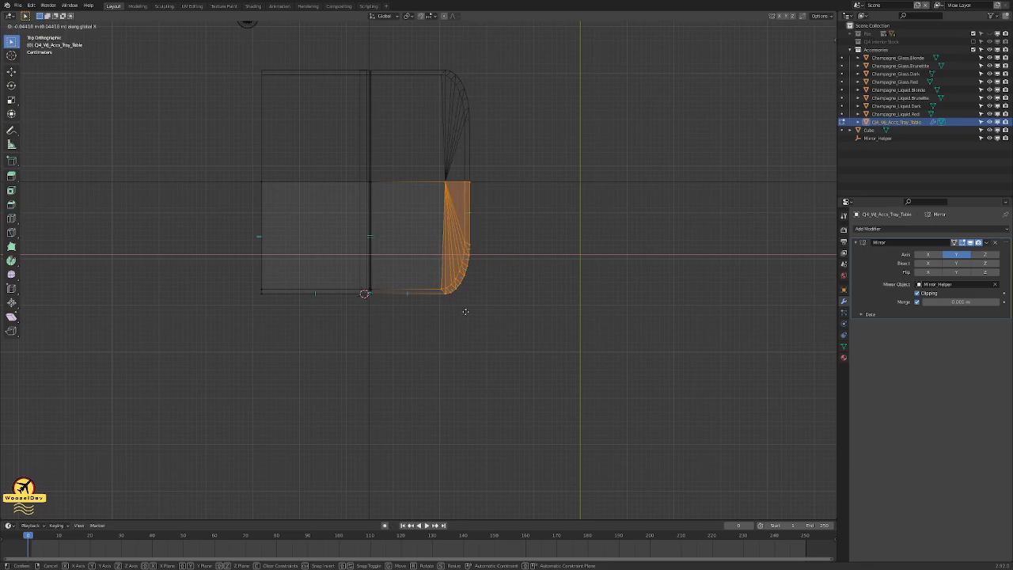
left_click(464, 312)
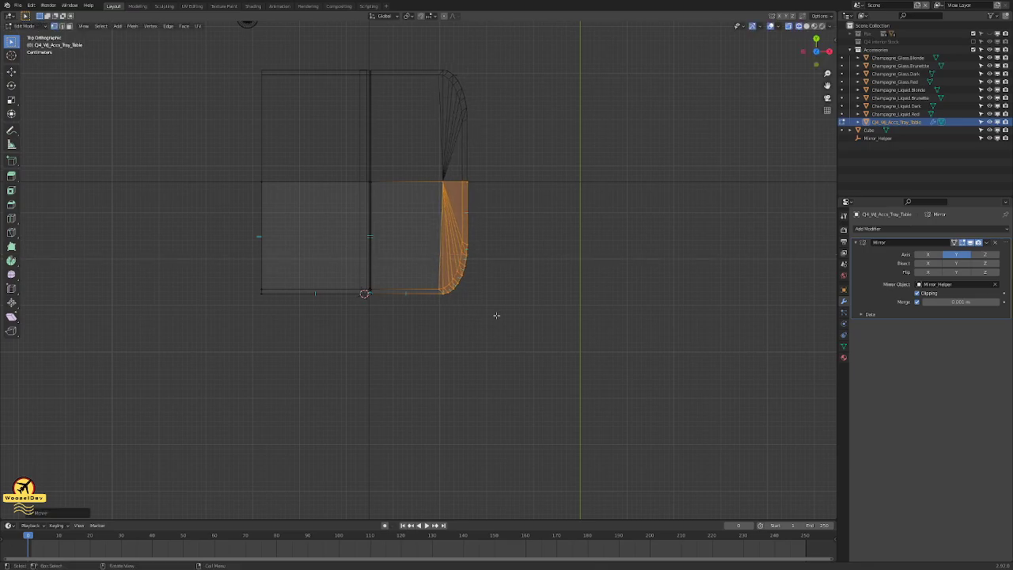
key("alt+a")
key("z")
left_click(555, 316)
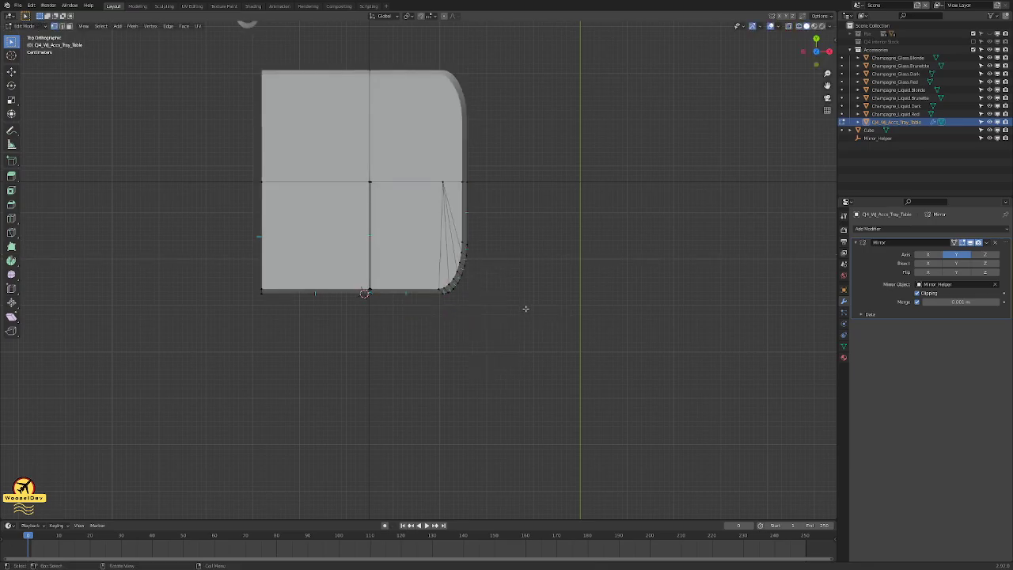
key("Tab")
key("alt+a")
- Show the interior stock collection and examine how the shortened tray table fits between the seats and the side ledge
middle_click_drag(509, 312, 502, 242)
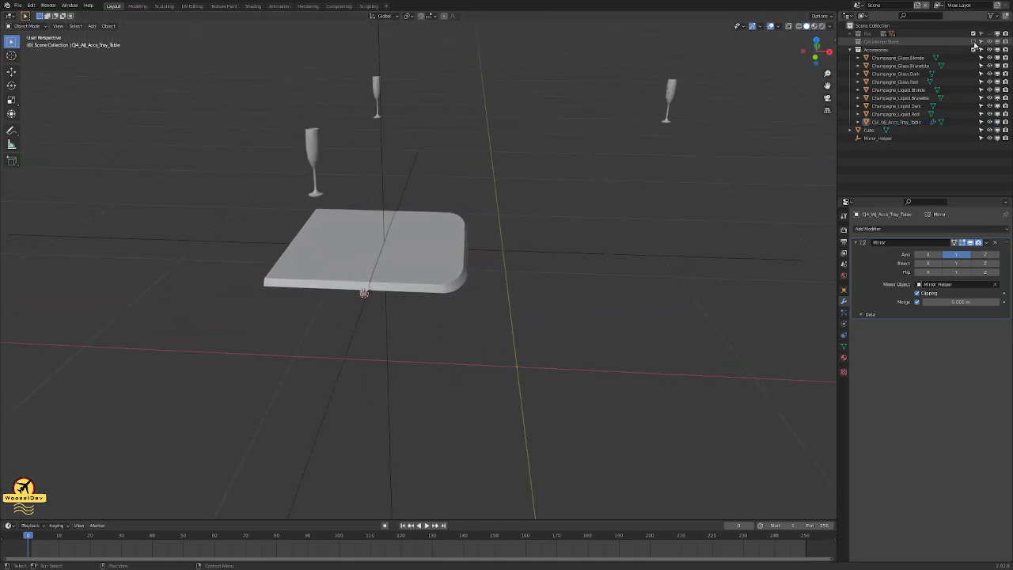
left_click(974, 42)
scroll(554, 224, "up", 6)
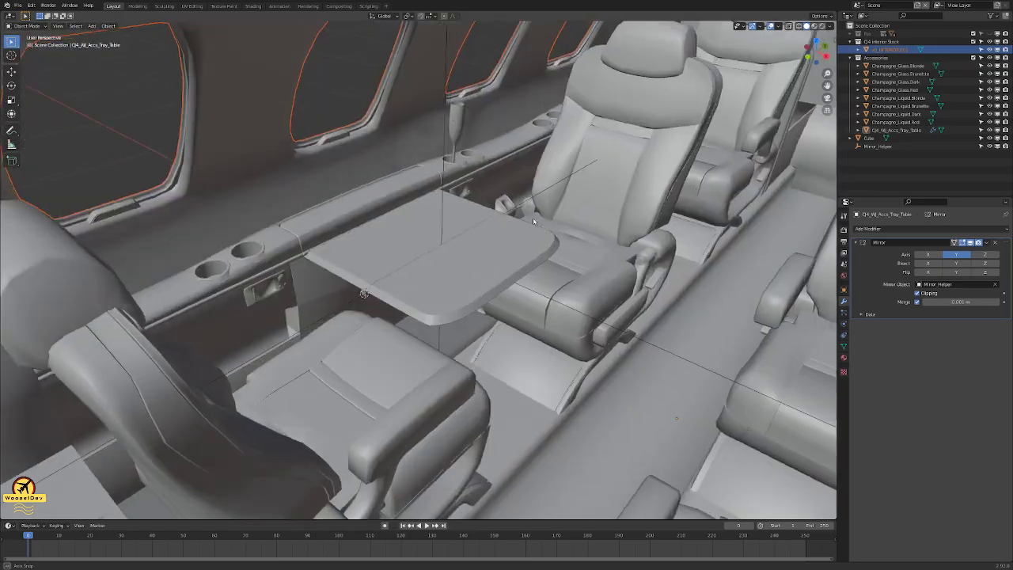
scroll(533, 217, "up", 8)
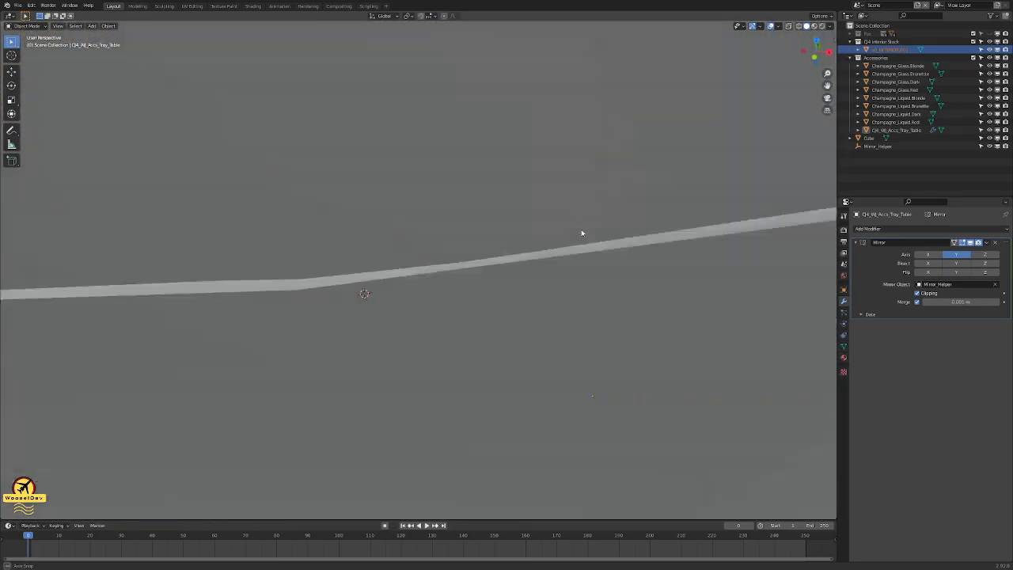
middle_click_drag(581, 232, 485, 228)
scroll(549, 235, "down", 6)
scroll(402, 224, "down", 3)
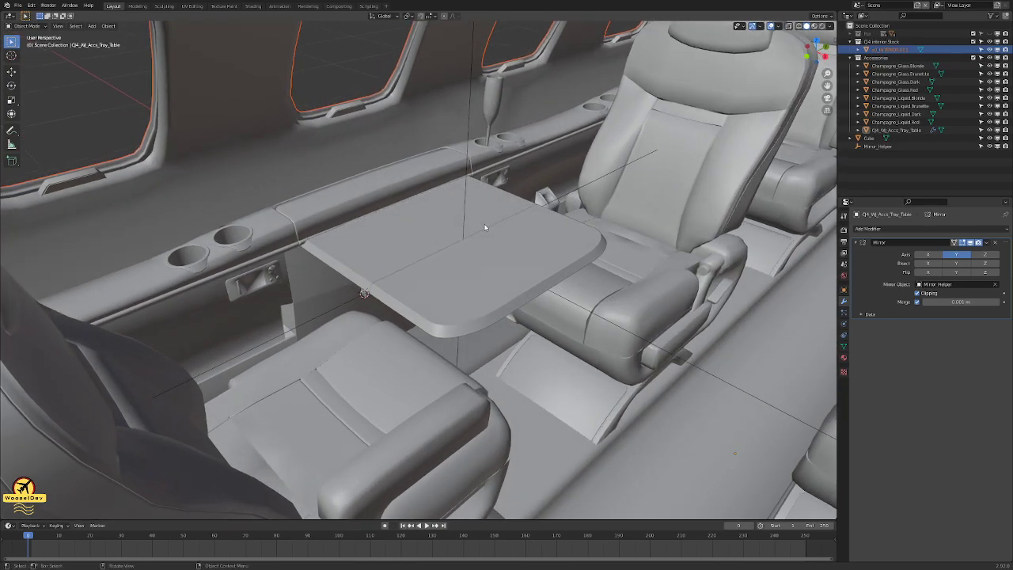
middle_click_drag(556, 224, 422, 193)
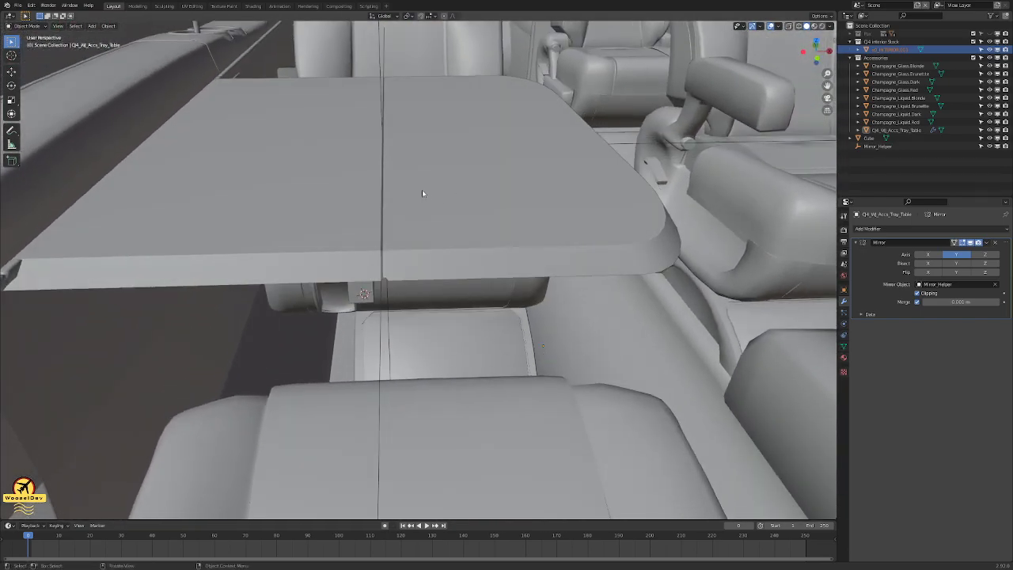
- Hide the interior collection and move the tray table's straight window-side end face about 0.02 m outward along X
left_click(973, 41)
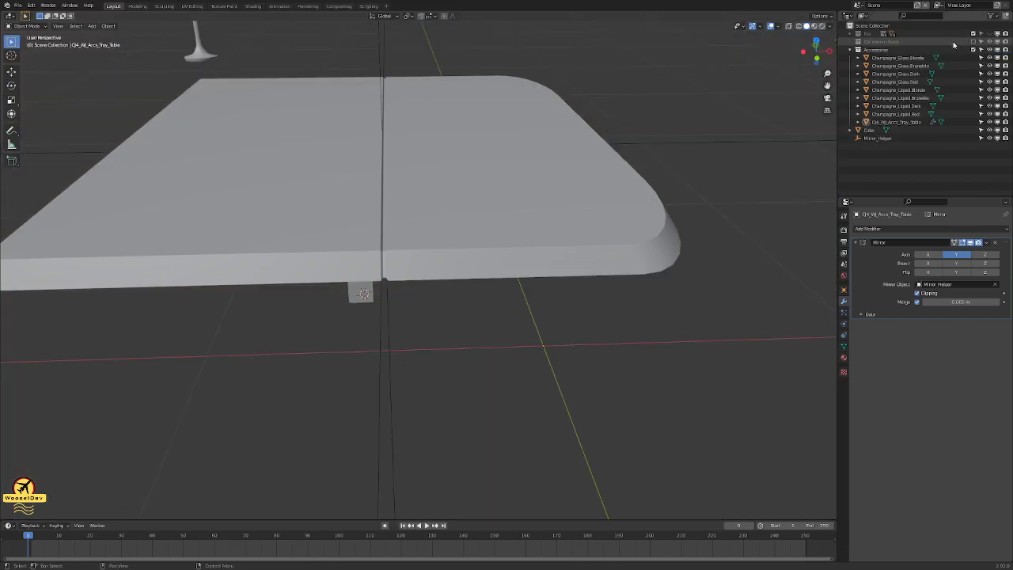
middle_click_drag(278, 156, 446, 135)
key("Tab")
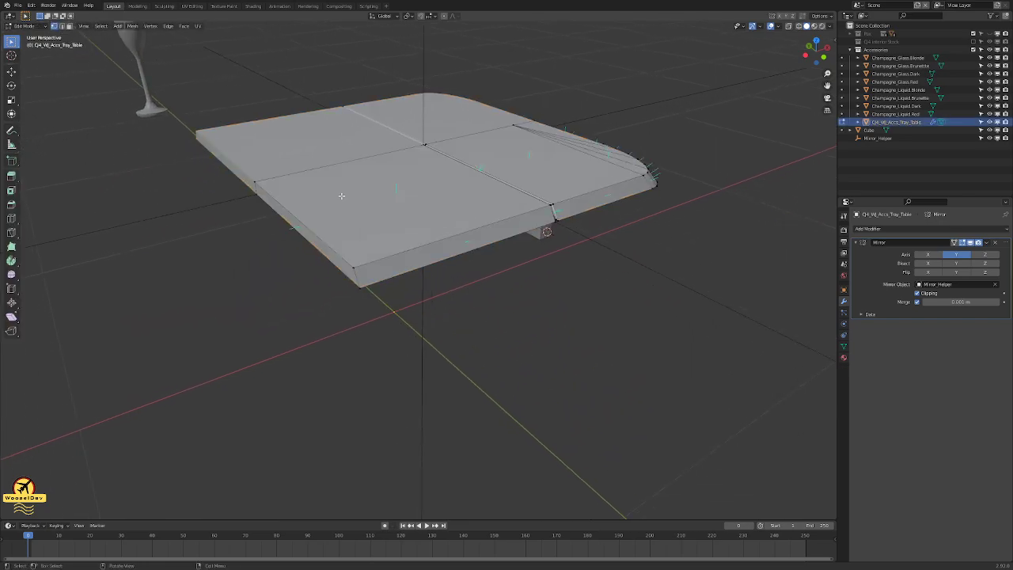
middle_click_drag(330, 198, 308, 223)
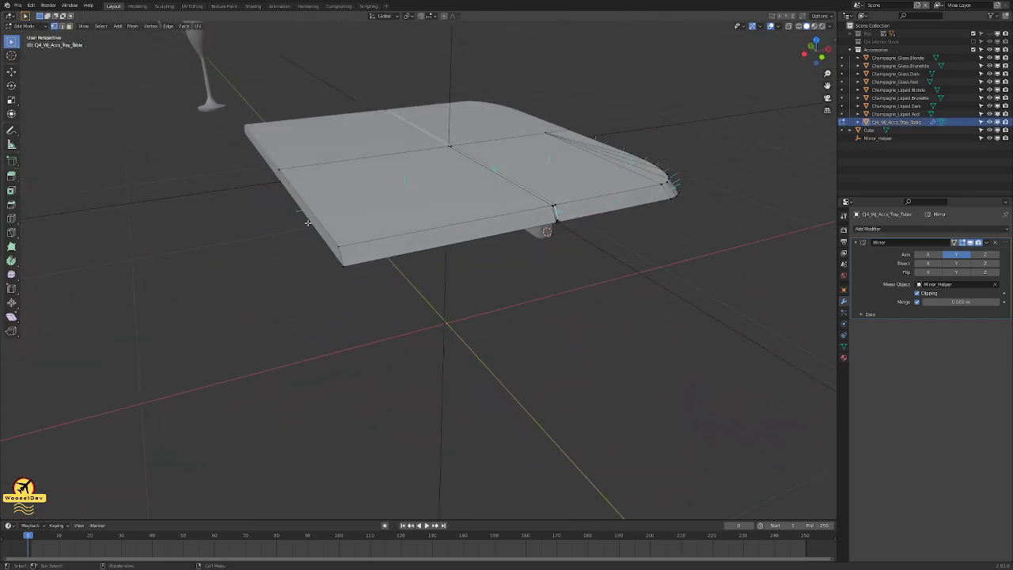
key("3")
left_click(312, 221)
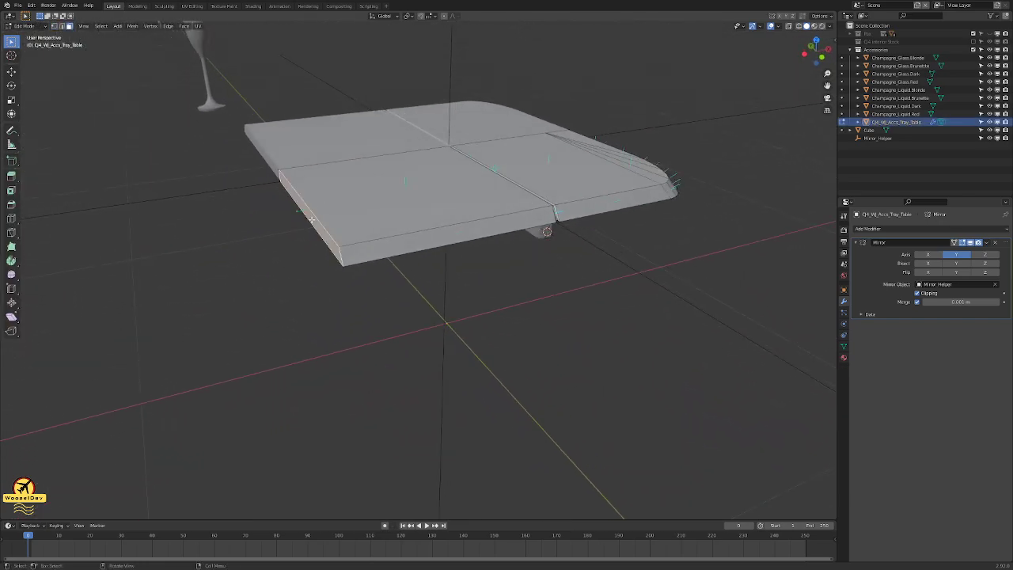
key("g")
key("y")
key("x")
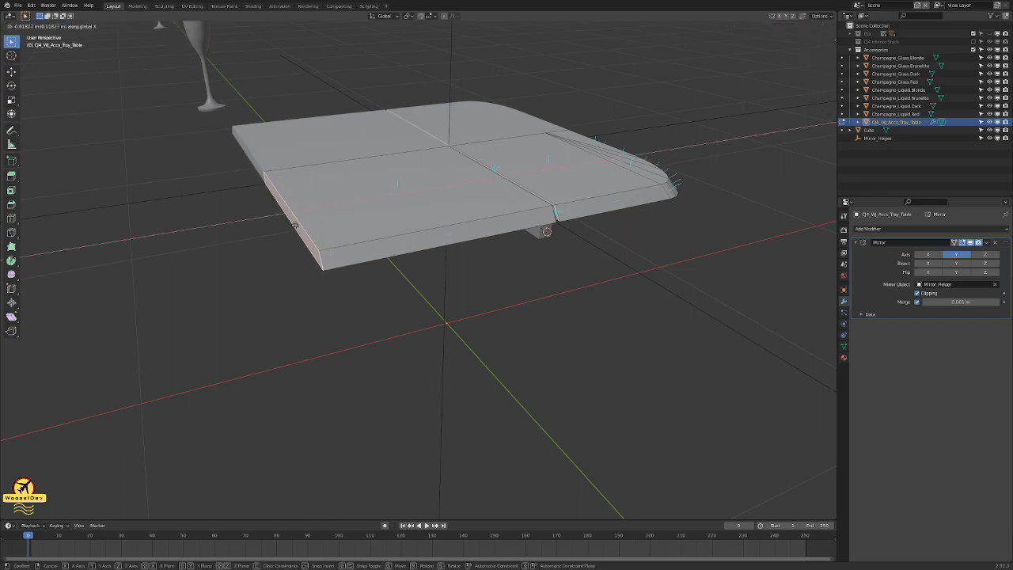
left_click(295, 225)
key("Tab")
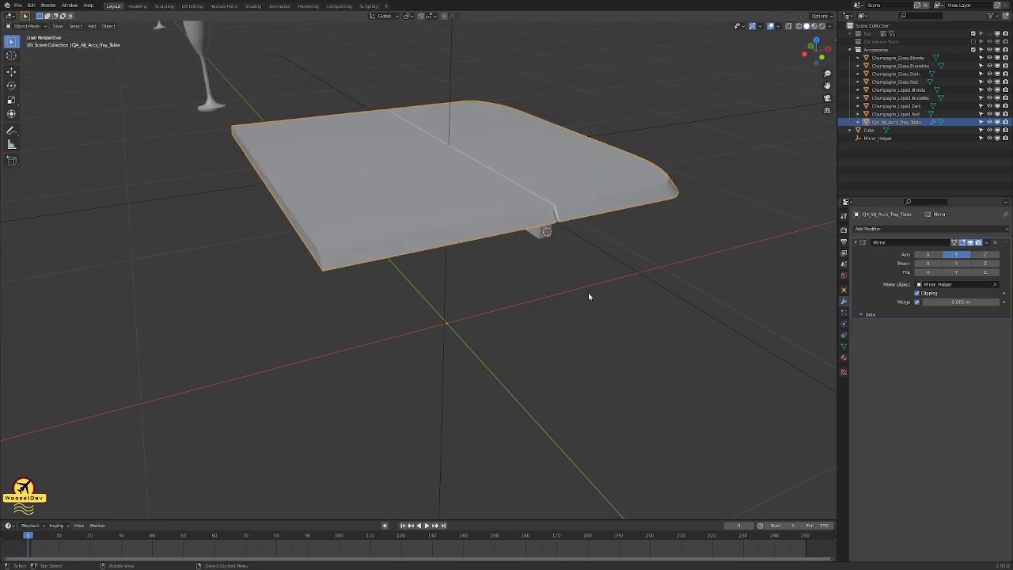
- Show the interior stock collection again and frame the tray table from above in Material Preview shading
middle_click_drag(590, 298, 571, 272)
left_click(973, 42)
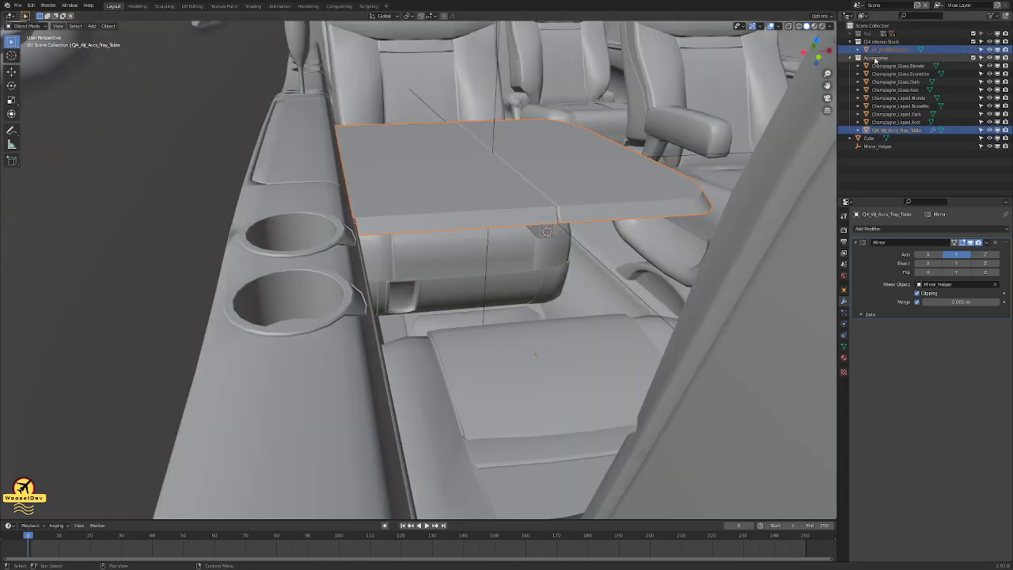
middle_click_drag(543, 132, 534, 159)
key("KP_7")
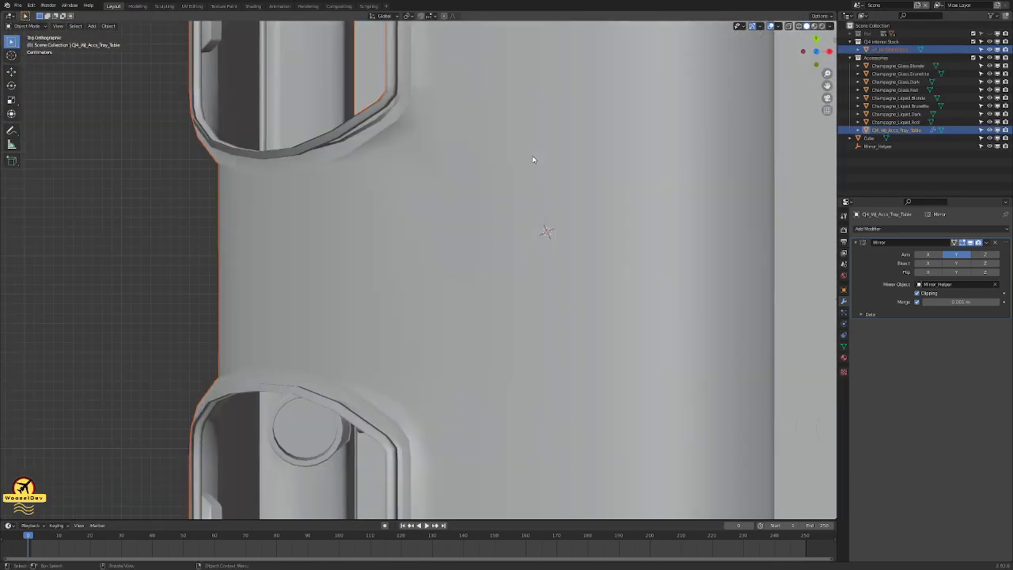
scroll(683, 224, "up", 3)
middle_click_drag(674, 231, 255, 181, "shift")
scroll(546, 275, "down", 10)
scroll(525, 272, "down", 2)
middle_click_drag(388, 270, 616, 346, "shift")
scroll(488, 266, "up", 3)
key("z")
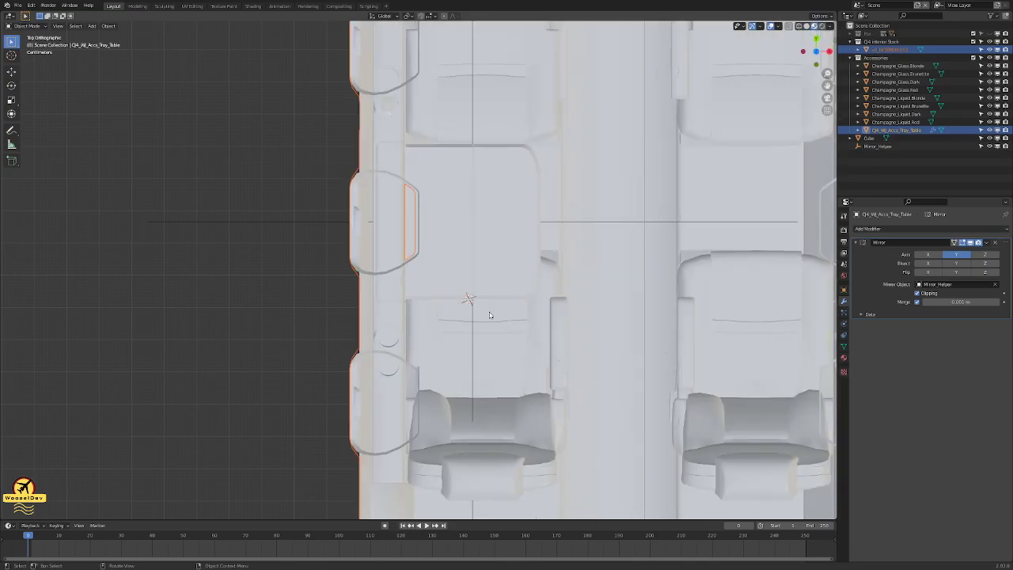
left_click(490, 310)
scroll(509, 290, "up", 3)
middle_click_drag(551, 263, 475, 377, "shift")
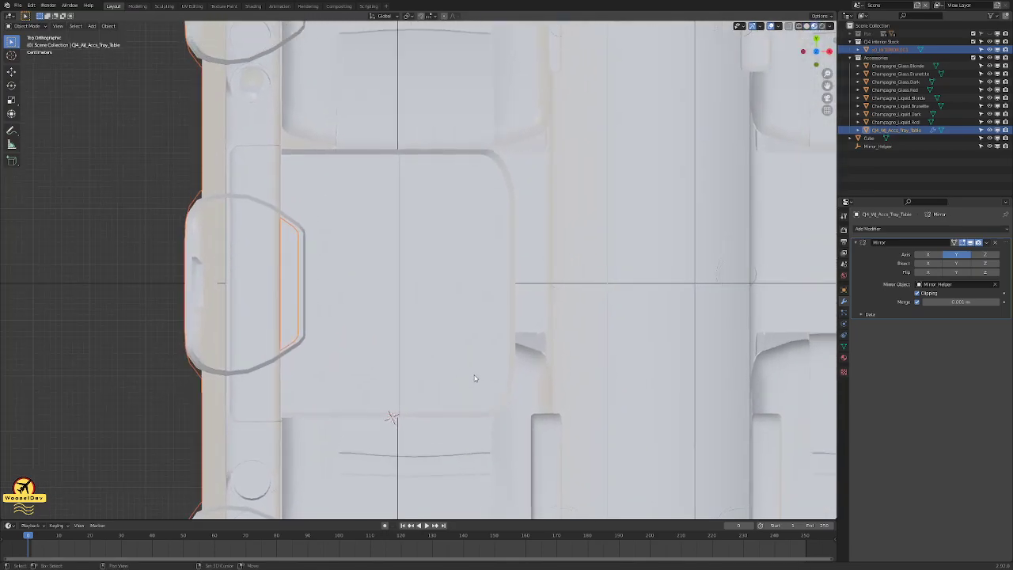
left_click(499, 202)
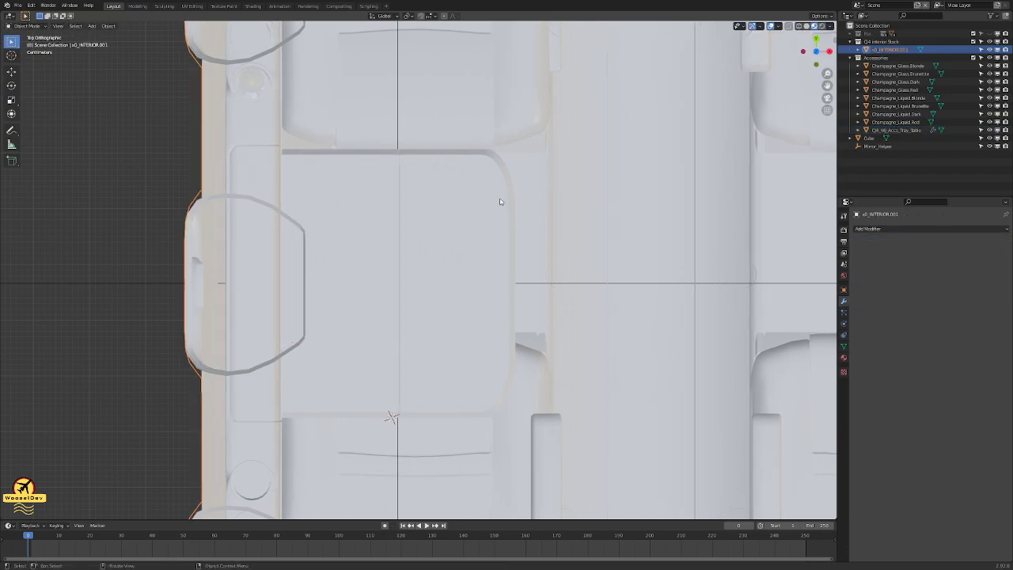
key("z")
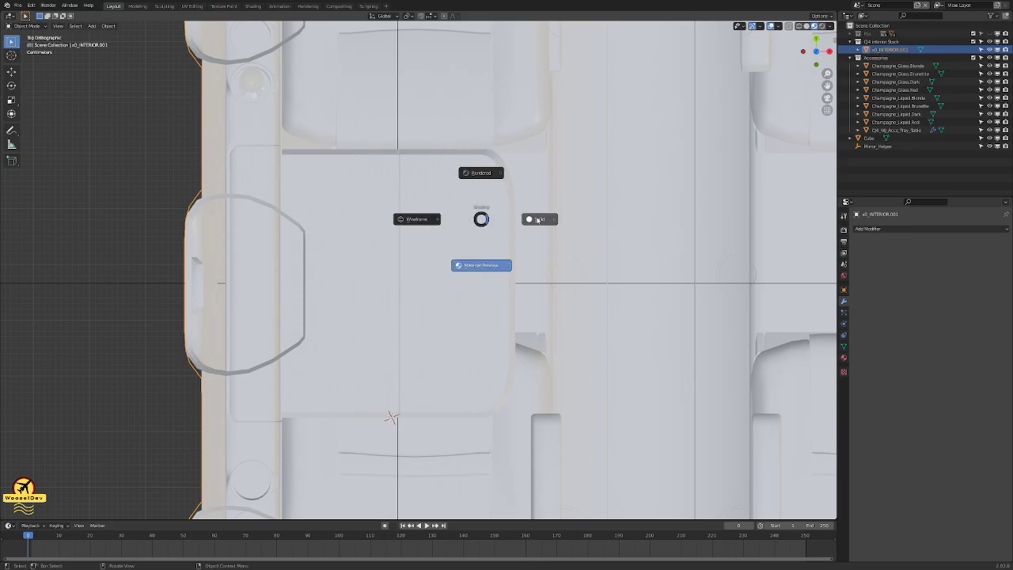
left_click(540, 221)
mouse_move(543, 237)
middle_mouse_down()
mouse_move(540, 192)
mouse_move(493, 179)
mouse_move(539, 319)
mouse_move(584, 354)
mouse_move(610, 333)
mouse_move(597, 330)
middle_mouse_up()
key("KP_5")
key("KP_7")
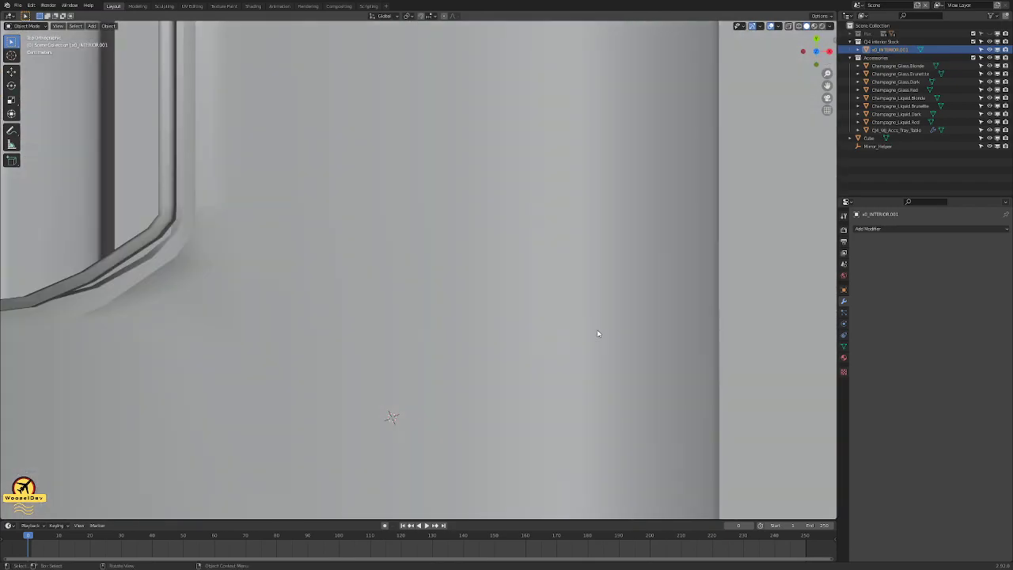
scroll(570, 338, "up", 3)
key("z")
left_click(559, 382)
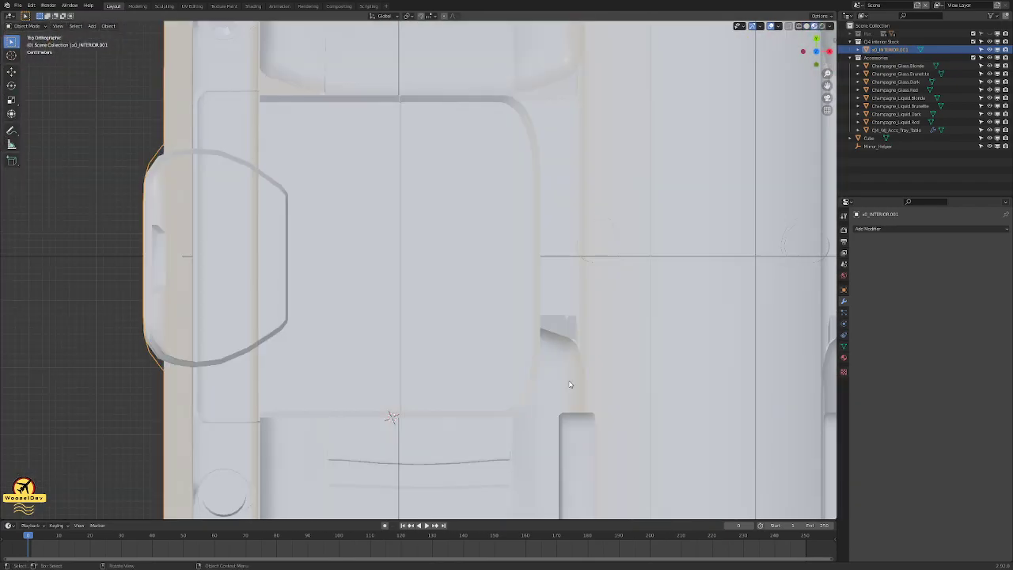
- Move the tray table about 0.02 m along X toward the aisle, and save the file
left_click(491, 299)
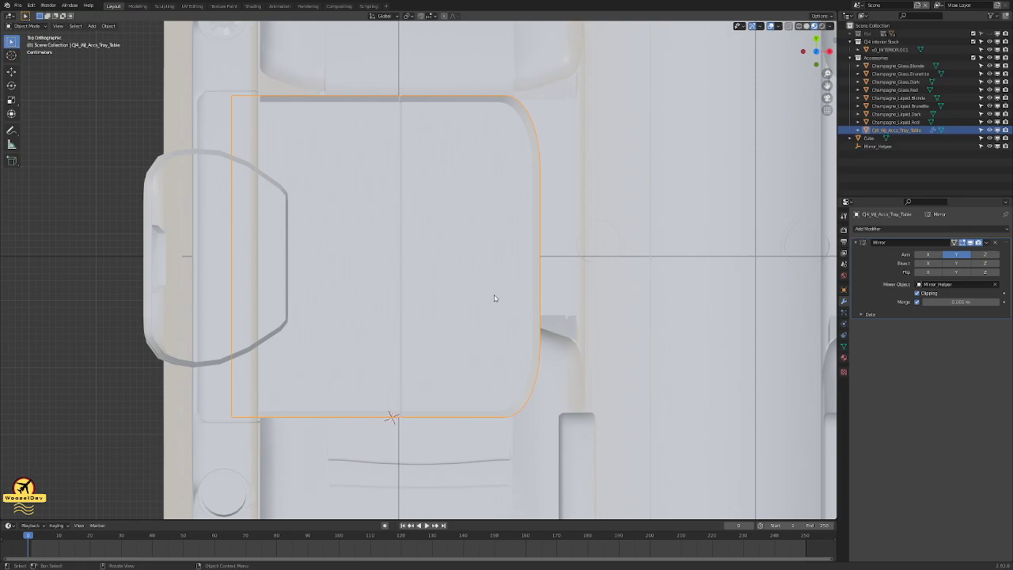
key("g")
key("x")
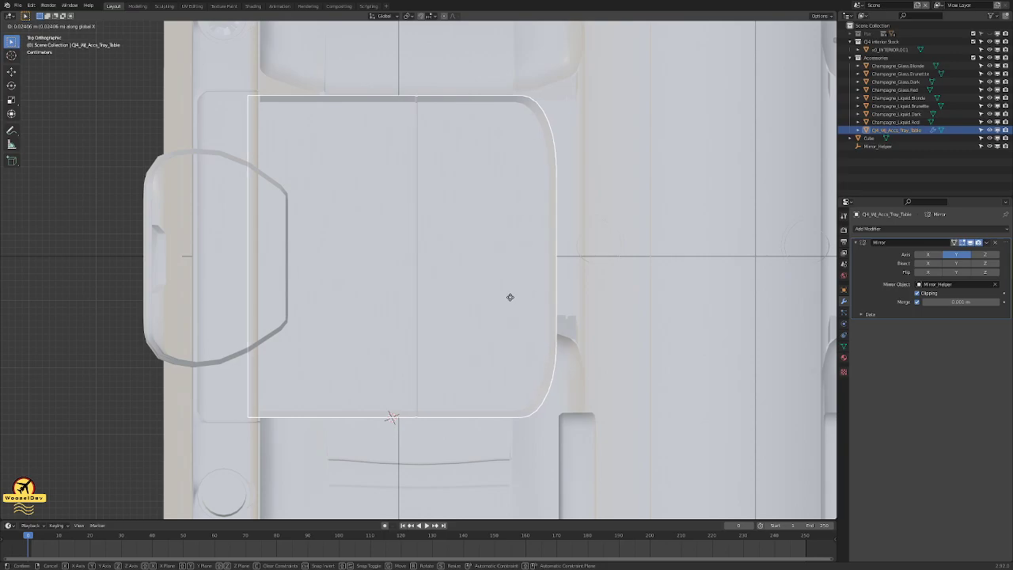
left_click(507, 301)
middle_click_drag(507, 301, 468, 228)
scroll(460, 269, "down", 4)
key("alt+h")
middle_click_drag(452, 281, 559, 299)
key("ctrl+s")
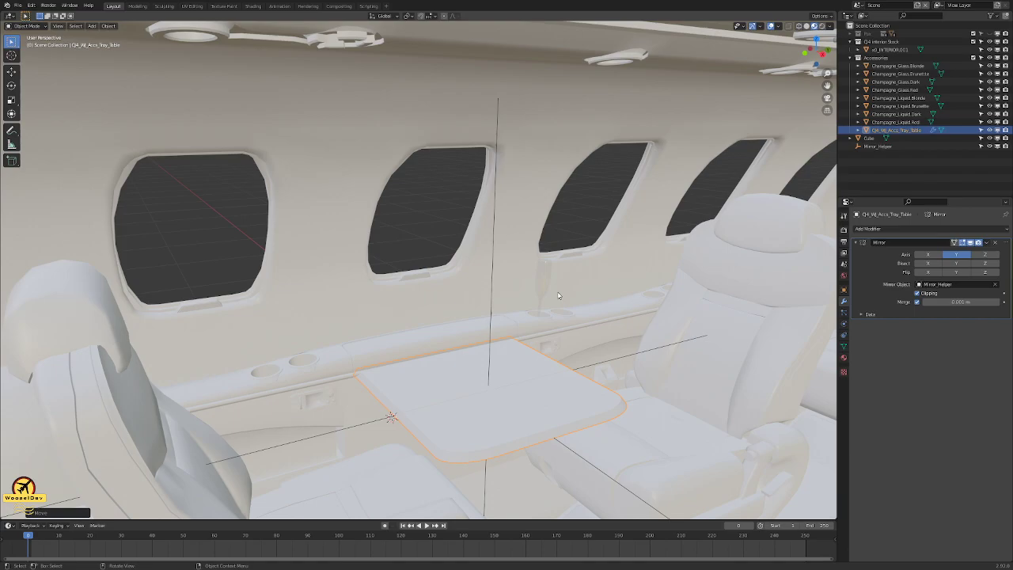
- Examine the repositioned tray table in the cabin from several angles
middle_click_drag(472, 218, 430, 242)
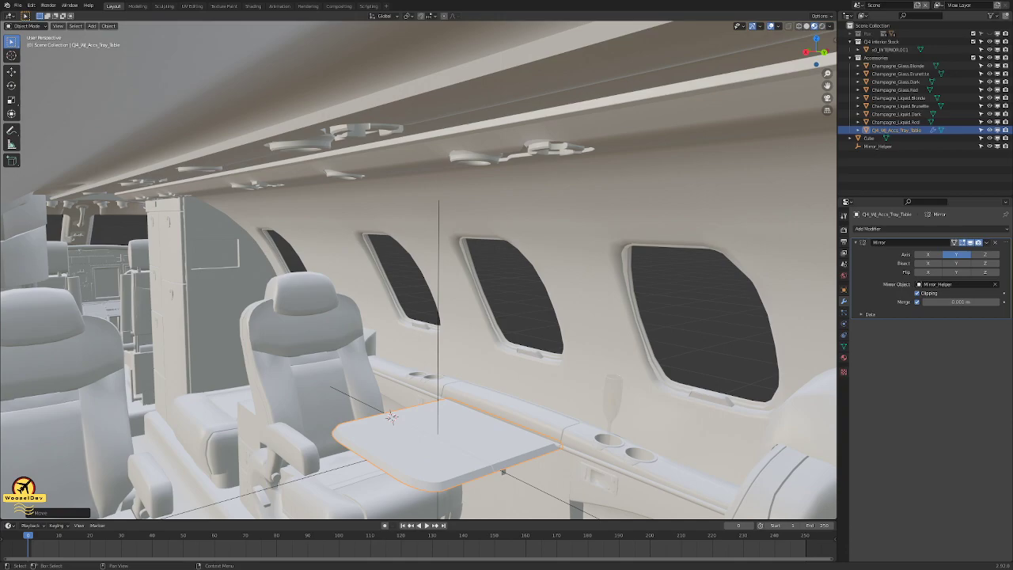
middle_click_drag(513, 240, 374, 418)
scroll(530, 382, "up", 4)
scroll(446, 391, "down", 7)
middle_click_drag(445, 391, 453, 345)
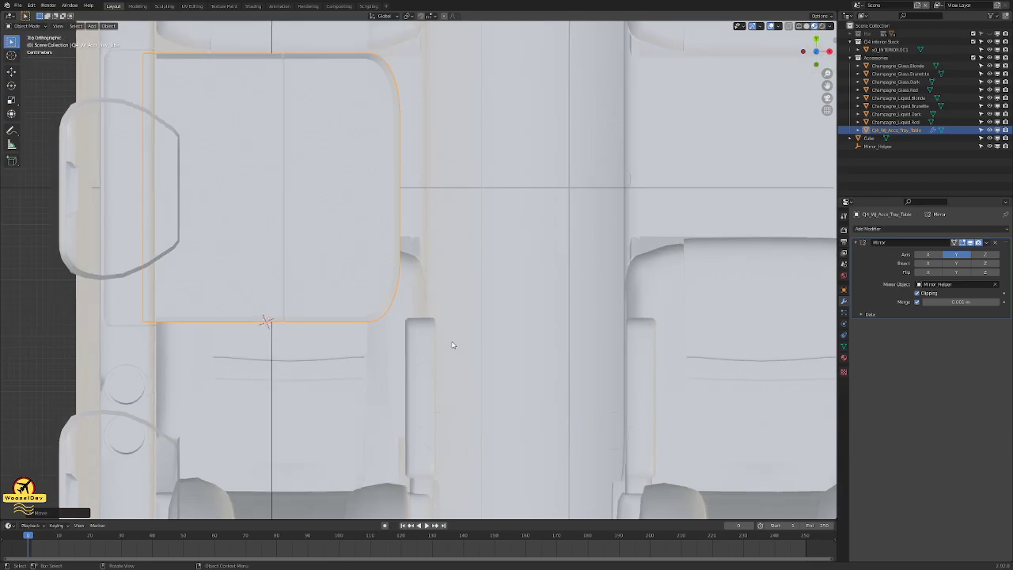
- Move the tray table further along X toward the aisle until its straight end lines up with the side ledge
left_click(341, 186)
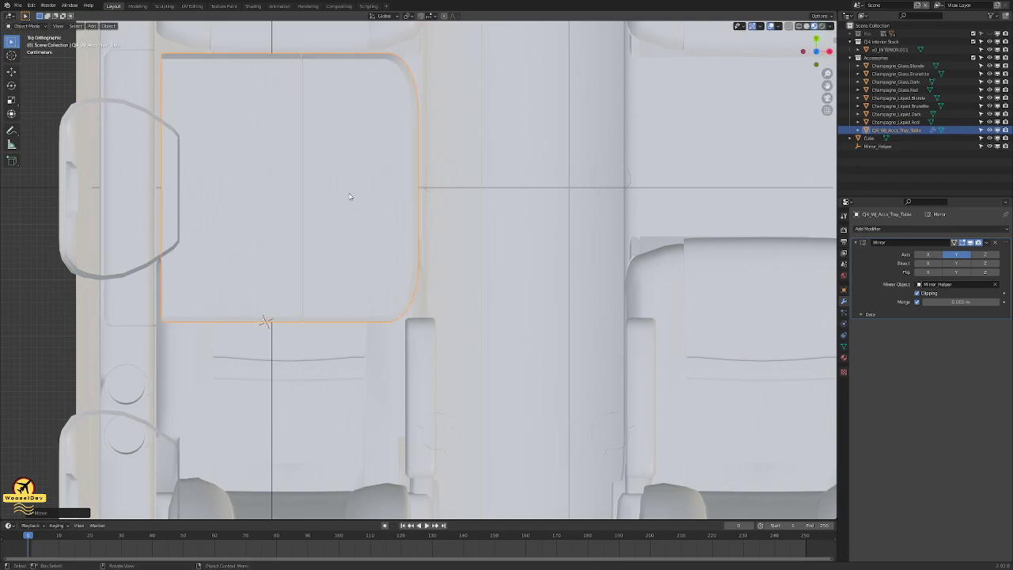
middle_click_drag(392, 246, 392, 202)
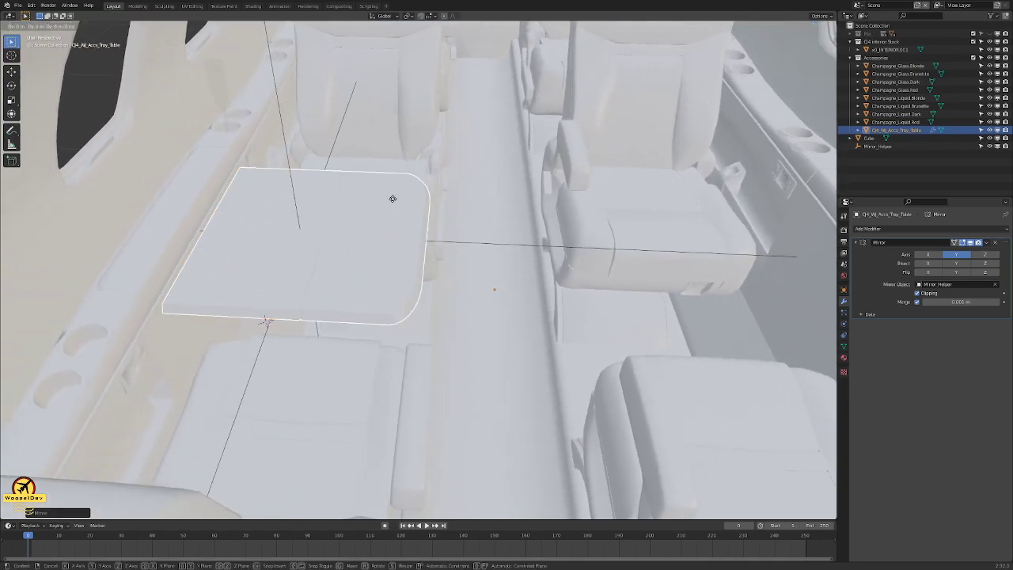
left_click(391, 198)
middle_click_drag(391, 199, 316, 246)
- Extend the tray table's straight window-side end face outward along X so it reaches into the side ledge trim
key("Tab")
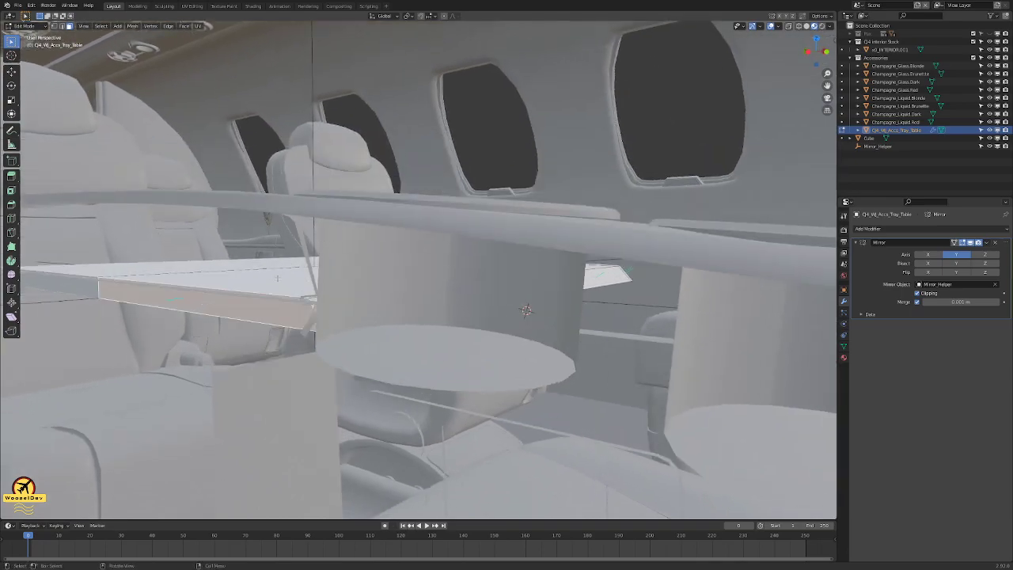
key("KP_Decimal")
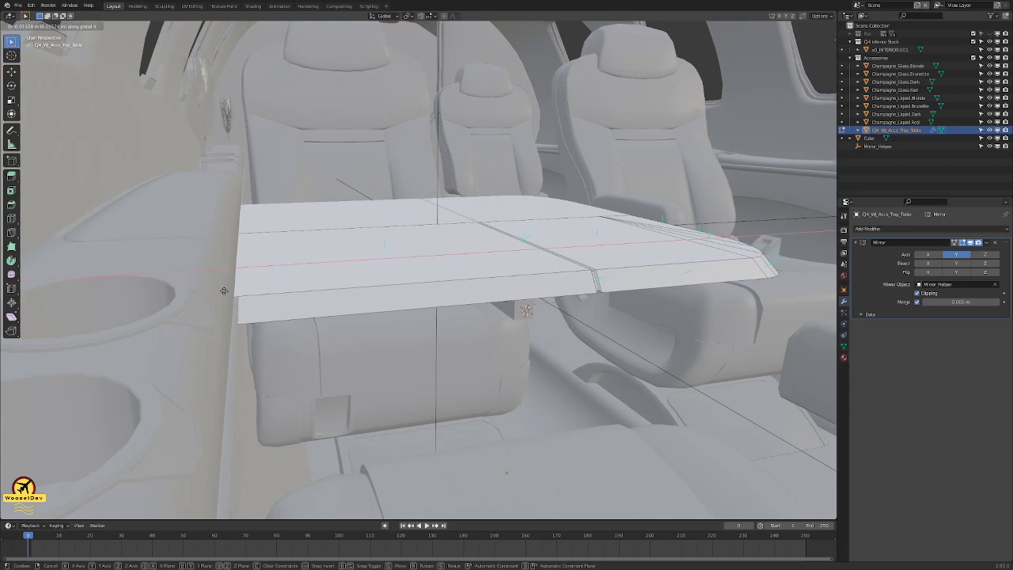
left_click(222, 291)
middle_click_drag(221, 291, 220, 264)
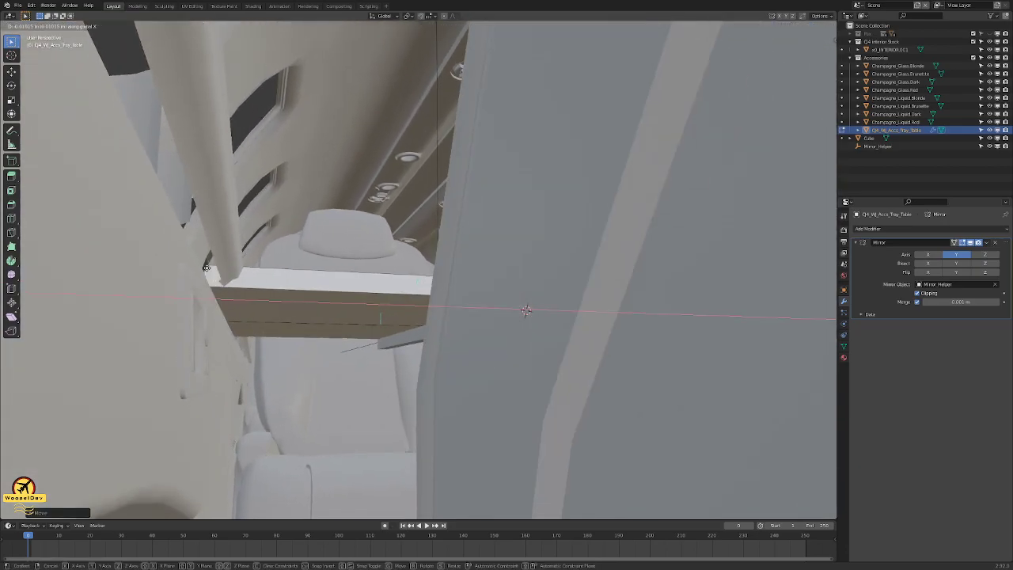
middle_click_drag(210, 269, 609, 383)
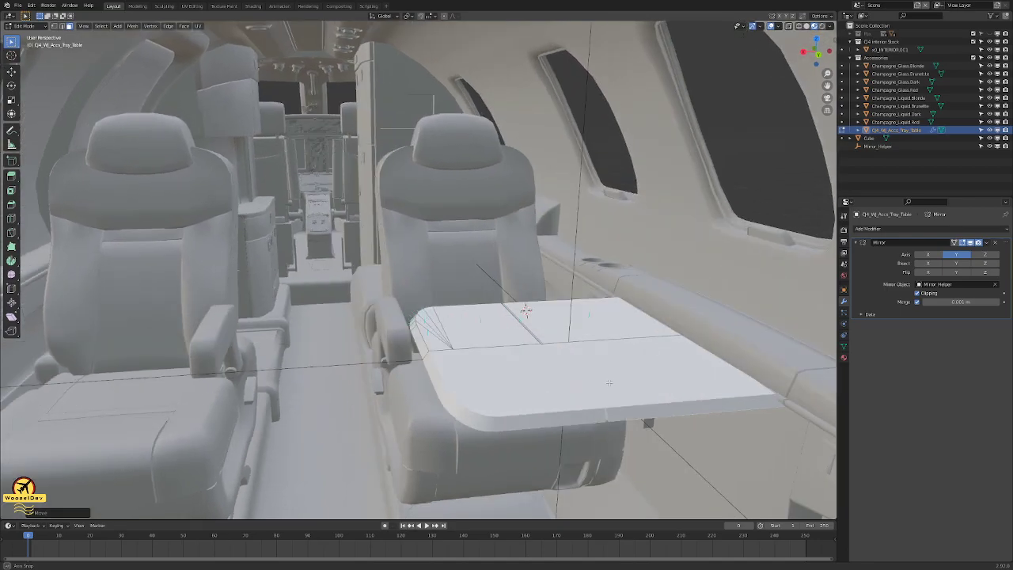
middle_click_drag(672, 397, 408, 283)
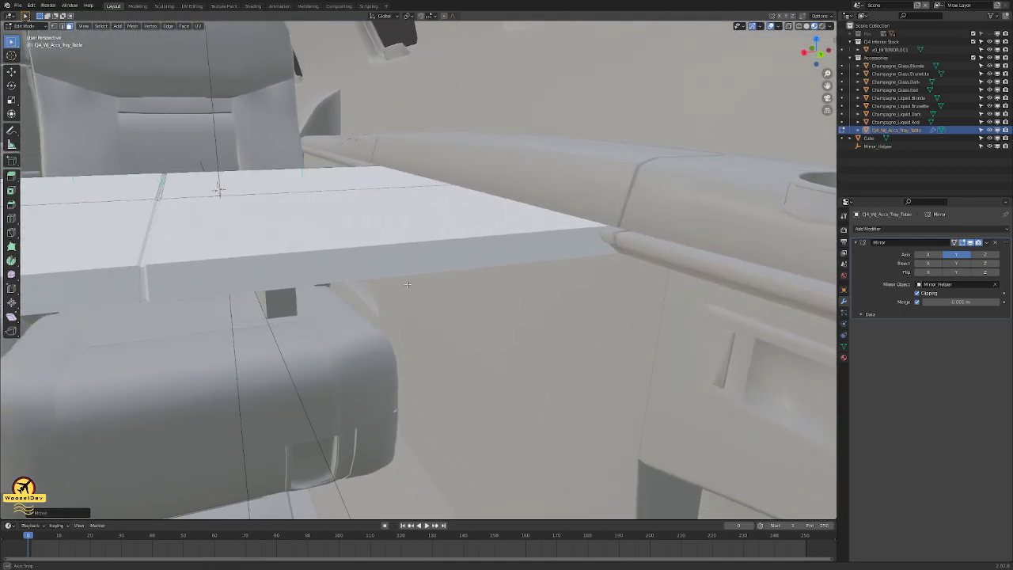
key("Tab")
- Examine how the tray table's window-side end meets the side ledge from both ends of the table
middle_click_drag(517, 292, 517, 309)
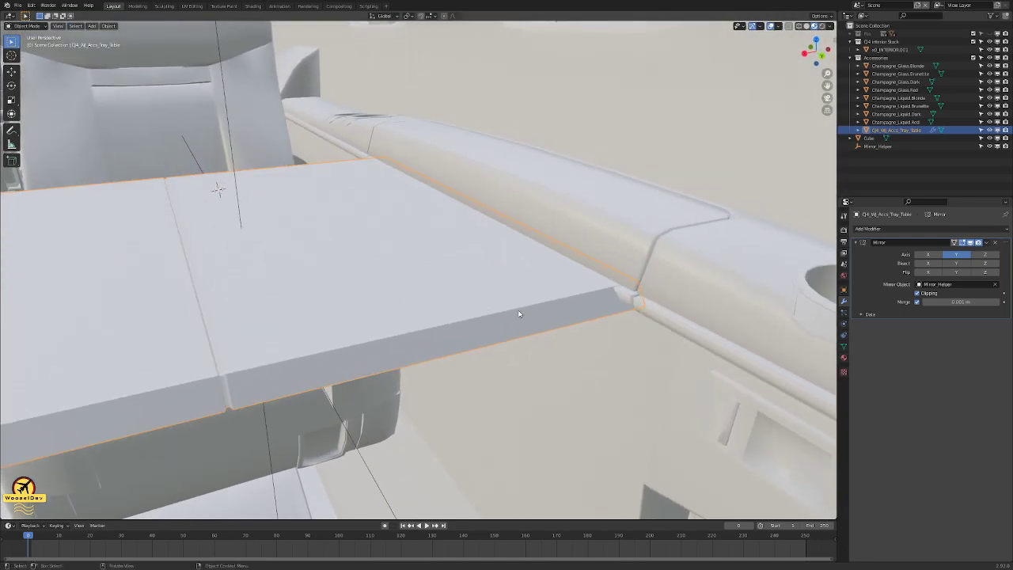
left_click(582, 365)
middle_click_drag(581, 365, 408, 250)
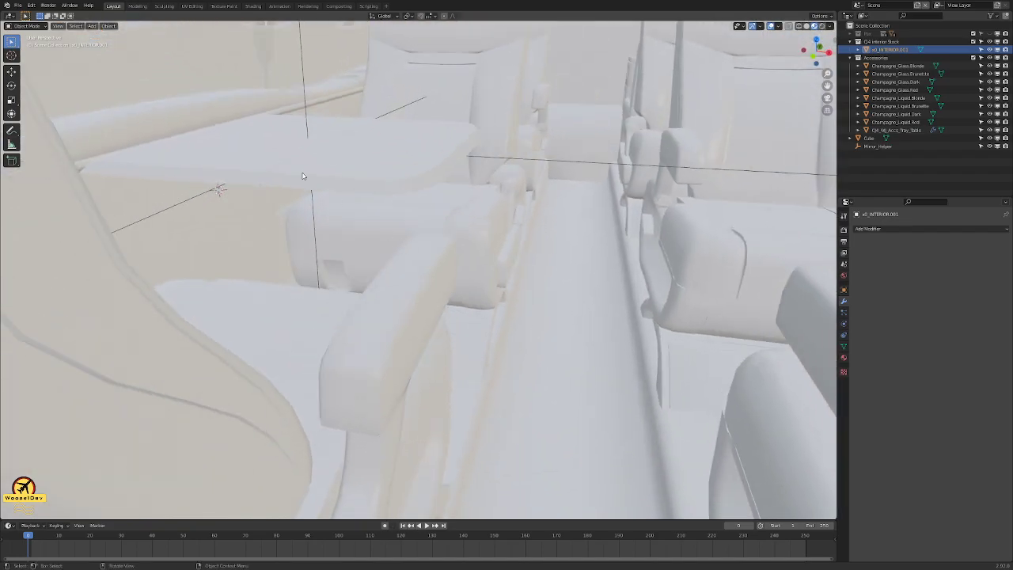
middle_click_drag(318, 188, 389, 340, "shift")
scroll(283, 332, "up", 6)
middle_click_drag(283, 333, 326, 211, "shift")
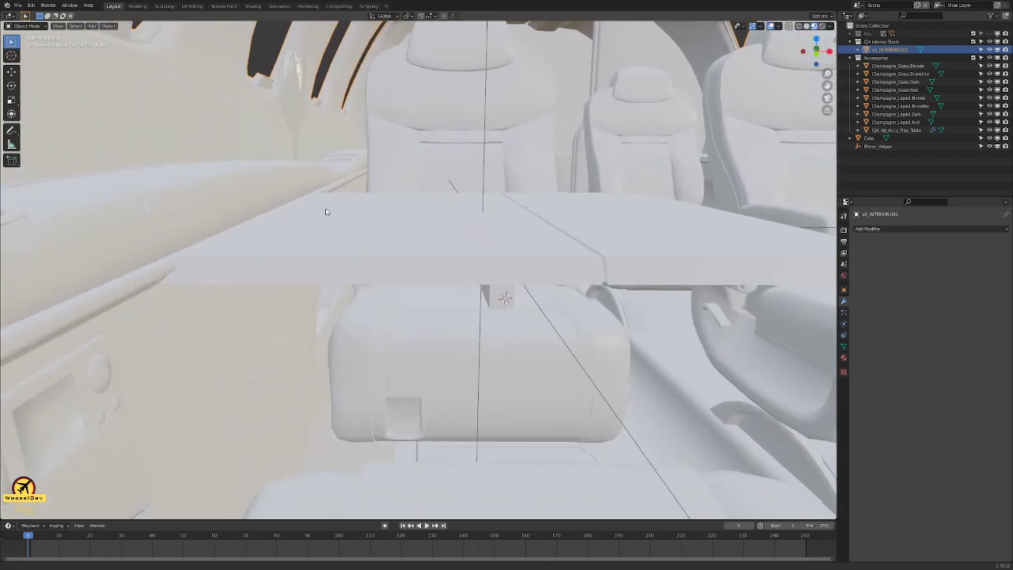
left_click(442, 237)
key("s")
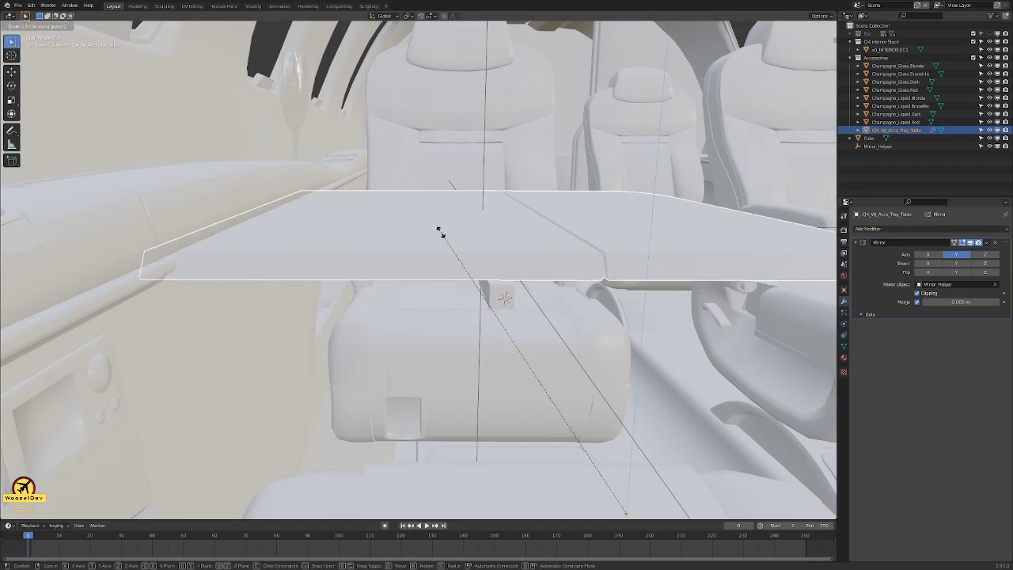
right_click(440, 232)
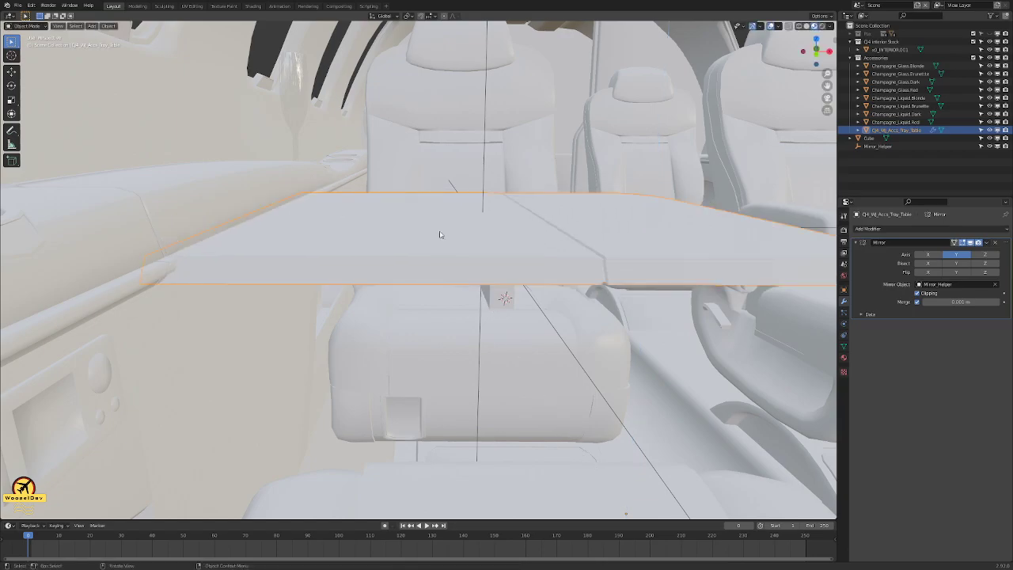
- Save the file with the refitted tray table
middle_click_drag(431, 241, 523, 289)
scroll(506, 261, "down", 4)
key("KP_Divide")
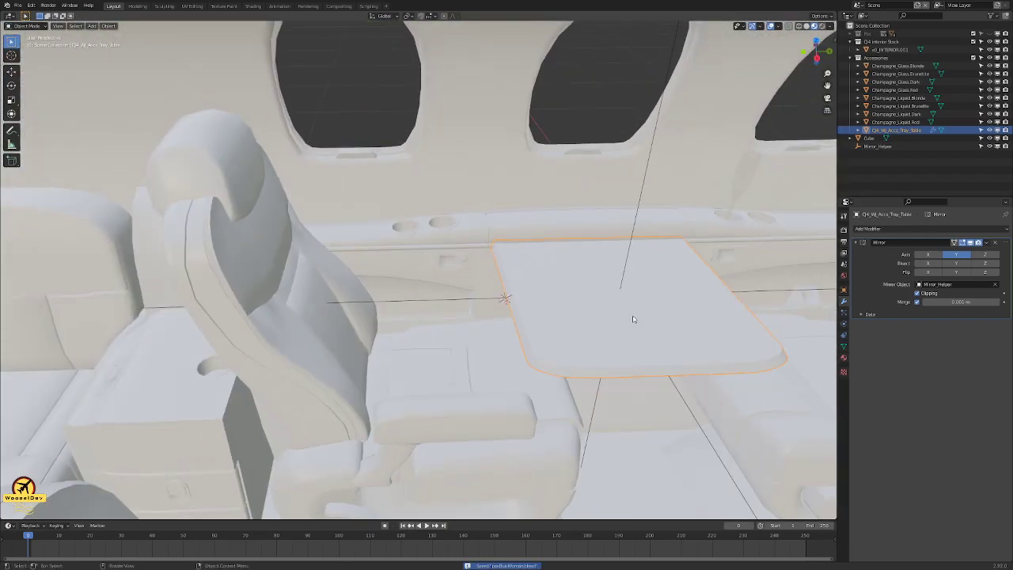
- Reposition the support bar under the tray table along X so it sits just on the window side of the fold groove
scroll(645, 320, "down", 3)
middle_click_drag(645, 320, 467, 341)
left_click(519, 352)
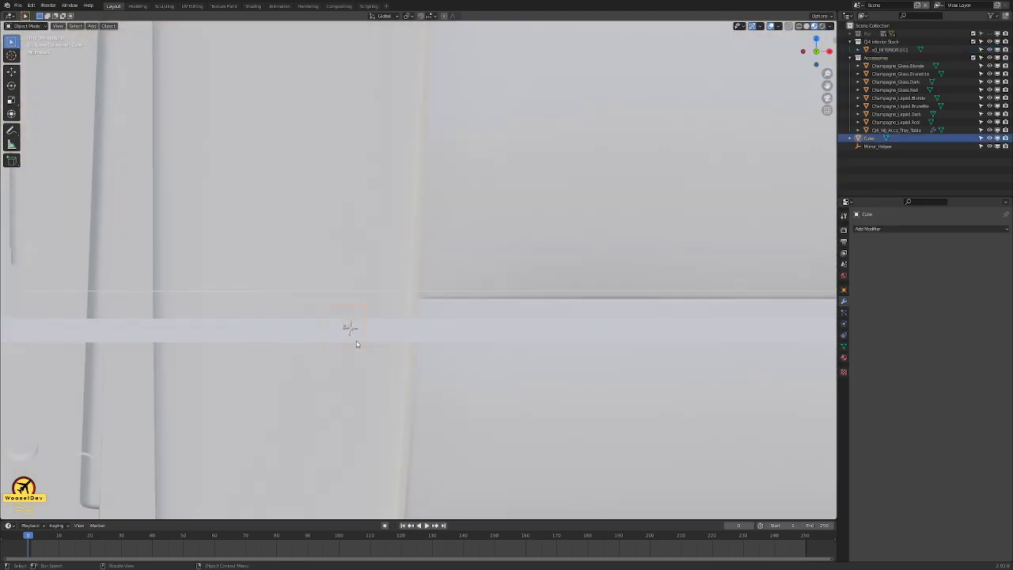
key("KP_3")
middle_click_drag(356, 345, 508, 303)
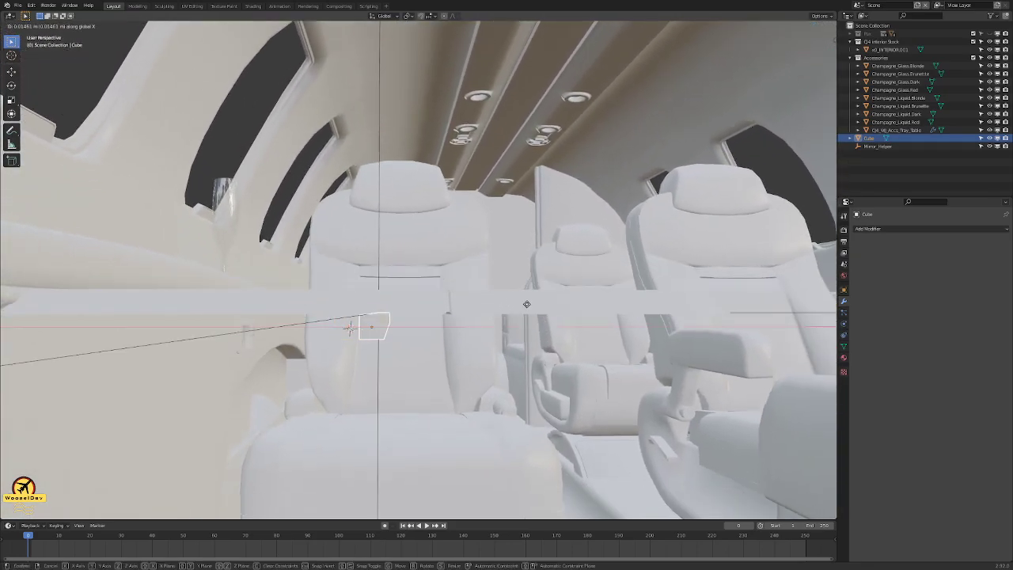
left_click(583, 303)
middle_click_drag(584, 303, 545, 346)
scroll(559, 284, "up", 5)
key("g")
key("x")
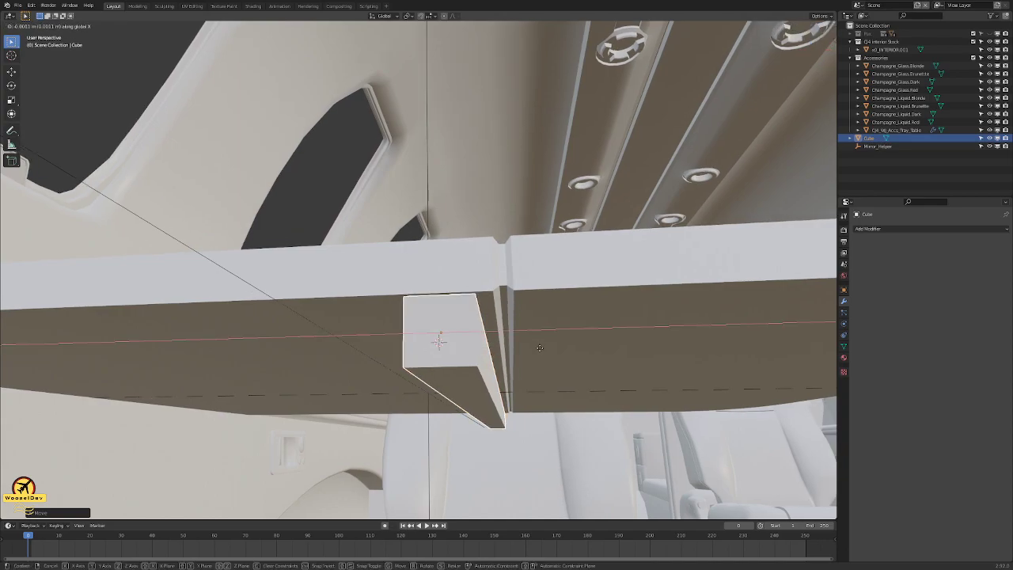
left_click(538, 348)
- Open the support bar in Edit Mode with Solid shading, keeping the interior stock and accessories collections visible
middle_click_drag(512, 351, 499, 390)
key("1")
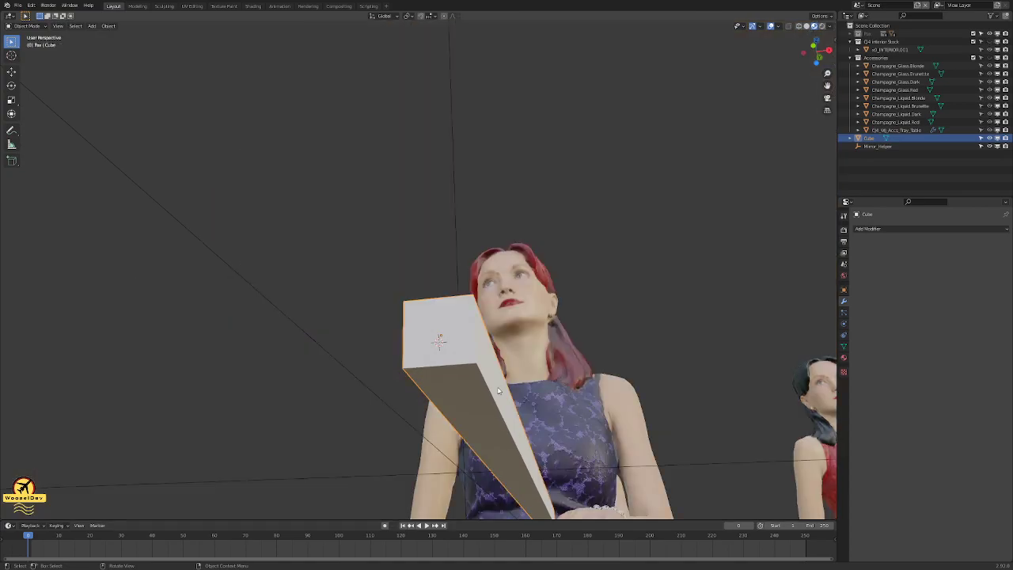
key("2")
key("3")
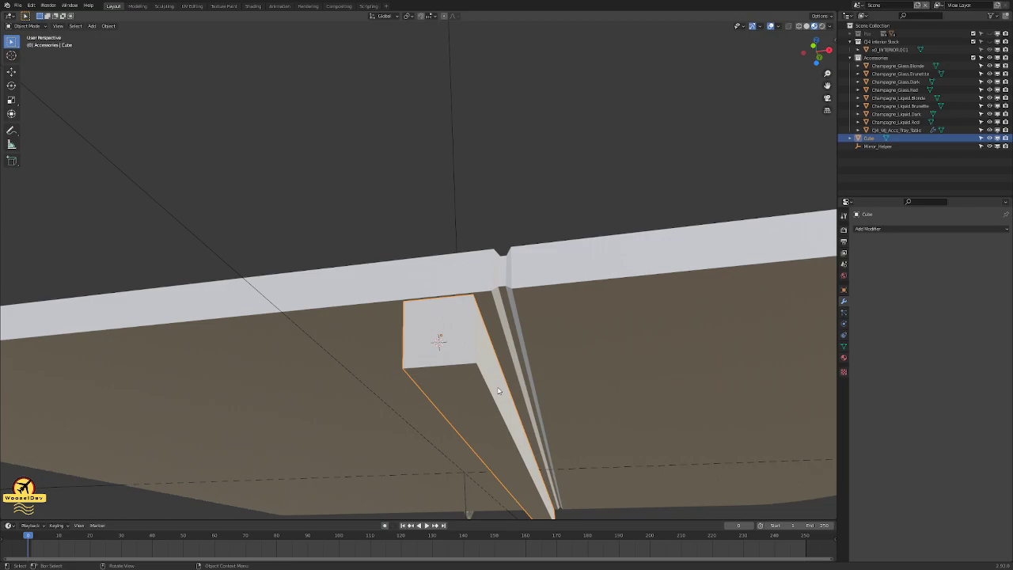
key("2")
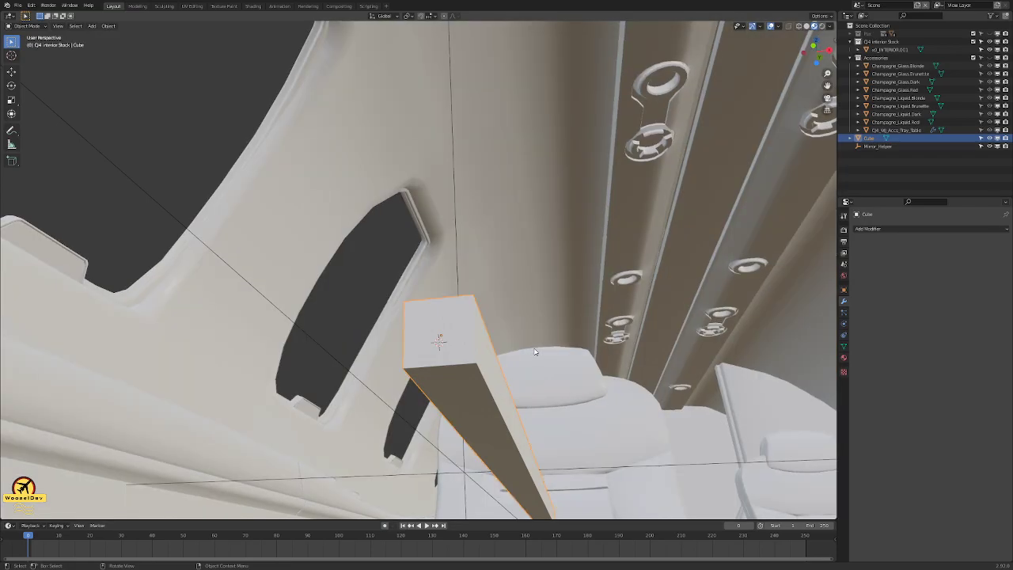
key("Tab")
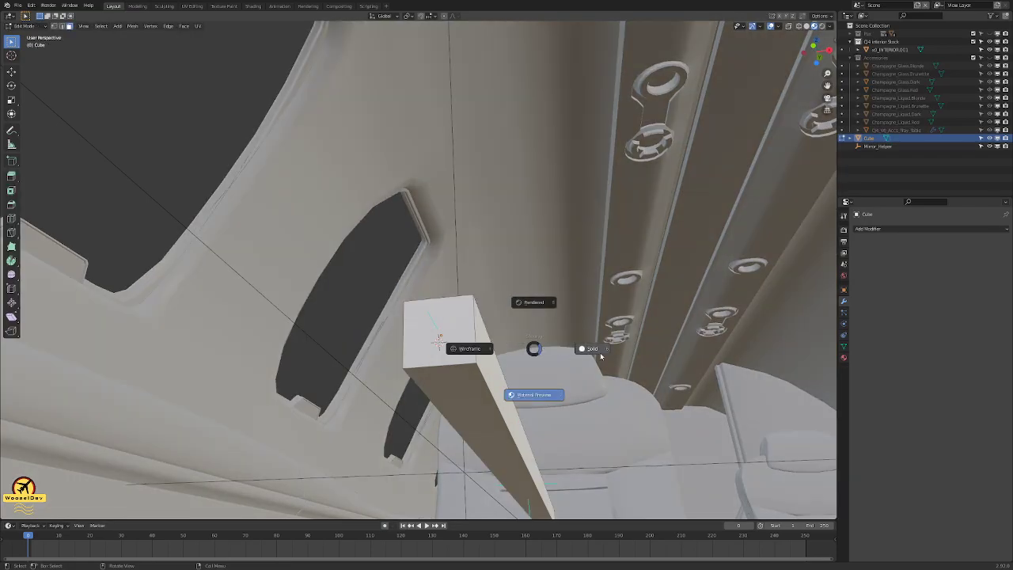
left_click(596, 349)
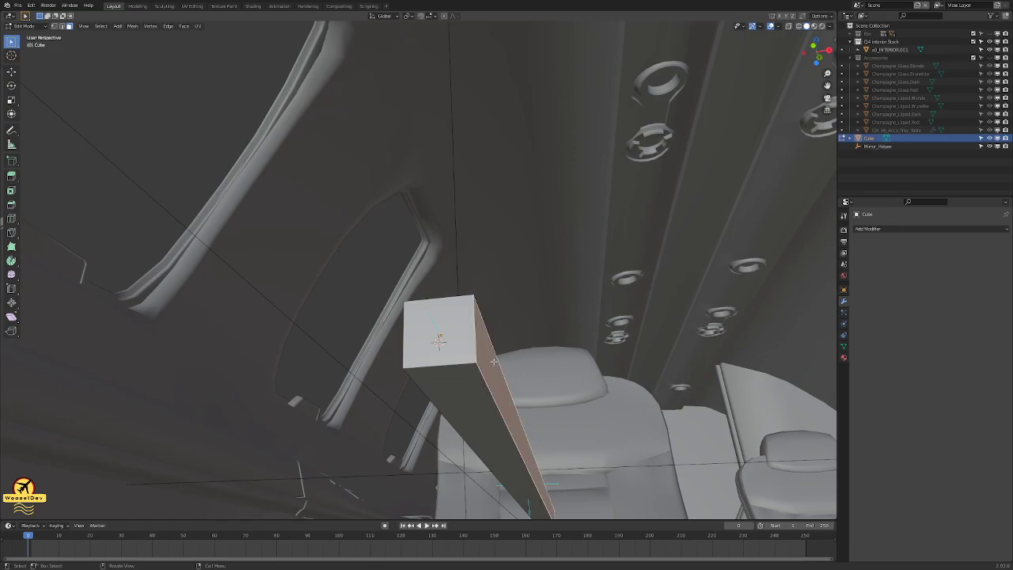
middle_click_drag(492, 361, 554, 443)
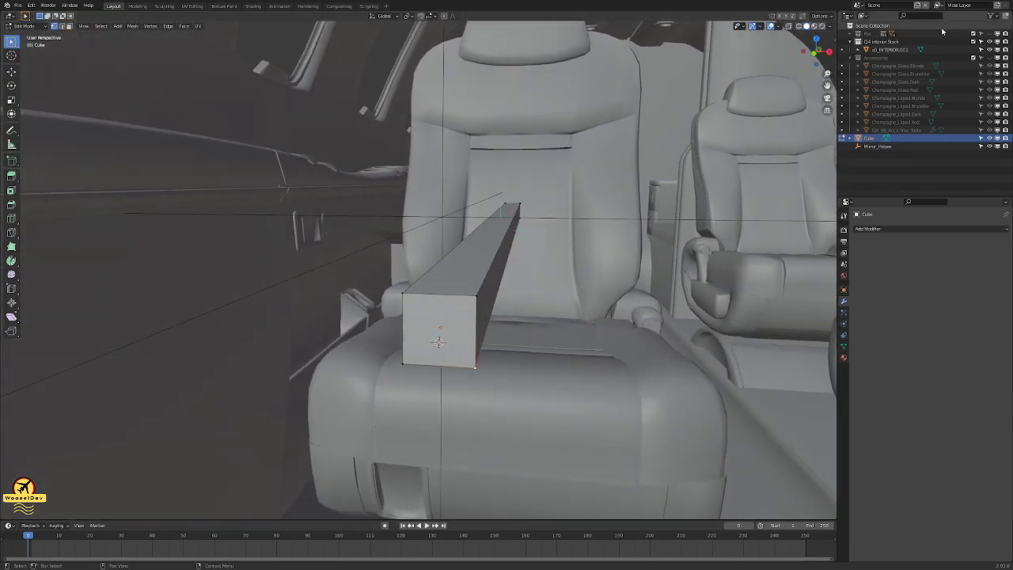
left_click(982, 58)
- Select the support bar's two lower long edges and snap the 3D cursor to them
middle_click_drag(507, 356, 389, 323)
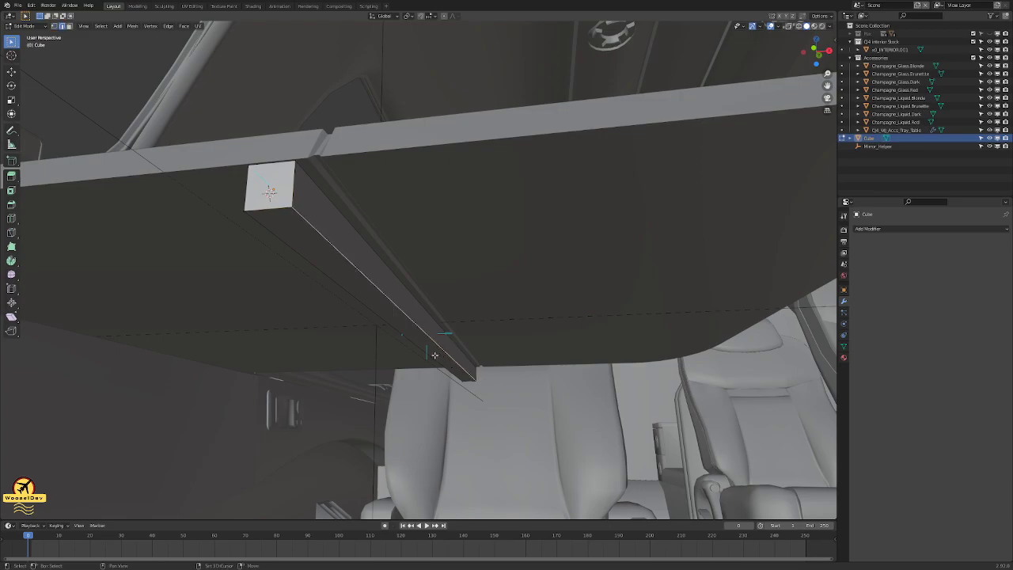
middle_click_drag(434, 357, 445, 369)
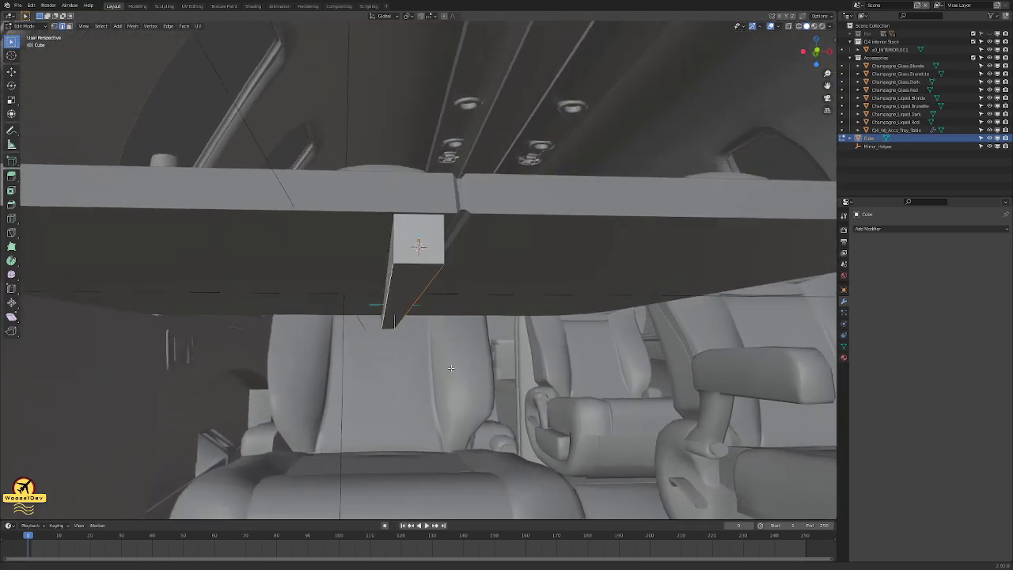
key("shift+s")
left_click(446, 410)
- Scale the support bar's lower edges along X to about three quarters so its profile tapers downward
scroll(441, 376, "down", 4)
middle_click_drag(472, 273, 452, 307)
scroll(471, 312, "down", 2)
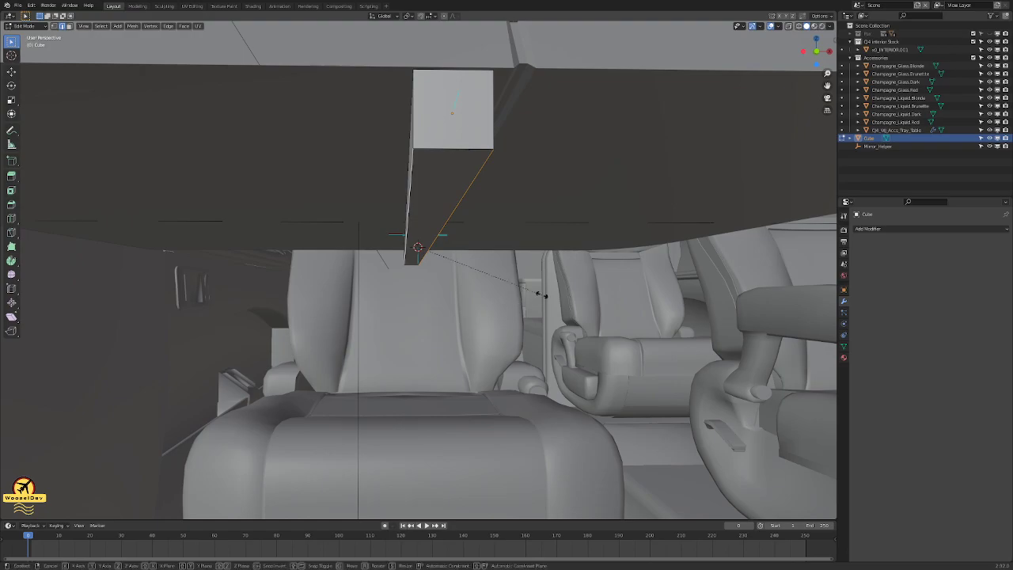
key("x")
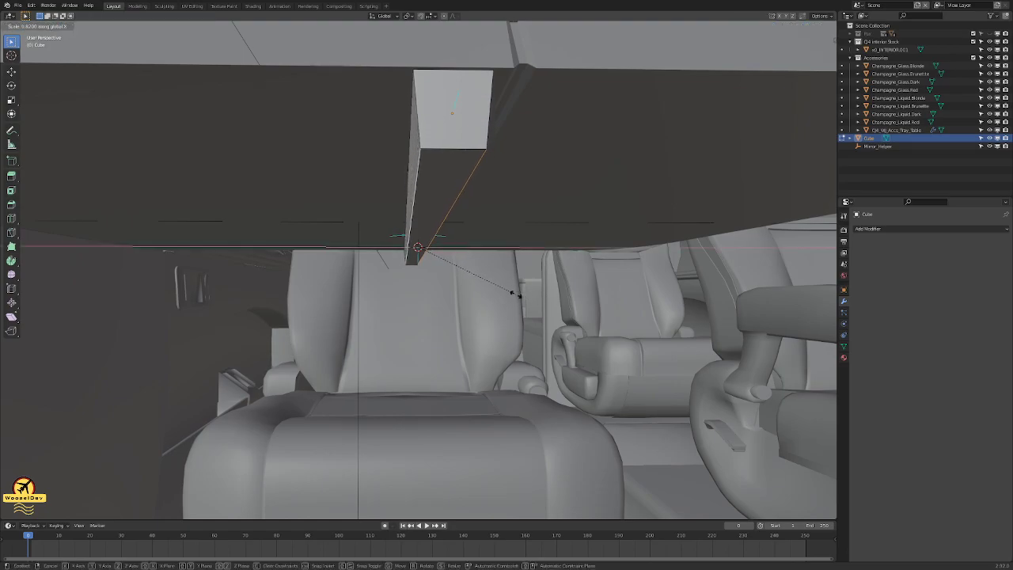
left_click(508, 295)
middle_click_drag(522, 303, 475, 312)
scroll(473, 313, "down", 2)
- Shade the support bar smooth in Object Mode and enable Auto Smooth in its normals settings
key("Tab")
key("Tab")
key("Tab")
right_click(408, 263)
left_click(401, 262)
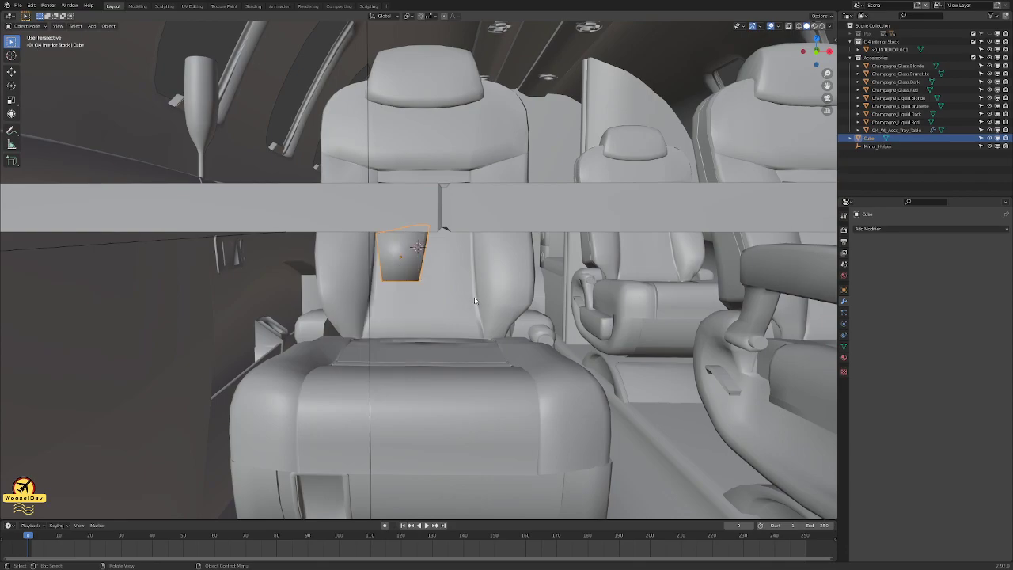
left_click(844, 346)
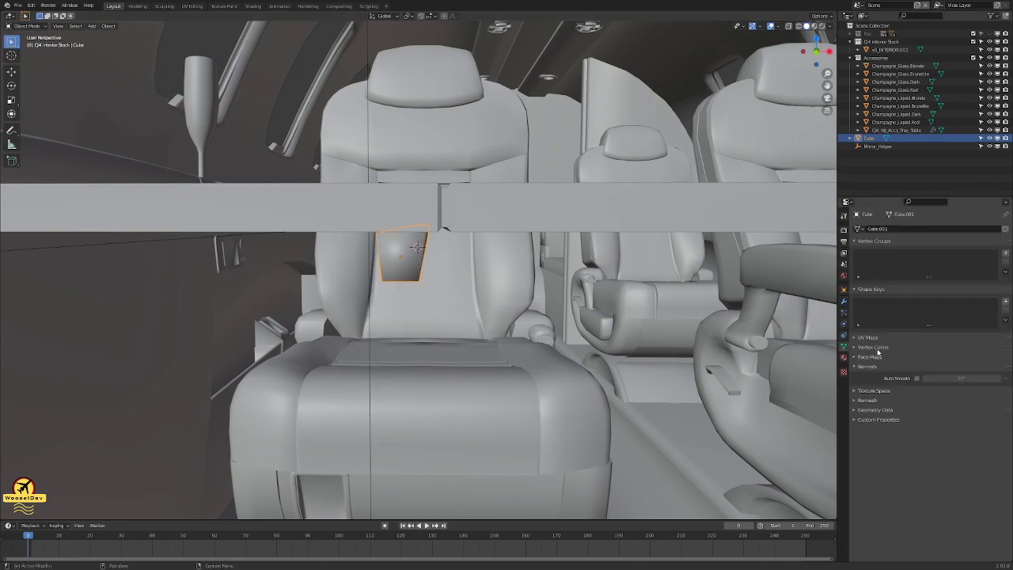
middle_click_drag(629, 304, 440, 218)
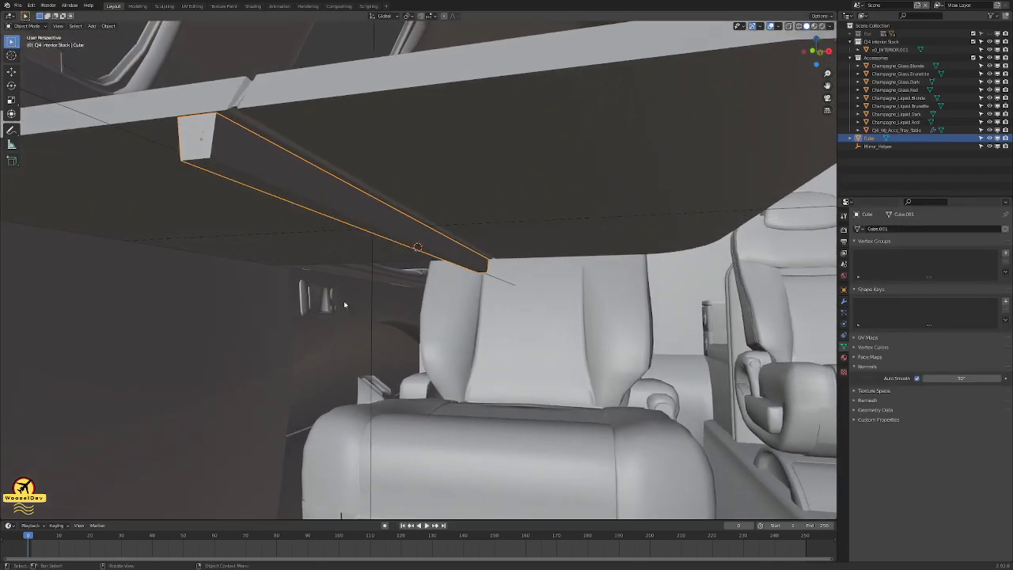
left_click(183, 329)
left_click(240, 156)
left_click(212, 366)
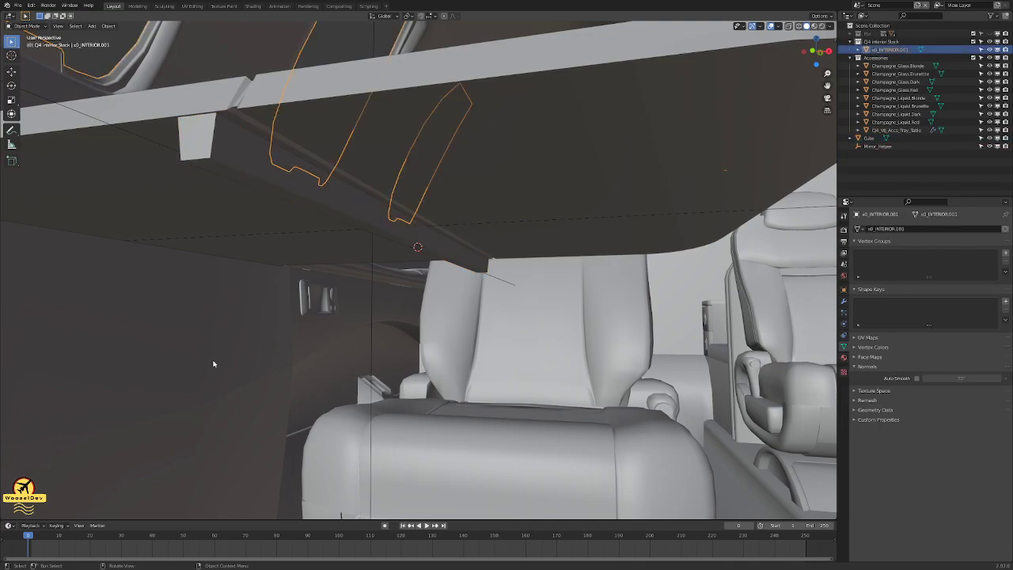
mouse_move(219, 348)
middle_mouse_down()
mouse_move(261, 338)
mouse_move(237, 354)
middle_mouse_up()
- Exclude the interior stock collection and frame the support bar in the front orthographic view with Solid shading
left_click(417, 247)
middle_click_drag(431, 277, 416, 251)
scroll(342, 210, "down", 2)
scroll(370, 242, "up", 5)
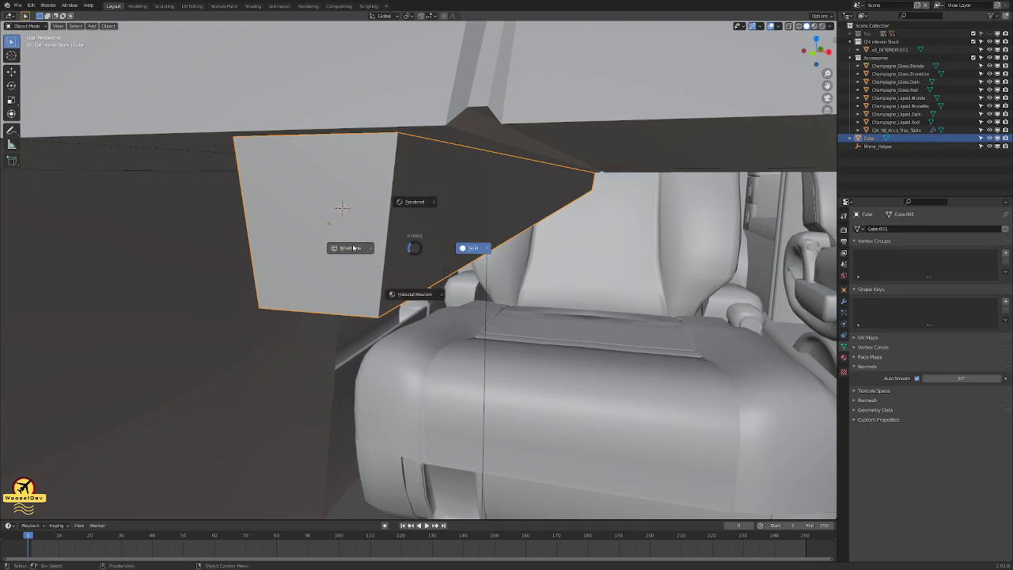
left_click(352, 247)
key("KP_1")
scroll(372, 237, "down", 4)
key("z")
left_click(433, 224)
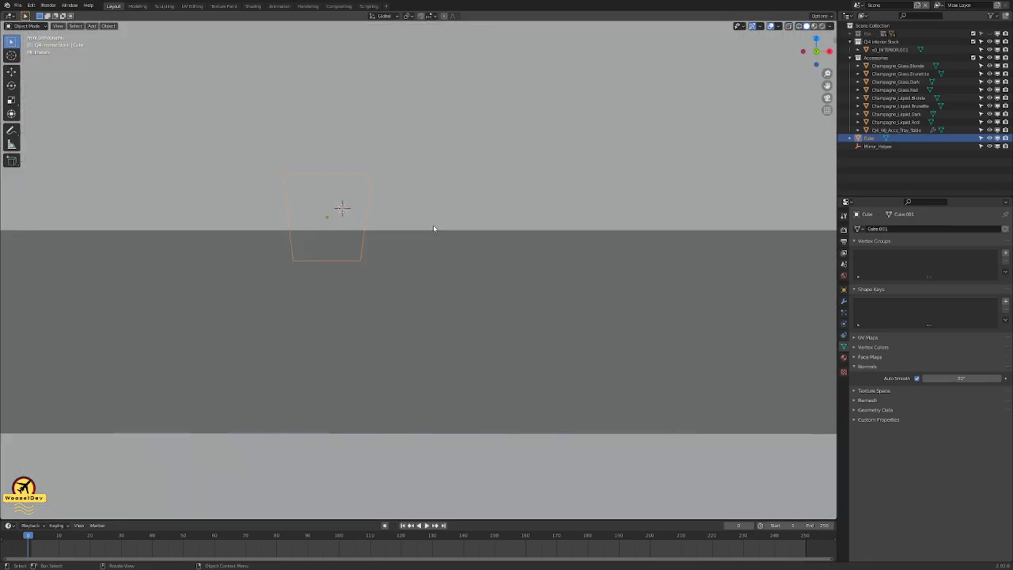
left_click(974, 42)
scroll(345, 204, "up", 16)
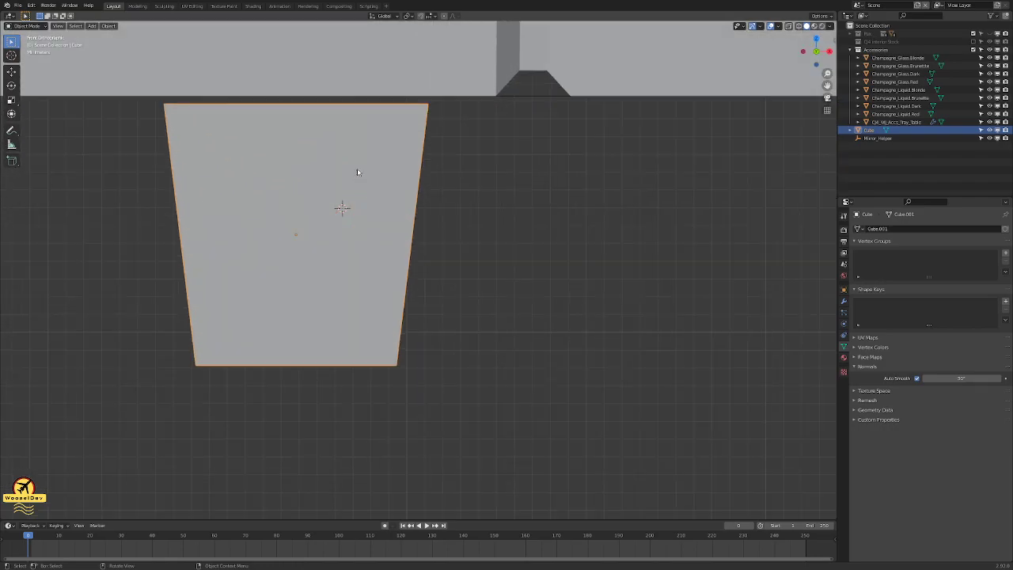
- Raise the support bar about 0.0004 m along Z until it meets the tray table's underside, and save the file
key("g")
key("z")
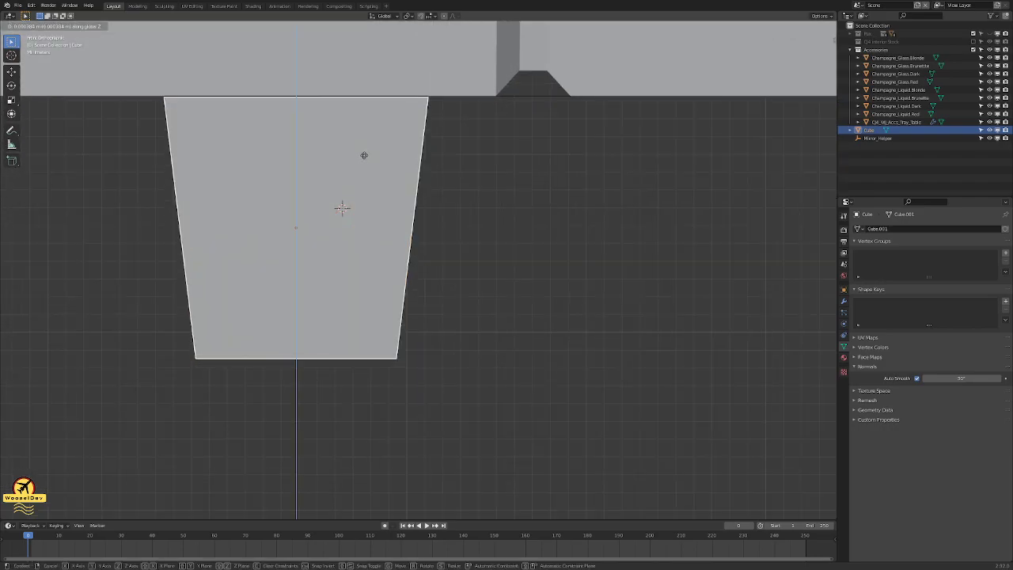
left_click(364, 156)
scroll(422, 157, "down", 10)
key("ctrl+s")
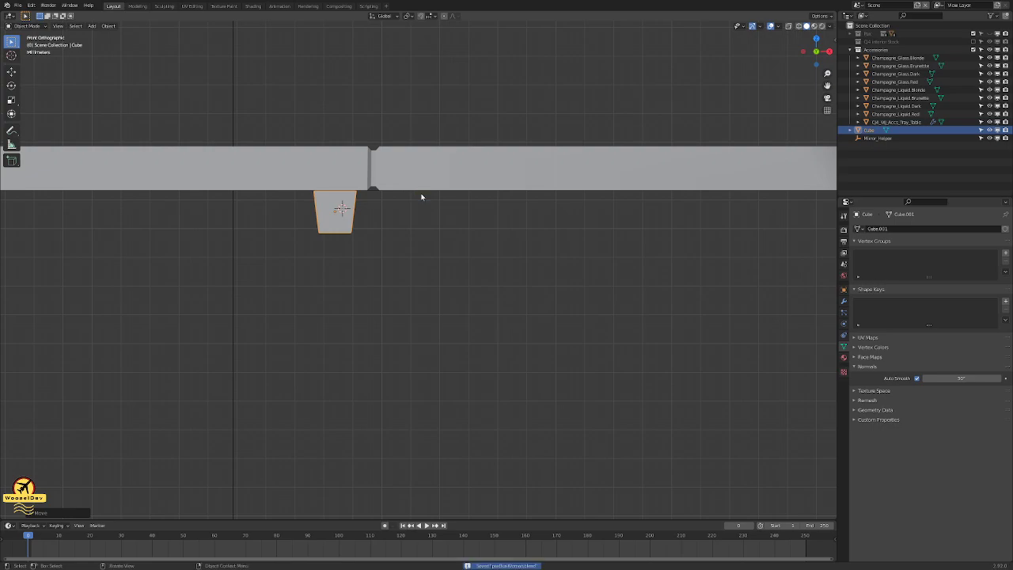
- Nudge the support bar upward along Z to close the remaining hairline gap below the tray table, and save the file
scroll(339, 208, "up", 10)
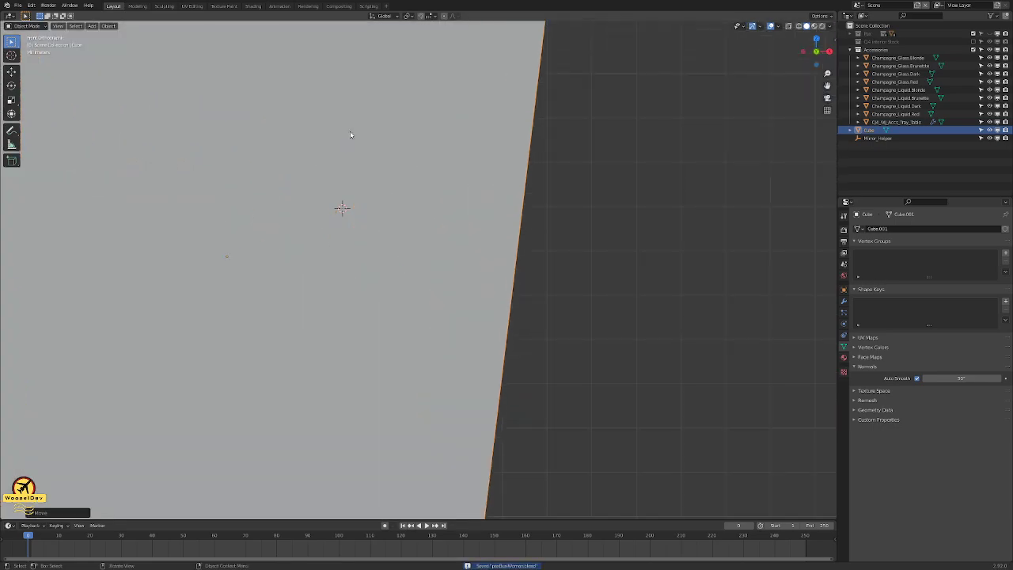
scroll(388, 280, "up", 4)
middle_click_drag(406, 233, 442, 400, "shift")
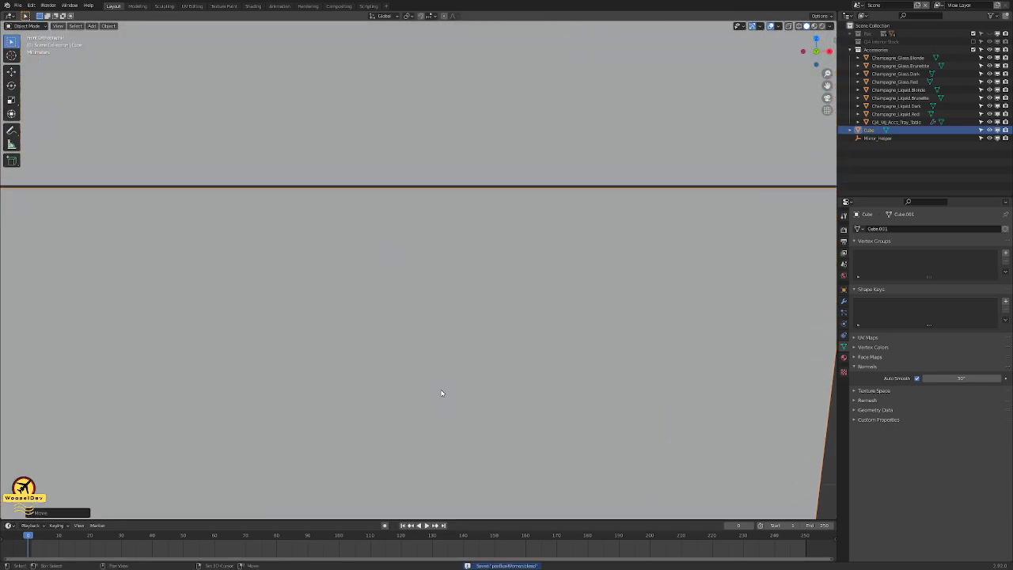
scroll(419, 184, "up", 2)
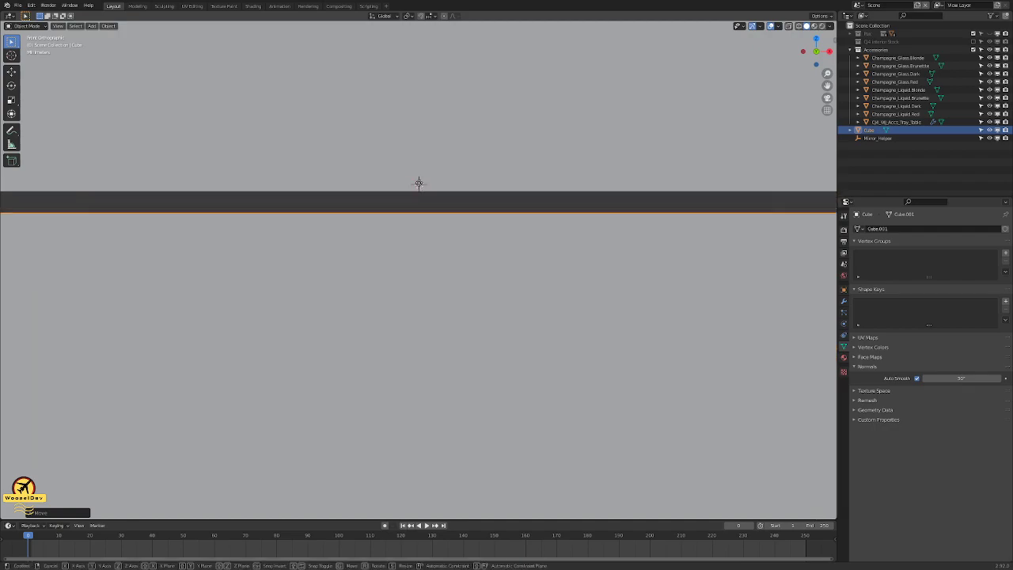
key("g")
key("z")
left_click(425, 163)
scroll(433, 198, "down", 12)
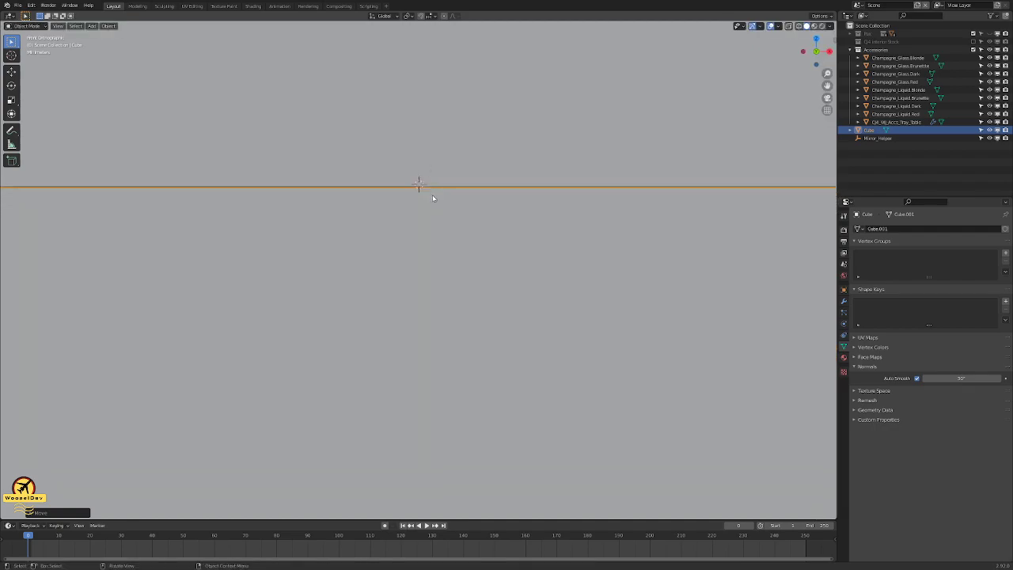
left_click(536, 242)
scroll(542, 246, "down", 3)
key("ctrl+s")
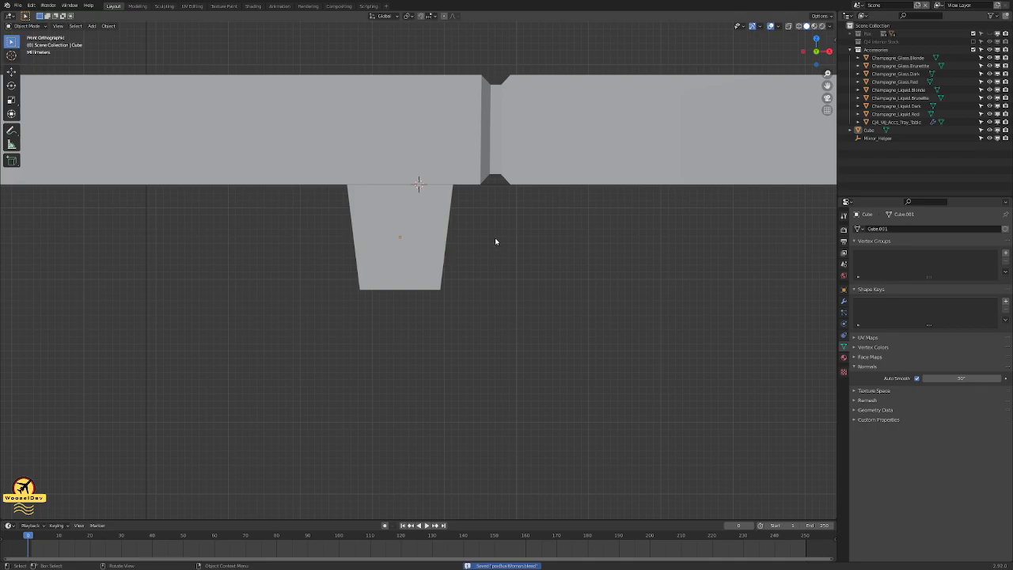
- Move the support bar into the Accessories collection and parent it to the tray table with the Object option
left_click(868, 131)
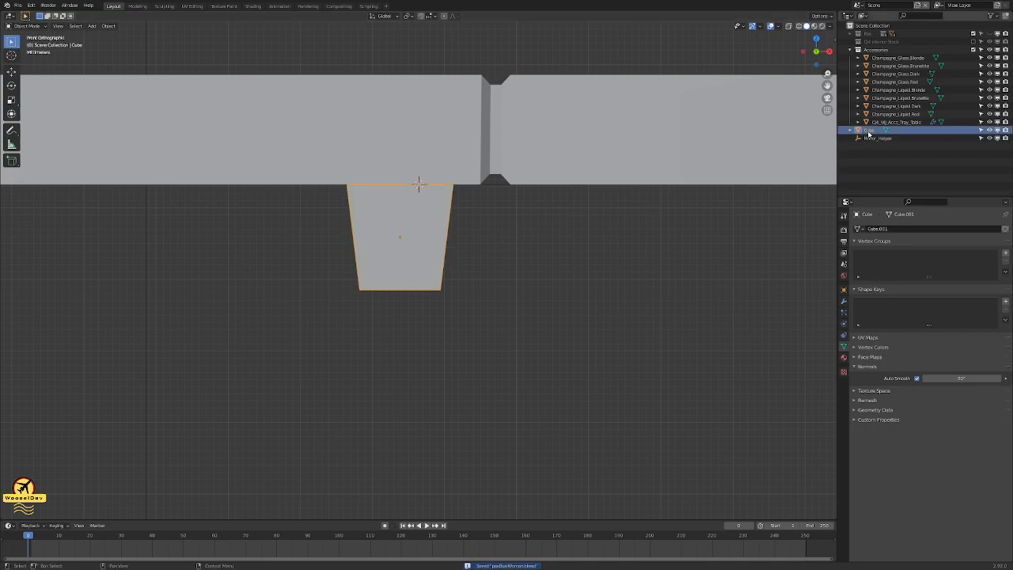
left_click_drag(868, 135, 882, 57)
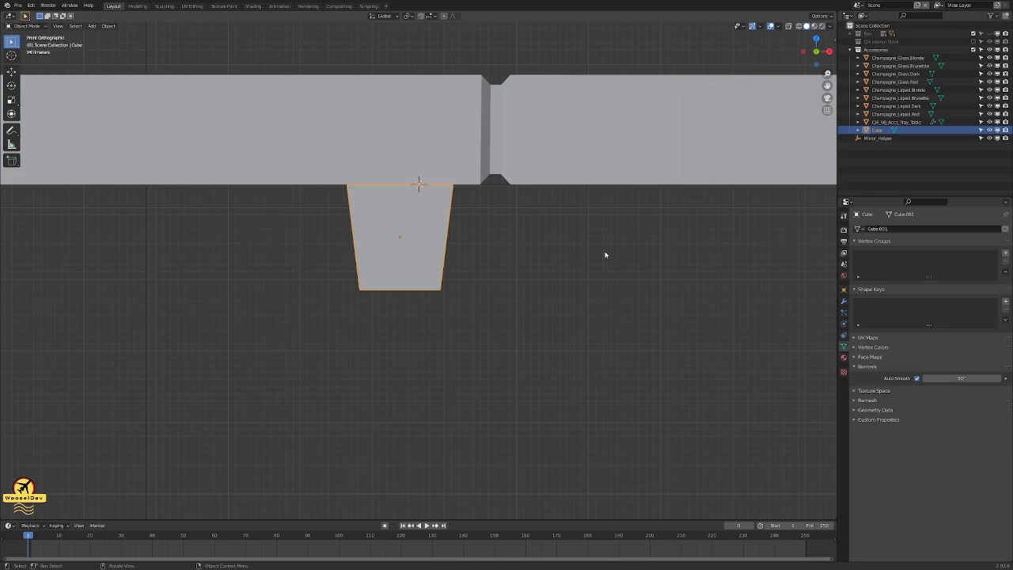
left_click(324, 124, "shift")
key("ctrl+p")
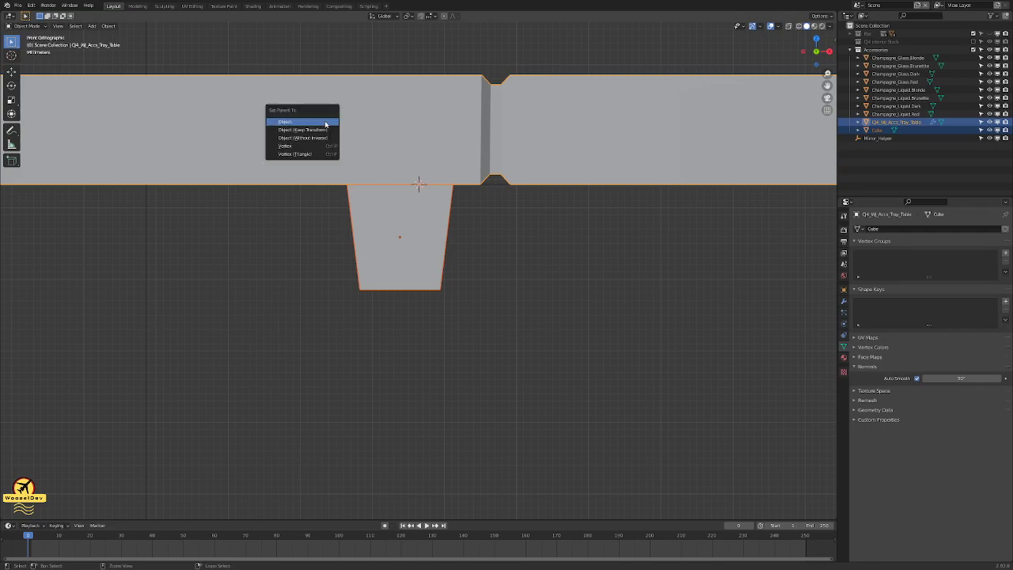
left_click(325, 125)
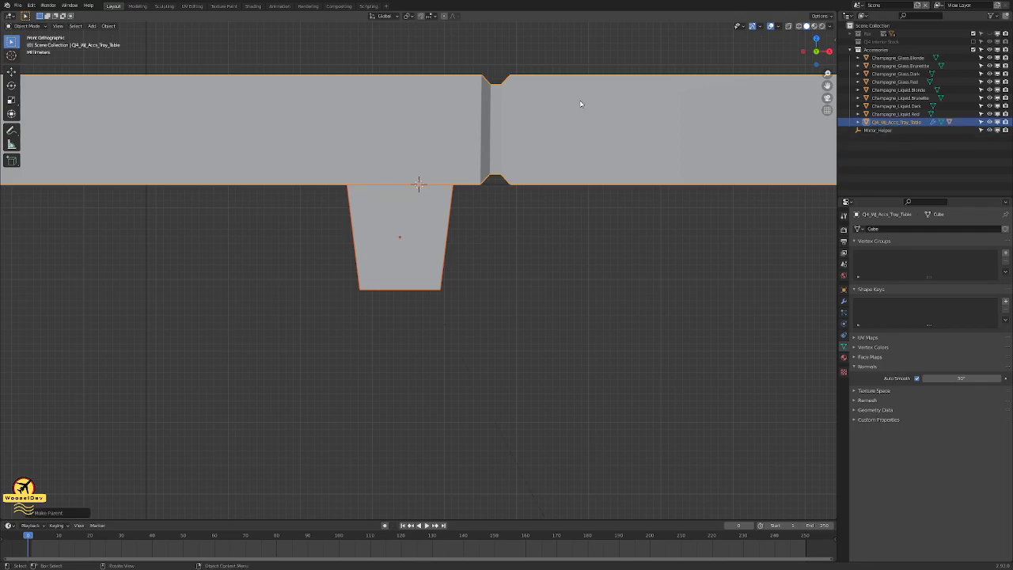
- Rename the support bar under the tray table's hierarchy to CJ4_WJ_Accs_Tray_Table.strut
left_click(858, 122)
left_click(886, 146)
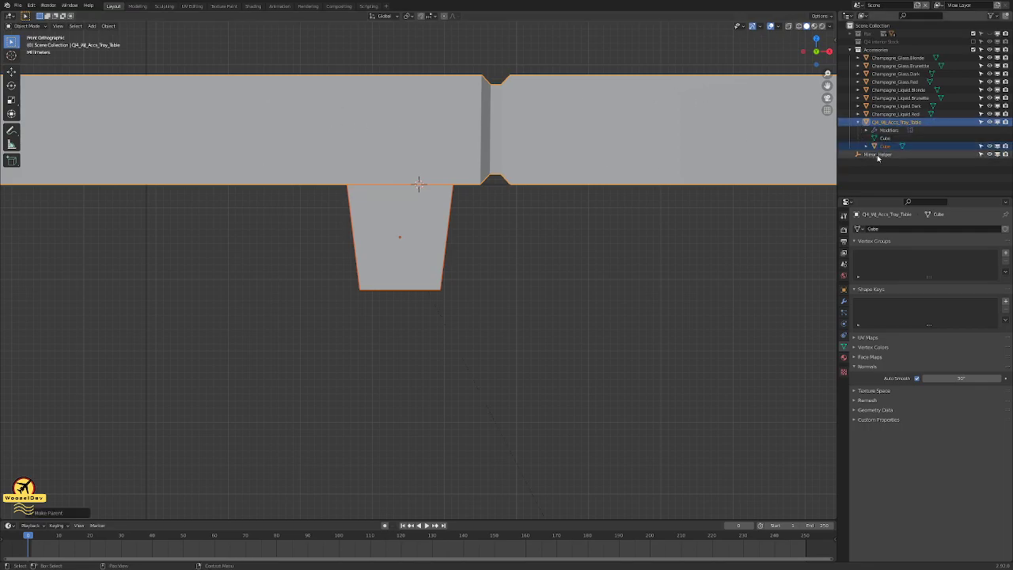
double_click(885, 147)
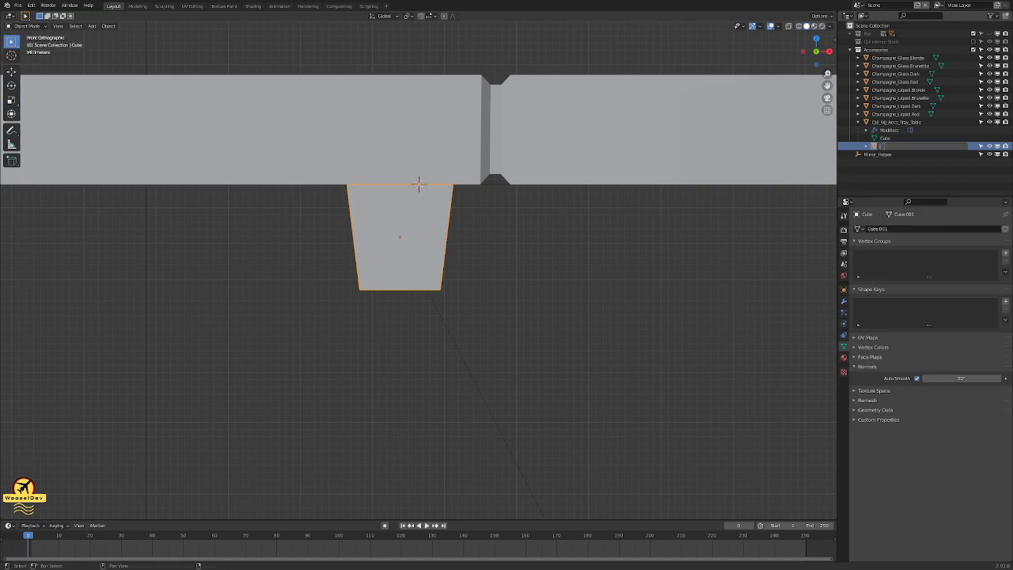
key("Return")
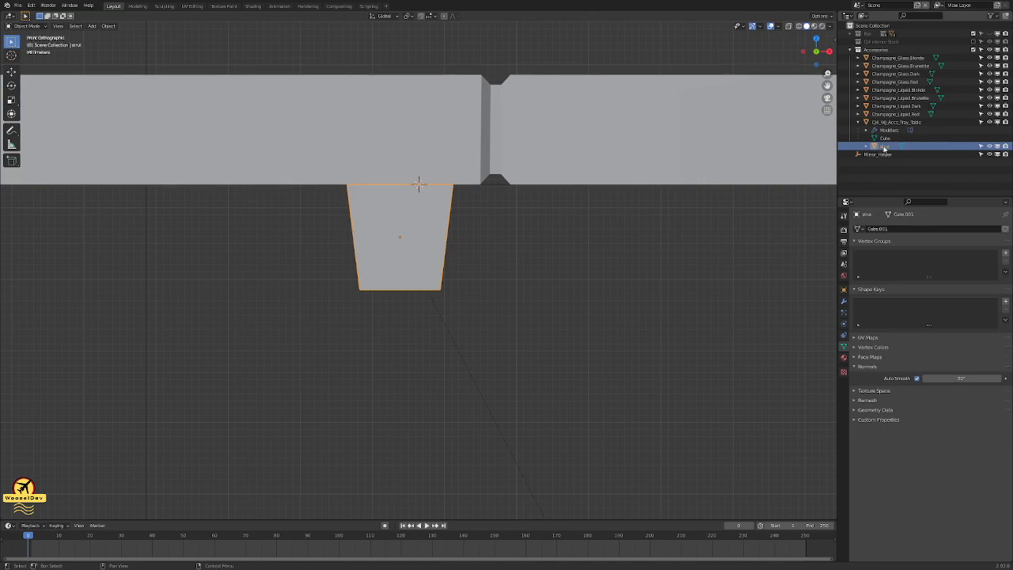
double_click(887, 146)
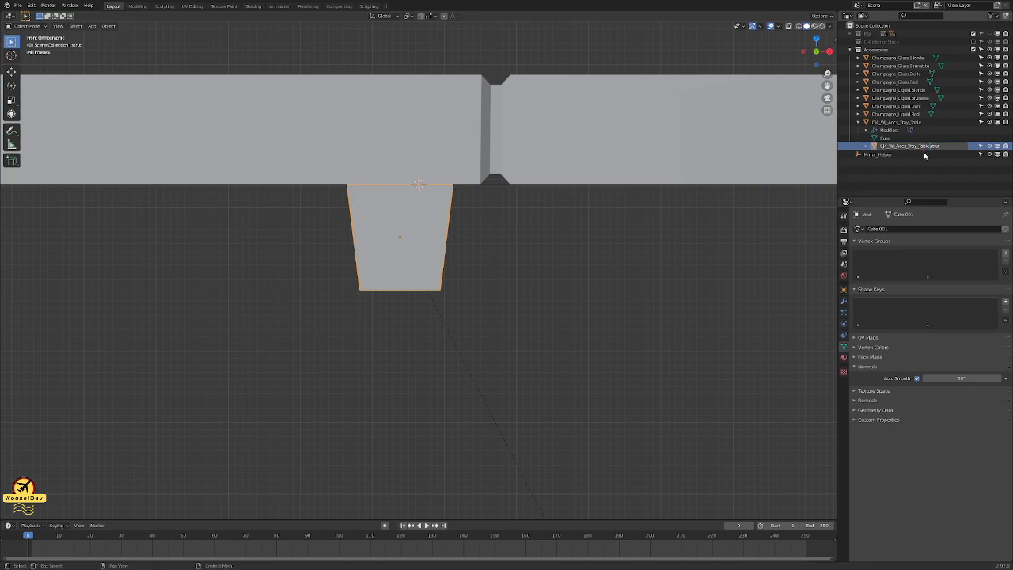
key("Return")
left_click(567, 236)
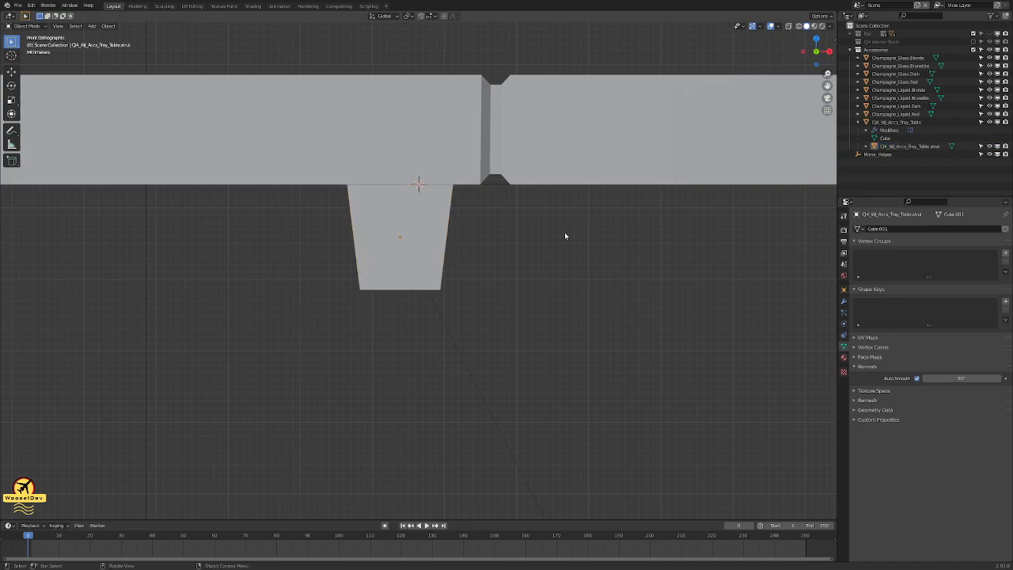
- Select the strut under the tray table and snap the 3D cursor to it
scroll(562, 236, "down", 10)
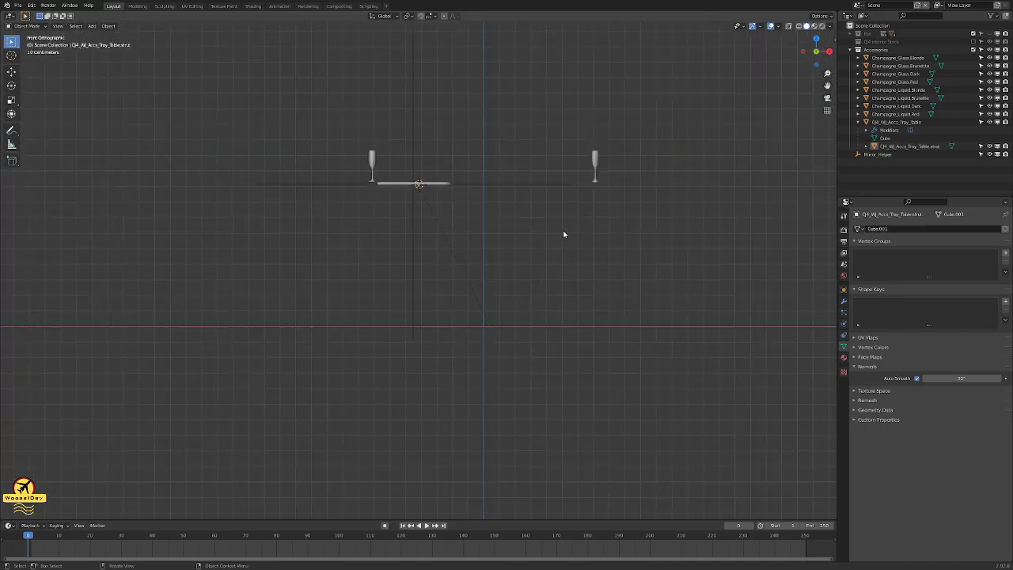
scroll(563, 232, "up", 8)
middle_click_drag(561, 231, 337, 245)
left_click(120, 163)
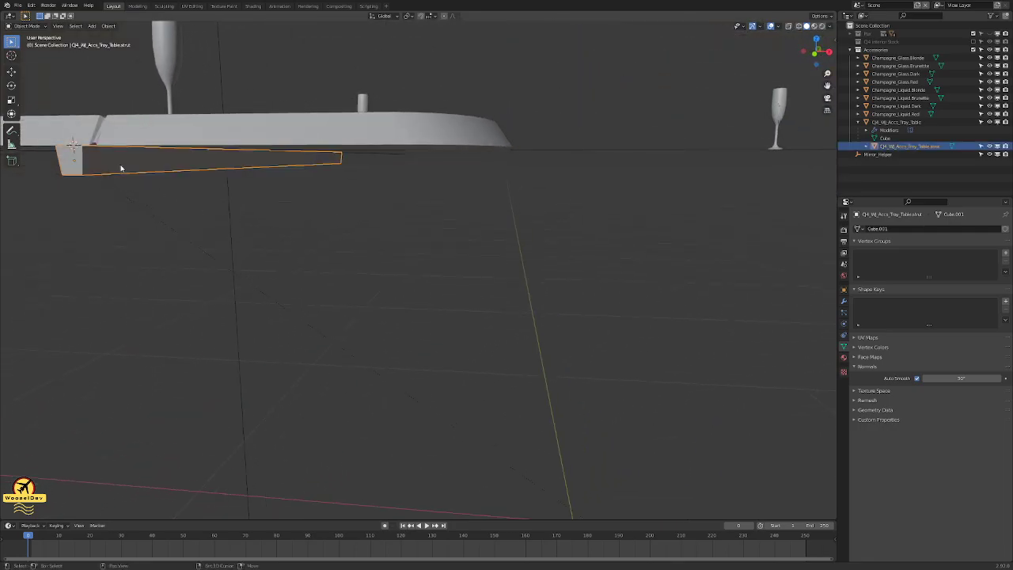
key("shift+a")
key("Escape")
key("shift+s")
left_click(137, 212)
- Set the strut's origin to the 3D cursor
left_click_drag(269, 217, 306, 224)
middle_click_drag(306, 224, 230, 192)
left_click(148, 165)
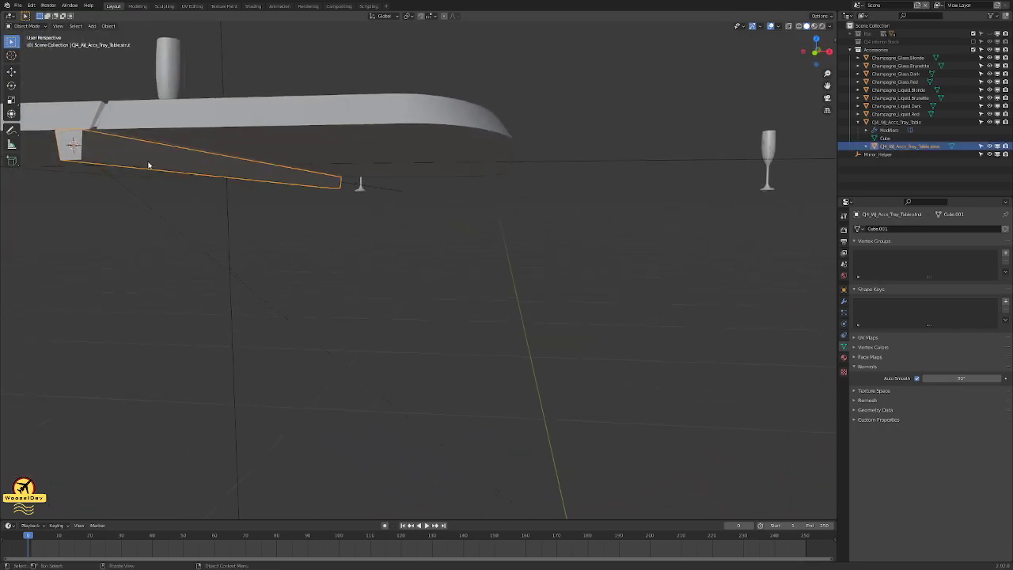
left_click(108, 25)
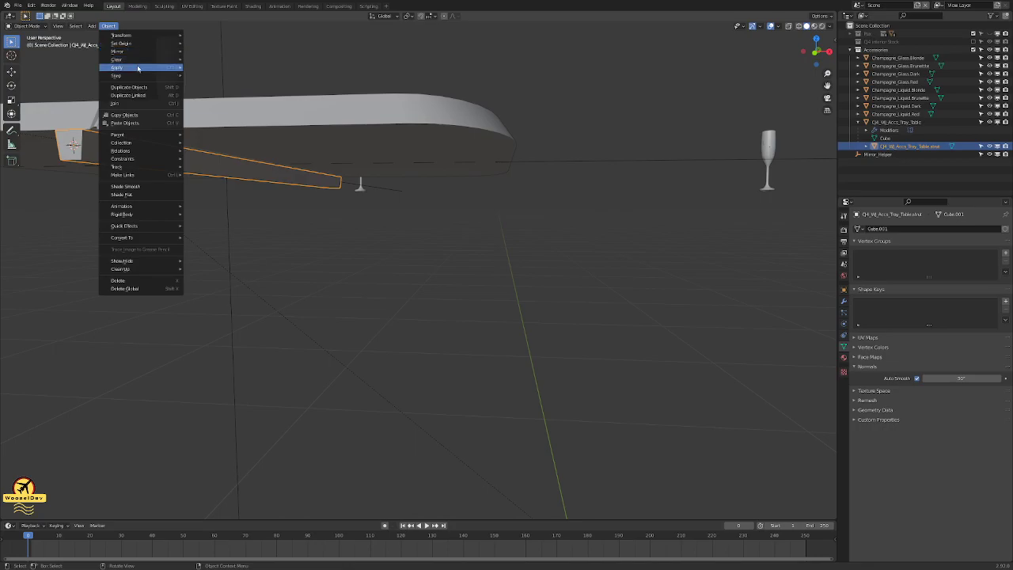
mouse_move(142, 44)
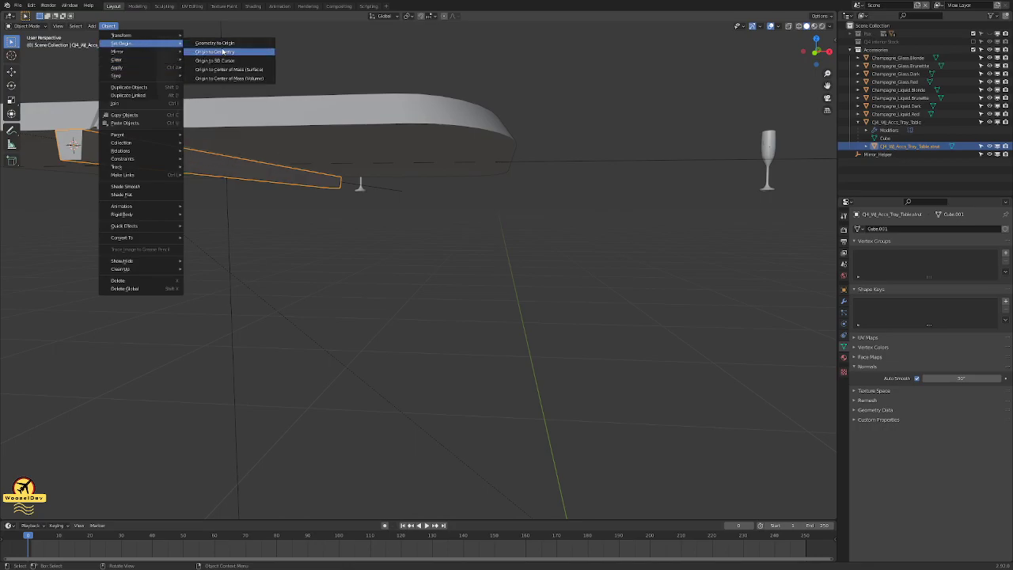
left_click(235, 61)
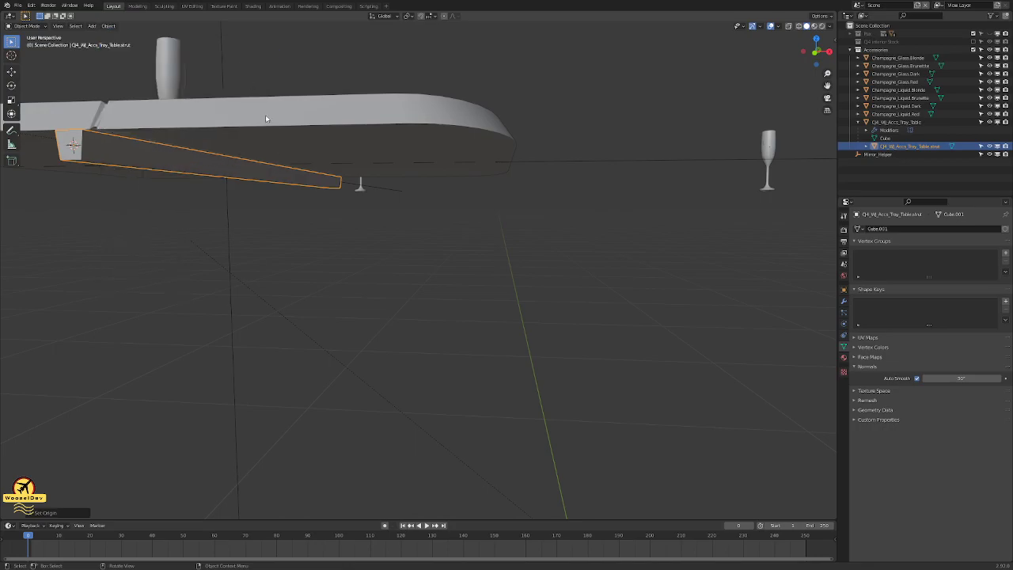
- Center the view around the strut and snap the strut to the 3D cursor
scroll(354, 227, "down", 4)
left_click(348, 229)
left_click(140, 150)
left_click(76, 150)
key("KP_Decimal")
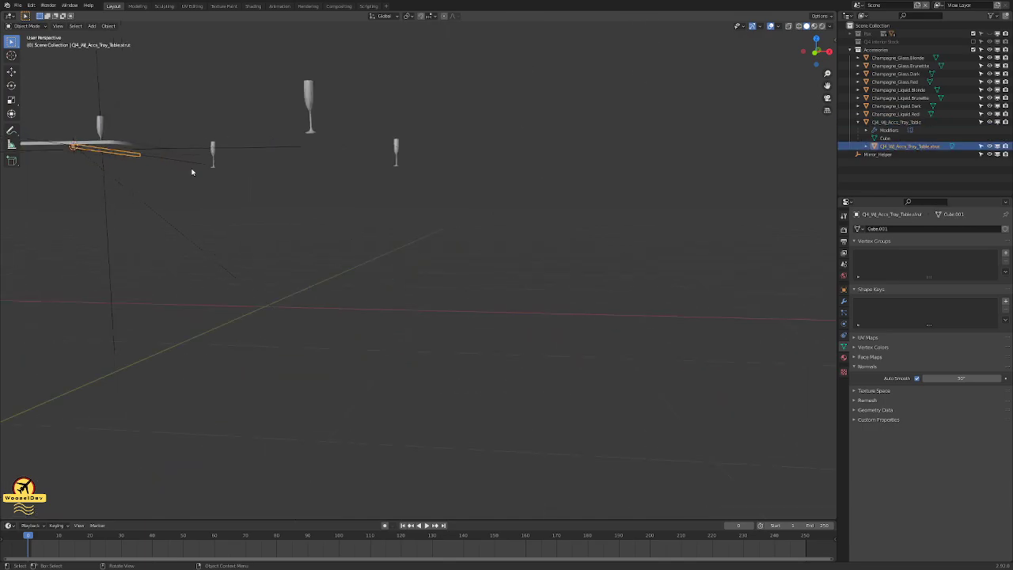
key("shift+s")
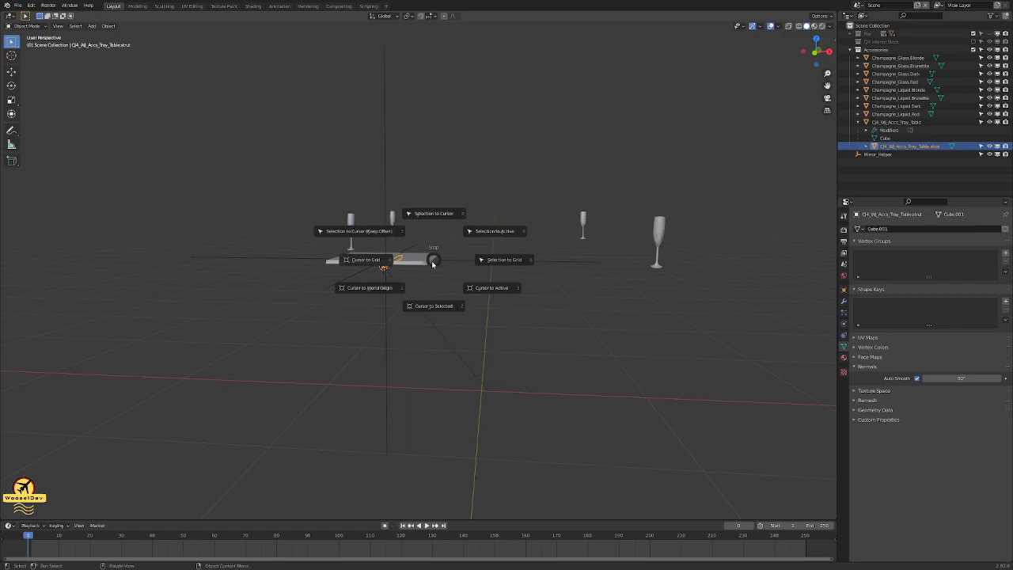
left_click(419, 158)
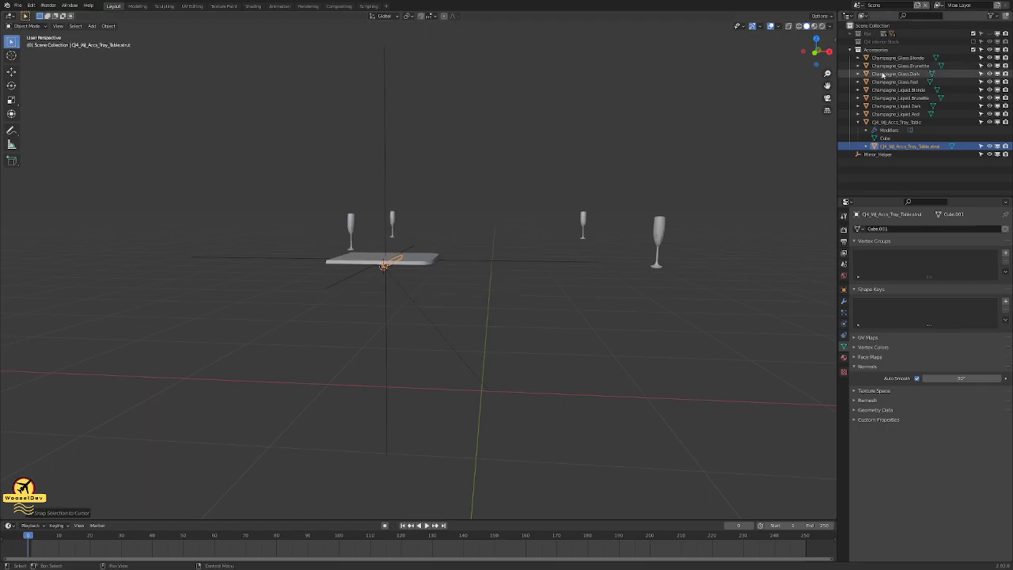
left_click(875, 154)
middle_click_drag(611, 229, 475, 301)
left_click(109, 26)
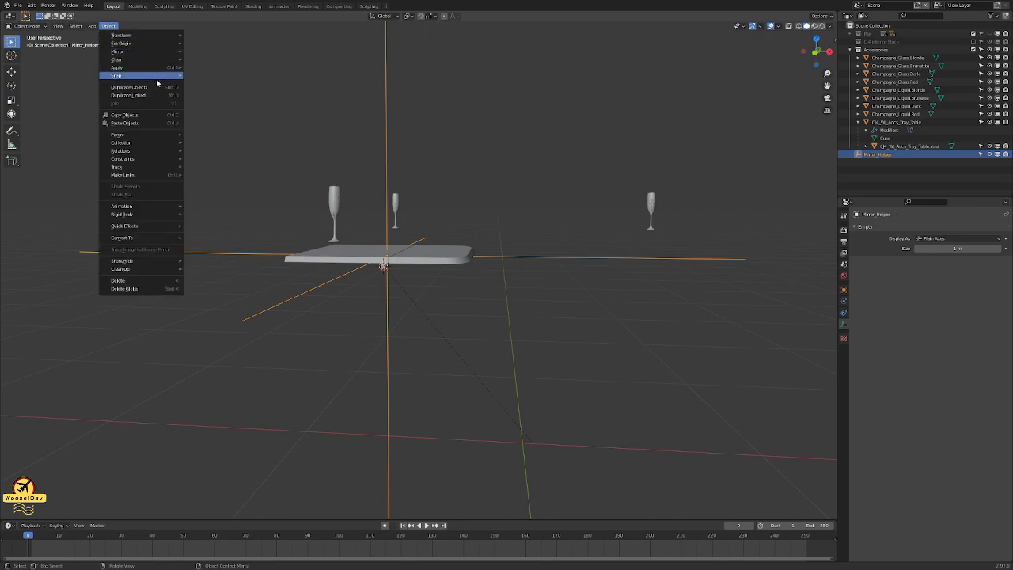
mouse_move(159, 56)
left_click(549, 155)
middle_click_drag(550, 156, 495, 160)
key("shift+s")
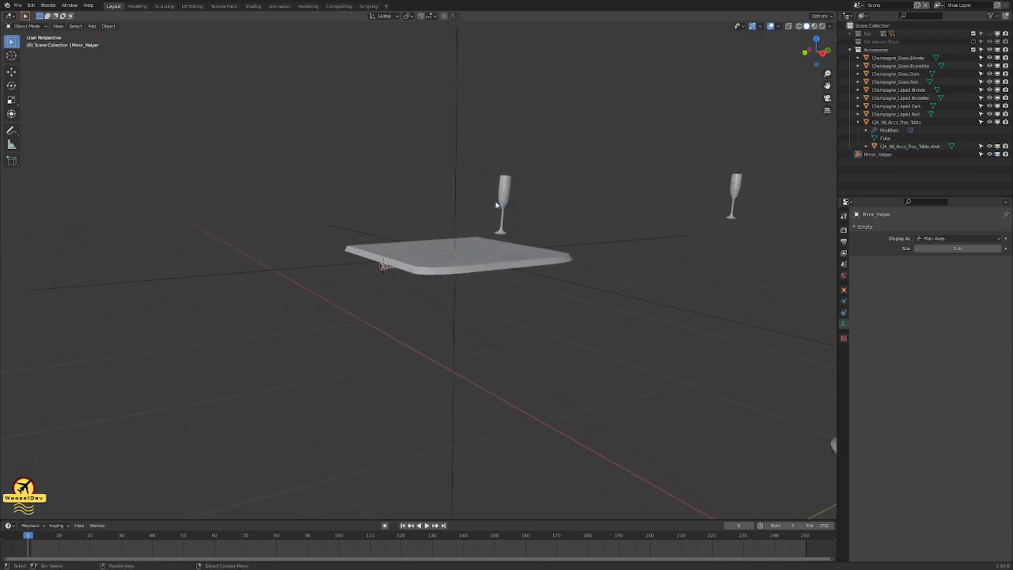
- Snap the 3D cursor to the Mirror_Helper empty and apply Set Origin to the empty
left_click(860, 155)
key("shift+s")
left_click(538, 201)
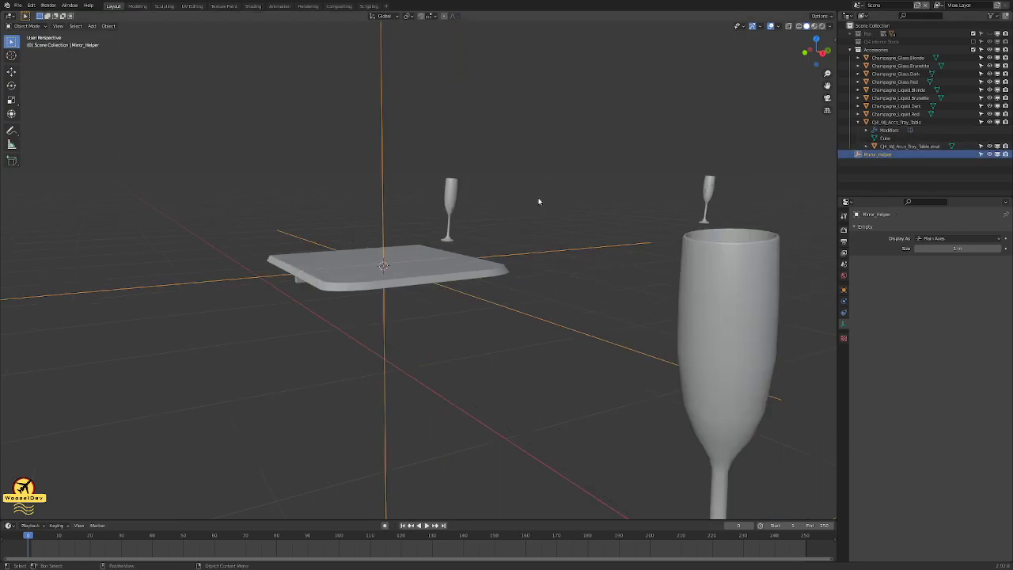
left_click(109, 25)
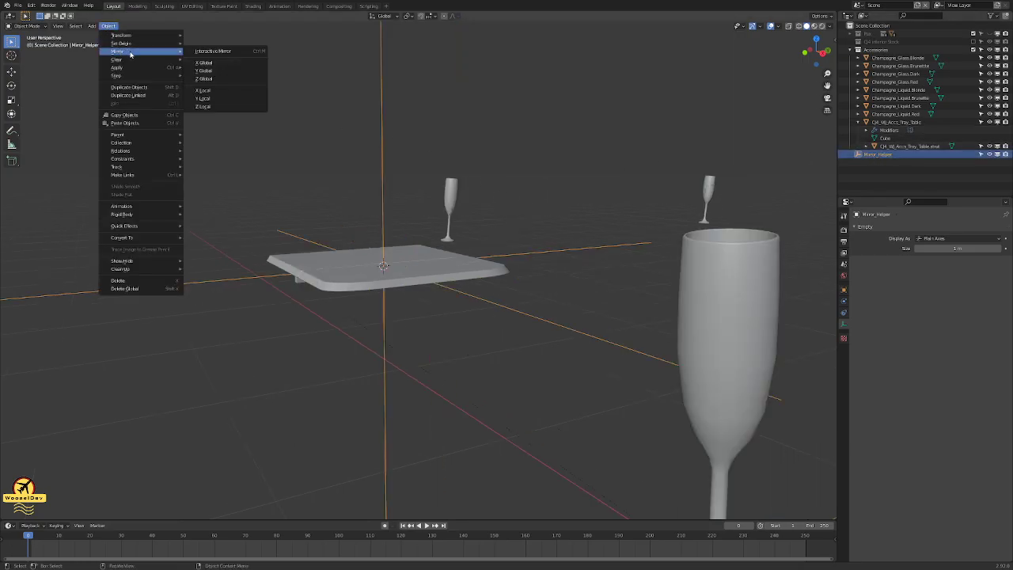
mouse_move(127, 43)
left_click(230, 69)
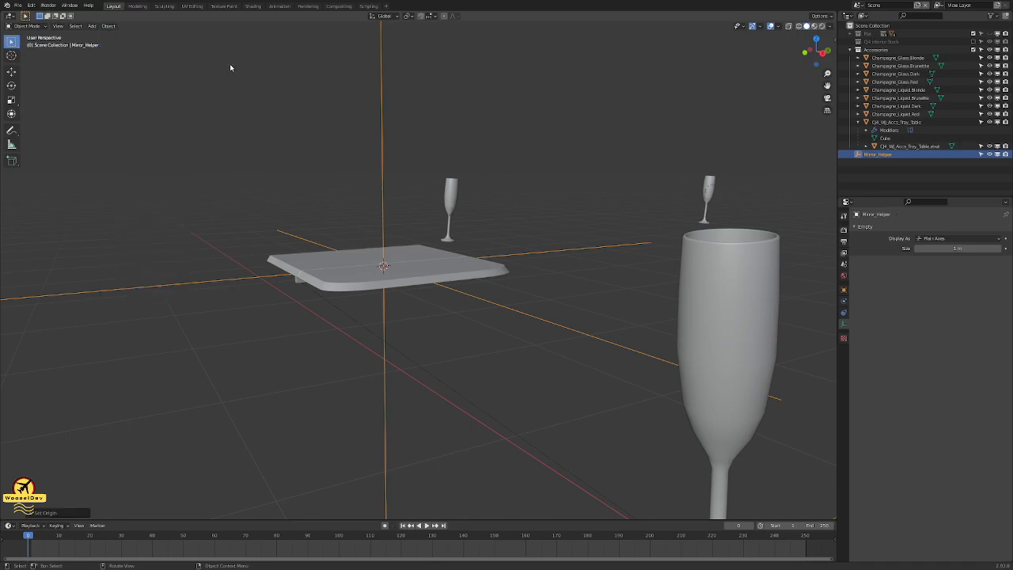
- Select the strut beneath the tray table again and return the 3D cursor to its origin
left_click(305, 138)
middle_click_drag(294, 183, 340, 178)
left_click(376, 245)
middle_click_drag(376, 246, 466, 287)
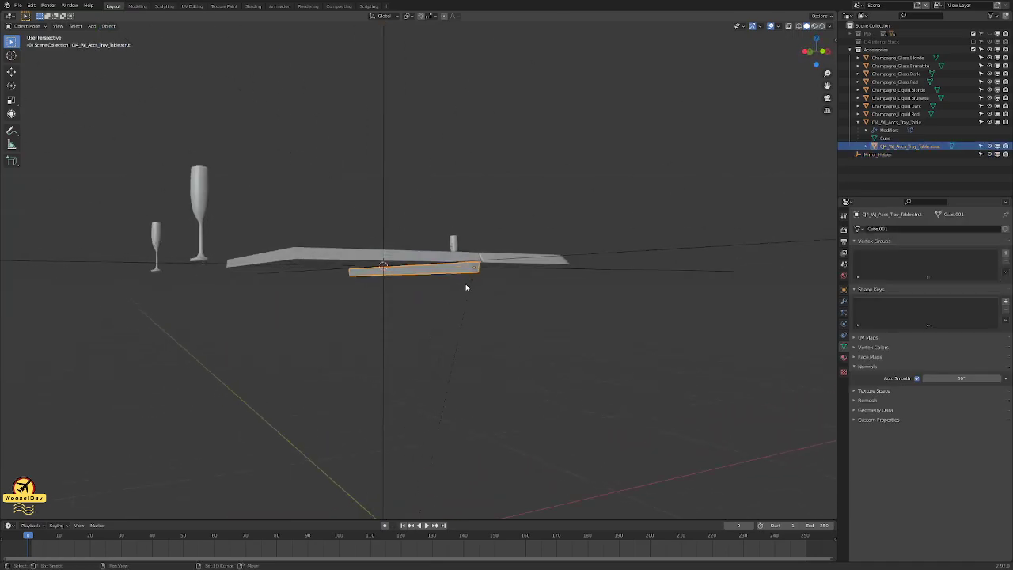
key("shift+s")
left_click(464, 333)
scroll(440, 336, "down", 2)
middle_click_drag(424, 341, 375, 340)
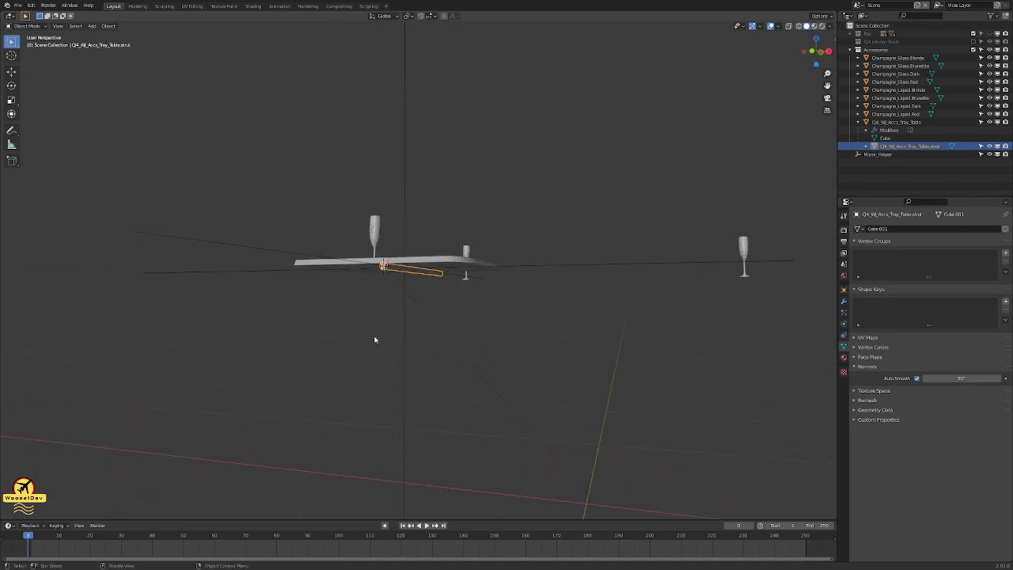
- Select the tray table and snap the 3D cursor to its origin
left_click(448, 322)
left_click(447, 261)
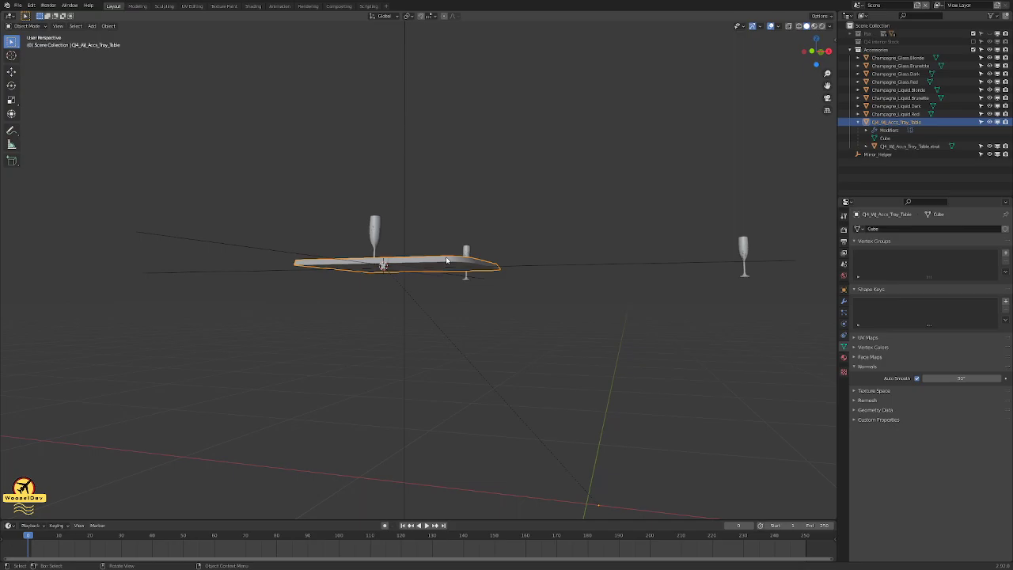
key("grave")
left_click(461, 307)
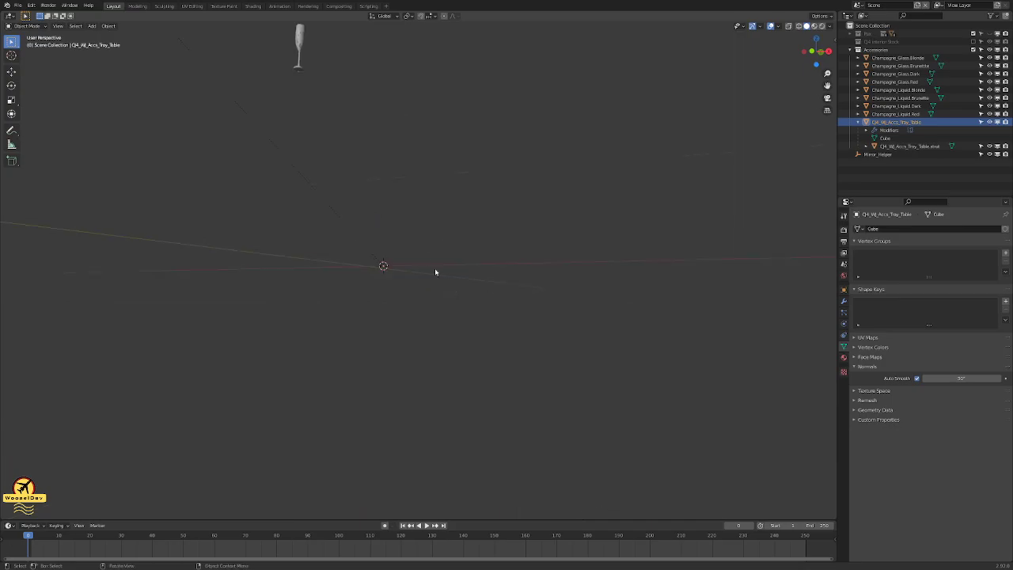
key("KP_Decimal")
scroll(414, 245, "up", 3)
middle_click_drag(430, 225, 422, 228)
key("shift+s")
left_click(400, 203)
right_click(352, 168)
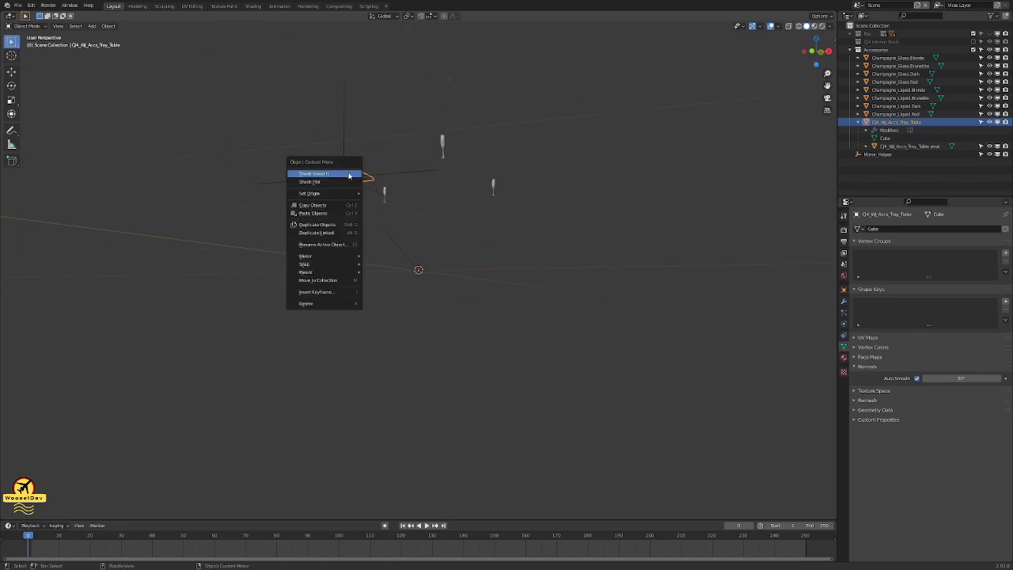
left_click(357, 166)
- Place the 3D cursor freehand on the tray table and center the view on it
right_click(349, 175, "shift")
key("alt+Home")
scroll(412, 200, "up", 11)
middle_click_drag(426, 210, 486, 251)
- In the tray table's mesh, place the 3D cursor at the middle of the fold line and return to Object Mode
left_click(491, 267)
key("Tab")
scroll(487, 278, "up", 3)
key("1")
scroll(547, 290, "up", 6)
scroll(382, 242, "up", 1)
scroll(352, 219, "up", 1)
key("grave")
left_click(308, 193)
key("Tab")
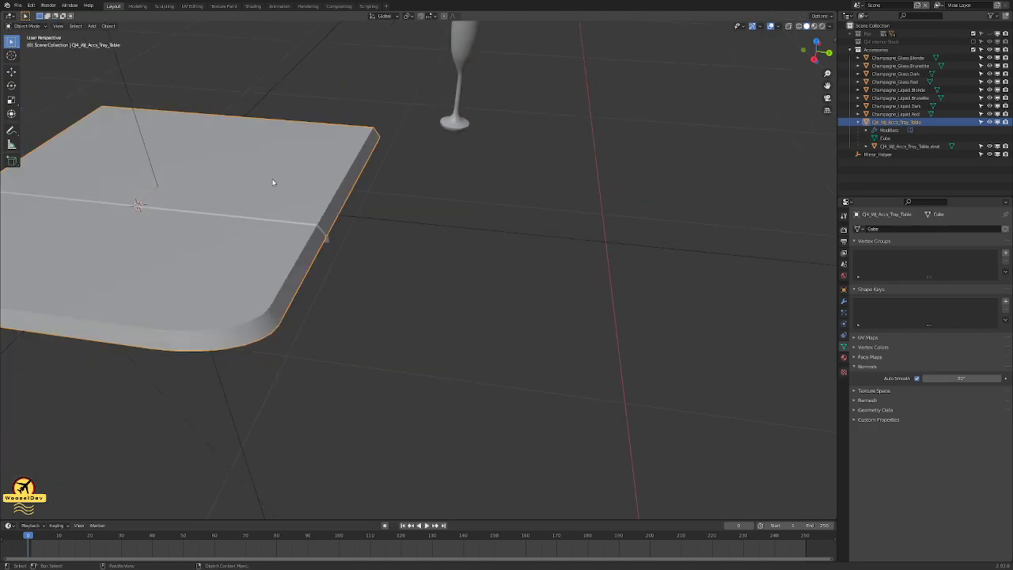
- Set the tray table's origin to the 3D cursor and save the file
left_click(107, 25)
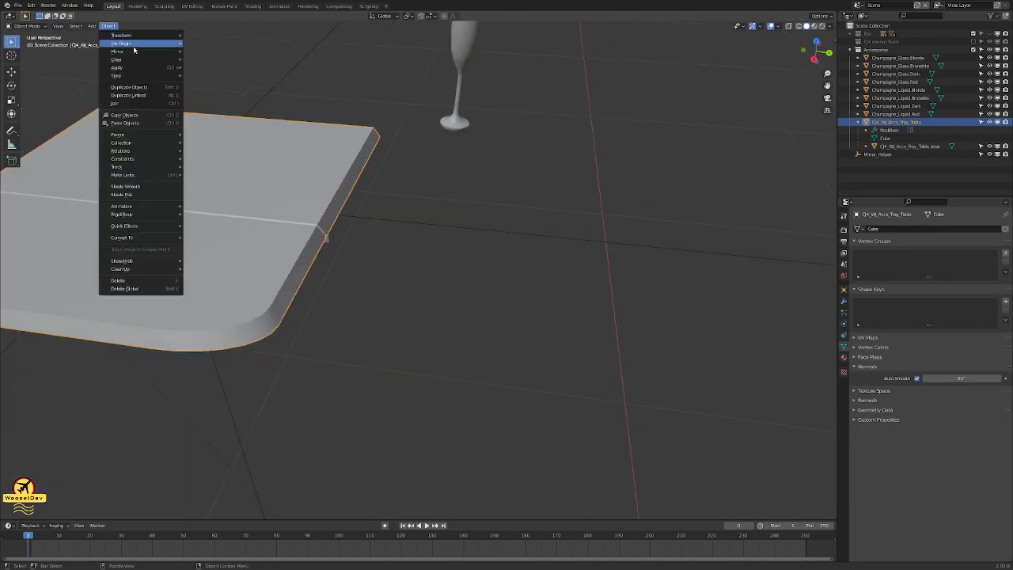
mouse_move(125, 43)
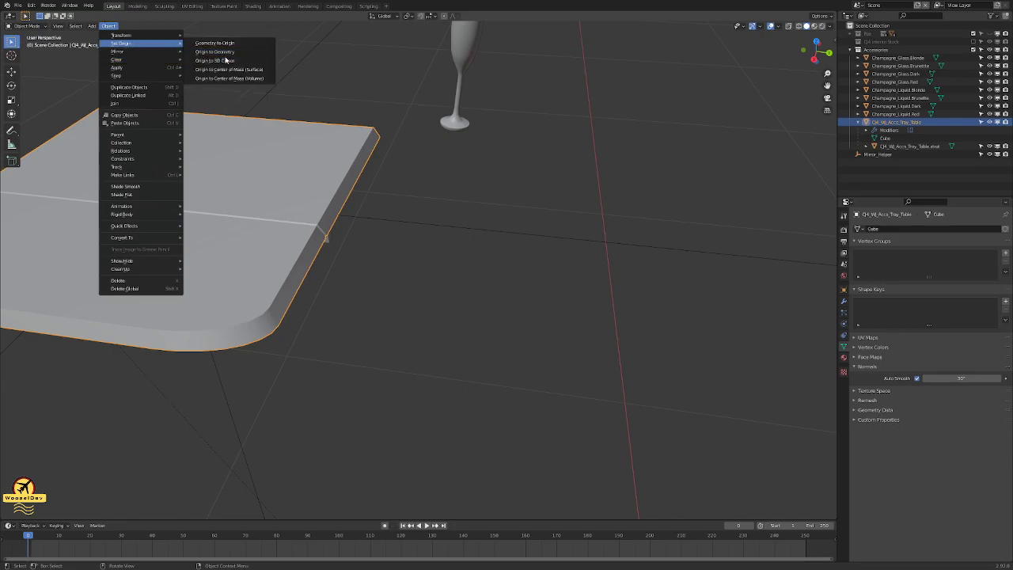
left_click(226, 62)
scroll(412, 233, "down", 3)
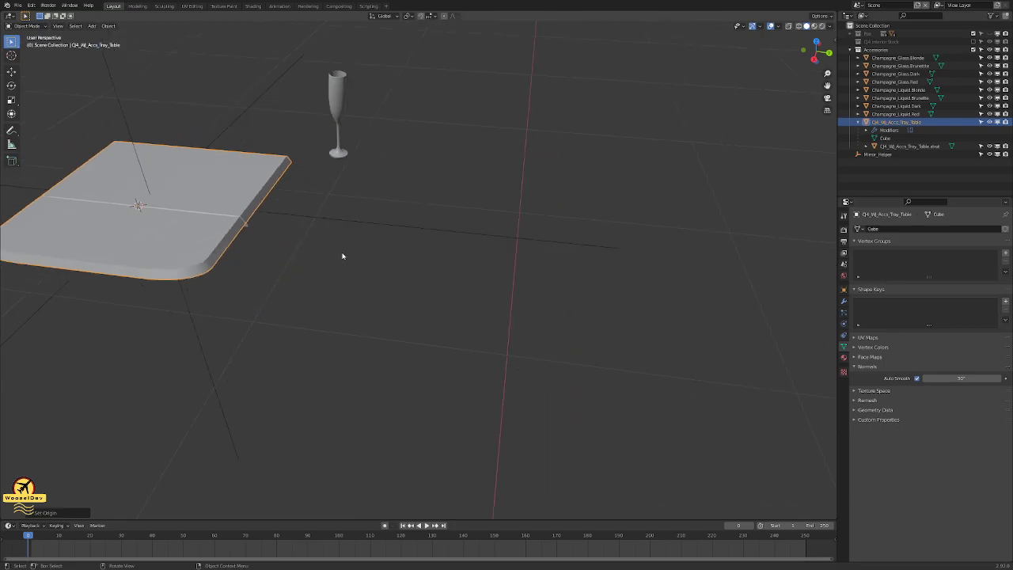
left_click(337, 255)
middle_click_drag(332, 256, 340, 235)
key("shift+s")
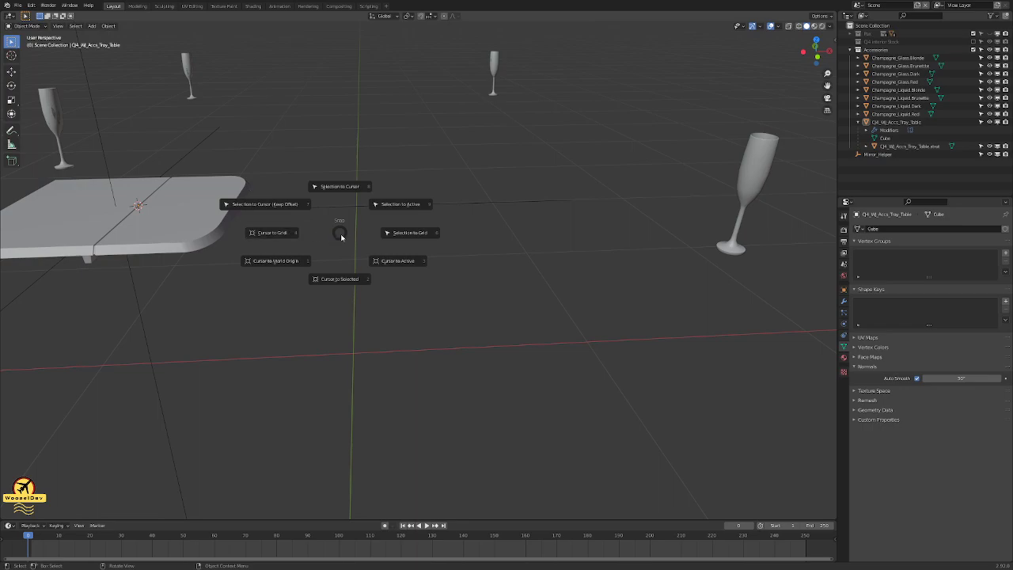
key("Escape")
key("ctrl+s")
- Bevel the two long lower edges of the strut beneath the tray table with a narrow, multi-segment rounding
middle_click_drag(308, 227, 535, 266)
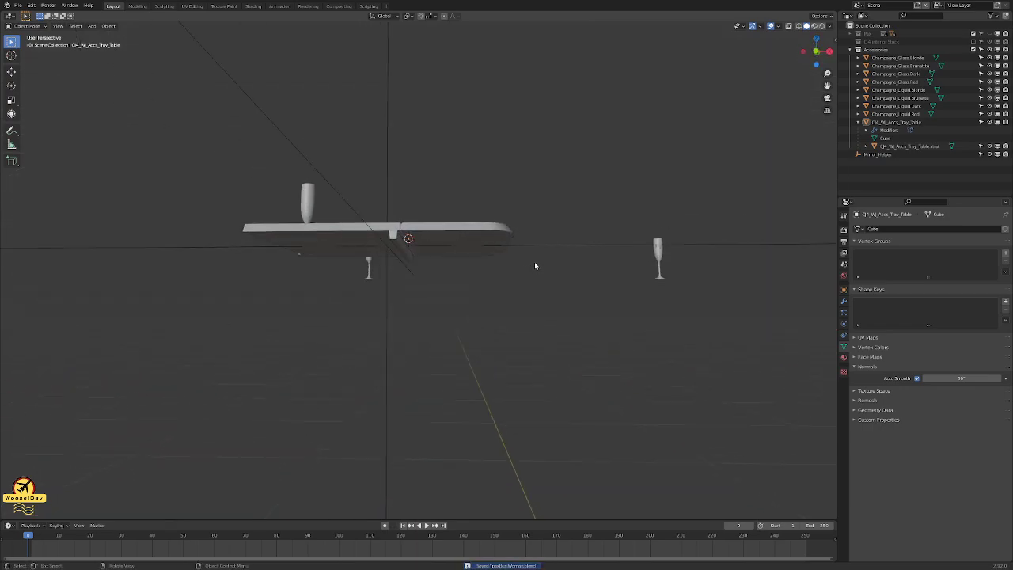
scroll(382, 212, "up", 5)
scroll(381, 211, "down", 1)
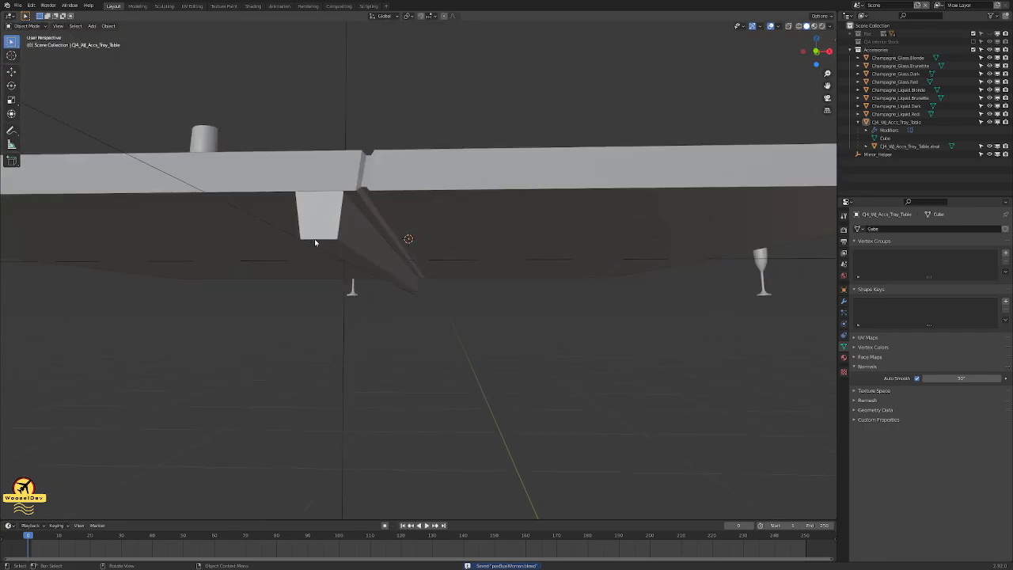
left_click(351, 241)
key("Tab")
middle_click_drag(353, 243, 407, 238)
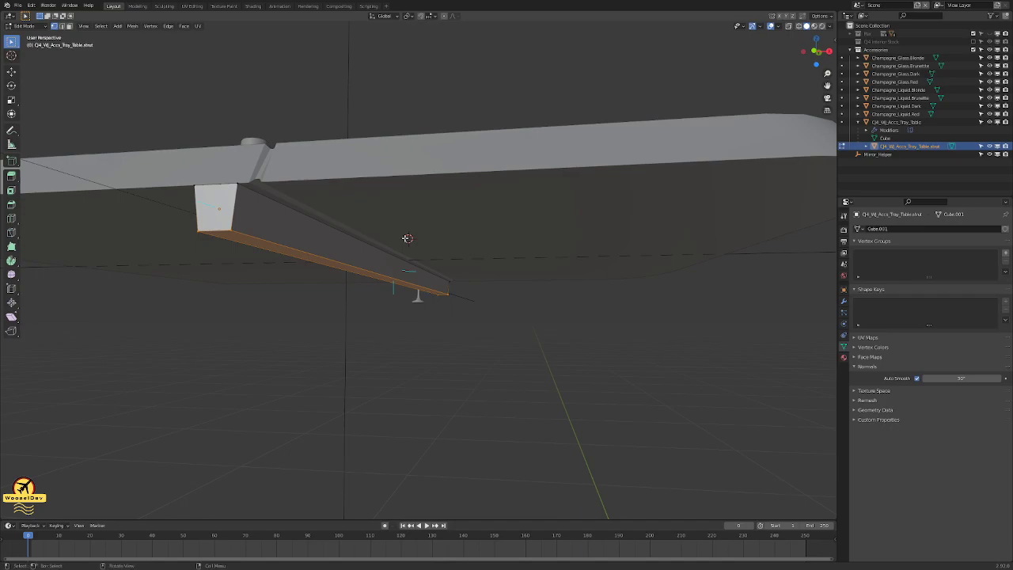
scroll(249, 242, "up", 4)
scroll(249, 235, "down", 2)
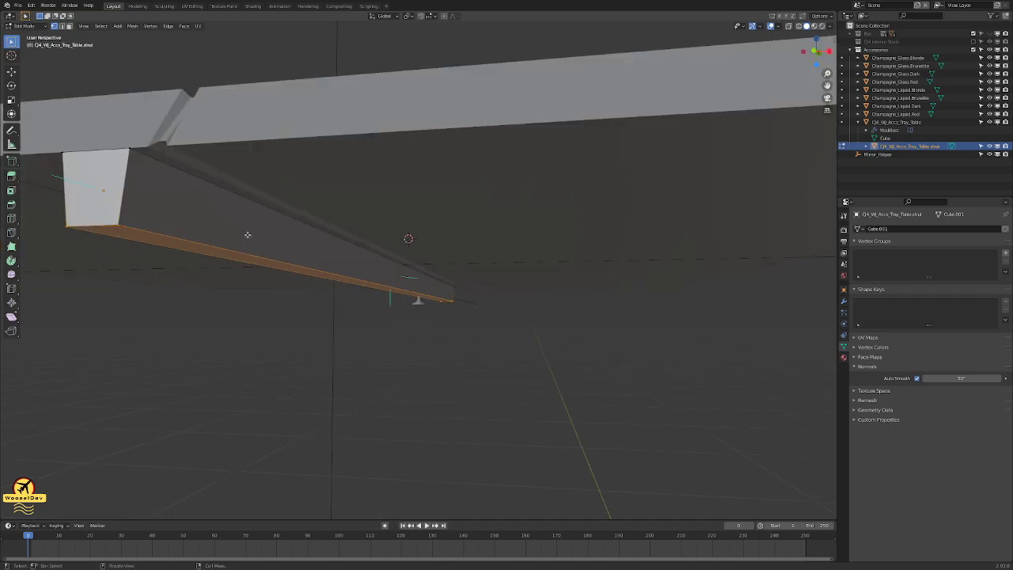
left_click(155, 230)
middle_click_drag(155, 231, 618, 206)
key("ctrl+b")
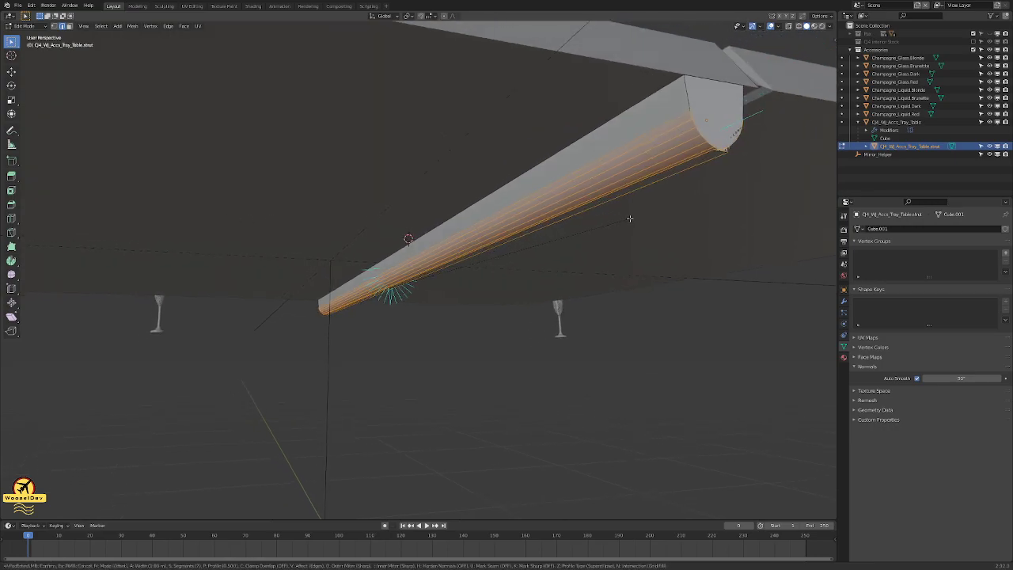
scroll(620, 202, "up", 4)
scroll(619, 201, "down", 7)
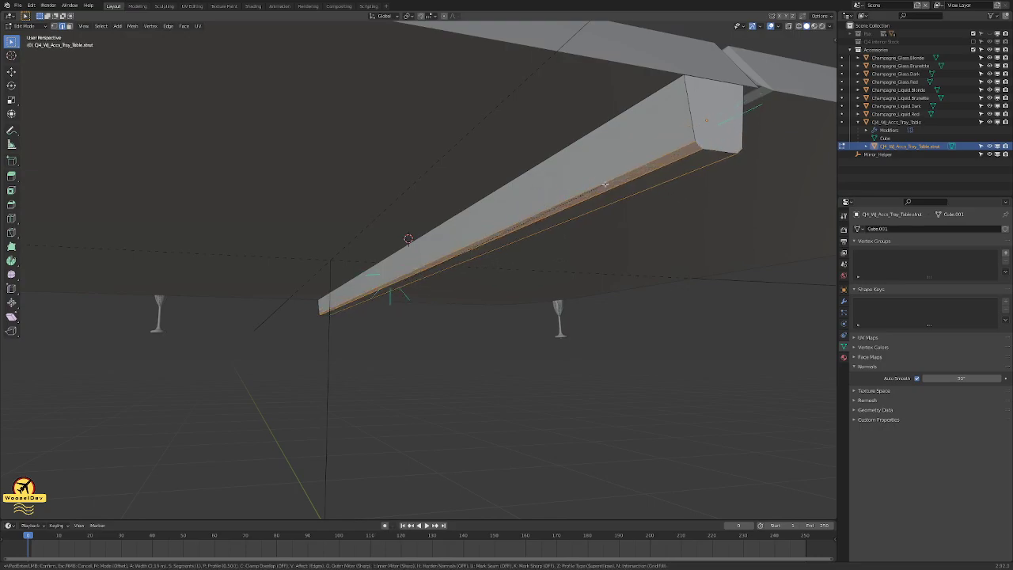
scroll(605, 185, "up", 1)
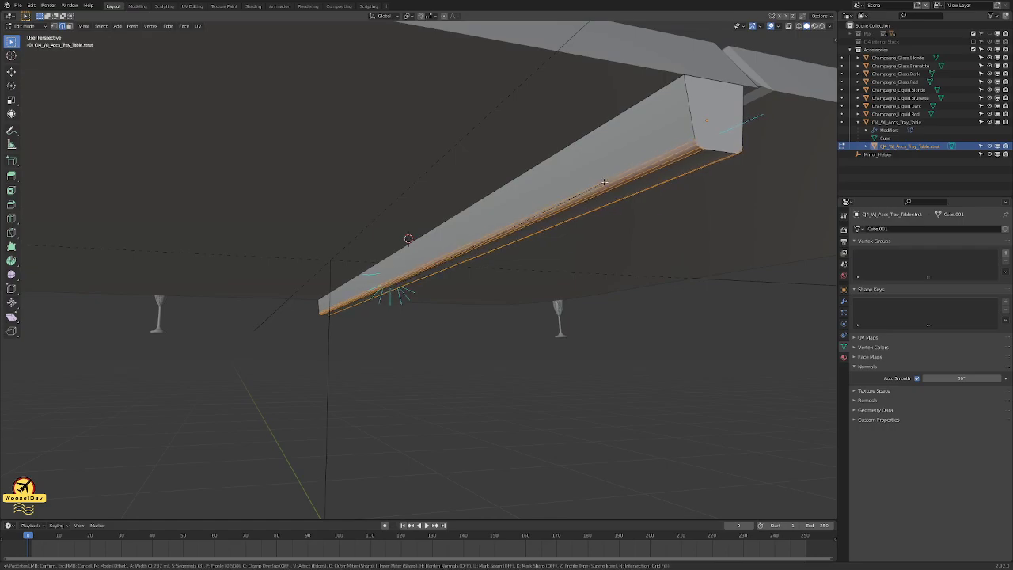
left_click(603, 182)
- Deselect the beveled edges, leave the strut's mesh editing and save the file
left_click(726, 274)
middle_click_drag(726, 274, 507, 346)
key("Tab")
left_click(548, 357)
key("ctrl+s")
scroll(539, 351, "down", 5)
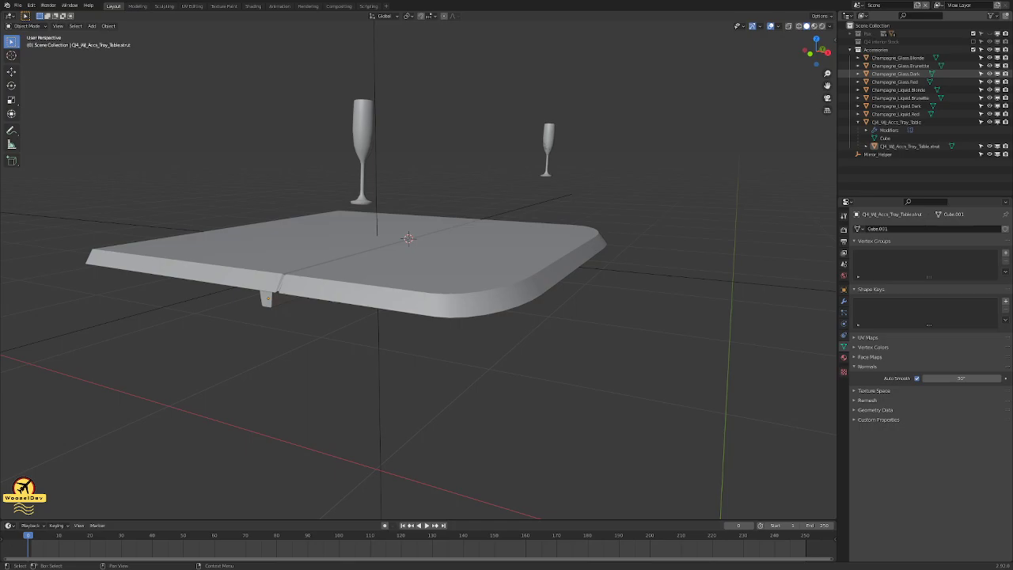
- Select one end face of the strut and shift it slightly along the global Y axis
middle_click_drag(235, 369, 300, 334)
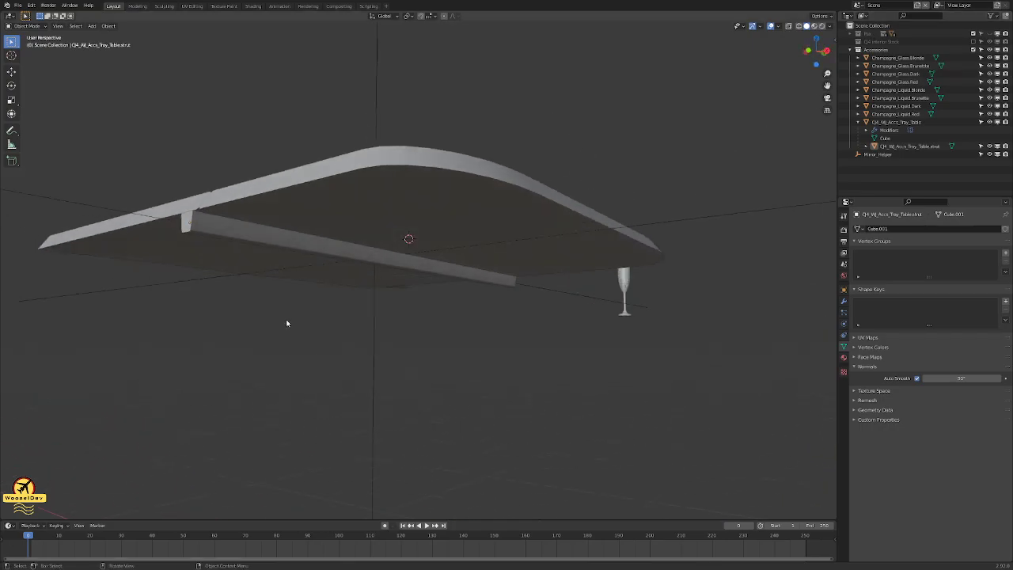
left_click(186, 223)
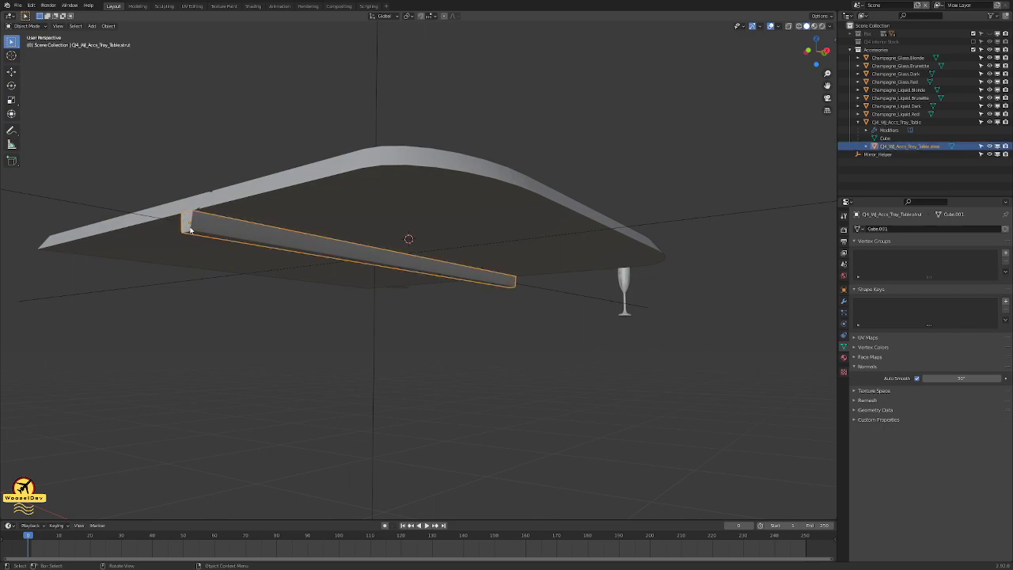
key("Tab")
key("3")
middle_click_drag(689, 343, 563, 345)
left_click(549, 242)
middle_click_drag(558, 278, 615, 306)
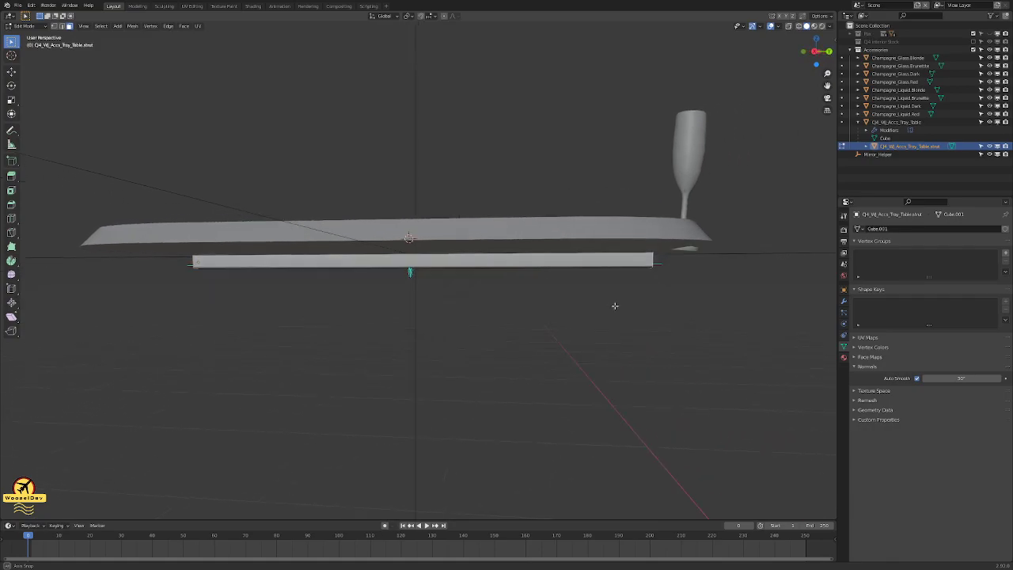
key("g")
key("y")
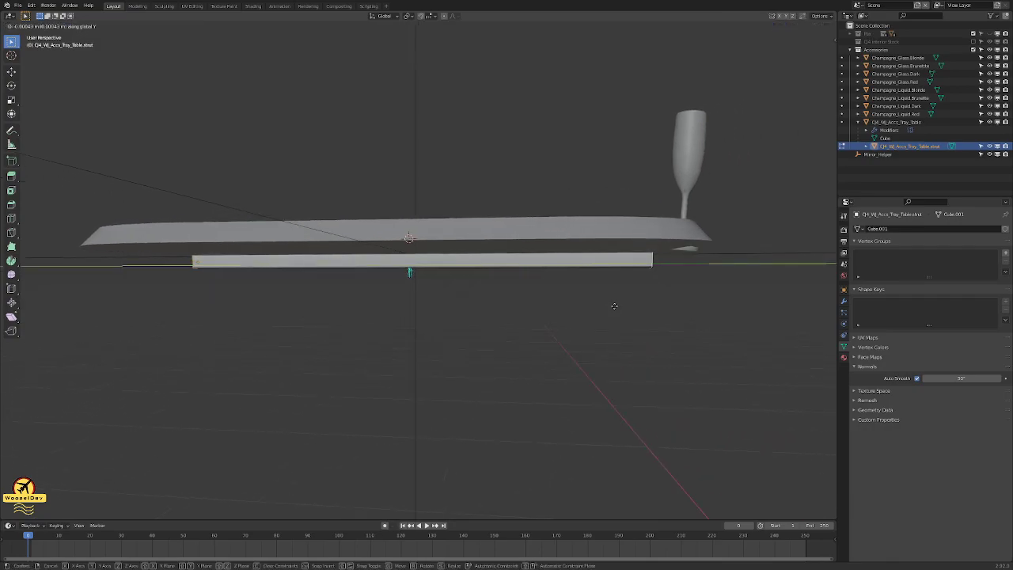
left_click(614, 306)
- Select the end face at the strut's opposite end and move it along the global Y axis
middle_click_drag(613, 307, 622, 310)
scroll(622, 309, "up", 2)
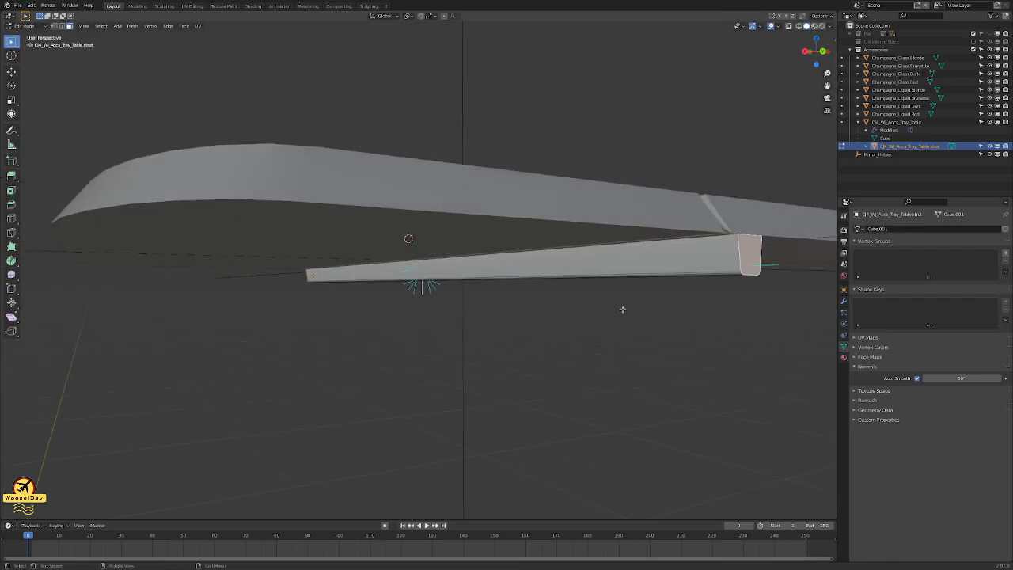
key("g")
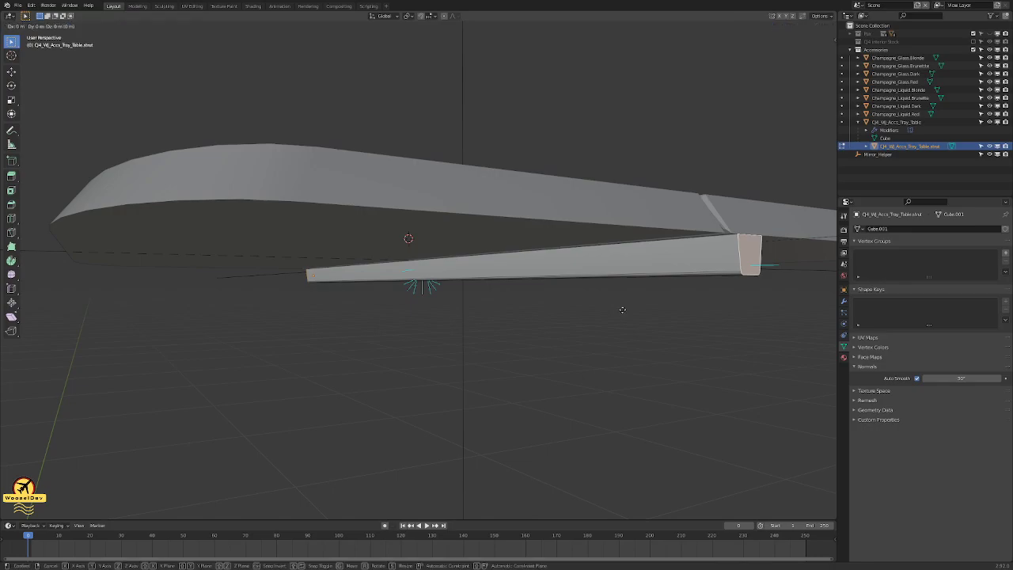
key("Escape")
left_click(676, 339)
left_click(758, 255)
key("g")
key("y")
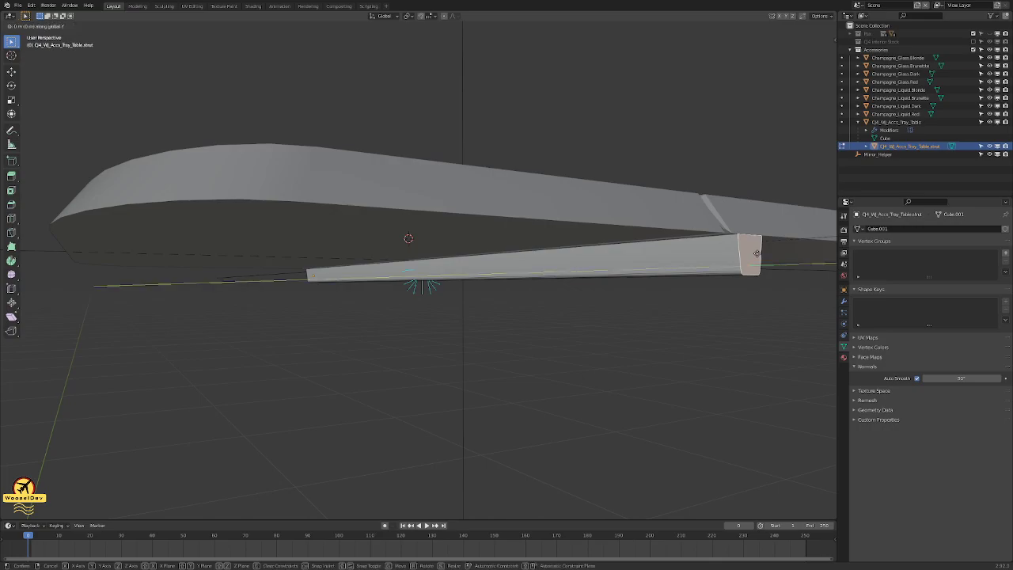
left_click(749, 255)
- In the bottom orthographic view, move the selected strut end face slightly inward from the table edge along Y, and save the file
middle_click_drag(748, 254, 593, 271)
key("ctrl+KP_7")
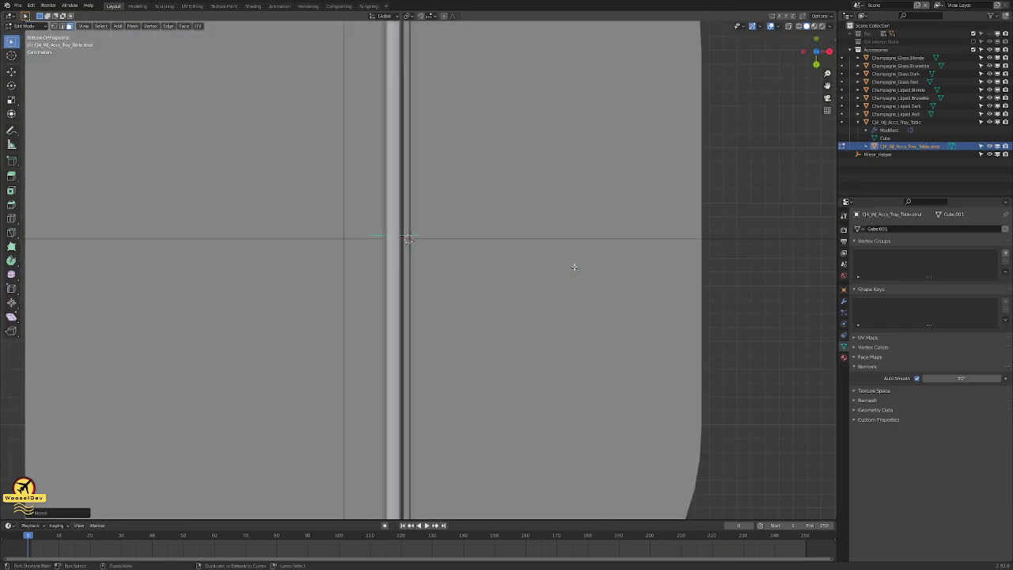
scroll(572, 267, "down", 5)
scroll(529, 269, "up", 1)
middle_click_drag(438, 68, 441, 106)
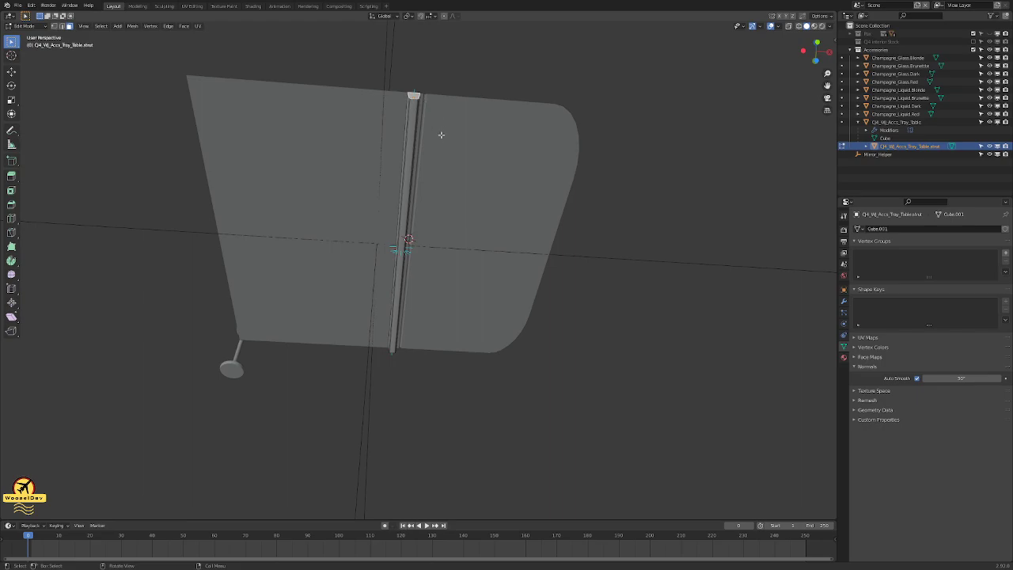
key("shift+KP_7")
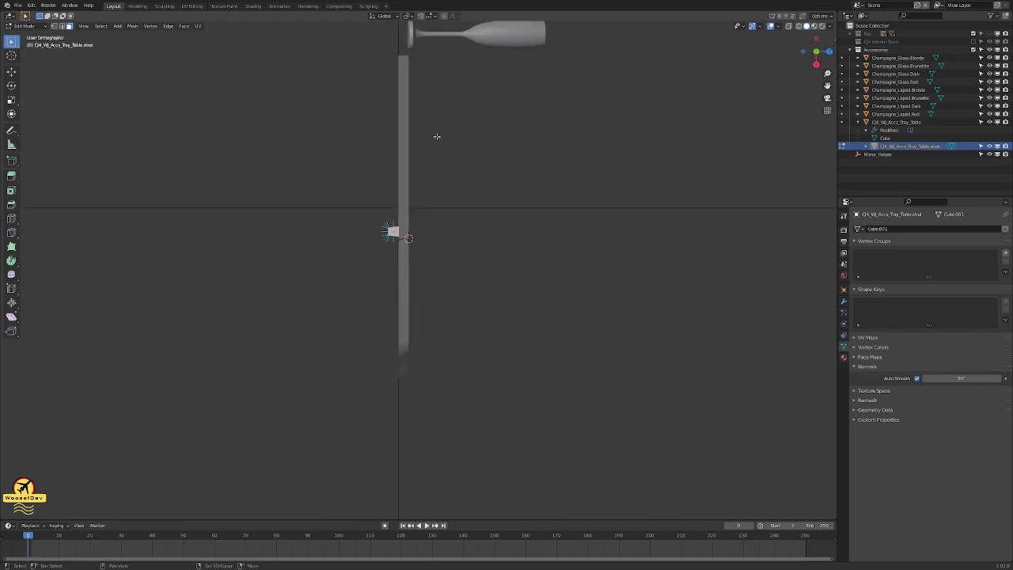
key("ctrl+KP_7")
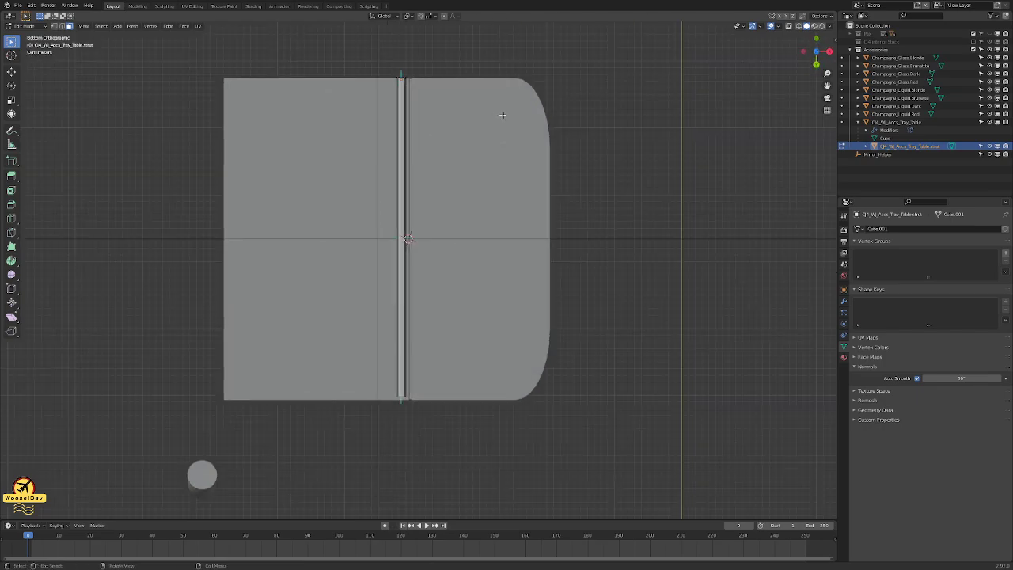
key("g")
key("y")
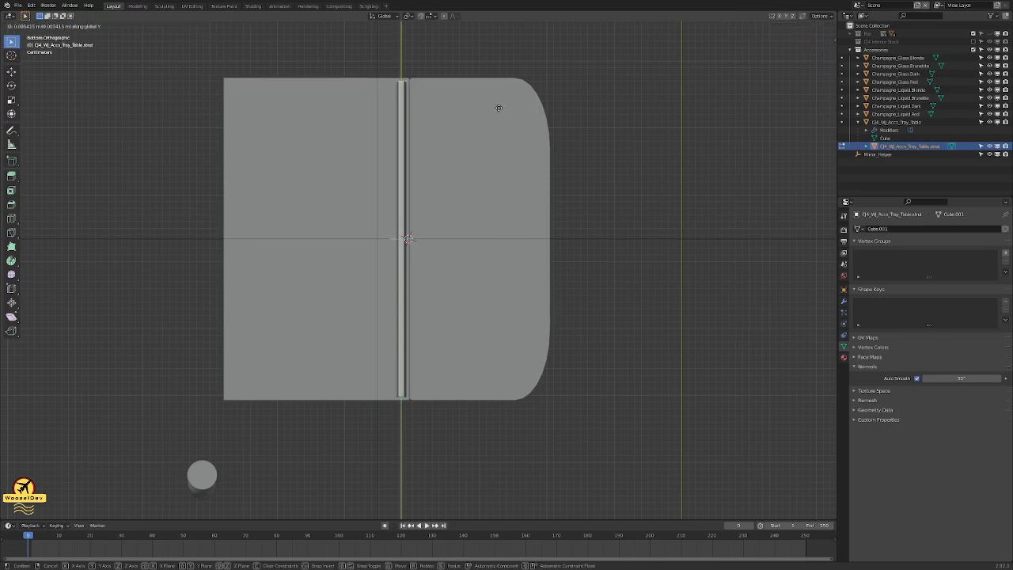
key("Return")
middle_click_drag(627, 120, 592, 204)
key("ctrl+s")
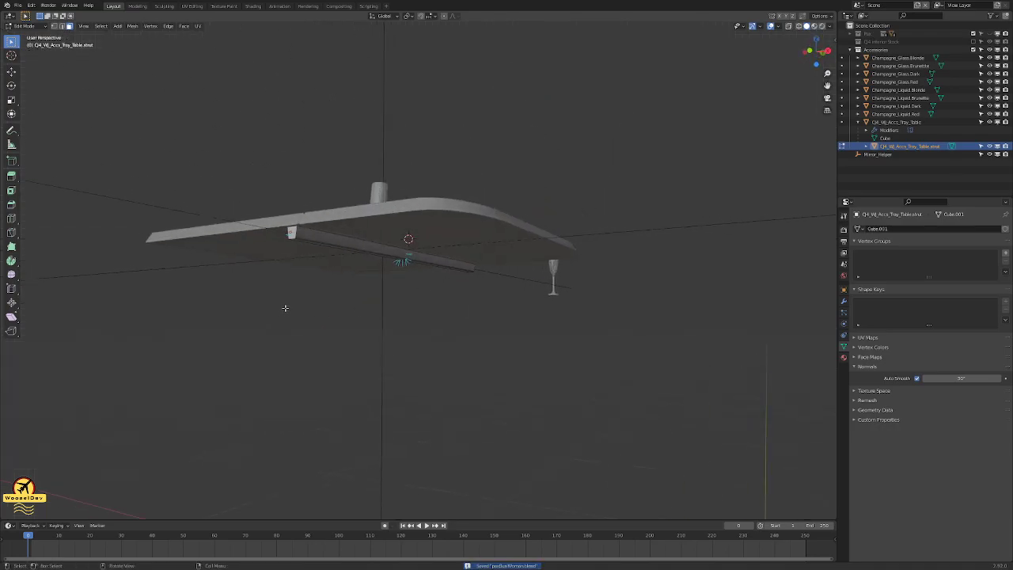
- Return to Object Mode and set the strut's Auto Smooth angle to 180°
scroll(283, 306, "up", 3)
middle_click_drag(267, 300, 482, 344)
key("Tab")
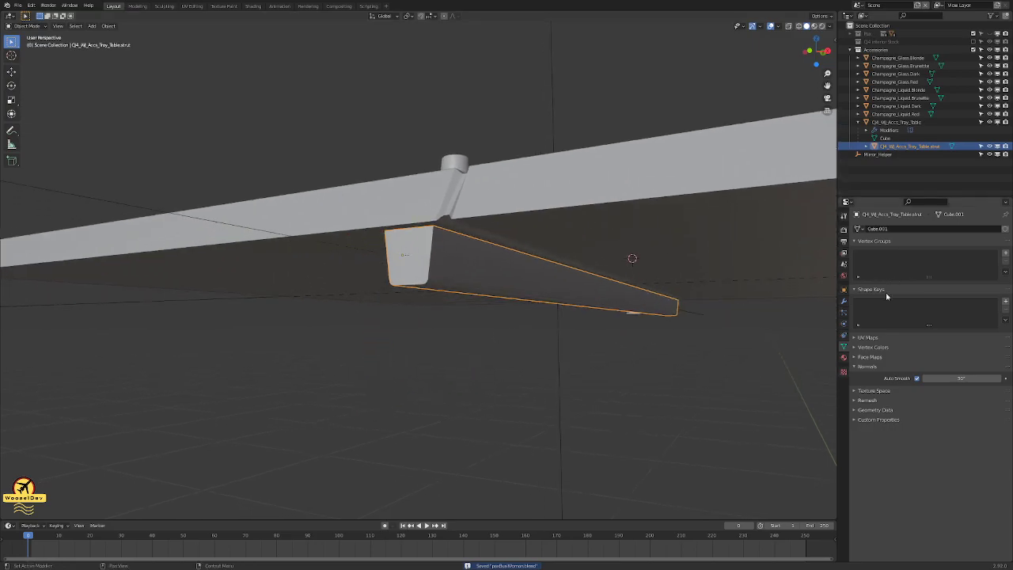
left_click(965, 378)
type("180")
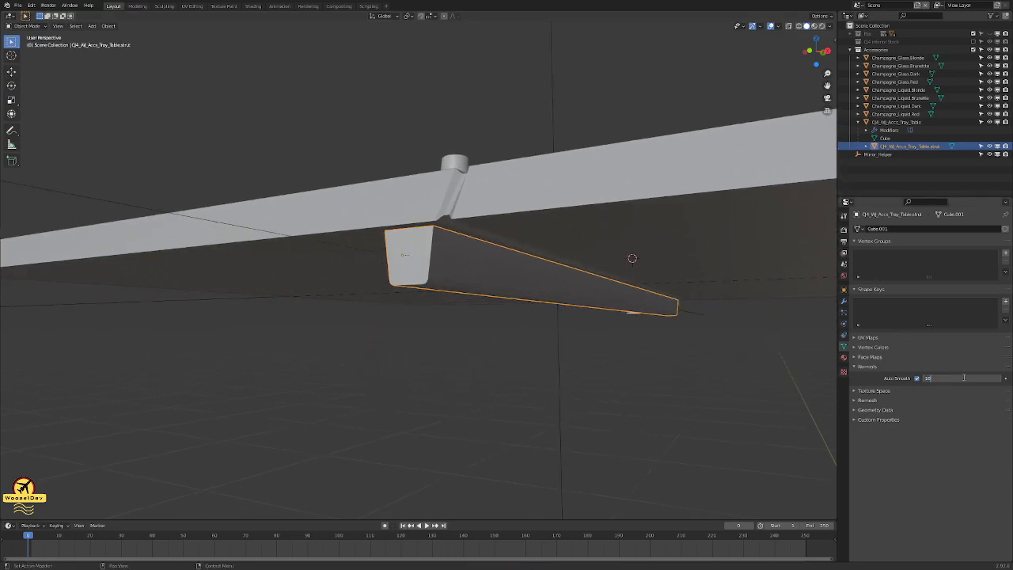
key("Return")
mouse_move(548, 382)
middle_mouse_down()
mouse_move(578, 380)
mouse_move(548, 365)
middle_mouse_up()
left_click(575, 399)
scroll(575, 398, "down", 2)
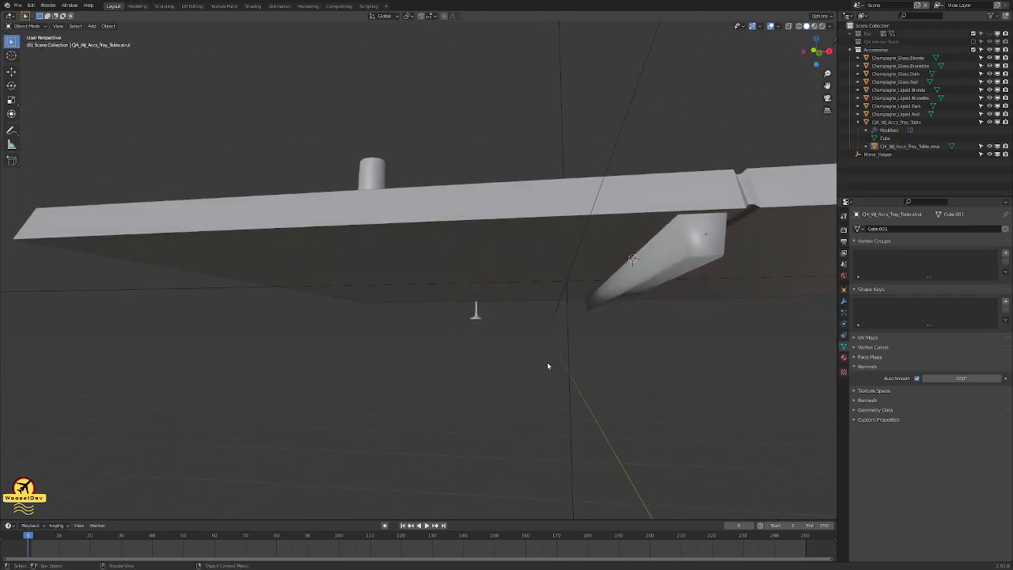
- Try Auto Smooth angles of 90° and 45° on the strut
left_click(973, 379)
type("90")
key("Return")
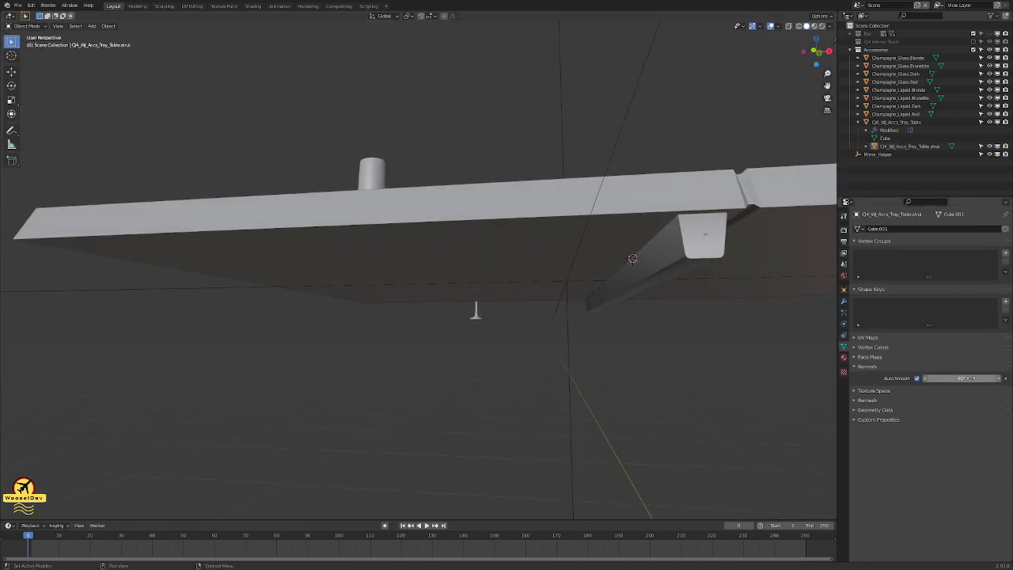
left_click(973, 378)
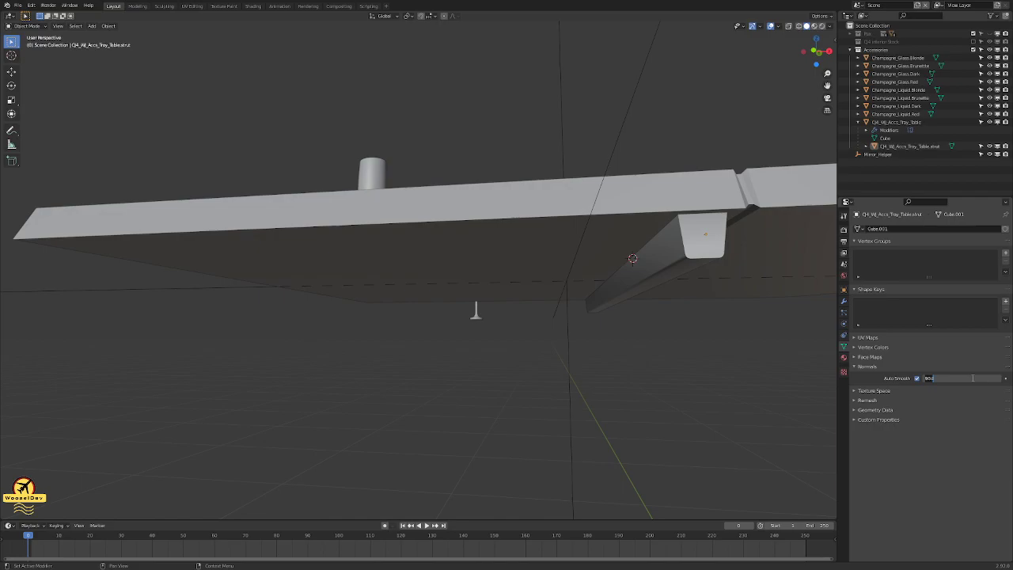
type("45")
key("Return")
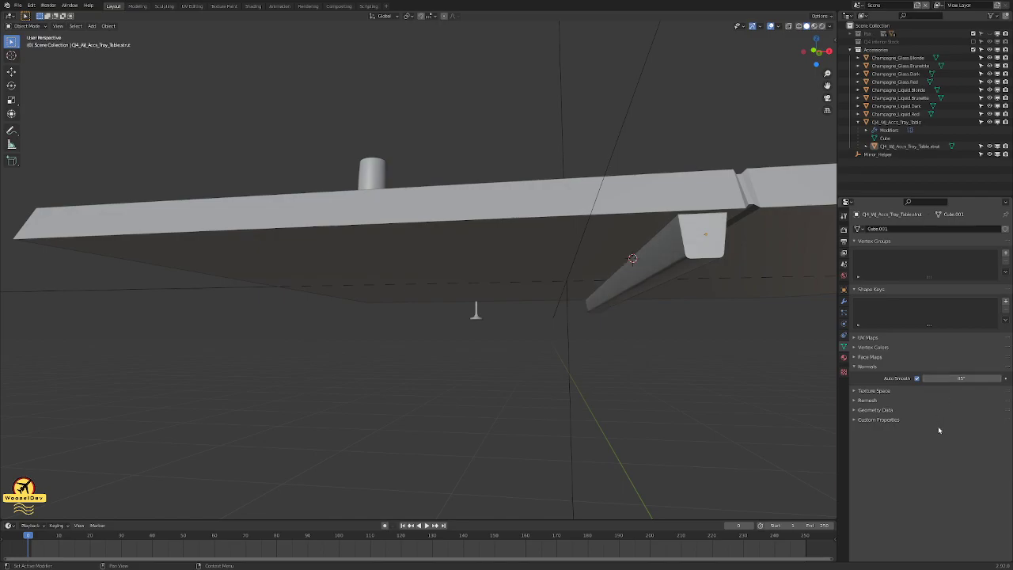
- Set the strut's Auto Smooth angle back to 30°
left_click(961, 377)
type("30")
key("Return")
scroll(720, 412, "down", 2)
key("Tab")
key("Tab")
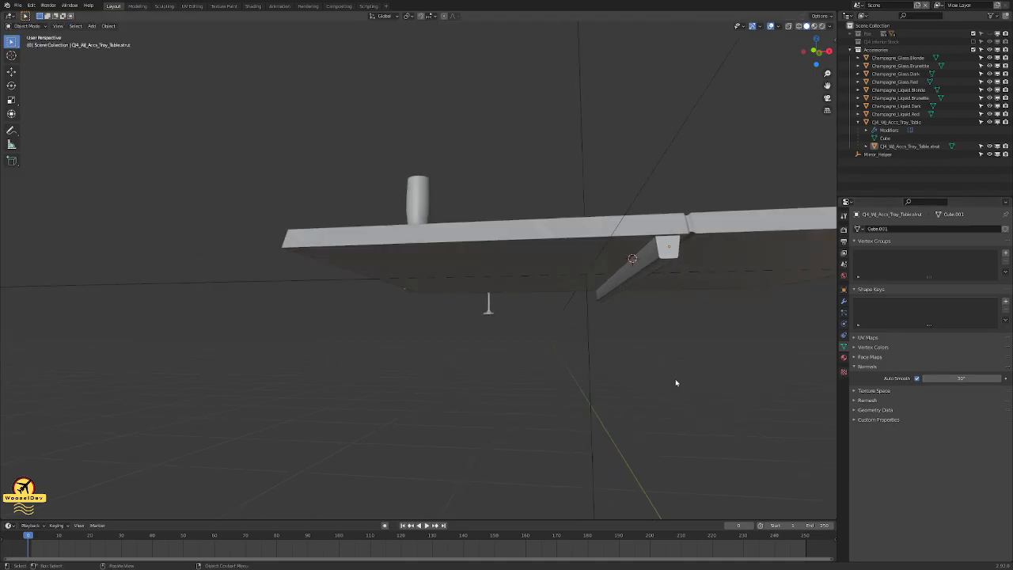
- Bevel the edges of the strut's outer end face with three segments
middle_click_drag(680, 372, 654, 377)
scroll(631, 365, "up", 2)
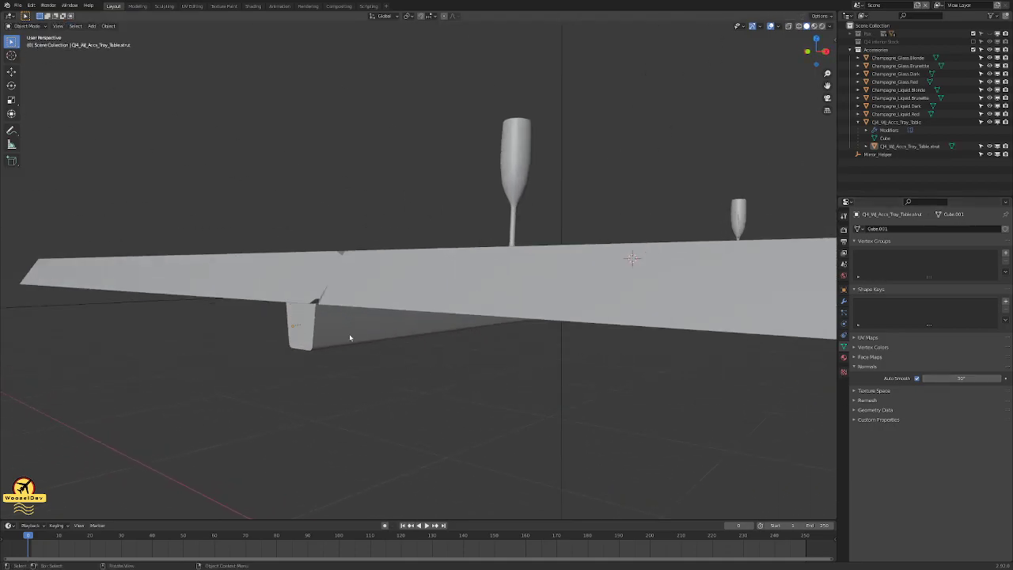
left_click(331, 330)
key("Tab")
middle_click_drag(314, 325, 335, 319)
key("ctrl+b")
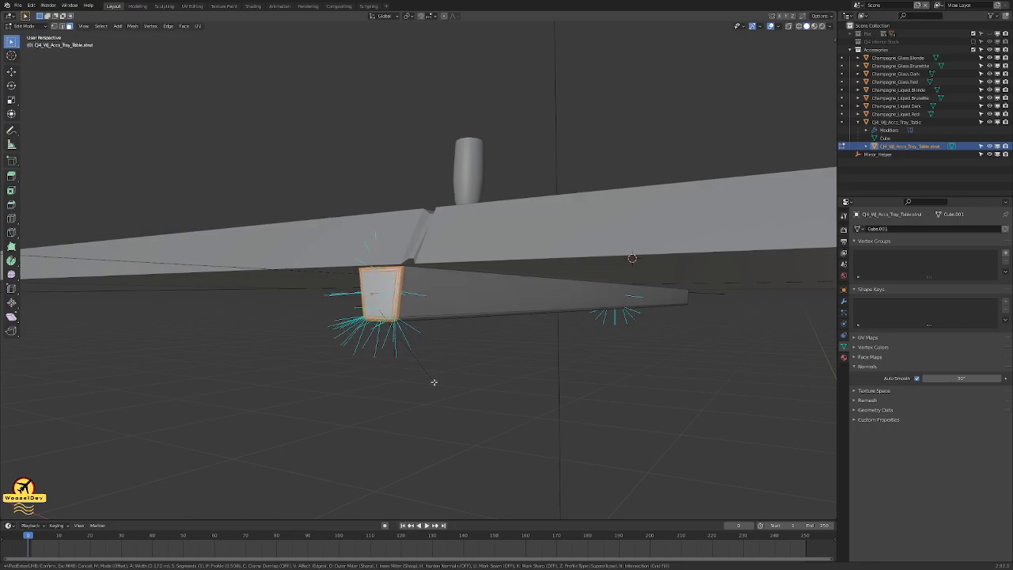
left_click(434, 382)
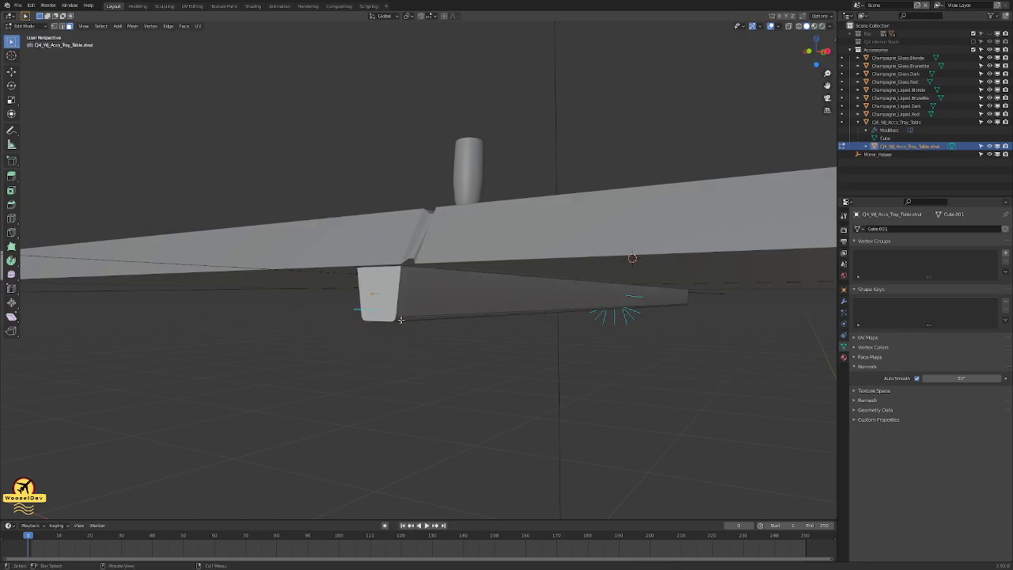
middle_click_drag(787, 421, 600, 406)
middle_click_drag(726, 296, 625, 320)
scroll(625, 320, "up", 3)
key("ctrl+b")
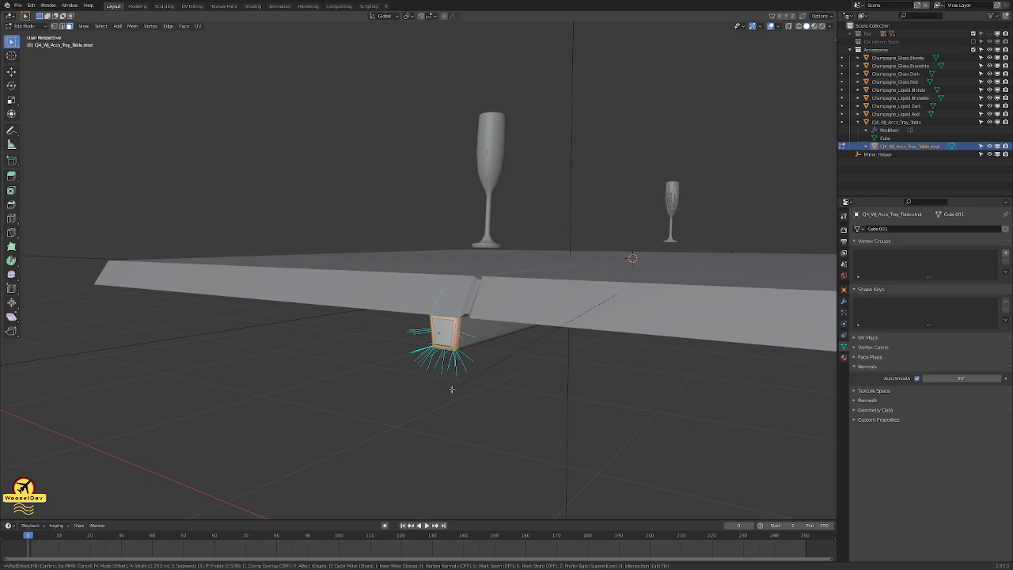
left_click(453, 389)
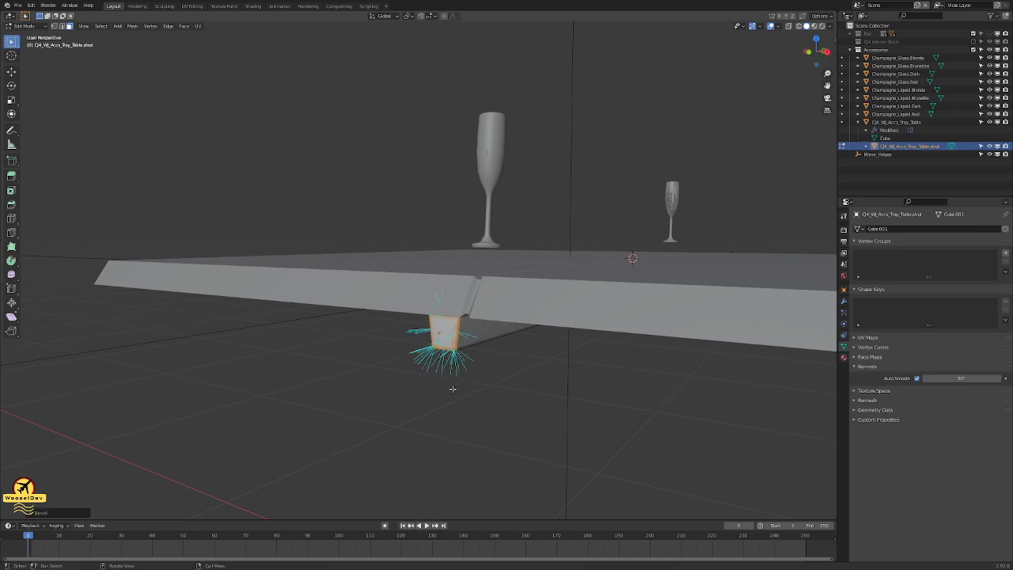
- Return to Object Mode, check the strut's beveled end from below the table, and save the file
key("Tab")
left_click(498, 396)
middle_click_drag(540, 393, 437, 335)
scroll(461, 338, "up", 4)
left_click(338, 225)
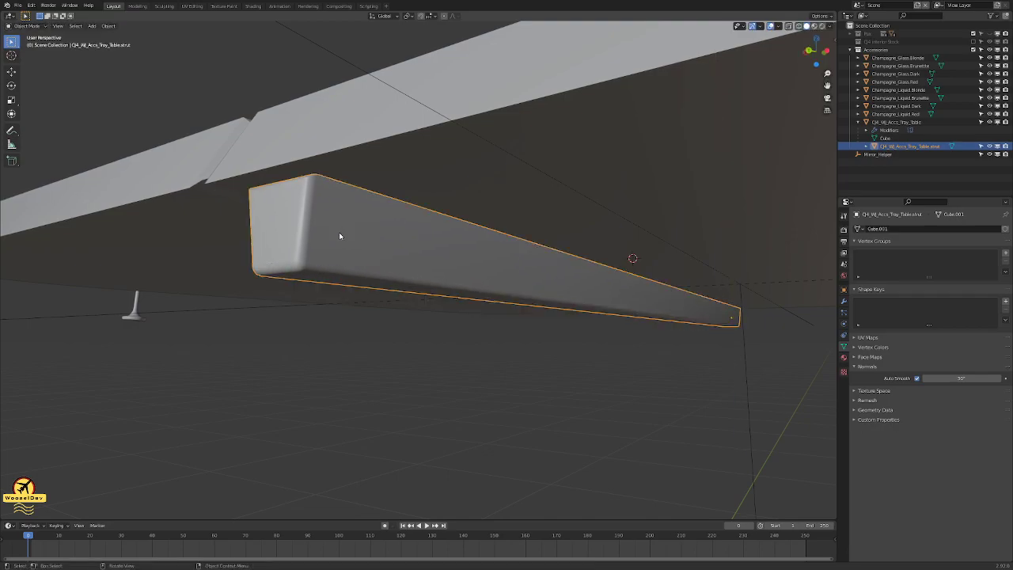
left_click(327, 352)
key("ctrl+s")
middle_click_drag(296, 351, 496, 300)
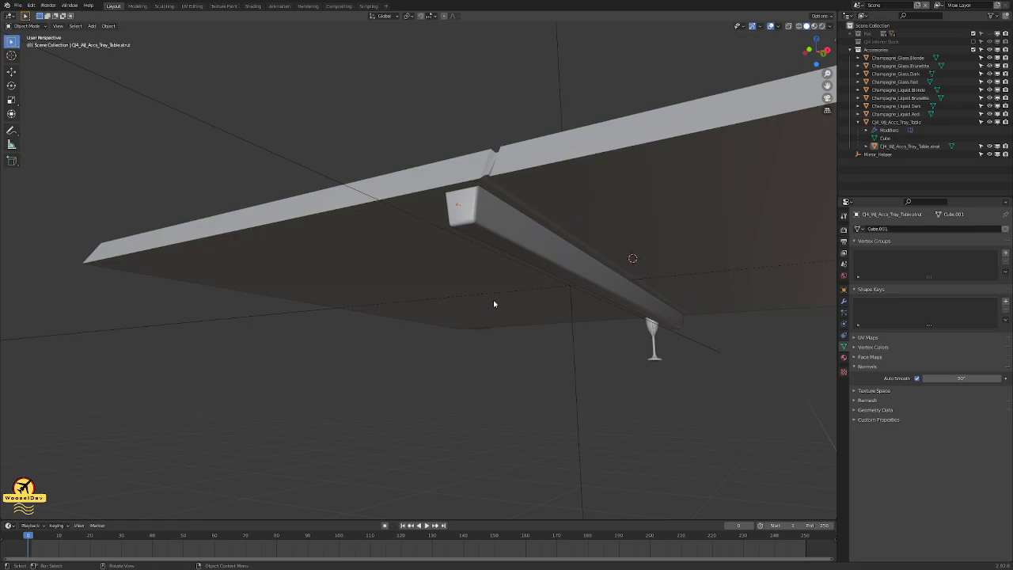
key("ctrl+s")
middle_click_drag(496, 307, 469, 291)
middle_click_drag(350, 195, 465, 287)
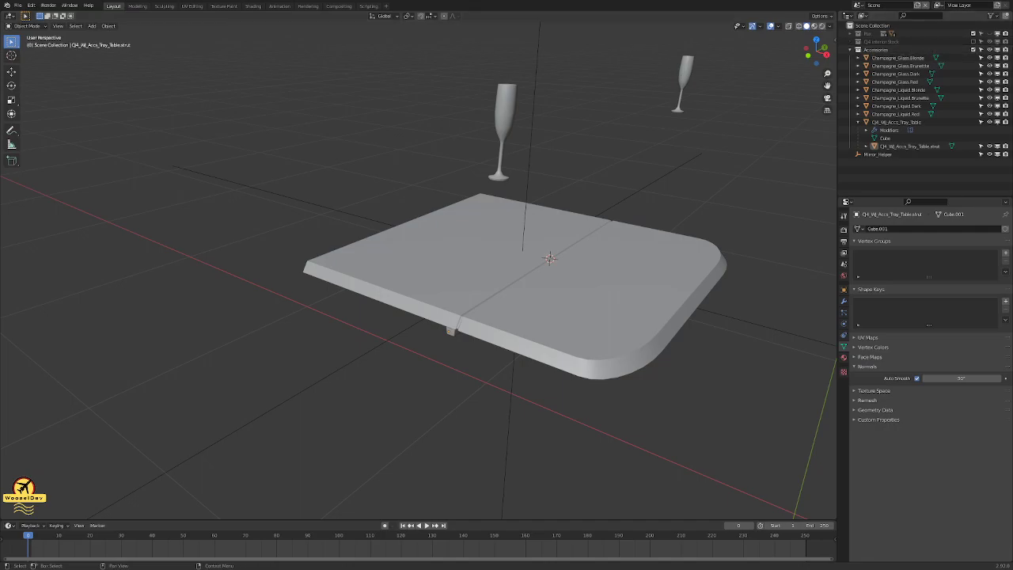
- Switch to the web browser and examine the tray tables in the CJ4 interior reference photos, returning to Blender when done
key("alt+Tab")
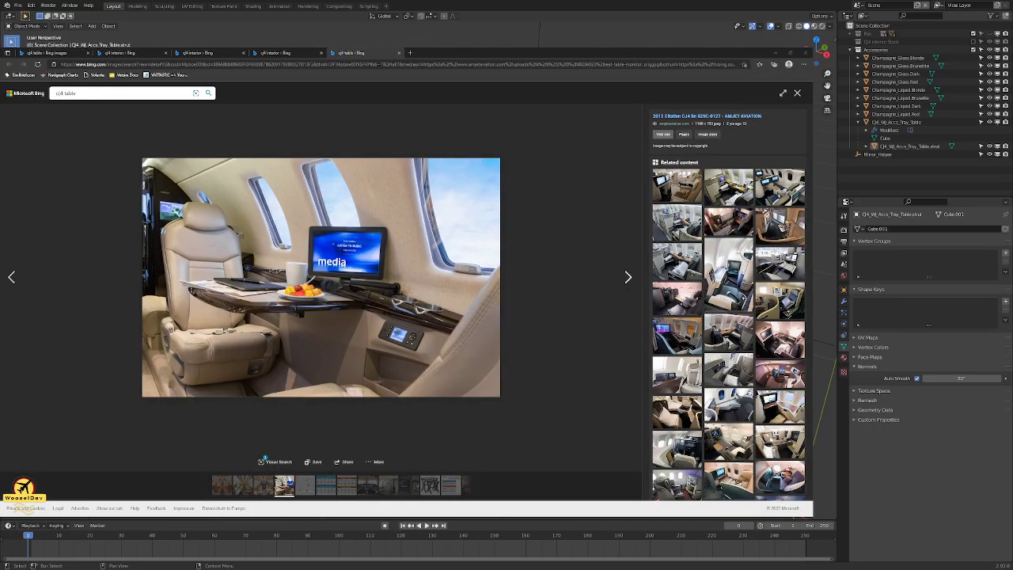
left_click(131, 53)
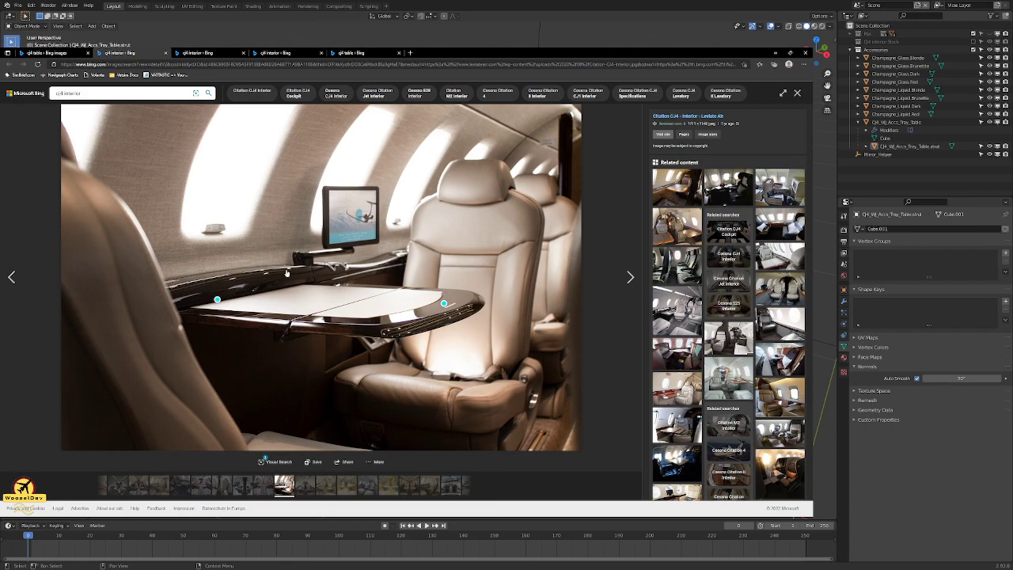
key("ctrl+Tab")
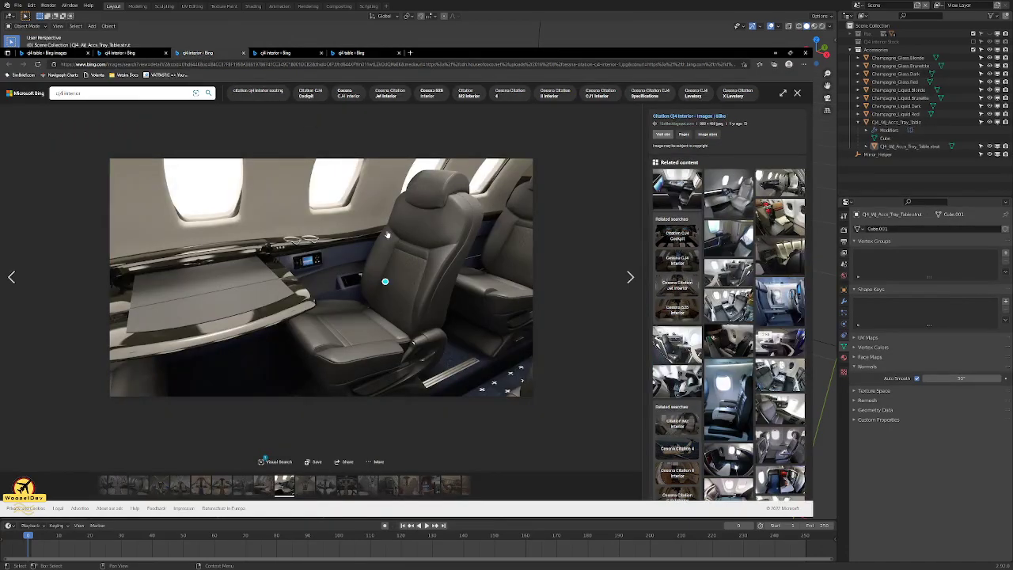
left_click(271, 53)
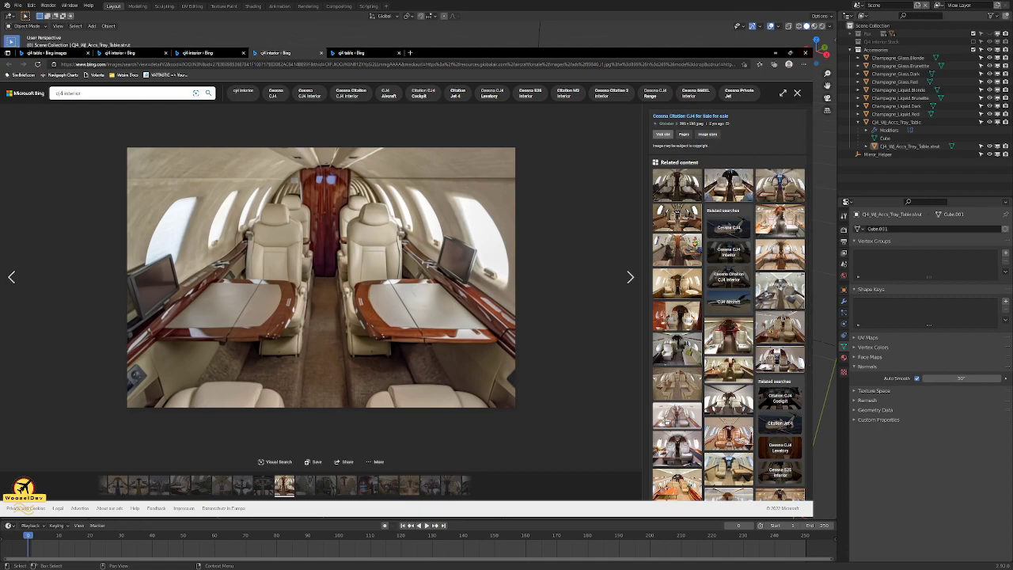
key("alt+Tab")
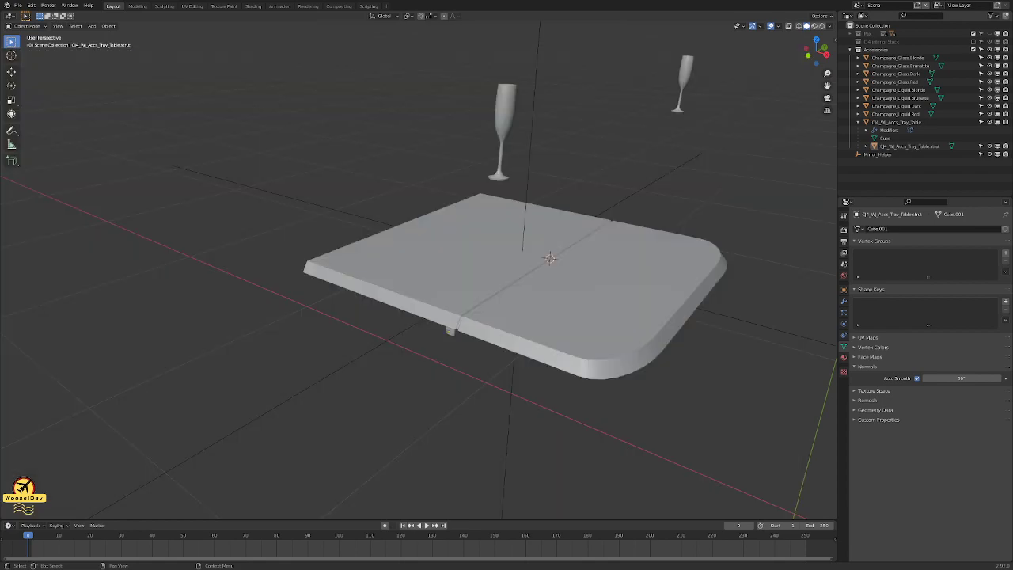
- Save the file and temporarily show the CJ4 interior stock collection to examine how the tray table sits in the cabin
scroll(591, 285, "up", 2)
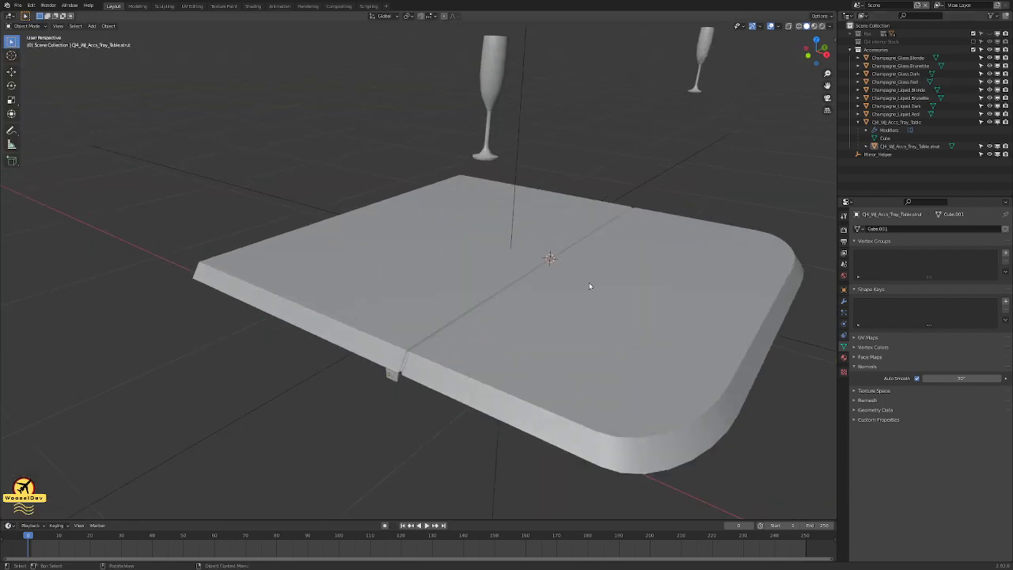
scroll(589, 285, "down", 3)
mouse_move(471, 255)
middle_mouse_down()
mouse_move(509, 263)
mouse_move(491, 245)
mouse_move(485, 256)
middle_mouse_up()
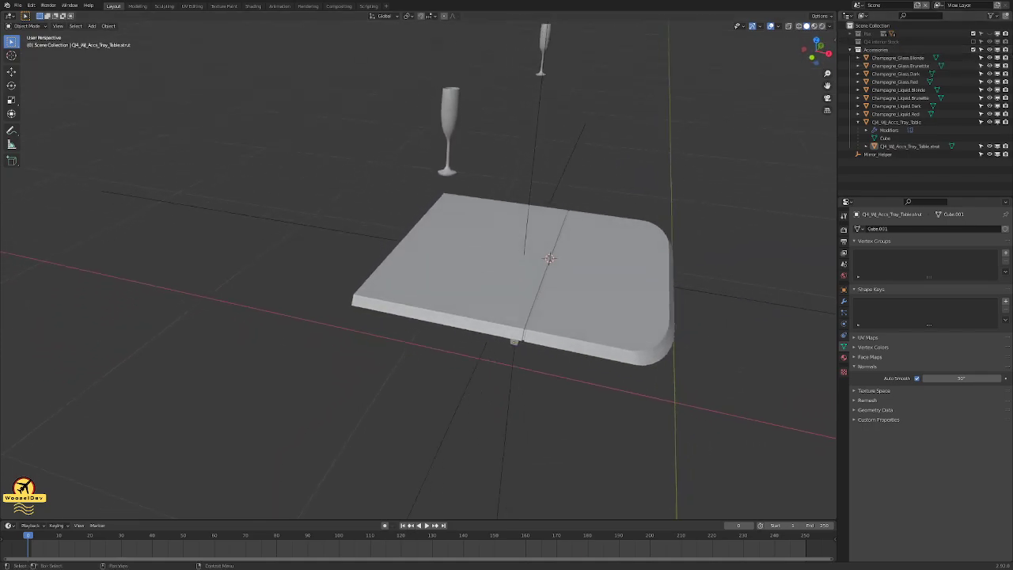
scroll(680, 230, "up", 4)
scroll(657, 226, "down", 3)
key("ctrl+s")
middle_click_drag(629, 227, 654, 179)
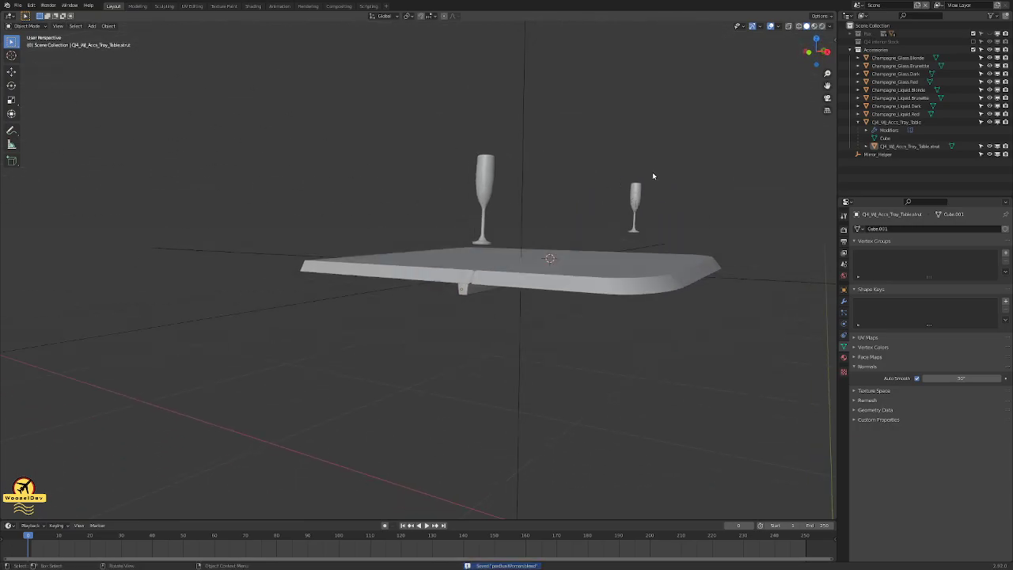
left_click(974, 42)
middle_click_drag(546, 237, 411, 218)
scroll(423, 246, "up", 4)
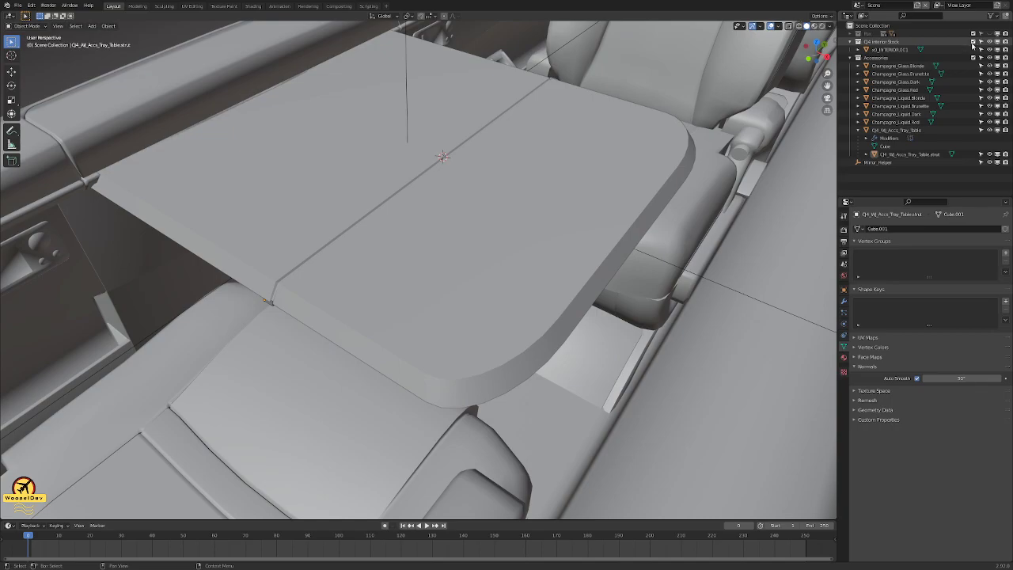
left_click(973, 41)
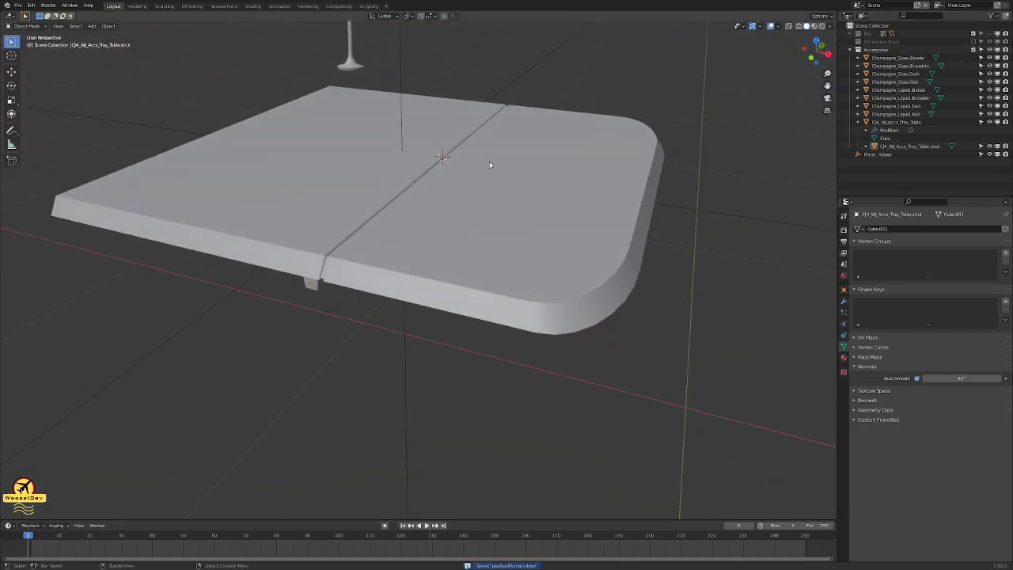
- Open the tray table's mesh in Edit Mode and examine its top surface
middle_click_drag(568, 174, 547, 191)
left_click(547, 192)
key("Tab")
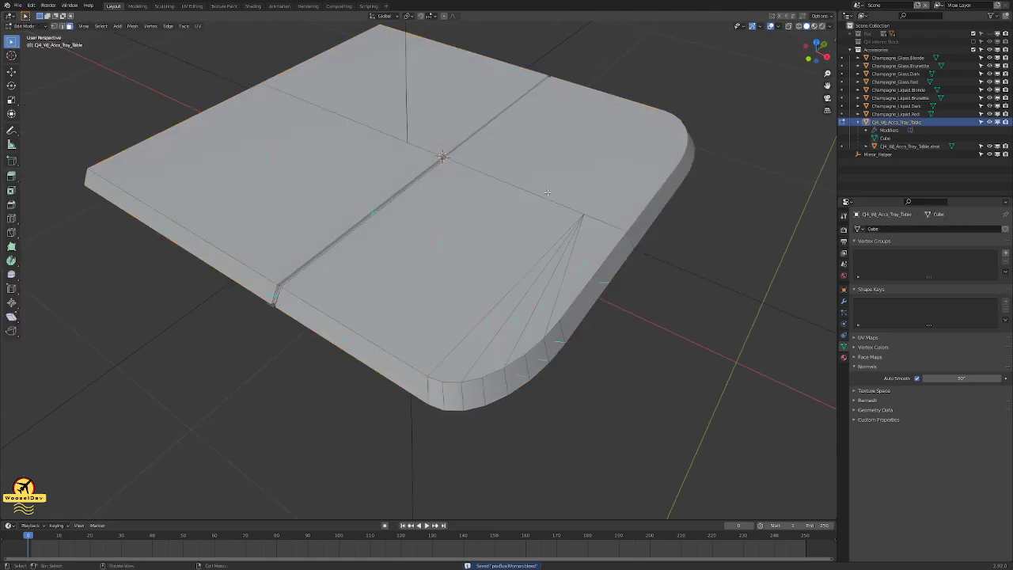
middle_click_drag(609, 267, 533, 212)
key("Tab")
middle_click_drag(294, 181, 502, 244)
key("Tab")
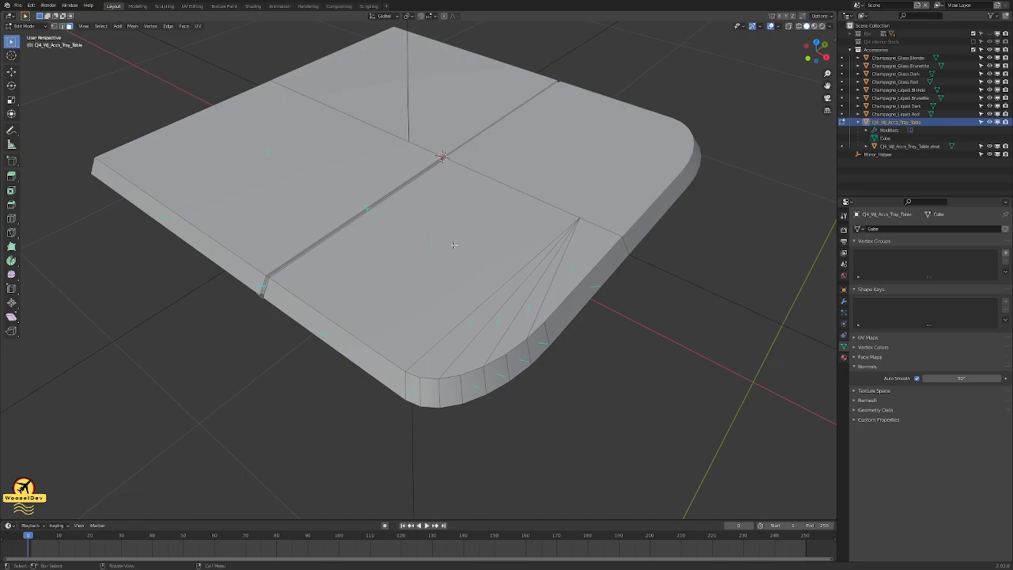
middle_click_drag(452, 245, 459, 241)
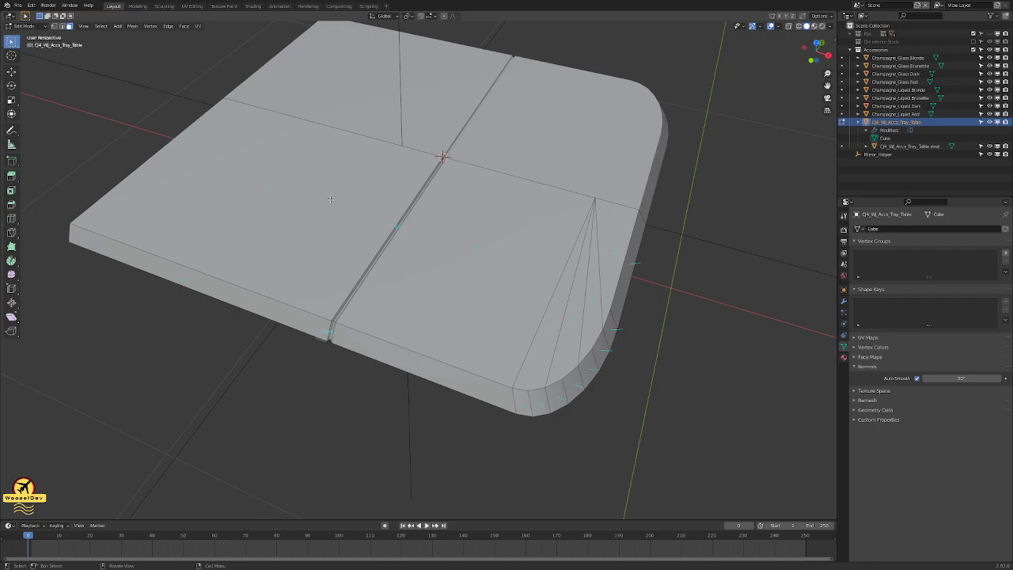
- Select all top faces on the unmirrored half of the tray table, including the rounded-corner triangles, and duplicate them in place
left_click(330, 199)
left_click(484, 240, "shift")
scroll(484, 240, "up", 2)
middle_click_drag(484, 240, 470, 225)
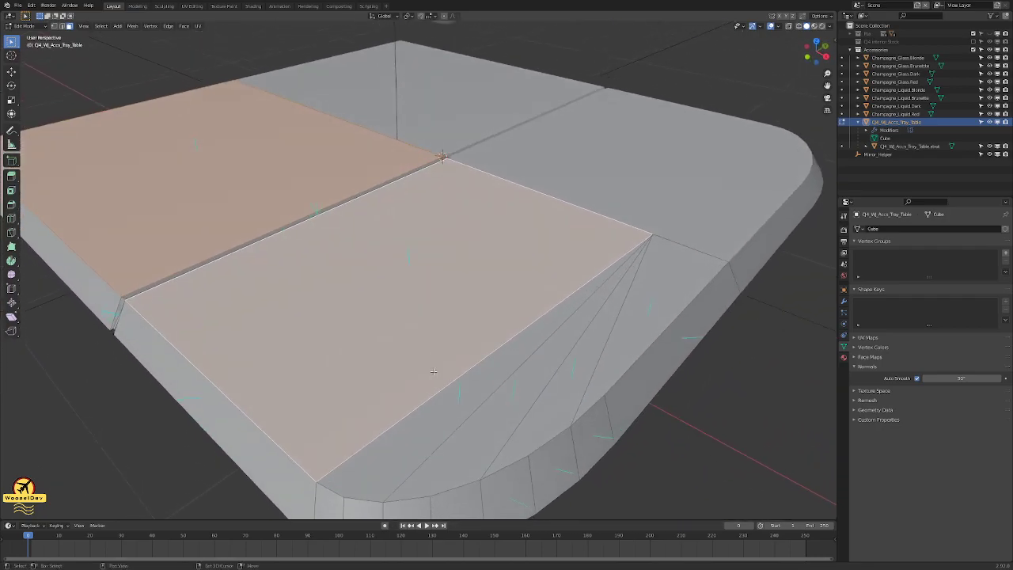
left_click(430, 420, "shift")
left_click(483, 420, "shift")
left_click(554, 400, "shift")
left_click(618, 348, "shift")
scroll(547, 298, "down", 1)
middle_click_drag(547, 297, 456, 271)
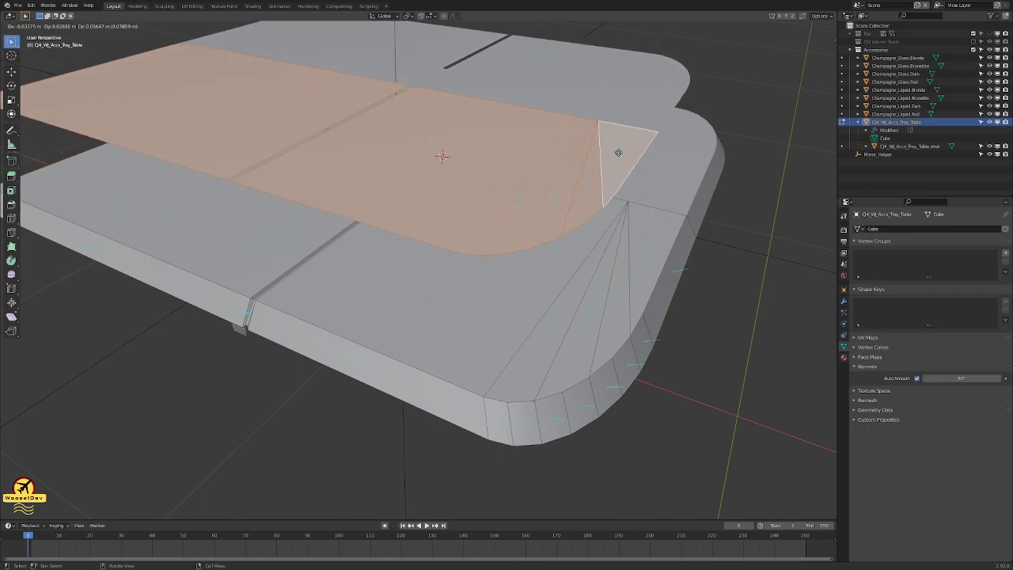
right_click(623, 208)
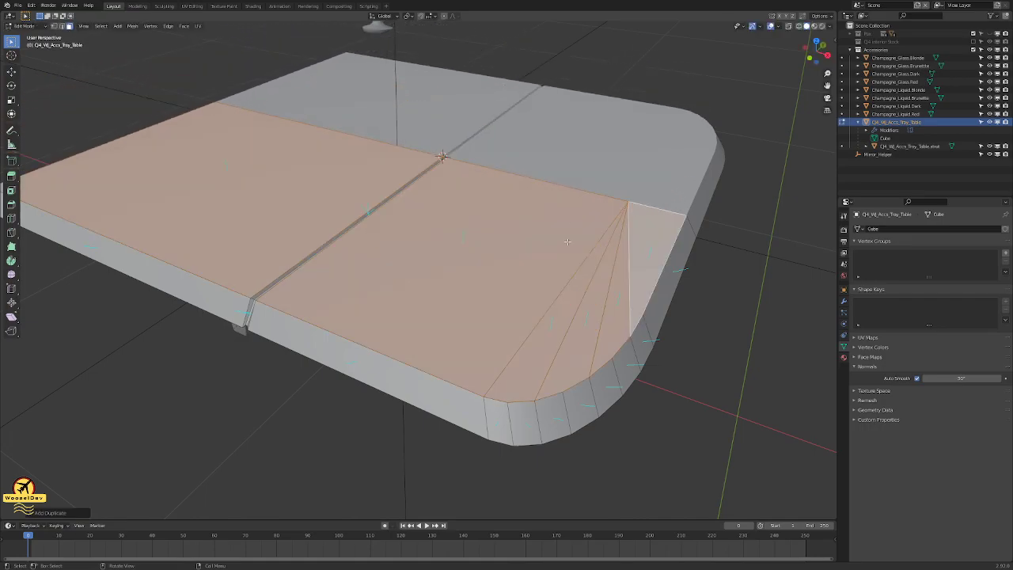
- Raise the duplicated top faces slightly above the tabletop along Z and deselect them
key("g")
key("z")
left_click(568, 217)
left_click(743, 312)
middle_click_drag(742, 312, 711, 327)
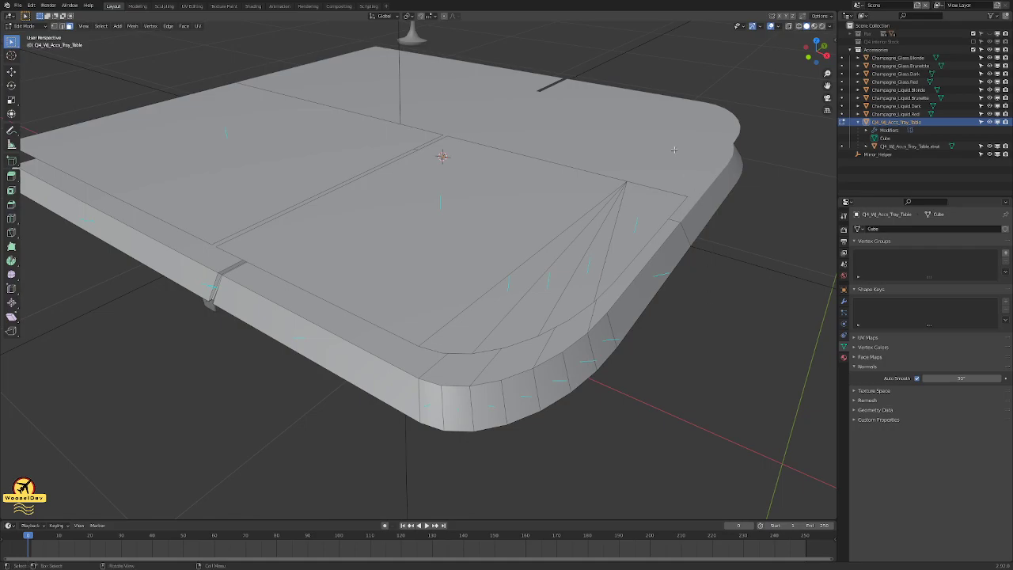
- Try selecting the raised copy through its linked faces
left_click(465, 231)
key("ctrl+l")
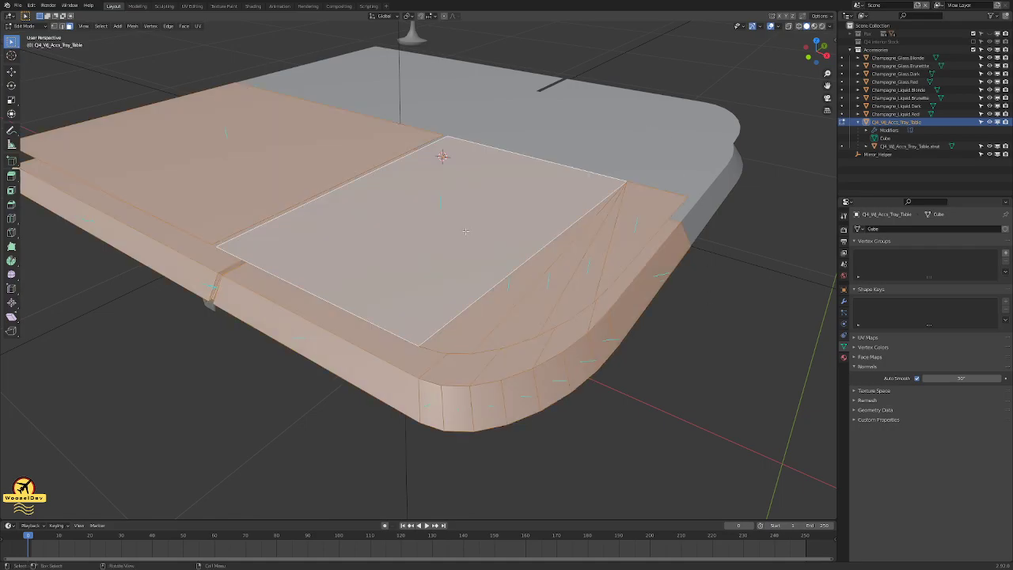
left_click(710, 314)
- Select the raised top faces one by one and snap the 3D cursor to the selection
left_click(628, 199)
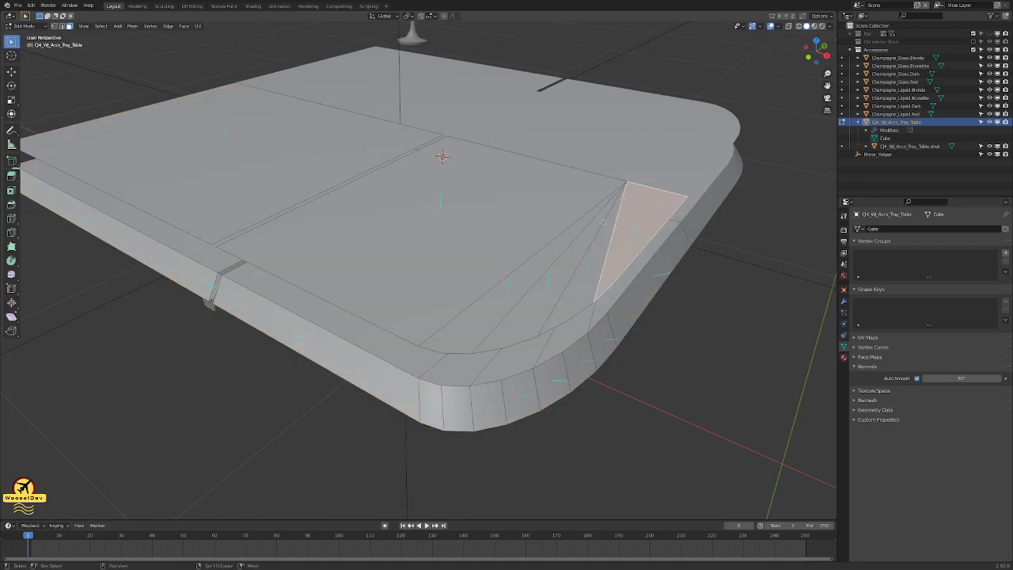
left_click(603, 225, "shift")
left_click(530, 271, "shift")
left_click(569, 260, "shift")
left_click(441, 222, "shift")
middle_click_drag(259, 145, 402, 206)
key("shift+s")
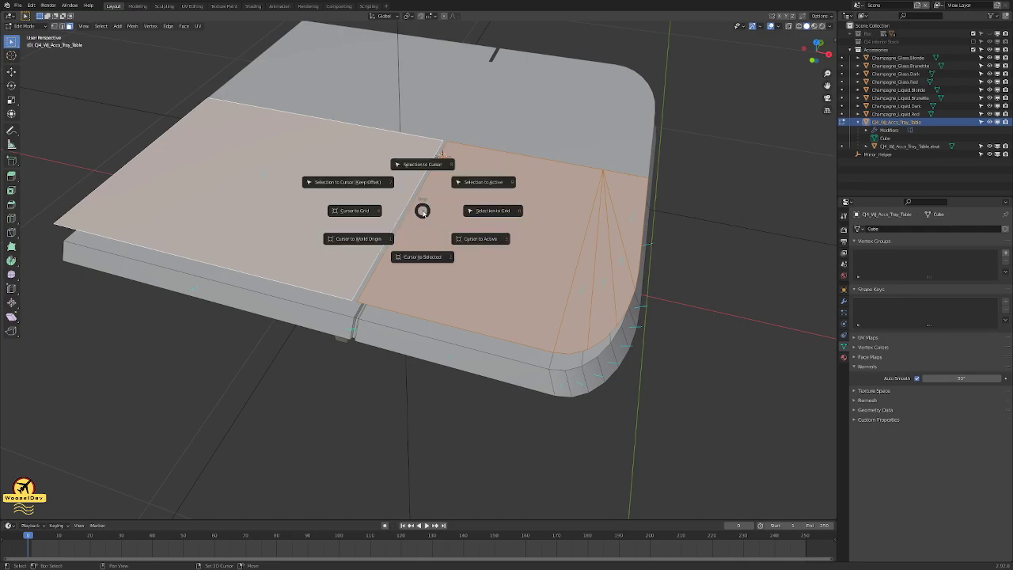
left_click(419, 257)
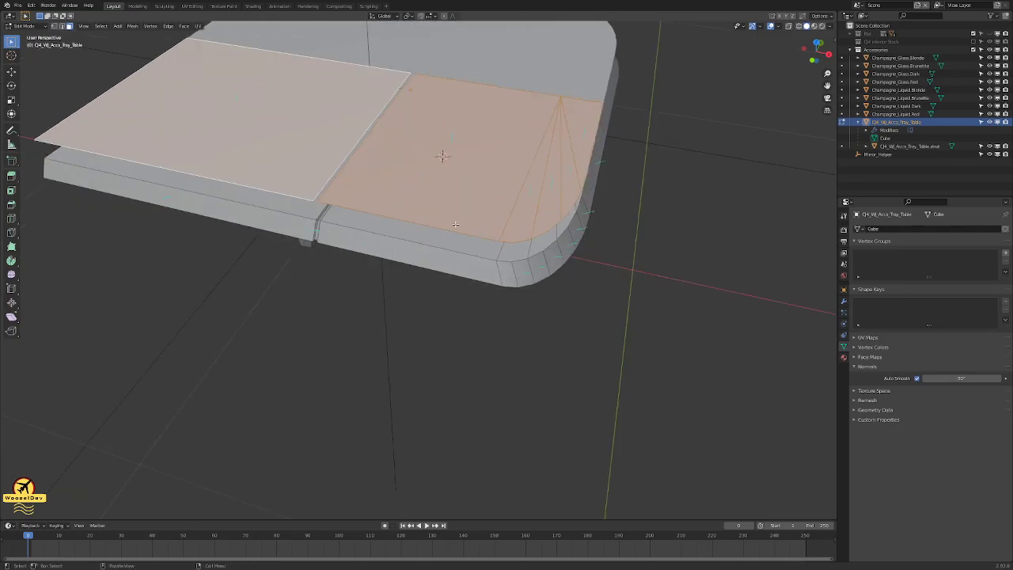
middle_click_drag(527, 208, 474, 324)
key("alt+a")
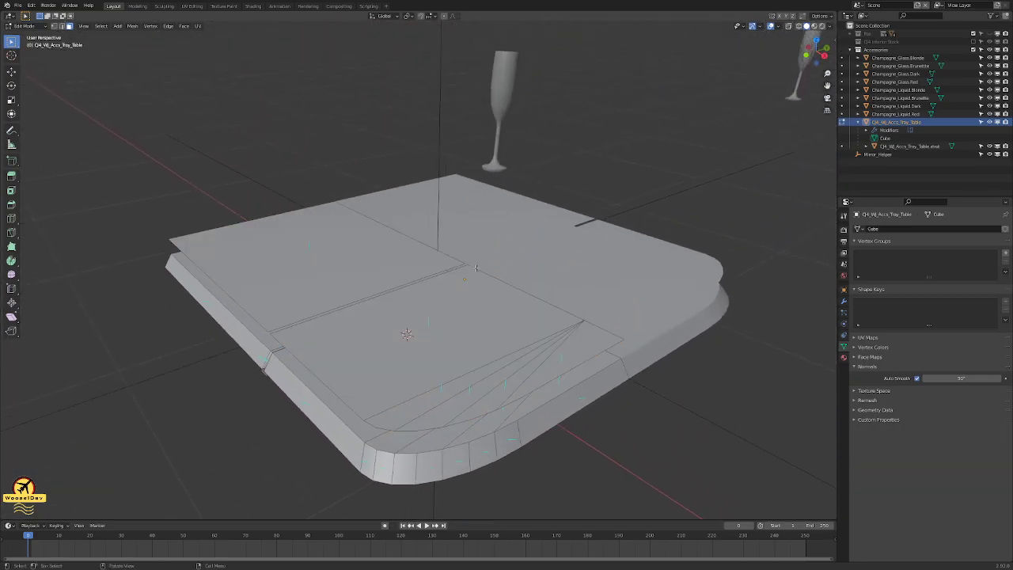
- Snap the 3D cursor to the raised copy's vertex where the fold seam meets the mirror line
middle_click_drag(483, 285, 499, 294)
key("shift+s")
left_click(502, 339)
scroll(502, 338, "down", 2)
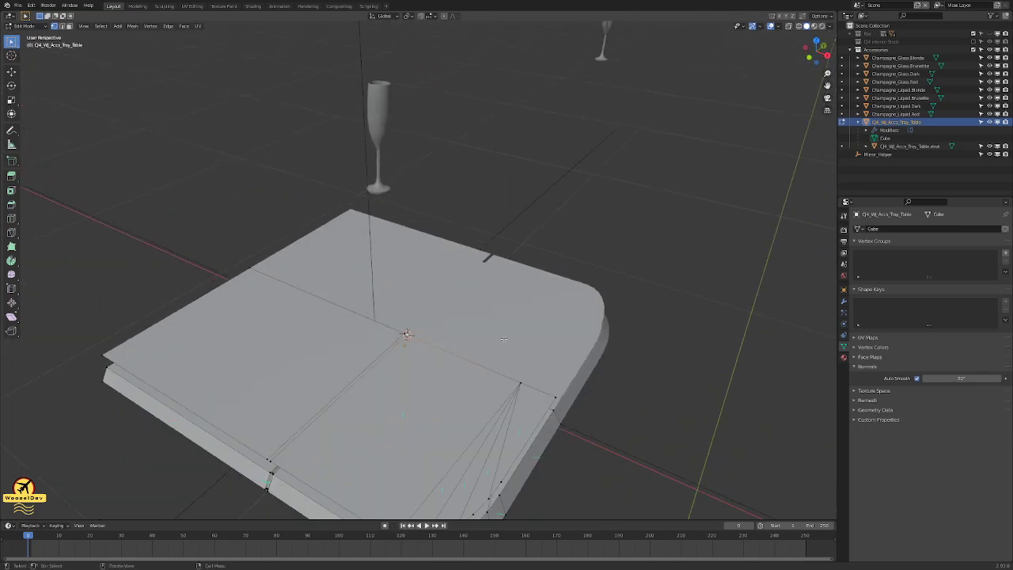
middle_click_drag(669, 407, 585, 306)
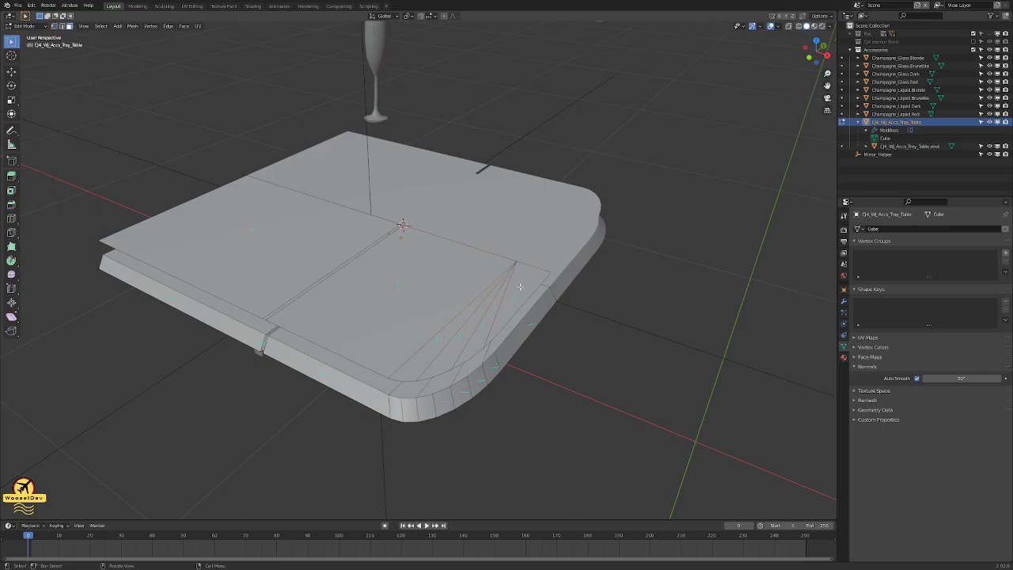
- Select all raised top faces, including the corner triangles, and set the transform pivot point to 3D Cursor
left_click(496, 297, "shift")
left_click(484, 304, "shift")
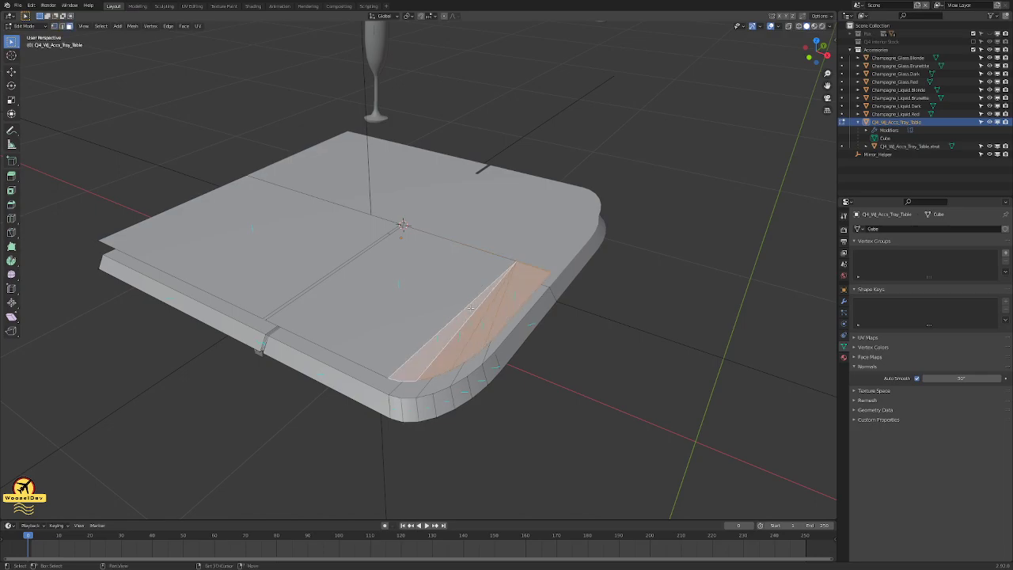
left_click(471, 308, "shift")
left_click(433, 294, "shift")
left_click(296, 255, "shift")
scroll(295, 255, "up", 1)
scroll(294, 255, "up", 1)
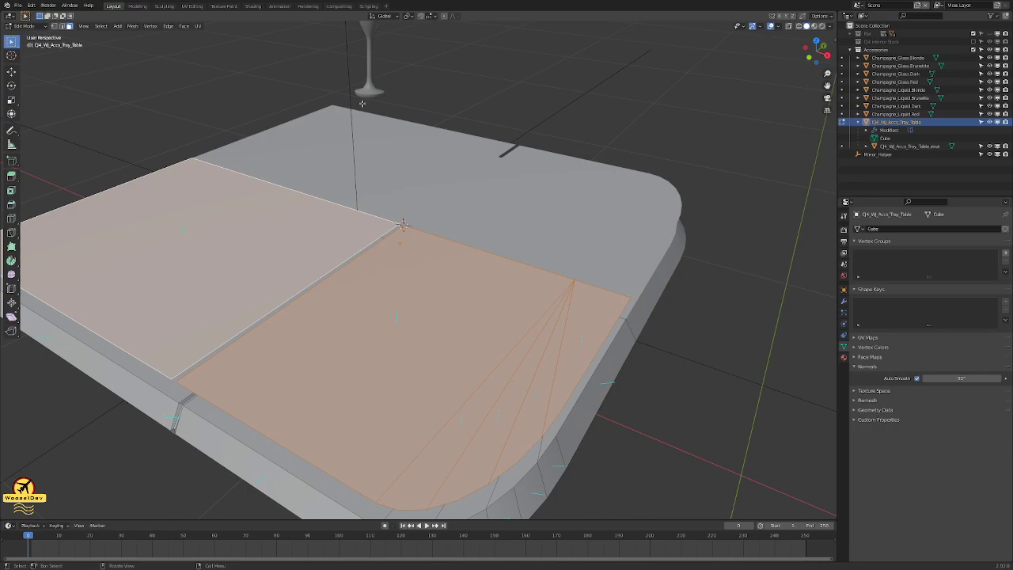
left_click(409, 16)
left_click(425, 35)
scroll(497, 278, "down", 1)
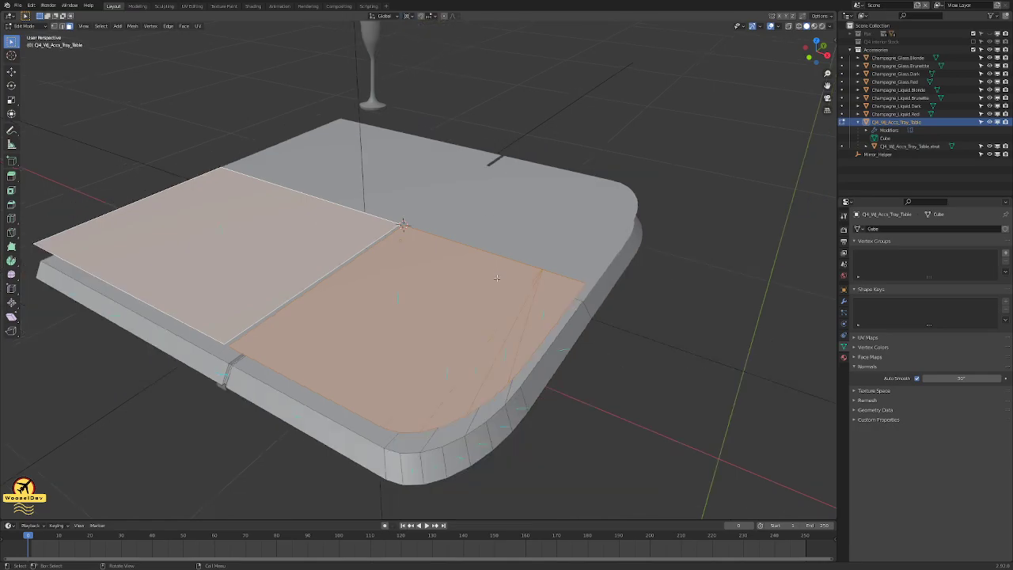
- Scale the raised top faces down about the 3D cursor to roughly 0.84, then shrink them slightly more to leave an even border
key("s")
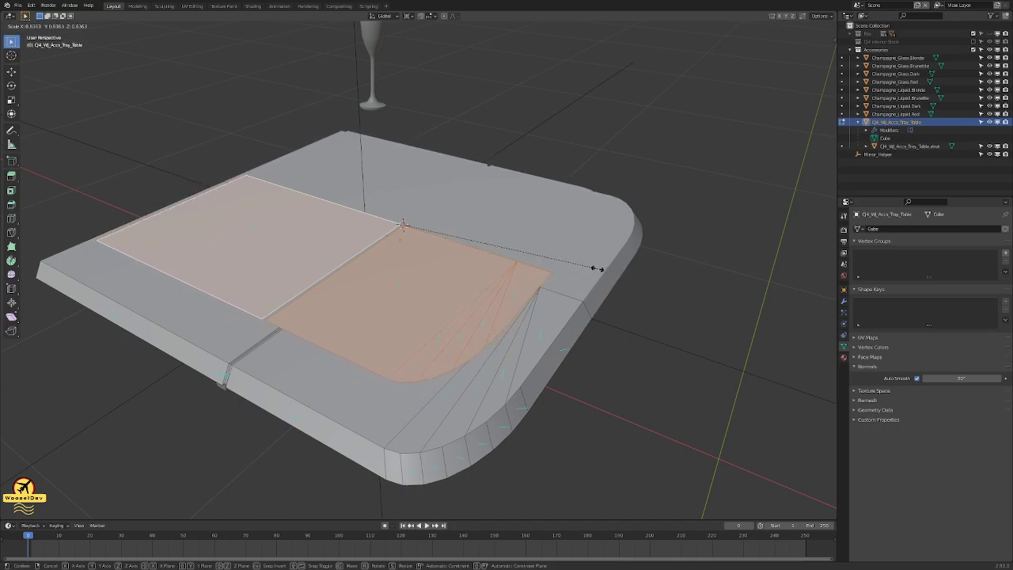
left_click(599, 269)
middle_click_drag(557, 268, 380, 267)
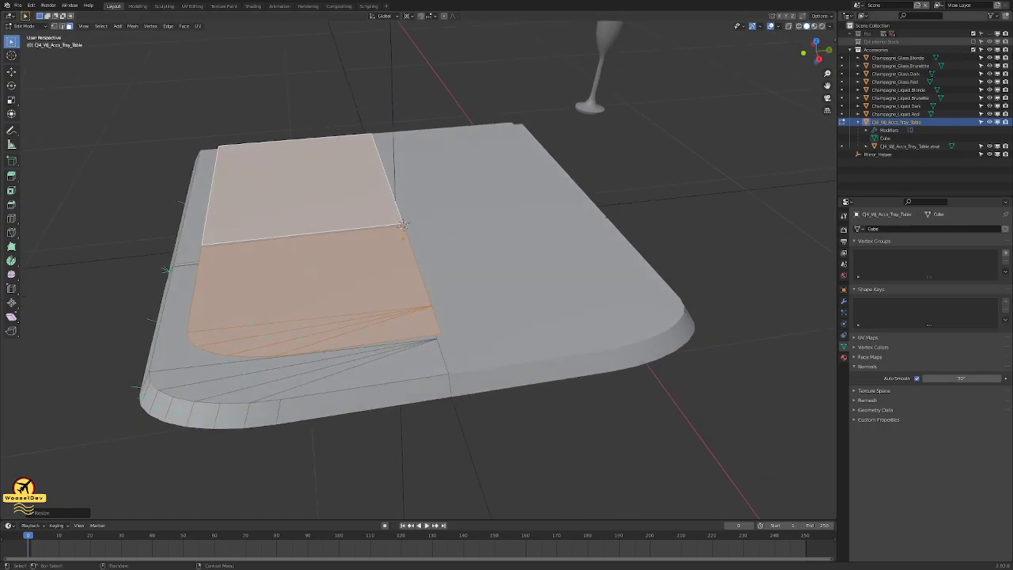
middle_click_drag(450, 177, 644, 233)
key("s")
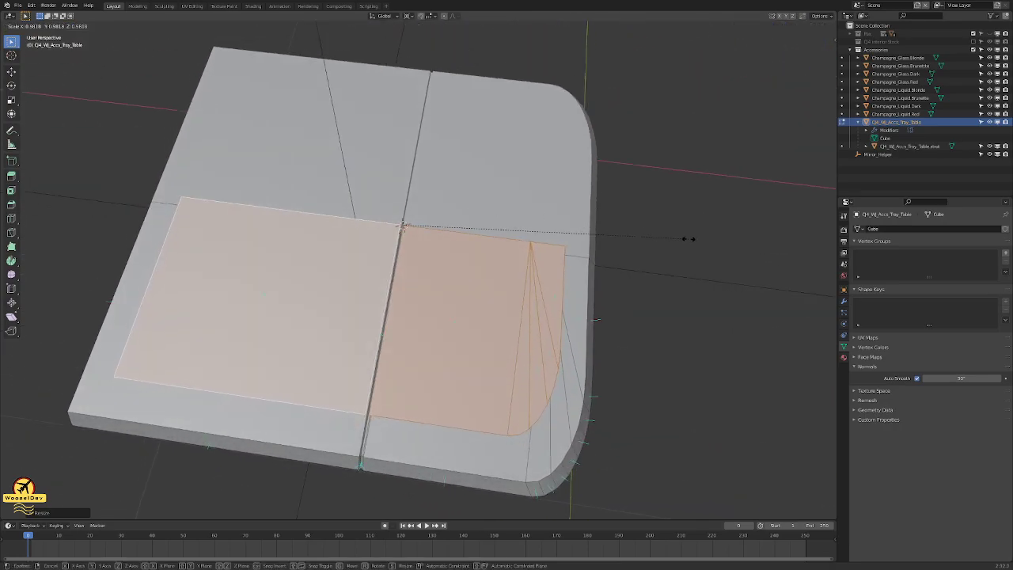
left_click(689, 238)
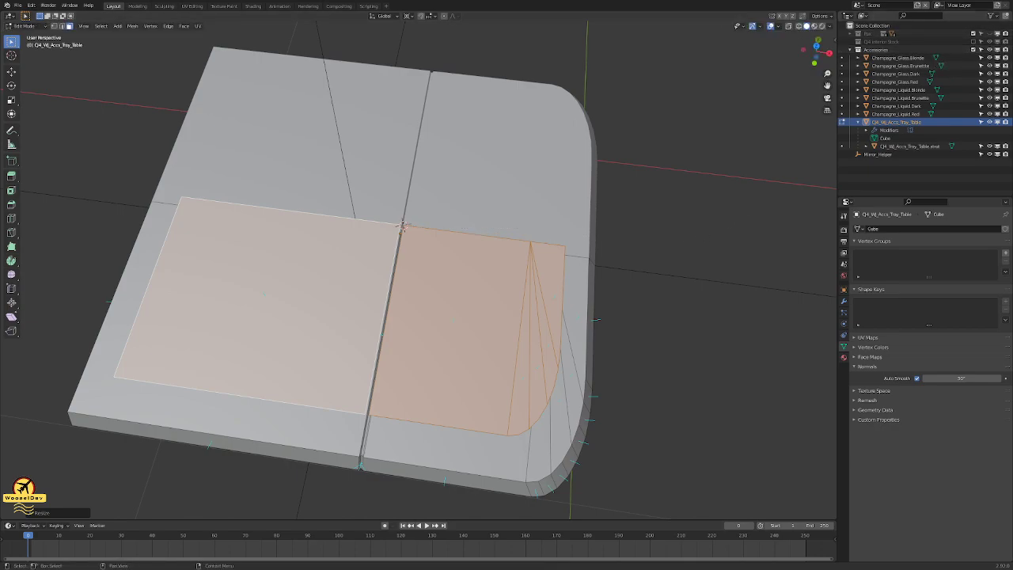
middle_click_drag(597, 320, 457, 189)
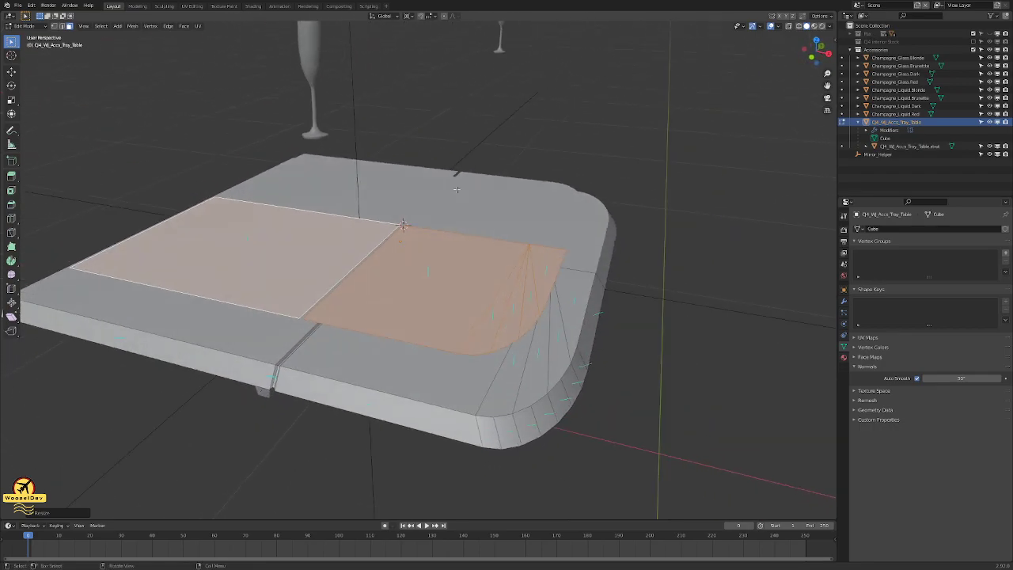
- Lower the scaled faces along Z in front view until they sit just above the tabletop
key("KP_1")
scroll(467, 194, "up", 5)
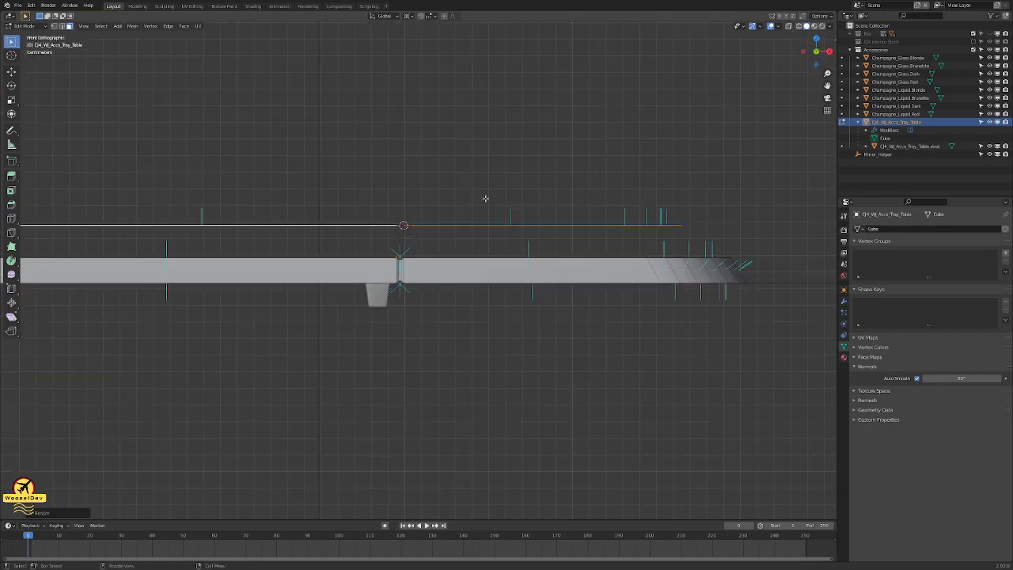
key("g")
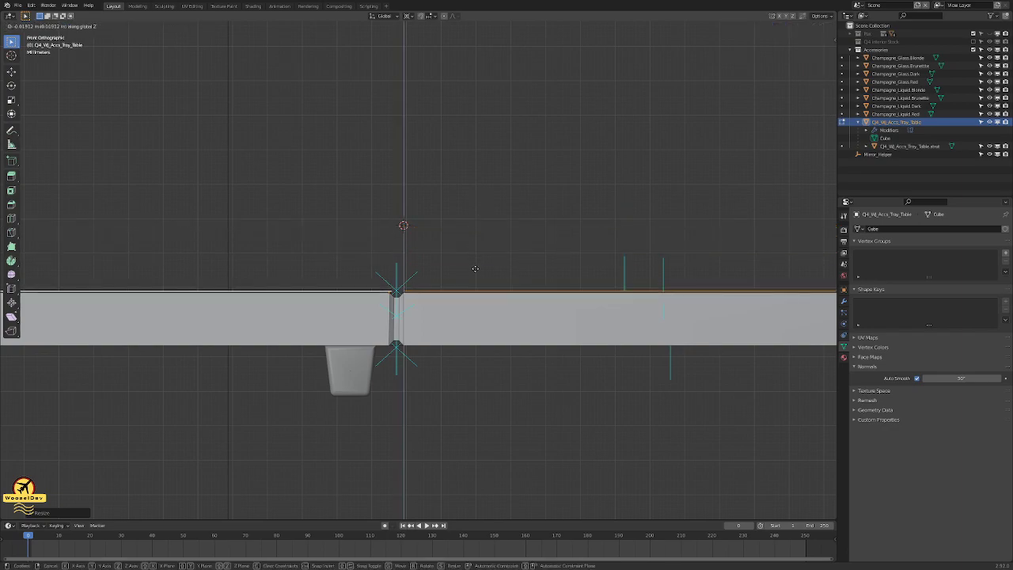
left_click(474, 272)
scroll(474, 271, "up", 2)
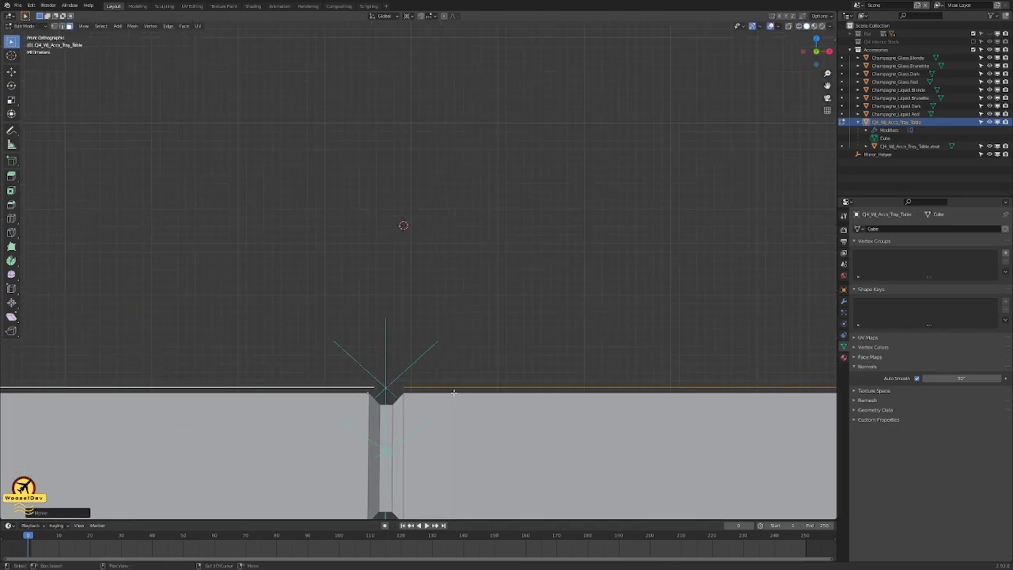
scroll(454, 391, "up", 4)
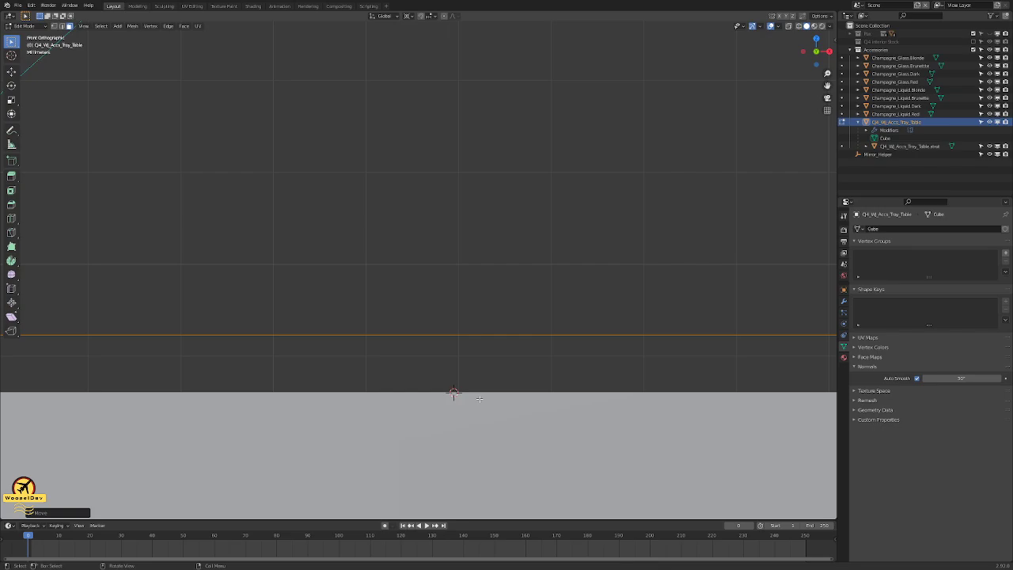
key("g")
key("z")
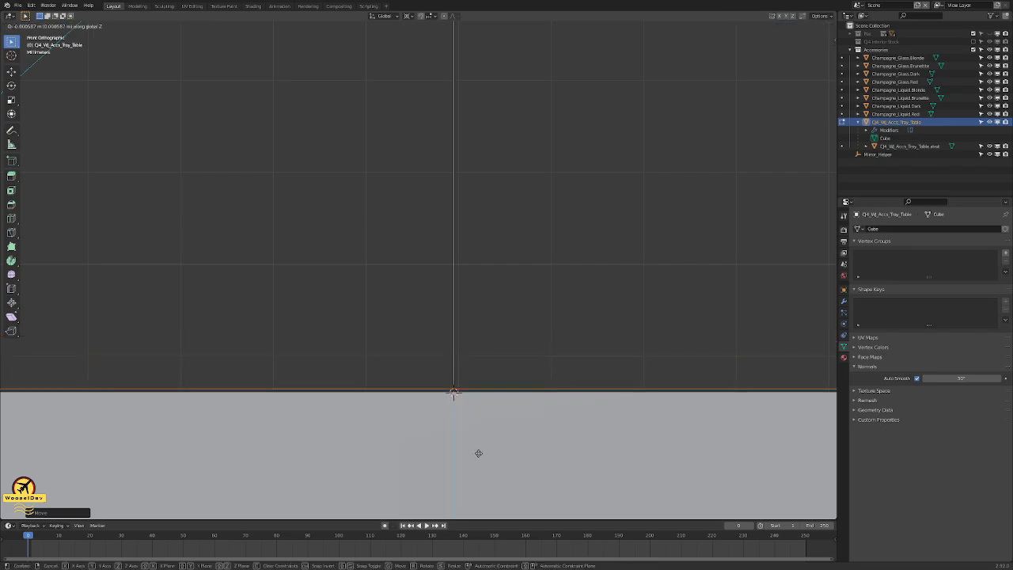
left_click(479, 452)
- Fine-tune the faces' height by lowering them along Z almost onto the tabletop surface
scroll(474, 420, "up", 8)
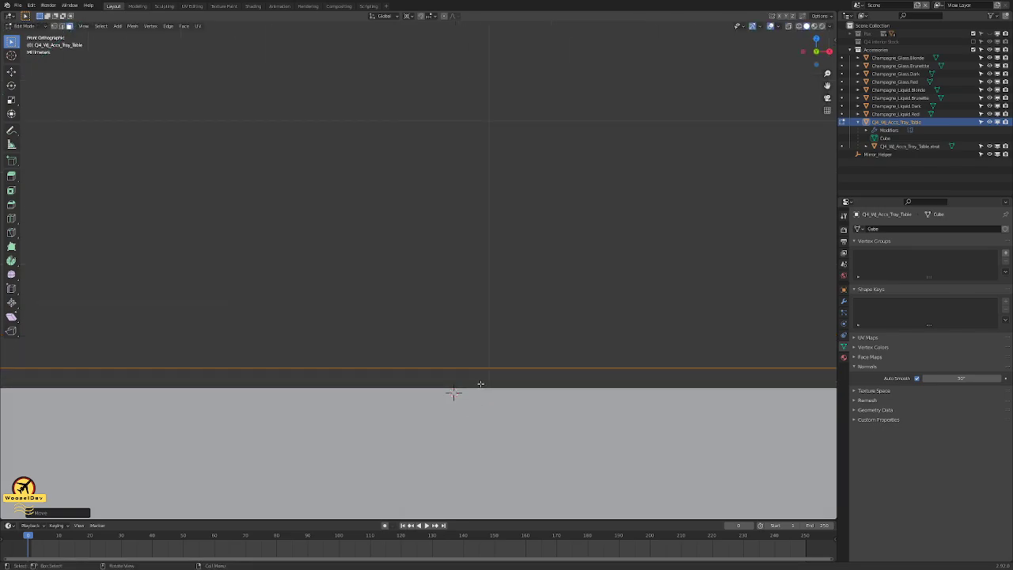
key("g")
key("z")
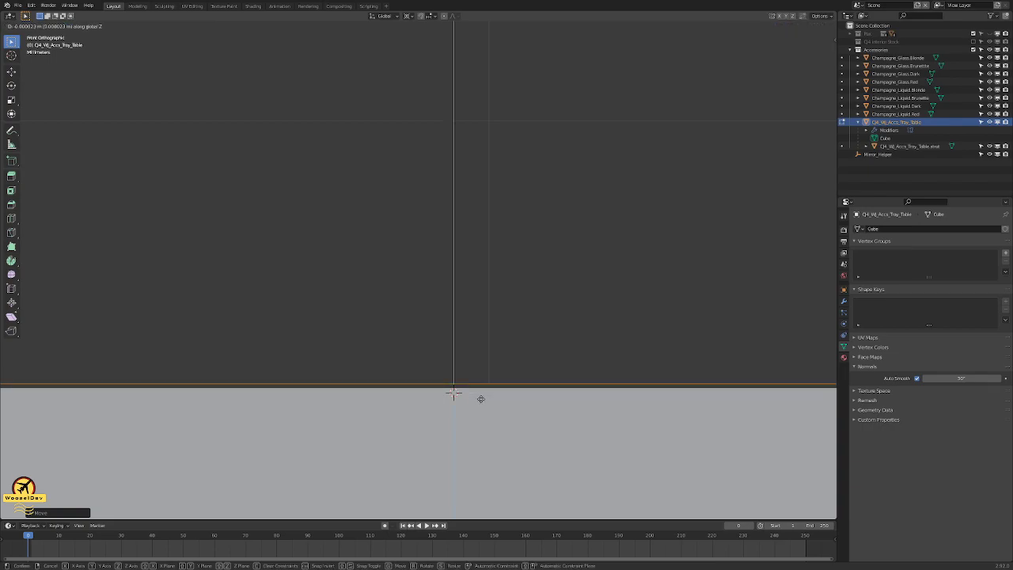
left_click(479, 394)
scroll(473, 380, "down", 10)
middle_click_drag(496, 380, 527, 342)
scroll(539, 347, "down", 7)
scroll(532, 328, "up", 3)
scroll(531, 328, "down", 7)
scroll(522, 348, "up", 5)
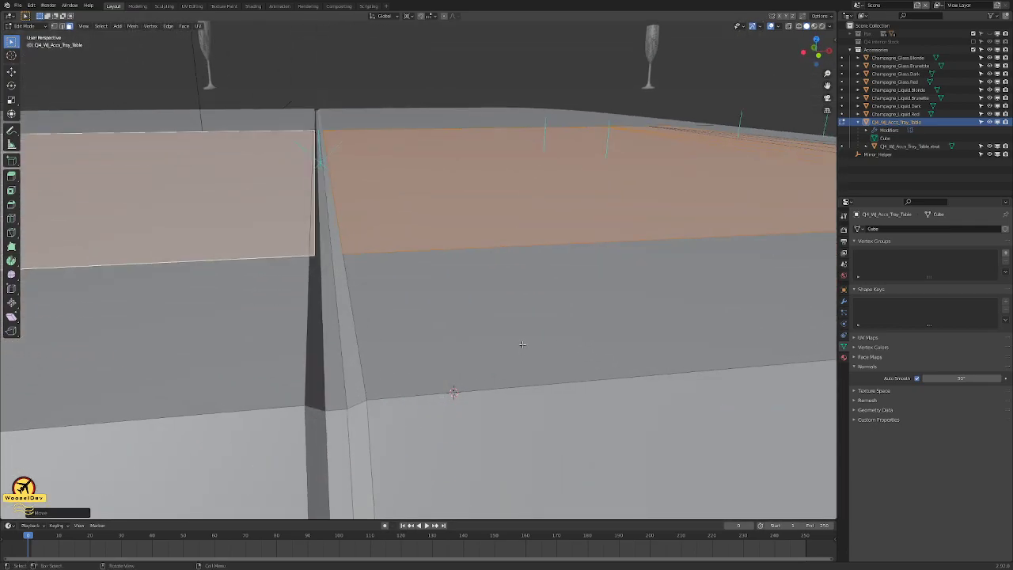
- Raise the inset faces slightly along Z to leave a hairline gap above the tabletop
key("KP_1")
scroll(481, 373, "up", 5)
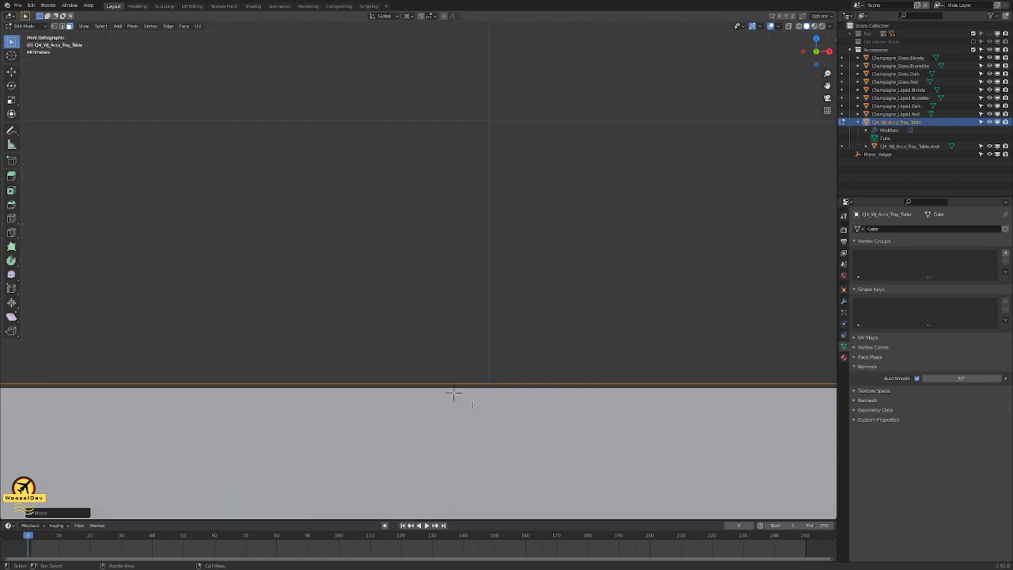
key("g")
key("z")
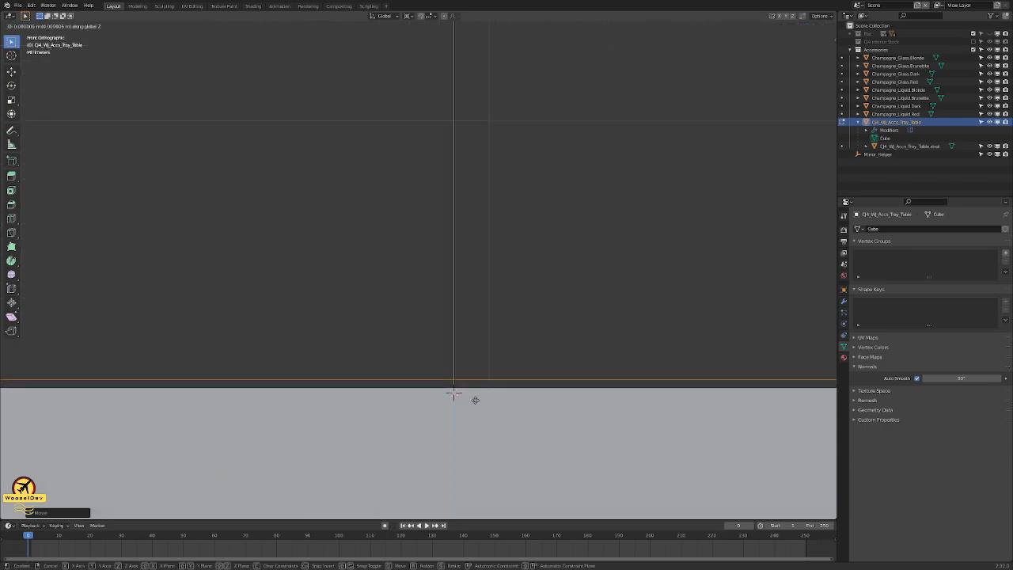
left_click(476, 396)
scroll(475, 396, "down", 20)
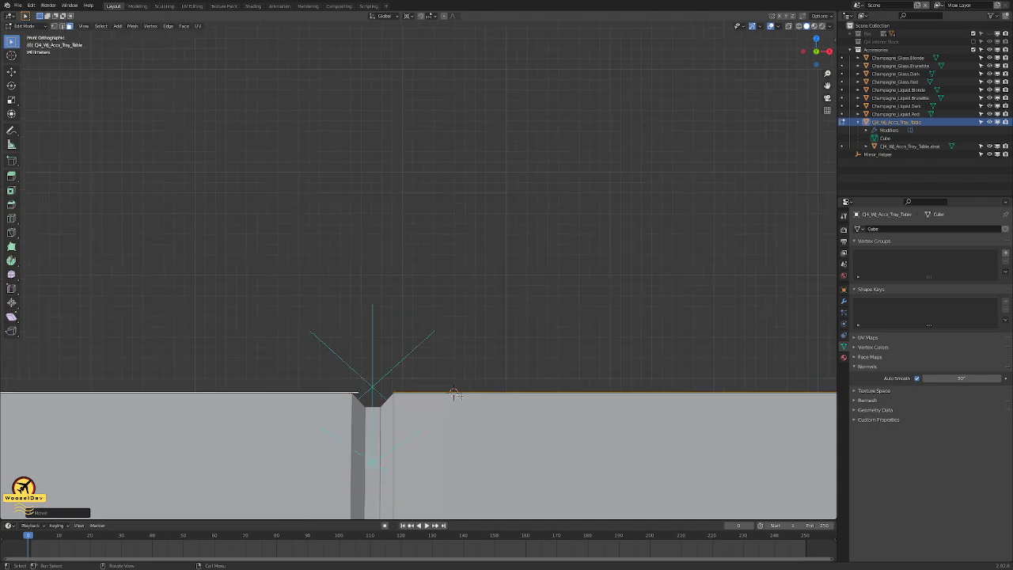
middle_click_drag(531, 321, 539, 356)
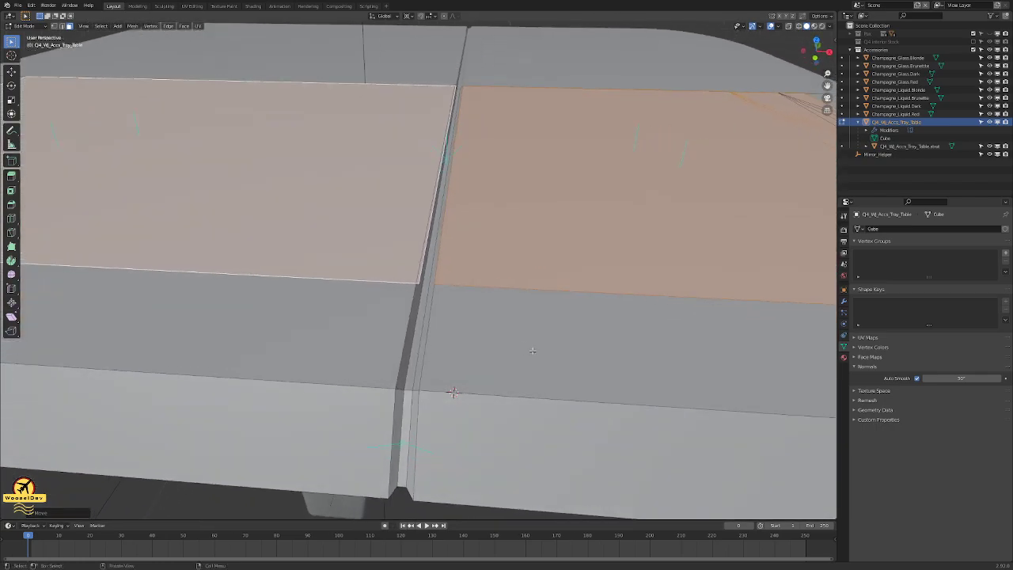
scroll(543, 367, "down", 5)
- Select only the large inset face on the square-cornered half and move it along X to align with the fold seam's edge
left_click(486, 450)
scroll(515, 440, "up", 5)
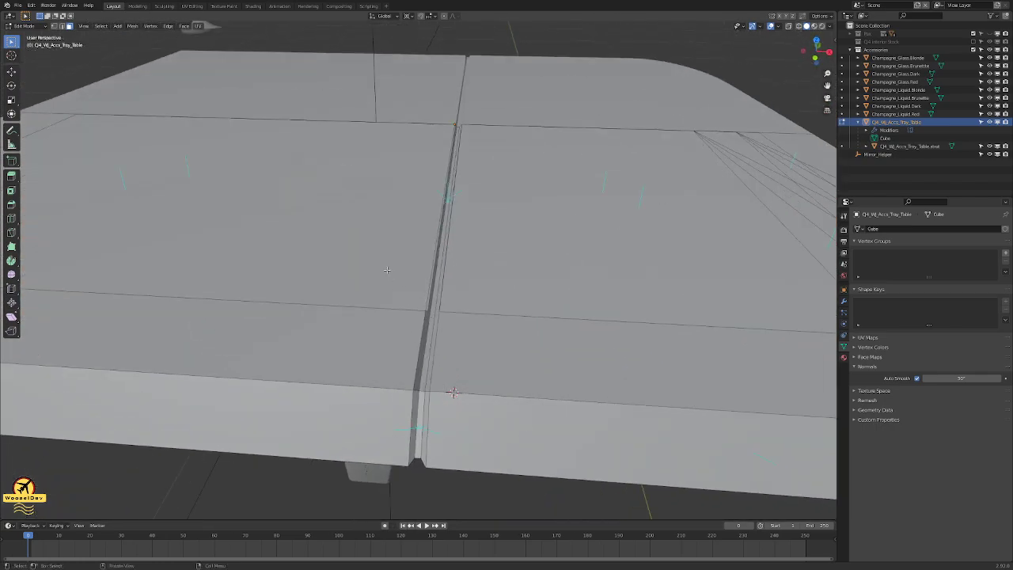
left_click(366, 240)
scroll(361, 261, "down", 6)
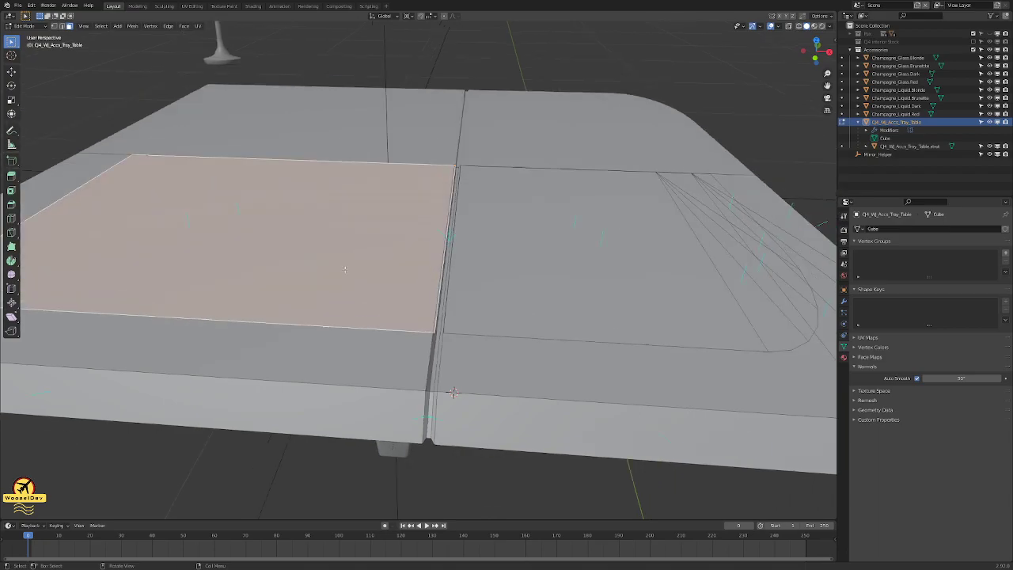
middle_click_drag(367, 280, 412, 282, "shift")
key("KP_7")
key("KP_7")
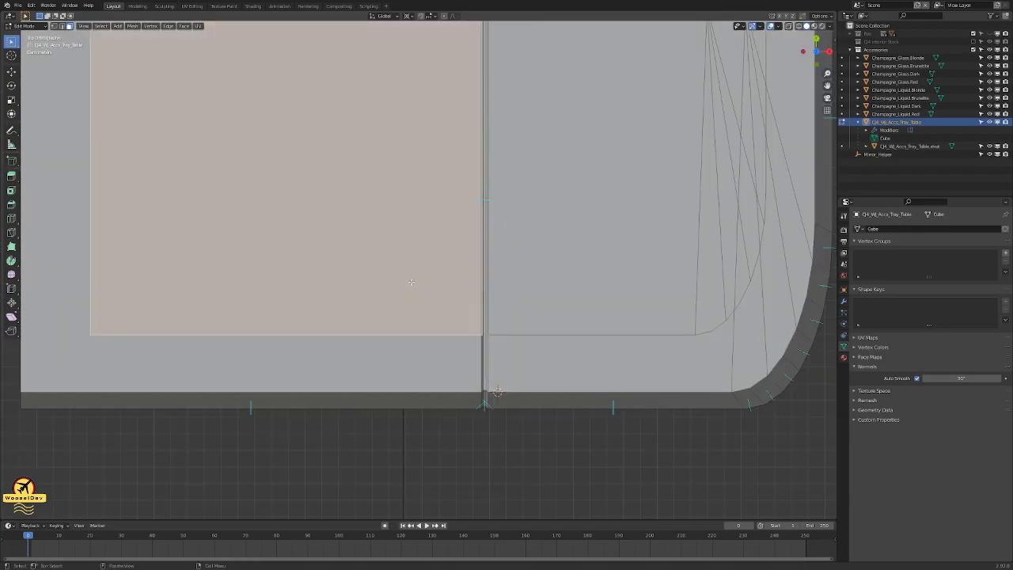
scroll(497, 391, "up", 6)
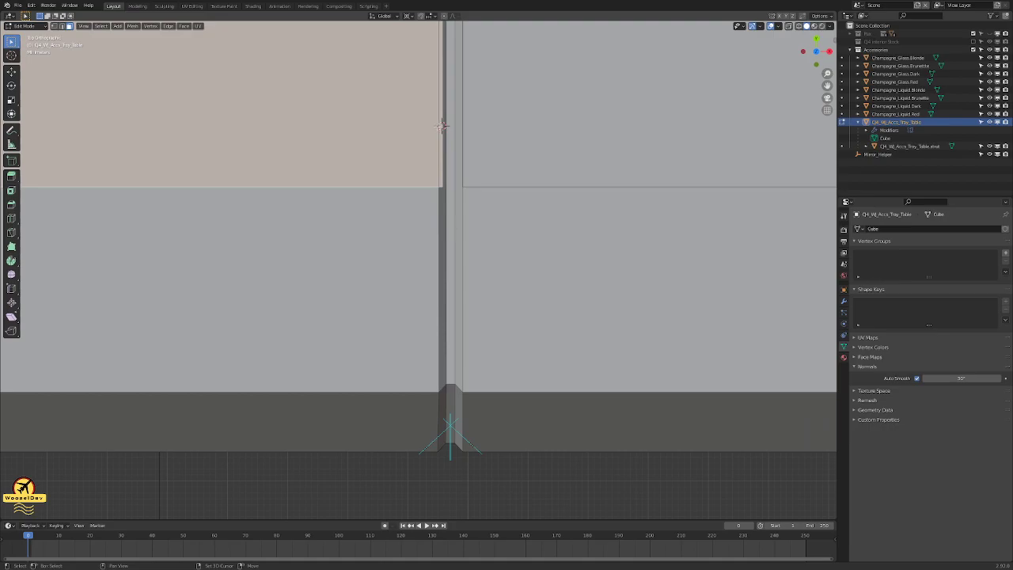
scroll(441, 127, "up", 8)
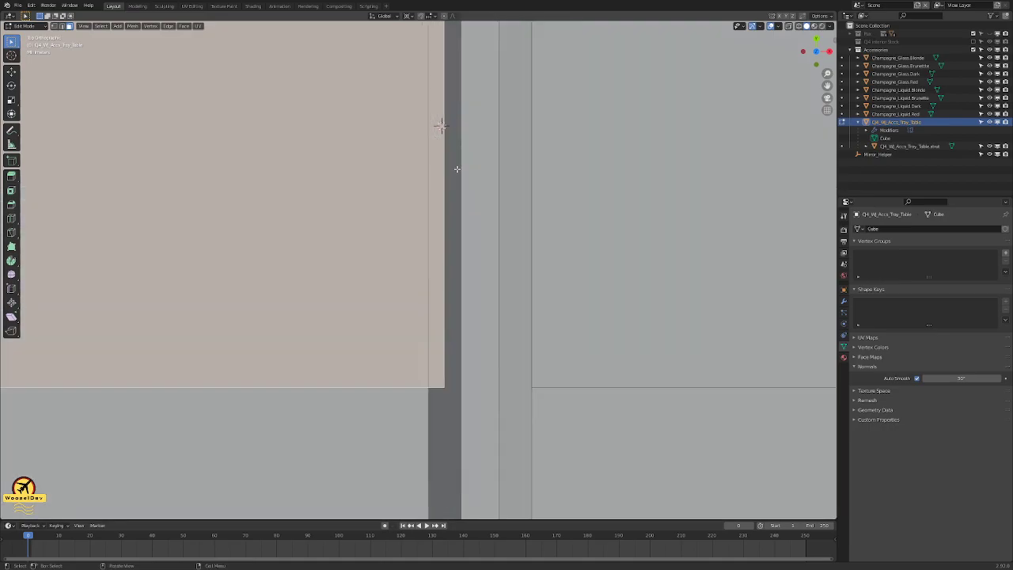
key("g")
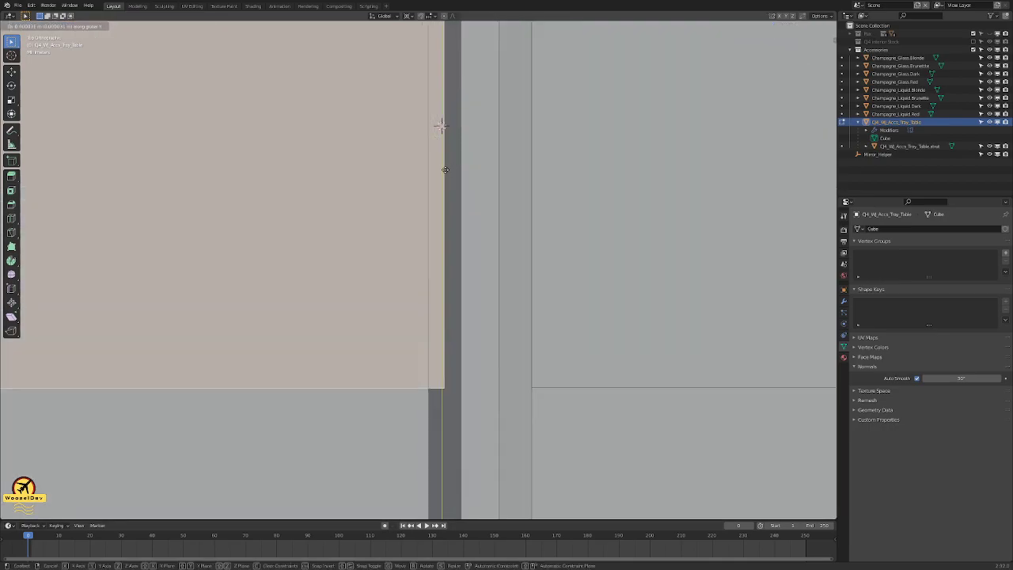
key("x")
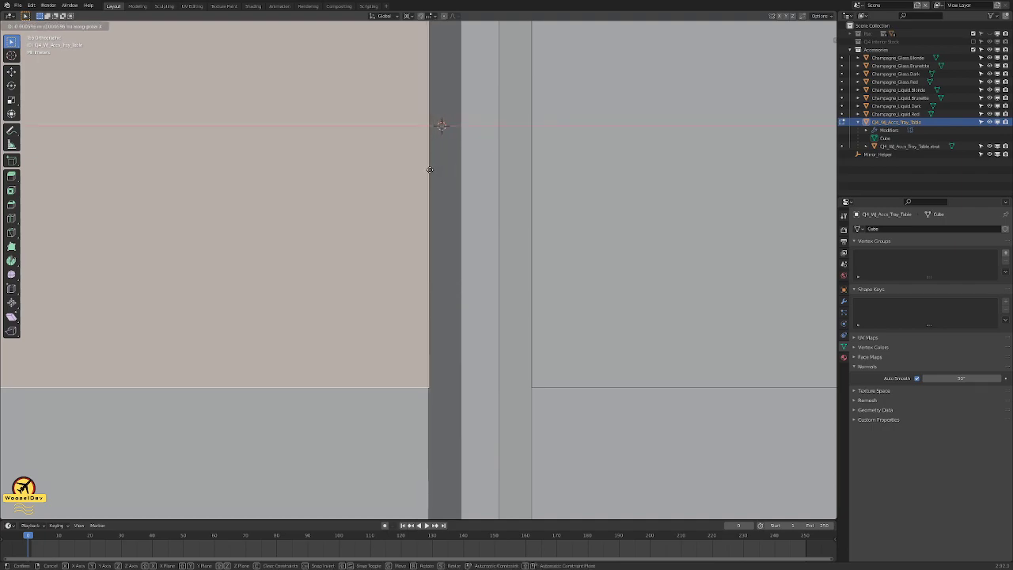
left_click(428, 169)
scroll(428, 169, "down", 8)
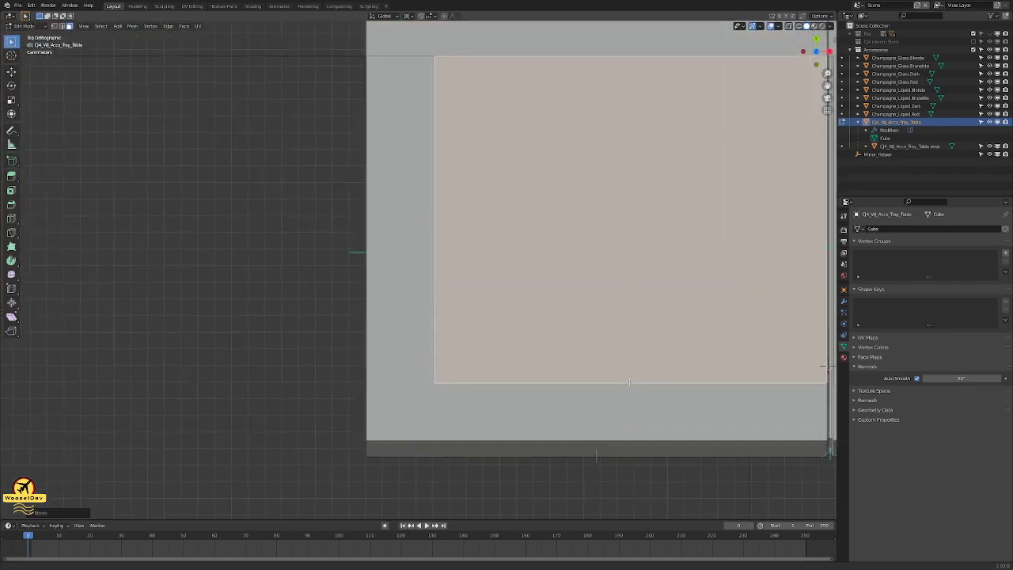
- Select the inset face's outer vertices and move them along X to the tabletop's straight outer edge
left_click(527, 341)
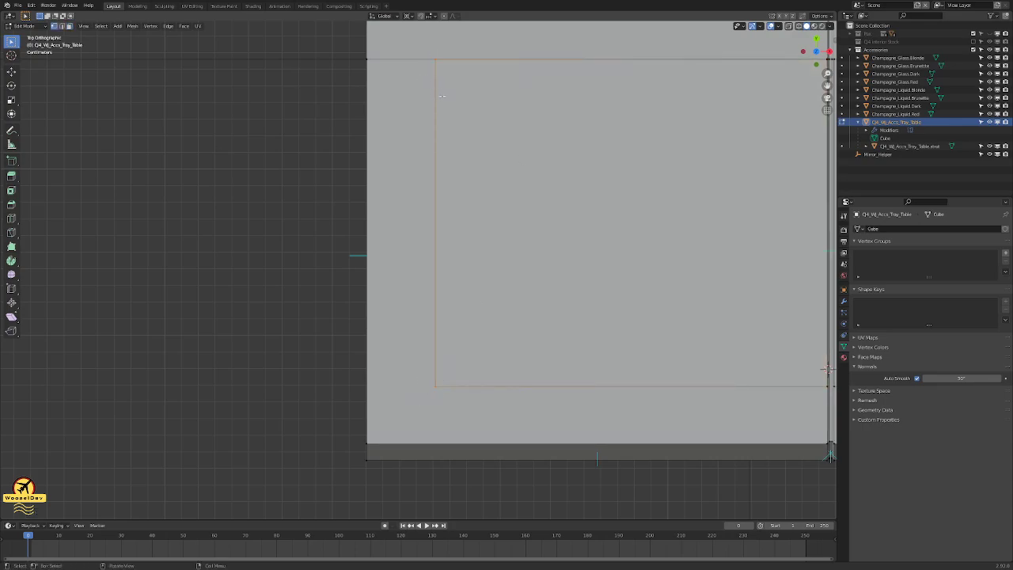
key("g")
key("x")
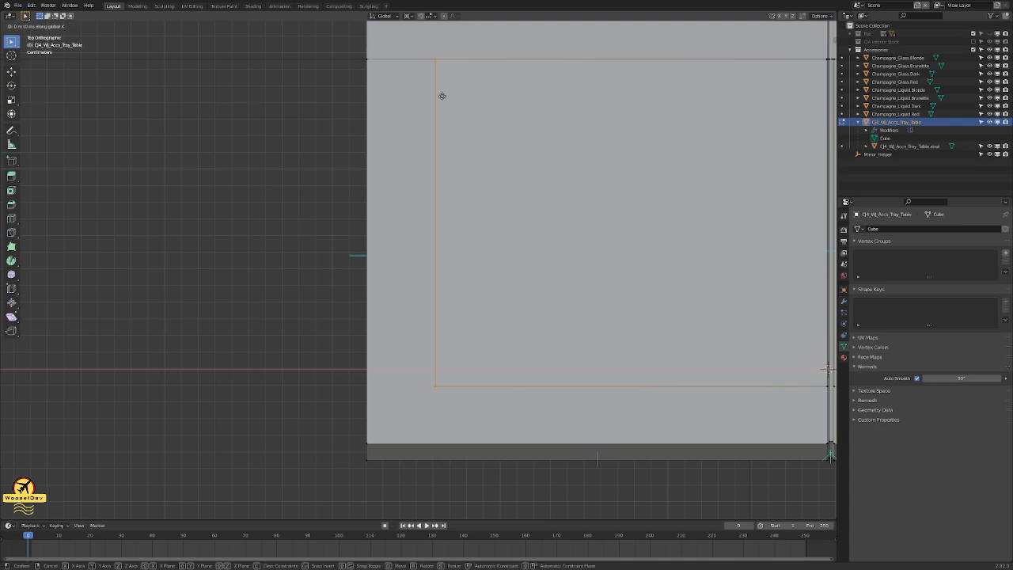
left_click(374, 102)
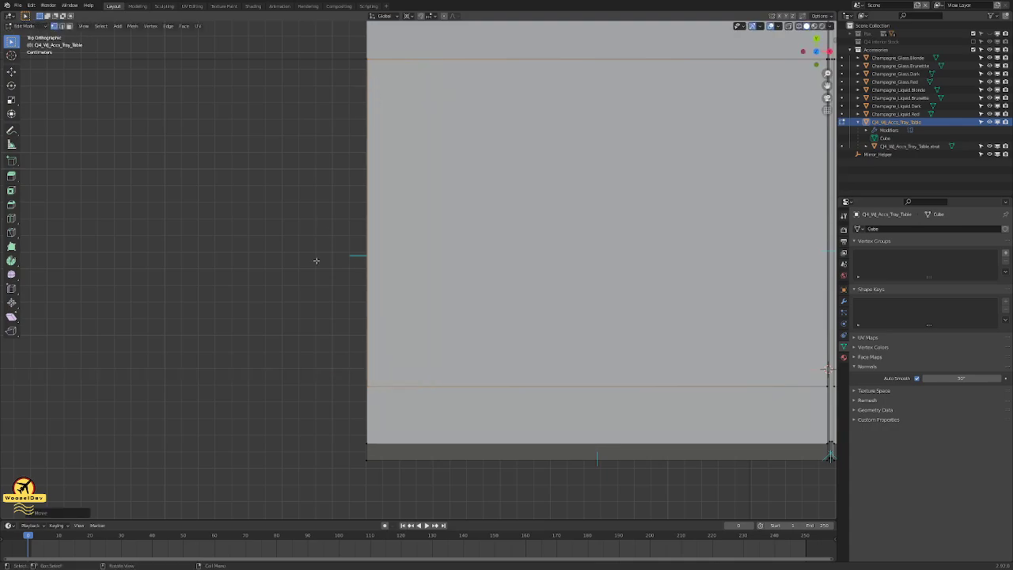
- Zoom in and nudge the inset's outer vertices along X to sit just inside the tabletop's straight edge
scroll(366, 386, "up", 20)
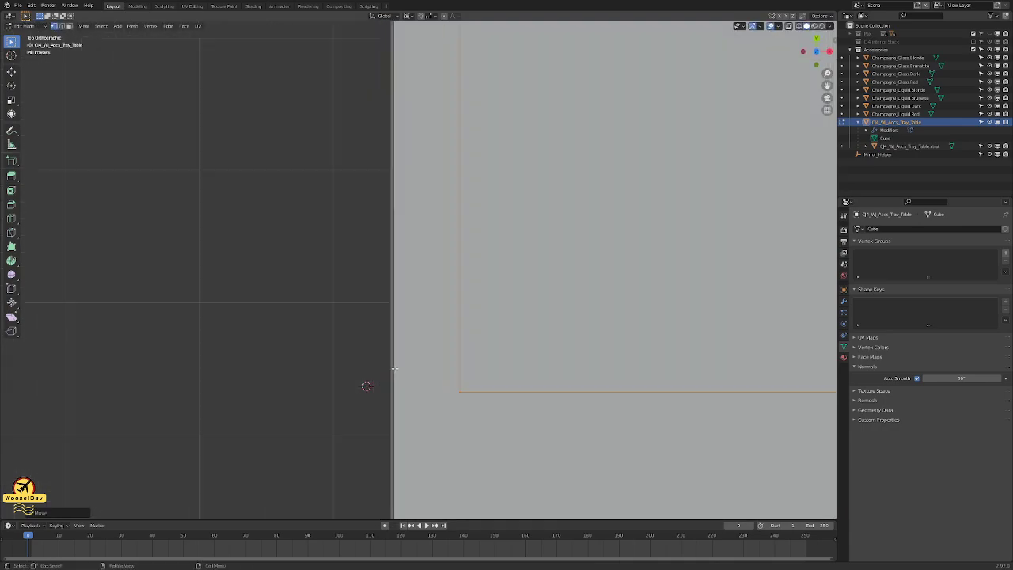
key("g")
key("x")
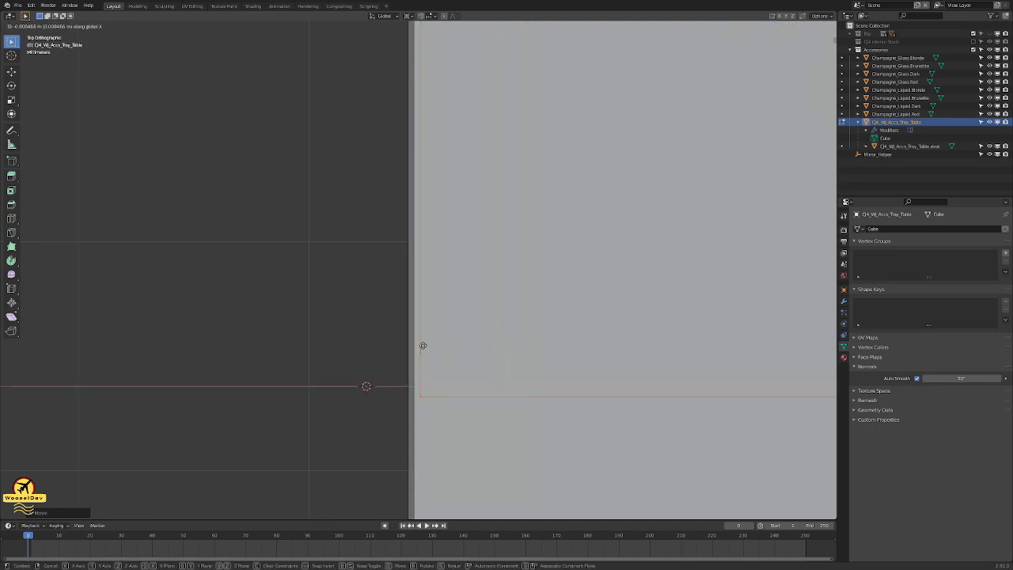
left_click(422, 346)
scroll(445, 343, "down", 20)
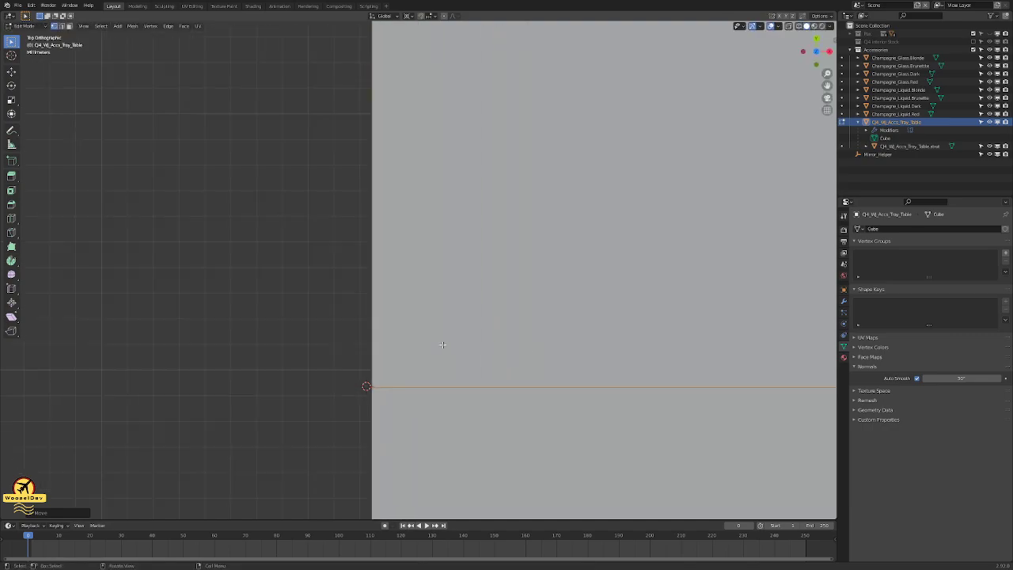
scroll(500, 367, "down", 3)
- Examine the inset surface's fit along the seam and outer edges in both Object Mode and Edit Mode
left_click(643, 417)
key("Tab")
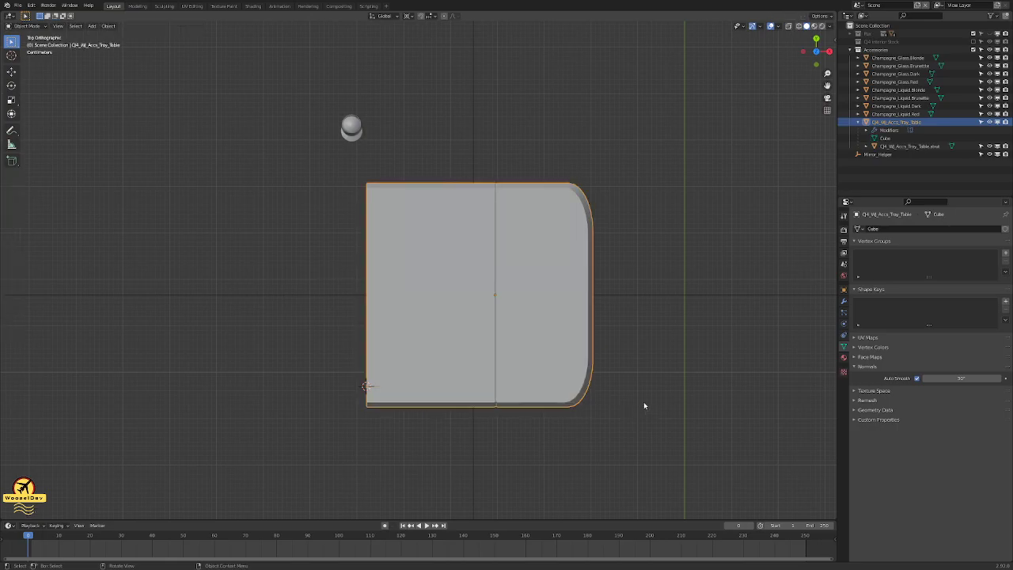
key("Tab")
scroll(637, 393, "up", 6)
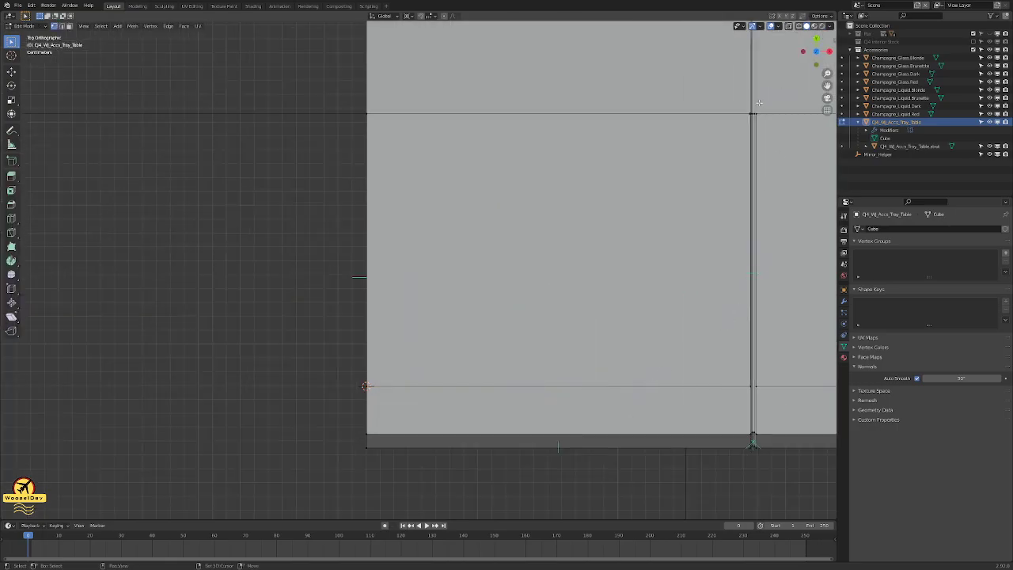
scroll(757, 108, "up", 9)
scroll(758, 108, "down", 8)
middle_click_drag(751, 271, 393, 302)
scroll(731, 224, "down", 8)
scroll(393, 302, "up", 5)
key("Tab")
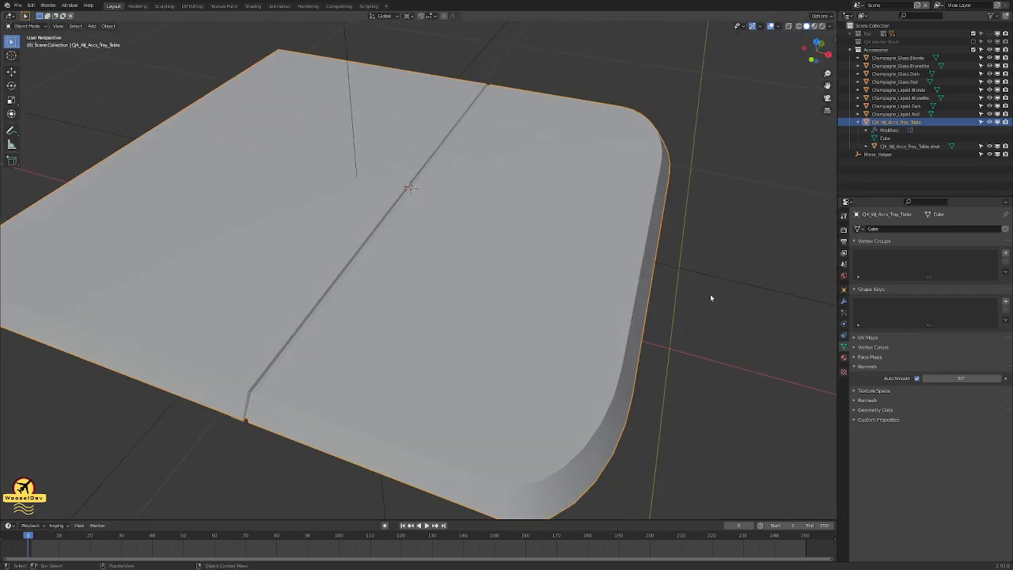
left_click(590, 315)
key("Tab")
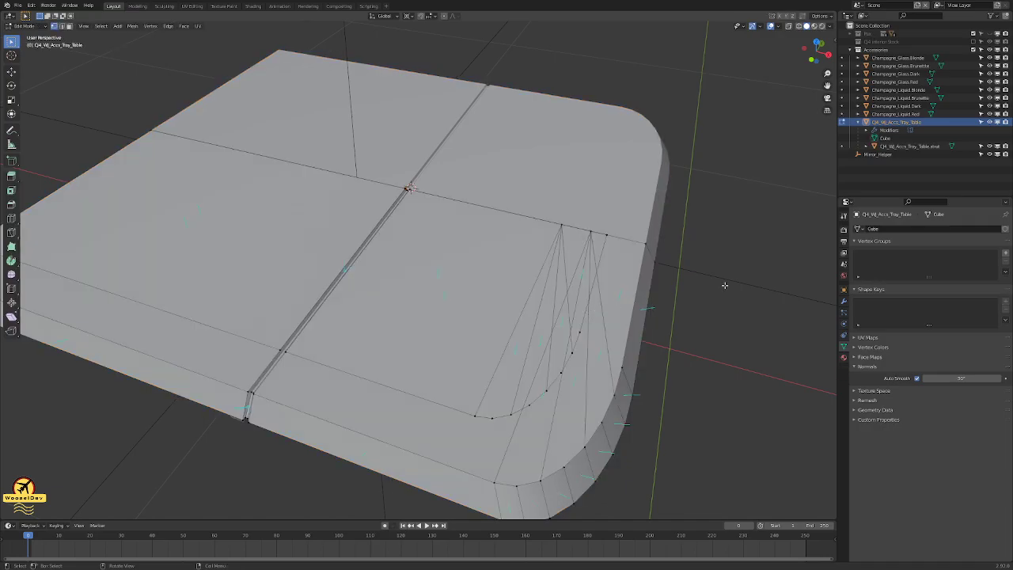
mouse_move(684, 294)
middle_mouse_down()
mouse_move(663, 269)
mouse_move(697, 273)
mouse_move(681, 277)
mouse_move(685, 245)
mouse_move(661, 256)
mouse_move(681, 289)
middle_mouse_up()
key("Tab")
key("Tab")
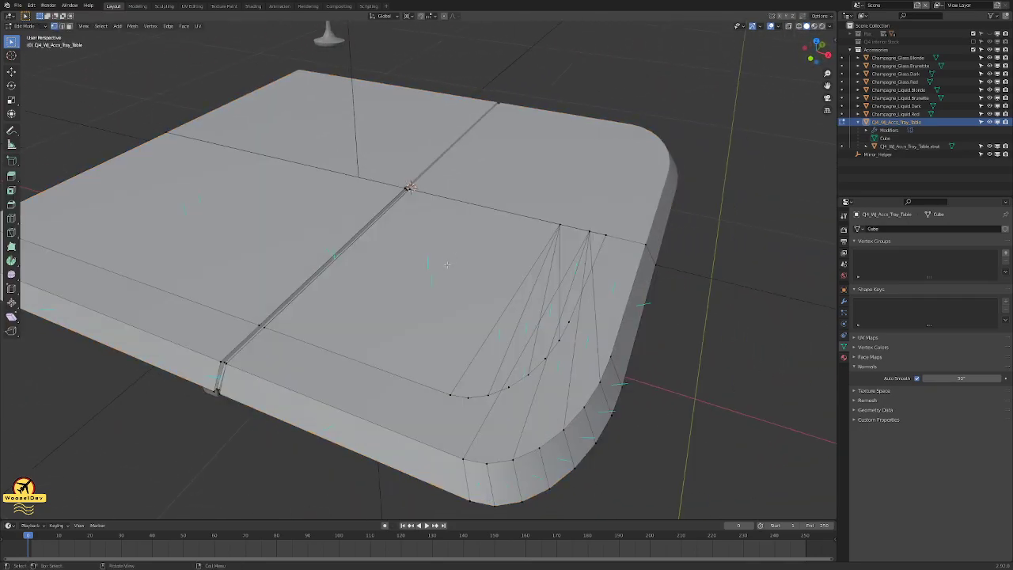
key("3")
left_click(430, 272)
left_click(496, 348, "shift")
left_click(514, 351, "shift")
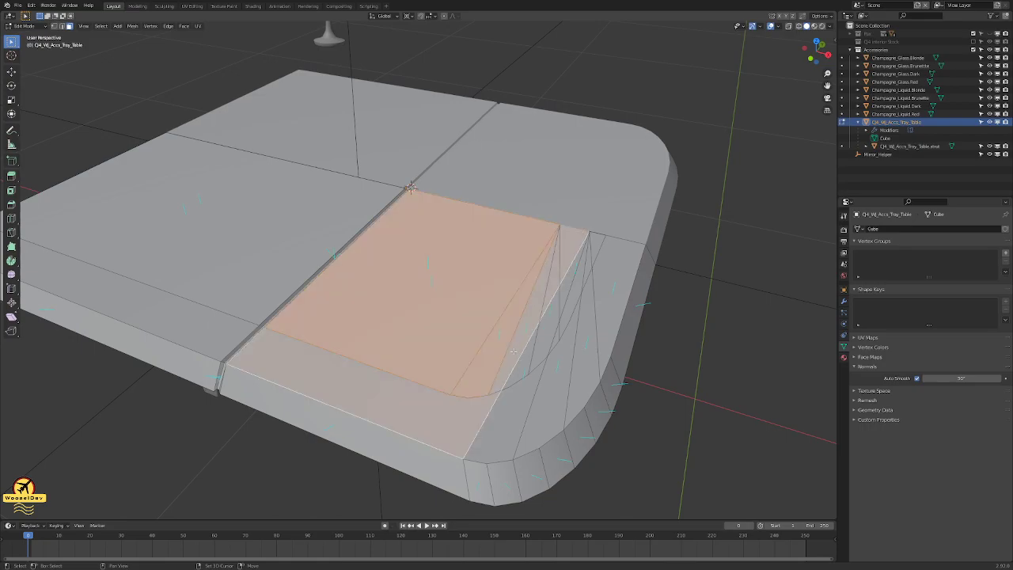
left_click(524, 355)
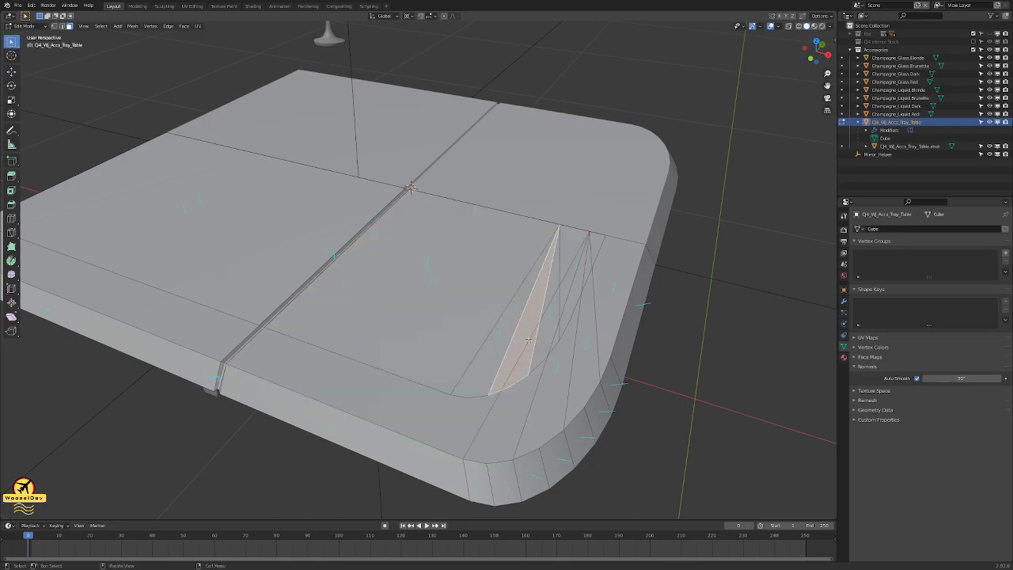
left_click(488, 358)
left_click(508, 359, "shift")
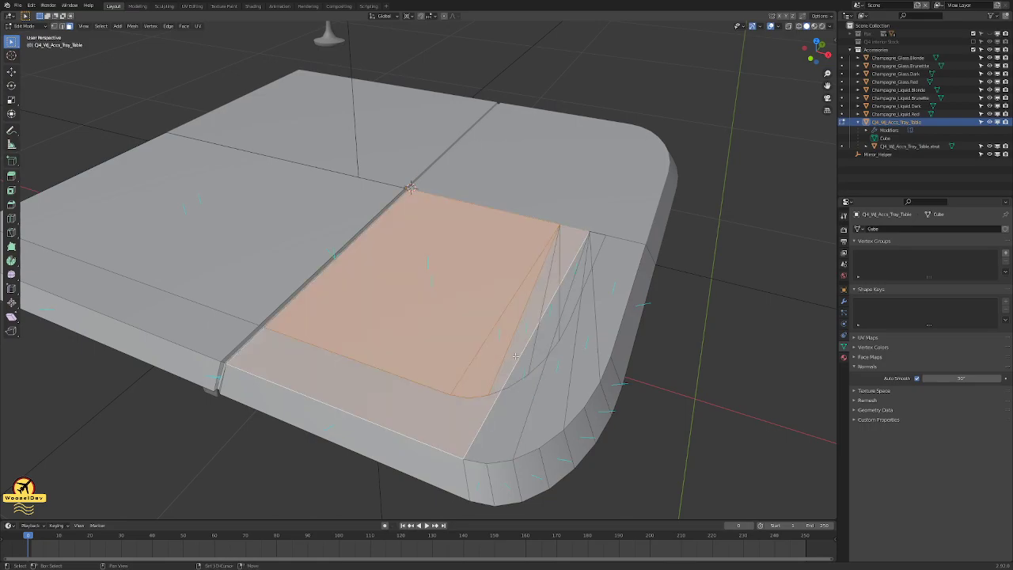
left_click(705, 342)
scroll(530, 293, "up", 2)
scroll(530, 300, "down", 2)
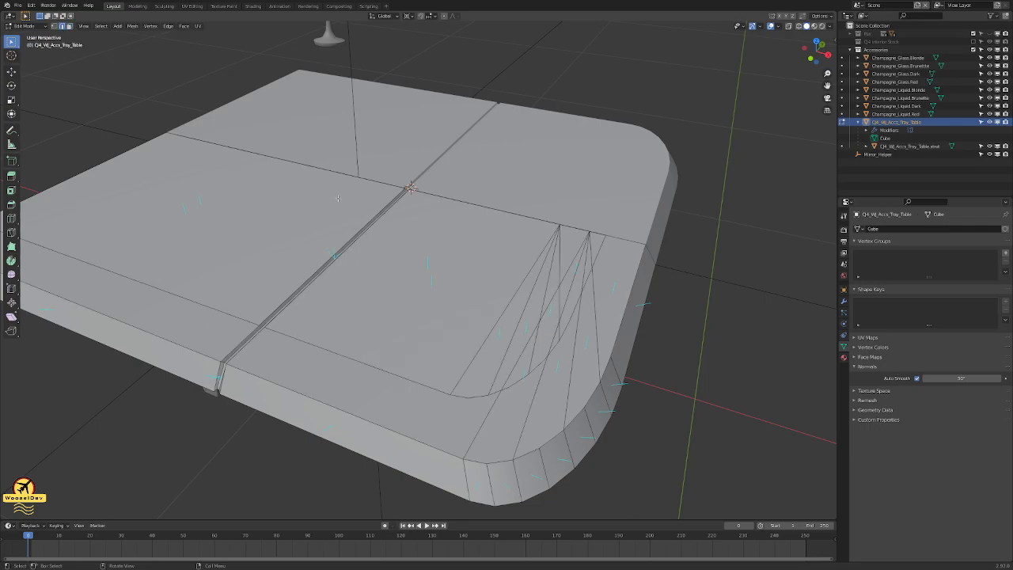
- Select every inset face on the tabletop's rounded-corner half, including the large face and the triangles fanning around the corner
key("1")
left_click(361, 360, "alt")
key("2")
left_click(561, 228)
scroll(555, 235, "up", 4)
left_click(552, 356)
scroll(552, 356, "down", 2)
middle_click_drag(559, 328, 574, 305)
left_click(633, 440, "shift")
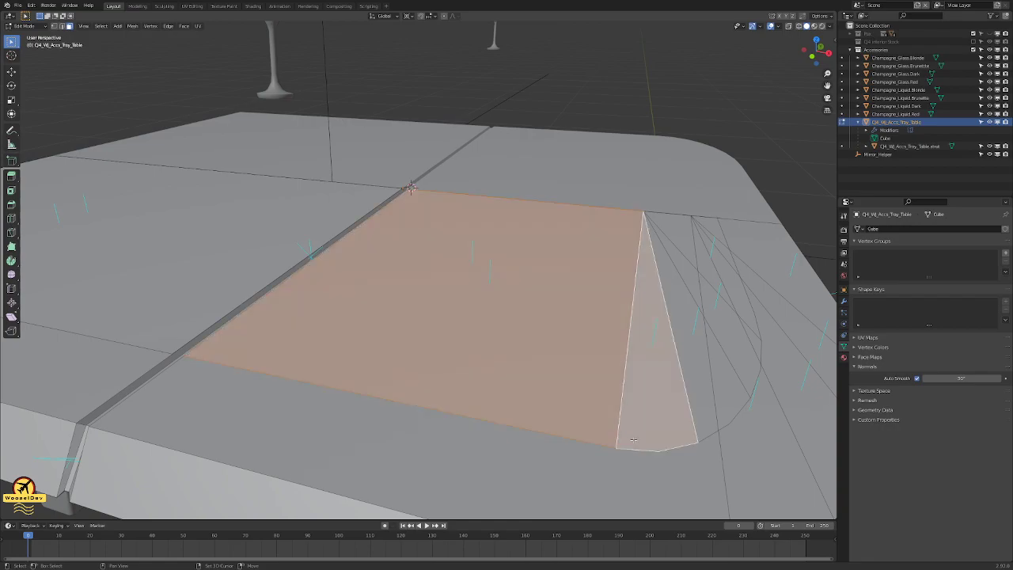
left_click(708, 400, "shift")
left_click(741, 357, "shift")
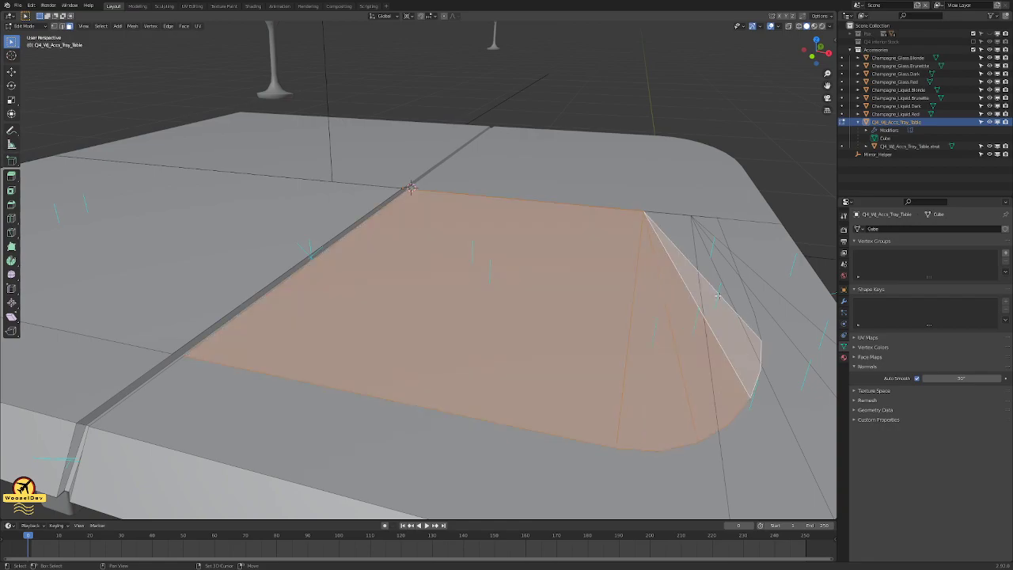
left_click(684, 242, "shift")
middle_click_drag(636, 277, 631, 275)
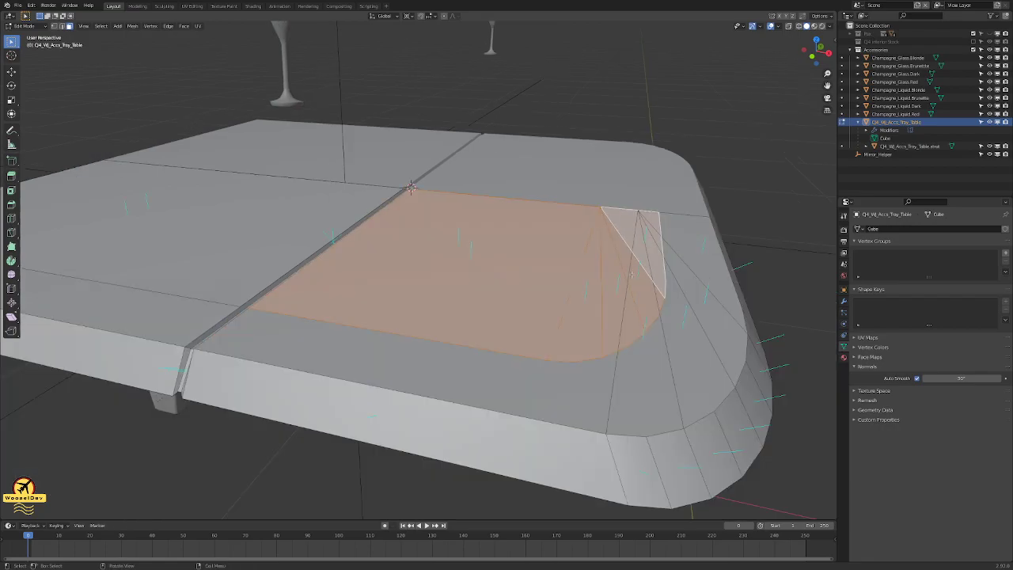
- Add the square-cornered half's inset face to the selection and separate the selected faces into their own object
left_click(277, 234, "shift")
scroll(282, 247, "down", 2)
scroll(282, 246, "up", 1)
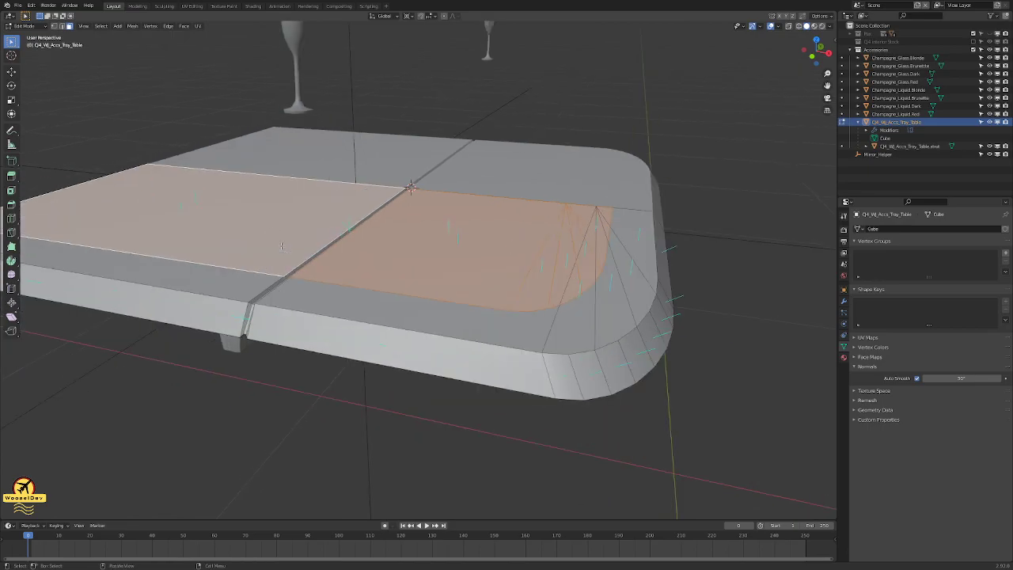
key("p")
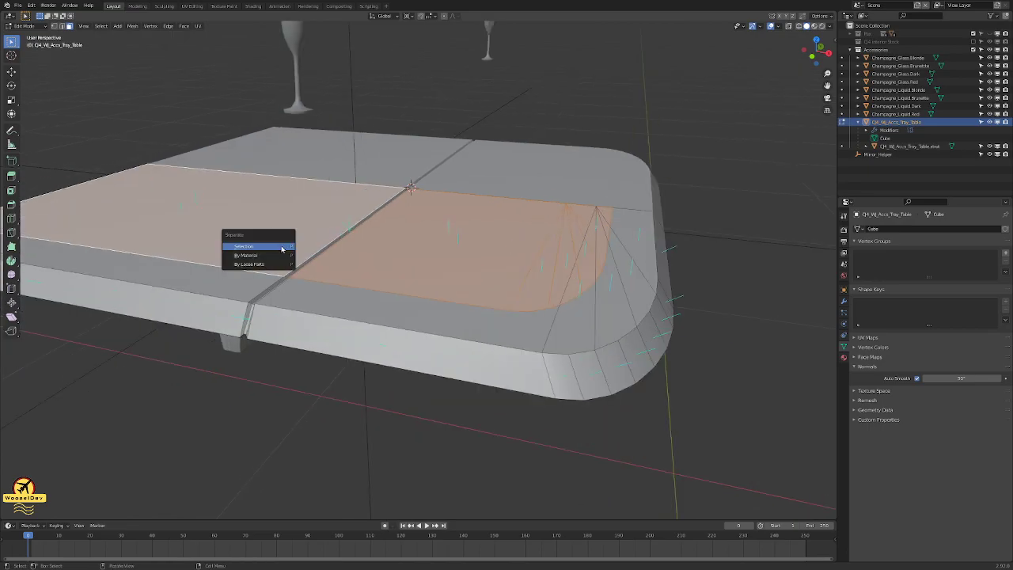
left_click(282, 249)
middle_click_drag(510, 279, 489, 289)
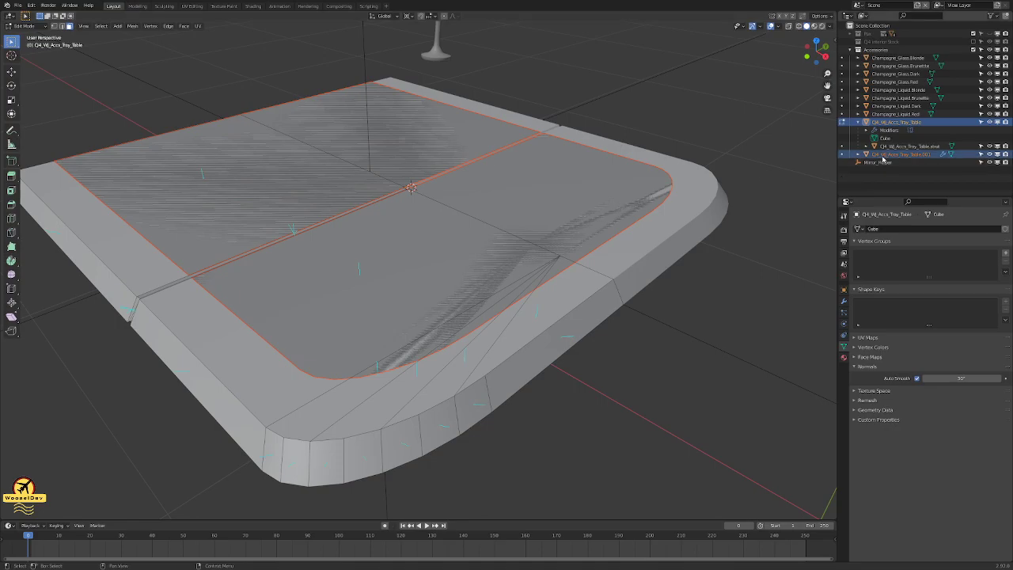
- Rename the separated inset object so that its name ends in Tray_Table.Top
left_click(902, 155)
left_click(931, 155)
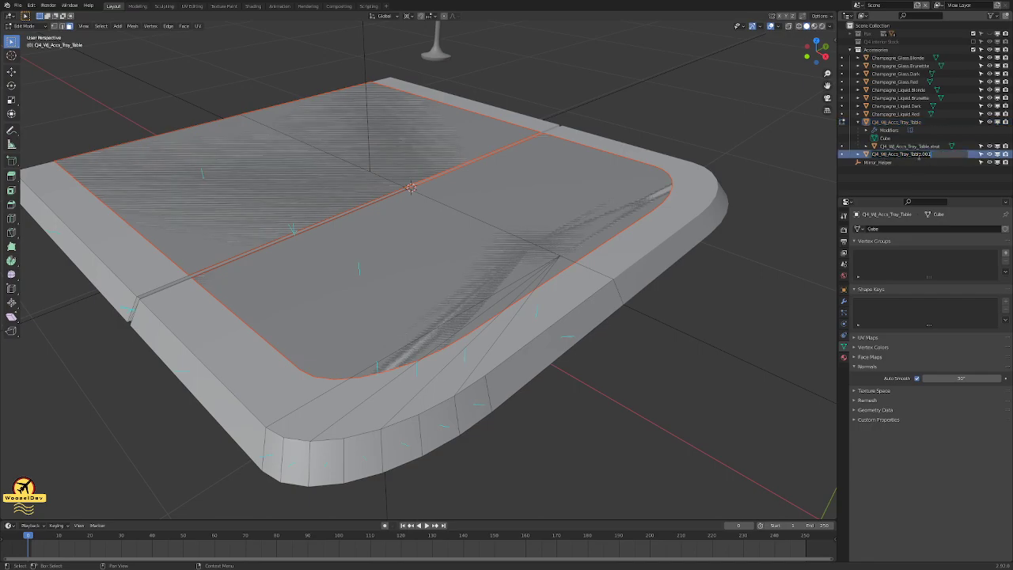
key("BackSpace")
key("Return")
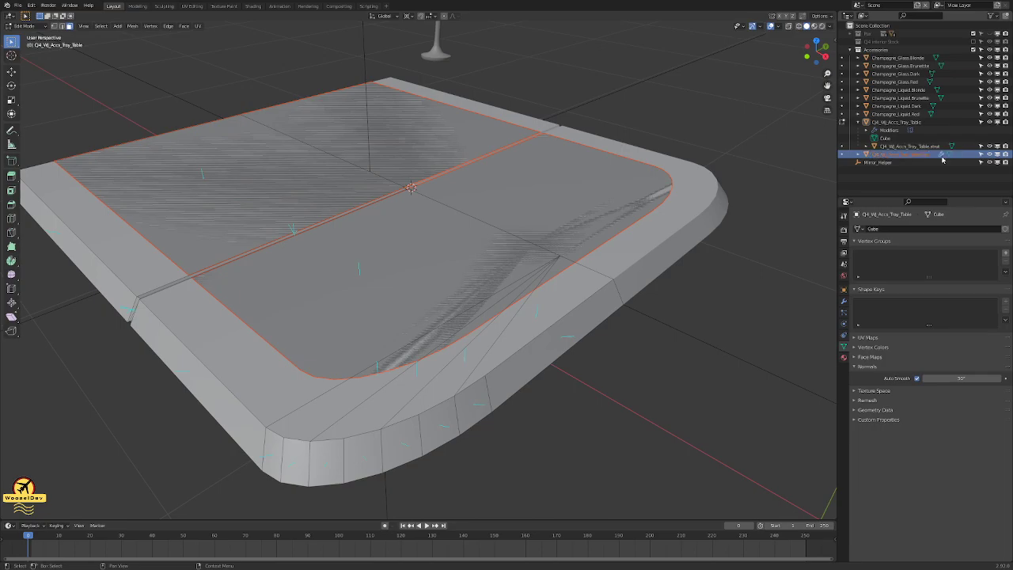
- In Object Mode, parent the inset object to the tray table using the Object parenting option
key("Tab")
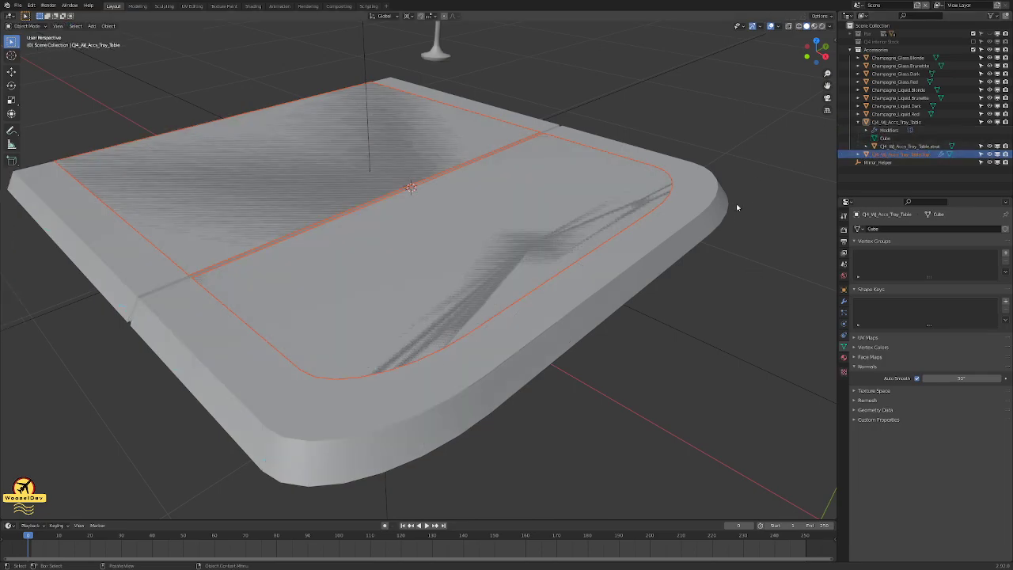
left_click(701, 169, "shift")
key("ctrl+p")
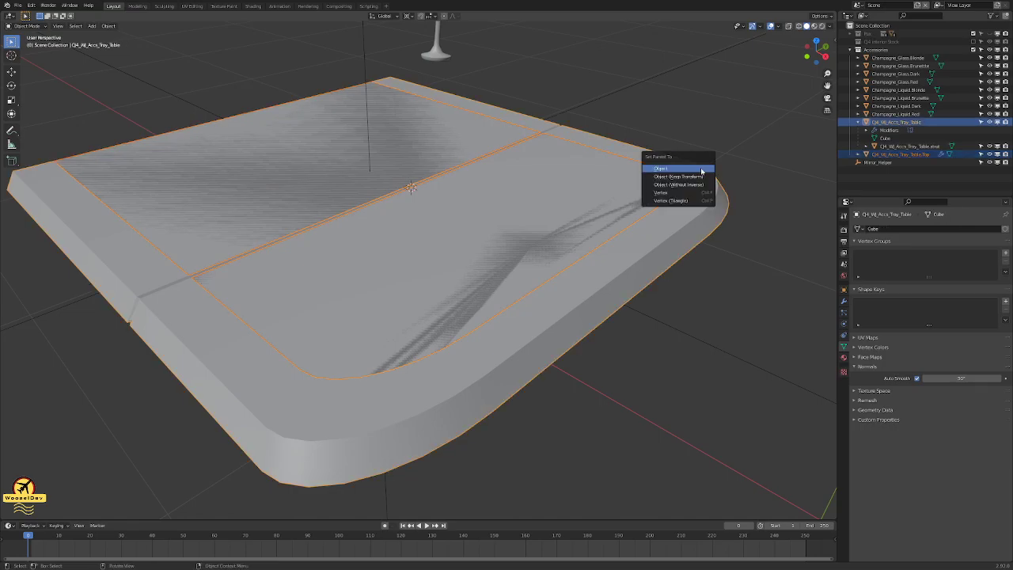
left_click(701, 167)
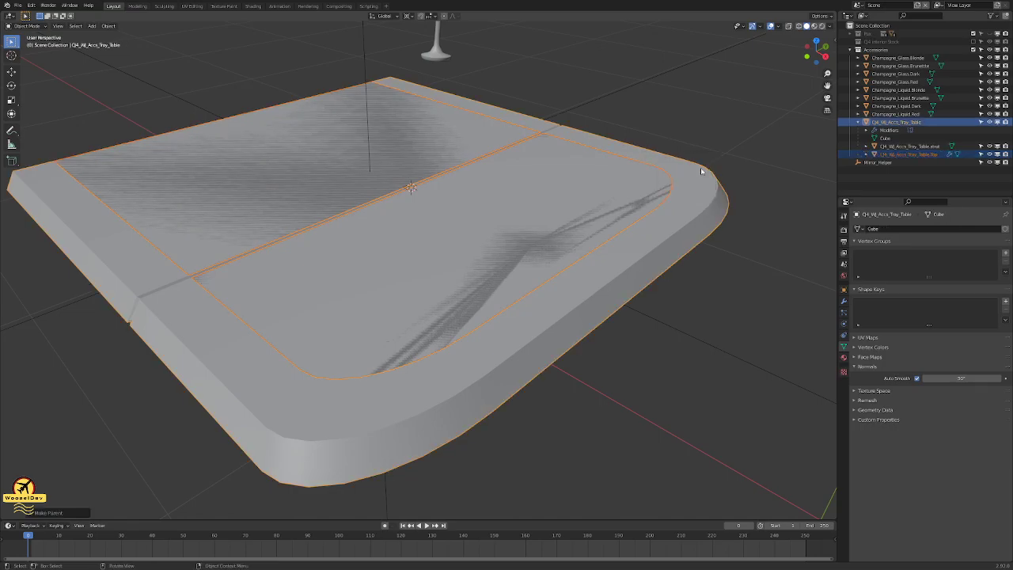
left_click(773, 236)
left_click(617, 179)
key("Tab")
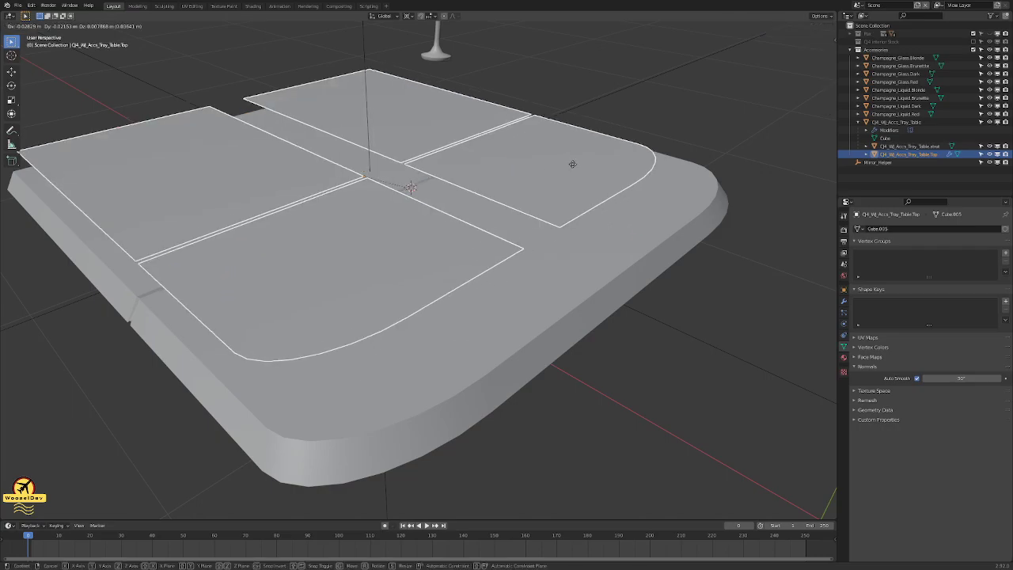
key("Tab")
left_click(696, 334)
middle_click_drag(642, 272, 643, 324)
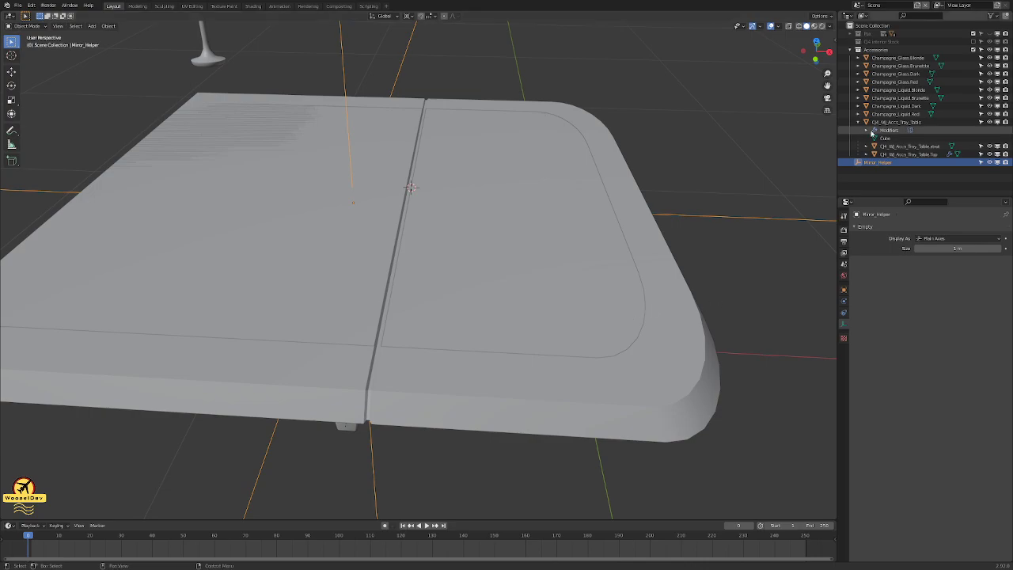
- Select the inset object and raise it slightly along Z above the tabletop in front view
left_click(619, 295)
key("KP_1")
scroll(507, 158, "up", 8)
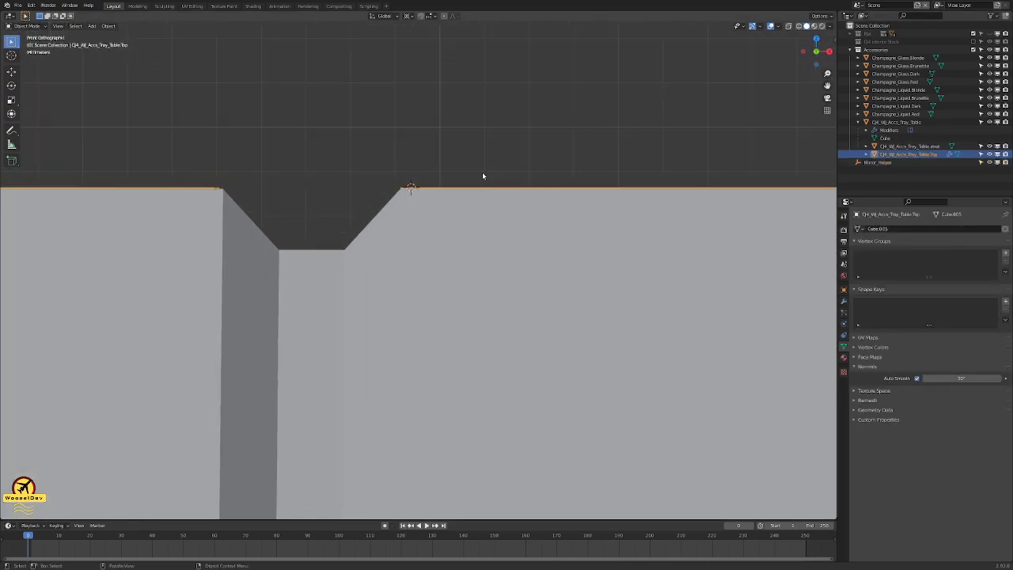
scroll(483, 178, "up", 12)
key("g")
key("z")
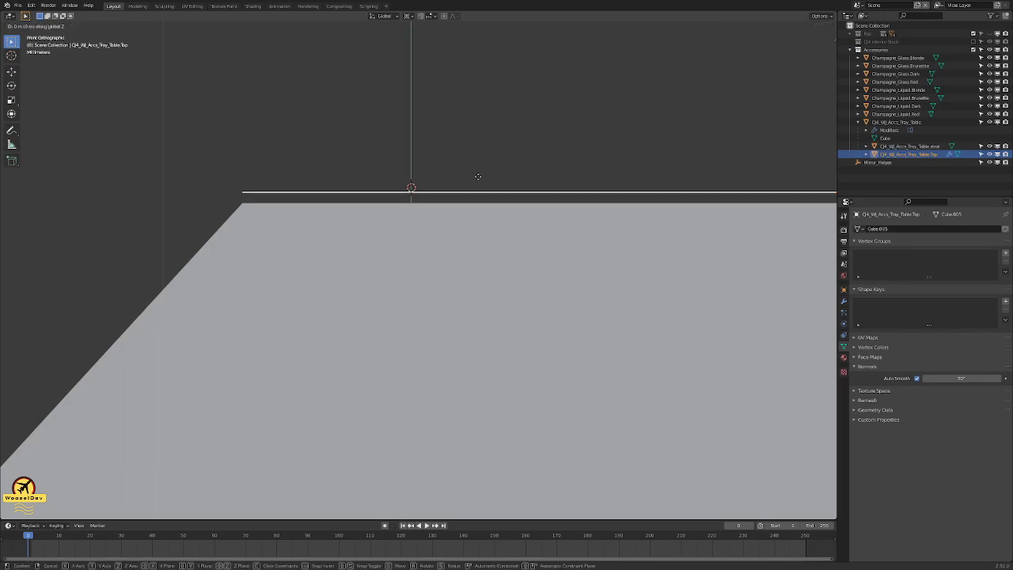
left_click(487, 167)
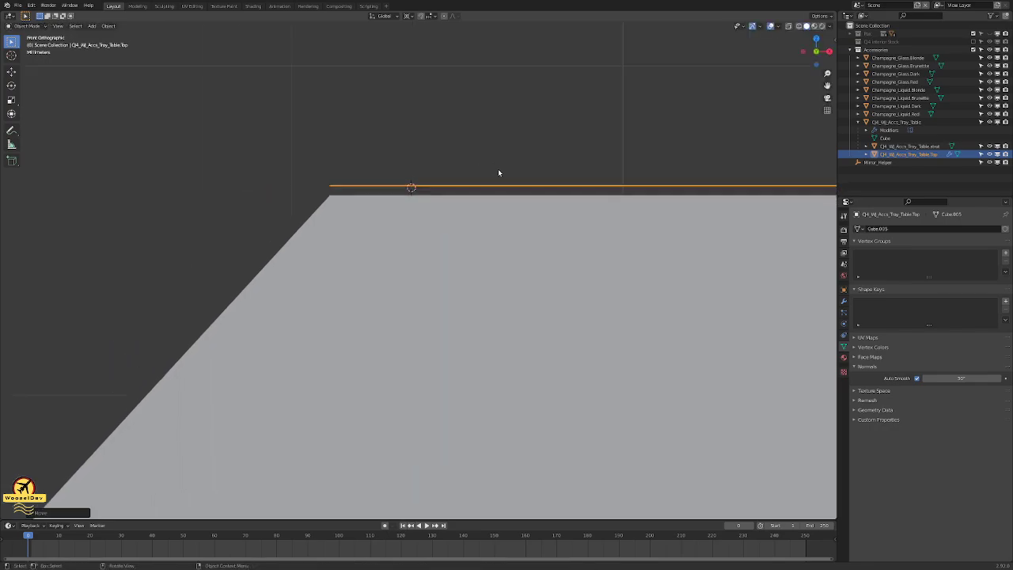
- Examine how the raised inset surface displays on the tabletop from several angles and viewport shading modes
key("KP_5")
left_click(597, 153)
scroll(615, 114, "down", 4)
middle_click_drag(616, 113, 607, 165)
scroll(619, 125, "down", 10)
scroll(646, 213, "up", 3)
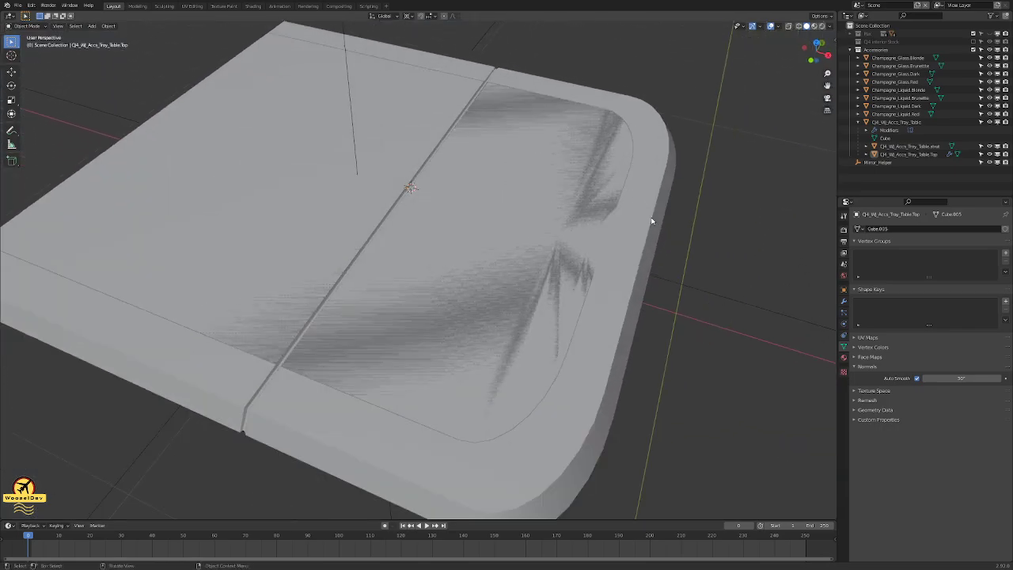
key("z")
left_click(686, 301)
mouse_move(685, 301)
middle_mouse_down()
mouse_move(675, 259)
mouse_move(660, 265)
middle_mouse_up()
key("z")
left_click(699, 264)
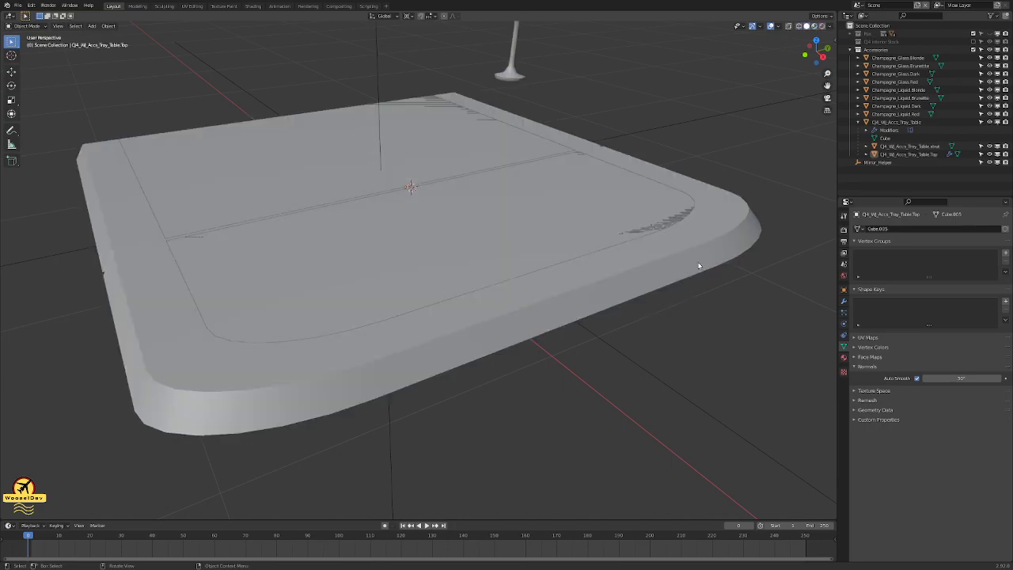
scroll(594, 324, "down", 3)
middle_click_drag(427, 299, 419, 325)
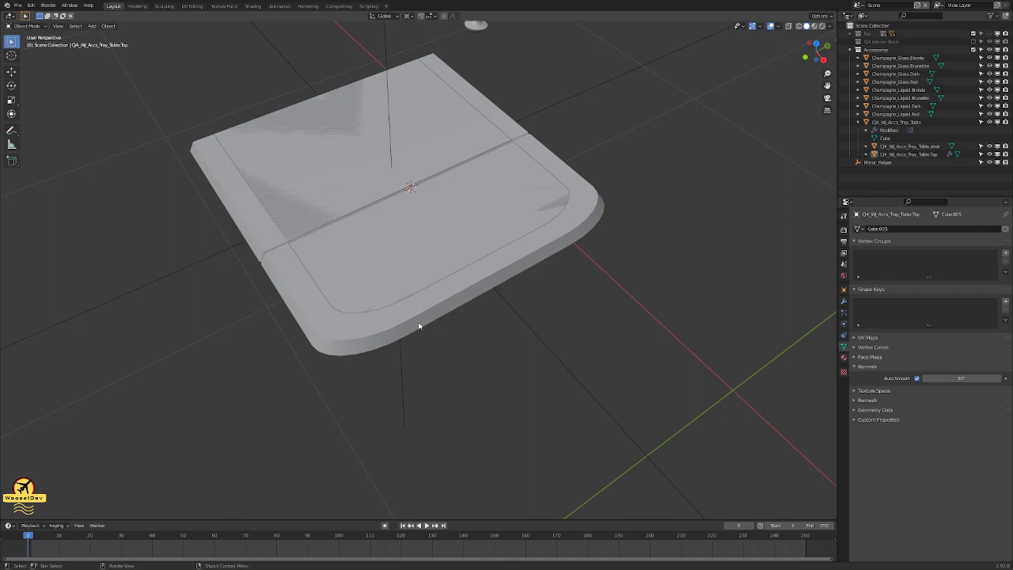
middle_click_drag(360, 279, 555, 332)
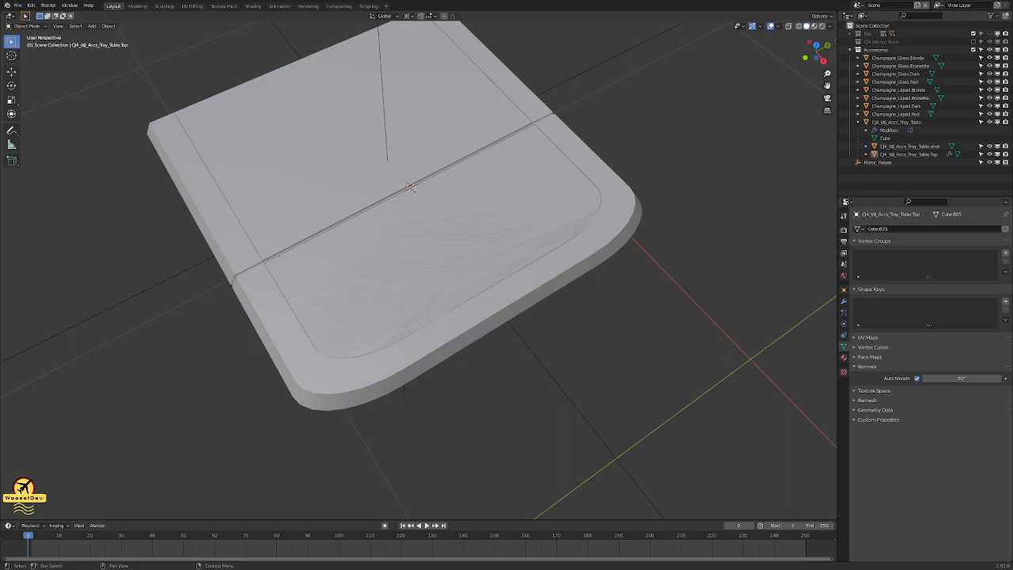
- Scale the inset object down uniformly to about 0.935 so its border sits further inside the tabletop edges
scroll(339, 156, "up", 2)
left_click(342, 153)
key("s")
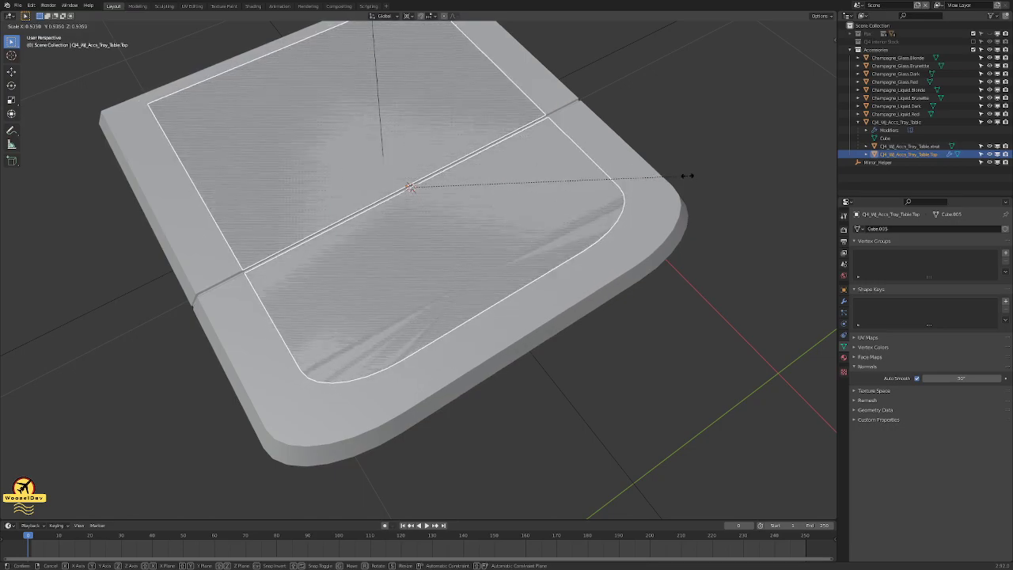
left_click(687, 175)
left_click(707, 175)
- Examine the scaled inset's height and alignment at both edges of the fold seam in front view
middle_click_drag(724, 164, 498, 129)
scroll(493, 133, "up", 5)
scroll(514, 171, "down", 5)
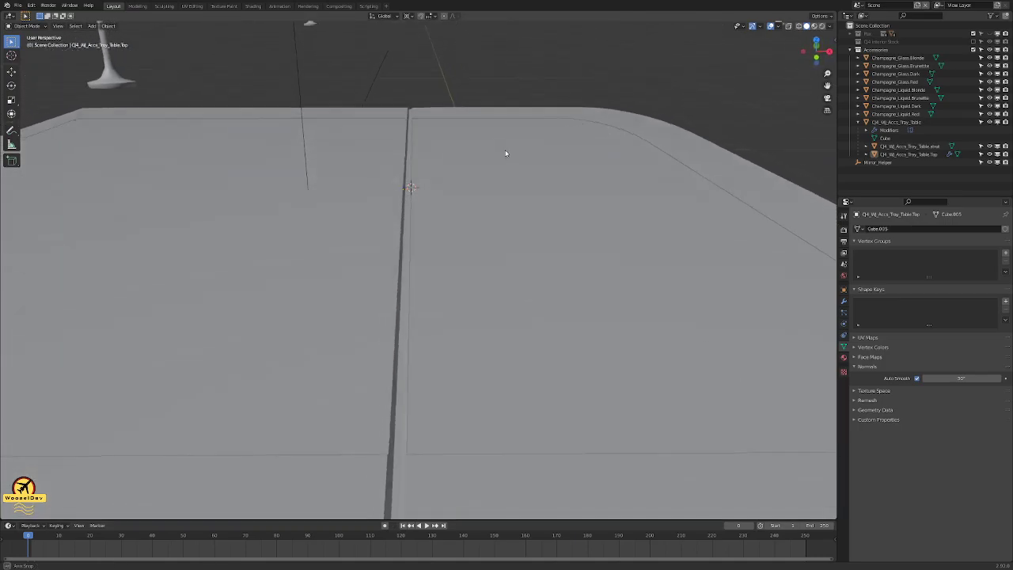
left_click(484, 207)
key("KP_1")
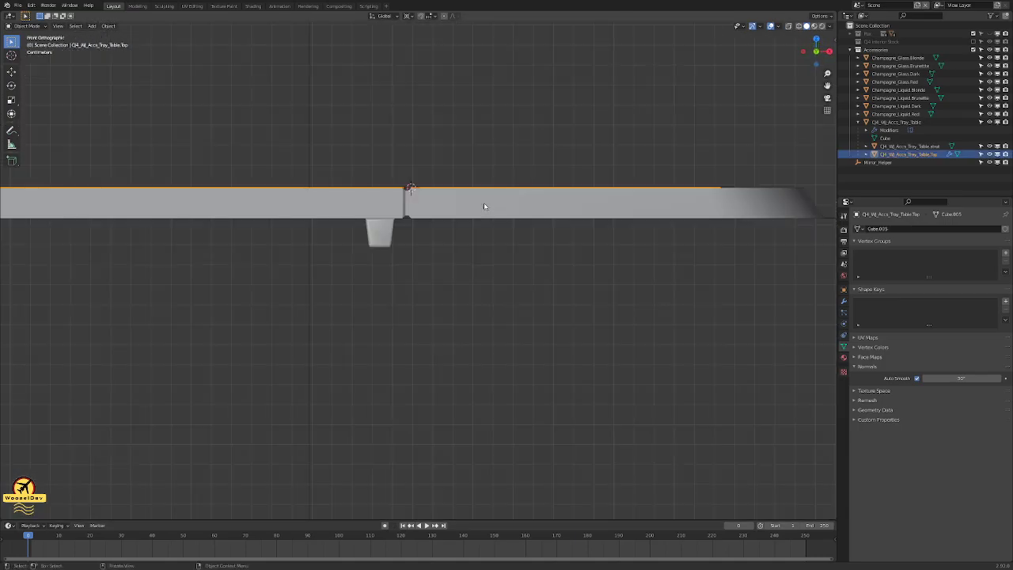
scroll(398, 134, "up", 6)
scroll(392, 154, "up", 5)
scroll(391, 157, "down", 7)
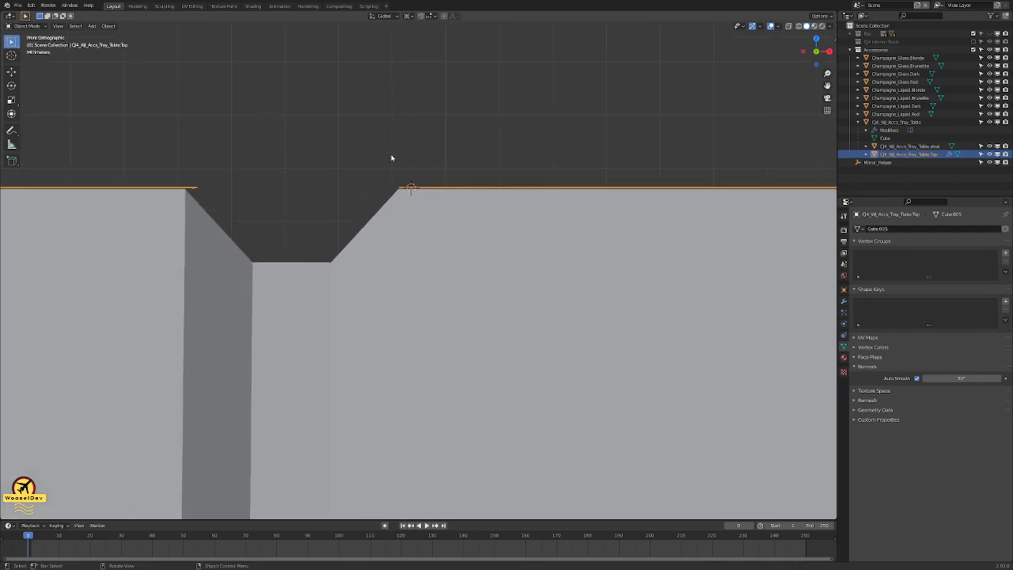
left_click(200, 182)
left_click(190, 189)
- In Edit Mode, move the inset face on the square-cornered half about 0.24 mm along negative X to align with the fold seam's edge
key("Tab")
scroll(251, 159, "down", 2)
middle_click_drag(282, 122, 354, 193)
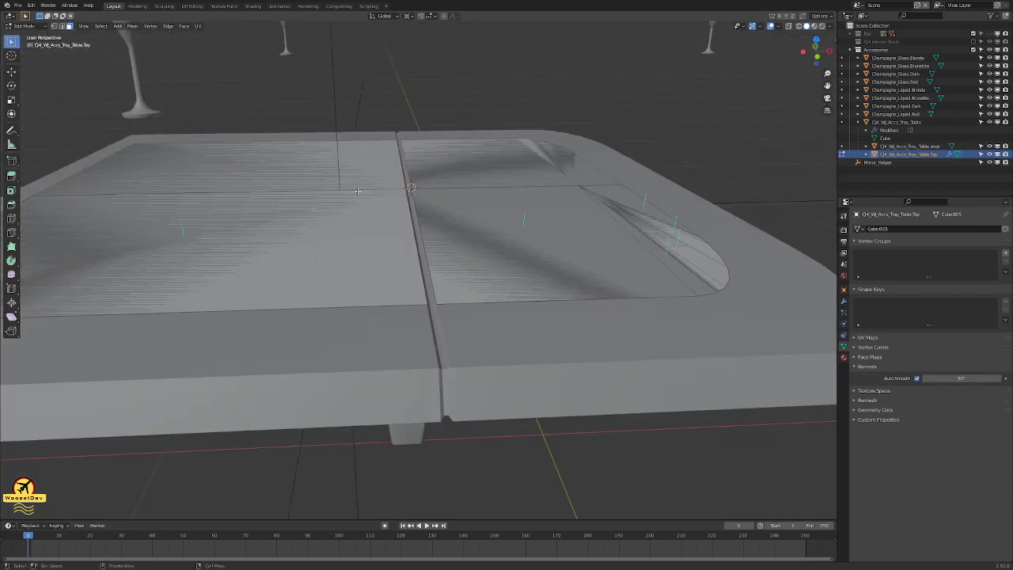
scroll(349, 214, "up", 2)
left_click(323, 254)
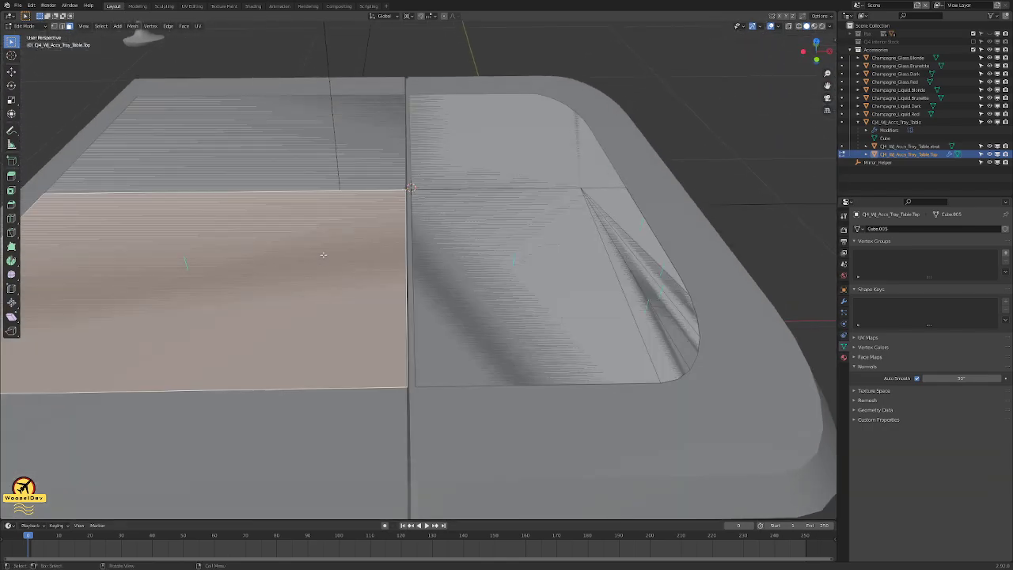
key("KP_1")
scroll(261, 145, "up", 4)
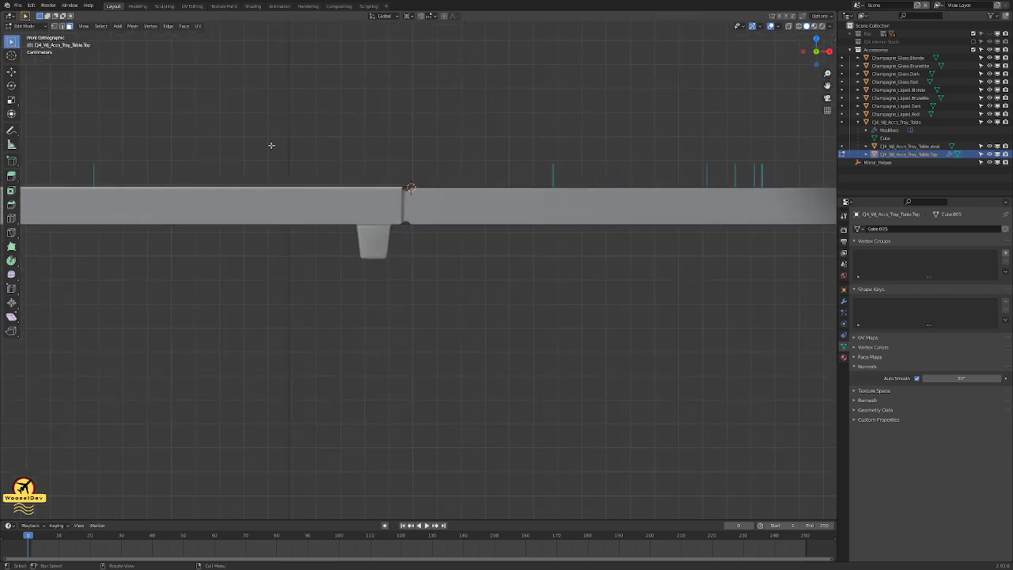
scroll(286, 157, "up", 4)
middle_click_drag(190, 165, 502, 235, "shift")
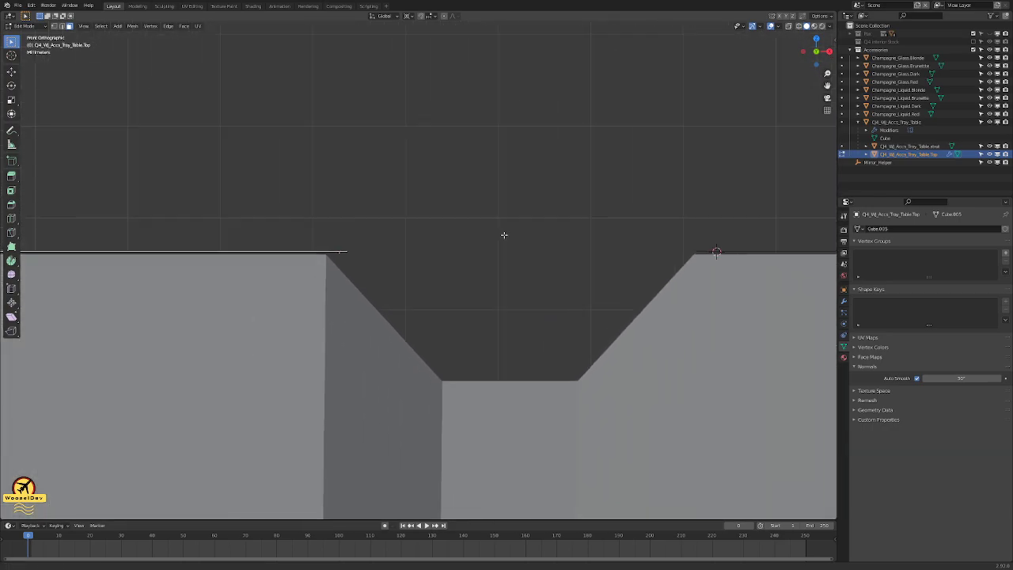
key("g")
key("x")
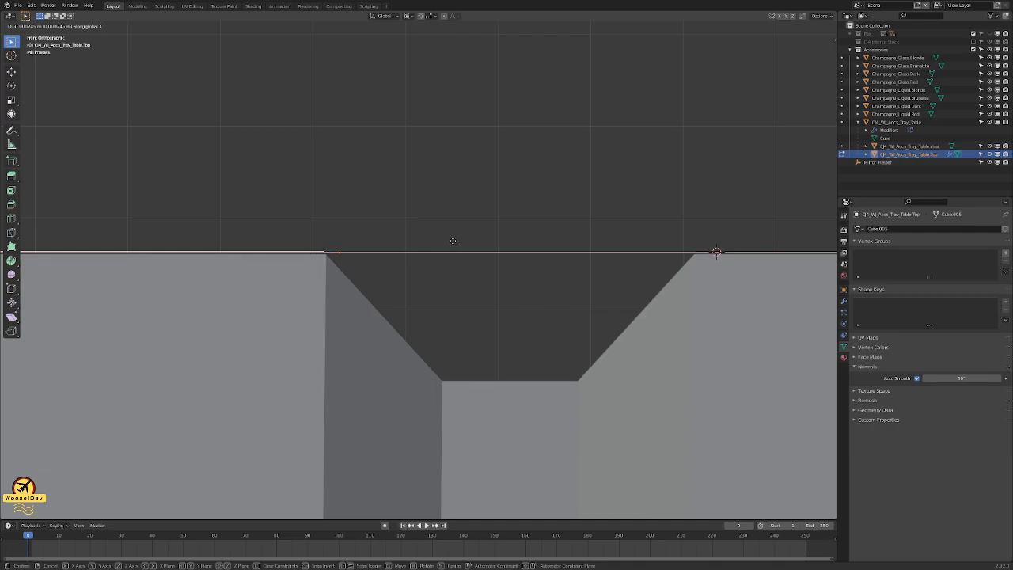
left_click(454, 240)
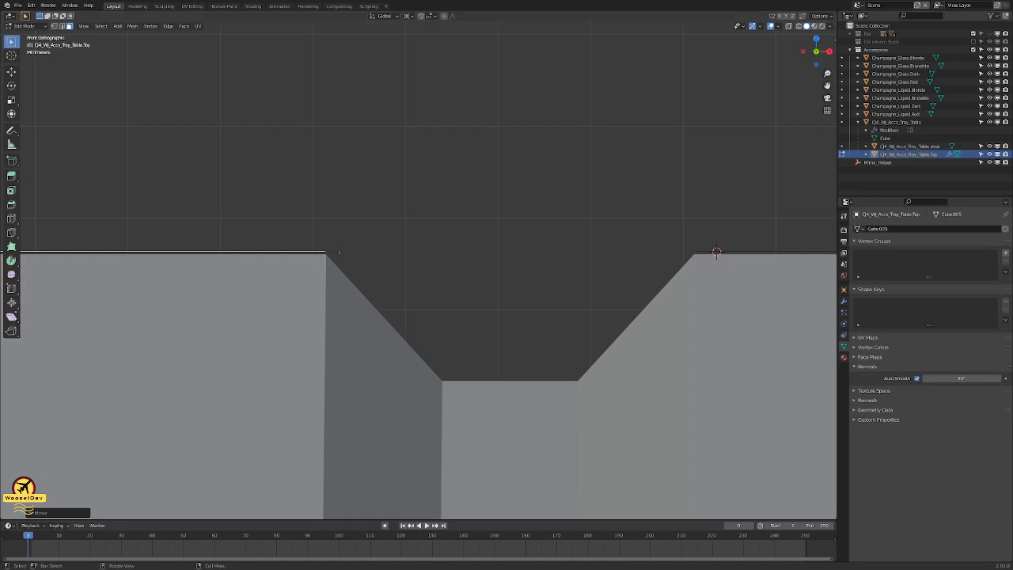
- Nudge the inset face along X again to line its edge up with the tabletop's rim at the fold seam
scroll(483, 224, "down", 3)
scroll(496, 240, "up", 6)
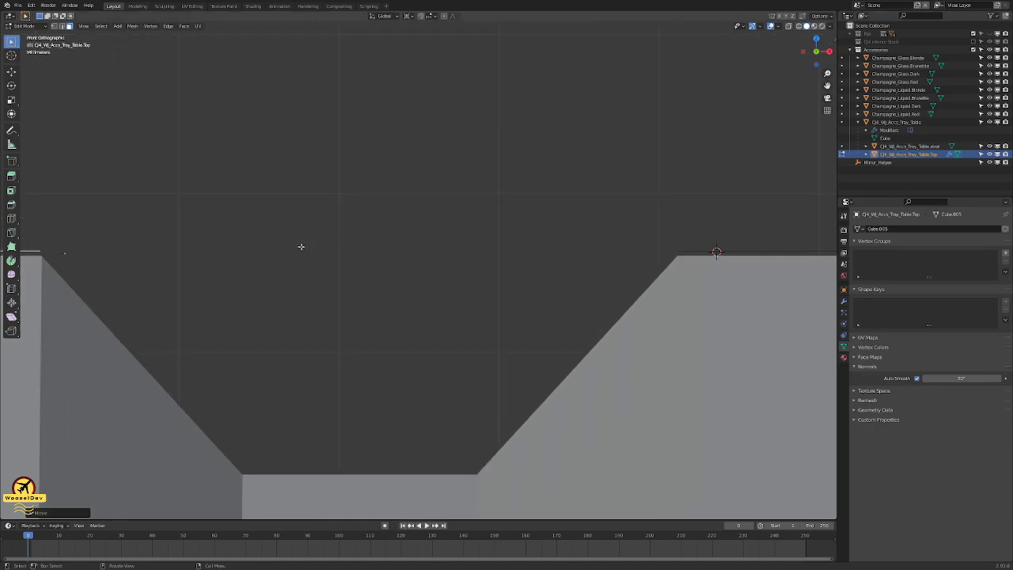
scroll(293, 246, "down", 1)
key("g")
key("x")
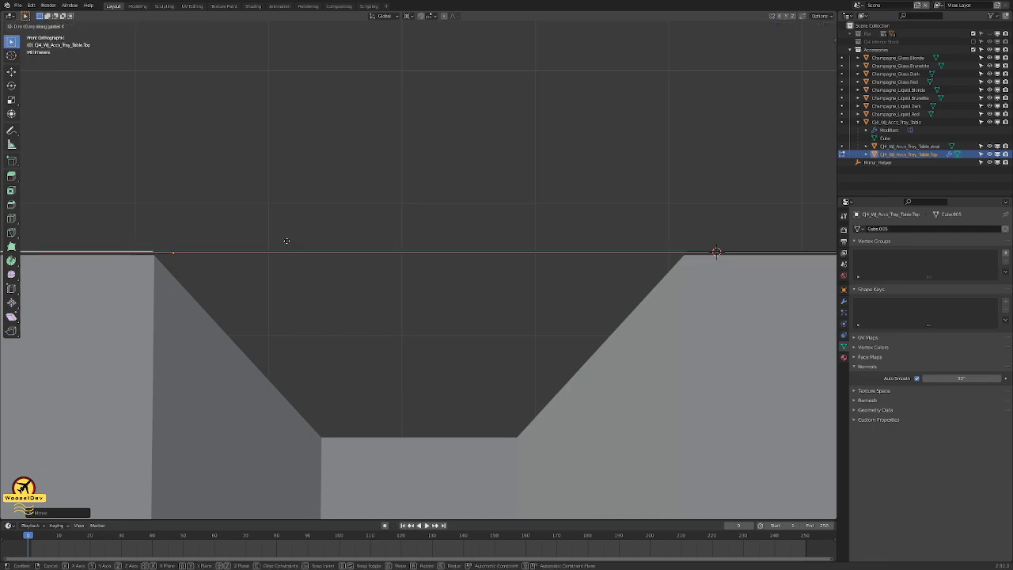
left_click(289, 241)
- Select the inset's outer edge on the square-cornered half and move it about 16 mm along negative X toward the tabletop's end
scroll(288, 240, "down", 9)
key("z")
middle_click_drag(454, 236, 454, 259)
scroll(454, 258, "down", 2)
left_click(321, 217)
middle_click_drag(348, 230, 378, 228)
left_click(536, 346)
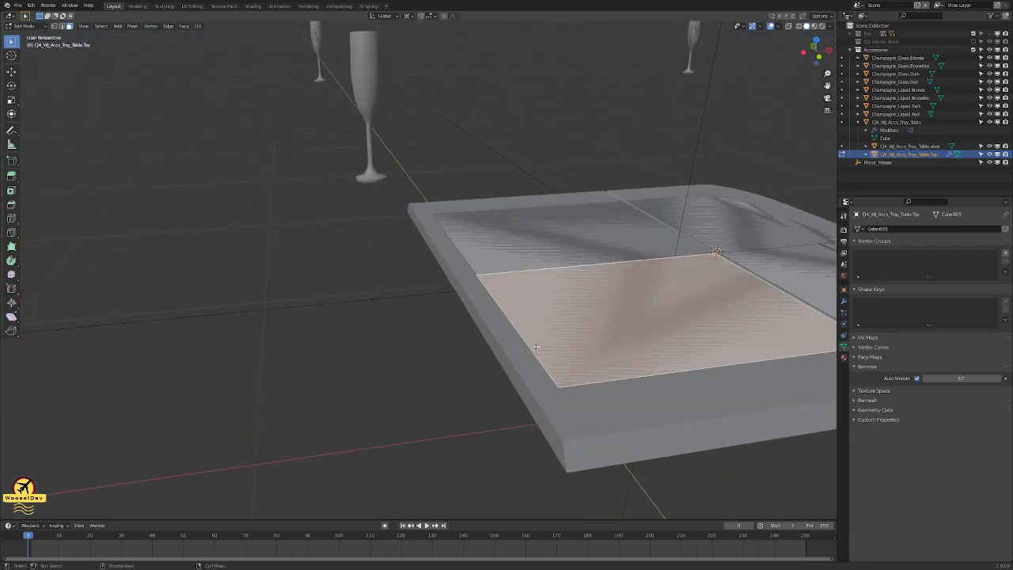
key("2")
left_click(529, 342)
key("g")
key("x")
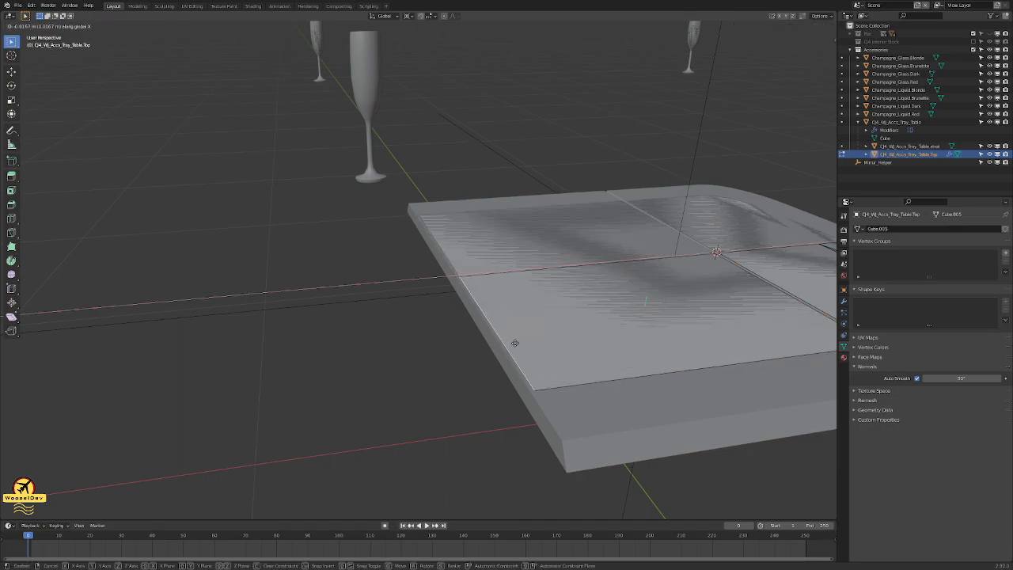
left_click(512, 344)
- In front view, move the same inset edge about 2.7 mm further along negative X until it meets the tabletop's end
key("KP_1")
right_click(451, 252)
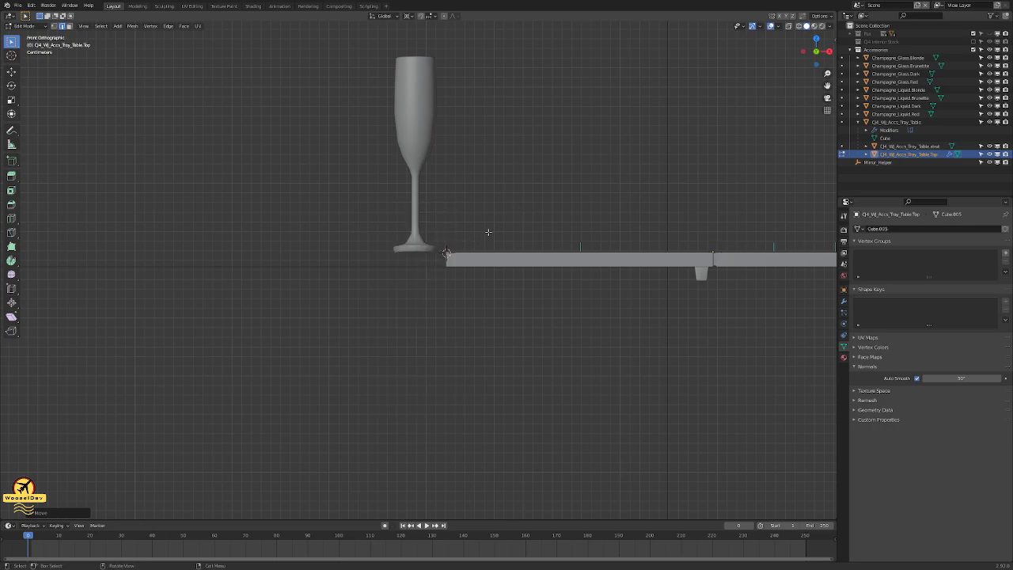
scroll(444, 252, "up", 8)
scroll(418, 252, "up", 5)
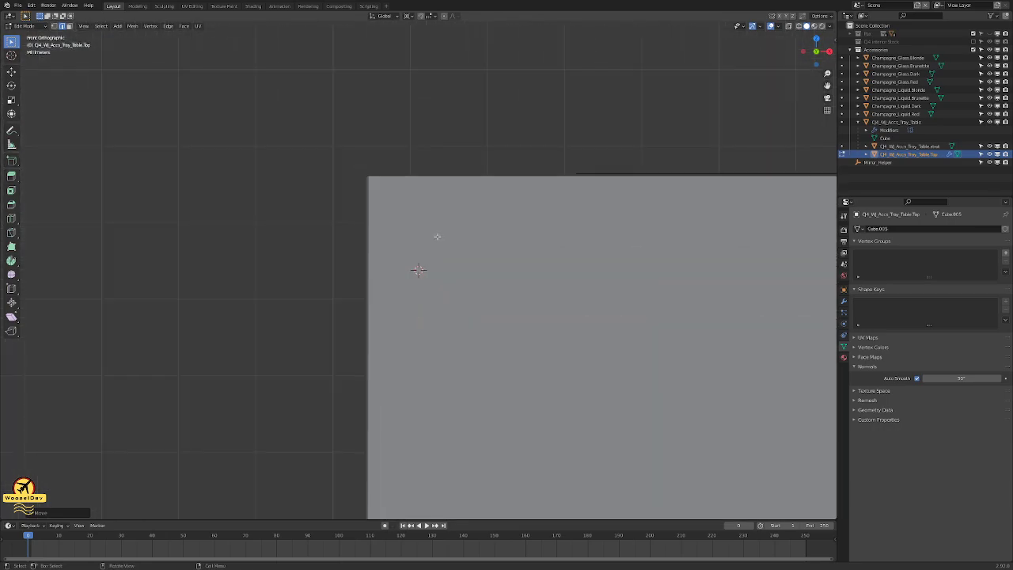
key("g")
key("x")
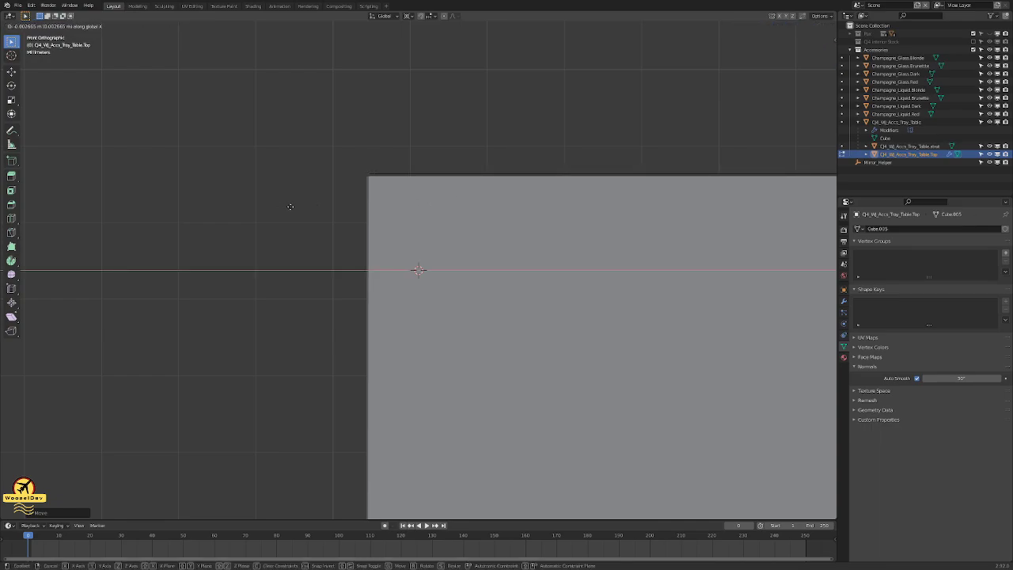
left_click(290, 207)
- Place the 3D cursor mid-tabletop near the fold seam, save the file, and return to Object Mode with the inset deselected
middle_click_drag(320, 194, 370, 256)
scroll(370, 256, "down", 3)
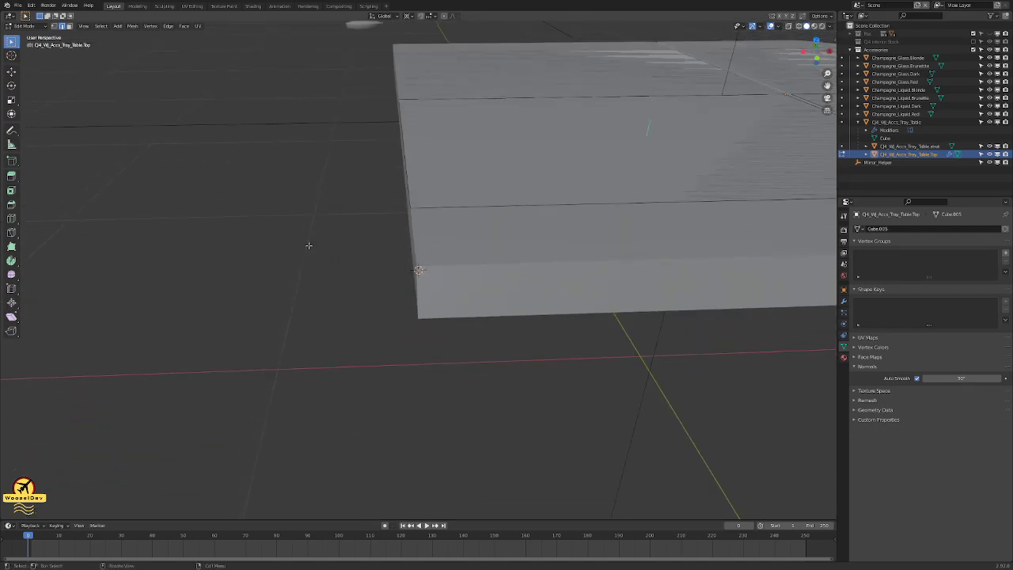
middle_click_drag(308, 242, 339, 253)
scroll(372, 259, "down", 5)
middle_click_drag(633, 247, 467, 260)
key("shift+s")
left_click(464, 260)
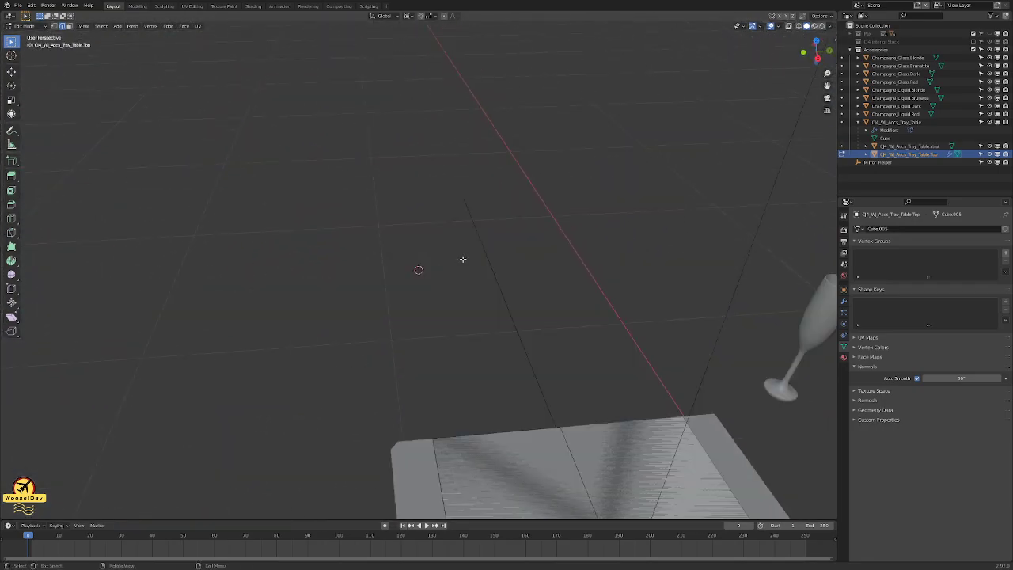
scroll(476, 275, "down", 6)
scroll(473, 354, "up", 7)
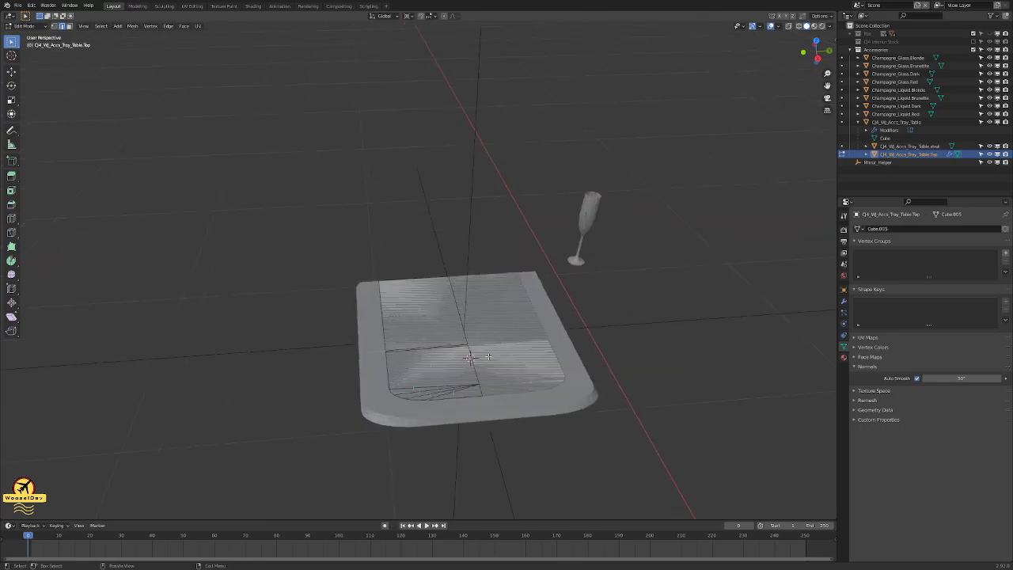
key("ctrl+s")
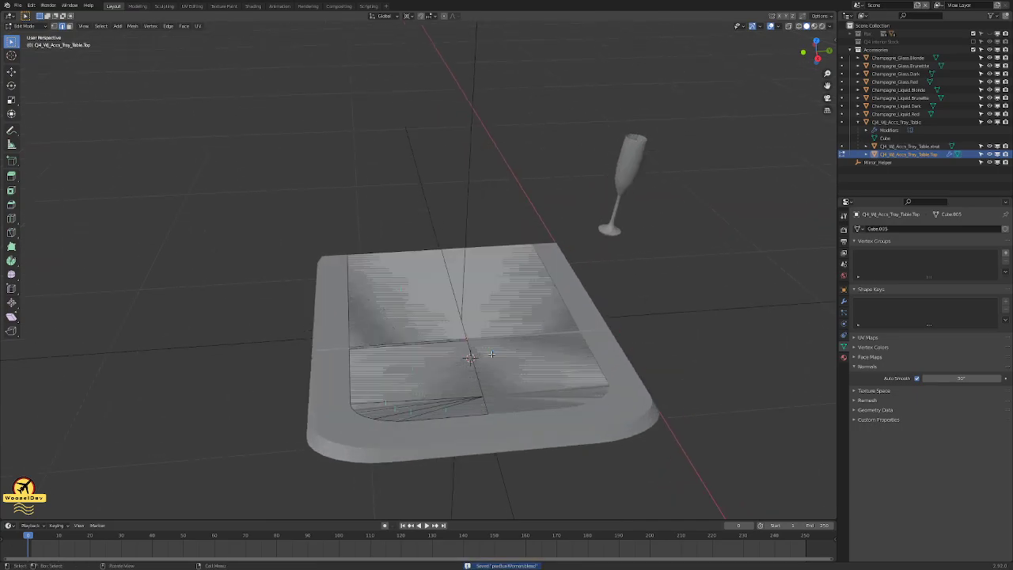
middle_click_drag(467, 315, 578, 317)
key("Tab")
left_click(626, 301)
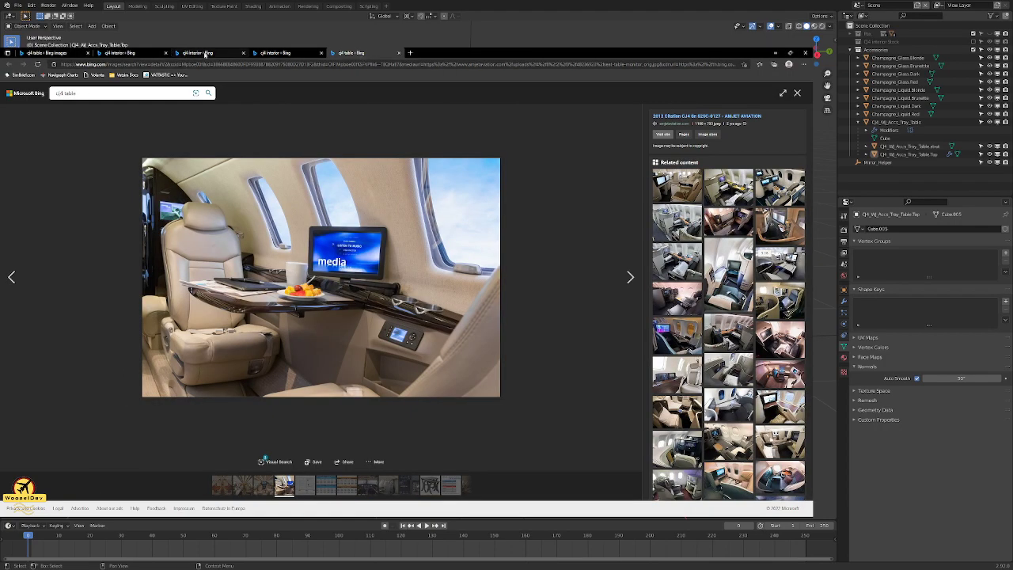
- In the browser, compare the CJ4 interior reference photos for the table's inset surface, rim and edge shape
left_click(132, 53)
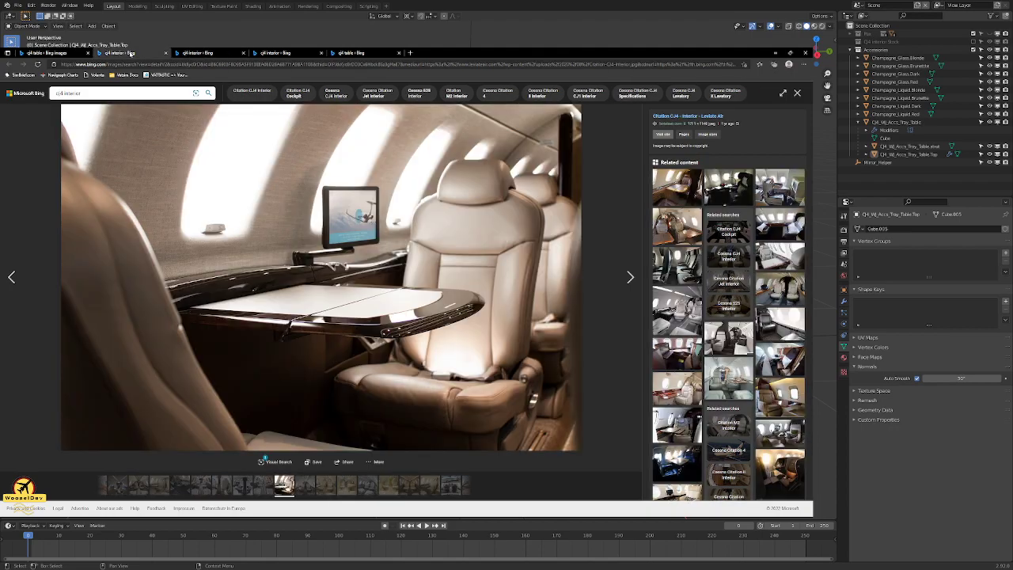
left_click(79, 53)
left_click(117, 55)
left_click(207, 53)
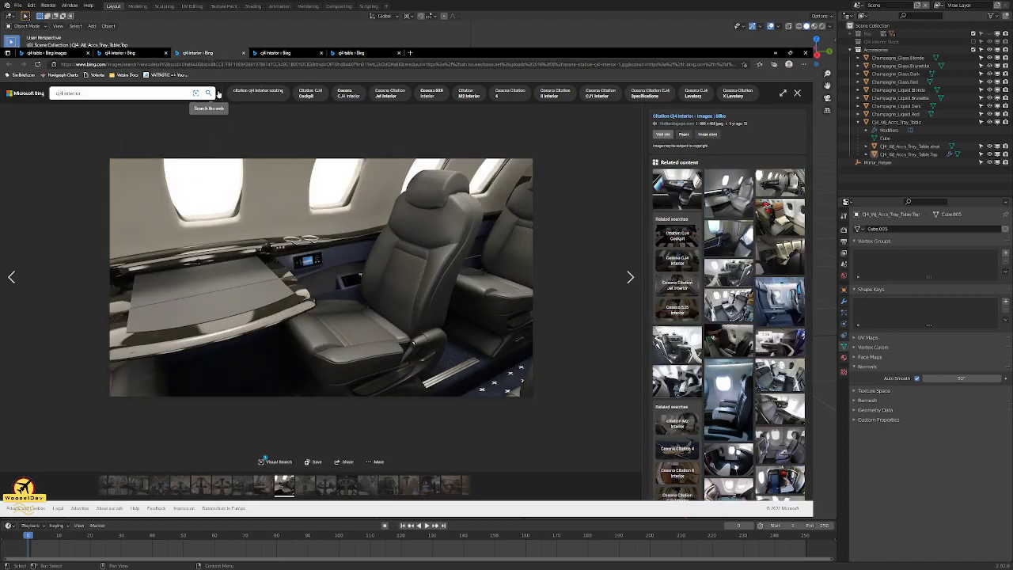
left_click(270, 54)
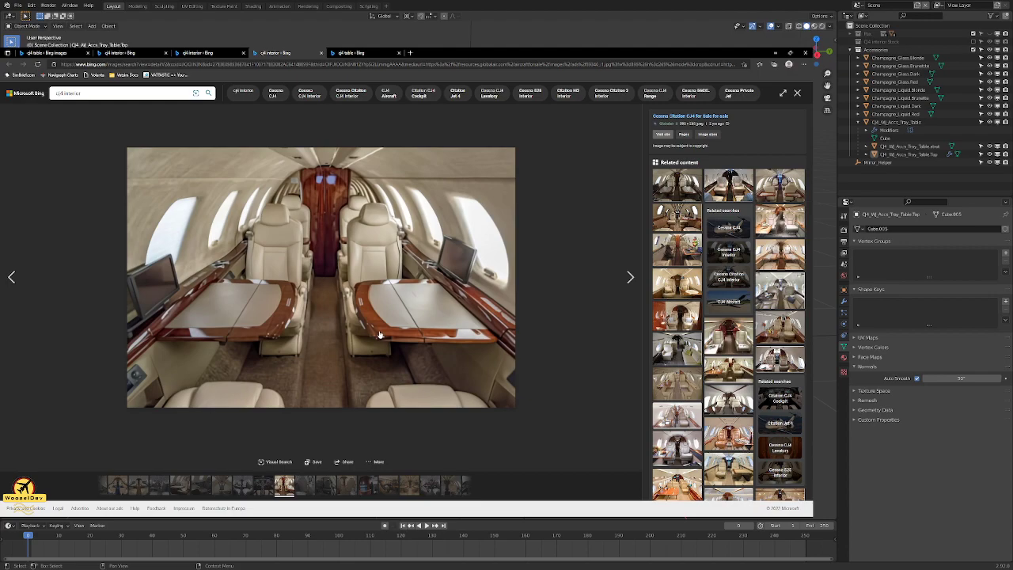
left_click(358, 54)
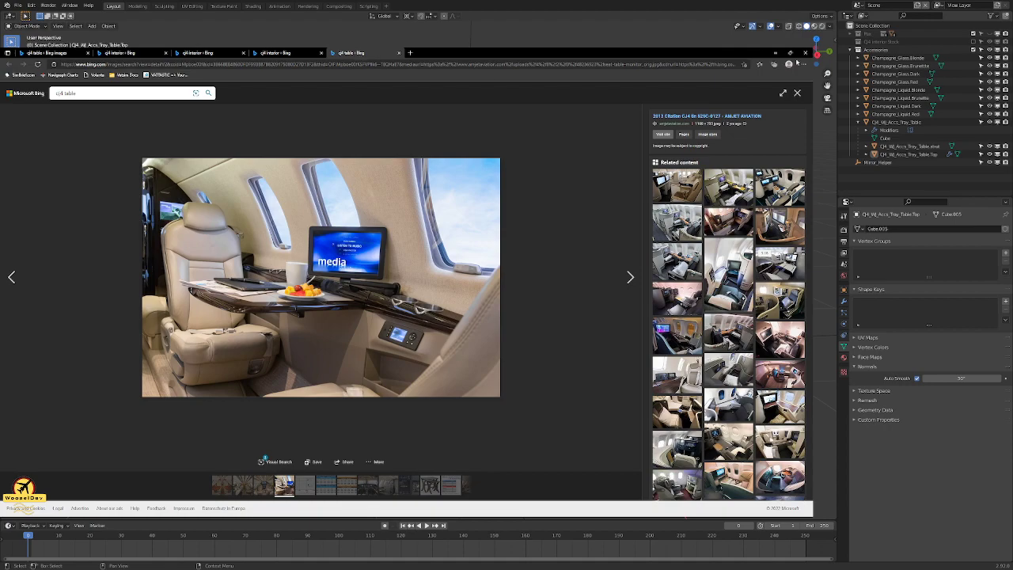
key("alt+Tab")
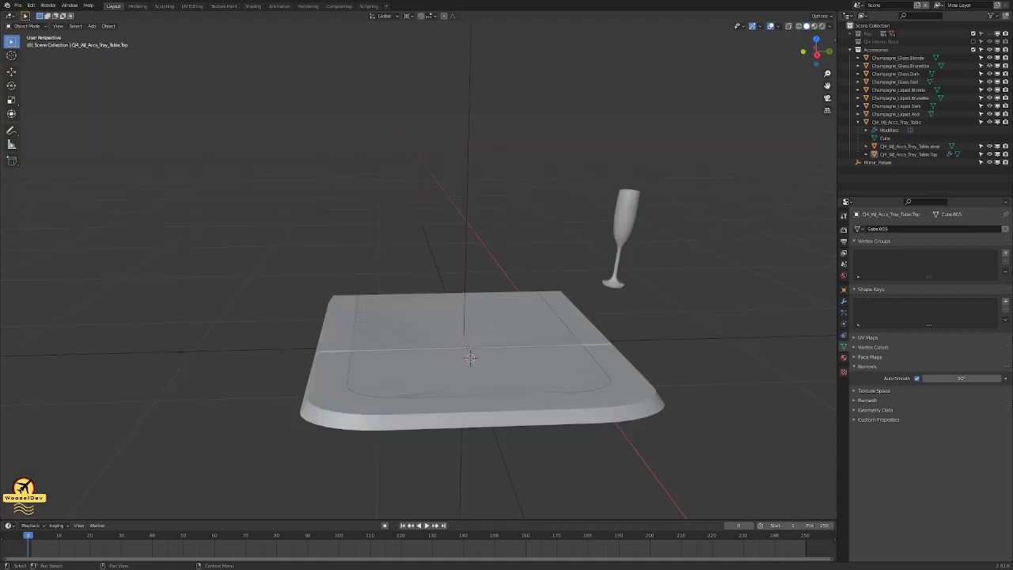
- Examine the tabletop and its extended inset surface from several angles and save the file
middle_click_drag(507, 237, 536, 254)
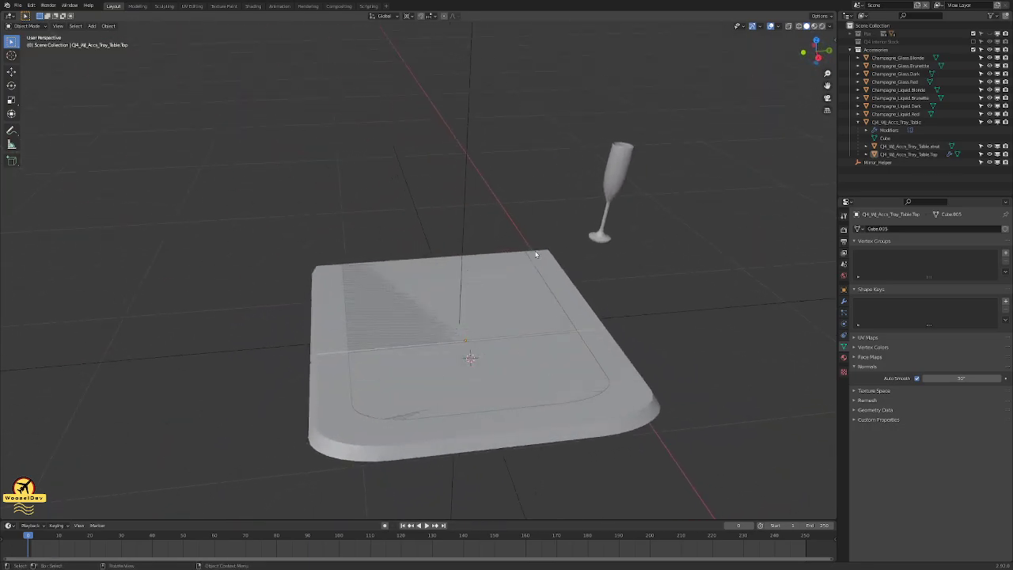
middle_click_drag(465, 275, 514, 279)
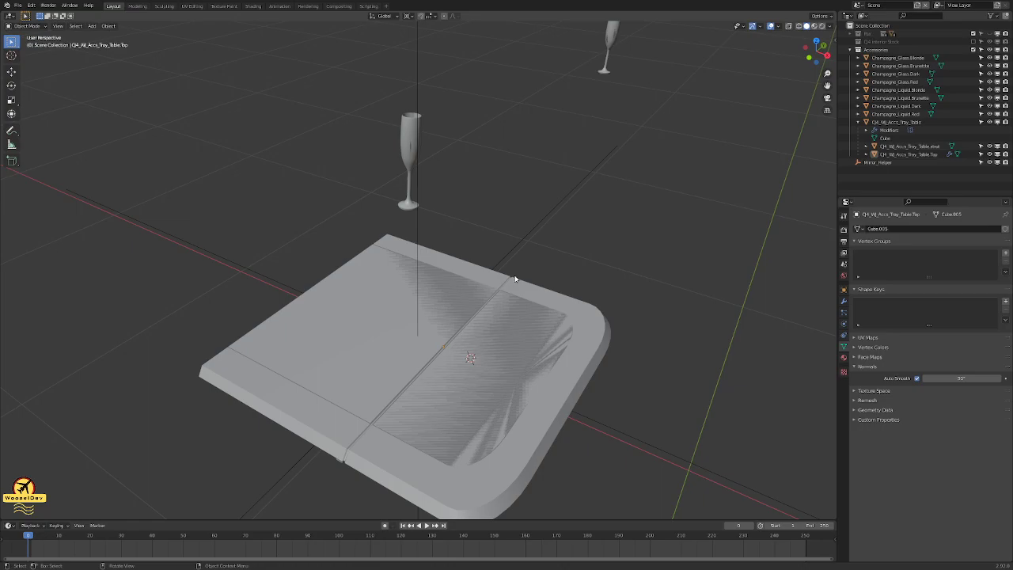
key("ctrl+s")
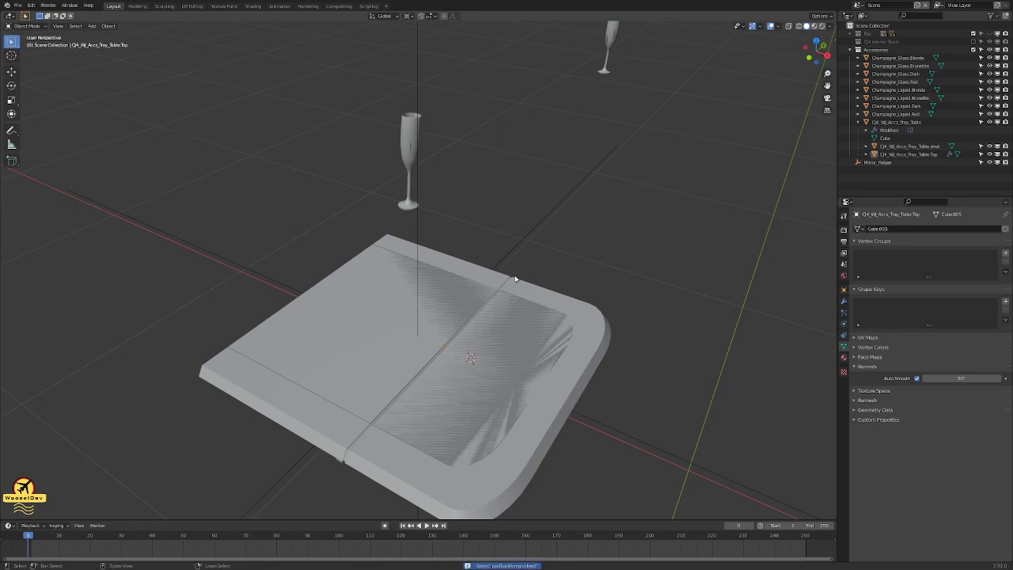
middle_click_drag(518, 254, 491, 383)
scroll(492, 380, "up", 3)
scroll(492, 380, "down", 2)
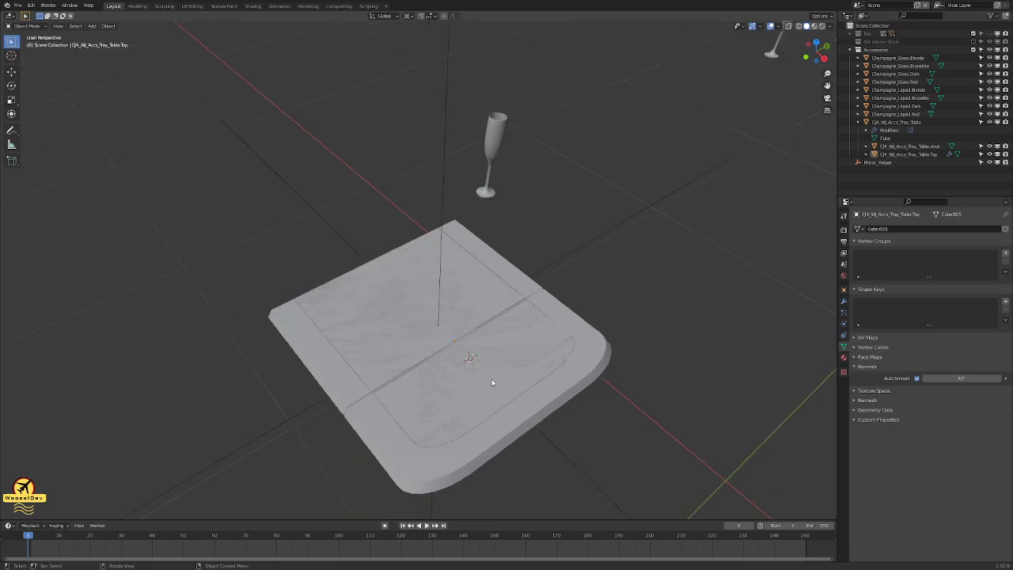
scroll(399, 322, "up", 1)
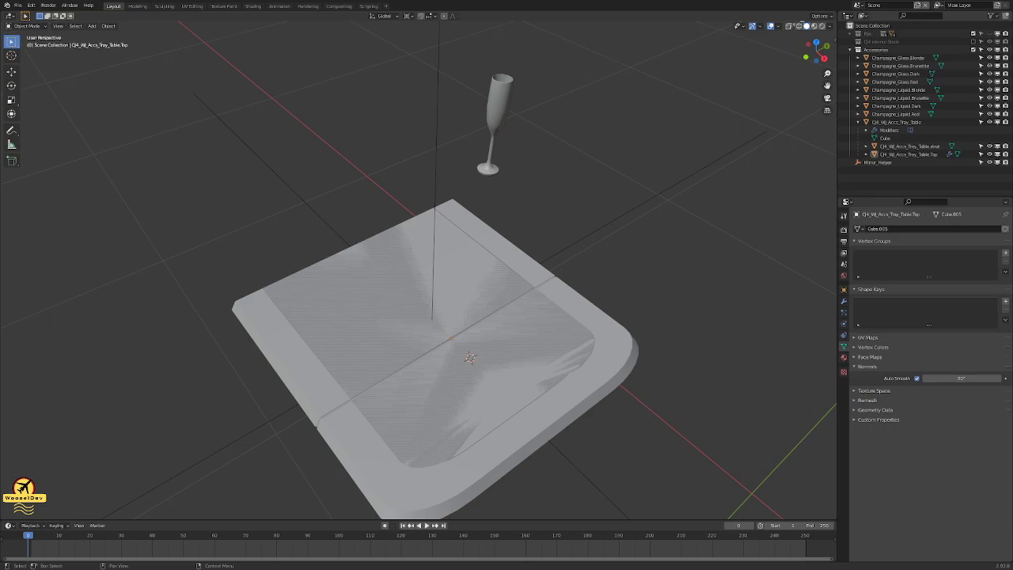
middle_click_drag(723, 163, 640, 160)
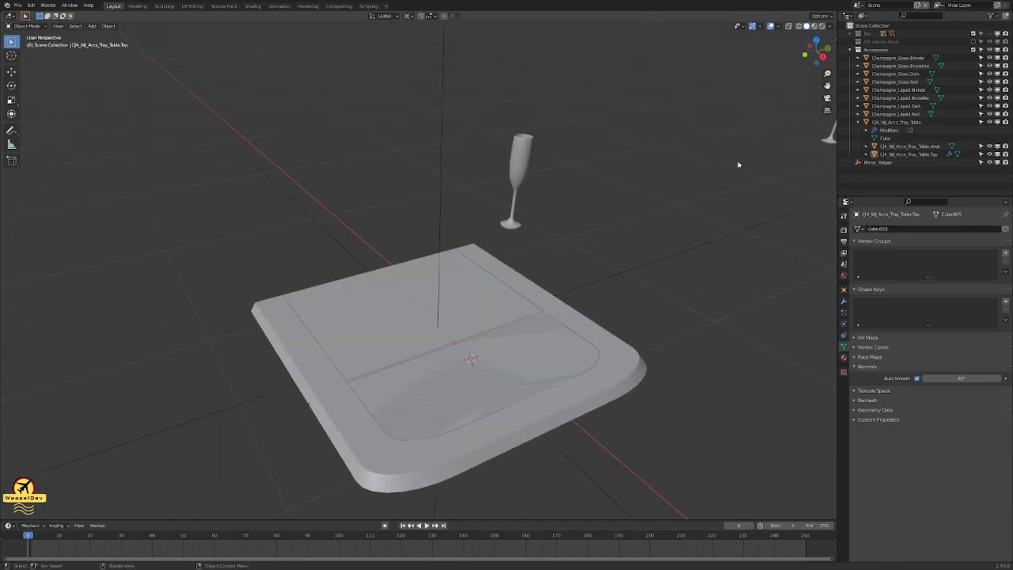
- In Edit Mode on the tray table object, select the lower and upper outer edges, including the rounded corner
left_click(903, 121)
key("Tab")
middle_click_drag(618, 336, 523, 382)
scroll(516, 382, "up", 1)
left_click(204, 301, "alt")
left_click(249, 276, "alt+shift")
left_click(294, 273, "alt+shift")
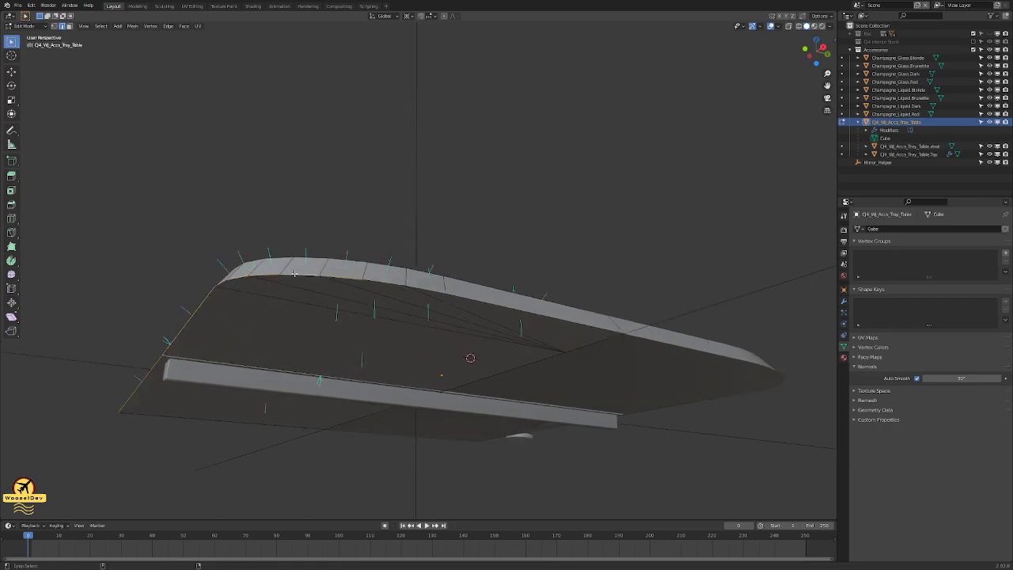
left_click(383, 280, "alt+shift")
middle_click_drag(481, 297, 579, 409)
left_click(602, 413, "alt+shift")
left_click(515, 454, "alt+shift")
left_click(376, 480, "alt+shift")
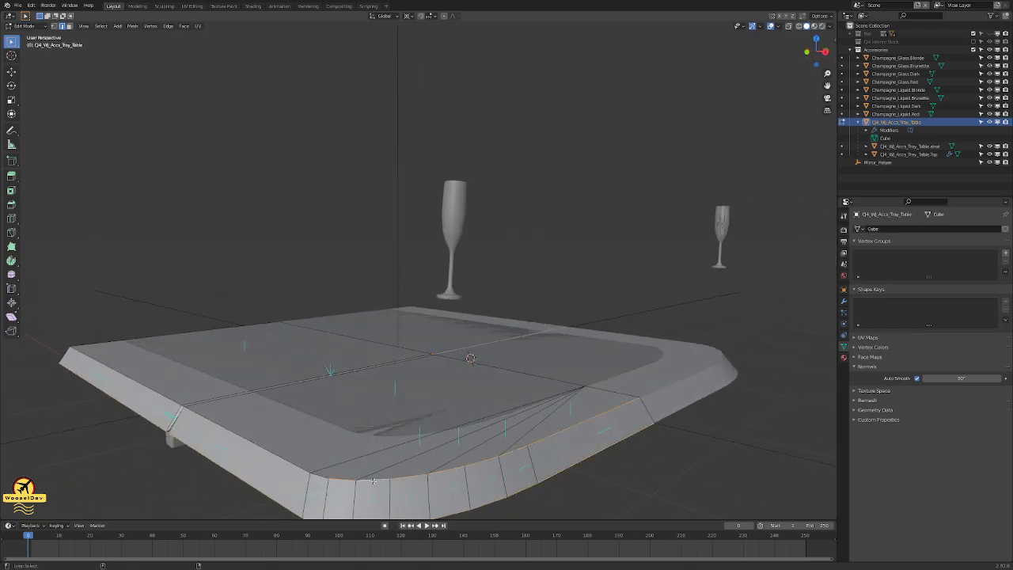
left_click(339, 478, "alt+shift")
left_click(346, 479, "alt+shift")
- Try bevelling the selected outer edges by about 2 mm and return to Object Mode
key("ctrl+b")
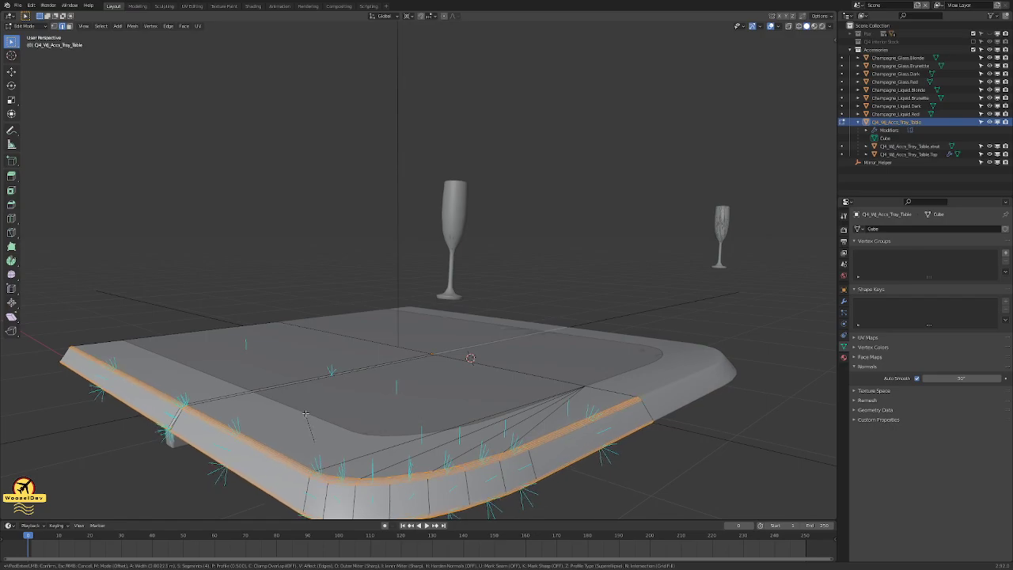
scroll(306, 413, "down", 3)
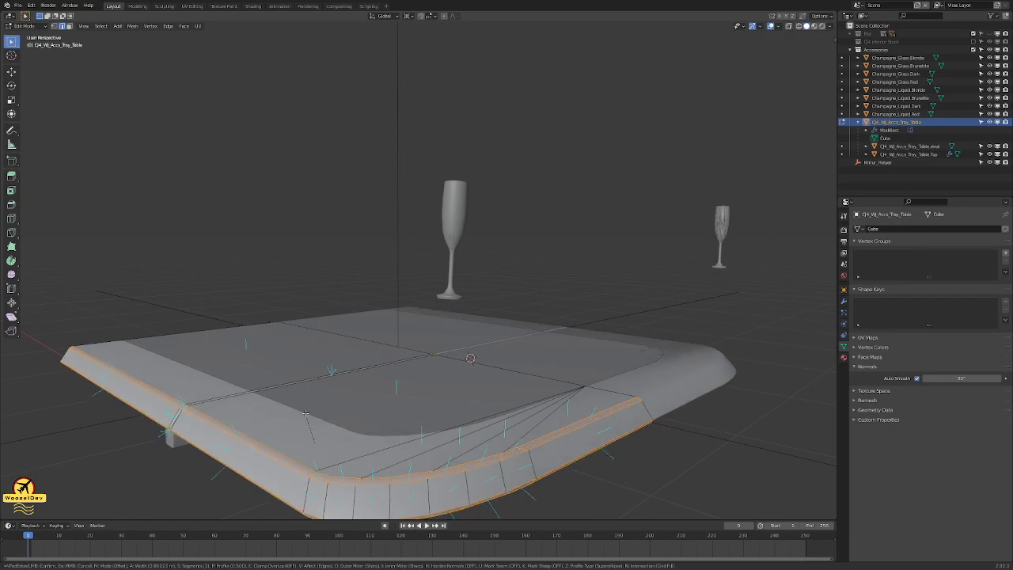
scroll(305, 413, "up", 2)
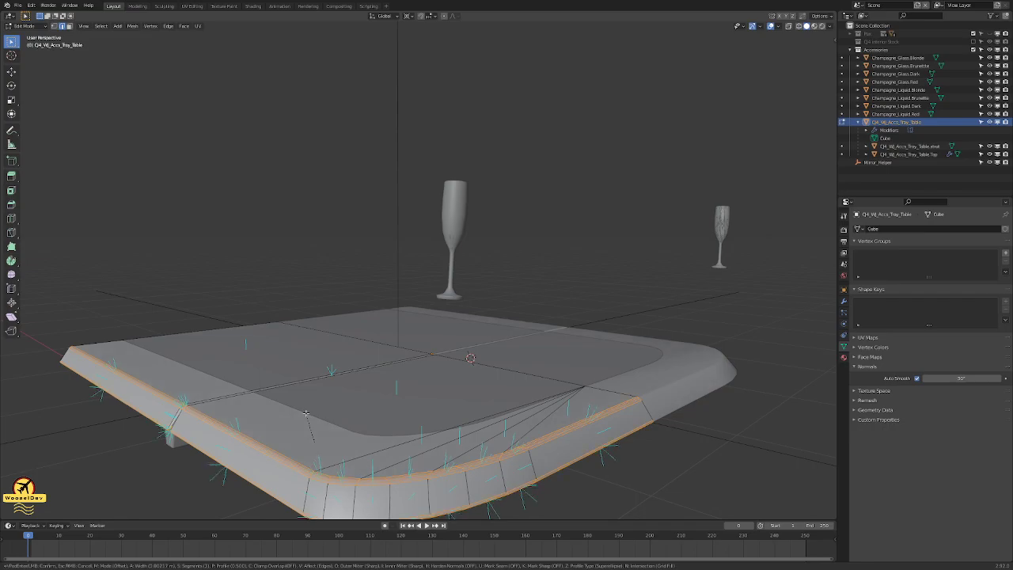
scroll(306, 413, "up", 1)
scroll(307, 413, "down", 1)
scroll(305, 413, "down", 1)
left_click(304, 413)
key("Tab")
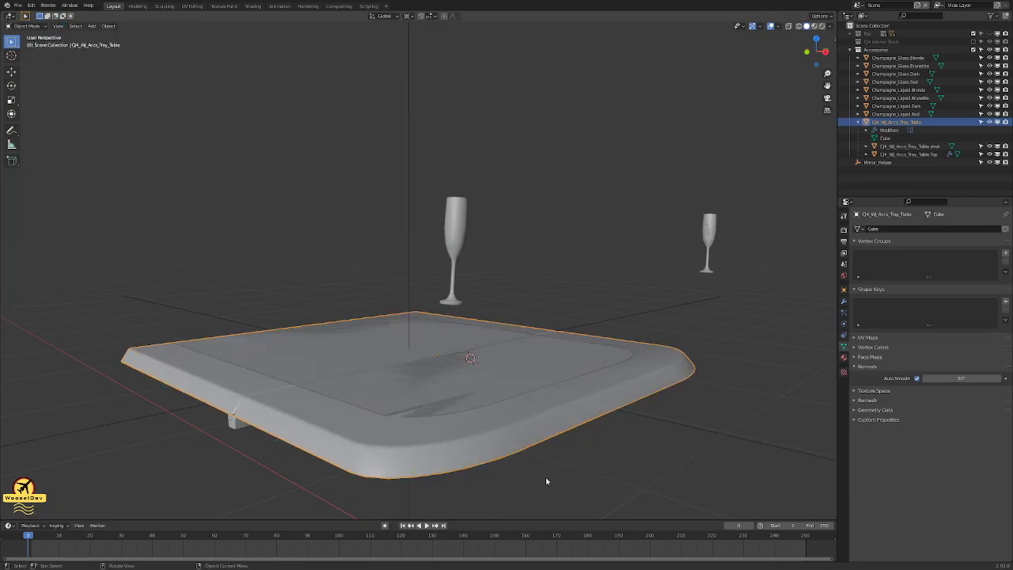
- Check the bevelled rim from below and undo the edge bevel, keeping the outer edges selected in Edit Mode
middle_click_drag(549, 464, 584, 405)
key("Tab")
scroll(467, 398, "up", 2)
key("Tab")
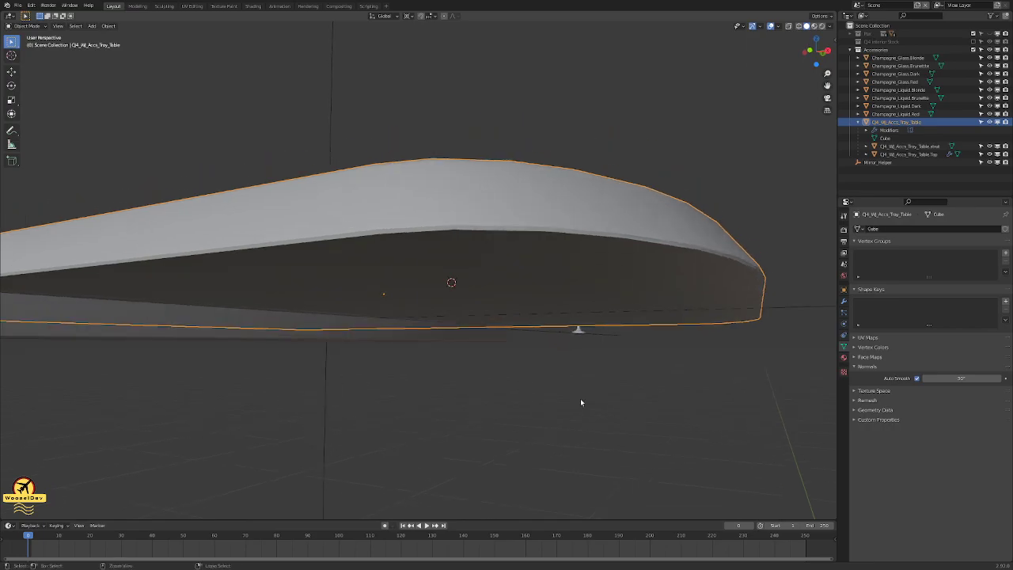
key("Tab")
key("ctrl+z")
key("ctrl+z")
key("ctrl+z")
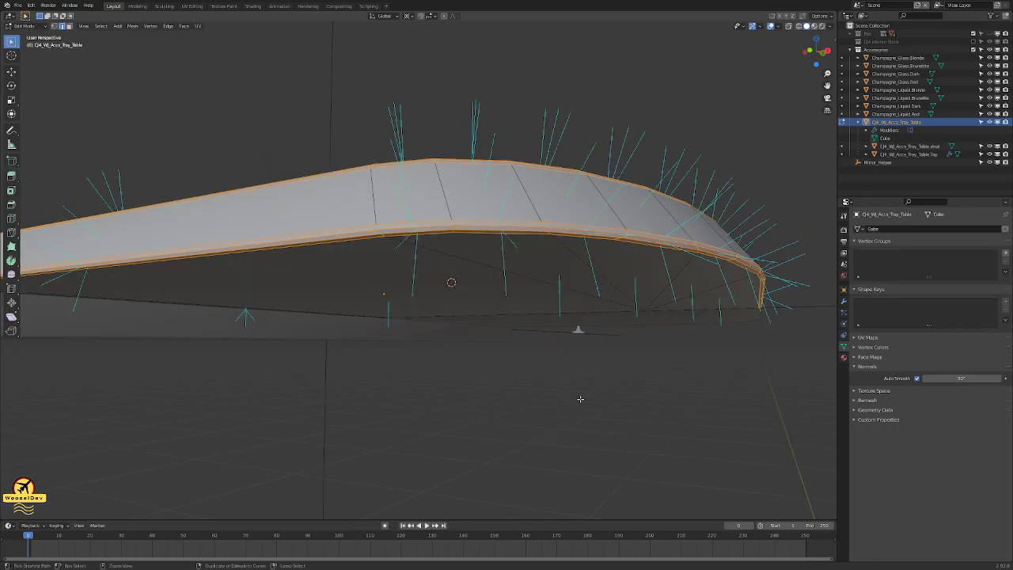
- Bevel the selected outer edges about 3 mm wide with 6 segments and return to Object Mode
key("ctrl+b")
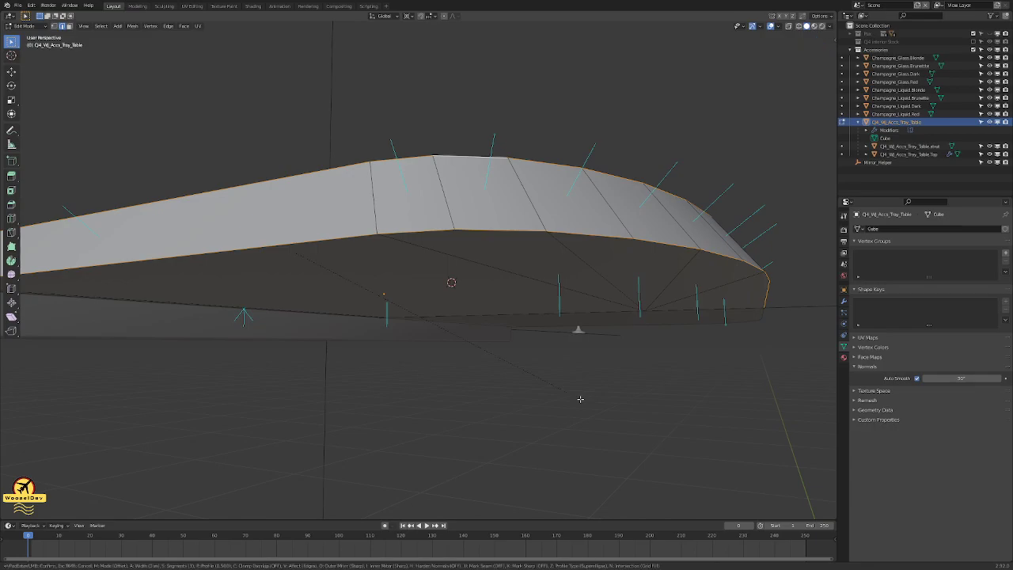
scroll(606, 378, "up", 1)
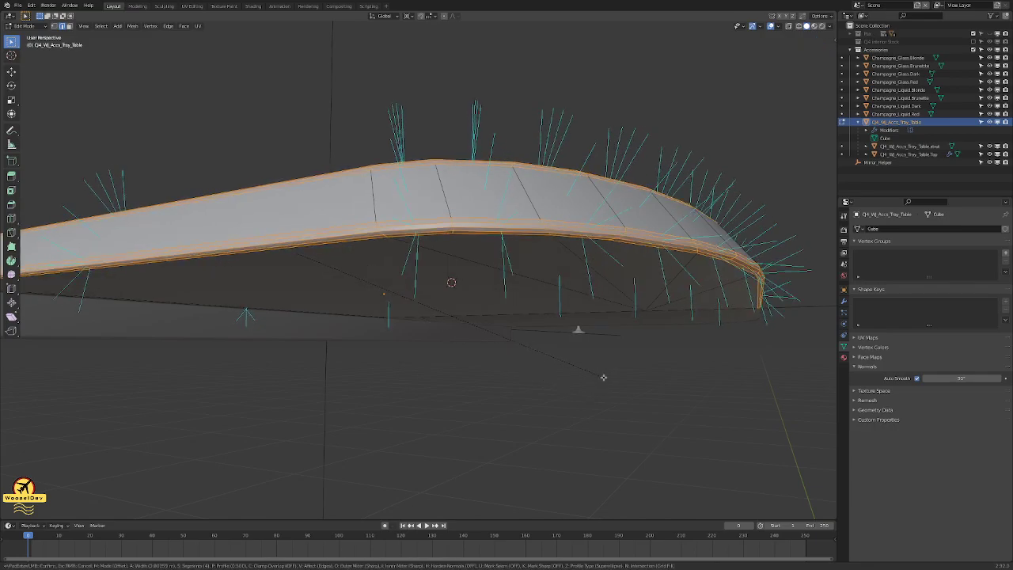
scroll(604, 371, "up", 2)
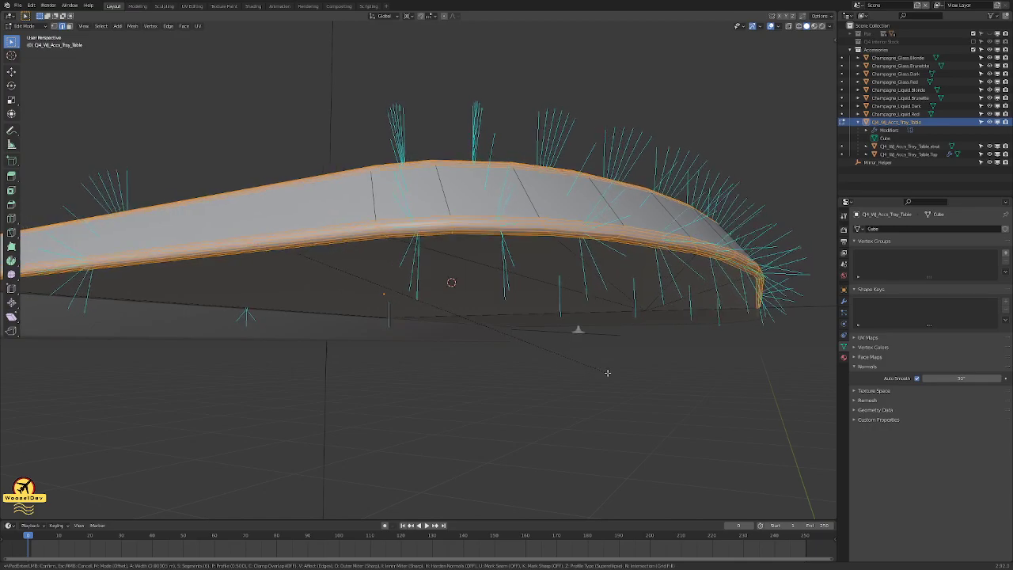
left_click(609, 373)
mouse_move(584, 393)
middle_mouse_down()
mouse_move(579, 404)
mouse_move(615, 406)
mouse_move(478, 409)
mouse_move(449, 399)
mouse_move(580, 403)
mouse_move(519, 425)
mouse_move(627, 412)
mouse_move(647, 424)
mouse_move(568, 437)
mouse_move(499, 465)
mouse_move(523, 440)
mouse_move(563, 439)
mouse_move(461, 448)
mouse_move(429, 432)
mouse_move(631, 449)
mouse_move(547, 423)
mouse_move(587, 403)
mouse_move(567, 408)
mouse_move(555, 431)
middle_mouse_up()
key("Tab")
- Check the rounded rim in both Edit and Object Mode and save the file
key("Tab")
key("Tab")
key("ctrl+s")
key("Tab")
key("Tab")
key("ctrl+s")
scroll(605, 437, "down", 3)
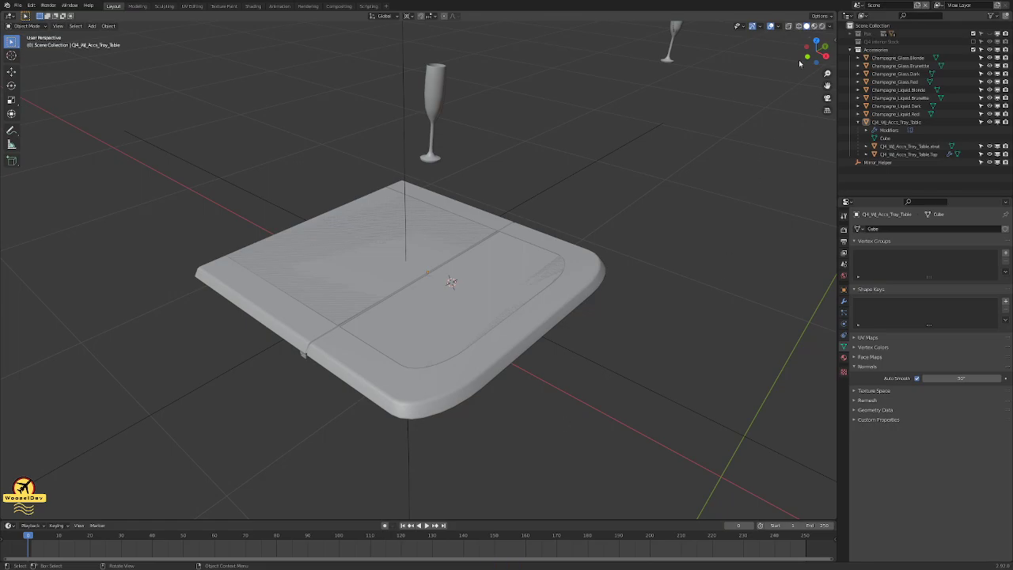
- Enable the stock interior collection and check how the tray table fits between the cabin seats and the side ledge
left_click(974, 41)
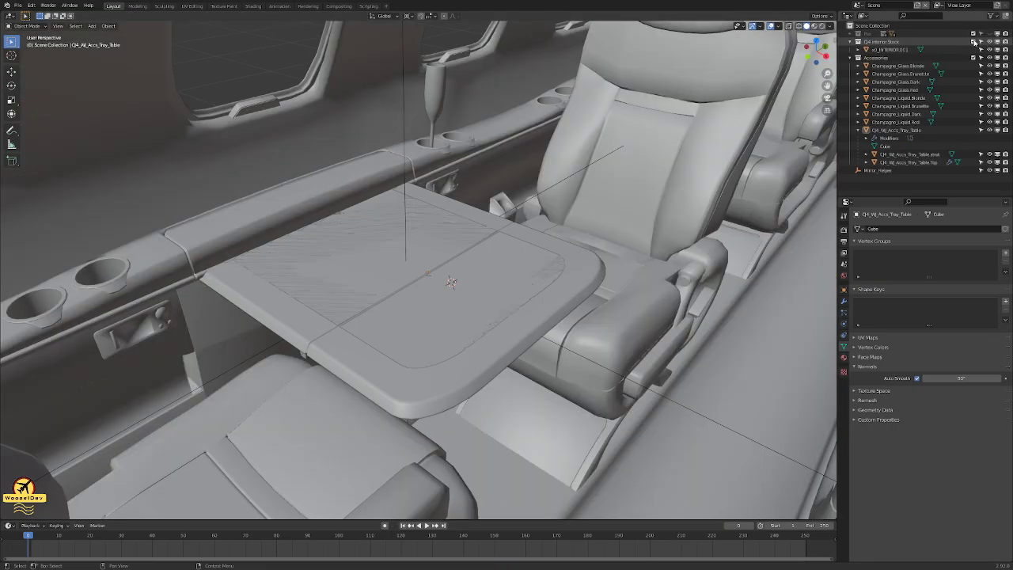
middle_click_drag(501, 241, 680, 337)
scroll(478, 213, "down", 3)
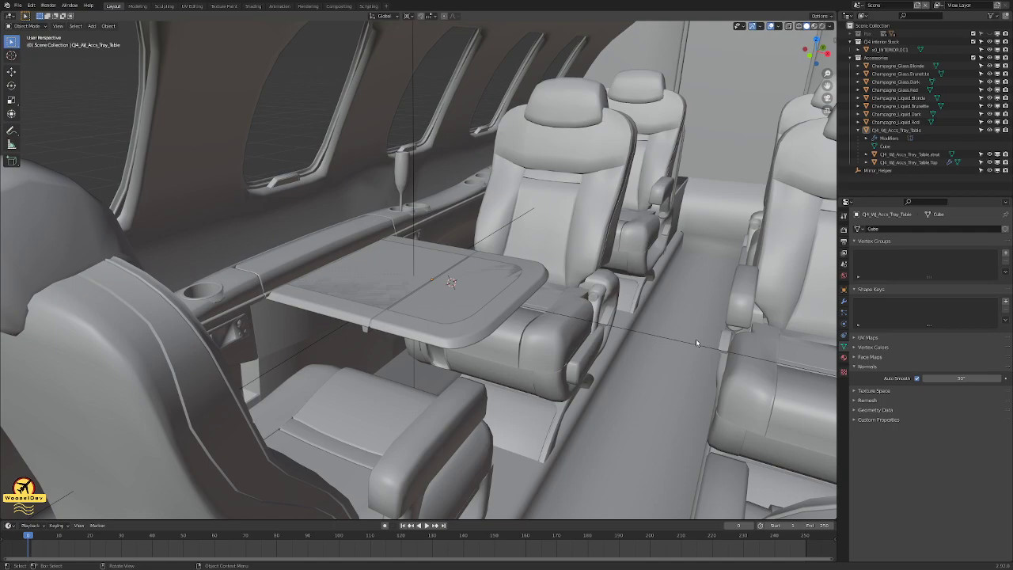
middle_click_drag(568, 277, 520, 276)
- Enable and expand the passenger collection, and unhide the blonde, brunette, dark and red-haired seated women
left_click(973, 33)
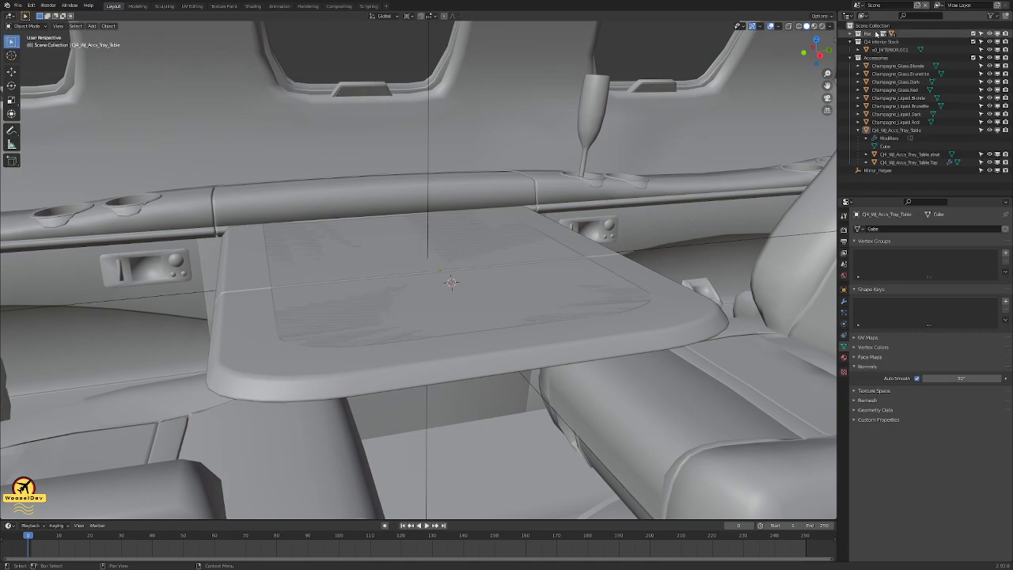
middle_click_drag(681, 175, 482, 171)
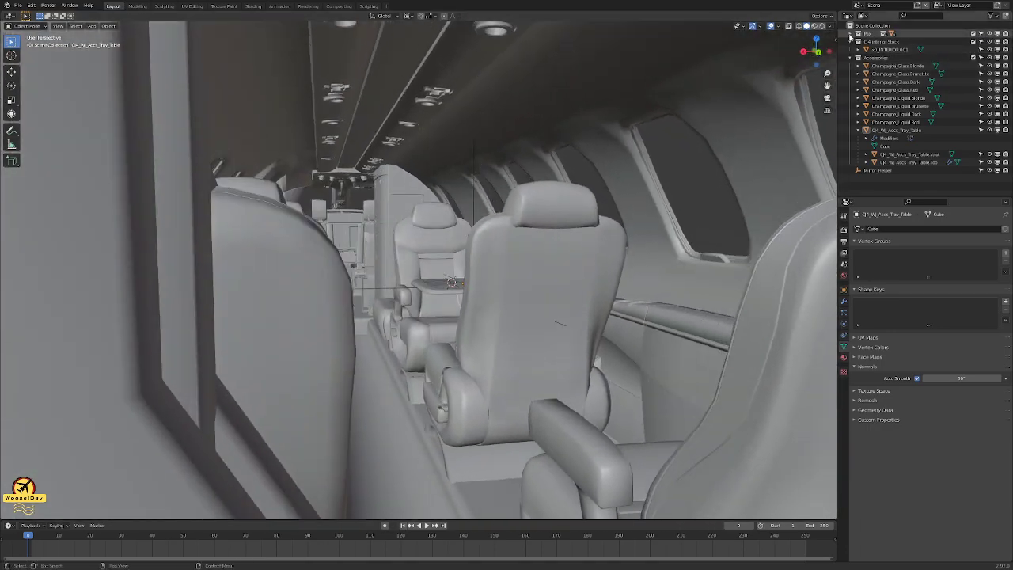
left_click(850, 34)
left_click(989, 42)
left_click(989, 66)
left_click(989, 91)
left_click(989, 114)
- Examine the clearance between the tabletop's underside and the seated passenger's arm, and place the 3D cursor beside the passenger's hand
middle_click_drag(546, 138, 715, 221)
scroll(649, 217, "up", 4)
scroll(715, 222, "up", 3)
middle_click_drag(528, 286, 718, 257)
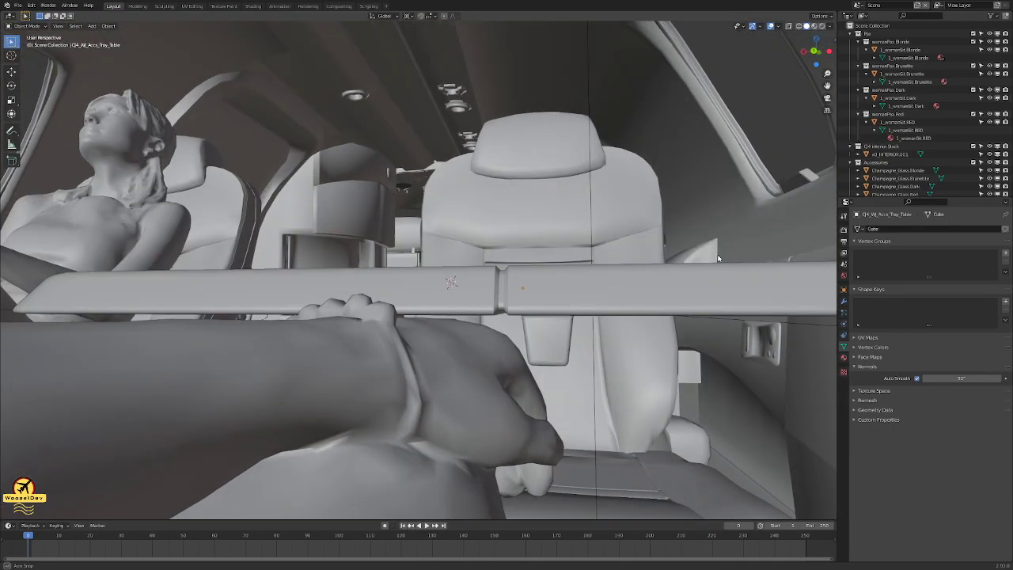
scroll(719, 257, "down", 2)
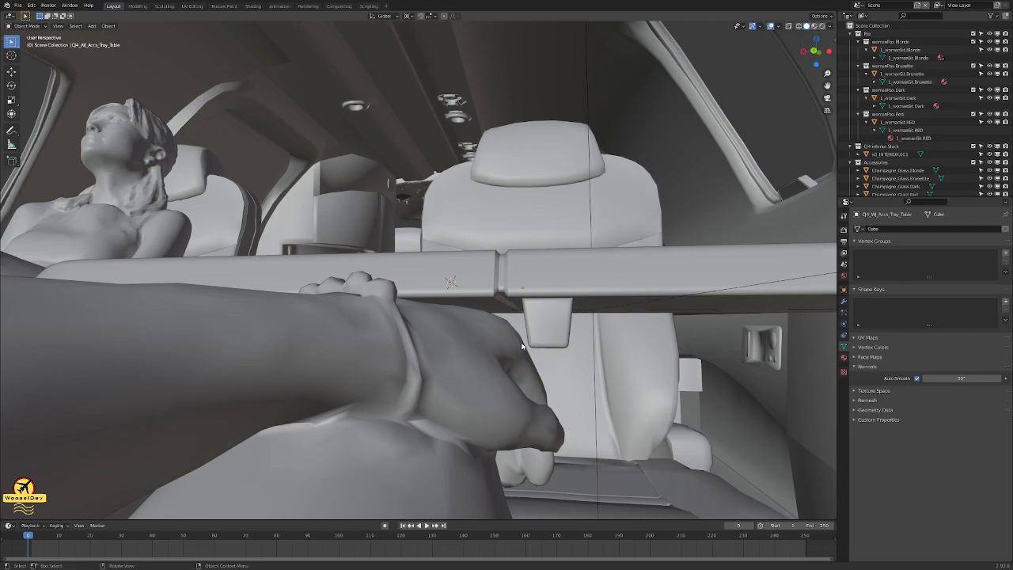
right_click(528, 346)
right_click(527, 345, "shift")
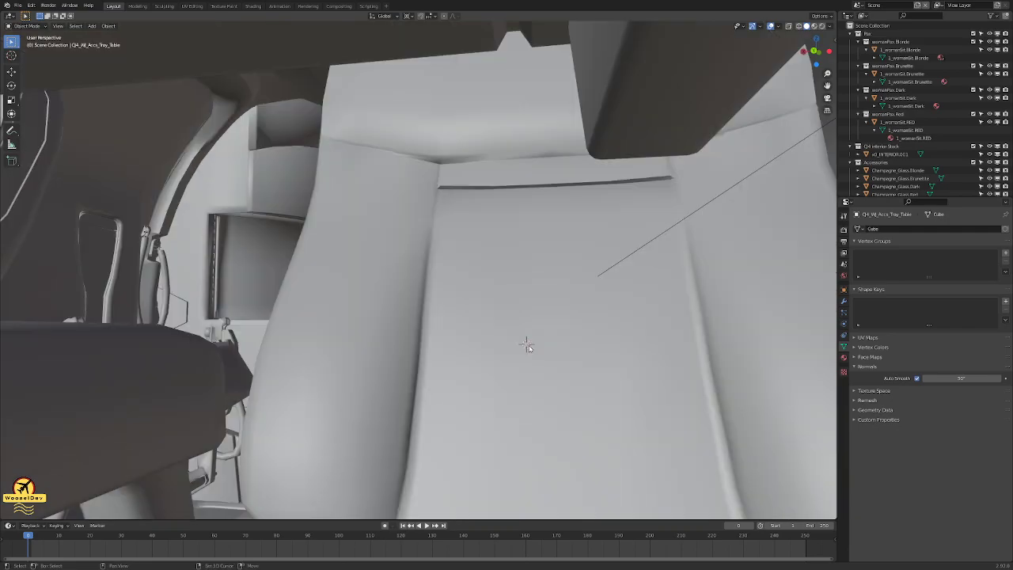
- Examine the table's height and reach relative to the seated passenger and side ledge, and collapse the passenger collection
scroll(530, 348, "down", 4)
scroll(530, 348, "up", 2)
scroll(534, 352, "down", 7)
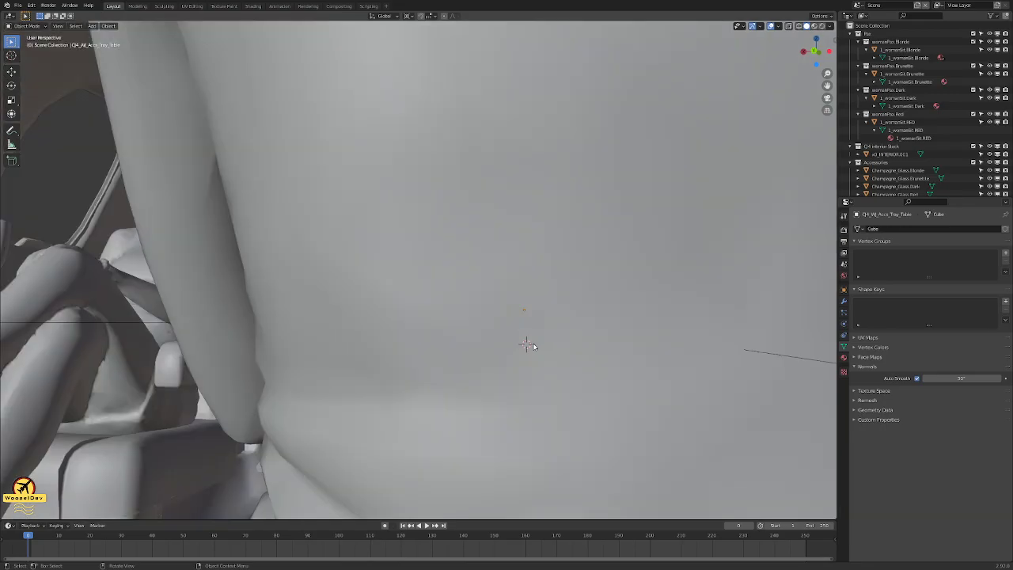
scroll(532, 350, "up", 3)
middle_click_drag(524, 351, 622, 461)
scroll(449, 410, "up", 6)
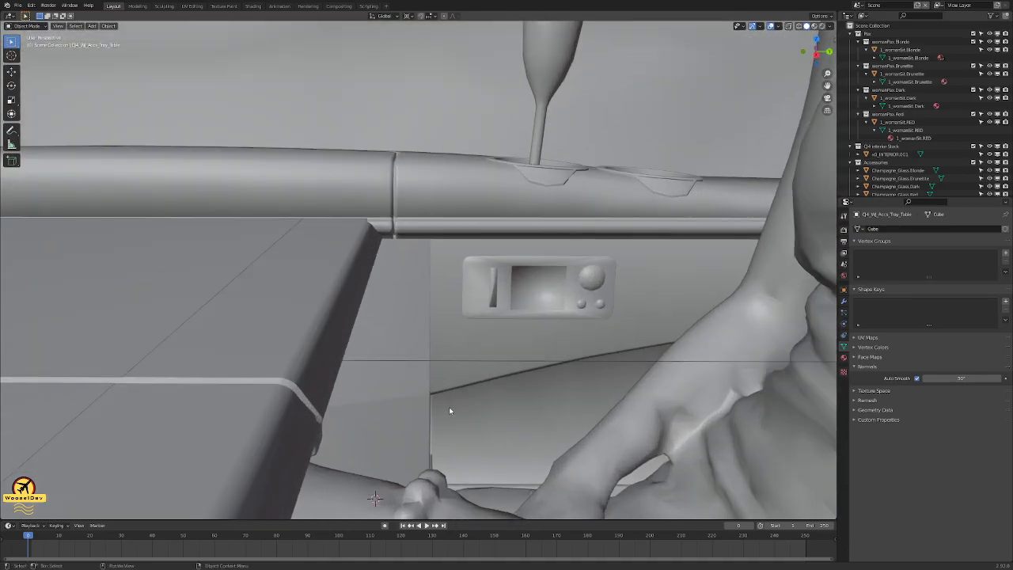
middle_click_drag(450, 411, 447, 312)
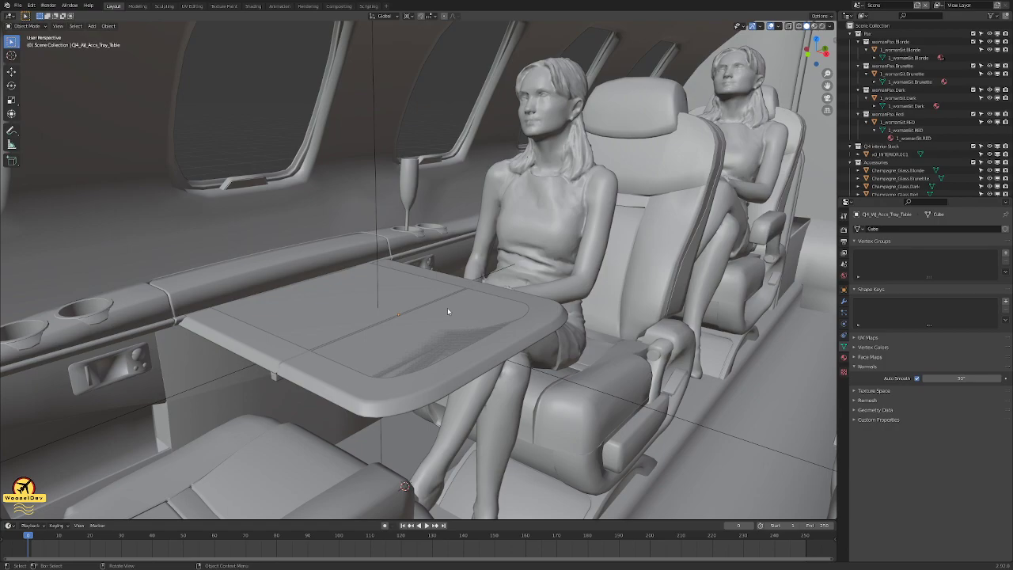
middle_click_drag(448, 307, 493, 321)
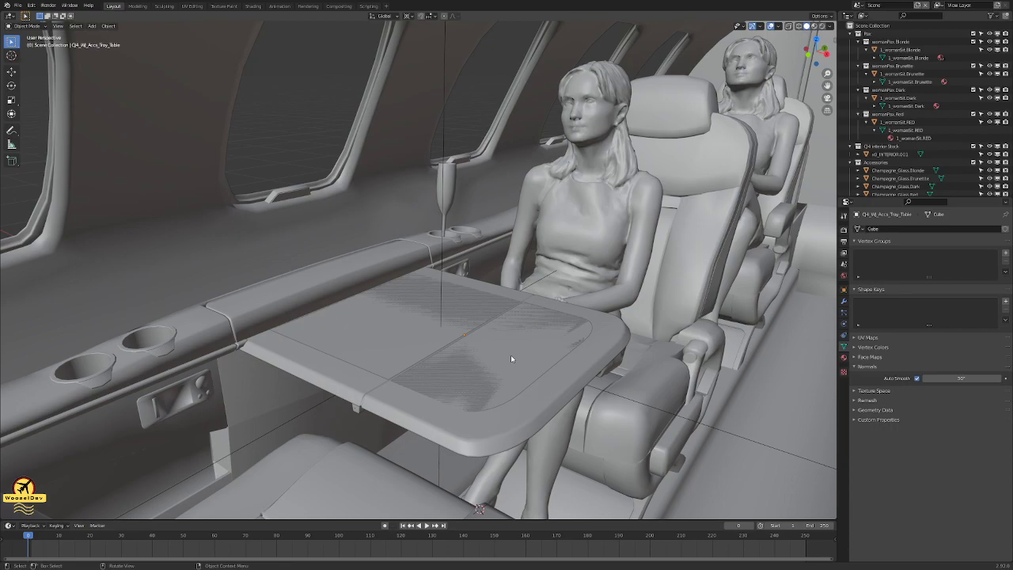
left_click(851, 34)
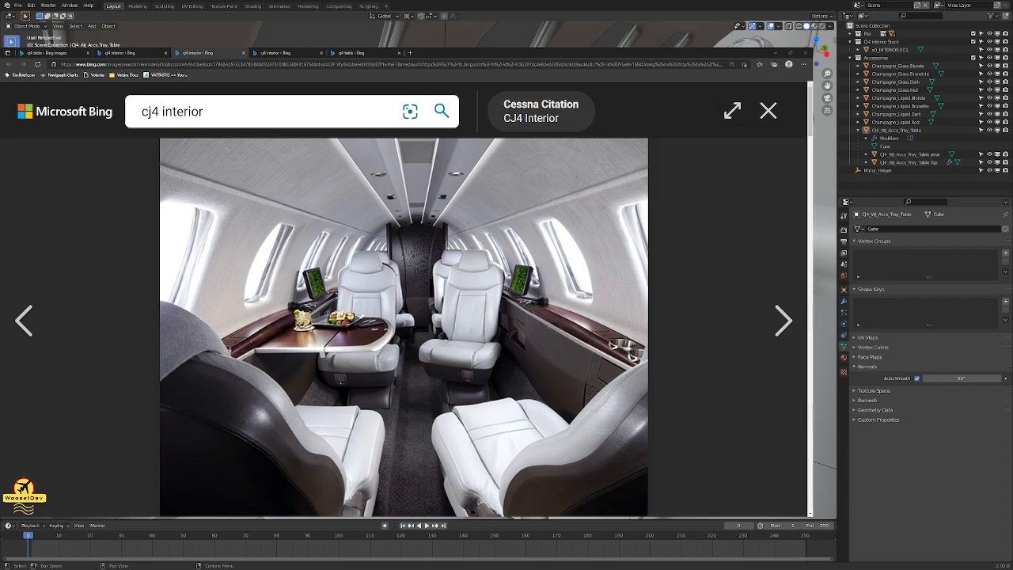
- Switch to the browser and compare the tray table's shape, rim and inset across the open CJ4 reference photos
left_click(237, 273)
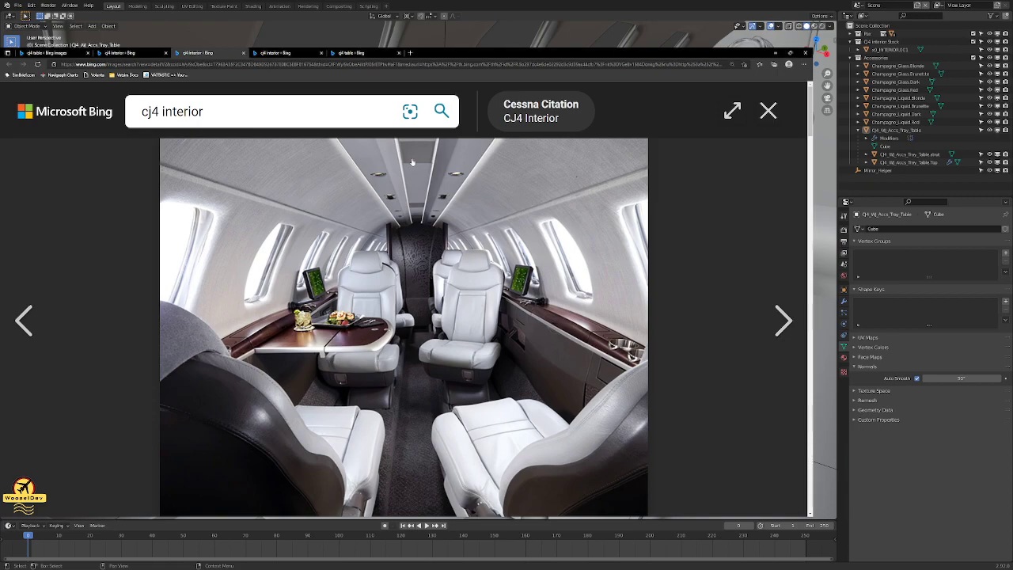
left_click(144, 56)
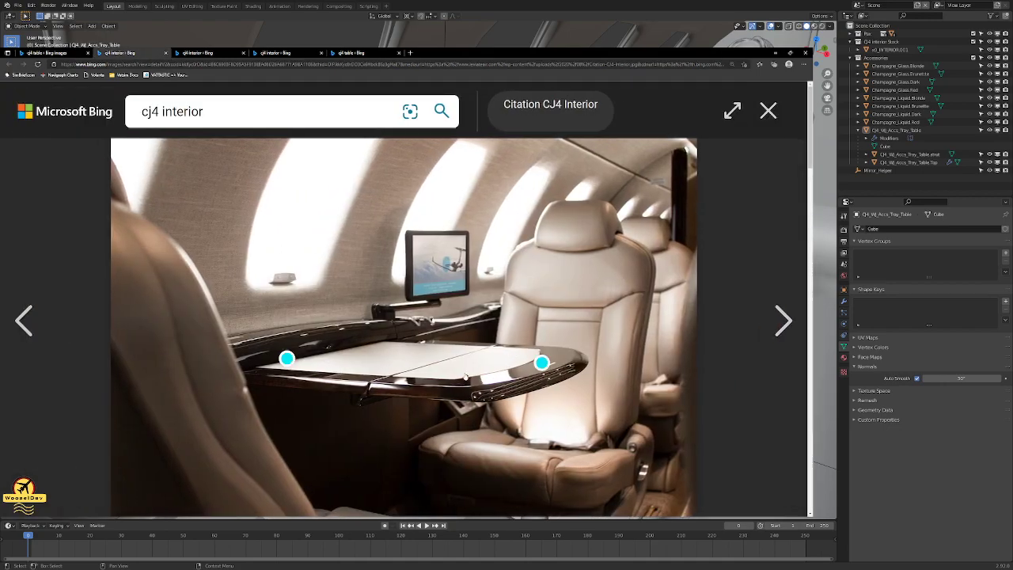
left_click(215, 53)
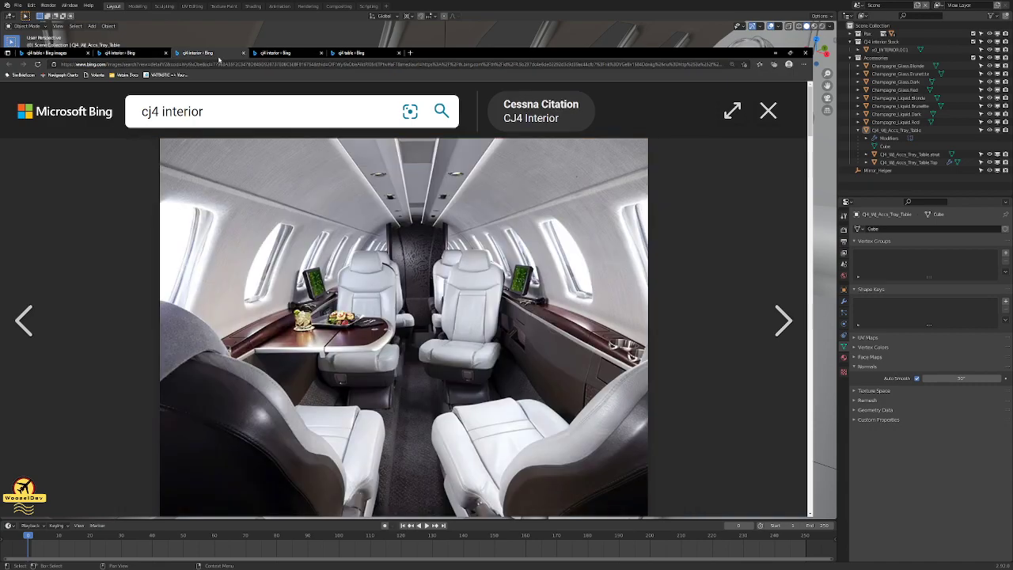
left_click(275, 53)
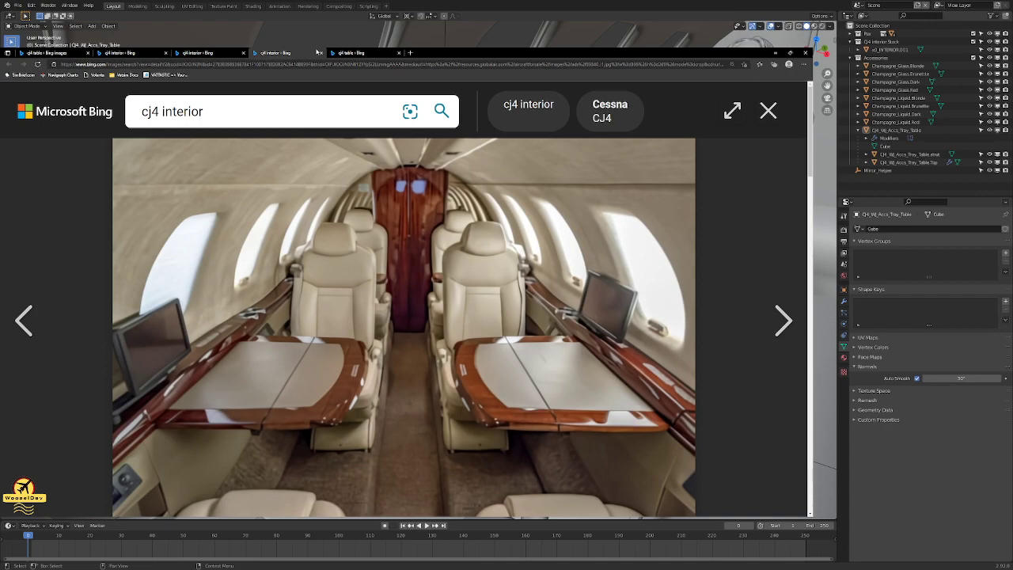
left_click(348, 52)
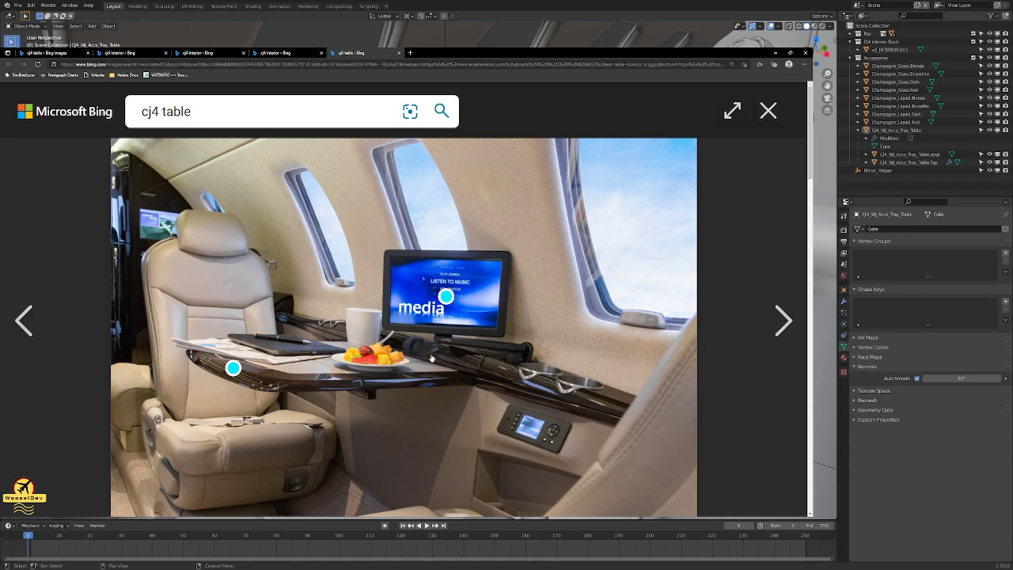
- Look through the following "cj4 table" images for another table view and close that image viewer
left_click(779, 318)
left_click(779, 319)
left_click(779, 318)
left_click(779, 319)
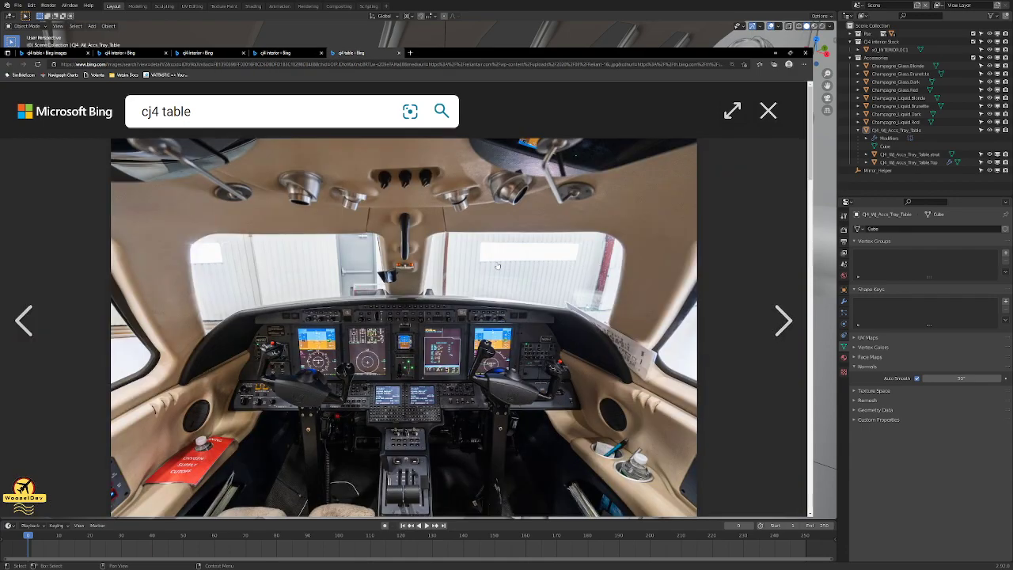
left_click(398, 55)
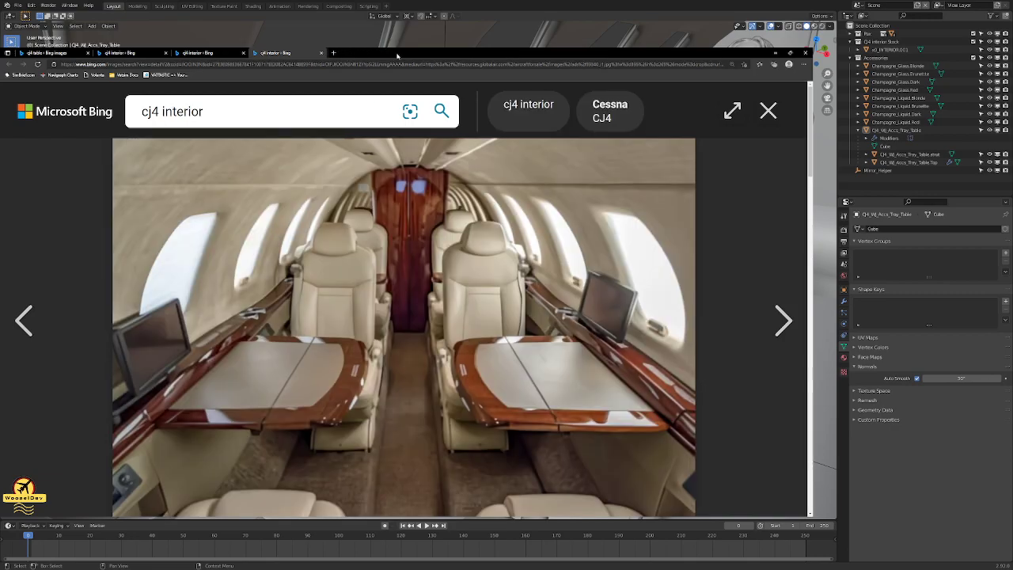
- Return to the "cj4 table" image results and examine the cabin photos with laid tables
left_click(56, 53)
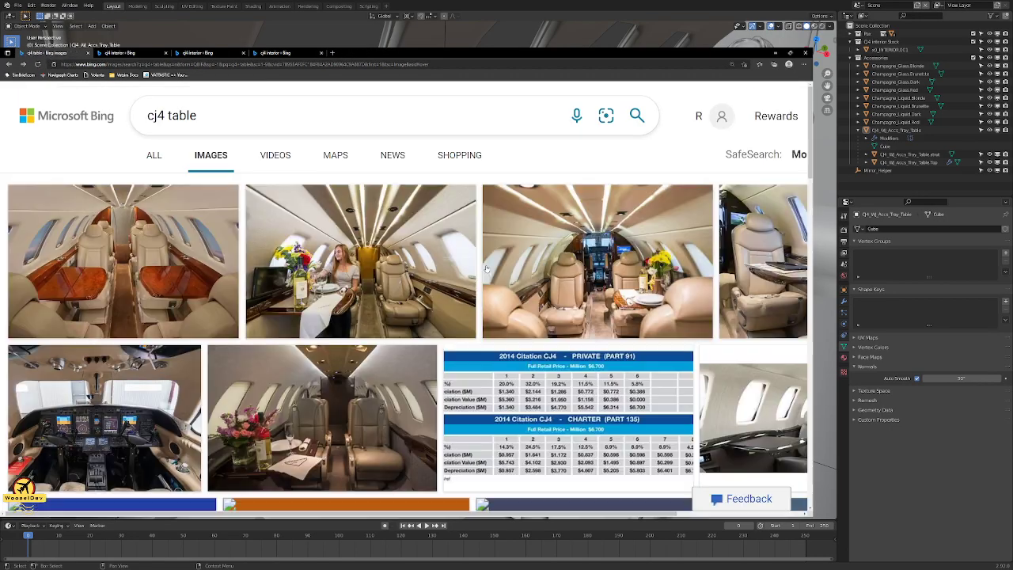
left_click(370, 280)
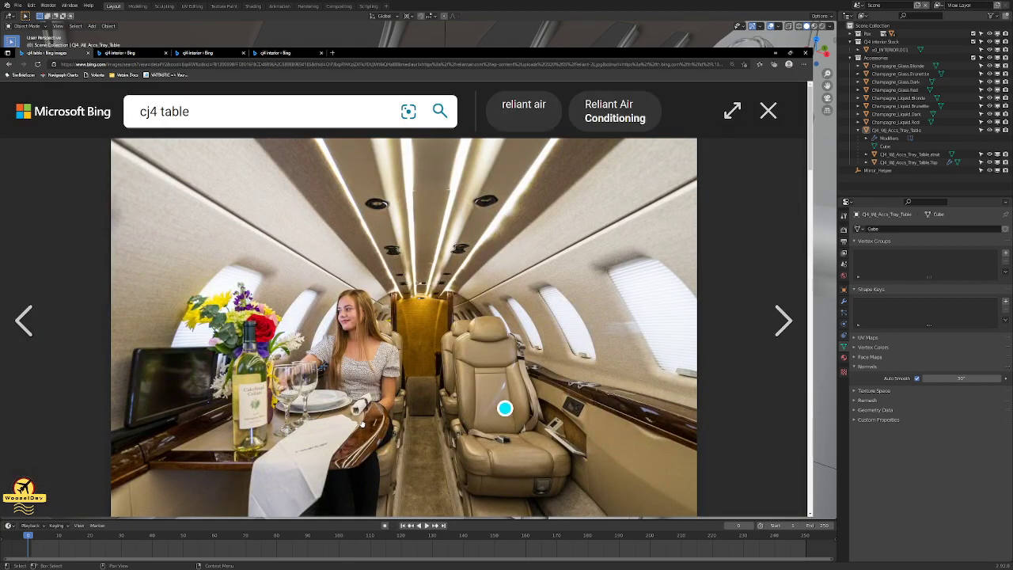
left_click(784, 320)
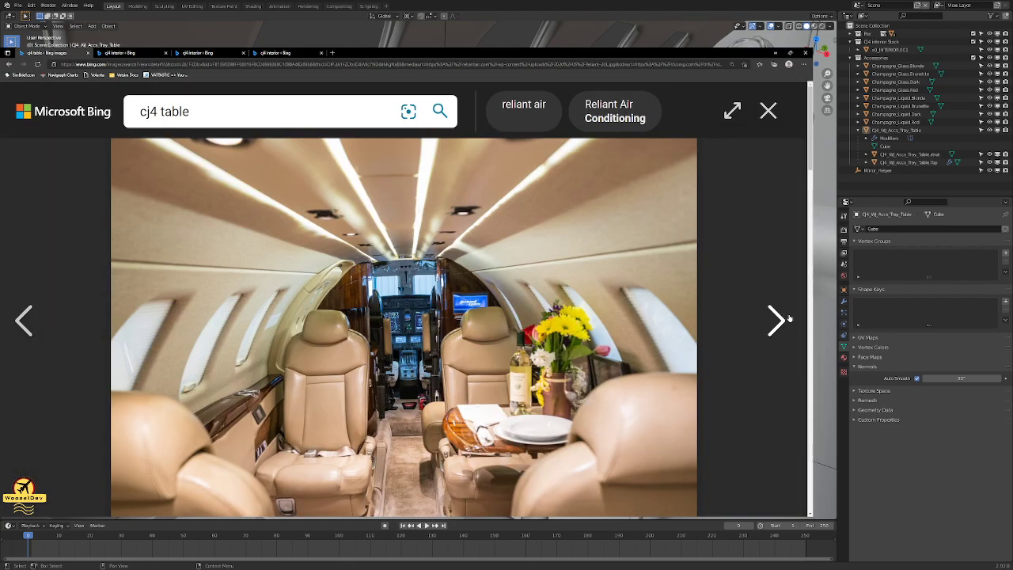
left_click(783, 320)
key("Escape")
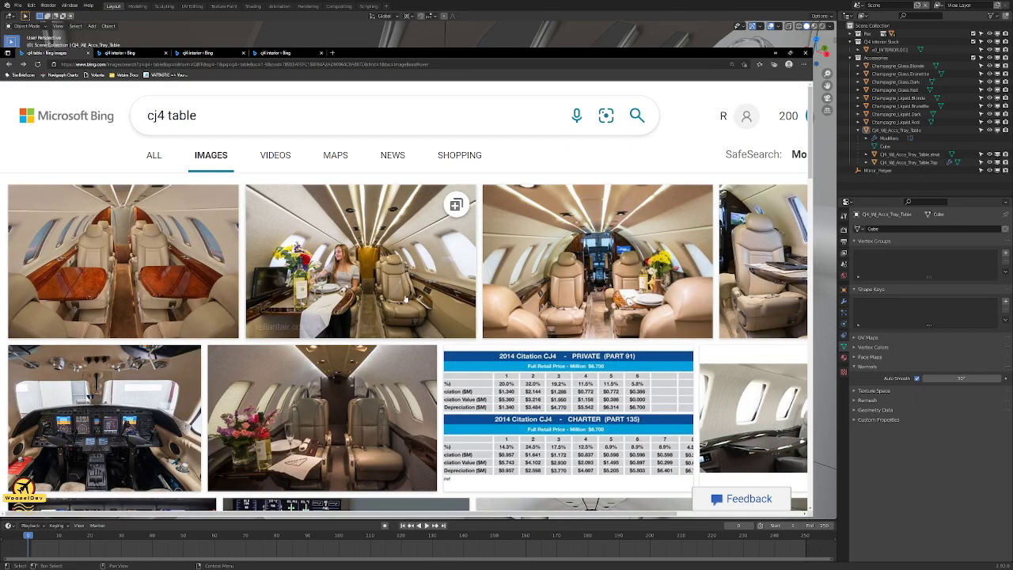
- Examine the cabin photo with the dark extended table, zoom the page out and return to the image results
scroll(363, 339, "down", 3)
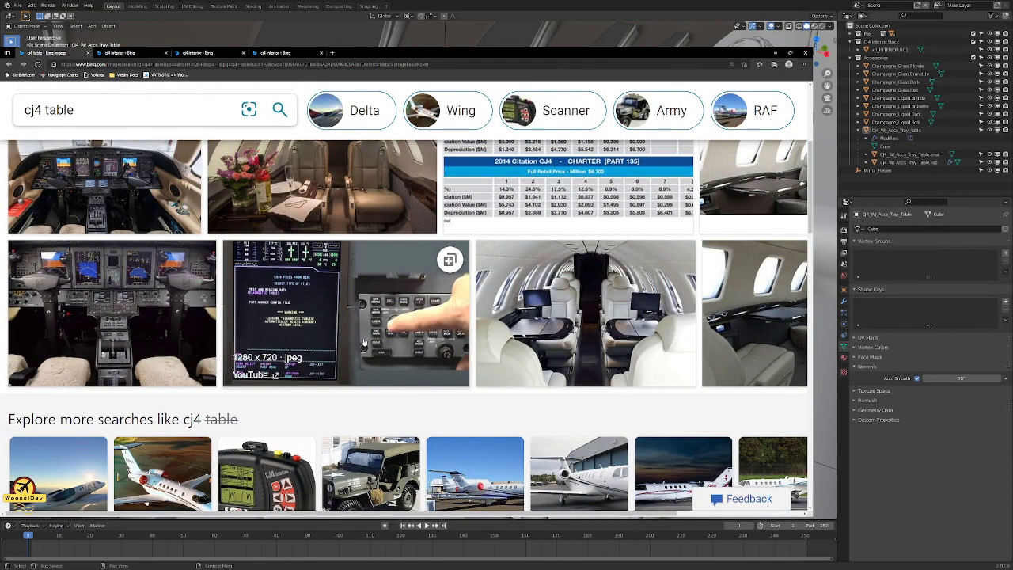
left_click(753, 325)
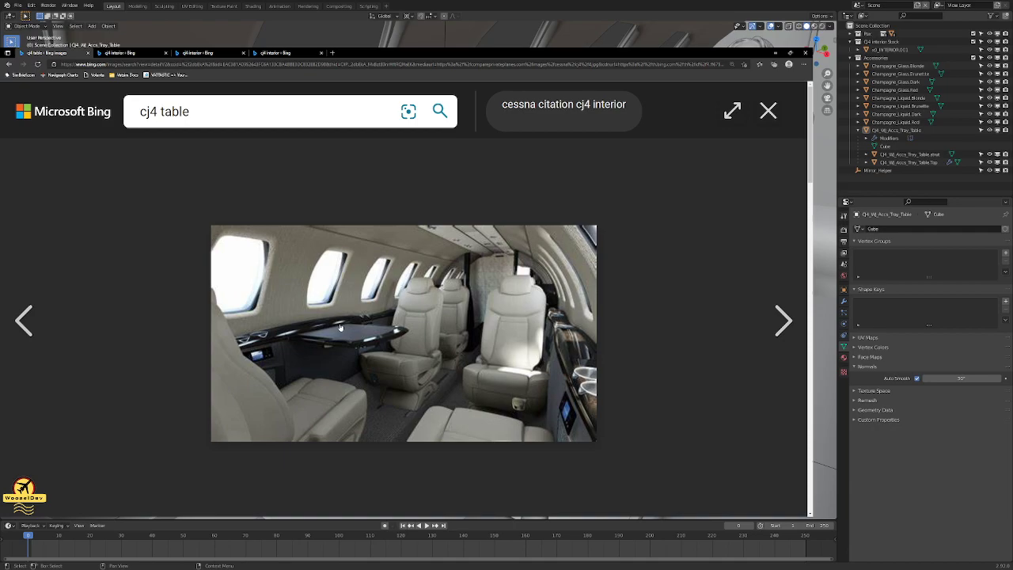
left_click(582, 307)
scroll(452, 293, "down", 3, "ctrl")
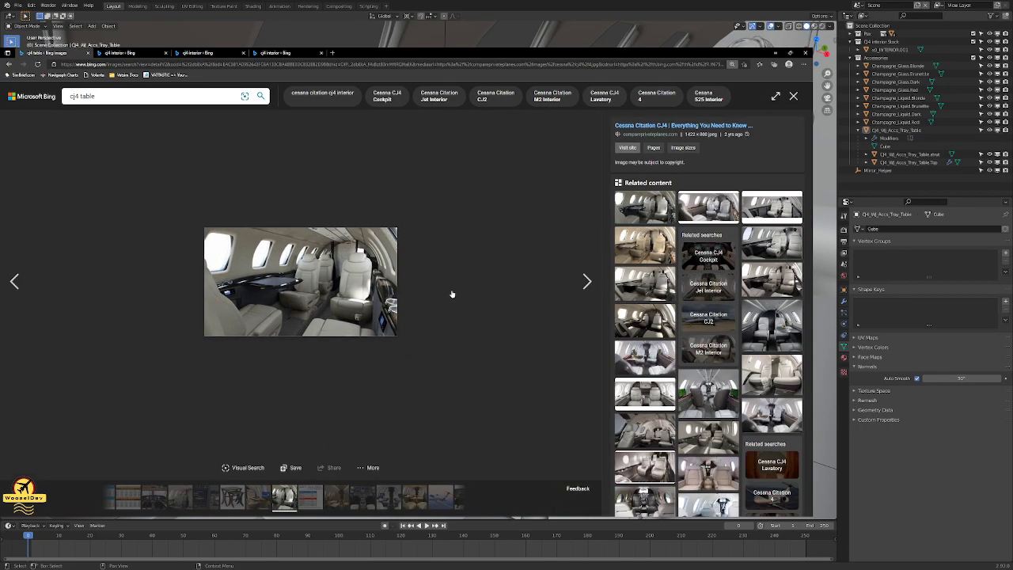
scroll(452, 294, "down", 1, "ctrl")
left_click(419, 256)
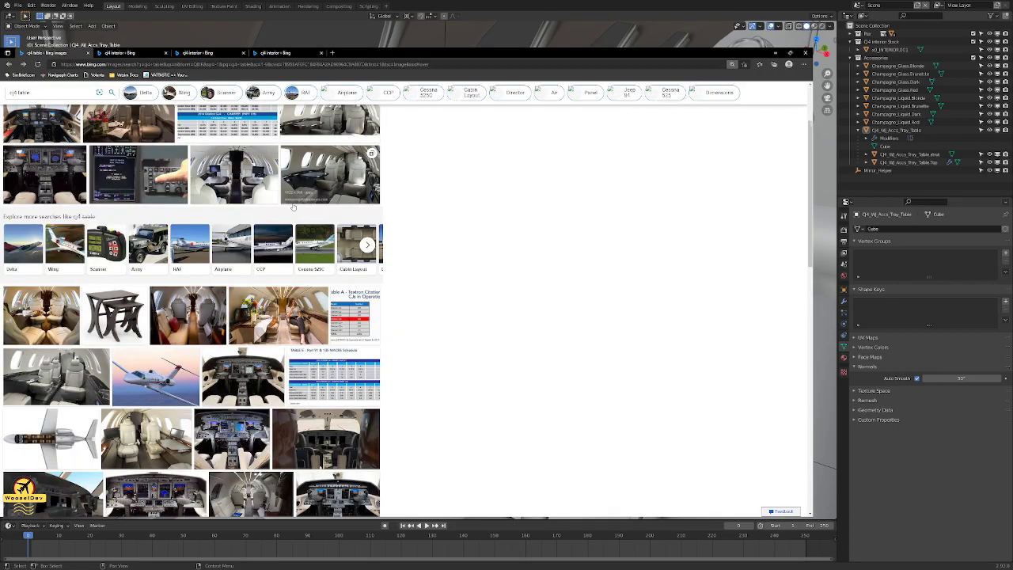
- Find the CJ4 cabin photo with the table stowed and a monitor on the ledge, and open it full size
scroll(405, 301, "down", 3)
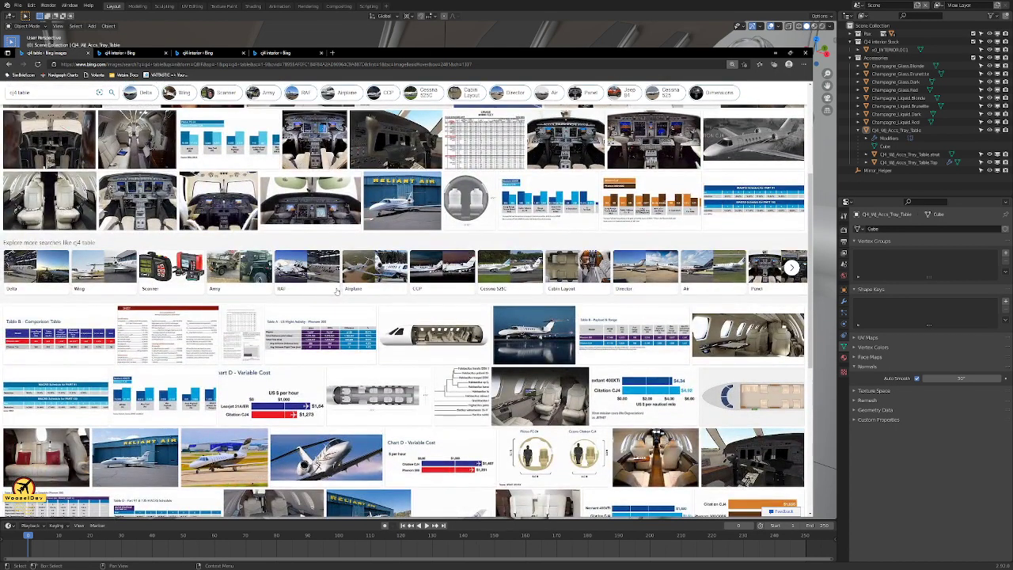
left_click(552, 397)
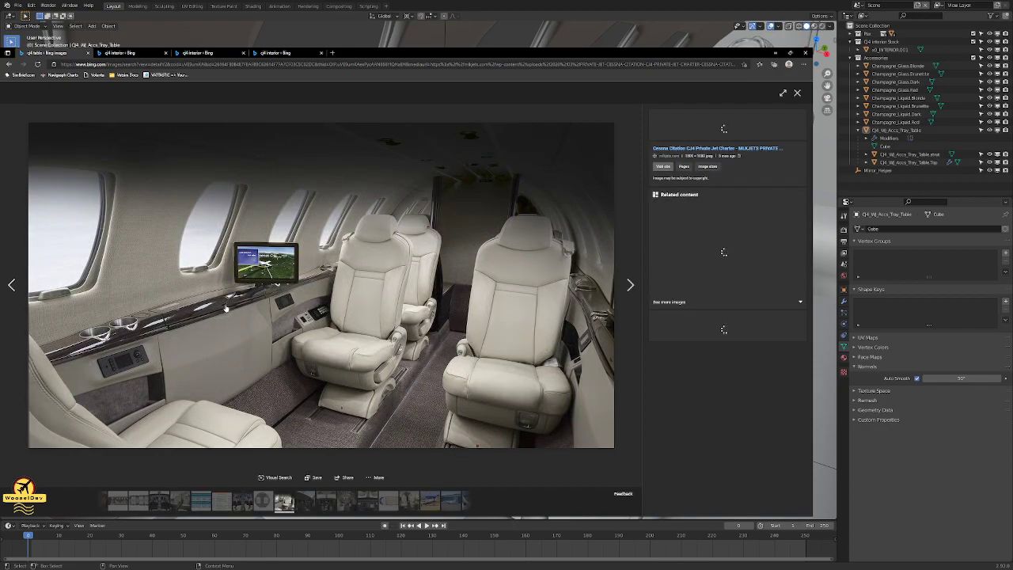
left_click(225, 308)
left_click(323, 329)
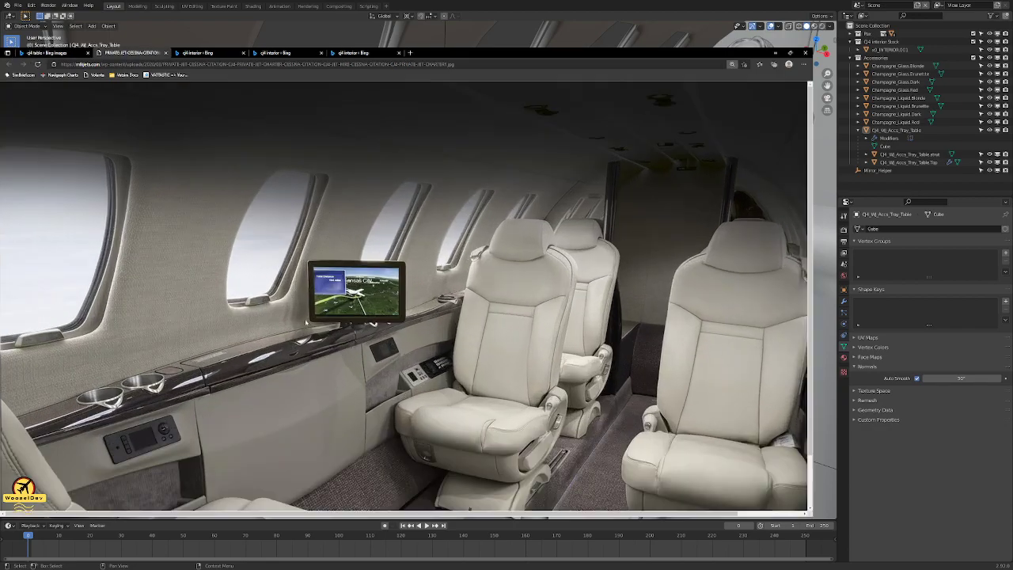
- Examine the side ledge and stowed table compartment at full magnification, and zoom the photo back out to show the cabin
scroll(771, 181, "down", 10)
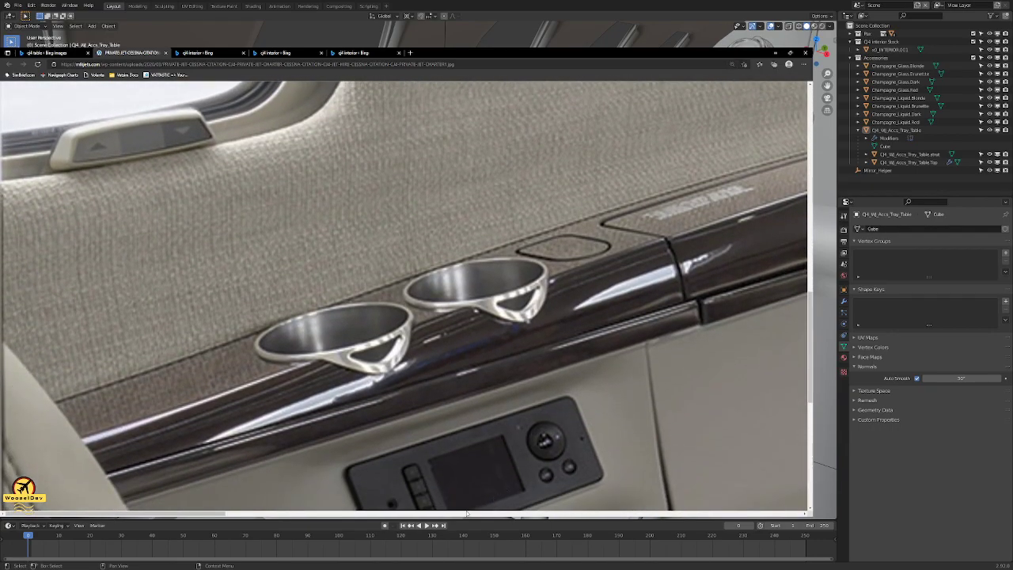
left_click(467, 514)
left_click(467, 514)
left_click_drag(519, 515, 339, 493)
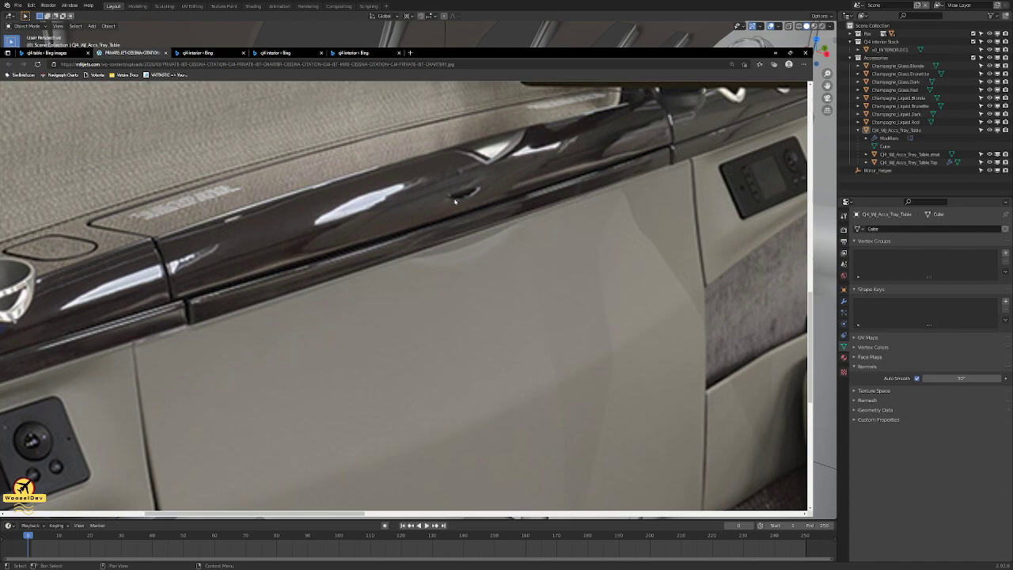
scroll(467, 196, "up", 3)
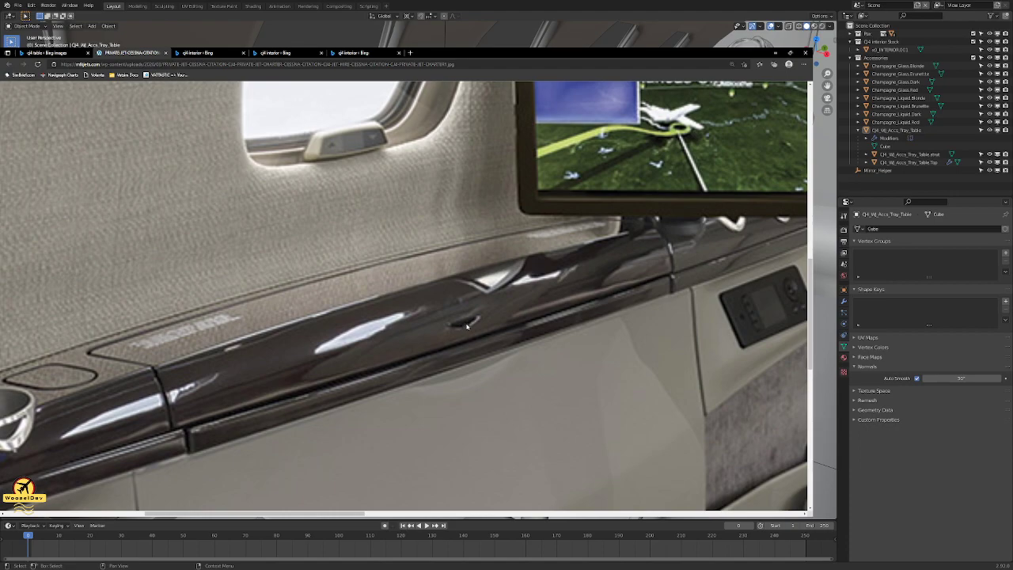
scroll(487, 338, "down", 1)
scroll(486, 338, "up", 1)
scroll(477, 327, "down", 3, "ctrl")
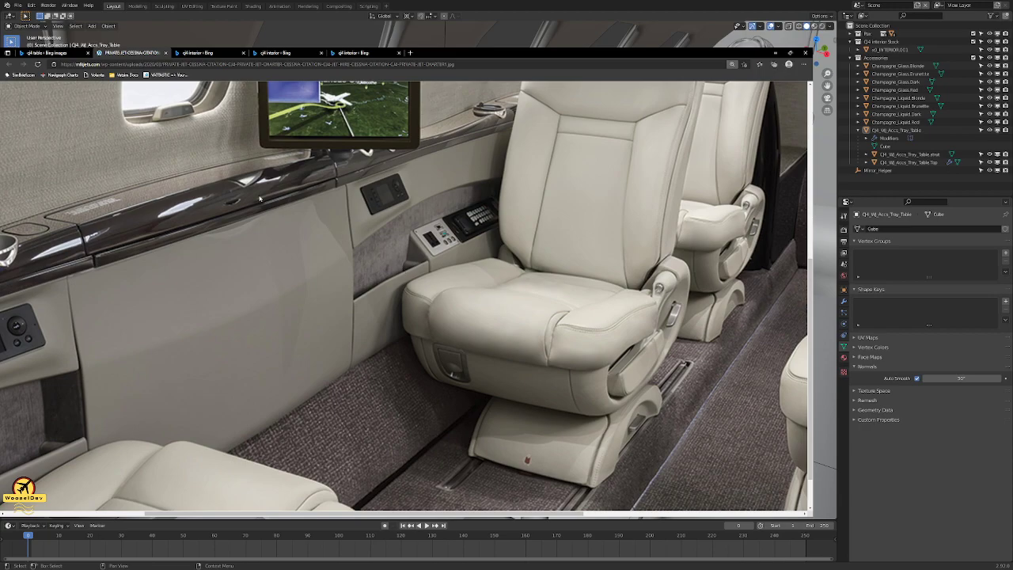
scroll(227, 203, "down", 3, "ctrl")
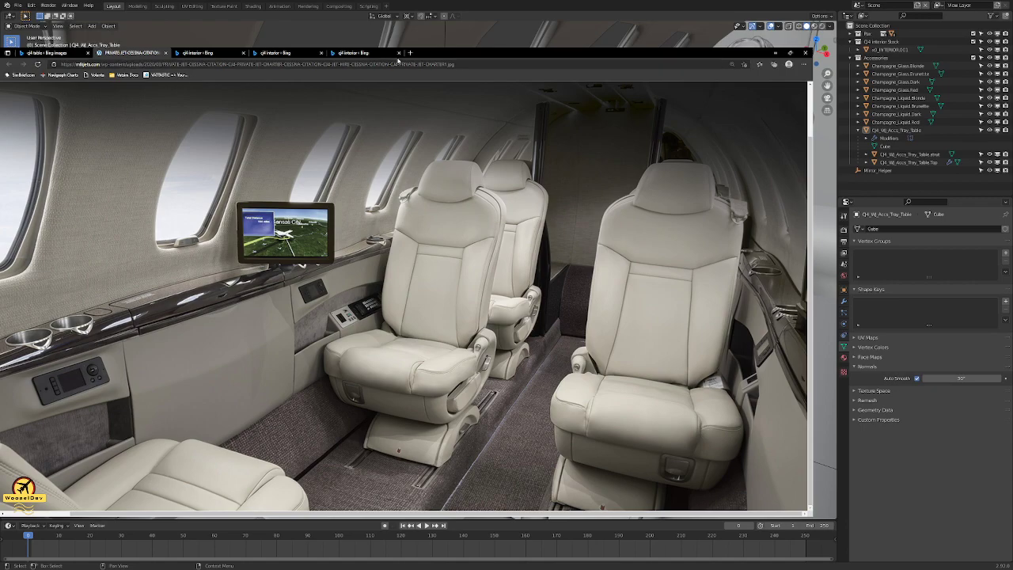
- Search the web for "cj4 table operation" in a new browser tab and look through the image results
left_click(410, 52)
type("q4 tab")
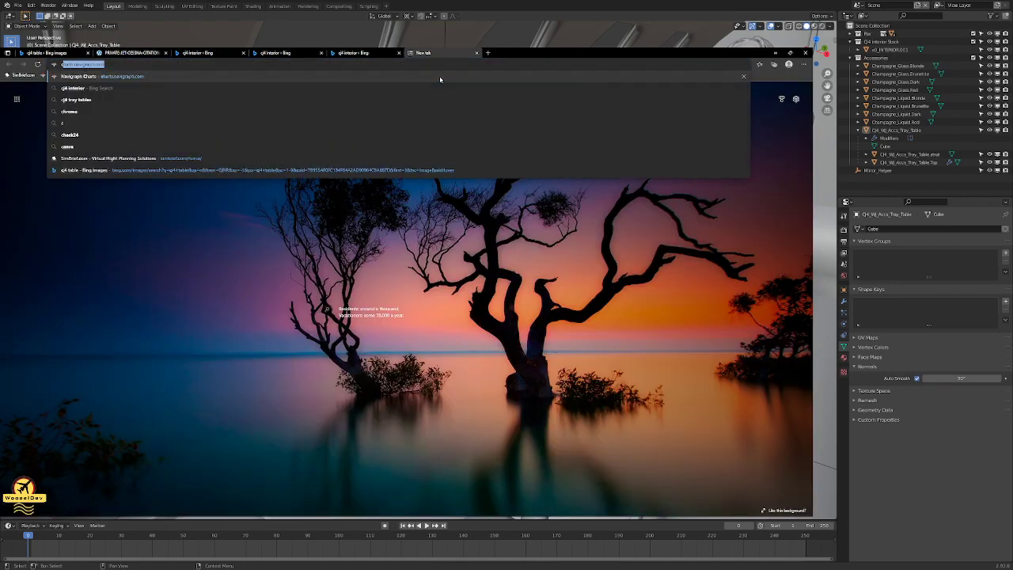
type("le operation")
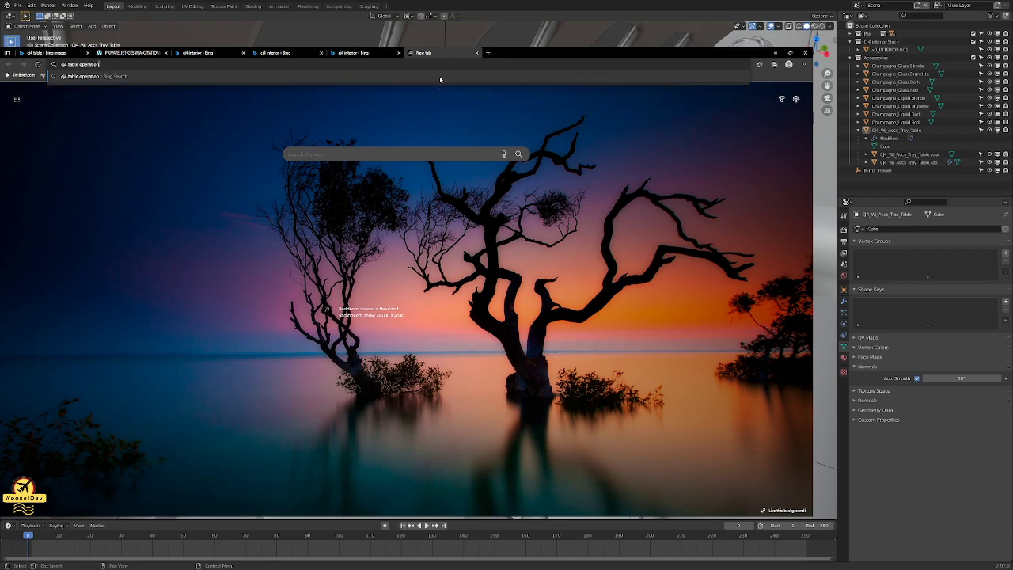
key("Return")
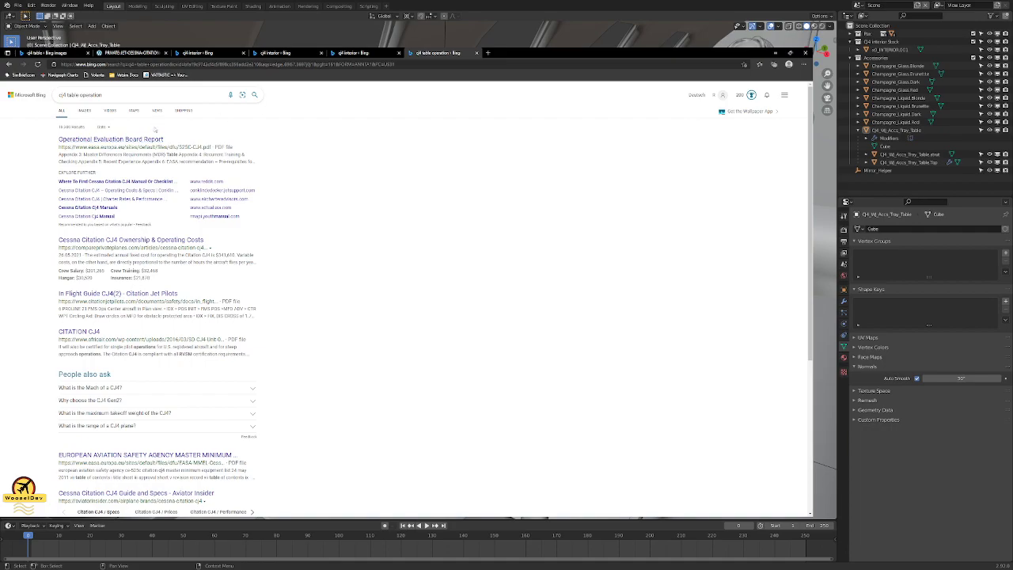
left_click(85, 110)
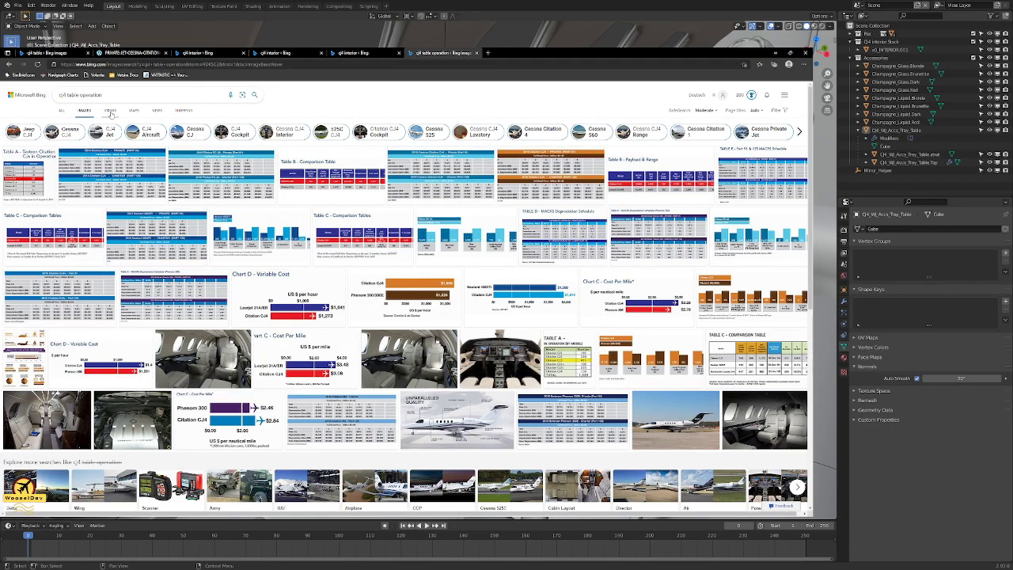
left_click(110, 111)
left_click(85, 112)
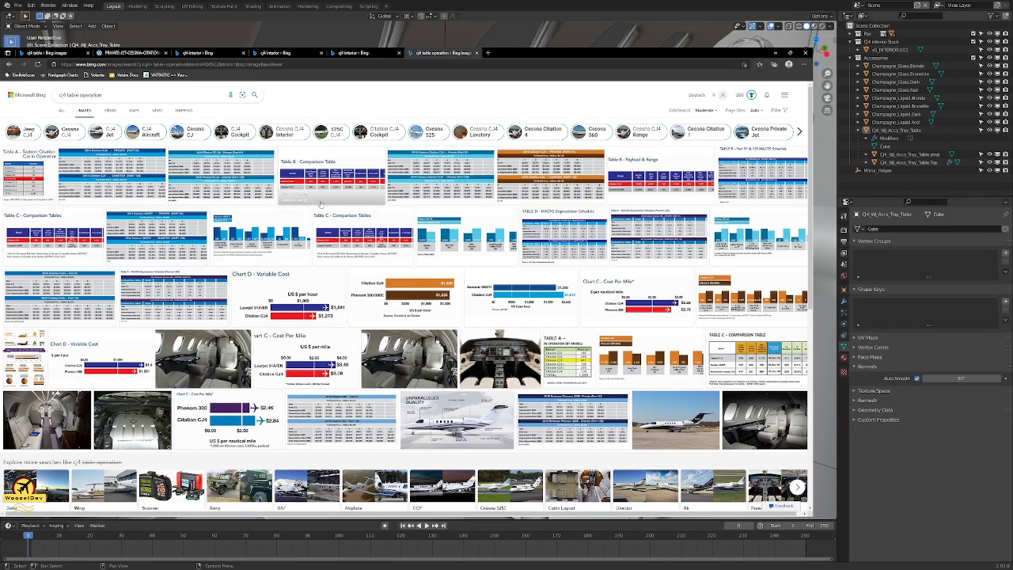
scroll(320, 204, "down", 3)
scroll(328, 224, "down", 6)
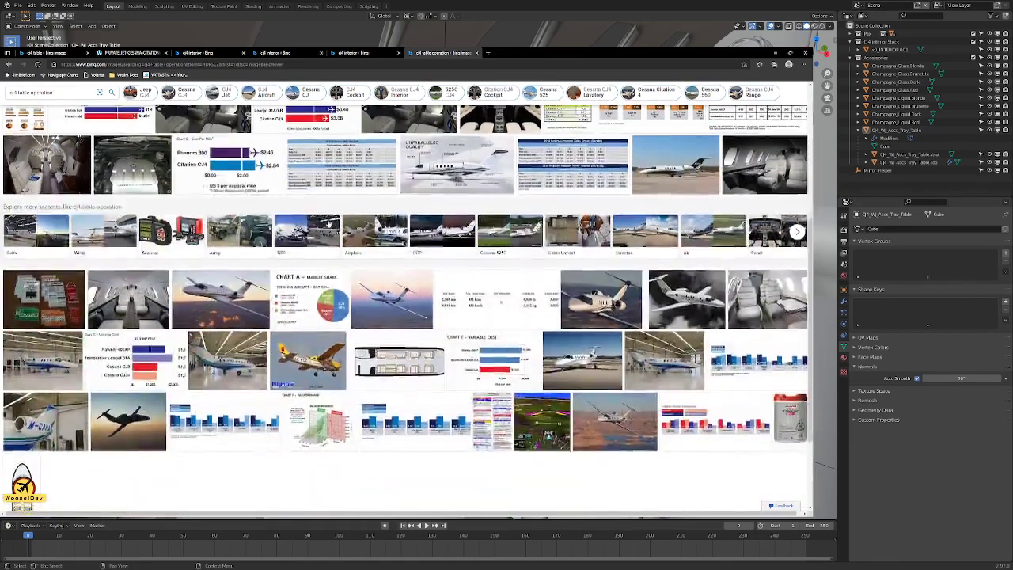
scroll(327, 224, "up", 10)
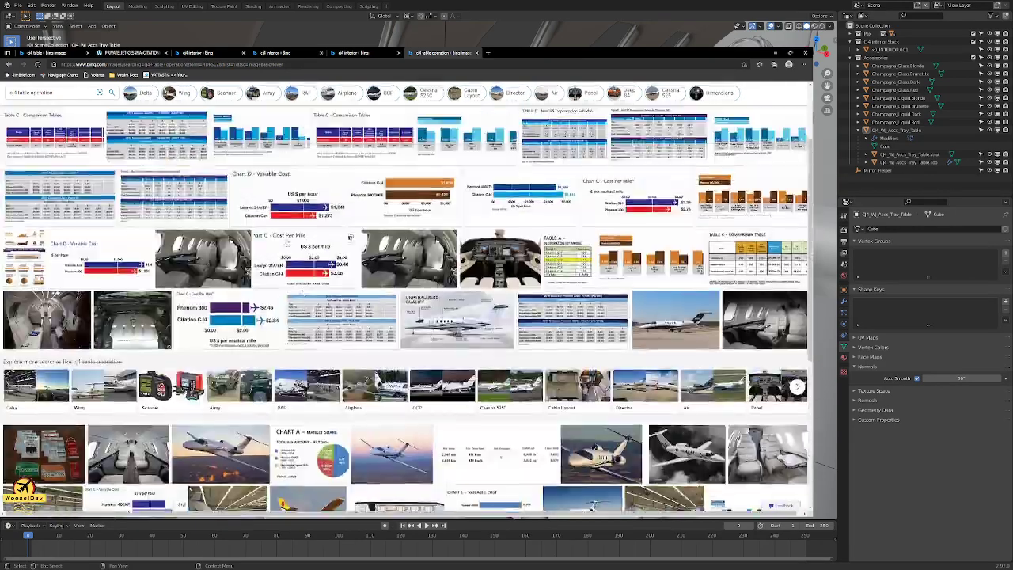
- Change the search to "cj4 table unfold", look through the web results and close the search tab
left_click_drag(77, 96, 331, 122)
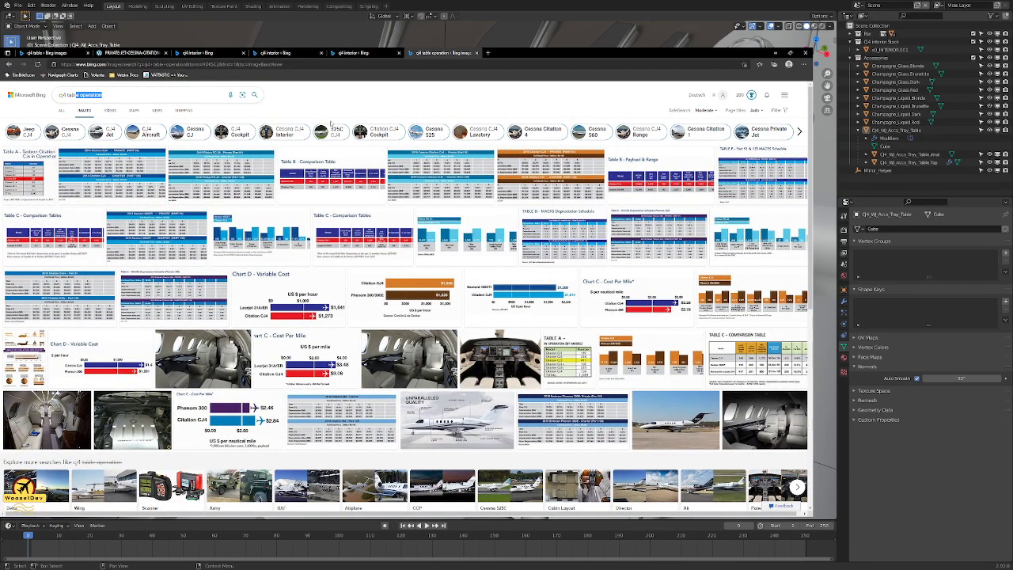
type("e ")
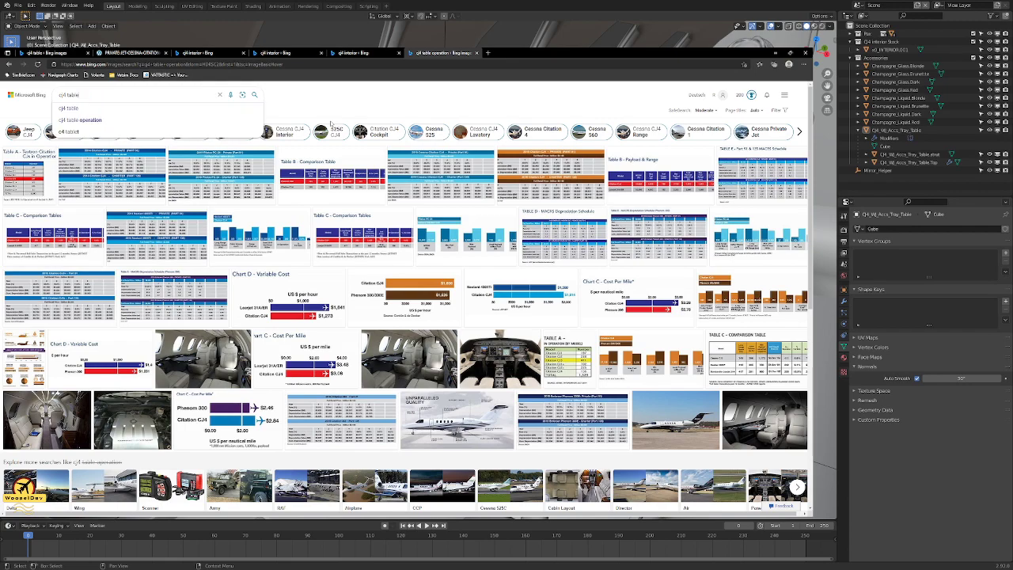
type("units")
key("Return")
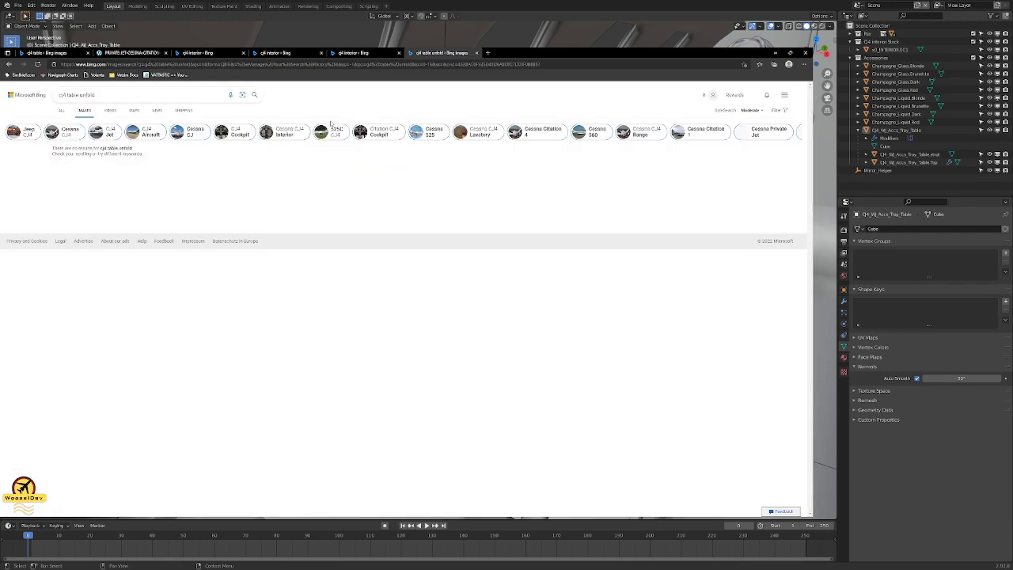
left_click(61, 112)
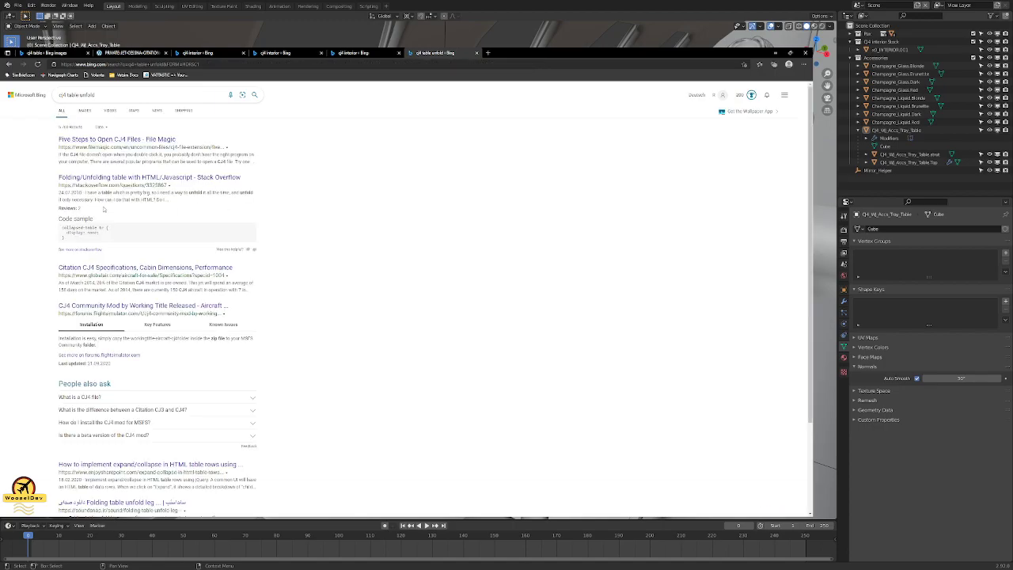
scroll(280, 215, "down", 3)
scroll(283, 216, "up", 3)
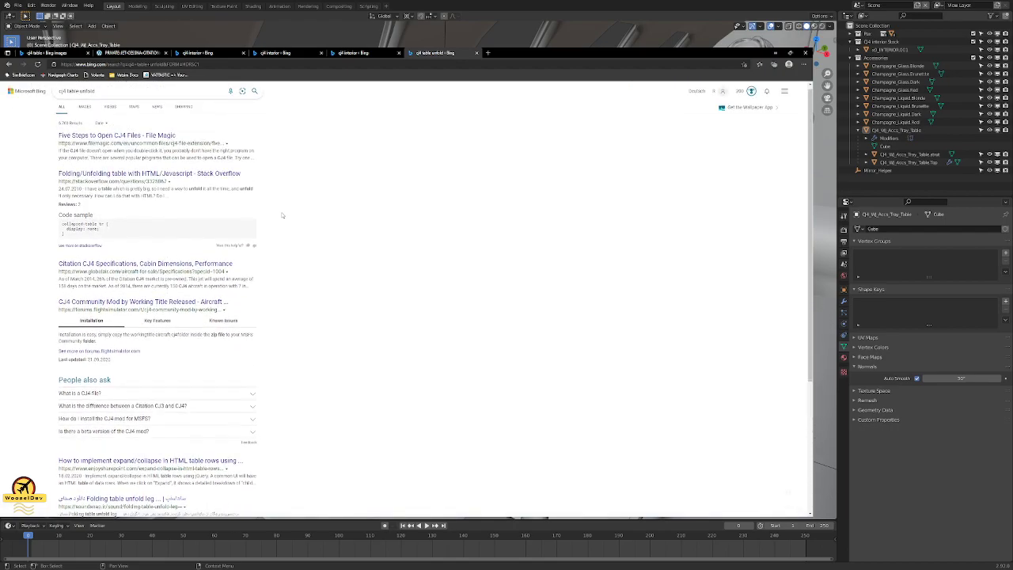
left_click(476, 53)
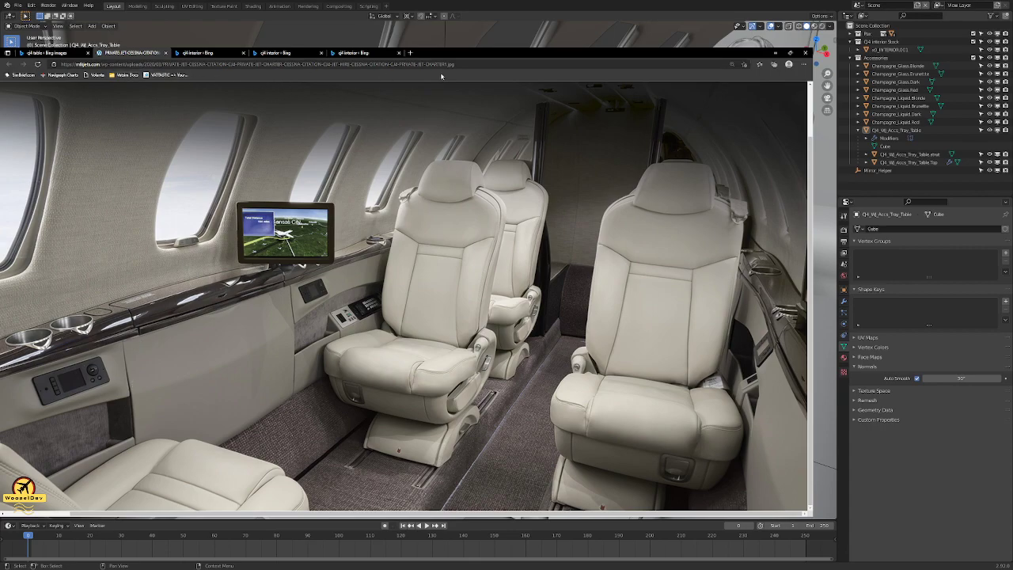
- Find YouTube through a web search in a new browser tab and open its home page
left_click(411, 53)
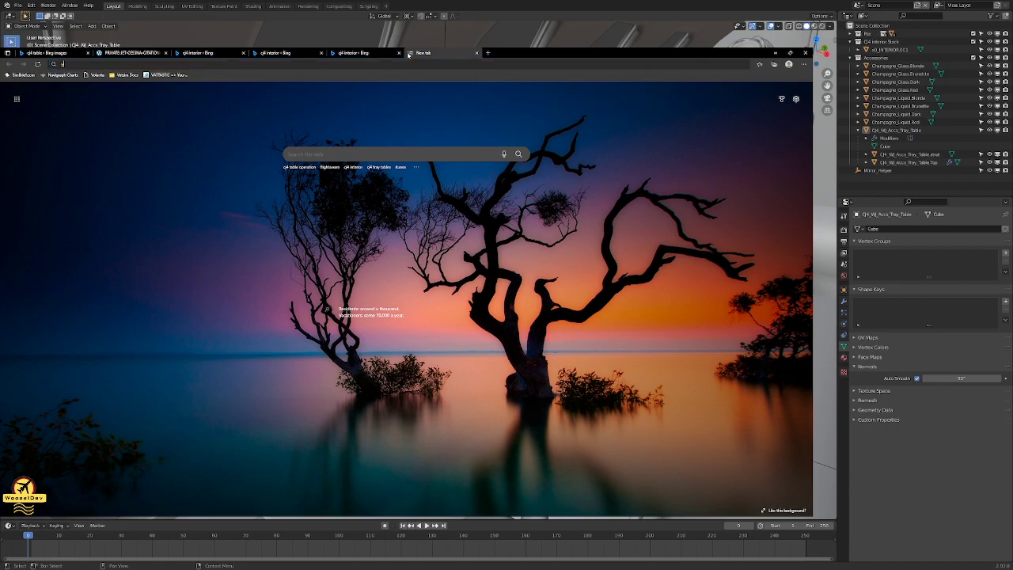
type("youtubes")
key("Return")
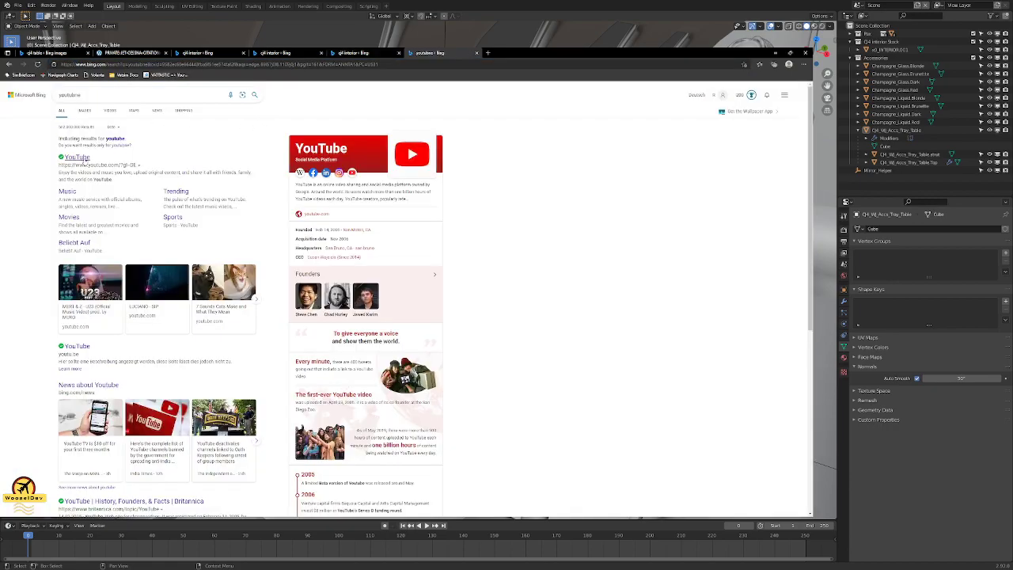
left_click(86, 159)
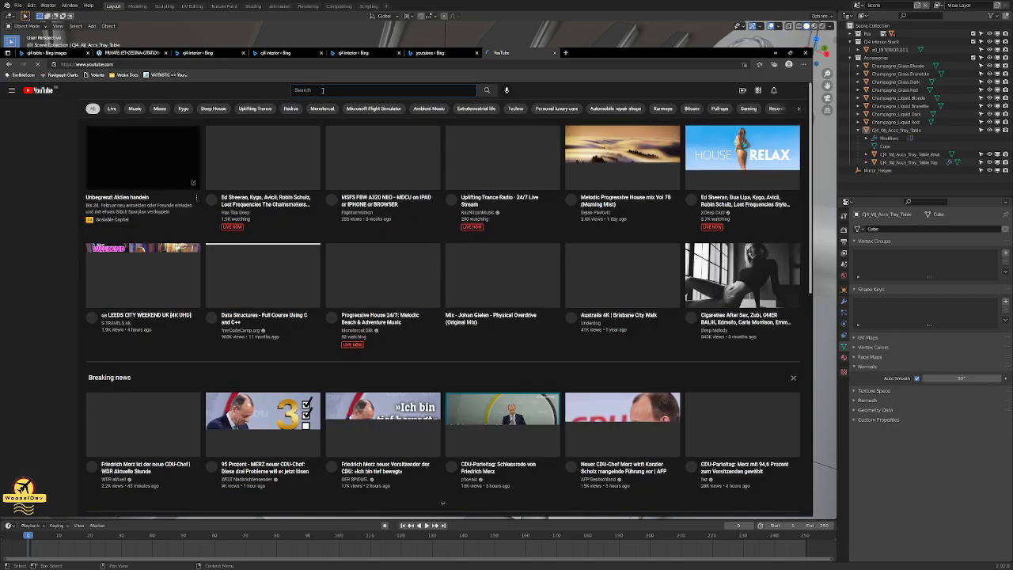
- Search YouTube for "Cj4 table" and look through the listed videos for cabin table footage
left_click(323, 90)
type("c")
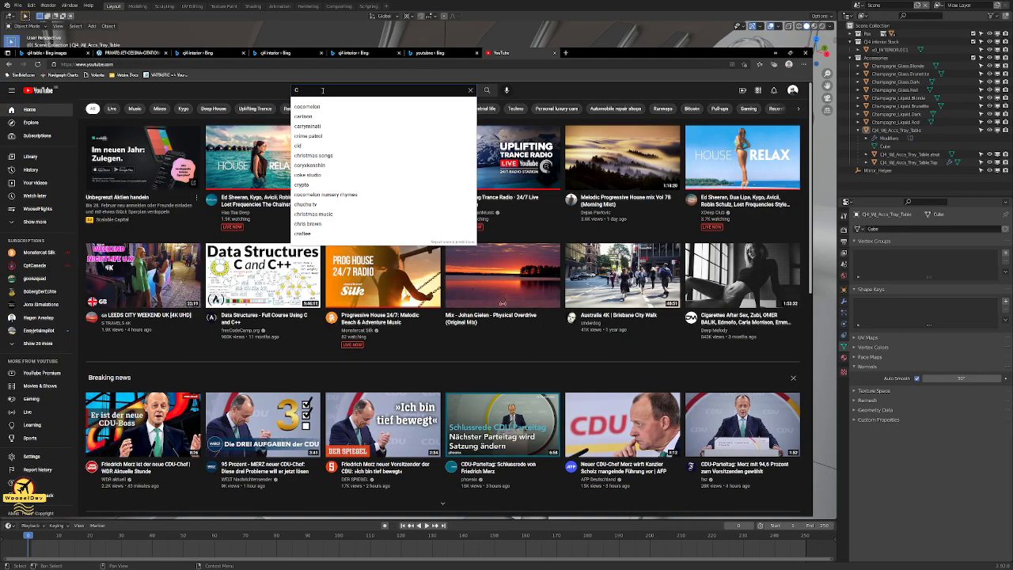
type("j4 table")
key("Return")
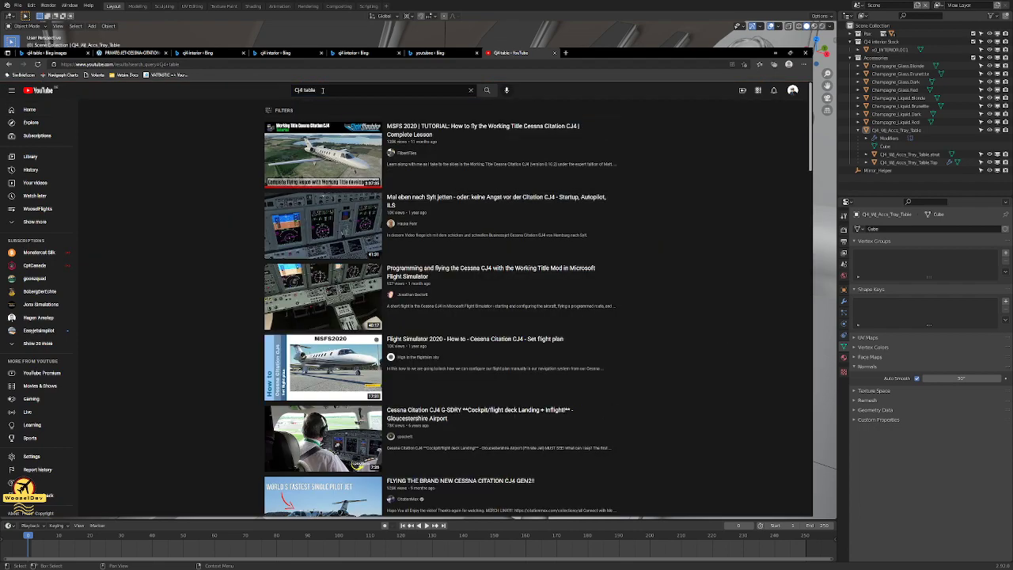
scroll(489, 260, "down", 3)
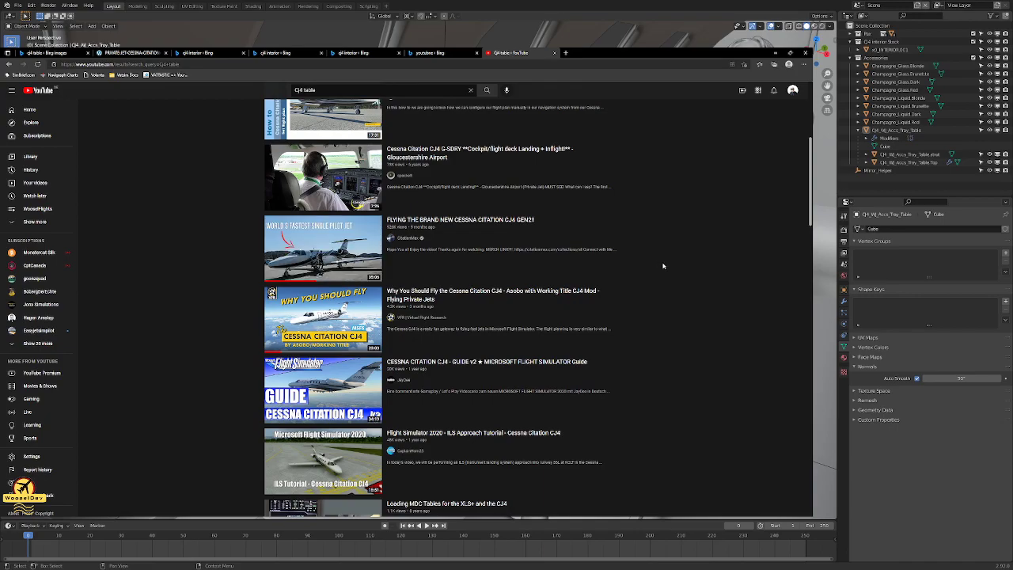
scroll(663, 266, "down", 3)
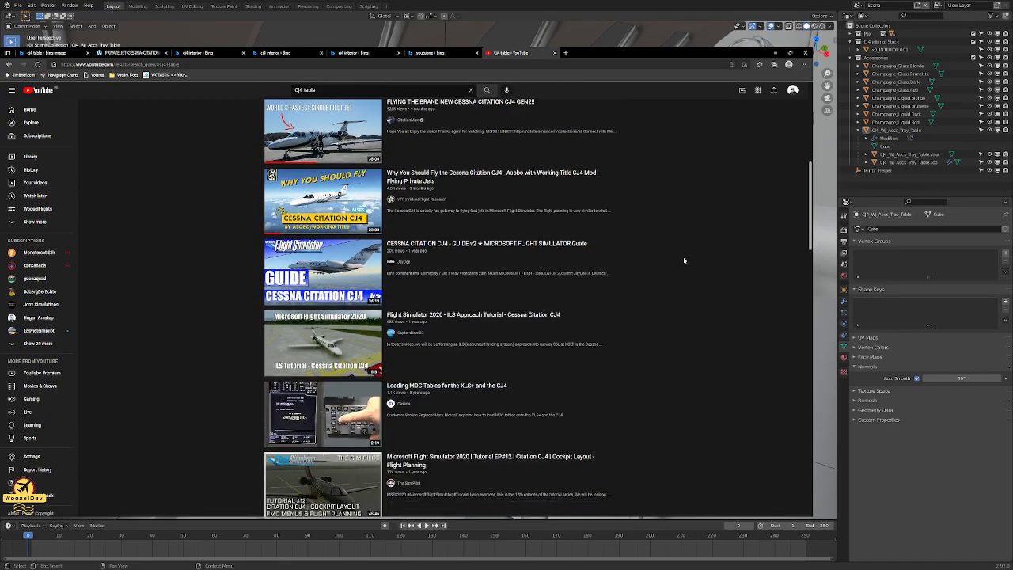
scroll(685, 259, "down", 2)
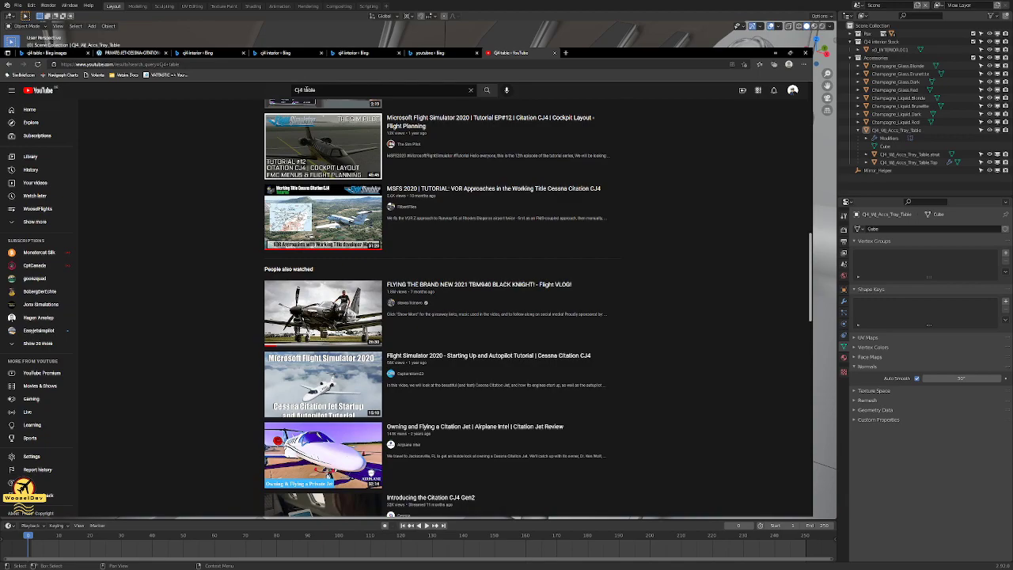
- Change the YouTube search to "Cj4 cabin" and open the video "Introducing the Citation CJ4 Gen2"
double_click(307, 90)
type("cabin")
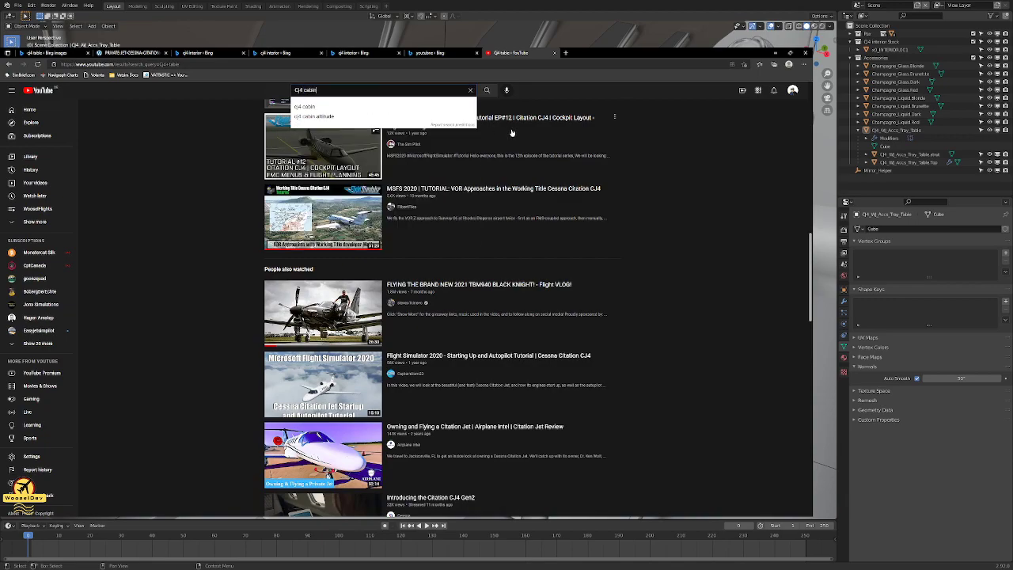
key("Return")
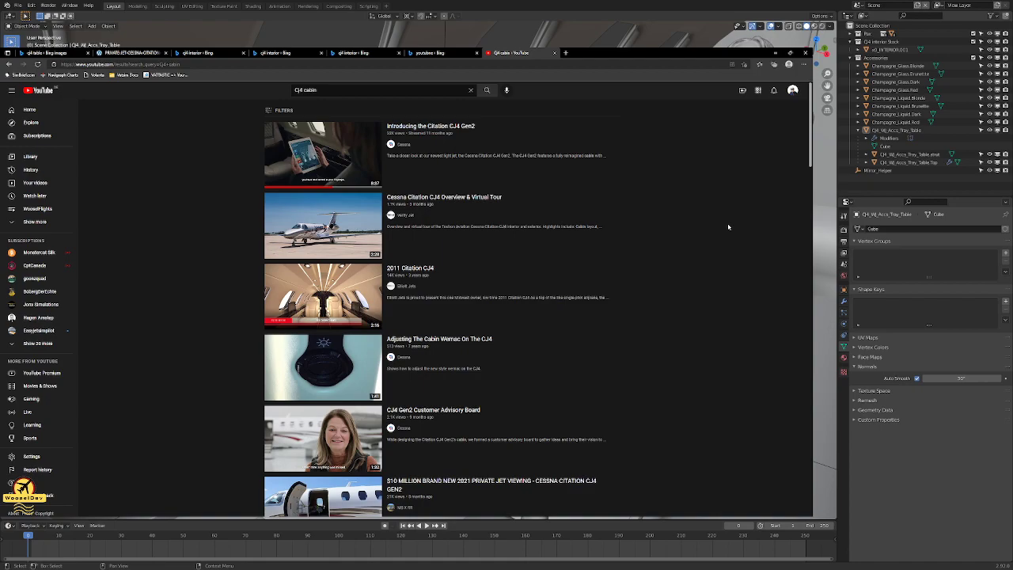
left_click(320, 149)
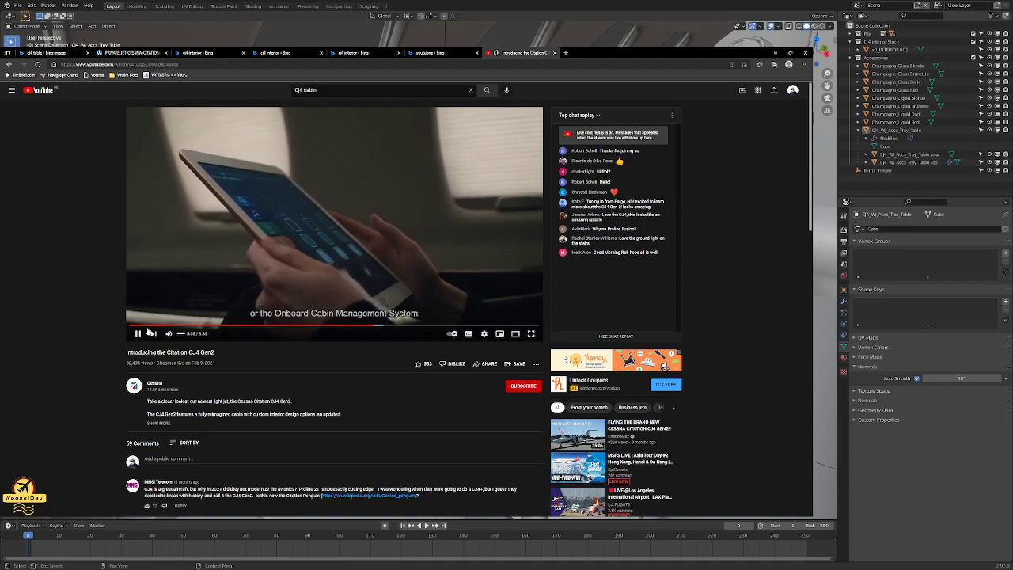
- Skim the opening minutes of the CJ4 Gen2 video for cabin shots and switch the video to full screen
left_click(145, 324)
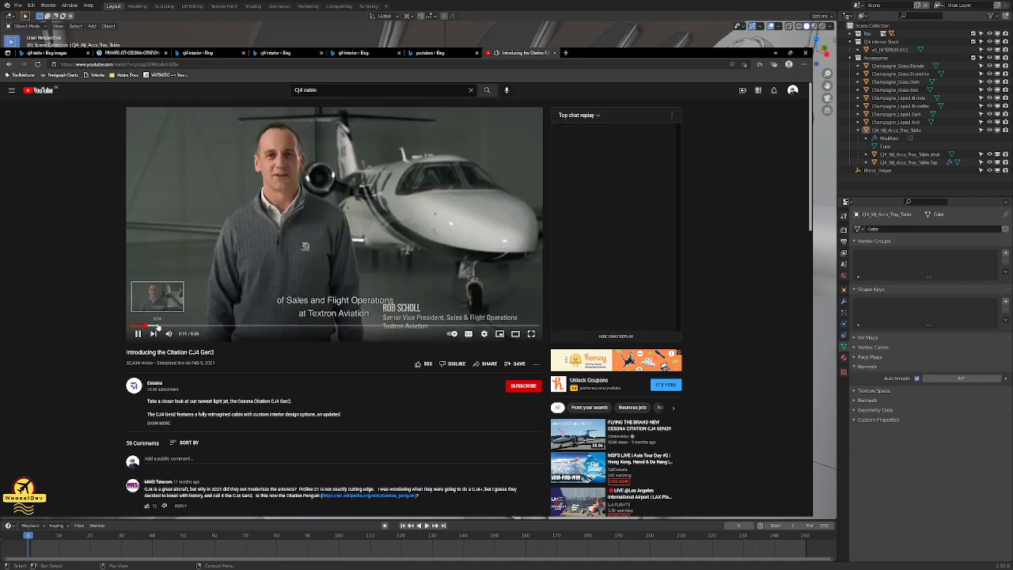
left_click(158, 326)
left_click_drag(160, 327, 190, 328)
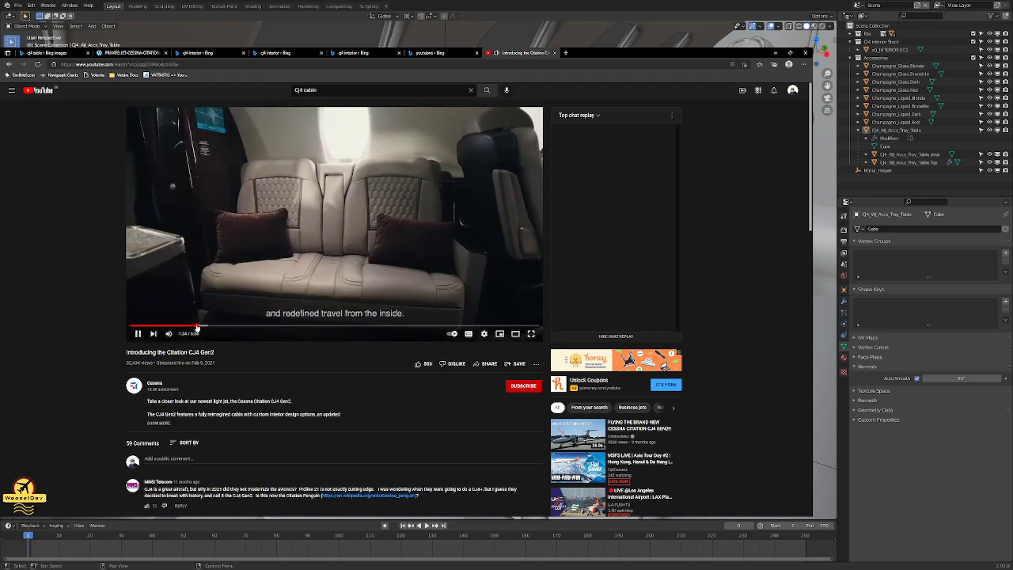
left_click(201, 326)
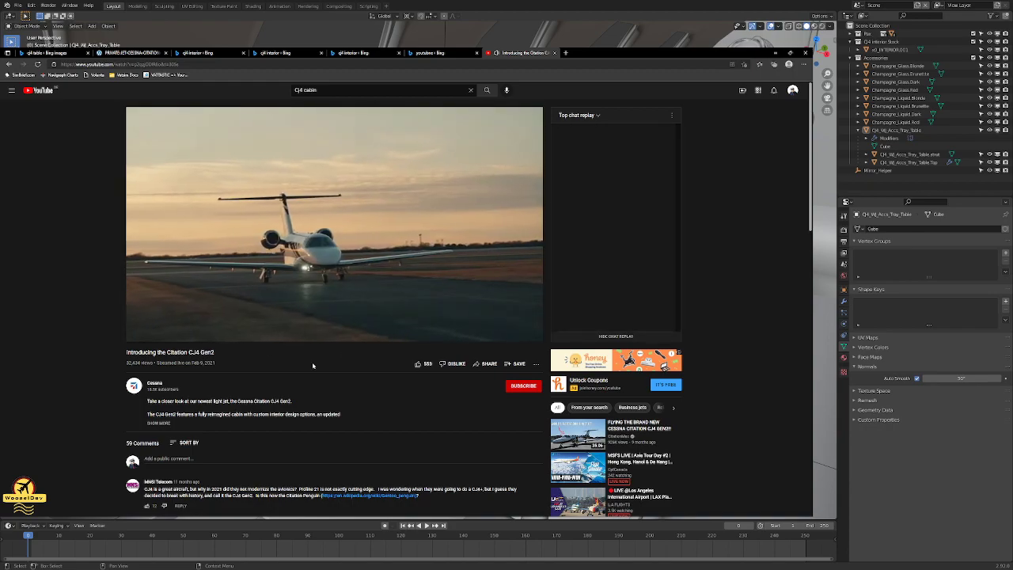
double_click(346, 311)
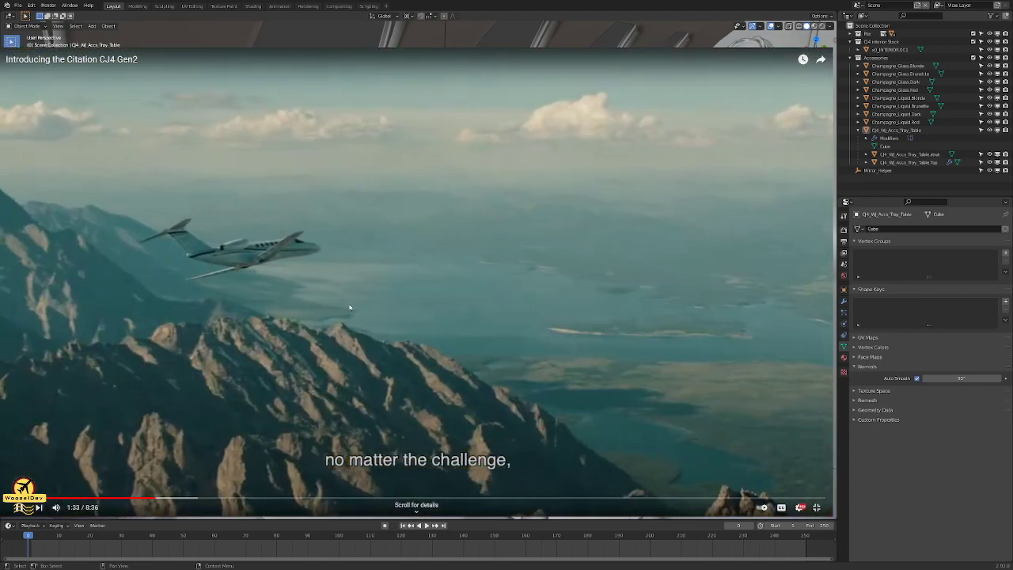
- Skip the video to about 2:22 and examine the extended table and the side ledge, pausing on the ledge shot
left_click_drag(180, 498, 234, 499)
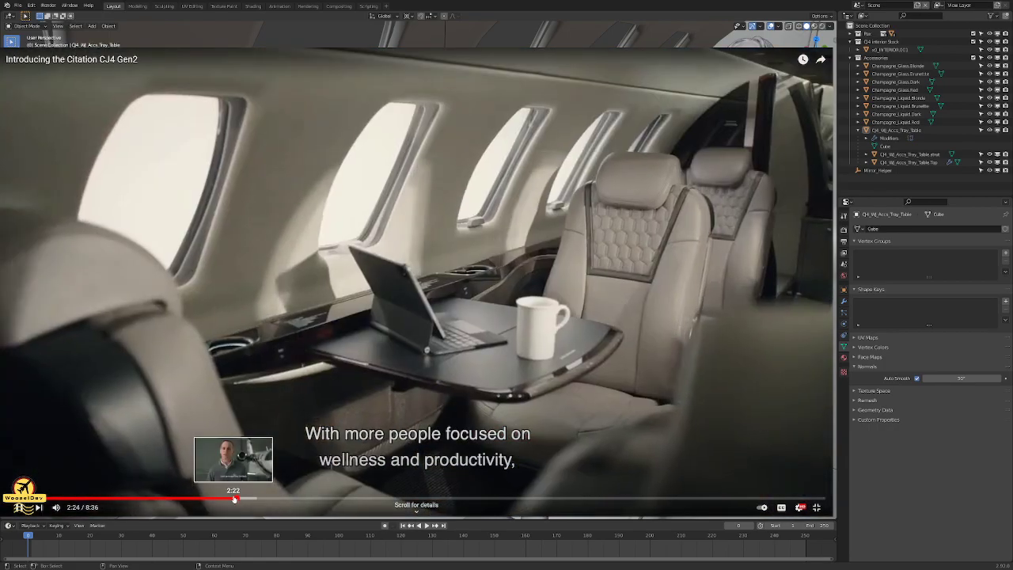
left_click(233, 500)
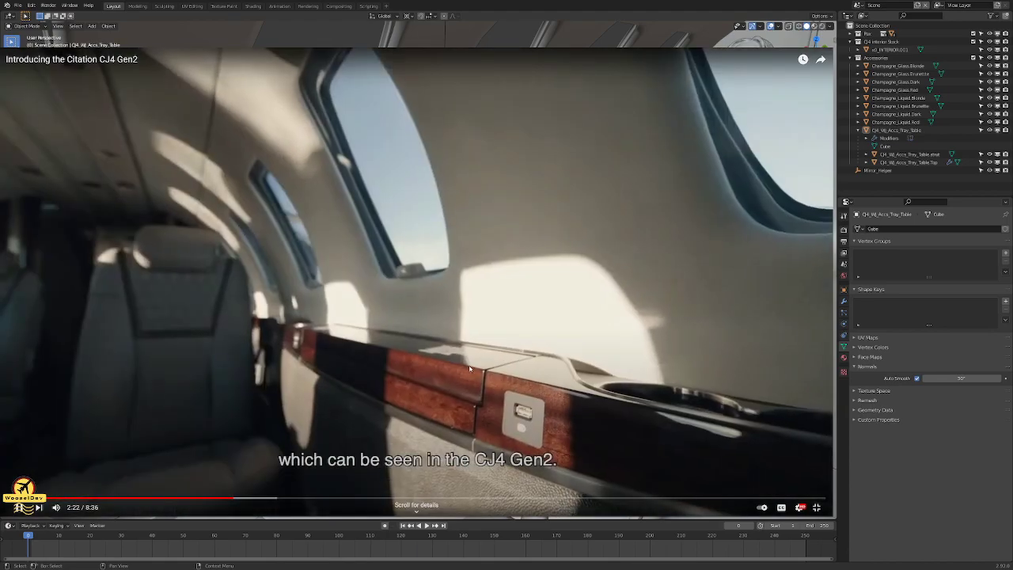
left_click(375, 346)
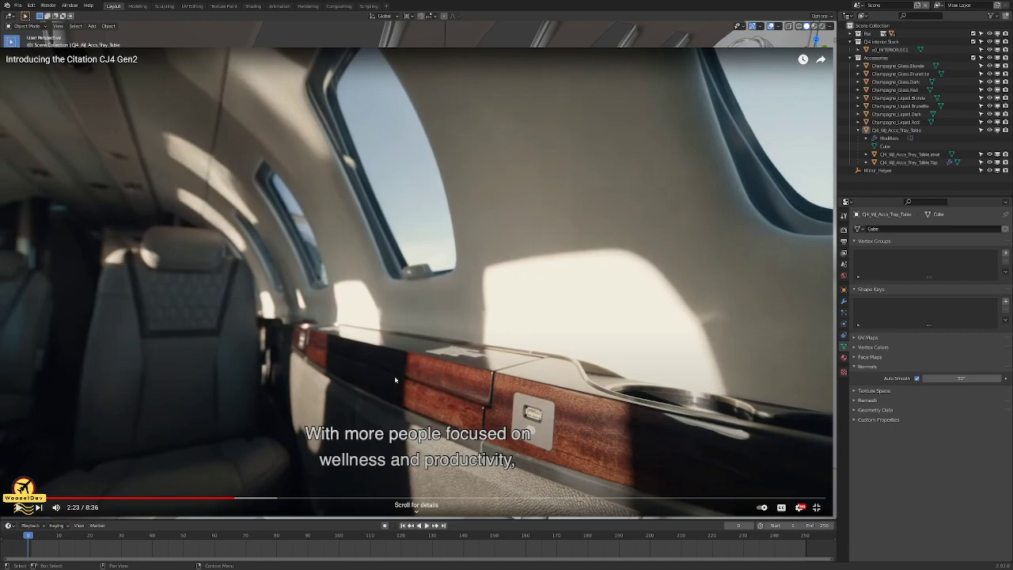
left_click(432, 281)
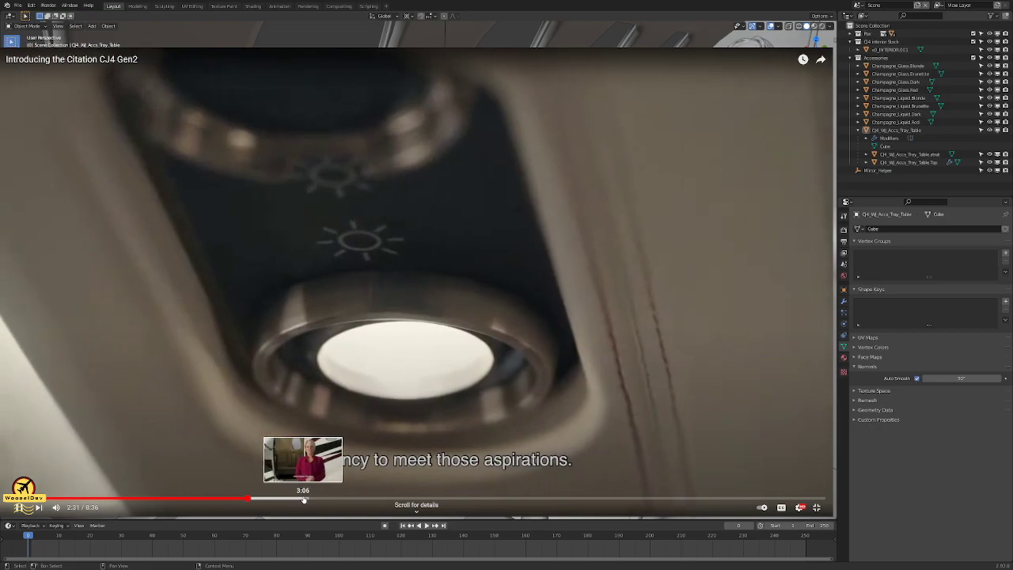
- Skim the CJ4 Gen2 video from about 3:06 to 5:04 for shots of the cabin table
left_click(304, 499)
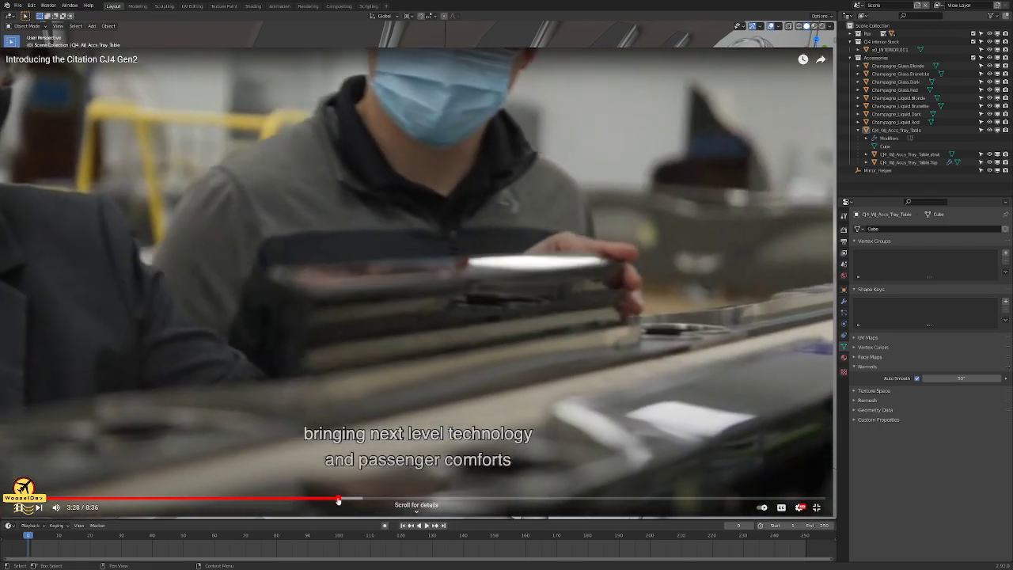
left_click_drag(338, 500, 378, 499)
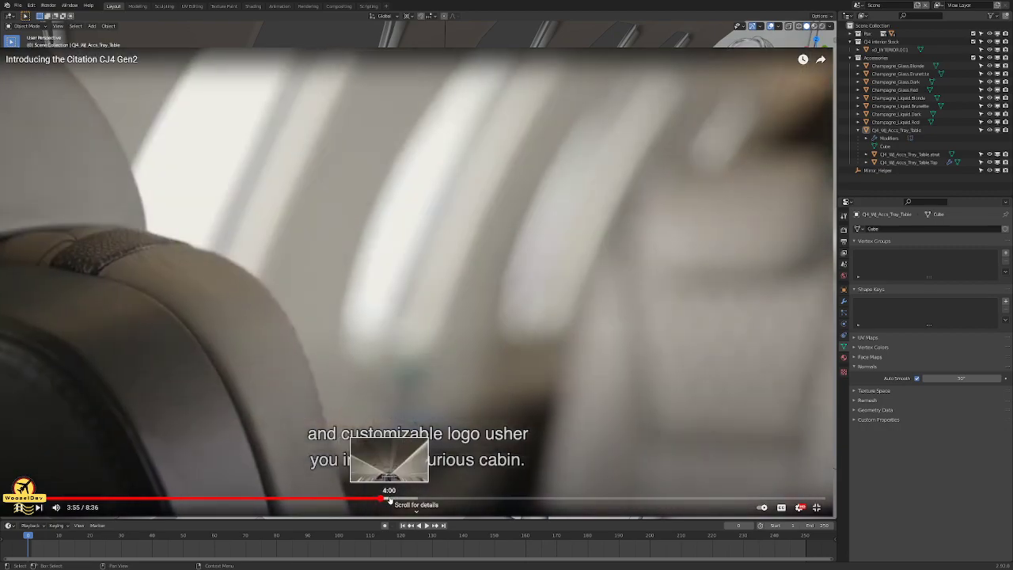
left_click(390, 499)
left_click(409, 500)
left_click(424, 500)
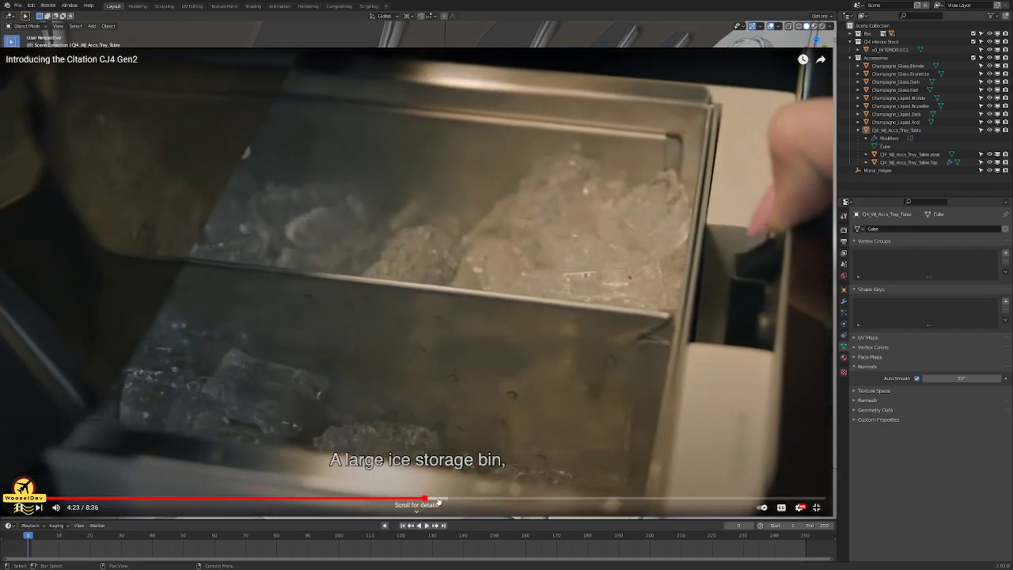
left_click(441, 500)
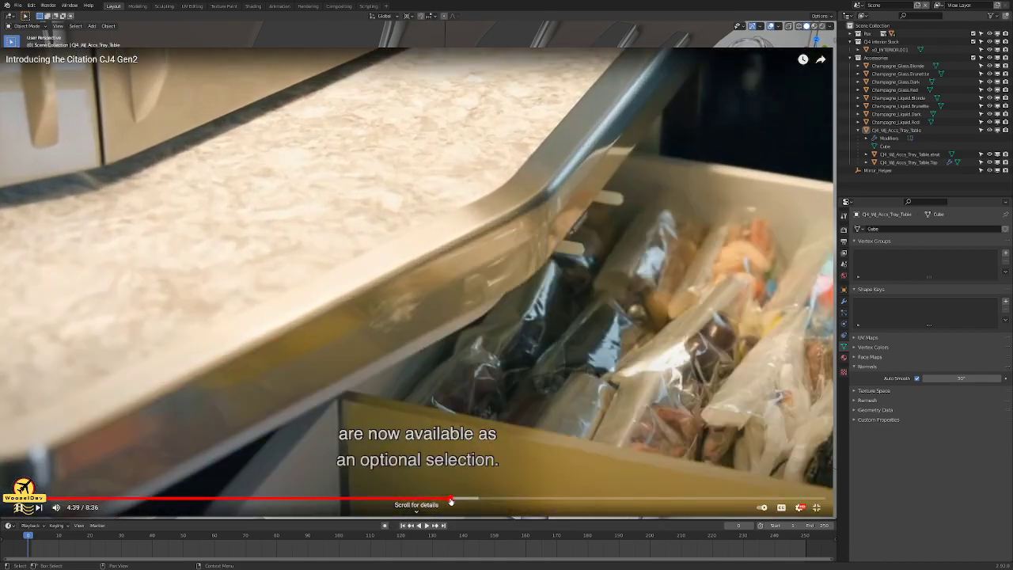
left_click(463, 499)
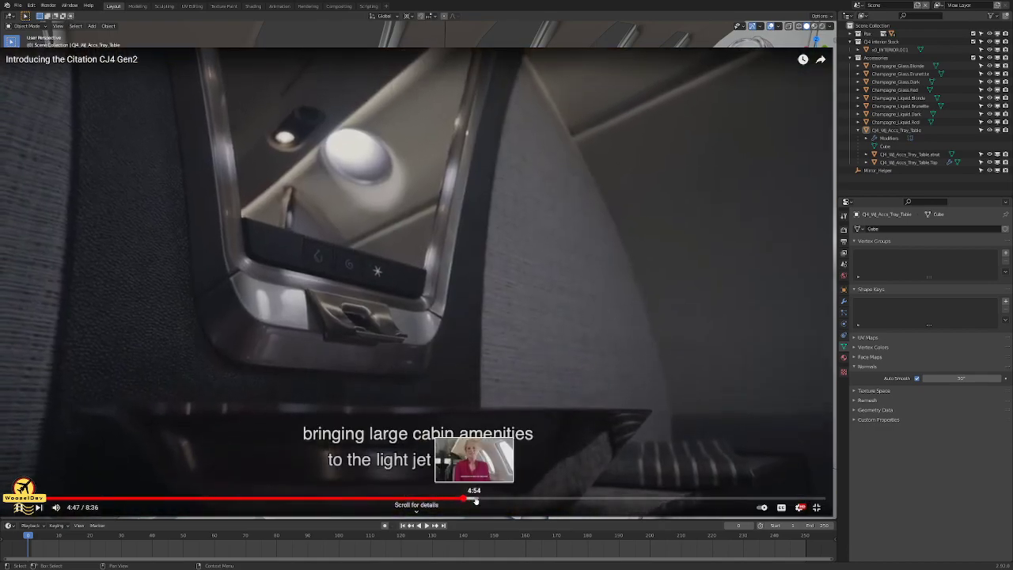
left_click(481, 499)
left_click(489, 500)
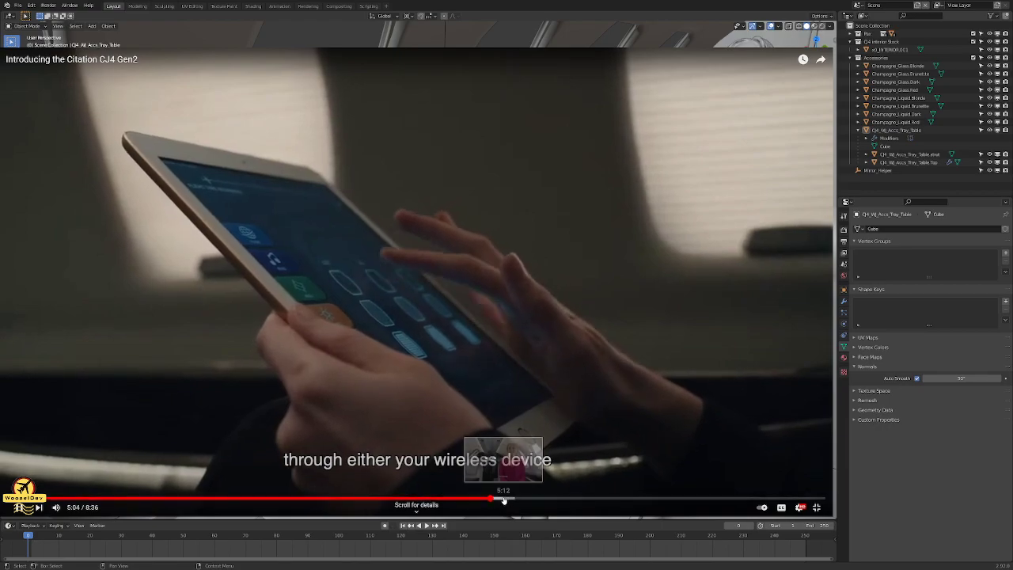
- Continue skimming the video from about 5:12 to 6:18, pausing on the wide cabin view to examine the side ledges
left_click(509, 500)
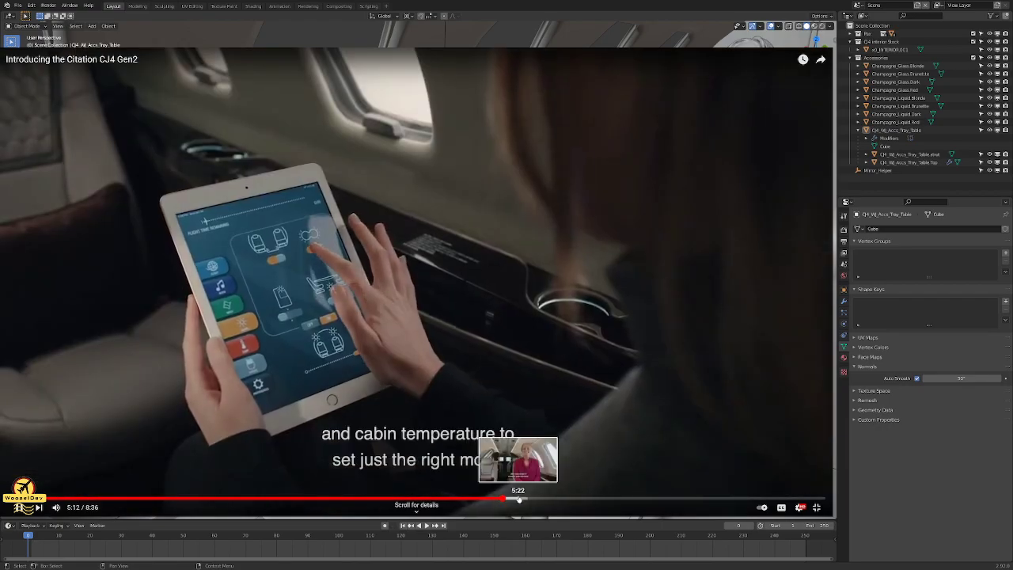
left_click(519, 500)
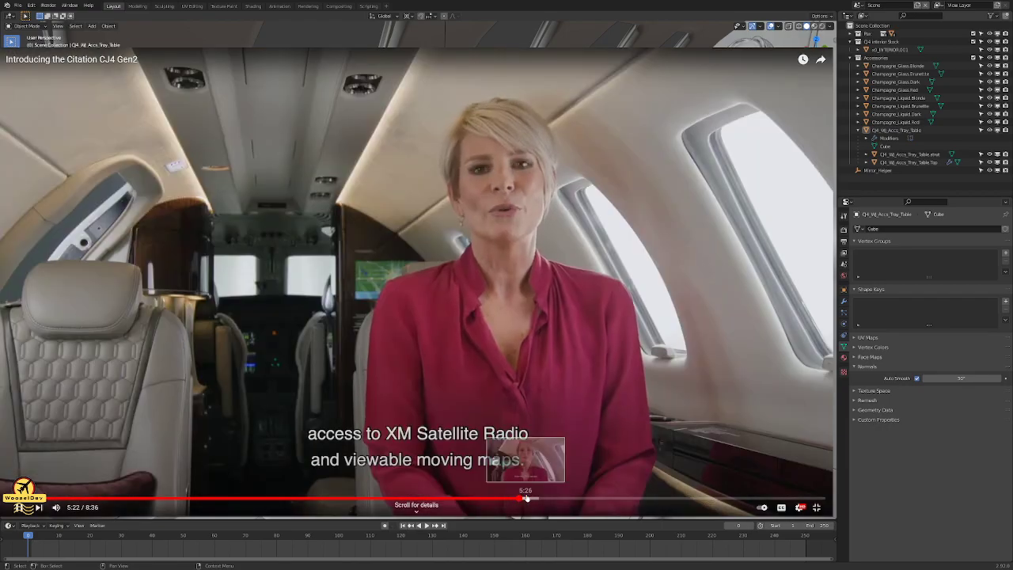
left_click(543, 500)
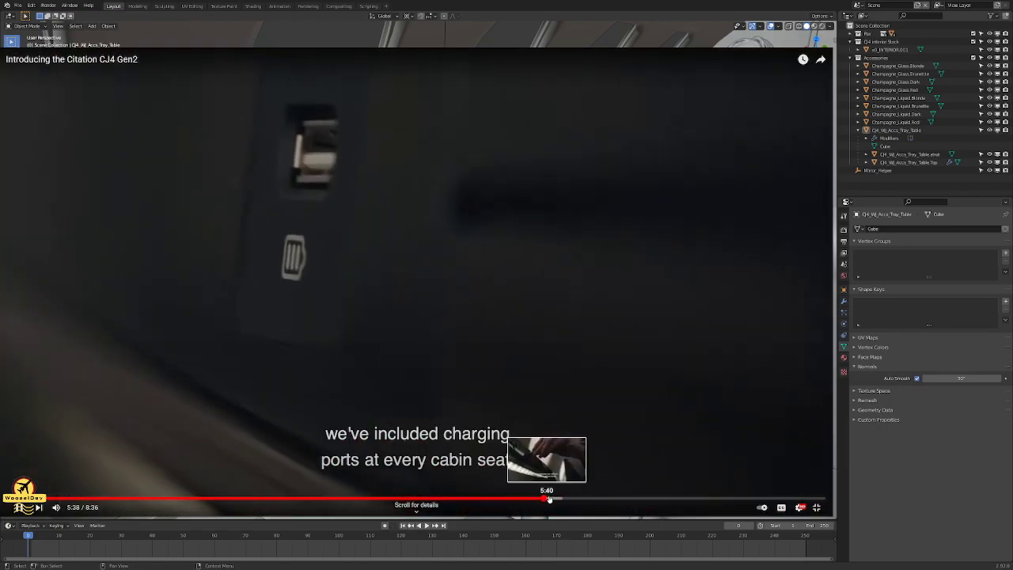
left_click(552, 500)
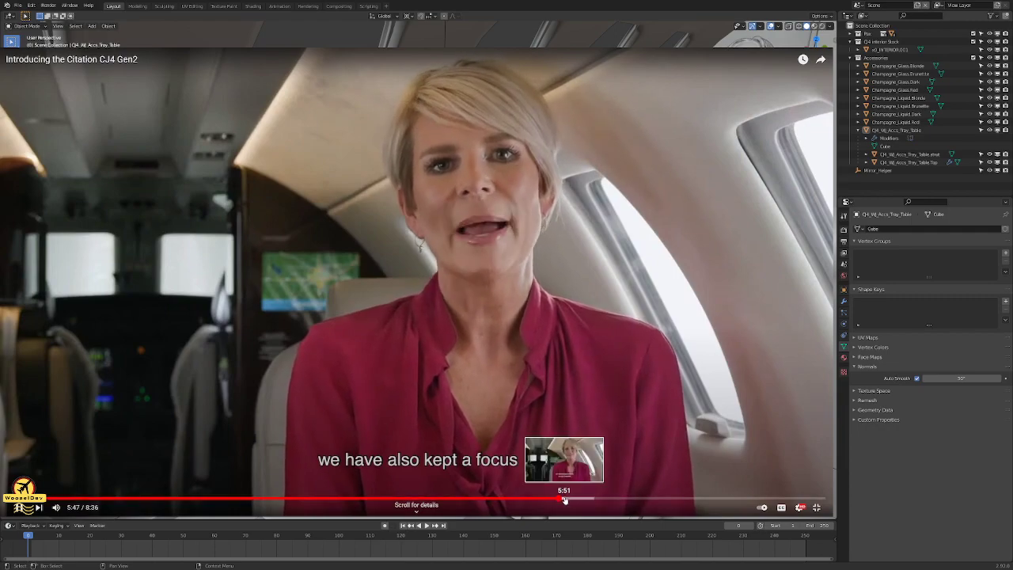
left_click(567, 497)
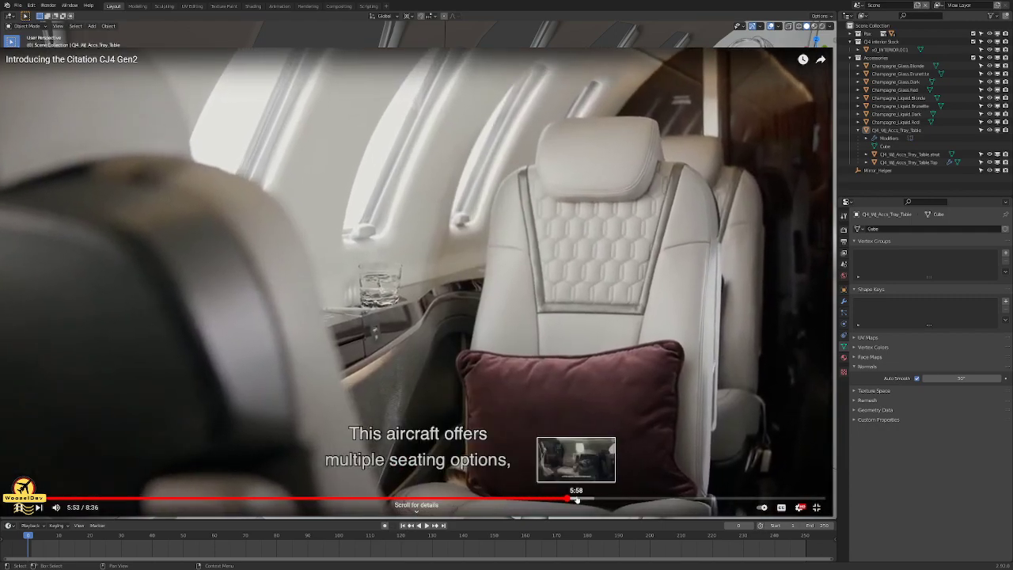
left_click(577, 499)
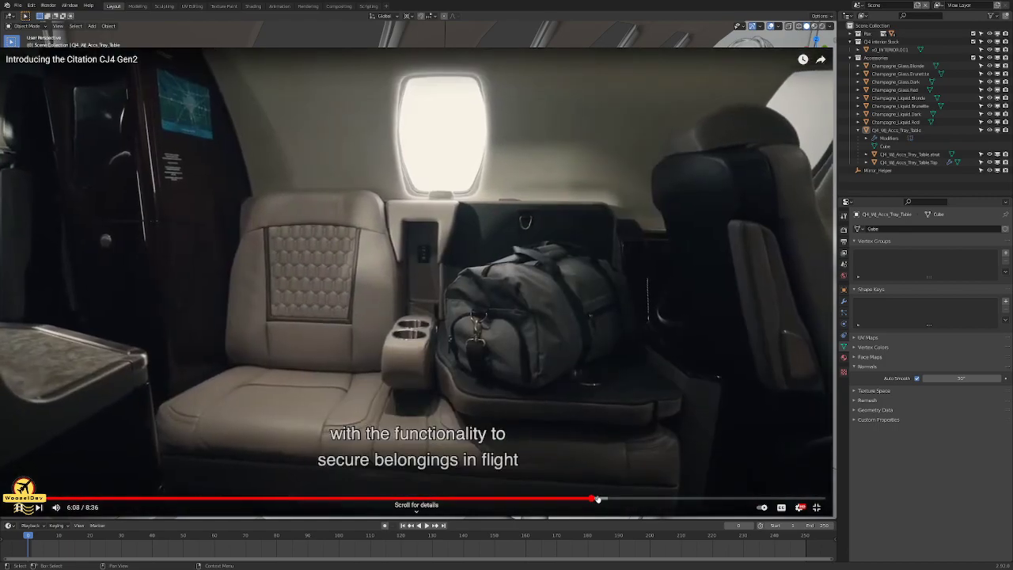
left_click(602, 498)
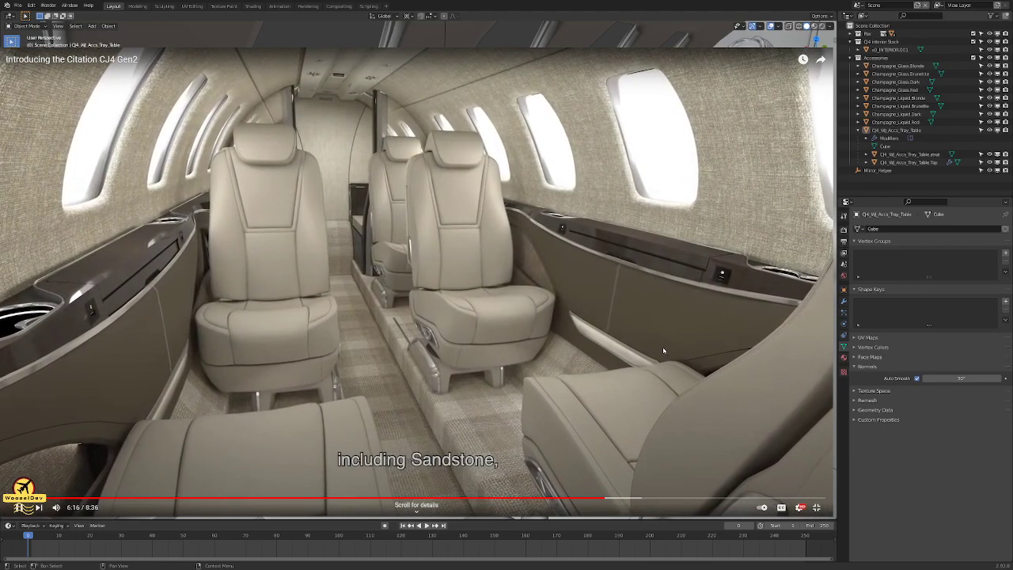
left_click(617, 264)
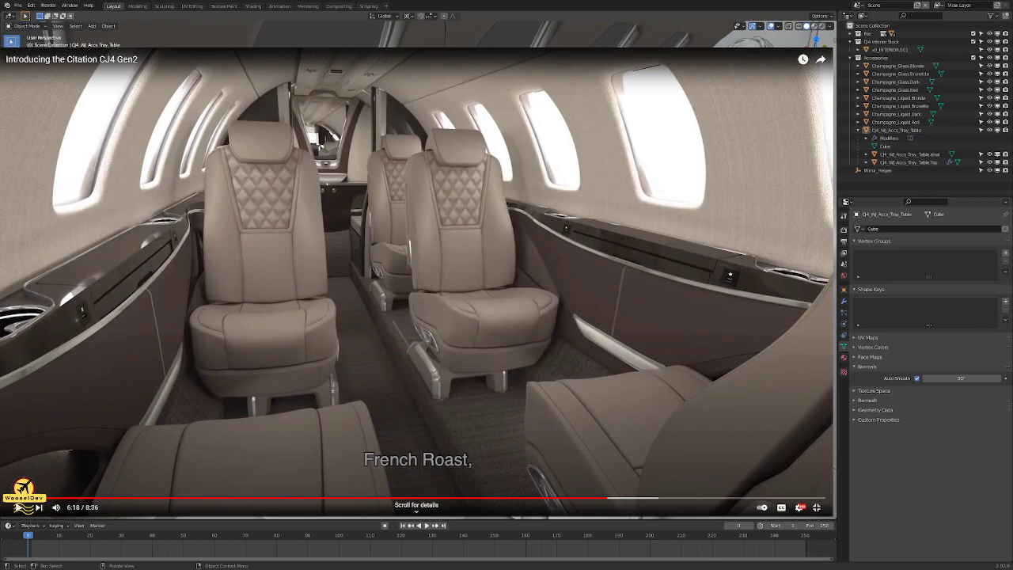
- Temporarily hide the tray table and its two child parts in the Blender scene, and make them all visible again
left_click(990, 130)
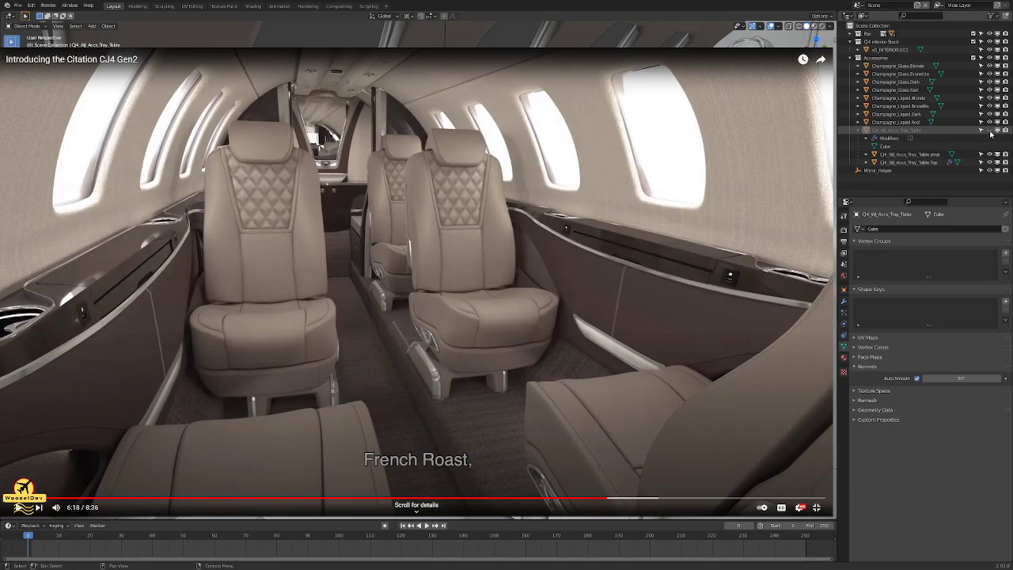
left_click(990, 131)
left_click(990, 131)
left_click(991, 155)
left_click(990, 163)
left_click(991, 164)
left_click(990, 156)
left_click(989, 133)
left_click(989, 131)
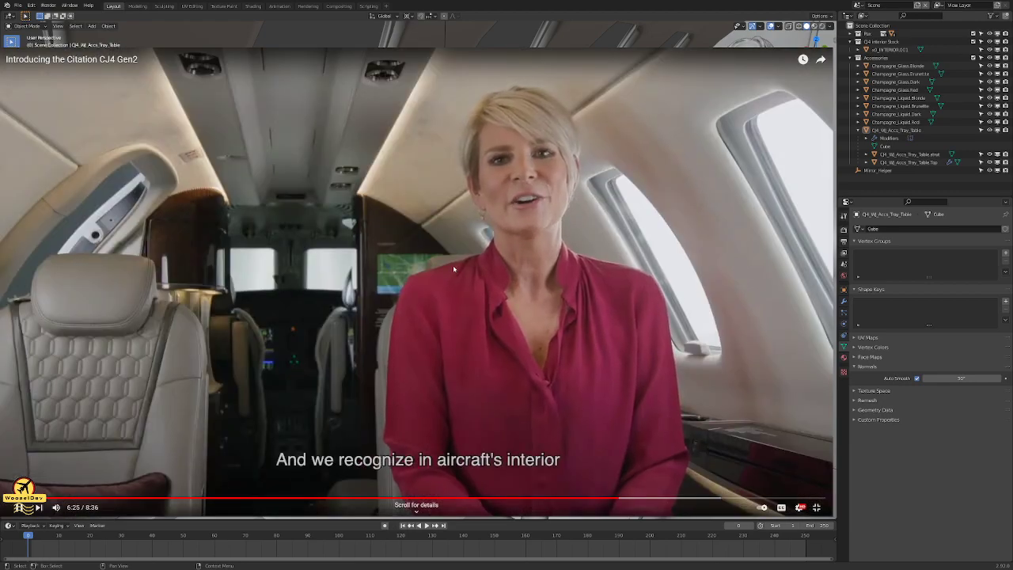
- Skip the video to about 7:06 and examine the ledge lid and folding table, pausing at about 7:06 and 7:07
left_click(665, 499)
left_click(675, 499)
left_click(681, 500)
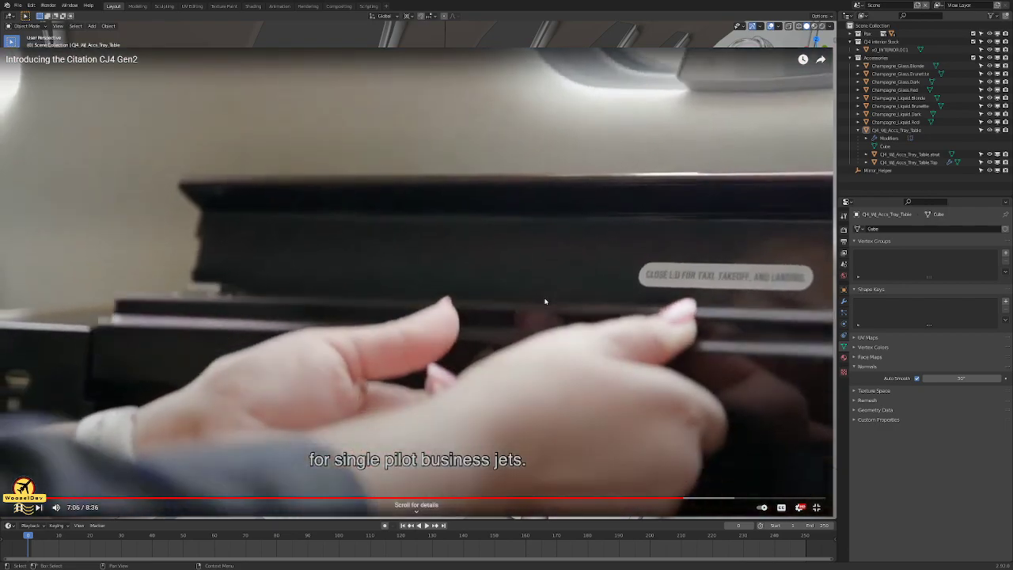
left_click(545, 301)
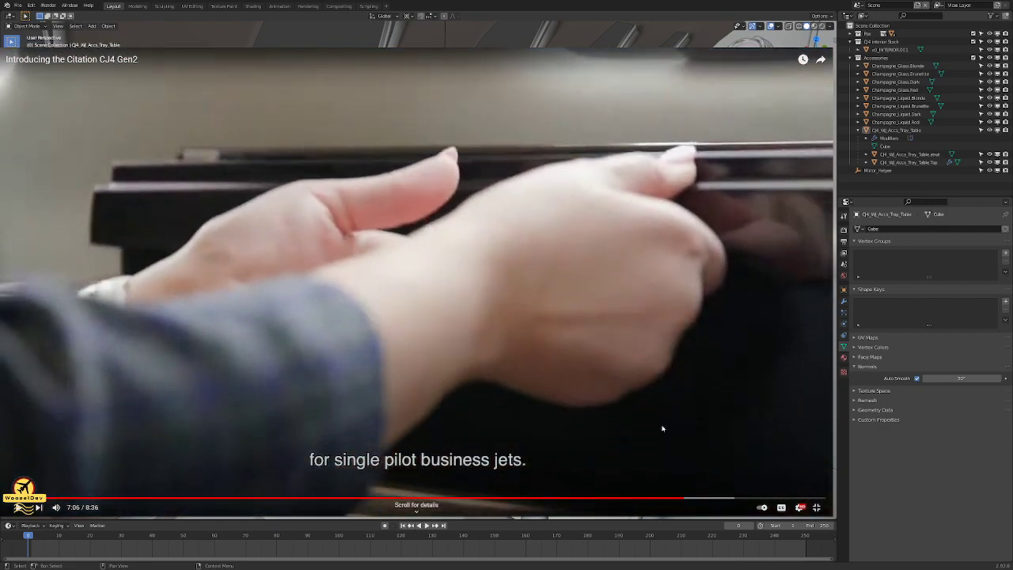
left_click(683, 500)
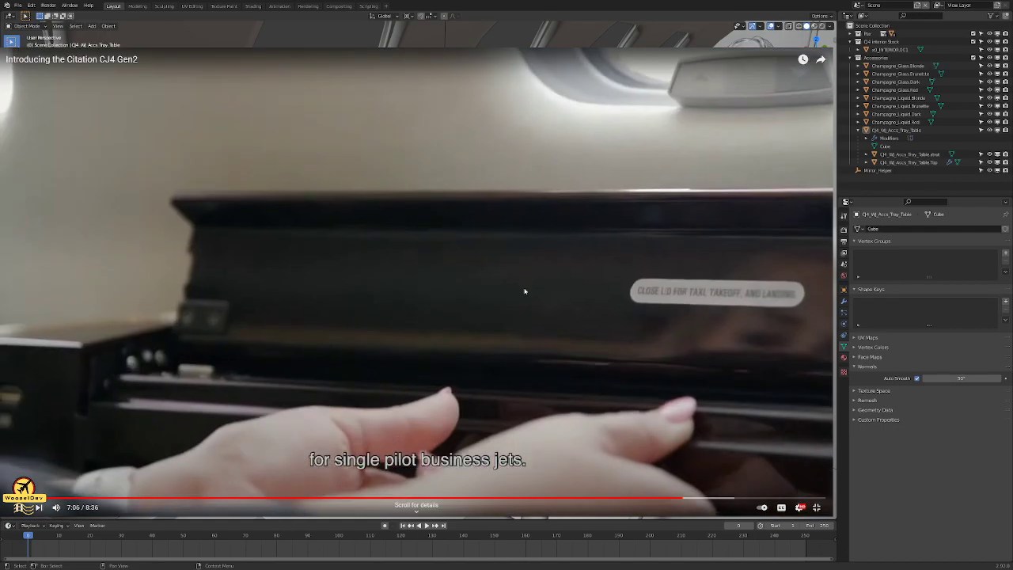
left_click(524, 291)
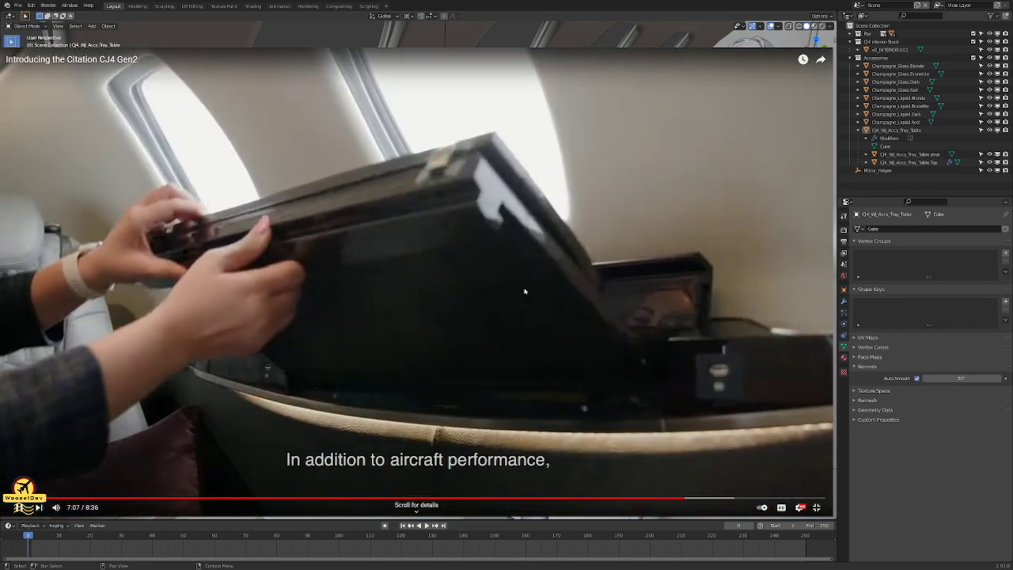
left_click(524, 291)
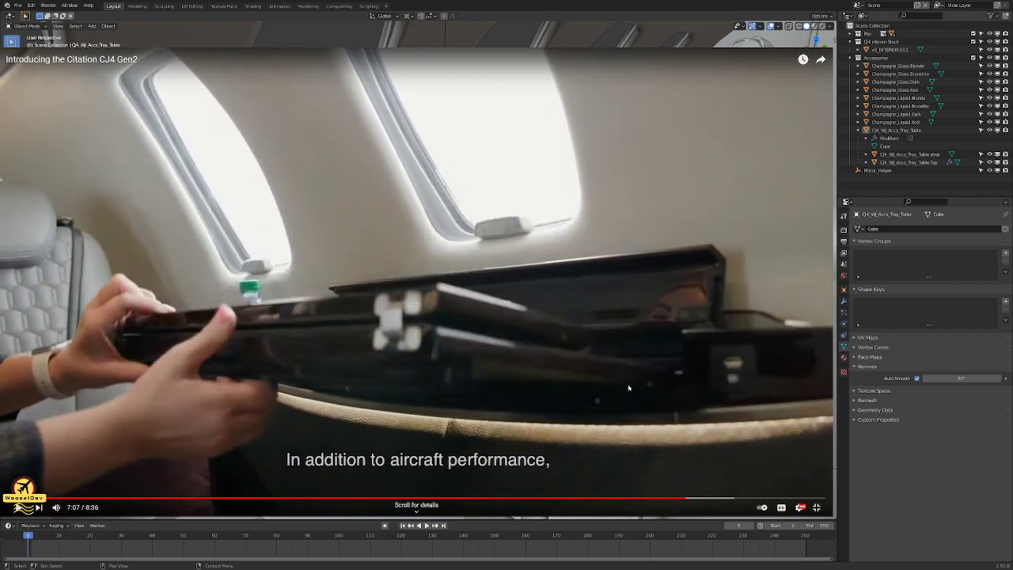
left_click(540, 285)
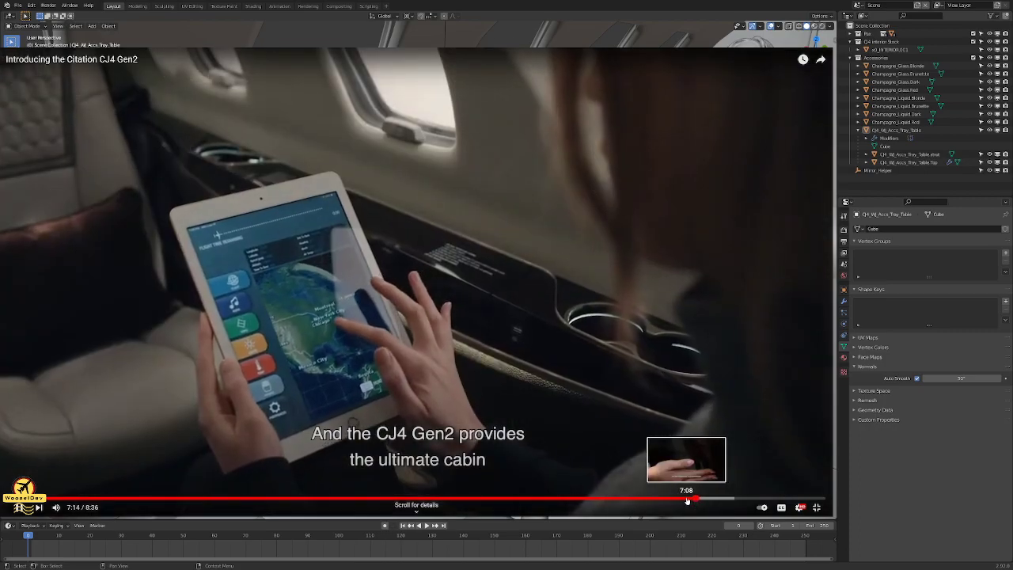
- Replay the table shot between about 7:01 and 7:08, pausing to examine how the table unfolds and the lid closes
left_click(687, 500)
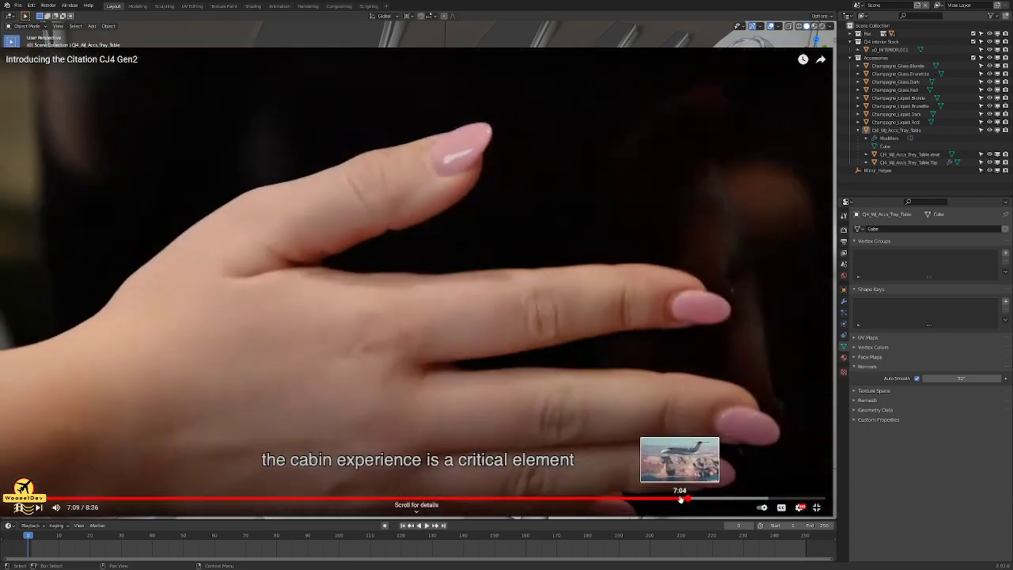
left_click(679, 500)
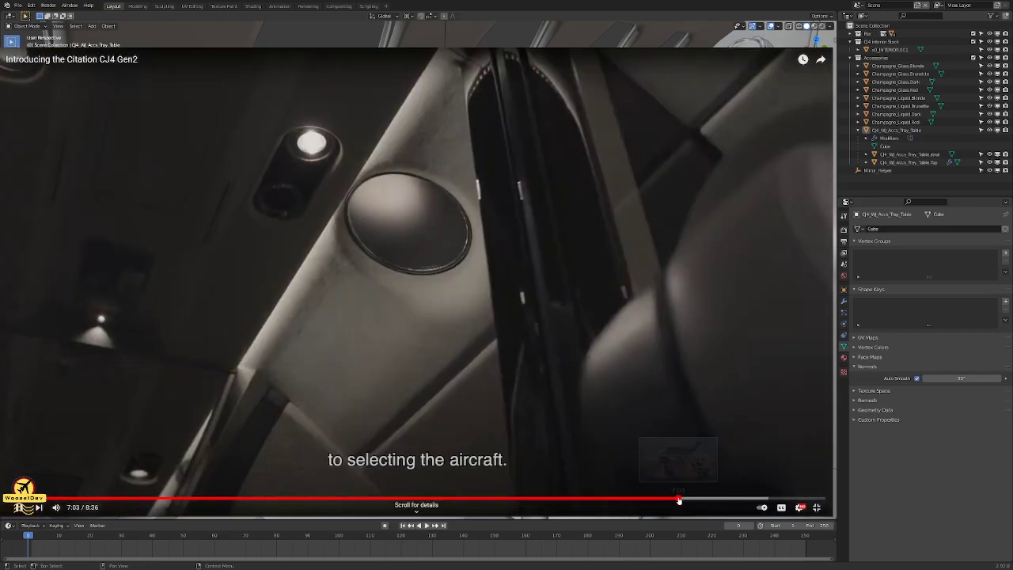
left_click(682, 500)
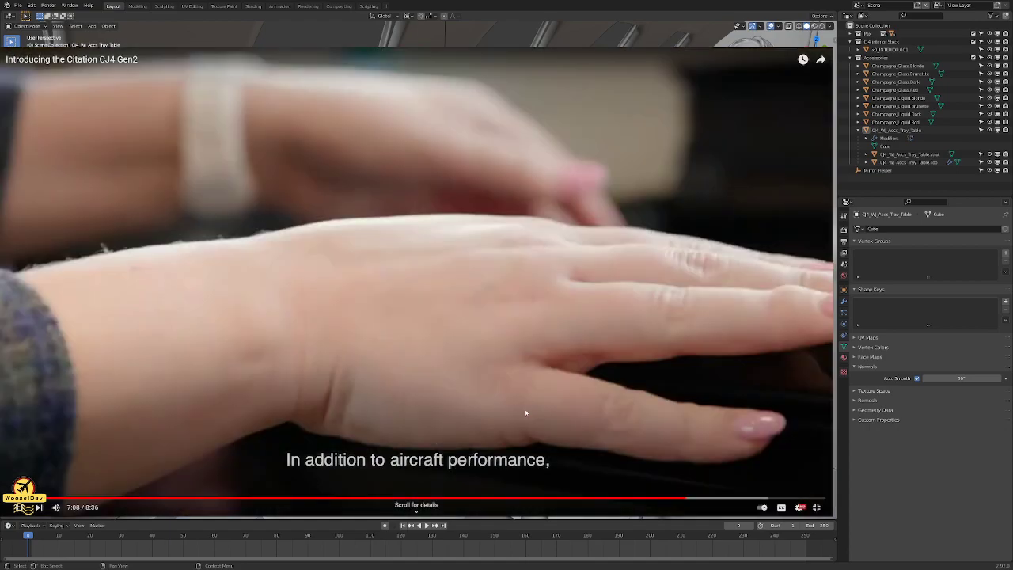
left_click(531, 407)
left_click(675, 498)
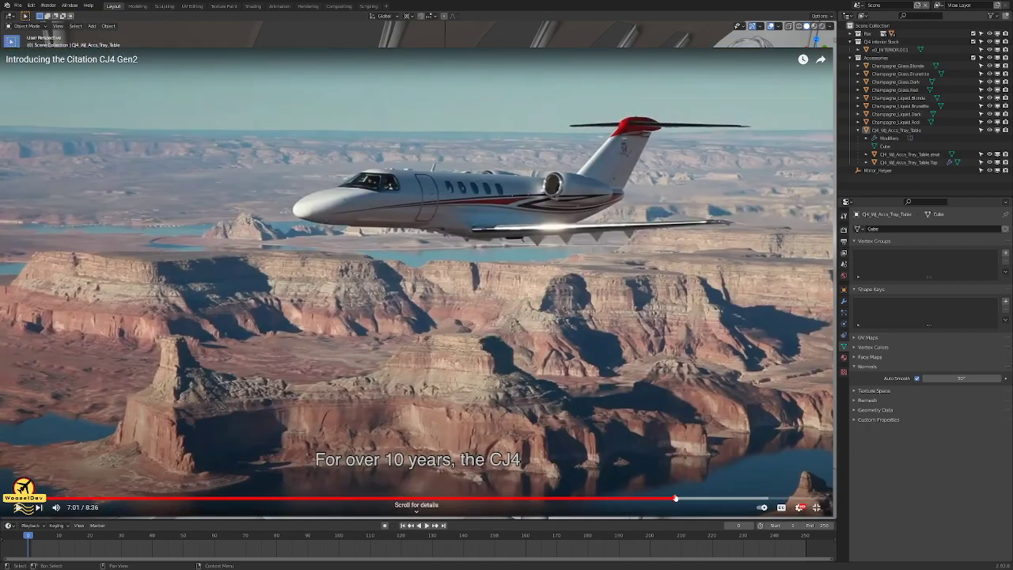
left_click(669, 499)
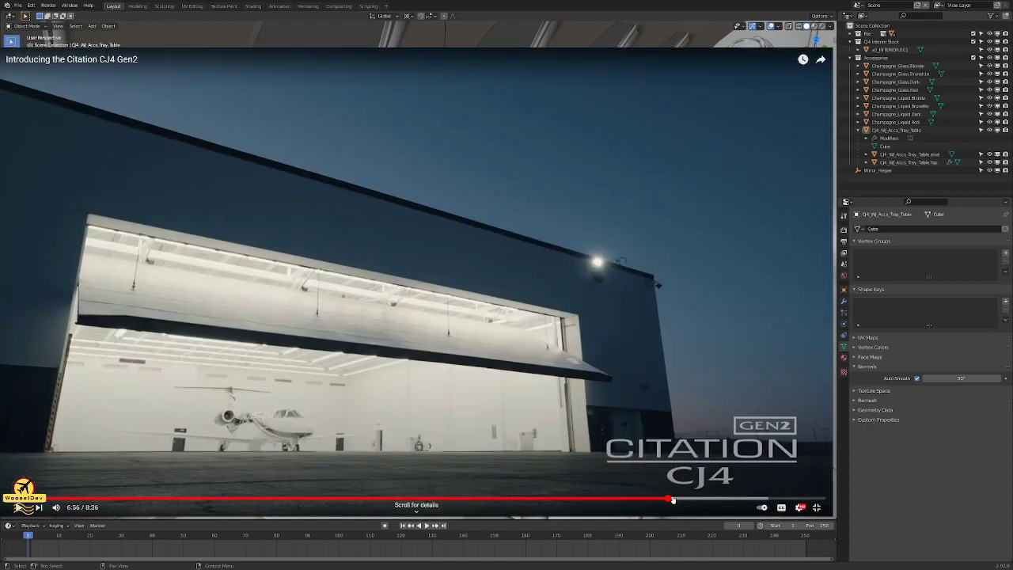
left_click(676, 500)
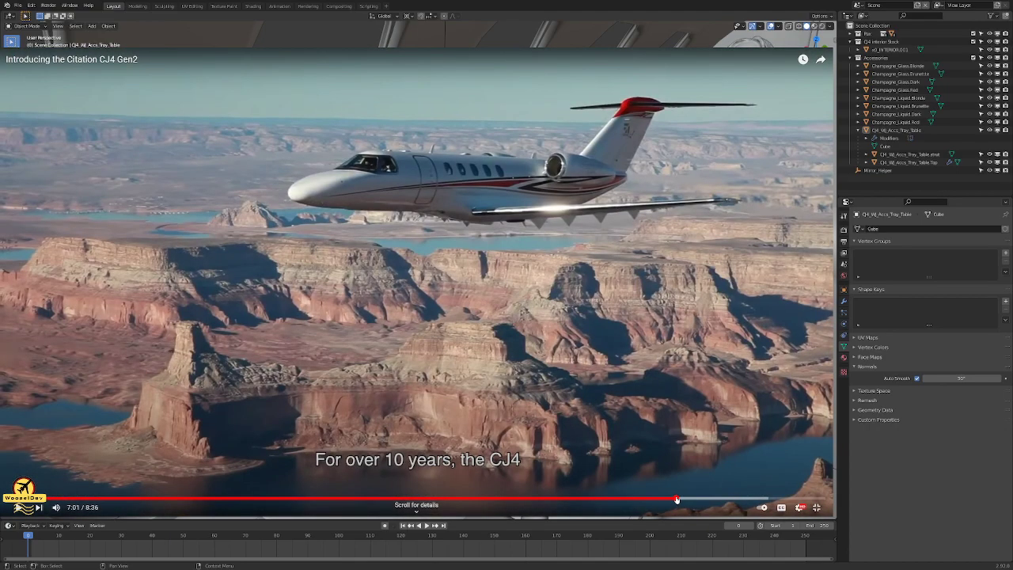
left_click(671, 392)
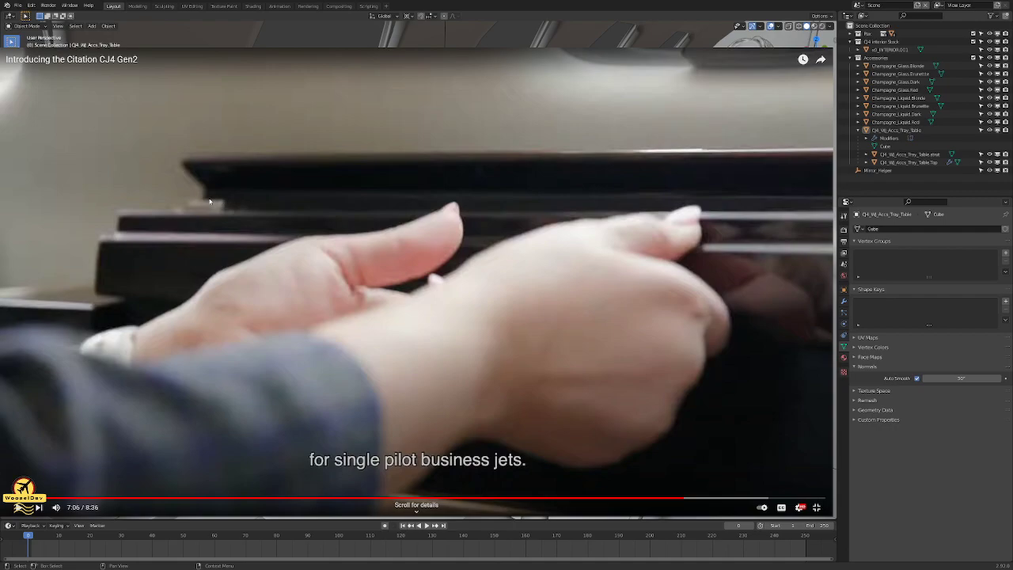
left_click(583, 372)
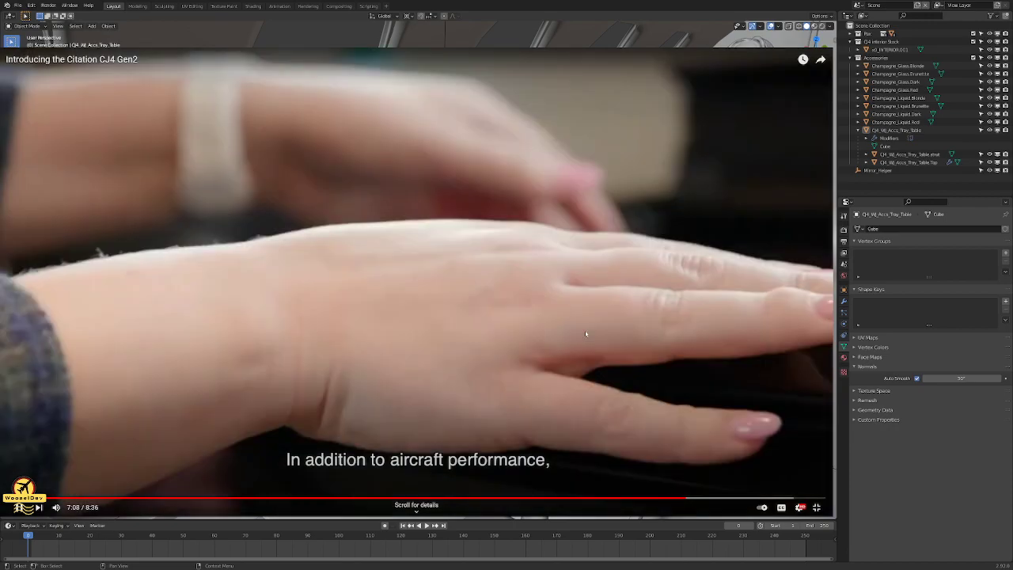
left_click(586, 333)
left_click(587, 332)
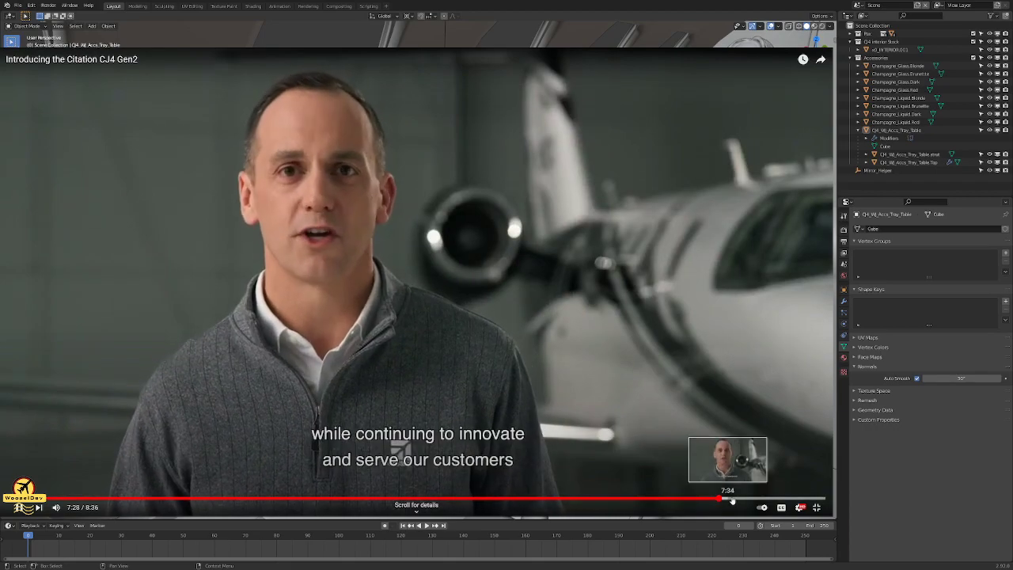
- Skim the rest of the video to about 8:24 for any further table footage
left_click(737, 498)
left_click(753, 499)
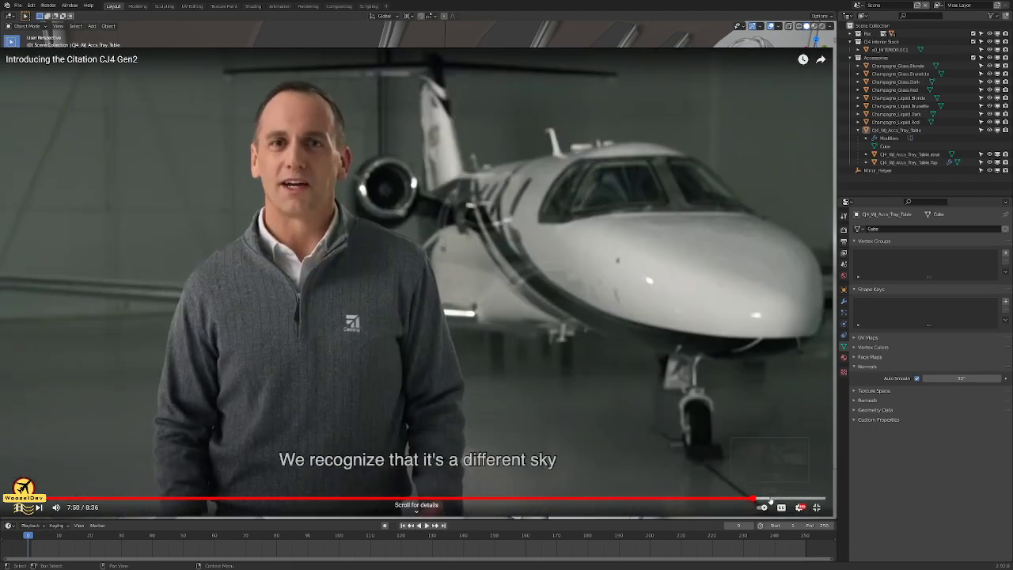
left_click(770, 498)
left_click(787, 499)
left_click(792, 499)
left_click(808, 499)
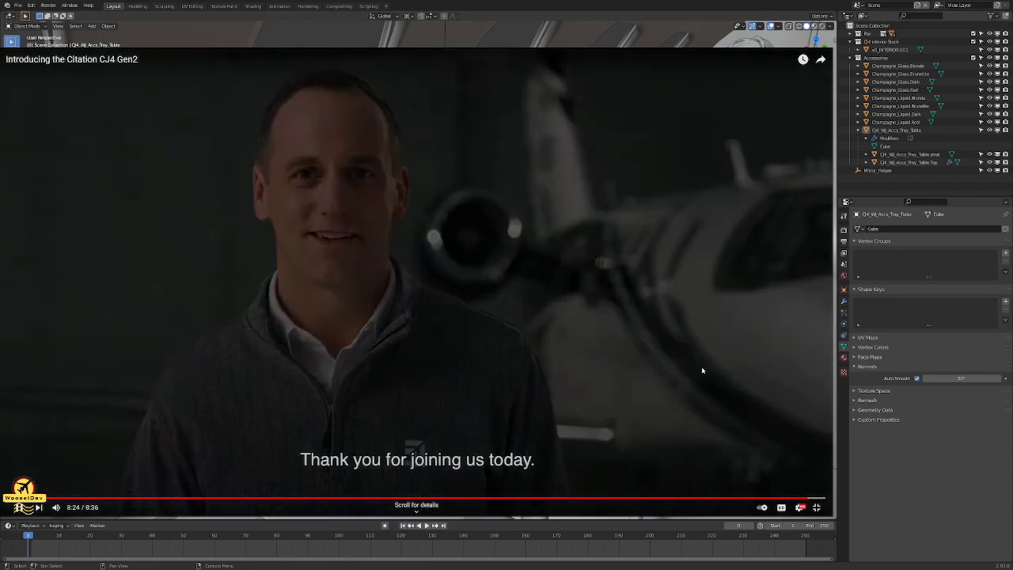
left_click(808, 499)
- Close the CJ4 Gen2 video and YouTube search tabs, and select the cabin interior object in Blender
left_click(817, 506)
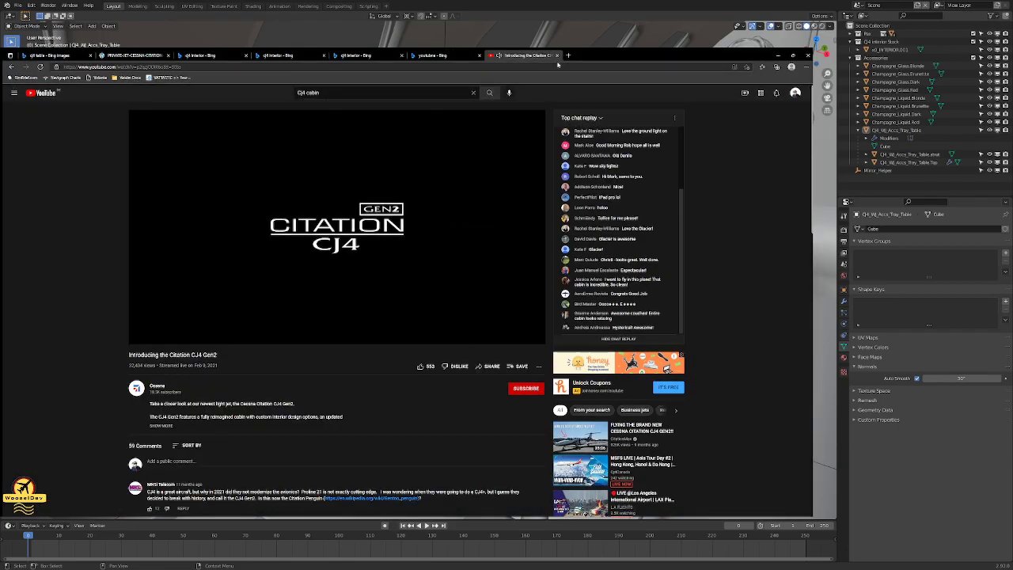
left_click(557, 55)
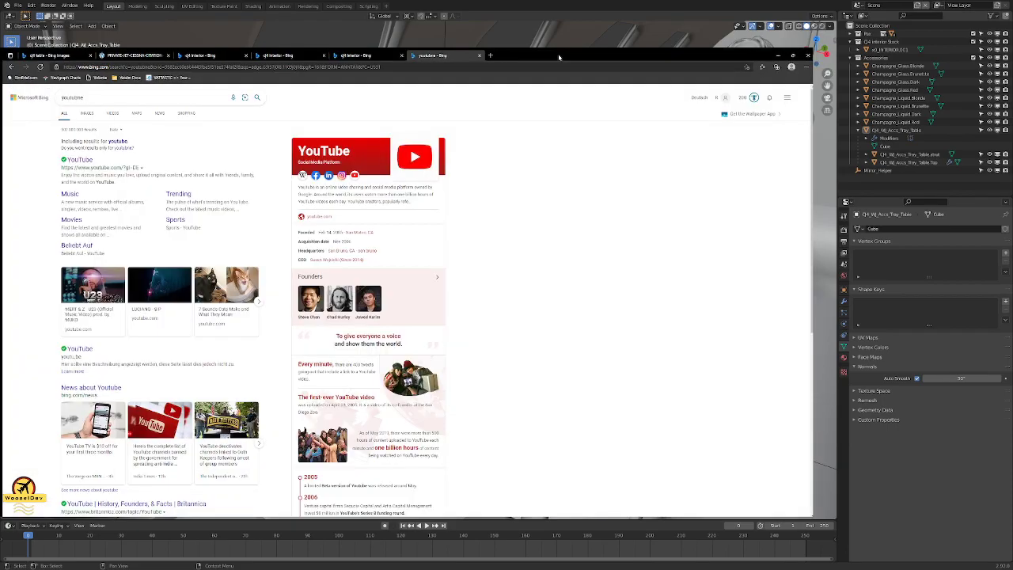
left_click(480, 57)
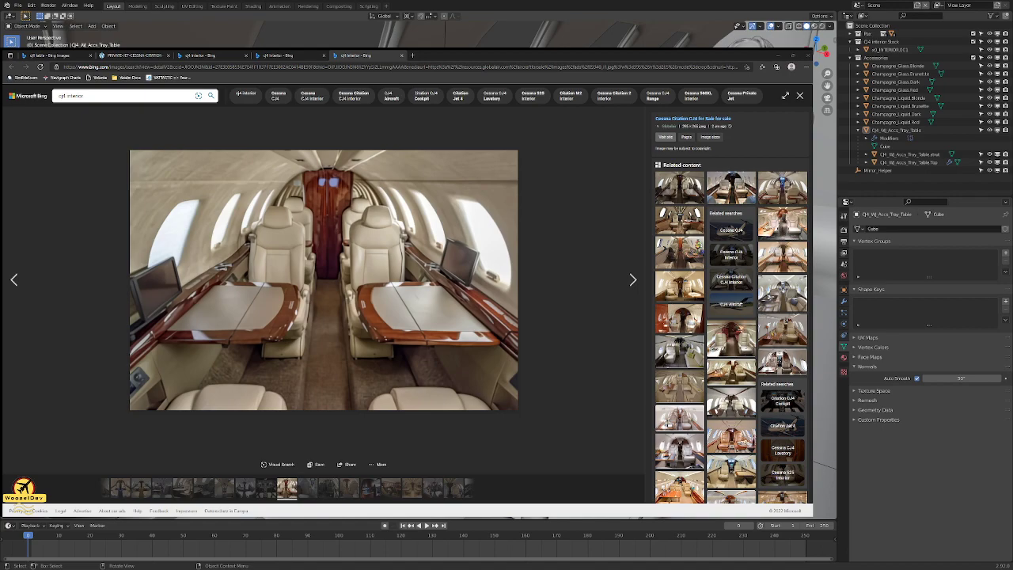
left_click(825, 285)
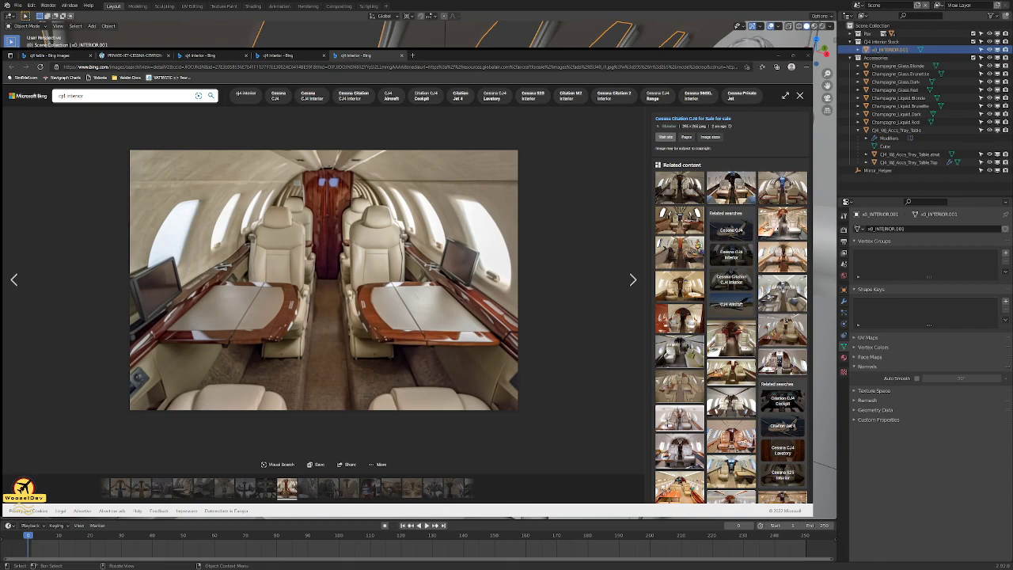
mouse_move(475, 278)
middle_mouse_down()
mouse_move(412, 273)
mouse_move(542, 276)
mouse_move(483, 276)
middle_mouse_up()
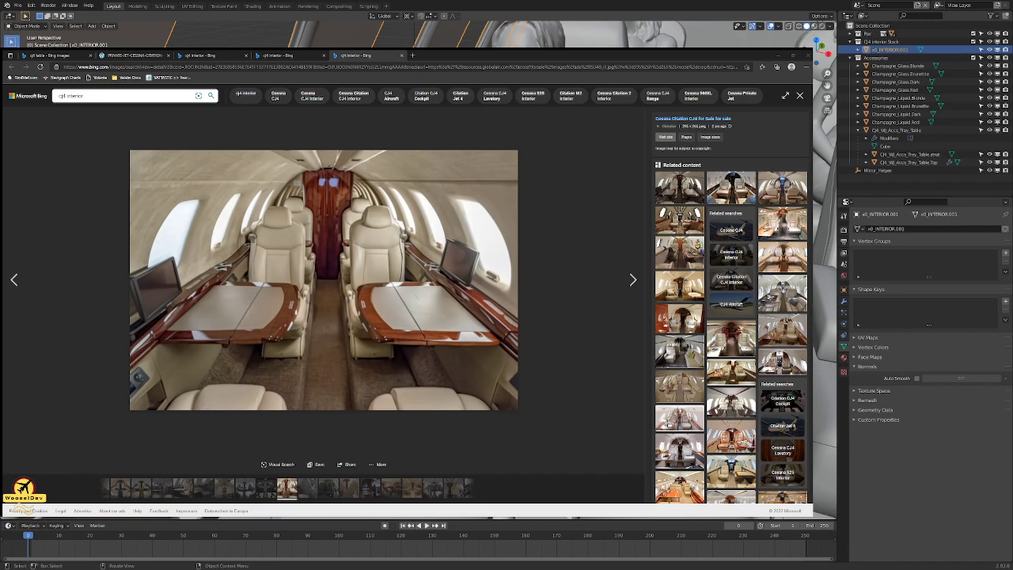
key("Tab")
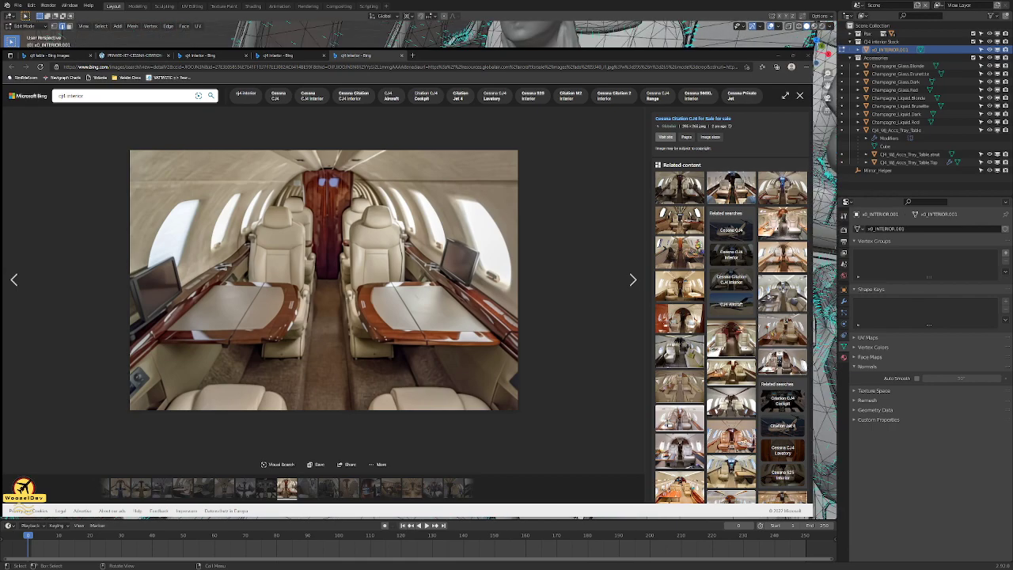
key("Tab")
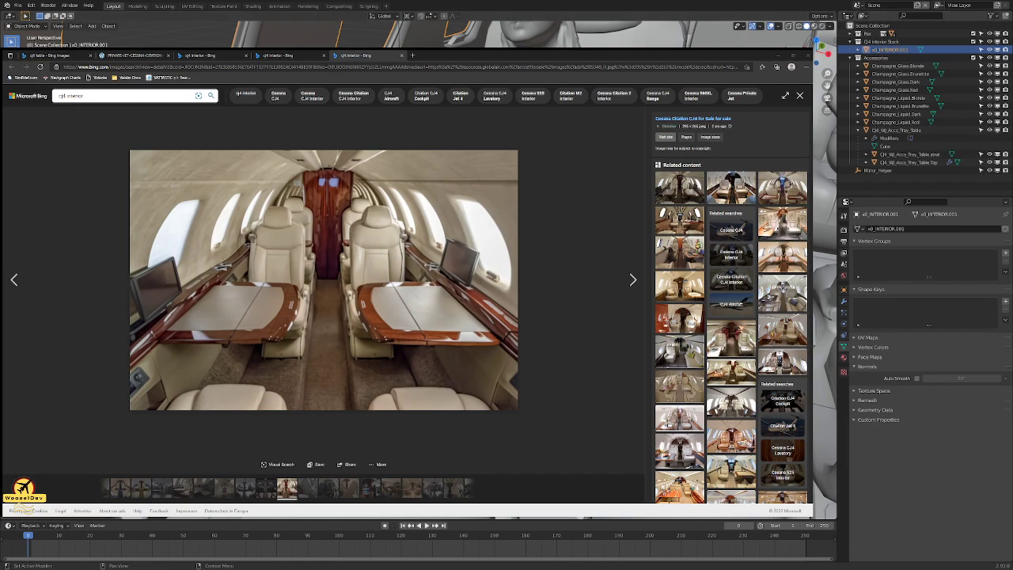
middle_click_drag(825, 277, 806, 278)
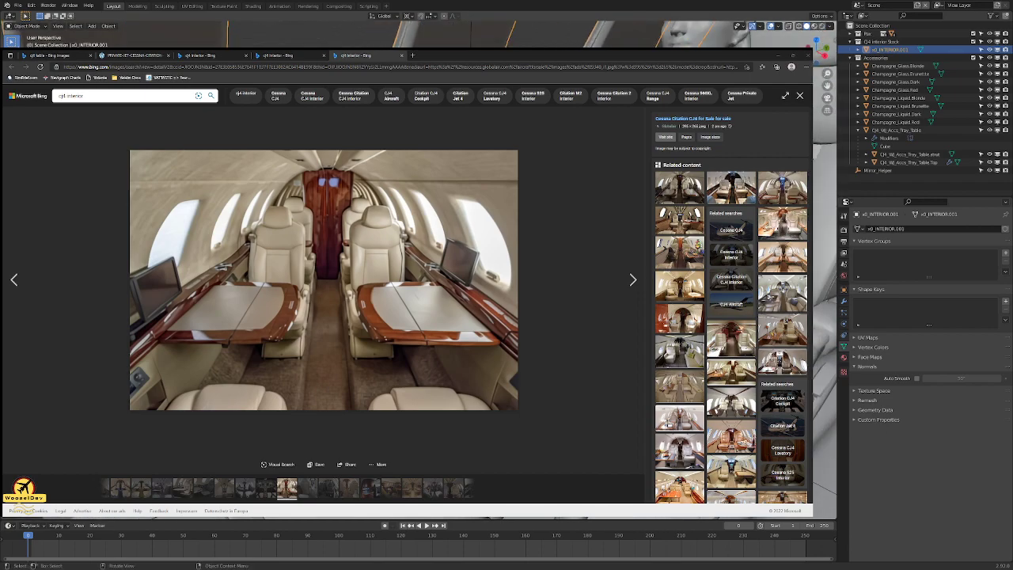
middle_click_drag(825, 277, 815, 300)
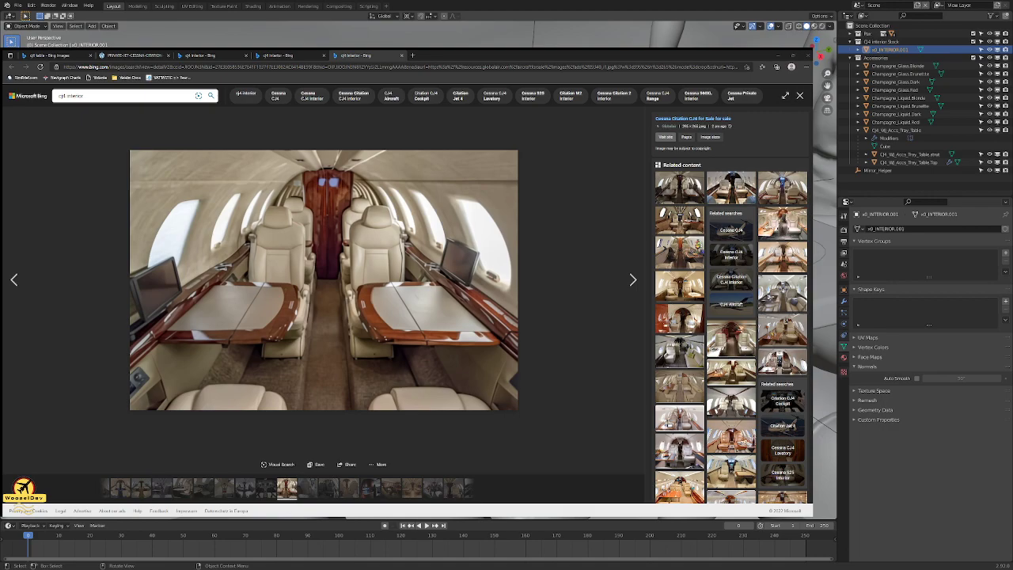
- Scale the tray table slightly along the global Y axis
middle_click_drag(418, 269, 479, 289)
middle_click_drag(317, 519, 317, 519)
middle_click_drag(418, 277, 418, 289)
scroll(418, 277, "up", 3)
left_click(418, 277)
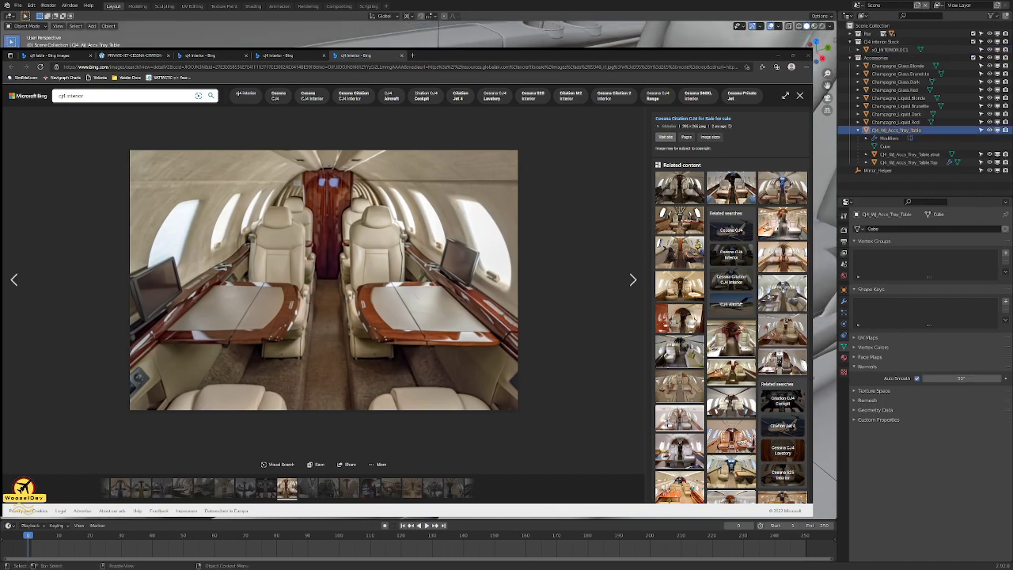
key("s")
key("y")
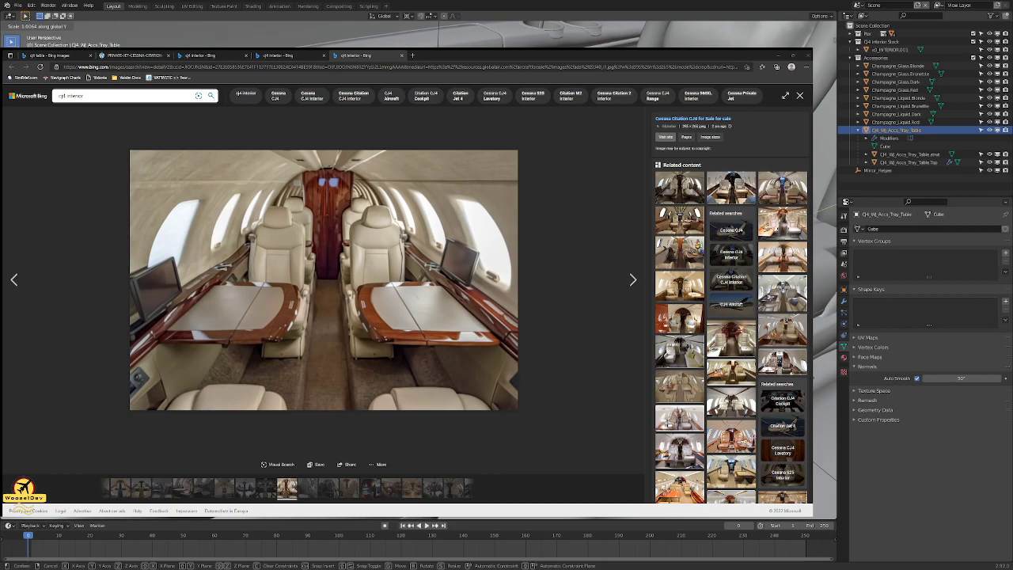
left_click(418, 277)
middle_click_drag(418, 277, 475, 304)
left_click(491, 312)
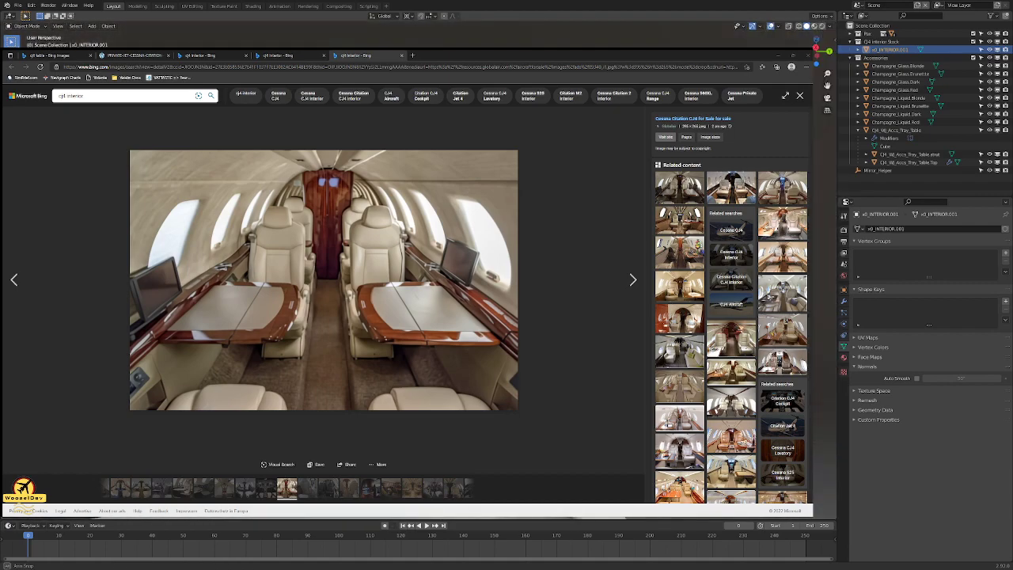
left_click(896, 130)
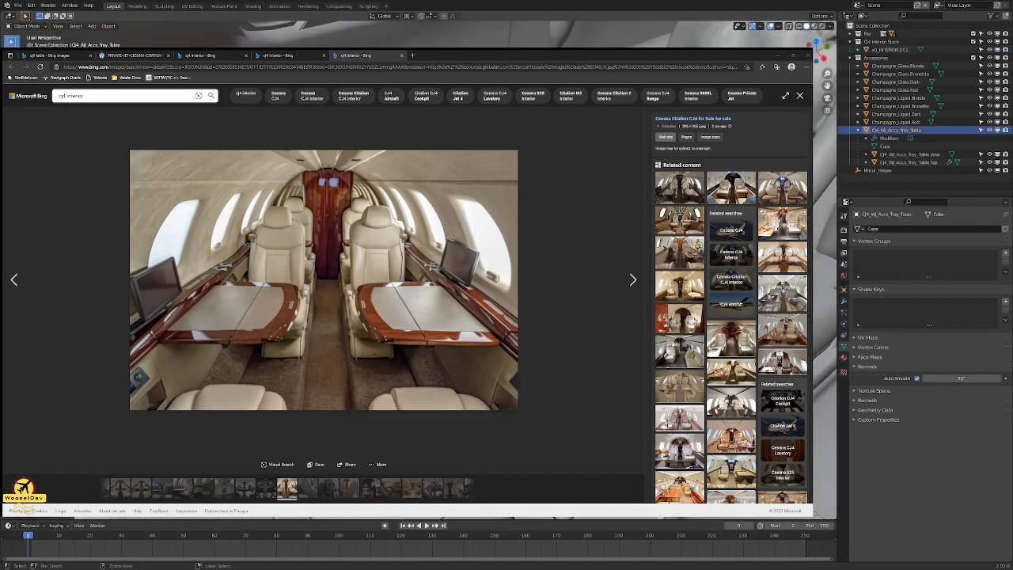
scroll(443, 285, "down", 3)
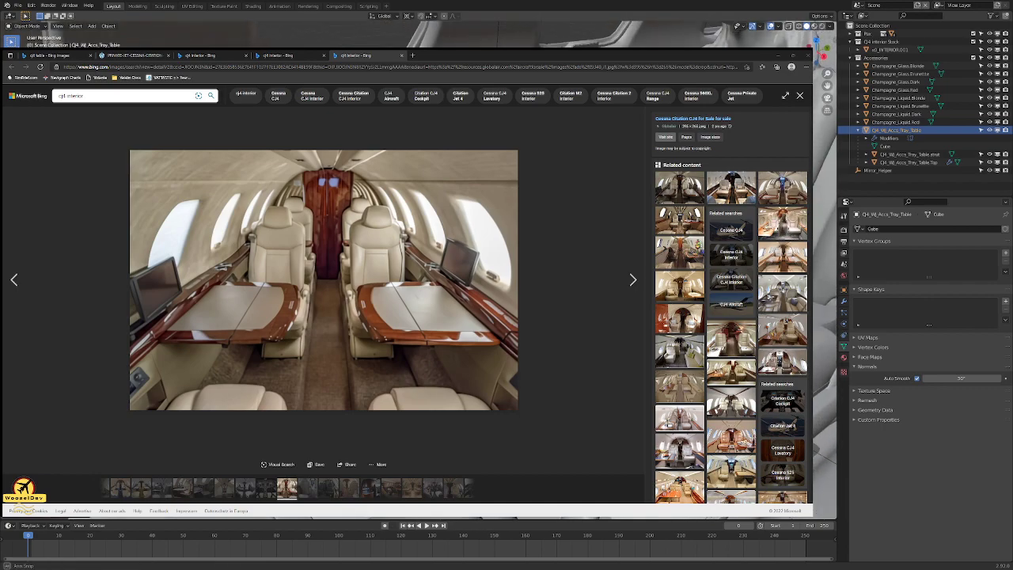
middle_click_drag(443, 285, 506, 297)
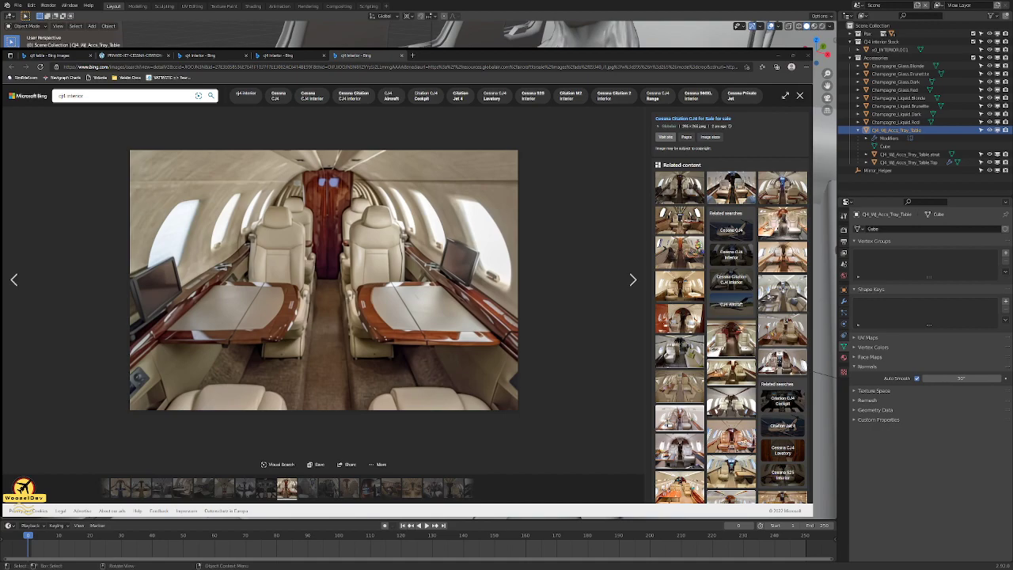
middle_click_drag(443, 301, 439, 273)
- Exclude the Interior Stock collection from the view layer and view the tray table strut straight from below
left_click(444, 293)
scroll(444, 293, "up", 2)
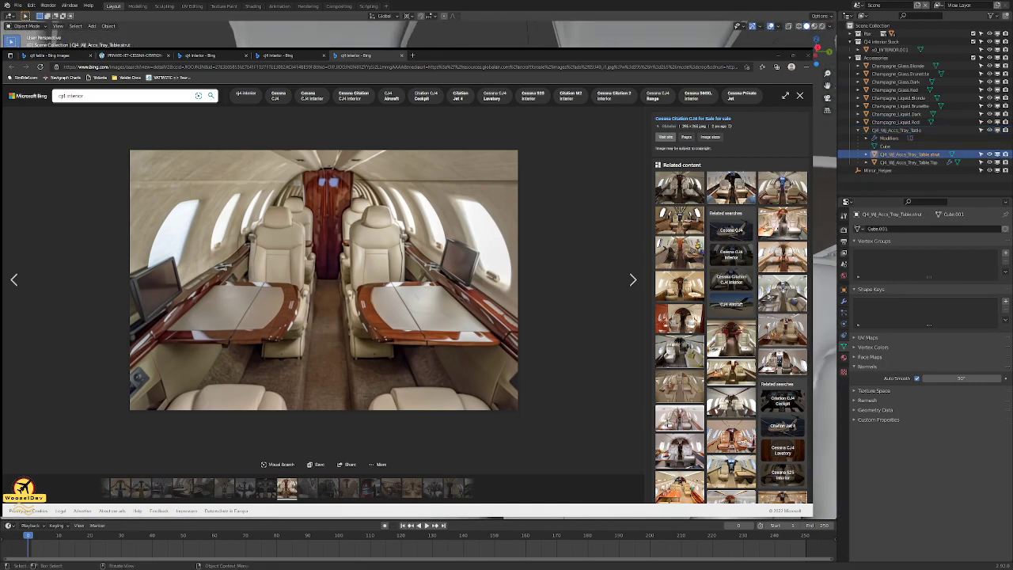
left_click(974, 41)
key("ctrl+KP_1")
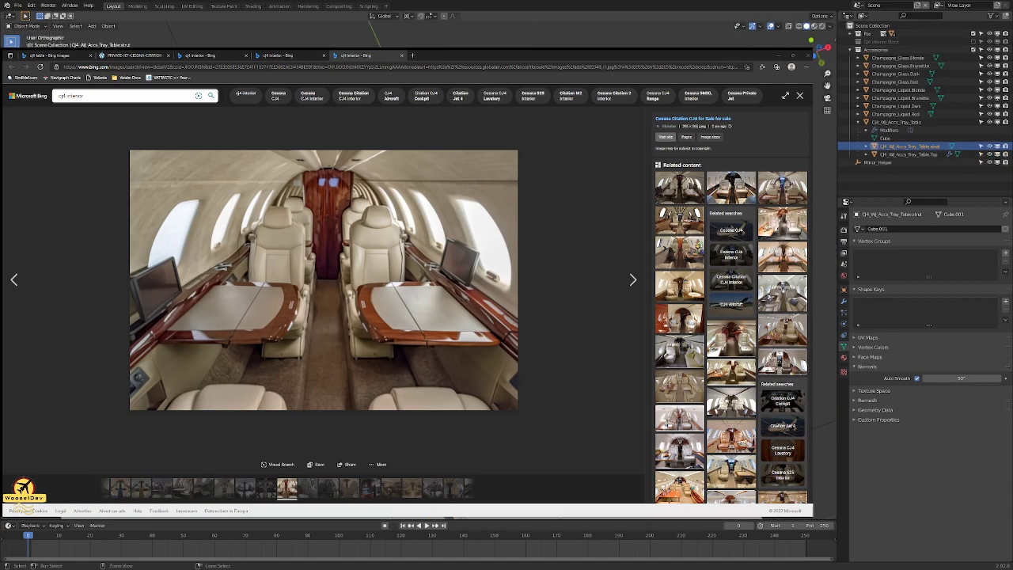
scroll(418, 280, "down", 2)
middle_click_drag(418, 280, 455, 257, "shift")
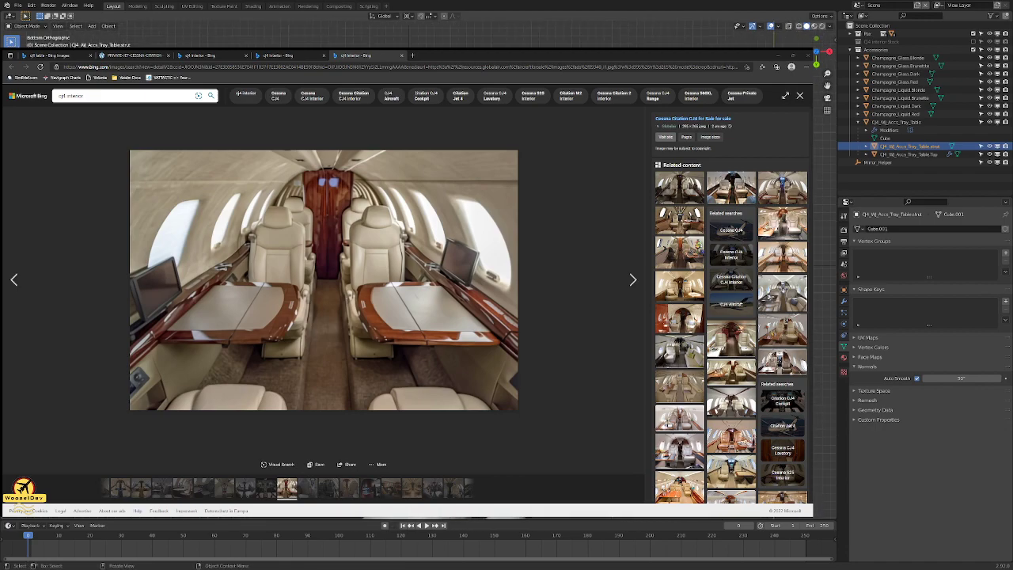
middle_click_drag(418, 280, 419, 388)
left_click(823, 498)
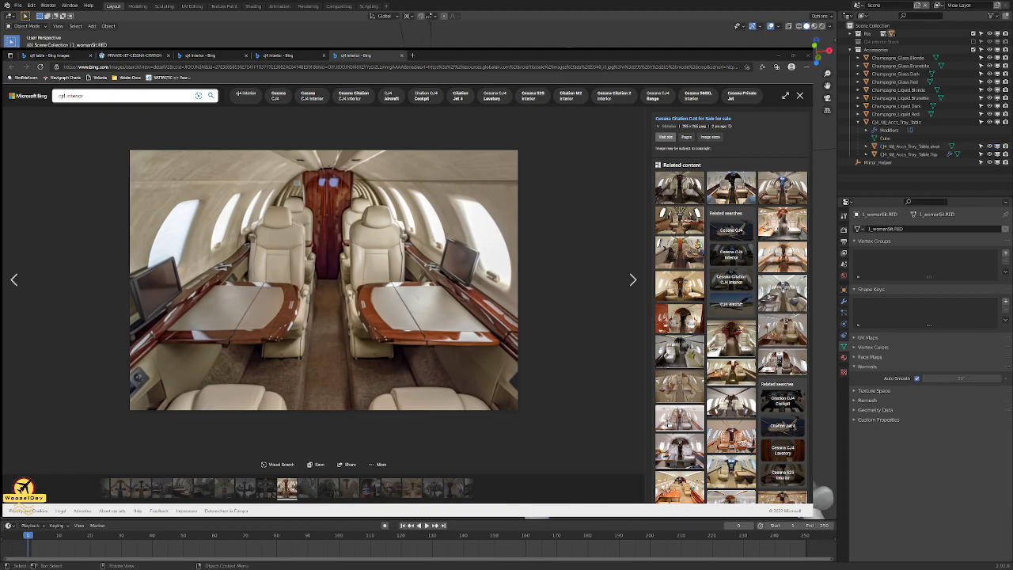
key("ctrl+KP_7")
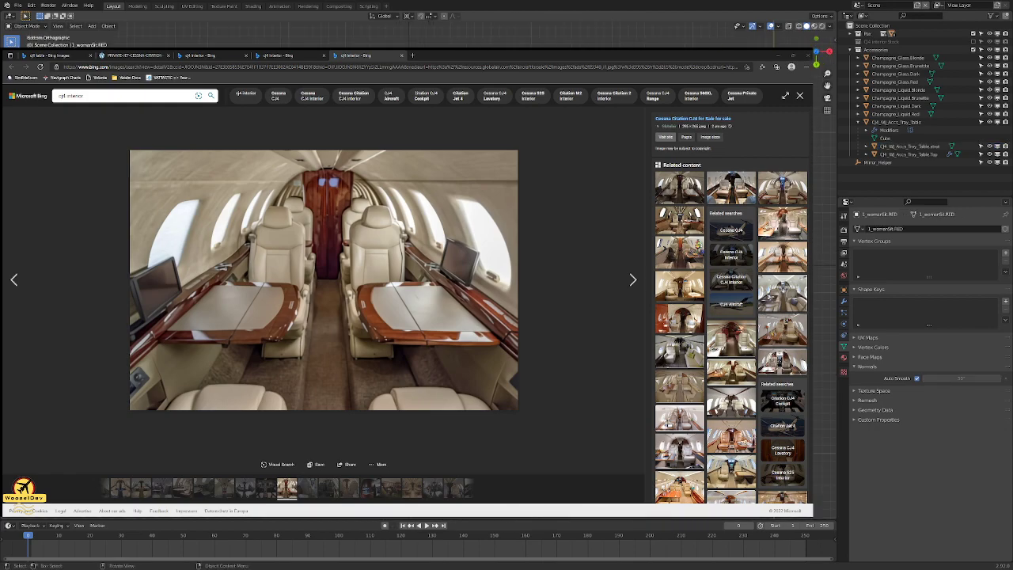
- Move the tray table strut slightly along the global Y axis
left_click(910, 146)
key("g")
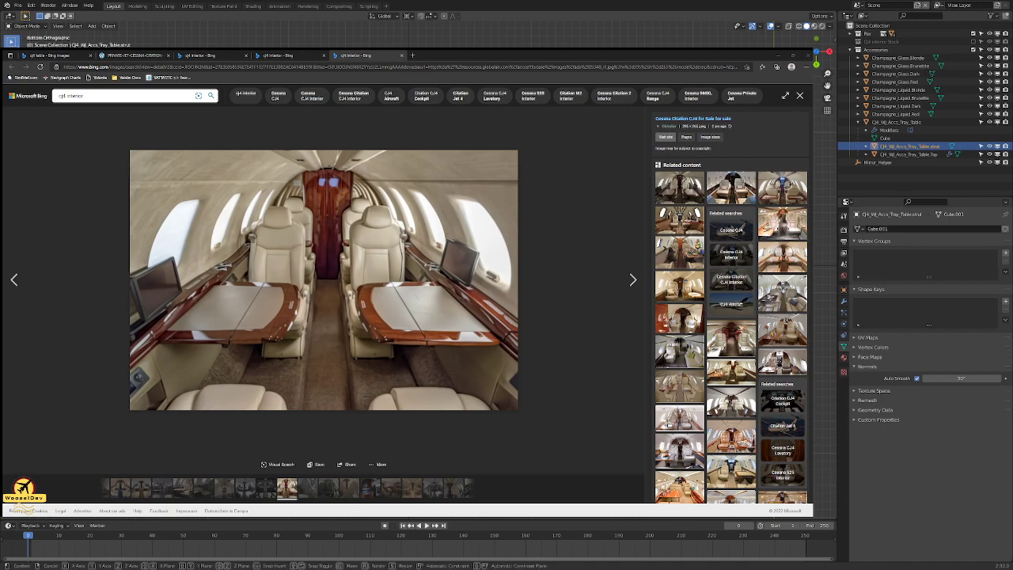
key("y")
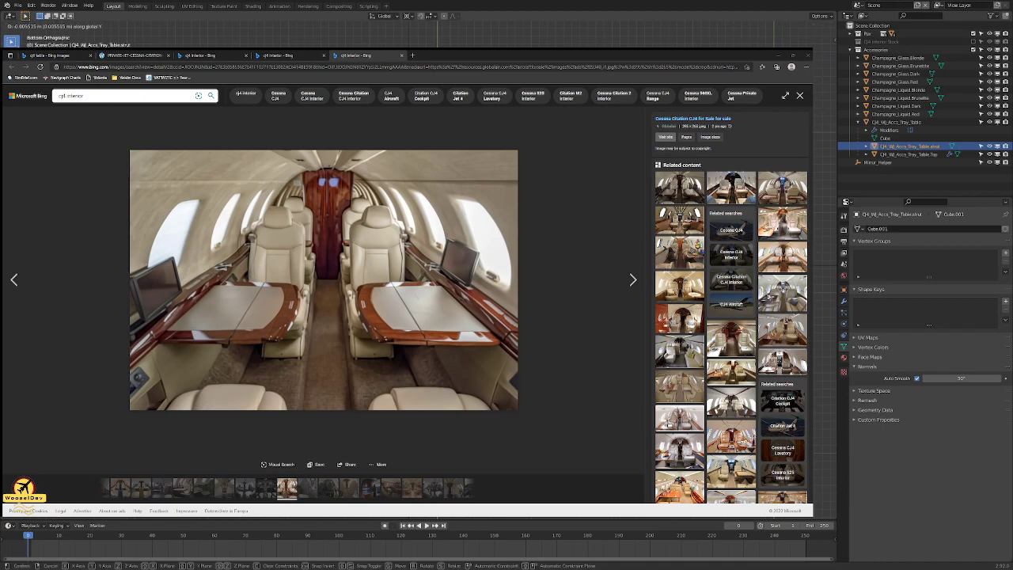
key("Return")
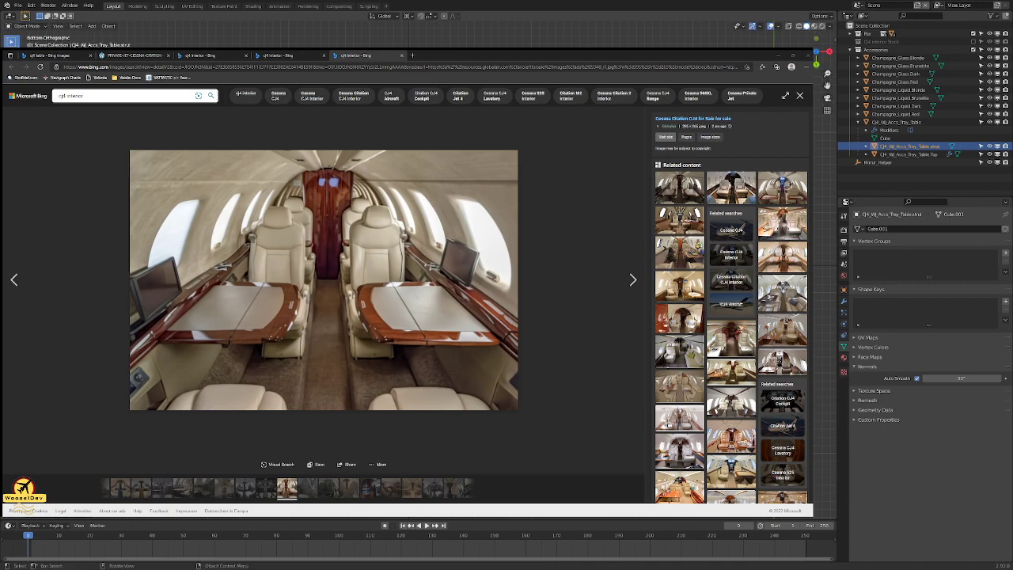
- Deselect everything, save the file and include the Interior Stock collection in the view layer again
key("alt+a")
middle_click_drag(418, 261, 336, 364)
middle_click_drag(404, 37, 403, 34)
middle_click_drag(418, 261, 435, 175, "shift")
middle_click_drag(398, 31, 397, 31)
key("ctrl+s")
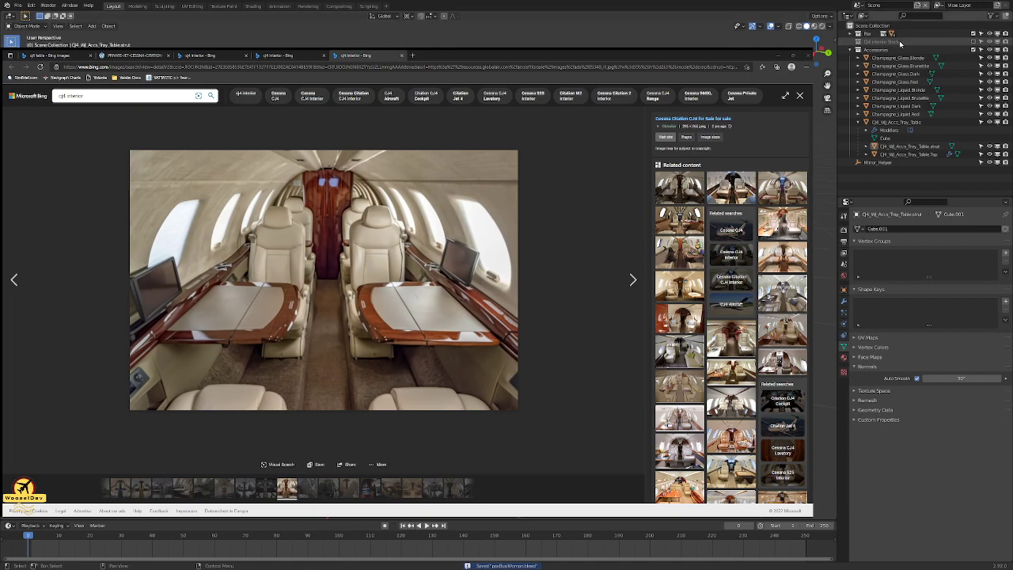
left_click(973, 42)
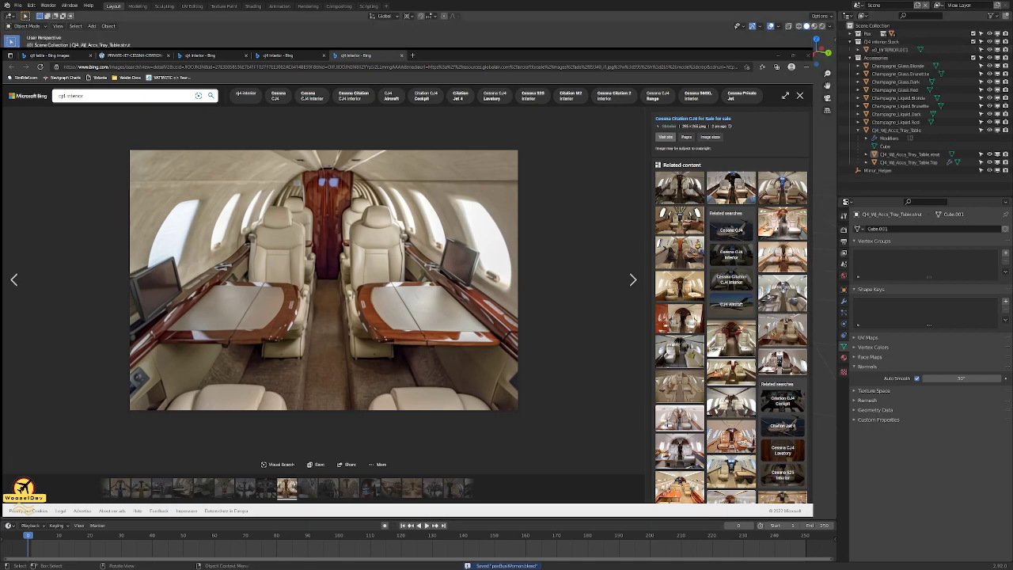
- Select the strut under the tray table and scale it along the global X axis
mouse_move(825, 277)
middle_mouse_down()
mouse_move(862, 277)
mouse_move(814, 271)
mouse_move(831, 266)
middle_mouse_up()
left_click(909, 163)
key("KP_Decimal")
mouse_move(830, 311)
middle_mouse_down()
mouse_move(841, 299)
mouse_move(816, 291)
mouse_move(820, 344)
mouse_move(828, 297)
middle_mouse_up()
left_click(911, 155)
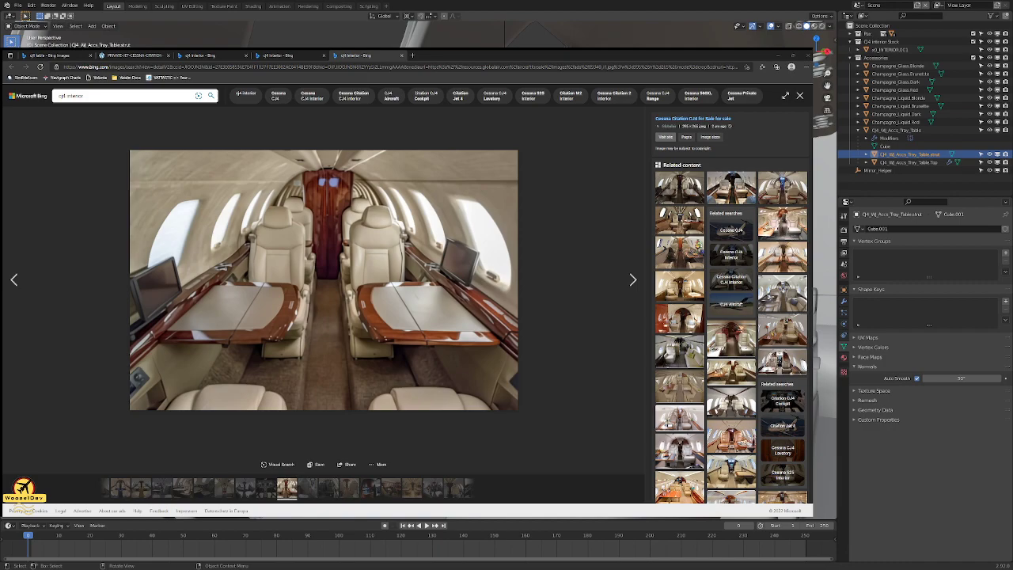
middle_click_drag(825, 297, 822, 316)
scroll(824, 317, "up", 3)
key("s")
key("x")
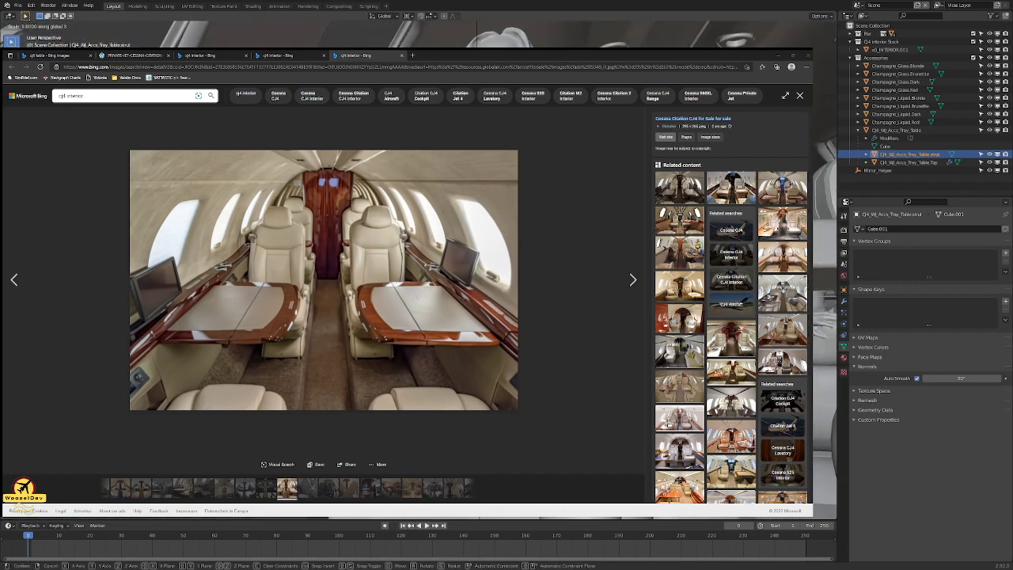
left_click(823, 316)
middle_click_drag(822, 316, 822, 317)
- Scale the tray table strut along the global X axis once more and save the file
key("s")
key("x")
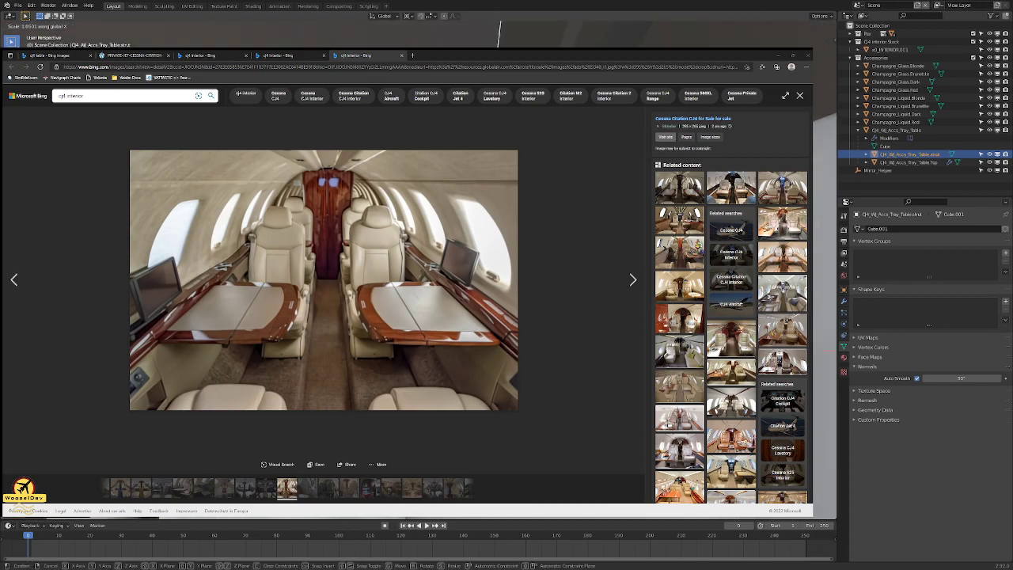
left_click(418, 278)
middle_click_drag(418, 277, 418, 277)
middle_click_drag(823, 317, 822, 317)
middle_click_drag(418, 277, 418, 305)
key("ctrl+s")
left_click(506, 332)
left_click(418, 277)
middle_click_drag(822, 316, 822, 317)
key("ctrl+s")
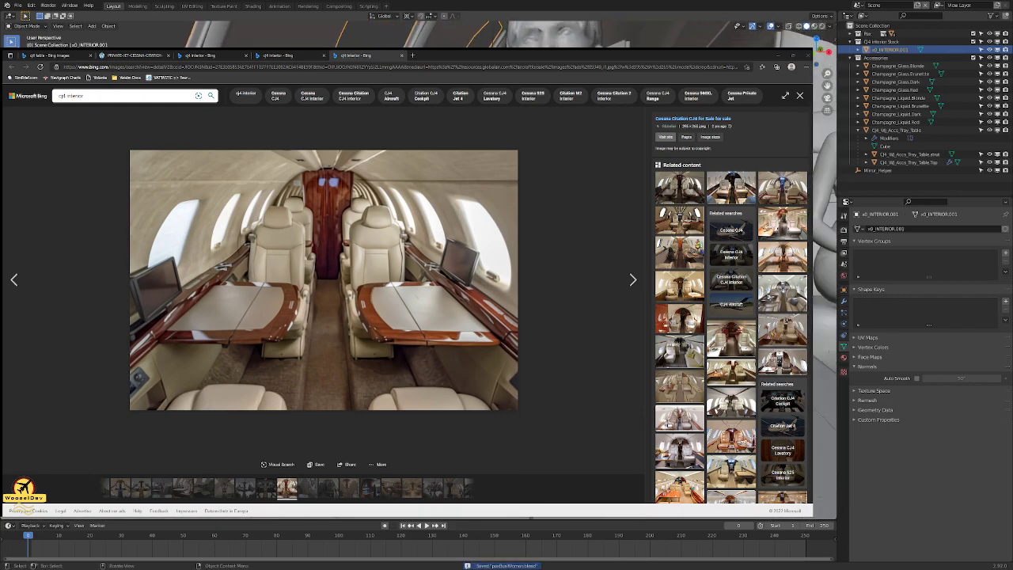
- Review the other open Citation CJ4 interior reference photos and minimize the browser window to uncover the 3D scene
left_click(633, 56)
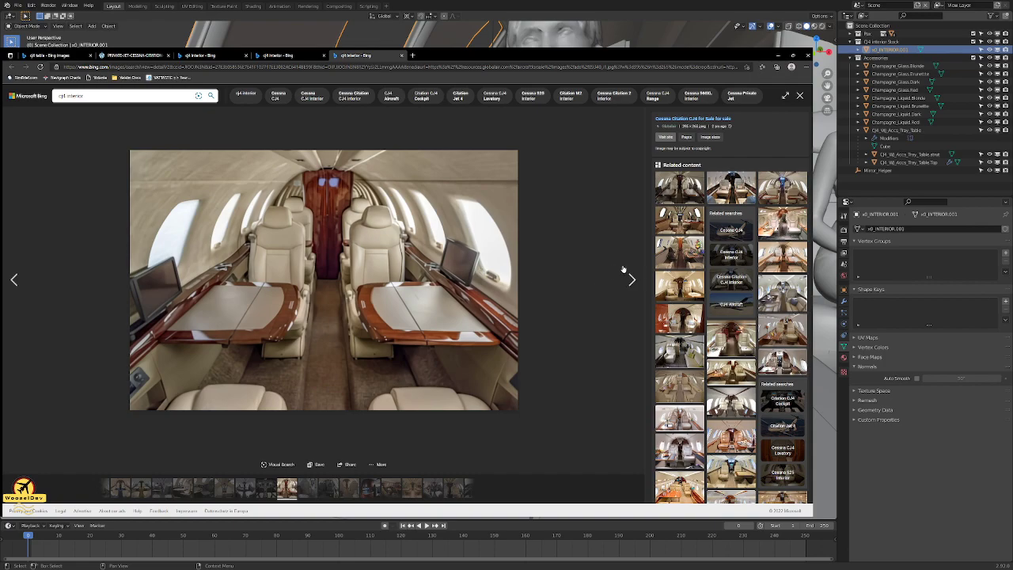
left_click(275, 56)
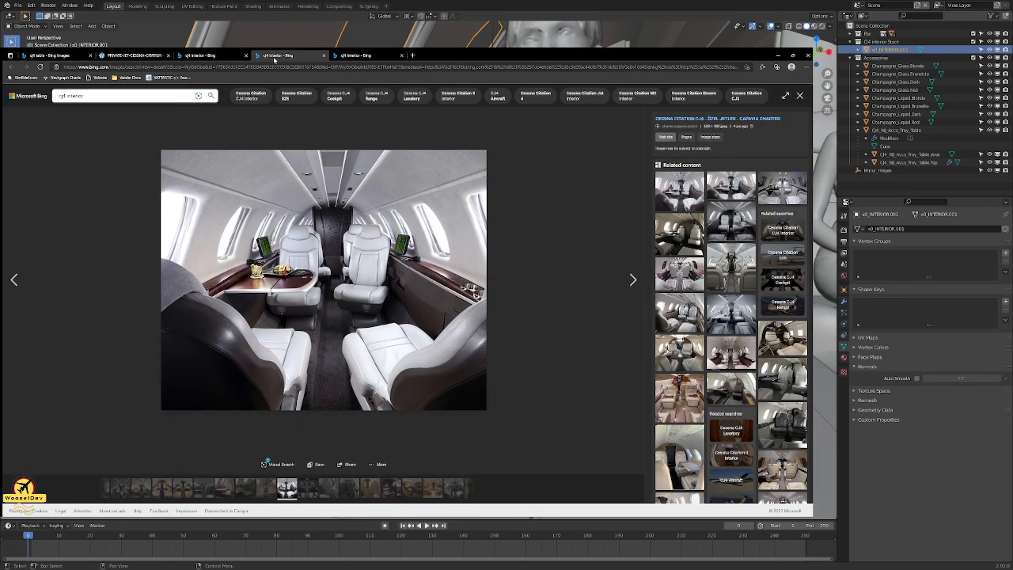
left_click(225, 57)
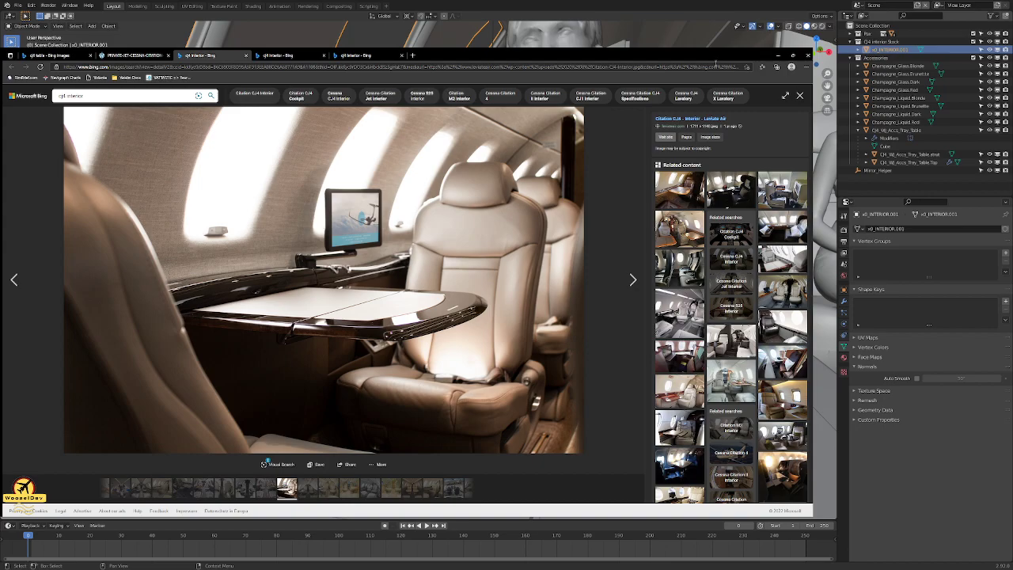
left_click(779, 55)
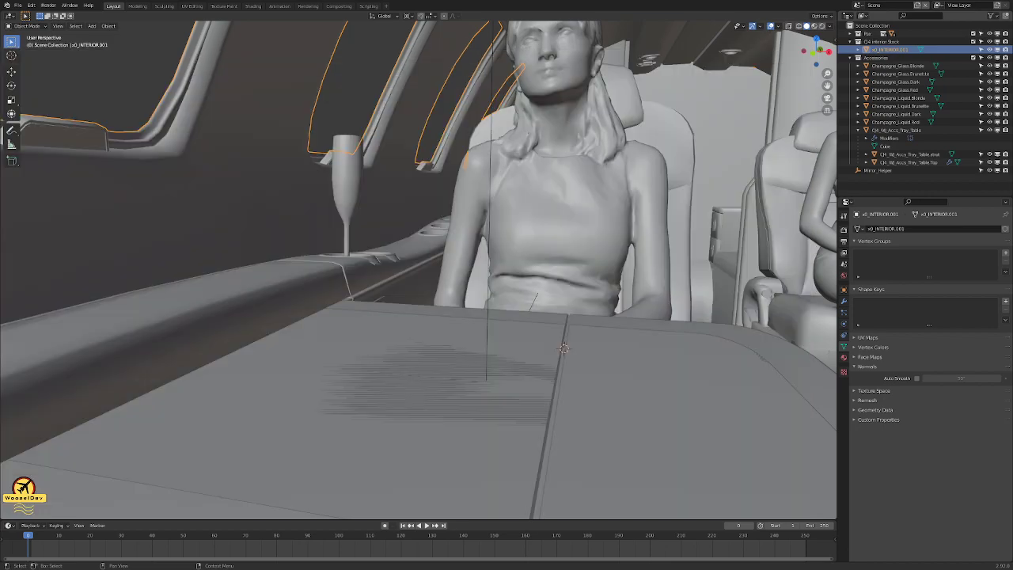
- Save the file and apply the scale of the tray table strut
middle_click_drag(611, 244, 487, 376)
key("ctrl+s")
left_click(462, 388)
key("ctrl+a")
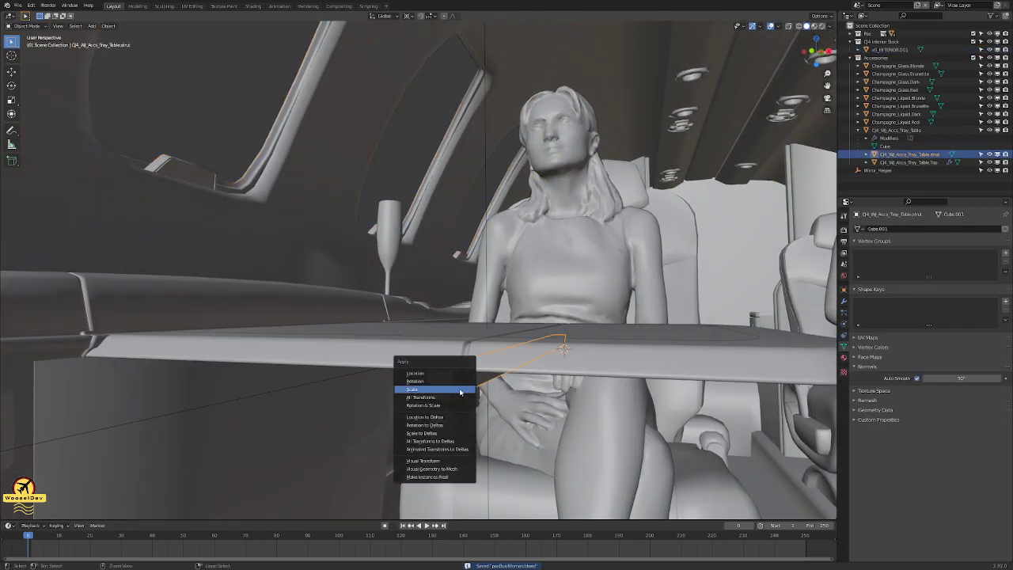
left_click(460, 392)
- Apply the scale of the tray table and of its top panels, and save the file
left_click(595, 368)
key("ctrl+a")
left_click(595, 369)
middle_click_drag(630, 332, 601, 389)
left_click(601, 389)
key("ctrl+a")
left_click(601, 388)
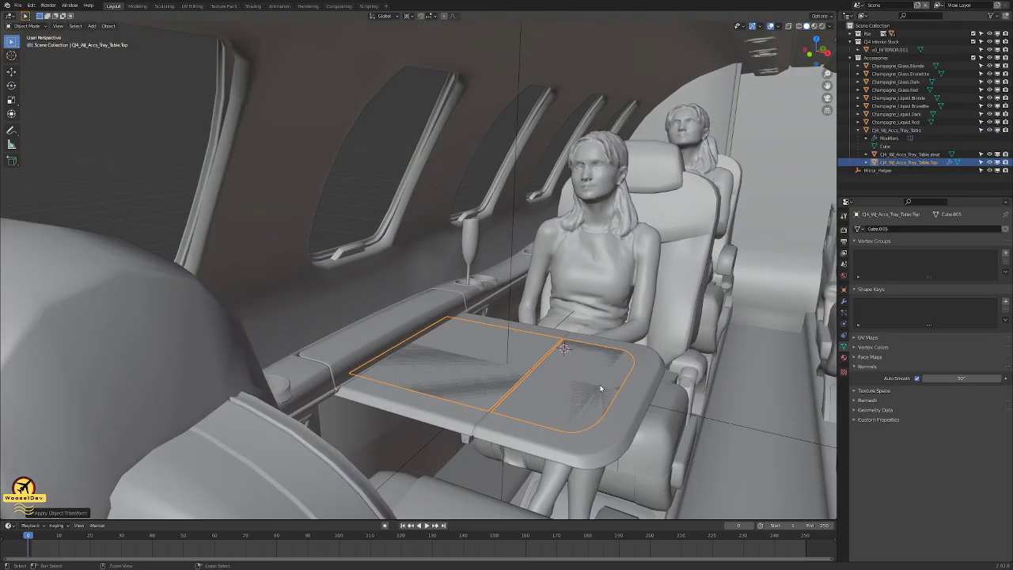
key("ctrl+s")
middle_click_drag(593, 385, 569, 385)
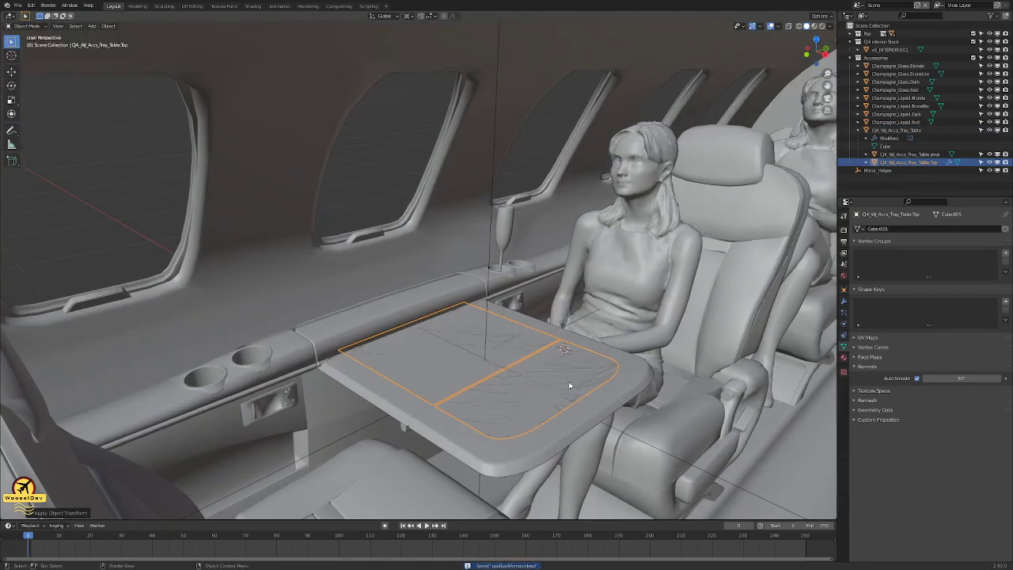
- Select the tray table strut and exclude the CJ4 Interior Stock collection from the view layer
left_click(382, 188)
middle_click_drag(531, 352, 397, 358)
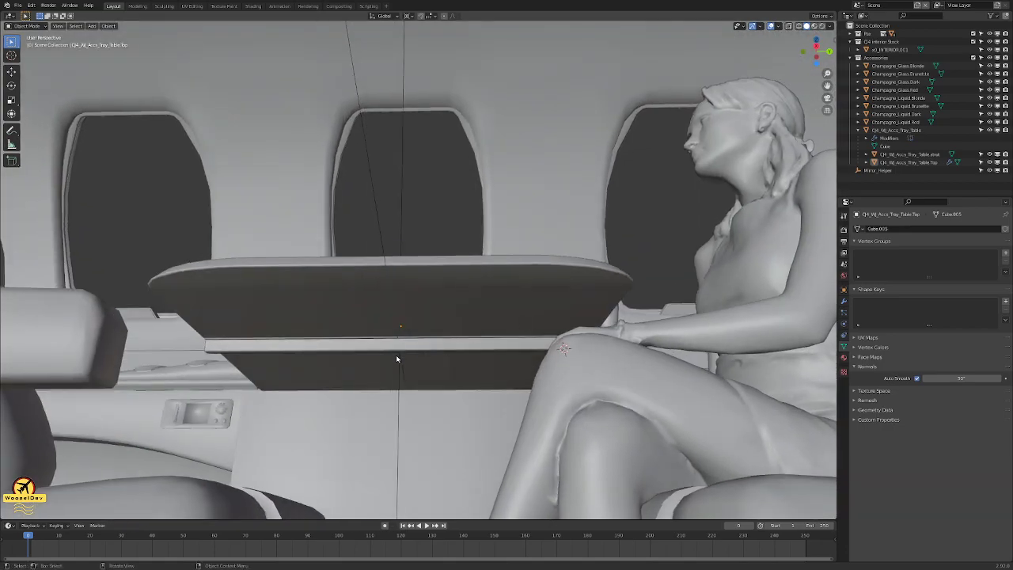
left_click(397, 358)
key("grave")
left_click(402, 388)
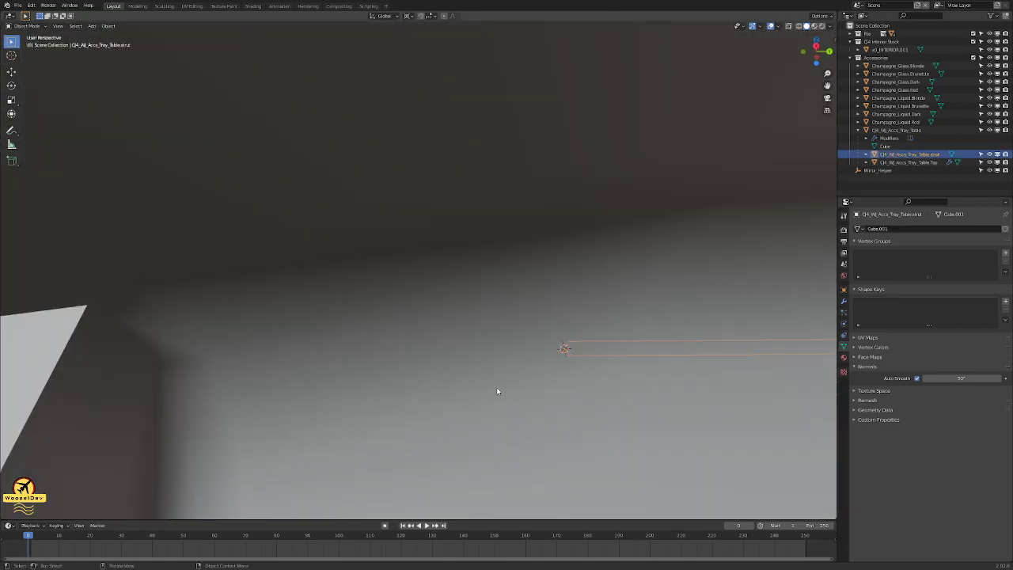
key("alt+Home")
scroll(498, 389, "up", 5)
middle_click_drag(599, 296, 629, 309)
key("ctrl+KP_7")
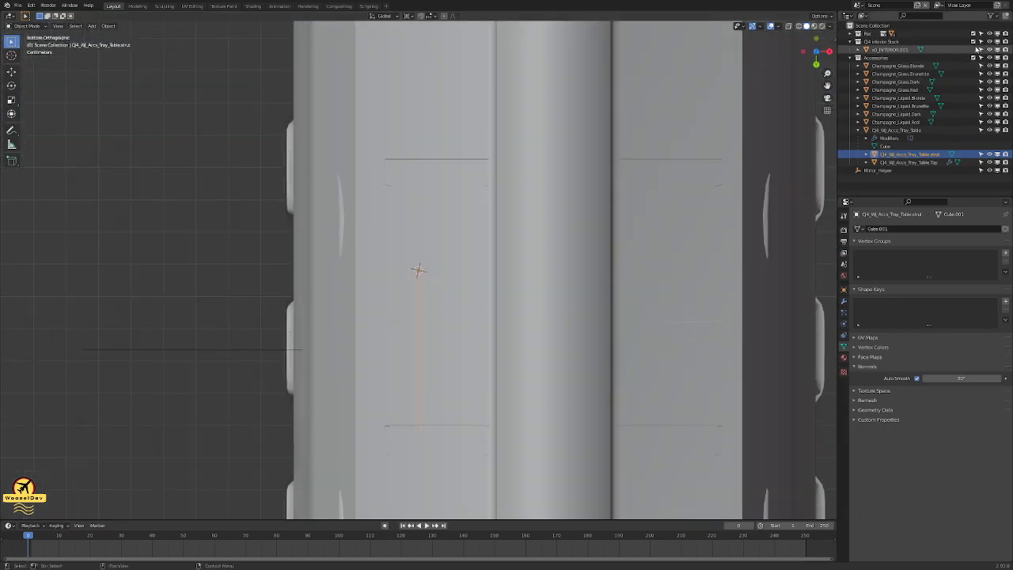
left_click(974, 41)
scroll(509, 303, "up", 3)
scroll(502, 317, "down", 1)
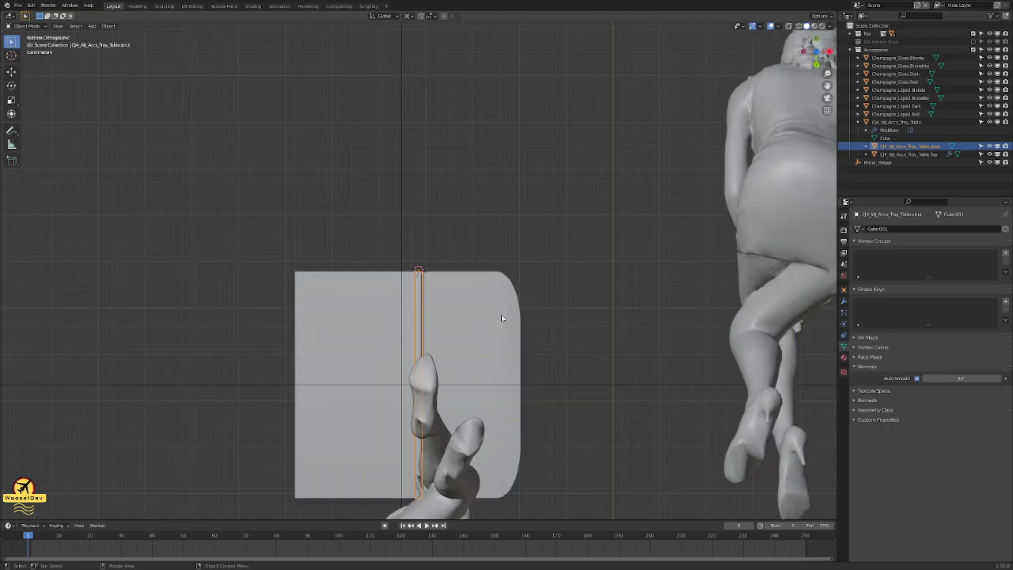
- Hide the seated 1_womanSit.RED figure that covers the underside of the tray table
left_click(457, 489)
key("h")
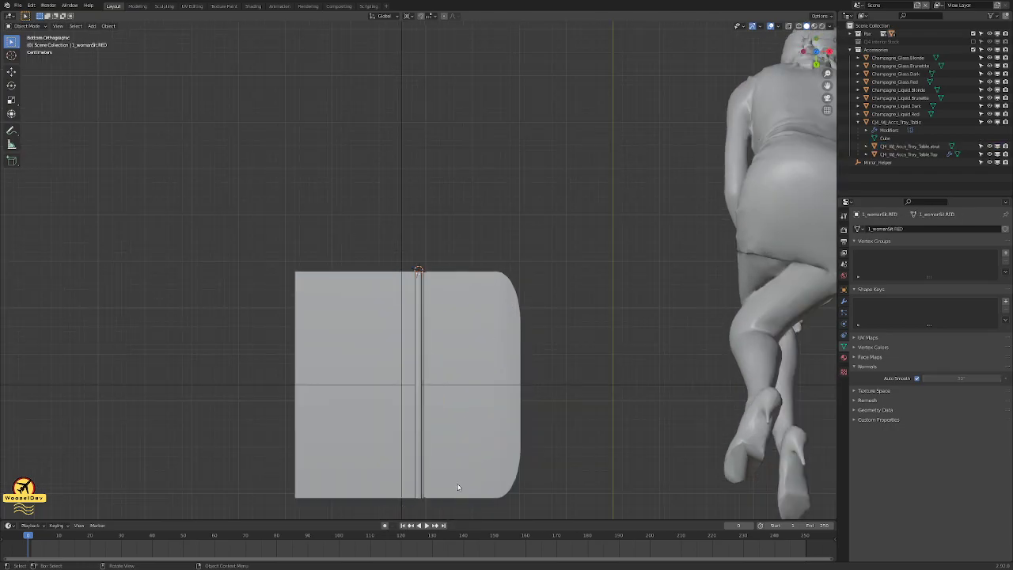
scroll(439, 425, "up", 2)
scroll(438, 423, "down", 3)
- Edit the strut's mesh, select its long underside face and snap the 3D cursor to that face's center
middle_click_drag(441, 262, 465, 285)
left_click(530, 221)
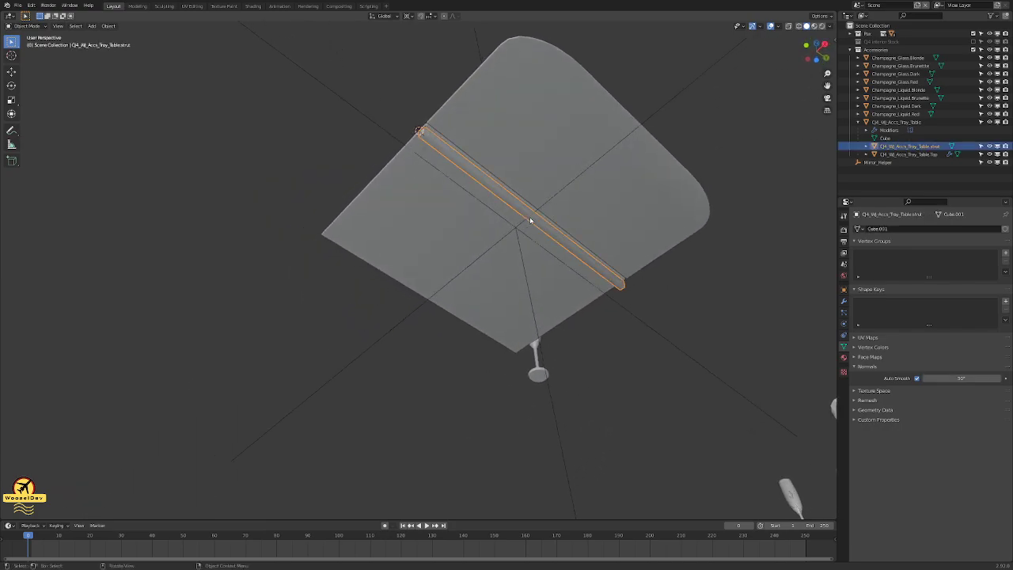
key("Tab")
right_click(538, 221)
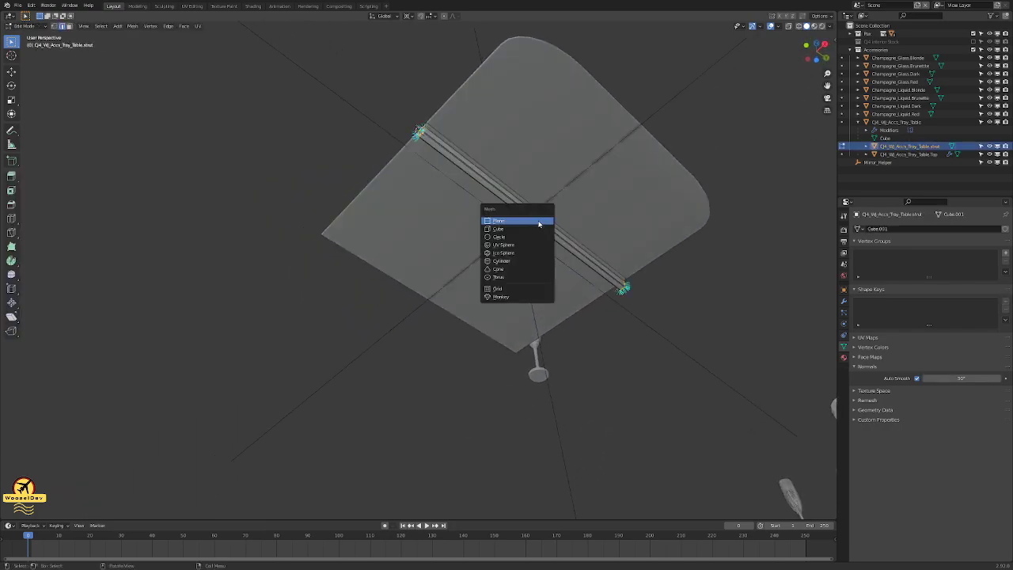
left_click(534, 219)
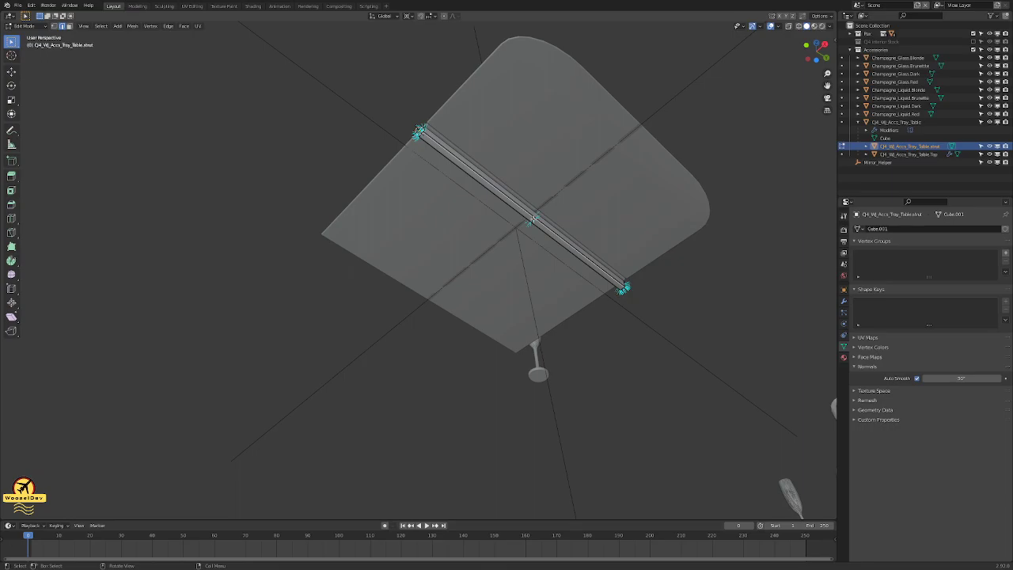
scroll(534, 219, "up", 1)
scroll(588, 218, "up", 6)
mouse_move(583, 213)
middle_mouse_down()
mouse_move(551, 233)
mouse_move(541, 216)
mouse_move(576, 195)
mouse_move(584, 221)
mouse_move(557, 219)
middle_mouse_up()
scroll(546, 220, "down", 3)
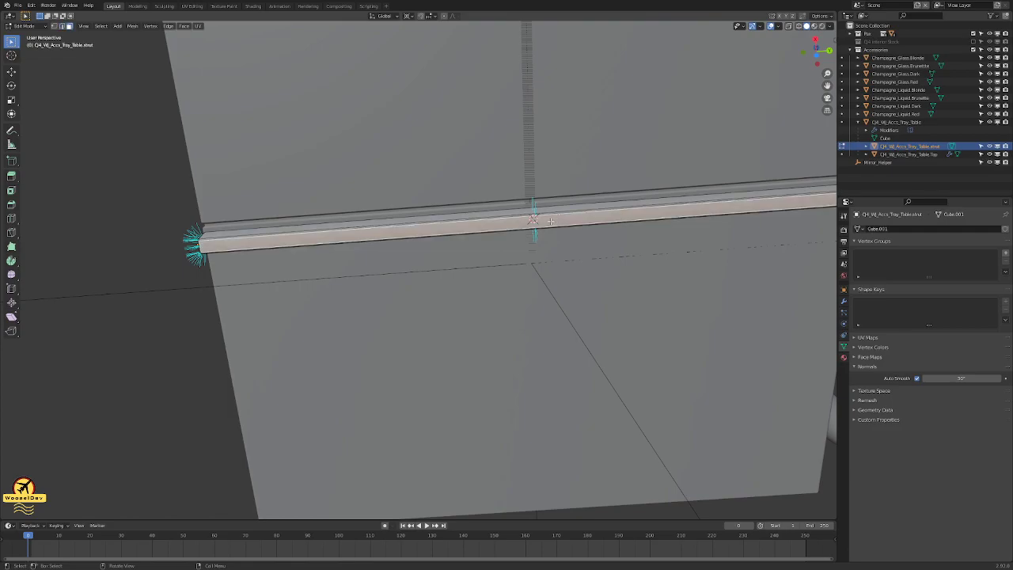
key("shift+s")
left_click(553, 270)
- Add two evenly spaced loop cuts across the strut, leaving them at their default positions
middle_click_drag(605, 253, 639, 244)
key("ctrl+KP_7")
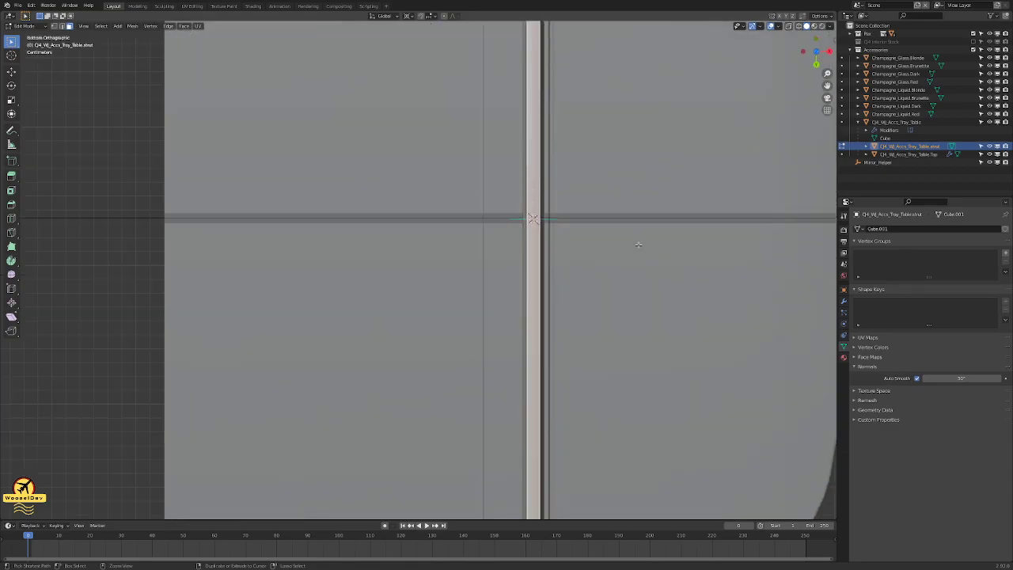
scroll(549, 237, "down", 7)
scroll(563, 230, "up", 7)
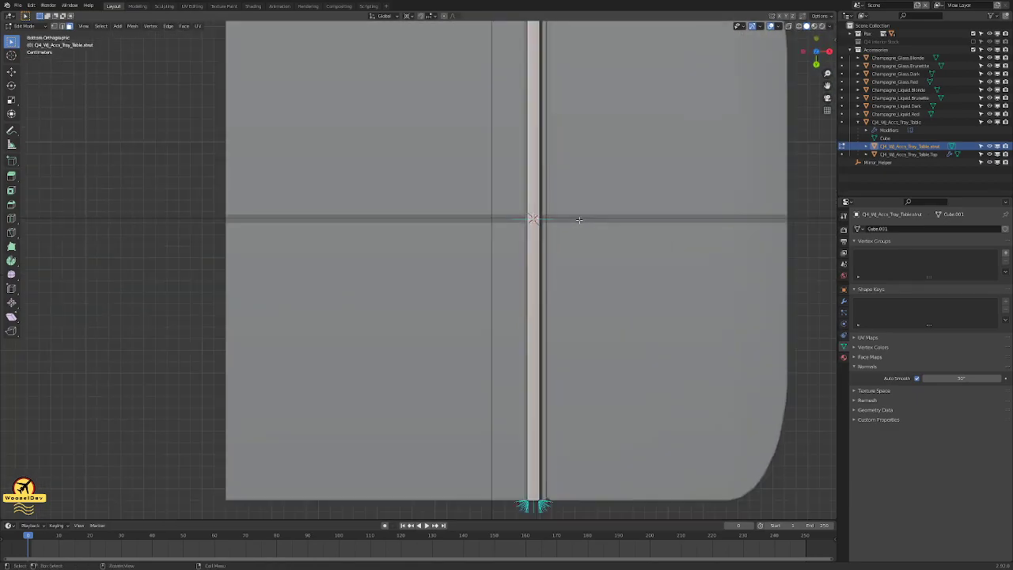
scroll(579, 219, "down", 5)
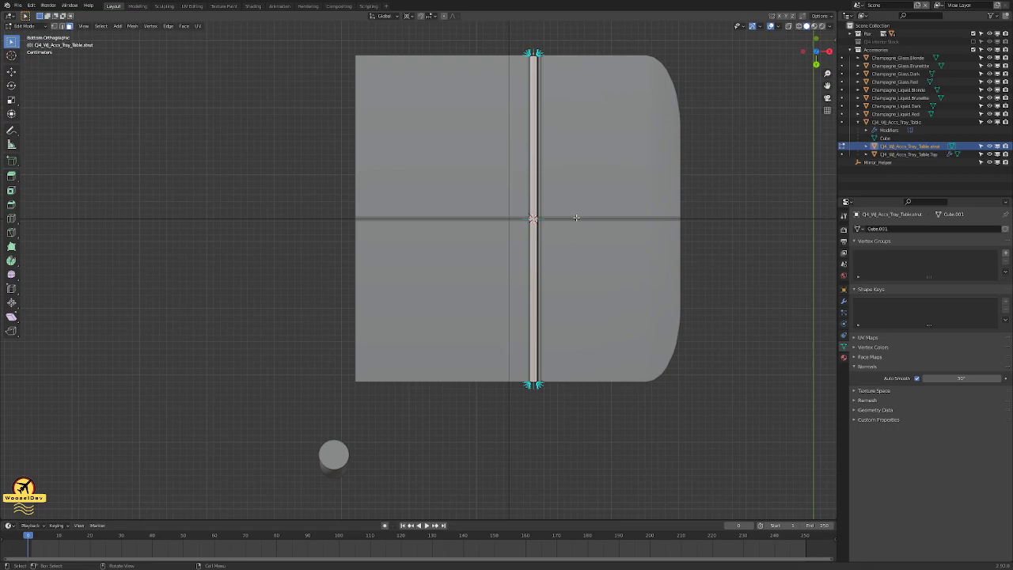
scroll(578, 217, "up", 4)
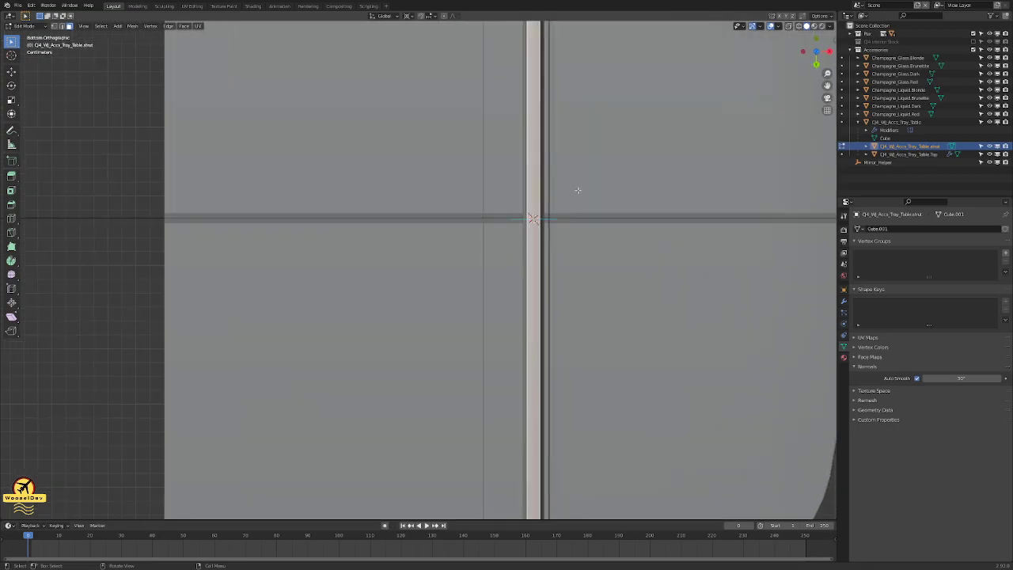
scroll(578, 190, "down", 4)
scroll(578, 190, "up", 1)
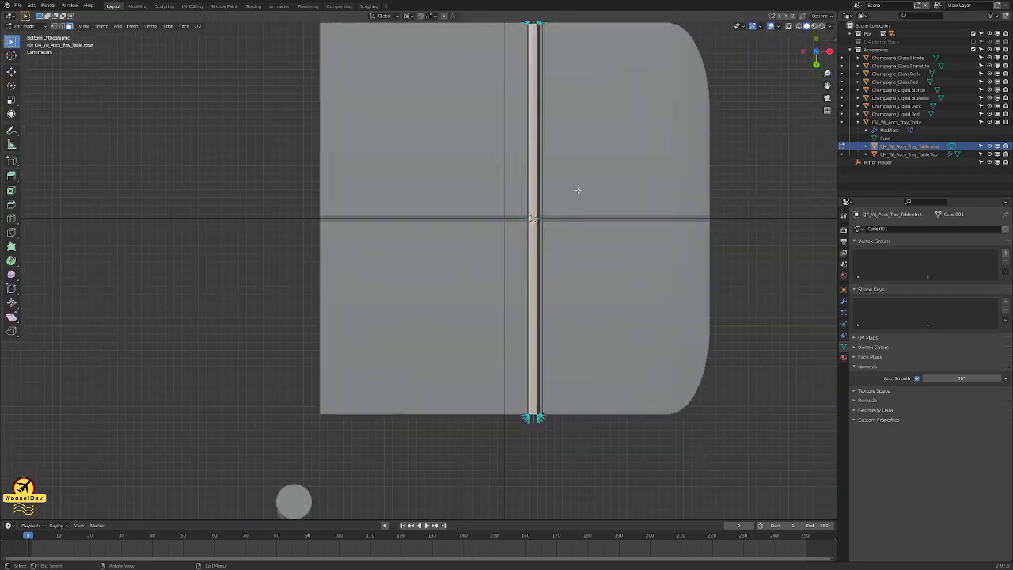
key("ctrl+r")
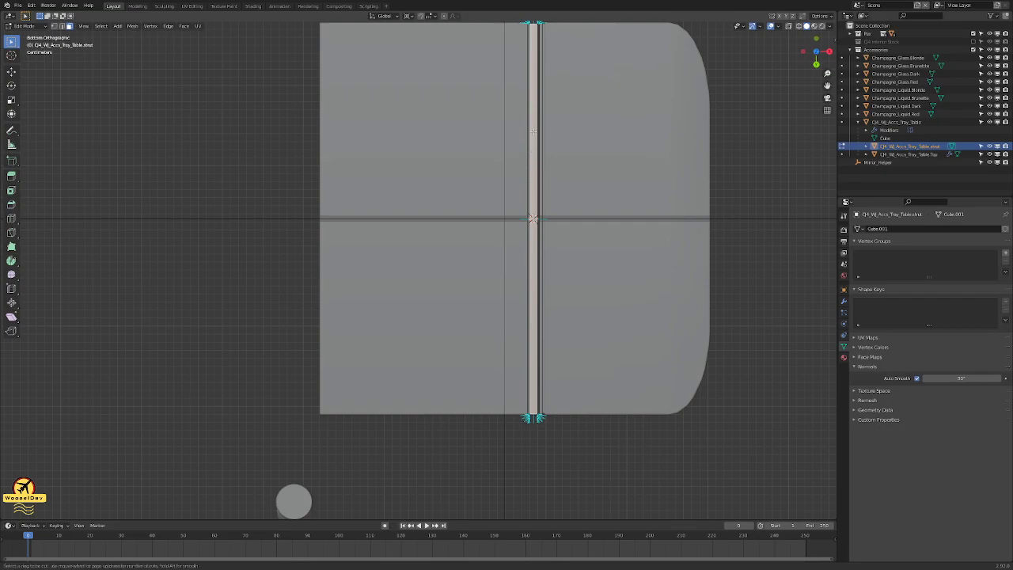
scroll(534, 270, "up", 1)
left_click(531, 260)
right_click(529, 262)
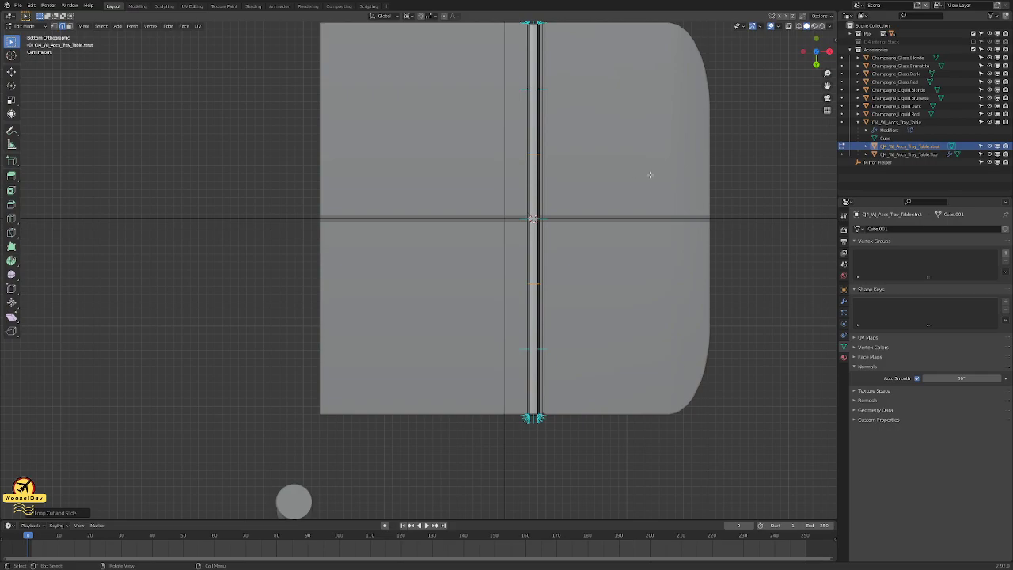
- Scale the two new edge loops closer together along the global Y axis around the strut's center
key("s")
key("y")
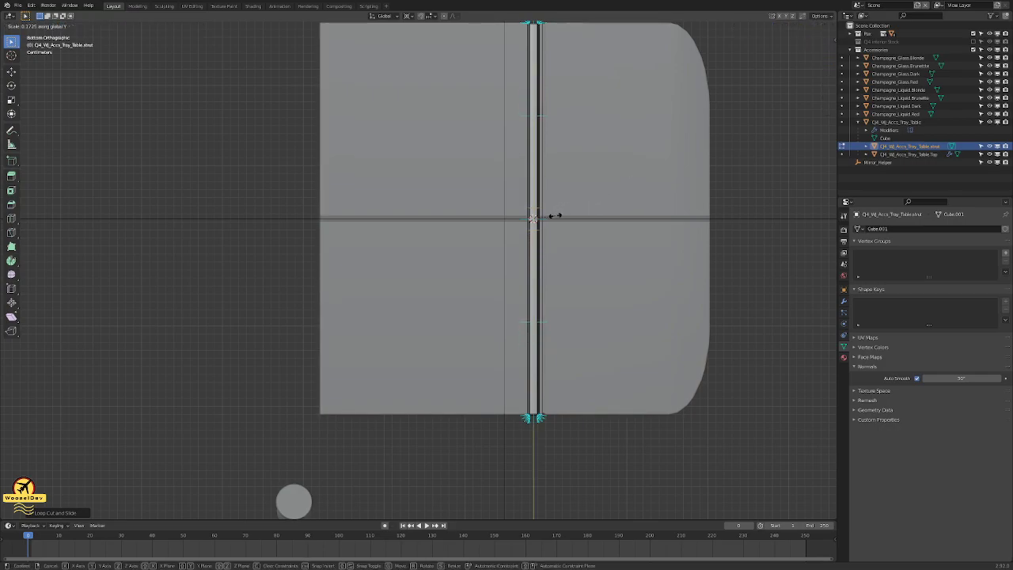
left_click(560, 214)
scroll(561, 214, "up", 8)
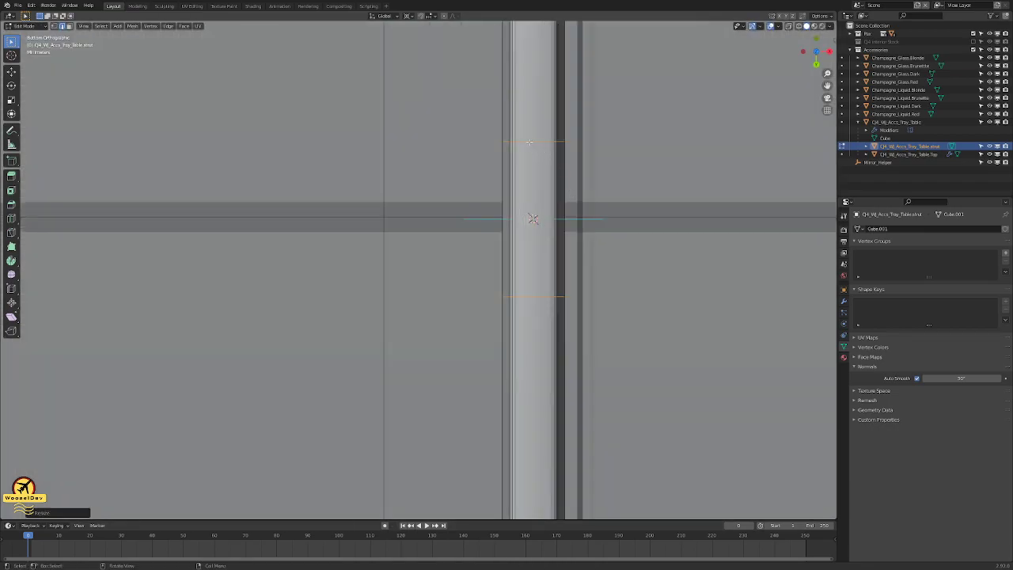
middle_click_drag(544, 143, 434, 142)
scroll(507, 156, "down", 9)
key("ctrl+KP_7")
scroll(579, 172, "up", 8)
- Try to move the lengthwise bevel edges of the strut's middle section along the global X axis
middle_click_drag(591, 170, 507, 219)
scroll(454, 326, "up", 4)
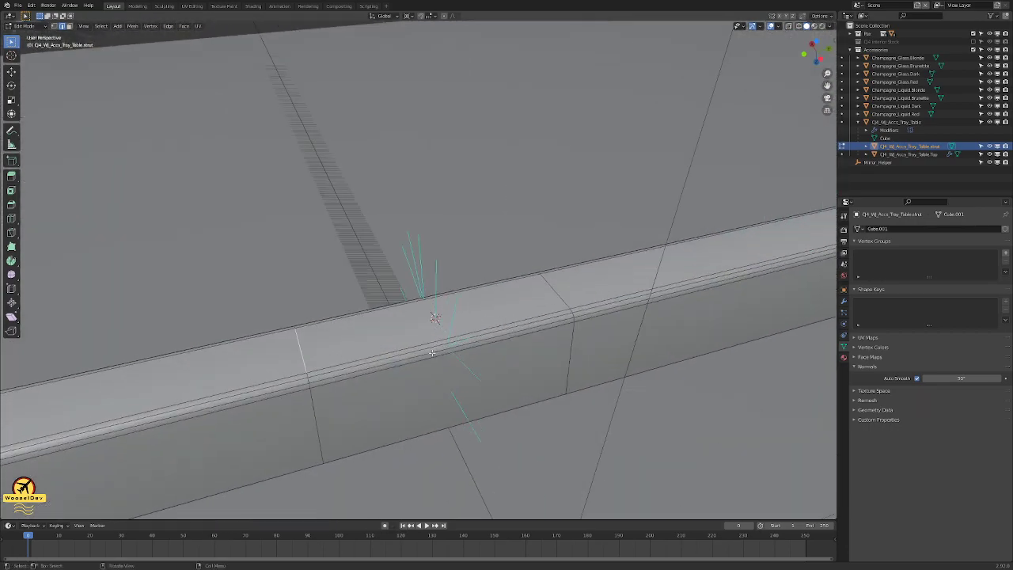
left_click(370, 366, "alt")
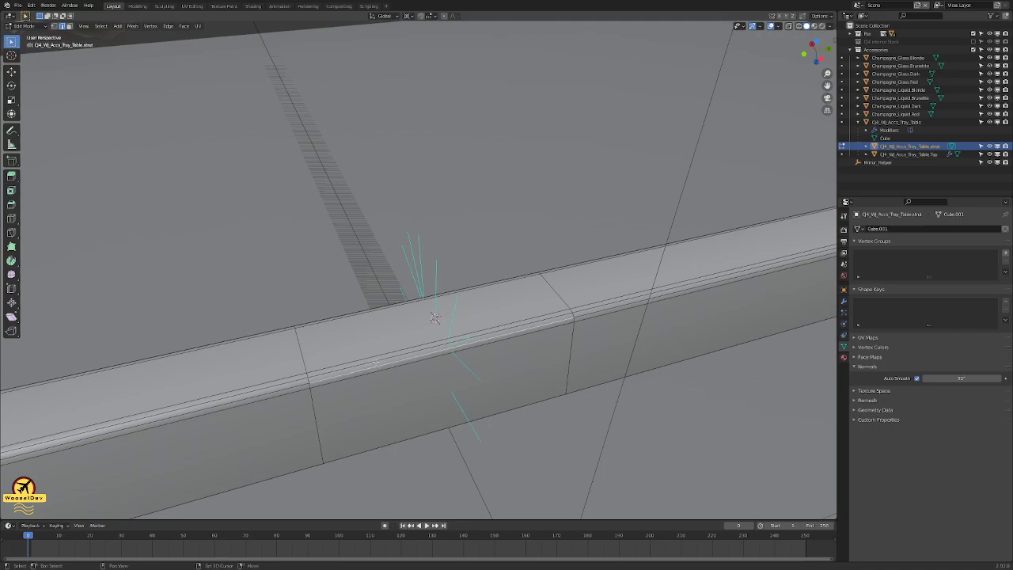
left_click(379, 375, "shift")
left_click(376, 359, "shift")
left_click(379, 362, "shift")
middle_click_drag(445, 349, 443, 375)
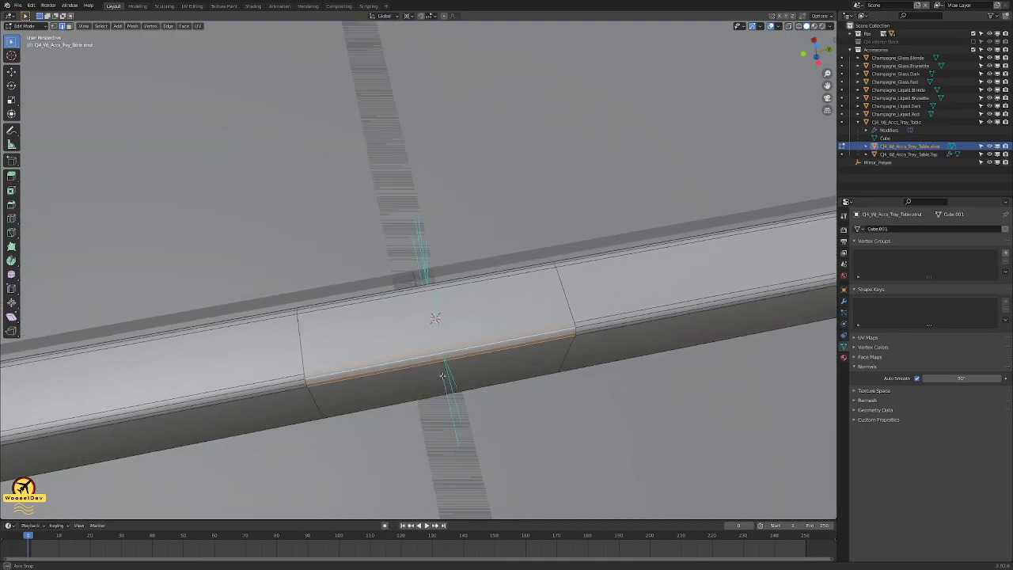
key("g")
key("y")
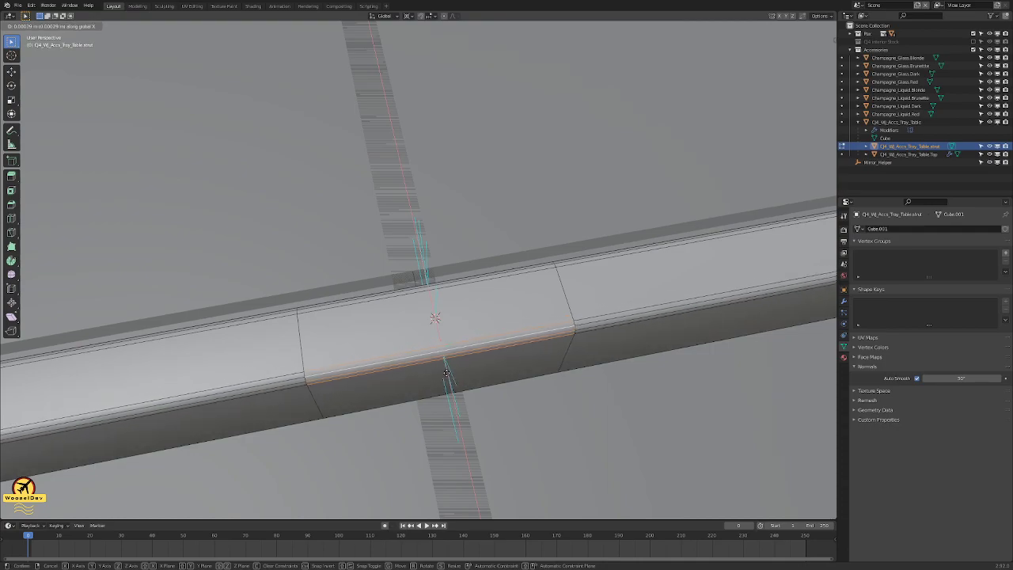
left_click(447, 372)
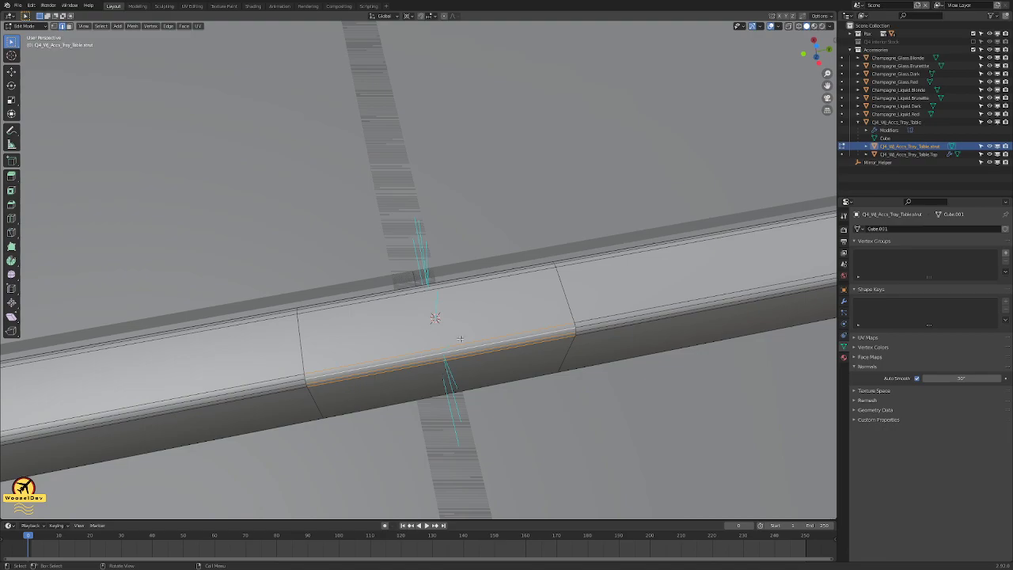
key("g")
key("x")
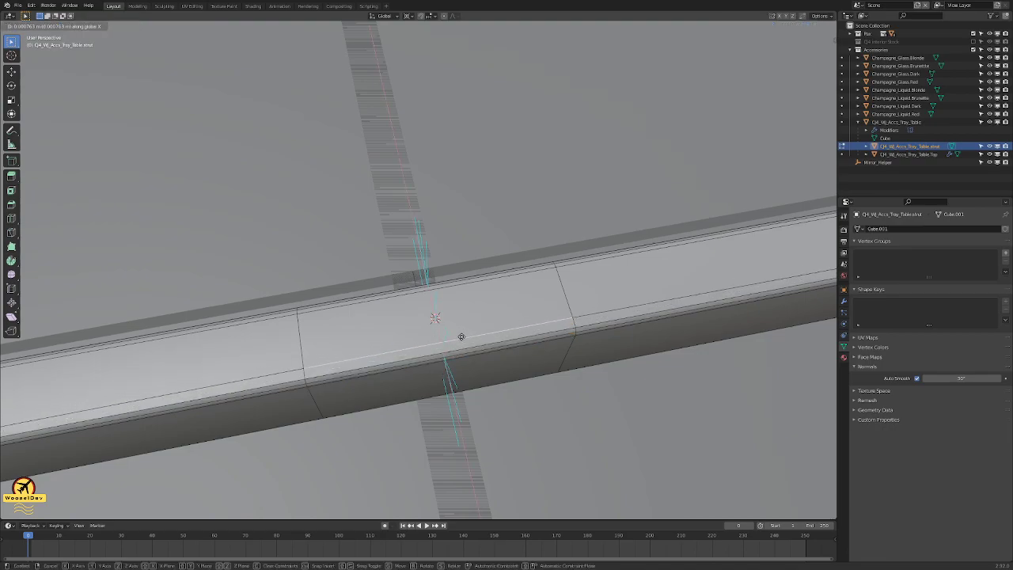
left_click(462, 339)
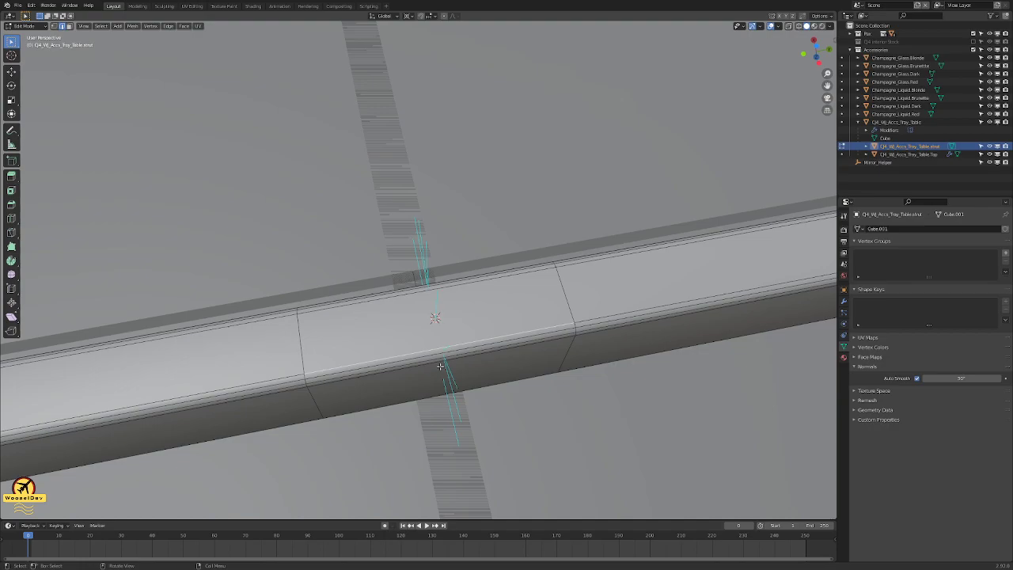
- Add two evenly spaced loop cuts within the strut's short middle section
key("ctrl+r")
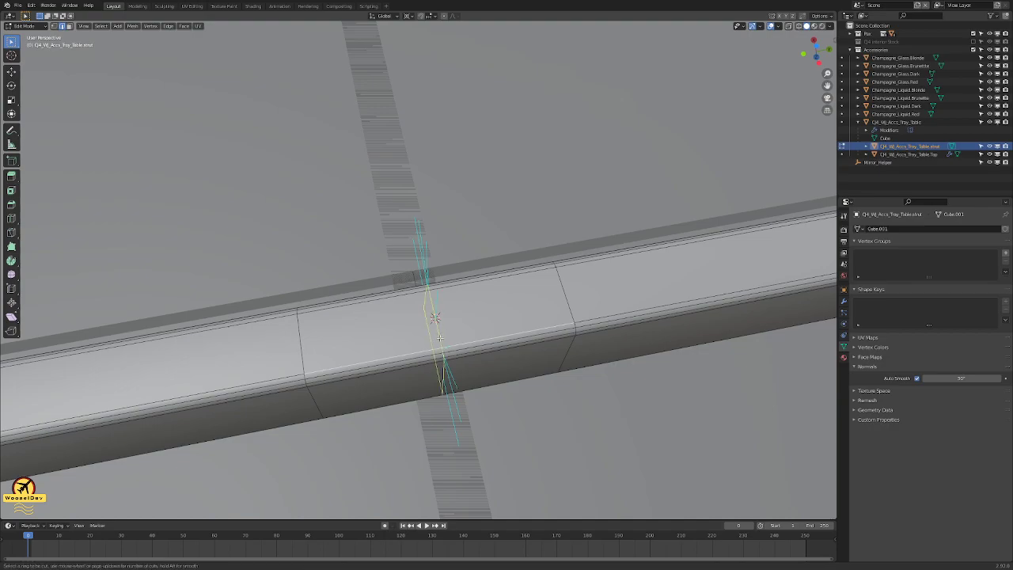
scroll(440, 339, "up", 1)
left_click(443, 339)
right_click(446, 339)
- Select the lengthwise bevel edges between the two inner loops and move them about 0.0033 m inward along global X to form a notch
left_click(430, 350)
key("1")
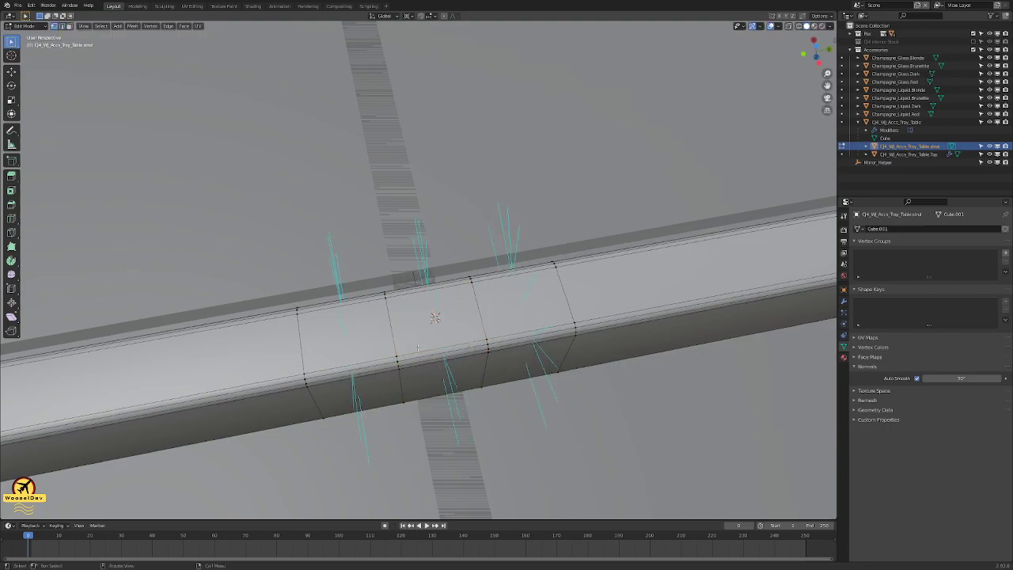
left_click(419, 354)
left_click(421, 359, "shift")
left_click(421, 364, "shift")
left_click(422, 367, "shift")
key("g")
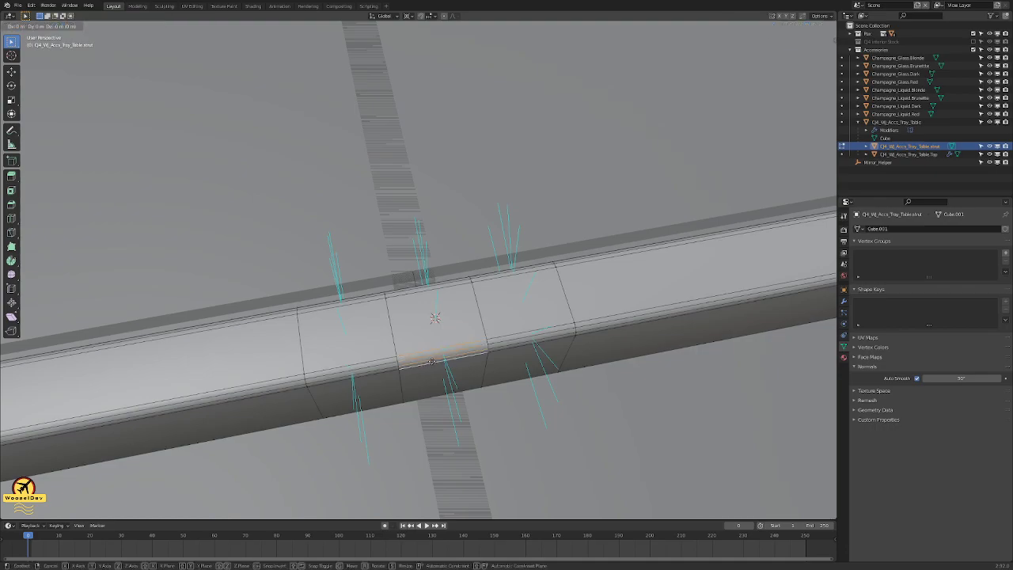
key("x")
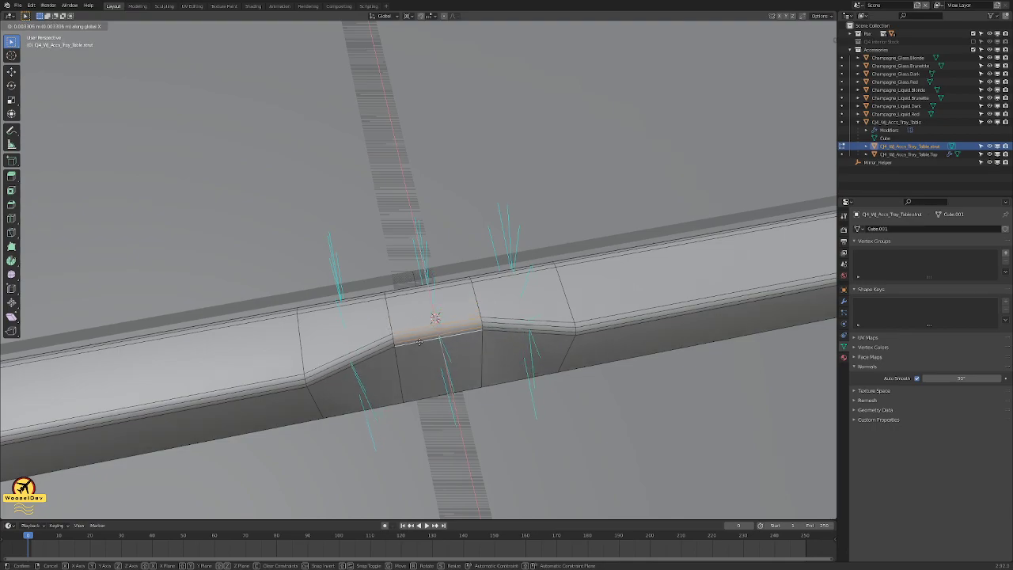
left_click(418, 339)
- Try to spread only the two underside cross edges of the notch apart along the global Y axis
left_click(389, 315)
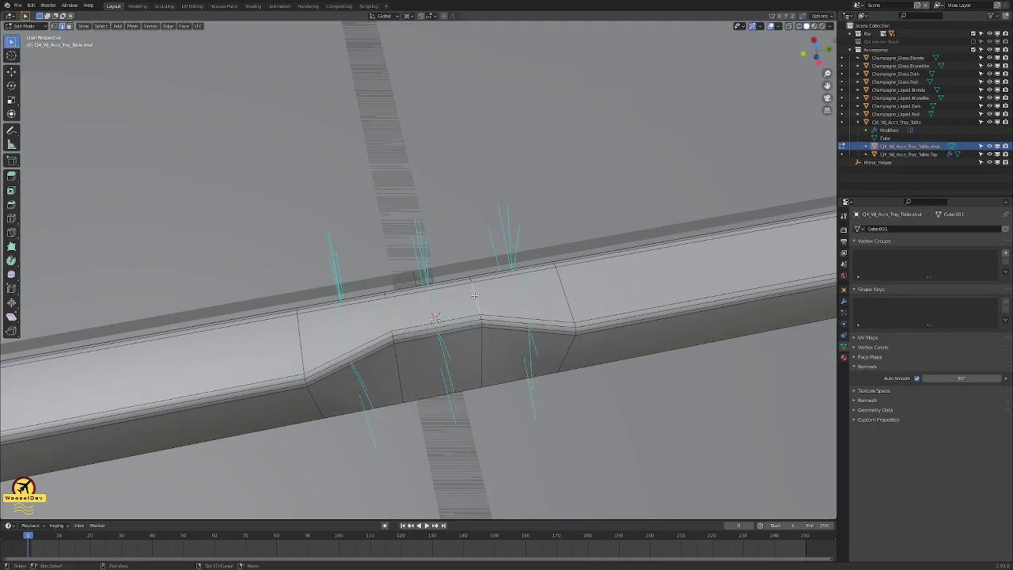
key("g")
key("y")
key("s")
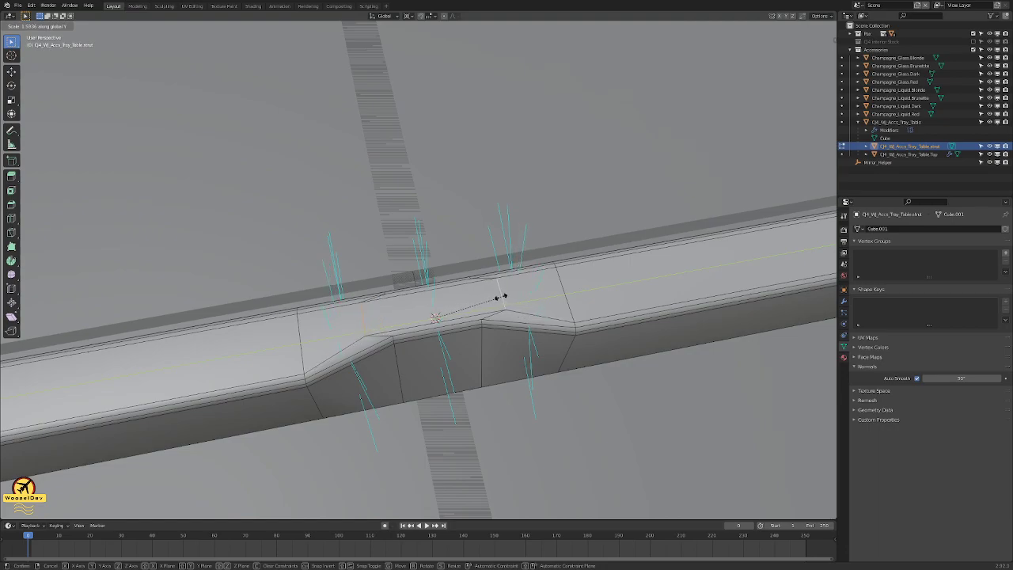
left_click(500, 296)
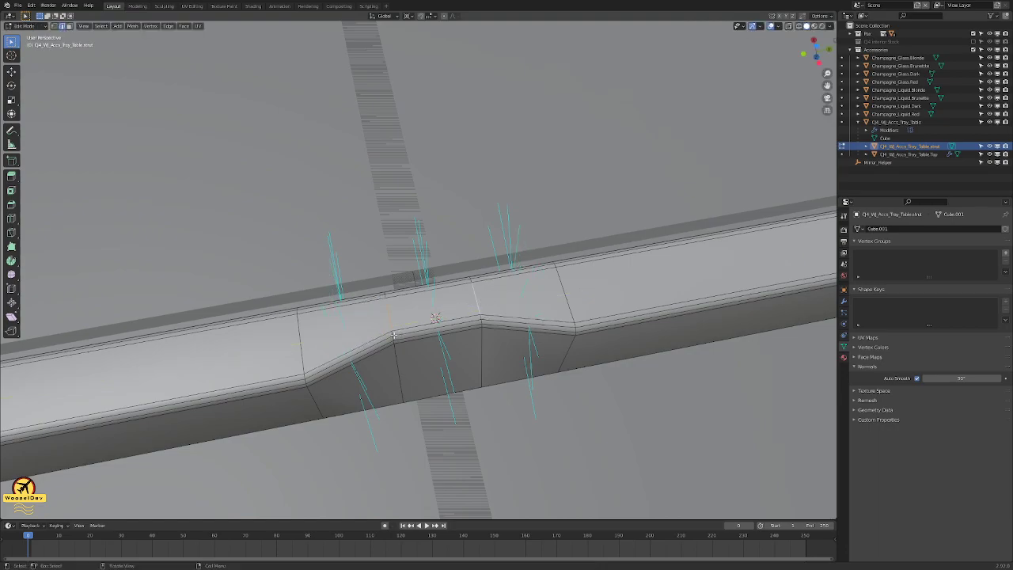
- Scale both complete inner edge loops of the notch by about 1.5 along global Y and return to Object Mode
left_click(394, 343, "alt")
left_click(480, 317, "alt+shift")
key("s")
key("y")
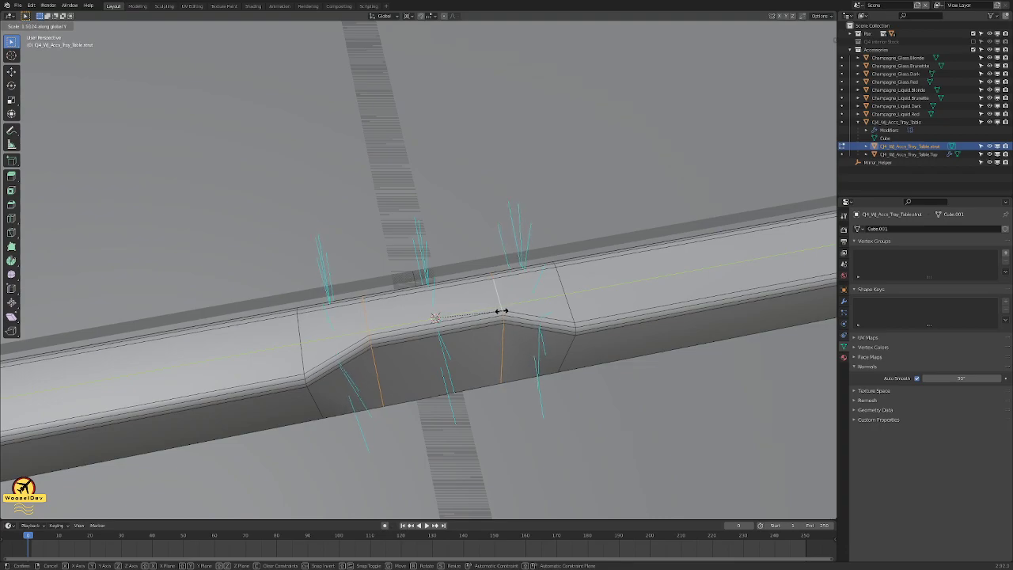
left_click(504, 310)
scroll(512, 311, "down", 1)
key("Tab")
- Check the notched strut, save the file and re-enable the CJ4 Interior Stock collection
scroll(513, 314, "up", 5)
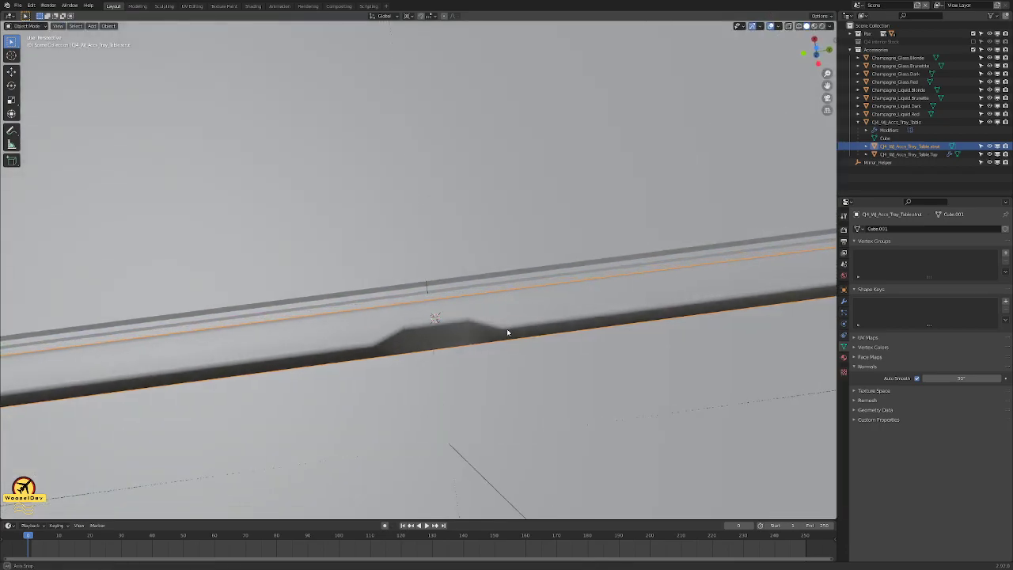
scroll(508, 346, "down", 5)
scroll(508, 345, "up", 1)
middle_click_drag(508, 345, 461, 416)
scroll(520, 344, "up", 5)
scroll(479, 308, "down", 4)
key("Tab")
key("Tab")
key("ctrl+s")
scroll(483, 328, "down", 8)
left_click(973, 41)
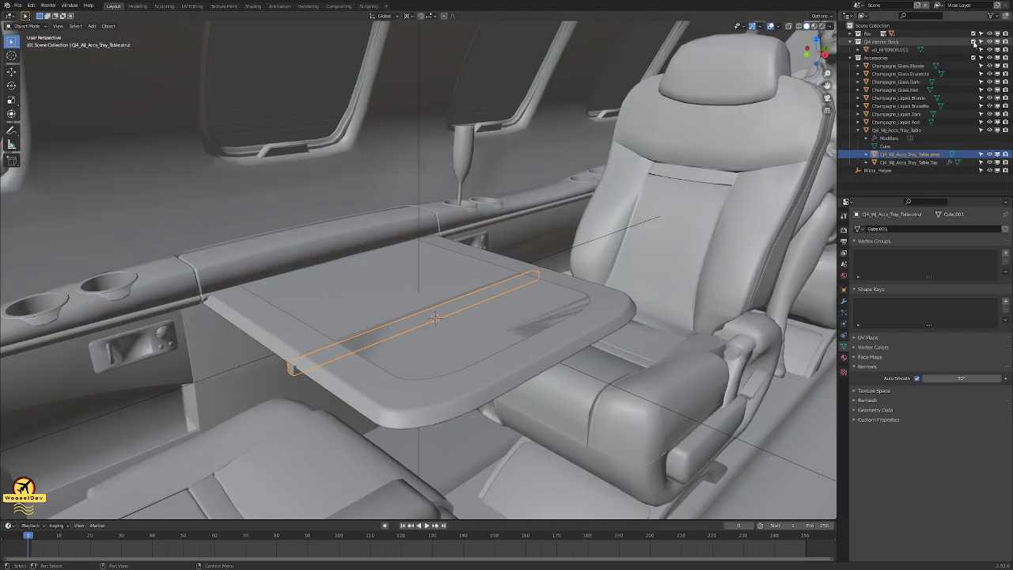
- Save the file and examine the seam between the two halves of the tray table
key("ctrl+s")
left_click(568, 229)
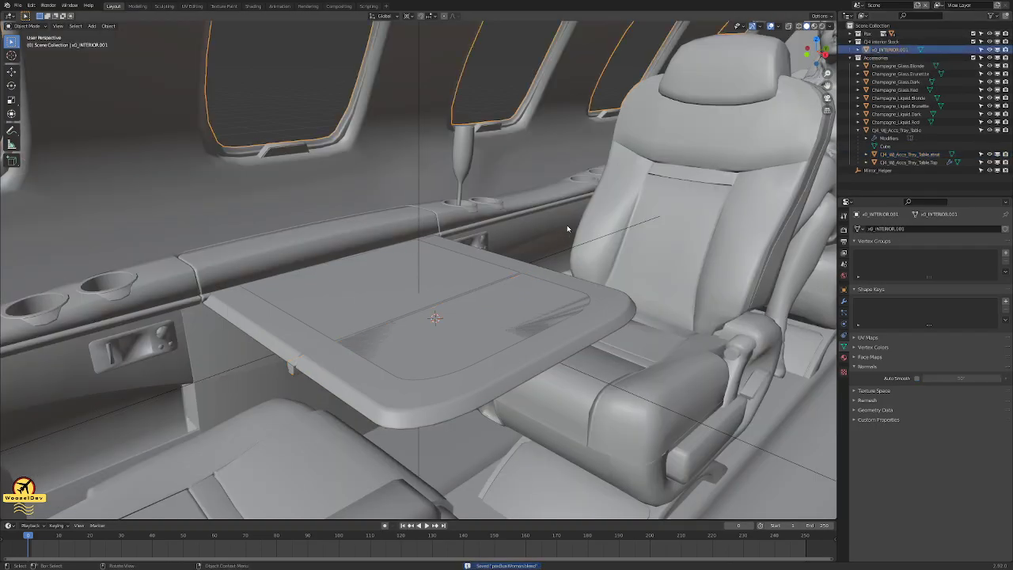
middle_click_drag(341, 187, 385, 195)
scroll(414, 316, "up", 3)
mouse_move(414, 316)
middle_mouse_down()
mouse_move(397, 346)
mouse_move(400, 331)
middle_mouse_up()
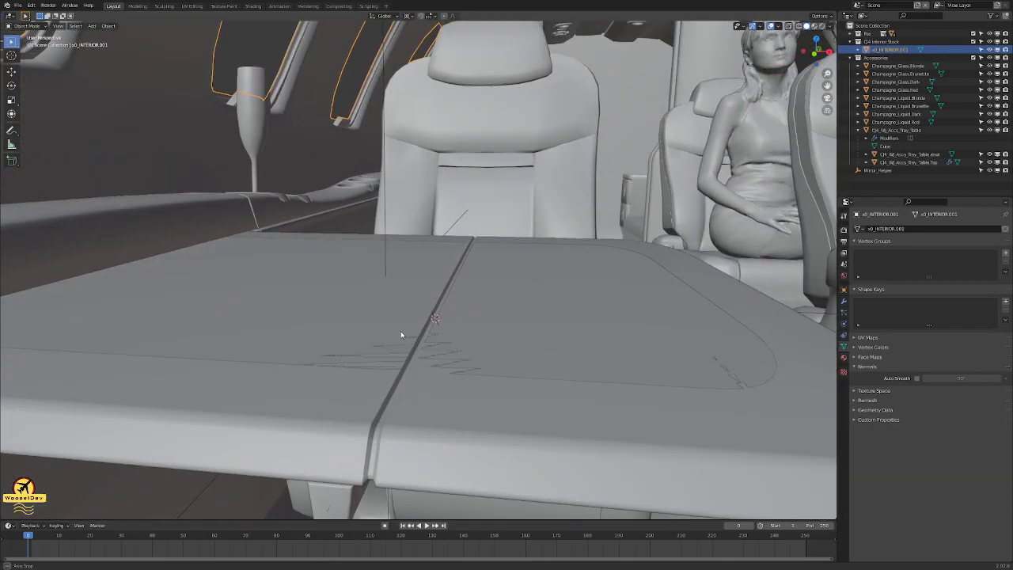
- Select the recessed inner face loop of the tray table's centre seam and scale it down slightly to about 0.98
left_click(412, 450)
key("Tab")
middle_click_drag(413, 449, 396, 417)
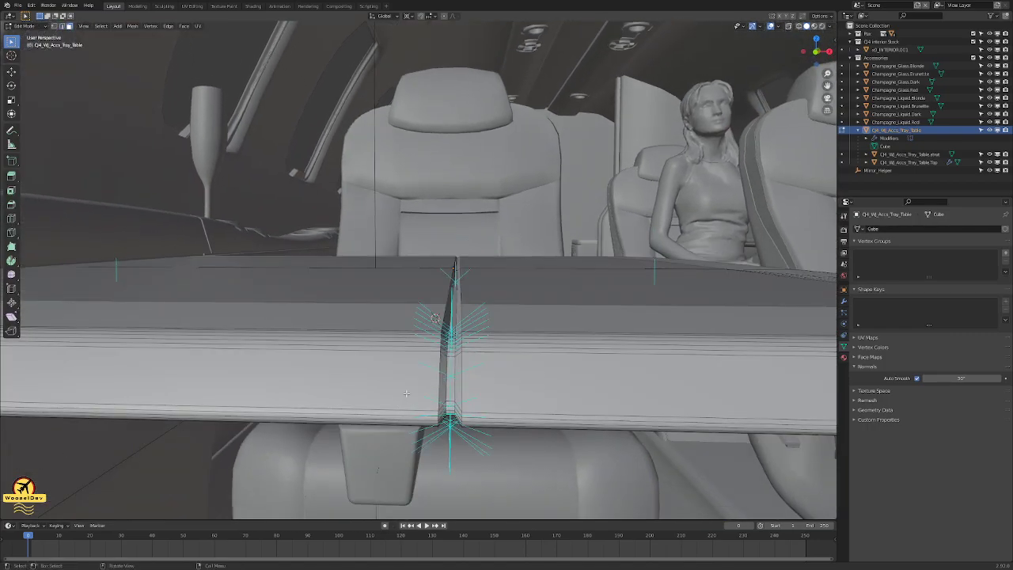
left_click(448, 368, "alt")
left_click(451, 350)
left_click(452, 350, "alt")
mouse_move(452, 371)
middle_mouse_down()
mouse_move(442, 294)
mouse_move(445, 350)
mouse_move(458, 358)
middle_mouse_up()
key("s")
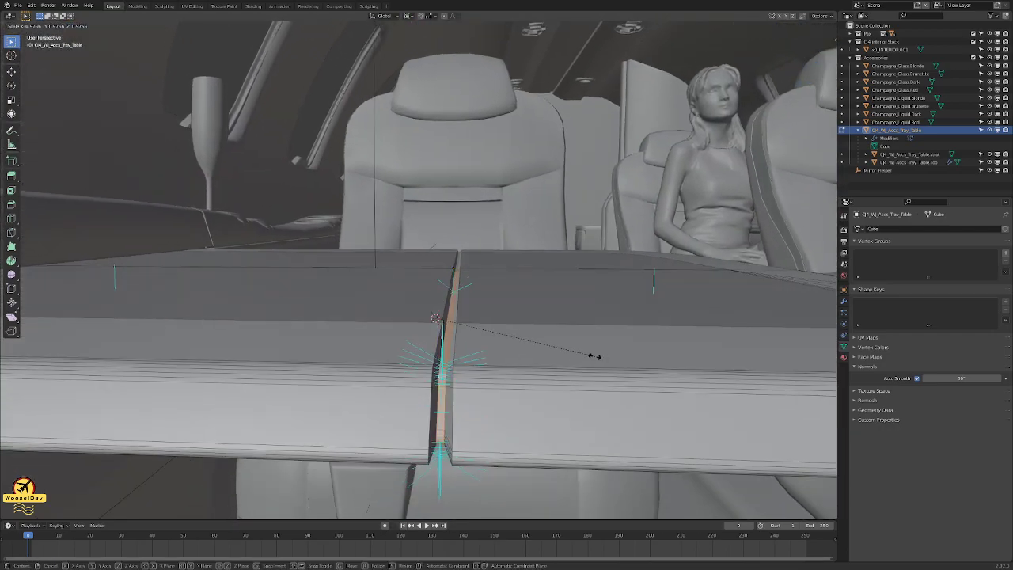
left_click(594, 356)
- Scale the seam's recessed face loop down slightly further in repeated passes and return to Object Mode
key("shift+s")
left_click(600, 405)
scroll(601, 406, "down", 4)
key("KP_Decimal")
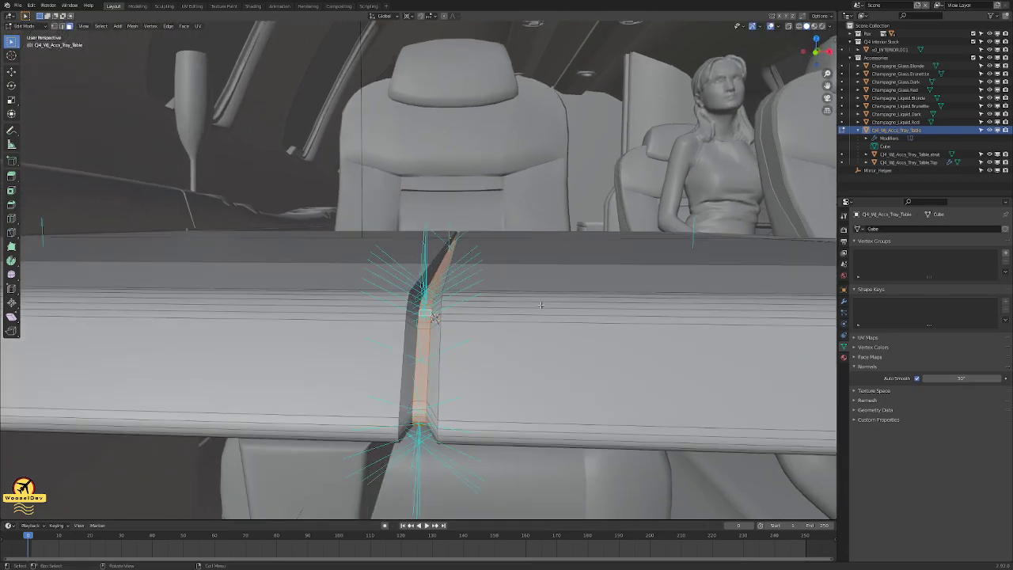
key("s")
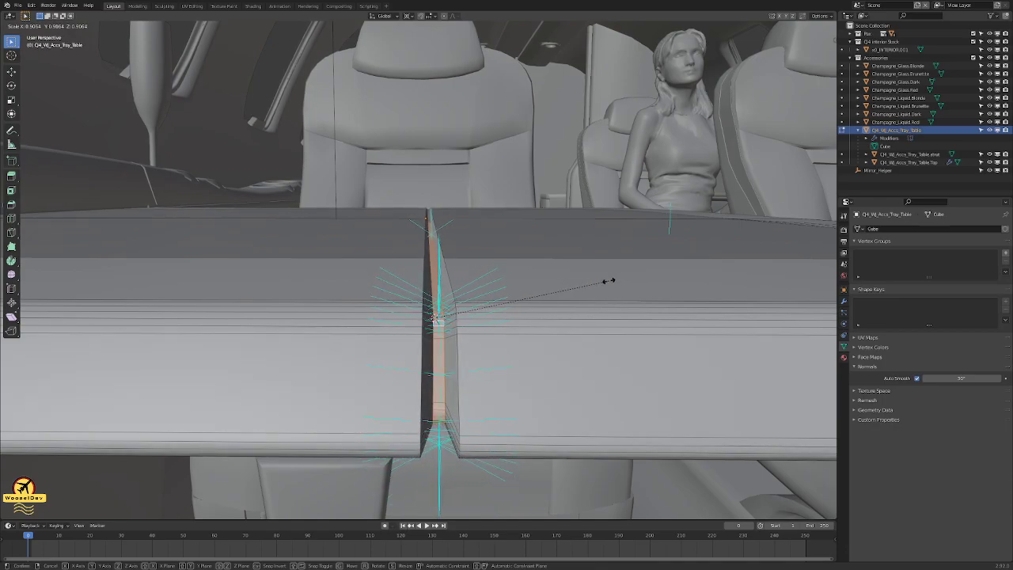
left_click(598, 290)
middle_click_drag(599, 290, 478, 348)
key("s")
left_click(577, 276)
key("KP_8")
key("Tab")
- Select the outer edge loops on both sides of the tray table's seam and round them with a multi-segment bevel about 0.0012 m wide
scroll(352, 417, "down", 5)
scroll(539, 416, "up", 8)
left_click(403, 290)
left_click(403, 290)
key("Tab")
middle_click_drag(403, 290, 410, 298)
left_click(475, 316)
middle_click_drag(475, 316, 497, 314)
key("2")
left_click(467, 386)
middle_click_drag(460, 378, 436, 425)
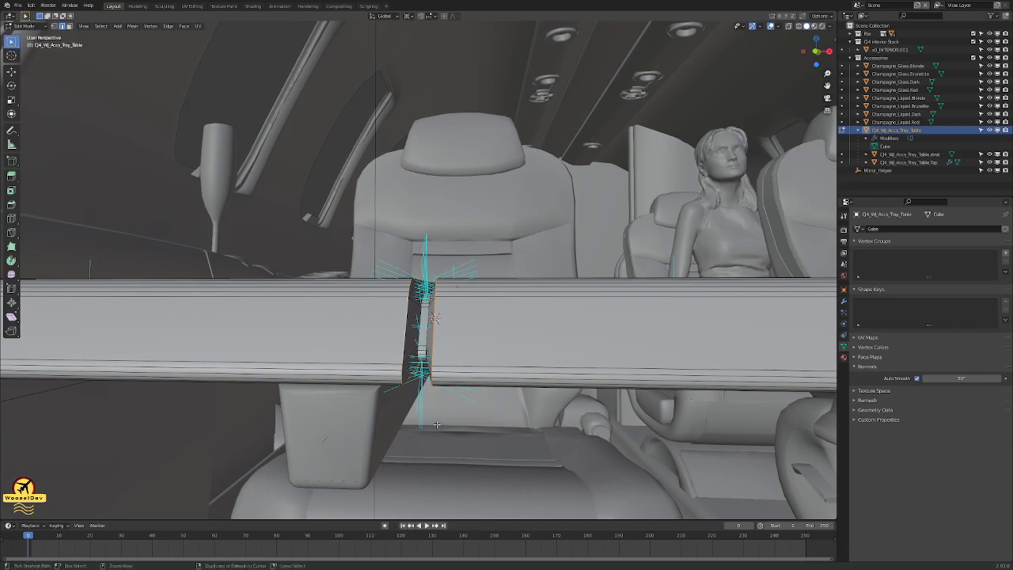
key("ctrl+b")
scroll(448, 456, "up", 5)
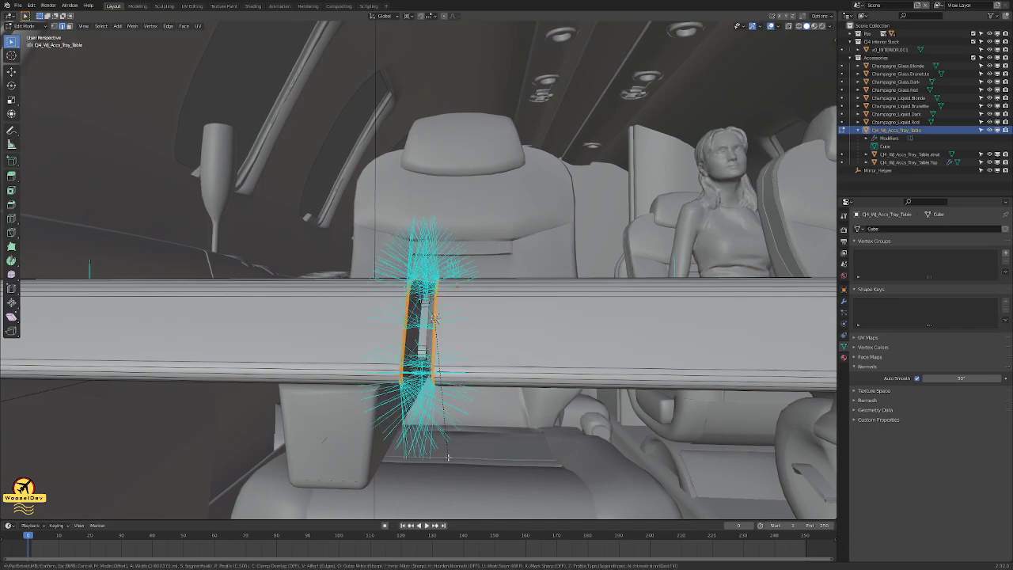
scroll(449, 458, "down", 4)
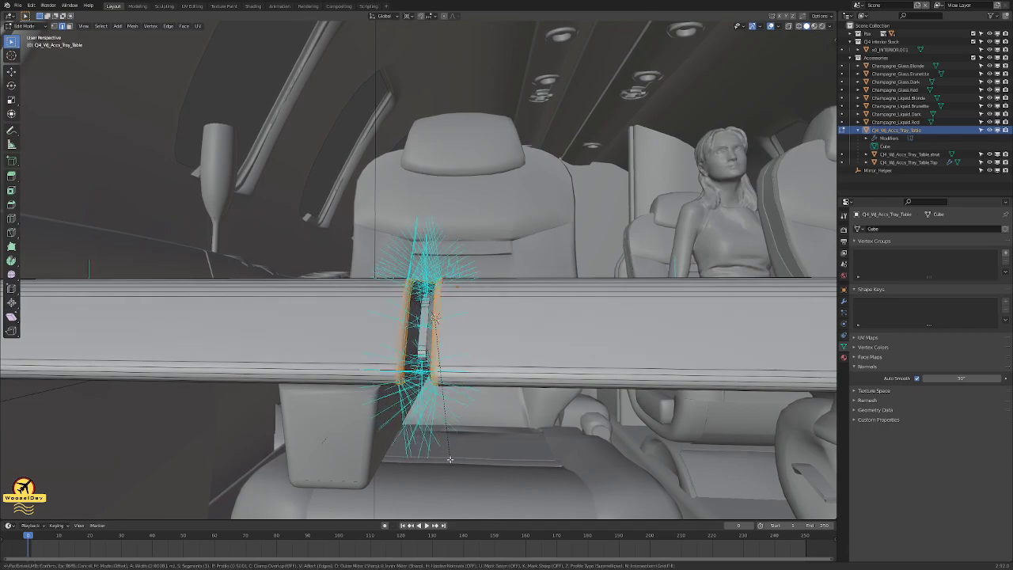
scroll(450, 459, "down", 2)
scroll(452, 461, "up", 3)
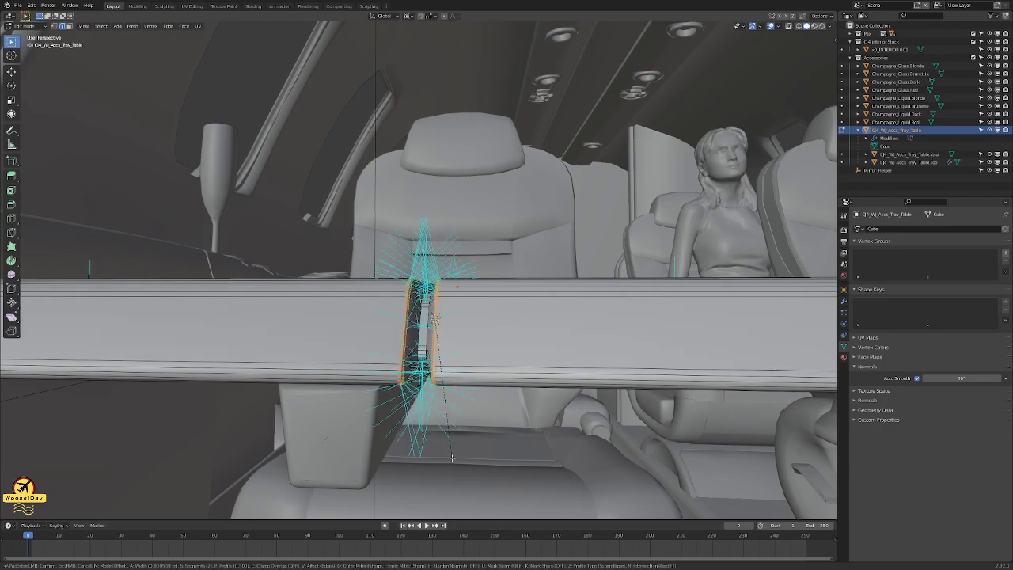
scroll(453, 461, "up", 4)
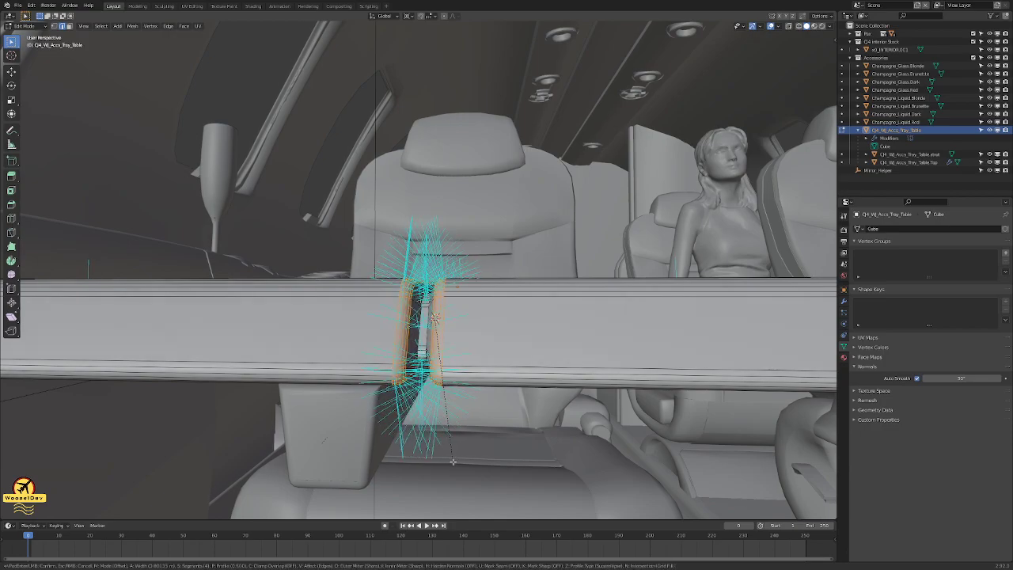
left_click(454, 459)
- Check the bevelled seam edges, return to Object Mode and save the file
middle_click_drag(453, 459, 489, 431)
scroll(489, 431, "up", 3)
left_click(608, 434)
key("Tab")
middle_click_drag(607, 435, 556, 394)
scroll(523, 366, "down", 6)
key("ctrl+s")
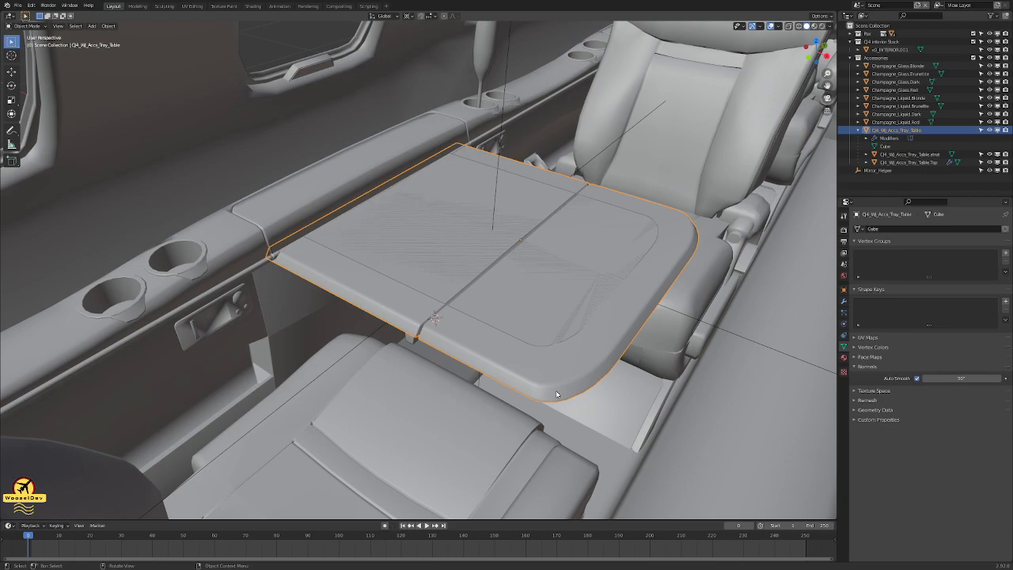
- Select the tray table's inset top panel and hide the CJ4 Interior Stock collection
middle_click_drag(567, 394, 625, 364)
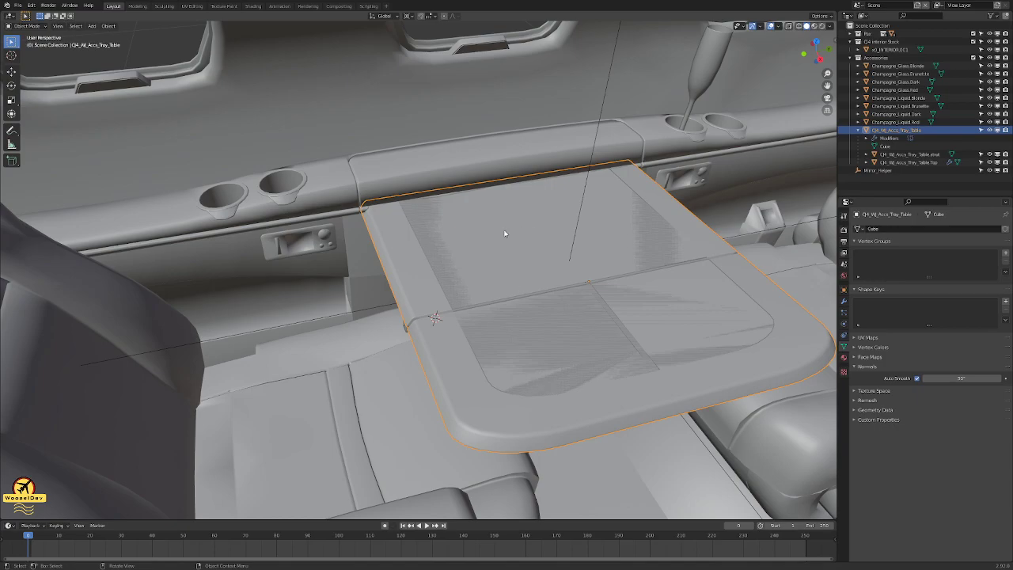
middle_click_drag(530, 217, 475, 239)
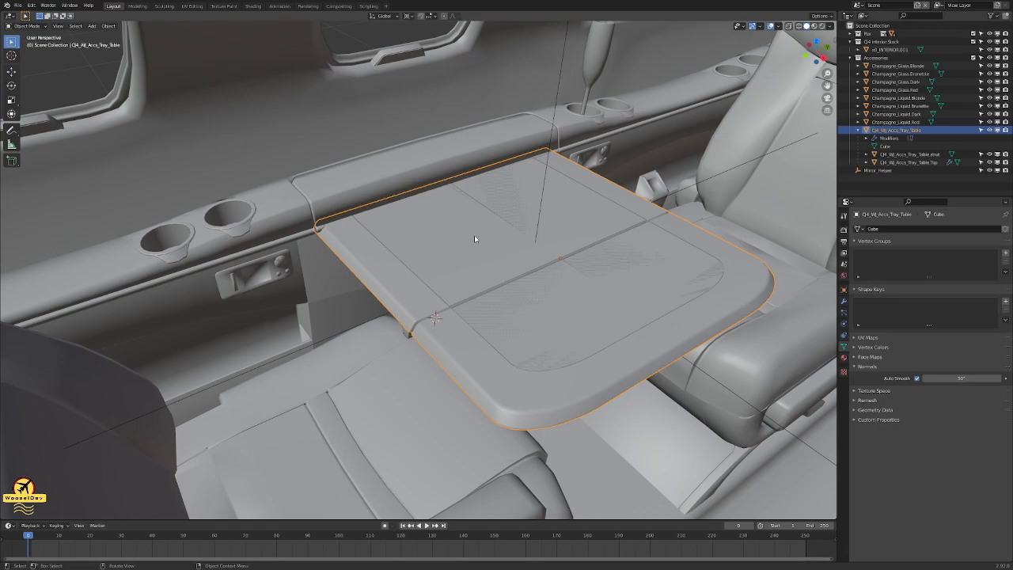
scroll(538, 262, "up", 3)
left_click(551, 320)
middle_click_drag(594, 313, 668, 296)
scroll(667, 296, "up", 7)
middle_click_drag(609, 262, 575, 195)
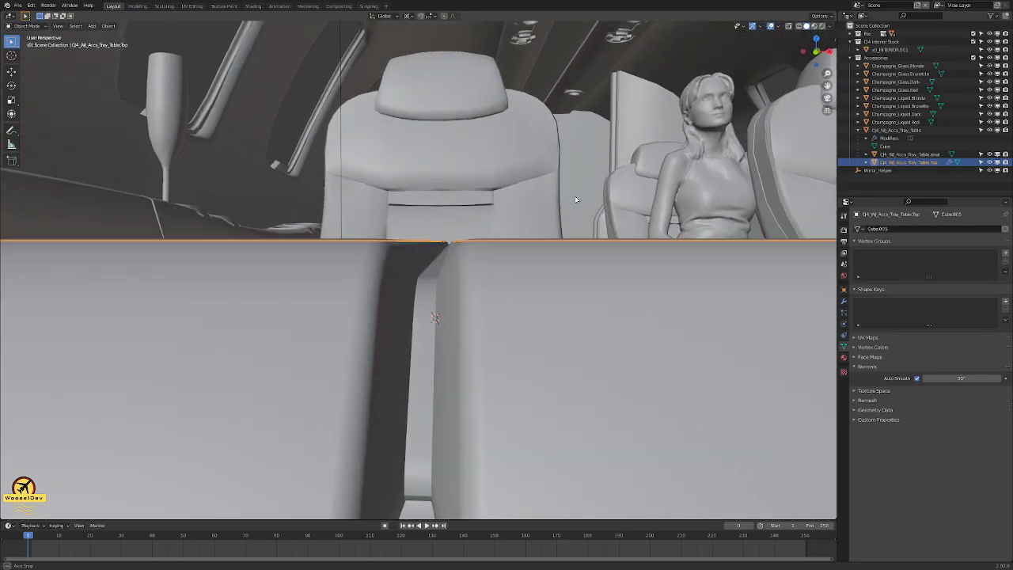
left_click(990, 41)
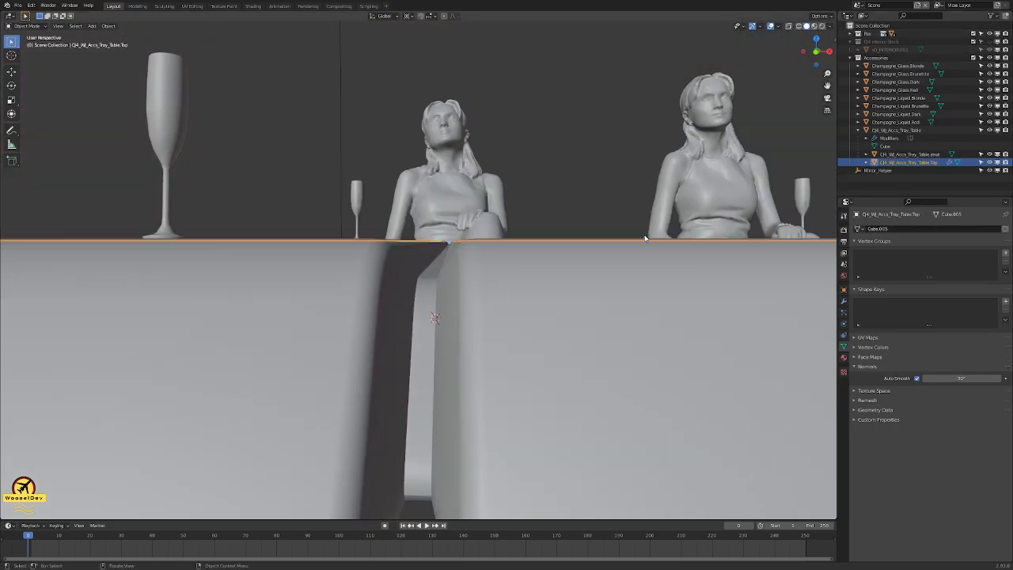
key("KP_1")
scroll(645, 239, "up", 5)
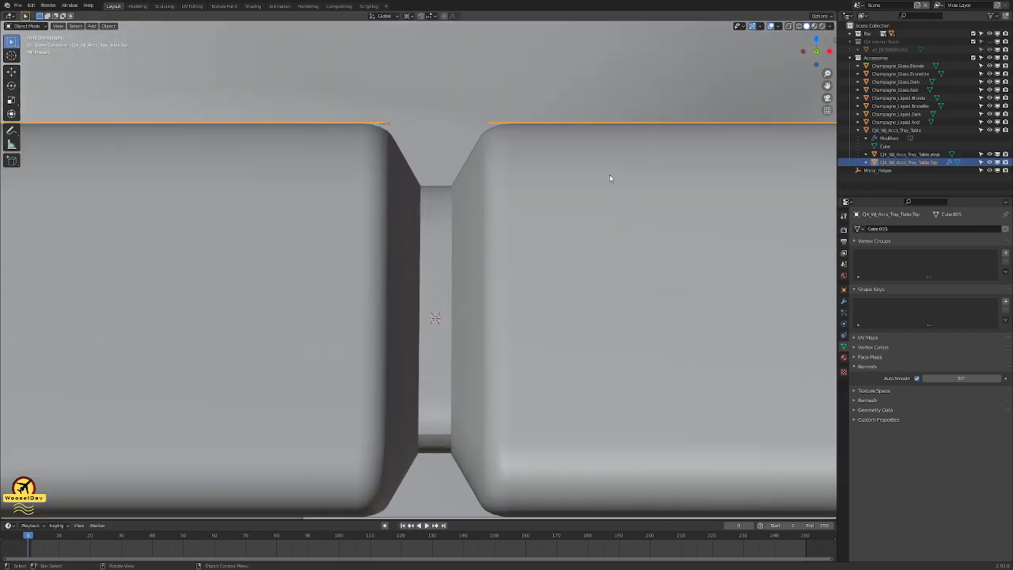
middle_click_drag(610, 180, 373, 316)
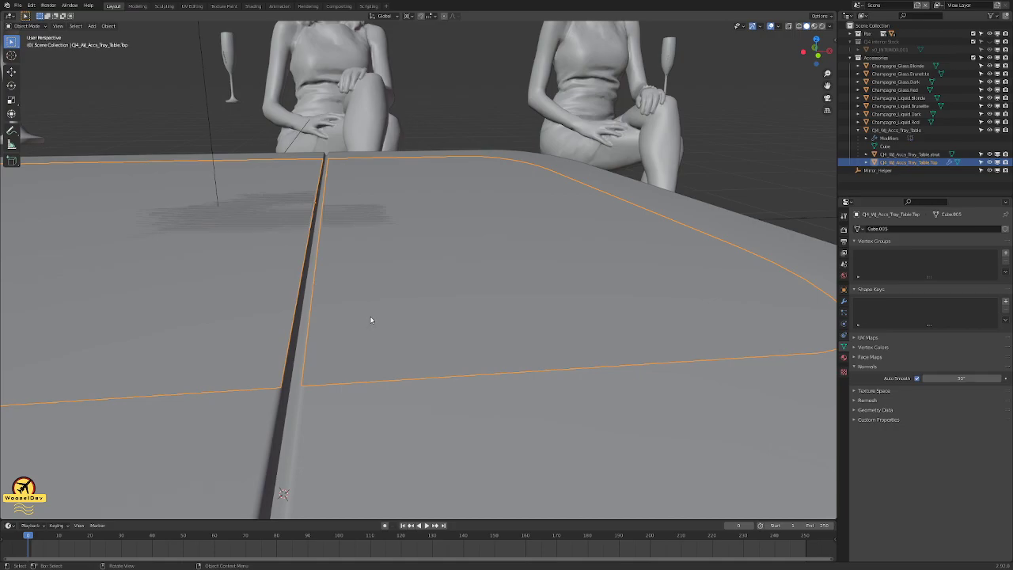
- Move the seam-side edge of the inset top's rounded half about 0.0008 m away from the seam along global X
key("Tab")
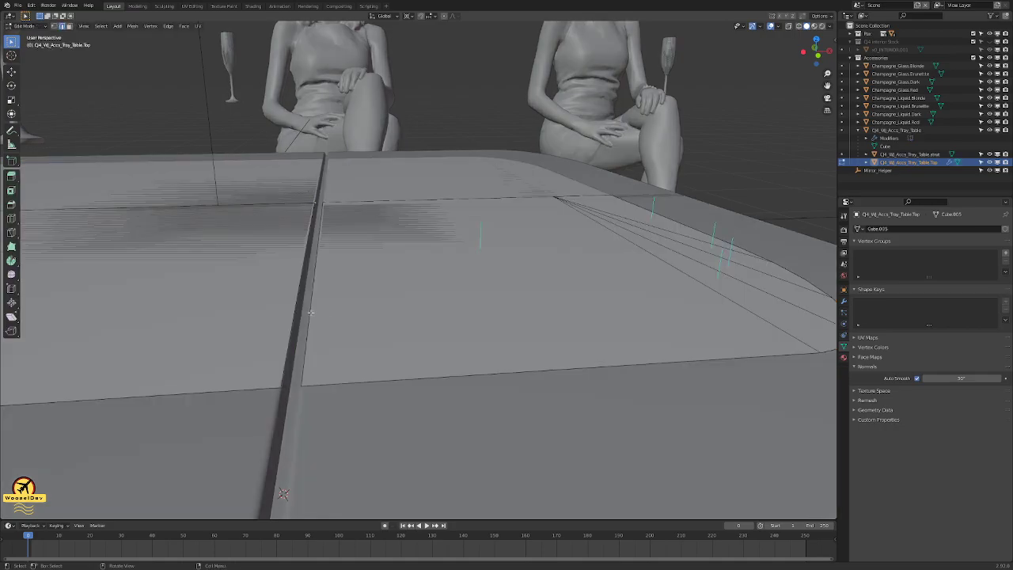
key("KP_1")
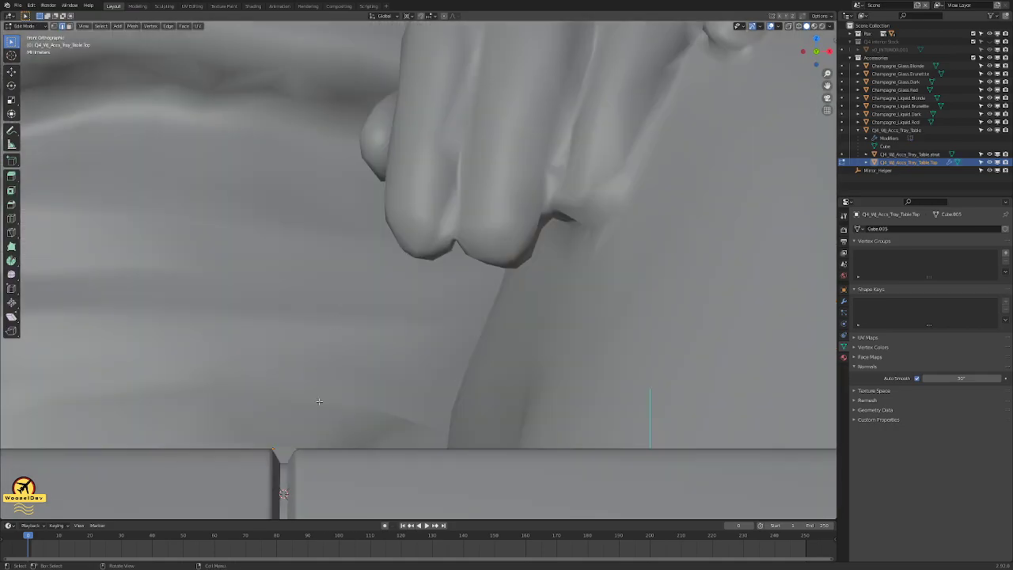
scroll(319, 401, "down", 8)
middle_click_drag(319, 441, 456, 187, "shift")
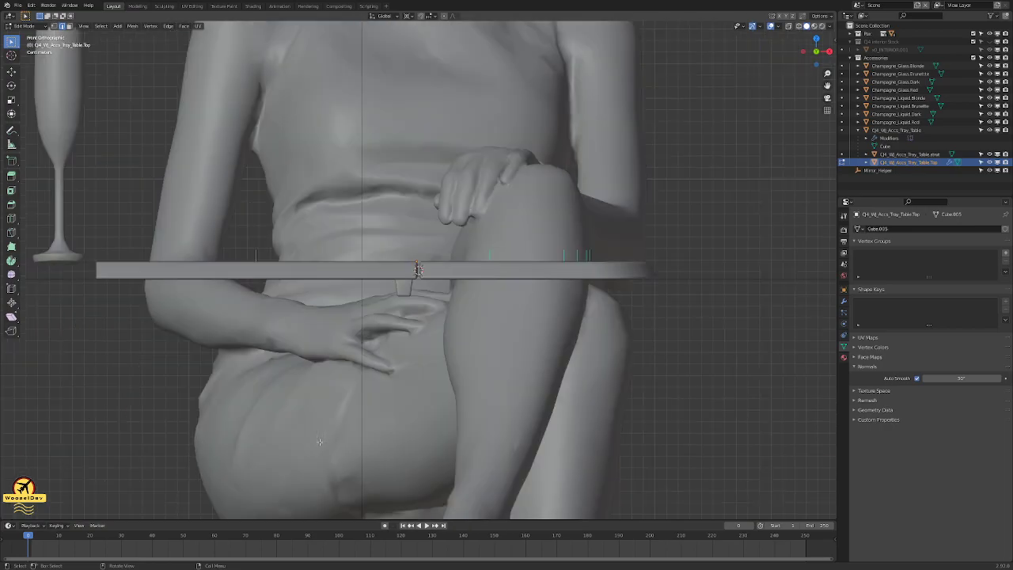
scroll(455, 188, "up", 10)
scroll(456, 186, "down", 2)
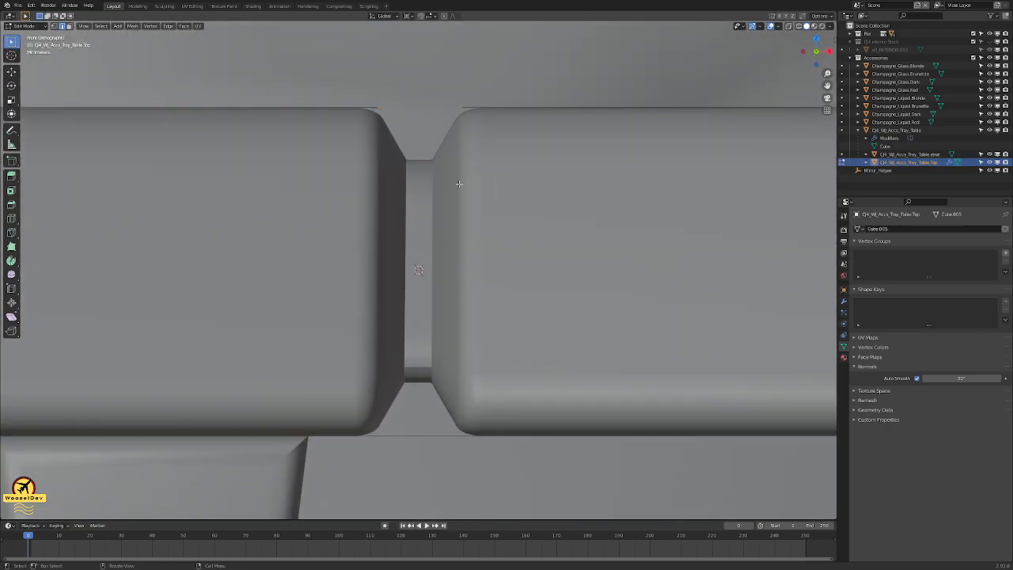
key("g")
key("x")
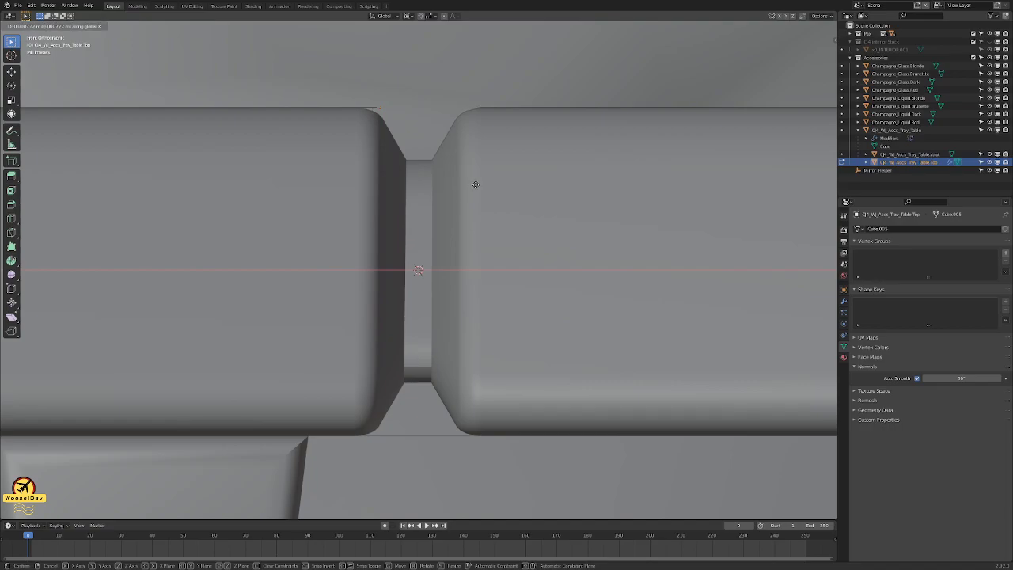
left_click(475, 185)
- Move the inset top's opposite seam-side edge slightly away from the seam along global X, clear of the bevel
mouse_move(383, 100)
middle_mouse_down()
mouse_move(412, 126)
mouse_move(399, 91)
middle_mouse_up()
left_click(401, 52)
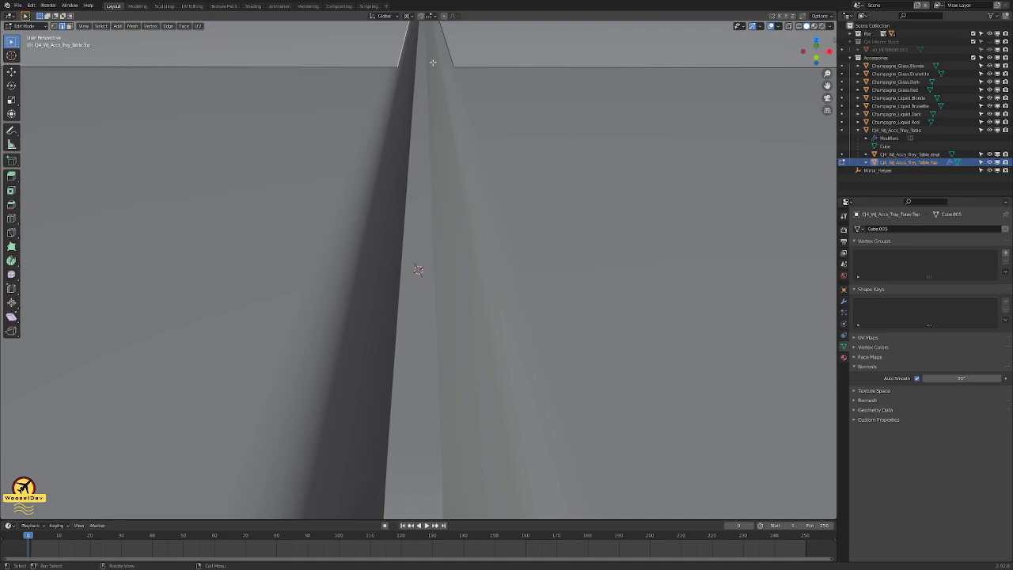
key("KP_1")
key("x")
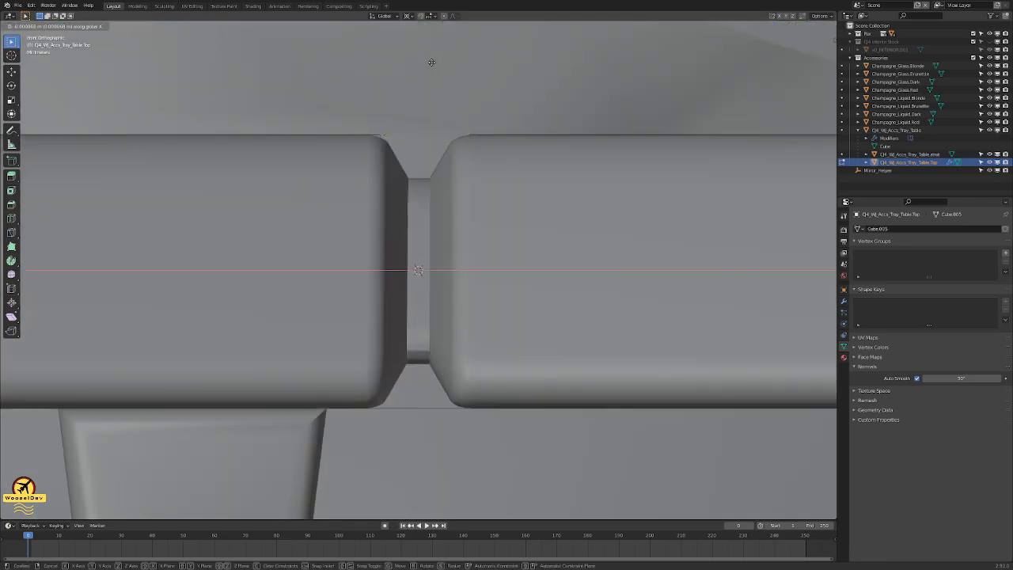
left_click(419, 63)
middle_click_drag(454, 90, 490, 156)
scroll(490, 156, "down", 5)
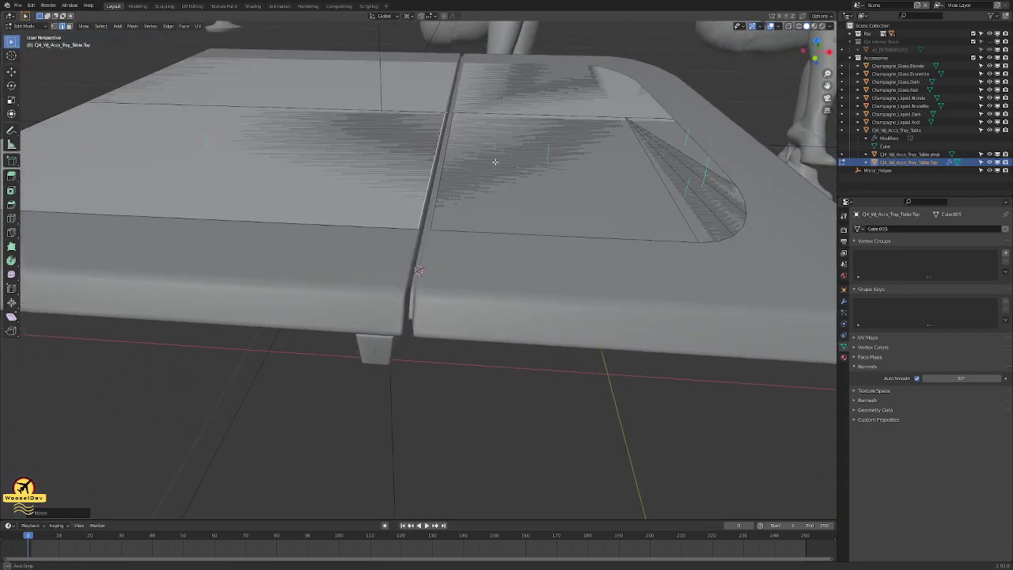
- Return to Object Mode, show the CJ4 Interior Stock collection again and save the file
key("Tab")
left_click(623, 190)
key("ctrl+s")
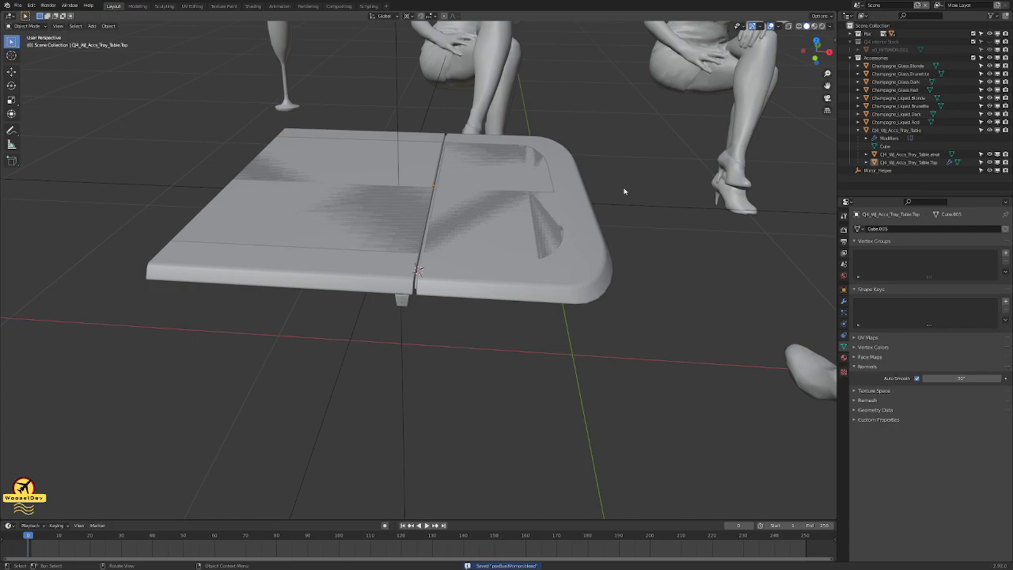
scroll(624, 191, "down", 2)
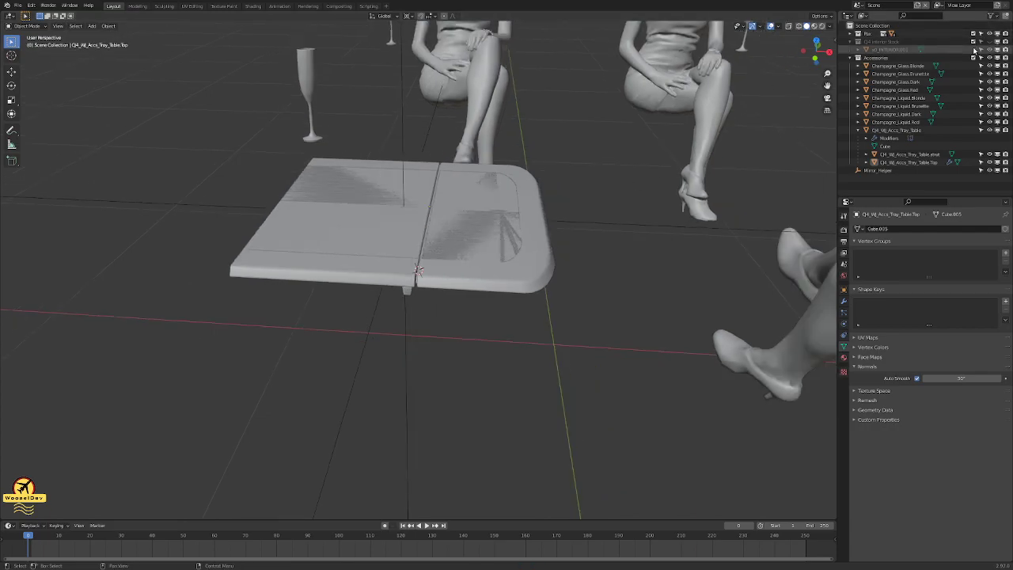
left_click(991, 41)
middle_click_drag(634, 146, 568, 149)
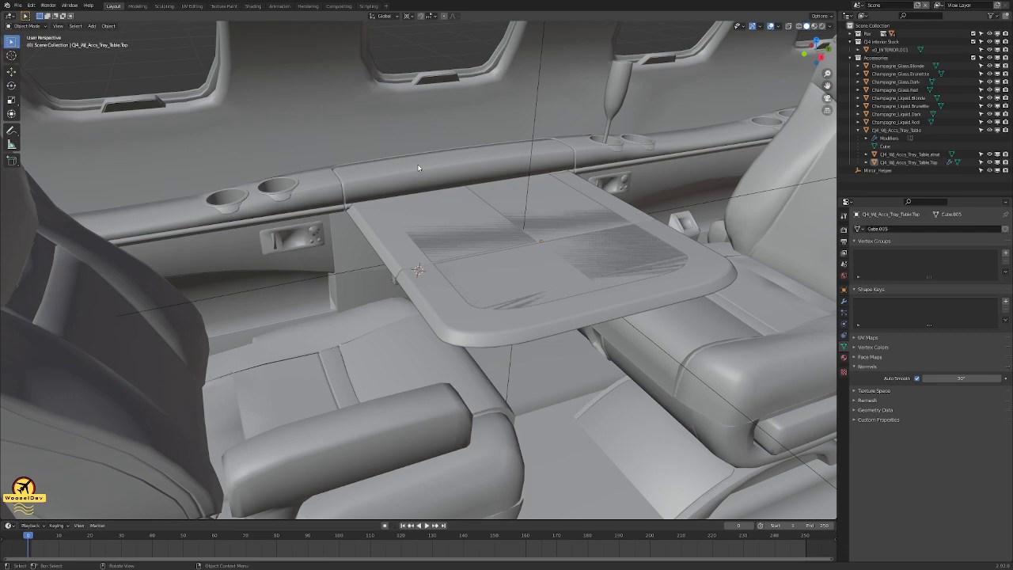
middle_click_drag(552, 210, 581, 208)
key("ctrl+s")
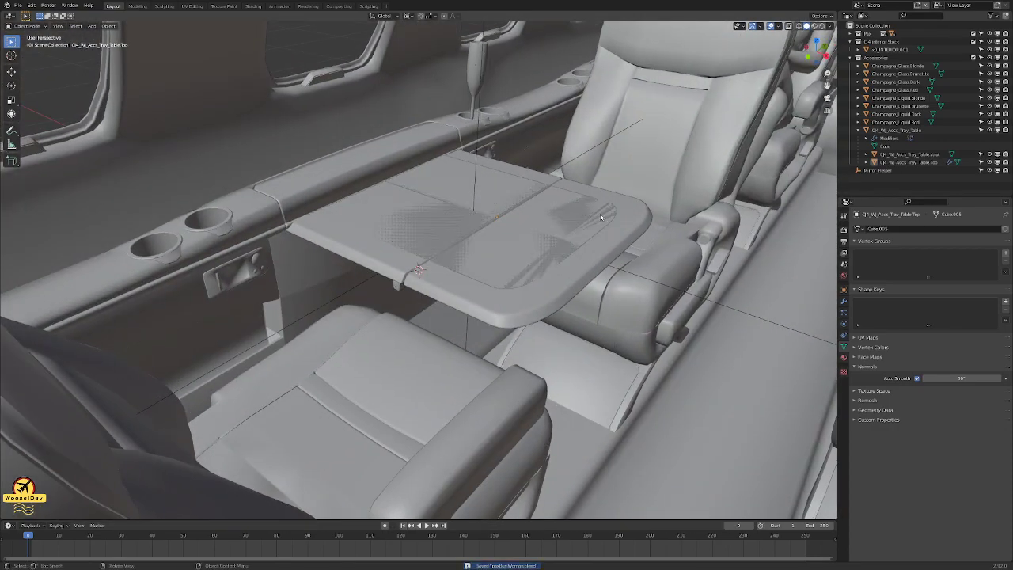
- Apply the location, rotation and scale of the tray table's strut
left_click(399, 287)
key("ctrl+a")
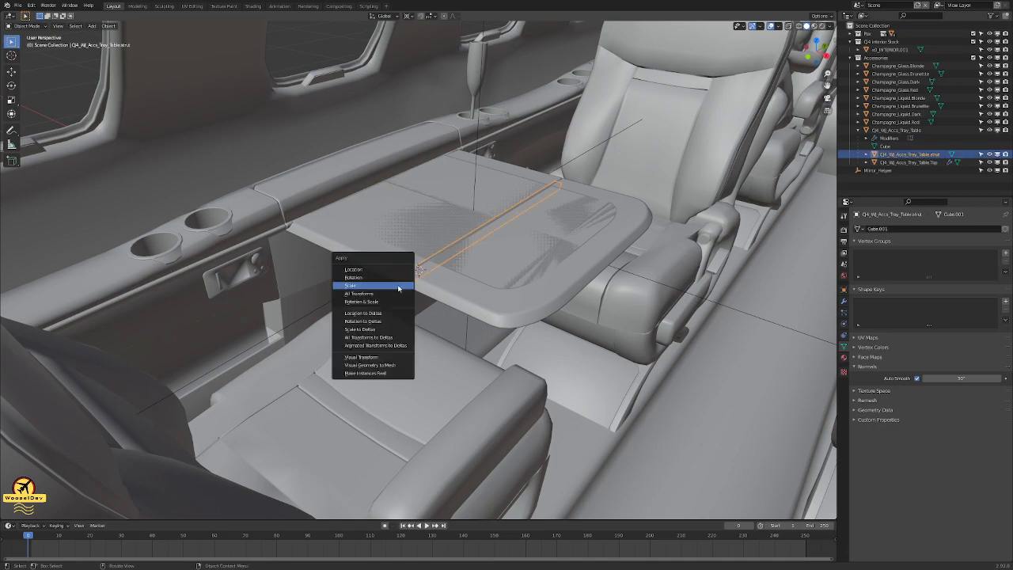
left_click(399, 287)
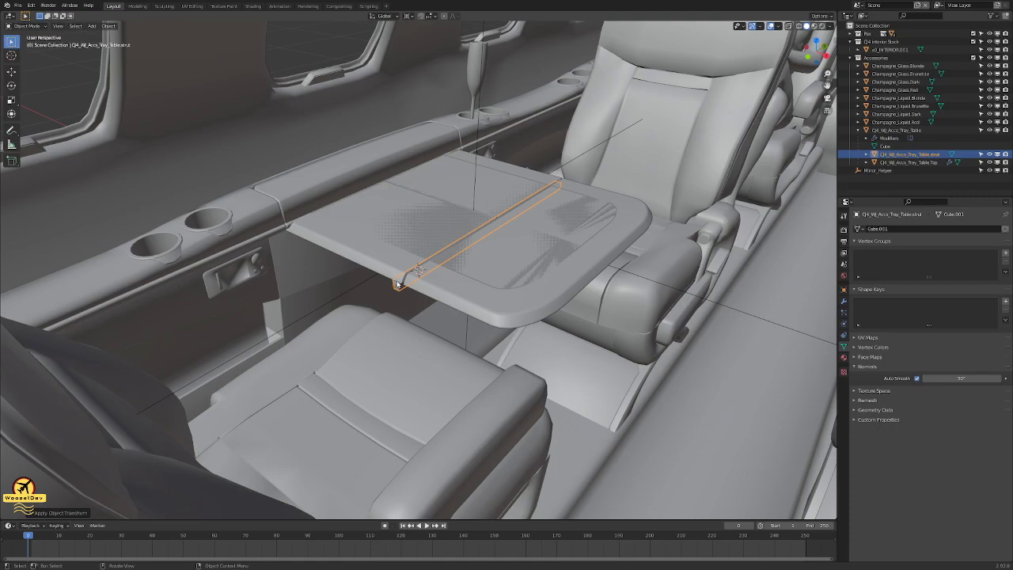
key("ctrl+a")
left_click(395, 282)
key("ctrl+a")
left_click(395, 281)
- Apply the location, rotation and scale of the main tray table body
left_click(369, 264)
key("ctrl+a")
left_click(369, 264)
key("ctrl+a")
left_click(367, 268)
key("ctrl+a")
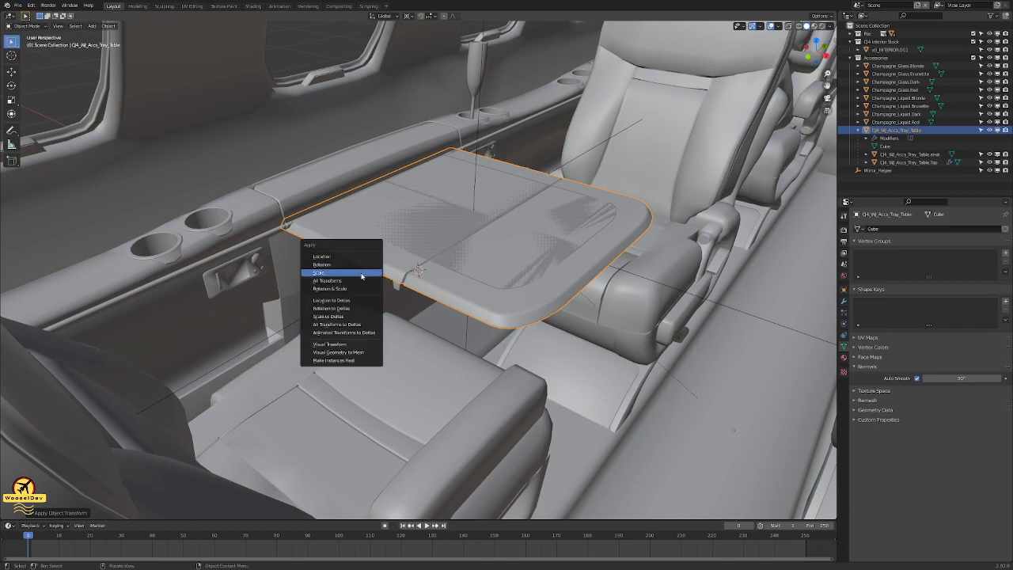
left_click(370, 274)
- Apply the location, rotation and scale of the inset table top and save the file
left_click(479, 260)
key("ctrl+a")
left_click(480, 262)
key("ctrl+a")
left_click(480, 262)
key("ctrl+a")
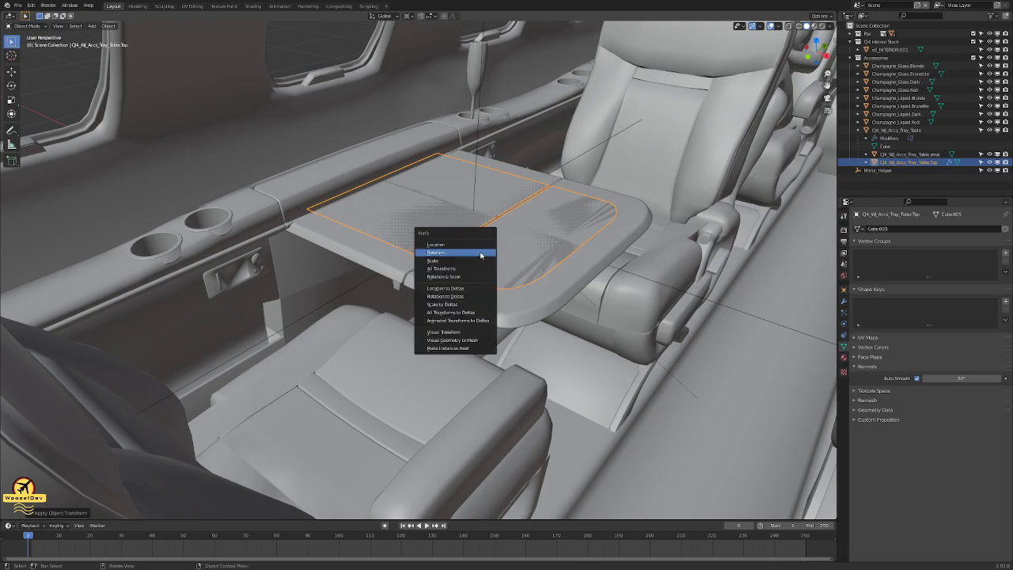
left_click(478, 259)
key("ctrl+s")
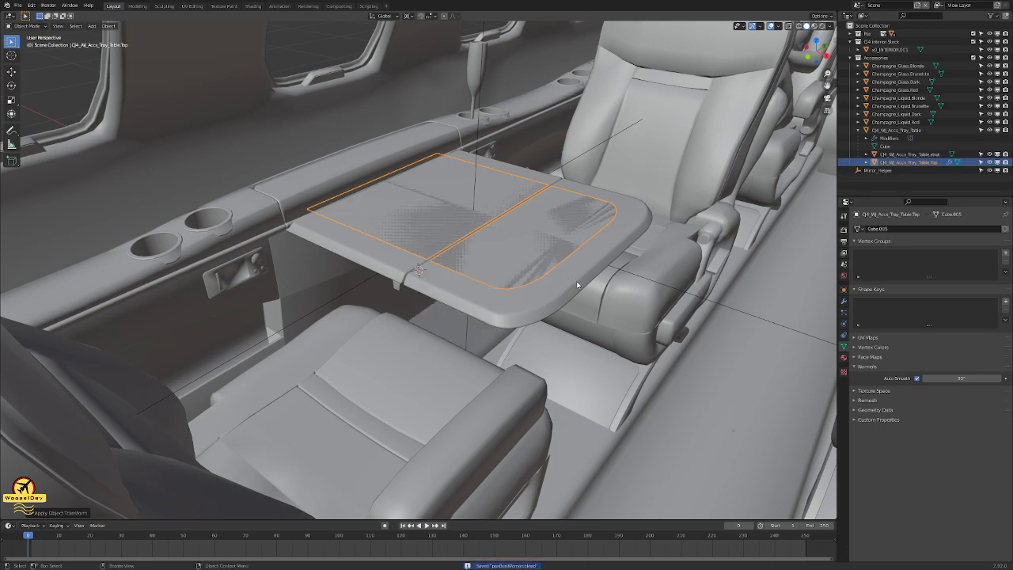
- Expand the Pax collection, unhide the red-haired seated woman behind the tray table and save the file
left_click(644, 365)
middle_click_drag(724, 383, 677, 341)
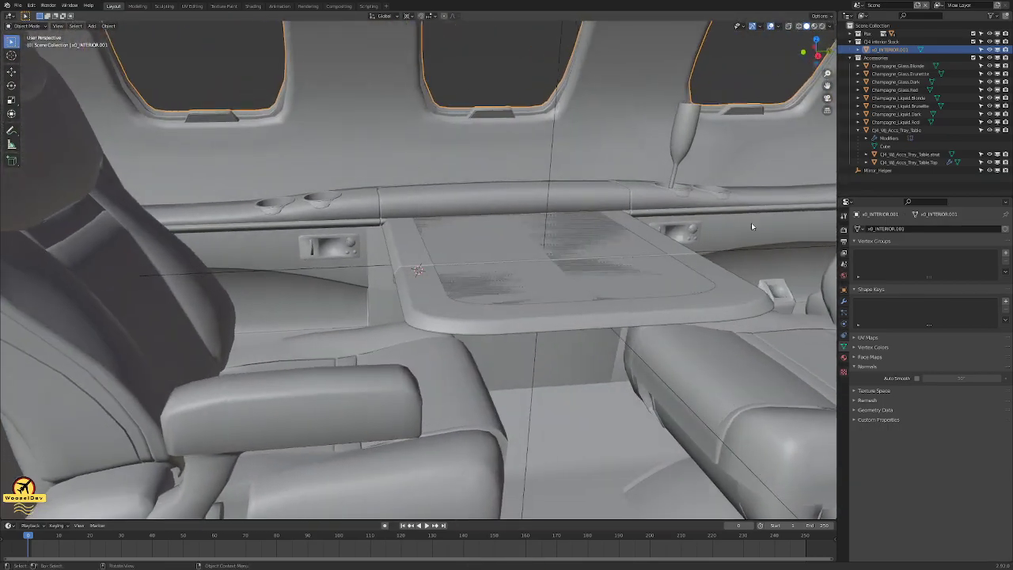
left_click(850, 33)
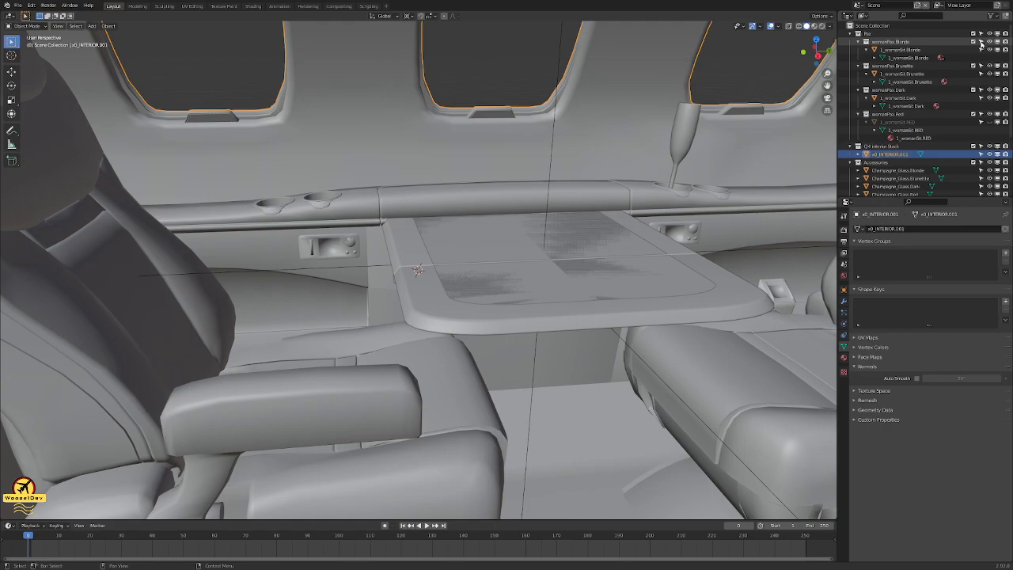
left_click(990, 122)
middle_click_drag(666, 209, 566, 233)
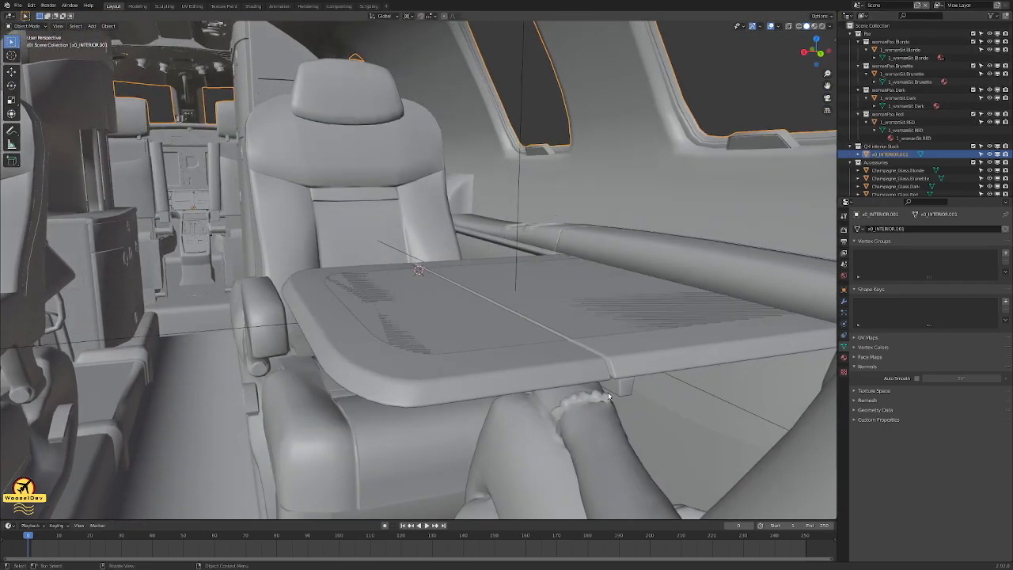
scroll(608, 392, "down", 4)
scroll(622, 391, "up", 10)
middle_click_drag(620, 395, 496, 349)
key("ctrl+s")
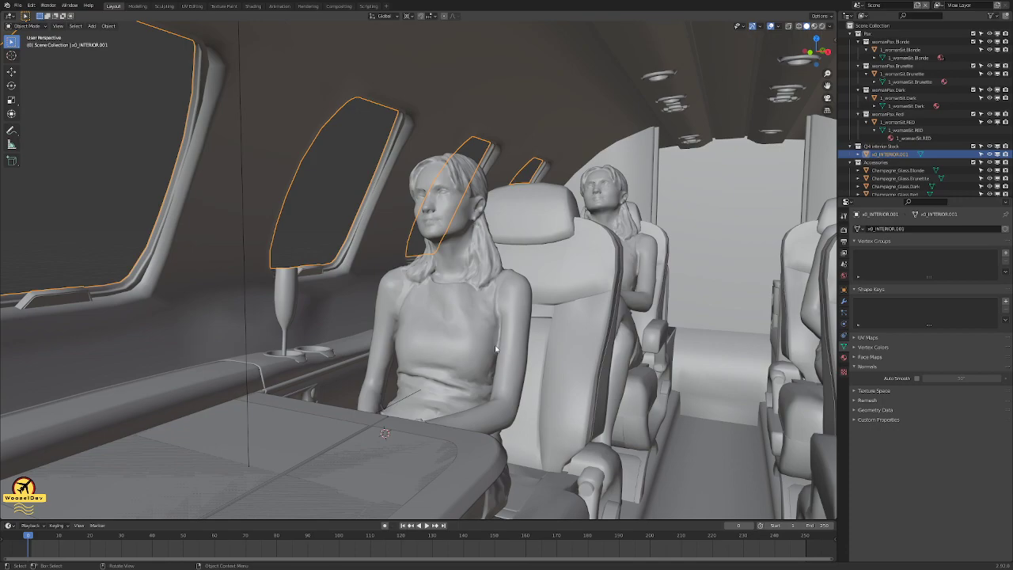
- Save the file again and collapse the Pax and CJ4 Interior Stock collections in the scene hierarchy
middle_click_drag(527, 358, 555, 263)
scroll(453, 382, "down", 2)
scroll(409, 382, "up", 3)
key("ctrl+s")
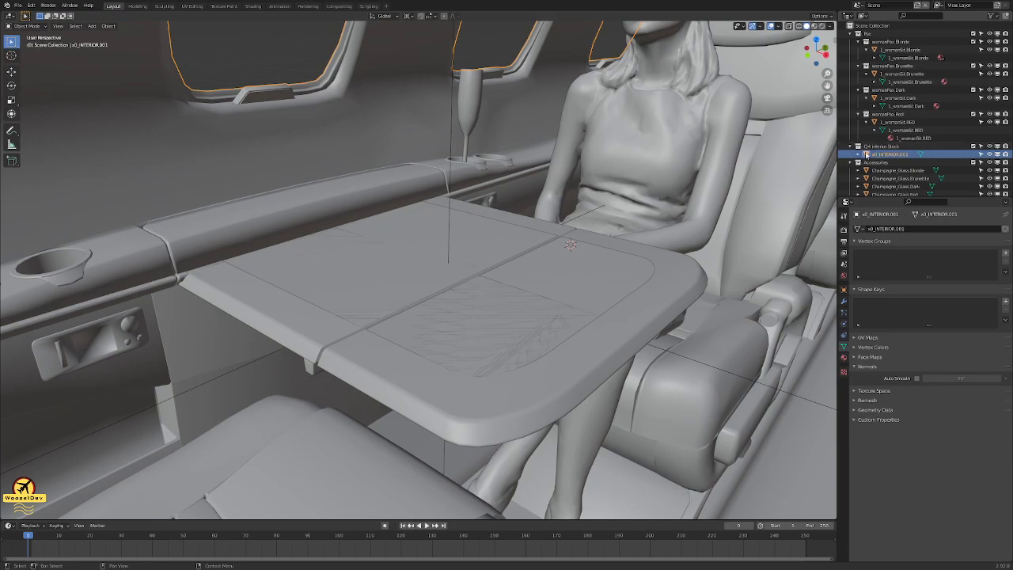
left_click(850, 34)
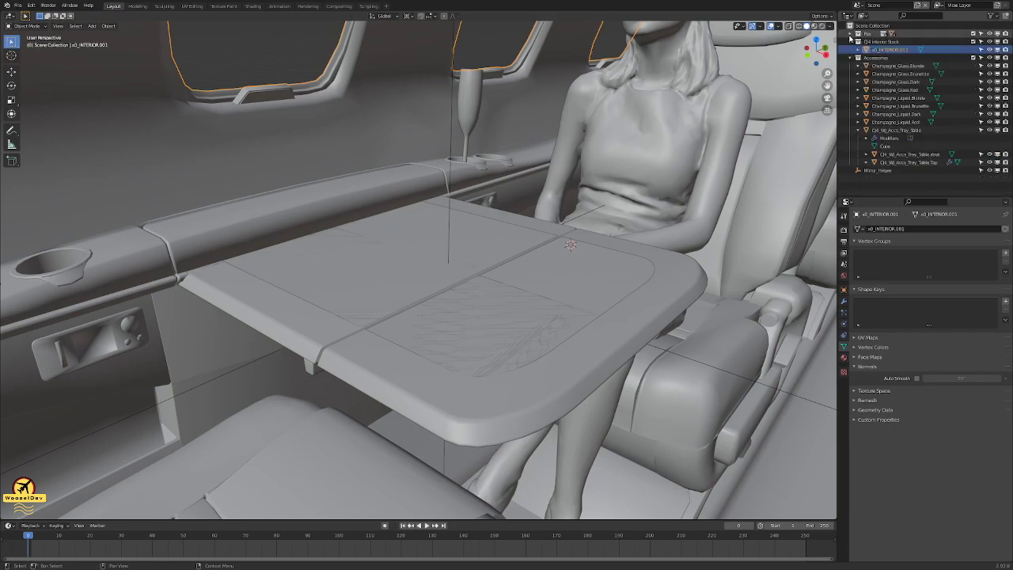
left_click(850, 42)
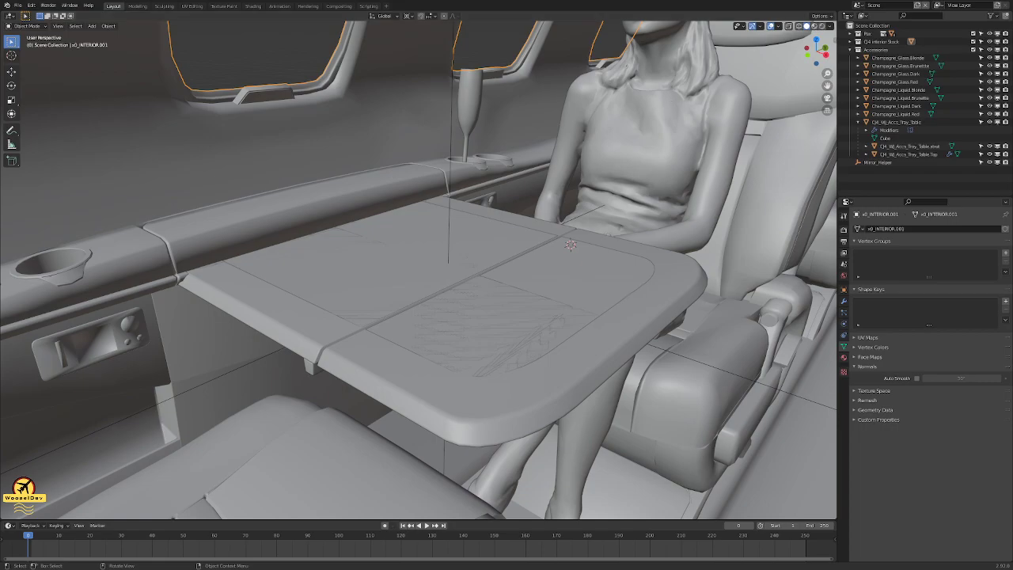
- Examine the MSFS material settings of the brunette's champagne glass and of the champagne liquid objects
left_click(888, 67)
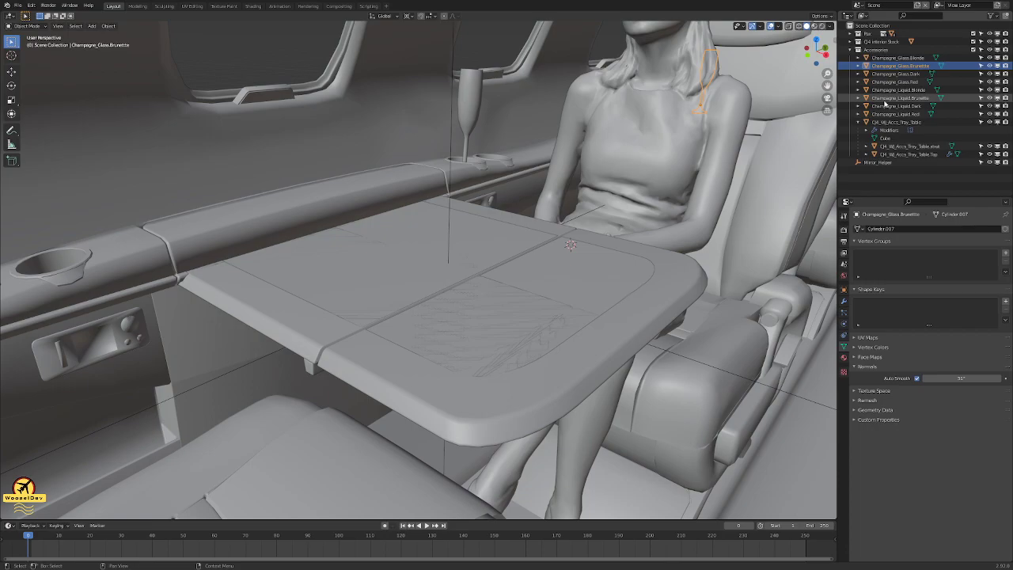
left_click(844, 357)
scroll(893, 358, "down", 10)
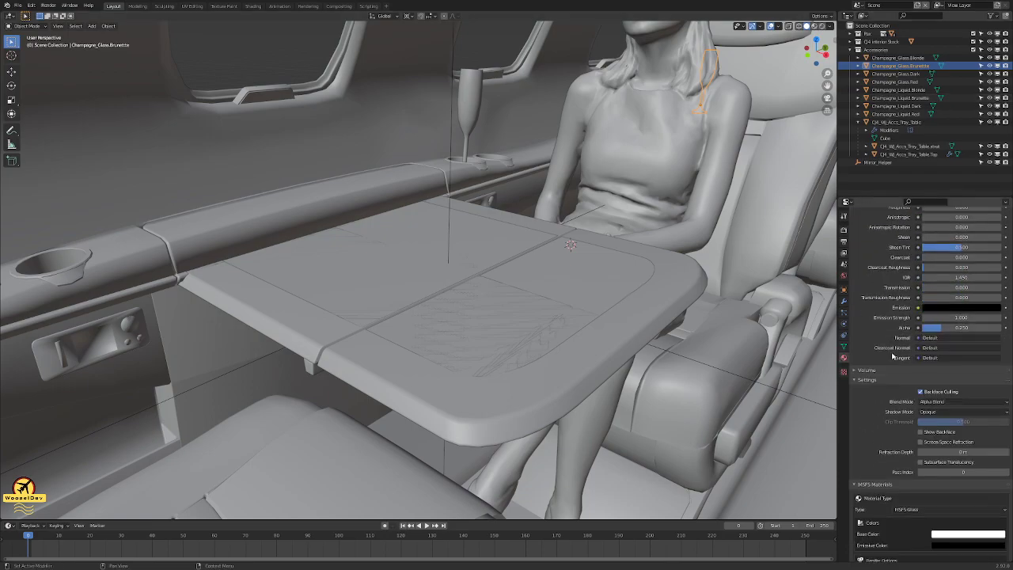
scroll(893, 358, "down", 10)
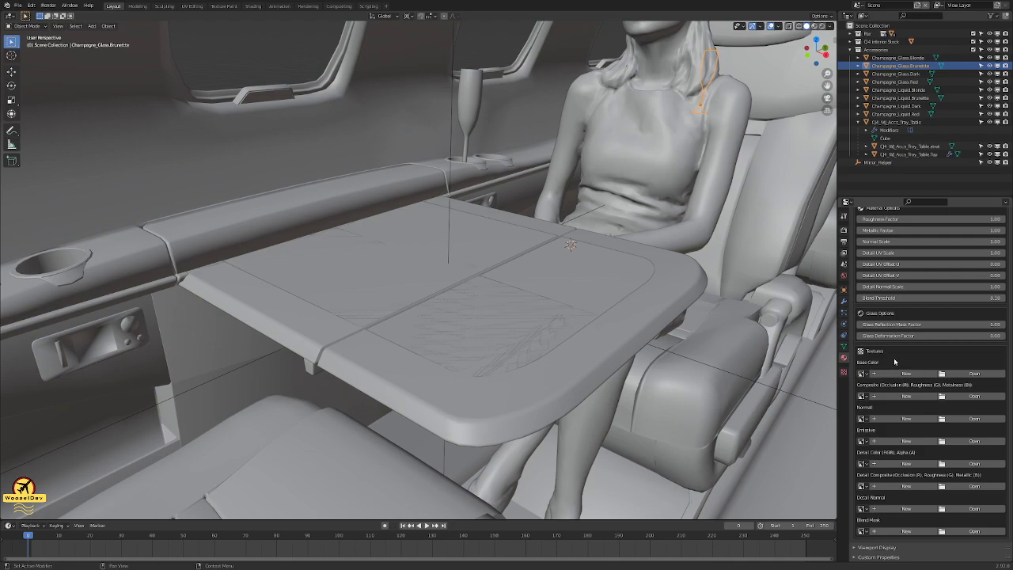
left_click(895, 98)
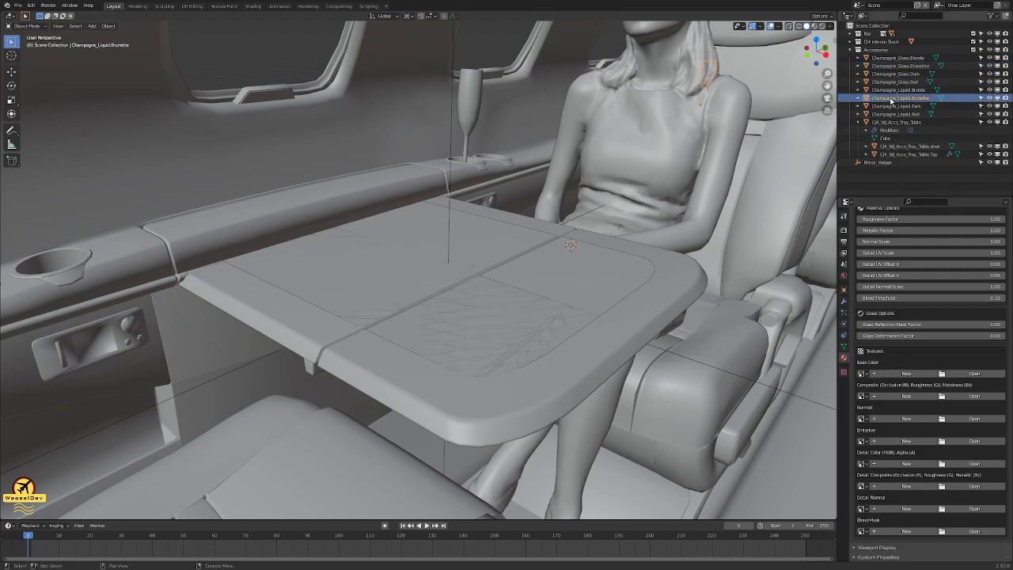
left_click(892, 106)
left_click(892, 115)
left_click(893, 107)
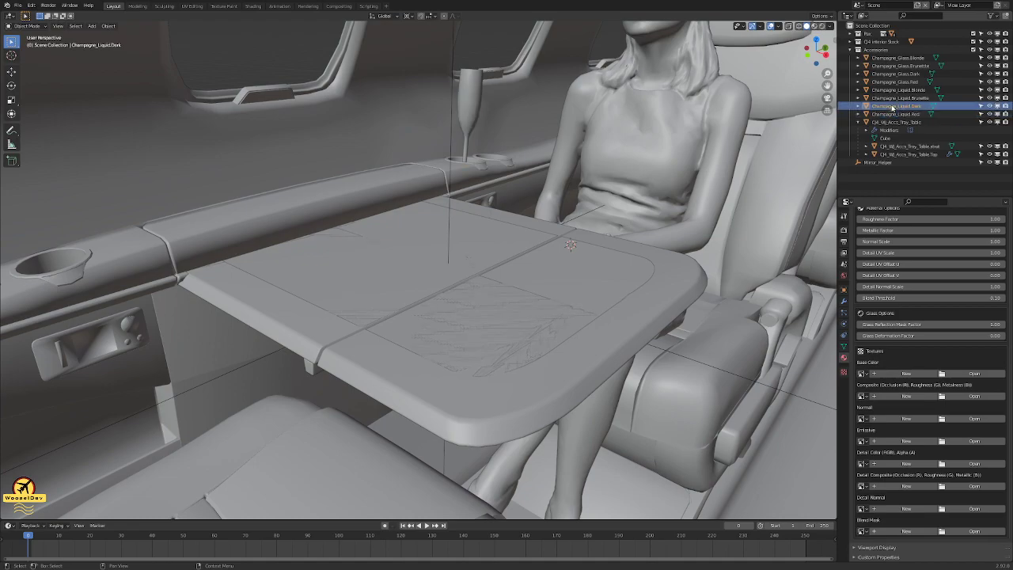
left_click(896, 100)
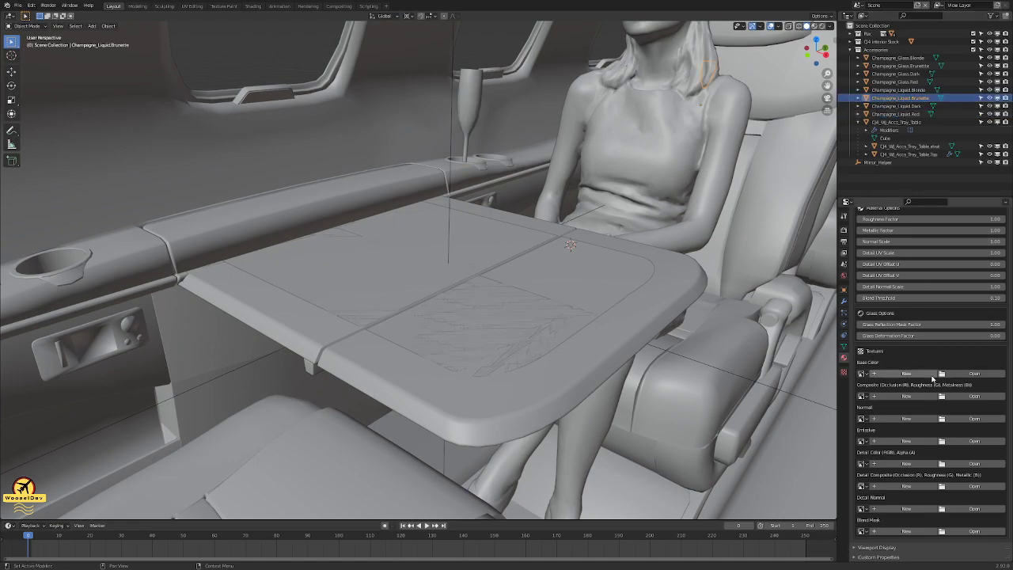
scroll(937, 357, "up", 10)
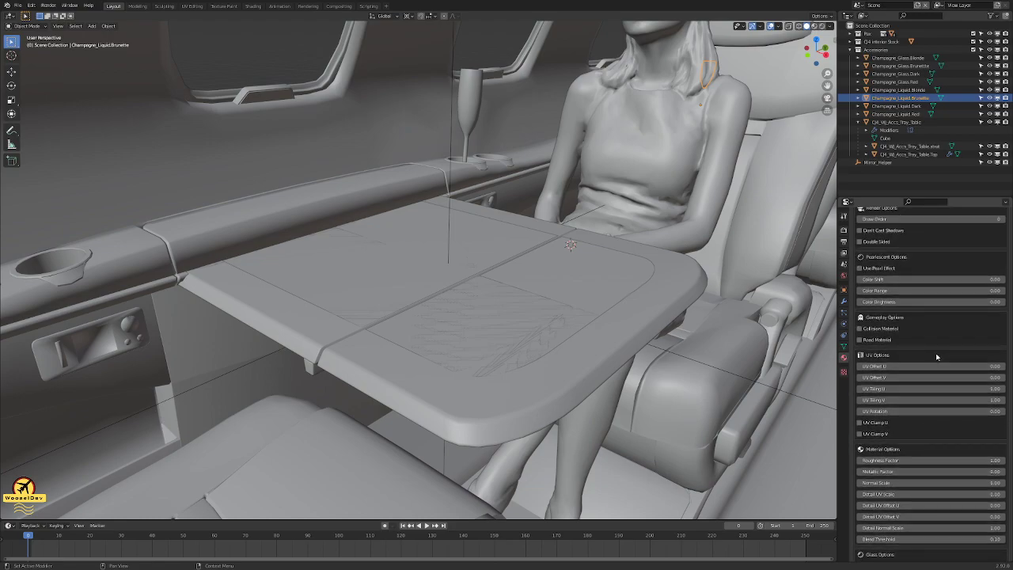
left_click(897, 114)
left_click(903, 99)
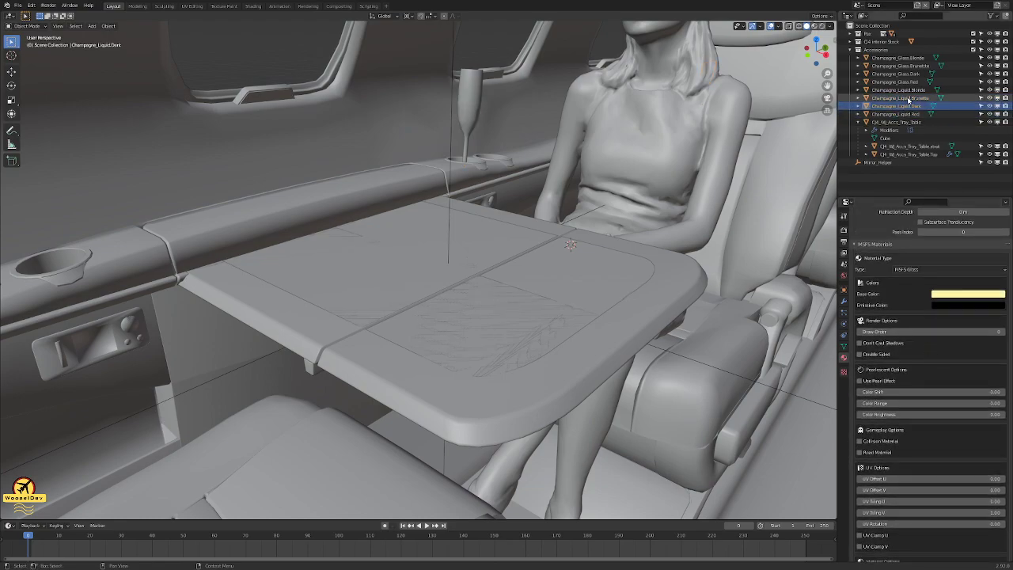
left_click(850, 50)
left_click(850, 50)
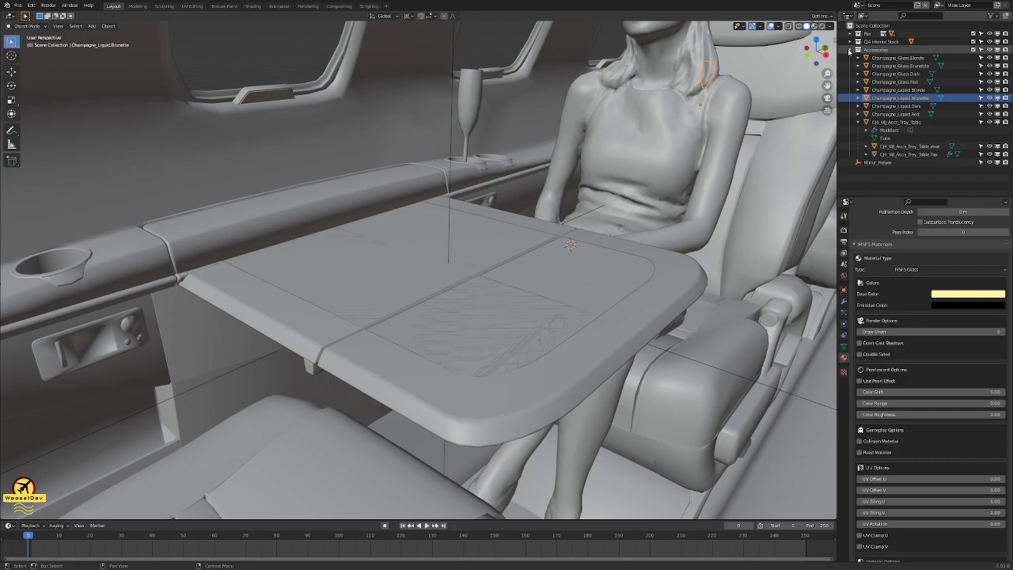
- Apply the Mirror modifier of the tray table's inset top
left_click(900, 148)
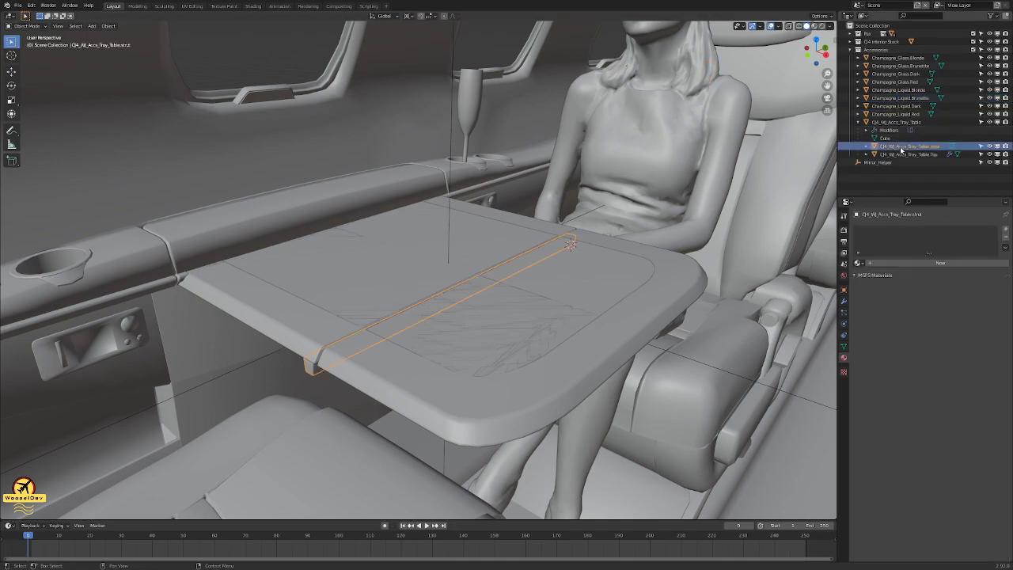
left_click(906, 155)
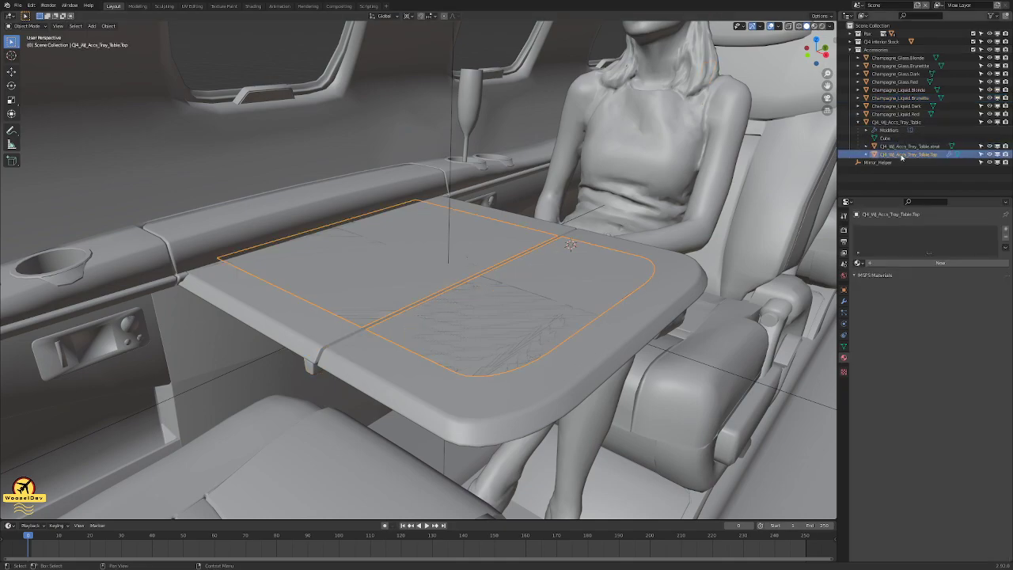
left_click(844, 301)
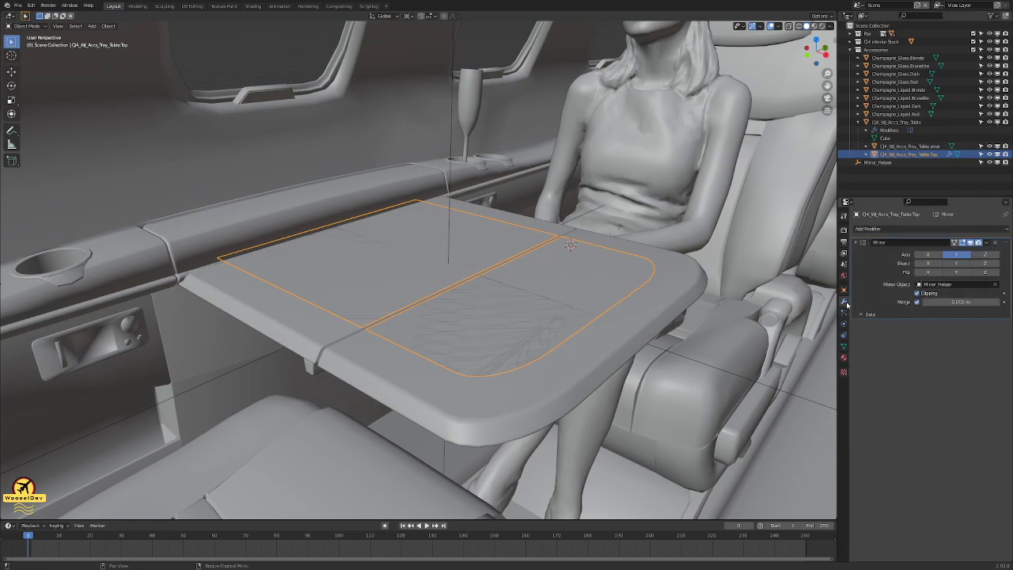
left_click(995, 242)
- Apply the Mirror modifier of the main tray table body and save the file
left_click(888, 148)
left_click(888, 125)
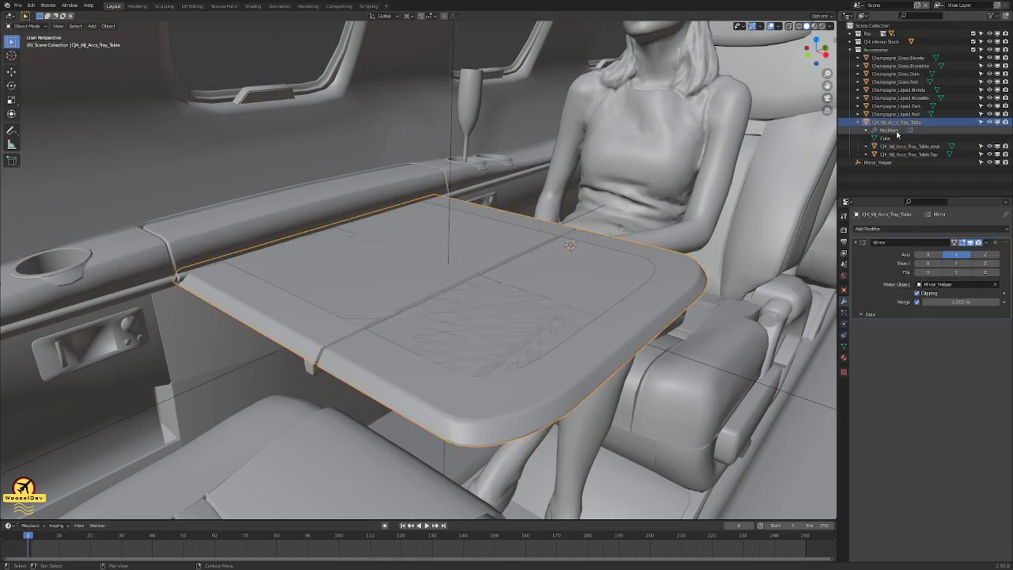
left_click(986, 243)
left_click(954, 250)
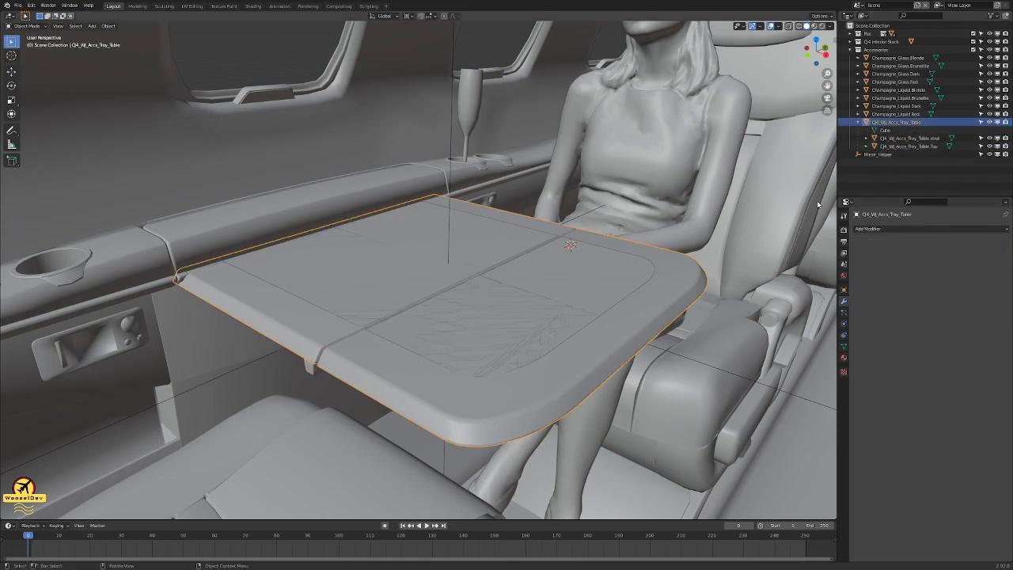
right_click(631, 240)
key("ctrl+s")
- Apply the scale of the main tray table body and display its transform values
key("ctrl+a")
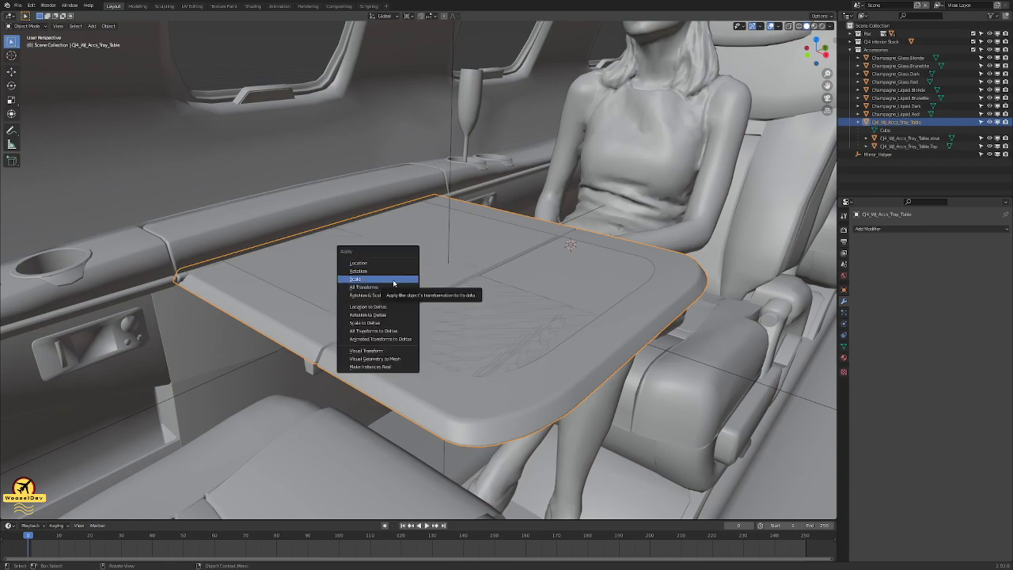
left_click(393, 280)
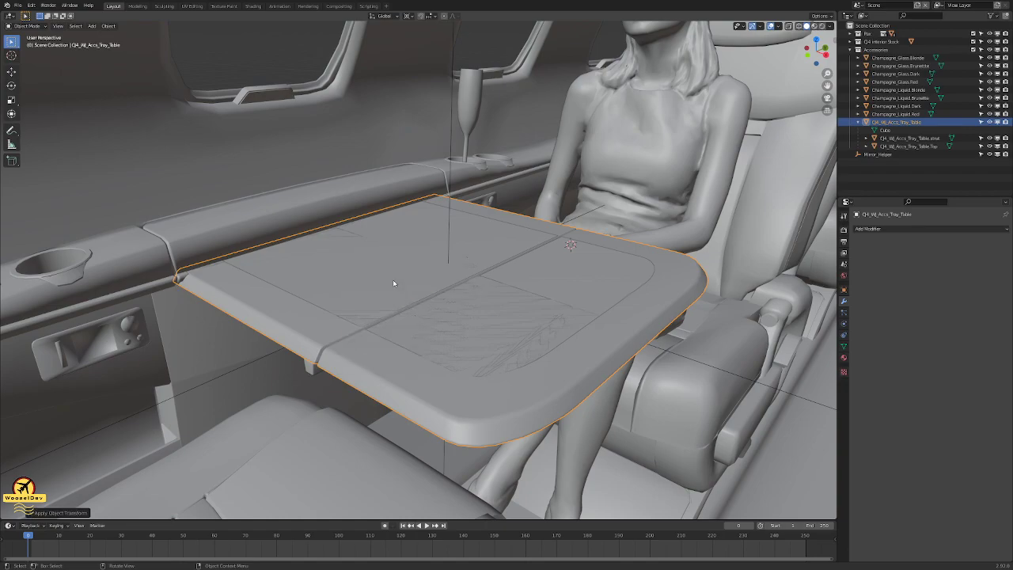
key("n")
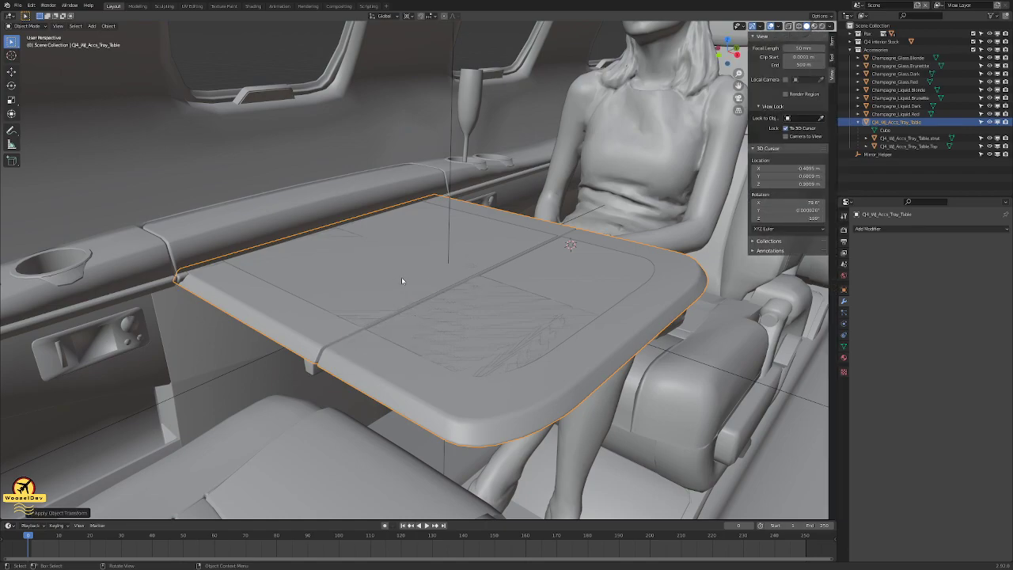
left_click(832, 43)
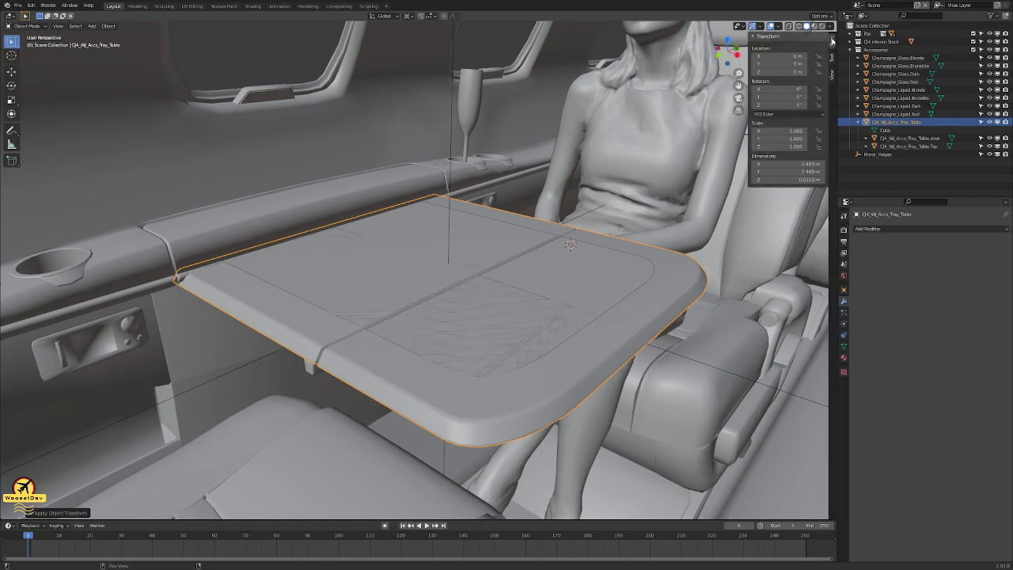
- Apply the scale, rotation and location of the inset table top one after another
left_click(473, 340)
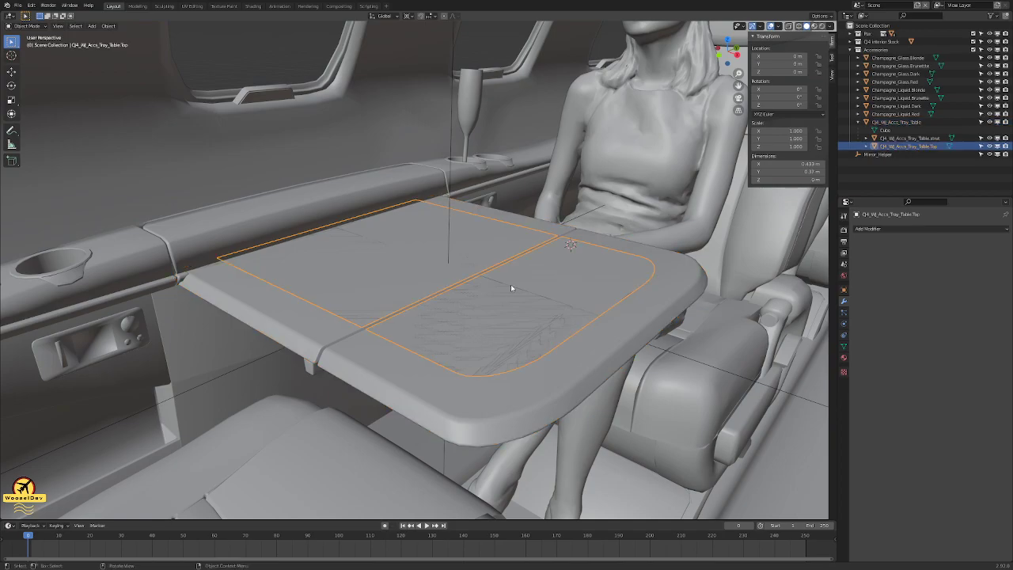
key("ctrl+a")
left_click(512, 288)
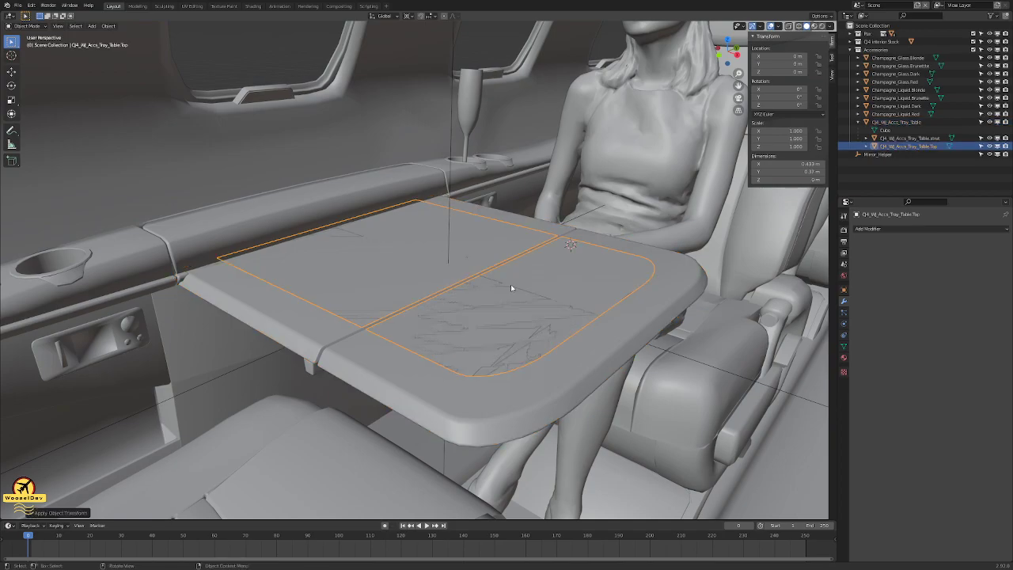
key("ctrl+a")
left_click(511, 280)
key("ctrl+a")
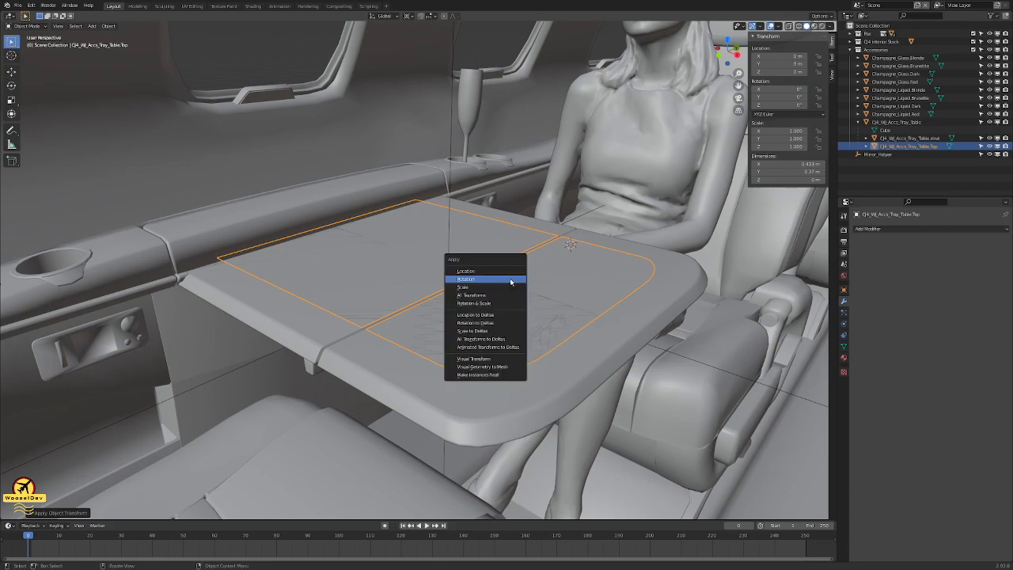
left_click(508, 273)
- Check the transform values of the strut and main table body, save the file and hide the values again
left_click(306, 369)
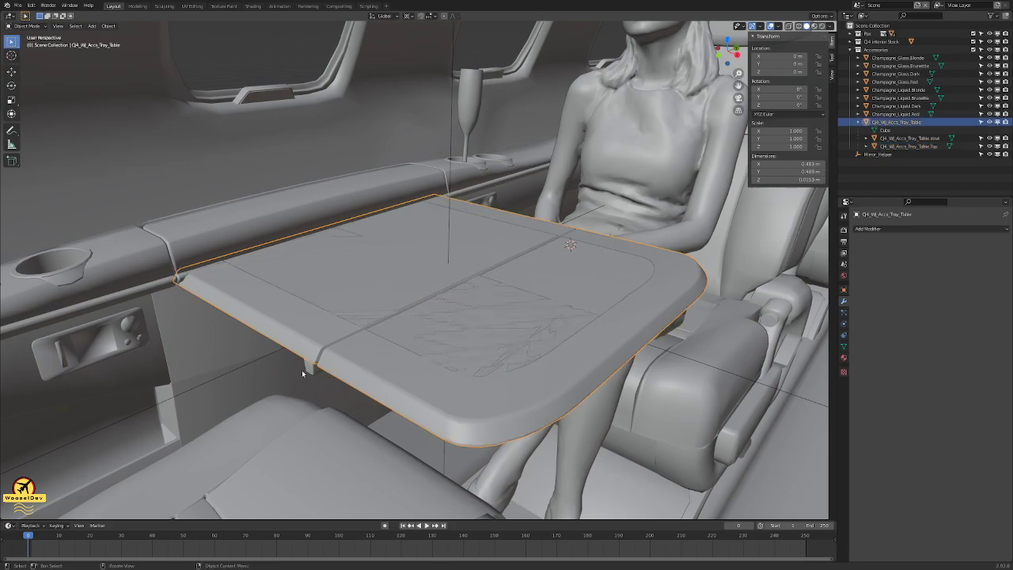
left_click(312, 369)
left_click(315, 333)
key("ctrl+s")
key("n")
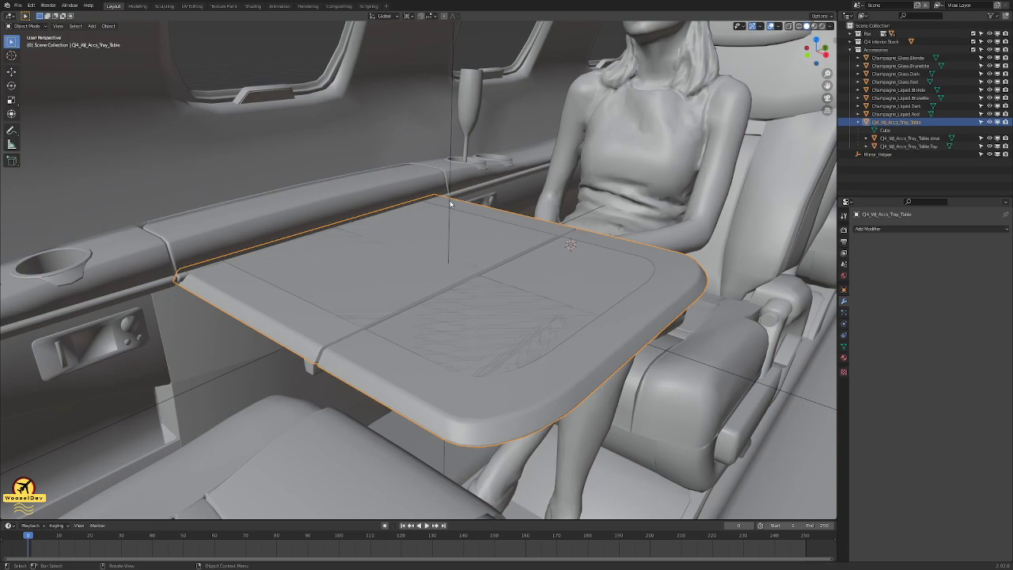
- Check the tray table's fit beside the seated passenger from several angles and save the file
scroll(461, 216, "down", 5)
scroll(462, 216, "up", 2)
mouse_move(538, 235)
middle_mouse_down()
mouse_move(543, 228)
mouse_move(481, 229)
mouse_move(529, 225)
middle_mouse_up()
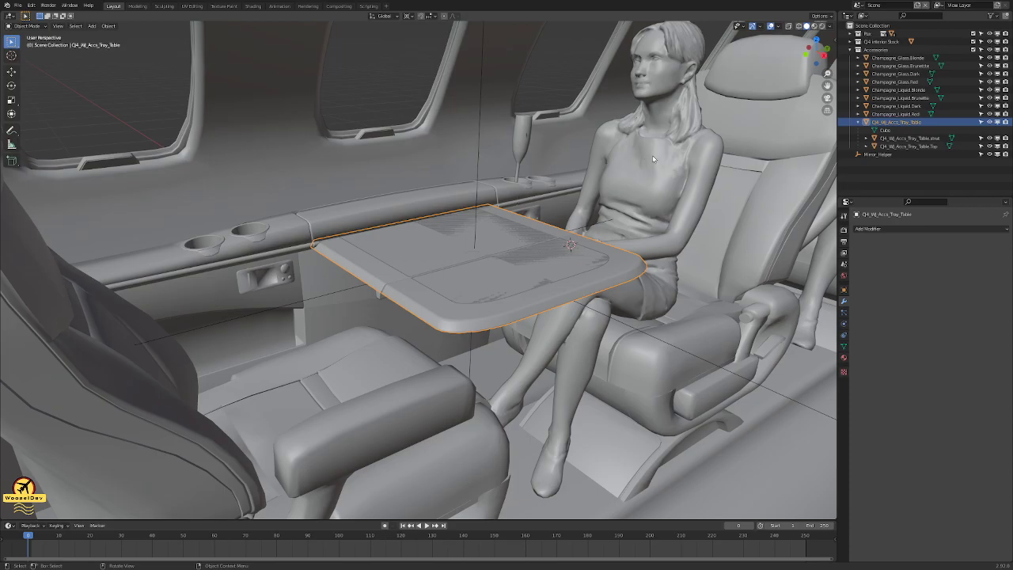
middle_click_drag(654, 160, 570, 188)
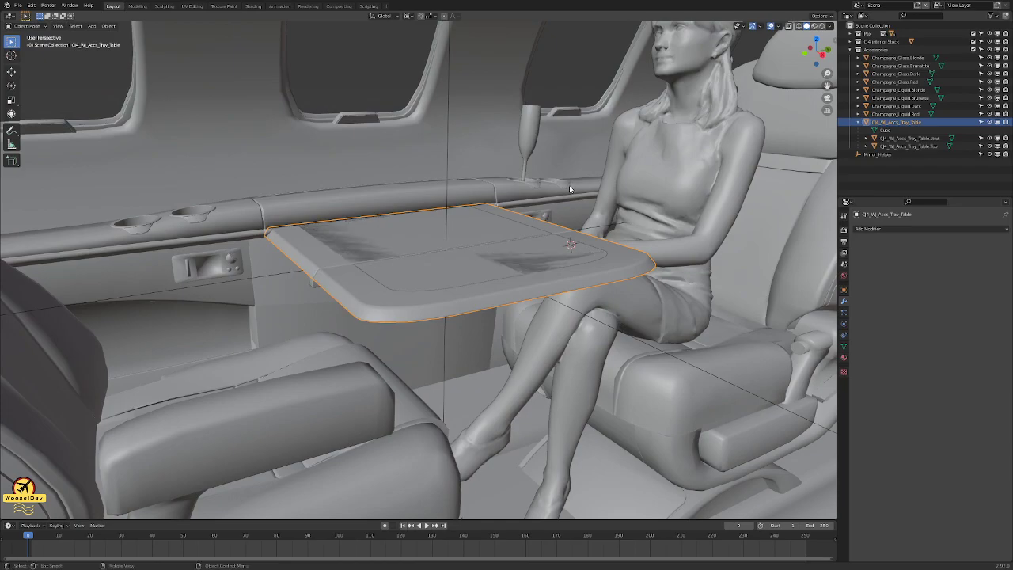
key("ctrl+s")
key("ctrl+s")
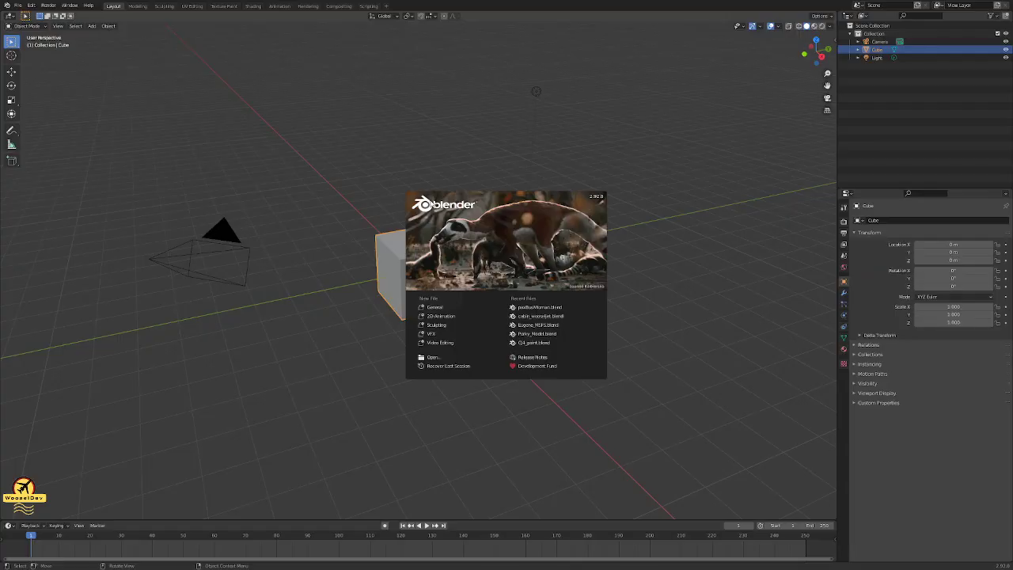
- Dismiss the splash screen of the new session and open the recent file cabin_woozeljet.blend
left_click(364, 136)
left_click(16, 6)
mouse_move(44, 30)
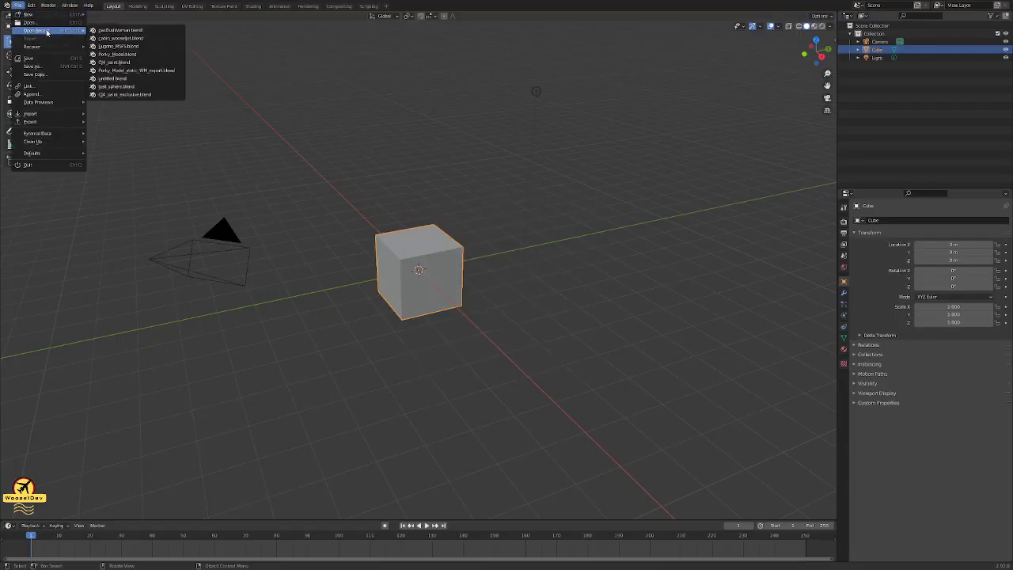
left_click(168, 39)
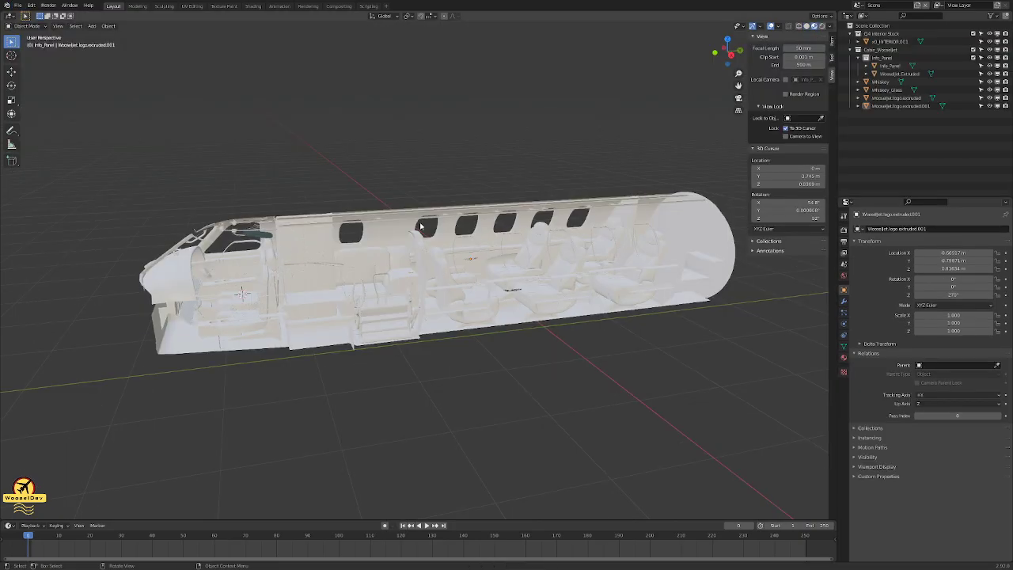
- Examine the info panel with the WooselJet logo on the cabin bulkhead from close up
scroll(577, 207, "up", 5)
scroll(577, 207, "up", 10)
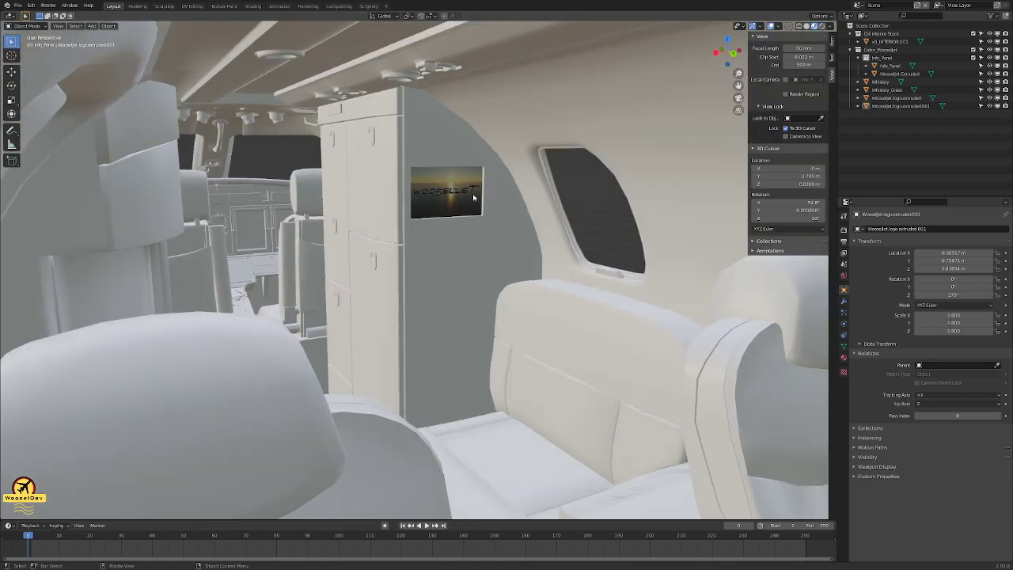
scroll(475, 198, "up", 2)
right_click(601, 111, "shift")
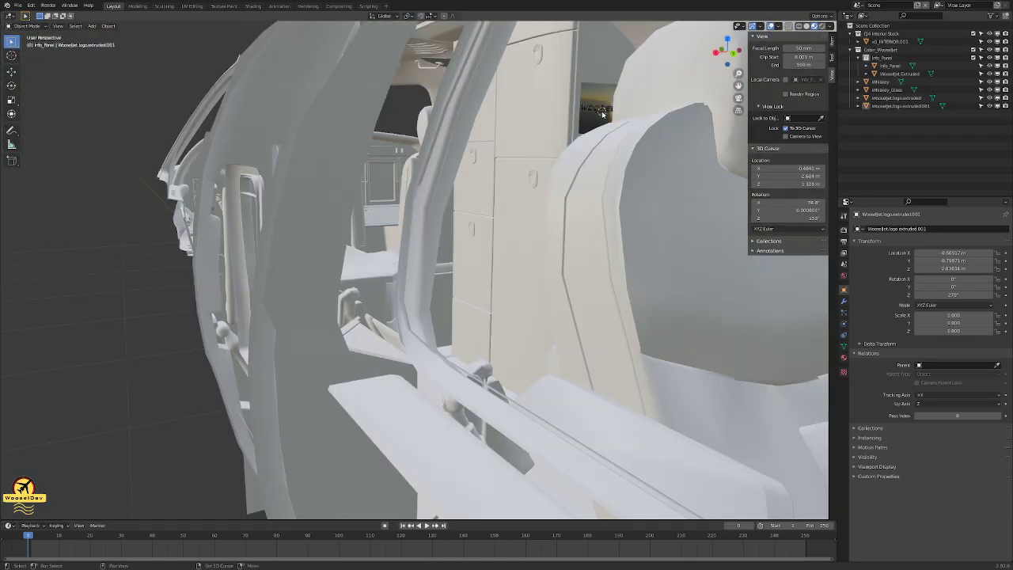
key("Home")
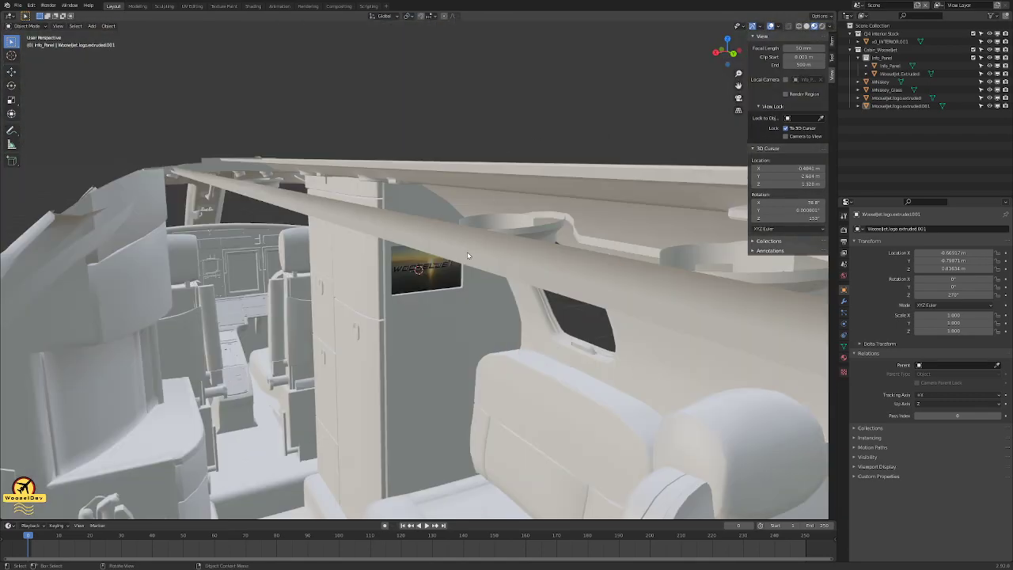
scroll(469, 252, "up", 9)
middle_click_drag(478, 258, 447, 253)
scroll(447, 252, "down", 12)
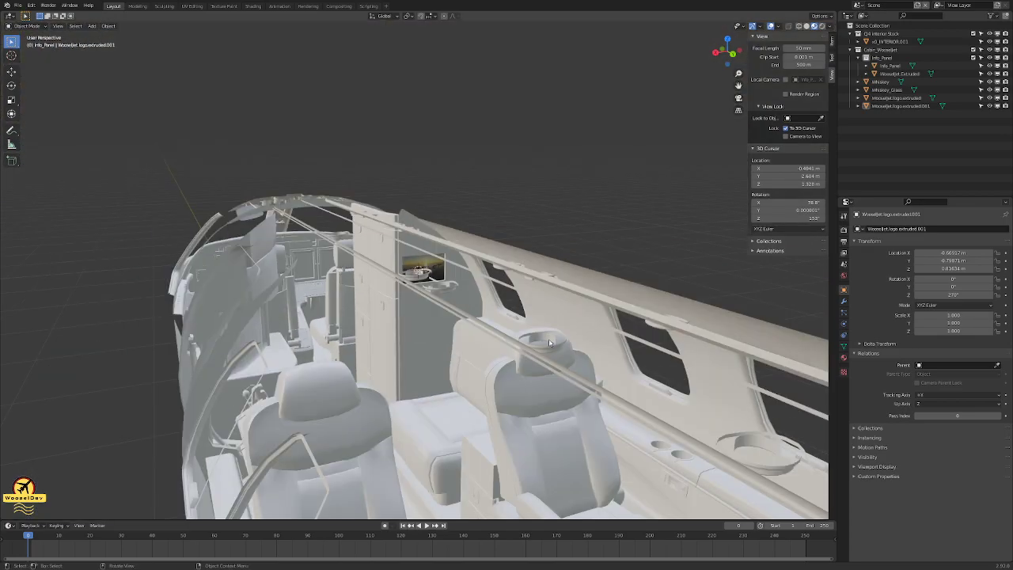
- Examine the whiskey glass on the side cabinet beside the forward seats
scroll(550, 343, "down", 4)
middle_click_drag(549, 342, 259, 333)
scroll(678, 357, "down", 3)
right_click(695, 341, "shift")
scroll(696, 343, "up", 5)
scroll(699, 348, "up", 5)
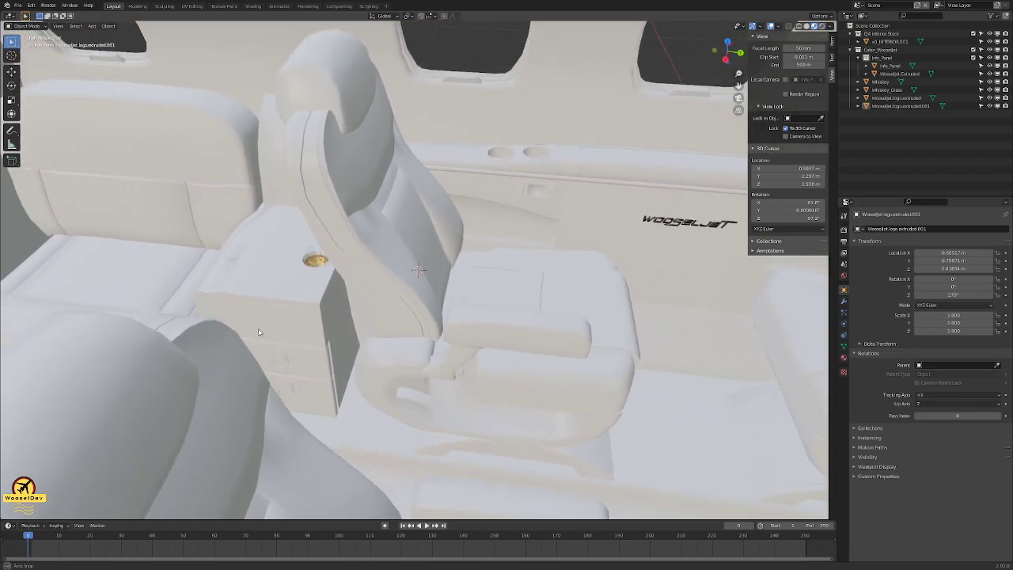
scroll(341, 292, "down", 10)
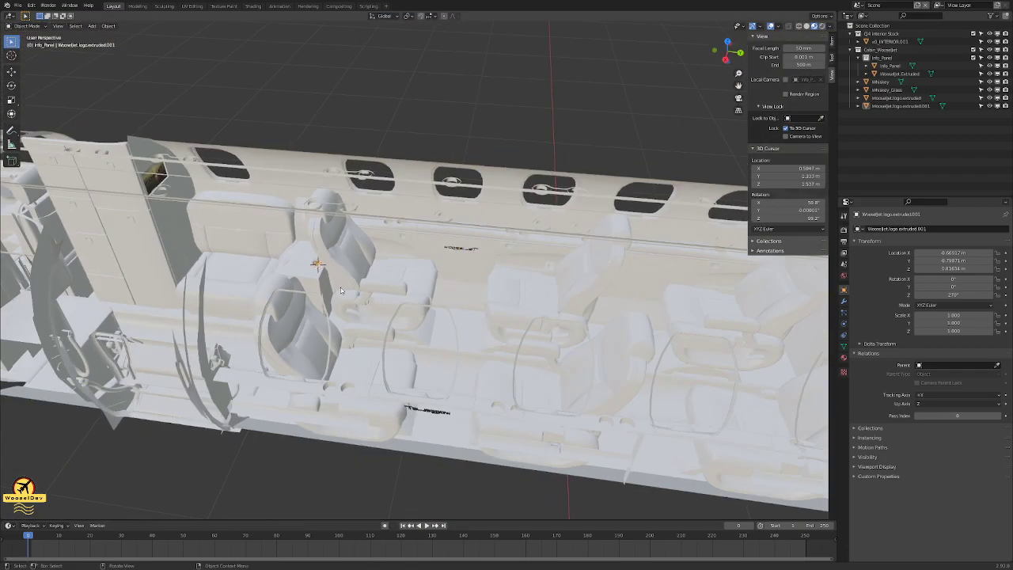
- Examine the extruded WooselJet logo on the cabin side wall, both up close and within the whole cabin
middle_click_drag(115, 364, 220, 356)
middle_click_drag(487, 349, 481, 402)
scroll(479, 401, "down", 6)
scroll(483, 405, "up", 6)
right_click(631, 448, "shift")
middle_click_drag(631, 449, 187, 307)
right_click(411, 356, "shift")
scroll(412, 358, "up", 5)
mouse_move(414, 360)
middle_mouse_down()
mouse_move(475, 376)
mouse_move(412, 367)
mouse_move(428, 367)
middle_mouse_up()
scroll(428, 367, "down", 4)
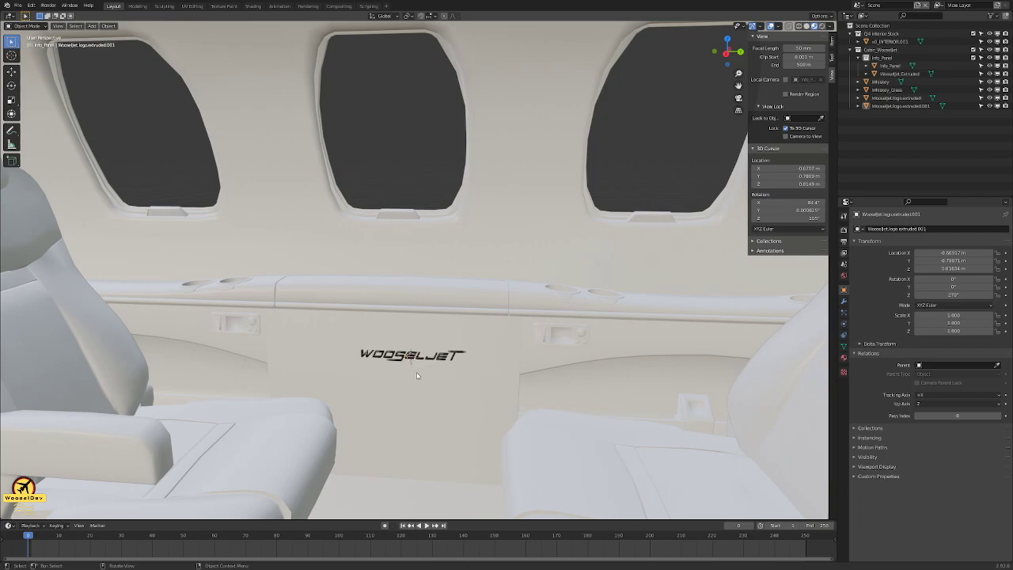
scroll(432, 374, "down", 5)
mouse_move(432, 370)
middle_mouse_down()
mouse_move(381, 355)
mouse_move(550, 362)
mouse_move(522, 373)
mouse_move(399, 362)
mouse_move(544, 374)
mouse_move(555, 390)
mouse_move(529, 369)
mouse_move(409, 380)
mouse_move(472, 376)
mouse_move(437, 374)
middle_mouse_up()
scroll(515, 376, "up", 8)
scroll(472, 376, "down", 7)
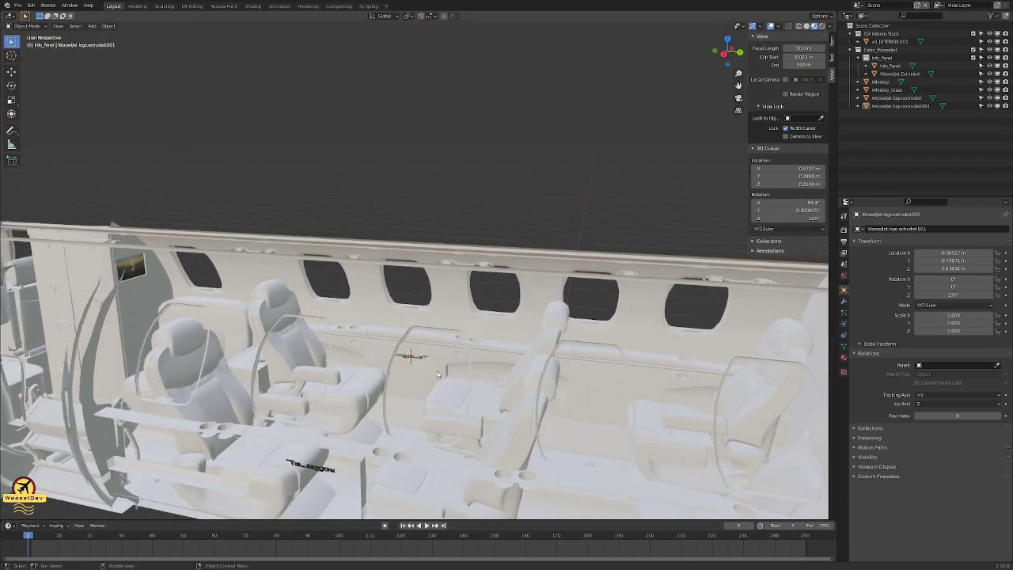
scroll(400, 347, "down", 5)
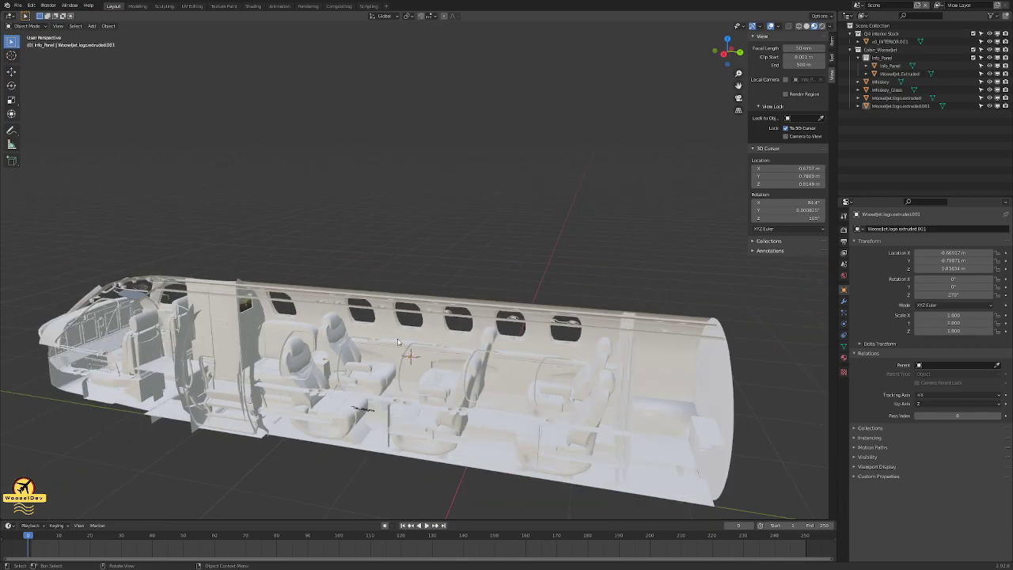
scroll(398, 342, "up", 8)
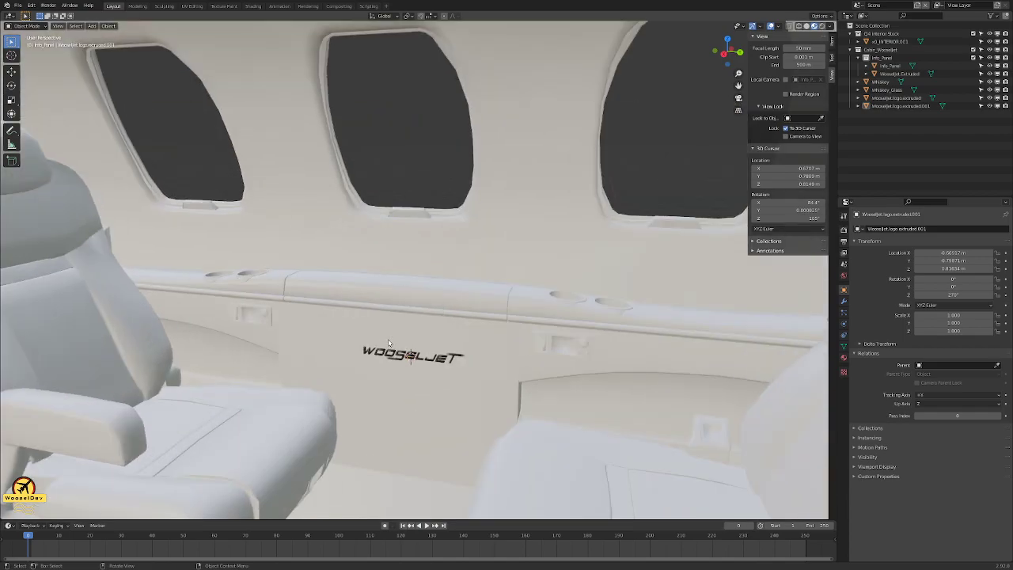
- Review the MSFS material settings and textures of the whiskey, the extruded logos and the info panel
left_click(859, 59)
left_click(875, 67)
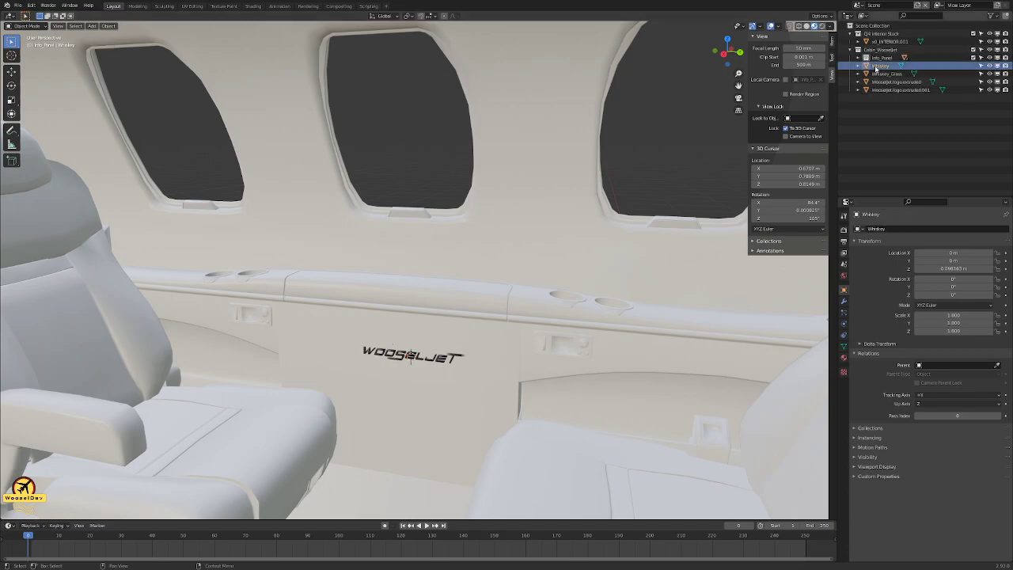
left_click(844, 357)
scroll(879, 403, "down", 10)
scroll(879, 404, "down", 8)
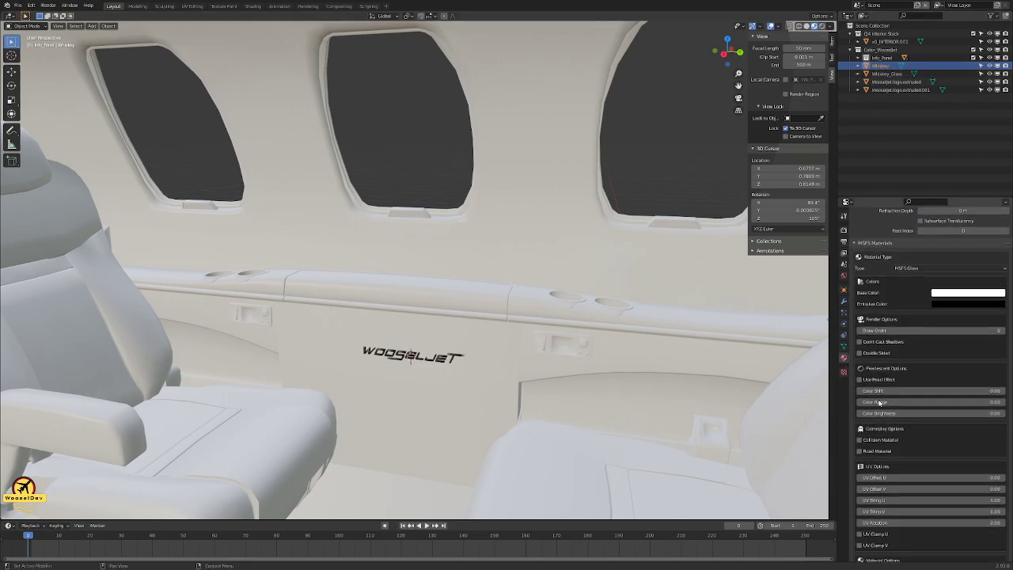
left_click(902, 83)
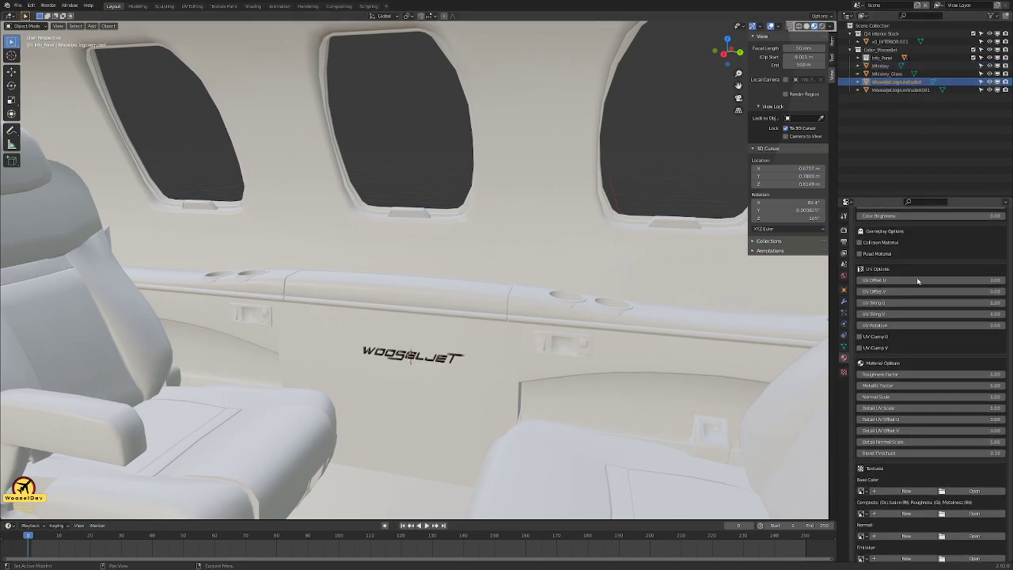
scroll(928, 340, "down", 4)
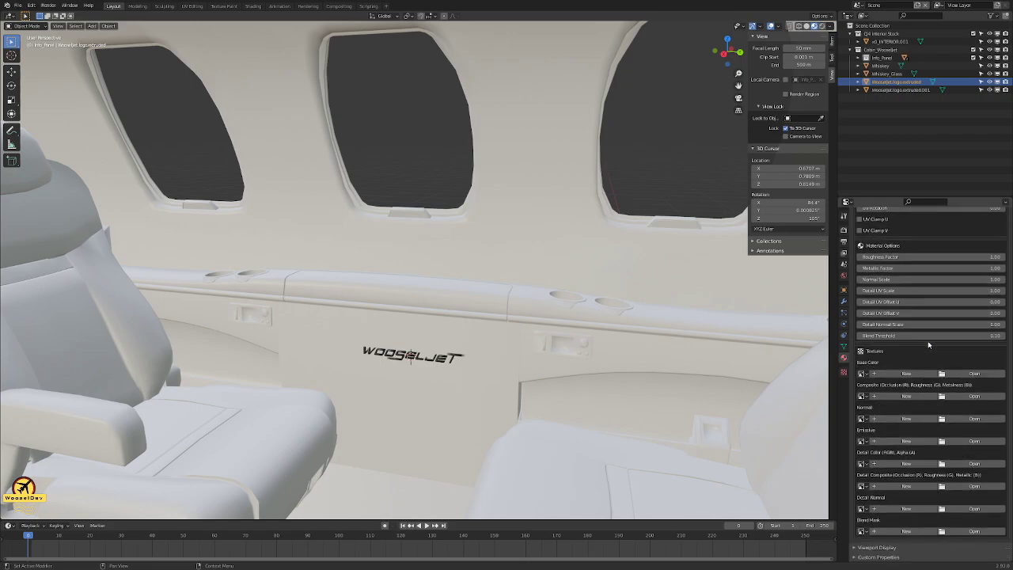
left_click(900, 90)
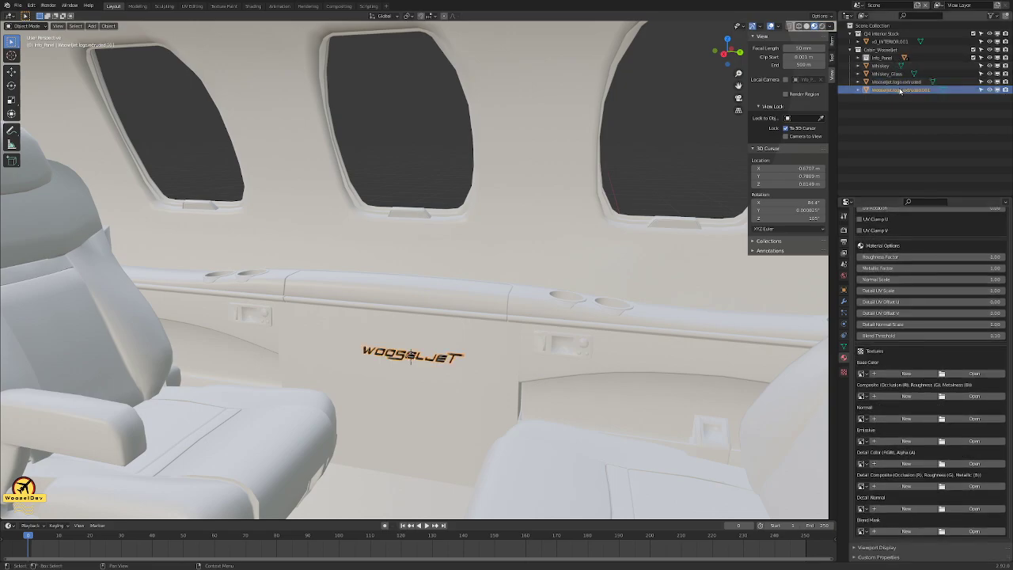
left_click(900, 83)
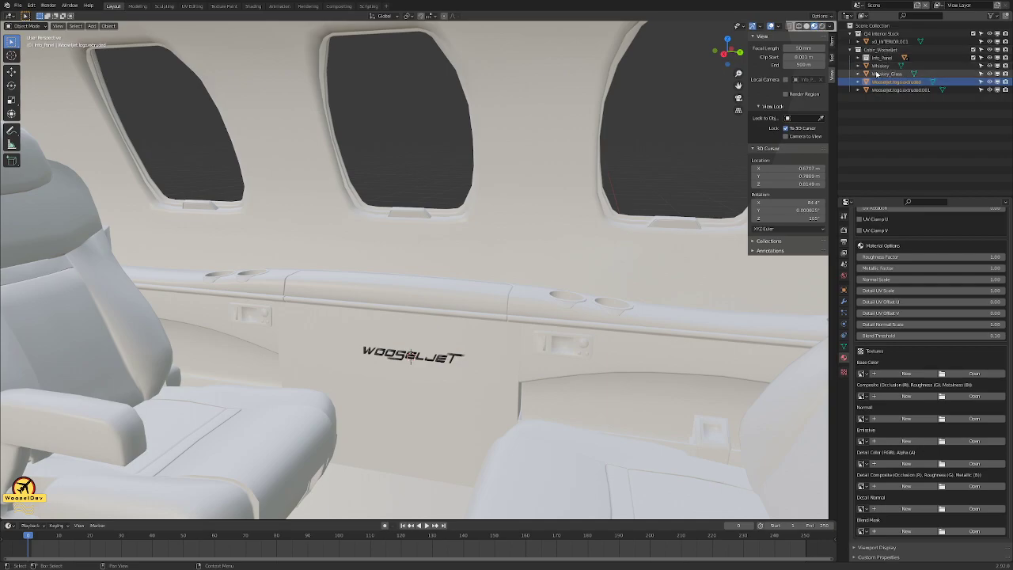
left_click(866, 57)
left_click(885, 67)
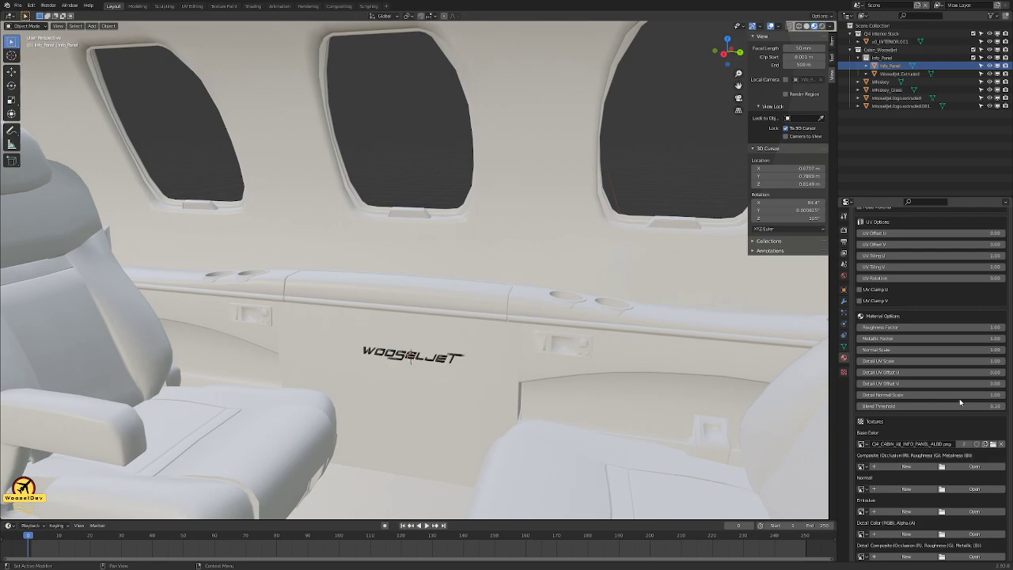
- Save the file and paste the copied tray table with its parts into the Cabin_WooselJet collection
left_click(890, 51)
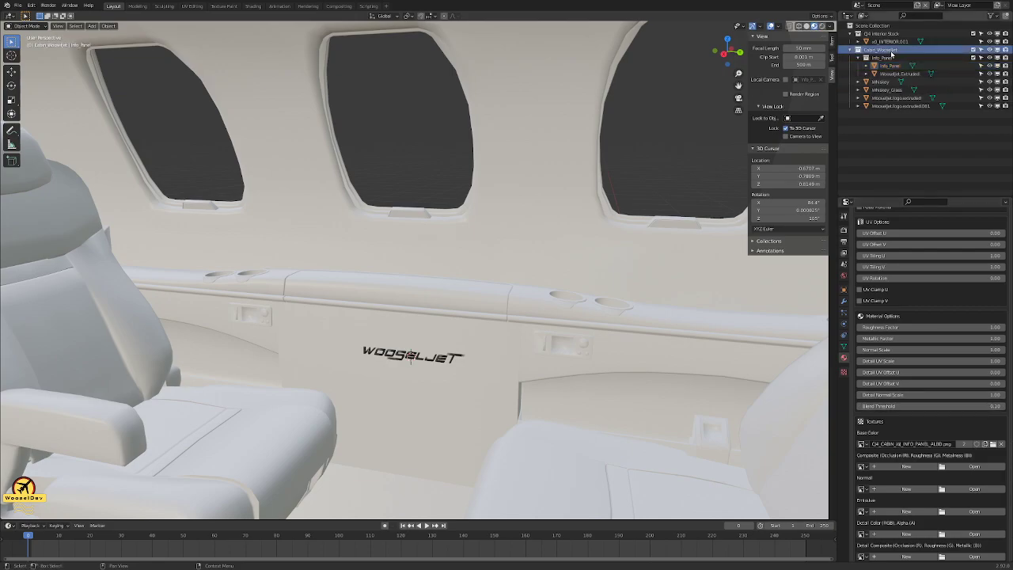
left_click(858, 58)
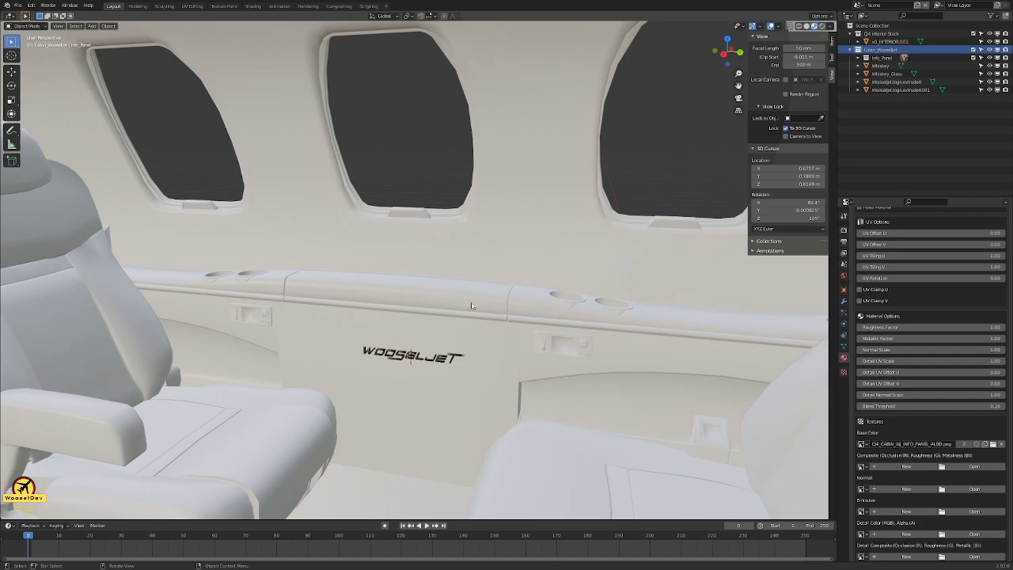
key("ctrl+s")
middle_click_drag(423, 253, 517, 242)
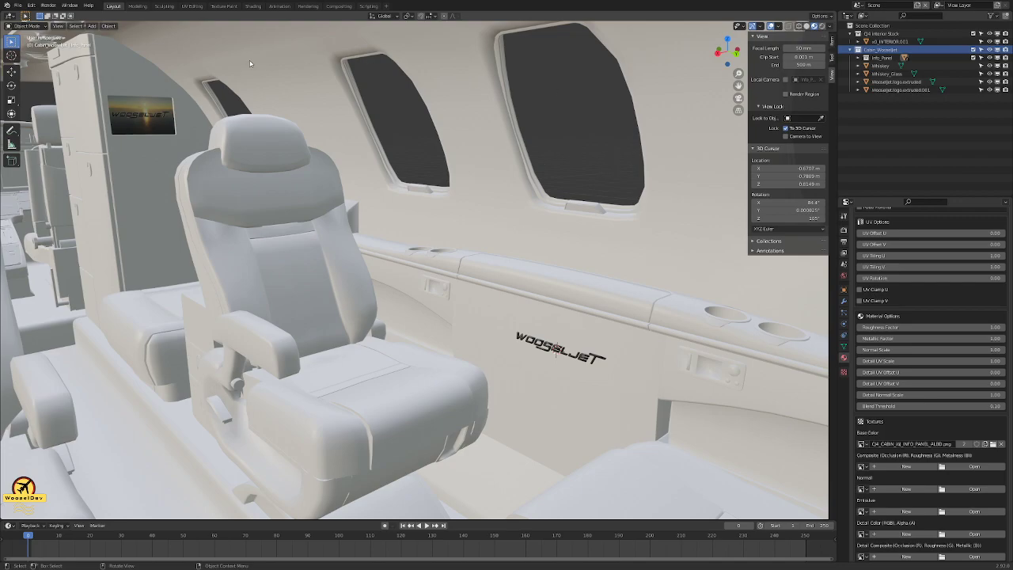
left_click(17, 6)
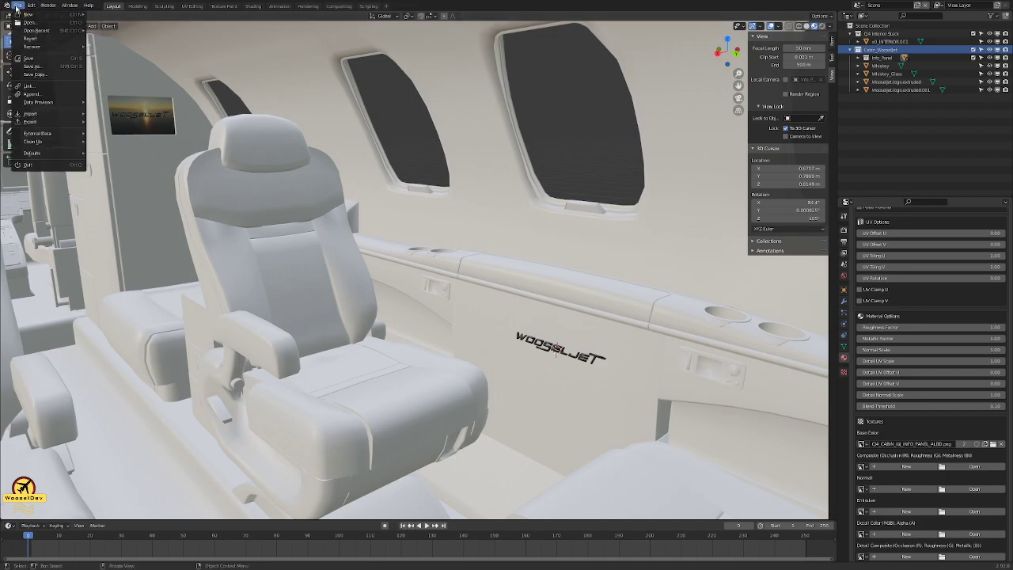
left_click(46, 95)
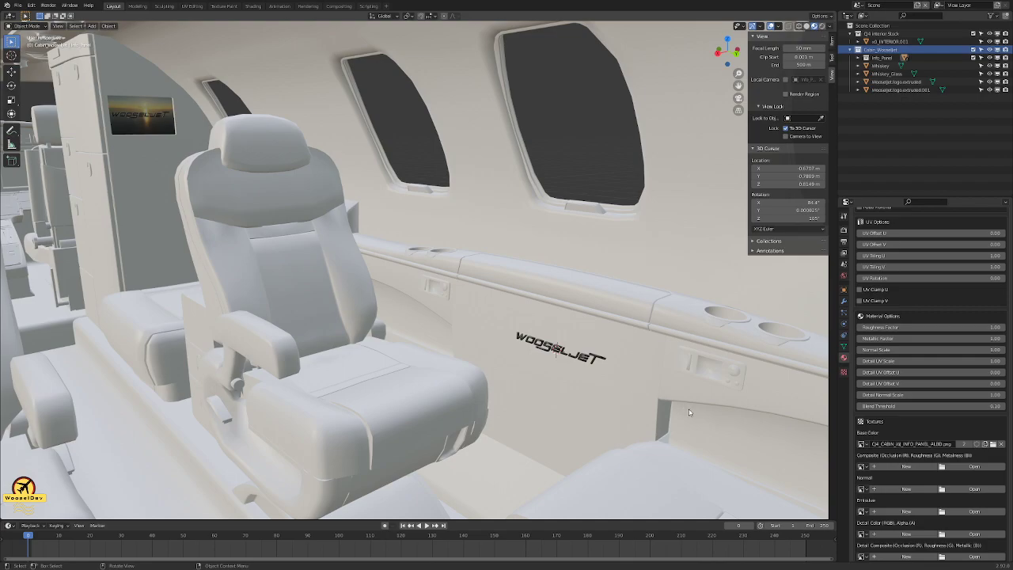
key("ctrl+v")
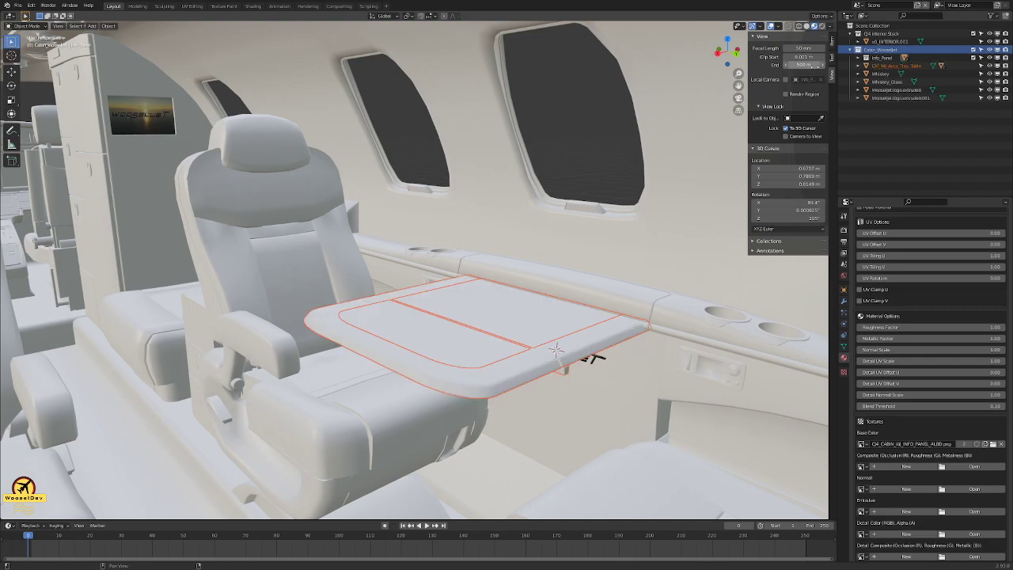
left_click(858, 67)
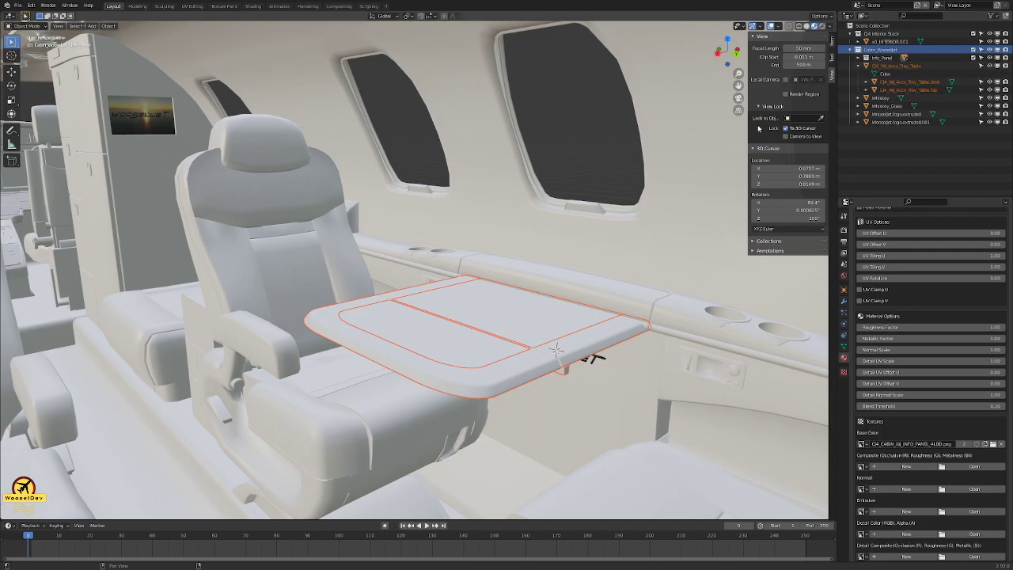
- Check the tray table's fit against the side ledge and seats in different shading modes and save the file
mouse_move(578, 242)
middle_mouse_down()
mouse_move(499, 203)
mouse_move(520, 197)
mouse_move(536, 165)
mouse_move(482, 156)
mouse_move(522, 202)
mouse_move(520, 170)
mouse_move(577, 208)
mouse_move(578, 224)
middle_mouse_up()
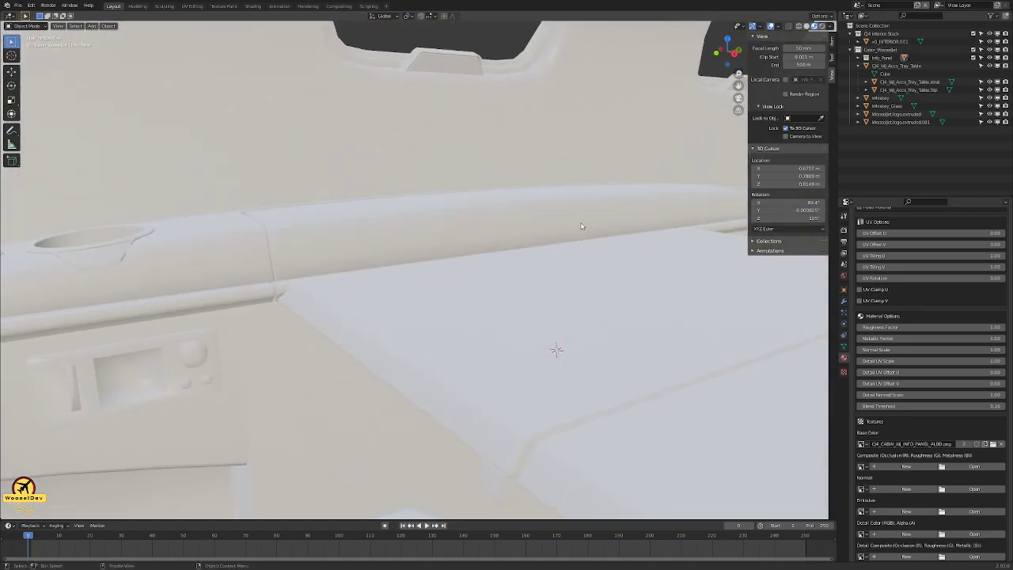
scroll(578, 224, "down", 6)
middle_click_drag(654, 268, 446, 163)
middle_click_drag(451, 161, 485, 193)
key("z")
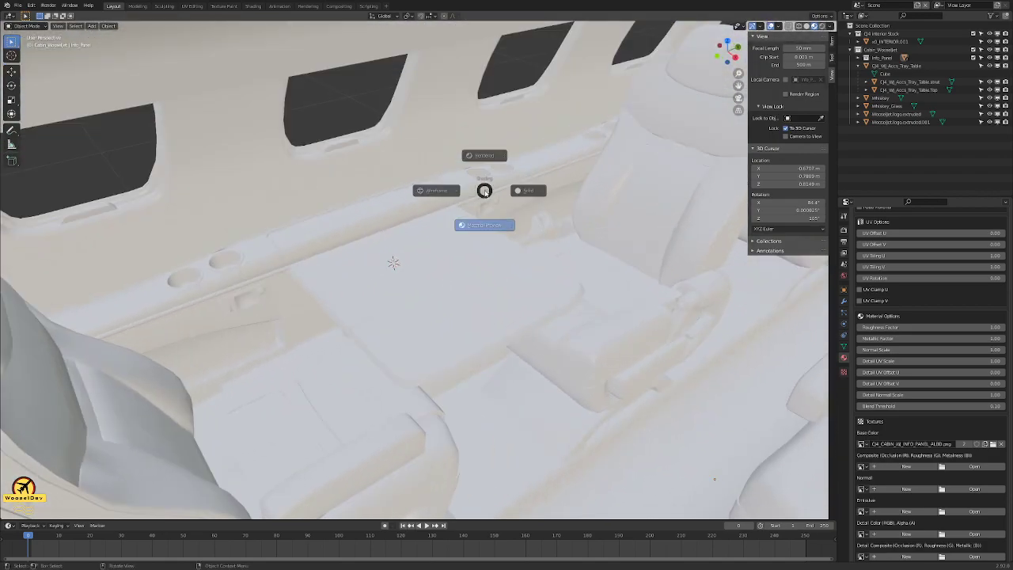
left_click(549, 193)
mouse_move(548, 201)
middle_mouse_down()
mouse_move(542, 231)
mouse_move(525, 213)
mouse_move(559, 225)
mouse_move(556, 208)
mouse_move(508, 187)
mouse_move(506, 214)
mouse_move(530, 215)
mouse_move(535, 205)
mouse_move(495, 216)
mouse_move(464, 240)
mouse_move(539, 265)
mouse_move(592, 236)
mouse_move(554, 236)
mouse_move(548, 218)
mouse_move(598, 267)
mouse_move(516, 246)
middle_mouse_up()
key("z")
left_click(539, 251)
key("ctrl+s")
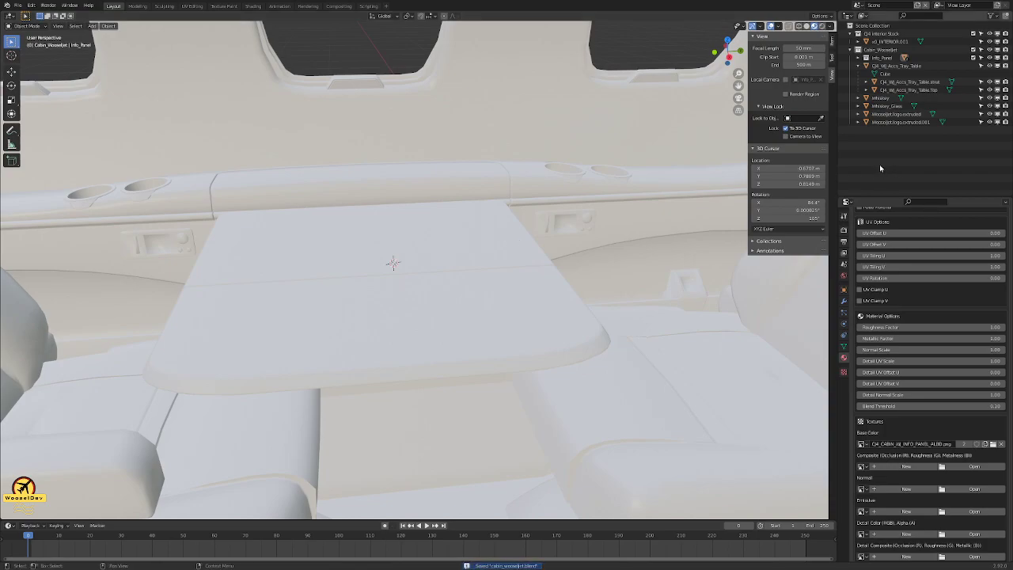
- Create a new collection named Tray_Table inside the Cabin_WooselJet collection
left_click(860, 57)
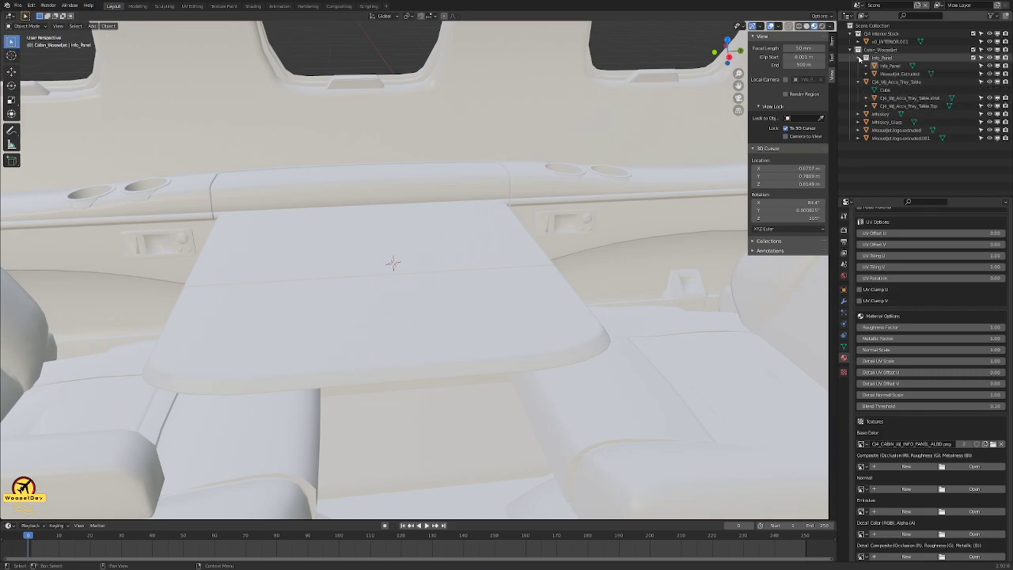
left_click(860, 57)
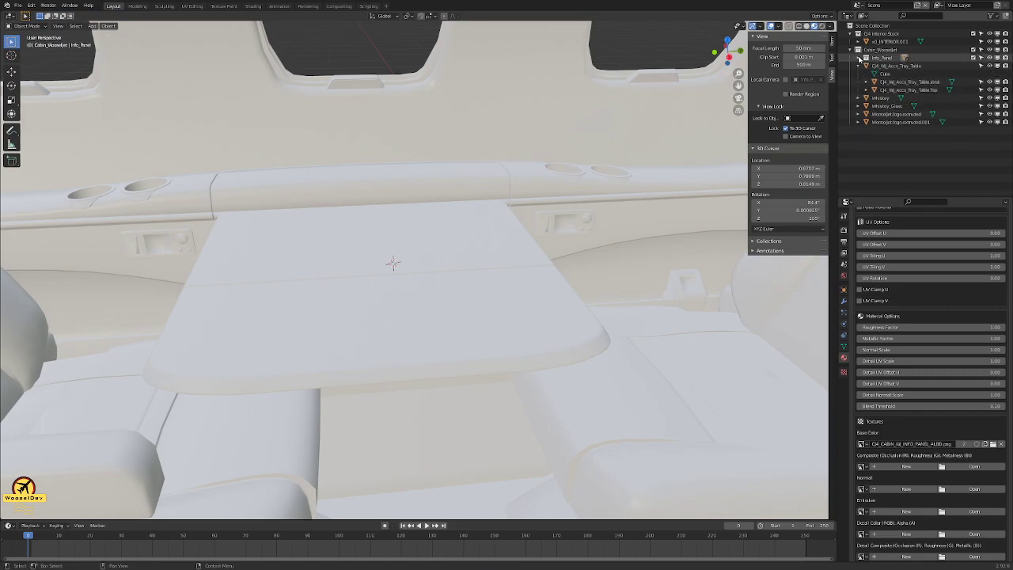
left_click(860, 58)
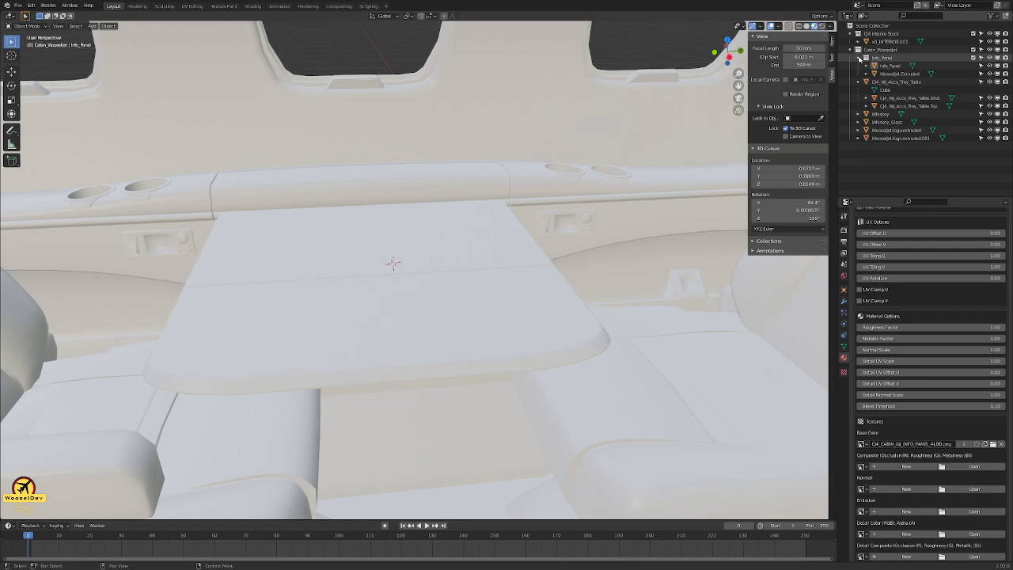
left_click(859, 58)
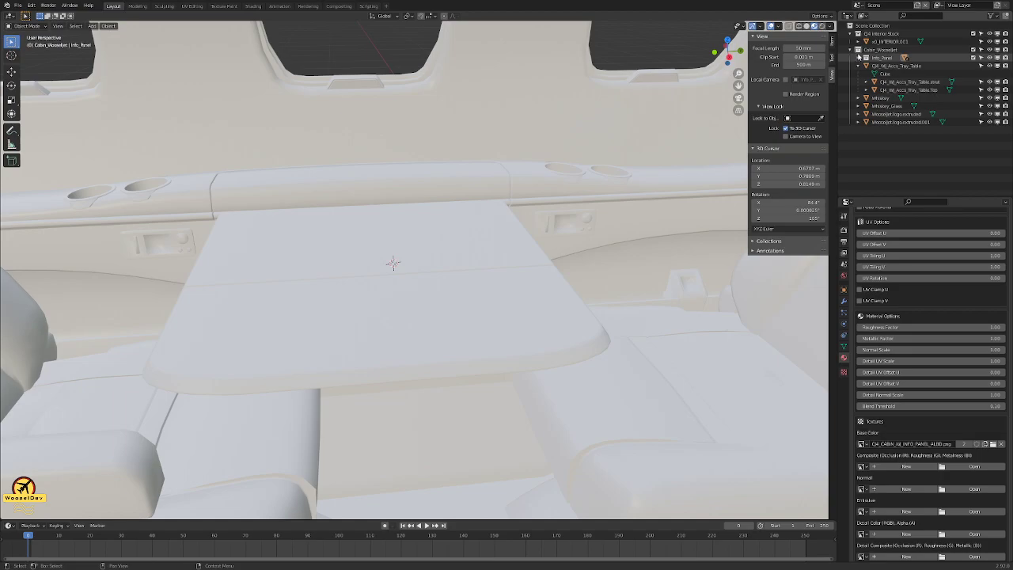
left_click(861, 50)
right_click(862, 49)
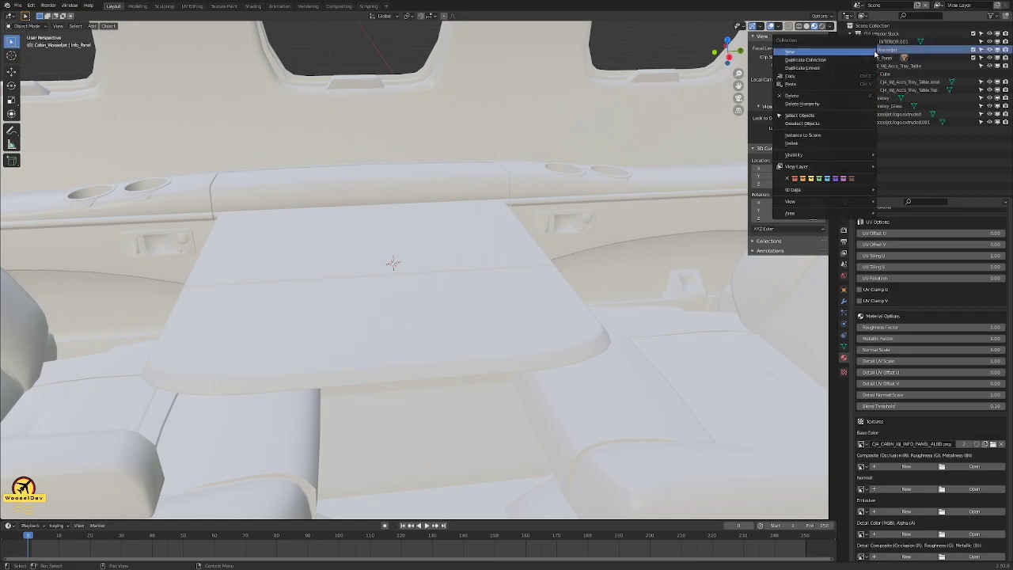
left_click(811, 53)
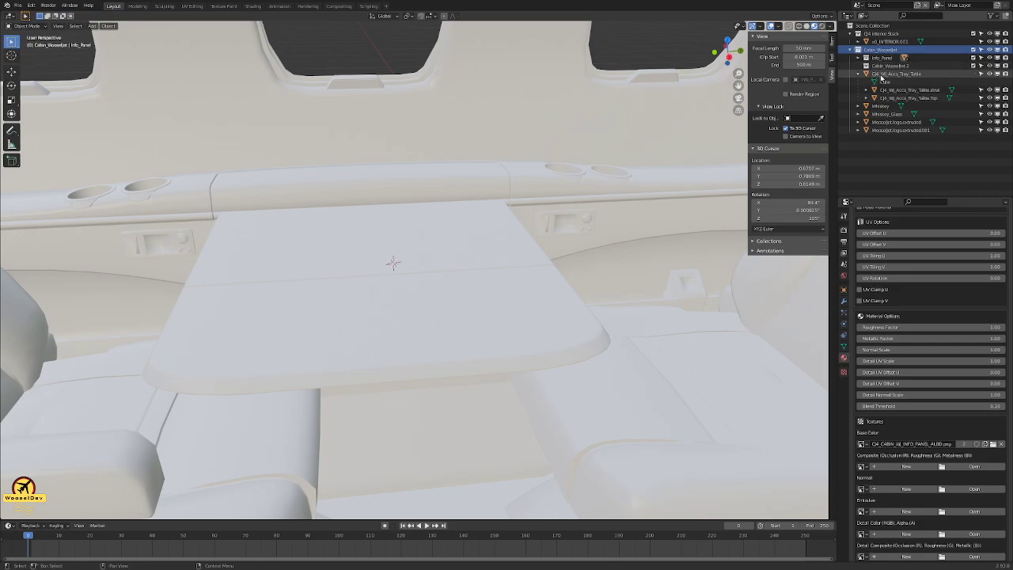
left_click(889, 66)
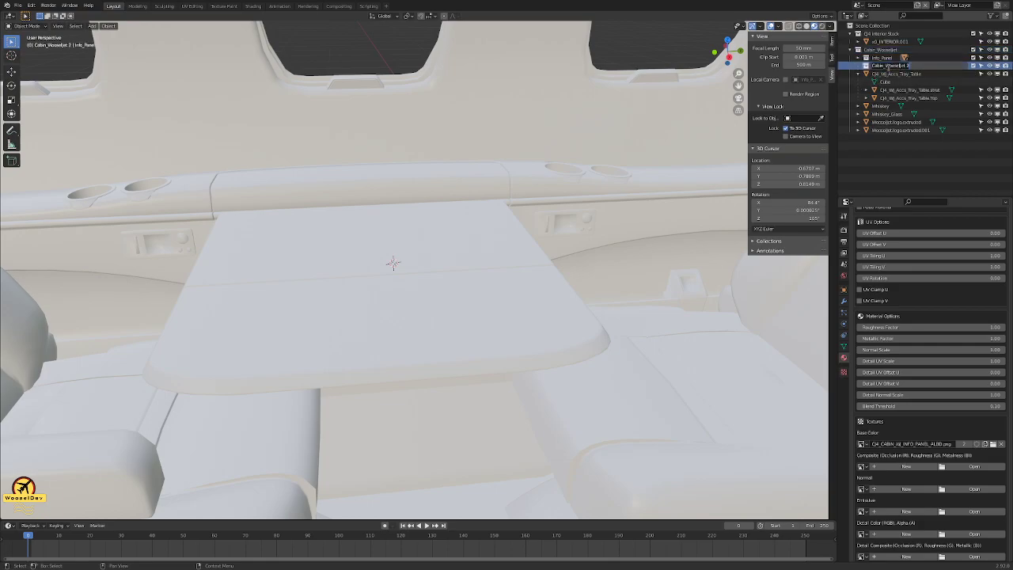
double_click(890, 66)
type("Tray_Table")
key("Return")
left_click(895, 74)
left_click_drag(895, 74, 884, 69)
left_click(912, 92)
left_click(912, 97)
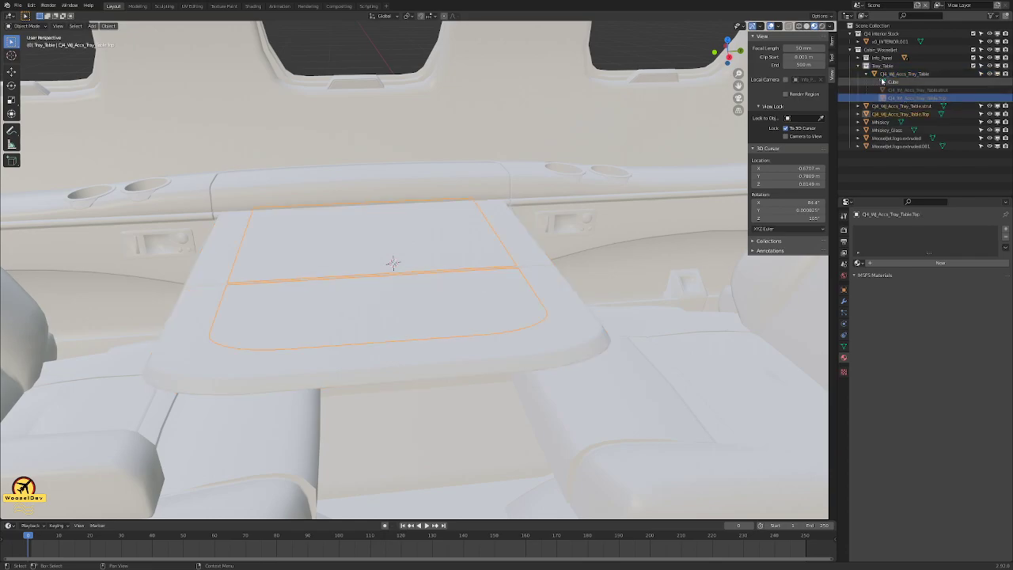
left_click(905, 90)
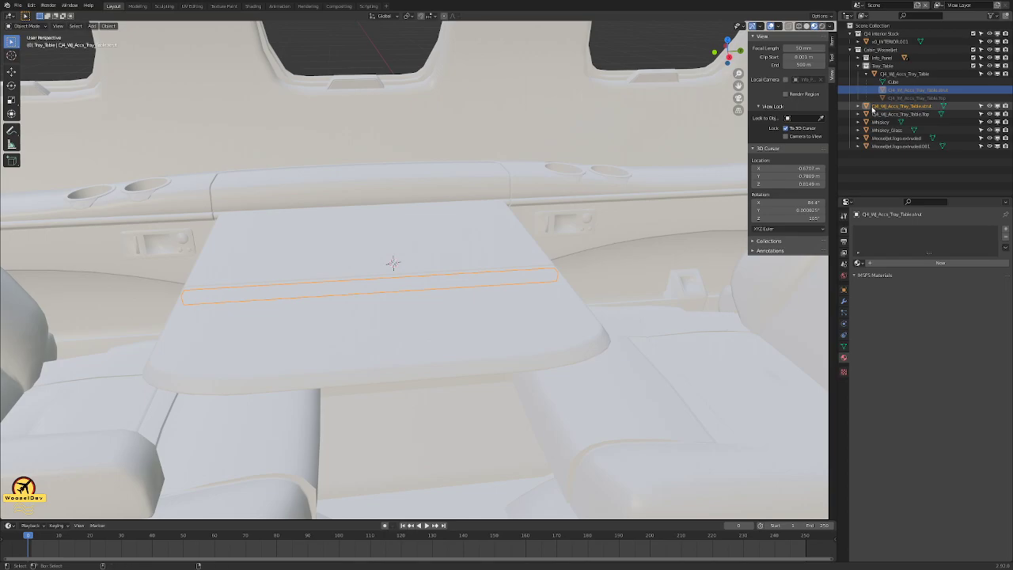
left_click(894, 115)
left_click(900, 107)
key("ctrl+z")
key("ctrl+z")
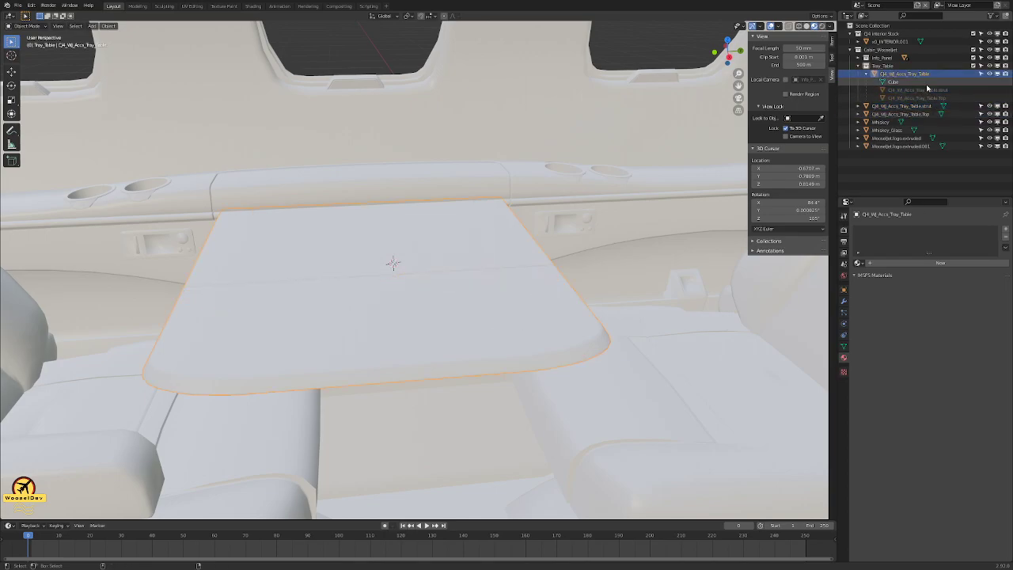
- Move the tray table together with its child strut and top objects into the Tray_Table collection
left_click(882, 90)
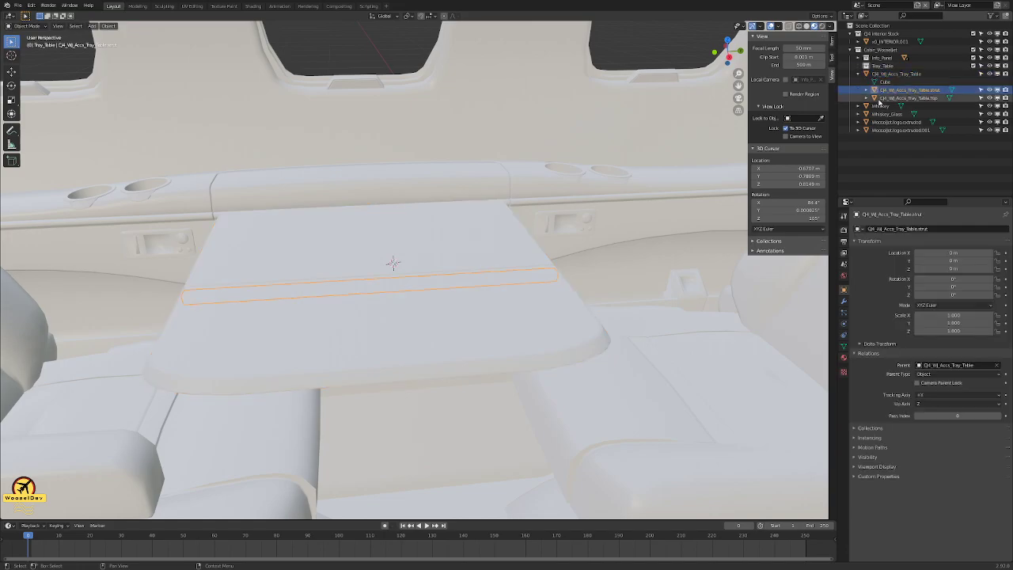
left_click_drag(866, 76, 867, 69)
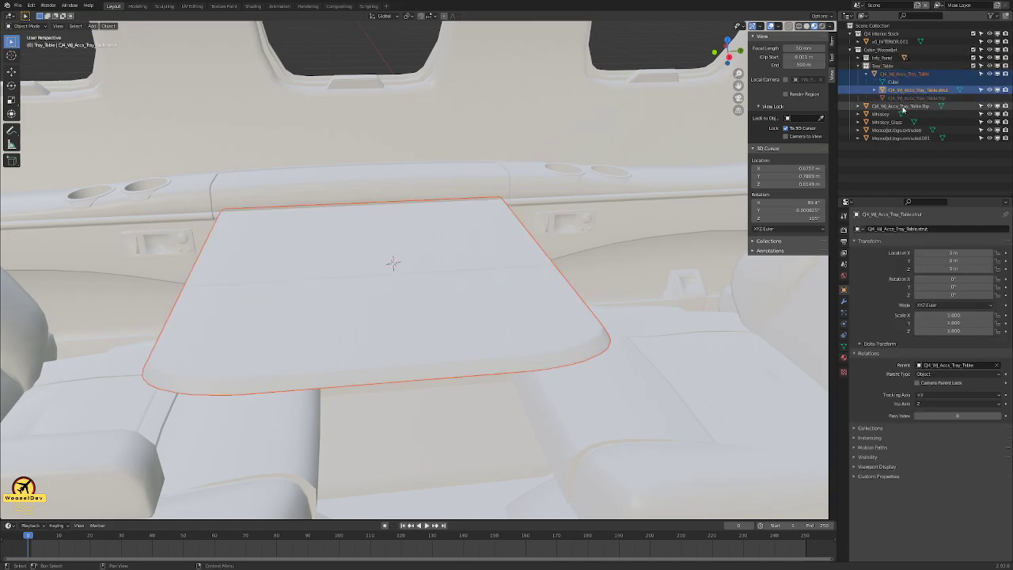
left_click_drag(893, 105, 902, 73)
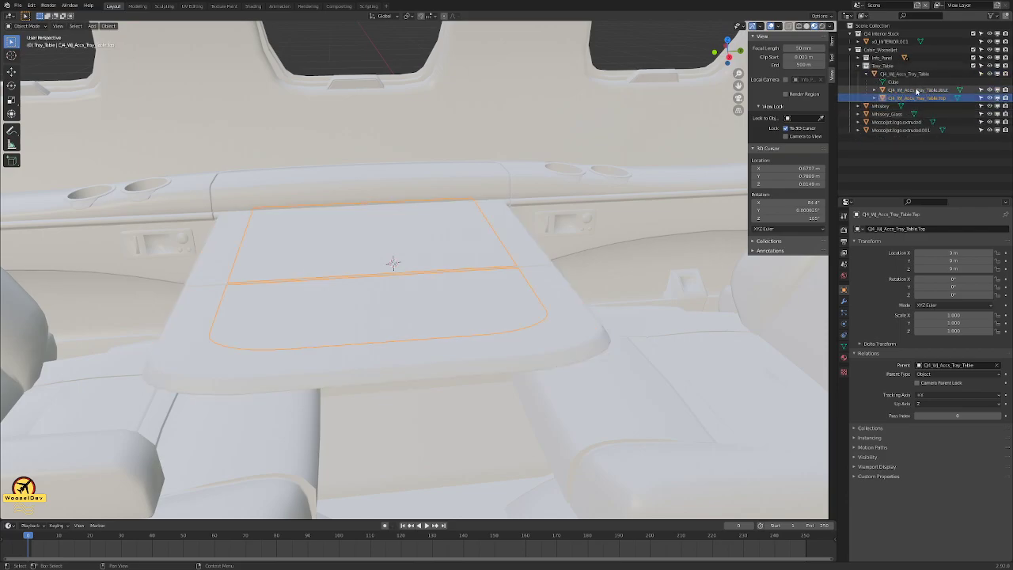
- Rename the tray table's mesh data to match its object name, CJ4_WJ_Accs_Tray_Table
left_click(875, 98)
left_click(875, 98)
left_click(874, 91)
left_click(901, 73)
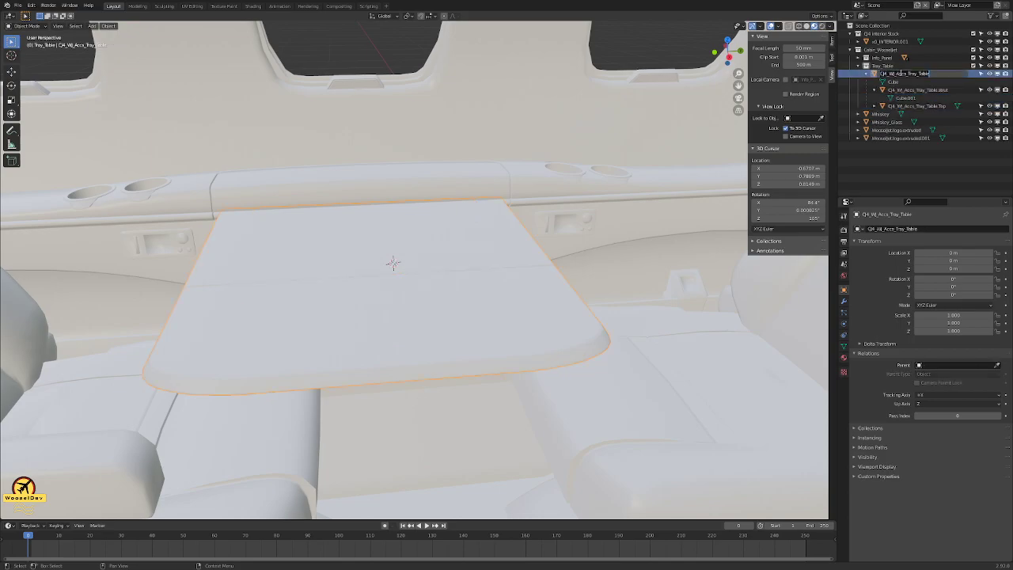
double_click(895, 82)
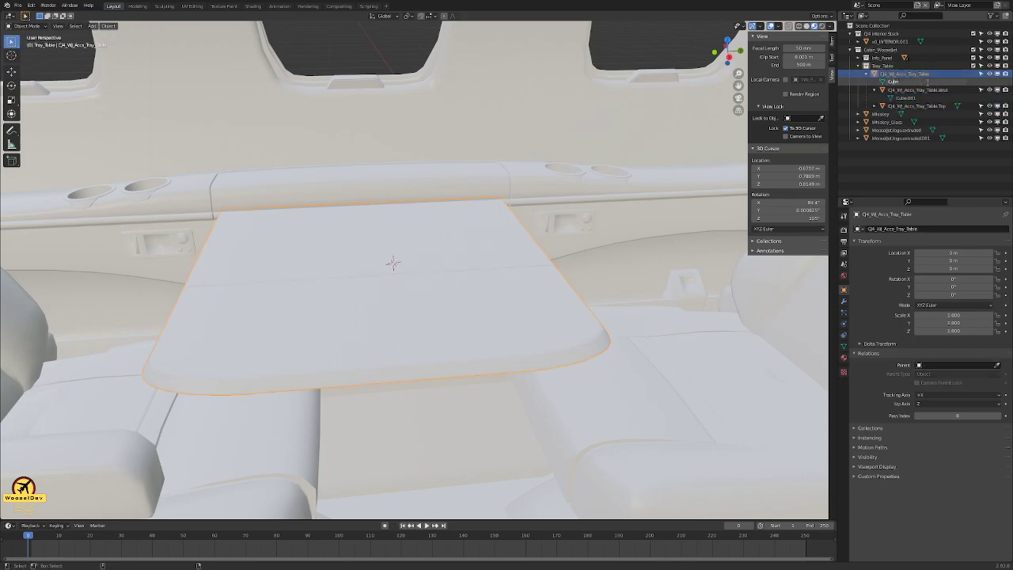
double_click(893, 82)
key("ctrl+v")
key("Return")
- Rename the strut's mesh data to match its object name, CJ4_WJ_Accs_Tray_Table.strut
double_click(894, 90)
key("ctrl+c")
key("Return")
double_click(902, 98)
key("ctrl+v")
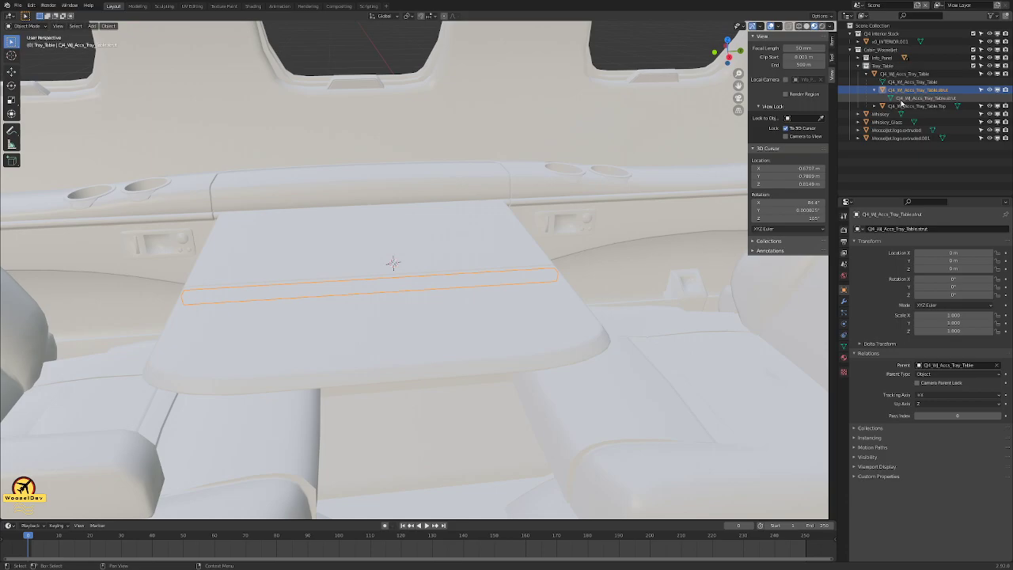
key("Return")
- Rename the table top's mesh data to match its object name, CJ4_WJ_Accs_Tray_Table.Top
double_click(910, 105)
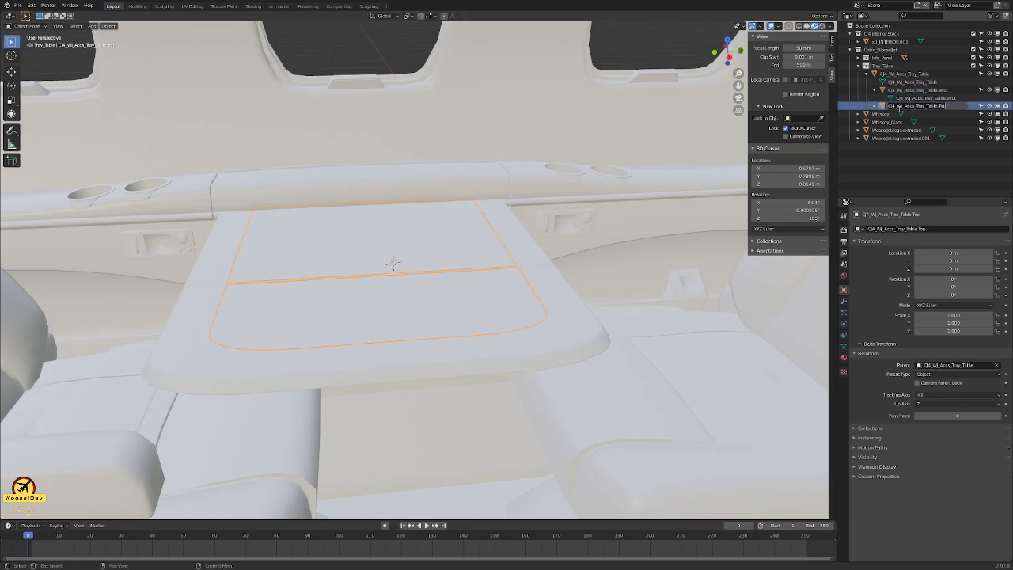
key("Return")
left_click(875, 106)
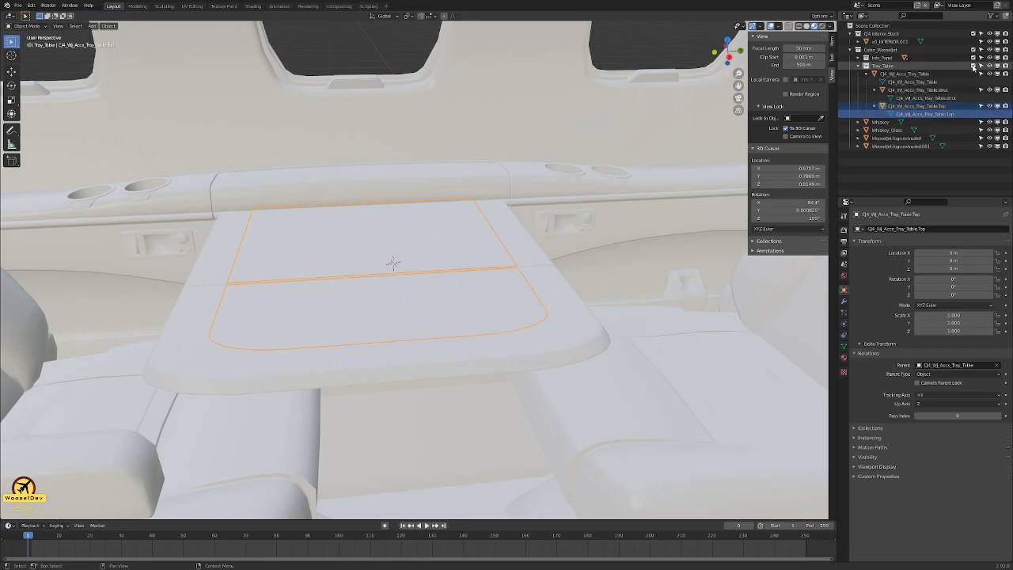
- Check the Tray_Table collection by excluding and re-including it, and collapse its strut and top entries in the hierarchy
left_click(973, 66)
left_click(973, 66)
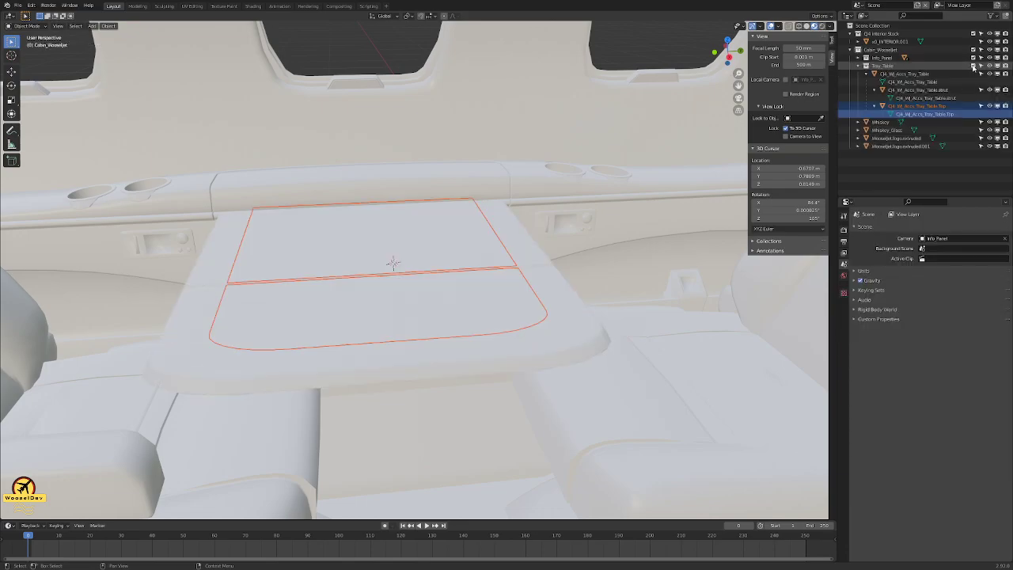
left_click(875, 90)
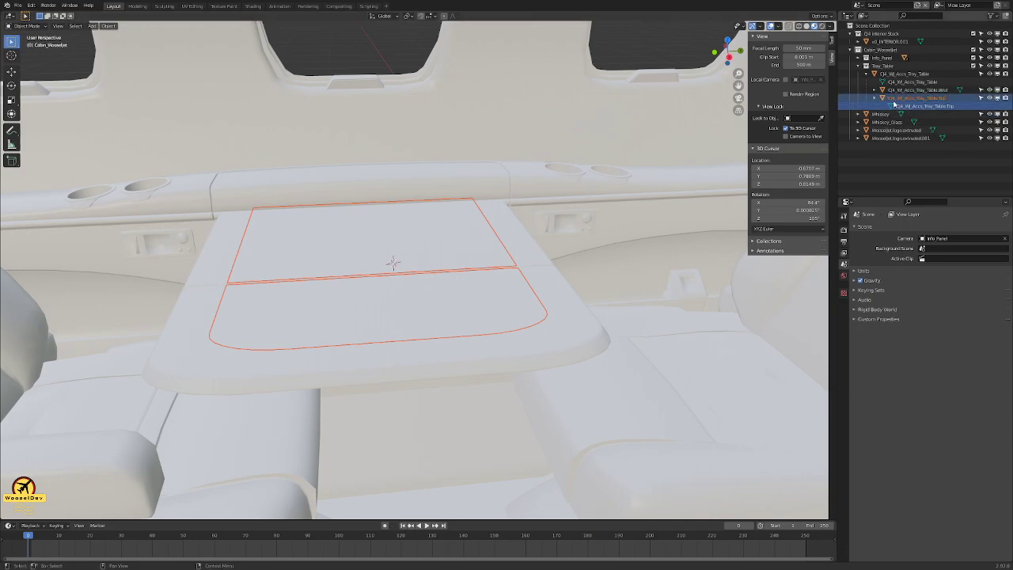
left_click(874, 98)
left_click(863, 75)
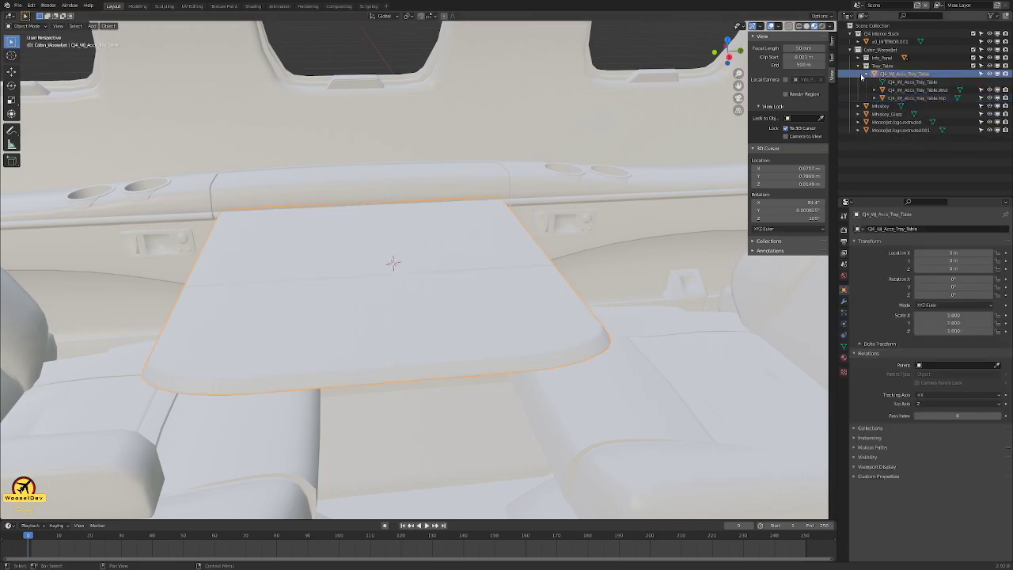
left_click(866, 74)
left_click(867, 74)
- Deselect the tray table by selecting the cabin interior and save the cabin file
left_click(543, 156)
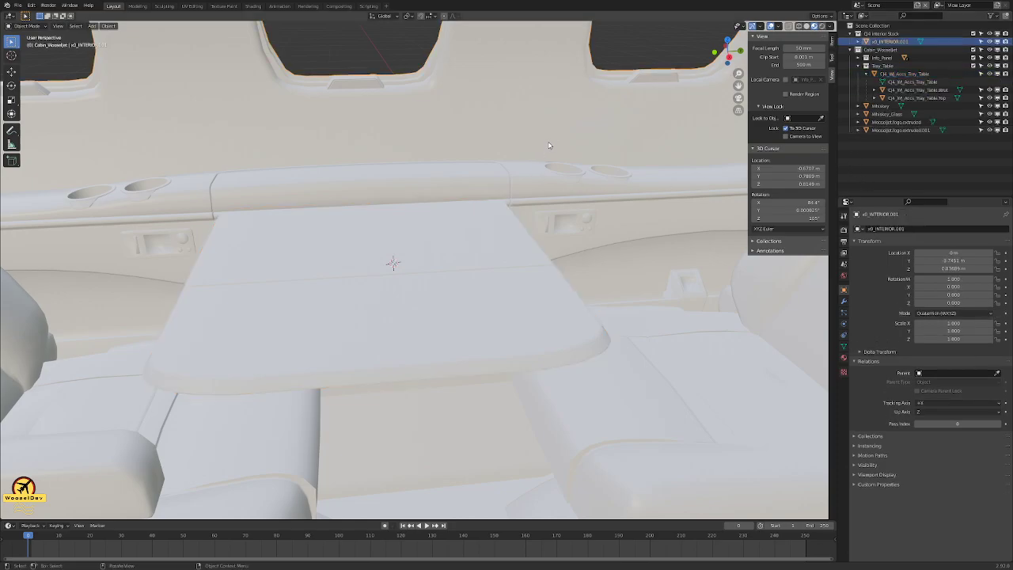
scroll(563, 138, "down", 2)
key("ctrl+s")
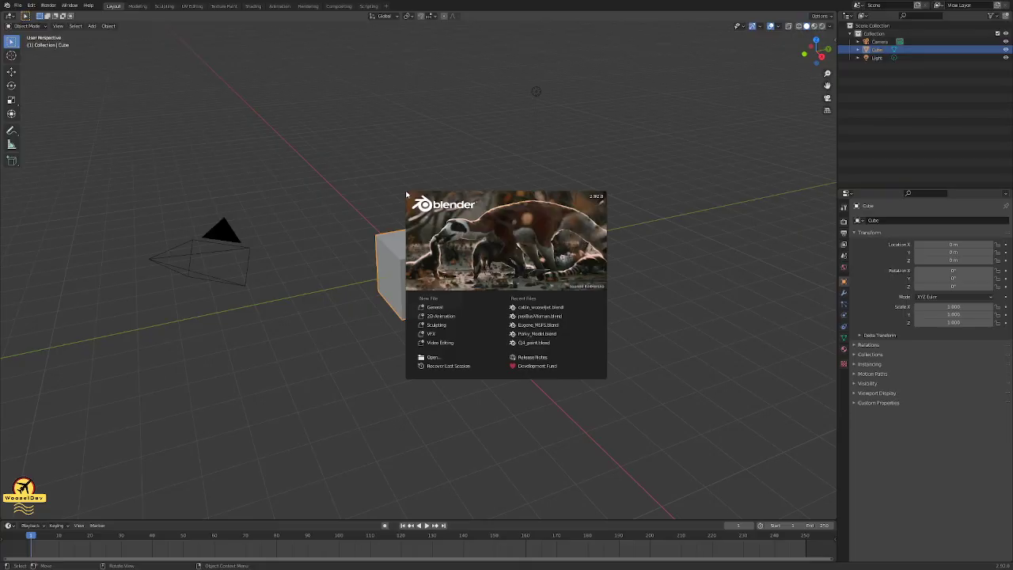
- Open the seated women passenger file in a new Blender session
left_click(144, 65)
left_click(18, 6)
mouse_move(42, 30)
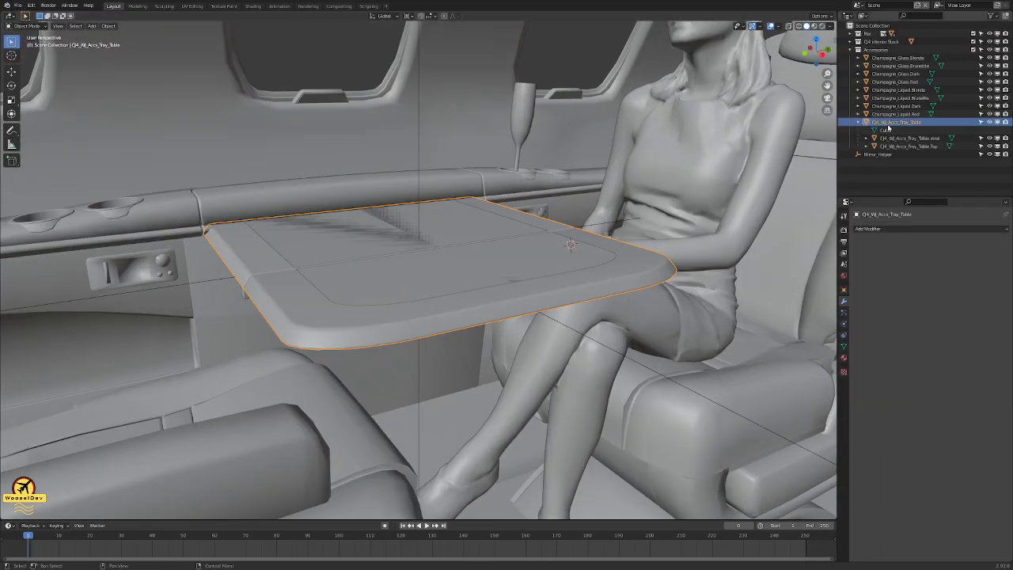
- Delete the tray table's top, strut and main body from the Accessories collection
left_click(896, 146)
right_click(897, 146)
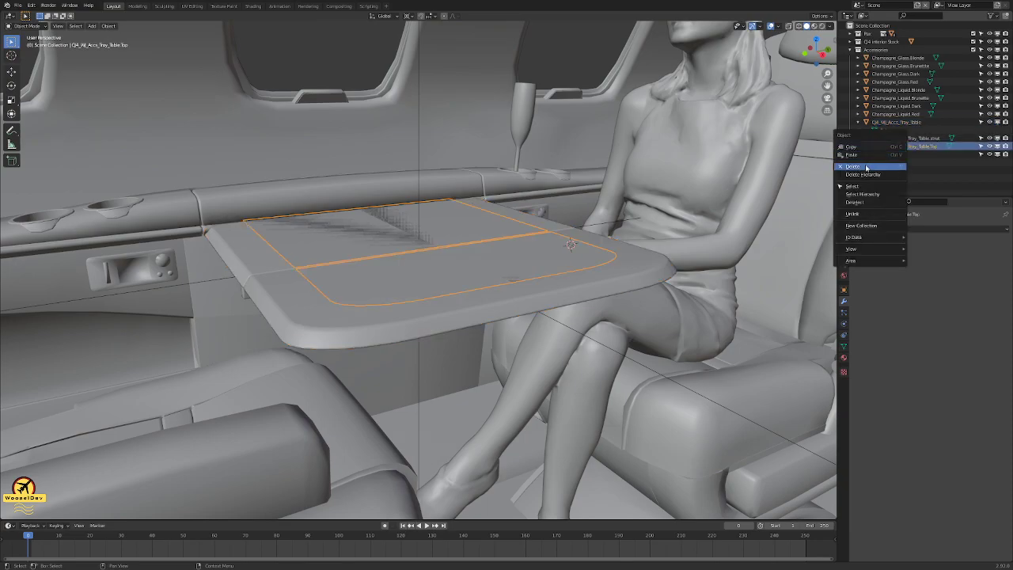
left_click(867, 168)
left_click(903, 138)
right_click(903, 138)
left_click(868, 160)
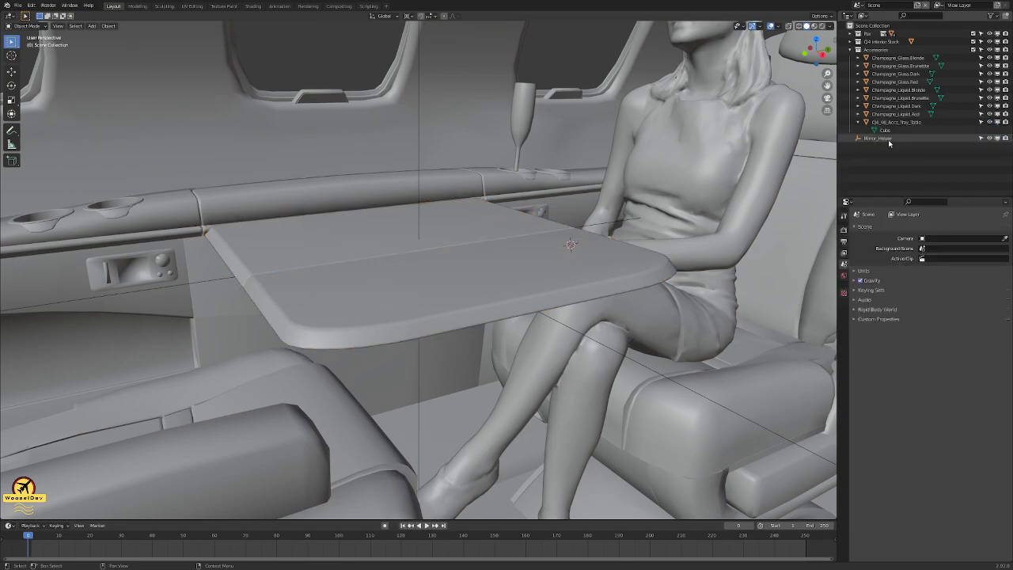
left_click(895, 123)
right_click(890, 127)
left_click(868, 149)
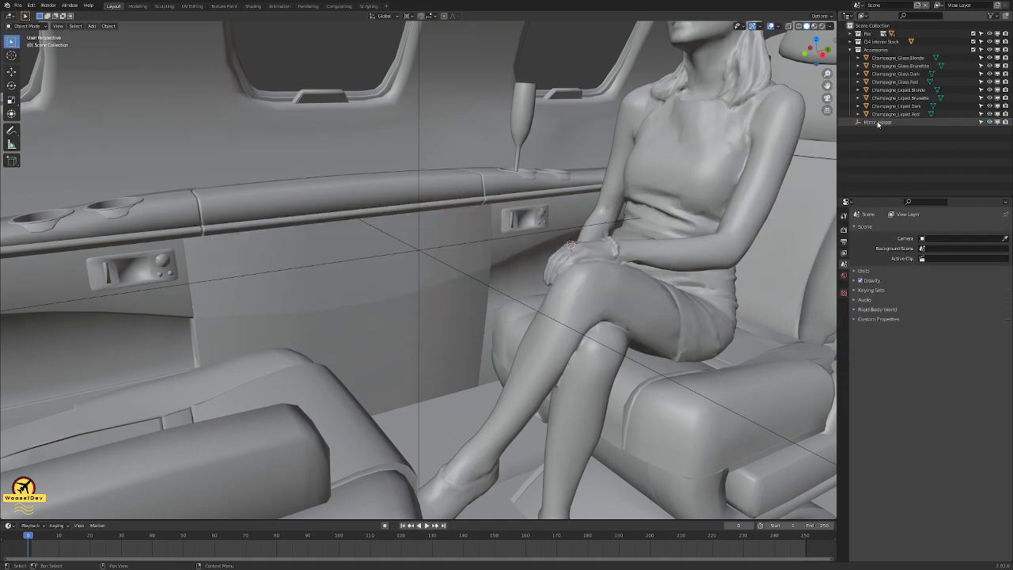
- Delete the Mirror_Helper empty and save the passenger file
left_click(876, 122)
right_click(876, 124)
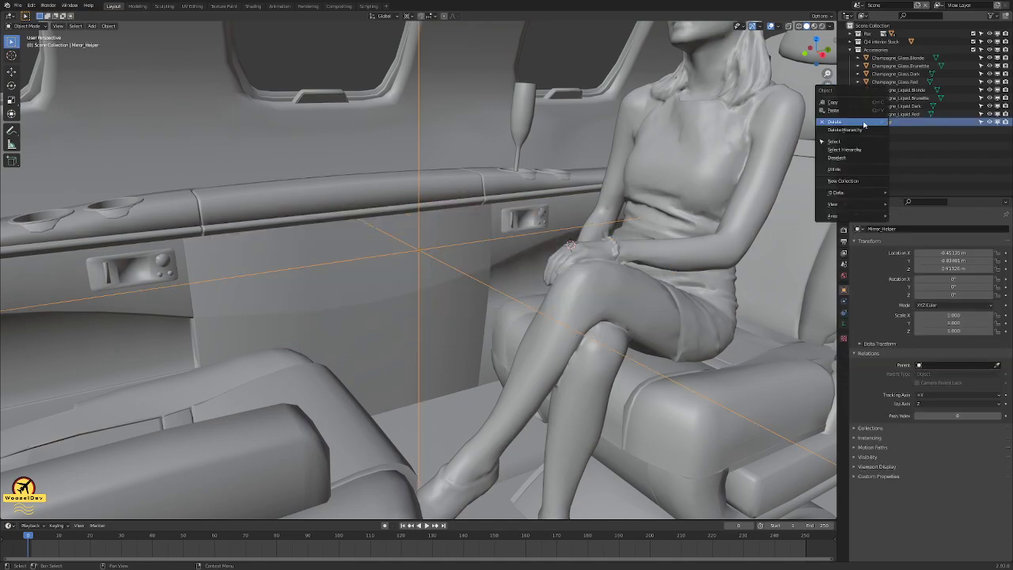
left_click(865, 123)
key("ctrl+s")
- Hide the x0_INTERIOR.001 mesh in the CJ4 Interior Stock collection, leaving the passengers and champagne glasses in view
scroll(556, 130, "down", 5)
middle_click_drag(556, 130, 420, 142)
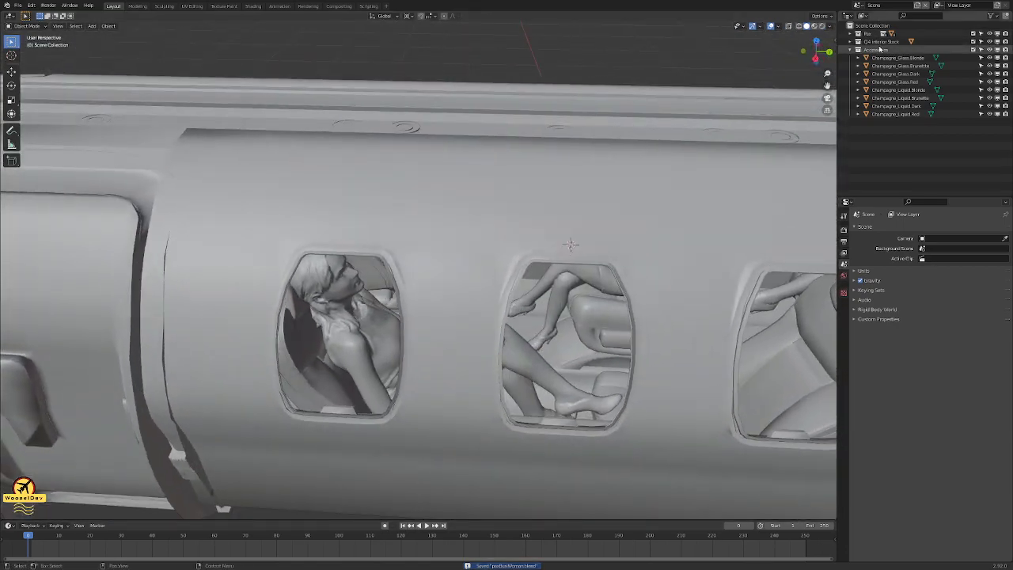
left_click(851, 42)
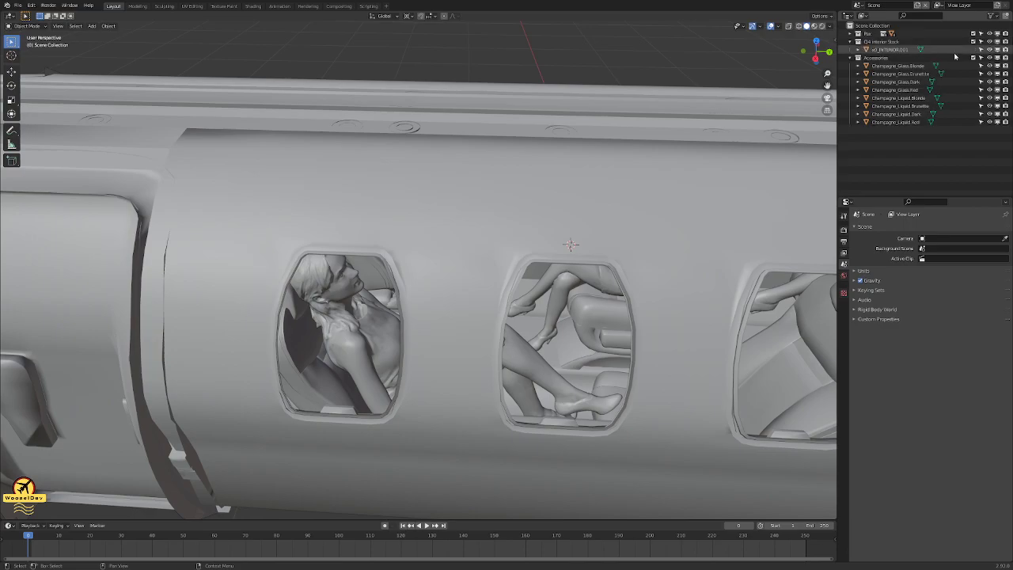
left_click(989, 50)
scroll(546, 130, "down", 4)
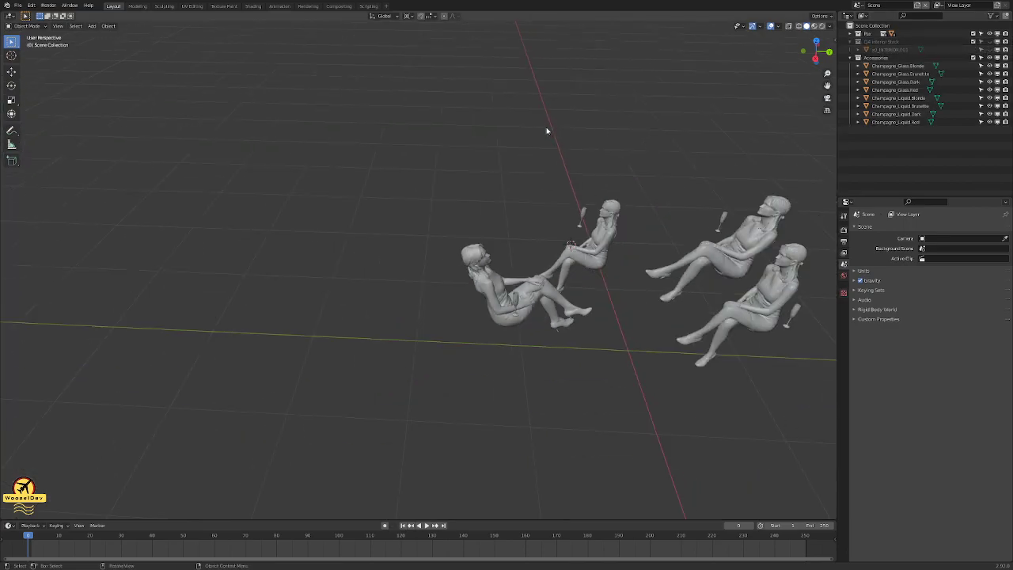
- Display the passengers and glasses in Material Preview shading and save the file
mouse_move(573, 116)
middle_mouse_down()
mouse_move(609, 111)
mouse_move(507, 115)
middle_mouse_up()
key("z")
left_click(509, 167)
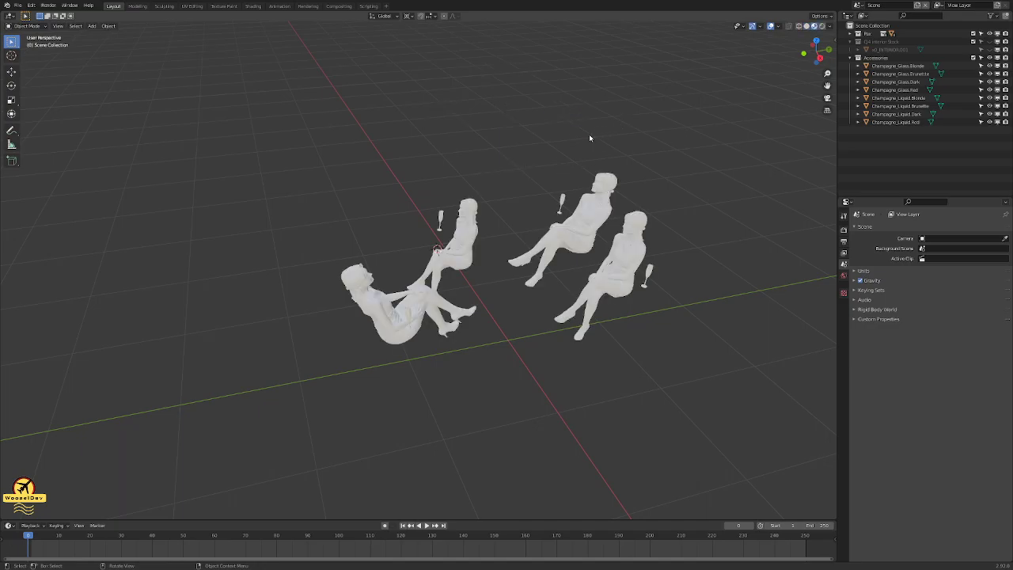
middle_click_drag(480, 130, 509, 155)
scroll(463, 166, "up", 5)
key("ctrl+s")
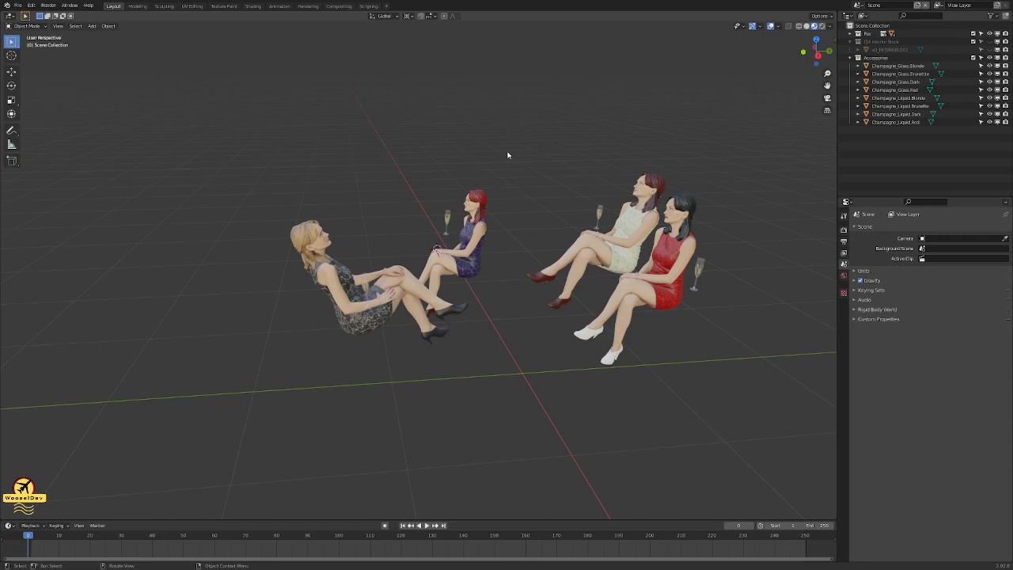
- Expand the Pax collection and collapse the mesh data entries of the four seated women
left_click(850, 34)
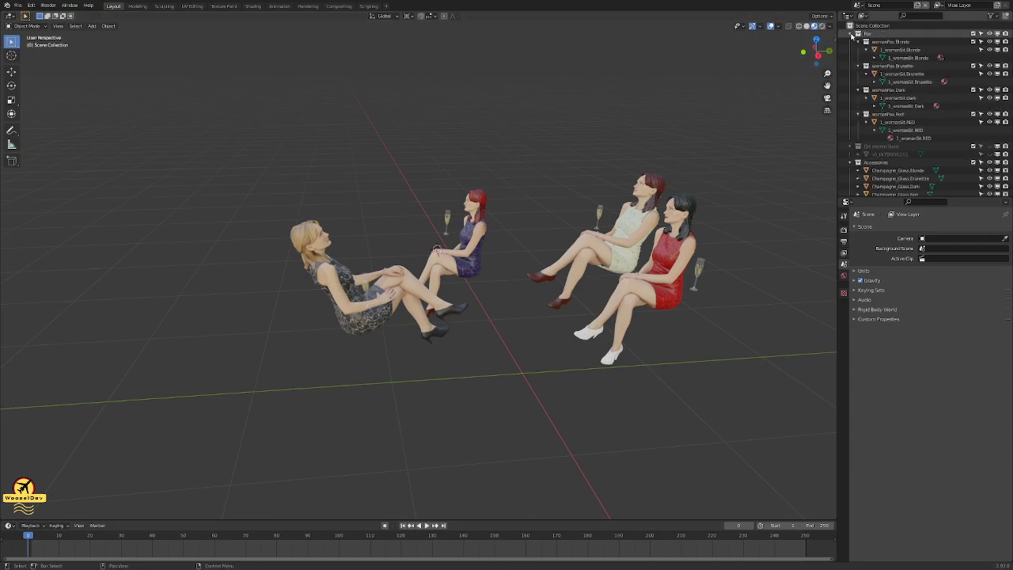
left_click(867, 50)
left_click(868, 66)
left_click(868, 82)
left_click(868, 97)
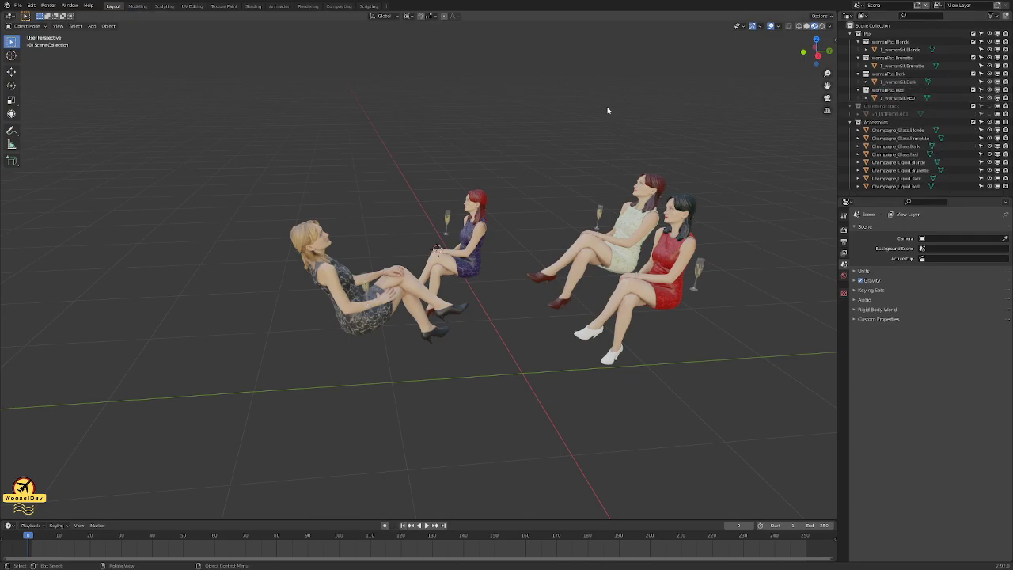
scroll(633, 100, "down", 2)
scroll(634, 100, "up", 4)
- Move the CJ4 Interior Stock collection above the Pax collection and collapse Pax
left_click_drag(866, 110, 888, 32)
left_click(850, 50)
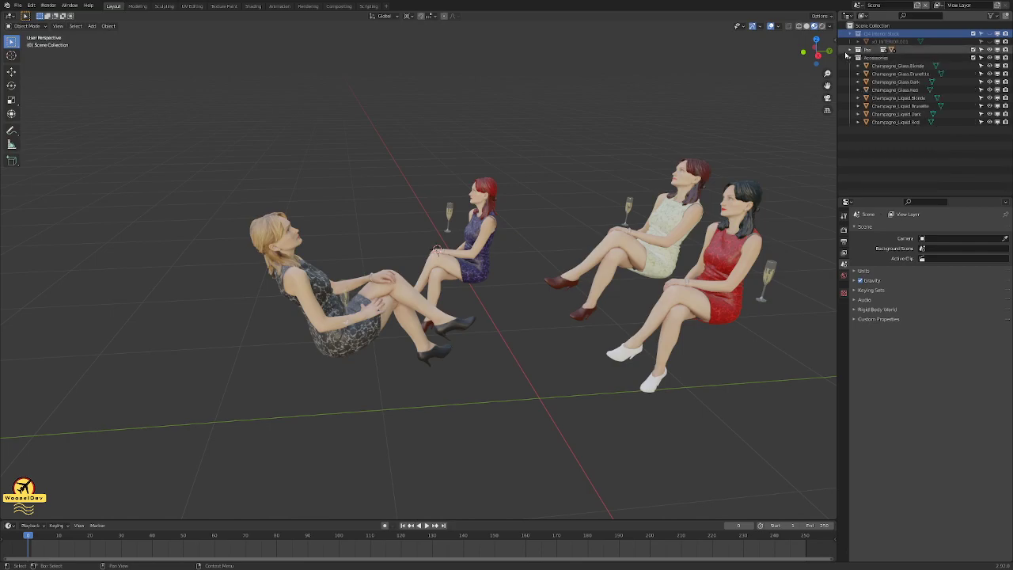
left_click(849, 51)
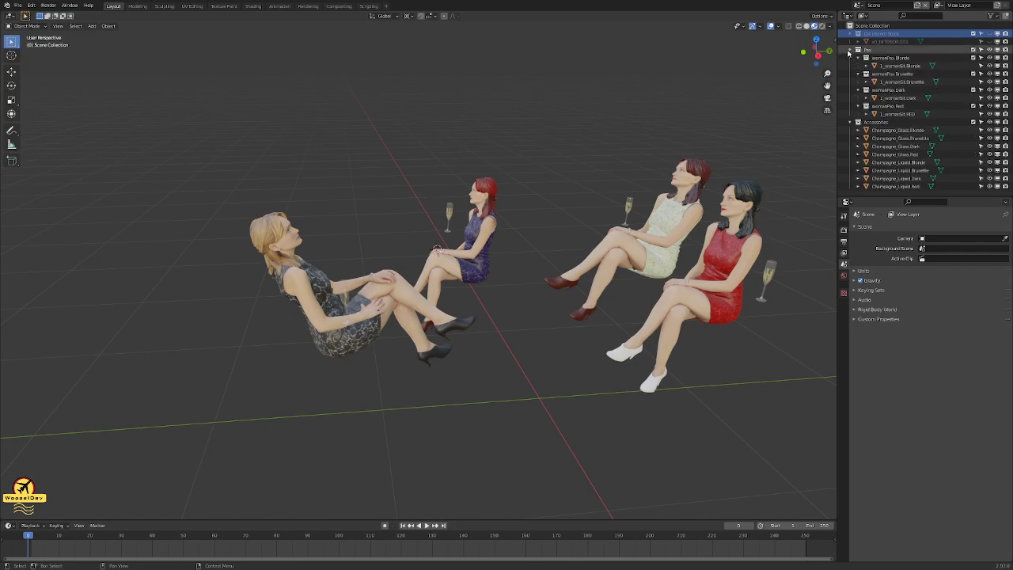
left_click(850, 51)
- Select all objects of the Pax collection, those of the Accessories collection, and the Pax objects again
right_click(868, 53)
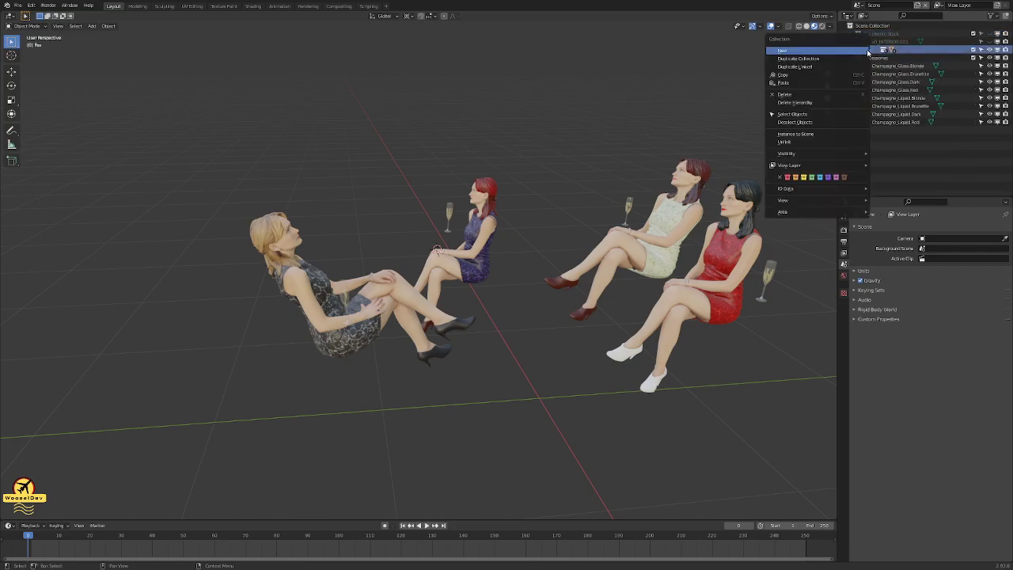
left_click(813, 114)
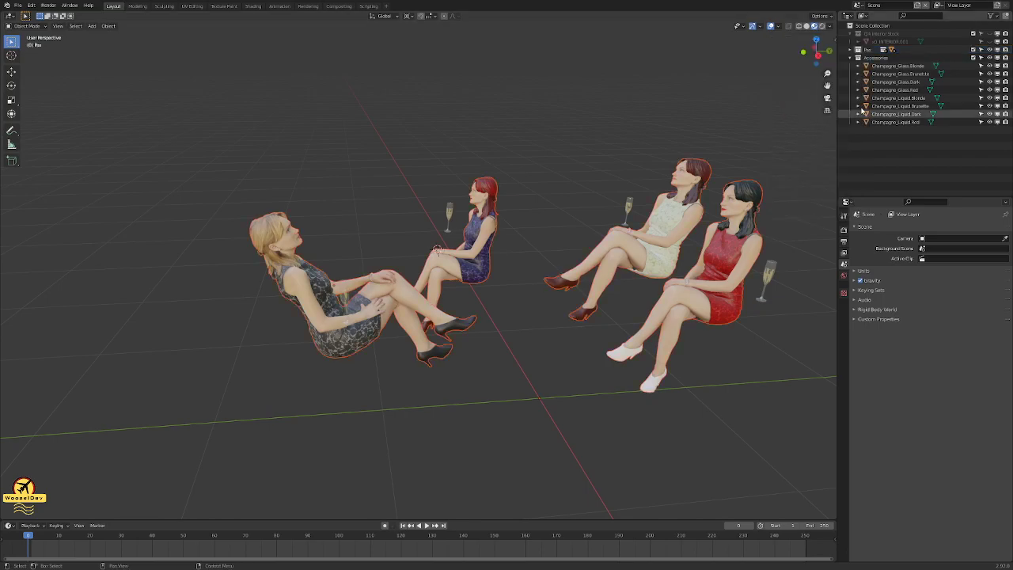
right_click(874, 60)
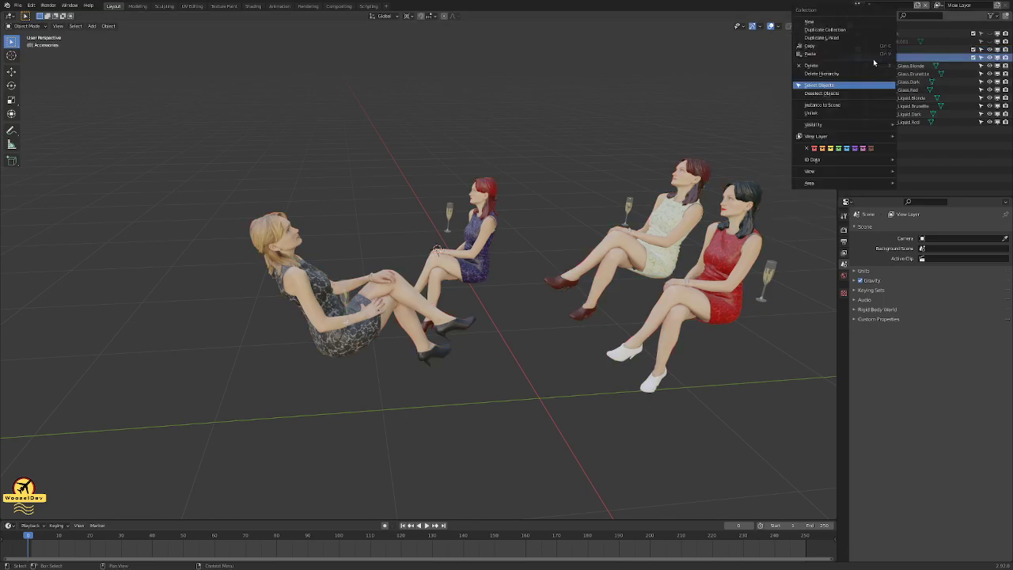
left_click(863, 85)
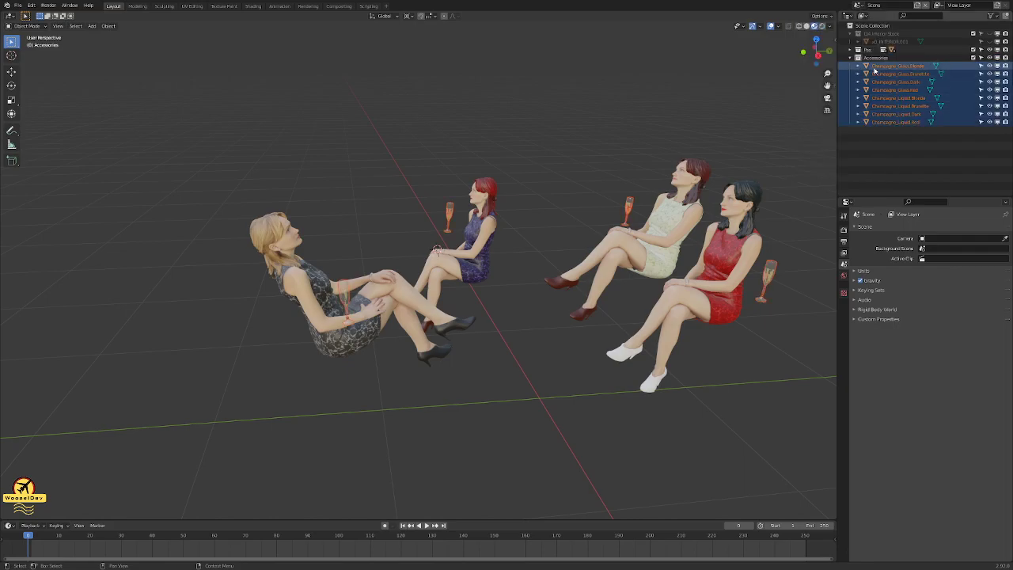
right_click(868, 50)
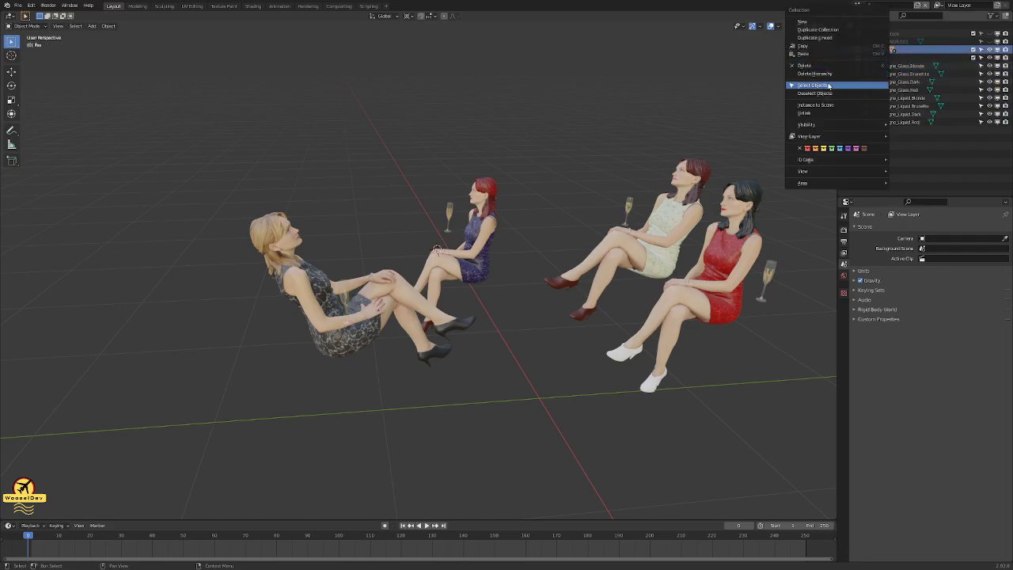
left_click(838, 83)
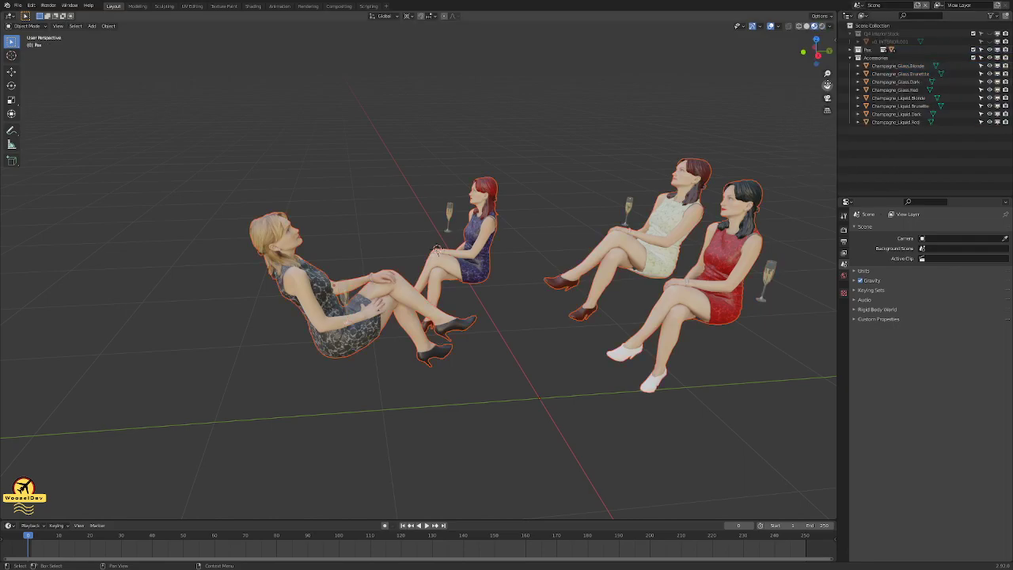
- Expand the Pax collection, select all four women with their champagne glasses and liquids, and save the file
left_click(850, 50)
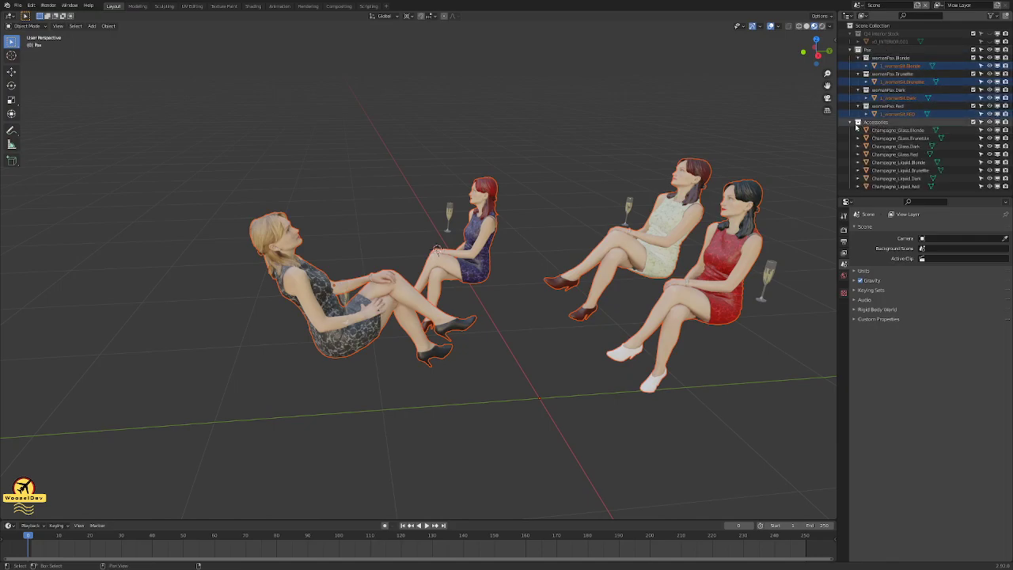
left_click(760, 136)
left_click_drag(793, 112, 165, 424)
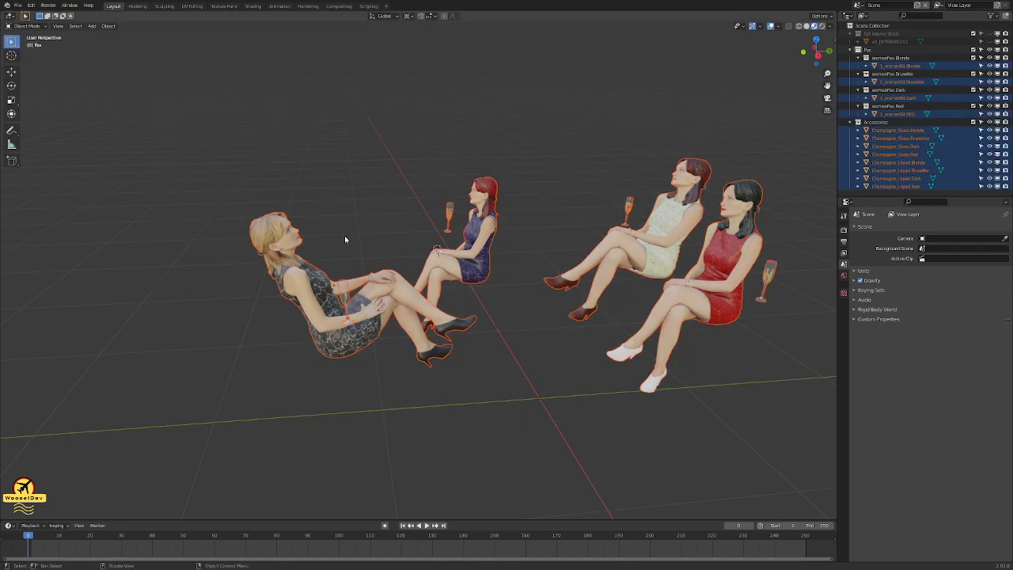
key("ctrl+s")
- Export the passengers and accessories with the glTF 2.0 for MSFS exporter
left_click(17, 5)
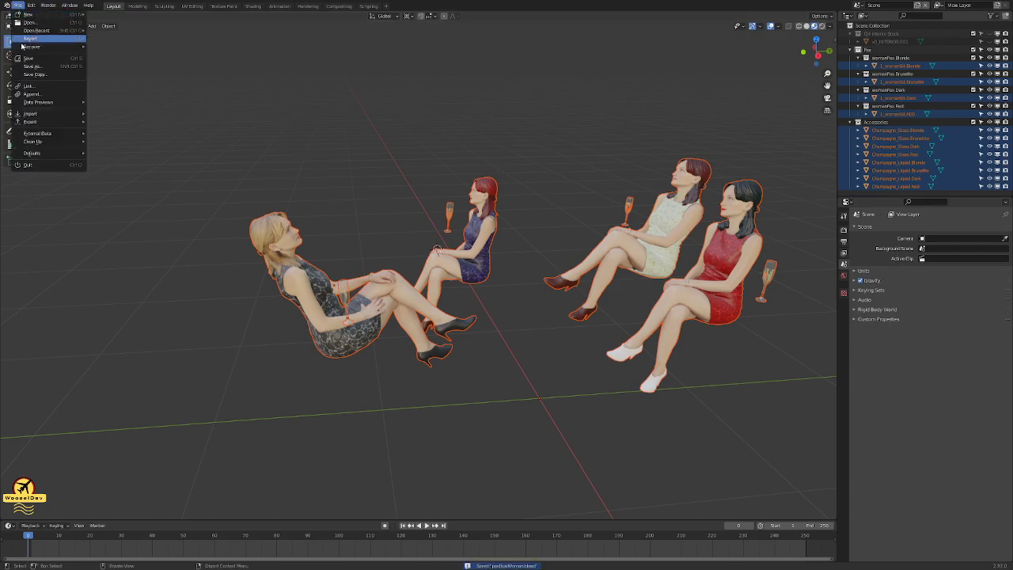
mouse_move(39, 115)
left_click(142, 204)
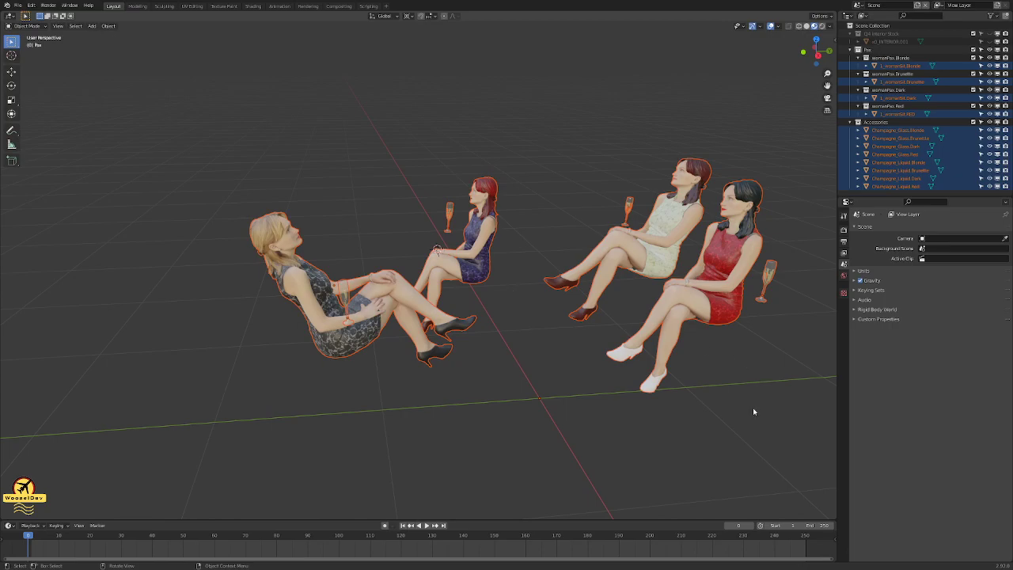
- Select only 1_womanSit.Blonde together with Champagne_Glass.Blonde and Champagne_Liquid.Blonde
left_click(700, 415)
mouse_move(411, 236)
middle_mouse_down()
mouse_move(438, 229)
mouse_move(410, 231)
middle_mouse_up()
mouse_move(529, 196)
middle_mouse_down()
mouse_move(439, 192)
mouse_move(532, 197)
middle_mouse_up()
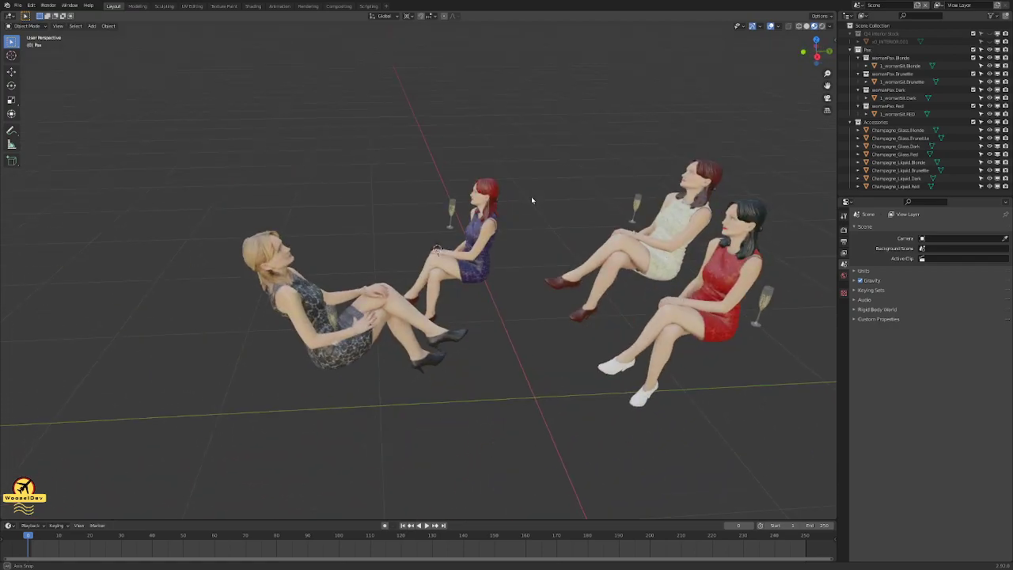
scroll(518, 200, "up", 2)
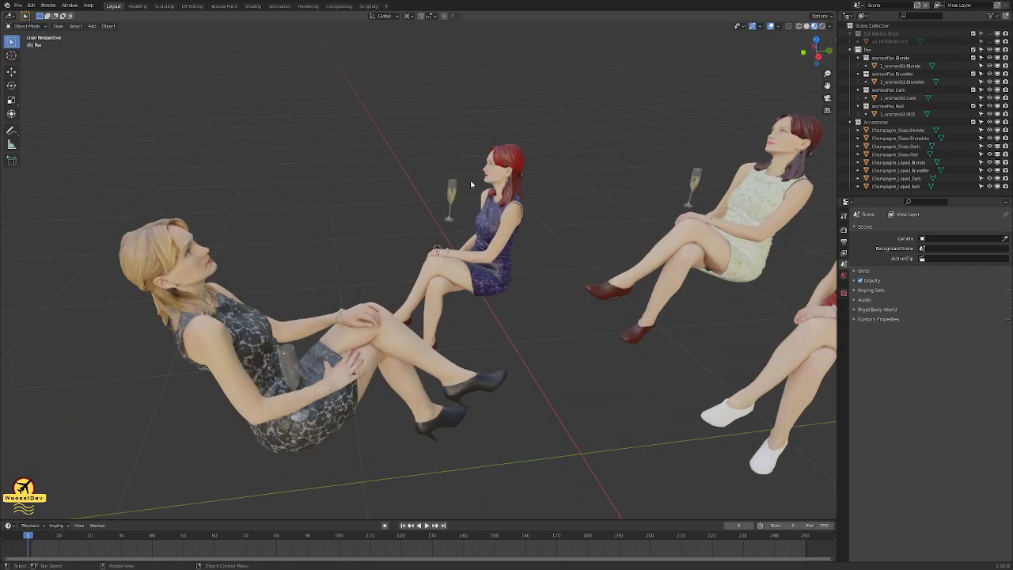
mouse_move(473, 183)
middle_mouse_down()
mouse_move(539, 187)
mouse_move(473, 183)
middle_mouse_up()
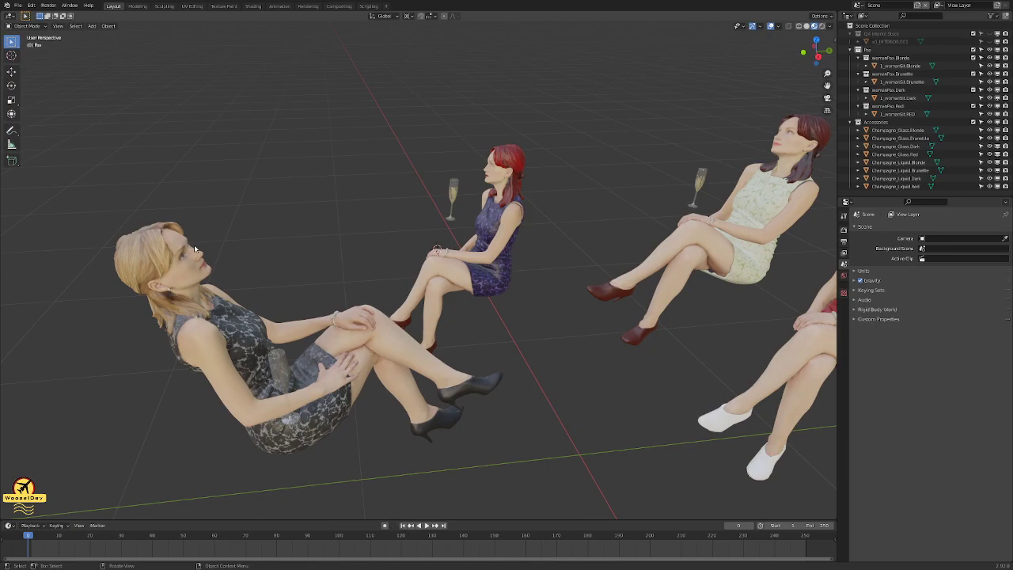
scroll(245, 251, "down", 3)
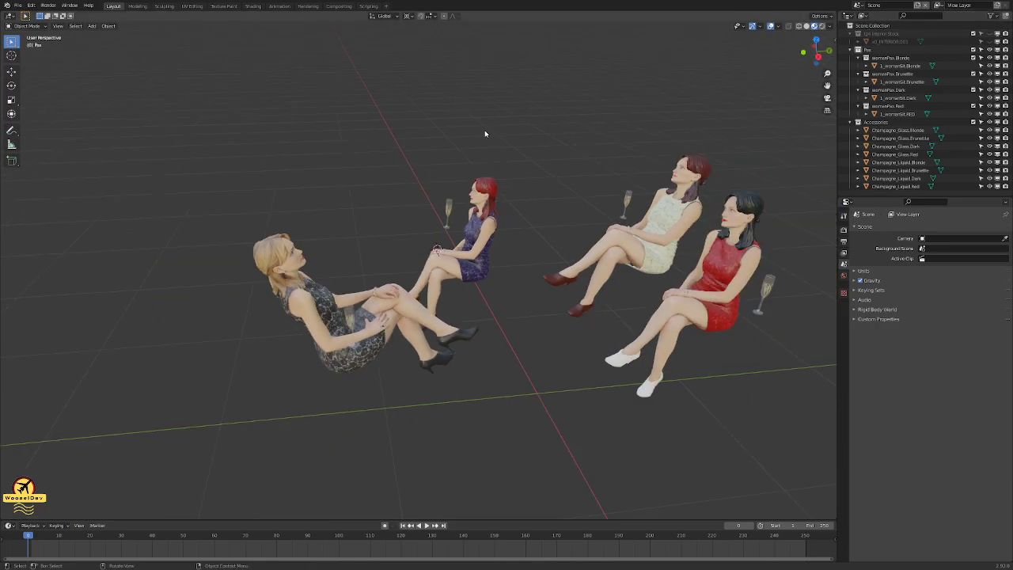
scroll(486, 131, "up", 1)
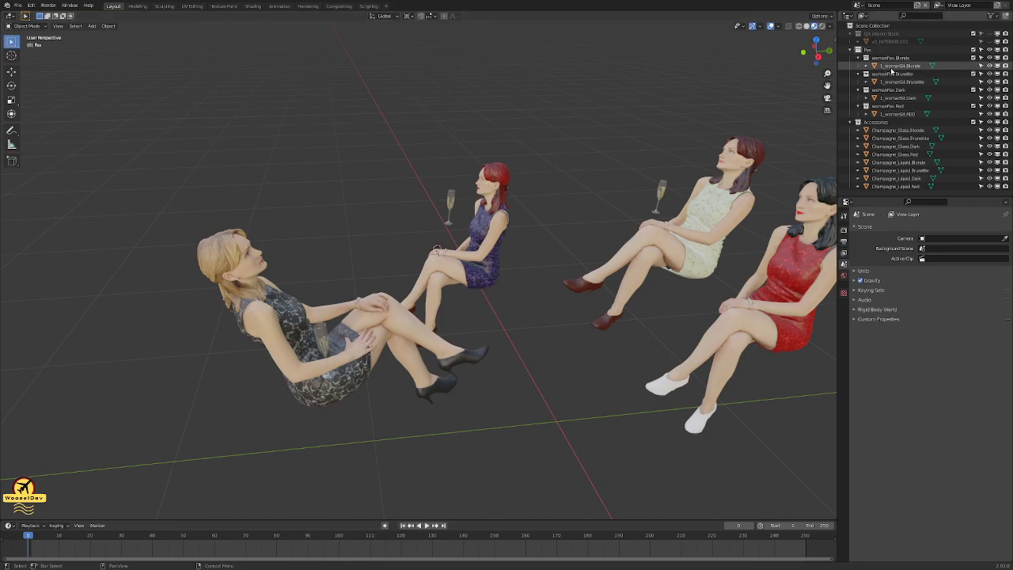
left_click(891, 67)
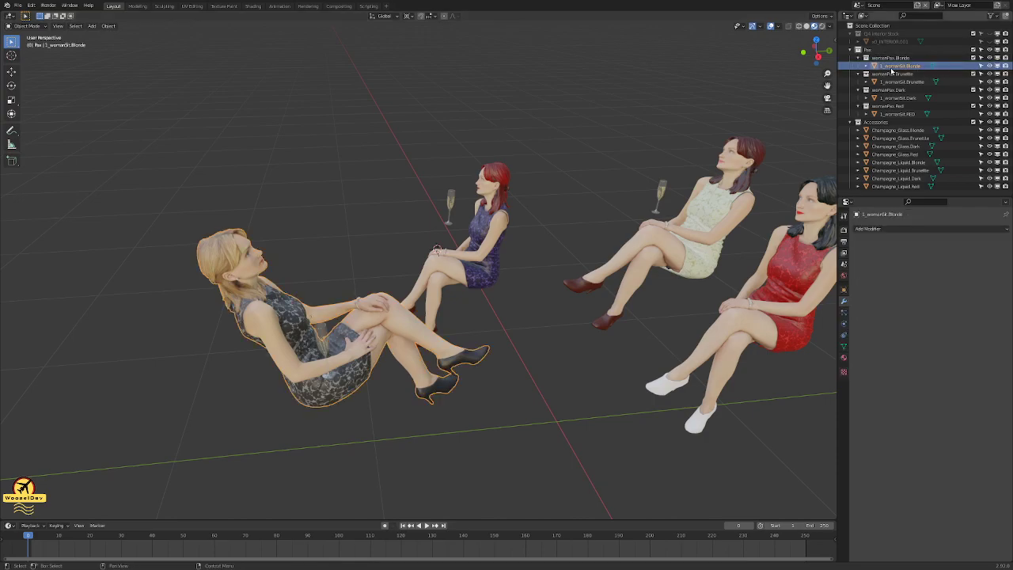
left_click(896, 130, "ctrl")
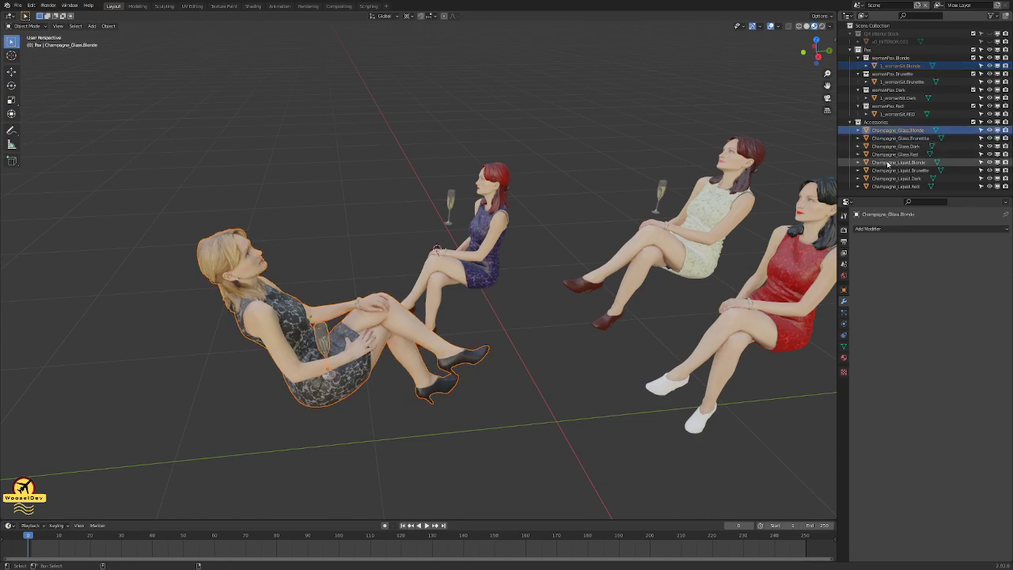
left_click(886, 163, "ctrl")
- Save the file and export the blonde woman with her glass and liquid as glTF 2.0 for MSFS
middle_click_drag(443, 147, 467, 137)
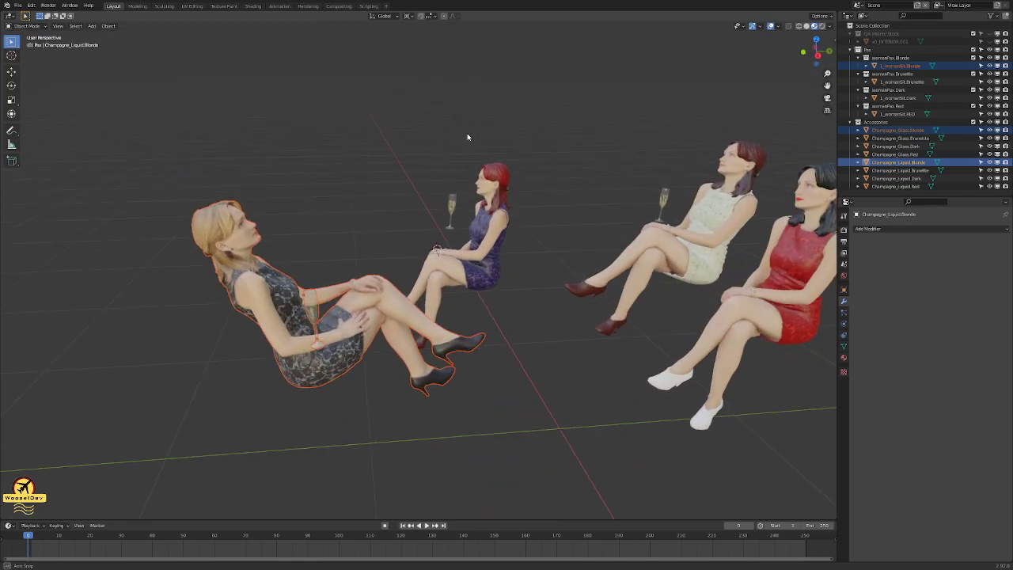
key("ctrl+s")
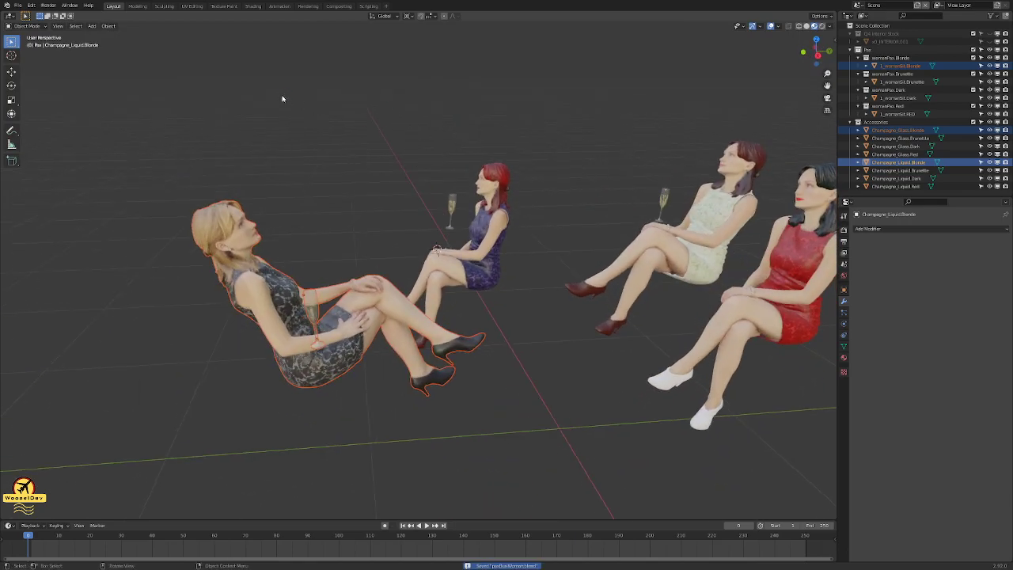
left_click(17, 6)
mouse_move(48, 121)
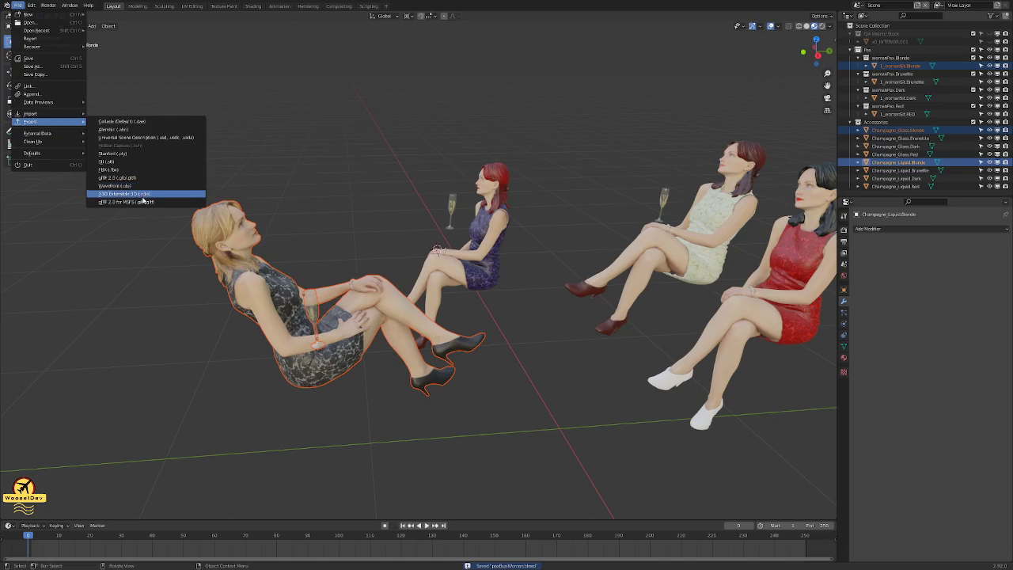
left_click(141, 197)
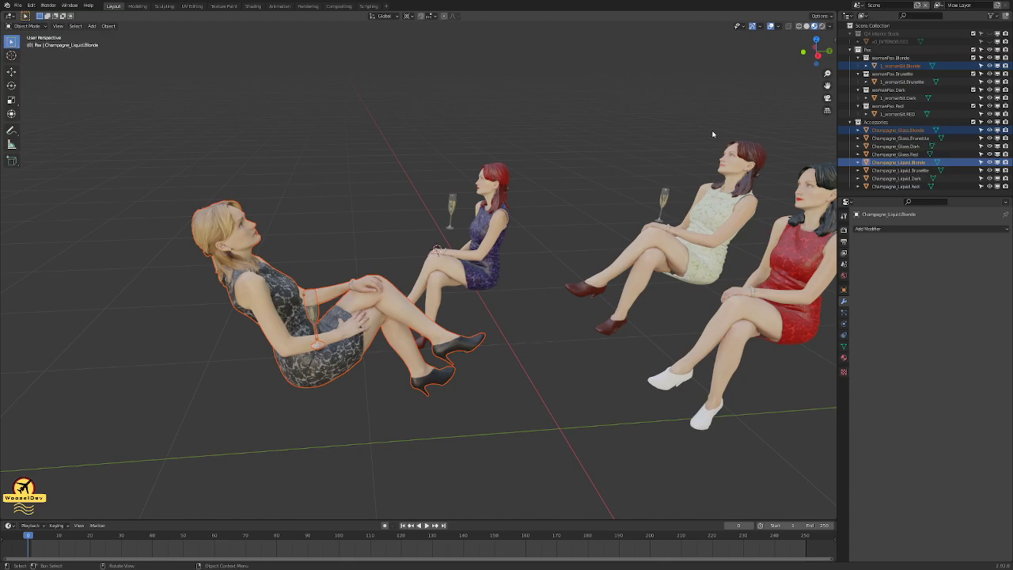
- Select 1_womanSit.RED with Champagne_Glass.Red and Champagne_Liquid.Red, and export them as glTF 2.0 for MSFS
left_click(887, 67)
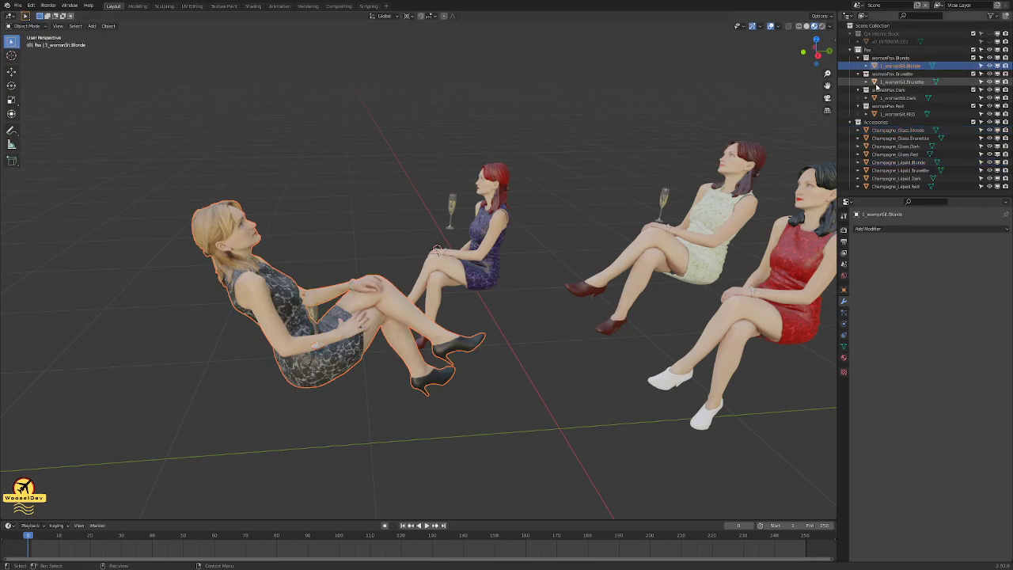
left_click(876, 114)
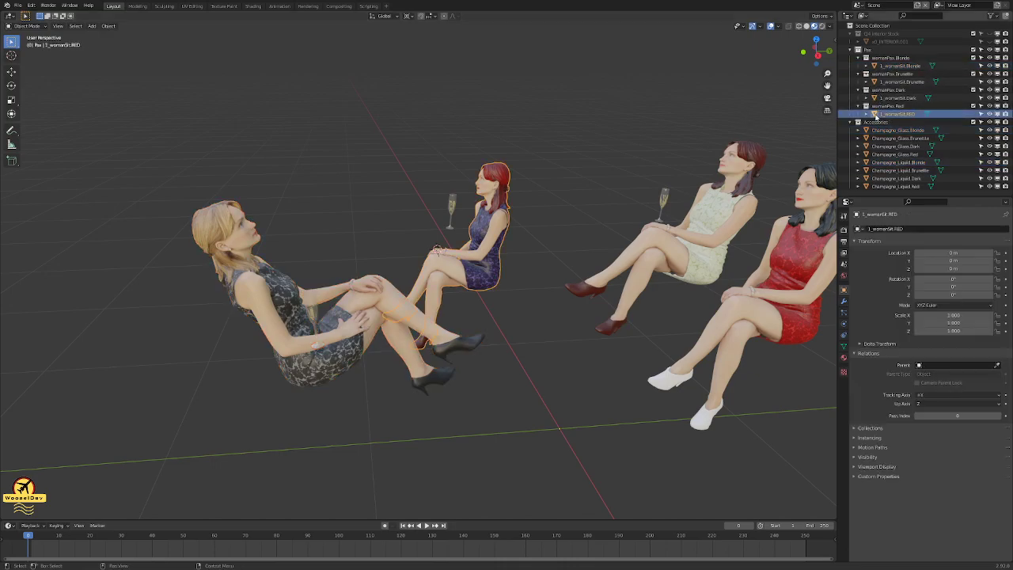
left_click(880, 155, "ctrl")
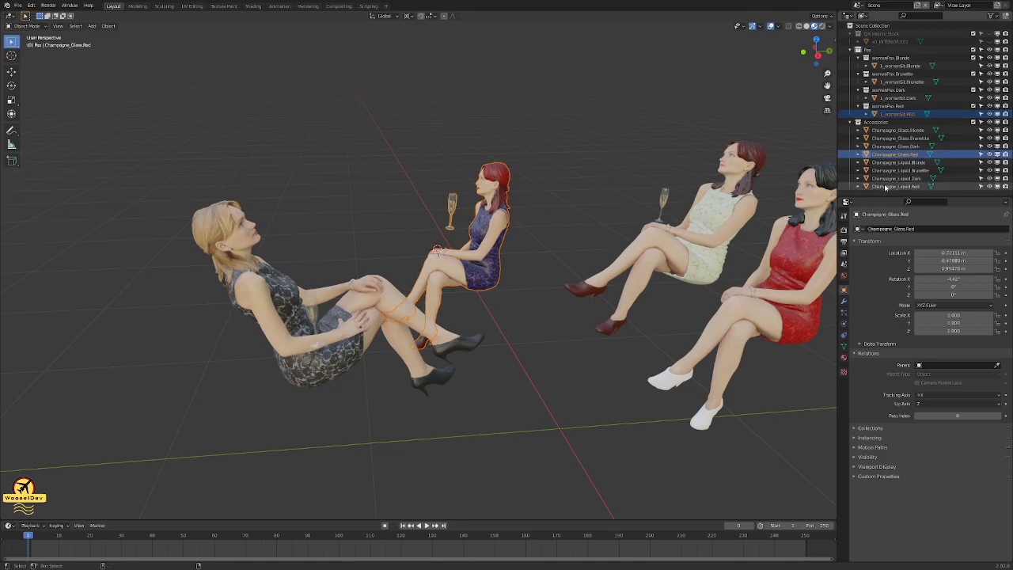
left_click(887, 187, "ctrl")
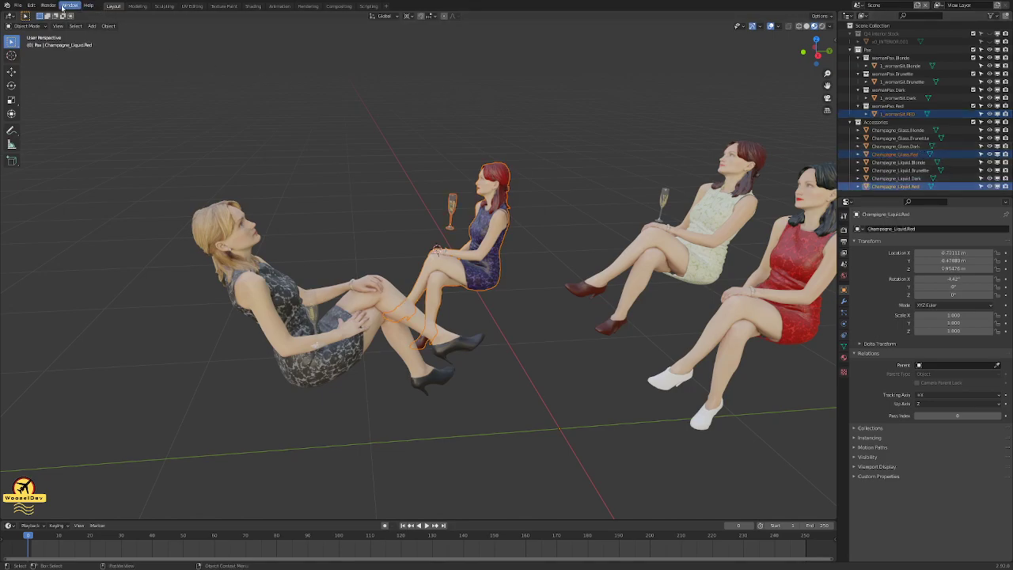
left_click(16, 6)
mouse_move(44, 124)
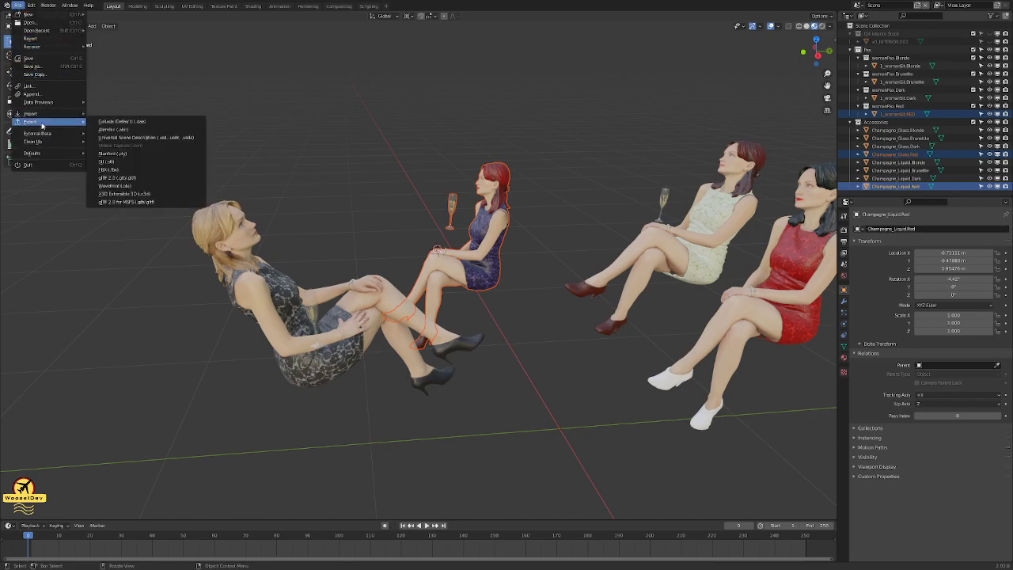
left_click(154, 204)
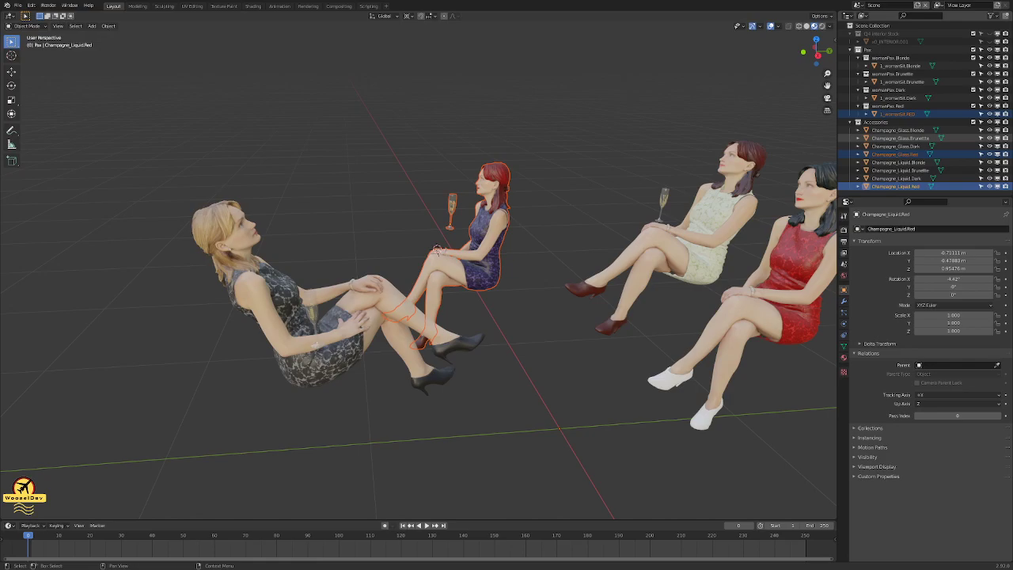
- Examine the material settings of Champagne_Glass.Red, including its blend mode, MSFS Glass type and texture slots
left_click(895, 154)
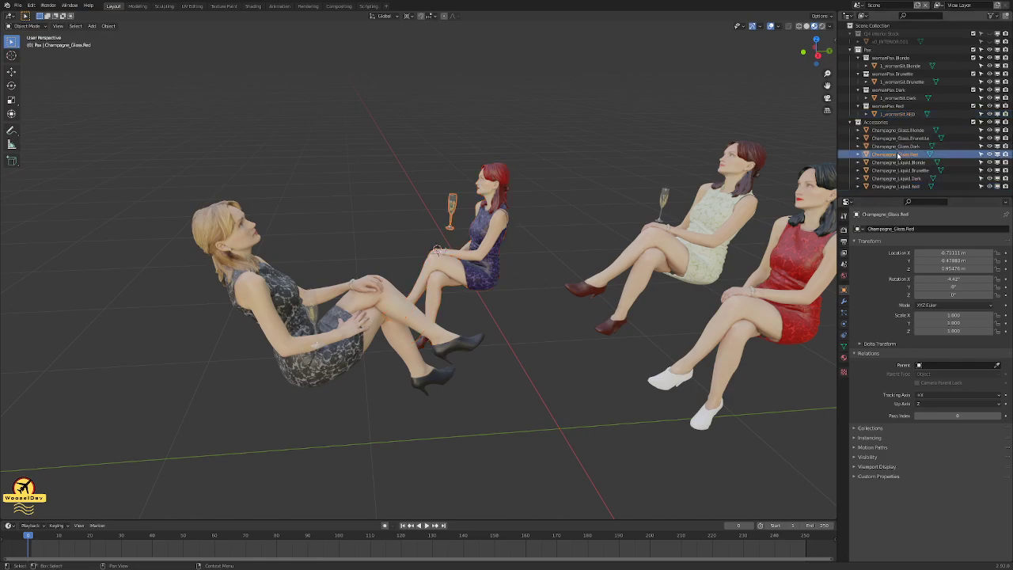
left_click(844, 357)
scroll(891, 376, "down", 8)
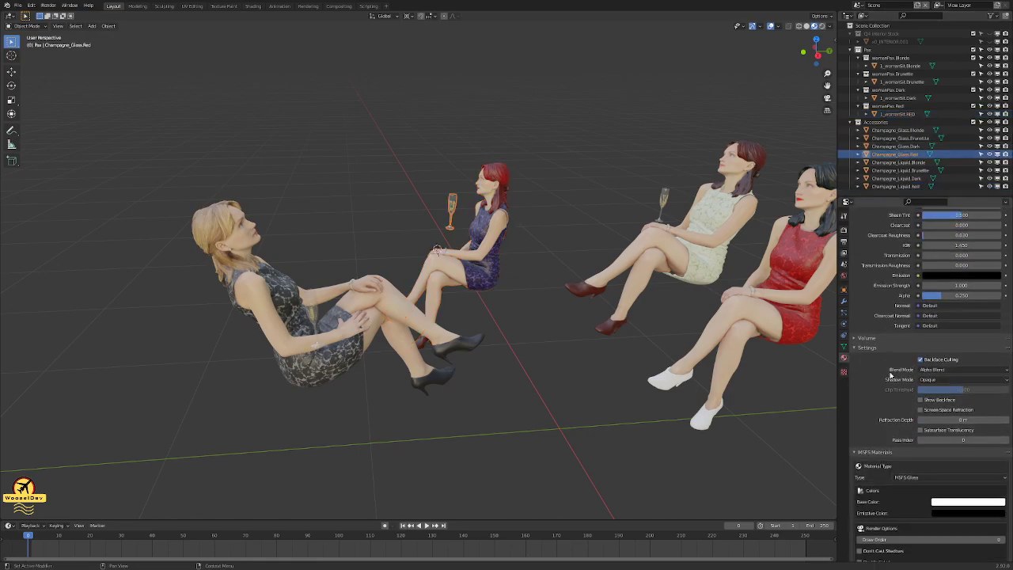
scroll(890, 376, "down", 10)
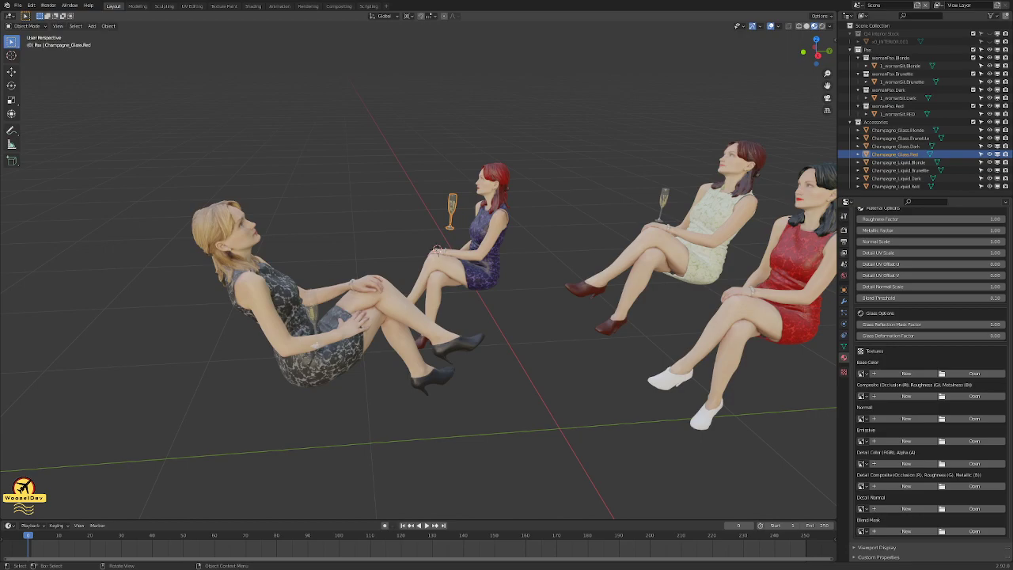
- Clear the selection and save the passenger file
left_click(538, 120)
scroll(499, 140, "down", 2)
scroll(519, 178, "up", 1)
scroll(521, 179, "down", 1)
scroll(520, 180, "up", 1)
key("ctrl+s")
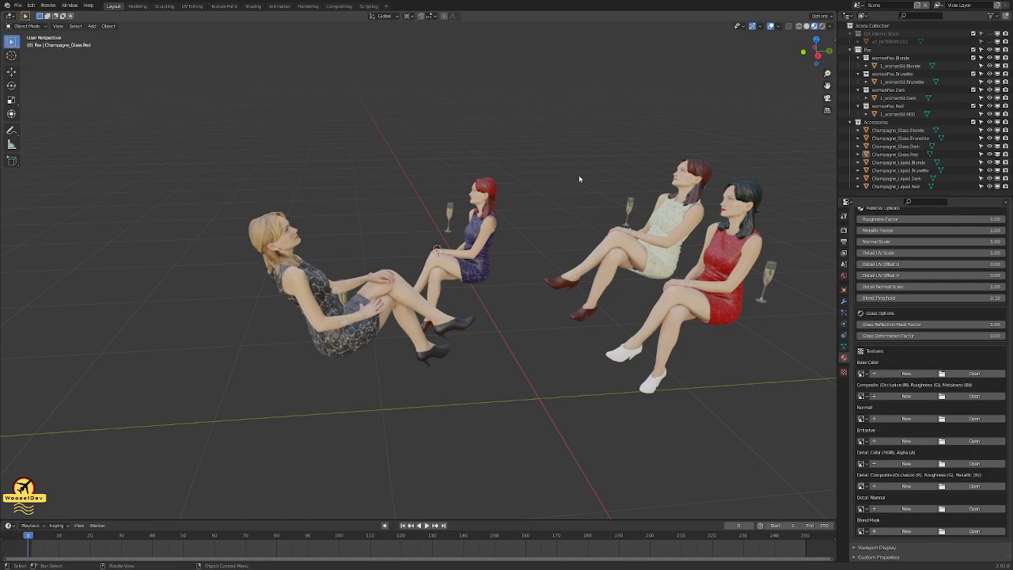
- Show the CJ4 Interior Stock collection around the seated passengers and save the file
left_click(989, 34)
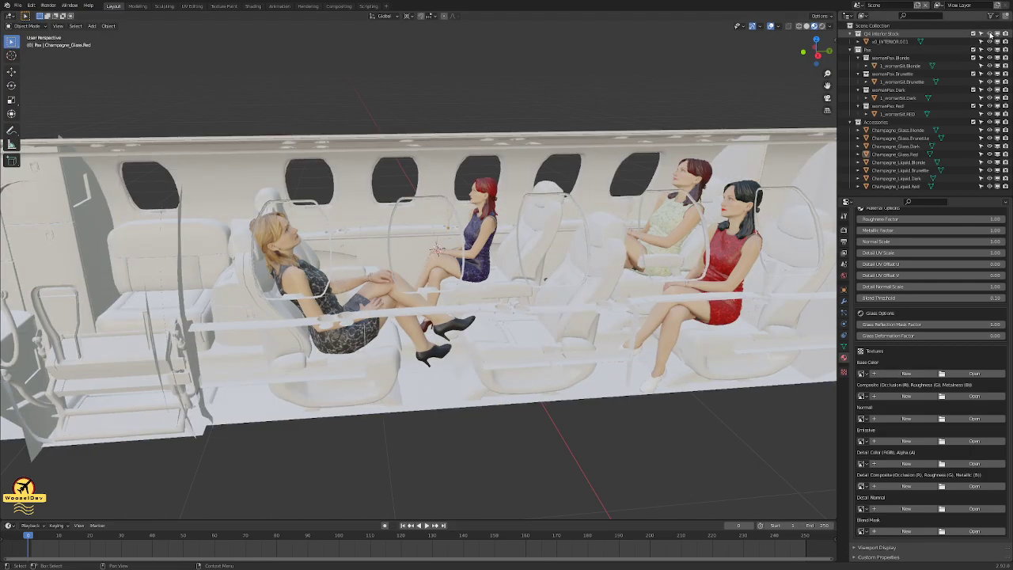
scroll(583, 164, "down", 5)
scroll(583, 163, "up", 4)
key("ctrl+s")
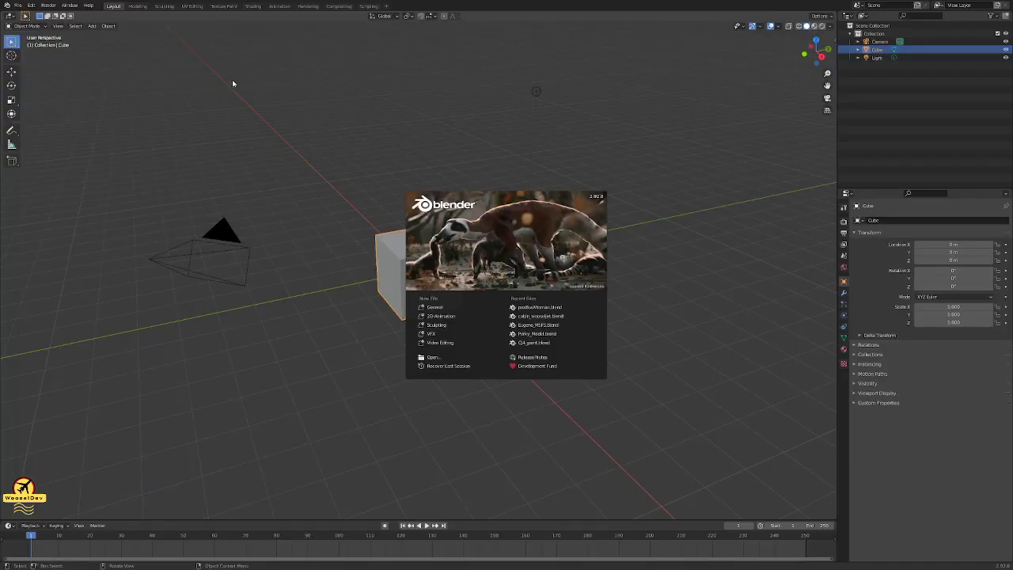
- Dismiss the splash screen, open the recent file cabin_woozeljet.blend and view the tray table between the cabin seats
left_click(232, 80)
left_click(18, 5)
mouse_move(33, 30)
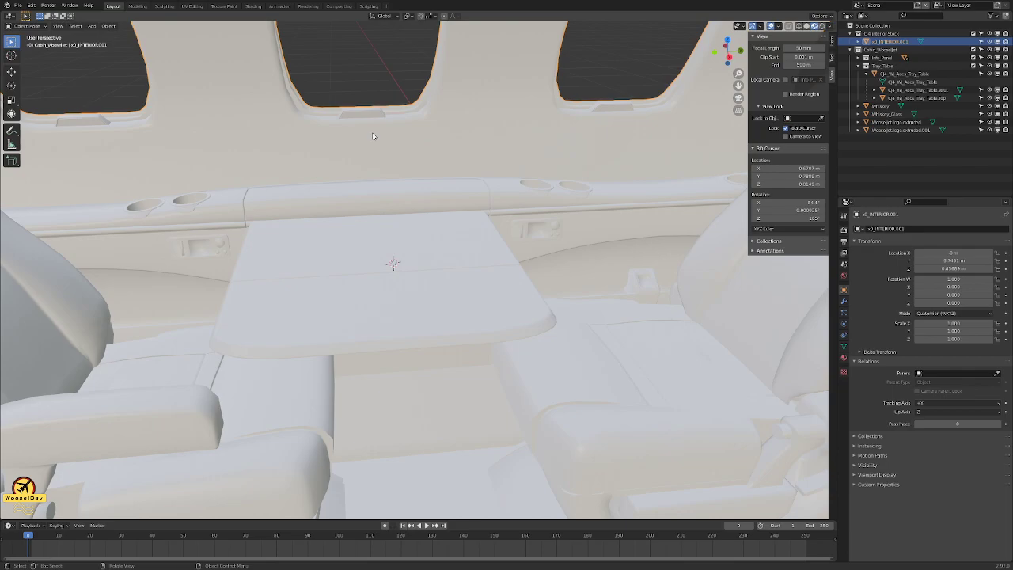
scroll(417, 301, "up", 5)
scroll(427, 282, "up", 2)
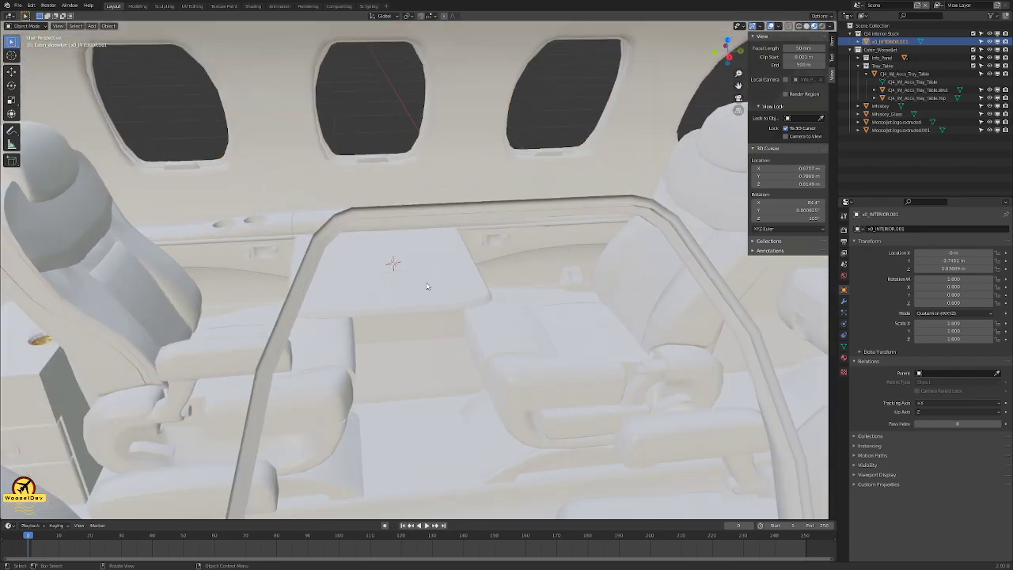
- Switch the viewport to solid shading and place the 3D cursor on the tray table's top surface
scroll(394, 236, "up", 3)
mouse_move(394, 239)
middle_mouse_down()
mouse_move(444, 240)
mouse_move(375, 239)
mouse_move(334, 255)
mouse_move(350, 267)
mouse_move(466, 250)
mouse_move(469, 268)
mouse_move(493, 255)
mouse_move(461, 260)
mouse_move(344, 236)
mouse_move(484, 254)
mouse_move(518, 240)
mouse_move(509, 233)
mouse_move(519, 219)
mouse_move(454, 253)
mouse_move(394, 260)
mouse_move(450, 259)
middle_mouse_up()
key("z")
left_click(448, 259)
scroll(470, 267, "down", 2)
right_click(442, 268, "shift")
scroll(441, 269, "down", 4)
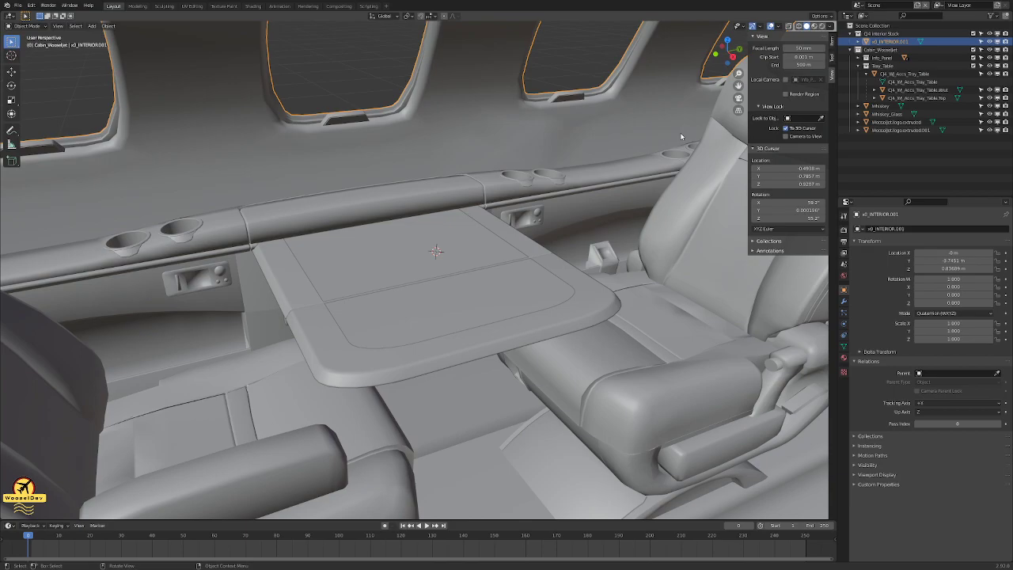
- Examine the material settings of the Whiskey object and the extruded Woozeljet logo, including their surface and MSFS parameters
left_click(881, 107)
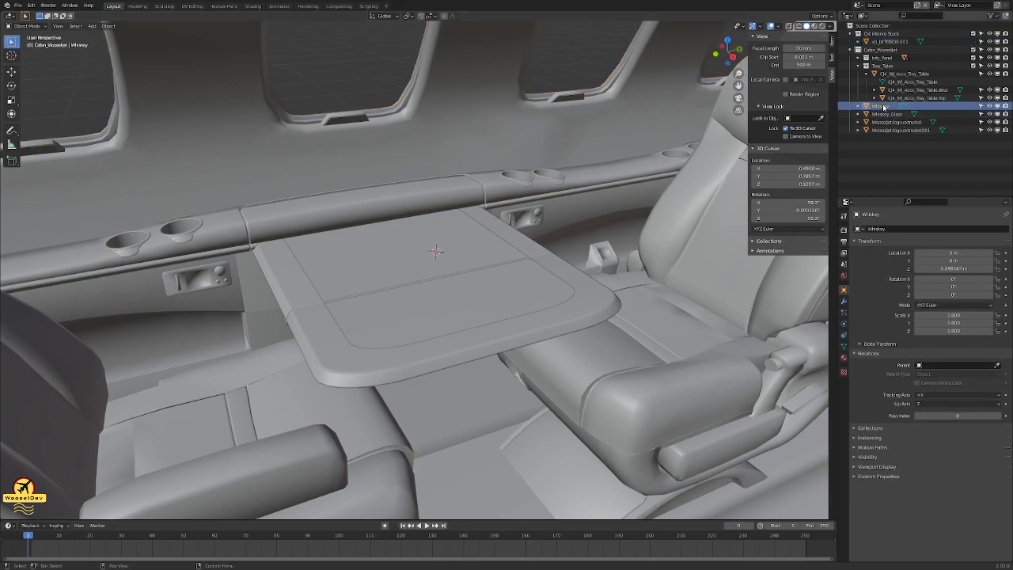
left_click(844, 357)
scroll(883, 354, "down", 10)
scroll(883, 354, "up", 15)
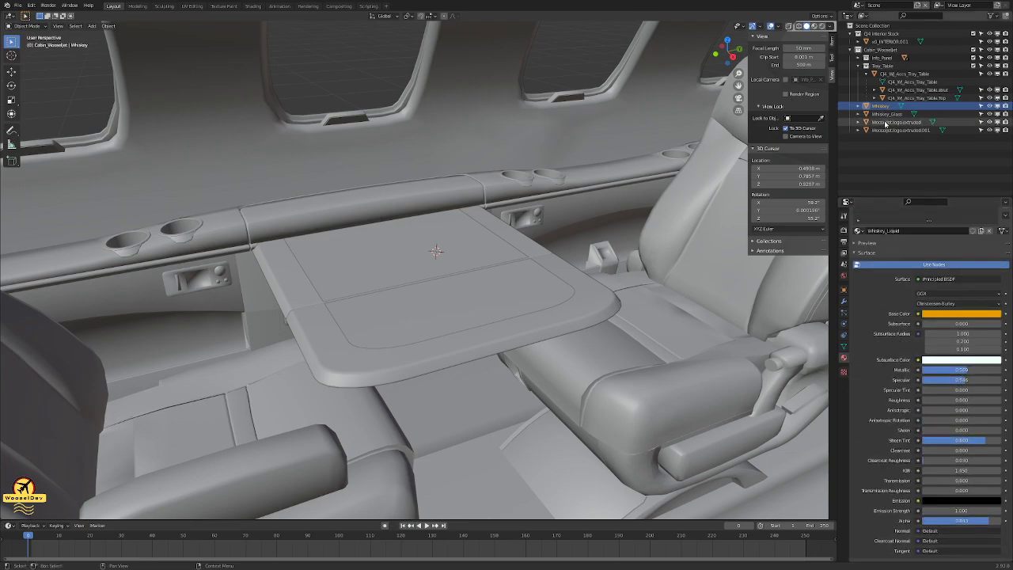
left_click(887, 122)
scroll(884, 352, "down", 8)
scroll(883, 347, "down", 10)
scroll(885, 348, "up", 10)
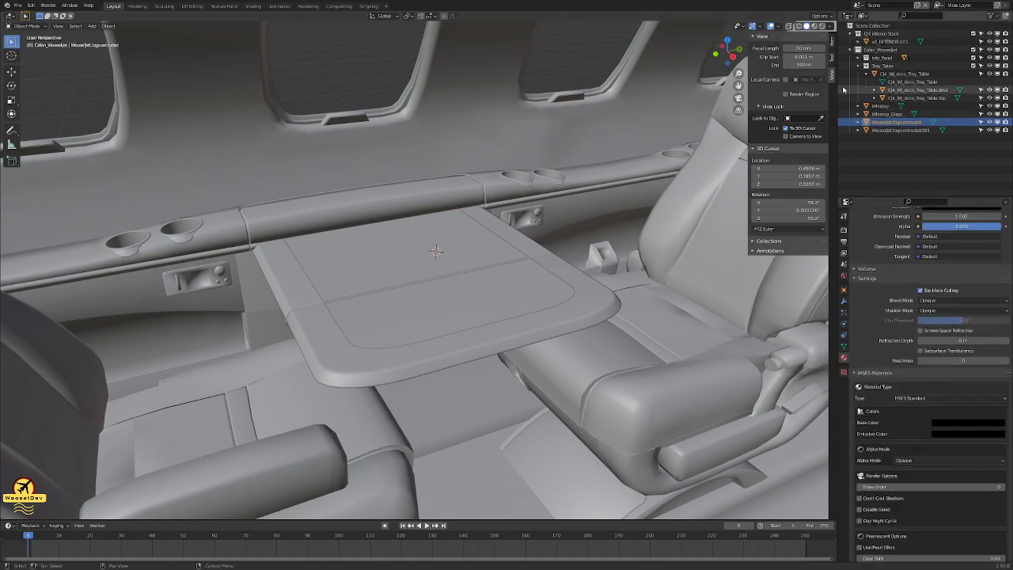
- Create a new material named Cabin_Tray_Table on the CJ4_WJ_Accs_Tray_Table object
left_click(898, 74)
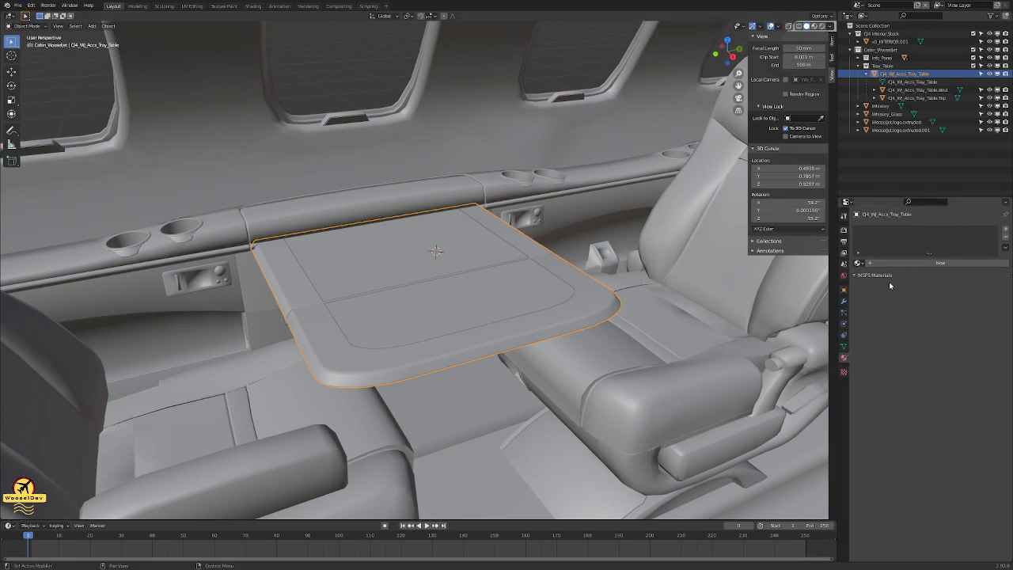
left_click(858, 263)
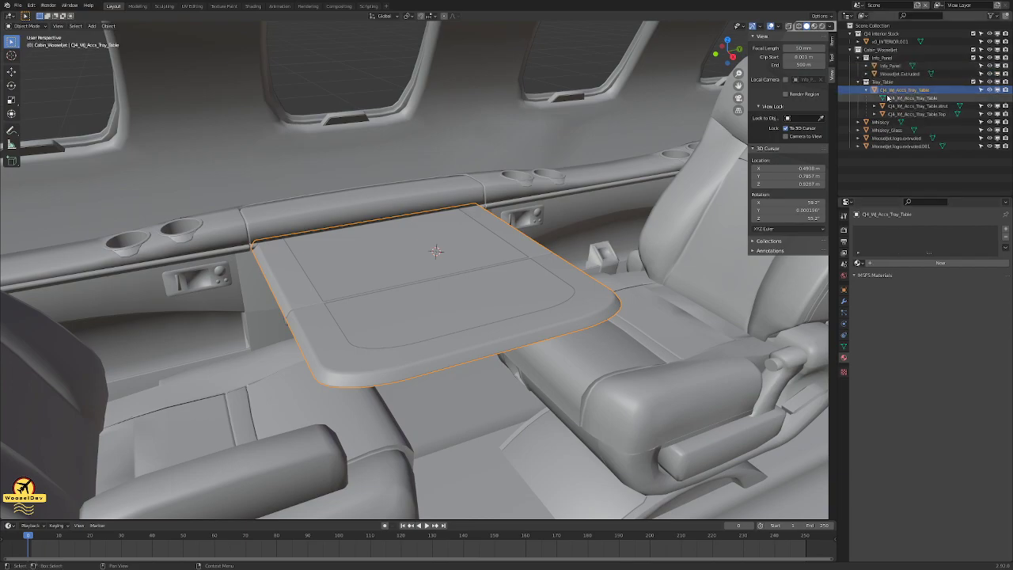
left_click(886, 67)
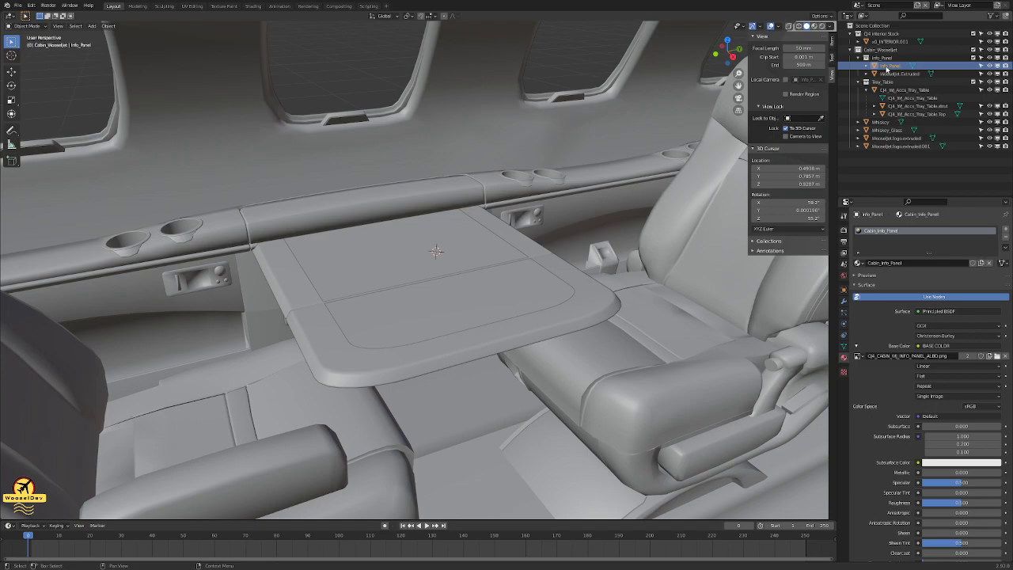
left_click(904, 89)
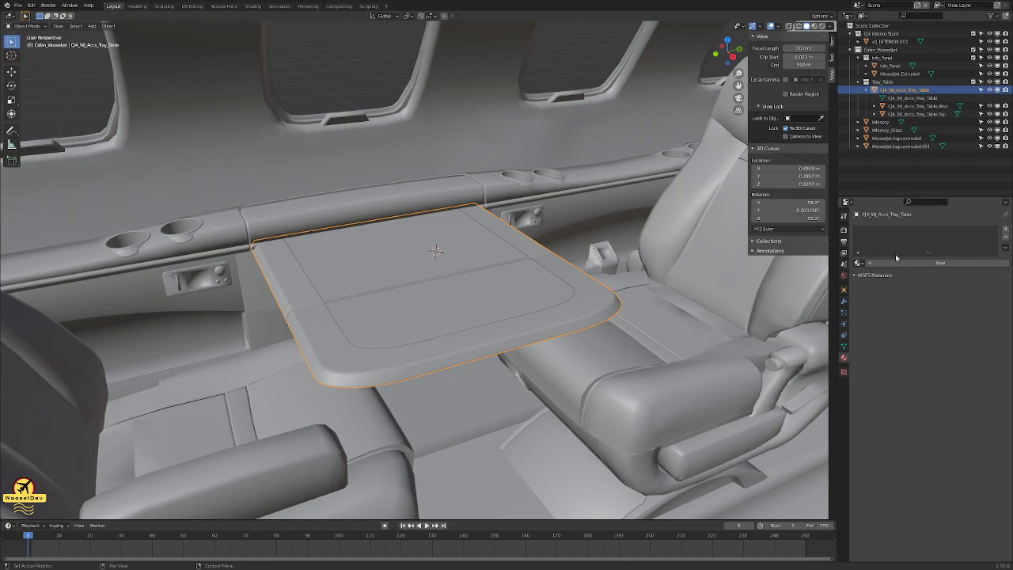
left_click(901, 263)
double_click(909, 264)
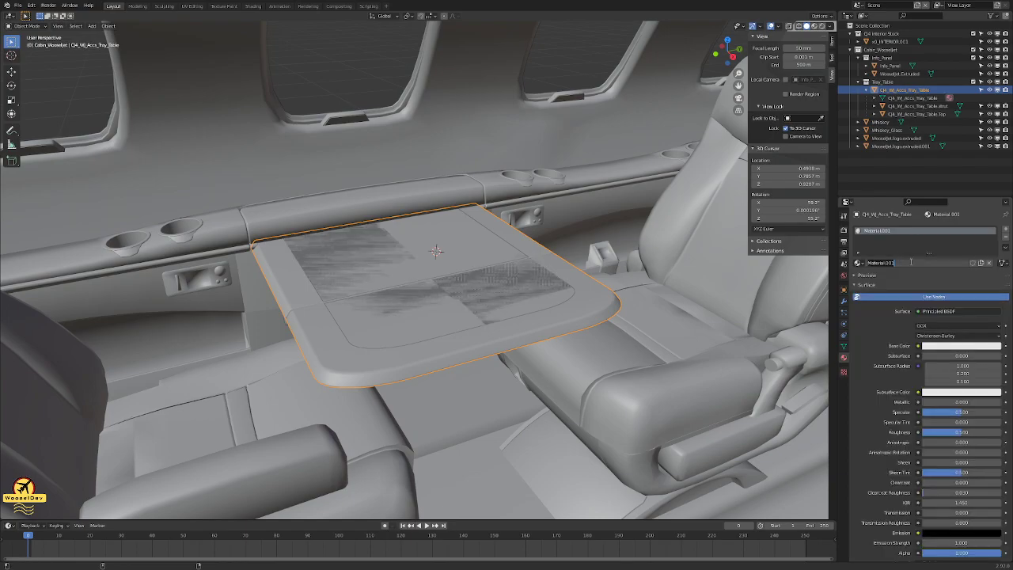
type("Cabin_Tray_Table")
key("Return")
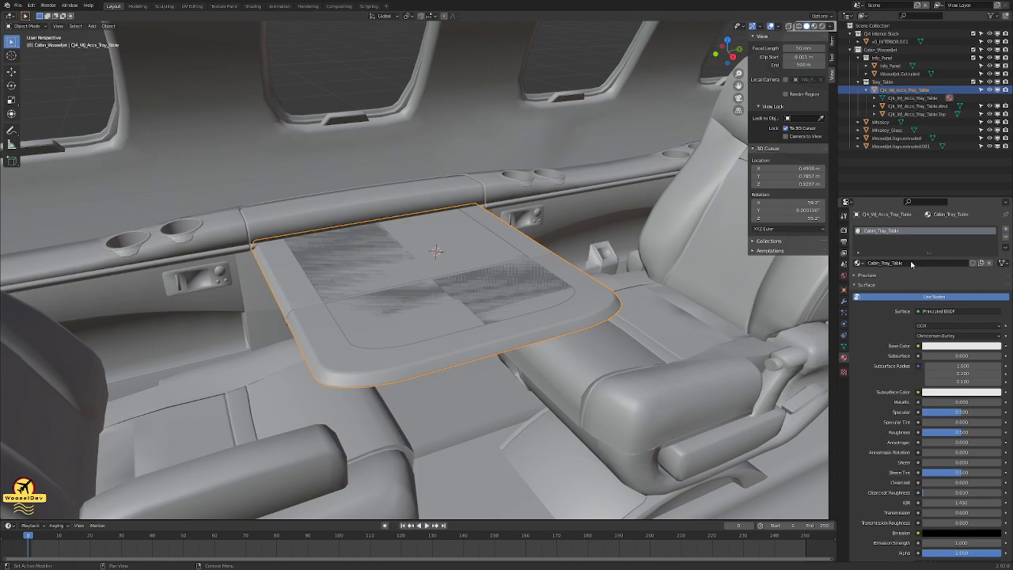
- Set the tray table material's MSFS type to MSFS Standard and save the file
scroll(864, 355, "down", 6)
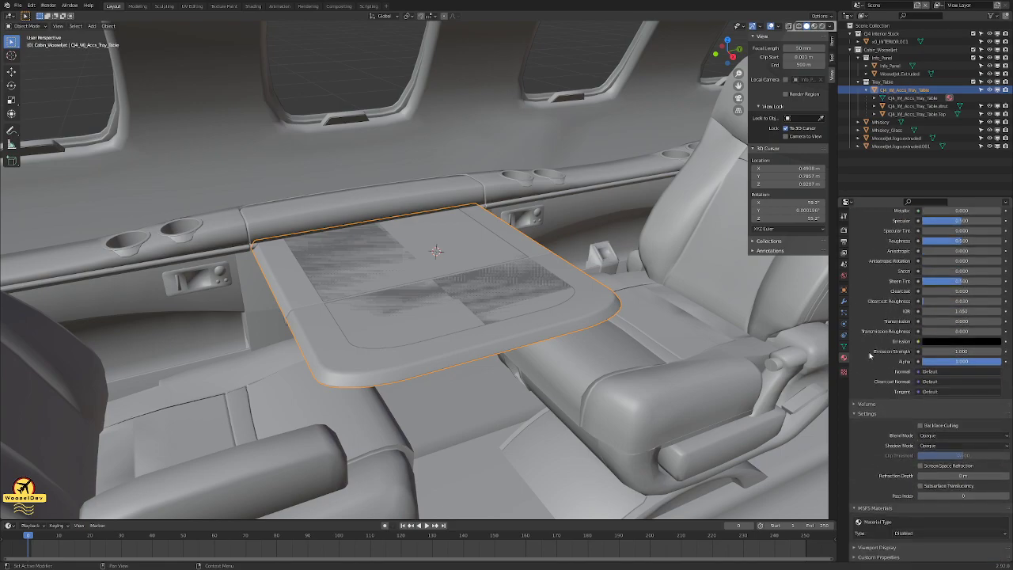
left_click(925, 534)
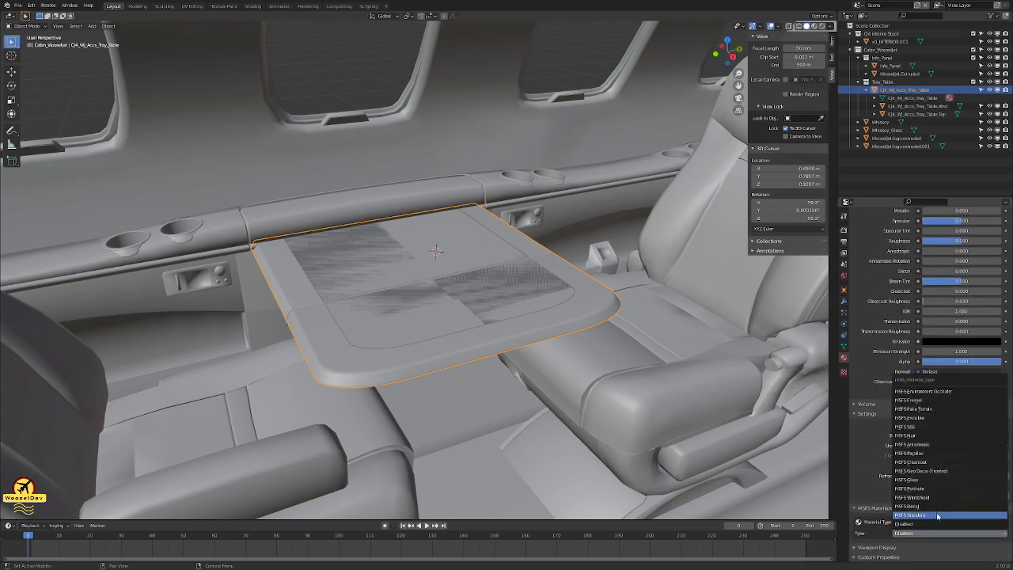
left_click(938, 516)
scroll(940, 452, "down", 3)
scroll(917, 429, "down", 6)
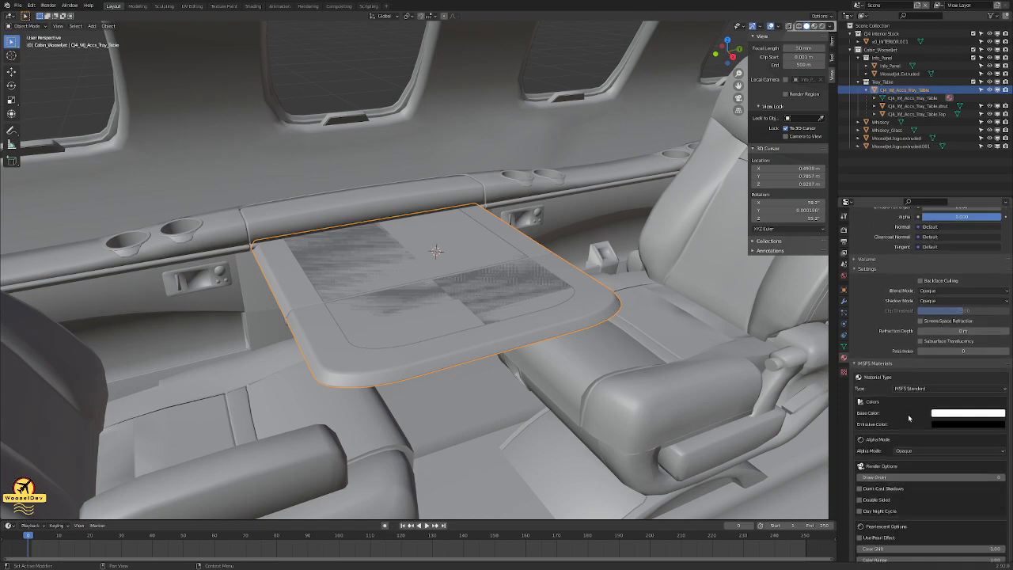
key("ctrl+s")
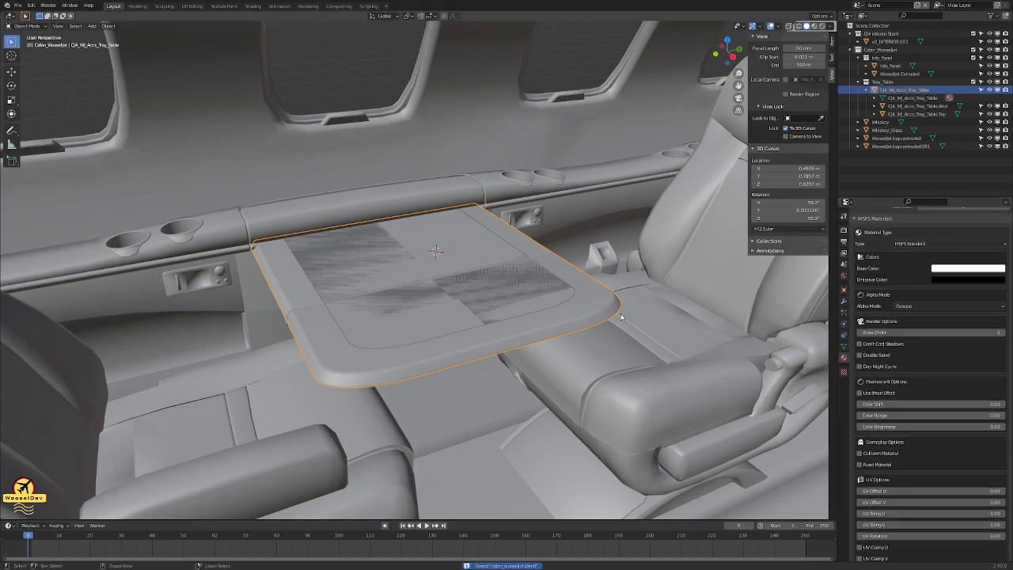
- Switch to the Shading workspace with the Cabin_Tray_Table material's nodes shown
scroll(903, 404, "down", 5)
scroll(896, 396, "up", 15)
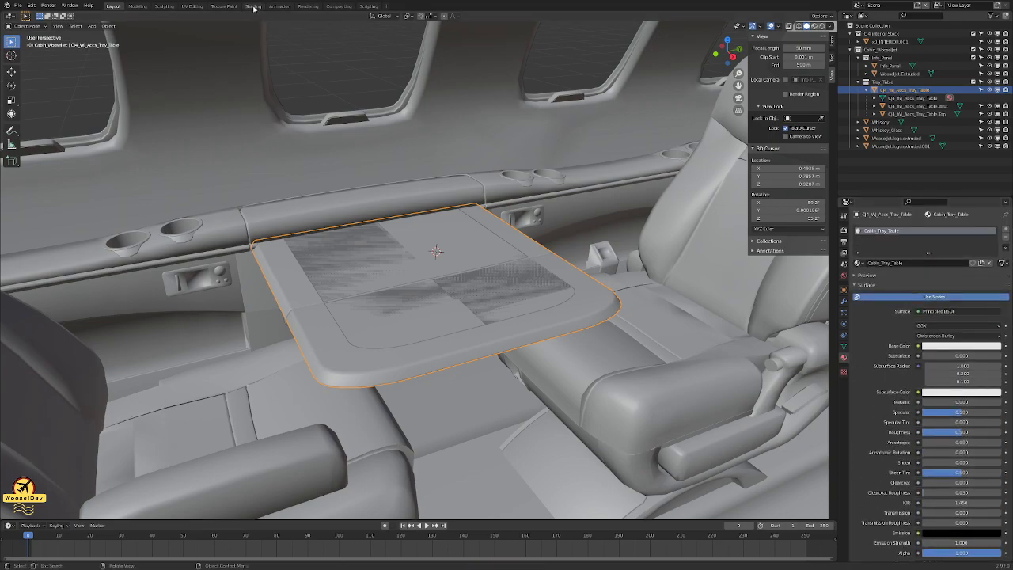
left_click(253, 7)
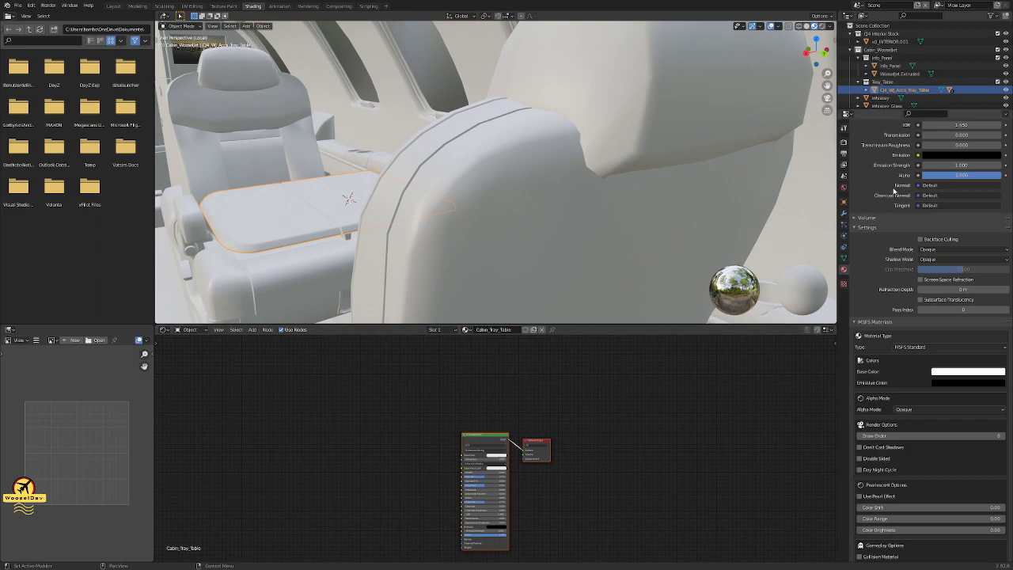
- Look through the tray table's render, scene, object and mesh data properties, including its UV maps, and return to the material settings
left_click(844, 128)
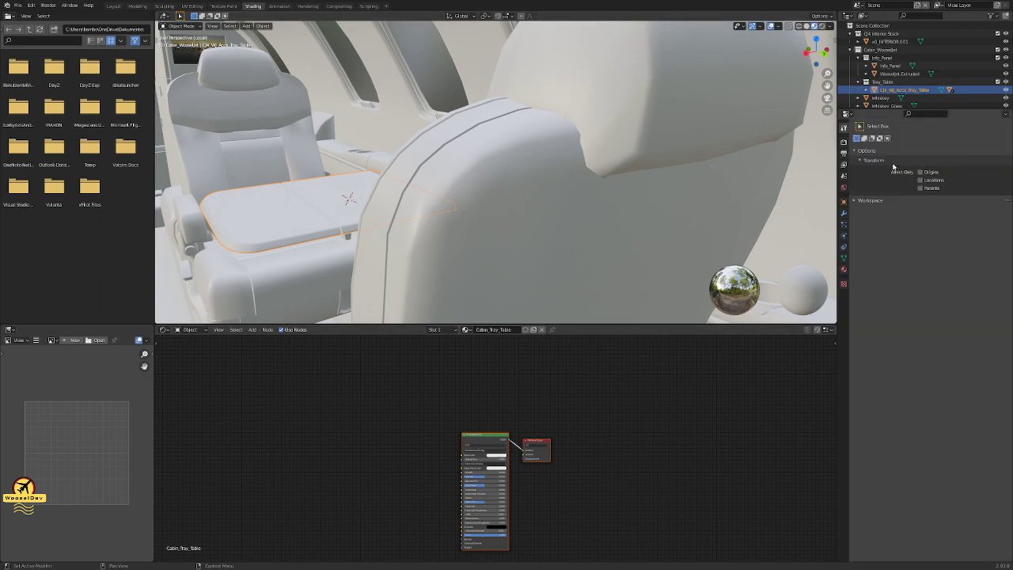
left_click(844, 258)
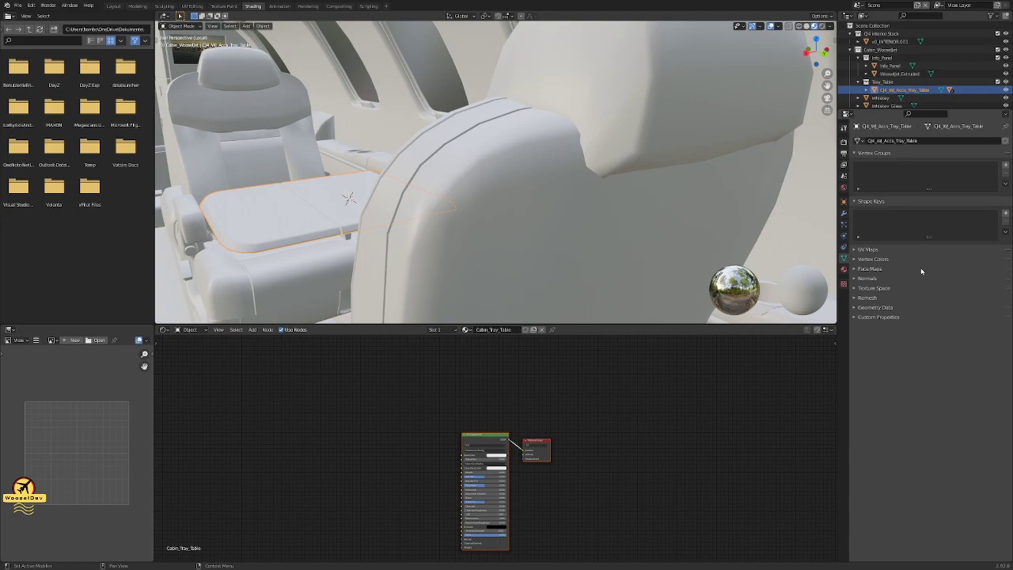
left_click(844, 269)
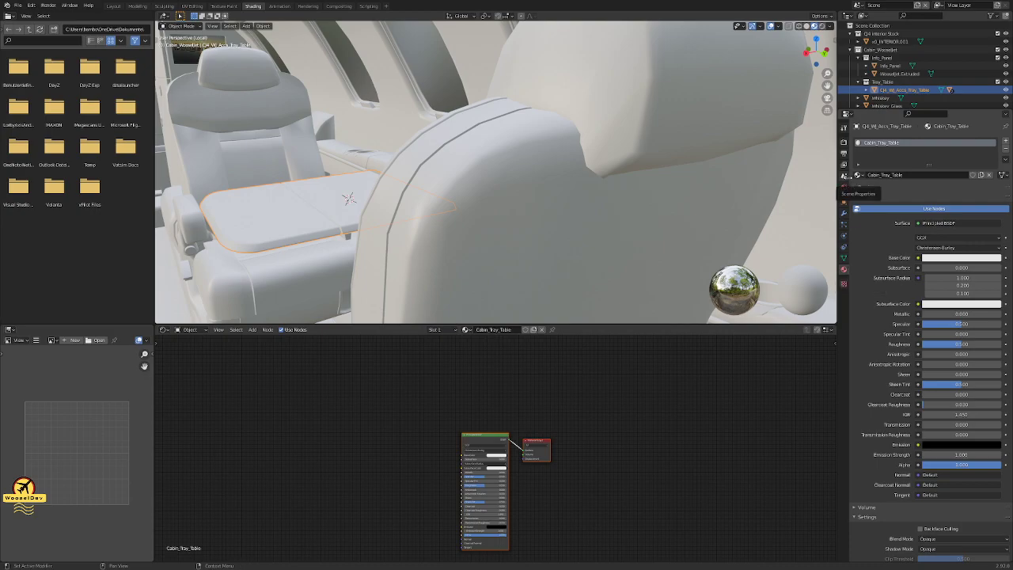
left_click(844, 128)
left_click(844, 141)
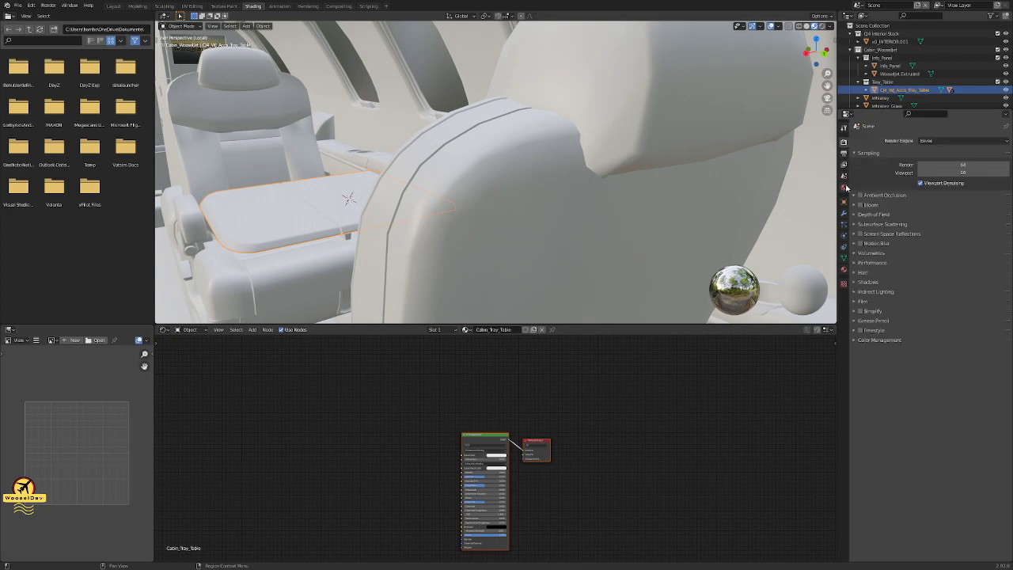
left_click(844, 176)
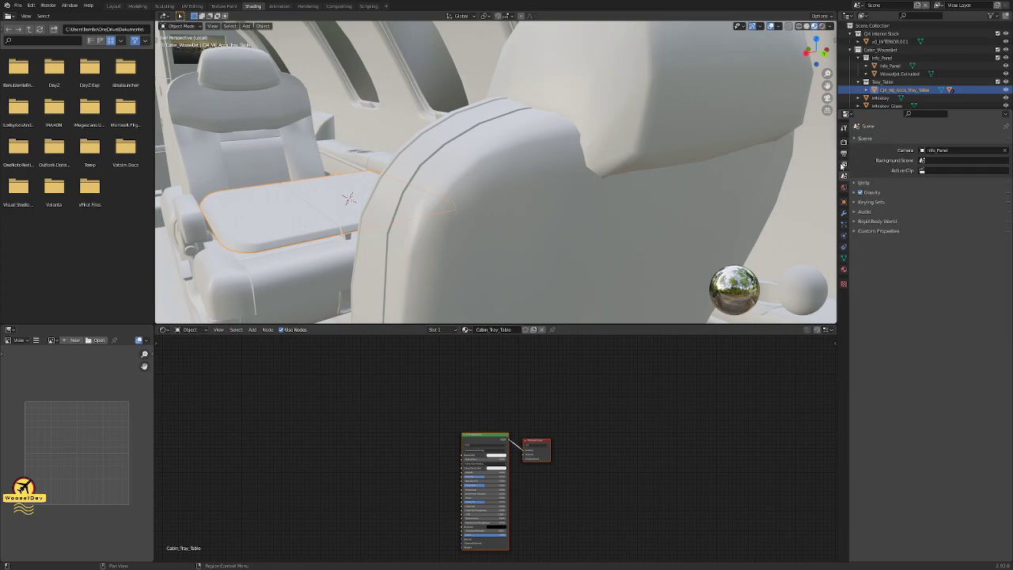
left_click(844, 164)
left_click(844, 201)
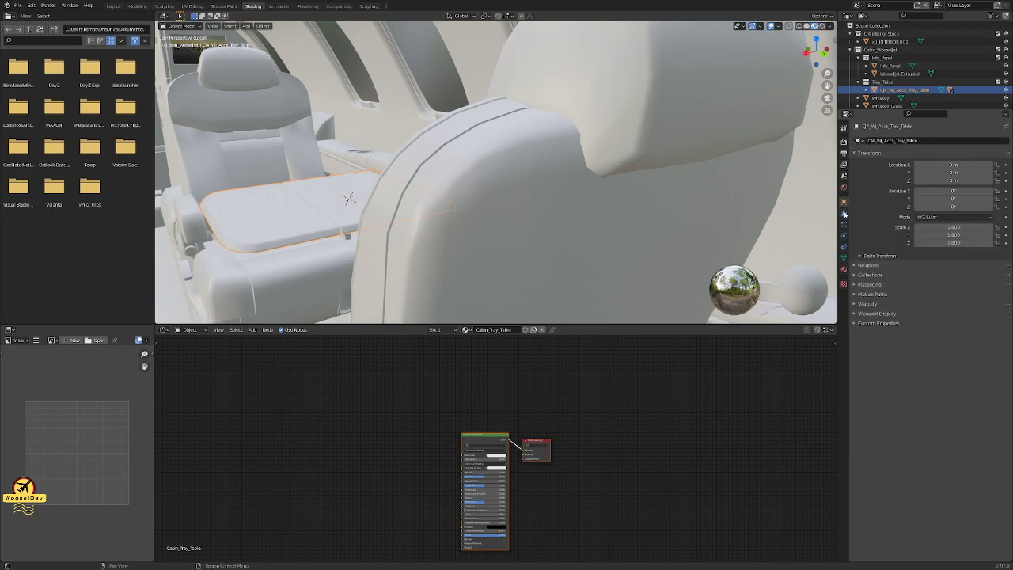
left_click(844, 212)
left_click(844, 225)
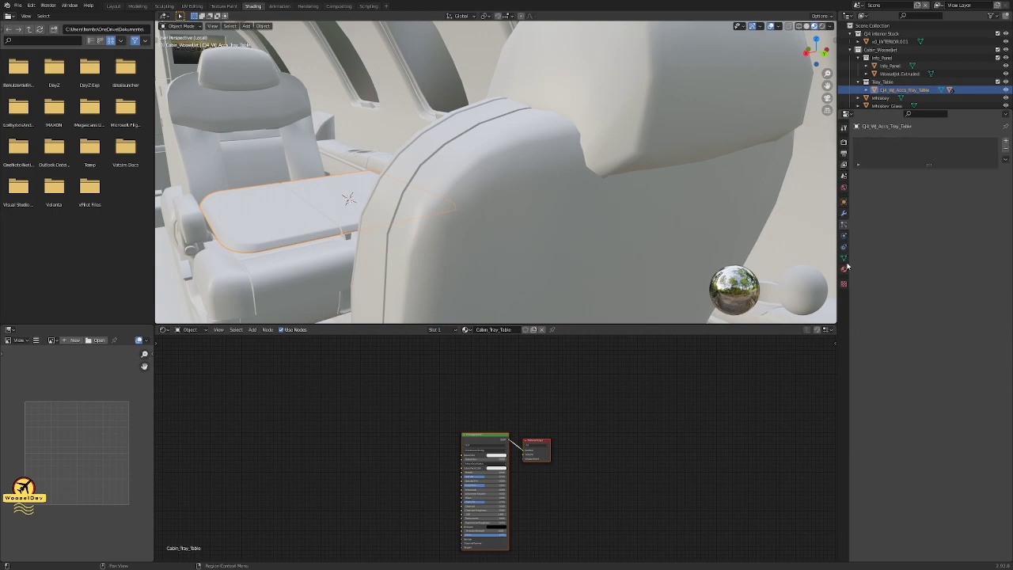
left_click(844, 258)
left_click(855, 250)
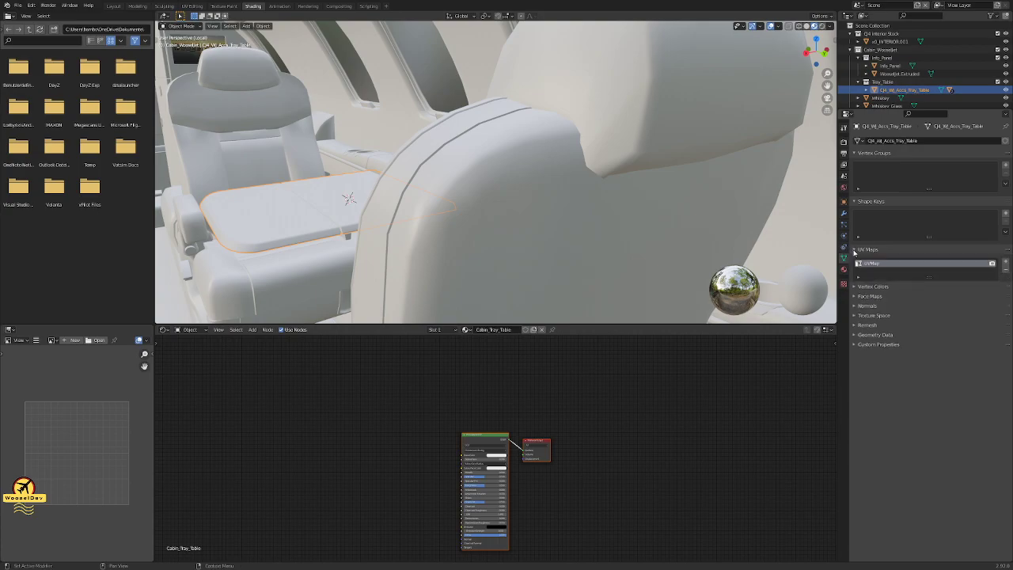
left_click(855, 250)
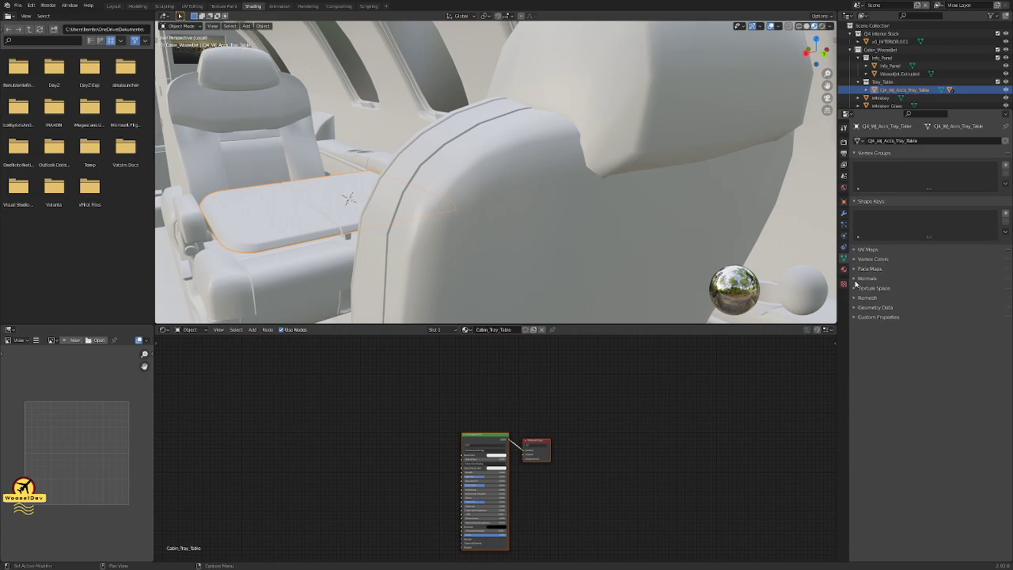
left_click(856, 289)
left_click(855, 288)
left_click(844, 268)
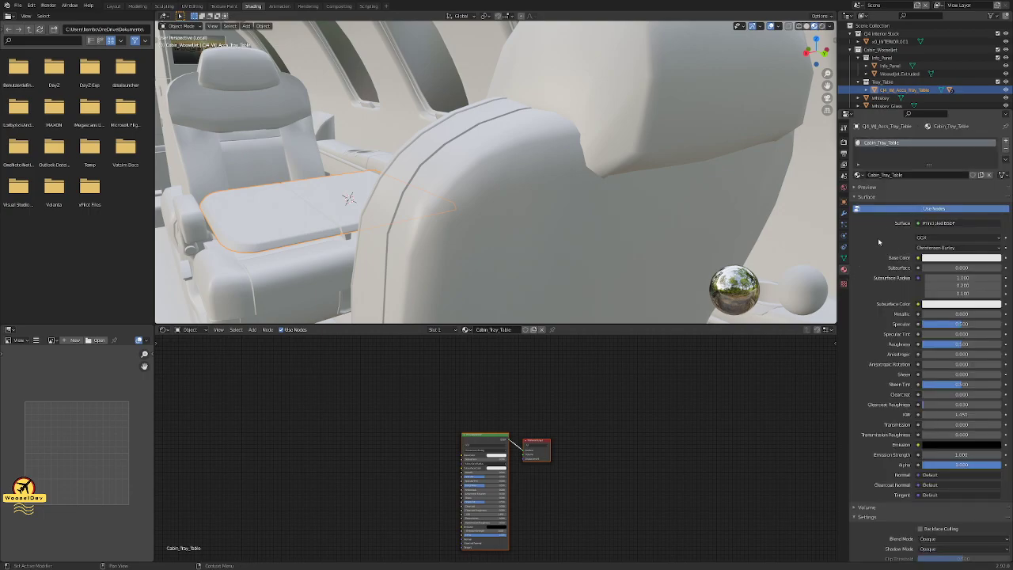
- Use an Image Texture as the Base Color input of the Cabin_Tray_Table material
left_click(939, 259)
left_click(918, 258)
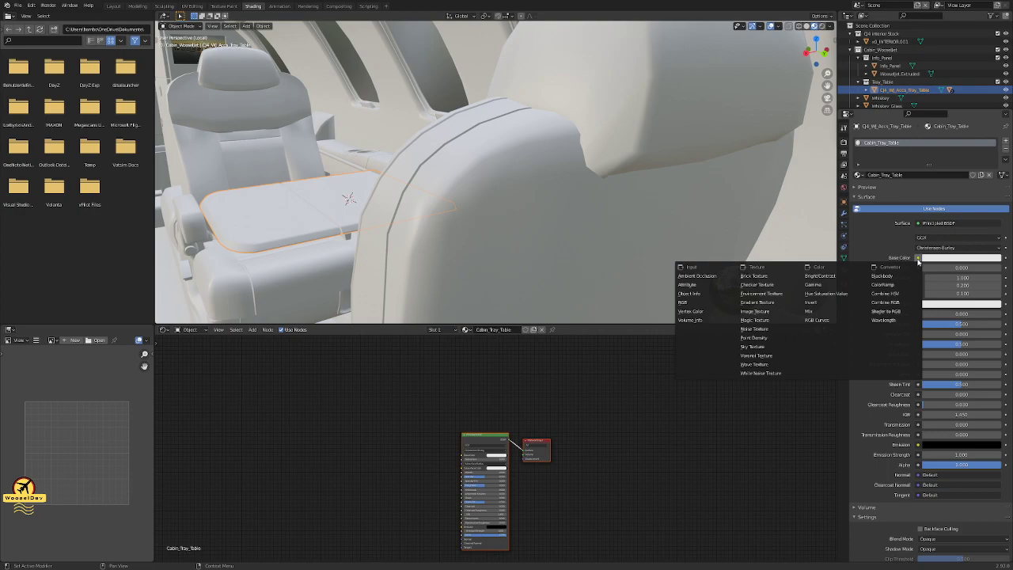
left_click(769, 311)
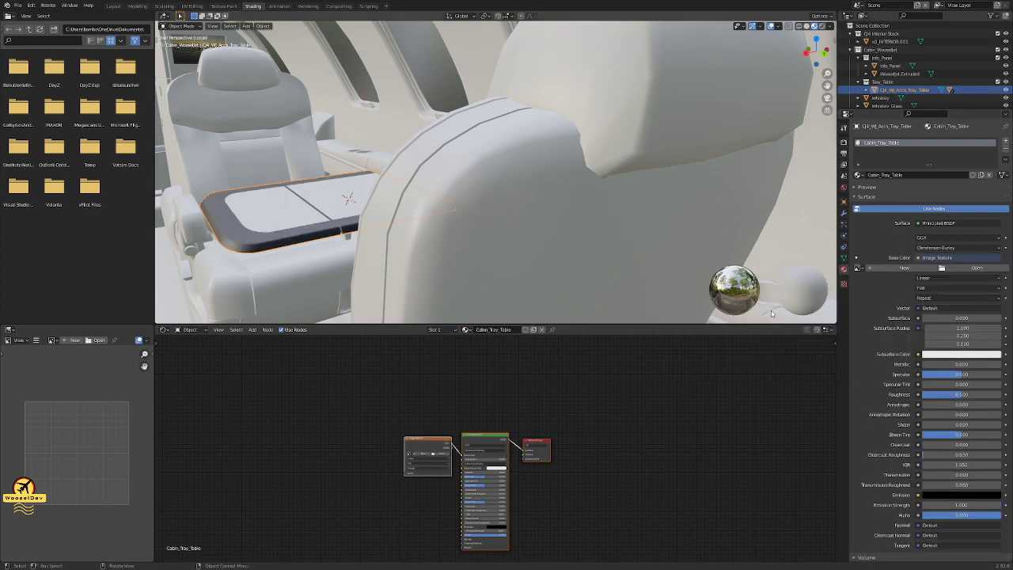
- Create a new 2048 × 2048 px image named CJ_CABIN_WJ_TRAY_TABLE with Alpha off for the Base Color texture
left_click(858, 268)
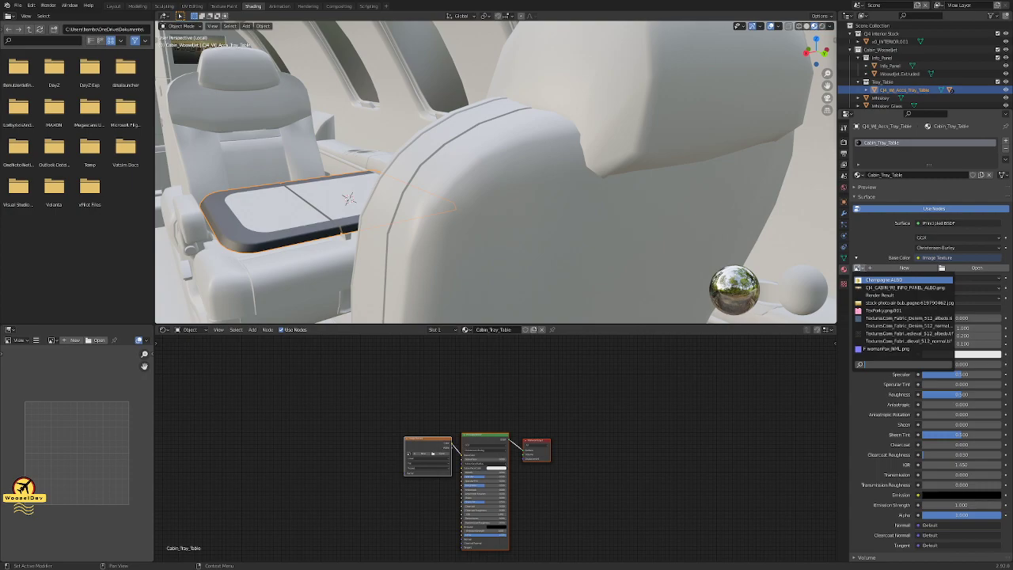
left_click(904, 268)
left_click(905, 283)
type("CJ_VAB")
key("BackSpace")
key("BackSpace")
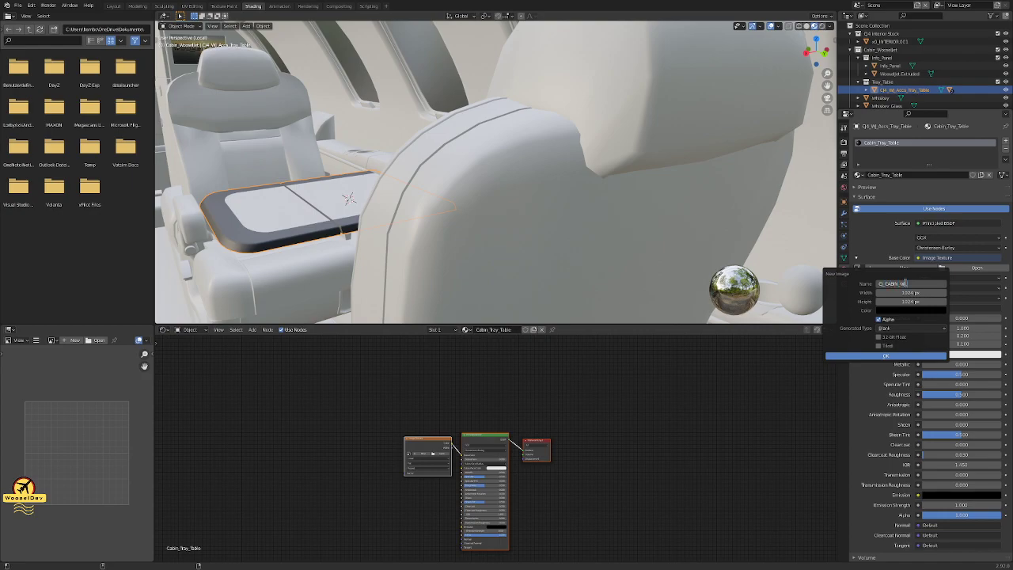
type("_TRAY_TABLE")
left_click(907, 293)
type("20")
left_click(914, 300)
type("2048")
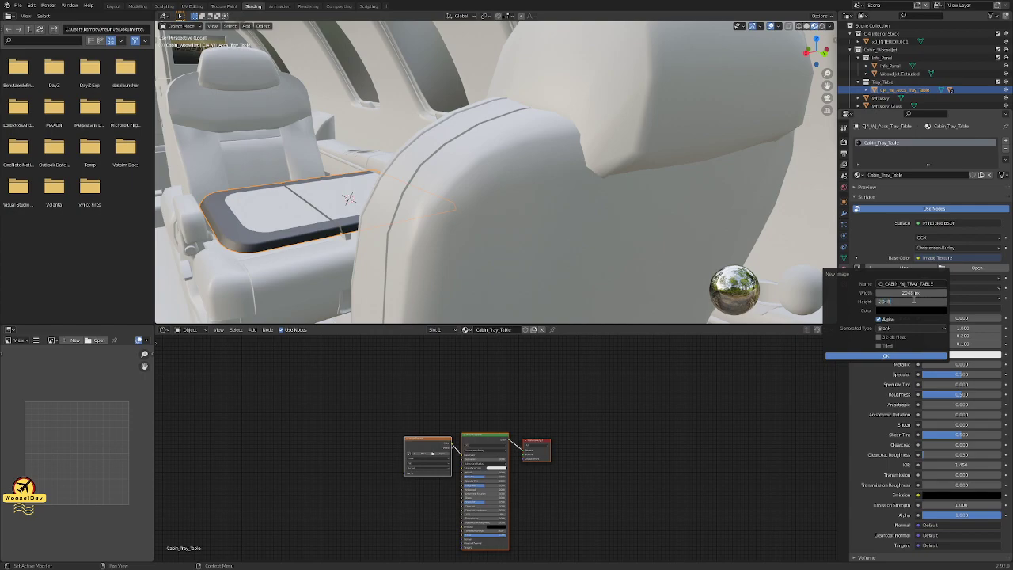
left_click(880, 319)
left_click(878, 354)
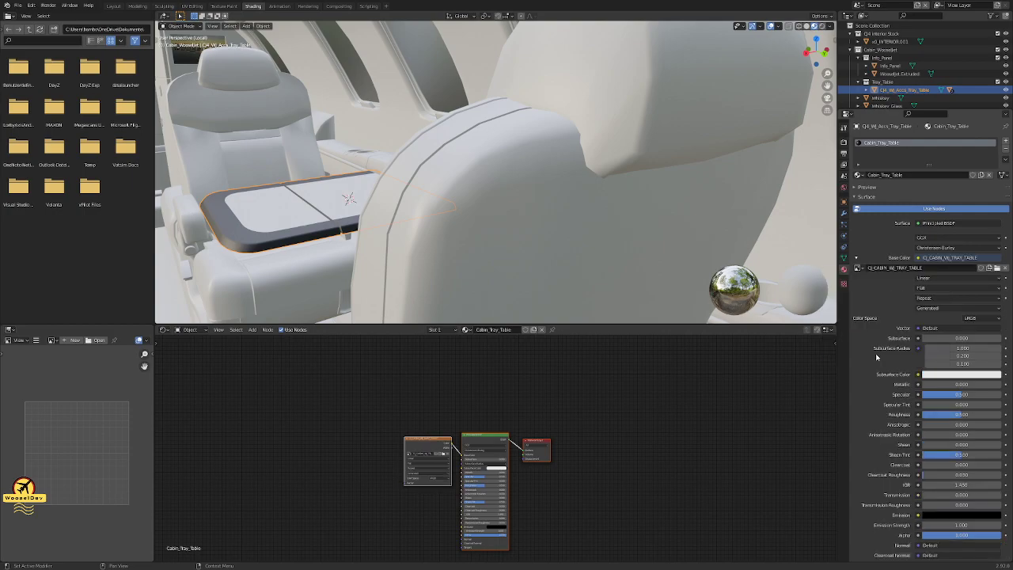
- Examine the tray table's surface and dark border from above between the cabin seats
middle_click_drag(674, 282, 570, 147)
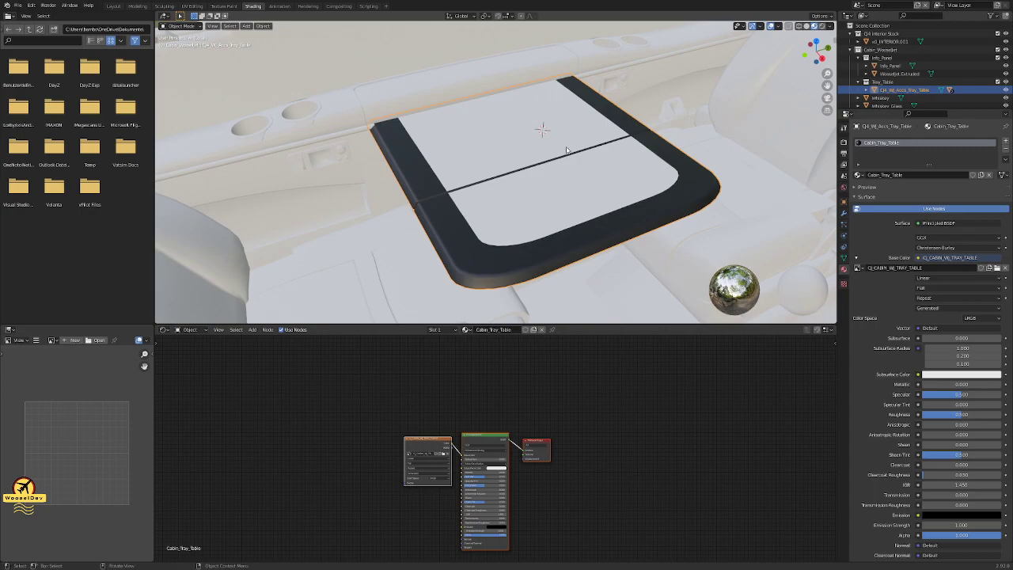
scroll(934, 402, "down", 5)
scroll(936, 404, "up", 5)
scroll(558, 198, "down", 3)
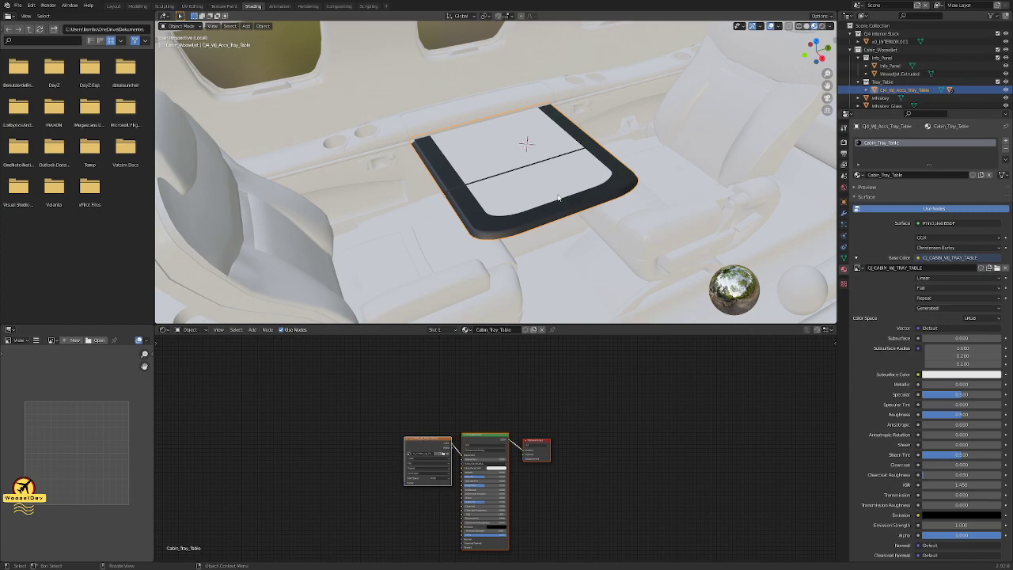
scroll(558, 198, "down", 2)
scroll(558, 181, "up", 5)
scroll(554, 199, "down", 2)
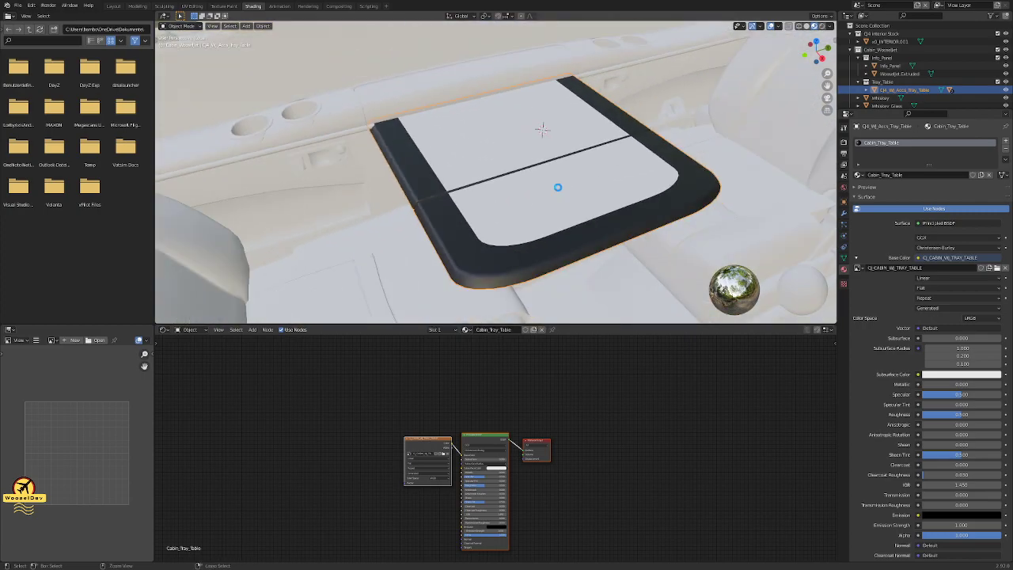
- Save the file, assign the existing Cabin_Tray_Table material to the tray table's top inlay, and save again
key("ctrl+s")
left_click(559, 190)
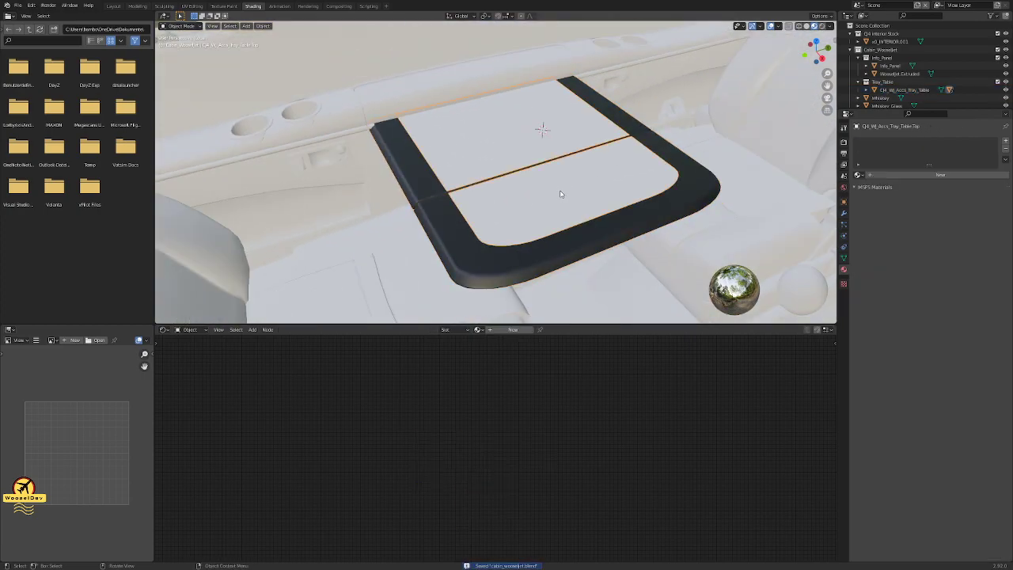
left_click(859, 175)
scroll(914, 221, "down", 10)
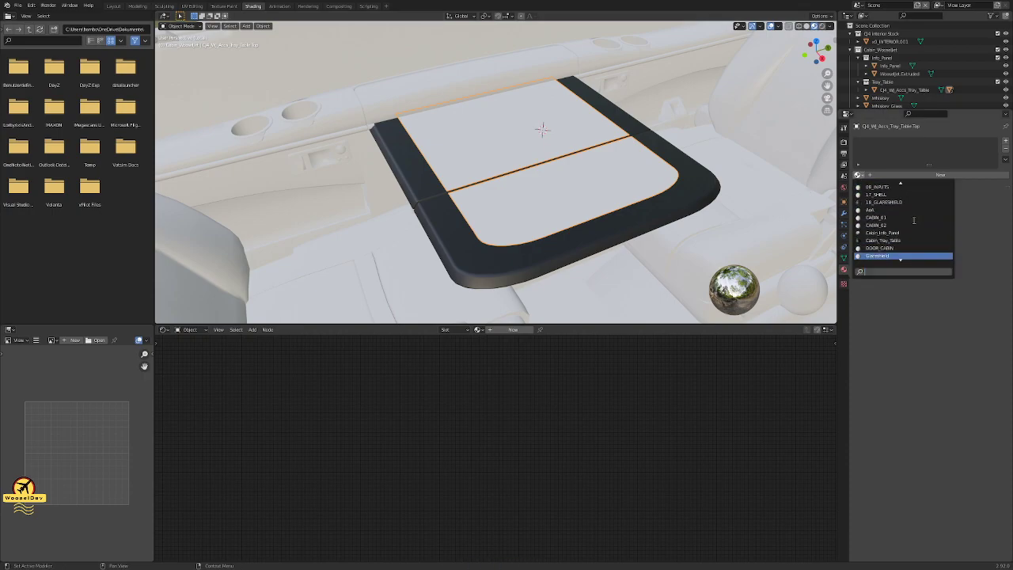
scroll(915, 221, "up", 6)
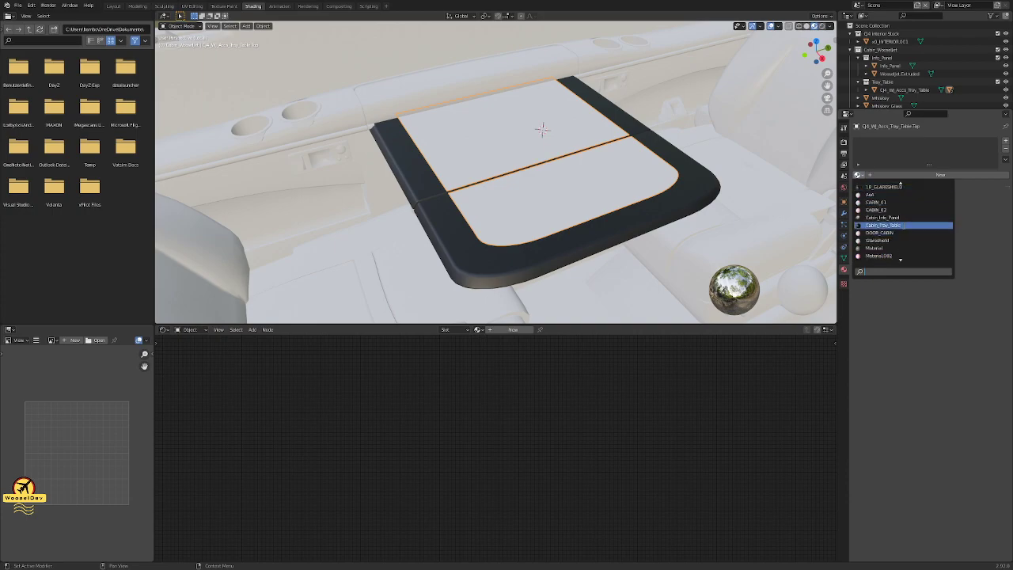
left_click(902, 226)
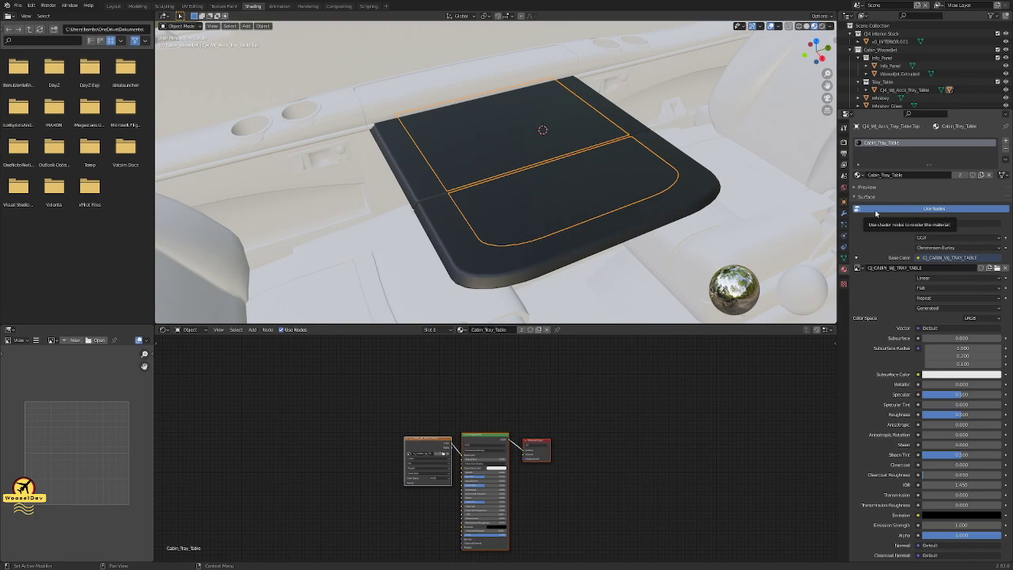
key("ctrl+s")
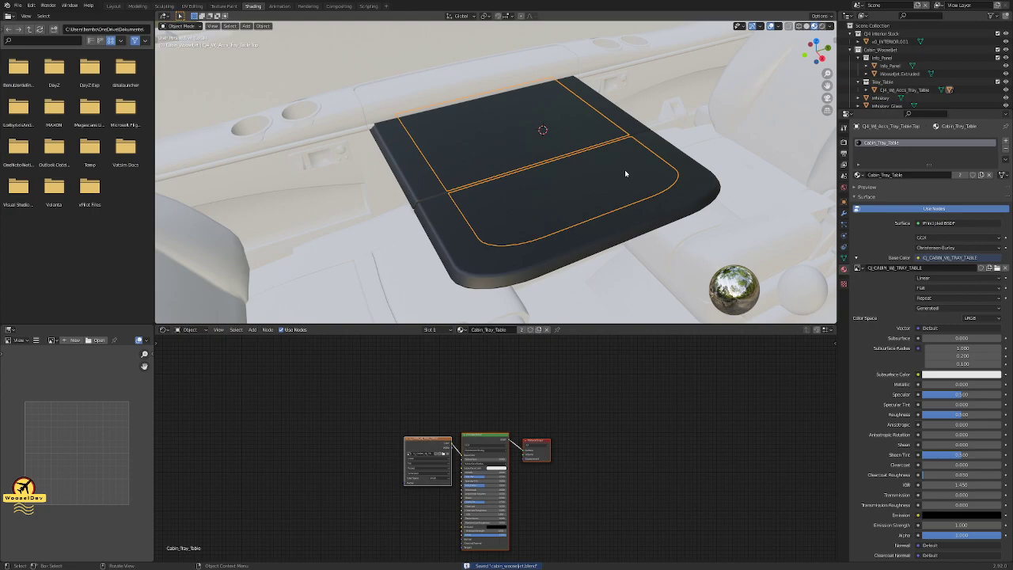
- Look for the tray table's top inlay in the Texture Paint workspace and its entry in the outliner
left_click(674, 198)
left_click(642, 183)
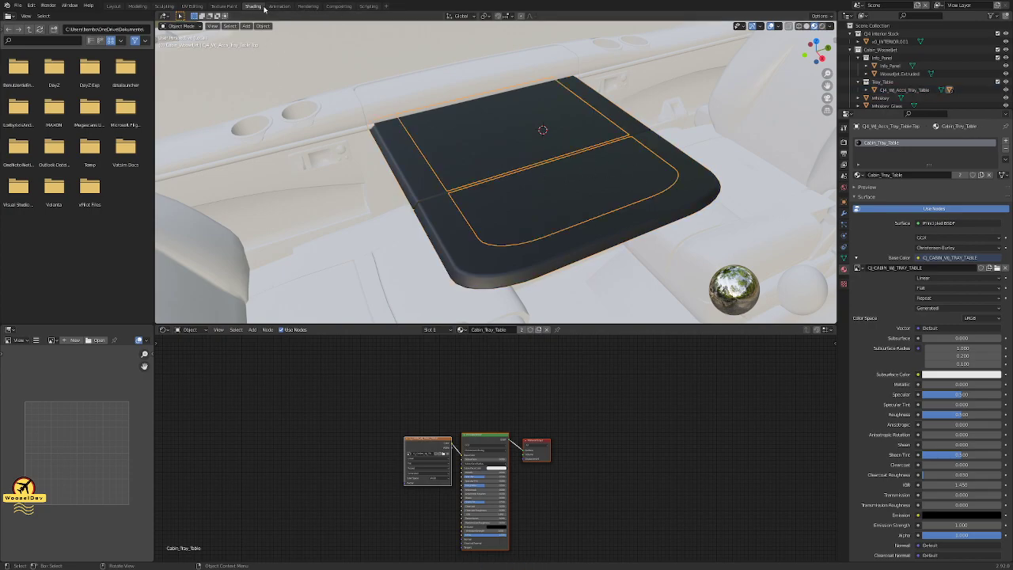
left_click(224, 6)
middle_click_drag(523, 199, 627, 226)
mouse_move(687, 232)
middle_mouse_down()
mouse_move(579, 225)
mouse_move(622, 225)
mouse_move(509, 151)
mouse_move(626, 202)
middle_mouse_up()
left_click_drag(950, 108, 950, 219)
left_click(888, 91)
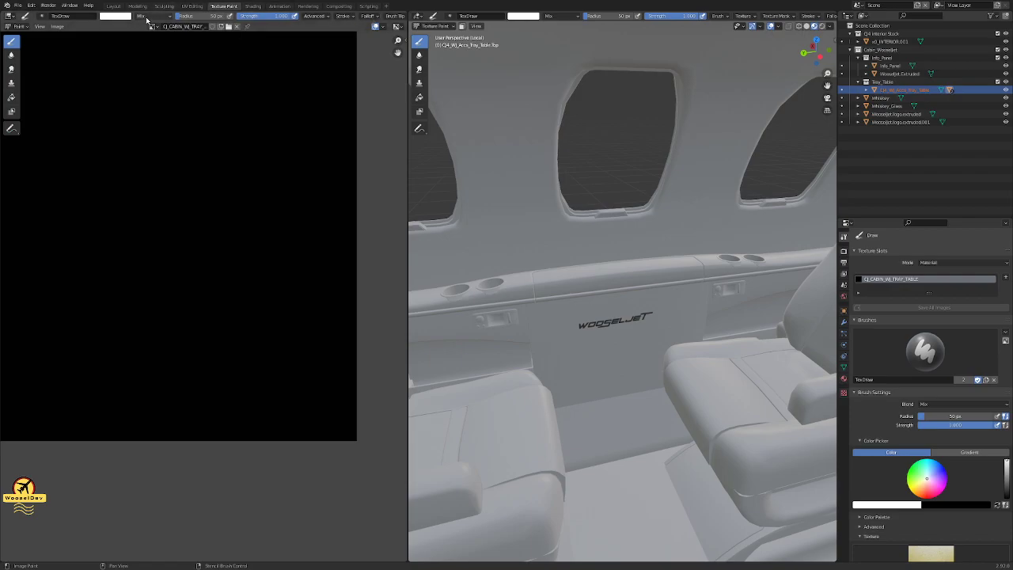
- Return to the Layout workspace and make the tray table's top inlay the active object
left_click(115, 6)
scroll(507, 233, "down", 1)
scroll(551, 249, "up", 2)
left_click(562, 278)
left_click(630, 306)
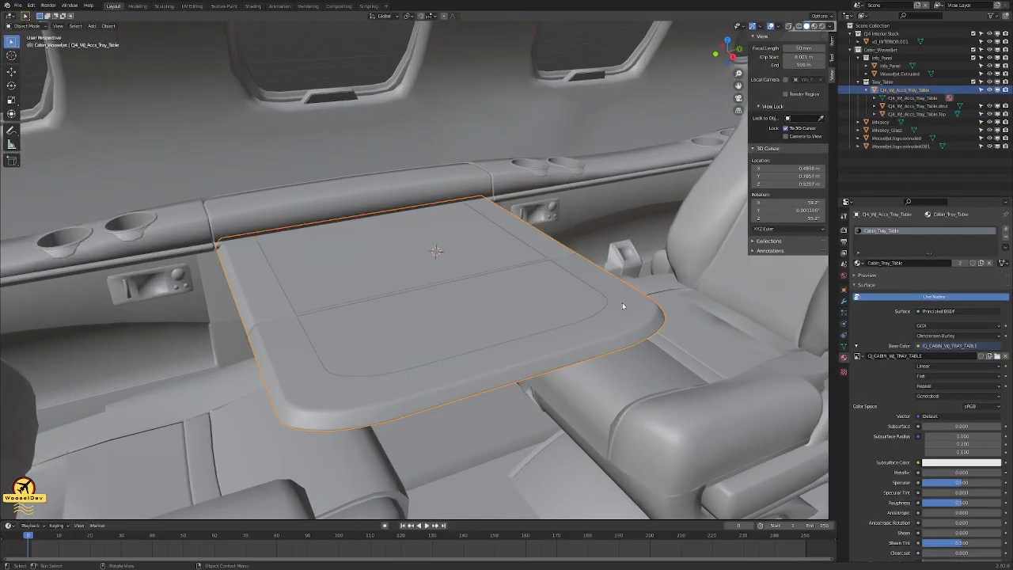
left_click(506, 301)
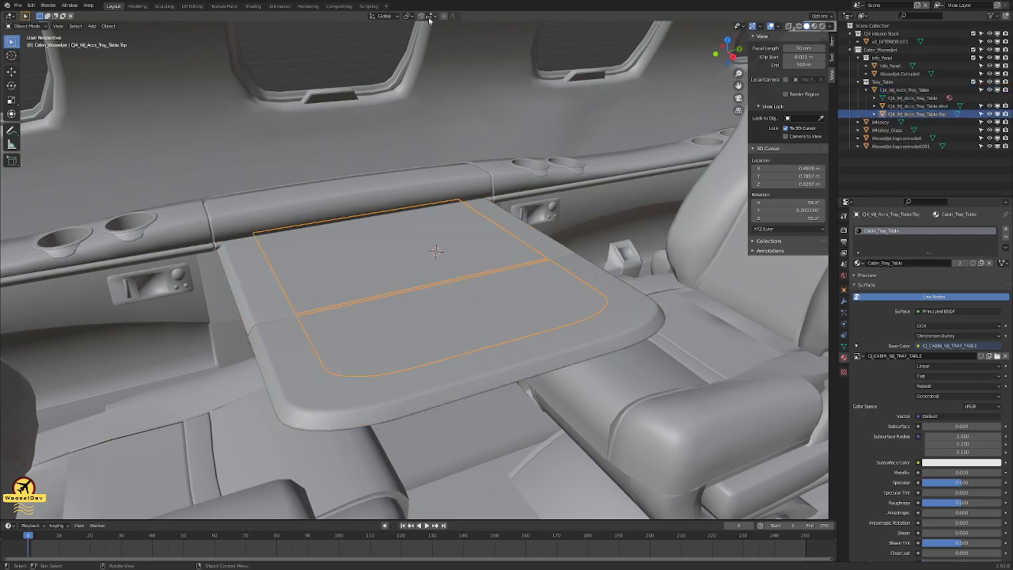
- Examine the tray table alongside its blank texture image in the Texture Paint workspace, with a wider 3D view
left_click(224, 6)
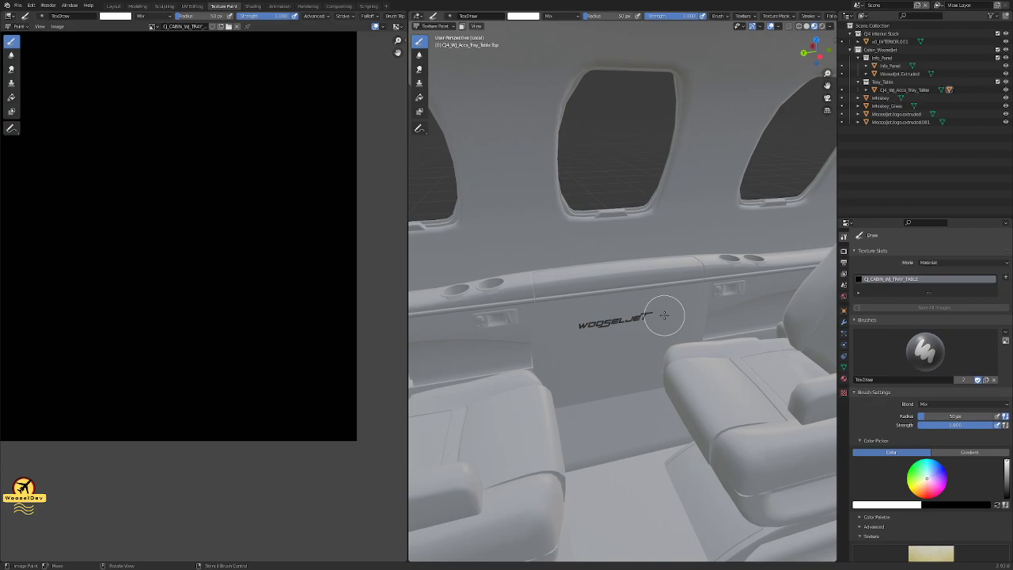
scroll(664, 313, "down", 8)
mouse_move(619, 287)
middle_mouse_down()
mouse_move(525, 380)
mouse_move(404, 262)
middle_mouse_up()
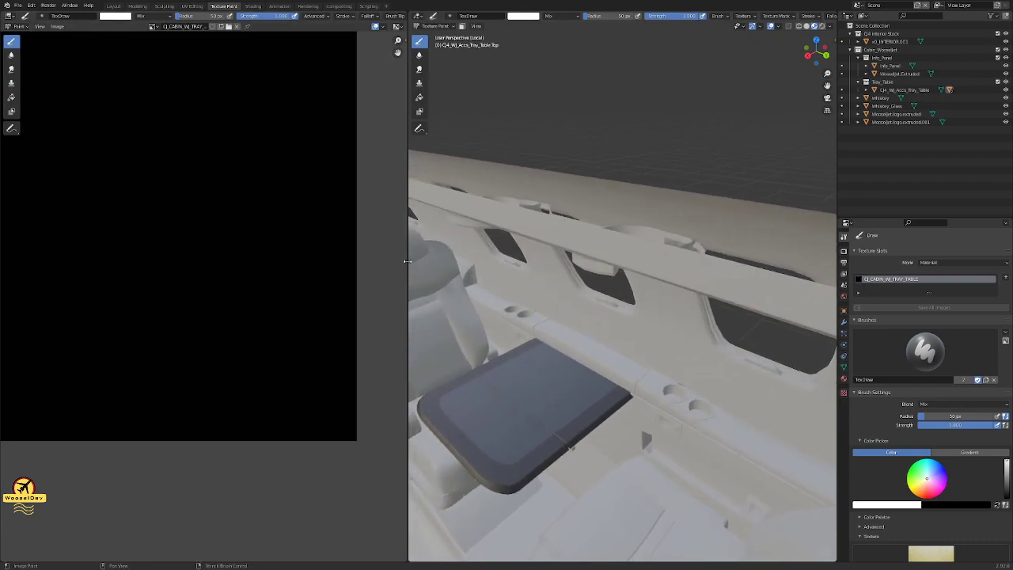
left_click_drag(407, 261, 306, 261)
scroll(230, 236, "down", 3)
scroll(159, 228, "up", 1)
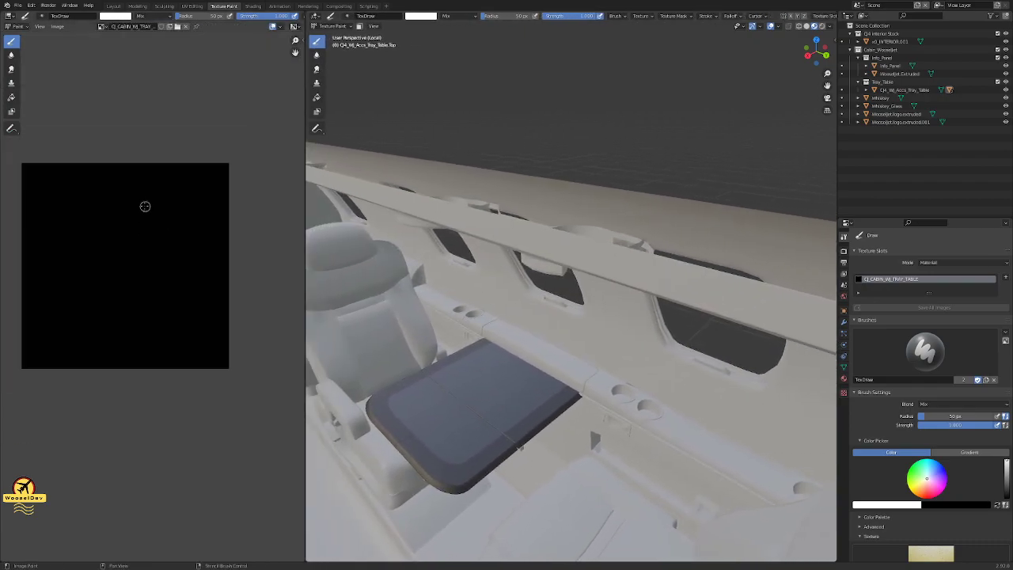
middle_click_drag(134, 210, 181, 240)
scroll(201, 250, "up", 2)
scroll(200, 250, "down", 1)
scroll(502, 407, "up", 2)
scroll(500, 407, "down", 2)
scroll(497, 404, "up", 2)
middle_click_drag(490, 405, 486, 402)
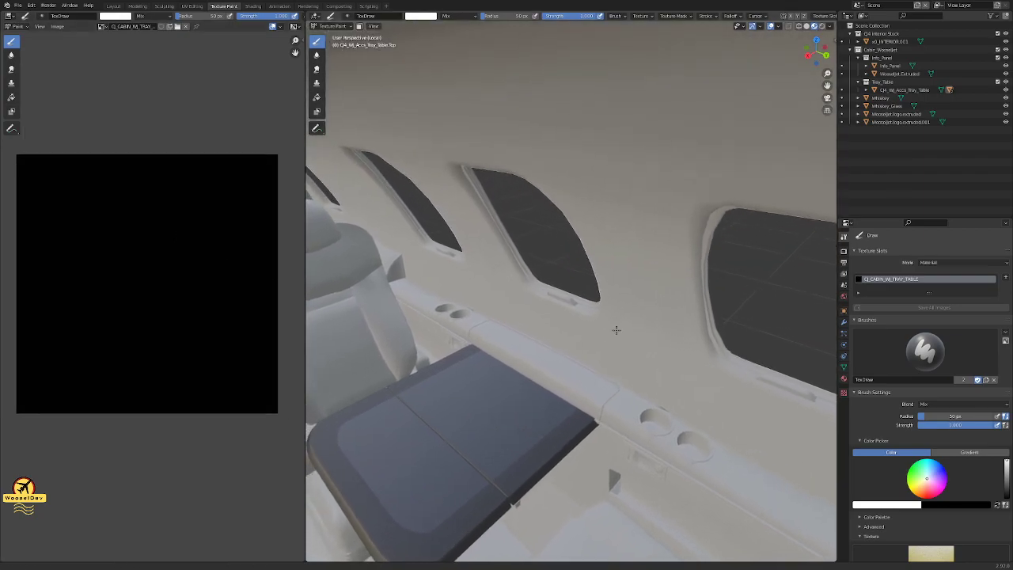
- Show the CJ_CABIN_WJ_TRAY_TABLE image in the UV Editing workspace and widen the 3D view around the tray table
left_click(192, 6)
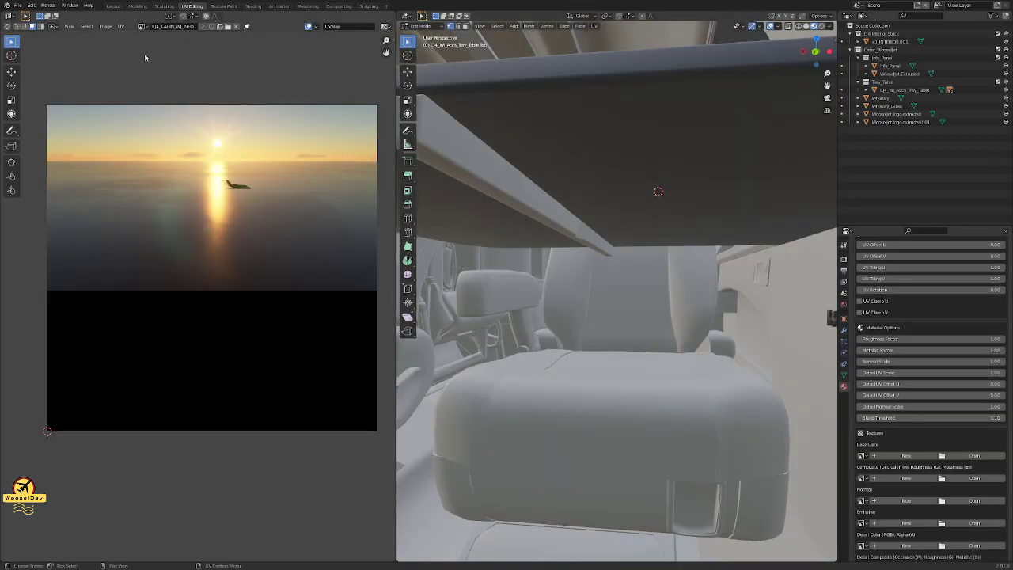
left_click(142, 27)
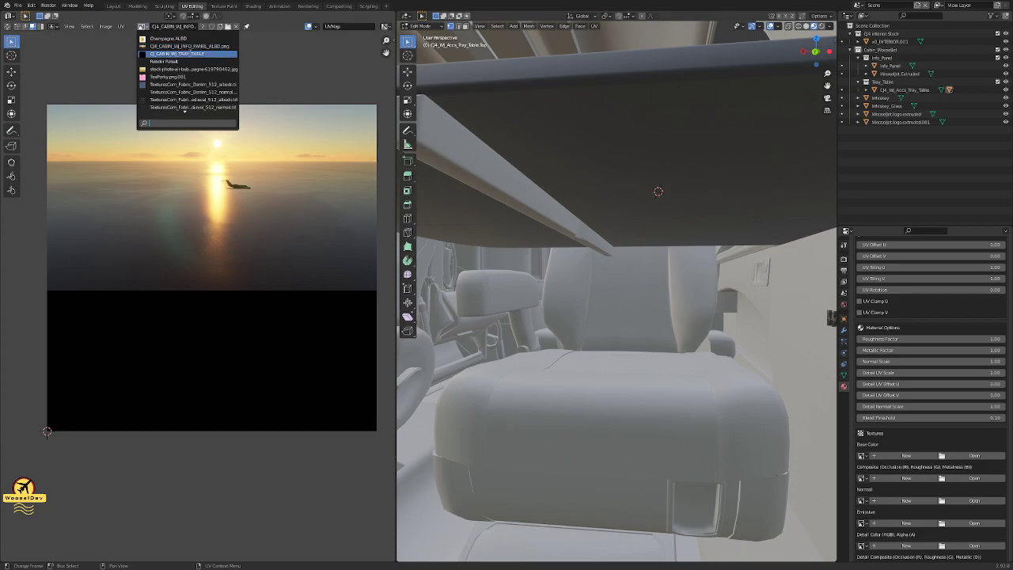
left_click(178, 54)
middle_click_drag(586, 237, 706, 273)
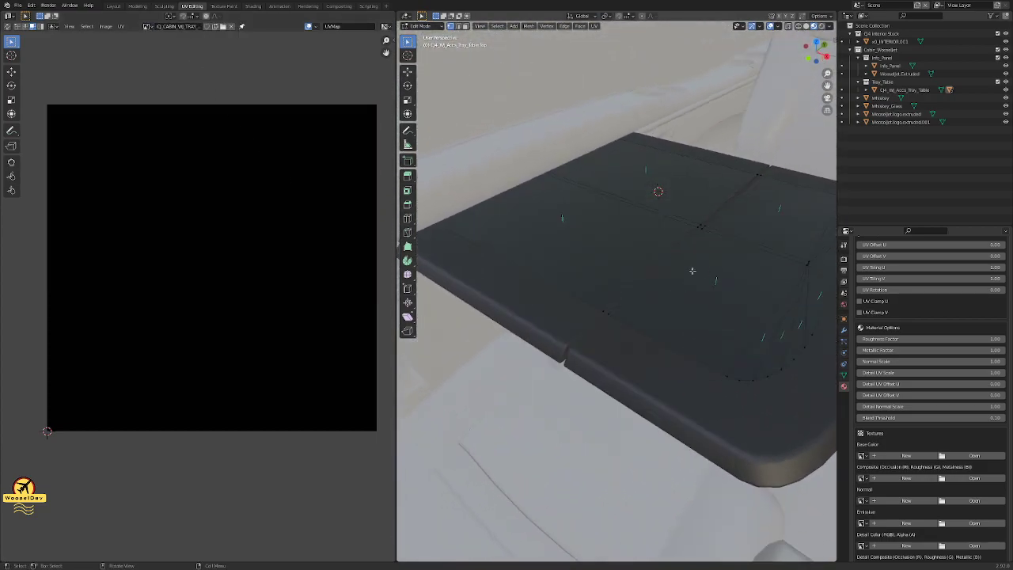
left_click_drag(396, 227, 246, 227)
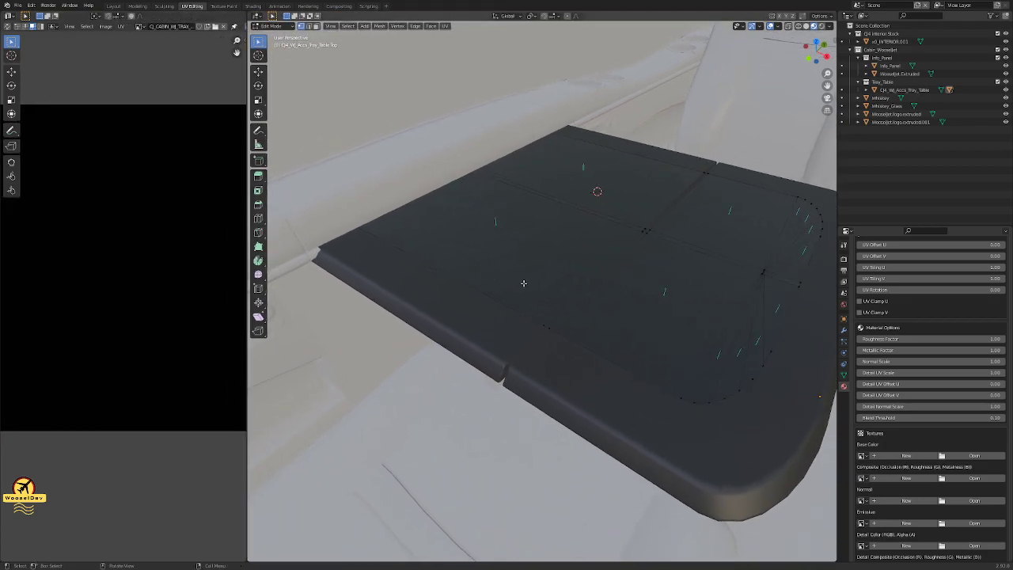
- Hide the stock interior mesh and project all of the tray top's UVs from the top orthographic view
key("KP_7")
middle_click_drag(577, 278, 512, 317, "shift")
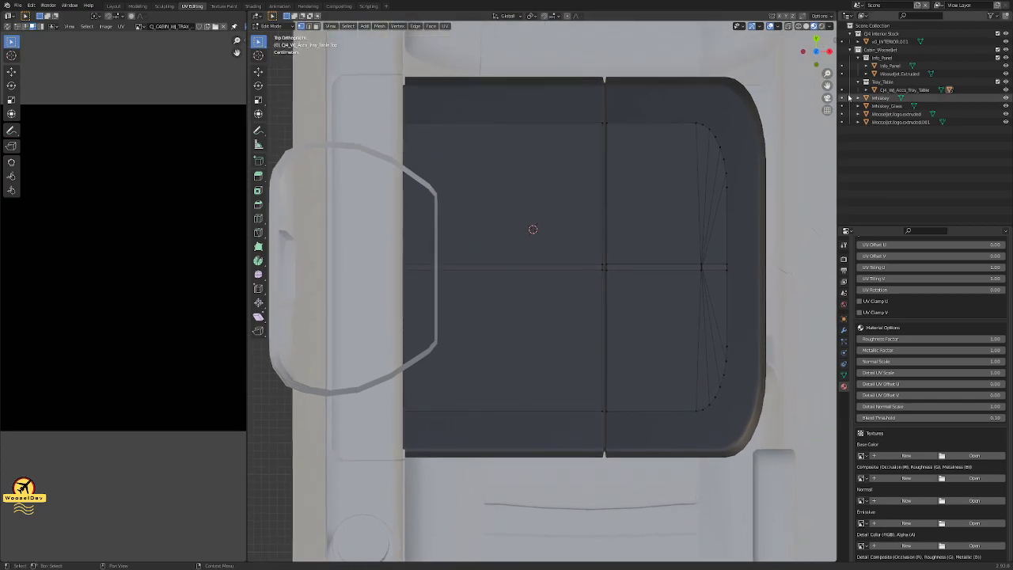
left_click(1006, 42)
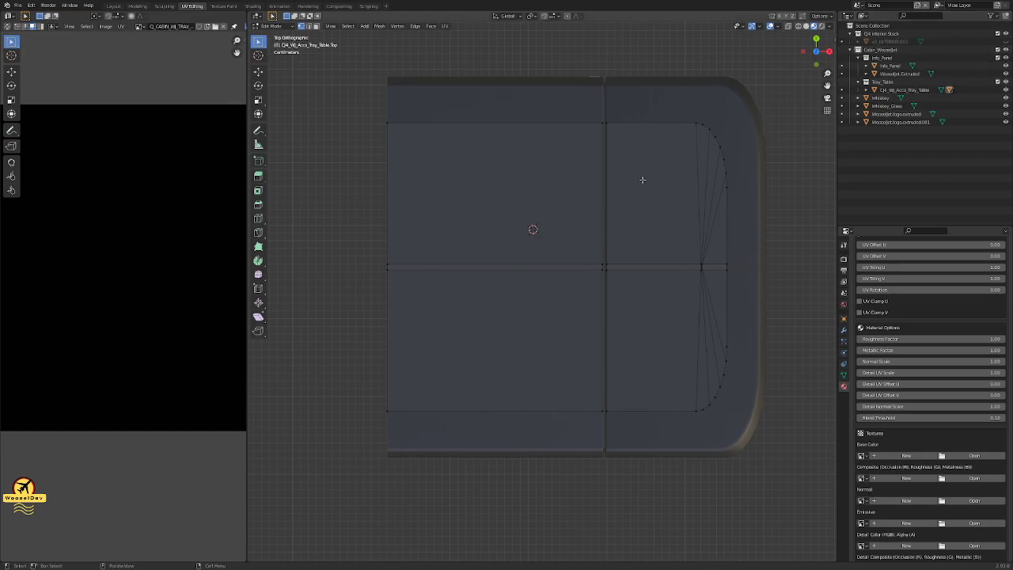
key("a")
scroll(645, 179, "down", 1)
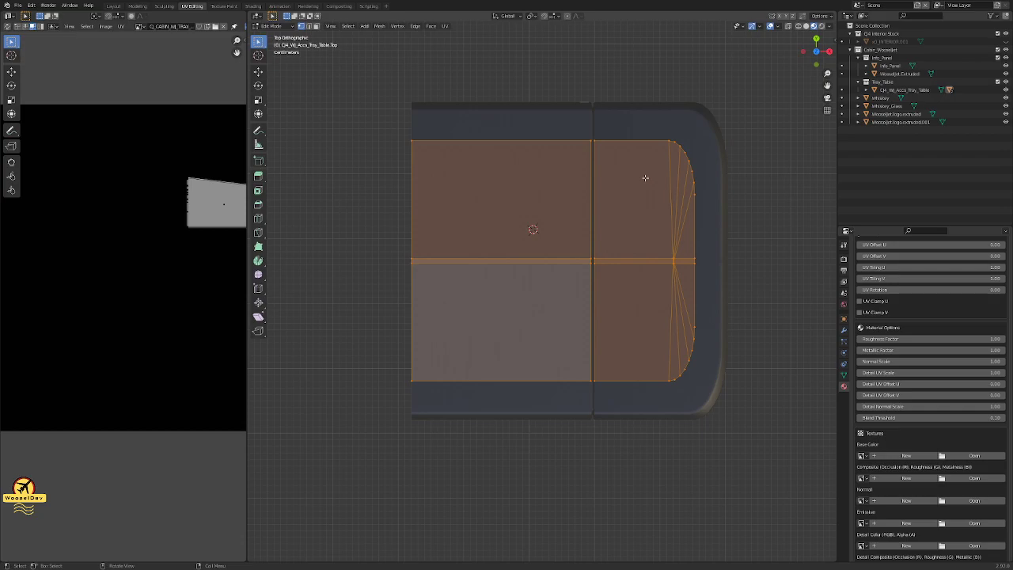
scroll(645, 178, "up", 1)
key("u")
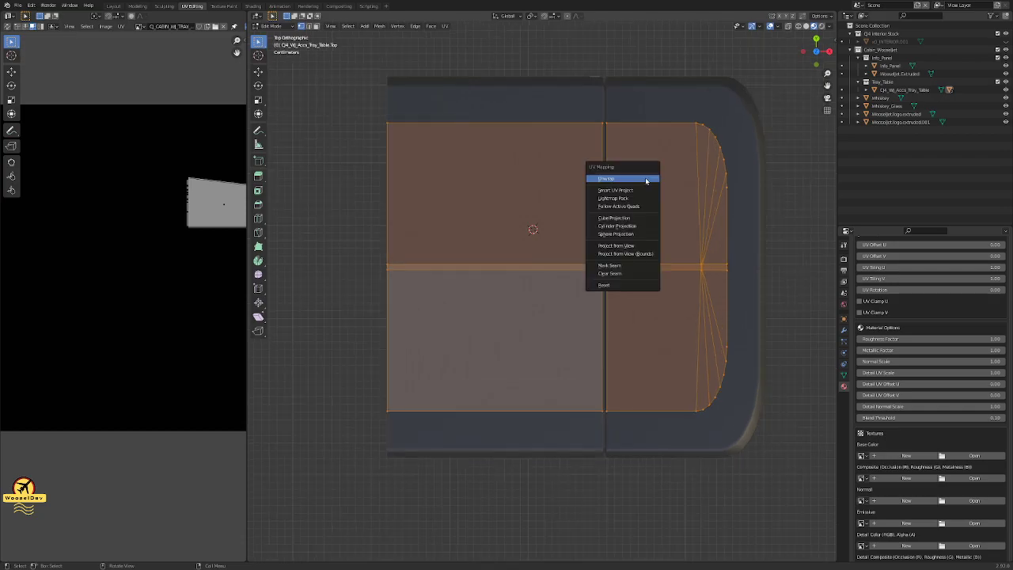
left_click(647, 247)
scroll(103, 232, "down", 3)
scroll(110, 232, "up", 3)
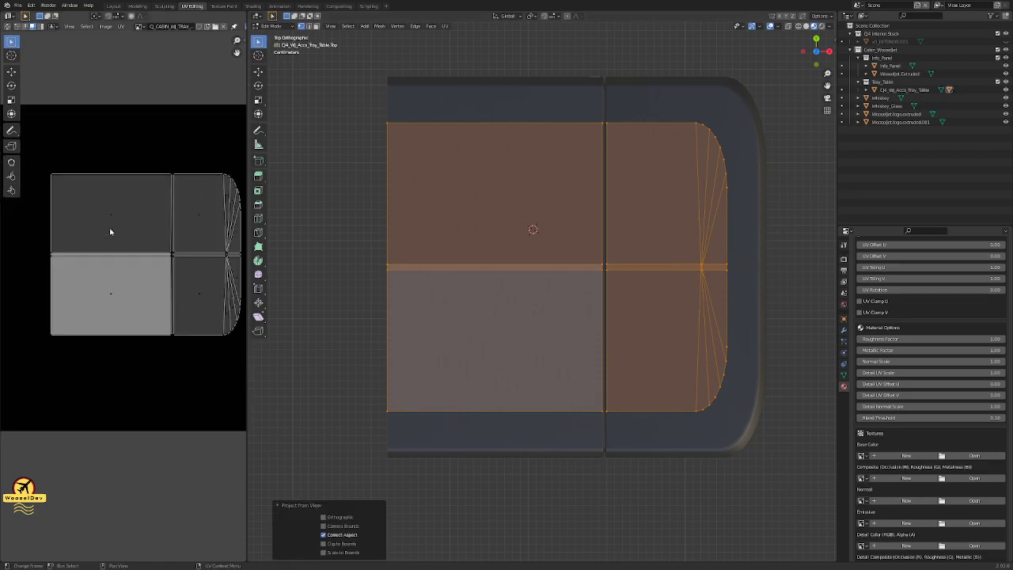
- Scale down the tray top's entire UV layout and move it to the texture's upper-right corner
scroll(110, 232, "down", 2)
left_click_drag(219, 191, 45, 361)
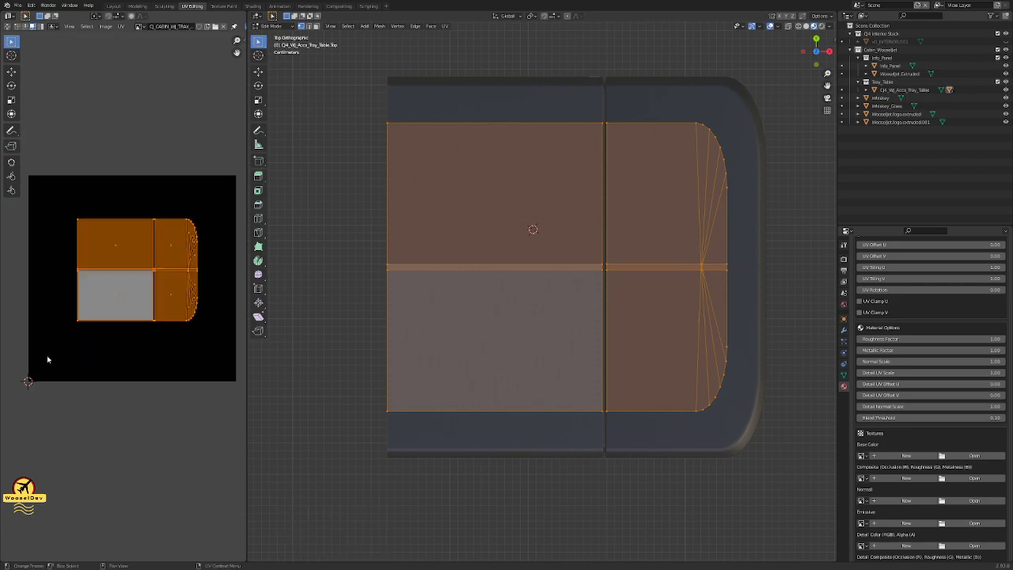
key("s")
left_click(172, 271)
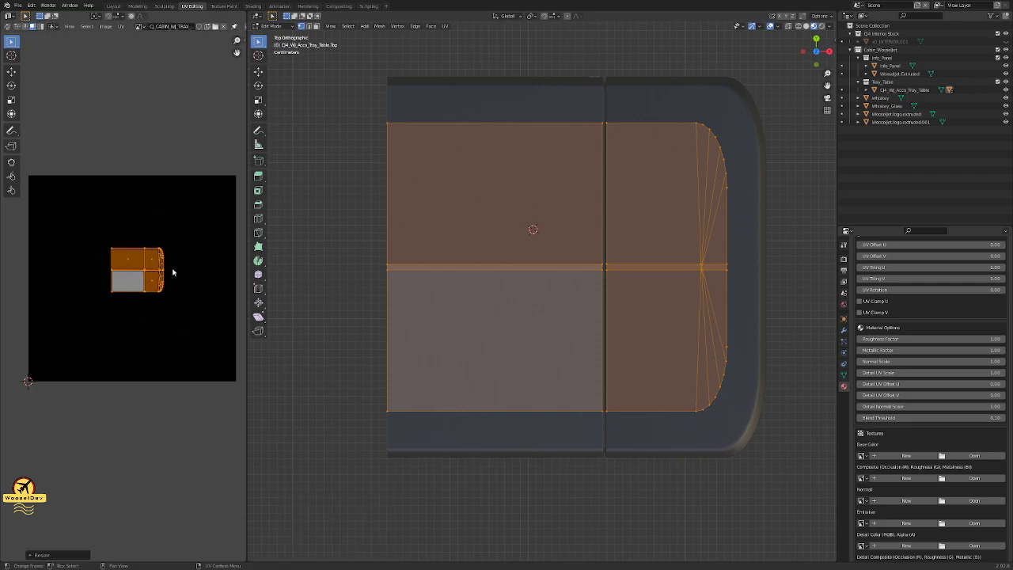
key("g")
left_click(241, 201)
- Refine the size of the tray top's UV layout and fit it just inside the texture's upper-right corner
key("s")
left_click(238, 203)
key("g")
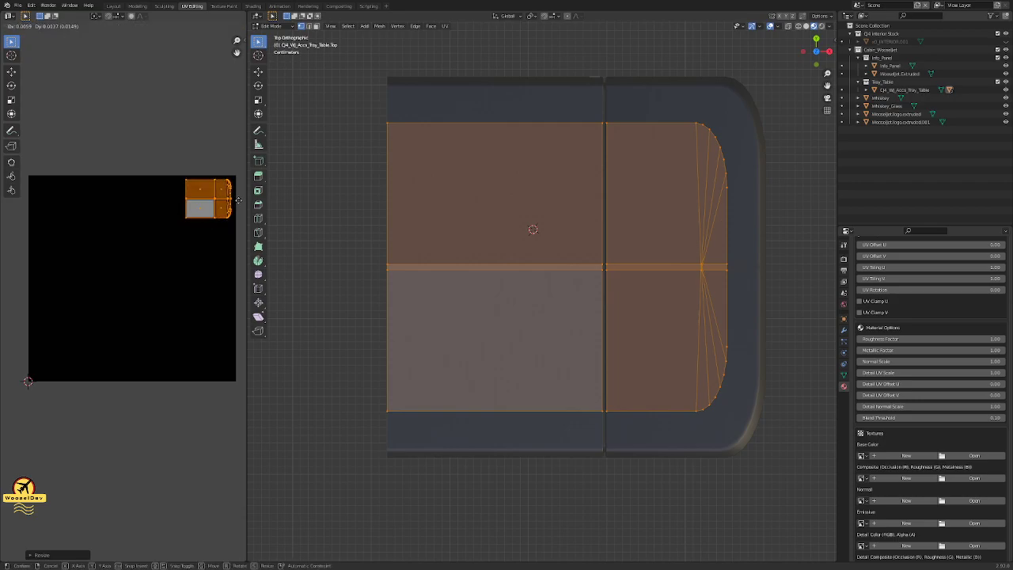
left_click(239, 204)
key("s")
left_click(239, 206)
key("g")
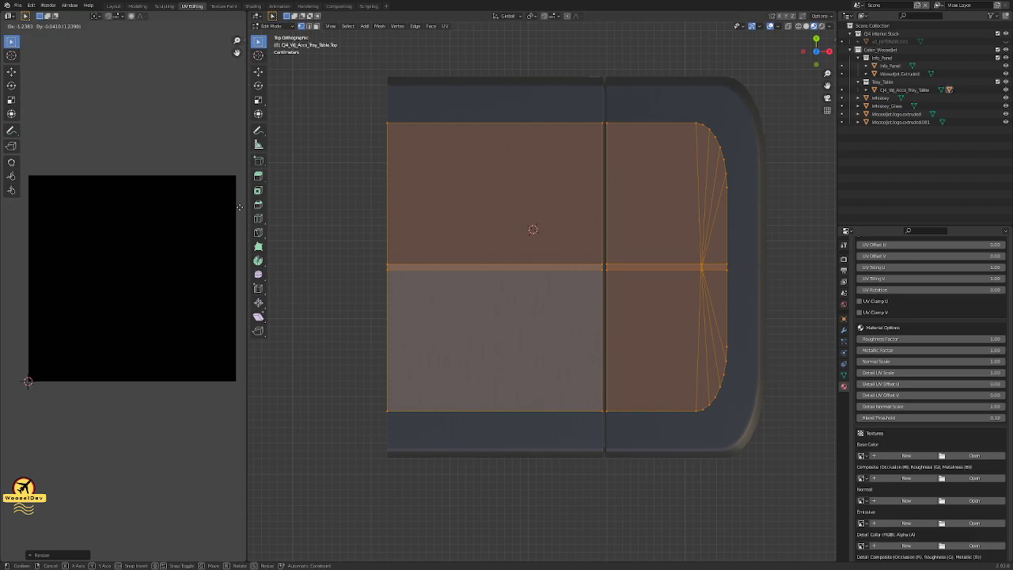
right_click(239, 208)
key("g")
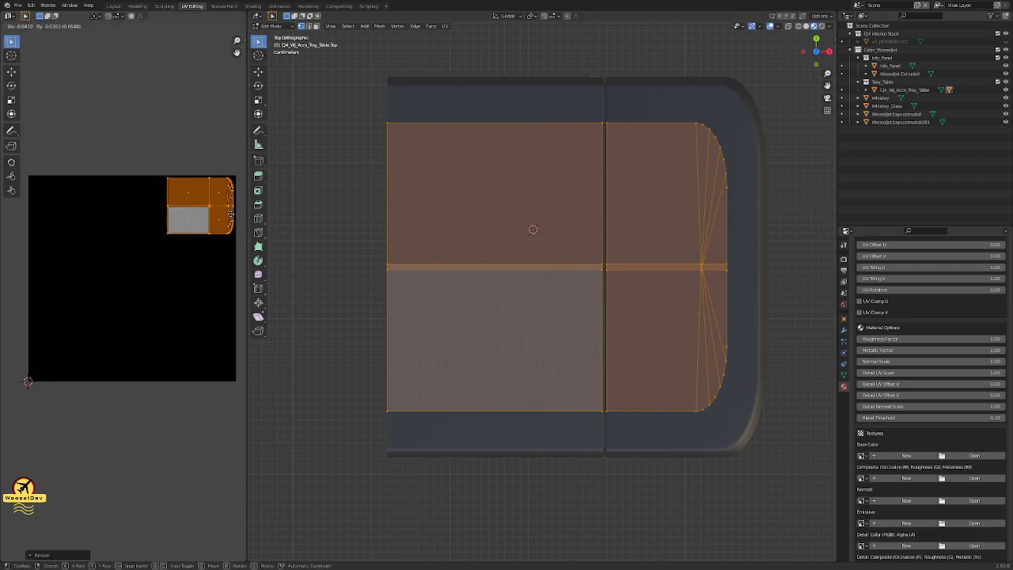
left_click(230, 213)
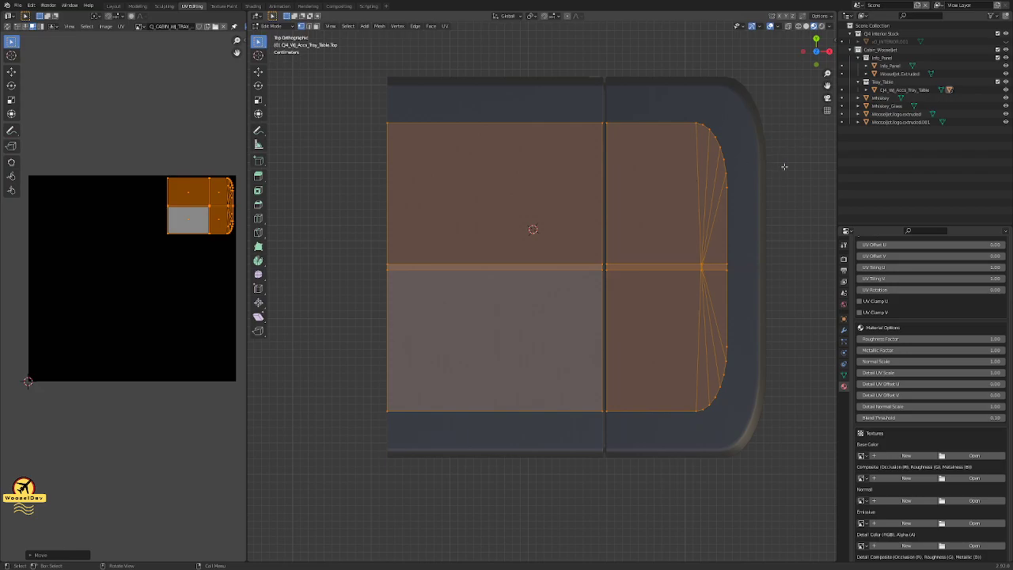
- Finish editing the tray top and open the support strut beneath the table for mesh editing
left_click(784, 170)
key("Tab")
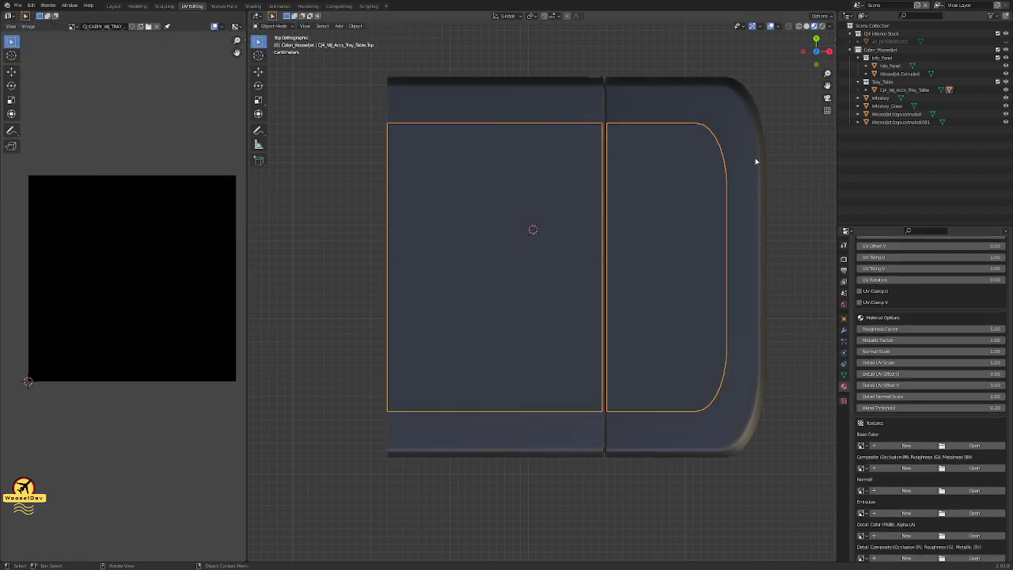
middle_click_drag(756, 159, 676, 136)
left_click(585, 145)
middle_click_drag(586, 145, 546, 252)
key("Tab")
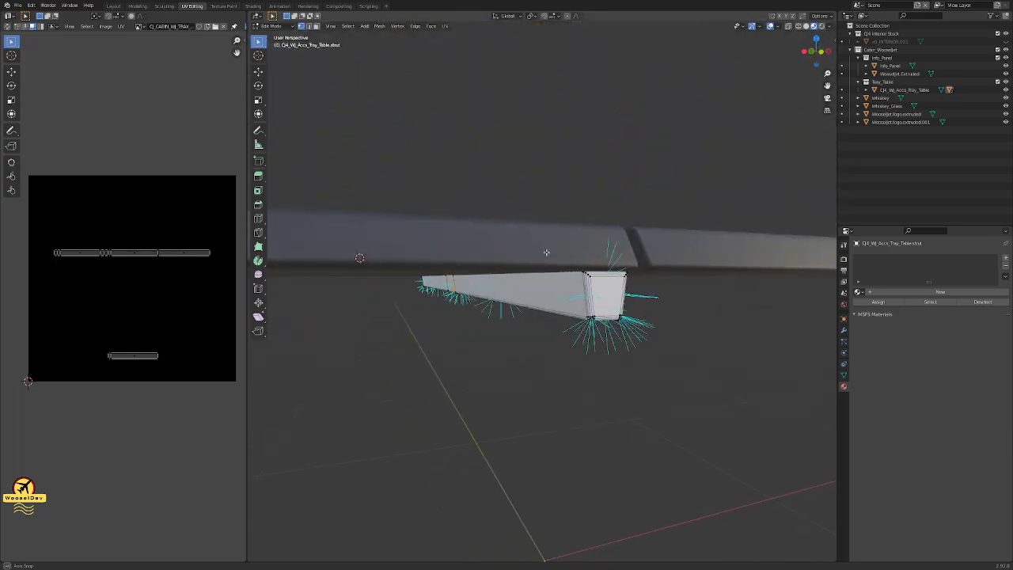
left_click(579, 374)
middle_click_drag(579, 374, 567, 350)
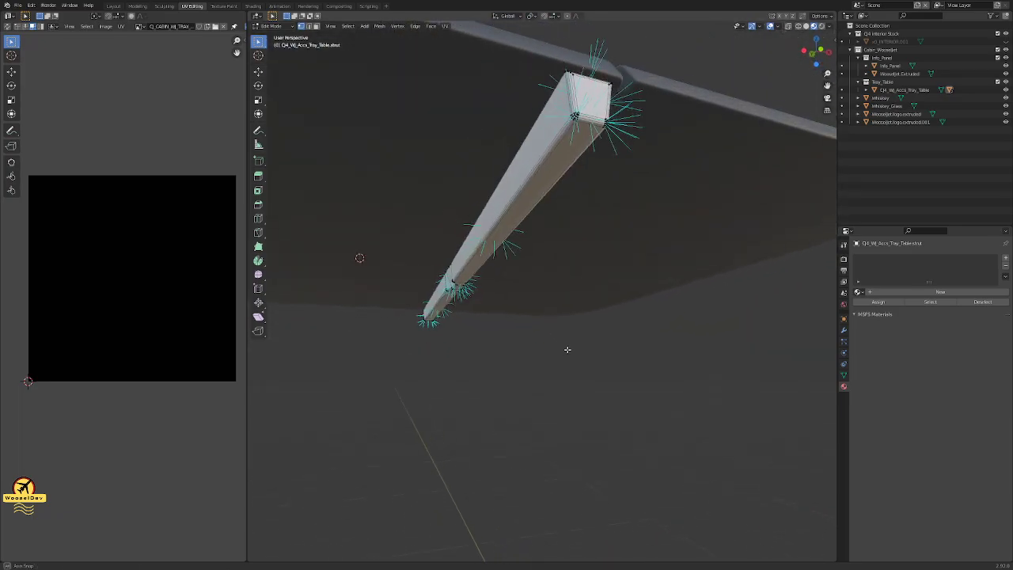
- Mark a UV seam at the bevelled end of the tray table's support strut
middle_click_drag(567, 123, 601, 203)
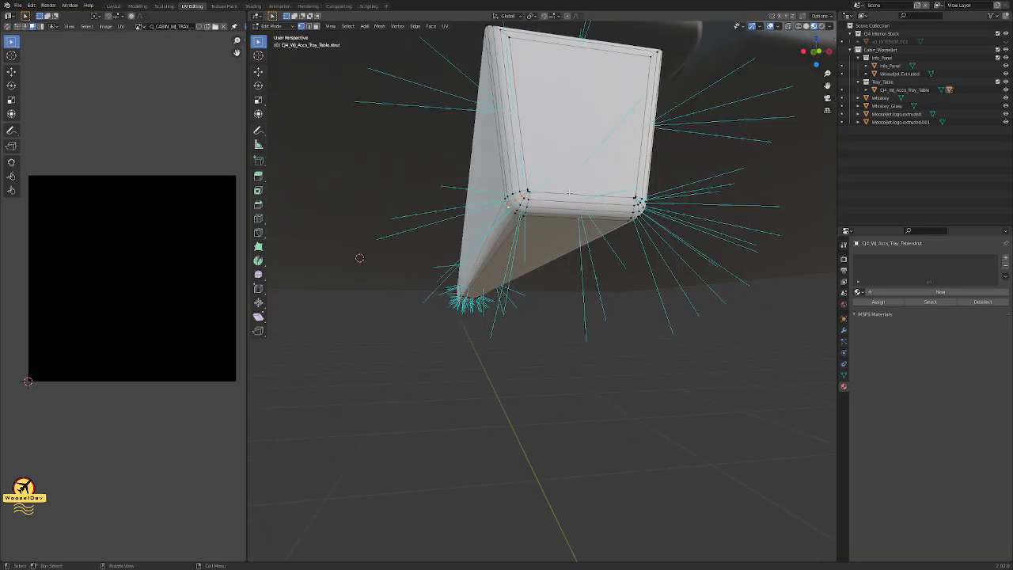
scroll(546, 185, "up", 1)
scroll(545, 185, "down", 1)
key("ctrl+e")
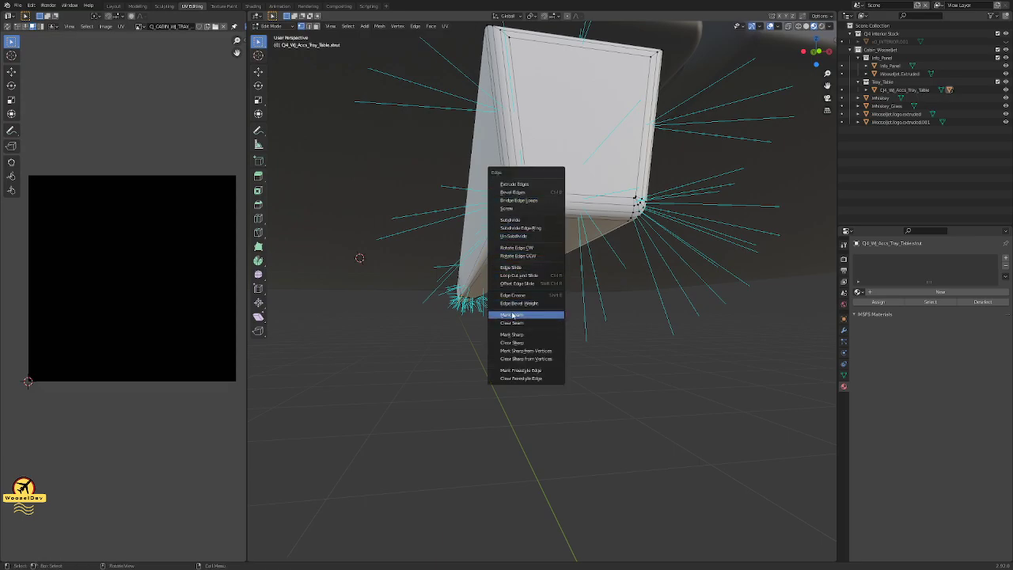
left_click(539, 314)
scroll(528, 266, "down", 1)
middle_click_drag(526, 248, 535, 245)
- Unwrap the support strut's entire mesh using its marked seam
key("a")
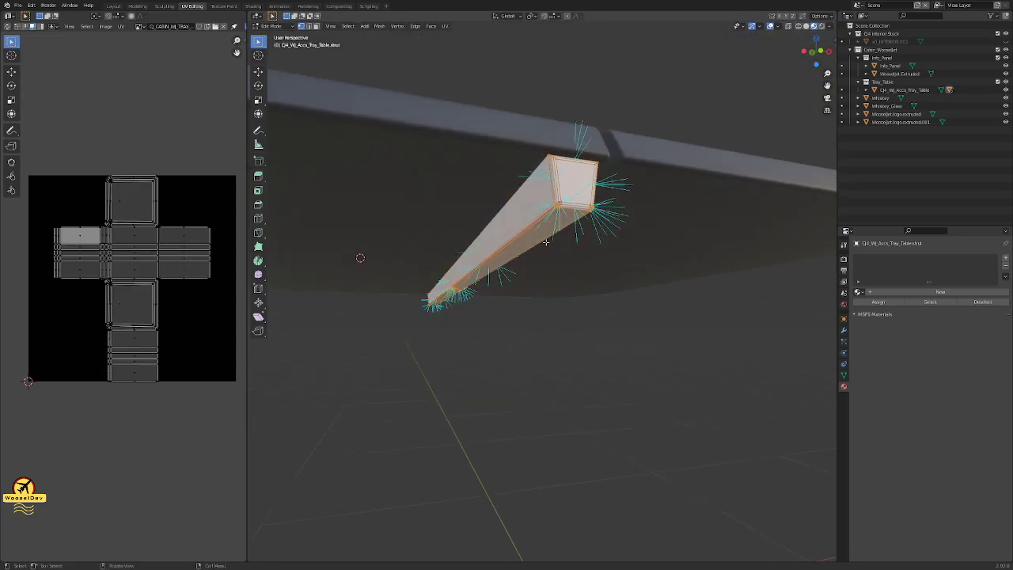
key("u")
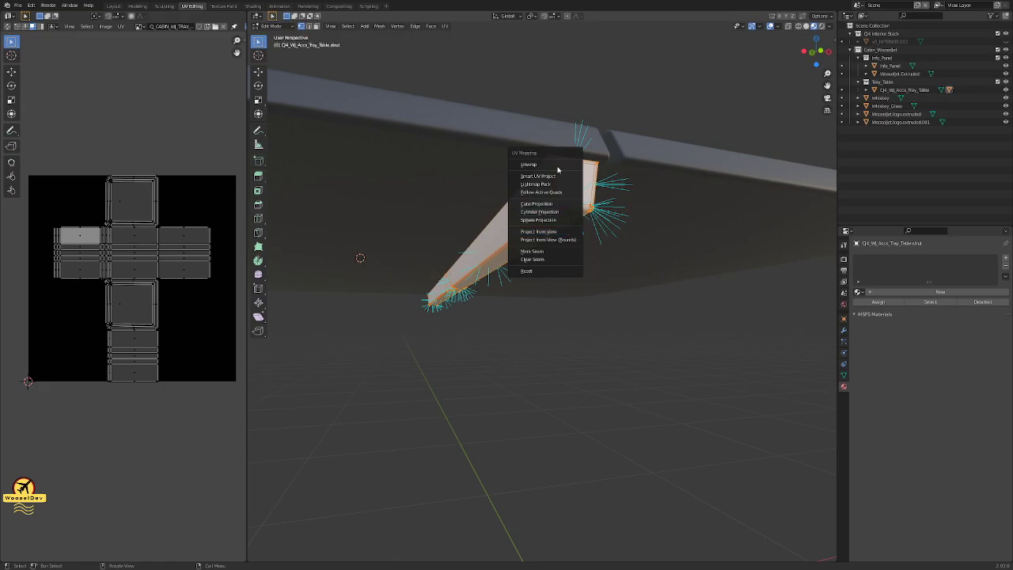
left_click(541, 165)
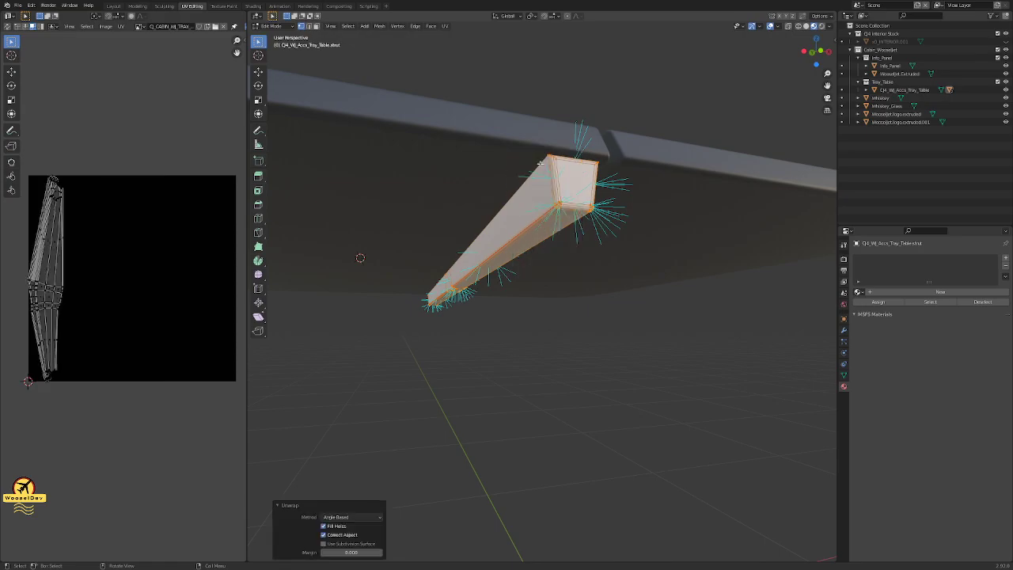
- Mark a UV seam around the flat end face of the support strut and unwrap the whole strut again
key("alt+a")
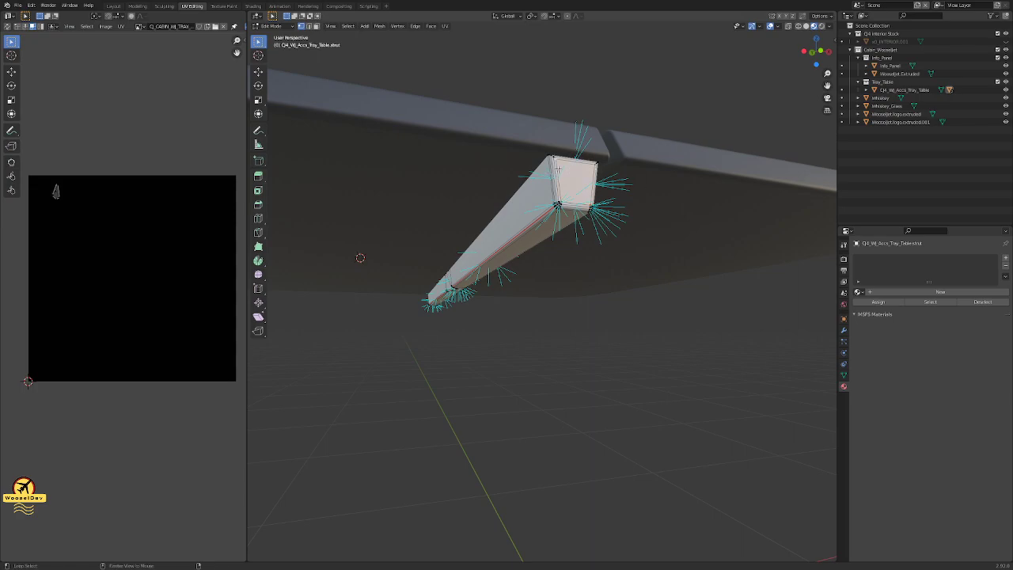
key("ctrl+e")
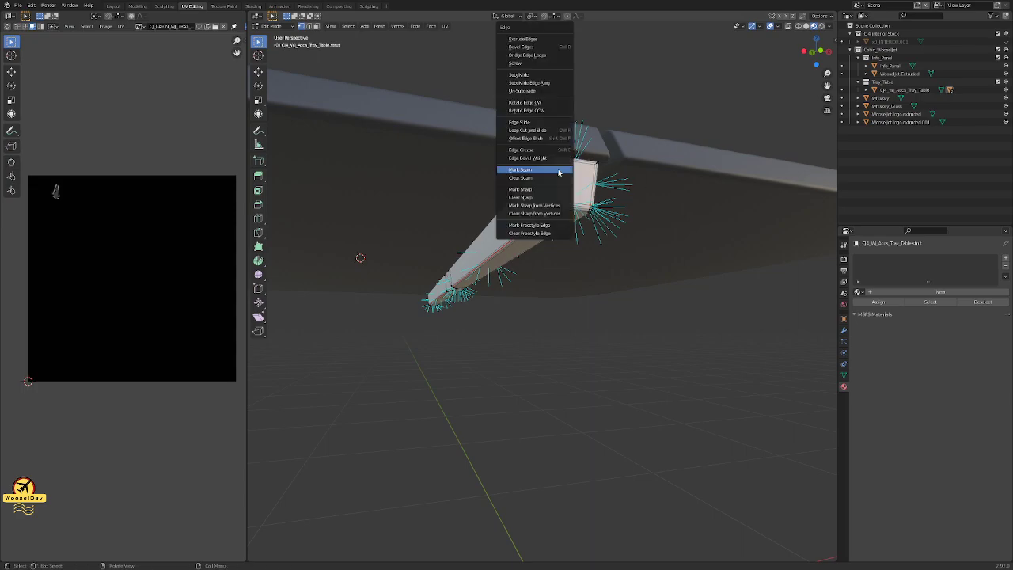
left_click(558, 172)
key("a")
key("u")
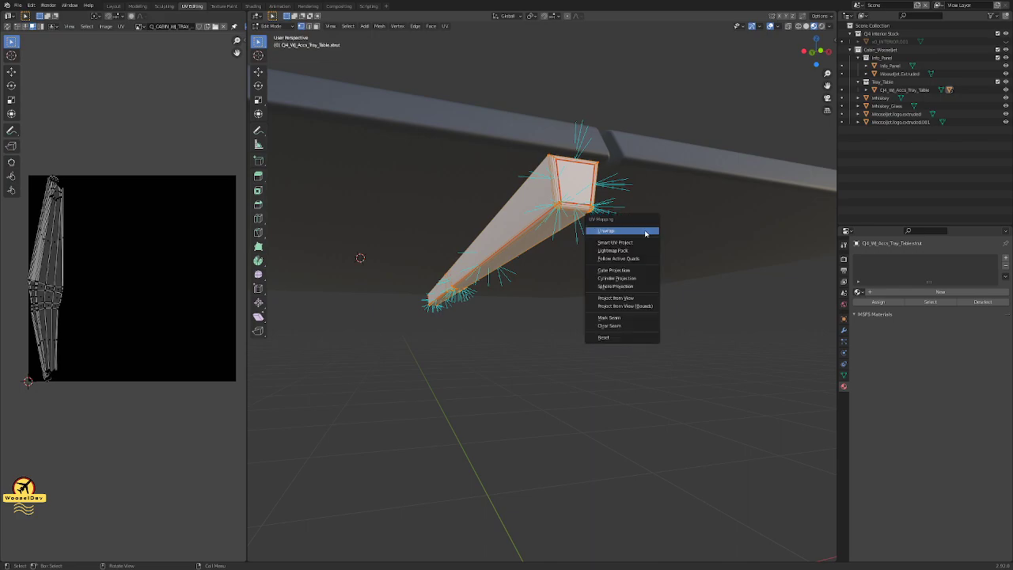
left_click(645, 230)
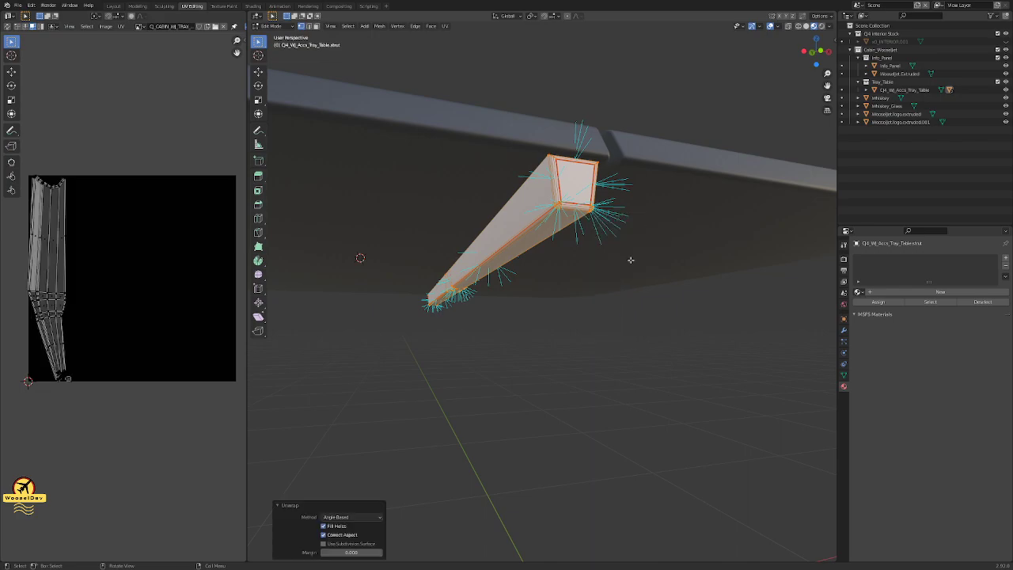
left_click(631, 260)
- Mark a UV seam around the flat face at the strut's opposite end and unwrap the entire strut
scroll(620, 225, "up", 3)
scroll(617, 225, "down", 3)
middle_click_drag(419, 202, 411, 264)
scroll(410, 264, "up", 2)
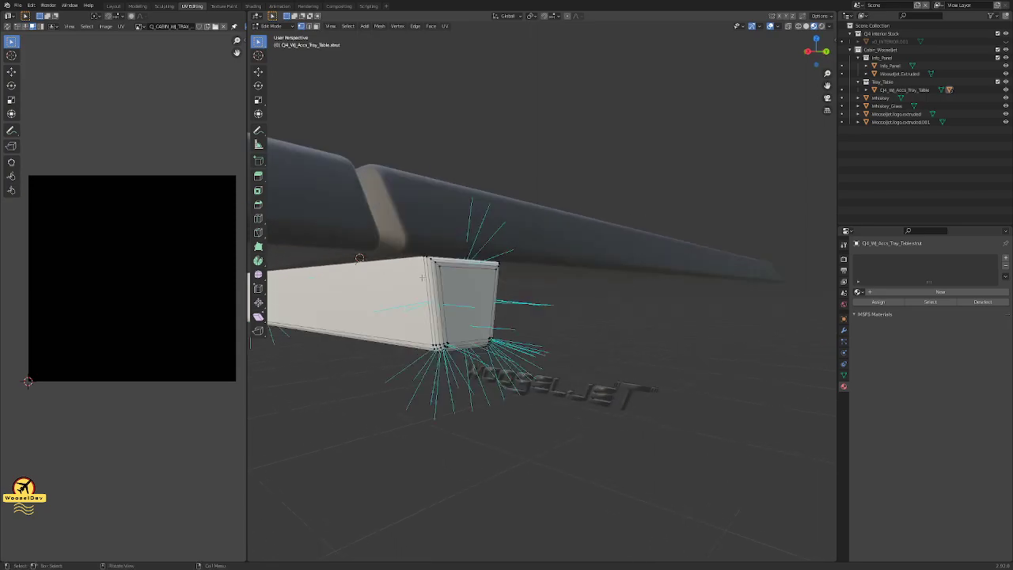
left_click(443, 281)
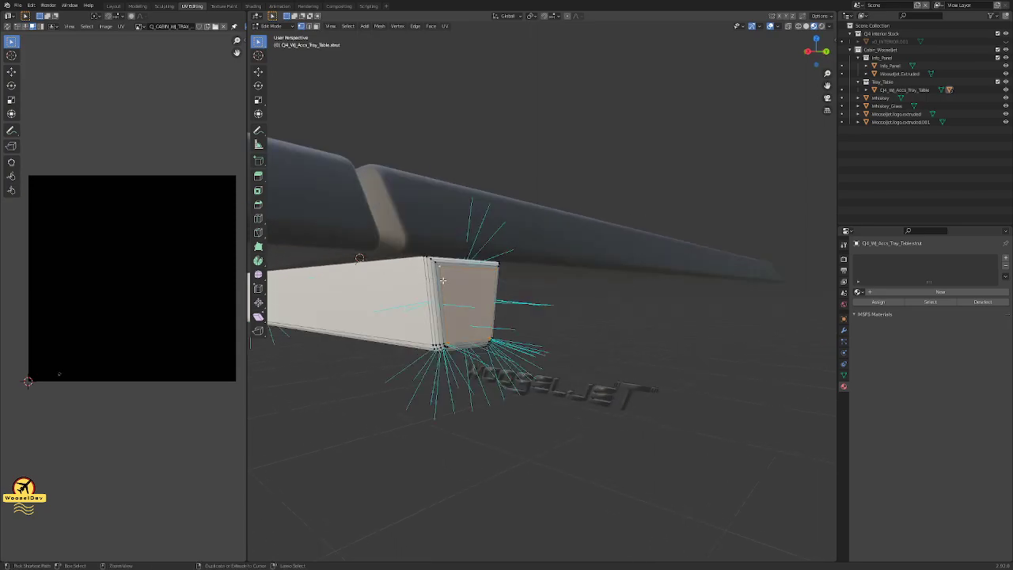
right_click(443, 280)
left_click(448, 341)
scroll(444, 342, "down", 5)
scroll(444, 343, "up", 9)
middle_click_drag(444, 343, 646, 395)
mouse_move(473, 350)
middle_mouse_down()
mouse_move(476, 335)
mouse_move(465, 333)
mouse_move(475, 337)
middle_mouse_up()
key("a")
key("u")
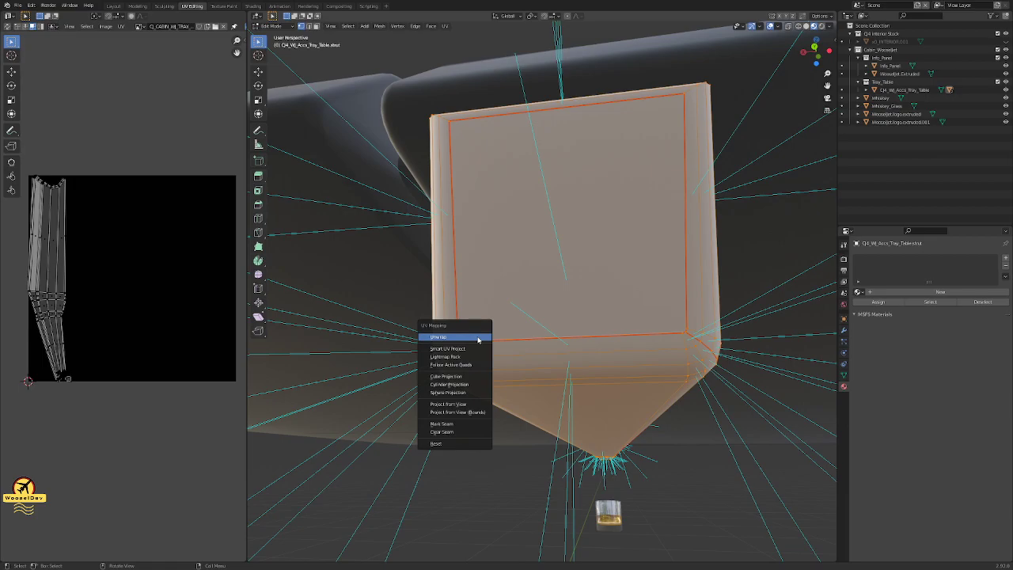
left_click(479, 339)
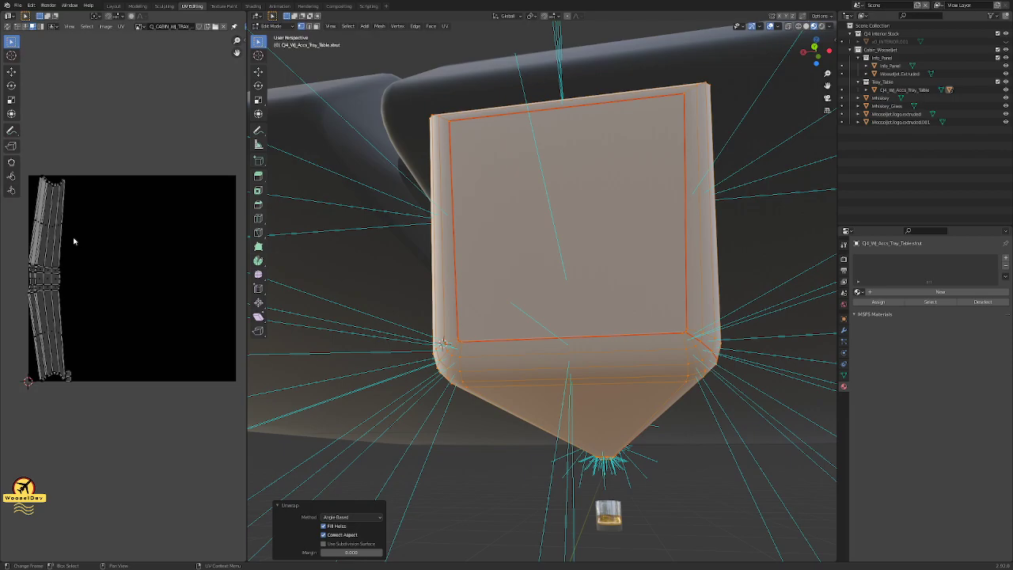
- Apply the support strut's scale in Object Mode, reopen its mesh and unwrap all of it again
middle_click_drag(582, 307, 526, 297)
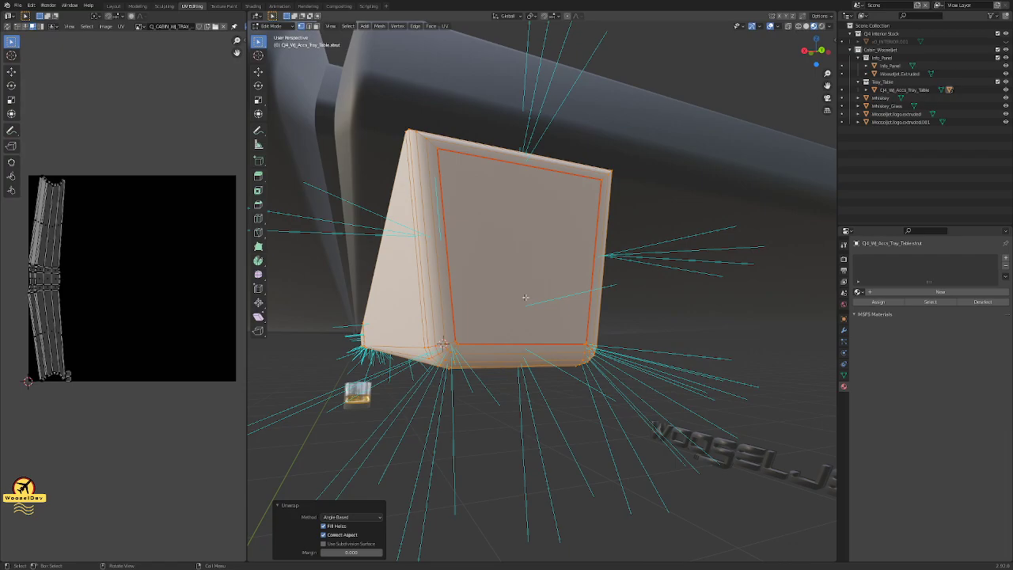
middle_click_drag(599, 247, 507, 218)
left_click(705, 403)
middle_click_drag(597, 299, 630, 309)
key("a")
key("Tab")
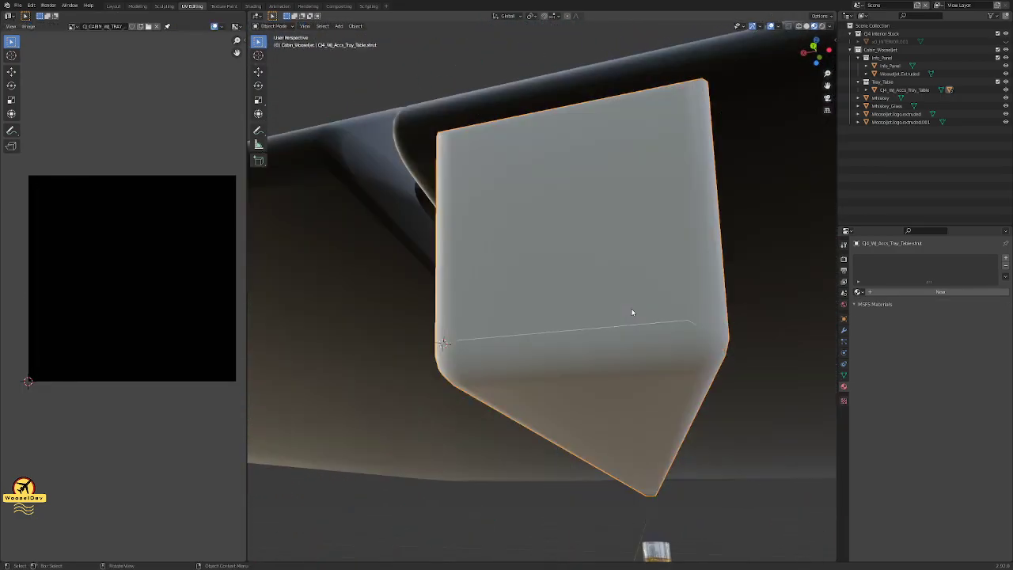
right_click(634, 310)
left_click(625, 322)
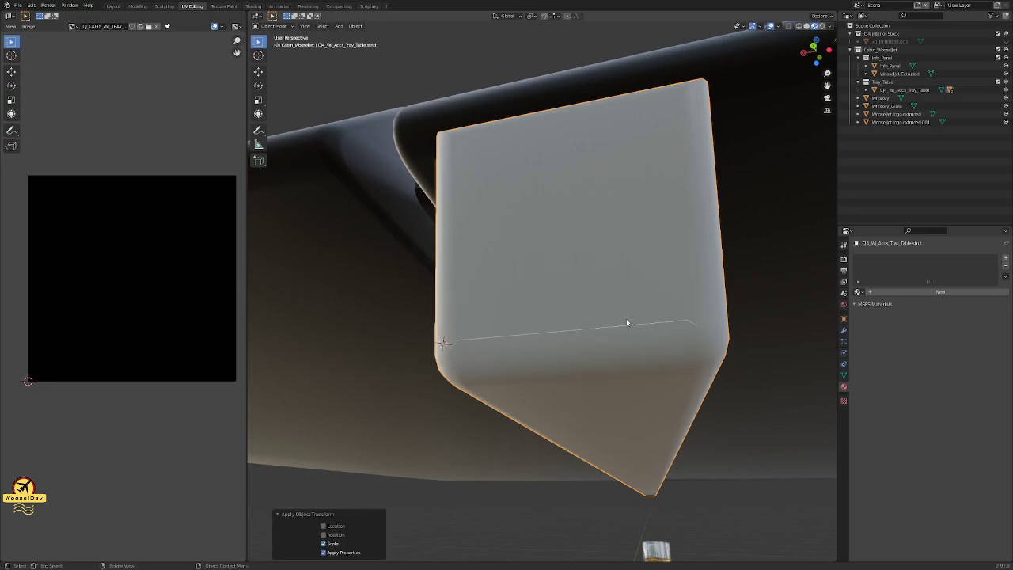
key("Tab")
key("u")
left_click(632, 312)
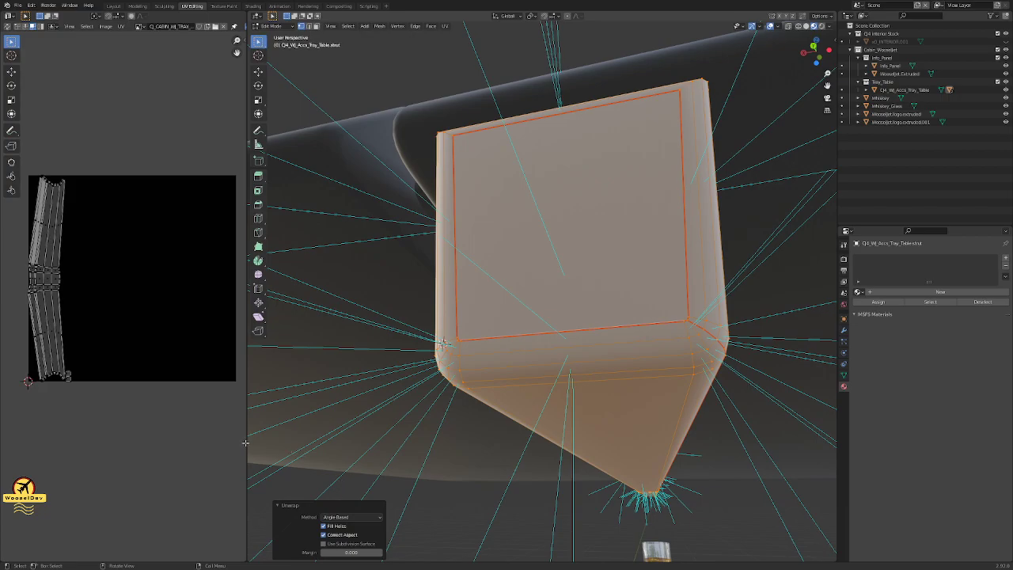
- Inspect the small end-face islands beside the strut's long island in the UV layout
left_click(154, 414)
scroll(95, 362, "up", 2)
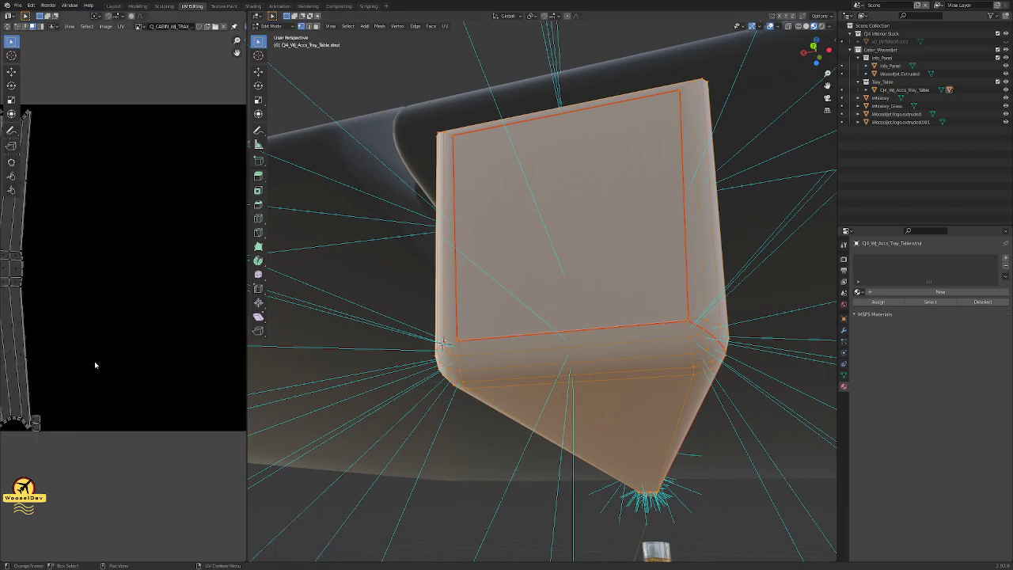
middle_click_drag(59, 389, 137, 359)
scroll(192, 367, "up", 3)
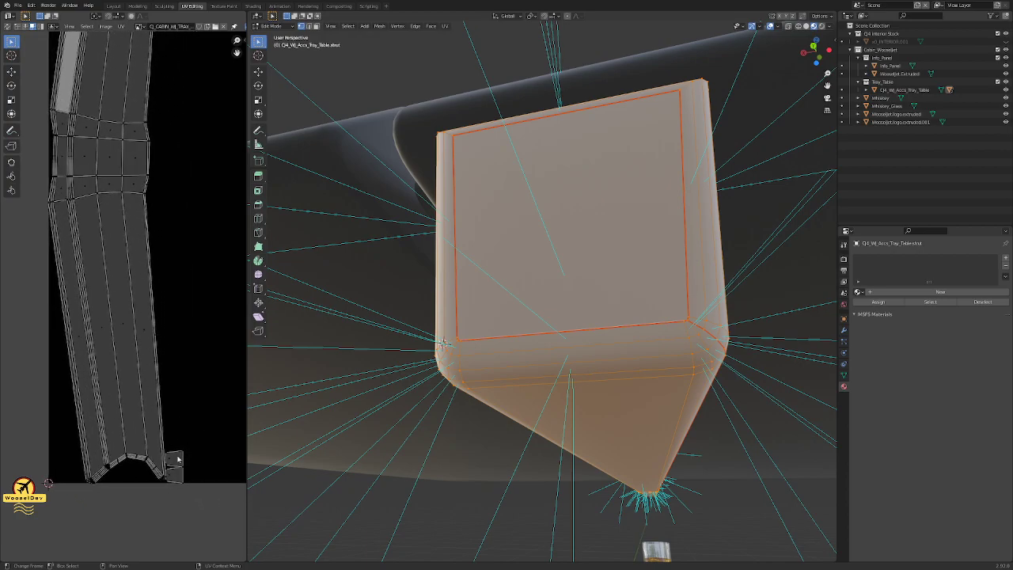
left_click(175, 463)
key("g")
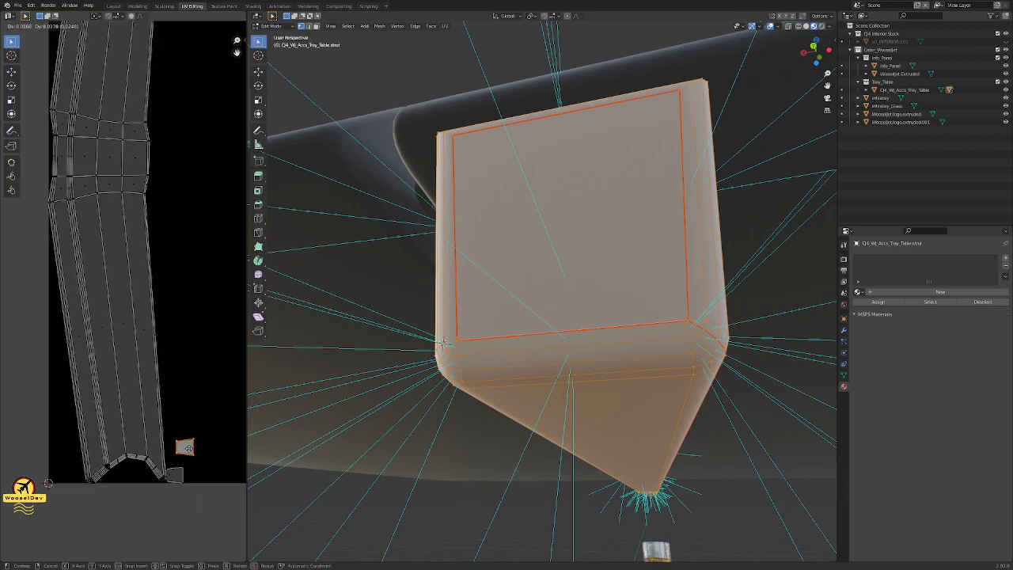
right_click(187, 451)
left_click(199, 520)
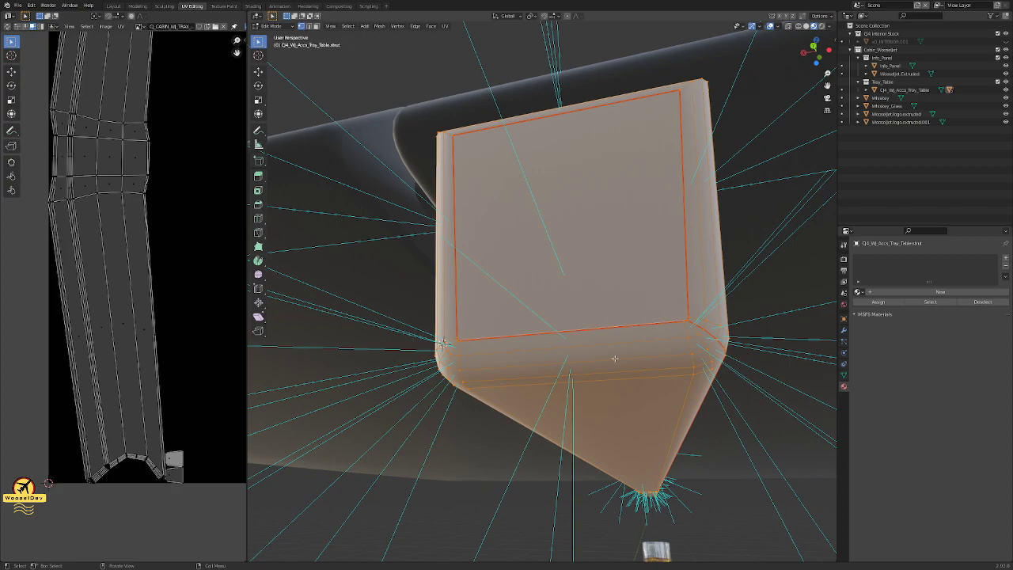
- Mark a UV seam along the outer bevel loop at one end of the strut and display the scene as wireframe
scroll(615, 358, "down", 6)
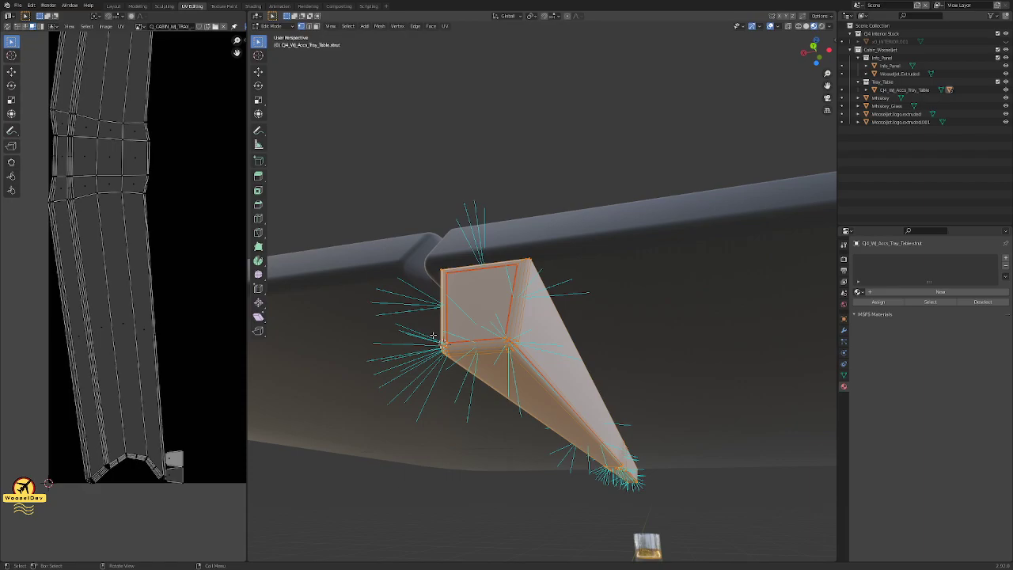
middle_click_drag(696, 348, 620, 343)
key("Tab")
key("Tab")
key("Tab")
key("Tab")
scroll(620, 343, "up", 6)
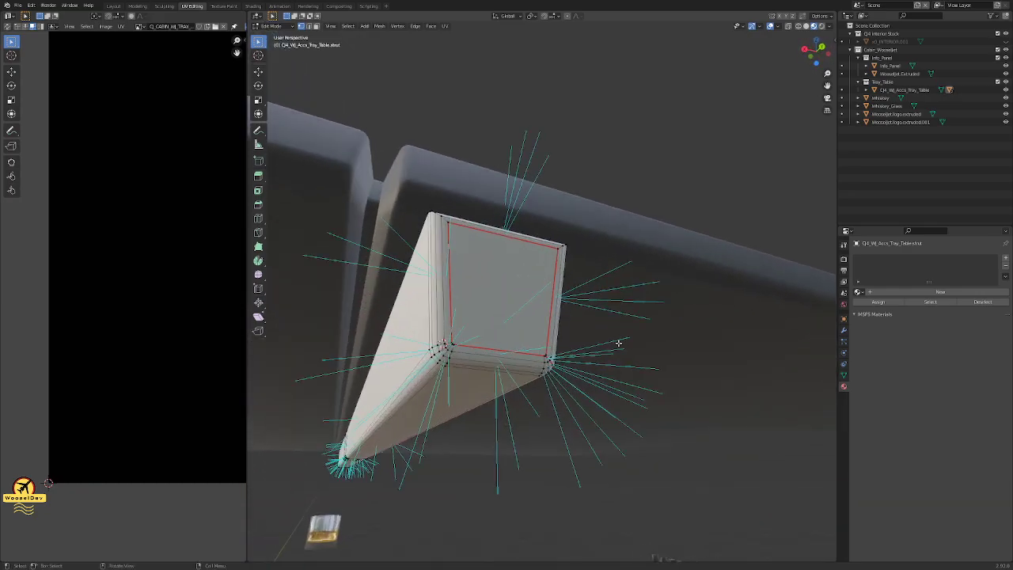
middle_click_drag(518, 314, 580, 329)
left_click(397, 275, "alt")
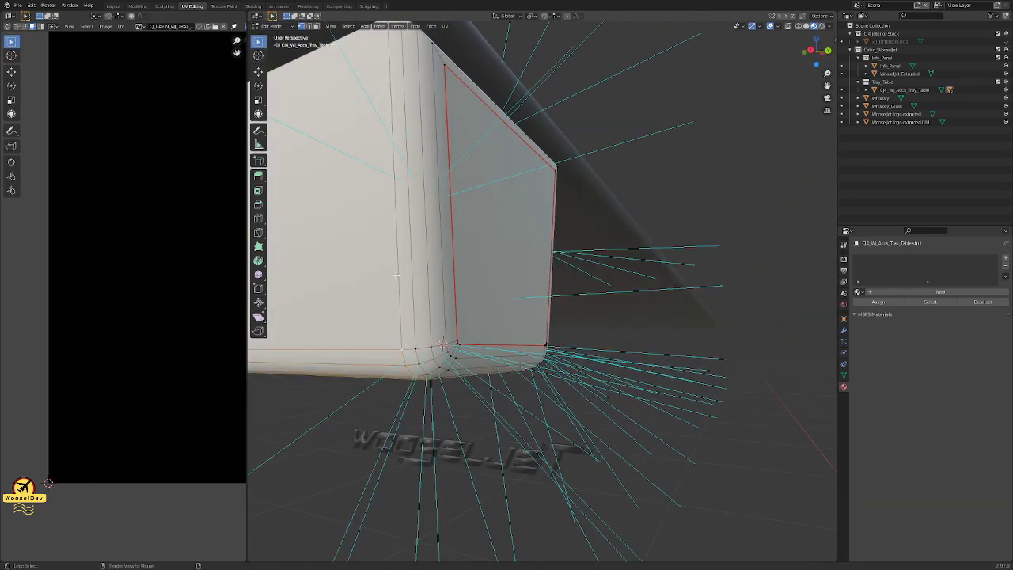
middle_click_drag(395, 274, 425, 250)
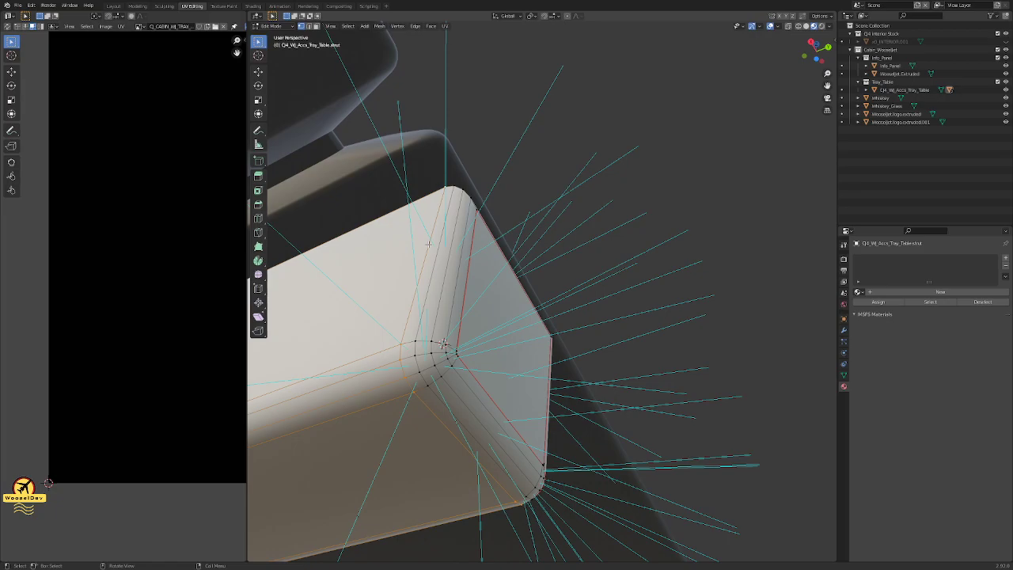
right_click(428, 244)
left_click(420, 241)
key("z")
left_click(443, 288)
- Clear the inner end-face seam at this strut end, along with the short seam crossing its bevelled corner
middle_click_drag(513, 311, 672, 344)
left_click(478, 345, "alt")
right_click(478, 344)
left_click(473, 350)
left_click(615, 317, "shift")
left_click(651, 329, "shift")
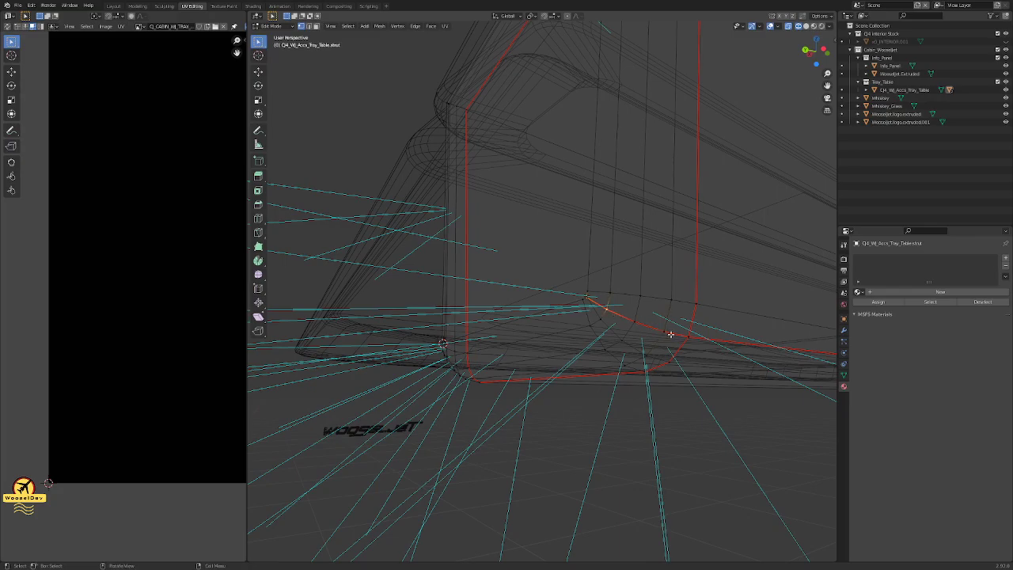
right_click(596, 302)
left_click(599, 301)
middle_click_drag(719, 315, 748, 332)
scroll(623, 364, "down", 5)
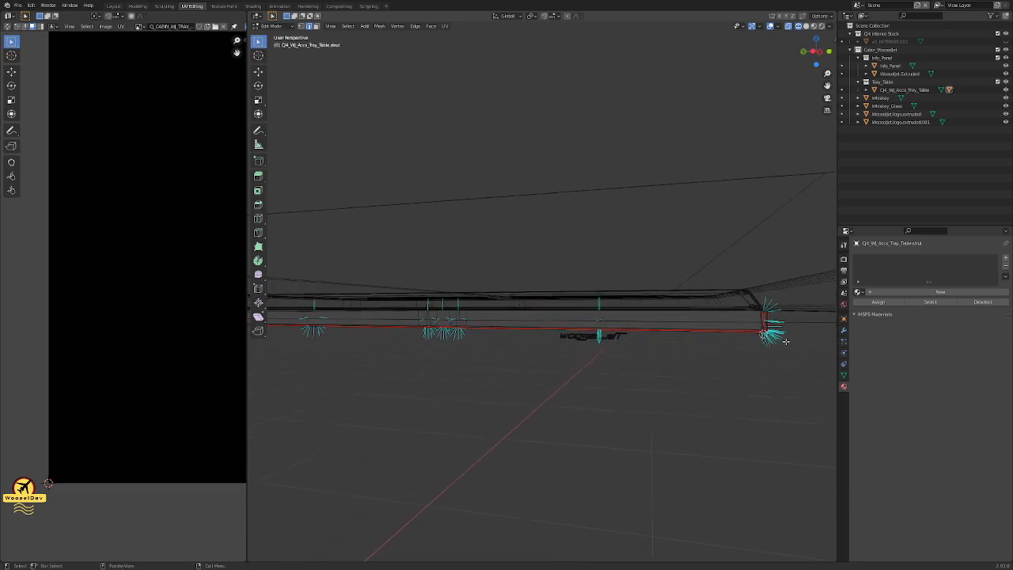
key("alt+Home")
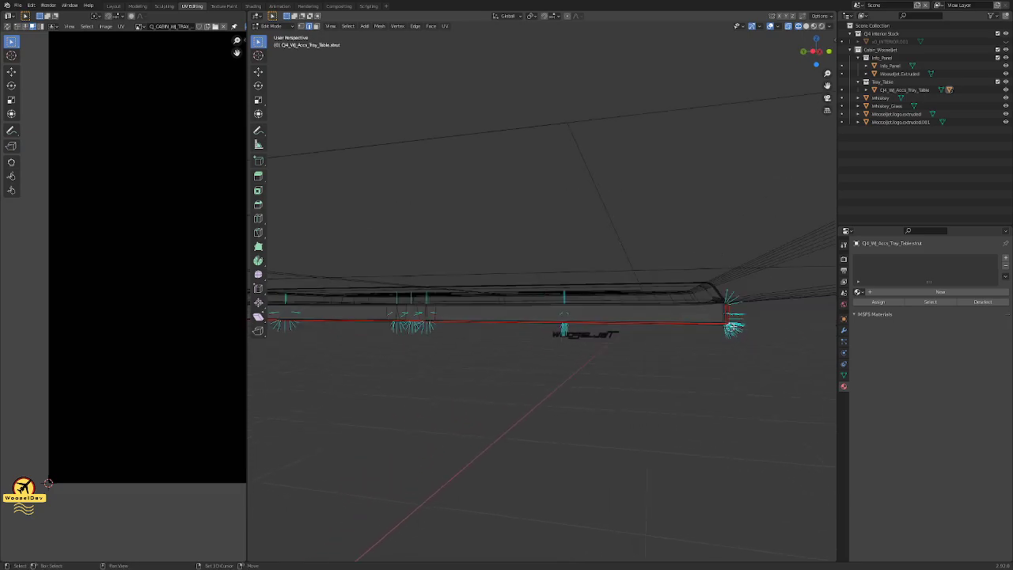
key("n")
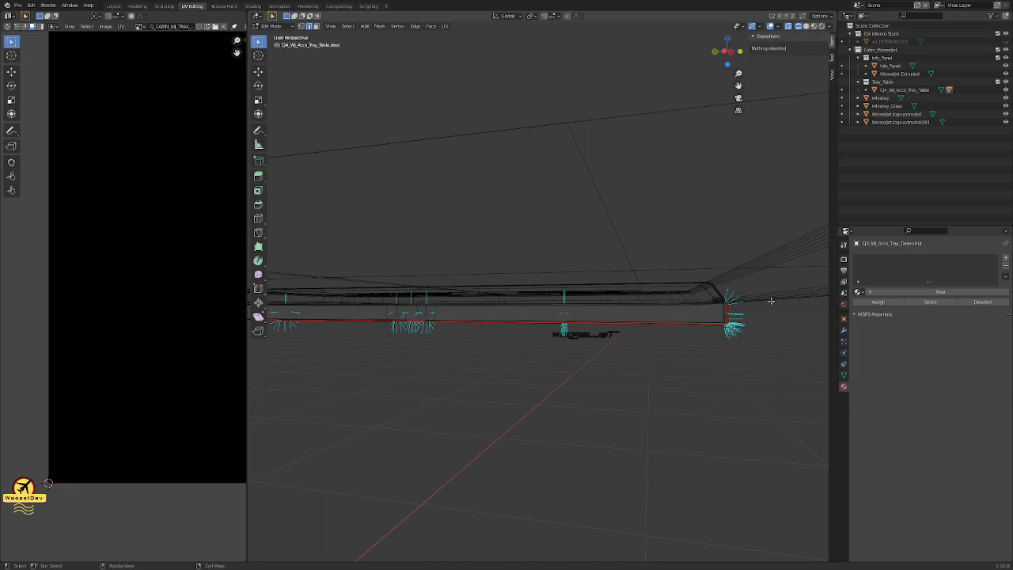
left_click(832, 74)
left_click(786, 129)
left_click(786, 129)
key("n")
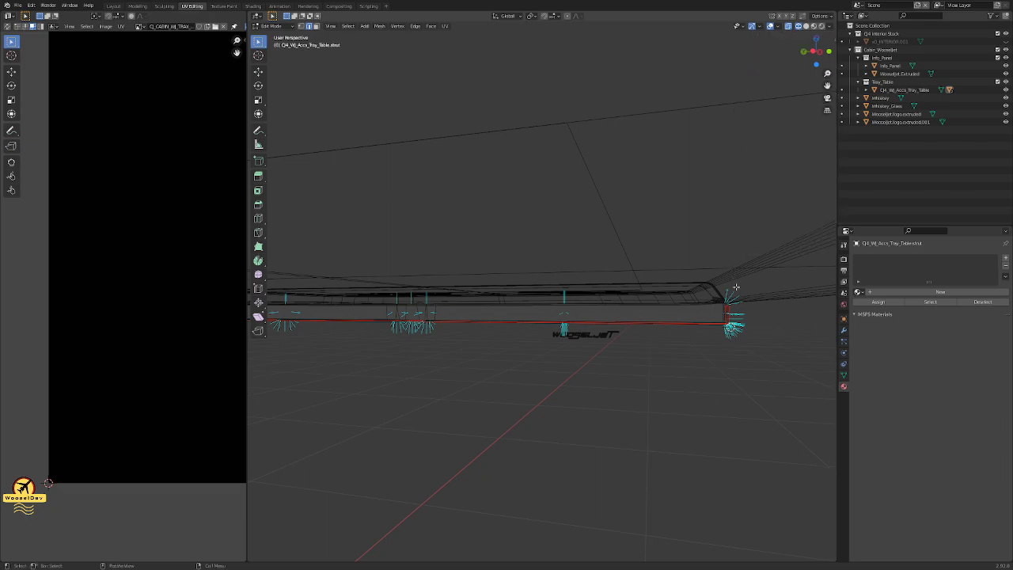
- Clear the UV seam around the flat inner face at the other end of the strut
middle_click_drag(752, 319, 595, 319, "shift")
middle_click_drag(682, 322, 427, 310)
middle_click_drag(795, 289, 523, 304, "shift")
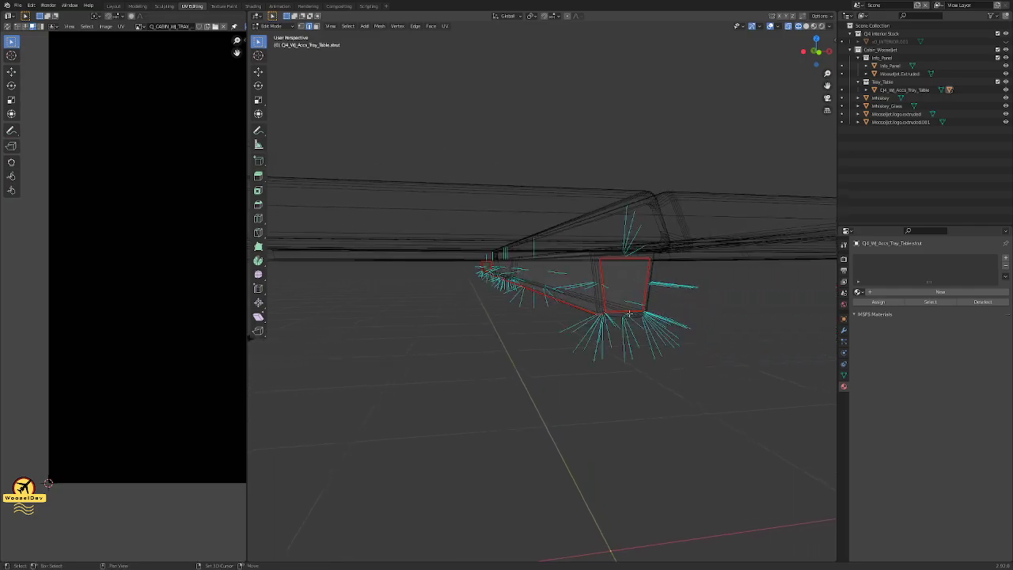
scroll(632, 316, "up", 2)
scroll(605, 318, "up", 4)
left_click(555, 322, "alt")
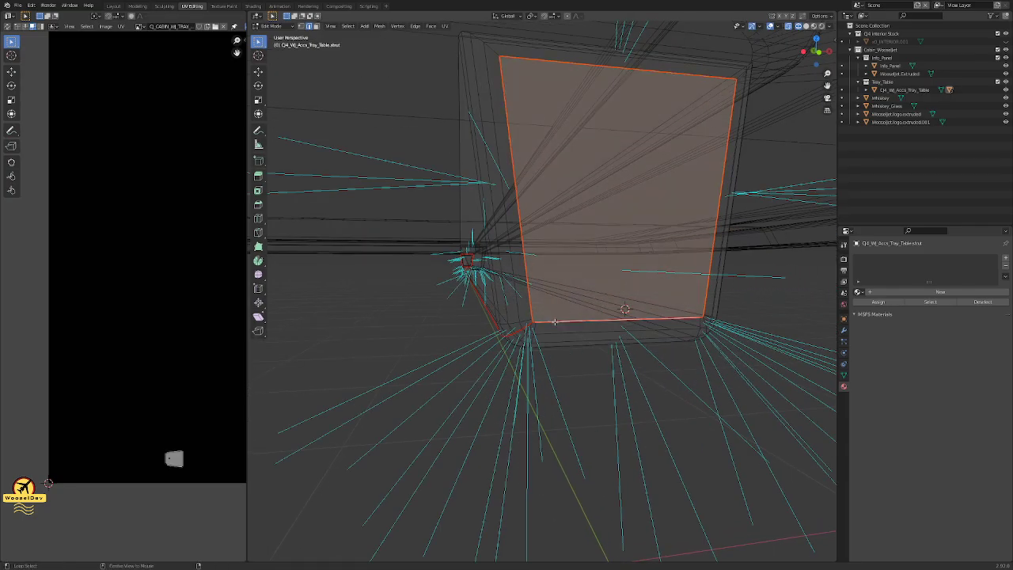
key("ctrl+e")
left_click(552, 326)
- Mark a UV seam along the outer bevel loop at this second strut end
scroll(574, 346, "up", 1)
middle_click_drag(574, 346, 651, 326)
left_click(506, 281, "alt")
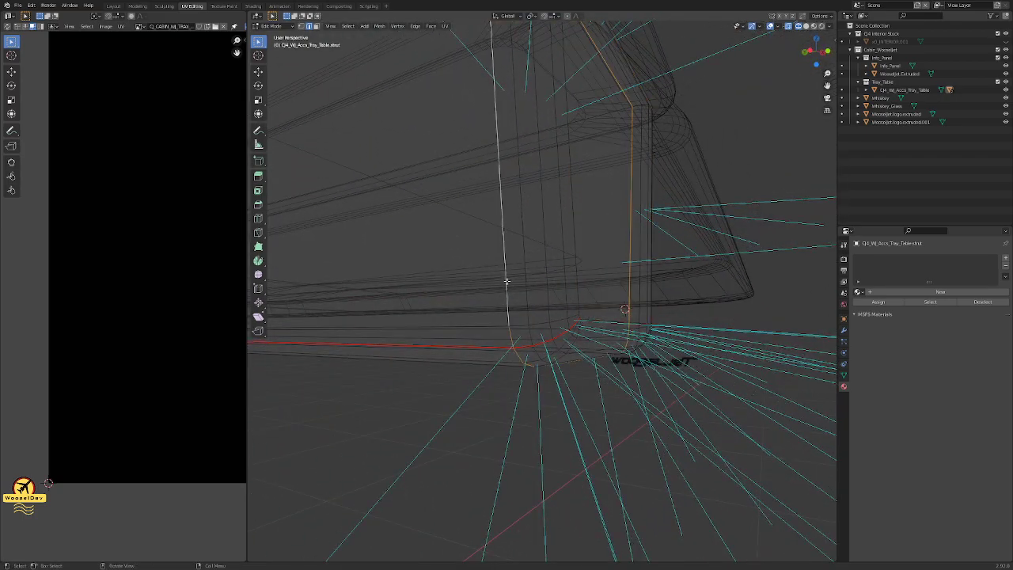
key("ctrl+e")
left_click(504, 276)
- Clear the leftover short seam edges crossing the bevelled corner at the second strut end
middle_click_drag(578, 322, 585, 328)
left_click(540, 336, "alt")
left_click(535, 340)
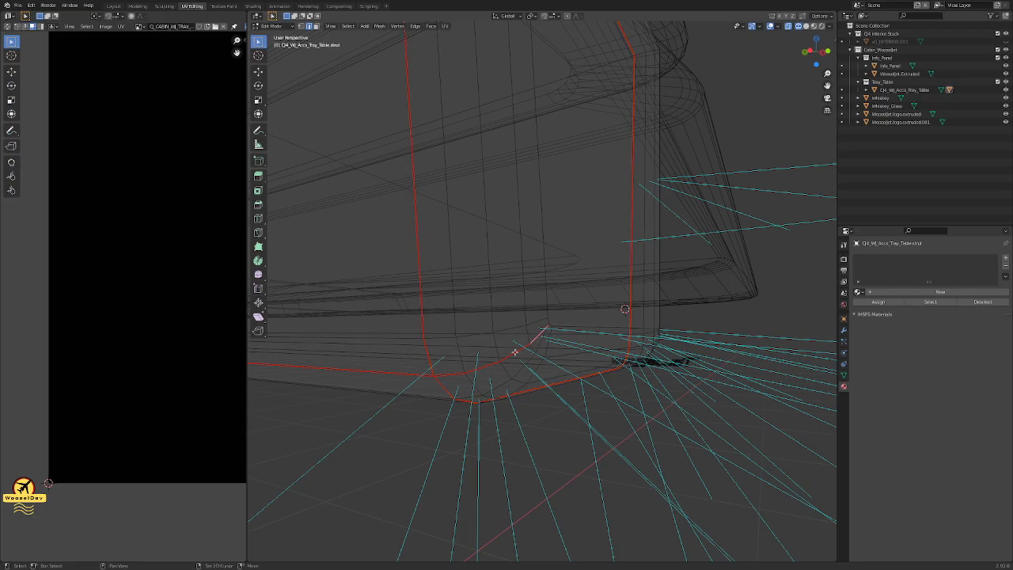
key("ctrl+e")
left_click(444, 375)
- Unwrap the whole strut with the revised end-cap seams and check the small end islands in the UV layout
scroll(566, 415, "down", 5)
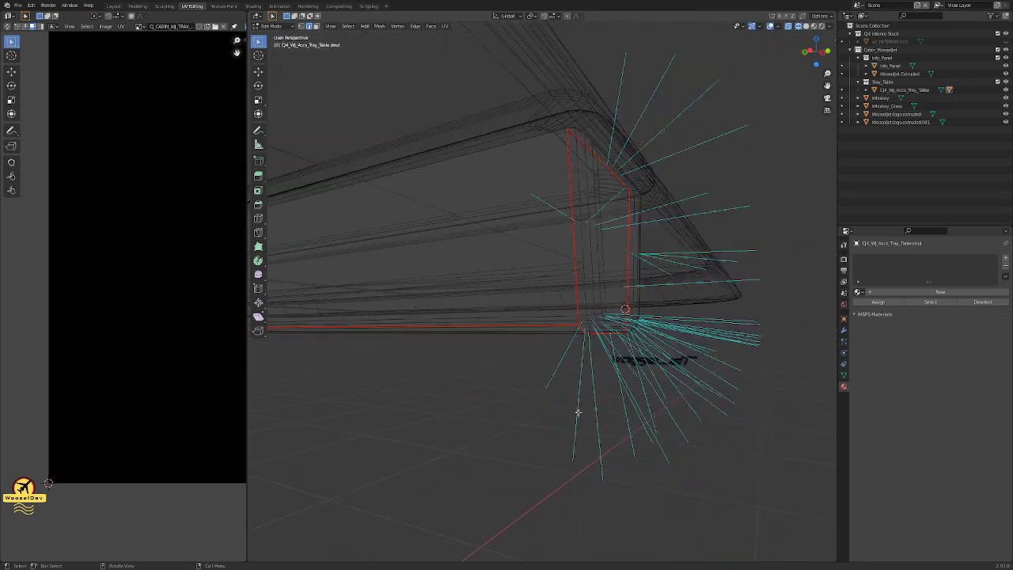
key("a")
middle_click_drag(483, 364, 594, 357)
key("u")
left_click(594, 356)
scroll(196, 281, "down", 2)
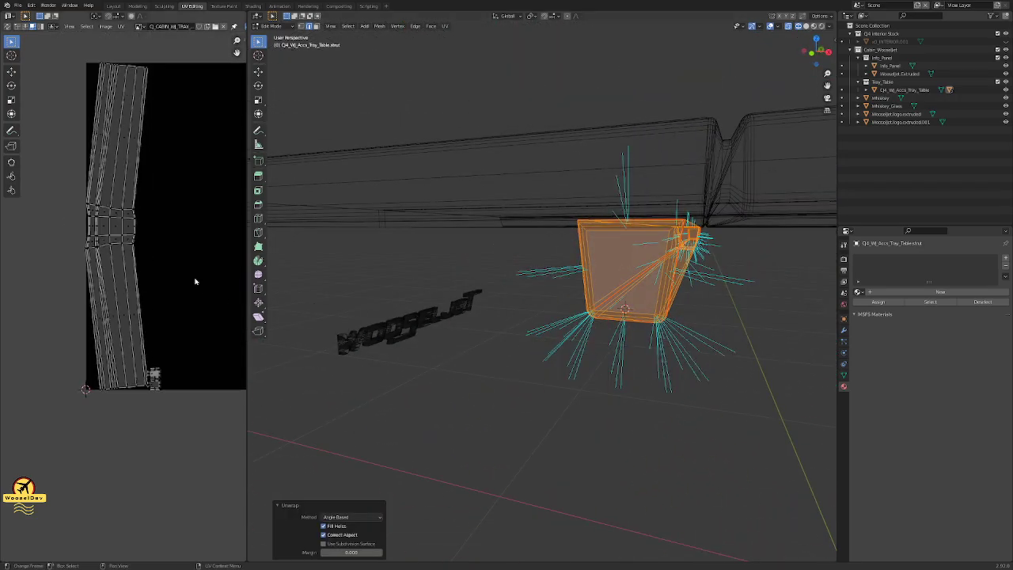
scroll(169, 360, "up", 5)
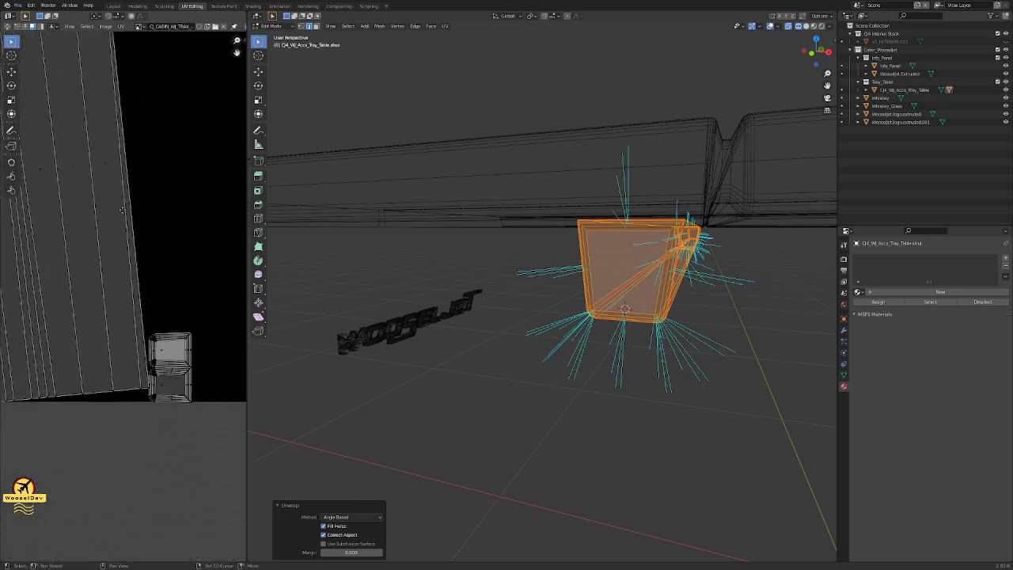
- Mark UV seams across the rounded lower bevel corners at the current end of the strut
scroll(144, 264, "up", 6)
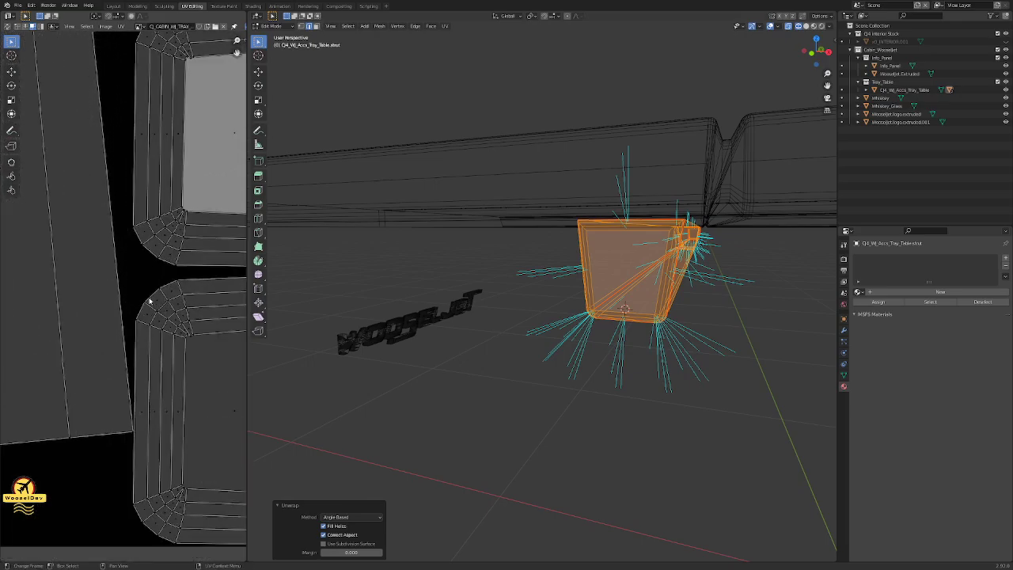
scroll(170, 319, "down", 3)
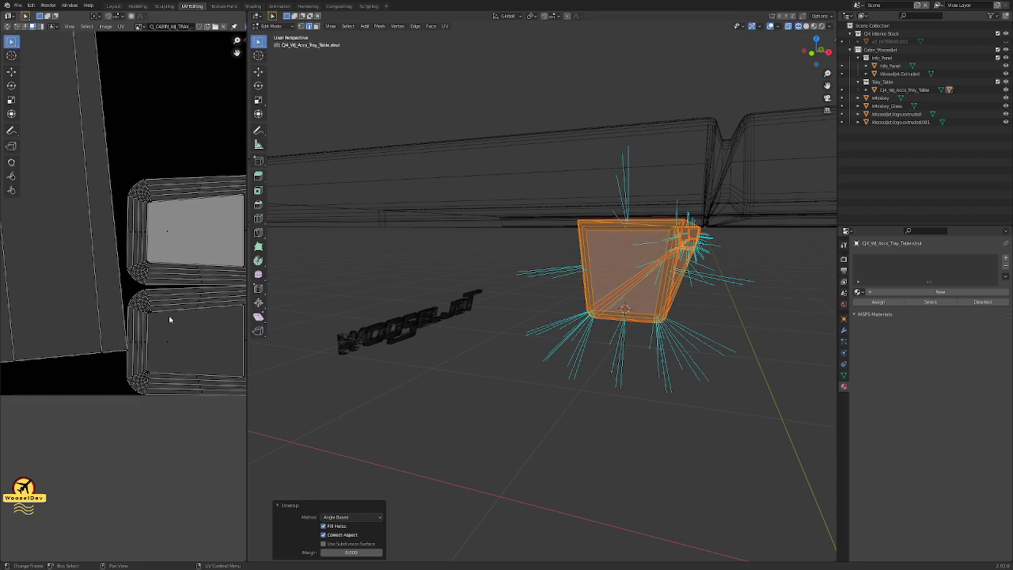
left_click(720, 278)
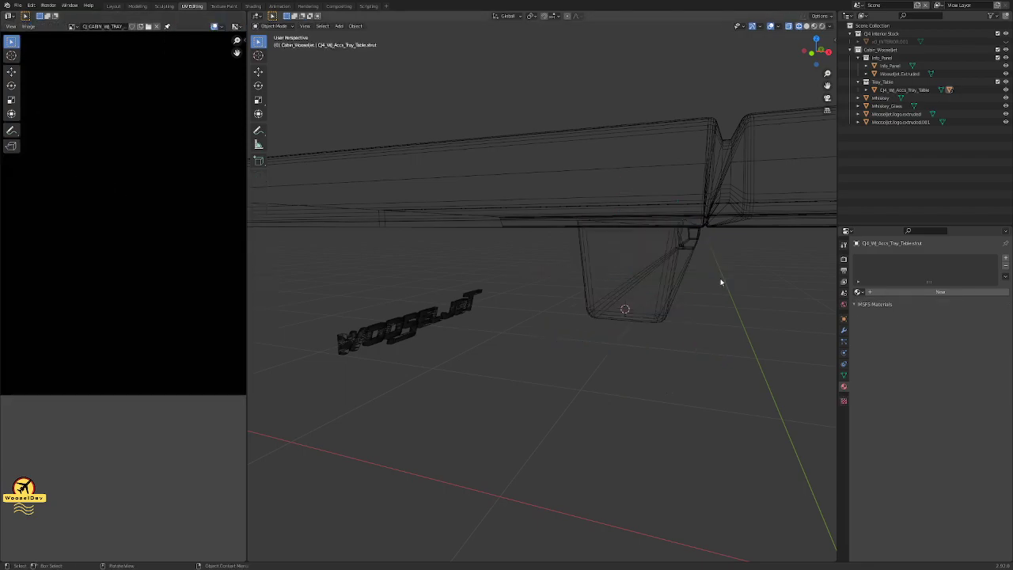
middle_click_drag(721, 279, 684, 280)
key("a")
key("alt+a")
scroll(709, 281, "up", 8)
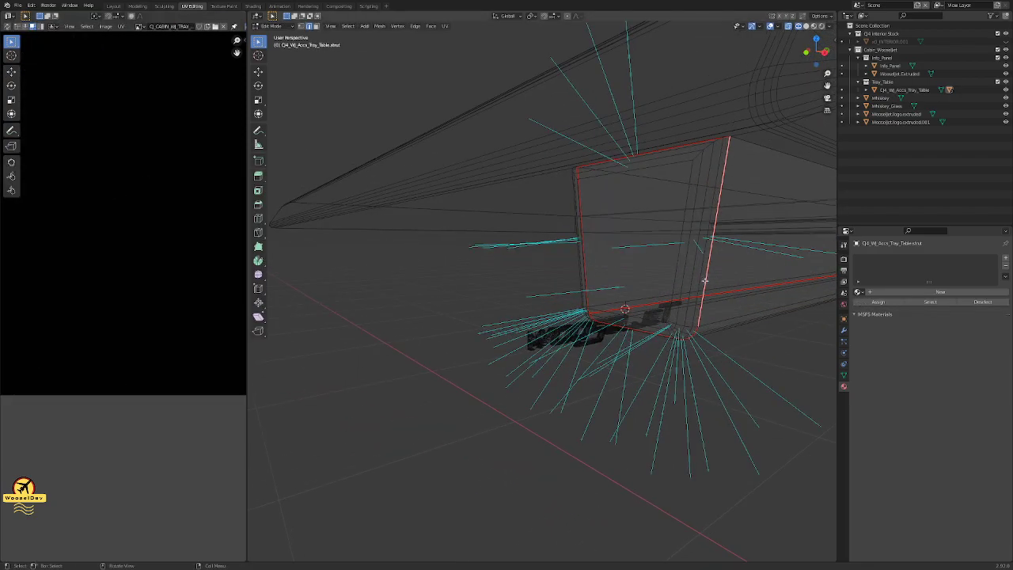
middle_click_drag(737, 286, 705, 300)
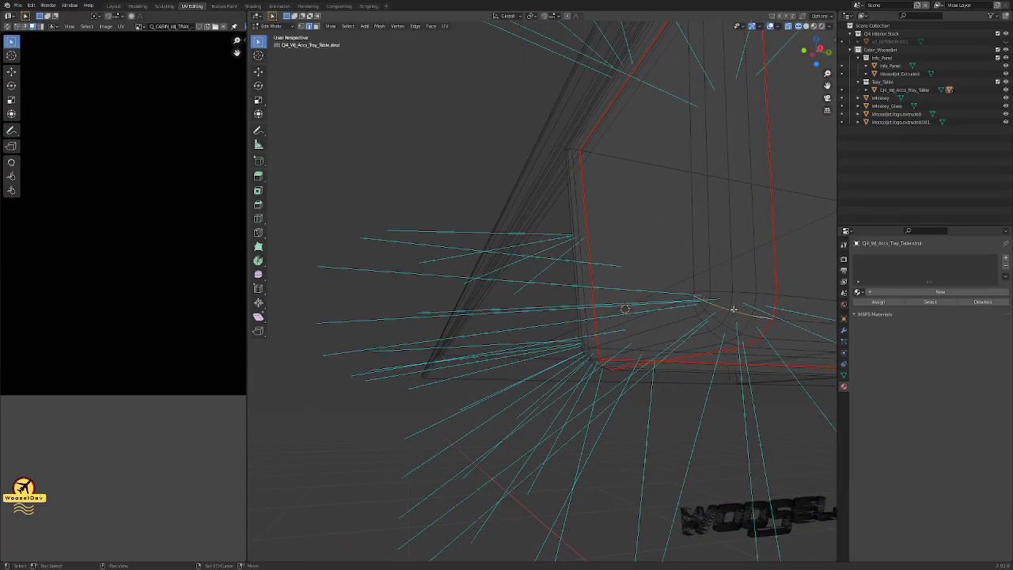
right_click(733, 308)
left_click(735, 294)
middle_click_drag(676, 270, 598, 290)
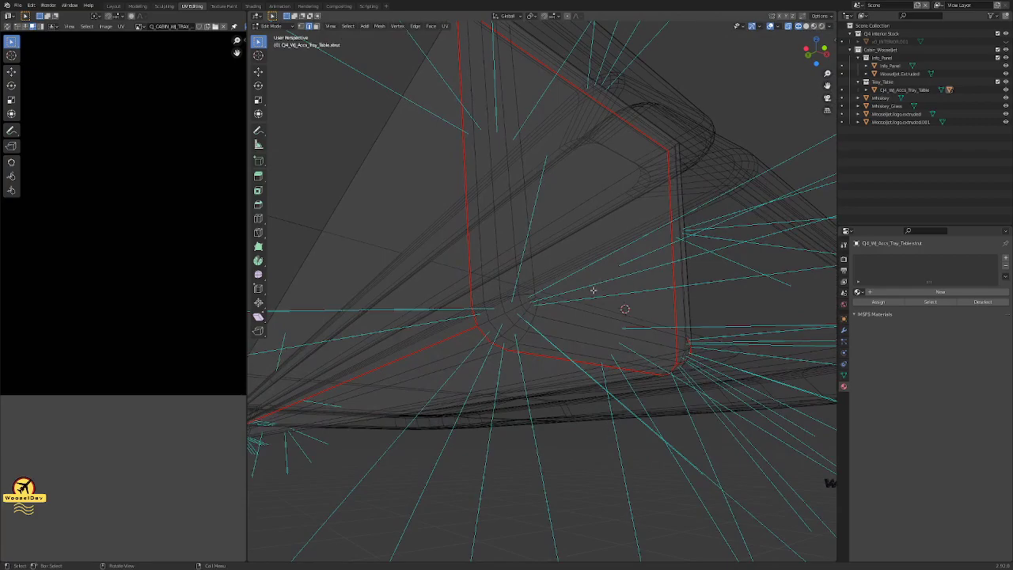
right_click(525, 299)
- Mark UV seams along the short diagonal edges crossing both upper bevel corners at the same strut end
middle_click_drag(573, 269, 465, 87)
left_click(493, 104)
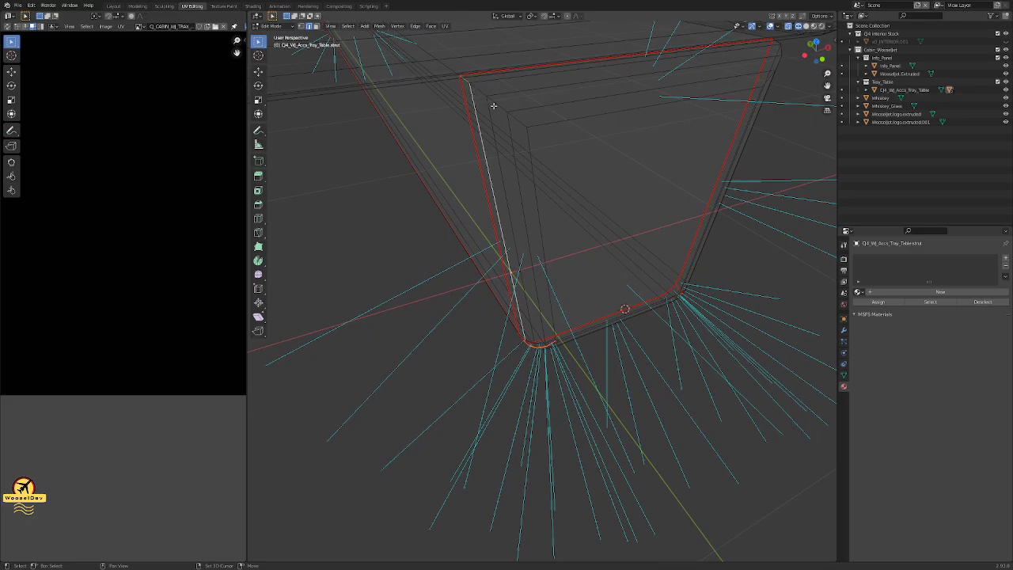
left_click(469, 82, "shift")
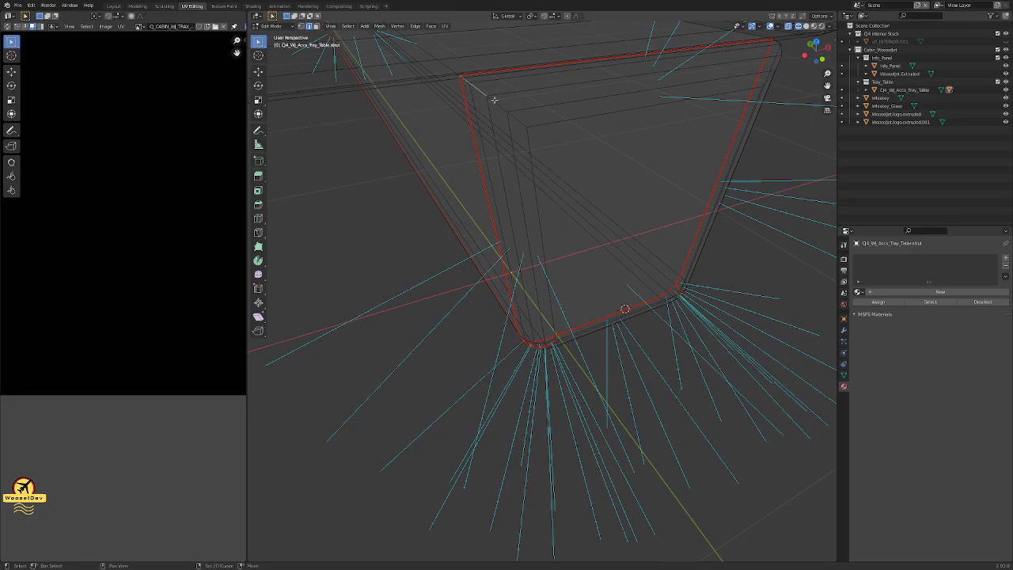
key("ctrl+e")
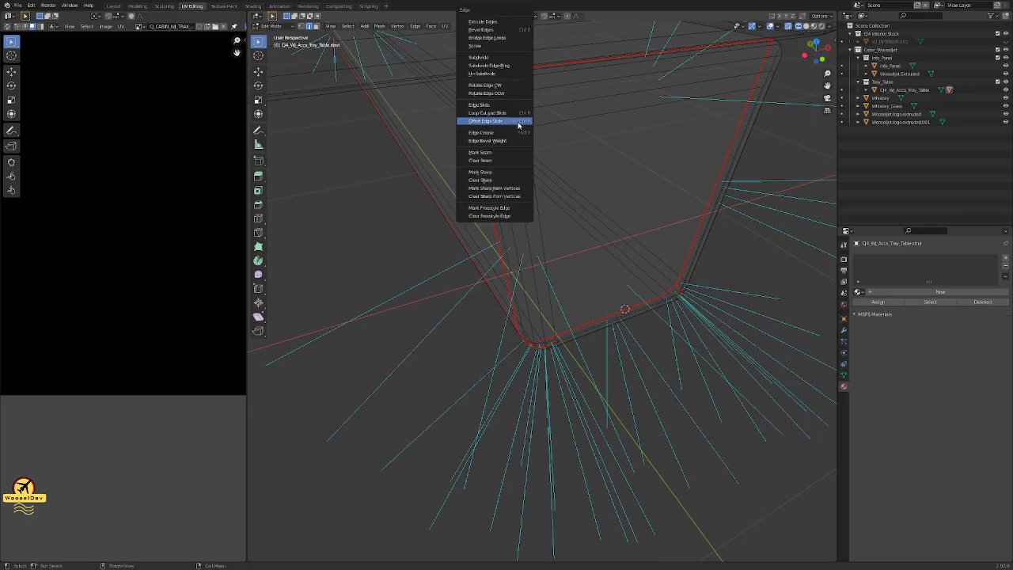
left_click(501, 156)
middle_click_drag(501, 155, 634, 168)
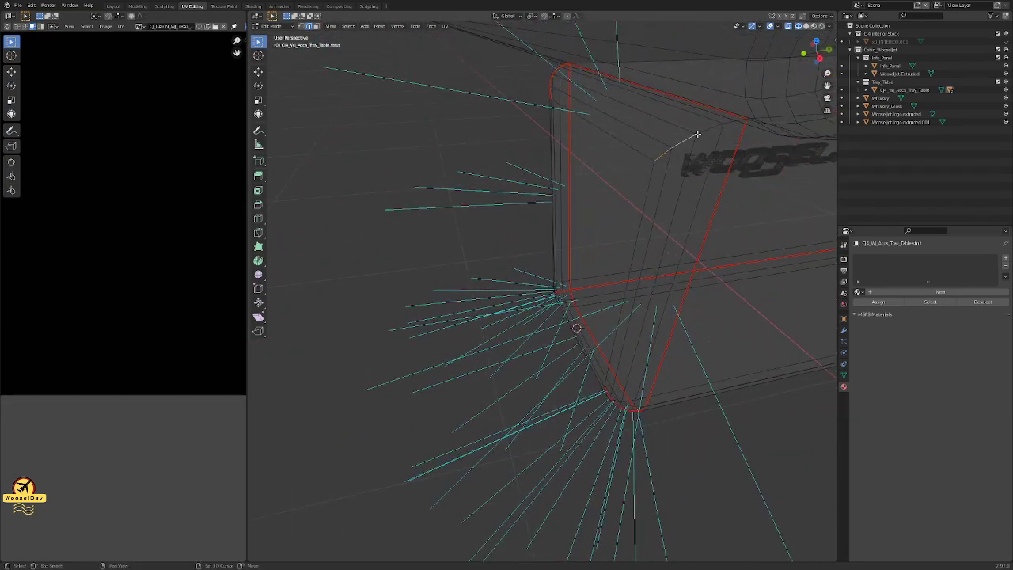
key("ctrl+e")
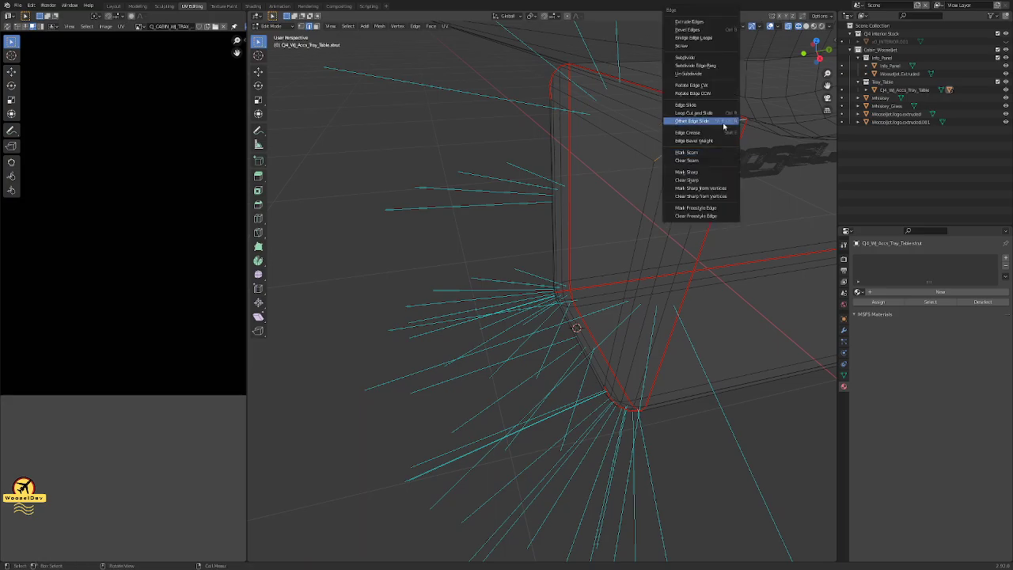
left_click(695, 152)
- Unwrap the whole strut with the added corner seams at this end
mouse_move(610, 188)
middle_mouse_down()
mouse_move(592, 204)
mouse_move(626, 193)
middle_mouse_up()
key("a")
key("u")
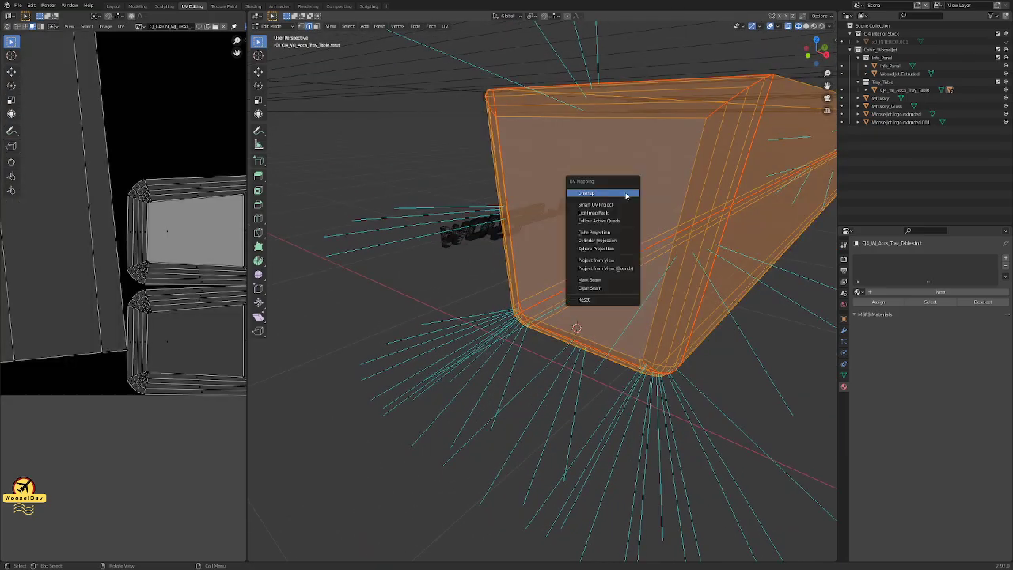
left_click(626, 196)
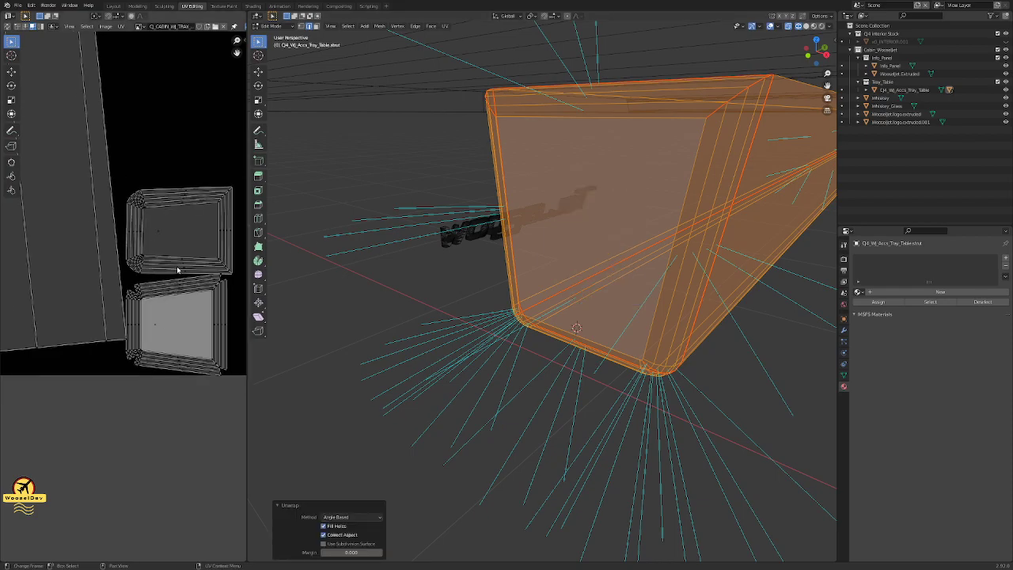
- Mark a UV seam across one upper bevel corner at the opposite end of the strut
scroll(565, 219, "down", 5)
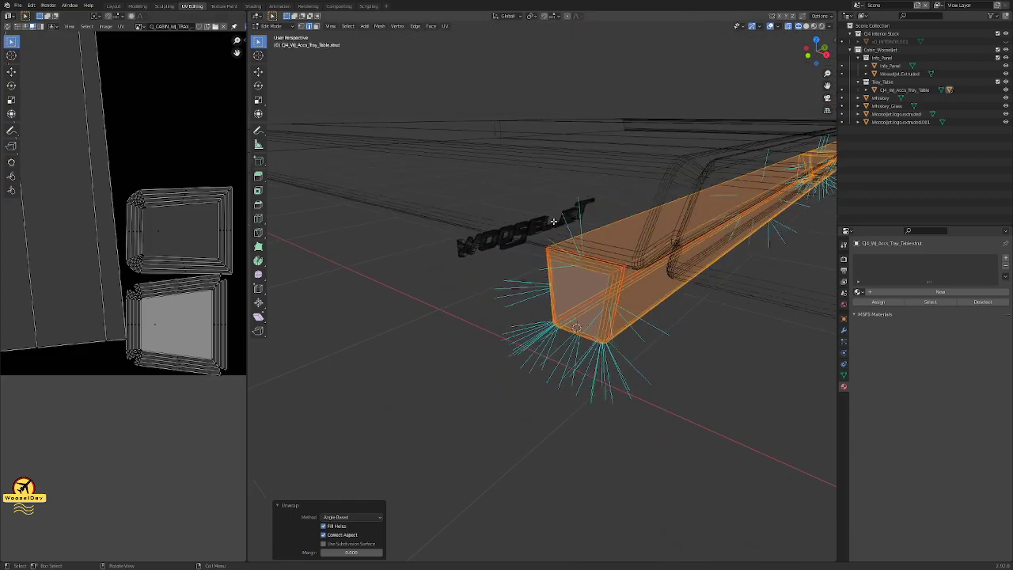
key("Tab")
middle_click_drag(704, 244, 606, 261)
scroll(606, 261, "down", 8)
middle_click_drag(655, 312, 608, 308, "shift")
scroll(595, 248, "up", 3)
scroll(598, 250, "down", 2)
right_click(627, 277, "shift")
key("alt+Home")
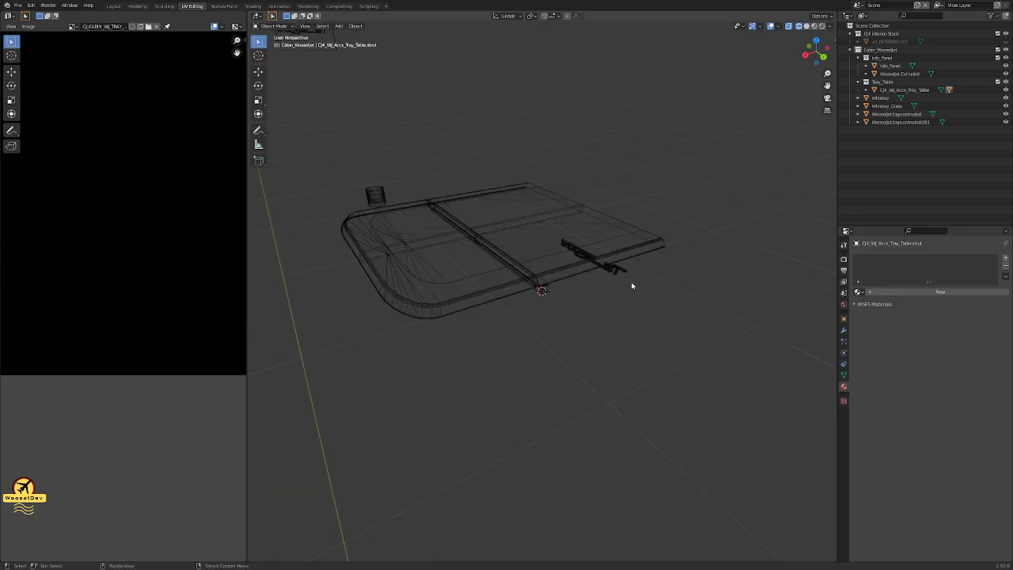
scroll(620, 259, "up", 6)
left_click(625, 273)
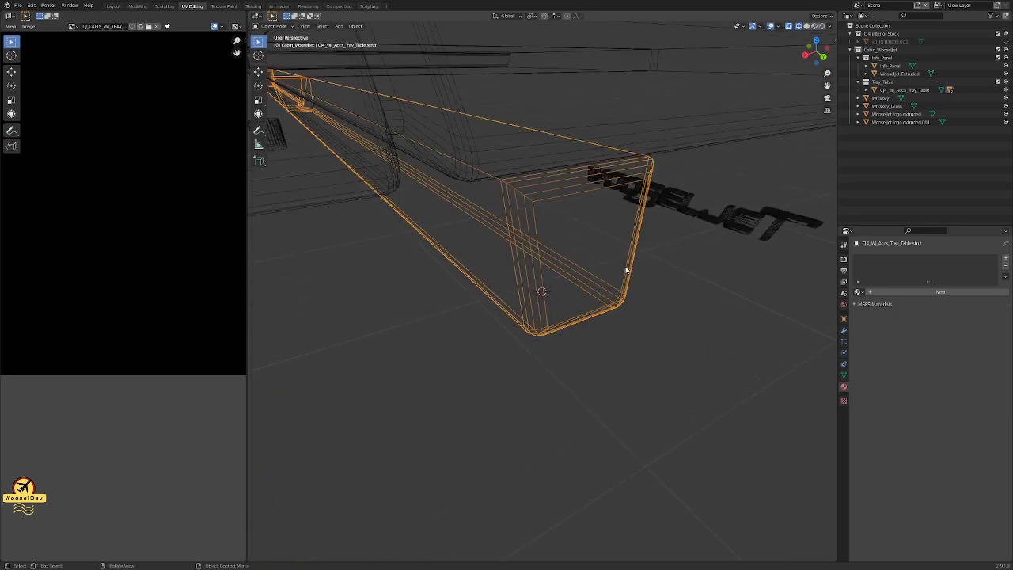
key("Tab")
middle_click_drag(621, 268, 574, 227)
key("alt+a")
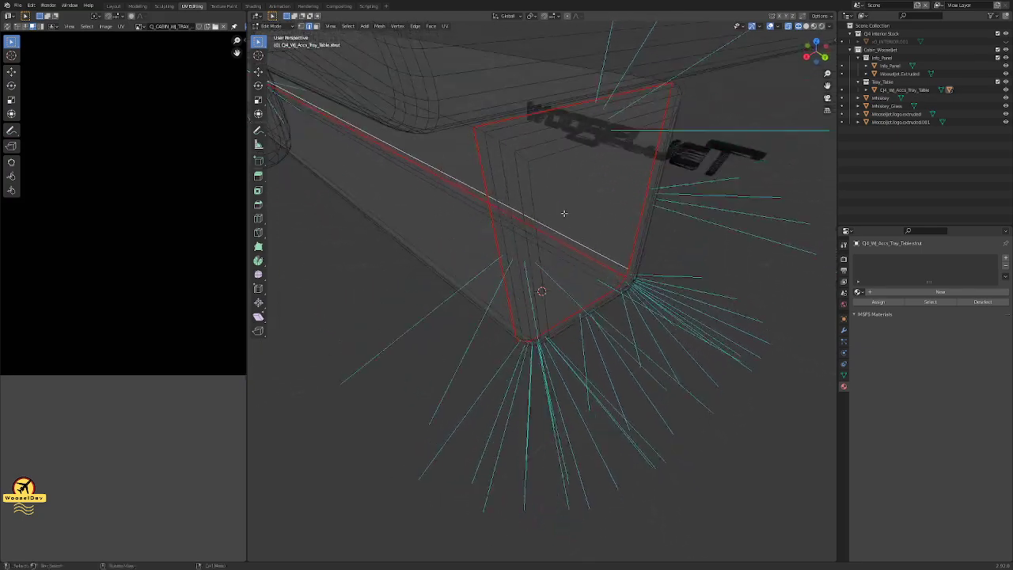
left_click(479, 129)
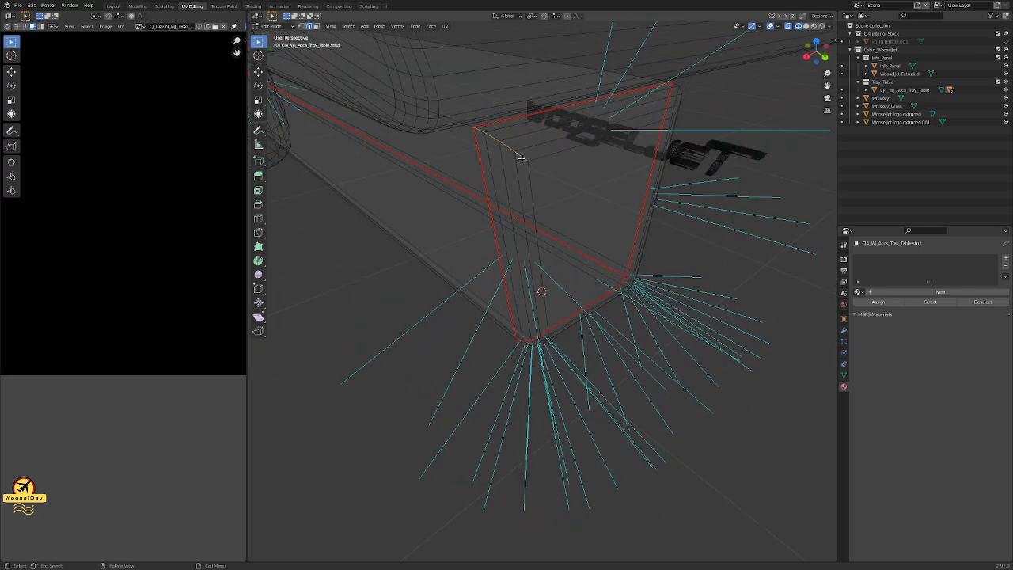
right_click(522, 158)
left_click(520, 160)
- Mark UV seams across the two rounded lower bevel corners at the opposite end of the strut
middle_click_drag(577, 243, 604, 318)
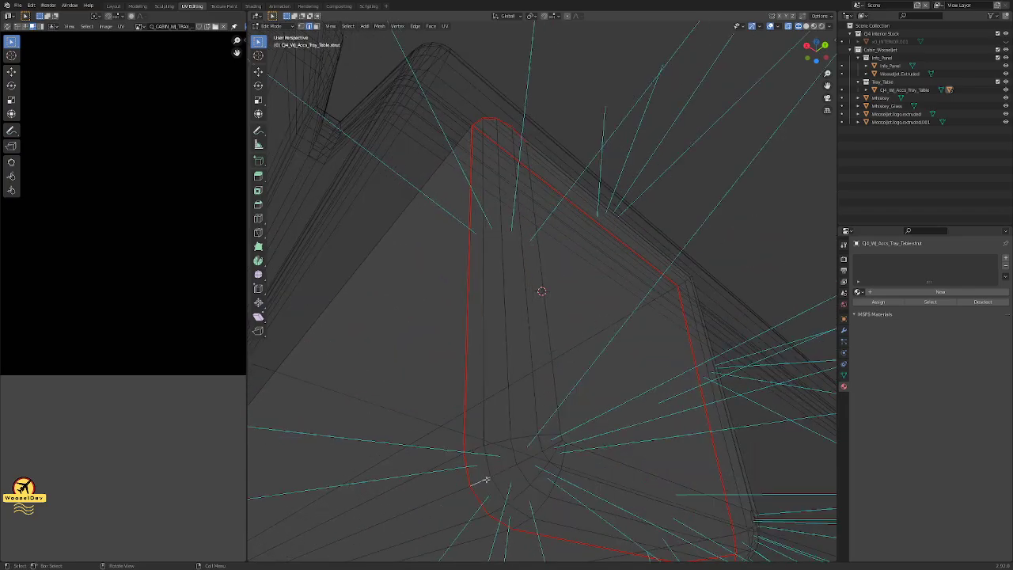
right_click(547, 449)
left_click(547, 451)
middle_click_drag(688, 404, 503, 402)
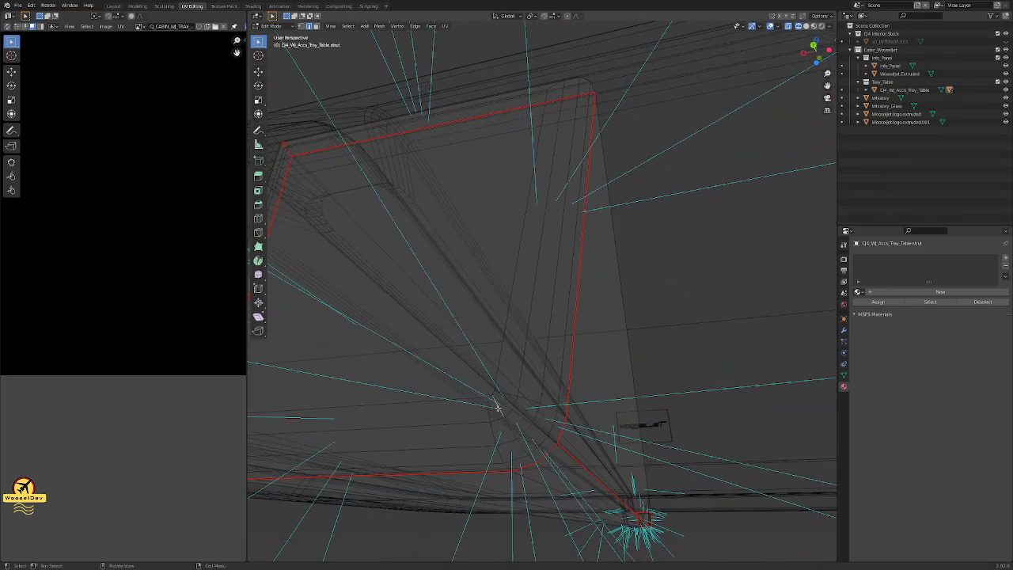
middle_click_drag(564, 443, 547, 445)
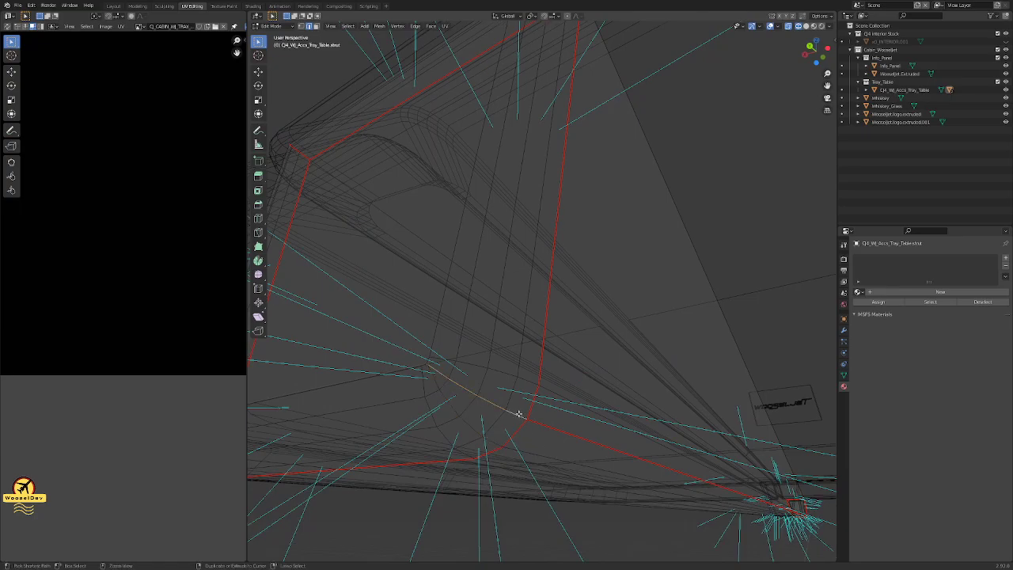
right_click(519, 413)
left_click(518, 412)
- Mark a UV seam across the remaining upper bevel corner at the opposite strut end
middle_click_drag(615, 224, 512, 294)
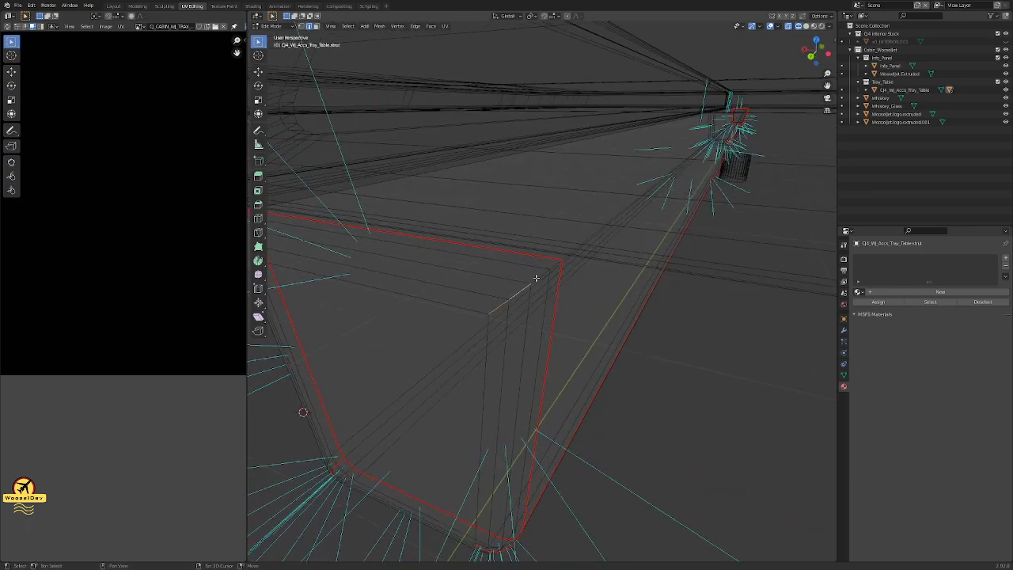
middle_click_drag(552, 268, 563, 289)
key("ctrl+e")
left_click(565, 293)
- Unwrap the whole strut again with corner seams at both ends and check its UV layout
middle_click_drag(689, 380, 703, 400)
key("a")
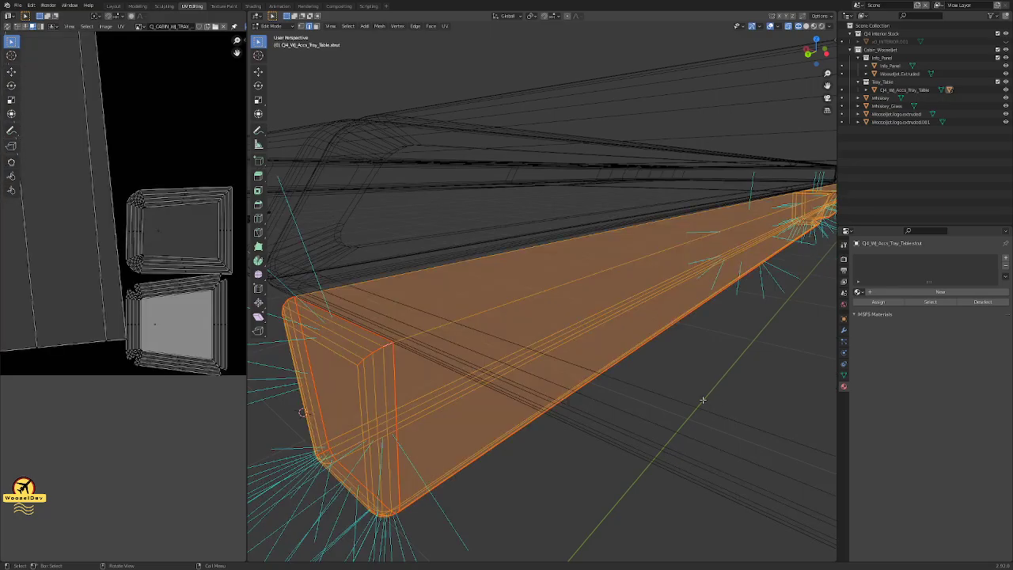
key("u")
left_click(703, 399)
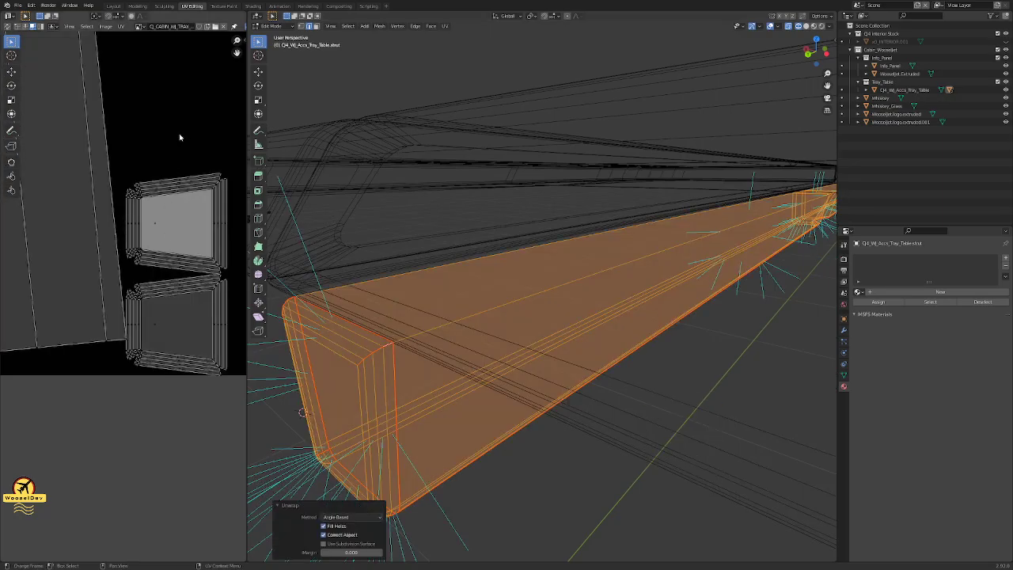
scroll(170, 163, "down", 5)
scroll(161, 175, "up", 3)
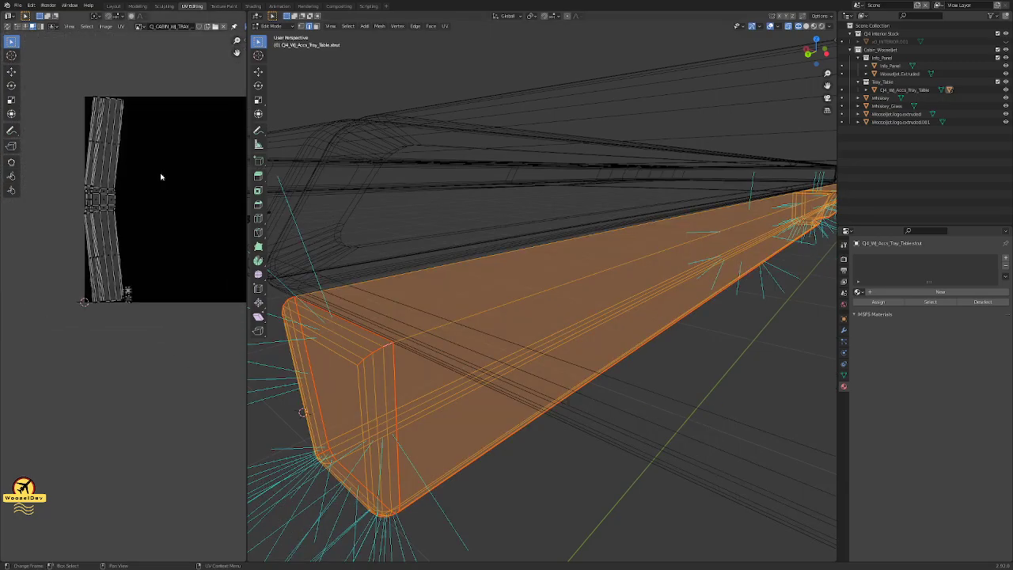
- Select all of the strut's UV islands and move them together in the UV layout
key("a")
middle_click_drag(168, 227, 221, 238)
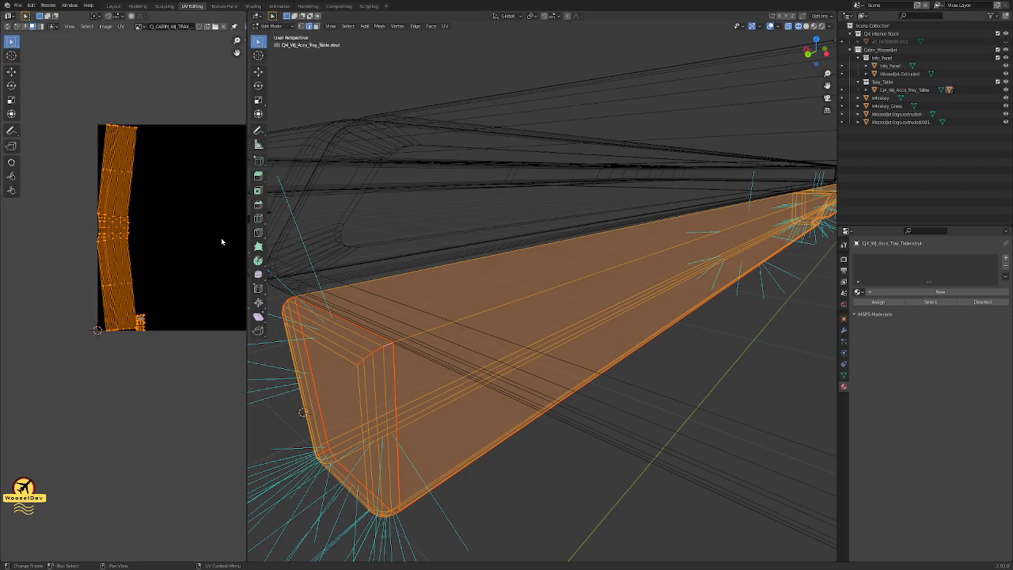
key("g")
left_click(146, 367)
- Leave mesh editing, frame the tray table and switch the viewport to solid shading
key("Tab")
left_click(510, 349)
key("KP_Decimal")
scroll(512, 348, "down", 6)
key("z")
left_click(578, 354)
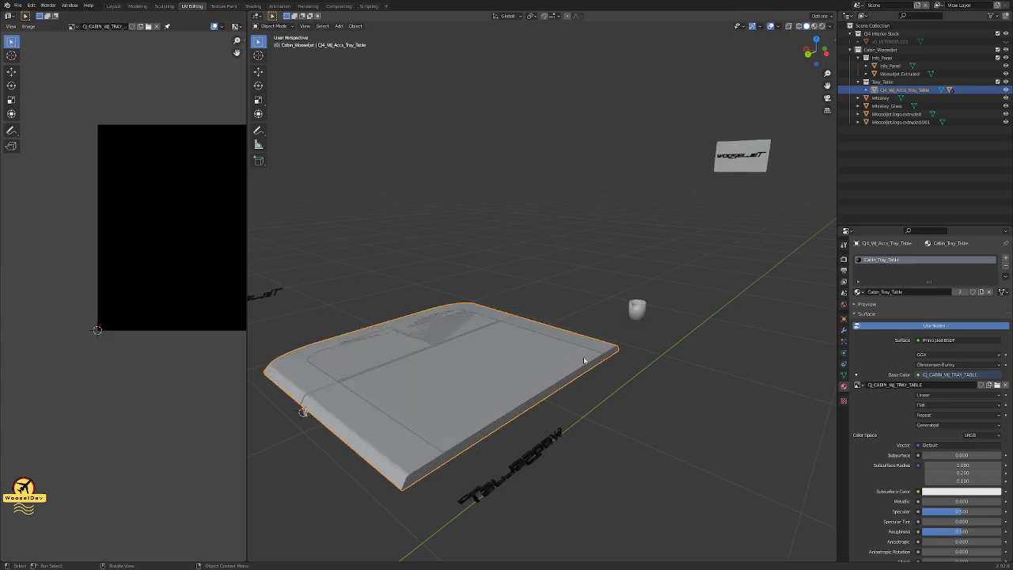
- Hide the inset tabletop surface so that only the tray table body is left in view
left_click(614, 378)
middle_click_drag(614, 379, 610, 320)
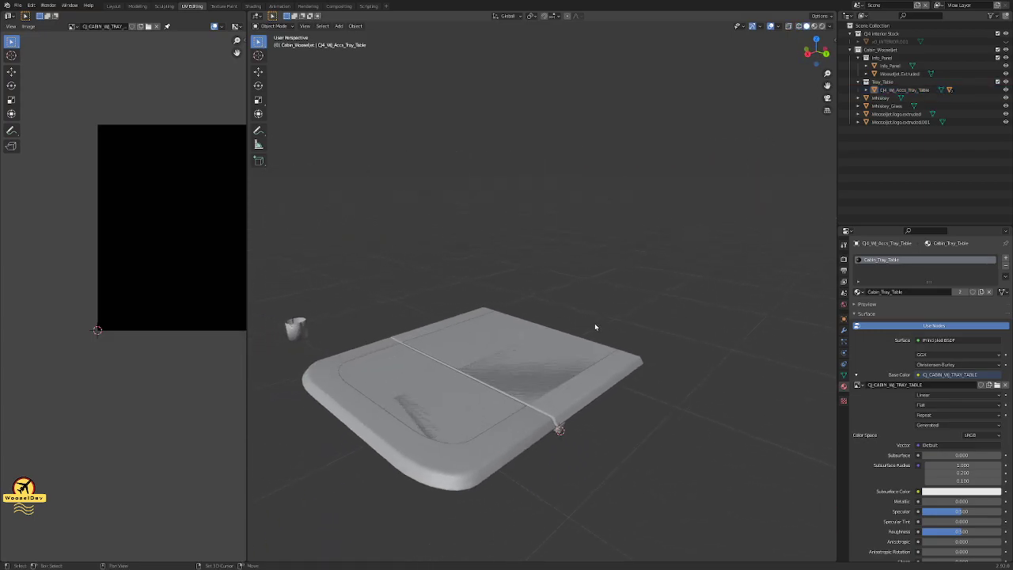
middle_click_drag(526, 341, 628, 310, "shift")
scroll(626, 314, "up", 3)
middle_click_drag(536, 343, 573, 351)
middle_click_drag(540, 398, 543, 319, "shift")
left_click(672, 382)
left_click(589, 355)
key("h")
- Recalculate all normals of the tray table body to face outside
left_click(598, 325)
key("Tab")
key("a")
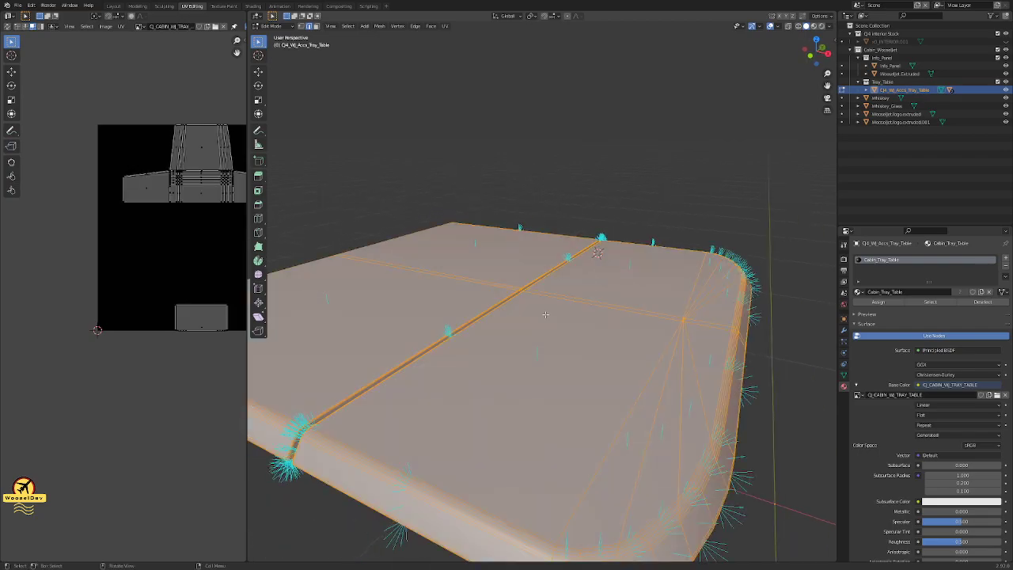
left_click(380, 27)
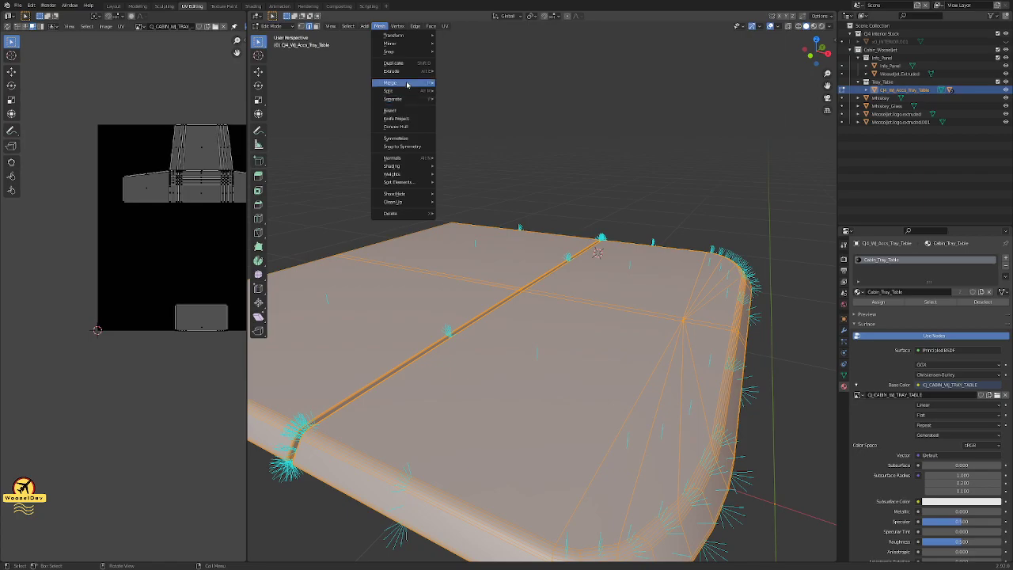
mouse_move(403, 158)
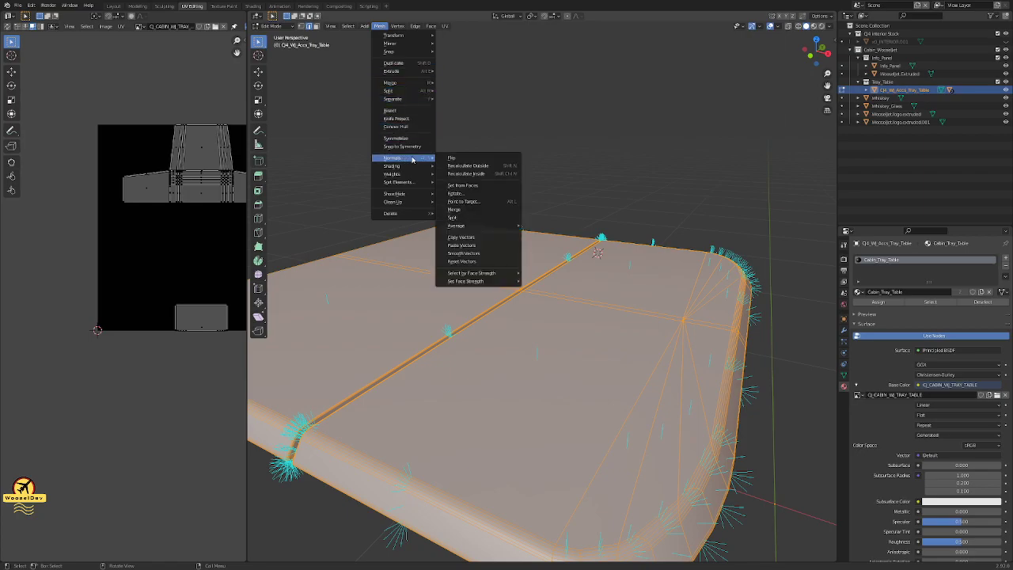
left_click(473, 165)
key("Tab")
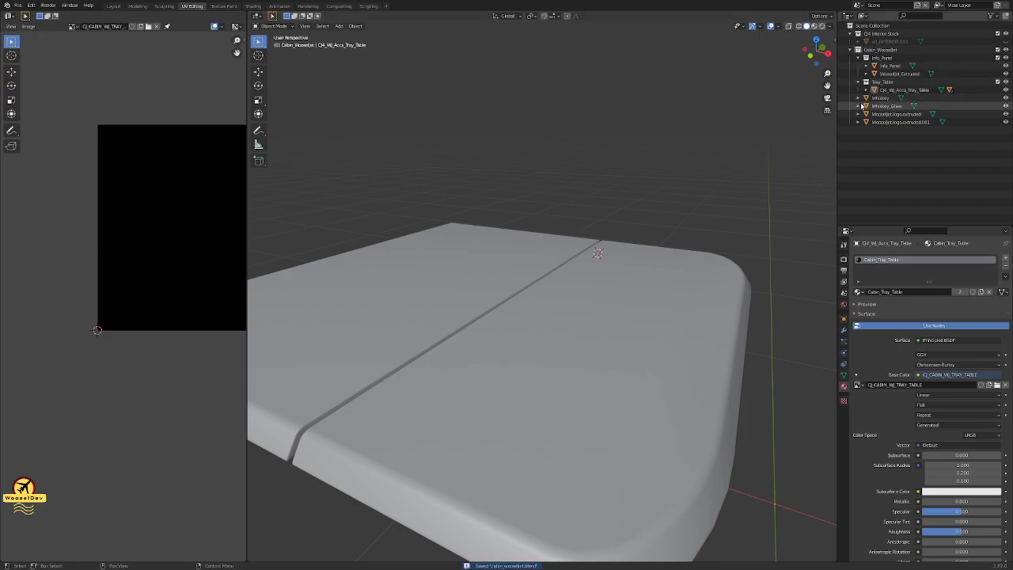
- Bring back all hidden objects, then recalculate the inset tabletop surface's normals to face outside and save the file
key("alt+h")
left_click(699, 326)
left_click(659, 319)
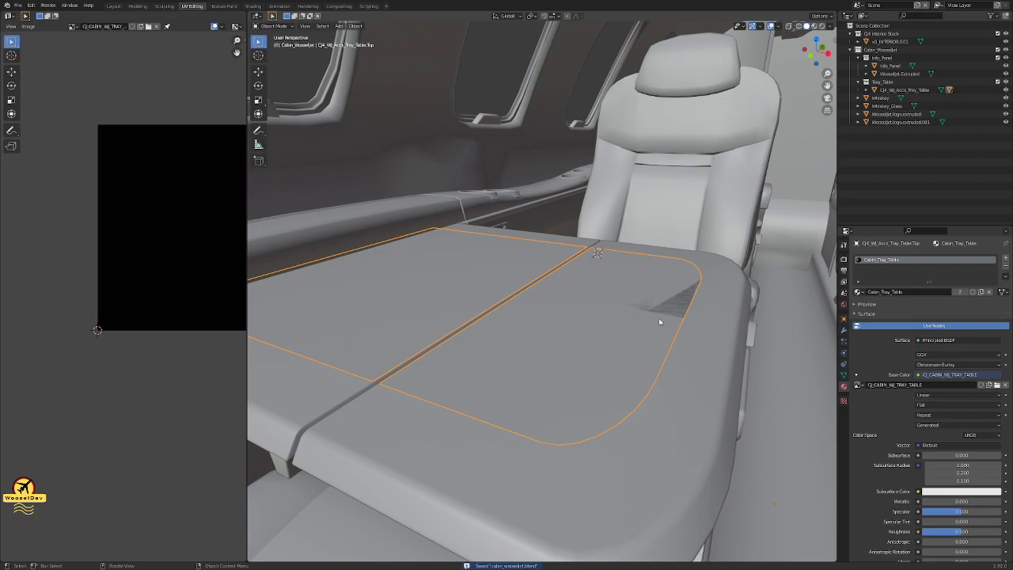
key("Tab")
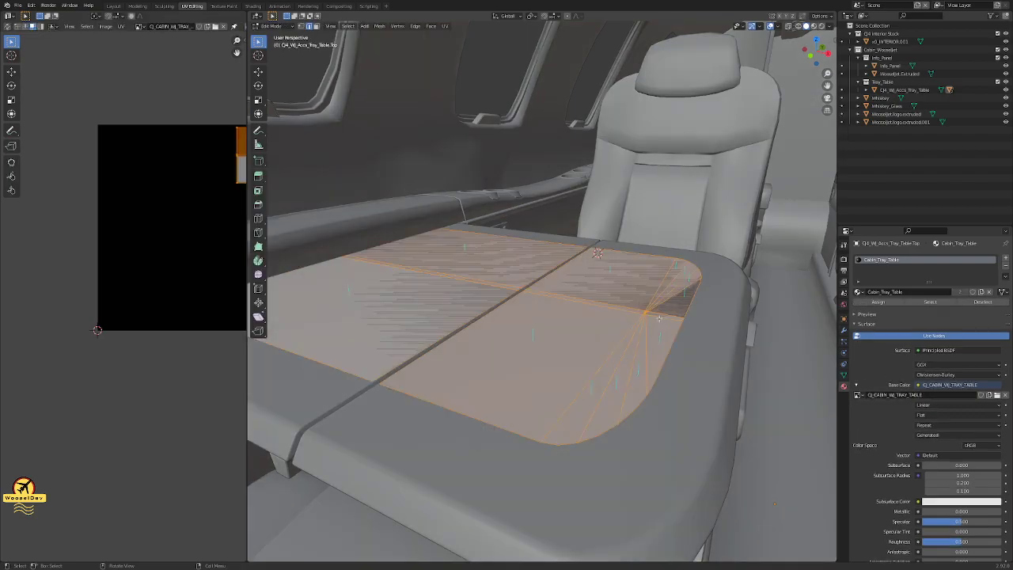
left_click(377, 27)
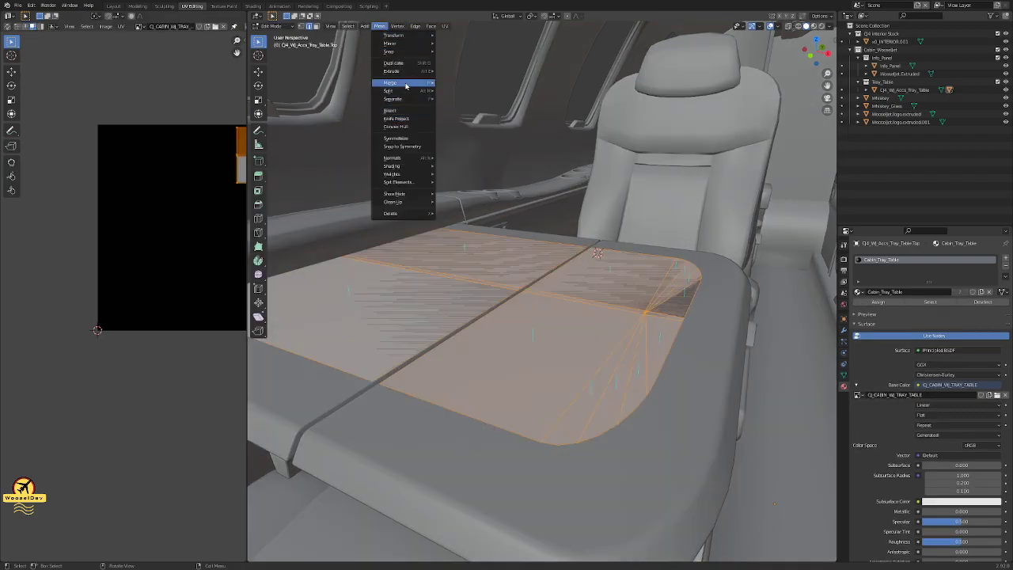
mouse_move(412, 159)
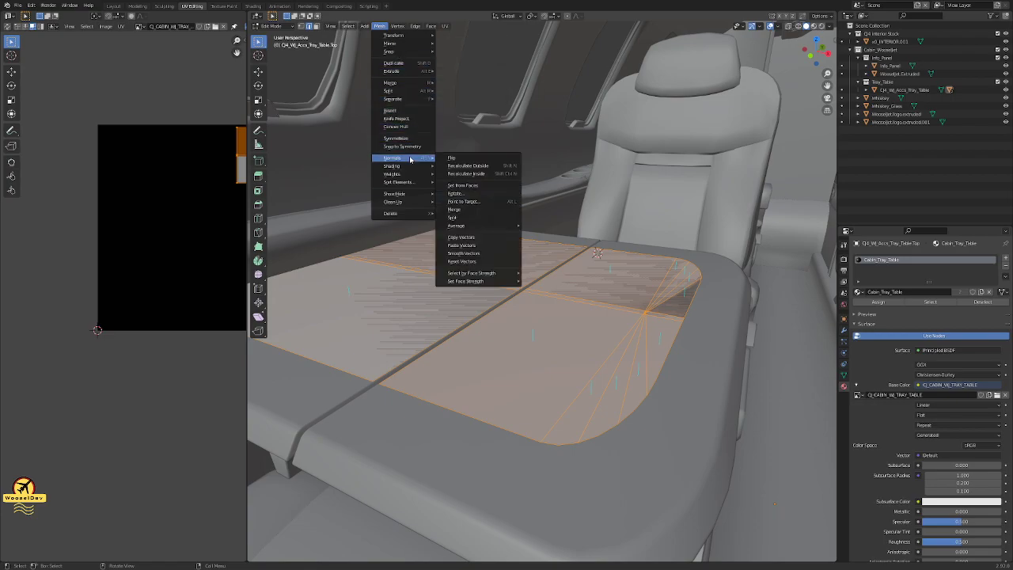
left_click(491, 171)
key("Tab")
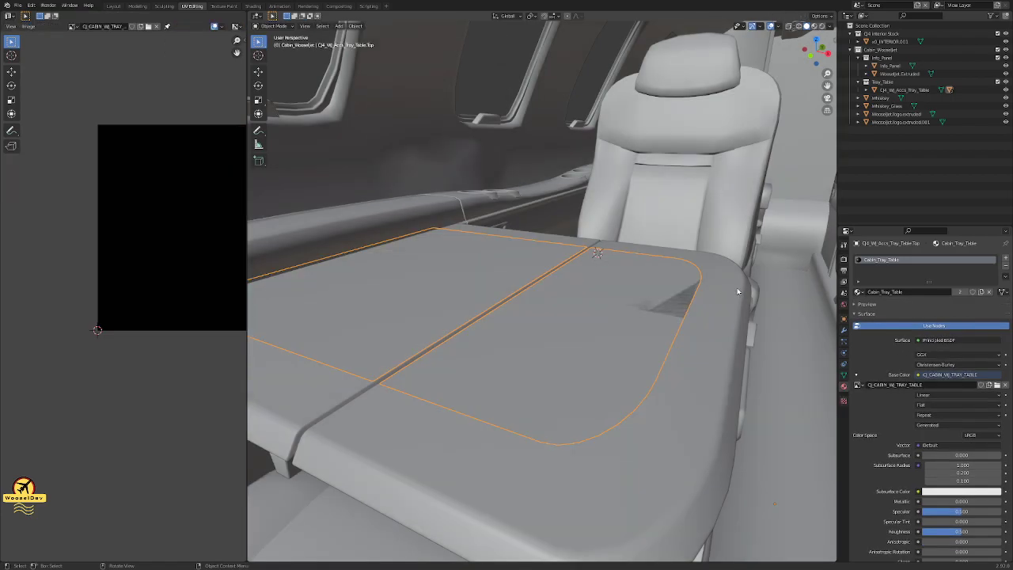
key("ctrl+s")
- Recalculate the normals of the strut beneath the tray table to face outside, then leave mesh editing
middle_click_drag(663, 293, 719, 279)
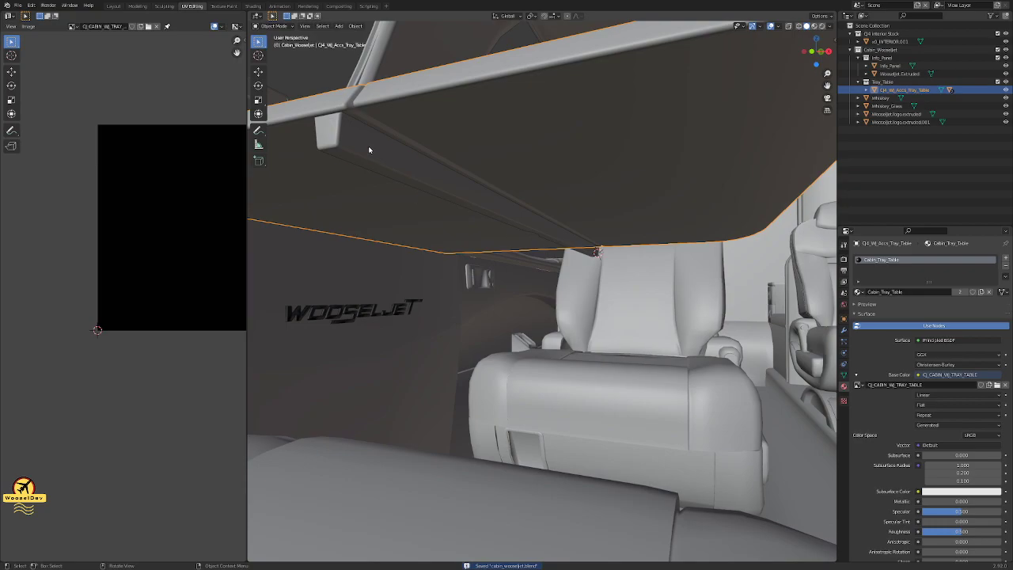
left_click(369, 149)
key("Tab")
left_click(380, 27)
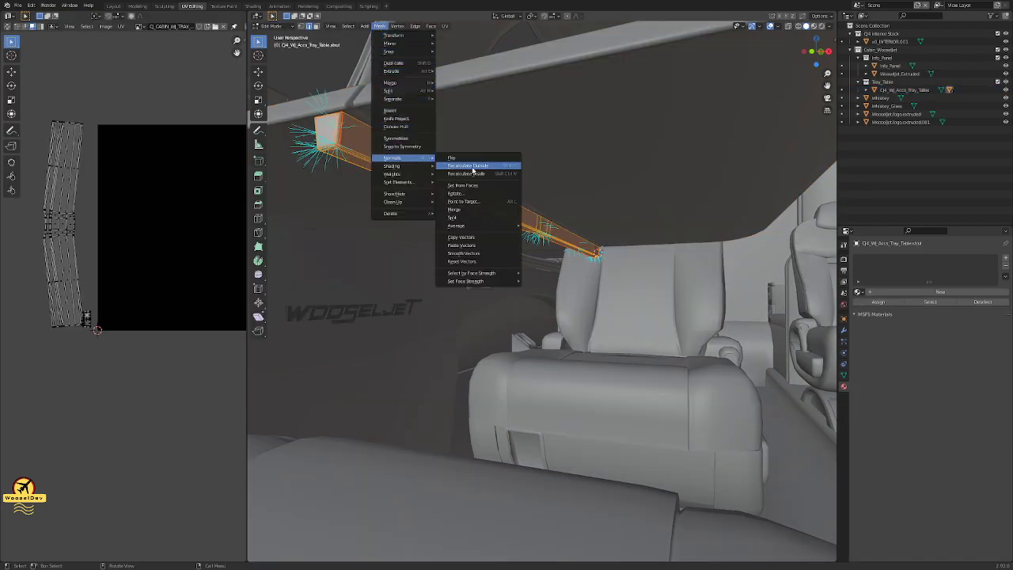
left_click(474, 168)
middle_click_drag(559, 163, 552, 198)
scroll(551, 198, "down", 4)
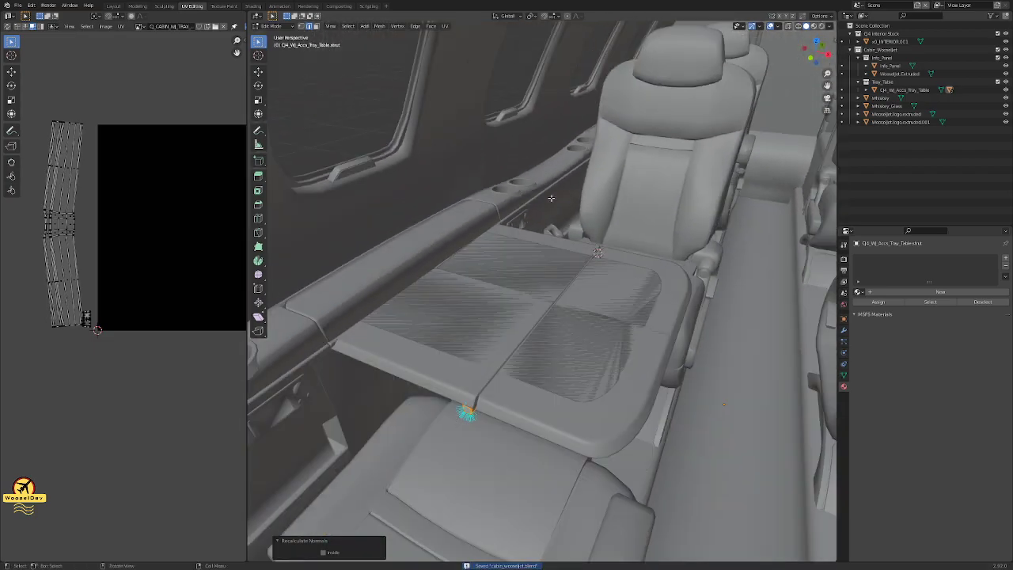
key("Tab")
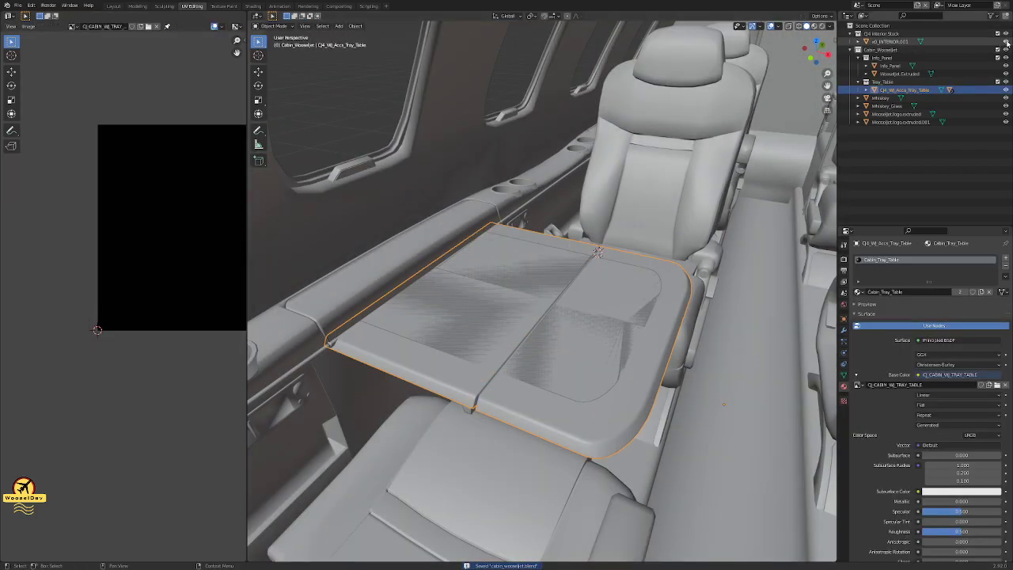
- Exclude the CJ4 Interior Stock collection so only the tray table parts are shown
left_click(1006, 42)
left_click(1006, 42)
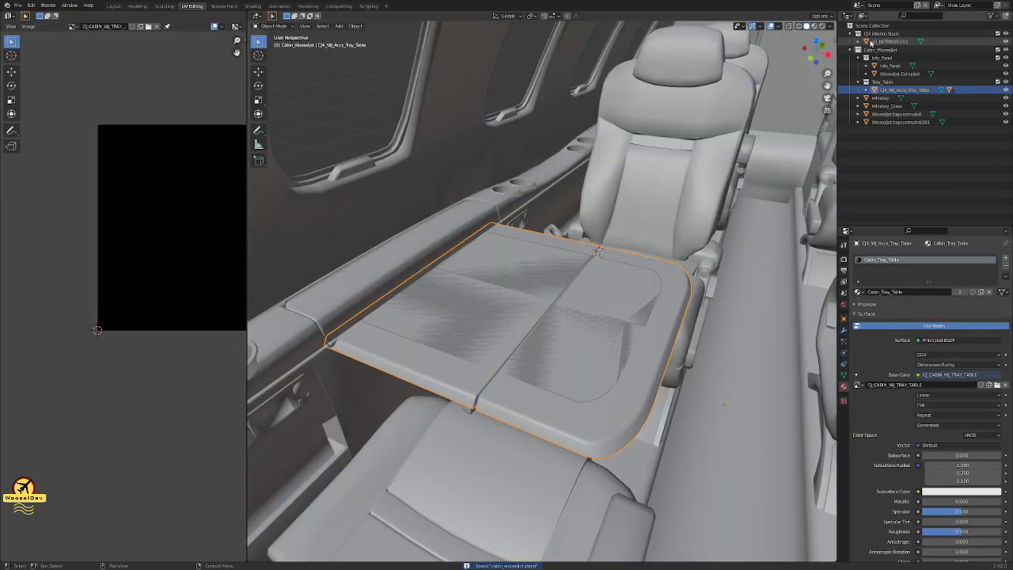
left_click(998, 34)
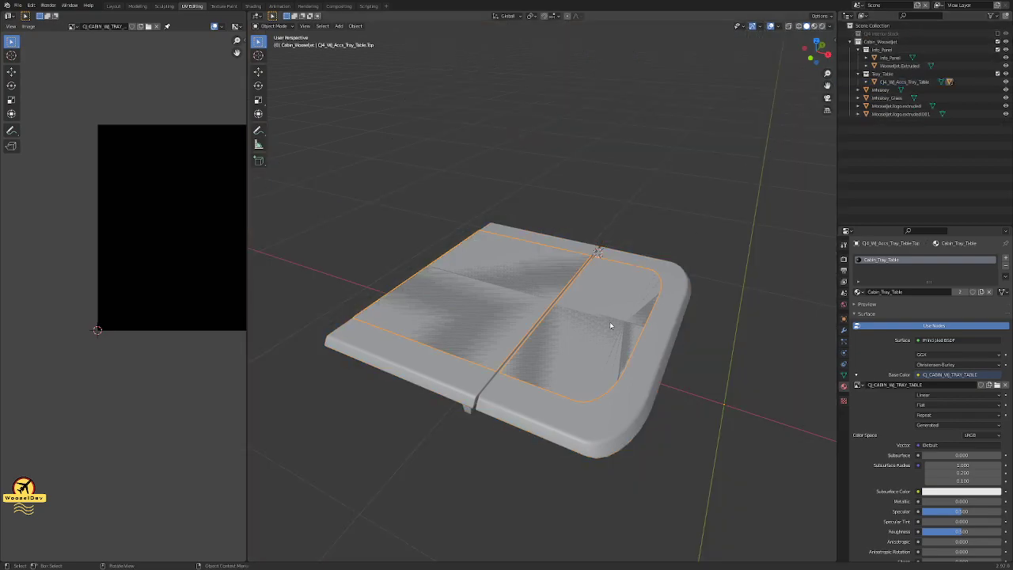
- Hide the separate inset top surface of the tray table and select the remaining table body
middle_click_drag(609, 321, 535, 250)
left_click(530, 195)
key("h")
scroll(535, 250, "up", 3)
left_click(617, 340)
scroll(617, 340, "down", 1)
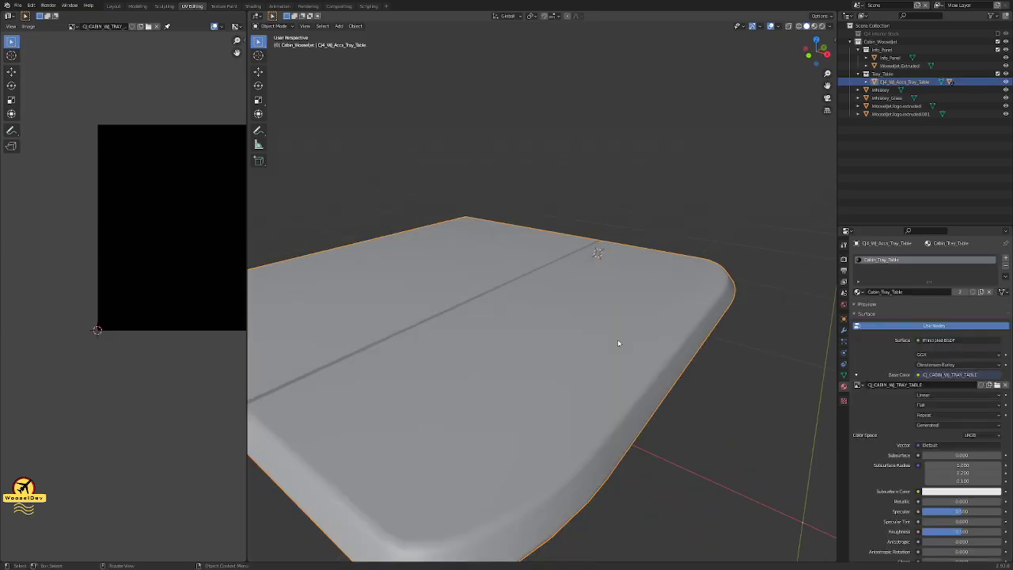
- Enter Edit Mode on the tray table body and turn off the split normals display in the viewport overlays
key("Tab")
middle_click_drag(618, 338, 561, 254)
scroll(565, 247, "up", 5)
middle_click_drag(484, 210, 513, 280)
left_click(831, 51)
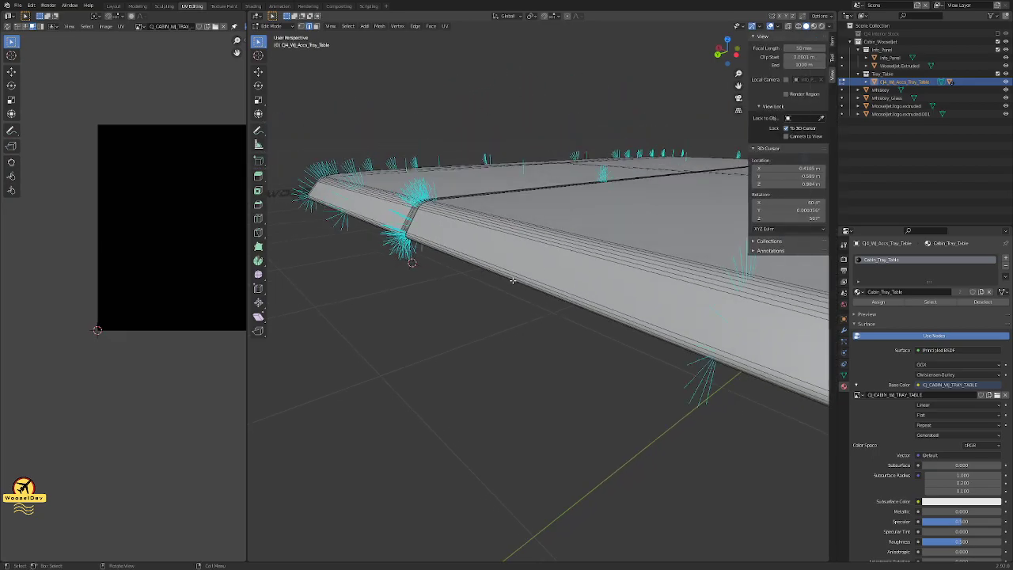
key("n")
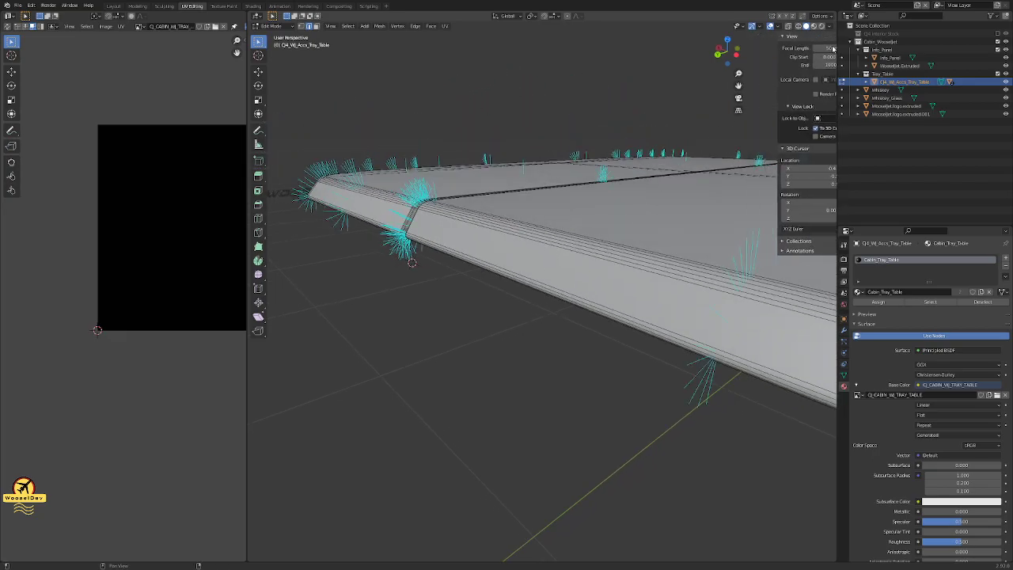
left_click(830, 26)
left_click(831, 28)
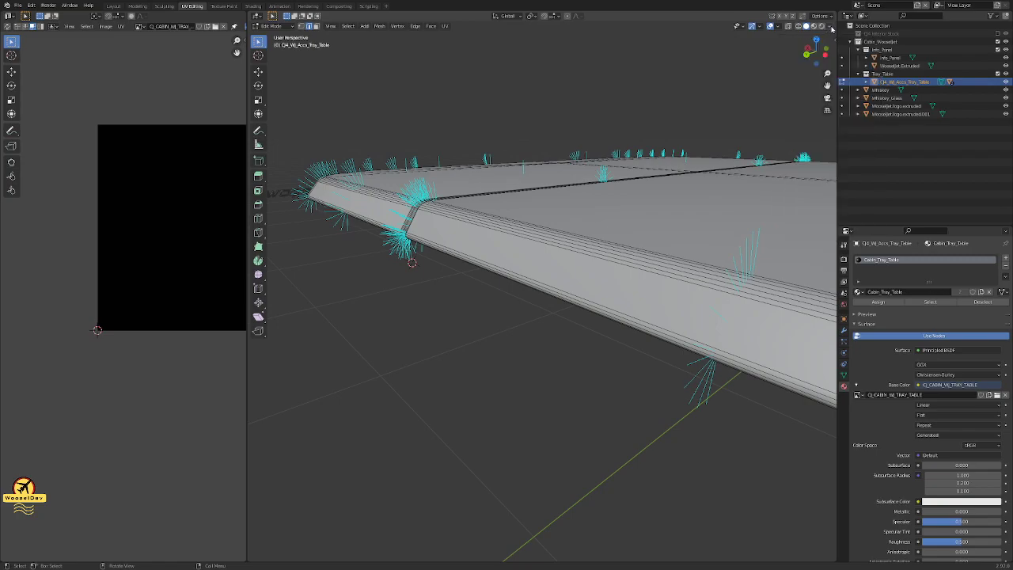
left_click(781, 27)
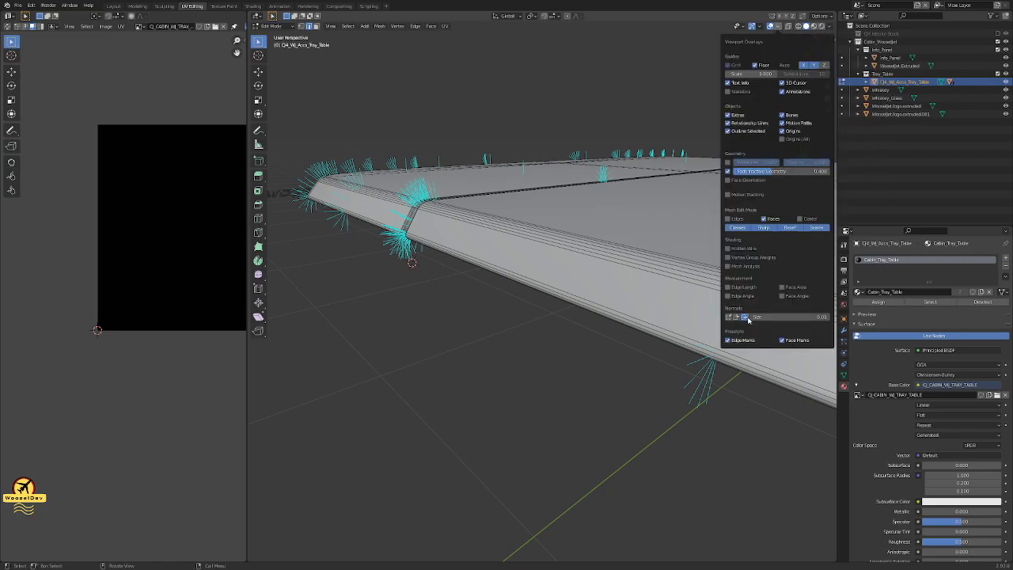
left_click(746, 318)
- Select the edges outlining the underside of the tray table, including its rounded corners, and mark them as a seam
middle_click_drag(501, 322, 560, 279)
scroll(406, 224, "up", 1)
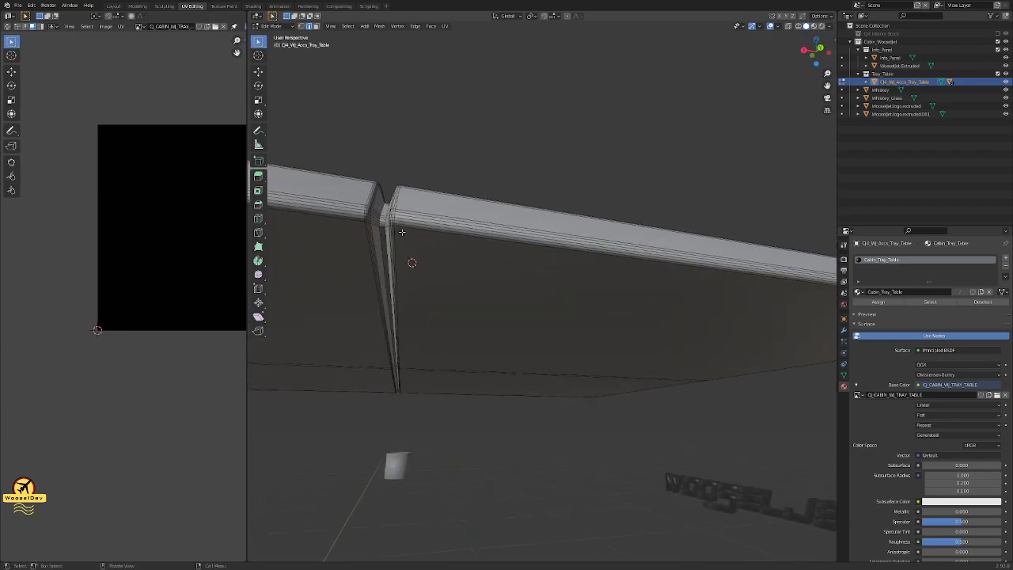
scroll(402, 221, "up", 4)
mouse_move(398, 220)
middle_mouse_down()
mouse_move(459, 222)
mouse_move(446, 231)
mouse_move(410, 202)
mouse_move(390, 232)
middle_mouse_up()
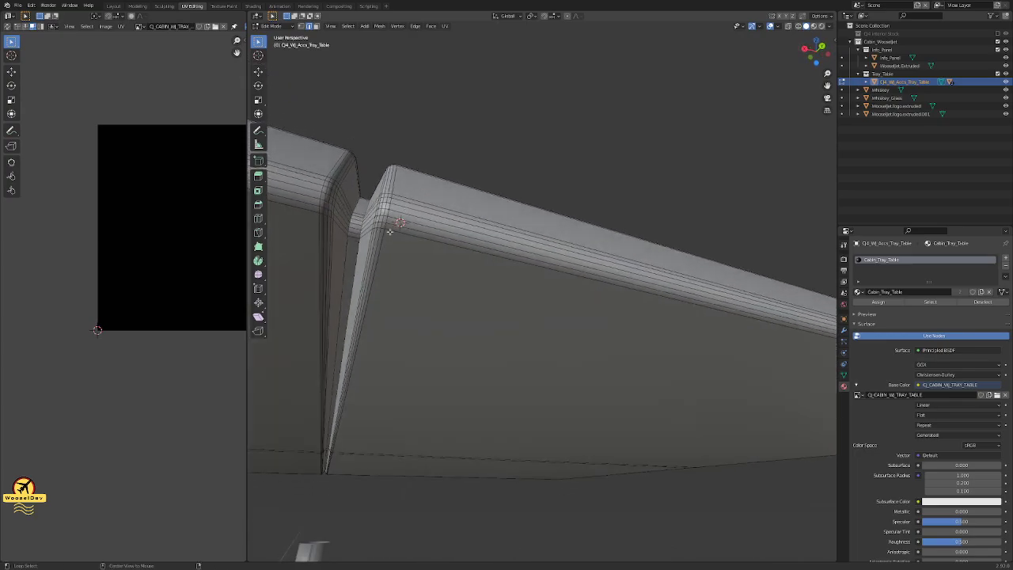
scroll(432, 247, "down", 9)
middle_click_drag(342, 210, 526, 235)
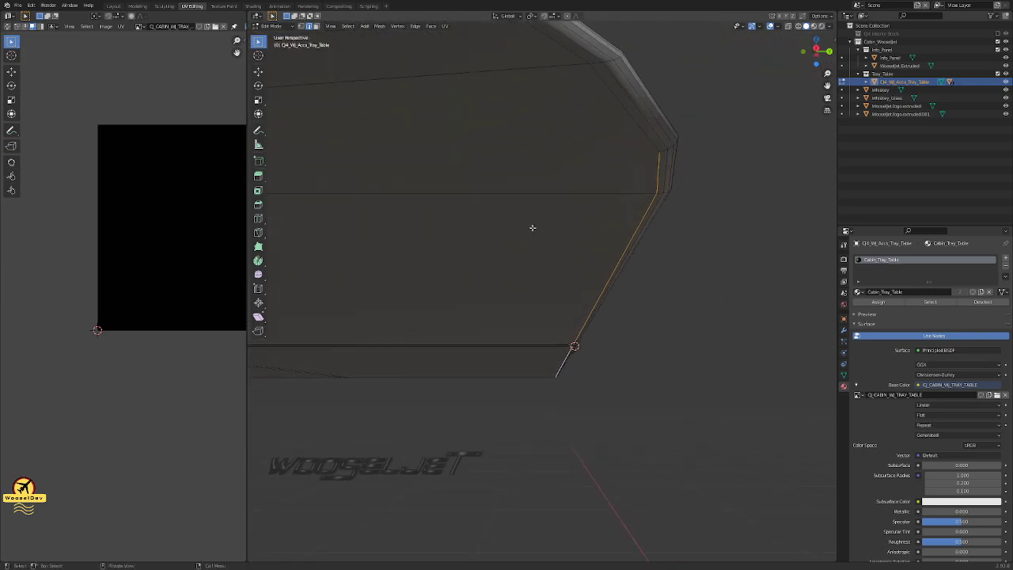
middle_click_drag(607, 94, 491, 178)
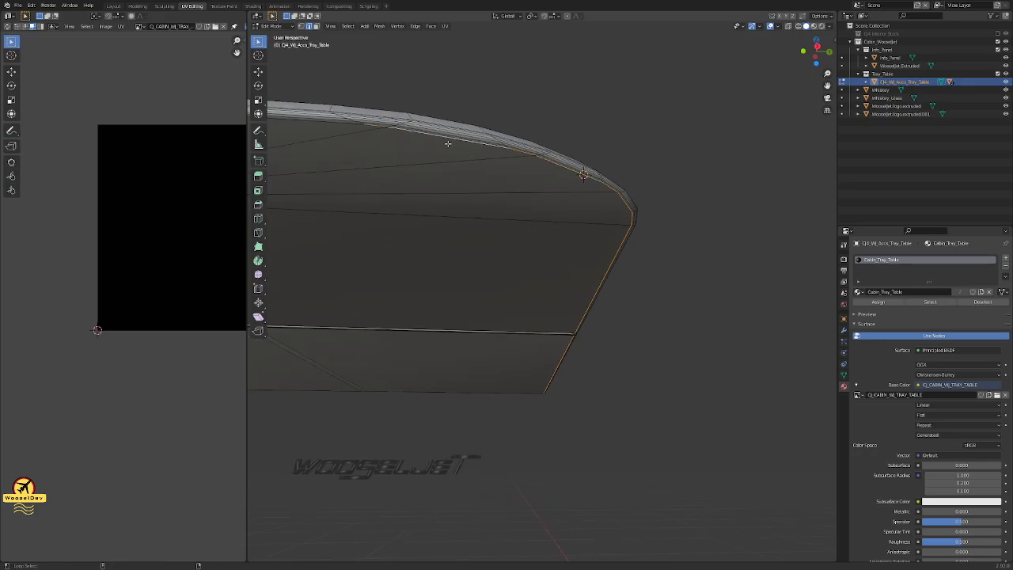
scroll(374, 164, "down", 7)
right_click(364, 153, "shift")
scroll(385, 155, "up", 4)
scroll(429, 168, "up", 2)
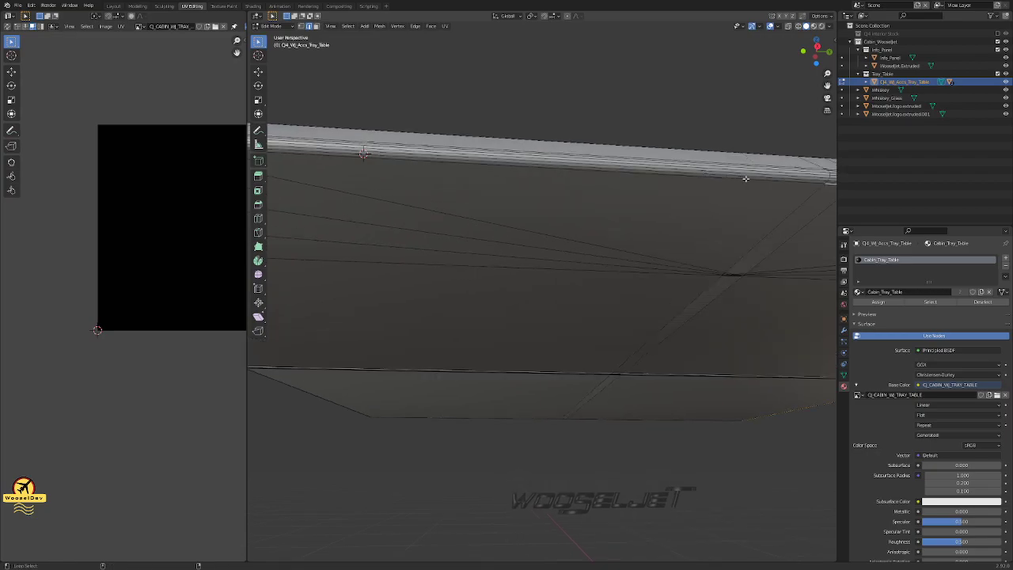
scroll(473, 202, "down", 3)
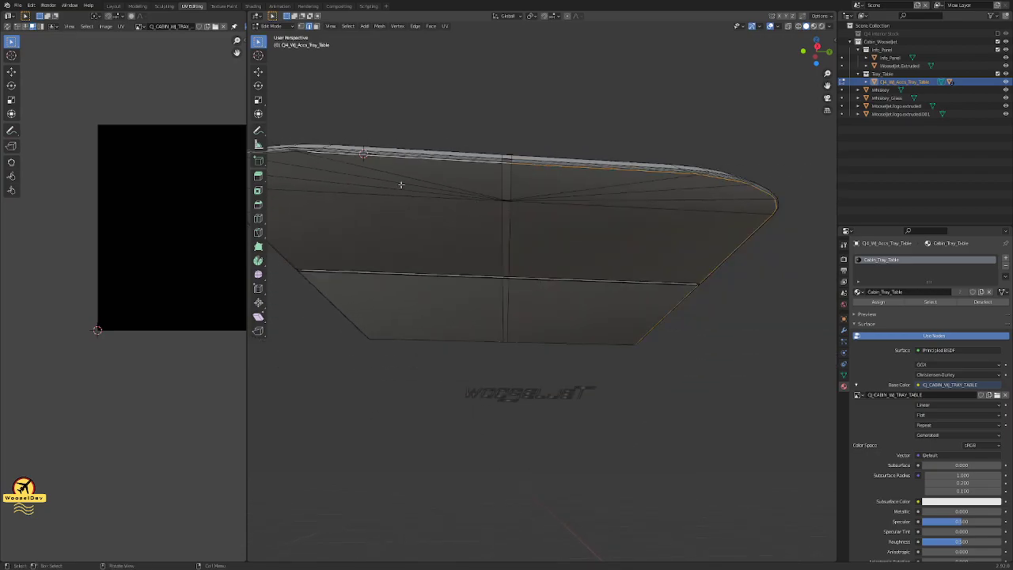
middle_click_drag(290, 160, 625, 234, "shift")
scroll(625, 234, "up", 5)
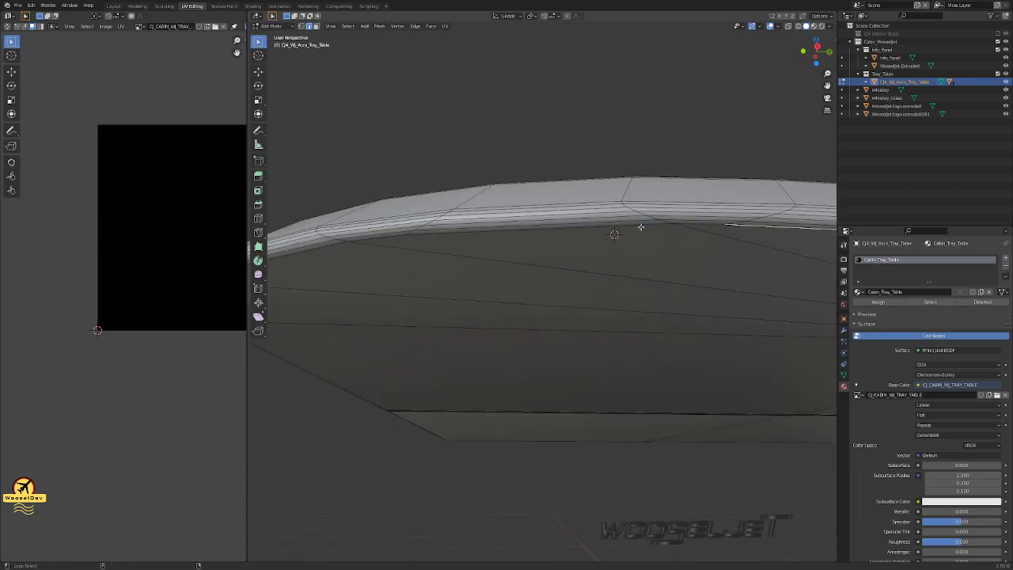
middle_click_drag(365, 244, 697, 253)
middle_click_drag(437, 124, 463, 253)
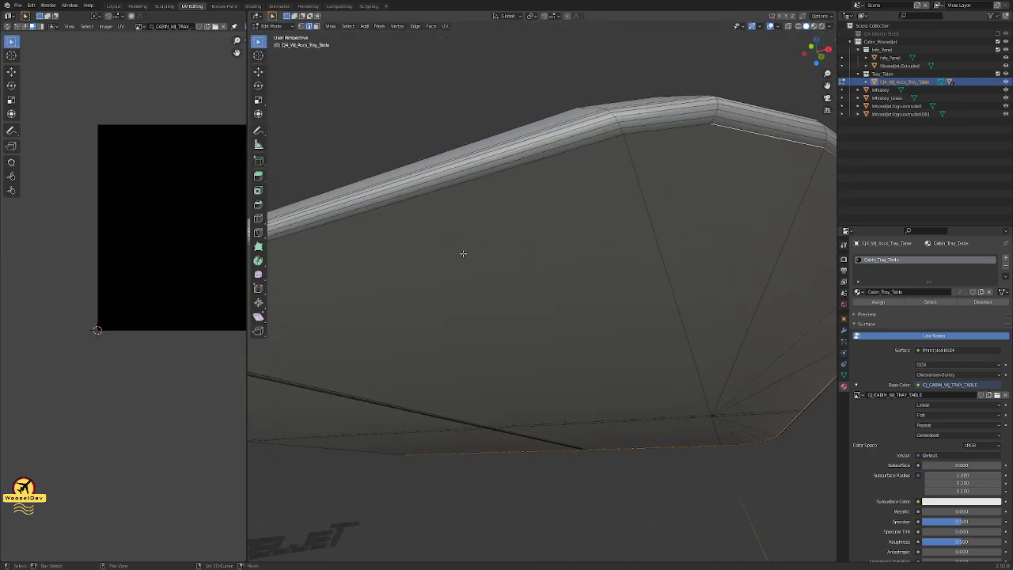
middle_click_drag(575, 181, 612, 227)
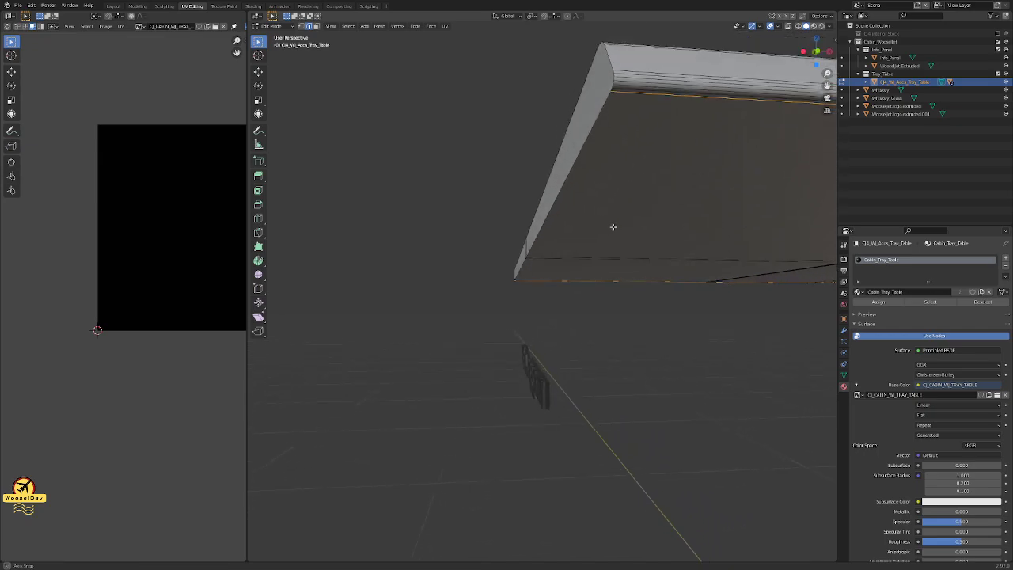
key("ctrl+e")
left_click(614, 230)
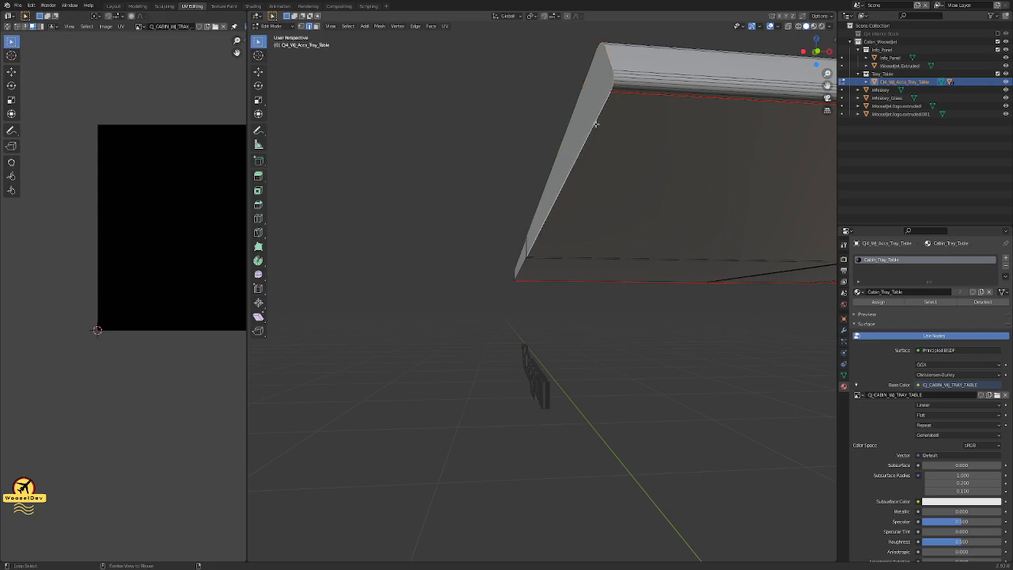
- Mark the edges around the flat end face of the tray table as seams
key("ctrl+e")
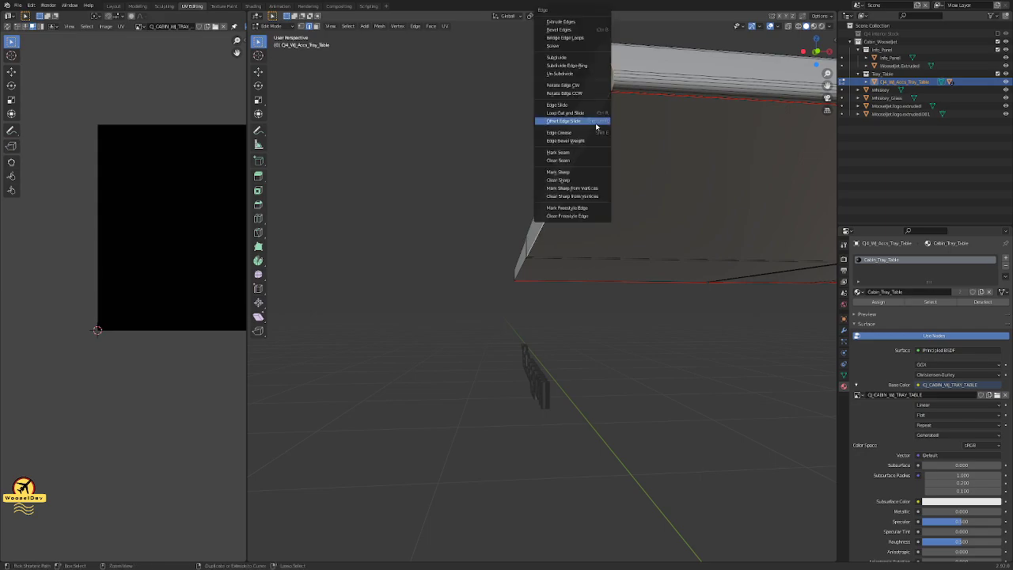
left_click(574, 153)
middle_click_drag(631, 176, 525, 189)
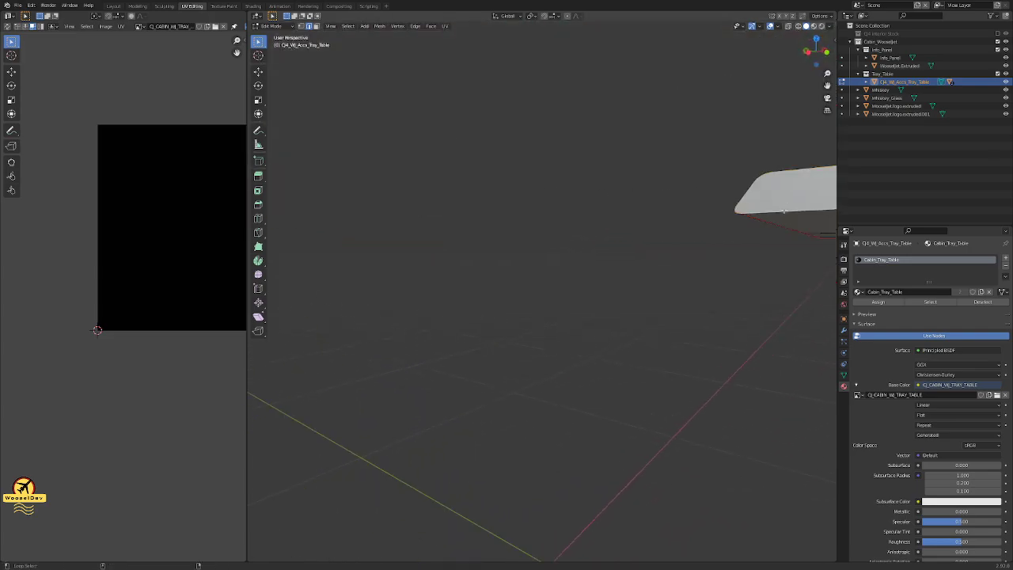
key("ctrl+e")
left_click(784, 212)
- Examine the narrow centre strip of edges running across the tray table's top and over its rounded edge
middle_click_drag(747, 227, 481, 73)
middle_click_drag(647, 130, 645, 262)
middle_click_drag(616, 310, 526, 285)
middle_click_drag(505, 391, 513, 258)
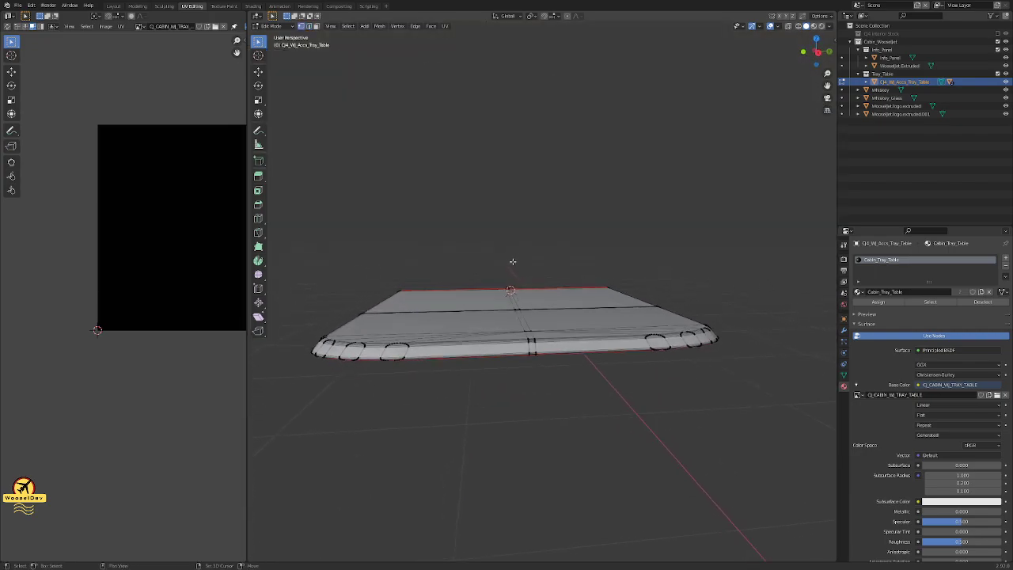
right_click(530, 353, "shift")
scroll(532, 353, "down", 3)
scroll(546, 360, "up", 6)
middle_click_drag(555, 350, 557, 319)
scroll(547, 352, "up", 7)
scroll(556, 319, "down", 2)
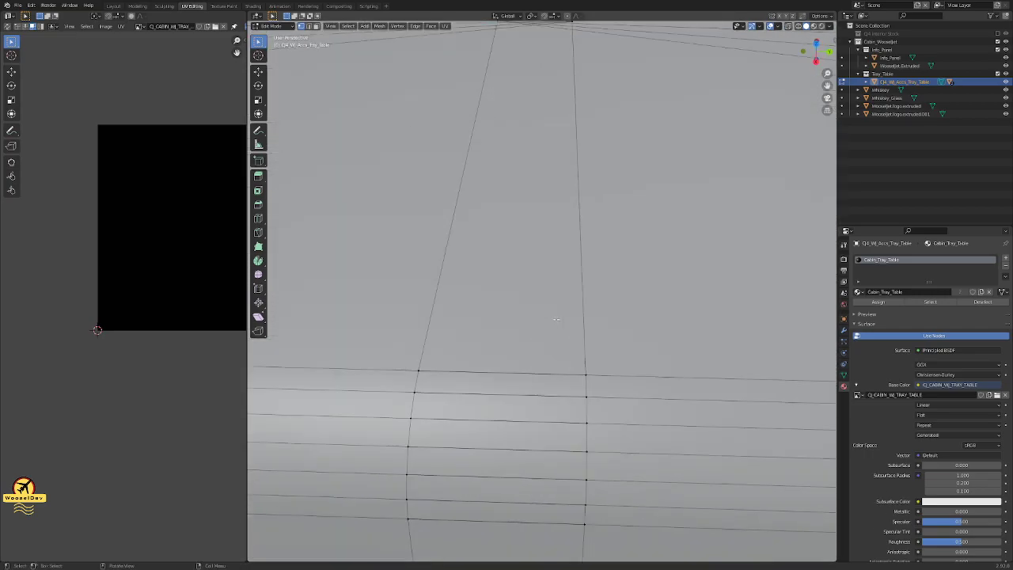
scroll(556, 320, "up", 3)
scroll(557, 320, "down", 11)
scroll(556, 319, "up", 4)
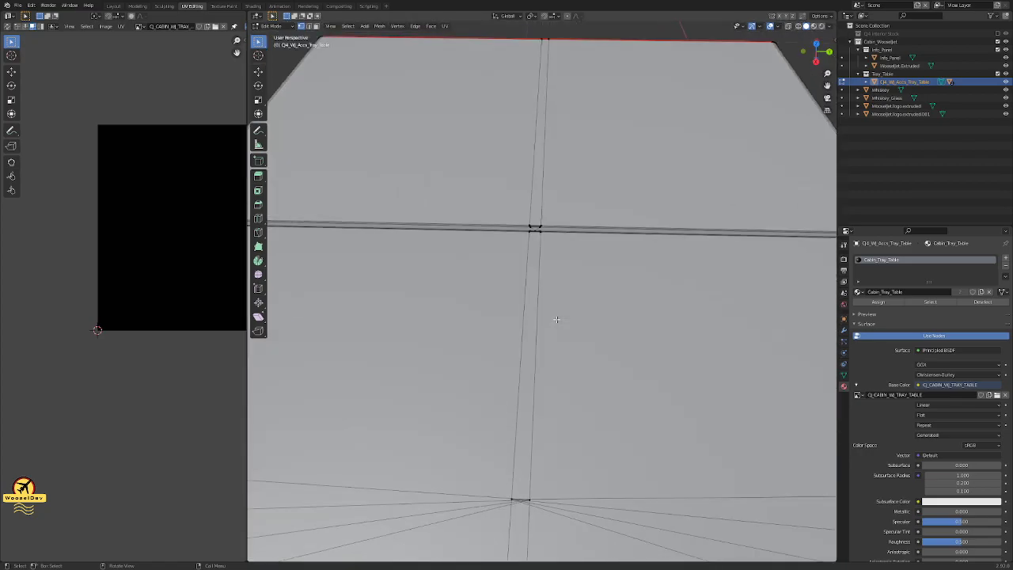
scroll(557, 319, "down", 3)
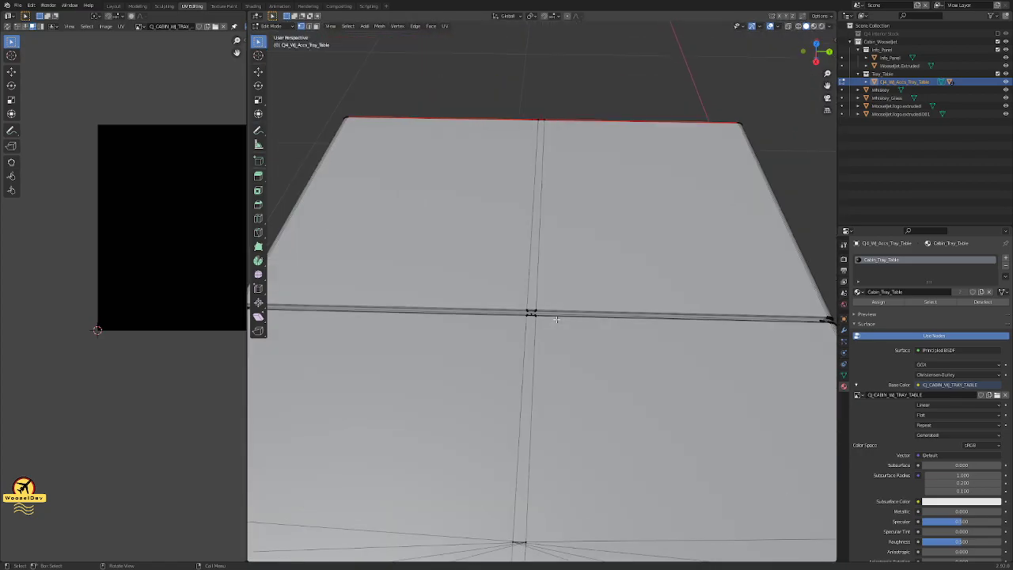
- Inspect the centre strip close up from the right orthographic view and from a slightly raised angle
key("KP_3")
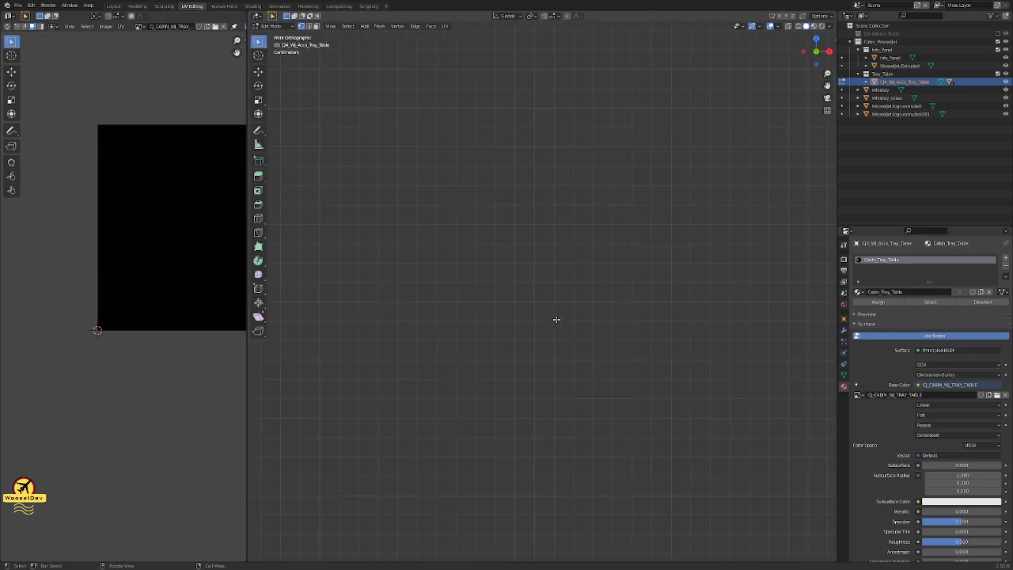
key("KP_3")
scroll(546, 336, "down", 5)
key("KP_Decimal")
scroll(557, 290, "up", 20)
scroll(556, 270, "up", 5)
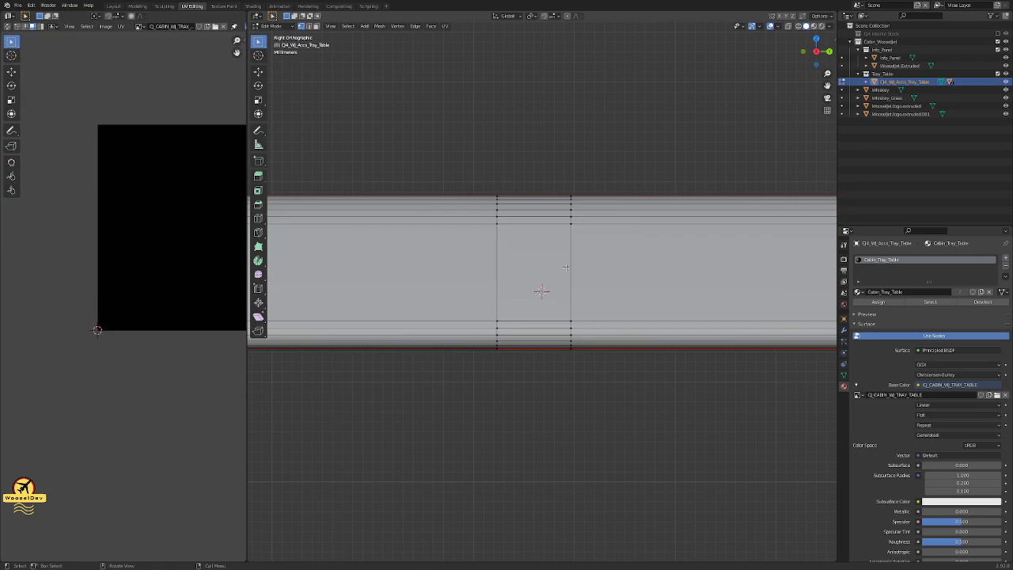
middle_click_drag(566, 266, 559, 270)
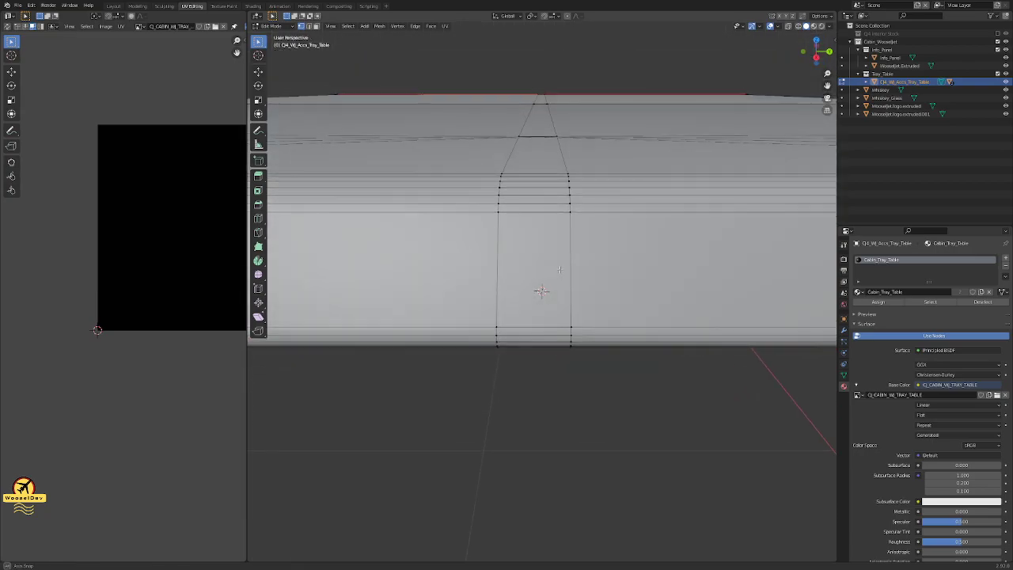
- Try to scale the edge loop bordering the centre strip, including along the global X and Y axes
left_click(497, 244, "alt")
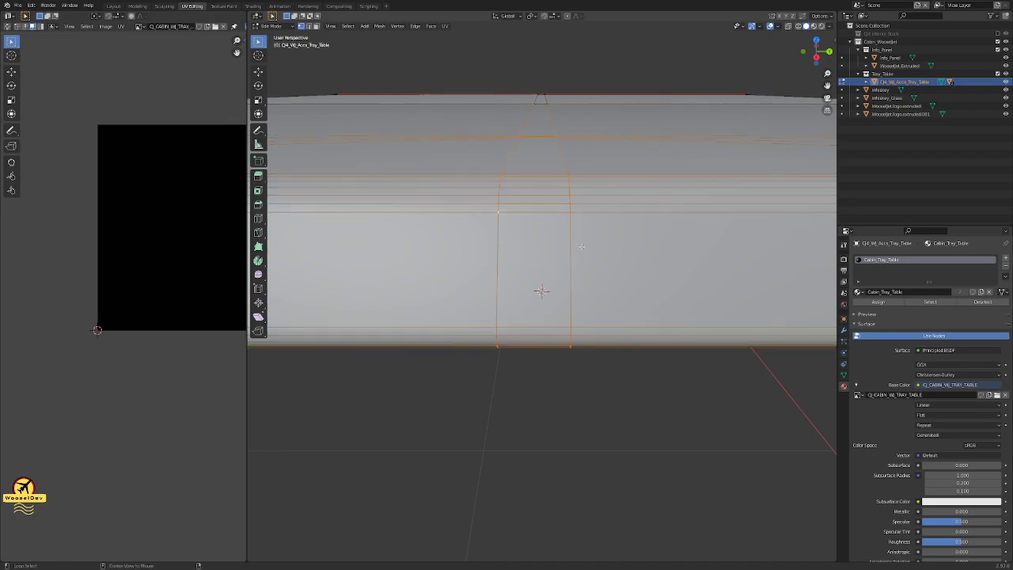
key("s")
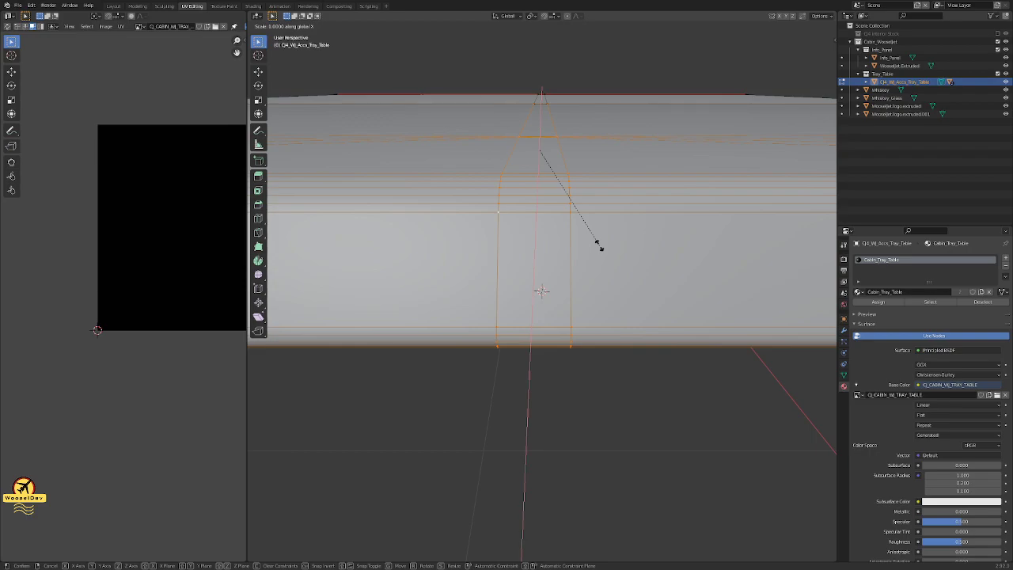
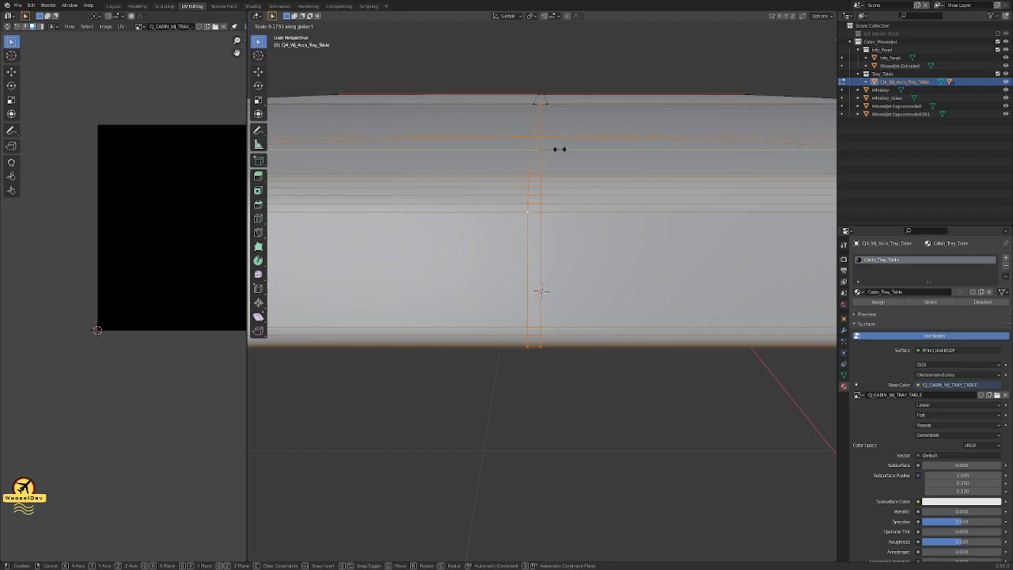
left_click(584, 159)
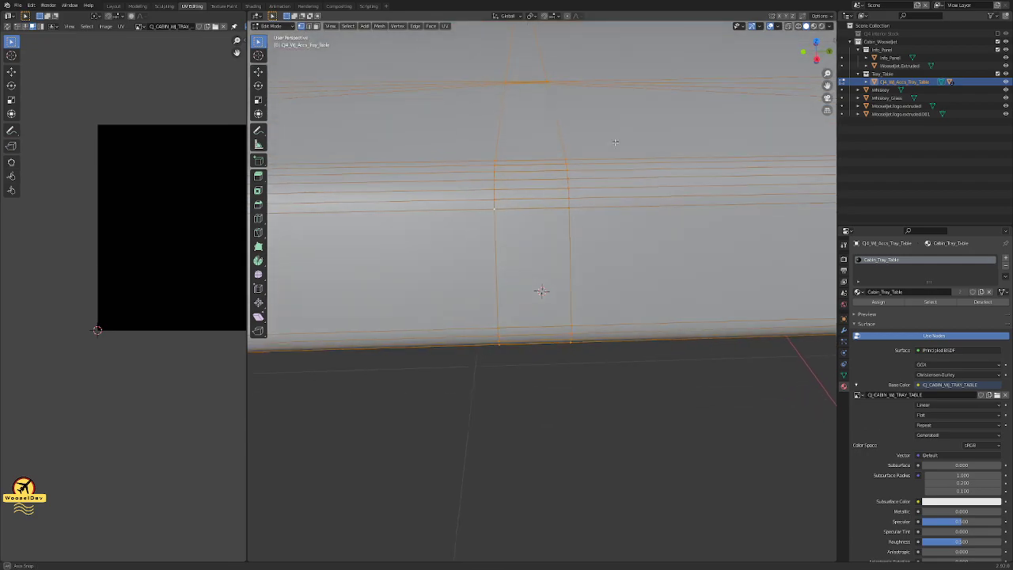
key("s")
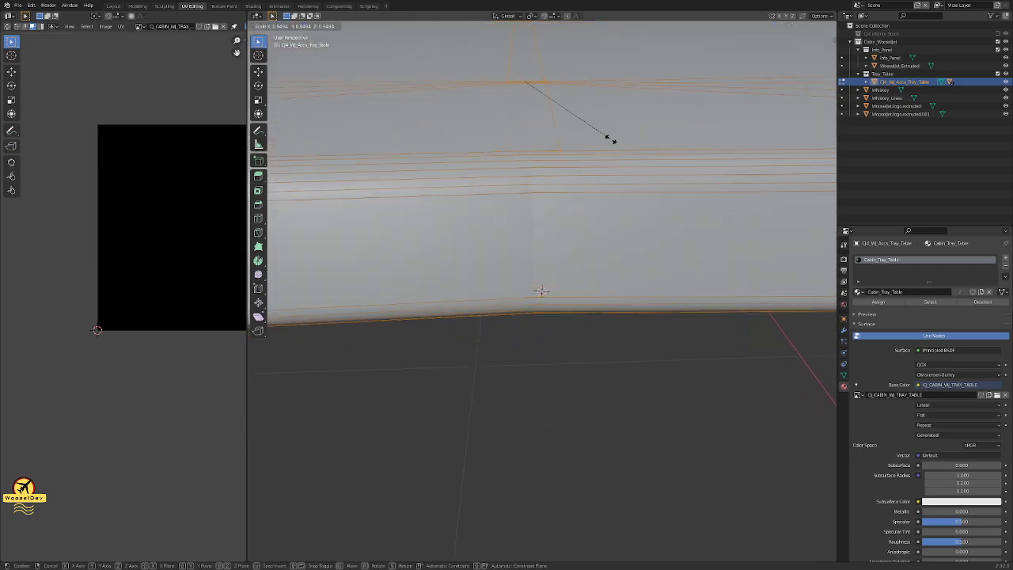
right_click(610, 140)
left_click(588, 127)
- Examine the tray table's centre strip in wireframe shading from the left orthographic view
scroll(580, 133, "down", 3)
middle_click_drag(579, 134, 555, 140)
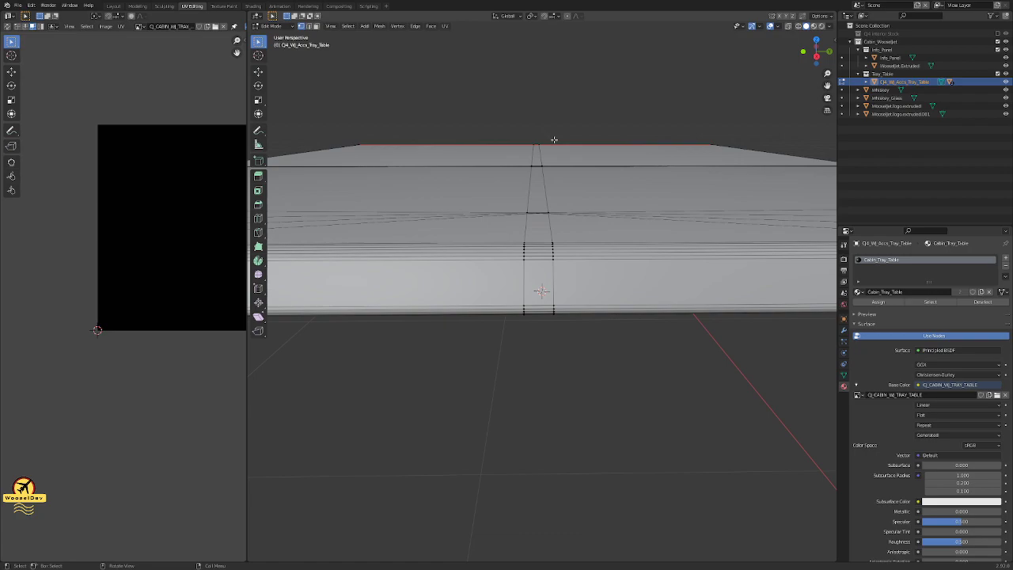
key("z")
left_click(520, 200)
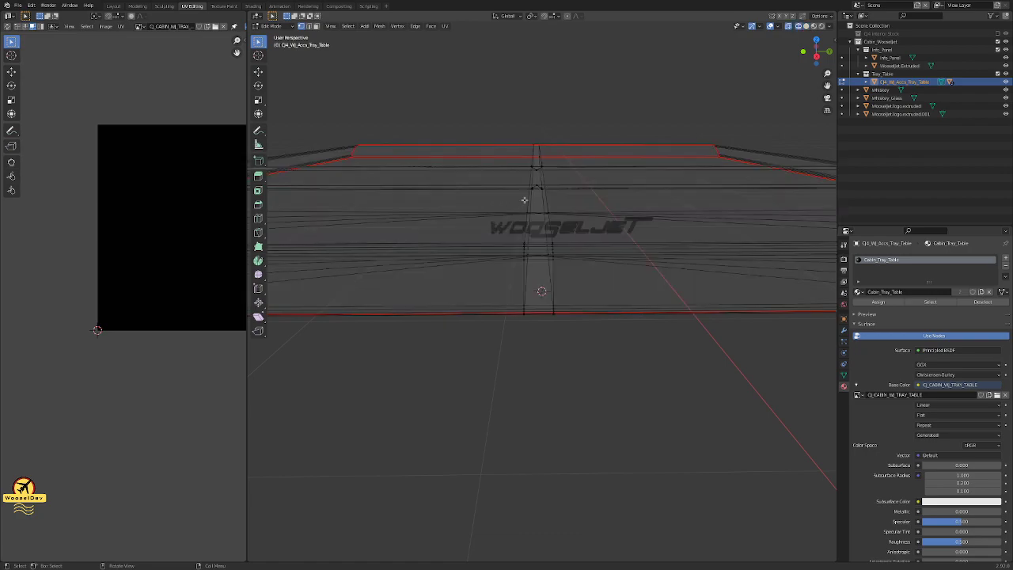
middle_click_drag(534, 206, 537, 187)
key("ctrl+KP_1")
key("ctrl+KP_3")
key("ctrl+KP_3")
scroll(554, 232, "up", 5)
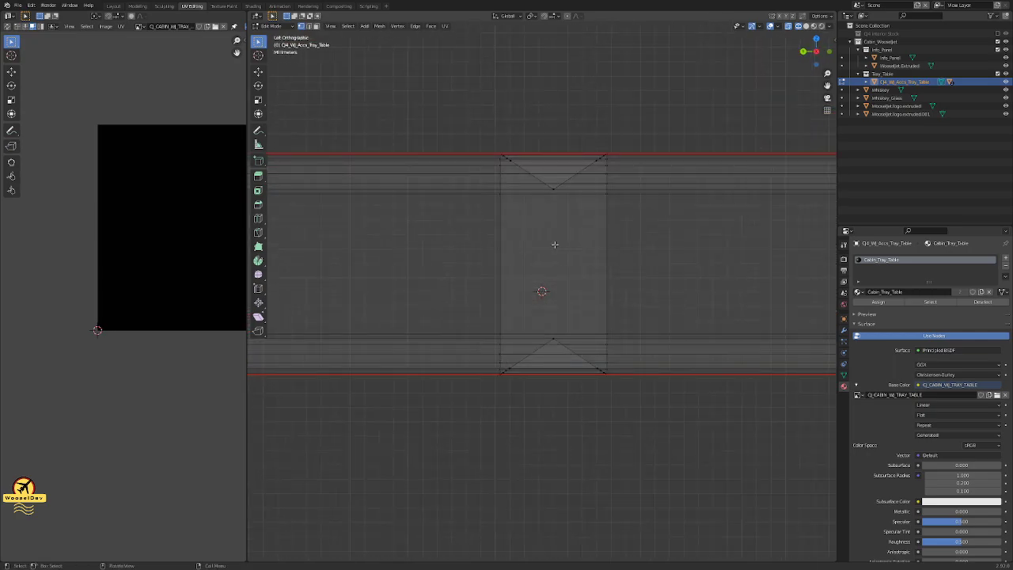
key("a")
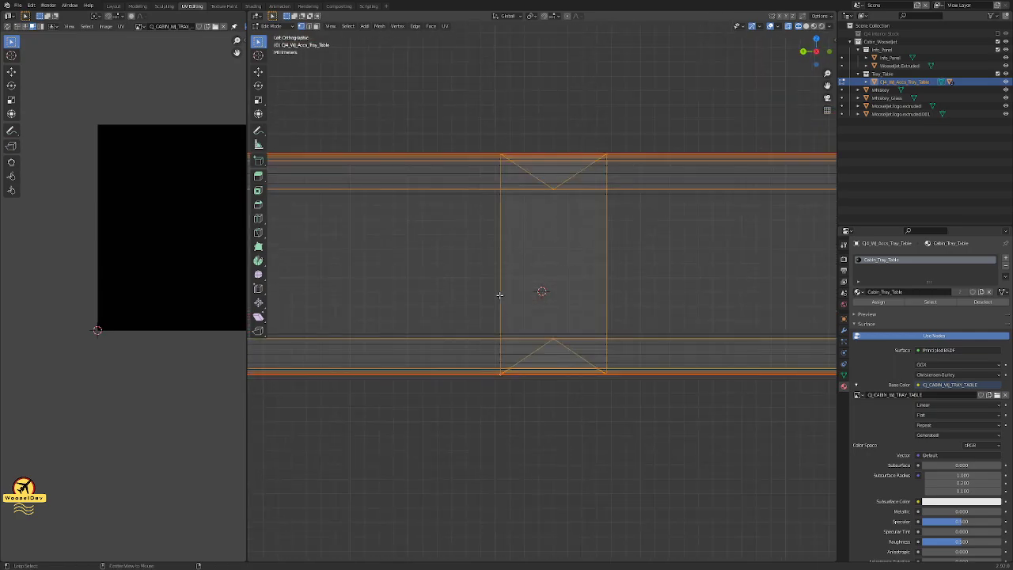
- Return to solid shading and examine the centre strip where it runs over the rounded edge
scroll(500, 295, "down", 6)
middle_click_drag(545, 253, 559, 288)
scroll(559, 288, "down", 9)
left_click(558, 246)
scroll(643, 397, "up", 9)
middle_click_drag(616, 375, 606, 353)
middle_click_drag(585, 335, 599, 204)
key("Tab")
key("z")
left_click(623, 267)
key("Tab")
scroll(595, 262, "up", 5)
middle_click_drag(590, 336, 581, 389)
scroll(575, 332, "down", 5)
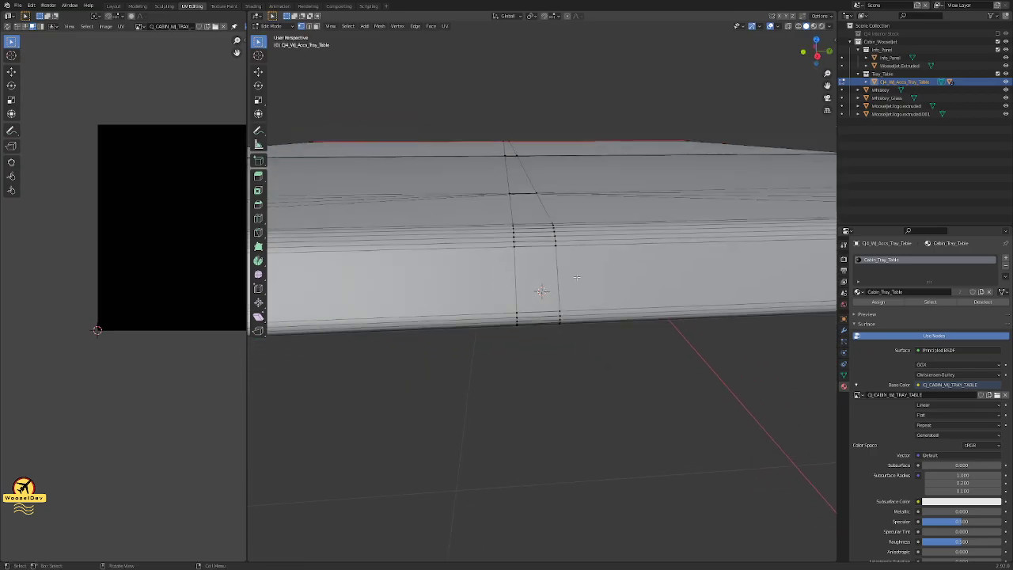
- Show the tray table's child object ending in "Top" to compare it with the centre strip, and hide it again
middle_click_drag(516, 187, 518, 230)
middle_click_drag(519, 145, 555, 364, "shift")
scroll(535, 431, "up", 3)
left_click(866, 81)
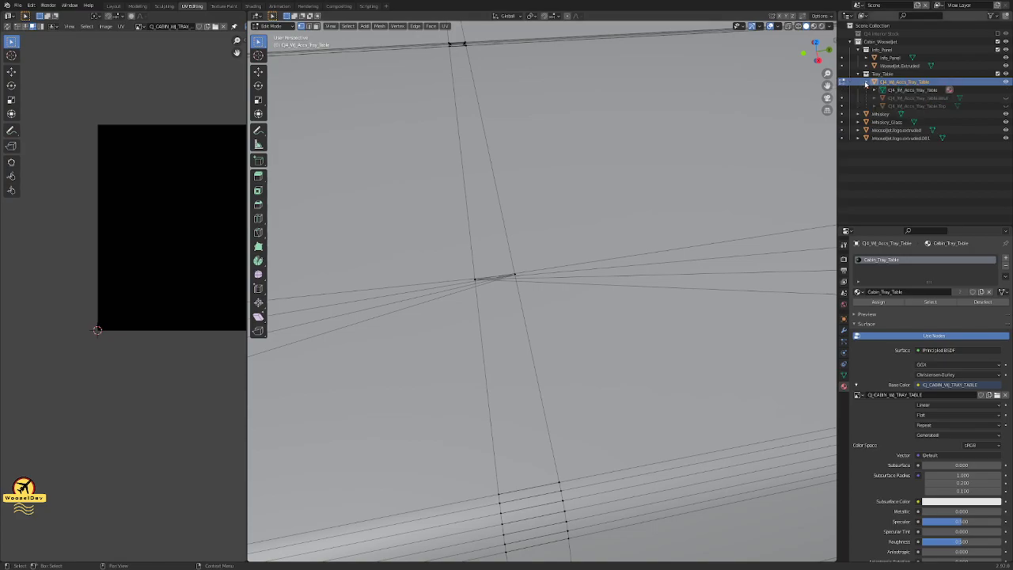
left_click(1006, 107)
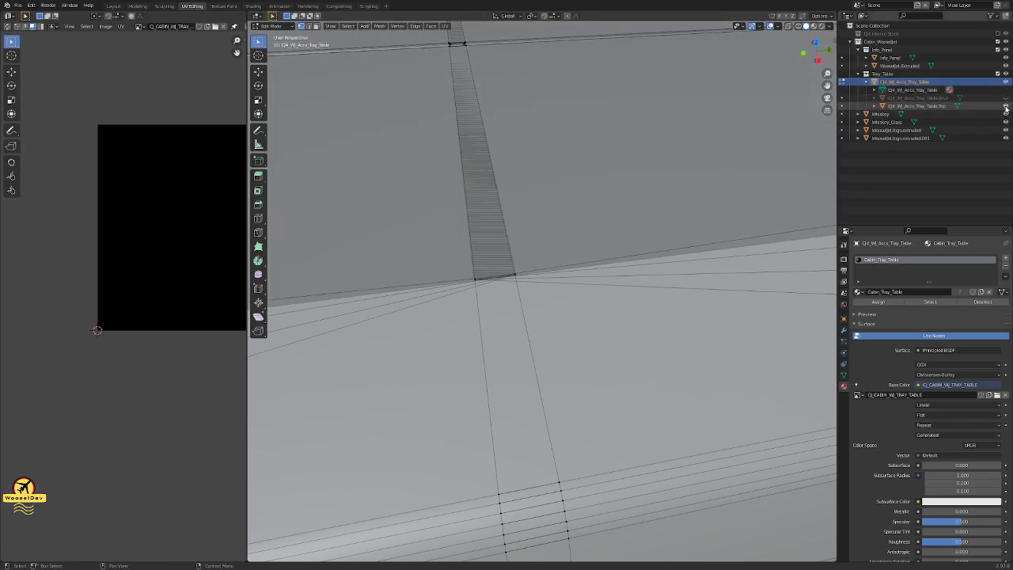
left_click(1006, 106)
scroll(508, 317, "up", 2)
middle_click_drag(509, 316, 502, 234, "shift")
scroll(502, 233, "down", 1)
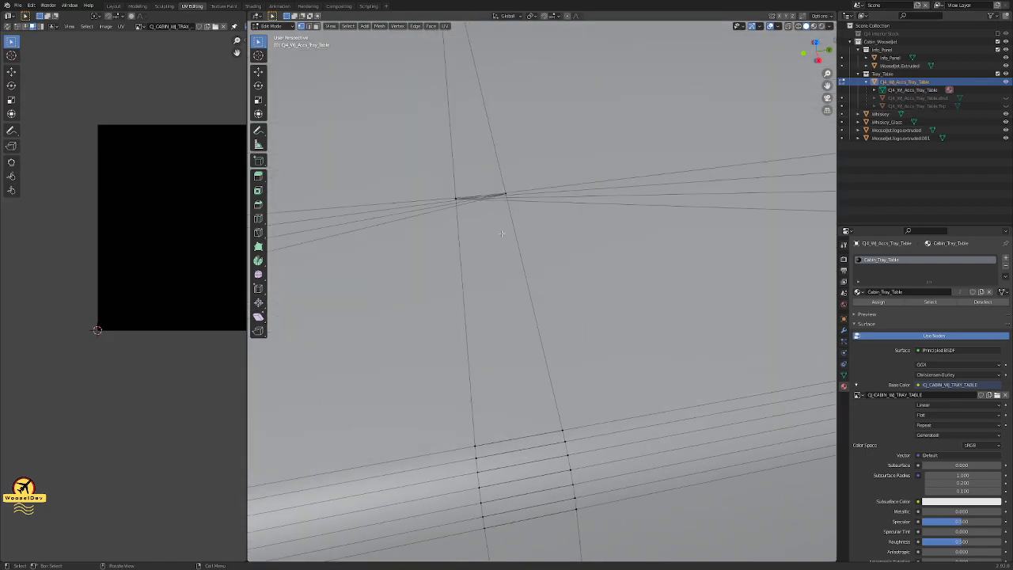
- Try to move one vertex of the centre strip's pair where the edges converge on the tray surface
key("g")
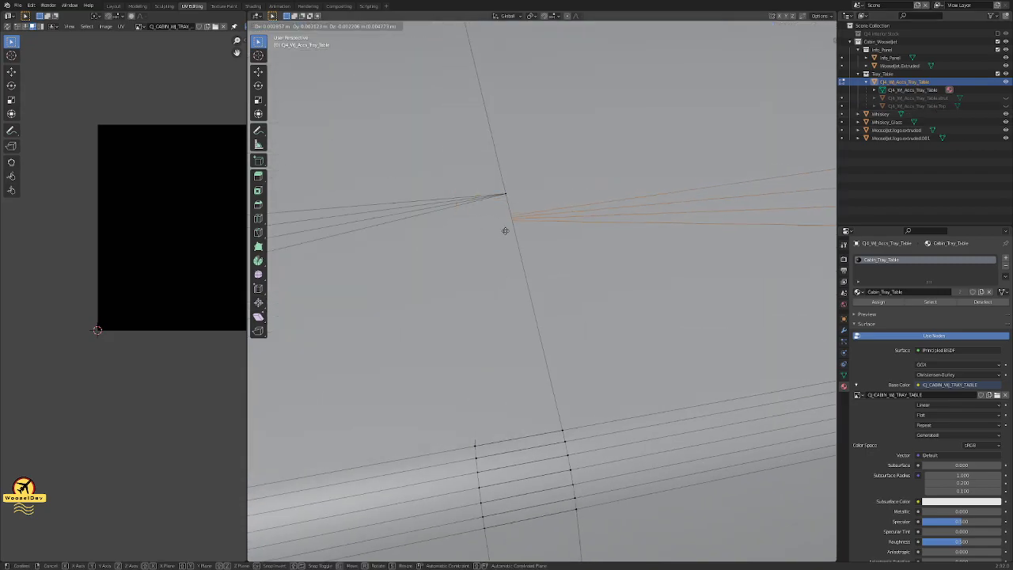
right_click(515, 207)
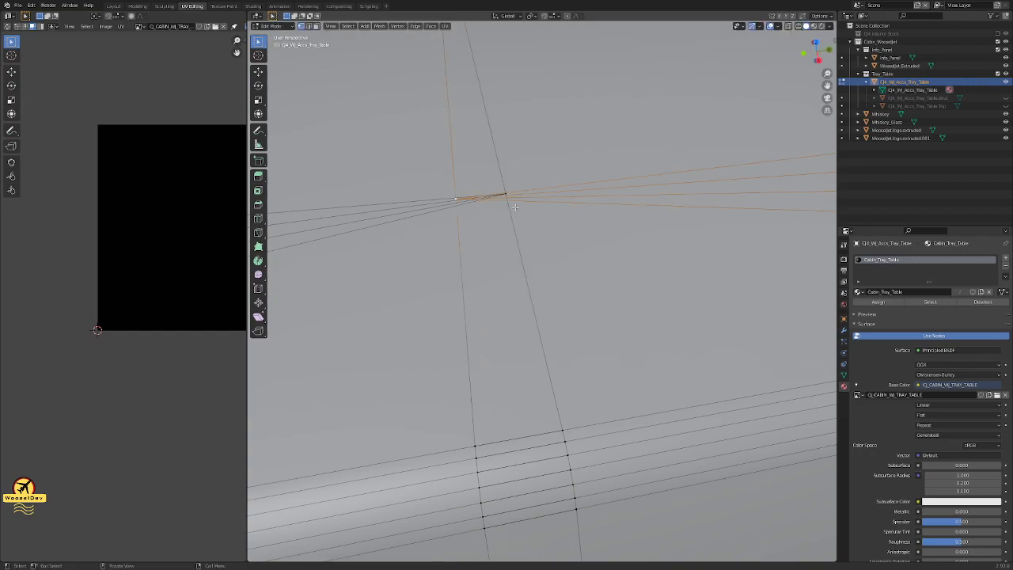
middle_click_drag(483, 234, 410, 212)
- Merge the two centre-strip vertices where the edges converge on the tray surface into one at their center
scroll(496, 258, "down", 2)
scroll(497, 261, "up", 2)
scroll(497, 270, "up", 1)
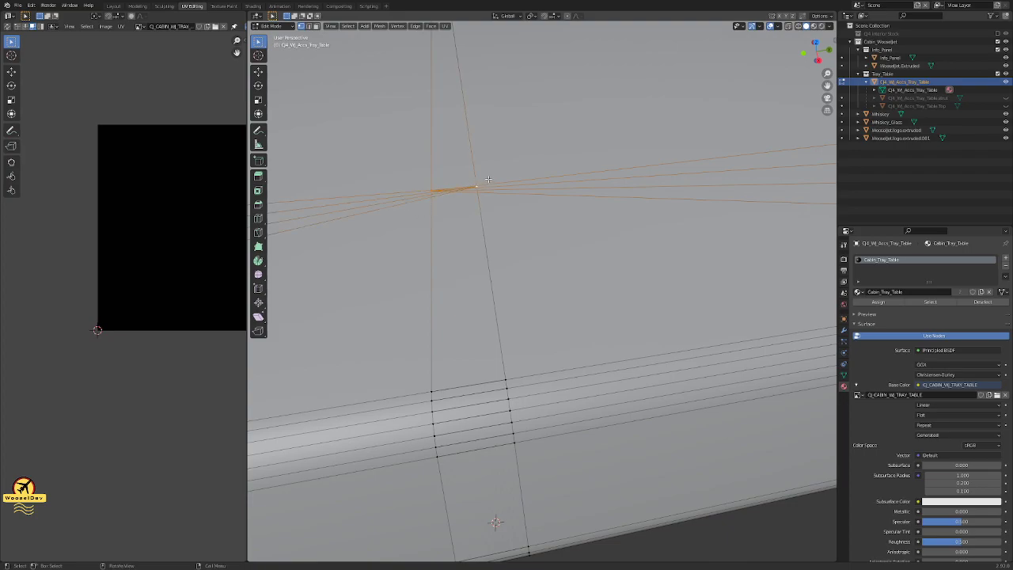
key("alt+m")
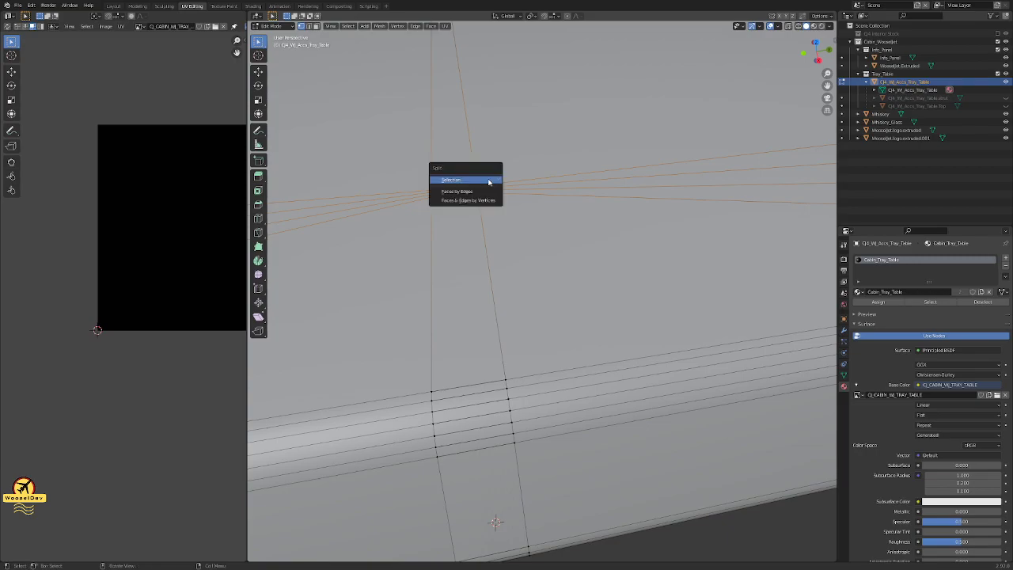
left_click(490, 182)
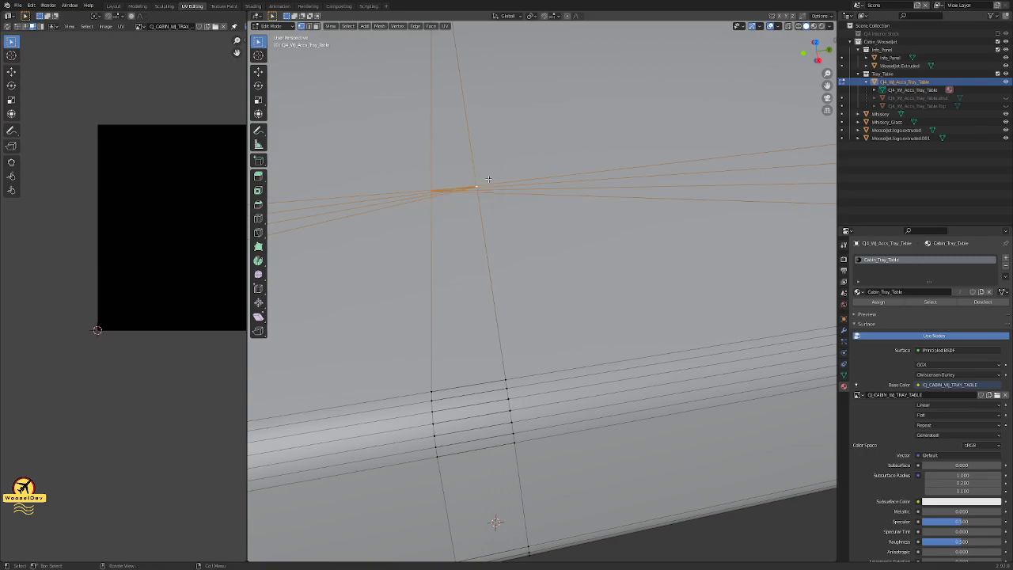
key("m")
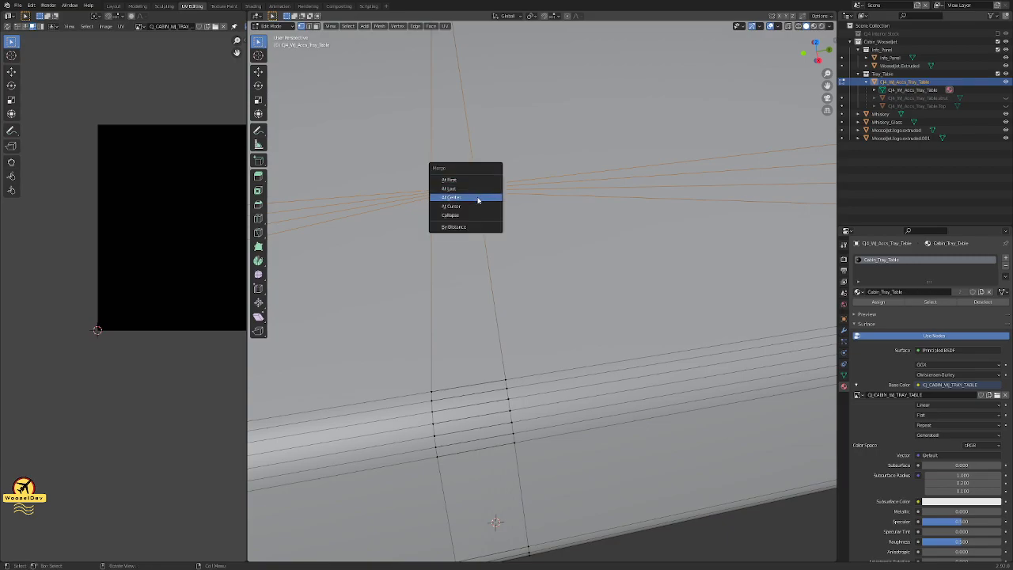
left_click(477, 197)
- Try to merge all centre-strip vertices on the upper rounded edge into a single point at their center
scroll(497, 518, "down", 5)
scroll(498, 519, "up", 3)
middle_click_drag(497, 519, 550, 367, "shift")
left_click(509, 271)
middle_click_drag(514, 273, 500, 255)
left_click(518, 314)
key("ctrl+l")
key("ctrl+z")
left_click_drag(531, 261, 505, 318)
left_click_drag(586, 255, 552, 336, "shift")
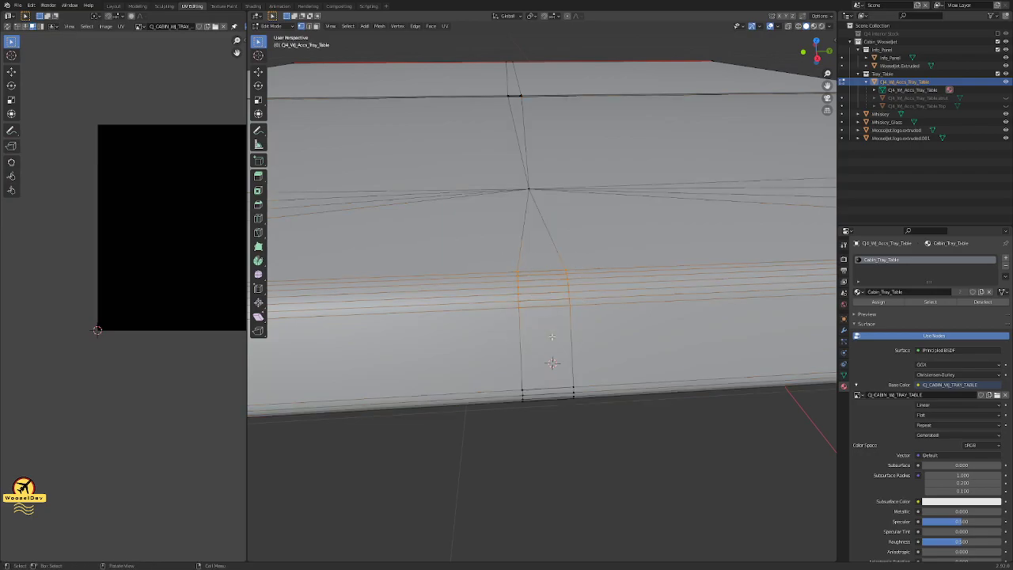
key("m")
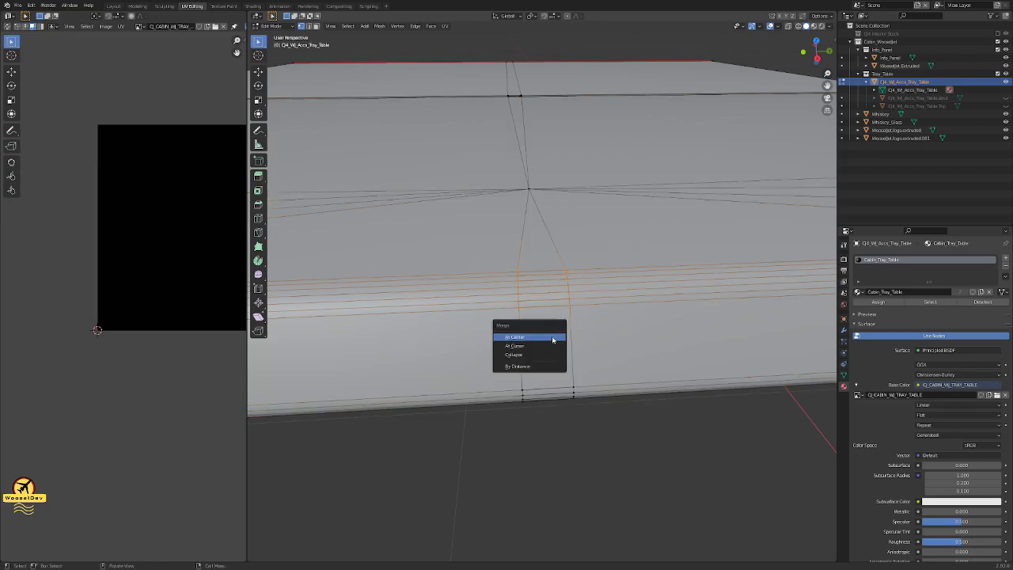
left_click(553, 340)
- Try to merge all centre-strip vertices on the lower rounded edge into a single point at their center
middle_click_drag(554, 337, 547, 271)
left_click_drag(541, 364, 501, 424)
left_click_drag(607, 365, 563, 439)
key("m")
left_click(564, 437)
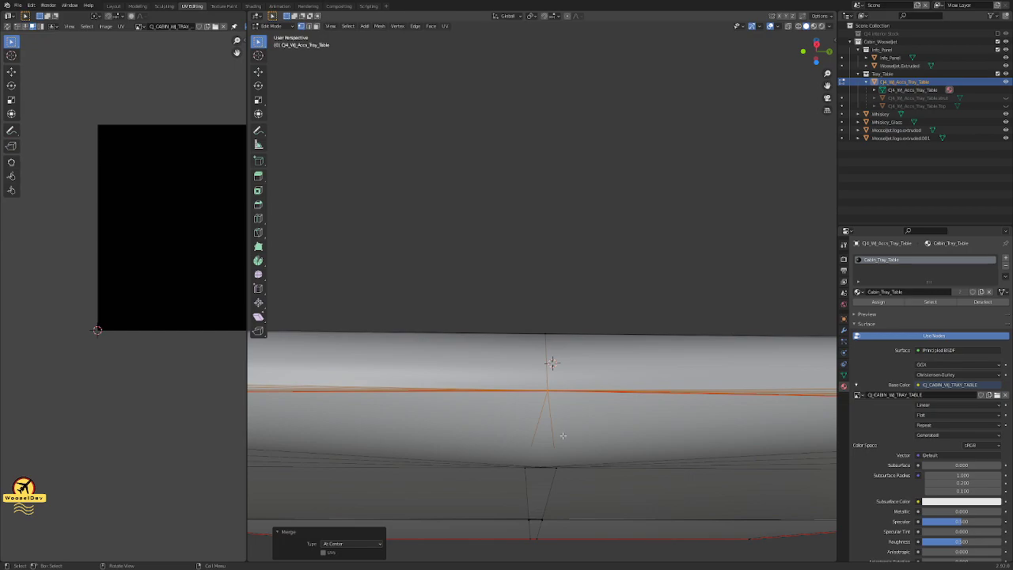
- Undo the group merges of the centre-strip vertices on the lower and upper rounded edges
key("ctrl+z")
middle_click_drag(557, 415, 568, 445)
key("ctrl+z")
key("ctrl+z")
key("ctrl+z")
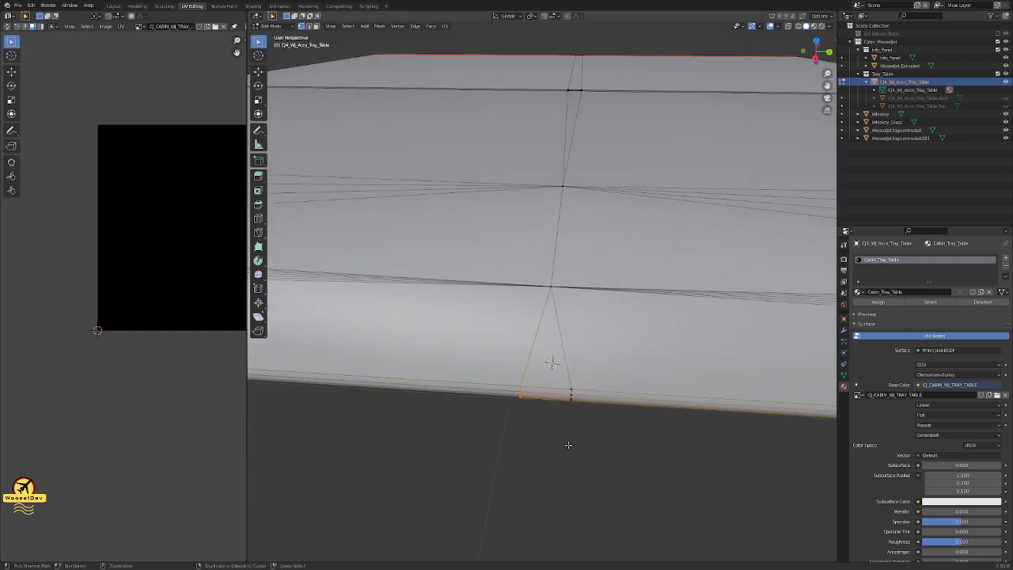
key("ctrl+z")
- Merge each of the first three vertex pairs across the centre strip on the upper rounded edge at its center
scroll(610, 257, "up", 4)
middle_click_drag(606, 261, 609, 245)
left_click(603, 164, "alt")
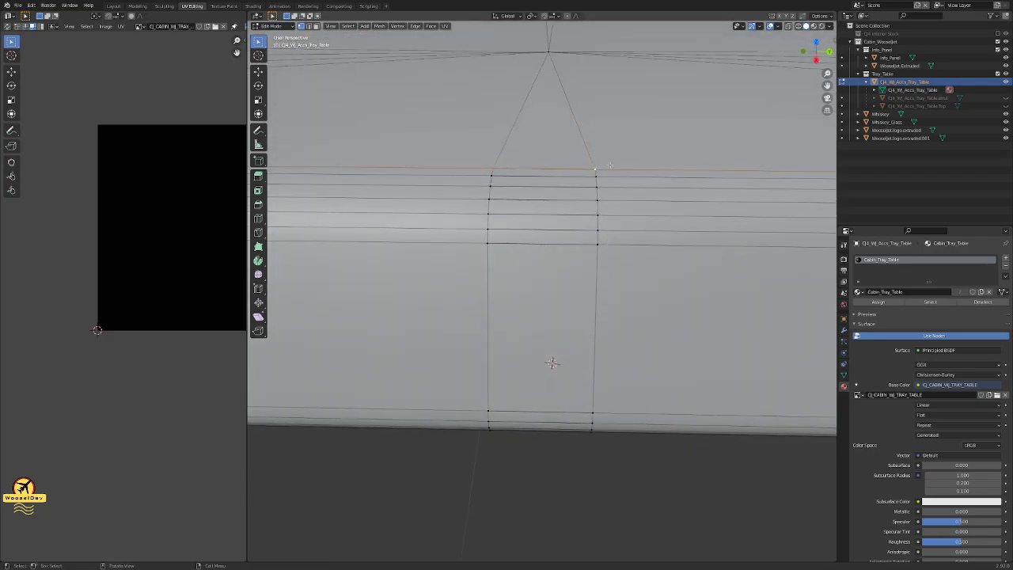
key("m")
left_click(609, 166)
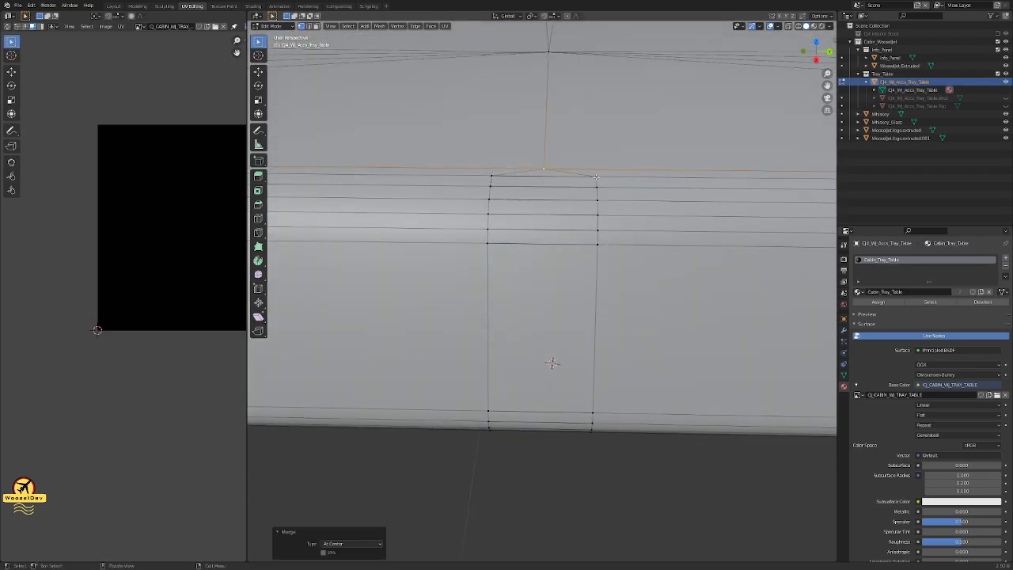
left_click(500, 178, "alt")
key("m")
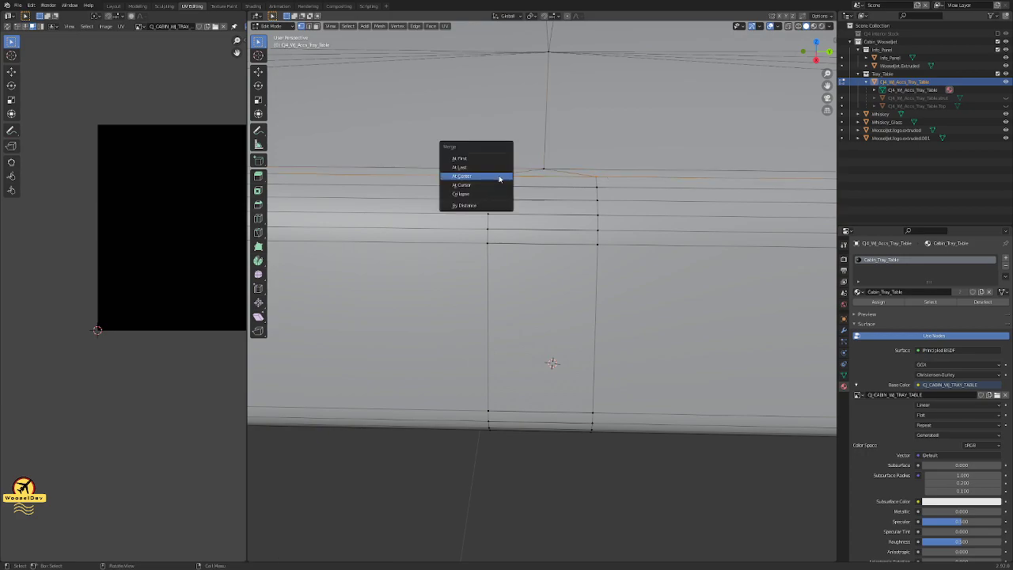
left_click(492, 177)
left_click(487, 187, "alt")
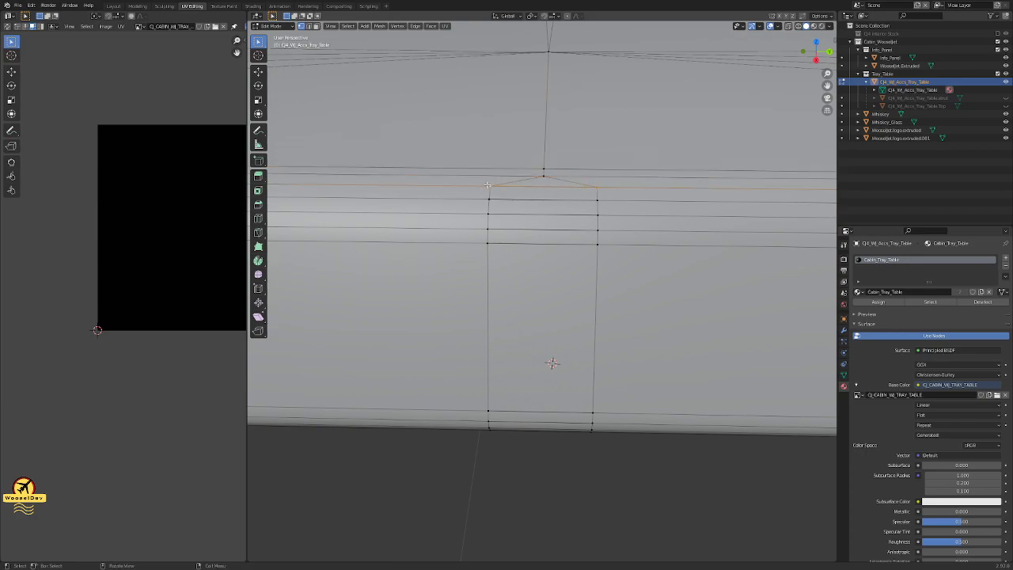
key("m")
left_click(487, 186)
- Merge each of the remaining four centre-strip vertex pairs down the upper rounded edge at its center
left_click(483, 196, "alt")
key("m")
left_click(489, 199)
left_click(579, 214, "alt")
key("m")
left_click(486, 215)
left_click(491, 228, "alt")
key("m")
left_click(491, 228)
left_click(485, 244, "alt")
left_click(485, 244, "shift")
key("m")
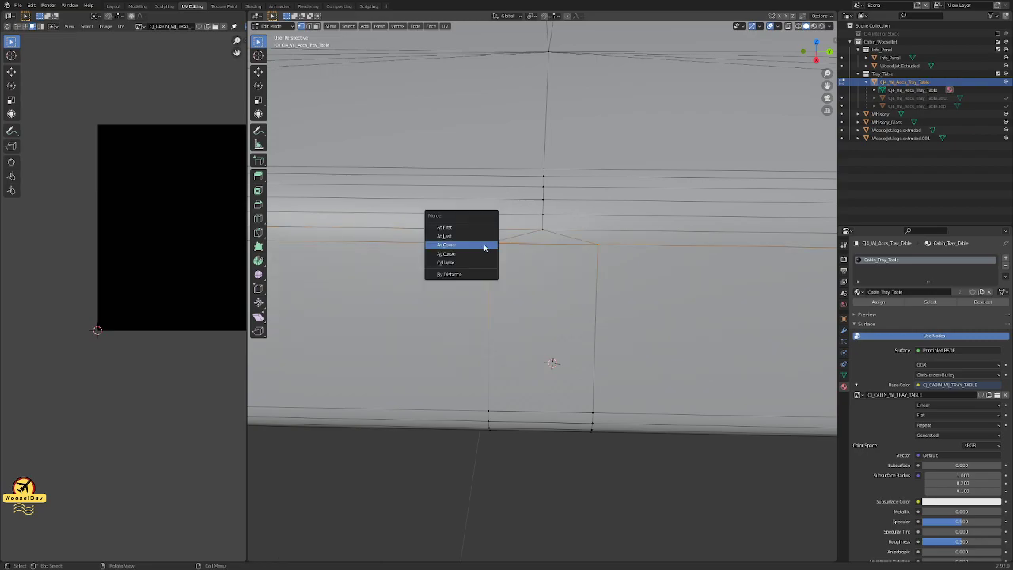
left_click(485, 245)
- Merge each of the first two centre-strip vertex pairs on the lower rounded edge at its center
scroll(587, 292, "down", 3)
scroll(586, 293, "down", 3)
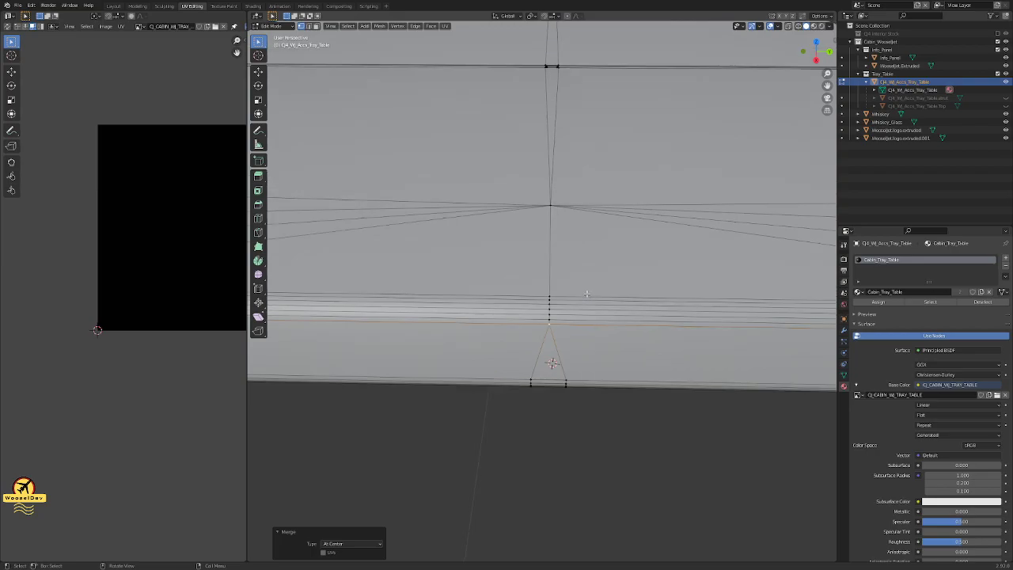
scroll(586, 294, "down", 5)
scroll(570, 369, "up", 8)
middle_click_drag(568, 369, 562, 326)
left_click(593, 382, "shift")
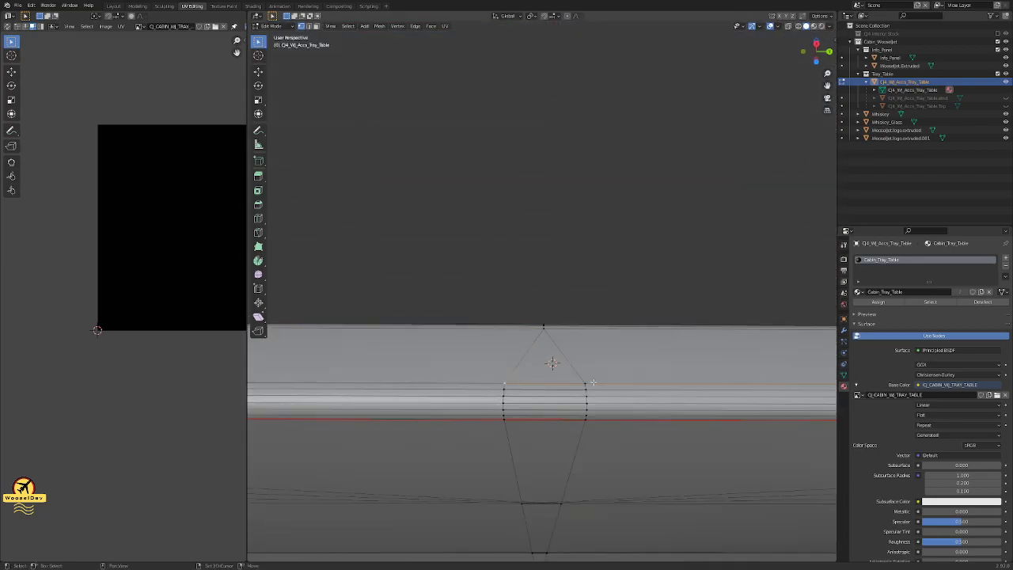
key("m")
left_click(600, 385)
left_click(584, 397)
key("m")
left_click(599, 390)
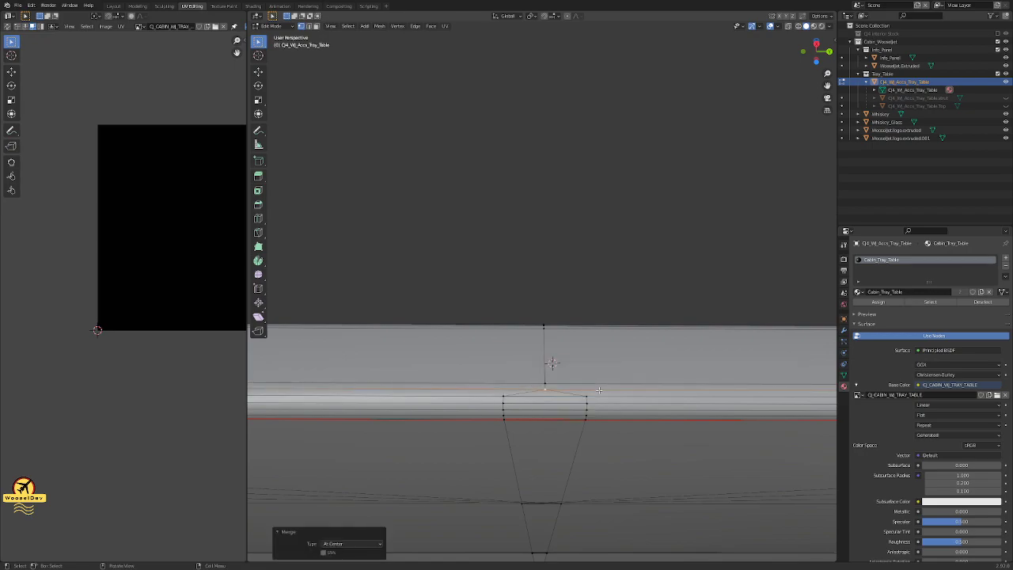
- Merge each of the third and fourth centre-strip vertex pairs on the lower rounded edge at its center
left_click(503, 398)
left_click(589, 400, "shift")
left_click(598, 397)
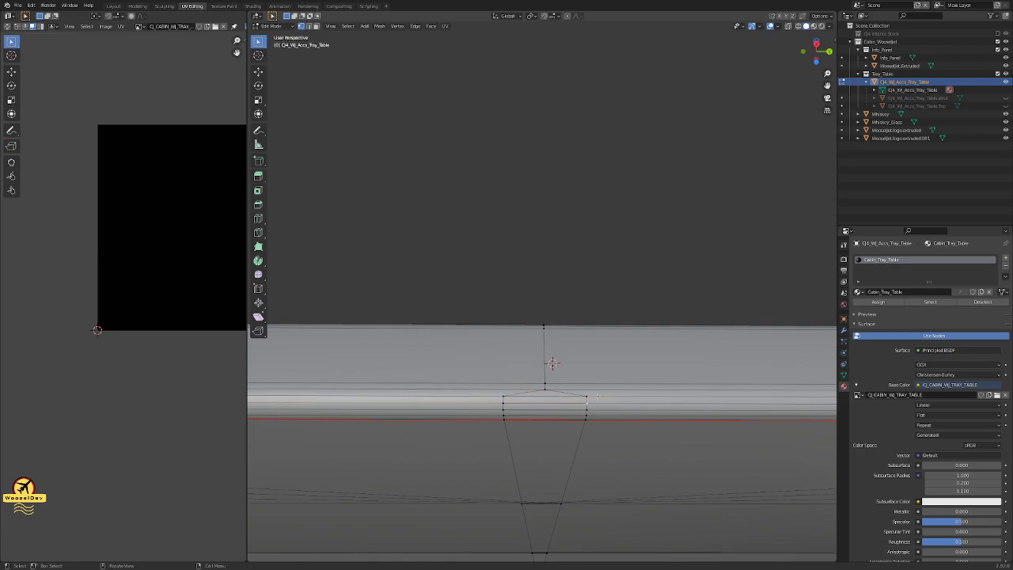
left_click(501, 395, "shift")
key("m")
left_click(485, 400)
left_click(586, 407)
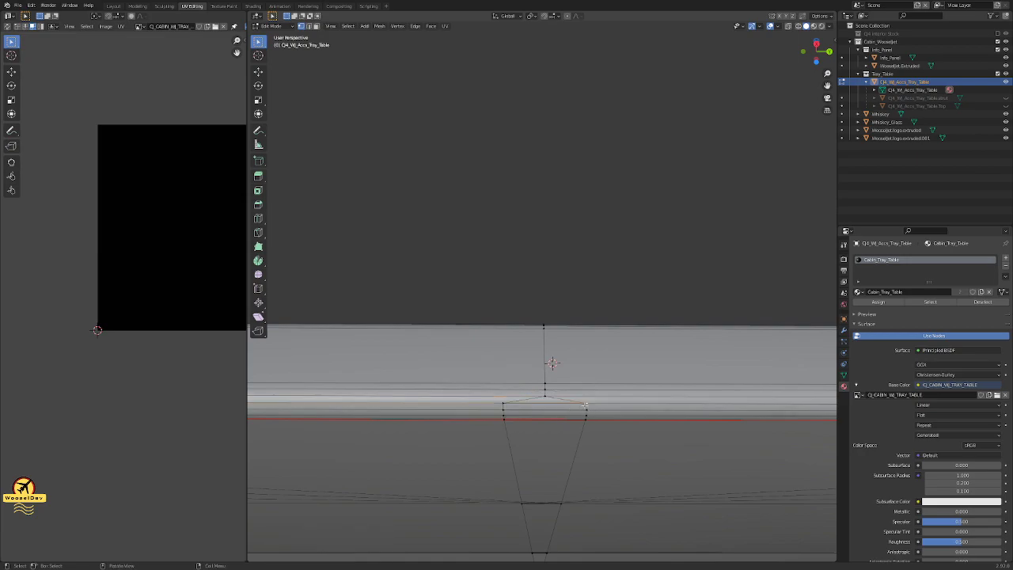
left_click(502, 405, "shift")
key("m")
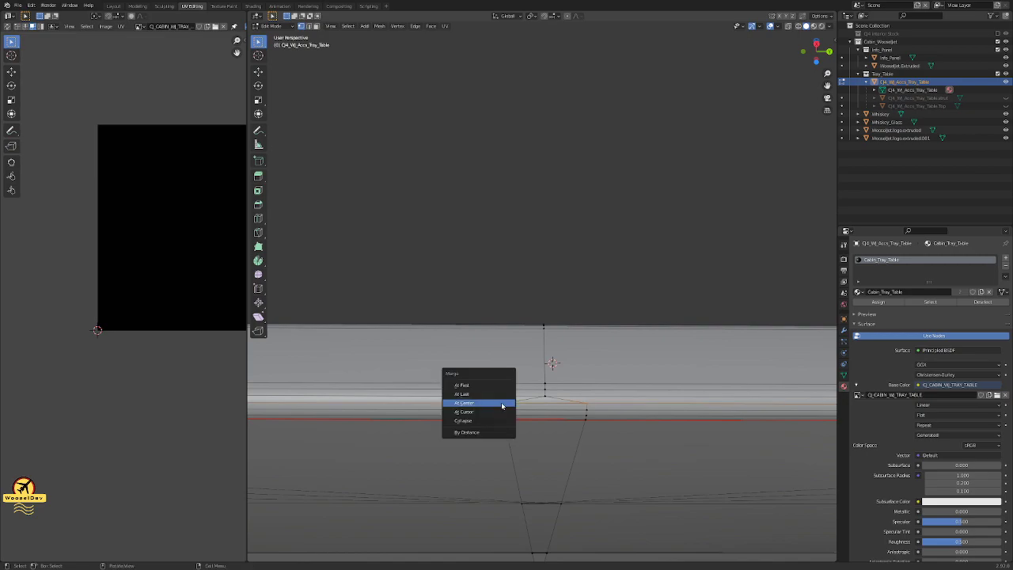
left_click(501, 404)
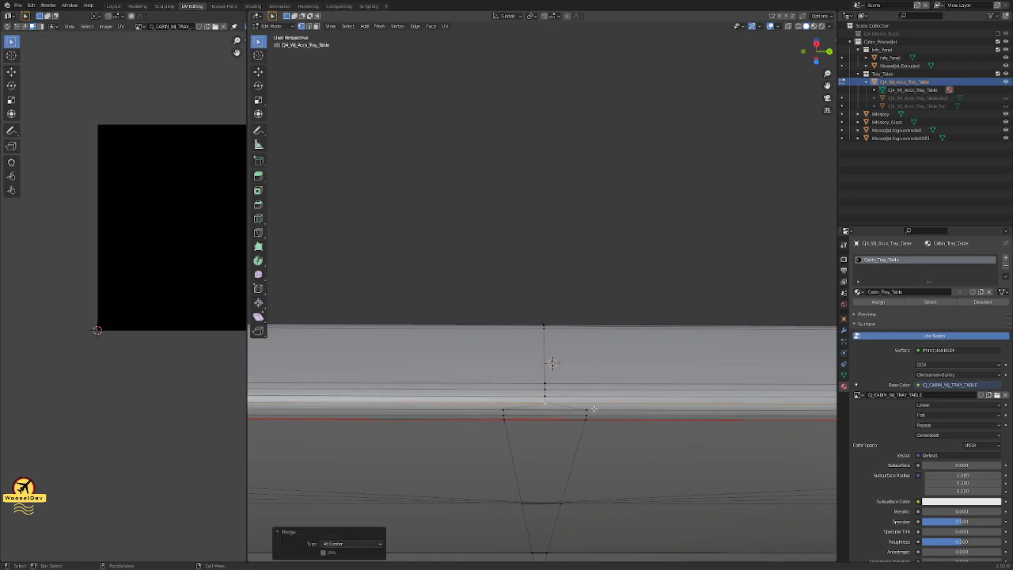
- Merge each of the last three lower-edge centre-strip vertex pairs at its center, up to and including the pair on the seam
key("m")
left_click(533, 414)
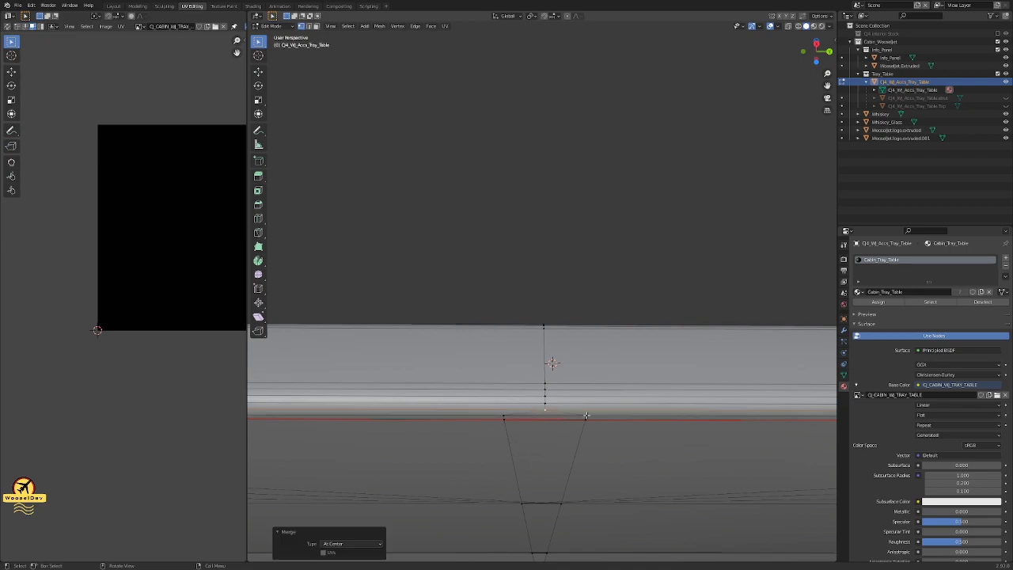
key("m")
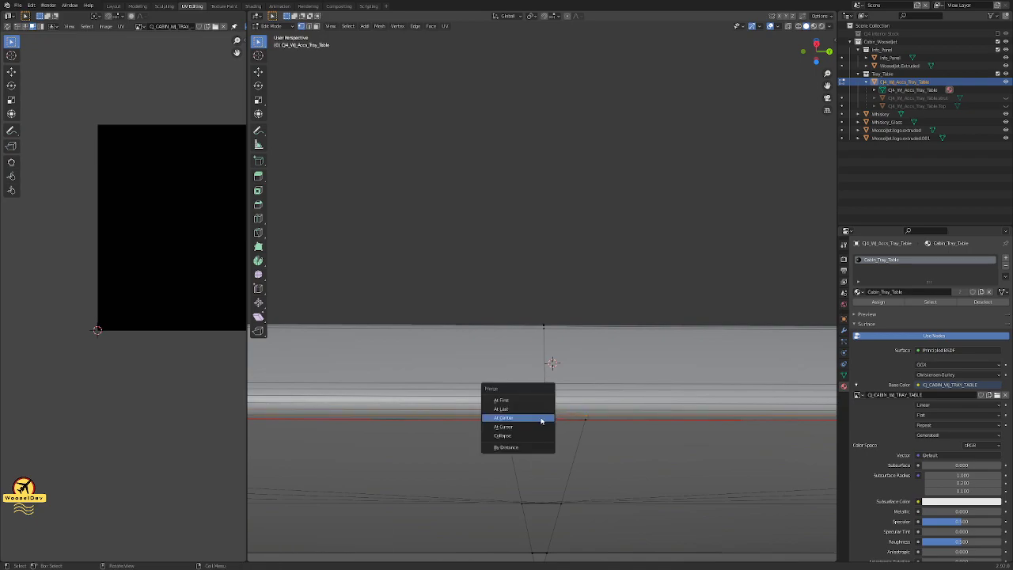
left_click(542, 419)
left_click(588, 421)
left_click(508, 423, "shift")
key("m")
left_click(530, 443)
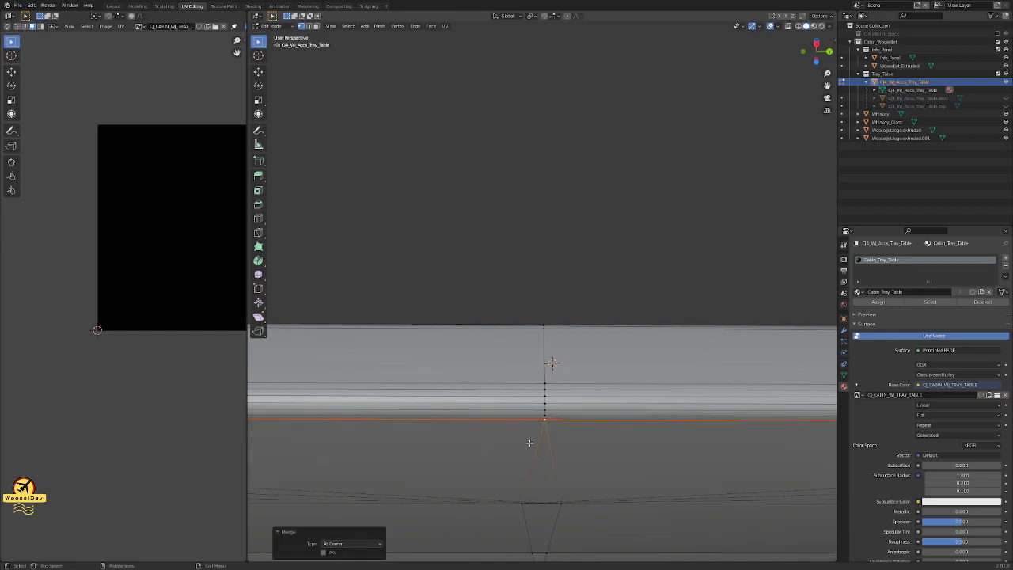
- Merge the centre-strip vertex pair where the edges converge on the tray's underside at its center
middle_click_drag(552, 476, 580, 314)
left_click(568, 394)
left_click(615, 393, "shift")
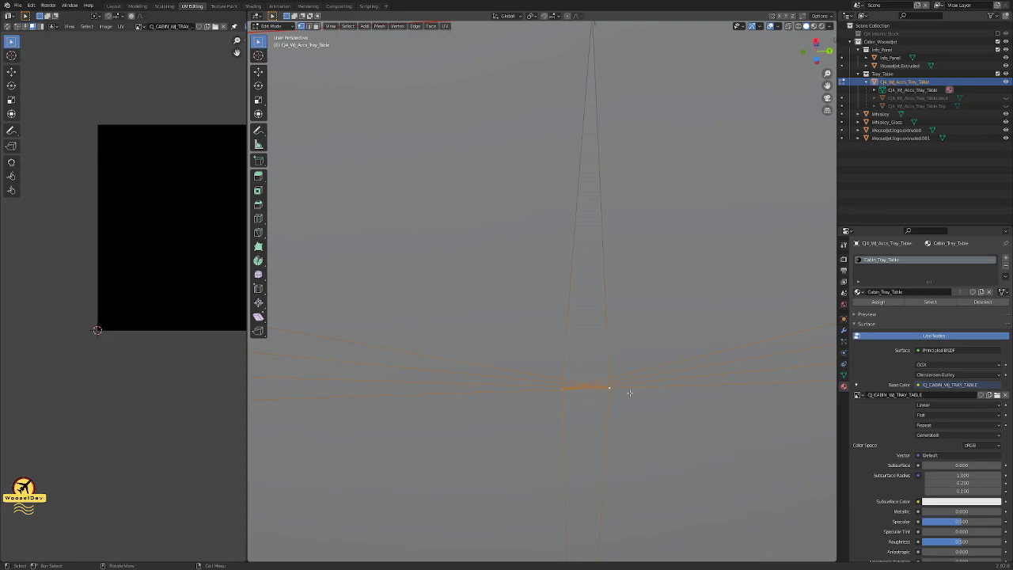
key("m")
left_click(631, 396)
- Merge each of the first two centre-strip vertex pairs on the rounded-end side of the underside groove at its center
middle_click_drag(626, 388, 600, 349)
right_click(565, 439, "shift")
scroll(565, 441, "up", 6)
middle_click_drag(566, 438, 558, 386)
left_click(458, 344)
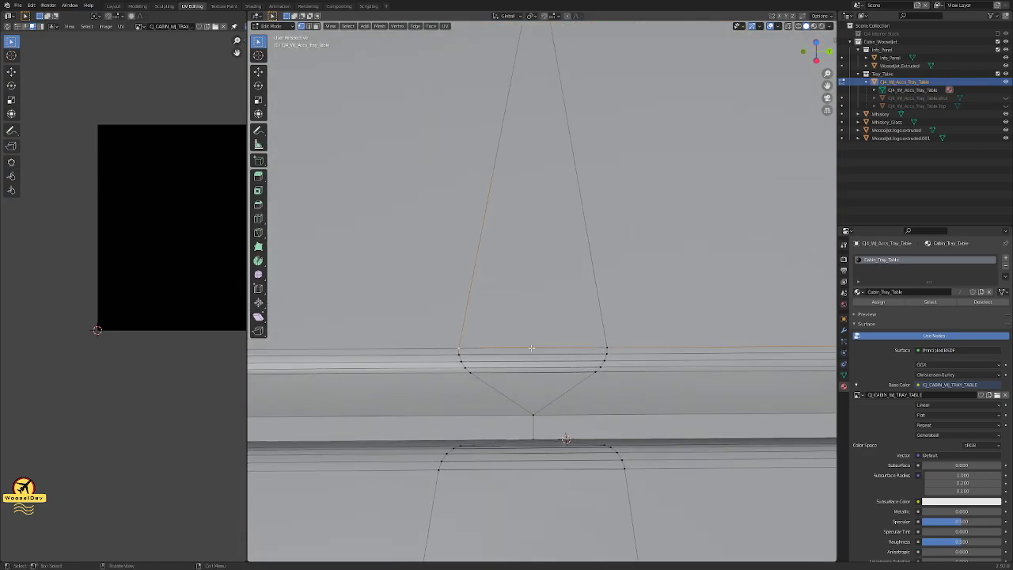
left_click(599, 337, "shift")
key("m")
left_click(625, 342)
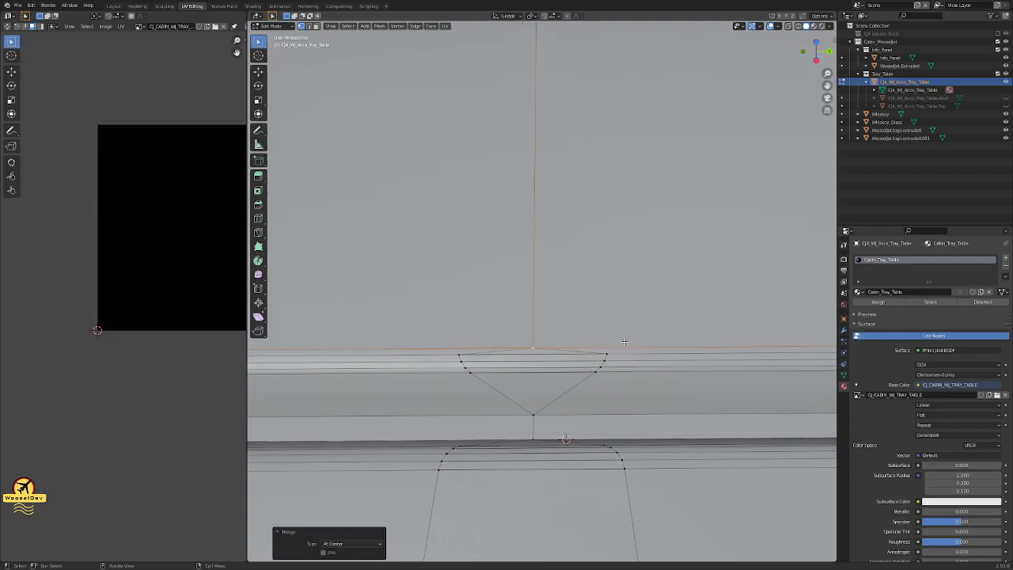
left_click(558, 350, "alt")
left_click(554, 350, "alt")
key("m")
left_click(626, 350)
- Merge each of the remaining three centre-strip vertex pairs on the rounded-end side of the underside groove at its center
left_click(465, 367)
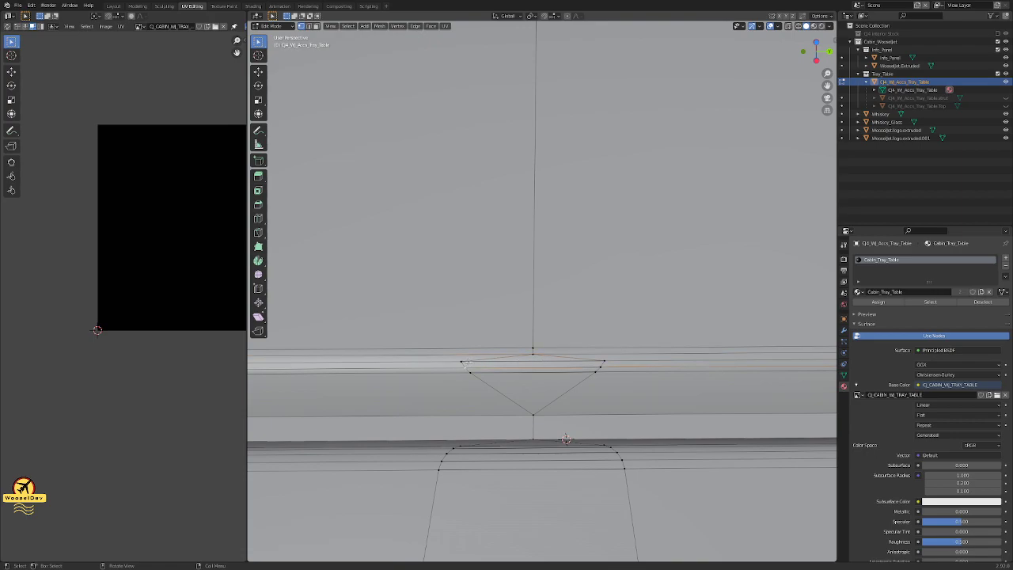
key("m")
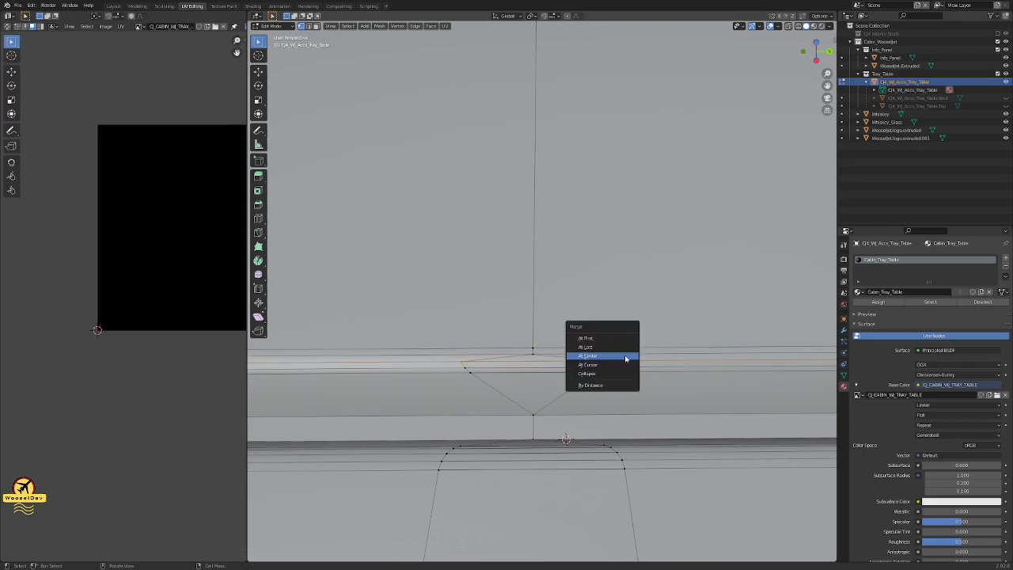
left_click(625, 355)
left_click(599, 366, "shift")
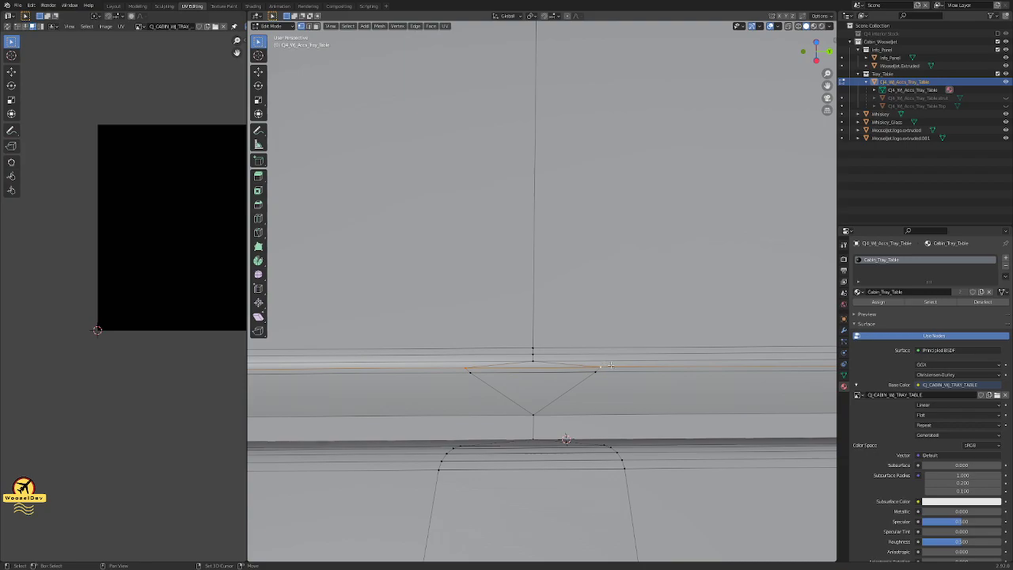
key("m")
left_click(616, 366)
left_click(471, 372)
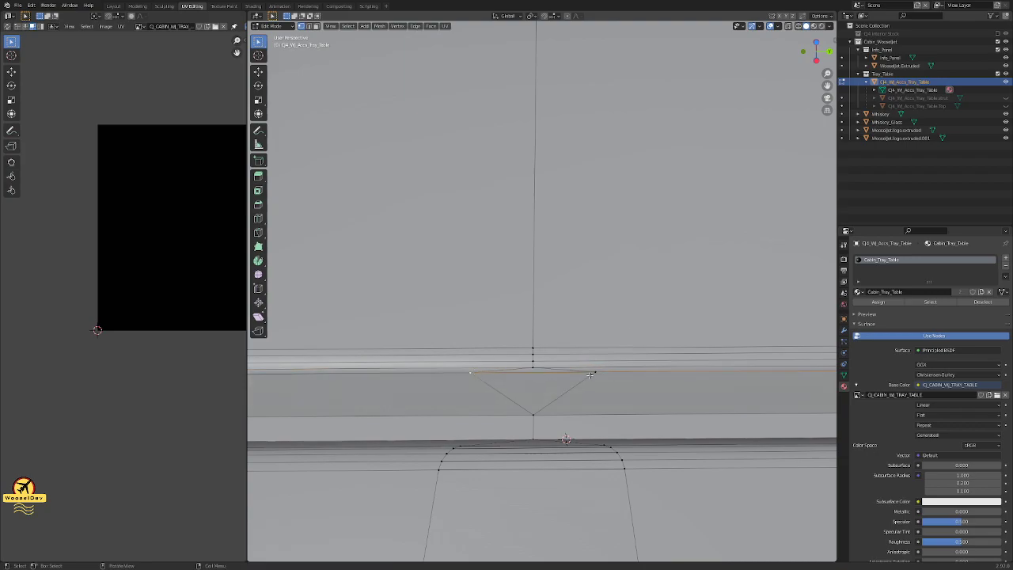
key("m")
left_click(620, 381)
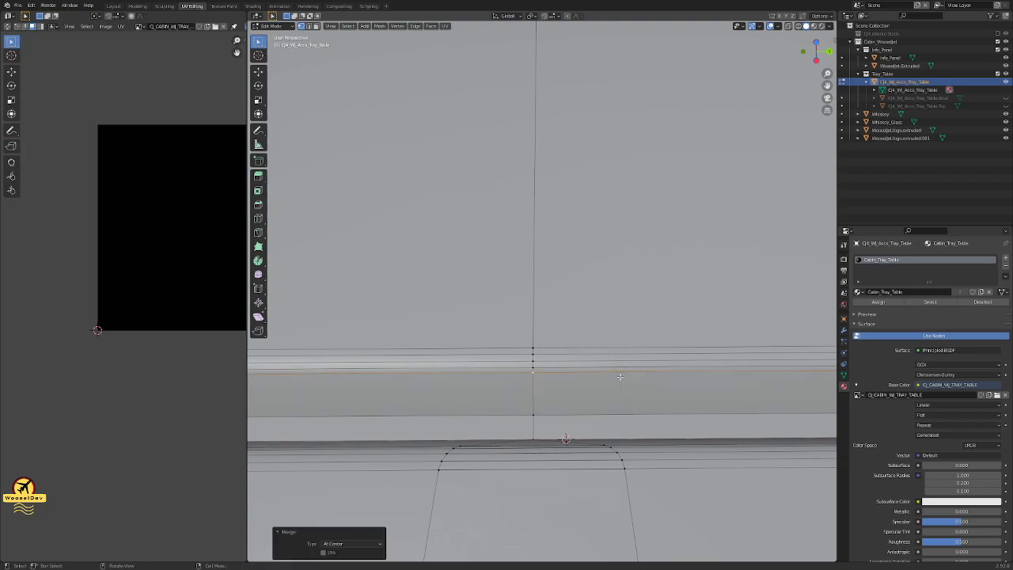
- Merge each of the three centre-strip vertex pairs deepest on the straight-end side of the underside groove at its center
middle_click_drag(552, 412, 525, 411)
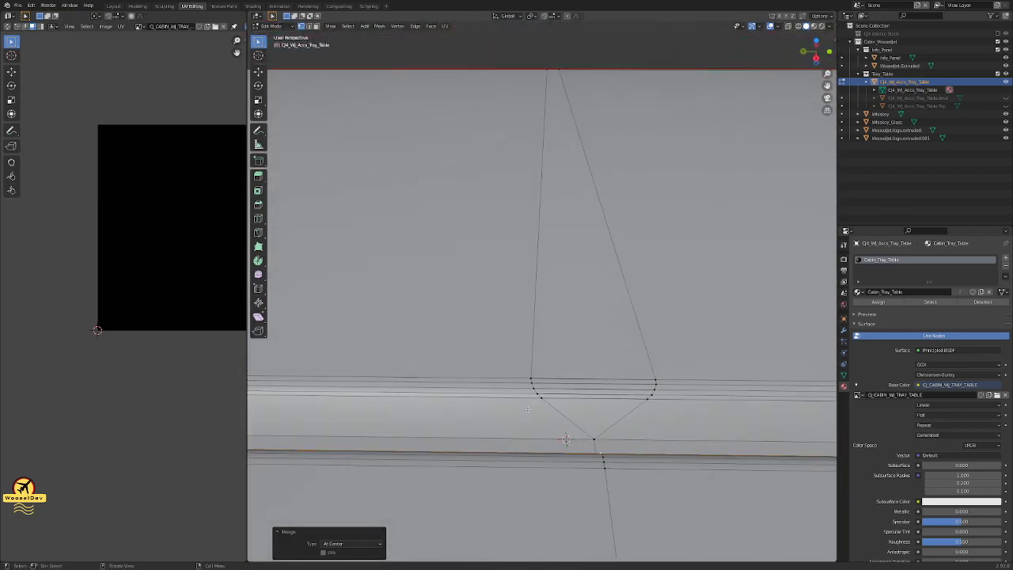
left_click(541, 397)
left_click(646, 400, "shift")
key("m")
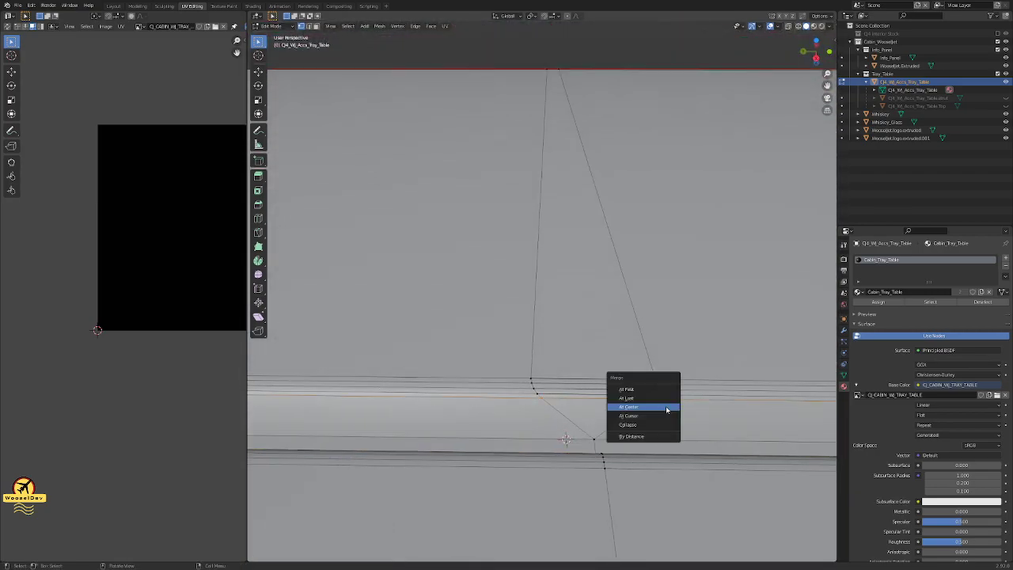
left_click(667, 408)
left_click(538, 395)
left_click(653, 395, "shift")
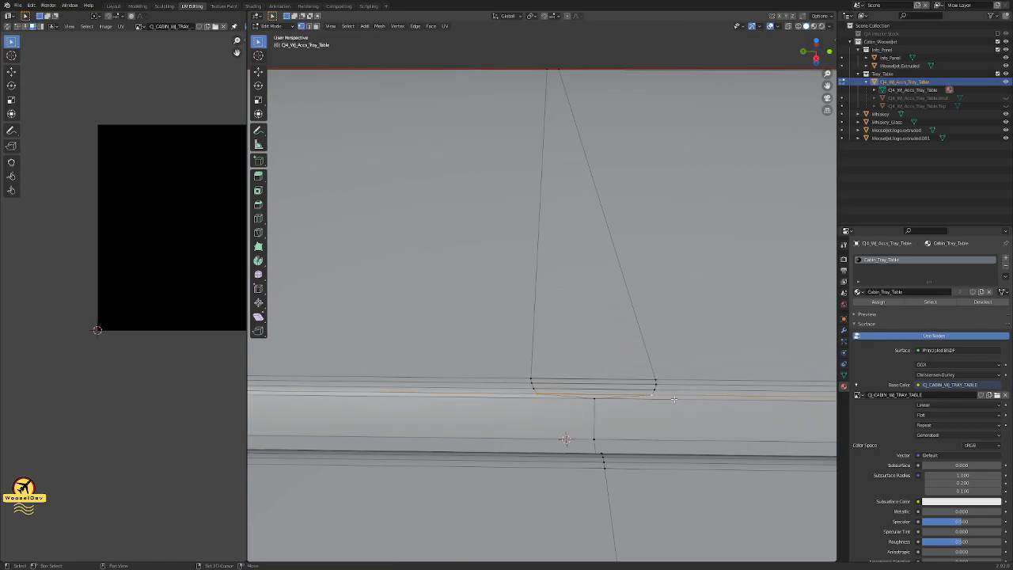
key("m")
left_click(651, 392)
key("m")
left_click(610, 388)
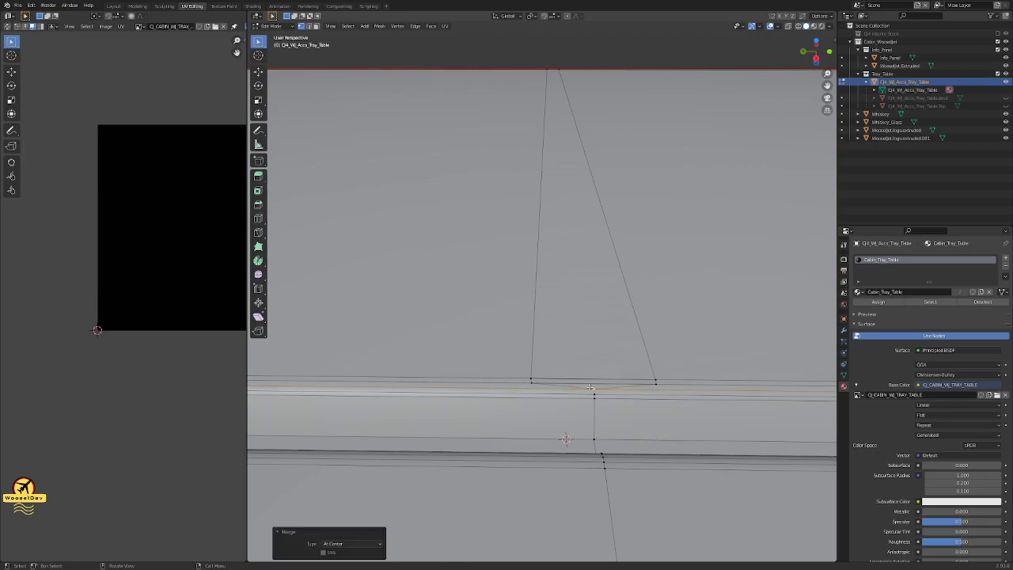
- Merge each of the last two centre-strip vertex pairs on the straight-end side of the underside groove at its center
left_click(532, 381)
left_click(657, 385, "shift")
key("m")
left_click(672, 391)
left_click(532, 379)
left_click(656, 380, "shift")
key("m")
left_click(679, 369)
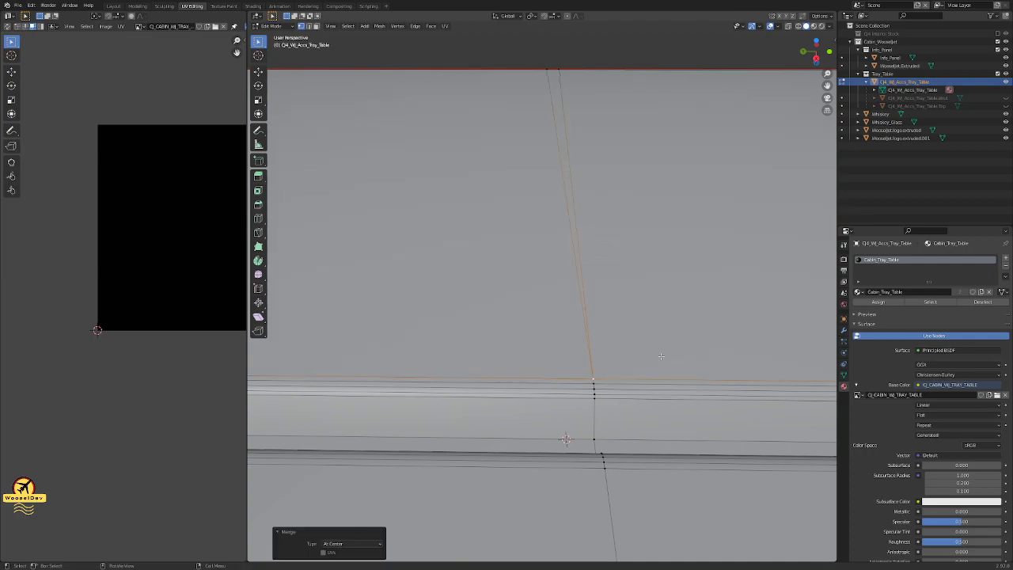
- Merge the centre-strip vertex pair on the underside edge of the tray's straight end at its center
middle_click_drag(592, 53, 491, 274)
scroll(583, 64, "up", 3)
scroll(581, 63, "down", 3)
scroll(388, 94, "down", 1)
middle_click_drag(388, 93, 439, 107)
left_click(342, 121, "shift")
left_click(438, 136, "shift")
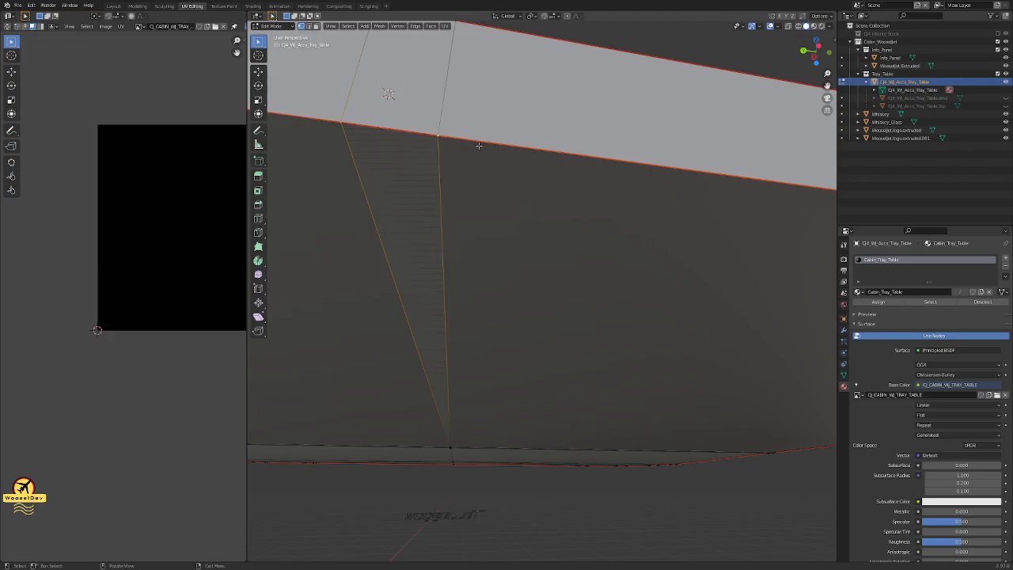
key("m")
left_click(479, 149)
- Merge the centre-strip vertex pair on the upper edge of the tray's straight end at its center
middle_click_drag(479, 149, 571, 232)
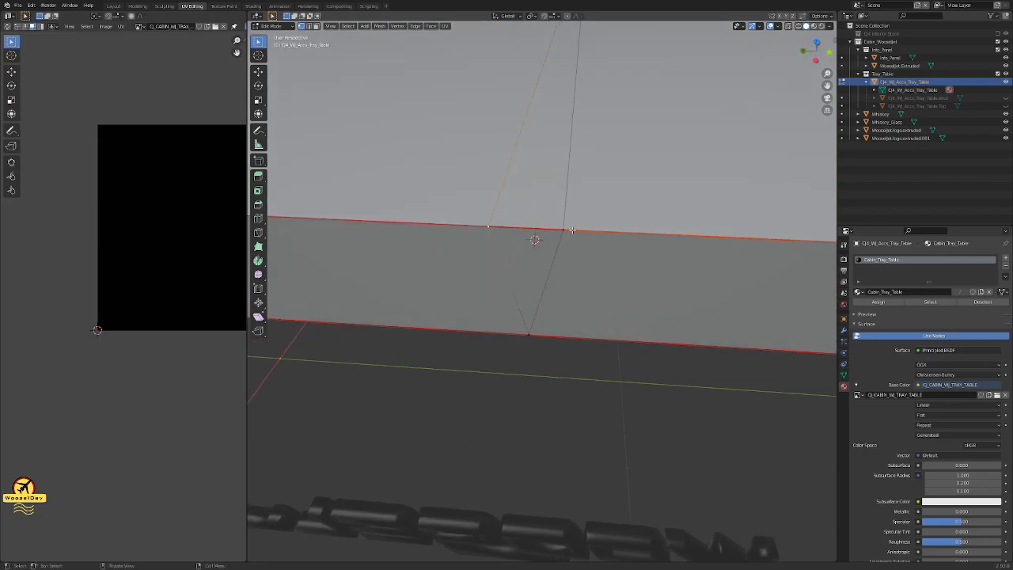
left_click(563, 232, "shift")
key("m")
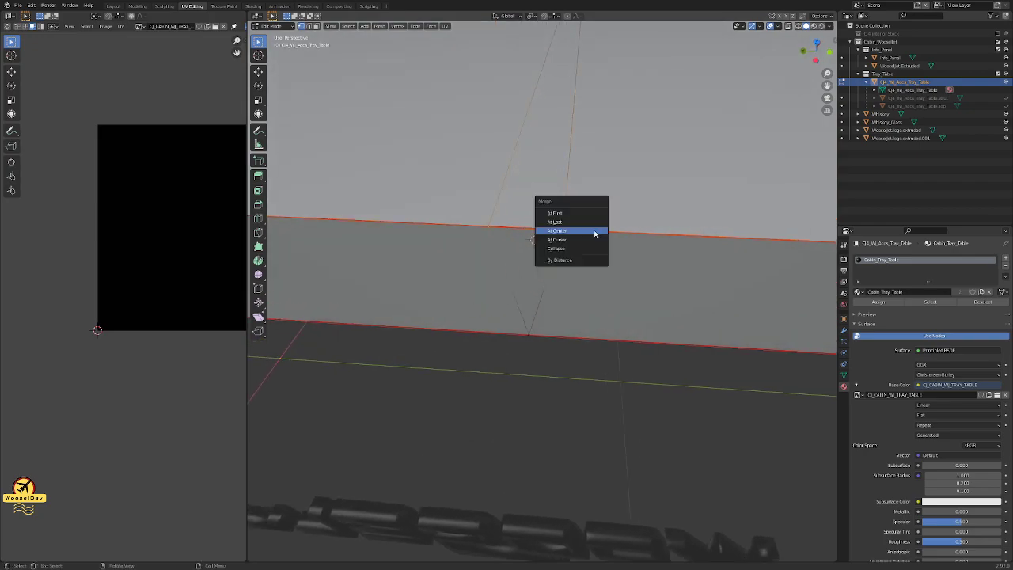
left_click(595, 232)
middle_click_drag(595, 232, 601, 196)
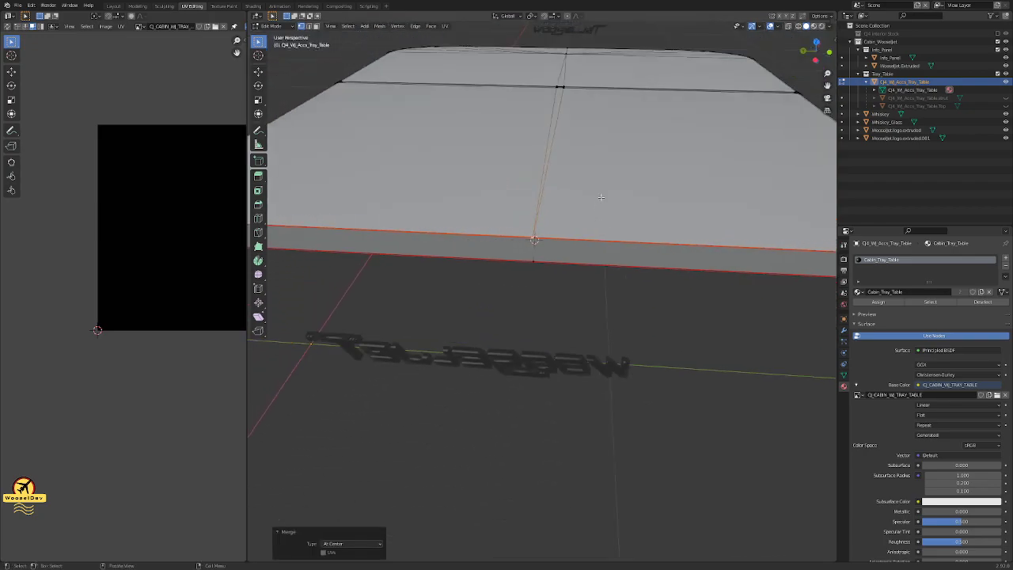
- Merge each of the three centre-strip vertex pairs deepest on the straight-end side of the top groove at its center
right_click(560, 87, "shift")
scroll(560, 87, "up", 15)
middle_click_drag(559, 87, 502, 285)
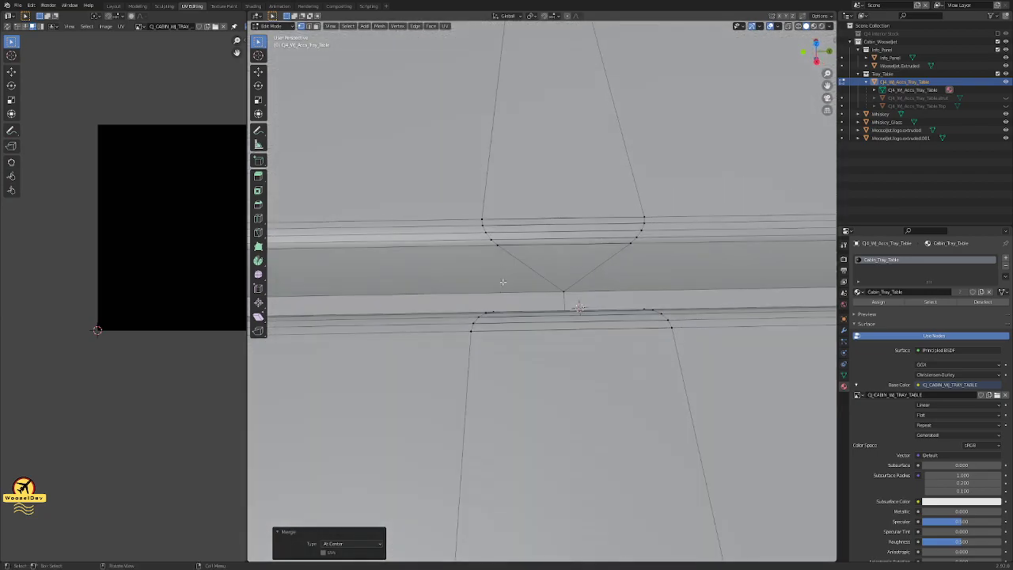
left_click(497, 248)
key("m")
left_click(658, 258)
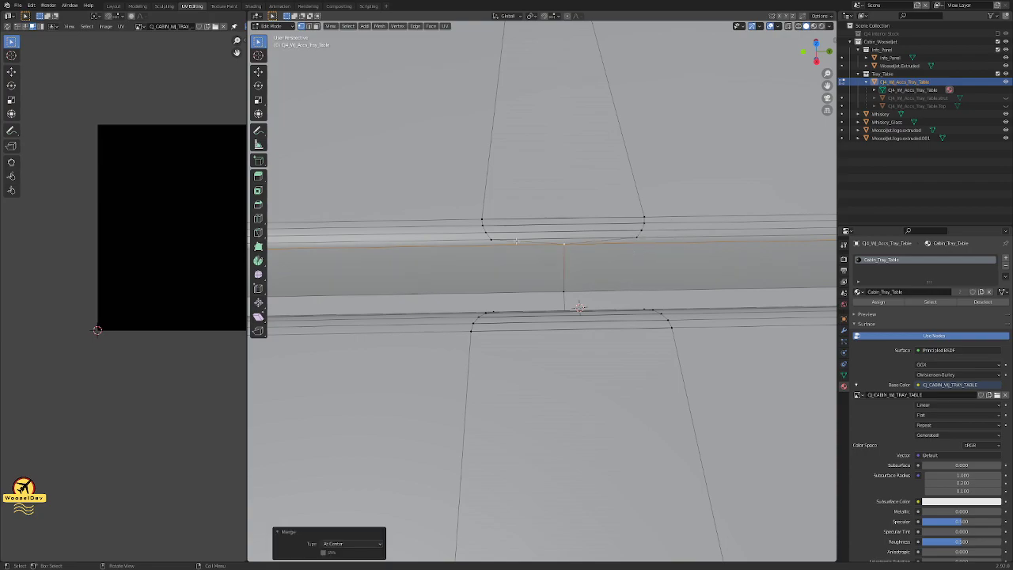
key("m")
left_click(632, 242)
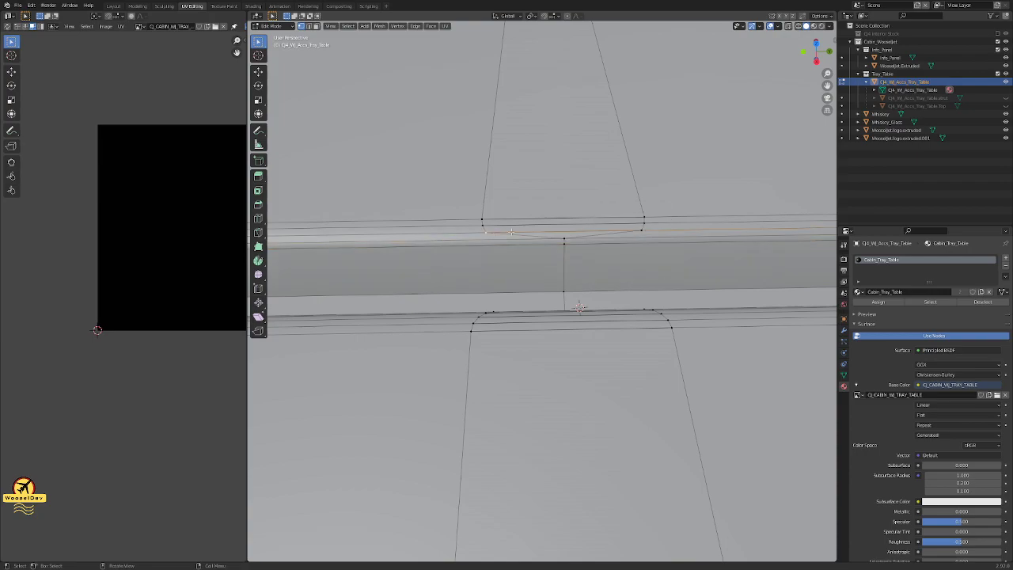
key("m")
left_click(648, 233)
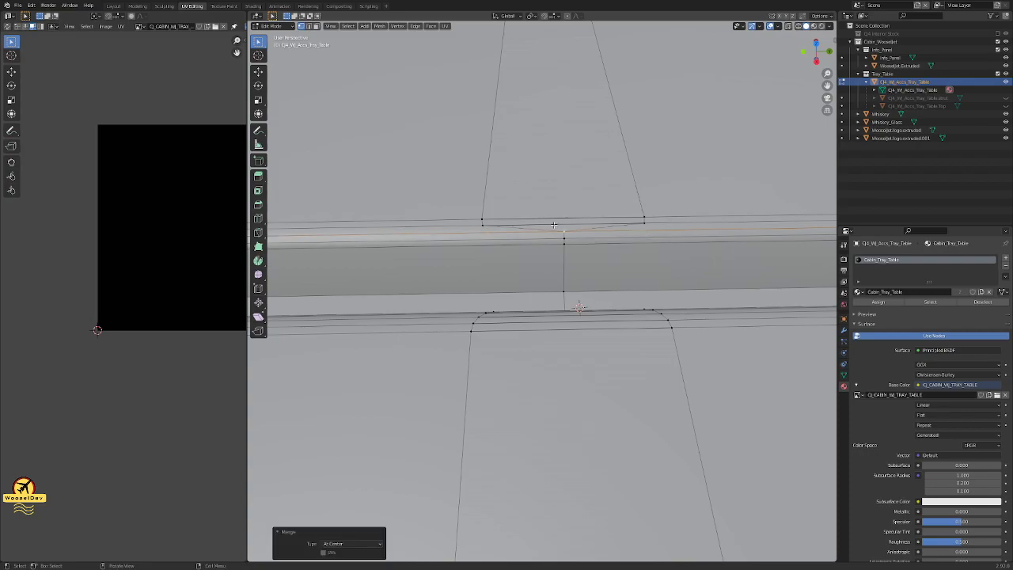
- Merge each of the last two centre-strip vertex pairs on the straight-end side of the top groove at its center
key("m")
left_click(671, 231)
left_click(485, 217)
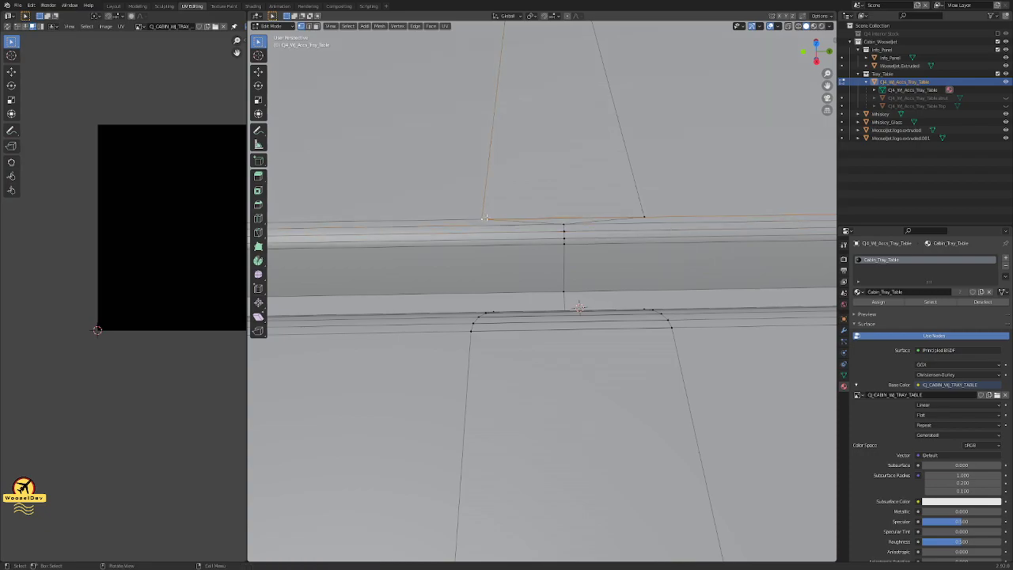
key("m")
left_click(658, 216)
- Merge each of the three centre-strip vertex pairs deepest on the rounded-end side of the top groove at its center
middle_click_drag(641, 222, 729, 214)
left_click(521, 285)
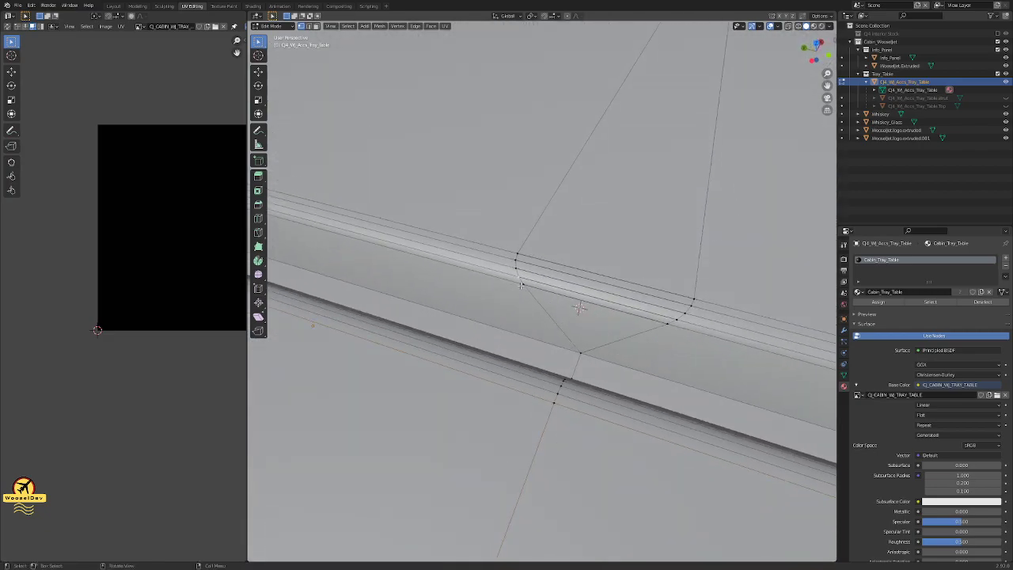
key("m")
left_click(669, 328)
key("m")
left_click(699, 324)
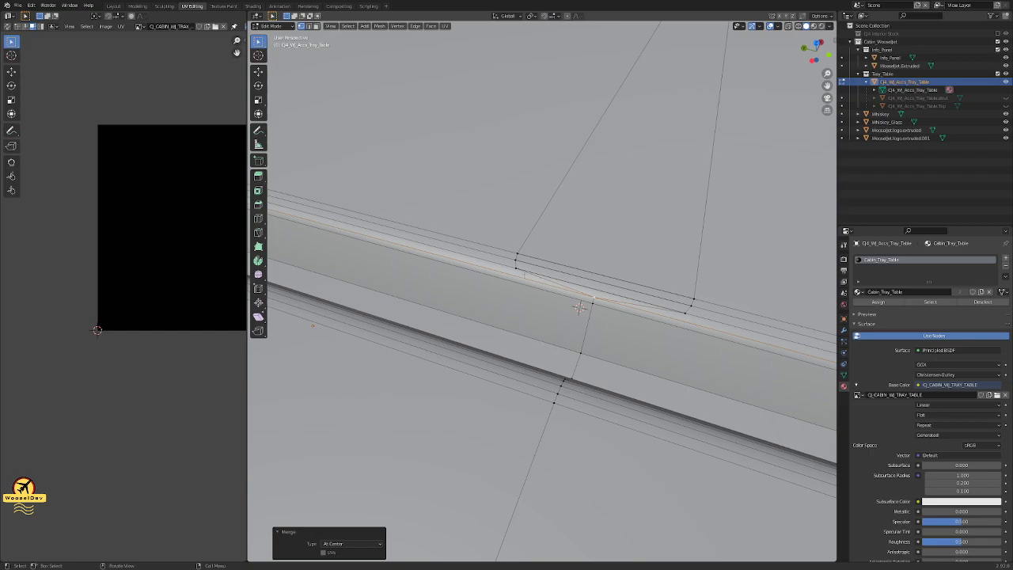
left_click(528, 274)
key("m")
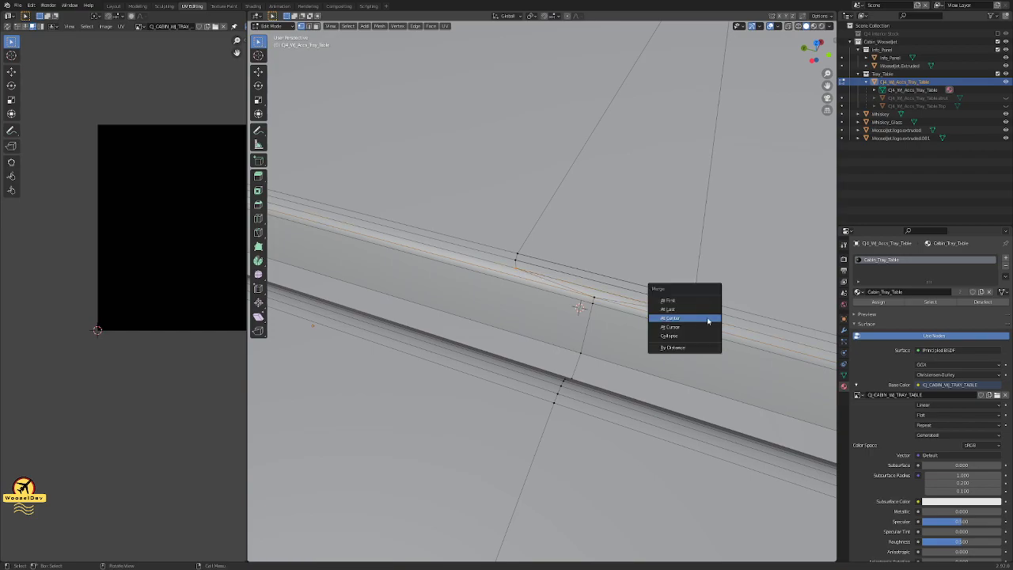
left_click(708, 319)
- Merge each of the last two centre-strip vertex pairs on the rounded-end side of the top groove at its center
left_click(686, 301, "shift")
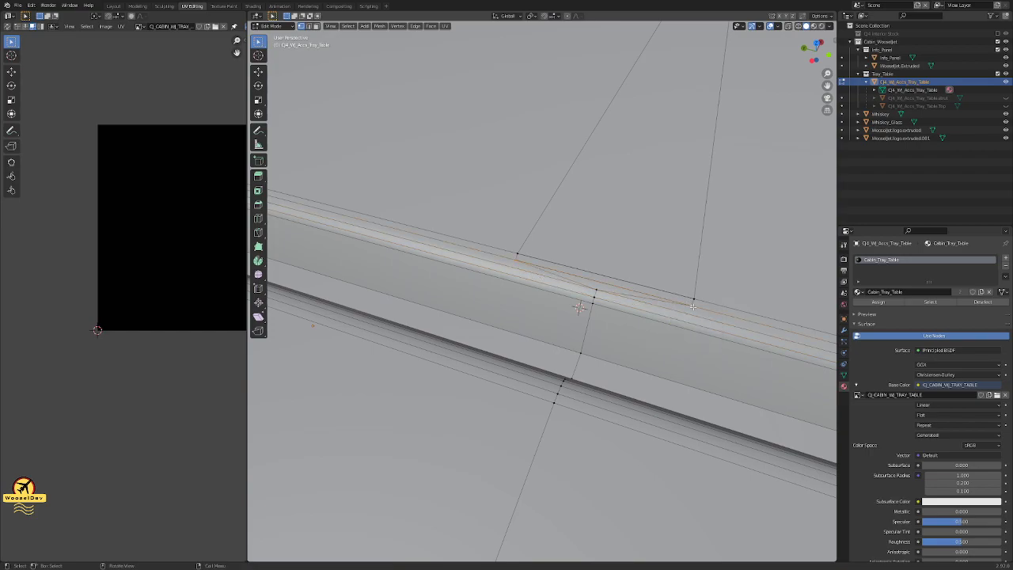
key("m")
left_click(694, 310)
left_click(541, 254)
key("m")
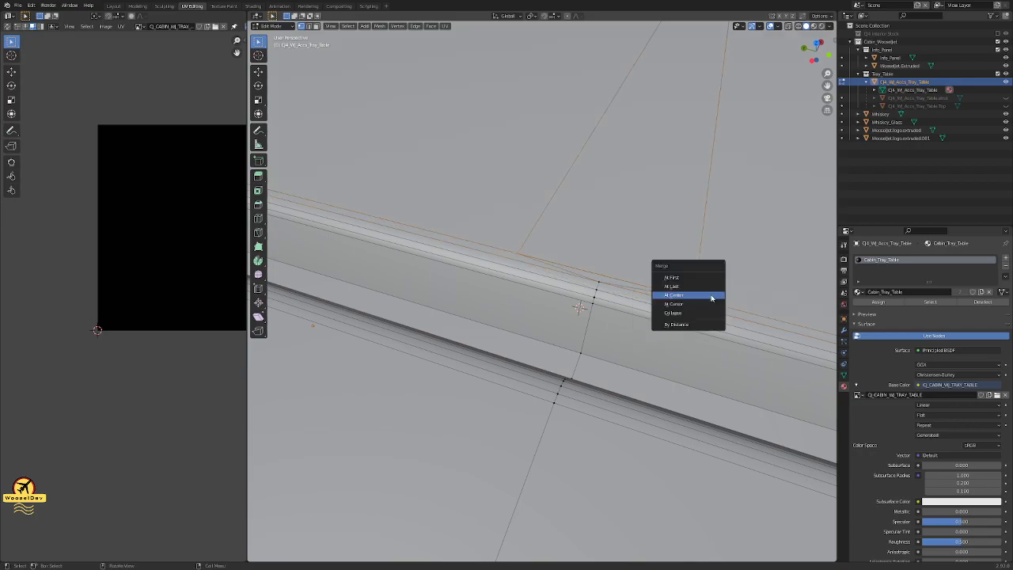
left_click(711, 298)
- Save the Blender file with the collapsed centre strip
middle_click_drag(712, 298, 537, 227)
scroll(537, 227, "down", 8)
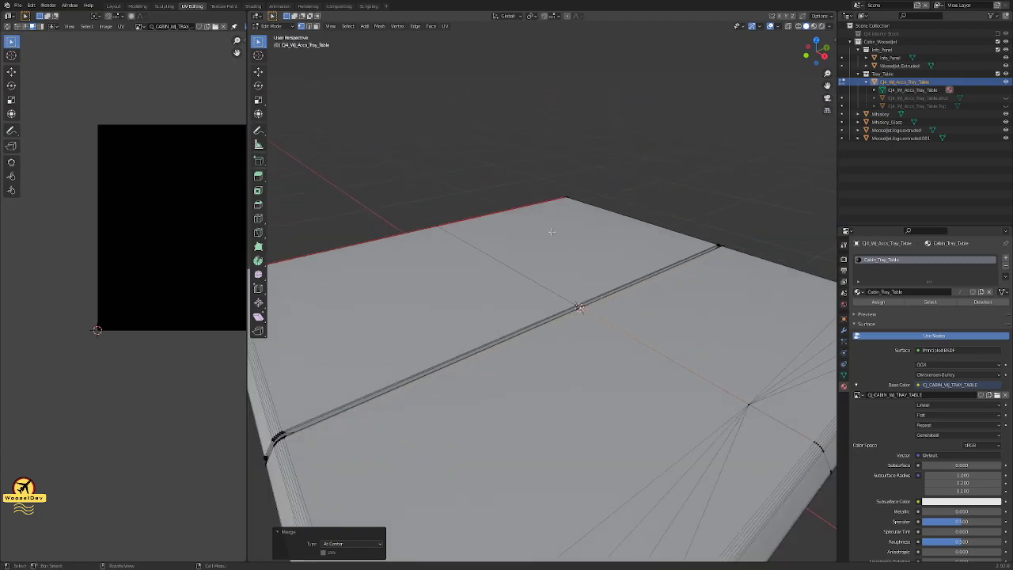
key("ctrl+s")
scroll(552, 232, "down", 1)
- Select the entire tray table mesh and merge its vertices by distance
key("Tab")
key("Tab")
key("a")
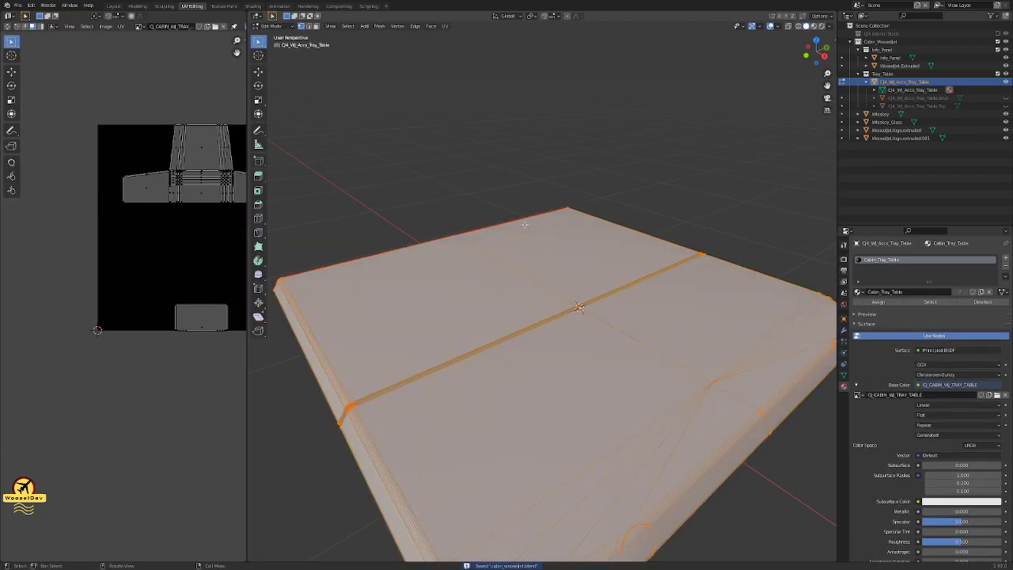
left_click(379, 27)
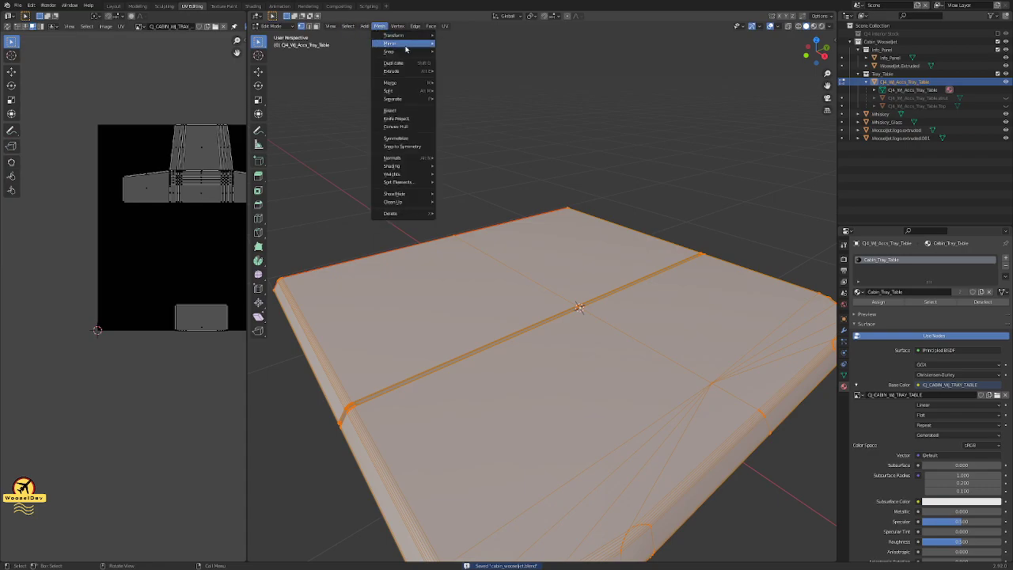
mouse_move(419, 83)
left_click(467, 129)
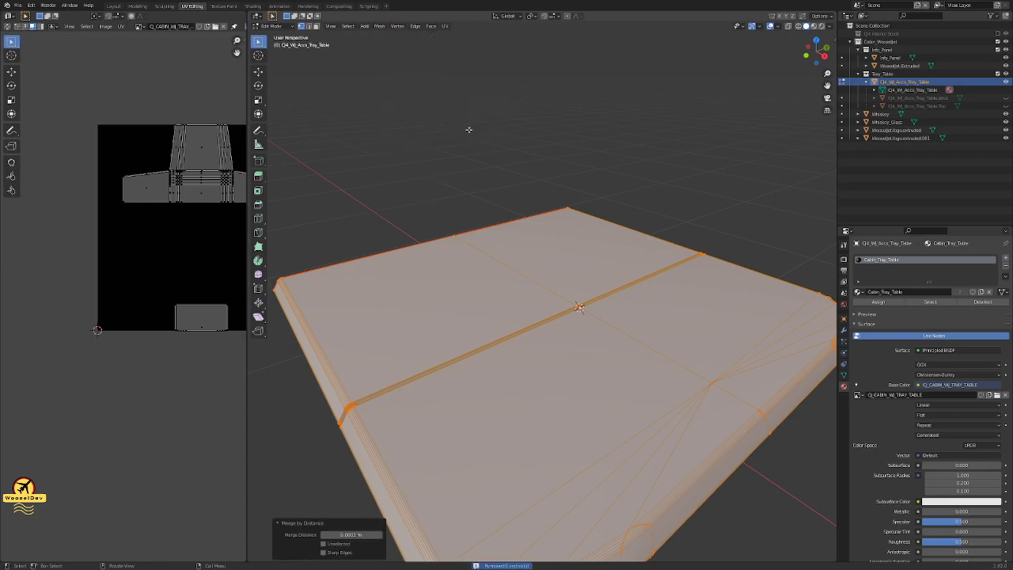
- Save the file again, leave Edit Mode and deselect the tray table
middle_click_drag(465, 129, 565, 185)
key("ctrl+s")
scroll(568, 186, "down", 4)
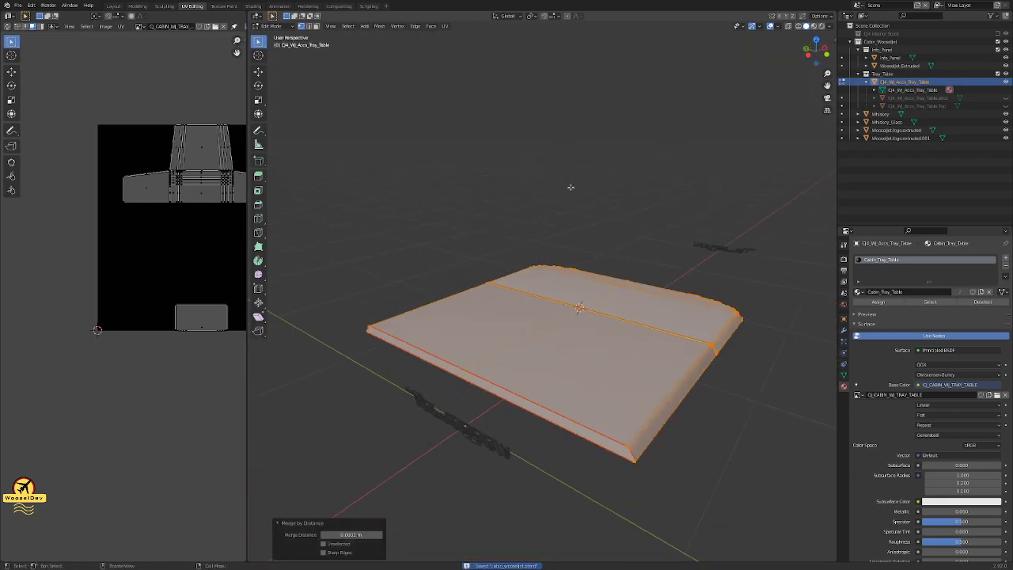
key("Tab")
left_click(621, 213)
- Reopen the tray table in Edit Mode and switch the viewport to wireframe shading
middle_click_drag(622, 213, 460, 244)
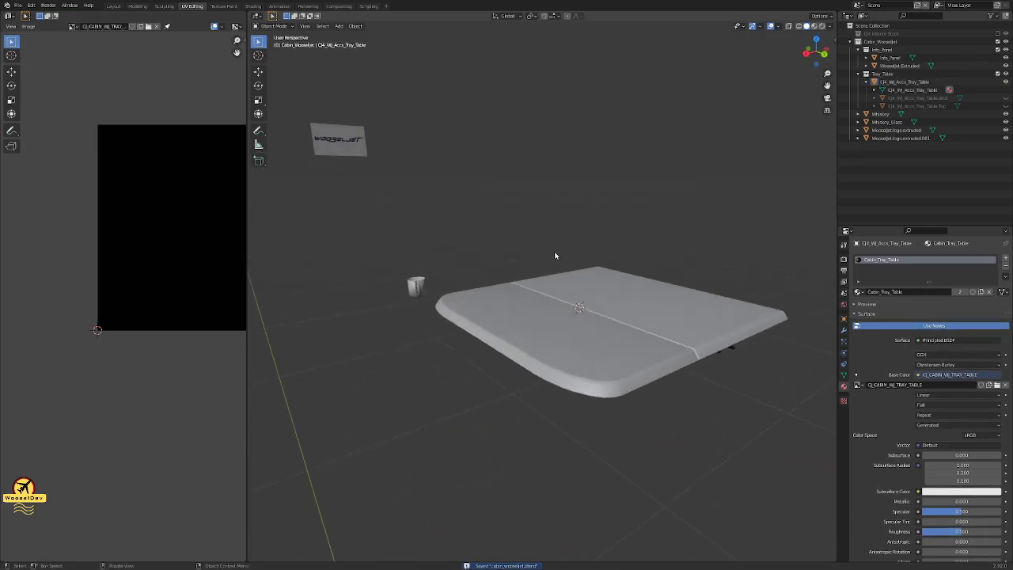
scroll(553, 316, "up", 5)
middle_click_drag(550, 319, 470, 274)
left_click(517, 305)
key("Tab")
middle_click_drag(516, 305, 538, 379)
mouse_move(611, 390)
middle_mouse_down()
mouse_move(554, 369)
mouse_move(623, 391)
mouse_move(758, 468)
mouse_move(647, 420)
mouse_move(631, 393)
mouse_move(627, 416)
mouse_move(649, 407)
mouse_move(646, 367)
mouse_move(609, 348)
mouse_move(601, 367)
mouse_move(612, 365)
mouse_move(624, 403)
mouse_move(423, 392)
mouse_move(672, 417)
mouse_move(564, 357)
mouse_move(594, 341)
mouse_move(491, 351)
mouse_move(486, 335)
mouse_move(647, 346)
mouse_move(625, 362)
mouse_move(543, 375)
mouse_move(653, 363)
middle_mouse_up()
left_click(741, 464)
key("z")
left_click(577, 361)
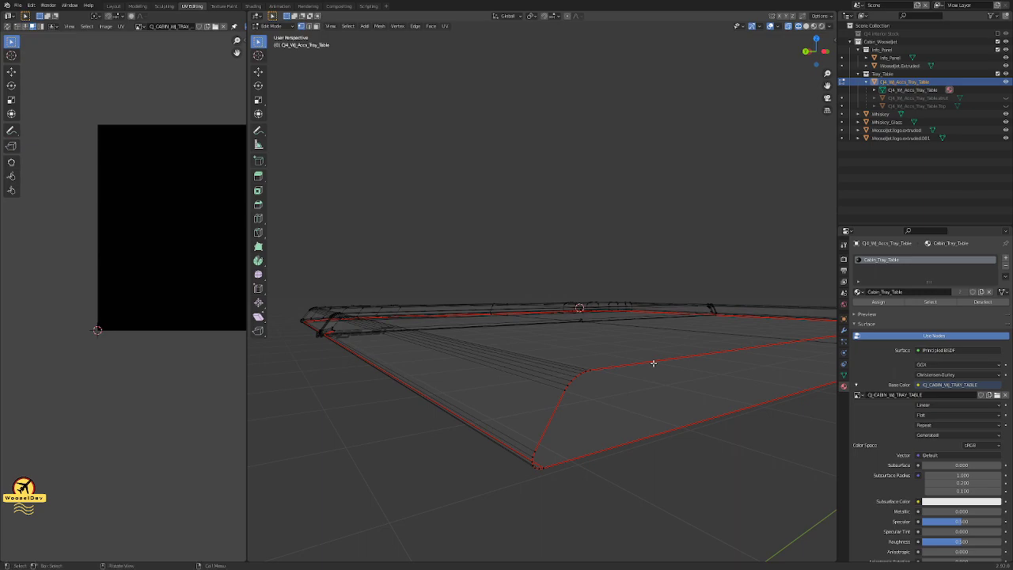
- Examine the tray table's seams and centre groove in wireframe, and return the viewport to solid shading
mouse_move(547, 356)
middle_mouse_down()
mouse_move(523, 347)
mouse_move(554, 356)
middle_mouse_up()
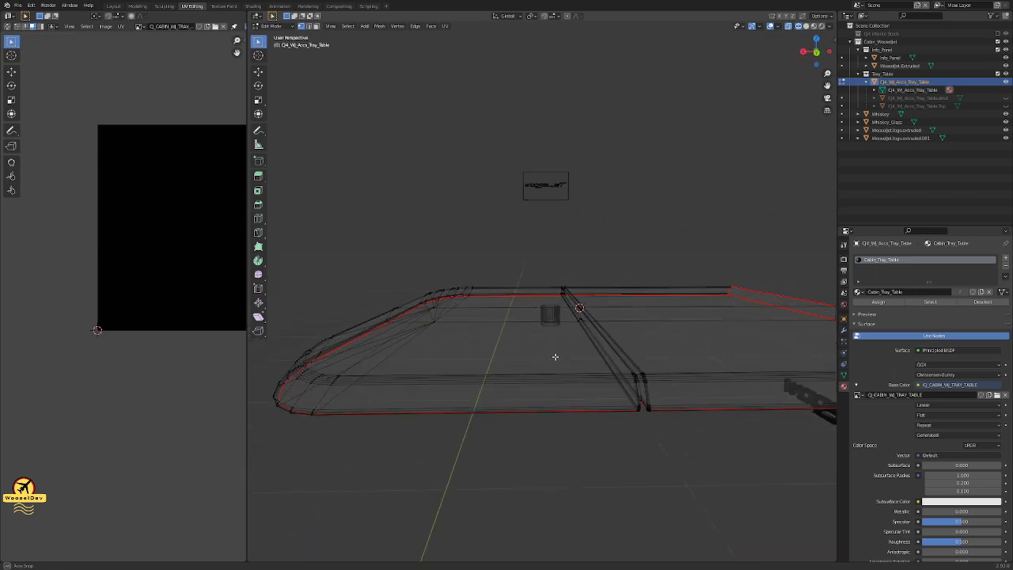
middle_click_drag(429, 308, 599, 328)
scroll(595, 328, "up", 2)
scroll(595, 327, "down", 1)
key("z")
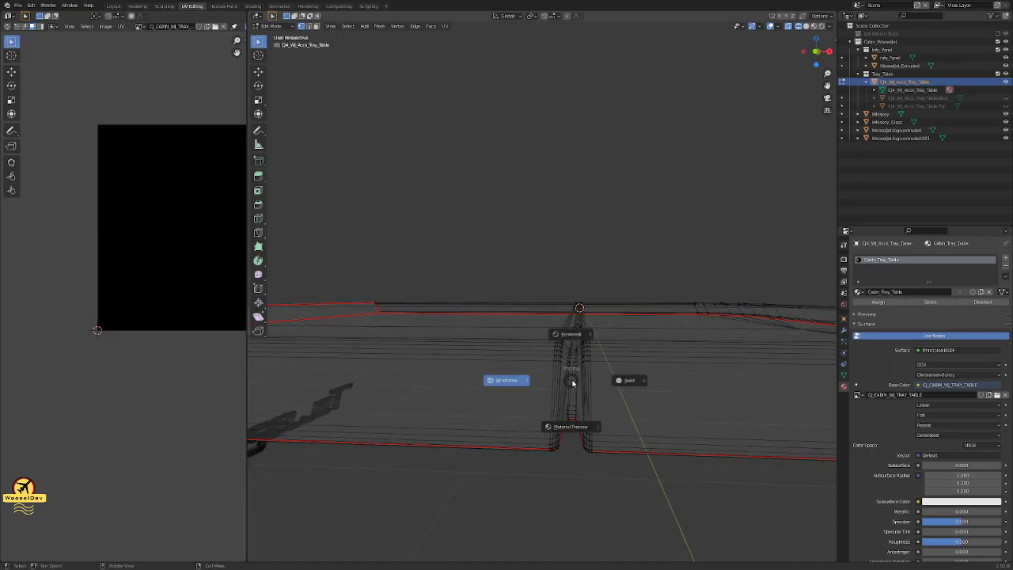
left_click(626, 380)
- Mark seams along both long edges of the narrow strip in the centre groove
scroll(608, 372, "up", 3)
scroll(608, 373, "down", 5)
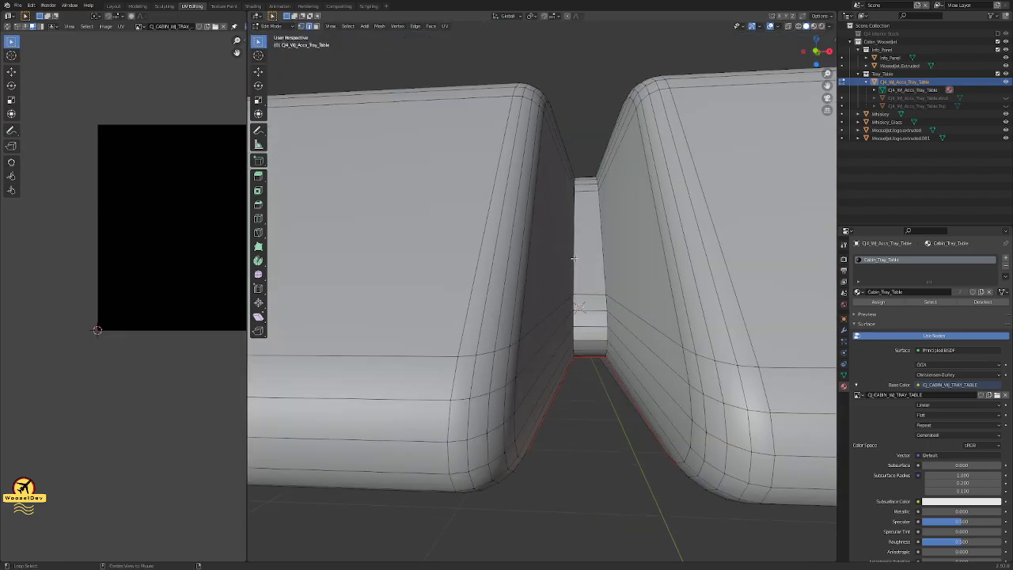
middle_click_drag(601, 242, 597, 291)
key("e")
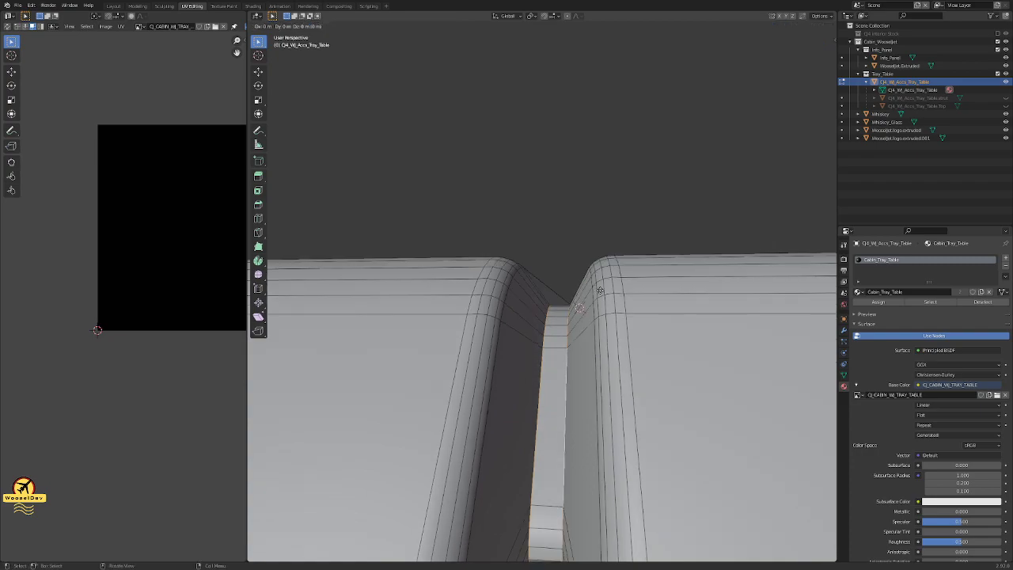
key("Escape")
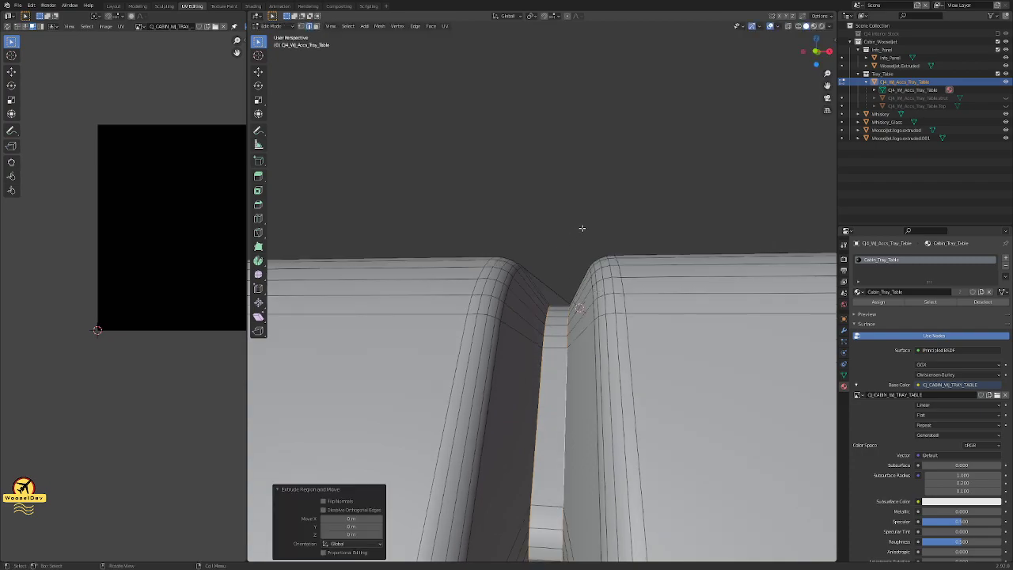
key("ctrl")
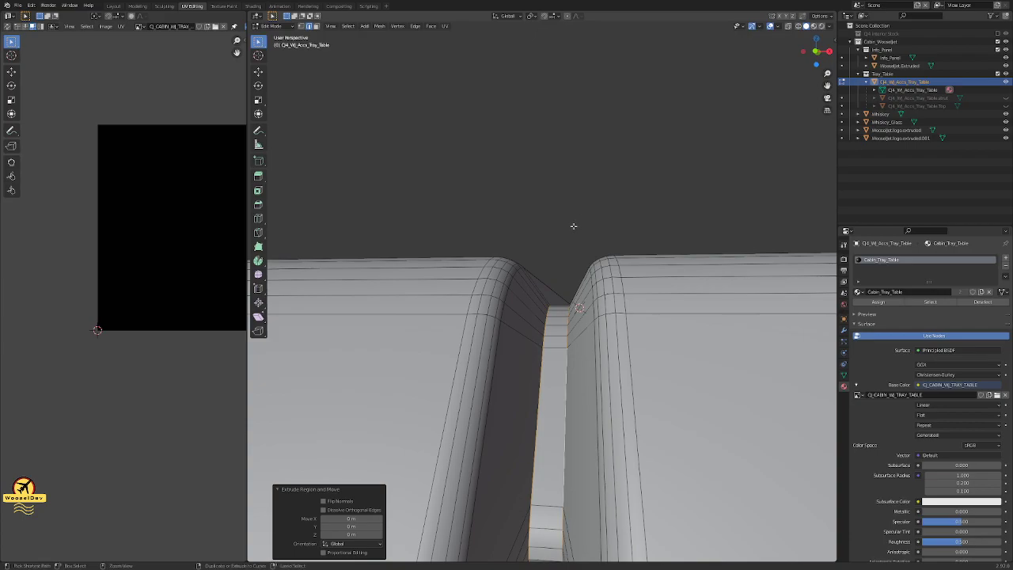
key("ctrl+e")
left_click(575, 227)
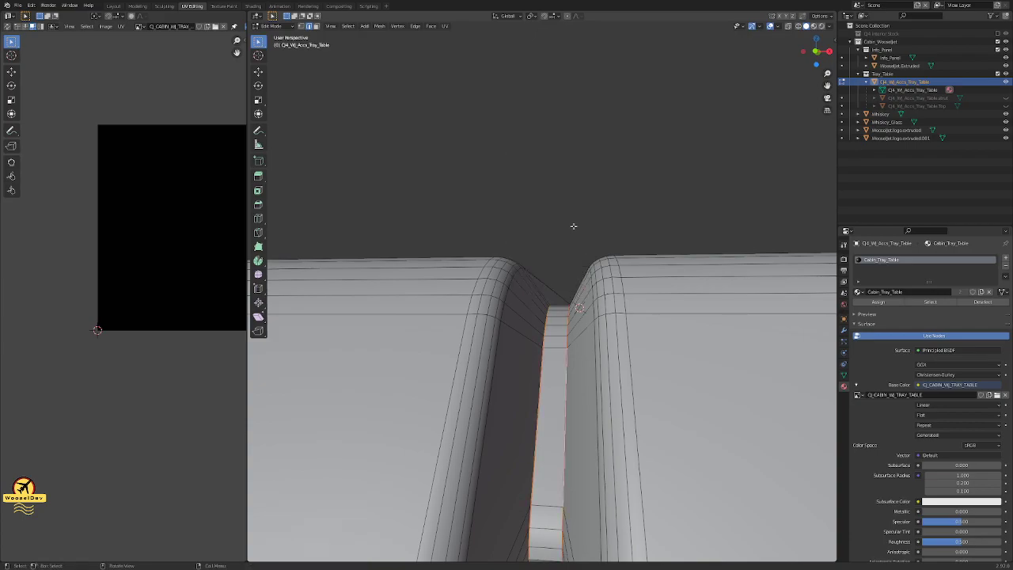
- Check the seams around the centre groove in wireframe and in solid shading, from above and below
key("z")
left_click(511, 243)
scroll(546, 264, "down", 5)
middle_click_drag(616, 214, 580, 249)
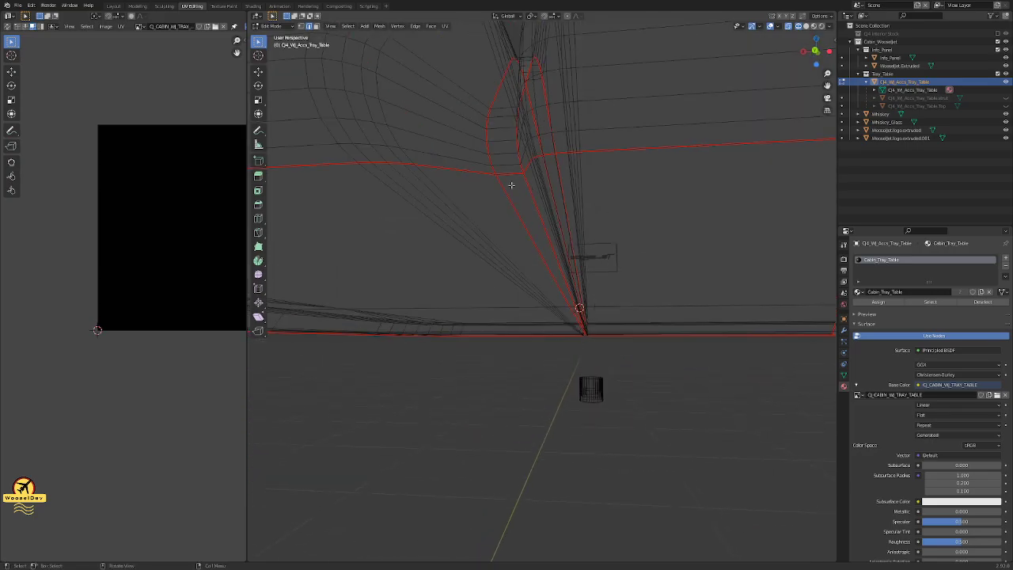
middle_click_drag(509, 165, 523, 190)
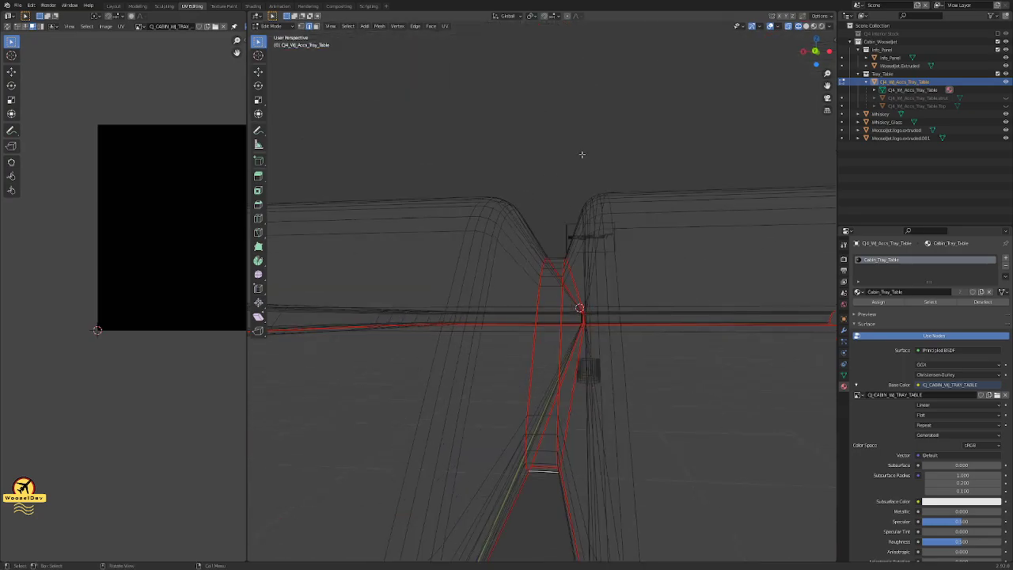
middle_click_drag(581, 162, 761, 165)
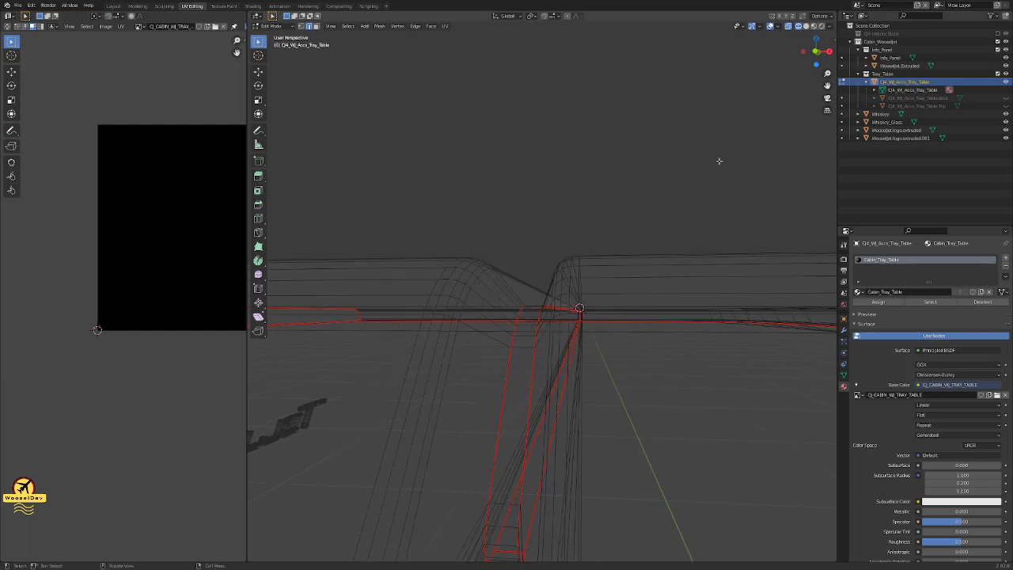
scroll(466, 308, "down", 5)
scroll(504, 318, "up", 5)
scroll(483, 386, "down", 5)
key("z")
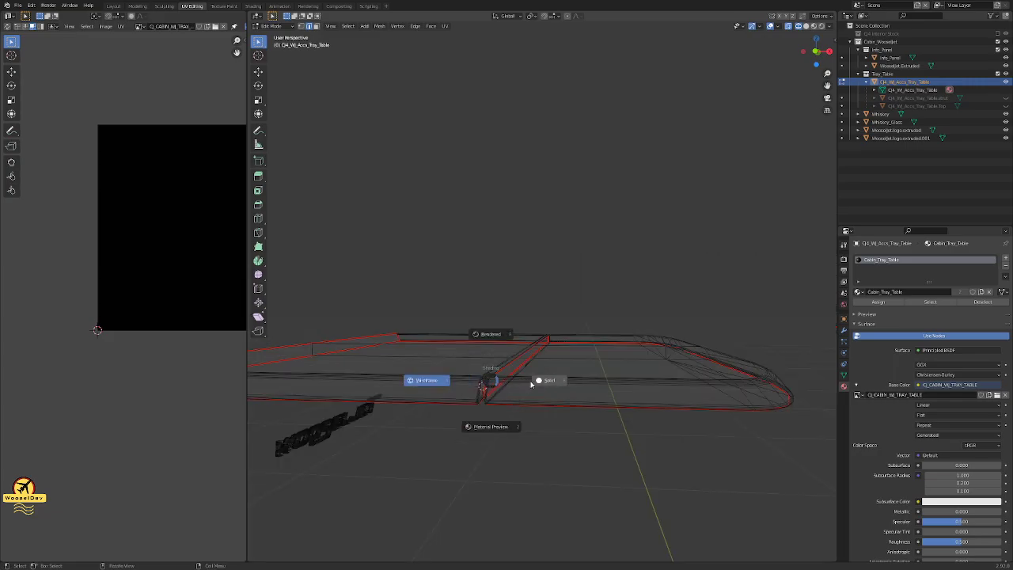
left_click(511, 382)
scroll(505, 409, "up", 5)
middle_click_drag(505, 410, 506, 278)
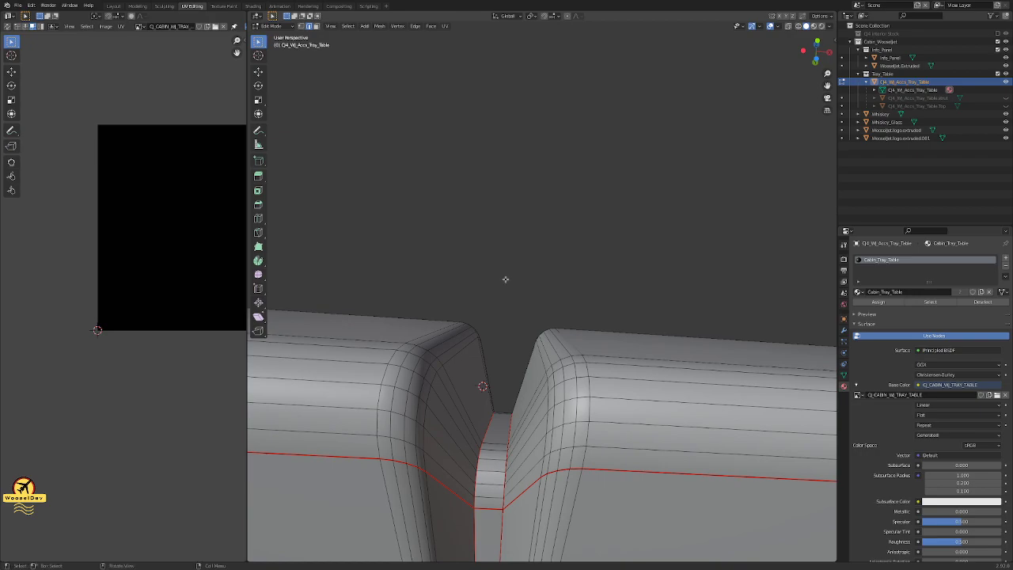
middle_click_drag(505, 278, 688, 303)
- Save the file, leave Edit Mode and apply the tray table's scale
key("ctrl+s")
key("a")
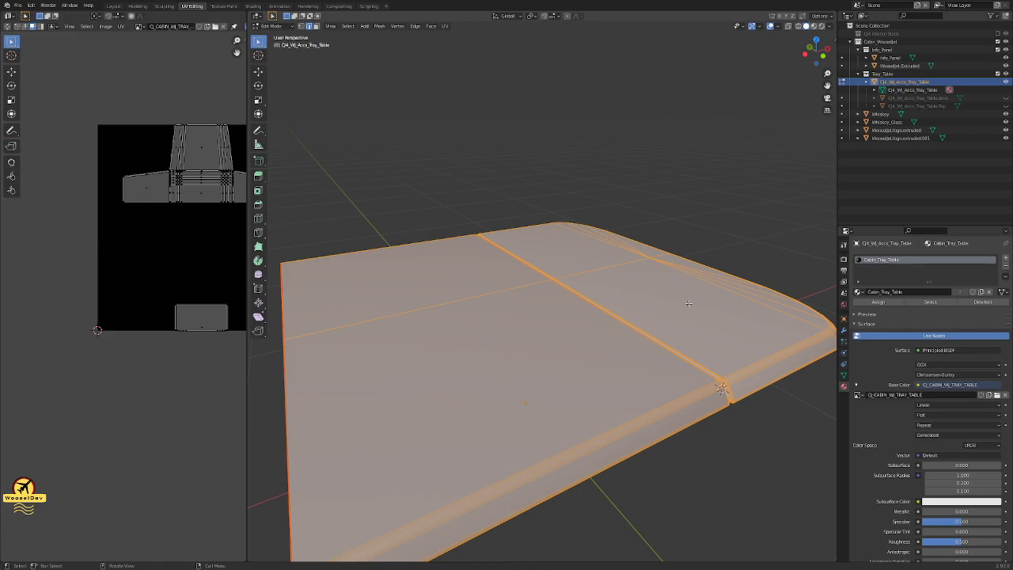
key("Tab")
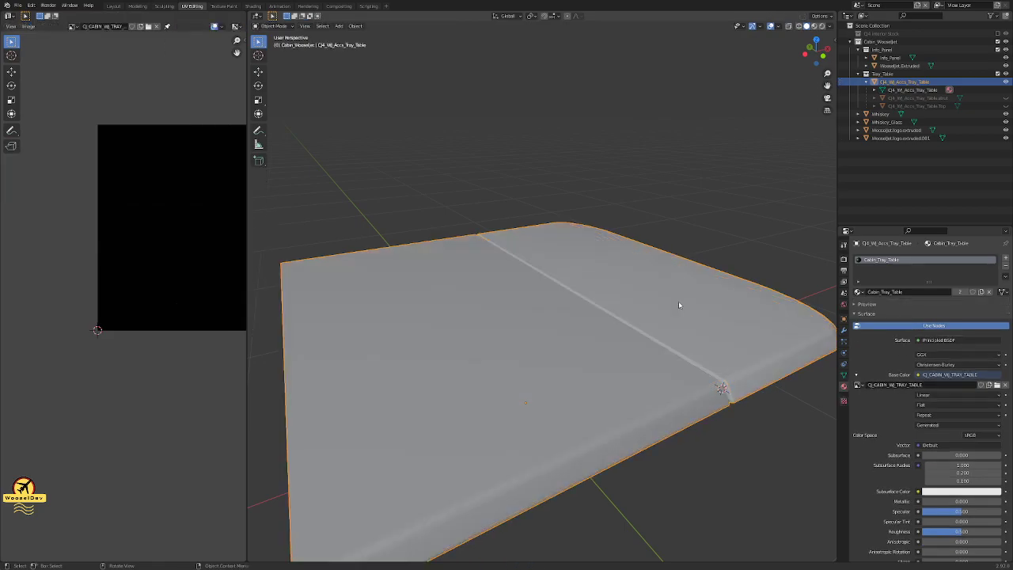
key("ctrl+a")
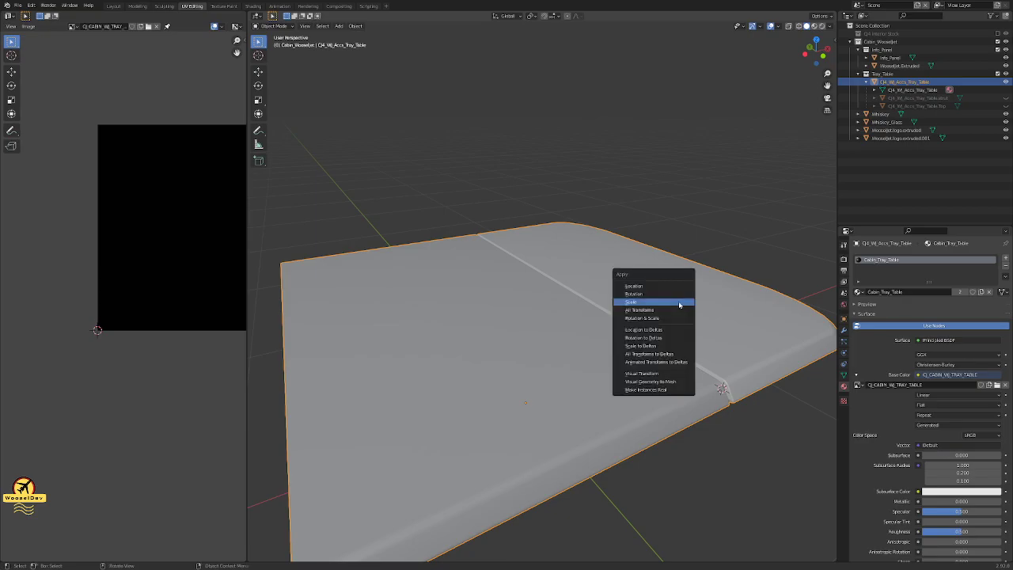
left_click(678, 303)
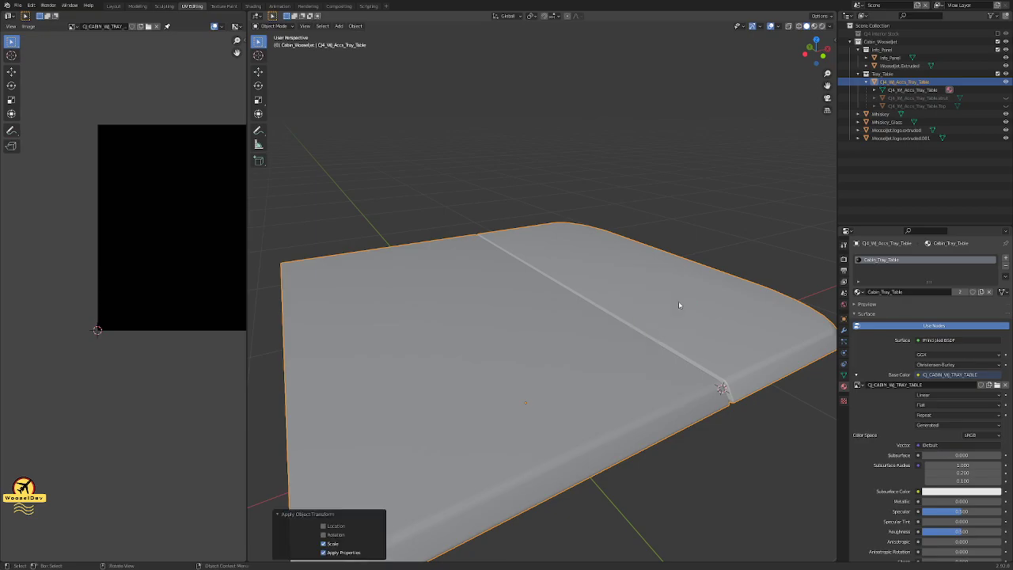
left_click(502, 165)
key("a")
key("Tab")
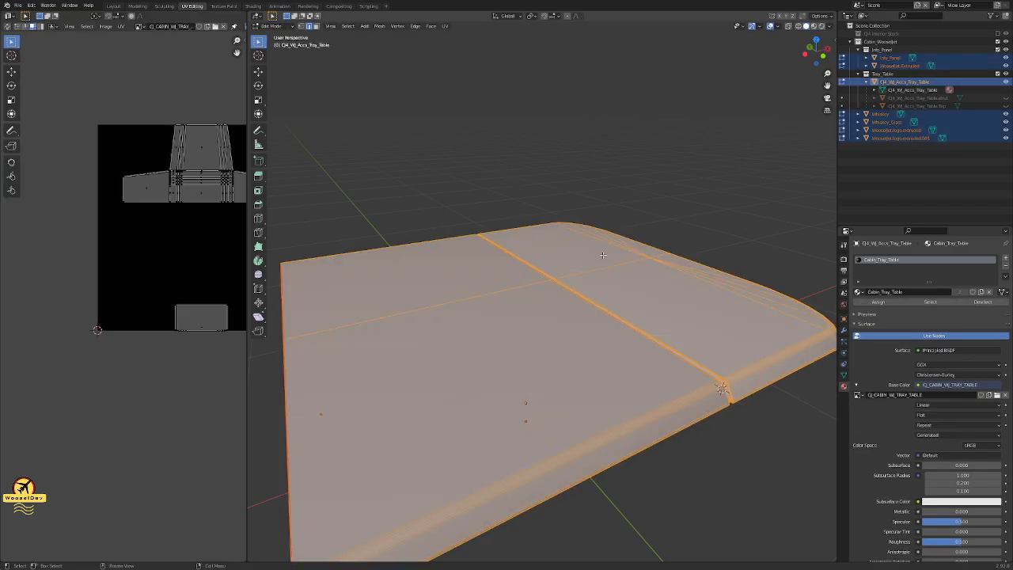
key("a")
key("Tab")
- Select only the tray table, enter Edit Mode and unwrap its entire mesh
left_click(659, 268)
key("Tab")
key("a")
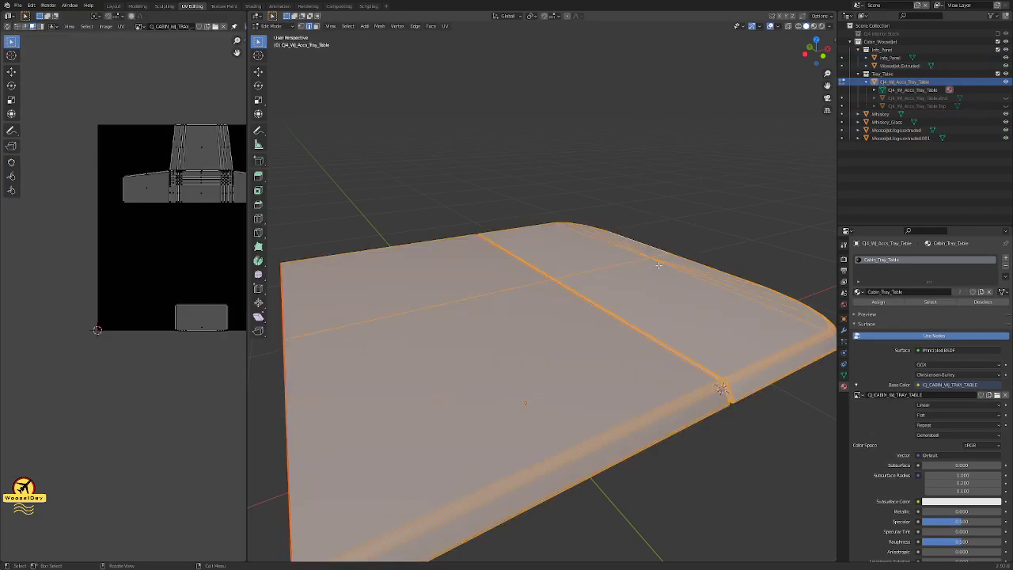
key("u")
left_click(658, 261)
- Examine the upper corner of the curved middle island in the new UV layout
middle_click_drag(205, 348, 118, 343)
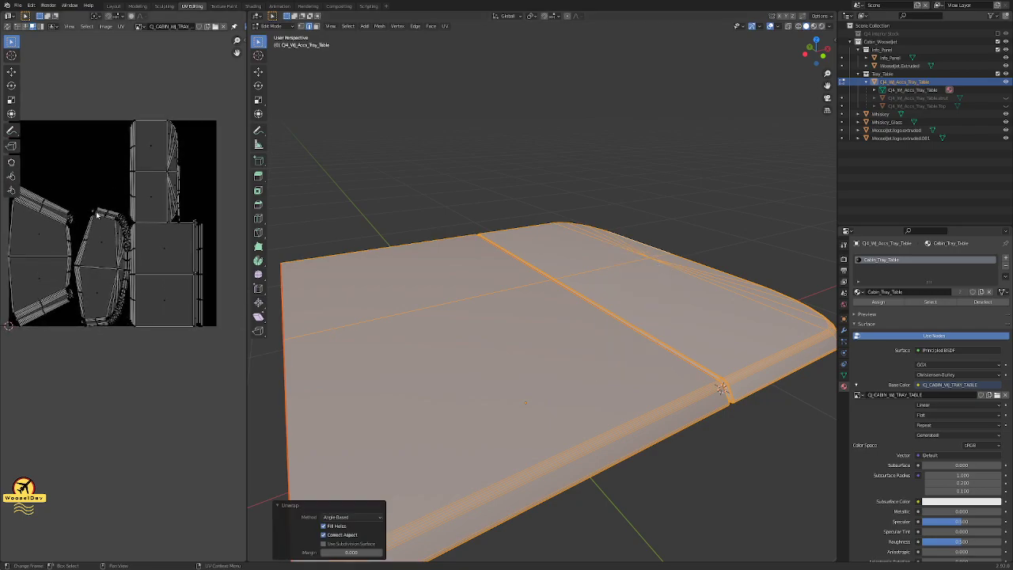
scroll(196, 168, "up", 3)
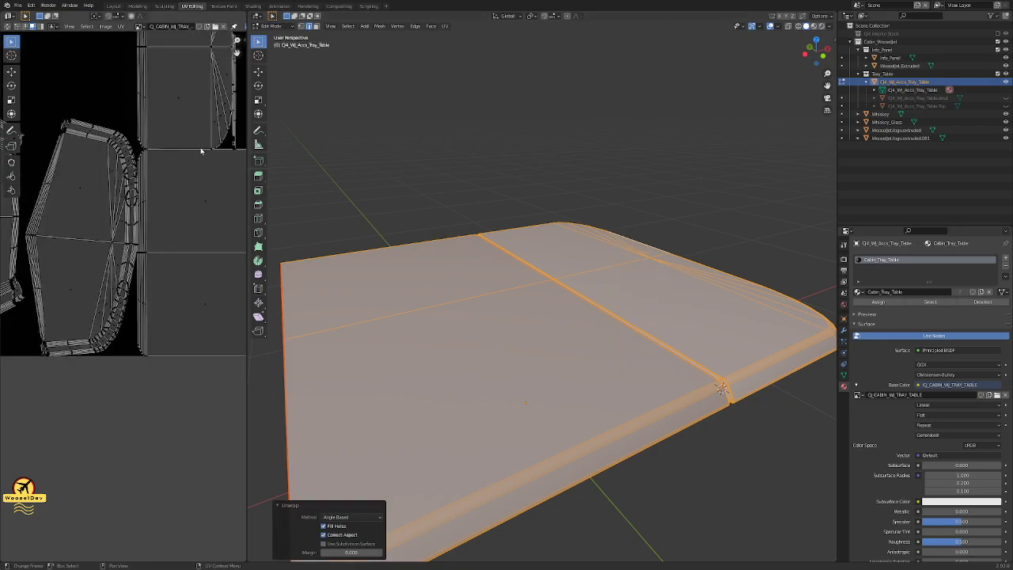
scroll(180, 166, "up", 1)
scroll(144, 175, "up", 2)
scroll(144, 176, "down", 3)
scroll(104, 133, "up", 5)
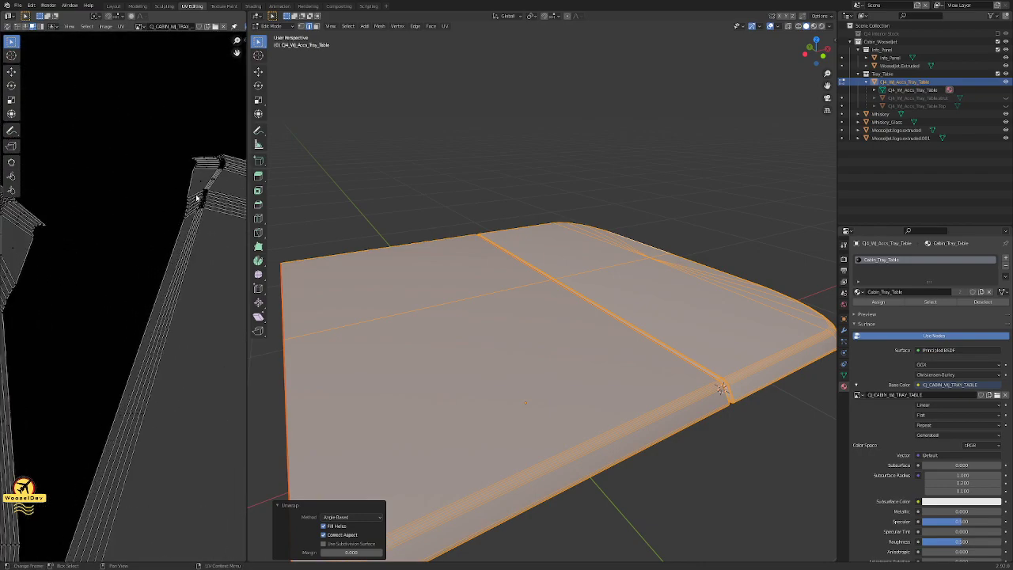
middle_click_drag(216, 176, 138, 269)
scroll(141, 255, "up", 6)
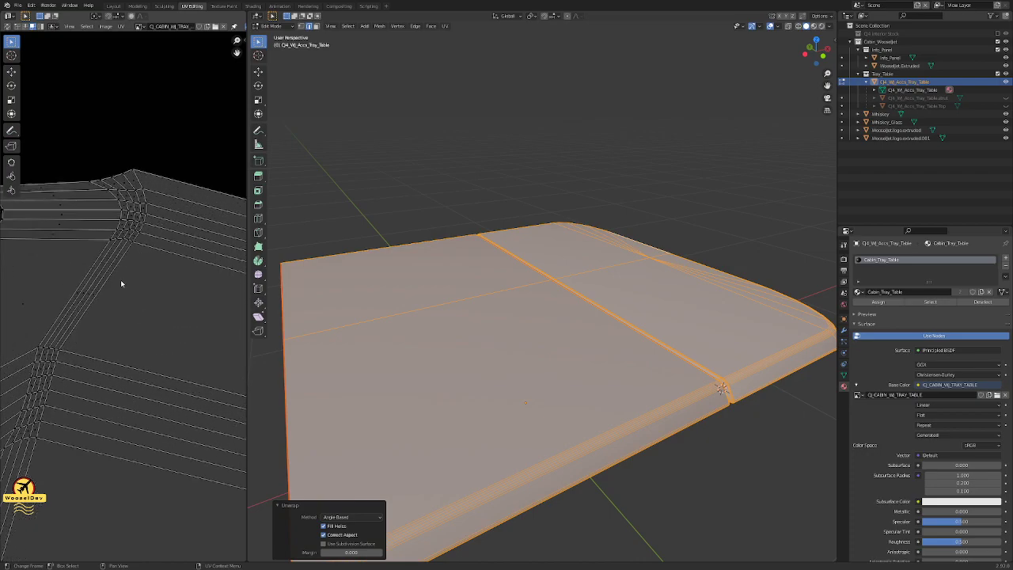
- Examine the narrow UV strips beside the large rectangular and rounded islands
scroll(128, 318, "down", 8)
middle_click_drag(205, 267, 178, 268)
scroll(192, 243, "up", 5)
middle_click_drag(194, 233, 86, 284)
scroll(132, 277, "up", 6)
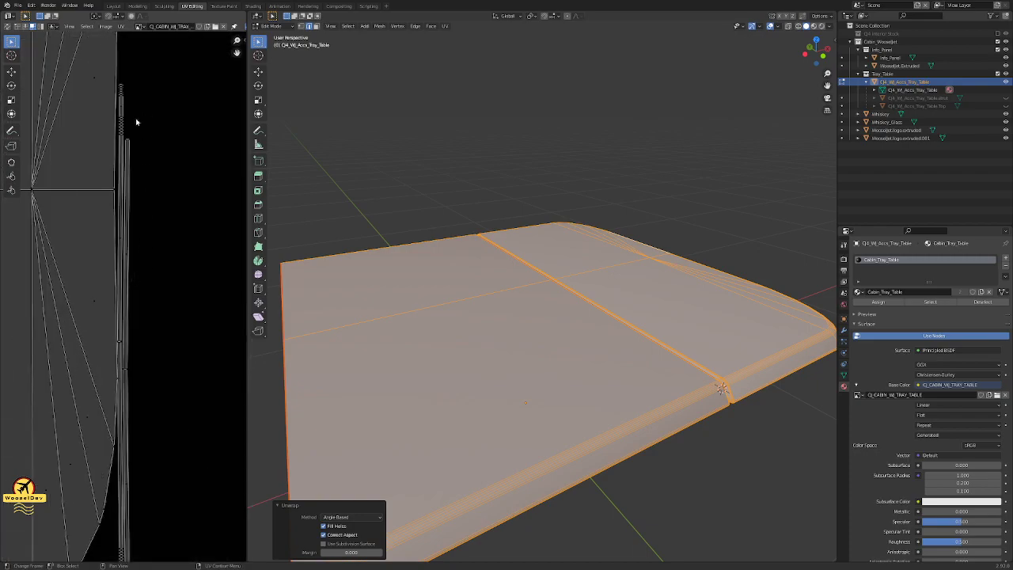
scroll(135, 342, "down", 4)
middle_click_drag(123, 443, 102, 201)
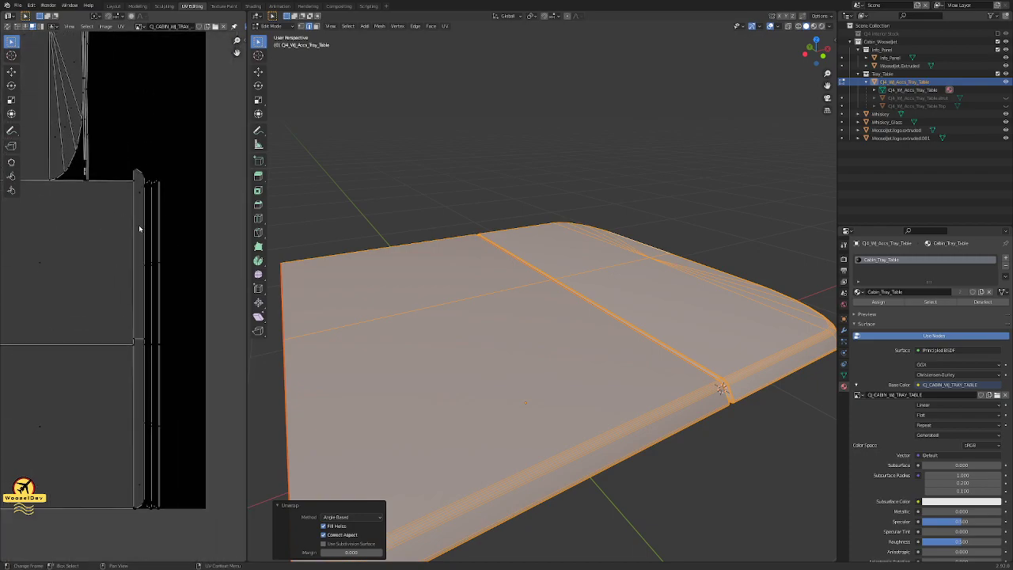
scroll(169, 278, "up", 3)
left_click(178, 197)
left_click(170, 130)
left_click(192, 64)
scroll(202, 78, "up", 3)
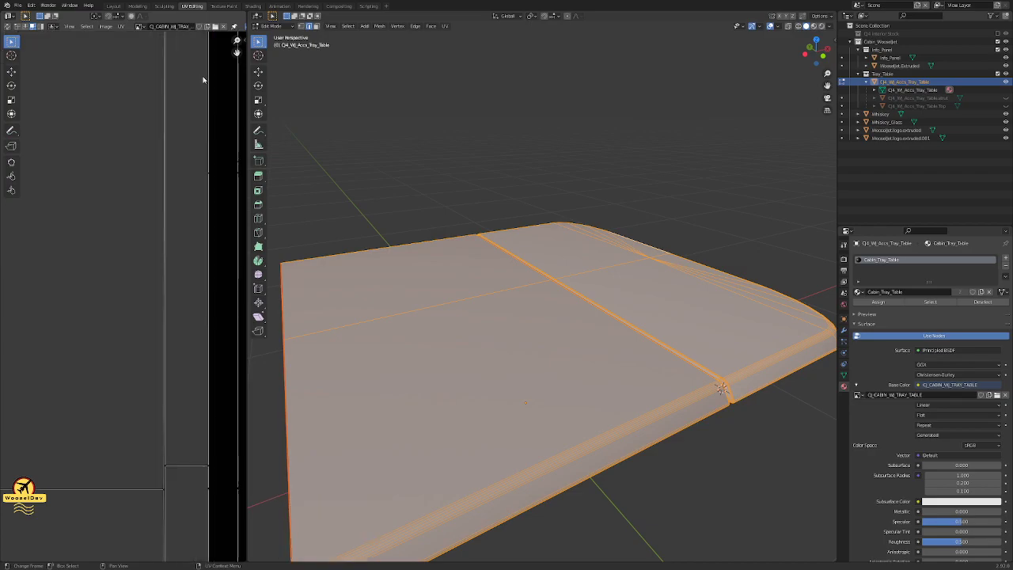
scroll(203, 79, "down", 4)
scroll(132, 271, "up", 3)
scroll(140, 294, "down", 5)
middle_click_drag(66, 334, 160, 322)
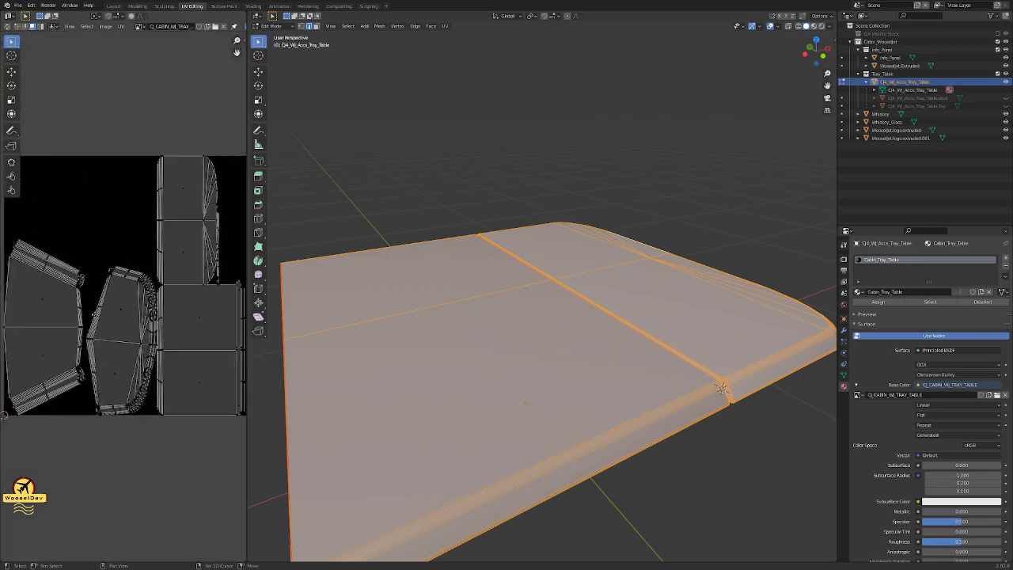
- Examine the corners of the two bent UV islands, including the curved island's lower edge
middle_click_drag(58, 294, 183, 293)
scroll(183, 292, "up", 5)
middle_click_drag(170, 221, 147, 275)
scroll(147, 276, "up", 5)
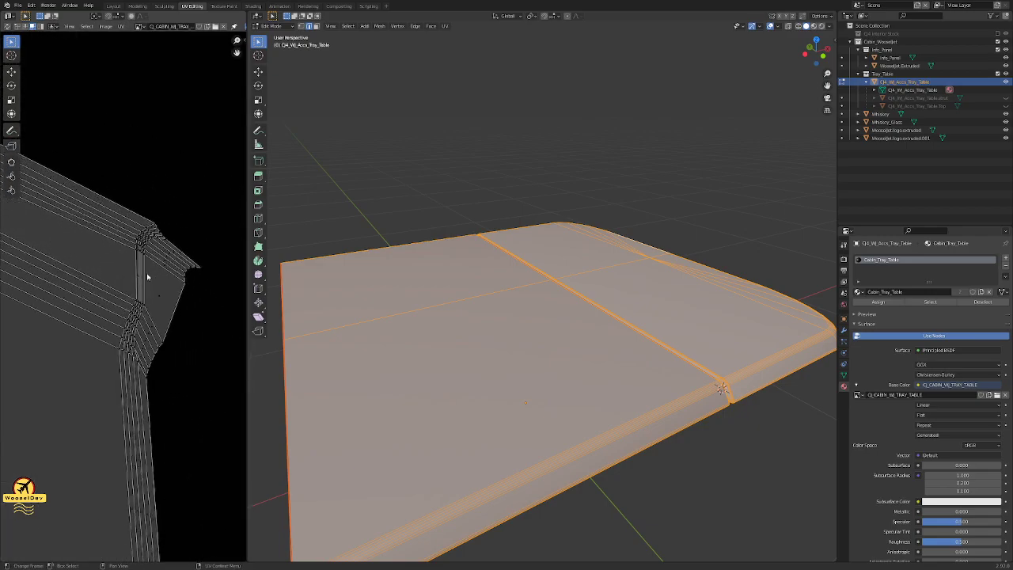
scroll(185, 413, "down", 10)
scroll(187, 415, "up", 8)
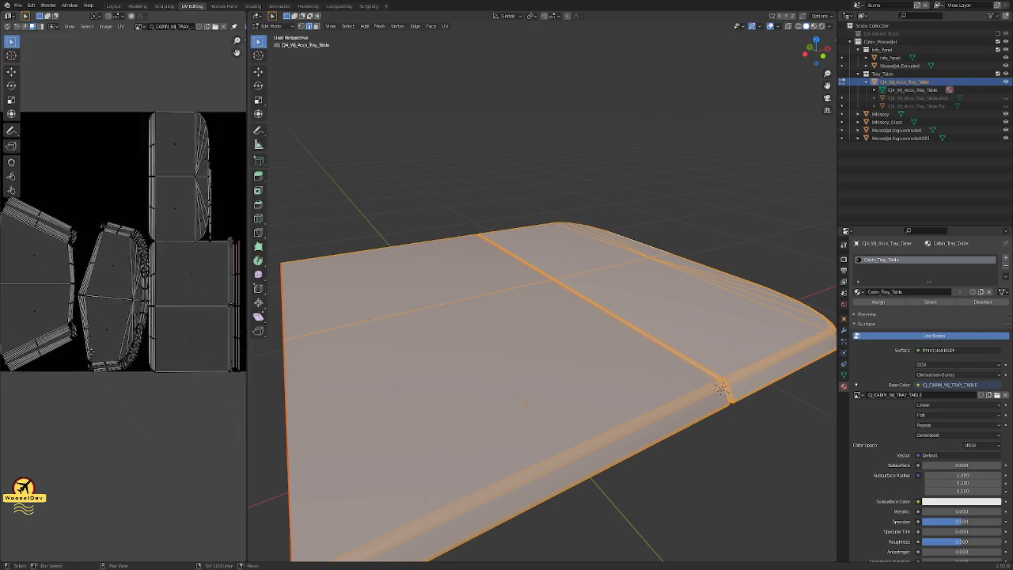
middle_click_drag(133, 456, 174, 297)
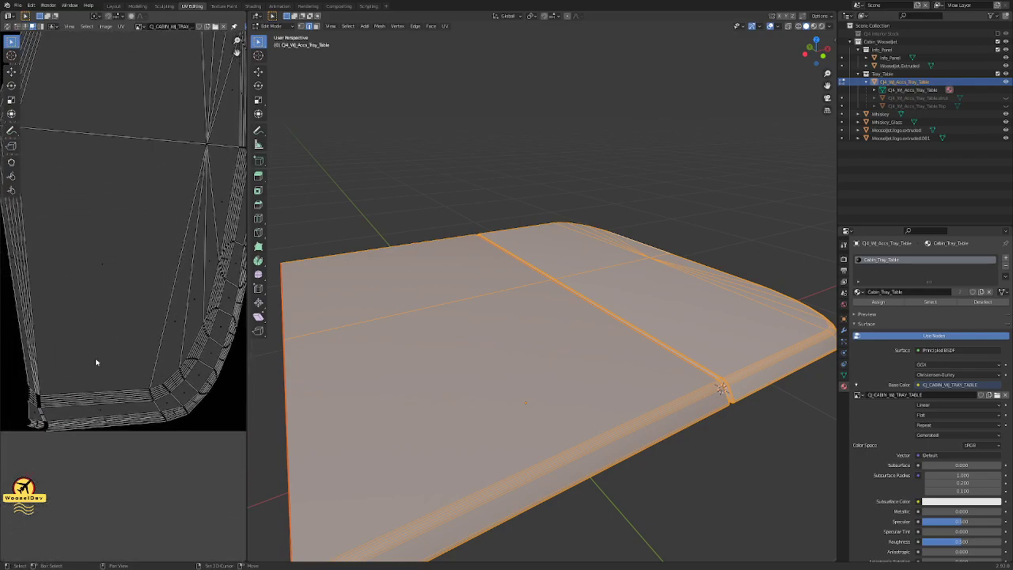
middle_click_drag(107, 350, 220, 323)
scroll(155, 371, "up", 4)
scroll(166, 422, "down", 8)
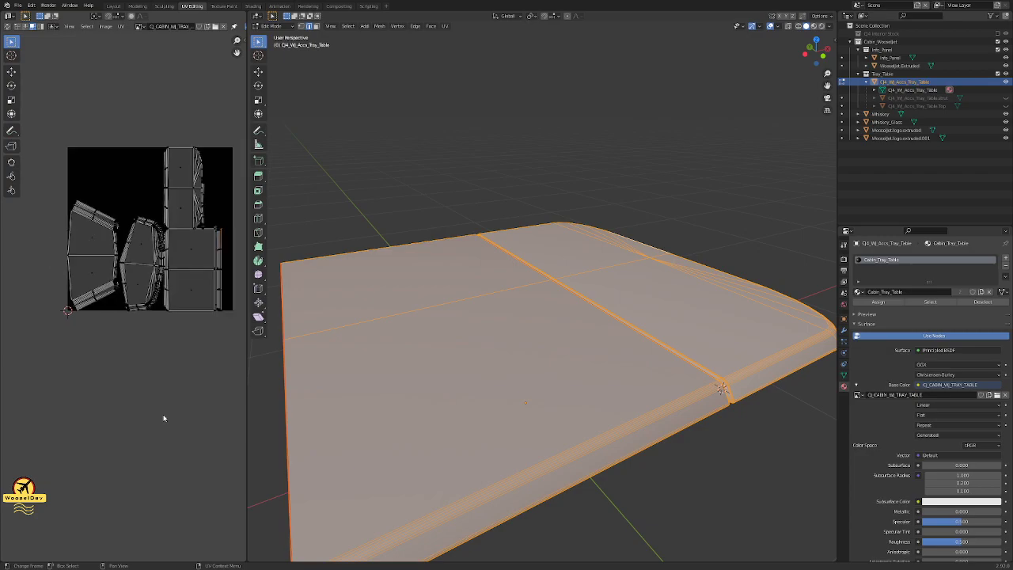
scroll(142, 381, "down", 1)
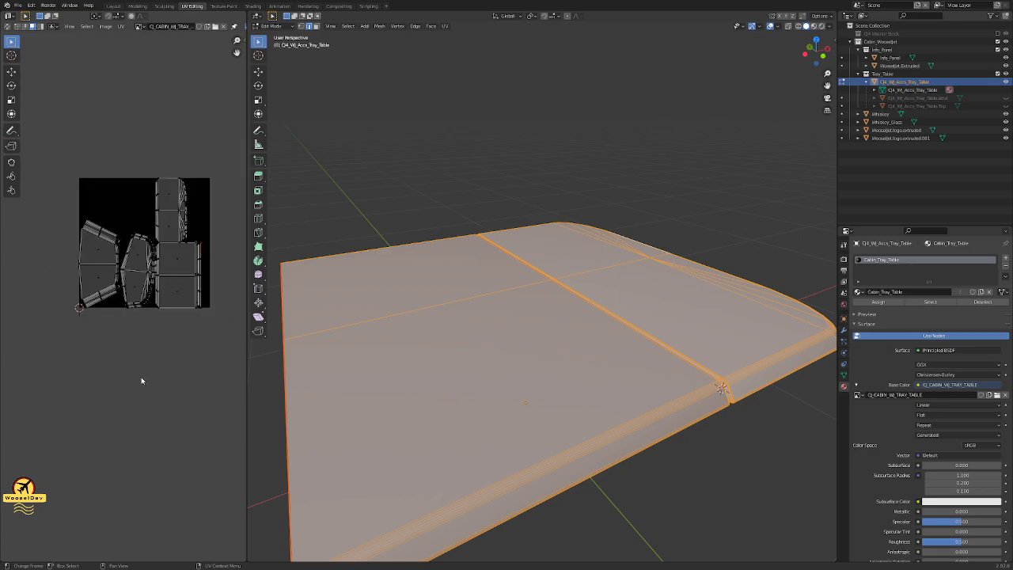
- Move all the tray table's UV islands below the texture image and deselect them
key("a")
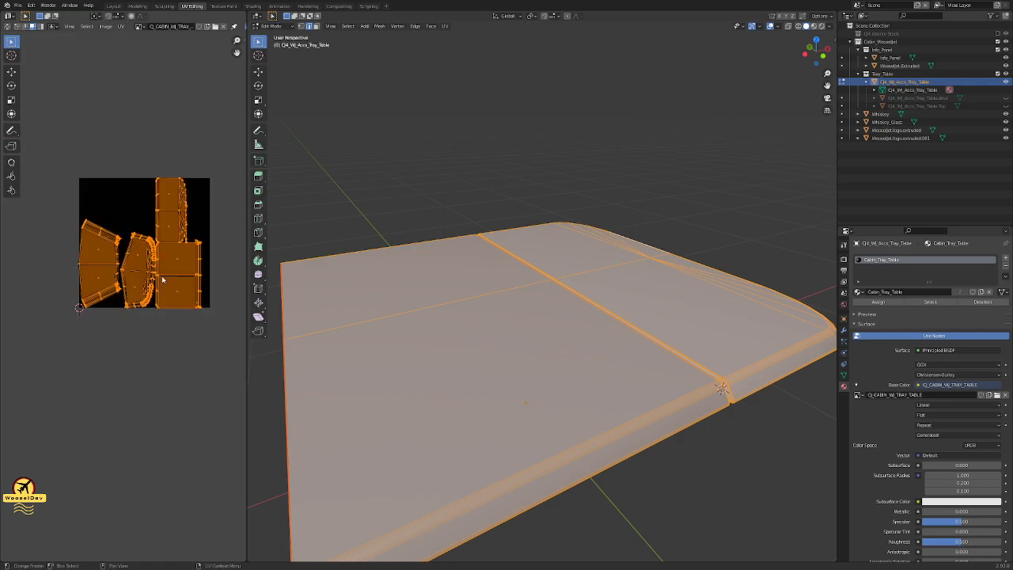
key("g")
left_click(164, 403)
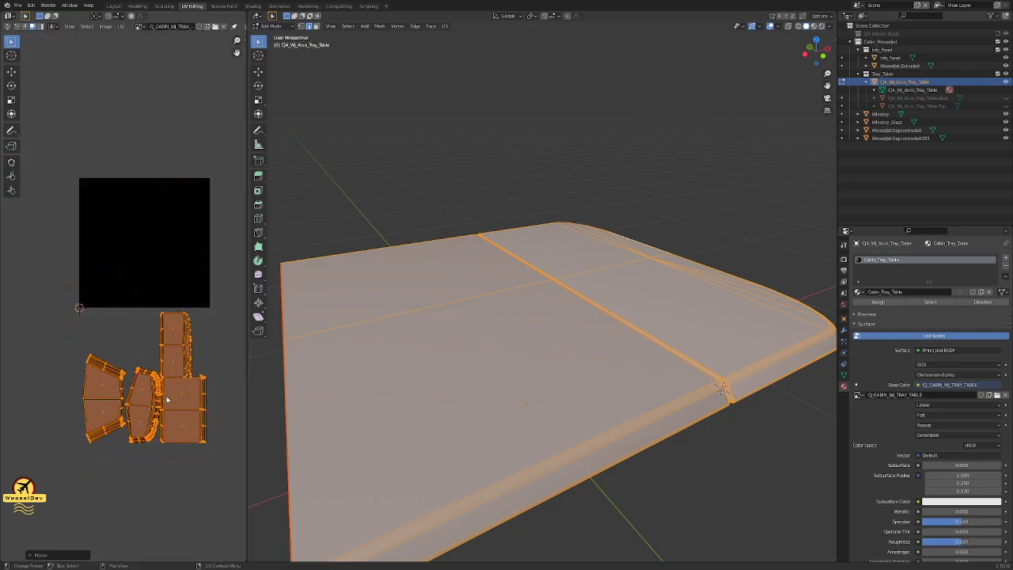
key("alt+a")
- Leave Edit Mode on the tray table and save the file
key("Tab")
middle_click_drag(621, 280, 475, 280)
key("ctrl+s")
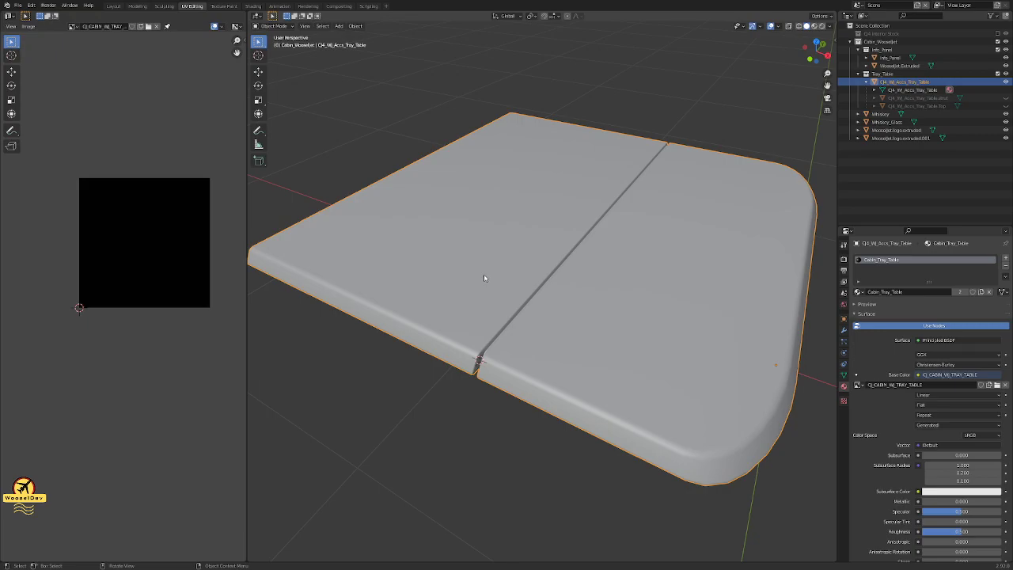
- Unhide the two hidden Tray_Table parts and select the inset Tray_Table.Top panel
left_click(1006, 98)
left_click(1006, 106)
left_click(710, 249)
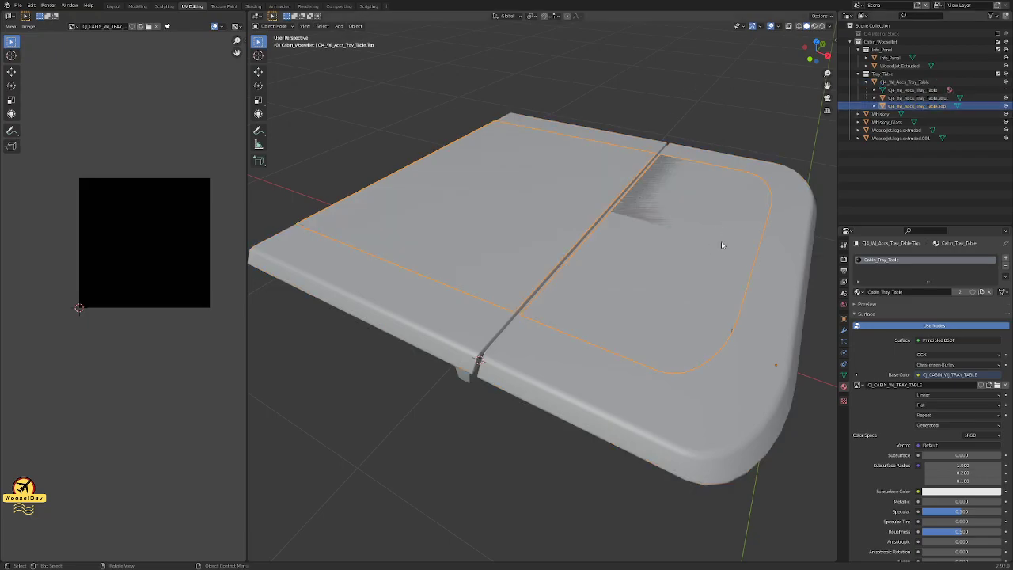
- Enter Edit Mode on the top panel and unwrap its mesh with the standard Unwrap
key("Tab")
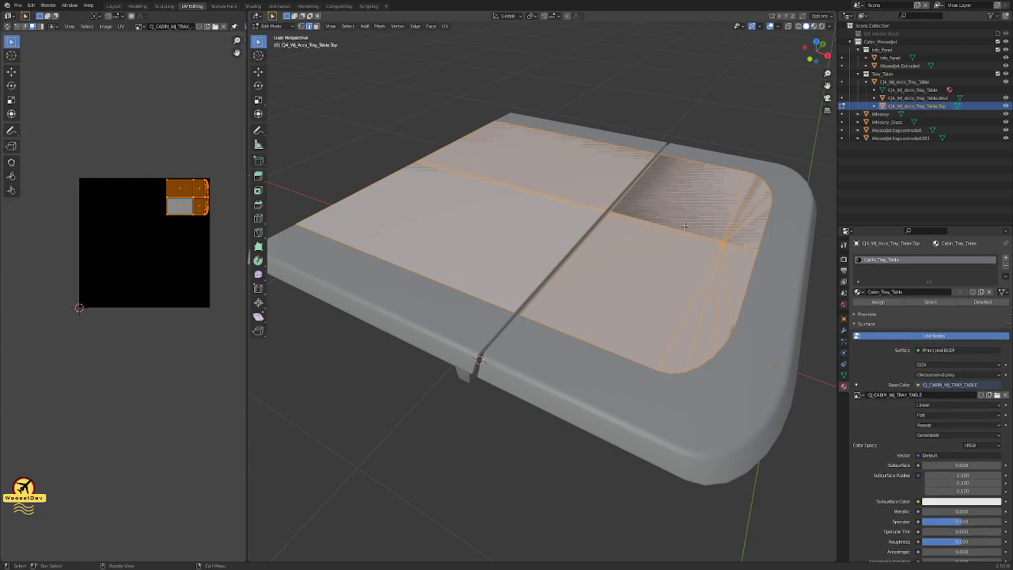
key("u")
left_click(683, 229)
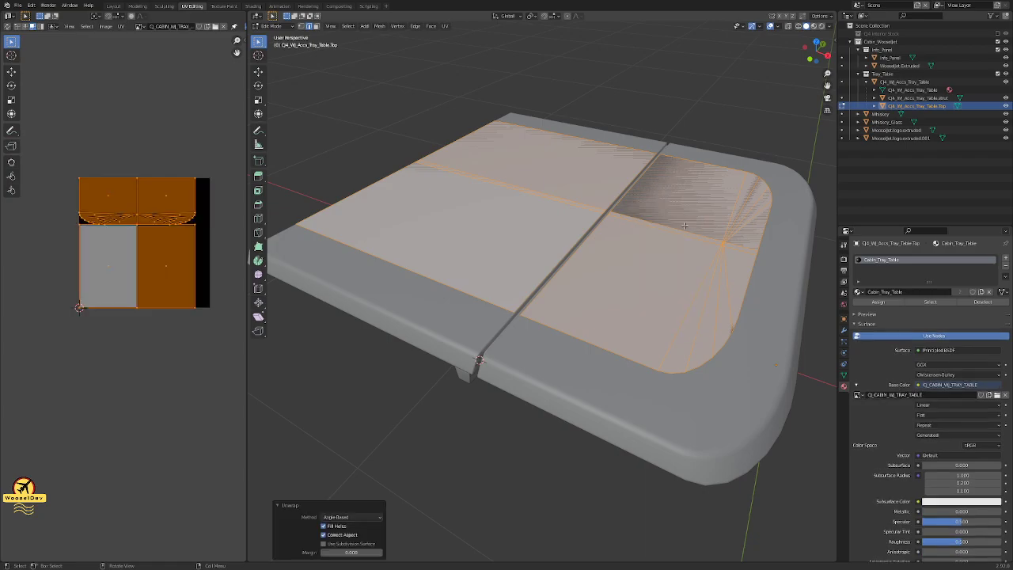
scroll(102, 218, "down", 1)
scroll(102, 220, "down", 1)
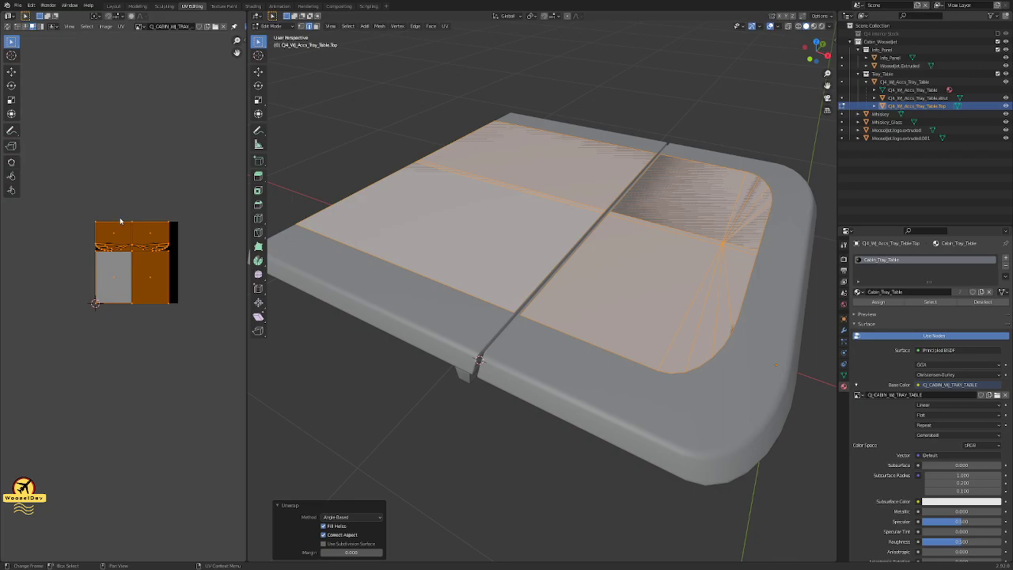
- Leave Edit Mode and apply the top panel's scale
key("Tab")
key("ctrl+a")
left_click(660, 251)
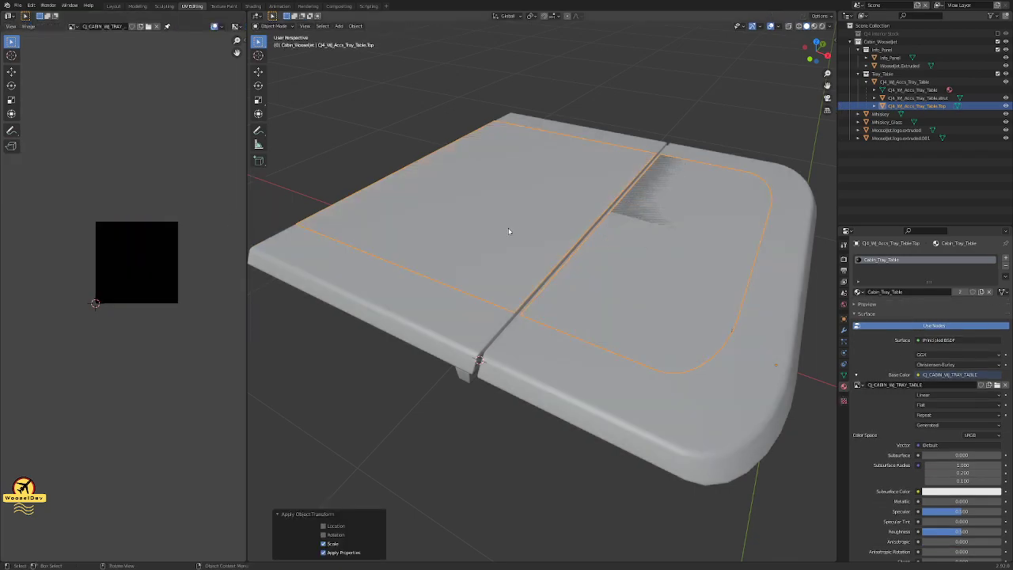
- Edit the top panel's mesh in top orthographic view and project its UVs from the view
key("Tab")
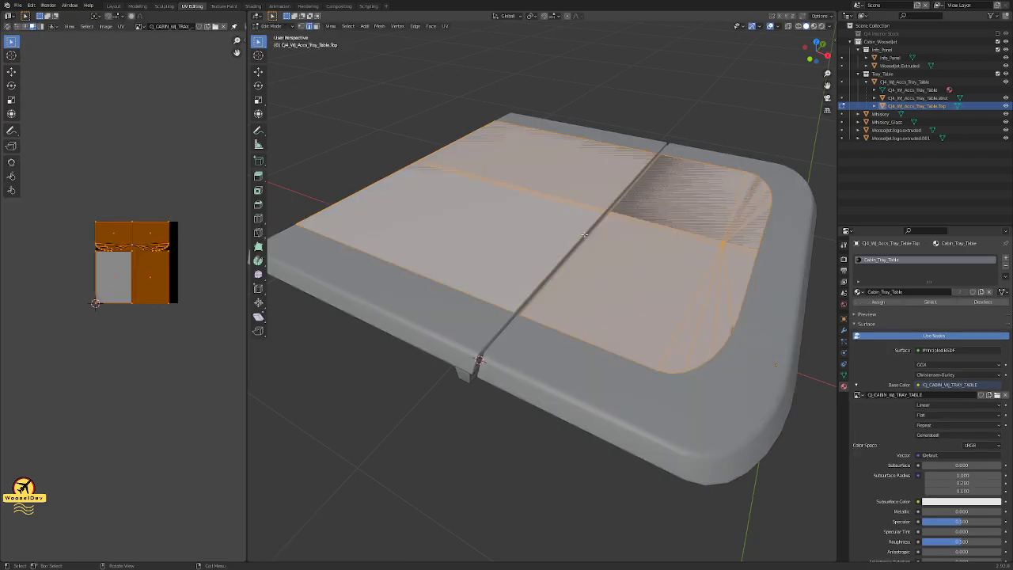
key("KP_7")
scroll(555, 207, "down", 4)
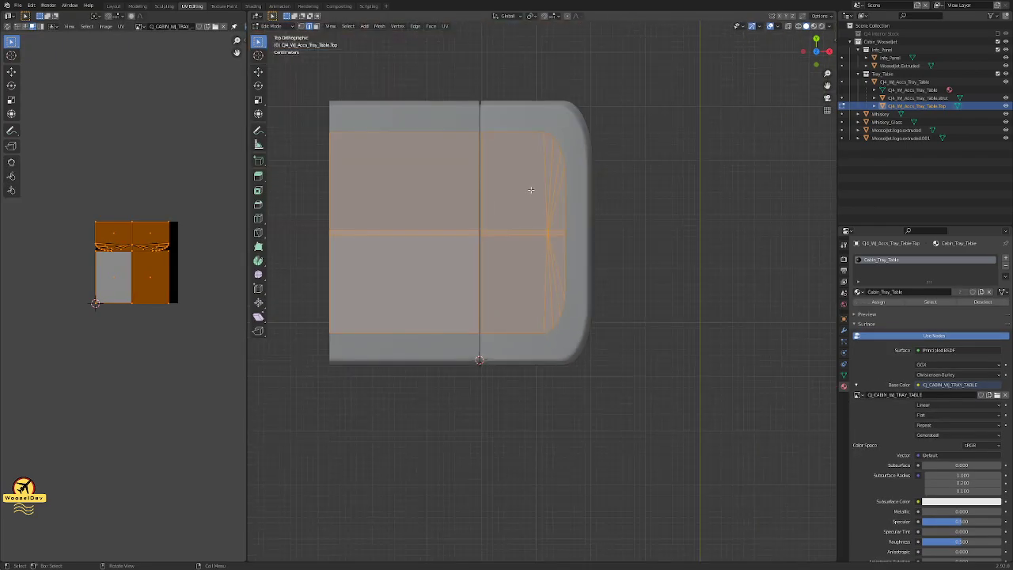
scroll(539, 218, "up", 1)
middle_click_drag(545, 221, 575, 260, "shift")
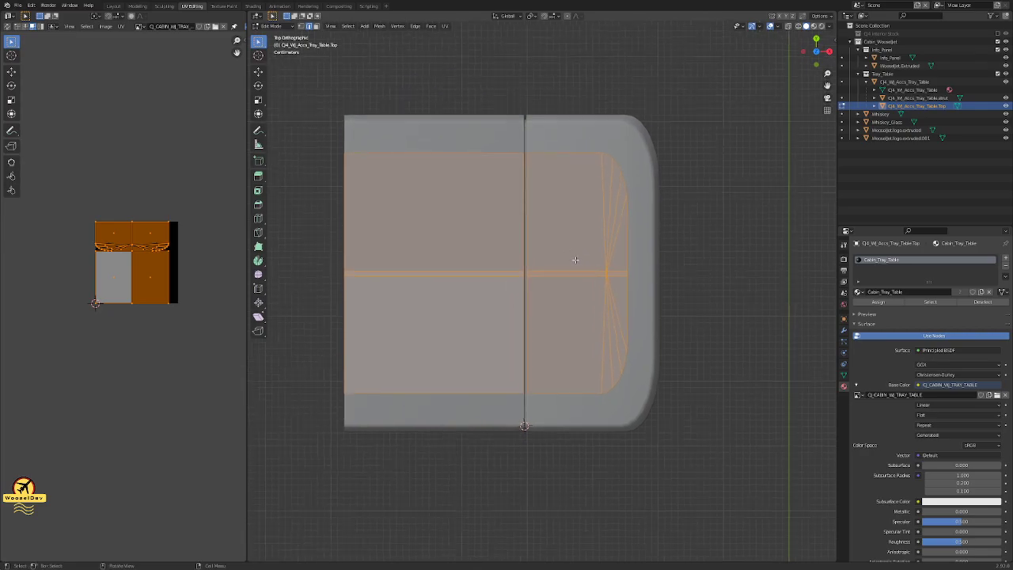
key("u")
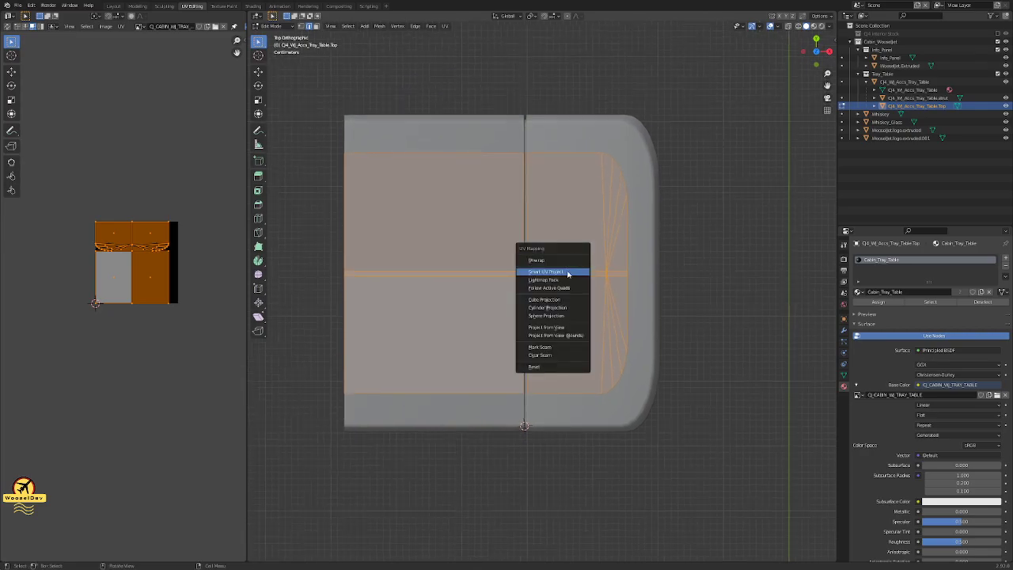
left_click(567, 327)
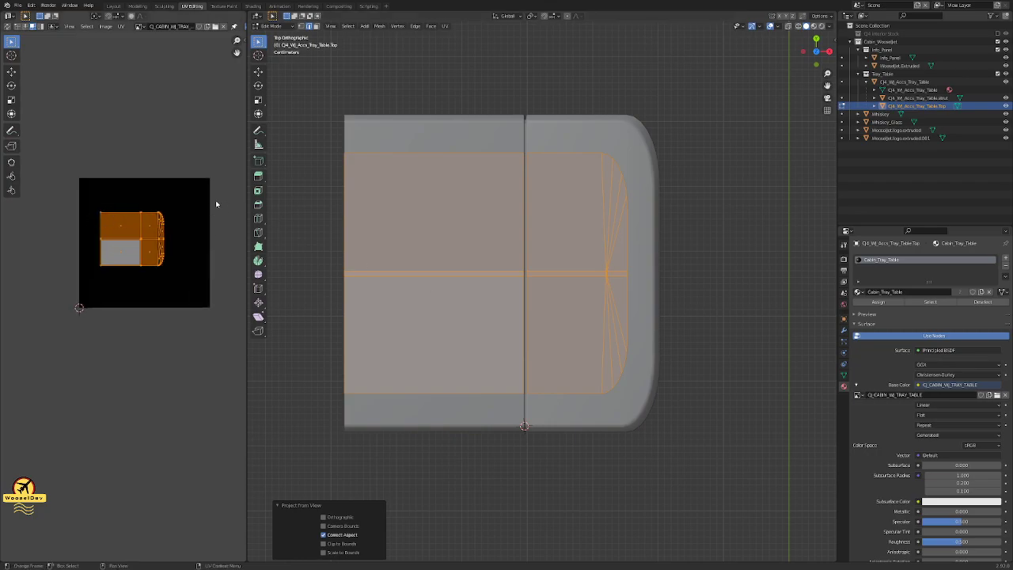
- Move the projected top panel island out of the texture image to its right side
scroll(216, 205, "up", 2)
scroll(212, 204, "down", 4)
scroll(201, 203, "up", 1)
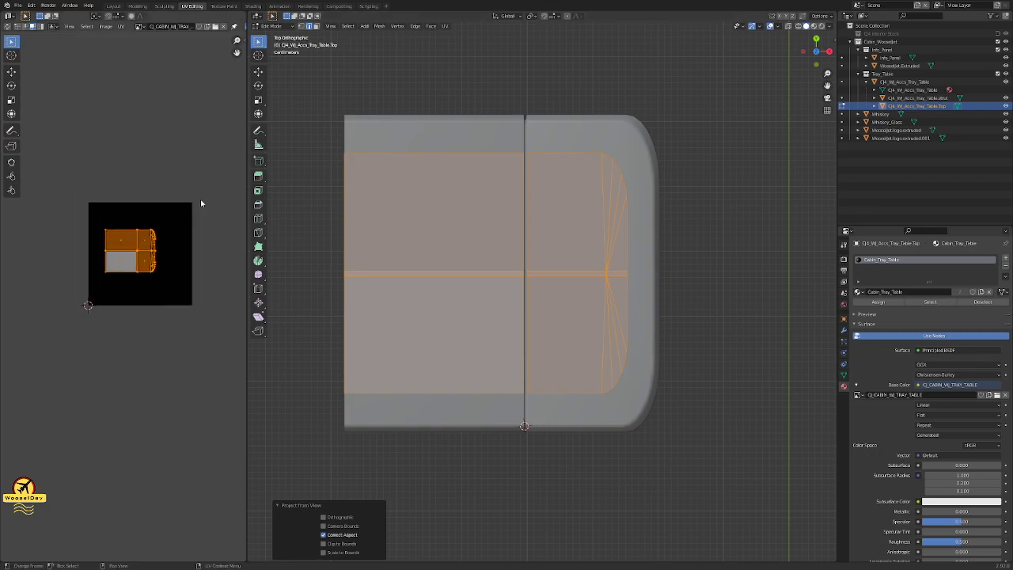
key("g")
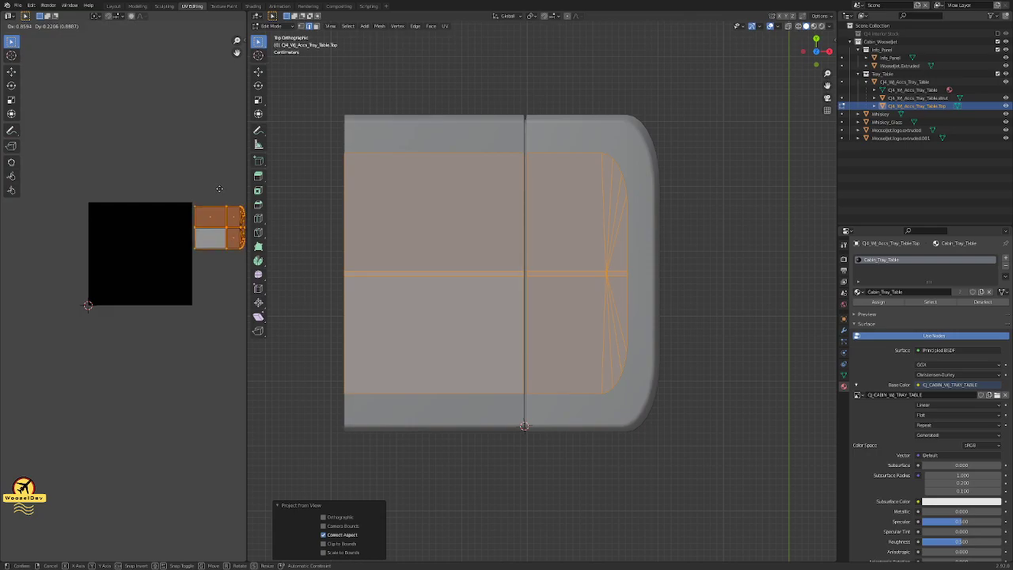
left_click(220, 188)
- Project the top panel's UVs from a closer top view so the island fills more of the texture
scroll(491, 211, "up", 3)
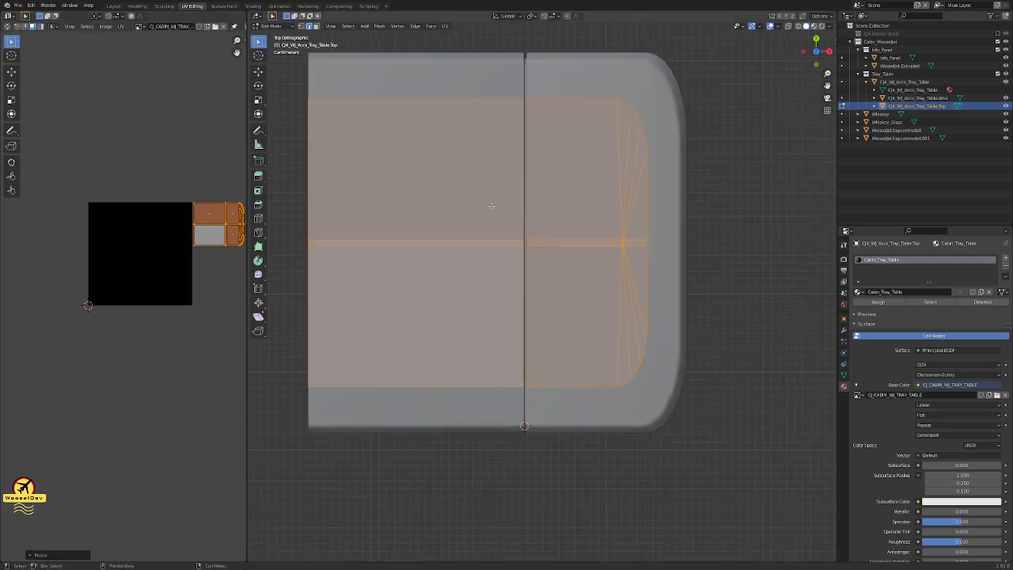
middle_click_drag(522, 279, 549, 310, "shift")
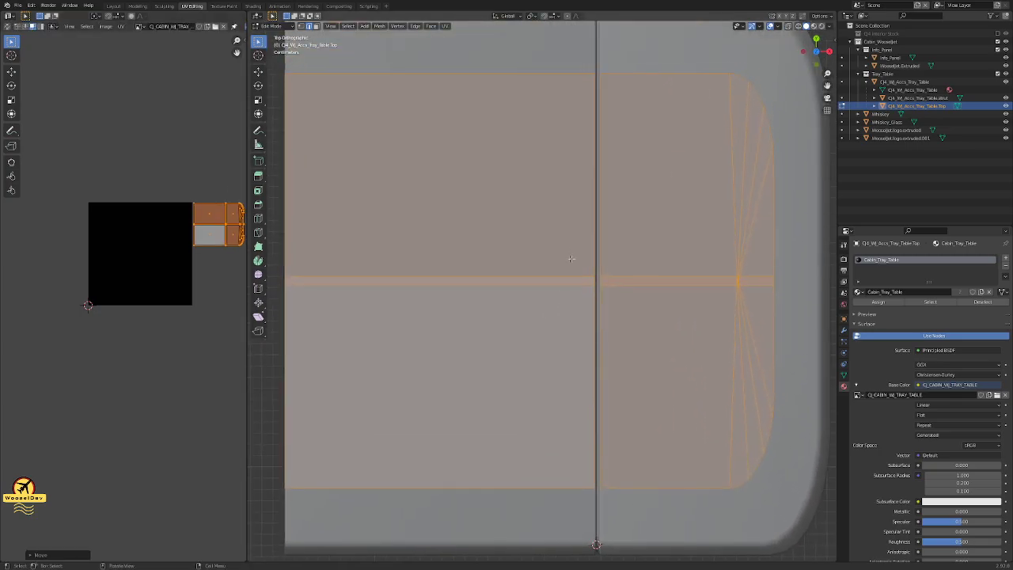
key("u")
left_click(573, 253)
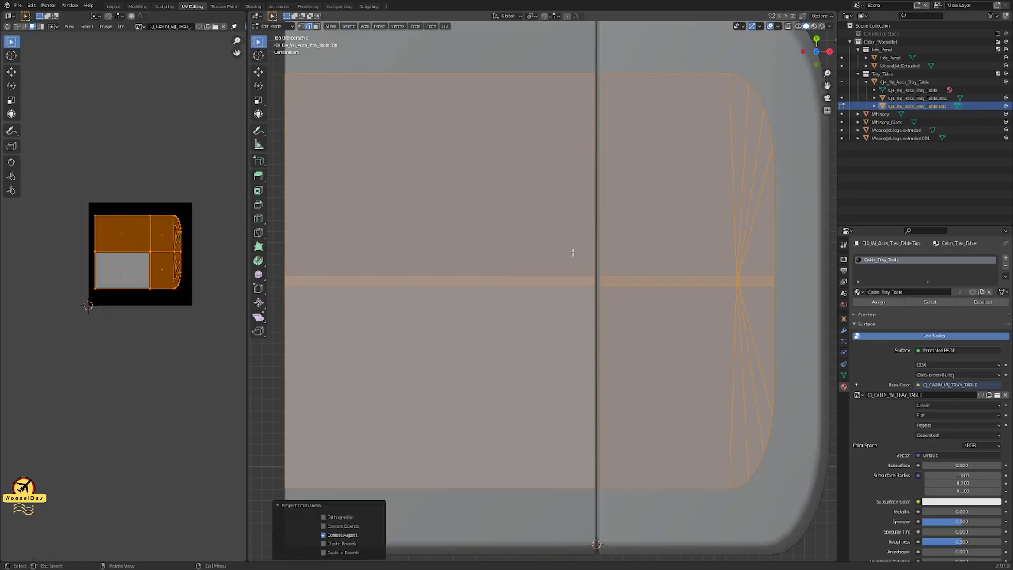
scroll(569, 249, "down", 3)
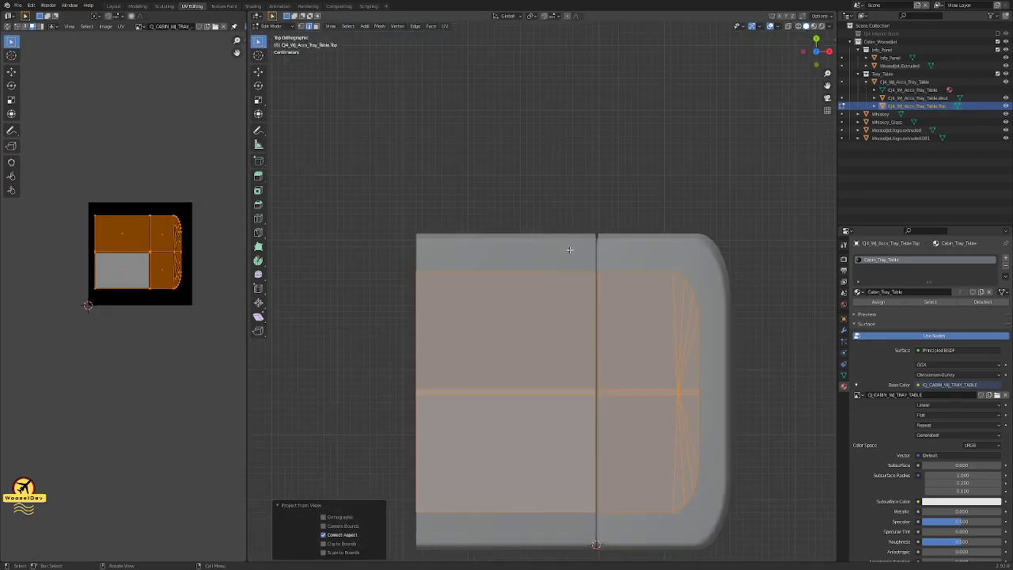
- Move the enlarged top panel island to the right of the texture image and deselect it
middle_click_drag(440, 227, 419, 191, "shift")
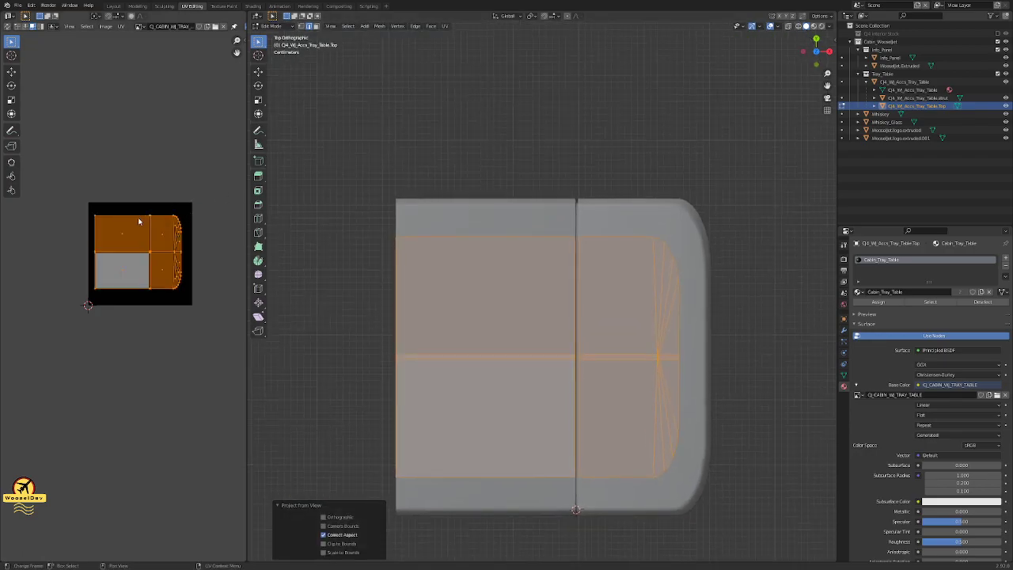
key("g")
left_click(167, 208)
left_click(176, 155)
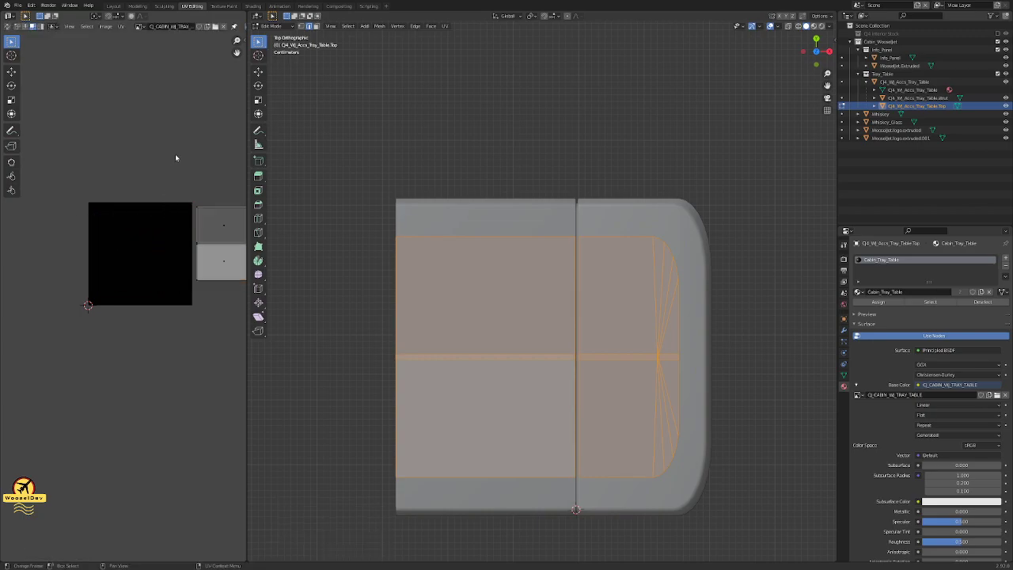
- Edit all the tray table parts together and select only the top panel's UV island
key("Tab")
left_click(737, 238)
left_click_drag(758, 160, 339, 536)
middle_click_drag(339, 536, 476, 405)
key("Tab")
middle_click_drag(214, 383, 171, 389)
left_click_drag(239, 193, 133, 309)
- Scale down the top panel's UV island and fit its size against the tray table's islands below the texture
key("s")
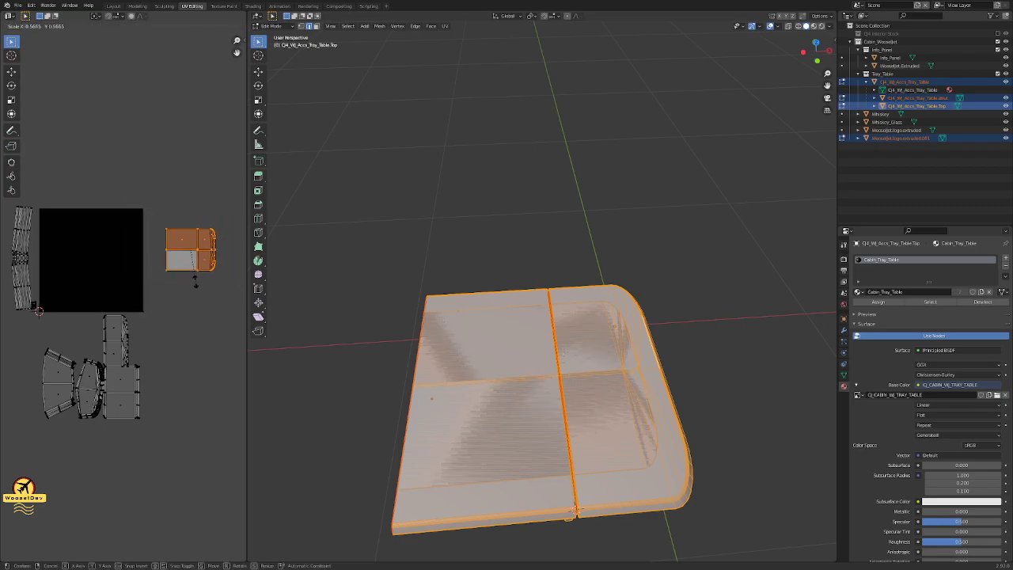
left_click(194, 277)
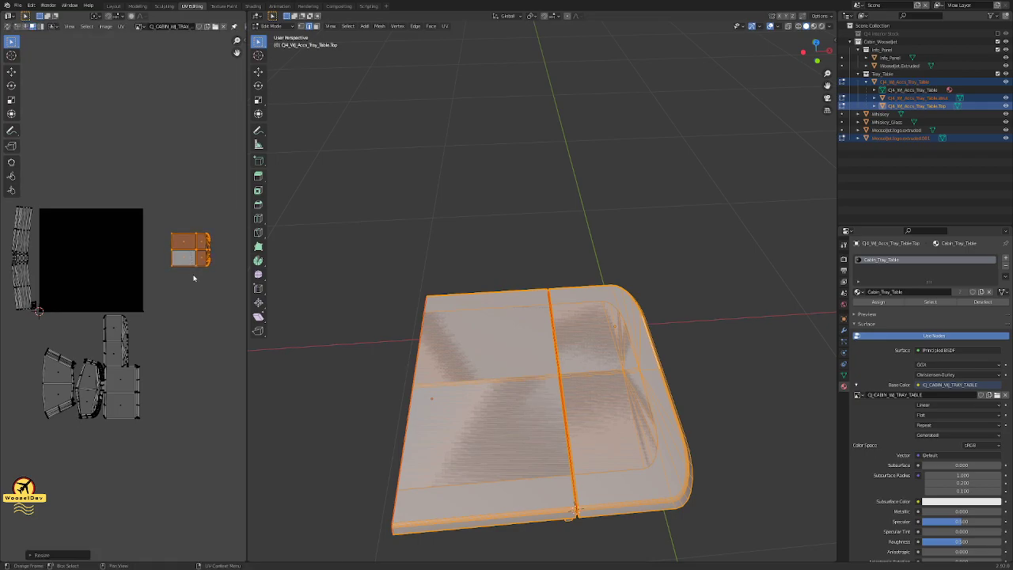
key("g")
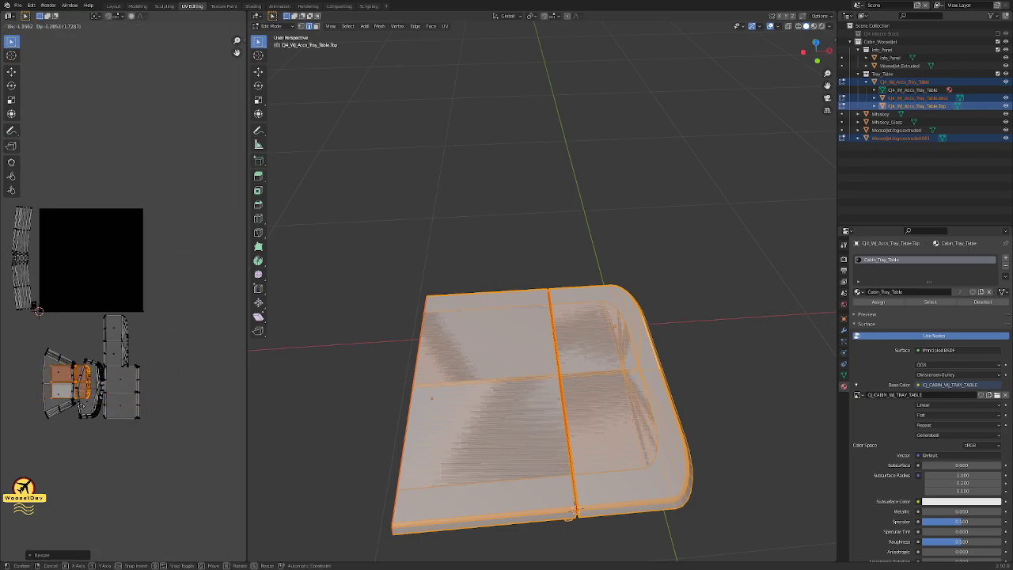
left_click(87, 397)
key("s")
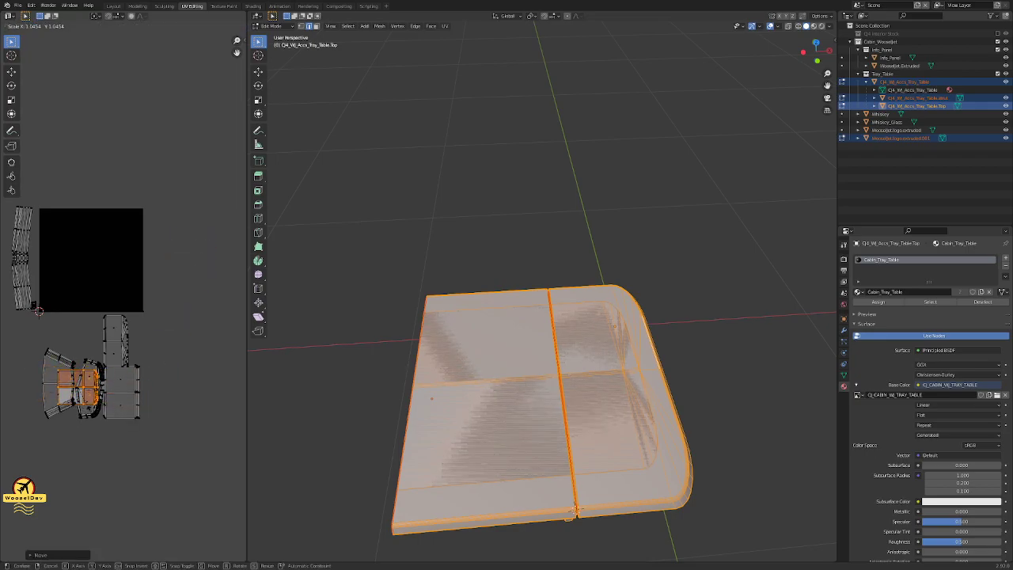
left_click(95, 417)
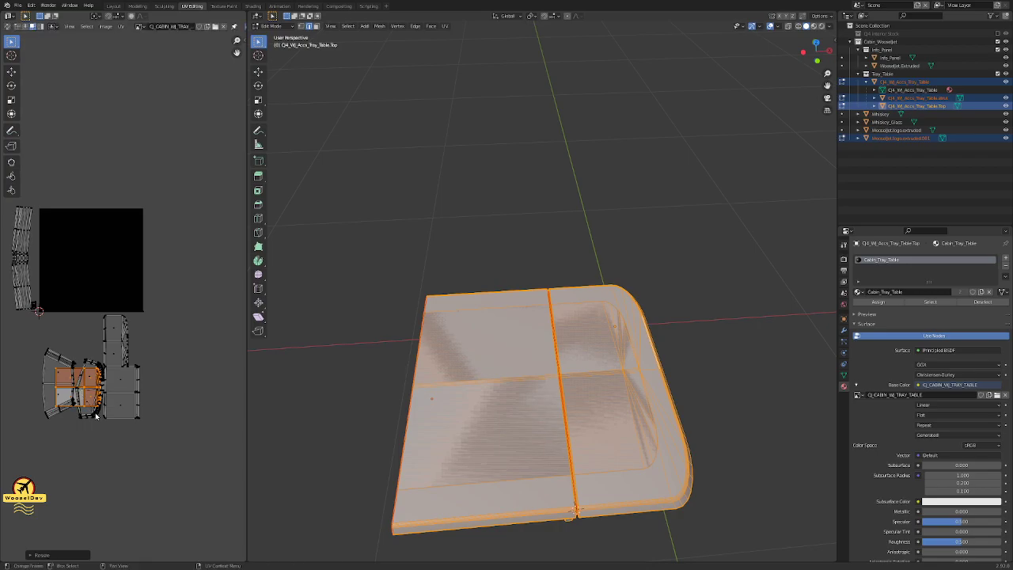
- Move the top panel's UV island back to the right of the texture image and deselect it
key("g")
left_click(190, 260)
left_click(198, 326)
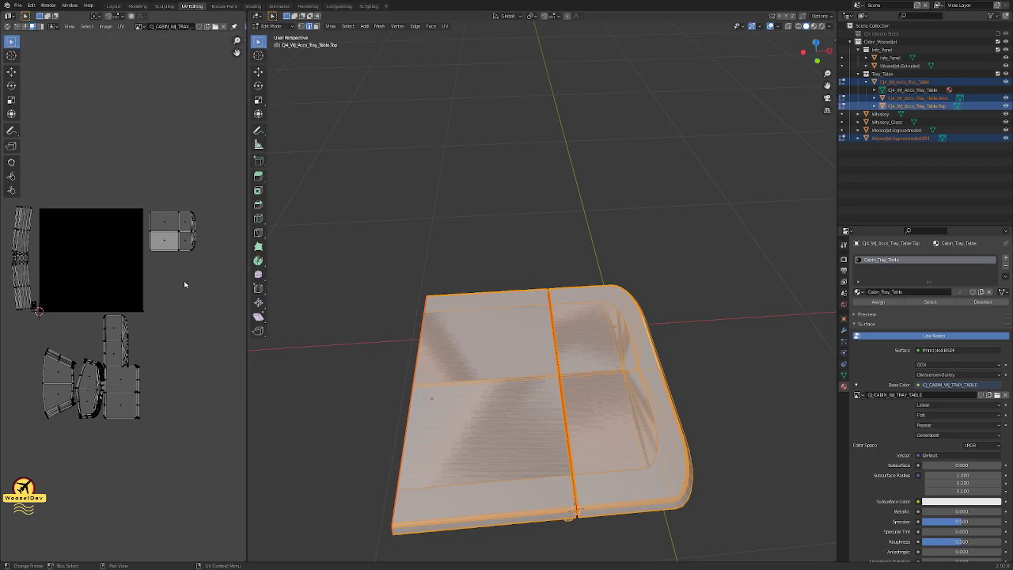
- Widen the UV editor, place the top panel's island in the texture's upper-right corner and deselect it
middle_click_drag(160, 325, 188, 319)
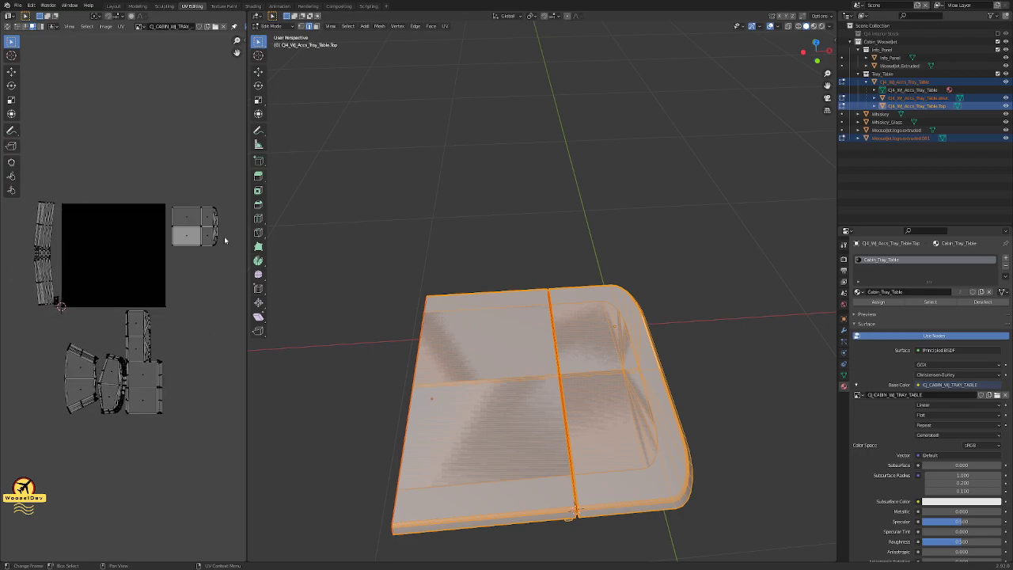
left_click(222, 204)
scroll(156, 227, "up", 2)
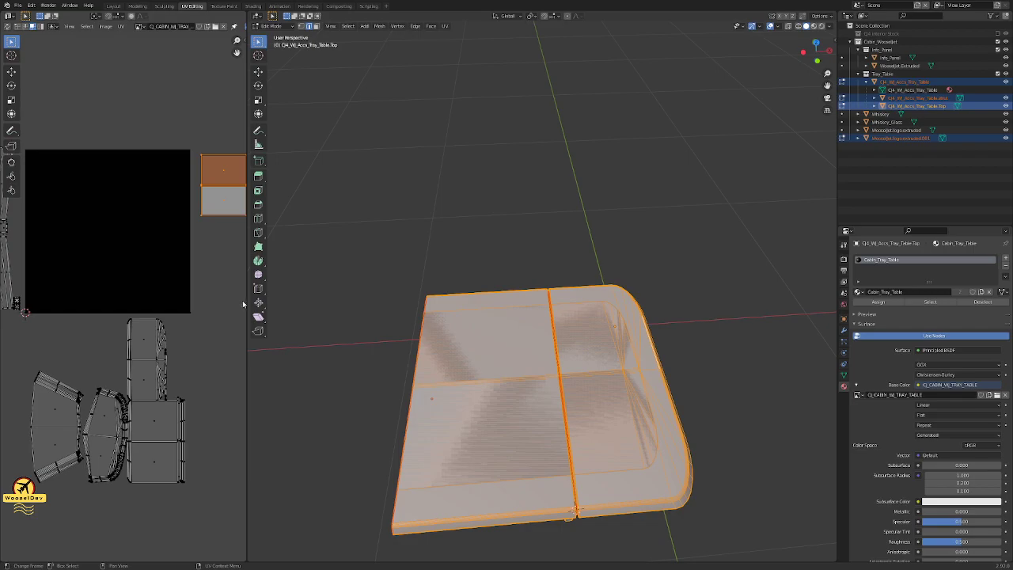
left_click_drag(246, 301, 578, 301)
scroll(415, 217, "up", 1)
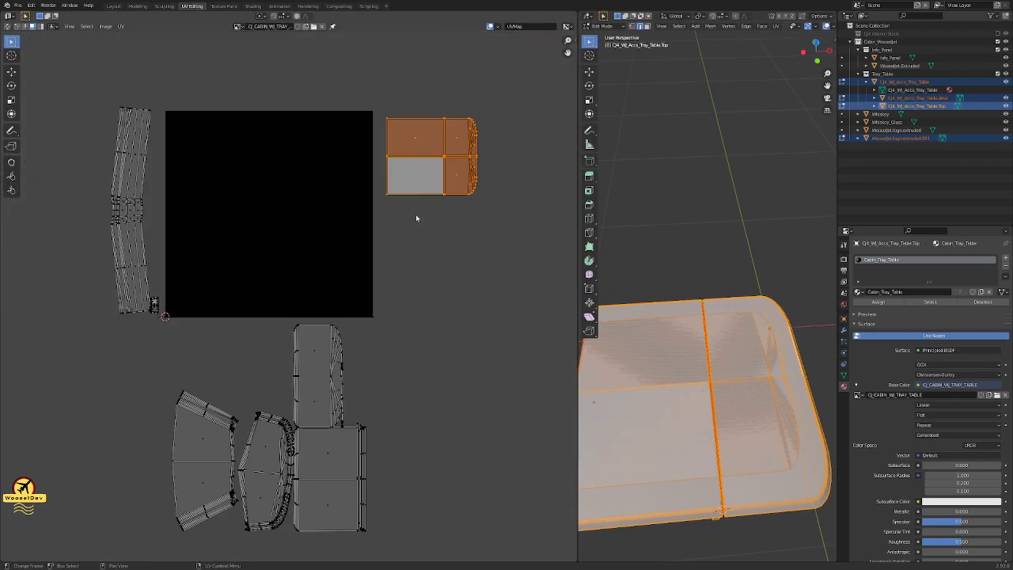
key("g")
left_click(376, 159)
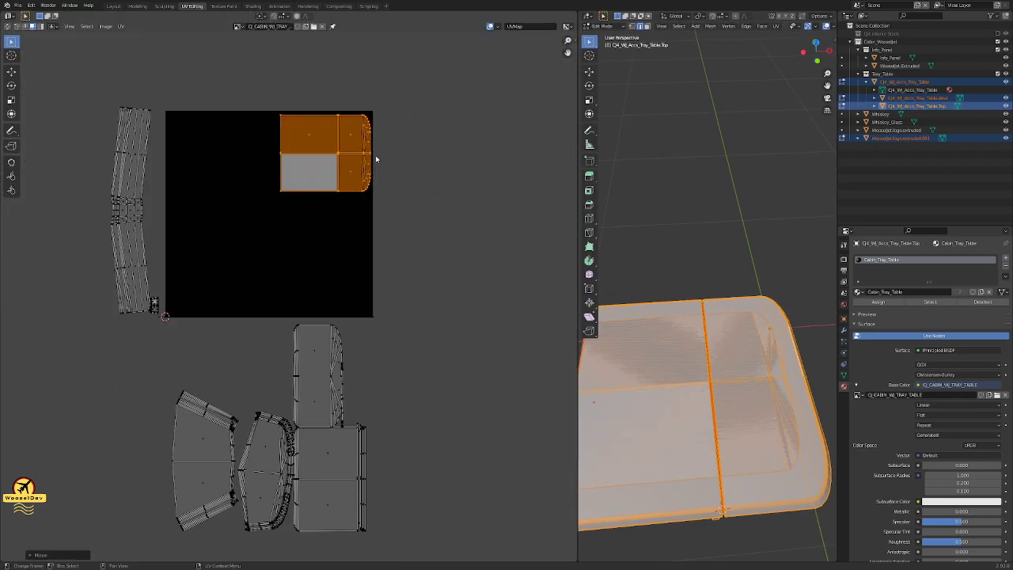
left_click(473, 201)
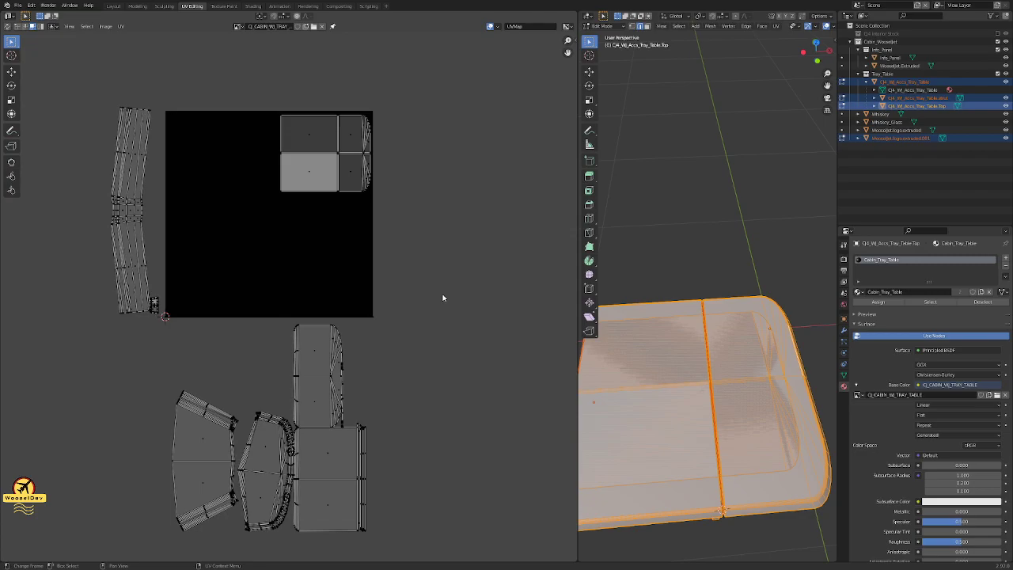
- Try to move the flattened stray UVs lying along the texture's lower edge
scroll(444, 298, "down", 2)
left_click_drag(406, 140, 476, 274)
left_click_drag(246, 152, 139, 310)
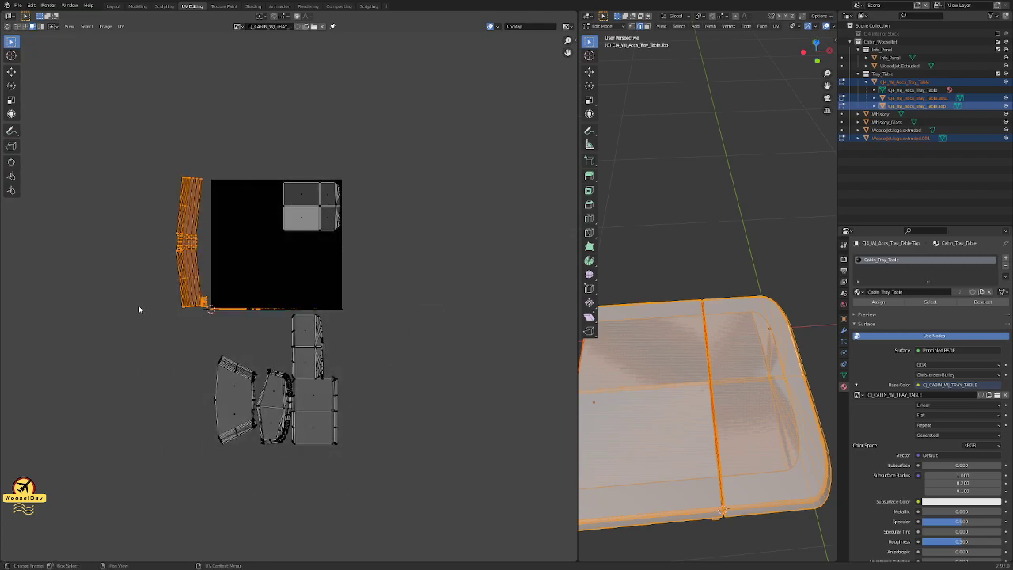
scroll(288, 297, "up", 4)
left_click(201, 372)
left_click_drag(246, 306, 125, 369)
key("g")
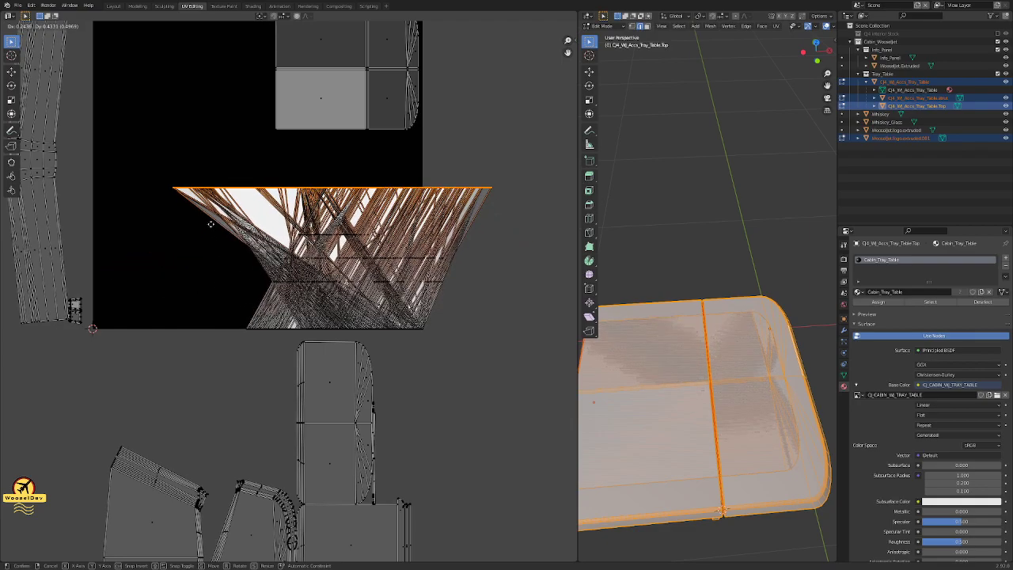
key("Escape")
- Recheck the stray UVs along the texture's lower edge and leave Edit Mode on the combined parts
scroll(194, 258, "up", 2)
scroll(167, 340, "down", 5)
left_click(186, 334)
left_click_drag(262, 299, 215, 329)
key("Tab")
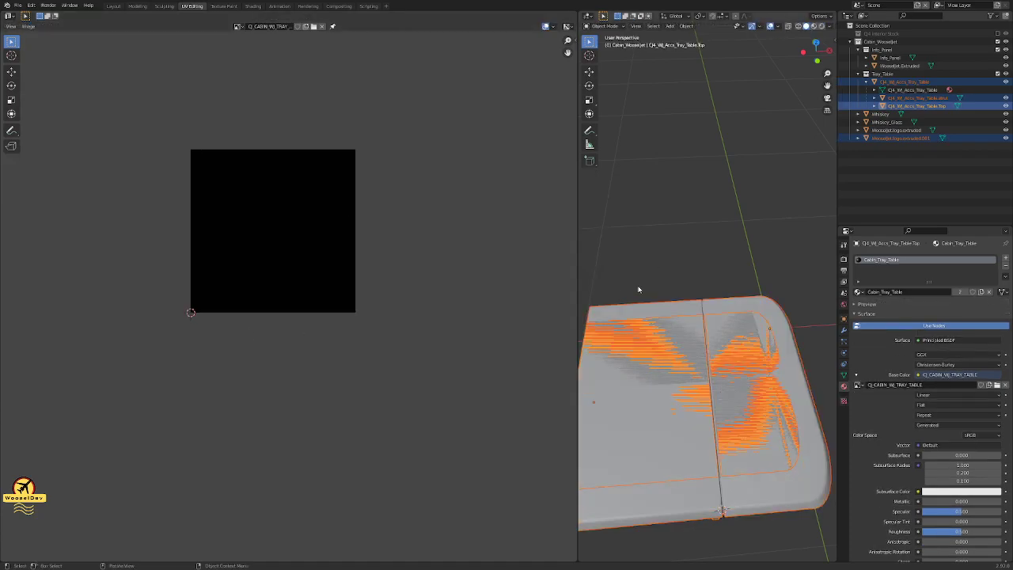
- Check the UV layouts of the top panel and the main tray table separately in Edit Mode
left_click(622, 293)
left_click(718, 339)
key("Tab")
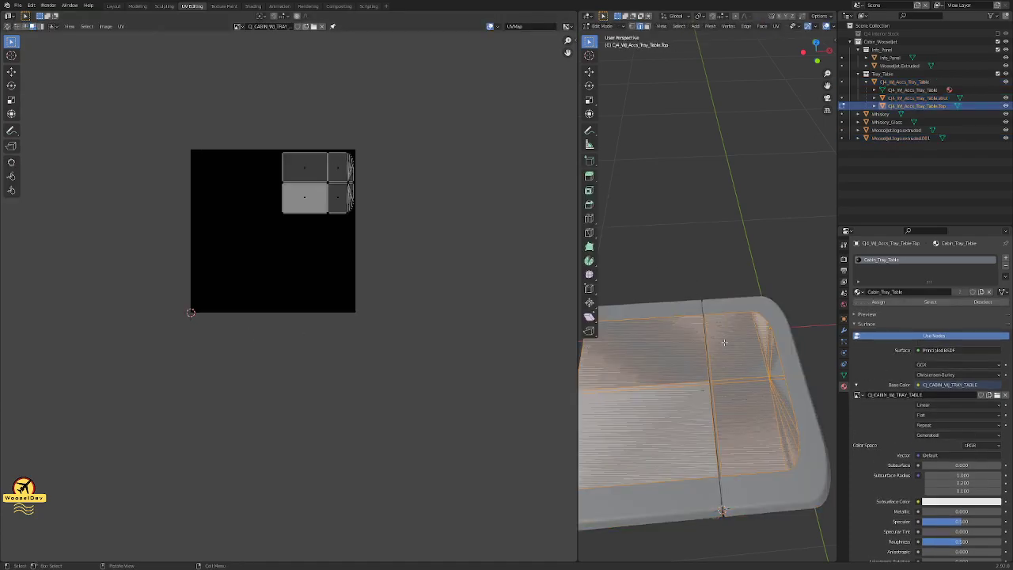
key("Tab")
left_click(750, 305)
key("Tab")
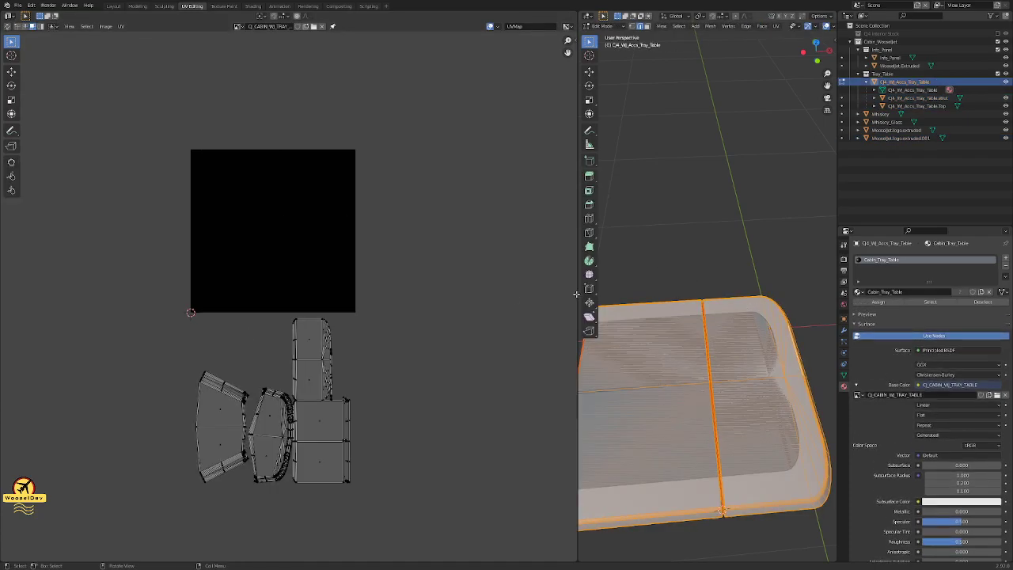
key("Tab")
- Select the small support part beneath the tray table and enter Edit Mode on it
left_click(656, 253)
middle_click_drag(657, 254, 695, 559)
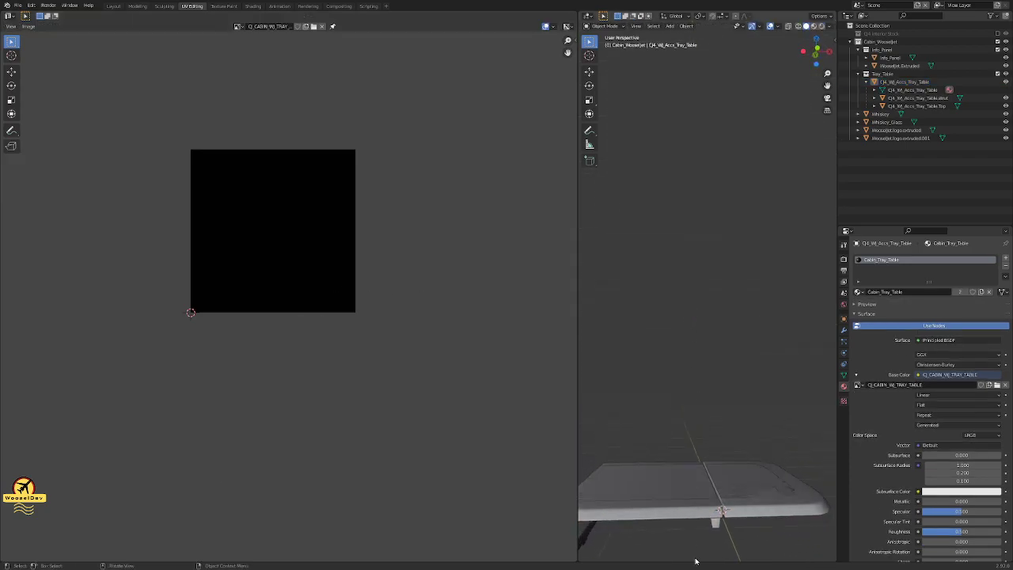
left_click(717, 526)
key("Tab")
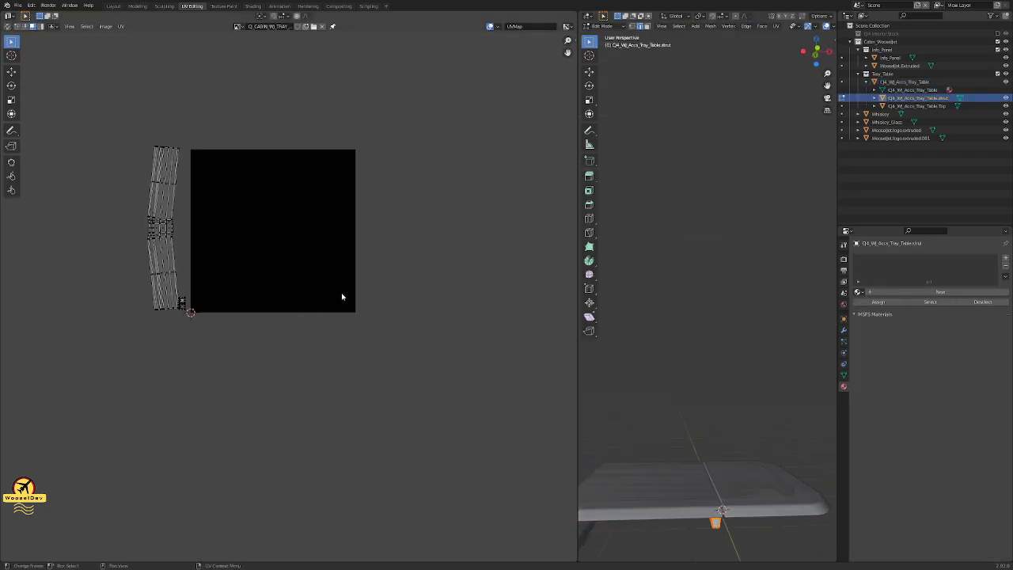
- Select the tray table, its top panel and the small support part together, enter Edit Mode and select all their geometry
left_click(744, 378)
scroll(731, 405, "down", 3)
middle_click_drag(731, 404, 681, 358)
key("Tab")
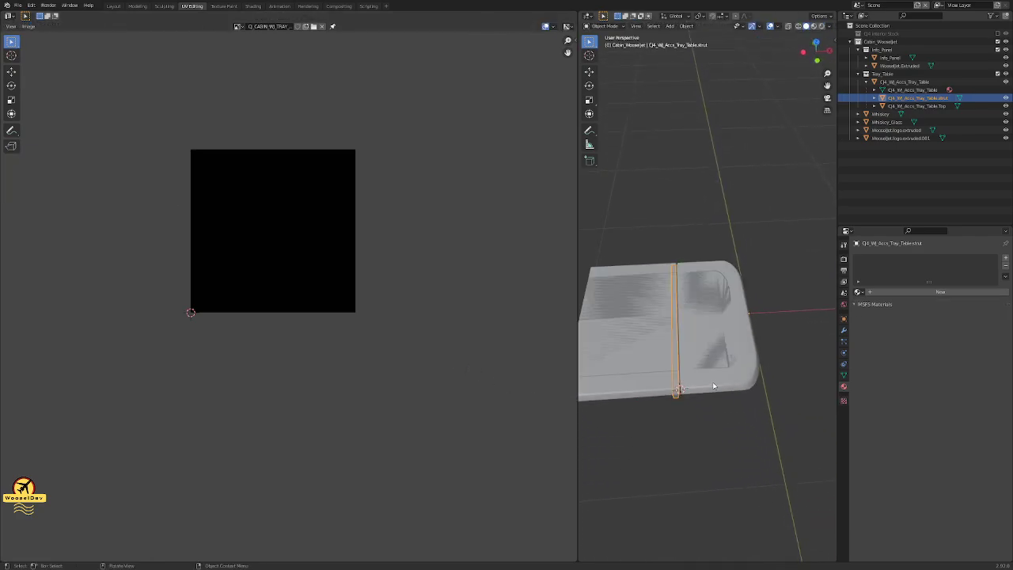
left_click(713, 388)
middle_click_drag(701, 402, 673, 401)
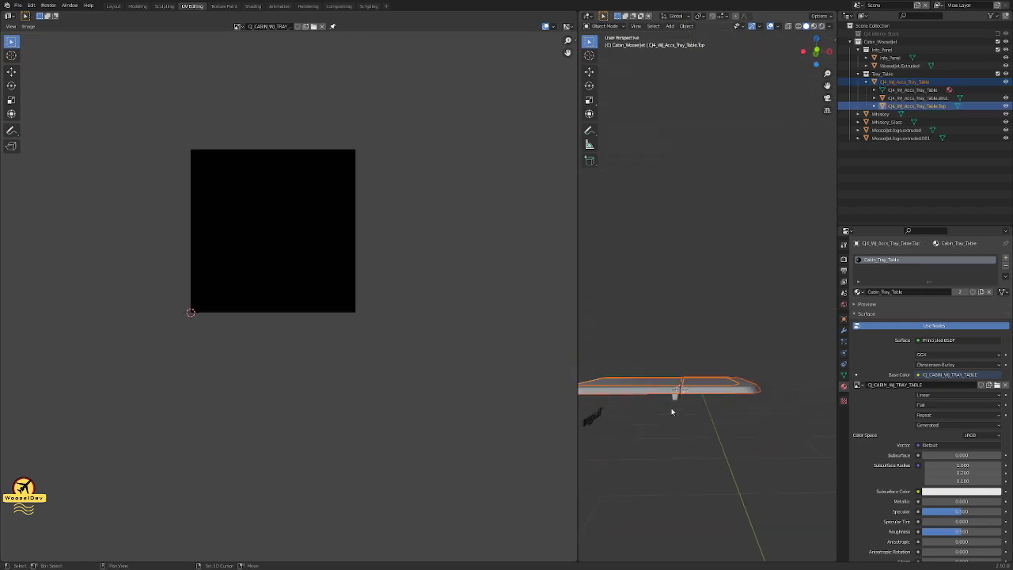
left_click(675, 401)
key("Tab")
key("a")
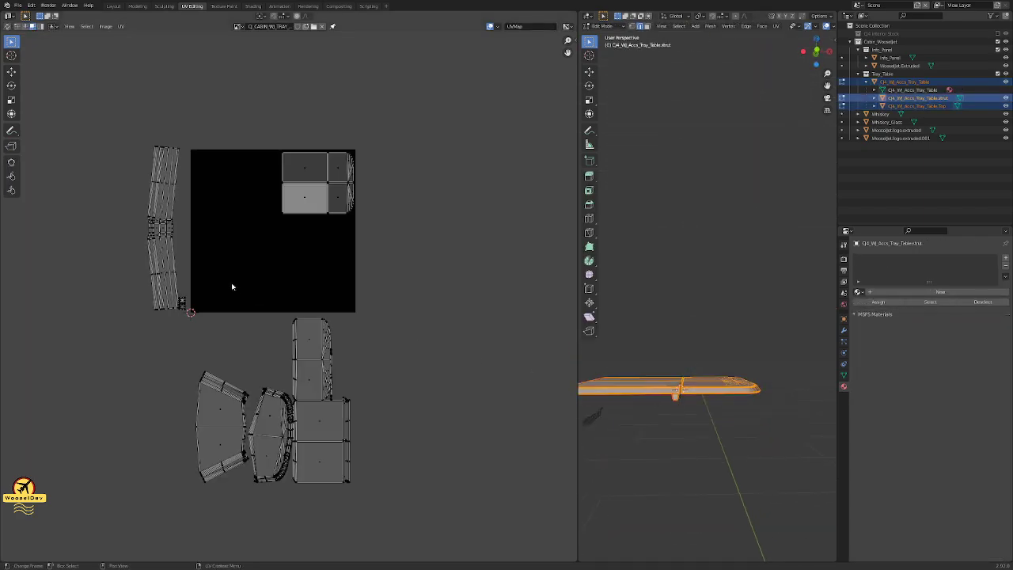
middle_click_drag(712, 380, 736, 313)
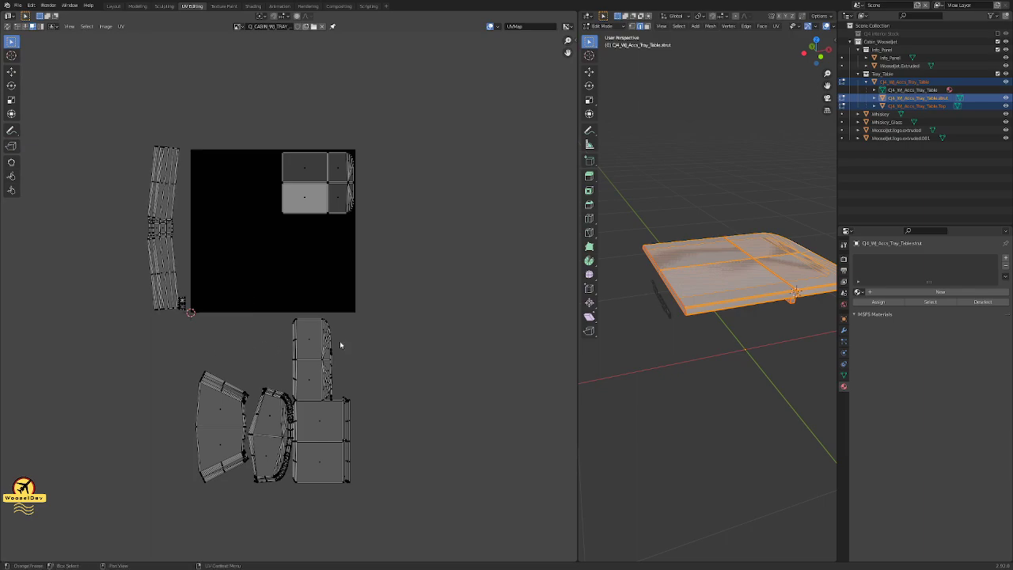
- Move the support part's UV islands beside the others below the texture and scale them down
left_click_drag(212, 117, 114, 349)
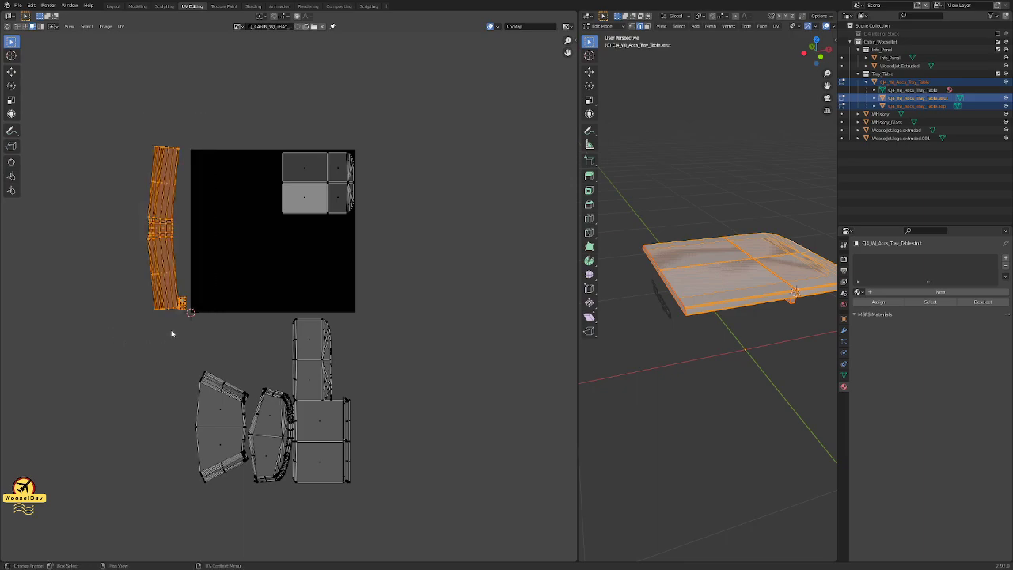
key("g")
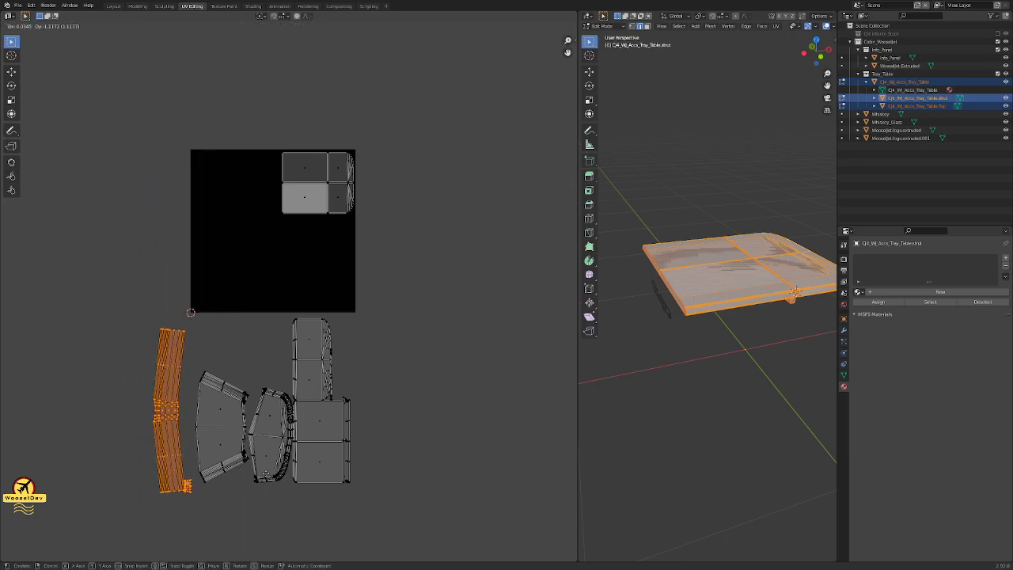
left_click(267, 477)
key("s")
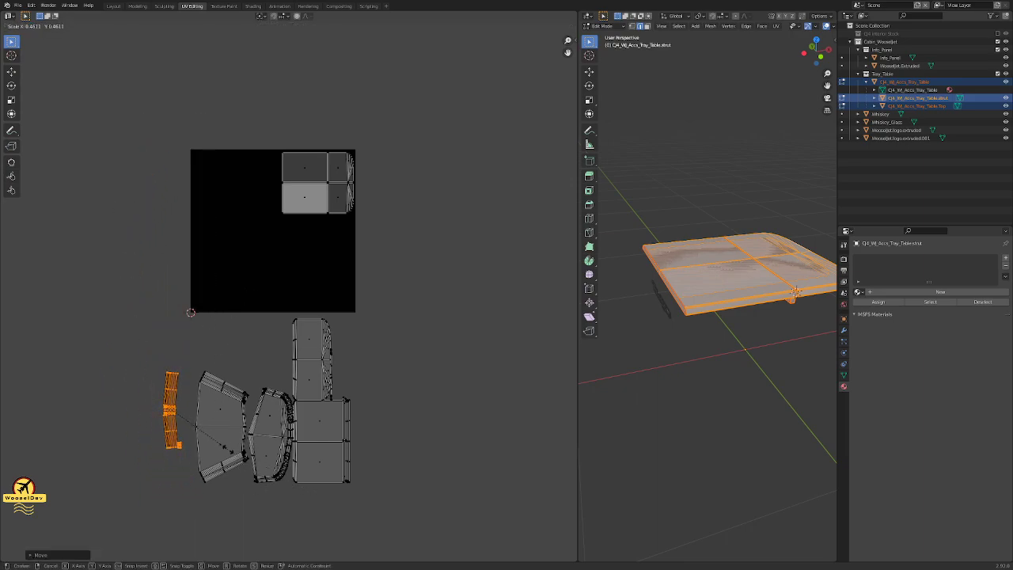
left_click(252, 466)
key("g")
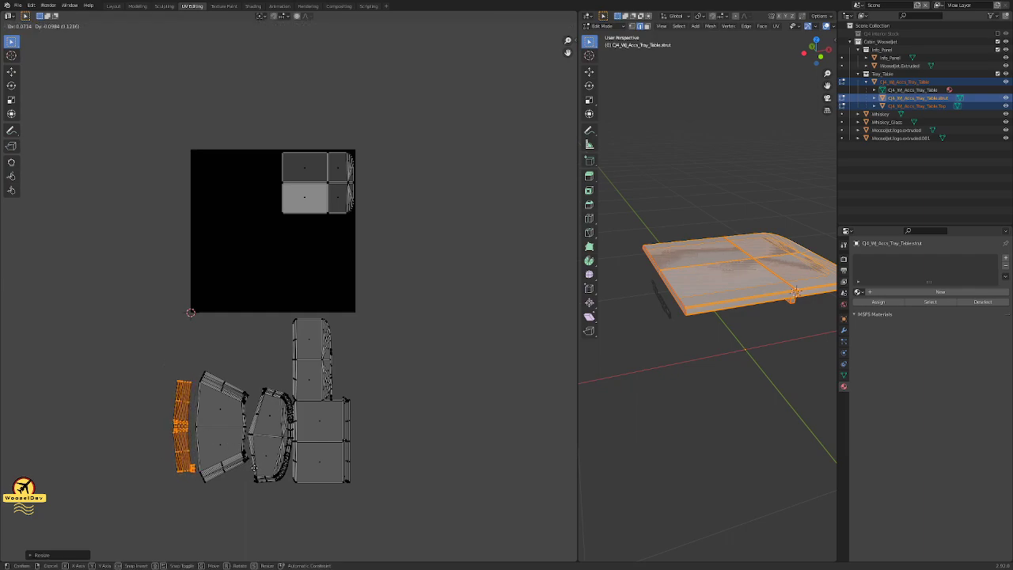
left_click(253, 472)
- Move the top panel's UV islands off the texture into the free space above the angled table islands
left_click(423, 400)
left_click_drag(418, 115, 200, 279)
key("g")
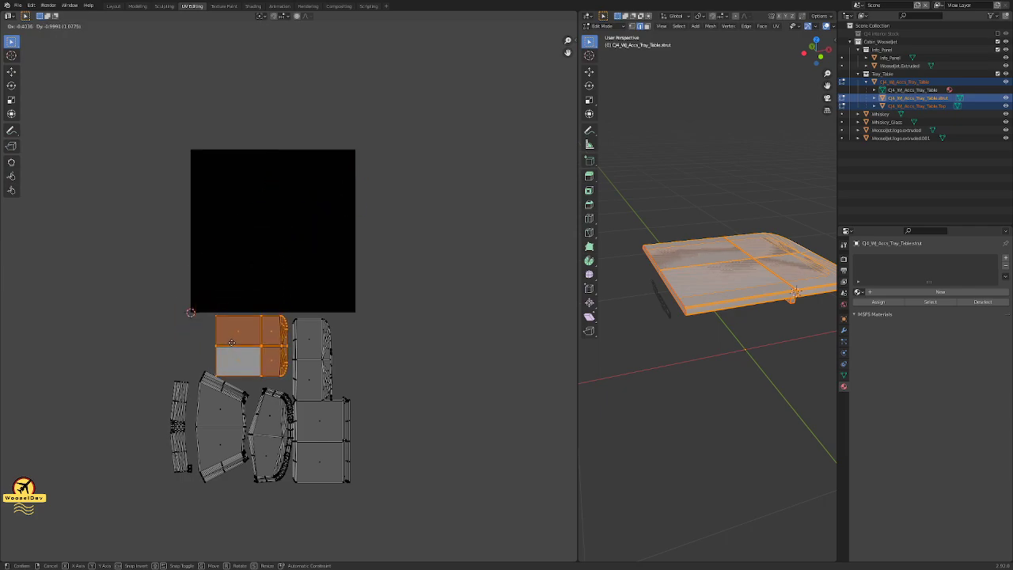
left_click(233, 342)
left_click(353, 272)
- Move all the UV islands onto the texture together and scale them down to fit its lower-right corner
left_click_drag(406, 253, 108, 510)
key("g")
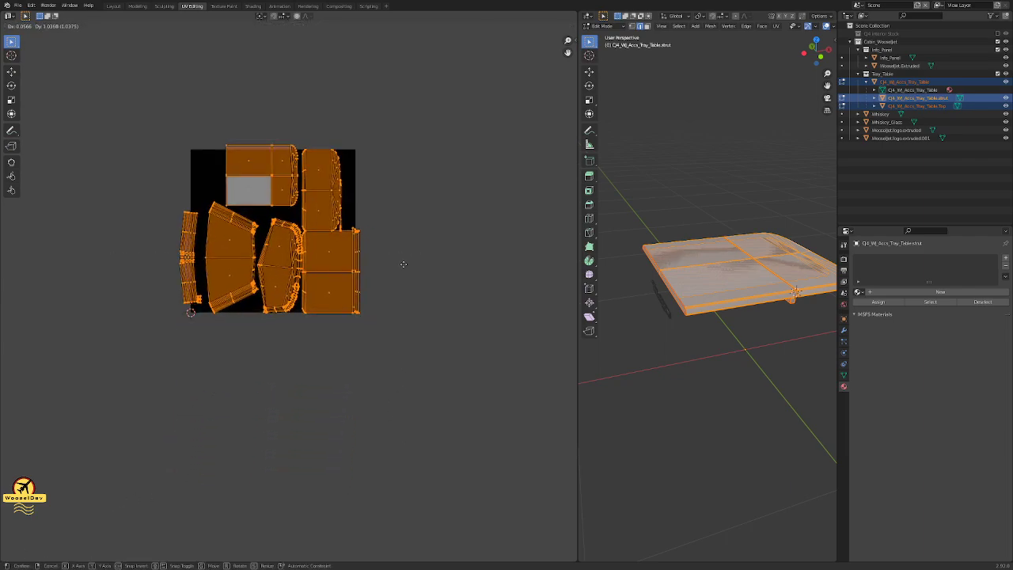
left_click(403, 261)
key("s")
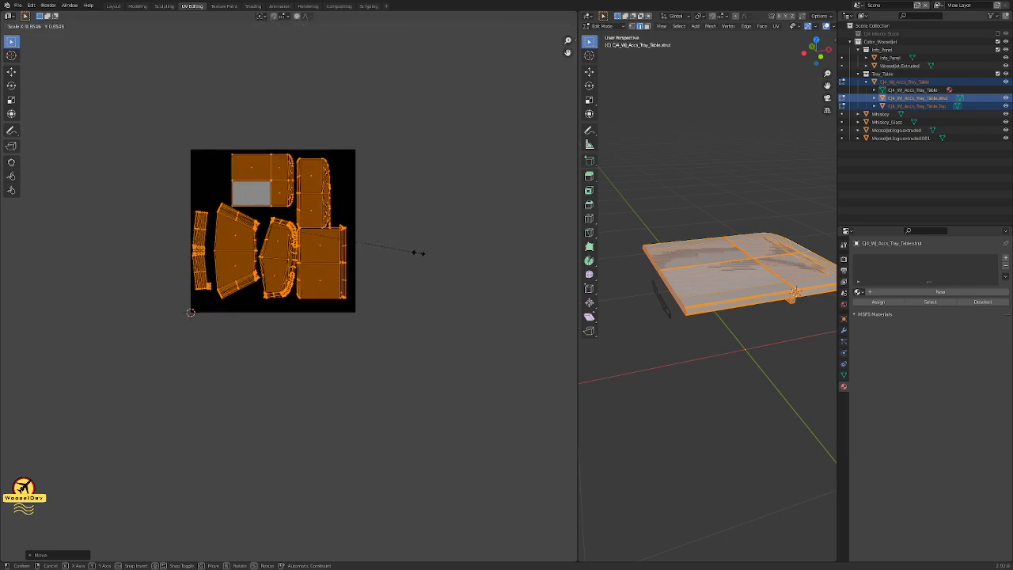
left_click(388, 252)
key("g")
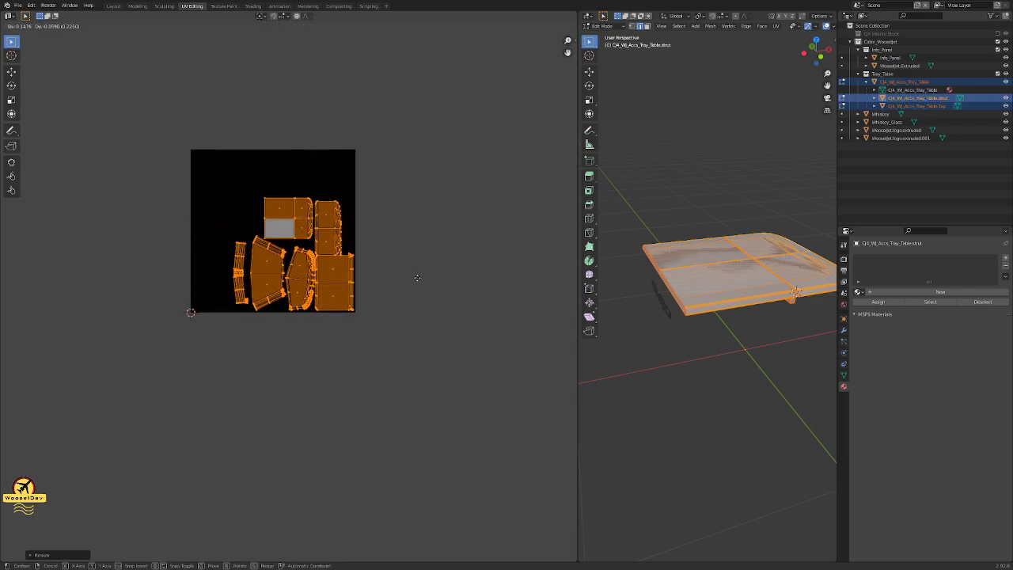
left_click(415, 277)
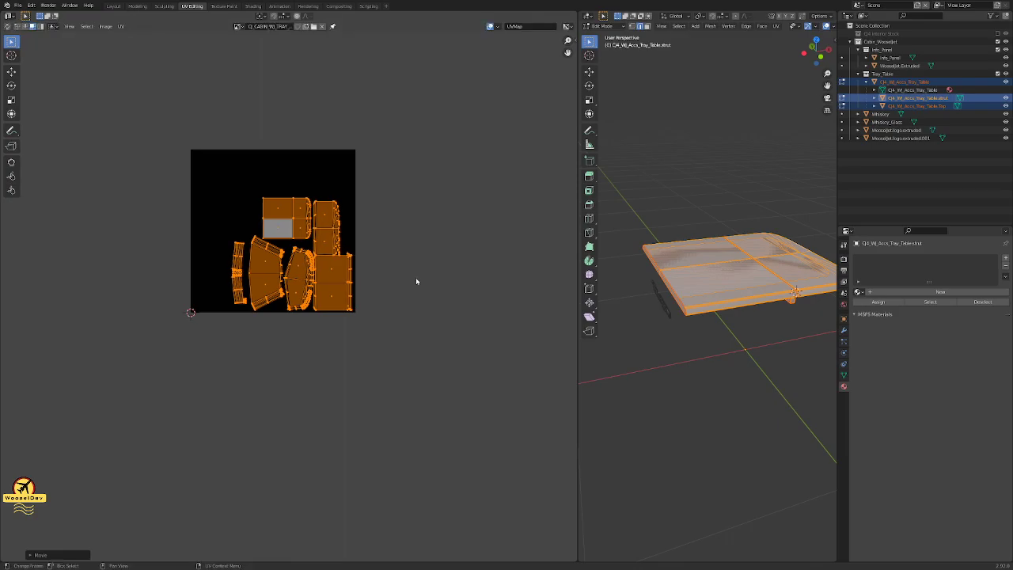
left_click(371, 252)
- Move the support part's UV islands into the gap between the tall rounded island and the texture's right edge
left_click_drag(207, 334, 217, 336)
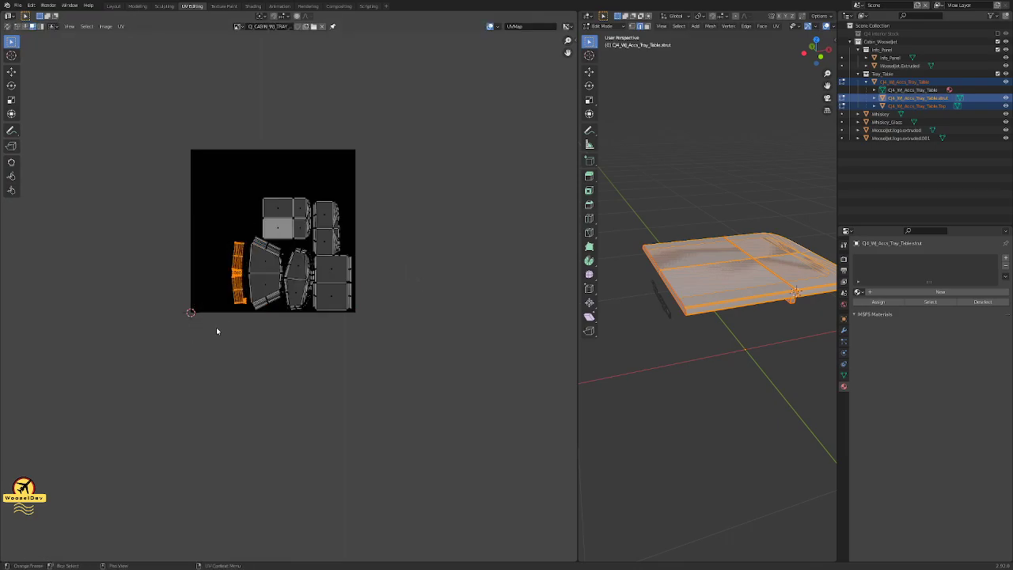
scroll(222, 325, "up", 4)
left_click(184, 220)
left_click_drag(185, 144, 101, 389)
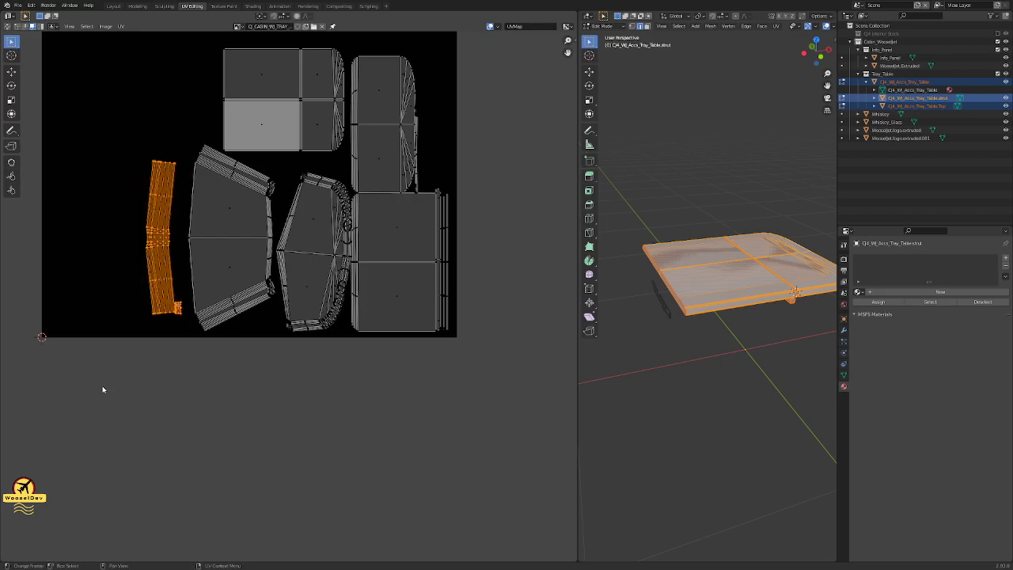
key("g")
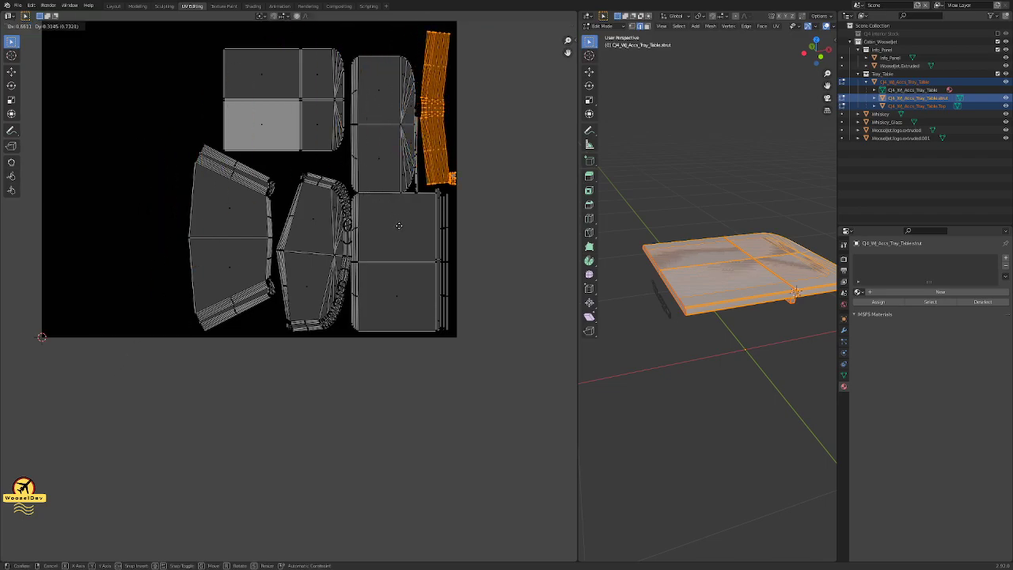
left_click(399, 230)
scroll(463, 236, "down", 2)
left_click(459, 224)
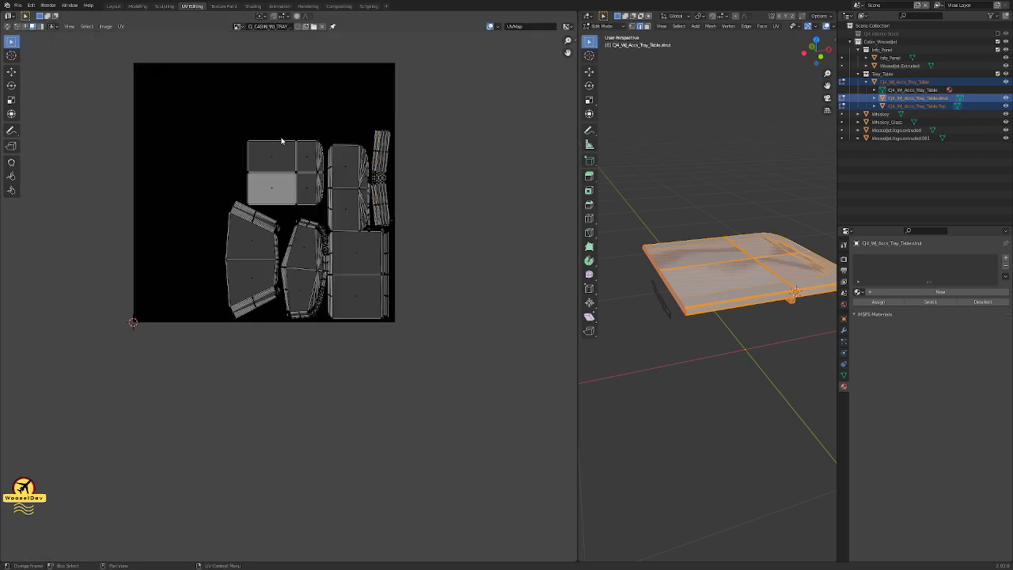
- Select the top panel's linked UV islands and nudge them slightly closer to the tall rounded island
key("l")
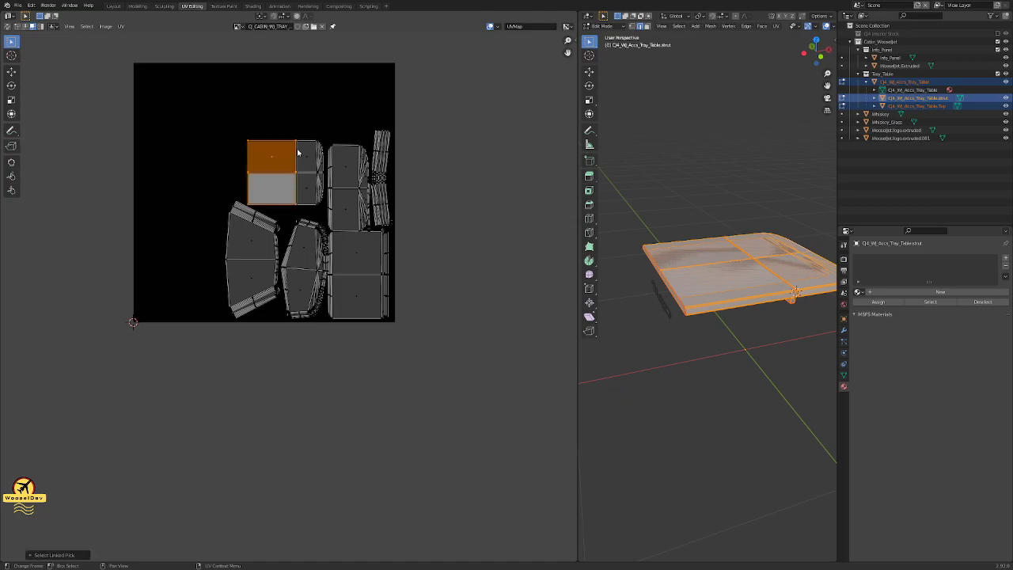
key("shift+l")
key("g")
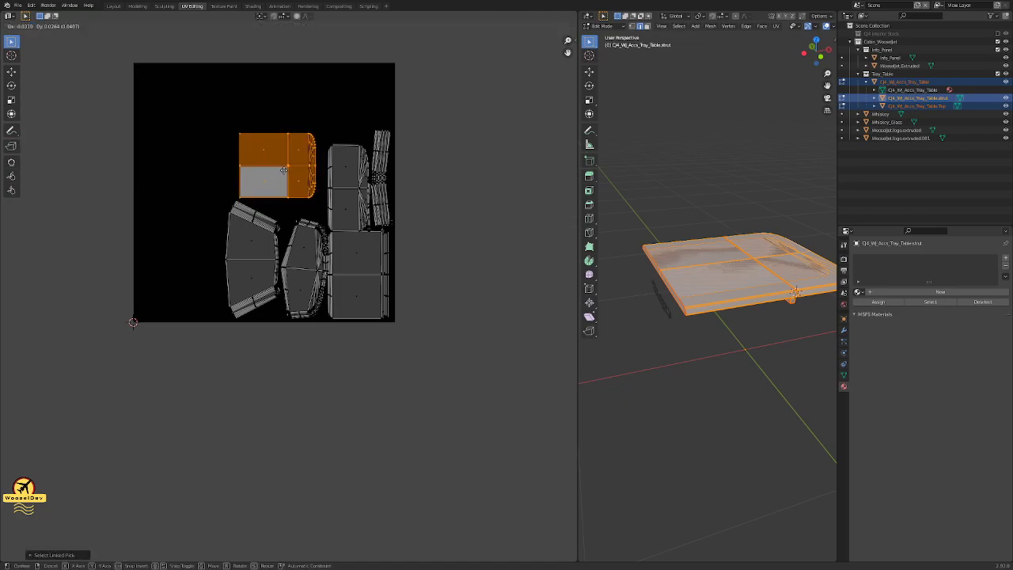
left_click(293, 178)
left_click(454, 195)
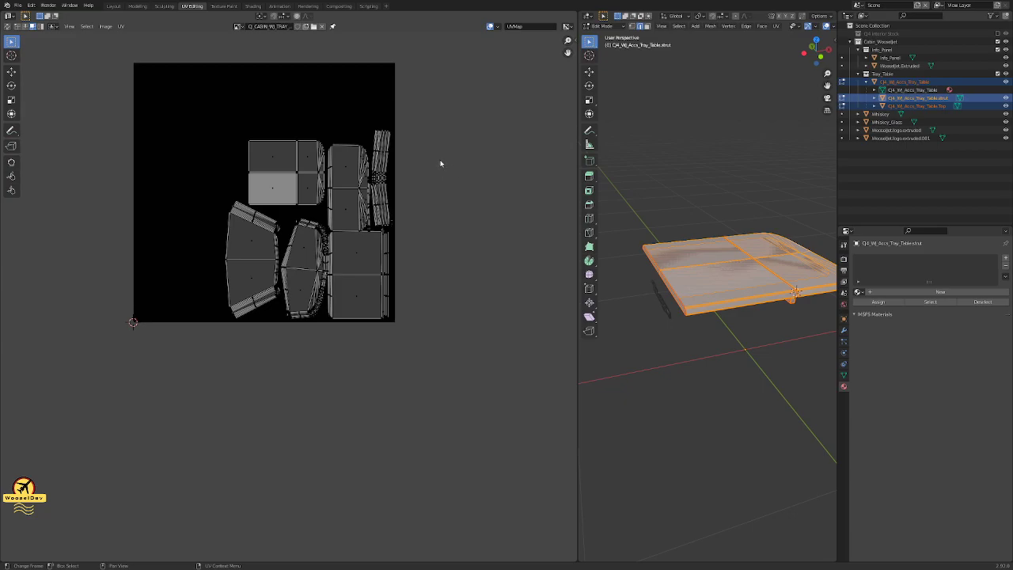
- Examine the gaps between the packed UV islands up close, especially around the large rectangular island
left_click_drag(447, 100, 194, 346)
scroll(422, 295, "up", 3)
middle_click_drag(522, 229, 405, 266)
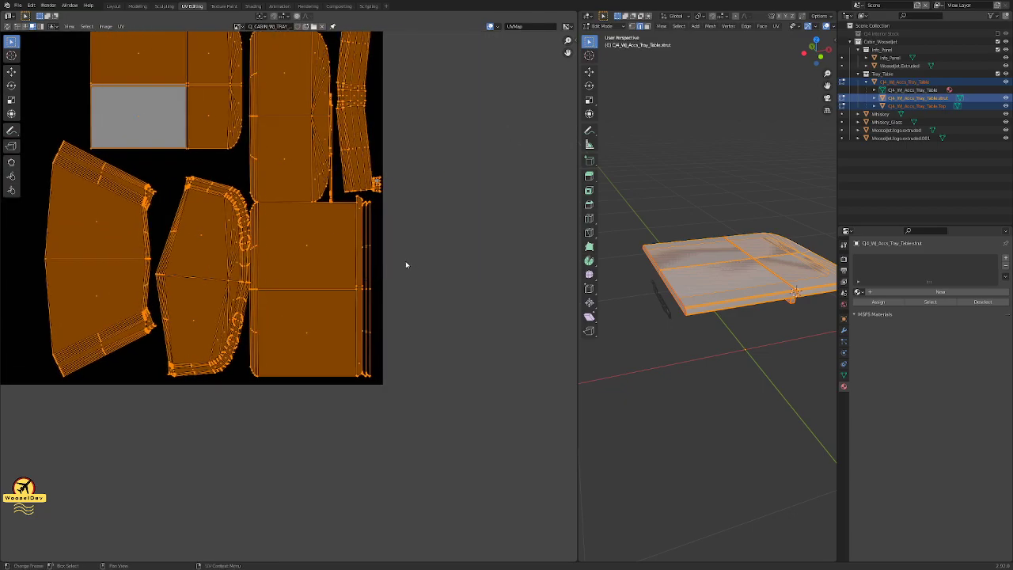
left_click(425, 253)
scroll(426, 252, "up", 2)
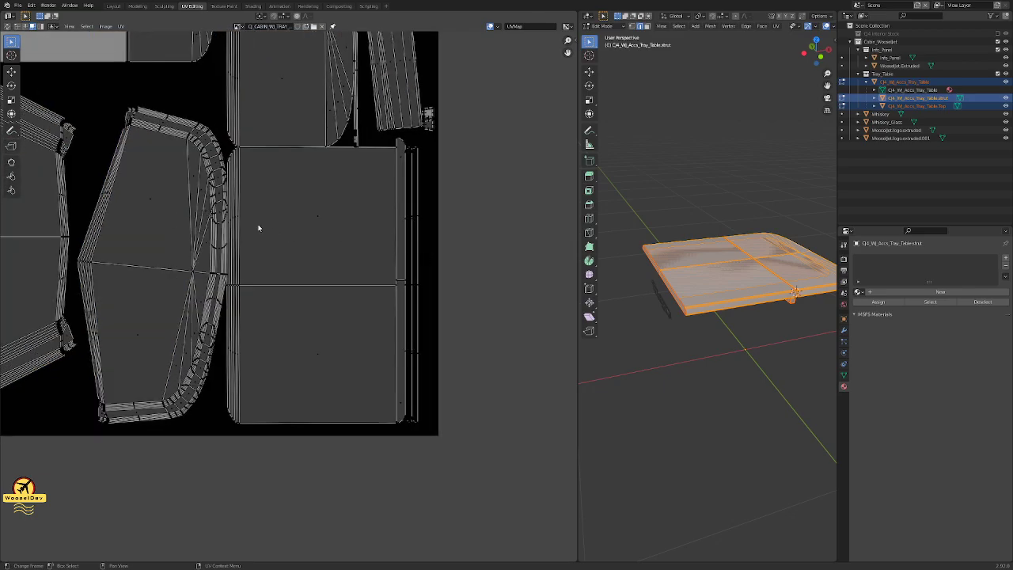
scroll(206, 243, "up", 5)
scroll(198, 266, "down", 9)
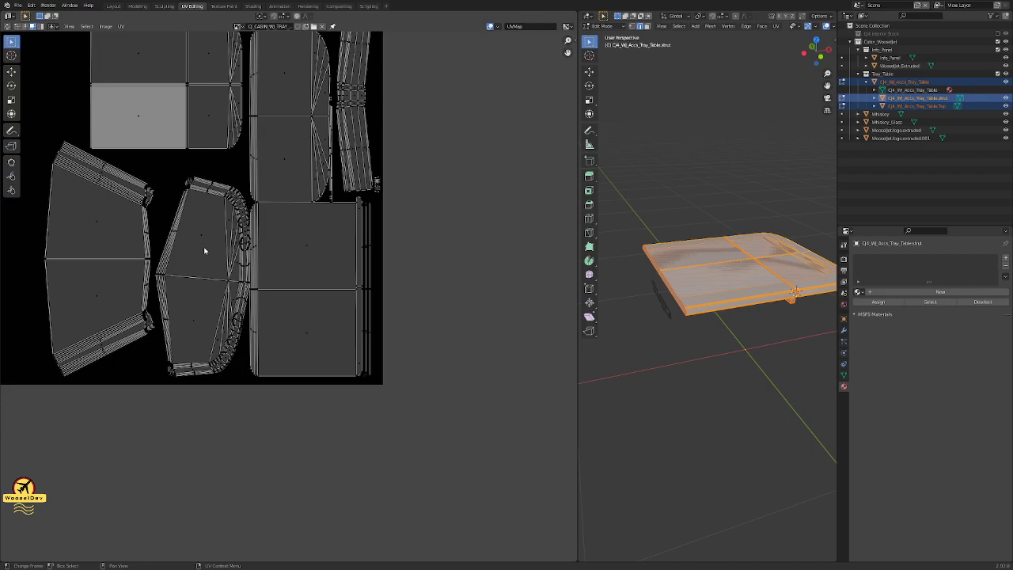
scroll(234, 240, "up", 4)
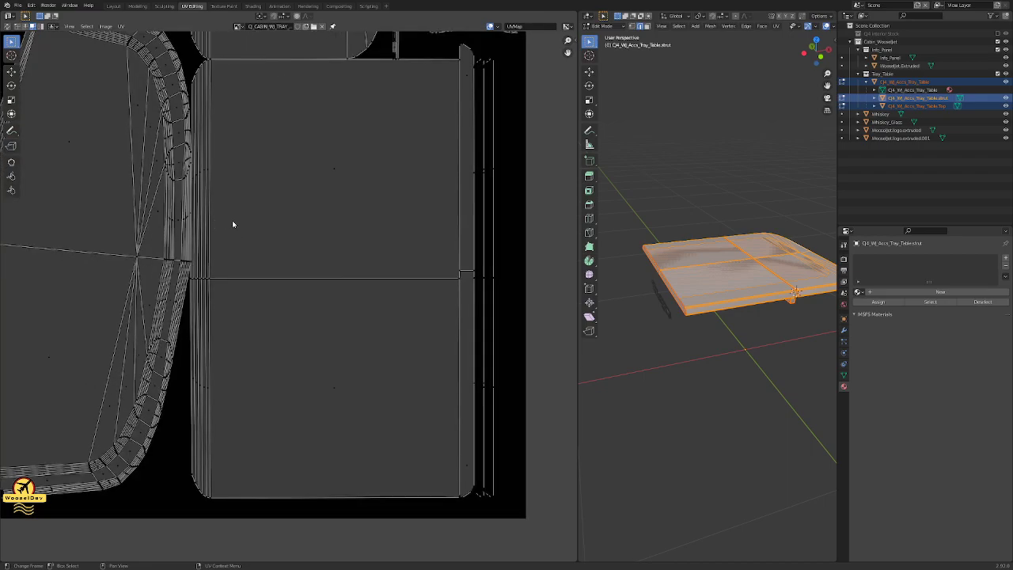
key("l")
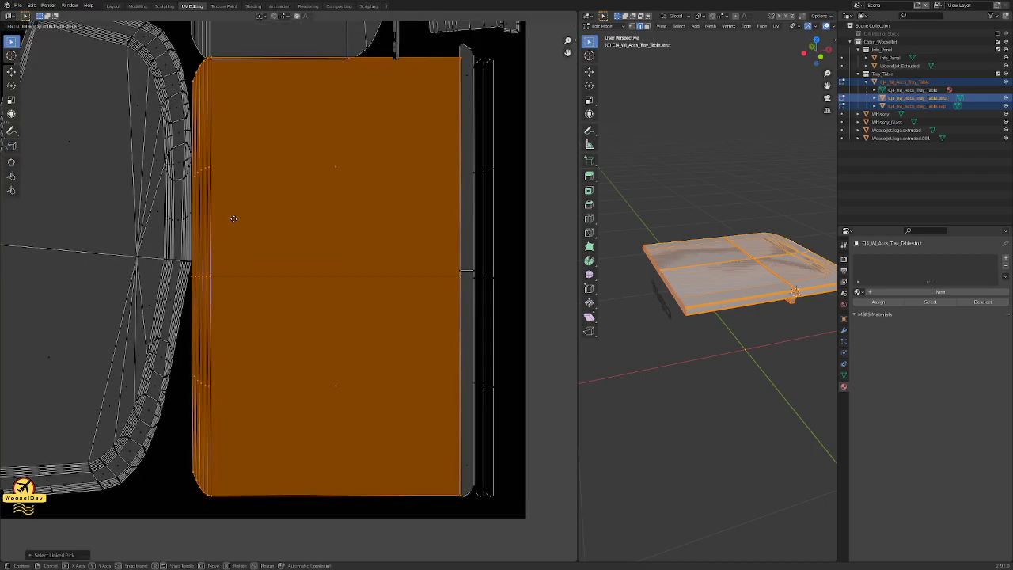
scroll(233, 228, "down", 3)
scroll(235, 237, "down", 1)
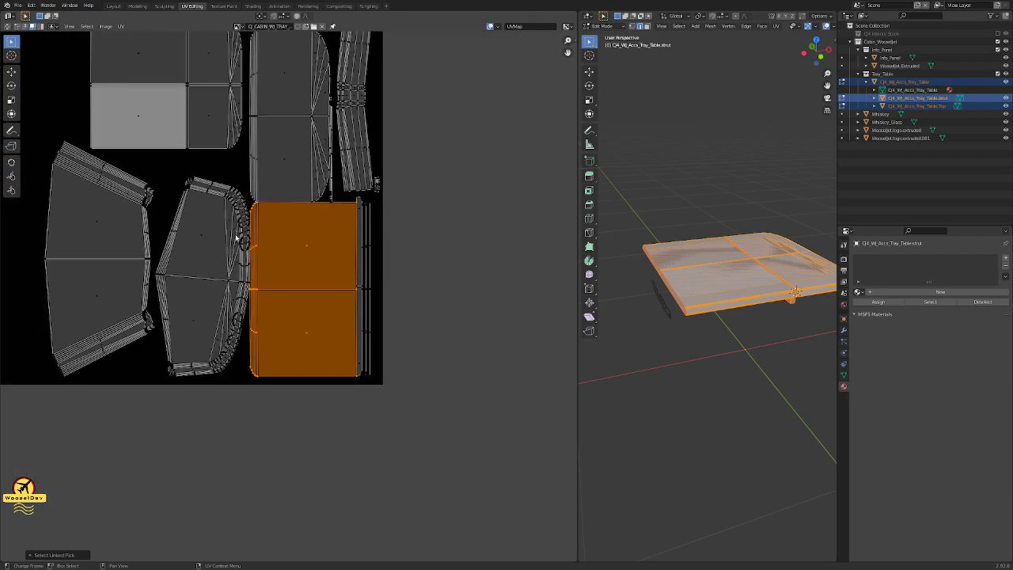
left_click(394, 255)
- Select the tall rounded UV island with its narrow edge strips and move them up, leaving a gap above the large rectangular island
scroll(190, 244, "down", 1)
scroll(190, 244, "up", 1)
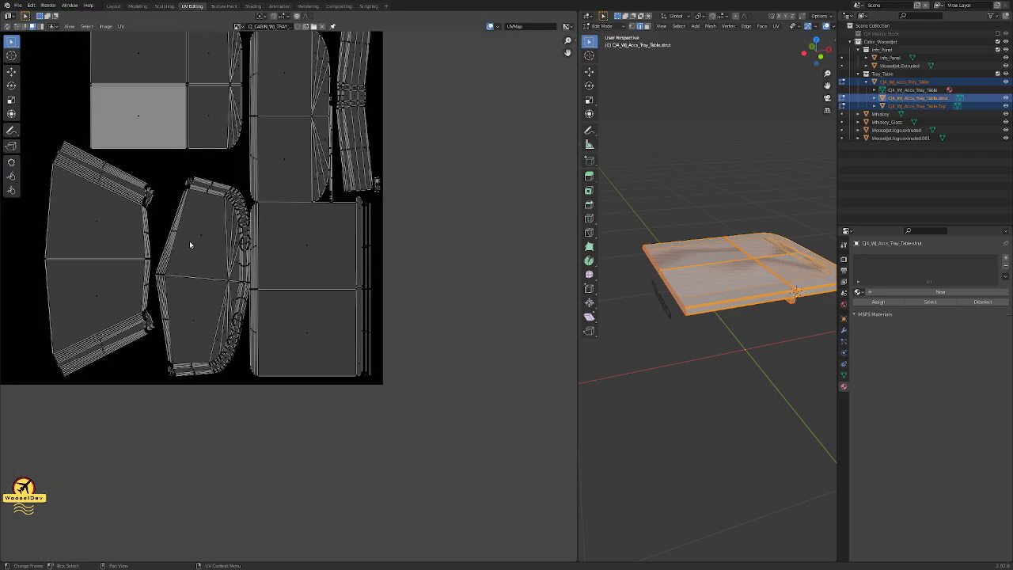
middle_click_drag(250, 225, 227, 387)
middle_click_drag(257, 342, 278, 304)
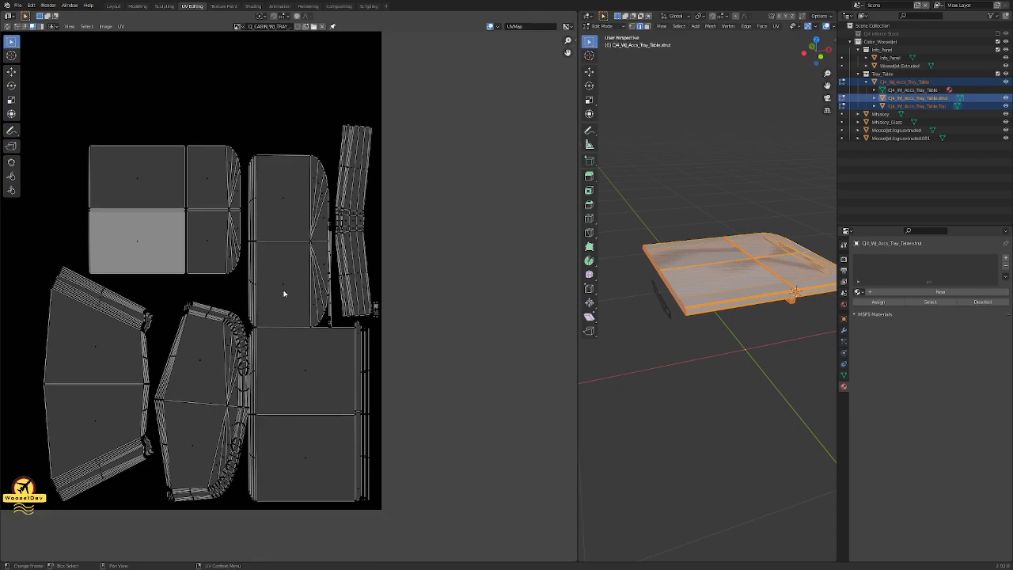
key("l")
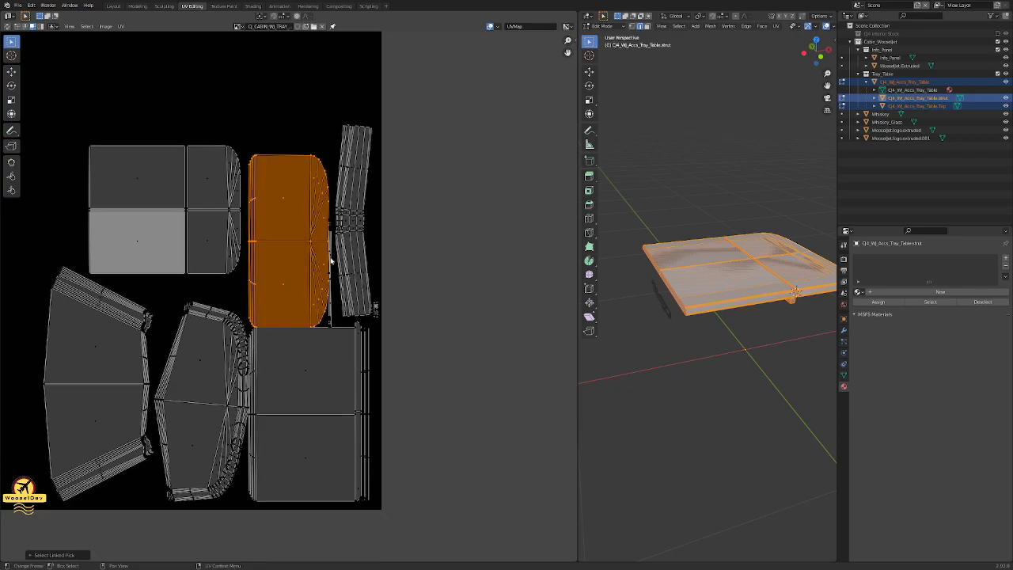
key("l")
key("g")
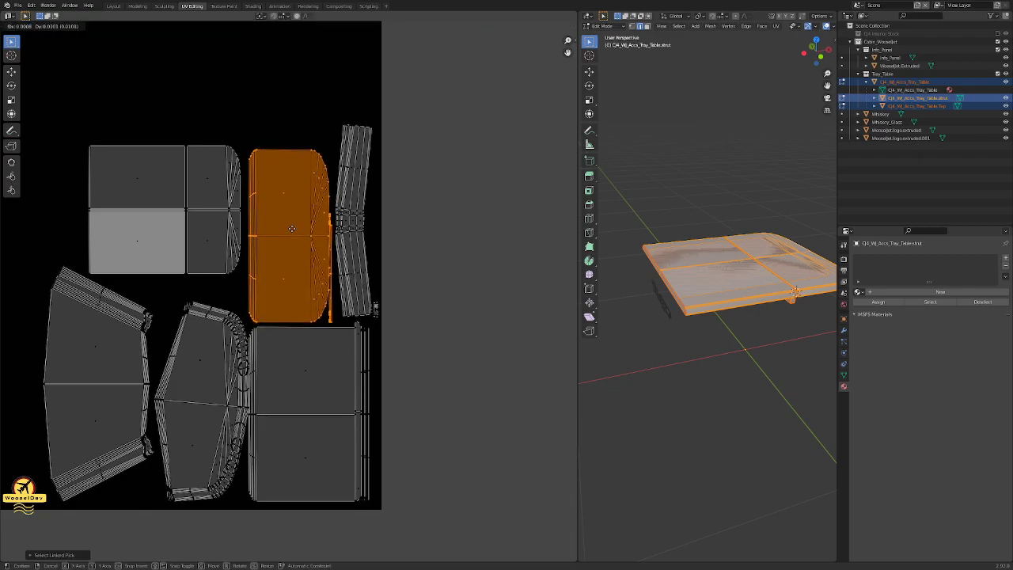
left_click(292, 233)
key("g")
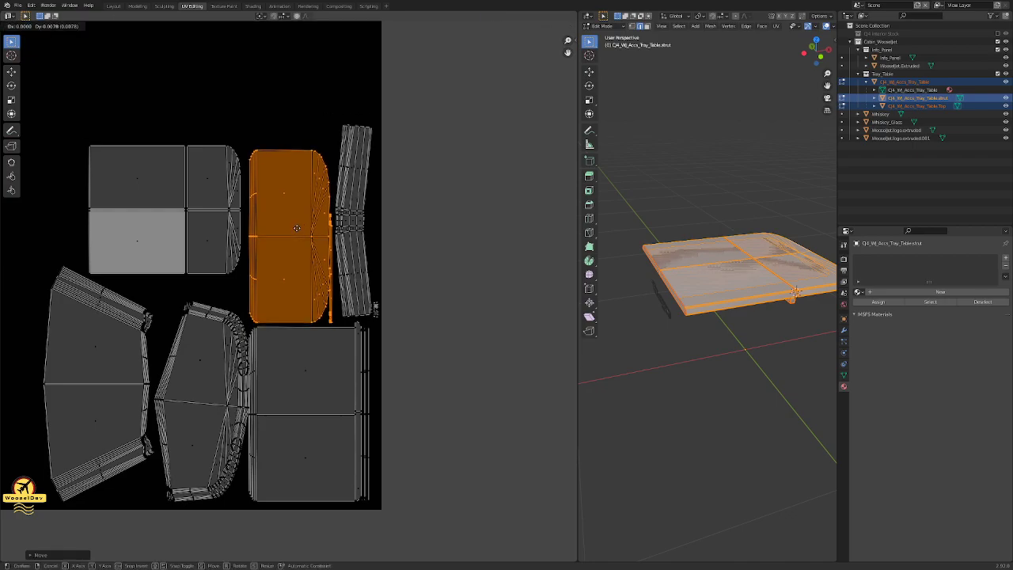
left_click(297, 229)
- Select the narrow edge strips beside the tall rounded UV island and move them slightly away from its curved edge
scroll(320, 254, "up", 3)
scroll(321, 257, "up", 1)
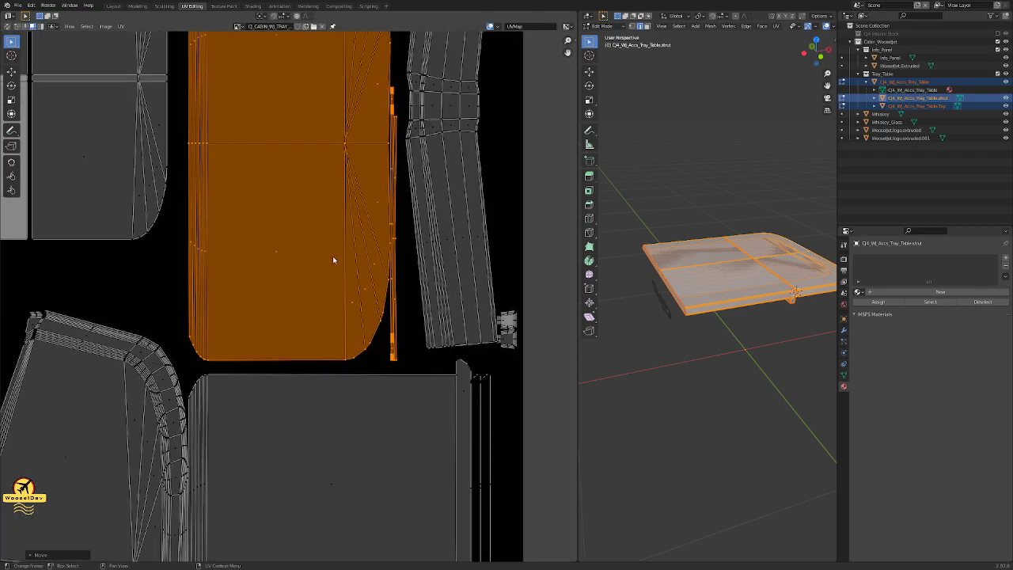
left_click(413, 291)
scroll(438, 308, "up", 3)
middle_click_drag(453, 297, 199, 401)
scroll(296, 331, "down", 4)
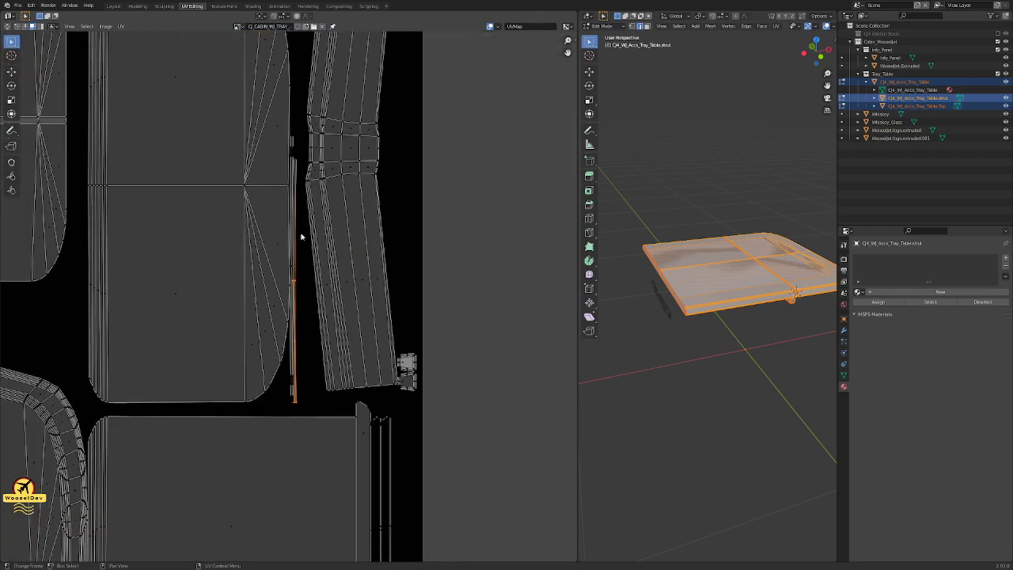
key("l")
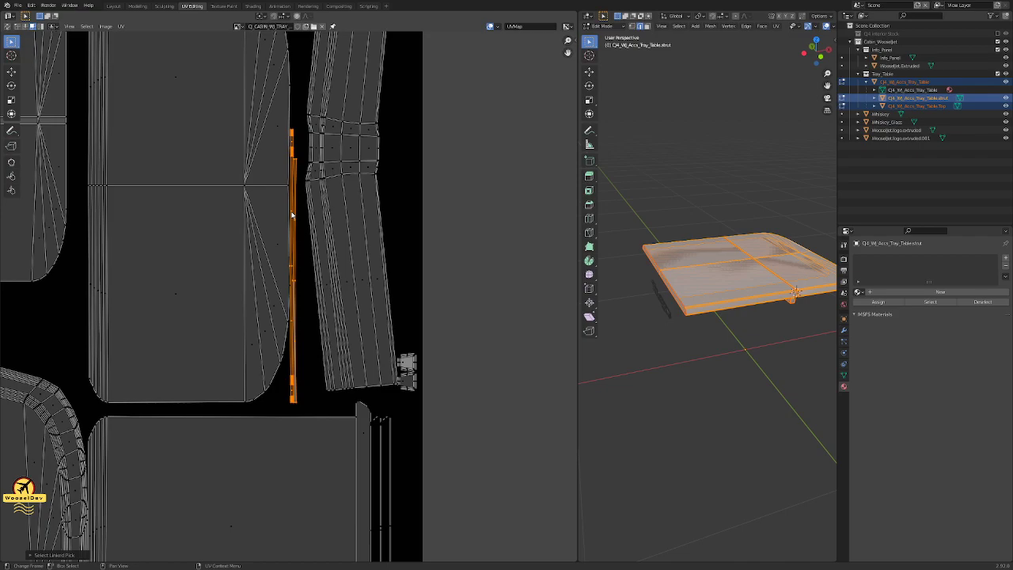
key("g")
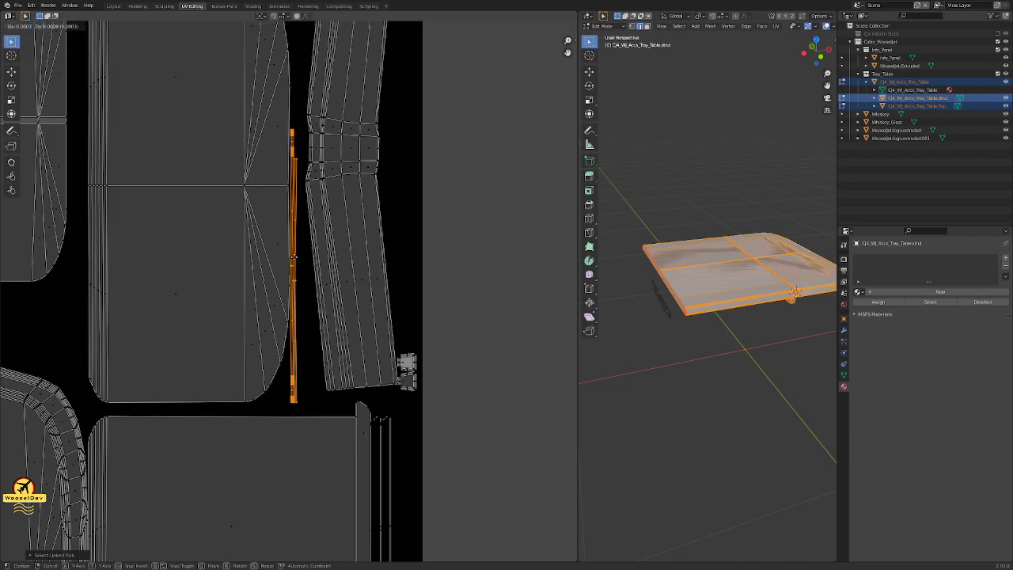
left_click(300, 267)
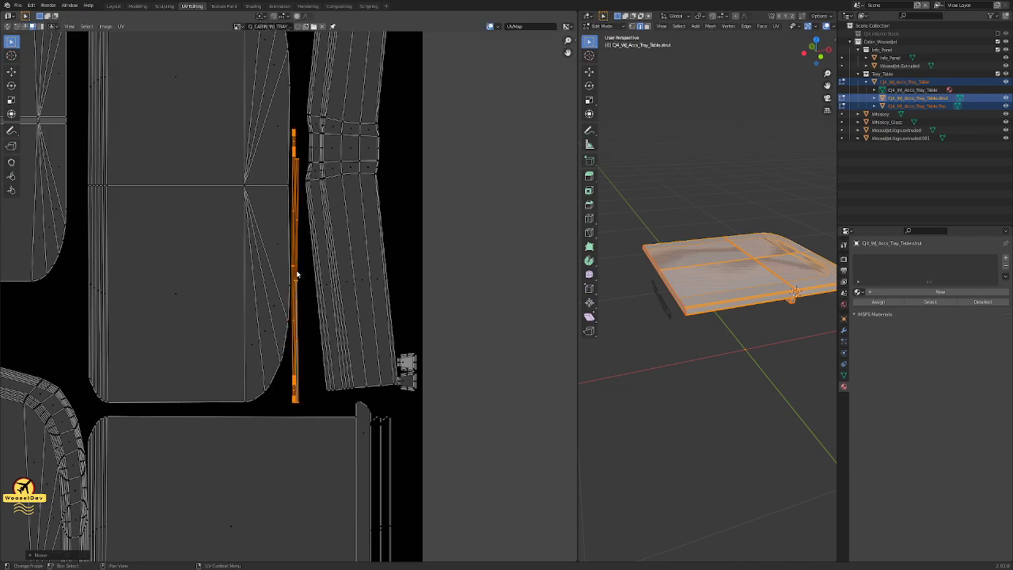
- Select only the outermost narrow edge strip beside the tall rounded island and move it slightly away from its neighbouring strips
left_click(296, 274)
key("l")
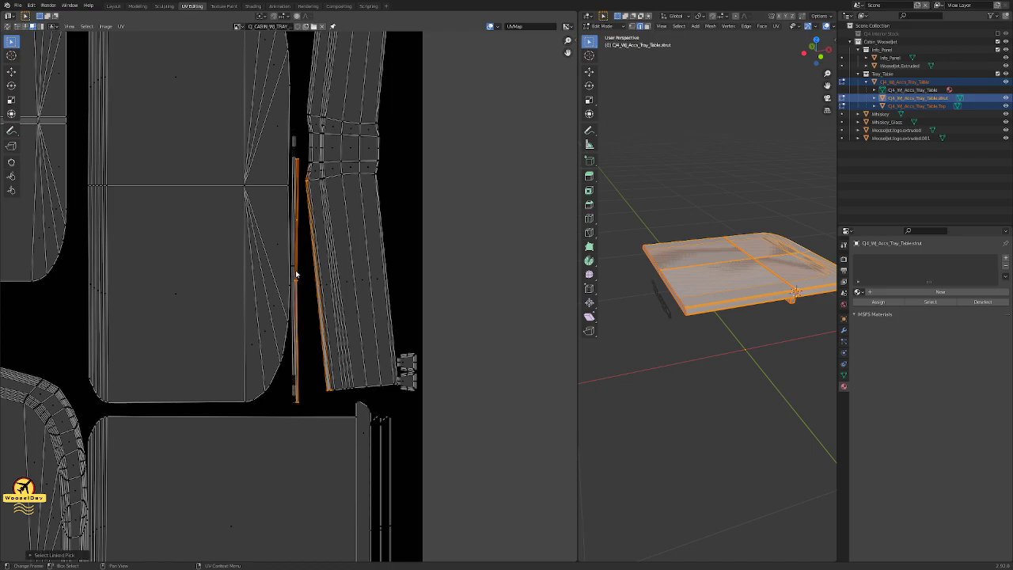
key("l")
left_click(298, 282)
left_click(301, 301)
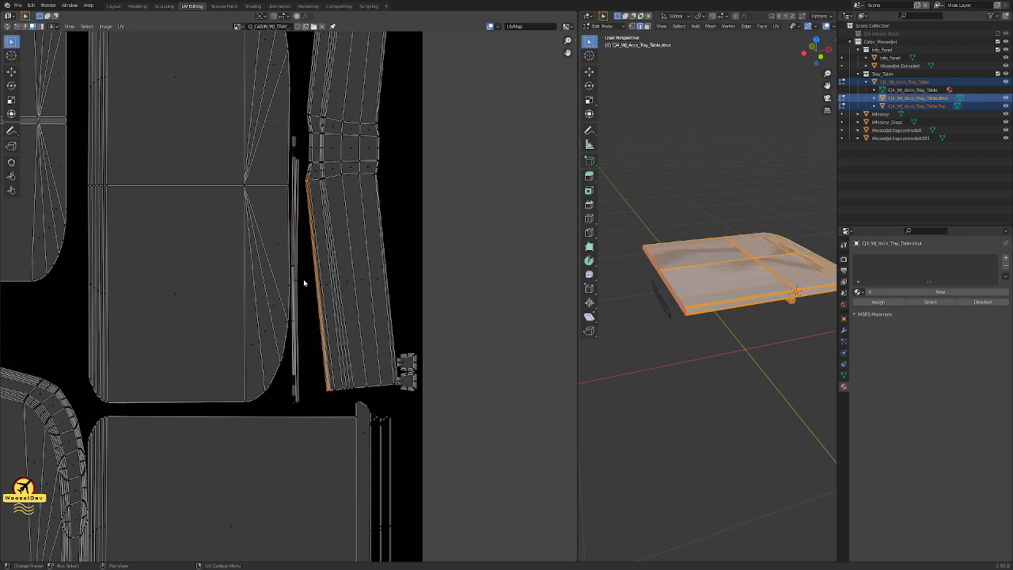
key("l")
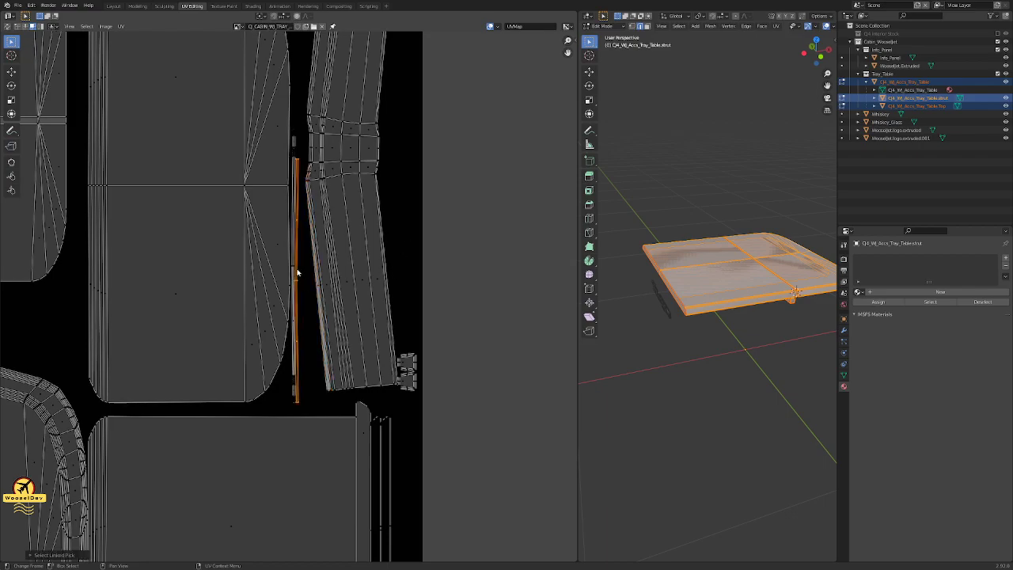
key("g")
left_click(300, 273)
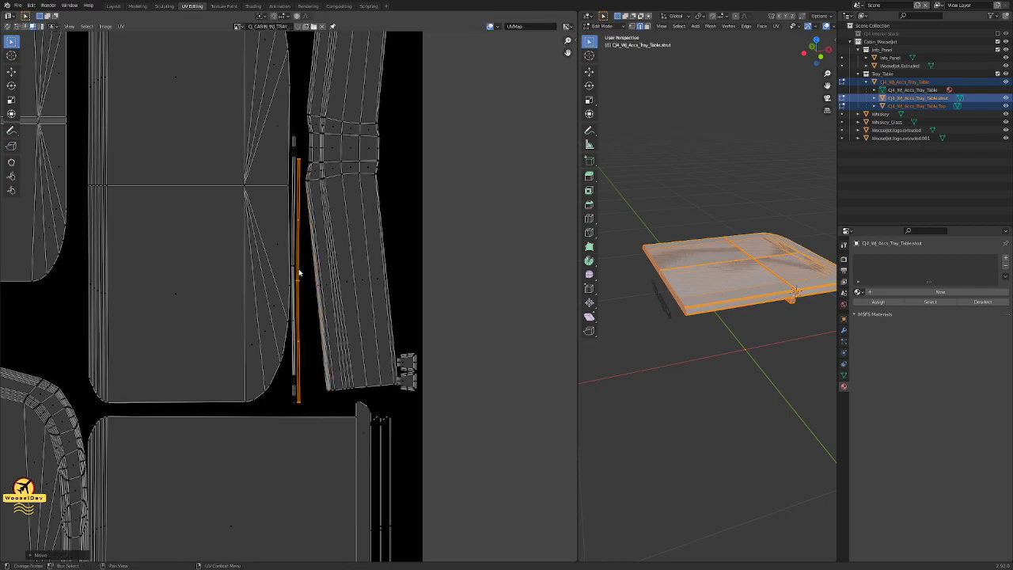
- Check the gap between the curved UV island and the large rectangular island, and move the curved island away from the rectangle
left_click(388, 422)
scroll(393, 433, "down", 3)
middle_click_drag(384, 432, 492, 326)
scroll(487, 327, "up", 3)
scroll(376, 351, "up", 4)
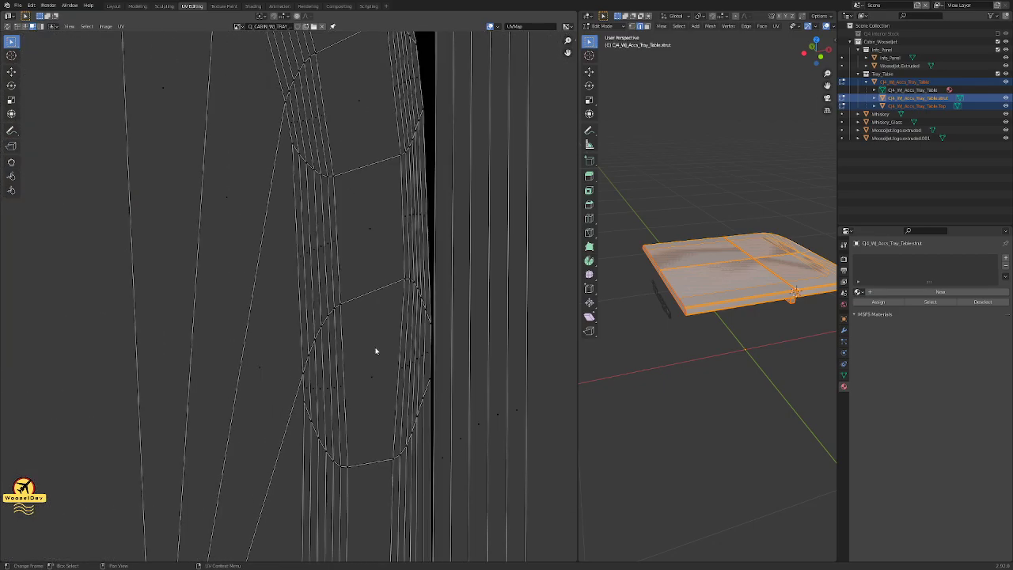
scroll(442, 407, "up", 4)
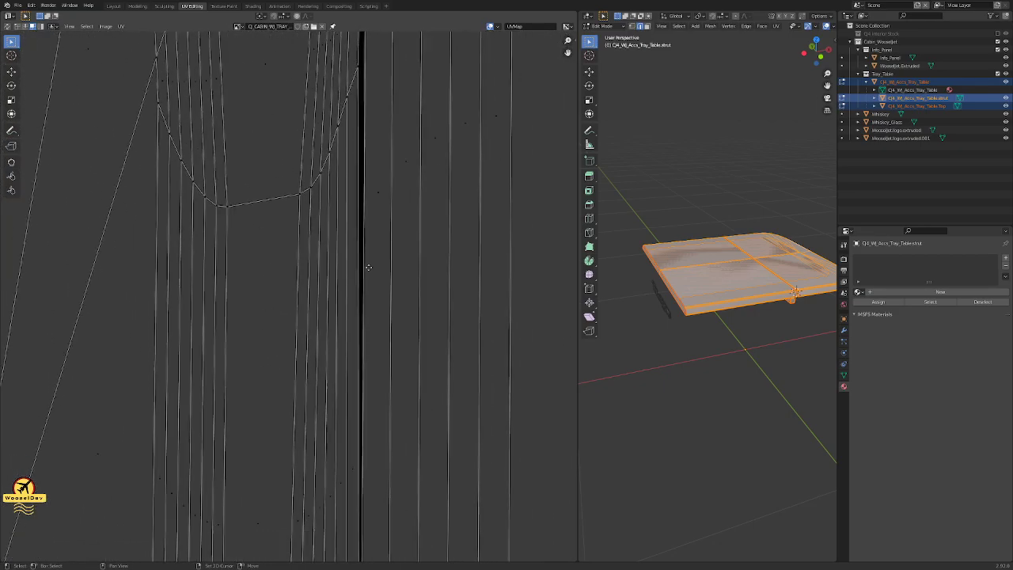
scroll(365, 412, "down", 10)
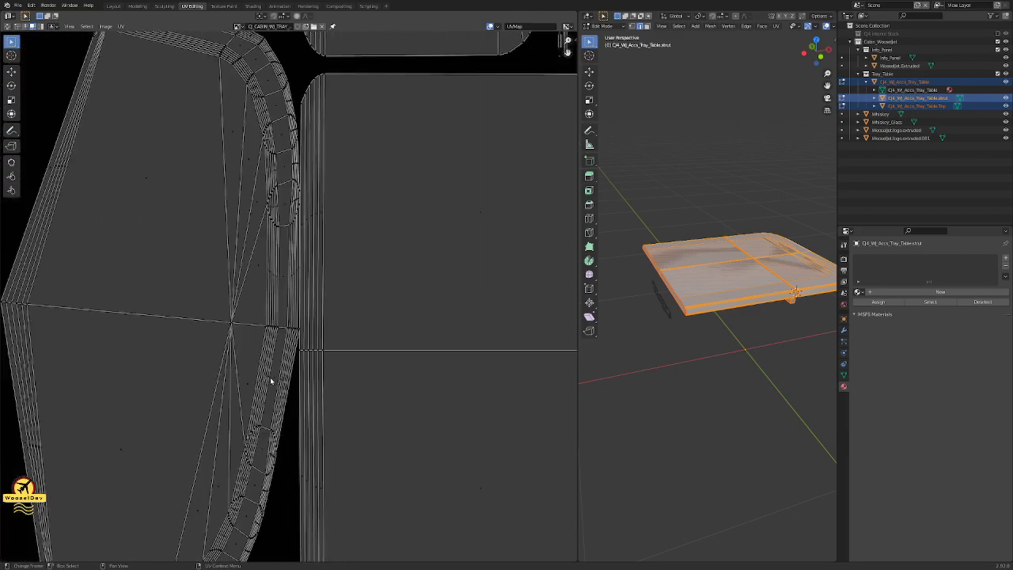
key("l")
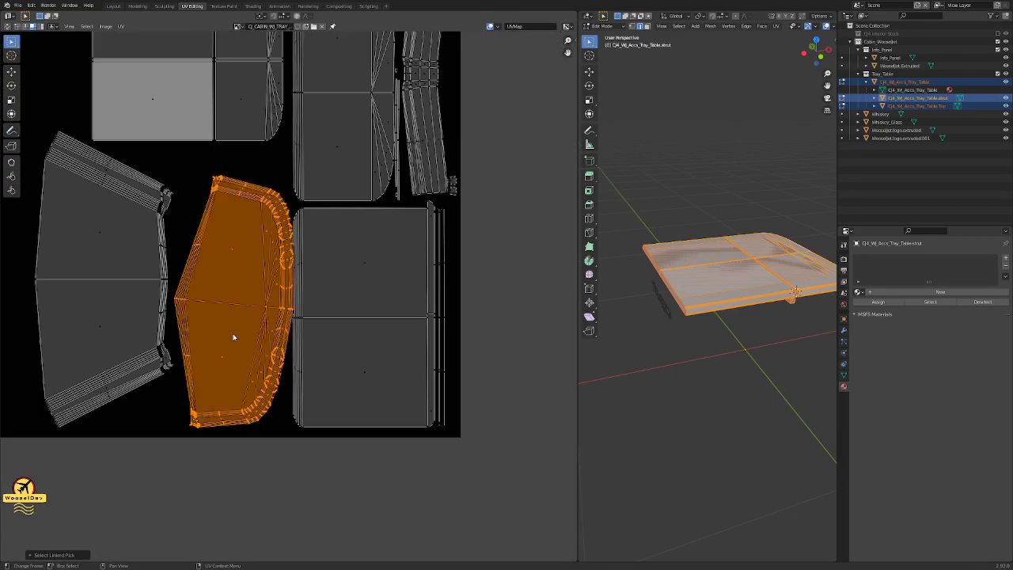
key("g")
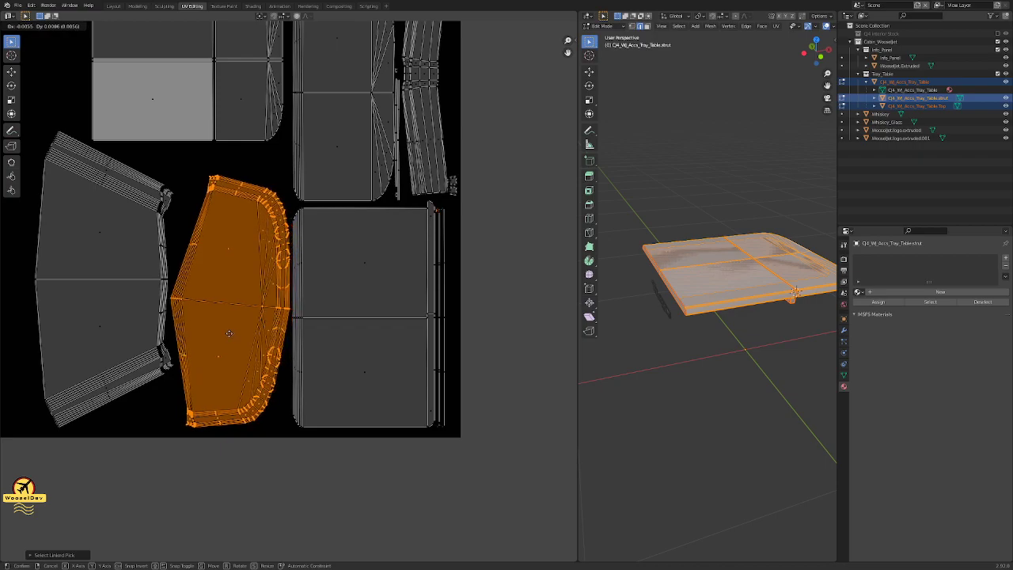
left_click(229, 334)
- Select the fan-shaped UV island and move it away from the curved island to open a gap between them
middle_click_drag(129, 249, 348, 254)
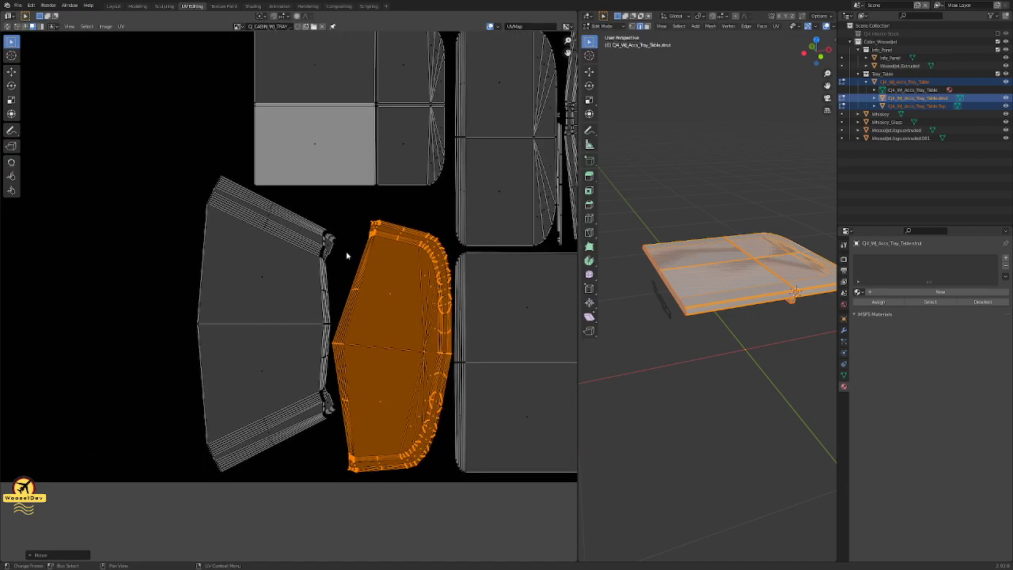
left_click(348, 254)
key("l")
key("g")
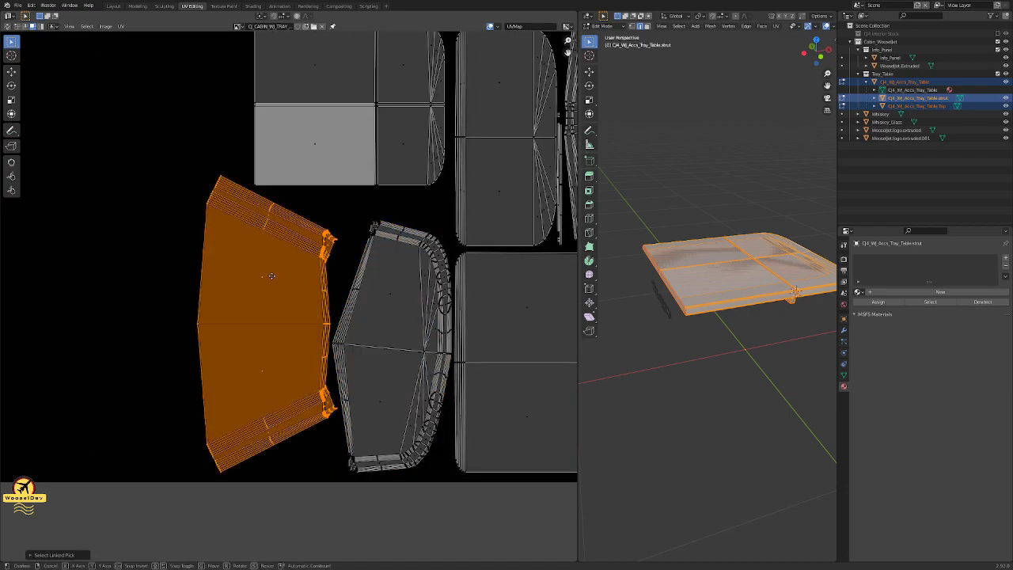
left_click(265, 281)
- Select the whole curved UV island again and nudge it closer to the fan-shaped island, widening its gap to the large rectangle
left_click(379, 296)
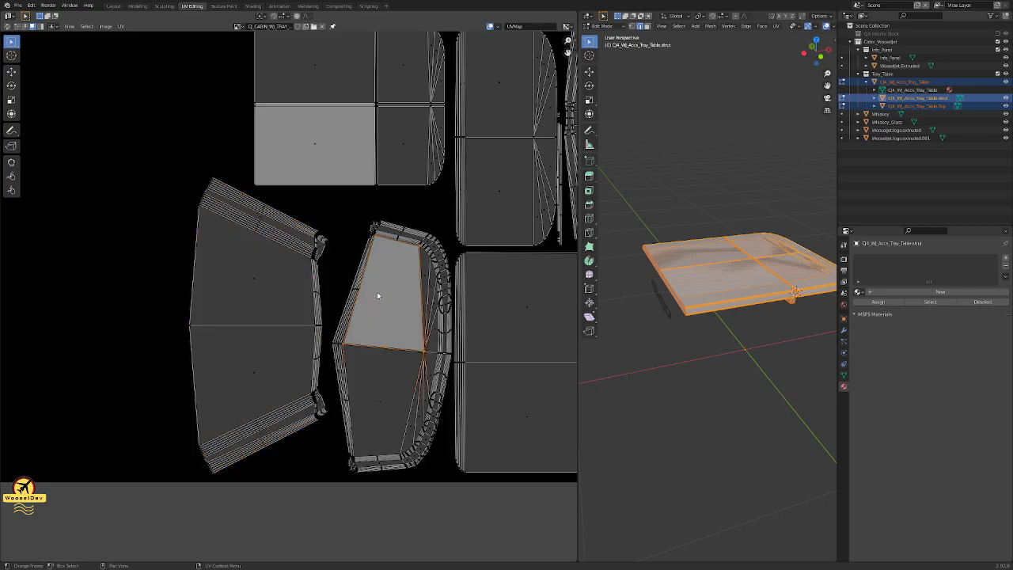
key("l")
key("g")
left_click(377, 297)
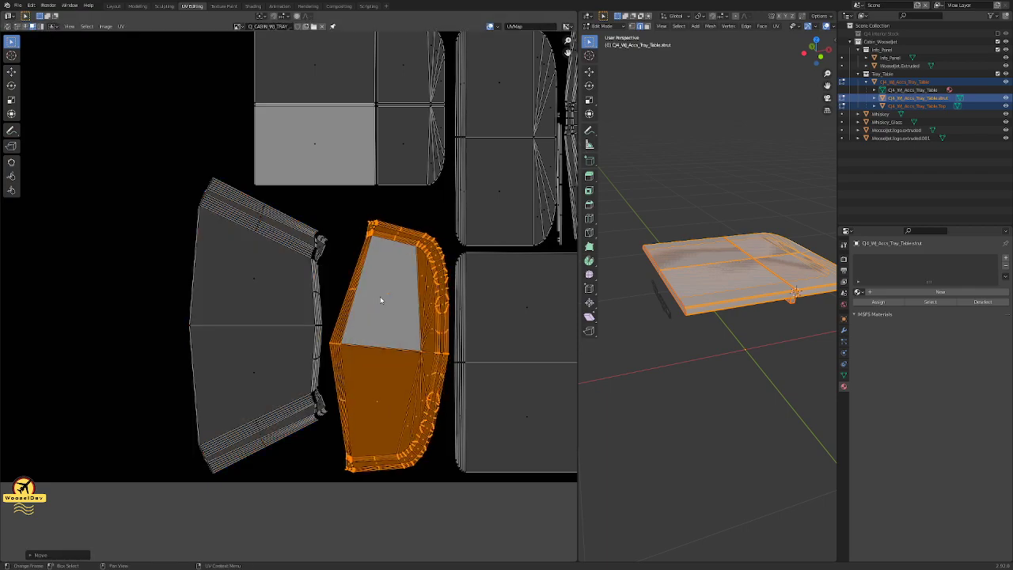
middle_click_drag(426, 317, 168, 294)
scroll(389, 264, "up", 2)
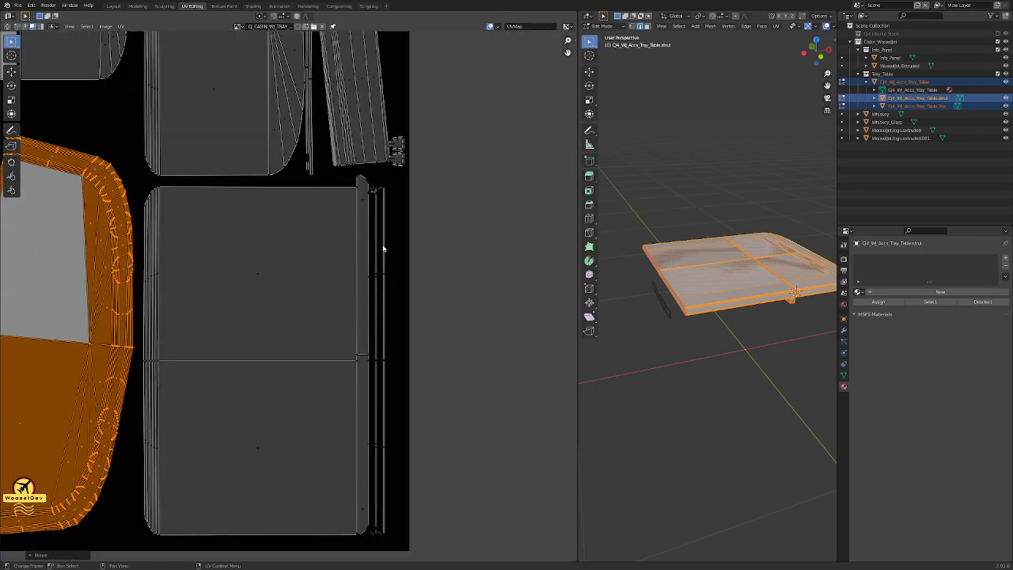
left_click(379, 249)
key("l")
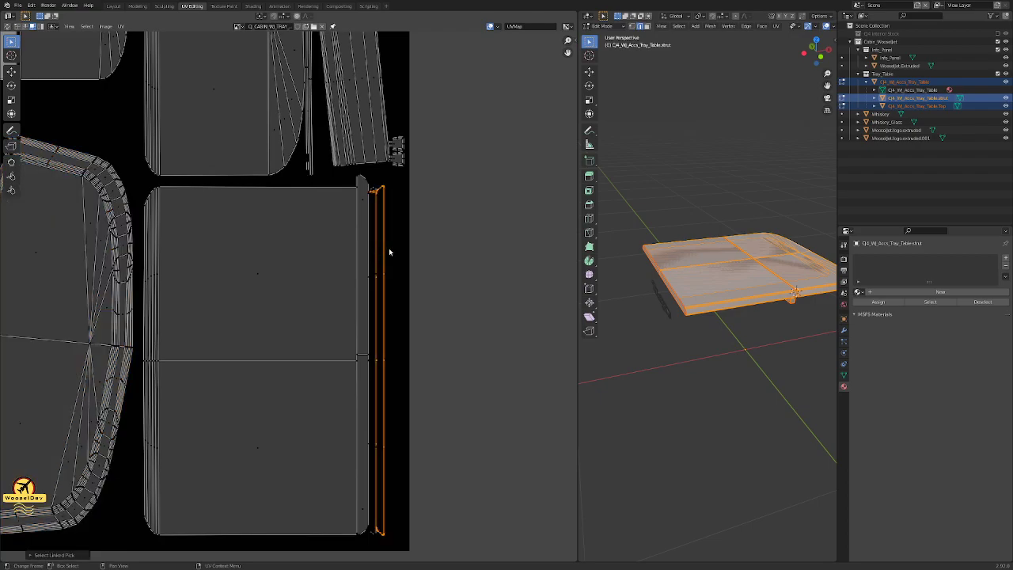
key("g")
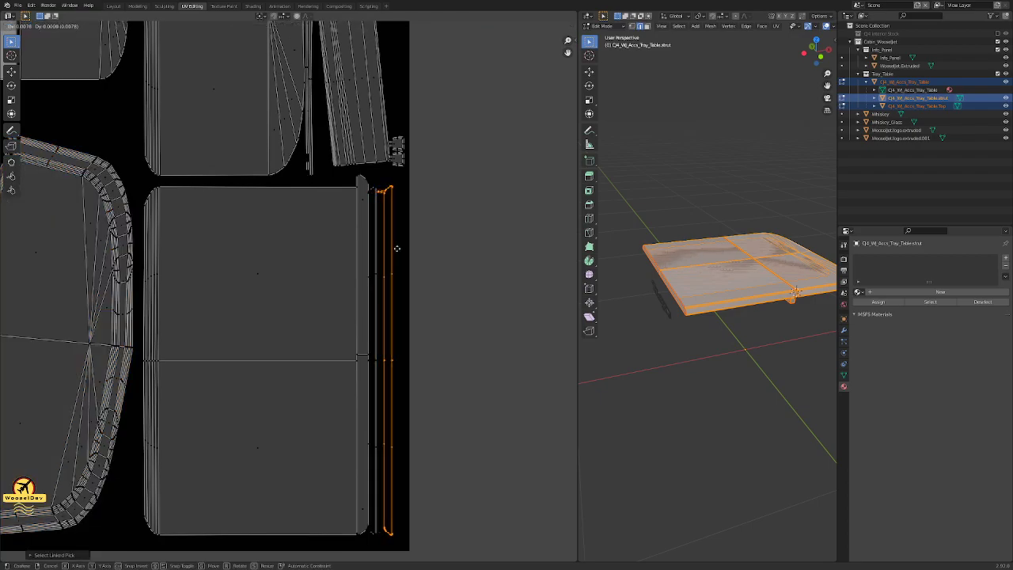
right_click(398, 249)
- Select the fork-ended narrow strip beside the large rectangular island and move it away from the plain narrow strip
scroll(397, 244, "up", 3)
middle_click_drag(453, 193, 280, 433)
scroll(329, 328, "up", 4)
scroll(333, 320, "up", 4)
middle_click_drag(353, 433, 402, 195)
middle_click_drag(314, 333, 332, 237)
left_click(331, 246)
key("l")
key("g")
left_click(496, 156)
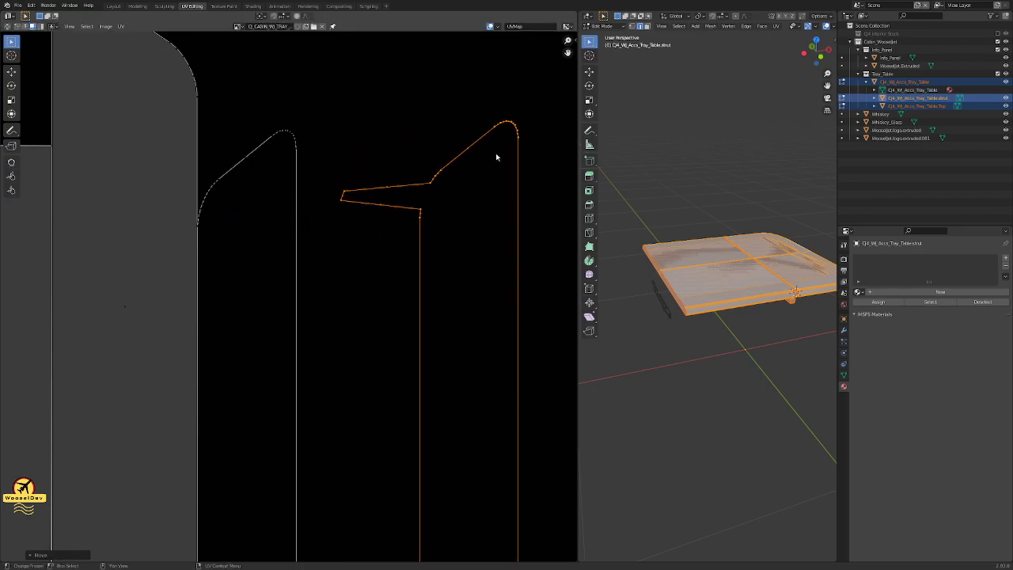
- Move the fork-ended strip farther toward the texture's right edge, leaving a wider gap to the plain strip
scroll(468, 233, "down", 9)
middle_click_drag(329, 408, 400, 165)
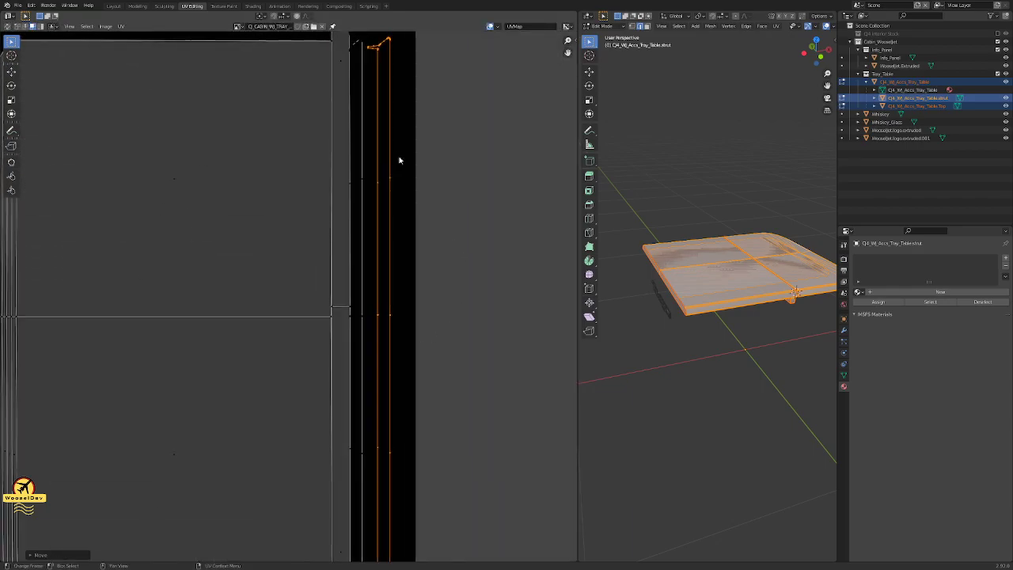
key("g")
left_click(381, 119)
- Select the plain narrow strip and move it away from the rounded side strip of the large rectangular island
key("alt+a")
key("l")
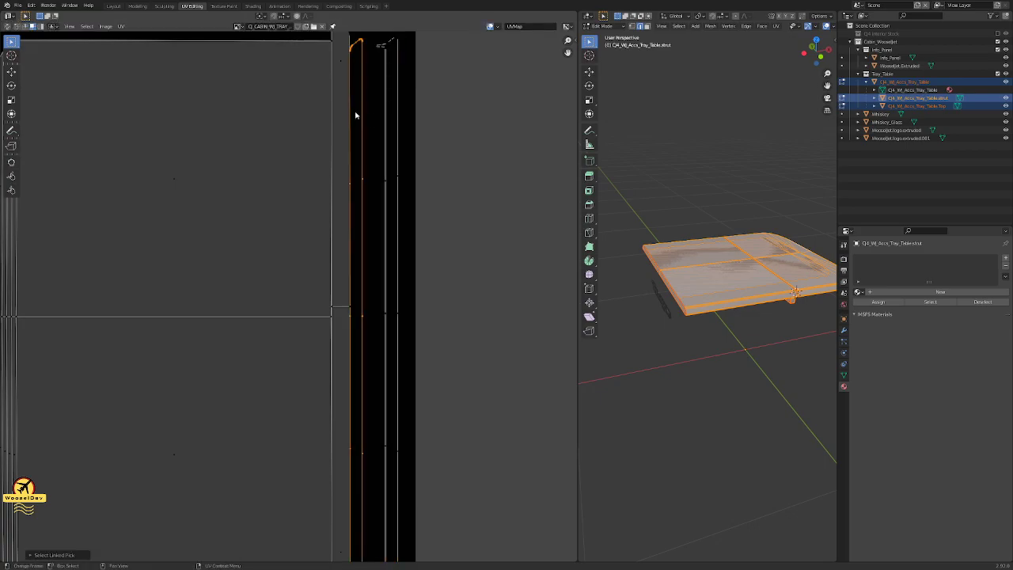
key("g")
left_click(358, 116)
scroll(380, 277, "down", 5)
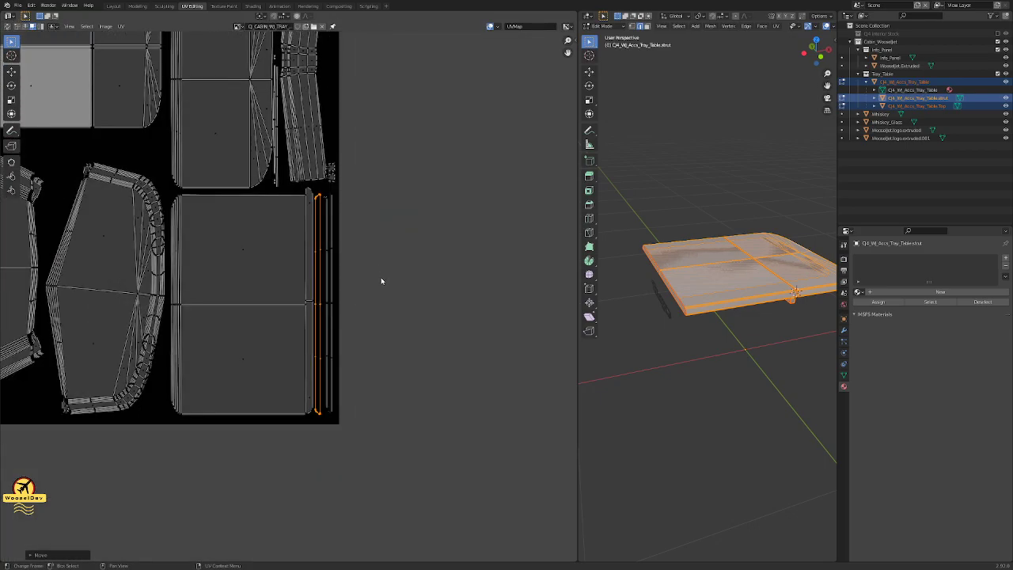
scroll(354, 283, "up", 4)
scroll(351, 281, "down", 2)
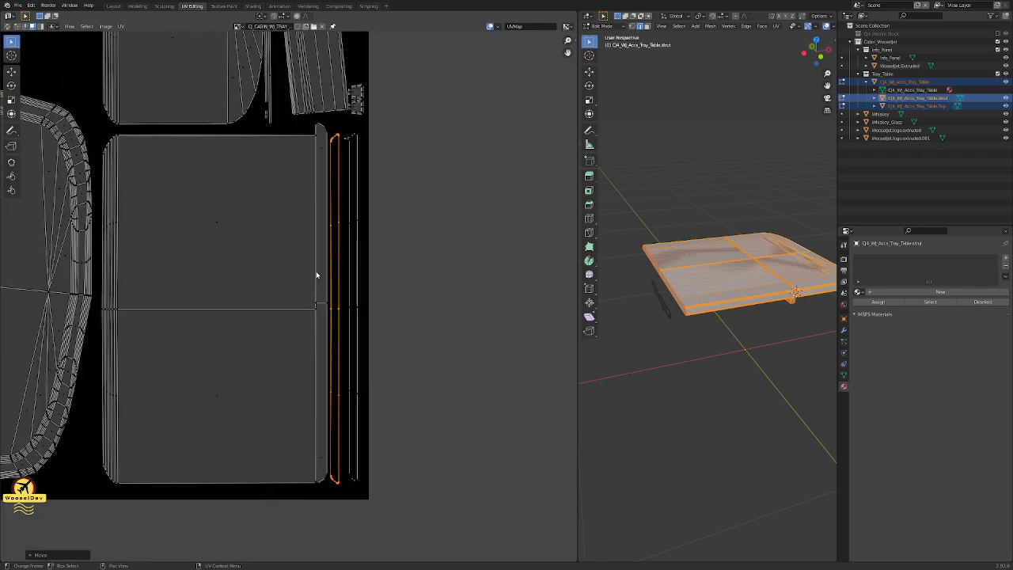
left_click(315, 270)
left_click(318, 270)
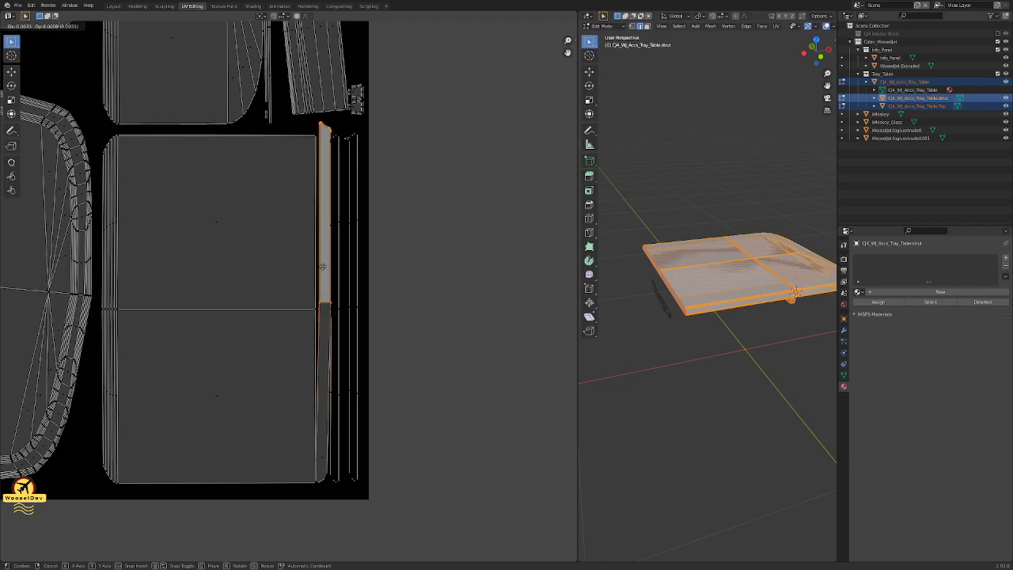
left_click(373, 229)
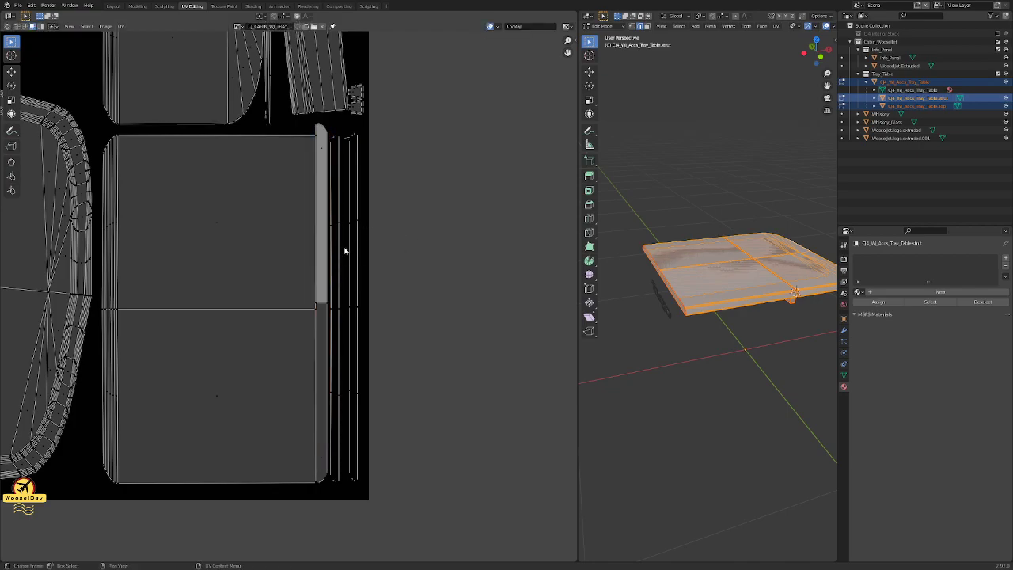
- Select the plain narrow strip again and nudge it slightly farther from the rectangle's rounded side strip
key("l")
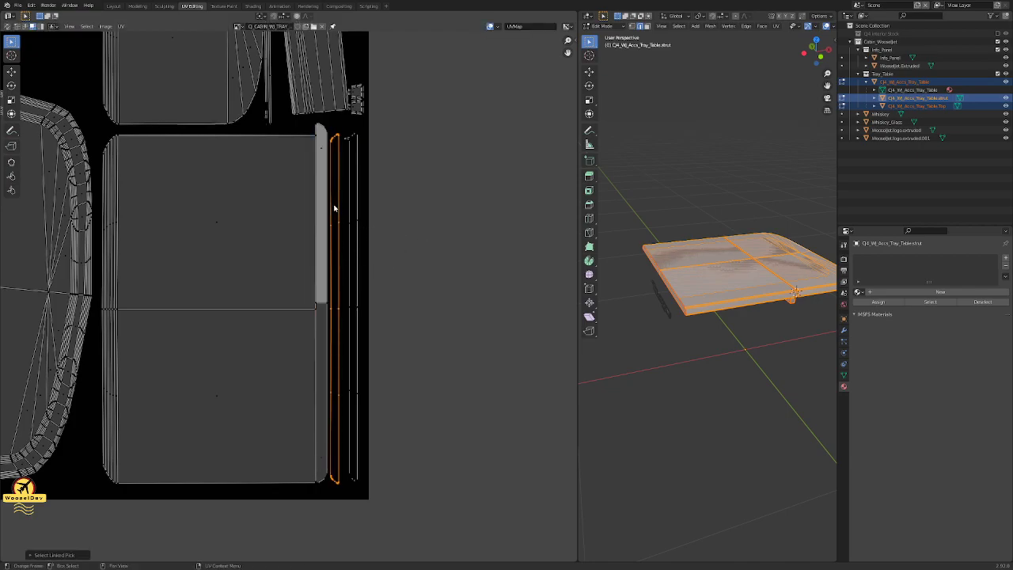
key("g")
left_click(336, 208)
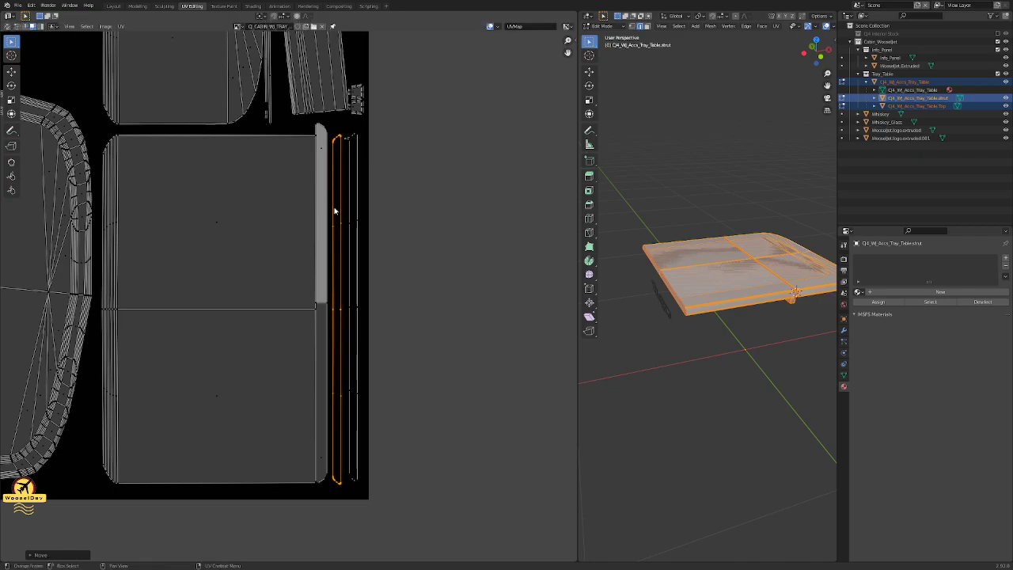
key("l")
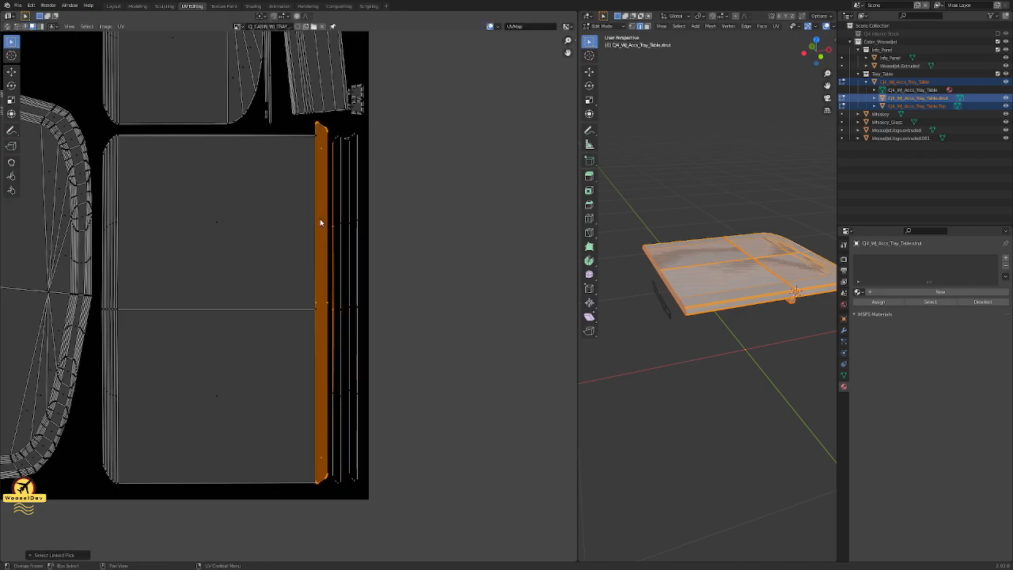
key("g")
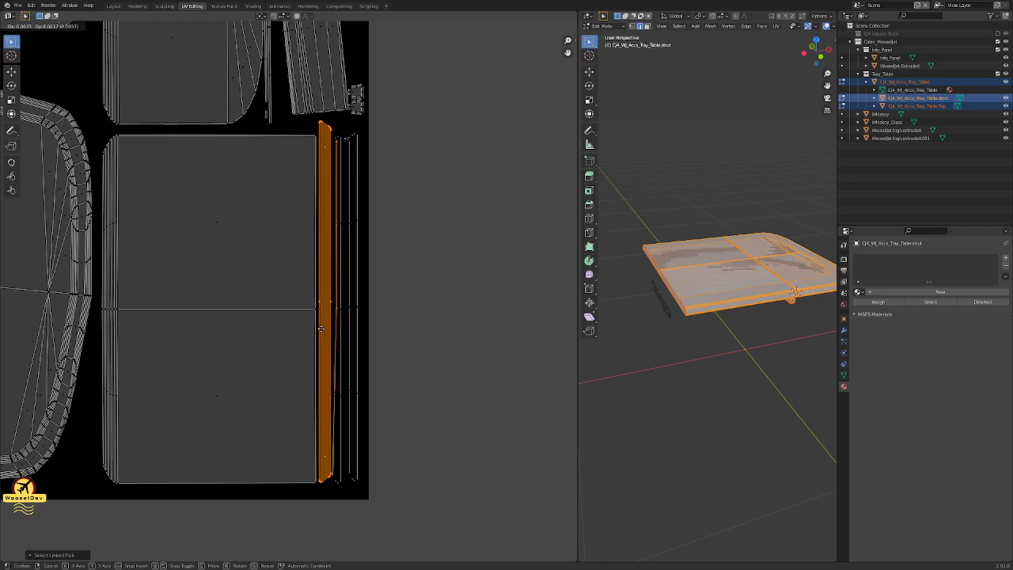
left_click(321, 331)
left_click(401, 273)
- Select the plain and fork-ended narrow strips together and move them slightly closer to the texture's right edge
scroll(380, 254, "up", 6)
scroll(374, 261, "down", 4)
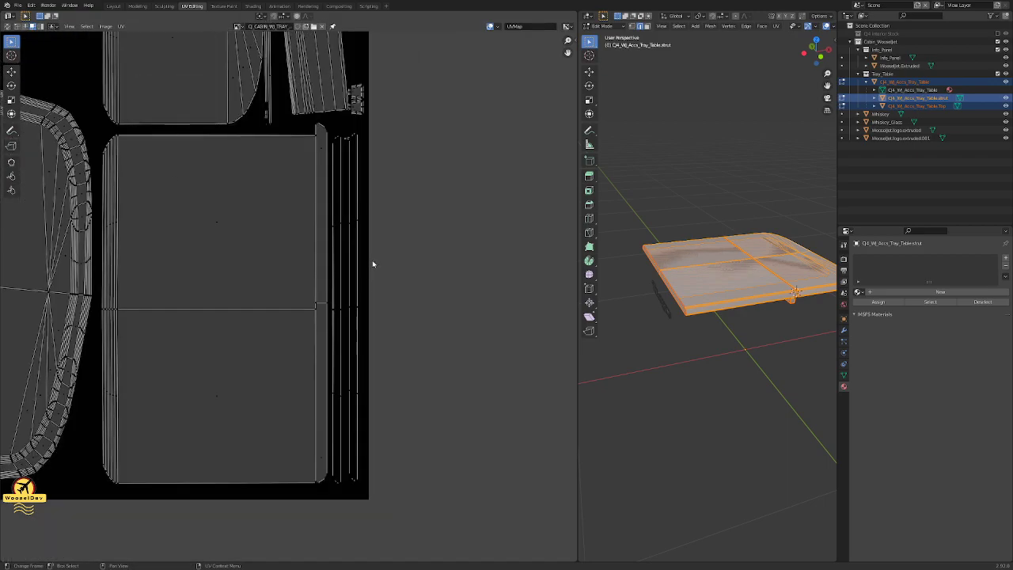
key("l")
key("g")
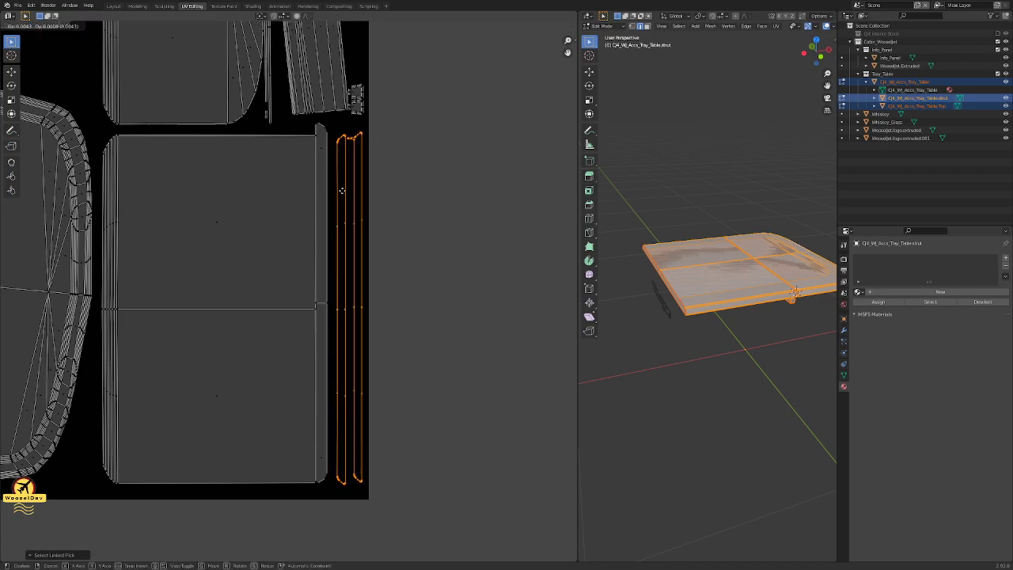
- Select both halves of the rounded side strip and move it slightly away from the large rectangular island
left_click(324, 190)
key("l")
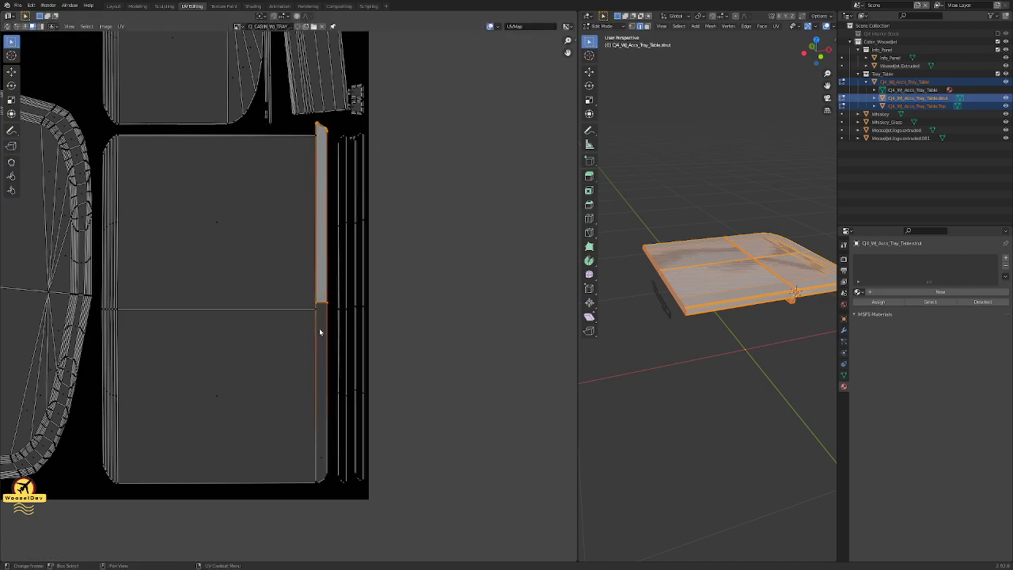
key("l")
key("g")
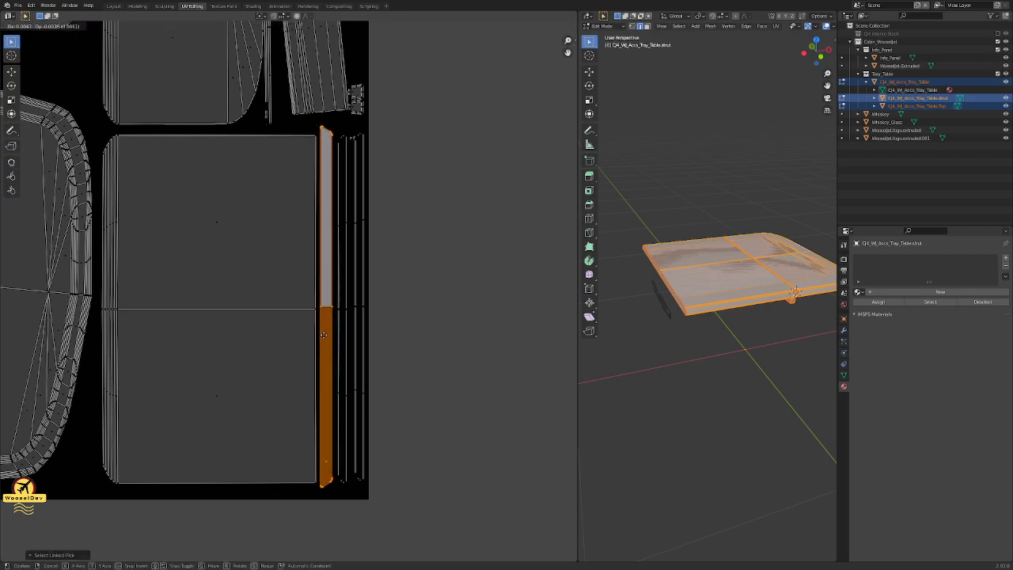
left_click(324, 335)
left_click(432, 301)
scroll(365, 271, "down", 5)
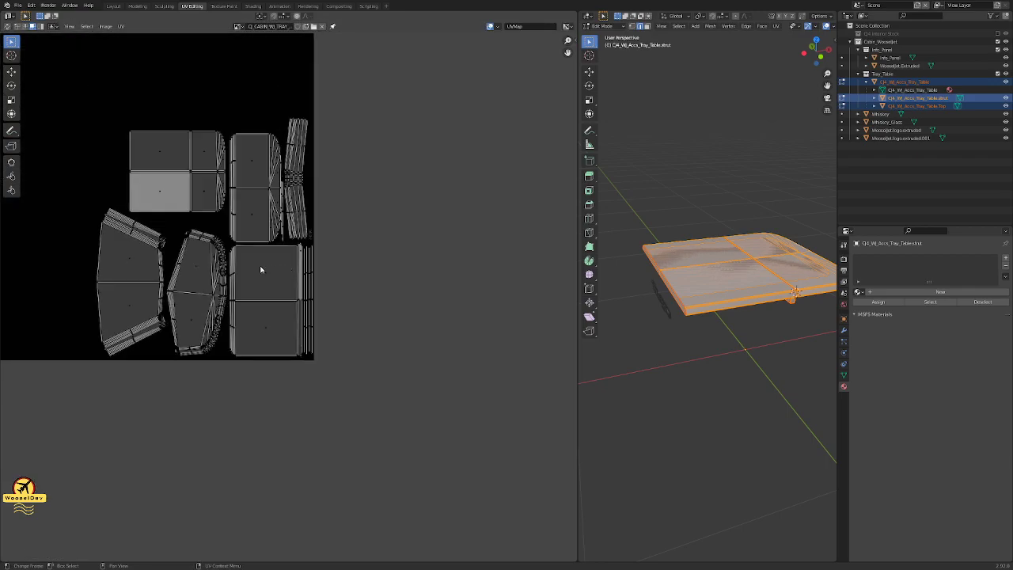
- Select both small trapezoid islands and move them away from the bent striped island toward the texture's right edge
scroll(224, 227, "up", 4)
scroll(455, 306, "up", 4)
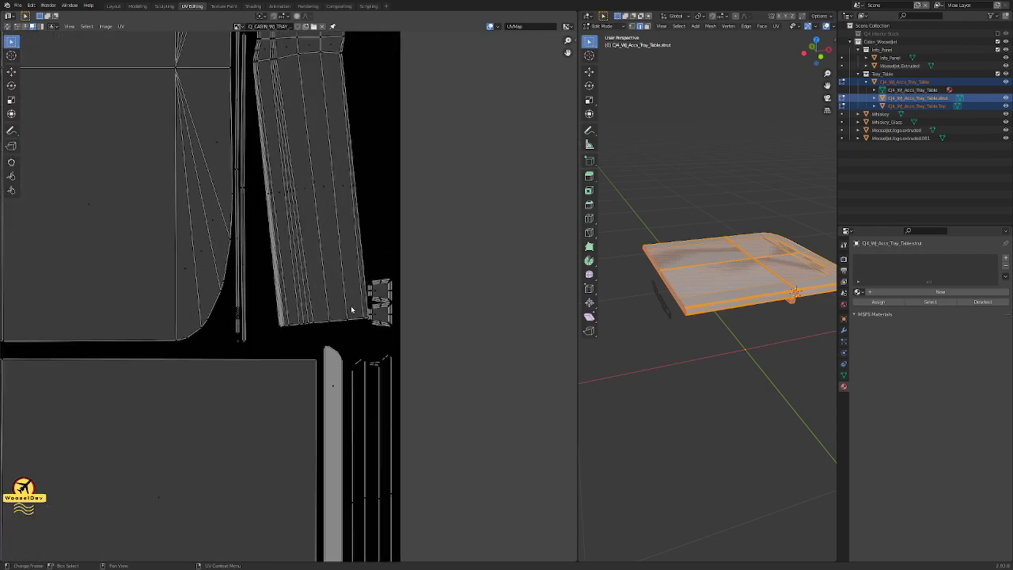
middle_click_drag(454, 302, 193, 285)
key("l")
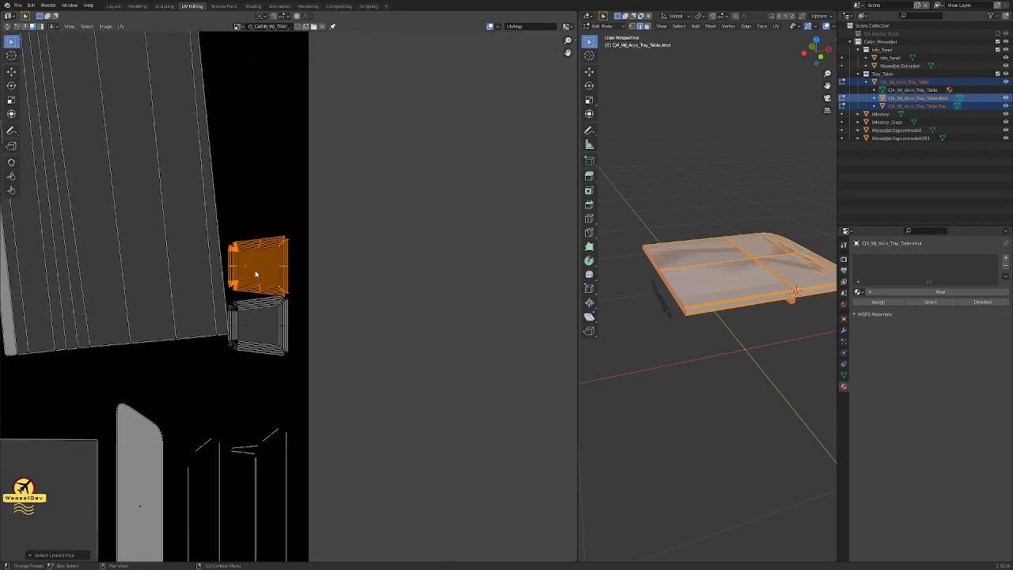
key("l")
key("g")
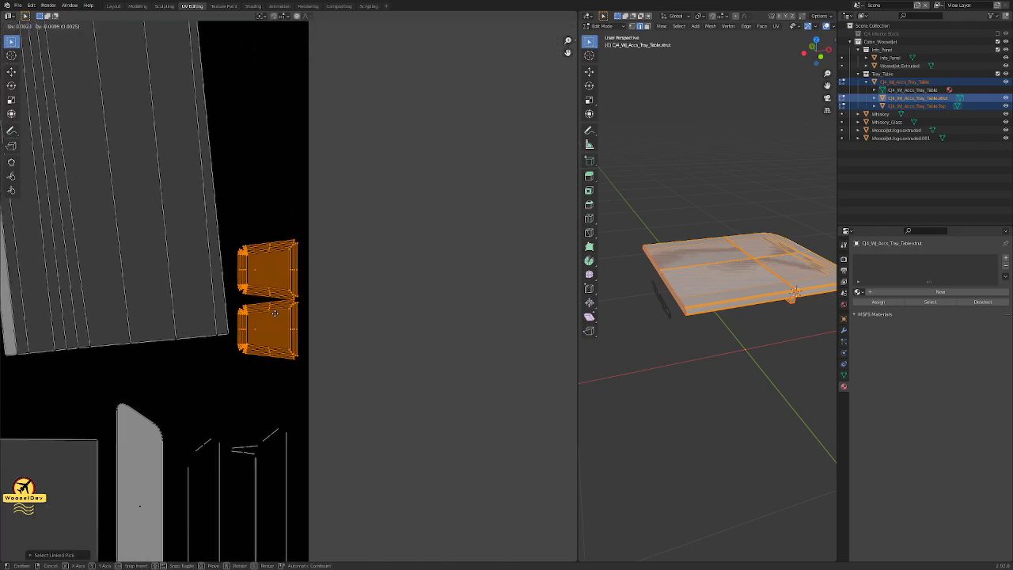
left_click(275, 316)
- Select the upper small trapezoid island and nudge it to leave a clearer gap to the lower one
left_click(274, 259)
key("l")
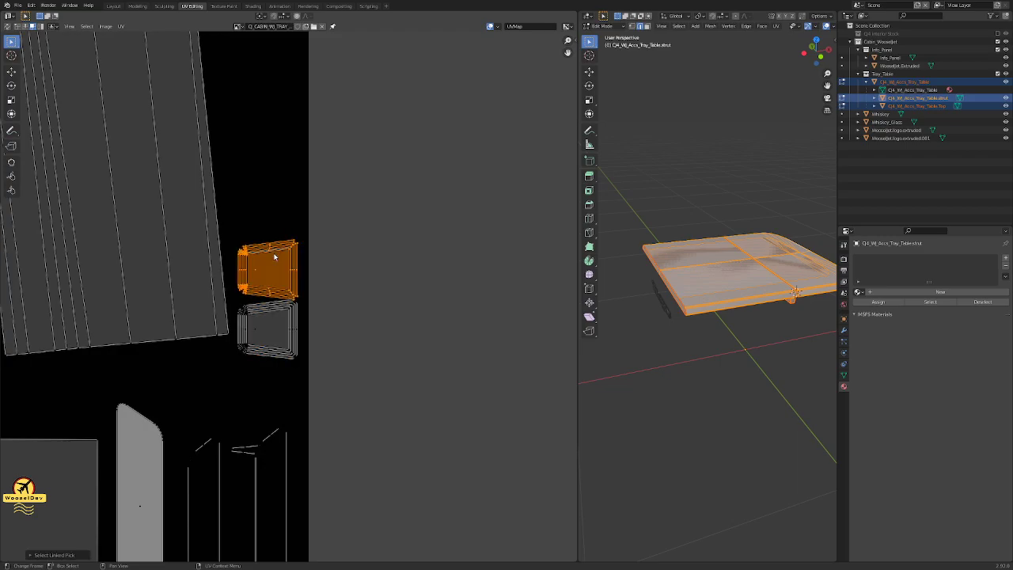
key("g")
left_click(273, 254)
scroll(254, 207, "down", 4)
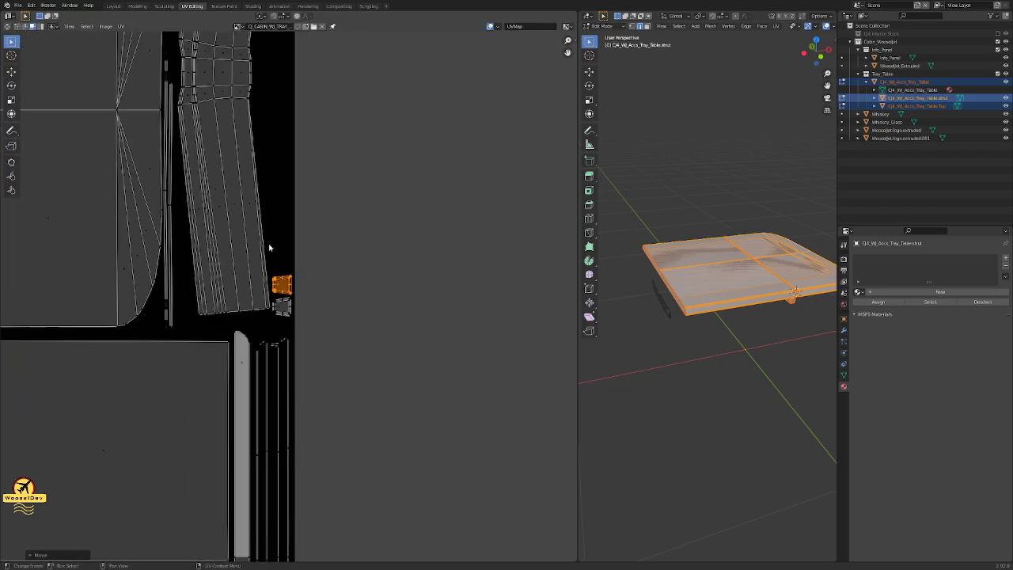
- Select the two thin strips beside the rounded panel island and move them slightly away from the panel's curved edge
scroll(252, 208, "up", 4)
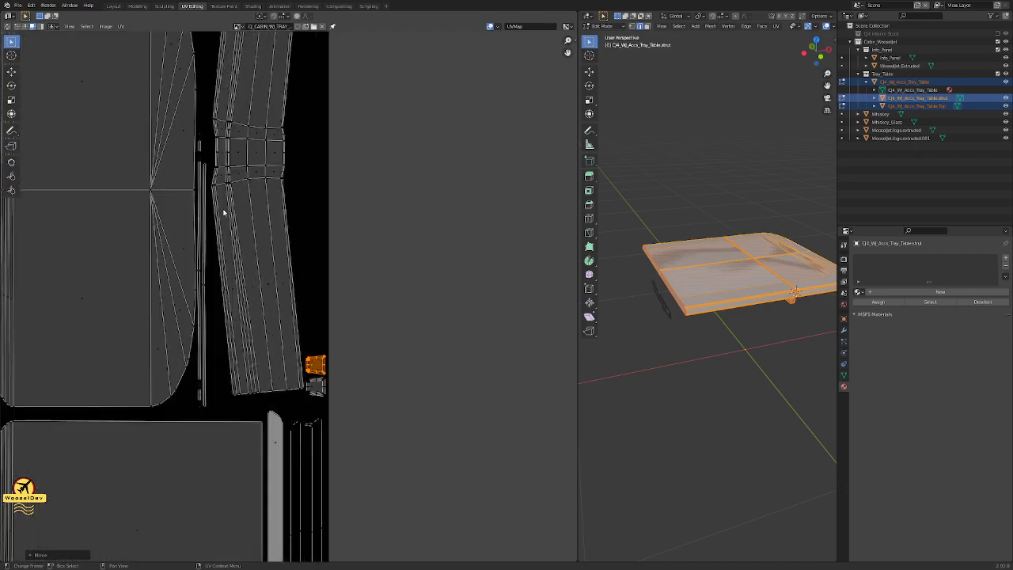
scroll(224, 212, "up", 5)
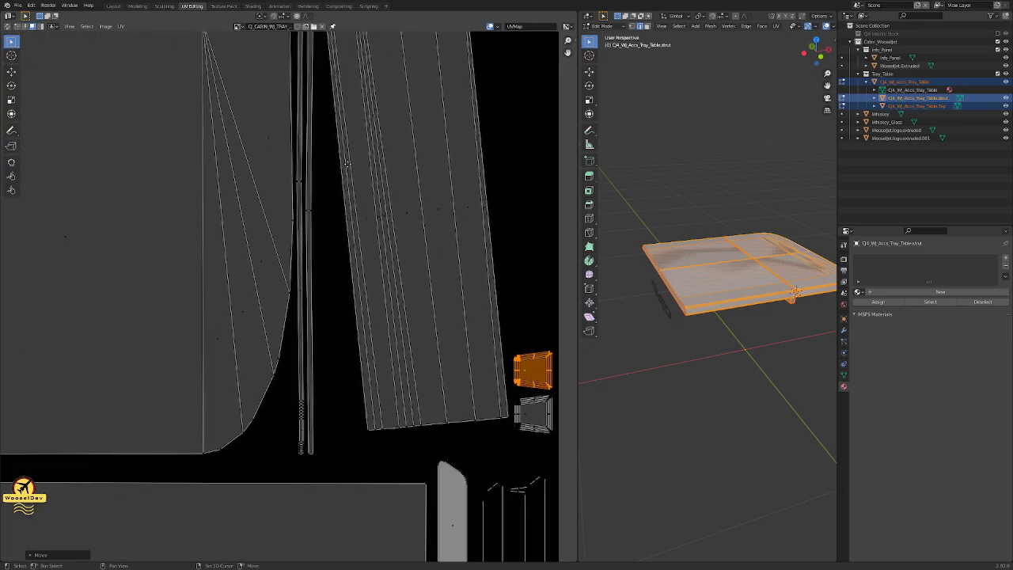
scroll(316, 194, "down", 2)
key("l")
key("l")
left_click(302, 194)
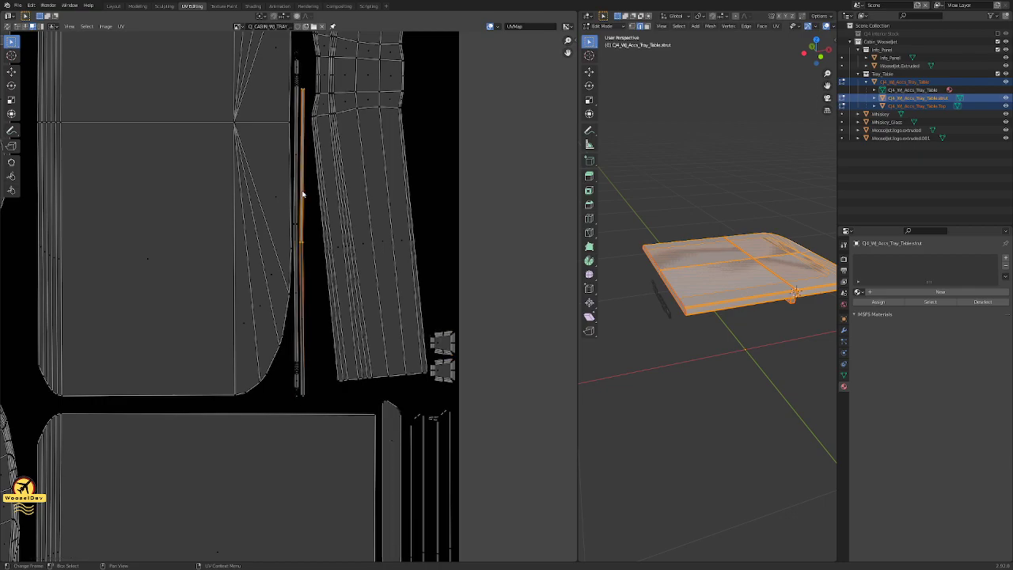
key("l")
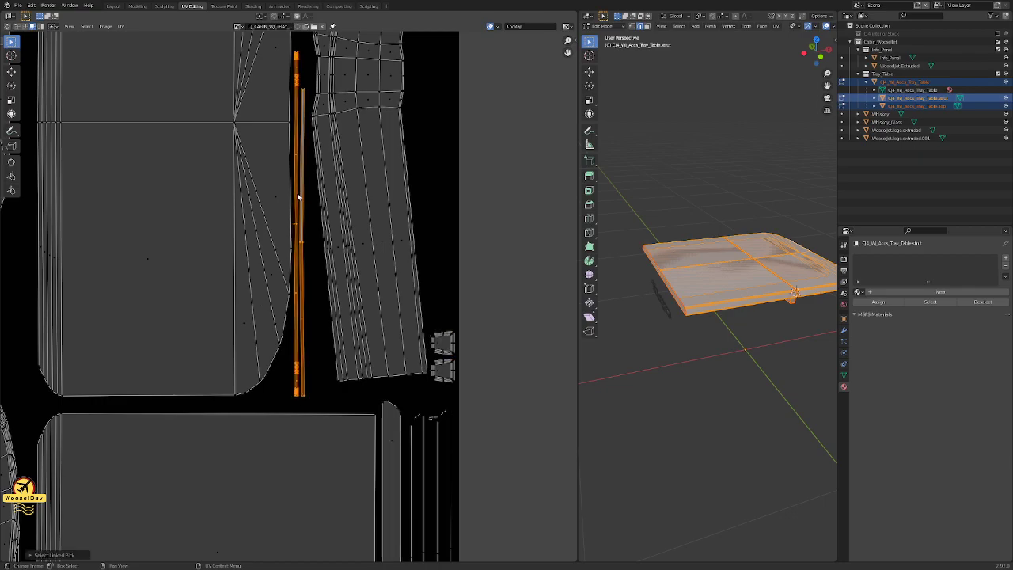
key("g")
left_click(302, 194)
- Select the thin strip nearest the bent striped island, move it slightly away from its thin neighbour, and save the file
left_click(306, 197)
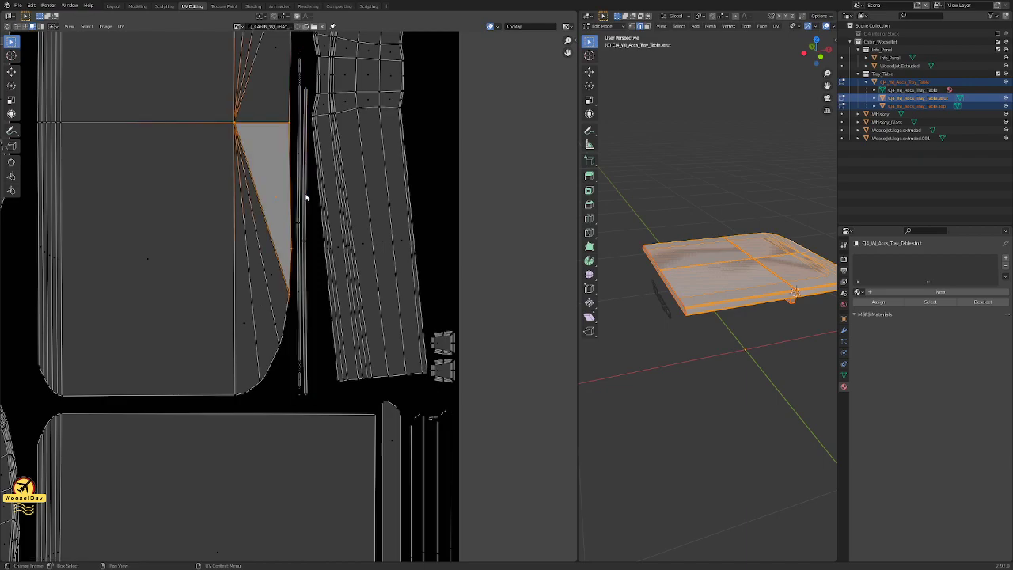
left_click(301, 274)
left_click(307, 244)
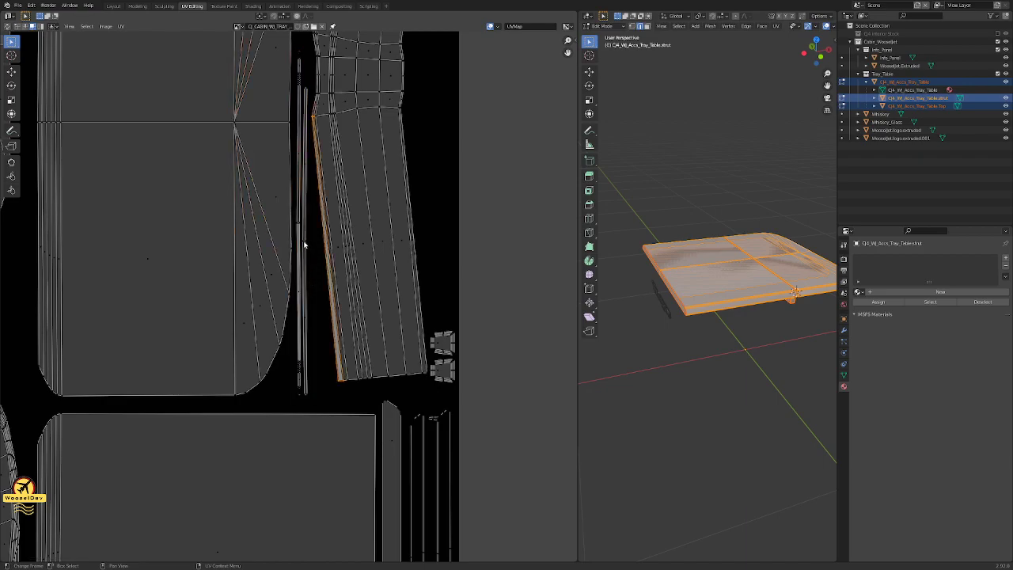
left_click(306, 395)
left_click(307, 393)
left_click(307, 387)
key("l")
key("ctrl+z")
left_click(316, 265)
left_click(342, 409)
key("l")
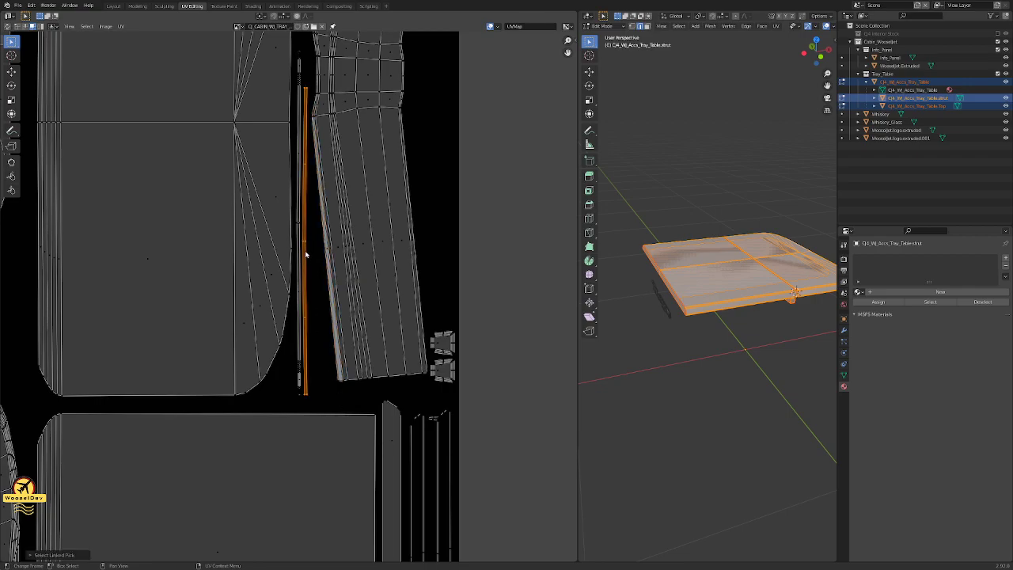
key("g")
left_click(308, 253)
key("ctrl+s")
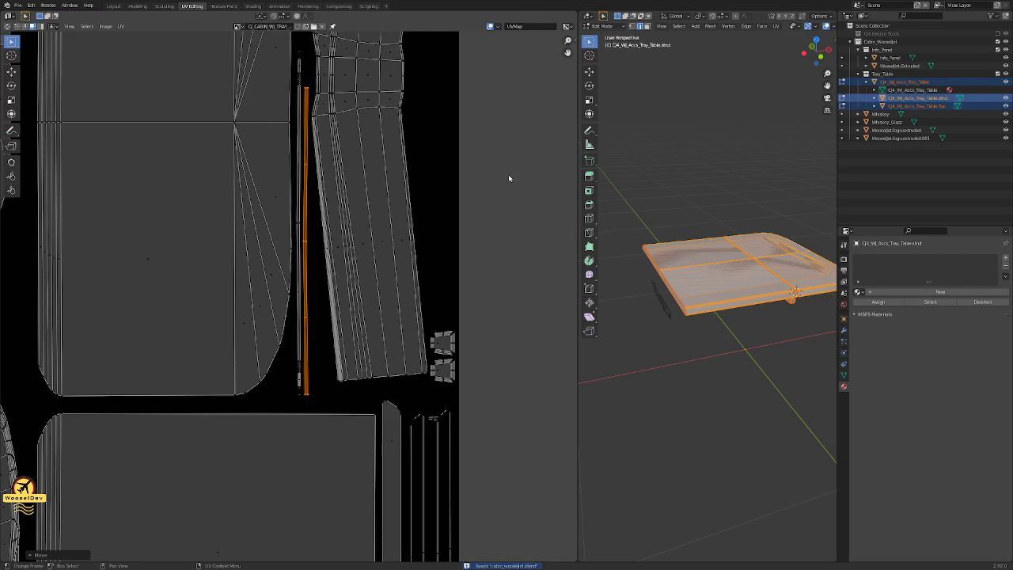
- Examine the split in the top panel's UV islands and the spacing of the whole layout, and save the file
scroll(491, 154, "down", 5)
left_click(451, 135)
middle_click_drag(226, 103, 335, 211)
scroll(398, 188, "up", 3)
scroll(397, 190, "up", 2)
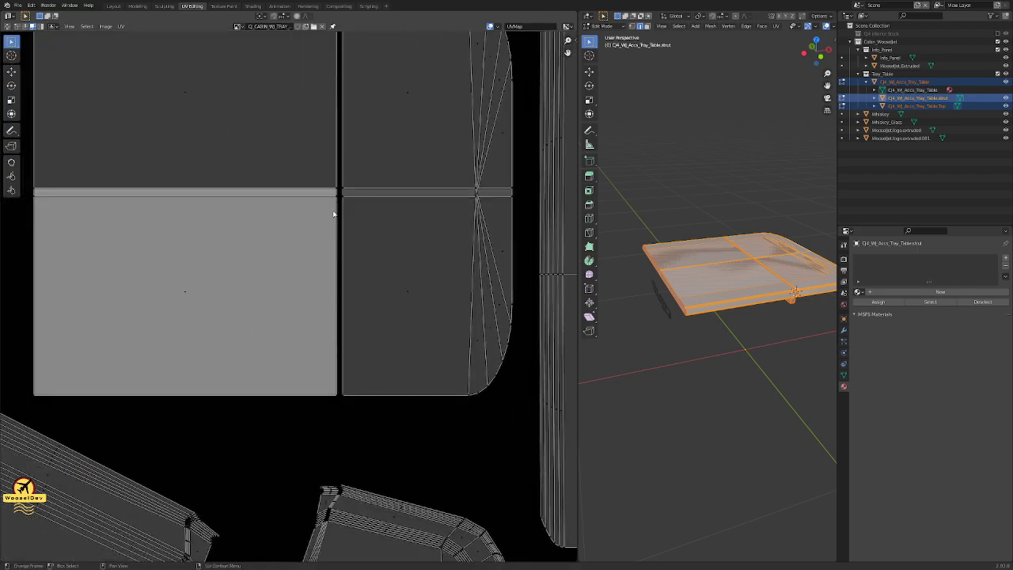
scroll(334, 210, "down", 6)
key("ctrl+s")
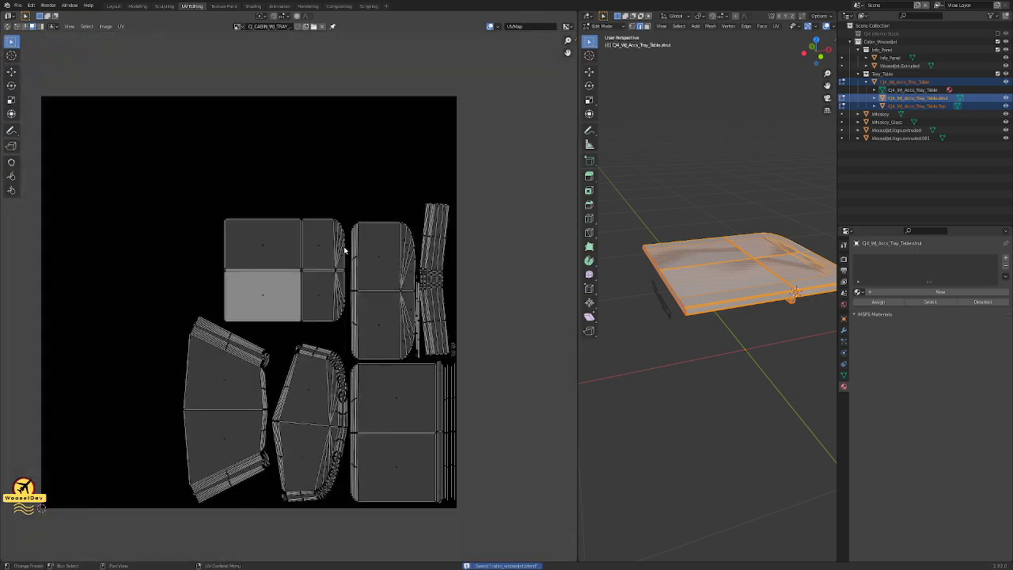
scroll(344, 250, "up", 8)
scroll(305, 274, "down", 5)
scroll(335, 309, "down", 8)
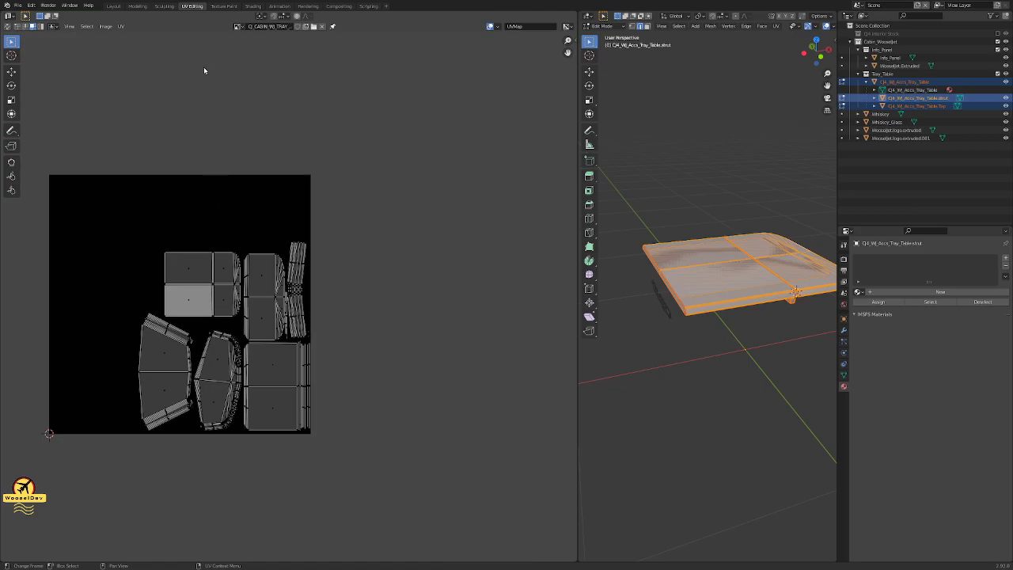
- Widen the 3D viewport to show the whole tray table and save the file
left_click_drag(578, 371, 220, 358)
left_click(767, 365)
middle_click_drag(768, 365, 480, 331)
key("ctrl+s")
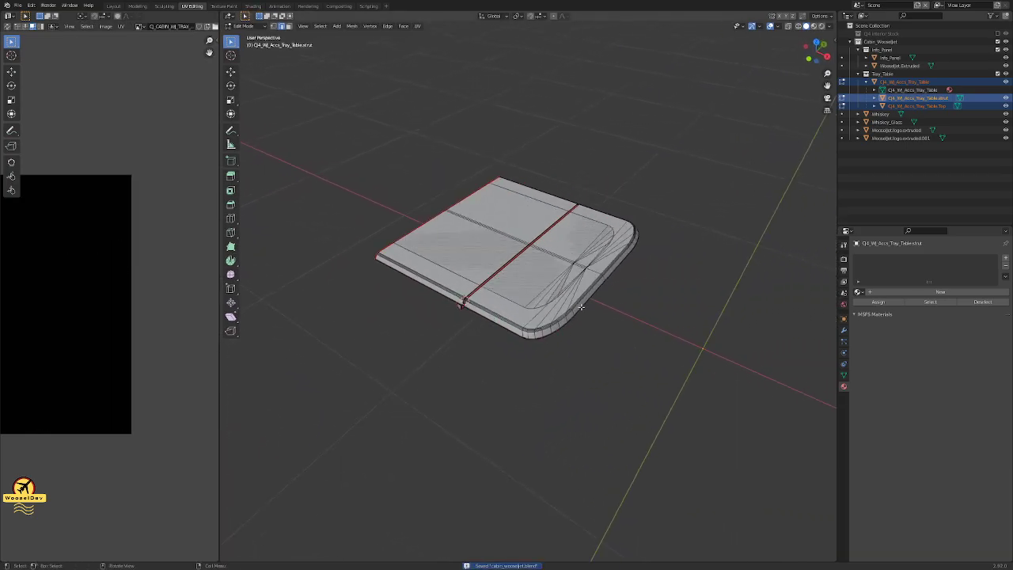
- Return to Object Mode, select only the tray table's top panel, and open the Texture Paint workspace
scroll(604, 317, "up", 3)
left_click(604, 320)
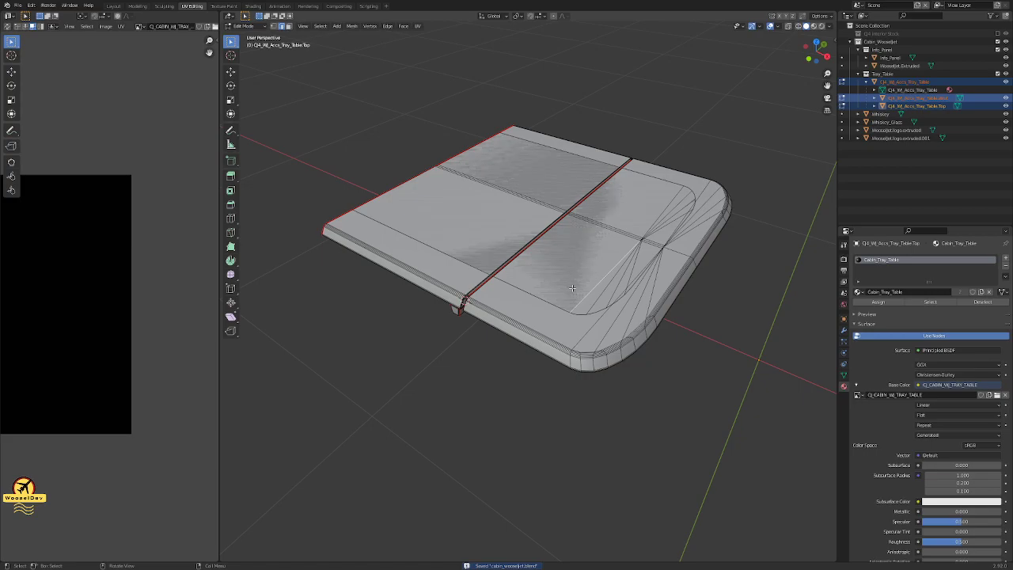
key("Tab")
left_click(737, 308)
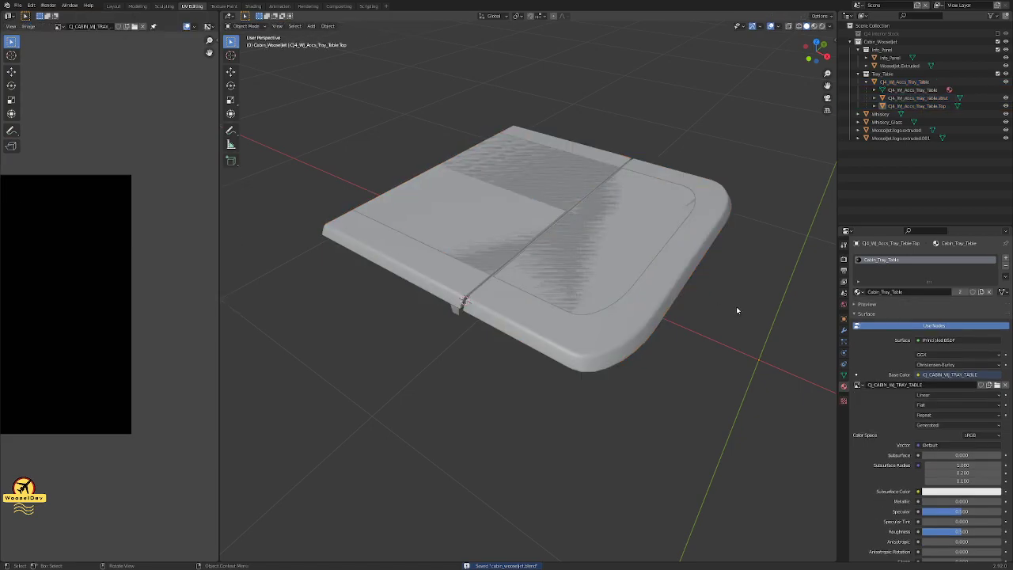
left_click(606, 239)
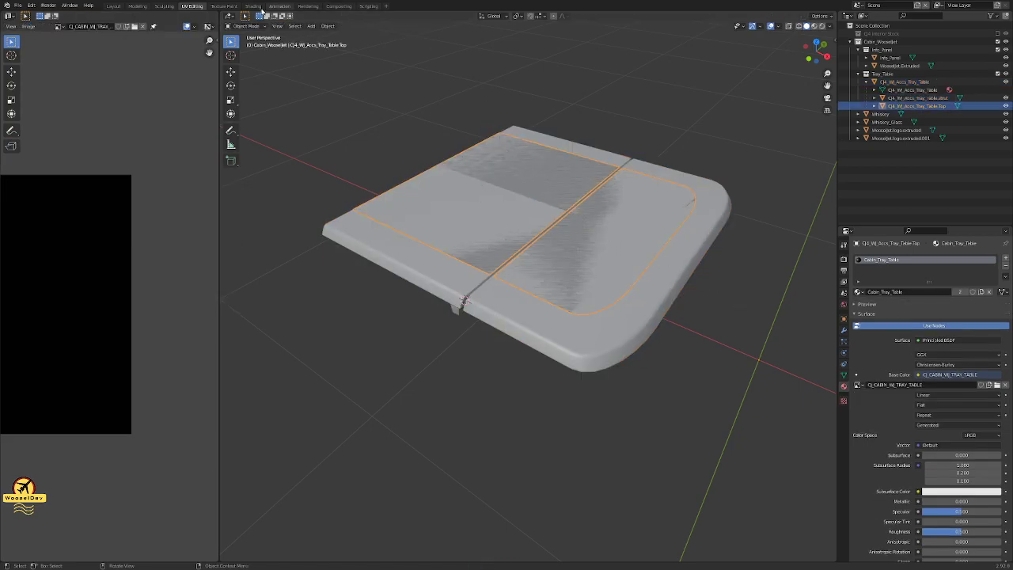
left_click(224, 5)
- Try a brush stroke on the tray table's top panel with the textured stencil brush
scroll(535, 392, "down", 1)
middle_click_drag(493, 430, 649, 168, "shift")
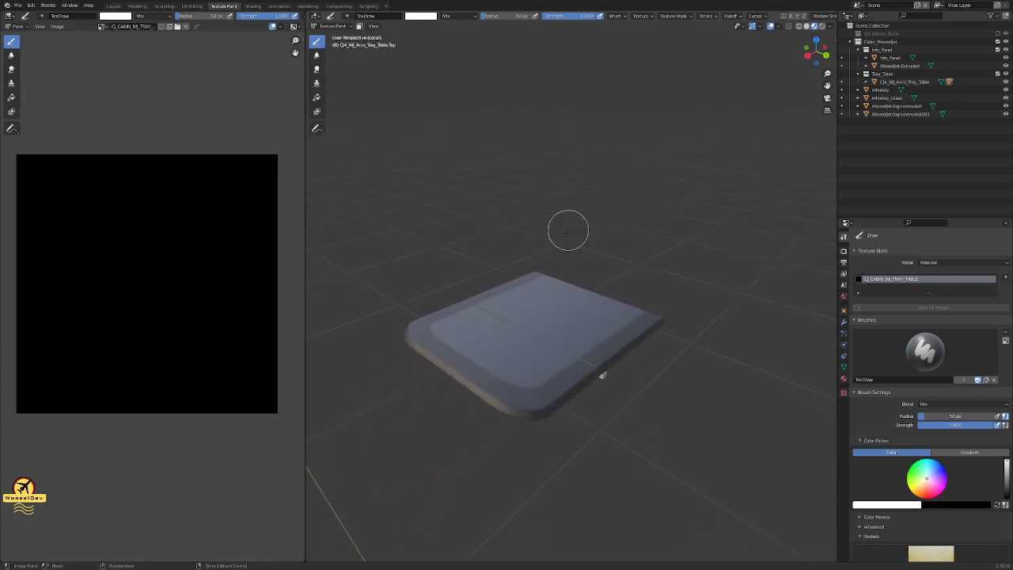
mouse_move(578, 316)
left_mouse_down()
mouse_move(554, 316)
mouse_move(557, 327)
left_mouse_up()
mouse_move(561, 309)
middle_mouse_down("shift")
mouse_move(455, 514)
mouse_move(568, 333)
mouse_move(558, 374)
middle_mouse_up("shift")
scroll(558, 374, "down", 3)
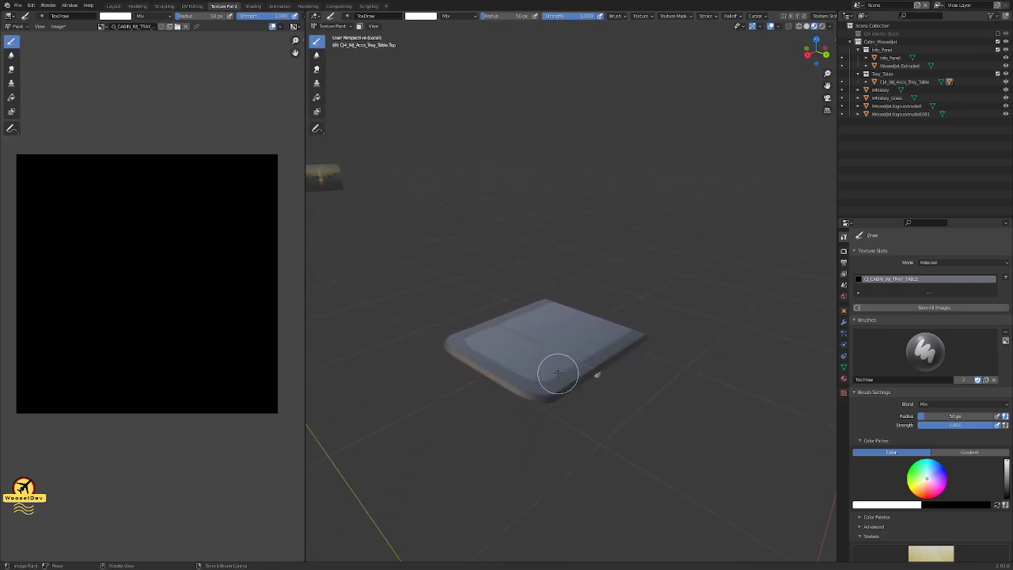
scroll(558, 373, "up", 4)
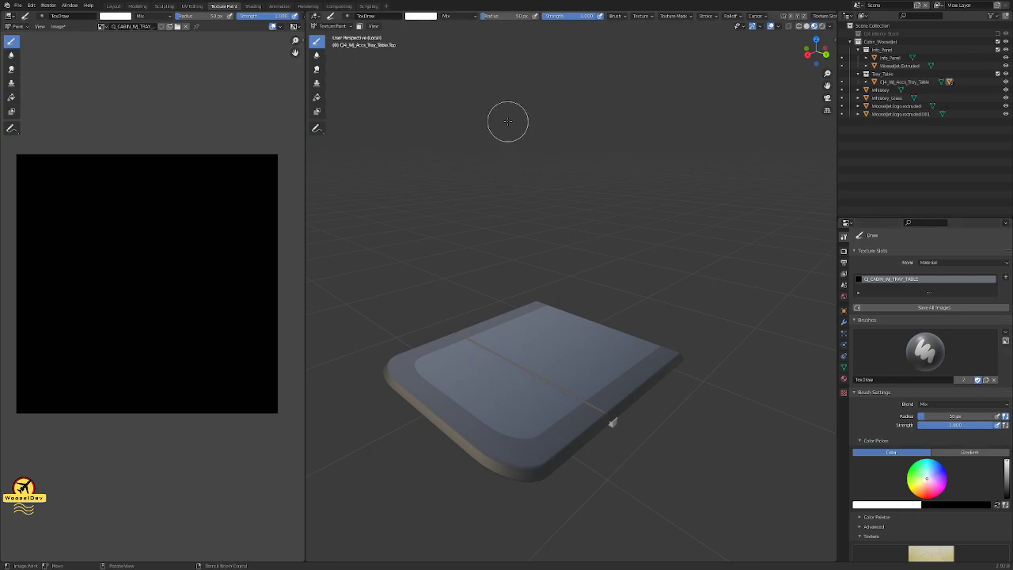
- Remove the texture from the Draw brush and paint the tray table's top panel white on both sides of the split
scroll(947, 351, "down", 5)
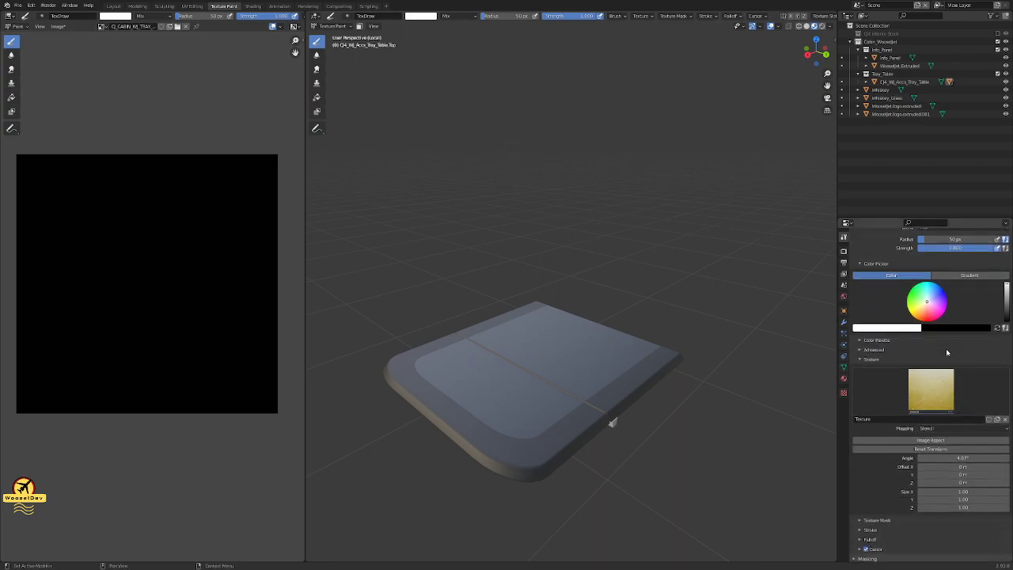
left_click(1004, 422)
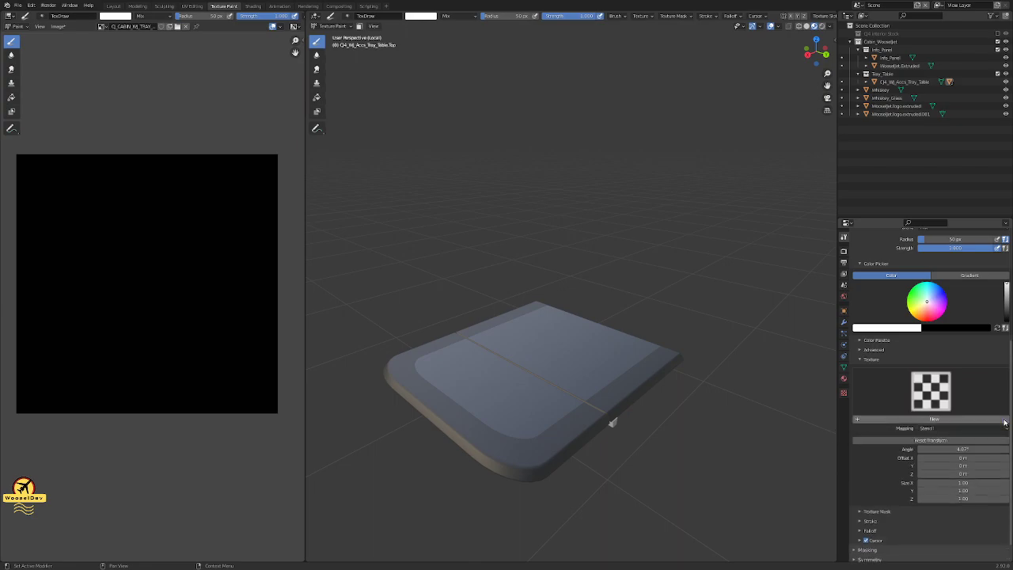
left_click_drag(498, 377, 578, 338)
middle_click_drag(578, 353, 565, 404)
mouse_move(555, 368)
left_mouse_down()
mouse_move(520, 437)
mouse_move(657, 358)
left_mouse_up()
mouse_move(554, 452)
left_mouse_down()
mouse_move(441, 414)
mouse_move(423, 391)
mouse_move(595, 305)
mouse_move(520, 309)
mouse_move(478, 330)
mouse_move(492, 442)
mouse_move(573, 324)
mouse_move(606, 339)
mouse_move(511, 427)
mouse_move(515, 441)
mouse_move(452, 351)
mouse_move(520, 436)
mouse_move(500, 445)
mouse_move(660, 338)
mouse_move(521, 319)
mouse_move(488, 391)
mouse_move(552, 415)
mouse_move(635, 380)
mouse_move(467, 371)
left_mouse_up()
mouse_move(421, 338)
middle_mouse_down()
mouse_move(445, 340)
mouse_move(467, 358)
mouse_move(481, 348)
mouse_move(536, 450)
mouse_move(544, 333)
mouse_move(552, 400)
mouse_move(528, 311)
mouse_move(563, 357)
middle_mouse_up()
scroll(480, 369, "down", 5)
scroll(532, 455, "up", 3)
scroll(517, 473, "down", 5)
scroll(552, 410, "up", 5)
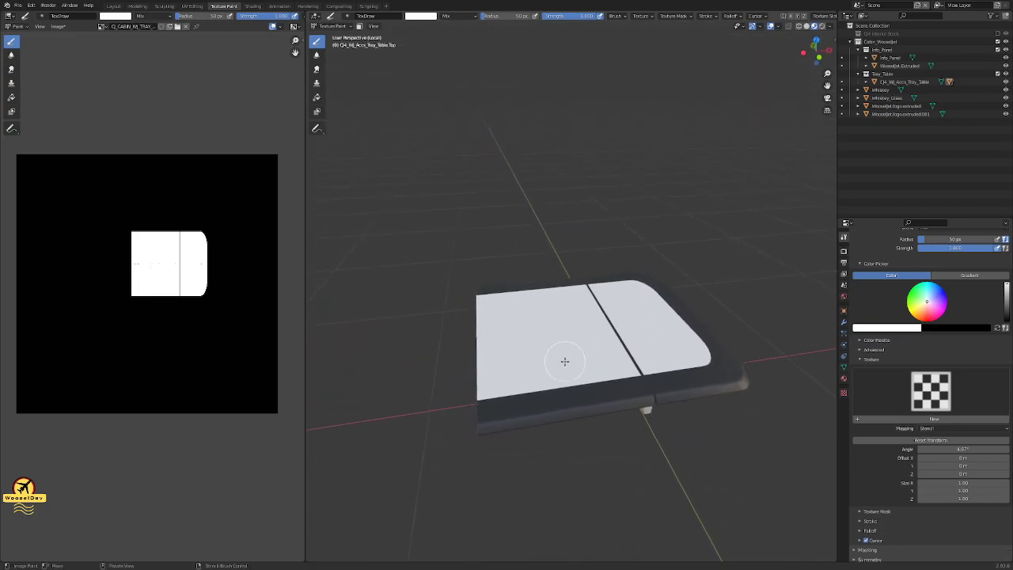
scroll(562, 357, "up", 2)
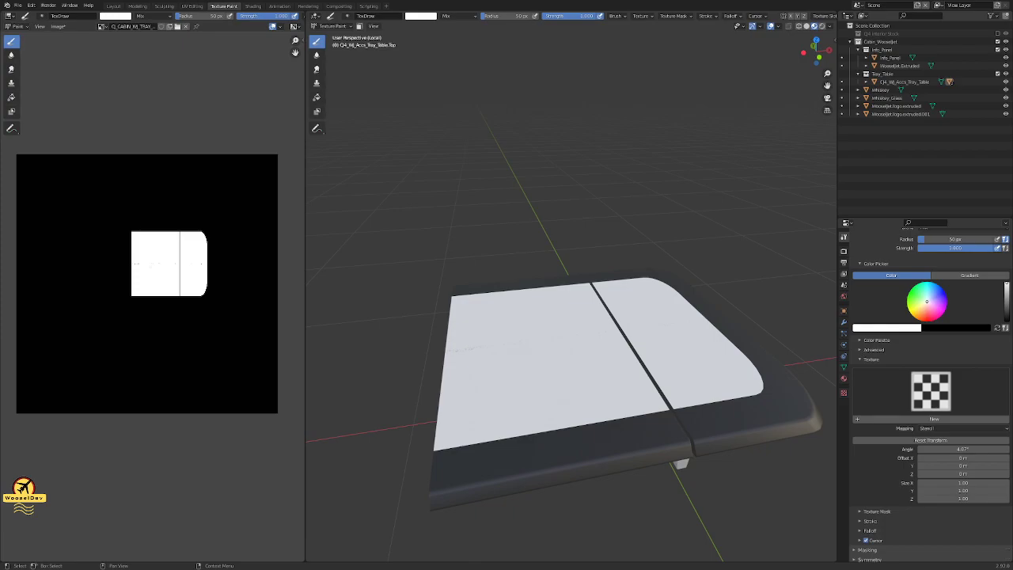
- Switch to the web browser, go to textures.com from the cabin photo tab, and open the site's login form
key("alt+Tab")
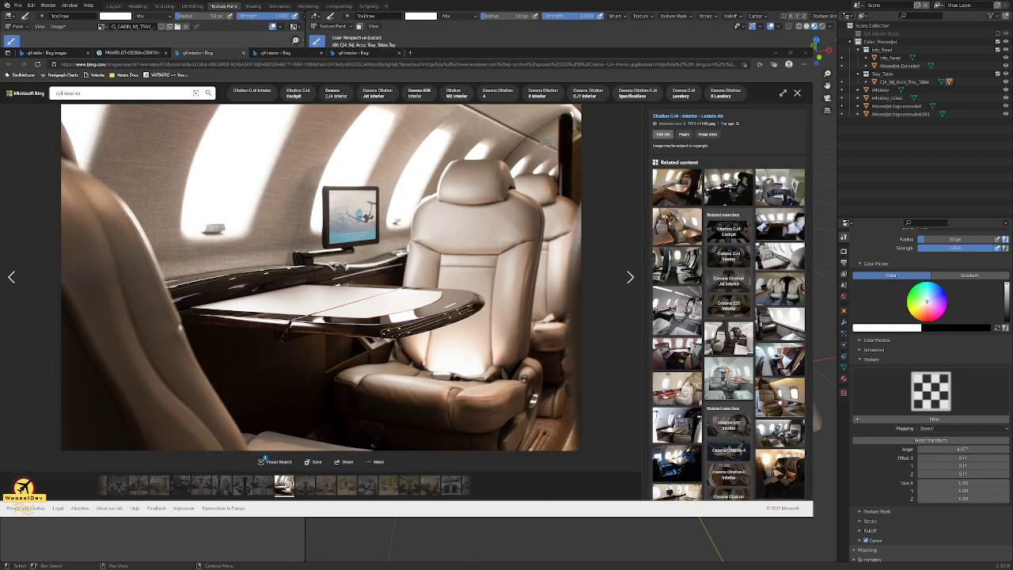
left_click(353, 53)
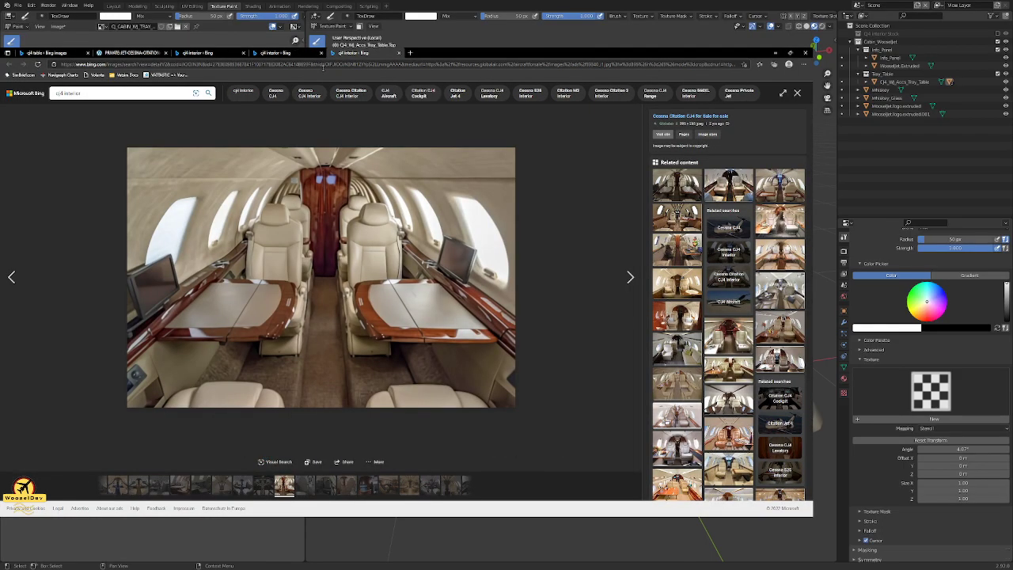
left_click(322, 67)
type("textures.com")
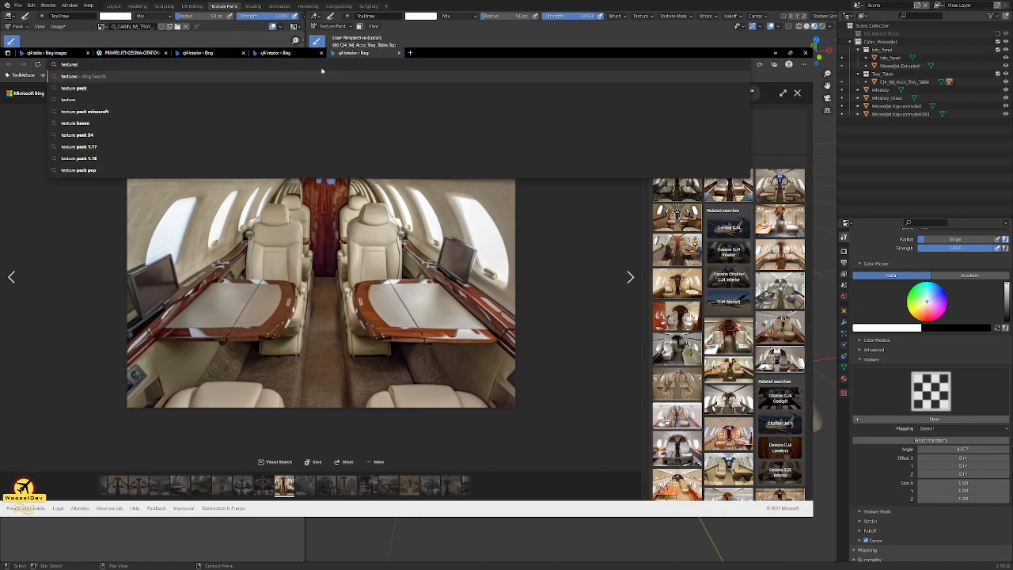
key("Return")
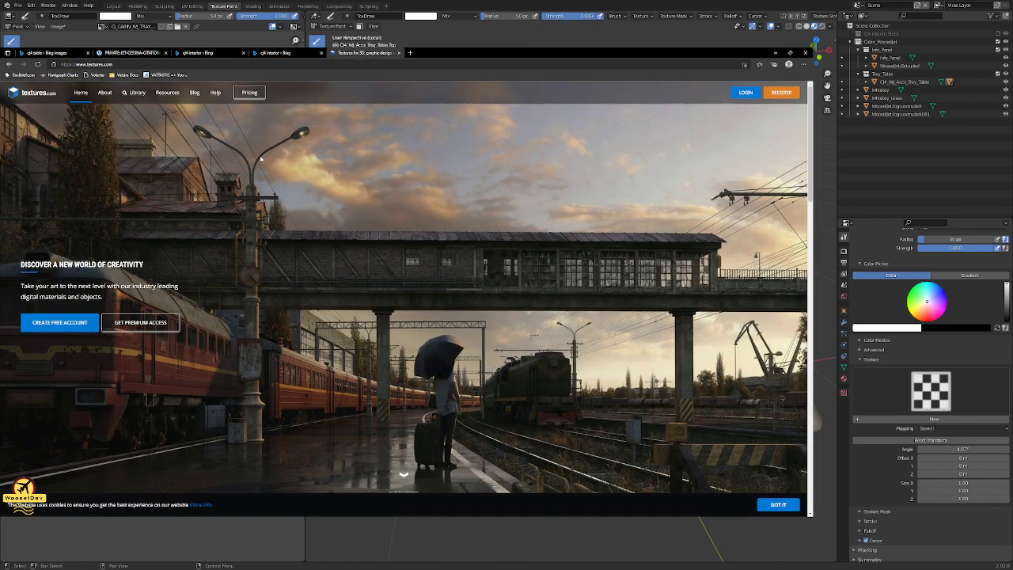
left_click(741, 95)
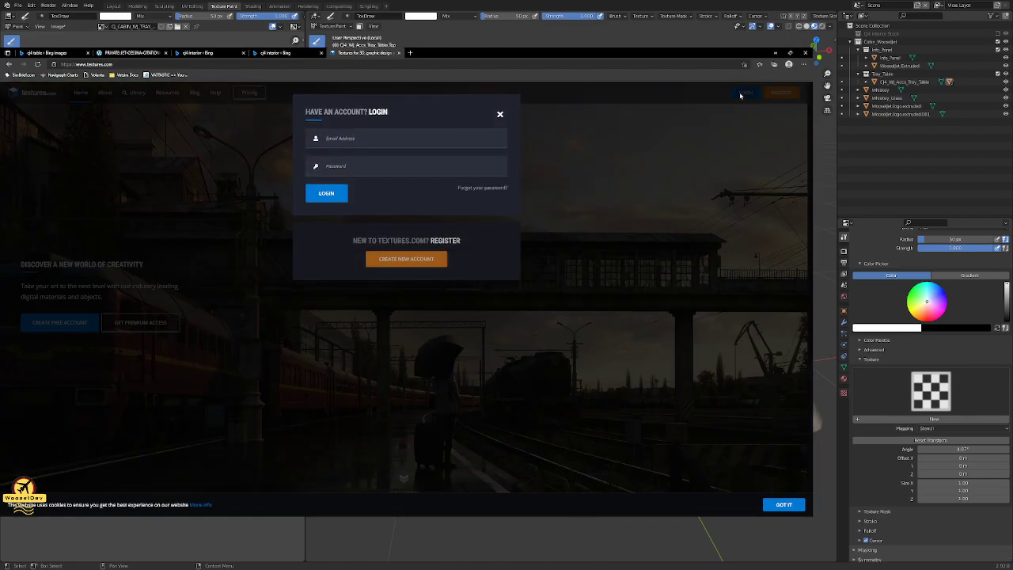
- Dismiss the login form, open the site's texture library, and search it for leather
left_click(500, 114)
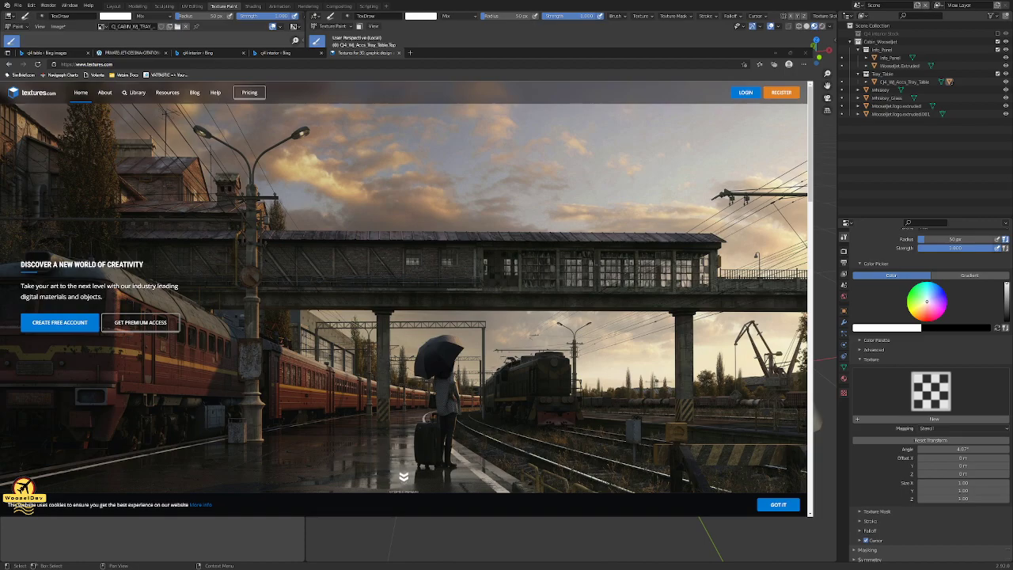
left_click(137, 93)
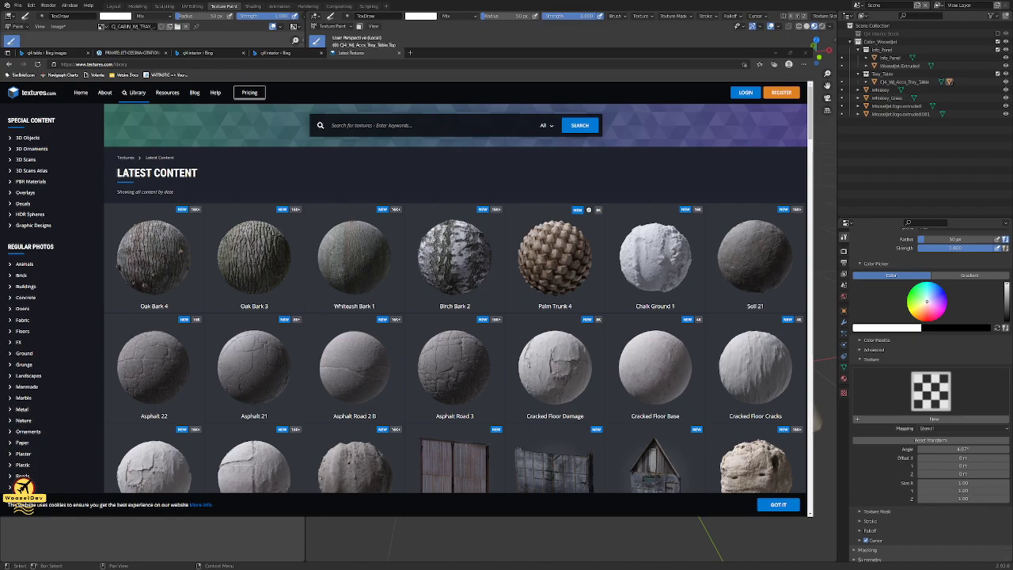
left_click(368, 124)
type("leather")
key("Return")
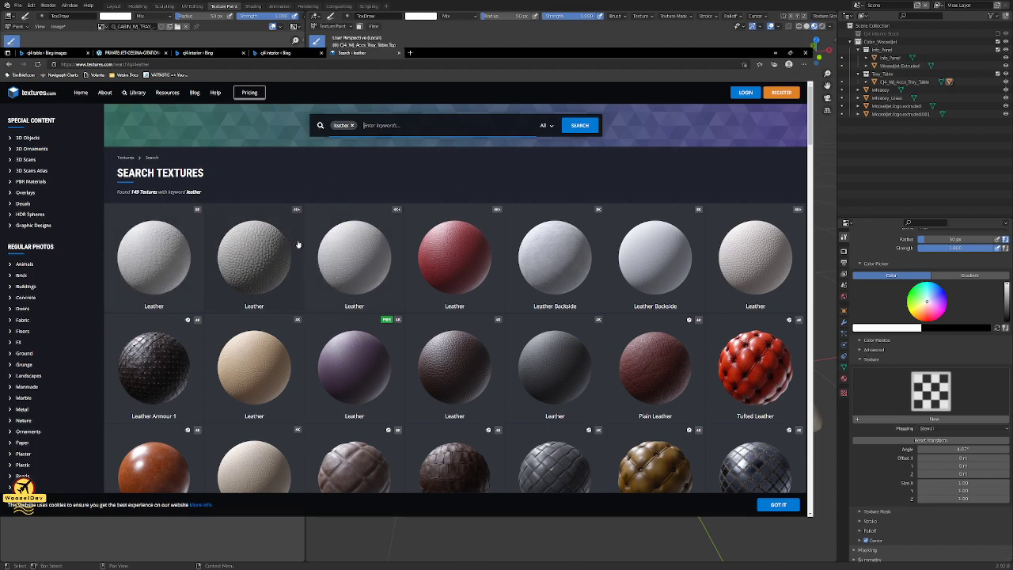
- Examine the flat maps of the light grey 3D scanned leather material, close that page, and return to Blender
left_click(362, 266)
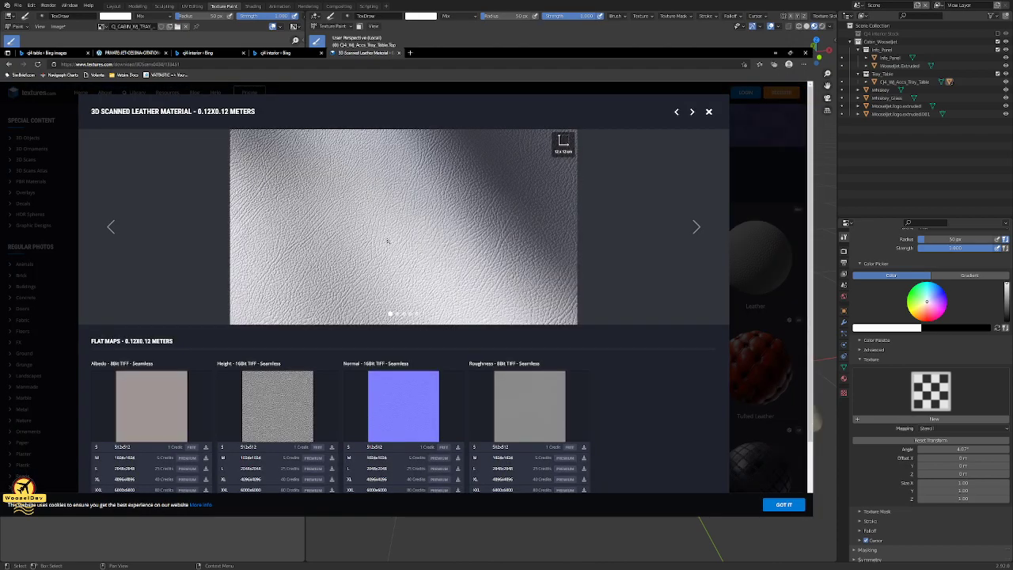
scroll(389, 213, "down", 2)
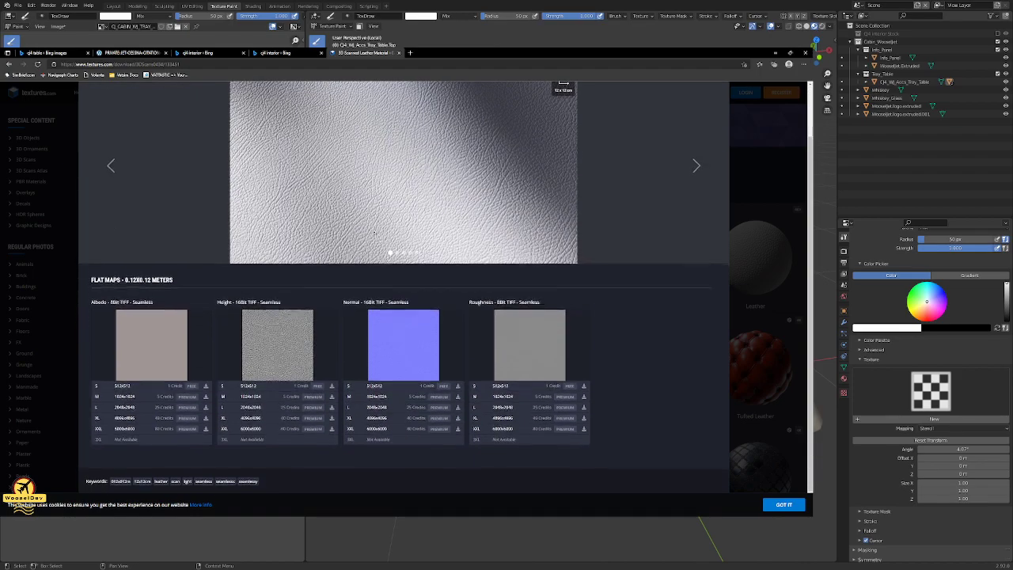
scroll(278, 332, "up", 2)
scroll(277, 334, "down", 2)
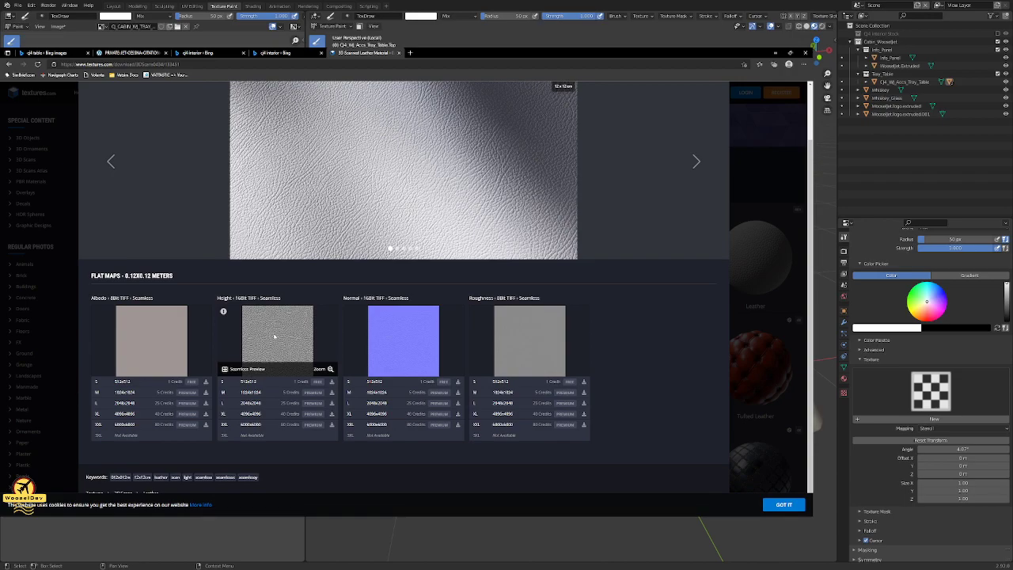
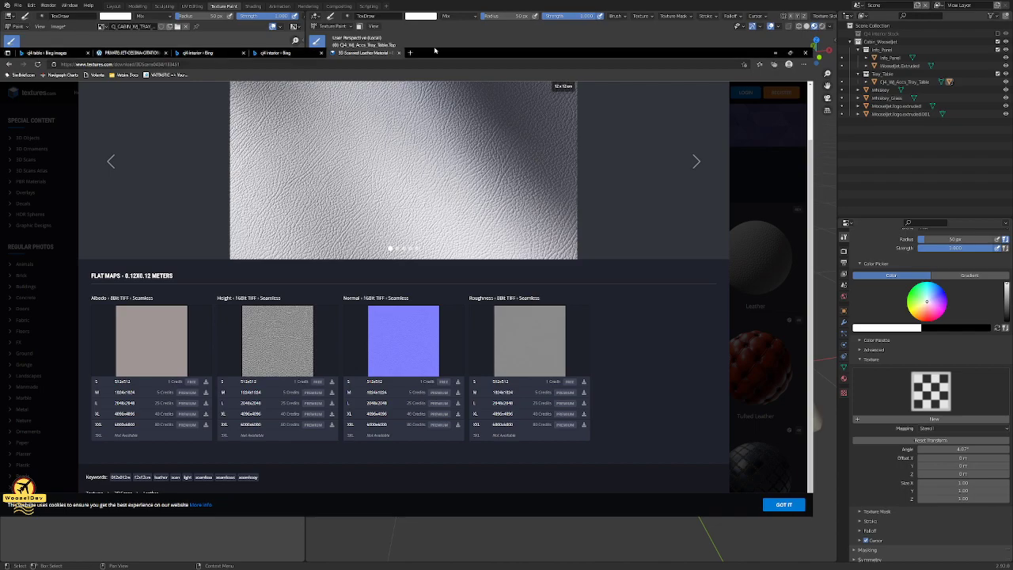
left_click(400, 52)
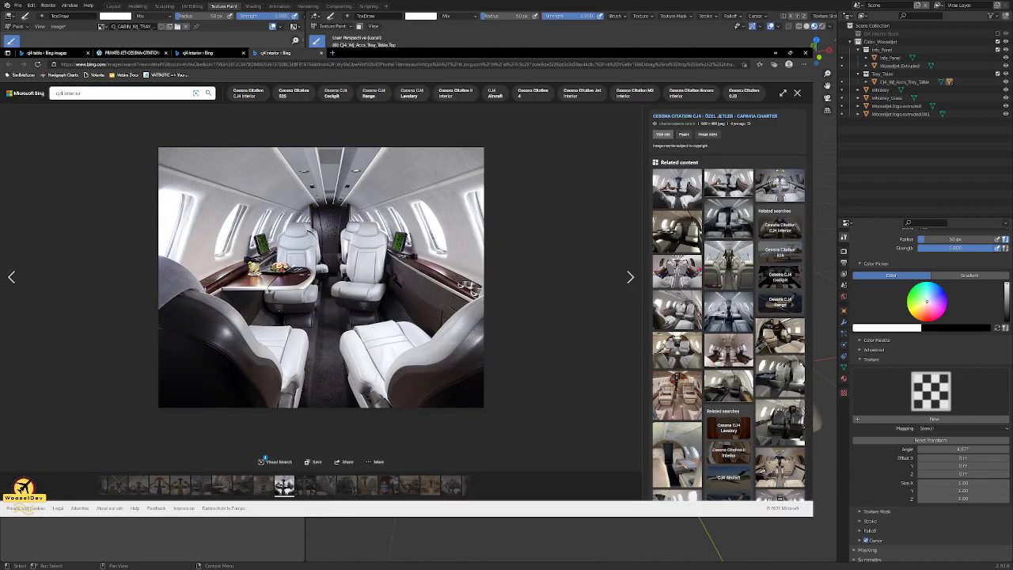
key("alt+Tab")
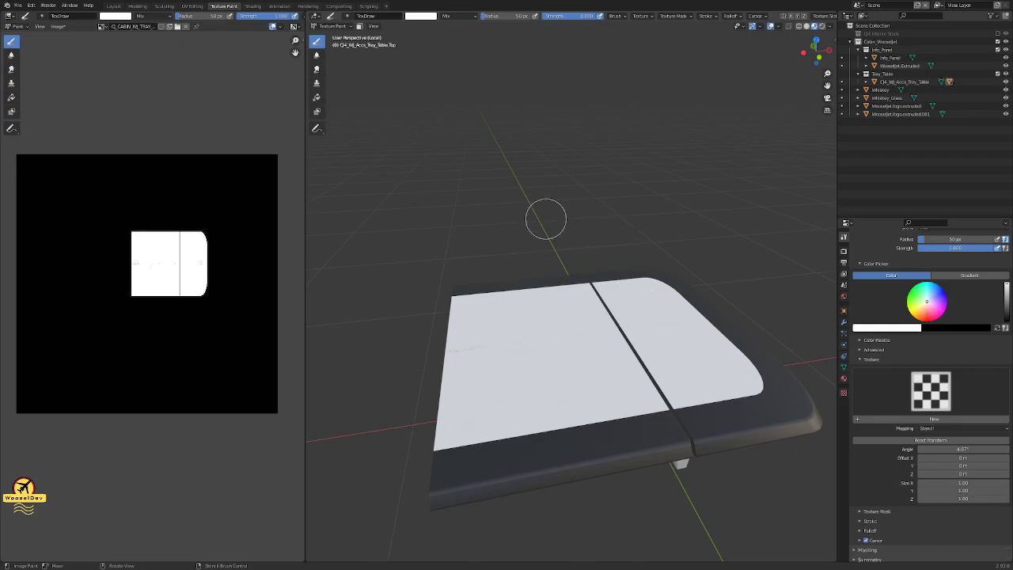
- Paint white over the black specks along the lengthwise centre seam of the tray table's top panel
scroll(153, 296, "up", 4)
scroll(152, 296, "up", 4)
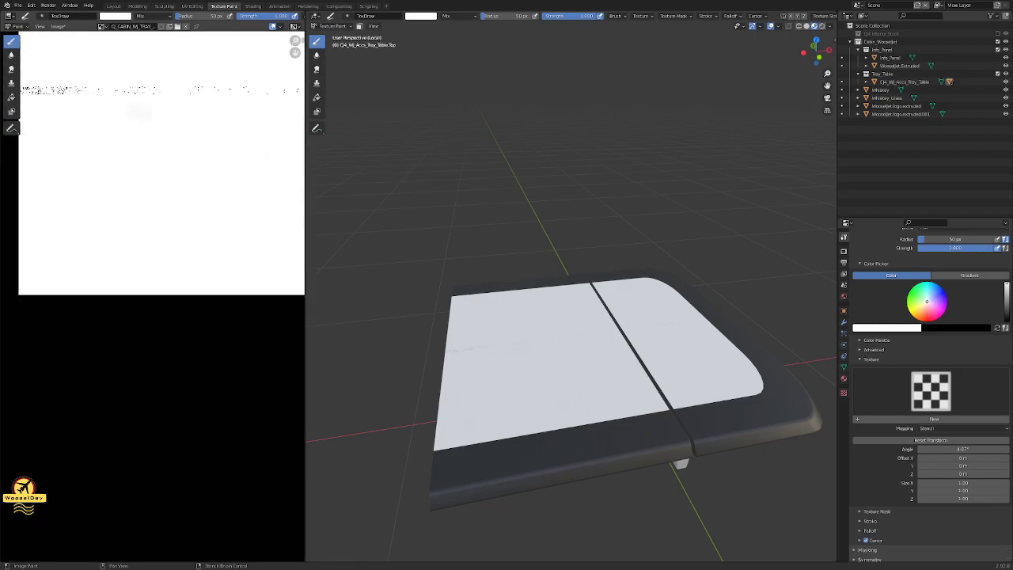
scroll(152, 296, "down", 2)
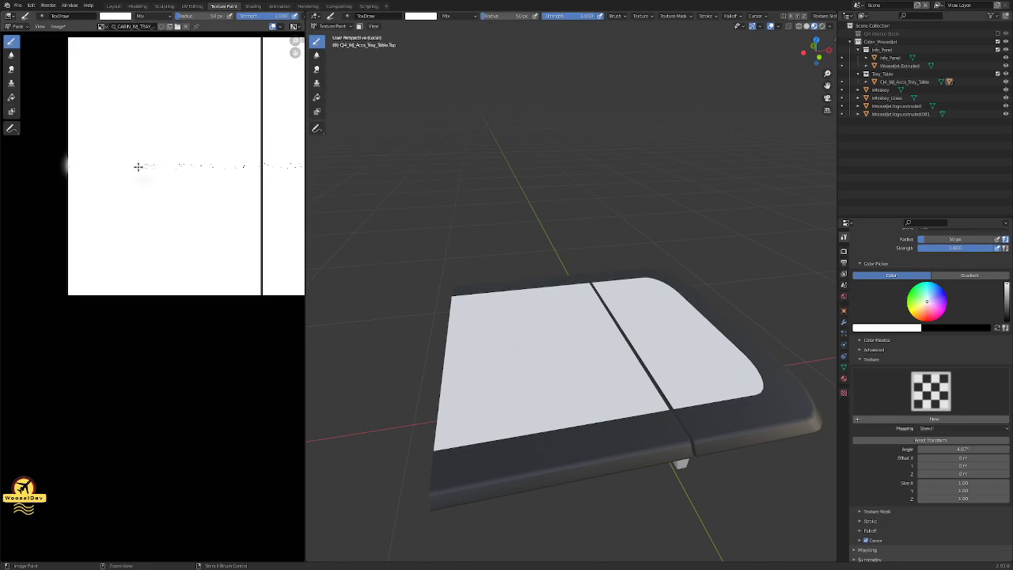
middle_click_drag(588, 340, 655, 385)
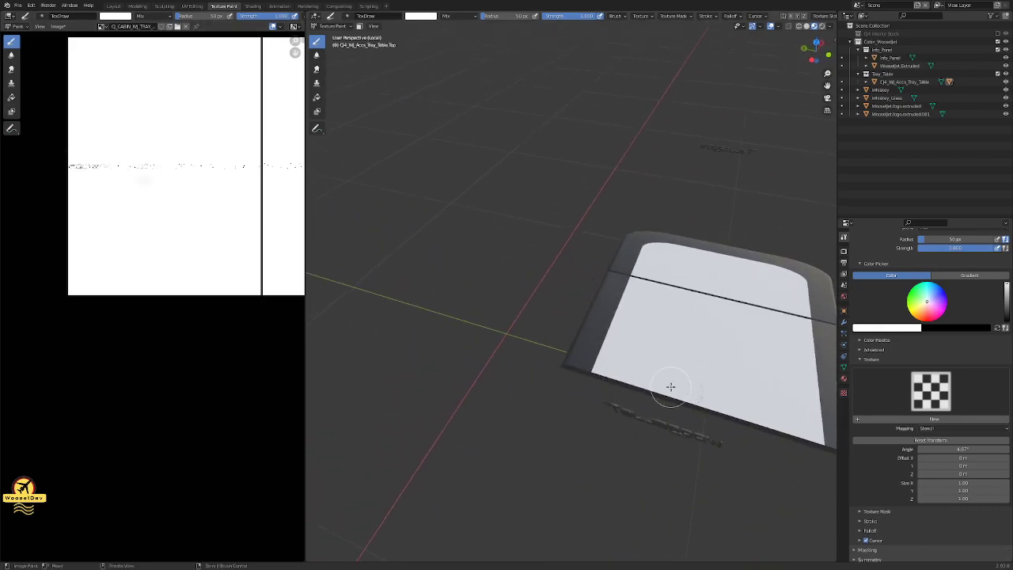
left_click_drag(700, 409, 707, 376)
mouse_move(691, 344)
middle_mouse_down()
mouse_move(515, 340)
mouse_move(438, 325)
mouse_move(540, 286)
mouse_move(540, 301)
middle_mouse_up()
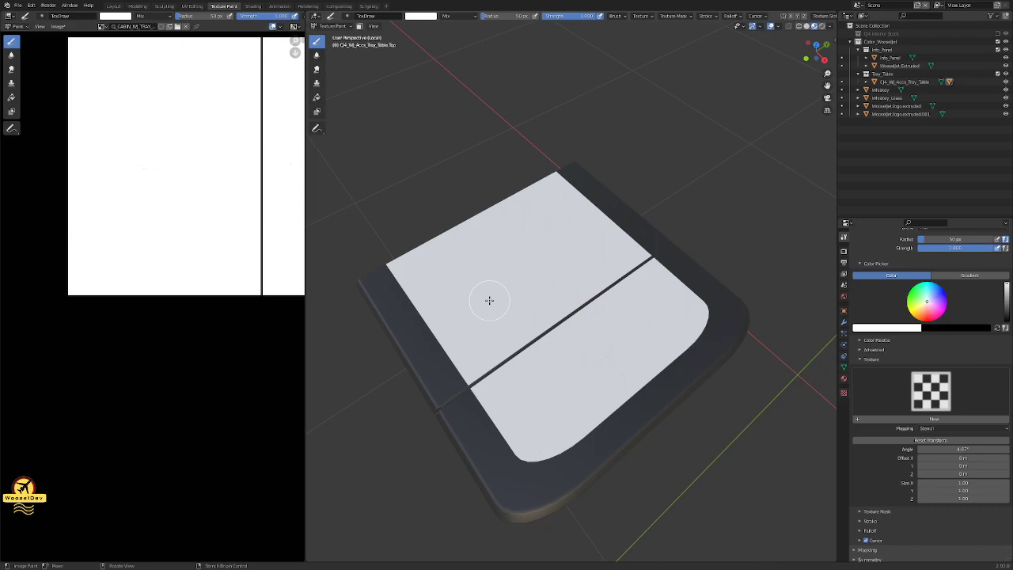
- Paint out the remaining dark specks in white on the rounded end section of the top panel's texture image
scroll(222, 187, "down", 4)
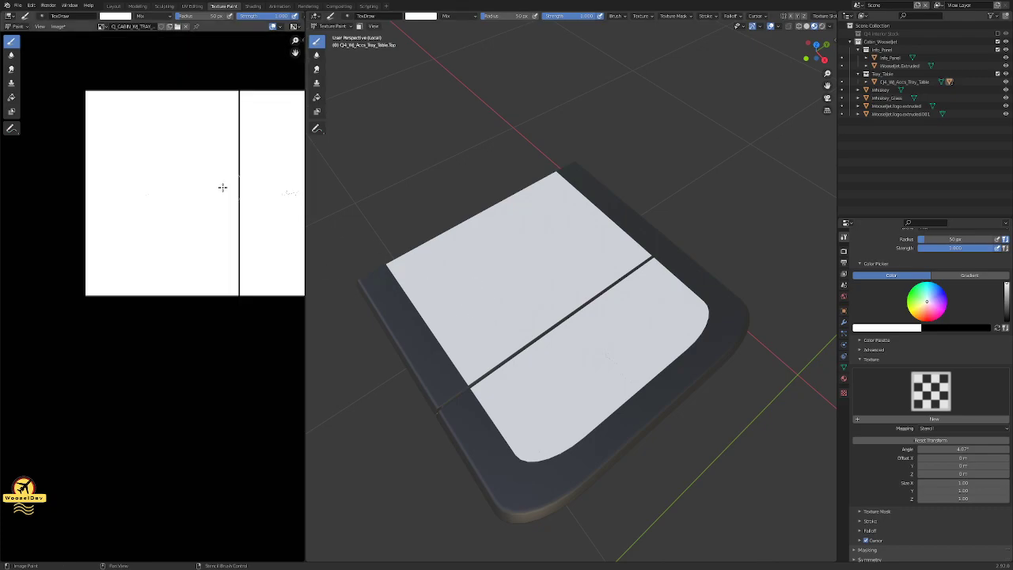
scroll(220, 186, "up", 3)
scroll(258, 181, "up", 4)
left_click_drag(106, 115, 206, 118)
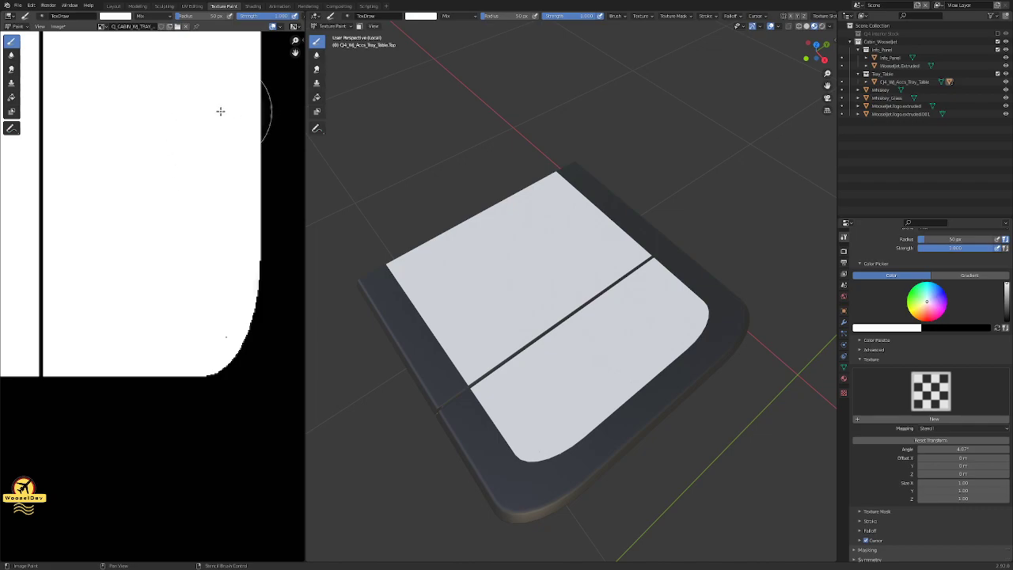
scroll(126, 127, "down", 4)
middle_click_drag(121, 156, 228, 169)
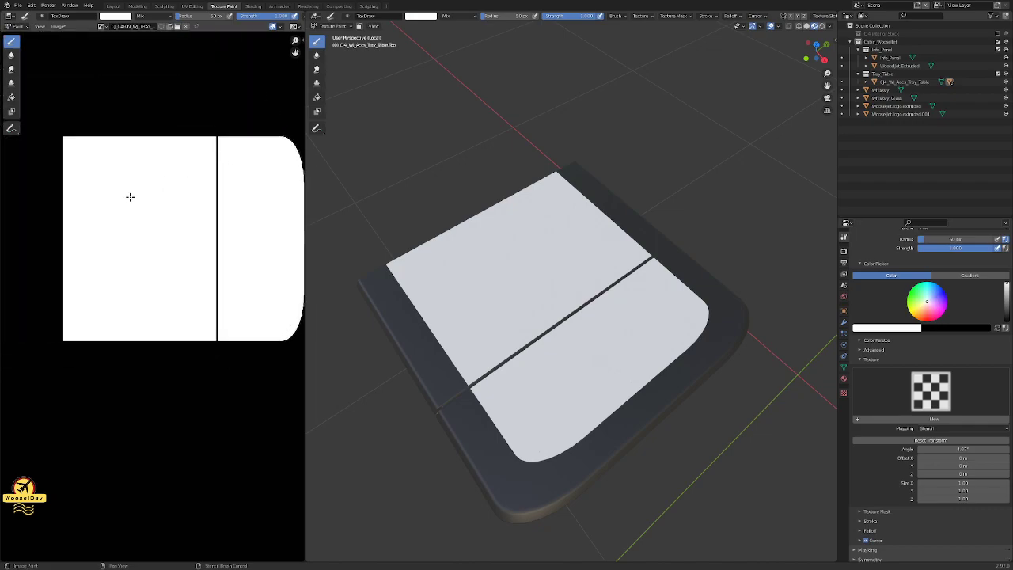
scroll(138, 219, "down", 4)
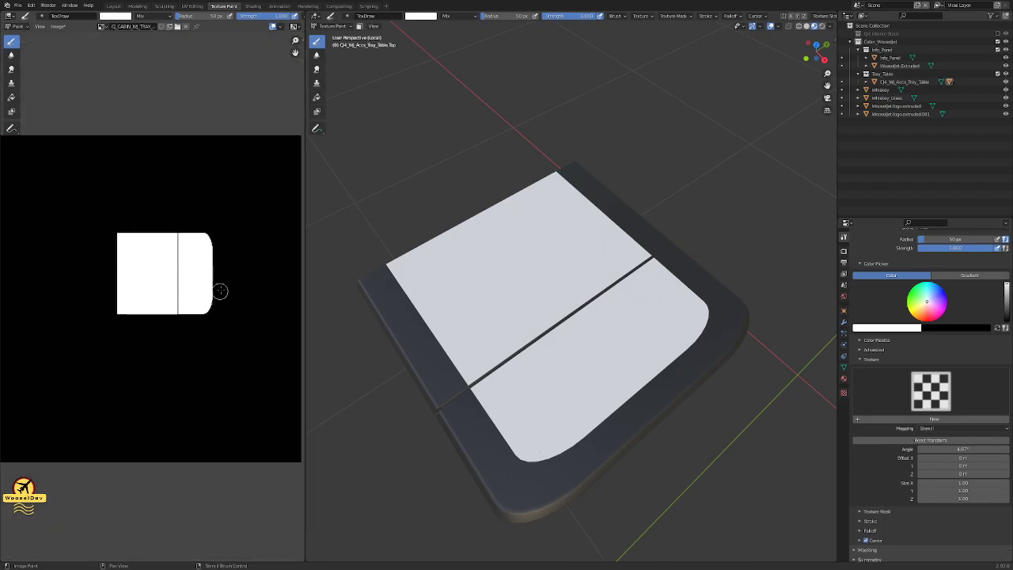
scroll(178, 286, "down", 4)
scroll(178, 285, "up", 4)
- Save the Blender file and the painted tray table texture image
key("ctrl+s")
left_click(58, 27)
left_click(79, 90)
left_click(58, 26)
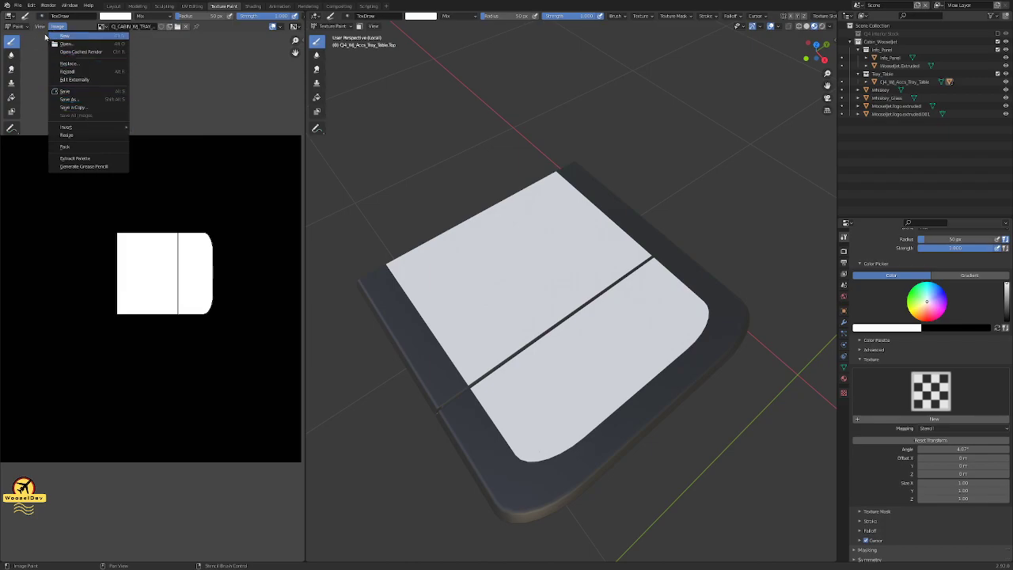
- Switch to the UV Editing workspace, widen the UV editor, and save the Blender file
left_click_drag(305, 162, 525, 171)
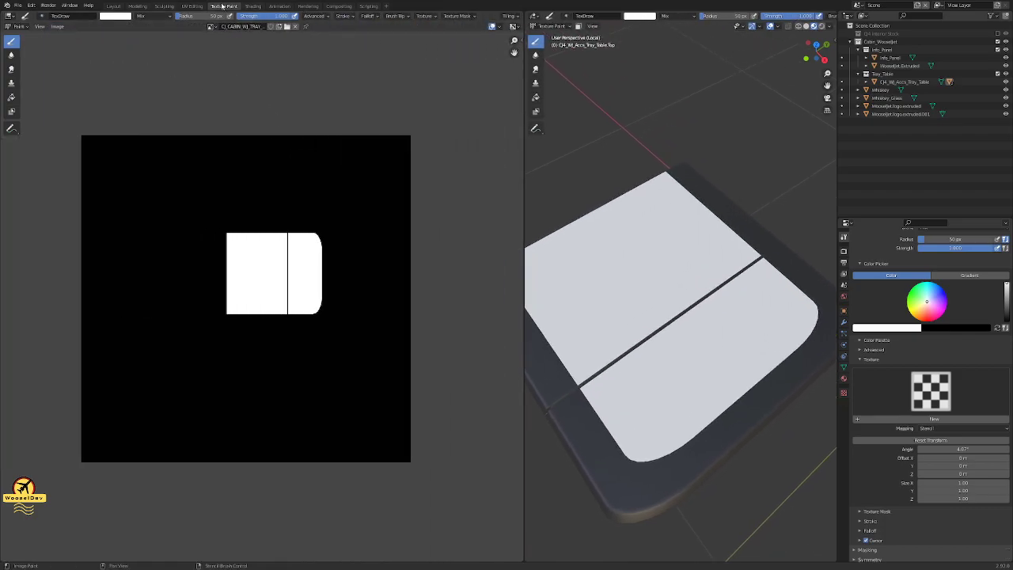
left_click(193, 5)
left_click_drag(220, 201, 473, 201)
scroll(217, 124, "down", 1)
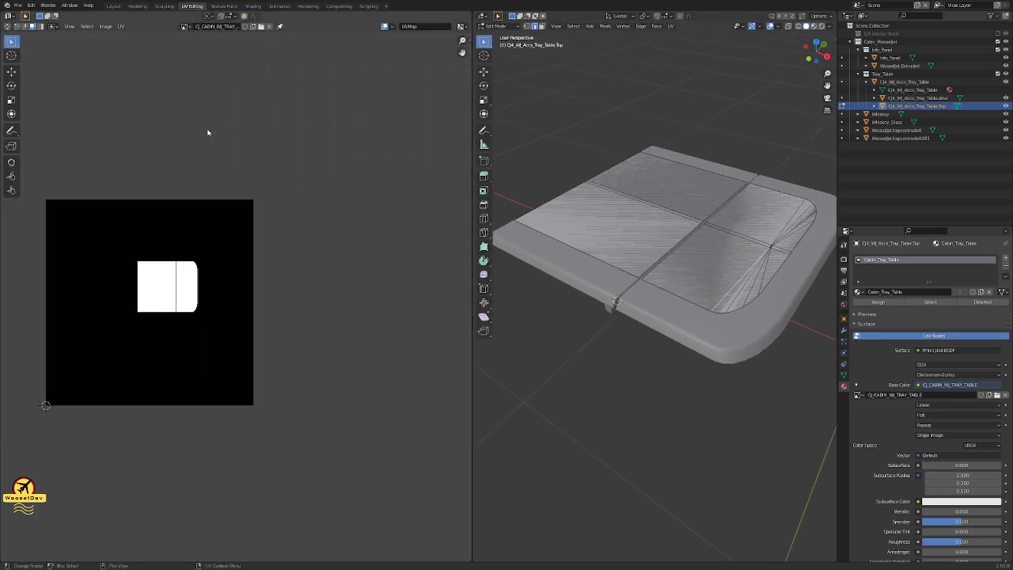
key("ctrl+s")
- Try to export the top panel's UV layout with the CJ_CABIN_WJ_TRAY_TABLE texture assigned in the UV editor
left_click(120, 26)
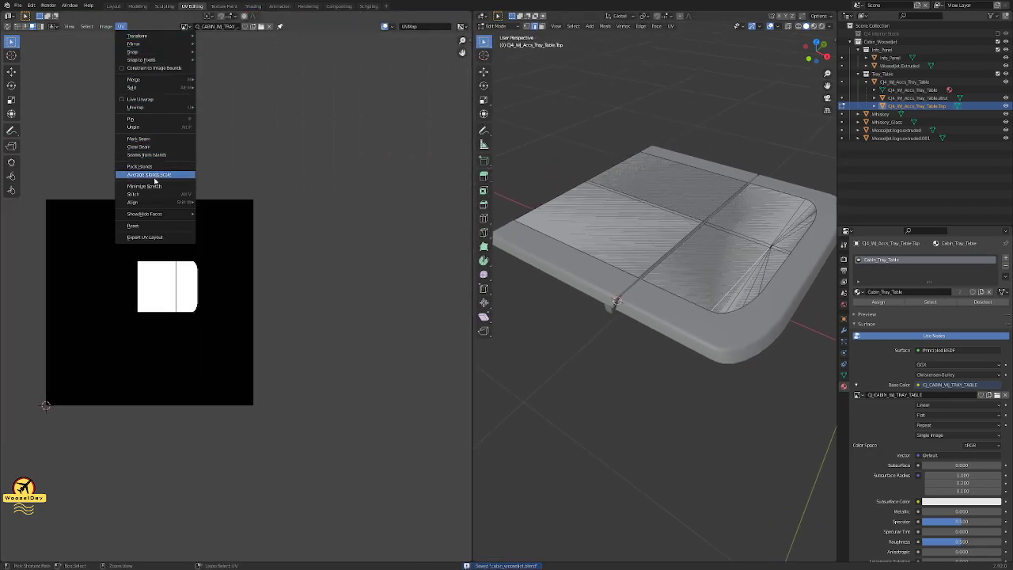
left_click(150, 238)
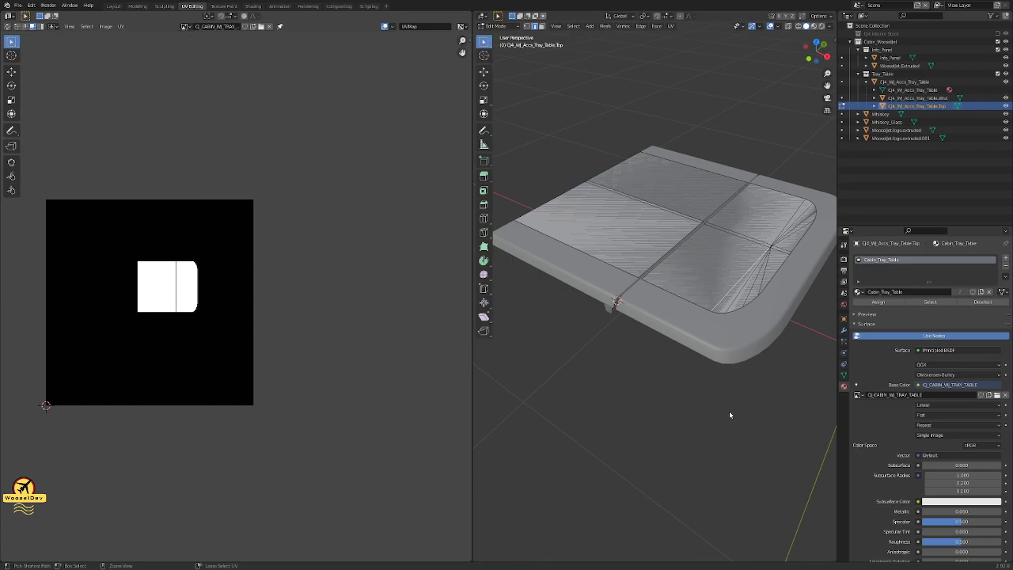
left_click(187, 26)
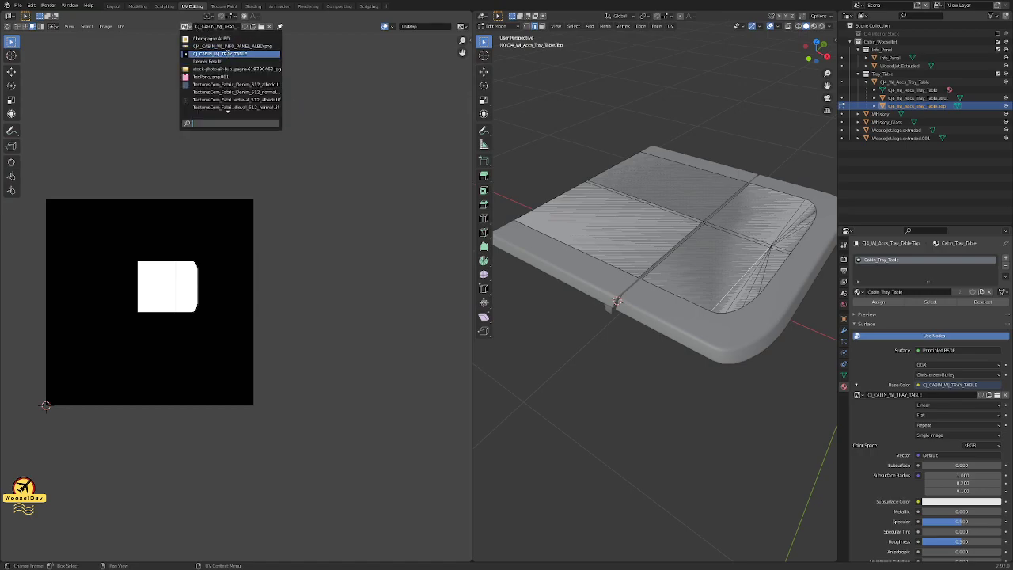
left_click(226, 53)
left_click(121, 26)
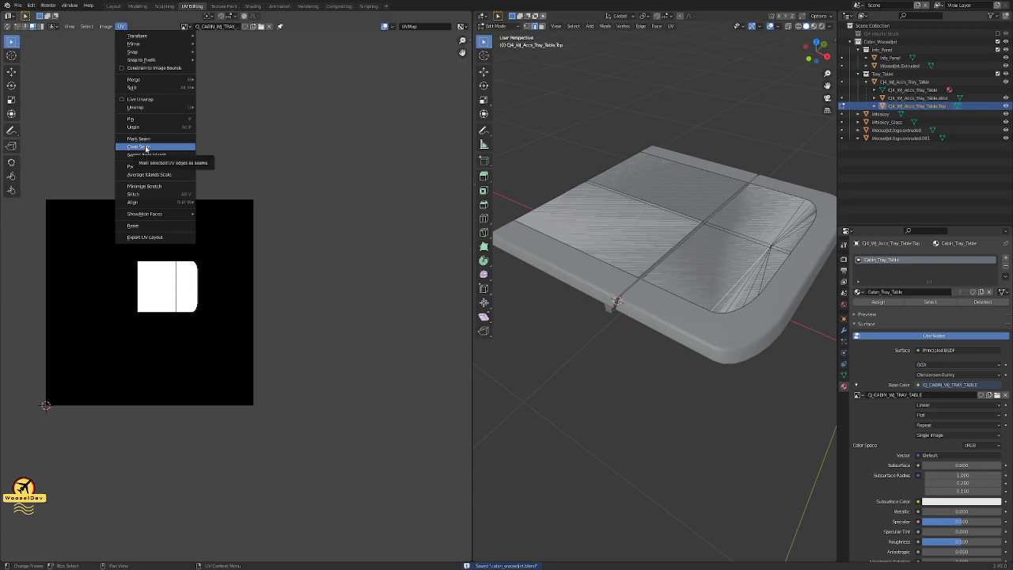
left_click(145, 235)
left_click(121, 26)
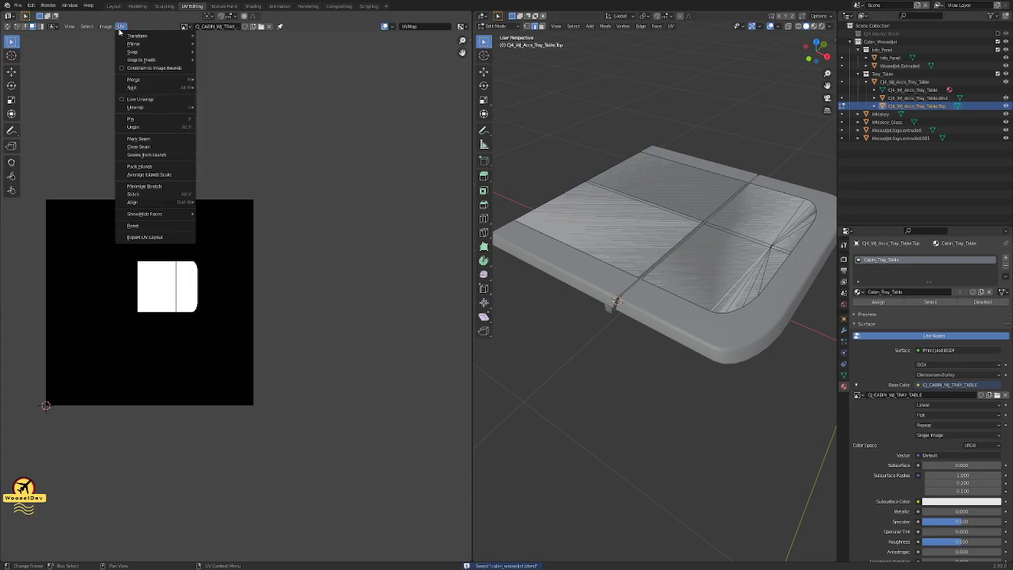
left_click(155, 237)
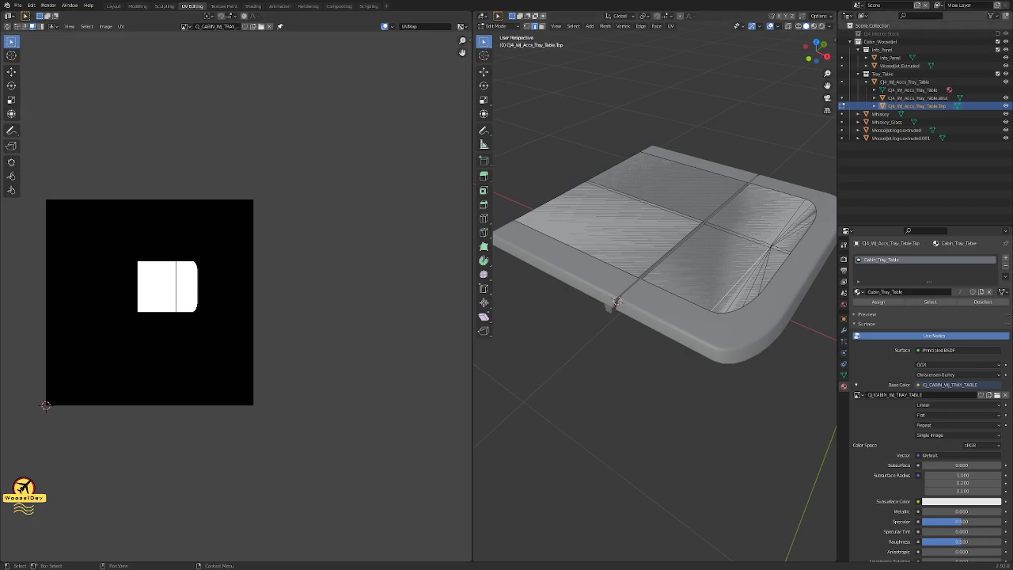
- Return to Object Mode, select the tray table's body, top panel and strut together, and enter Edit Mode on all three
key("Tab")
left_click(762, 140)
left_click(719, 166)
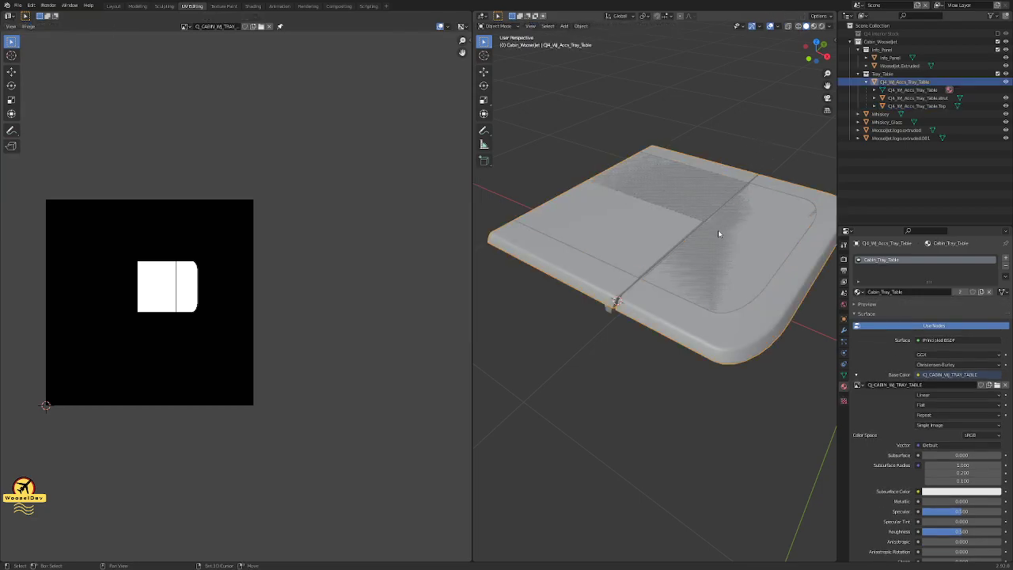
left_click(721, 233, "shift")
middle_click_drag(714, 236, 700, 199)
left_click(614, 317, "shift")
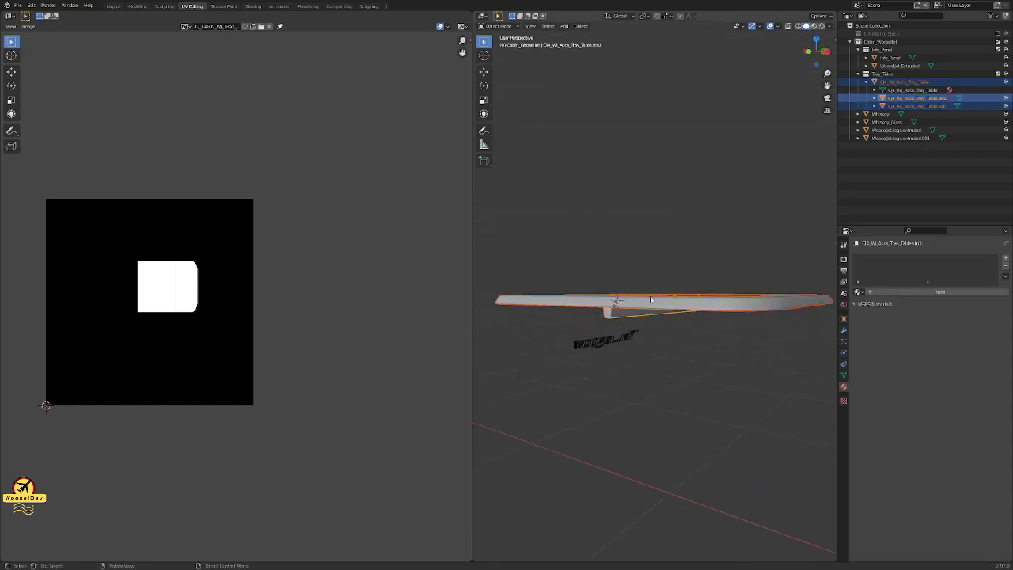
middle_click_drag(649, 298, 663, 312)
key("Tab")
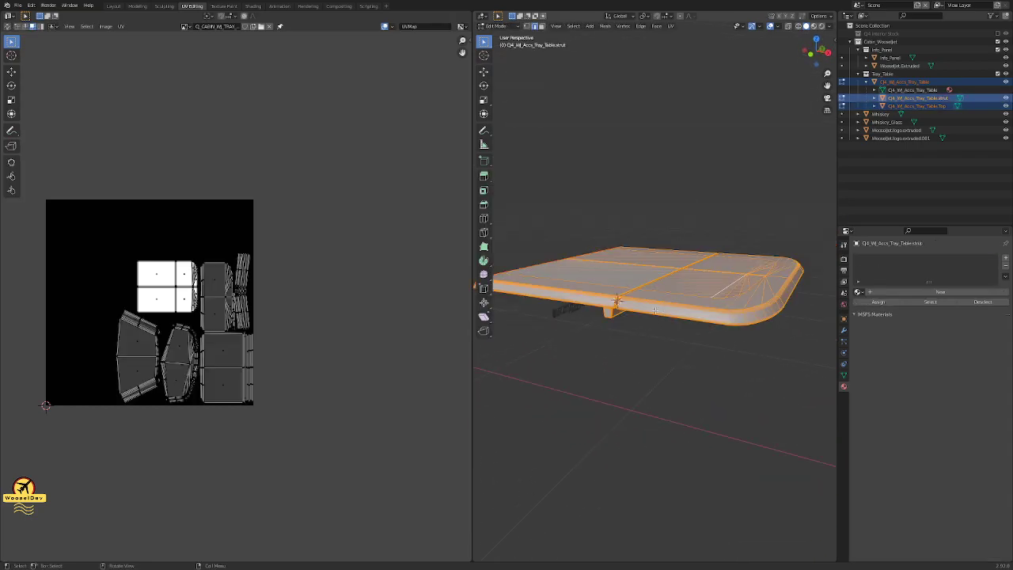
- Select all UV islands of the tray table parts and export their combined UV layout
left_click_drag(299, 153, 31, 454)
left_click(325, 386)
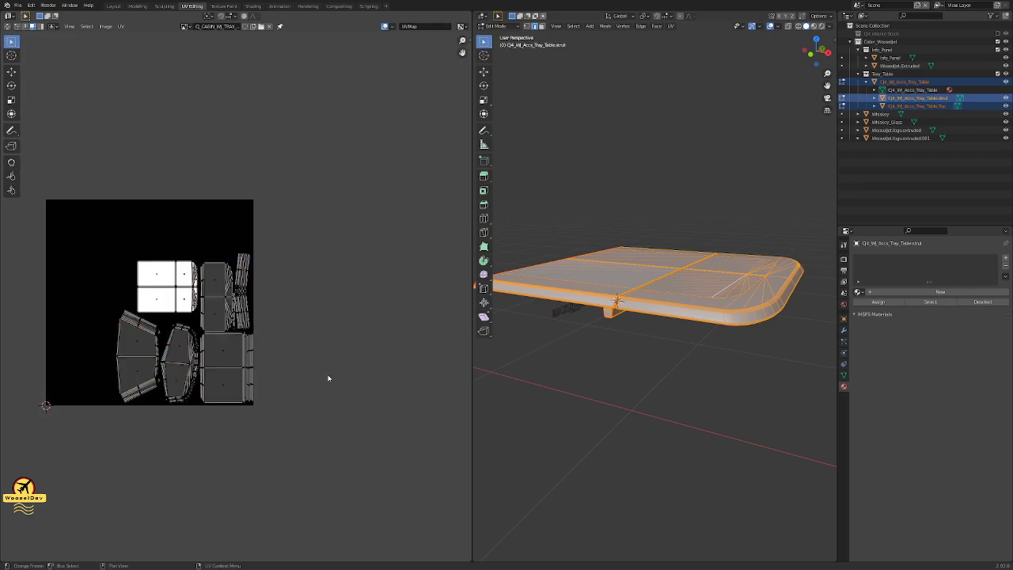
left_click(121, 26)
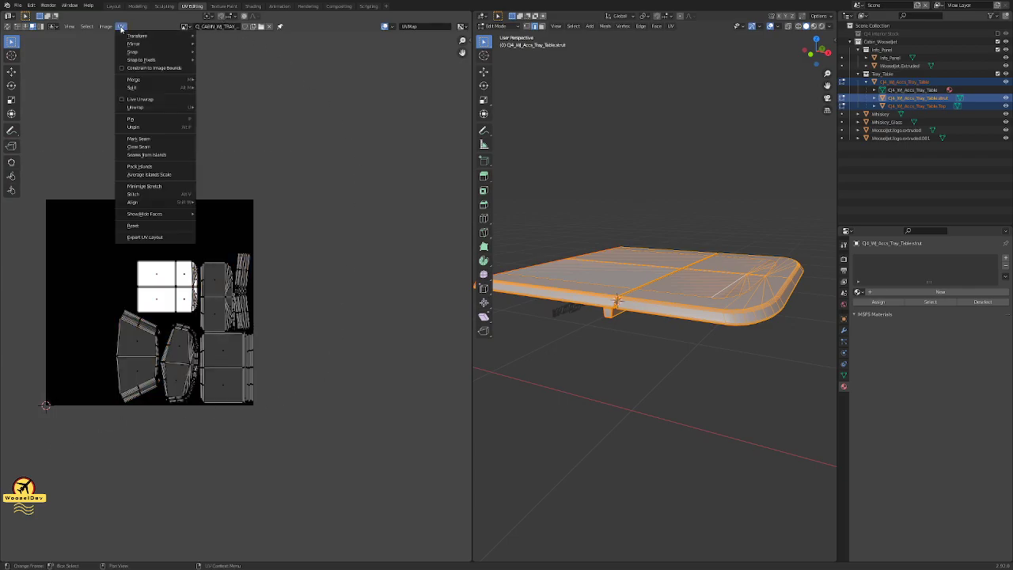
left_click(163, 240)
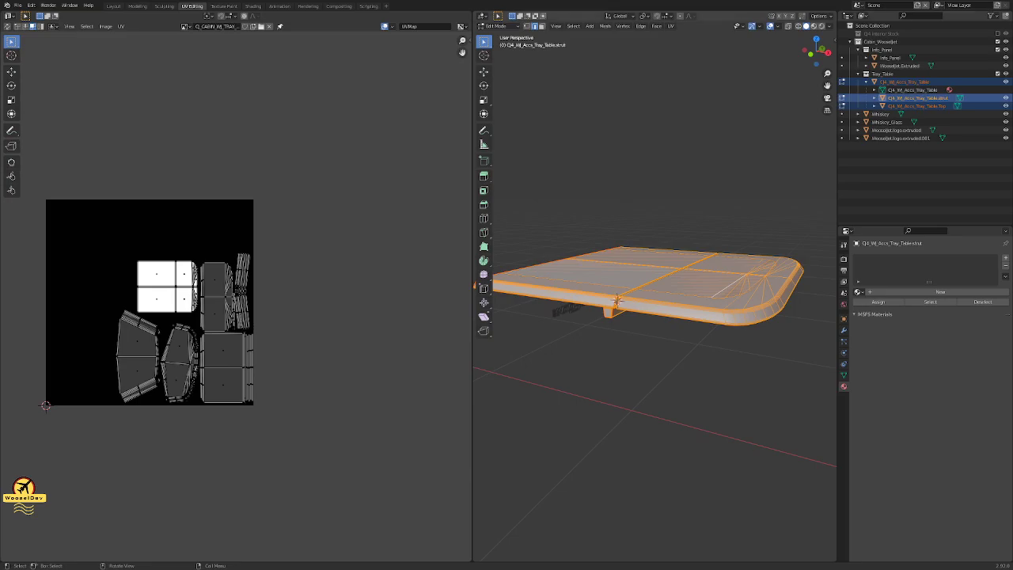
- Deselect the geometry and hide the tray table's body and strut, leaving only the top panel shown
scroll(702, 259, "up", 4)
left_click(647, 410)
mouse_move(670, 234)
middle_mouse_down()
mouse_move(705, 295)
mouse_move(707, 331)
mouse_move(620, 180)
mouse_move(565, 181)
mouse_move(573, 245)
mouse_move(609, 167)
mouse_move(749, 224)
mouse_move(806, 214)
mouse_move(633, 256)
middle_mouse_up()
scroll(704, 301, "down", 5)
middle_click_drag(782, 191, 713, 223)
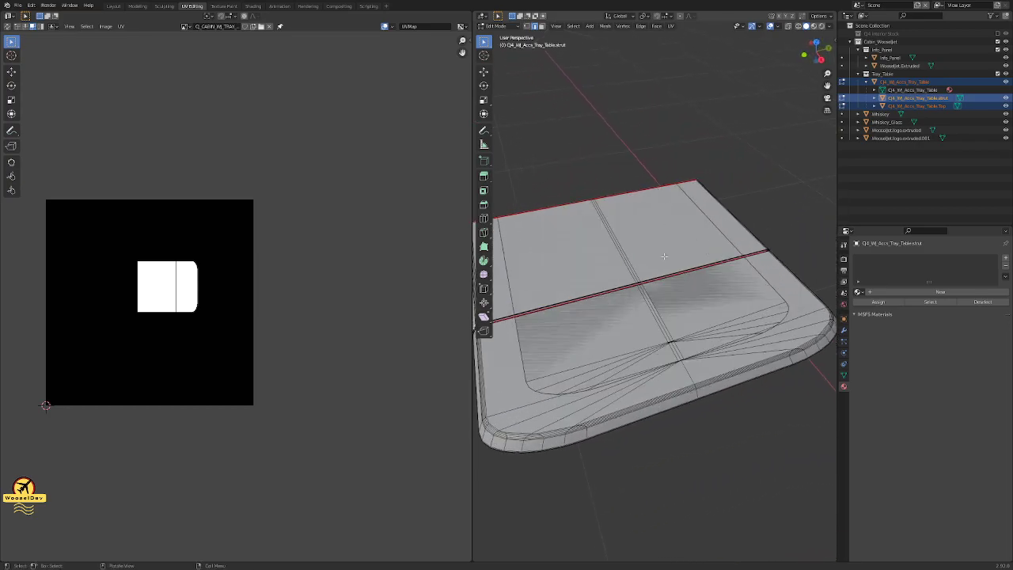
left_click(902, 105, "ctrl")
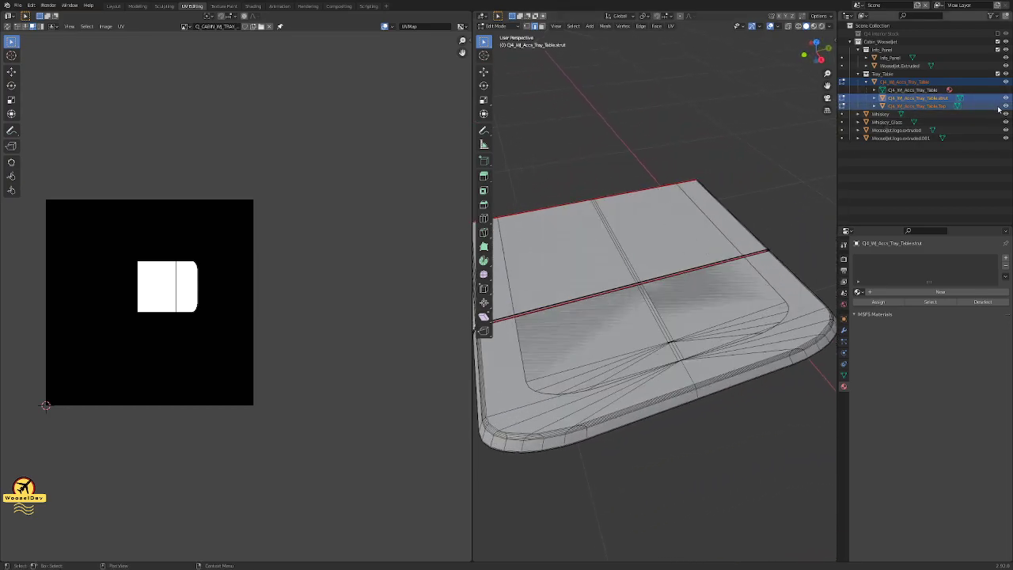
left_click(1006, 106)
left_click(1006, 106)
left_click(1006, 82)
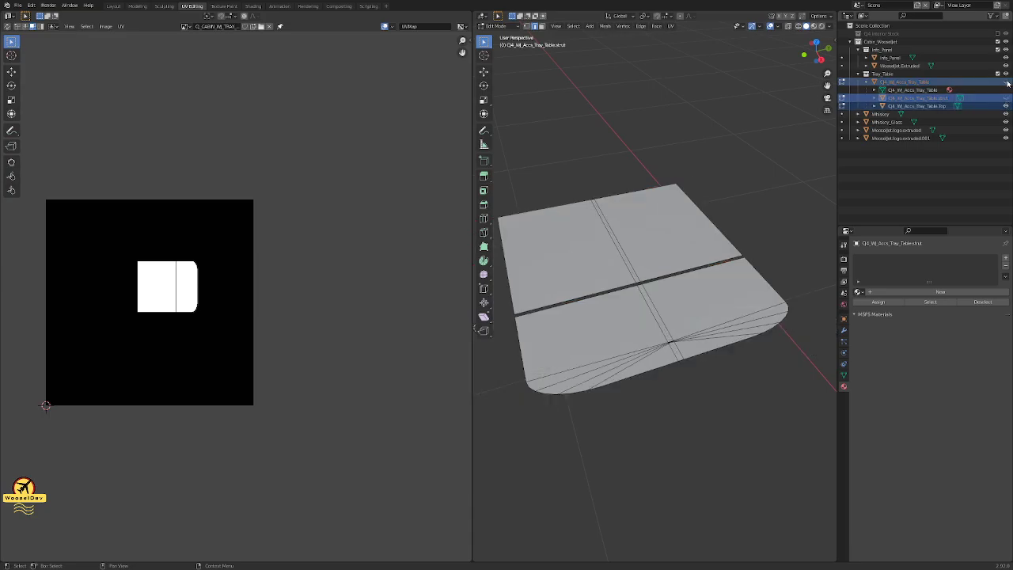
- Enter Edit Mode on the top panel in the Layout workspace and merge the two middle vertices where the rounded end's edges converge, at their center
scroll(701, 290, "up", 3)
middle_click_drag(701, 322, 683, 260)
scroll(683, 259, "down", 10)
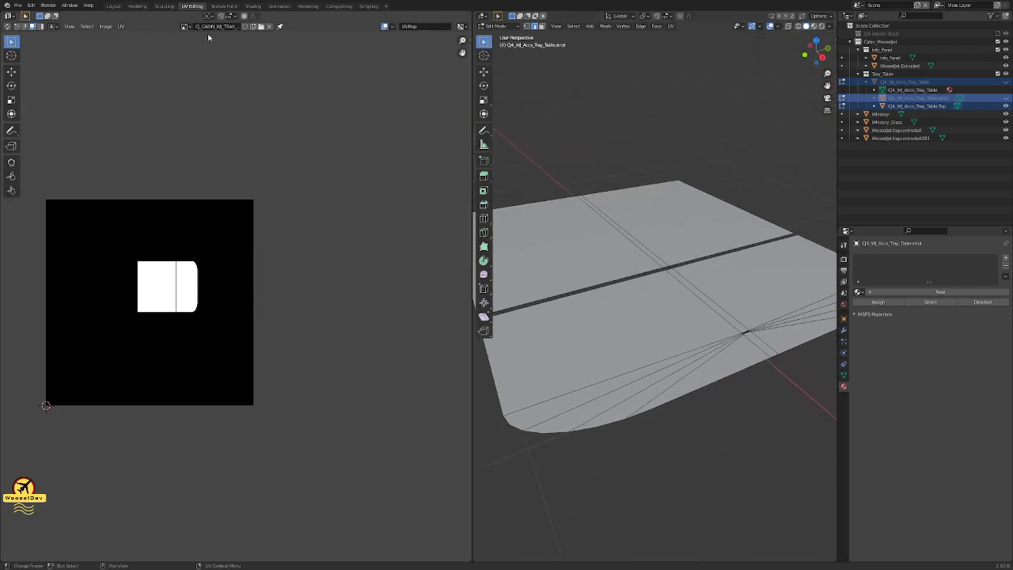
left_click(113, 6)
scroll(697, 261, "up", 3)
left_click(665, 260)
key("Tab")
middle_click_drag(665, 260, 362, 328, "shift")
scroll(529, 297, "up", 3)
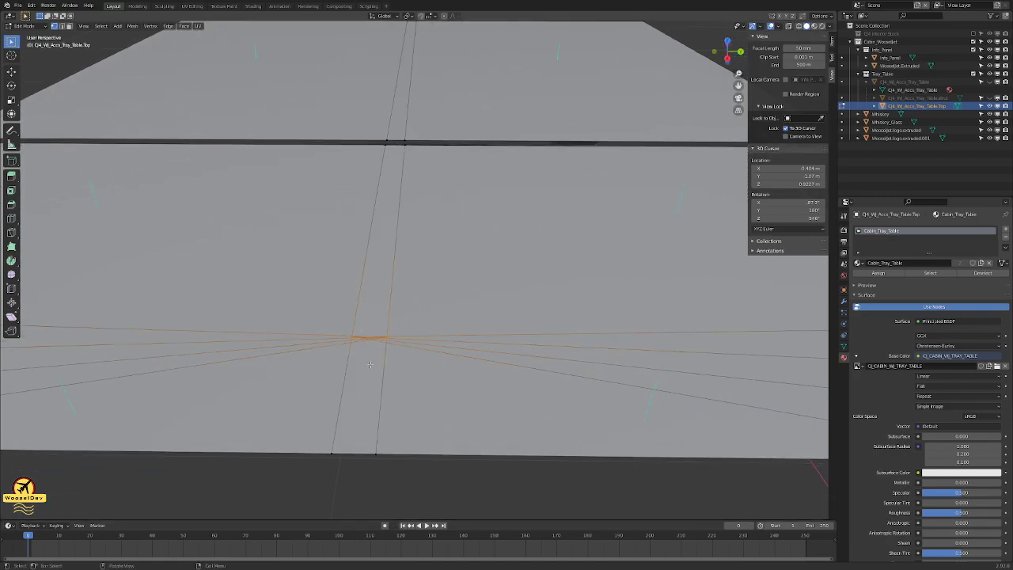
key("m")
left_click(364, 365)
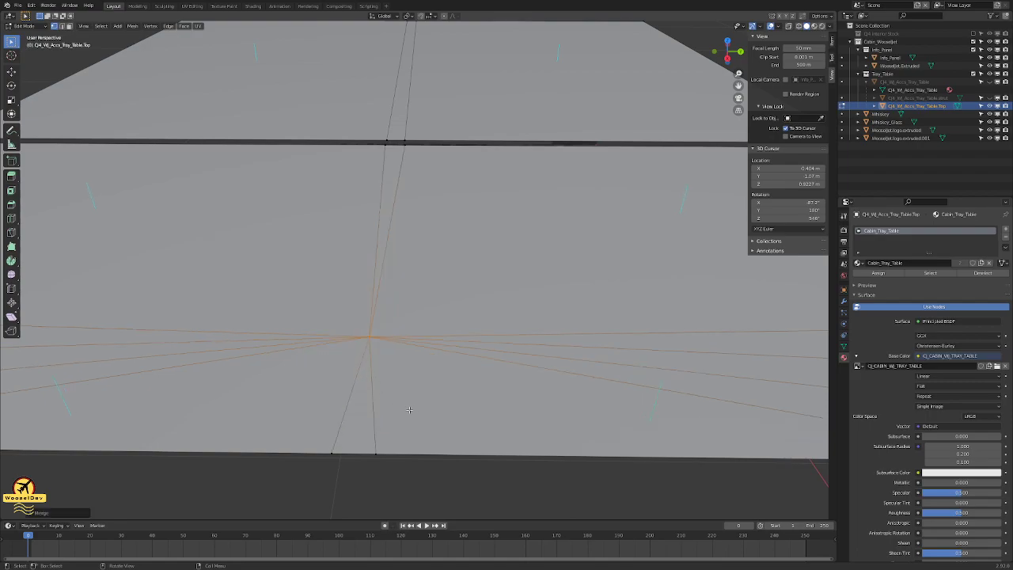
- Merge the two middle vertices on the top panel's rounded outer edge into one
left_click(333, 452)
left_click(376, 454, "shift")
key("m")
left_click(351, 492)
scroll(404, 410, "down", 5)
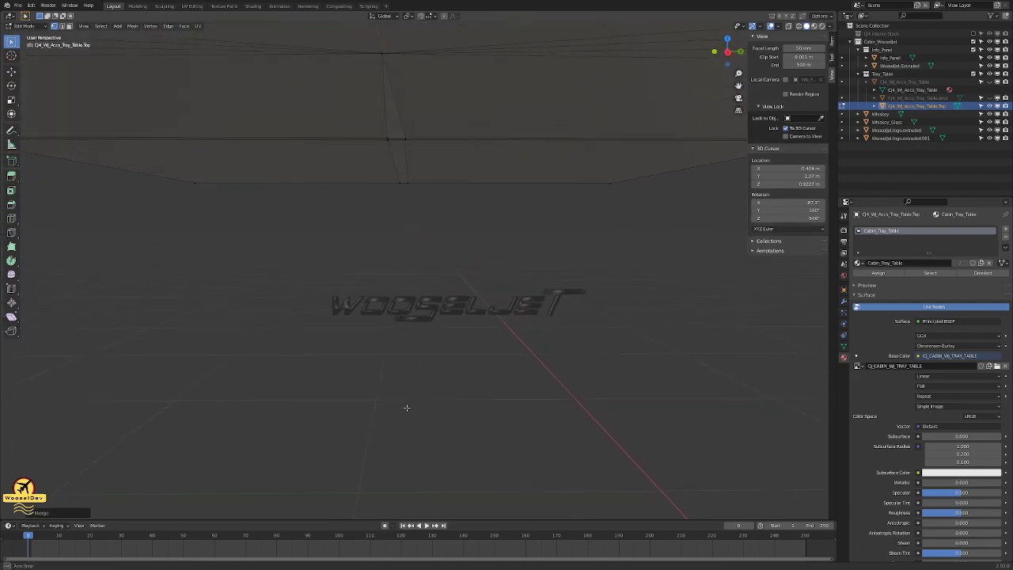
- Merge the pair of middle vertices on each side of the top panel's fold gap, at their center
scroll(406, 408, "up", 10)
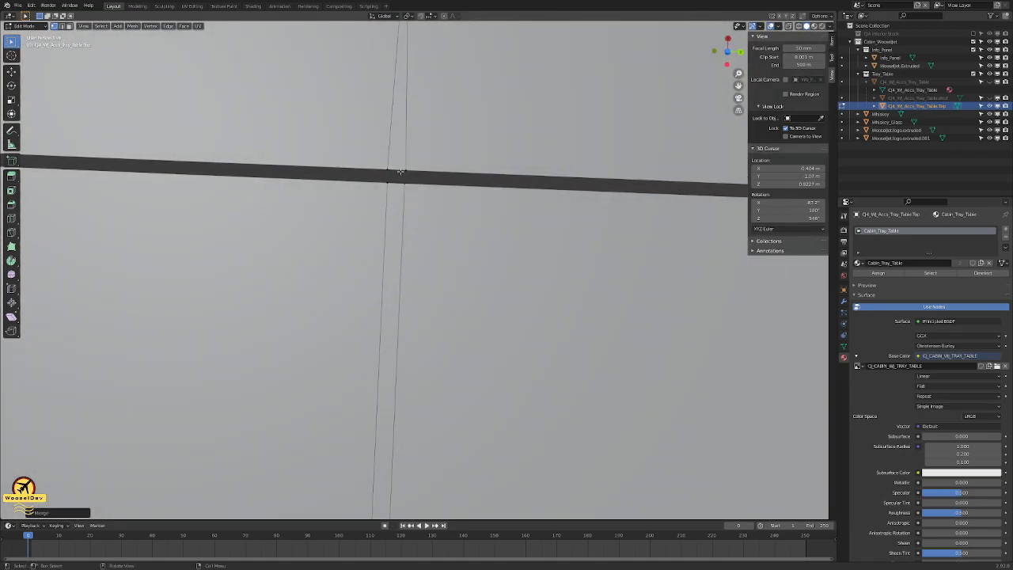
left_click(402, 172)
left_click_drag(423, 159, 377, 176)
key("m")
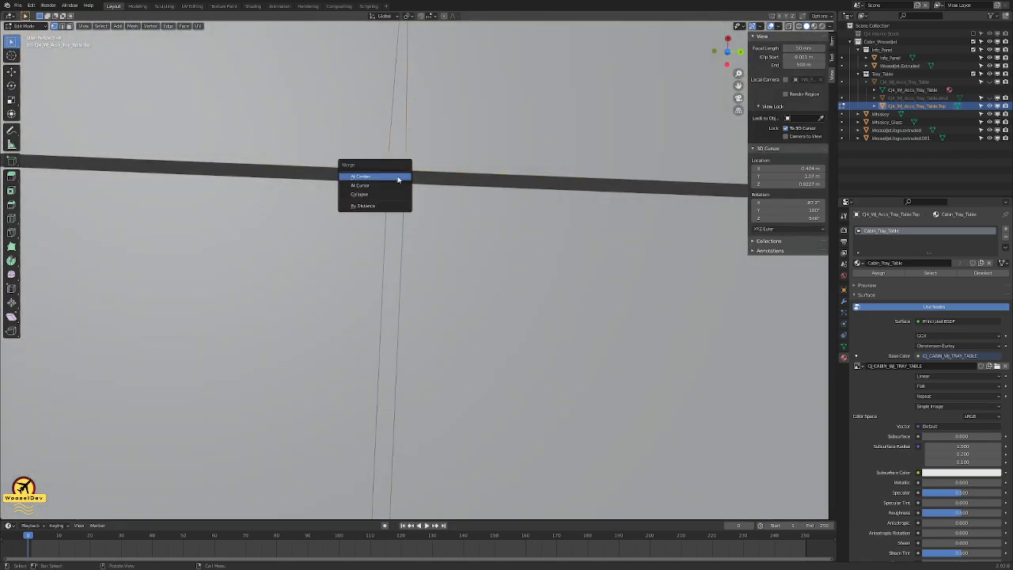
left_click(398, 179)
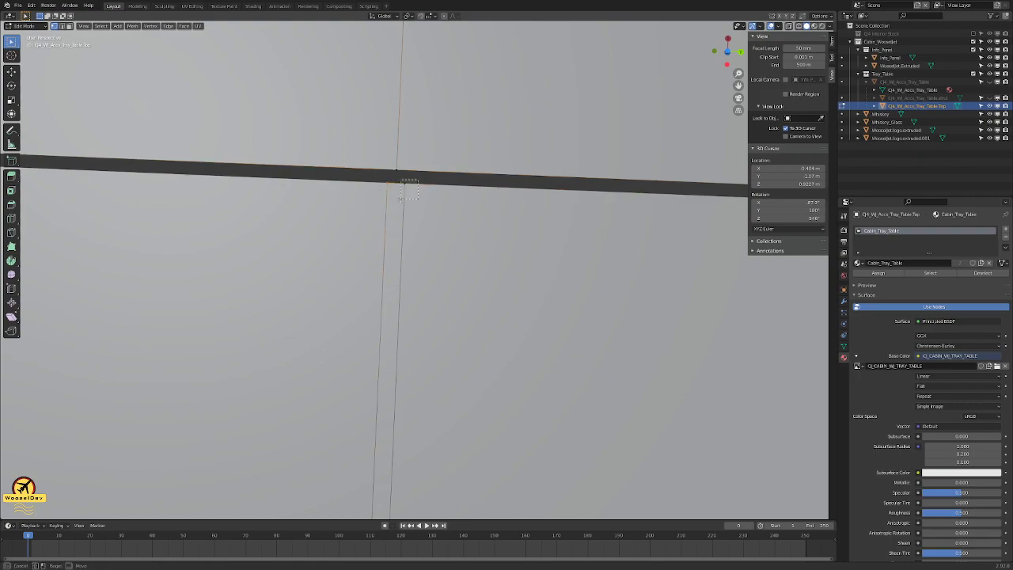
key("m")
left_click(401, 203)
middle_click_drag(401, 206, 337, 300)
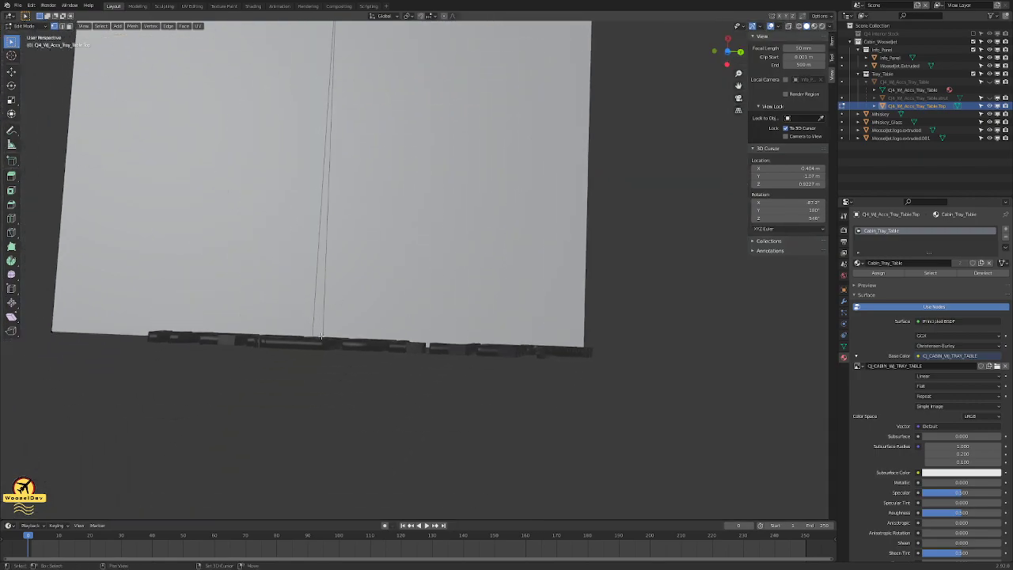
- Merge the two middle vertices on the top panel's straight rear edge into one
right_click(322, 337, "shift")
scroll(322, 343, "up", 5)
middle_click_drag(331, 352, 299, 361)
left_click(297, 363)
left_click(311, 372, "shift")
key("m")
left_click(314, 375)
middle_click_drag(321, 389, 334, 336)
- Select the whole top panel mesh and merge its vertices by distance
key("a")
scroll(334, 336, "down", 3)
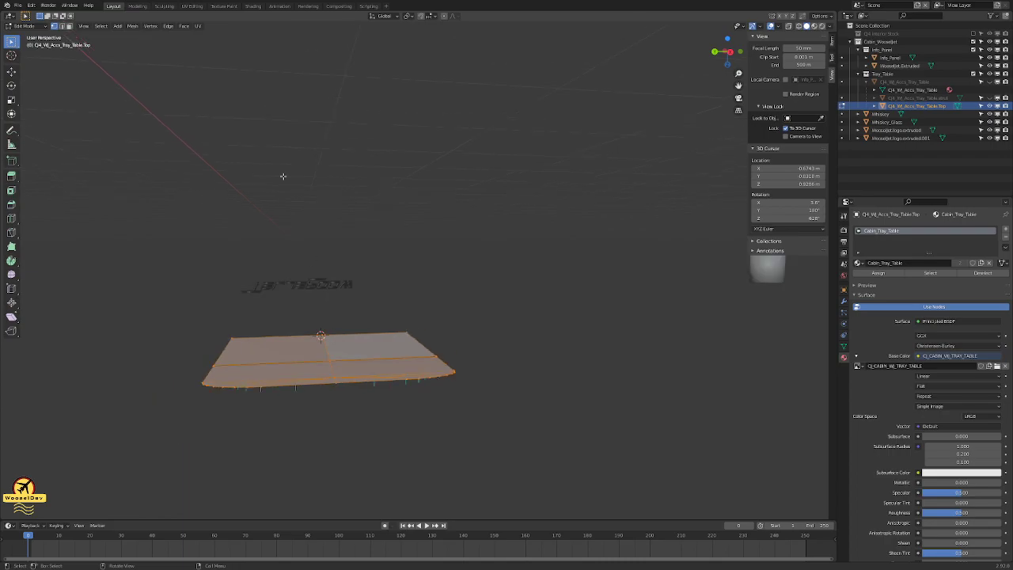
left_click(133, 27)
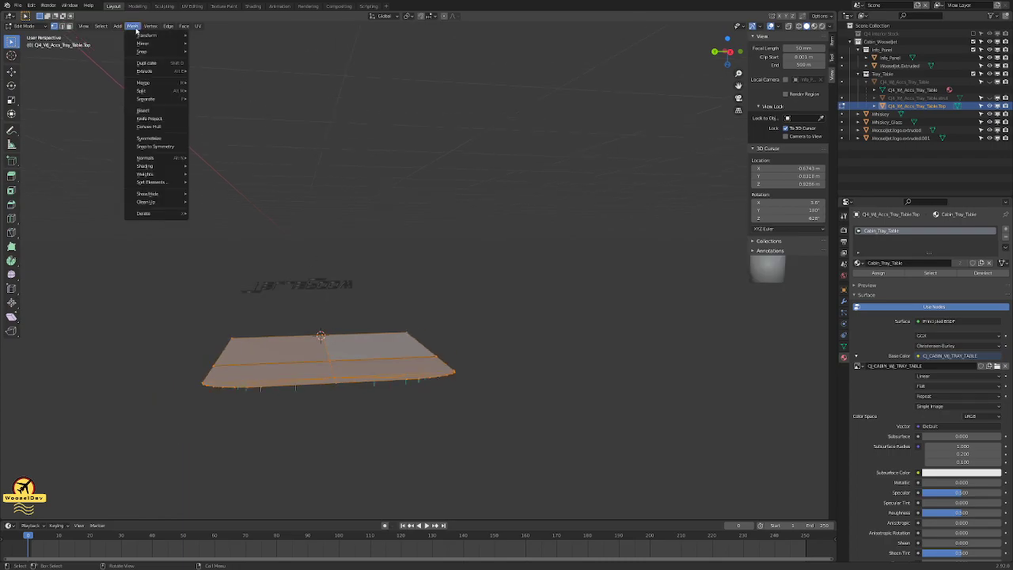
mouse_move(151, 82)
left_click(226, 113)
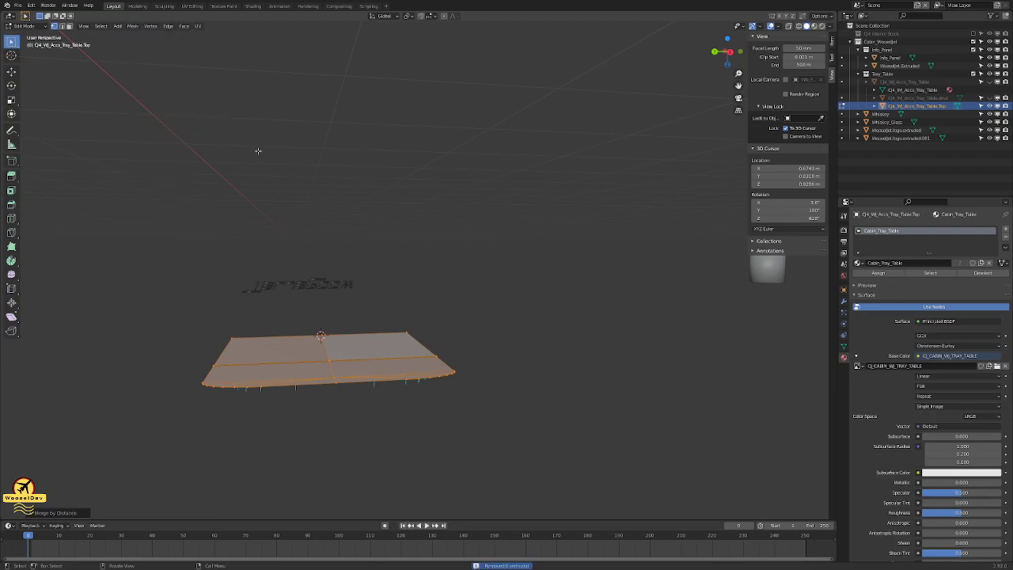
middle_click_drag(308, 262, 320, 291)
key("Tab")
right_click(397, 372)
left_click(400, 369)
key("Tab")
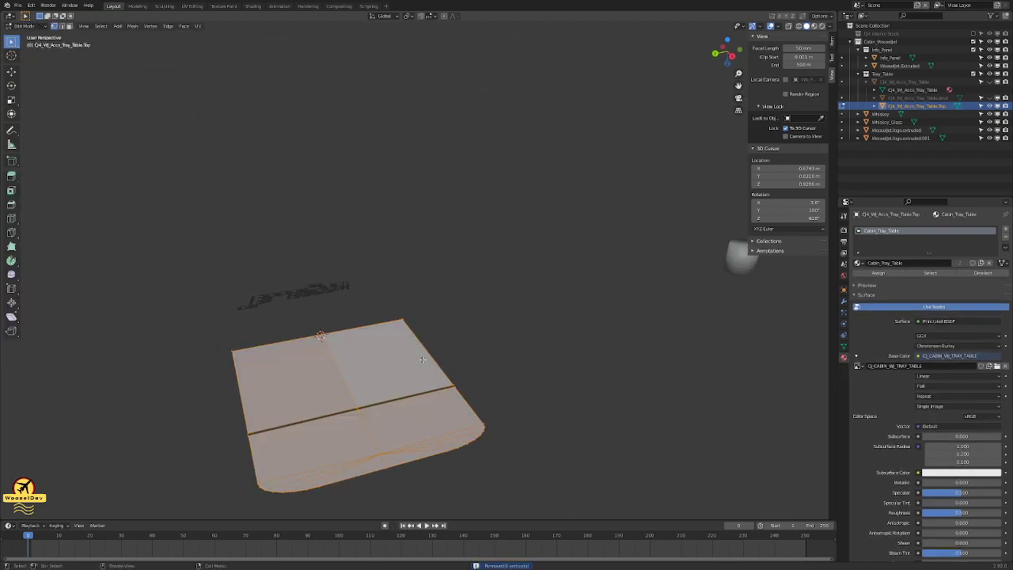
- Project the cleaned-up top panel's UVs from the top orthographic view in the UV Editing workspace
left_click(193, 7)
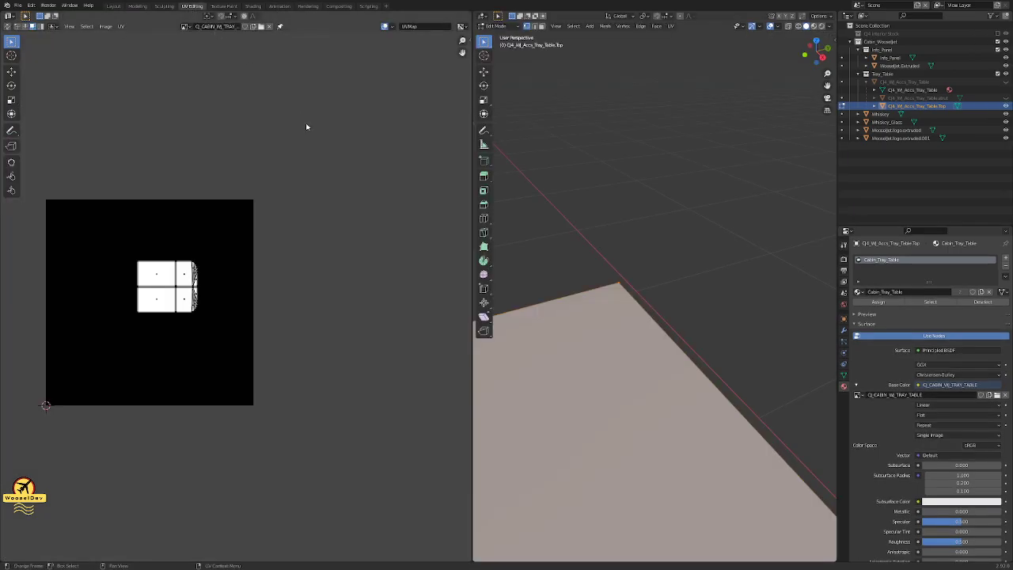
scroll(581, 362, "down", 4)
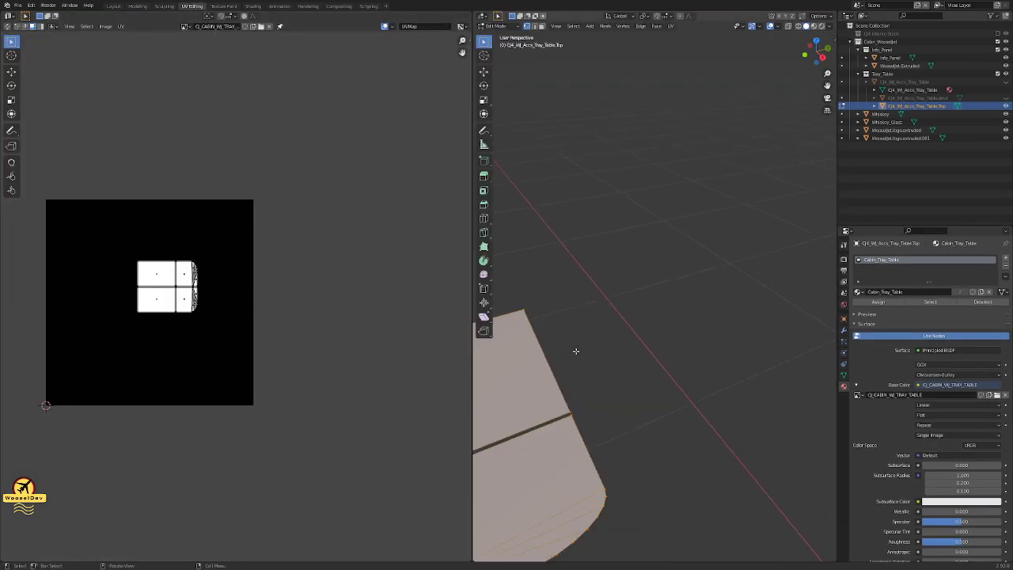
key("KP_7")
scroll(576, 345, "down", 2)
scroll(574, 345, "up", 1)
left_click_drag(574, 345, 694, 323, "shift")
middle_click_drag(692, 323, 677, 331, "shift")
scroll(677, 333, "up", 1)
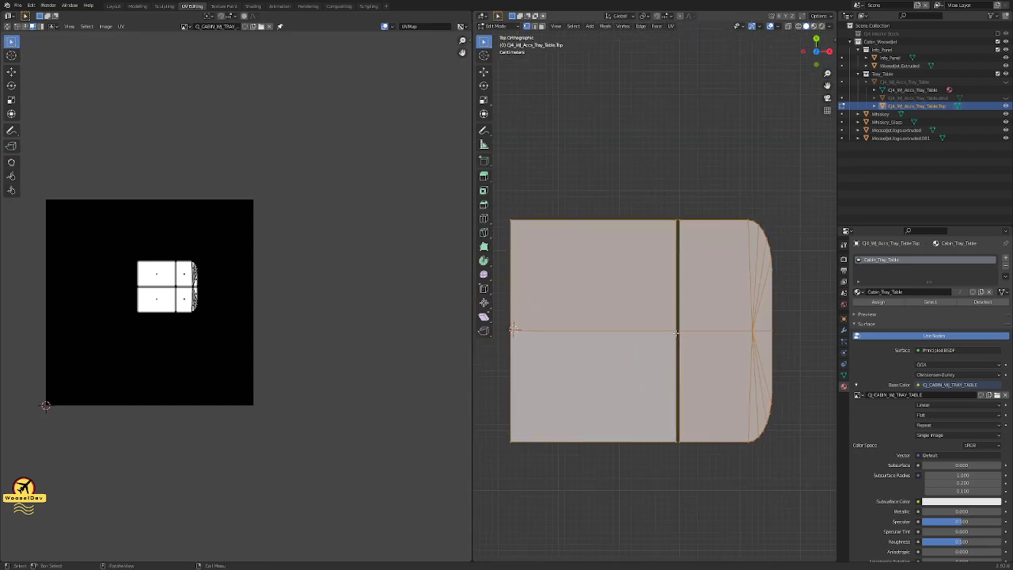
key("u")
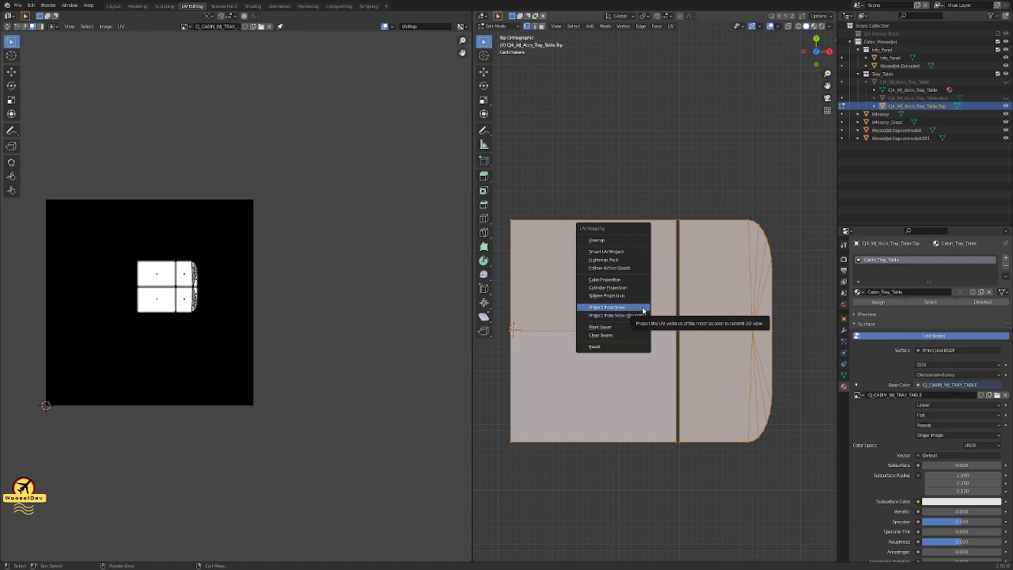
left_click(642, 308)
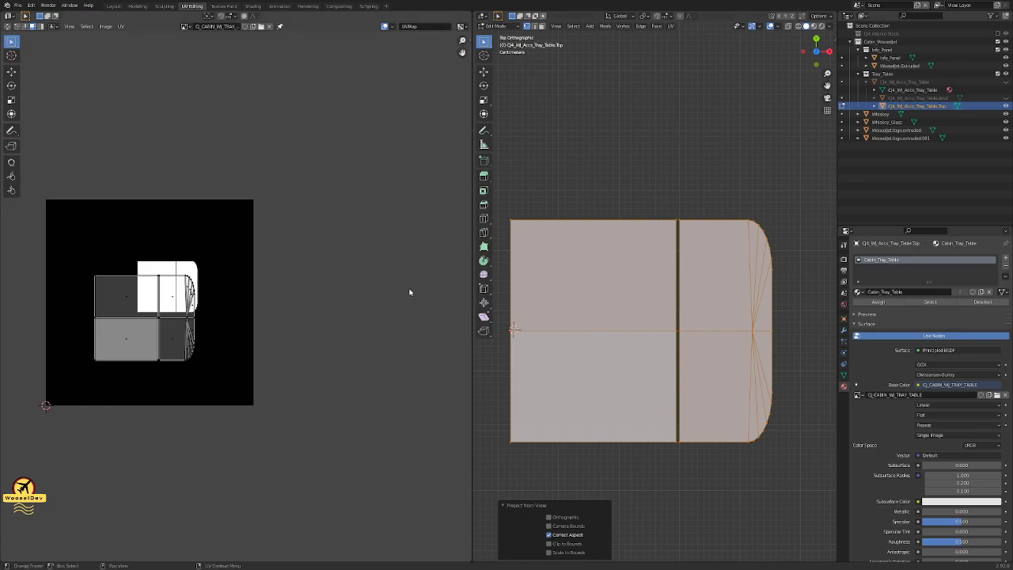
- Select all of the top panel's projected UVs, move them over the white area of the texture and scale them down roughly to its size
scroll(236, 296, "up", 2)
middle_click_drag(160, 259, 296, 262)
key("a")
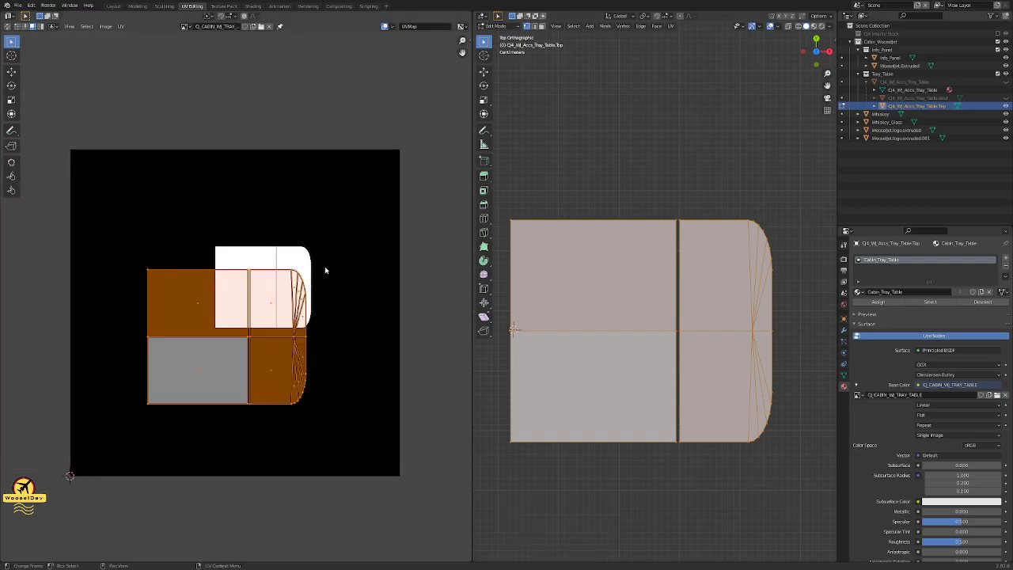
scroll(321, 272, "up", 3)
scroll(316, 273, "down", 1)
key("g")
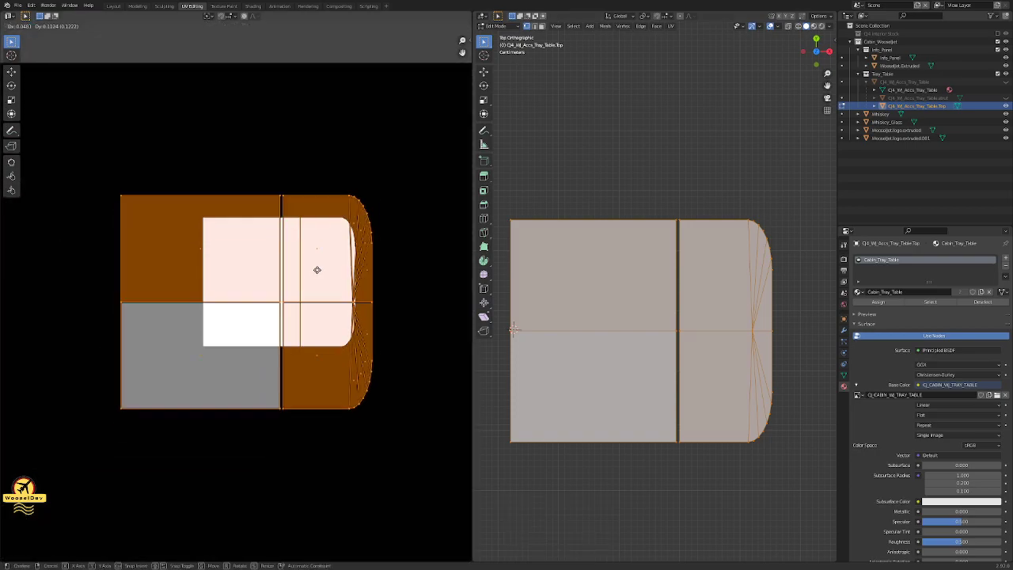
left_click(332, 250)
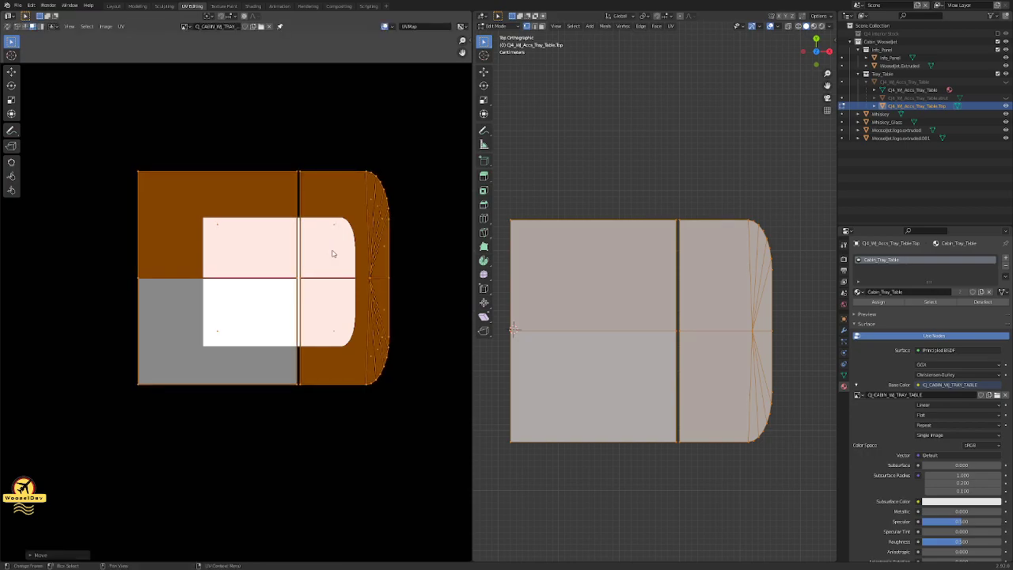
key("s")
left_click(355, 259)
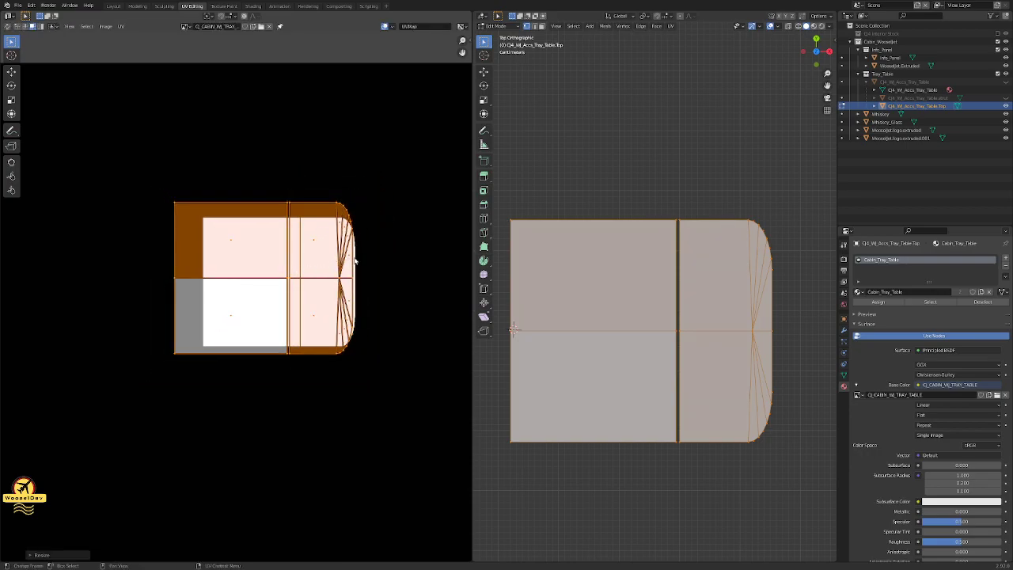
- Fine-tune the scale and position of the top panel's UVs until their outline matches the white area of the texture
scroll(372, 257, "up", 3)
key("s")
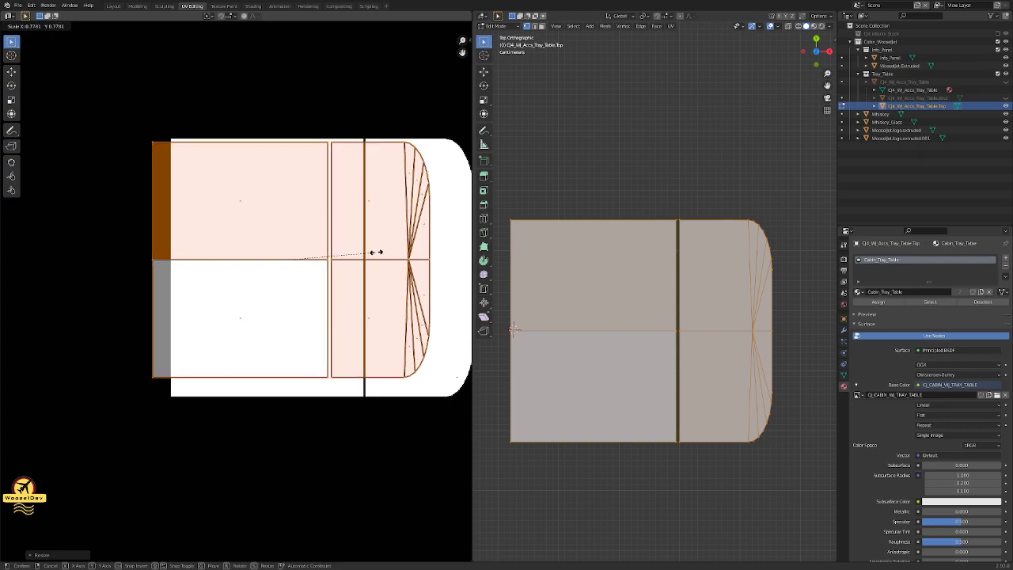
left_click(375, 256)
key("g")
left_click(371, 252)
middle_click_drag(386, 252, 282, 256)
key("s")
left_click(310, 254)
key("g")
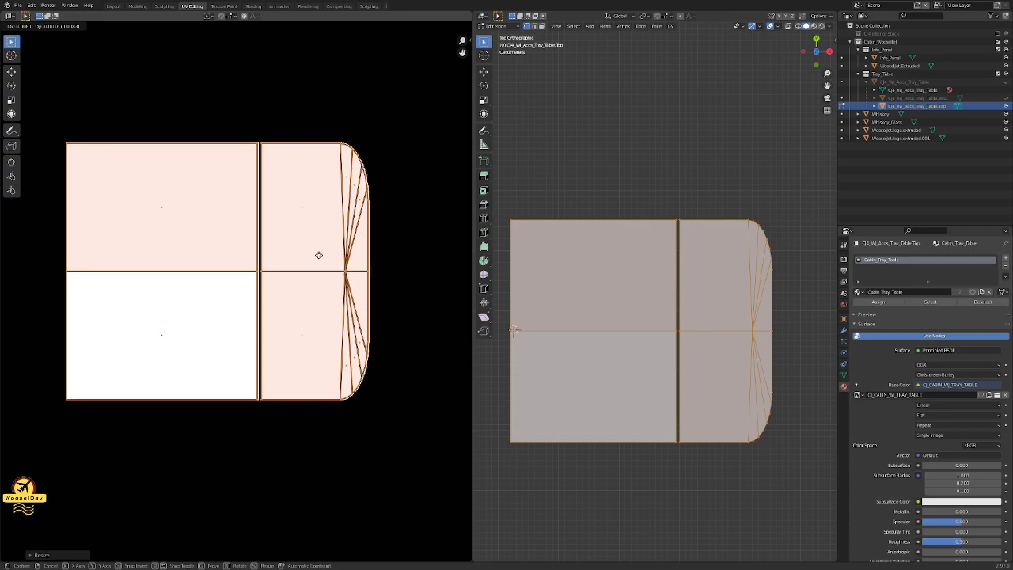
left_click(319, 255)
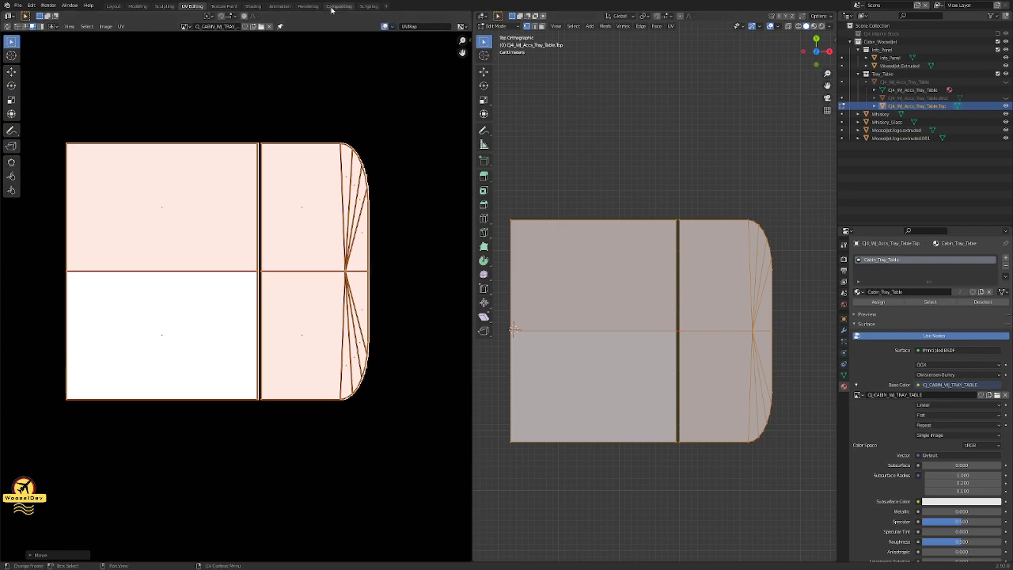
- Set the texture paint brush to black, enlarge its radius and paint over the white area of the CJ_CABIN_WJ_TRAY_TABLE texture
left_click(225, 6)
left_click(115, 15)
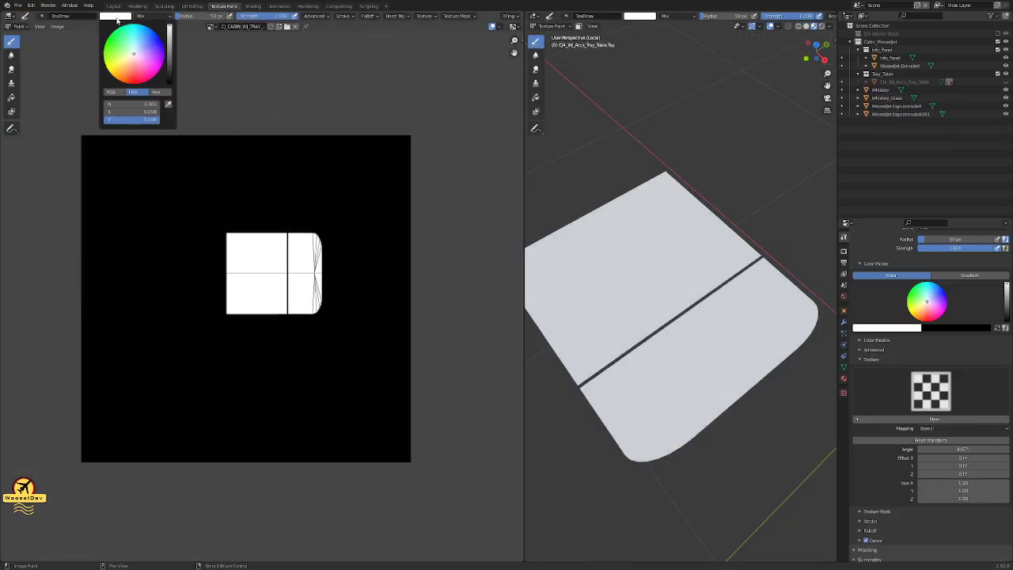
left_click(171, 79)
mouse_move(281, 238)
left_mouse_down()
mouse_move(229, 234)
mouse_move(198, 269)
mouse_move(245, 243)
mouse_move(171, 302)
left_mouse_up()
mouse_move(236, 274)
left_mouse_down()
mouse_move(204, 277)
mouse_move(210, 296)
mouse_move(318, 305)
left_mouse_up()
left_click_drag(185, 17, 203, 18)
mouse_move(277, 281)
left_mouse_down()
mouse_move(340, 267)
mouse_move(330, 237)
left_mouse_up()
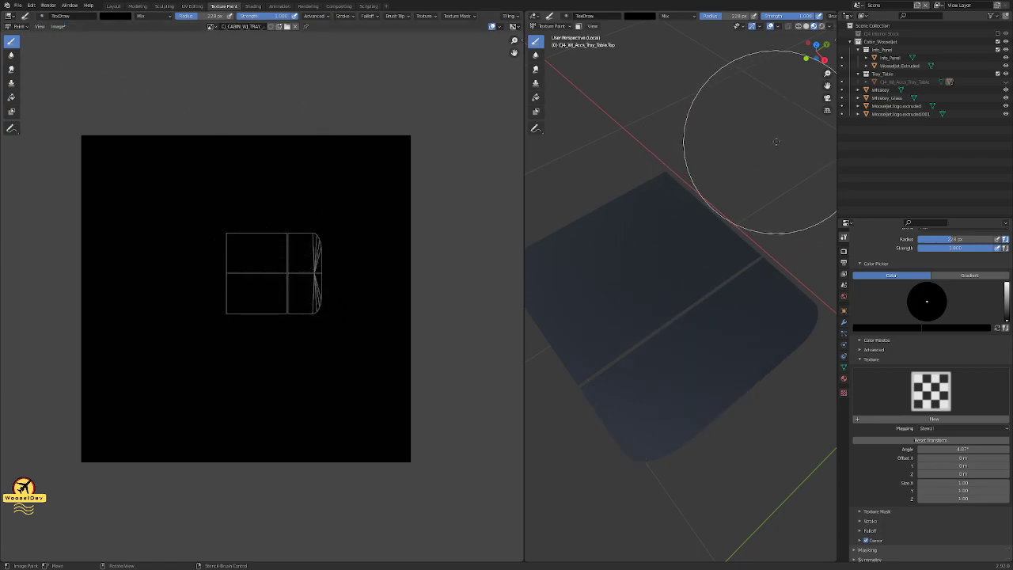
- Unhide the tray table's body and strut
left_click(1006, 82)
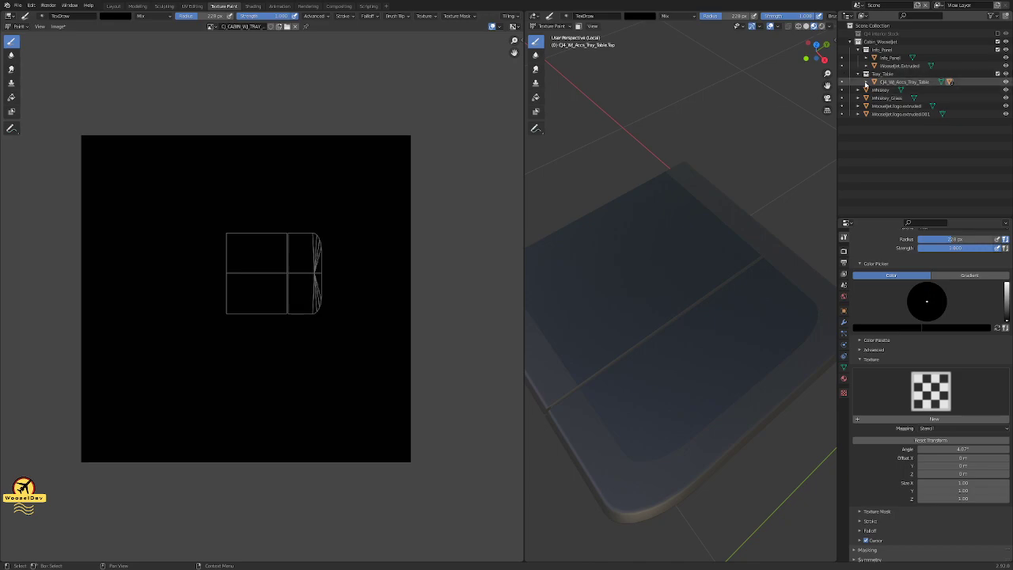
left_click(866, 82)
left_click(1006, 99)
scroll(666, 228, "down", 3)
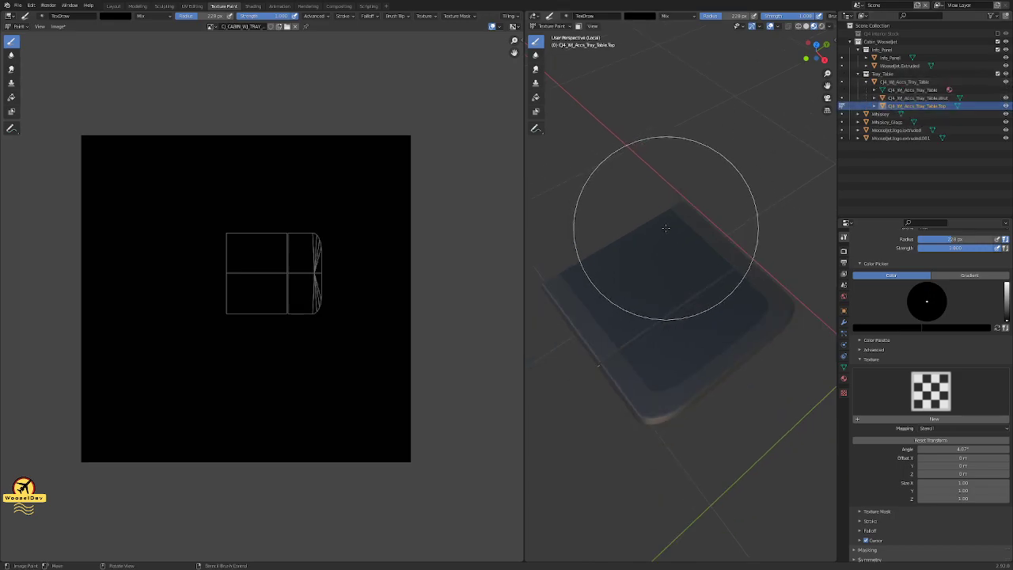
key("Tab")
middle_click_drag(673, 230, 695, 194)
left_click_drag(784, 181, 616, 367)
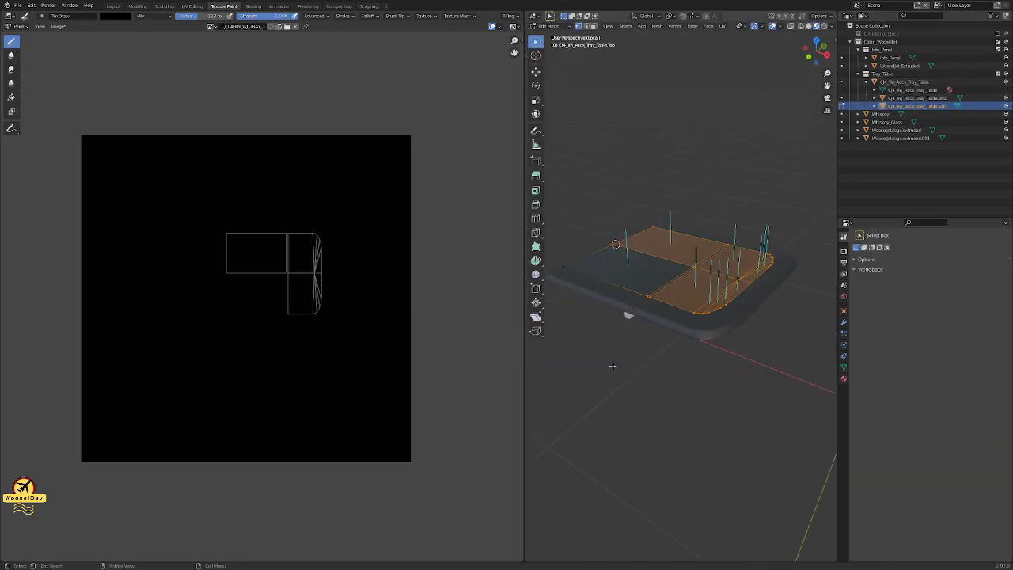
key("Tab")
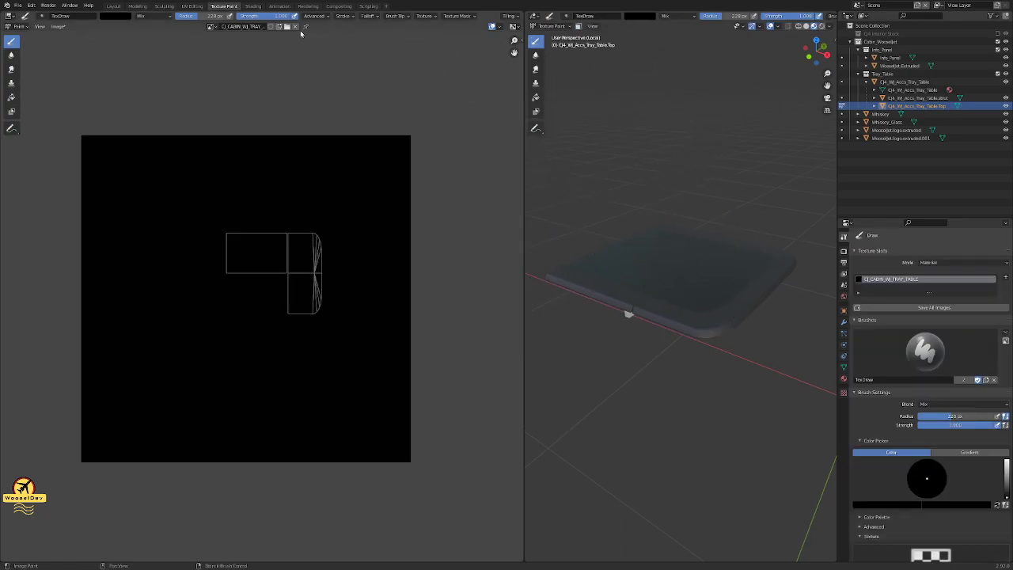
- Select the tray table's body, strut and top panel together in the UV Editing workspace and enter Edit Mode on all three
left_click(191, 7)
left_click(669, 157)
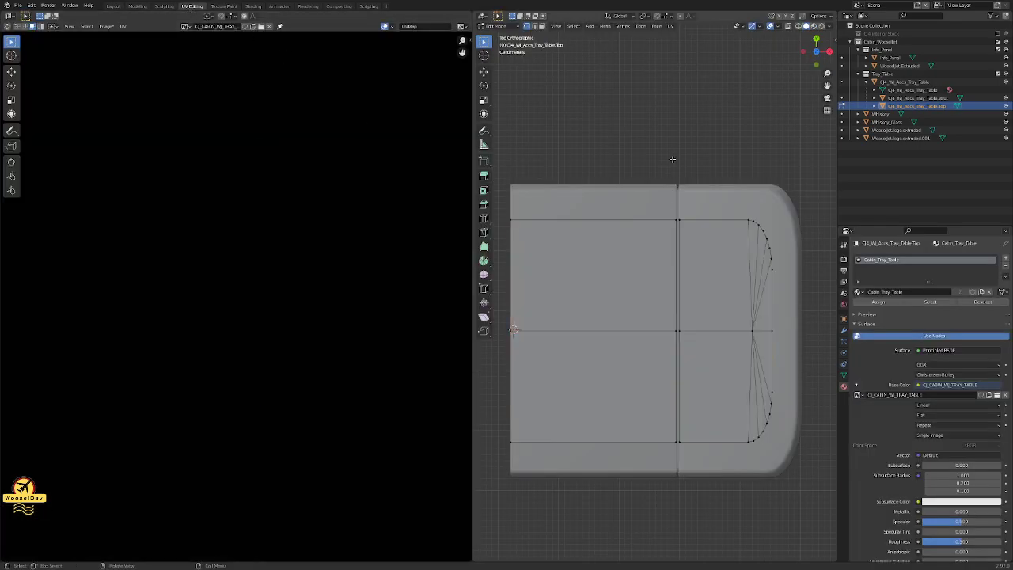
key("Tab")
middle_click_drag(713, 302, 700, 288)
key("Tab")
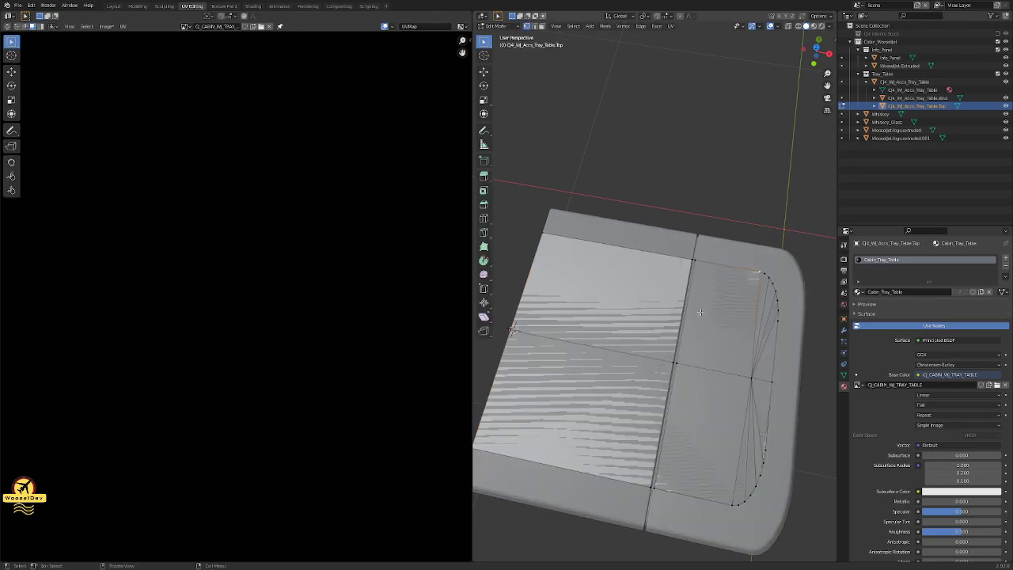
key("Tab")
middle_click_drag(773, 323, 641, 409)
left_click(583, 308, "shift")
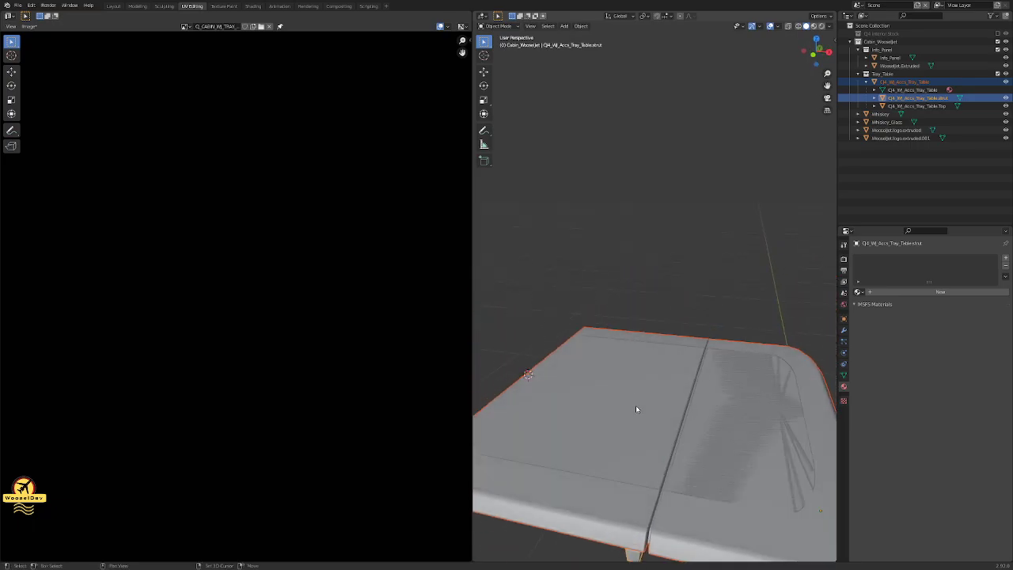
left_click(635, 408, "shift")
key("Tab")
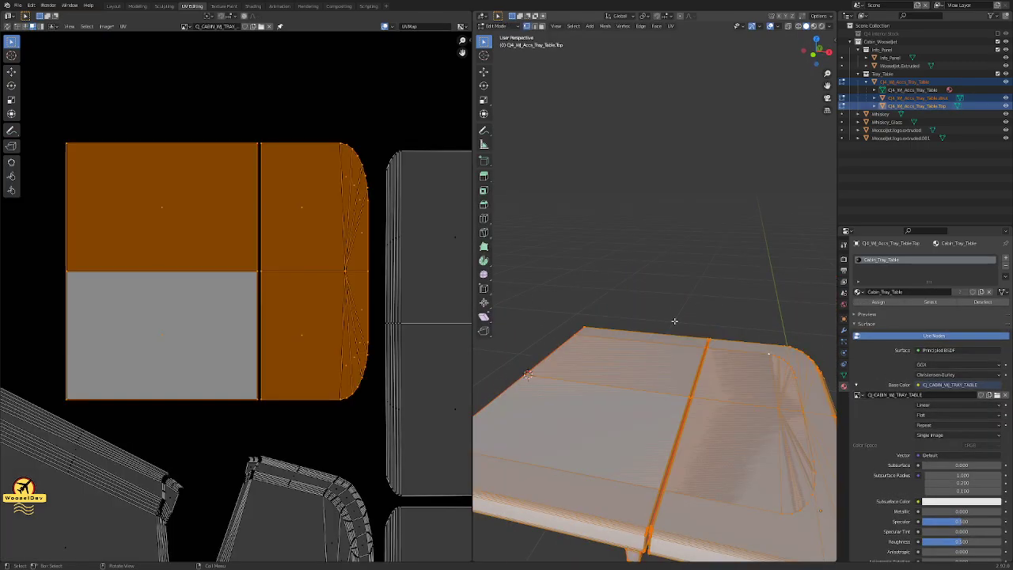
scroll(317, 344, "down", 4)
scroll(317, 352, "up", 4)
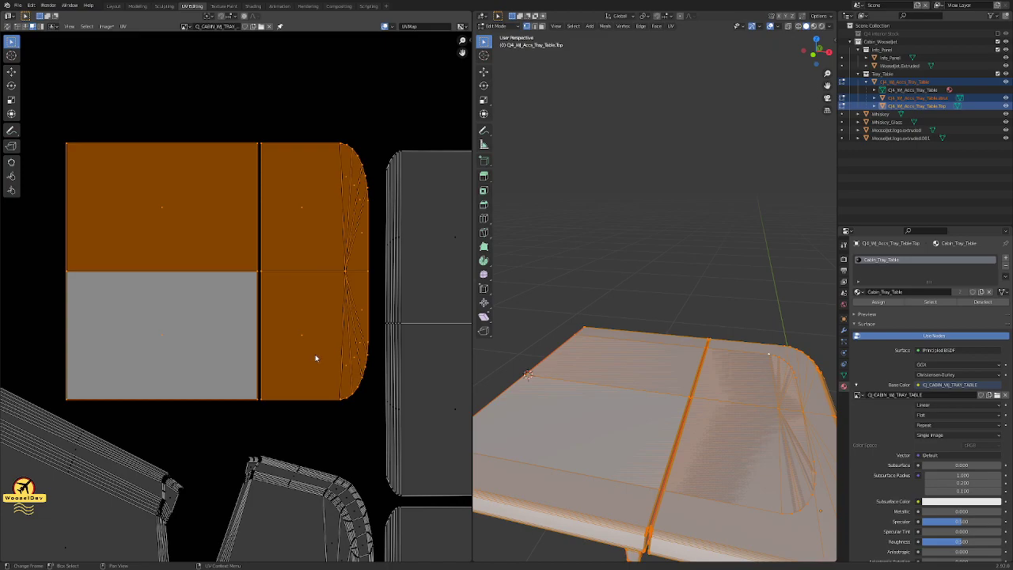
- Save the project file and the blackened CJ_CABIN_WJ_TRAY_TABLE texture image
scroll(316, 354, "down", 4)
key("ctrl+s")
left_click(325, 190)
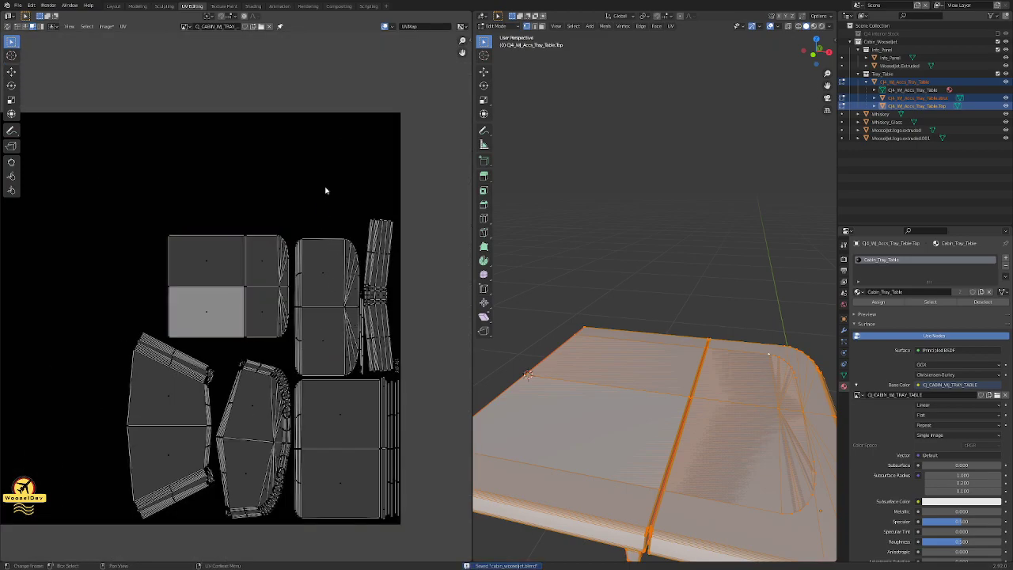
scroll(325, 190, "down", 2)
left_click(109, 27)
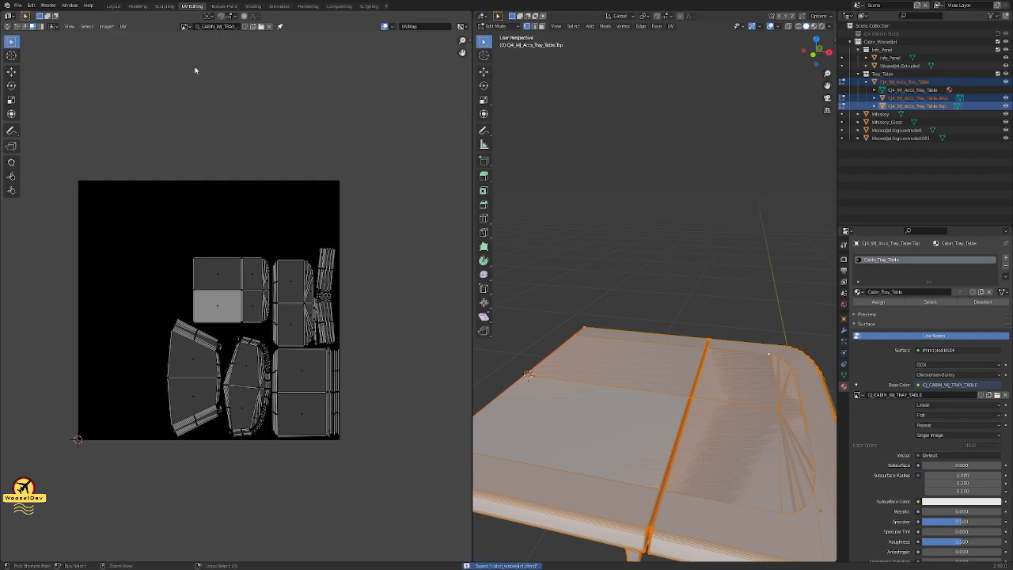
left_click(108, 27)
left_click(116, 91)
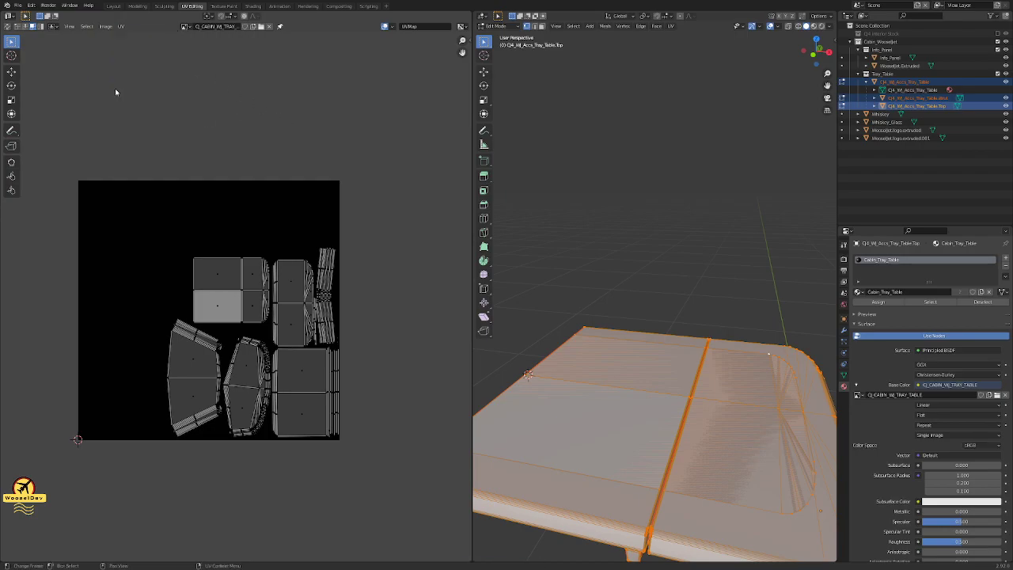
- Export the combined UV layout of the tray table's body, strut and top panel, and widen the 3D viewport
left_click(122, 27)
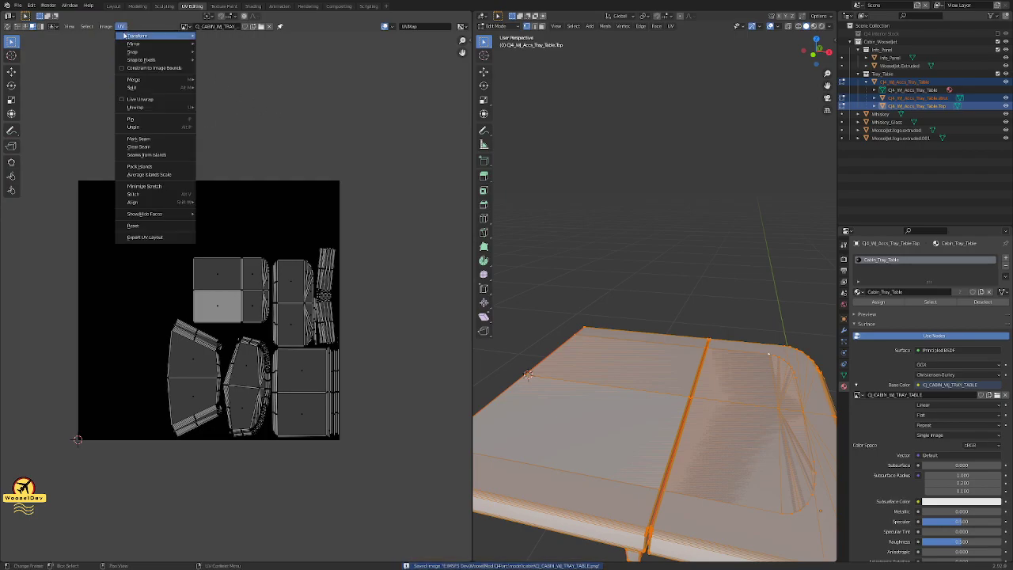
left_click(142, 239)
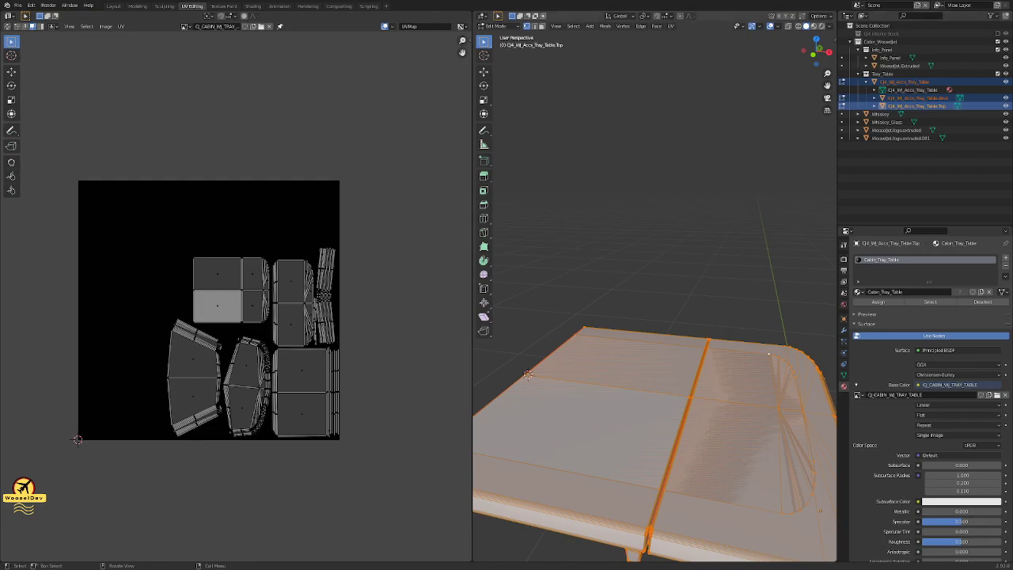
scroll(674, 306, "down", 3)
scroll(674, 305, "up", 1)
left_click_drag(472, 320, 316, 331)
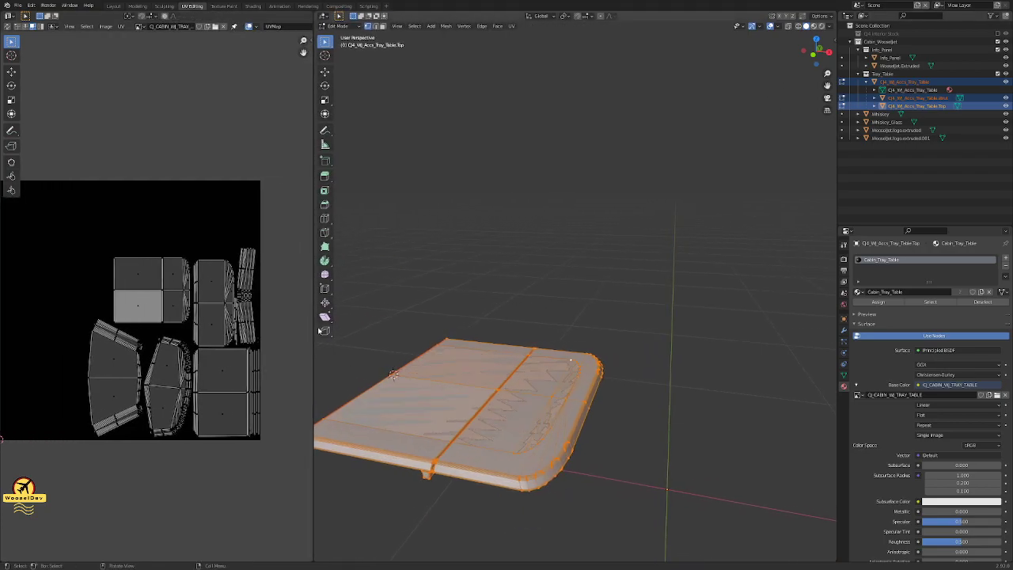
- Leave Edit Mode on the tray table parts and select only the top panel
left_click(643, 381)
middle_click_drag(655, 351, 663, 326)
scroll(663, 327, "up", 1)
scroll(663, 326, "down", 1)
key("Tab")
left_click(631, 289)
left_click(743, 186)
left_click(660, 262)
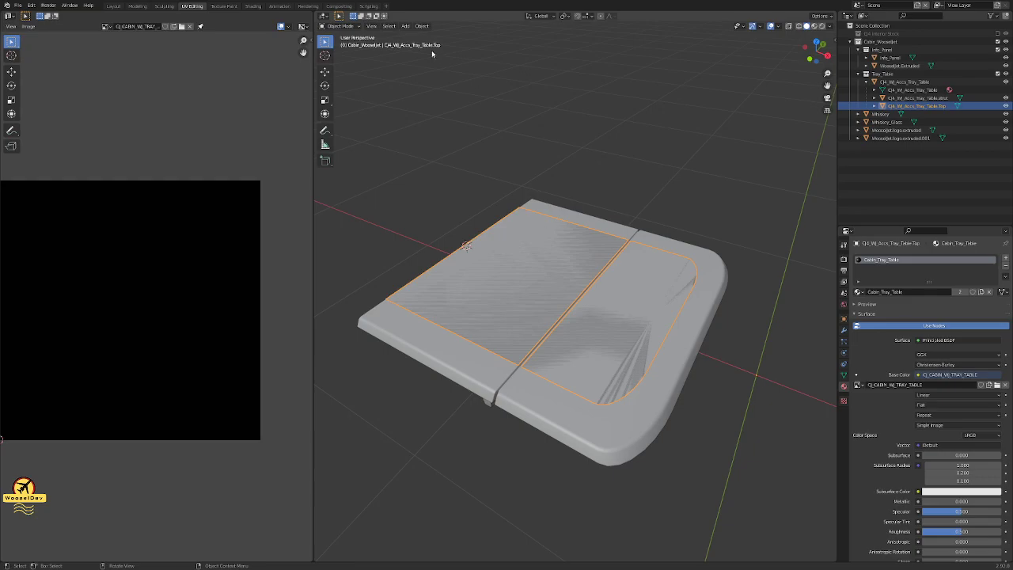
scroll(227, 159, "down", 2)
scroll(238, 129, "up", 1)
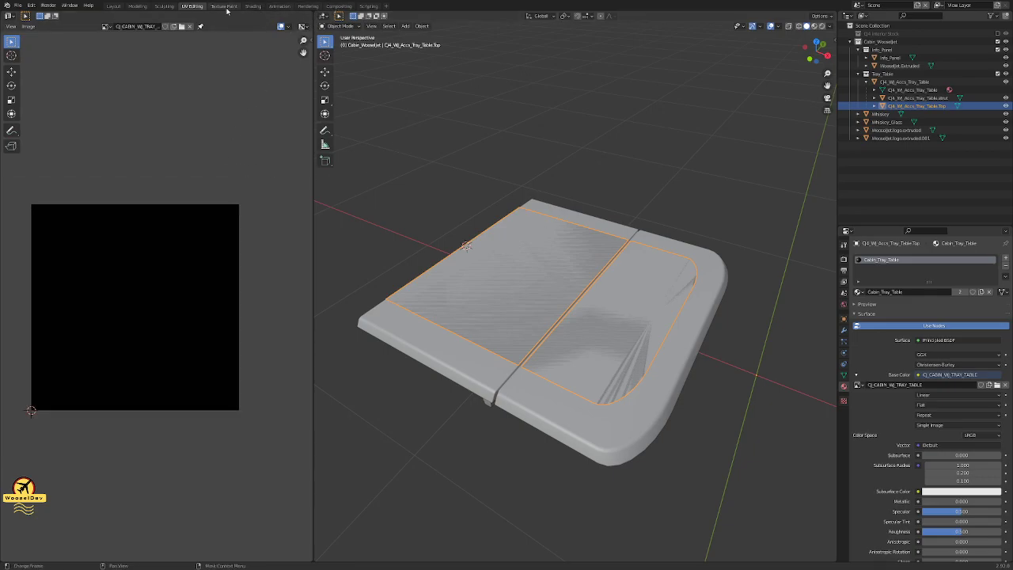
- In the Texture Paint workspace, set the brush to white with a smaller radius and paint over the whole top panel
left_click(224, 6)
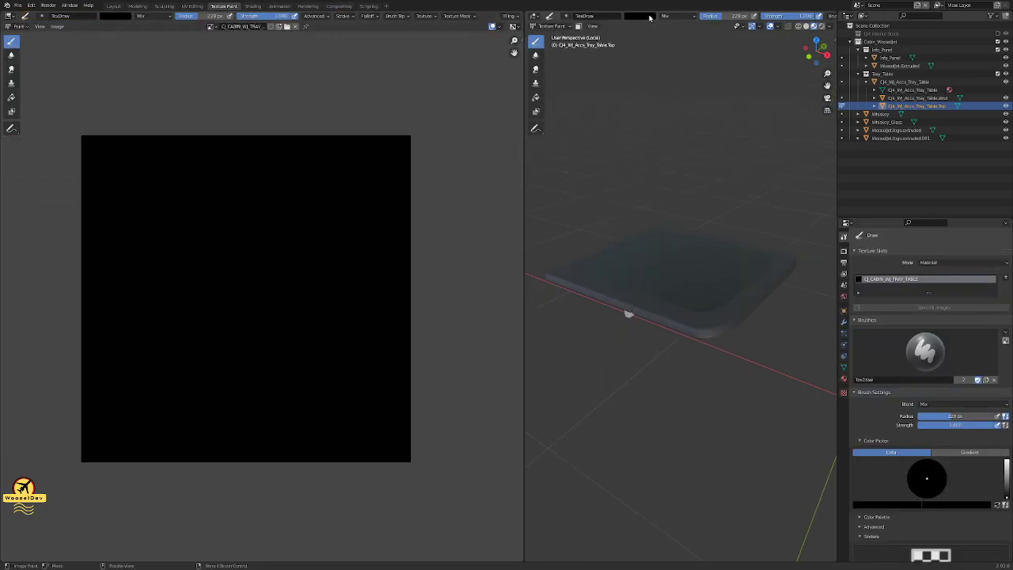
left_click_drag(727, 15, 654, 19)
left_click(647, 17)
left_click(693, 29)
middle_click_drag(647, 238, 682, 270)
left_click(661, 315)
mouse_move(659, 315)
left_mouse_down()
mouse_move(583, 335)
mouse_move(762, 334)
mouse_move(669, 245)
mouse_move(631, 297)
mouse_move(734, 295)
mouse_move(656, 351)
mouse_move(728, 344)
mouse_move(758, 360)
mouse_move(769, 282)
mouse_move(667, 226)
mouse_move(626, 272)
left_mouse_up()
mouse_move(626, 271)
middle_mouse_down()
mouse_move(645, 294)
mouse_move(719, 330)
middle_mouse_up()
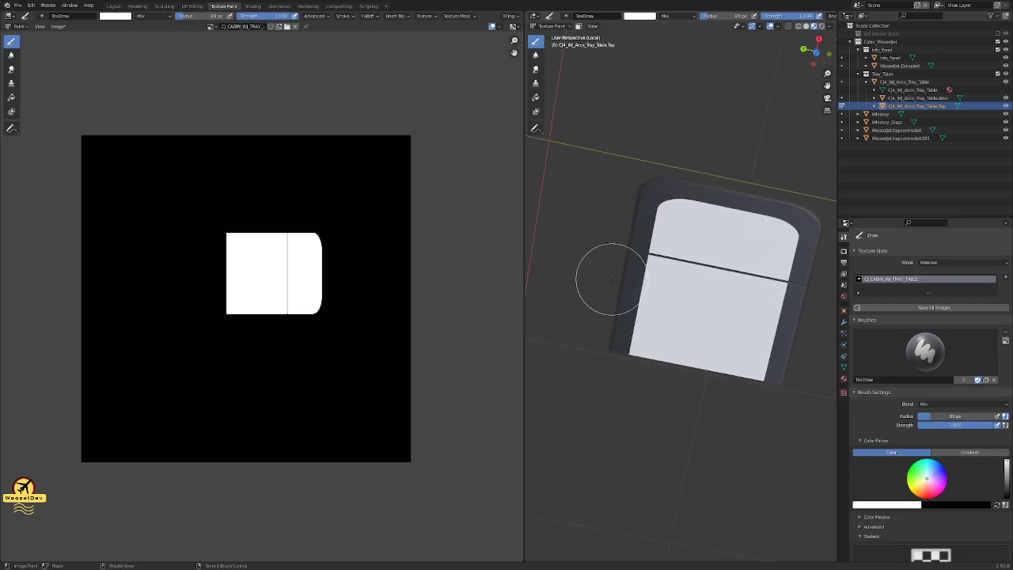
- Select the strut on the tray table's underside and switch it to Texture Paint mode
mouse_move(678, 287)
middle_mouse_down()
mouse_move(616, 275)
mouse_move(621, 255)
mouse_move(599, 323)
middle_mouse_up()
middle_click_drag(805, 271, 717, 243)
key("Tab")
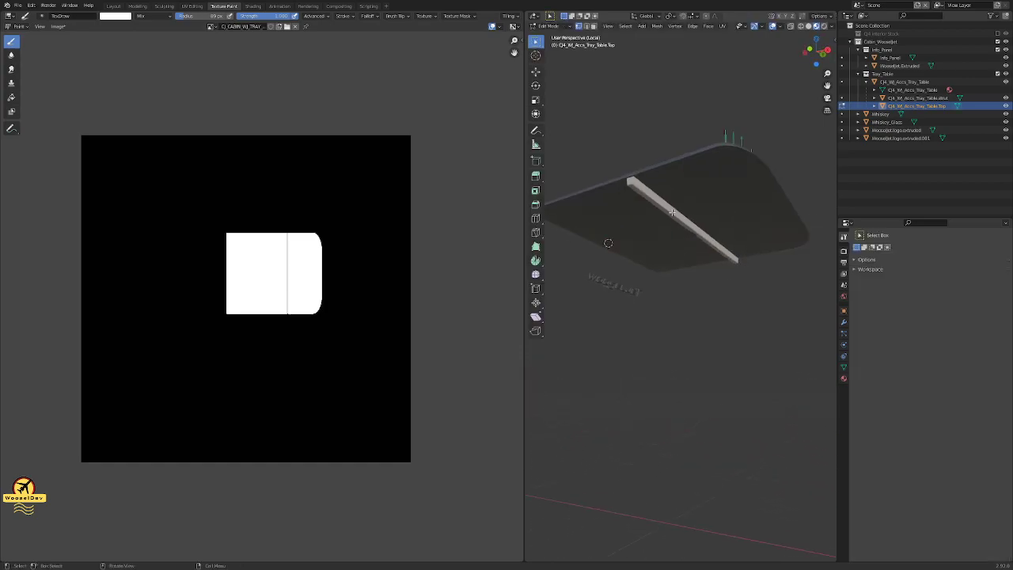
left_click(550, 26)
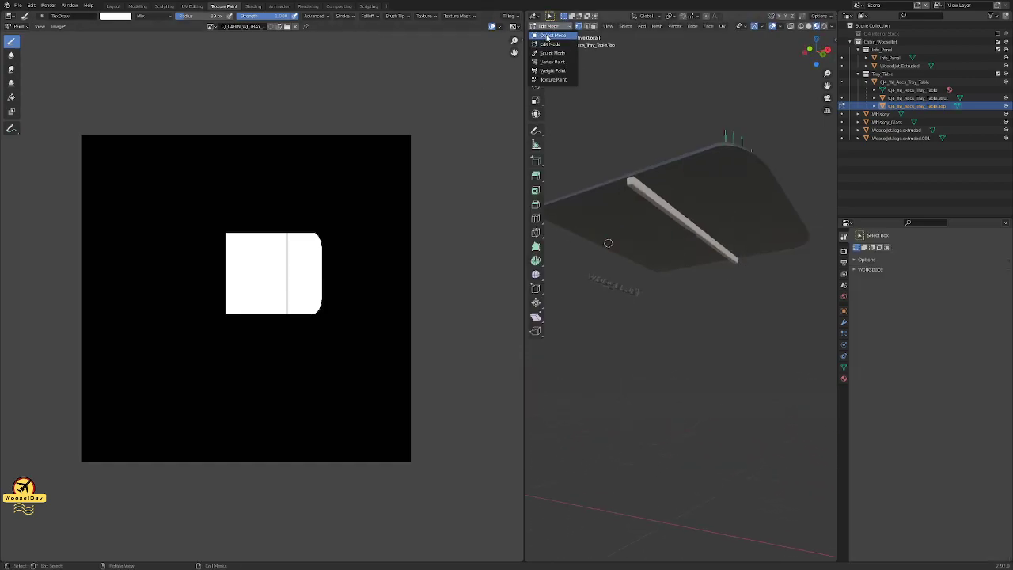
left_click(554, 38)
left_click(688, 229)
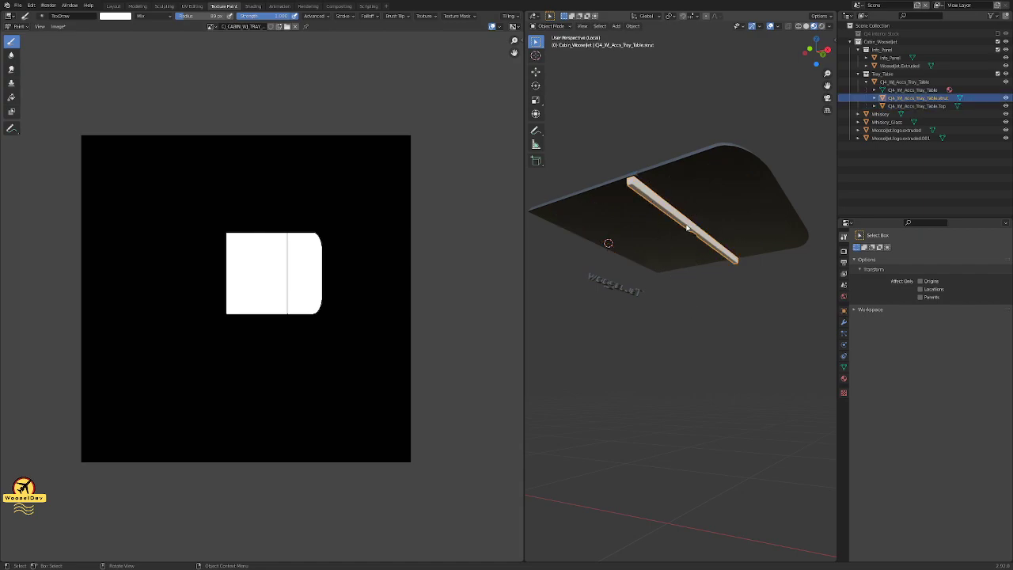
left_click(550, 26)
left_click(554, 78)
scroll(671, 198, "up", 3)
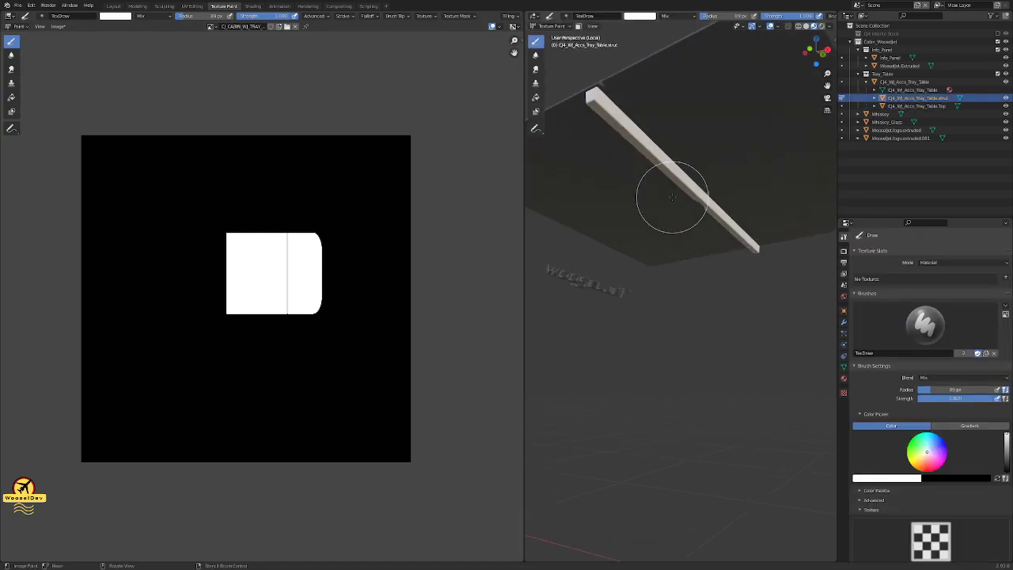
mouse_move(649, 199)
middle_mouse_down()
mouse_move(668, 301)
mouse_move(696, 324)
mouse_move(633, 254)
middle_mouse_up()
mouse_move(724, 308)
middle_mouse_down()
mouse_move(638, 330)
mouse_move(736, 340)
middle_mouse_up()
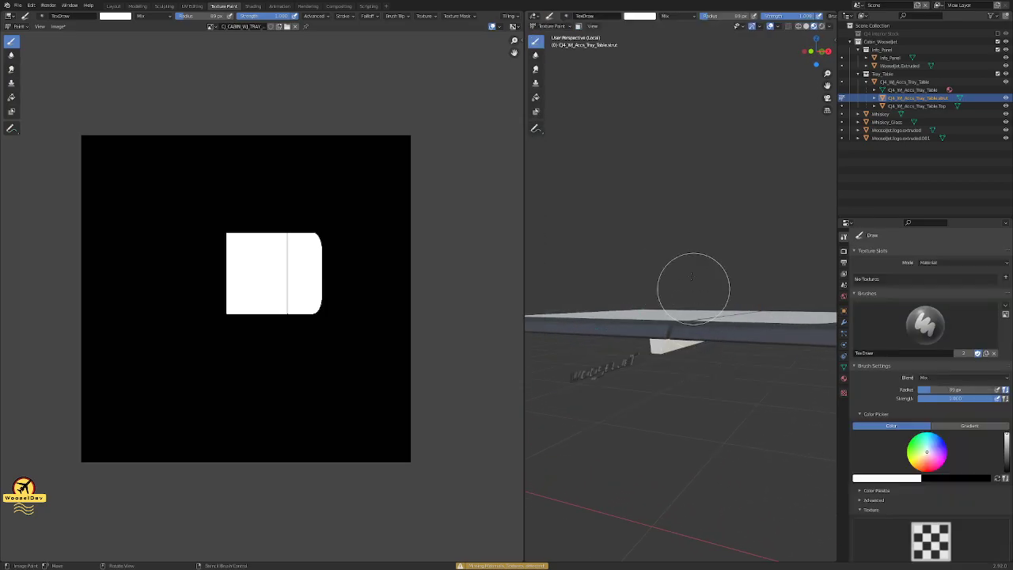
- Return the strut to Object Mode, assign it the Cabin_Tray_Table material in the Layout workspace and save the file
left_click(552, 26)
left_click(554, 36)
left_click(721, 397)
left_click(671, 347)
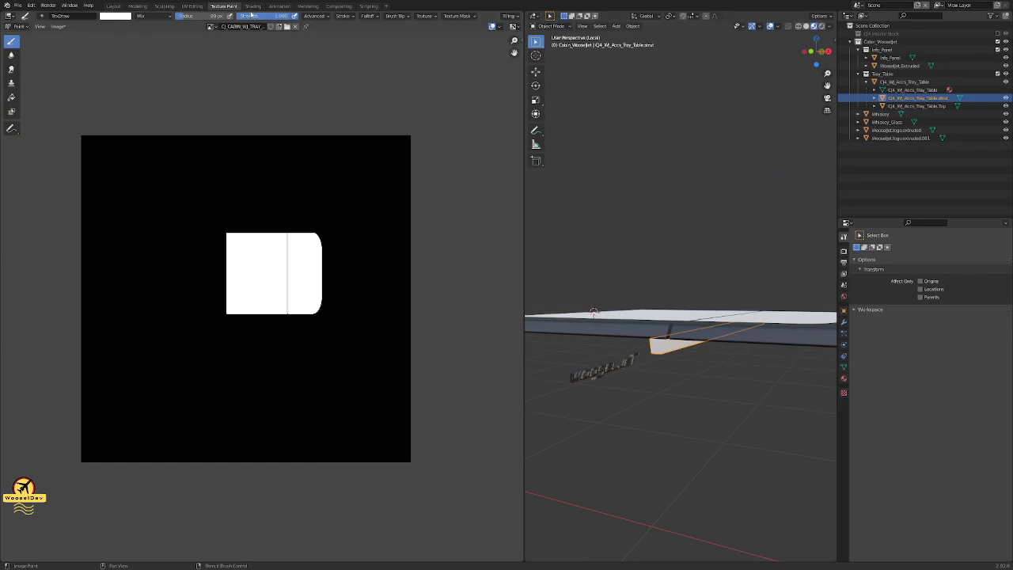
left_click(114, 5)
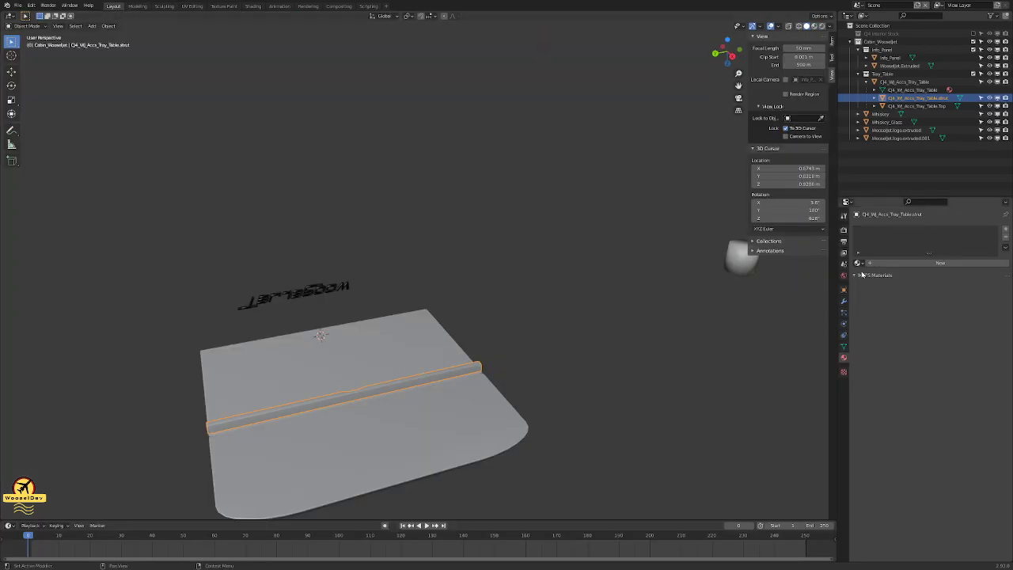
left_click(858, 263)
scroll(898, 328, "down", 3)
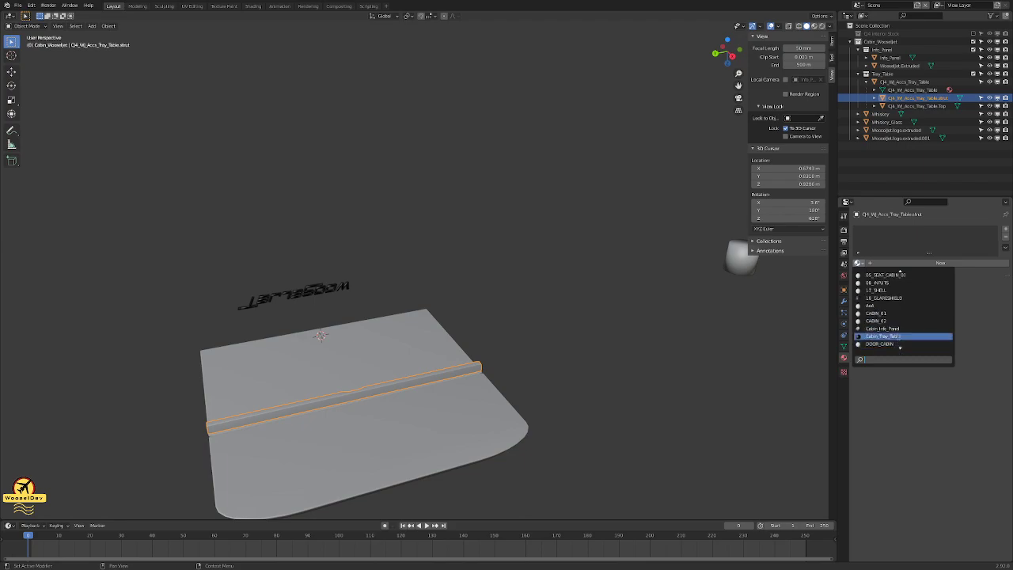
left_click(898, 337)
key("ctrl+s")
- Return to the Texture Paint workspace and examine the strut, body and white top panel from several angles
middle_click_drag(660, 323, 553, 332)
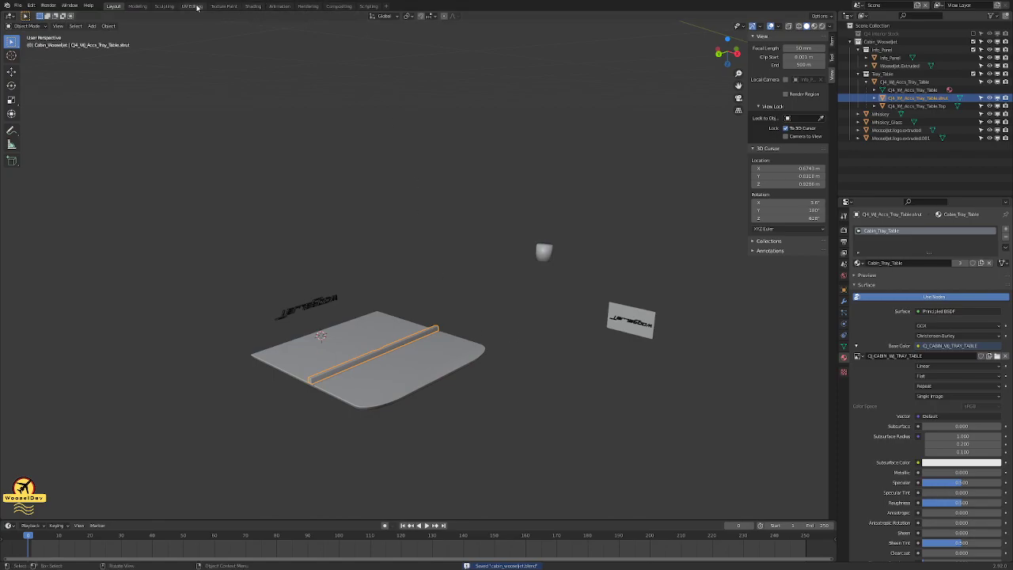
left_click(222, 7)
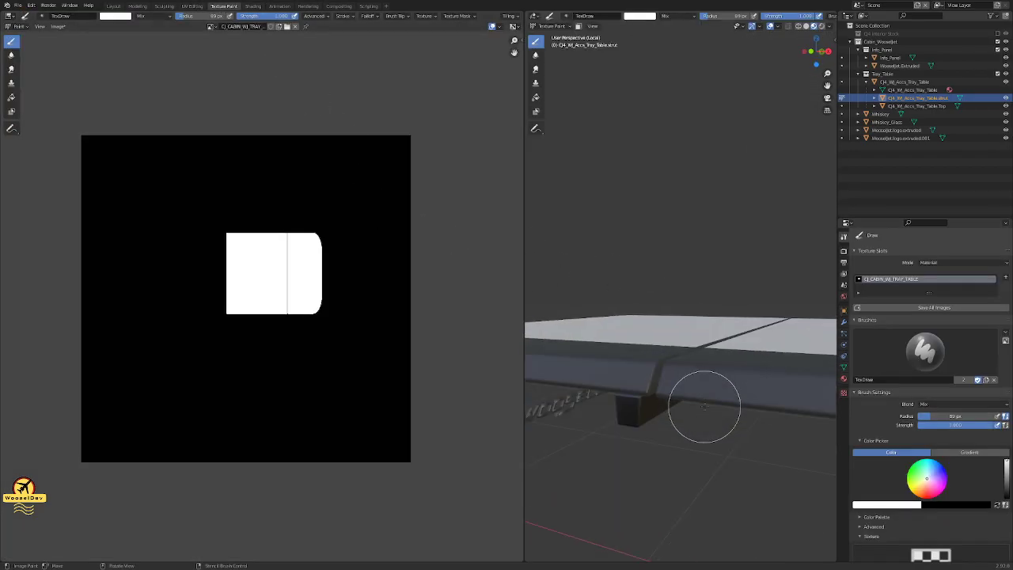
key("KP_Divide")
middle_click_drag(730, 363, 681, 395)
key("Tab")
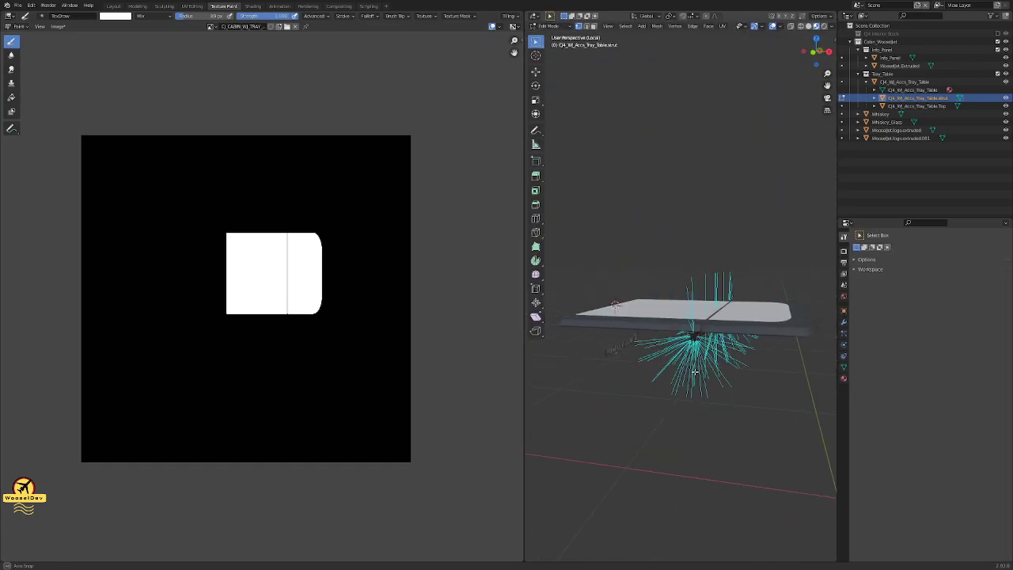
key("Tab")
scroll(720, 303, "up", 3)
middle_click_drag(720, 303, 688, 324)
scroll(669, 324, "down", 2)
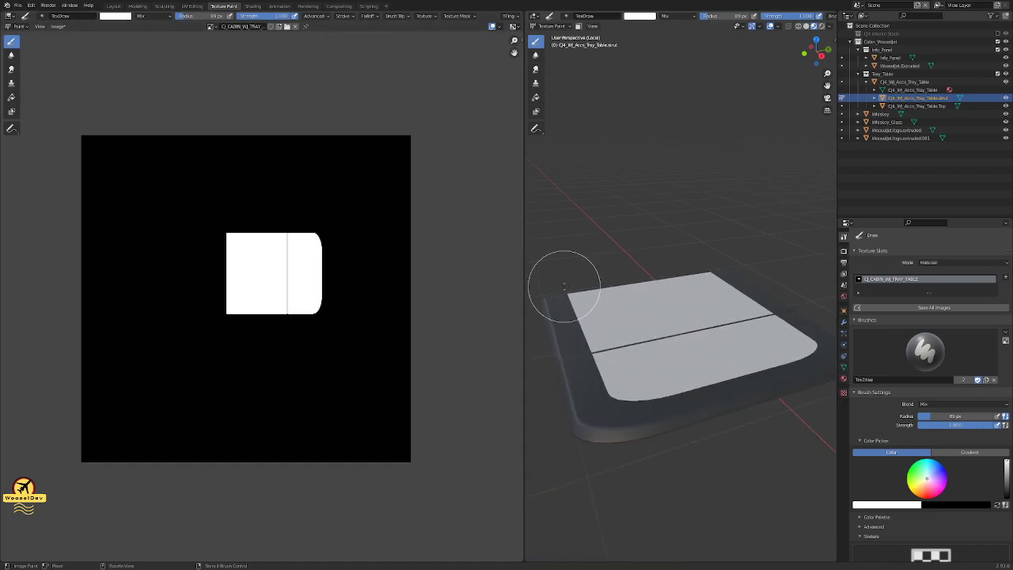
middle_click_drag(565, 285, 625, 271)
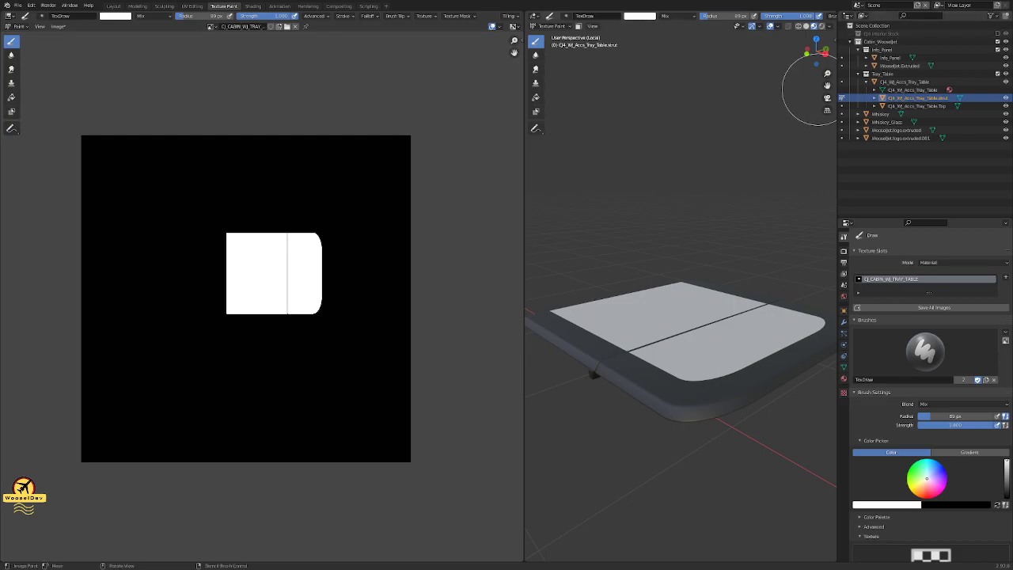
scroll(678, 238, "down", 4)
mouse_move(688, 233)
middle_mouse_down()
mouse_move(694, 262)
mouse_move(572, 164)
mouse_move(579, 265)
mouse_move(671, 239)
mouse_move(717, 255)
middle_mouse_up()
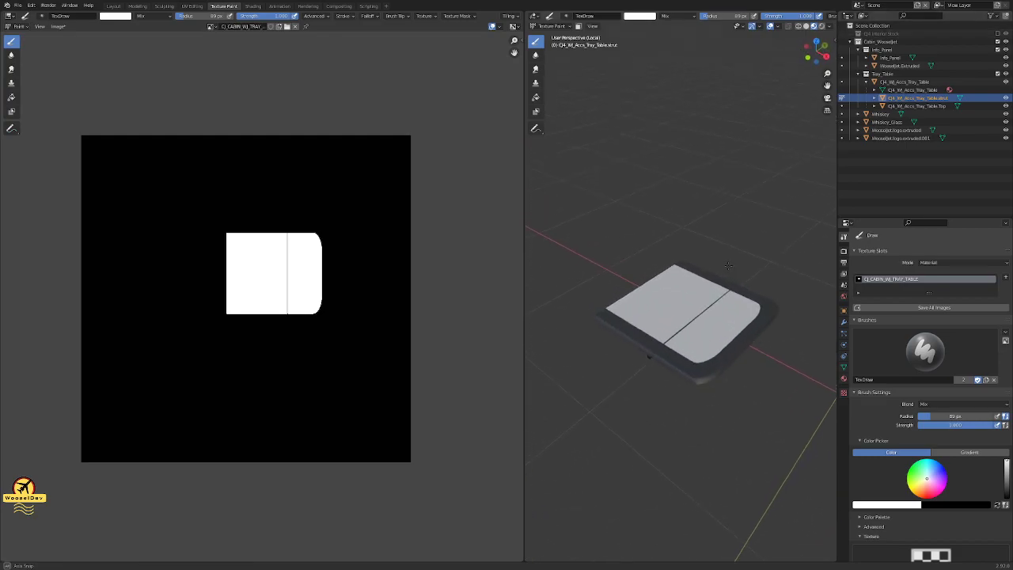
scroll(720, 253, "up", 6)
- Save the project file and the CJ_CABIN_WJ_TRAY_TABLE image with the white top panel area
key("ctrl+s")
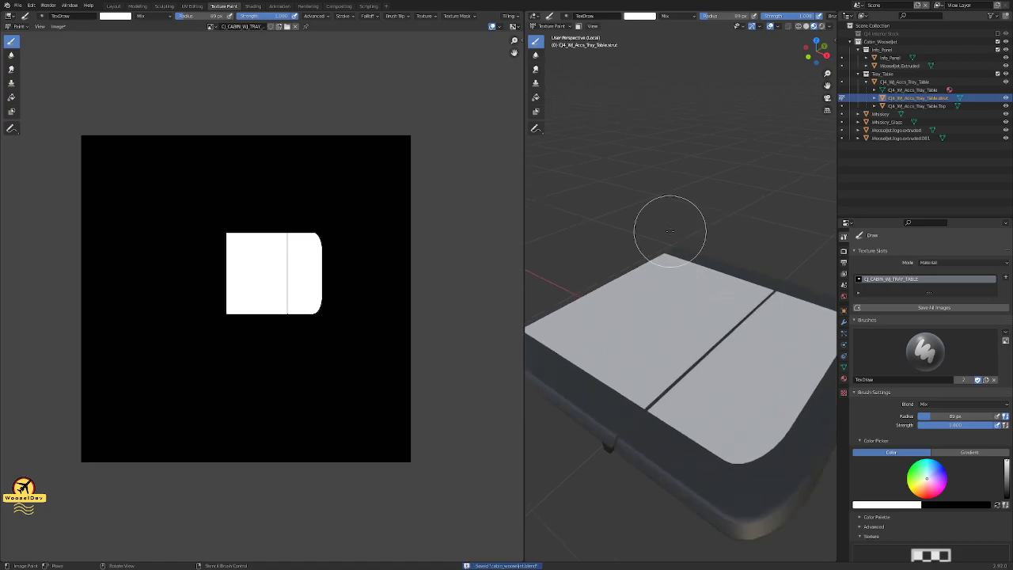
left_click(58, 26)
left_click(69, 91)
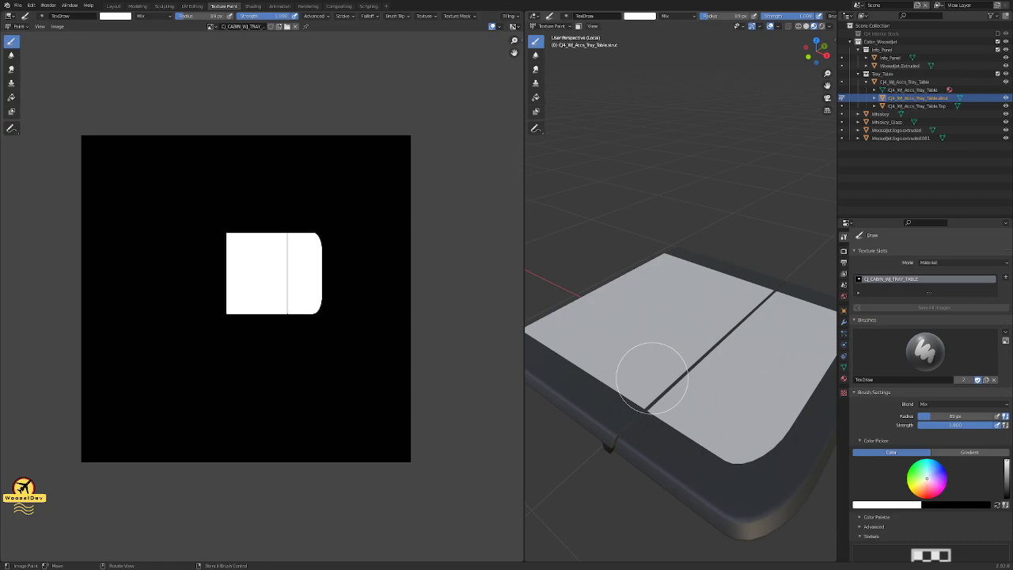
- Make the tray table's top panel the active object and put it in Texture Paint mode
scroll(926, 357, "down", 2)
left_click(844, 393)
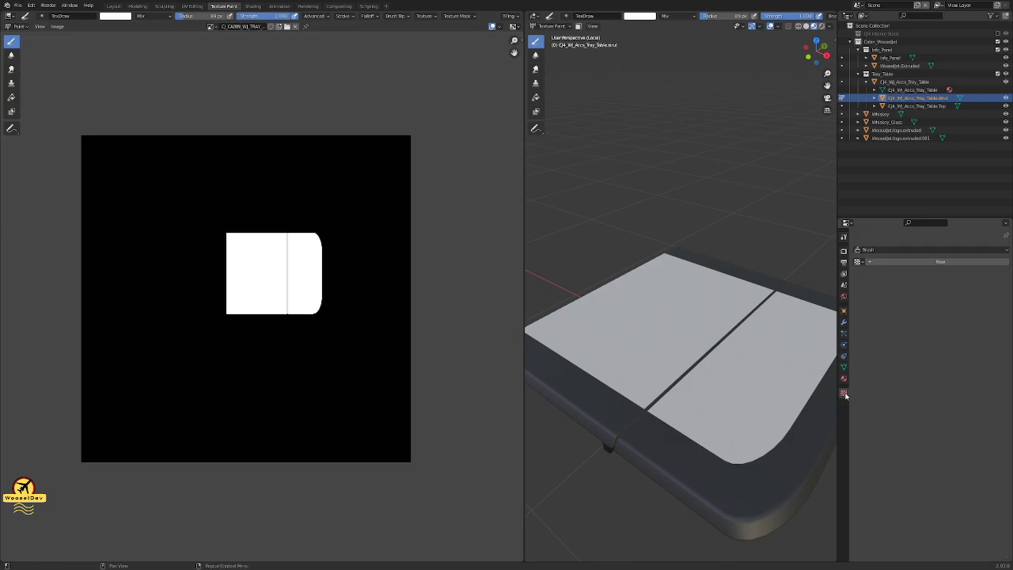
left_click(917, 106)
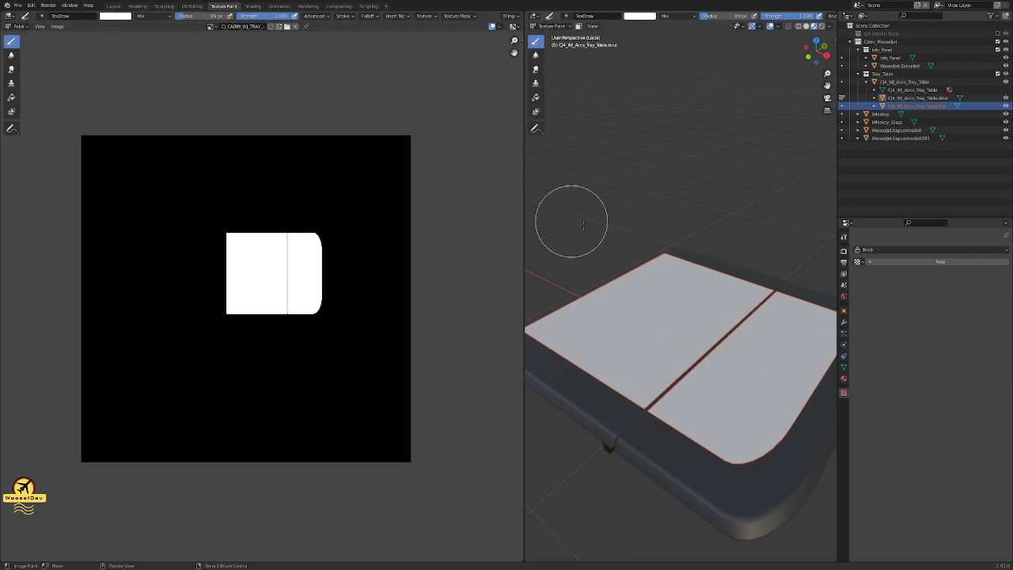
left_click(543, 27)
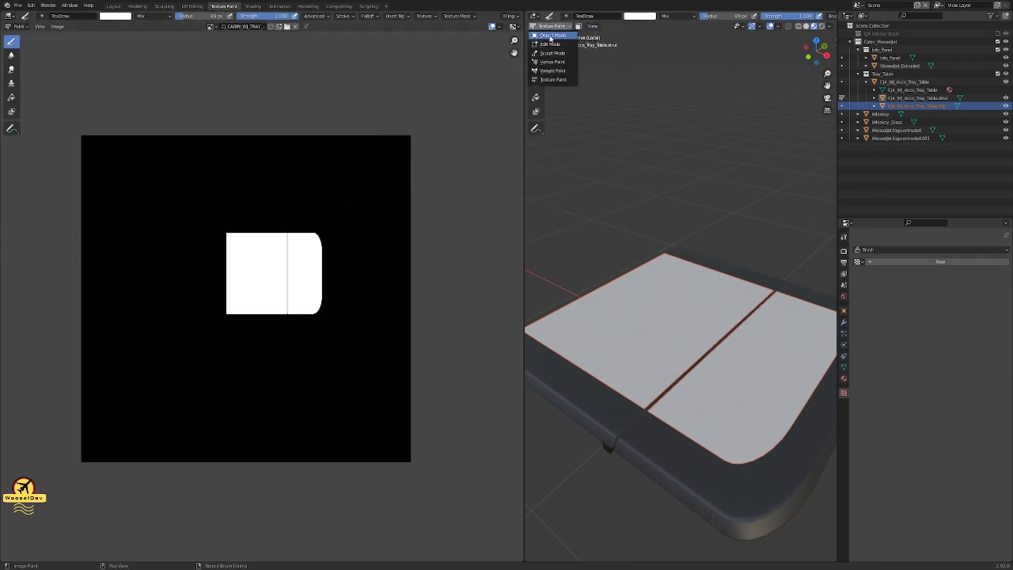
left_click(552, 35)
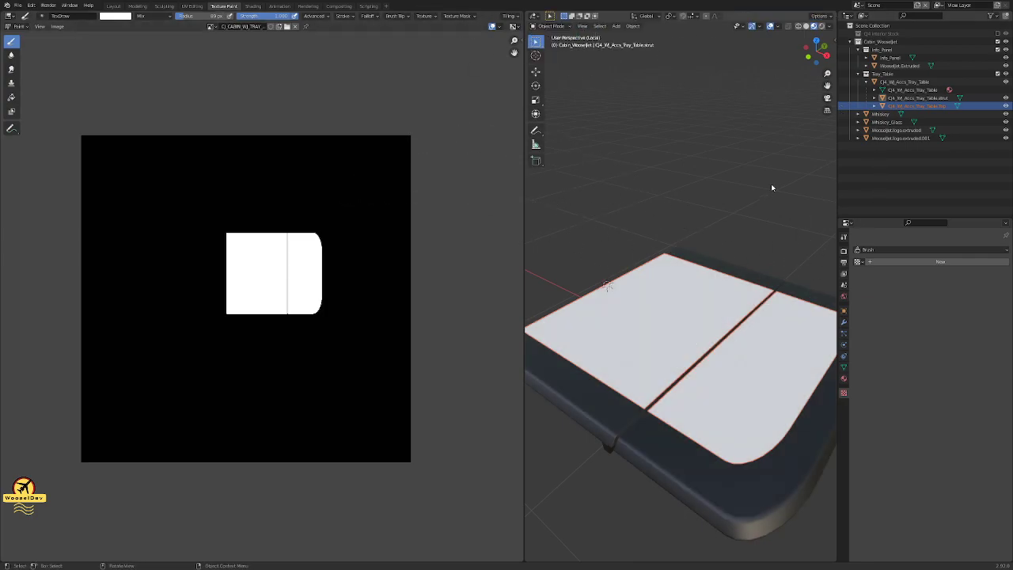
left_click(552, 26)
left_click(556, 76)
- Try a new brush texture using the image TexturesCom_Leather_Plain04_012x012_512_albedo.tif, and unlink it from the brush
left_click(862, 262)
left_click(909, 262)
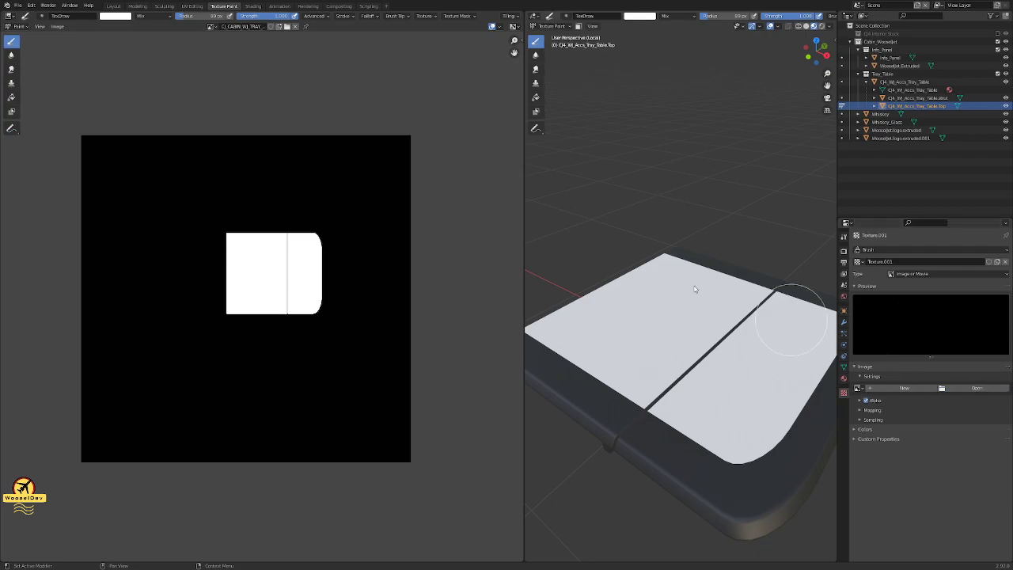
double_click(384, 212)
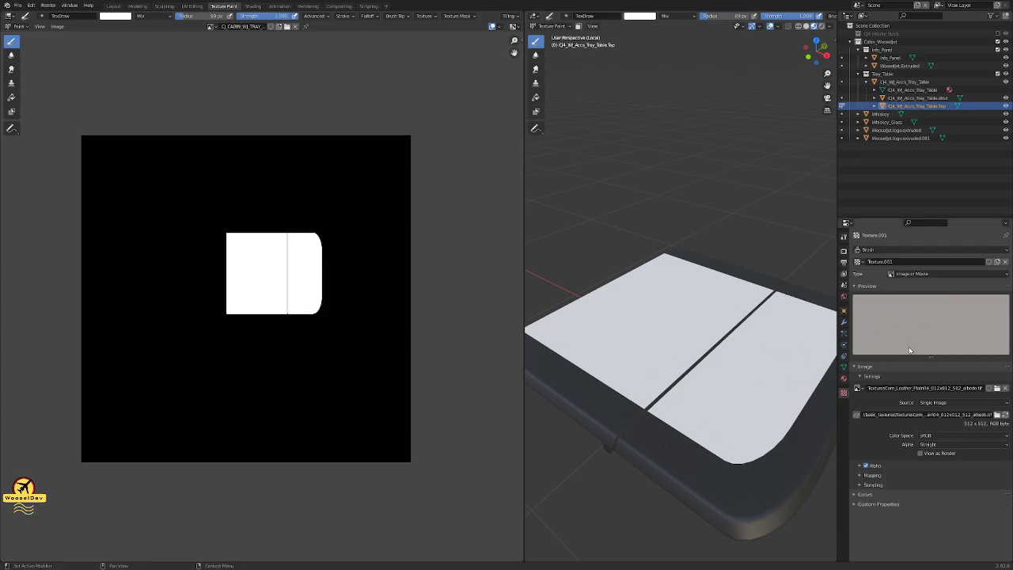
scroll(698, 331, "down", 4)
scroll(709, 372, "up", 2)
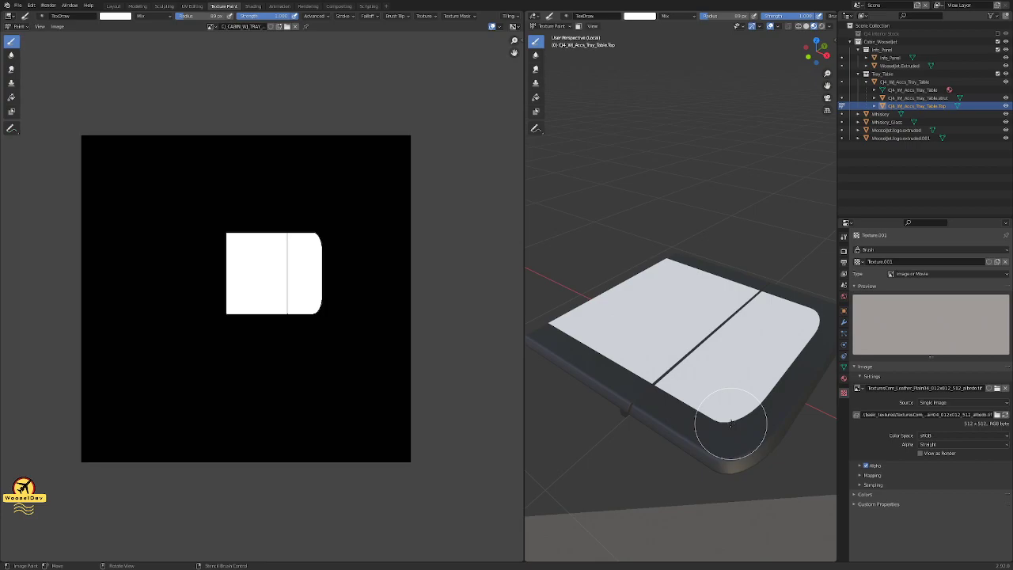
left_click(1006, 264)
mouse_move(746, 238)
middle_mouse_down()
mouse_move(604, 238)
mouse_move(755, 246)
mouse_move(696, 312)
mouse_move(697, 289)
mouse_move(660, 300)
mouse_move(605, 293)
middle_mouse_up()
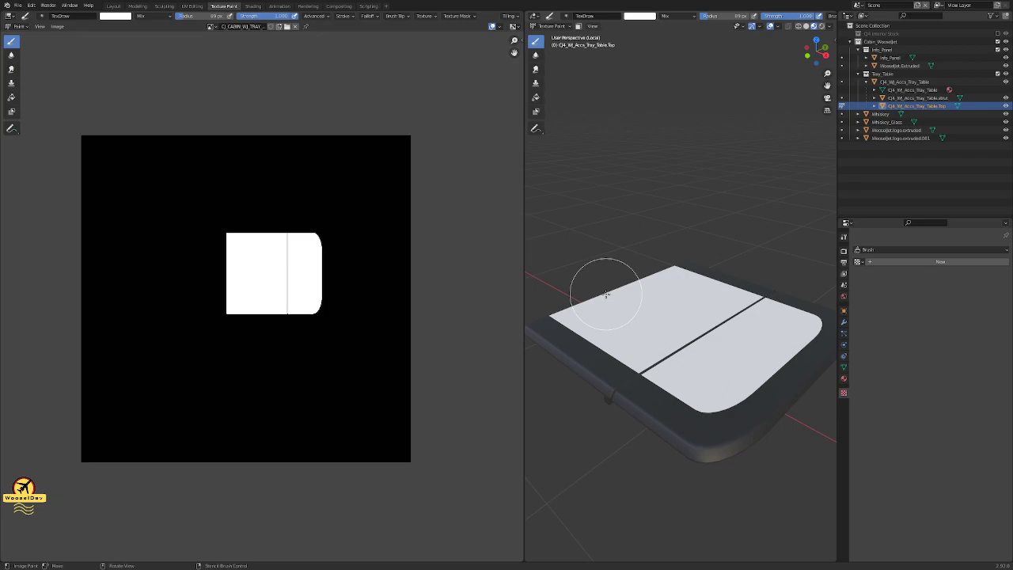
mouse_move(606, 294)
middle_mouse_down()
mouse_move(686, 292)
mouse_move(675, 255)
mouse_move(640, 299)
mouse_move(723, 323)
mouse_move(689, 290)
mouse_move(692, 273)
mouse_move(716, 297)
mouse_move(757, 309)
mouse_move(700, 312)
middle_mouse_up()
scroll(741, 316, "up", 3)
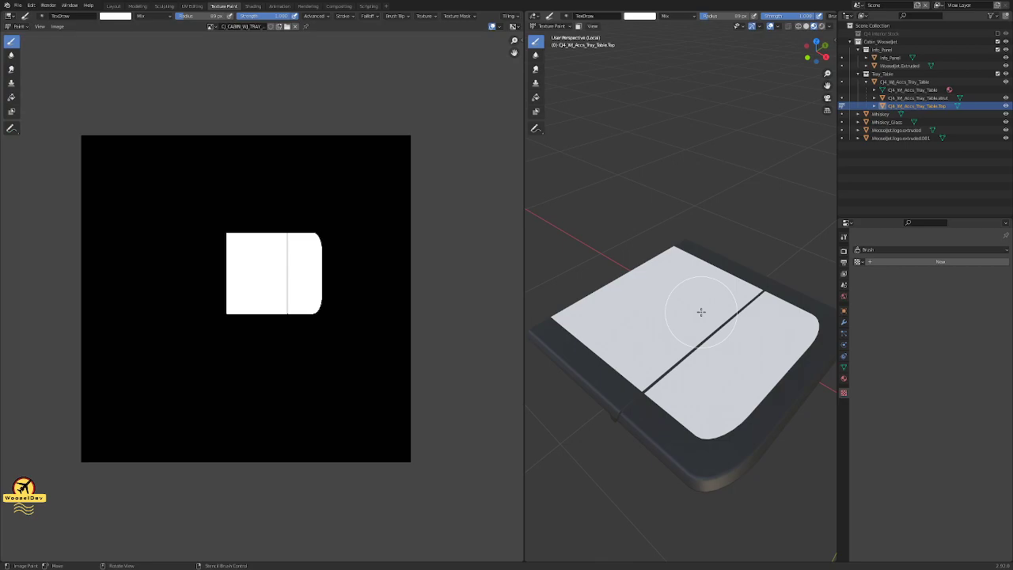
- Save the project, then show the CJ4 Interior Stock collection in the Layout workspace with Material Preview shading
key("ctrl+s")
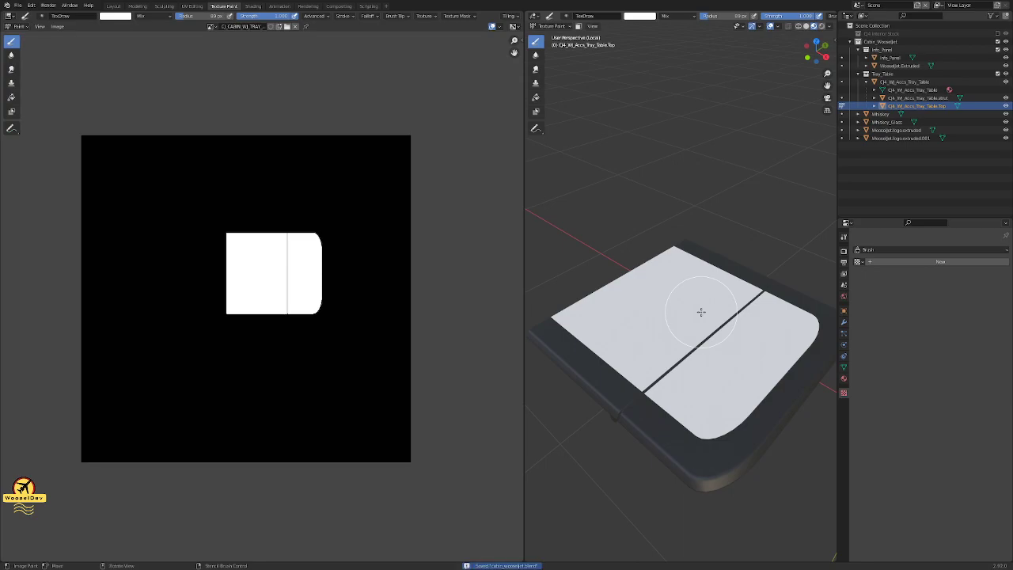
left_click(115, 6)
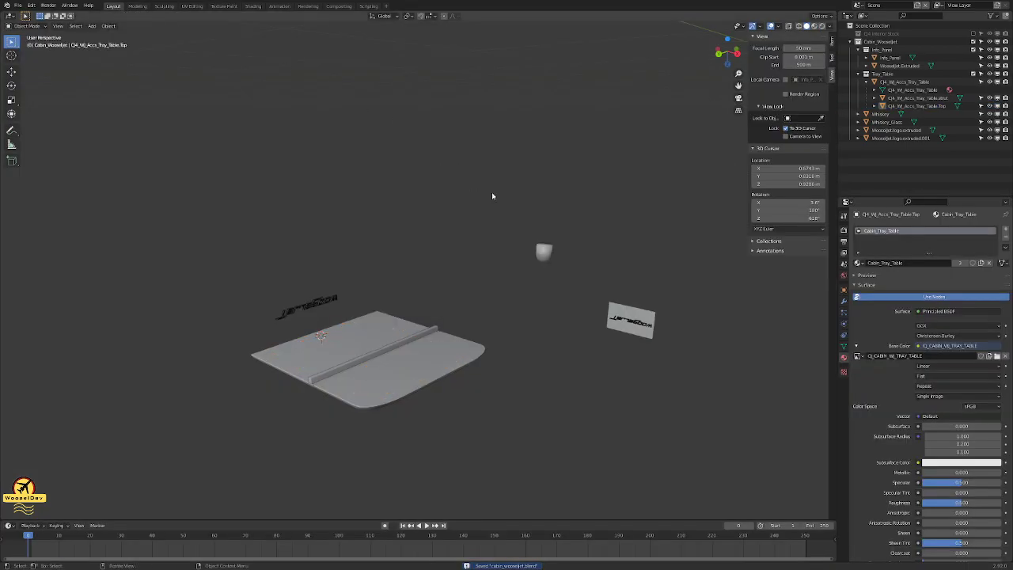
left_click(973, 34)
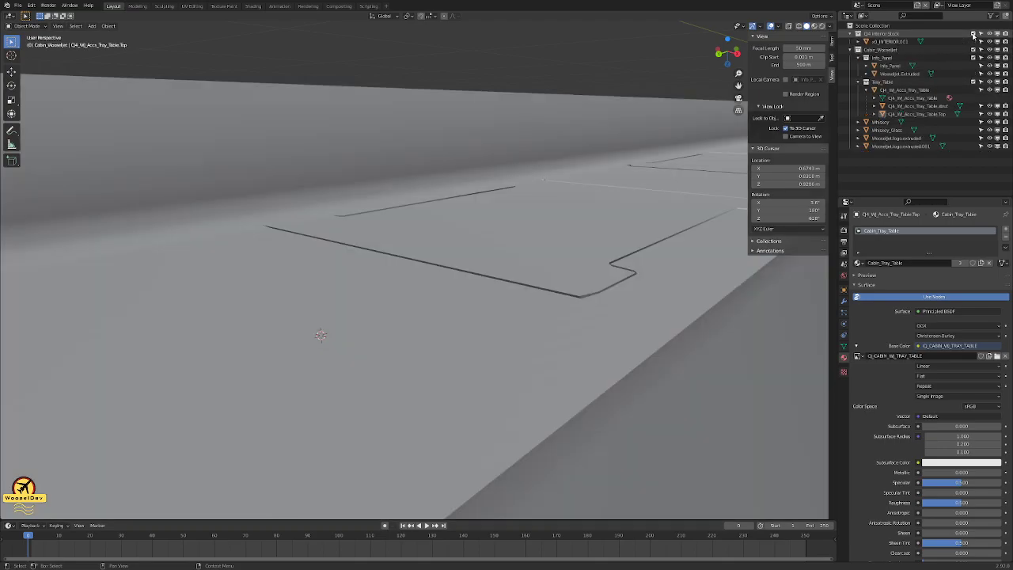
middle_click_drag(536, 249, 424, 322)
key("z")
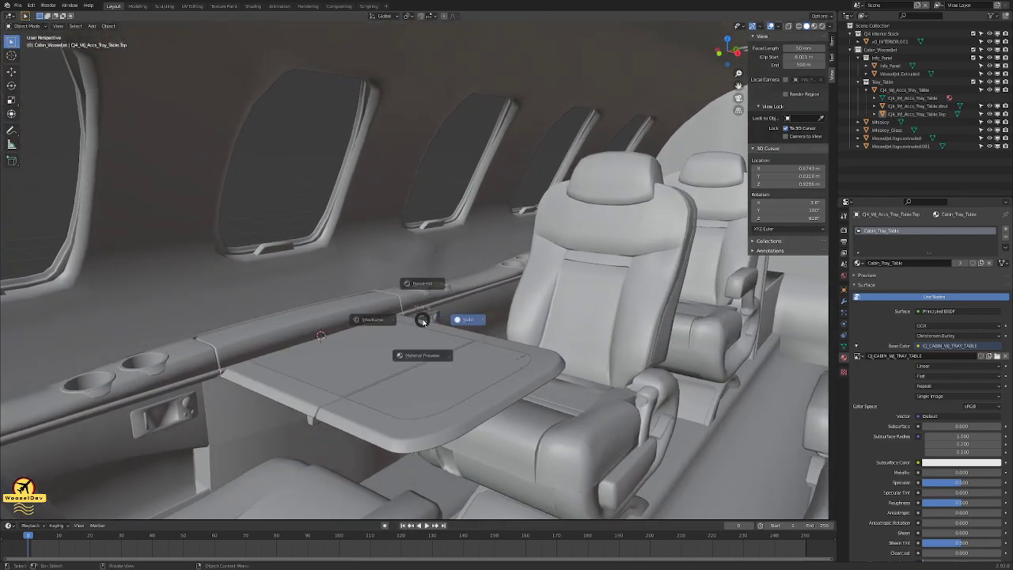
left_click(432, 370)
- Examine the painted tray table in place between the cabin seats from several angles, saving the project file along the way
middle_click_drag(511, 346, 442, 337)
middle_click_drag(281, 326, 545, 301, "shift")
middle_click_drag(434, 296, 394, 281)
key("ctrl+s")
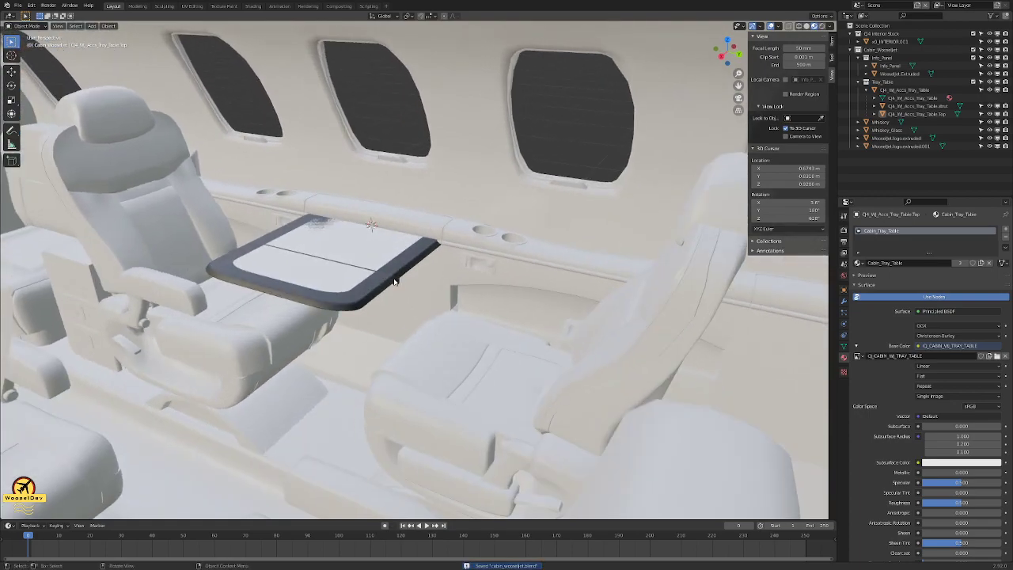
middle_click_drag(379, 278, 426, 250)
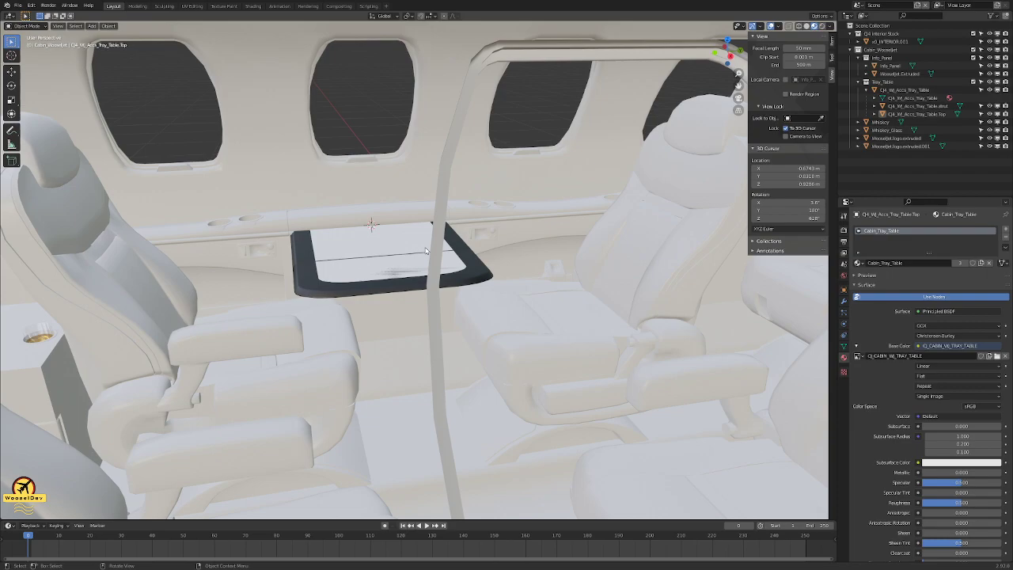
middle_click_drag(315, 236, 353, 262)
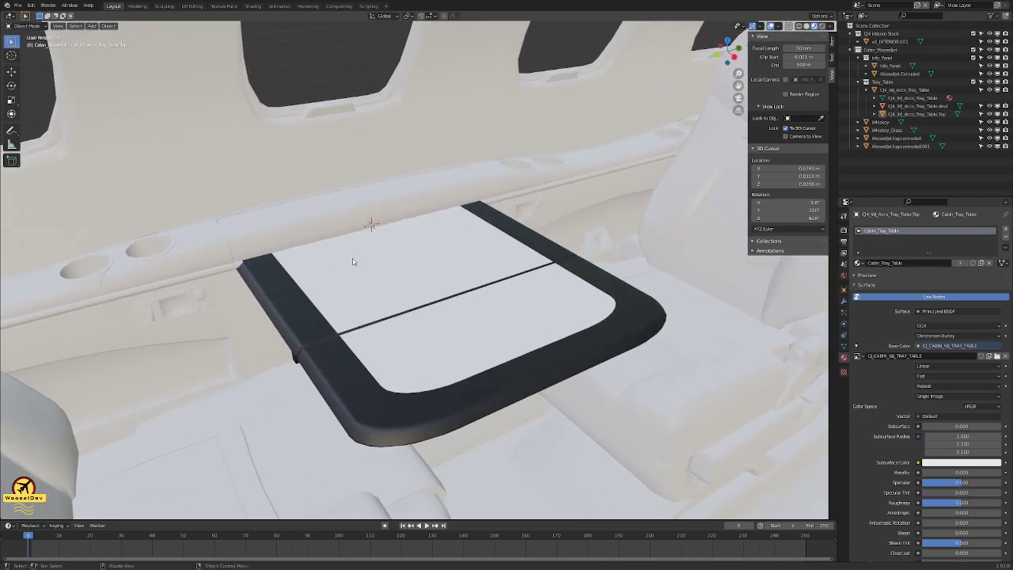